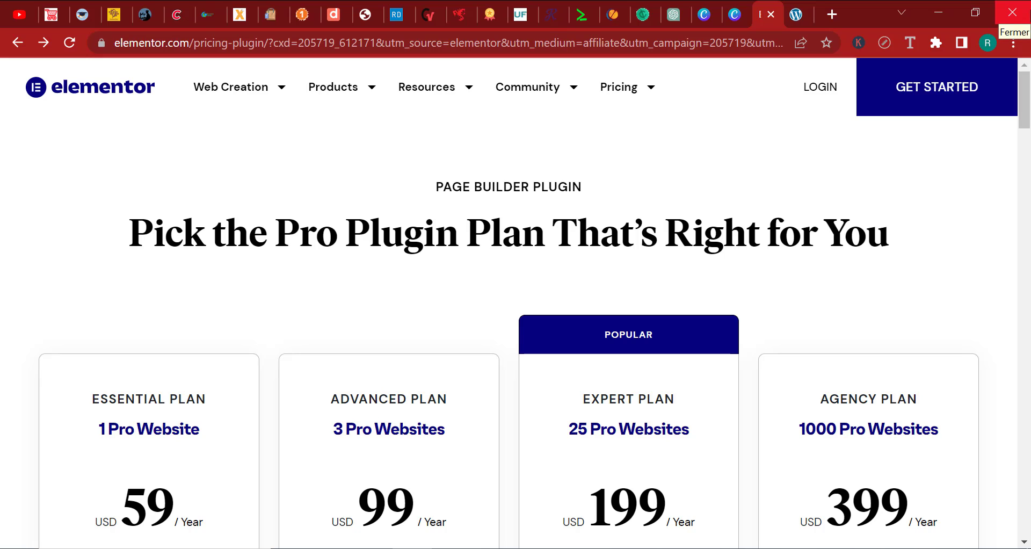
# Review the original Elementor Pro plugin pricing page from the plan cards down to the footer.
pyautogui.moveTo(1026, 98); pyautogui.dragTo(1029, 542)
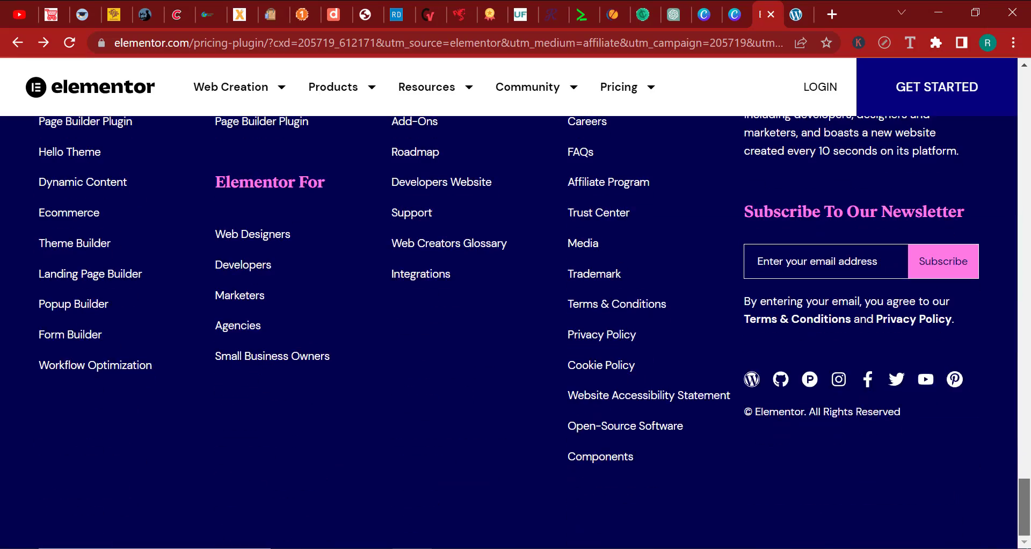
pyautogui.moveTo(1029, 507); pyautogui.dragTo(1007, 60)
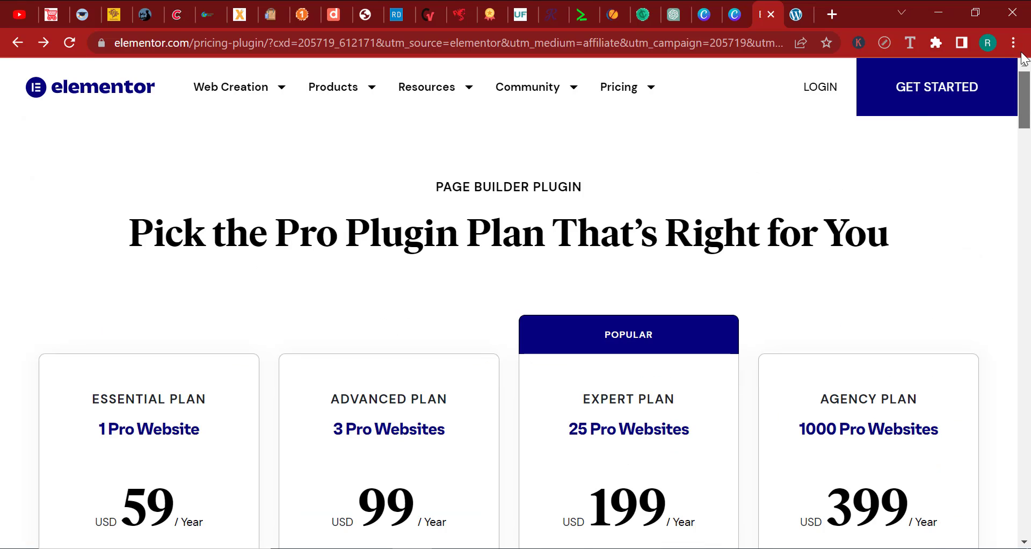
pyautogui.scroll(-7, 1022, 59)
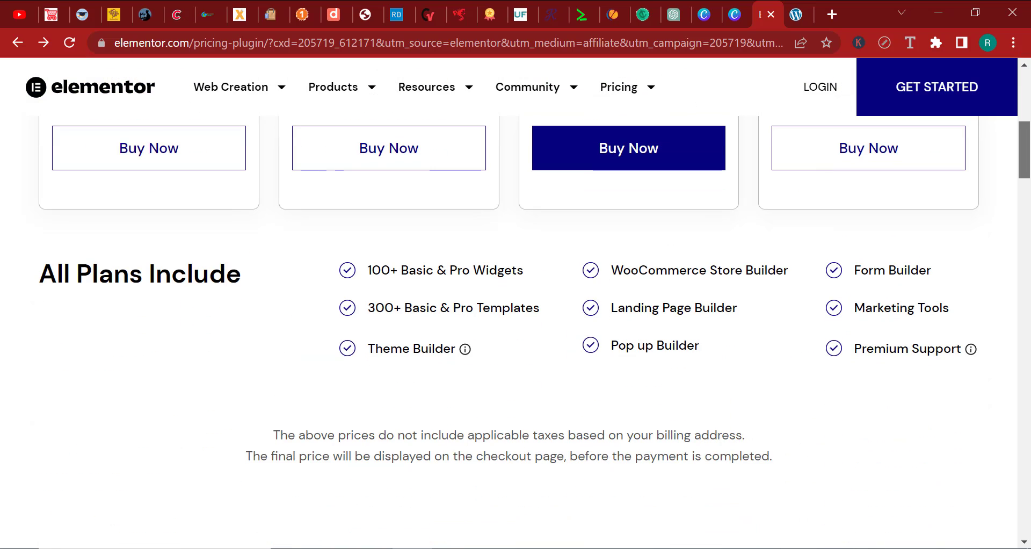
pyautogui.scroll(7, 1023, 59)
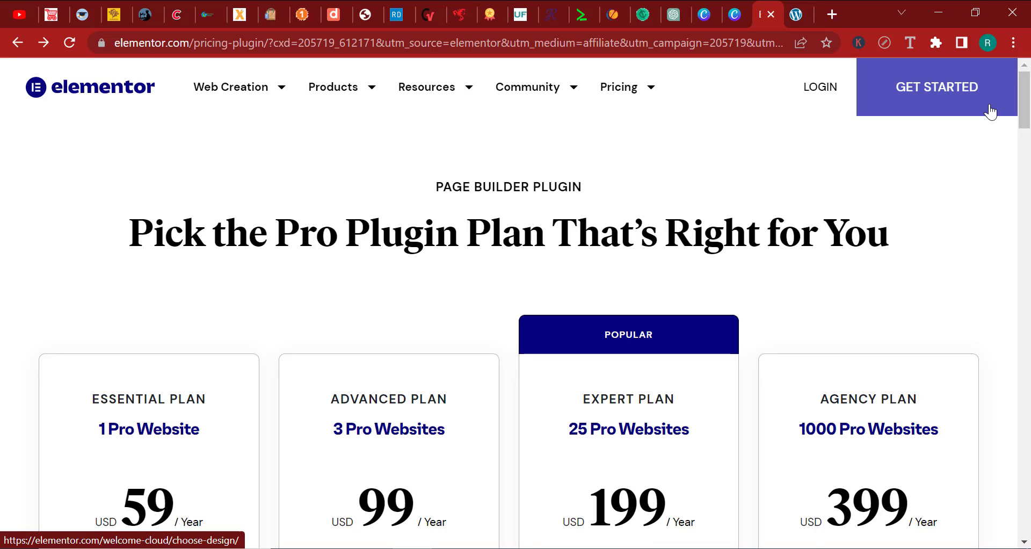
pyautogui.moveTo(1024, 105); pyautogui.dragTo(1028, 500)
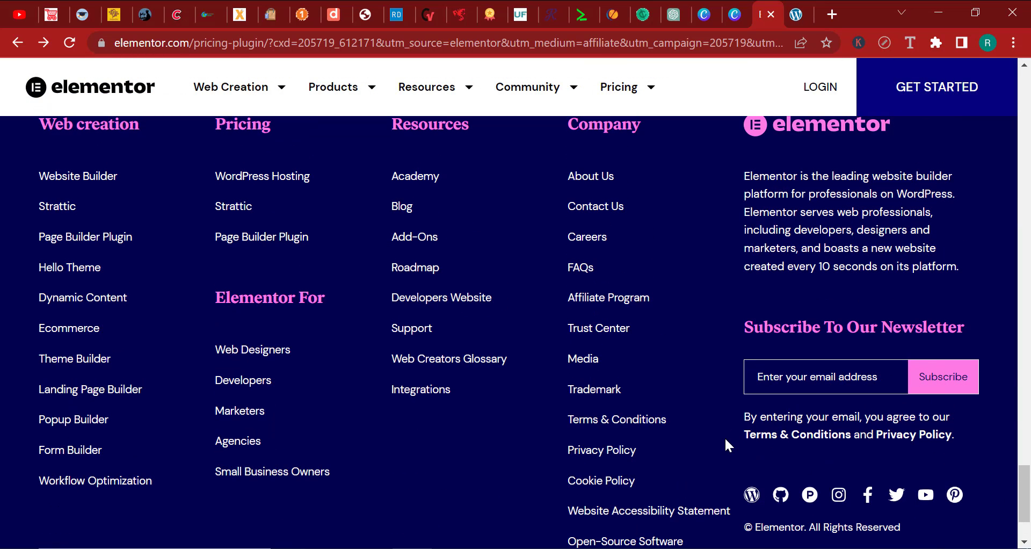
pyautogui.moveTo(1024, 495); pyautogui.dragTo(1028, 95)
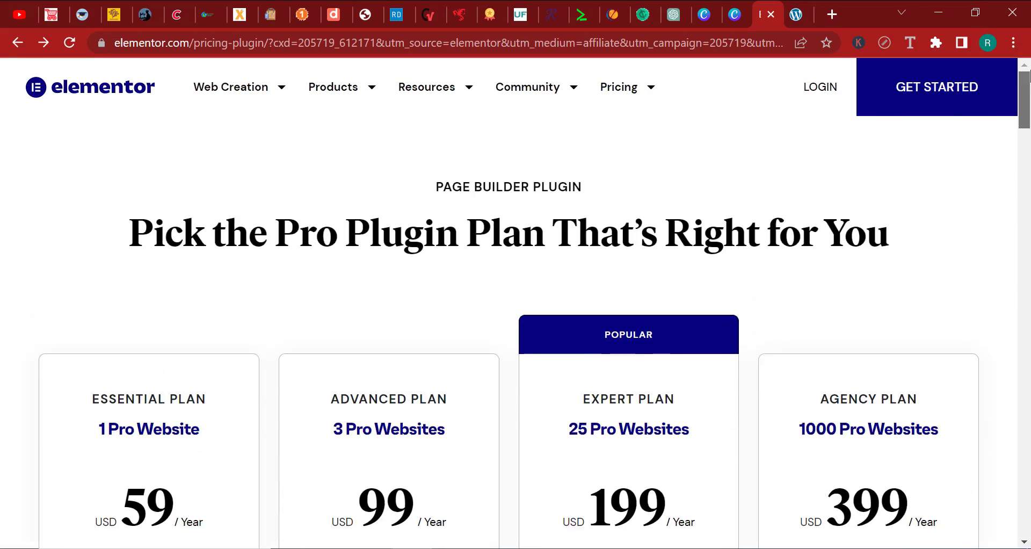
# Compare the localhost flexbox container tutorial page with the original Elementor pricing page.
pyautogui.click(797, 9)
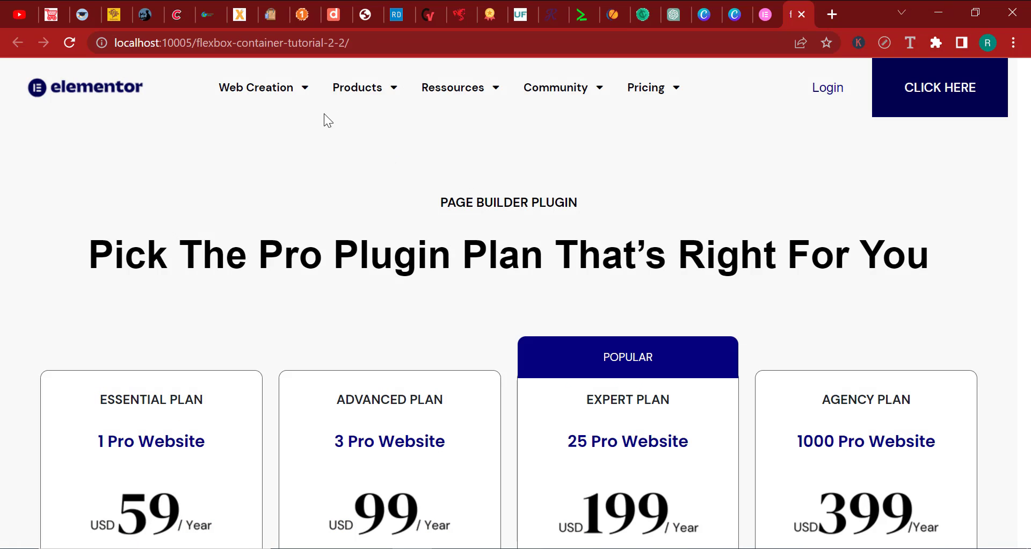
pyautogui.moveTo(1026, 108)
pyautogui.mouseDown()
pyautogui.moveTo(1028, 505)
pyautogui.moveTo(1028, 106)
pyautogui.mouseUp()
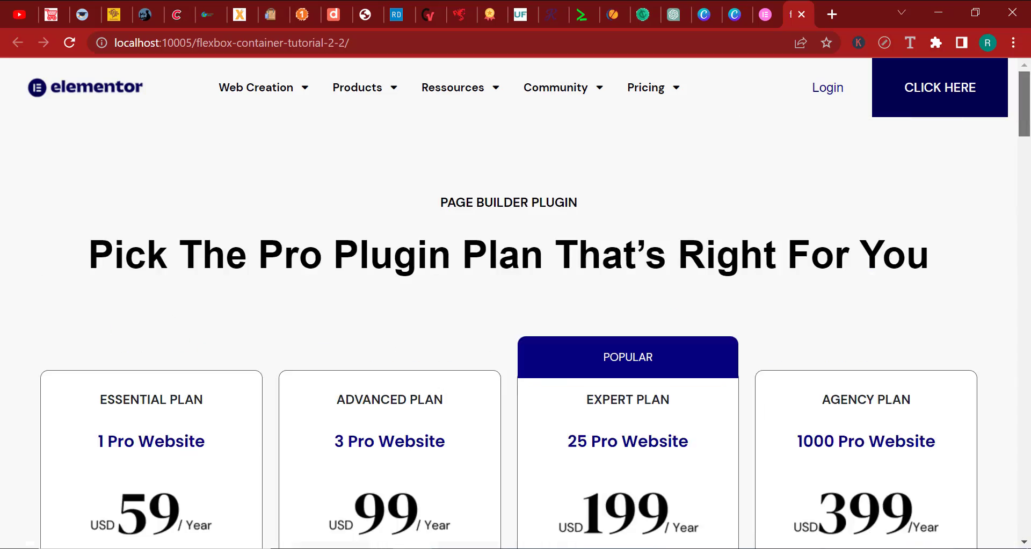
pyautogui.click(766, 15)
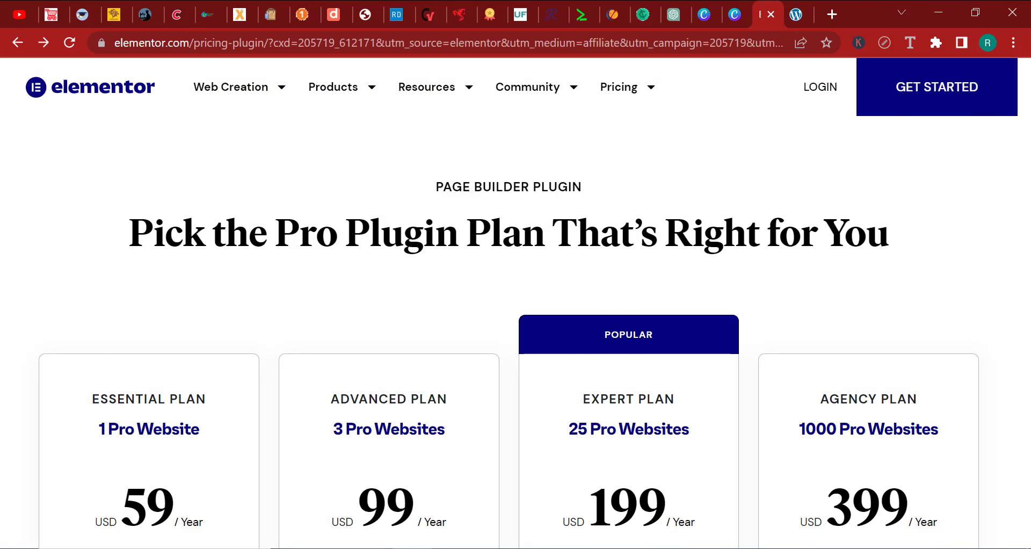
pyautogui.moveTo(1028, 96); pyautogui.dragTo(990, 24)
pyautogui.click(802, 10)
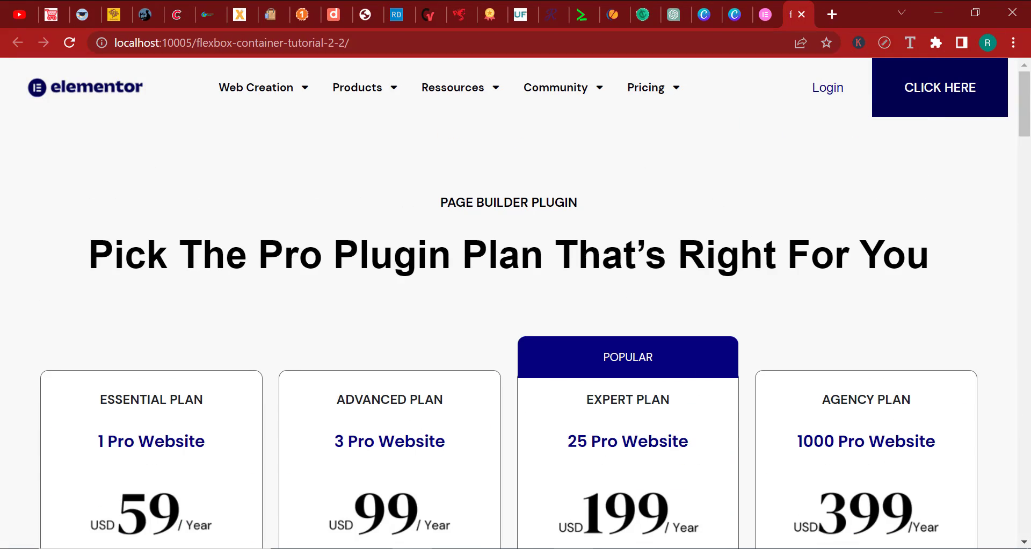
# Switch to Edge and open the flexbox container tutorial page for editing with Elementor.
pyautogui.click(531, 548)
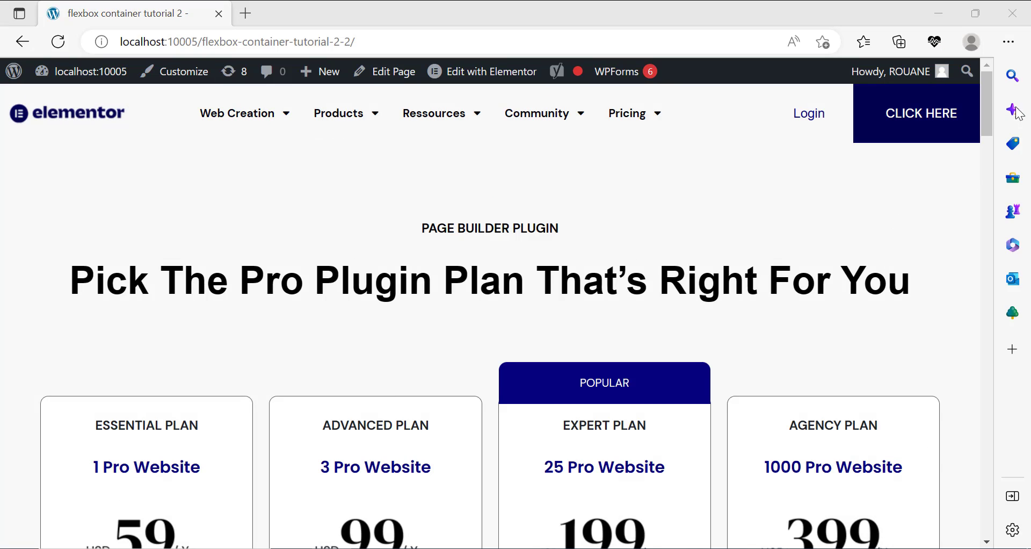
pyautogui.moveTo(986, 131); pyautogui.dragTo(987, 175)
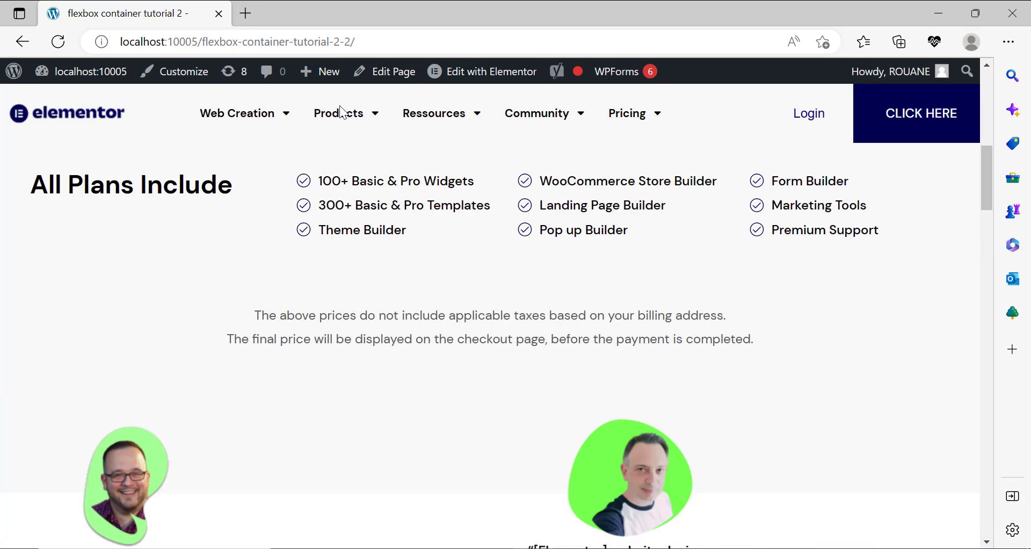
pyautogui.click(476, 75)
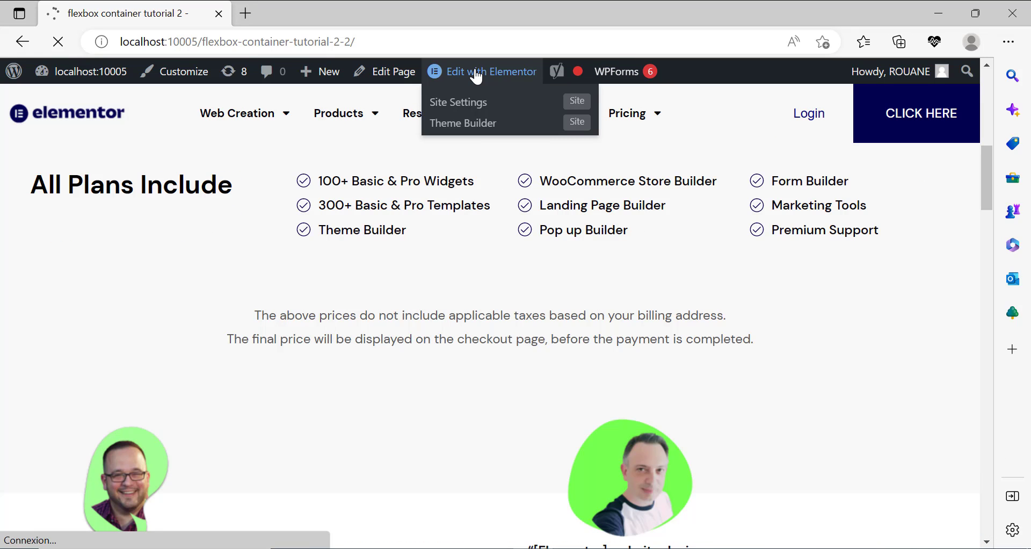
pyautogui.scroll(10, 795, 357)
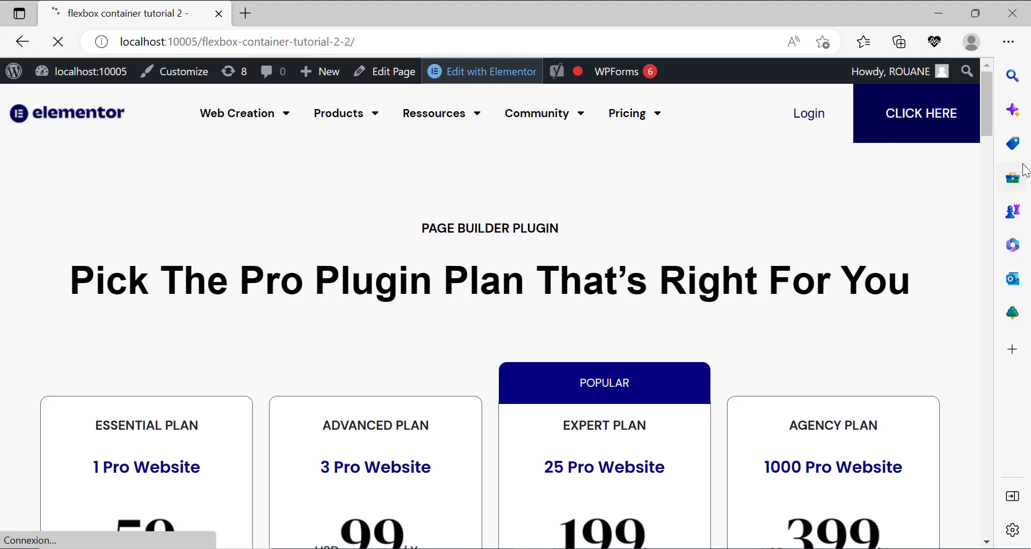
pyautogui.moveTo(986, 110); pyautogui.dragTo(983, 502)
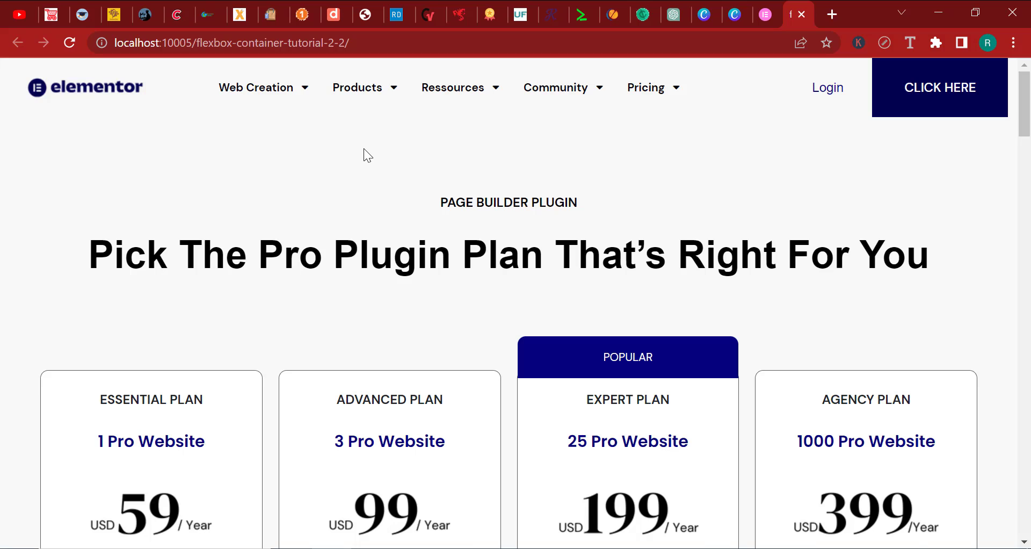
pyautogui.moveTo(1025, 116); pyautogui.dragTo(1025, 78)
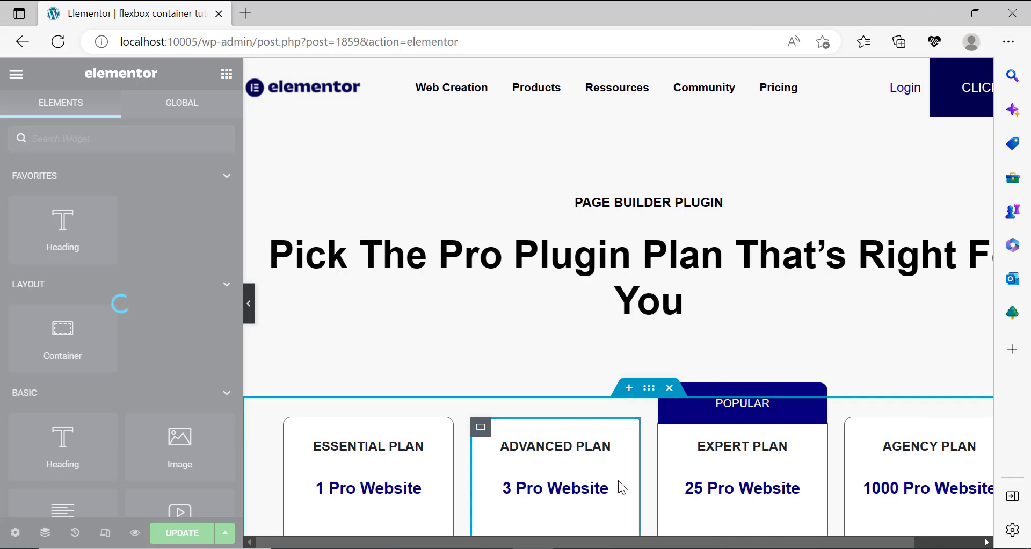
# Examine the page's sections in the Elementor editor, including testimonials, counters, award badges, FAQ and footer.
pyautogui.scroll(-15, 770, 321)
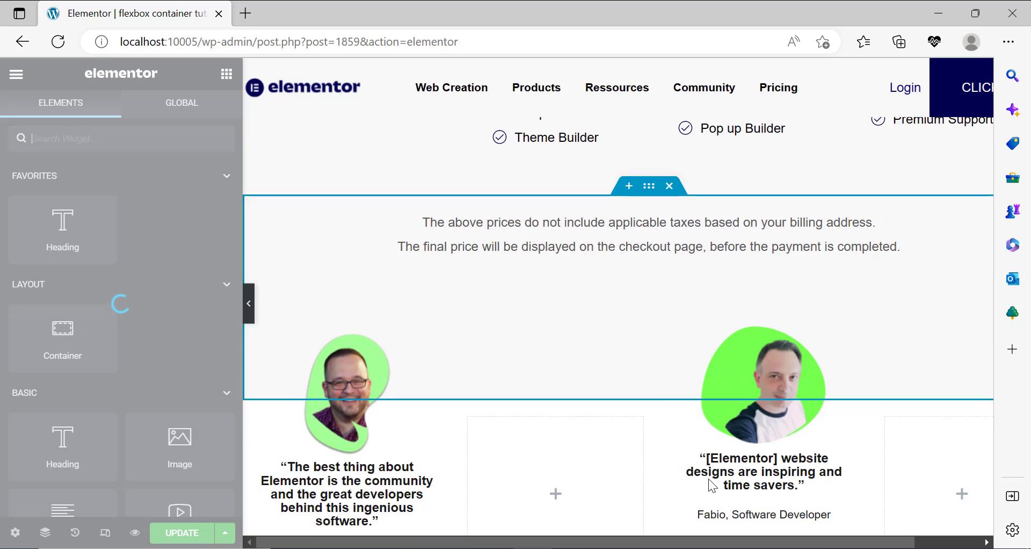
pyautogui.scroll(-5, 713, 470)
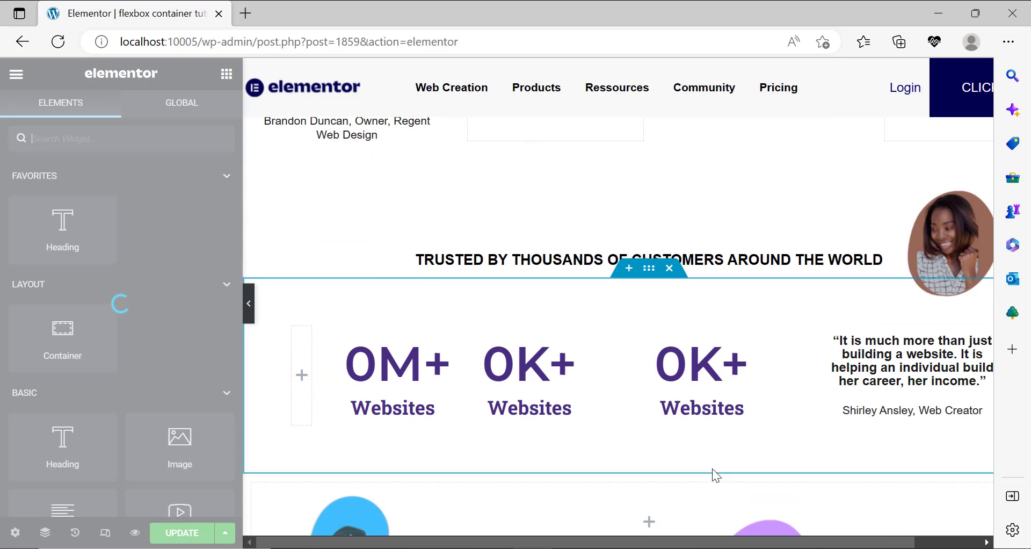
pyautogui.scroll(-5, 768, 408)
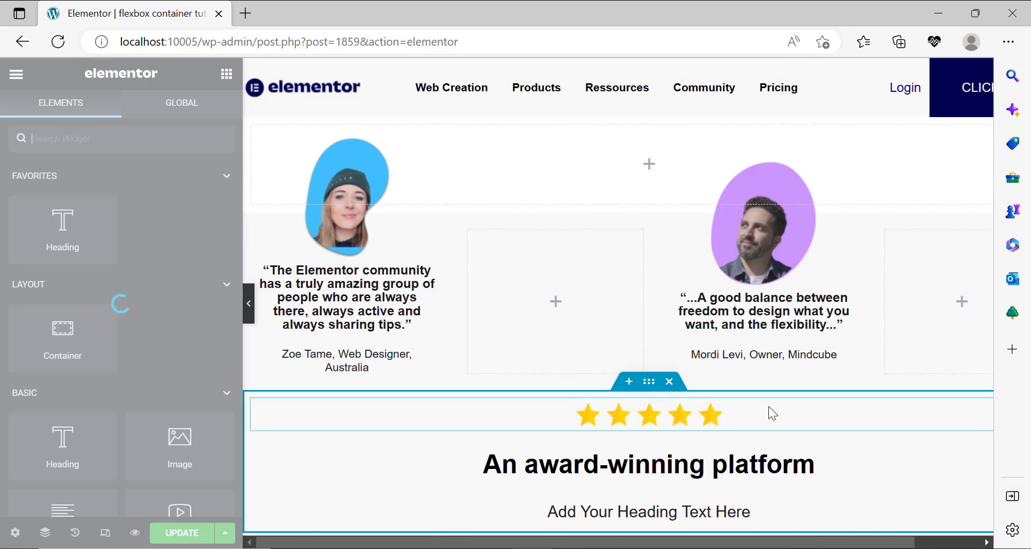
pyautogui.scroll(-18, 768, 406)
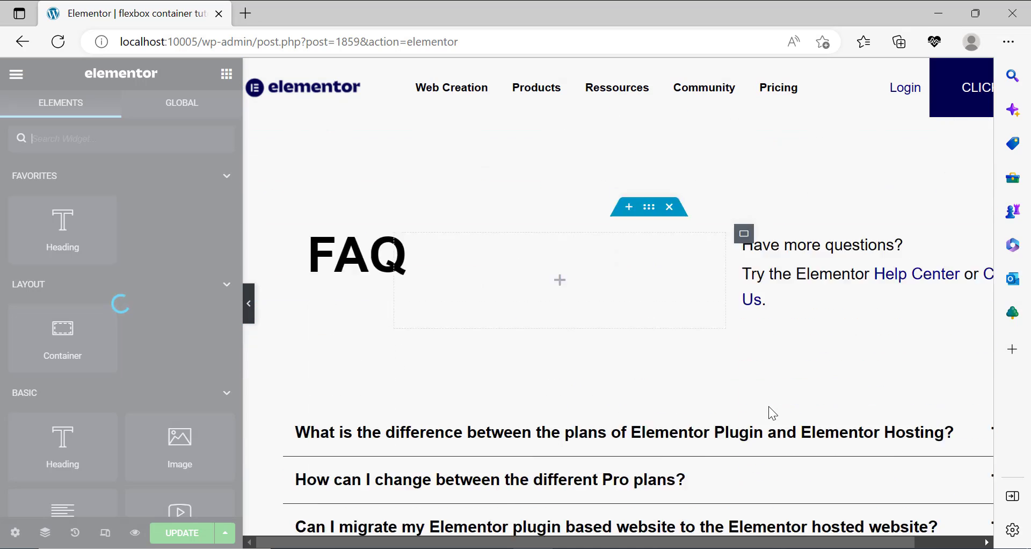
pyautogui.scroll(-10, 768, 404)
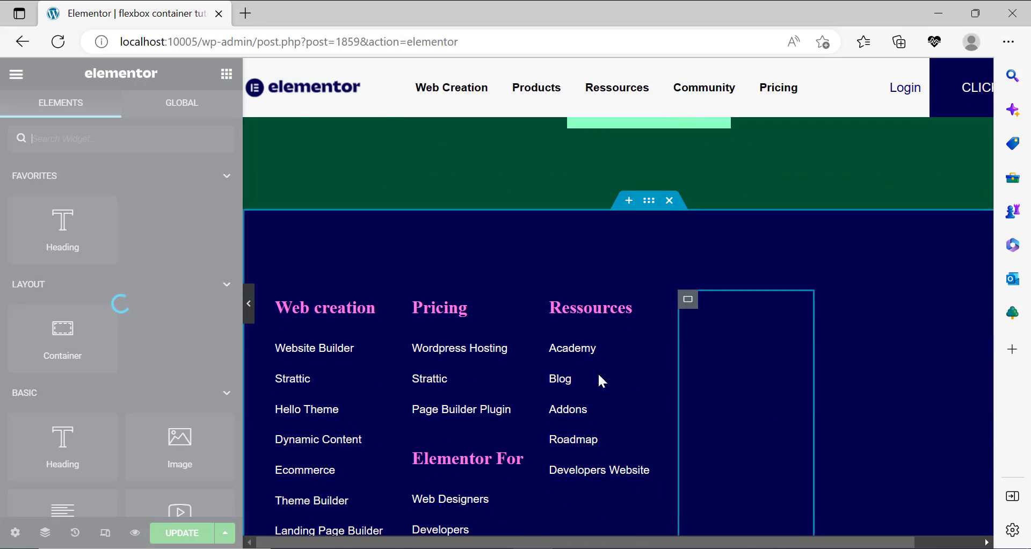
pyautogui.scroll(-5, 552, 439)
pyautogui.scroll(12, 436, 336)
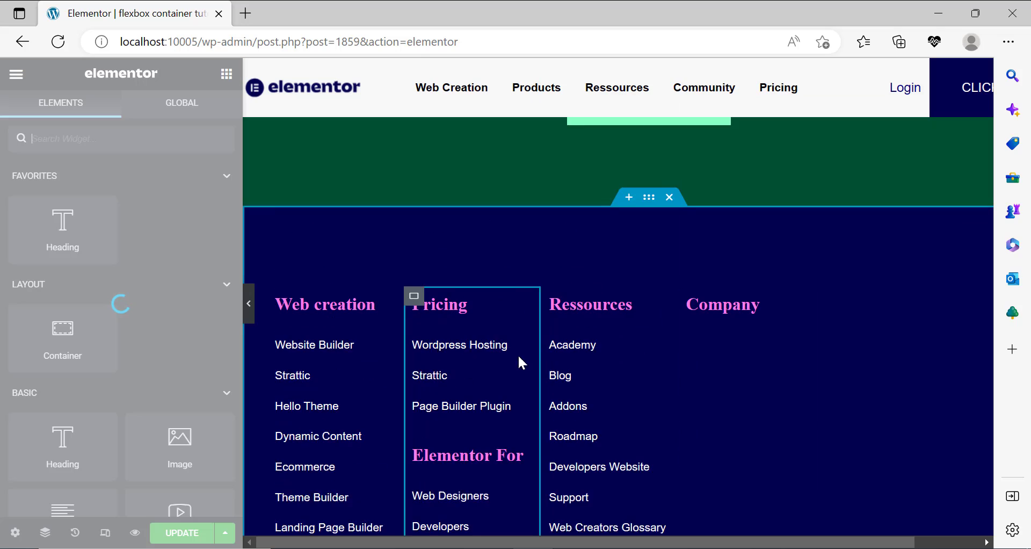
pyautogui.scroll(12, 727, 367)
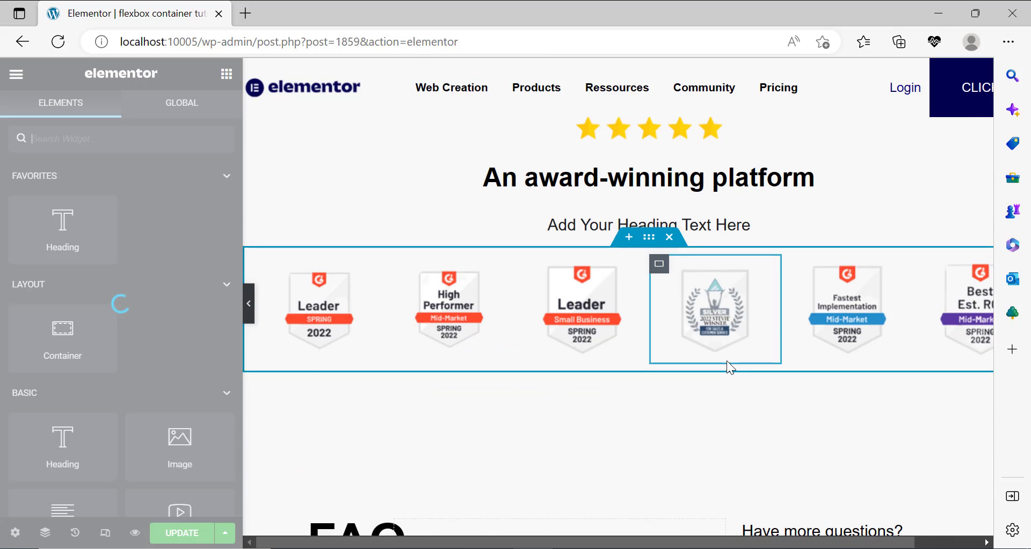
pyautogui.scroll(15, 732, 343)
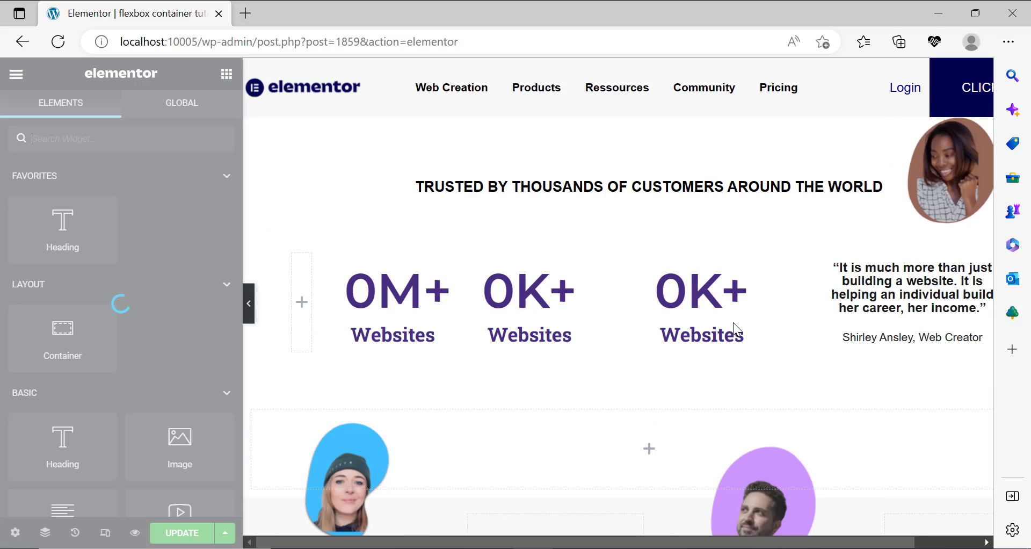
pyautogui.scroll(10, 733, 323)
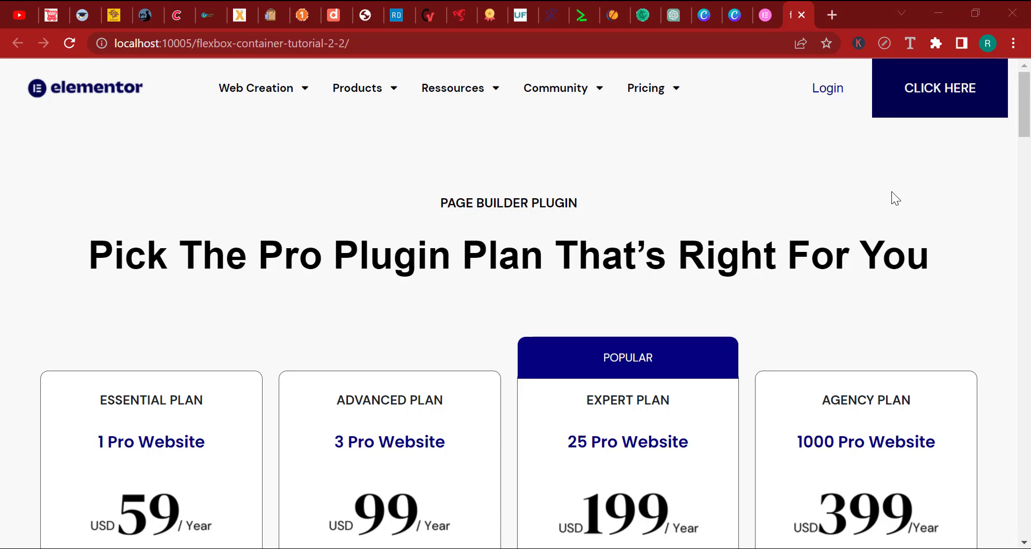
# Switch to Chrome and turn on the page ruler over the localhost tutorial page.
pyautogui.click(889, 45)
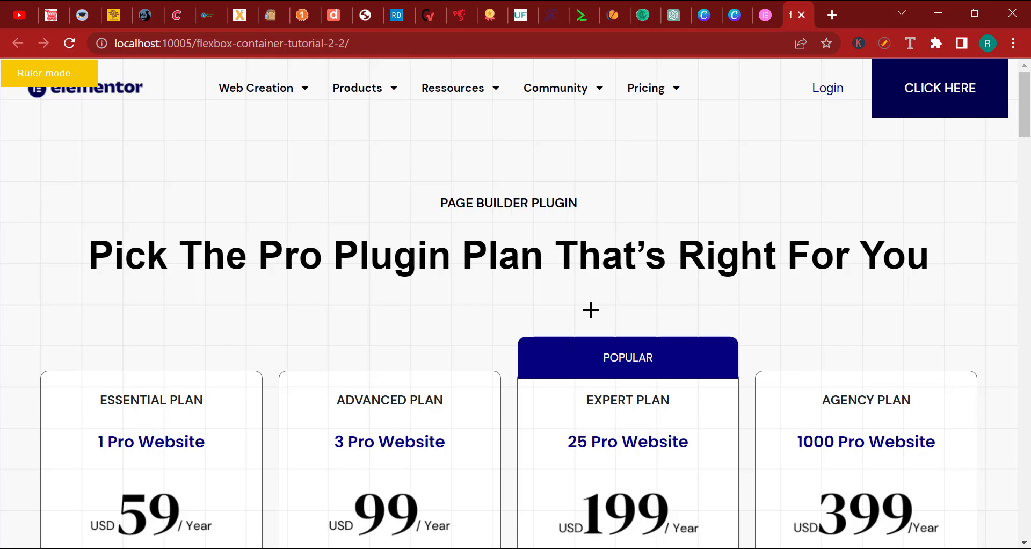
pyautogui.scroll(-5, 593, 320)
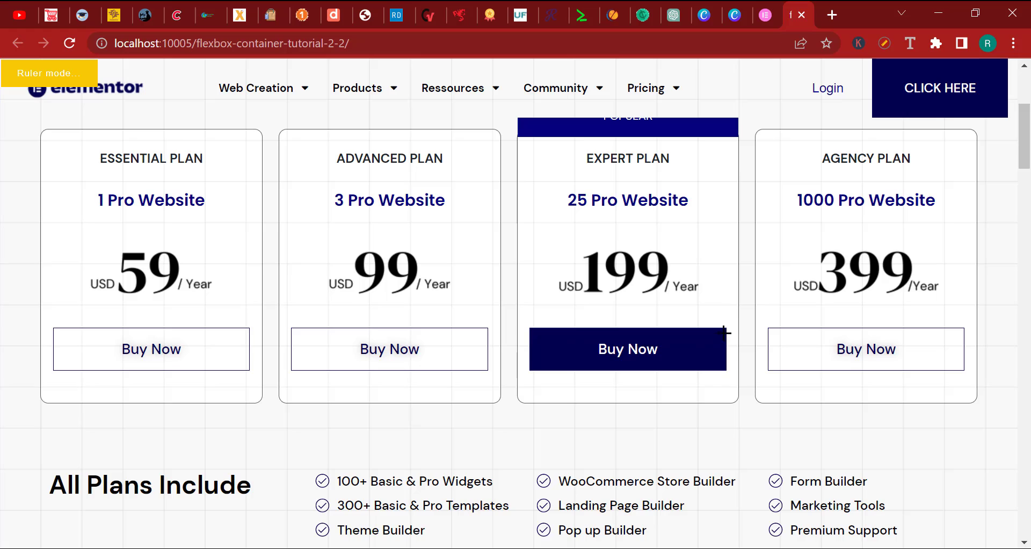
pyautogui.click(1013, 43)
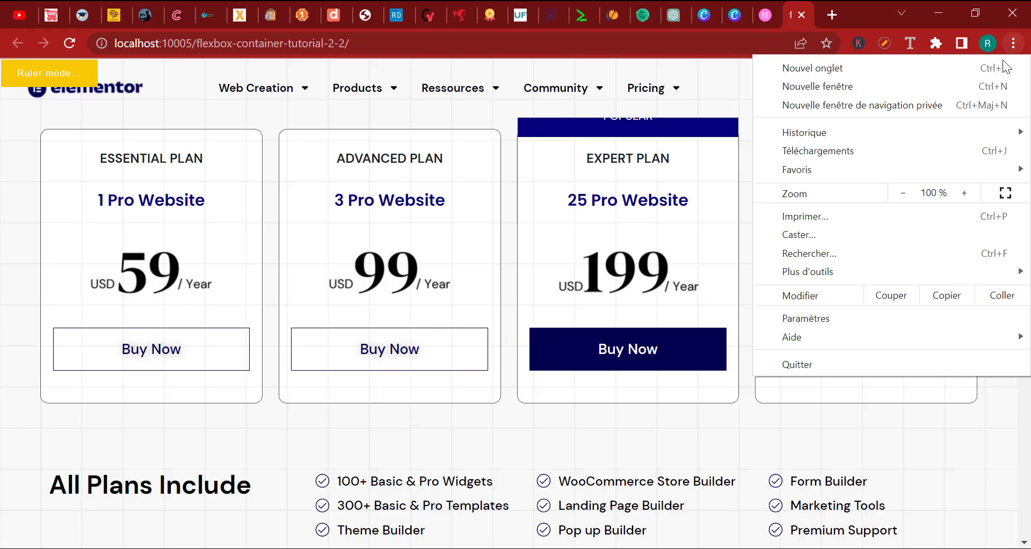
pyautogui.click(964, 193)
pyautogui.click(964, 193)
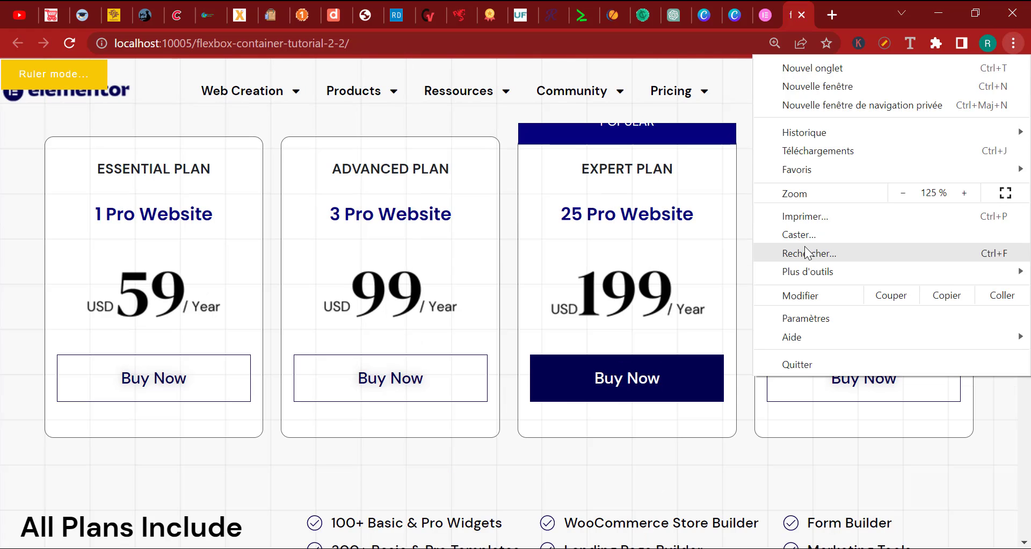
pyautogui.click(608, 472)
pyautogui.scroll(-1, 571, 459)
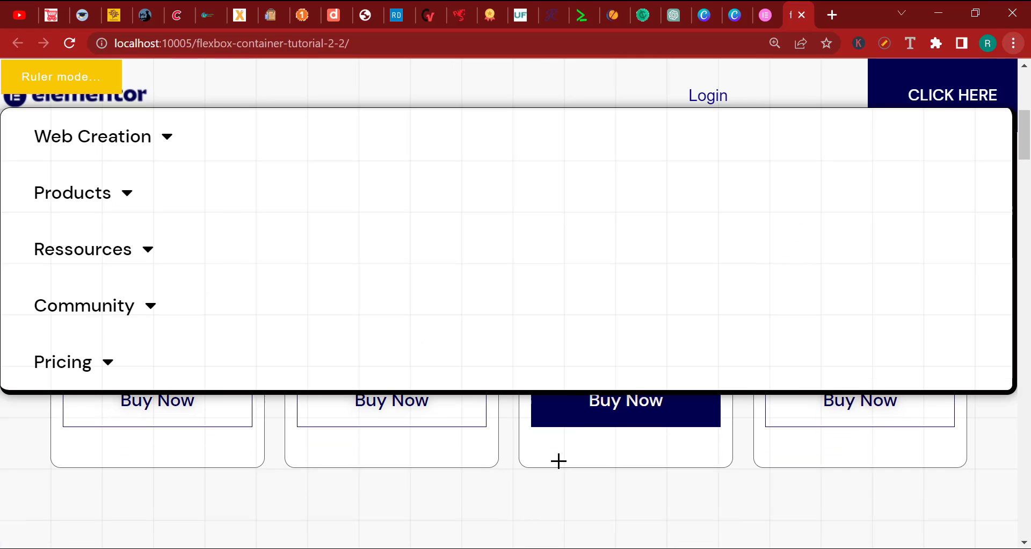
pyautogui.click(1013, 43)
pyautogui.click(904, 191)
pyautogui.click(904, 191)
pyautogui.click(595, 344)
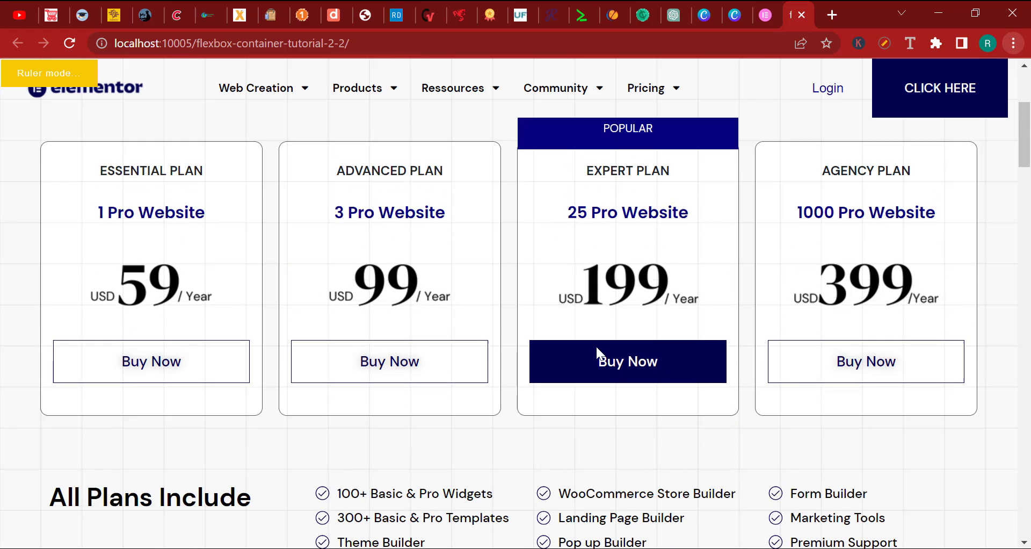
# Measure the Expert Plan's Buy Now button with the page ruler and turn the ruler off.
pyautogui.moveTo(529, 344)
pyautogui.mouseDown()
pyautogui.moveTo(647, 395)
pyautogui.moveTo(727, 387)
pyautogui.mouseUp()
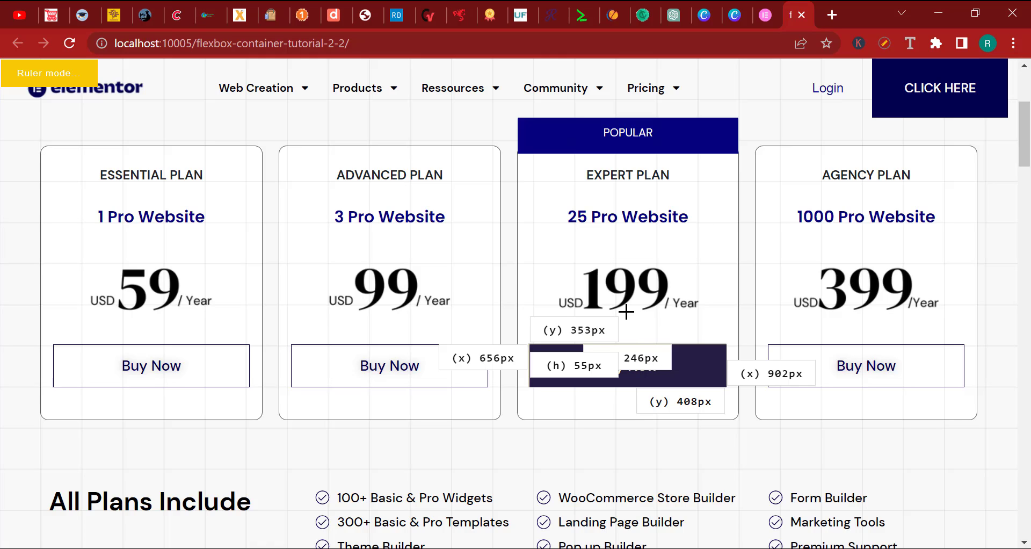
pyautogui.click(884, 43)
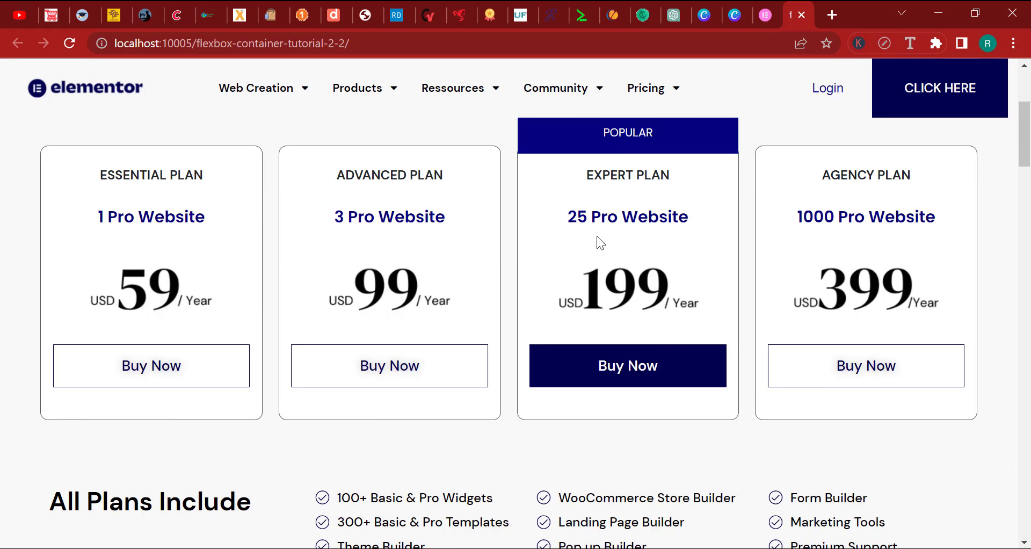
# Toggle the page ruler on and off over the localhost page and open the Page Ruler extension's management details.
pyautogui.scroll(3, 665, 225)
pyautogui.scroll(1, 664, 224)
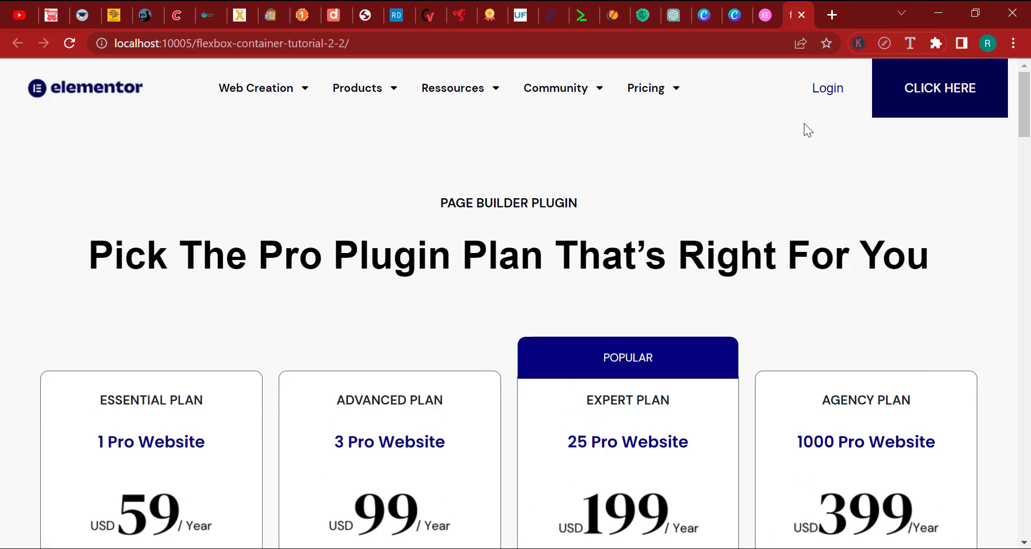
pyautogui.click(885, 43)
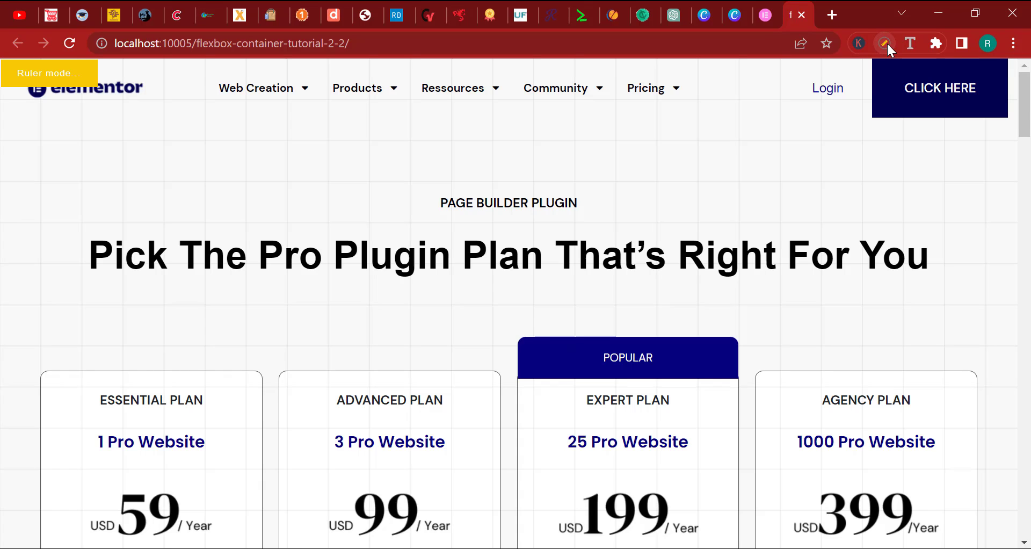
pyautogui.click(886, 45)
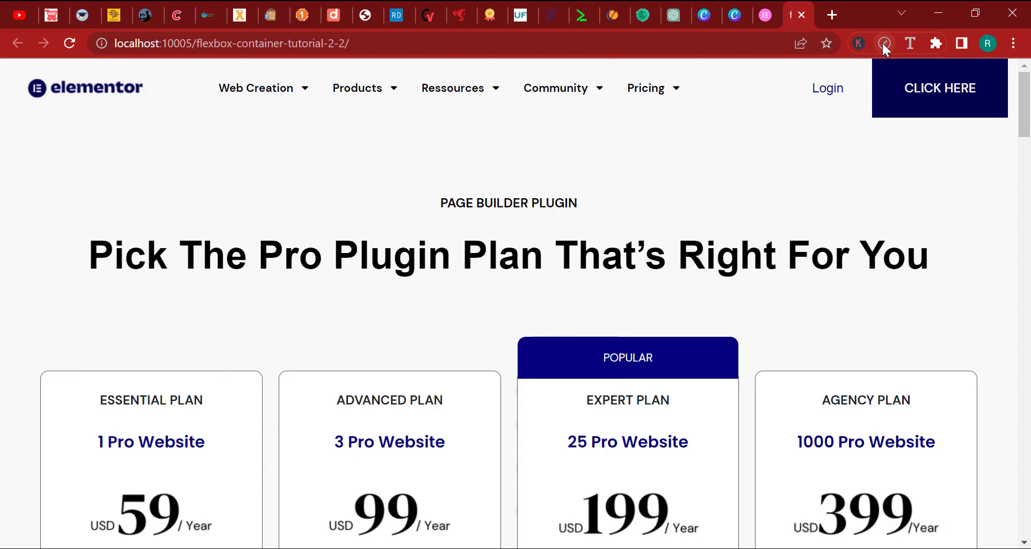
pyautogui.rightClick(883, 45)
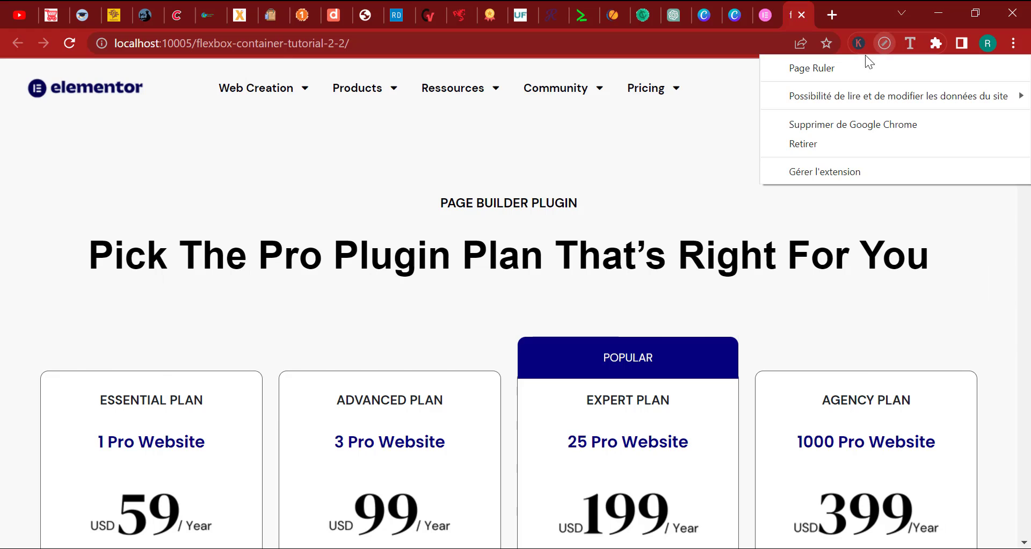
pyautogui.click(847, 173)
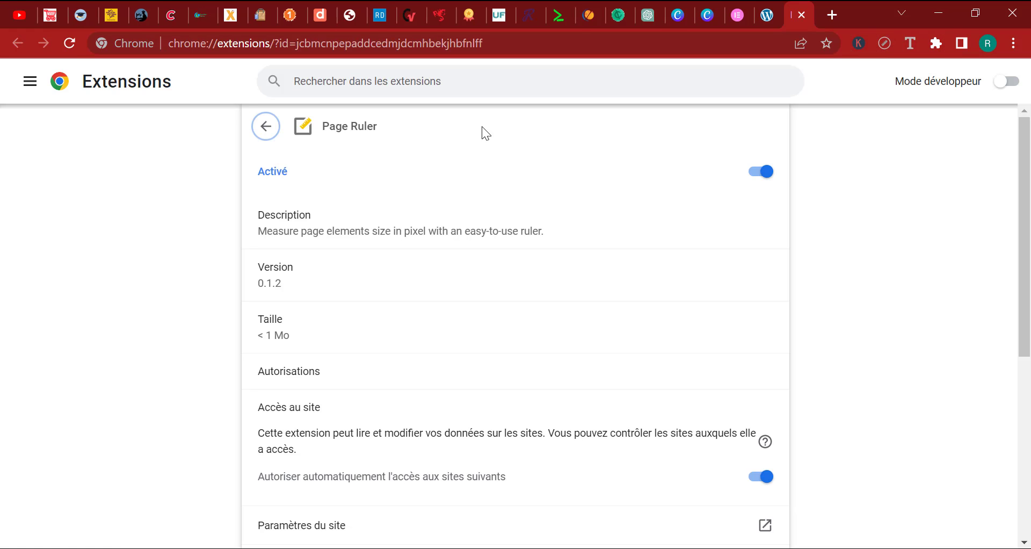
# Search Google for "page ruler extension" in a new tab and open Page Ruler's Chrome Web Store page.
pyautogui.click(830, 17)
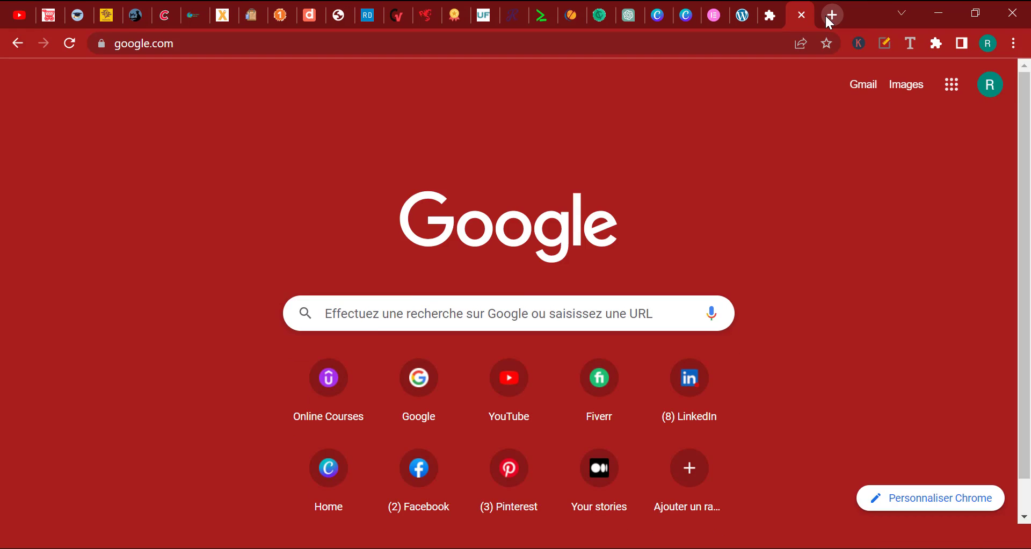
pyautogui.write('Page ruler')
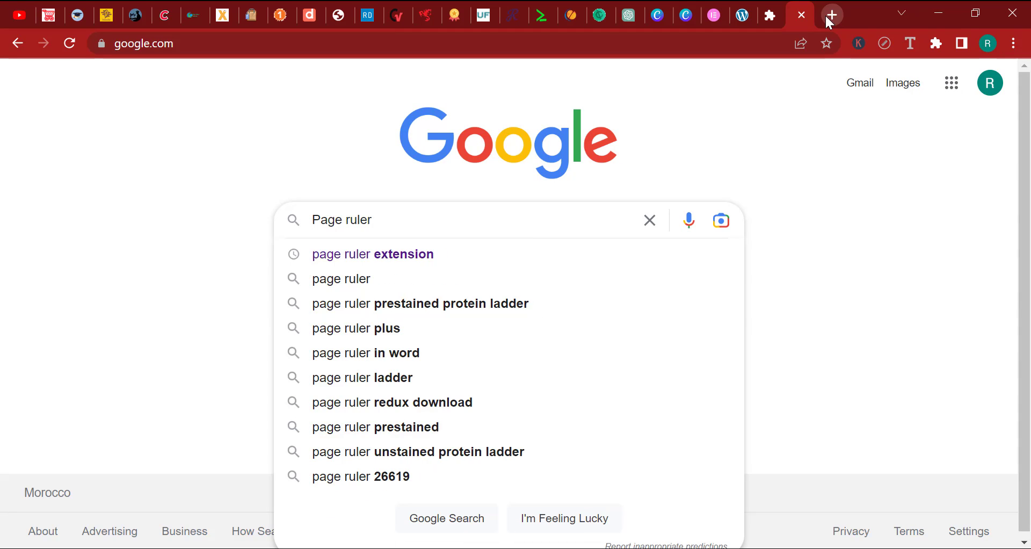
pyautogui.press('Down')
pyautogui.press('Return')
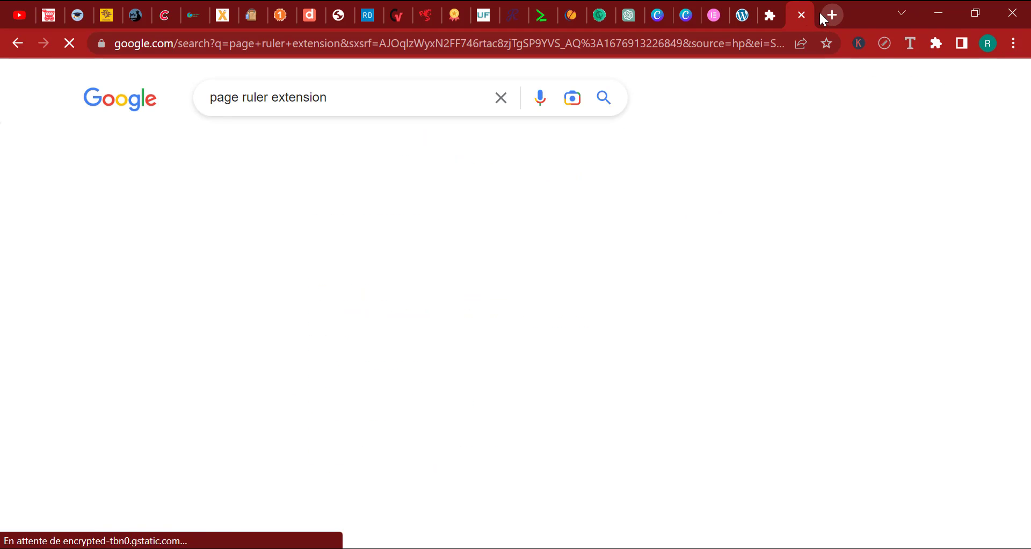
pyautogui.click(155, 237)
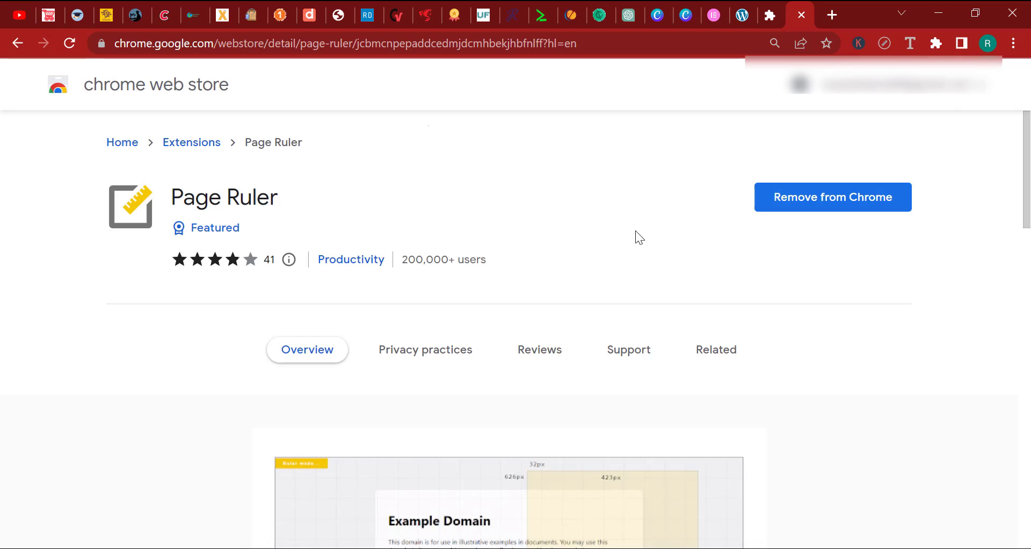
# Review Page Ruler's store overview, then close the search and extension details tabs to return to the localhost tutorial page.
pyautogui.scroll(-3, 396, 314)
pyautogui.scroll(3, 408, 242)
pyautogui.scroll(-5, 569, 352)
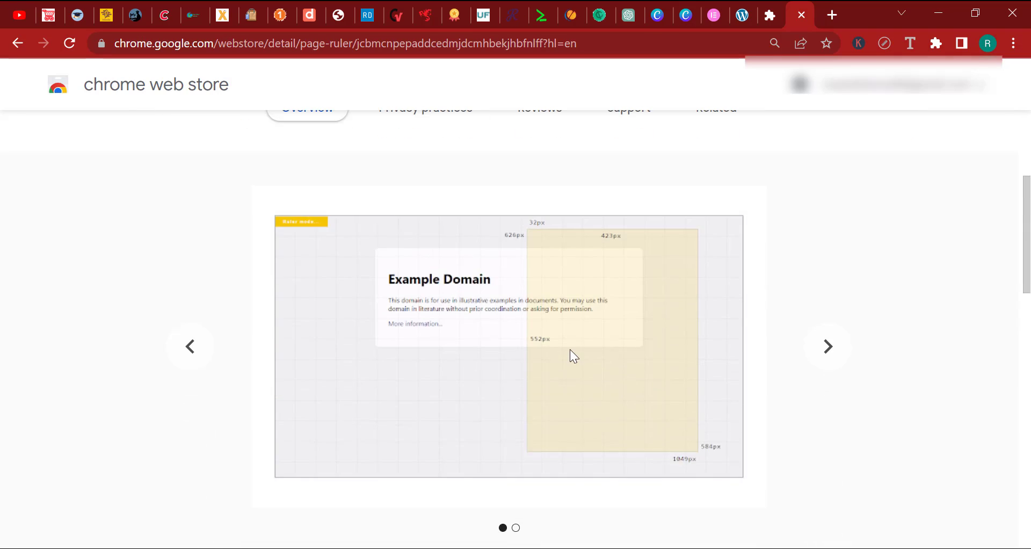
pyautogui.scroll(5, 569, 352)
pyautogui.click(18, 42)
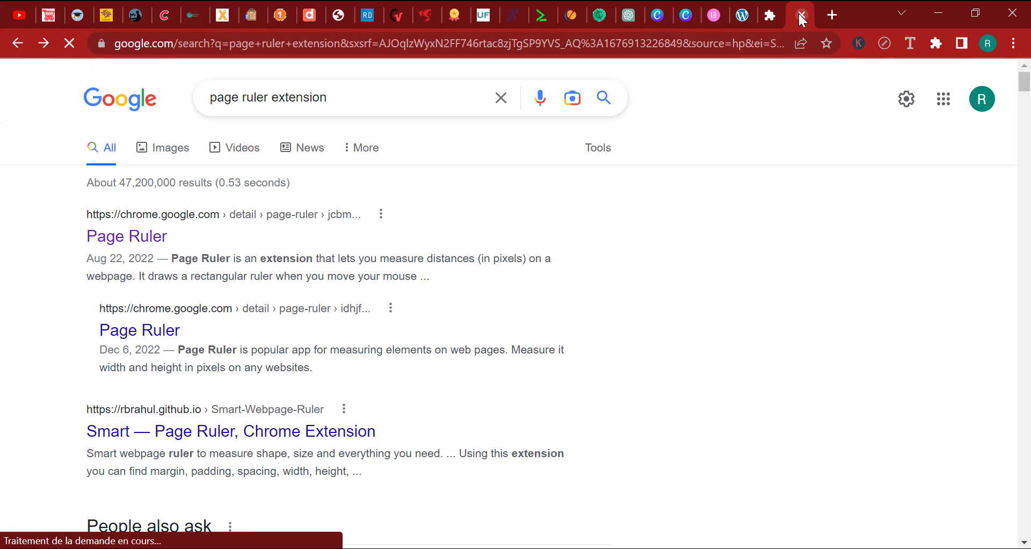
pyautogui.click(804, 13)
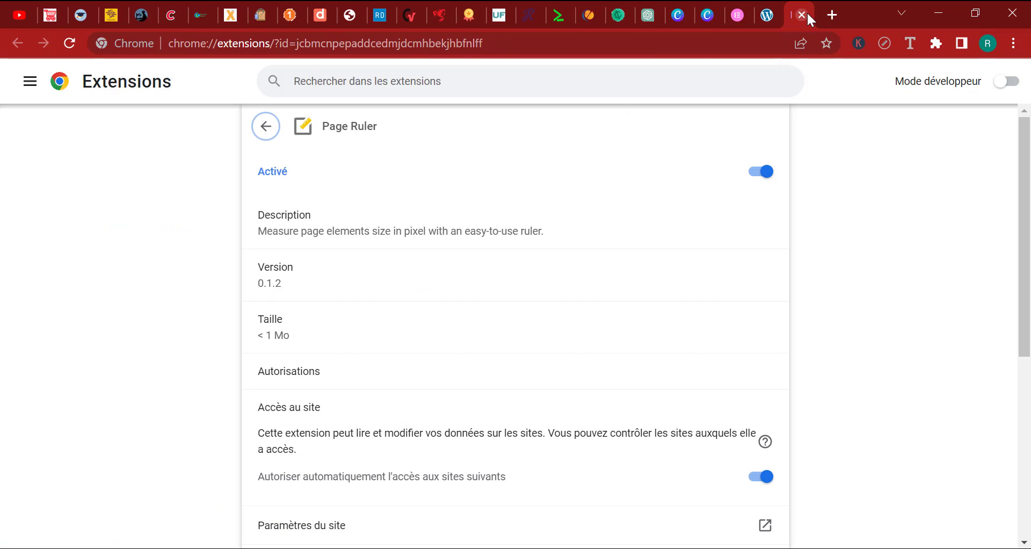
pyautogui.click(801, 15)
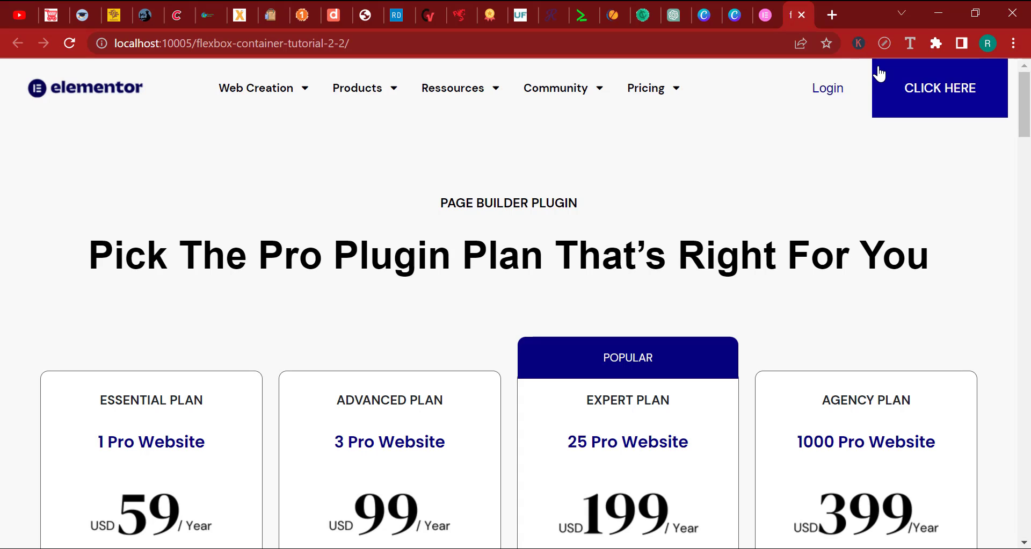
# Turn on Font Inspector and inspect the "Pick The Pro Plugin Plan That's Right For You" heading.
pyautogui.click(906, 39)
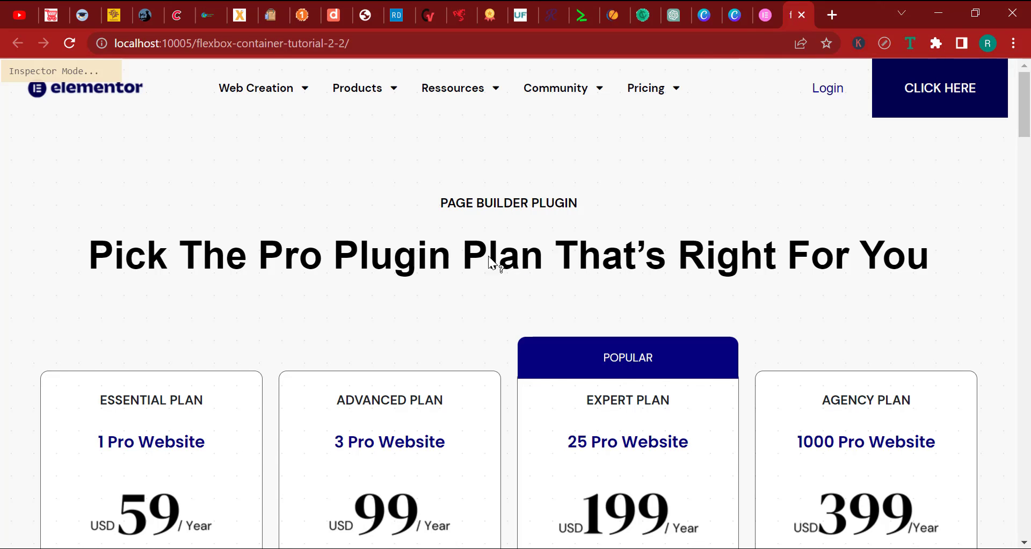
pyautogui.moveTo(106, 251); pyautogui.dragTo(921, 298)
pyautogui.click(609, 251)
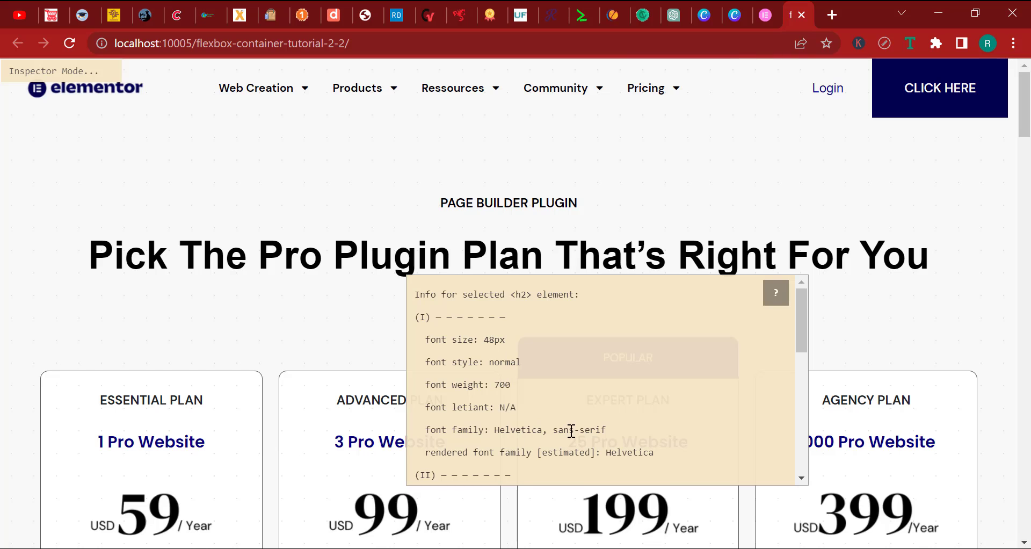
# Examine the heading's font family, font color, text alignment, line height and HTML element details in the font information popup.
pyautogui.doubleClick(526, 430)
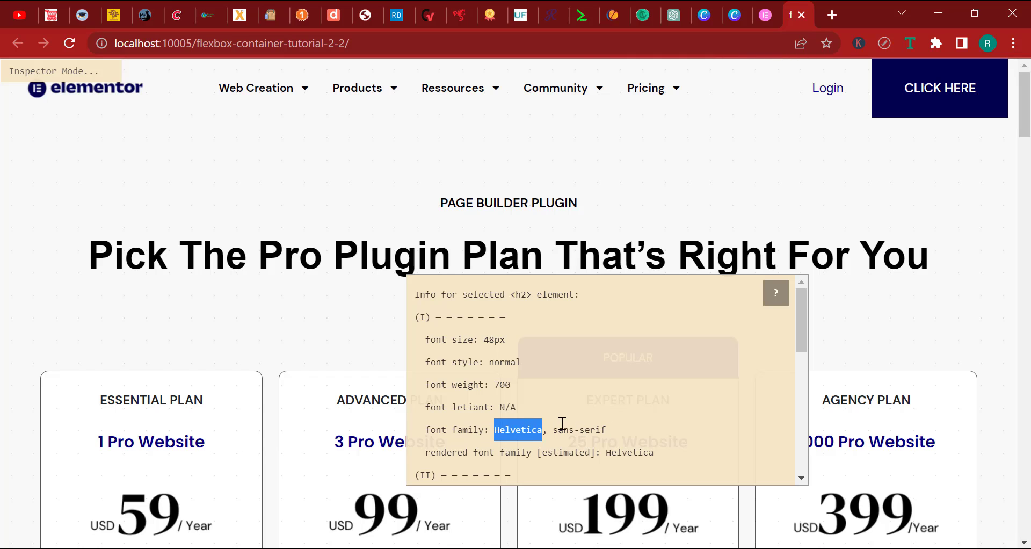
pyautogui.click(596, 430)
pyautogui.moveTo(621, 428); pyautogui.dragTo(555, 435)
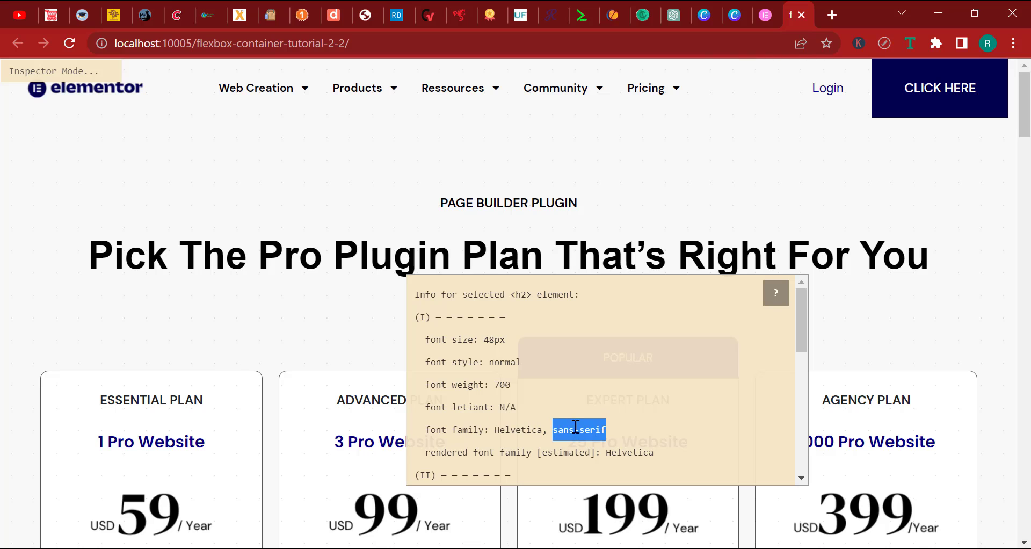
pyautogui.click(574, 427)
pyautogui.moveTo(608, 430); pyautogui.dragTo(558, 430)
pyautogui.scroll(-5, 583, 426)
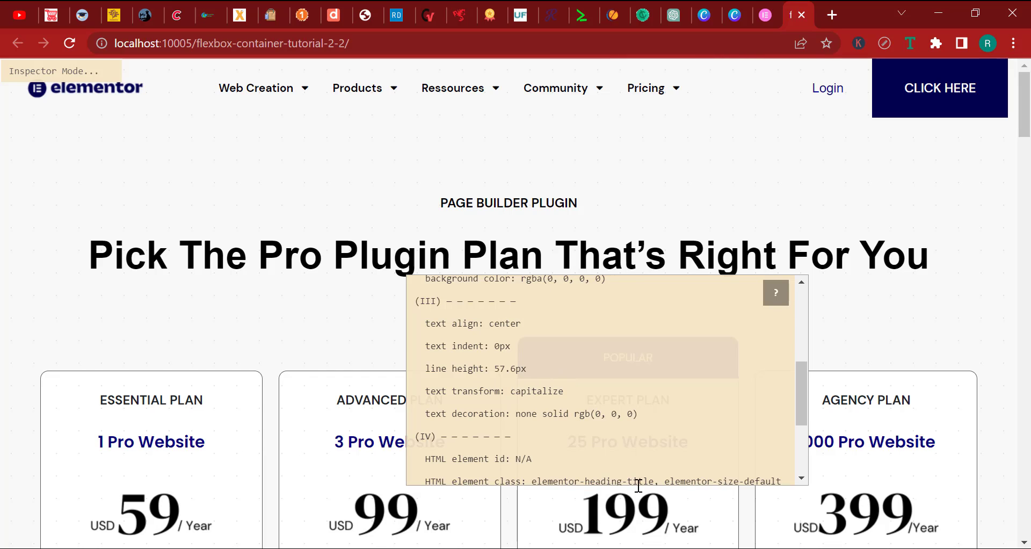
pyautogui.scroll(3, 579, 407)
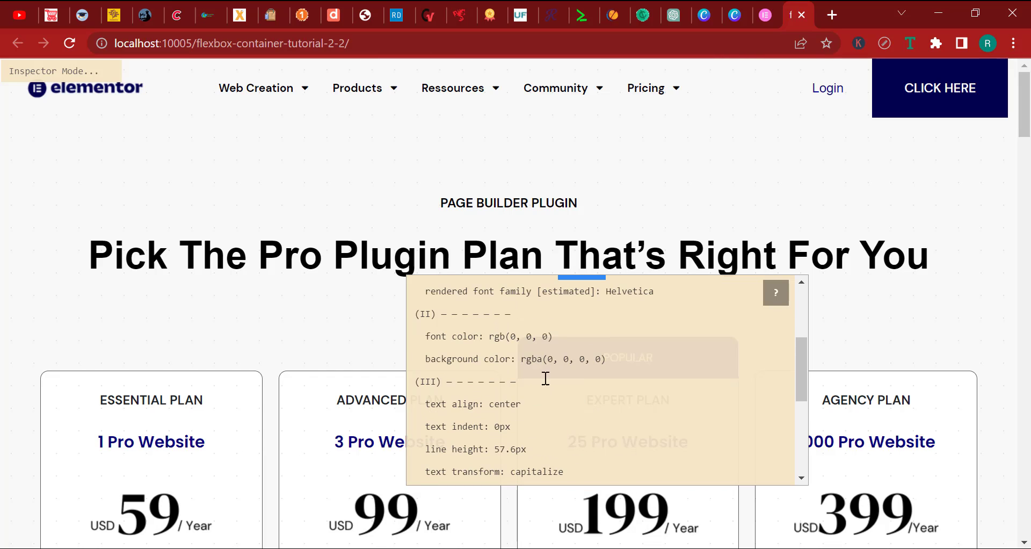
pyautogui.moveTo(553, 336); pyautogui.dragTo(497, 344)
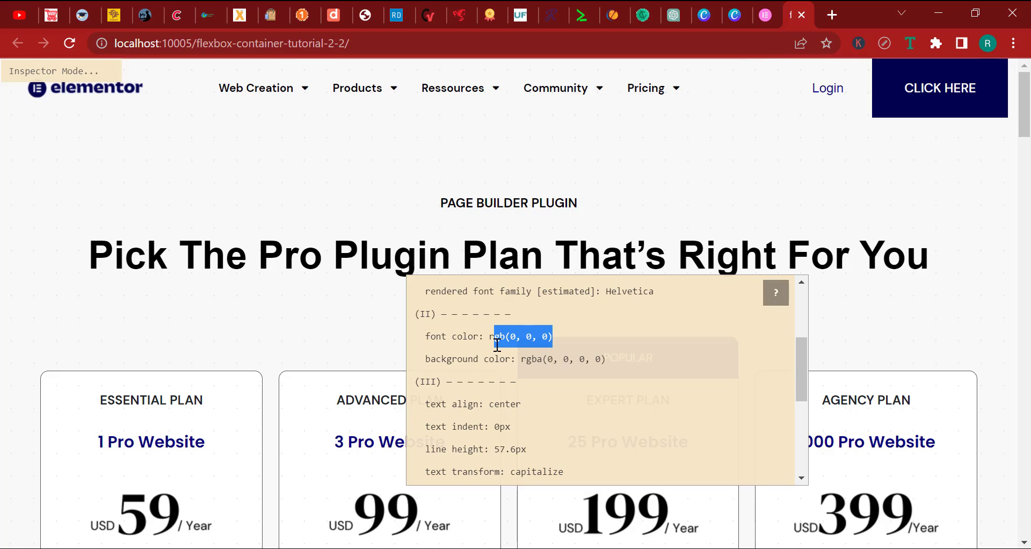
pyautogui.click(444, 263)
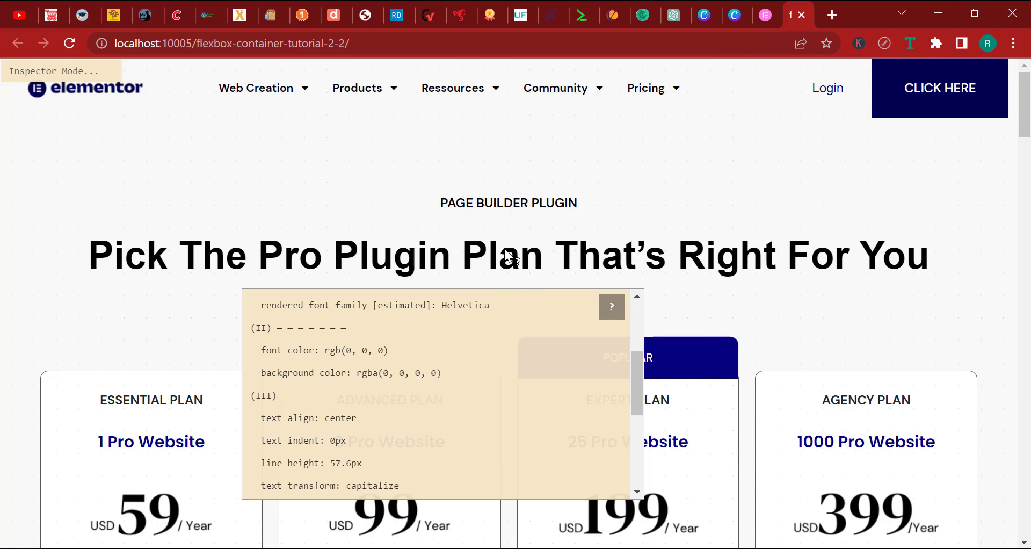
pyautogui.scroll(-3, 542, 334)
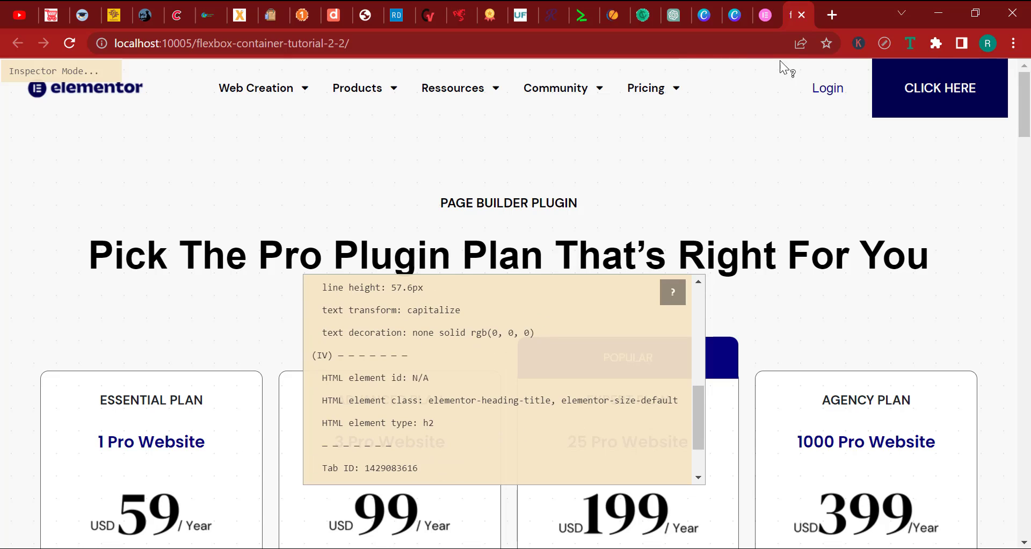
# Turn off Font Inspector, open its extension management details and select the extension's name.
pyautogui.click(906, 45)
pyautogui.rightClick(906, 45)
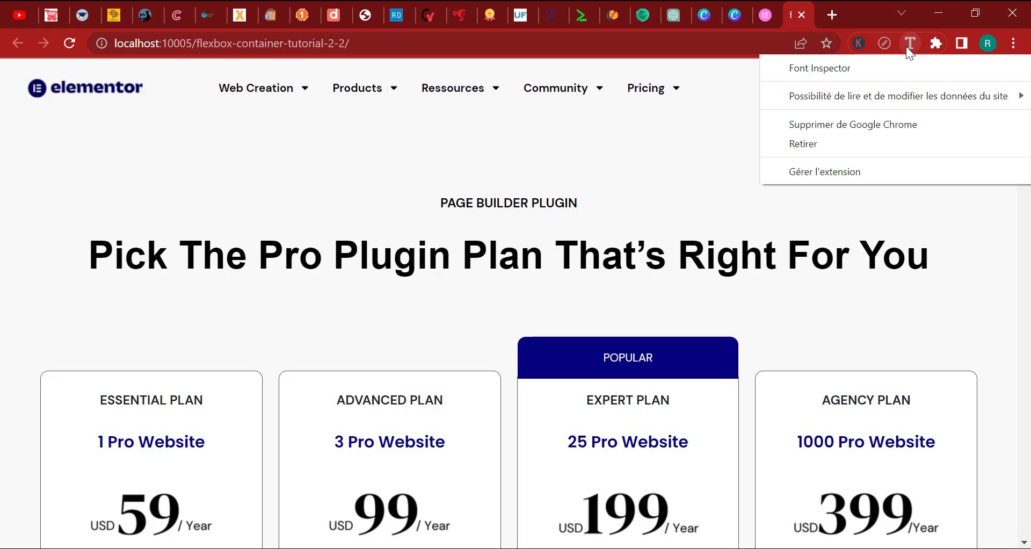
pyautogui.click(832, 173)
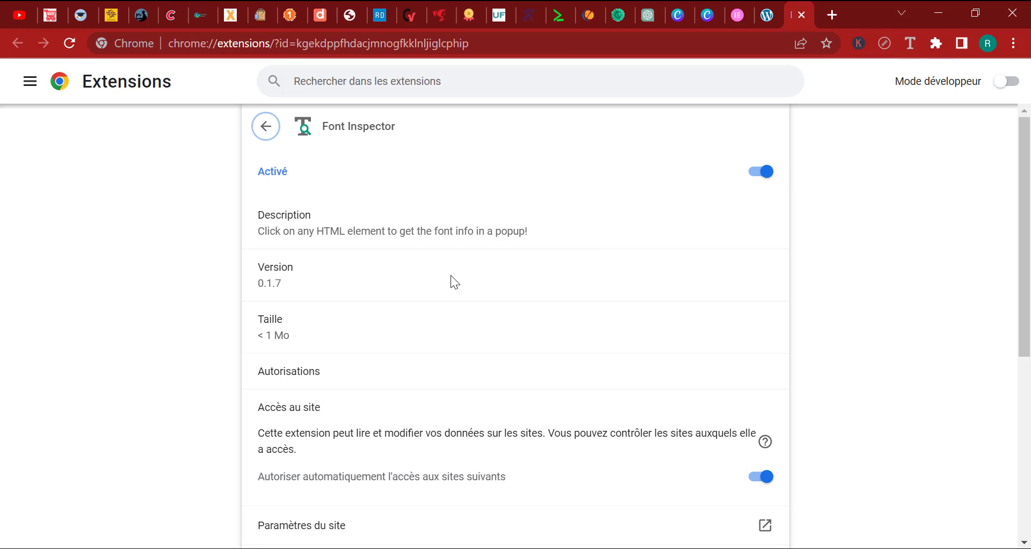
pyautogui.tripleClick(361, 126)
pyautogui.rightClick(389, 133)
pyautogui.click(411, 141)
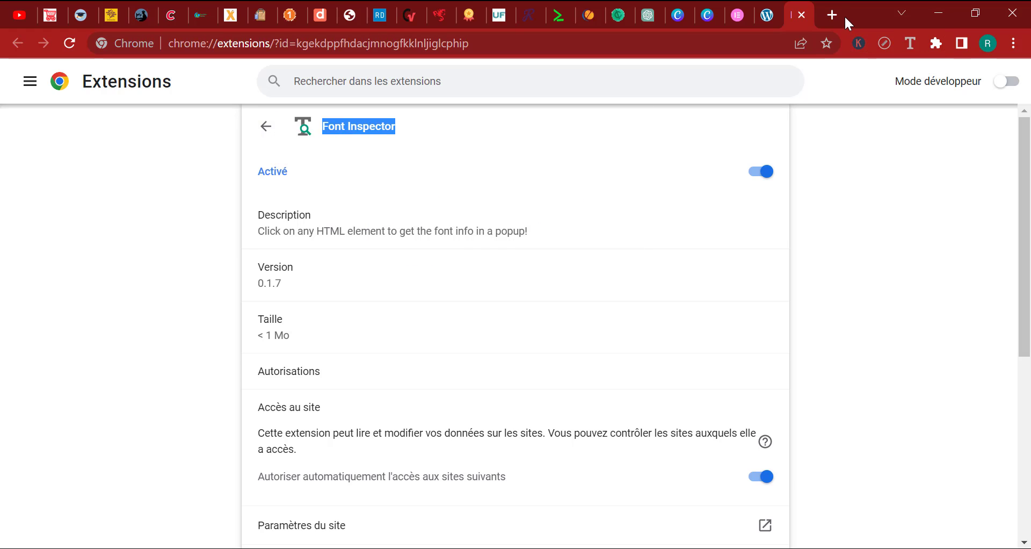
# Search Google for "font inspector" in a new tab and open Font Inspector's Chrome Web Store page.
pyautogui.click(831, 15)
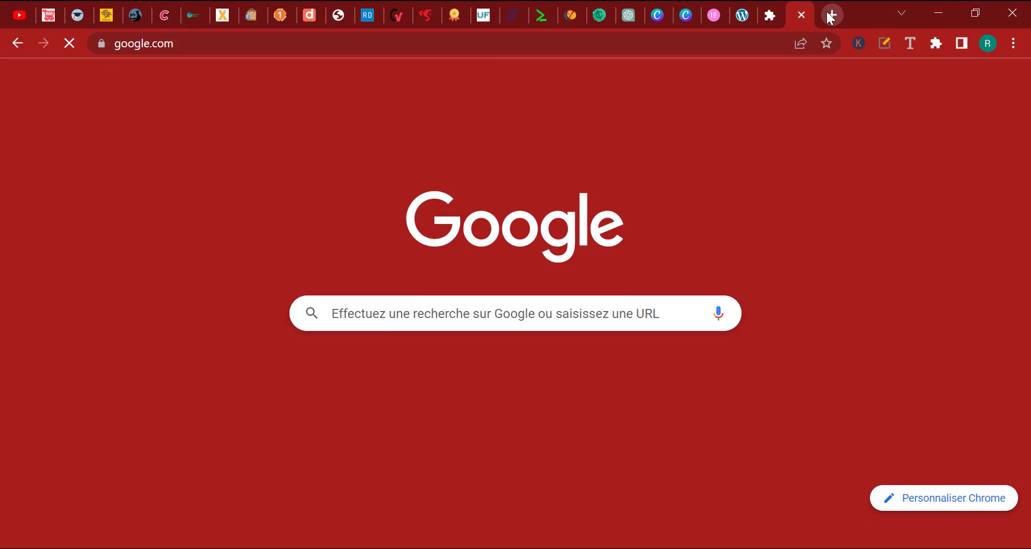
pyautogui.write('font ins')
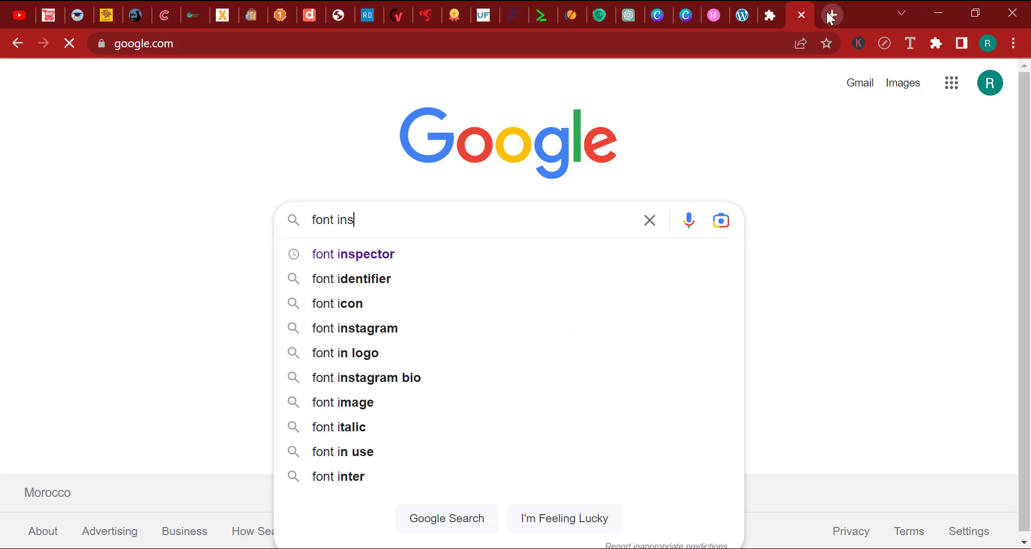
pyautogui.write('pector')
pyautogui.press('Return')
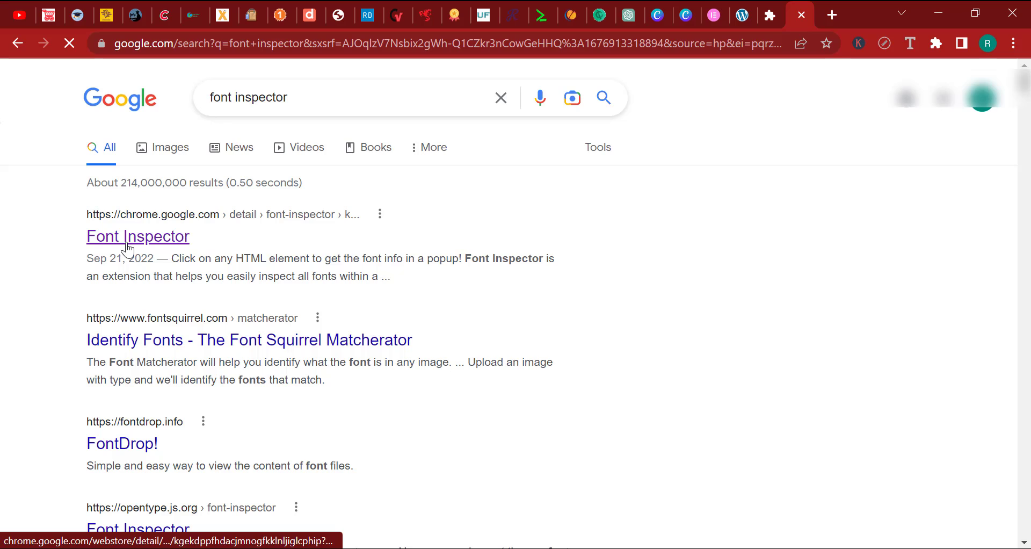
pyautogui.click(127, 248)
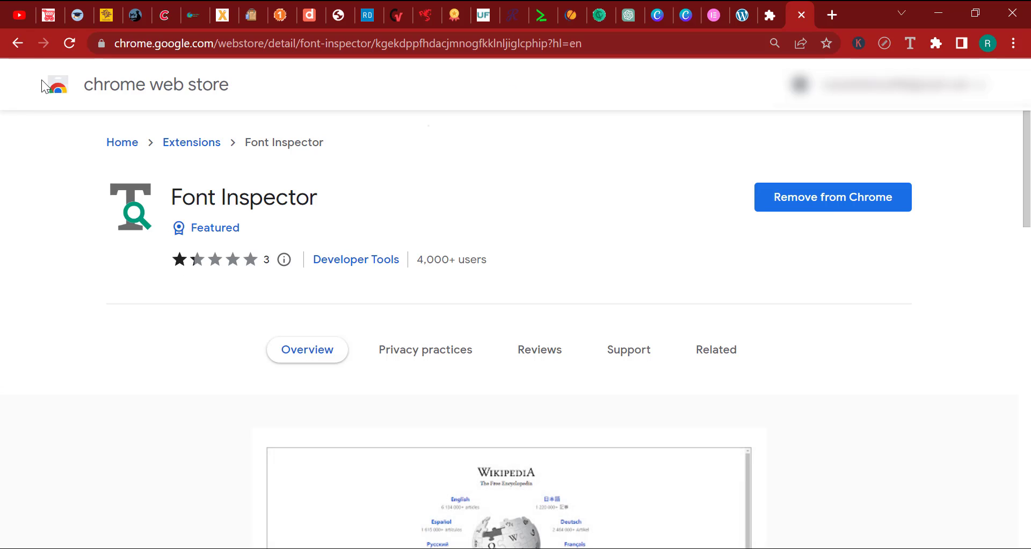
# Close the Font Inspector search and extension details tabs, and switch to the Elementor editor in Edge.
pyautogui.click(18, 43)
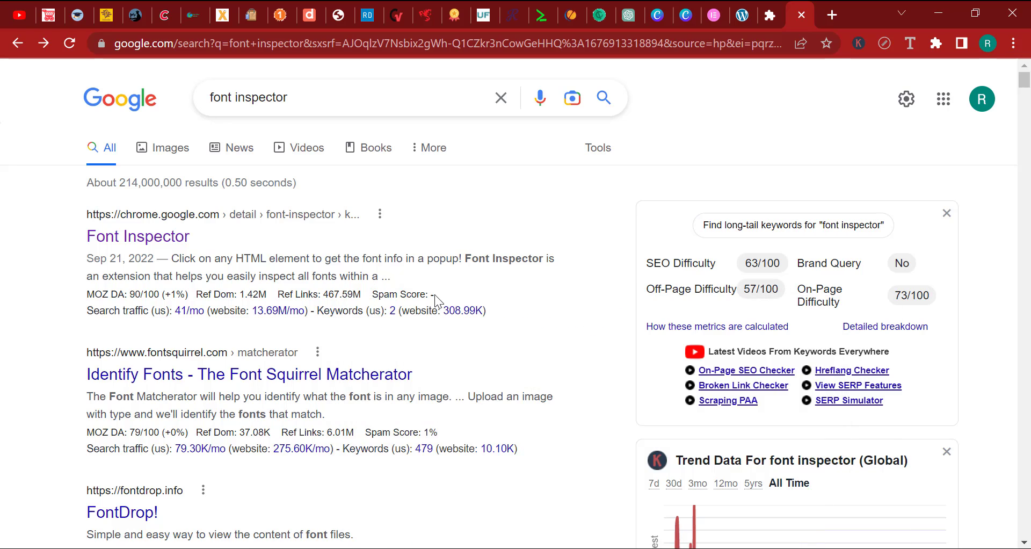
pyautogui.moveTo(1025, 80); pyautogui.dragTo(1025, 78)
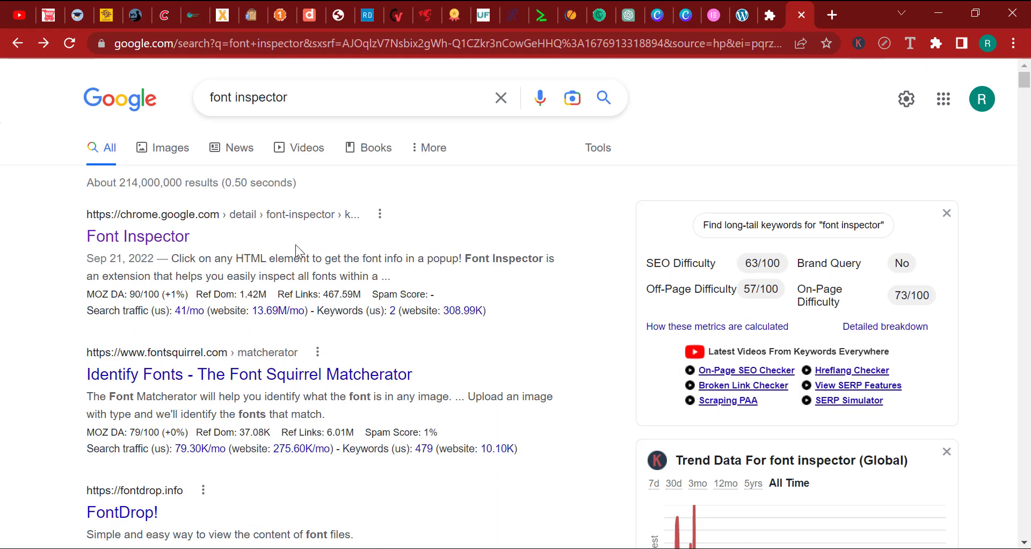
pyautogui.click(801, 16)
pyautogui.click(801, 15)
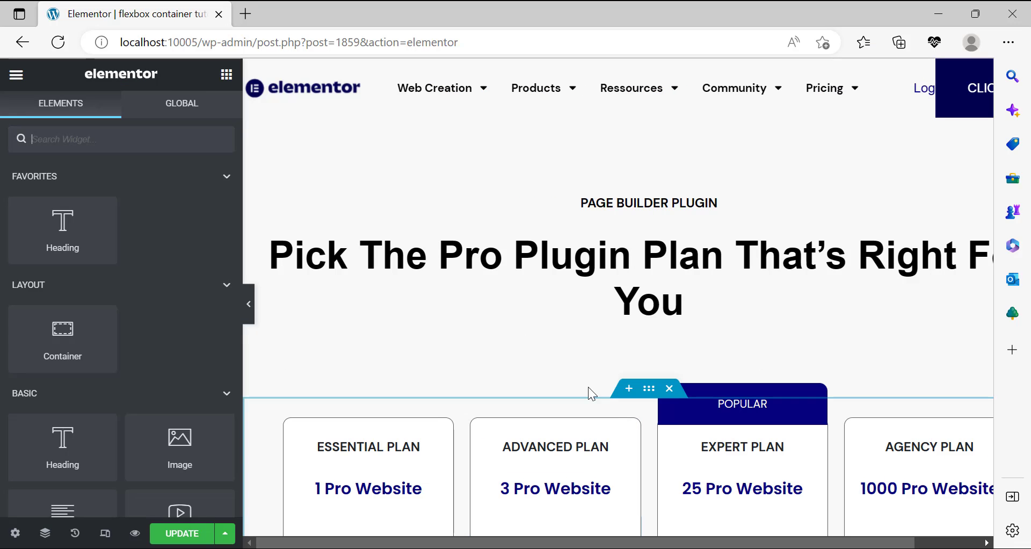
pyautogui.click(247, 14)
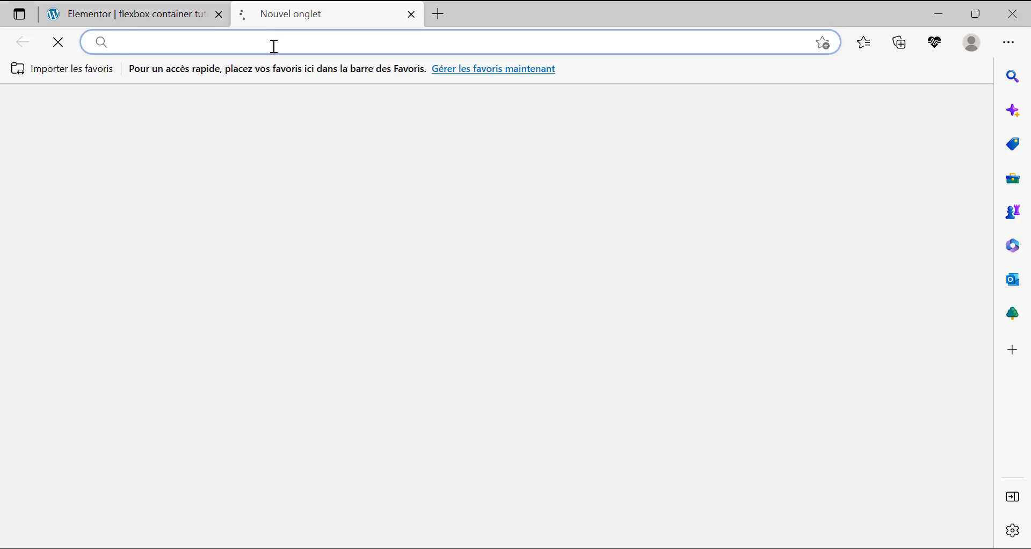
pyautogui.click(416, 20)
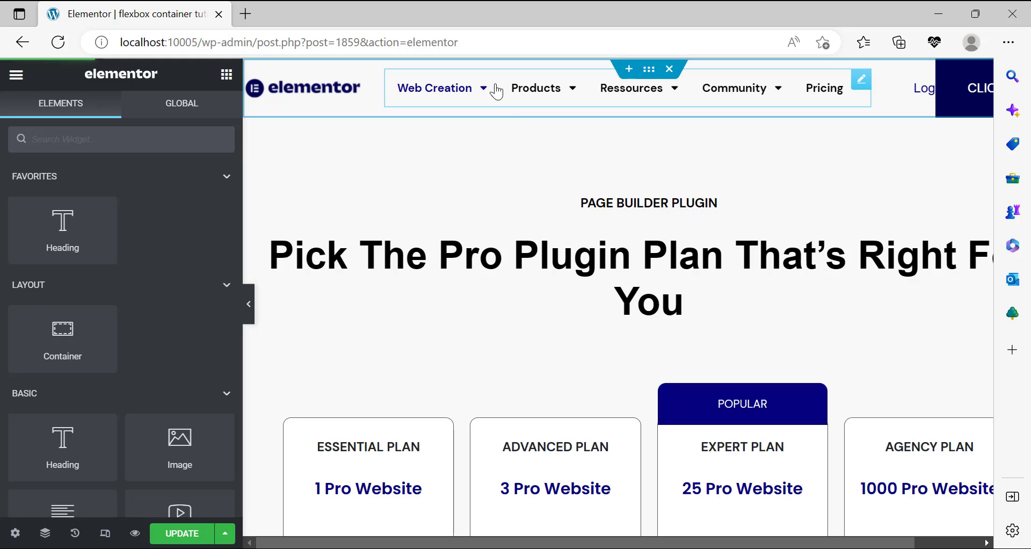
pyautogui.moveTo(492, 91)
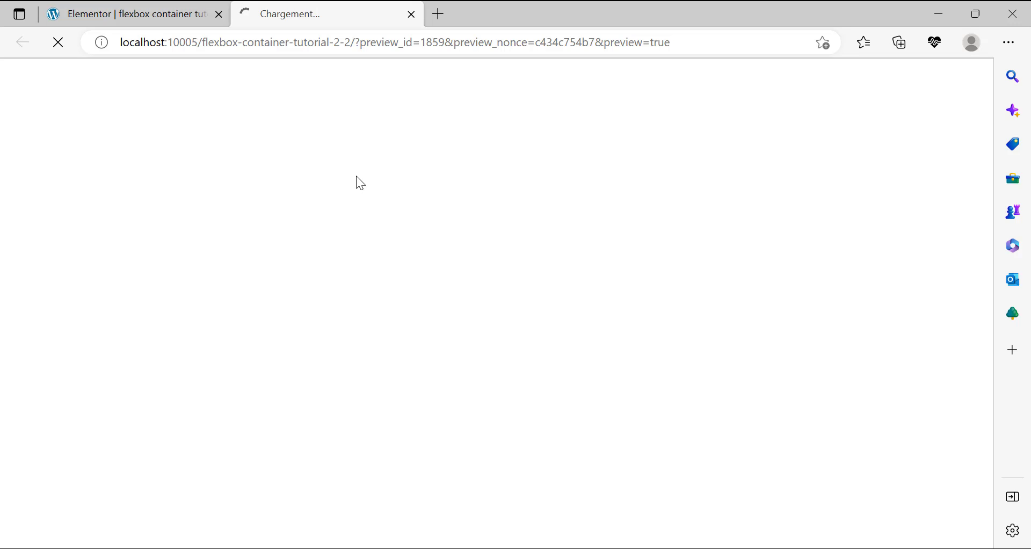
# Open the site's WordPress dashboard from the page preview and start adding a new page.
pyautogui.click(495, 548)
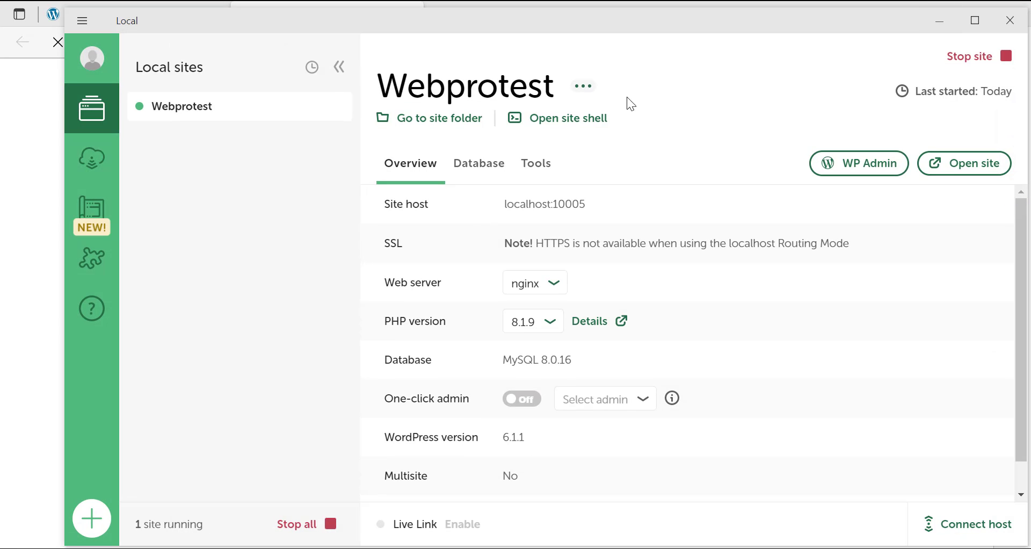
pyautogui.click(946, 30)
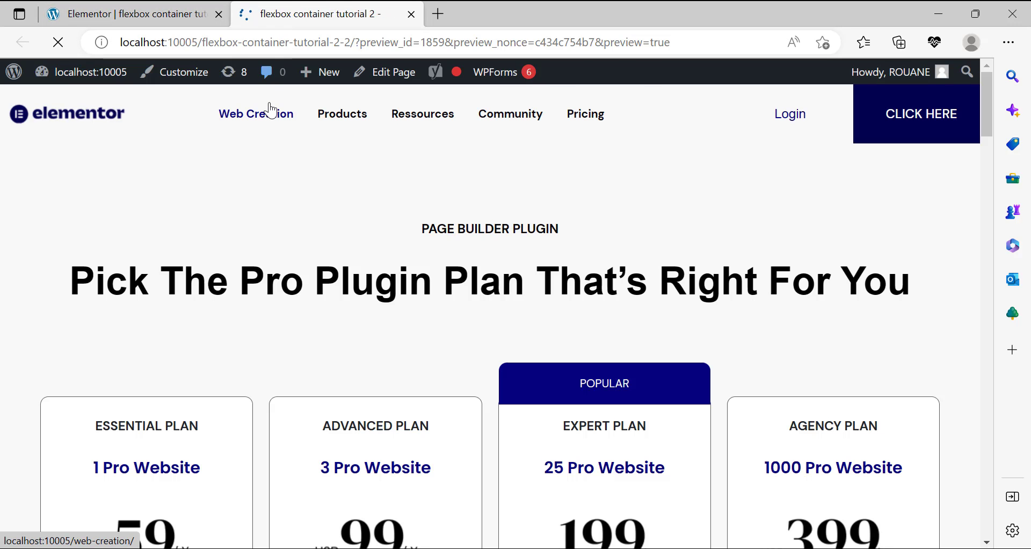
pyautogui.moveTo(80, 72)
pyautogui.click(74, 101)
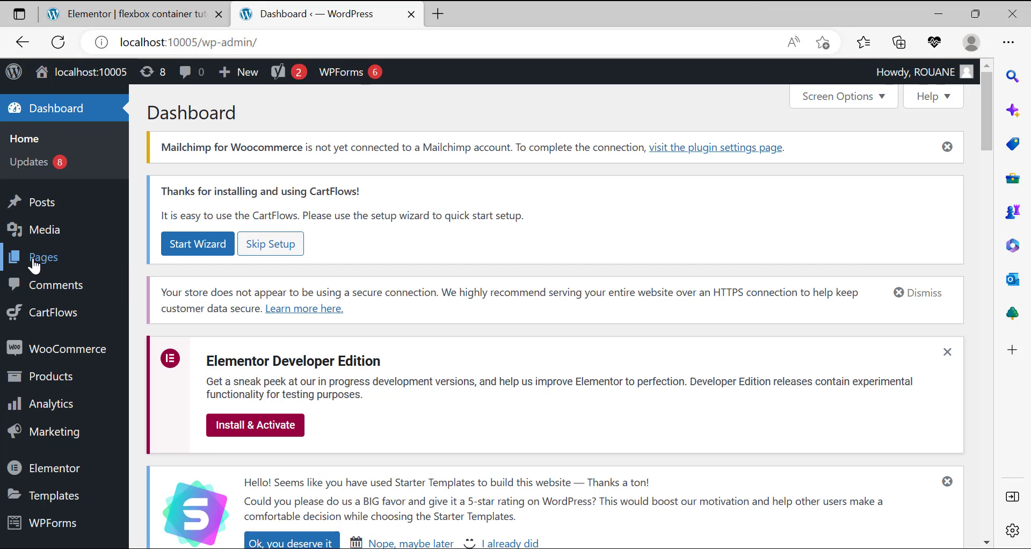
pyautogui.moveTo(12, 258)
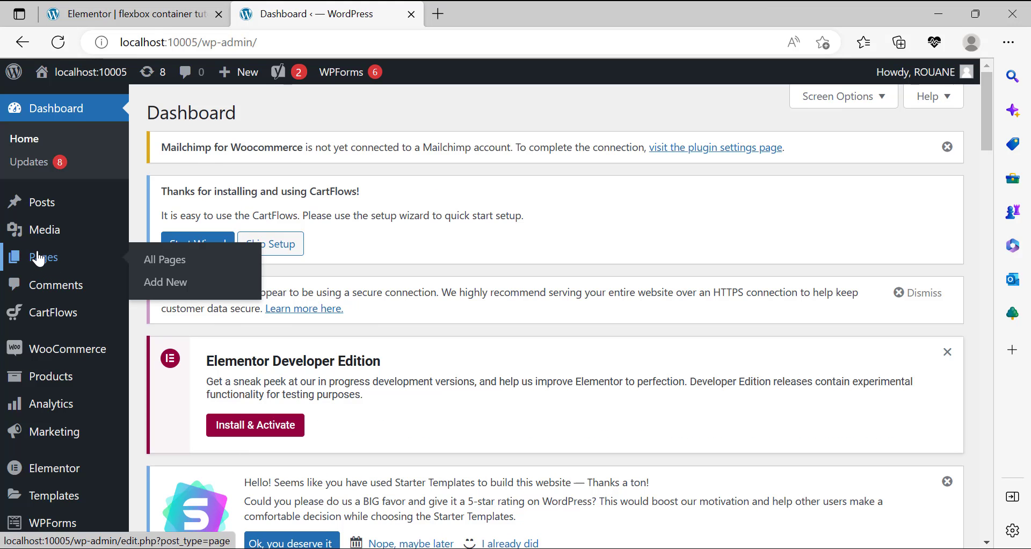
pyautogui.click(155, 284)
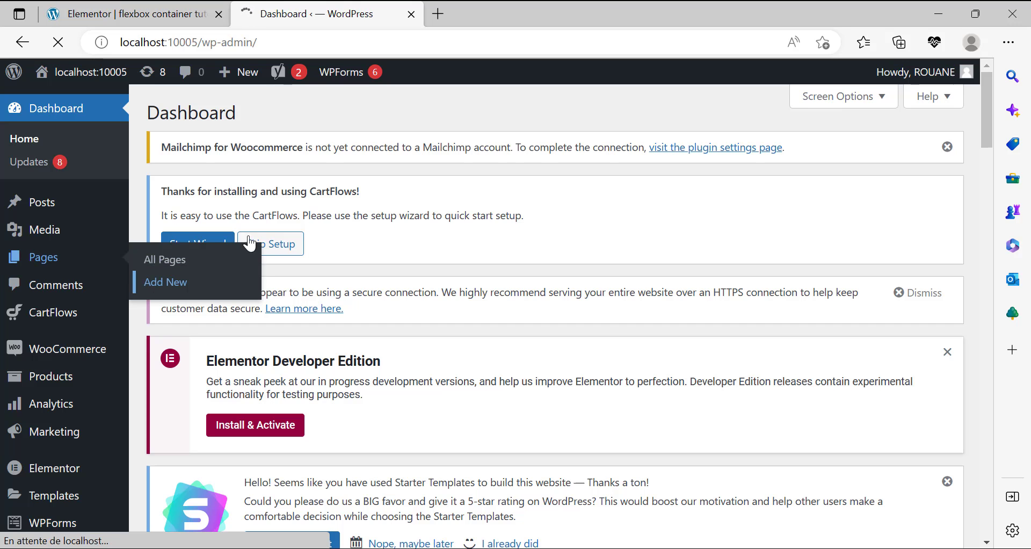
pyautogui.scroll(-8, 472, 223)
pyautogui.scroll(3, 512, 220)
pyautogui.scroll(5, 512, 217)
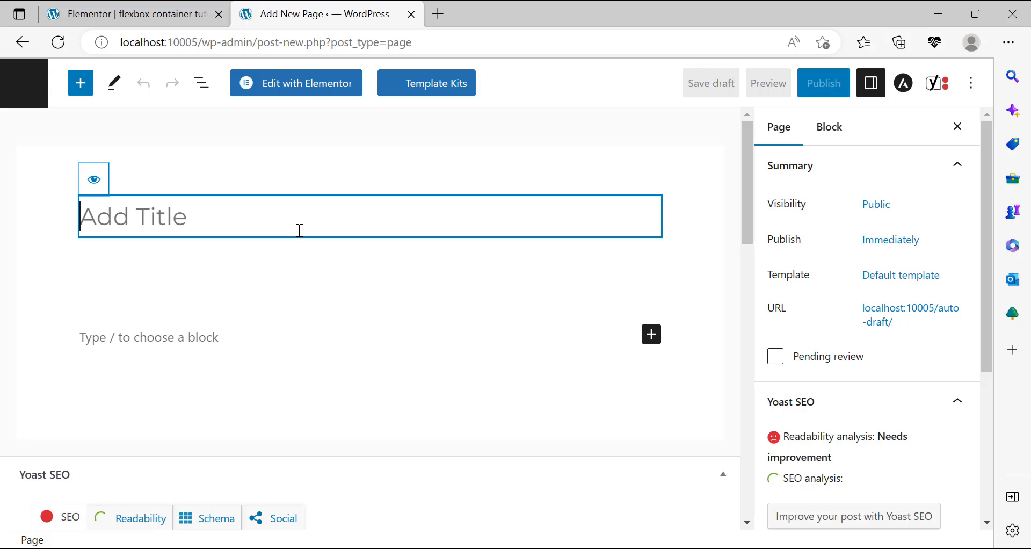
# Title the new page "Elementor Landing Page Clone" and publish it.
pyautogui.write('Elementor ')
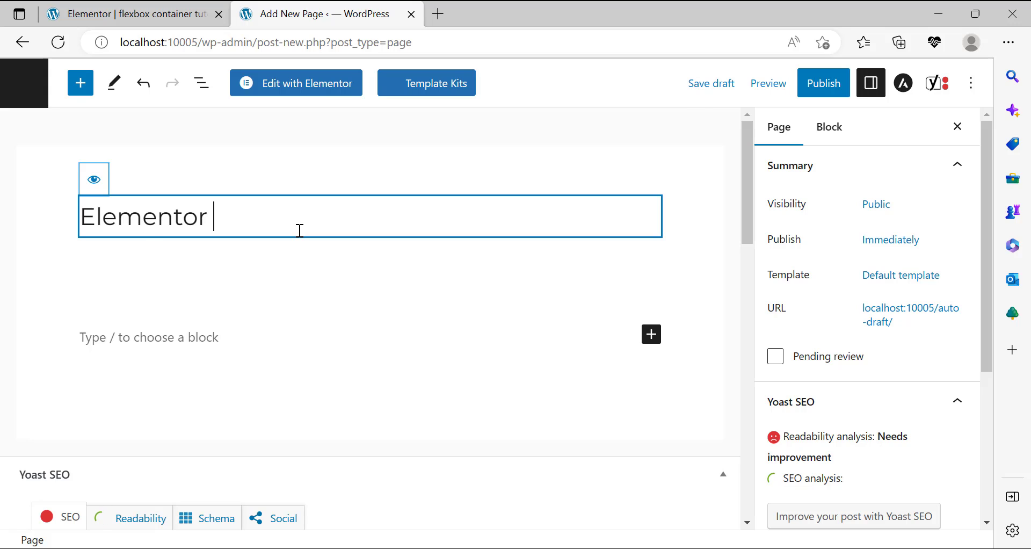
pyautogui.write('C')
pyautogui.press('BackSpace')
pyautogui.write('Landing Page C')
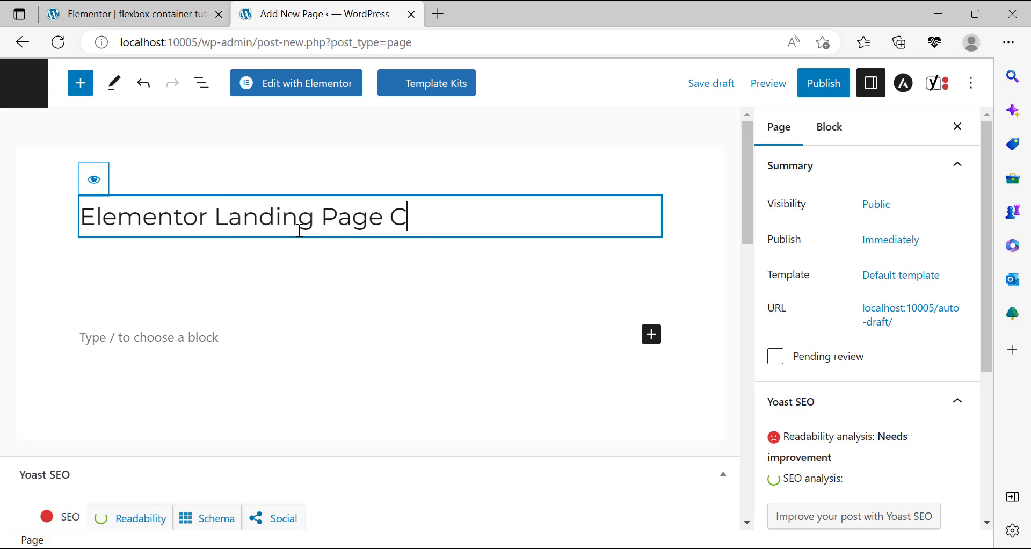
pyautogui.write('lone')
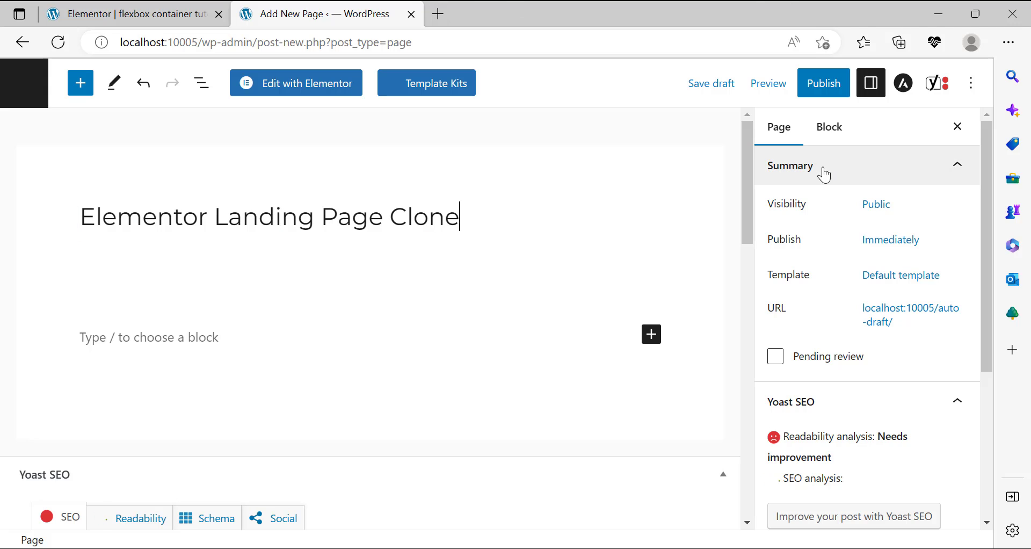
pyautogui.click(832, 90)
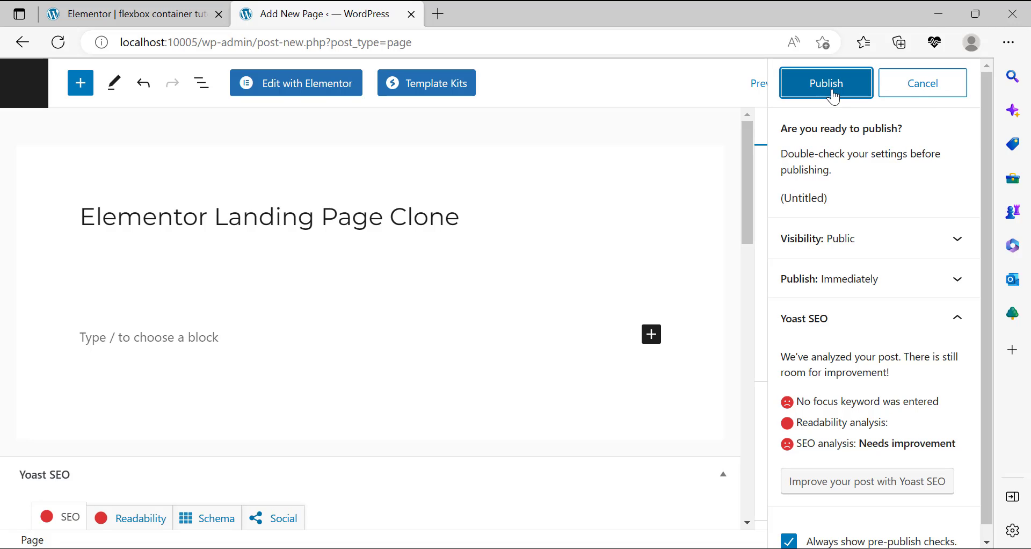
pyautogui.click(827, 86)
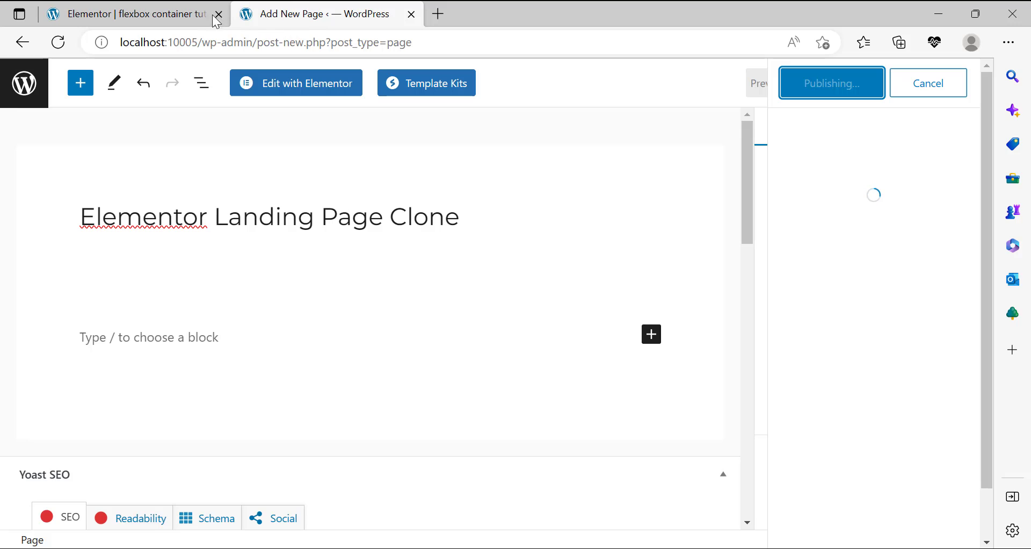
pyautogui.click(181, 16)
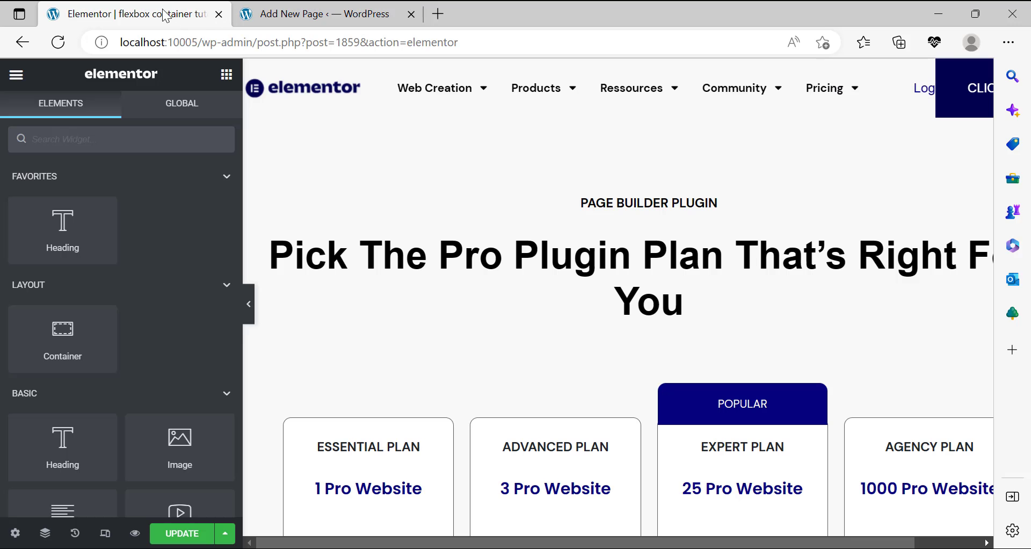
pyautogui.click(239, 13)
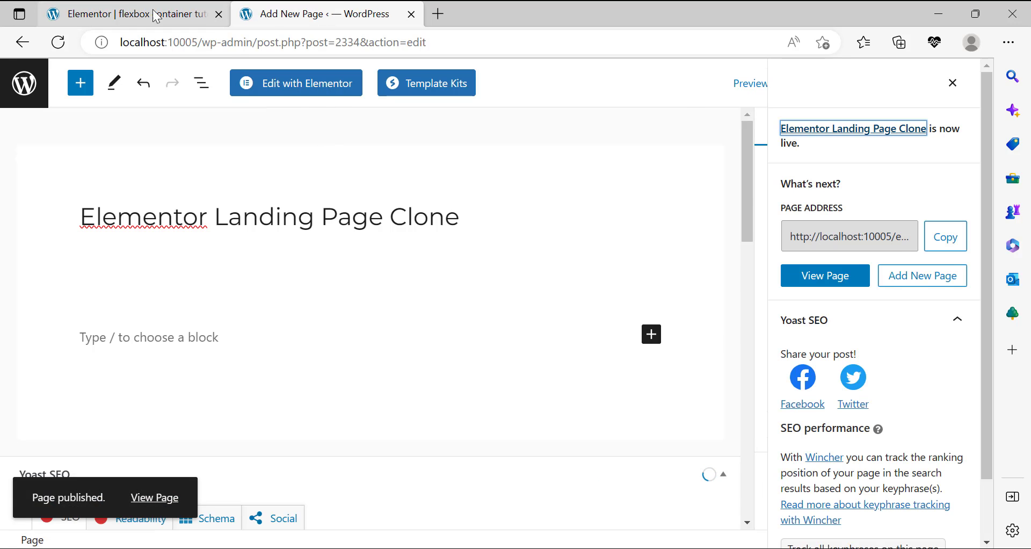
pyautogui.click(188, 14)
pyautogui.click(281, 4)
pyautogui.click(90, 4)
pyautogui.click(311, 3)
pyautogui.click(190, 16)
pyautogui.click(310, 8)
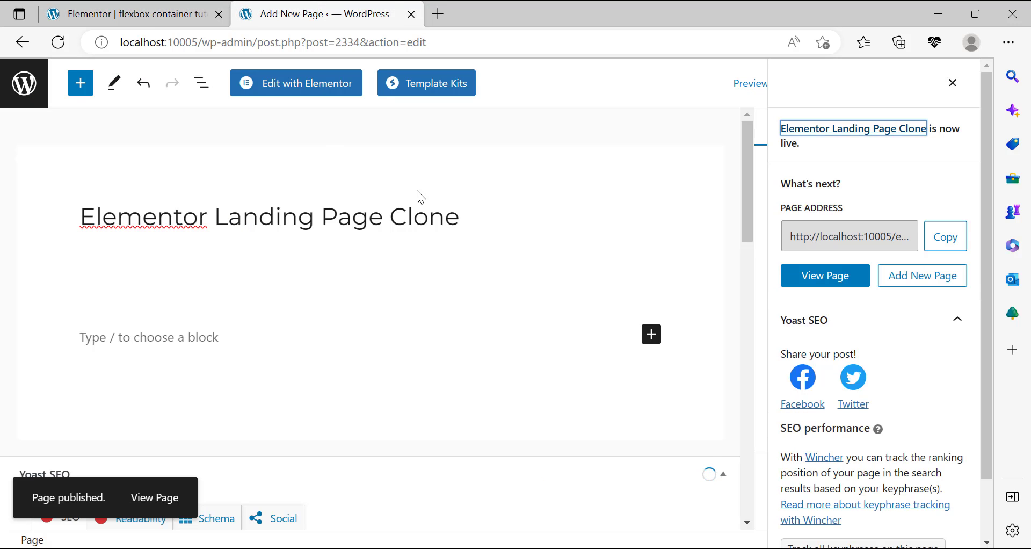
# Open the new page for editing with Elementor and set its page layout to Elementor Canvas.
pyautogui.click(263, 87)
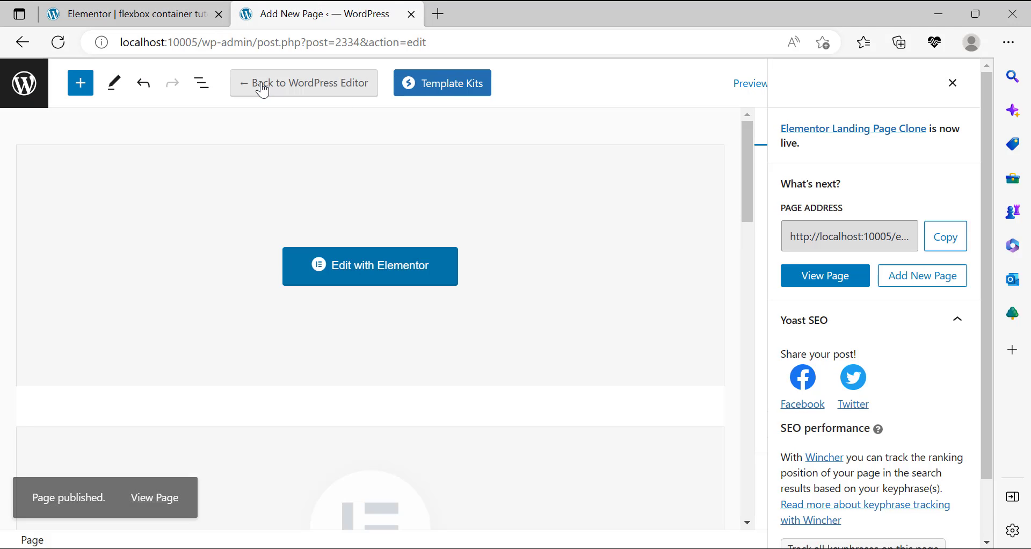
pyautogui.click(356, 263)
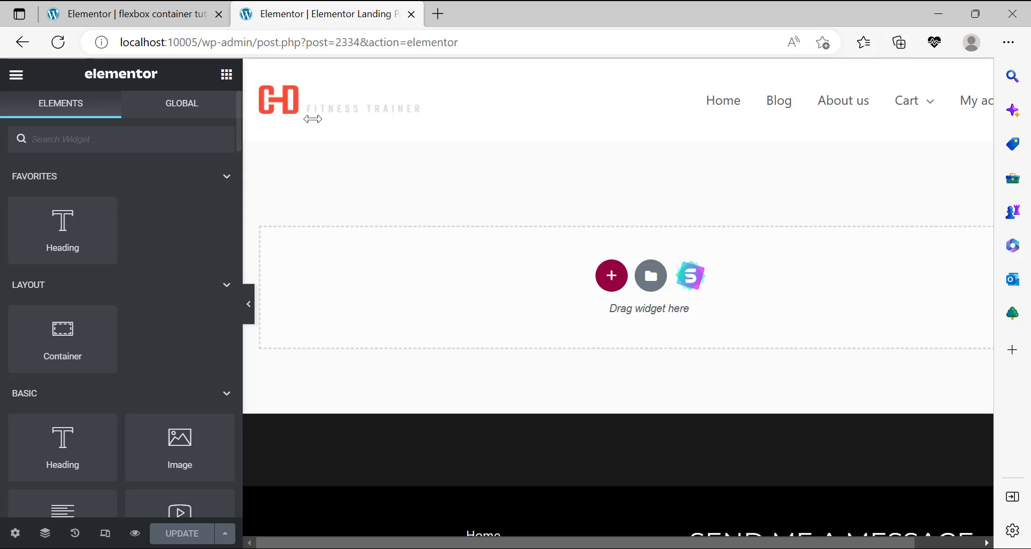
pyautogui.click(15, 534)
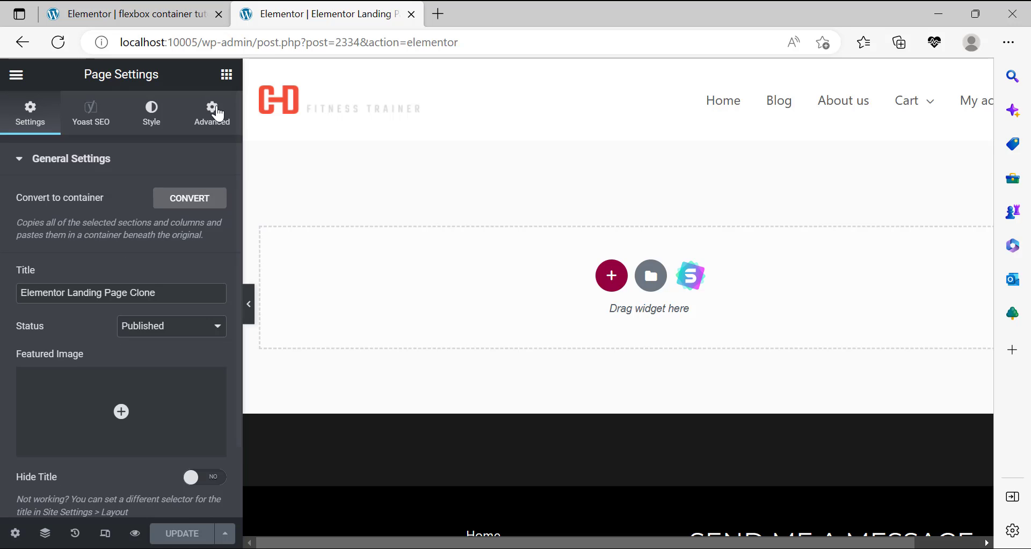
pyautogui.click(212, 111)
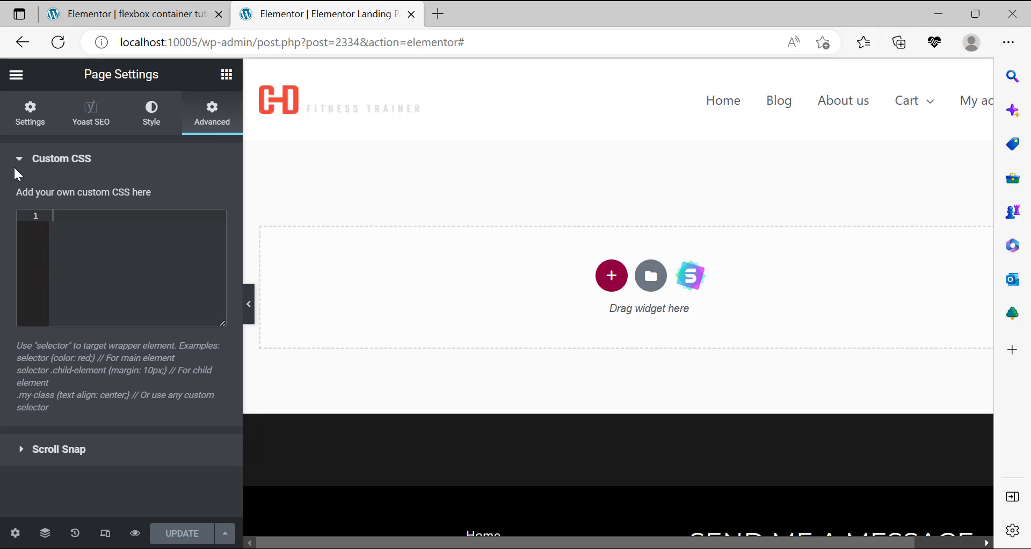
pyautogui.click(30, 111)
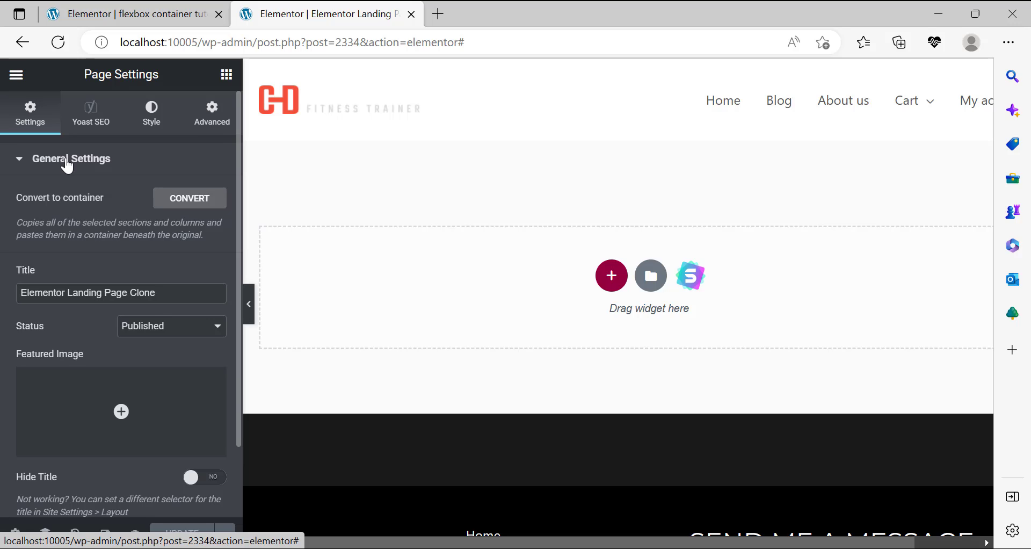
pyautogui.scroll(-2, 121, 211)
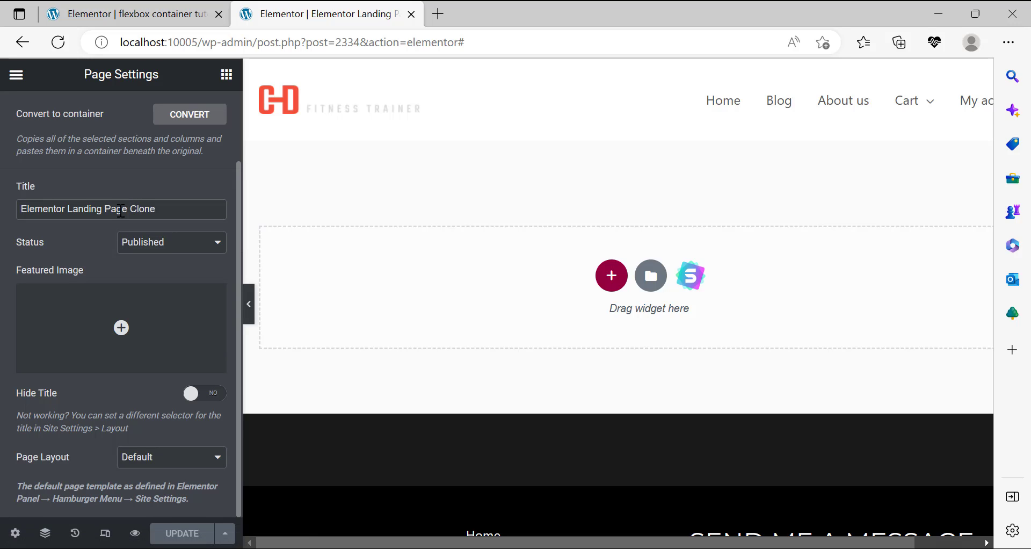
pyautogui.click(167, 465)
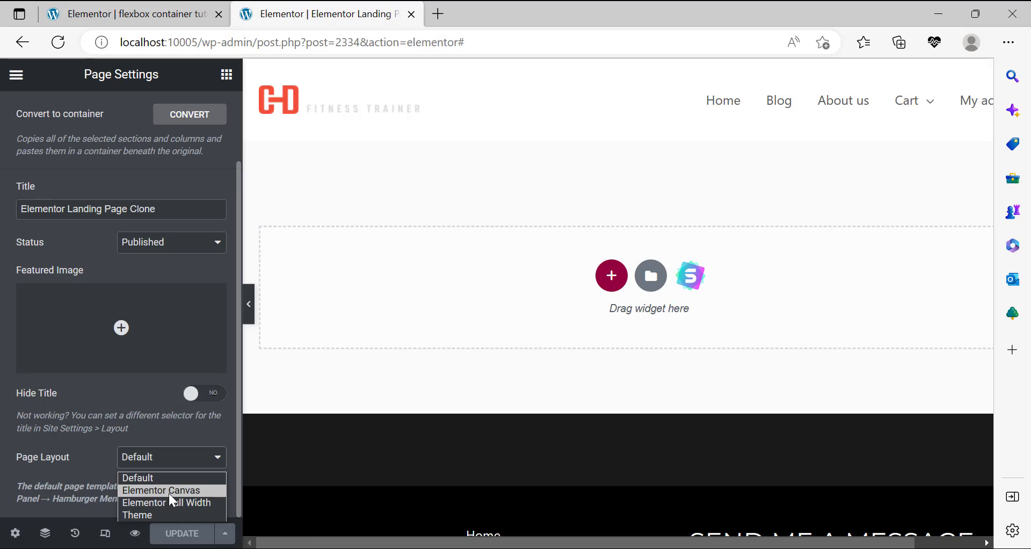
pyautogui.click(170, 491)
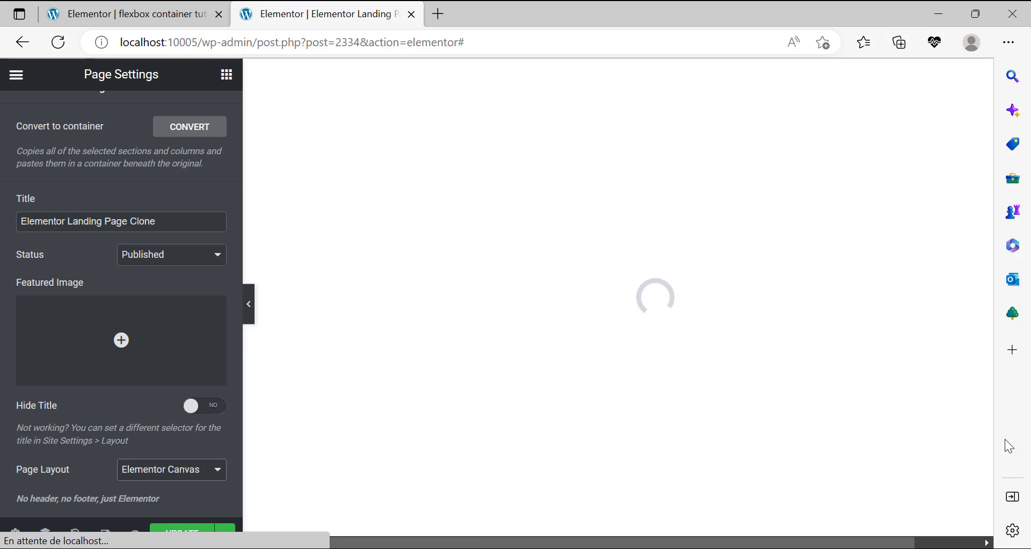
# Examine the finished replica's sections from header to footer in the editor, and view Elementor's original pricing page in Chrome.
pyautogui.click(107, 8)
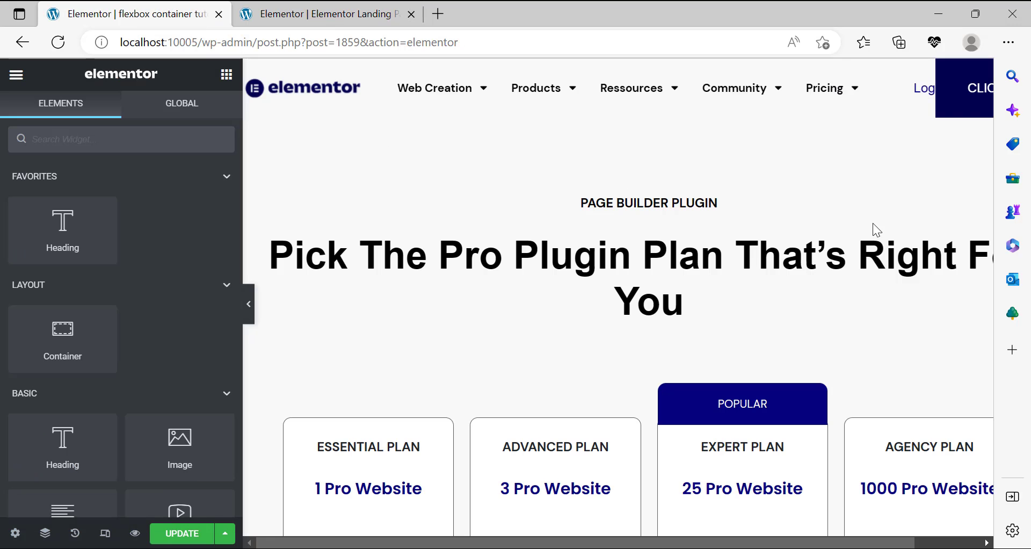
pyautogui.moveTo(385, 93)
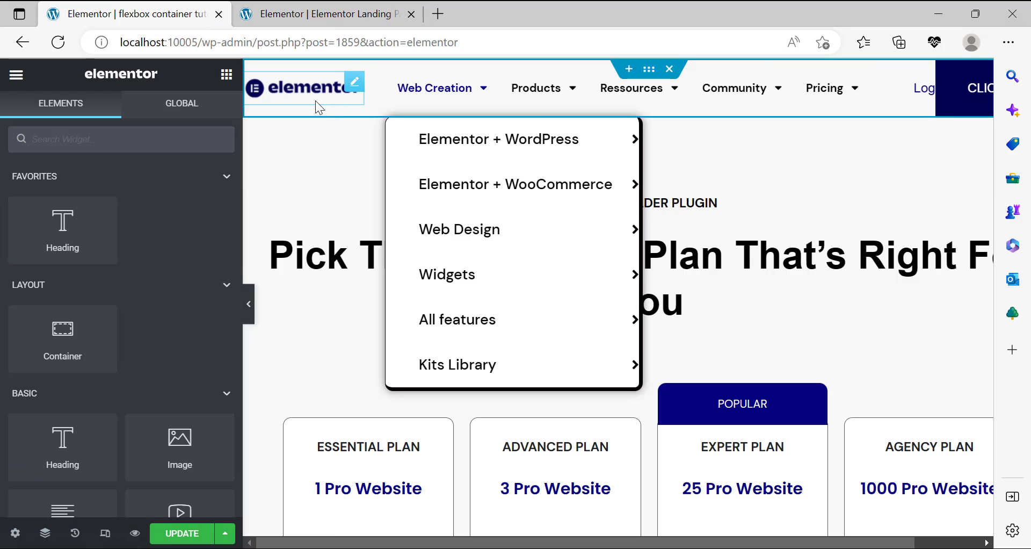
pyautogui.scroll(-10, 810, 263)
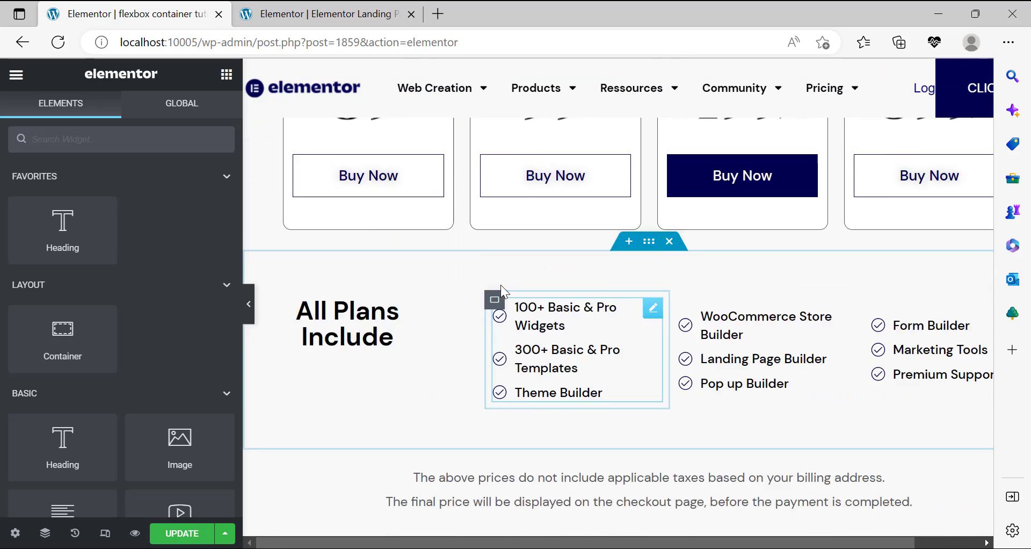
pyautogui.scroll(-8, 503, 289)
pyautogui.scroll(5, 496, 263)
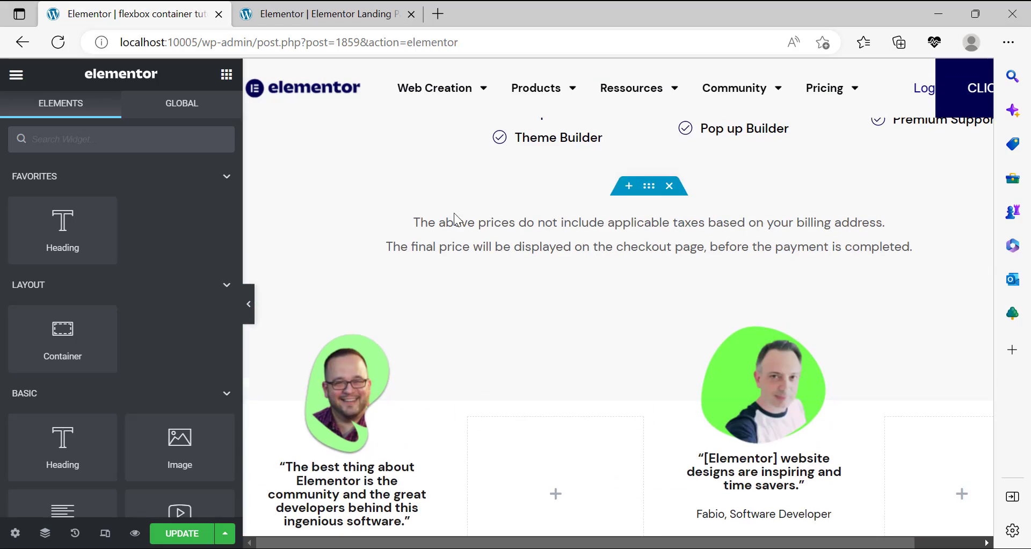
pyautogui.scroll(-10, 727, 267)
pyautogui.scroll(-10, 750, 304)
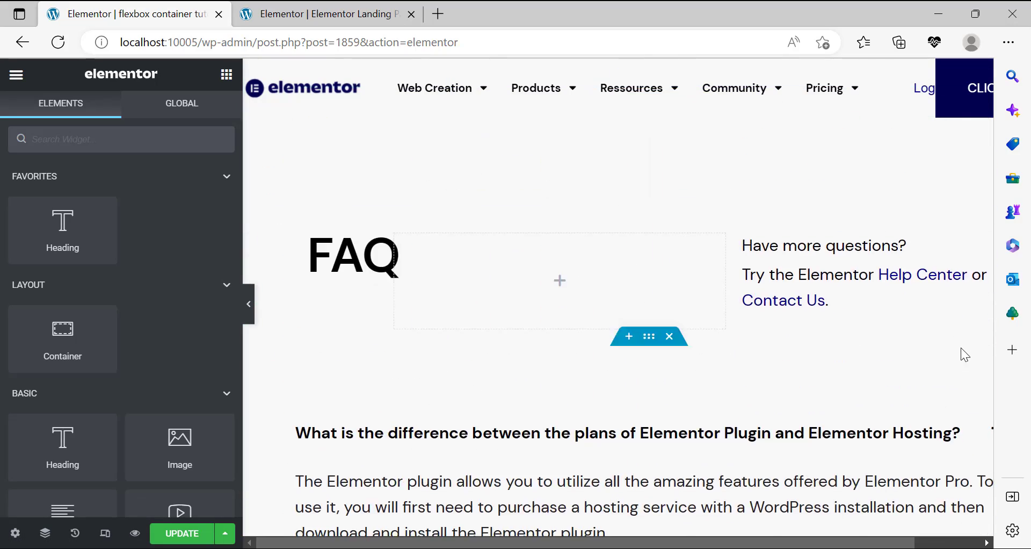
pyautogui.scroll(-15, 932, 490)
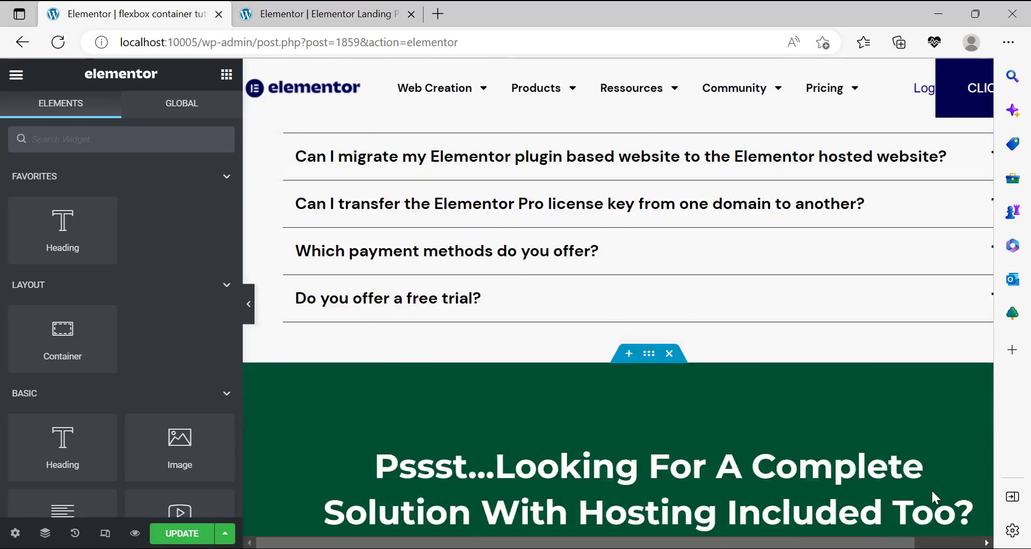
pyautogui.scroll(4, 509, 157)
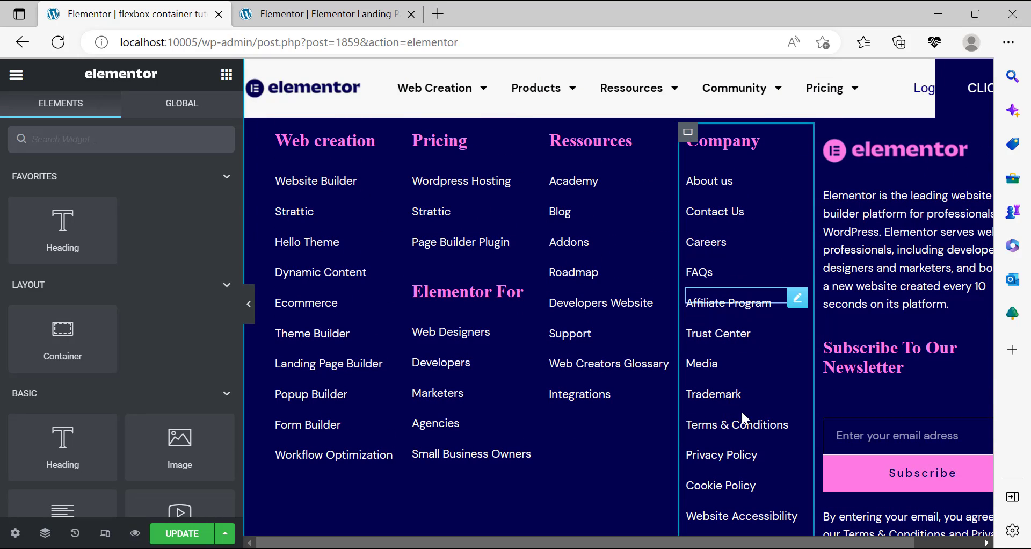
pyautogui.scroll(9, 472, 397)
pyautogui.scroll(15, 507, 411)
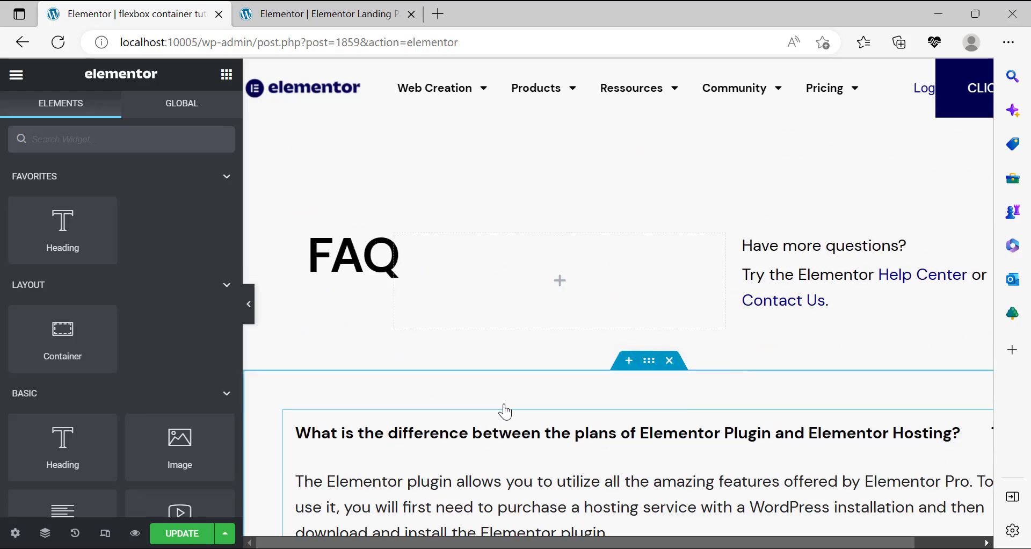
pyautogui.scroll(1, 505, 411)
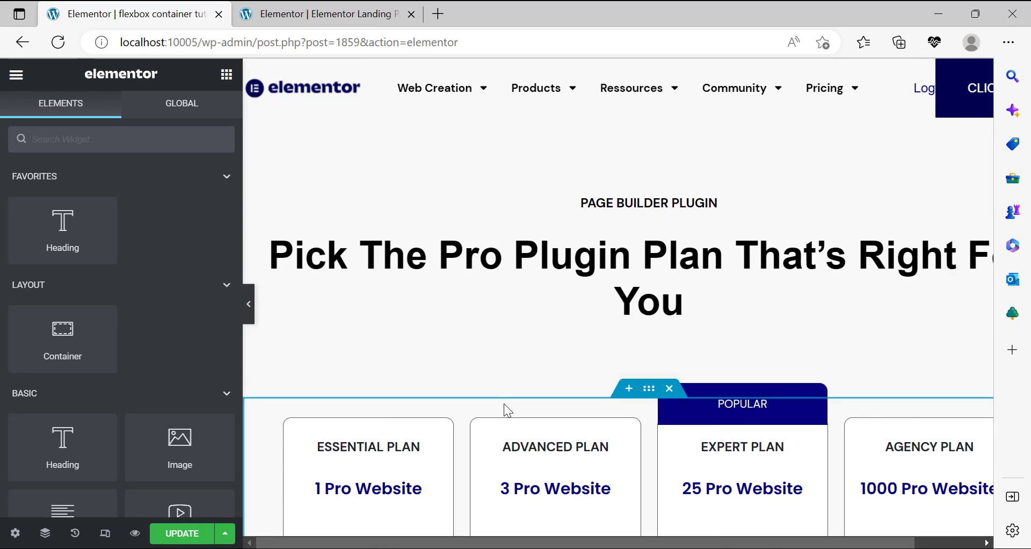
pyautogui.scroll(-3, 449, 163)
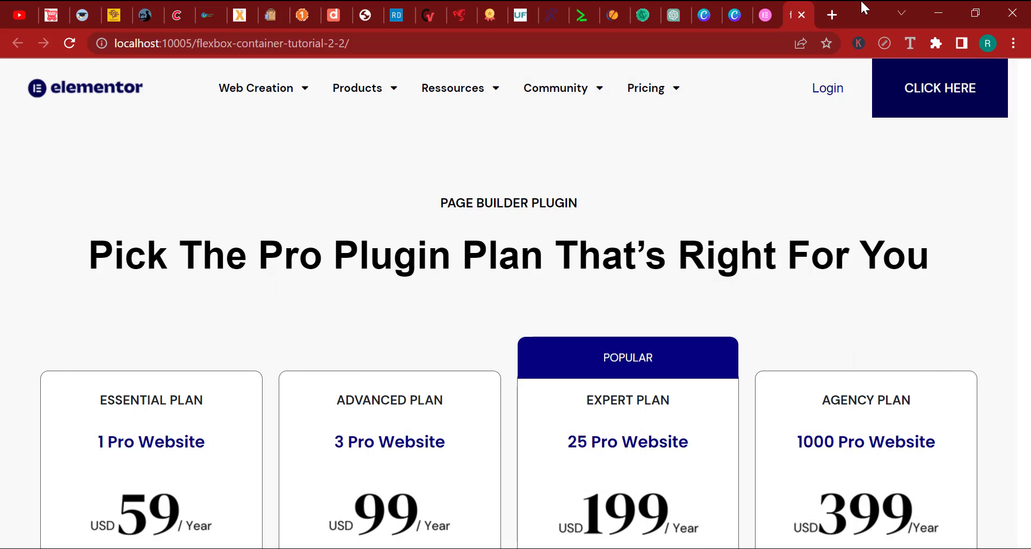
pyautogui.click(767, 12)
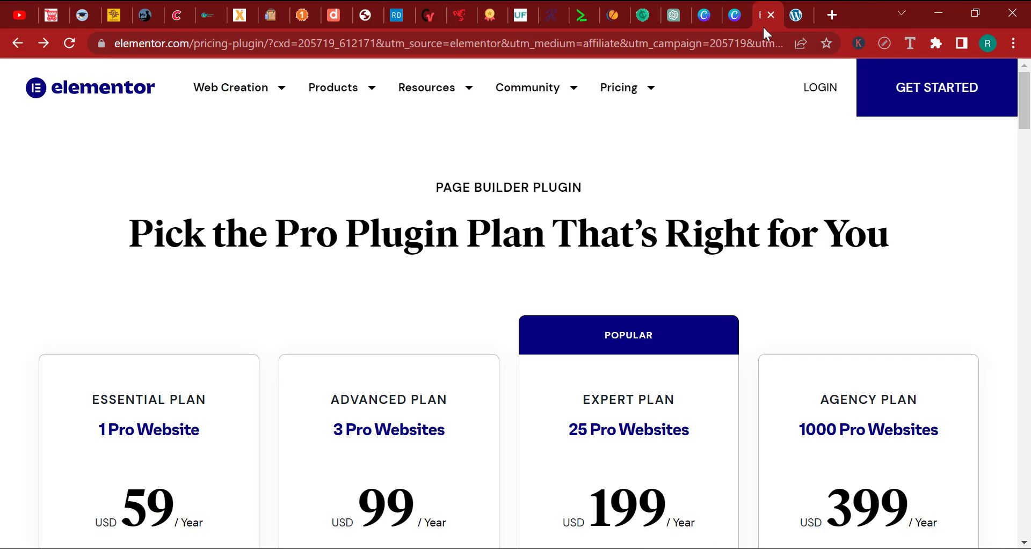
pyautogui.moveTo(1022, 115)
pyautogui.mouseDown()
pyautogui.moveTo(1028, 465)
pyautogui.moveTo(1028, 107)
pyautogui.mouseUp()
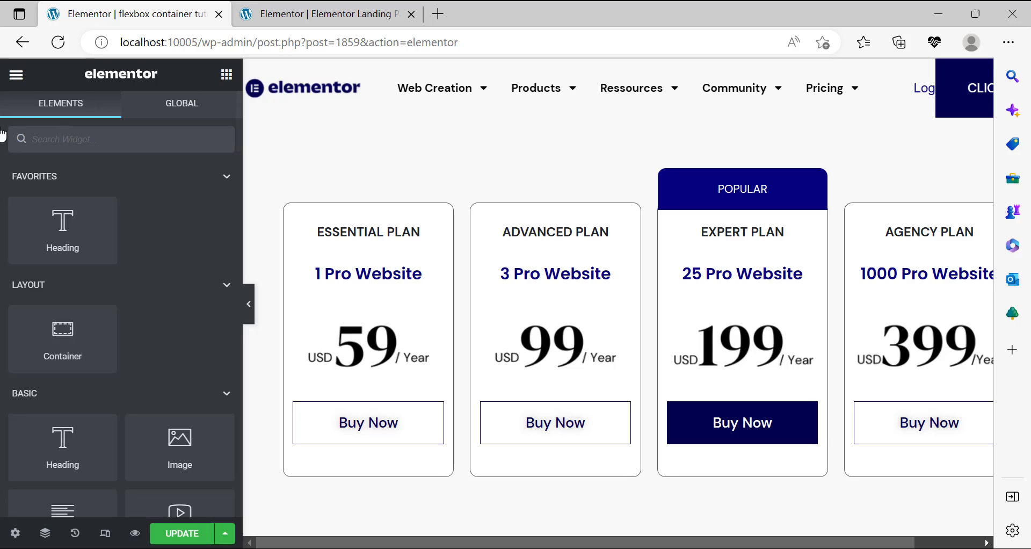
# Open the site settings to view the global design and theme style options, and close them on the new page.
pyautogui.click(17, 74)
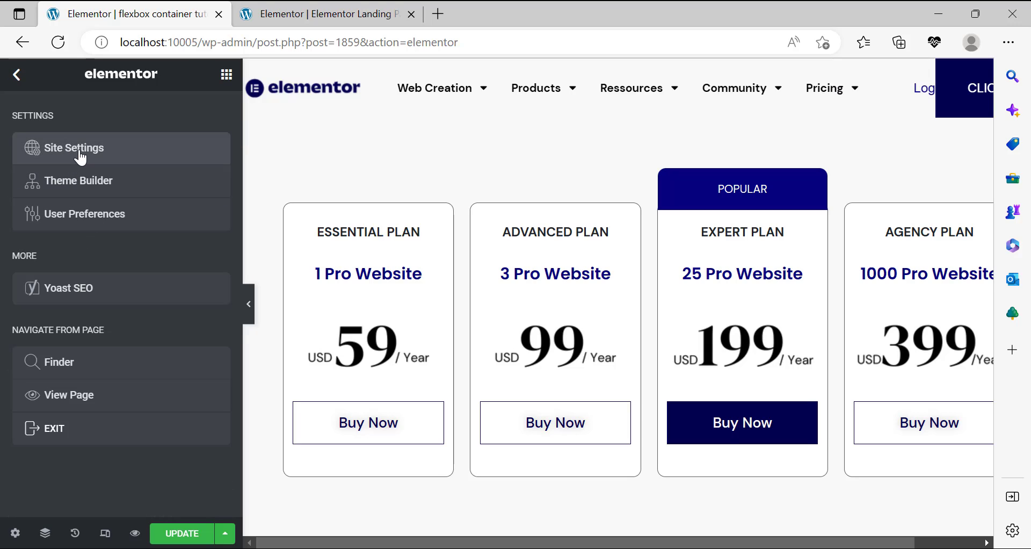
pyautogui.click(80, 156)
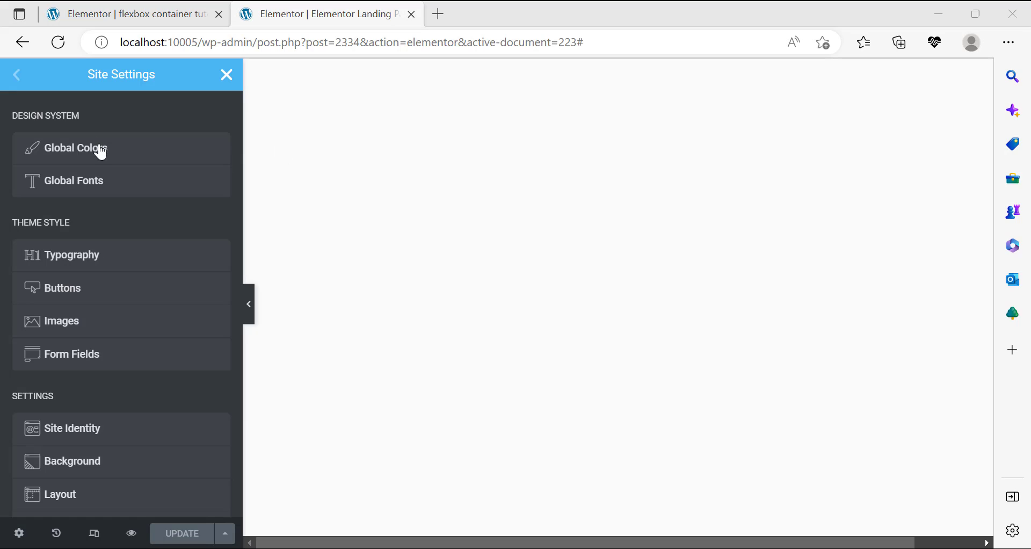
pyautogui.click(224, 80)
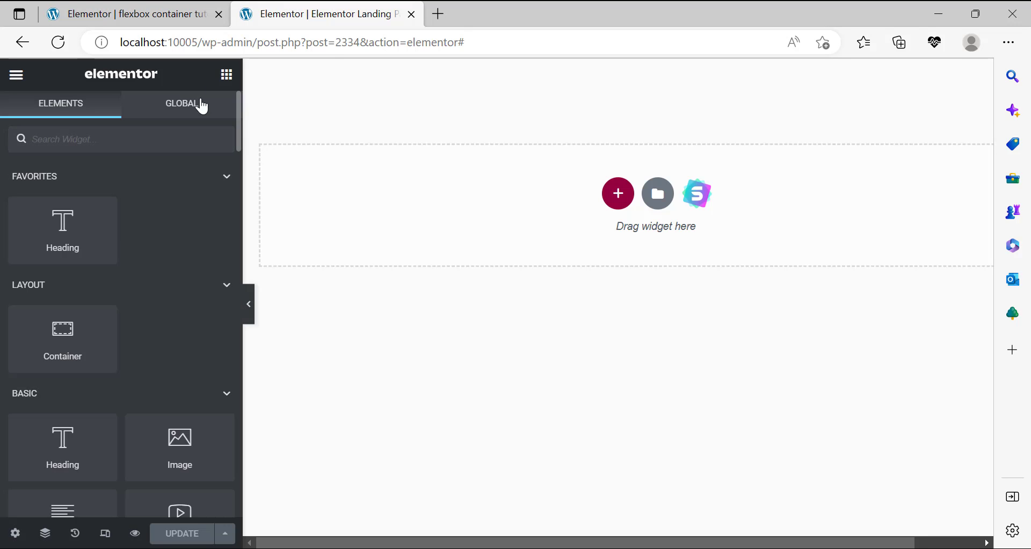
# Try the Light UI theme in the editor's user preferences, restore the Dark theme, and update the page.
pyautogui.click(15, 75)
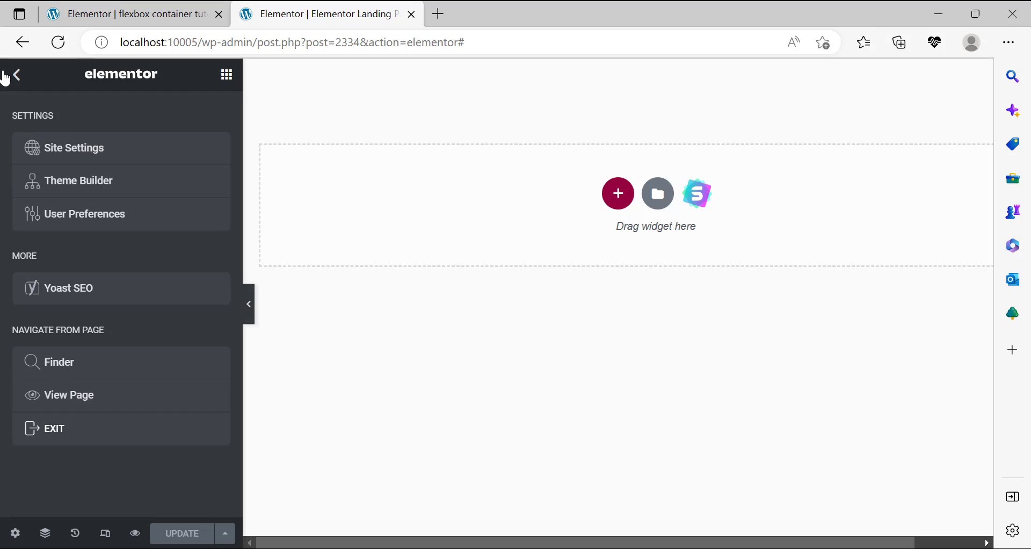
pyautogui.click(99, 228)
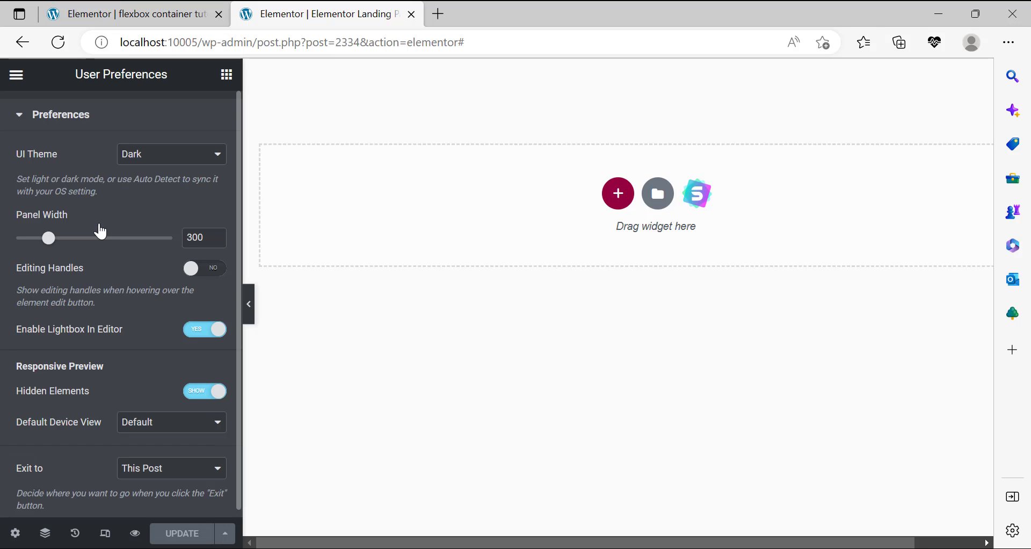
pyautogui.click(180, 158)
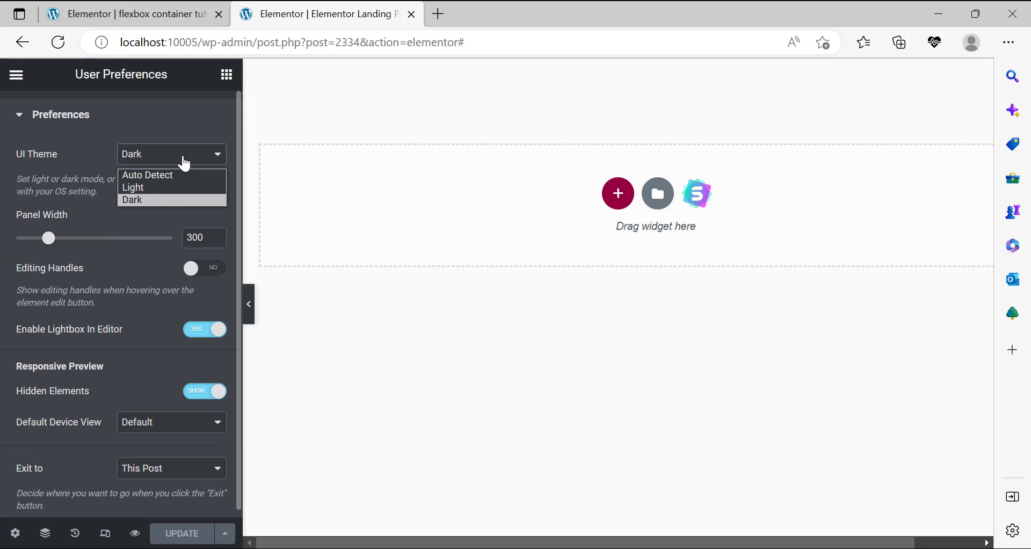
pyautogui.click(149, 188)
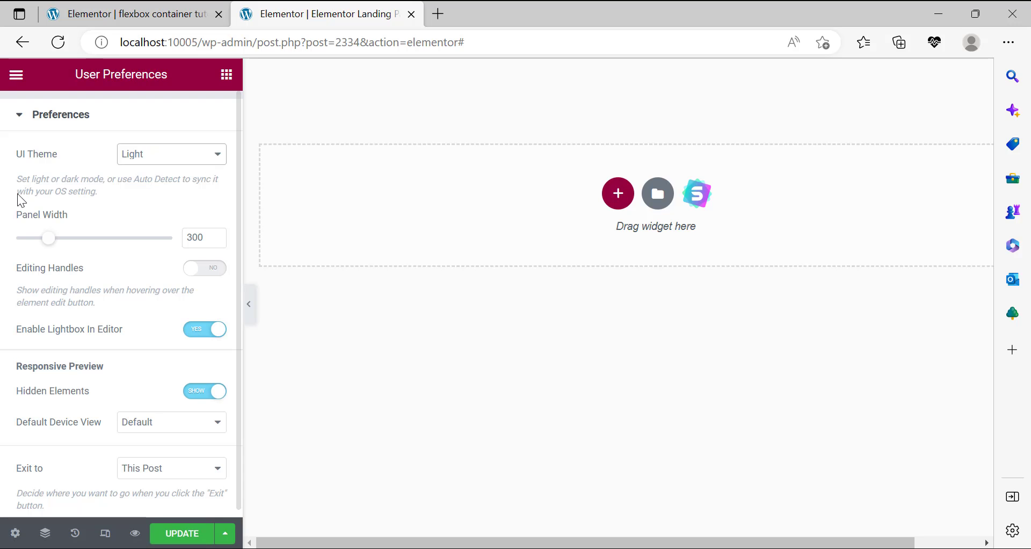
pyautogui.click(142, 156)
pyautogui.click(142, 199)
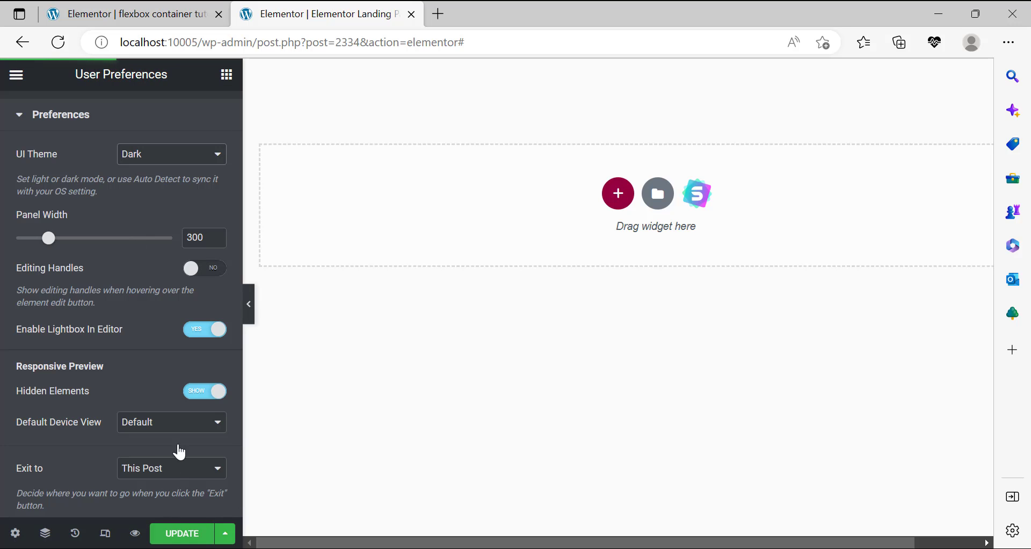
pyautogui.click(185, 532)
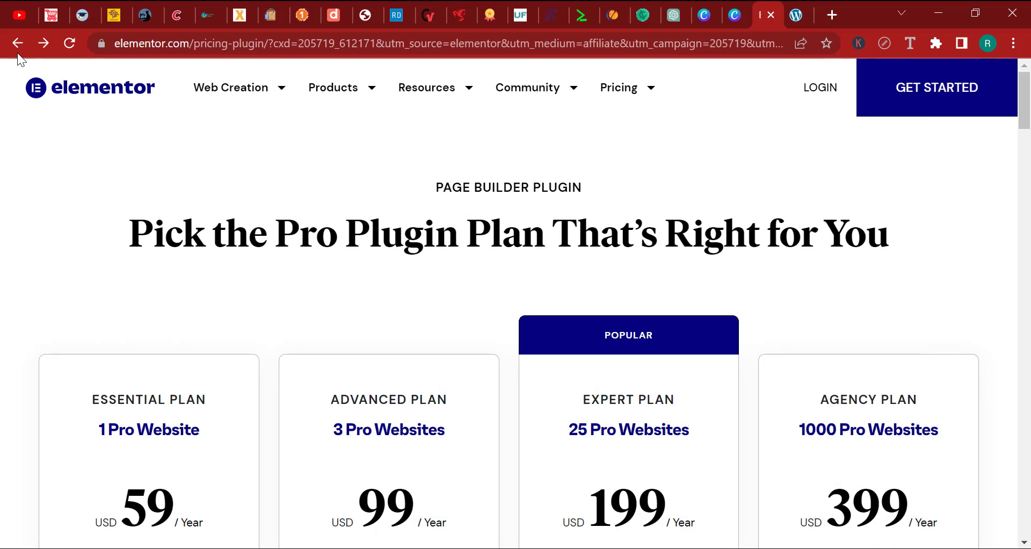
# Examine the original pricing page's plan cards and the replica's header dropdown menus, and return to the blank new page.
pyautogui.scroll(-3, 976, 173)
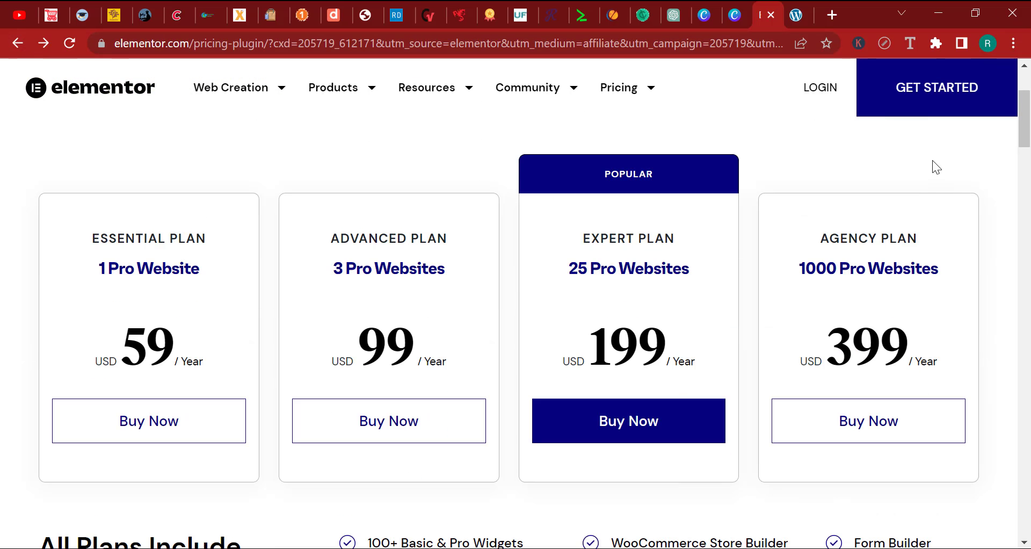
pyautogui.scroll(3, 811, 161)
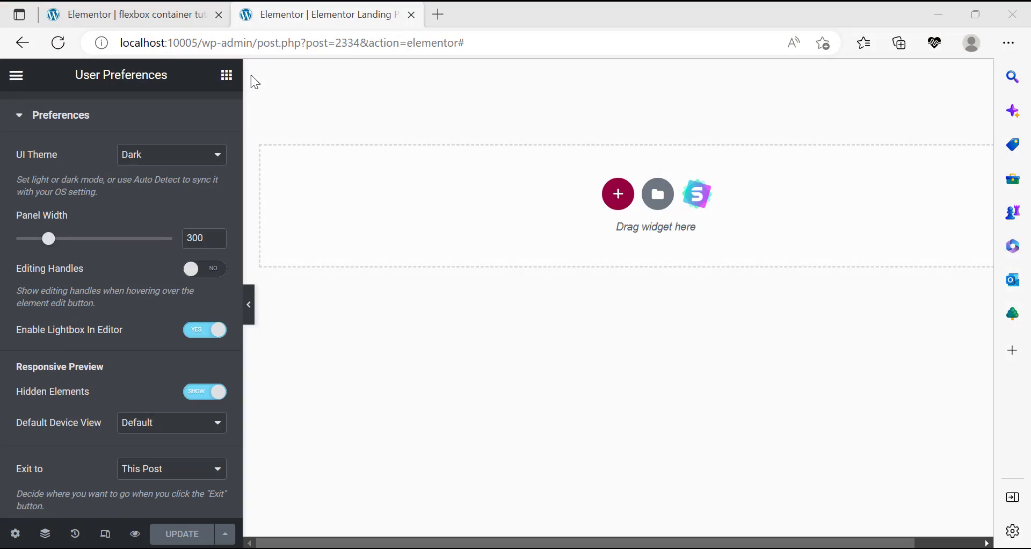
pyautogui.click(161, 15)
pyautogui.moveTo(447, 92)
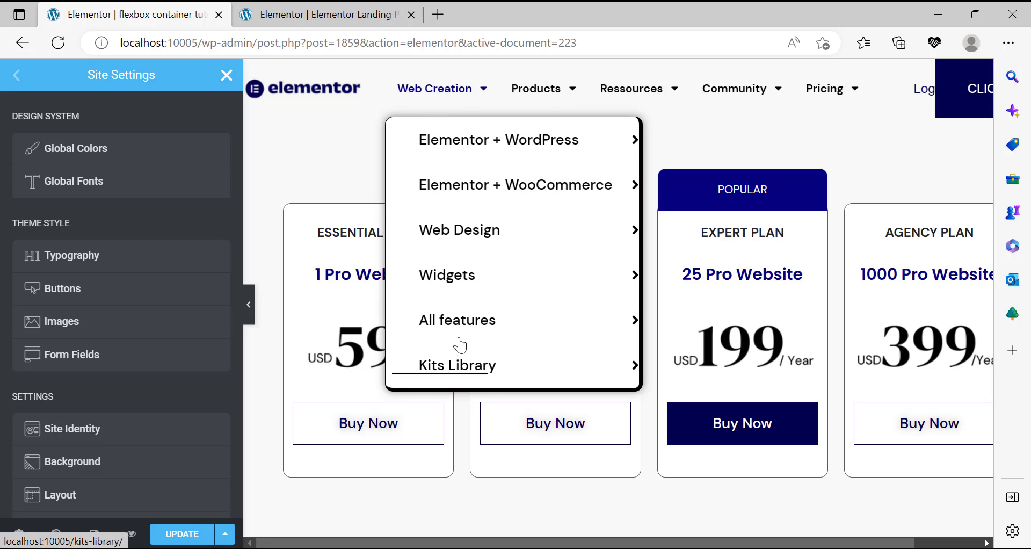
pyautogui.click(561, 96)
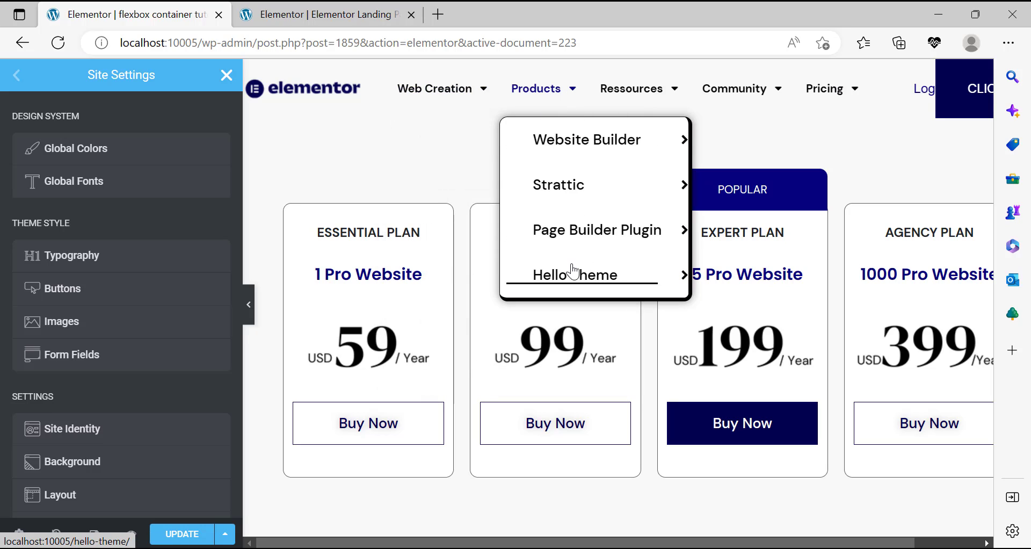
pyautogui.click(658, 93)
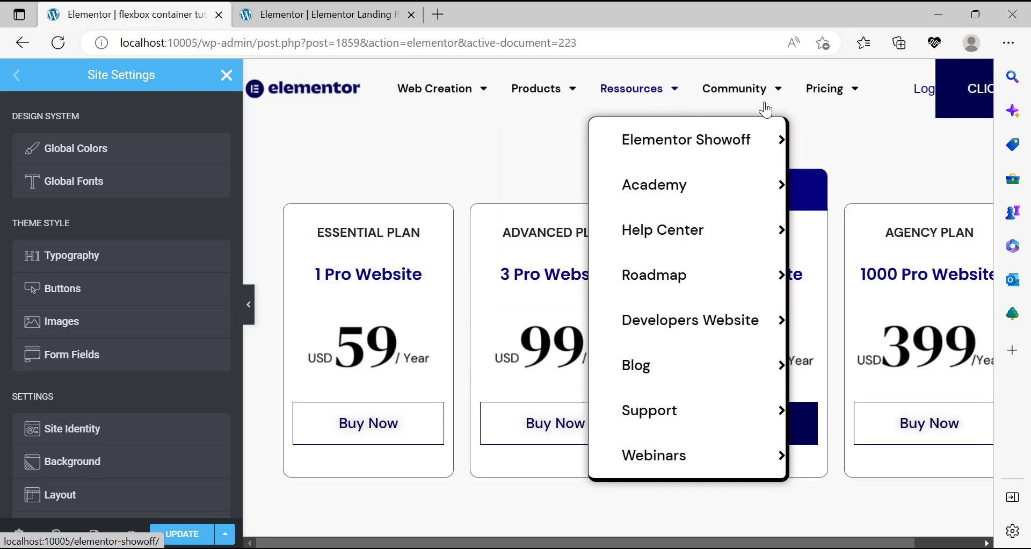
pyautogui.moveTo(753, 96)
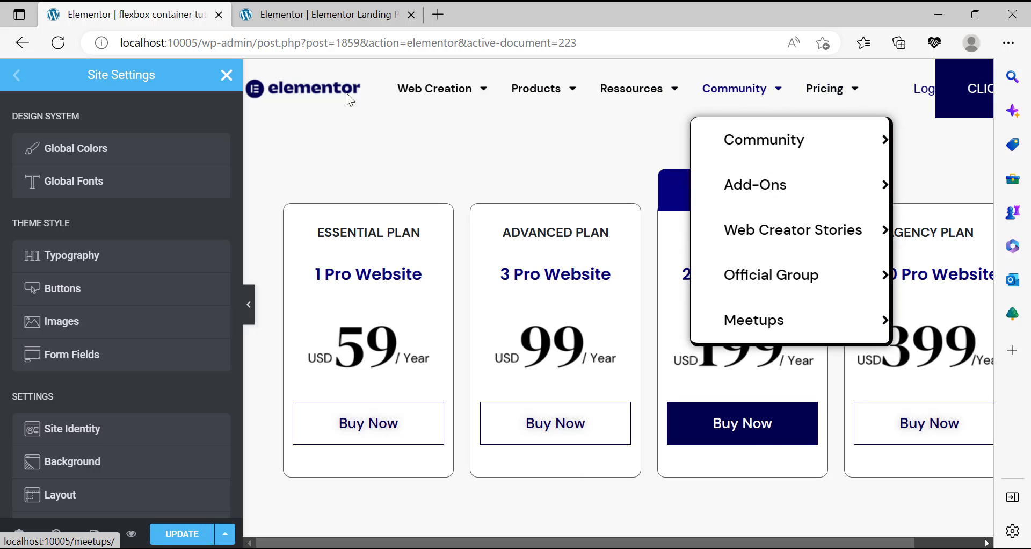
pyautogui.click(333, 14)
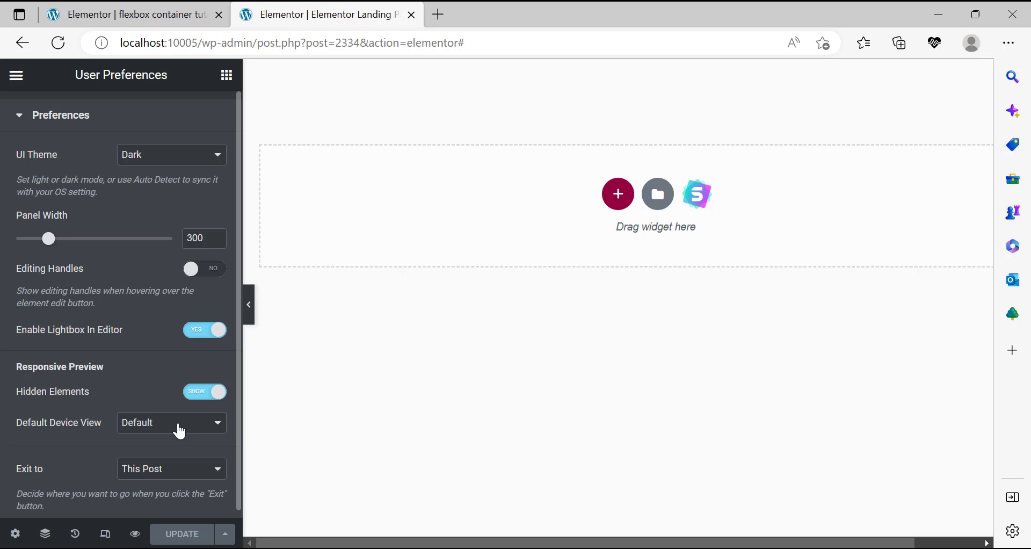
pyautogui.click(140, 5)
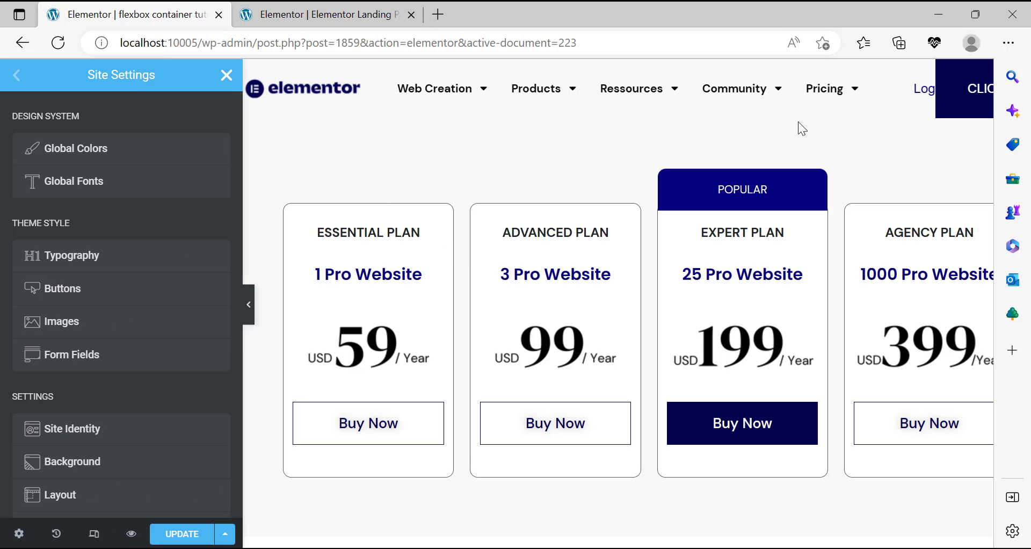
pyautogui.click(382, 7)
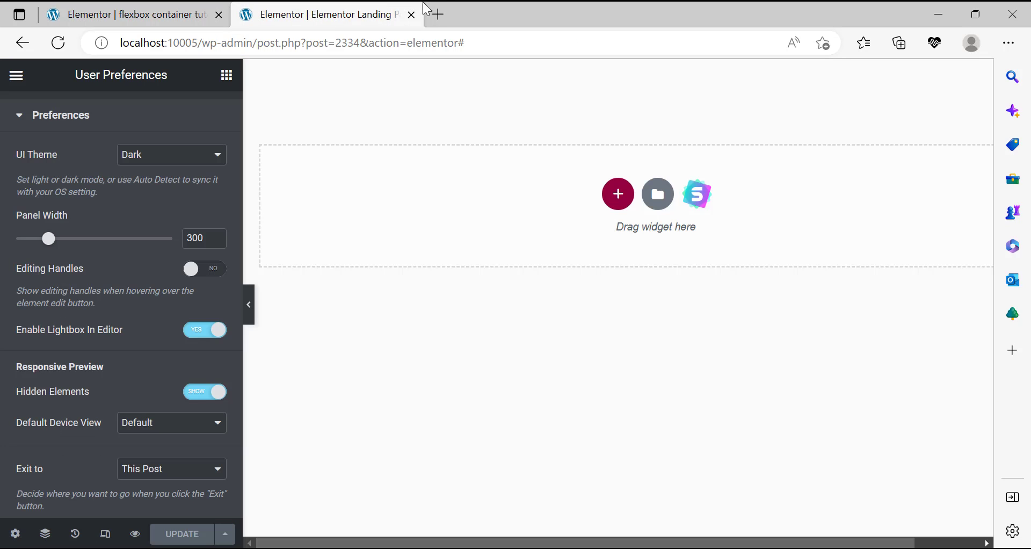
# Preview the new page, go to the WordPress dashboard from it, and open the Menus page under Appearance.
pyautogui.click(134, 534)
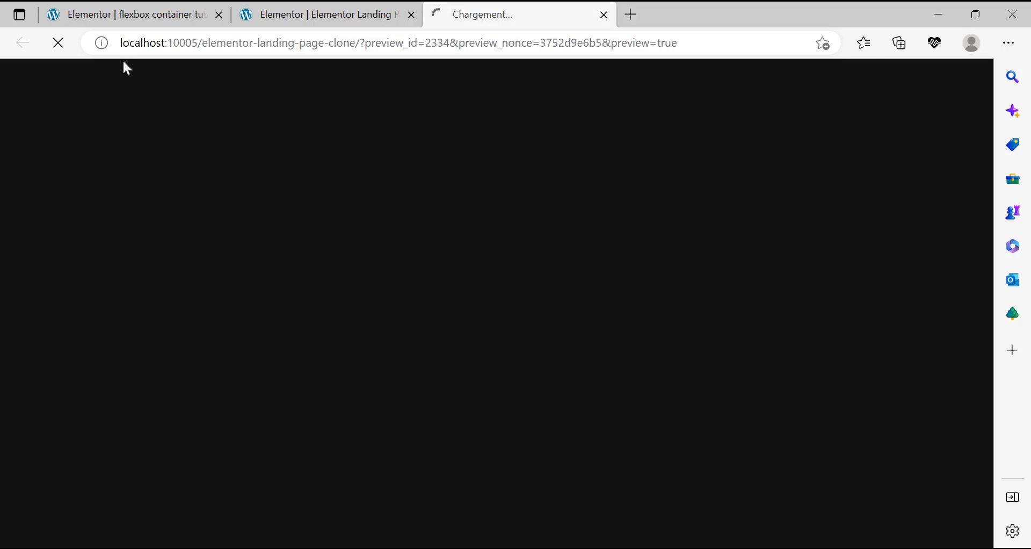
pyautogui.moveTo(114, 71)
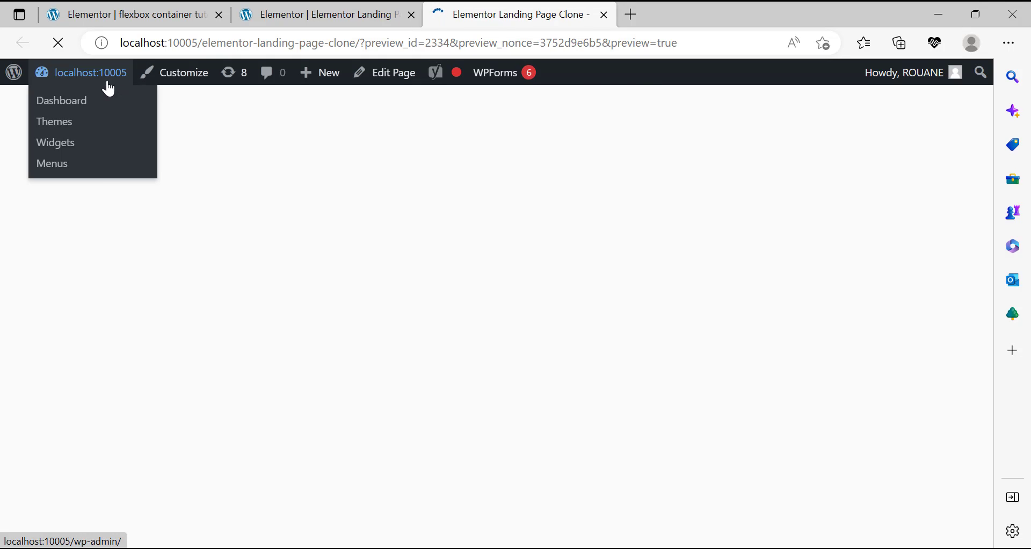
pyautogui.click(74, 106)
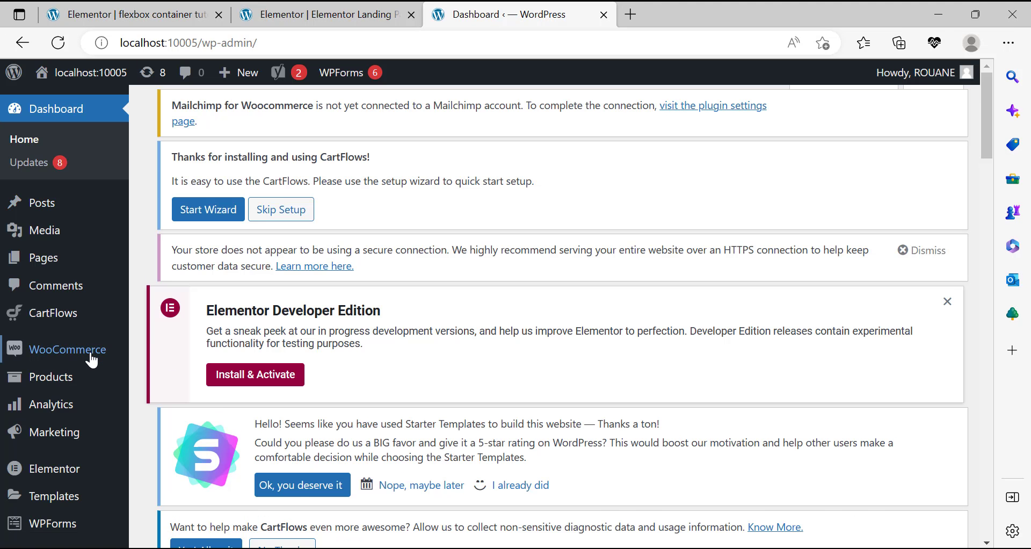
pyautogui.scroll(-3, 92, 357)
pyautogui.moveTo(89, 364)
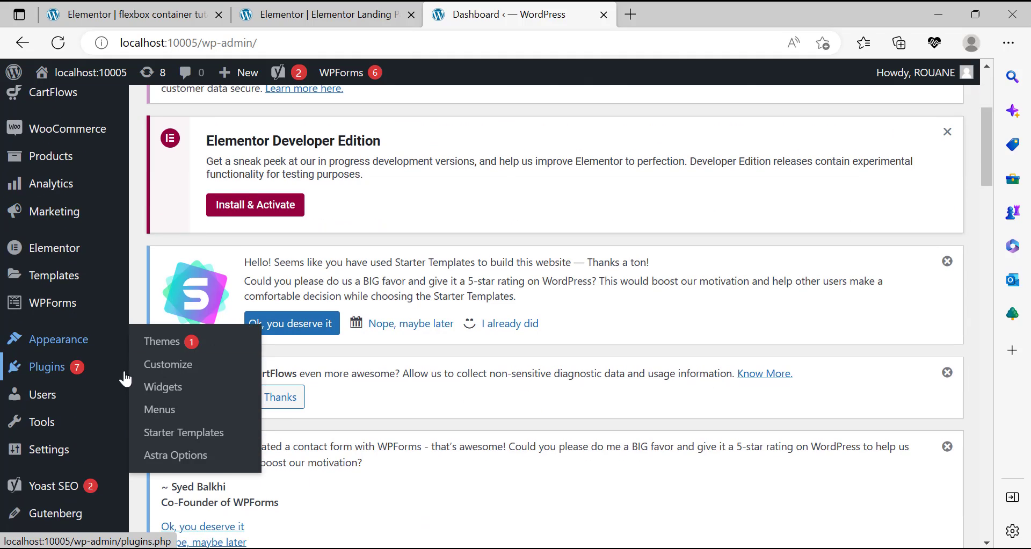
pyautogui.moveTo(130, 361)
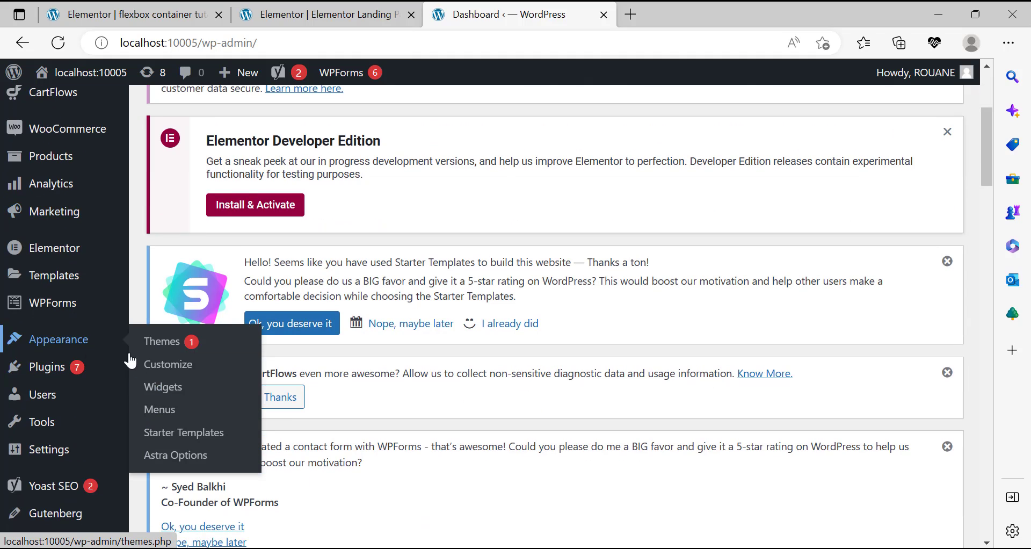
pyautogui.click(176, 417)
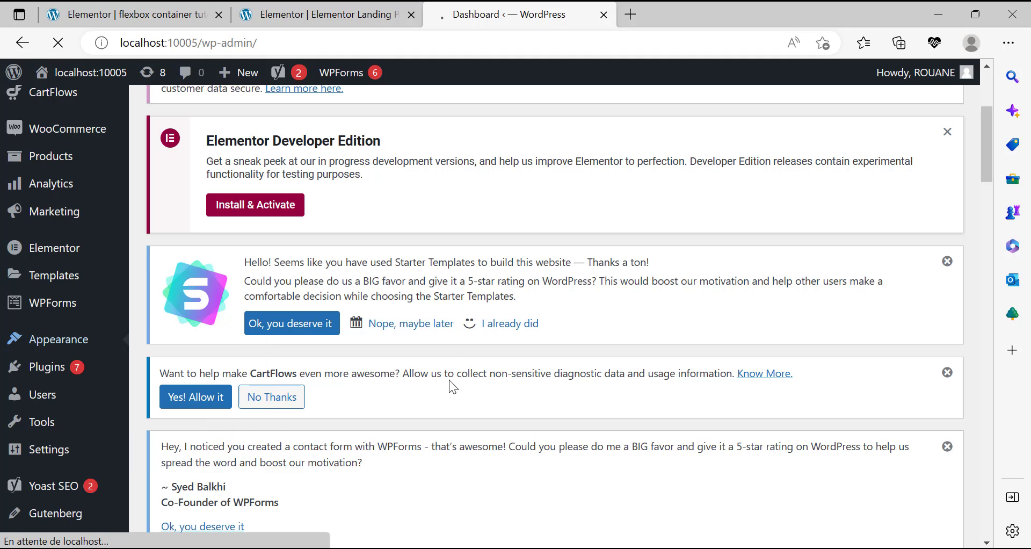
# Check the available menus and examine the Elementor Menu's structure of pages and sub items without changing the selected menu.
pyautogui.scroll(-6, 449, 347)
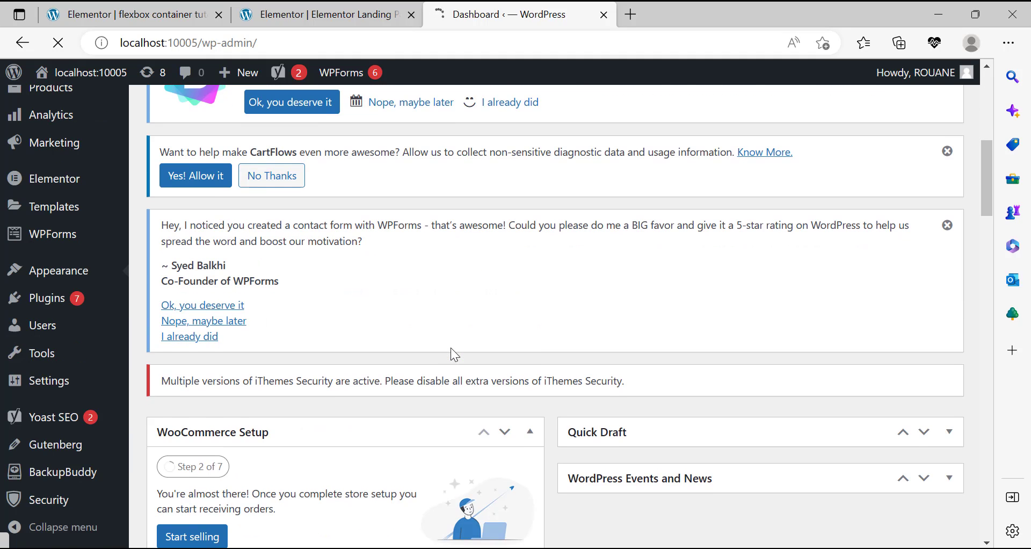
pyautogui.scroll(-8, 449, 350)
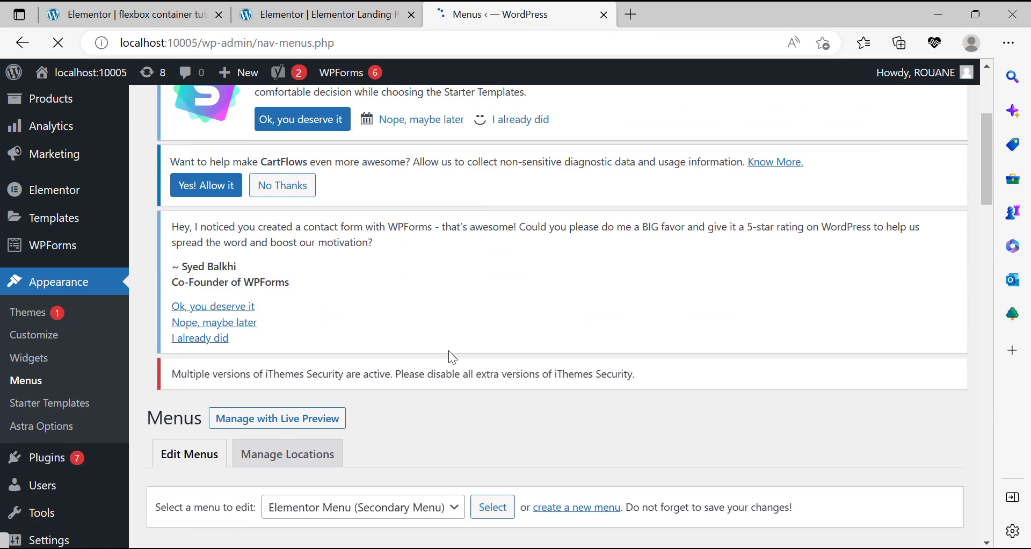
pyautogui.scroll(1, 493, 339)
pyautogui.click(361, 176)
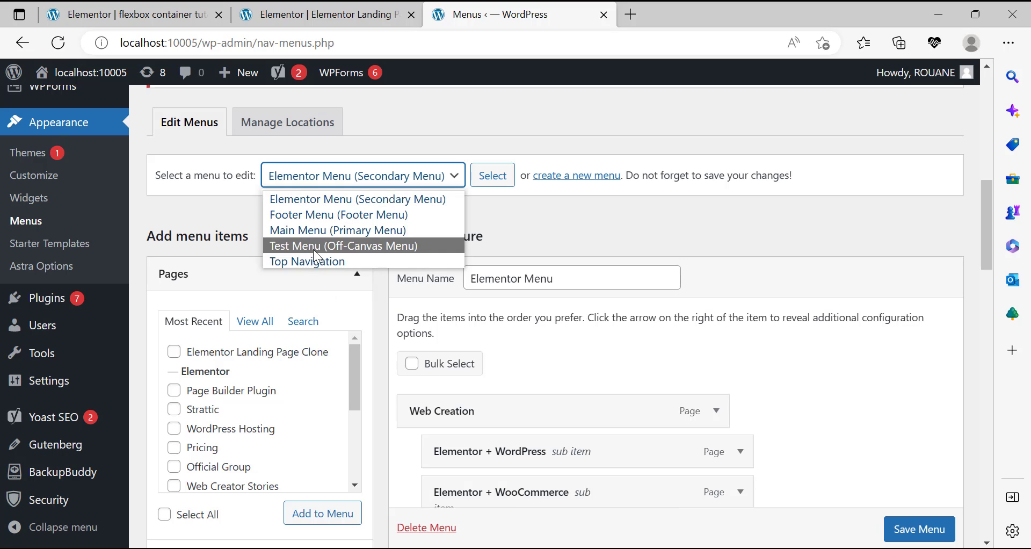
pyautogui.click(816, 416)
pyautogui.scroll(-10, 683, 361)
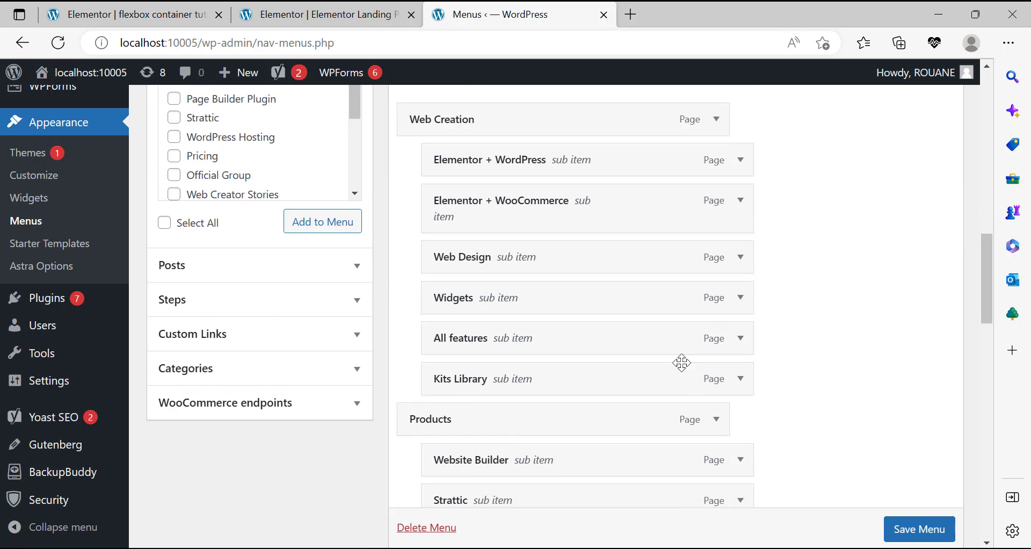
pyautogui.scroll(-5, 608, 395)
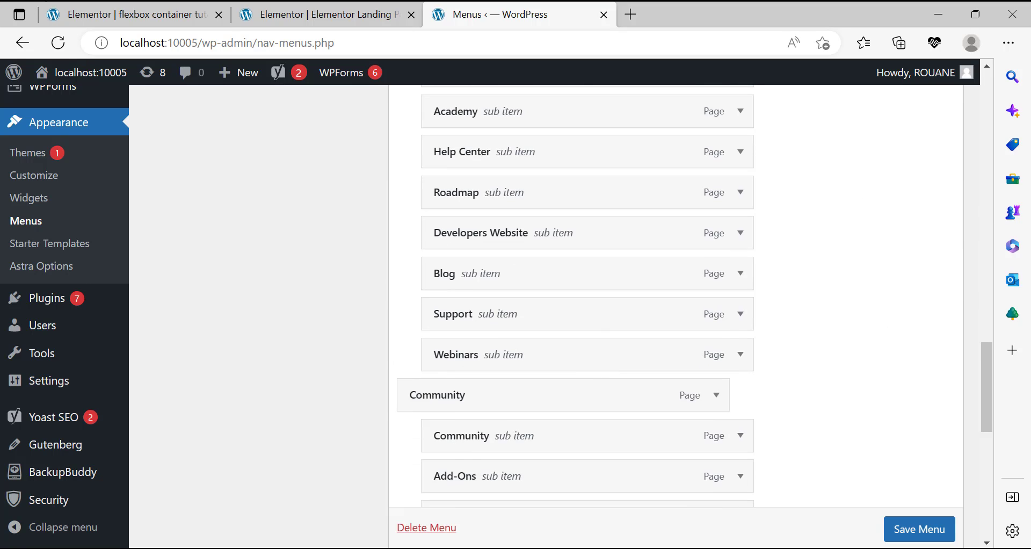
# Switch to Chrome and examine the header dropdown menus on Elementor's original pricing page, from Web Creation to Pricing.
pyautogui.click(81, 18)
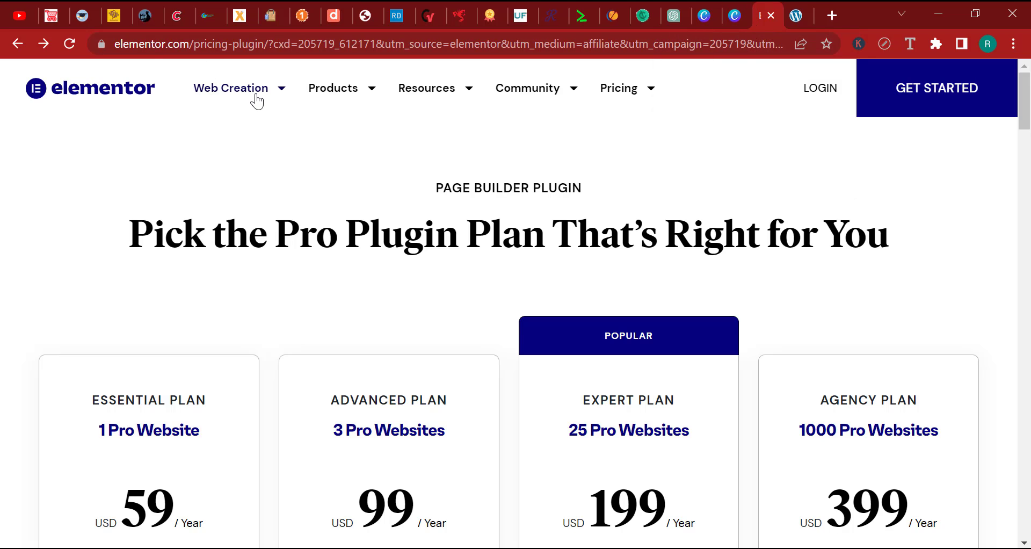
pyautogui.moveTo(257, 100)
pyautogui.moveTo(458, 98)
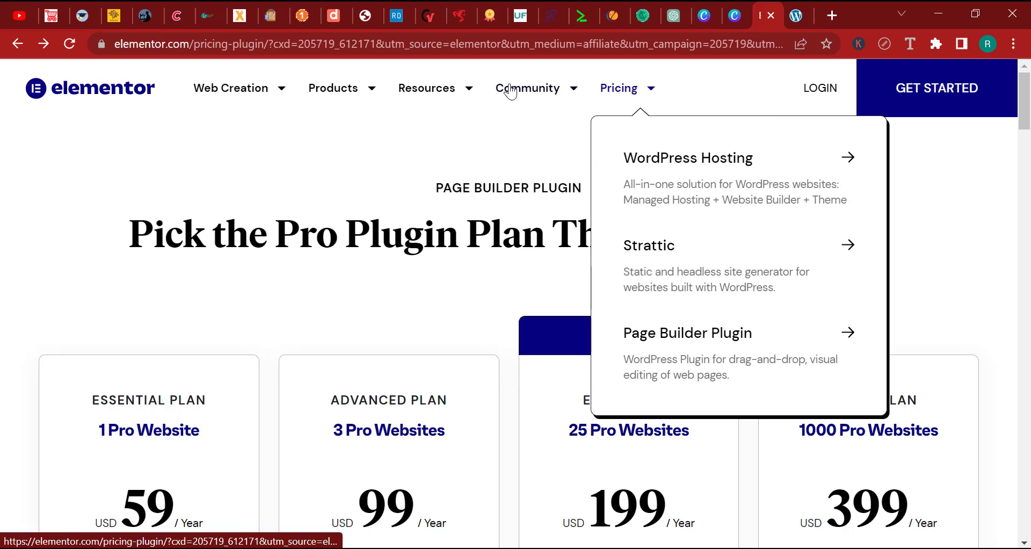
pyautogui.moveTo(217, 99)
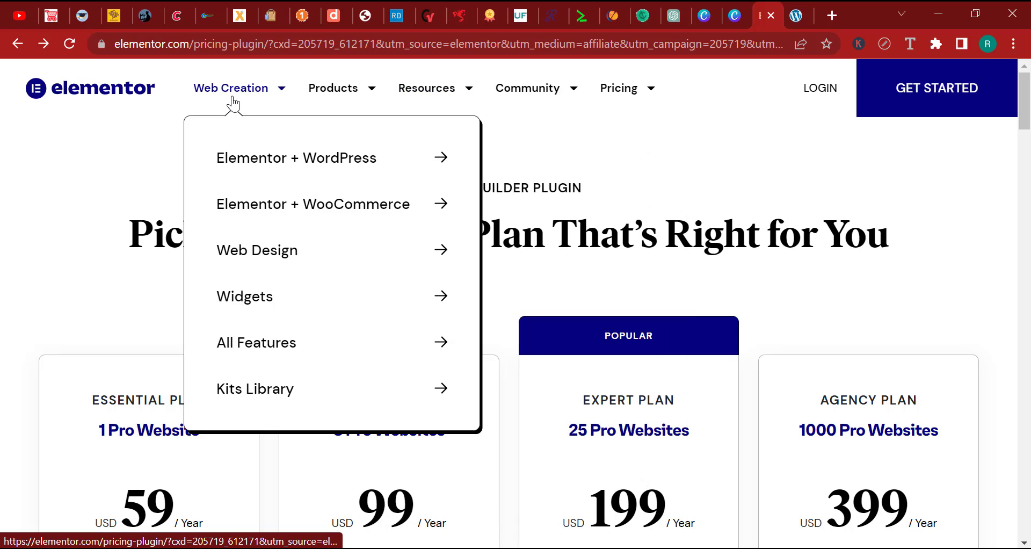
pyautogui.moveTo(332, 99)
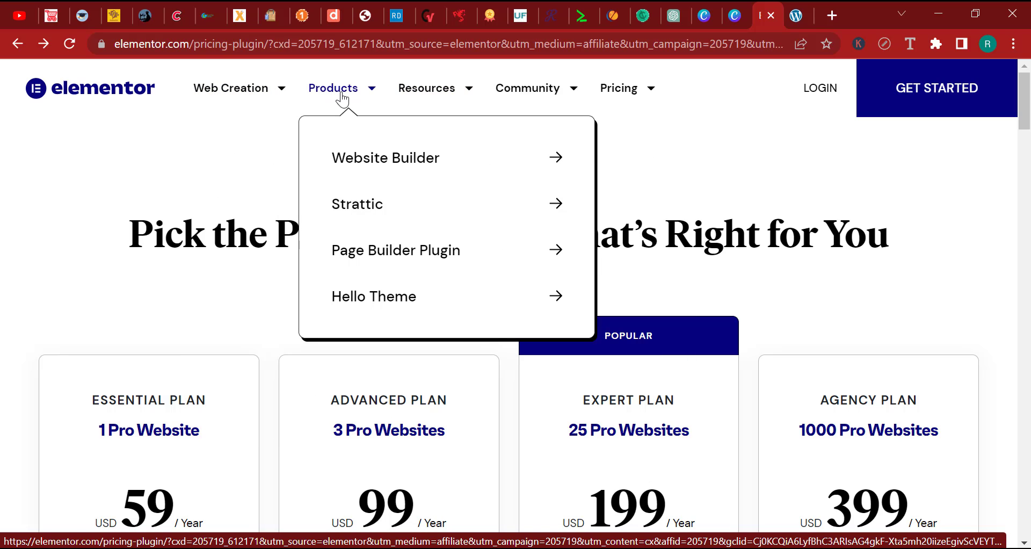
pyautogui.moveTo(438, 92)
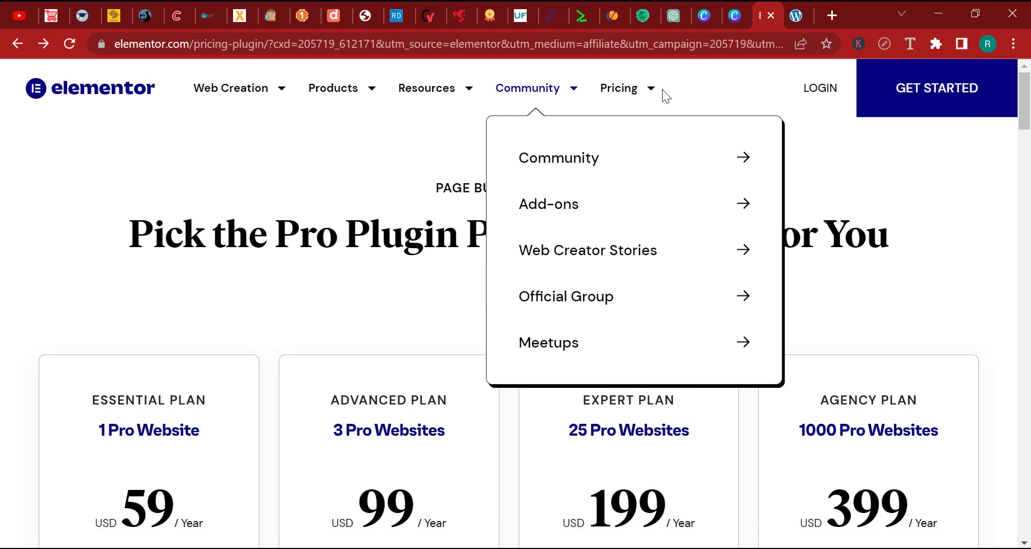
pyautogui.moveTo(239, 92)
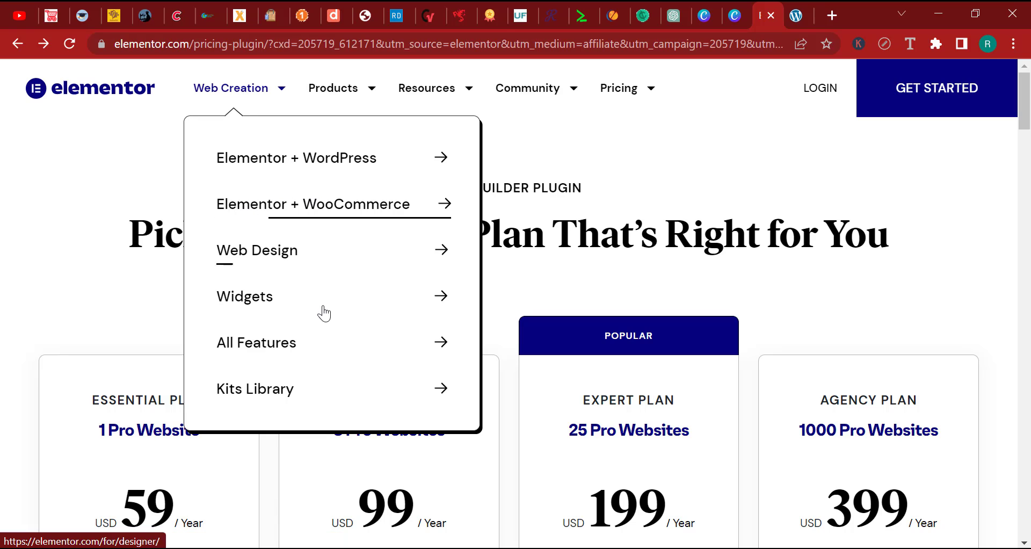
# Switch to Edge, return to the WordPress Menus page, and start a new menu.
pyautogui.moveTo(375, 90)
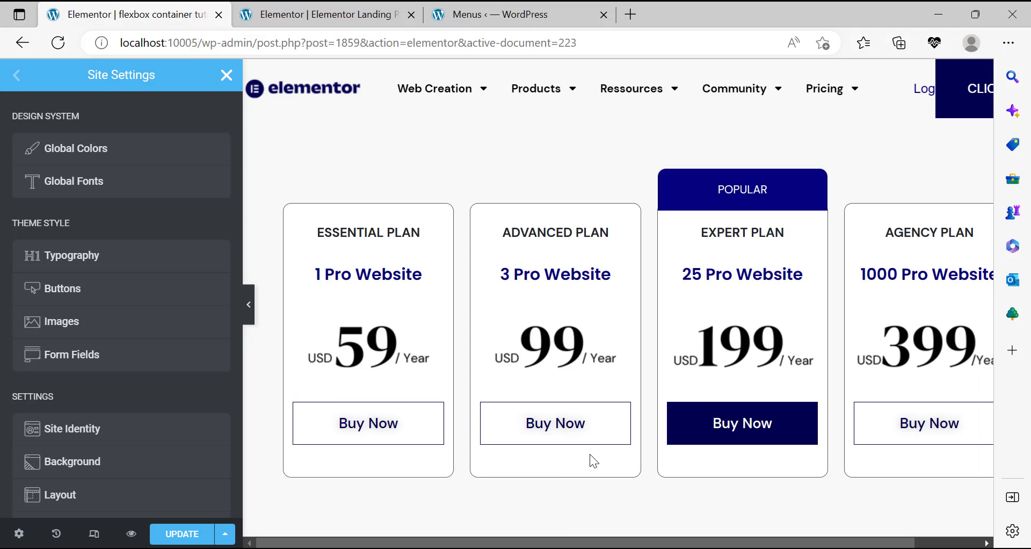
pyautogui.click(510, 15)
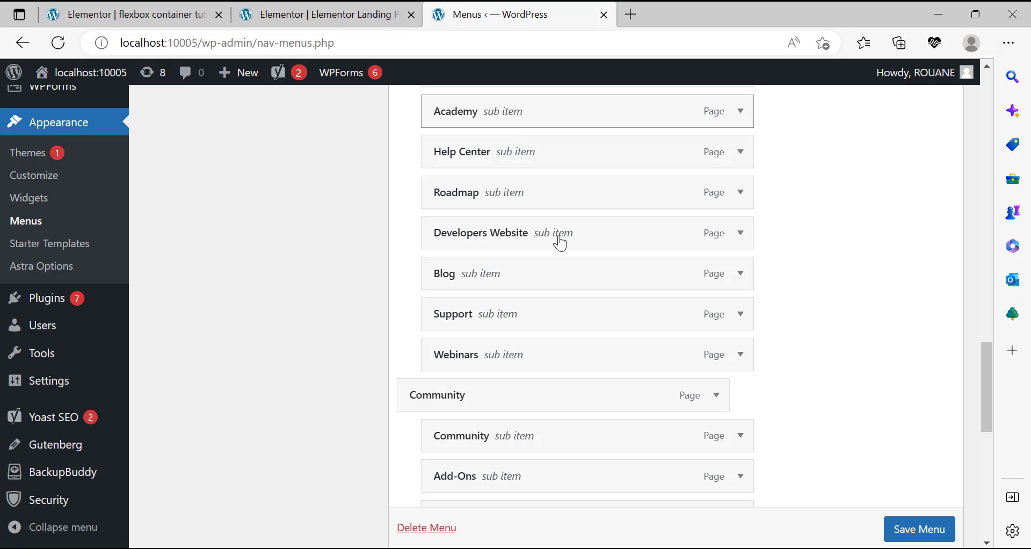
pyautogui.scroll(3, 576, 328)
pyautogui.scroll(15, 576, 328)
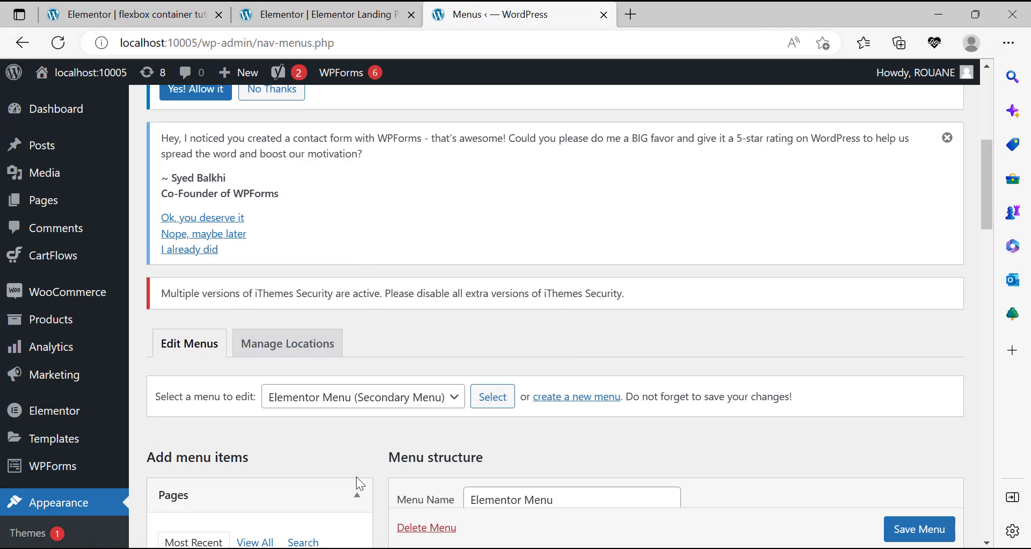
pyautogui.click(566, 404)
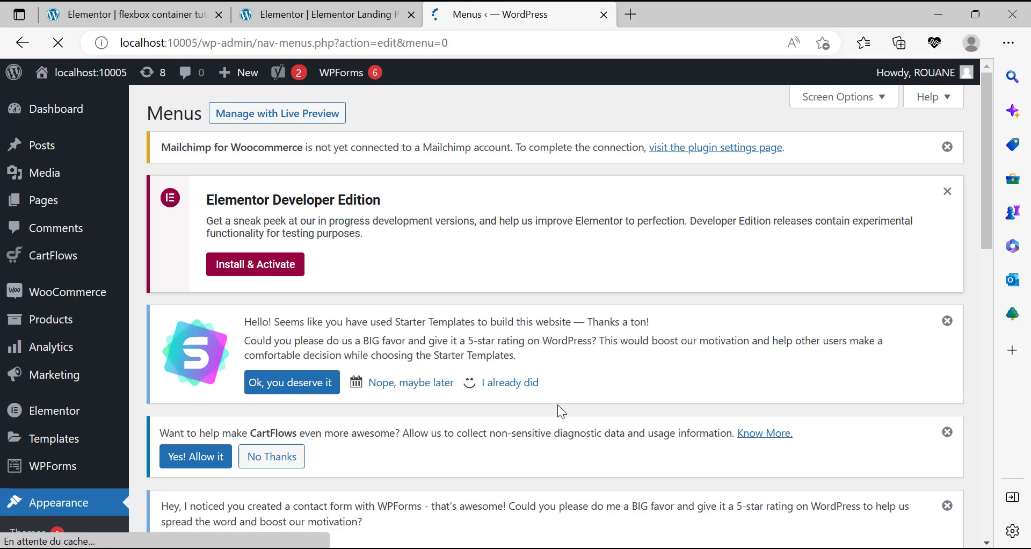
pyautogui.scroll(-10, 562, 417)
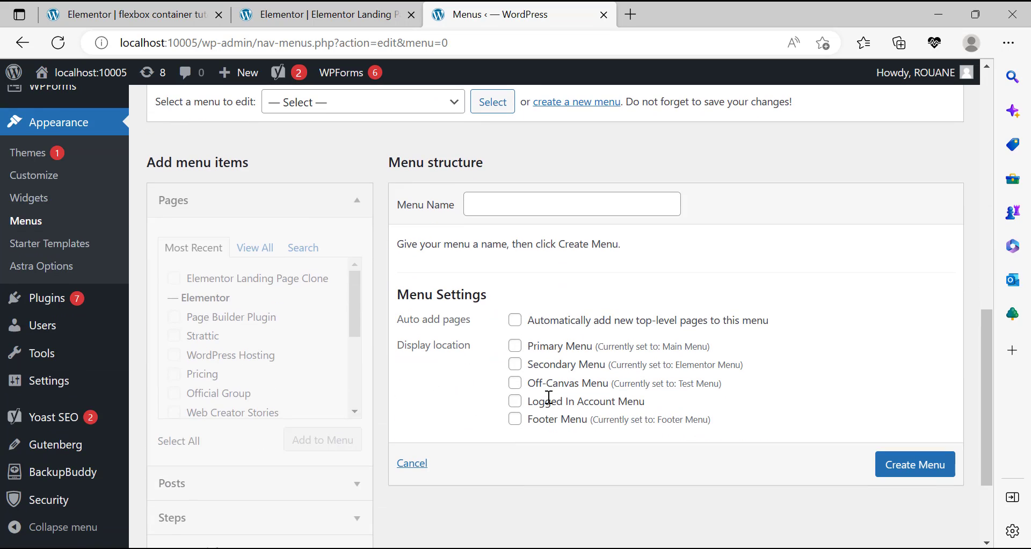
# Name the new menu New CLONE Menu, assign it to the Off-Canvas Menu location, and create it.
pyautogui.click(486, 197)
pyautogui.click(486, 198)
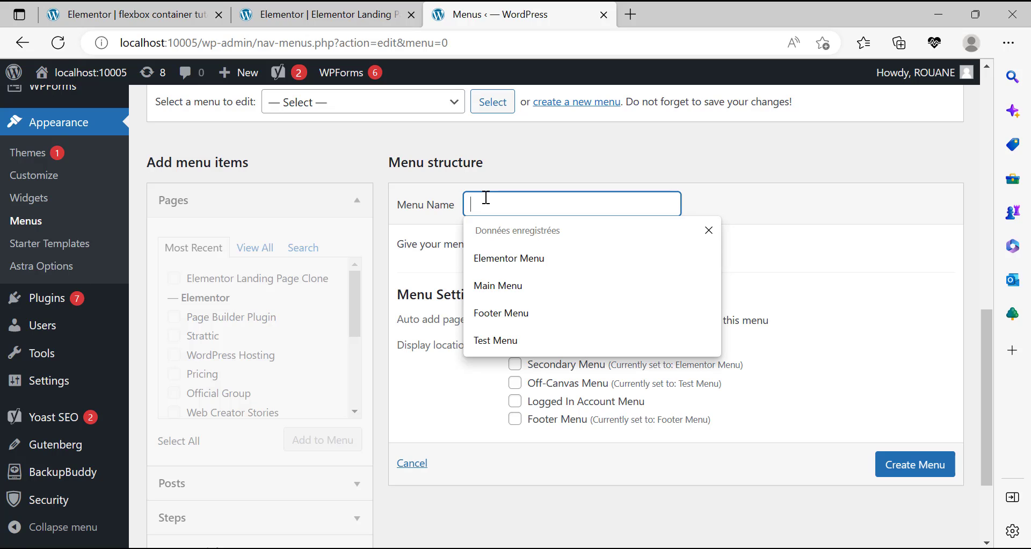
pyautogui.write('New')
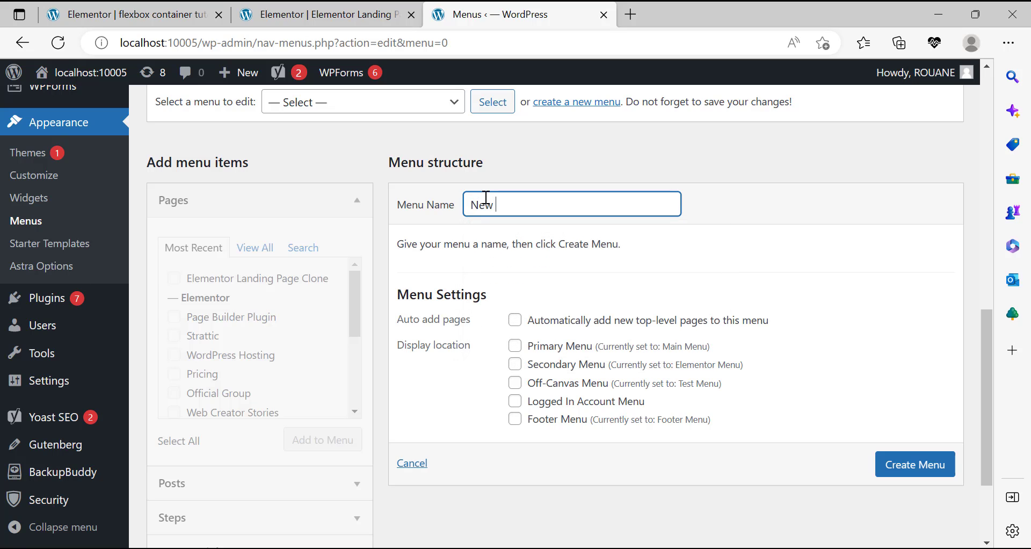
pyautogui.write(' CLONE ME')
pyautogui.click(573, 386)
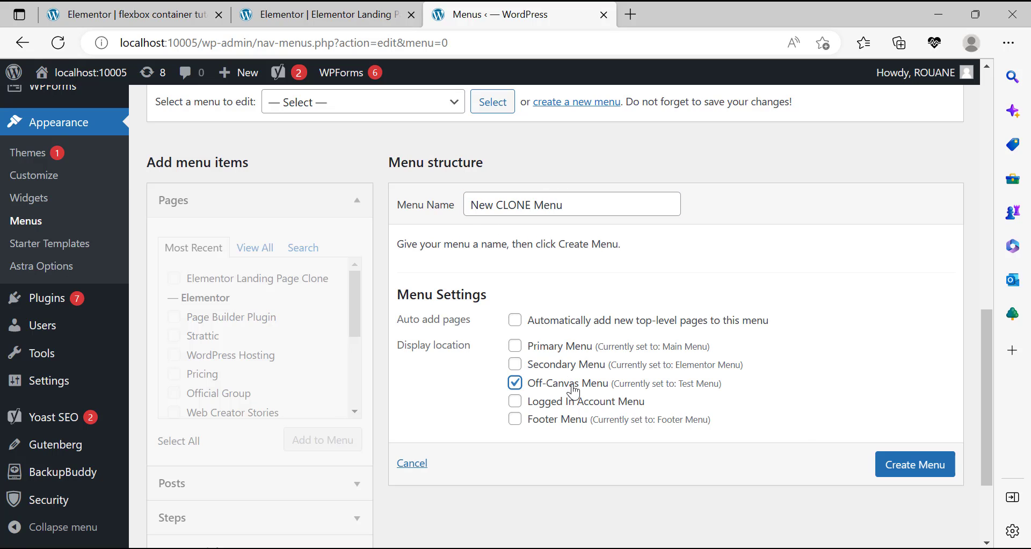
pyautogui.click(915, 471)
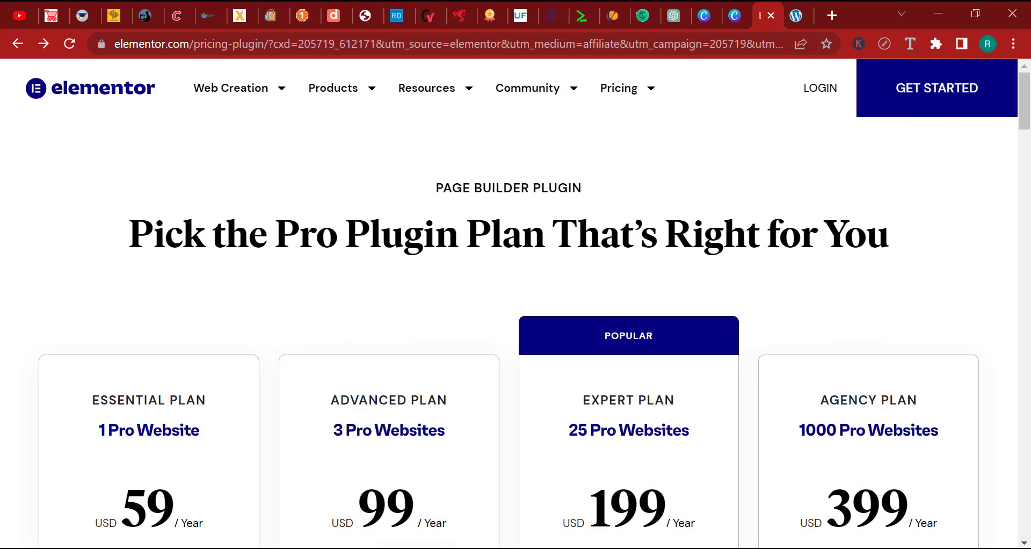
# Check the original page's header in Chrome, then browse the site's recent and full page lists available for New CLONE Menu.
pyautogui.click(231, 88)
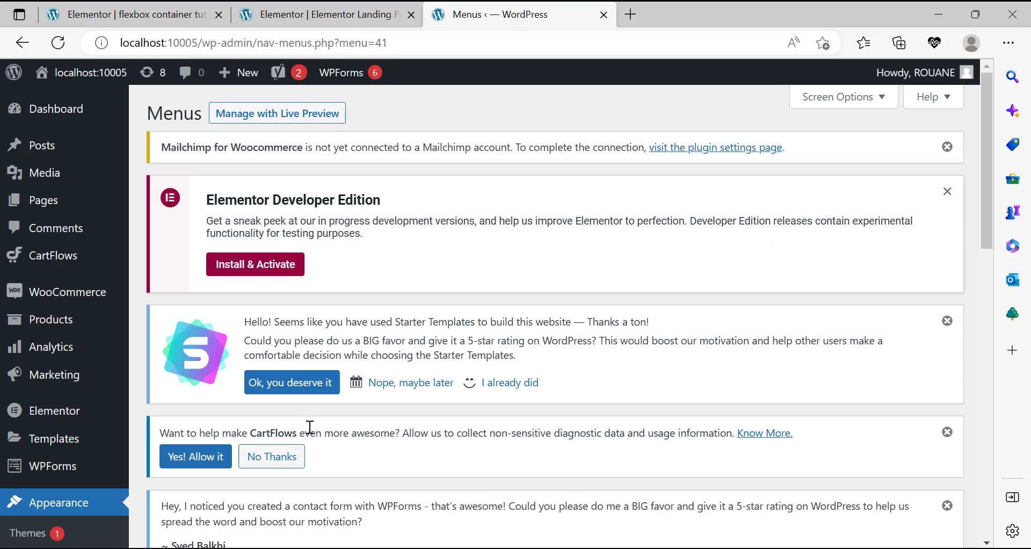
pyautogui.scroll(-5, 482, 328)
pyautogui.scroll(-7, 482, 329)
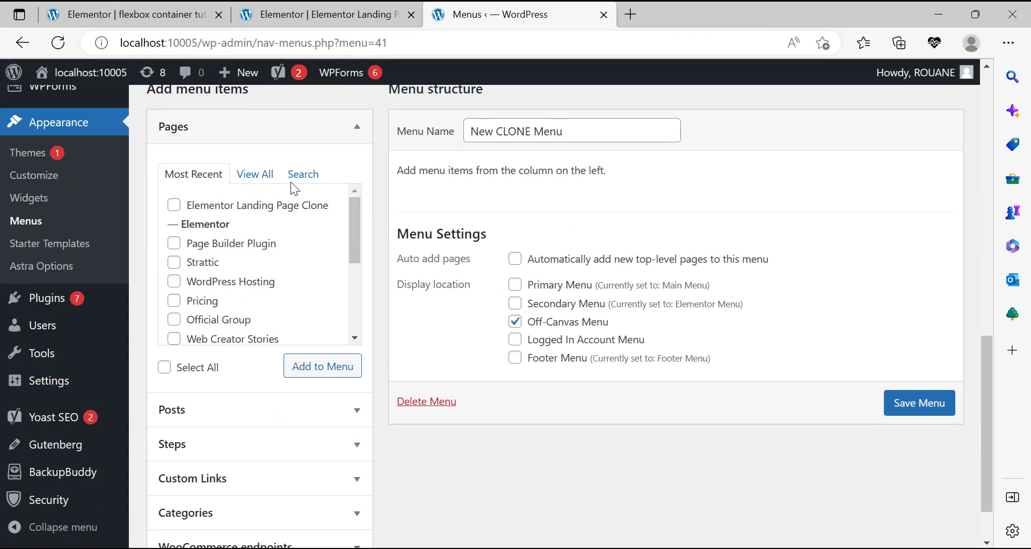
pyautogui.scroll(-3, 230, 272)
pyautogui.scroll(3, 241, 284)
pyautogui.click(256, 176)
pyautogui.scroll(-4, 293, 263)
pyautogui.moveTo(354, 235); pyautogui.dragTo(308, 163)
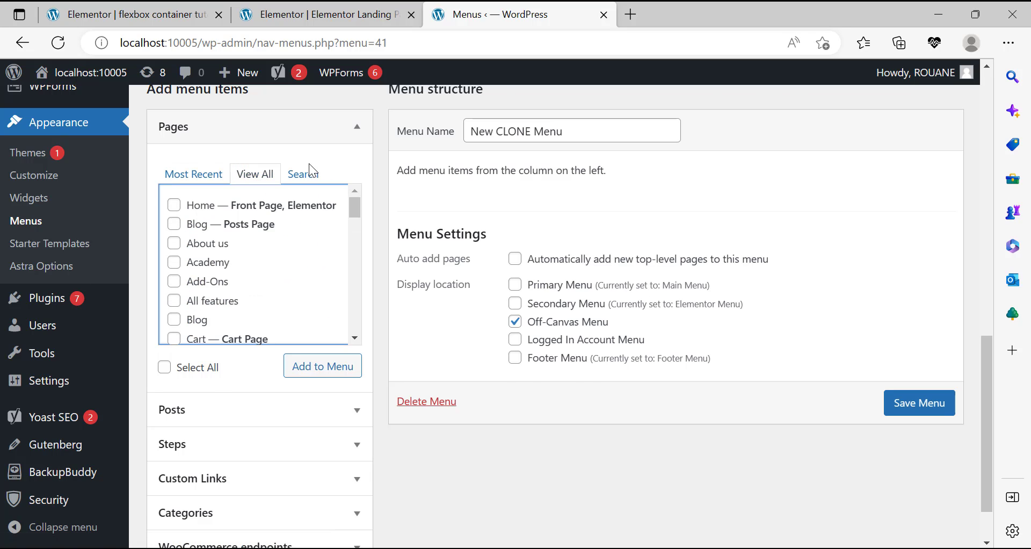
# Search the pages for Web Creation and add that page to New CLONE Menu.
pyautogui.click(303, 174)
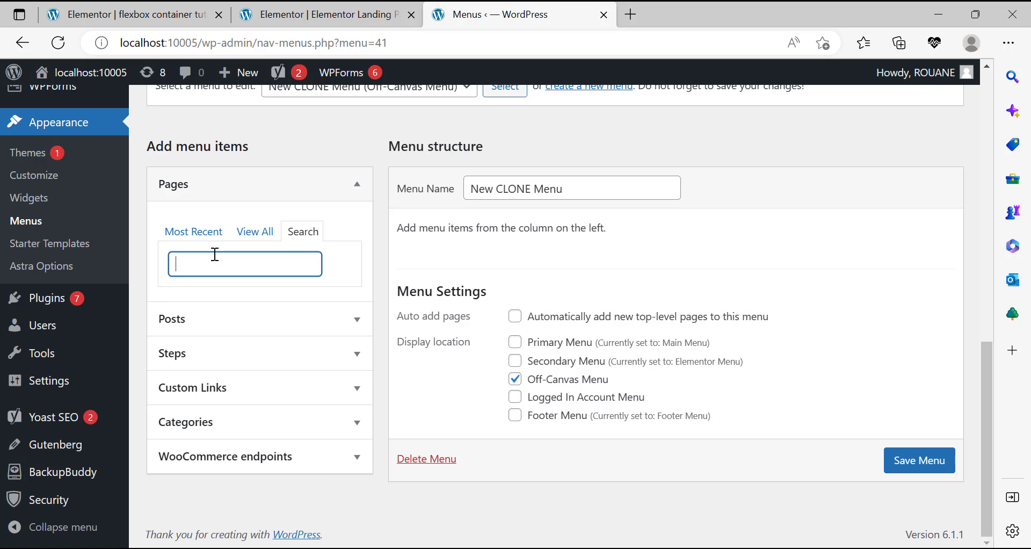
pyautogui.write('Web Creation')
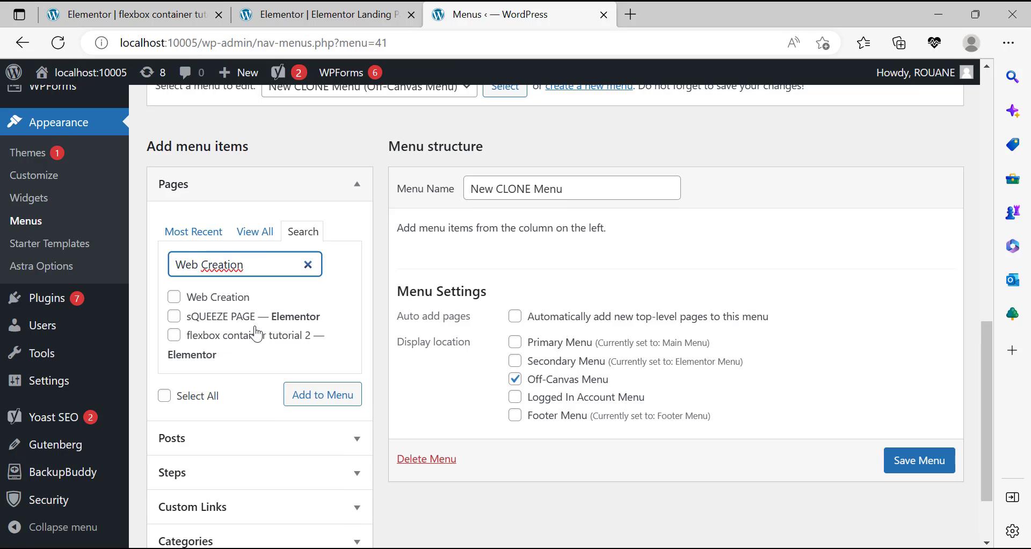
pyautogui.click(176, 297)
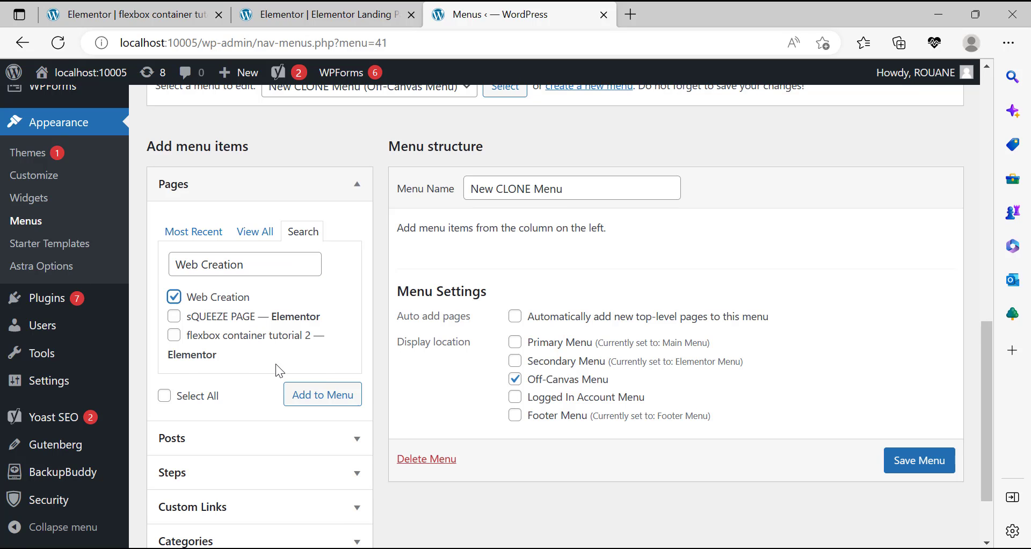
pyautogui.click(323, 401)
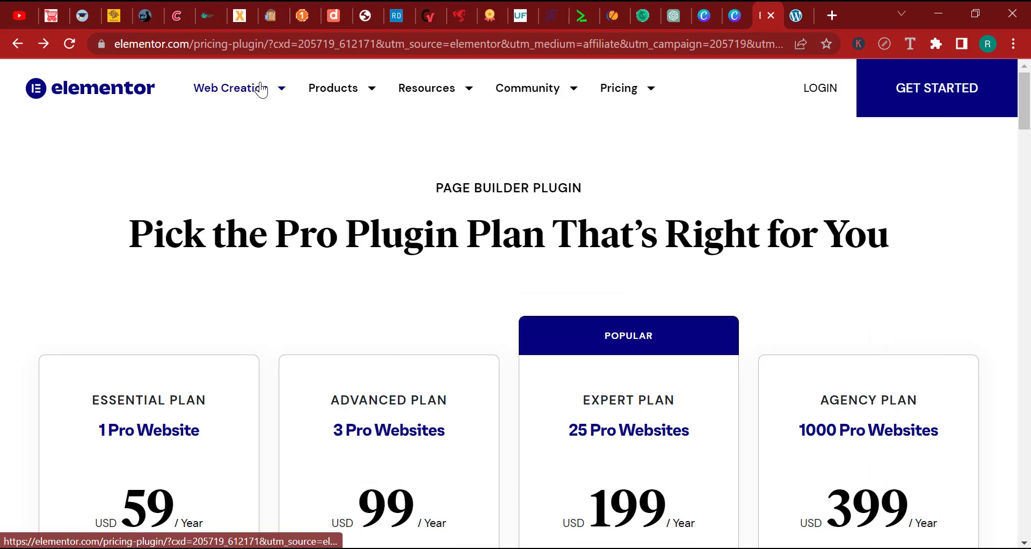
# Check the Web Creation dropdown on the original page in Chrome, then find and add the Elementor + WordPress page to New CLONE Menu.
pyautogui.moveTo(261, 89)
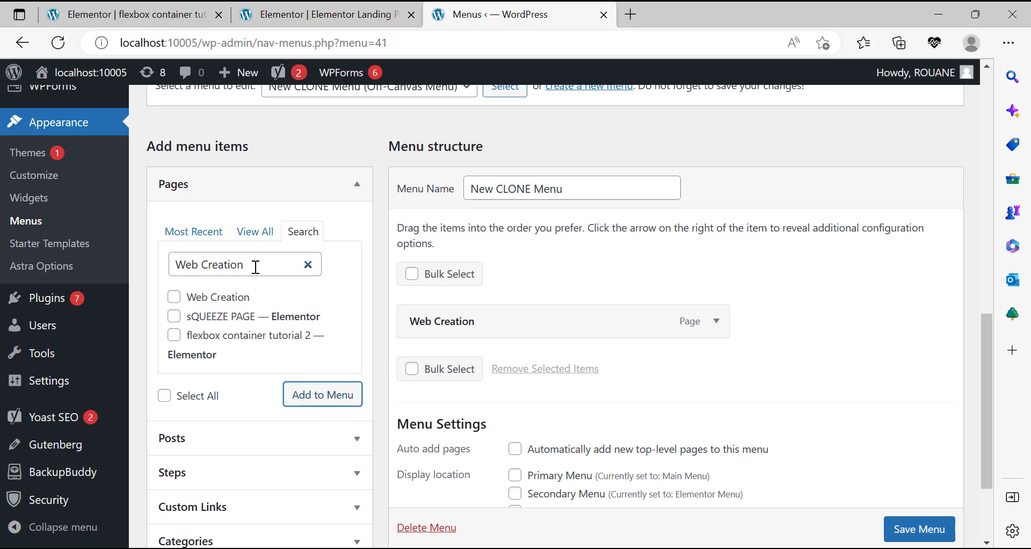
pyautogui.tripleClick(255, 267)
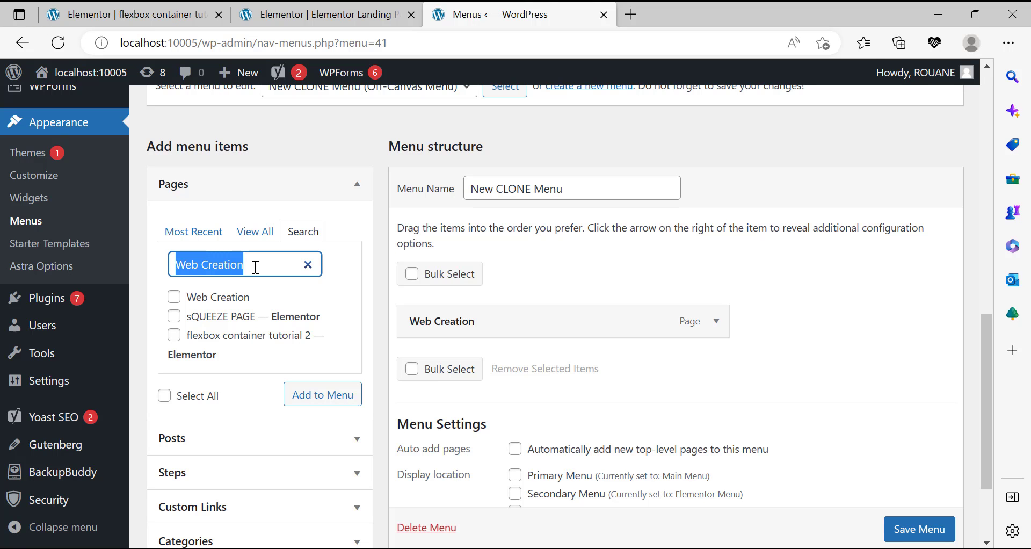
pyautogui.write('Elementor ++')
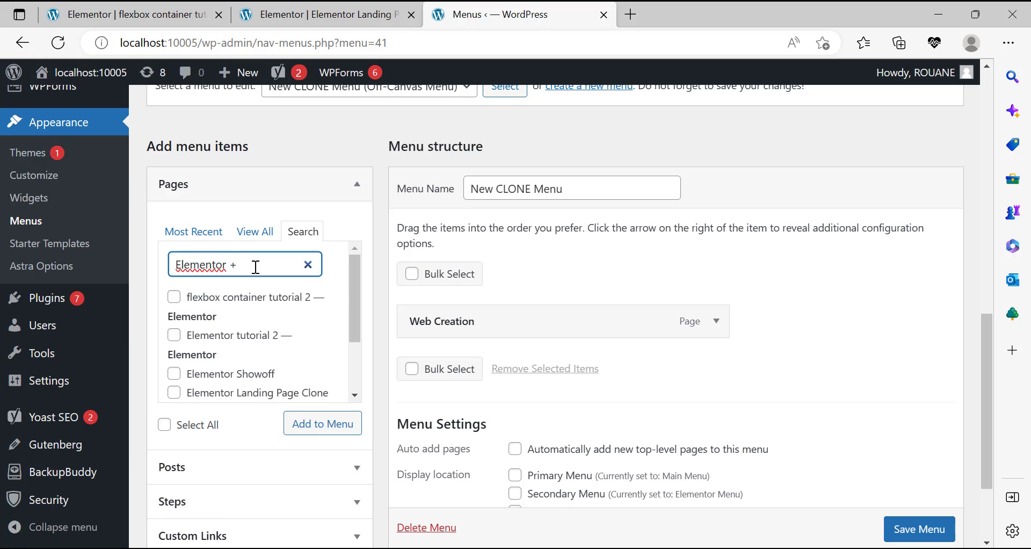
pyautogui.scroll(-2, 266, 312)
pyautogui.scroll(2, 272, 352)
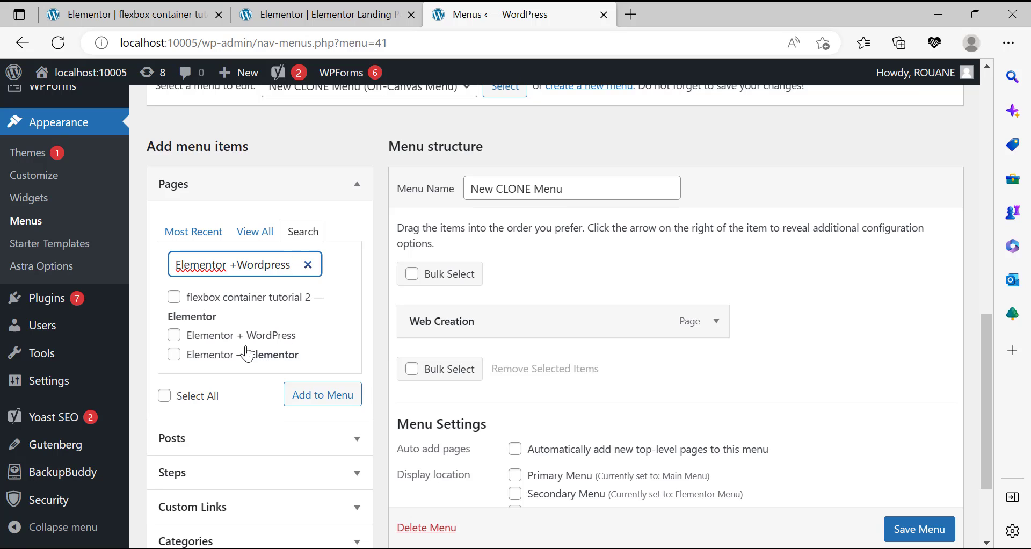
pyautogui.click(210, 337)
pyautogui.click(317, 395)
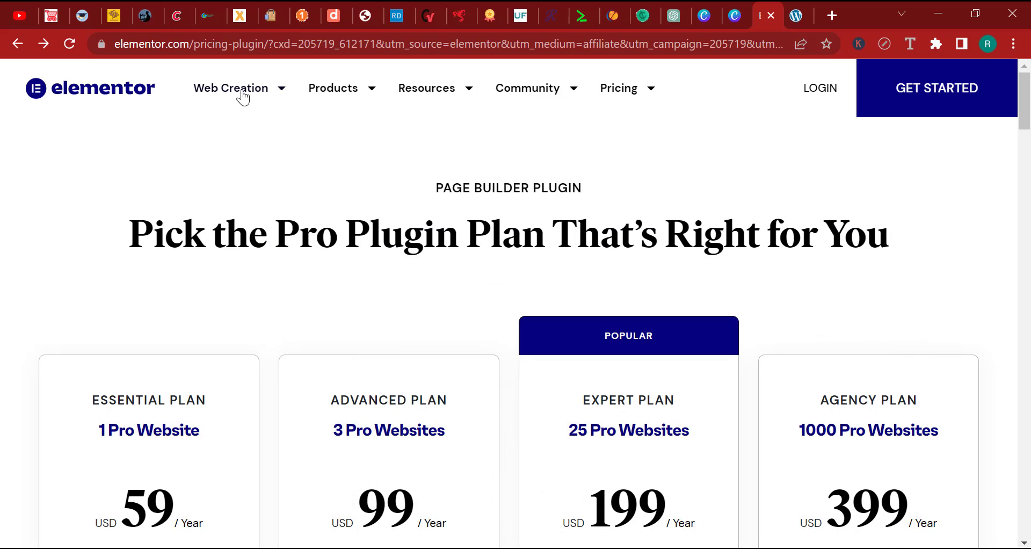
# Recheck the original Web Creation dropdown in Chrome, then find and add the Elementor + WooCommerce page to New CLONE Menu in Edge.
pyautogui.moveTo(243, 97)
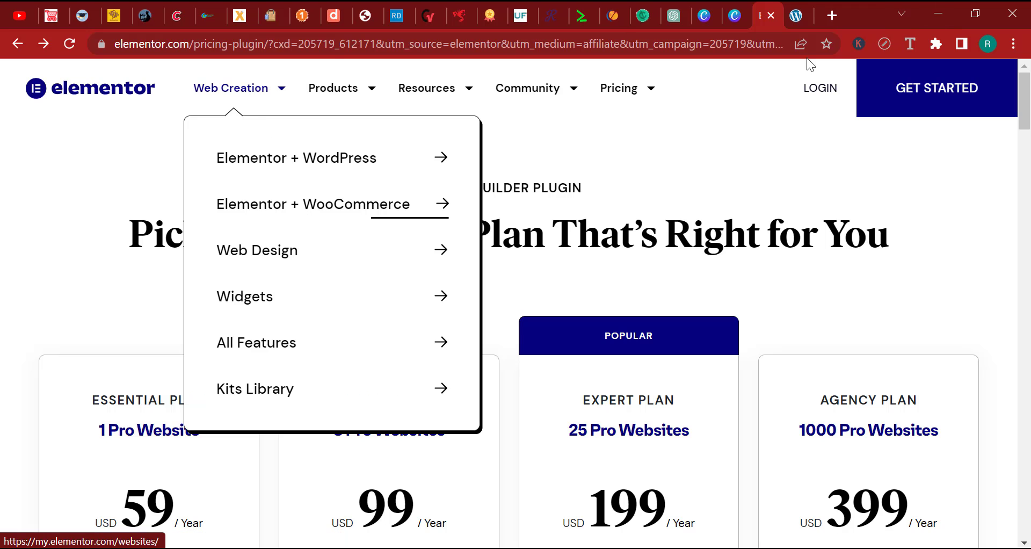
pyautogui.click(940, 15)
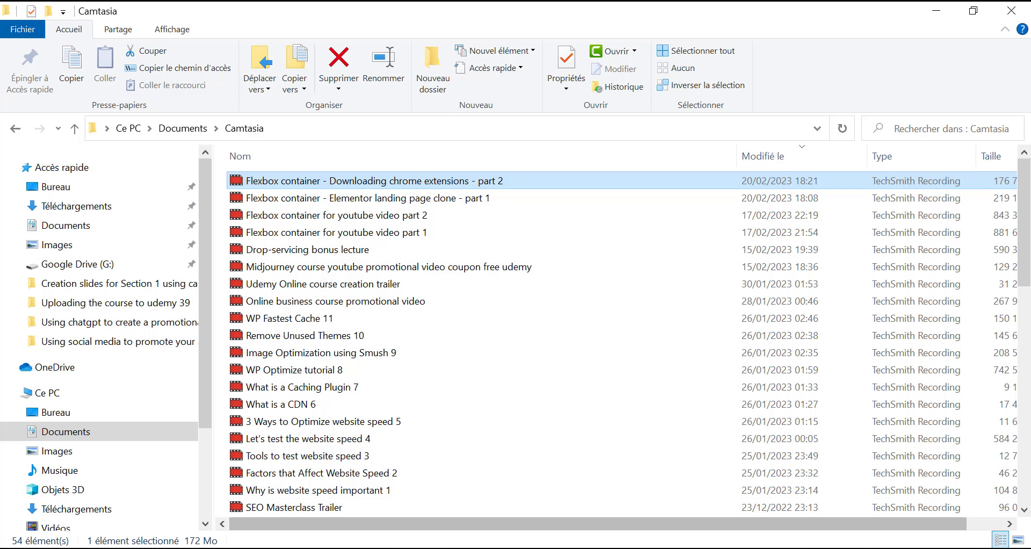
pyautogui.click(546, 547)
pyautogui.doubleClick(261, 263)
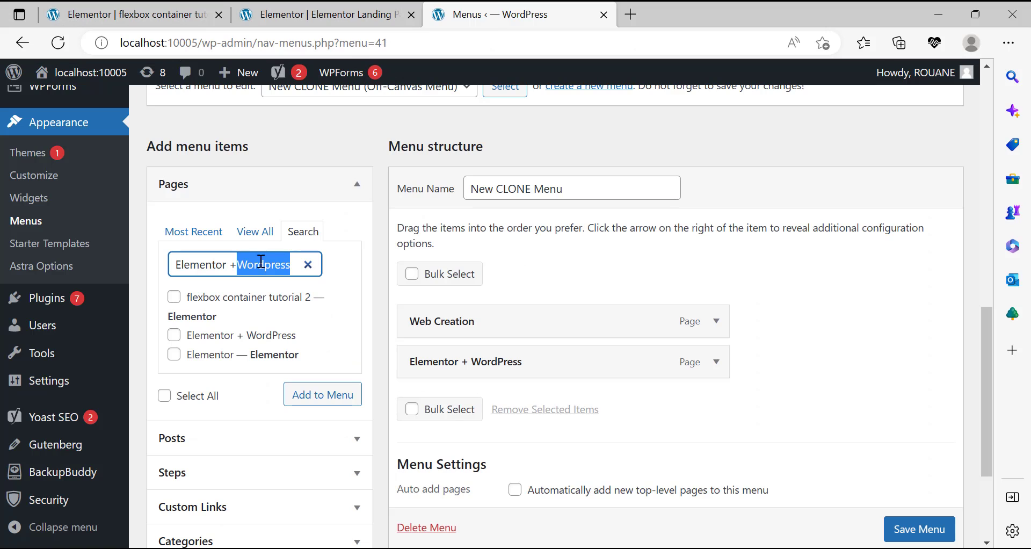
pyautogui.write('WooCommerce')
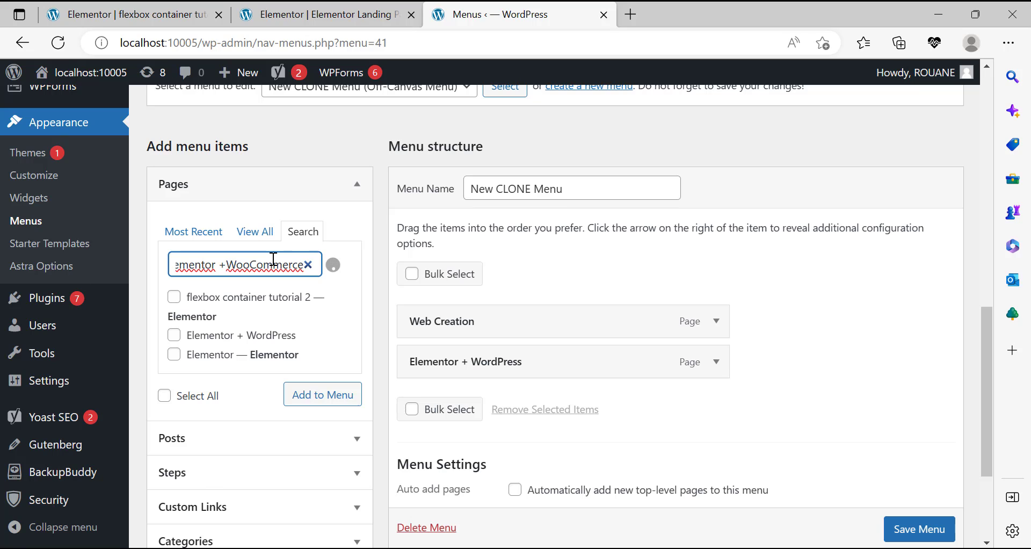
pyautogui.click(251, 346)
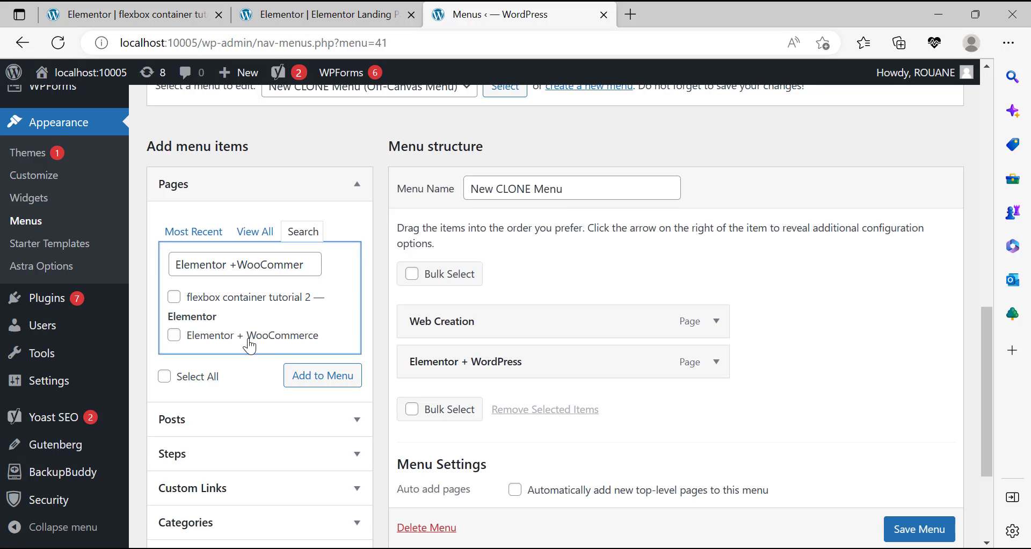
pyautogui.click(322, 375)
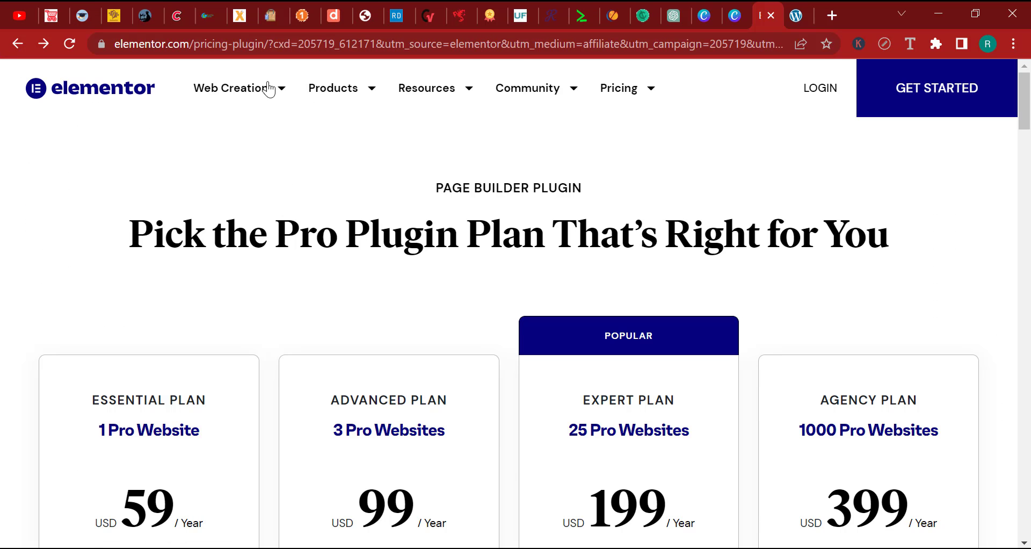
# Check the original Web Creation dropdown in Chrome again, then search the pages in Edge for Widgets.
pyautogui.moveTo(262, 91)
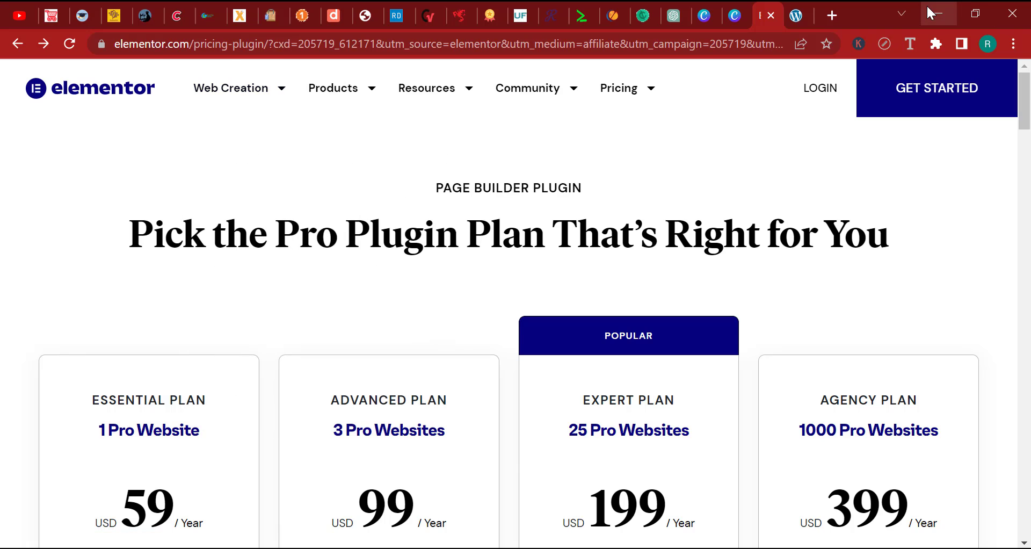
pyautogui.click(932, 12)
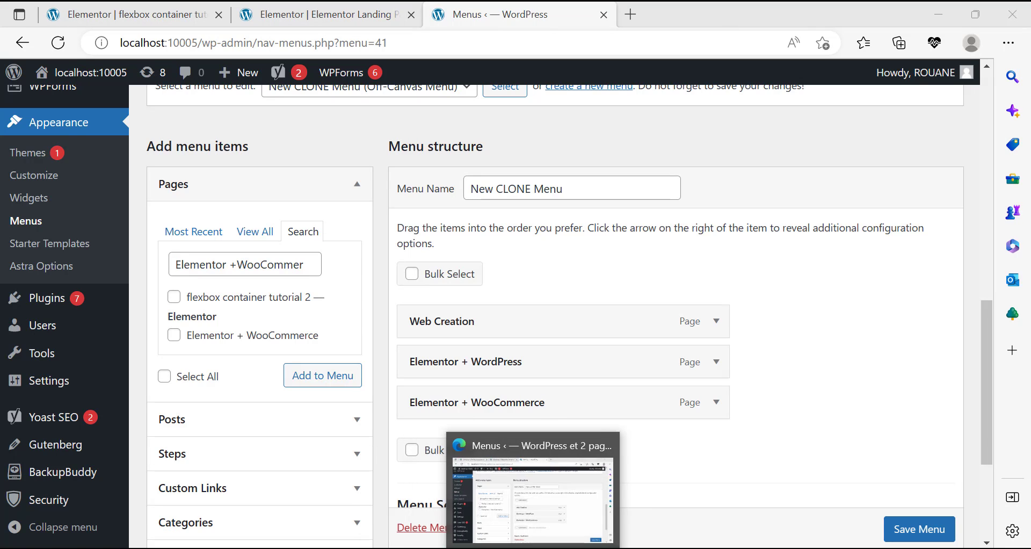
pyautogui.tripleClick(276, 256)
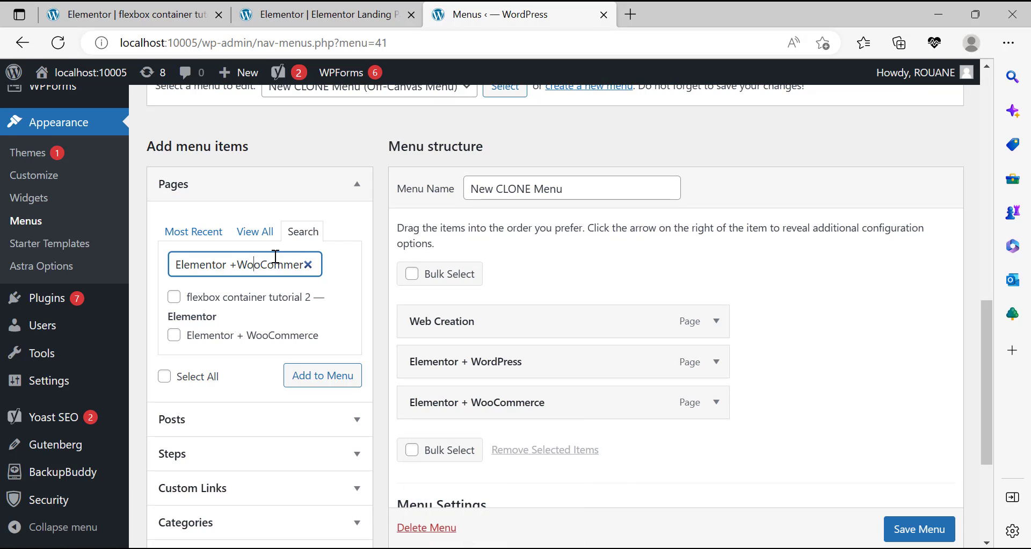
pyautogui.write('Widgets')
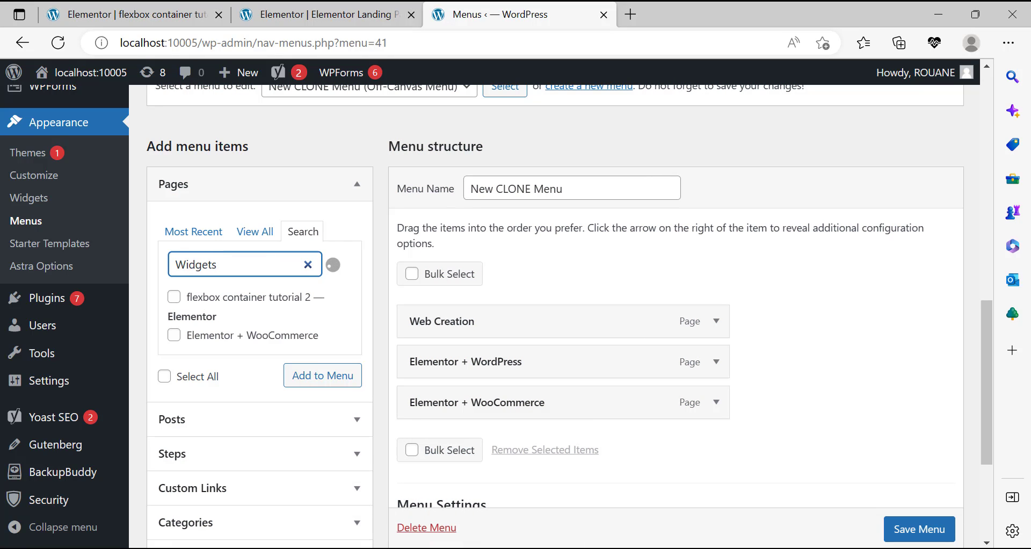
# Check the original Web Creation dropdown in Chrome, then search the pages in Edge for Web design and add Web Design to New CLONE Menu.
pyautogui.click(413, 548)
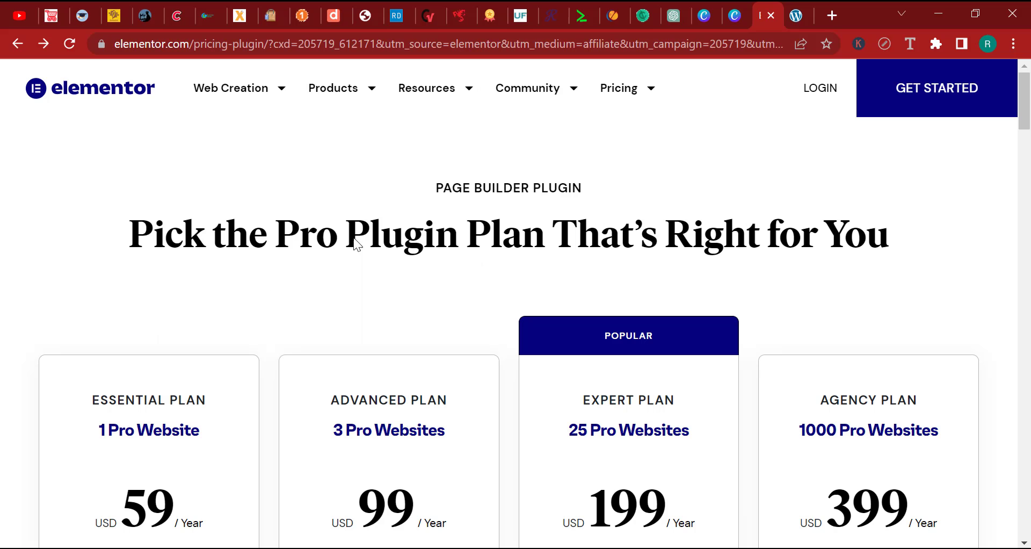
pyautogui.moveTo(256, 90)
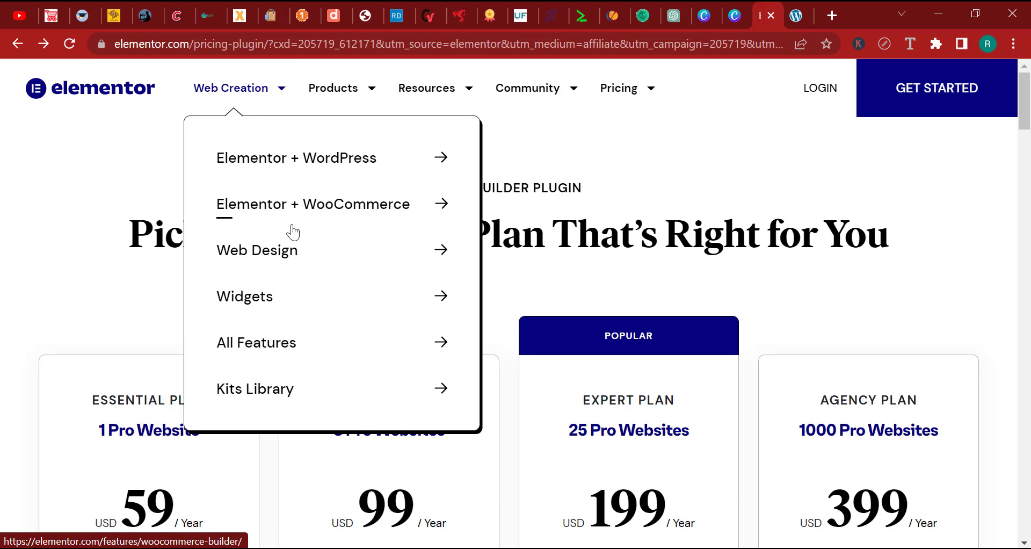
pyautogui.click(372, 548)
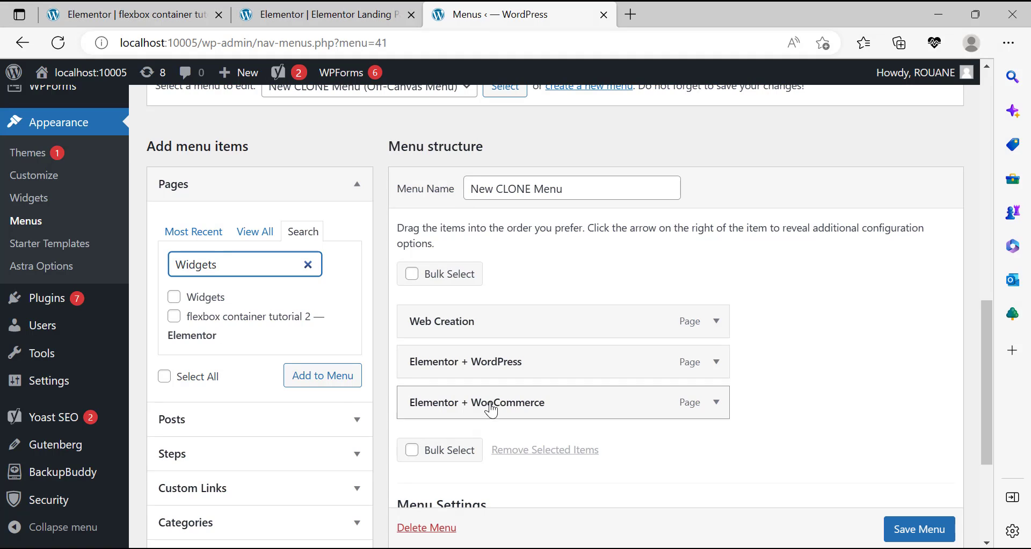
pyautogui.doubleClick(224, 264)
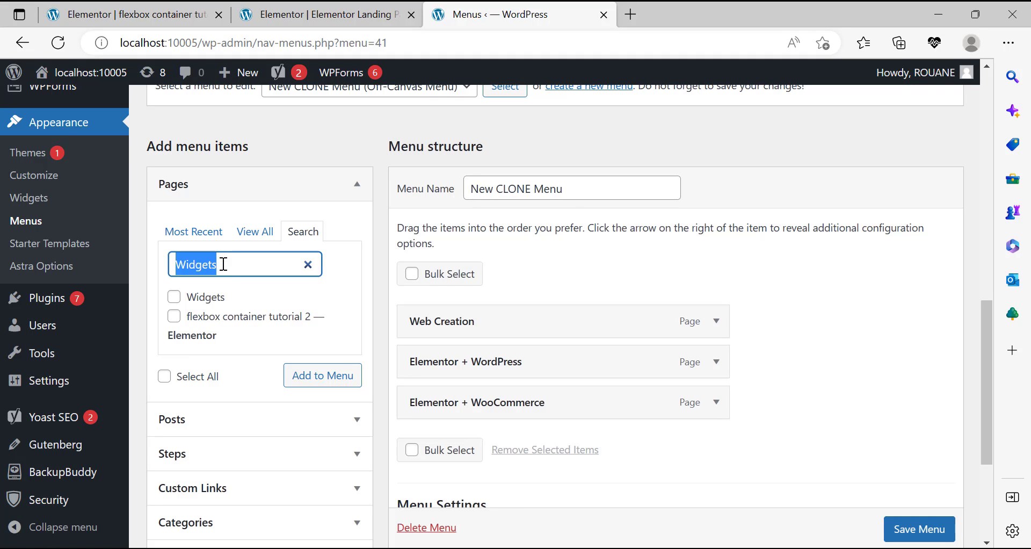
pyautogui.write('Web design')
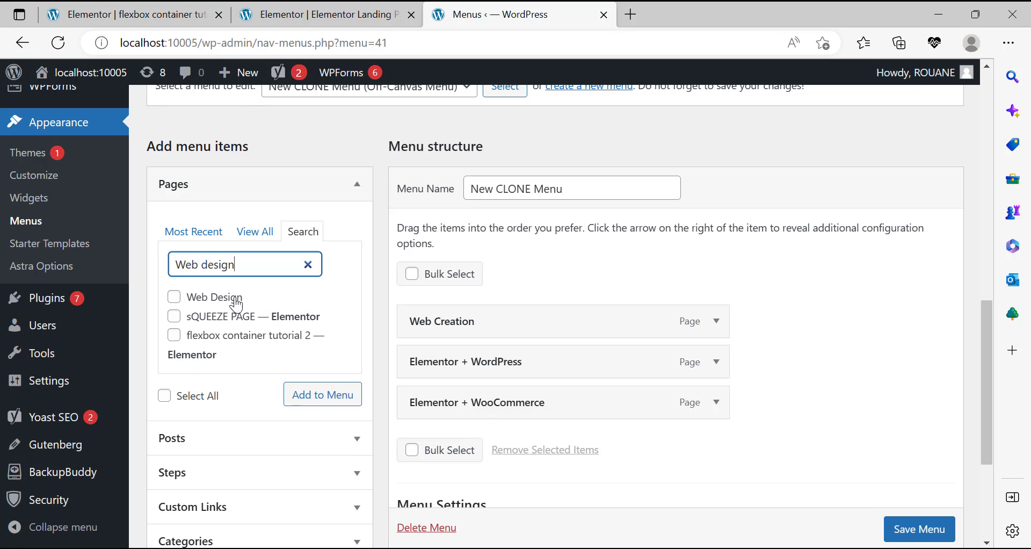
pyautogui.click(234, 301)
pyautogui.click(321, 395)
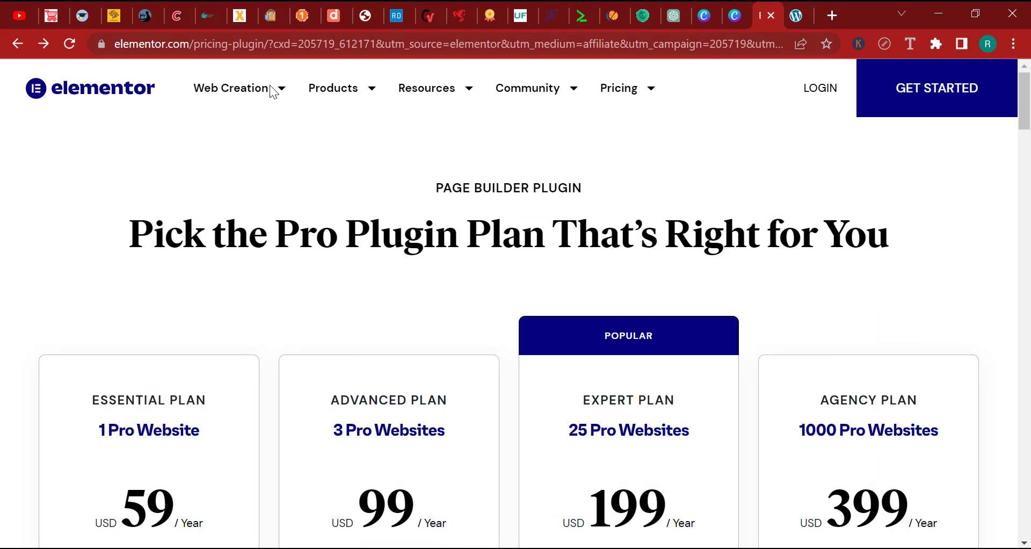
# Review the original page's Web Creation dropdown in Chrome, then search the pages in Edge for Widgets and add that page to New CLONE Menu.
pyautogui.moveTo(272, 93)
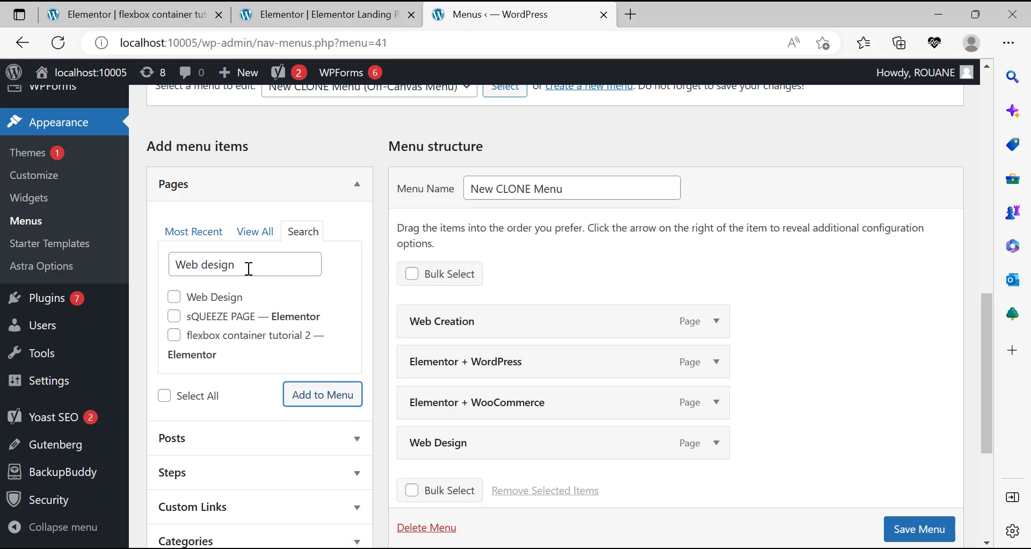
pyautogui.doubleClick(242, 264)
pyautogui.click(203, 264)
pyautogui.hotkey('ctrl', 'a')
pyautogui.write('W')
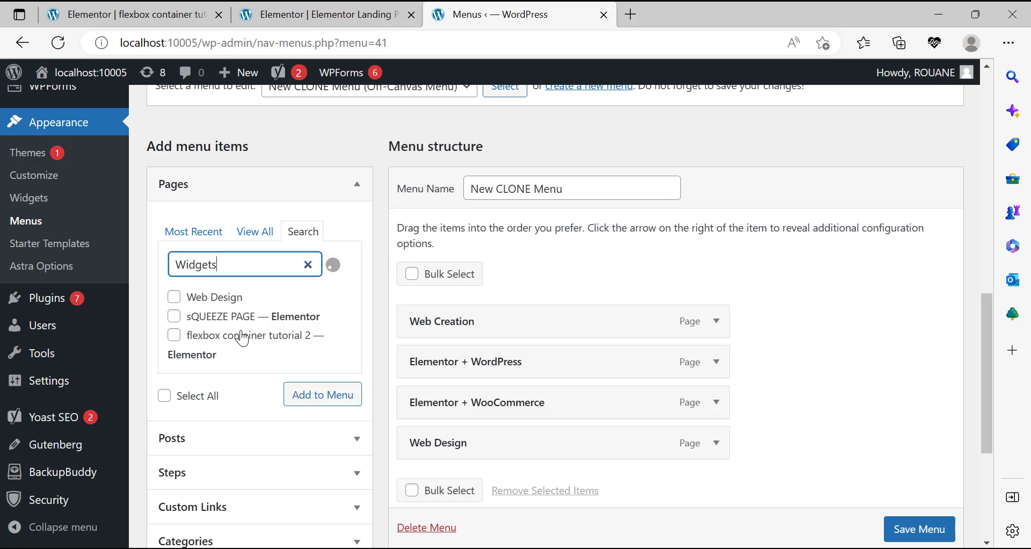
pyautogui.click(212, 299)
pyautogui.click(327, 376)
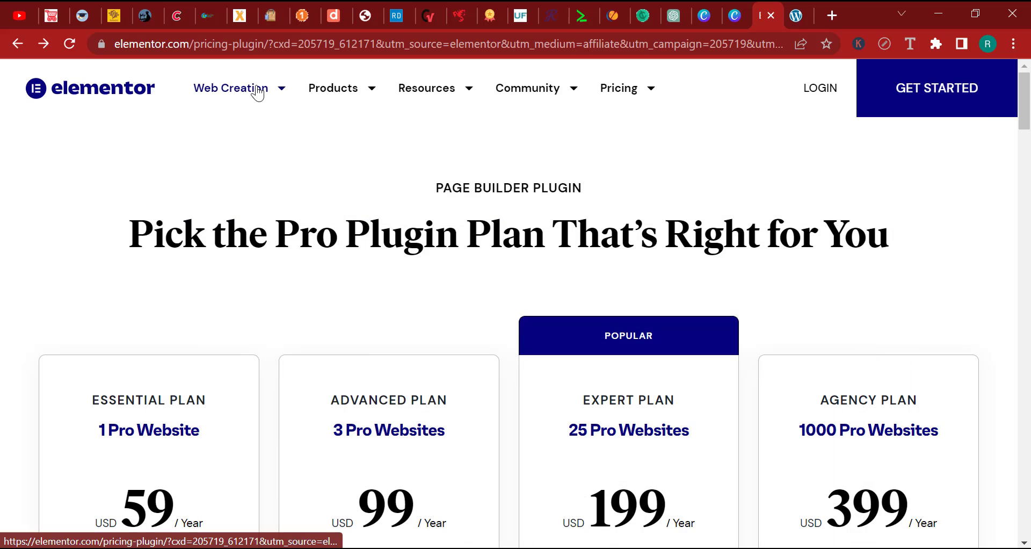
# Recheck the Web Creation dropdown in Chrome, then search the pages in Edge for All features and add that page to New CLONE Menu.
pyautogui.moveTo(258, 91)
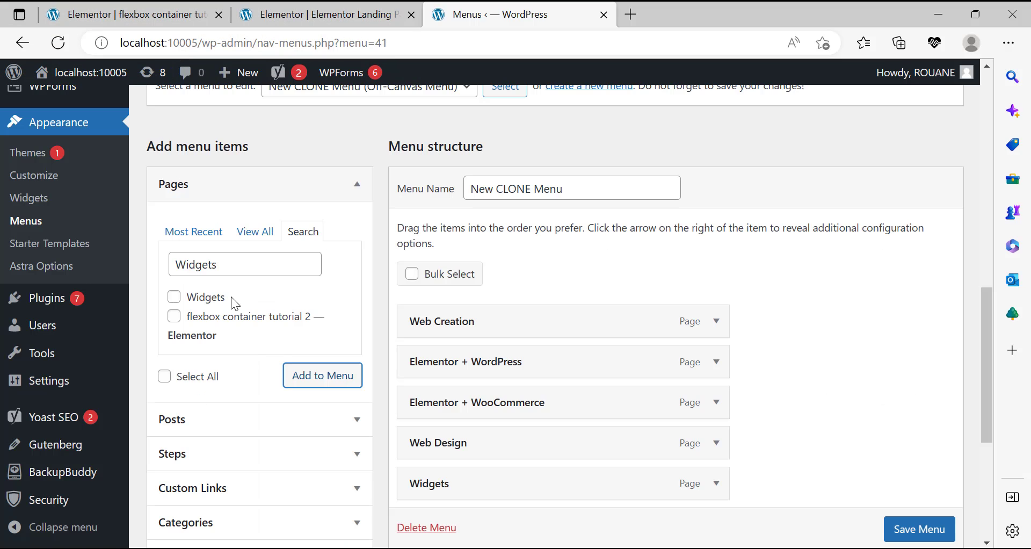
pyautogui.click(234, 262)
pyautogui.doubleClick(234, 262)
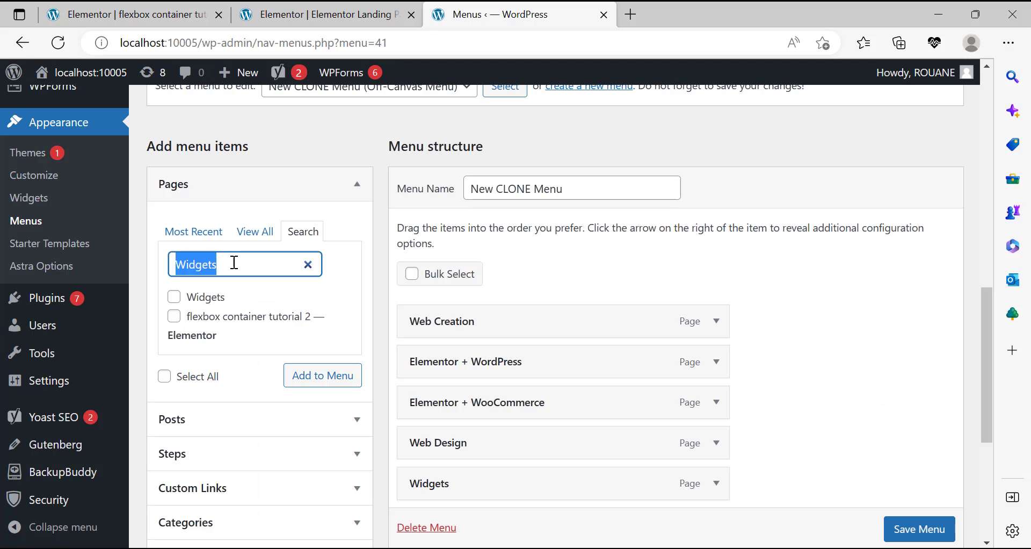
pyautogui.write('All features')
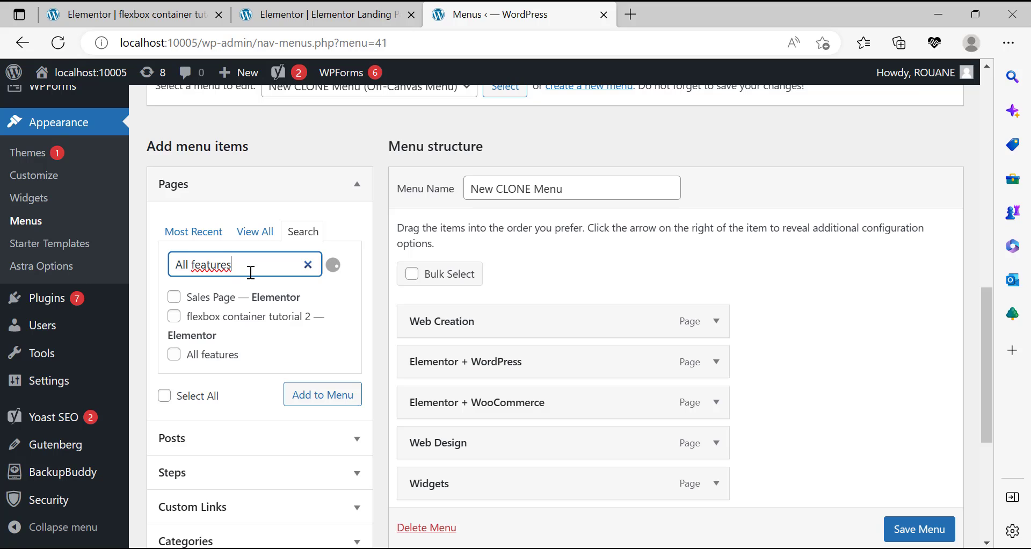
pyautogui.click(220, 359)
pyautogui.click(345, 406)
# Consult the original Web Creation dropdown in Chrome, then search for Kits library in Edge and add that page to New CLONE Menu.
pyautogui.hotkey('alt', 'Tab')
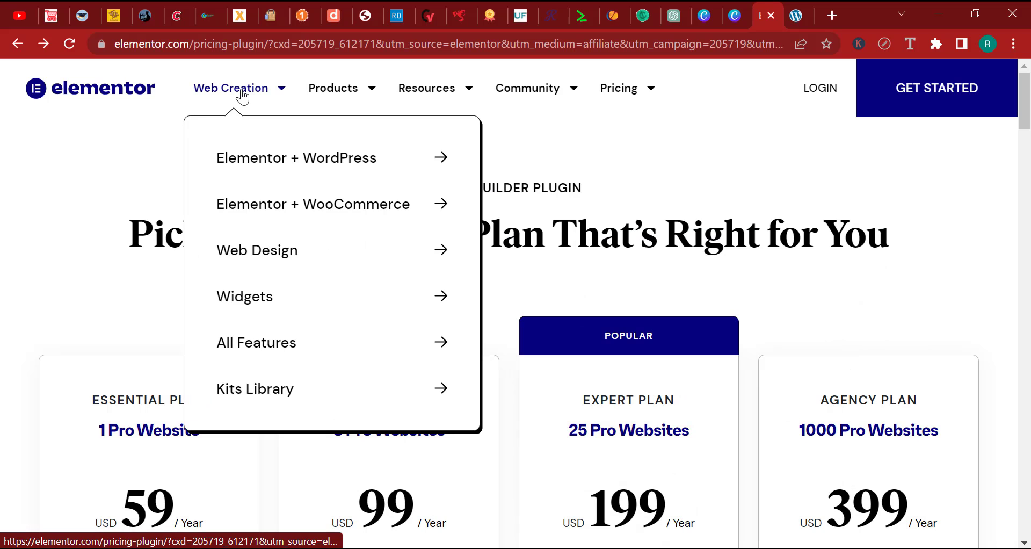
pyautogui.hotkey('alt', 'Tab')
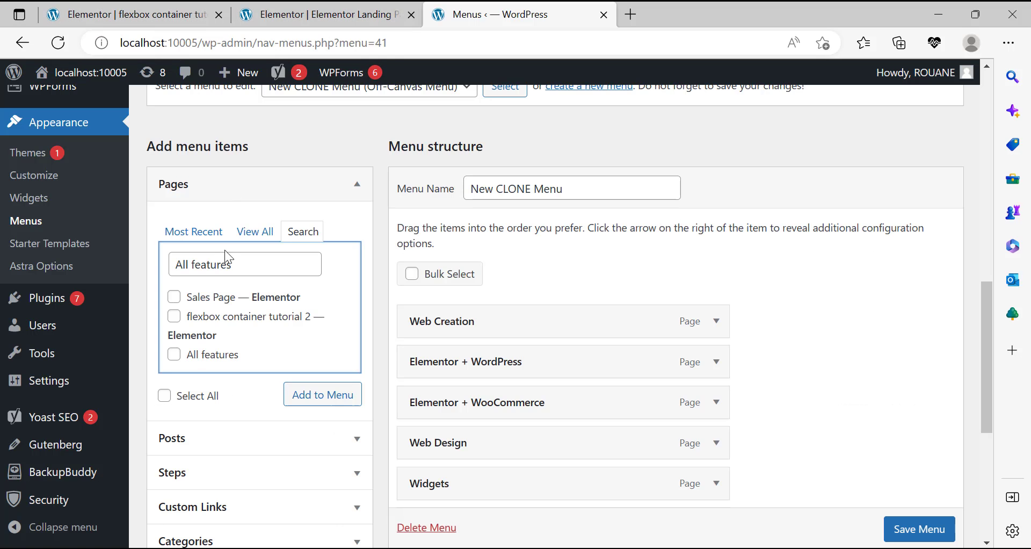
pyautogui.tripleClick(226, 262)
pyautogui.write('Kits library')
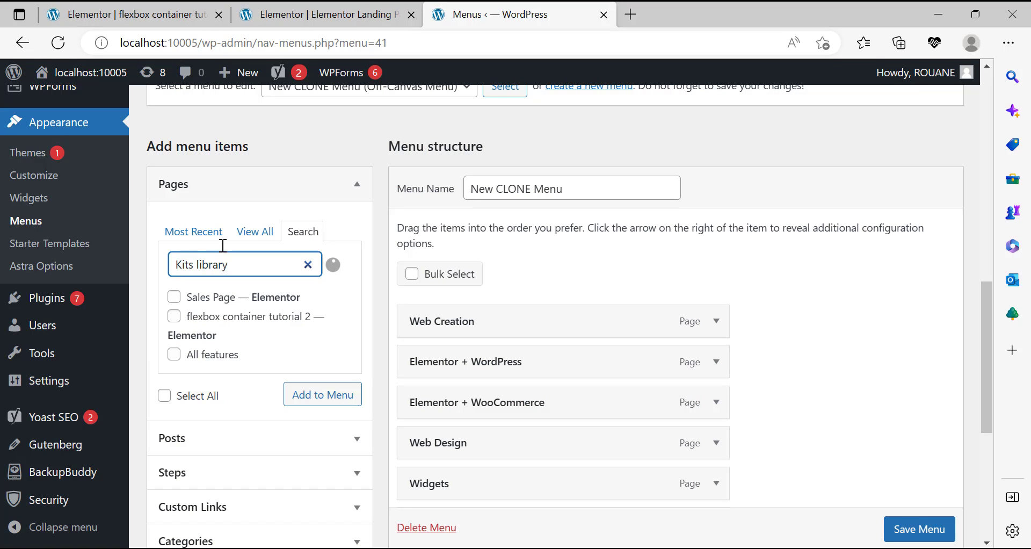
pyautogui.click(240, 299)
pyautogui.click(326, 345)
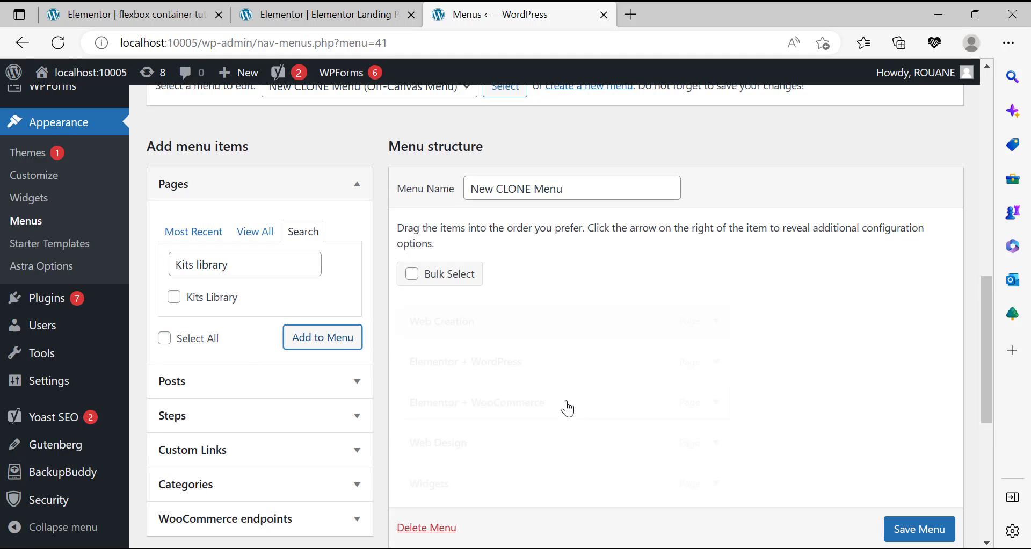
# Nest Elementor + WordPress, Elementor + WooCommerce, Web Design, Widgets, All features and Kits Library as sub items under Web Creation.
pyautogui.scroll(-1, 585, 336)
pyautogui.scroll(-3, 585, 333)
pyautogui.scroll(2, 552, 322)
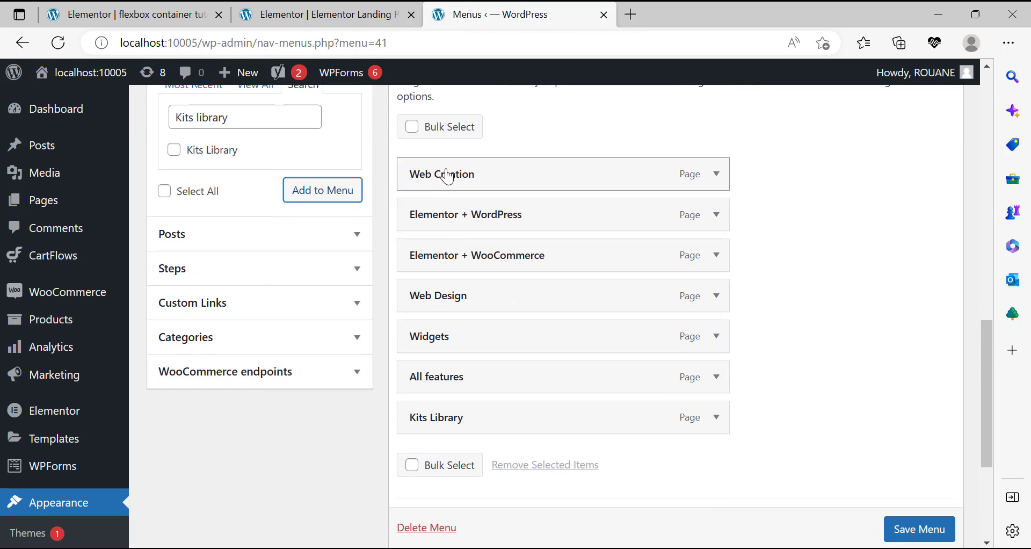
pyautogui.moveTo(456, 223); pyautogui.dragTo(476, 223)
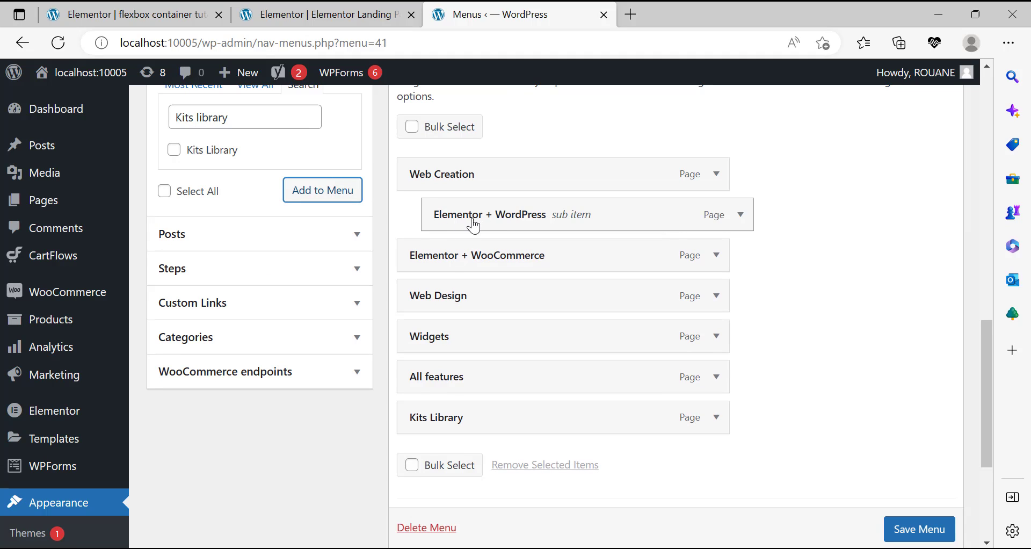
pyautogui.moveTo(465, 265); pyautogui.dragTo(492, 277)
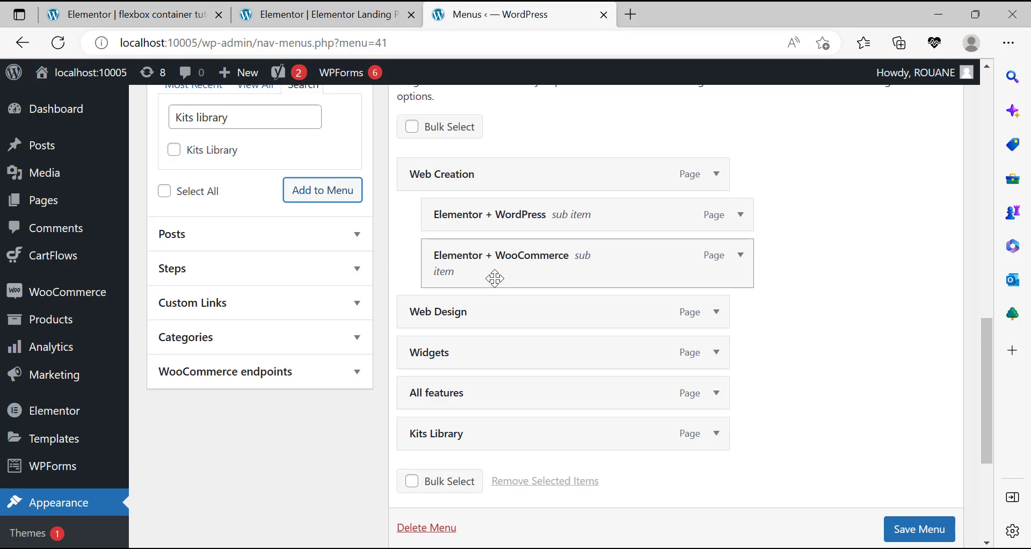
pyautogui.moveTo(478, 316); pyautogui.dragTo(507, 358)
pyautogui.moveTo(481, 408); pyautogui.dragTo(514, 449)
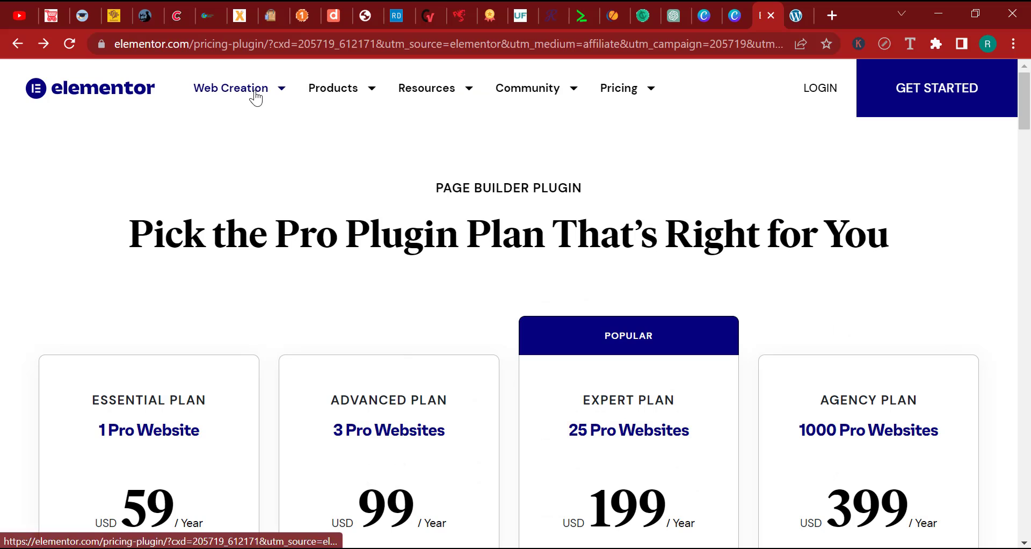
# Check the original header's Web Creation and Products dropdowns in Chrome, then find and add the Products page to New CLONE Menu in Edge.
pyautogui.moveTo(255, 97)
pyautogui.moveTo(347, 93)
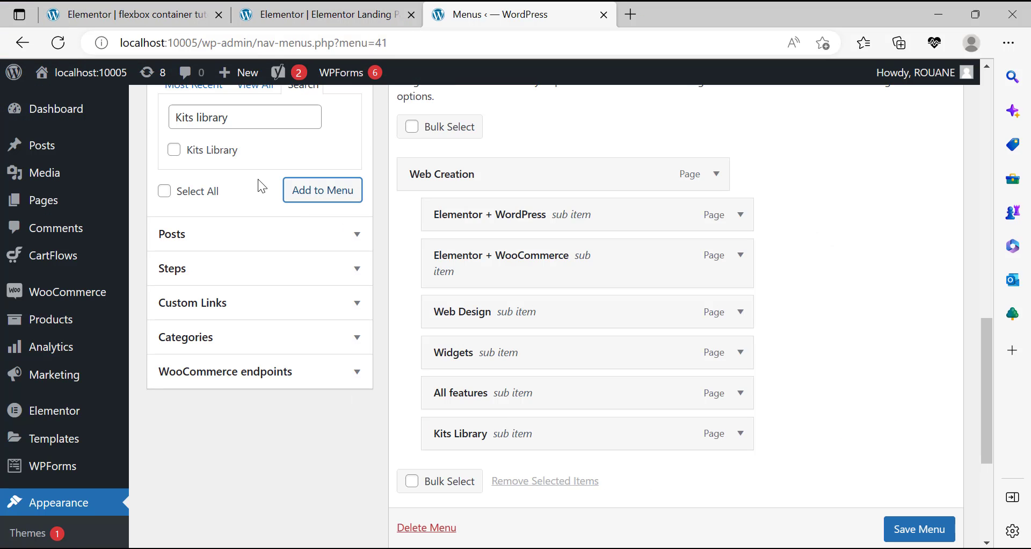
pyautogui.scroll(2, 259, 184)
pyautogui.doubleClick(220, 198)
pyautogui.tripleClick(220, 199)
pyautogui.write('p')
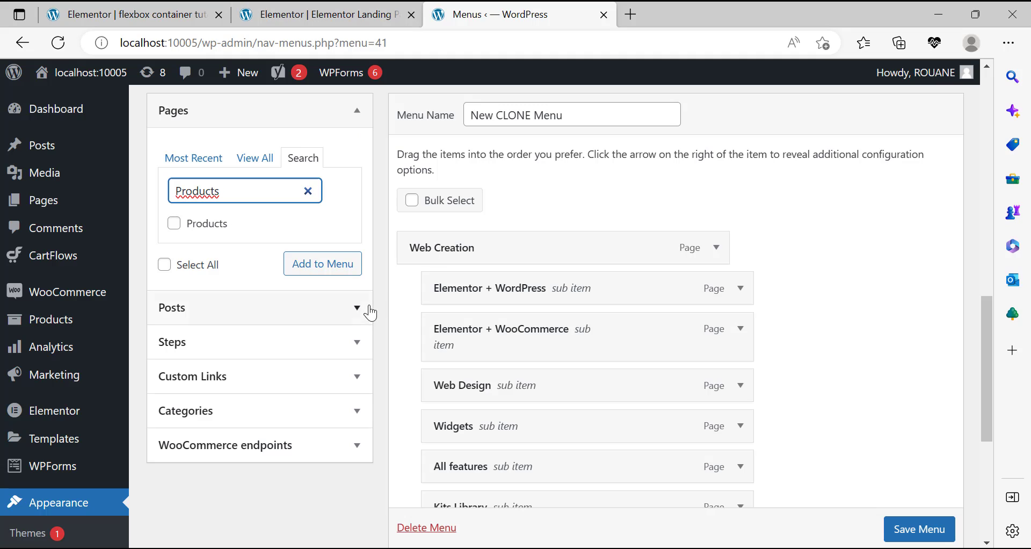
pyautogui.click(200, 224)
pyautogui.scroll(-1, 414, 268)
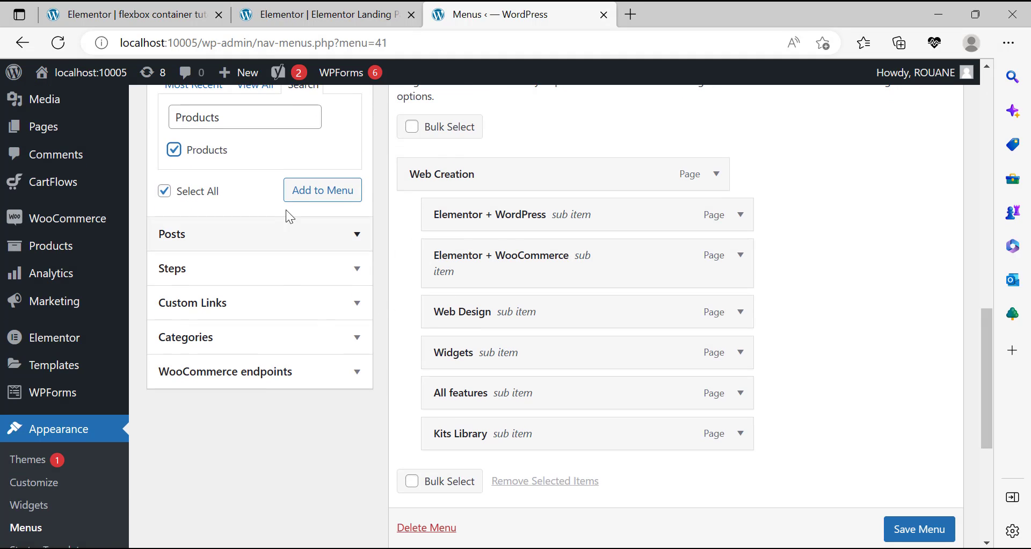
pyautogui.click(318, 203)
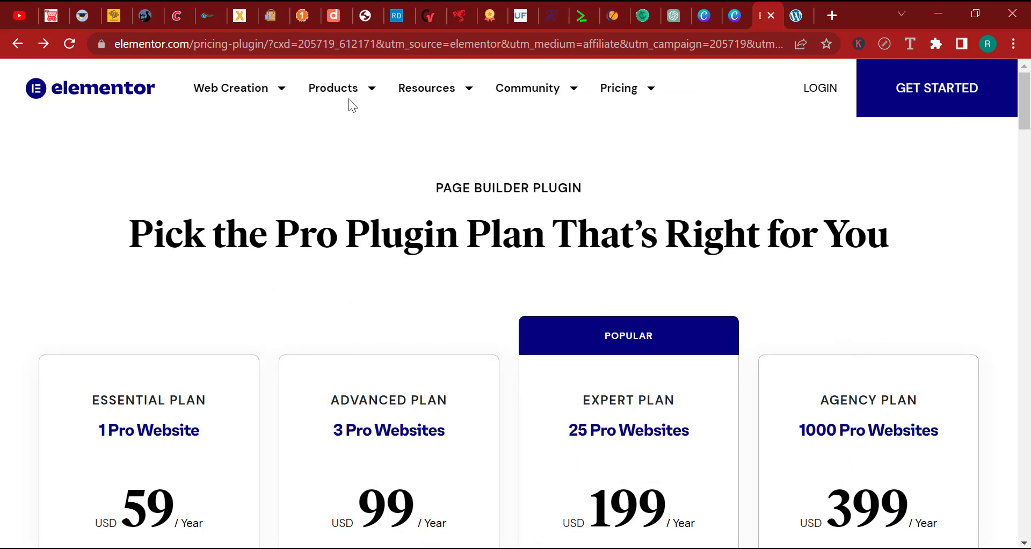
# Check the original Products dropdown in Chrome, then search the pages in Edge for Website builder and add Website Builder to New CLONE Menu.
pyautogui.moveTo(349, 100)
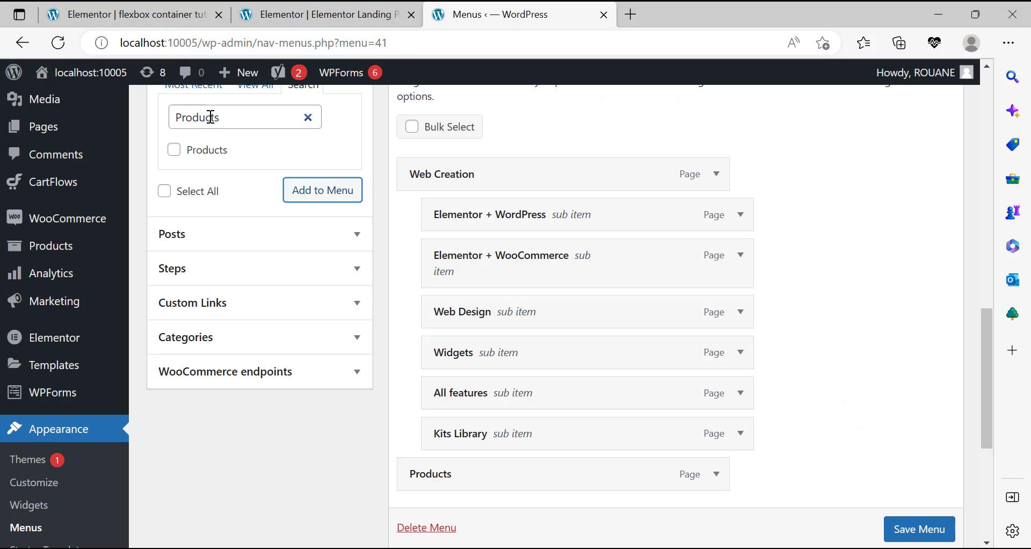
pyautogui.doubleClick(210, 117)
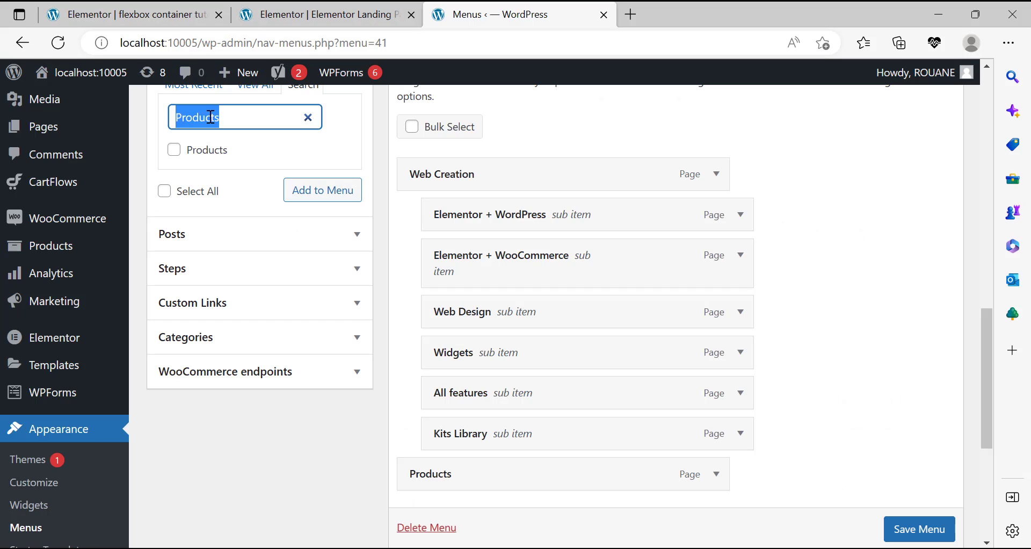
pyautogui.write('Website builder')
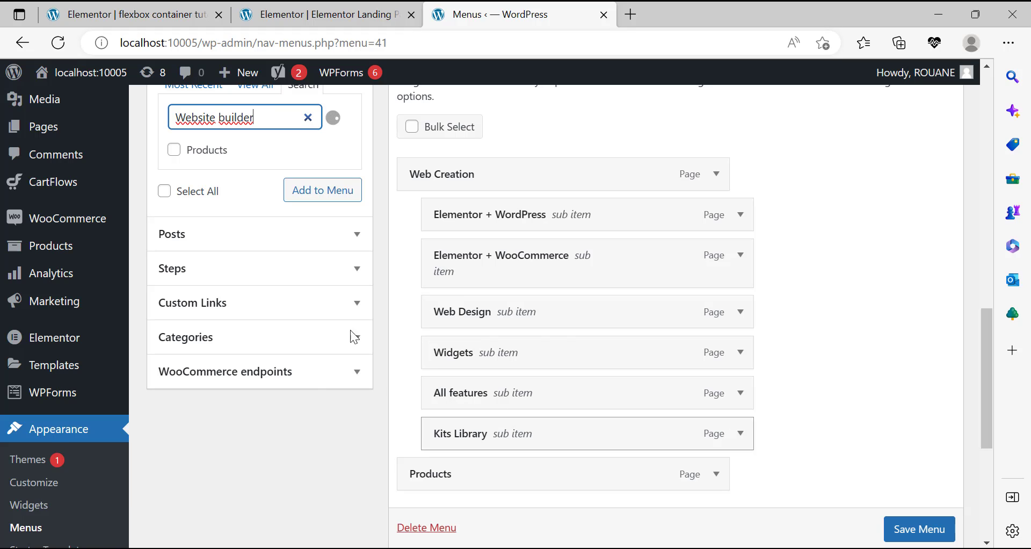
pyautogui.scroll(3, 462, 396)
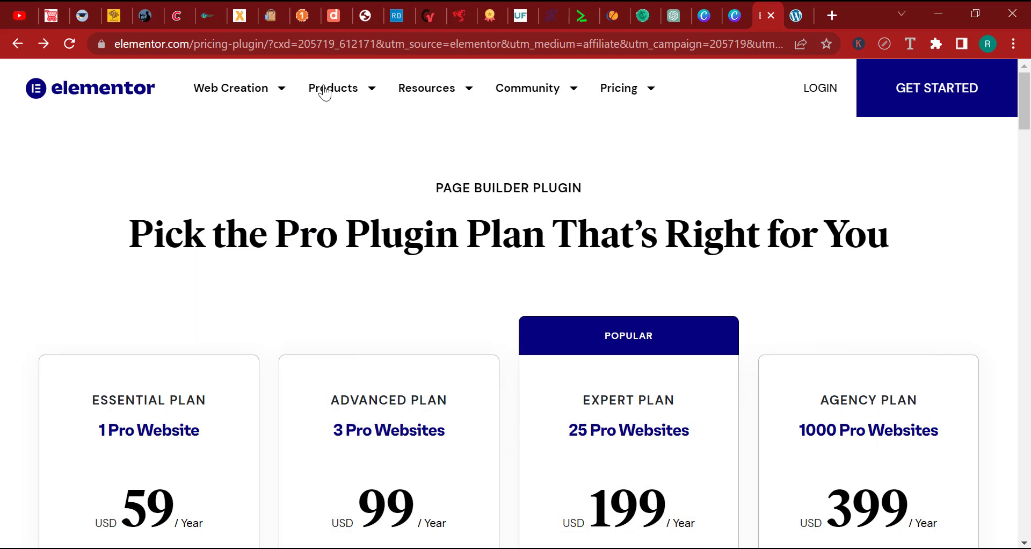
pyautogui.moveTo(327, 92)
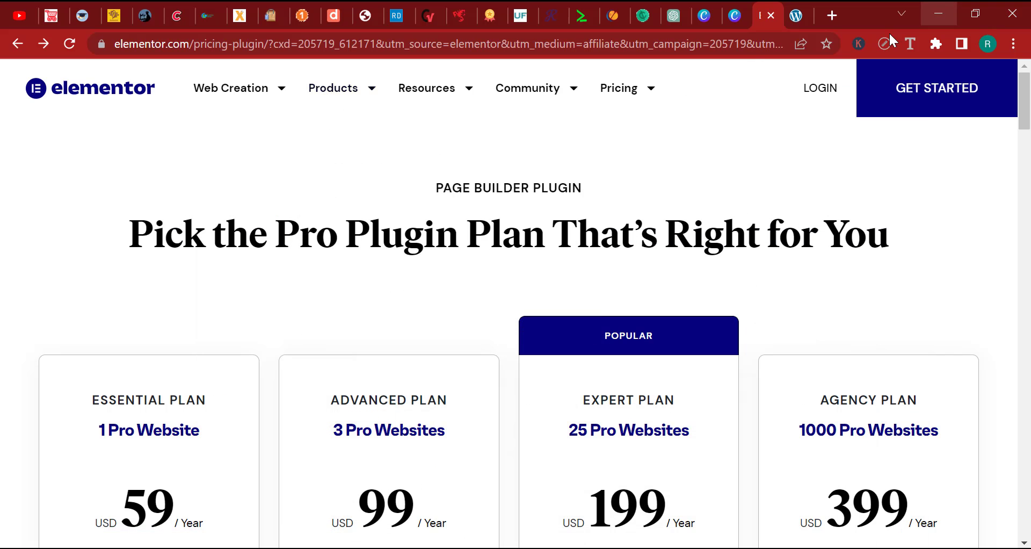
pyautogui.click(939, 13)
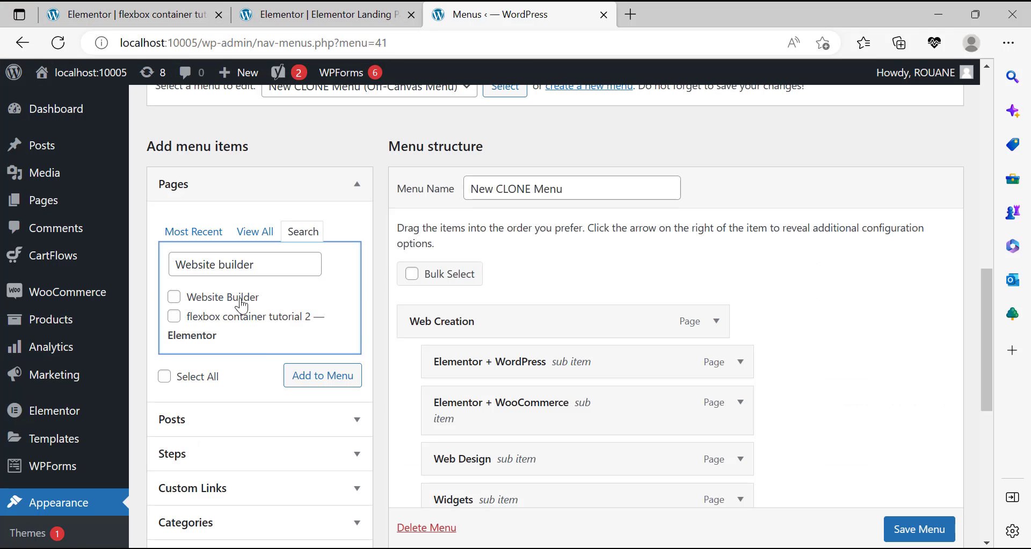
pyautogui.click(237, 297)
pyautogui.click(323, 375)
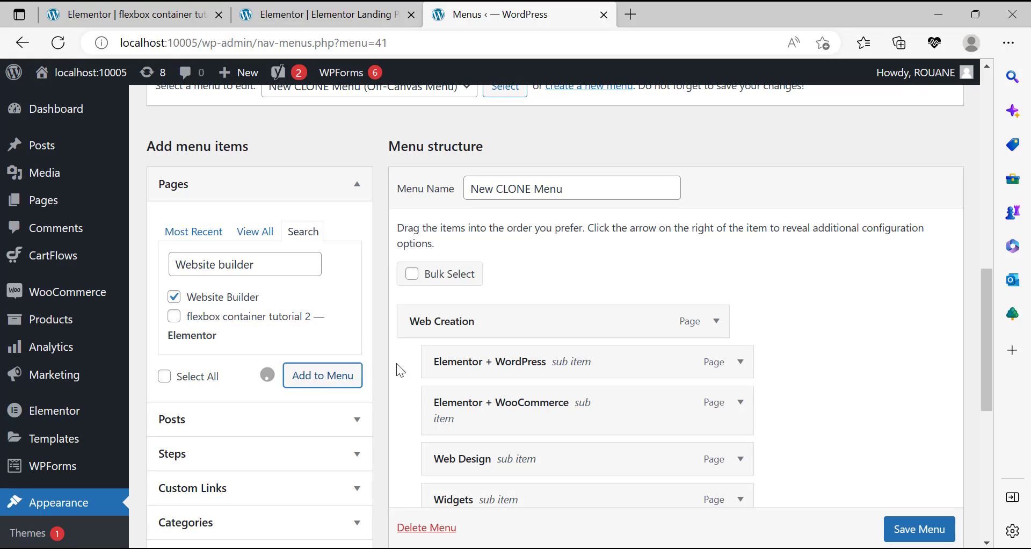
# Search the pages for Strattic and add the first Strattic page to New CLONE Menu.
pyautogui.tripleClick(254, 264)
pyautogui.write('Strattic')
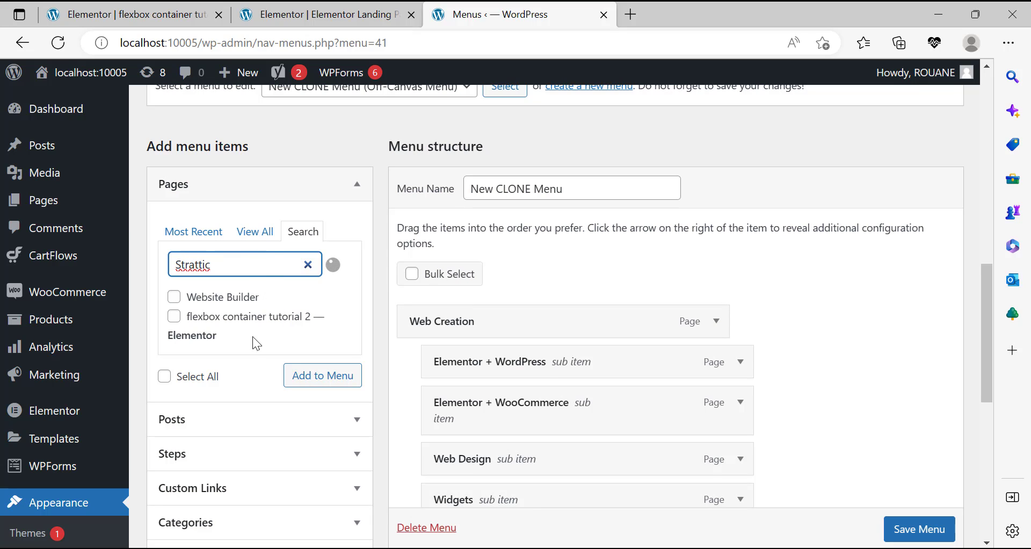
pyautogui.click(207, 303)
pyautogui.click(339, 394)
# Search the pages for Page Builder Plugin, and compare the Web Creation dropdowns of the cloned and original headers in Chrome.
pyautogui.doubleClick(234, 266)
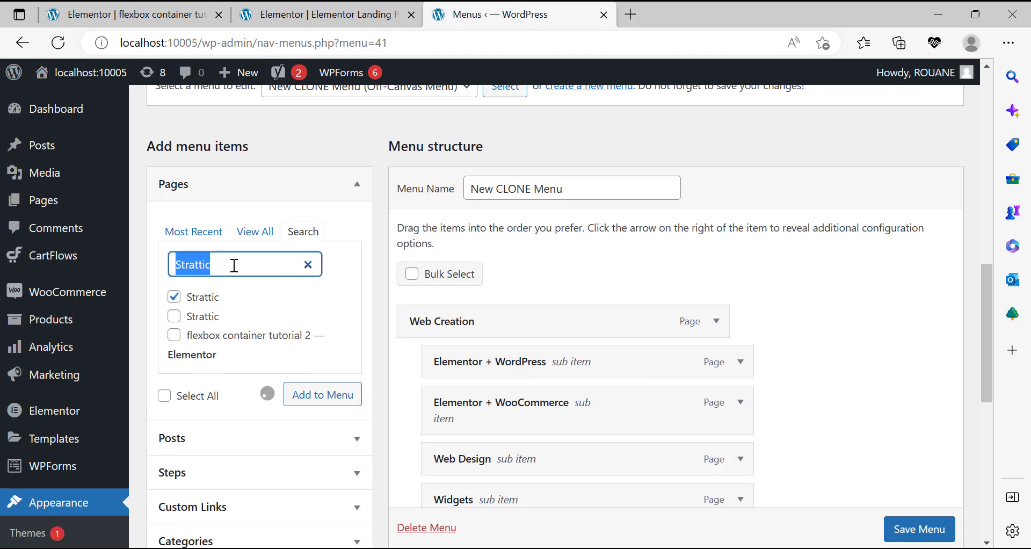
pyautogui.write('Page Buil')
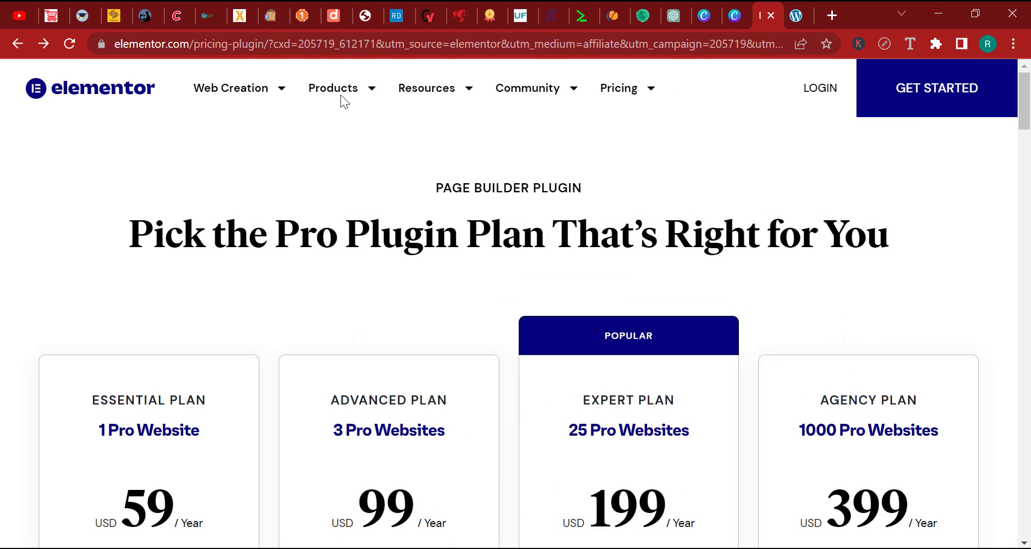
pyautogui.moveTo(344, 94)
pyautogui.click(803, 2)
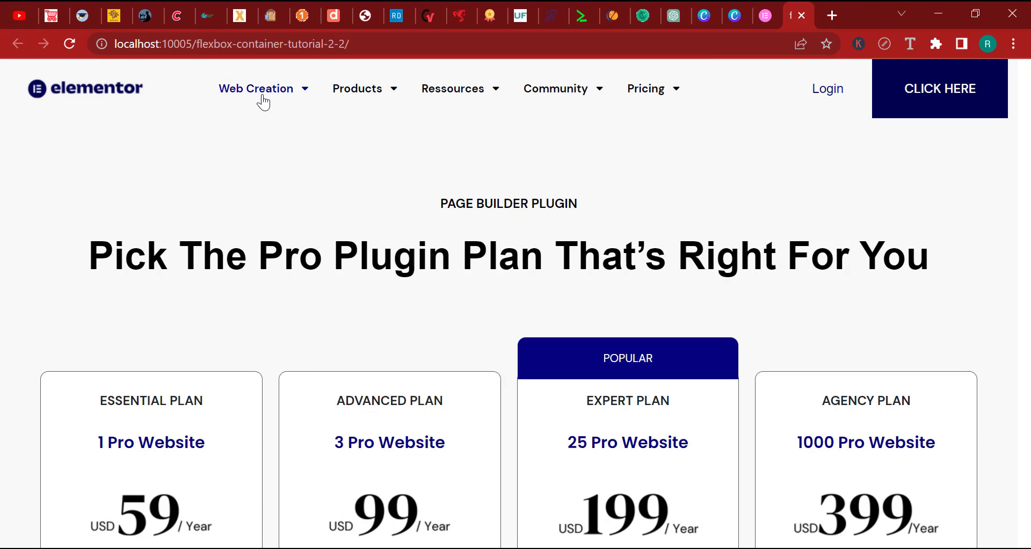
pyautogui.moveTo(266, 96)
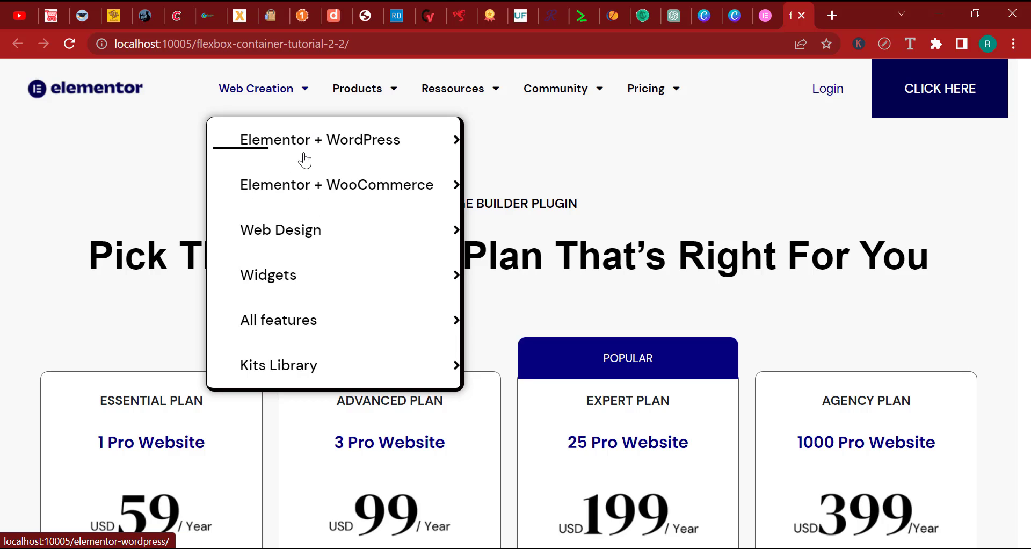
pyautogui.click(765, 16)
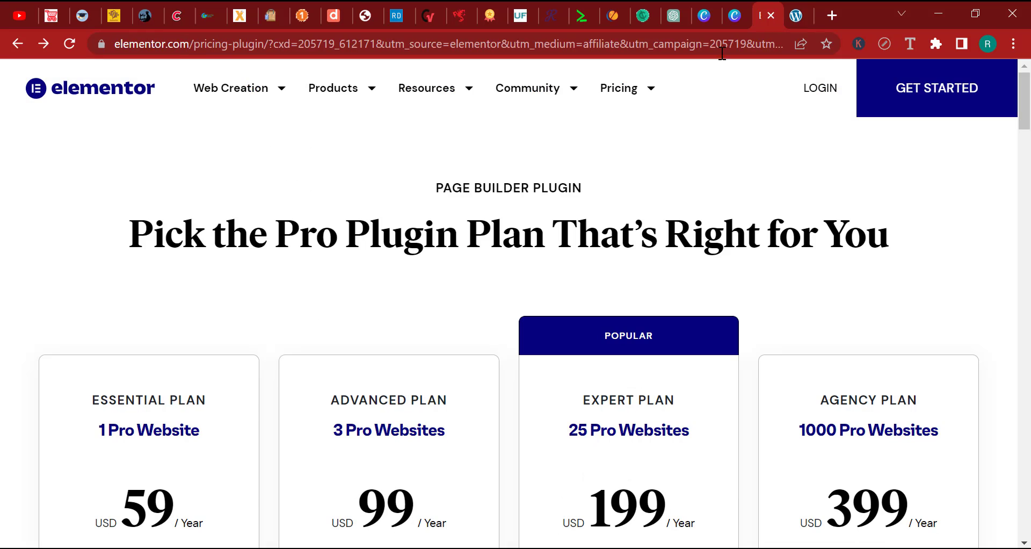
pyautogui.moveTo(231, 88)
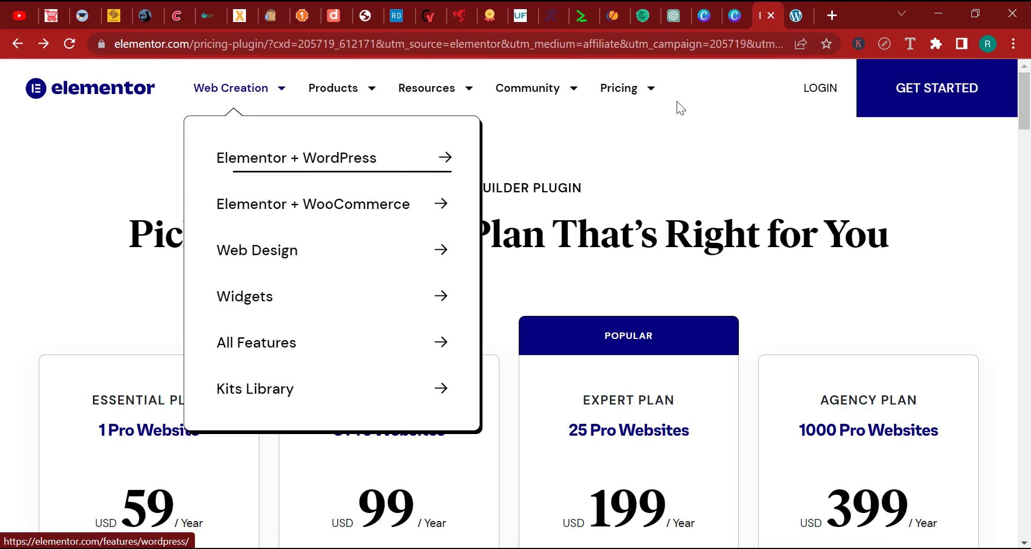
pyautogui.click(796, 15)
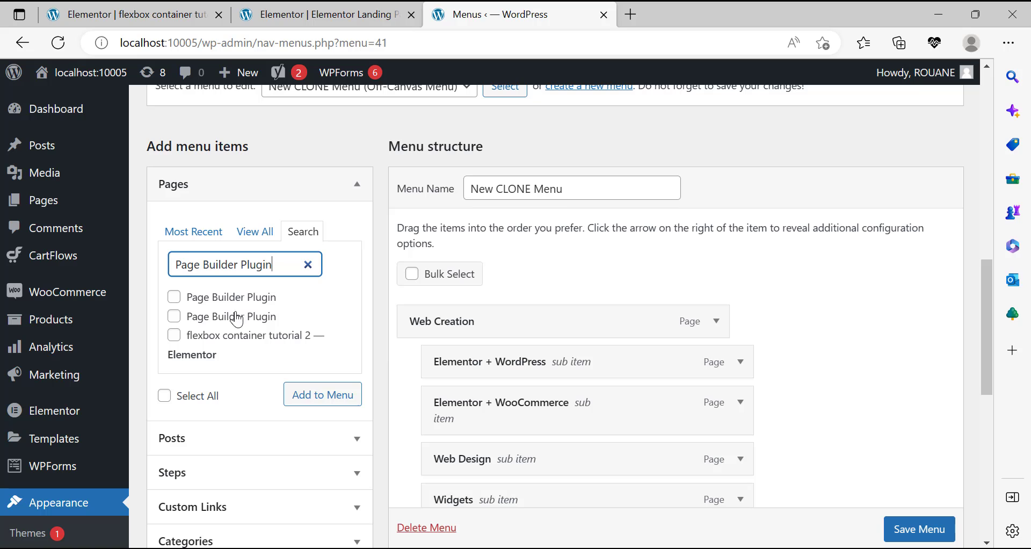
# Add the first Page Builder Plugin page to New CLONE Menu in Edge, and check the cloned page's Products dropdown in Chrome.
pyautogui.click(225, 302)
pyautogui.click(322, 397)
pyautogui.scroll(-4, 644, 371)
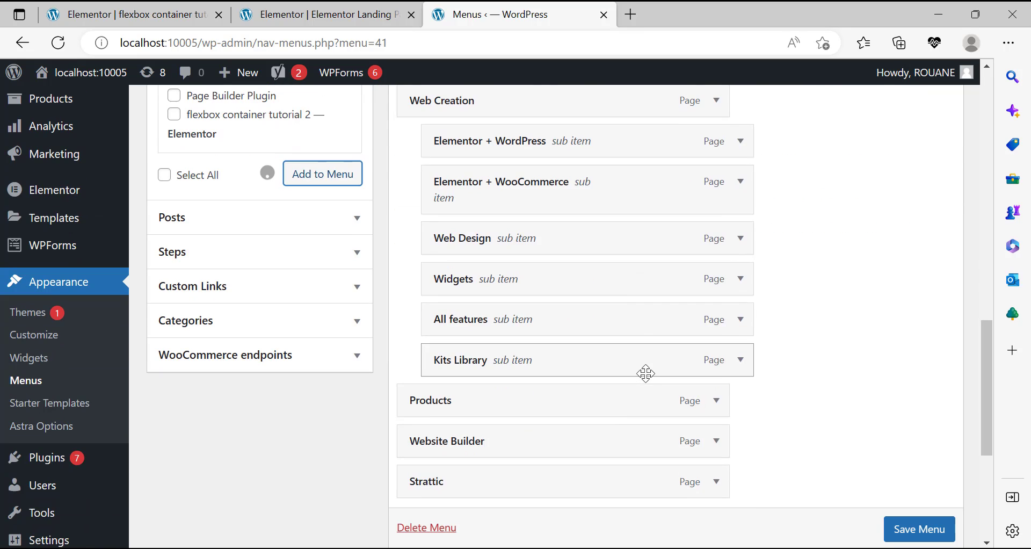
pyautogui.scroll(-3, 625, 411)
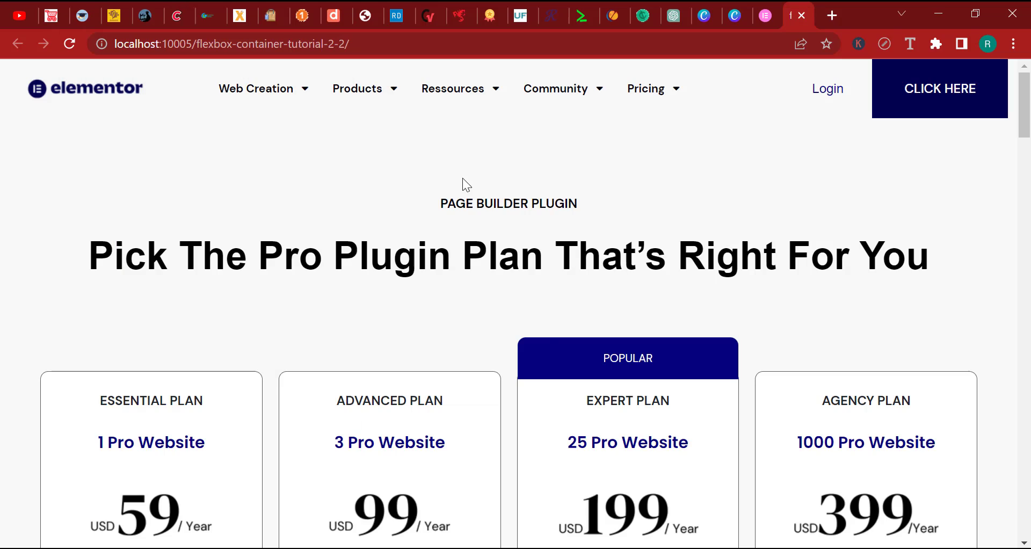
pyautogui.moveTo(358, 99)
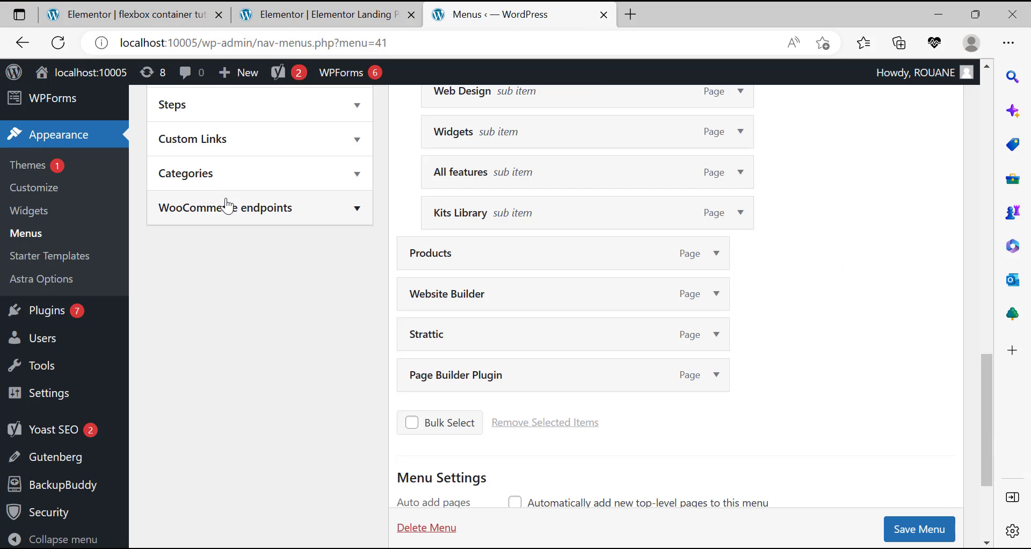
# Search the pages in Edge for Hello theme and add the Hello Theme page to New CLONE Menu.
pyautogui.scroll(5, 226, 177)
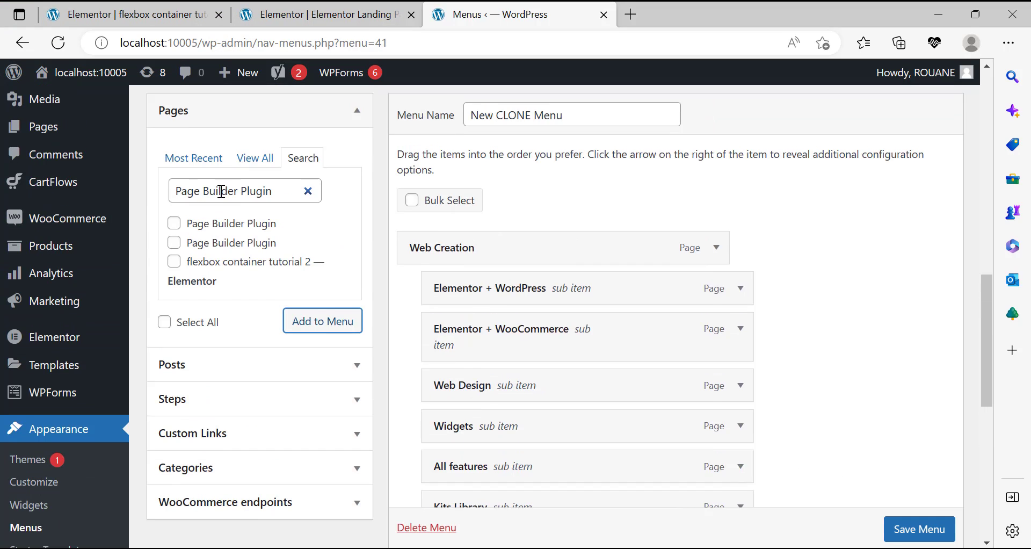
pyautogui.tripleClick(216, 193)
pyautogui.write('Hello theme')
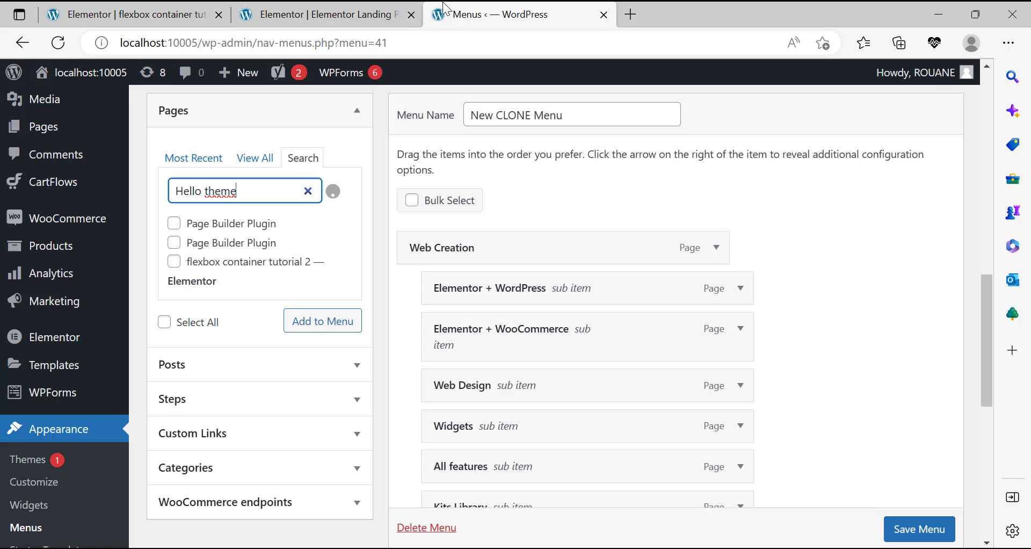
pyautogui.click(209, 224)
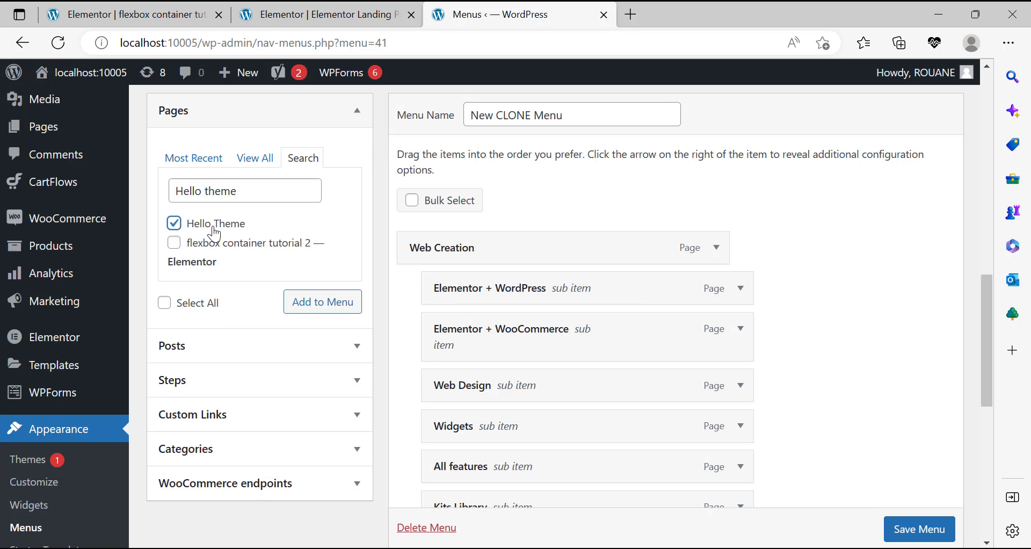
pyautogui.click(341, 302)
pyautogui.scroll(-5, 662, 327)
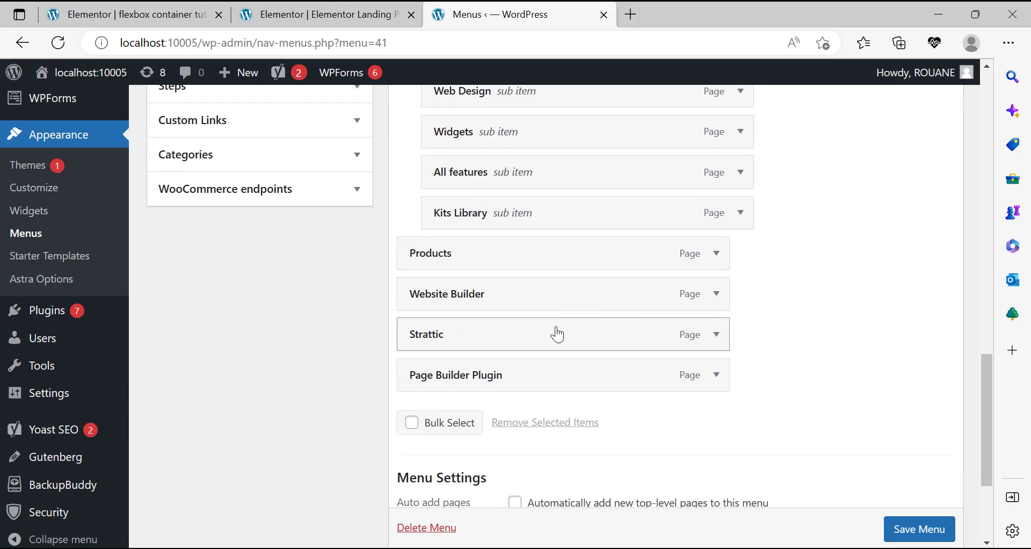
pyautogui.scroll(9, 365, 276)
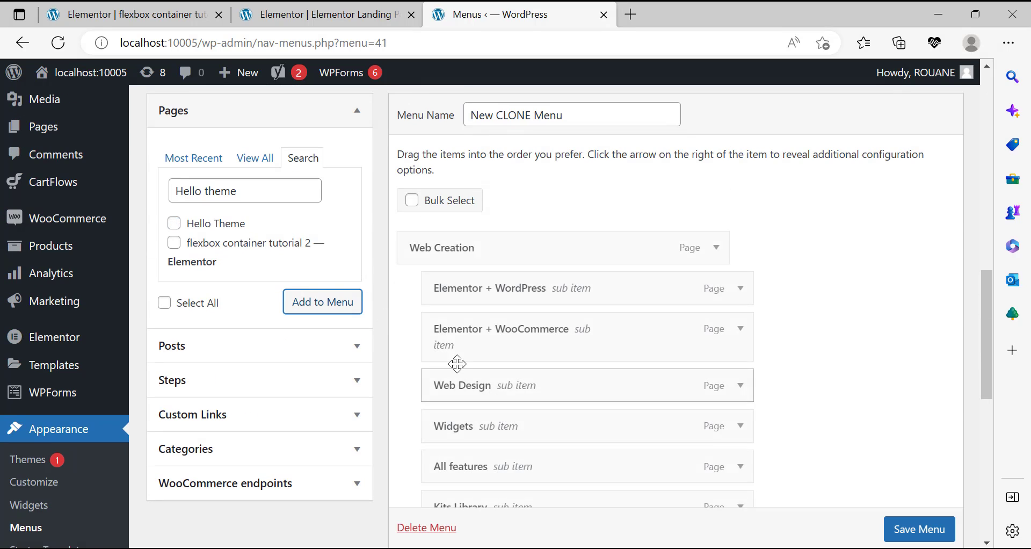
pyautogui.scroll(-7, 490, 394)
pyautogui.scroll(-2, 633, 423)
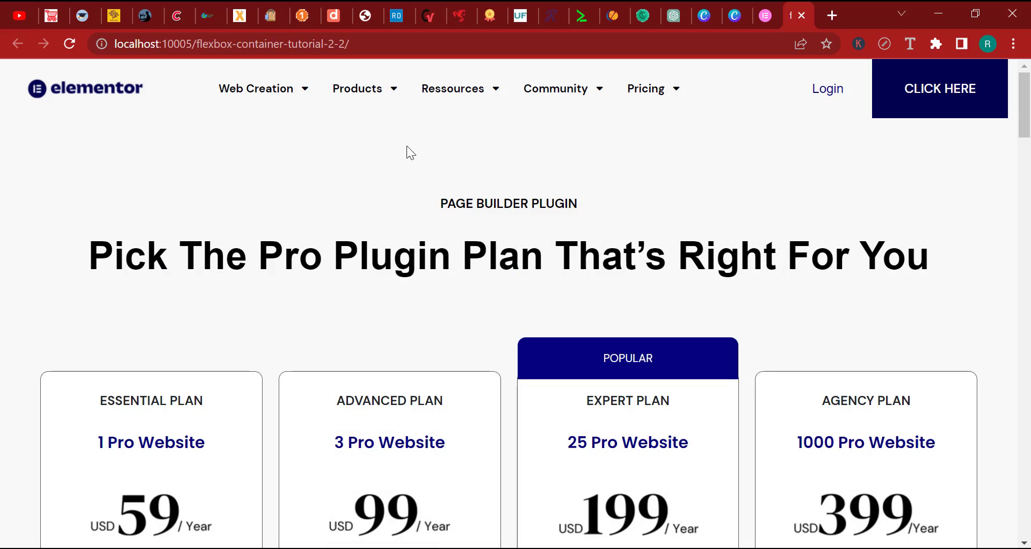
# Nest Website Builder, Strattic, Page Builder Plugin and Hello Theme as sub items under Products in New CLONE Menu.
pyautogui.moveTo(365, 96)
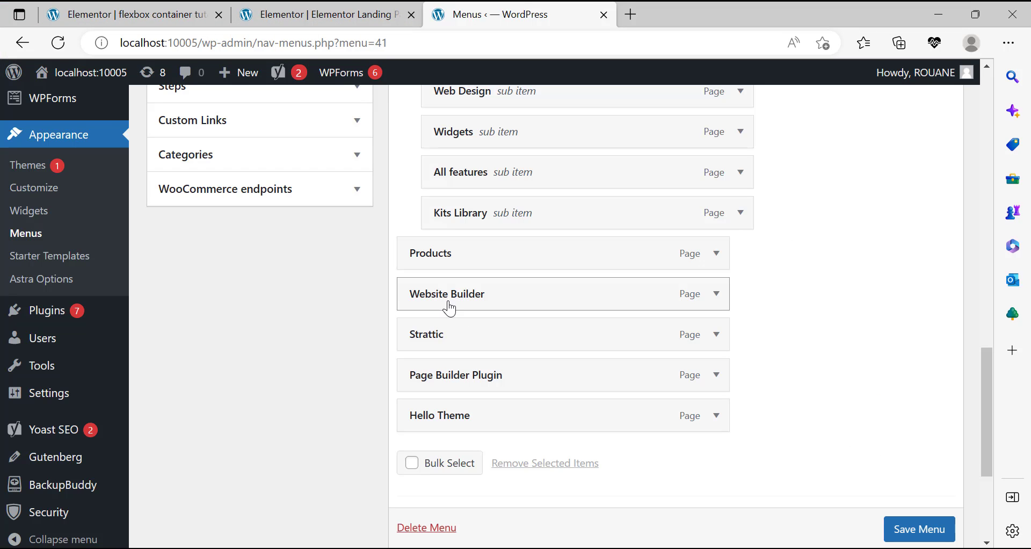
pyautogui.moveTo(450, 309); pyautogui.dragTo(468, 301)
pyautogui.moveTo(483, 338); pyautogui.dragTo(488, 437)
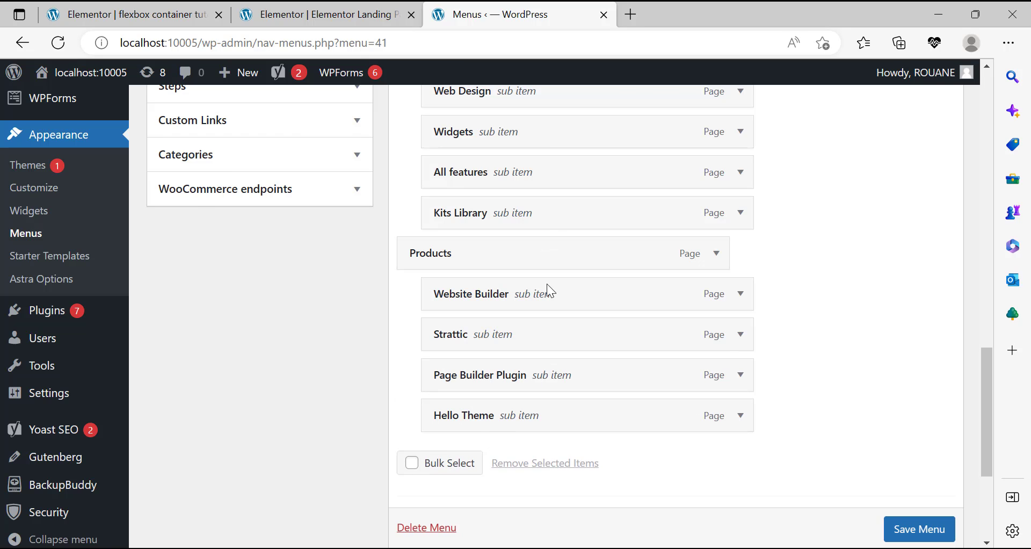
# Review the Web Creation and Products hierarchy, save New CLONE Menu and return to the Elementor Landing Page tab.
pyautogui.scroll(2, 541, 344)
pyautogui.scroll(2, 539, 336)
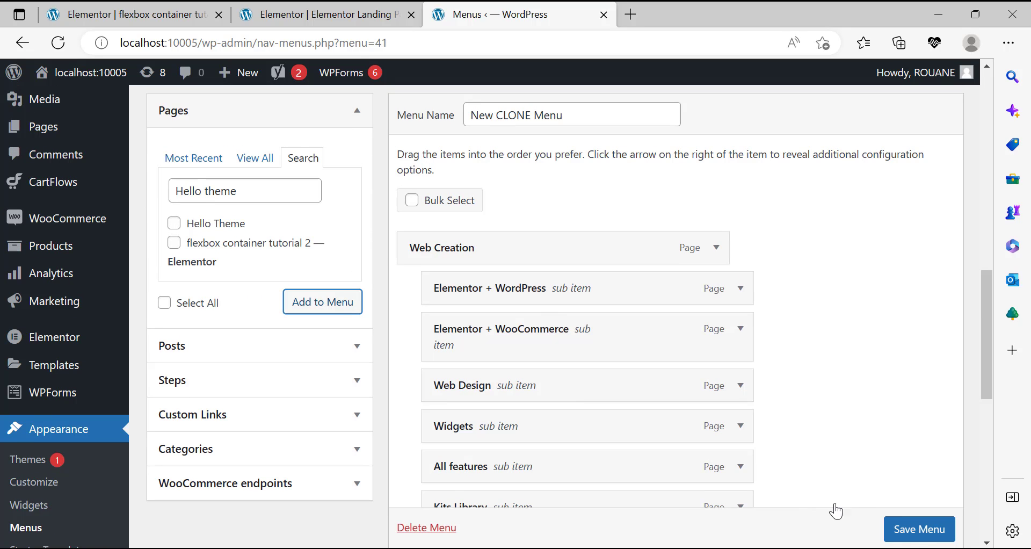
pyautogui.scroll(-4, 773, 419)
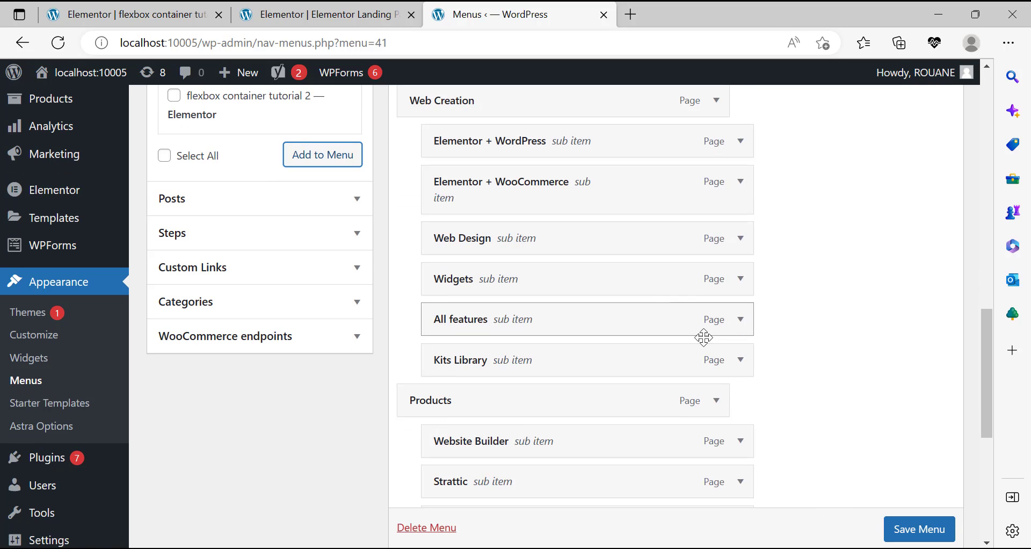
pyautogui.click(921, 531)
pyautogui.scroll(-1, 921, 530)
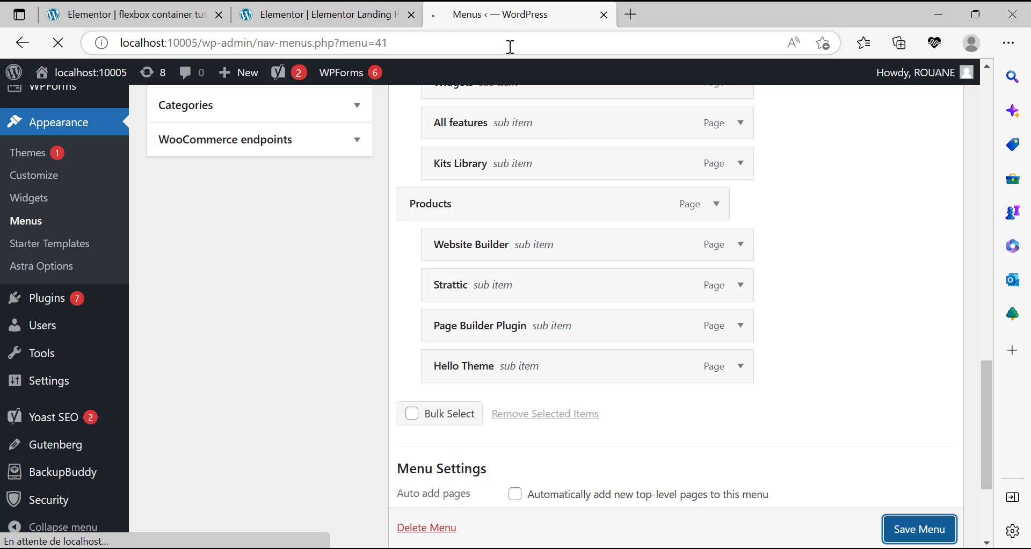
pyautogui.click(379, 12)
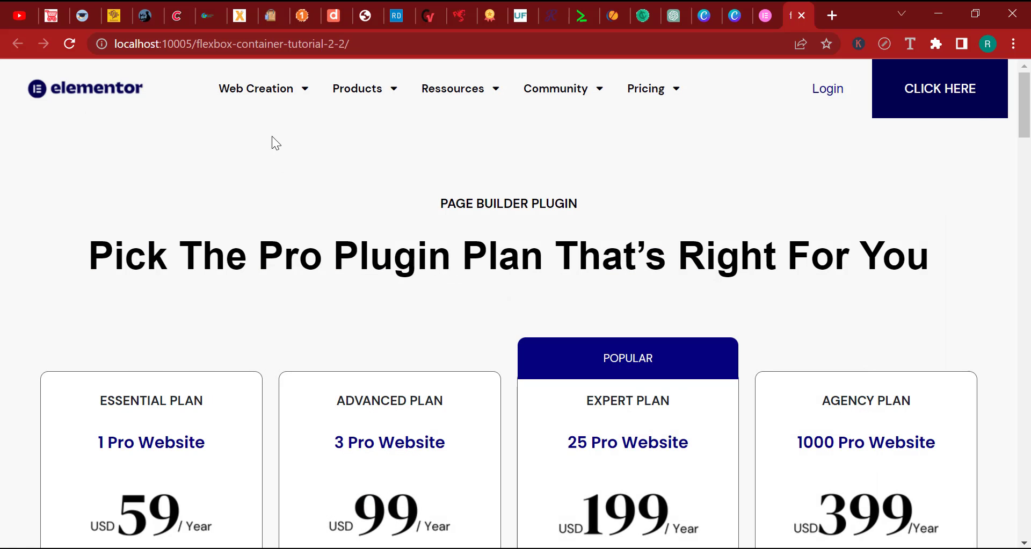
# Check the original Elementor header in Chrome, and search Google in a new tab for "elementor logos".
pyautogui.click(771, 11)
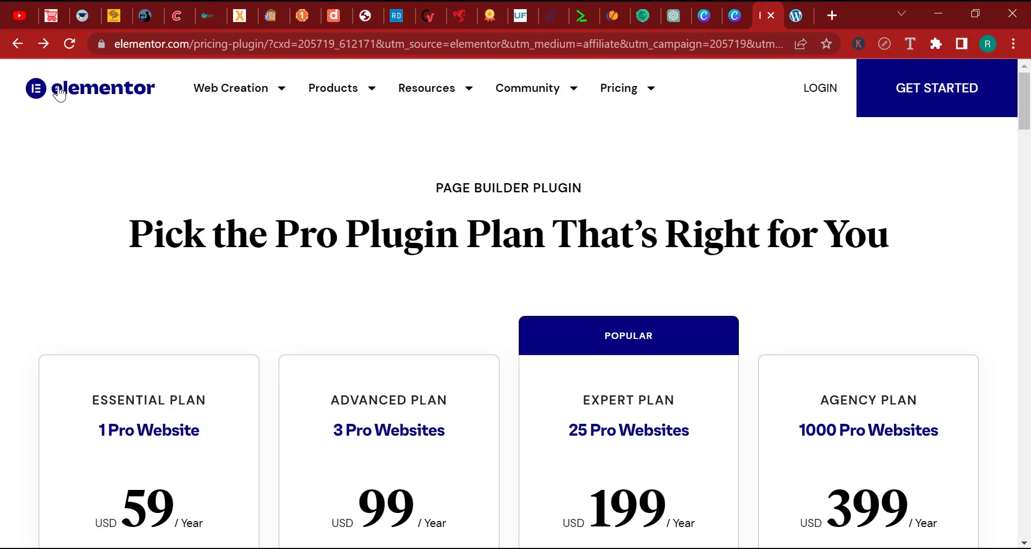
pyautogui.click(829, 15)
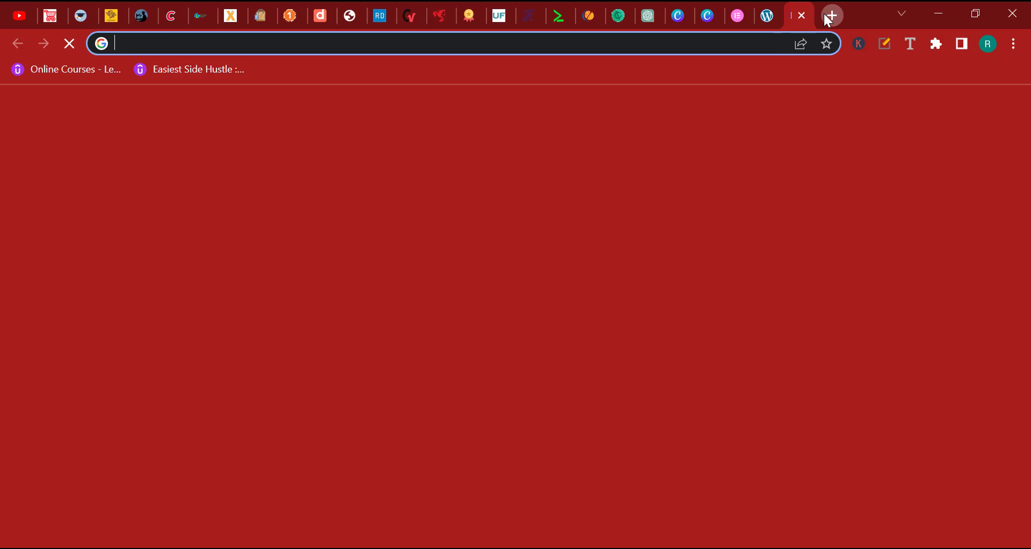
pyautogui.write('g')
pyautogui.press('Return')
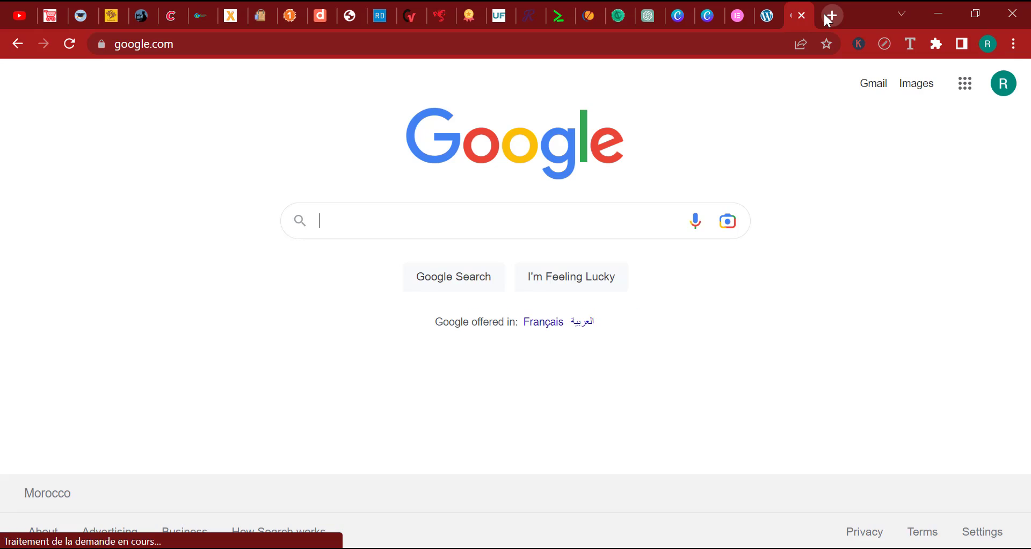
pyautogui.click(423, 214)
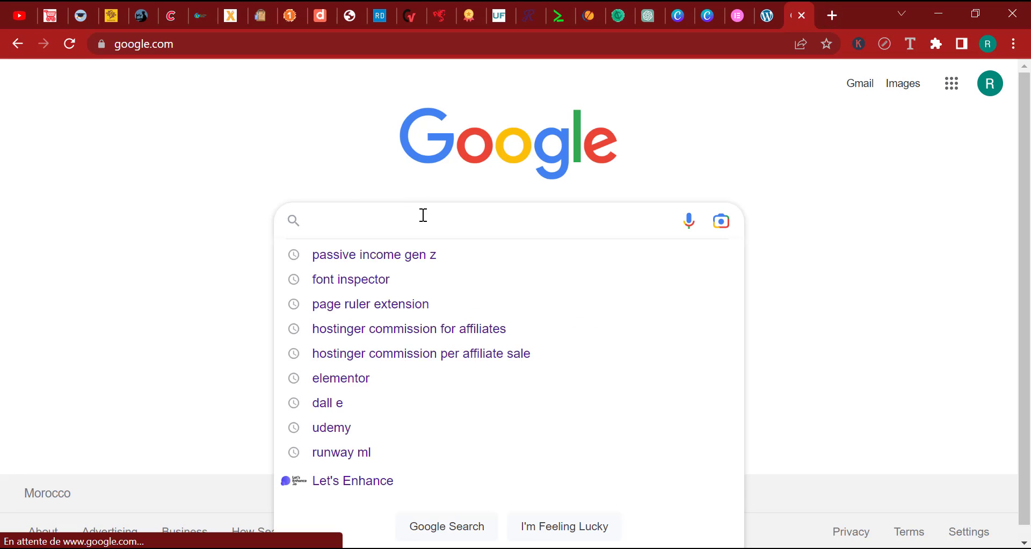
pyautogui.click(267, 168)
pyautogui.click(387, 220)
pyautogui.click(279, 141)
pyautogui.click(354, 220)
pyautogui.write('elementor logos')
pyautogui.press('BackSpace')
pyautogui.write('os')
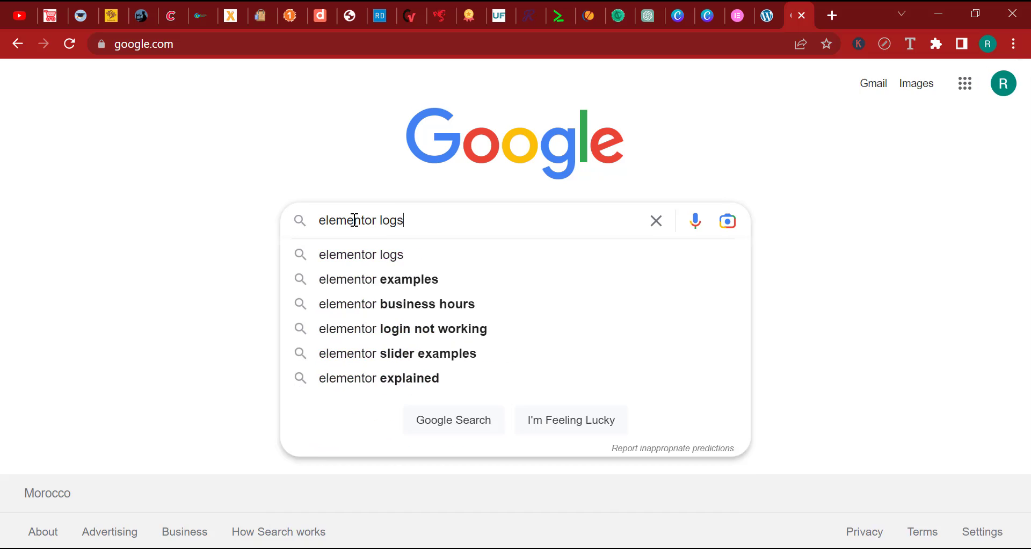
pyautogui.press('Return')
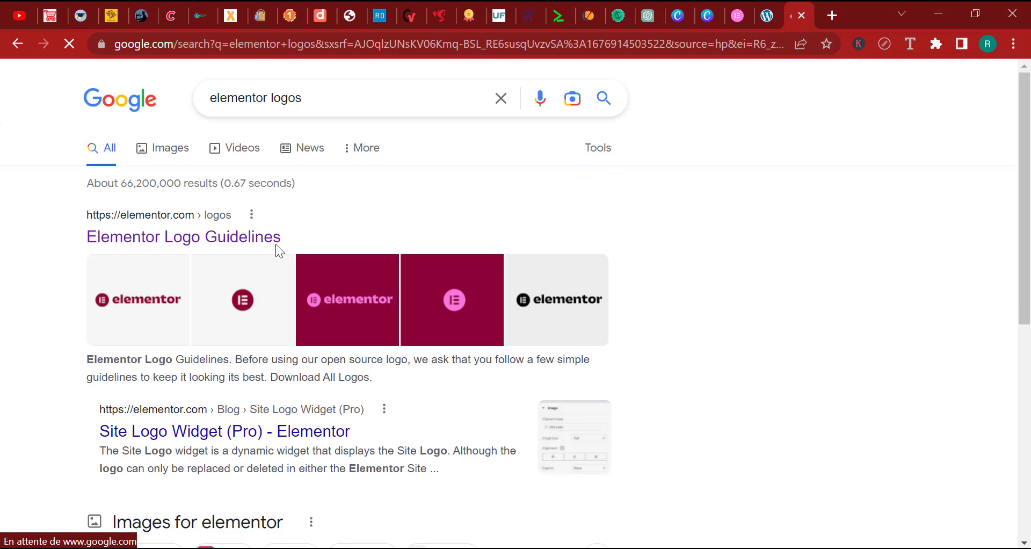
# Look through the results, change the Google search to "elementor logo" and open the Elementor Logo Guidelines page.
pyautogui.scroll(-3, 275, 243)
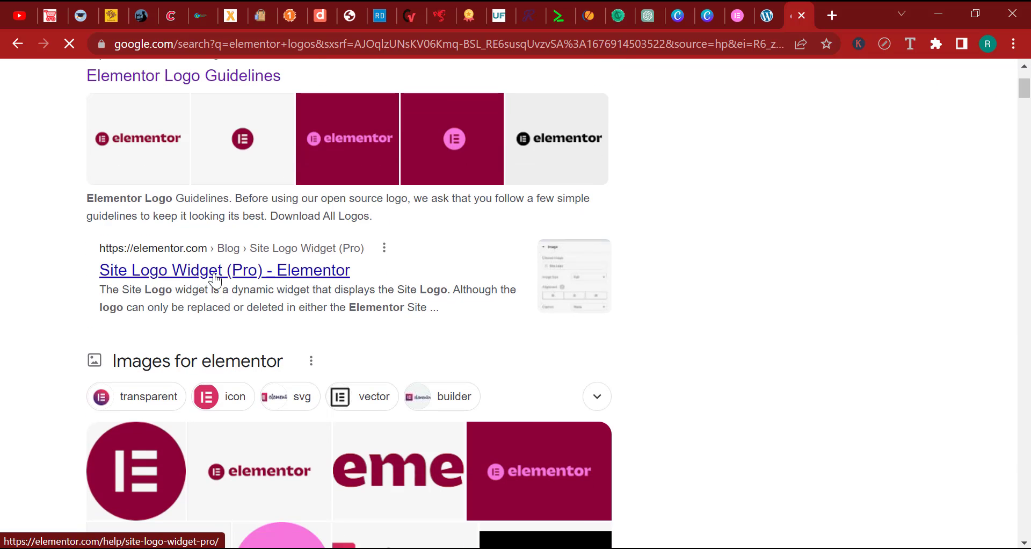
pyautogui.scroll(-13, 215, 279)
pyautogui.scroll(-7, 225, 279)
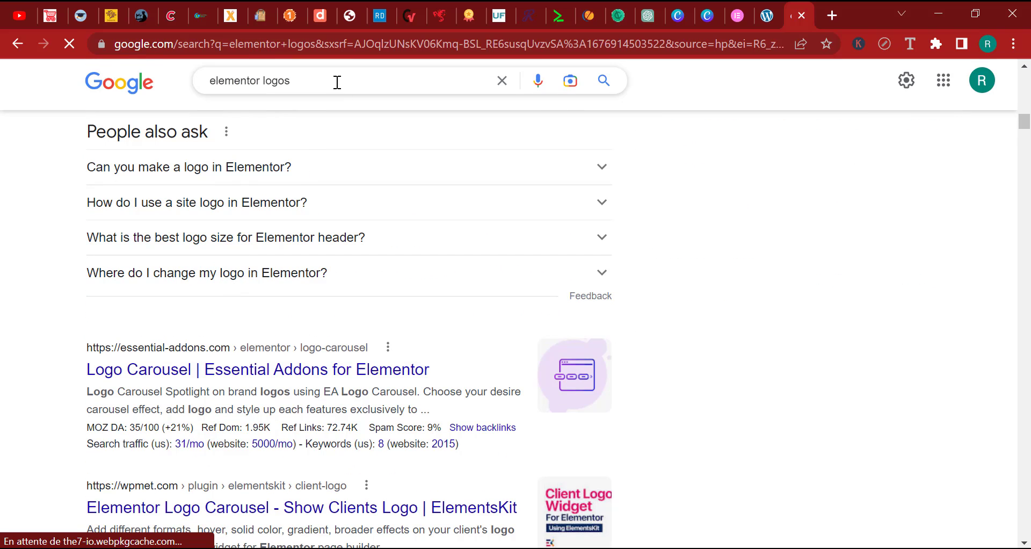
pyautogui.click(338, 82)
pyautogui.press('BackSpace')
pyautogui.press('Return')
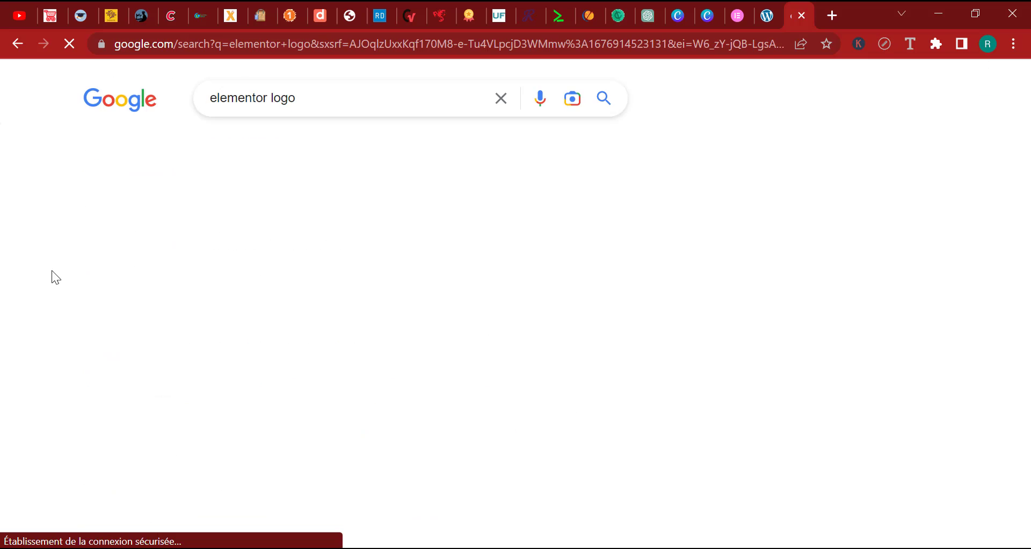
pyautogui.scroll(-8, 299, 363)
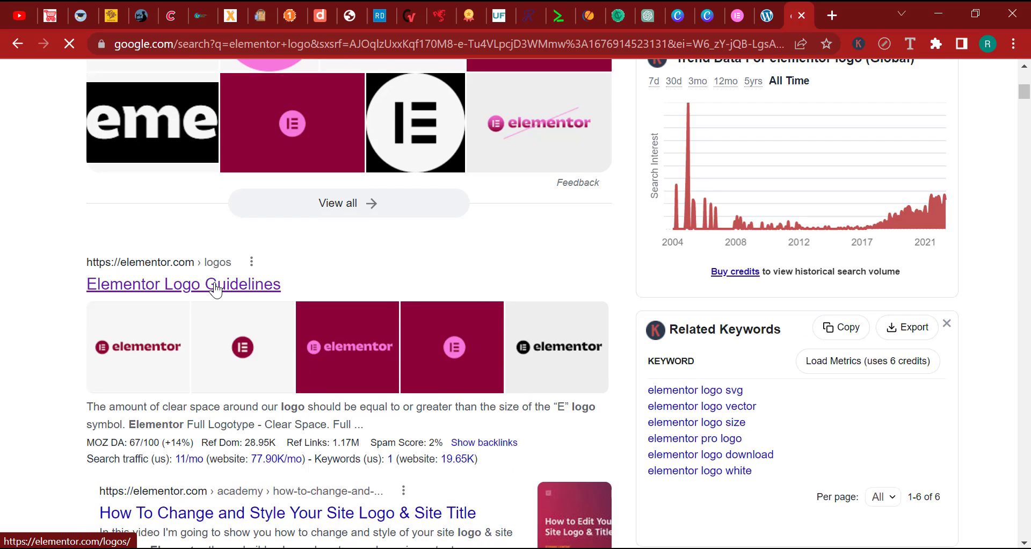
pyautogui.click(217, 289)
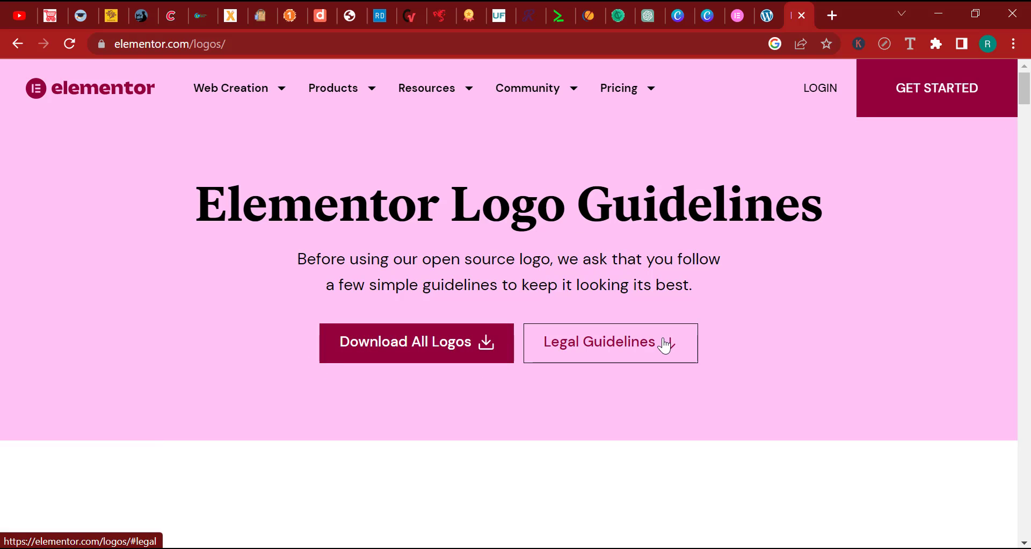
# Download all logos from the Elementor Logo Guidelines page and open the downloaded logo-media (2).zip archive.
pyautogui.click(451, 363)
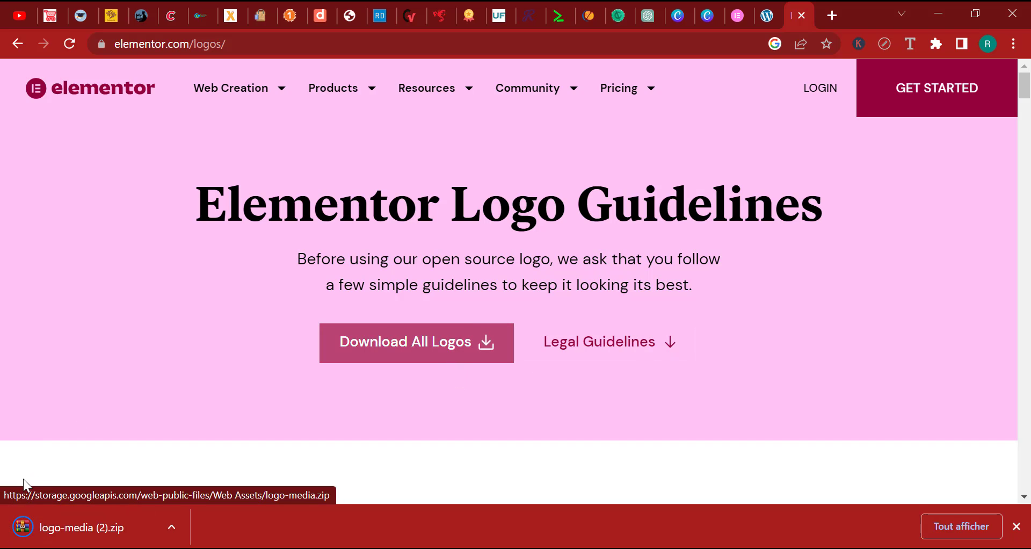
pyautogui.click(69, 523)
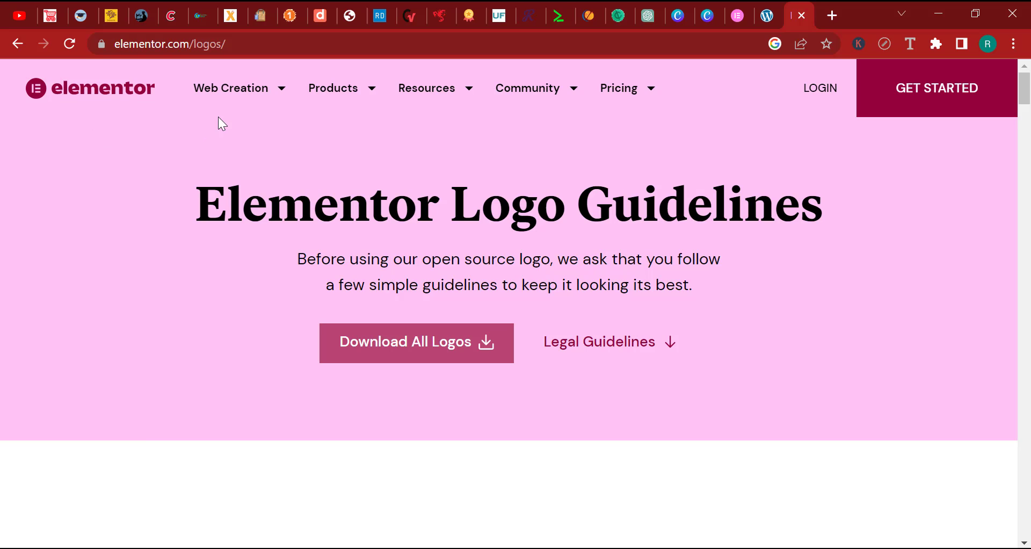
# Open the PNG folder inside logo-media in the archive, and compare the header logos on the original and cloned pricing pages in Chrome.
pyautogui.hotkey('alt', 'Tab')
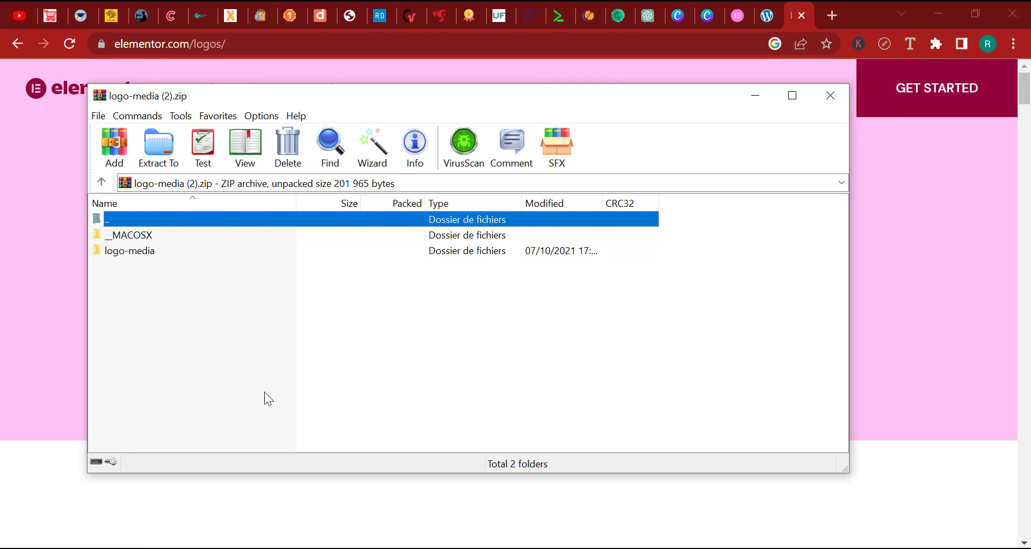
pyautogui.doubleClick(144, 252)
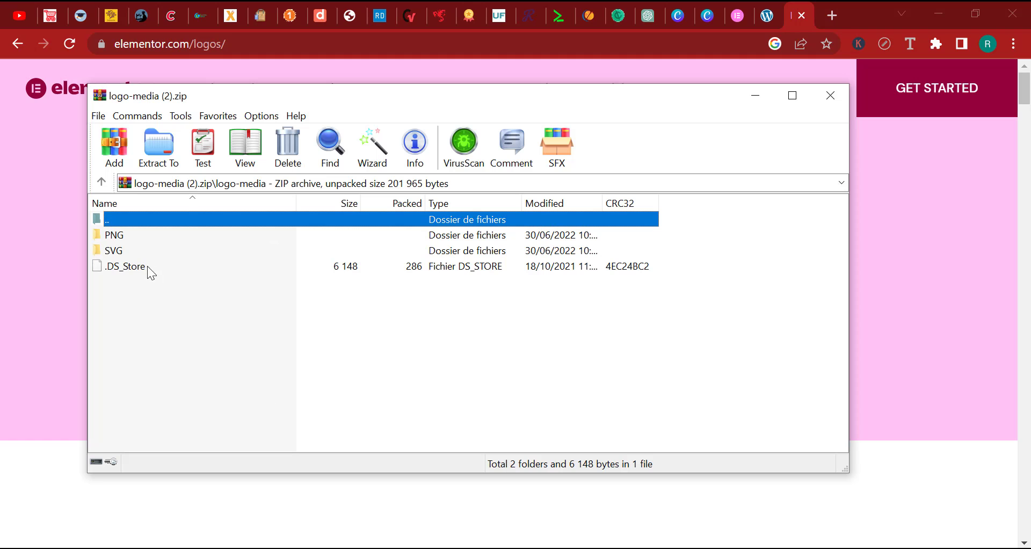
pyautogui.doubleClick(140, 240)
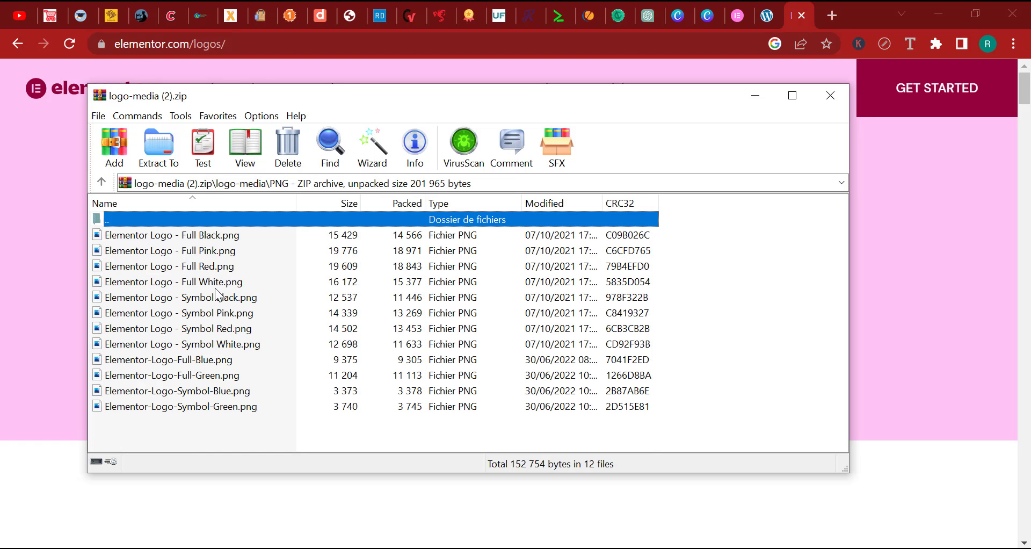
pyautogui.click(738, 15)
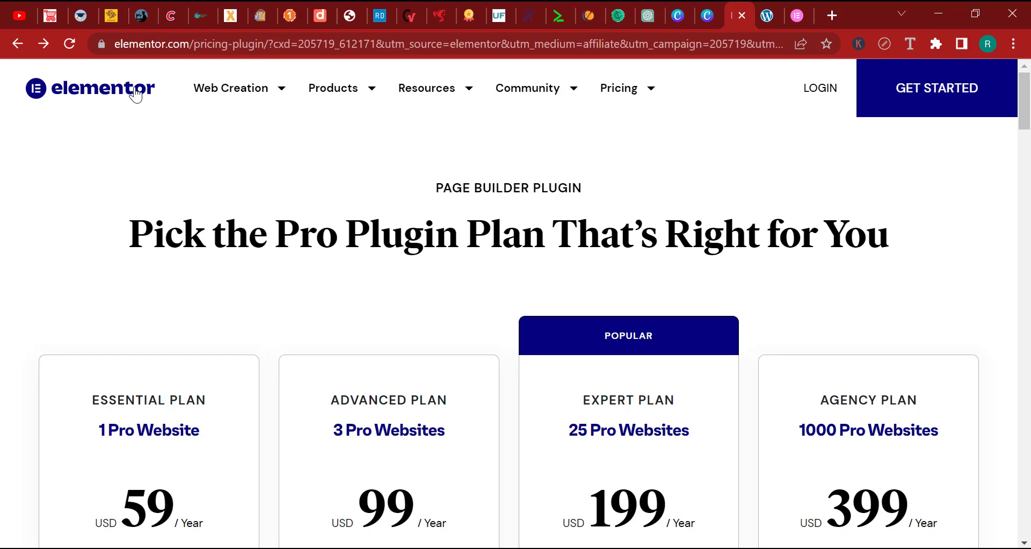
pyautogui.click(797, 15)
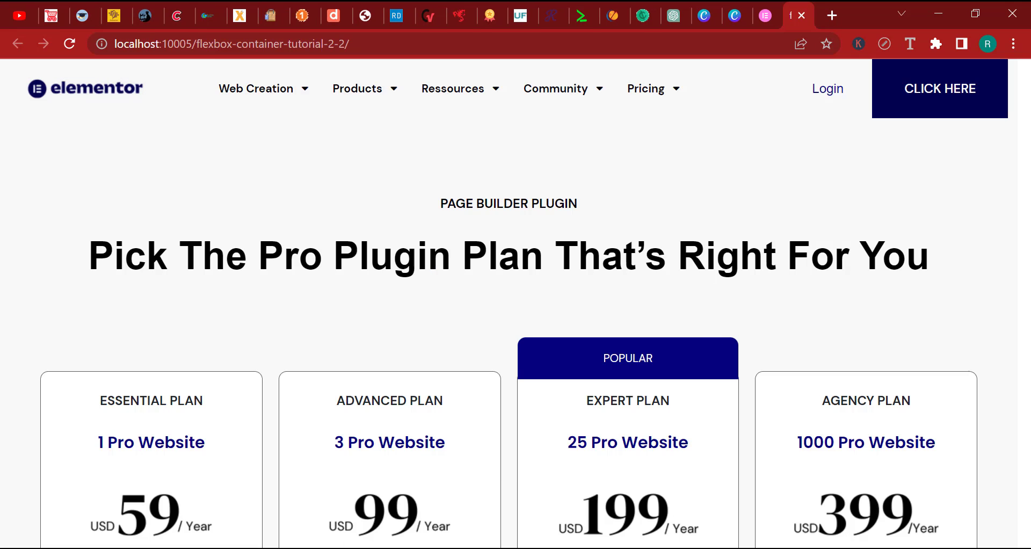
# Open Elementor-Logo-Full-Blue.png from the archive in Photos and examine the logo up close.
pyautogui.hotkey('alt', 'Tab')
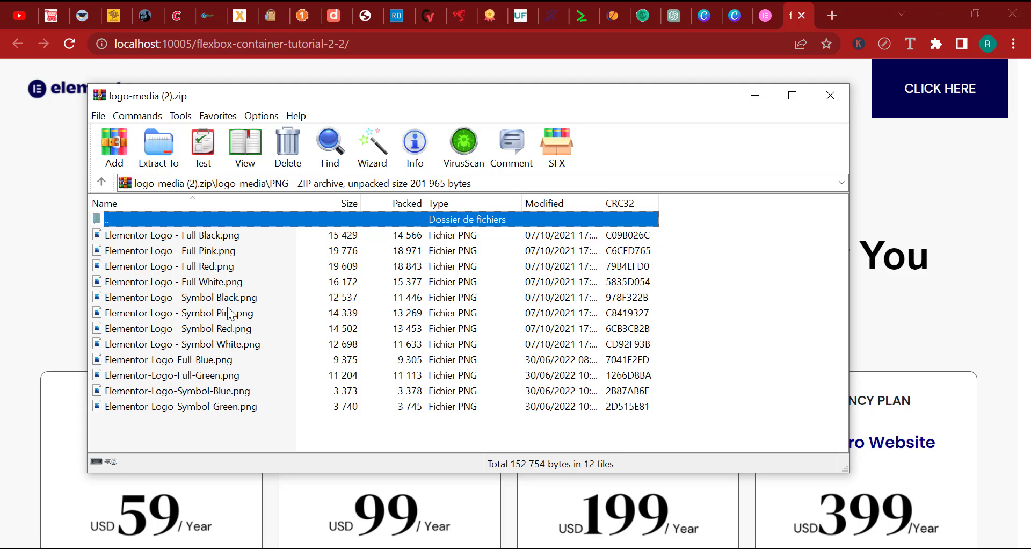
pyautogui.click(188, 365)
pyautogui.doubleClick(188, 365)
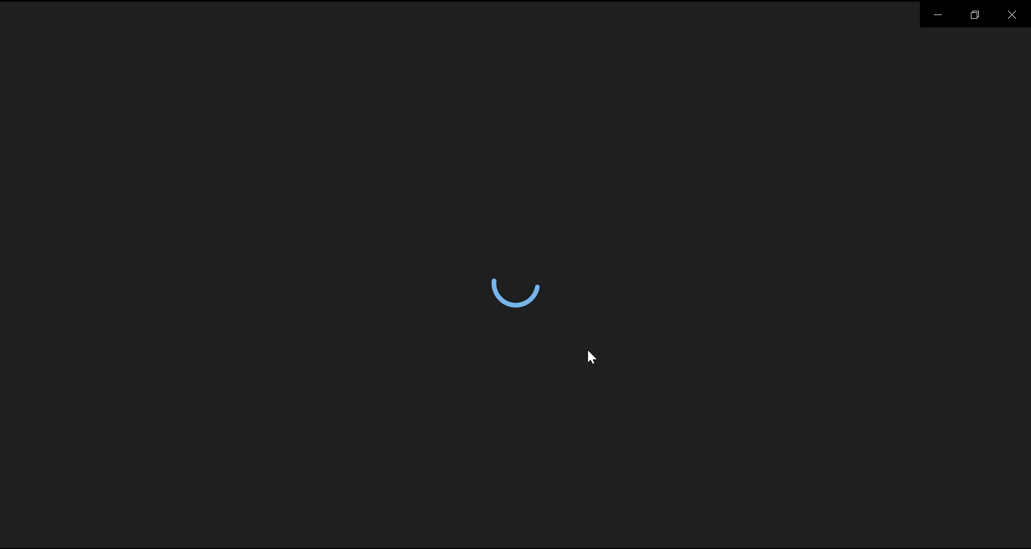
pyautogui.scroll(5, 502, 347)
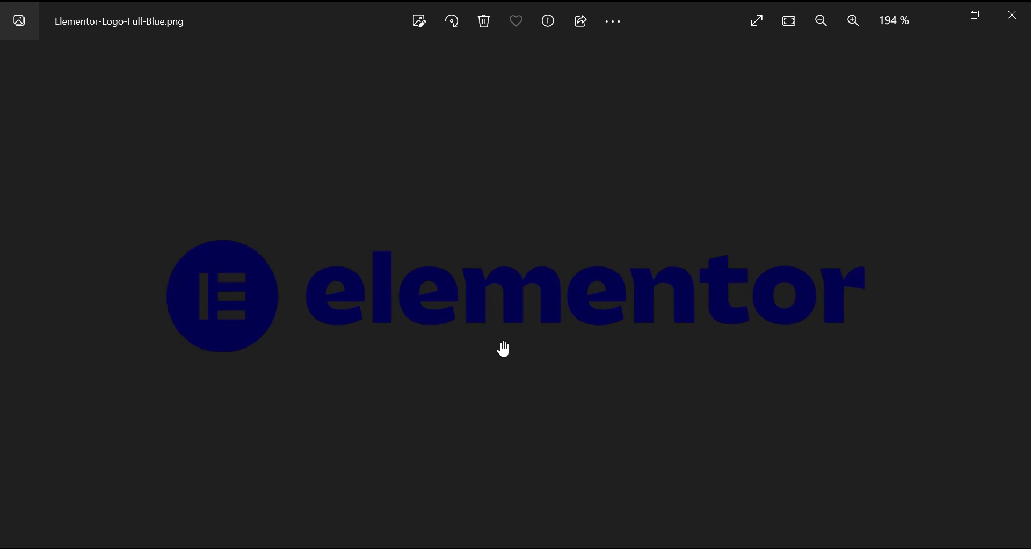
pyautogui.scroll(-5, 517, 377)
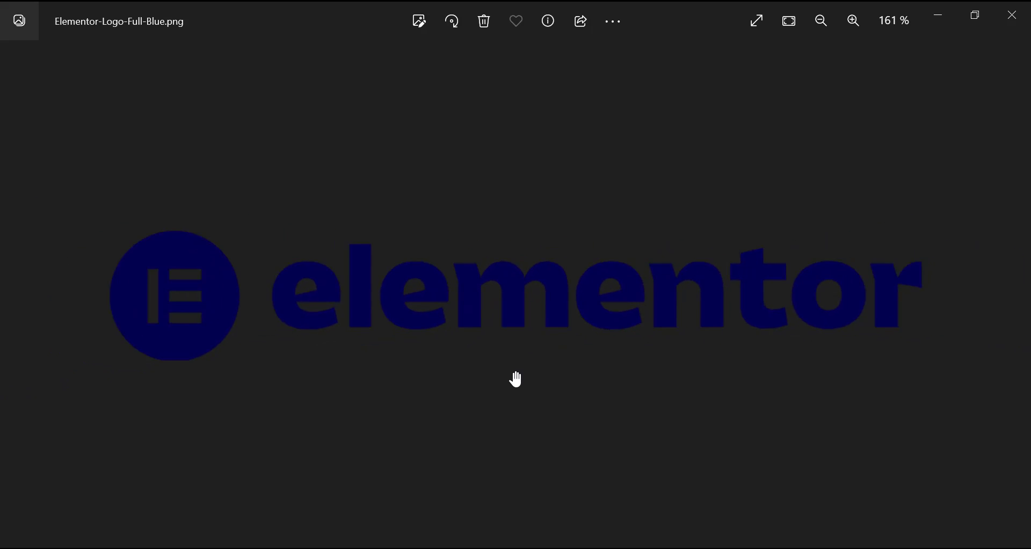
pyautogui.scroll(-1, 531, 327)
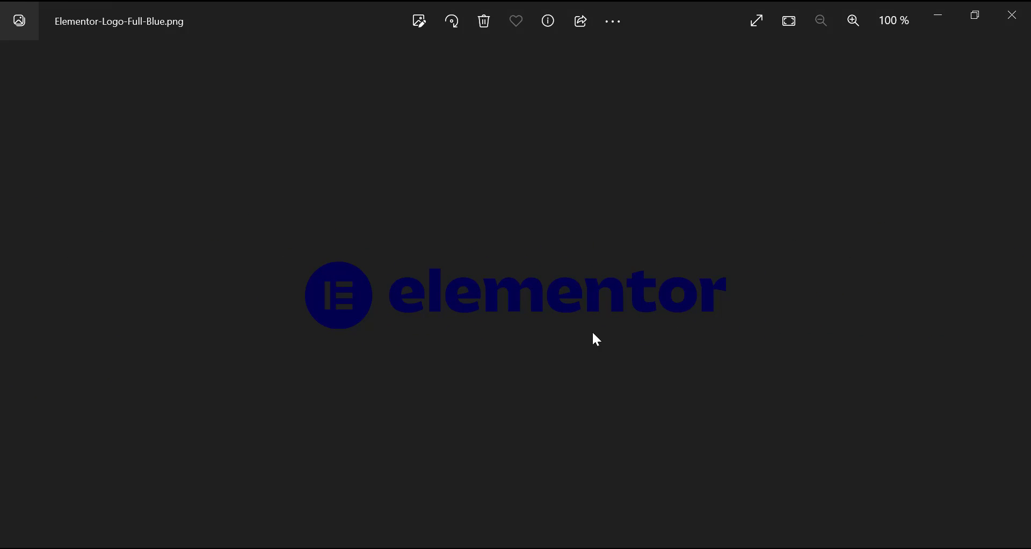
# Open the Elementor-Logo-Full-Blue image from Photos in Paint.
pyautogui.rightClick(533, 266)
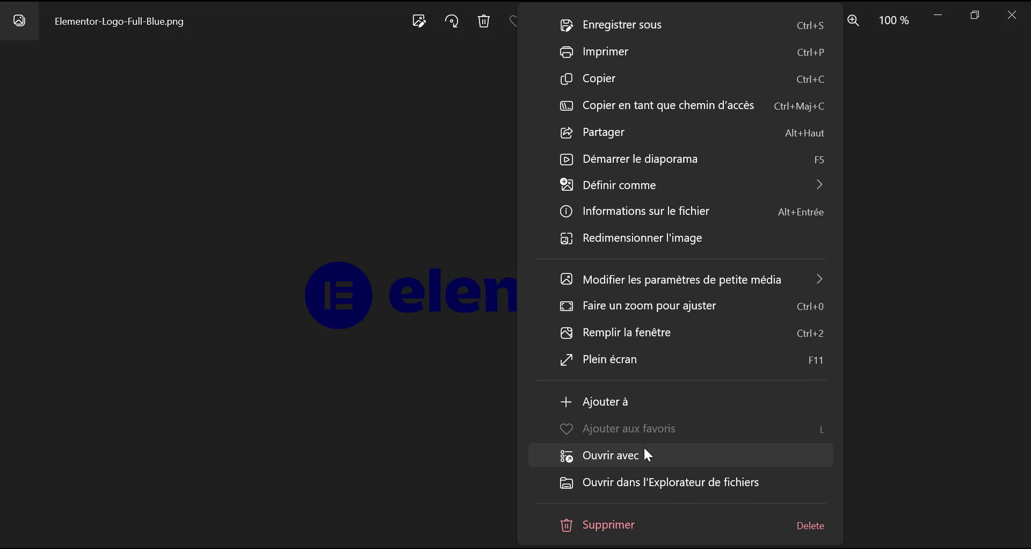
pyautogui.click(644, 449)
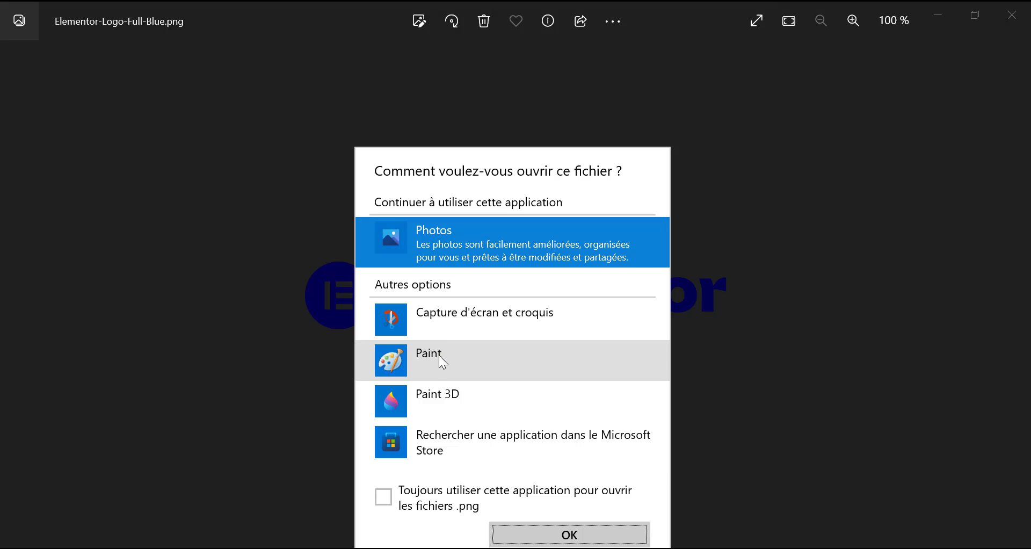
pyautogui.click(488, 355)
pyautogui.click(591, 537)
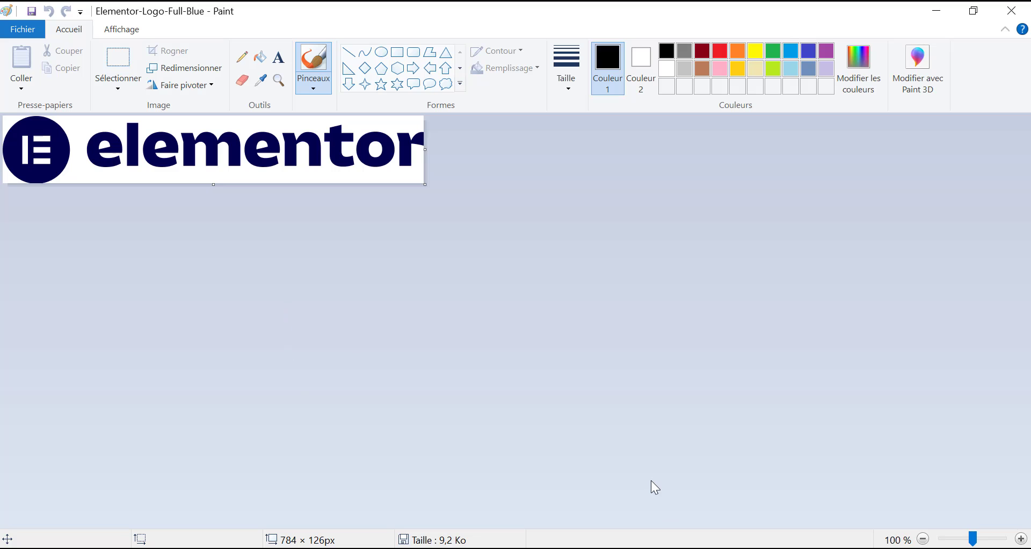
# Switch to Chrome, load Canva's home page from the ELEMENTOR LOGO design, and return to the original Elementor pricing page.
pyautogui.hotkey('alt', 'Tab')
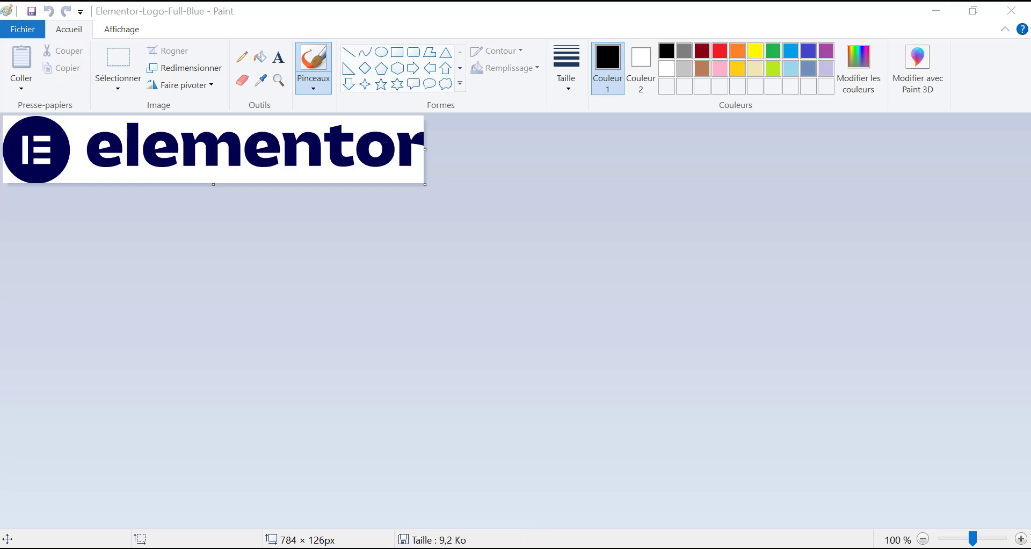
pyautogui.hotkey('alt', 'Tab')
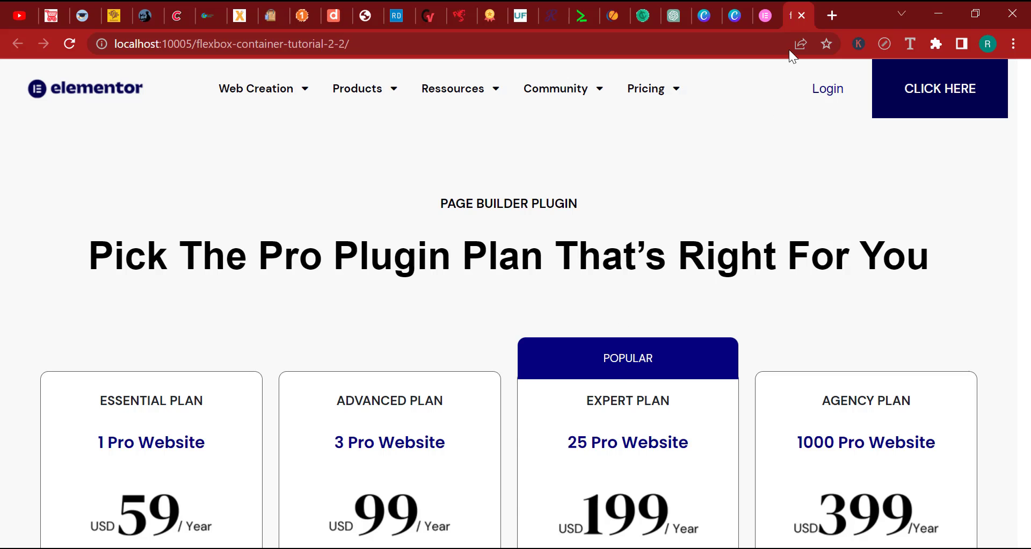
pyautogui.click(733, 15)
pyautogui.click(741, 16)
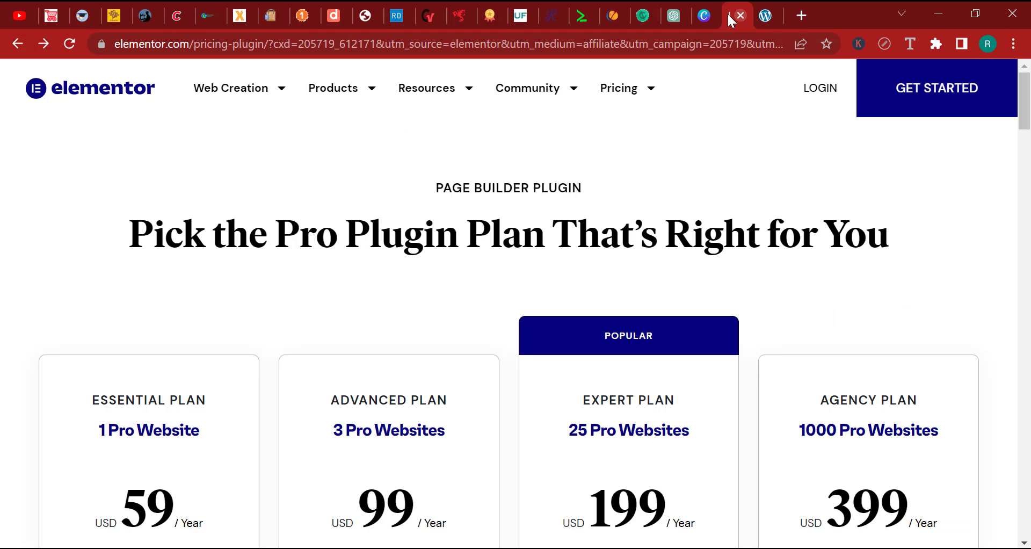
pyautogui.click(704, 15)
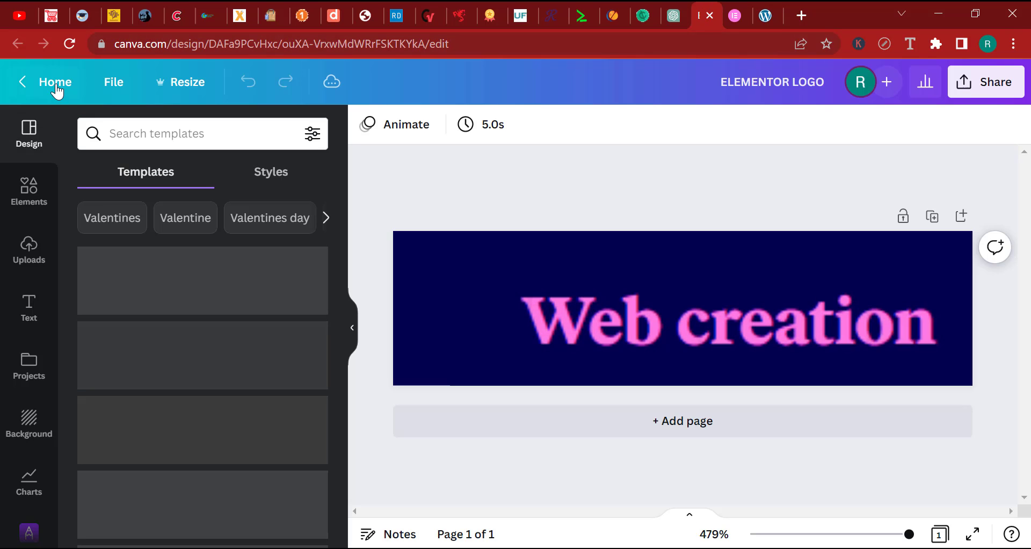
pyautogui.click(56, 83)
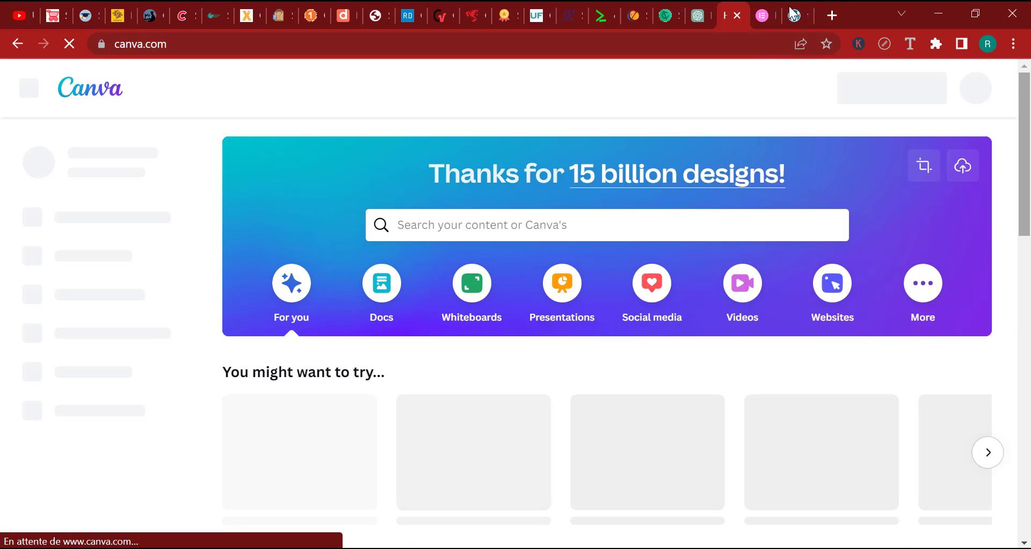
pyautogui.click(762, 15)
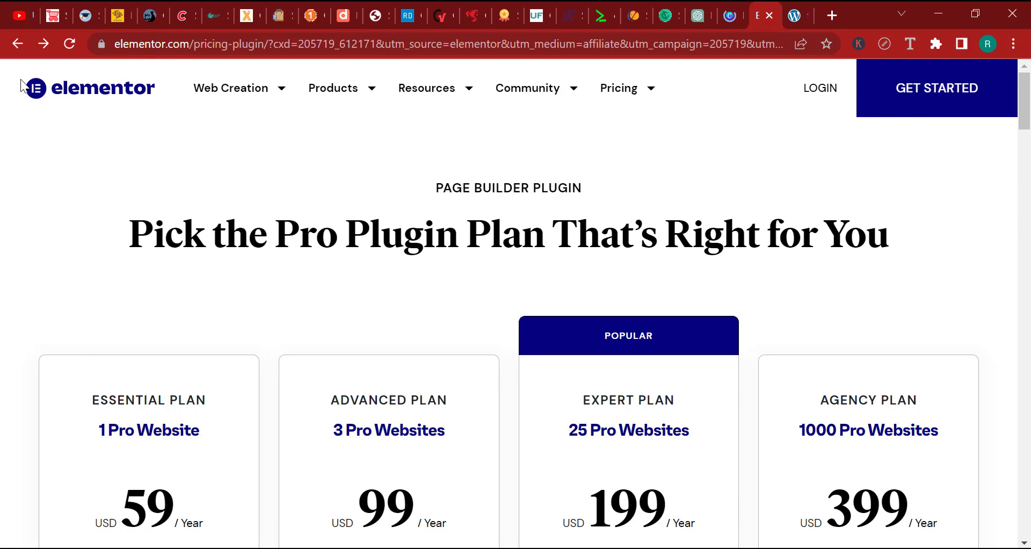
pyautogui.rightClick(883, 48)
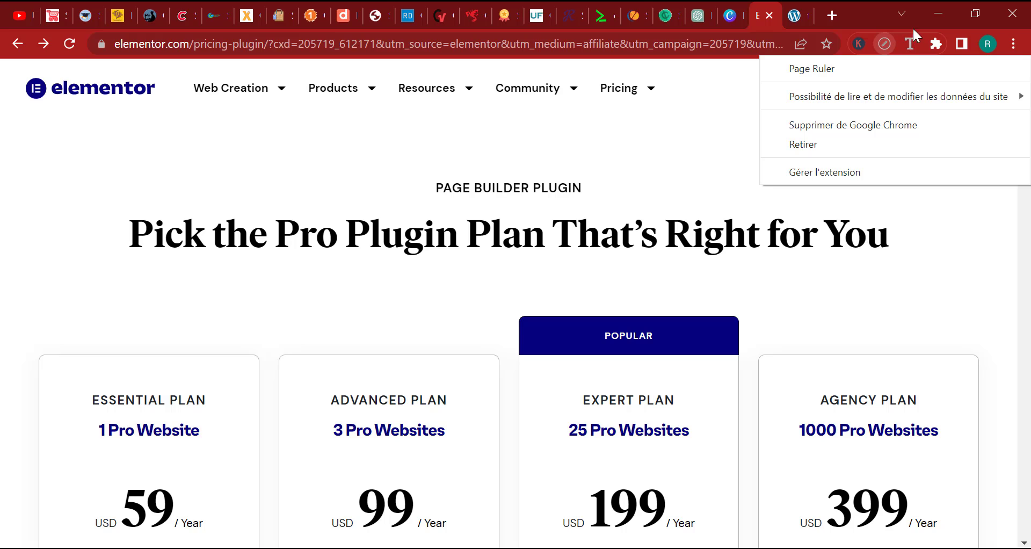
pyautogui.click(935, 45)
pyautogui.click(934, 43)
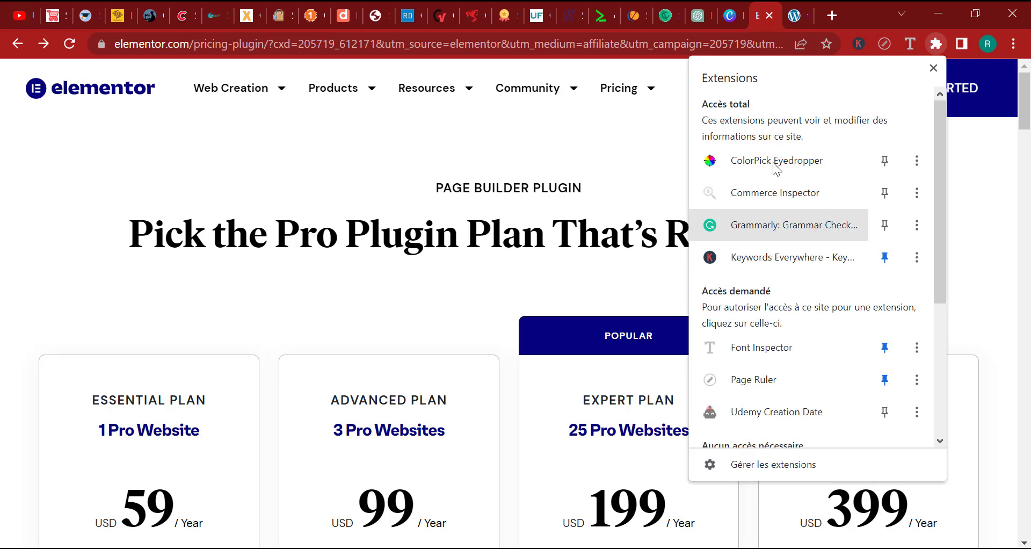
pyautogui.click(967, 181)
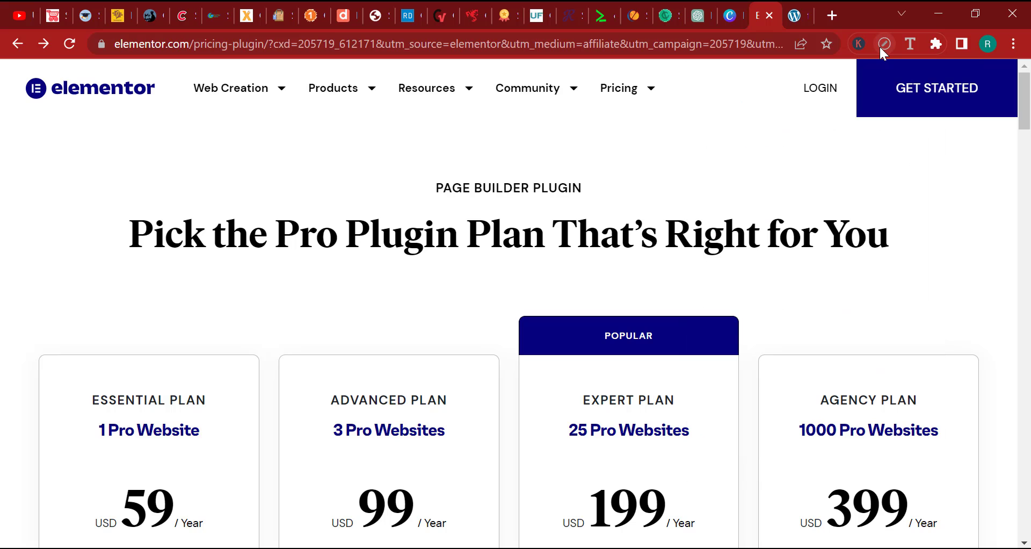
# Measure the width and height of the Elementor logo in the original page's header with Page Ruler, repeating the measurement for accuracy.
pyautogui.click(884, 44)
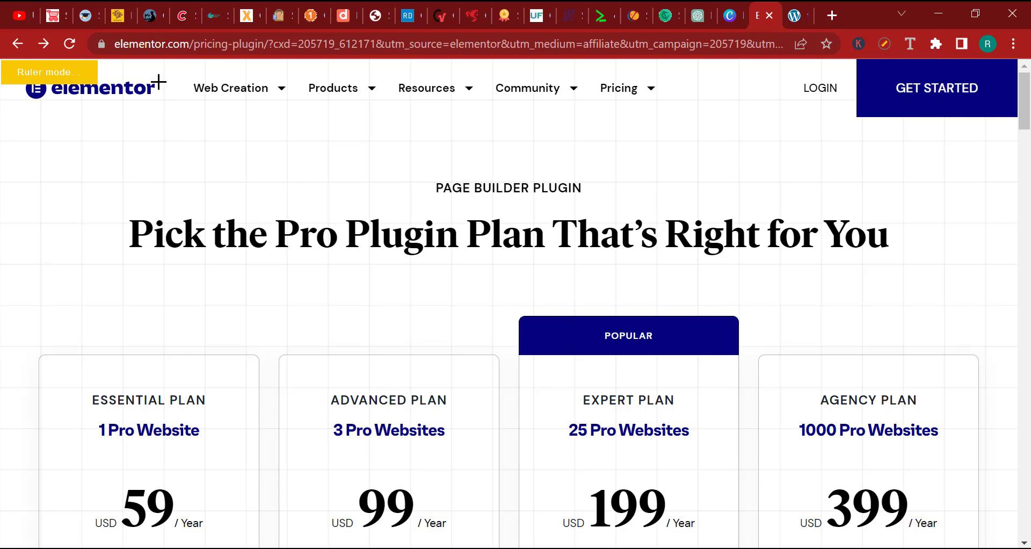
pyautogui.moveTo(157, 78); pyautogui.dragTo(14, 104)
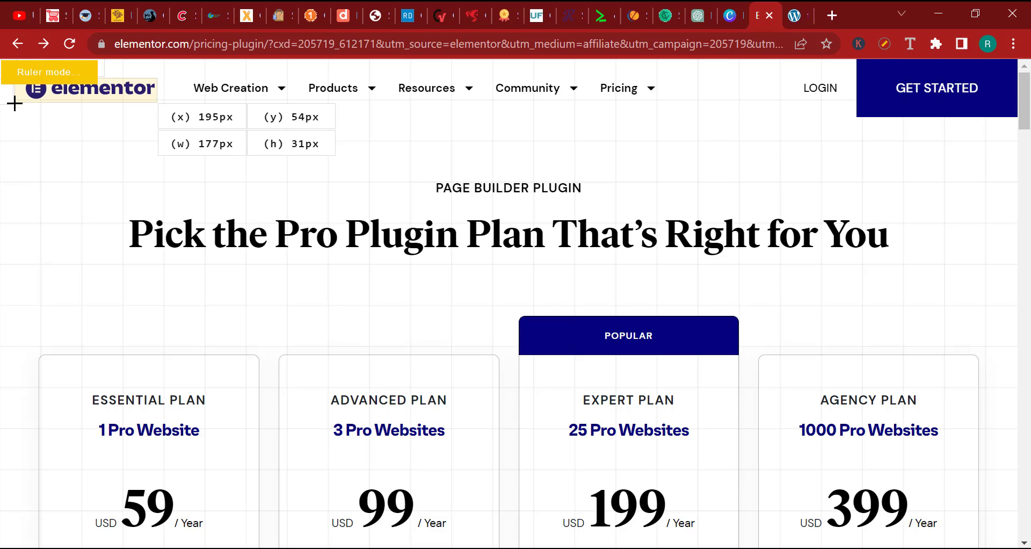
pyautogui.moveTo(15, 104); pyautogui.dragTo(16, 102)
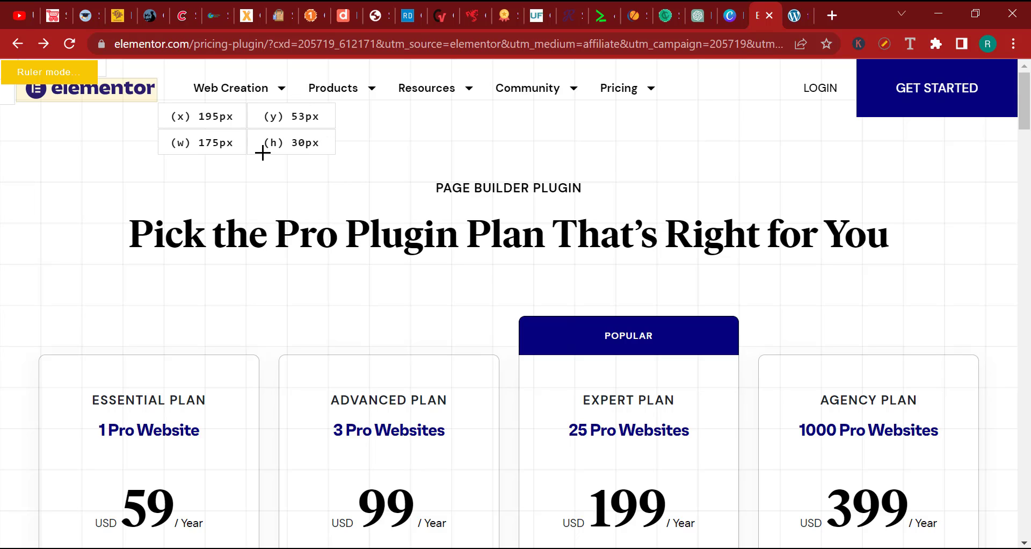
pyautogui.moveTo(25, 76); pyautogui.dragTo(164, 102)
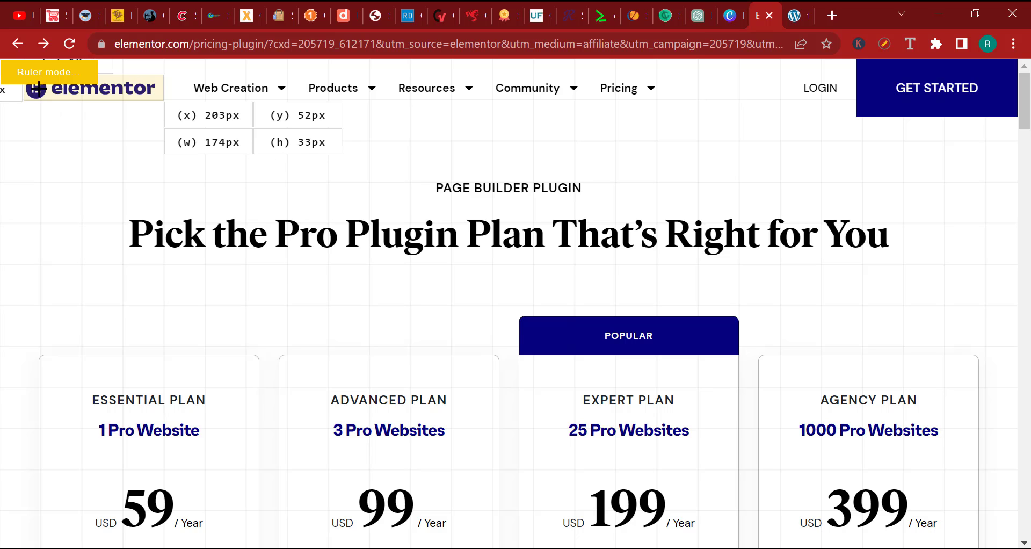
pyautogui.scroll(-5, 41, 95)
pyautogui.scroll(5, 54, 107)
pyautogui.rightClick(630, 195)
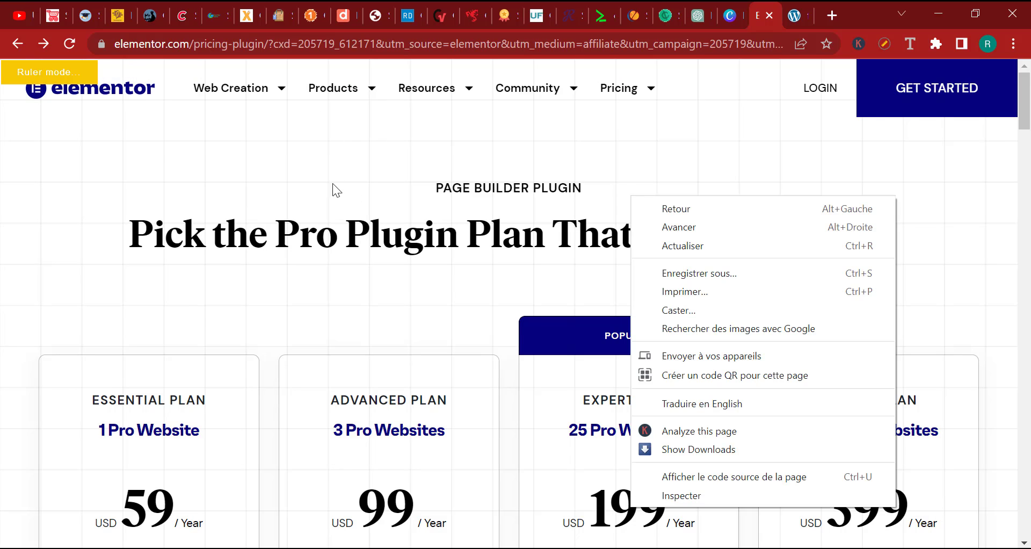
pyautogui.click(155, 192)
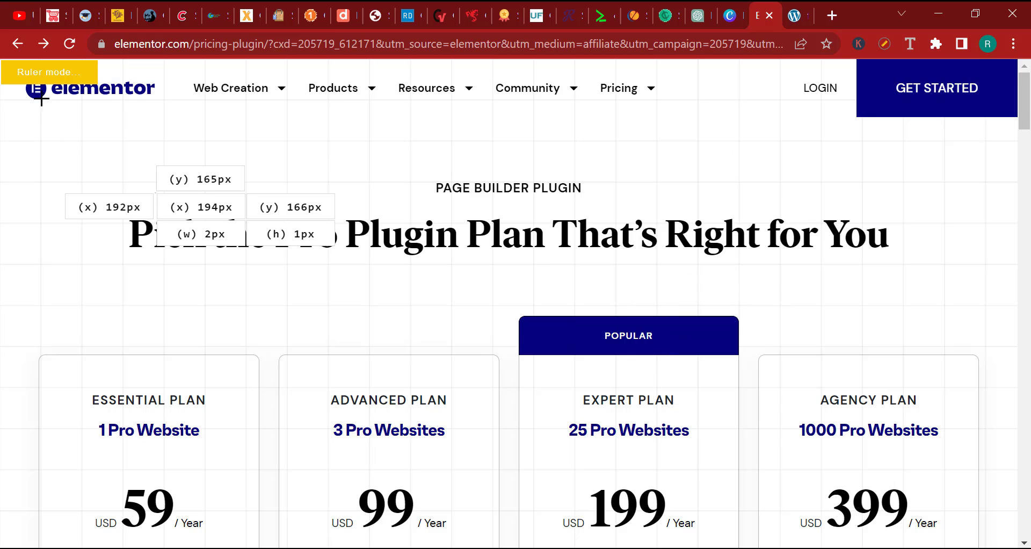
pyautogui.click(129, 87)
pyautogui.moveTo(157, 87); pyautogui.dragTo(16, 114)
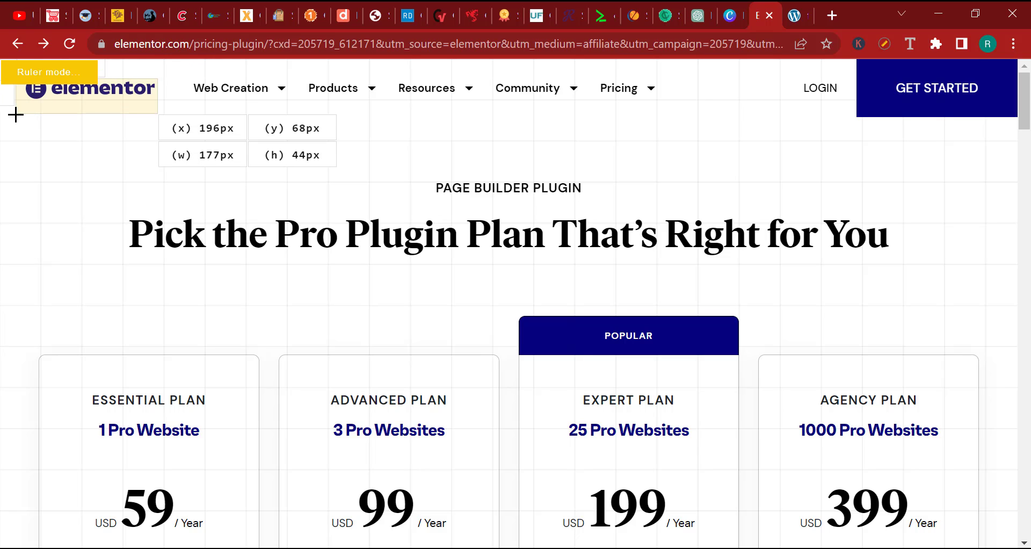
pyautogui.click(24, 95)
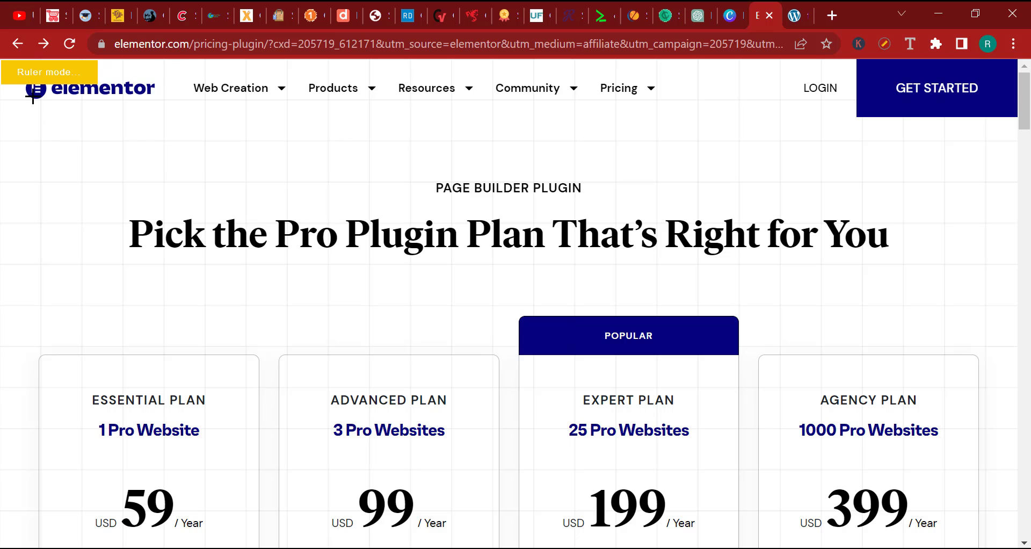
pyautogui.moveTo(41, 107); pyautogui.dragTo(166, 79)
# Measure the pink Elementor logo in the original page's footer with Page Ruler.
pyautogui.scroll(-20, 845, 173)
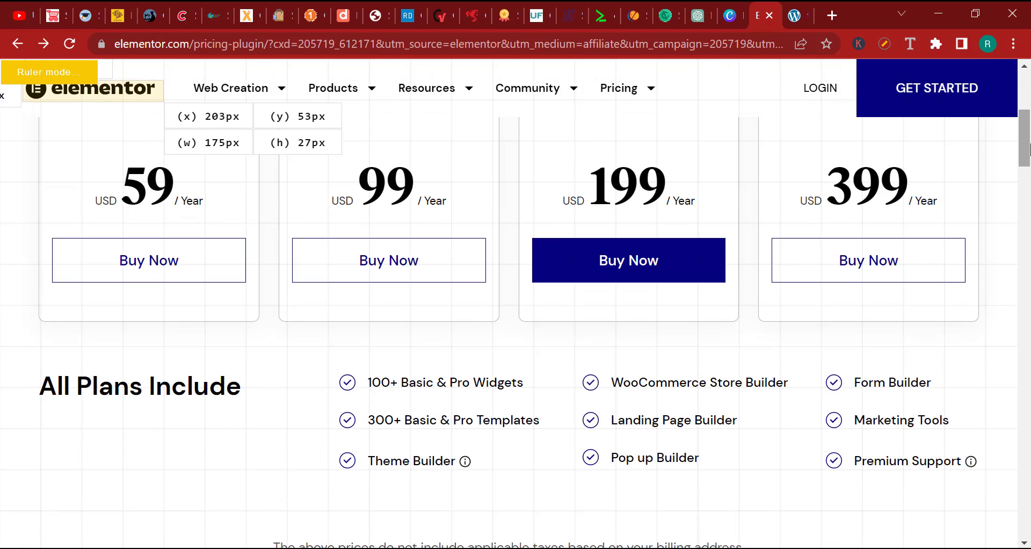
pyautogui.scroll(5, 932, 372)
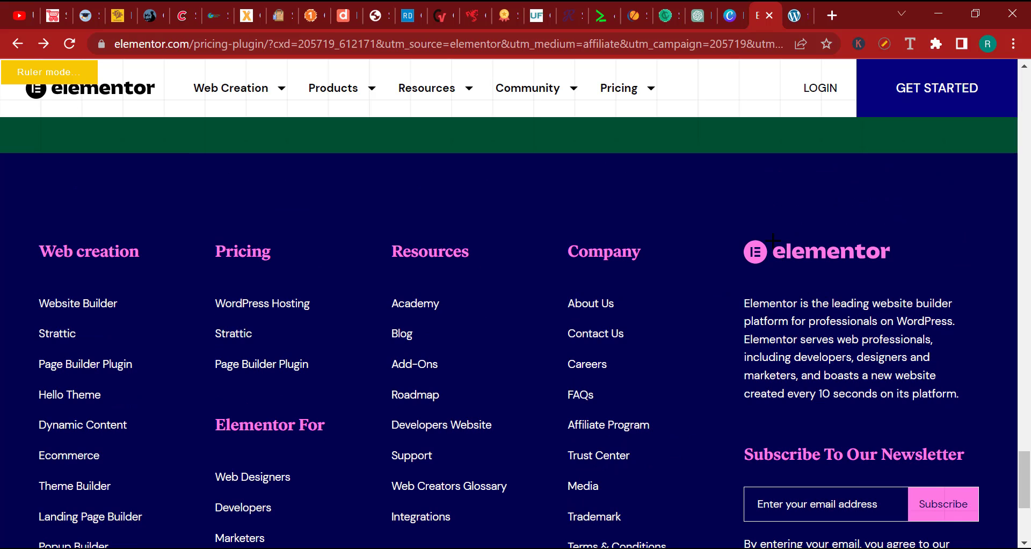
pyautogui.moveTo(744, 231); pyautogui.dragTo(895, 272)
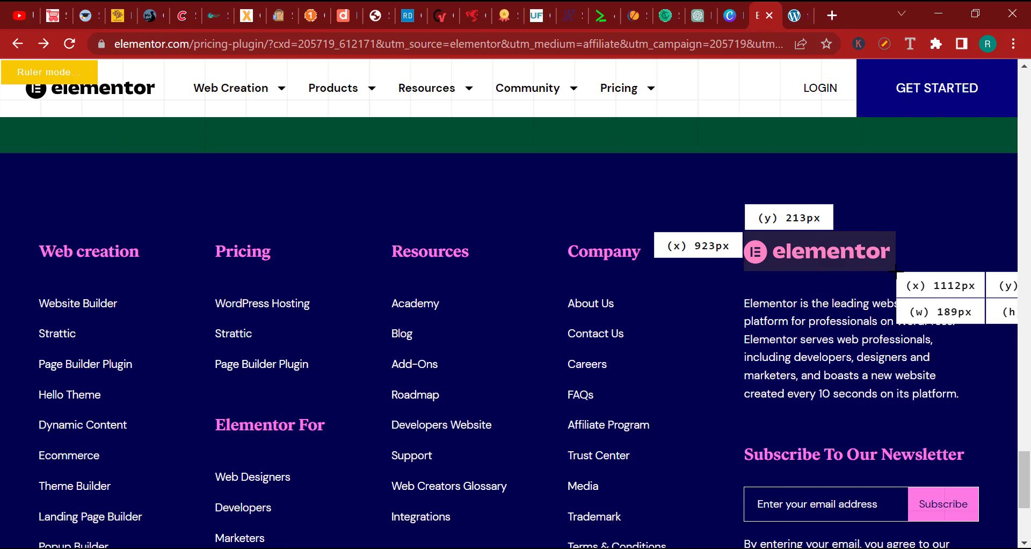
pyautogui.moveTo(895, 271); pyautogui.dragTo(895, 272)
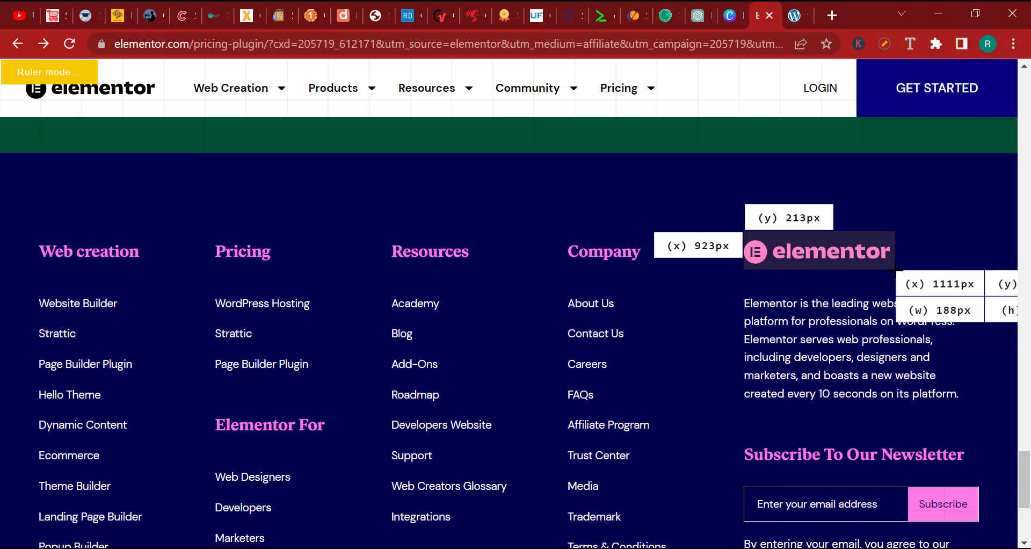
# Create a custom-size Canva design of 190 × 50 px and show the uploaded files.
pyautogui.click(731, 11)
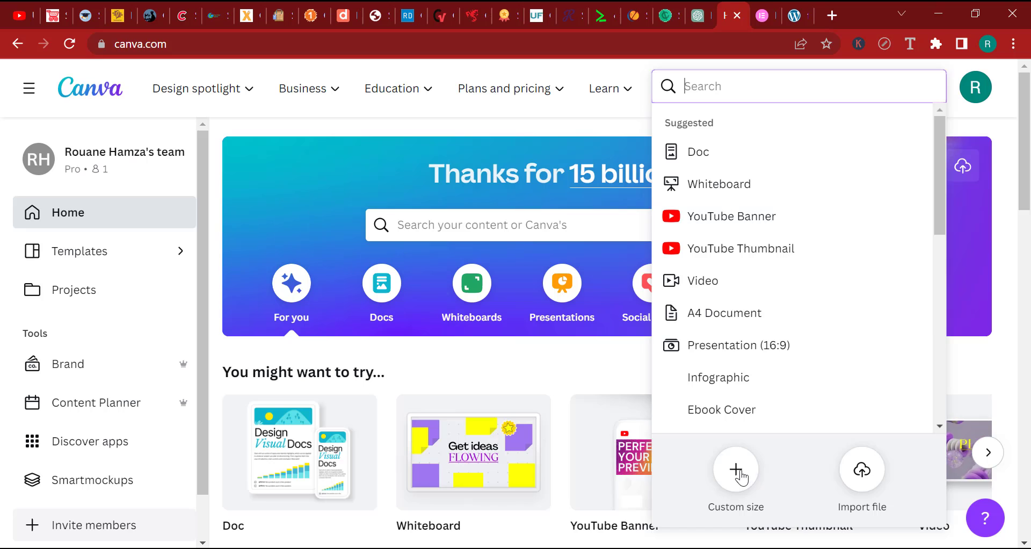
pyautogui.click(733, 469)
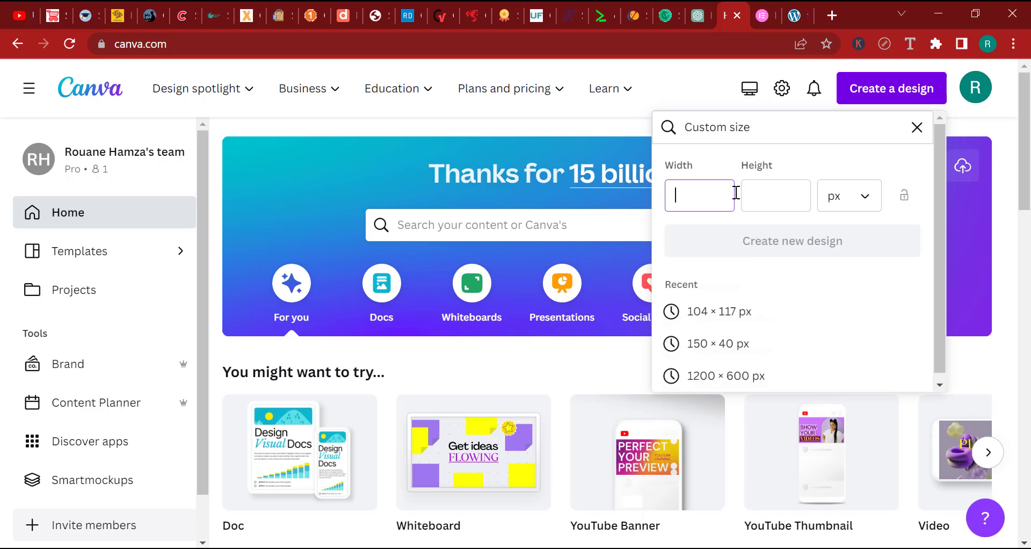
pyautogui.write('190')
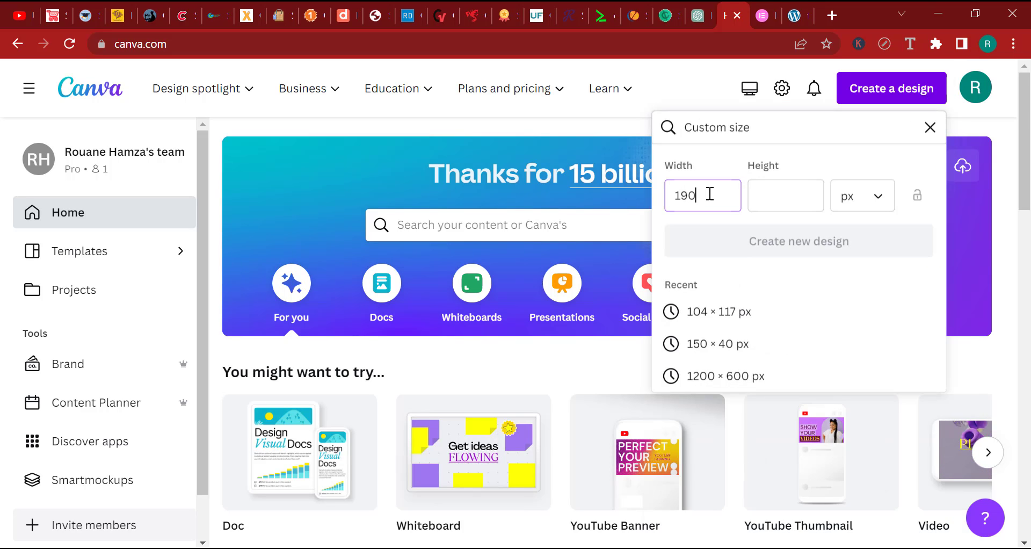
pyautogui.click(784, 200)
pyautogui.write('50')
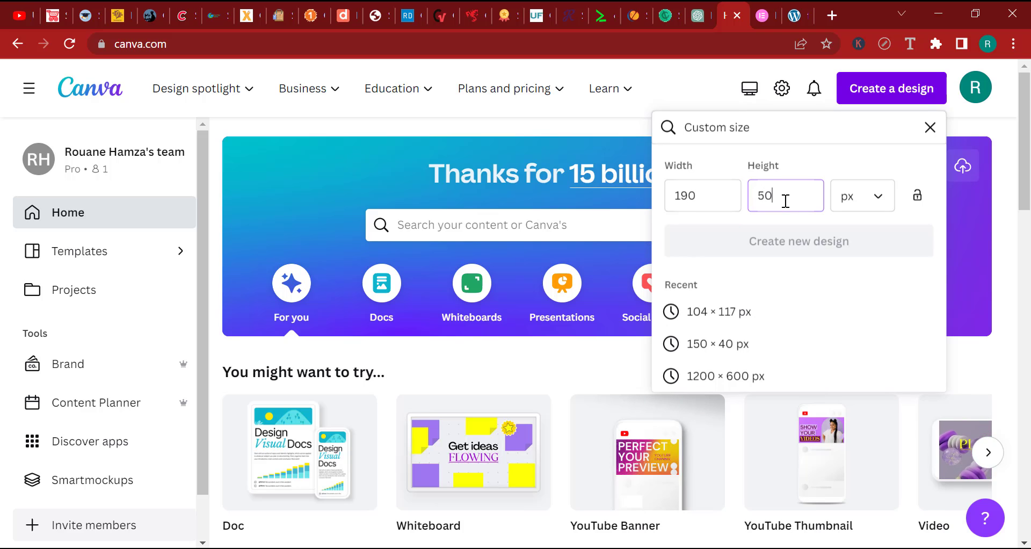
pyautogui.click(787, 243)
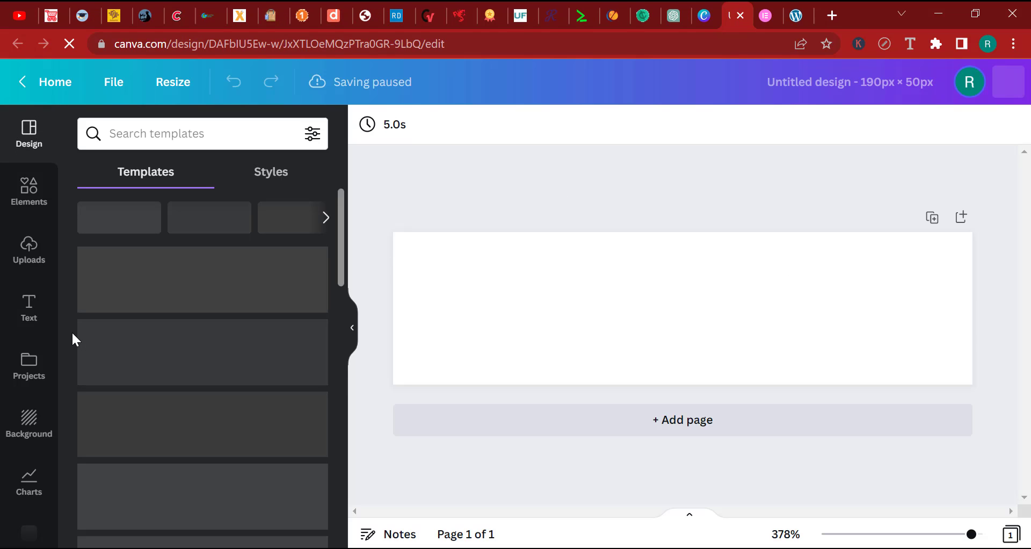
pyautogui.click(29, 236)
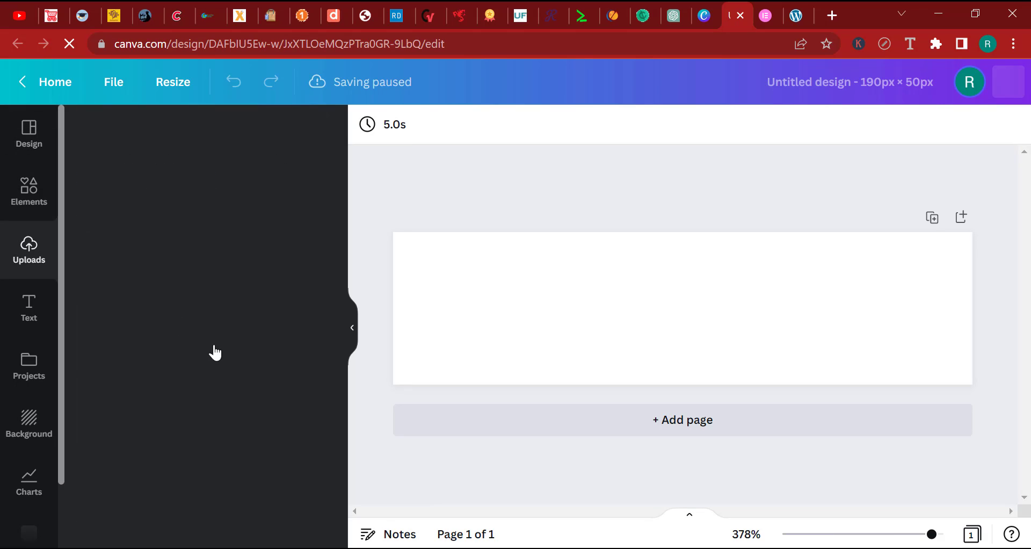
# Switch to Photos and save a copy of the blue Elementor logo in Téléchargements as Elementor-Logo-Full-Blue 1 in .png format.
pyautogui.hotkey('alt', 'Tab')
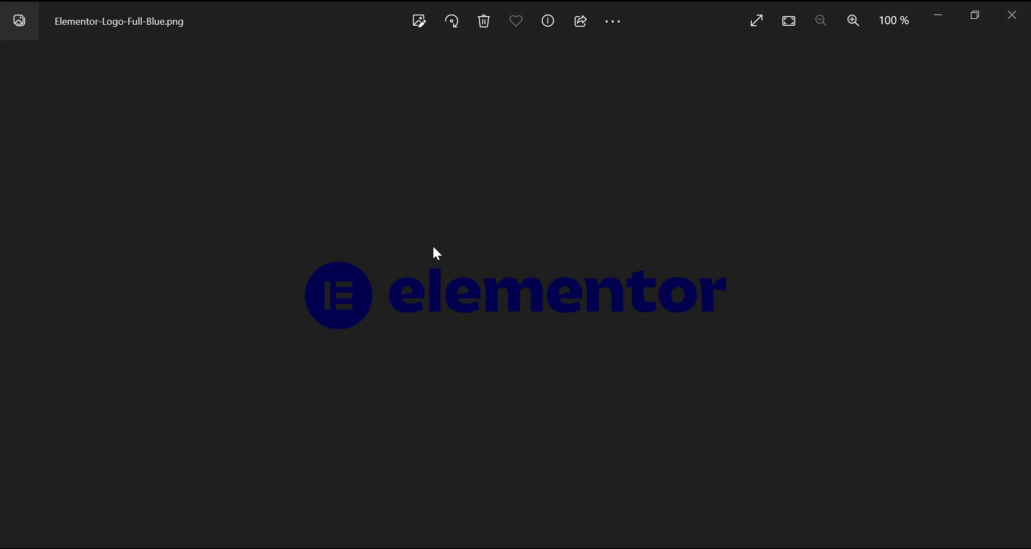
pyautogui.rightClick(449, 236)
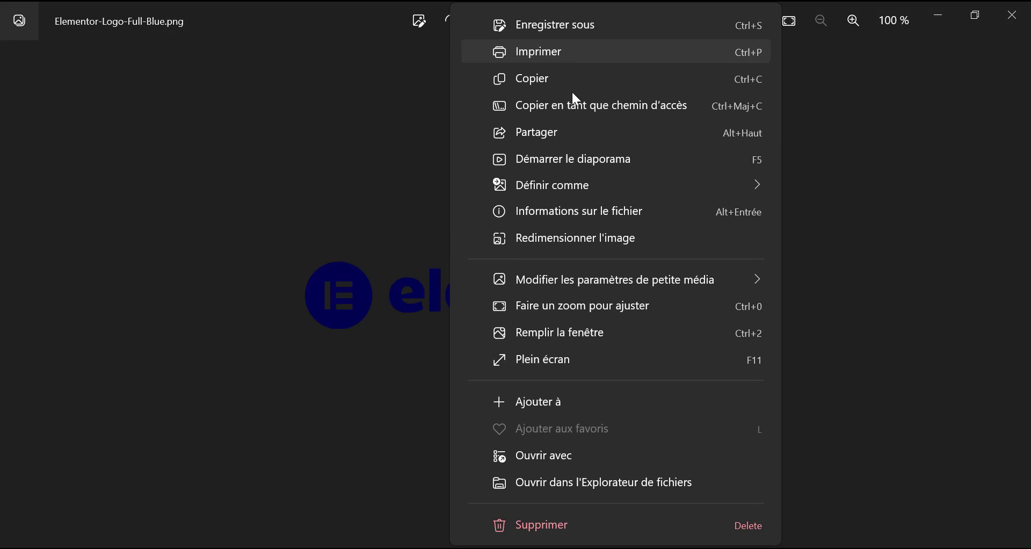
pyautogui.click(567, 28)
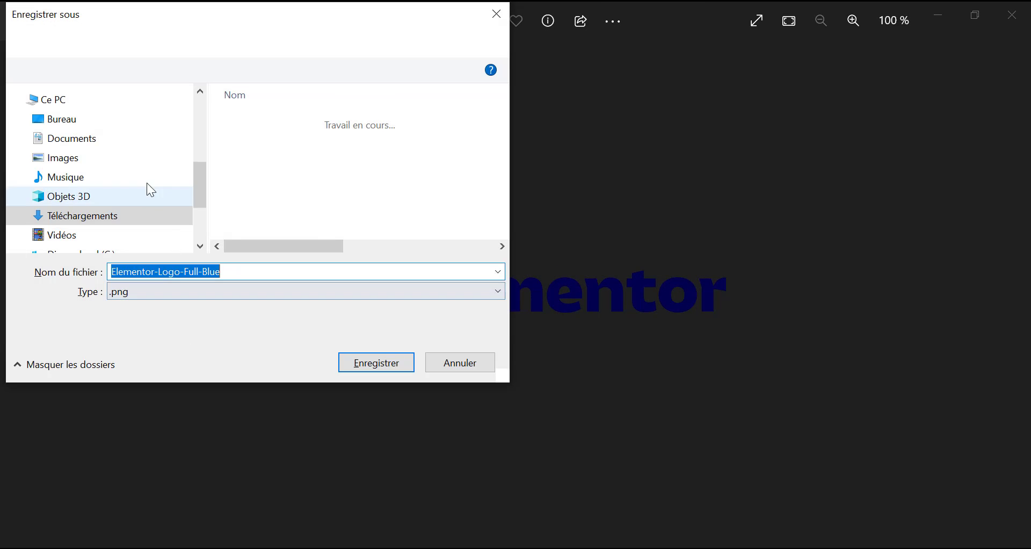
pyautogui.scroll(4, 155, 194)
pyautogui.click(92, 144)
pyautogui.click(256, 271)
pyautogui.click(256, 268)
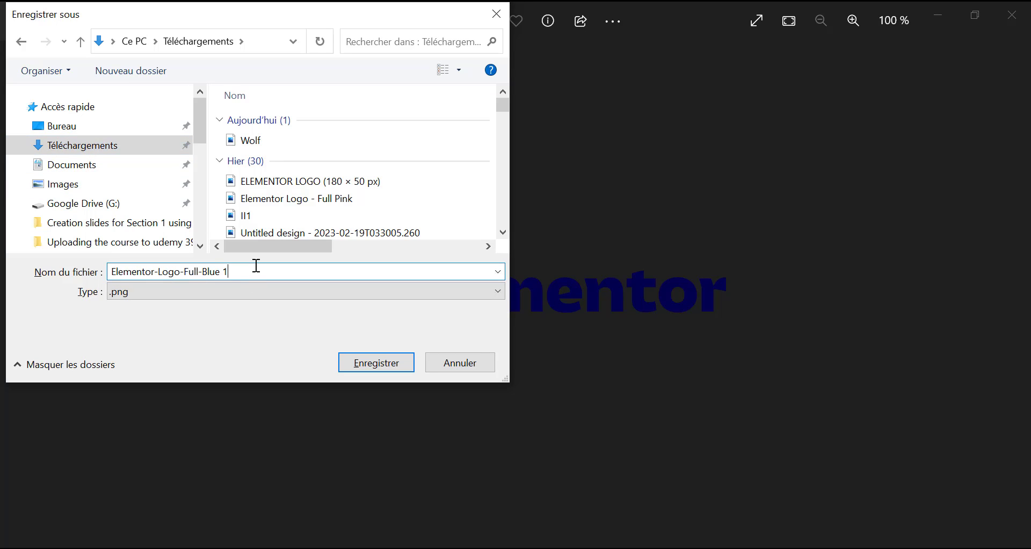
pyautogui.press('Return')
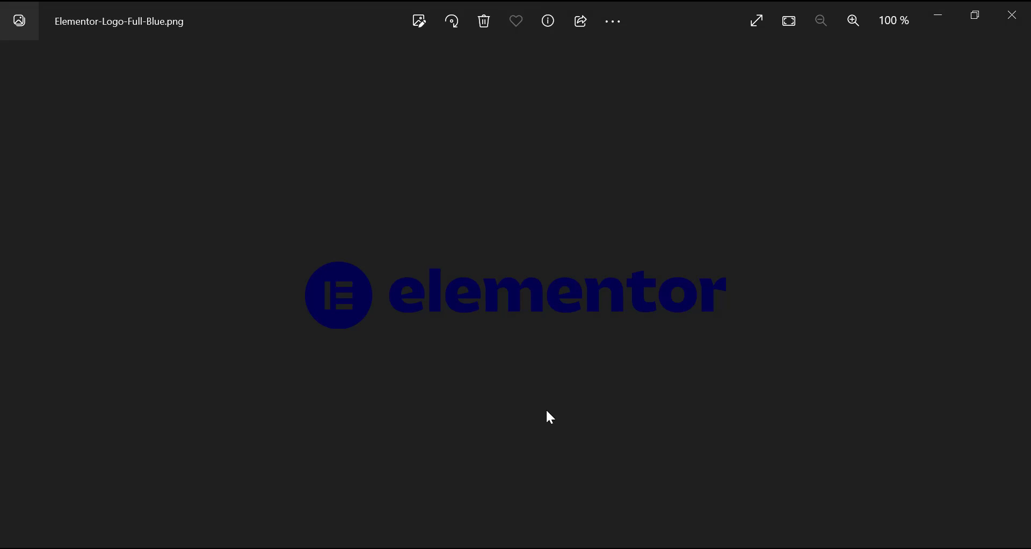
# Return to Canva and upload the Elementor-Logo-Full-Blue 1 image from Téléchargements.
pyautogui.hotkey('alt', 'Tab')
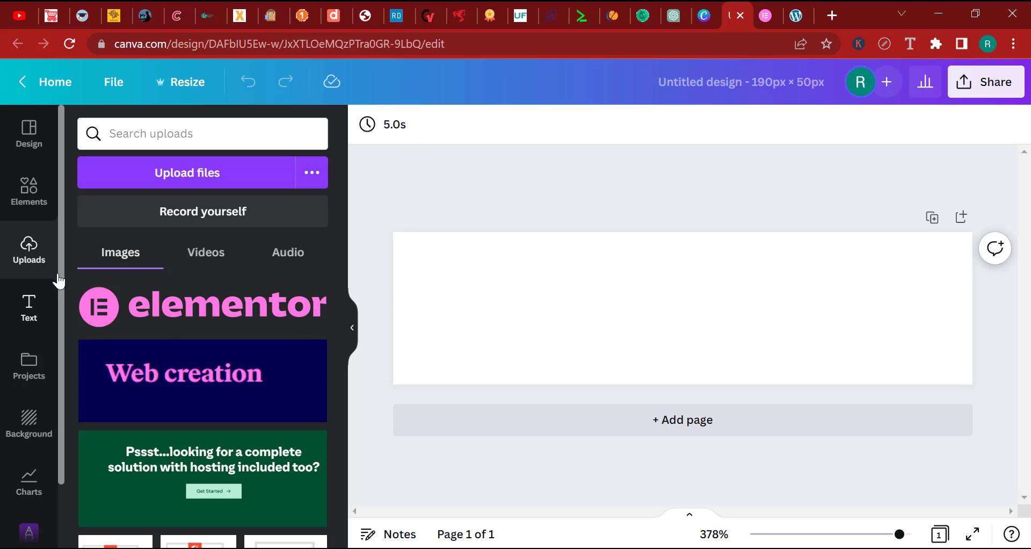
pyautogui.click(184, 177)
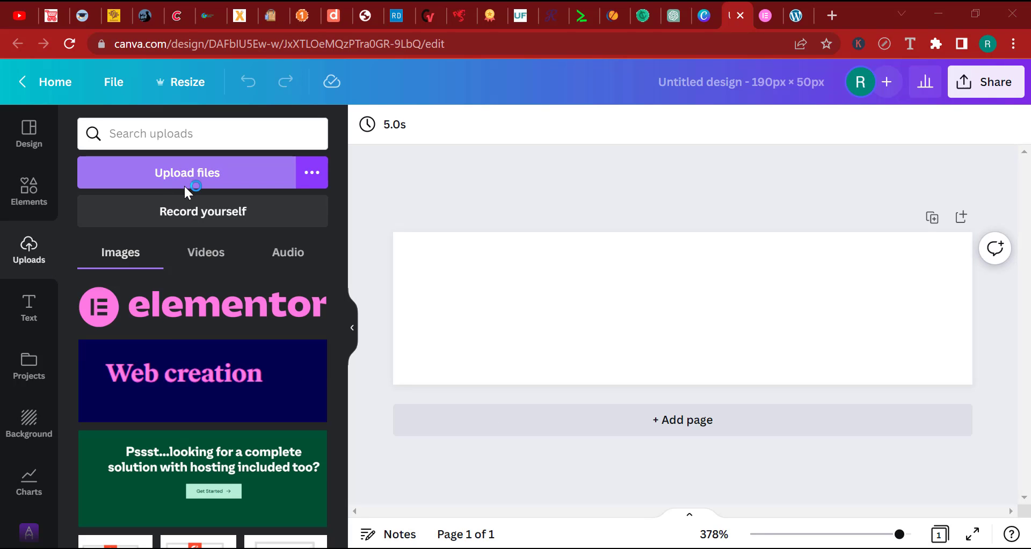
pyautogui.scroll(3, 272, 230)
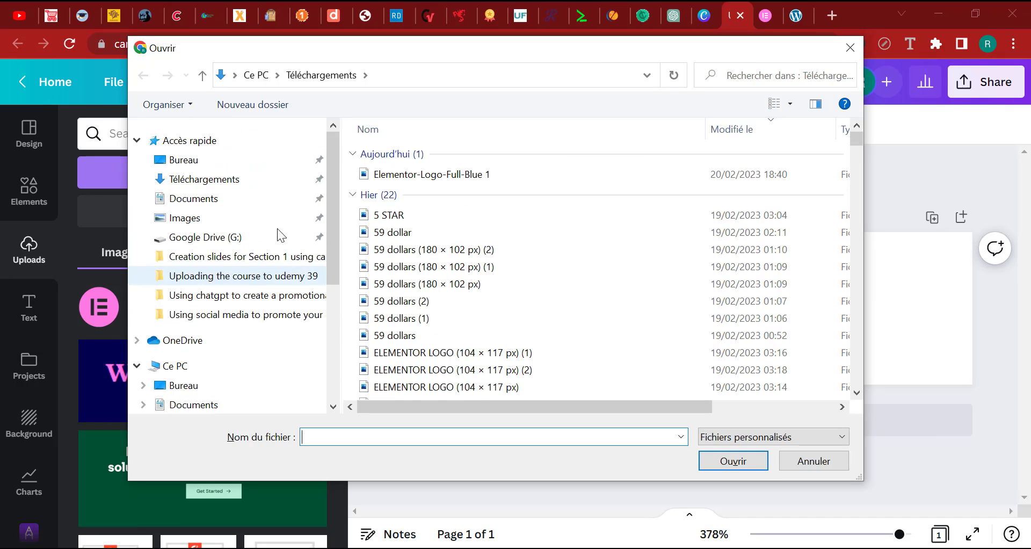
pyautogui.click(492, 176)
pyautogui.doubleClick(492, 177)
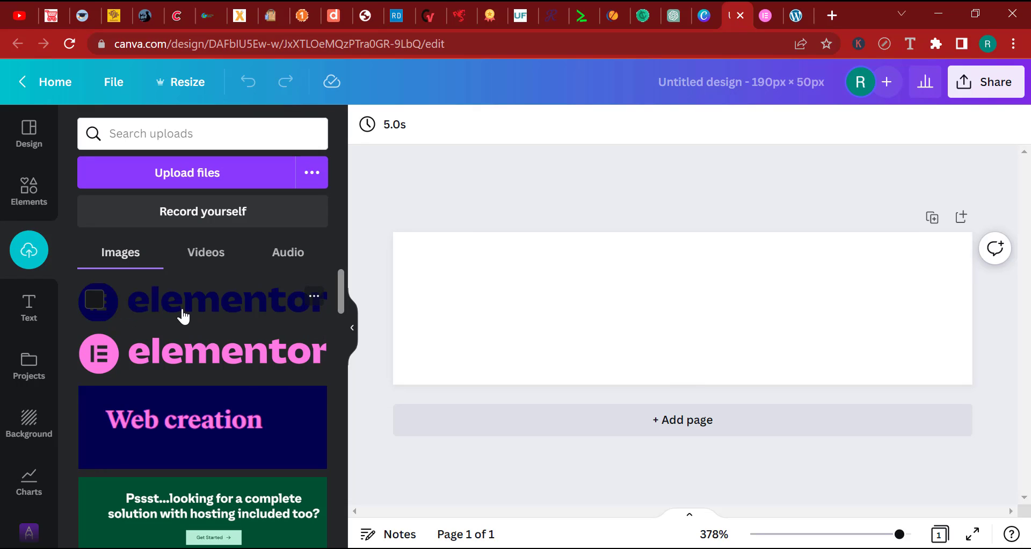
# Place the uploaded blue Elementor logo on the page, enlarge it to the full page width and centre it vertically.
pyautogui.click(212, 313)
pyautogui.moveTo(639, 316); pyautogui.dragTo(522, 267)
pyautogui.moveTo(740, 287); pyautogui.dragTo(757, 304)
pyautogui.click(248, 81)
pyautogui.click(731, 310)
pyautogui.click(665, 280)
pyautogui.moveTo(749, 289); pyautogui.dragTo(958, 397)
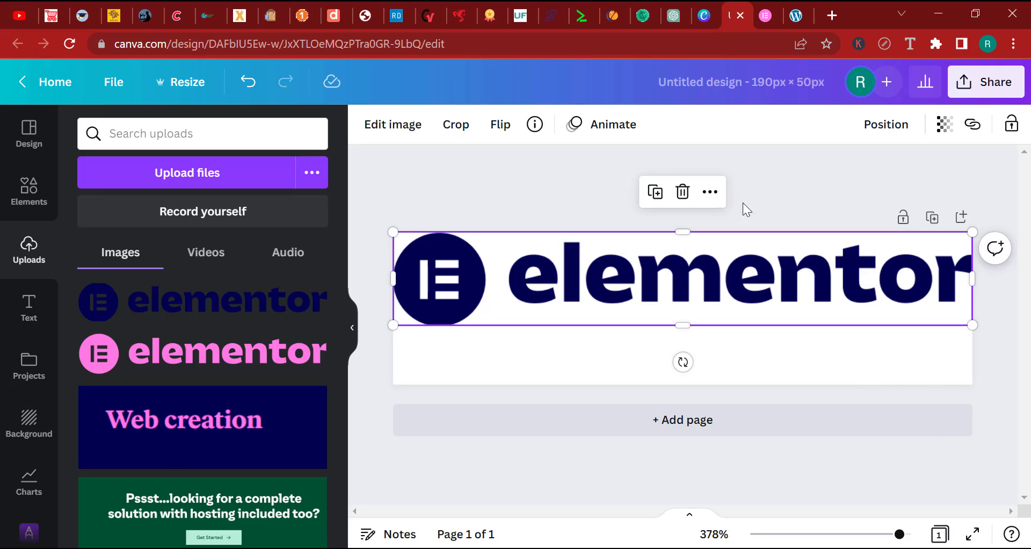
pyautogui.moveTo(706, 296); pyautogui.dragTo(702, 322)
pyautogui.click(562, 234)
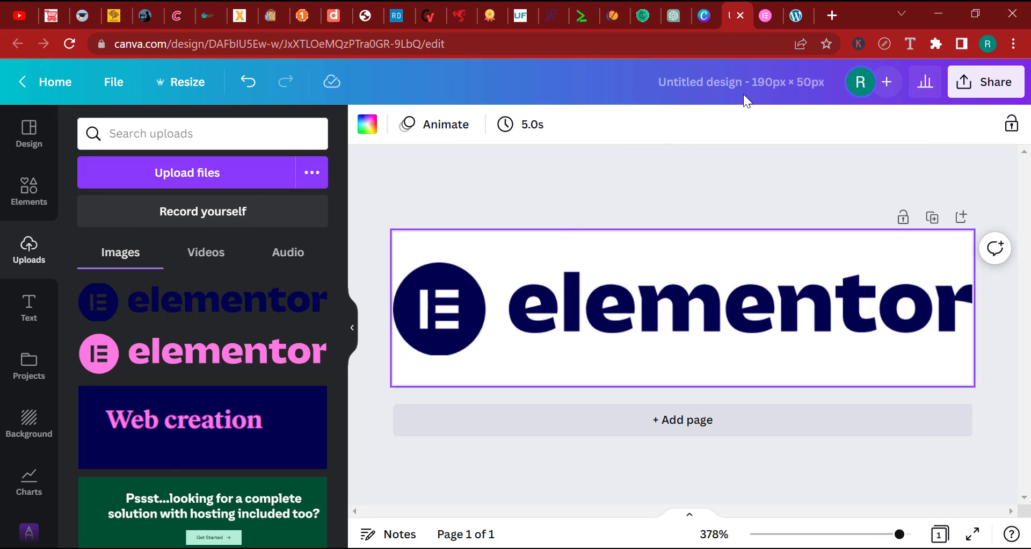
# Name the design "elementor blue logo resized".
pyautogui.click(765, 94)
pyautogui.write('elemen,to')
pyautogui.press('BackSpace')
pyautogui.press('BackSpace')
pyautogui.press('BackSpace')
pyautogui.write('tor blue logo resized')
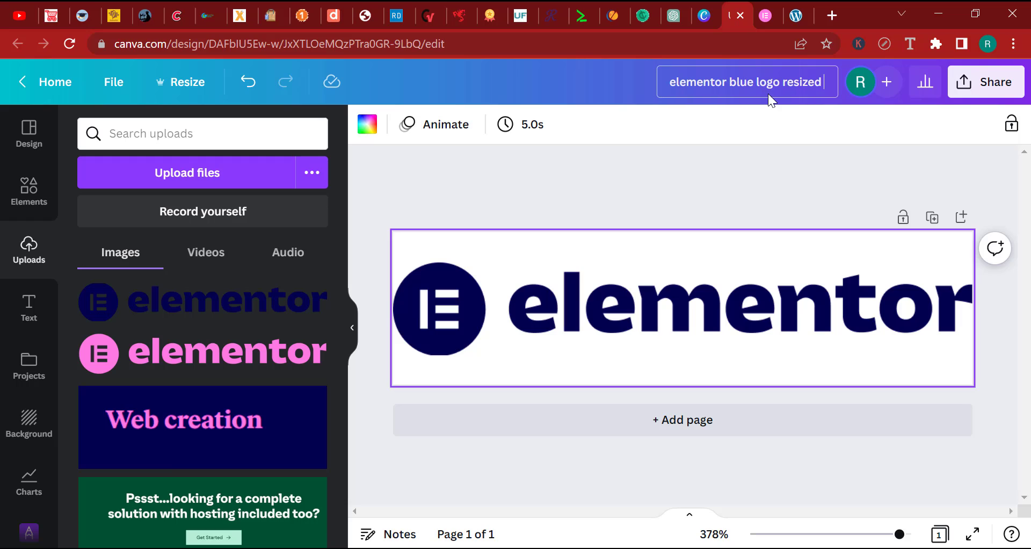
pyautogui.press('Return')
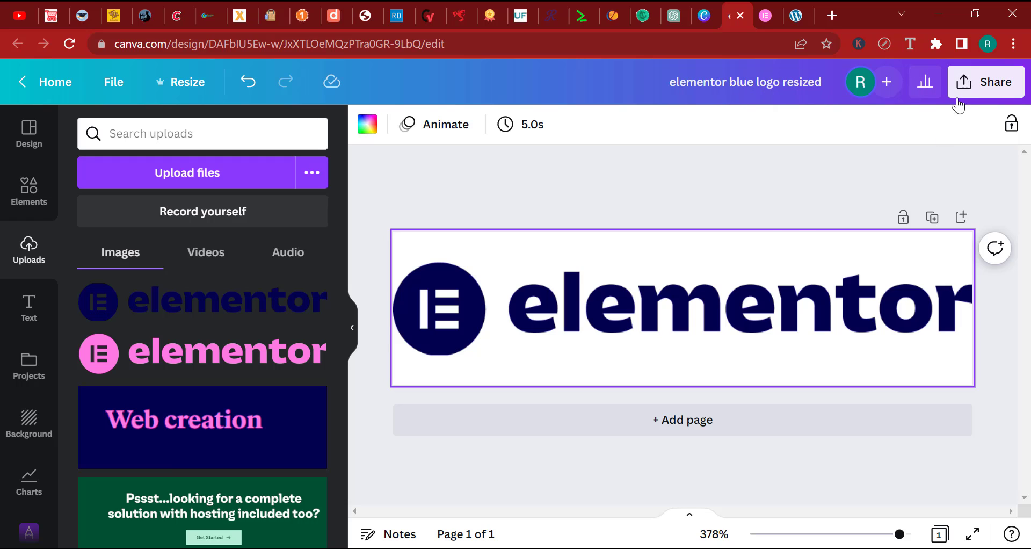
# Download the design as a PNG at size 1 with a transparent background.
pyautogui.click(970, 84)
pyautogui.scroll(-1, 797, 397)
pyautogui.click(799, 393)
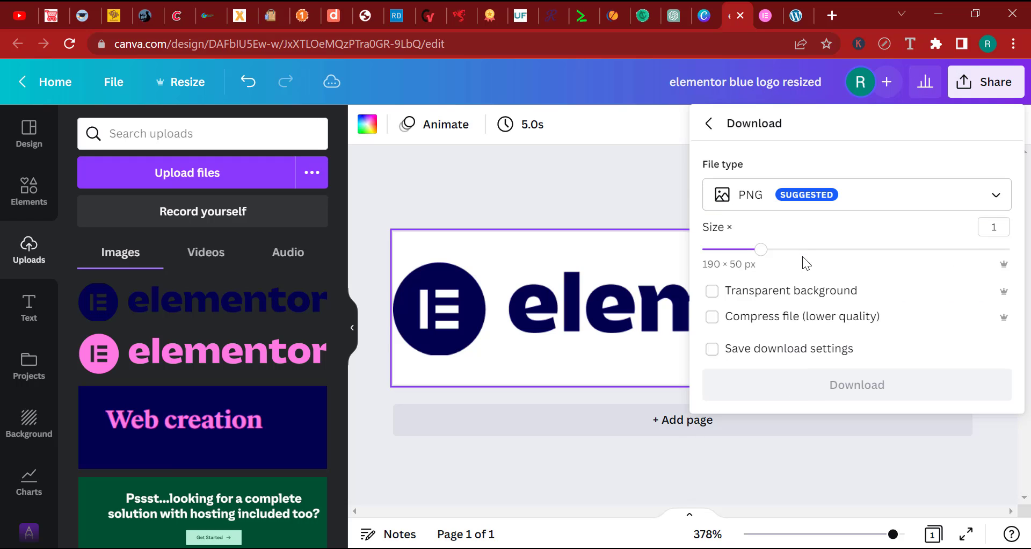
pyautogui.click(789, 293)
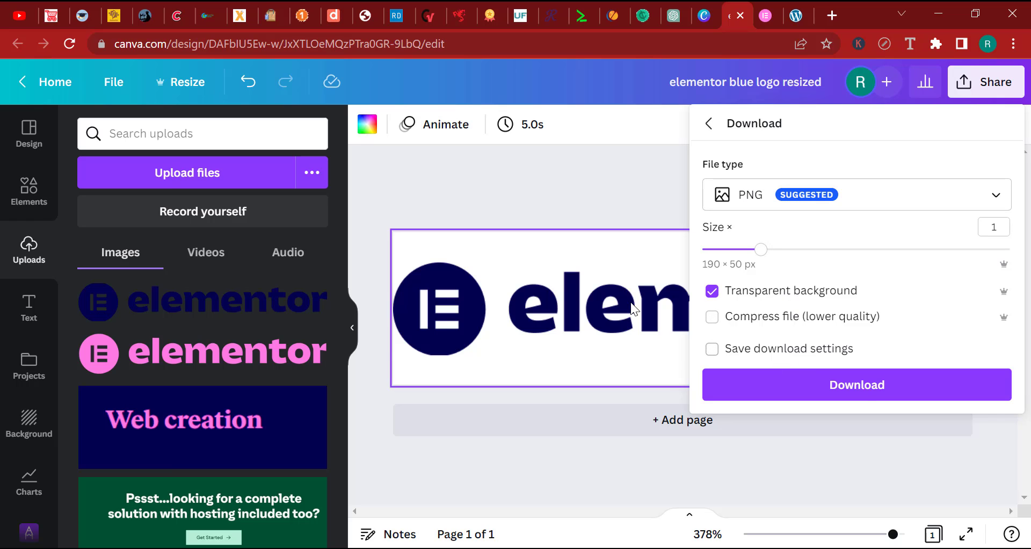
pyautogui.click(856, 395)
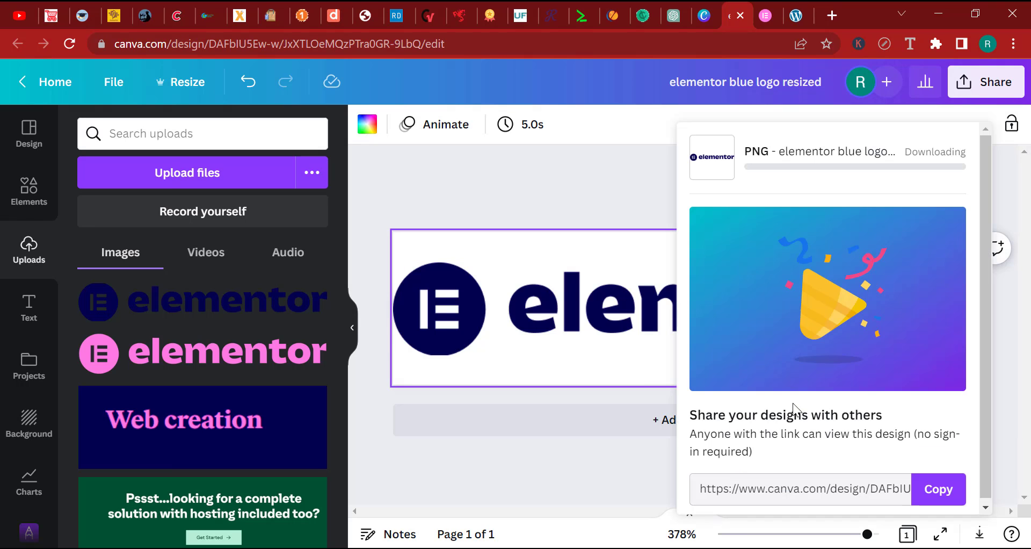
# View the rebuilt page's header, turn off Page Ruler on the original pricing page and return to the top of that page.
pyautogui.click(796, 15)
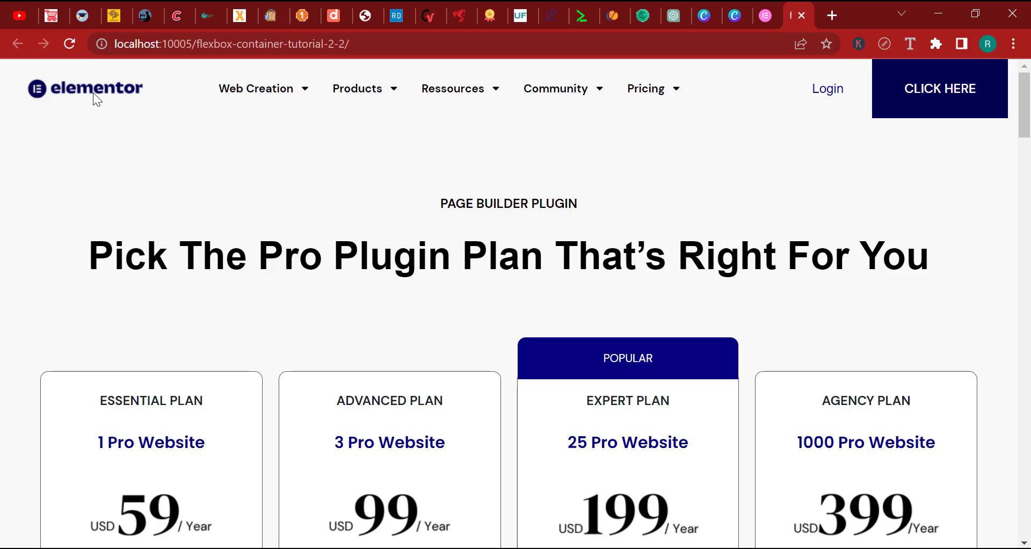
pyautogui.click(765, 3)
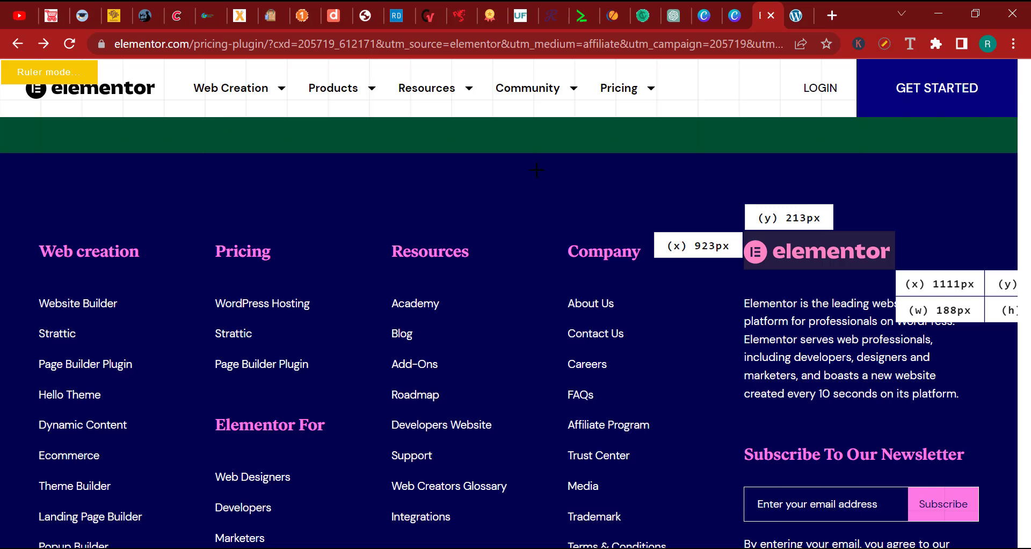
pyautogui.click(886, 45)
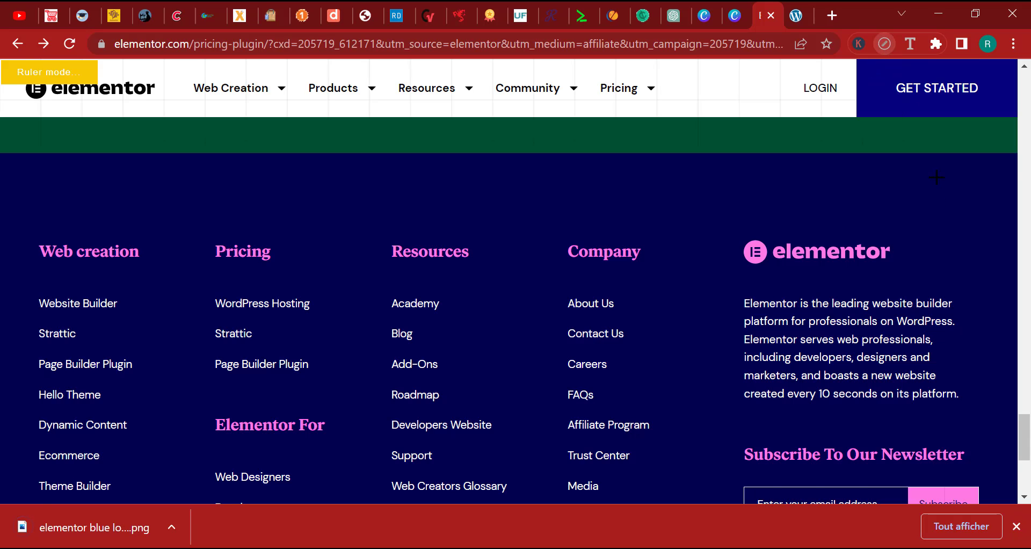
pyautogui.scroll(5, 932, 231)
pyautogui.scroll(10, 934, 236)
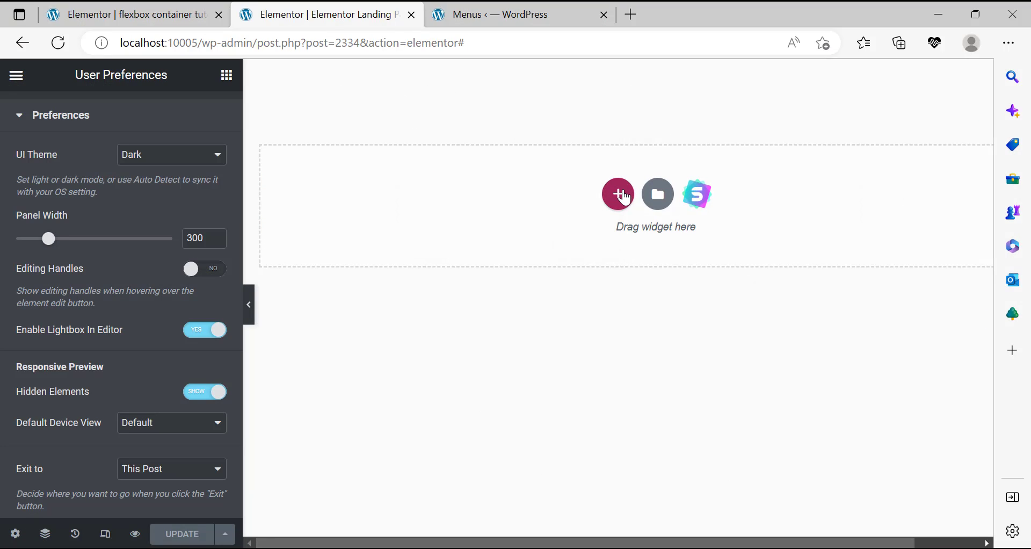
# Switch to the Elementor editor in Edge, add a row-direction container to the landing page and place an Image widget inside it.
pyautogui.click(624, 197)
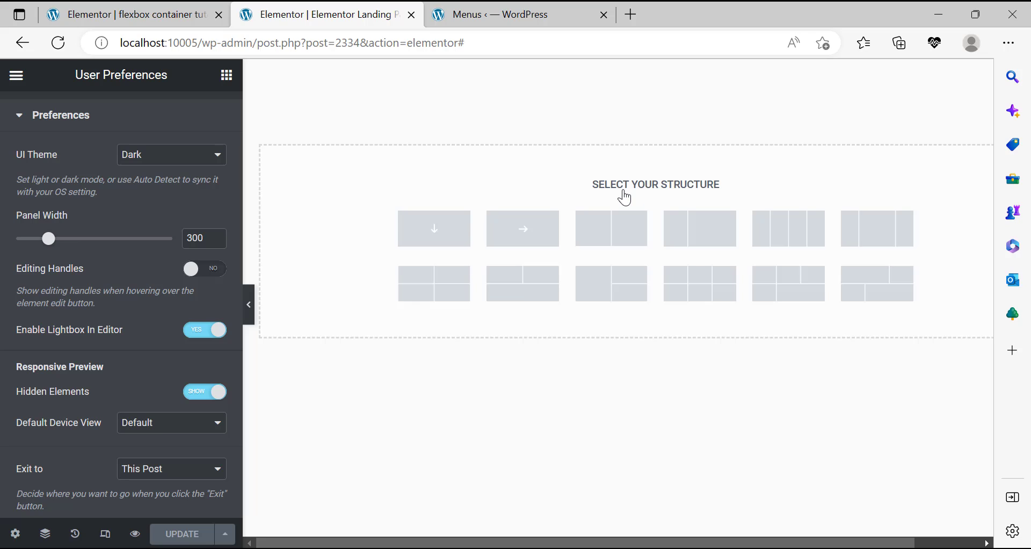
pyautogui.click(518, 247)
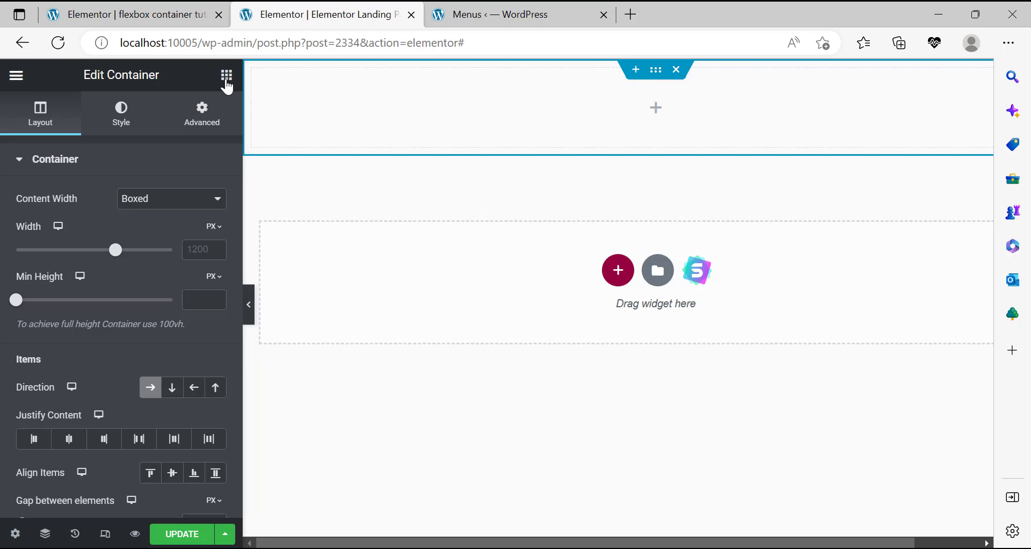
pyautogui.click(226, 75)
pyautogui.moveTo(202, 444); pyautogui.dragTo(356, 120)
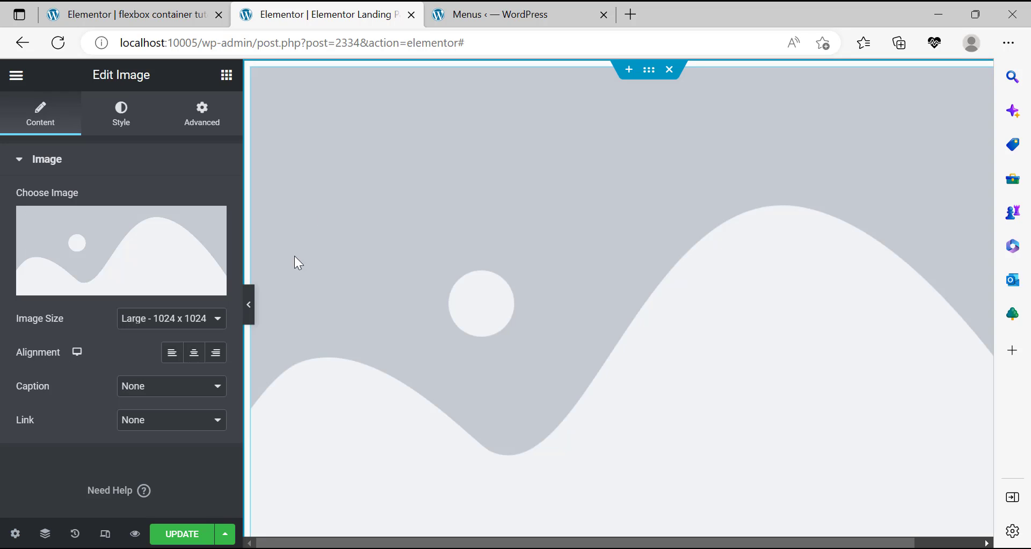
# Upload "elementor blue logo resized .png" to the media library and insert it as the Image widget's picture.
pyautogui.moveTo(99, 285)
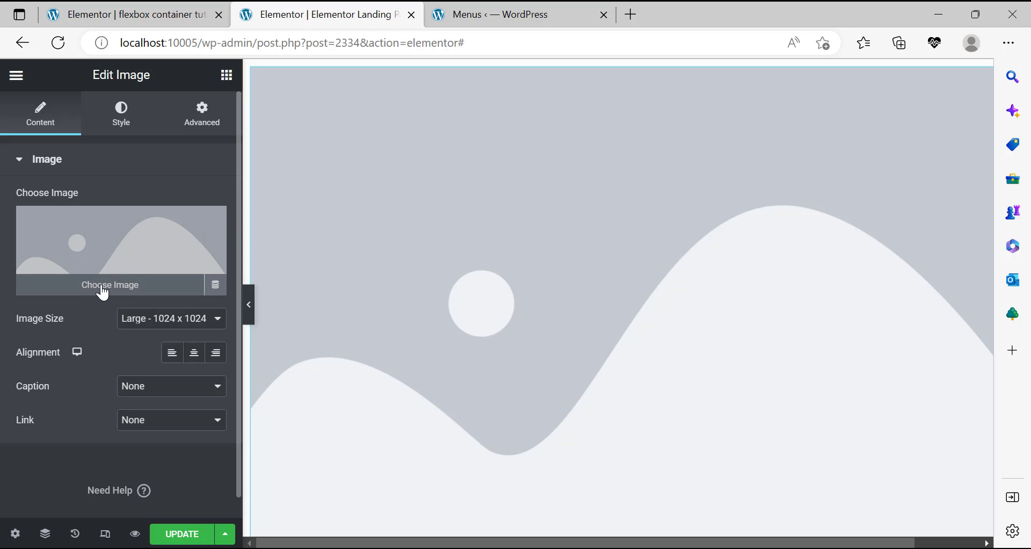
pyautogui.click(92, 231)
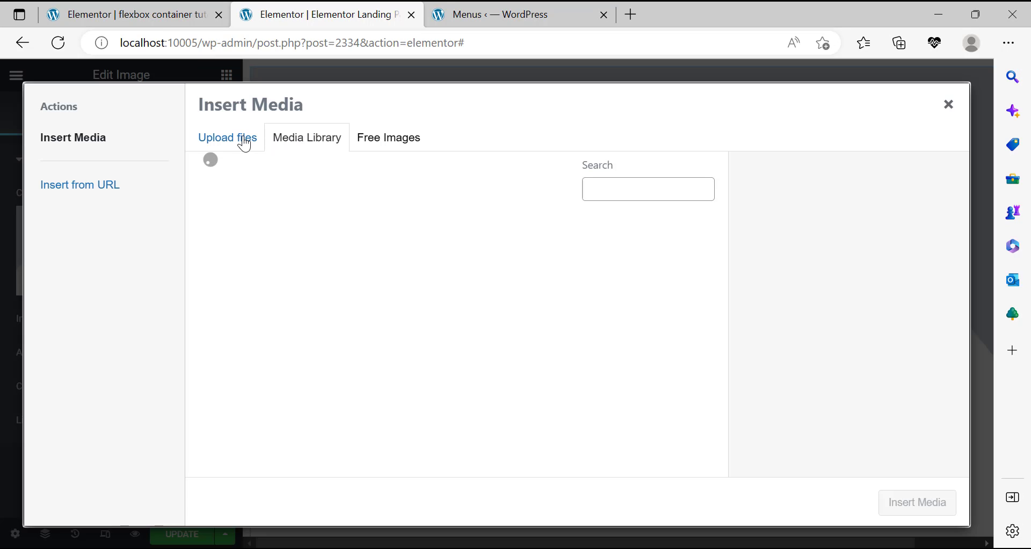
pyautogui.click(214, 150)
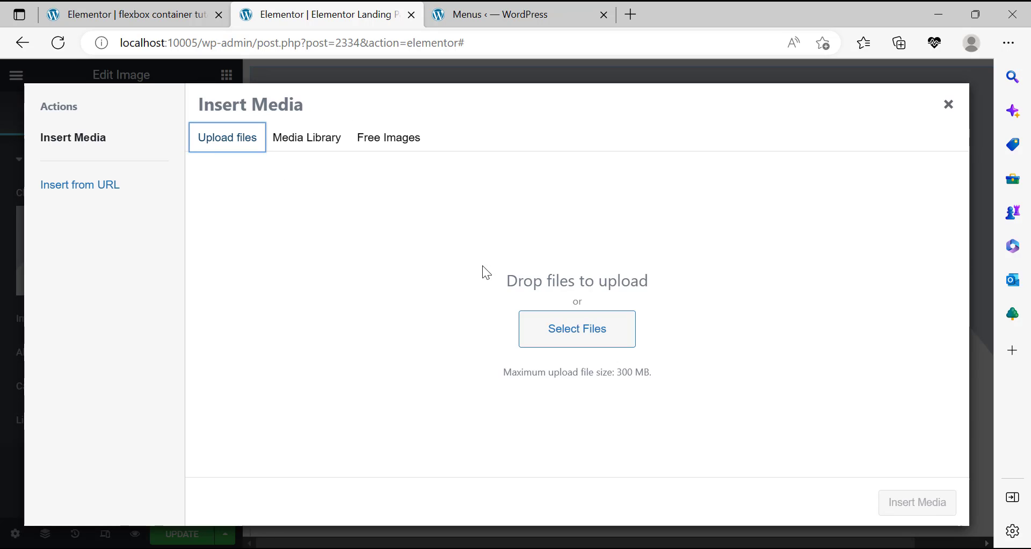
pyautogui.click(582, 329)
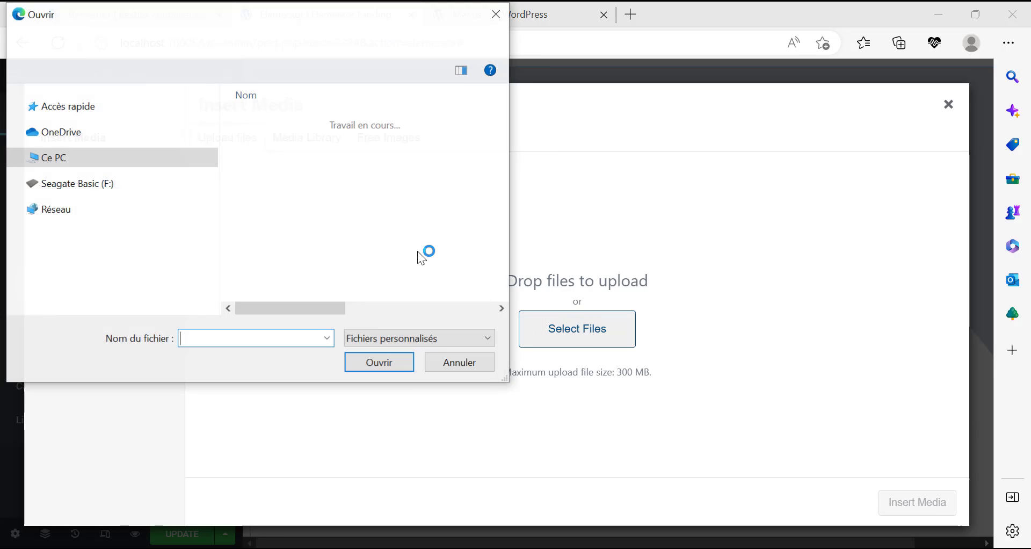
pyautogui.doubleClick(317, 140)
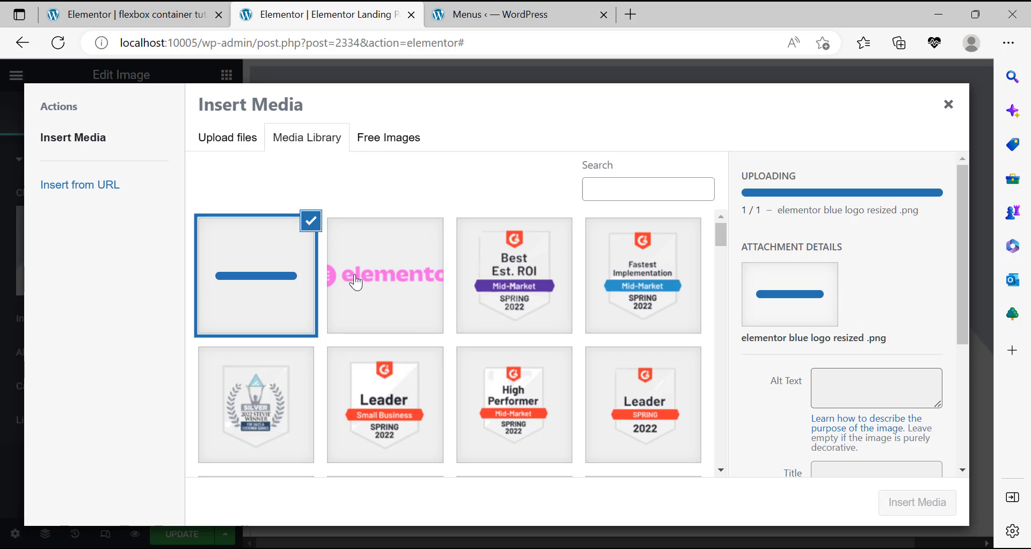
pyautogui.click(917, 502)
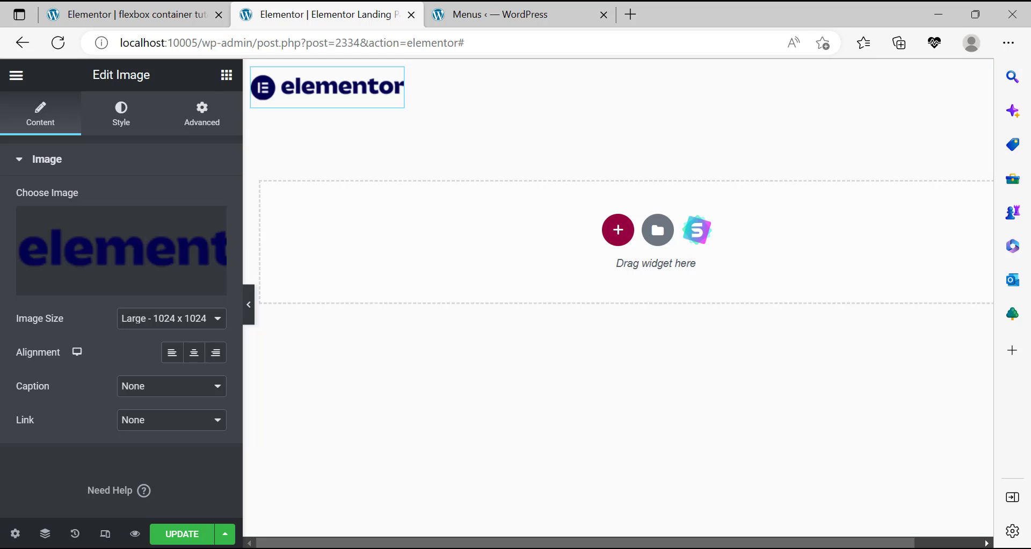
# Place a Nav Menu widget beside the logo in the header container and assign it the Elementor Menu.
pyautogui.hotkey('alt', 'Tab')
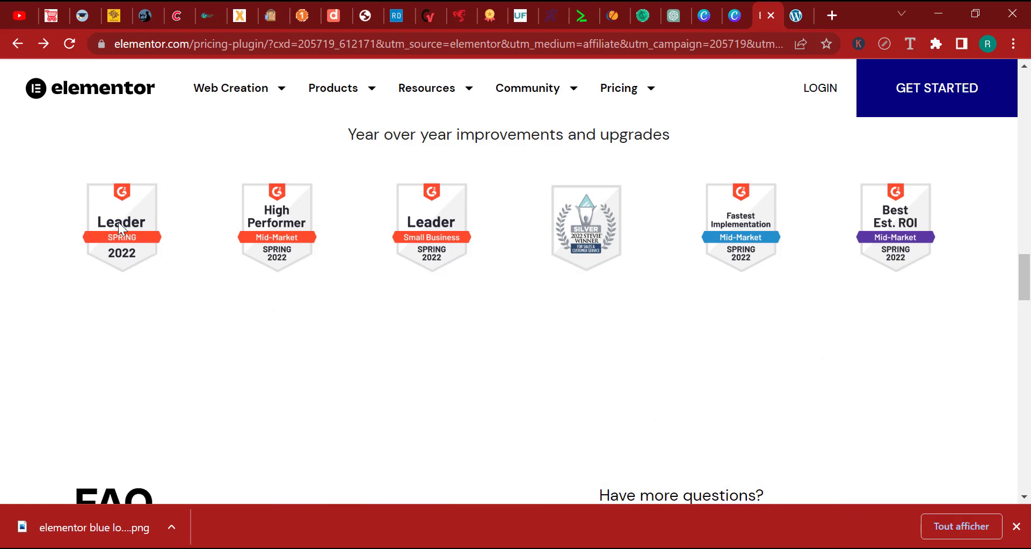
pyautogui.scroll(4, 407, 259)
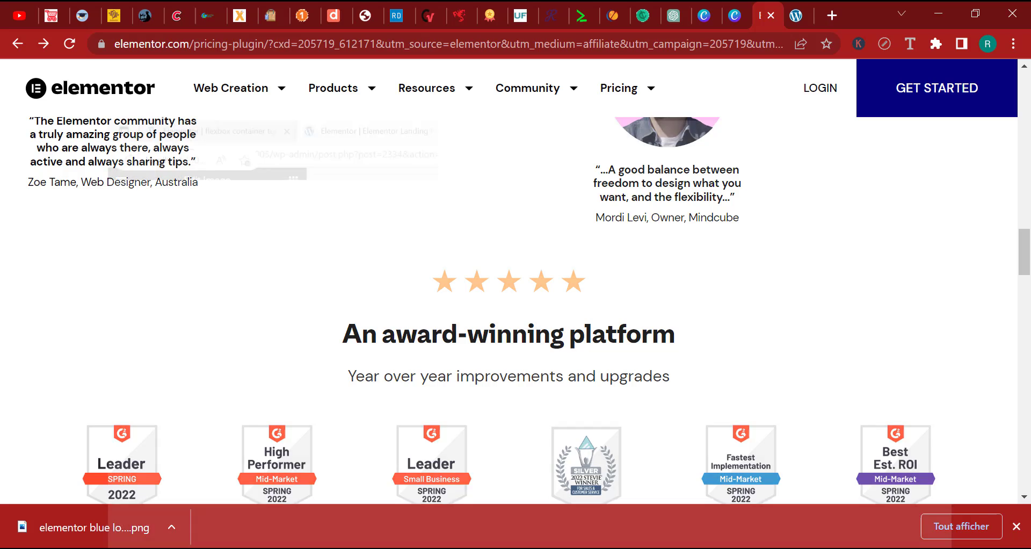
pyautogui.hotkey('alt', 'Tab')
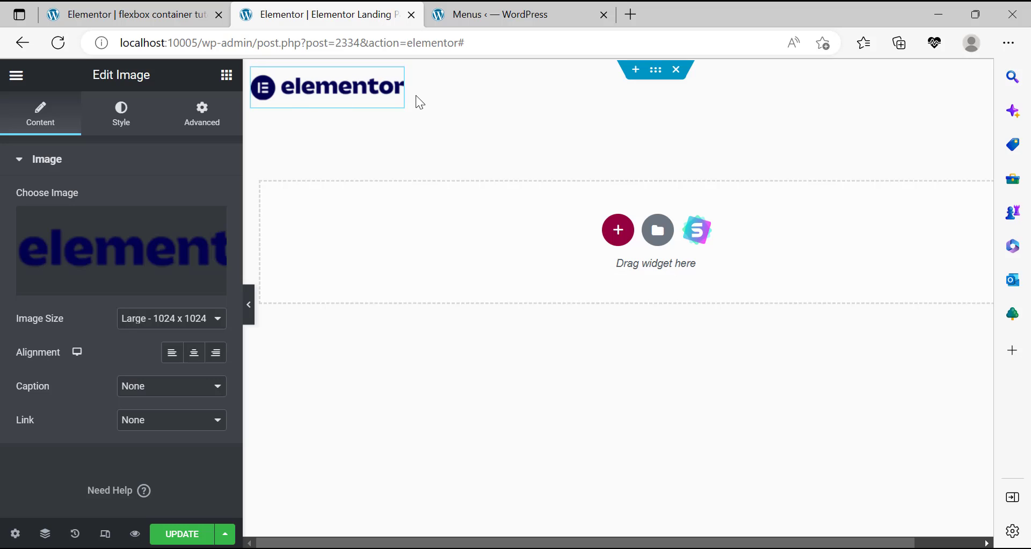
pyautogui.click(227, 75)
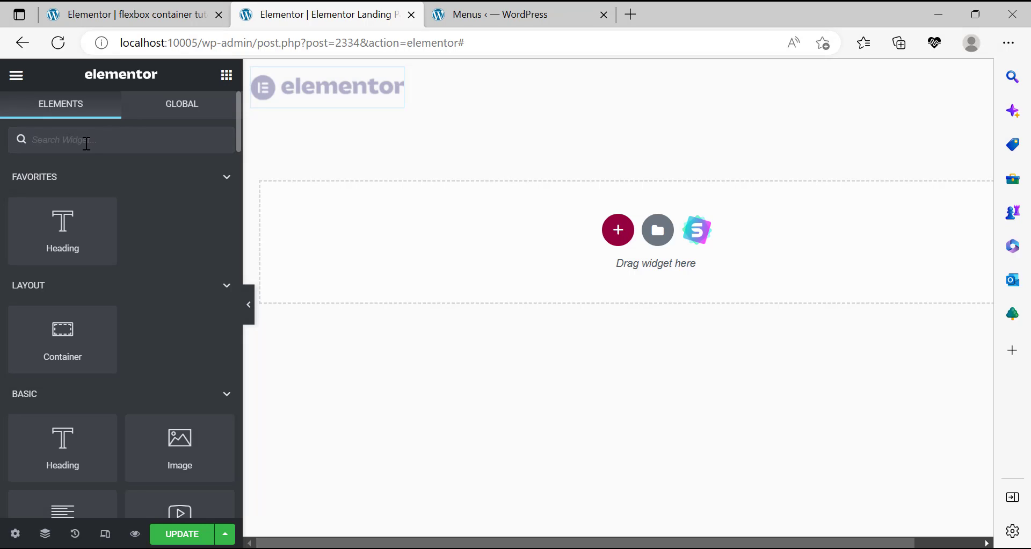
pyautogui.write('navig')
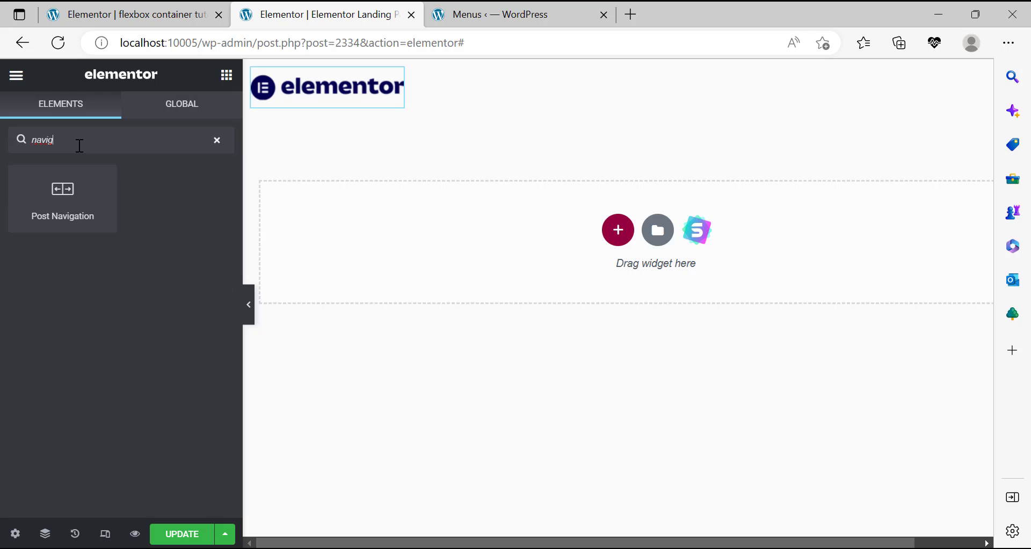
pyautogui.press('BackSpace')
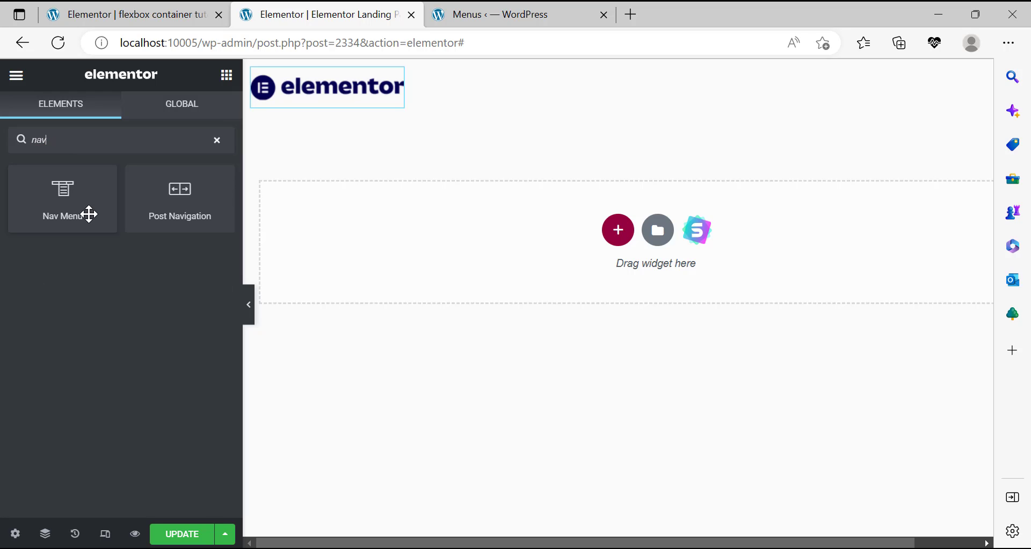
pyautogui.moveTo(90, 214); pyautogui.dragTo(408, 99)
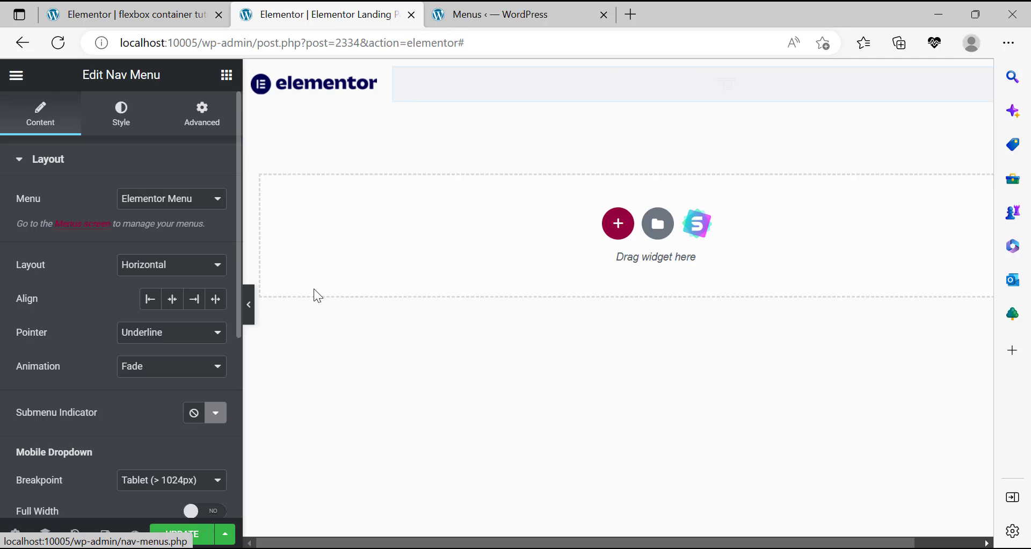
pyautogui.click(164, 209)
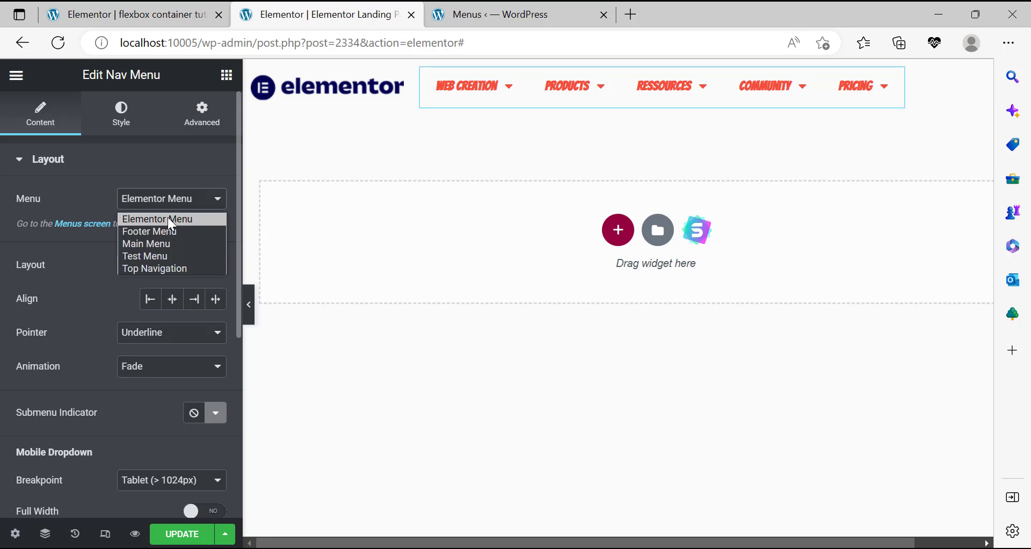
pyautogui.click(167, 216)
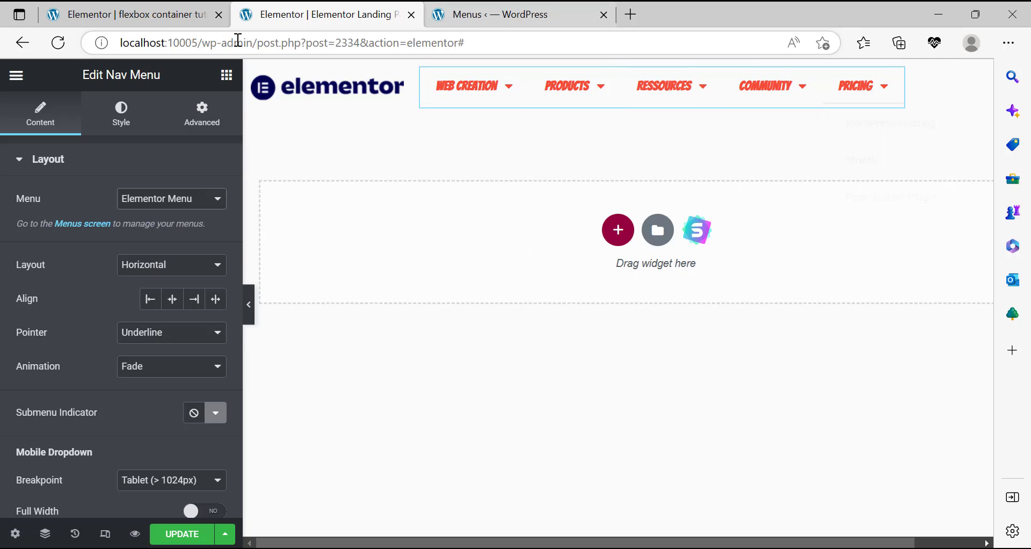
# Compare the new nav menu and its Web Creation submenu with the header menu on the already rebuilt page.
pyautogui.click(185, 16)
pyautogui.moveTo(426, 100)
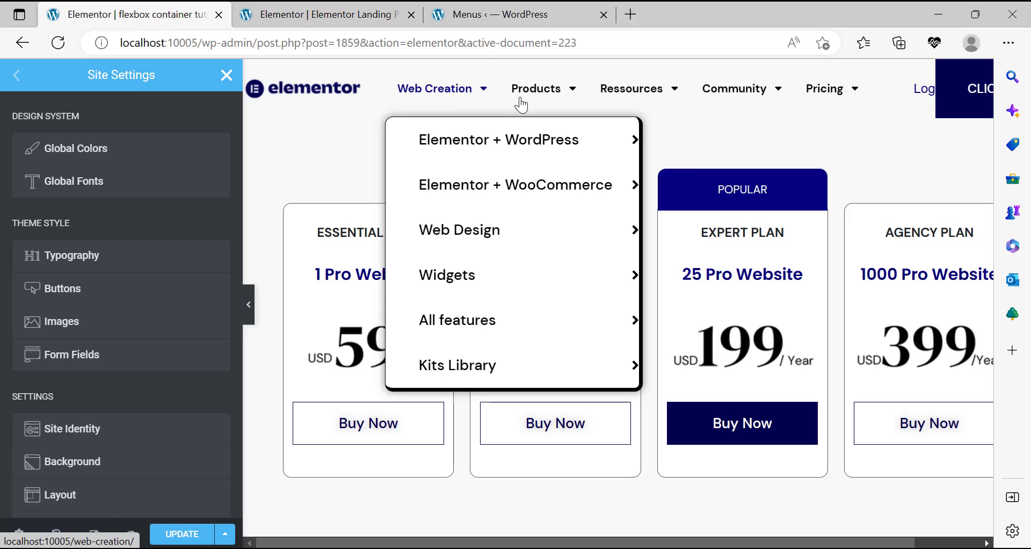
pyautogui.hotkey('ctrl', 'Tab')
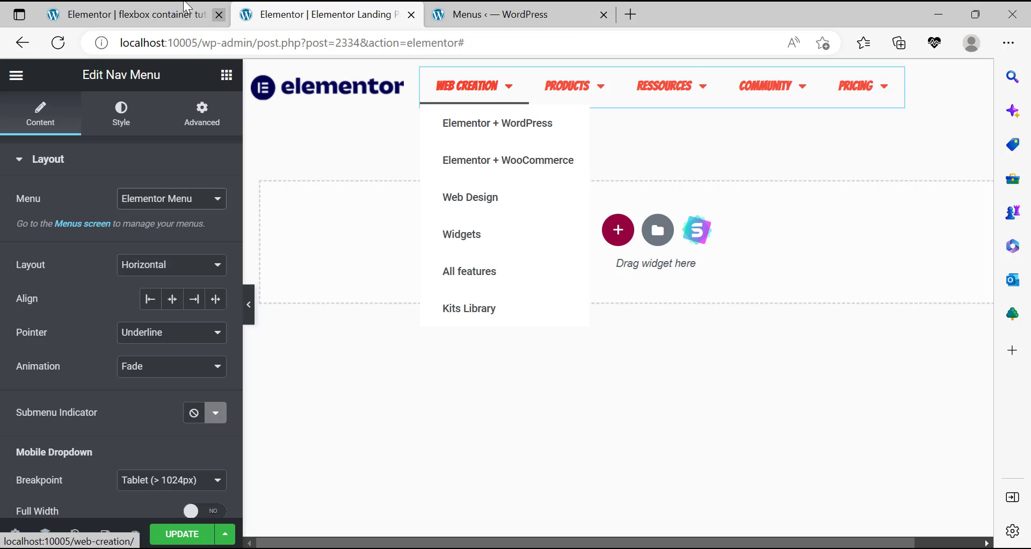
pyautogui.click(210, 10)
pyautogui.hotkey('ctrl', 'Tab')
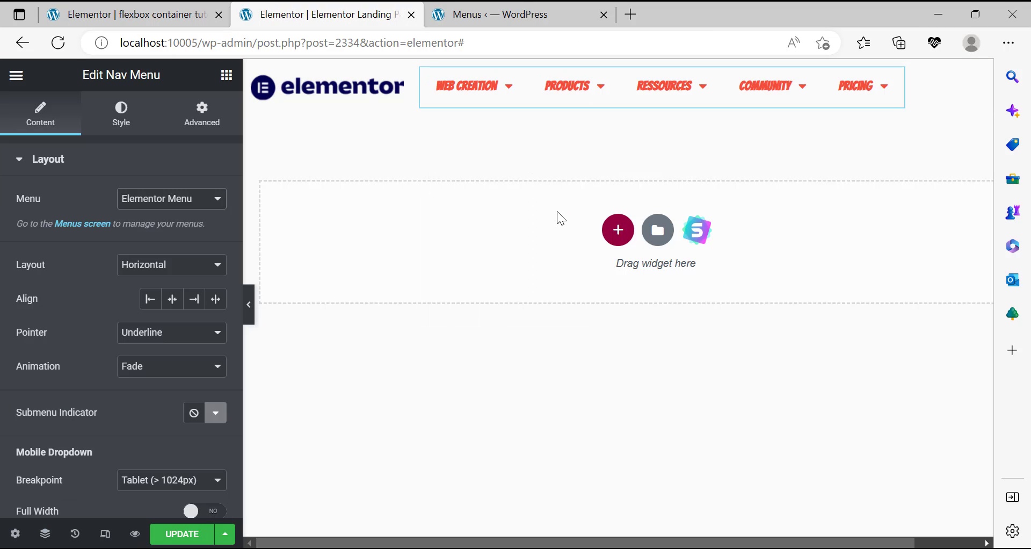
# Switch to Chrome and inspect the font details of the Web Creation menu item on the original pricing page.
pyautogui.hotkey('alt', 'Tab')
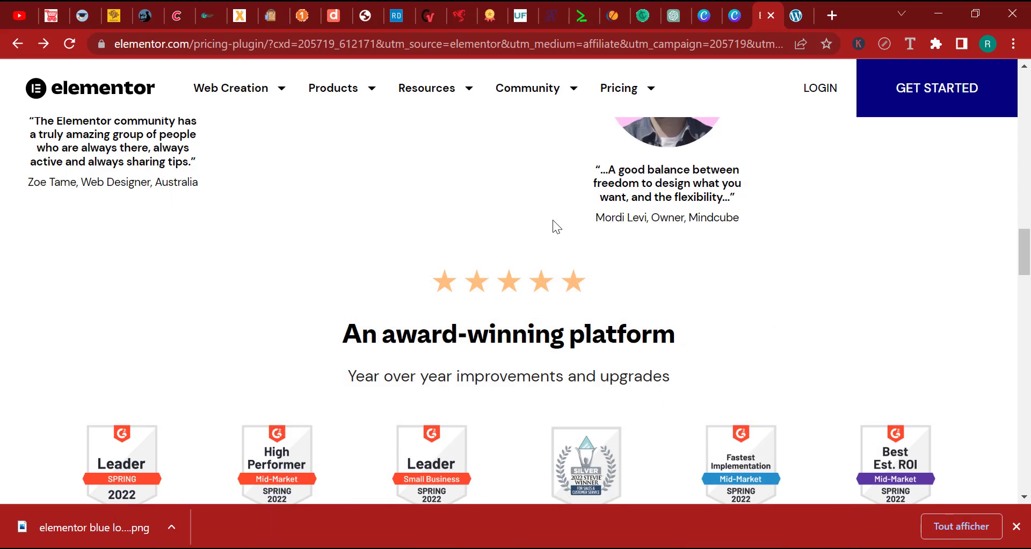
pyautogui.scroll(10, 629, 175)
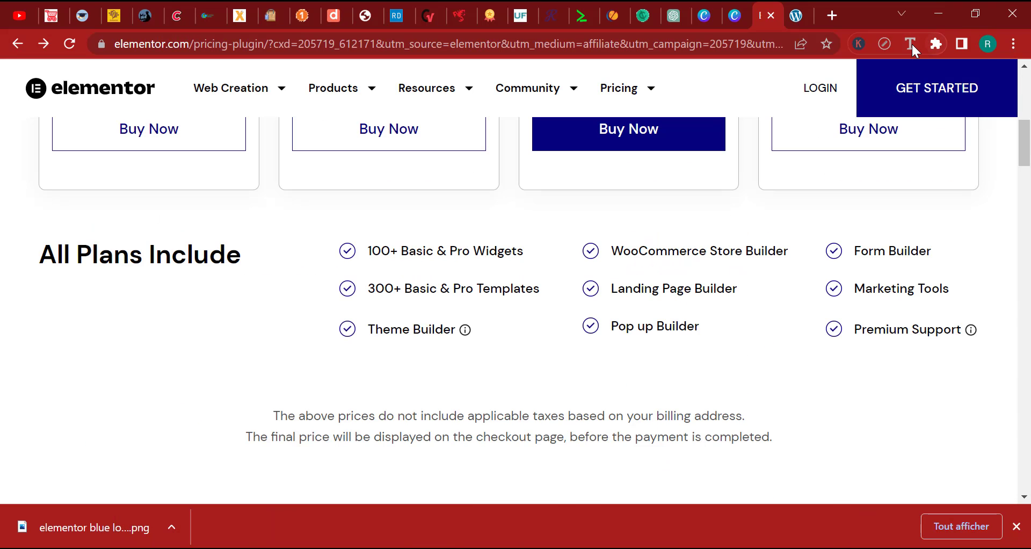
pyautogui.scroll(8, 546, 118)
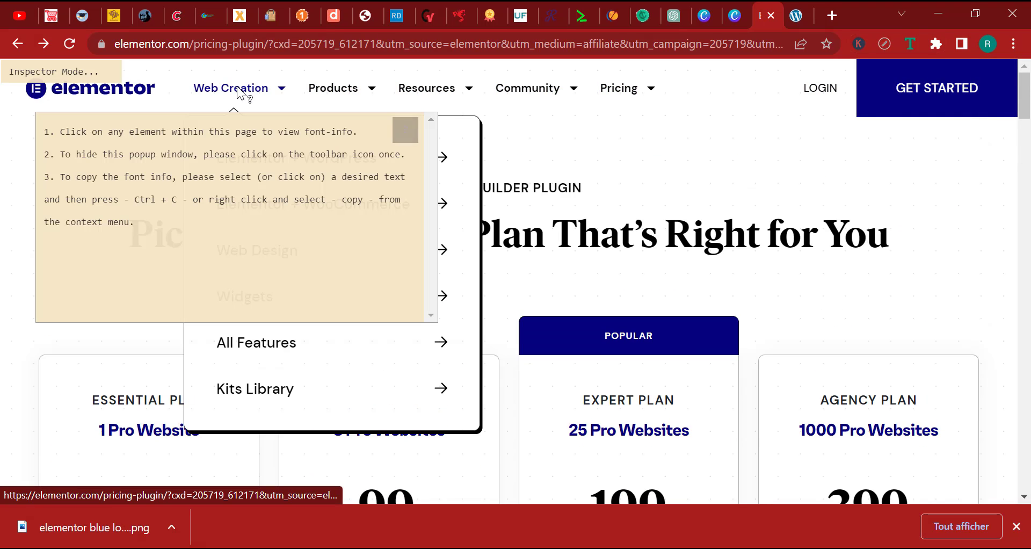
pyautogui.click(237, 86)
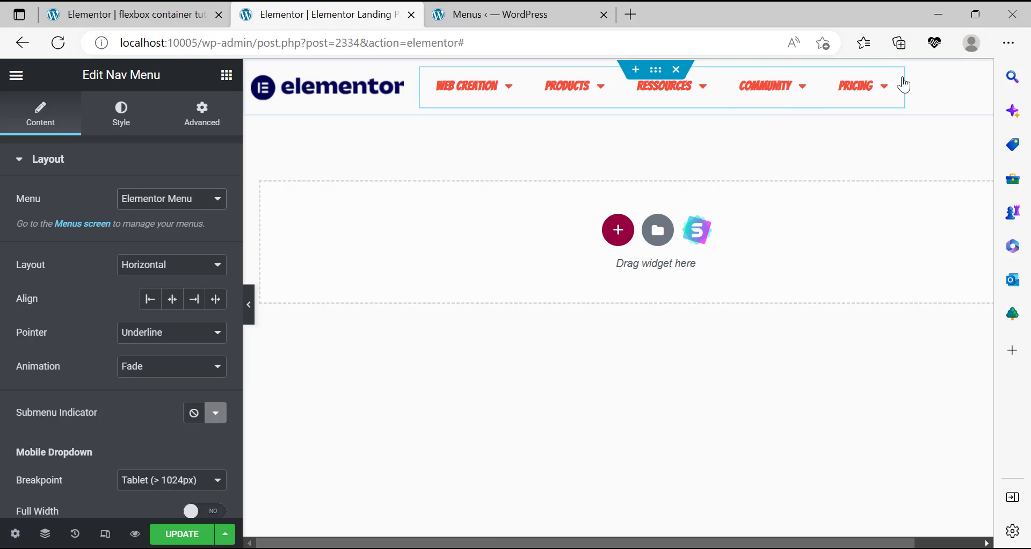
# Switch to the Elementor editor and set the nav menu's typography to DM Sans, size 14 px, weight 700 (Bold).
pyautogui.click(122, 116)
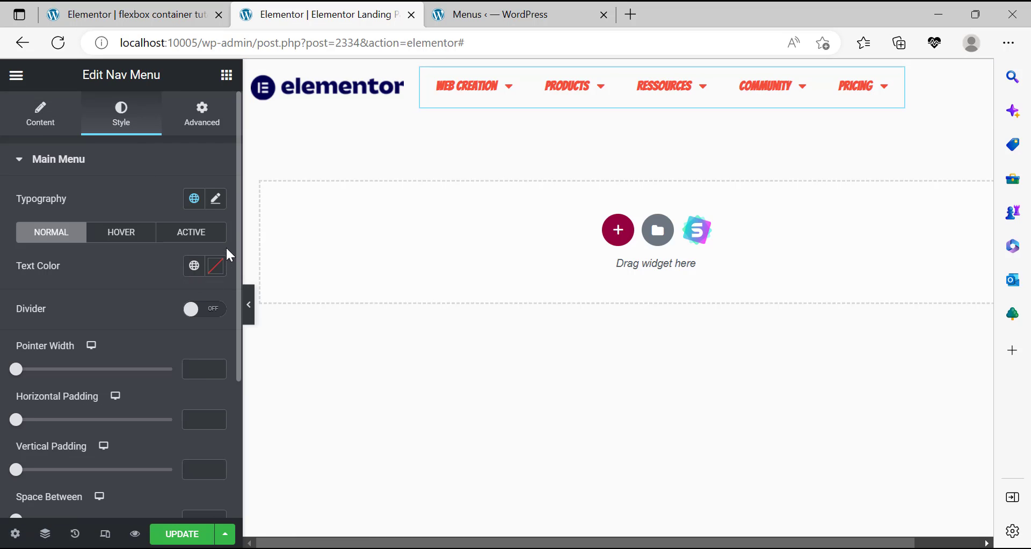
pyautogui.click(216, 199)
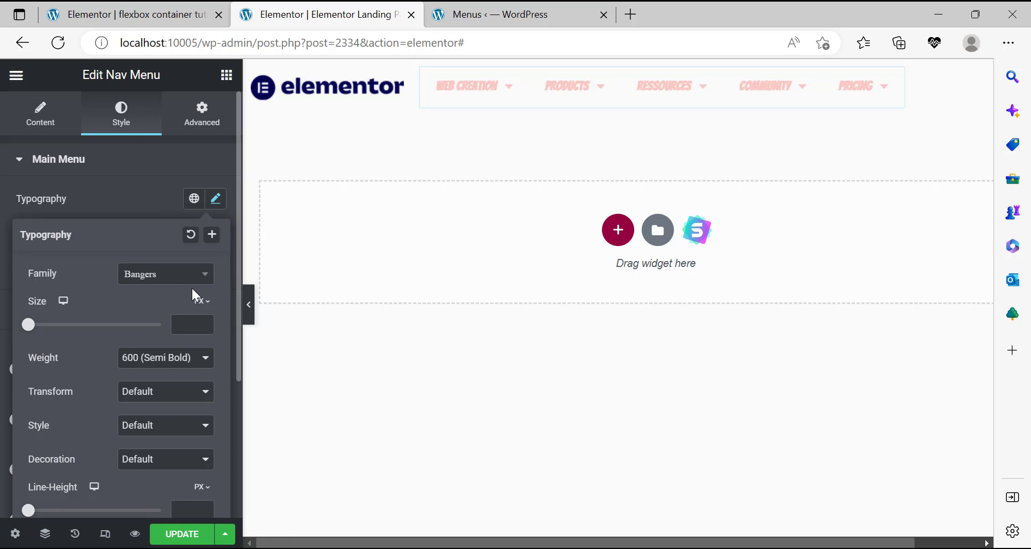
pyautogui.click(153, 274)
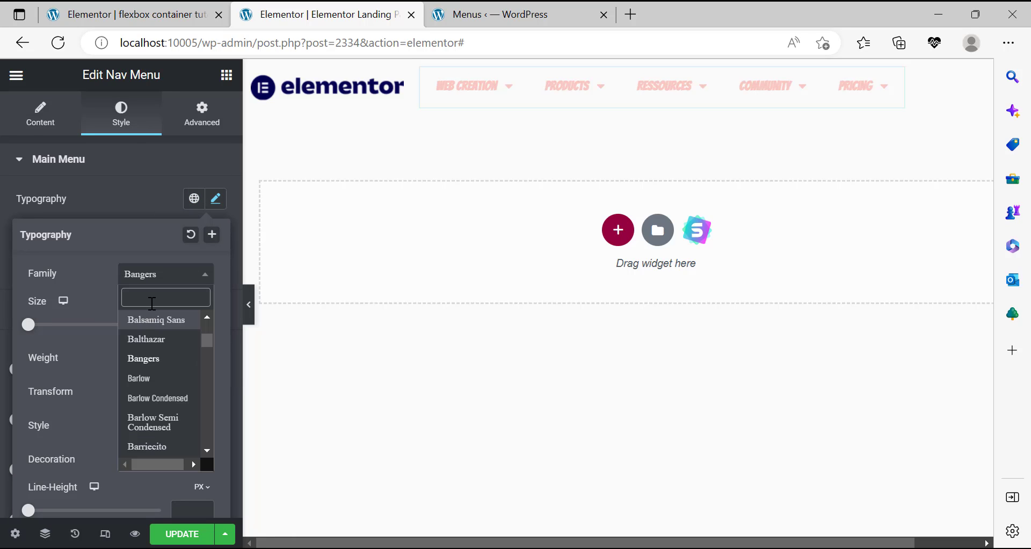
pyautogui.write('dm s')
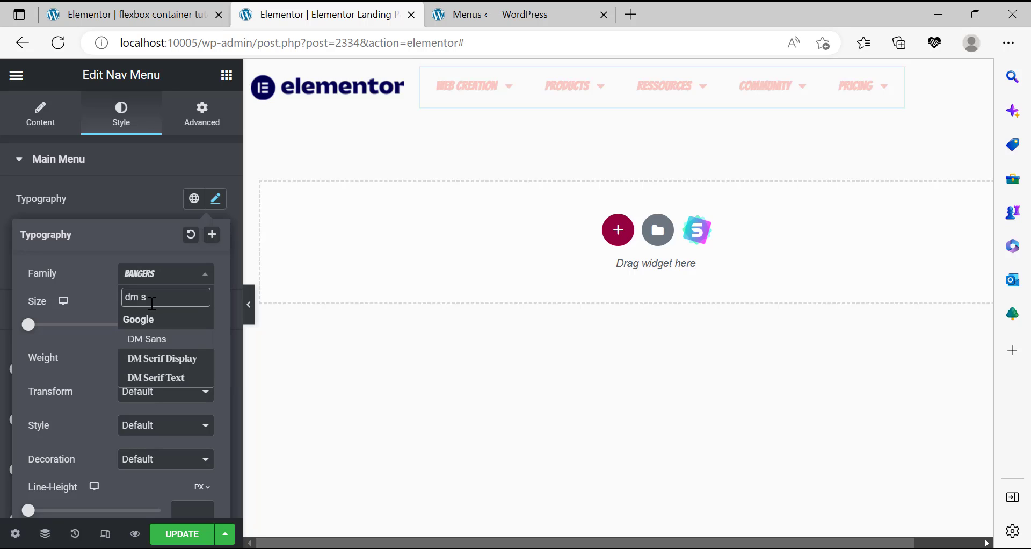
pyautogui.click(161, 340)
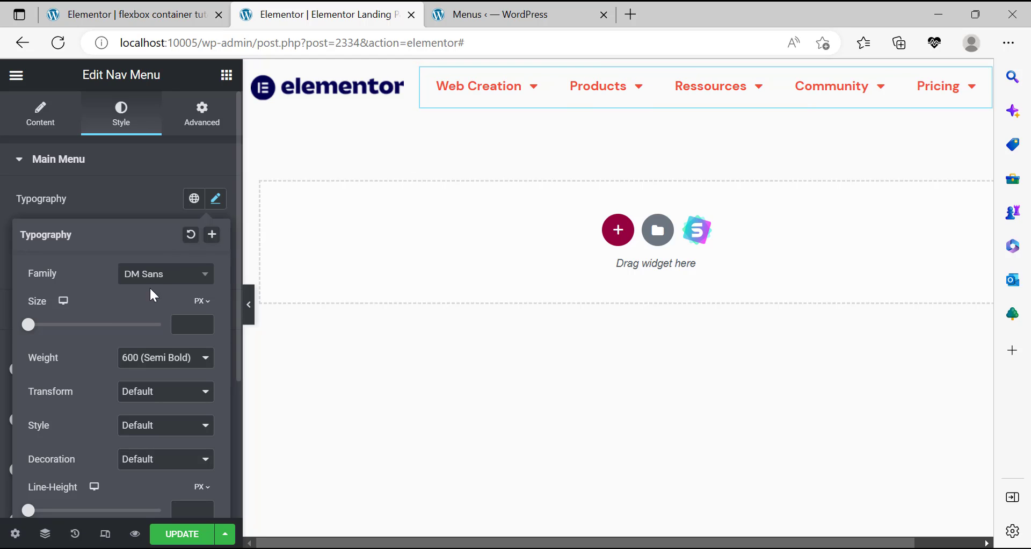
pyautogui.click(192, 322)
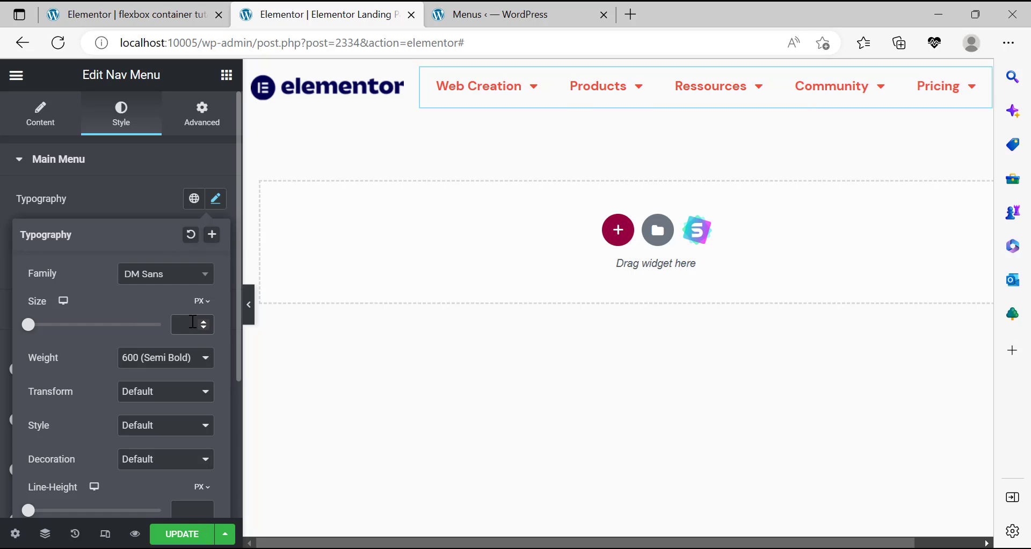
pyautogui.write('14')
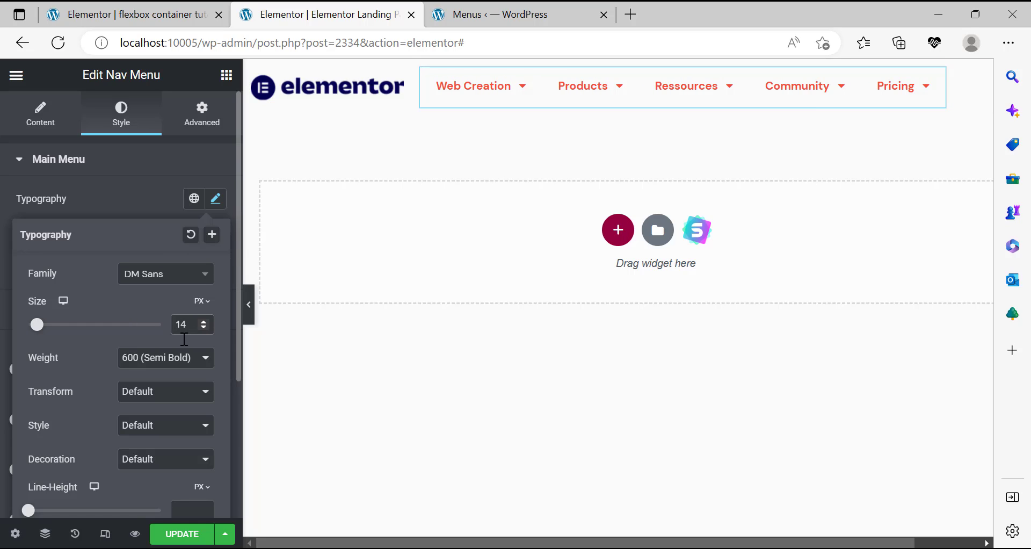
pyautogui.click(148, 358)
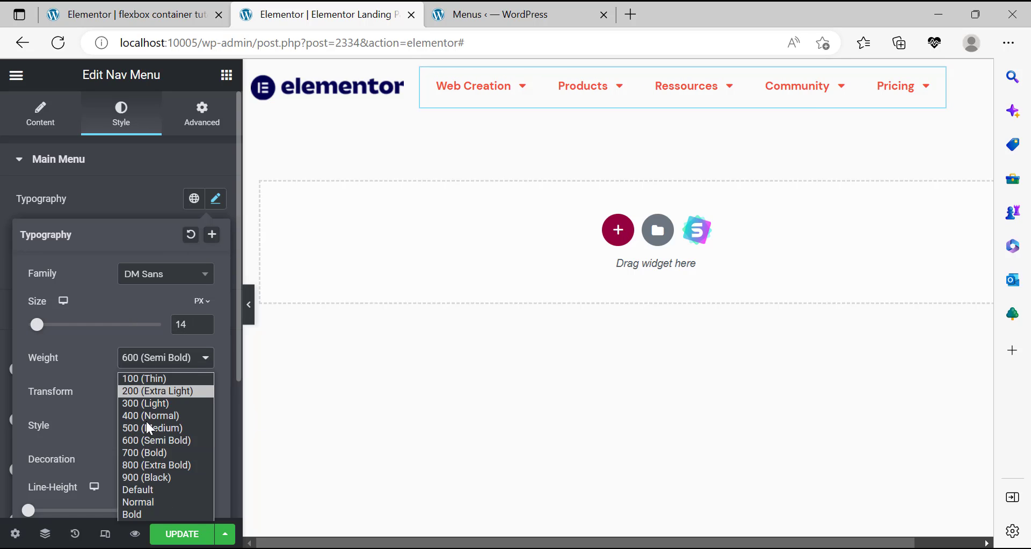
pyautogui.click(153, 453)
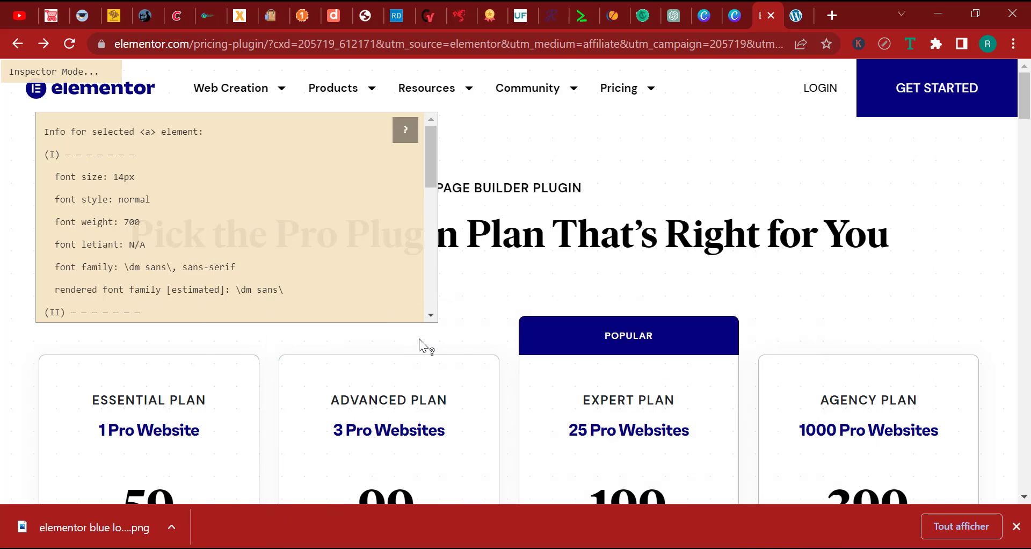
# Copy the Web Creation link's font color, rgb(5, 4, 126), from the font details on the original page in Chrome.
pyautogui.scroll(-3, 166, 245)
pyautogui.moveTo(203, 173); pyautogui.dragTo(119, 176)
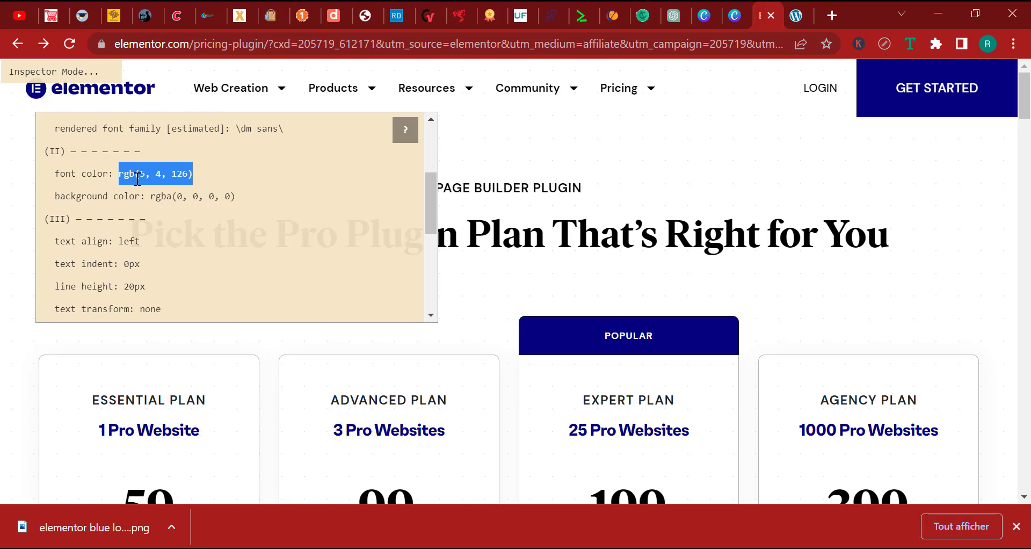
pyautogui.rightClick(137, 178)
pyautogui.click(194, 236)
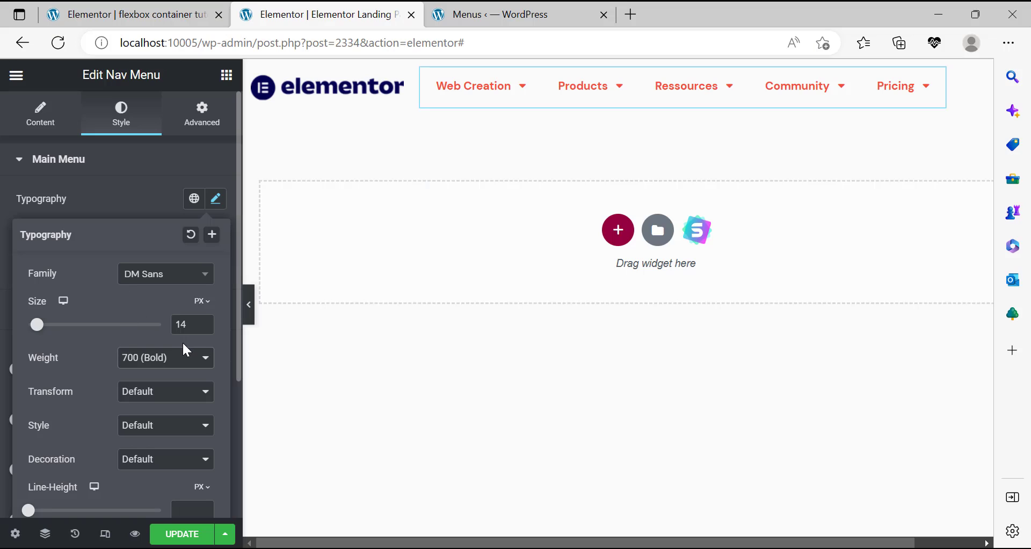
# Set the nav menu's normal text color to the copied rgb(5, 4, 126) in the Elementor editor.
pyautogui.scroll(-4, 173, 359)
pyautogui.scroll(4, 177, 345)
pyautogui.click(3, 295)
pyautogui.click(216, 265)
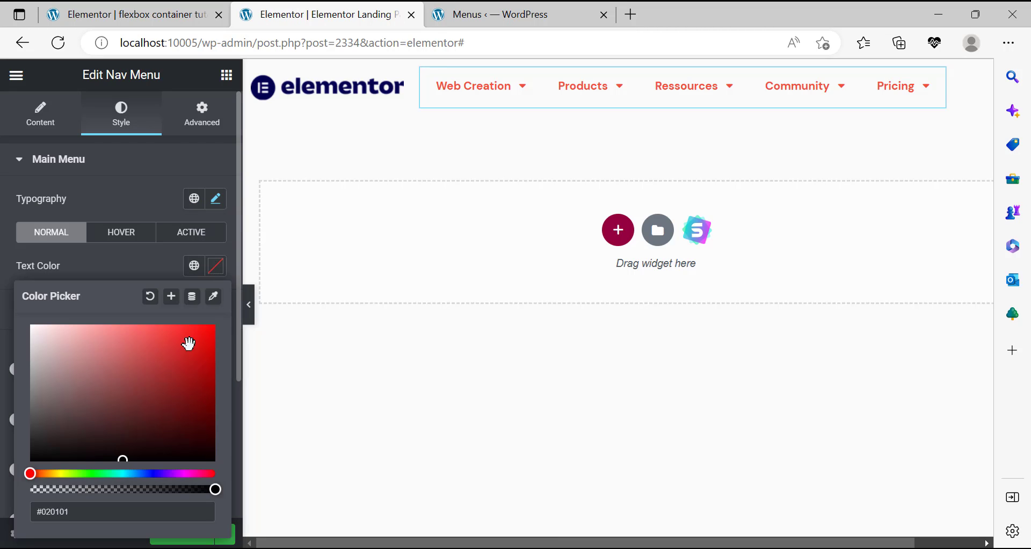
pyautogui.click(123, 525)
pyautogui.tripleClick(73, 511)
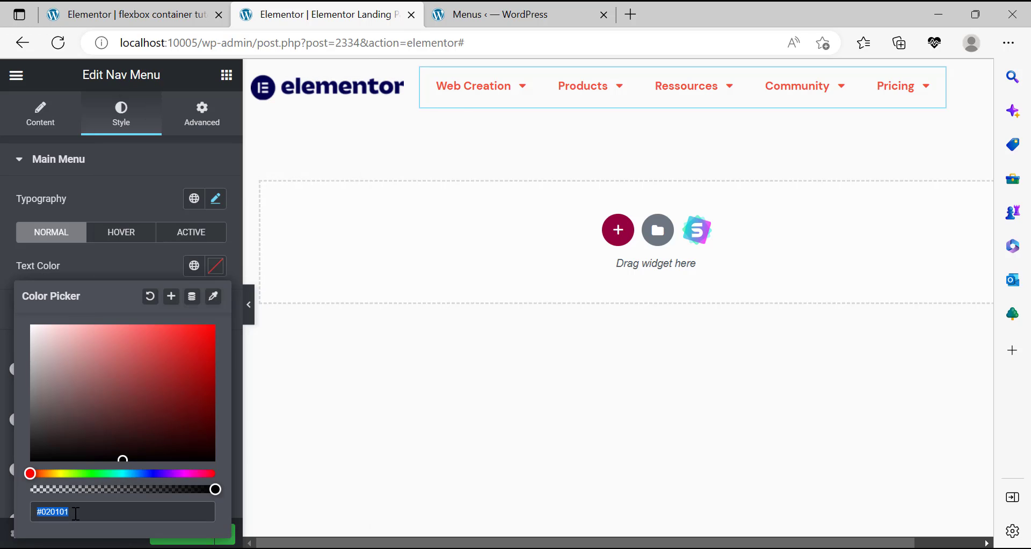
pyautogui.rightClick(73, 512)
pyautogui.click(153, 95)
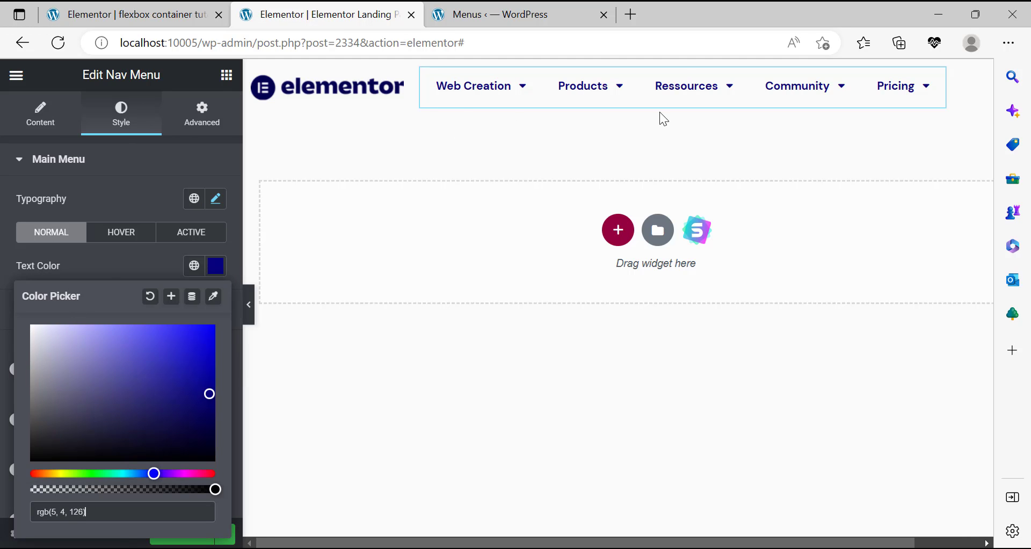
pyautogui.click(2, 329)
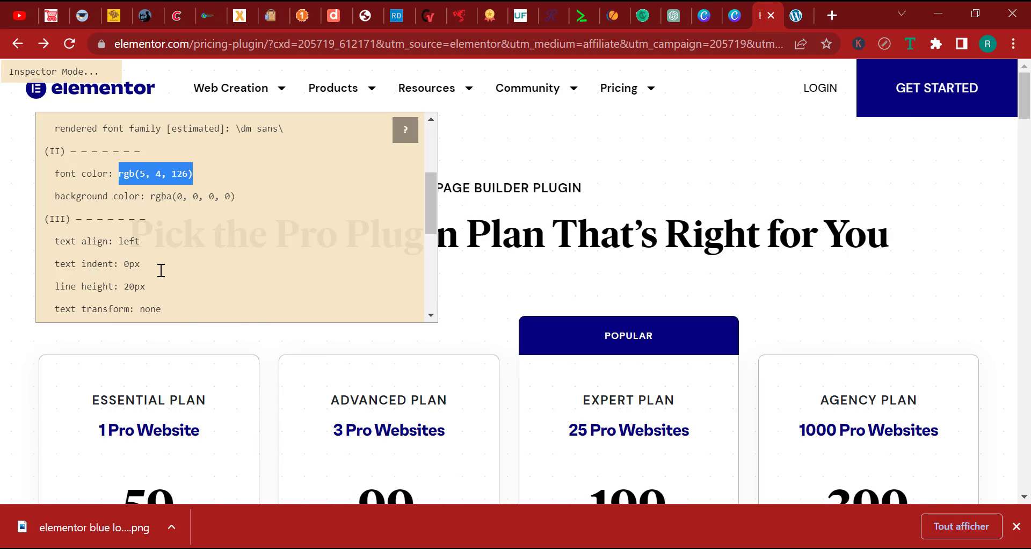
# Check the menu link's line height on the original page and set the nav menu's line height to 20 px.
pyautogui.scroll(-3, 172, 269)
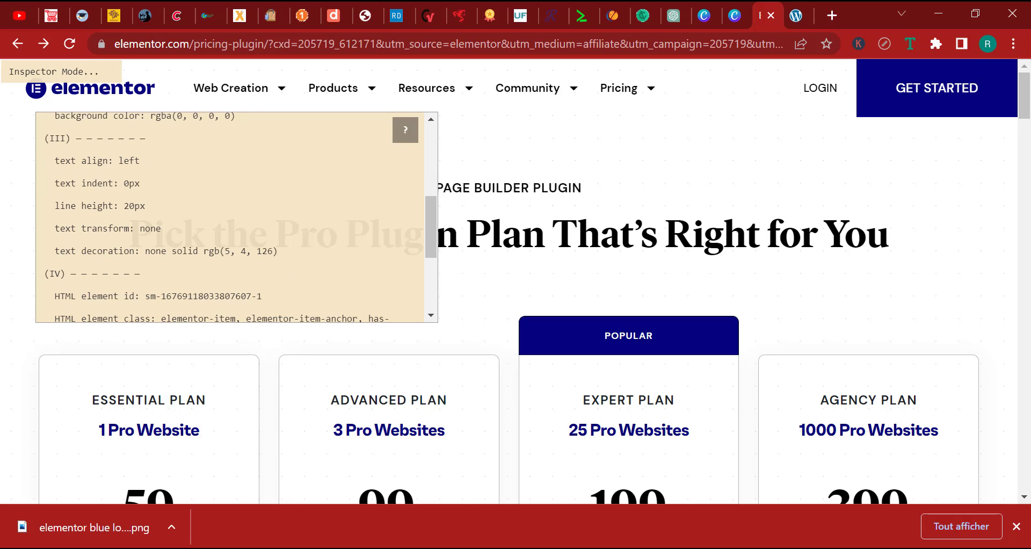
pyautogui.hotkey('alt', 'Tab')
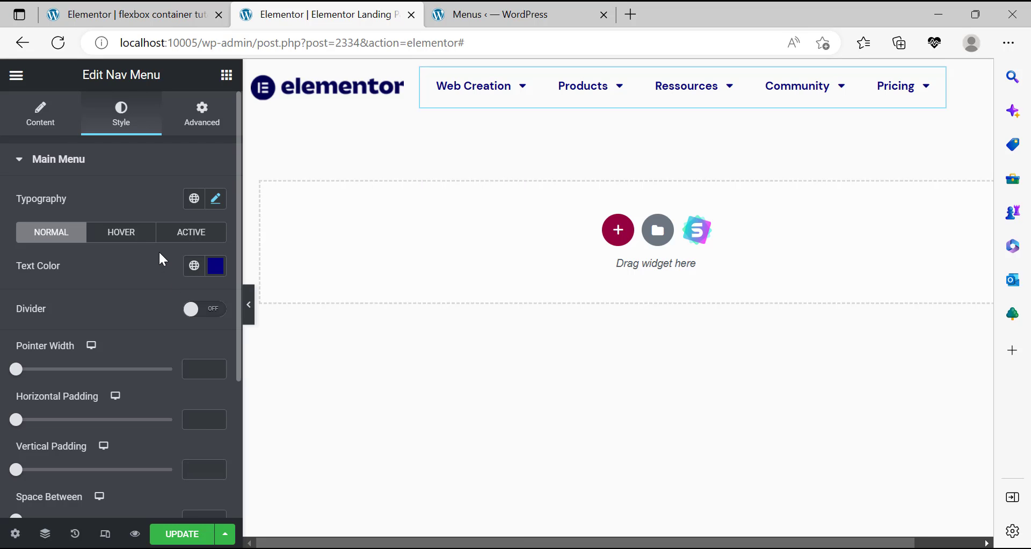
pyautogui.click(213, 206)
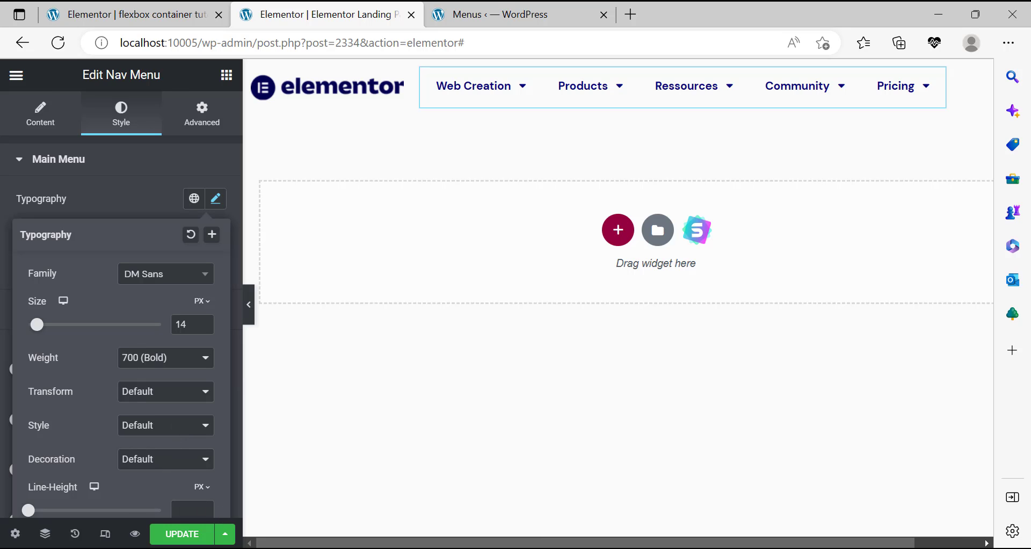
pyautogui.hotkey('alt', 'Tab')
pyautogui.hotkey('alt', 'Tab')
pyautogui.scroll(-2, 173, 357)
pyautogui.click(193, 316)
pyautogui.write('20')
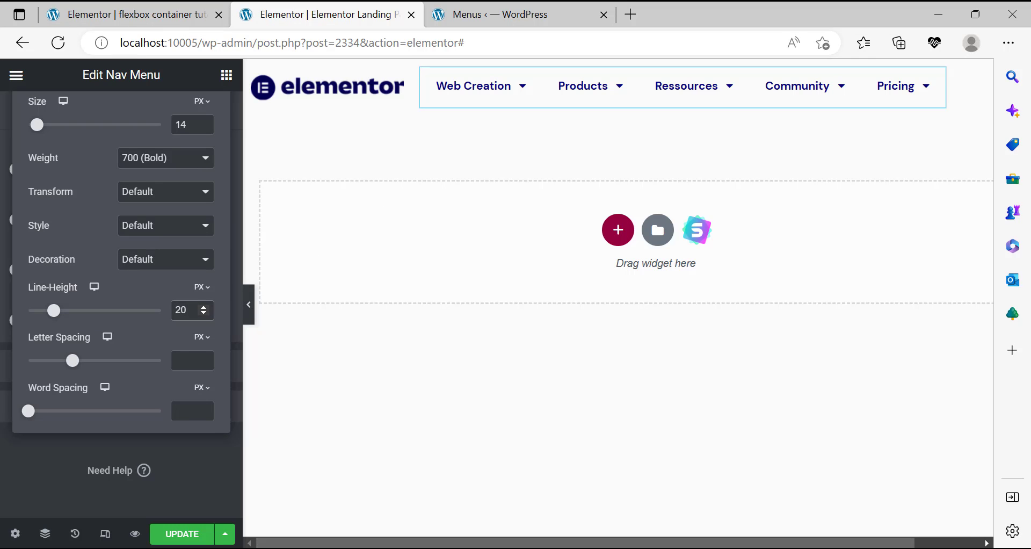
# Set the nav menu typography's transform and style to Normal and its decoration to None, matching the original page's link details.
pyautogui.hotkey('alt', 'Tab')
pyautogui.scroll(-2, 177, 246)
pyautogui.scroll(2, 210, 305)
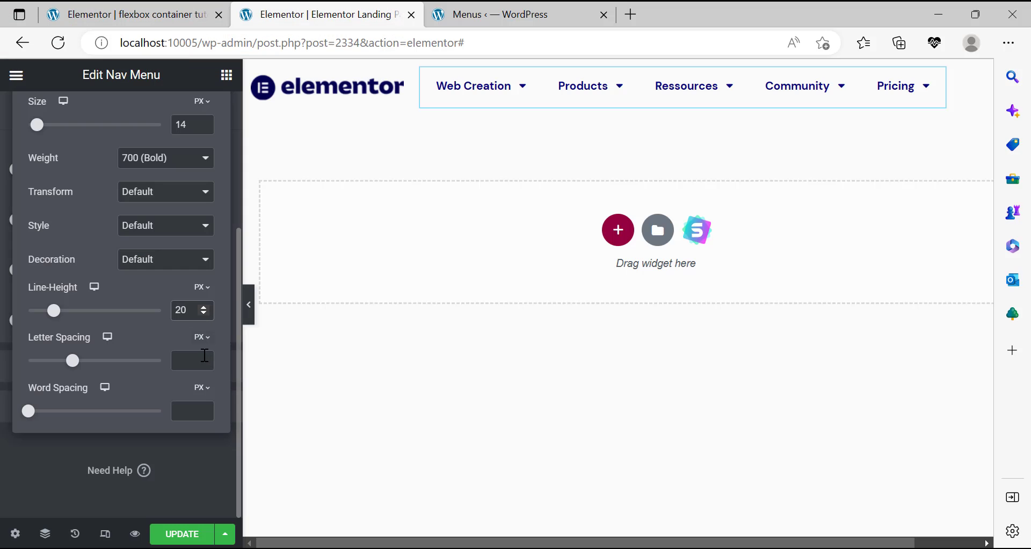
pyautogui.click(161, 192)
pyautogui.click(147, 263)
pyautogui.click(147, 228)
pyautogui.click(154, 254)
pyautogui.click(152, 264)
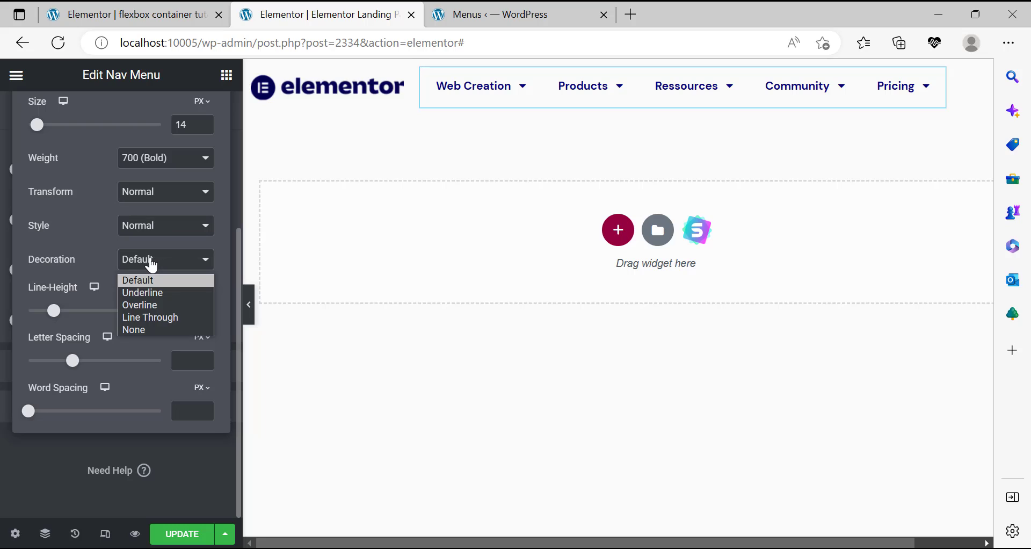
pyautogui.click(149, 331)
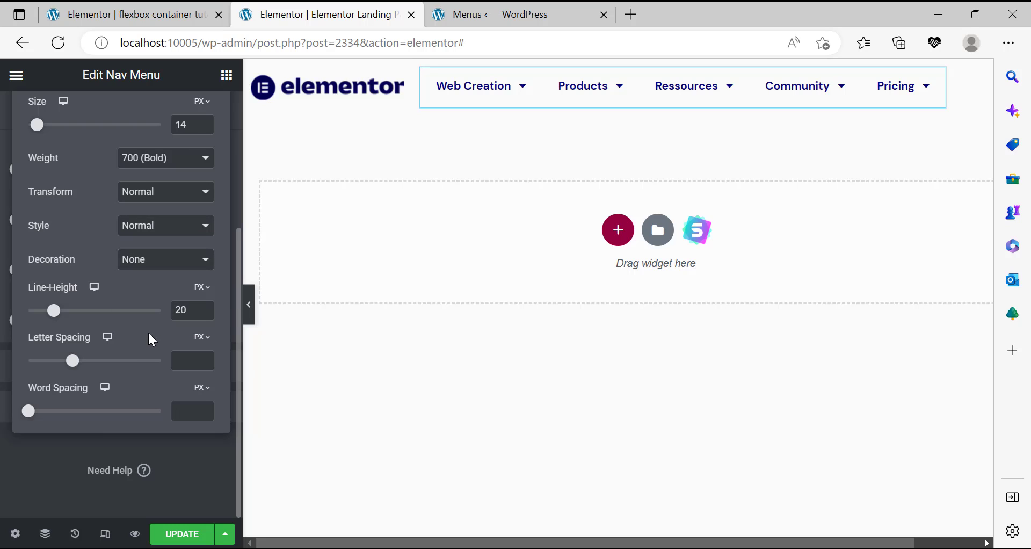
pyautogui.click(2, 317)
pyautogui.scroll(4, 107, 301)
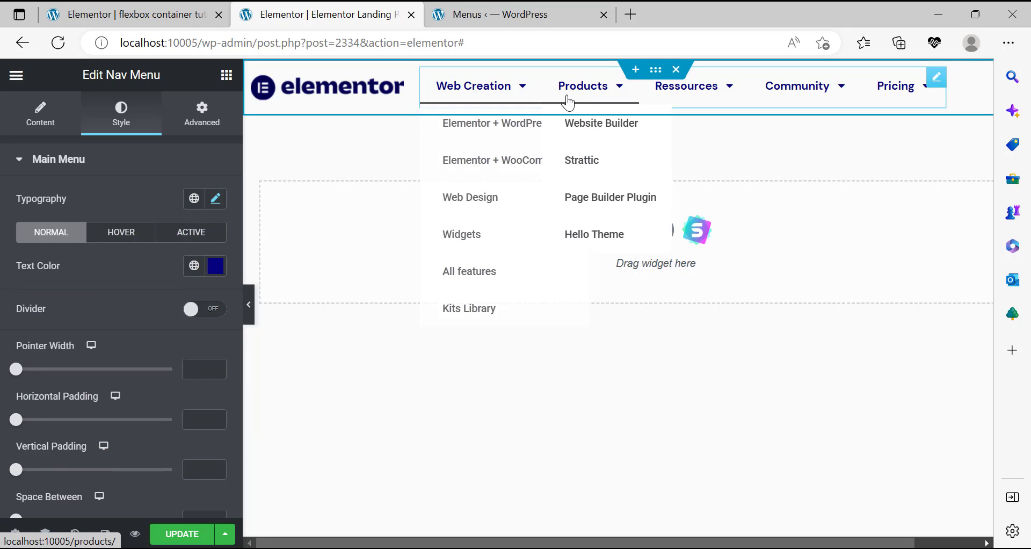
# Compare the menu item spacing with the original page and set the nav menu's horizontal padding to 11.
pyautogui.hotkey('alt', 'Tab')
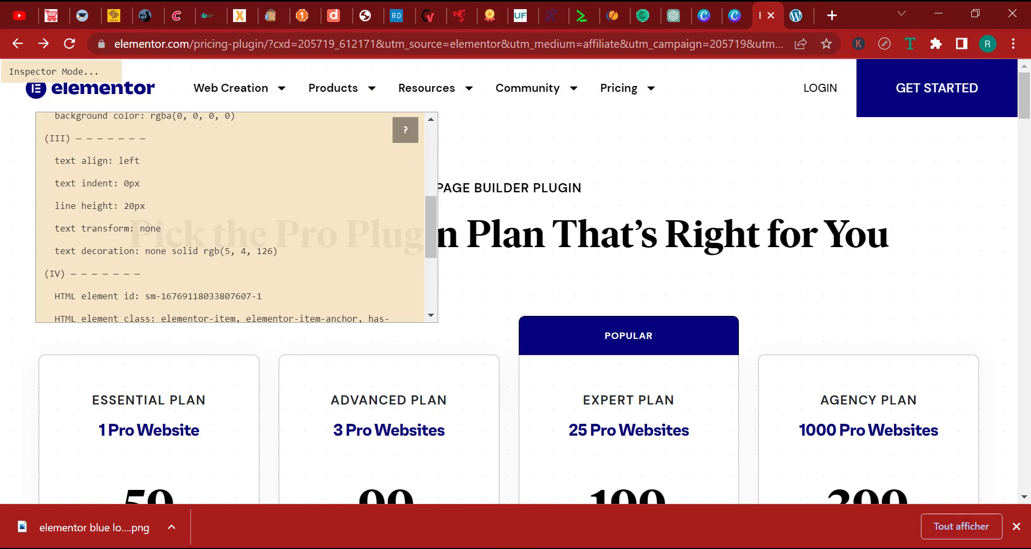
pyautogui.hotkey('alt', 'Tab')
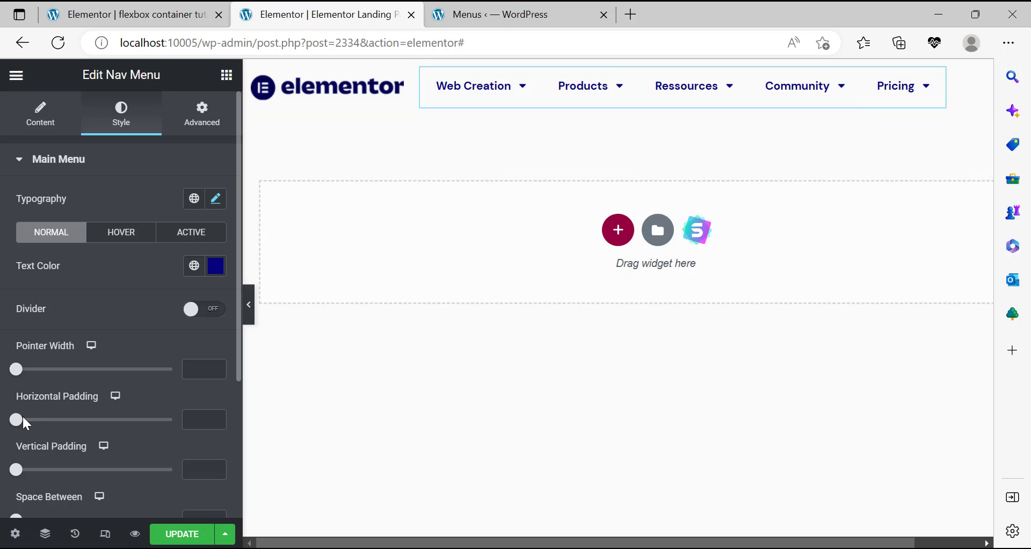
pyautogui.moveTo(22, 429); pyautogui.dragTo(55, 427)
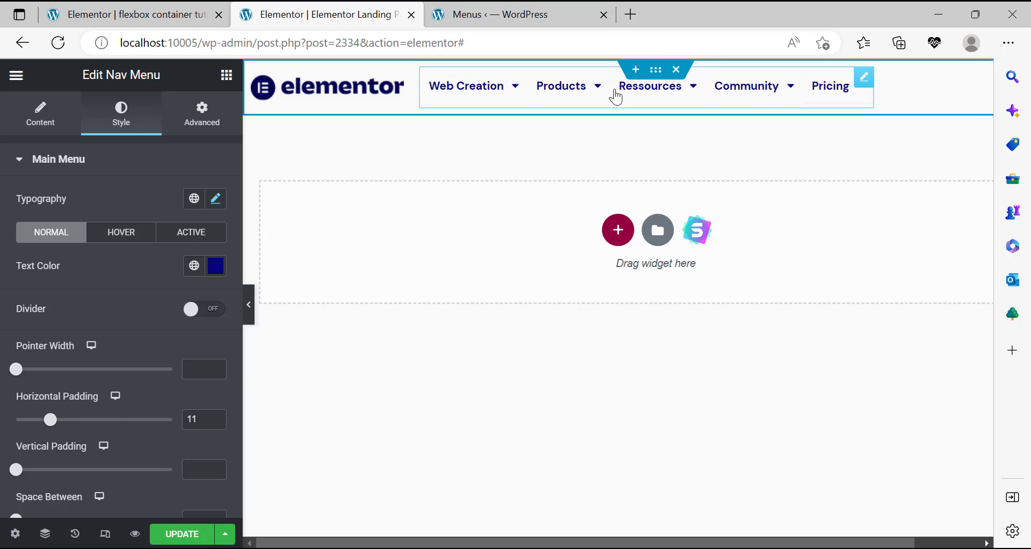
# Set the nav menu's mobile dropdown toggle button to None and update the page.
pyautogui.click(38, 112)
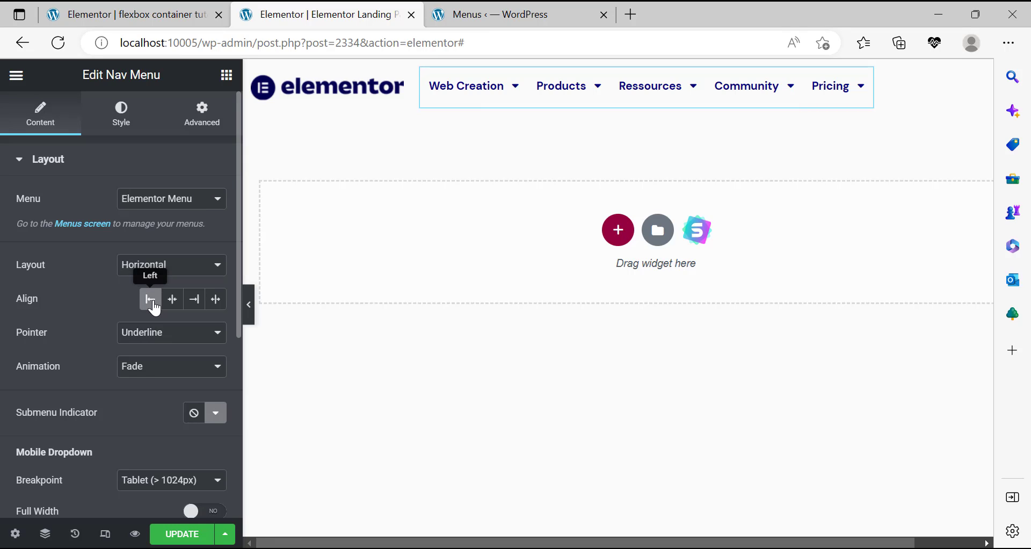
pyautogui.scroll(-3, 187, 379)
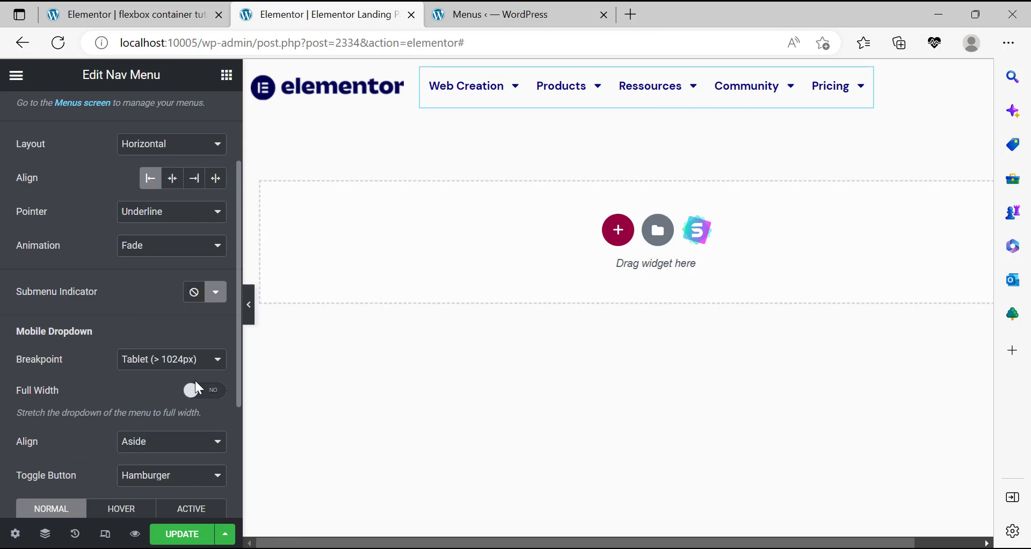
pyautogui.scroll(-5, 197, 388)
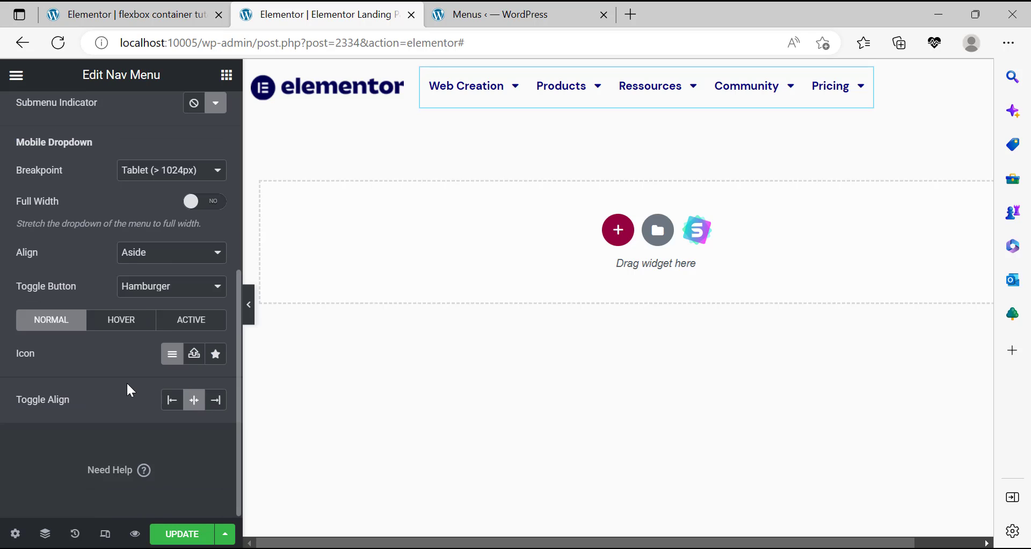
pyautogui.click(152, 296)
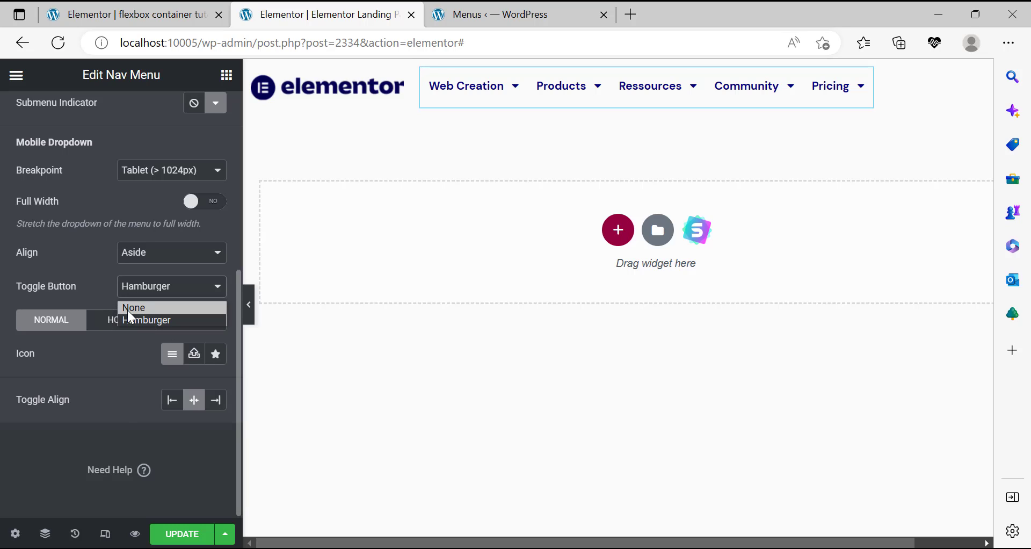
pyautogui.click(127, 308)
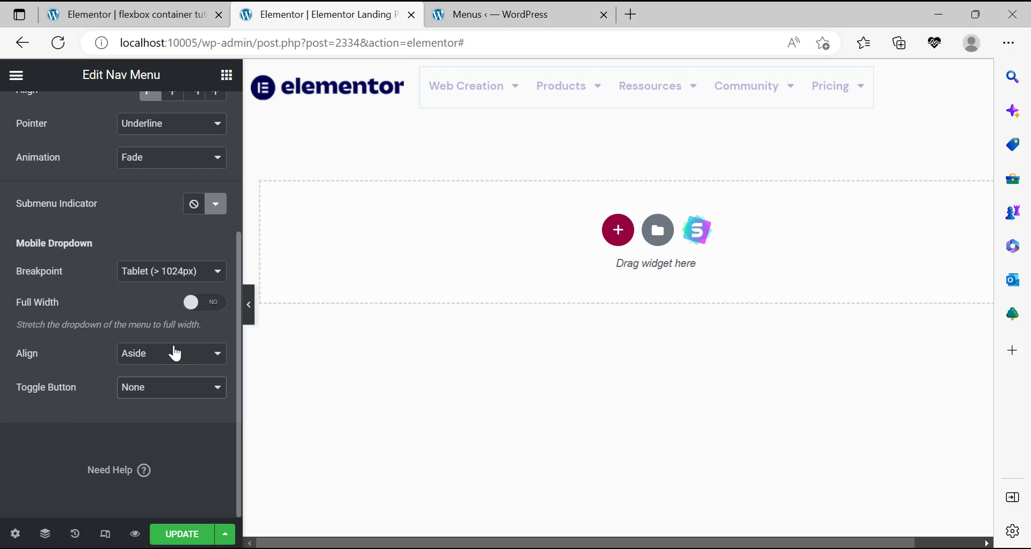
pyautogui.click(183, 534)
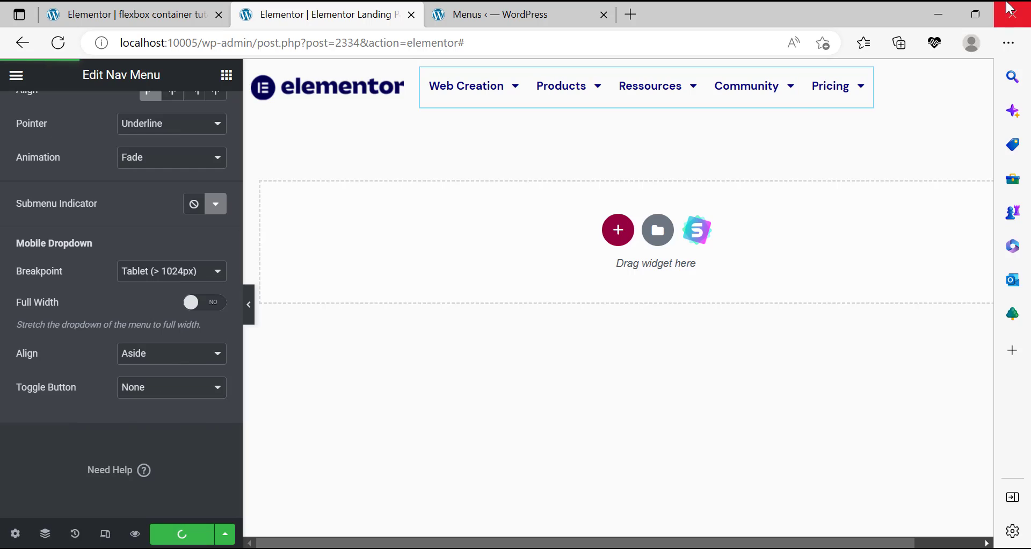
# Preview the header with the editor panel hidden, examine the Web Creation submenu, and bring the panel back.
pyautogui.click(251, 317)
pyautogui.moveTo(265, 91)
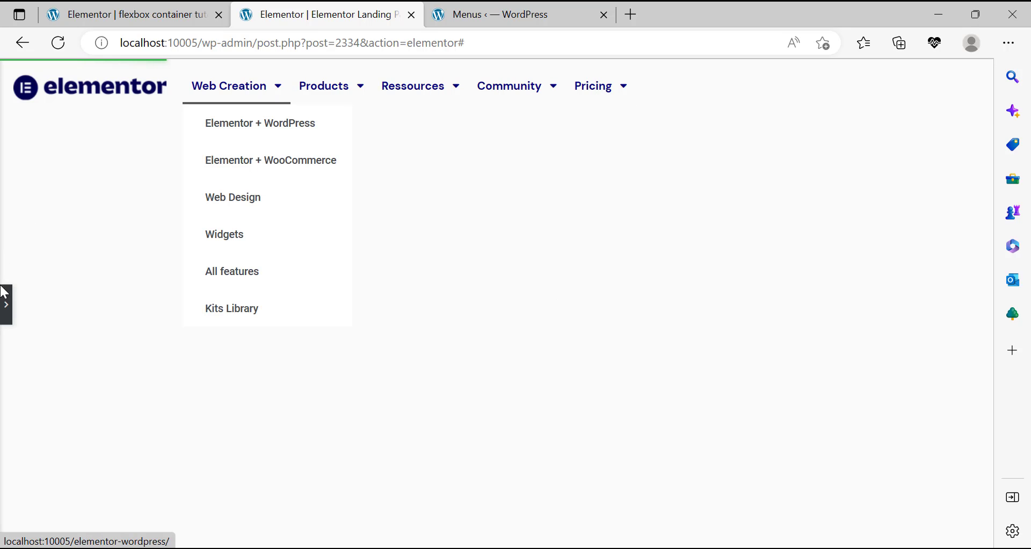
pyautogui.click(4, 302)
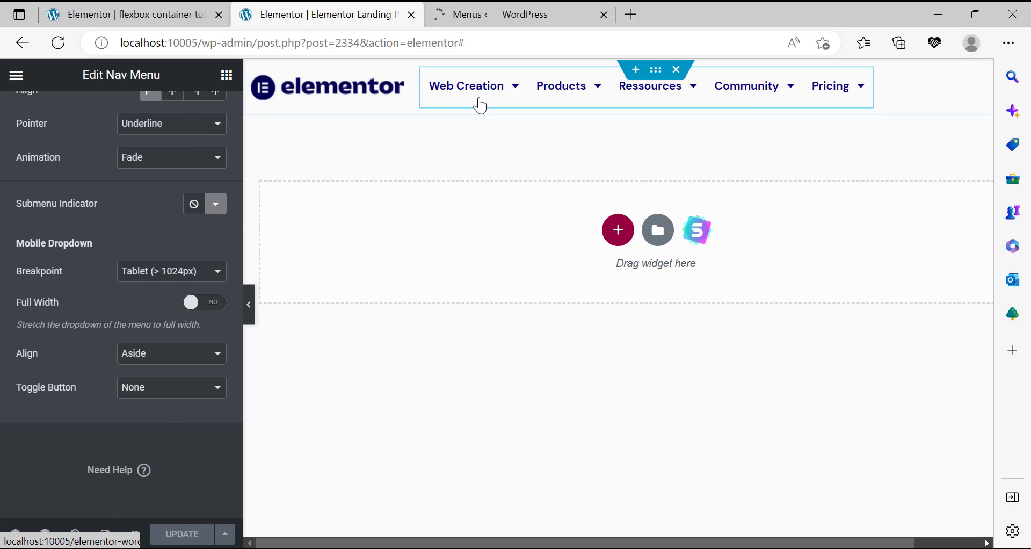
# Turn off the ruler and font inspector on the original page in Chrome, then compare its Web Creation submenu with the finished reference clone in Edge.
pyautogui.moveTo(488, 99)
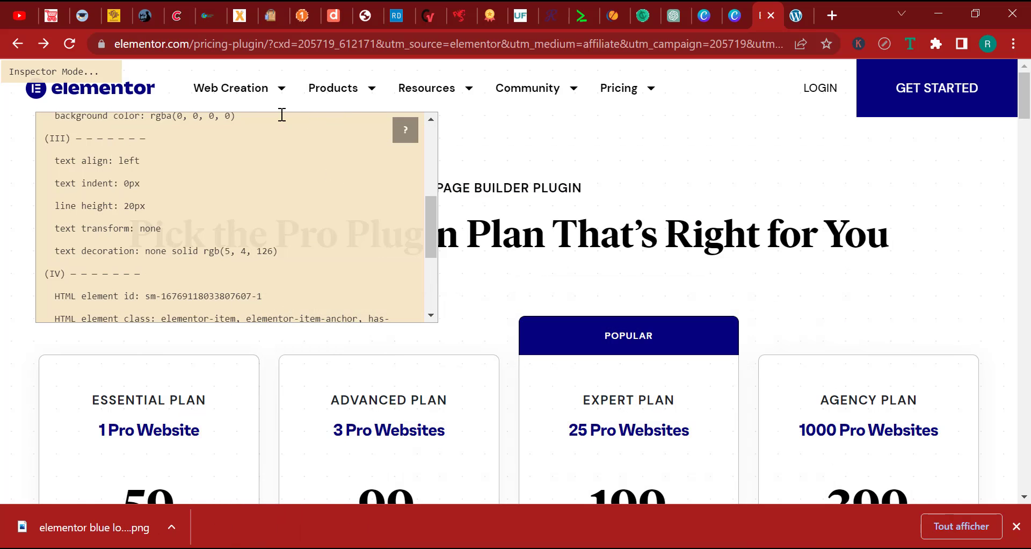
pyautogui.click(884, 43)
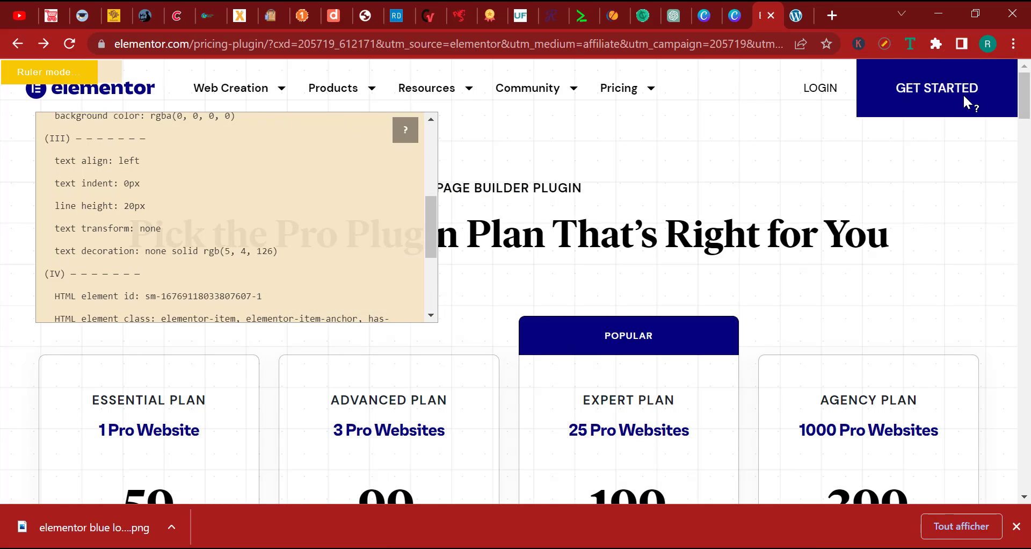
pyautogui.click(913, 44)
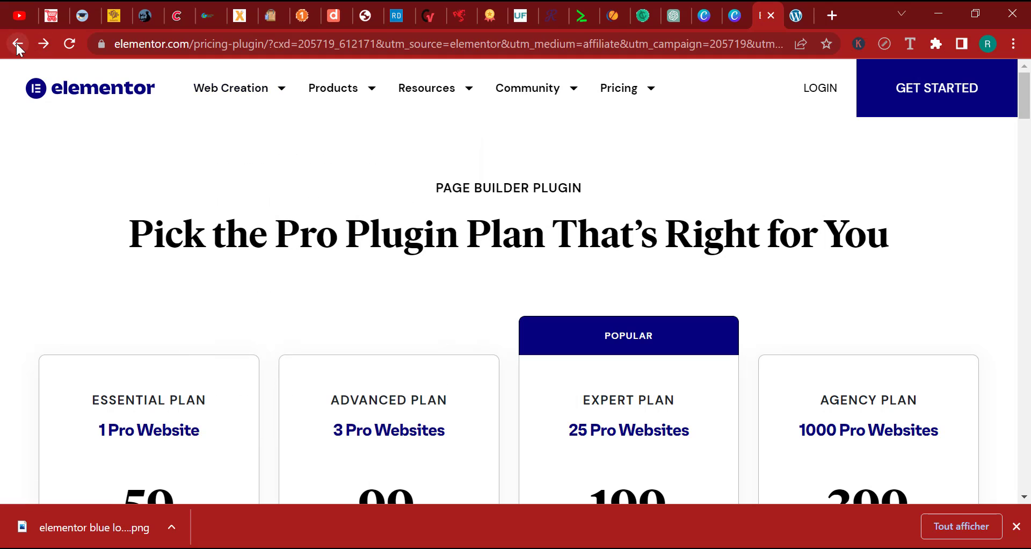
pyautogui.moveTo(260, 94)
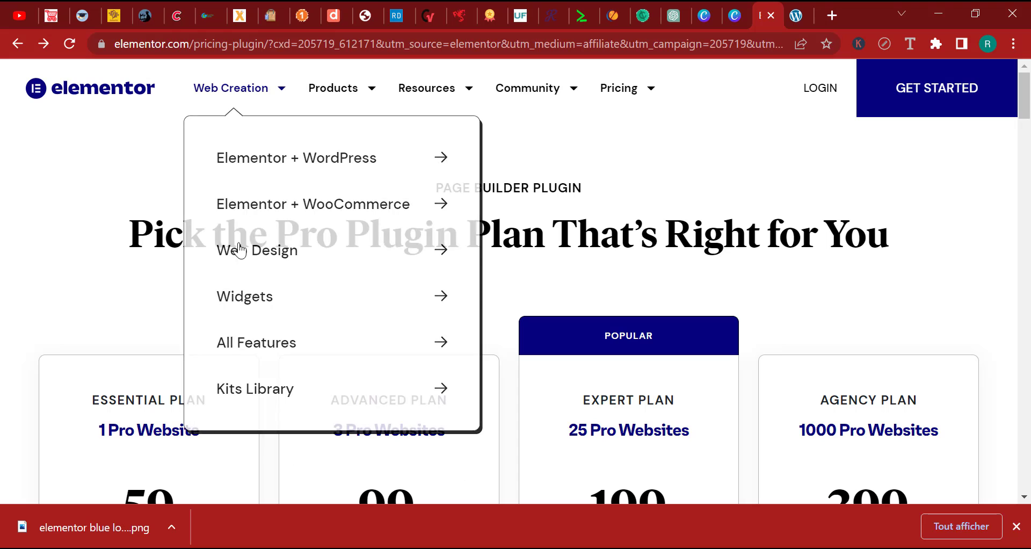
pyautogui.hotkey('alt', 'Tab')
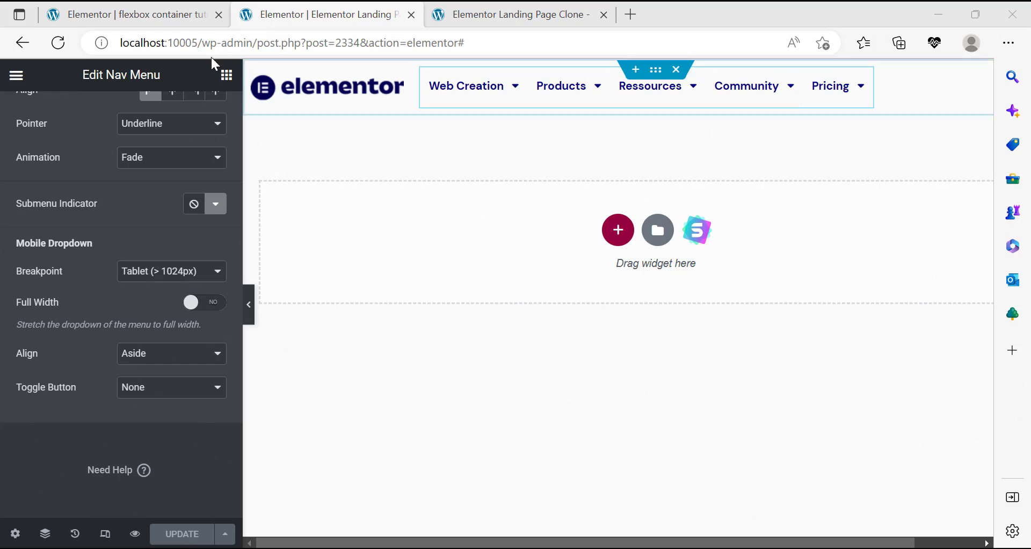
pyautogui.click(131, 8)
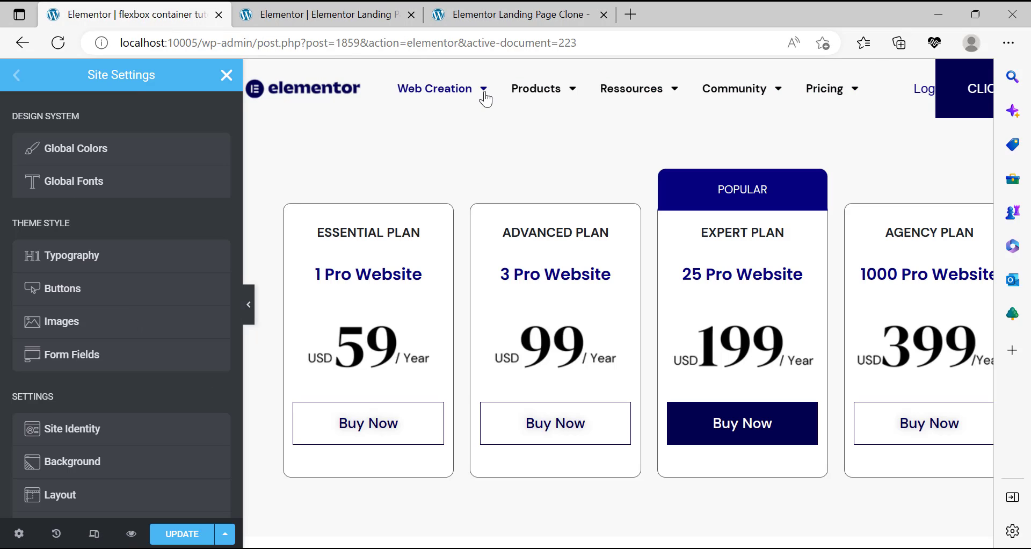
pyautogui.click(322, 15)
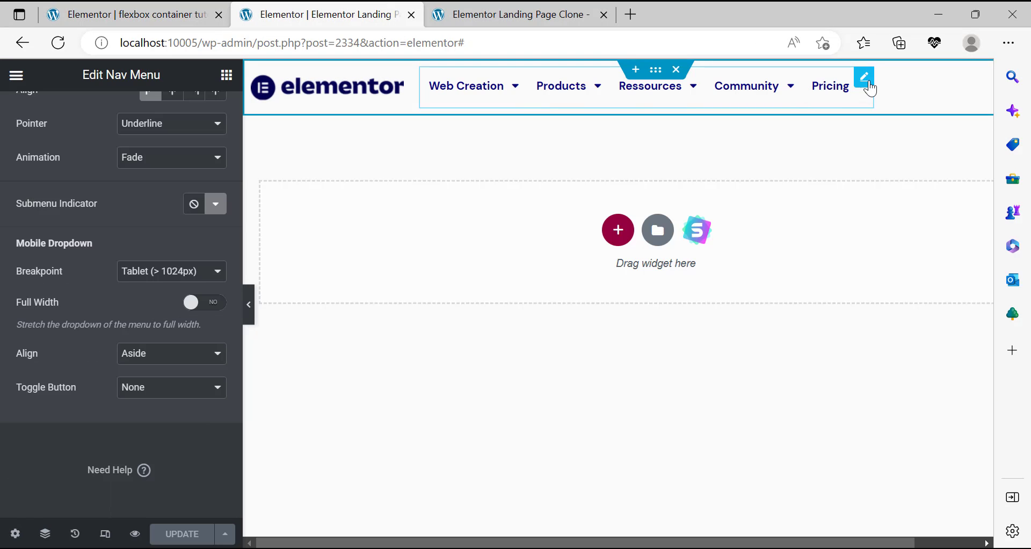
# Open the nav menu's Dropdown style settings in the landing page editor.
pyautogui.scroll(4, 116, 353)
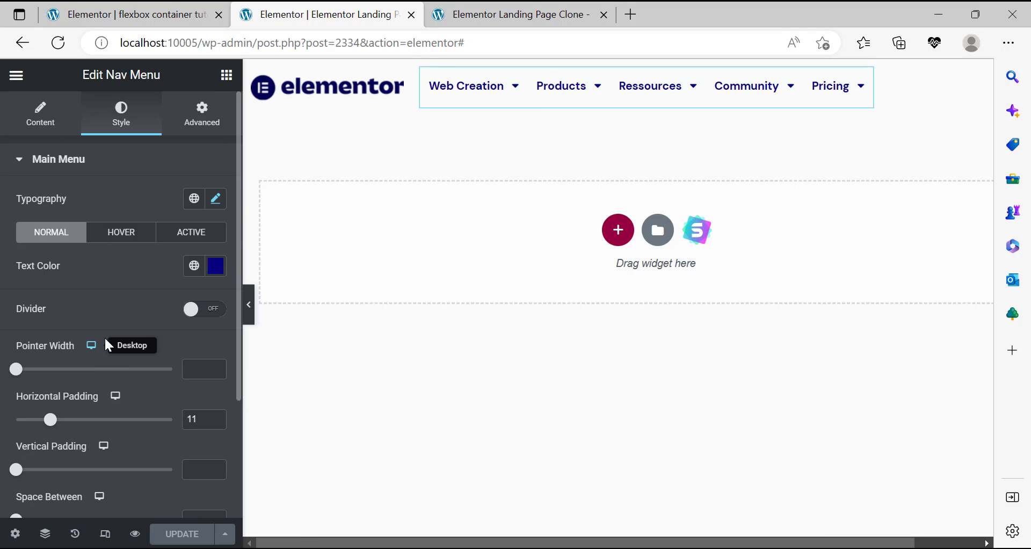
pyautogui.scroll(-2, 105, 340)
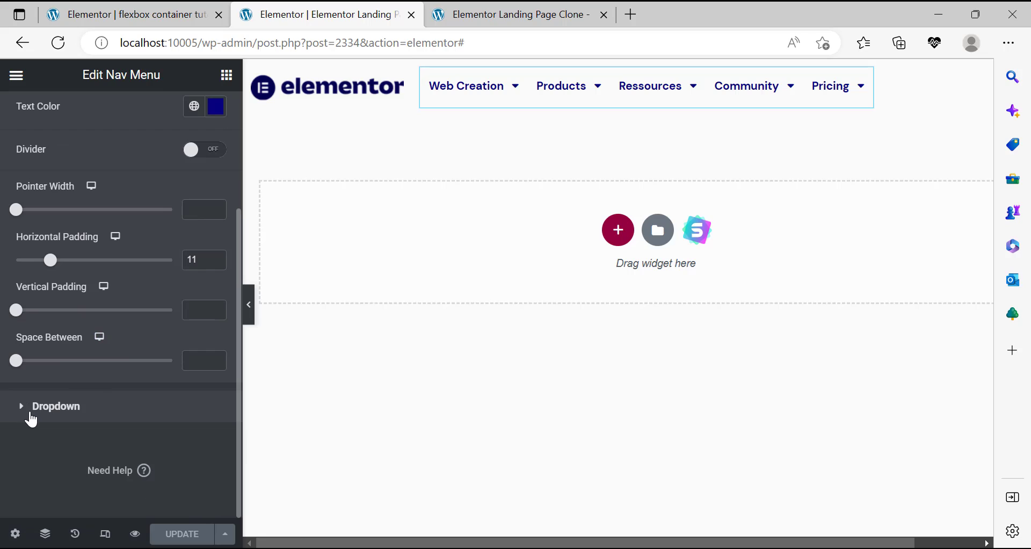
pyautogui.click(96, 422)
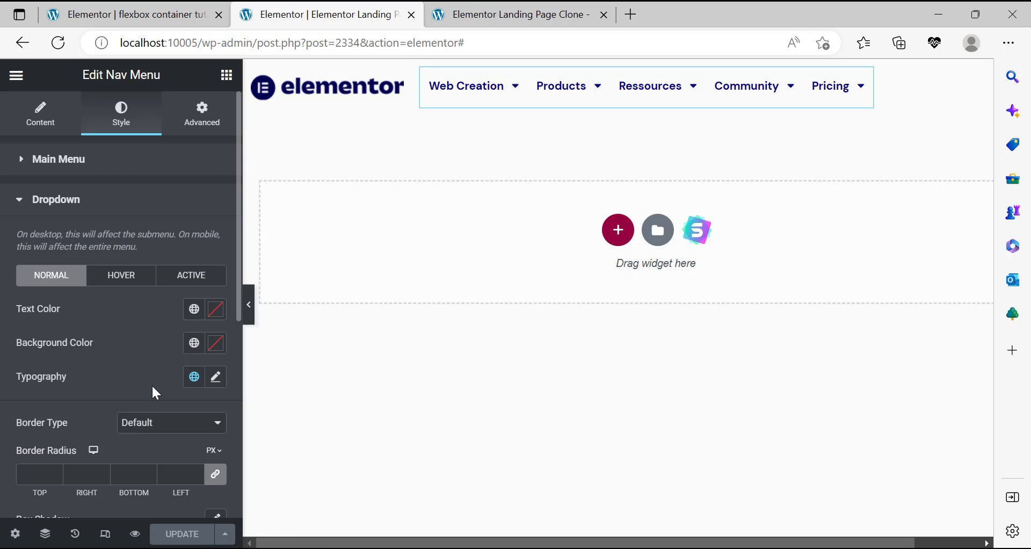
# Switch to the original page in Chrome and inspect the font details of the Elementor Showoff link in the Resources submenu.
pyautogui.moveTo(490, 138)
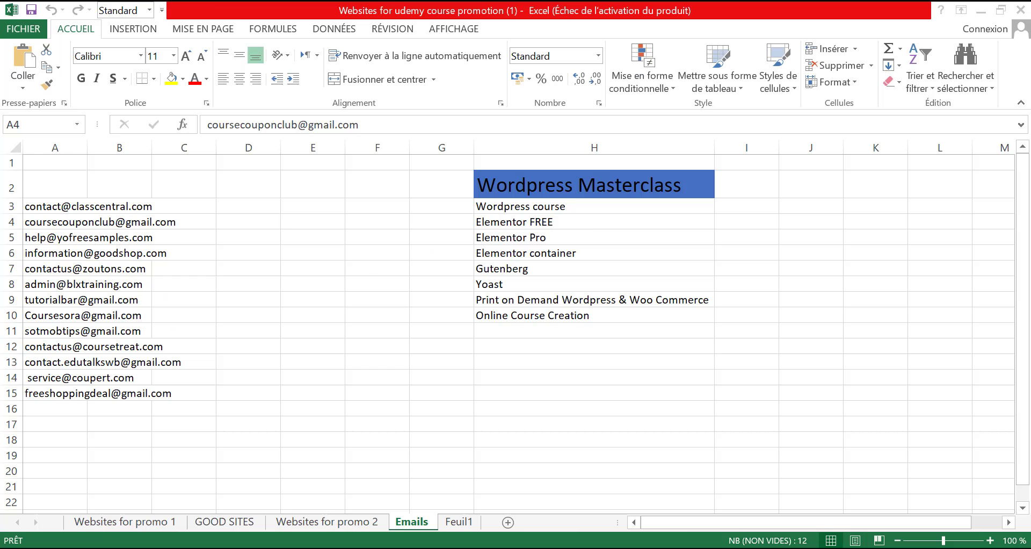
pyautogui.moveTo(46, 134); pyautogui.dragTo(46, 392)
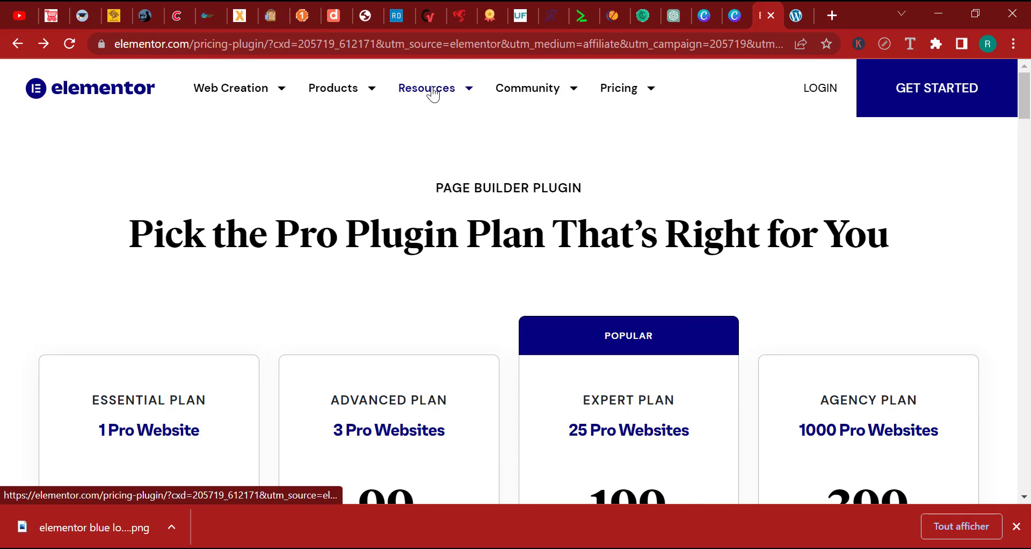
pyautogui.moveTo(430, 92)
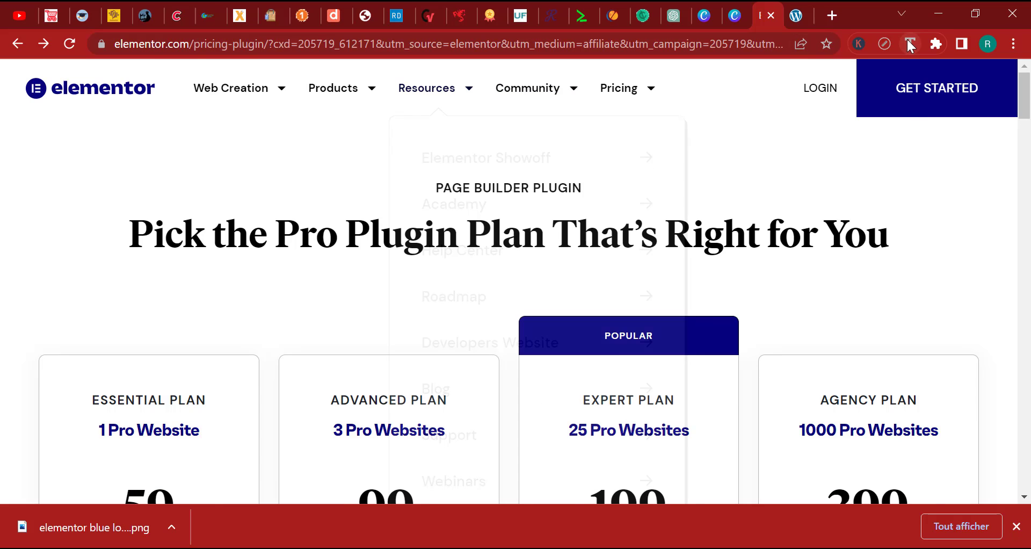
pyautogui.click(909, 44)
pyautogui.moveTo(436, 89)
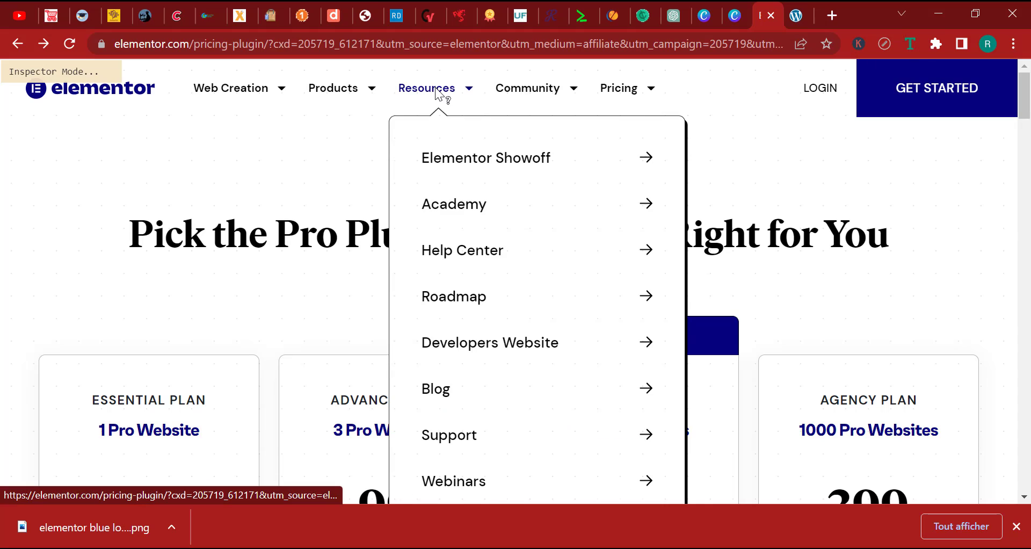
pyautogui.click(465, 166)
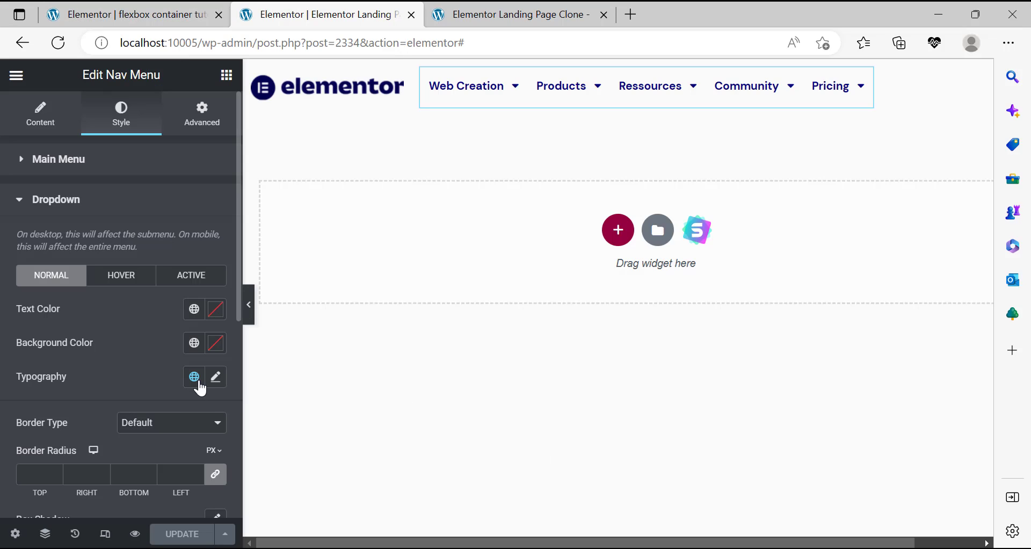
# Switch to the Elementor editor and set the nav menu dropdown's typography to DM Sans at 18 px.
pyautogui.click(216, 378)
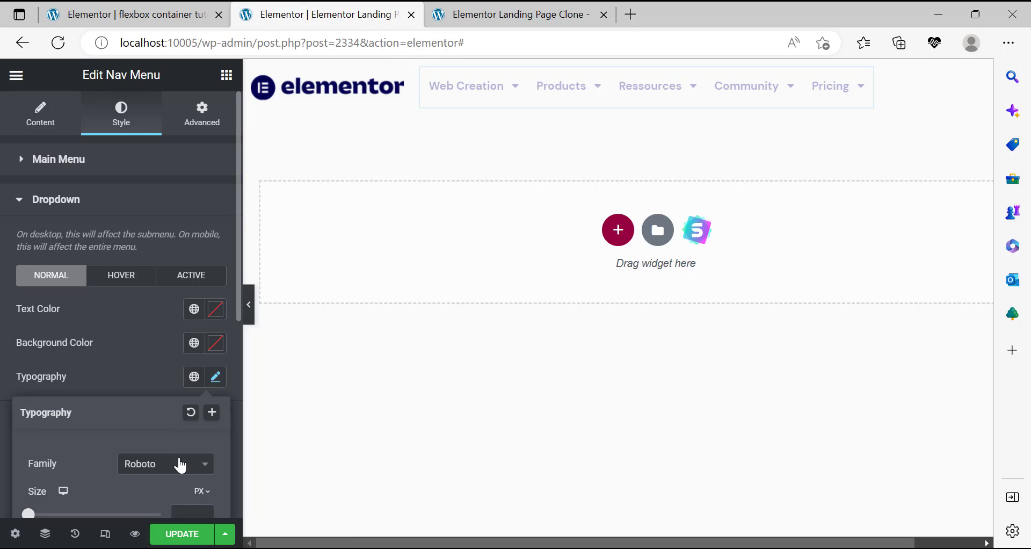
pyautogui.click(170, 475)
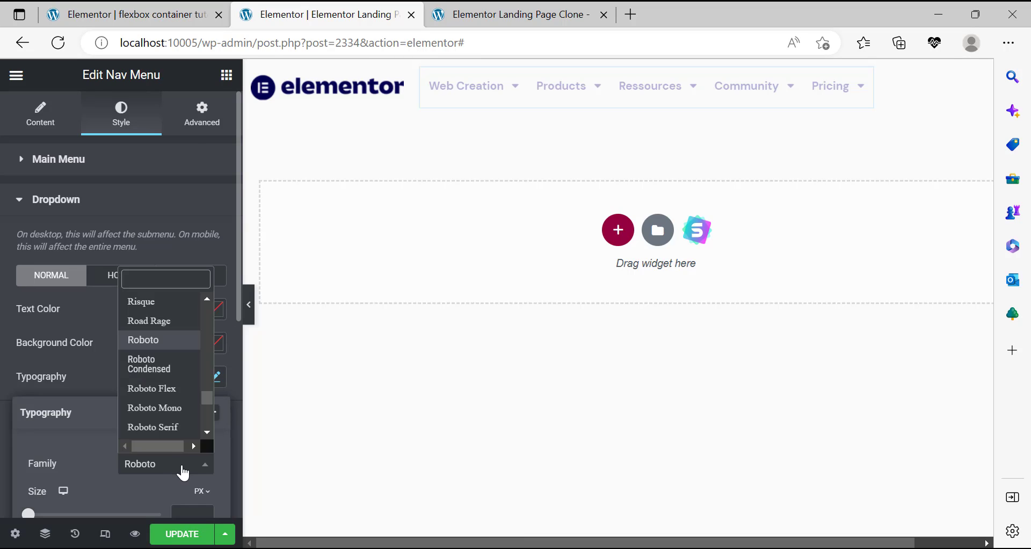
pyautogui.scroll(-5, 183, 472)
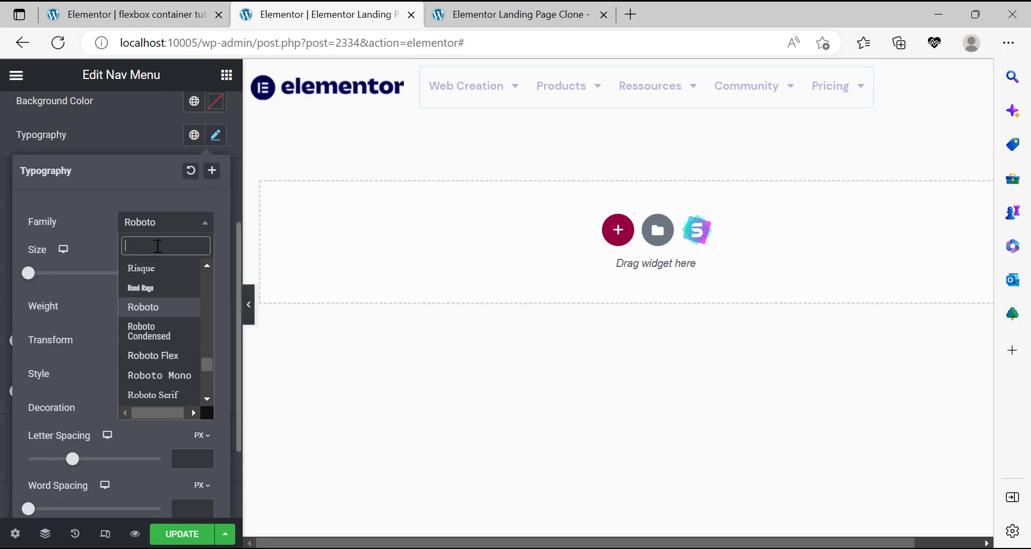
pyautogui.write('dm sans')
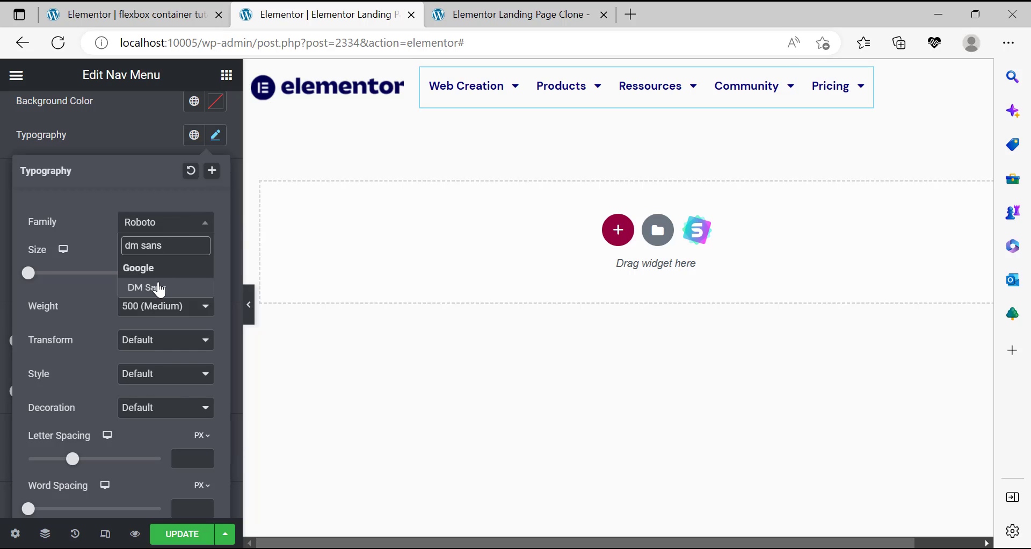
pyautogui.click(160, 288)
pyautogui.click(192, 270)
pyautogui.write('18')
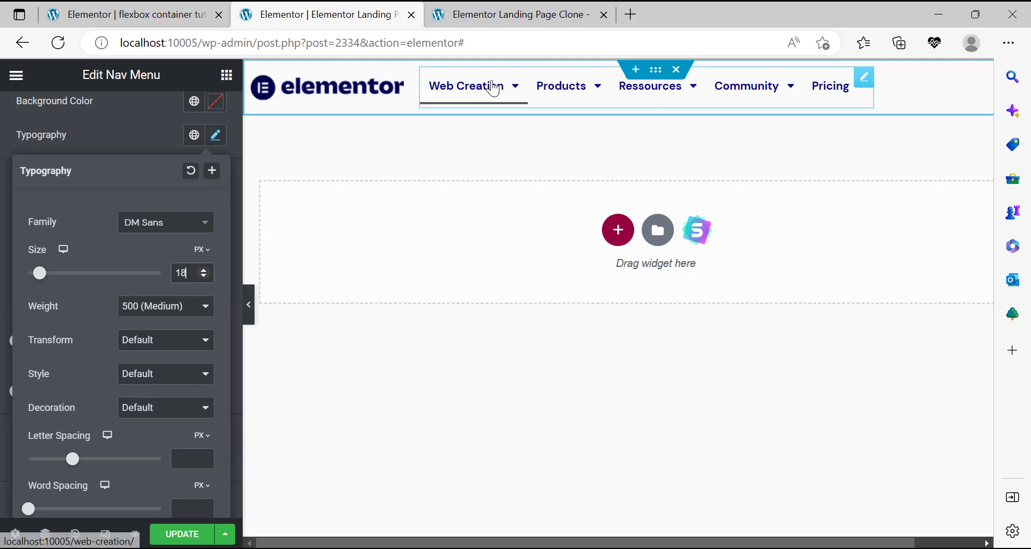
# Check the inspected link's remaining text properties in Chrome and, in the Elementor editor, set the dropdown typography's transform and style to Normal and decoration to None.
pyautogui.moveTo(491, 89)
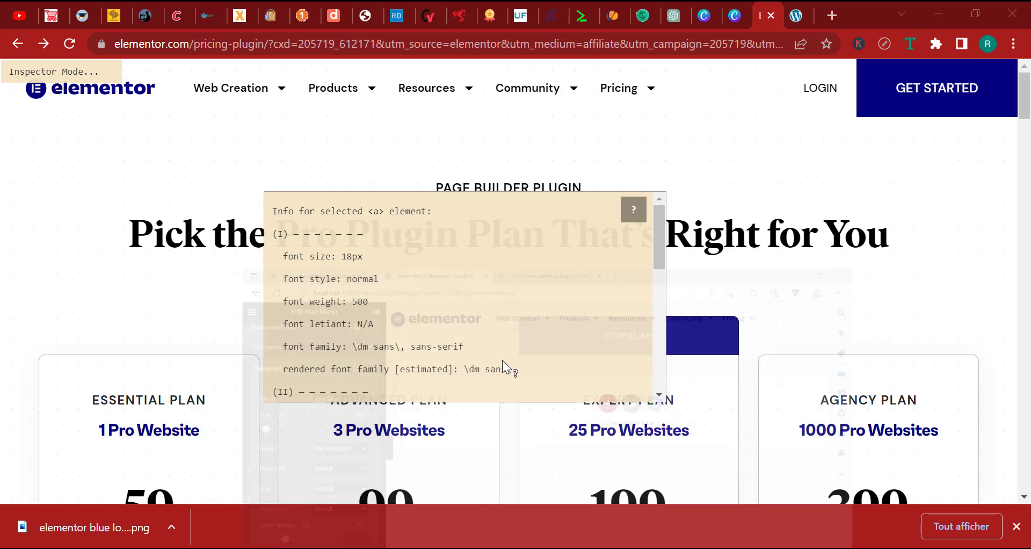
pyautogui.scroll(-3, 372, 309)
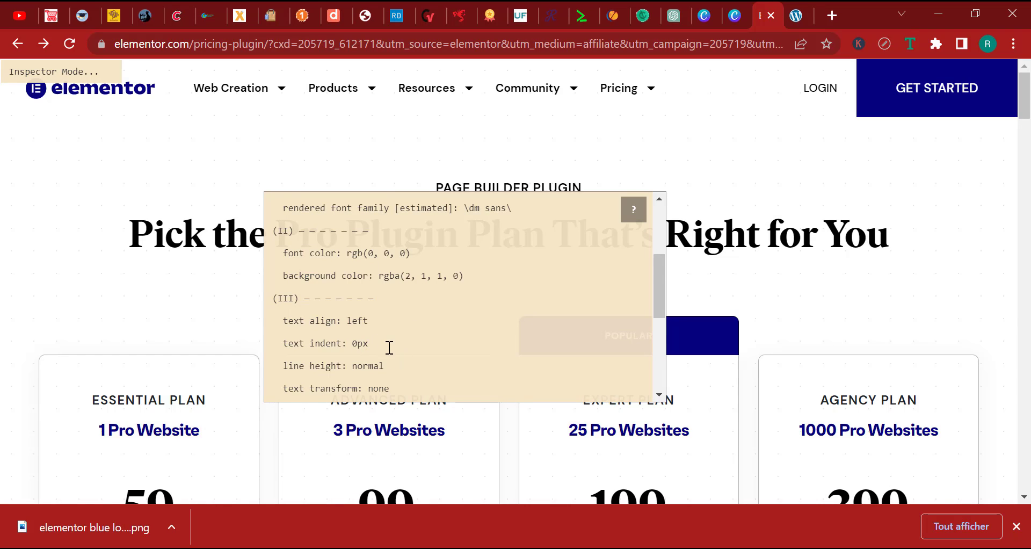
pyautogui.scroll(-2, 389, 347)
pyautogui.scroll(2, 378, 319)
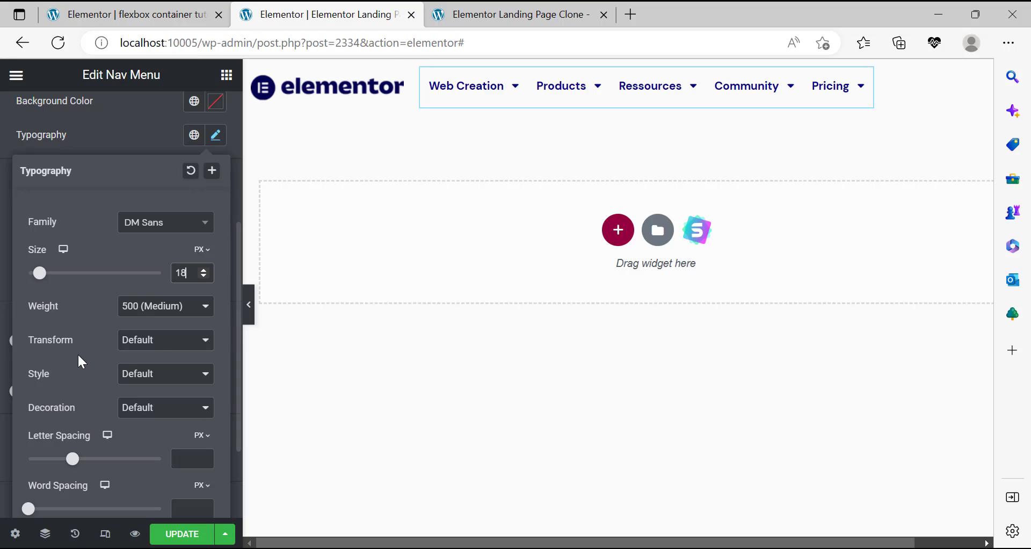
pyautogui.click(156, 340)
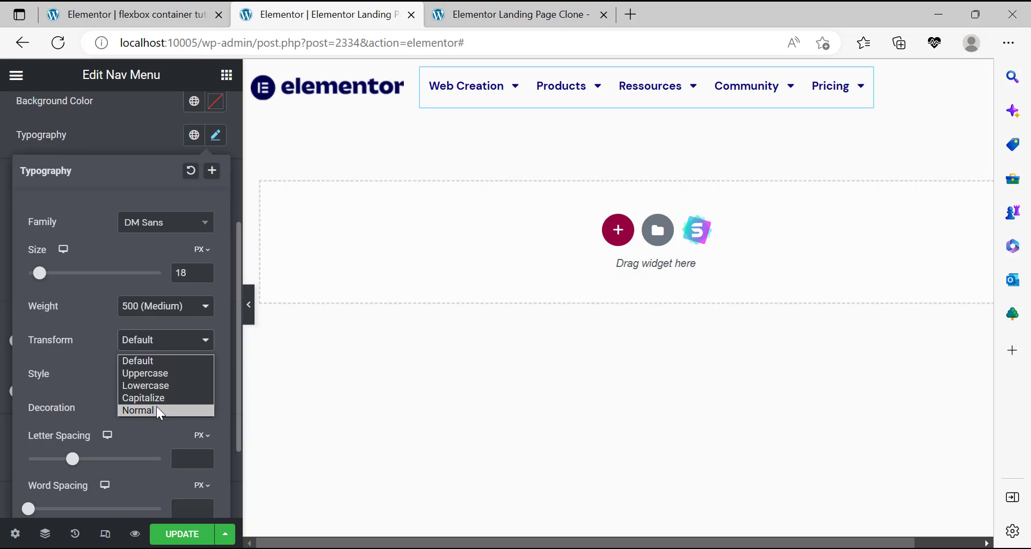
pyautogui.click(157, 410)
pyautogui.click(147, 385)
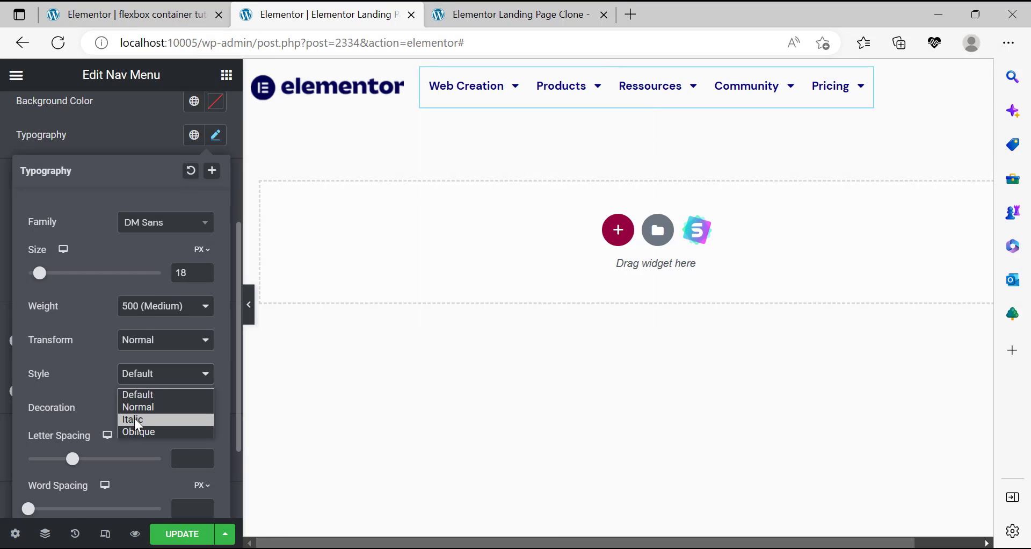
pyautogui.click(147, 409)
pyautogui.click(147, 407)
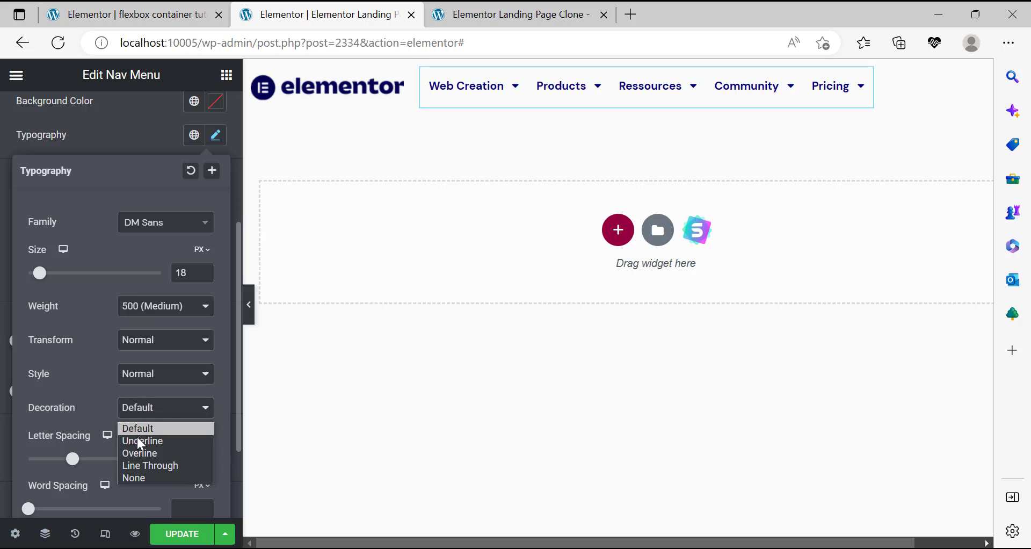
pyautogui.click(149, 477)
pyautogui.scroll(-2, 150, 426)
pyautogui.scroll(2, 142, 426)
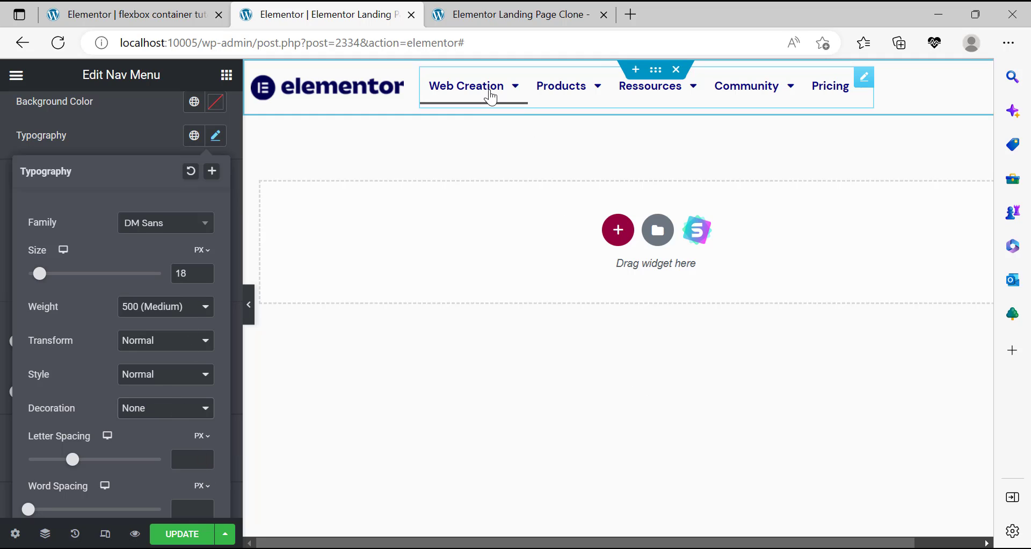
# Switch to the original page in Chrome, copy the inspected submenu link's font color rgb(0, 0, 0), and return to the Elementor editor.
pyautogui.moveTo(492, 96)
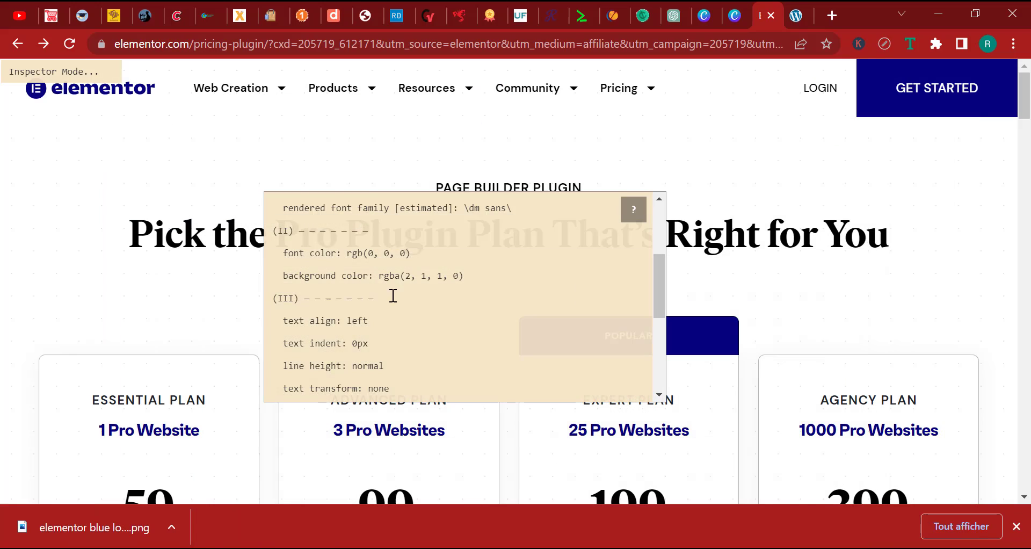
pyautogui.scroll(2, 441, 336)
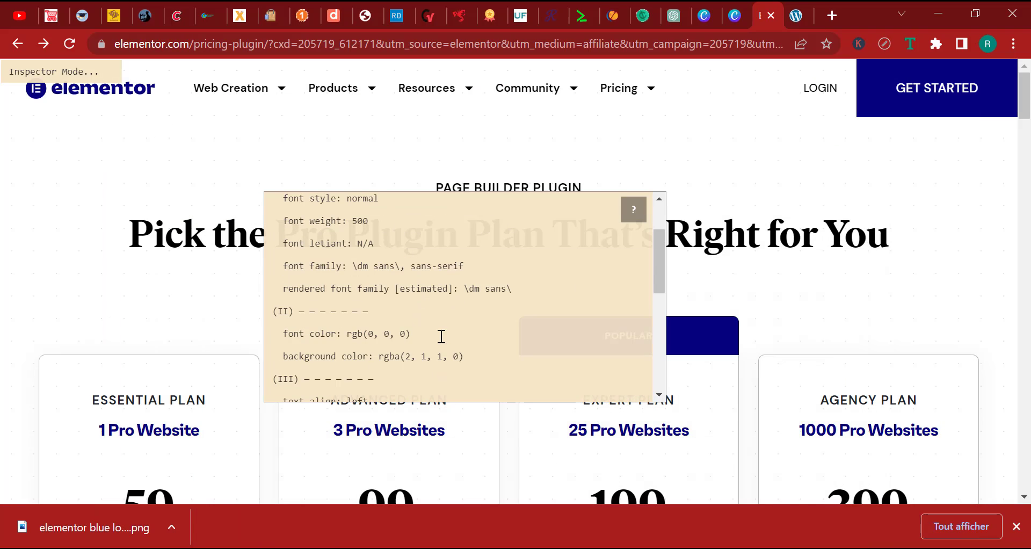
pyautogui.moveTo(417, 335); pyautogui.dragTo(347, 334)
pyautogui.hotkey('ctrl', 'c')
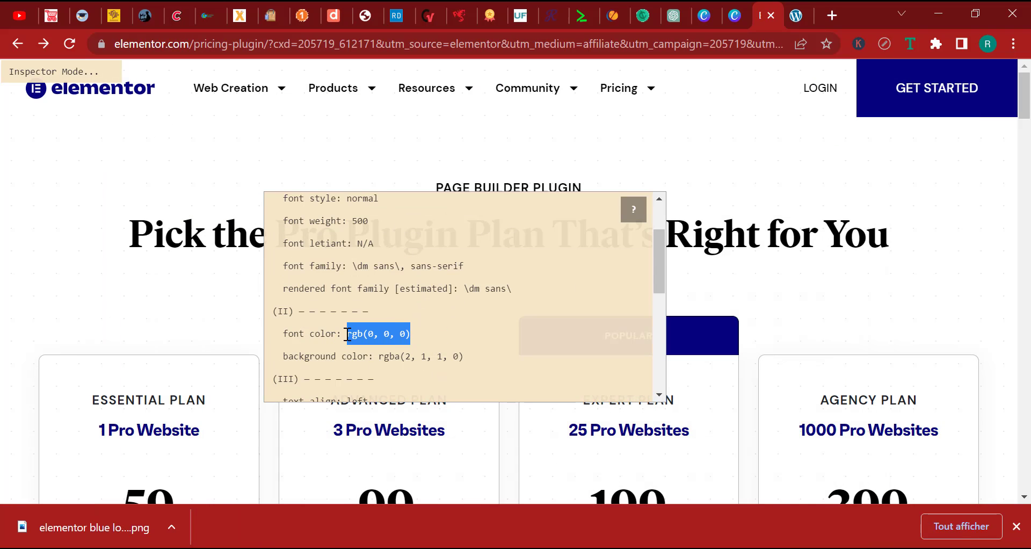
pyautogui.rightClick(355, 334)
pyautogui.click(430, 102)
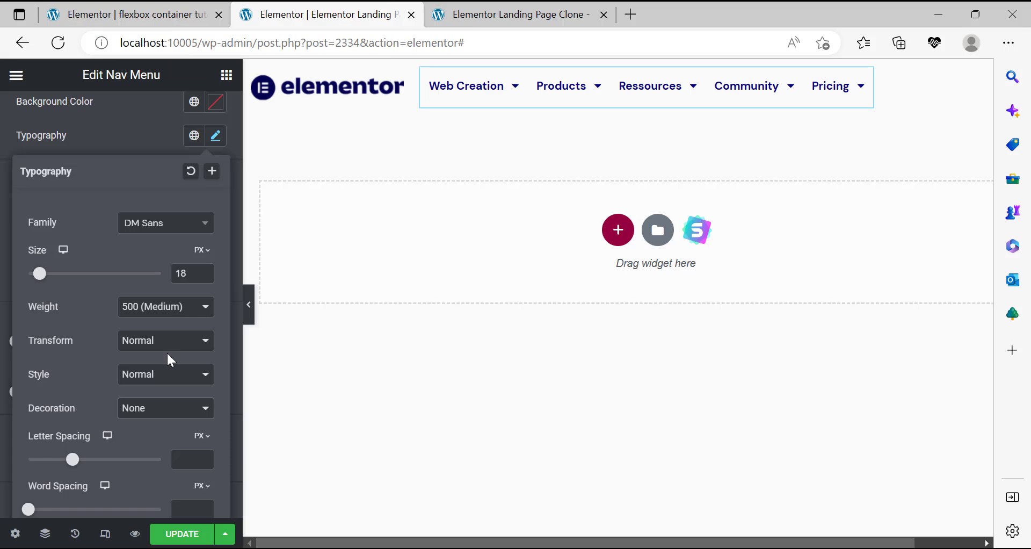
# Set the nav menu dropdown's normal text color to rgb(0, 0, 0) and preview the Web Creation submenu.
pyautogui.click(3, 324)
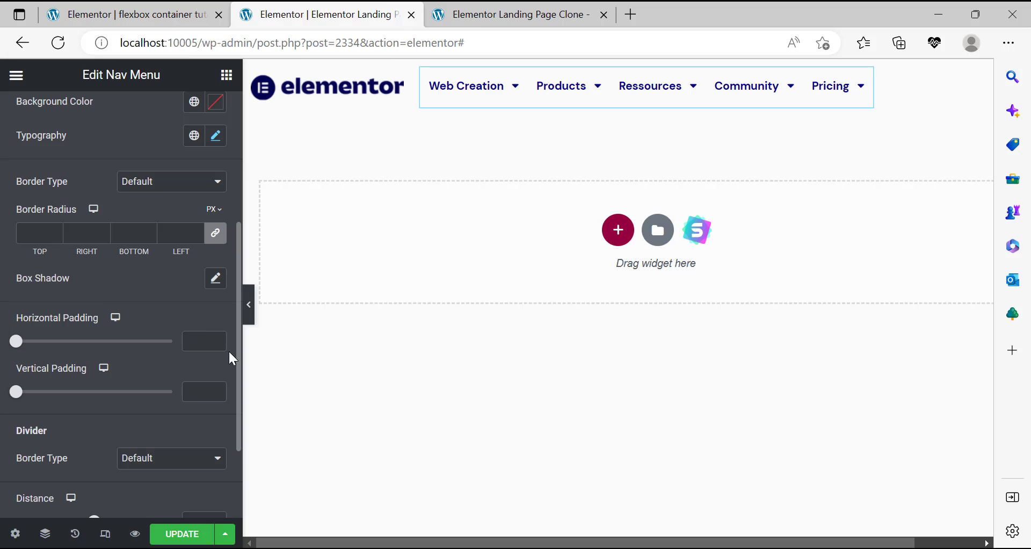
pyautogui.scroll(-2, 207, 335)
pyautogui.scroll(6, 203, 338)
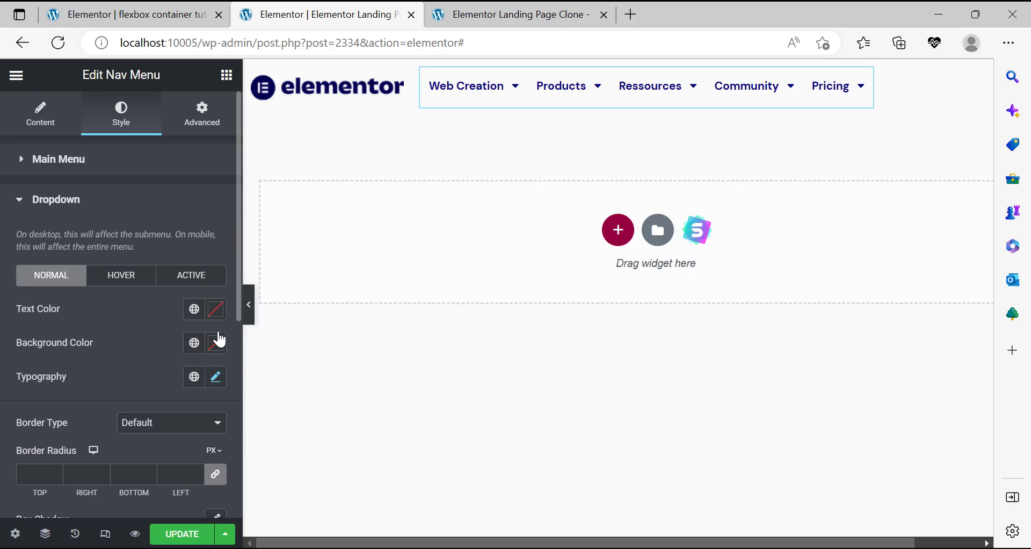
pyautogui.click(216, 309)
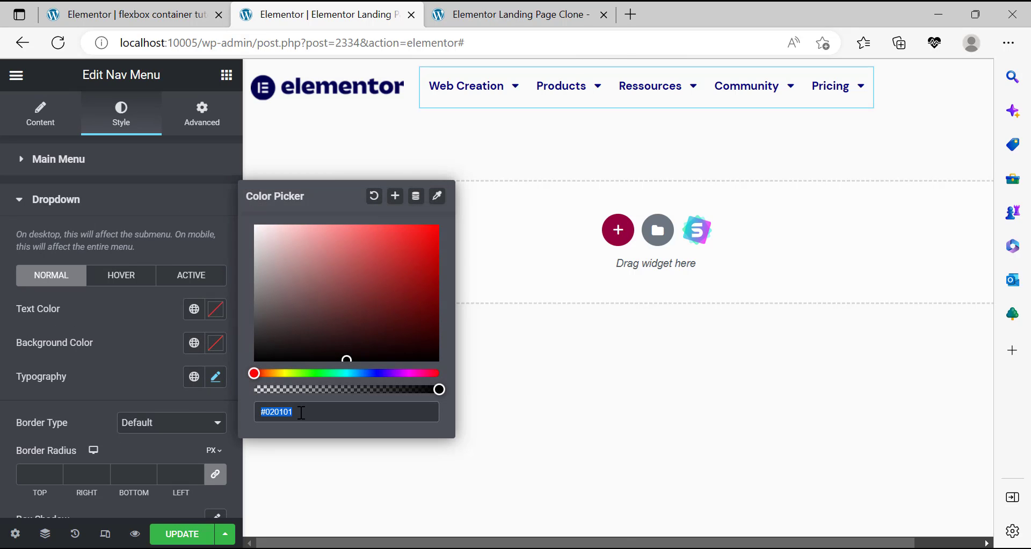
pyautogui.rightClick(299, 410)
pyautogui.click(322, 153)
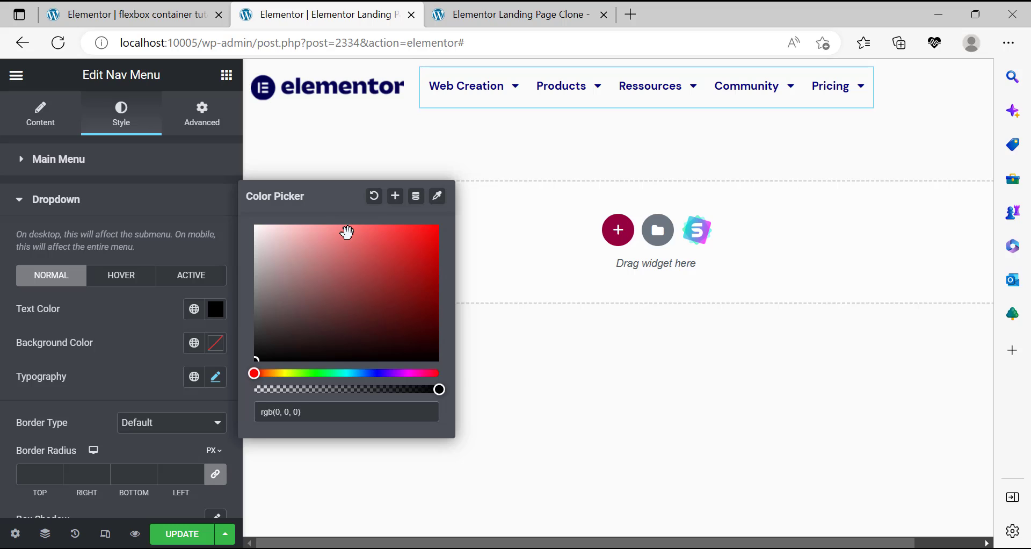
pyautogui.click(122, 327)
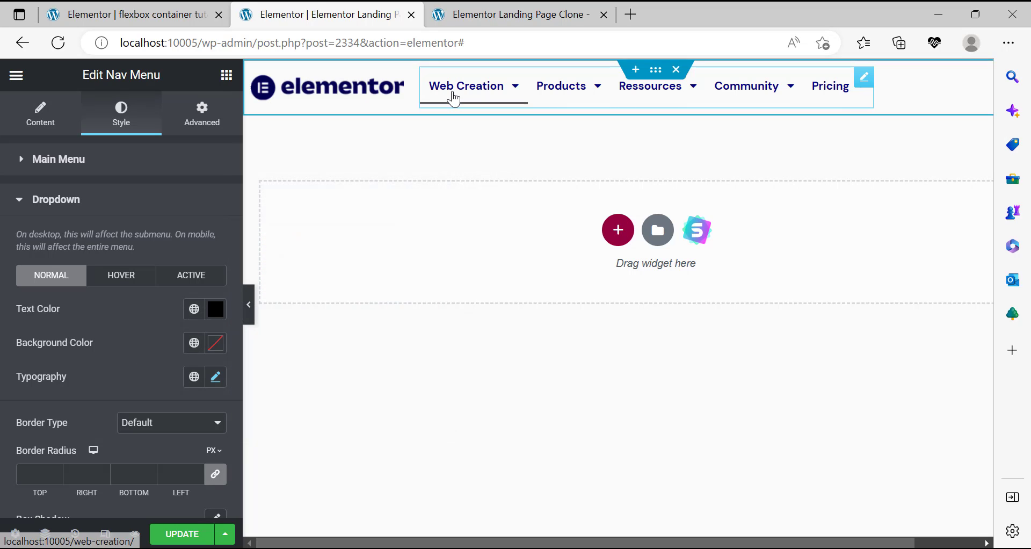
pyautogui.moveTo(454, 100)
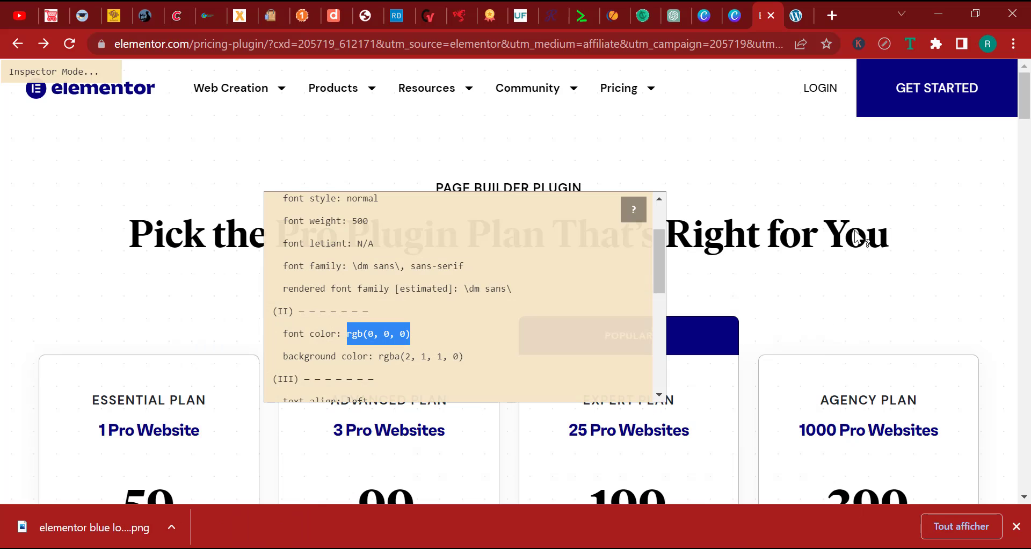
# On the elementor.com pricing page, inspect the Community dropdown's style and copy its background color, rgb(255, 255, 255).
pyautogui.click(912, 46)
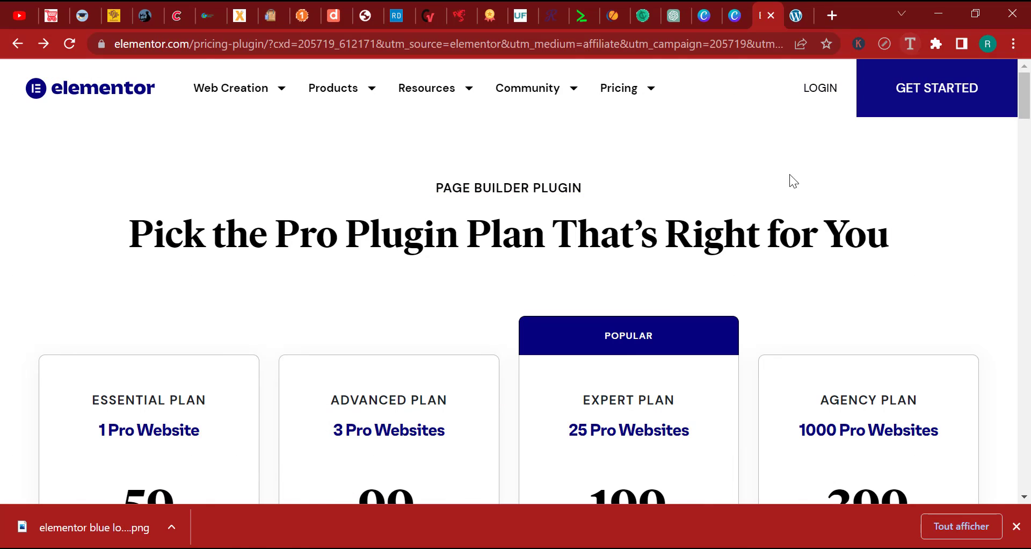
pyautogui.click(910, 44)
pyautogui.moveTo(521, 92)
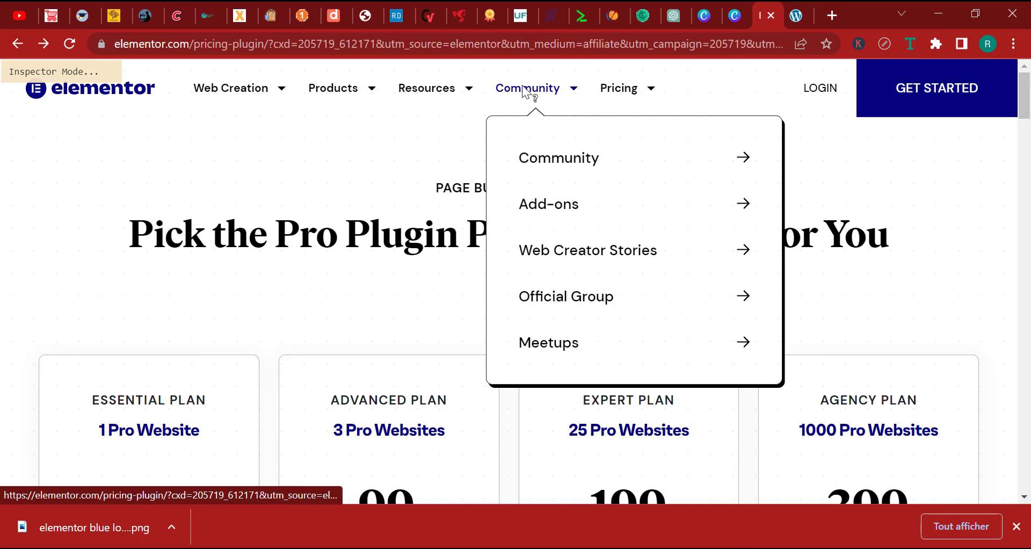
pyautogui.click(498, 128)
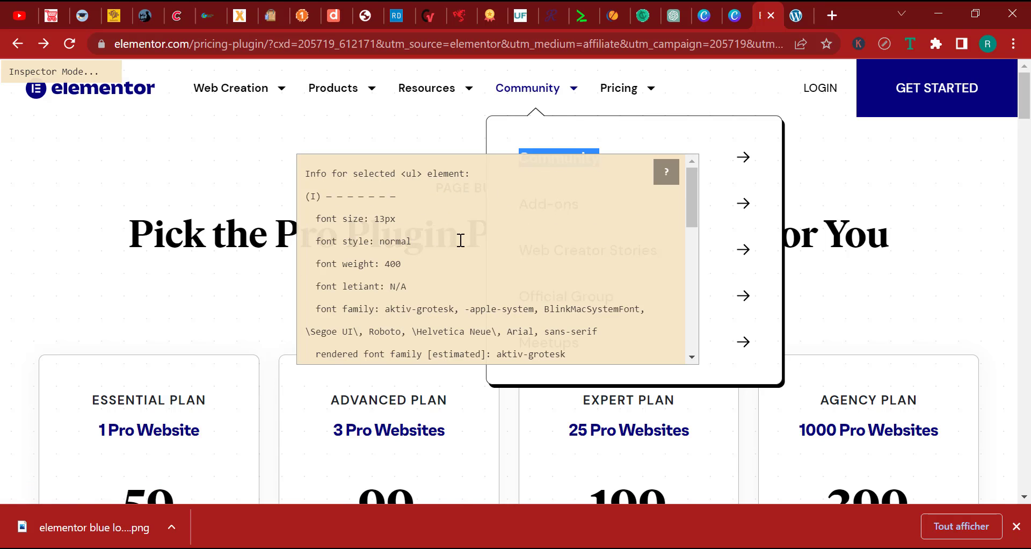
pyautogui.scroll(-3, 461, 240)
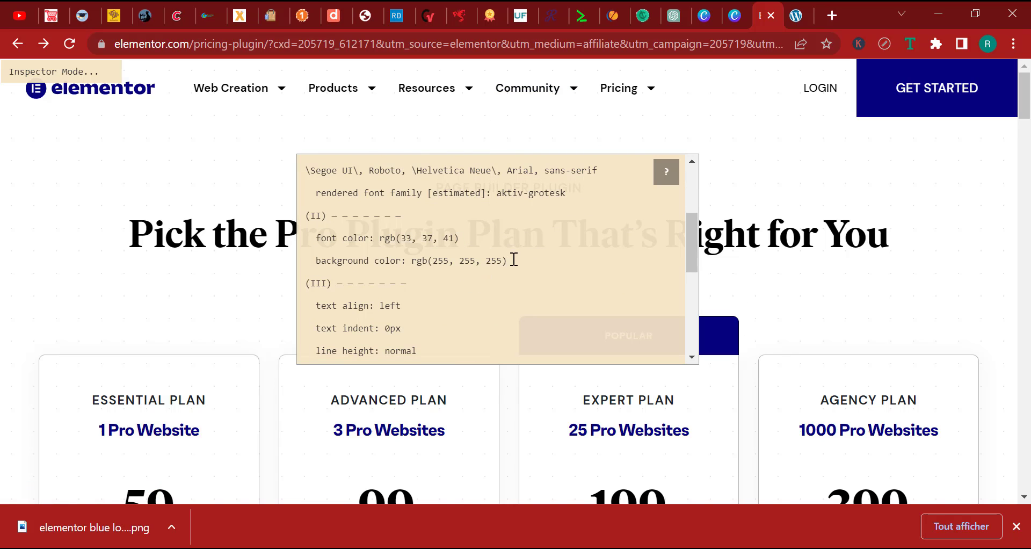
pyautogui.moveTo(506, 260); pyautogui.dragTo(416, 257)
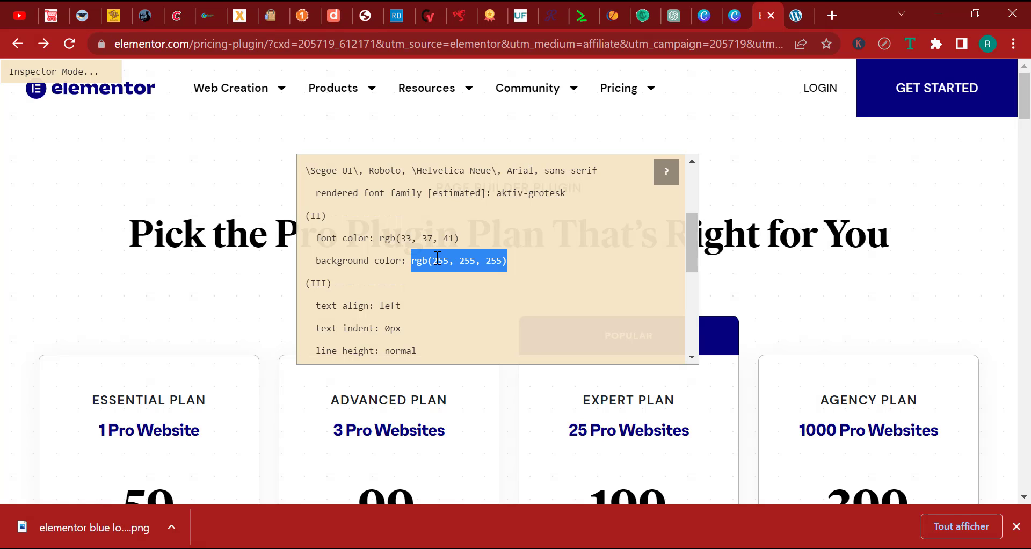
pyautogui.rightClick(437, 258)
pyautogui.click(468, 315)
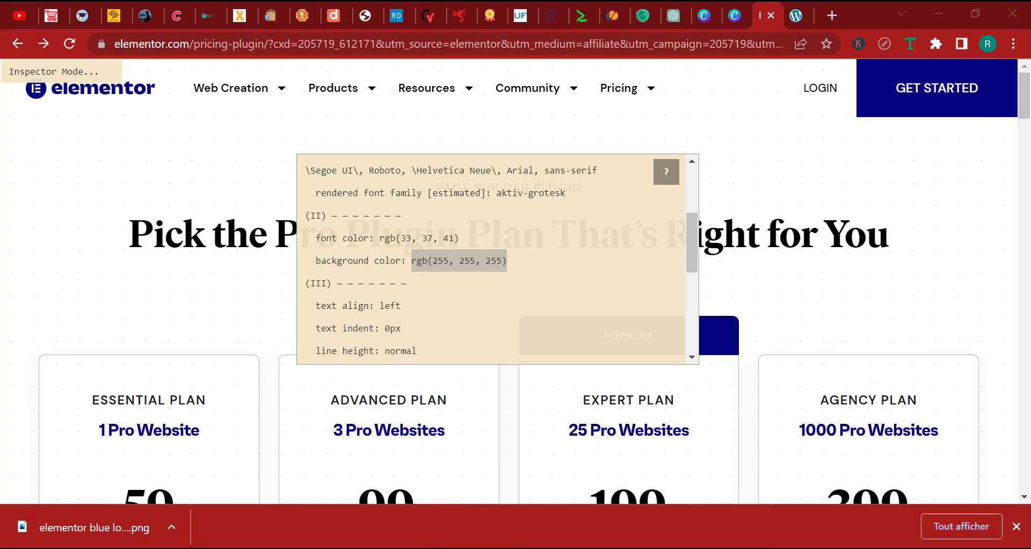
# Switch back to the landing page editor and set the dropdown's normal background color to rgb(255, 255, 255).
pyautogui.hotkey('alt', 'Tab')
pyautogui.click(219, 346)
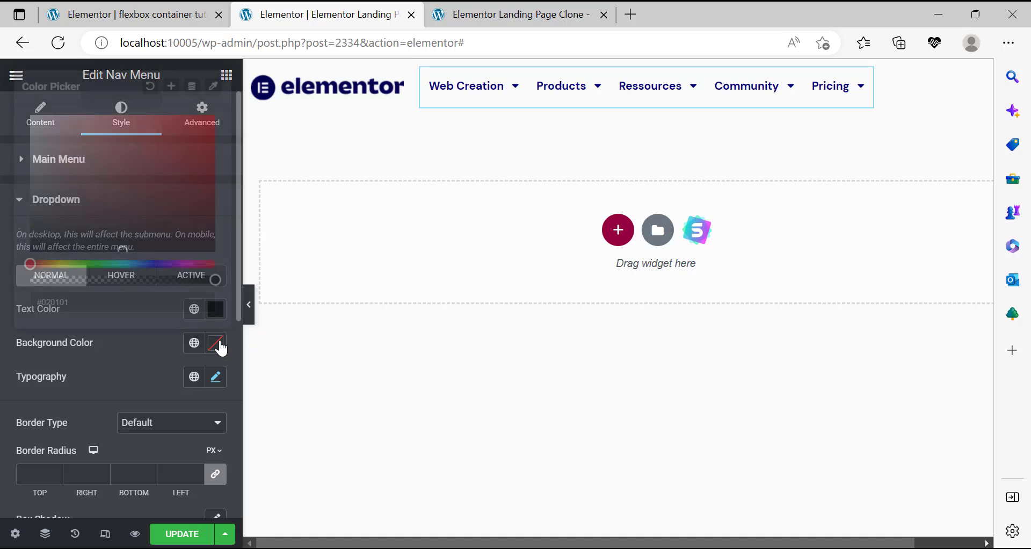
pyautogui.rightClick(152, 302)
pyautogui.click(222, 154)
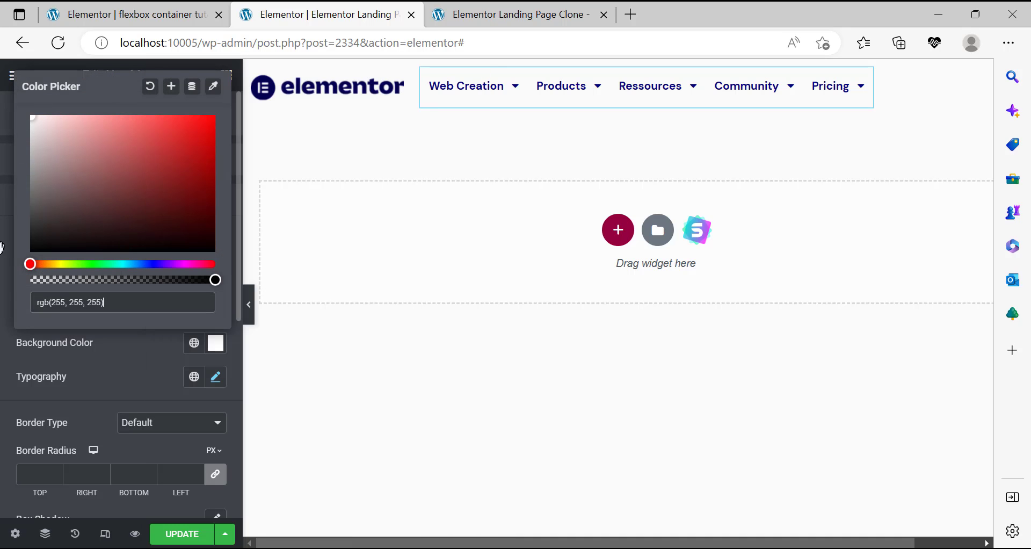
pyautogui.click(2, 246)
pyautogui.moveTo(511, 95)
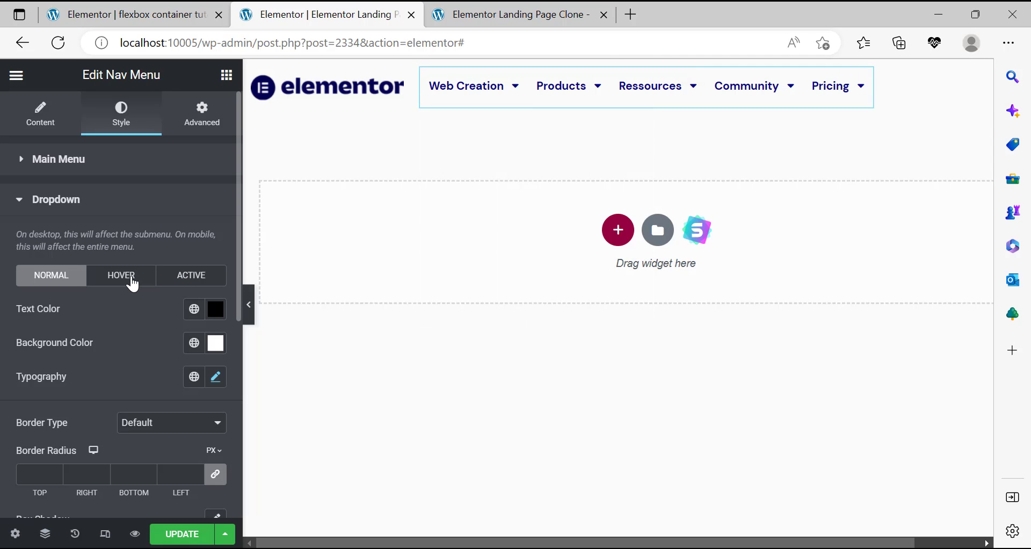
# Copy the dropdown's normal text color, rgb(0, 0, 0), and apply it as the hover text color.
pyautogui.click(133, 284)
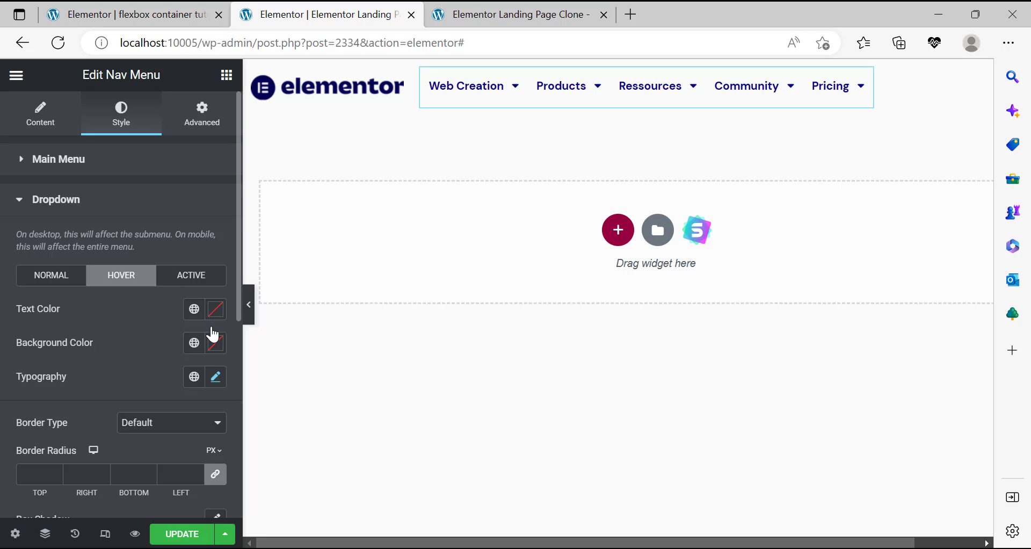
pyautogui.click(65, 282)
pyautogui.click(217, 323)
pyautogui.rightClick(281, 412)
pyautogui.click(343, 125)
pyautogui.click(121, 275)
pyautogui.click(216, 312)
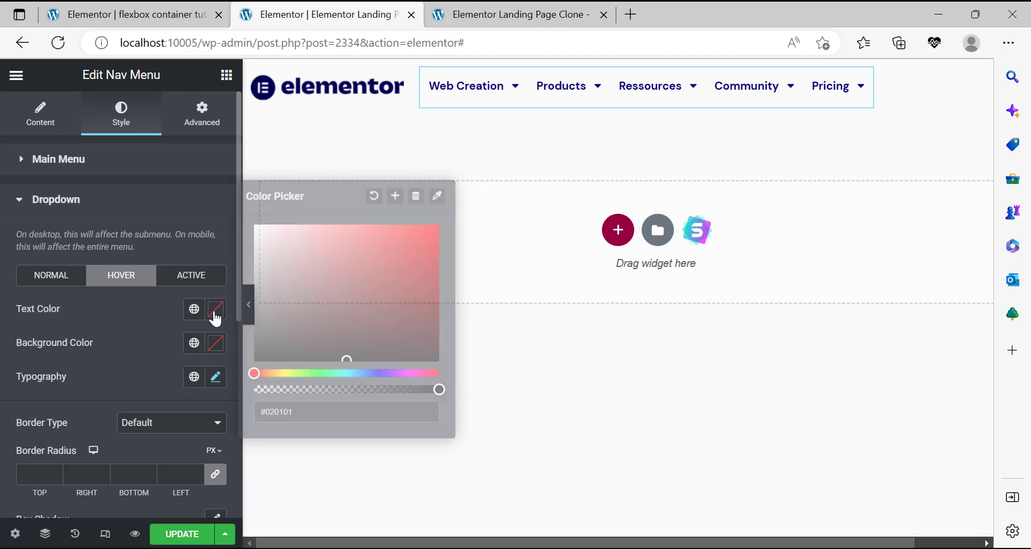
pyautogui.rightClick(294, 413)
pyautogui.click(339, 154)
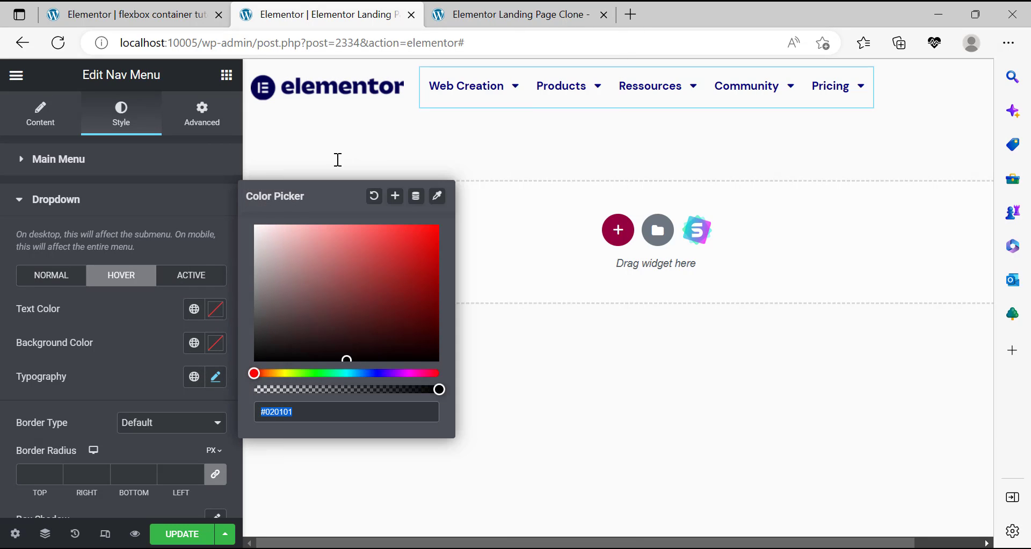
# Copy the dropdown's normal background color, rgb(255, 255, 255), and apply it as the hover background color.
pyautogui.click(51, 275)
pyautogui.click(215, 342)
pyautogui.hotkey('ctrl', 'c')
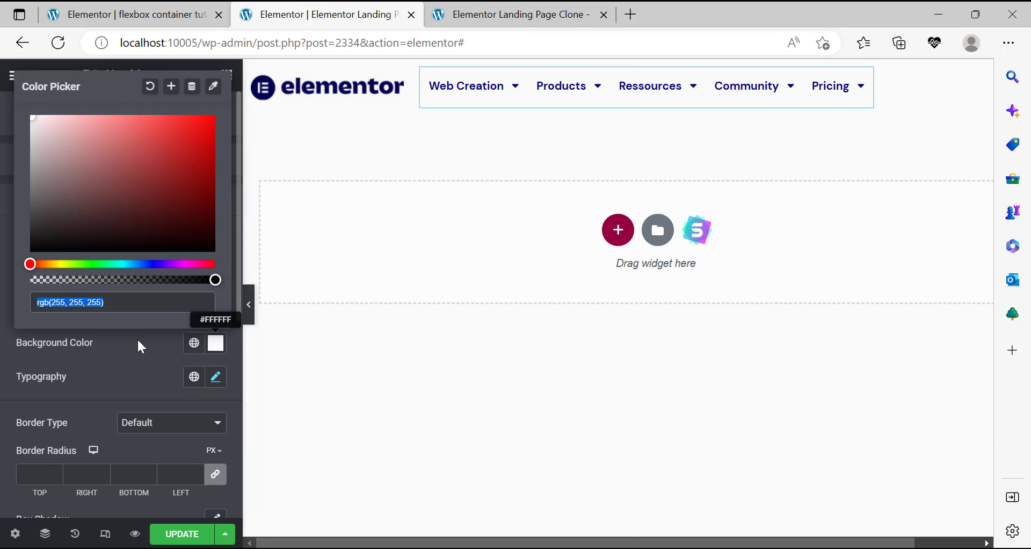
pyautogui.rightClick(86, 304)
pyautogui.click(129, 120)
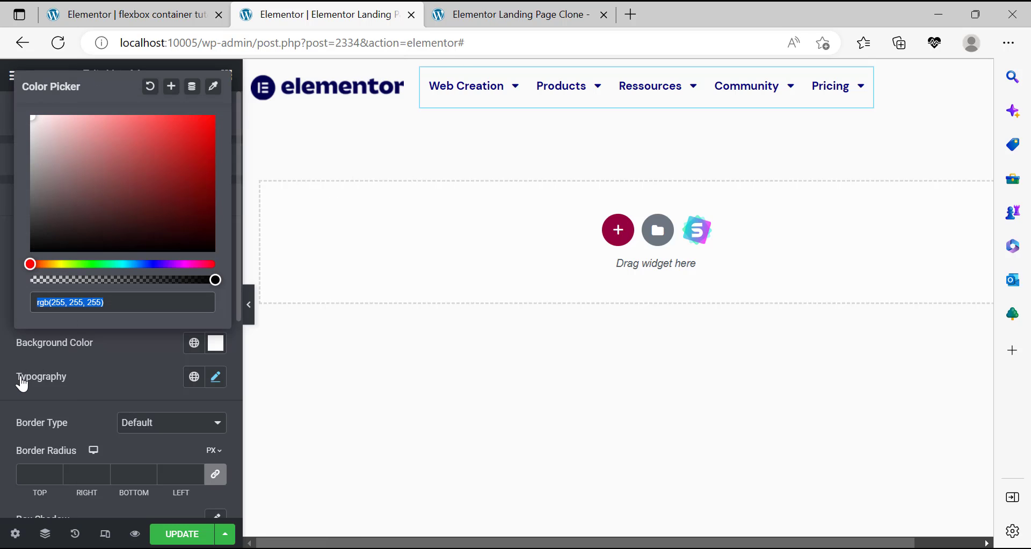
pyautogui.click(22, 385)
pyautogui.click(109, 282)
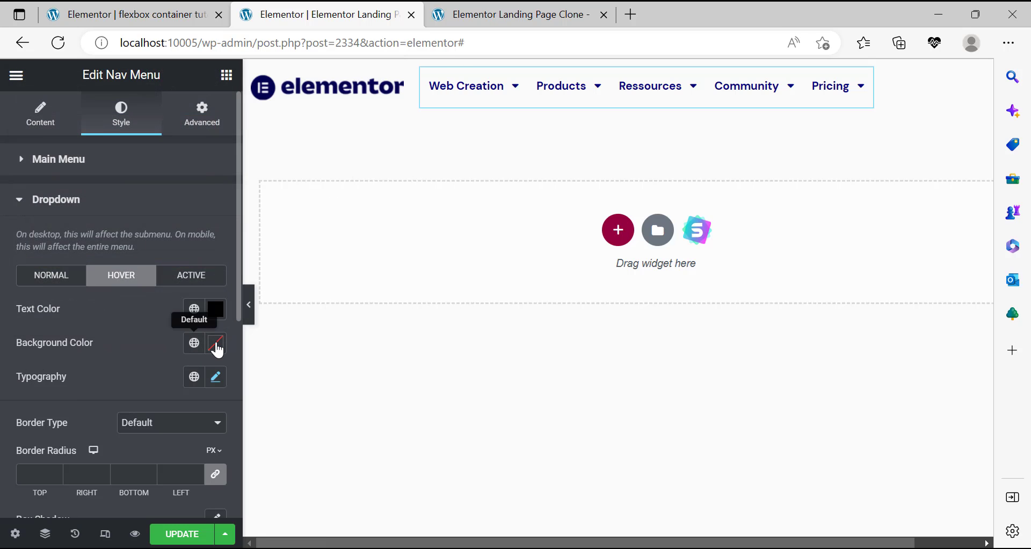
pyautogui.click(215, 308)
pyautogui.rightClick(110, 299)
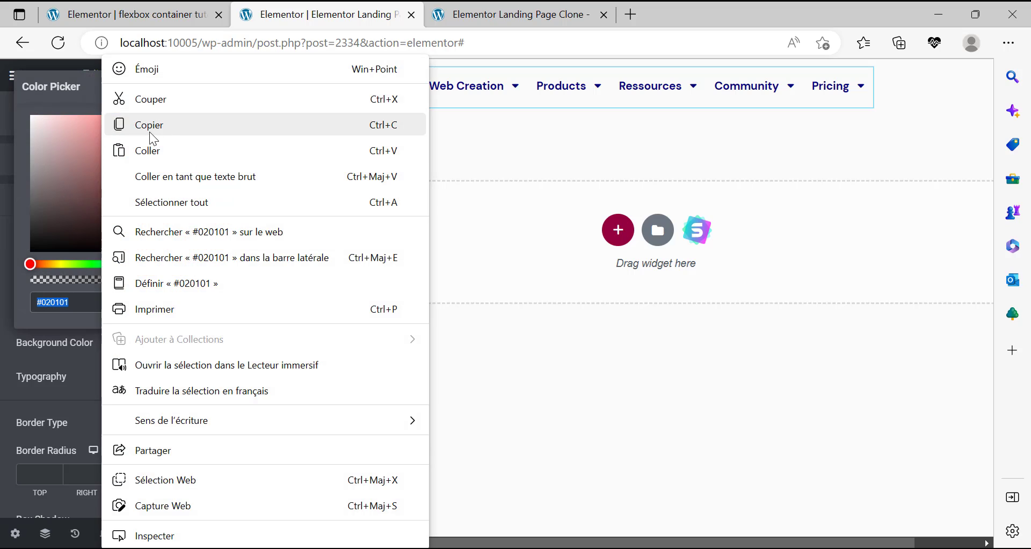
pyautogui.click(143, 151)
pyautogui.click(3, 359)
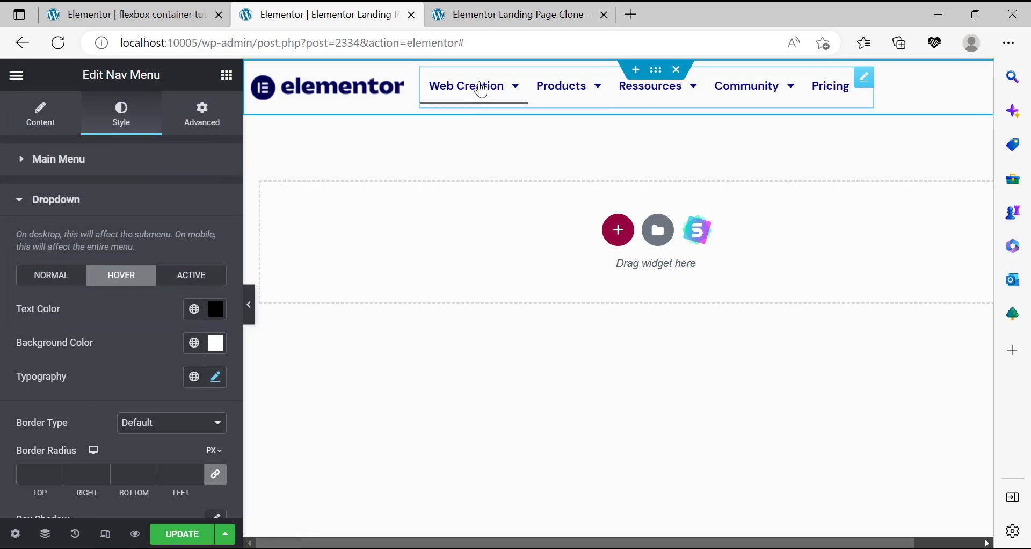
# Compare the Web Creation dropdown's appearance with the same submenu on the finished flexbox container tutorial page.
pyautogui.moveTo(476, 88)
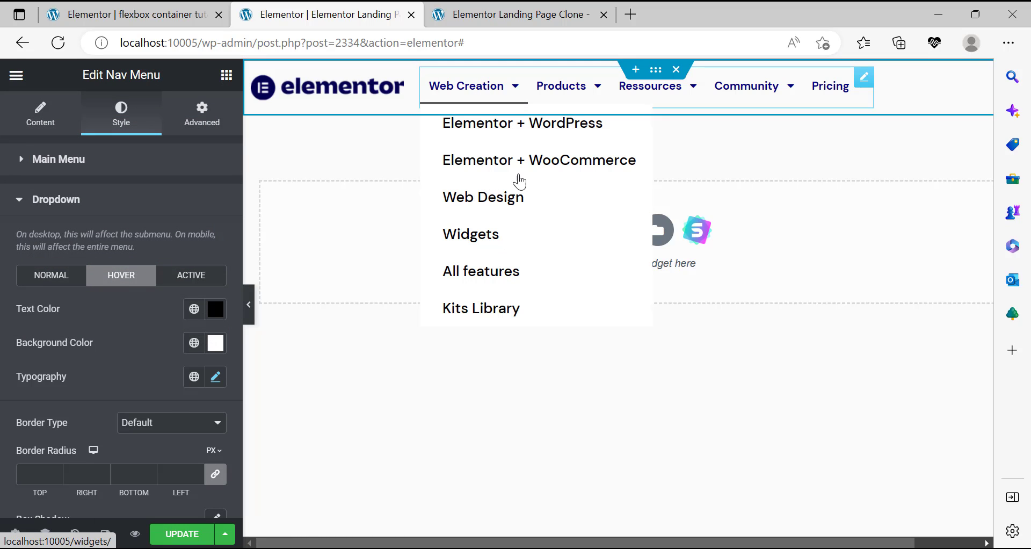
pyautogui.click(177, 15)
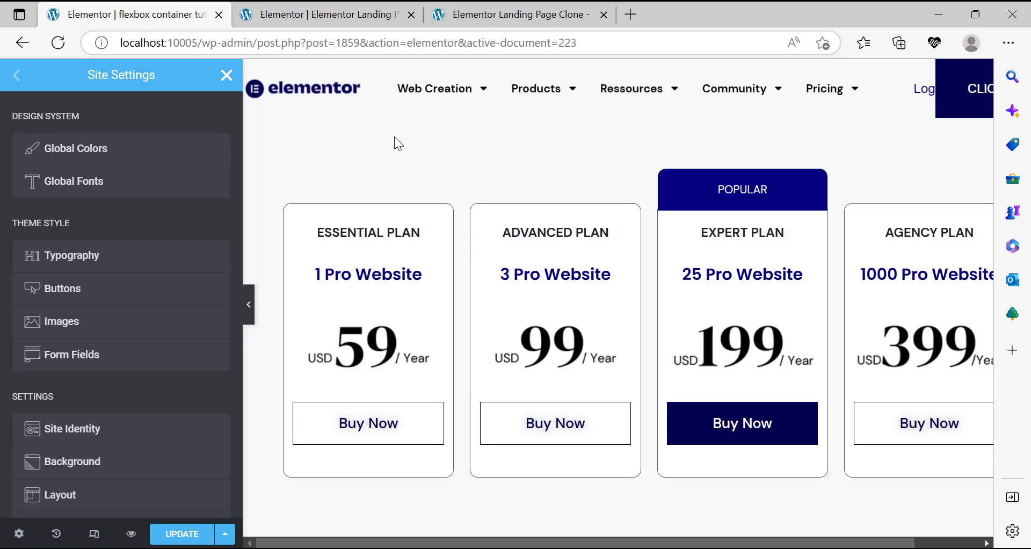
pyautogui.moveTo(443, 99)
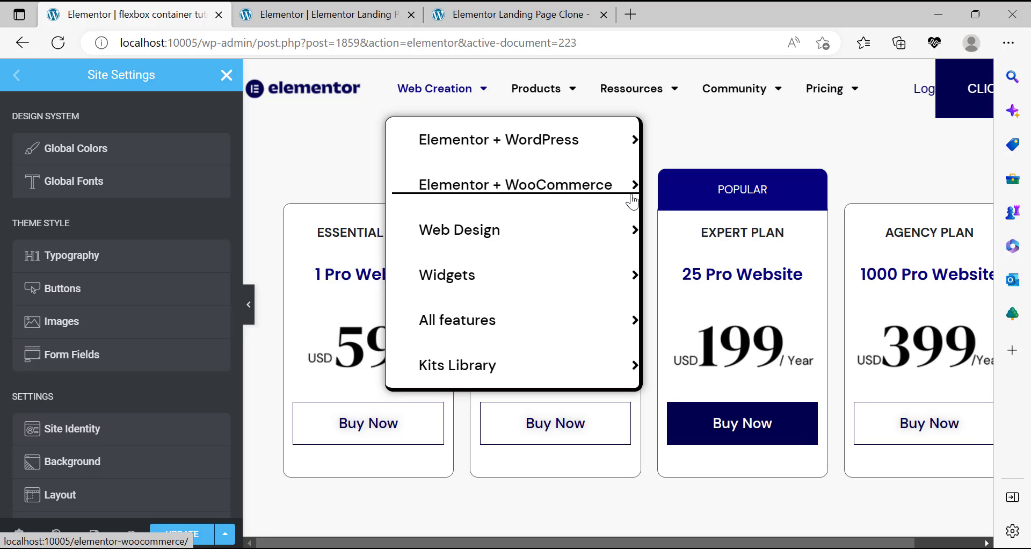
pyautogui.click(285, 10)
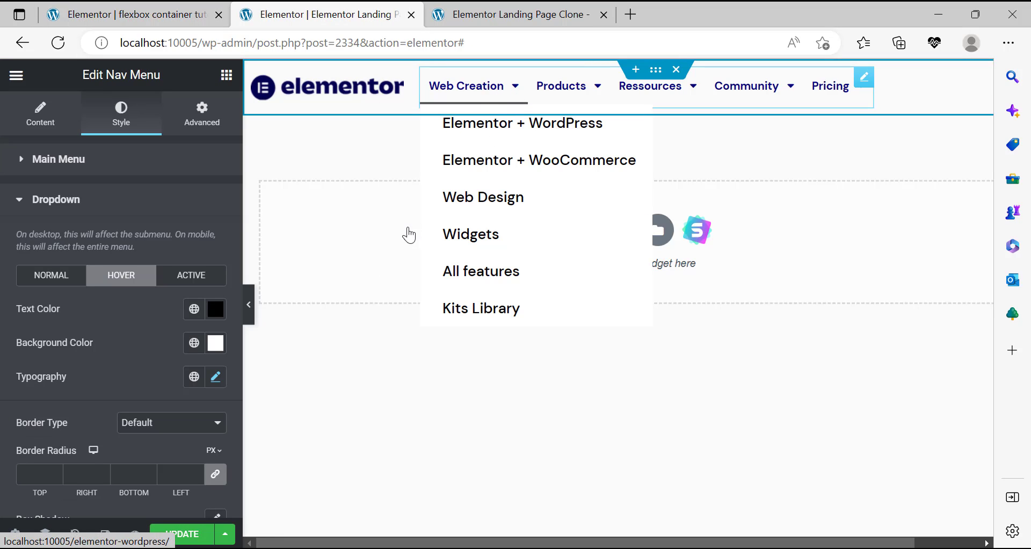
pyautogui.click(183, 15)
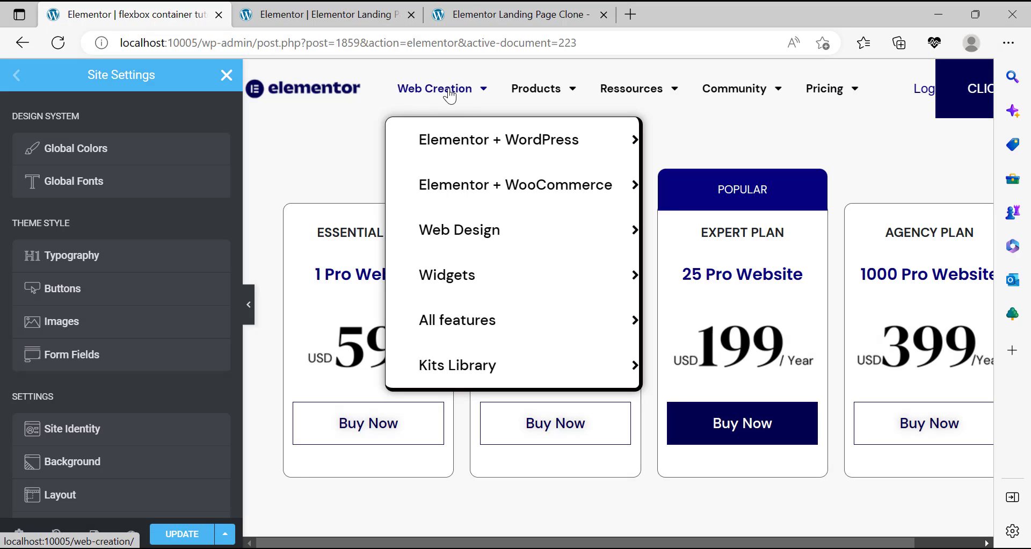
pyautogui.click(341, 8)
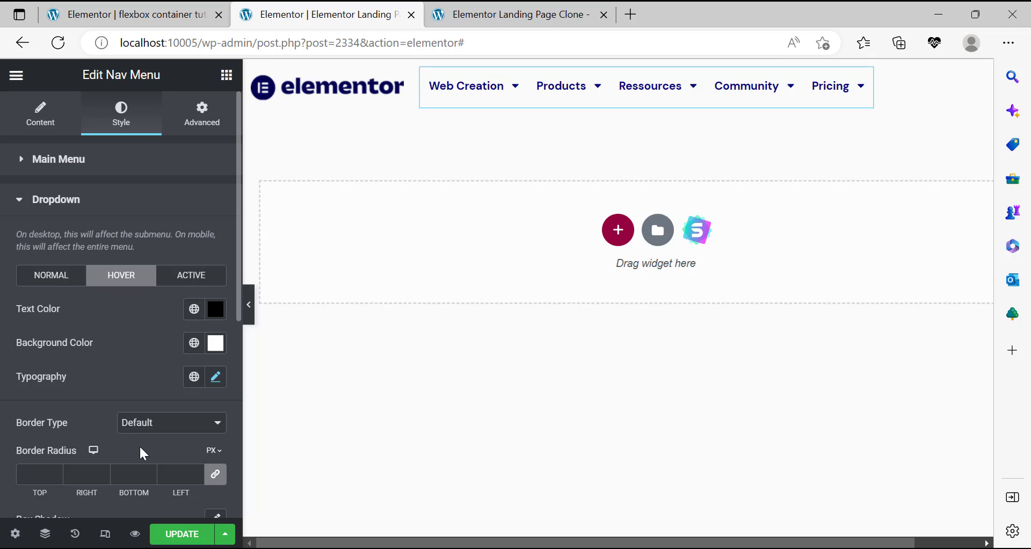
# Set the dropdown's border type to Solid and unlink its four border width values.
pyautogui.click(153, 431)
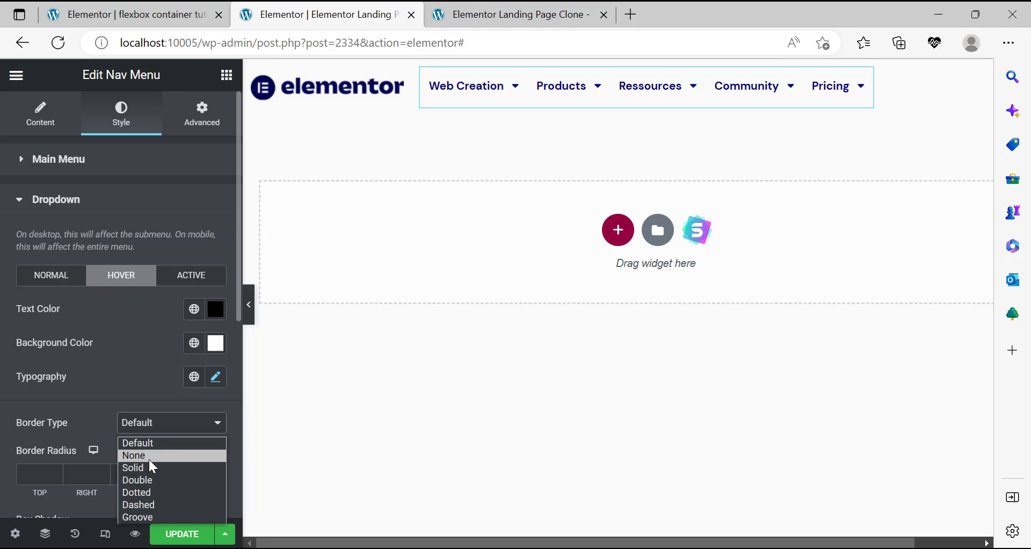
pyautogui.click(146, 467)
pyautogui.scroll(-2, 142, 443)
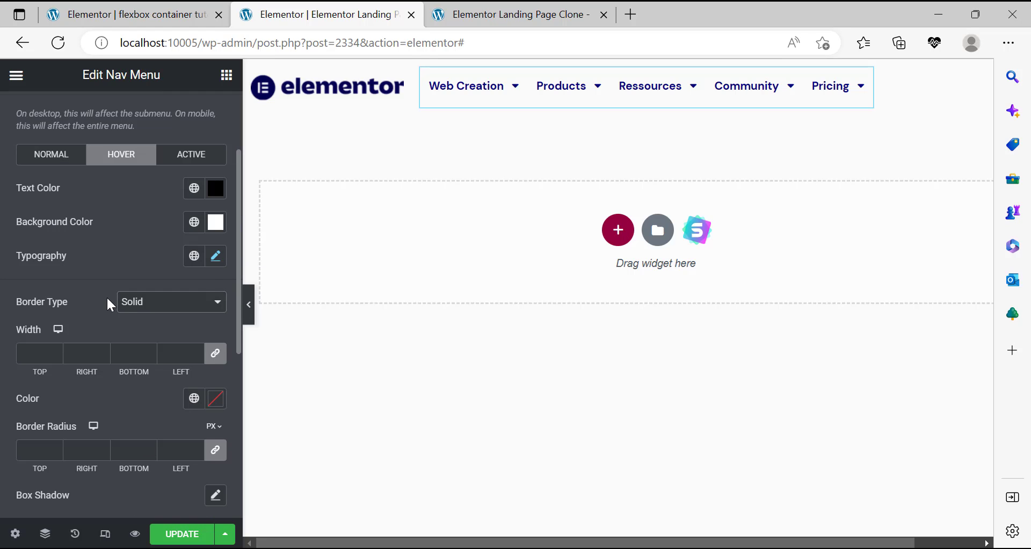
pyautogui.moveTo(444, 89)
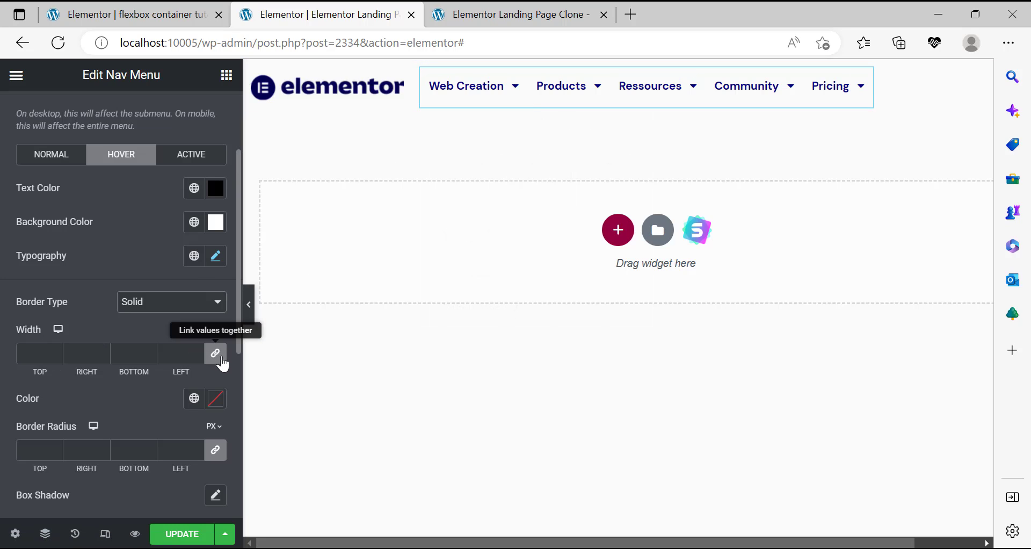
pyautogui.click(222, 359)
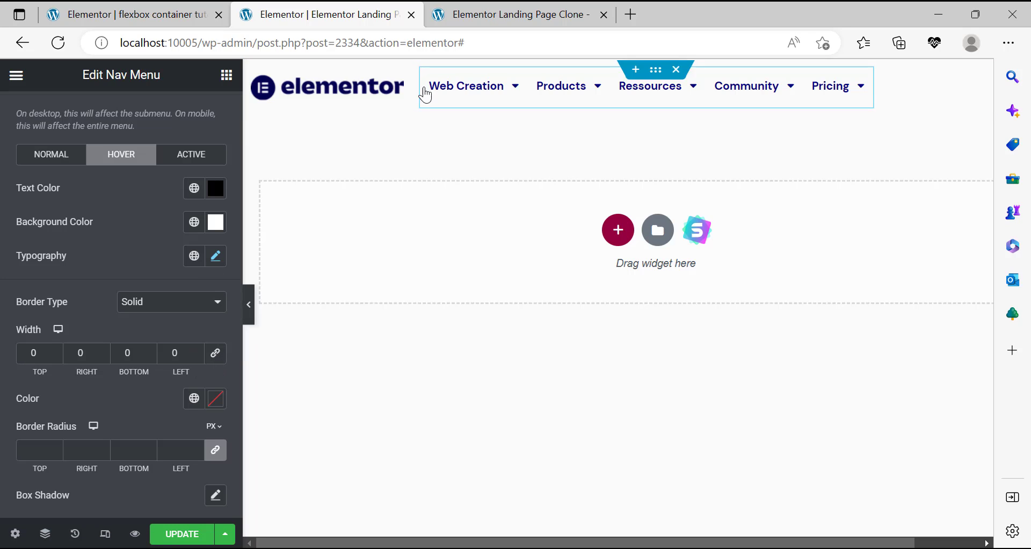
pyautogui.moveTo(457, 94)
# Set the dropdown's border widths to 1 top, 5 right, 5 bottom and 1 left, following the submenu on the finished tutorial page.
pyautogui.click(180, 9)
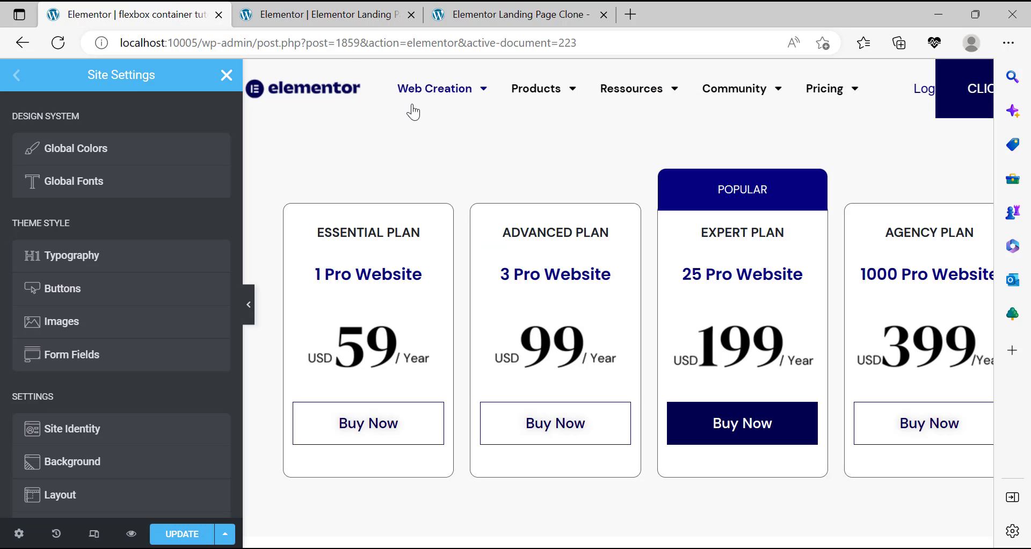
pyautogui.moveTo(420, 102)
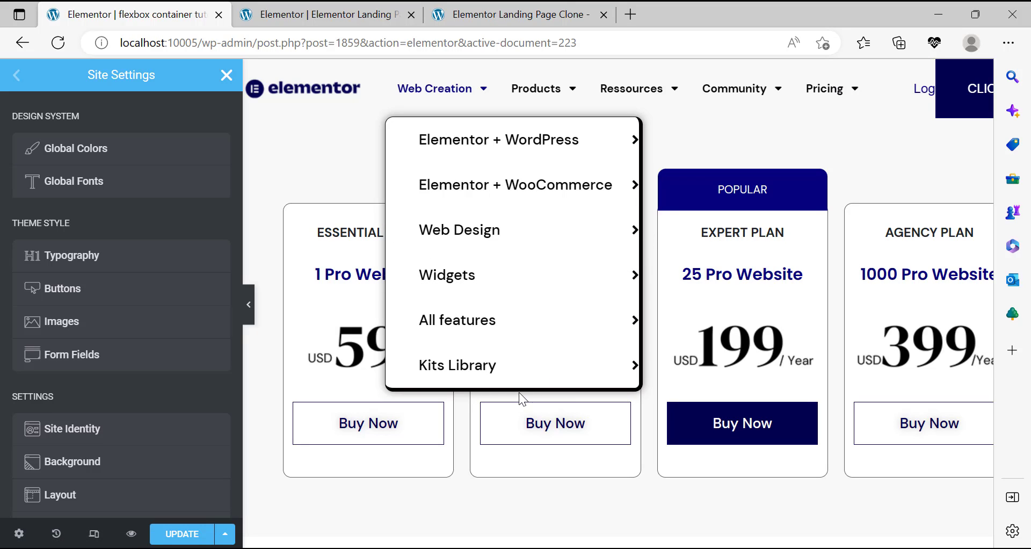
pyautogui.click(311, 7)
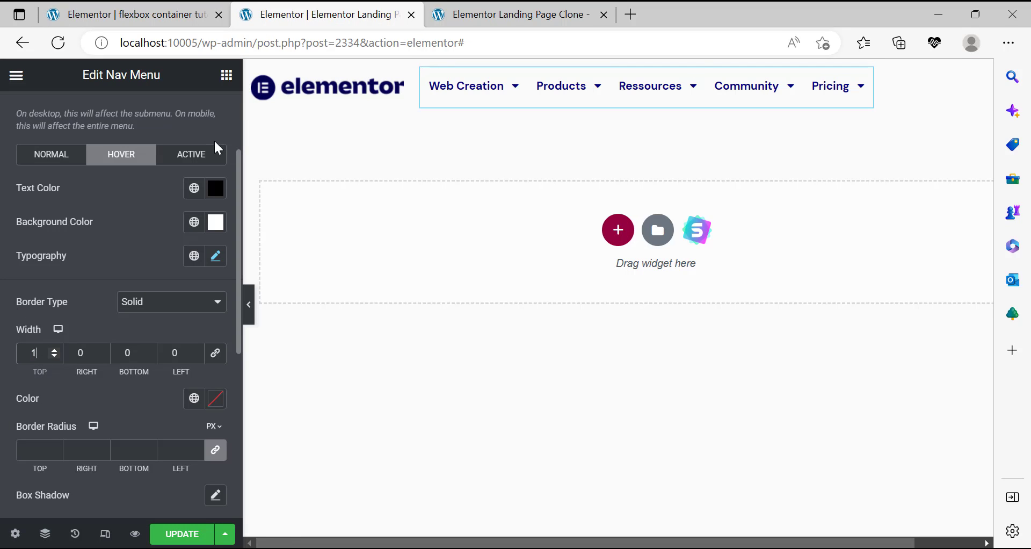
pyautogui.moveTo(483, 86)
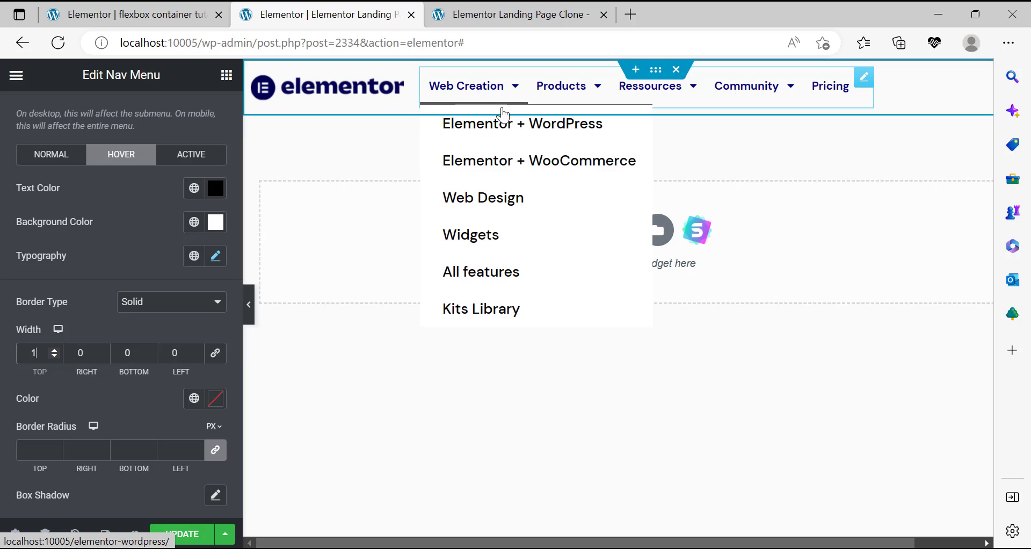
pyautogui.doubleClick(81, 354)
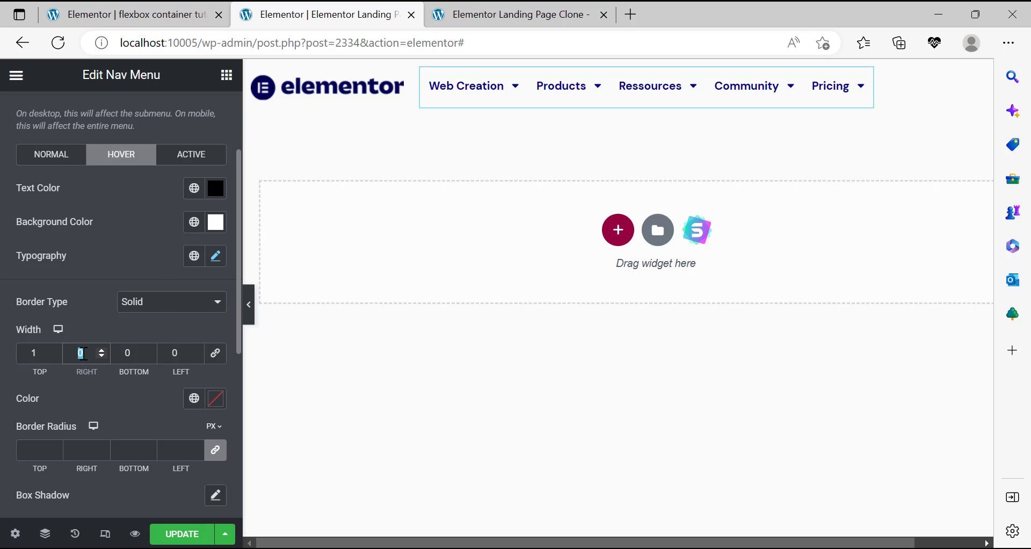
pyautogui.doubleClick(129, 353)
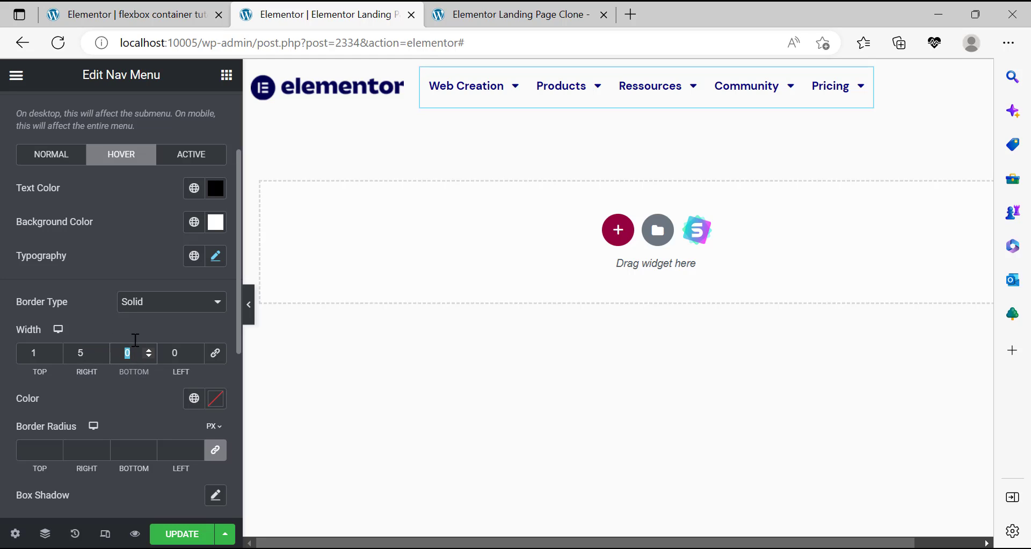
pyautogui.write('5')
pyautogui.click(186, 352)
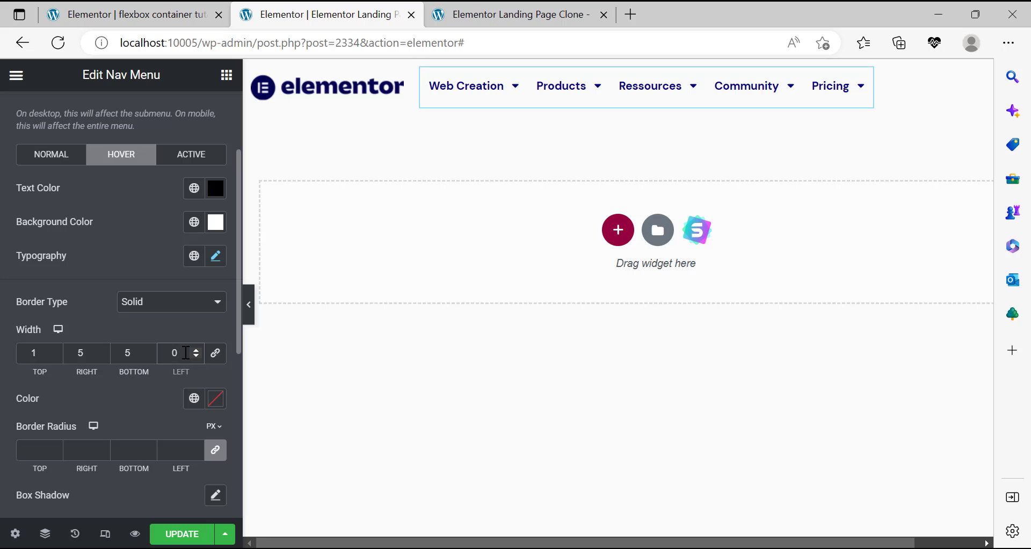
pyautogui.moveTo(494, 89)
pyautogui.write('1')
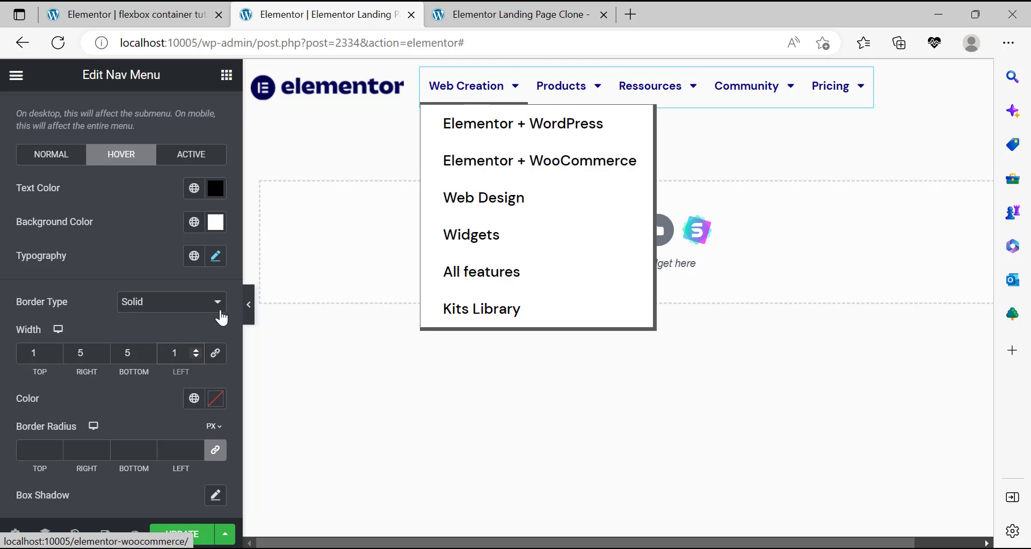
# Set the dropdown's border color to black, #000000, and preview it on the Web Creation submenu.
pyautogui.click(215, 400)
pyautogui.click(215, 304)
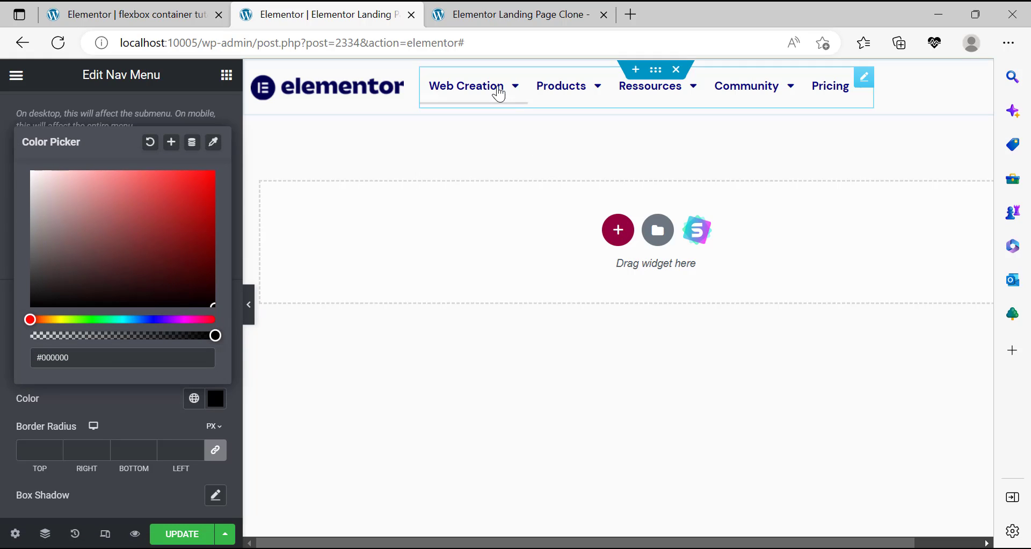
pyautogui.moveTo(499, 95)
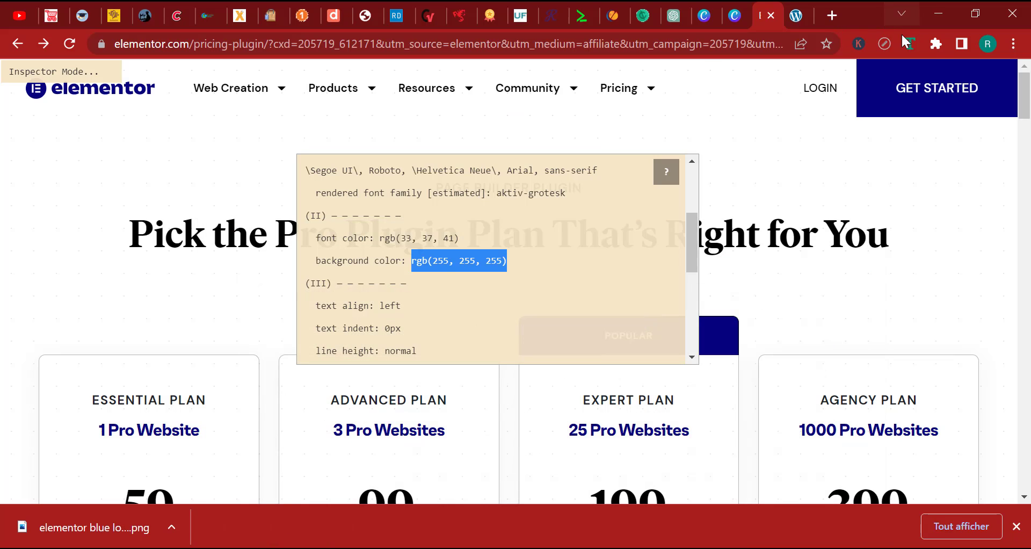
# Inspect the Products submenu on the original Elementor pricing page and copy its font color, rgb(33, 37, 41).
pyautogui.click(907, 42)
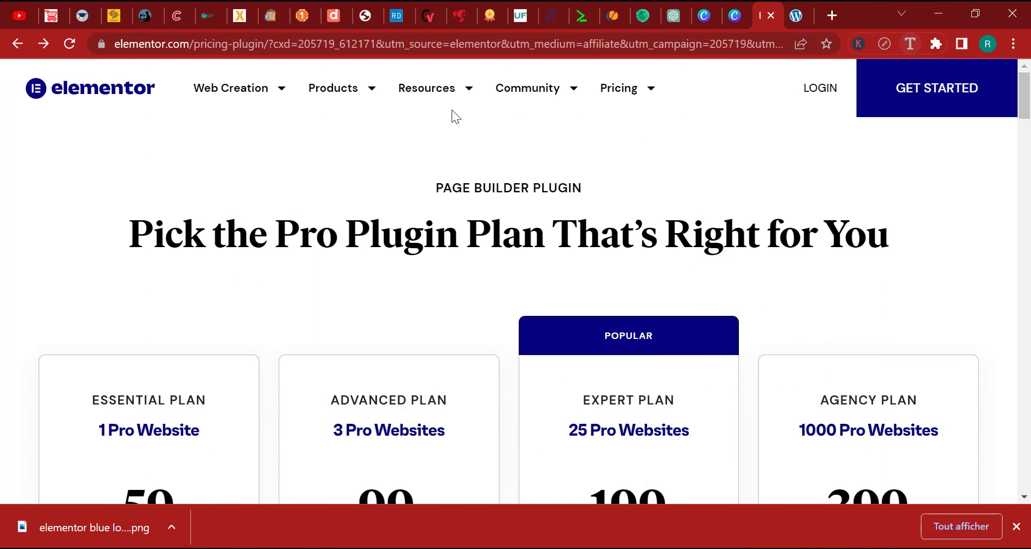
pyautogui.moveTo(345, 101)
pyautogui.moveTo(426, 96)
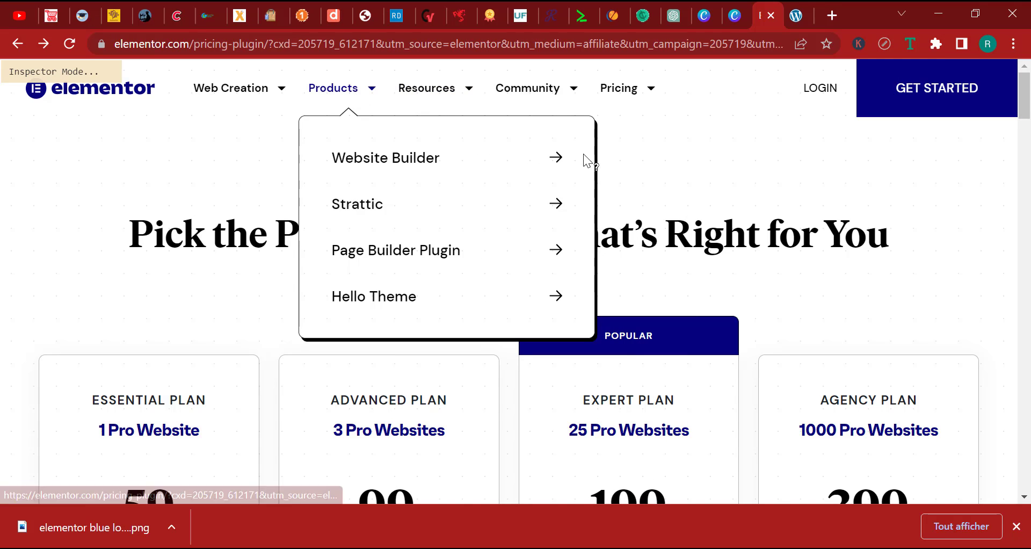
pyautogui.click(594, 160)
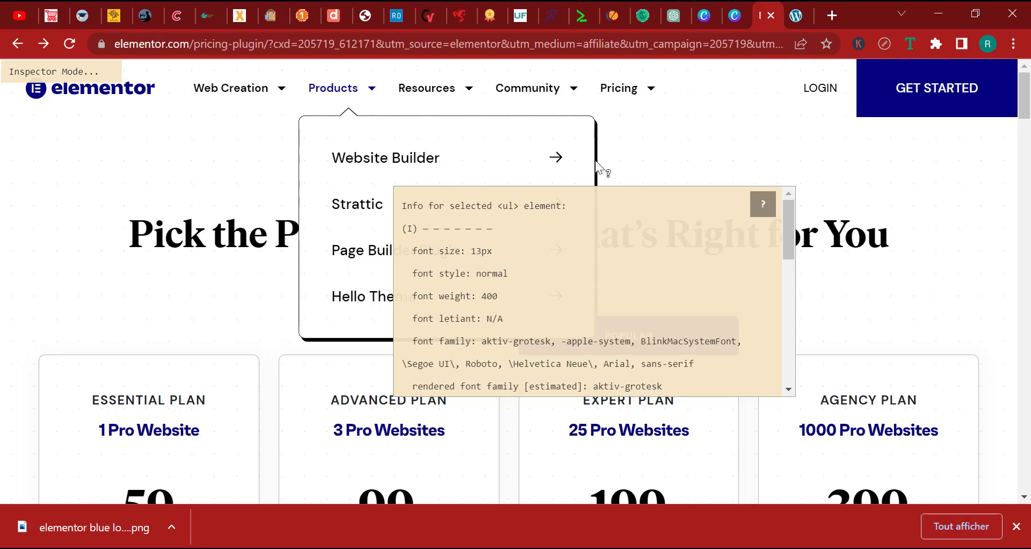
pyautogui.scroll(-3, 518, 284)
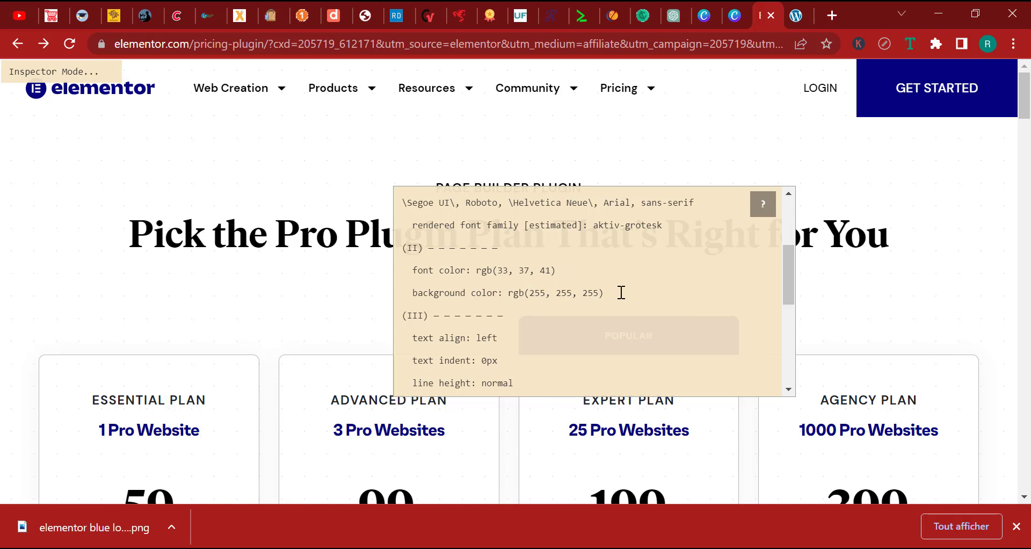
pyautogui.moveTo(537, 266); pyautogui.dragTo(481, 272)
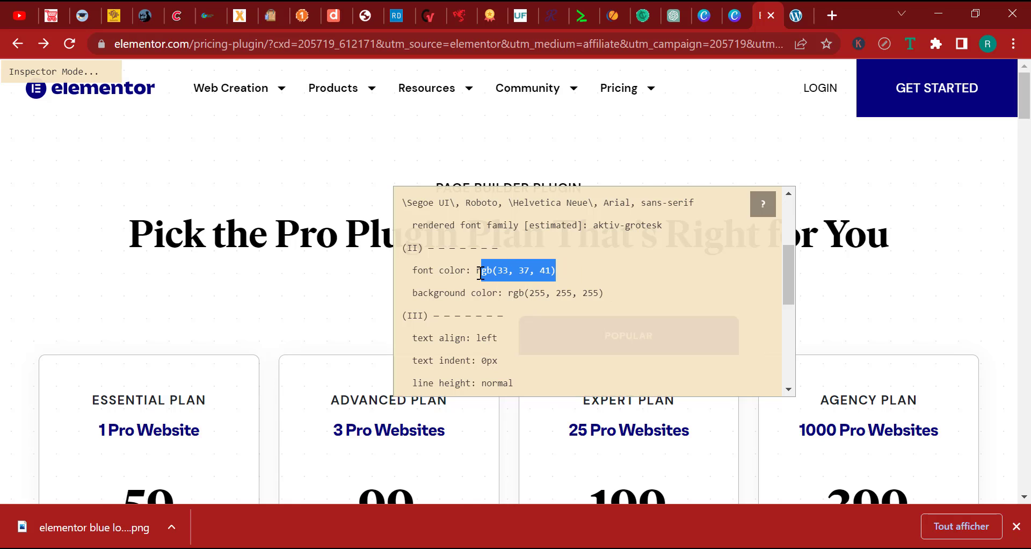
pyautogui.rightClick(479, 273)
pyautogui.click(540, 318)
# Switch back to the Elementor editor and apply rgb(33, 37, 41) as the dropdown's border color.
pyautogui.hotkey('alt', 'Tab')
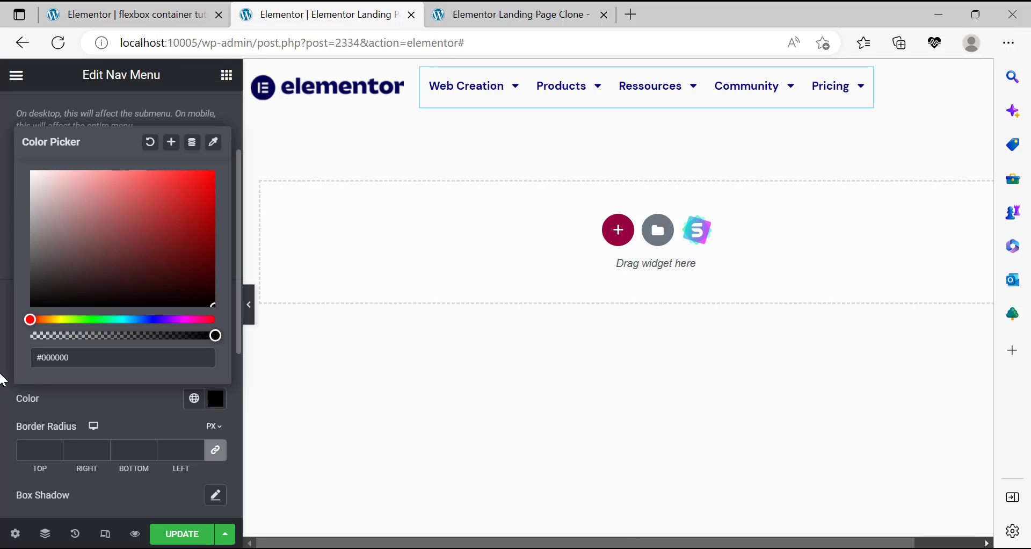
pyautogui.click(145, 405)
pyautogui.click(215, 399)
pyautogui.rightClick(167, 357)
pyautogui.click(214, 151)
pyautogui.moveTo(491, 99)
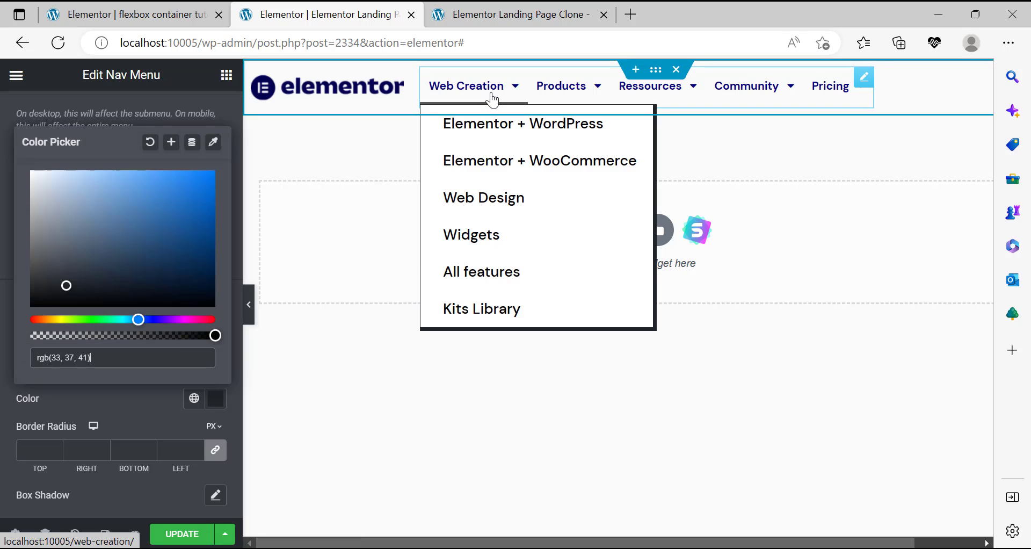
pyautogui.click(2, 370)
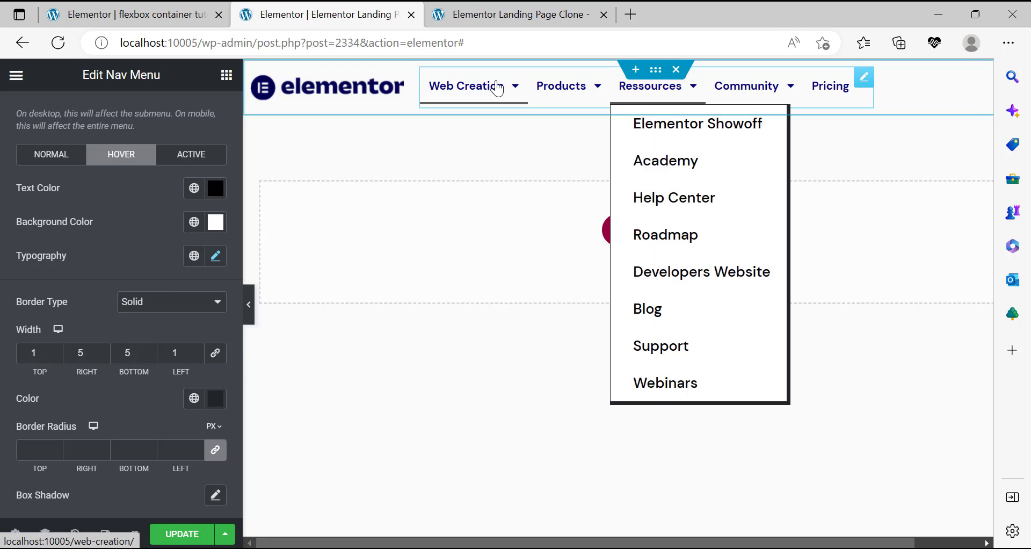
# Set the dropdown's border radius to 10 px on all corners, following the submenu on the finished tutorial page.
pyautogui.click(180, 15)
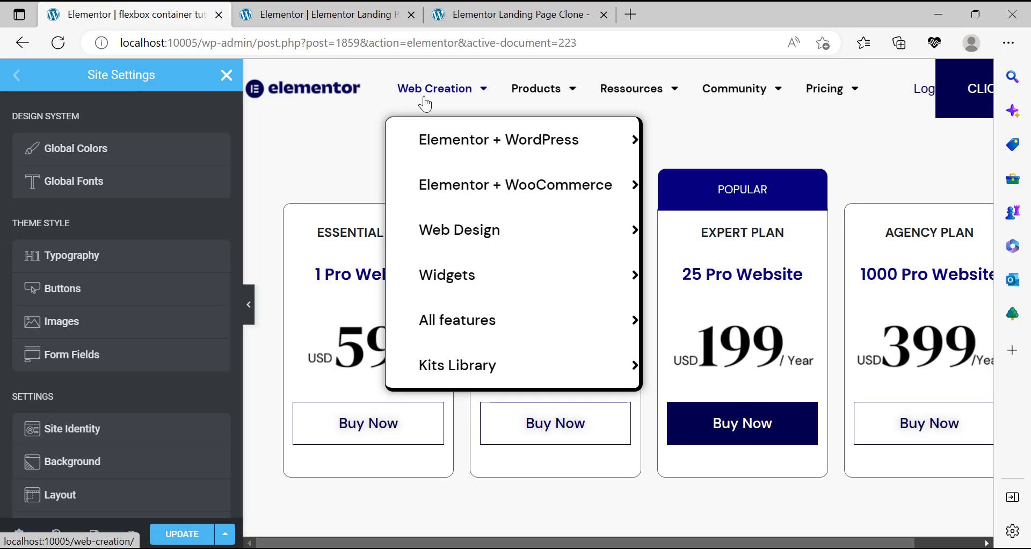
pyautogui.click(322, 16)
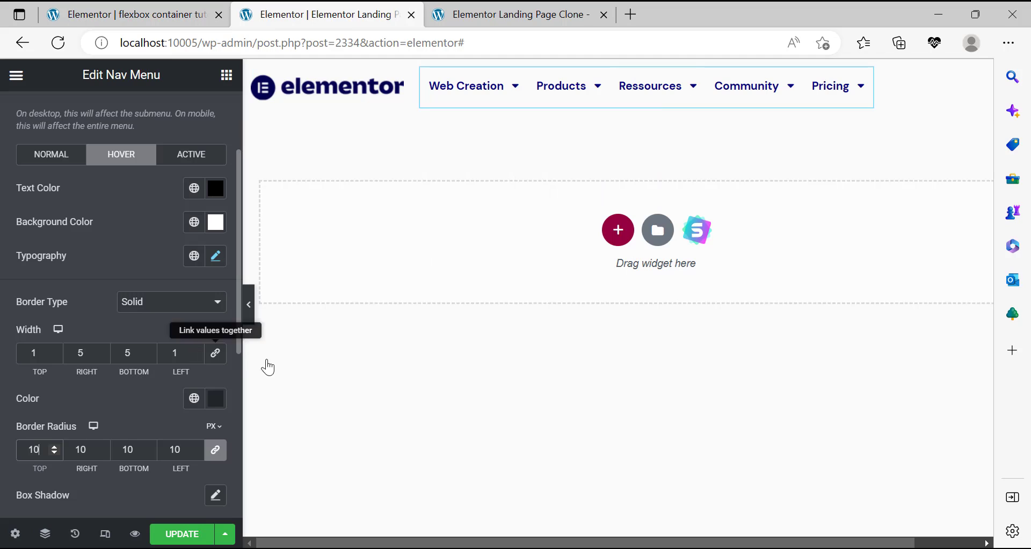
pyautogui.moveTo(473, 94)
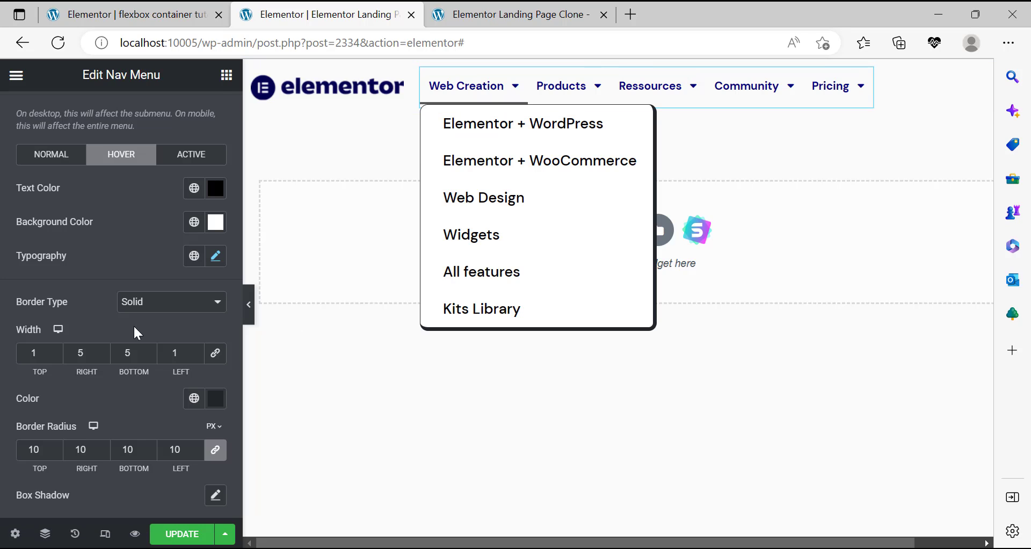
# Adjust the dropdown's vertical padding to 10 and preview the spacing on the Web Creation submenu.
pyautogui.scroll(-4, 134, 329)
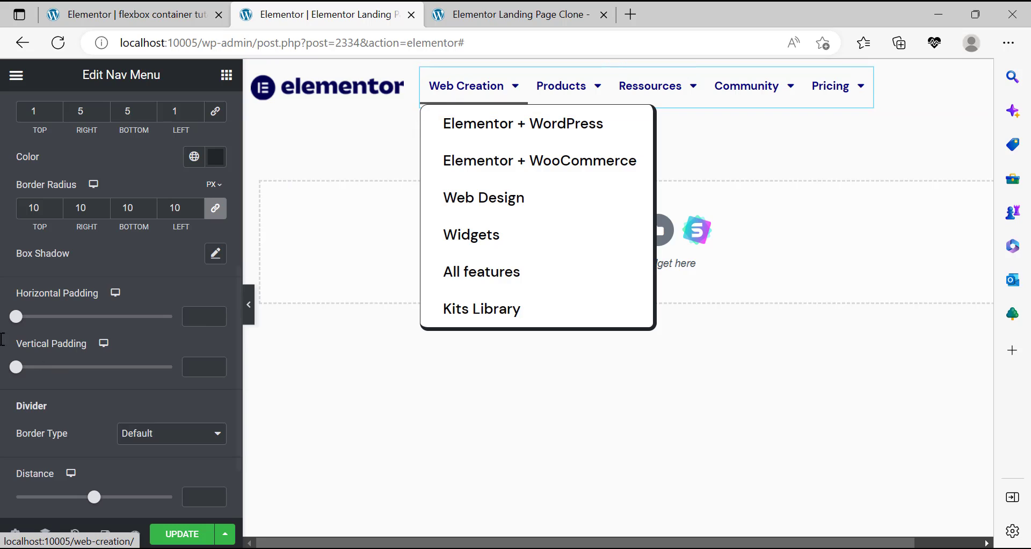
pyautogui.moveTo(16, 370); pyautogui.dragTo(32, 367)
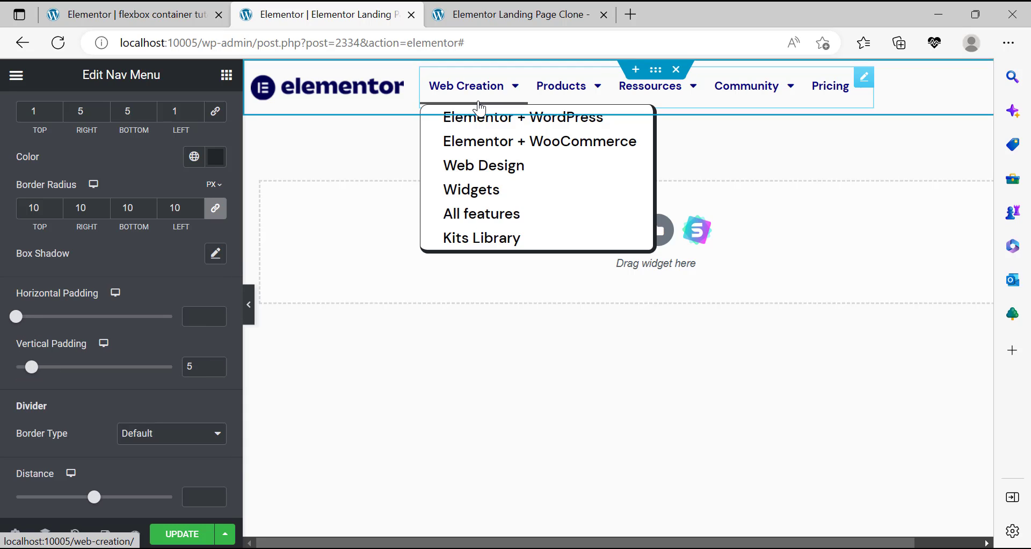
pyautogui.moveTo(31, 368); pyautogui.dragTo(29, 375)
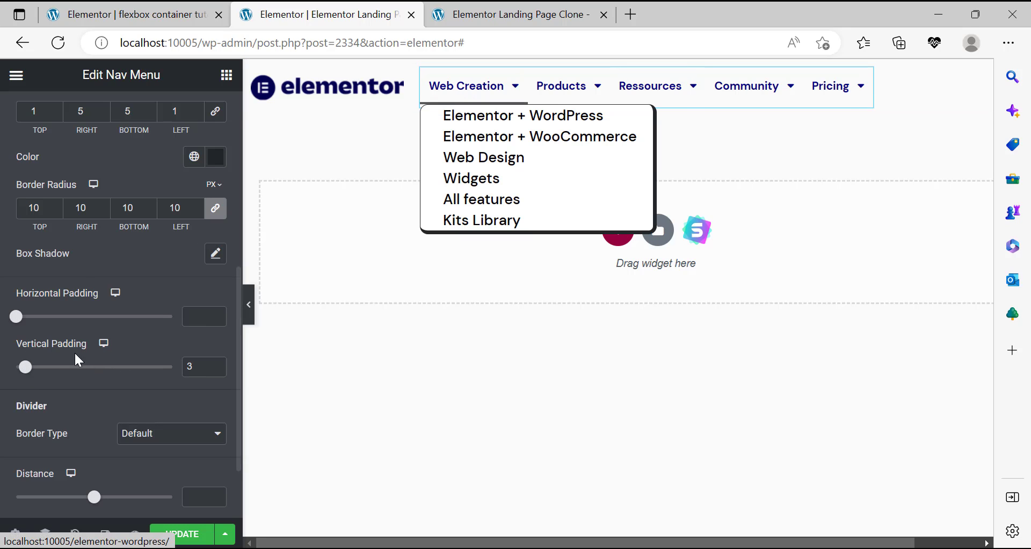
pyautogui.moveTo(35, 363); pyautogui.dragTo(46, 369)
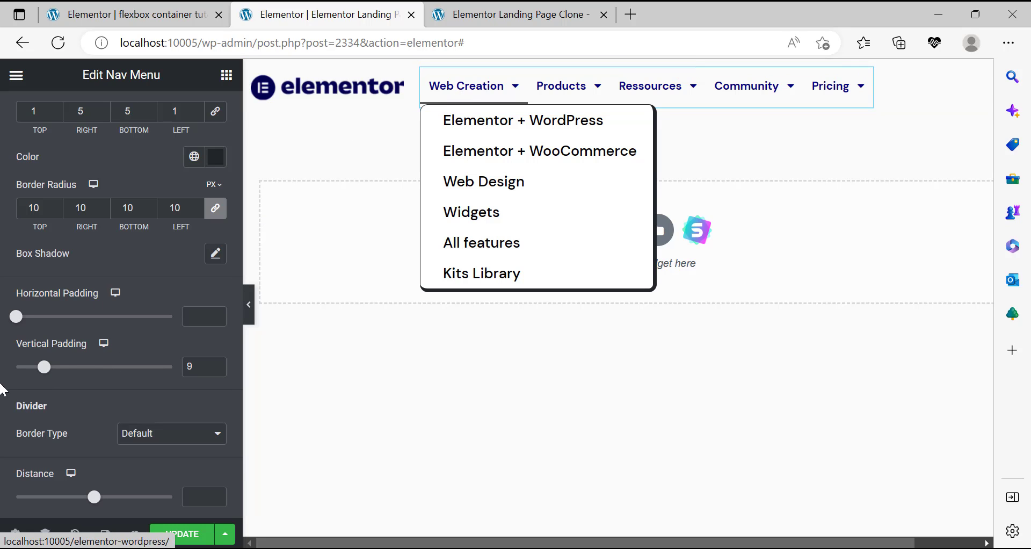
pyautogui.moveTo(479, 97)
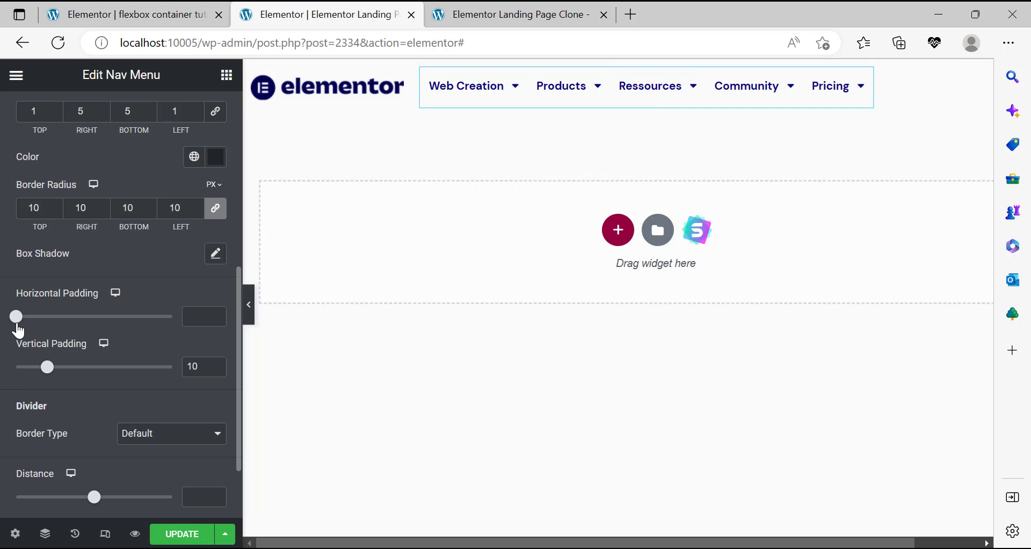
# Set the dropdown's horizontal padding to 25, comparing it with the submenus on the original pricing page.
pyautogui.moveTo(25, 326); pyautogui.dragTo(47, 327)
pyautogui.moveTo(485, 92)
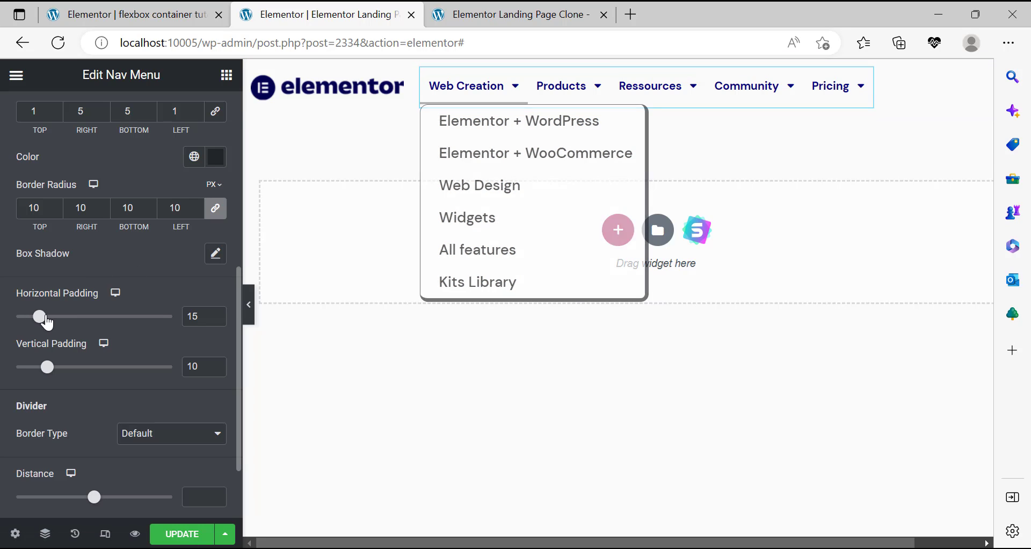
pyautogui.click(65, 317)
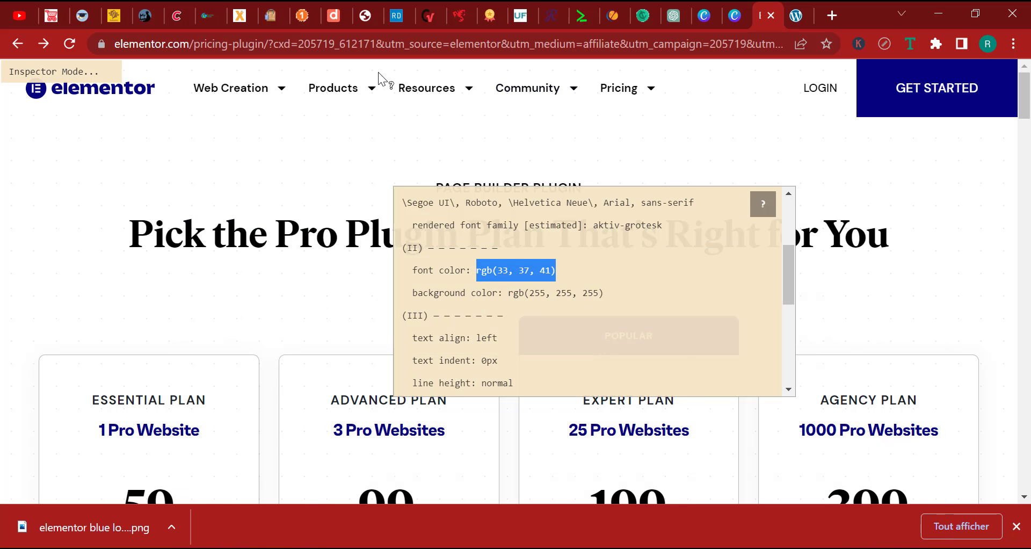
pyautogui.moveTo(411, 97)
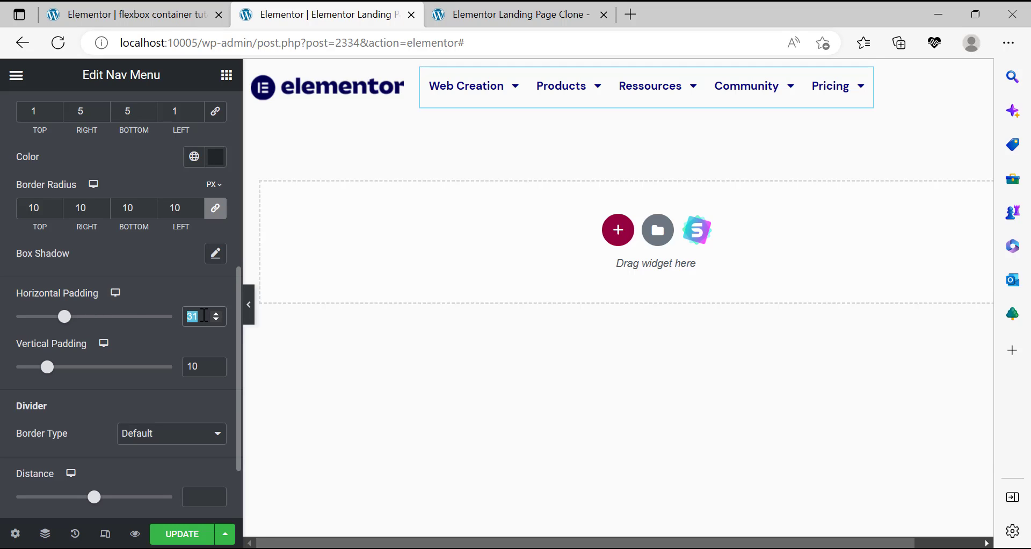
pyautogui.write('25')
pyautogui.moveTo(461, 94)
# Increase the dropdown's distance from the nav menu to 22 and preview the Web Creation submenu.
pyautogui.scroll(-2, 106, 421)
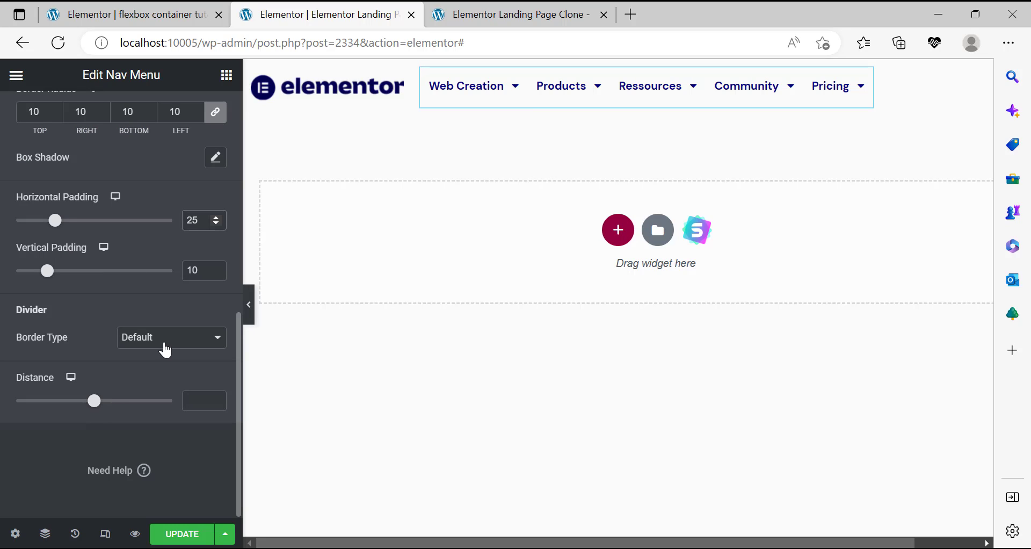
pyautogui.moveTo(503, 103)
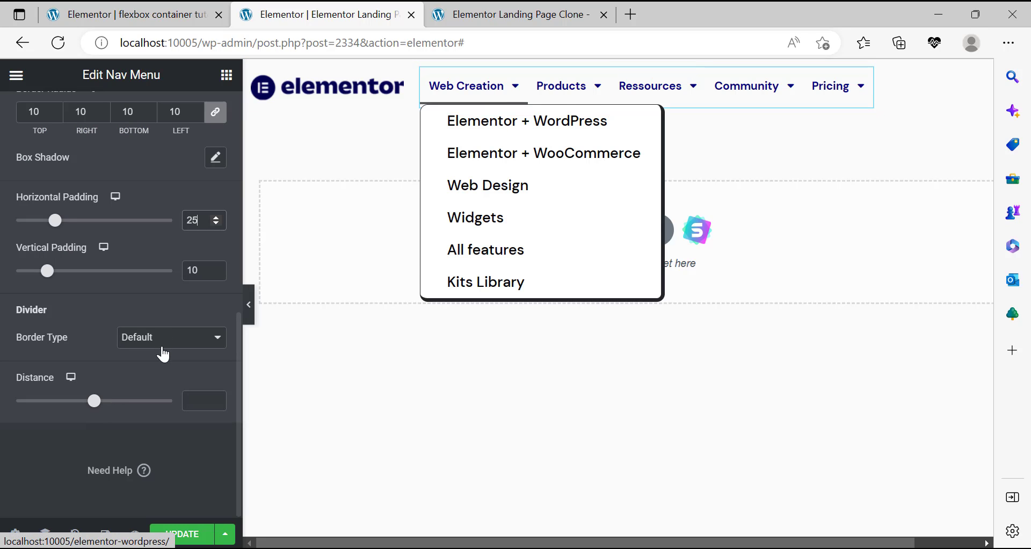
pyautogui.click(95, 403)
pyautogui.moveTo(106, 411); pyautogui.dragTo(112, 404)
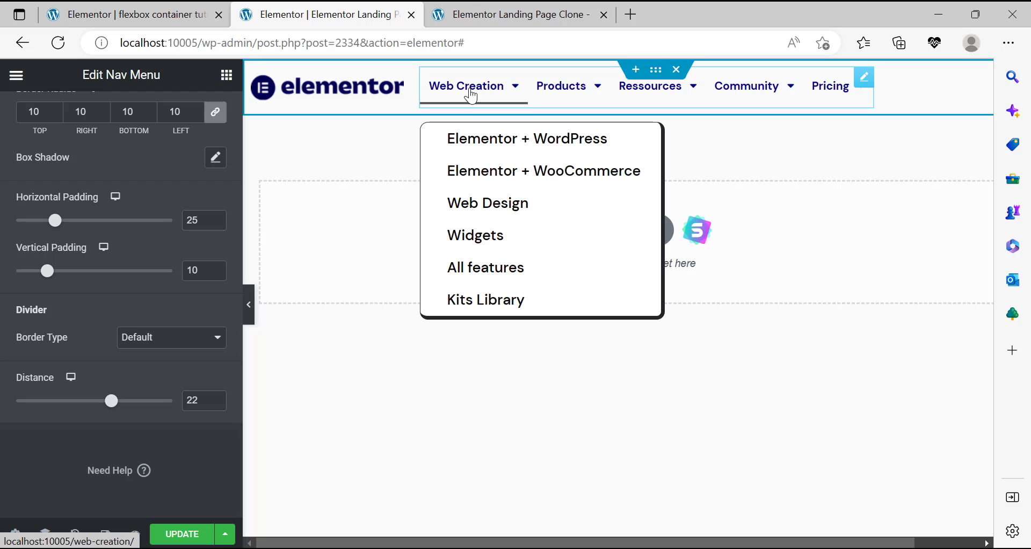
pyautogui.hotkey('ctrl', 'shift', 'Tab')
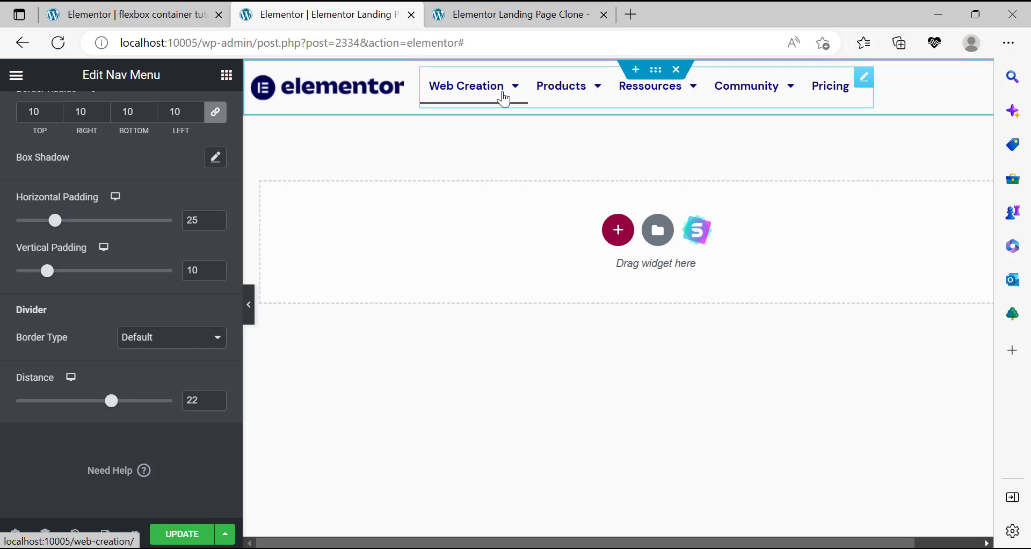
pyautogui.moveTo(504, 100)
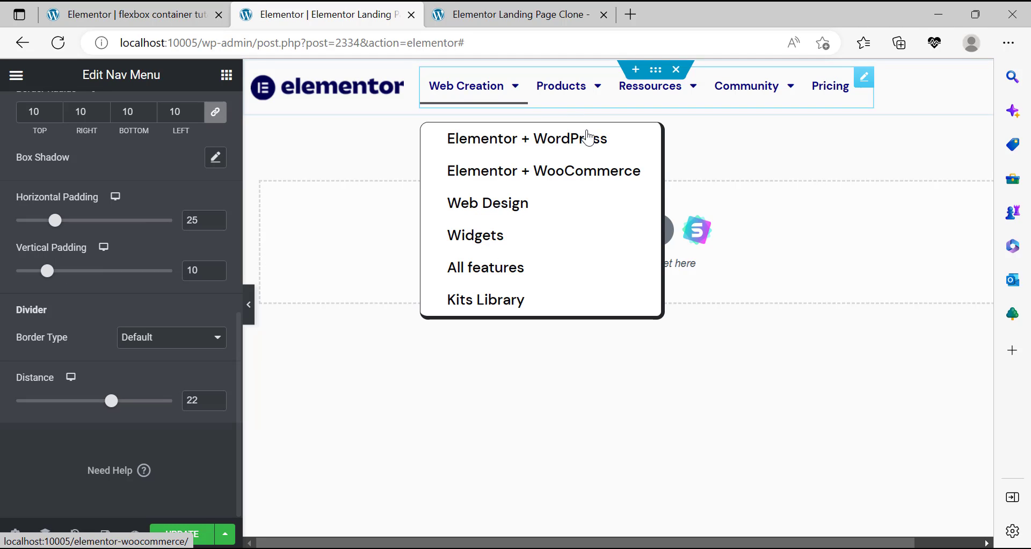
pyautogui.scroll(5, 105, 292)
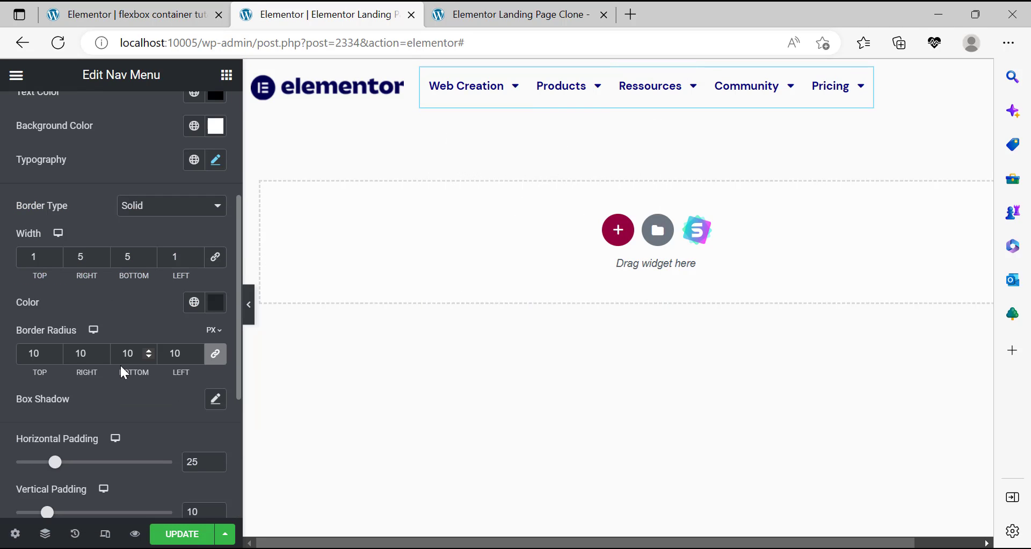
# Try the Groove and Dashed border types on the dropdown, previewing each one on the Web Creation submenu.
pyautogui.scroll(2, 98, 363)
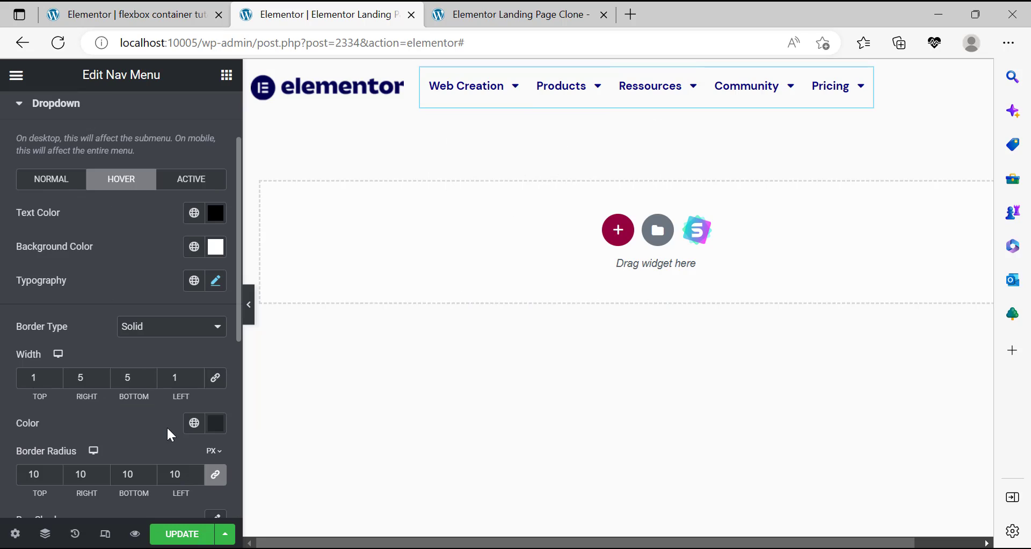
pyautogui.click(154, 329)
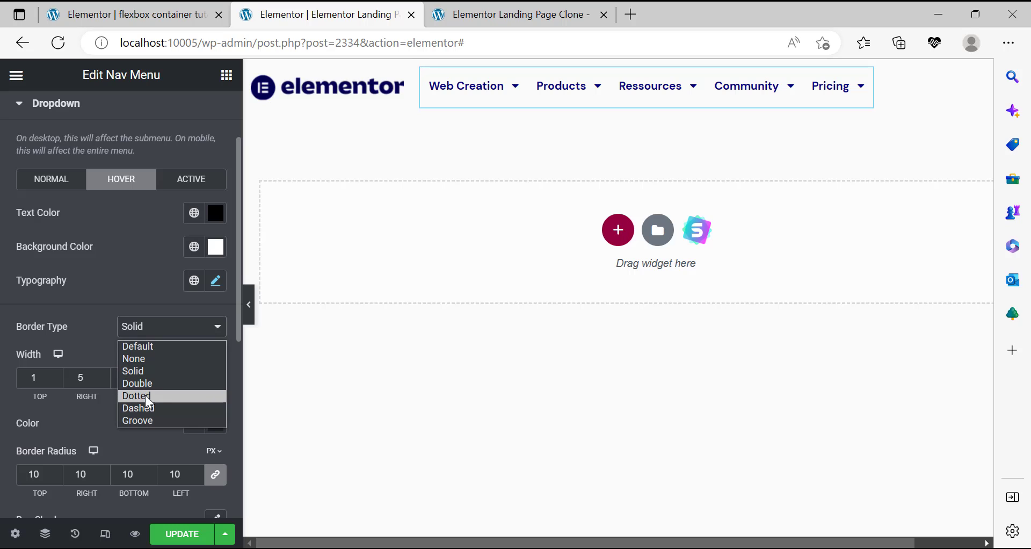
pyautogui.click(144, 420)
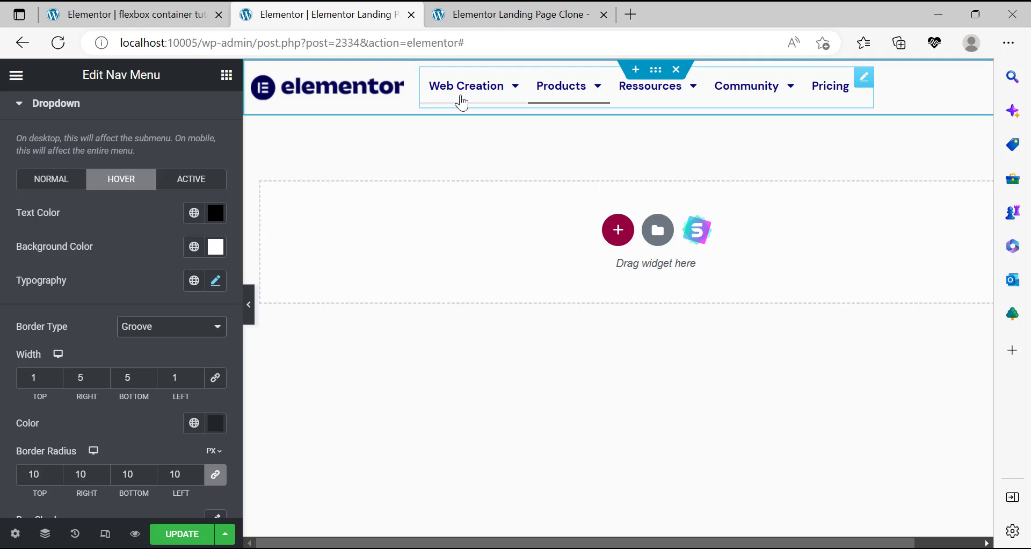
pyautogui.moveTo(488, 115)
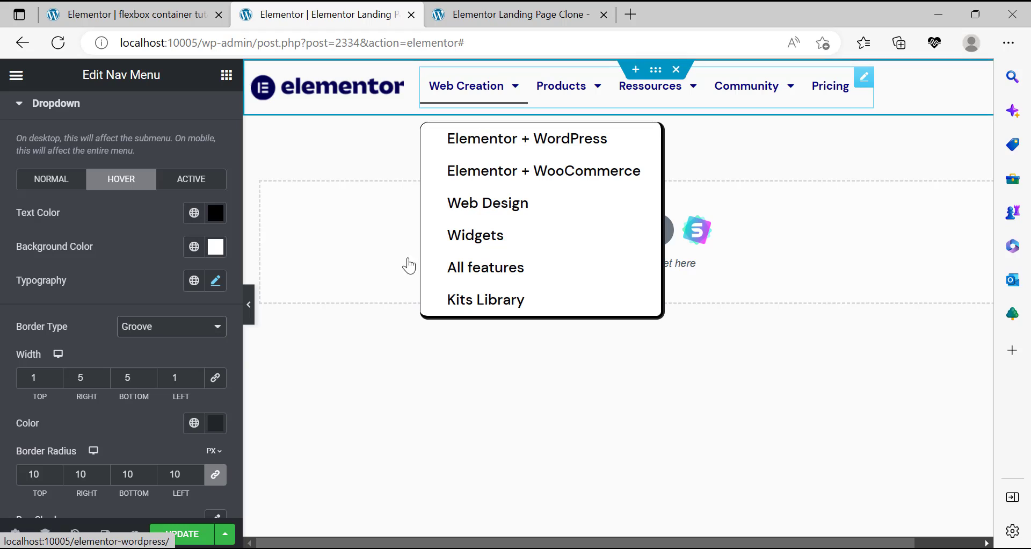
pyautogui.click(172, 327)
pyautogui.click(154, 414)
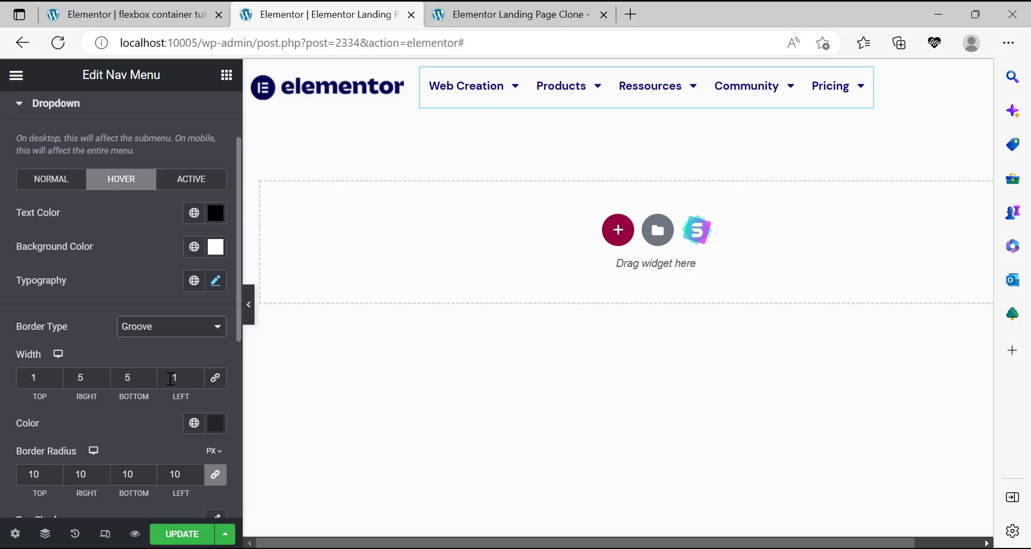
pyautogui.moveTo(471, 91)
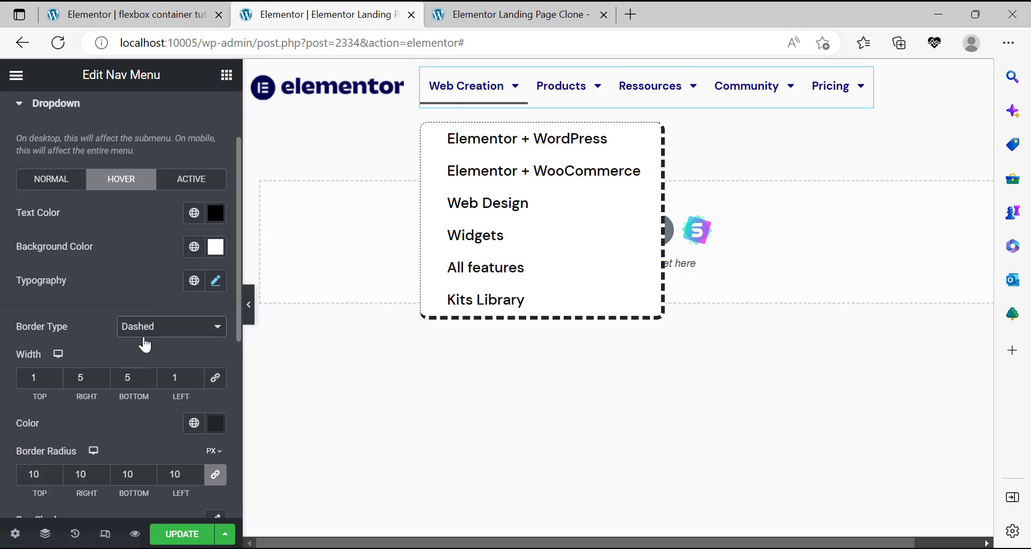
# Set the dropdown's border type back to Solid.
pyautogui.click(206, 329)
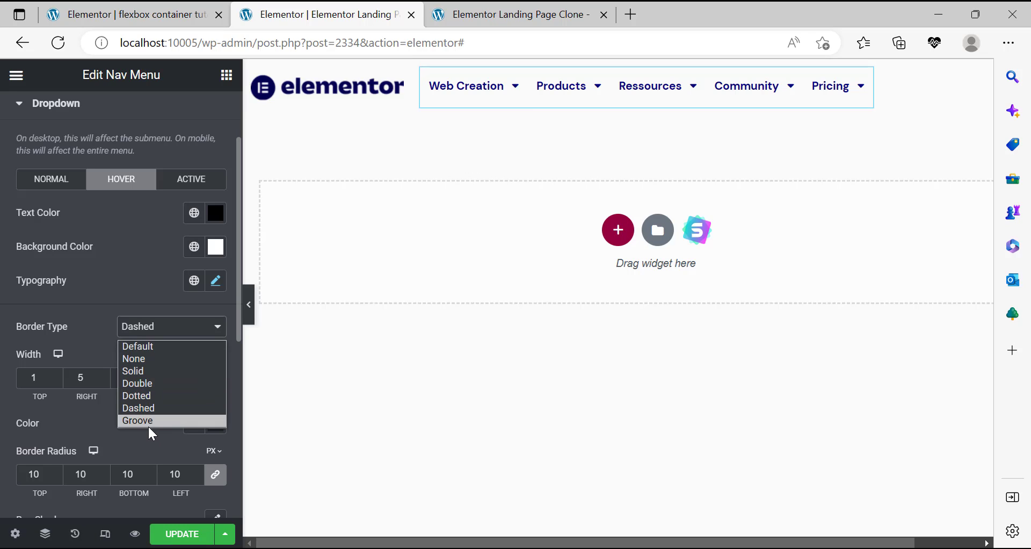
pyautogui.click(92, 337)
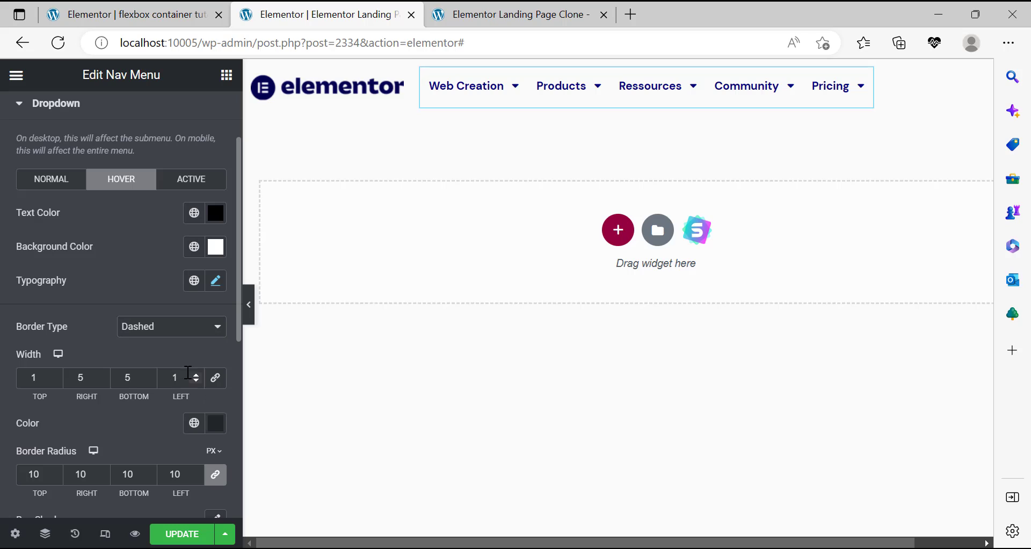
pyautogui.click(166, 330)
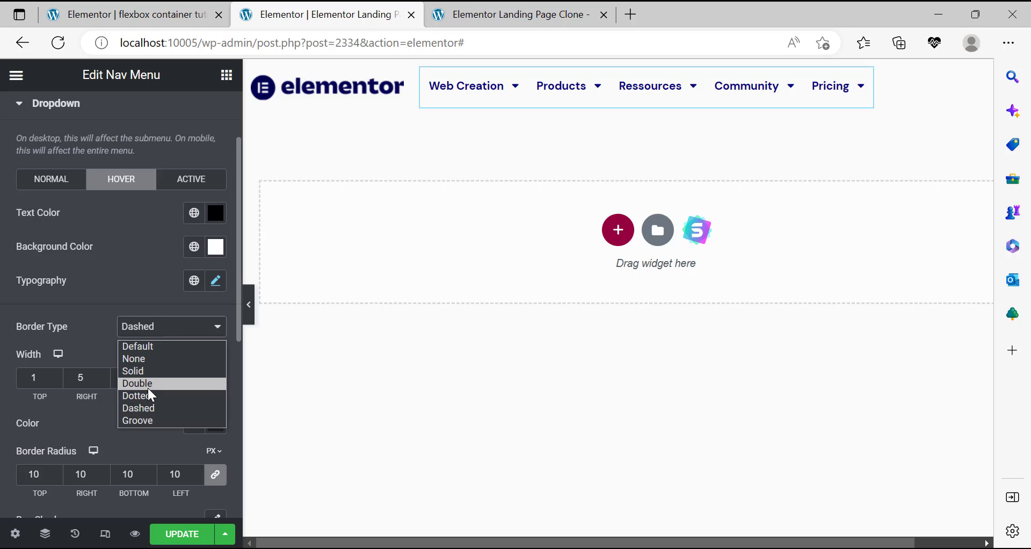
pyautogui.click(142, 371)
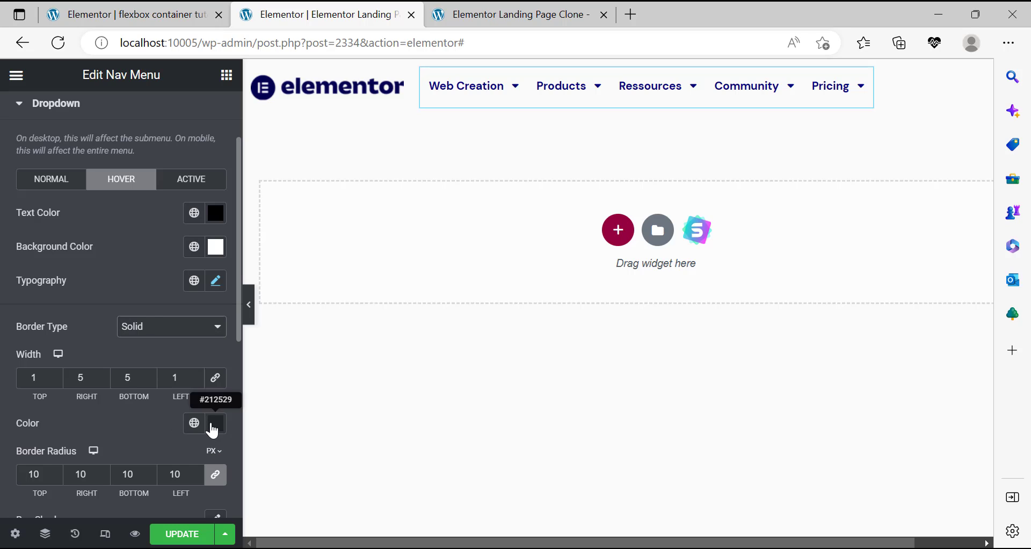
# Try lowering the opacity of the dropdown's border color to 0.79 and to 0, checking the effect on the submenu.
pyautogui.click(215, 425)
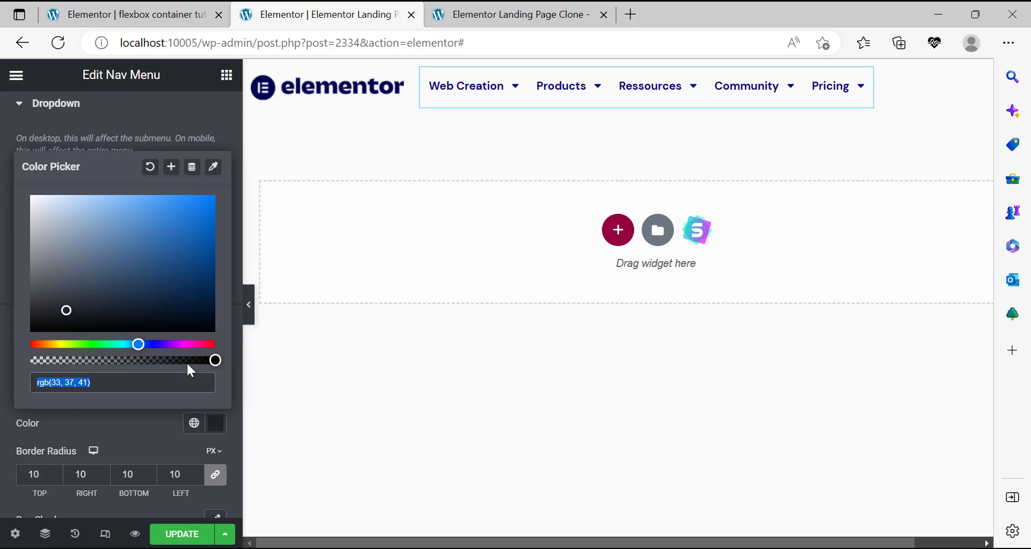
pyautogui.moveTo(168, 360); pyautogui.dragTo(176, 359)
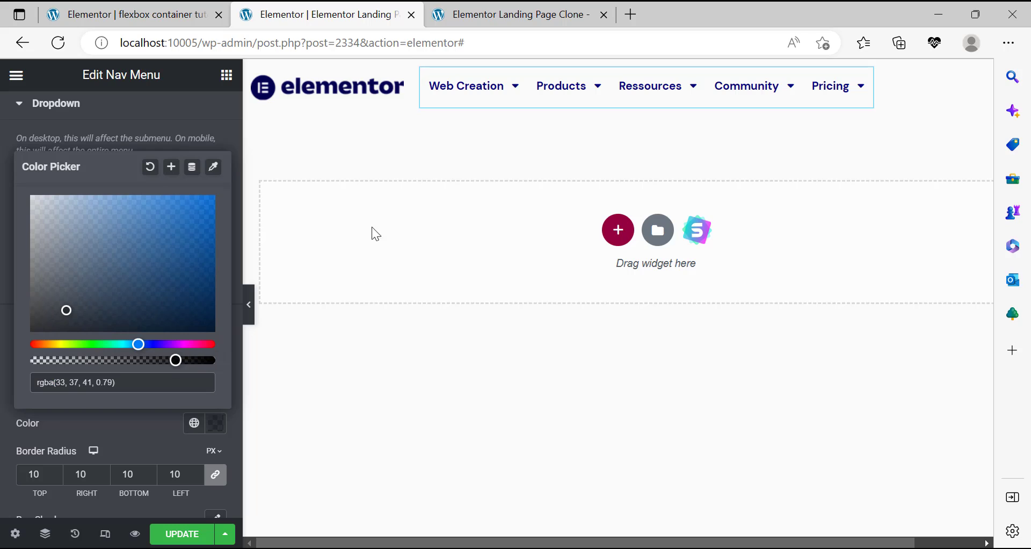
pyautogui.moveTo(456, 86)
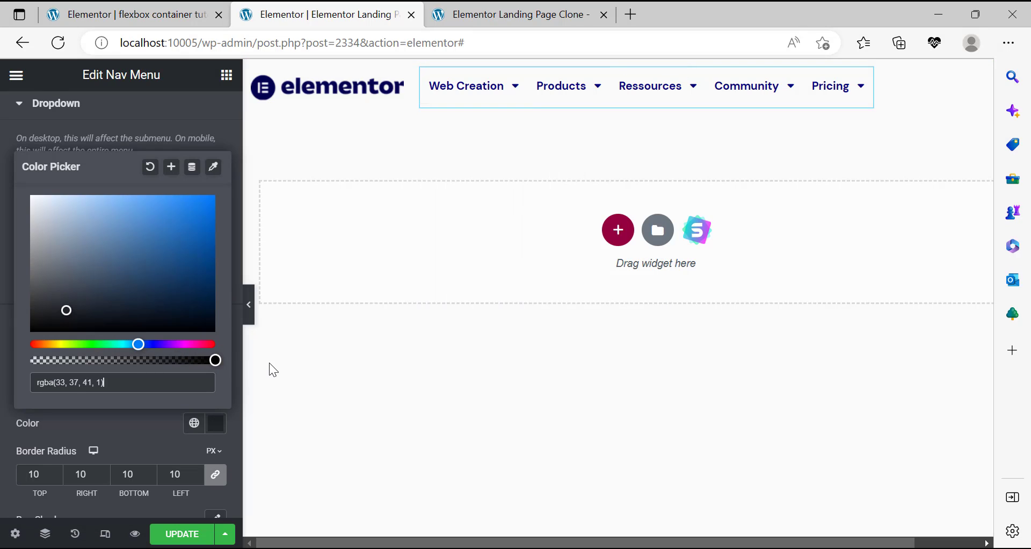
pyautogui.click(6, 348)
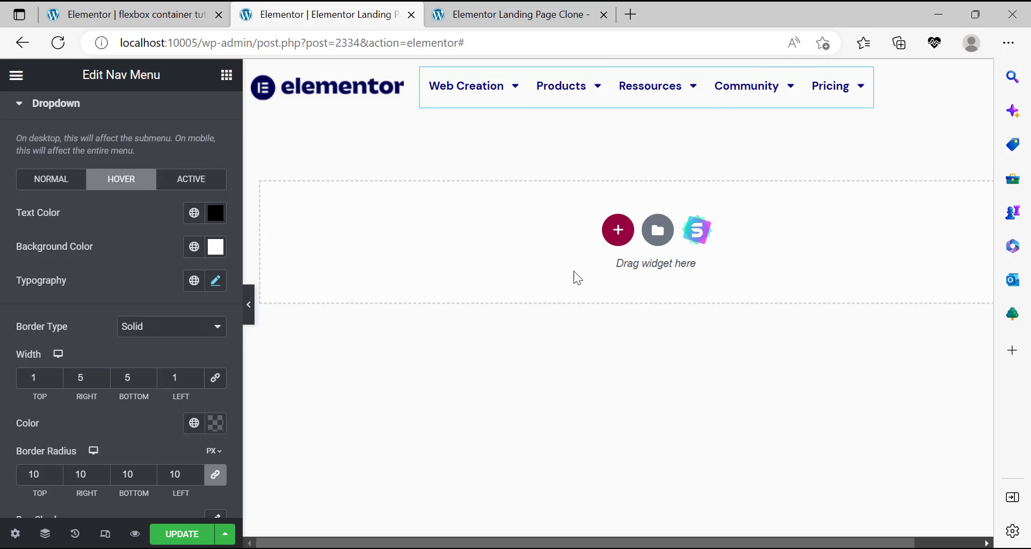
# Restore the dropdown's border color to full opacity as rgba(33, 37, 41, 1) and preview the Web Creation submenu.
pyautogui.click(215, 422)
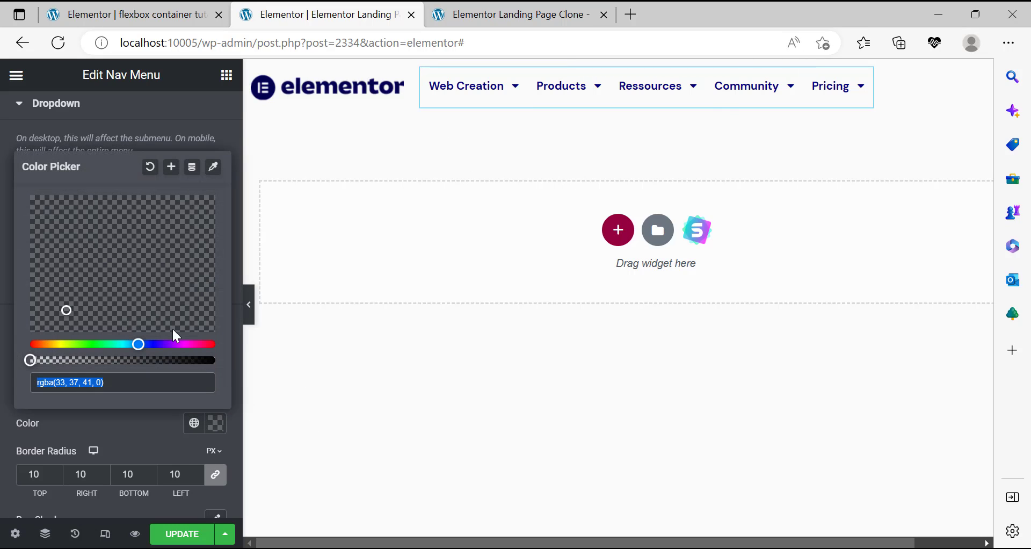
pyautogui.moveTo(185, 359); pyautogui.dragTo(235, 362)
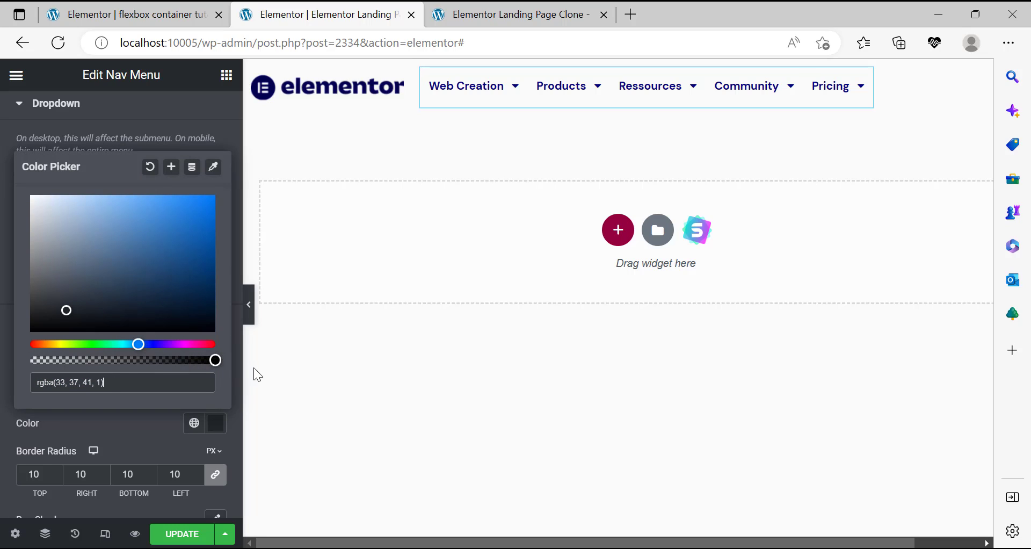
pyautogui.click(3, 348)
pyautogui.moveTo(462, 96)
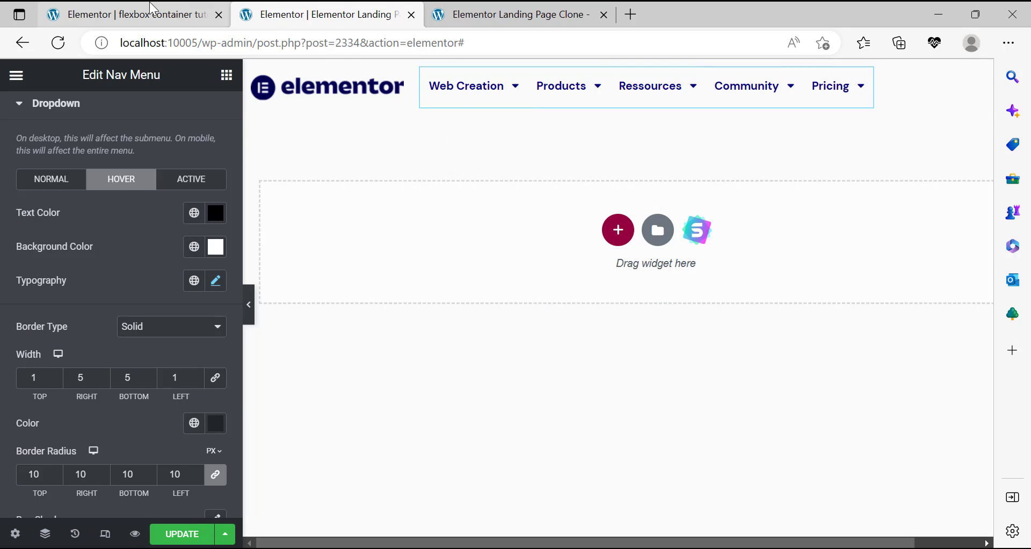
# Check the general kit settings on the finished tutorial page, then leave the kit settings.
pyautogui.click(124, 14)
pyautogui.click(19, 533)
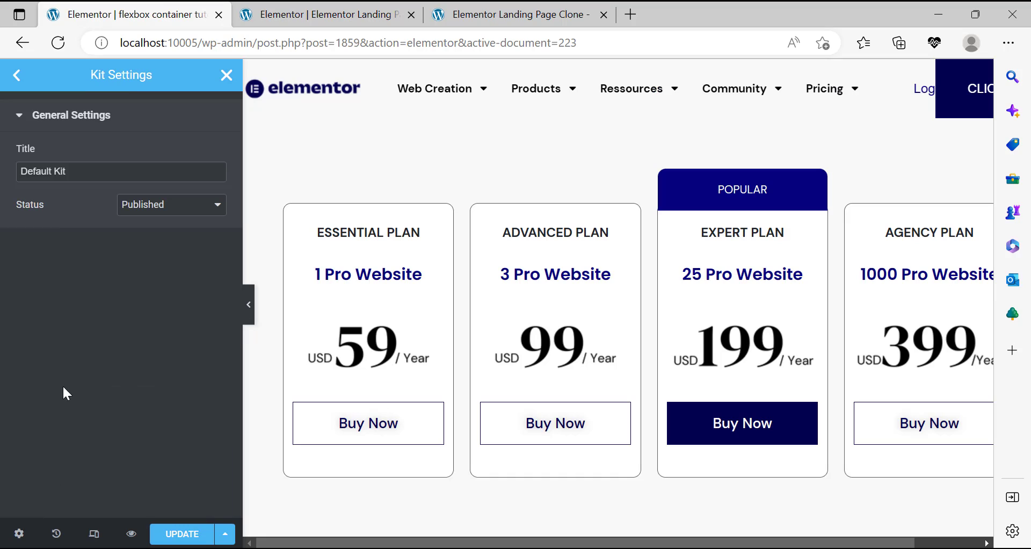
pyautogui.click(25, 115)
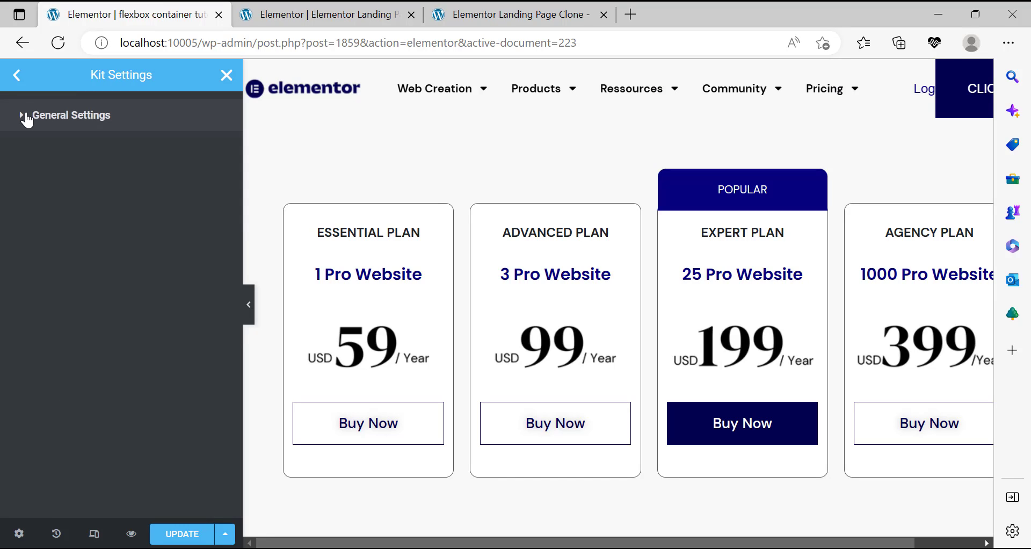
pyautogui.click(27, 116)
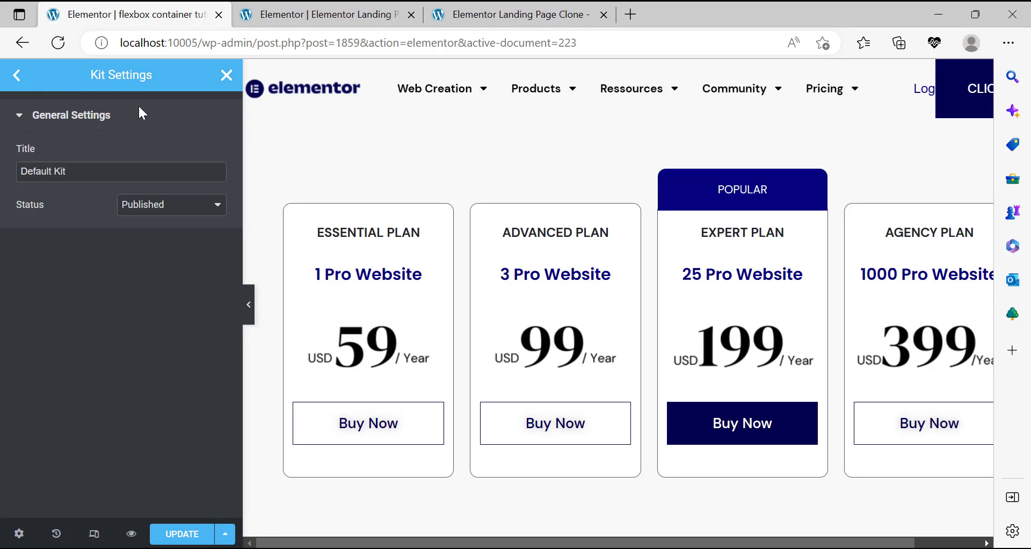
pyautogui.click(225, 79)
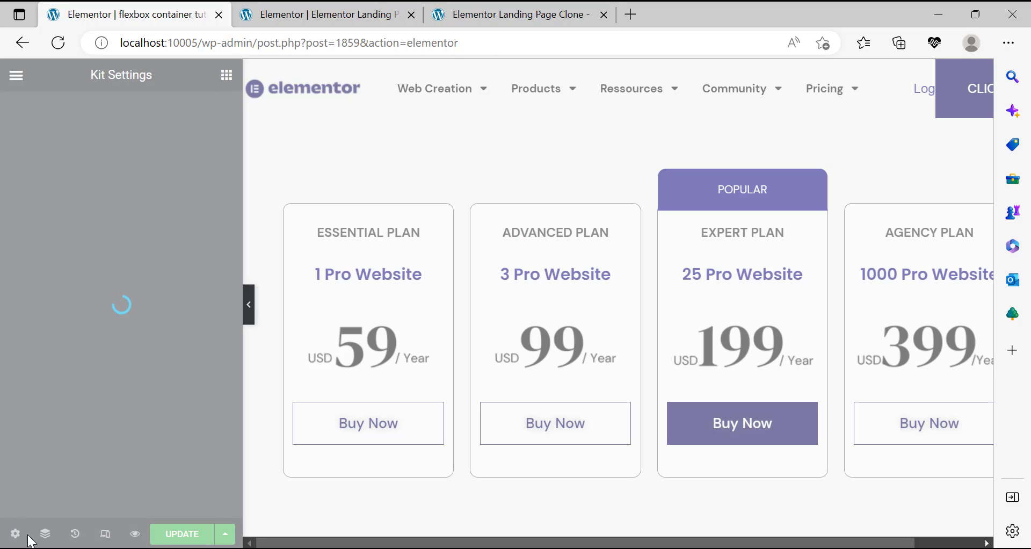
# Return to the landing page being built and open the Custom CSS editor in its page settings.
pyautogui.click(377, 6)
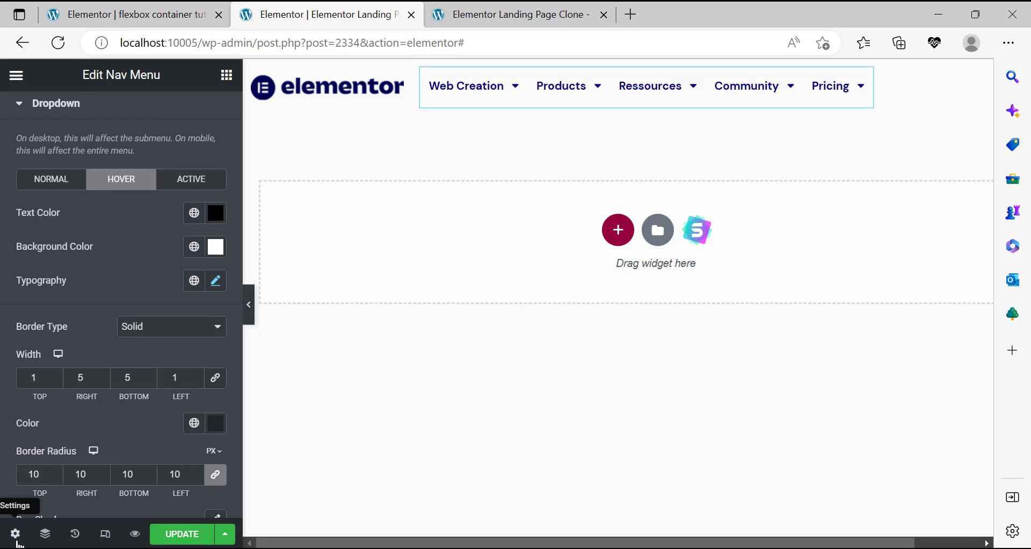
pyautogui.click(16, 539)
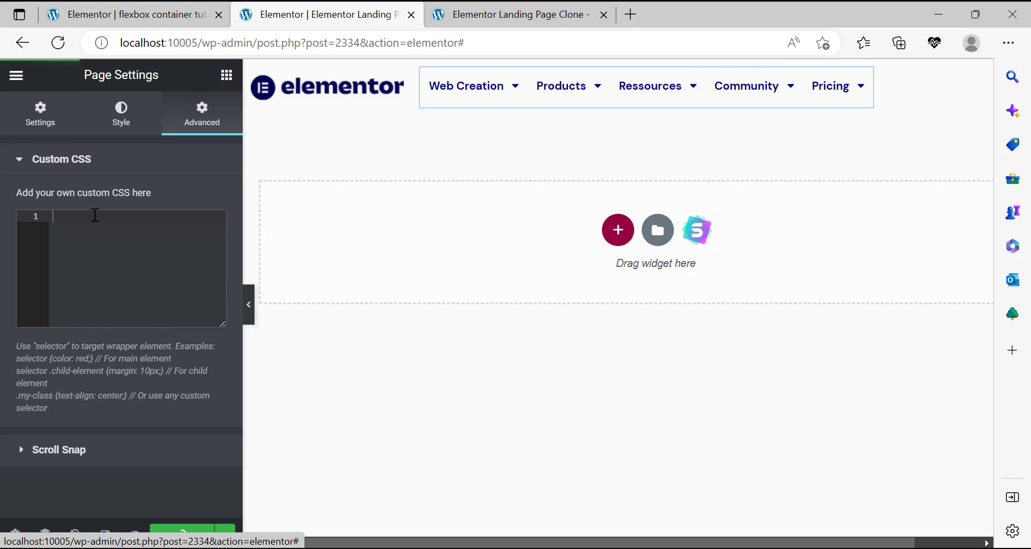
pyautogui.click(135, 11)
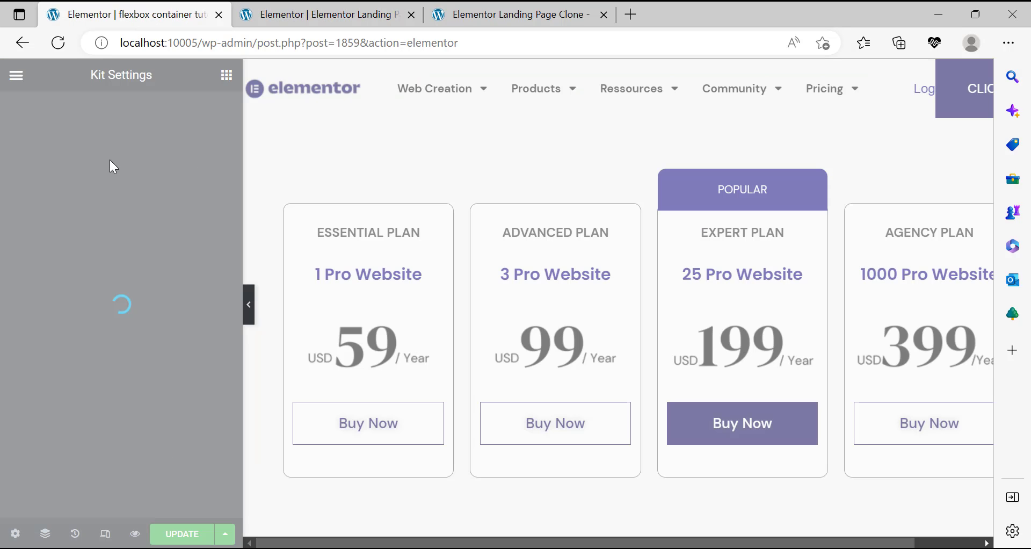
pyautogui.click(287, 10)
pyautogui.click(135, 11)
pyautogui.click(284, 7)
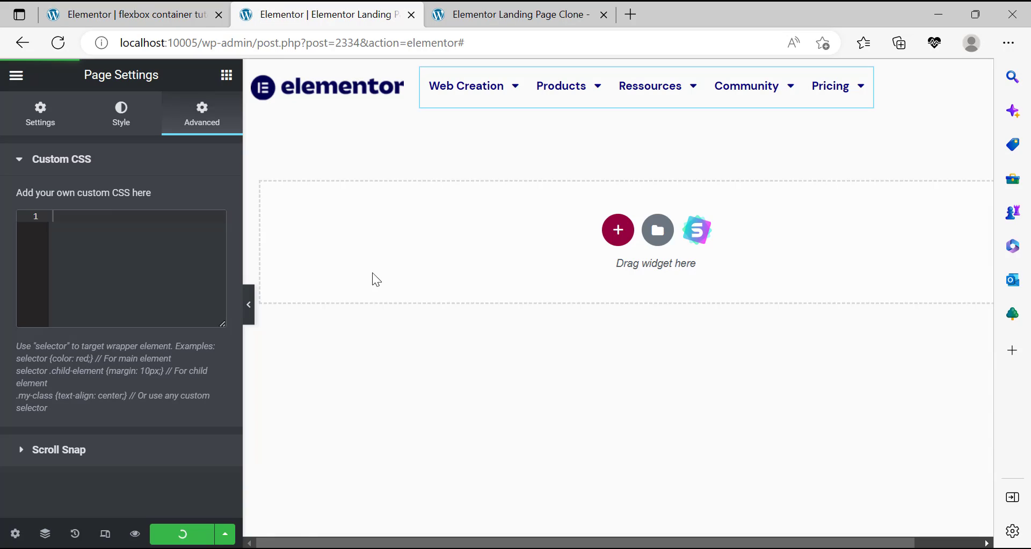
pyautogui.click(141, 8)
pyautogui.click(287, 10)
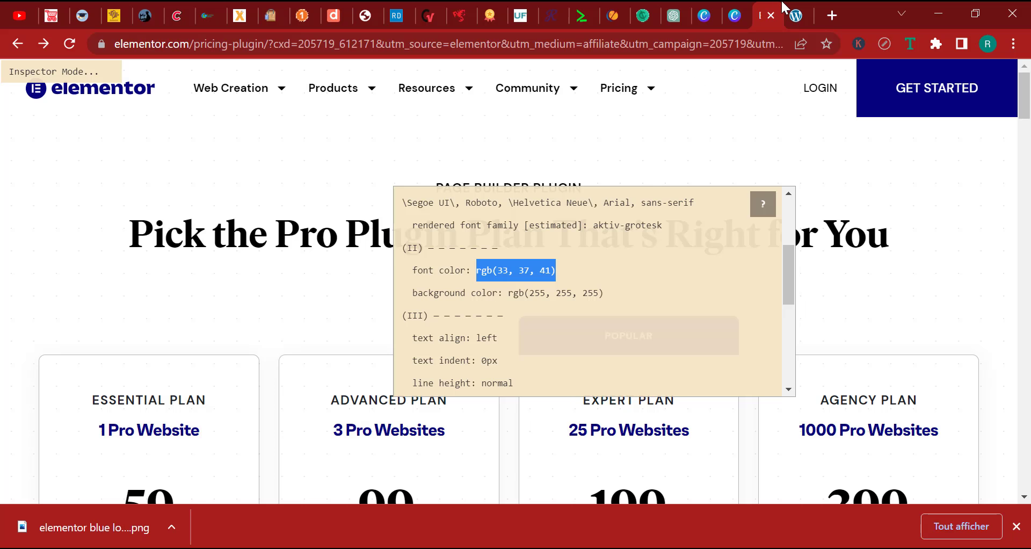
# Switch to ChatGPT and start the prompt "I have a menu, and I want you to help me write a html and css code".
pyautogui.click(669, 7)
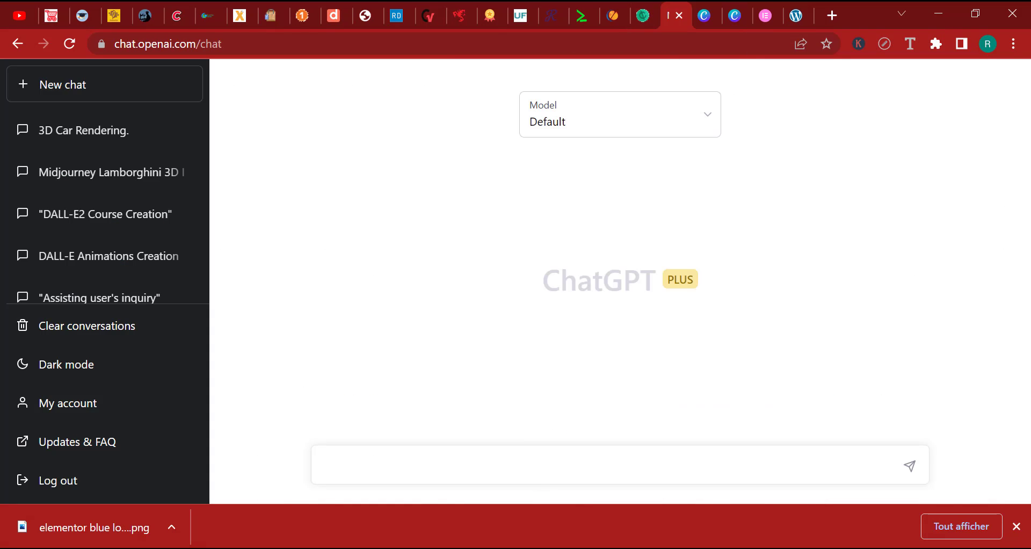
pyautogui.click(1016, 526)
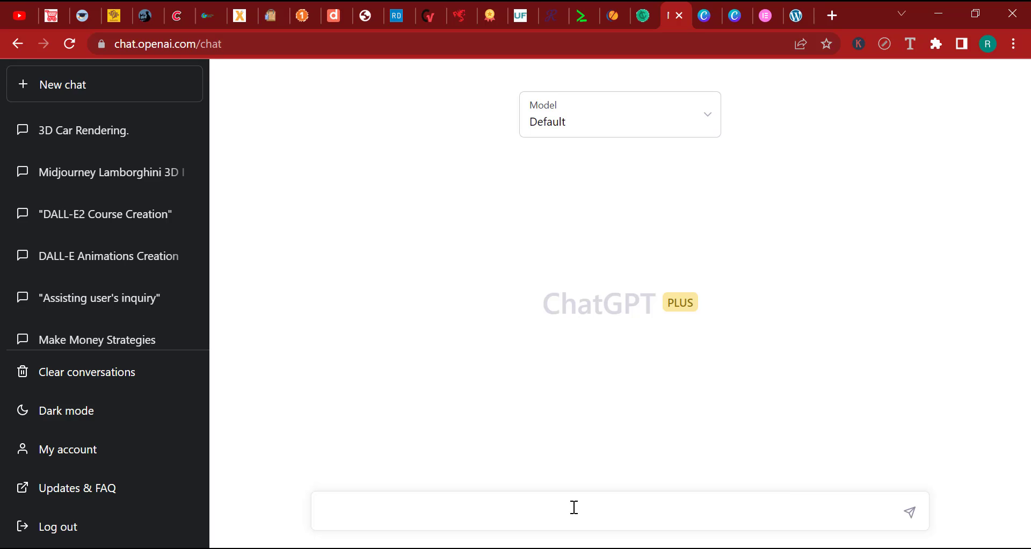
pyautogui.write('va')
pyautogui.press('BackSpace')
pyautogui.press('BackSpace')
pyautogui.write('ave a menu, A')
pyautogui.press('BackSpace')
pyautogui.write('and I want you to ')
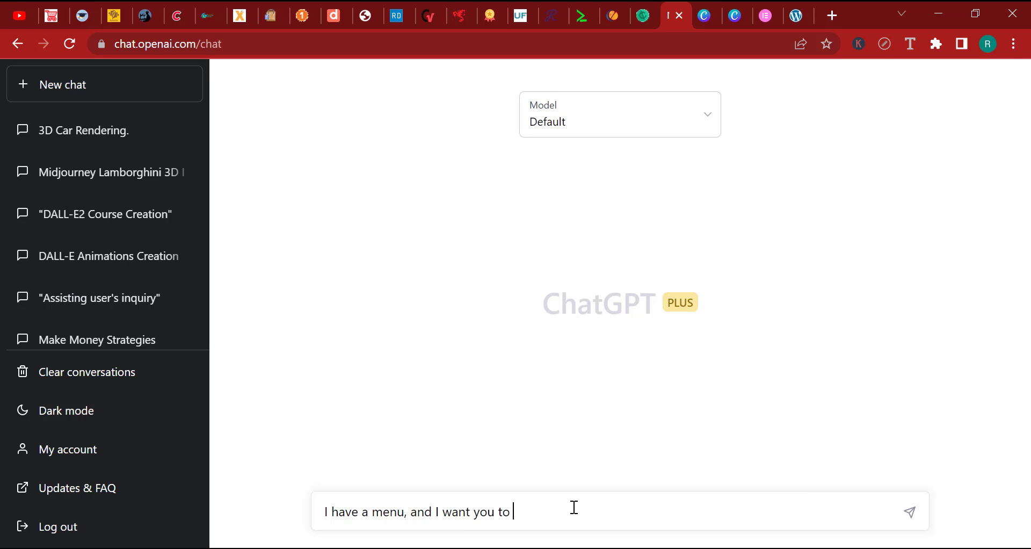
pyautogui.write('help me write a html and css cod')
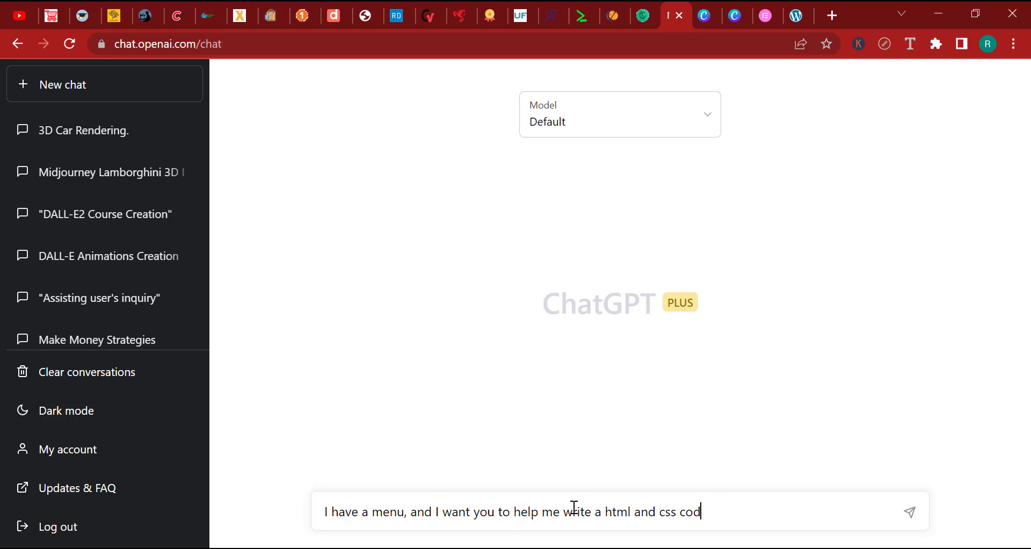
# Extend the prompt with "to enable a fine line to slide underneath the submenu pages".
pyautogui.write('e to enable a fine line tos li')
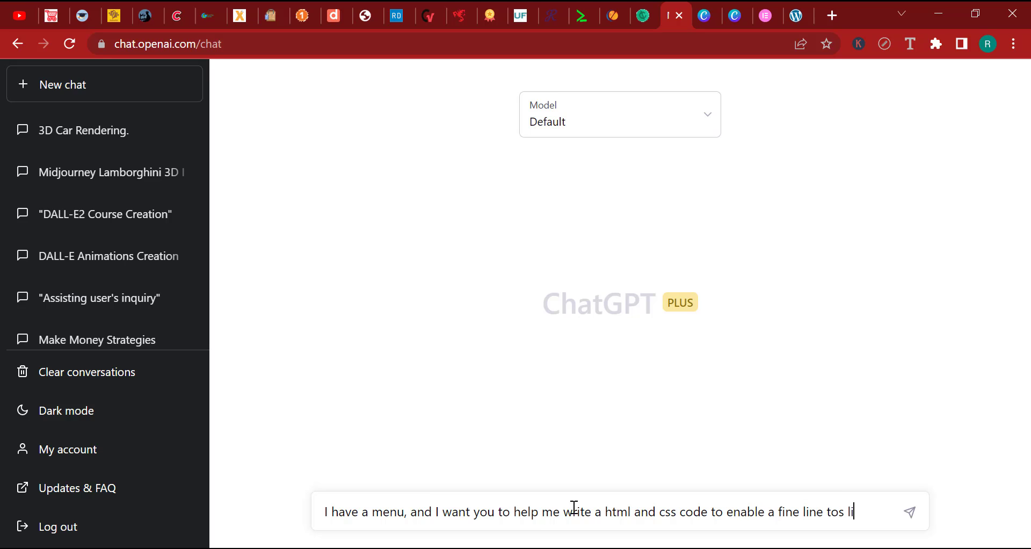
pyautogui.press('BackSpace')
pyautogui.press('BackSpace')
pyautogui.press('BackSpace')
pyautogui.press('BackSpace')
pyautogui.write(' slide underneath')
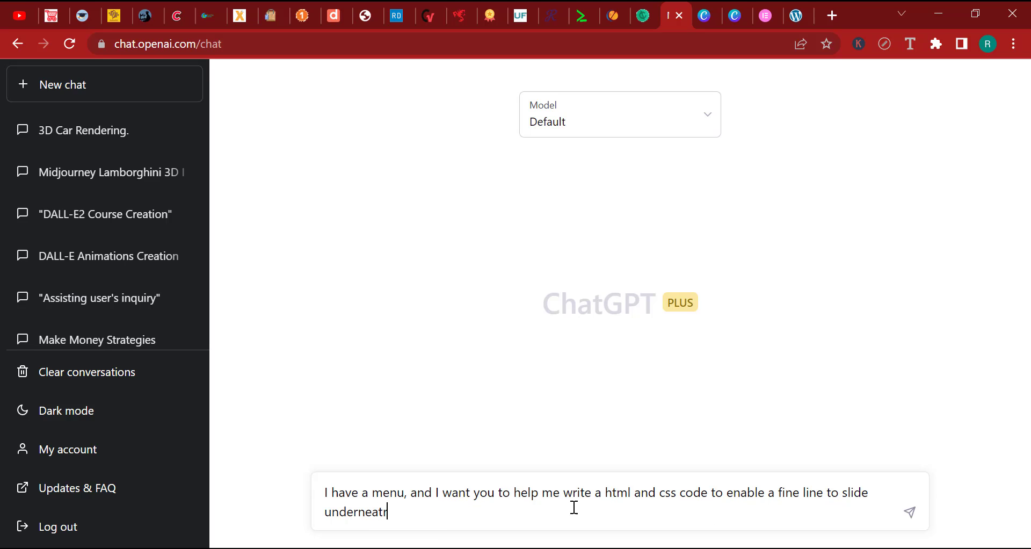
pyautogui.write(' the submenu pag')
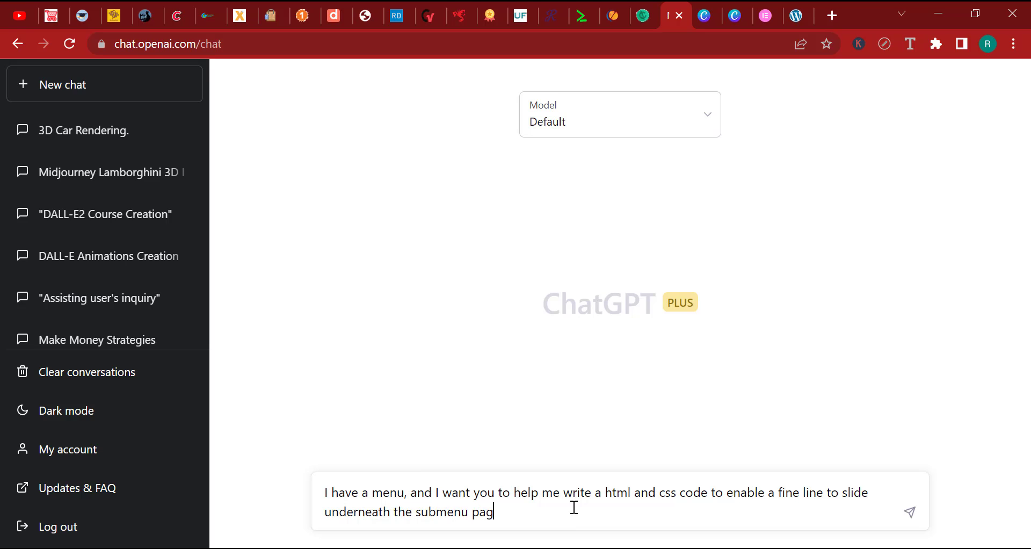
# Extend the prompt with "from left to right. I want the line to b 5 px in width and to be black in color".
pyautogui.write('es,rom left to w')
pyautogui.write('ight. I want the l')
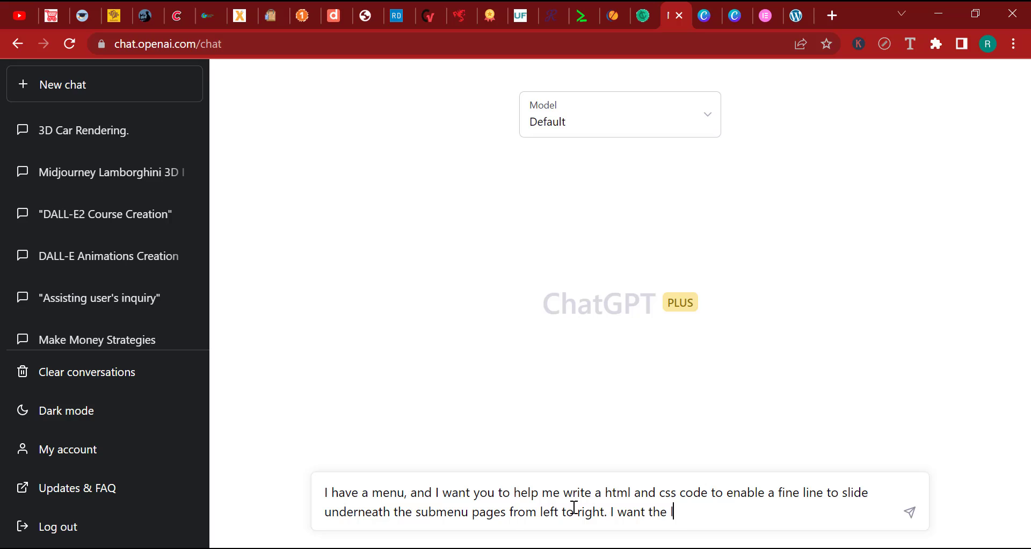
pyautogui.write('in e to b 5 px in width and to be b')
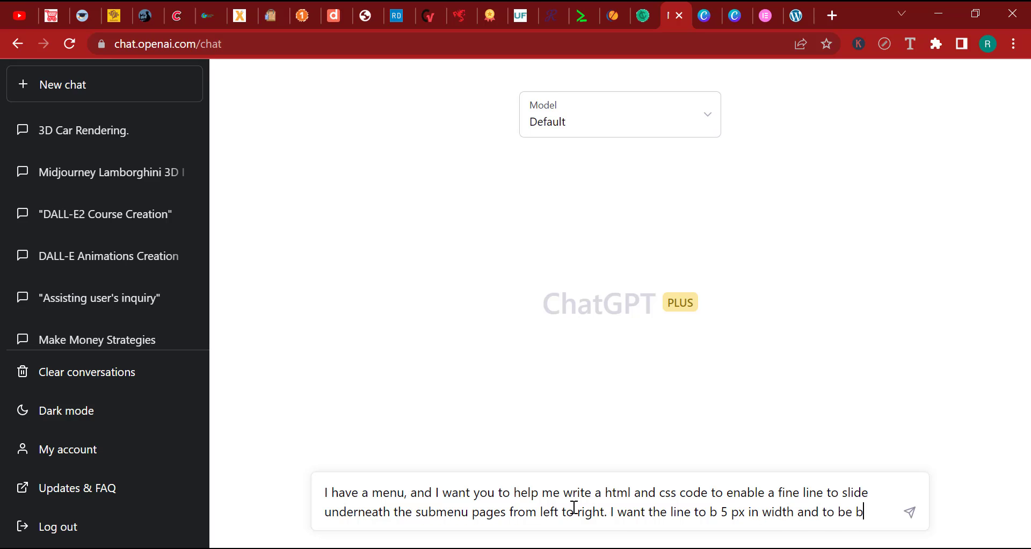
pyautogui.write('lack in colo')
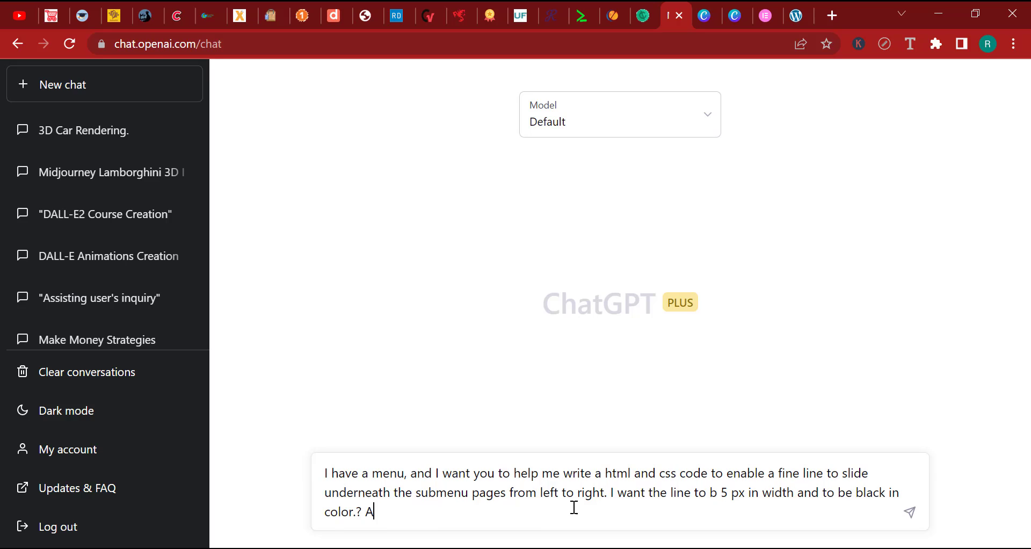
# Add to the prompt "And I also want you to add an arrow inline with the submenu pages, and it should be black as well".
pyautogui.write('r. And I also want you')
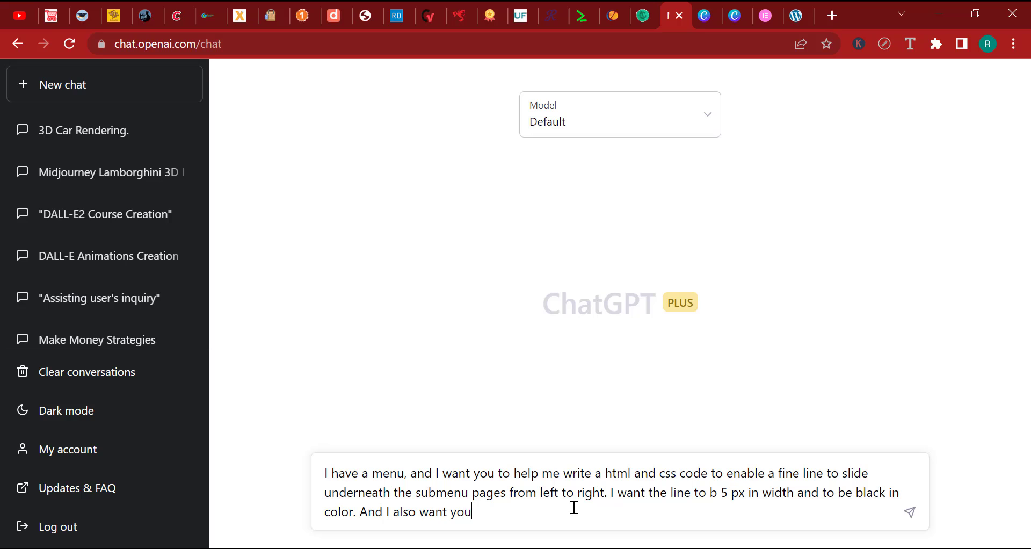
pyautogui.write(' to add an arrow ')
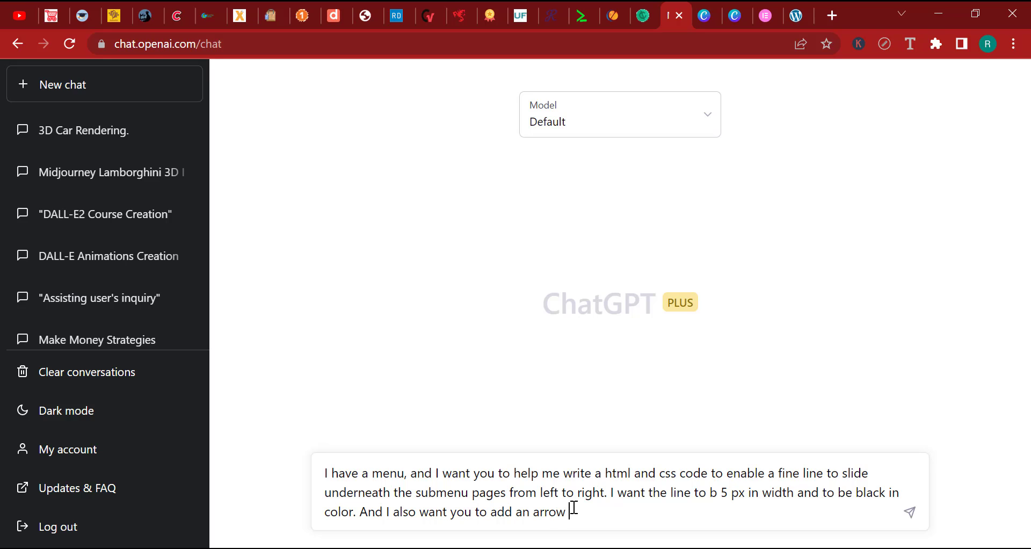
pyautogui.write('inline with the u')
pyautogui.press('BackSpace')
pyautogui.write('submenu pages, and it should be ba')
pyautogui.press('BackSpace')
pyautogui.write('lac')
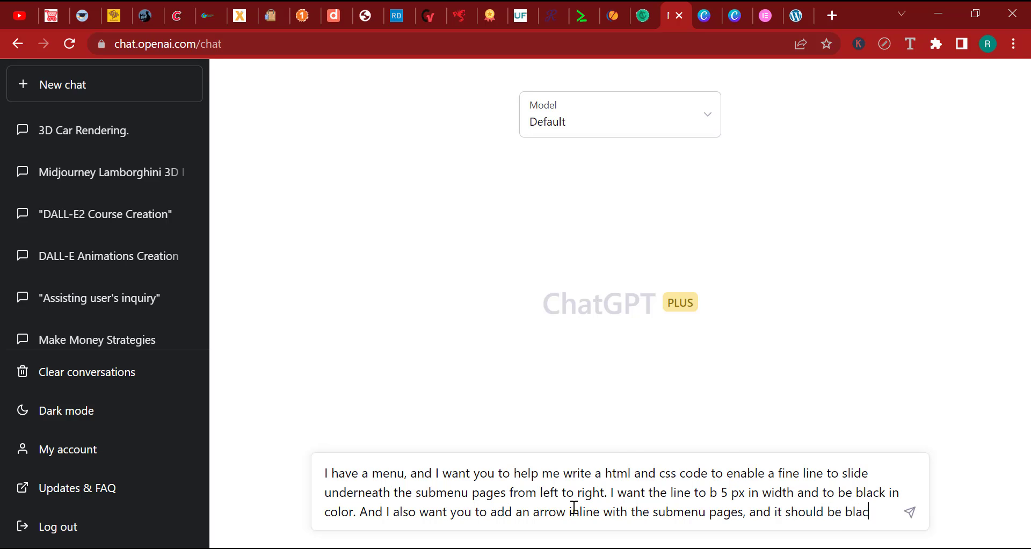
pyautogui.write('k as well and ')
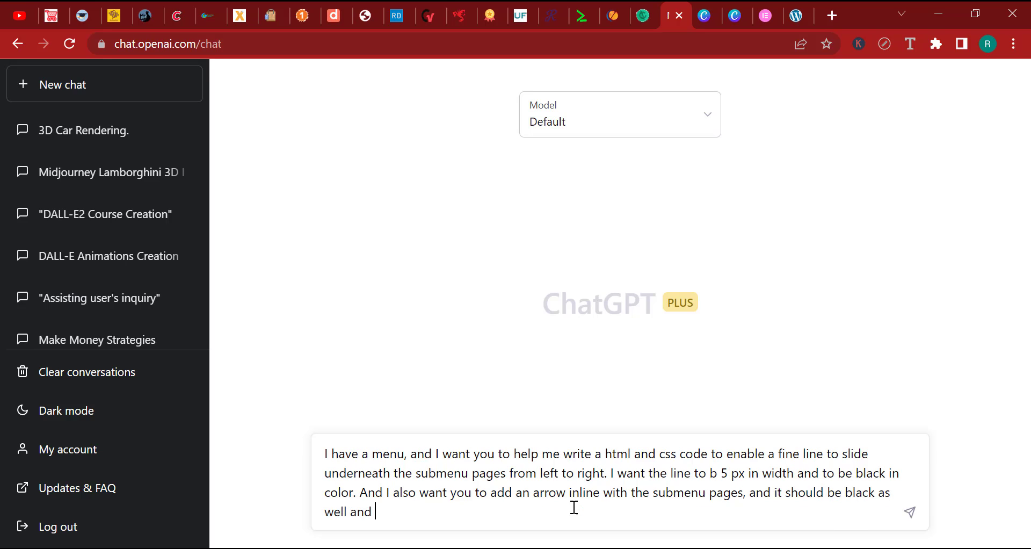
# Finish the prompt by asking for the arrow at the right hand side of the submenu pages, and send it.
pyautogui.write('it should be at')
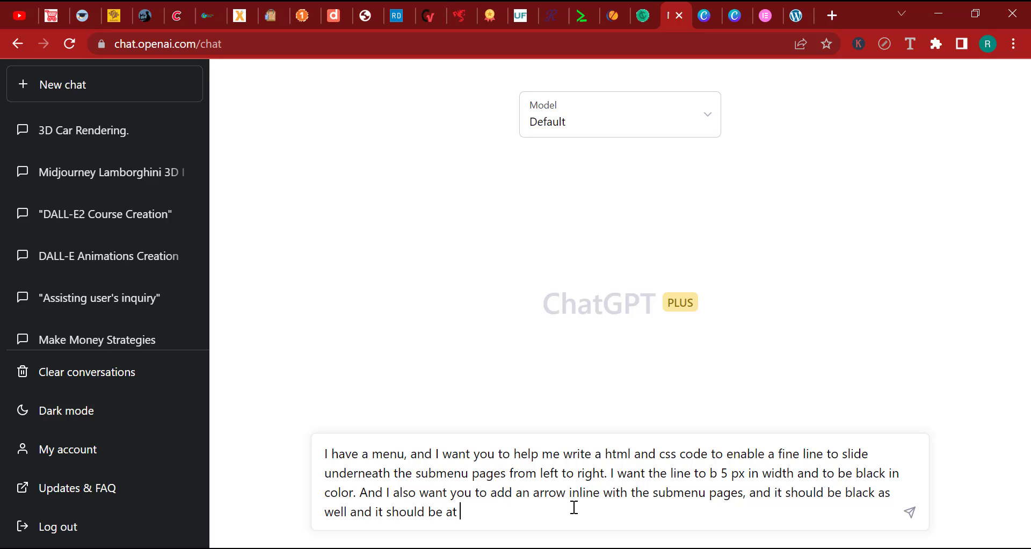
pyautogui.write(' th')
pyautogui.press('BackSpace')
pyautogui.write('he right hand side of the')
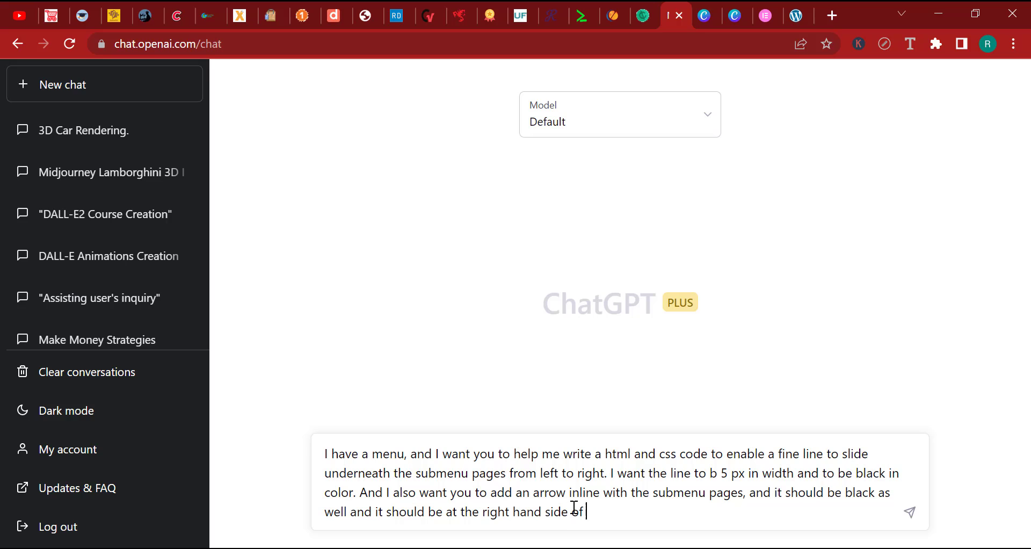
pyautogui.write(' page')
pyautogui.press('BackSpace')
pyautogui.press('BackSpace')
pyautogui.press('BackSpace')
pyautogui.write('bmenu pages')
pyautogui.press('Return')
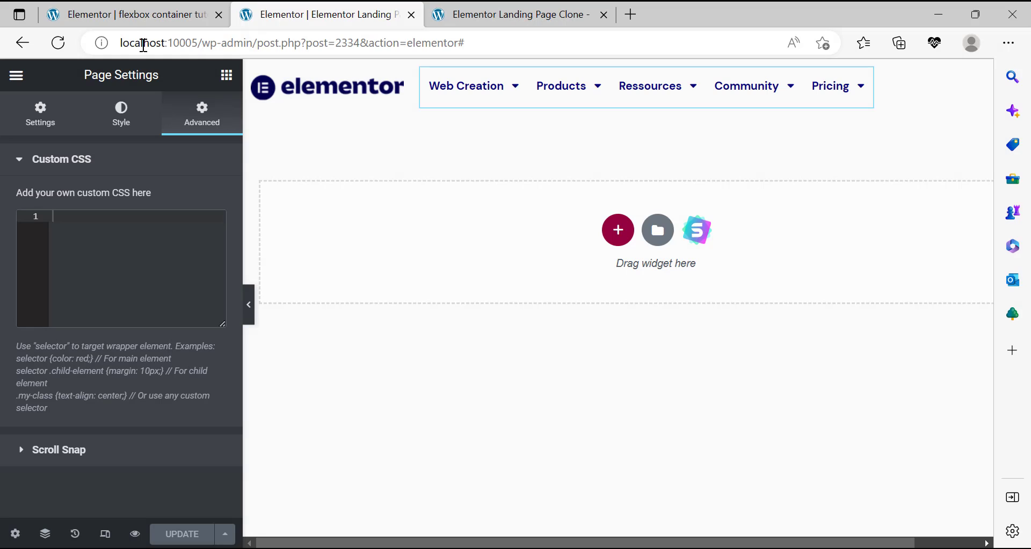
# Switch to Elementor, review the Custom CSS of the finished tutorial page, and return to the landing page being built.
pyautogui.click(137, 15)
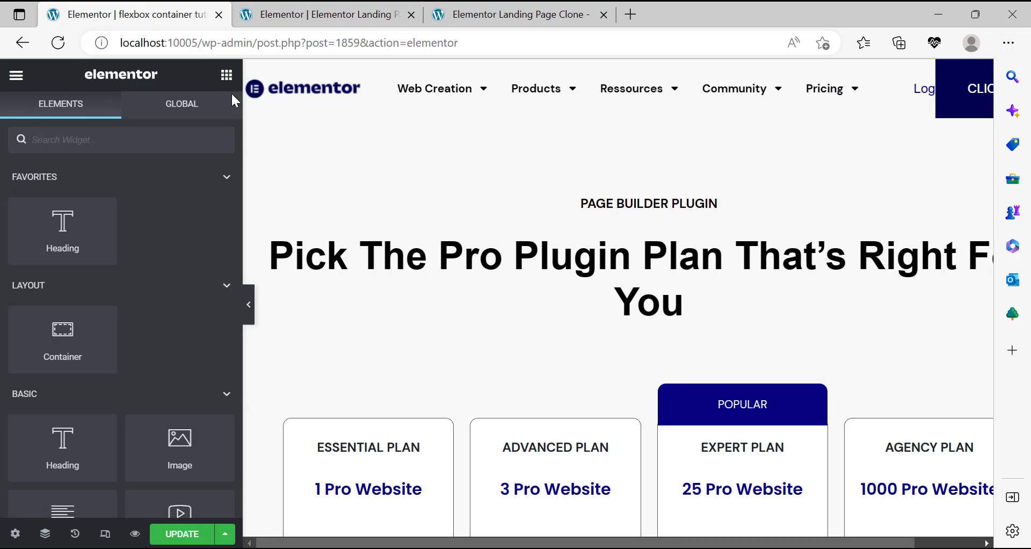
pyautogui.click(17, 534)
pyautogui.click(200, 114)
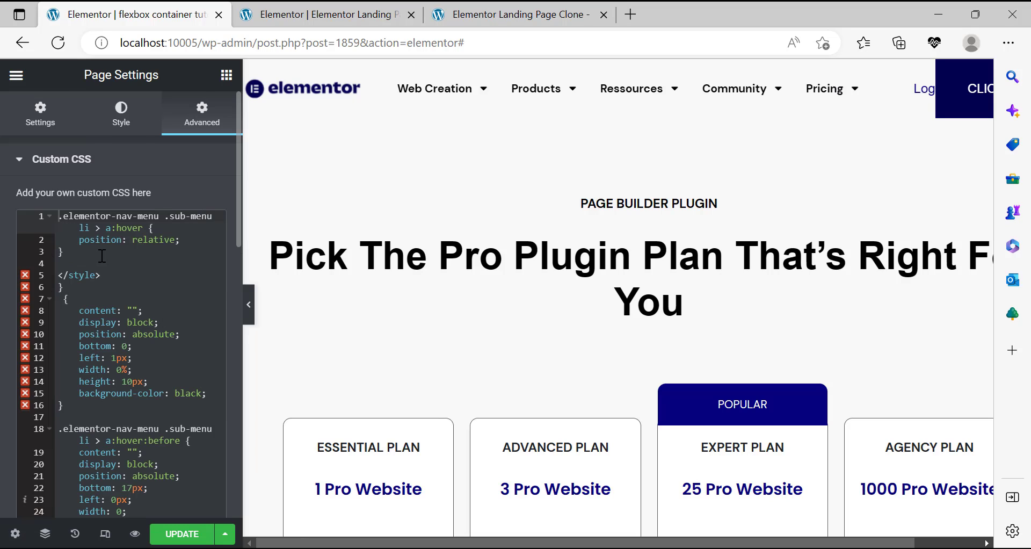
pyautogui.scroll(-2, 131, 316)
pyautogui.click(322, 14)
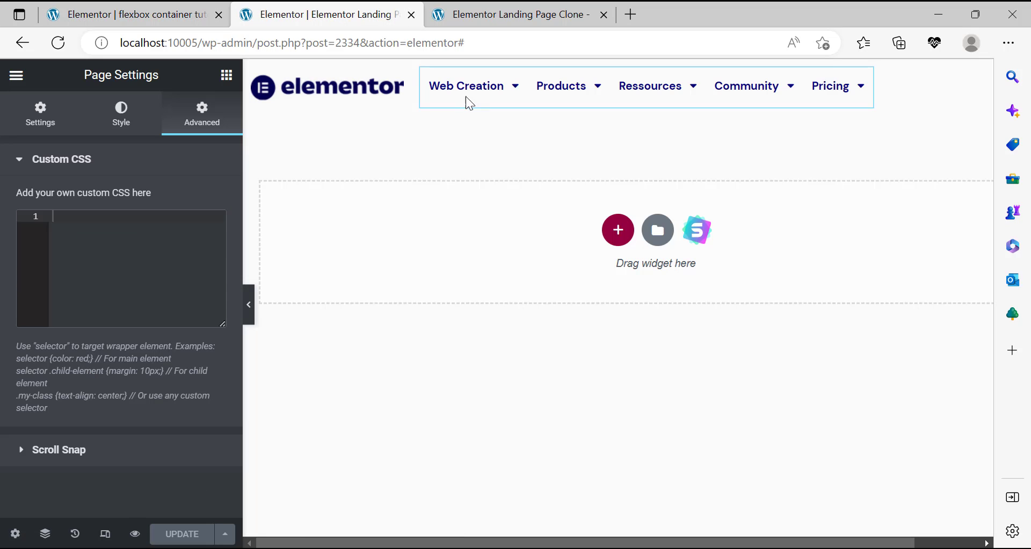
pyautogui.moveTo(488, 92)
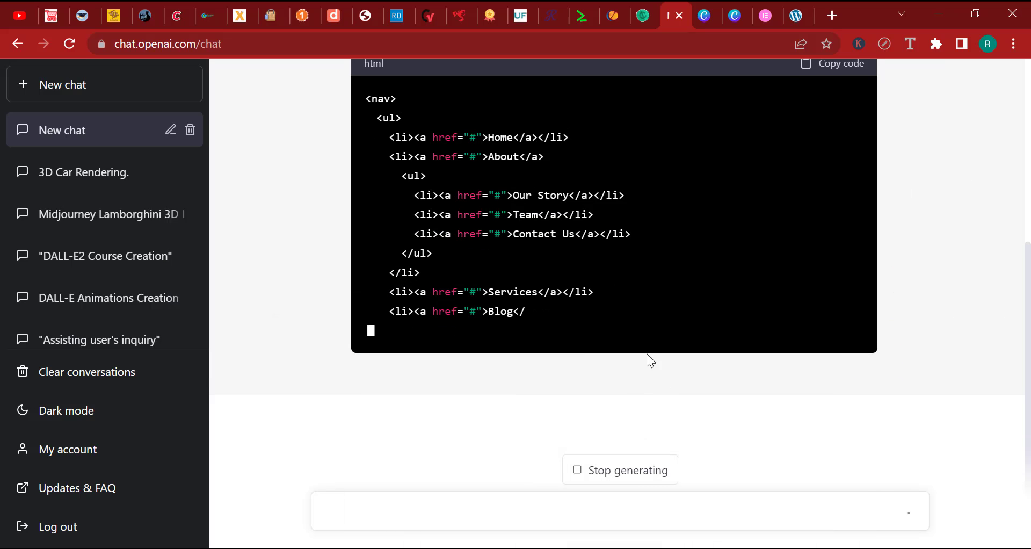
# Switch to ChatGPT and examine the HTML and CSS code blocks in the generated response.
pyautogui.scroll(3, 557, 278)
pyautogui.scroll(1, 557, 276)
pyautogui.scroll(-3, 556, 276)
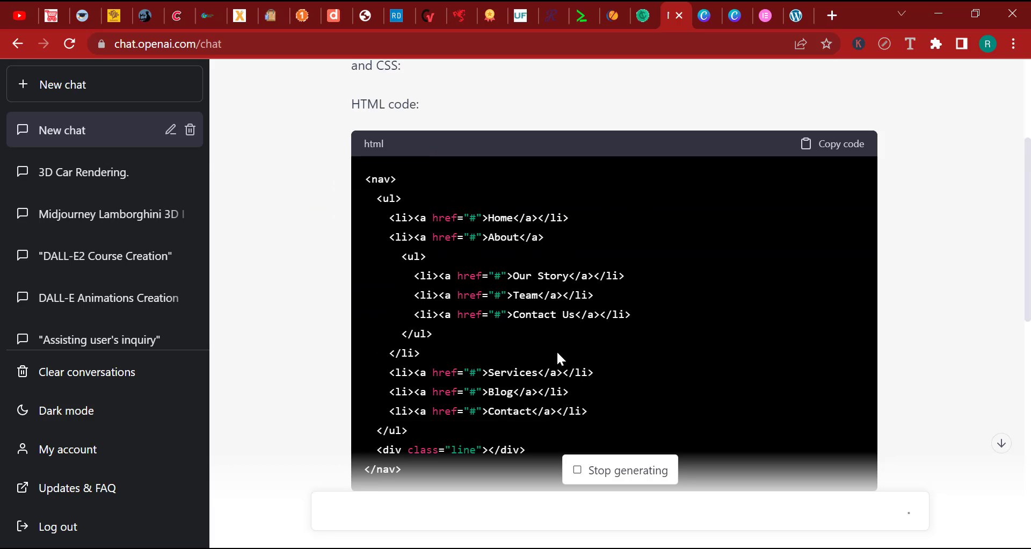
pyautogui.scroll(-8, 710, 372)
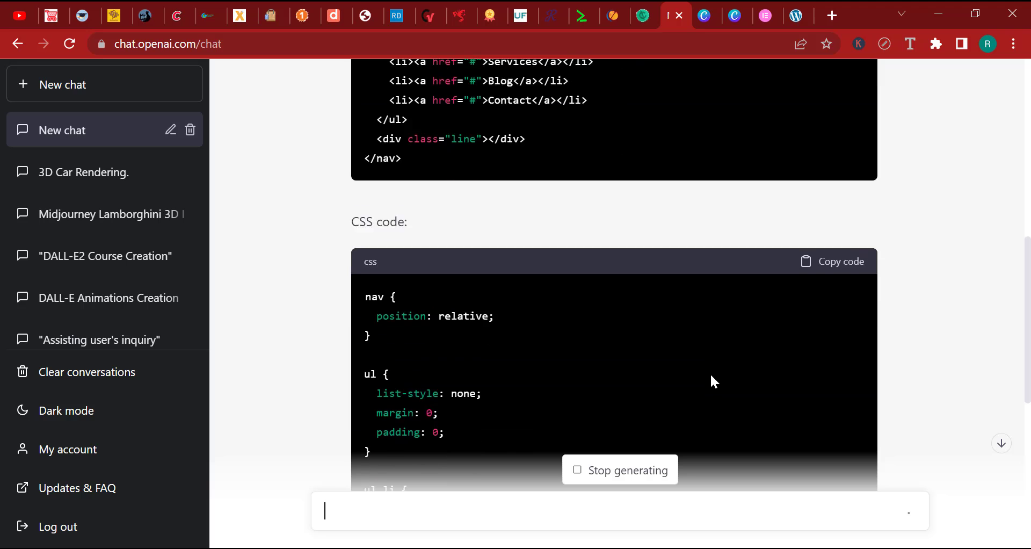
pyautogui.scroll(13, 711, 376)
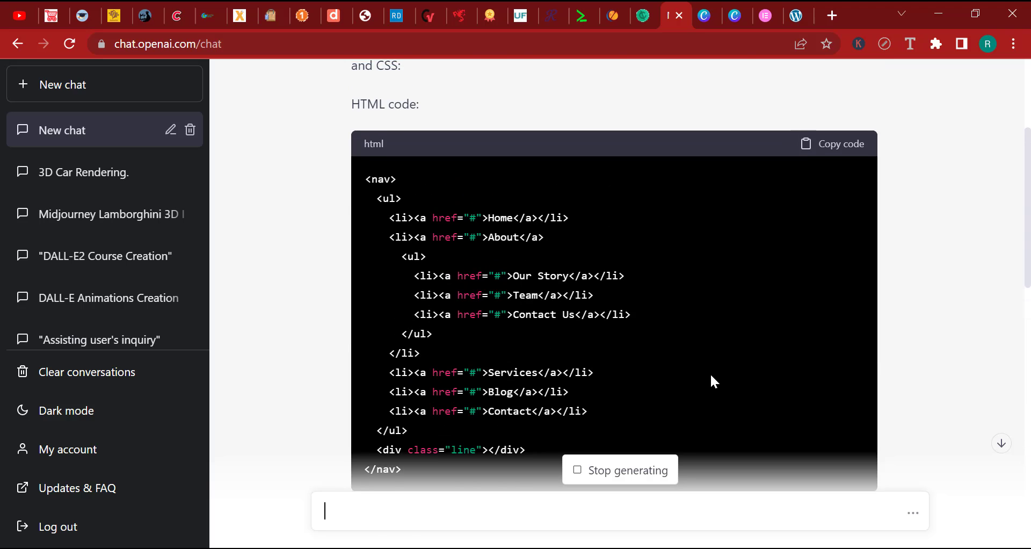
pyautogui.scroll(-6, 710, 376)
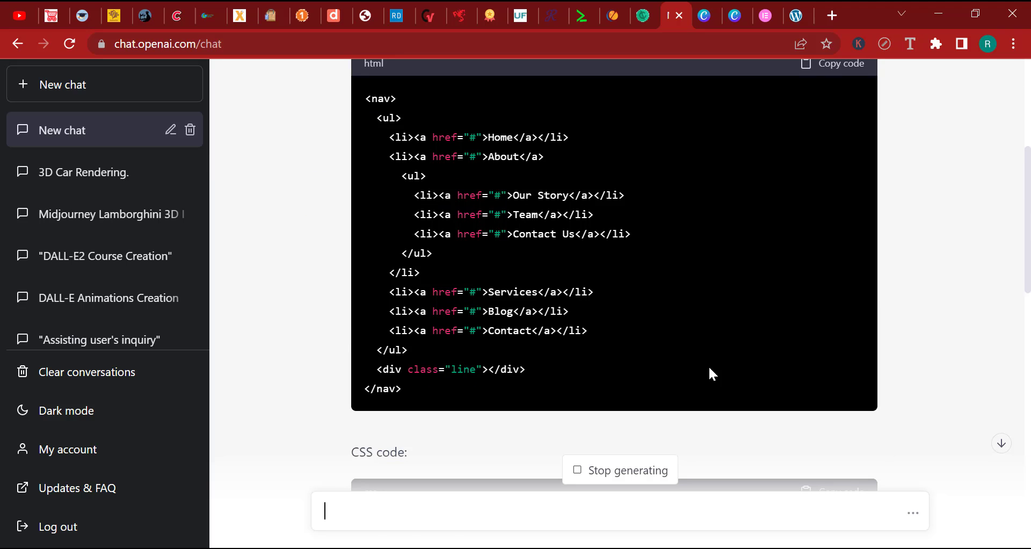
pyautogui.scroll(-14, 707, 365)
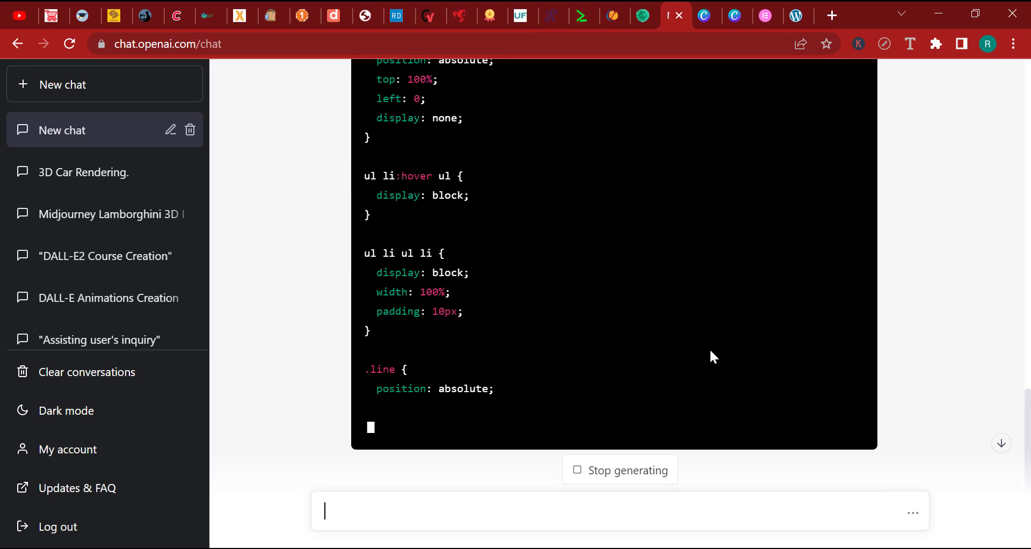
pyautogui.scroll(15, 710, 354)
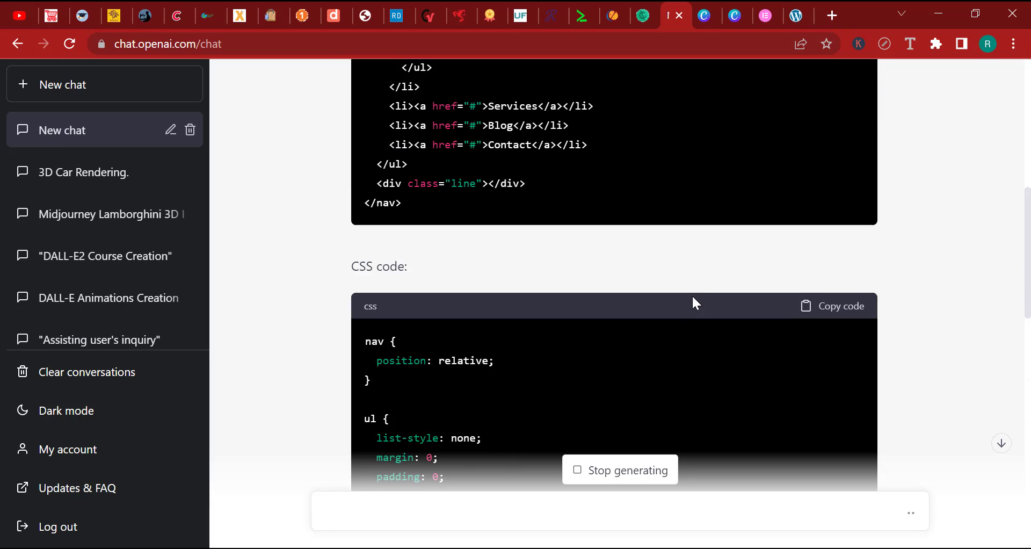
pyautogui.scroll(-10, 575, 398)
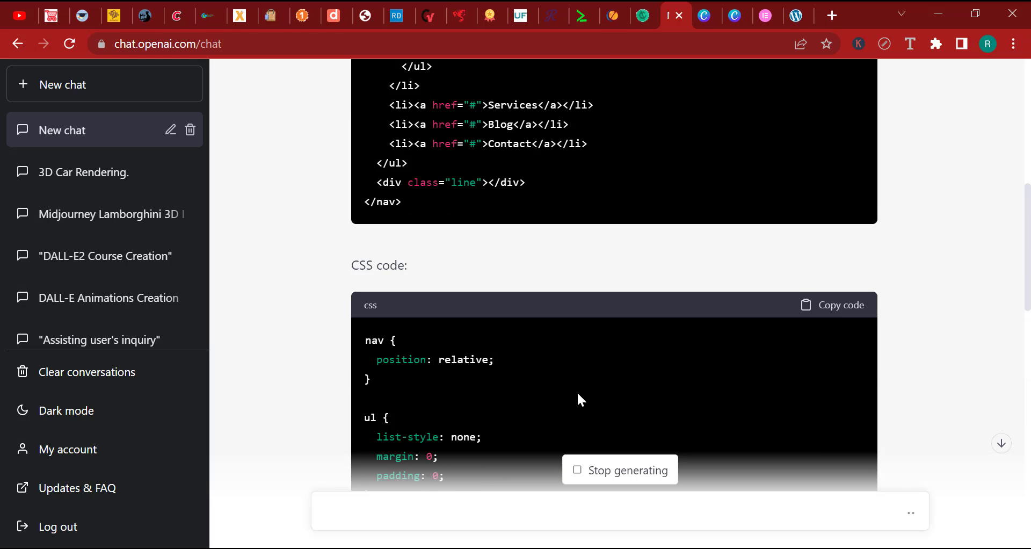
pyautogui.scroll(6, 617, 403)
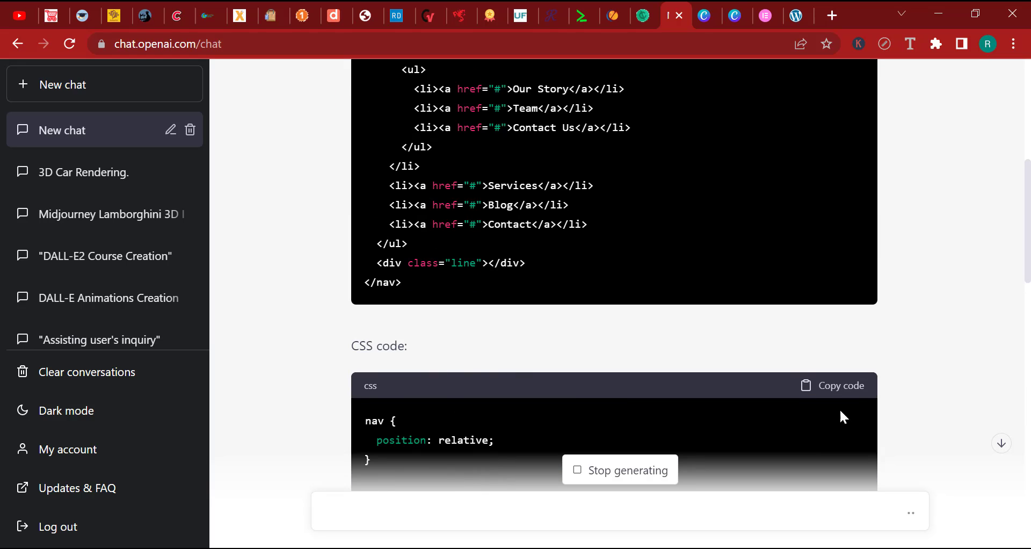
pyautogui.scroll(-15, 825, 392)
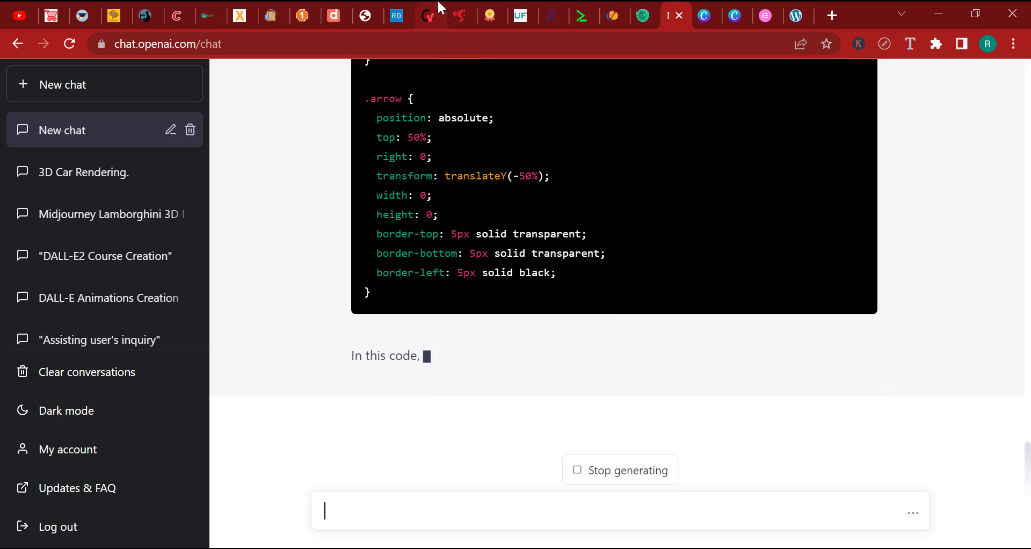
# Copy the generated CSS into the landing page's Custom CSS in Elementor and test the Web Creation dropdown.
pyautogui.scroll(10, 878, 220)
pyautogui.scroll(15, 875, 215)
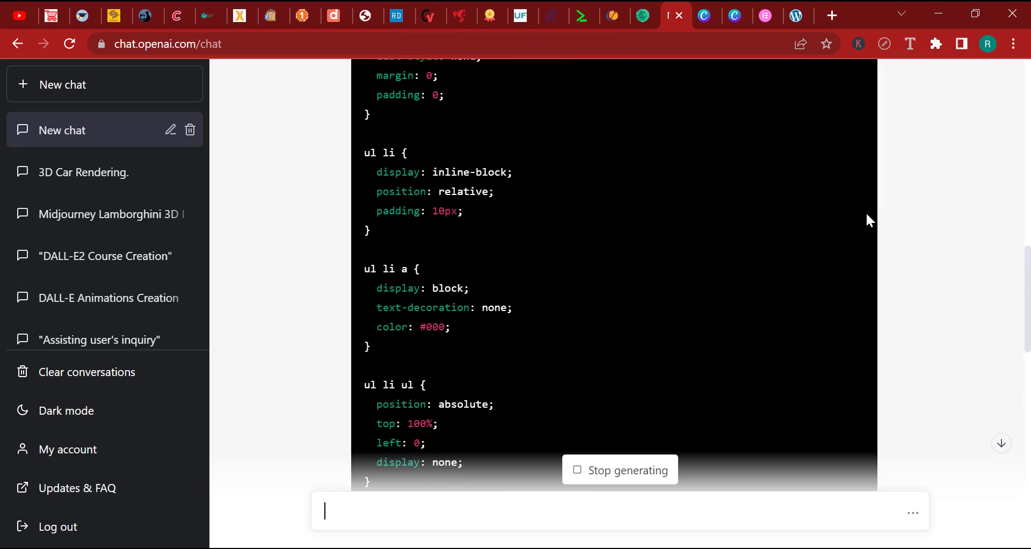
pyautogui.click(828, 412)
pyautogui.click(553, 548)
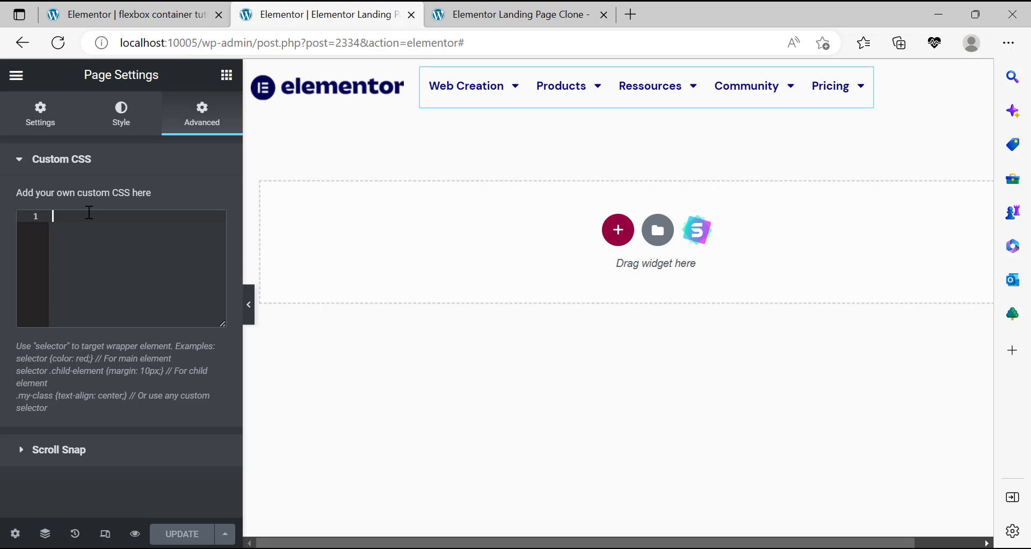
pyautogui.hotkey('ctrl', 'v')
pyautogui.moveTo(461, 88)
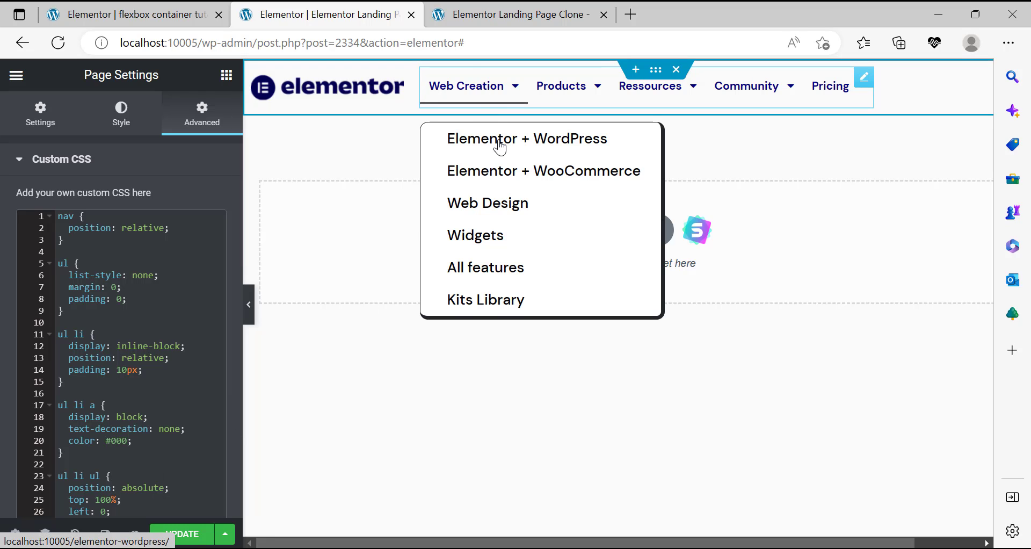
# Delete all the pasted CSS from the landing page's Custom CSS editor.
pyautogui.scroll(-10, 116, 325)
pyautogui.scroll(-3, 117, 326)
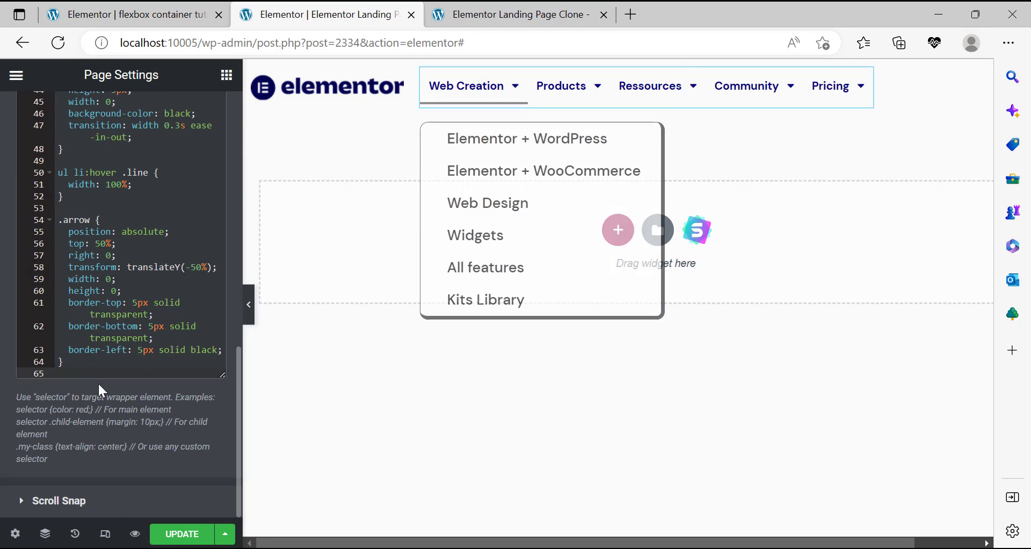
pyautogui.scroll(10, 18, 257)
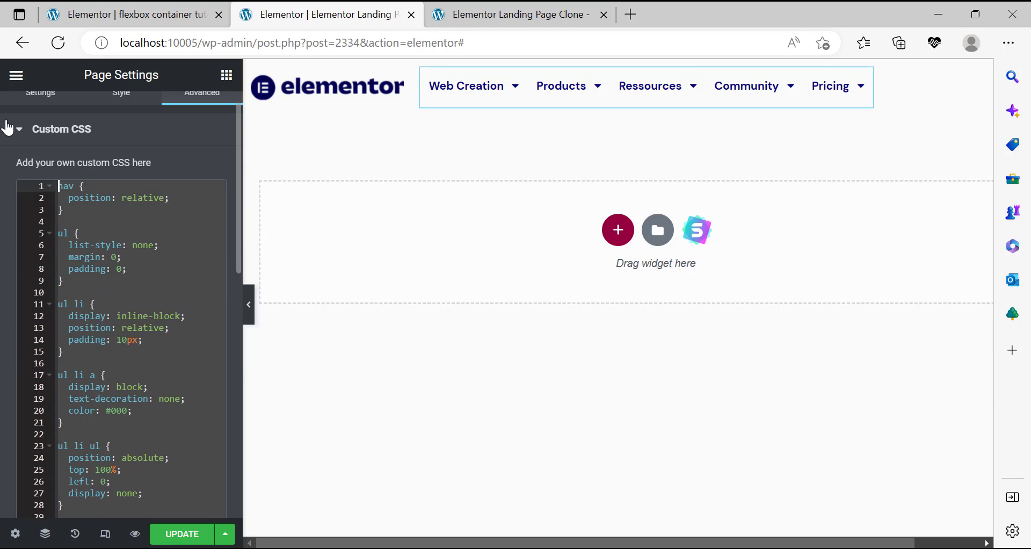
pyautogui.click(102, 188)
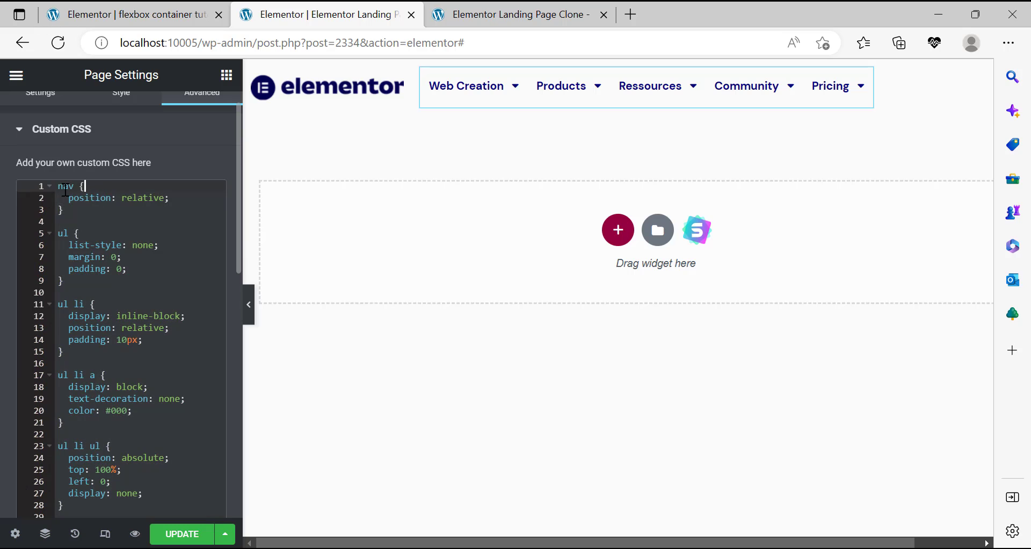
pyautogui.hotkey('ctrl', 'End')
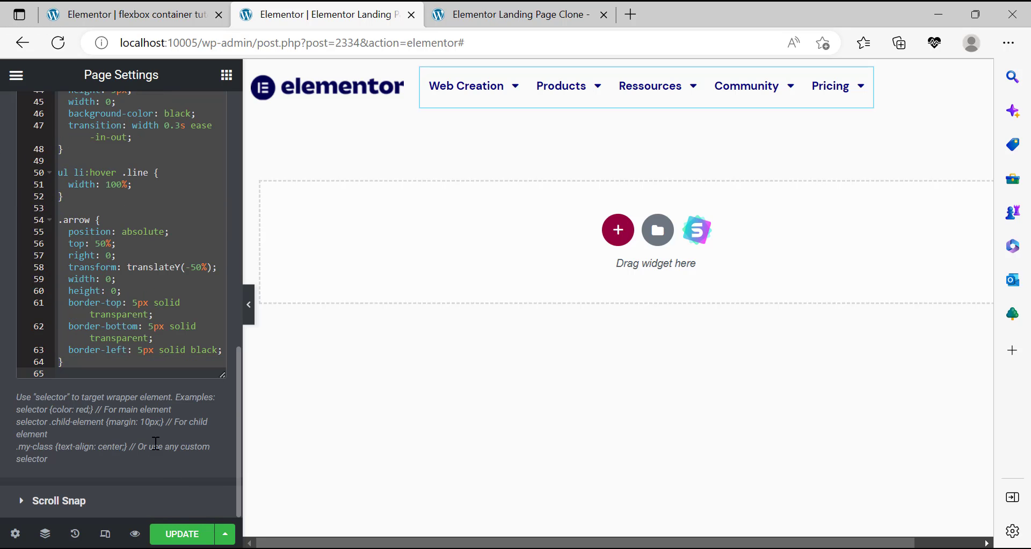
pyautogui.hotkey('ctrl', 'a')
pyautogui.press('BackSpace')
# Copy the HTML code block from ChatGPT and paste it into the landing page's empty Custom CSS editor in Elementor.
pyautogui.hotkey('alt', 'Tab')
pyautogui.scroll(4, 717, 317)
pyautogui.scroll(-1, 738, 296)
pyautogui.click(839, 195)
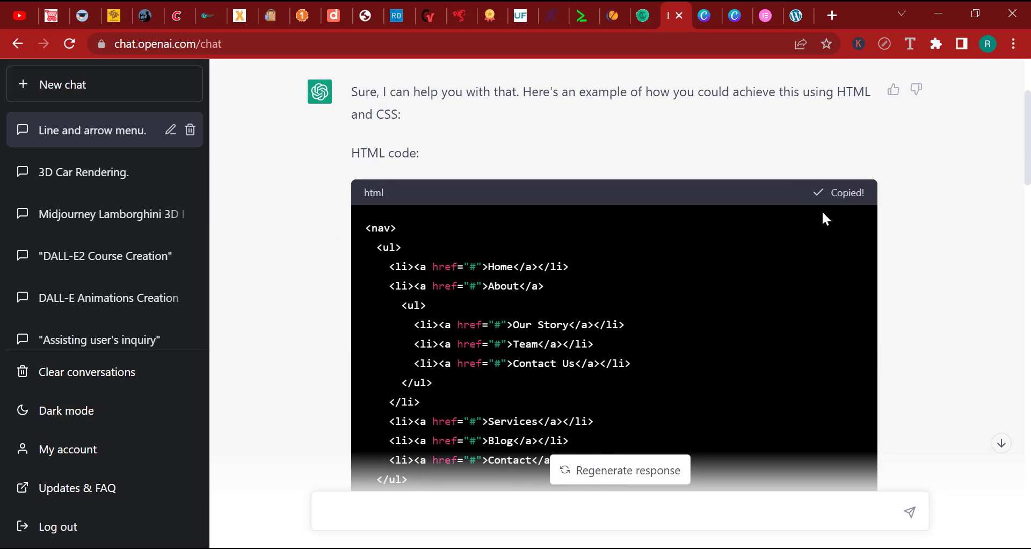
pyautogui.hotkey('alt', 'Tab')
pyautogui.rightClick(110, 220)
pyautogui.click(166, 301)
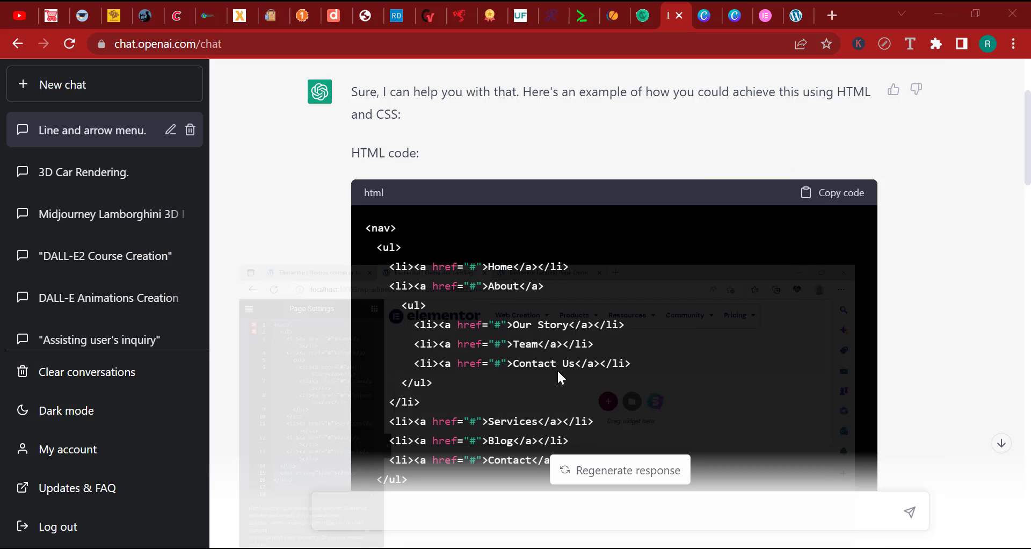
# Copy the CSS code block from ChatGPT and paste it below the HTML in Elementor's Custom CSS editor.
pyautogui.hotkey('alt', 'Tab')
pyautogui.scroll(-6, 913, 290)
pyautogui.click(845, 300)
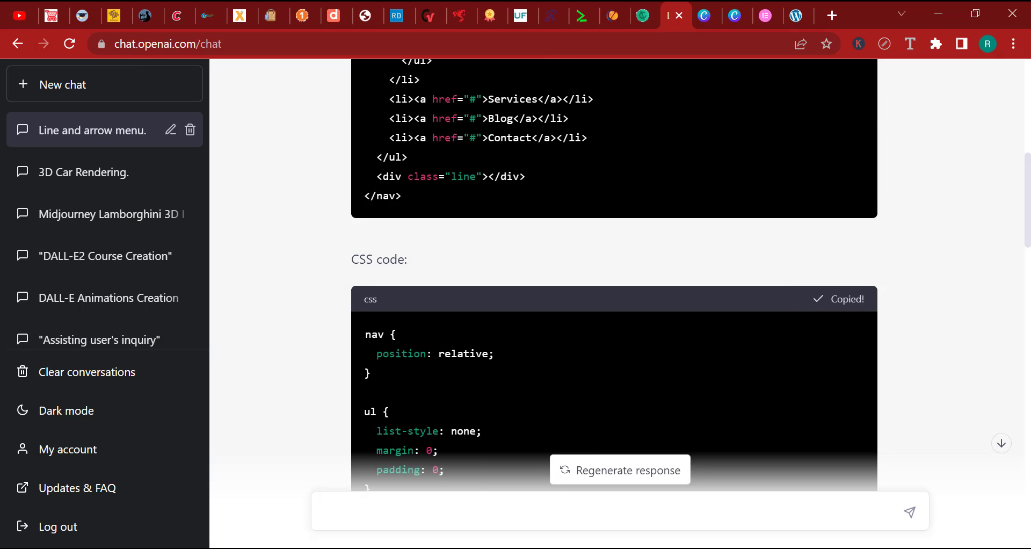
pyautogui.hotkey('alt', 'Tab')
pyautogui.rightClick(92, 384)
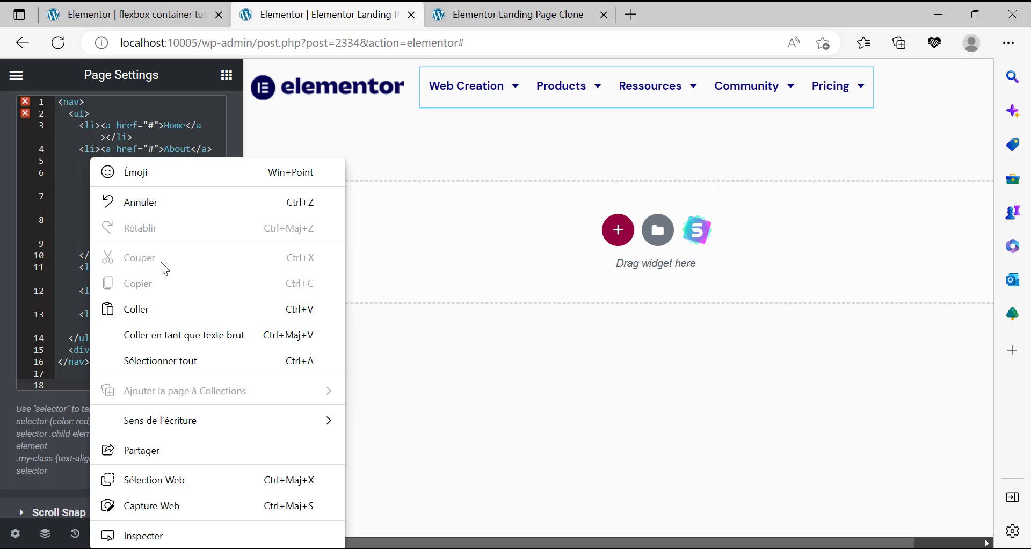
pyautogui.click(143, 305)
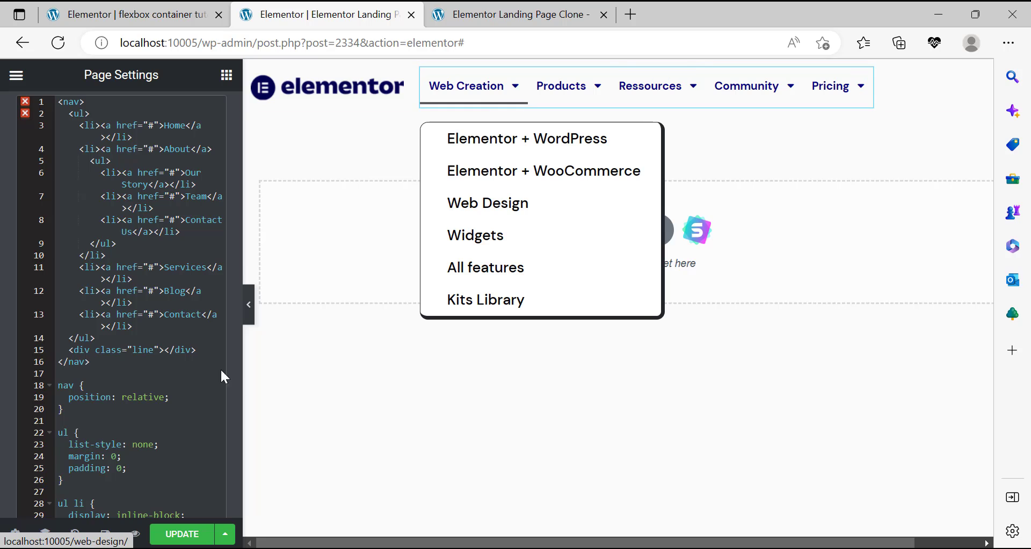
# Delete all the HTML and CSS from the landing page's Custom CSS editor.
pyautogui.scroll(-10, 115, 354)
pyautogui.scroll(2, 114, 365)
pyautogui.scroll(-2, 114, 371)
pyautogui.moveTo(107, 375); pyautogui.dragTo(4, 204)
pyautogui.scroll(4, 78, 269)
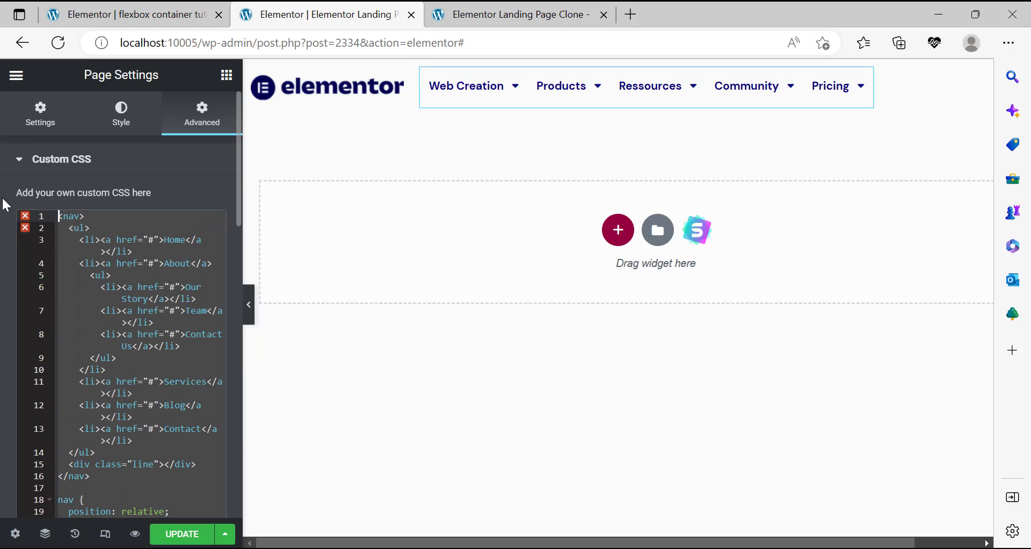
pyautogui.press('BackSpace')
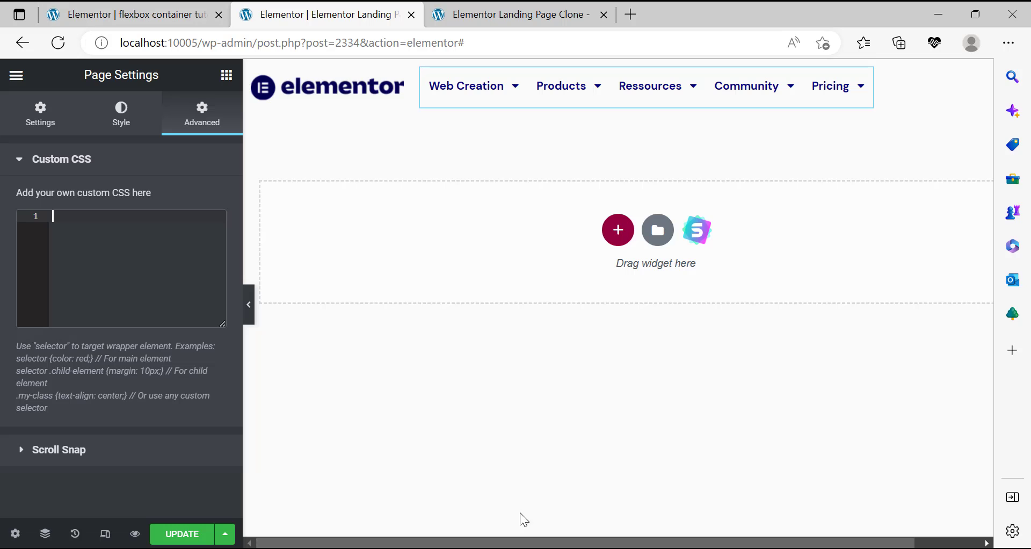
# Copy all the custom CSS from the flexbox container tutorial page into the landing page's Custom CSS and test the Web Creation dropdown.
pyautogui.click(178, 15)
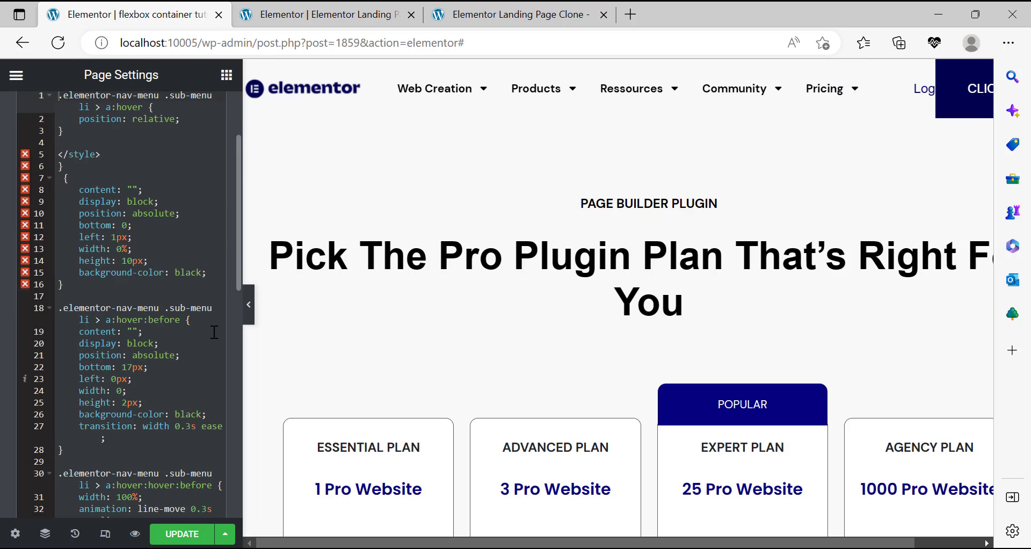
pyautogui.scroll(-8, 214, 331)
pyautogui.scroll(10, 106, 372)
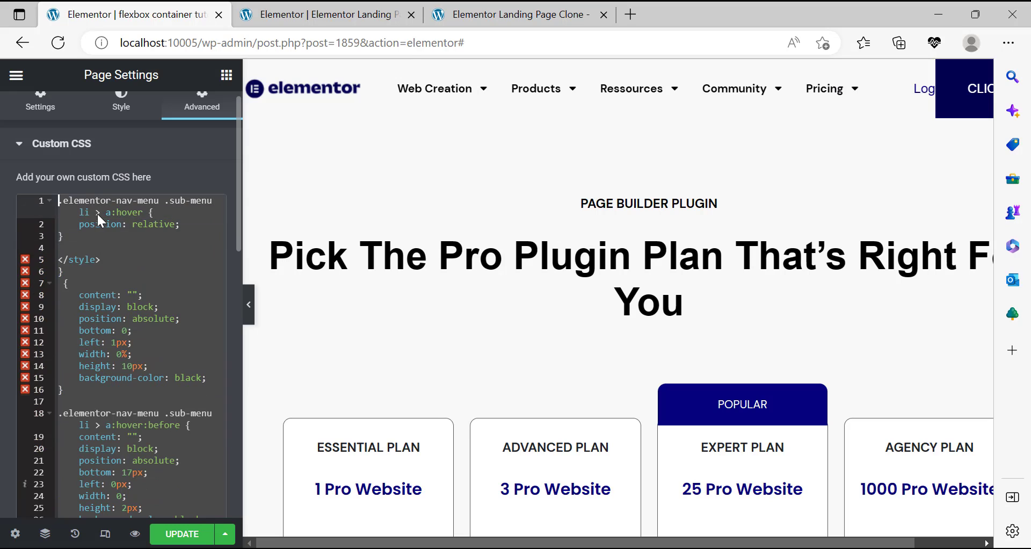
pyautogui.rightClick(98, 220)
pyautogui.click(136, 125)
pyautogui.click(276, 8)
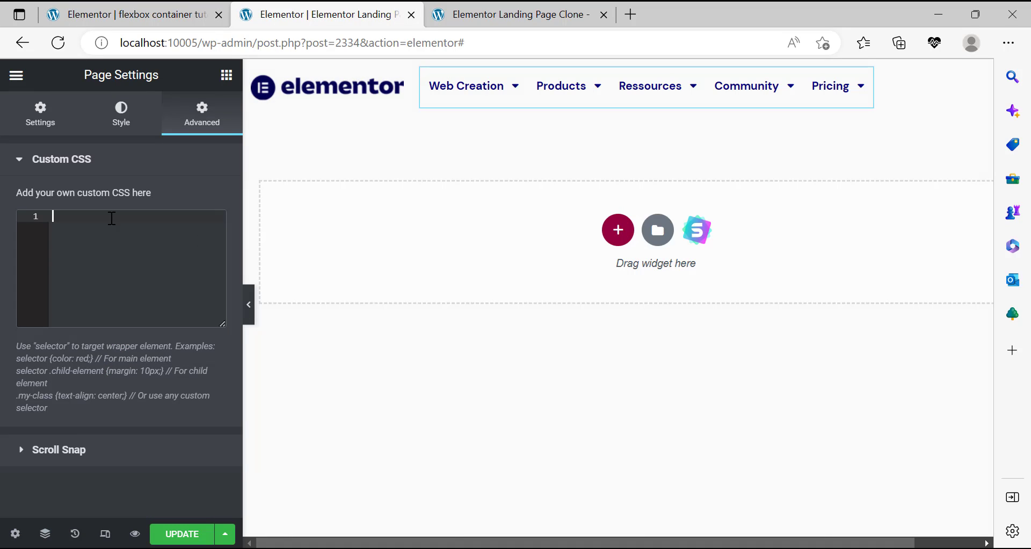
pyautogui.hotkey('ctrl', 'v')
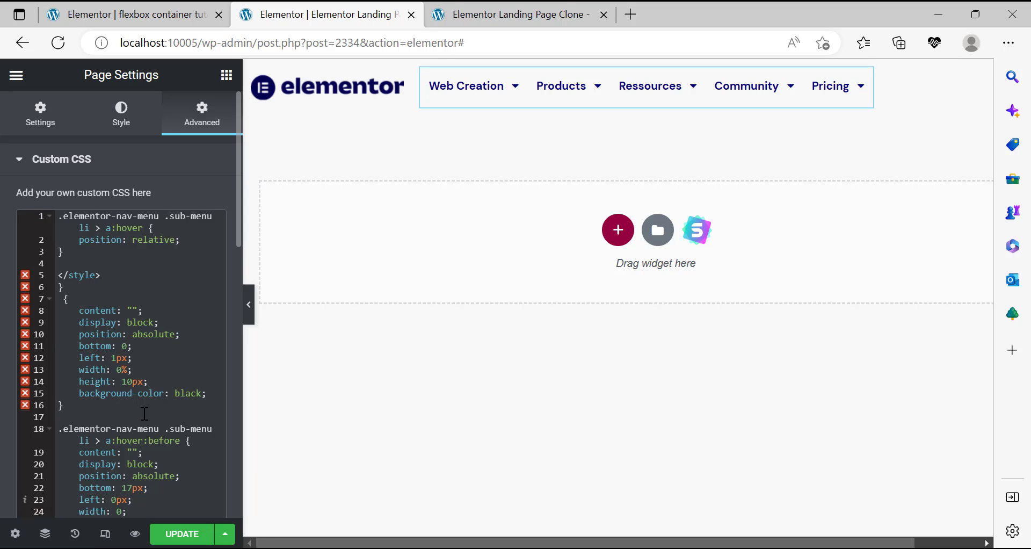
pyautogui.scroll(-2, 135, 322)
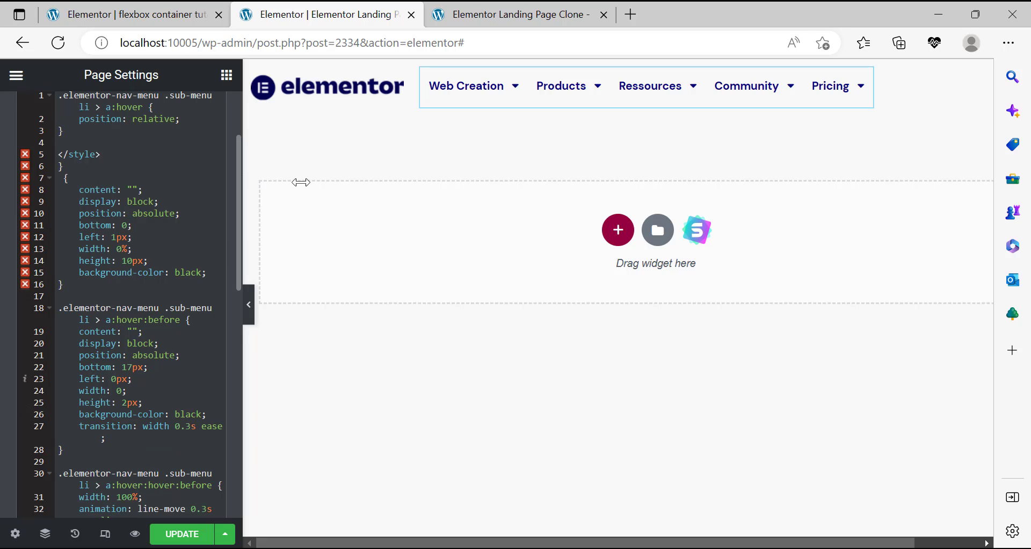
pyautogui.moveTo(473, 95)
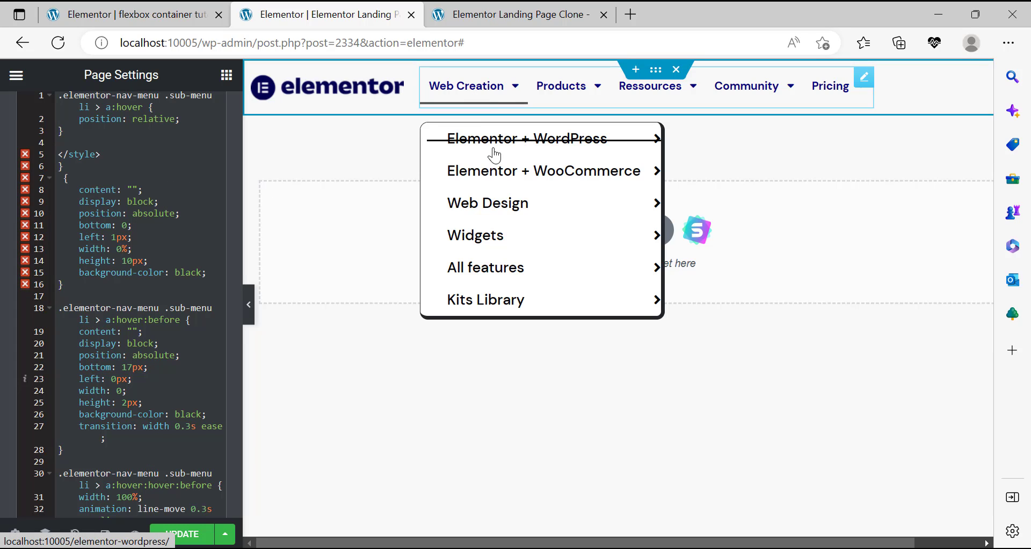
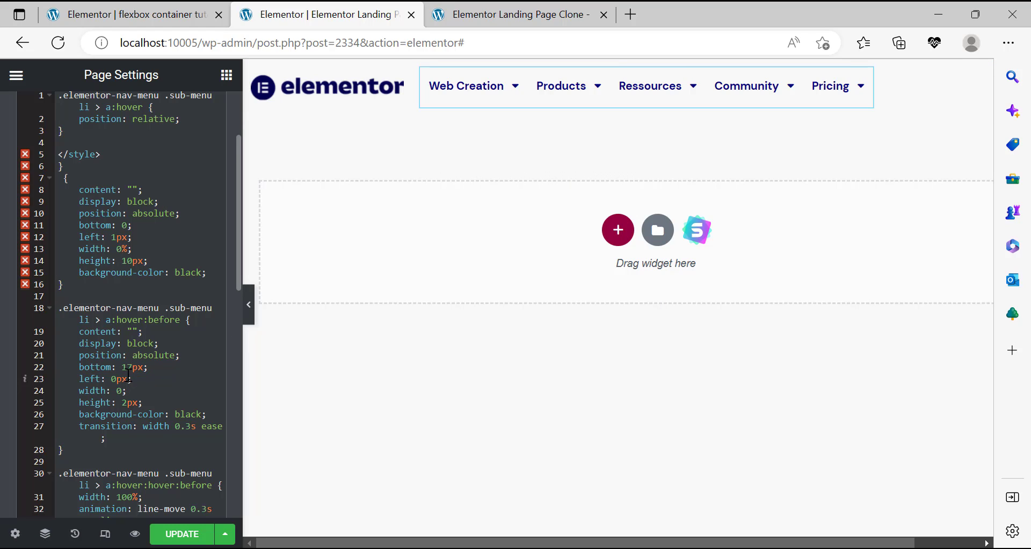
# Set the bottom offset in the submenu a:hover:before rule to 5px and test the hover line in the navigation dropdowns.
pyautogui.click(133, 367)
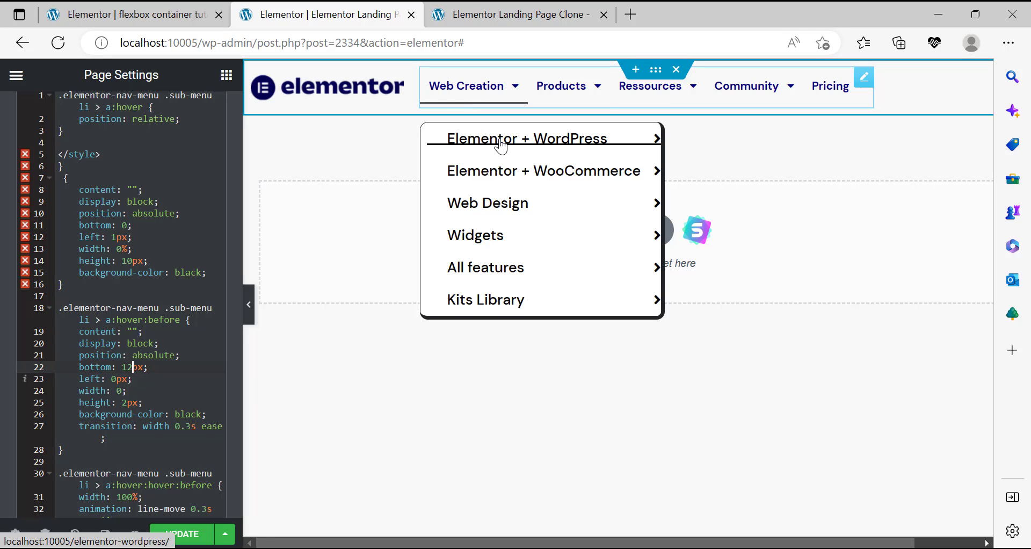
pyautogui.press('BackSpace')
pyautogui.write('0')
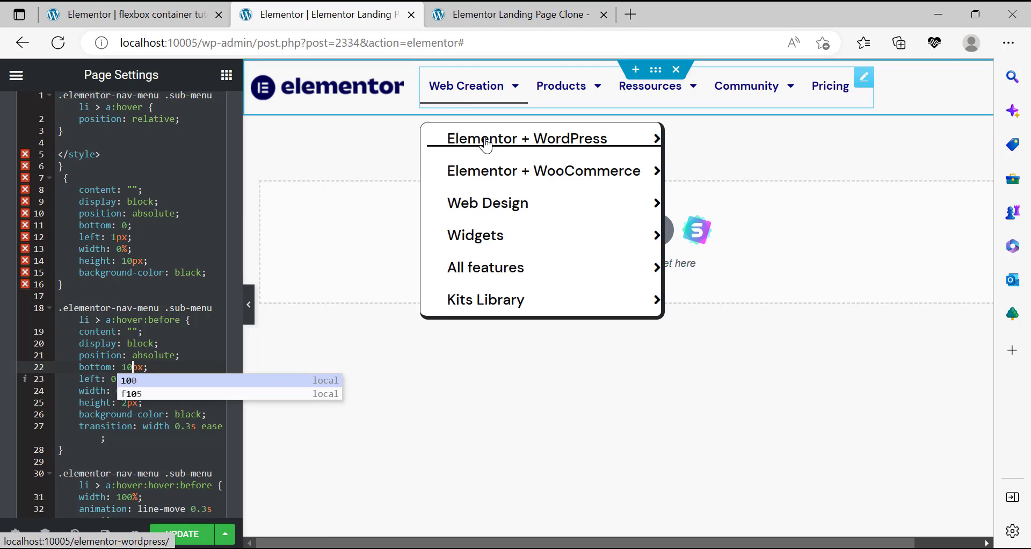
pyautogui.press('BackSpace')
pyautogui.press('BackSpace')
pyautogui.write('8')
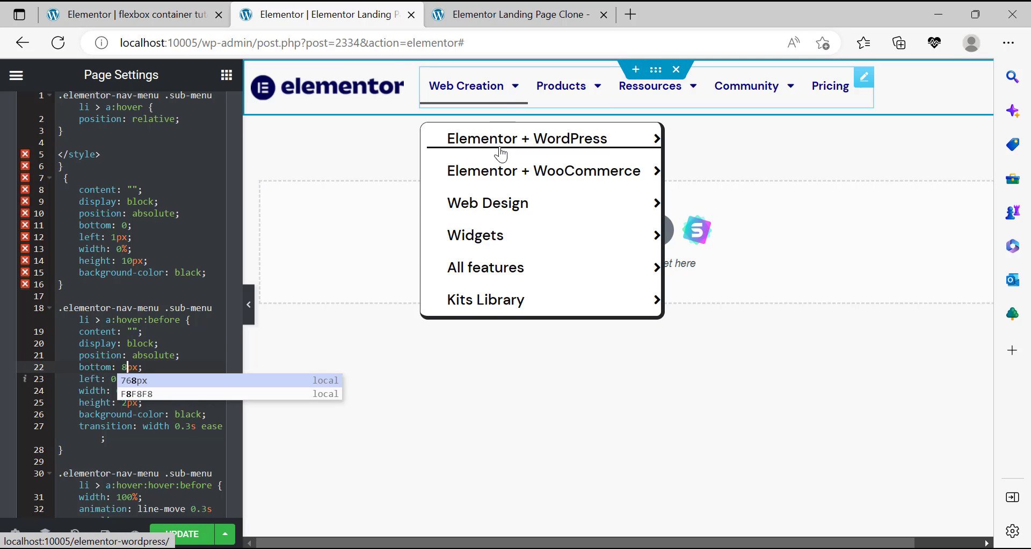
pyautogui.press('BackSpace')
pyautogui.write('5')
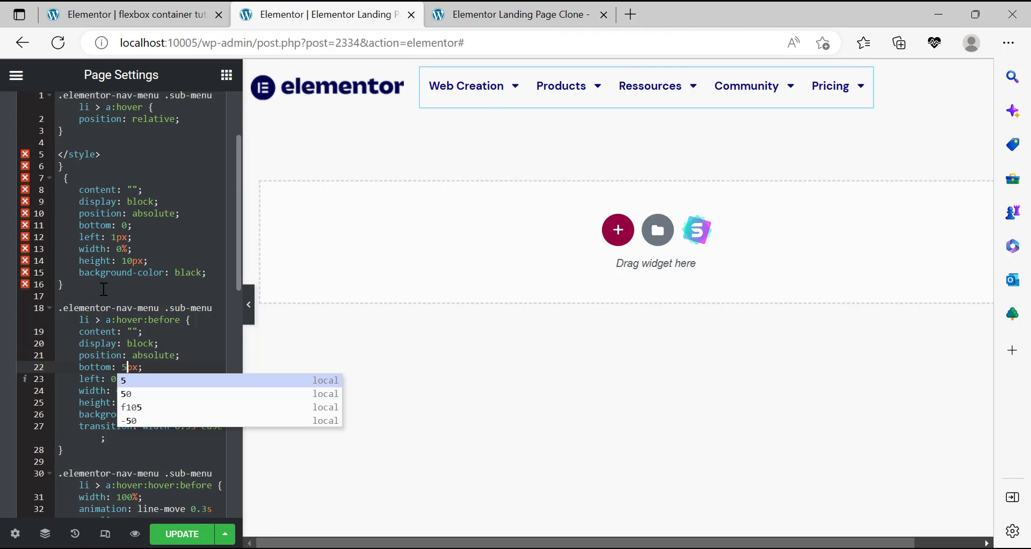
pyautogui.click(103, 289)
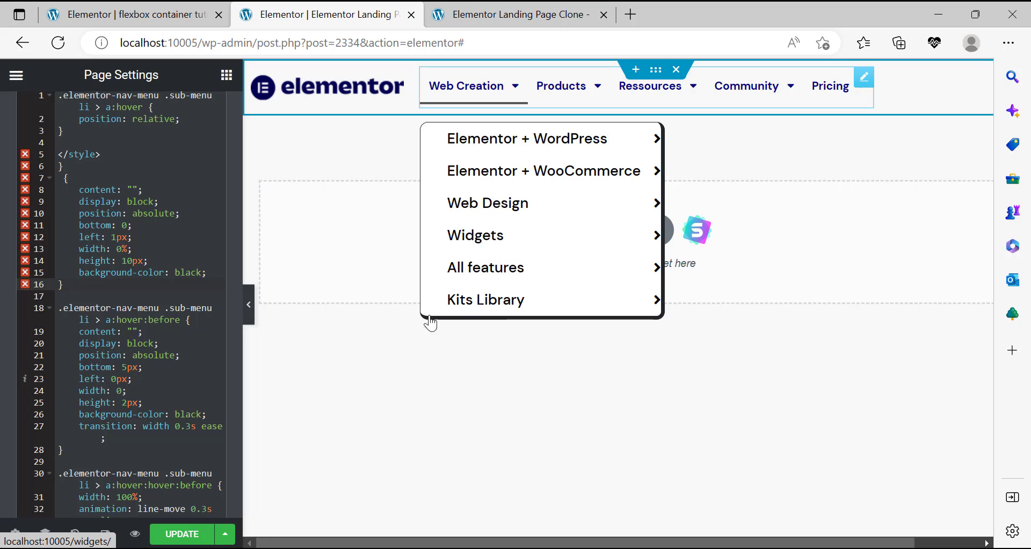
pyautogui.scroll(-10, 113, 443)
pyautogui.scroll(10, 153, 310)
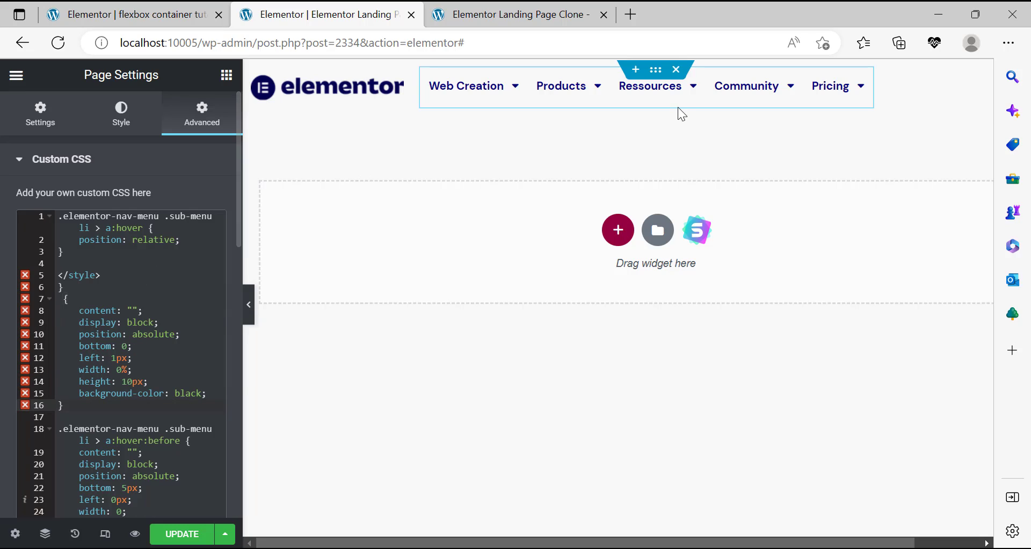
pyautogui.moveTo(591, 100)
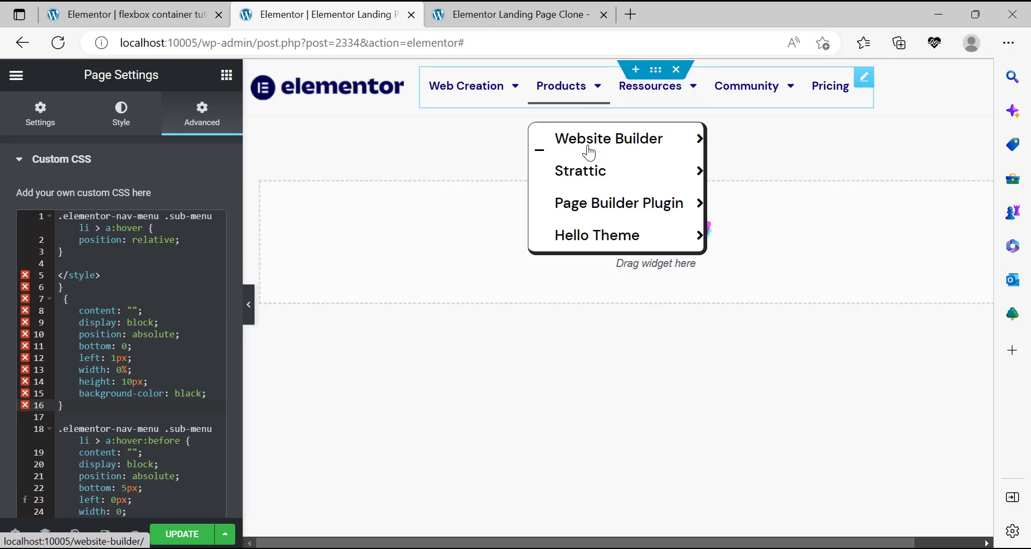
pyautogui.moveTo(691, 103)
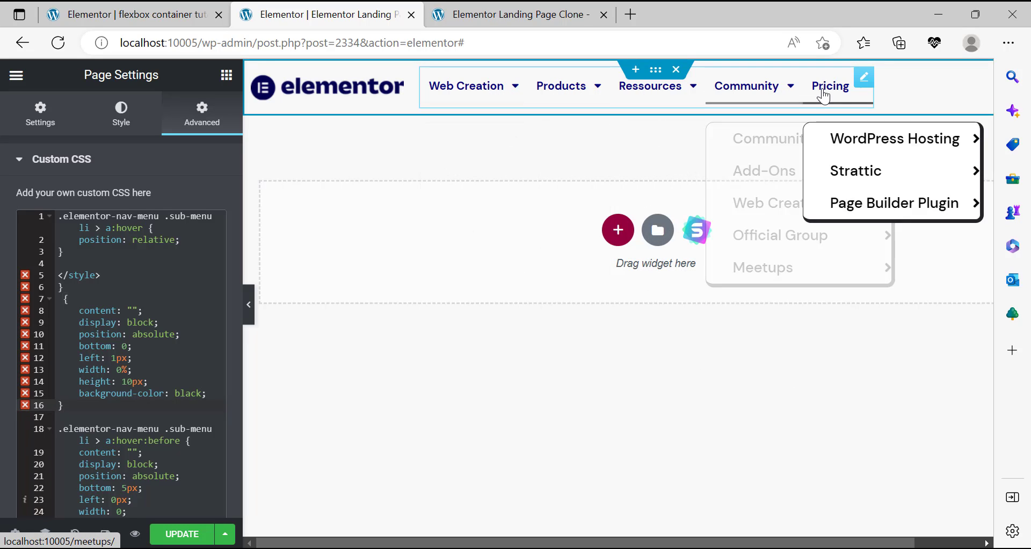
pyautogui.moveTo(767, 92)
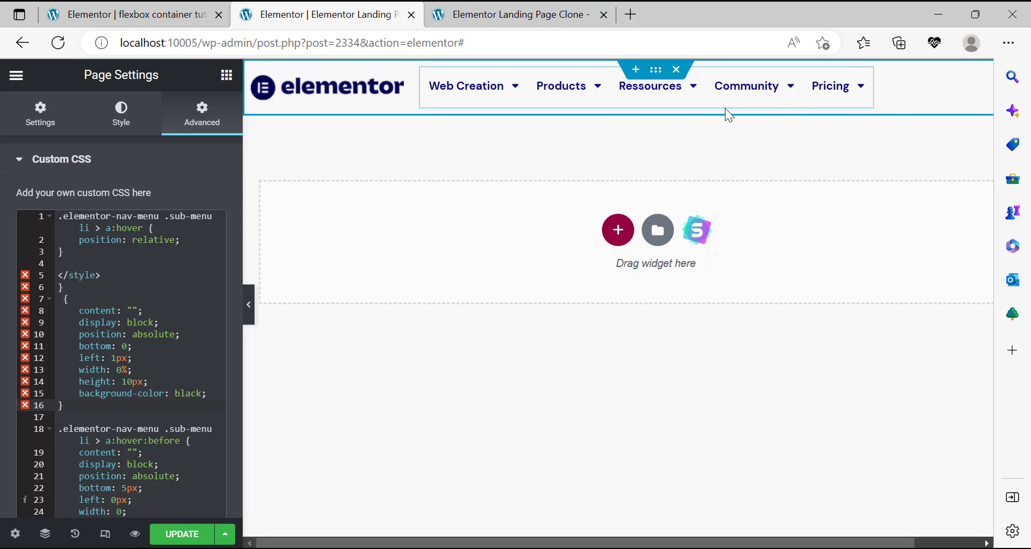
# Copy the hover text color code of the main menu from the Nav Menu widget on the flexbox container tutorial page.
pyautogui.click(211, 15)
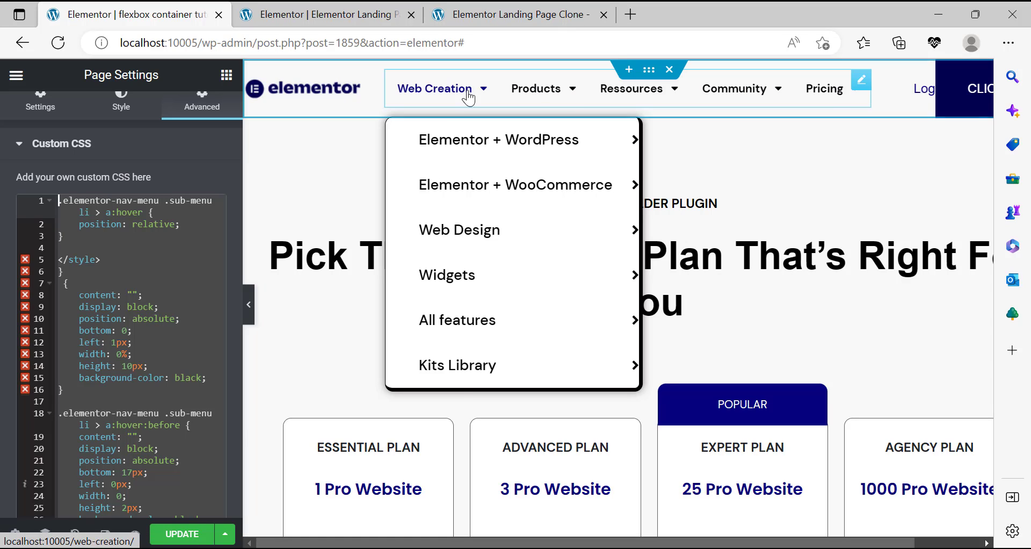
pyautogui.click(862, 82)
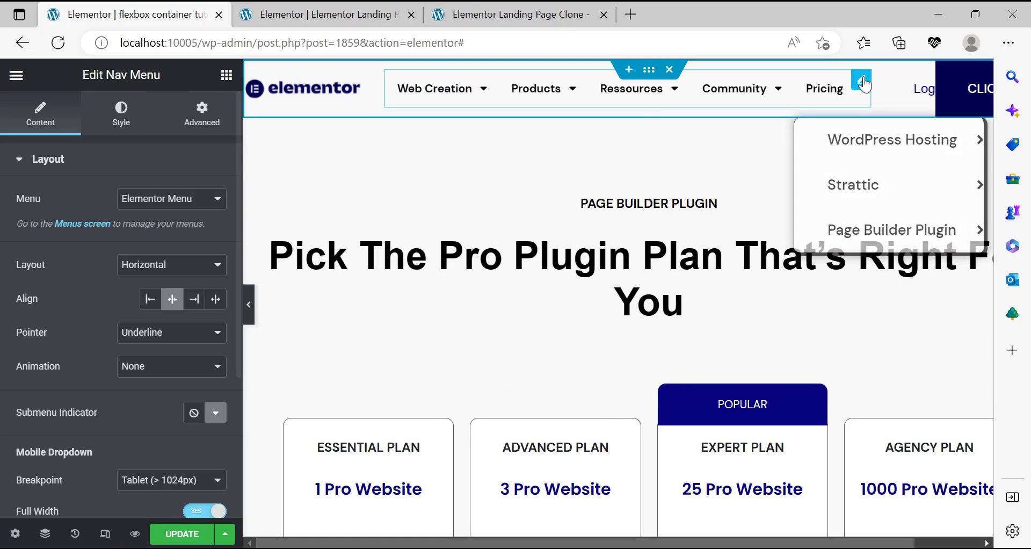
pyautogui.click(121, 110)
pyautogui.click(135, 238)
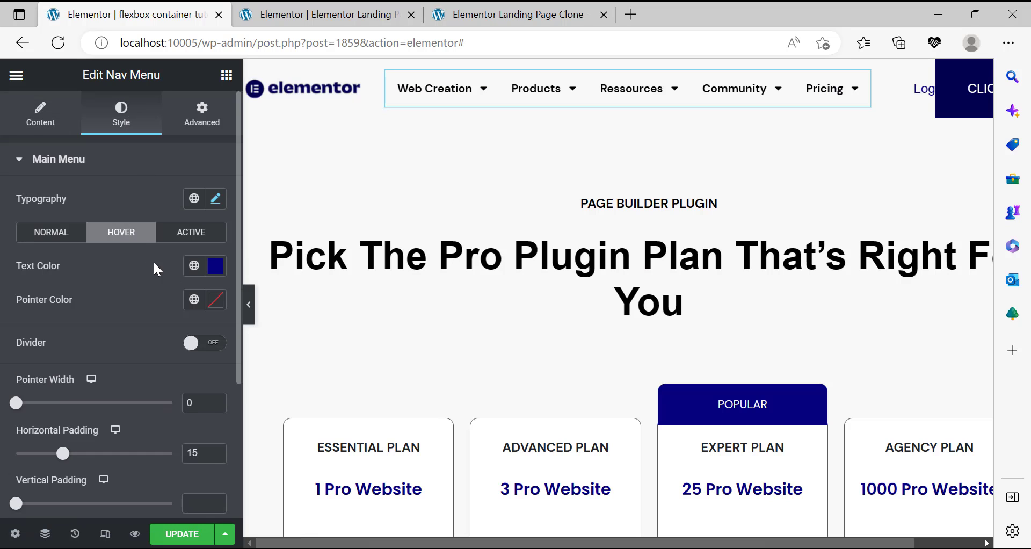
pyautogui.click(216, 266)
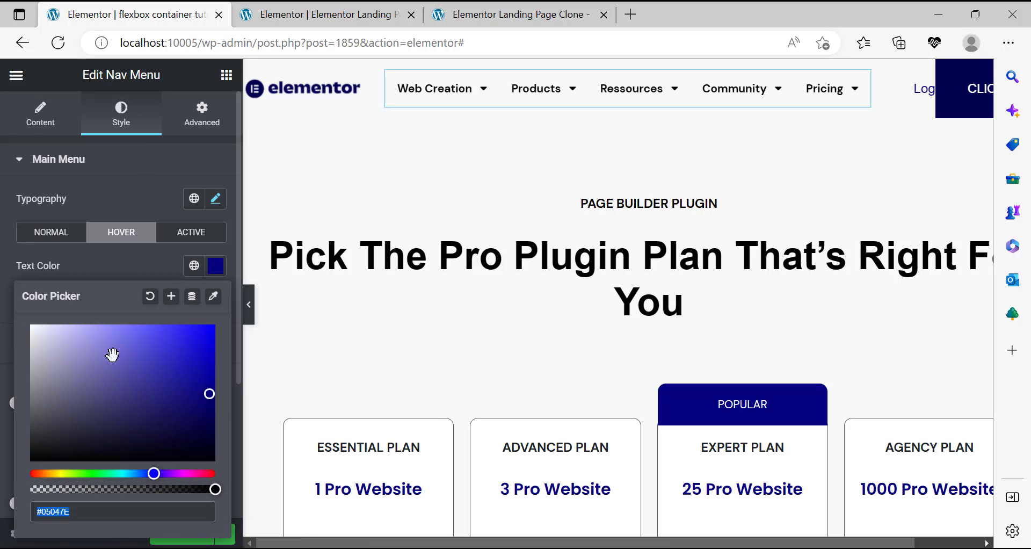
pyautogui.rightClick(58, 514)
pyautogui.click(103, 88)
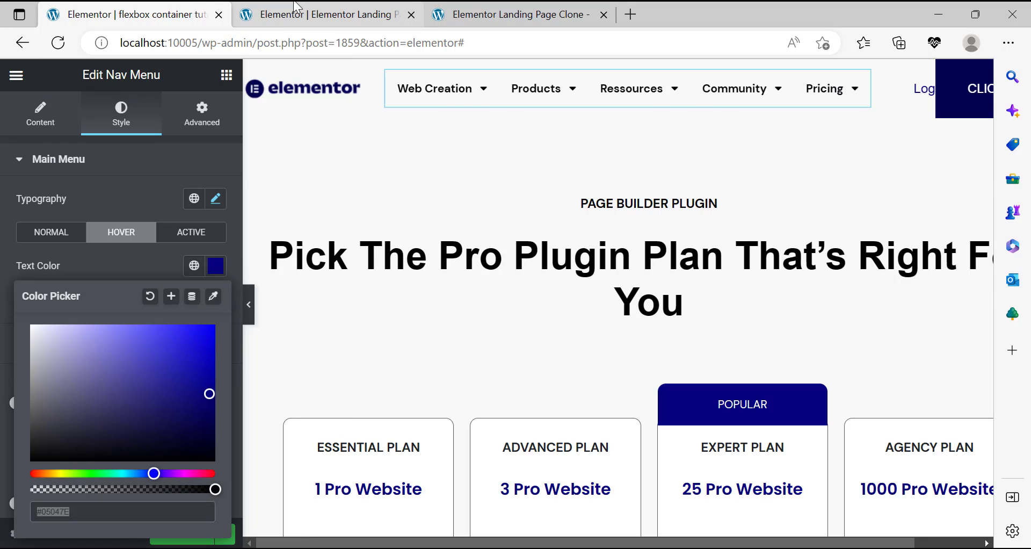
# Set the main menu's hover text color in the landing page's Nav Menu widget to the copied #05047E.
pyautogui.click(297, 7)
pyautogui.moveTo(860, 79)
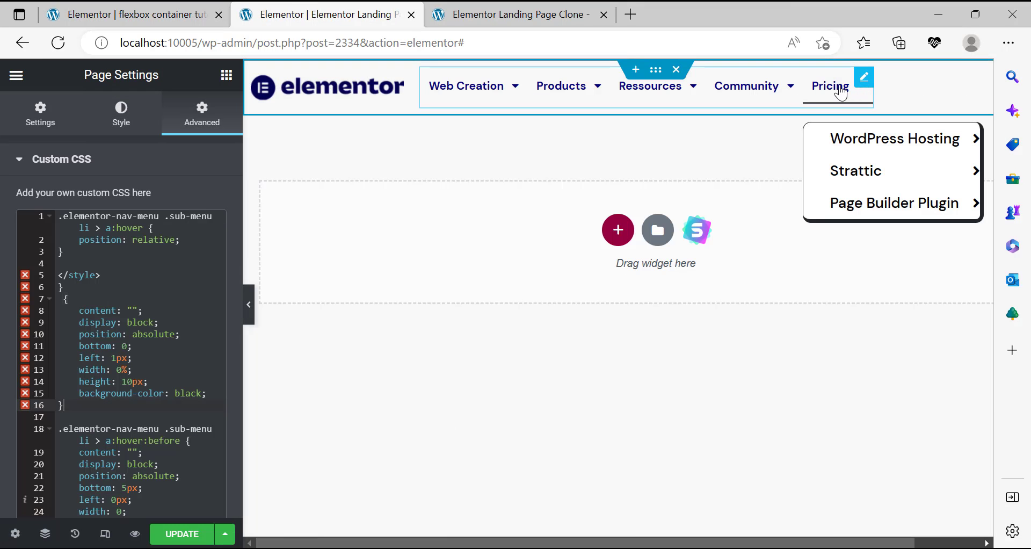
pyautogui.click(131, 123)
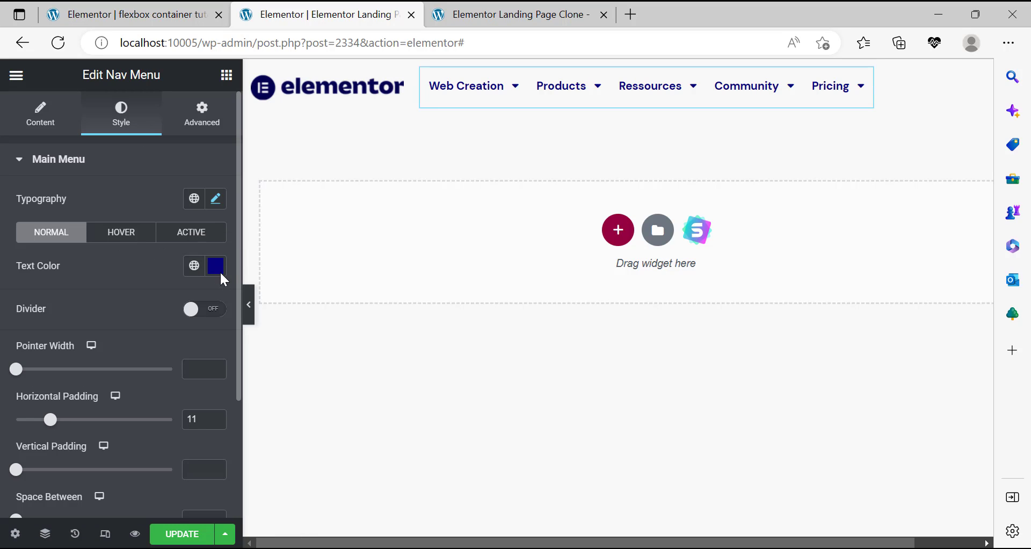
pyautogui.click(112, 235)
pyautogui.click(215, 267)
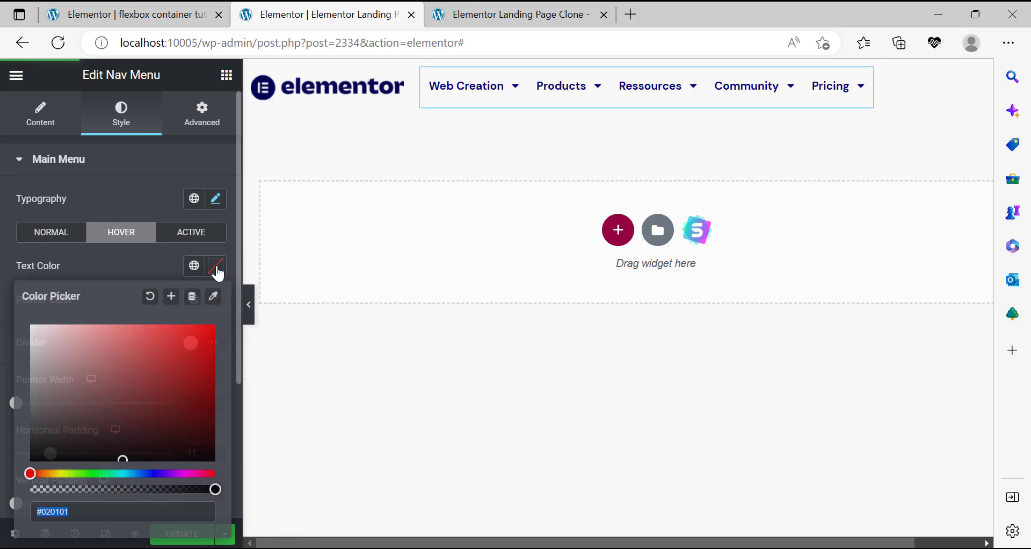
pyautogui.rightClick(104, 511)
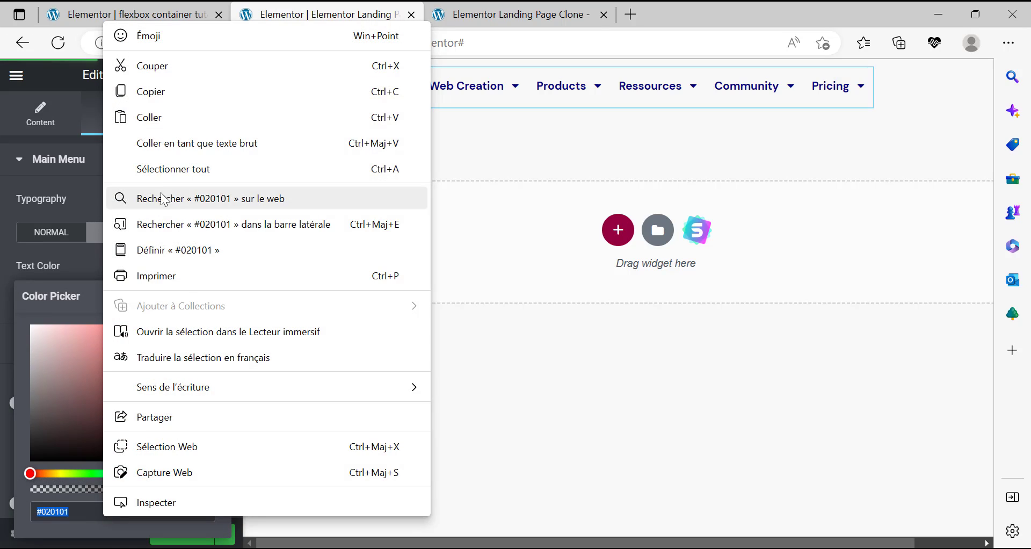
pyautogui.click(145, 117)
# Inspect the Pricing menu item's font color on the original Elementor pricing page, select its RGB value, and return to the landing page editor.
pyautogui.click(457, 137)
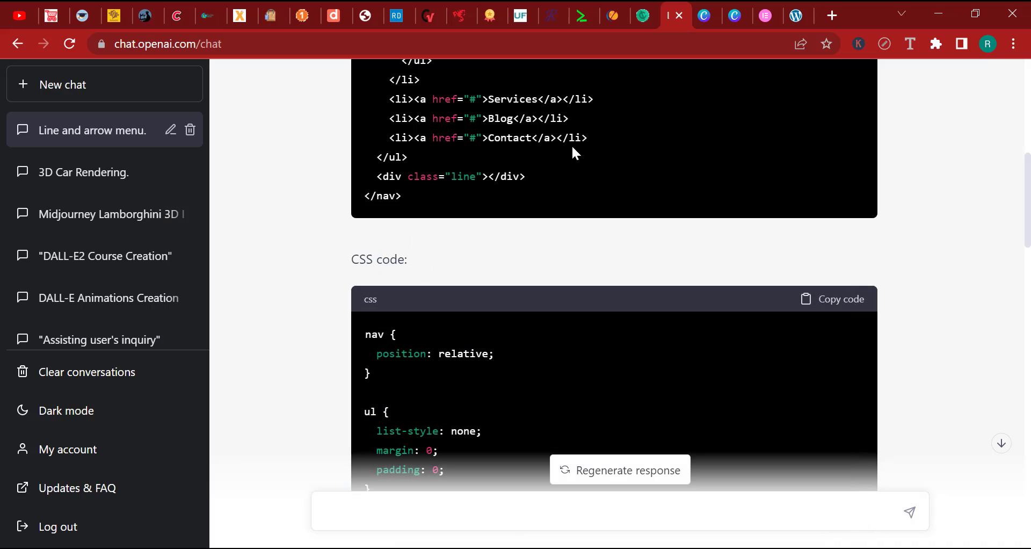
pyautogui.click(766, 12)
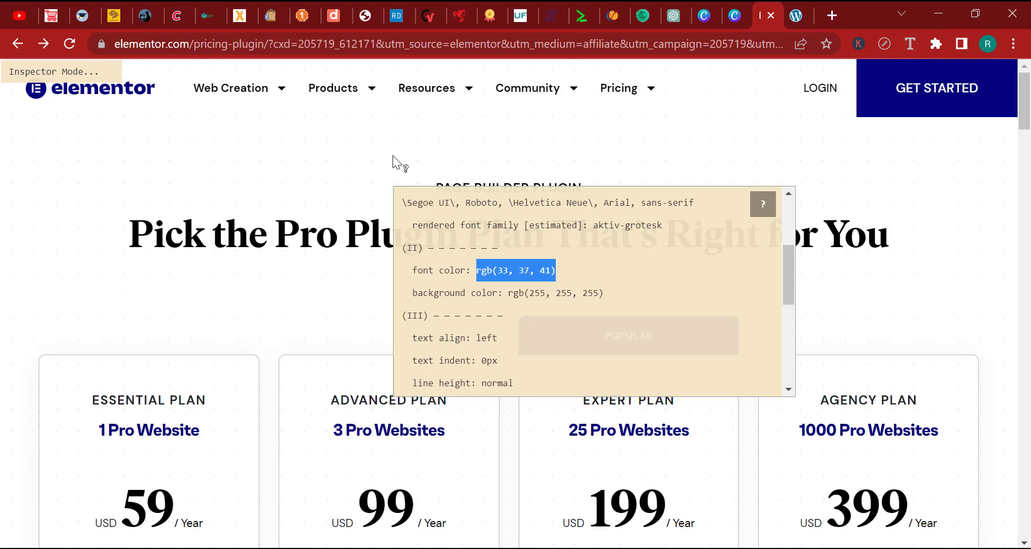
pyautogui.press('Escape')
pyautogui.moveTo(248, 97)
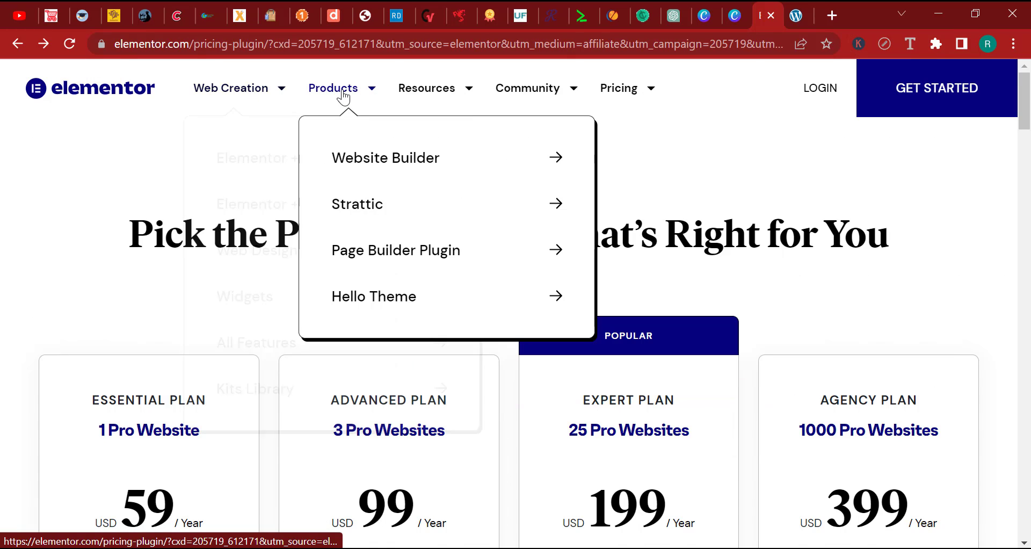
pyautogui.click(903, 45)
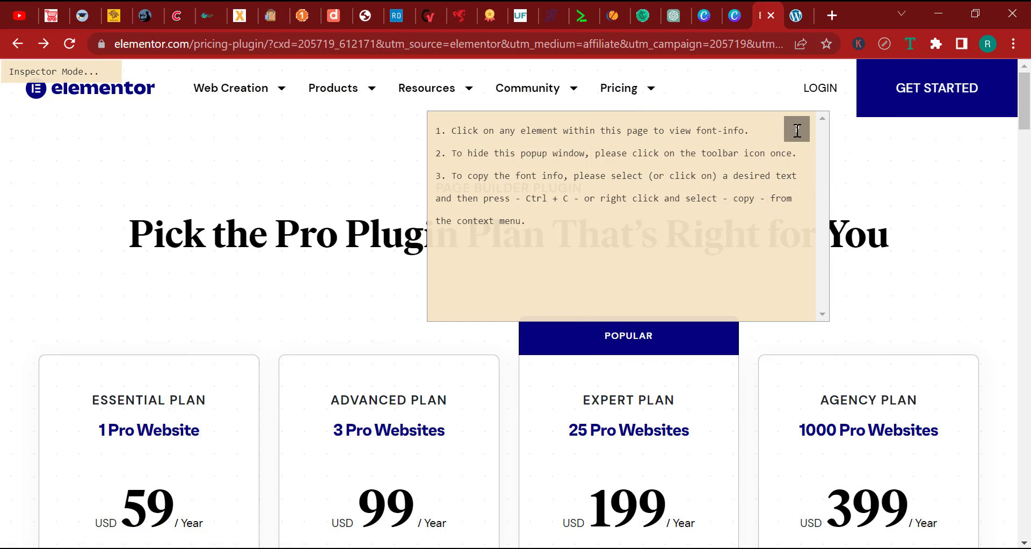
pyautogui.click(632, 92)
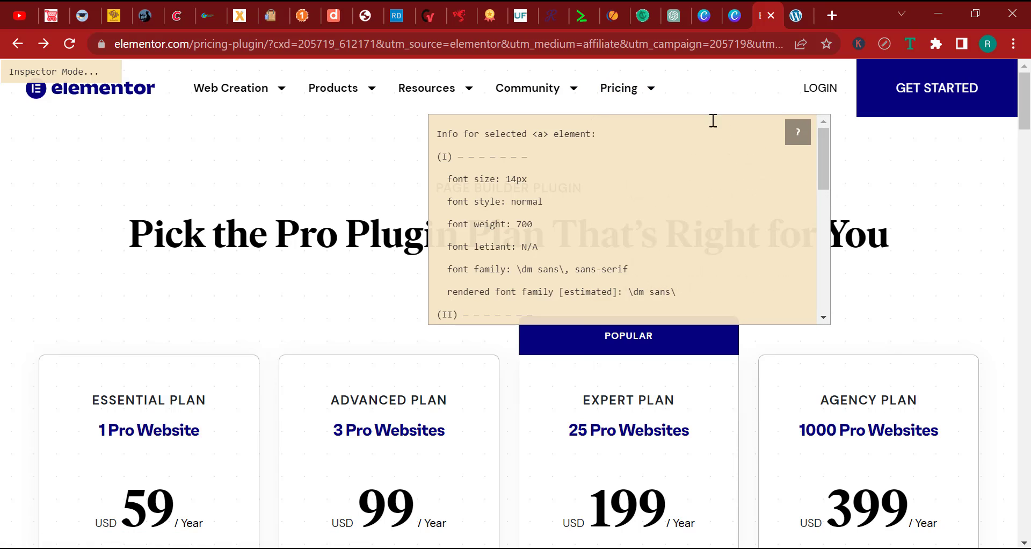
pyautogui.scroll(-2, 599, 216)
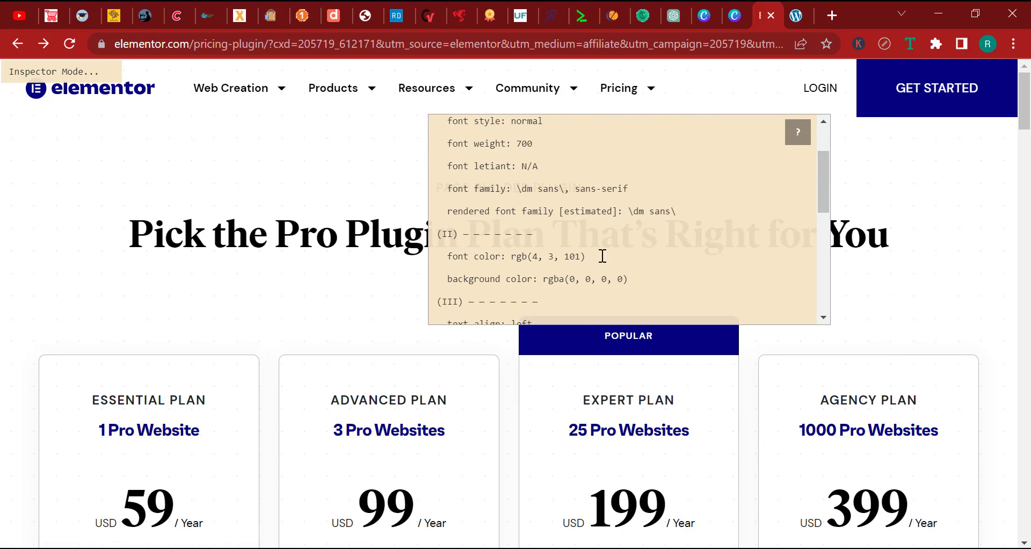
pyautogui.keyDown('shift'); pyautogui.click(520, 256); pyautogui.keyUp('shift')
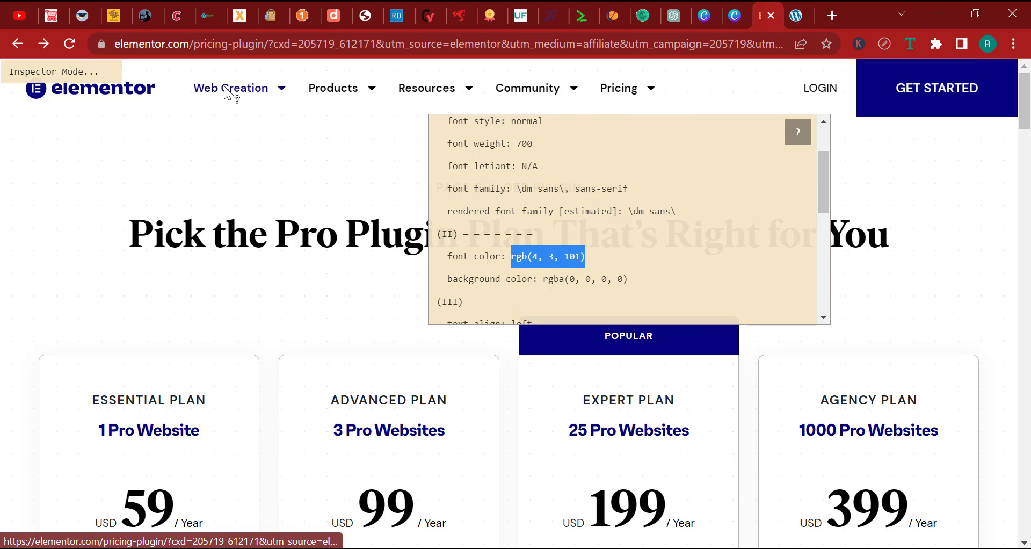
pyautogui.hotkey('alt', 'Tab')
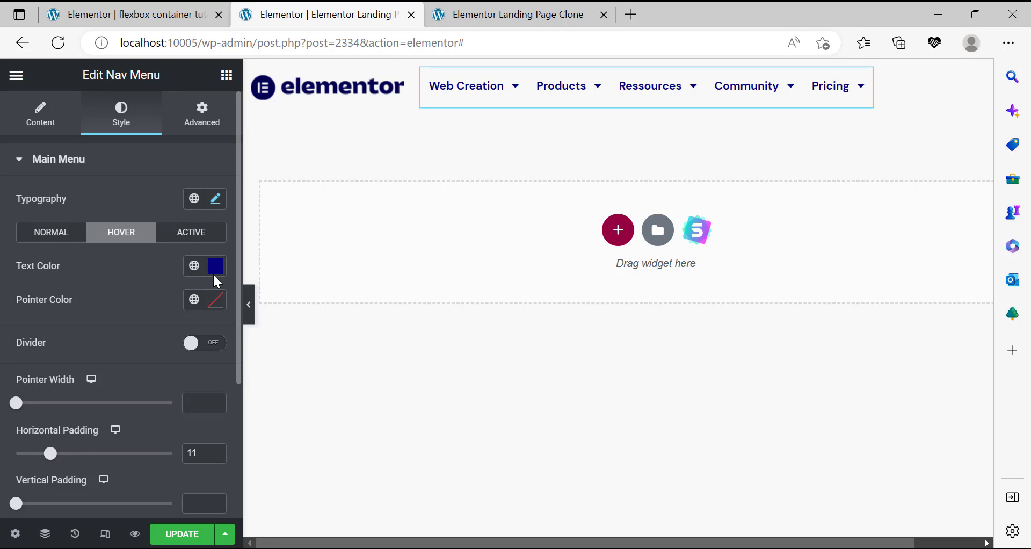
# Set the main menu's normal text color to black #000000 in the Nav Menu widget and test the hover on Web Creation.
pyautogui.click(41, 236)
pyautogui.click(216, 266)
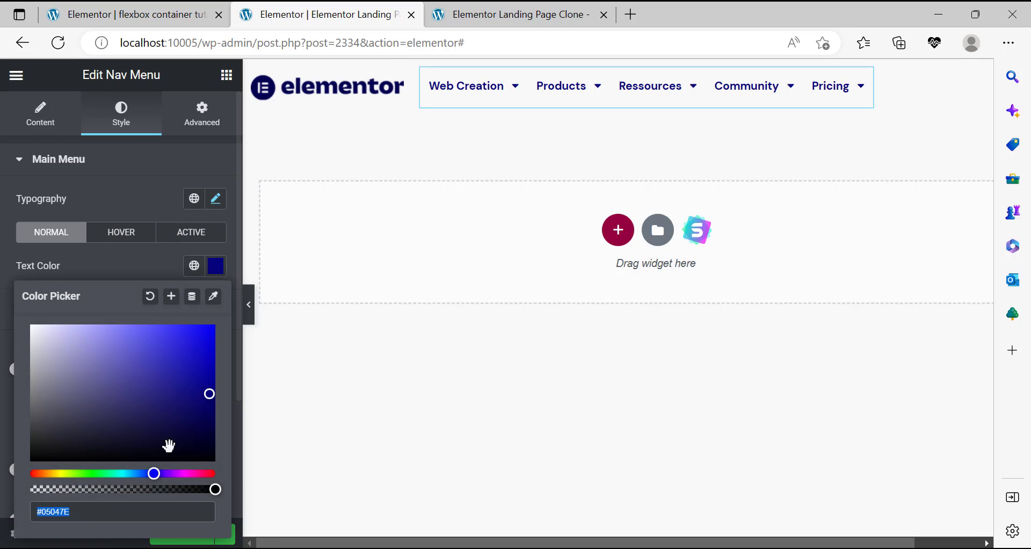
pyautogui.moveTo(210, 399); pyautogui.dragTo(222, 482)
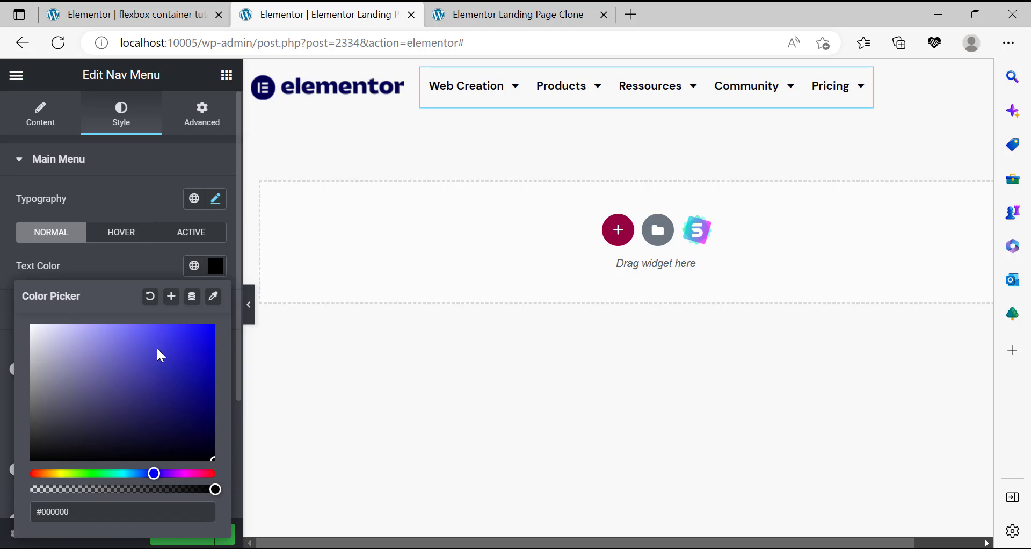
pyautogui.click(198, 254)
pyautogui.moveTo(464, 95)
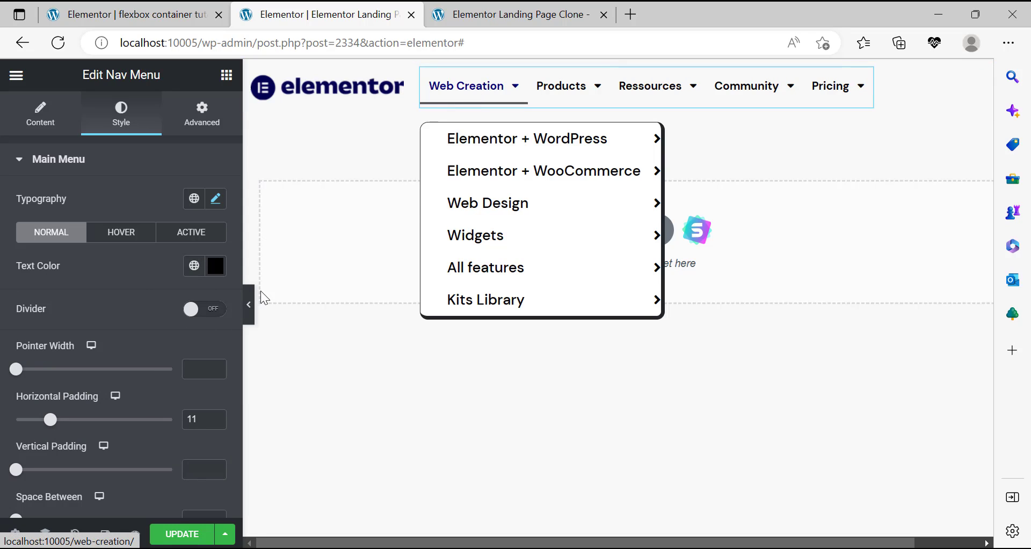
pyautogui.scroll(-2, 140, 344)
pyautogui.scroll(2, 147, 322)
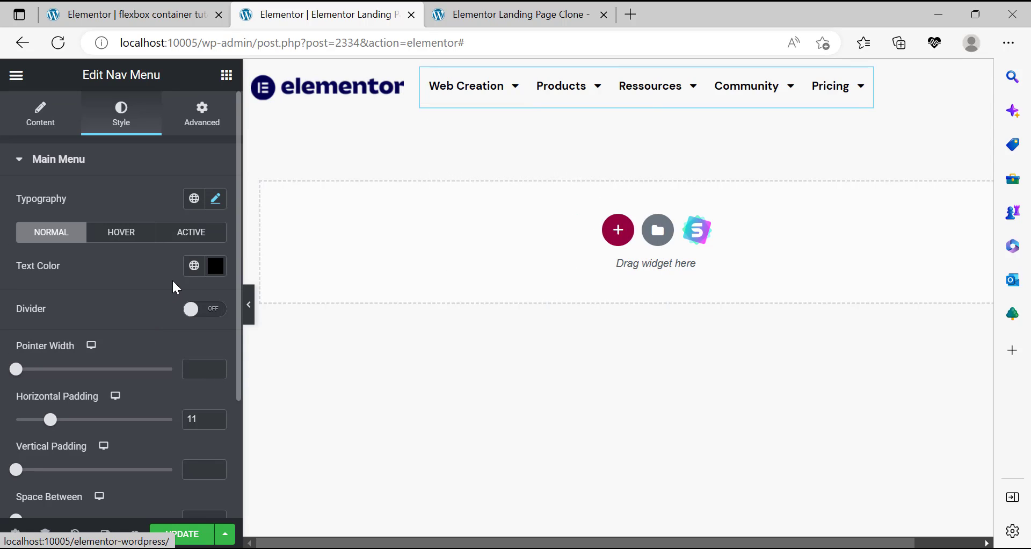
# Set the main menu's hover pointer color to the fully transparent #02010100 and save the page.
pyautogui.click(118, 233)
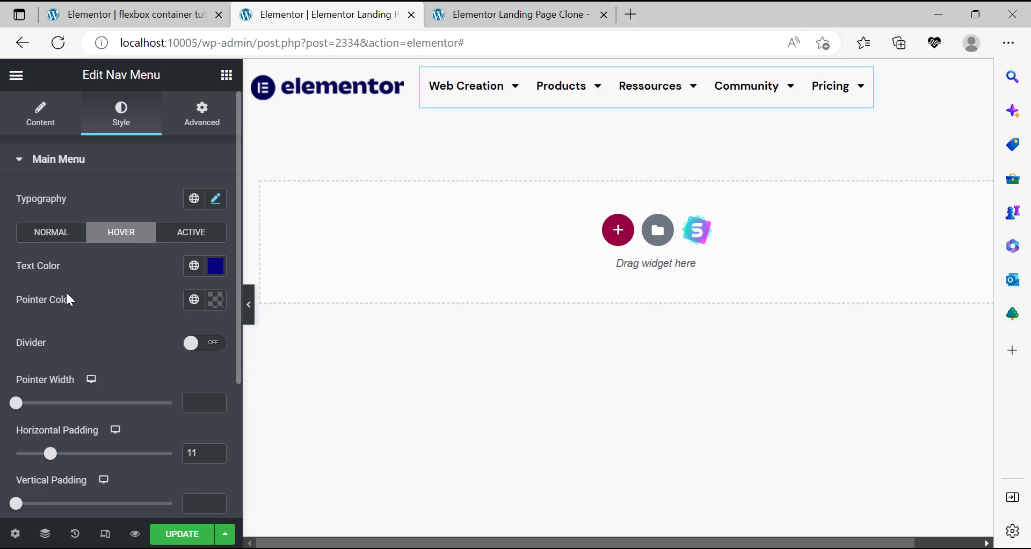
pyautogui.click(216, 301)
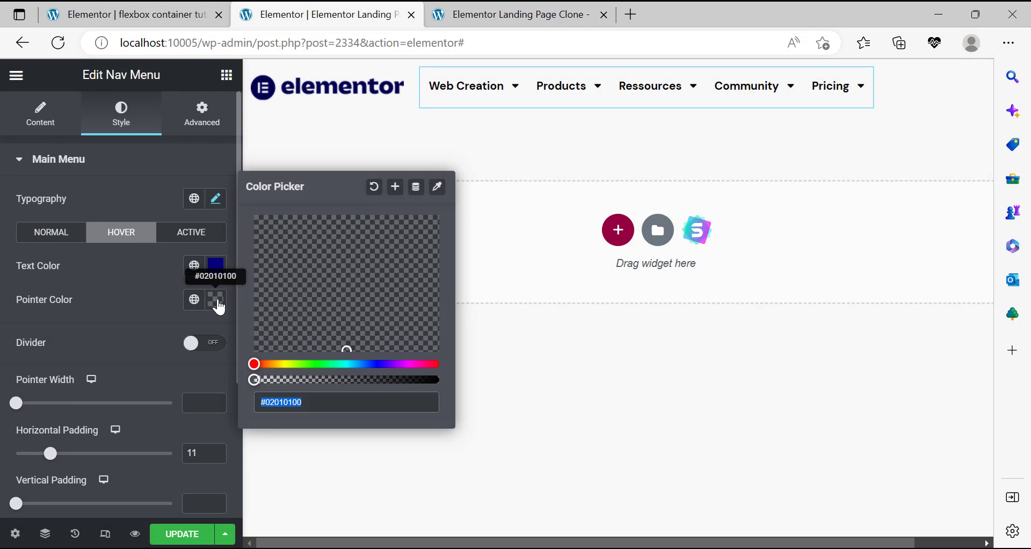
pyautogui.moveTo(254, 378); pyautogui.dragTo(247, 397)
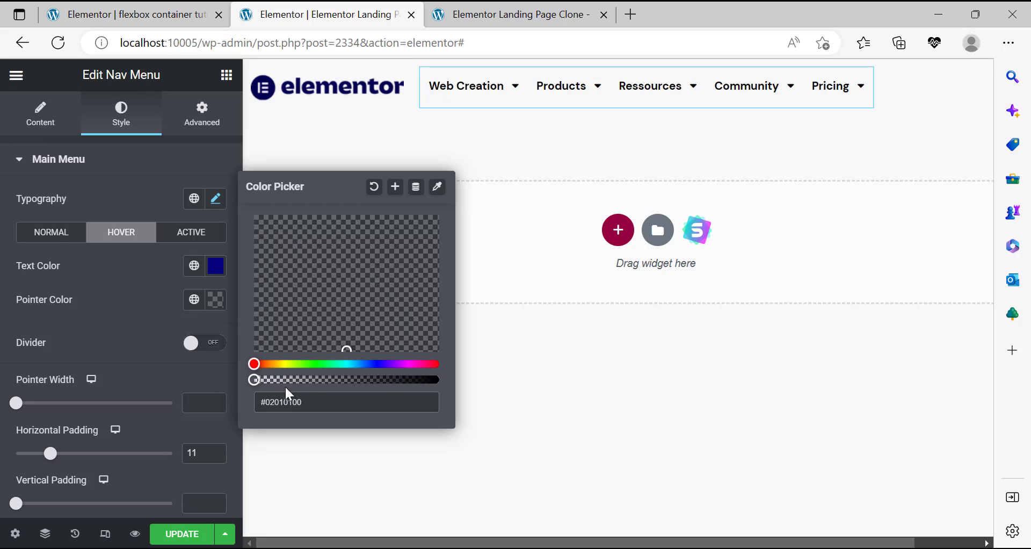
pyautogui.click(259, 397)
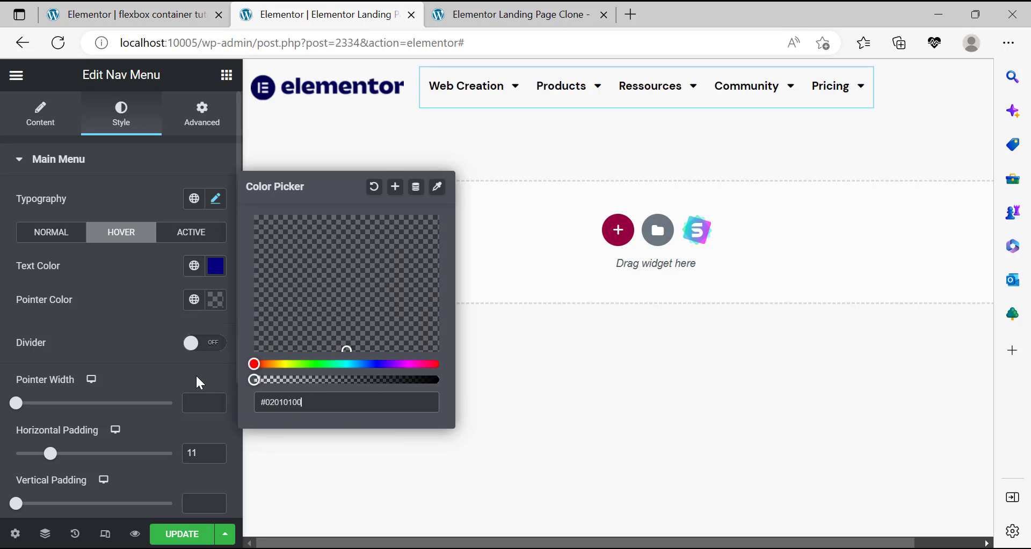
pyautogui.click(2, 311)
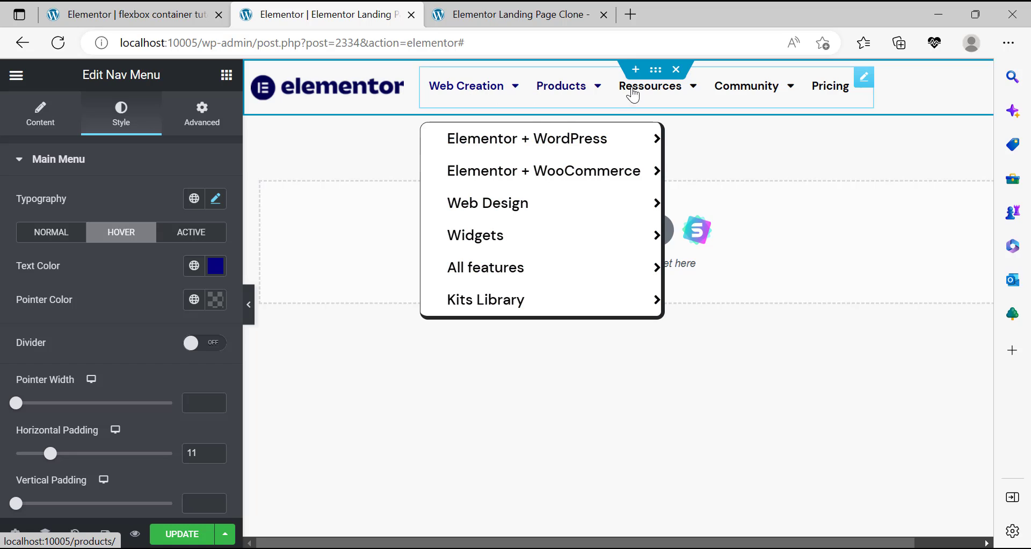
pyautogui.click(209, 532)
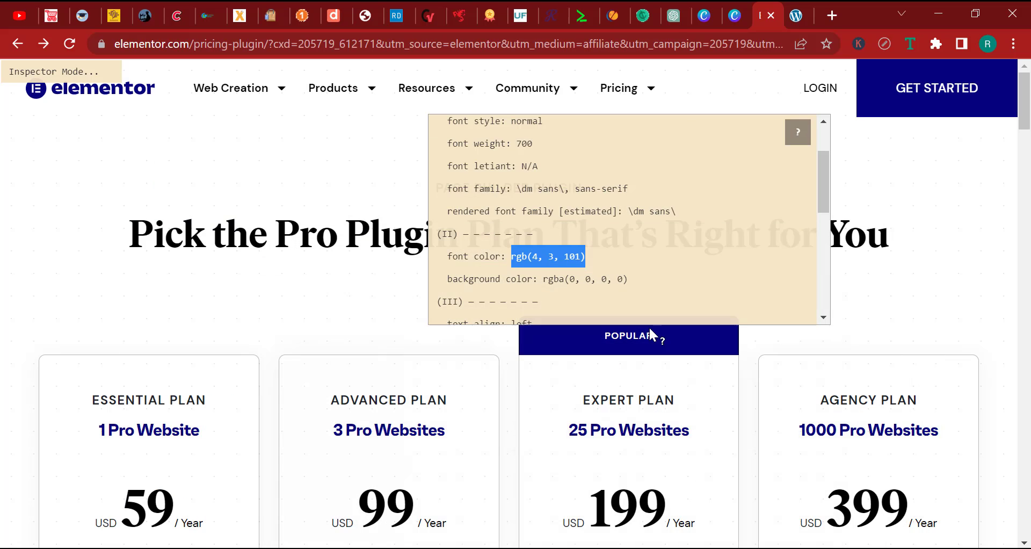
# Compare the navigation menu's hover behavior on the original pricing page and the landing page, and look over the original page.
pyautogui.moveTo(274, 94)
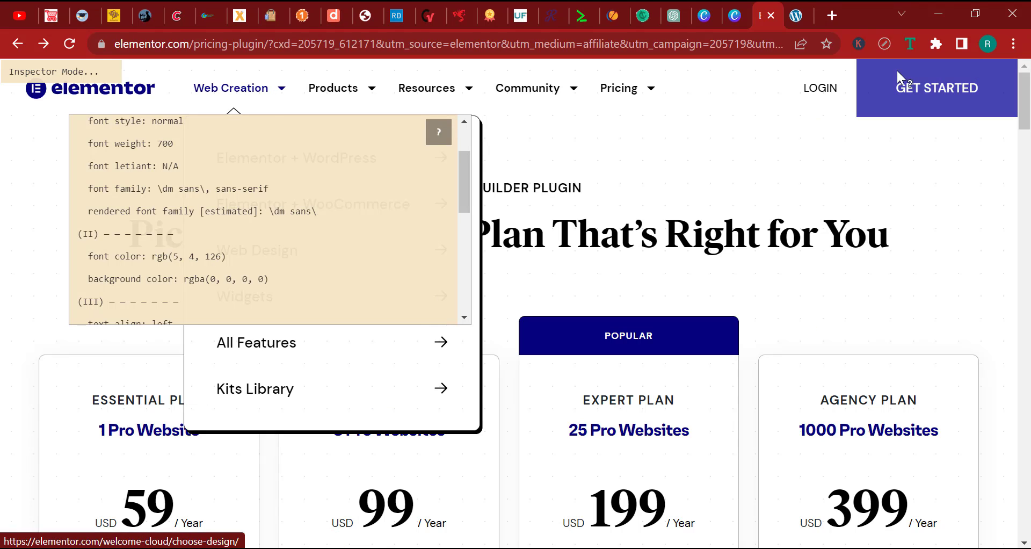
pyautogui.click(887, 43)
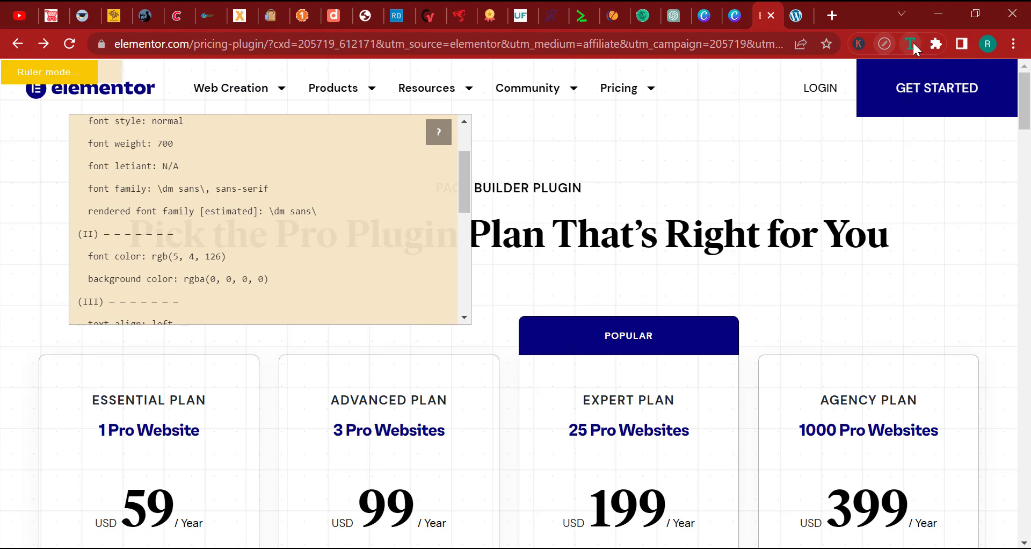
pyautogui.moveTo(283, 98)
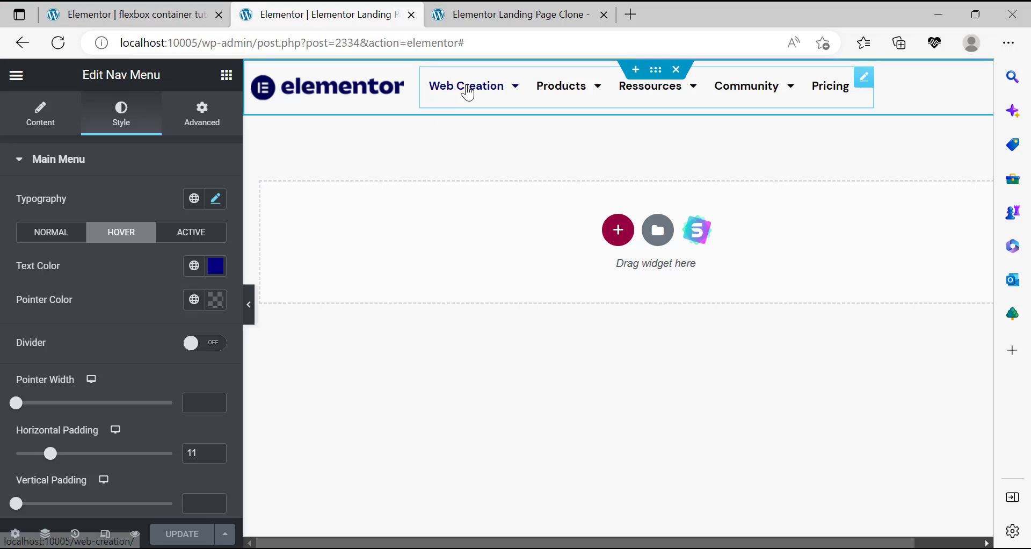
pyautogui.moveTo(466, 90)
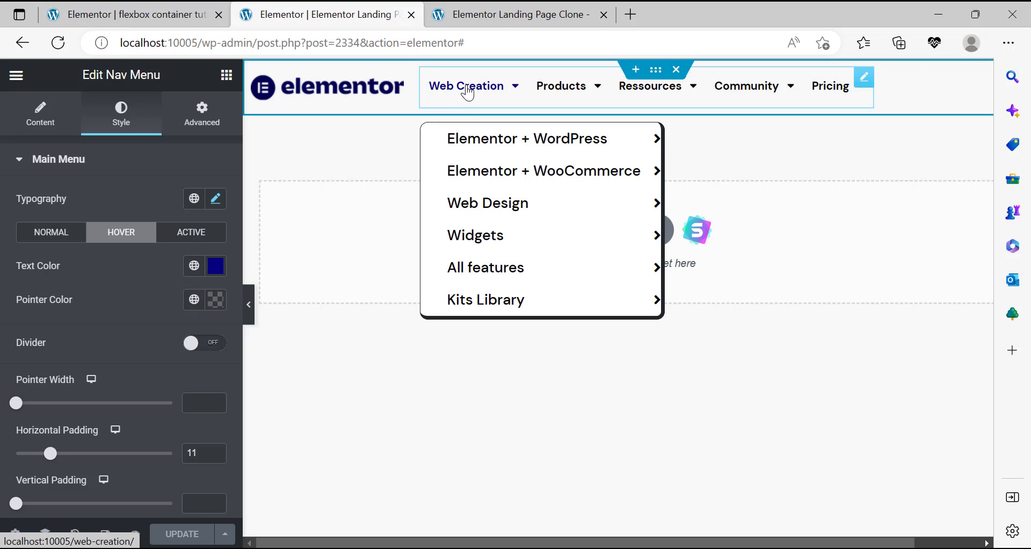
pyautogui.moveTo(553, 91)
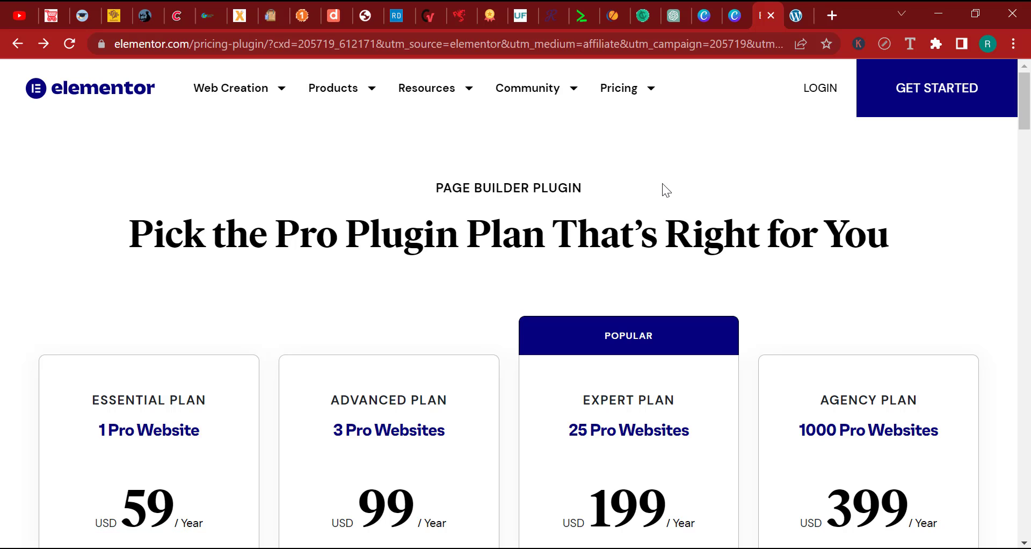
pyautogui.scroll(-6, 734, 328)
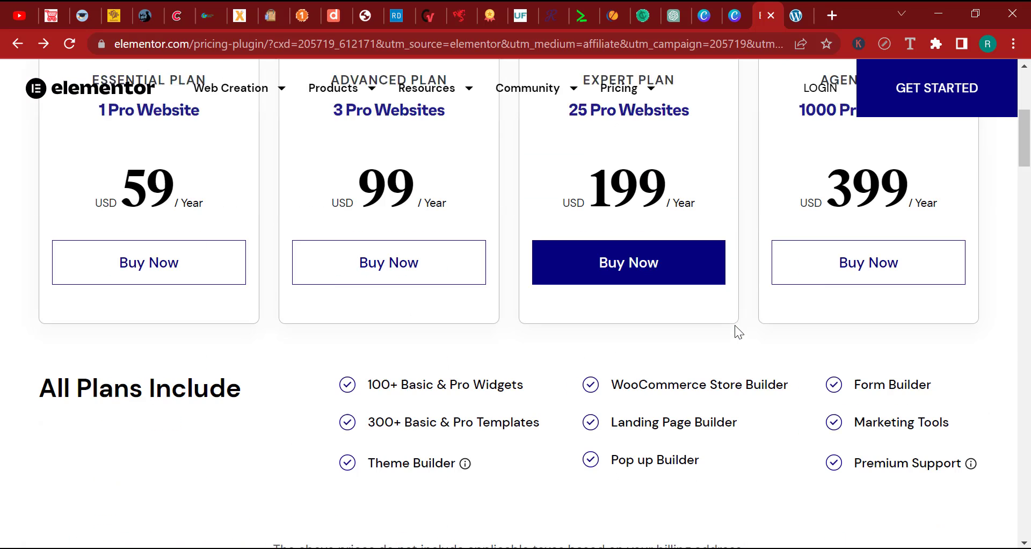
pyautogui.scroll(6, 675, 364)
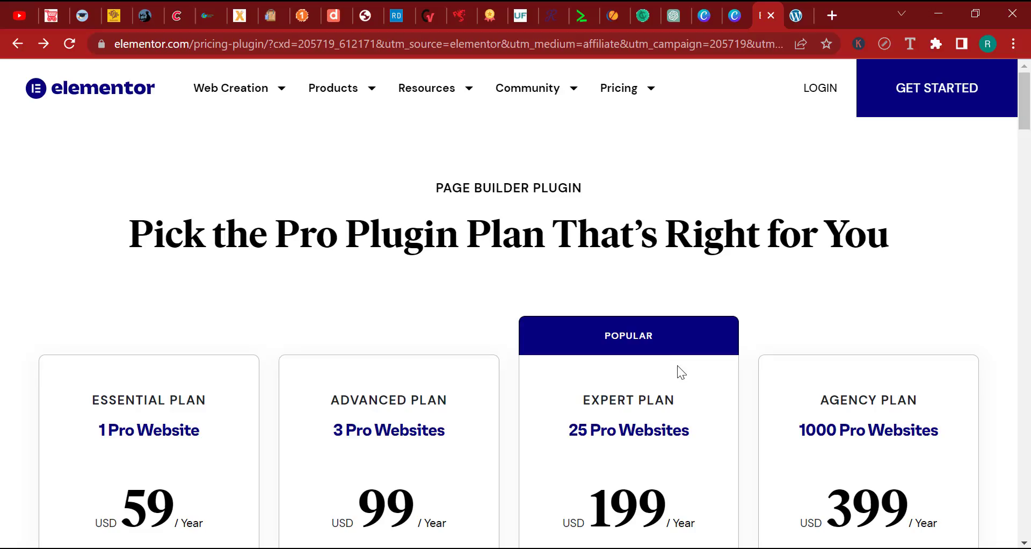
pyautogui.moveTo(1023, 102); pyautogui.dragTo(1023, 263)
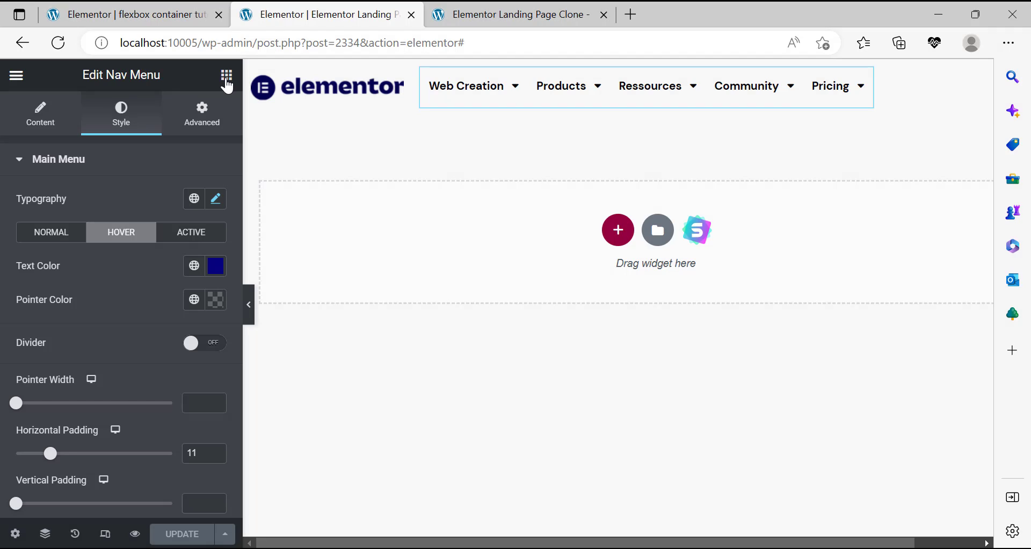
# Add a Heading widget after the nav menu in the header container and inspect the LOGIN text's styling on the original pricing page.
pyautogui.click(226, 80)
pyautogui.moveTo(60, 228); pyautogui.dragTo(889, 93)
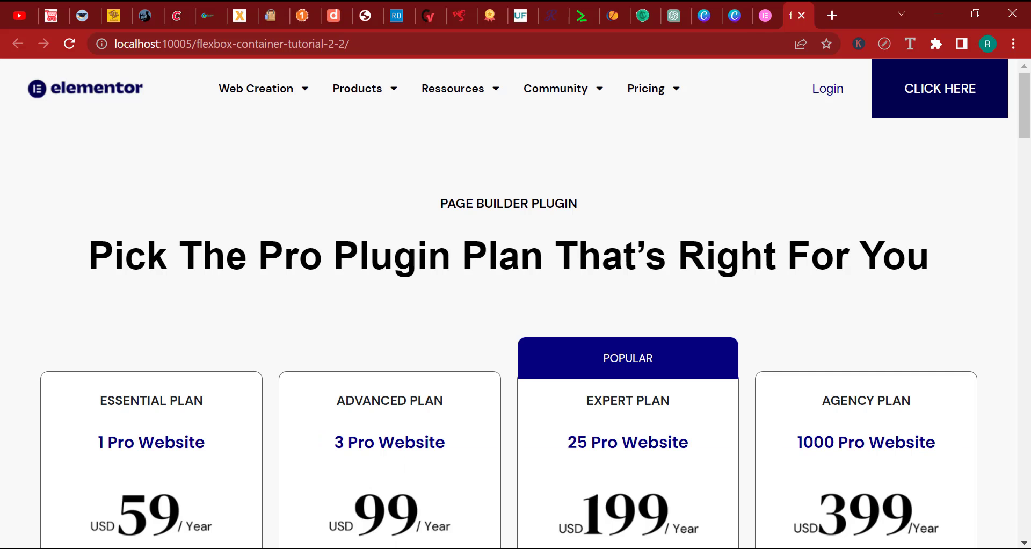
pyautogui.click(770, 6)
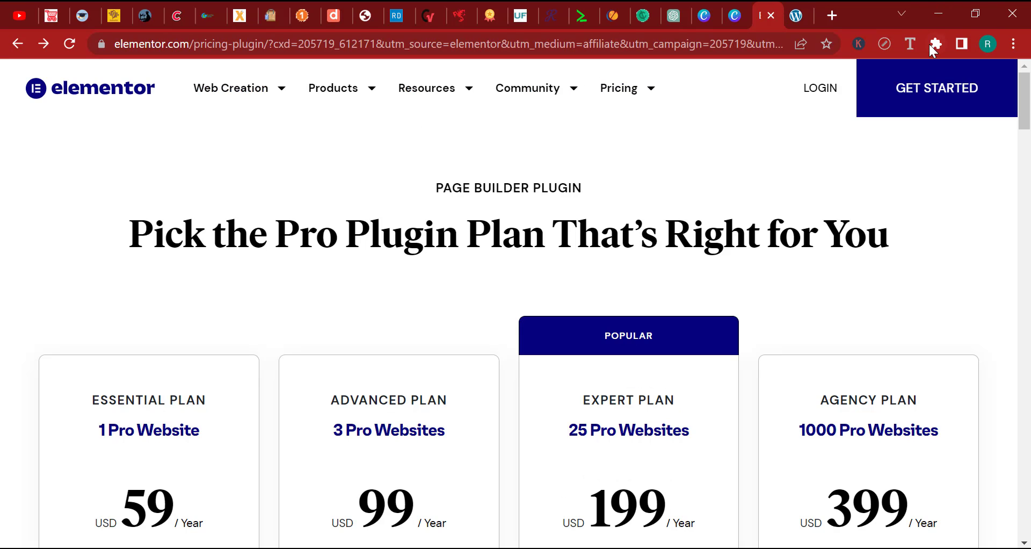
pyautogui.click(911, 43)
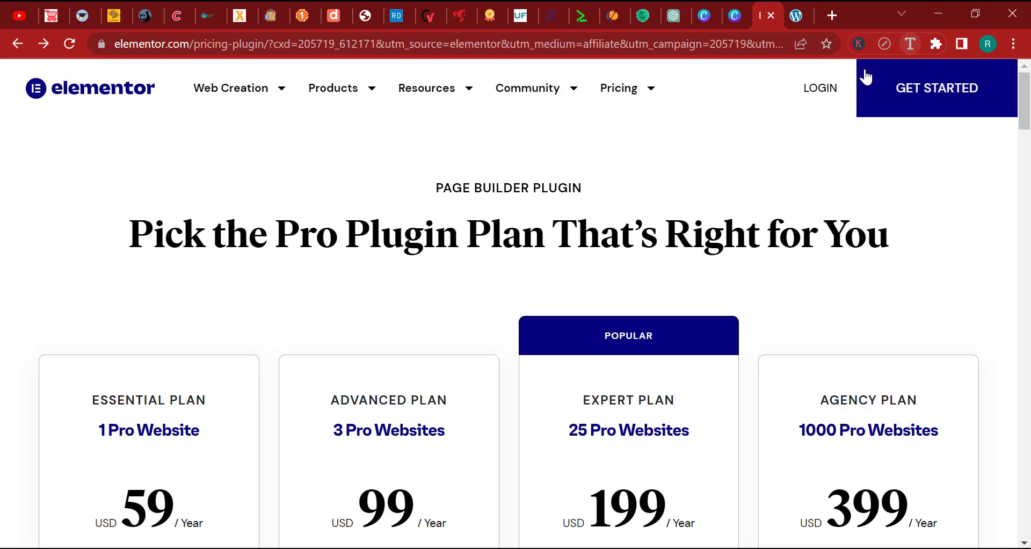
pyautogui.click(813, 88)
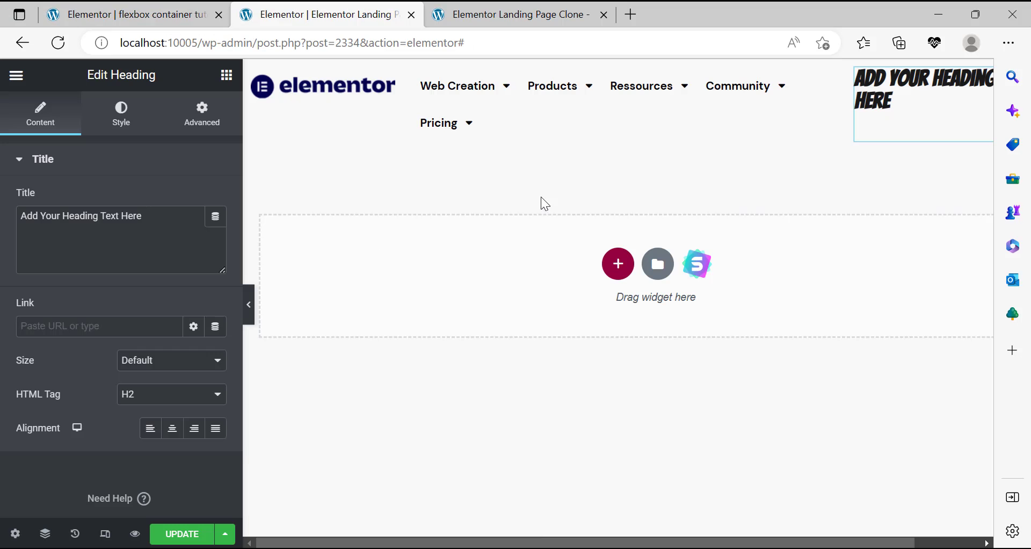
# Replace the new heading's title text in the landing page header with LOGIN.
pyautogui.click(138, 124)
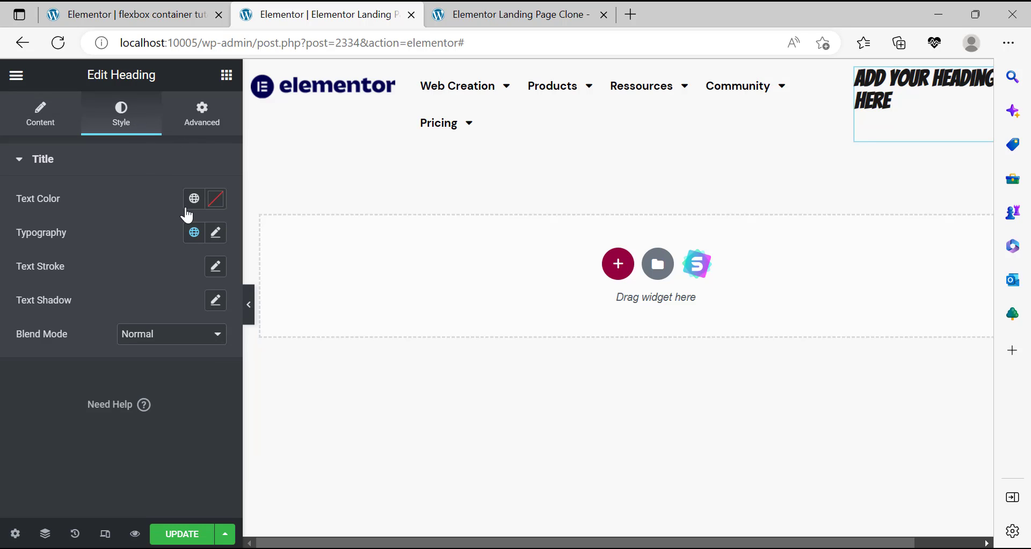
pyautogui.click(31, 126)
pyautogui.tripleClick(94, 211)
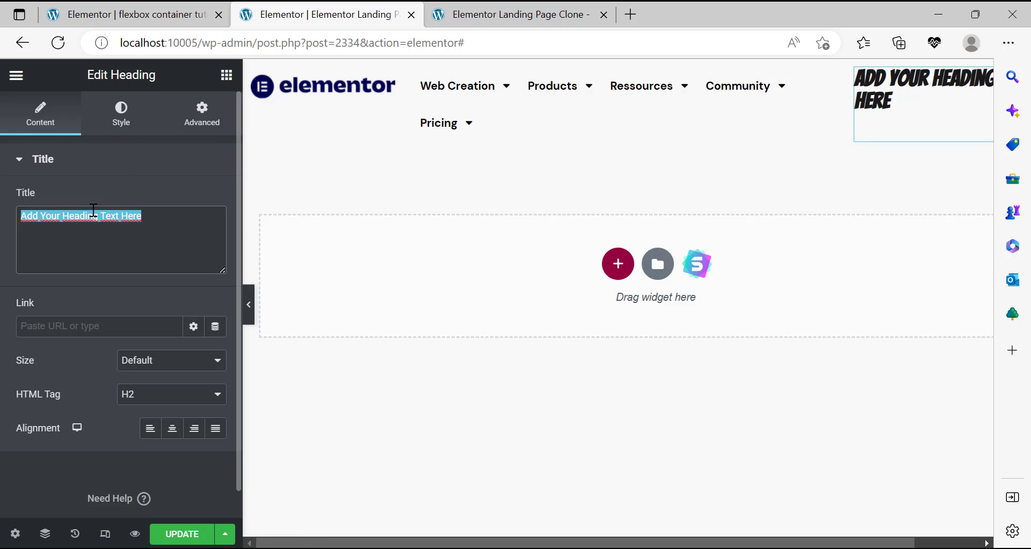
pyautogui.write('LOGIN')
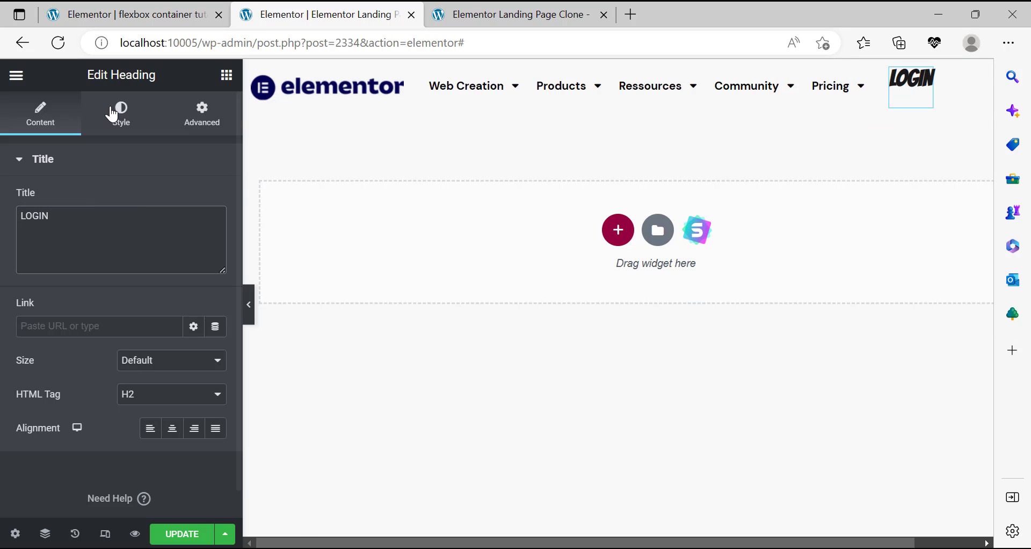
# Set the LOGIN heading's typography to DM Sans, 14 px, weight 500 (Medium).
pyautogui.click(122, 127)
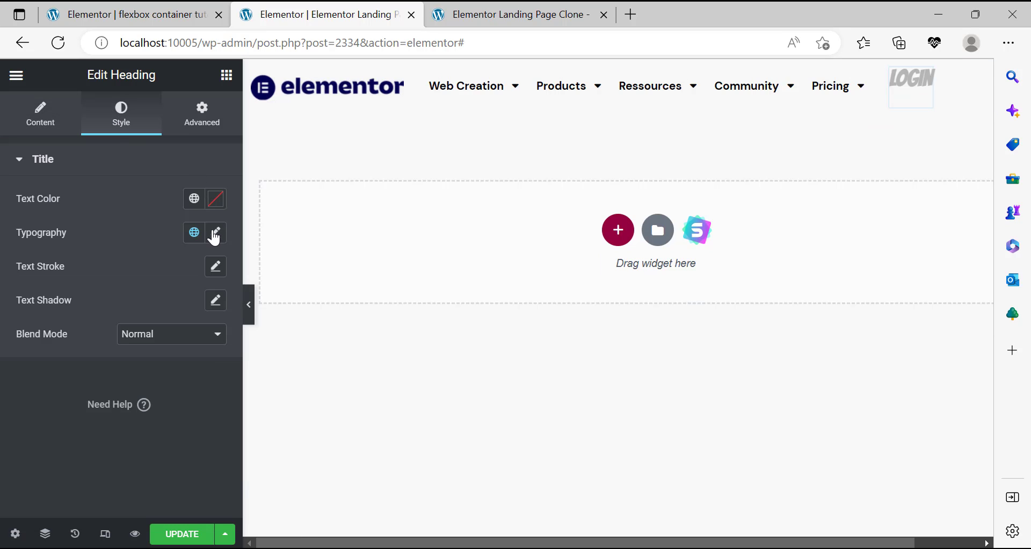
pyautogui.click(215, 236)
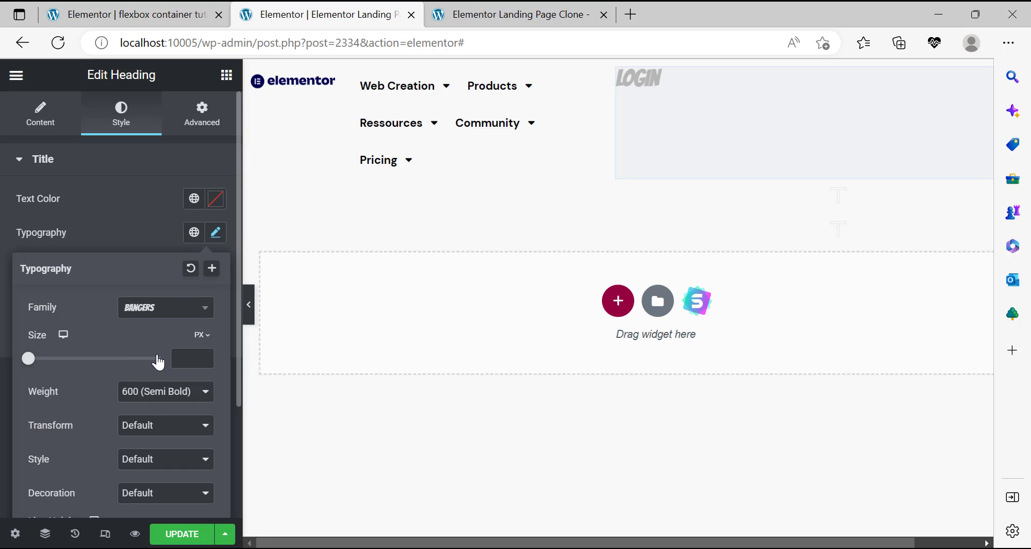
pyautogui.click(162, 307)
pyautogui.write('DM SANS')
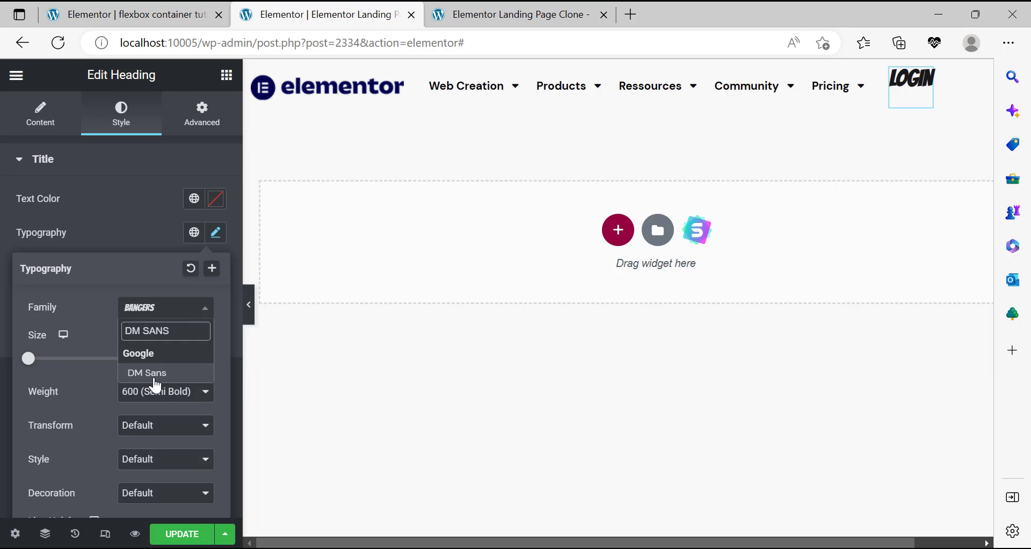
pyautogui.click(154, 376)
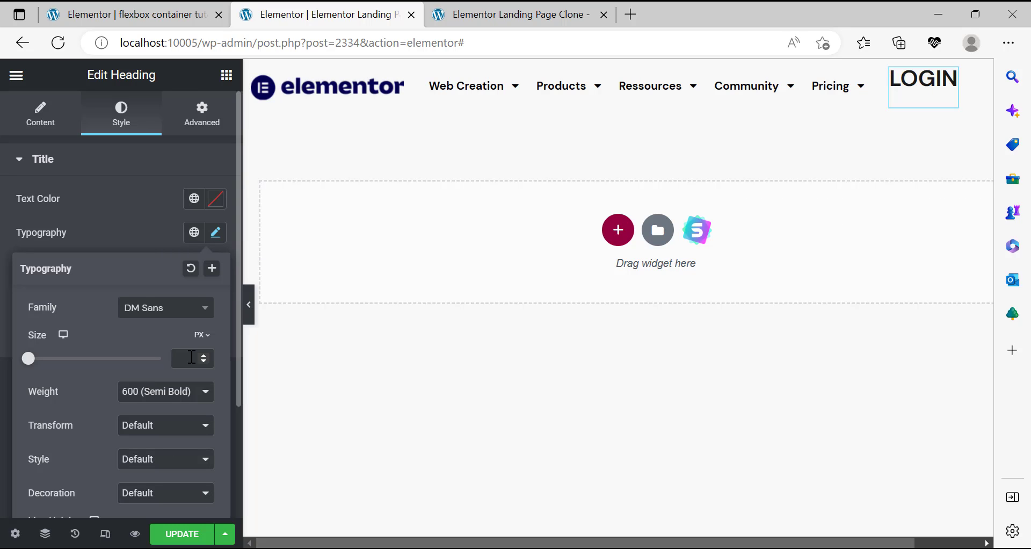
pyautogui.write('14')
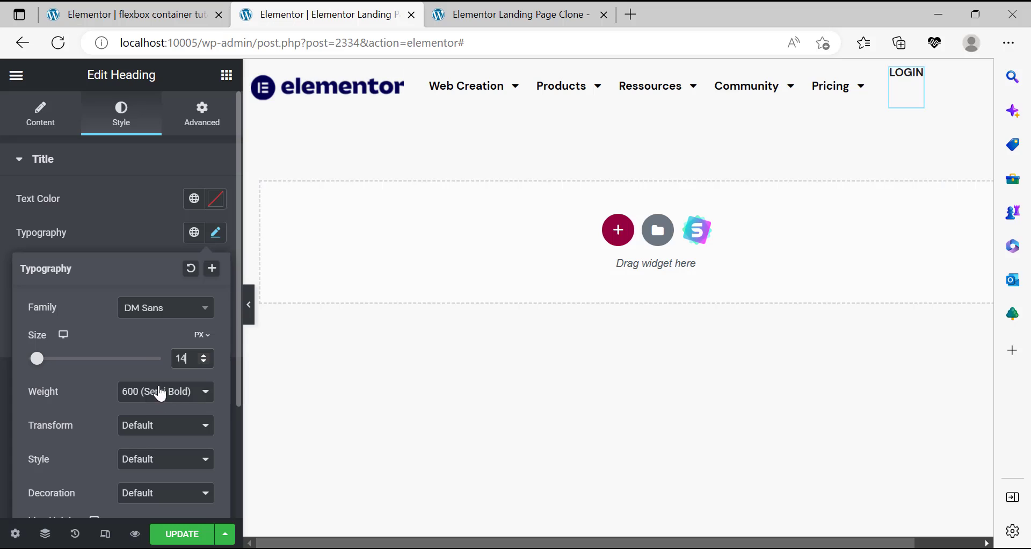
pyautogui.click(162, 395)
pyautogui.click(147, 286)
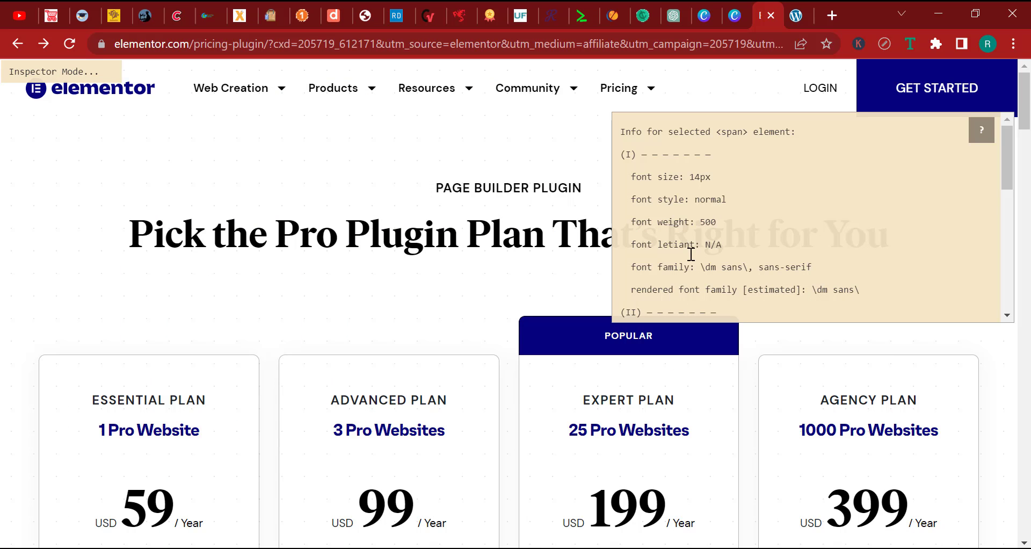
# Copy the LOGIN text's font color rgb(5, 4, 126) from the inspected original pricing page and return to the landing page editor.
pyautogui.scroll(-2, 766, 273)
pyautogui.moveTo(768, 255); pyautogui.dragTo(700, 258)
pyautogui.moveTo(768, 255); pyautogui.dragTo(697, 257)
pyautogui.rightClick(705, 254)
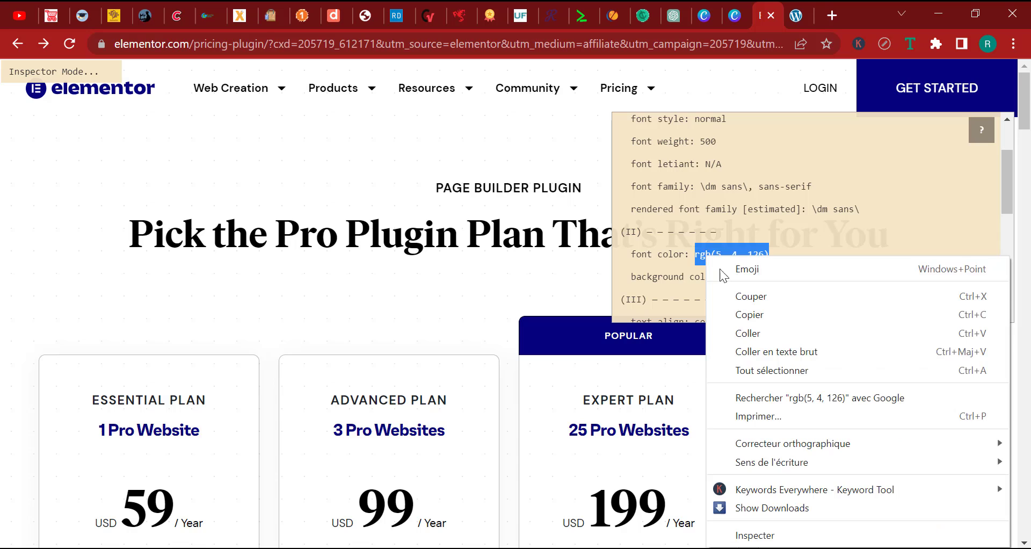
pyautogui.click(757, 317)
pyautogui.hotkey('alt', 'Tab')
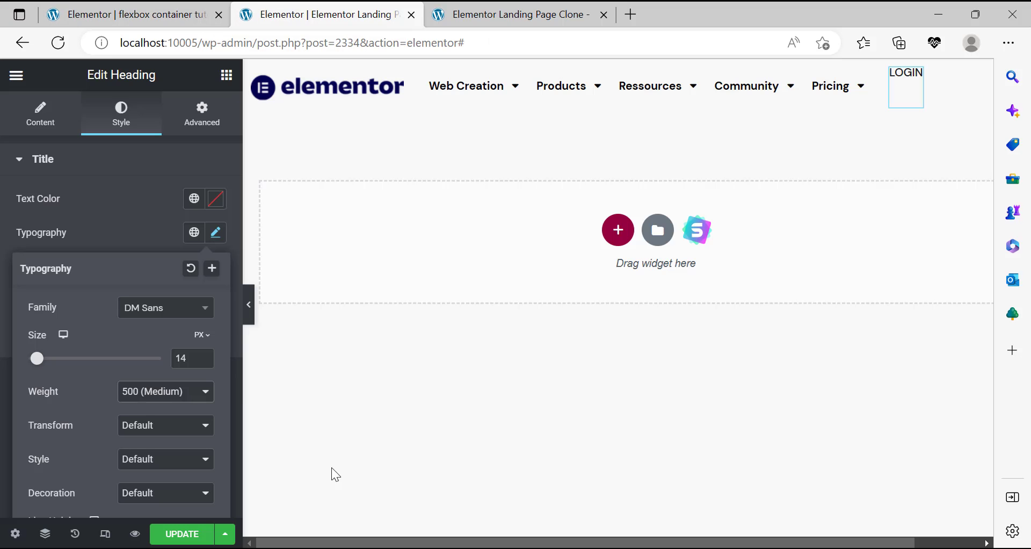
# Set the LOGIN heading's text color to the copied rgb(5, 4, 126).
pyautogui.click(3, 370)
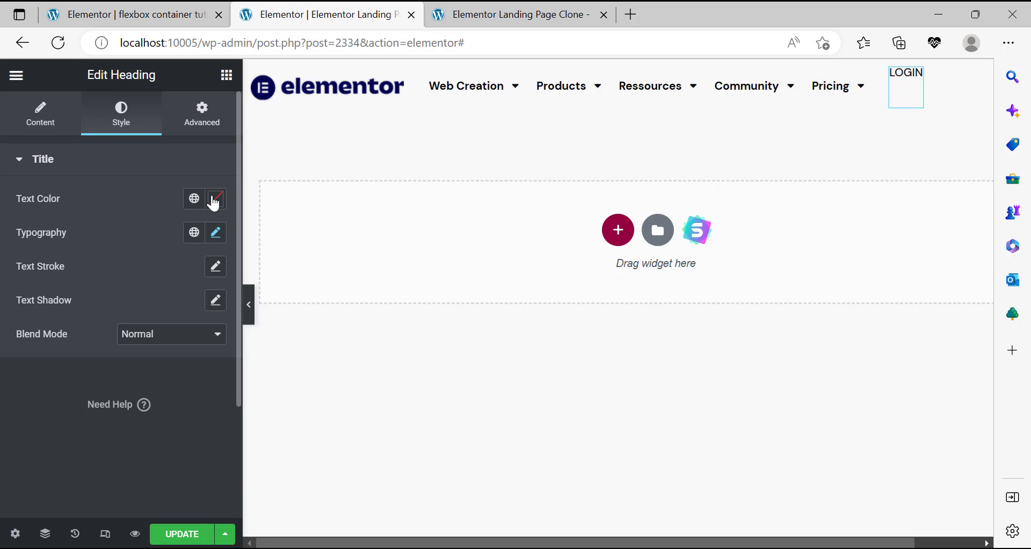
pyautogui.click(215, 199)
pyautogui.hotkey('ctrl', 'v')
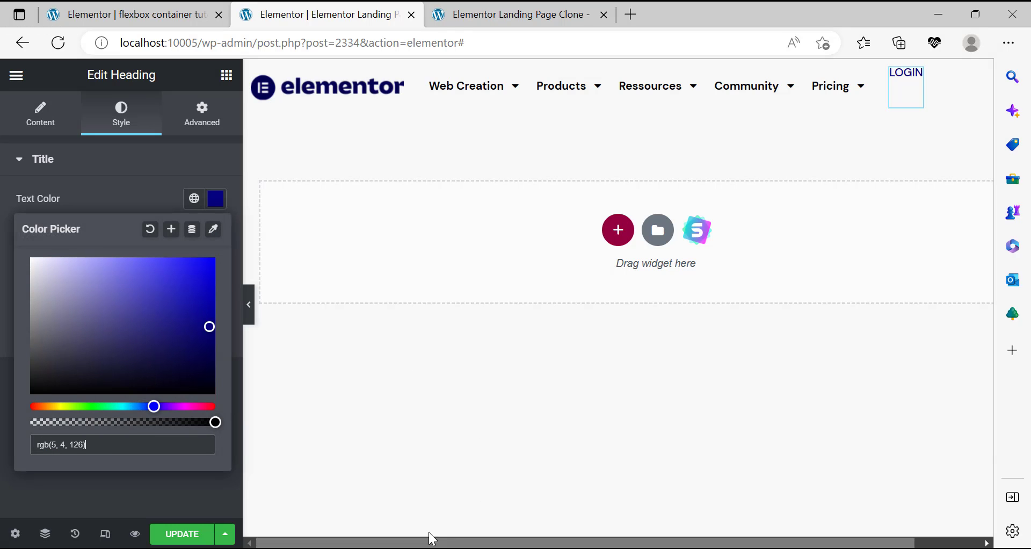
# Check the inspected line height on the original pricing page and set the LOGIN heading's line height to 72 px.
pyautogui.hotkey('alt', 'Tab')
pyautogui.scroll(-3, 781, 247)
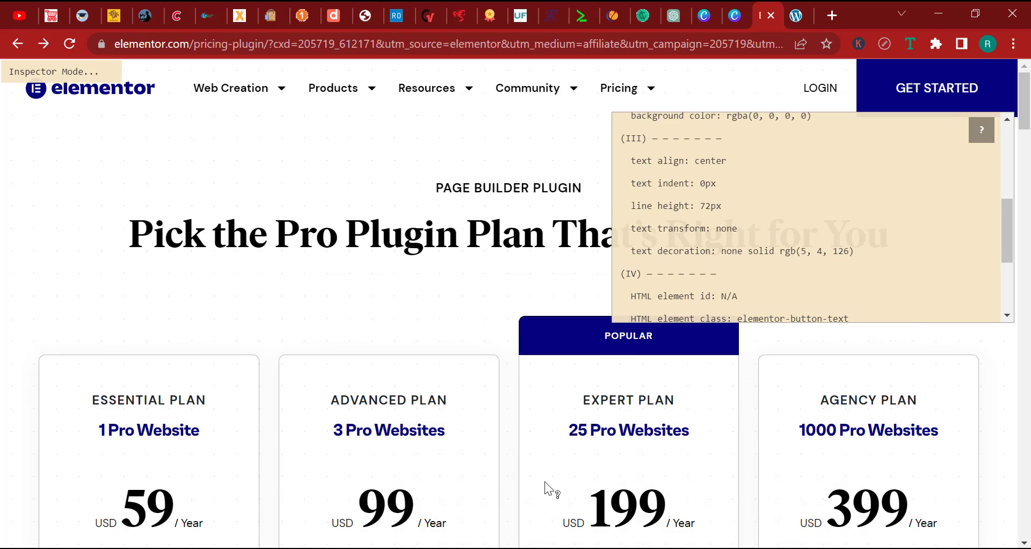
pyautogui.hotkey('alt', 'Tab')
pyautogui.click(3, 277)
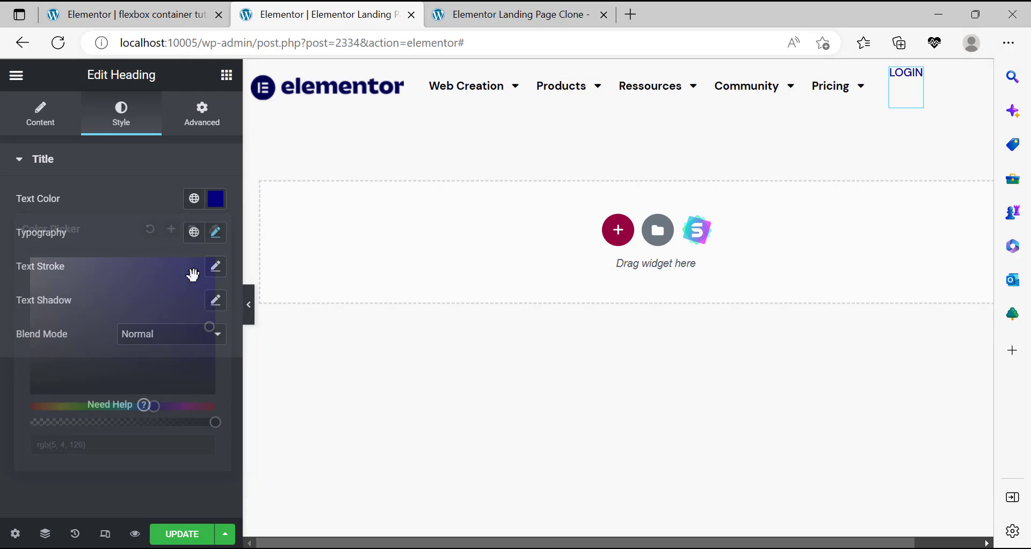
pyautogui.click(216, 235)
pyautogui.scroll(-3, 140, 429)
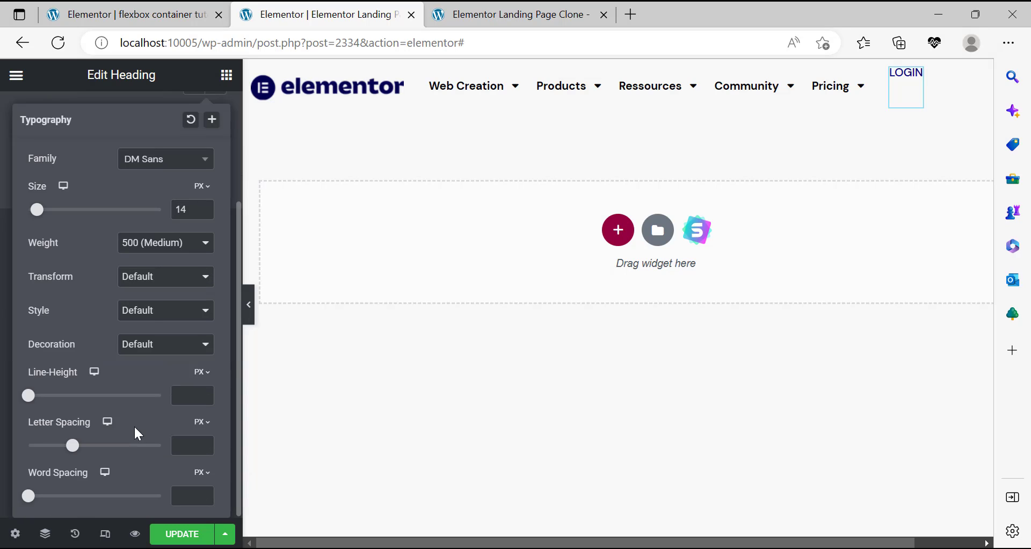
pyautogui.write('72')
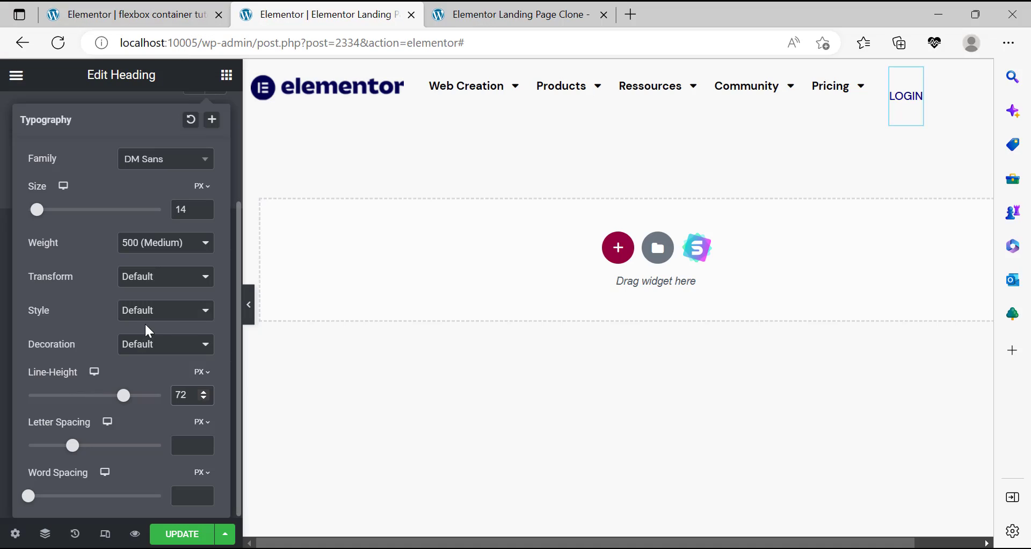
# Set the LOGIN heading's text transform to Normal, font style to Normal and decoration to None.
pyautogui.click(156, 279)
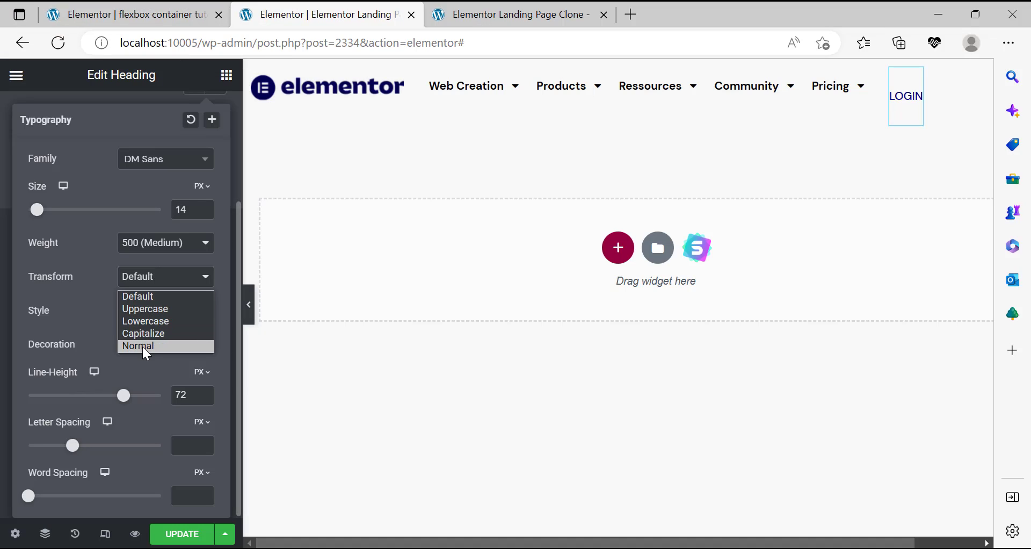
pyautogui.click(143, 346)
pyautogui.click(150, 315)
pyautogui.click(156, 341)
pyautogui.click(157, 349)
pyautogui.click(147, 413)
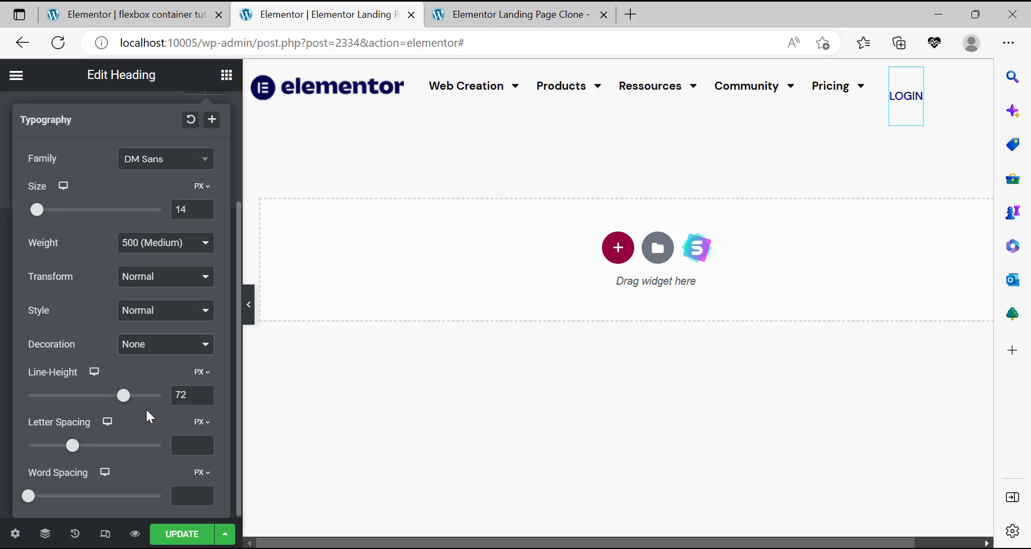
pyautogui.click(730, 307)
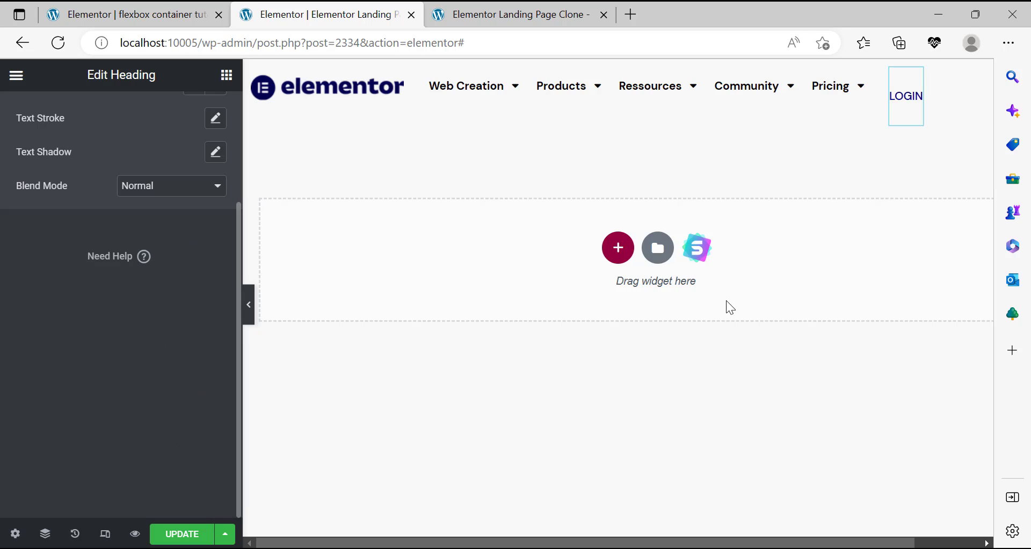
# Preview the header without the editor controls and set the LOGIN heading's Align Self to center.
pyautogui.click(250, 312)
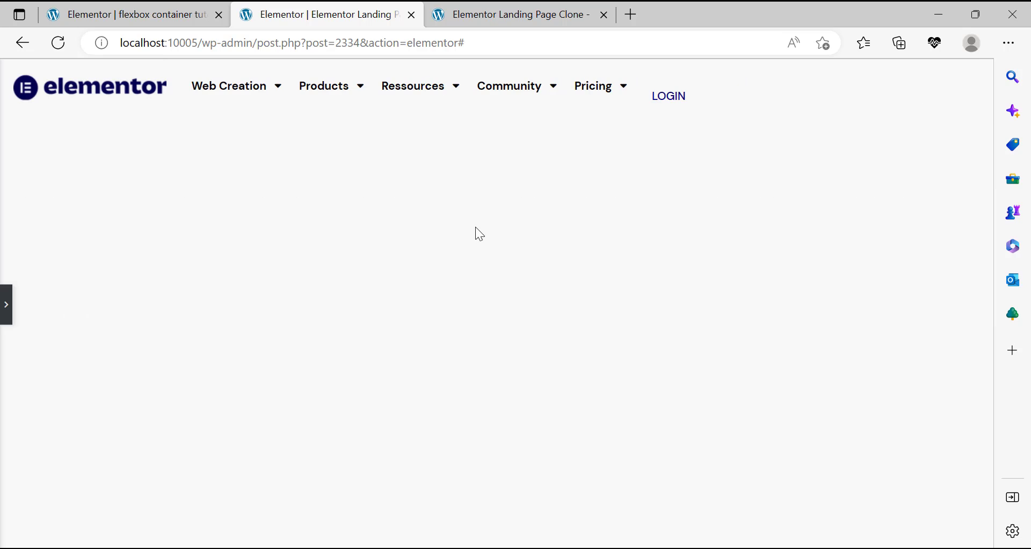
pyautogui.click(5, 306)
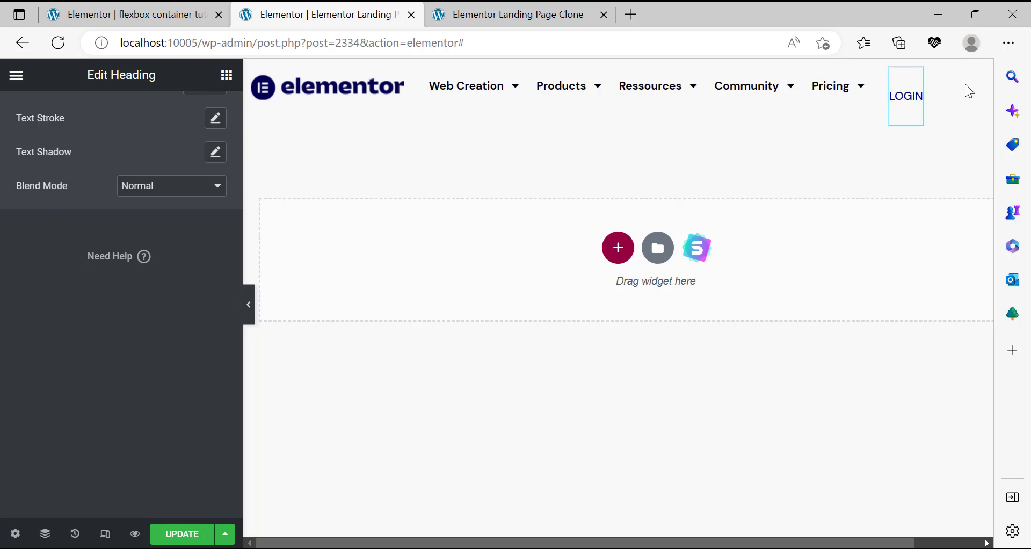
pyautogui.scroll(3, 102, 140)
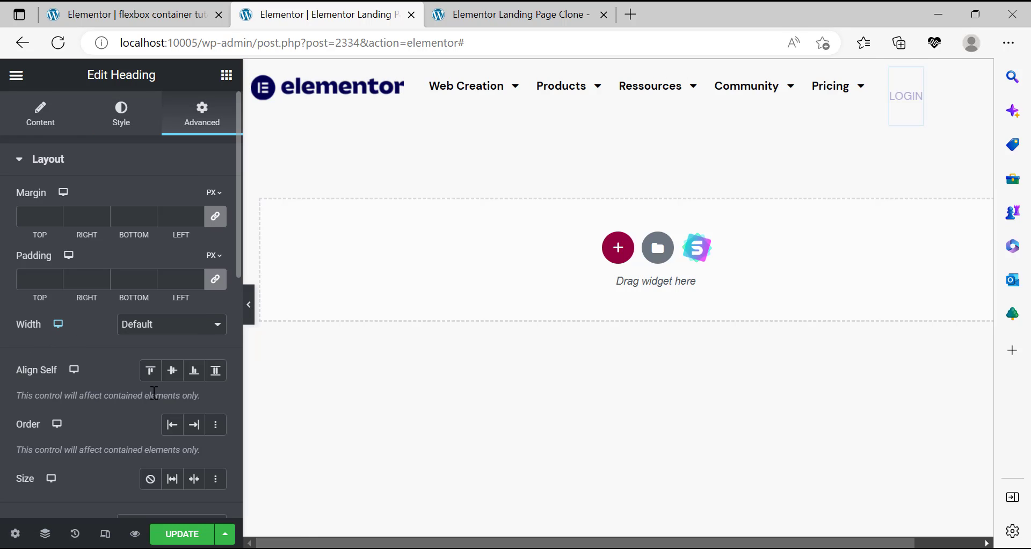
pyautogui.click(169, 378)
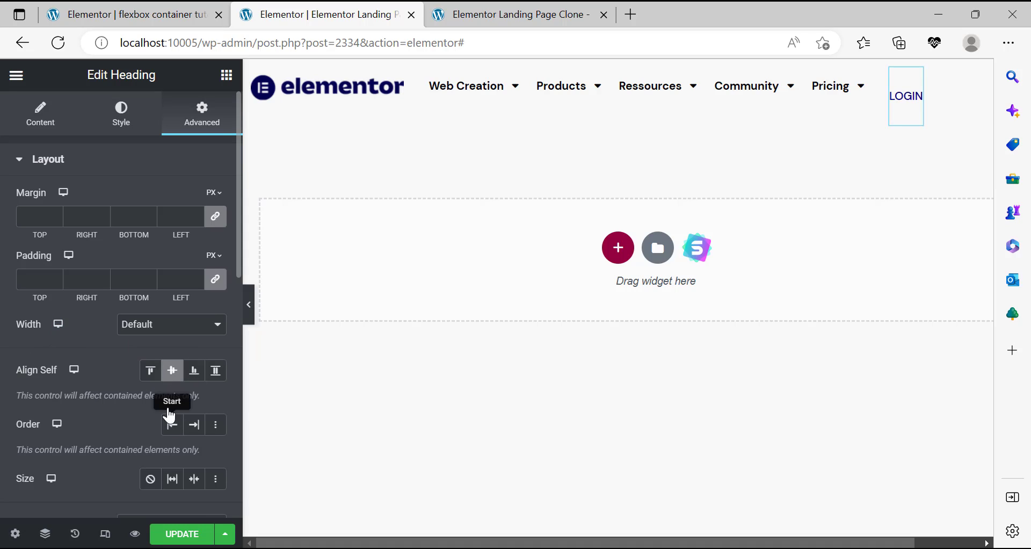
# Try the Full Width (100%), Custom and Inline (auto) widths on the LOGIN heading and restore Default.
pyautogui.click(143, 328)
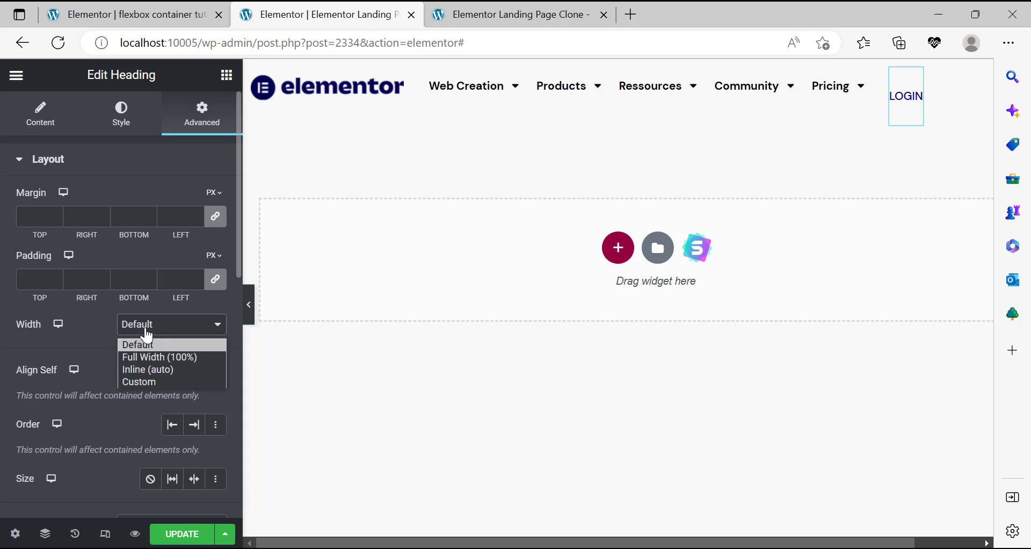
pyautogui.click(168, 358)
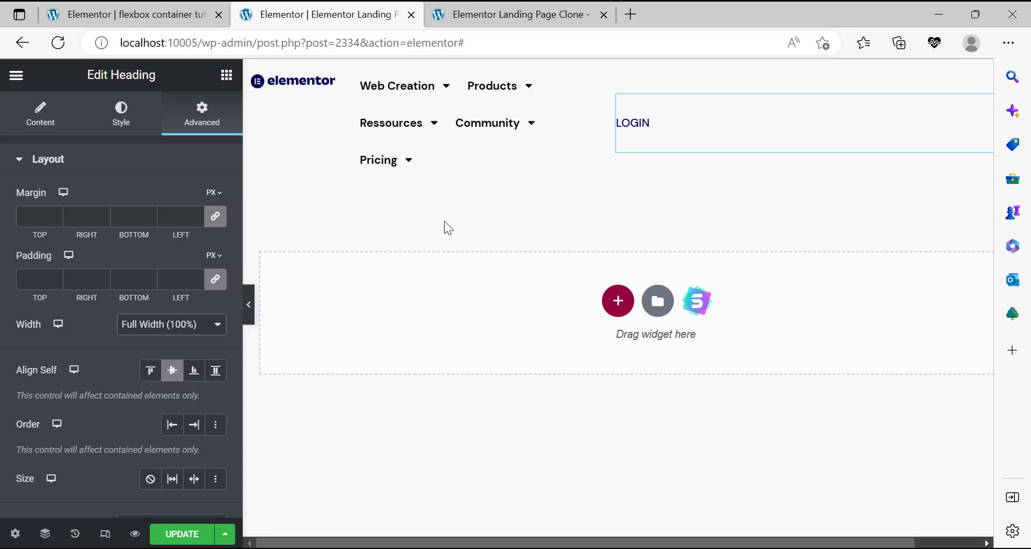
pyautogui.click(156, 327)
pyautogui.click(153, 379)
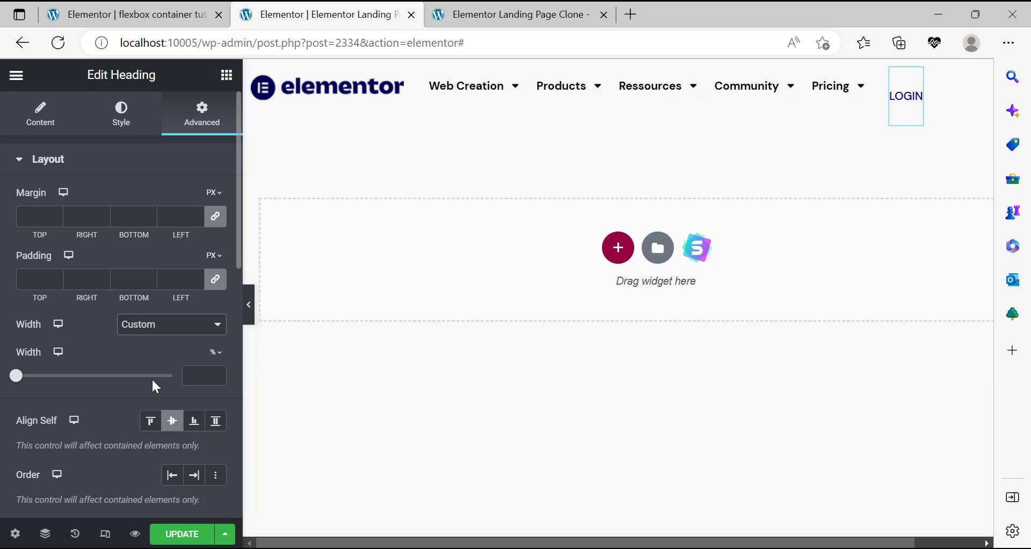
pyautogui.moveTo(19, 379)
pyautogui.mouseDown()
pyautogui.moveTo(80, 378)
pyautogui.moveTo(16, 380)
pyautogui.mouseUp()
pyautogui.click(156, 325)
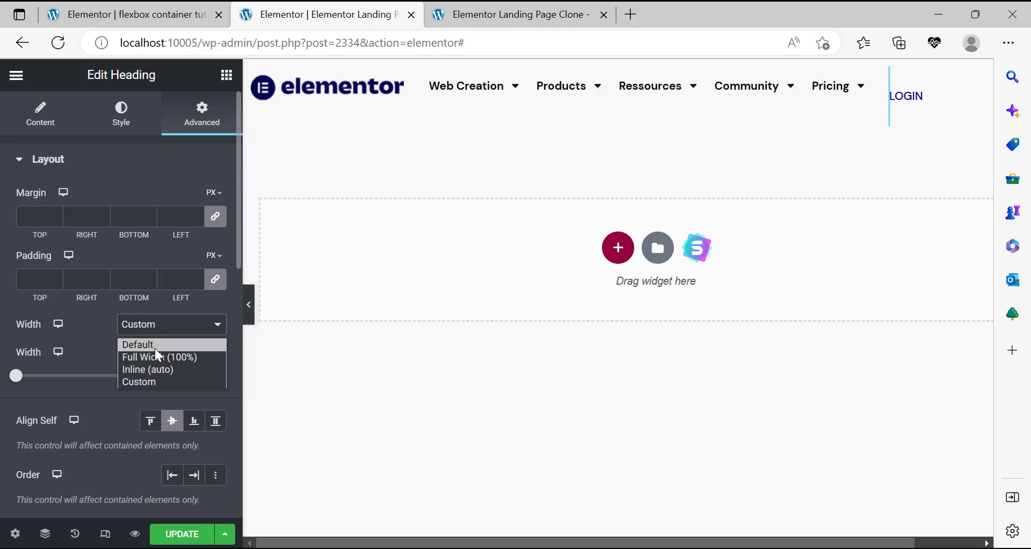
pyautogui.click(140, 371)
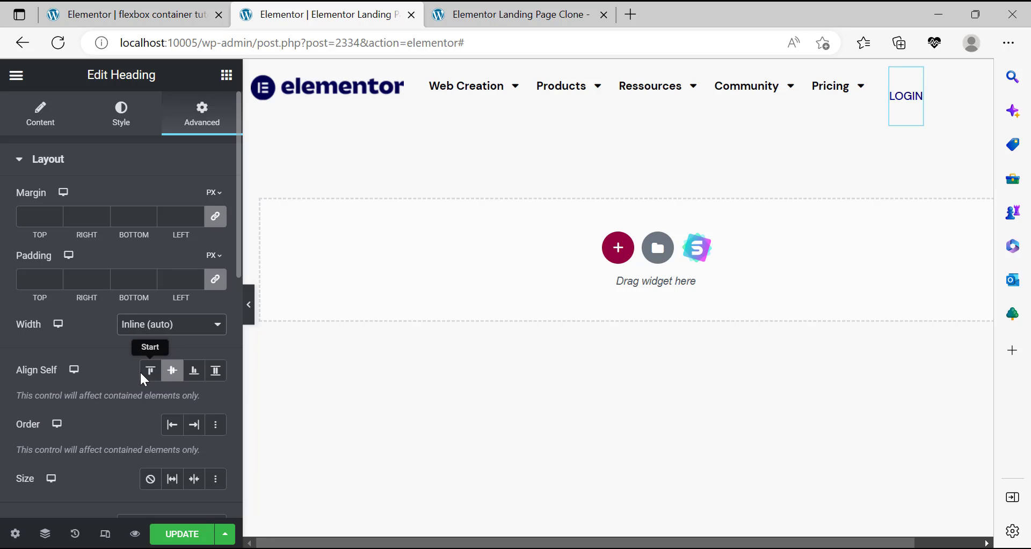
pyautogui.click(164, 331)
pyautogui.click(153, 343)
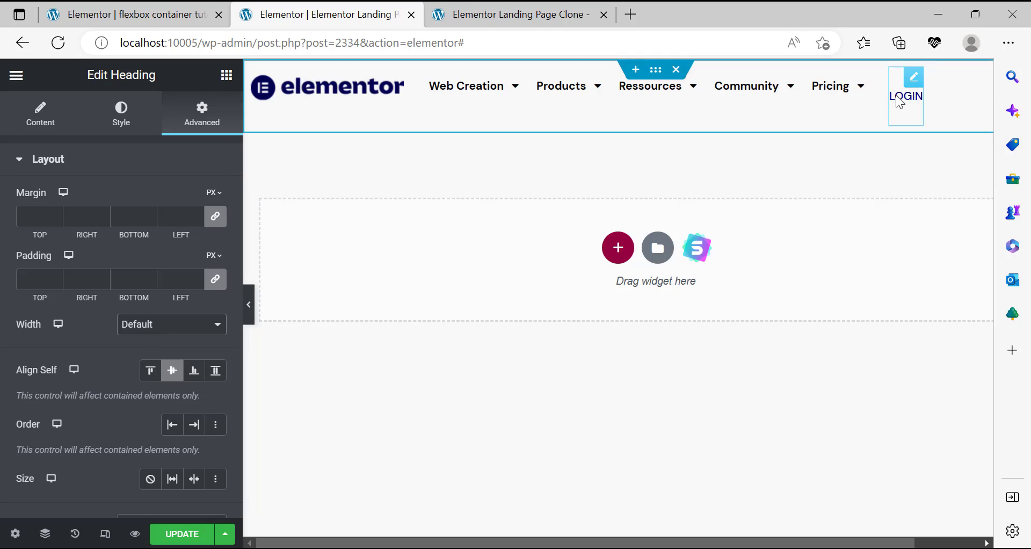
# Try a Fixed position for the LOGIN heading and restore the Default position.
pyautogui.scroll(-5, 134, 326)
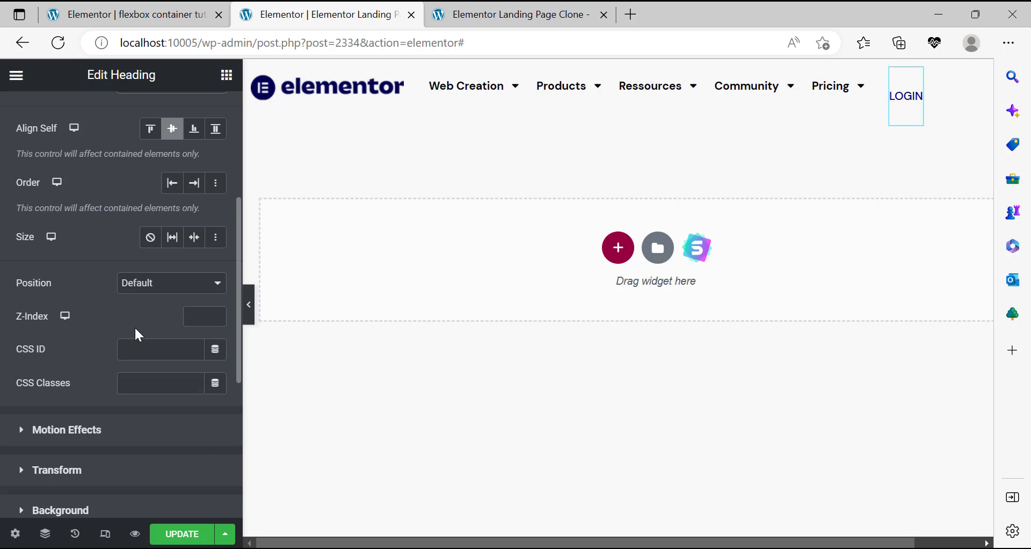
pyautogui.scroll(5, 134, 327)
pyautogui.scroll(-6, 139, 297)
pyautogui.scroll(4, 159, 292)
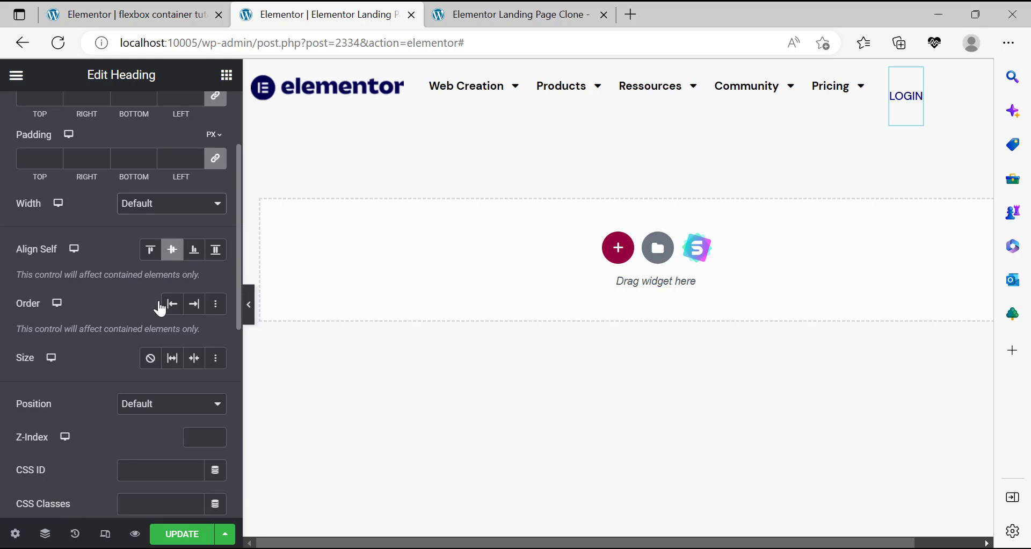
pyautogui.click(154, 410)
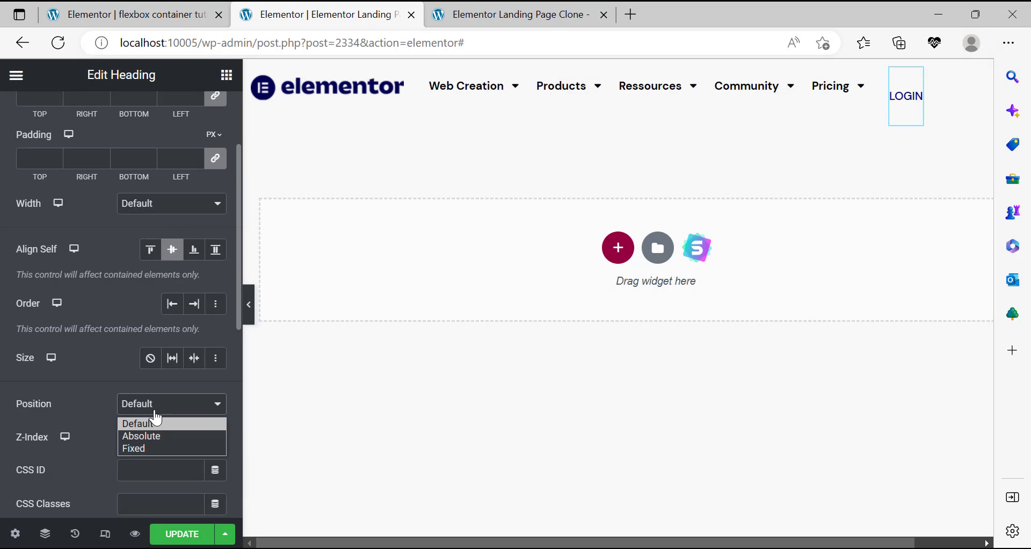
pyautogui.click(144, 444)
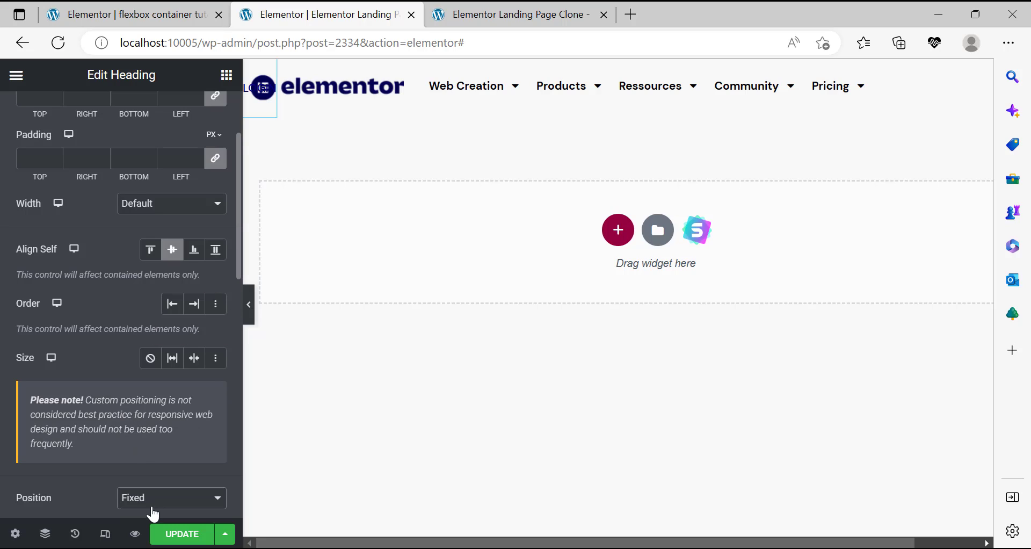
pyautogui.click(153, 504)
pyautogui.click(152, 464)
pyautogui.click(153, 500)
pyautogui.click(156, 454)
pyautogui.scroll(-5, 135, 332)
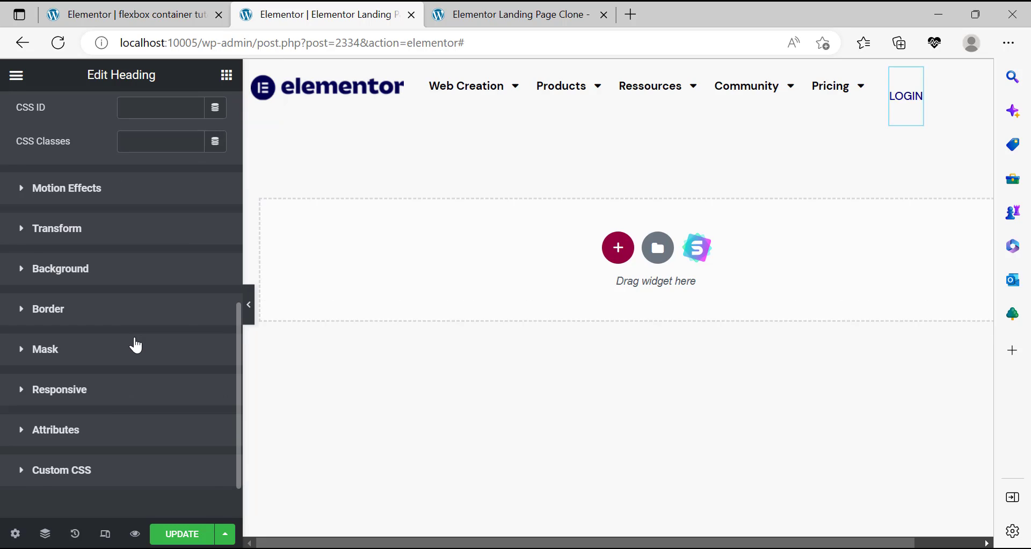
# Set the LOGIN heading's text alignment to justified and save the landing page.
pyautogui.scroll(10, 134, 340)
pyautogui.click(41, 107)
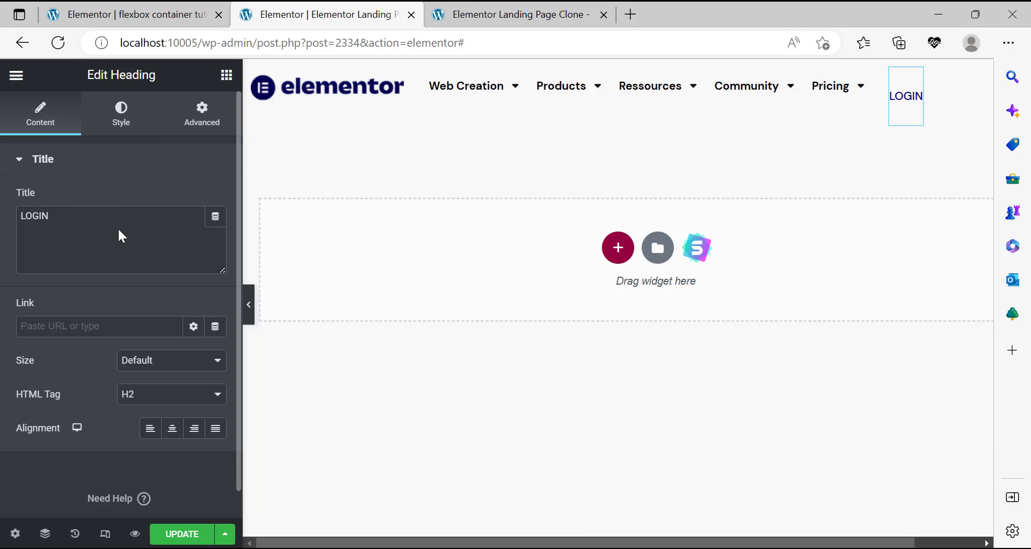
pyautogui.click(214, 432)
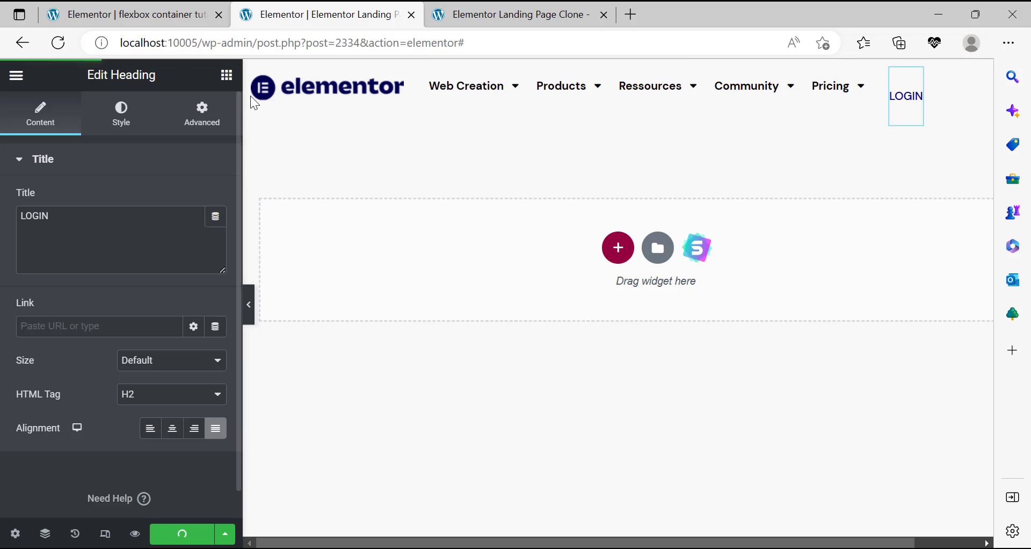
pyautogui.hotkey('ctrl', 's')
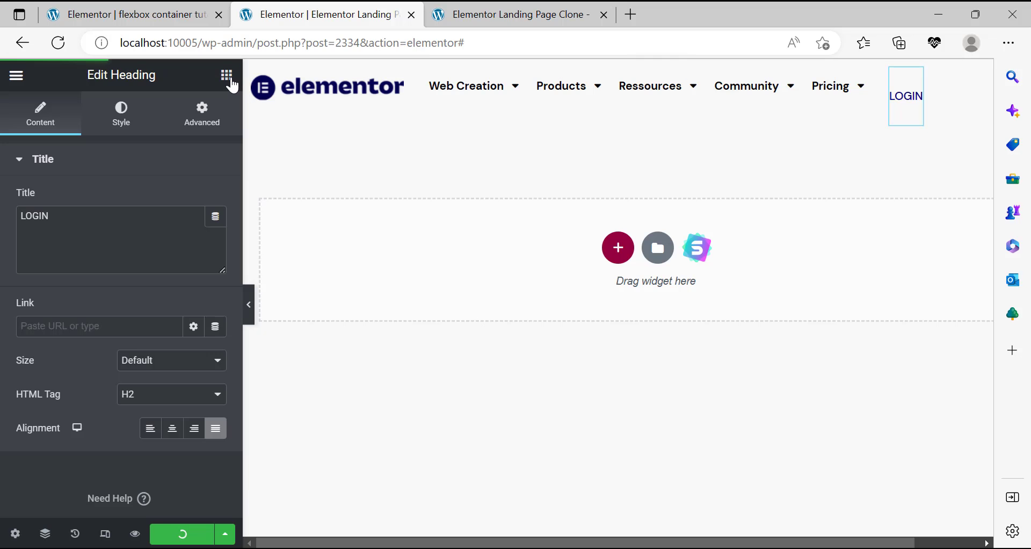
# Add a Button widget to the header container, directly after the LOGIN heading.
pyautogui.click(226, 75)
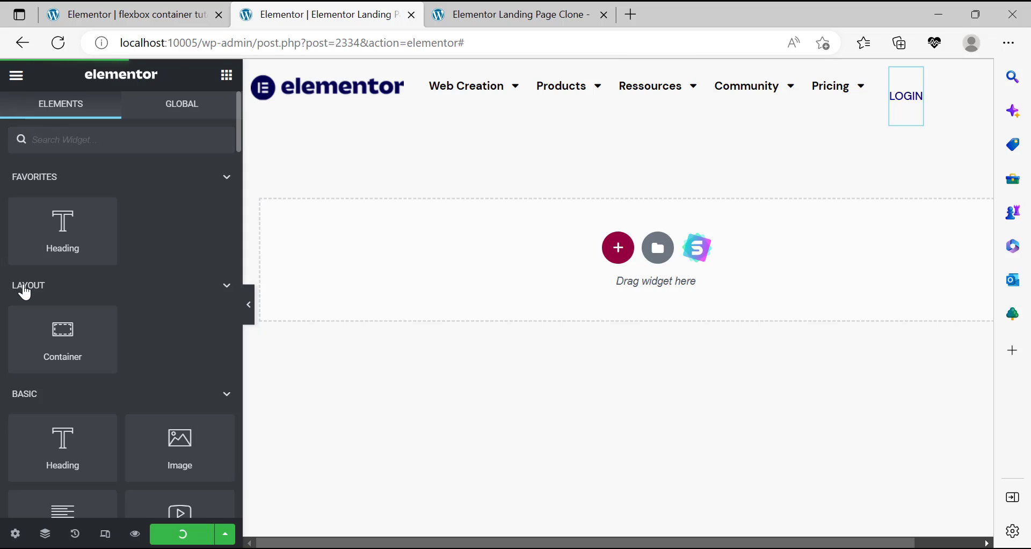
pyautogui.scroll(-2, 43, 272)
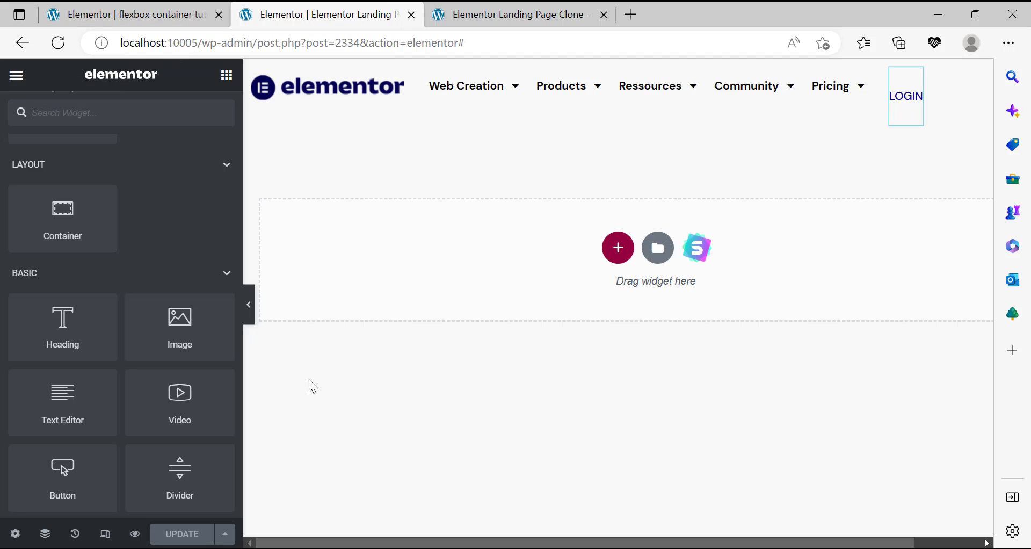
pyautogui.moveTo(103, 483); pyautogui.dragTo(939, 102)
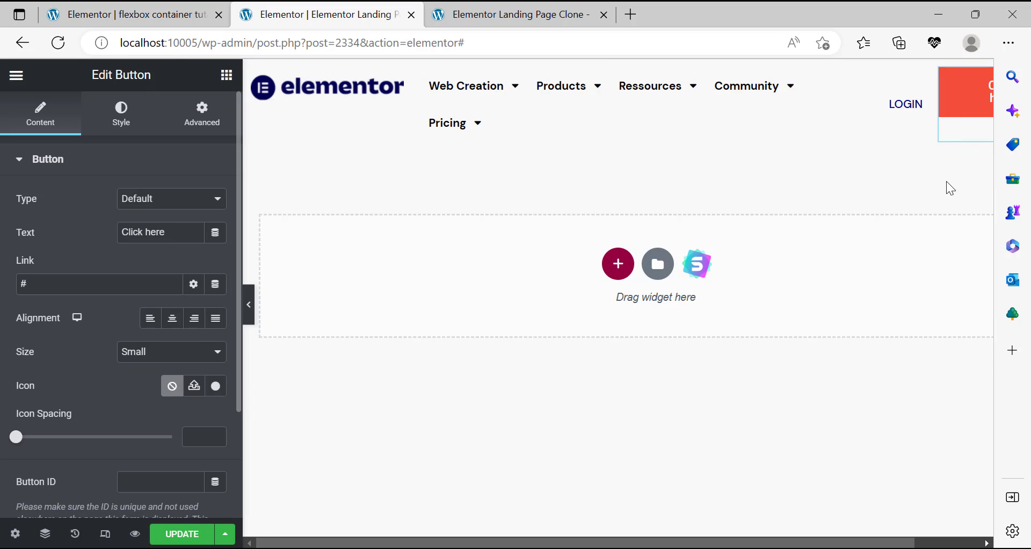
# Set the new header button's size to Medium and its text to GET STARTED.
pyautogui.click(155, 362)
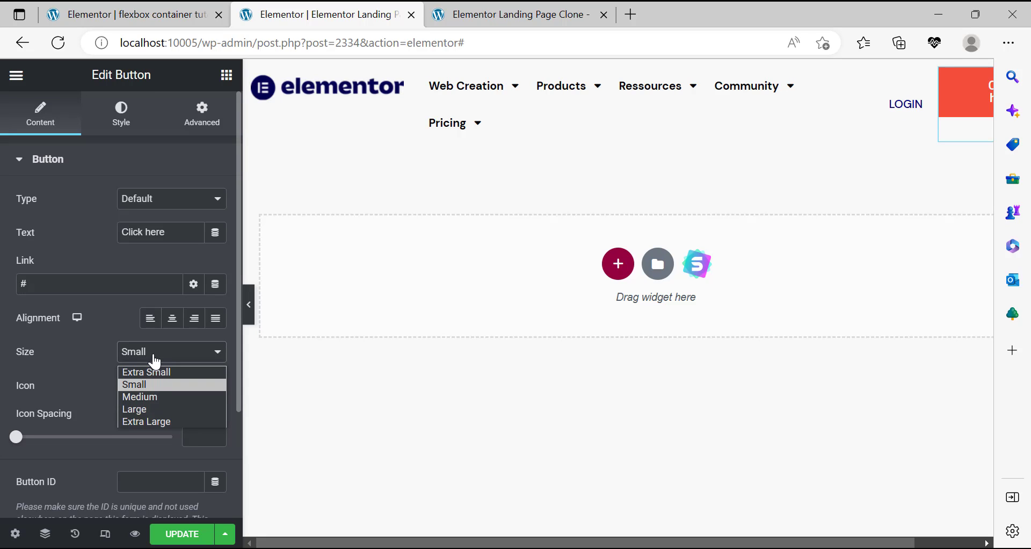
pyautogui.click(144, 395)
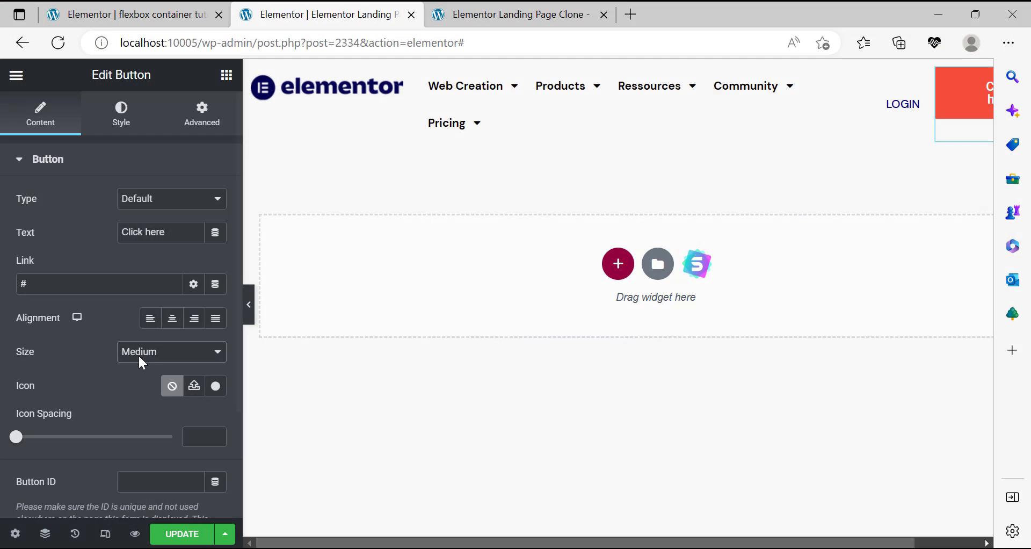
pyautogui.tripleClick(131, 236)
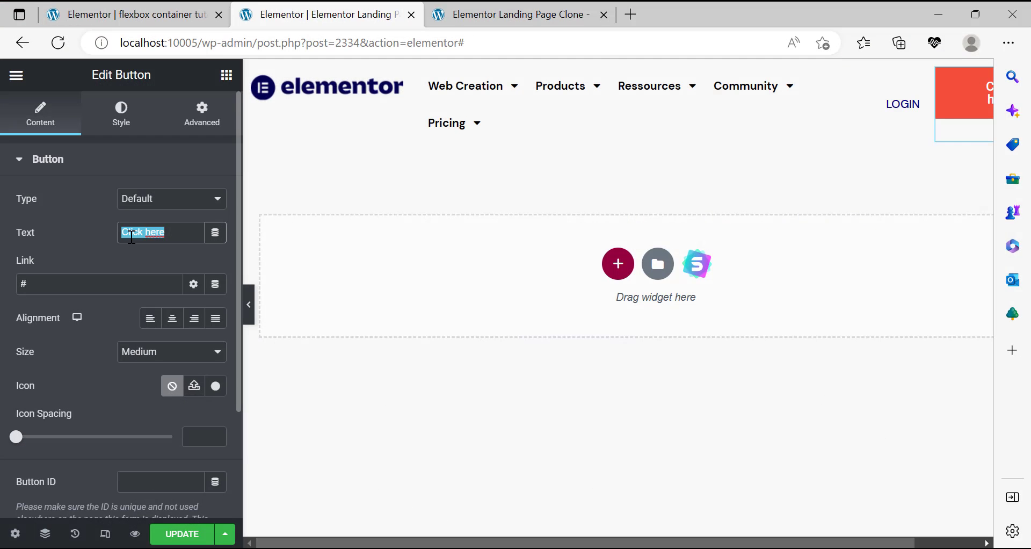
pyautogui.write('ge')
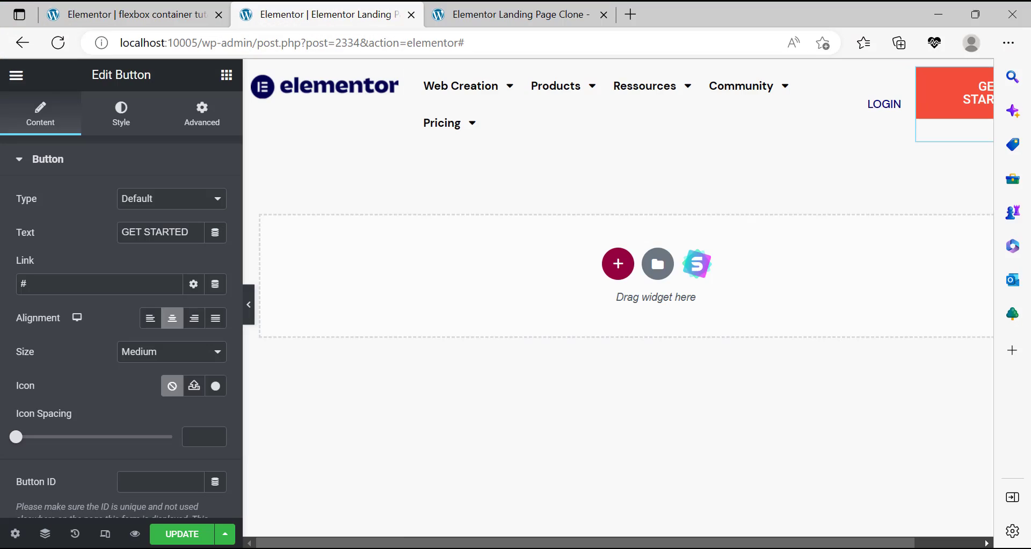
# Set the GET STARTED button's alignment to justified, keeping the Default button type.
pyautogui.scroll(-3, 134, 380)
pyautogui.scroll(3, 131, 369)
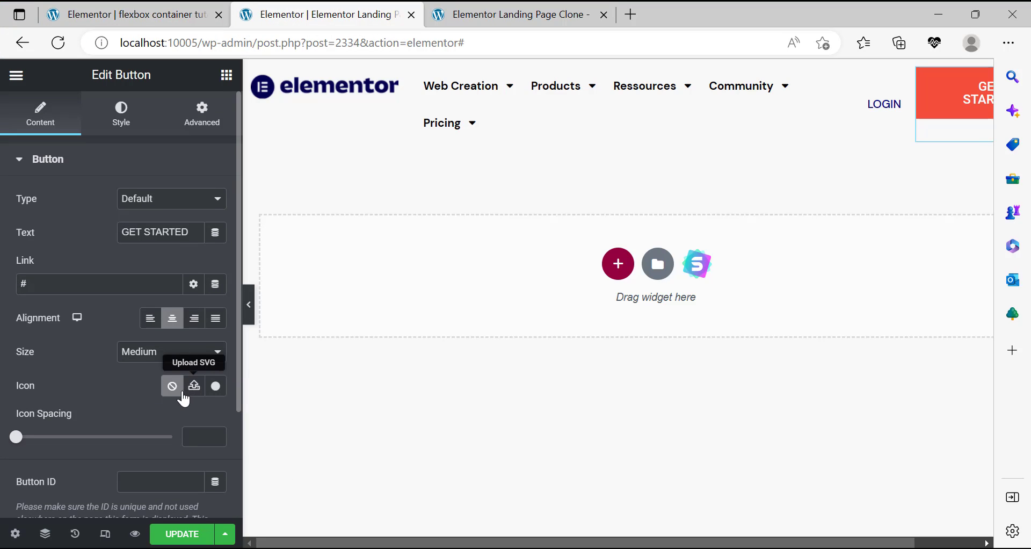
pyautogui.click(215, 322)
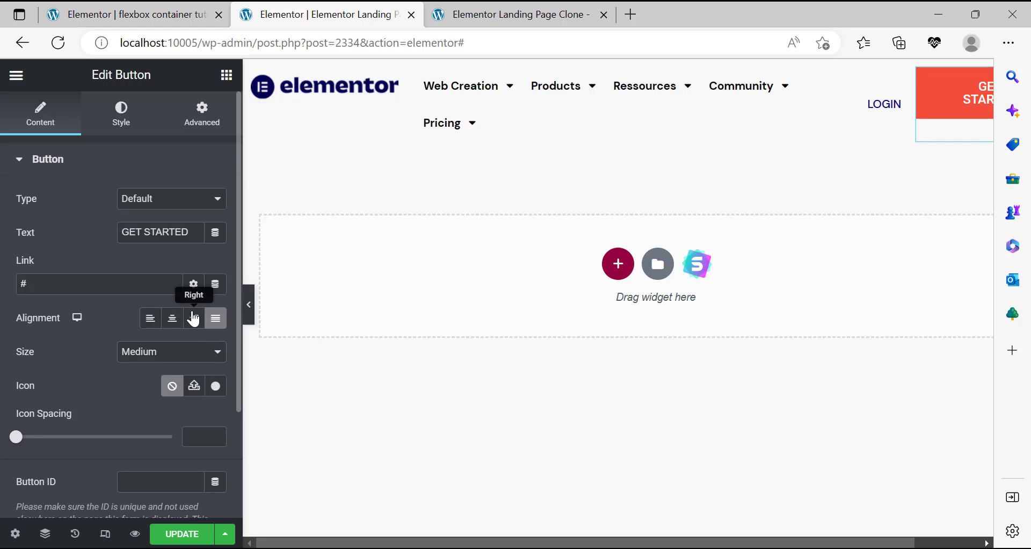
pyautogui.click(160, 200)
pyautogui.click(168, 218)
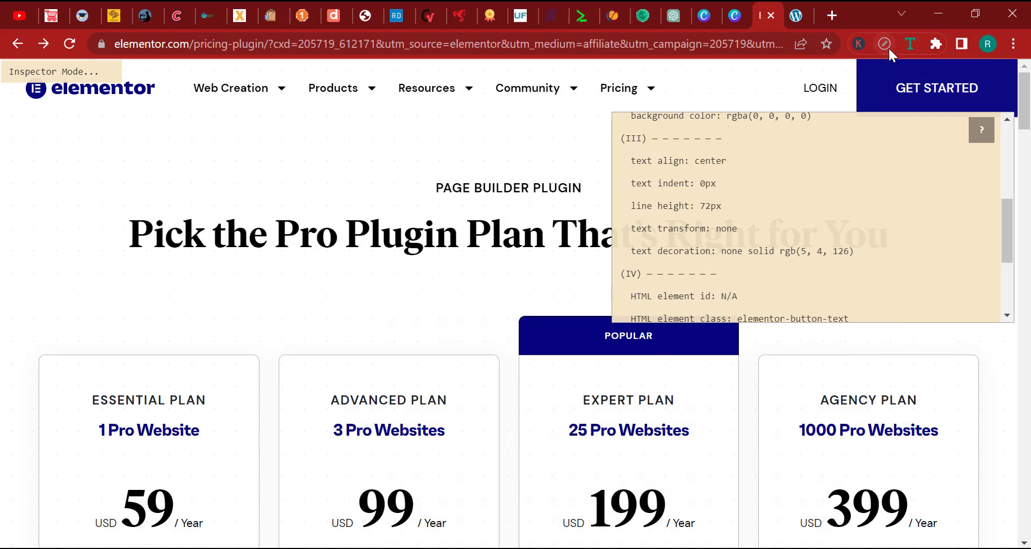
# Inspect the GET STARTED button on the original pricing page and copy its font colour, rgb(255, 255, 255).
pyautogui.click(907, 46)
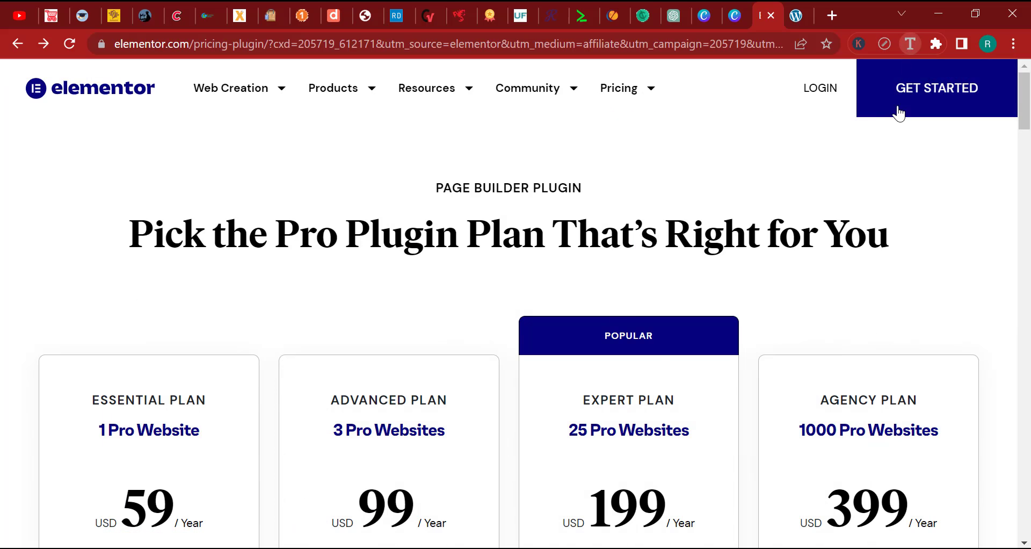
pyautogui.click(871, 79)
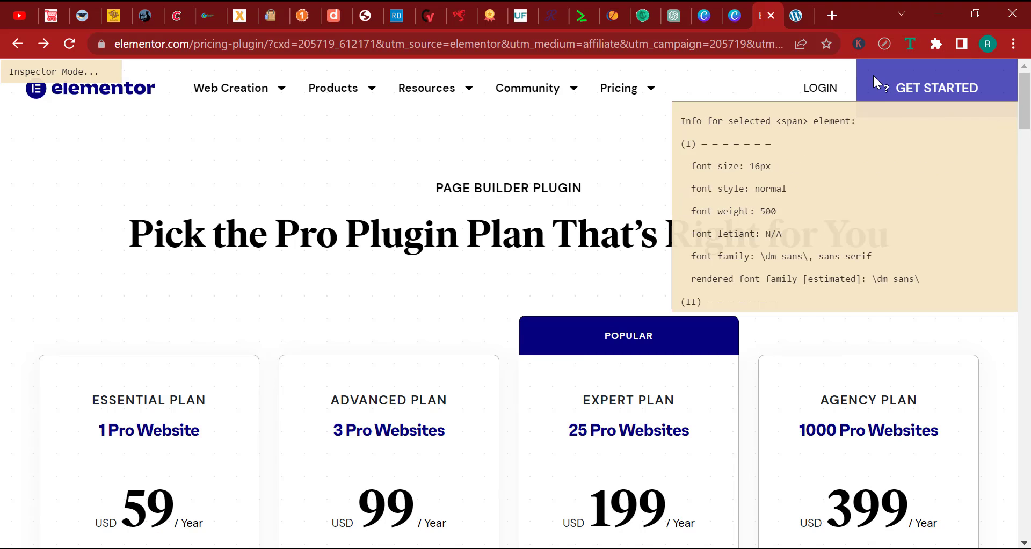
pyautogui.scroll(-1, 795, 222)
pyautogui.scroll(-2, 795, 223)
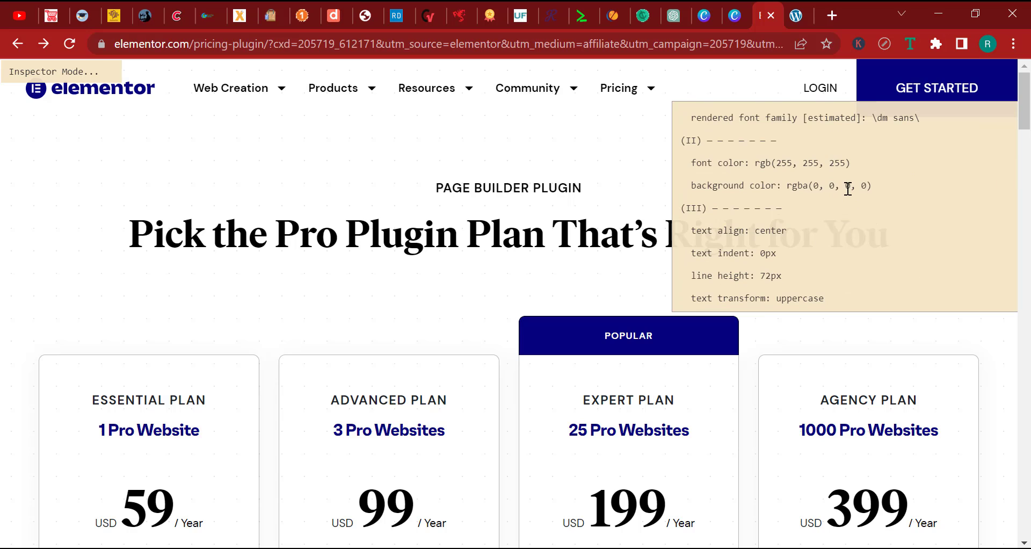
pyautogui.moveTo(853, 163); pyautogui.dragTo(761, 165)
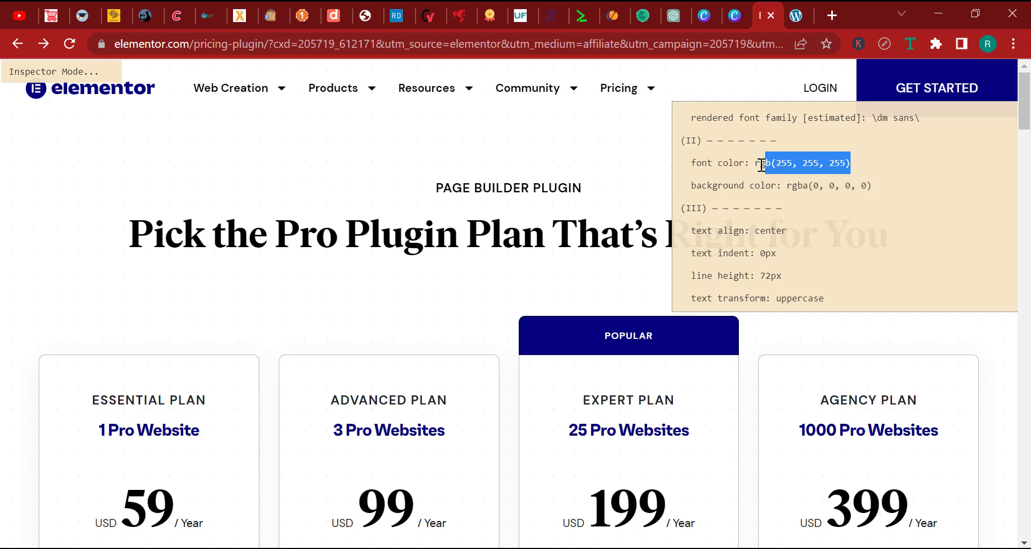
pyautogui.rightClick(763, 164)
pyautogui.click(769, 216)
pyautogui.hotkey('alt', 'Tab')
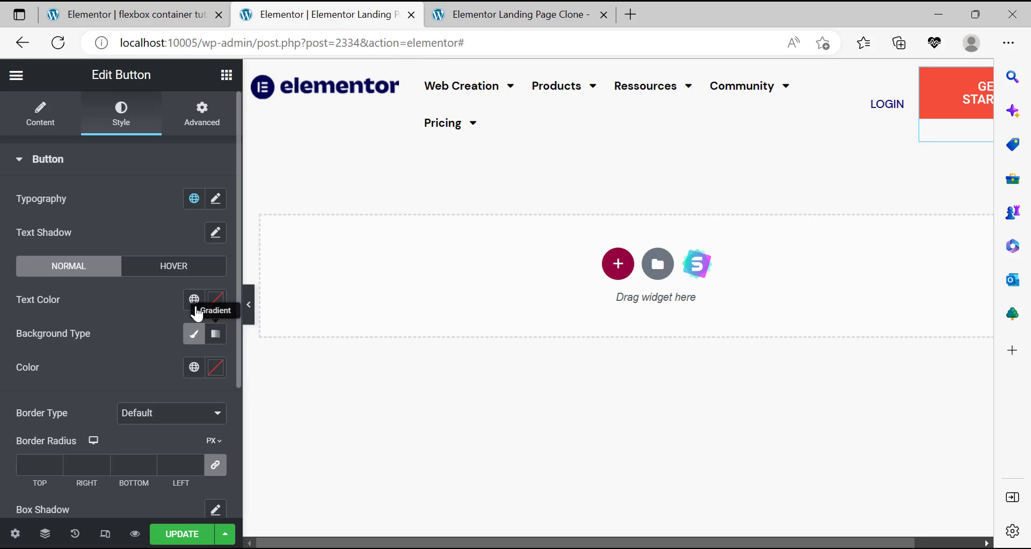
# Set the GET STARTED button's normal background to the classic type with the colour rgb(255, 255, 255).
pyautogui.scroll(-3, 150, 394)
pyautogui.scroll(3, 154, 402)
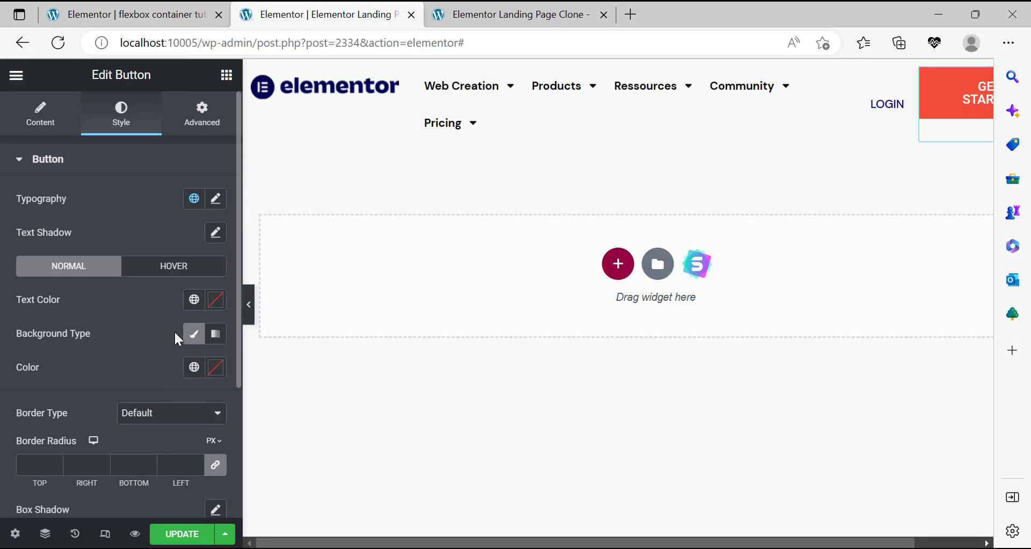
pyautogui.click(195, 338)
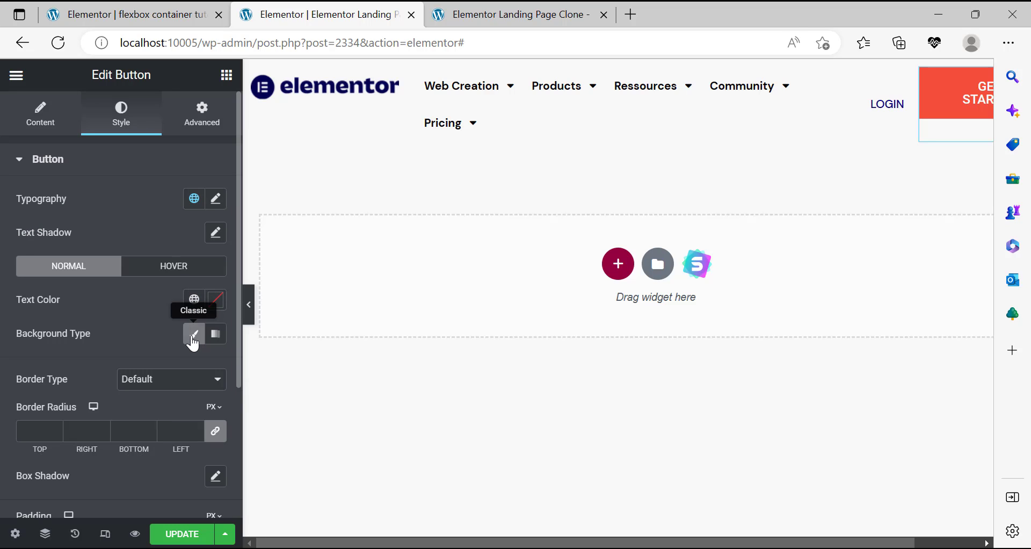
pyautogui.click(196, 343)
pyautogui.click(215, 367)
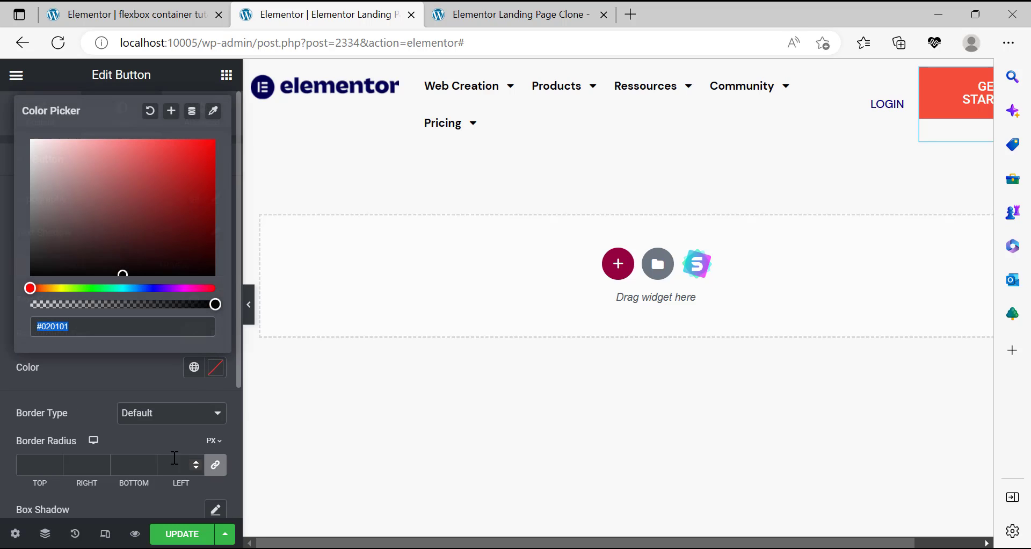
pyautogui.rightClick(102, 334)
pyautogui.click(164, 152)
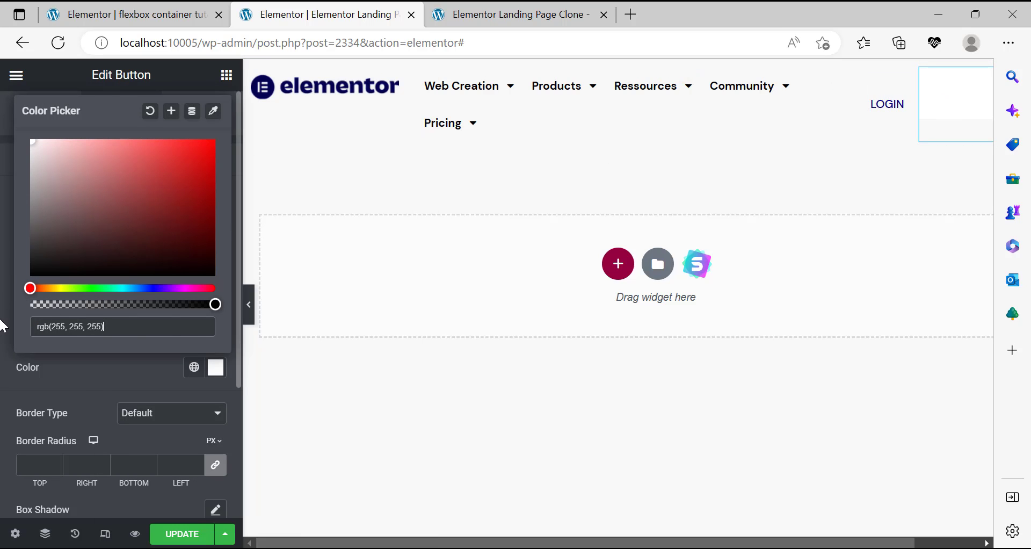
pyautogui.click(2, 324)
# Inspect the POPULAR banner on the original pricing page and copy its font colour, rgb(33, 37, 41).
pyautogui.click(536, 548)
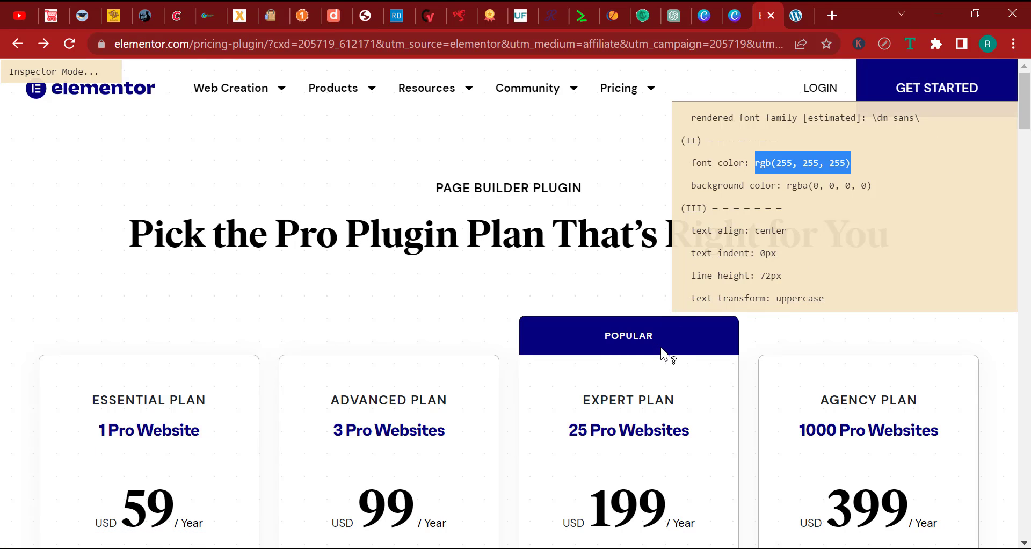
pyautogui.click(692, 335)
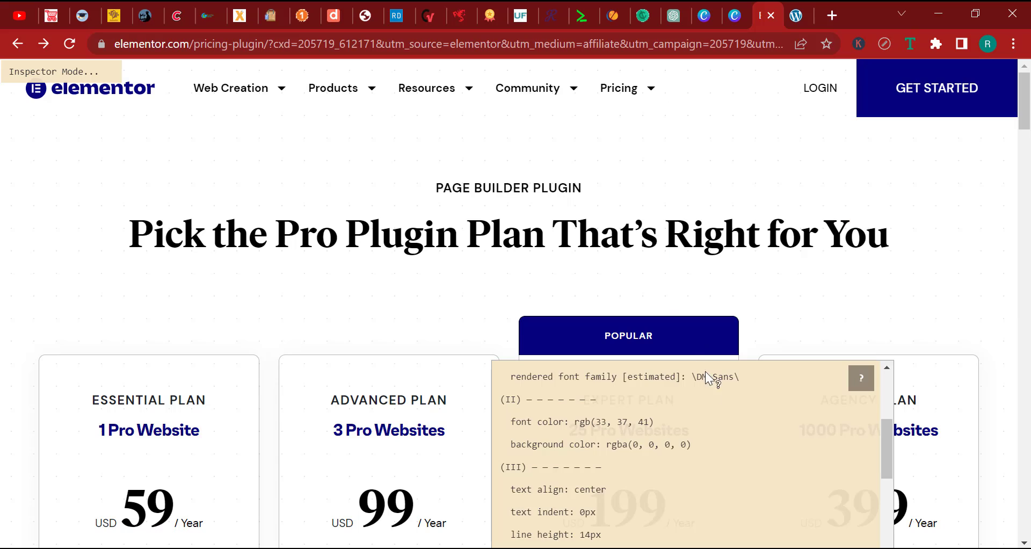
pyautogui.moveTo(611, 423); pyautogui.dragTo(585, 423)
pyautogui.rightClick(577, 424)
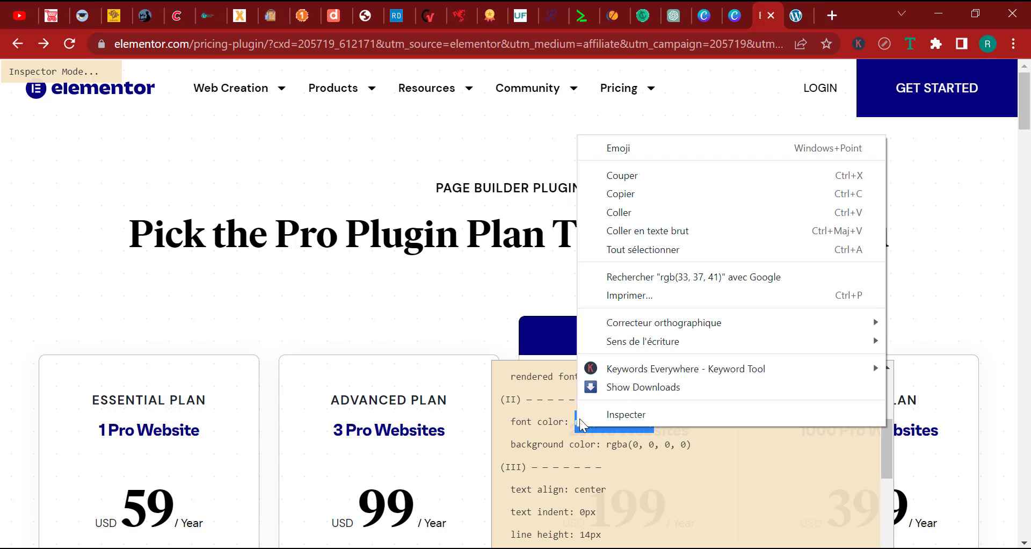
pyautogui.click(596, 193)
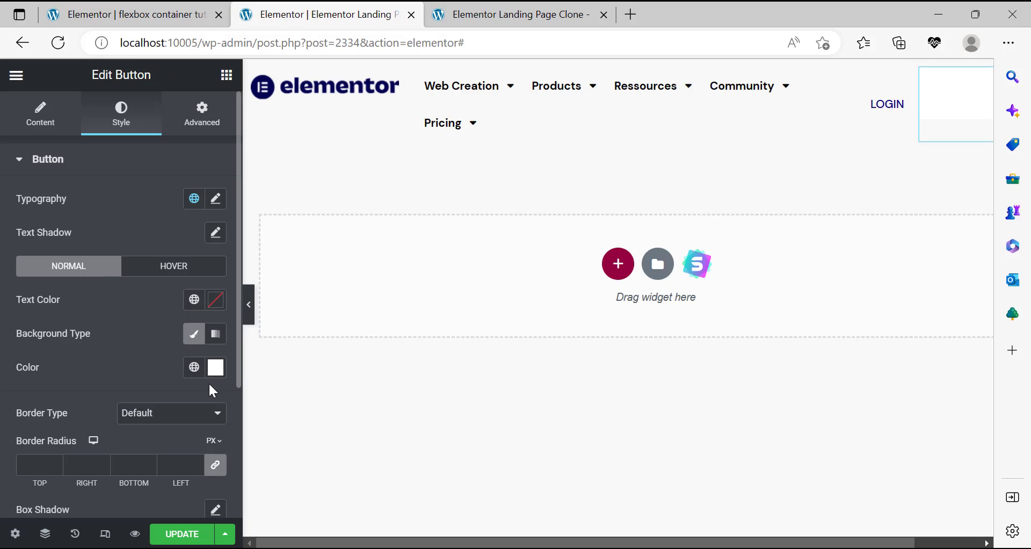
# Replace the GET STARTED button's normal background colour with rgb(33, 37, 41).
pyautogui.click(215, 367)
pyautogui.rightClick(97, 327)
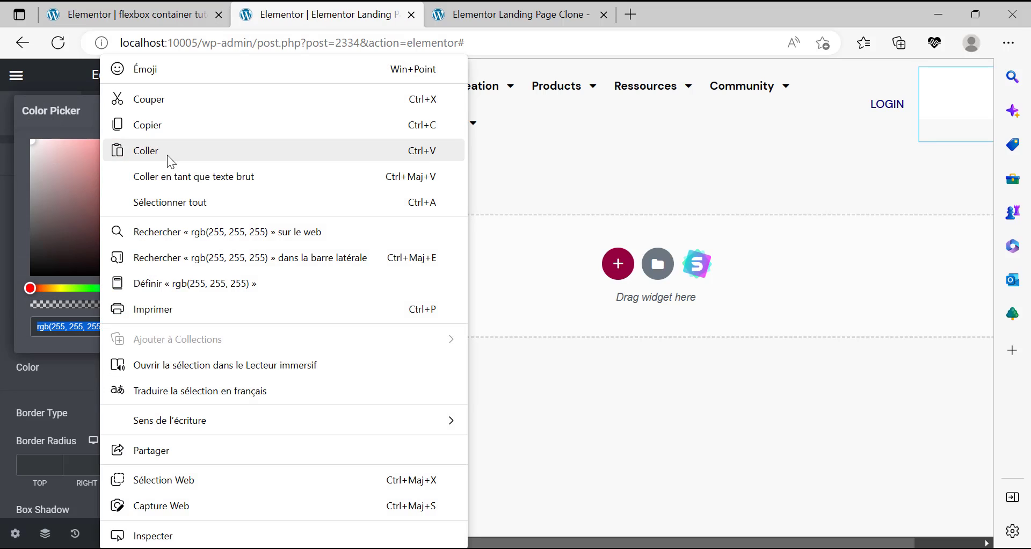
pyautogui.click(171, 151)
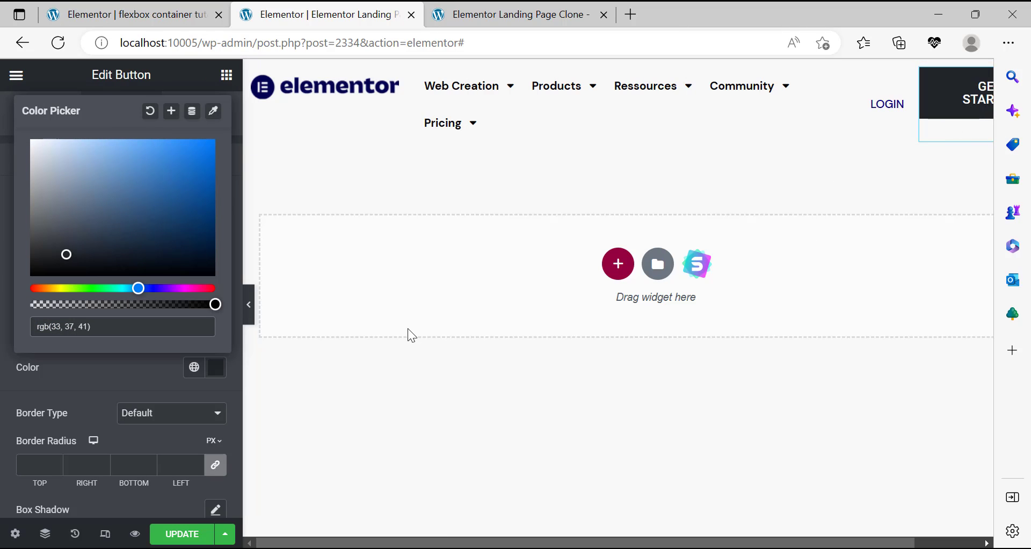
pyautogui.click(3, 381)
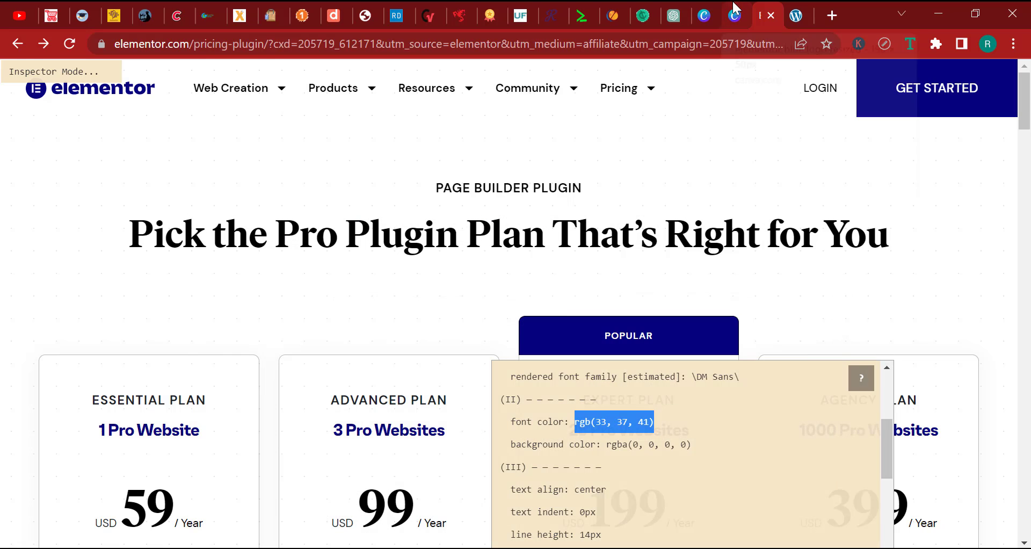
# Switch to the Canva logo design and sample the Elementor logo's navy, #010051, as the page background colour.
pyautogui.click(749, 23)
pyautogui.click(535, 185)
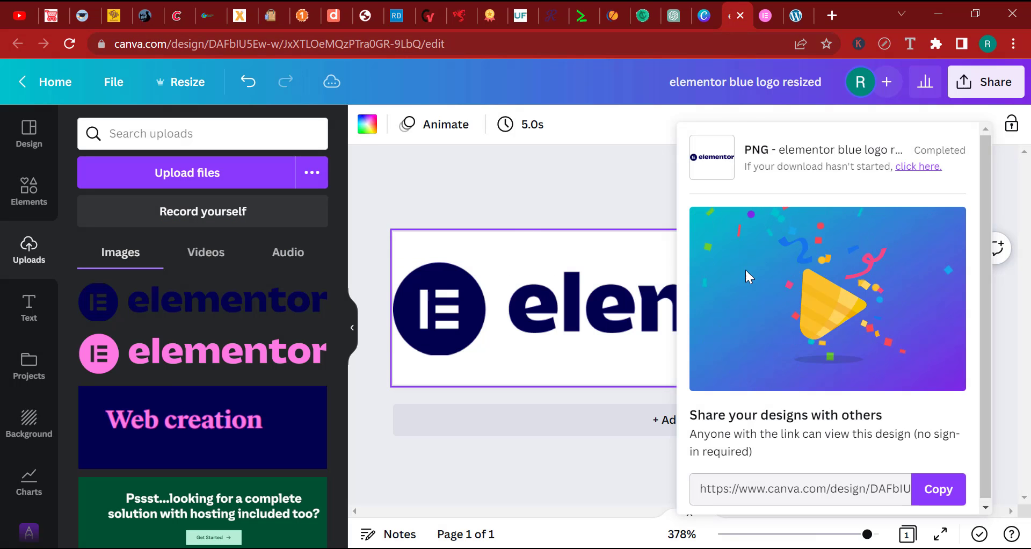
pyautogui.click(526, 318)
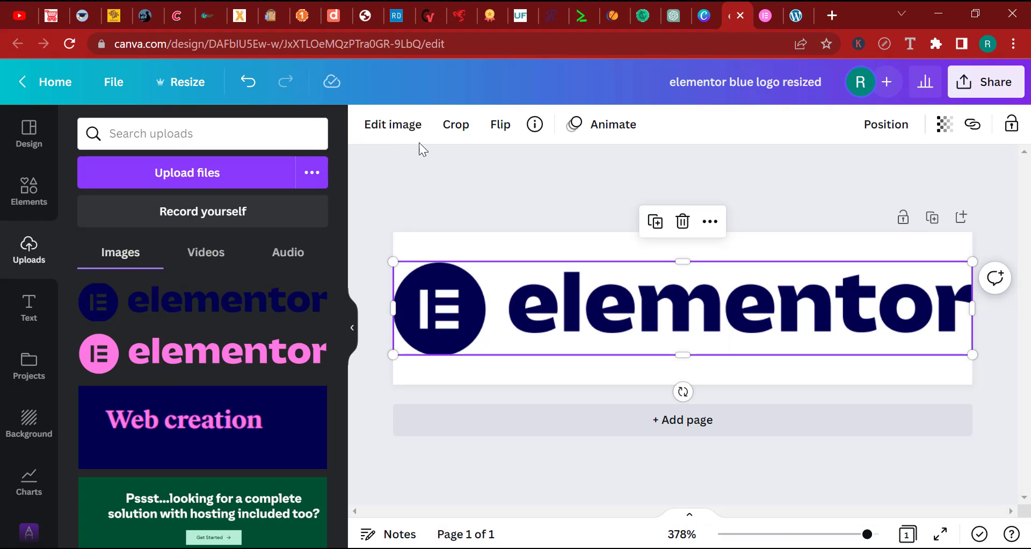
pyautogui.click(398, 134)
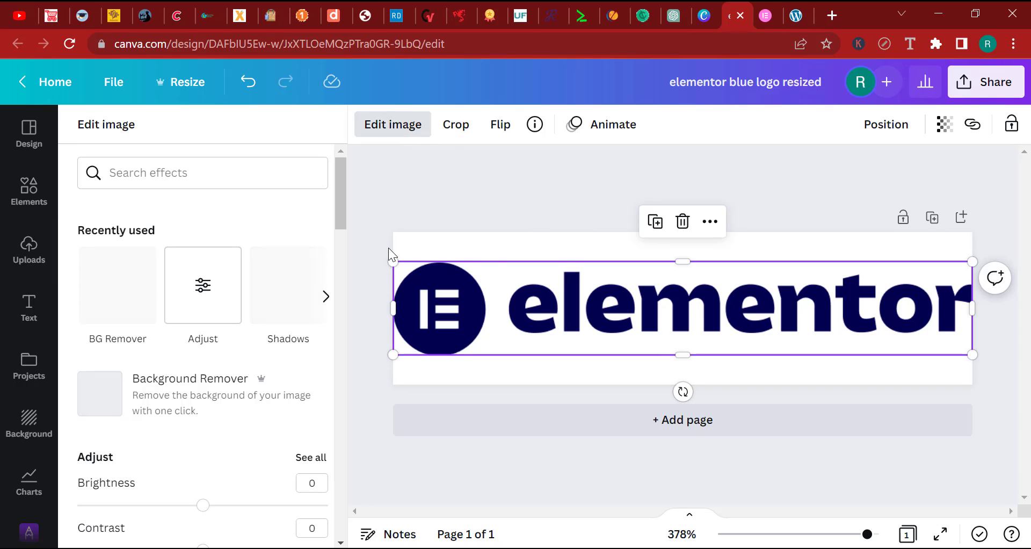
pyautogui.click(474, 249)
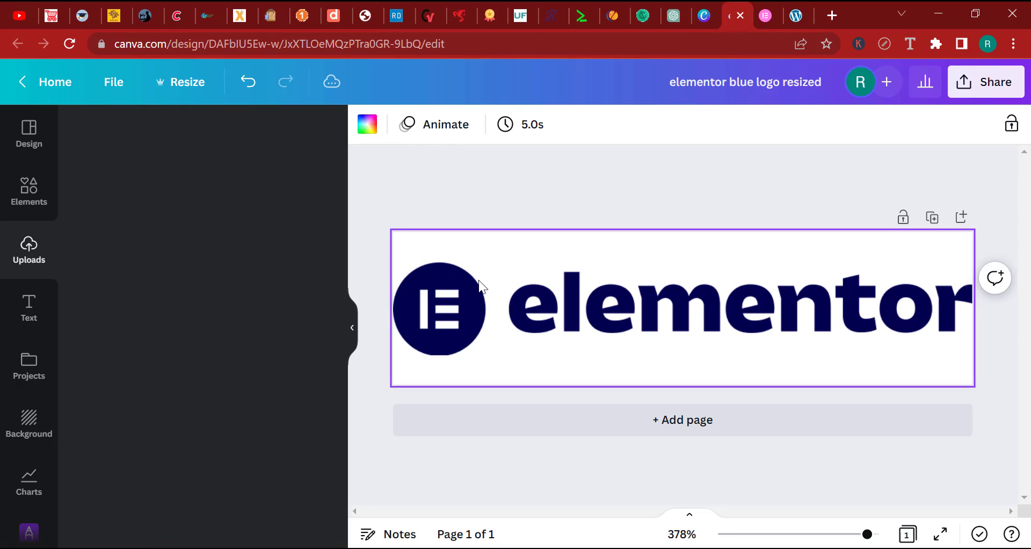
pyautogui.click(367, 124)
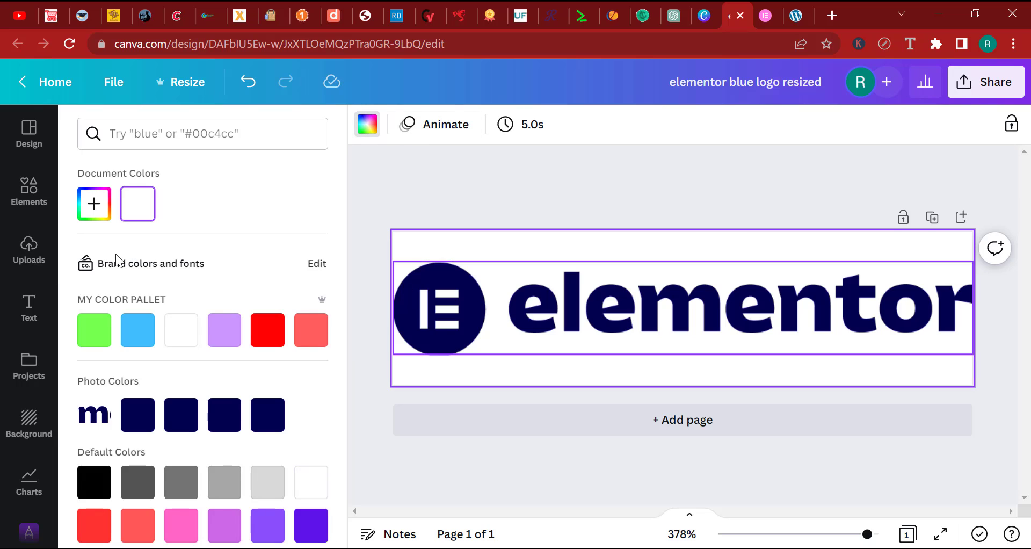
pyautogui.click(94, 204)
pyautogui.click(288, 376)
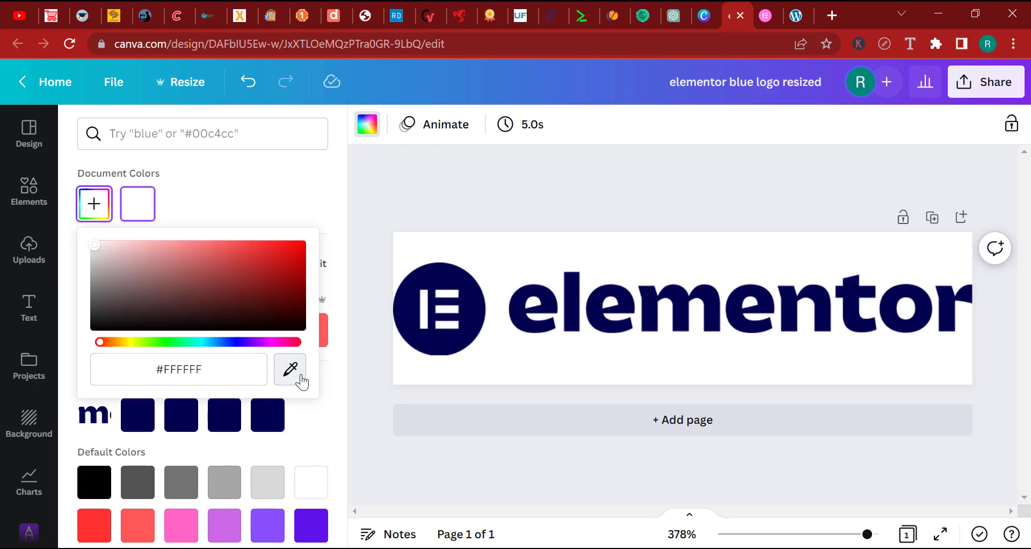
pyautogui.click(449, 314)
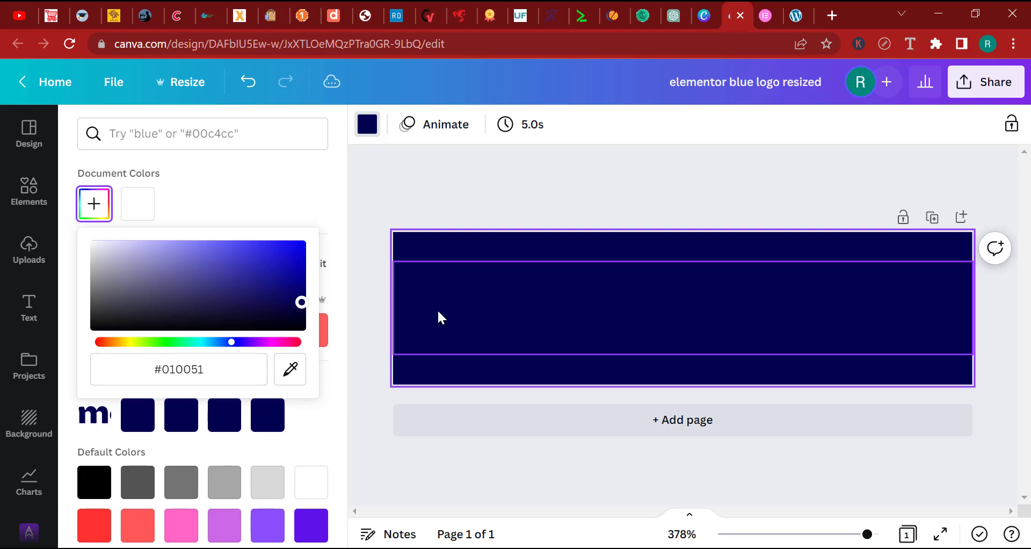
# Copy the sampled hex code #010051 and undo the background colour change in the logo design.
pyautogui.click(230, 361)
pyautogui.hotkey('ctrl', 'c')
pyautogui.rightClick(209, 368)
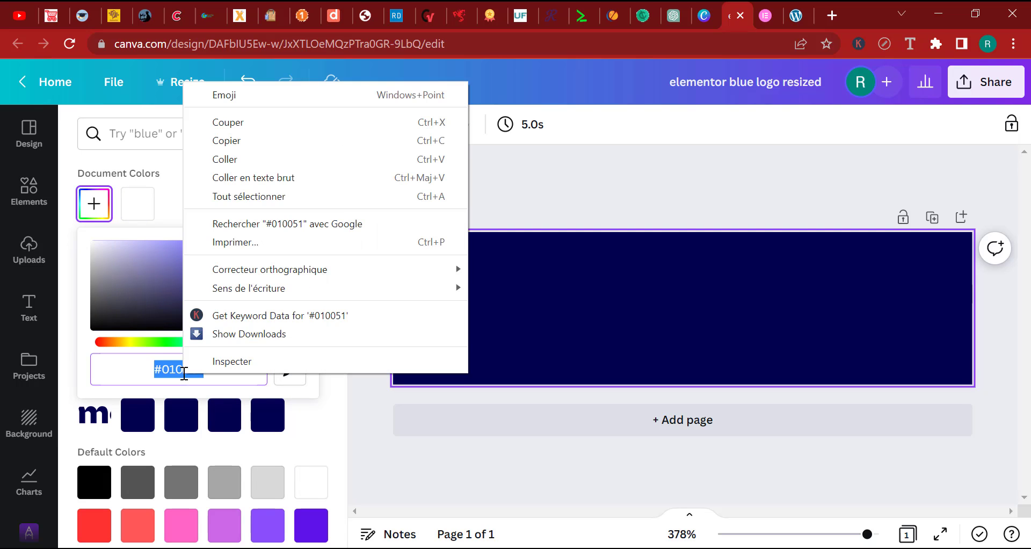
pyautogui.click(245, 142)
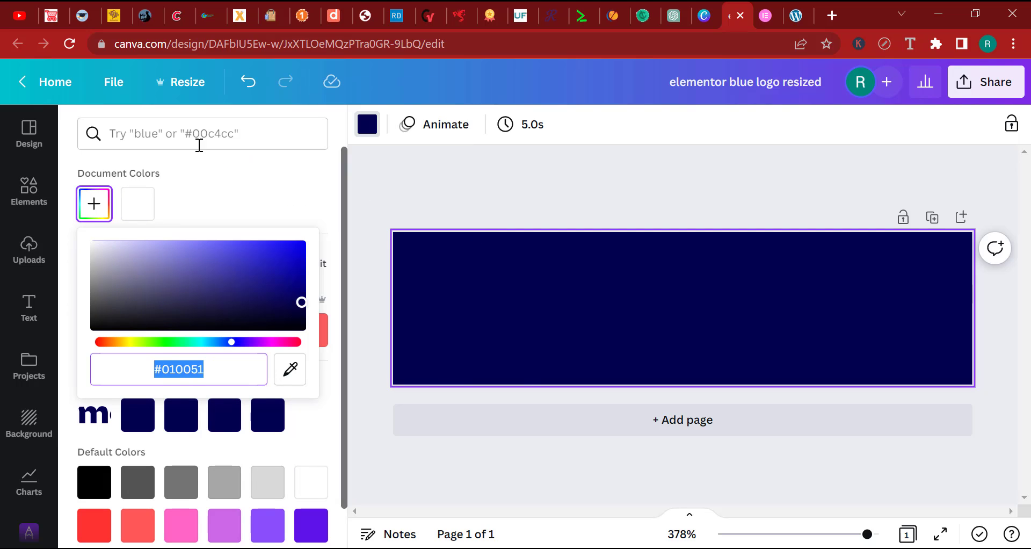
pyautogui.click(247, 82)
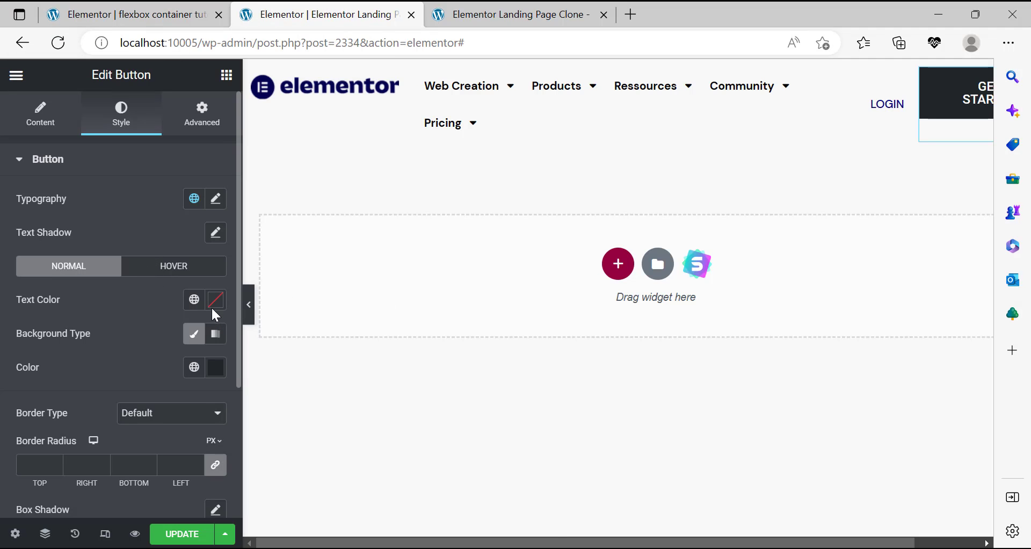
# Back in the Elementor editor, set the GET STARTED button's normal background colour to #010051.
pyautogui.click(214, 367)
pyautogui.click(143, 322)
pyautogui.rightClick(144, 322)
pyautogui.click(209, 147)
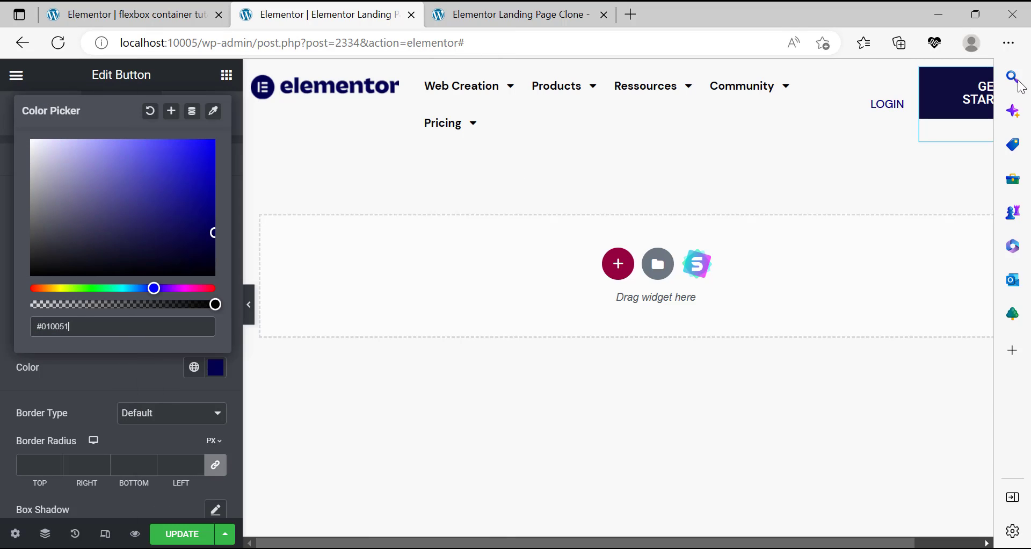
pyautogui.click(137, 390)
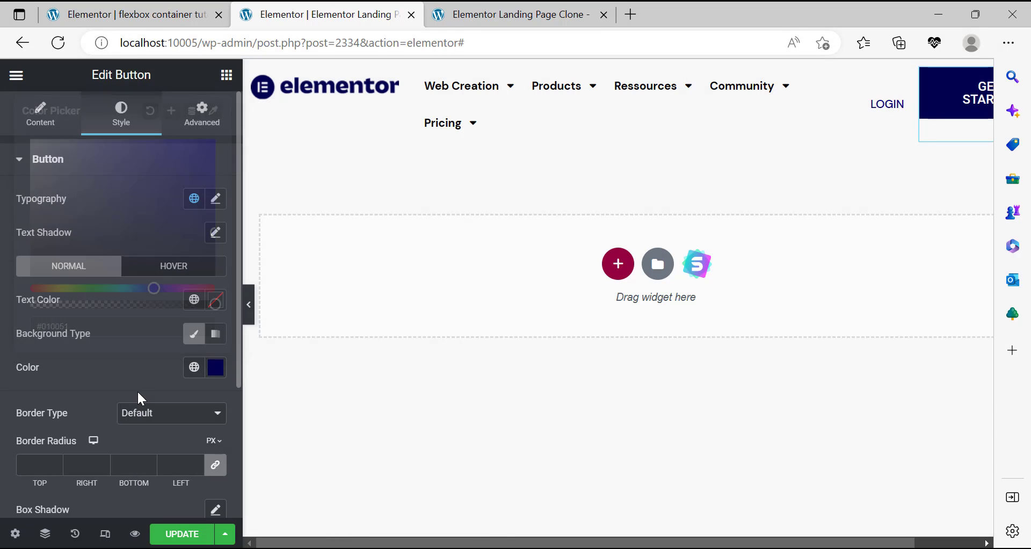
# Give the GET STARTED button's hover state a #010051 background colour and lighten it to #2B29A0.
pyautogui.hotkey('alt', 'Tab')
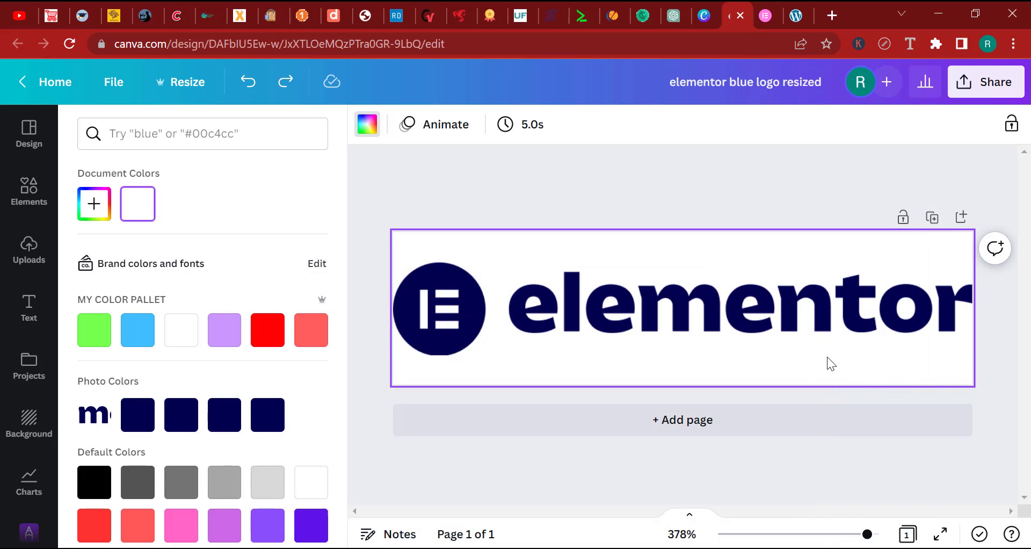
pyautogui.click(771, 18)
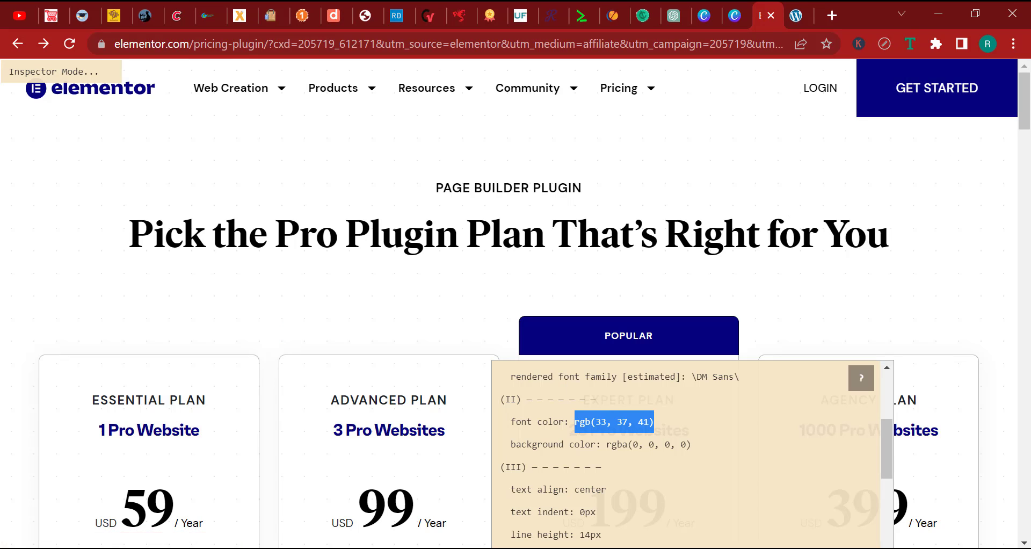
pyautogui.hotkey('alt', 'Tab')
pyautogui.click(175, 267)
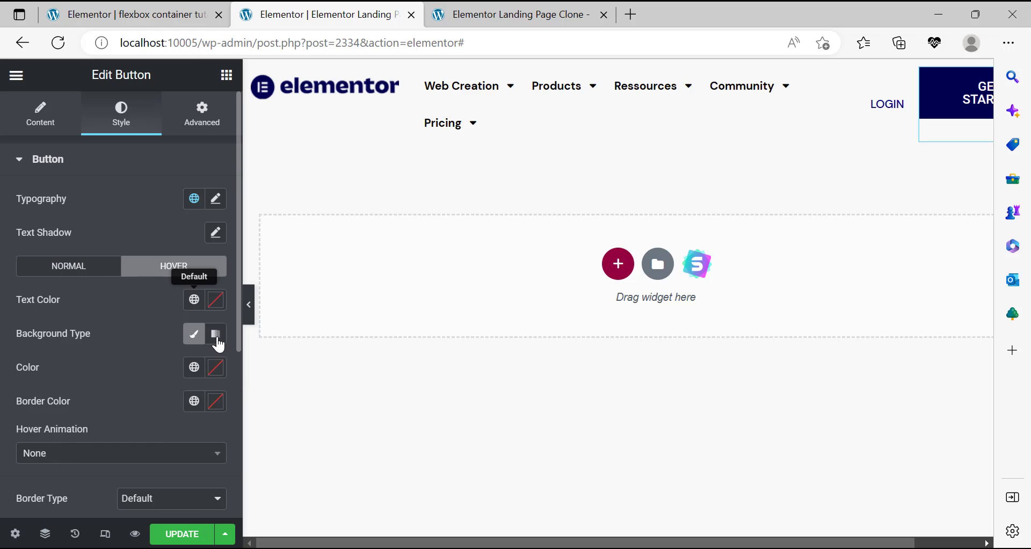
pyautogui.rightClick(88, 327)
pyautogui.click(143, 156)
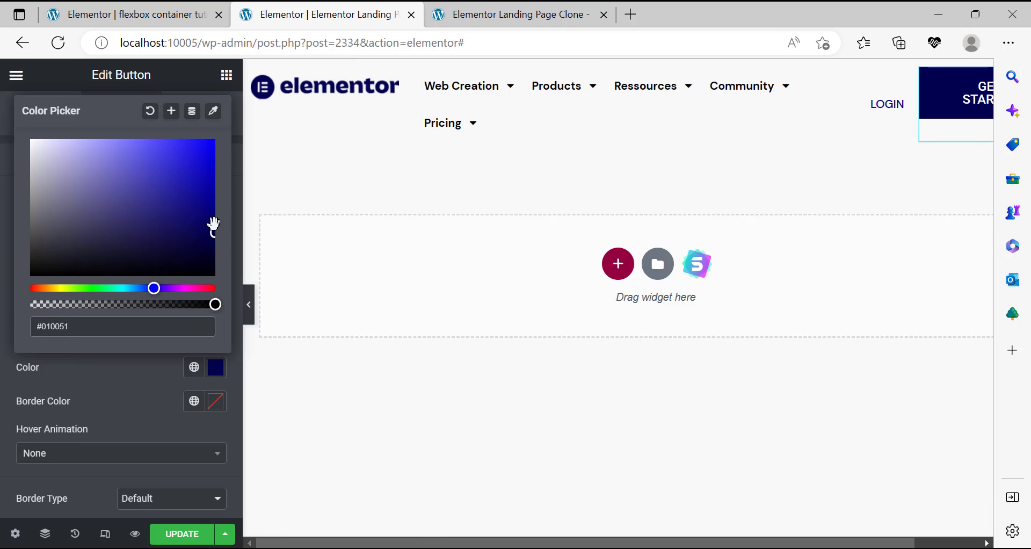
pyautogui.moveTo(215, 192); pyautogui.dragTo(210, 190)
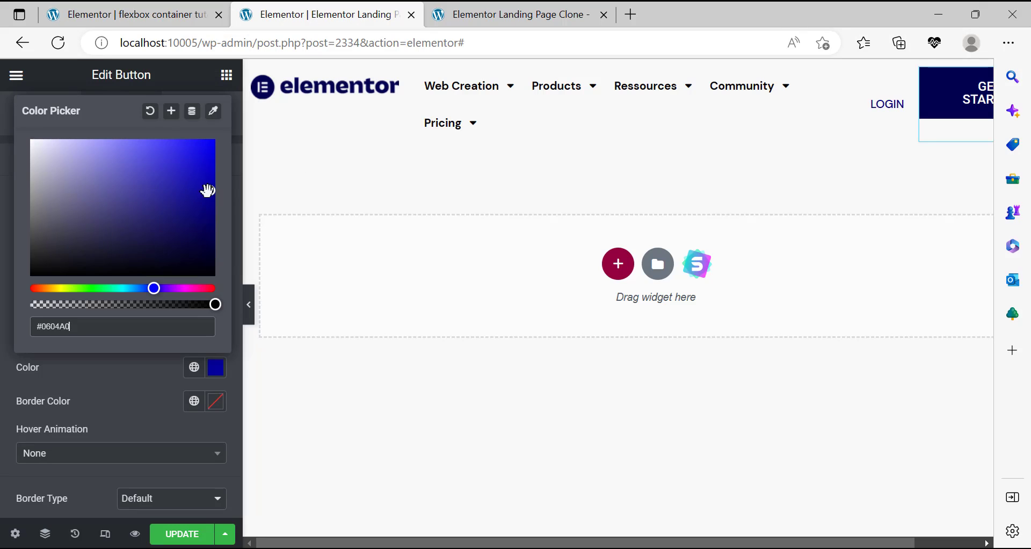
pyautogui.moveTo(208, 190); pyautogui.dragTo(183, 193)
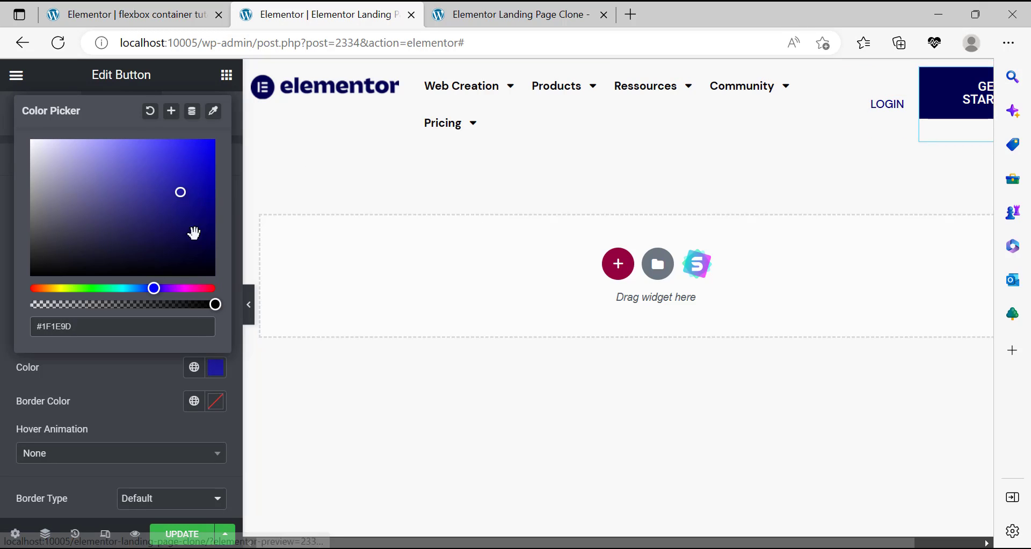
pyautogui.moveTo(172, 193); pyautogui.dragTo(167, 191)
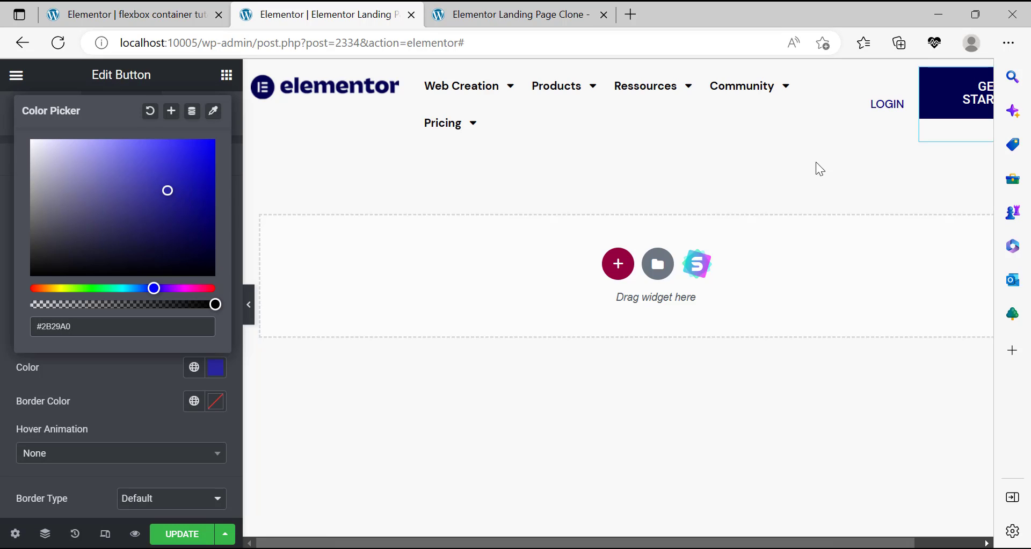
# Set the GET STARTED button's text colour to #FFFFFF for both the normal and hover states, and preview the header.
pyautogui.click(18, 392)
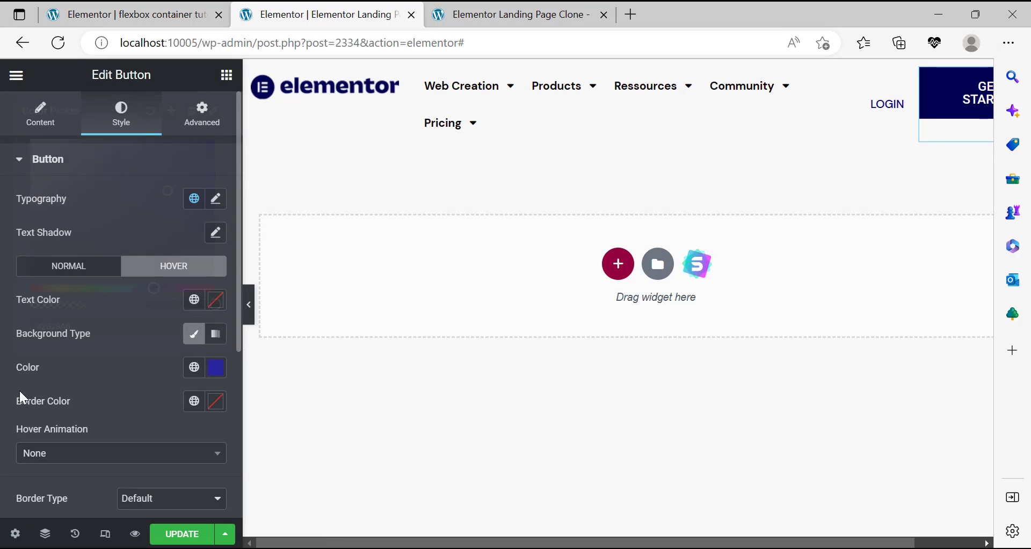
pyautogui.click(87, 273)
pyautogui.click(216, 299)
pyautogui.write('#FFFFFF')
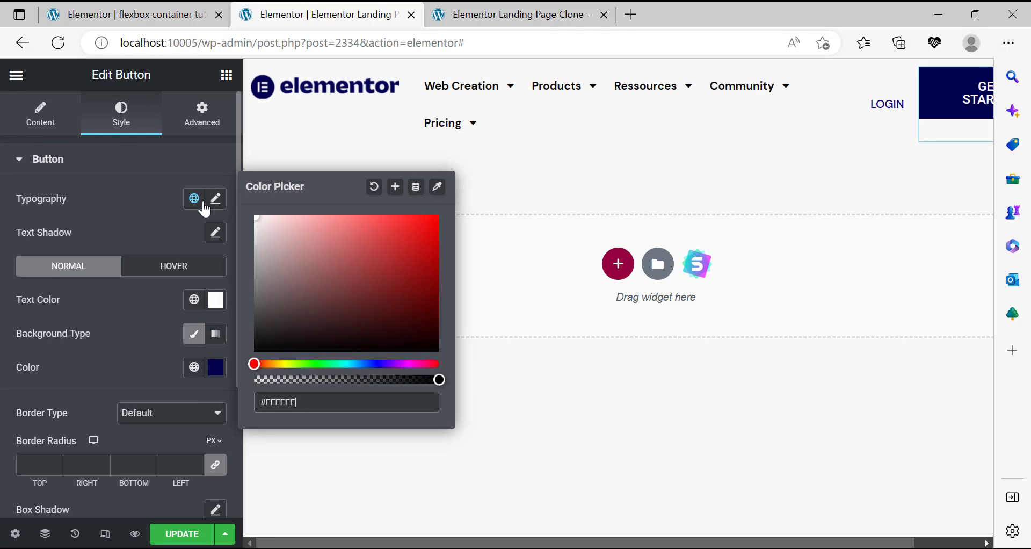
pyautogui.click(3, 236)
pyautogui.click(178, 265)
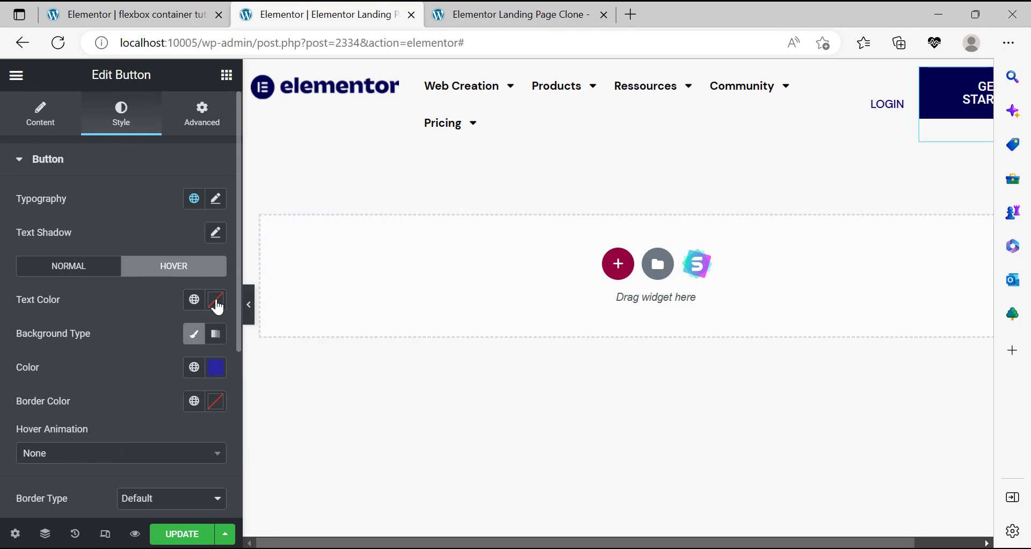
pyautogui.click(215, 299)
pyautogui.write('#FFFFFF')
pyautogui.click(6, 262)
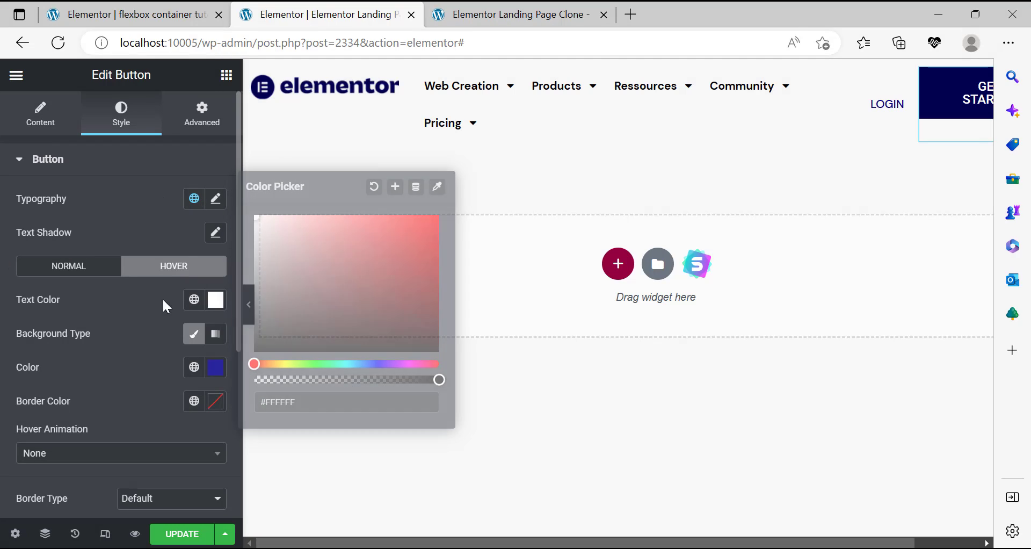
pyautogui.click(253, 310)
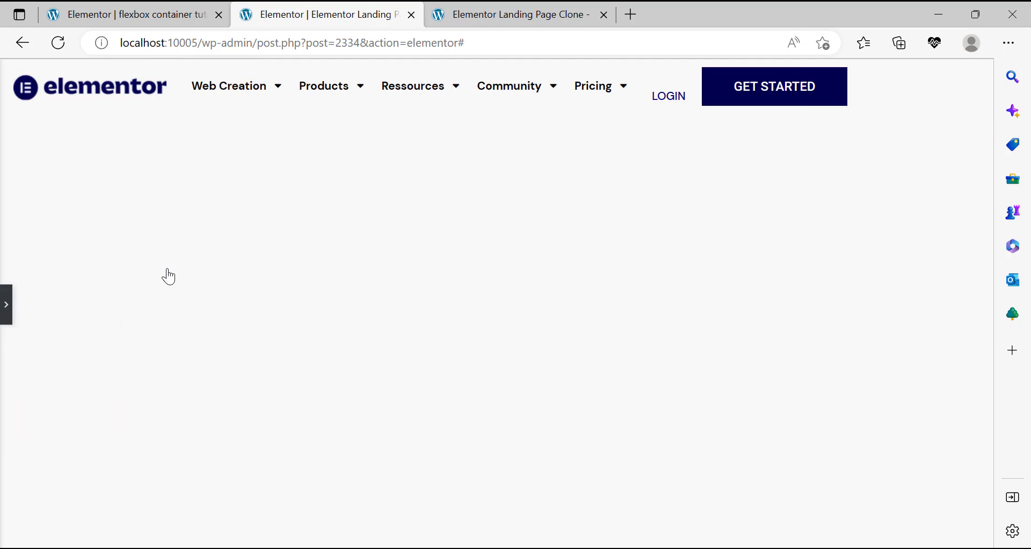
pyautogui.click(6, 312)
# Try a padding of 10 px on all sides of the GET STARTED button, and clear it again.
pyautogui.scroll(-5, 51, 328)
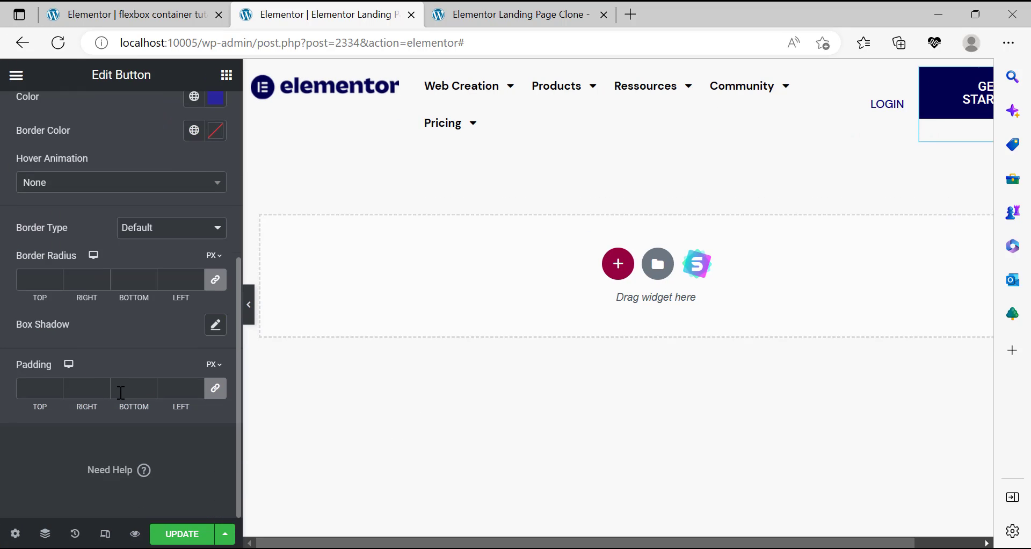
pyautogui.scroll(2, 49, 375)
pyautogui.scroll(-2, 59, 370)
pyautogui.click(35, 383)
pyautogui.write('10')
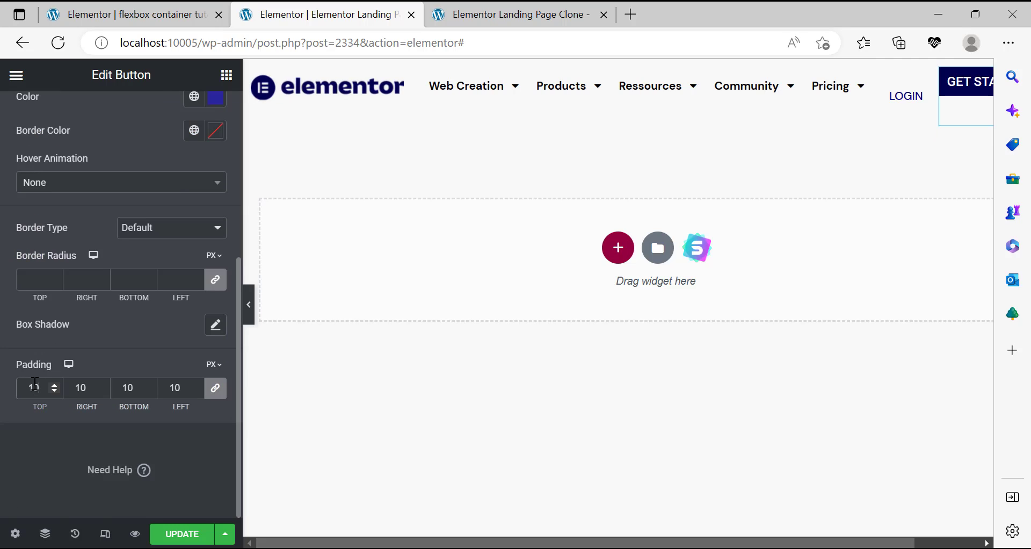
pyautogui.press('BackSpace')
pyautogui.scroll(5, 130, 322)
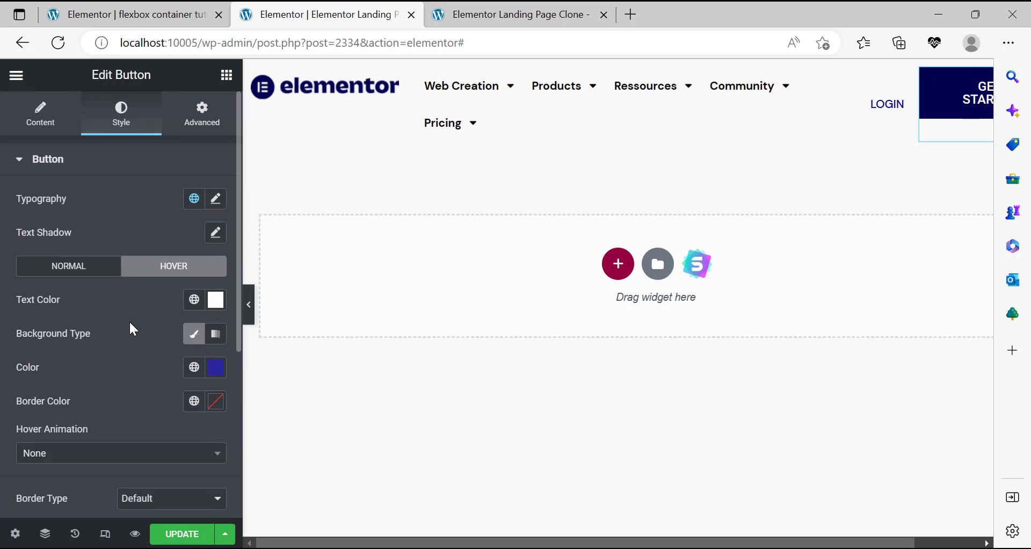
# Set the header container's Justify Content to Space Between and preview the full-width header.
pyautogui.click(43, 124)
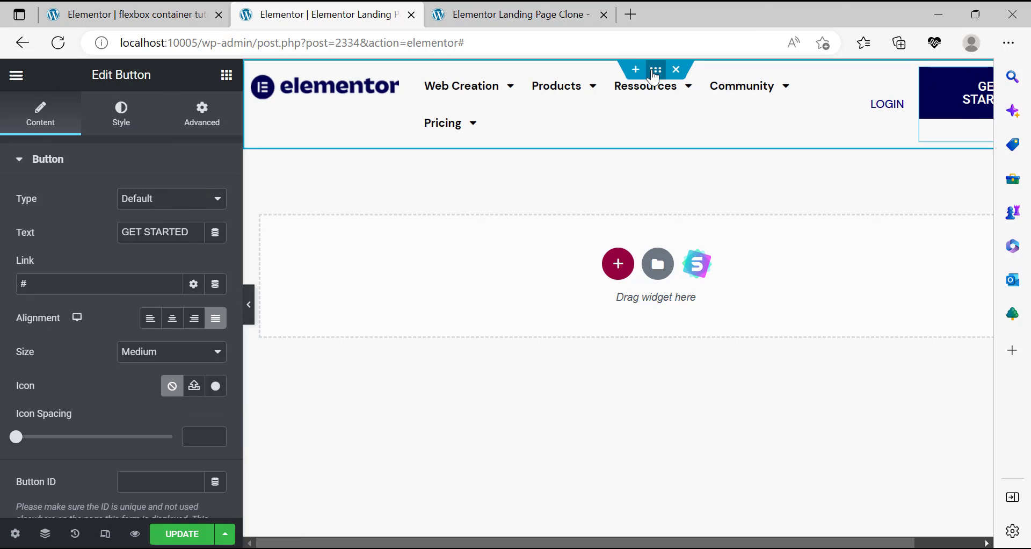
pyautogui.click(653, 75)
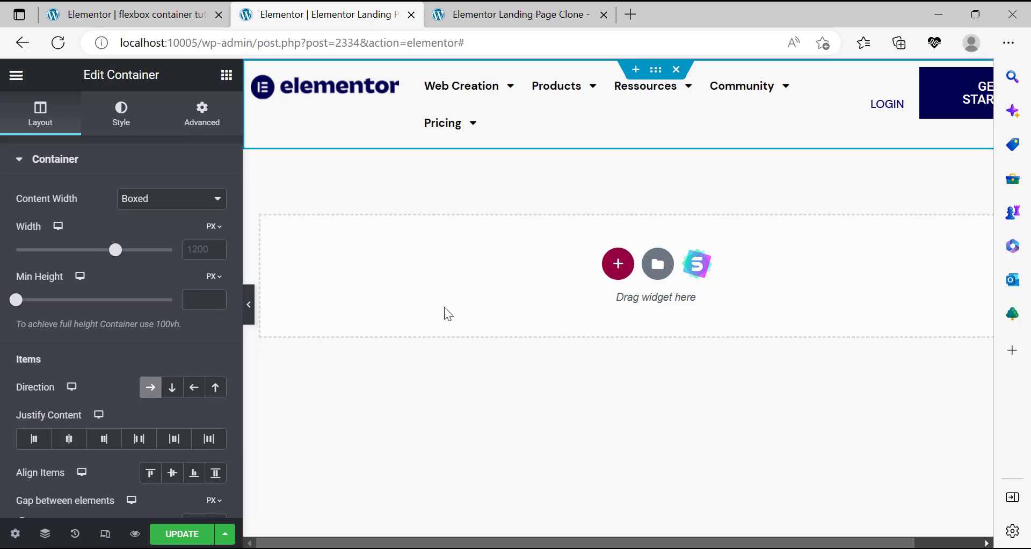
pyautogui.click(151, 445)
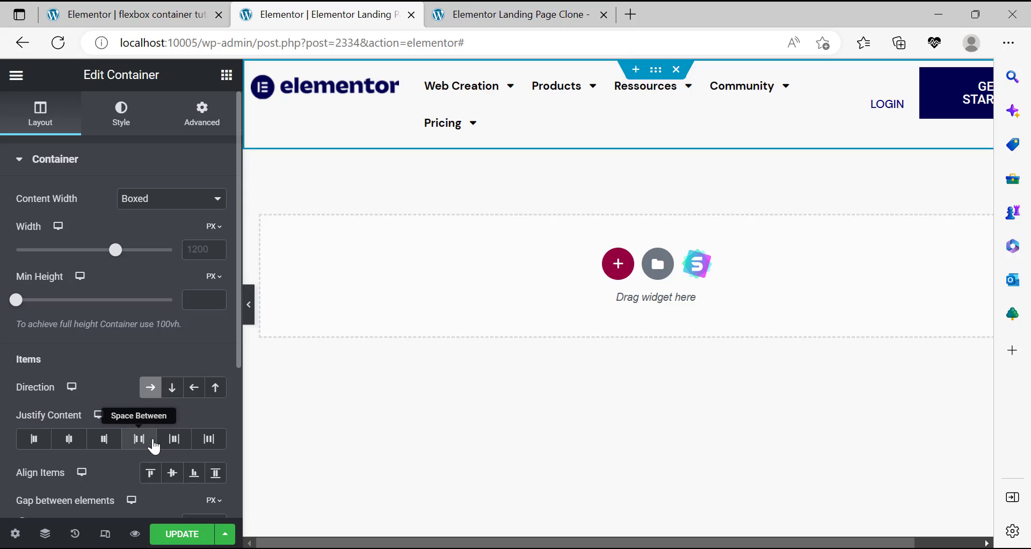
pyautogui.click(250, 304)
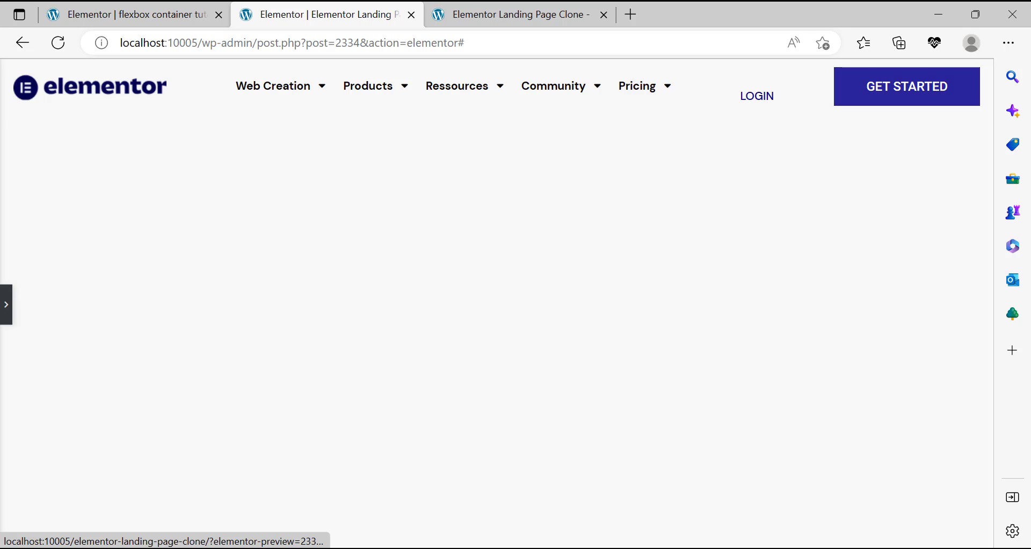
pyautogui.click(6, 305)
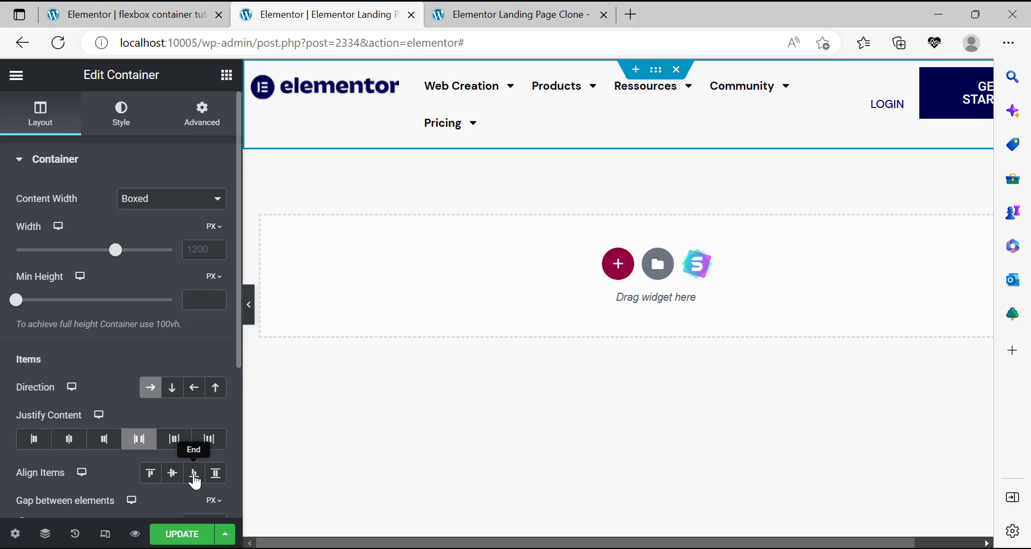
# Try End for the header container's Align Items, settle on Center, and preview the header.
pyautogui.click(194, 473)
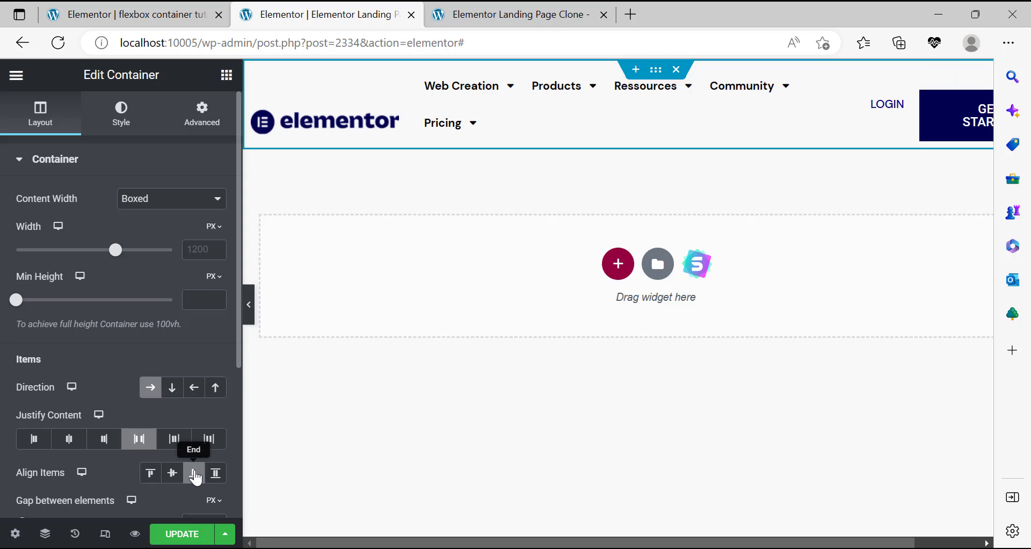
pyautogui.click(195, 473)
pyautogui.click(173, 473)
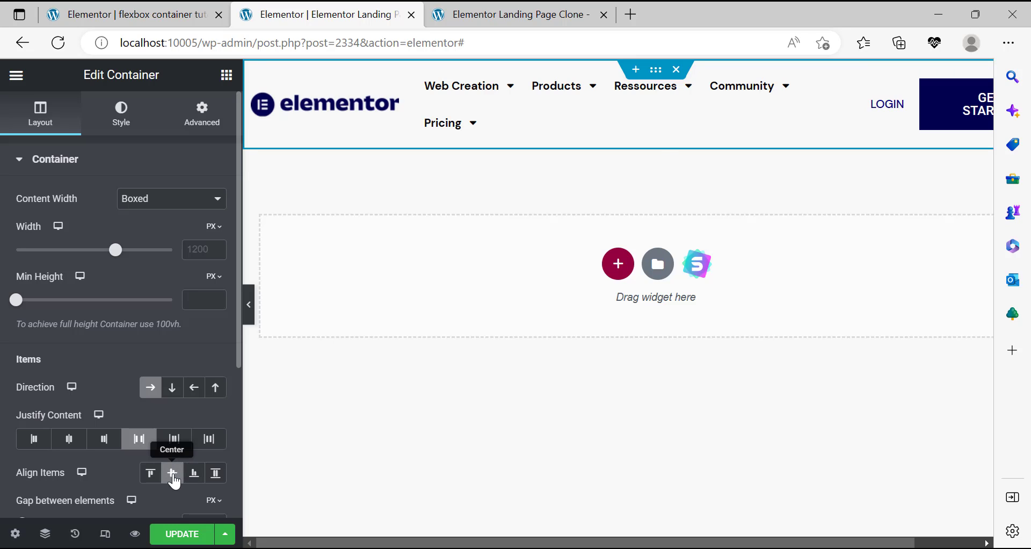
pyautogui.click(247, 308)
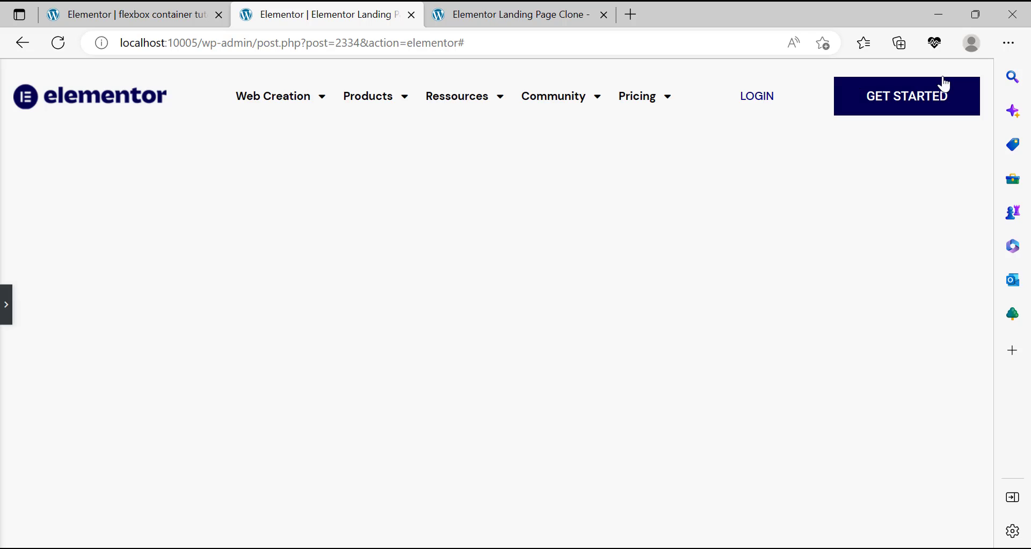
pyautogui.click(4, 306)
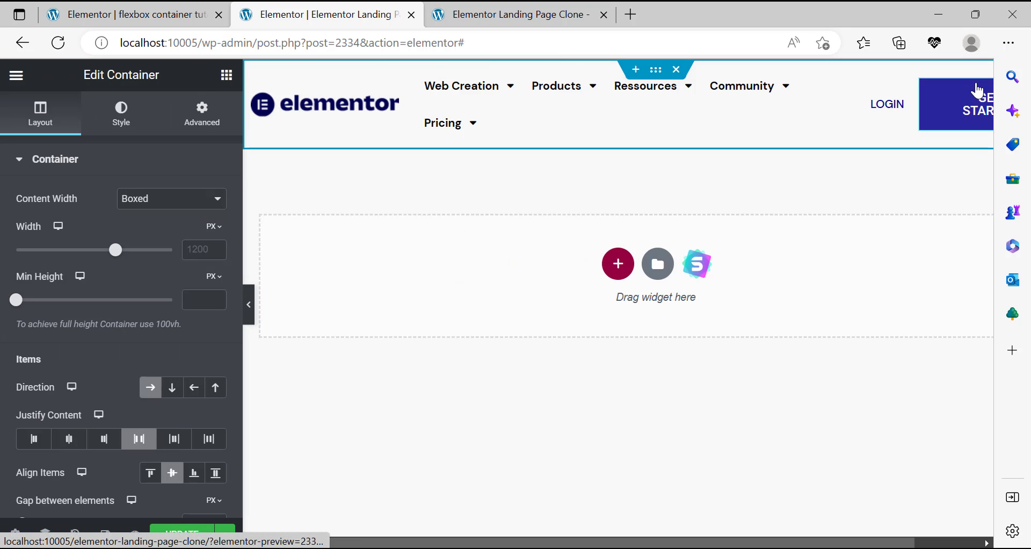
pyautogui.scroll(-4, 120, 415)
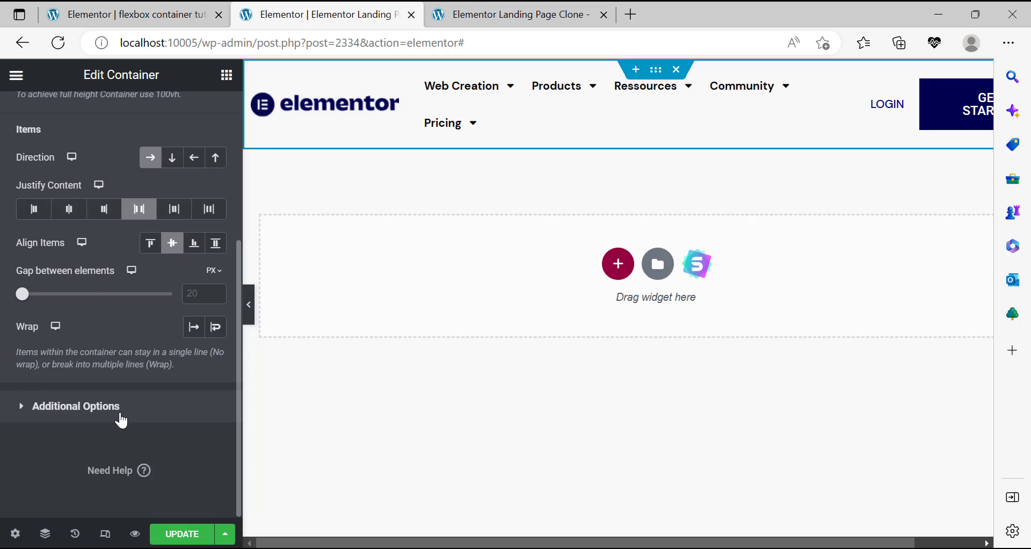
pyautogui.scroll(2, 125, 419)
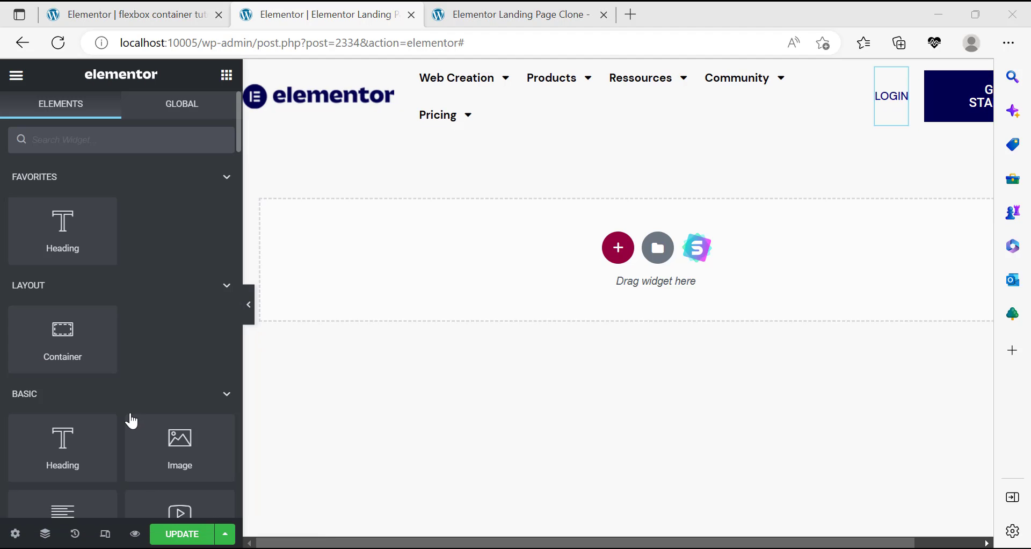
# Resize the LOGIN heading and the menu beside it until LOGIN fits on one line, checking the header preview.
pyautogui.click(882, 97)
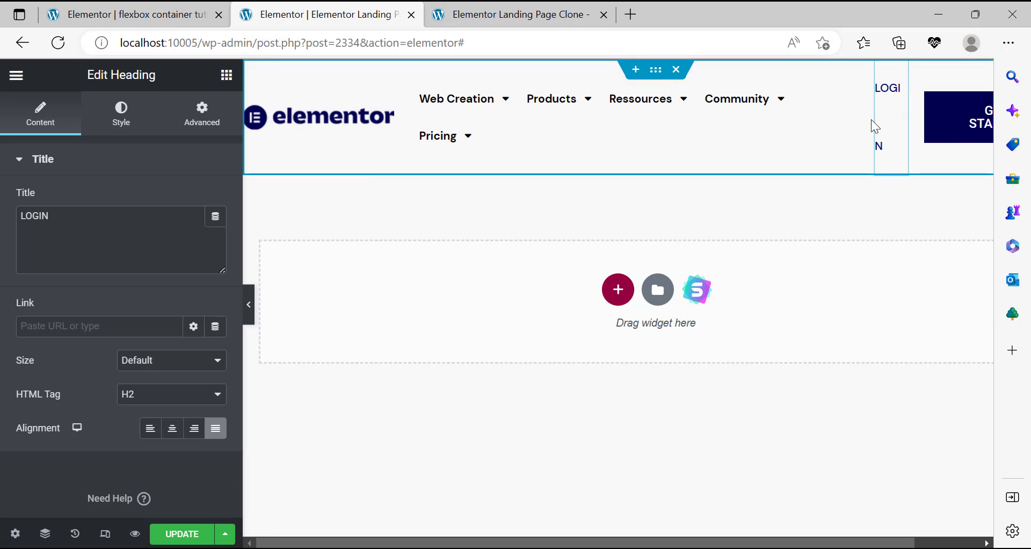
pyautogui.click(872, 238)
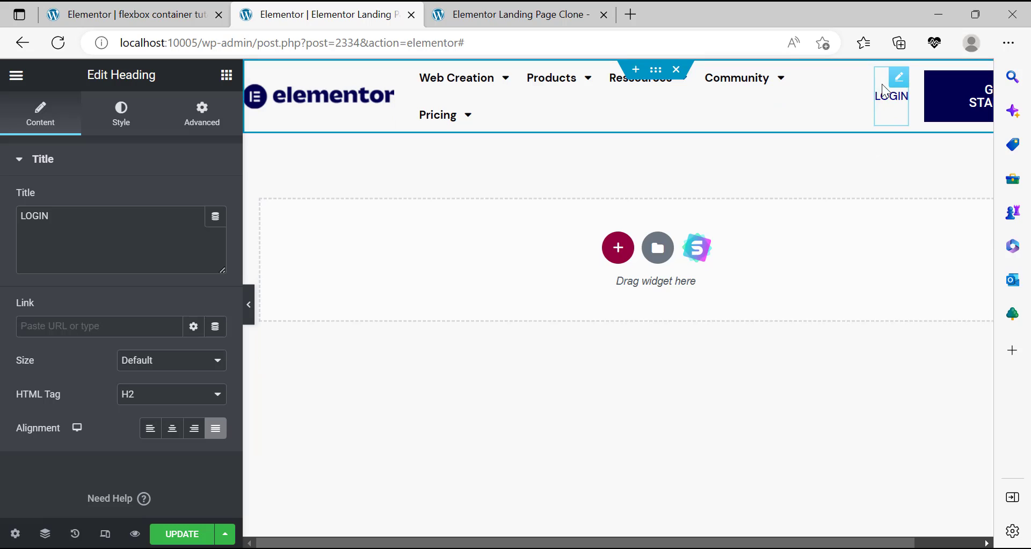
pyautogui.moveTo(907, 89); pyautogui.dragTo(877, 92)
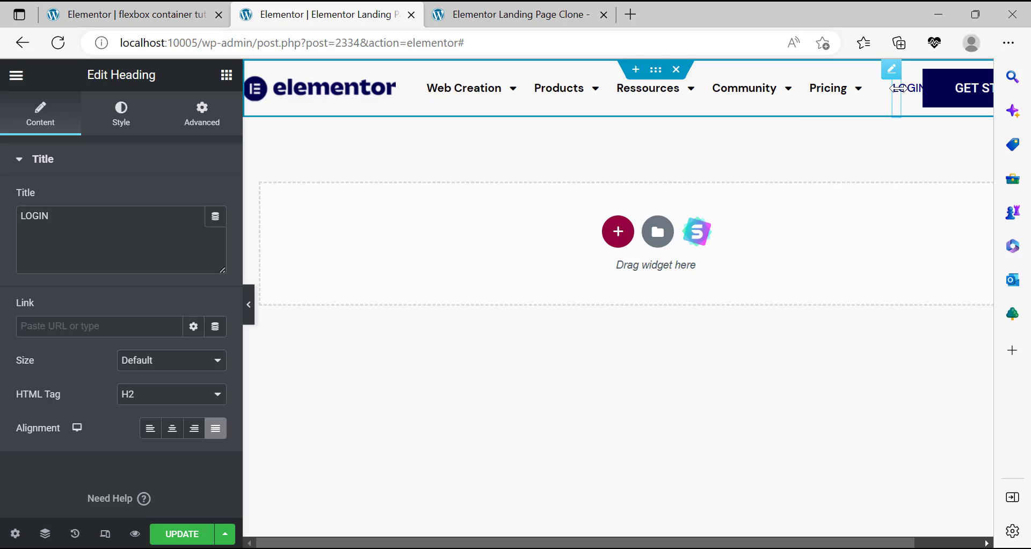
pyautogui.moveTo(872, 96); pyautogui.dragTo(993, 114)
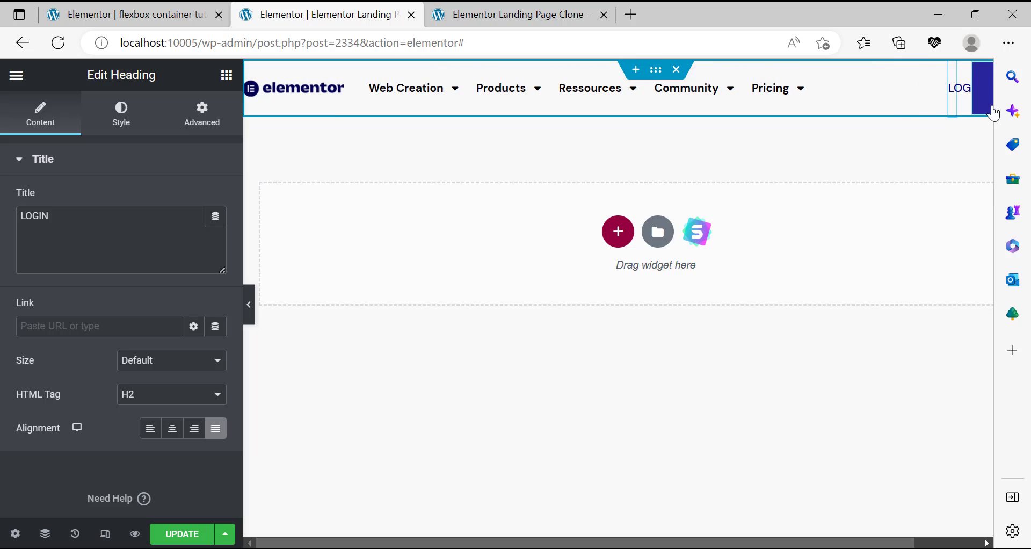
pyautogui.moveTo(865, 544); pyautogui.dragTo(934, 547)
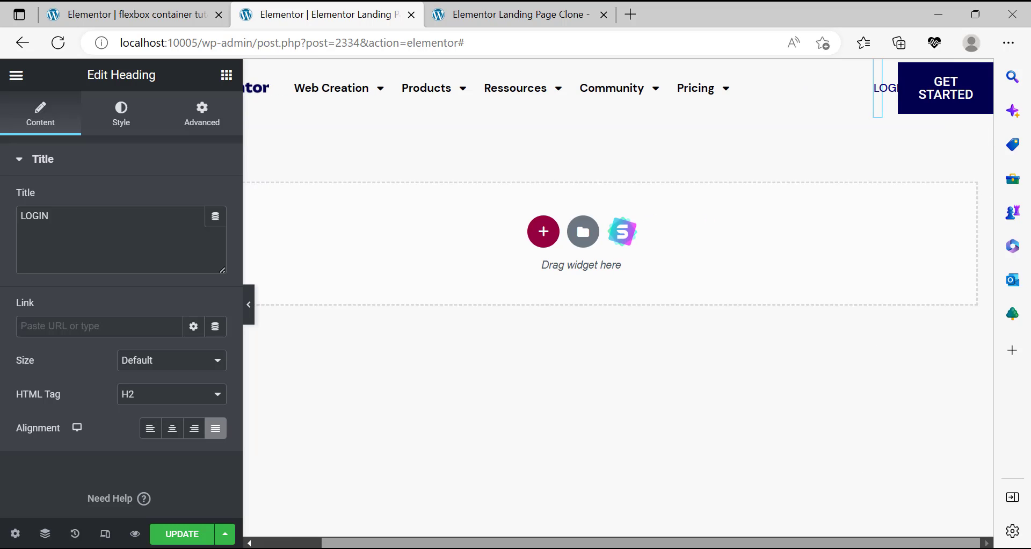
pyautogui.click(249, 315)
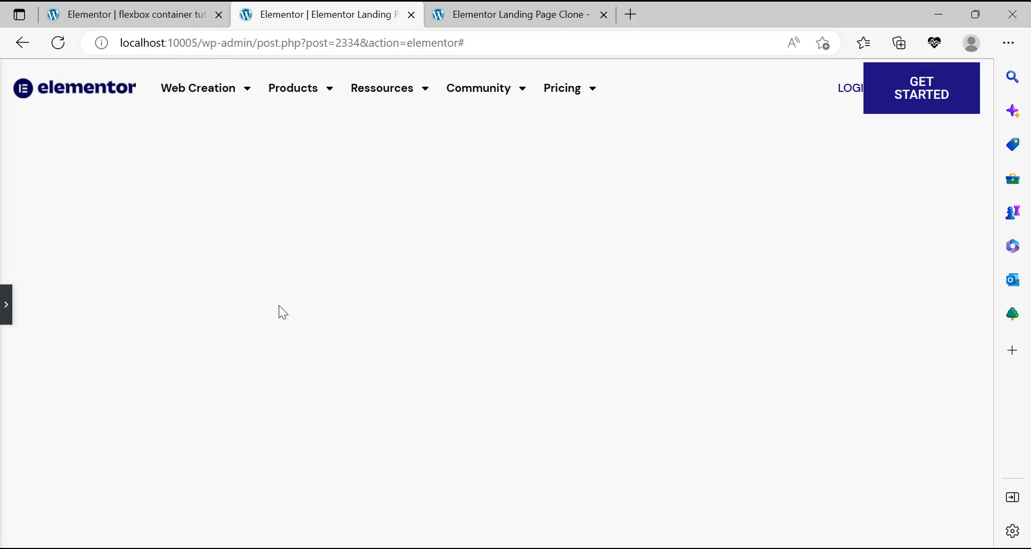
pyautogui.click(5, 308)
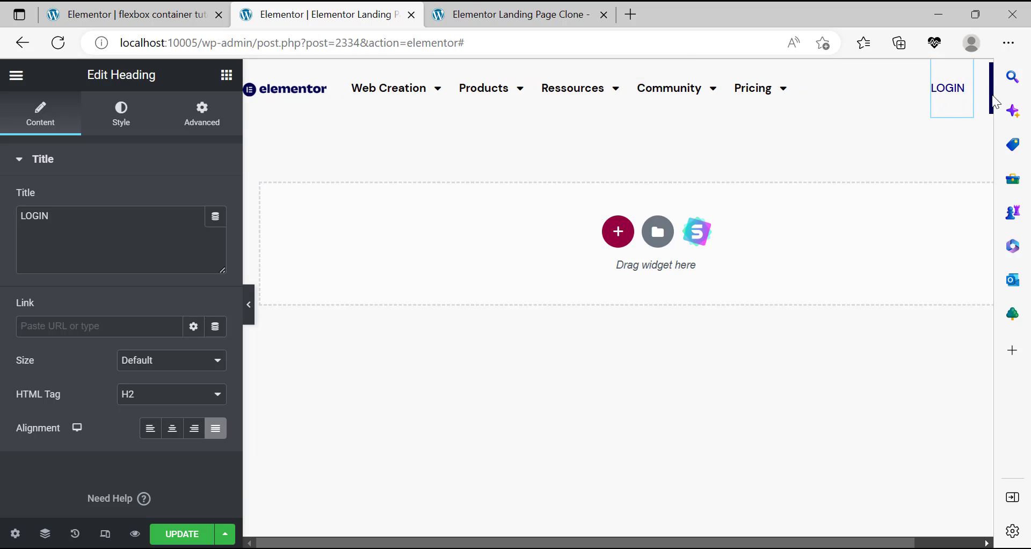
pyautogui.click(249, 304)
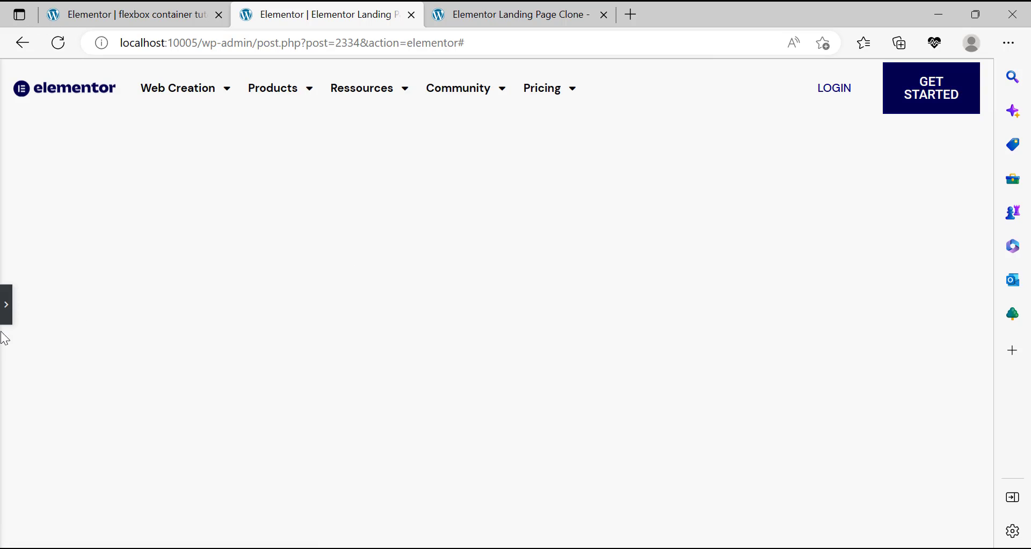
pyautogui.click(5, 316)
# Open the GET STARTED button's advanced layout settings and unlink its padding and margin values.
pyautogui.click(845, 113)
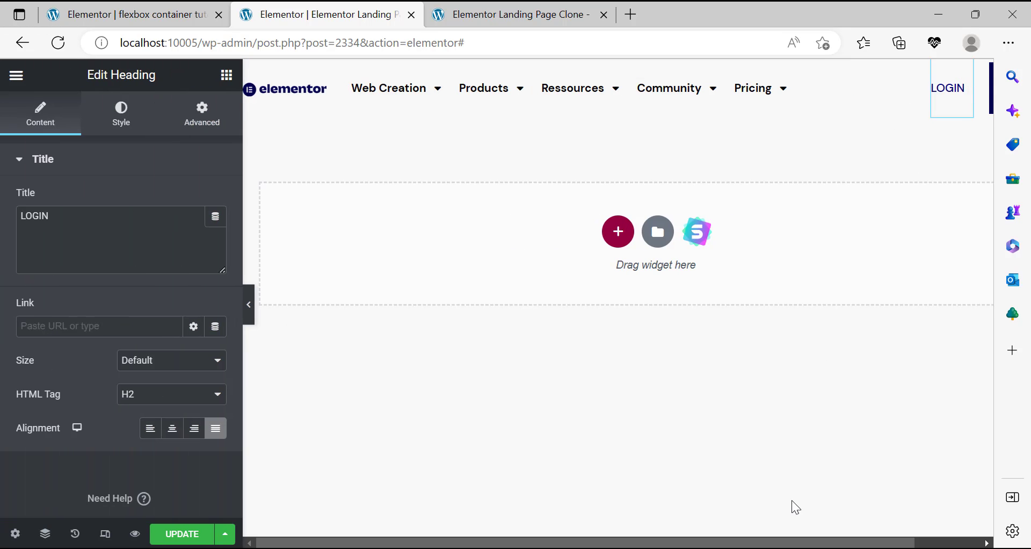
pyautogui.moveTo(818, 540); pyautogui.dragTo(985, 143)
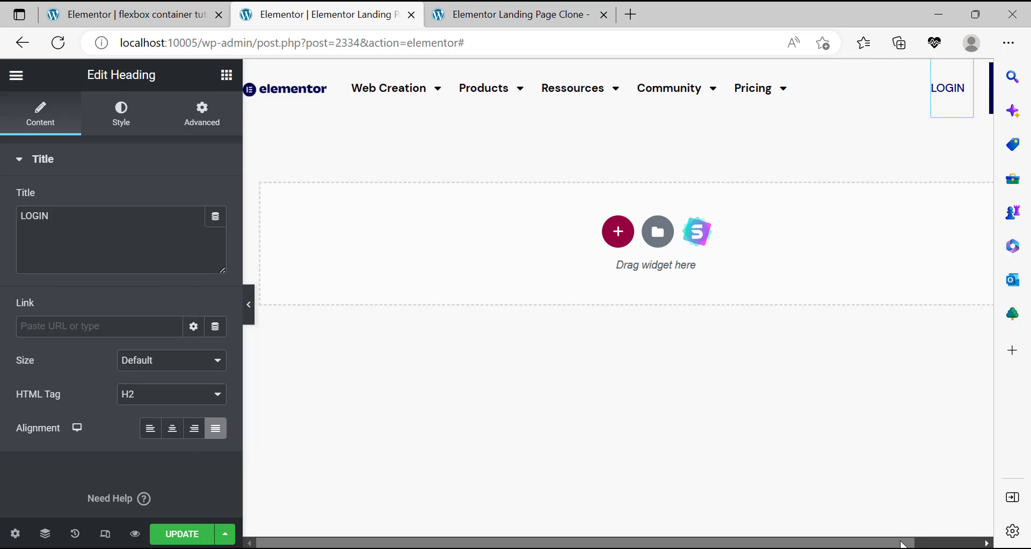
pyautogui.moveTo(900, 542); pyautogui.dragTo(1015, 515)
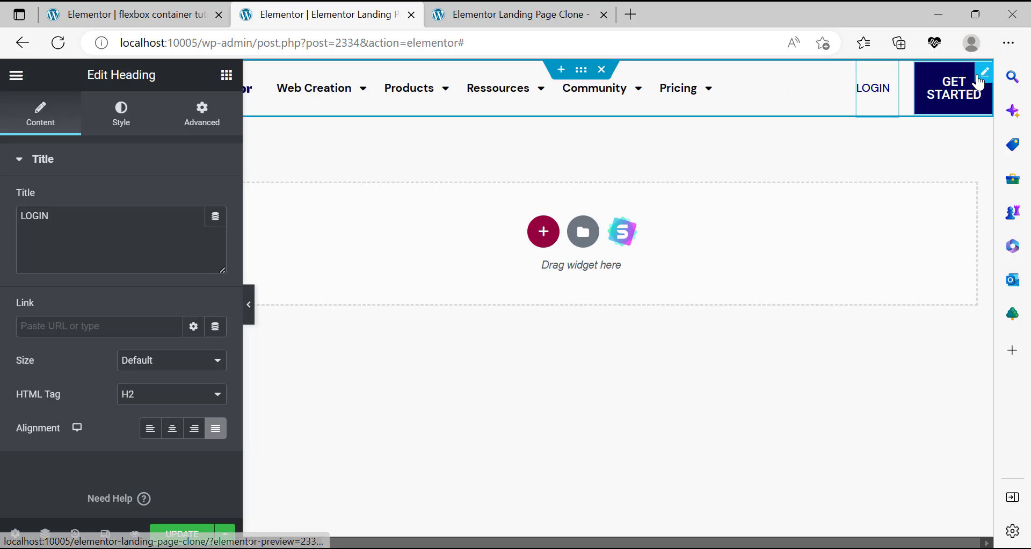
pyautogui.click(220, 126)
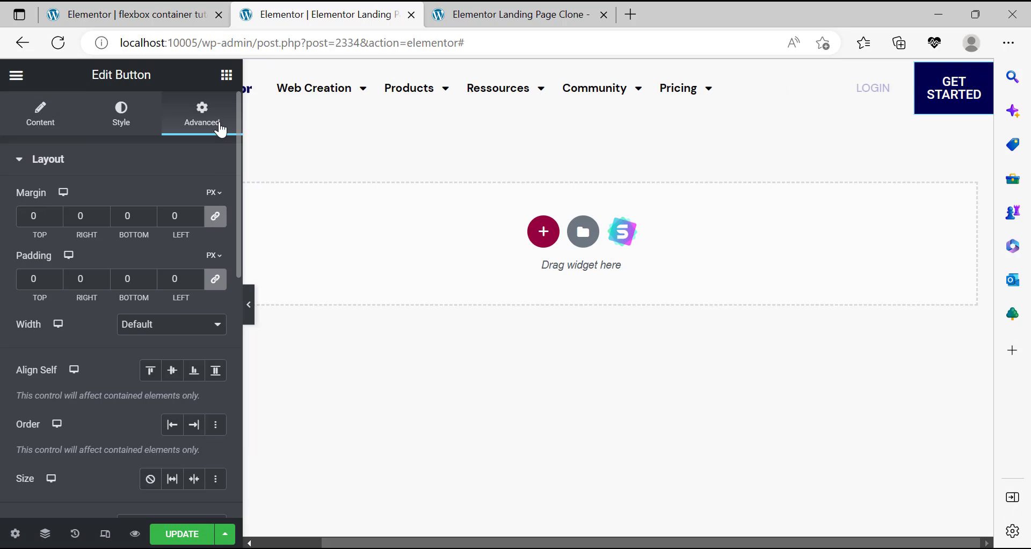
pyautogui.click(222, 288)
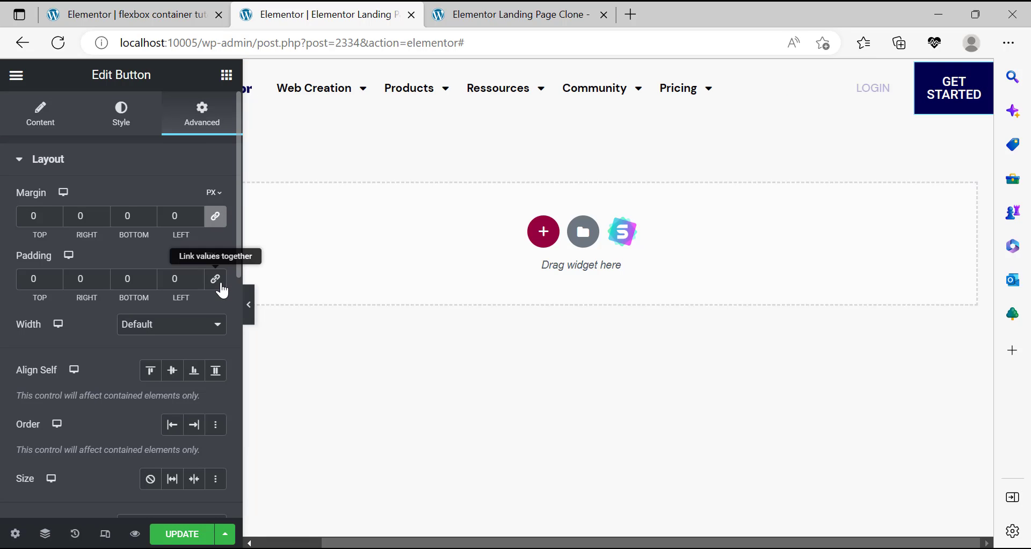
pyautogui.click(217, 225)
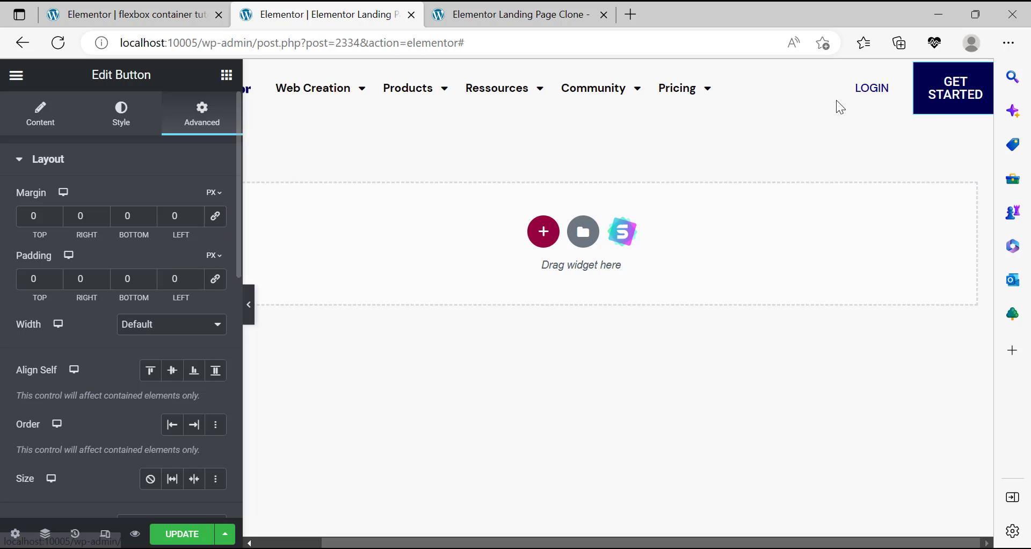
# Set the GET STARTED button's size to Extra Small and its alignment to centre.
pyautogui.click(40, 113)
pyautogui.click(170, 351)
pyautogui.click(175, 370)
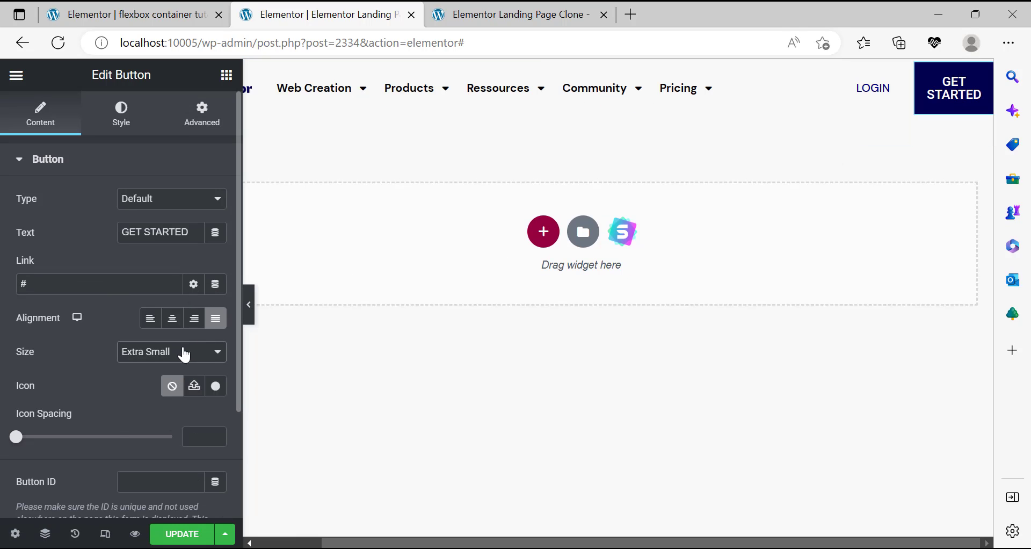
pyautogui.click(167, 322)
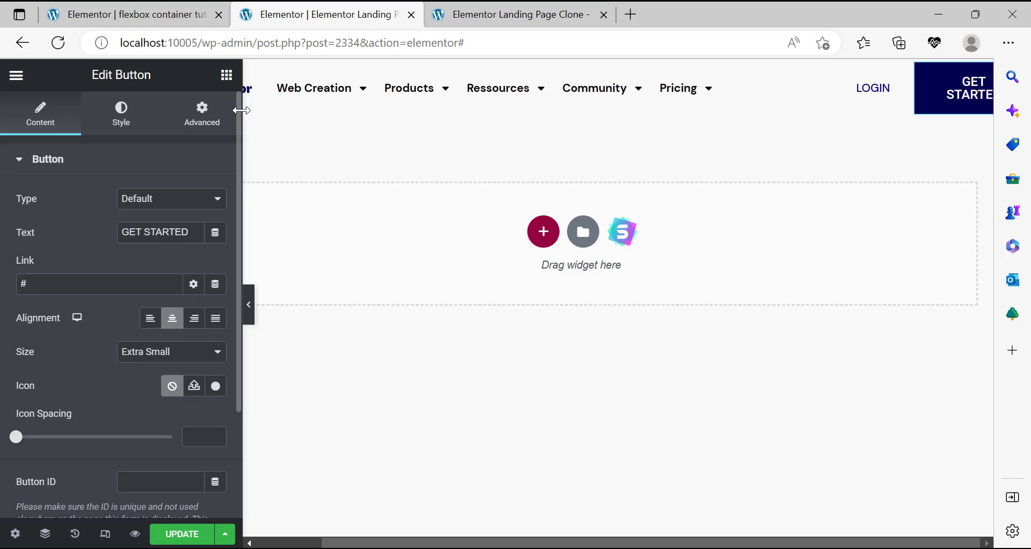
# Preview the full-width header and slightly narrow the LOGIN heading beside the GET STARTED button.
pyautogui.click(202, 115)
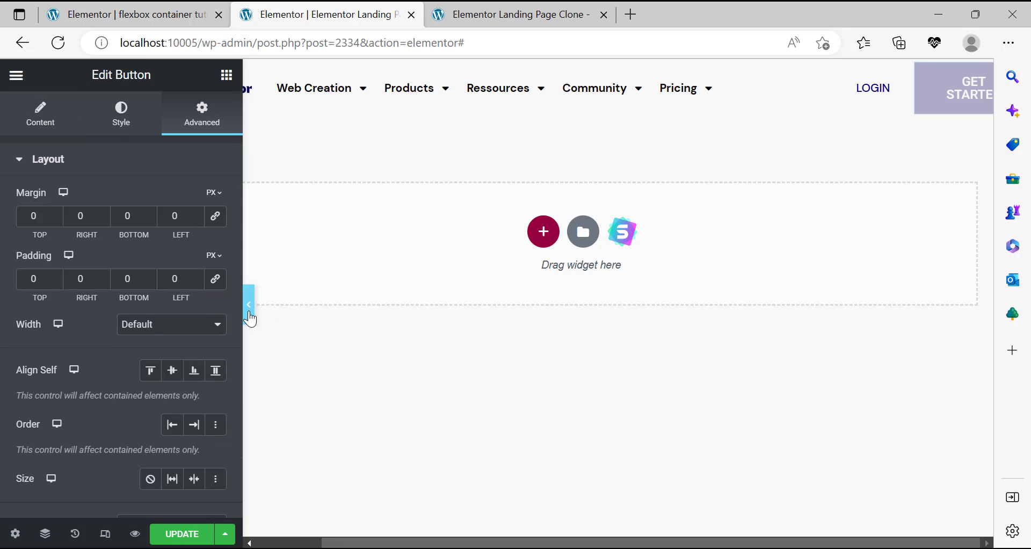
pyautogui.click(250, 319)
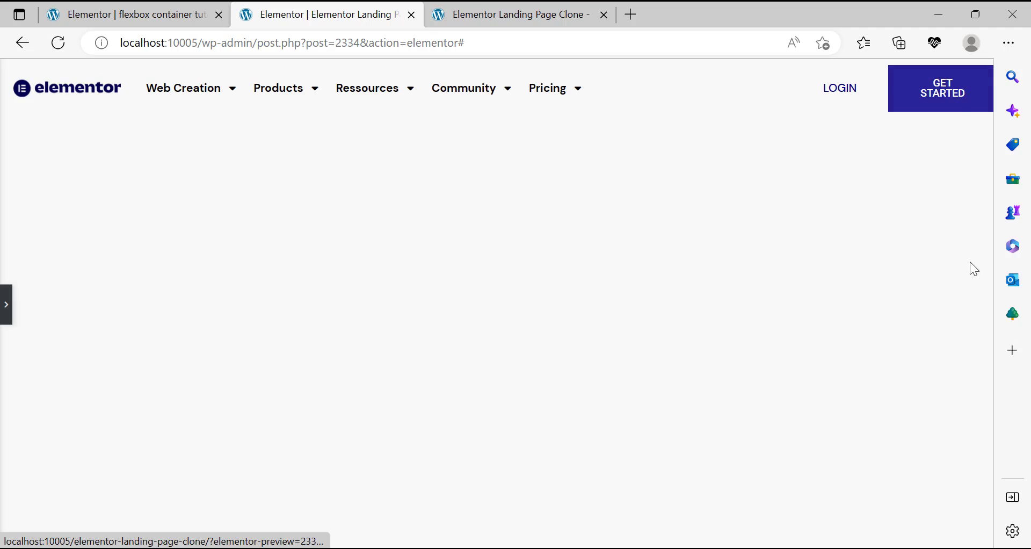
pyautogui.click(8, 306)
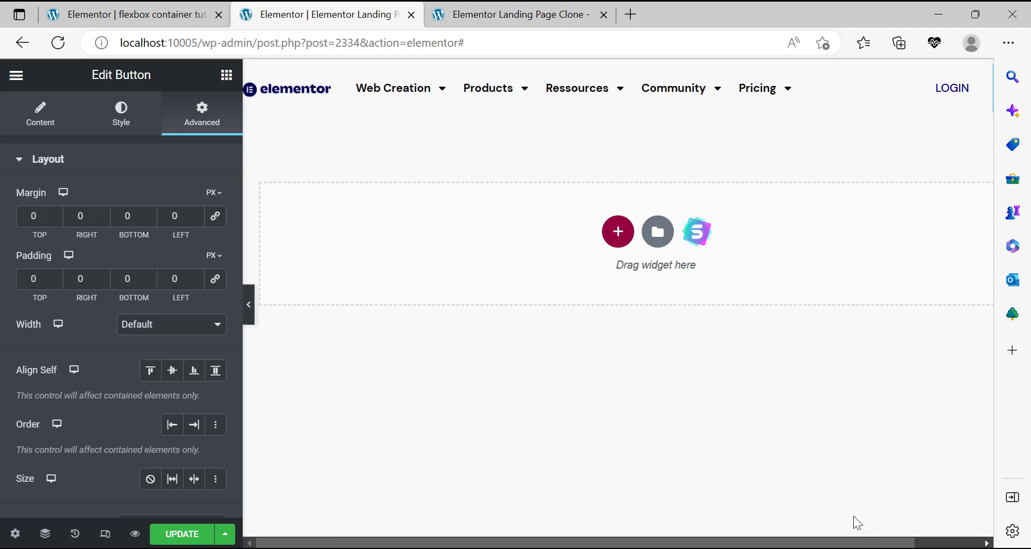
pyautogui.moveTo(905, 542); pyautogui.dragTo(953, 542)
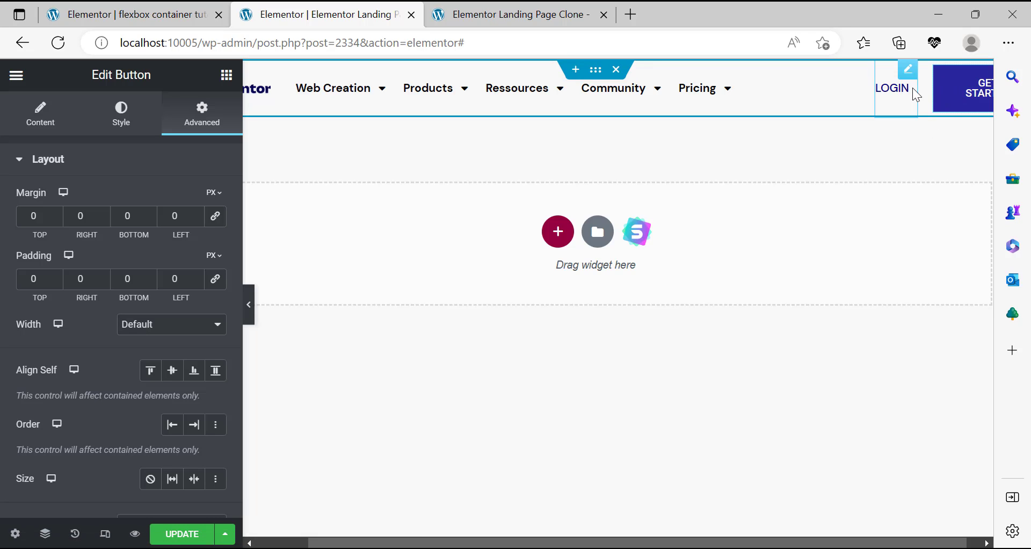
pyautogui.moveTo(915, 87)
pyautogui.mouseDown()
pyautogui.moveTo(899, 92)
pyautogui.moveTo(919, 92)
pyautogui.moveTo(902, 94)
pyautogui.moveTo(910, 94)
pyautogui.mouseUp()
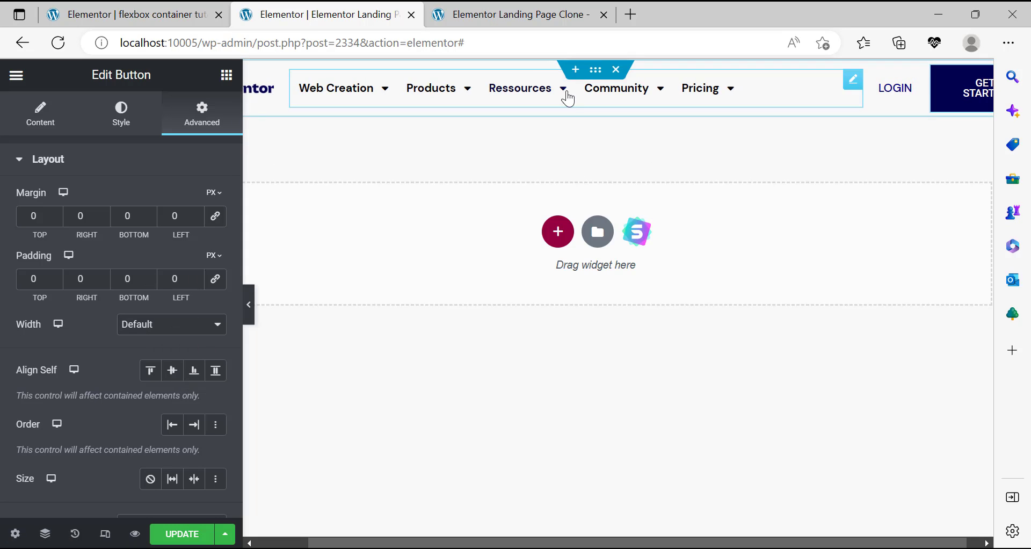
# Review the header container's layout settings, including its width, direction and item alignment.
pyautogui.click(597, 75)
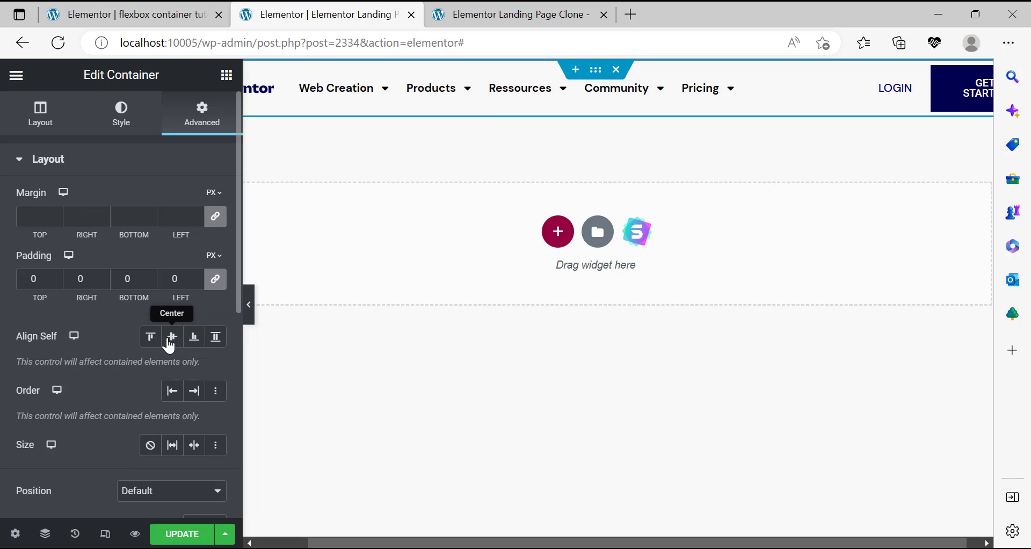
pyautogui.click(42, 126)
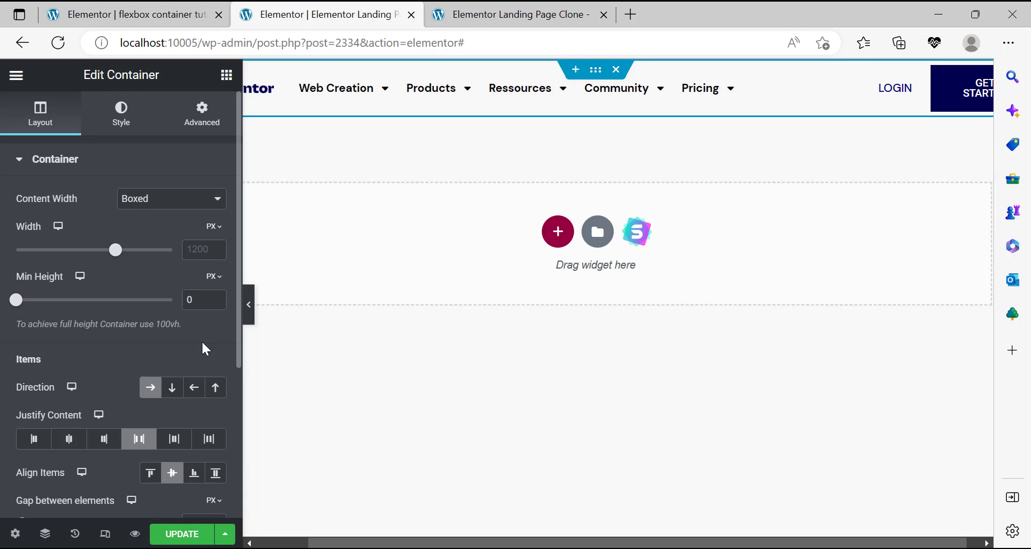
pyautogui.scroll(-4, 194, 425)
pyautogui.scroll(4, 194, 424)
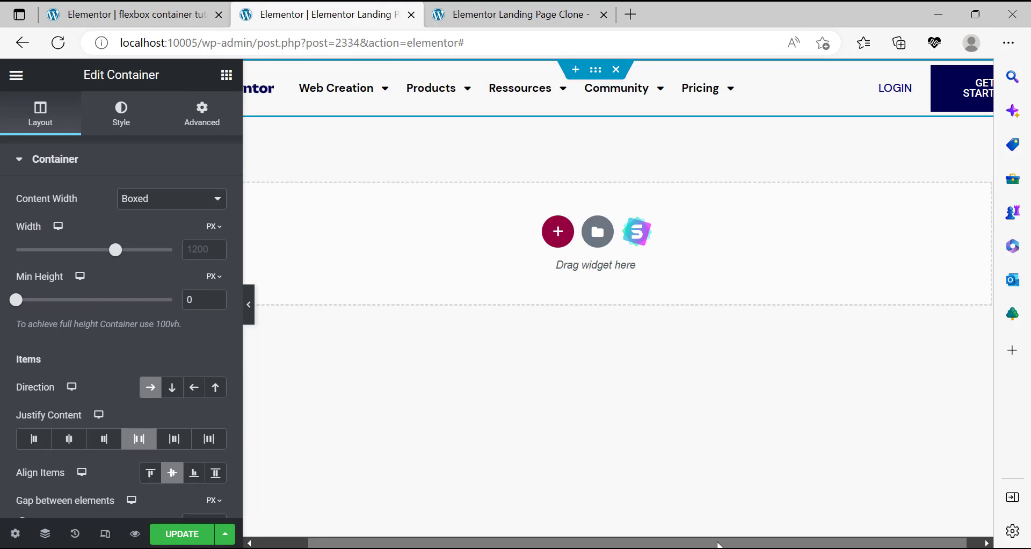
pyautogui.moveTo(718, 544); pyautogui.dragTo(732, 544)
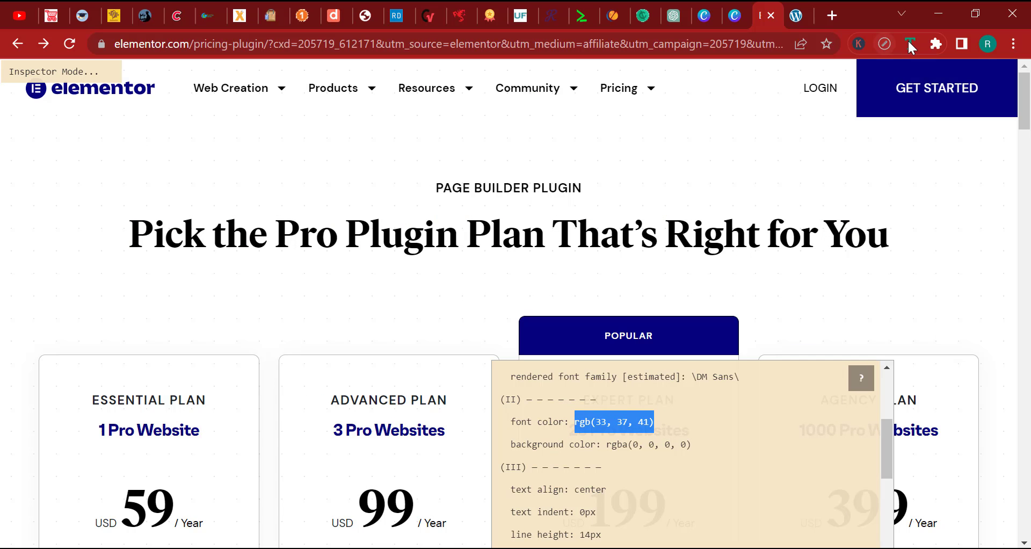
# Switch to the original Elementor pricing page in Chrome and inspect the GET STARTED button's font details.
pyautogui.click(910, 44)
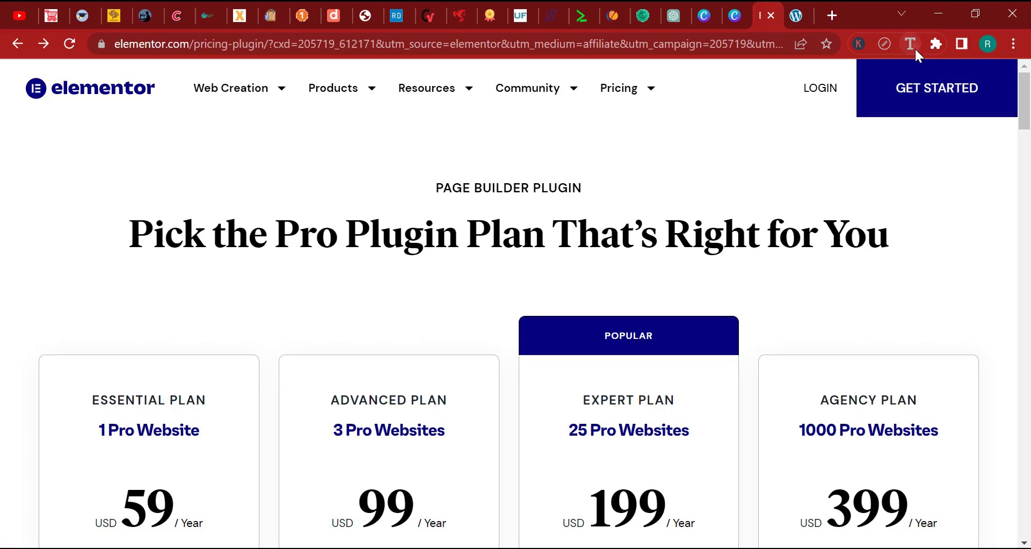
pyautogui.click(910, 44)
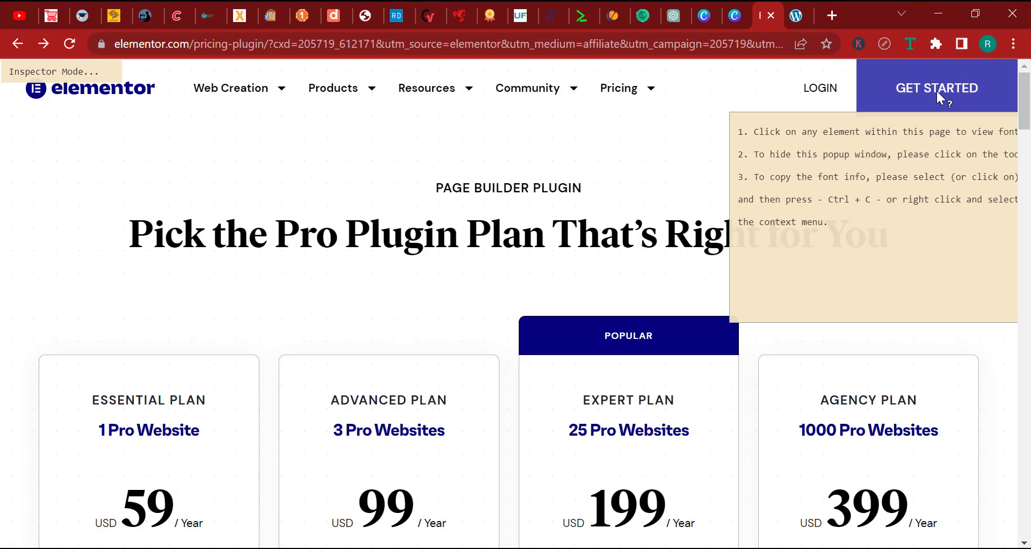
pyautogui.click(938, 97)
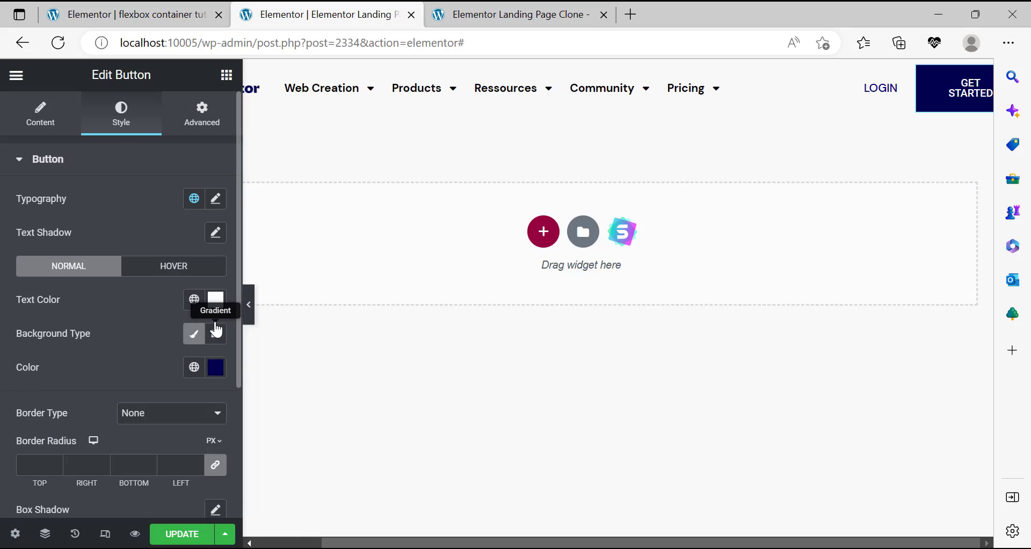
# In the page editor, set the GET STARTED button's font size to 16 px and line height to 72 px.
pyautogui.click(215, 200)
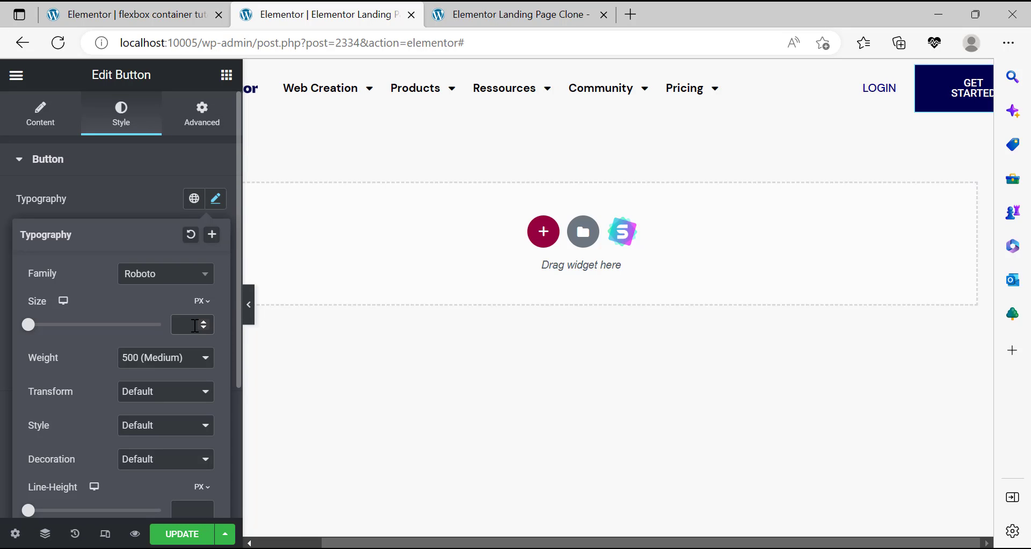
pyautogui.click(192, 324)
pyautogui.write('16')
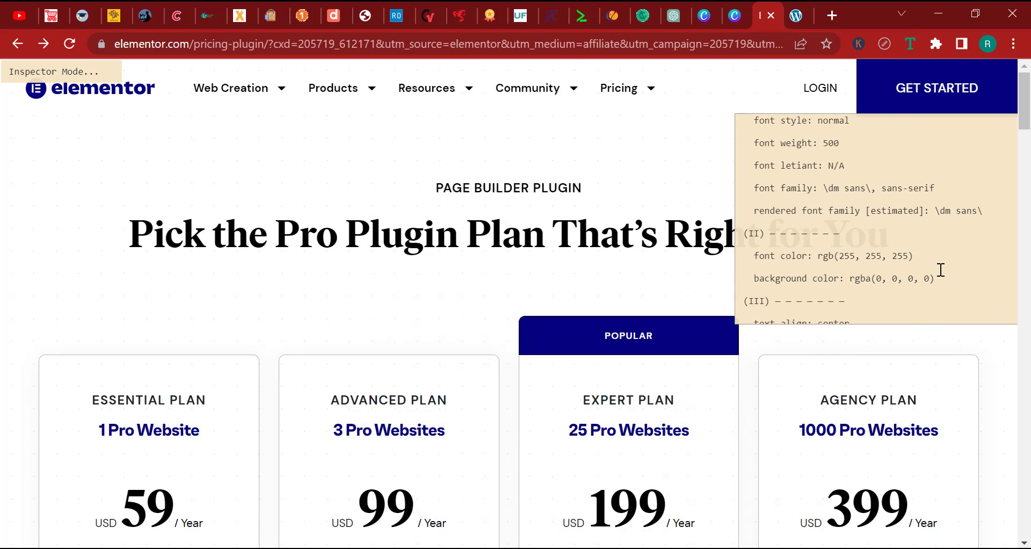
pyautogui.scroll(-2, 950, 292)
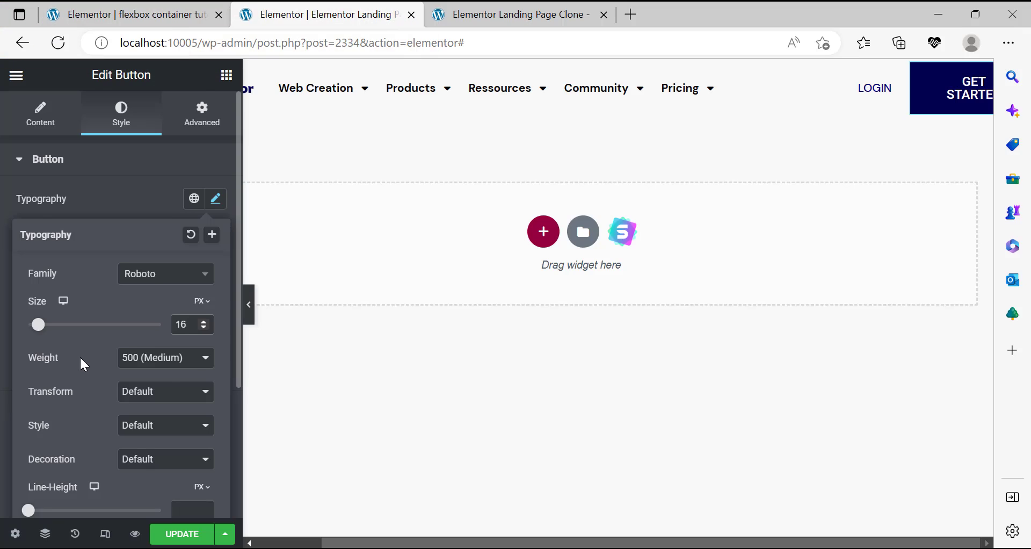
pyautogui.scroll(-3, 102, 375)
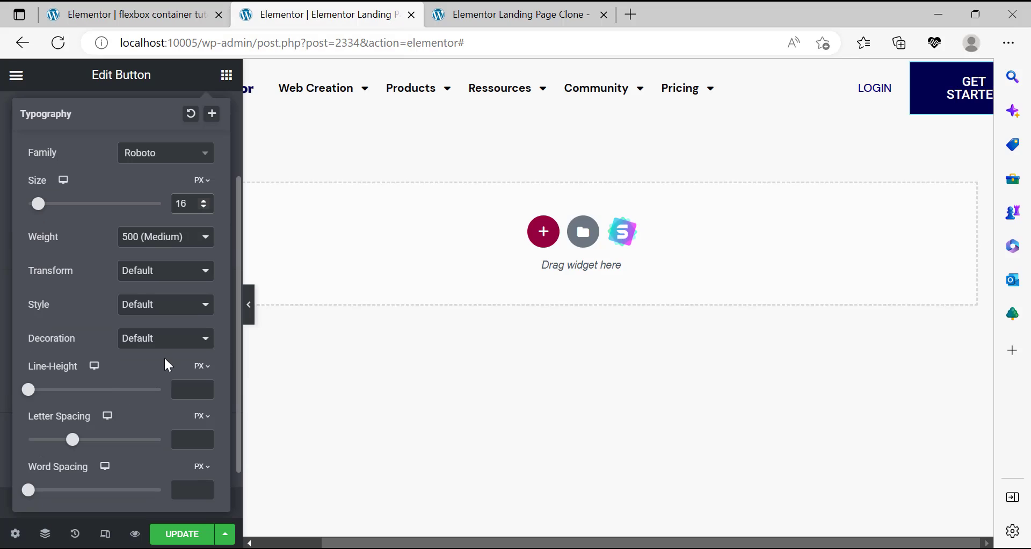
pyautogui.click(184, 387)
pyautogui.write('72')
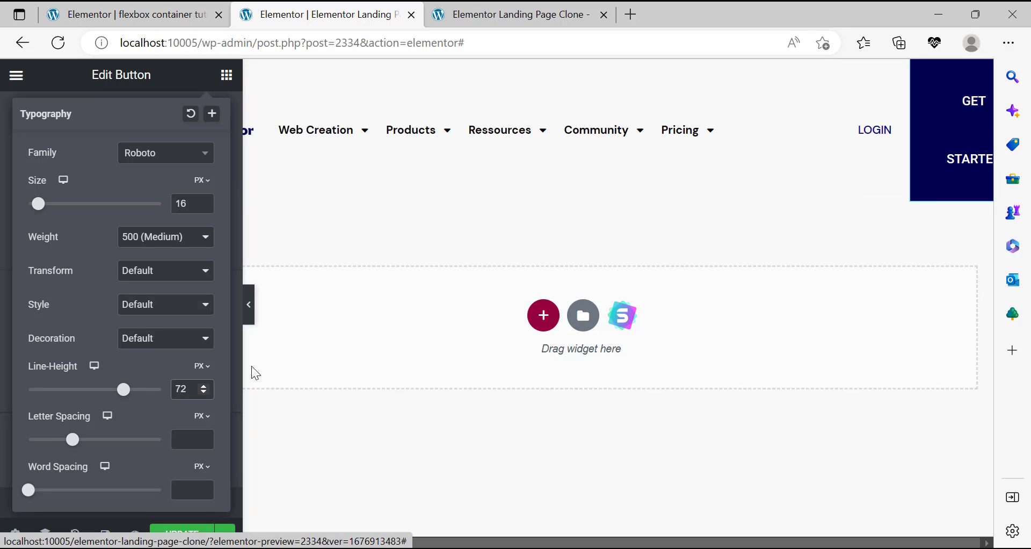
# Preview the header and readjust the widths of the menu and LOGIN heading so LOGIN fits on one line.
pyautogui.click(249, 317)
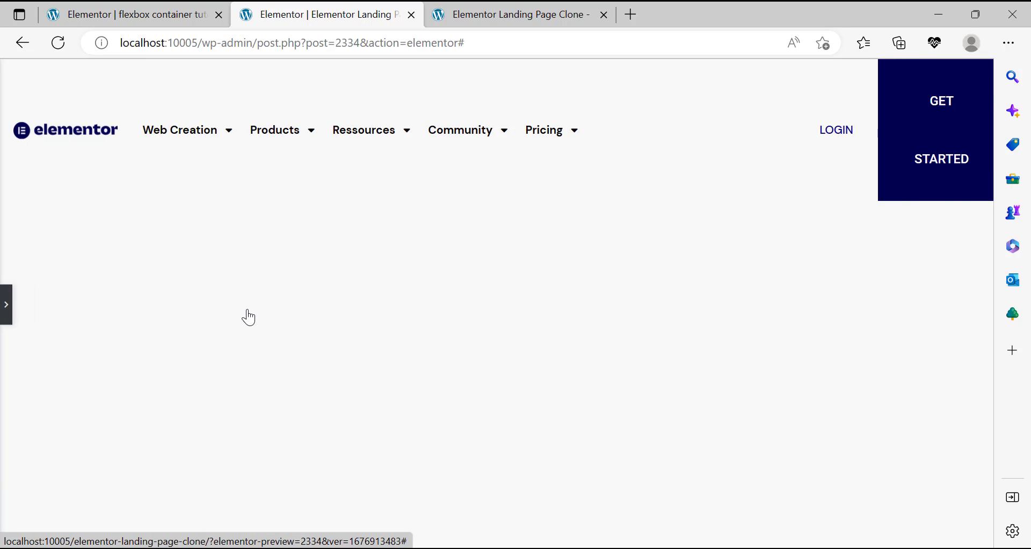
pyautogui.click(5, 304)
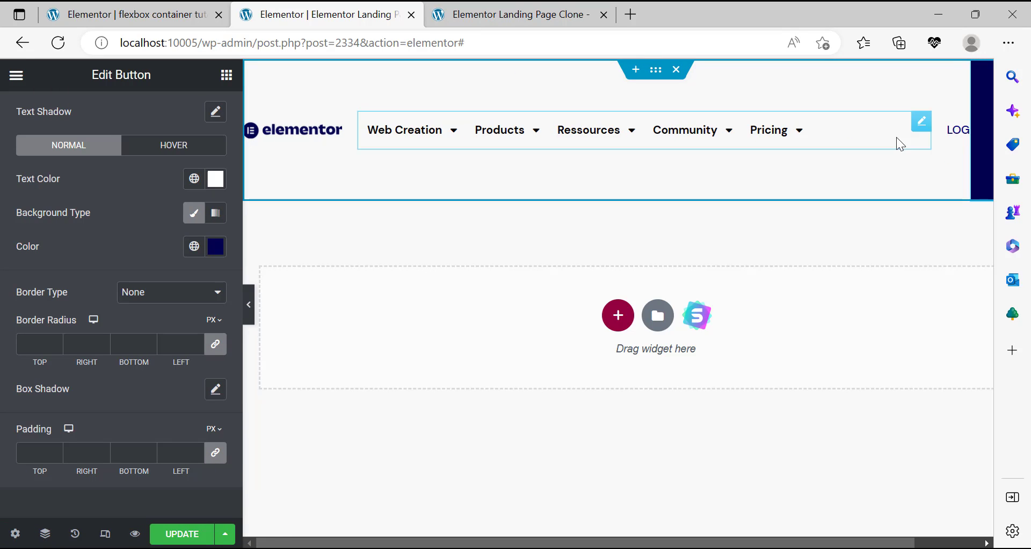
pyautogui.click(933, 149)
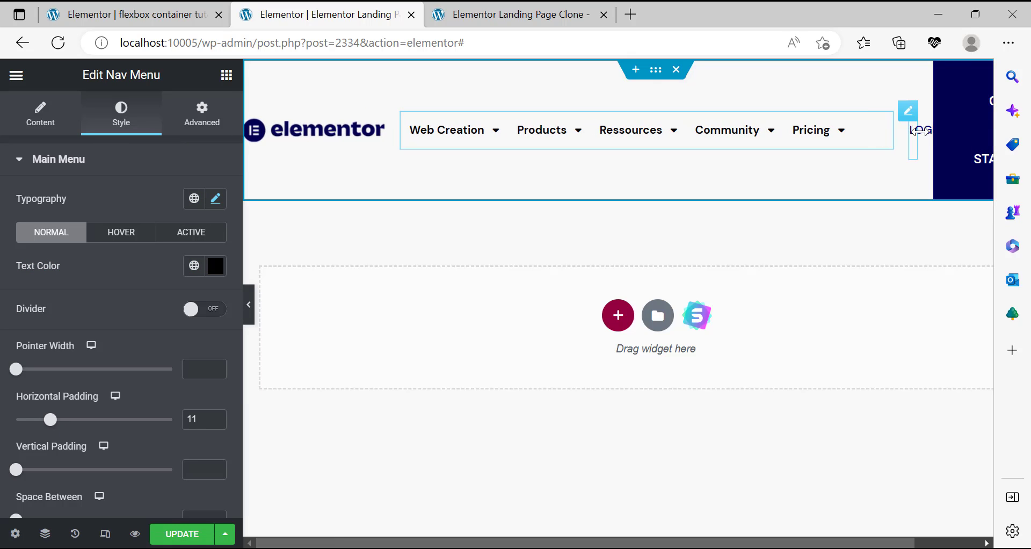
pyautogui.click(934, 137)
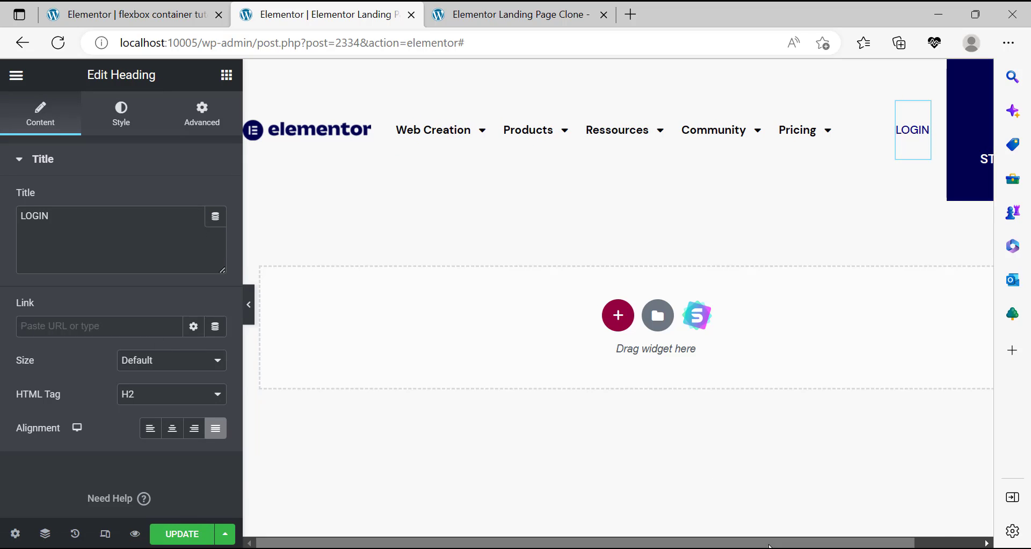
pyautogui.moveTo(753, 542); pyautogui.dragTo(838, 542)
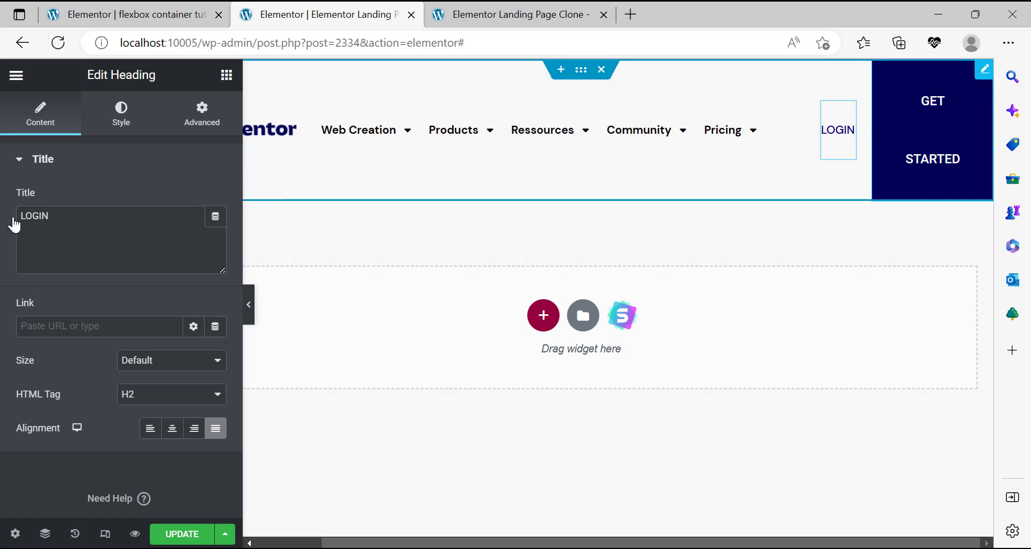
# Toggle the linking of the GET STARTED button's padding and margin values off again and set its Align Self to Center.
pyautogui.click(215, 119)
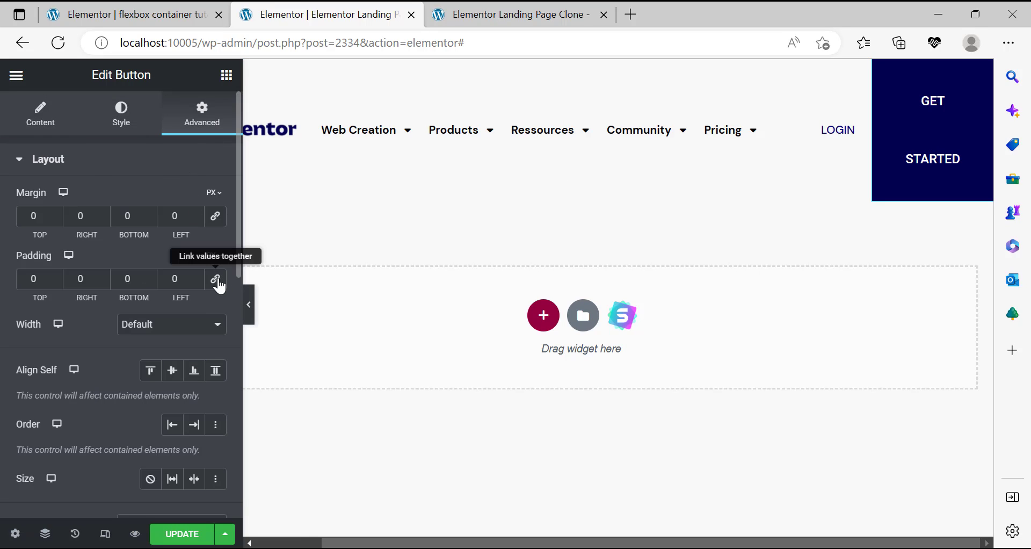
pyautogui.click(217, 280)
pyautogui.click(217, 280)
pyautogui.click(216, 221)
pyautogui.click(215, 222)
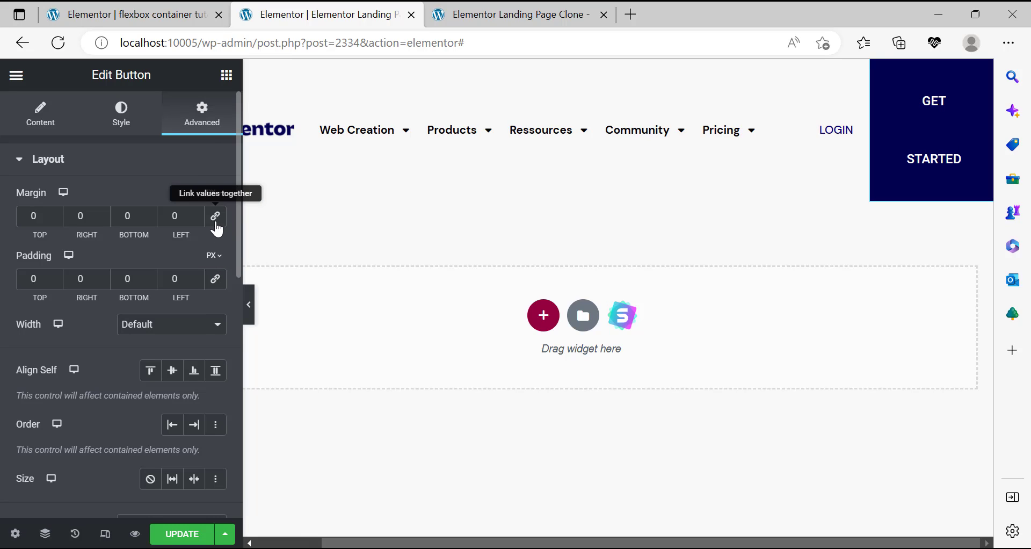
pyautogui.click(173, 371)
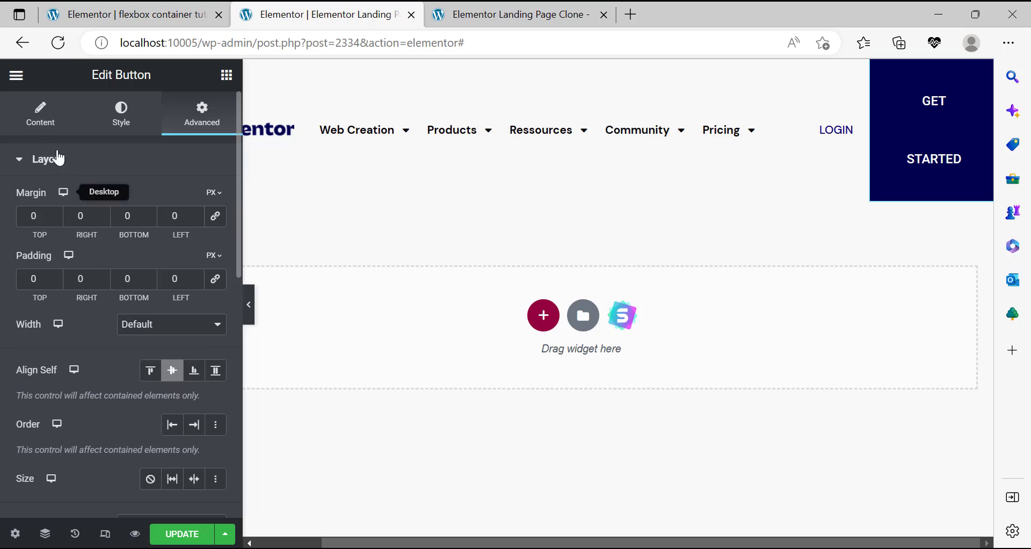
# Set the GET STARTED button's alignment to Justified and reapply Center to the header container's Align Items.
pyautogui.click(43, 126)
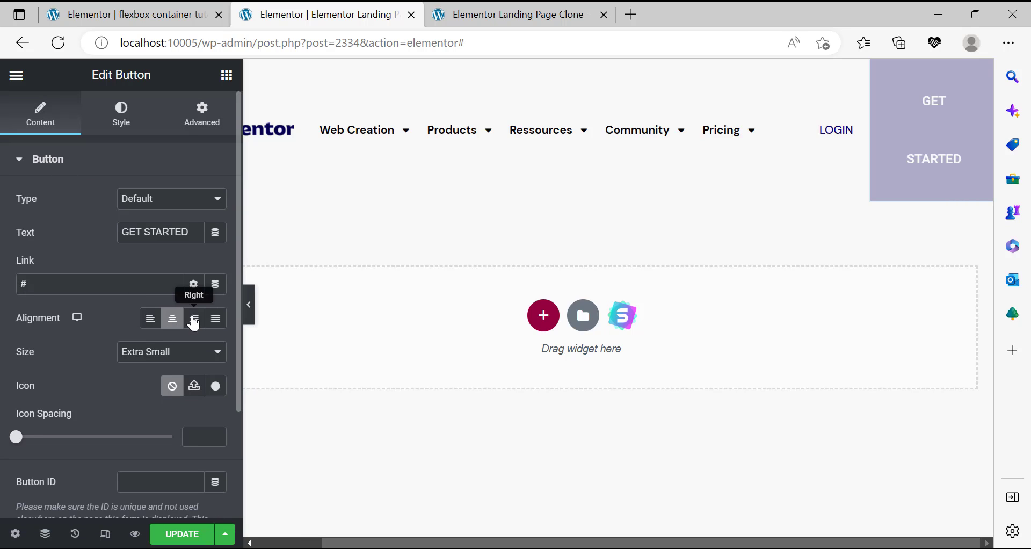
pyautogui.click(216, 324)
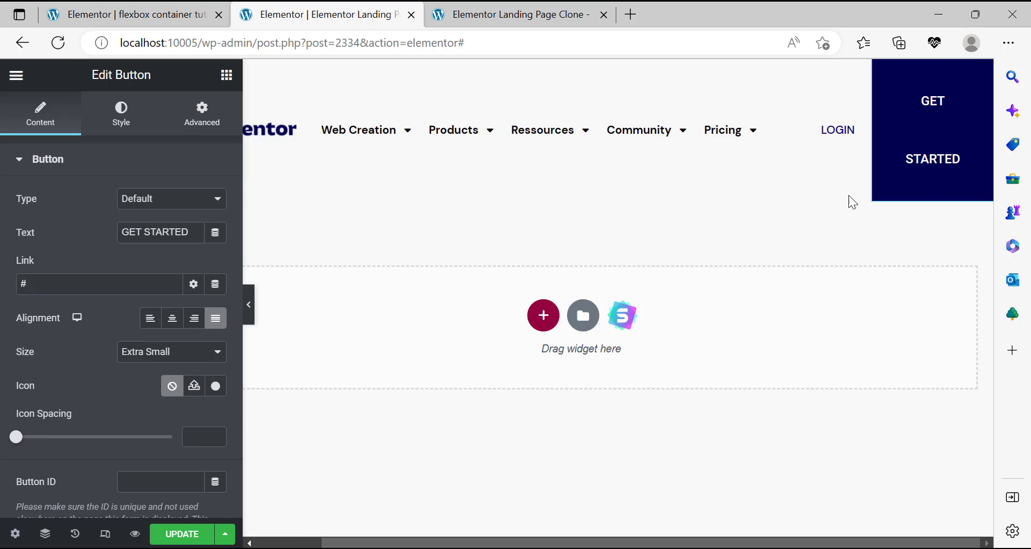
pyautogui.scroll(-3, 170, 324)
pyautogui.scroll(3, 181, 355)
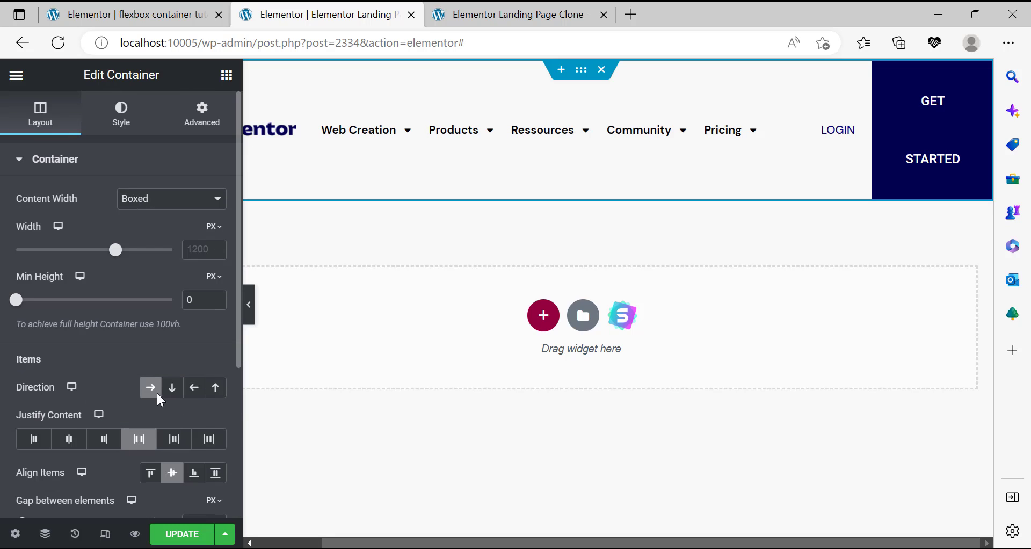
pyautogui.click(173, 473)
pyautogui.click(172, 473)
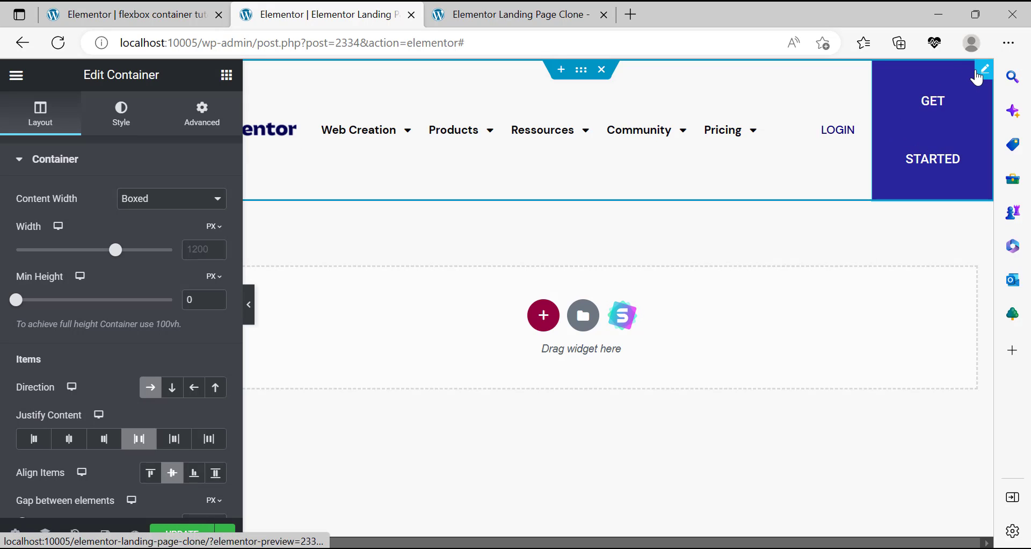
# Try the Medium size for the GET STARTED button and return it to Extra Small.
pyautogui.click(978, 70)
pyautogui.click(168, 350)
pyautogui.click(179, 397)
pyautogui.click(176, 354)
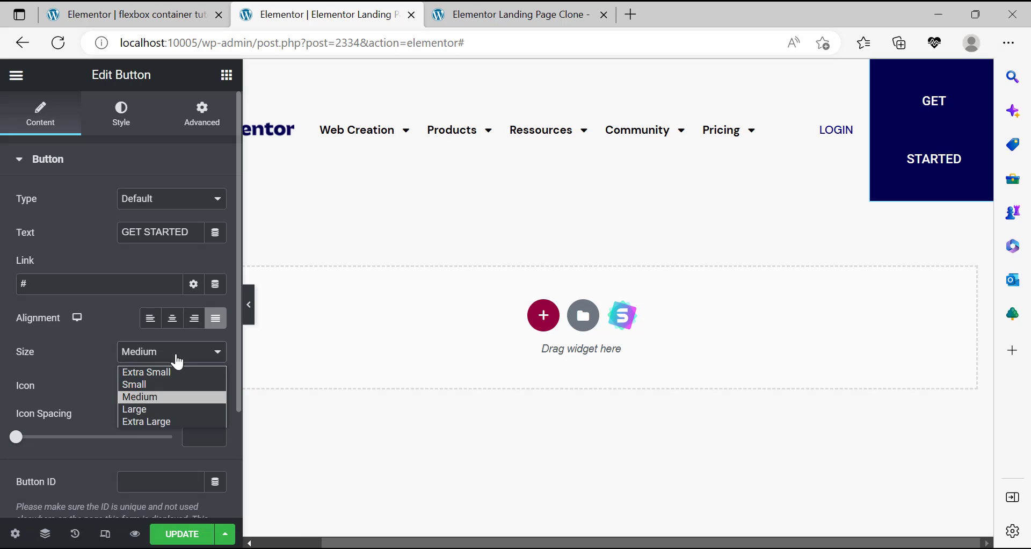
pyautogui.click(173, 369)
pyautogui.scroll(-3, 178, 408)
pyautogui.scroll(3, 177, 405)
# Set the GET STARTED button's typography to the DM Sans font family with a line height of 25 px.
pyautogui.click(201, 114)
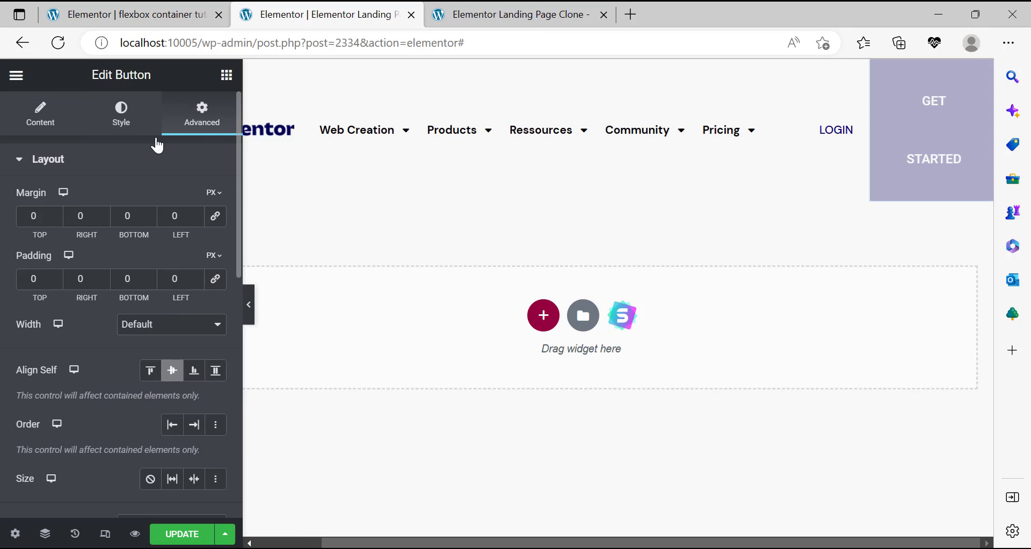
pyautogui.click(134, 112)
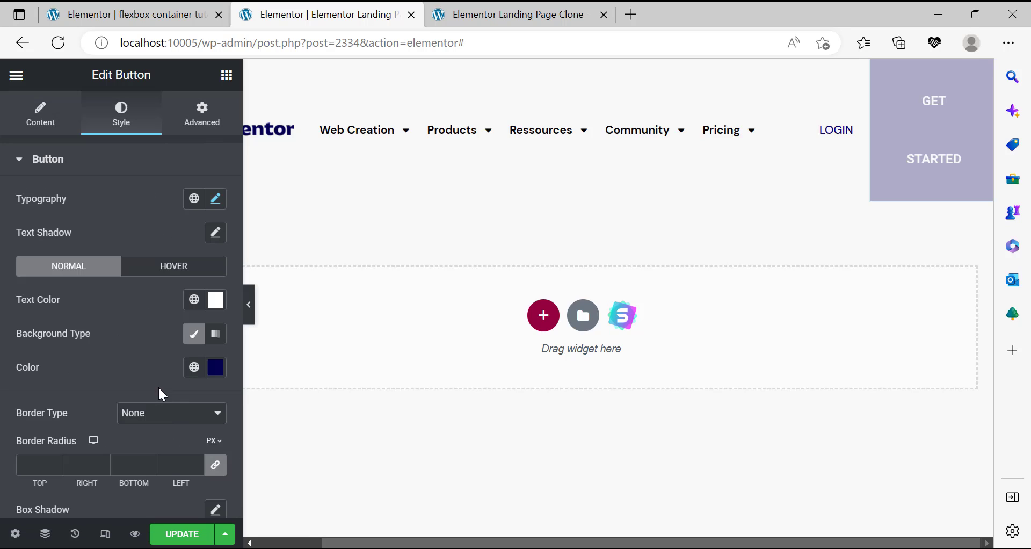
pyautogui.click(215, 201)
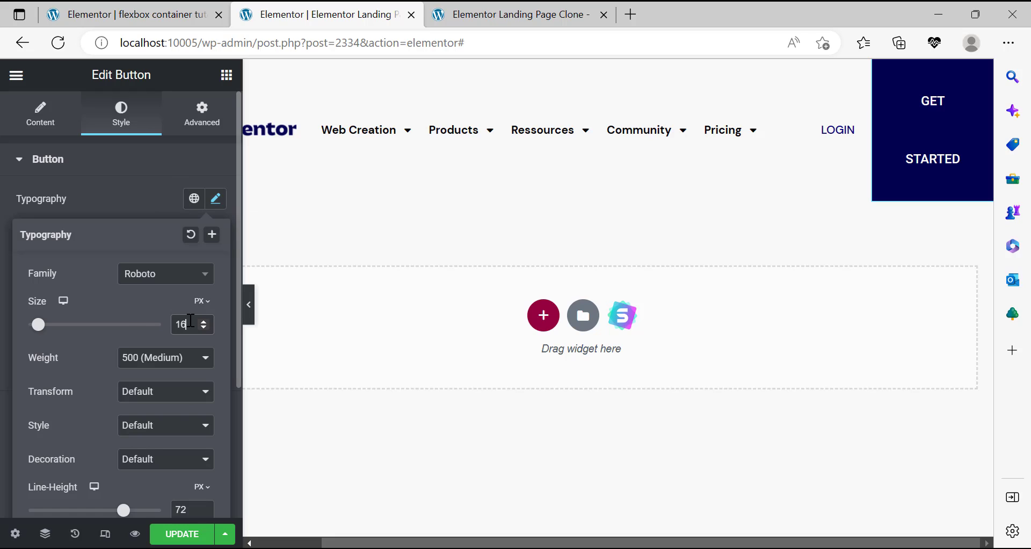
pyautogui.scroll(-2, 169, 375)
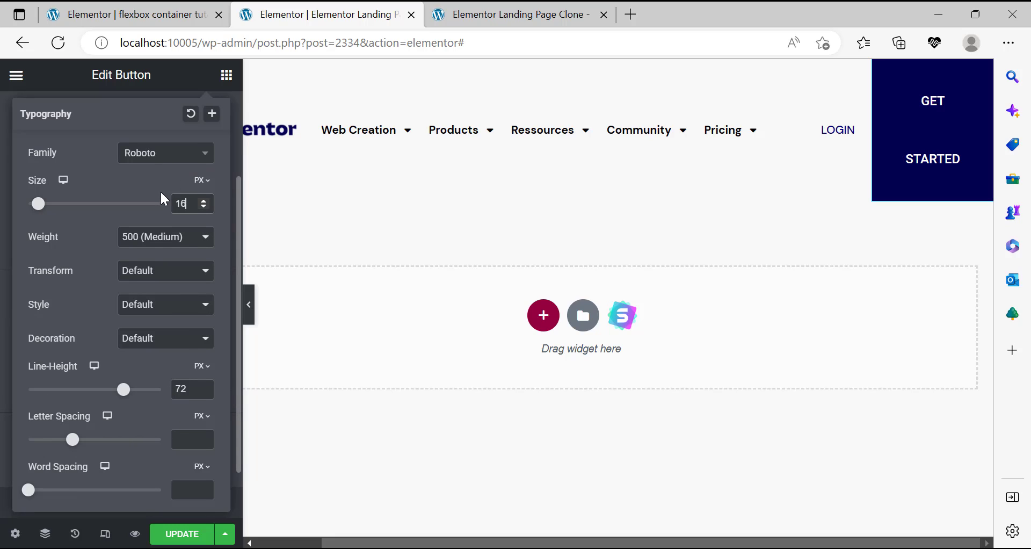
pyautogui.click(161, 154)
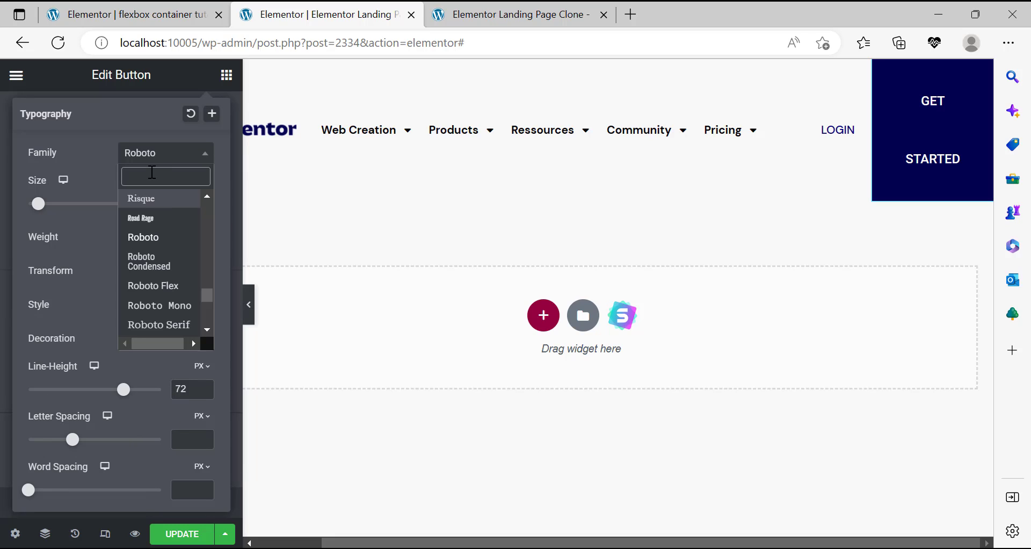
pyautogui.write('DM SANS')
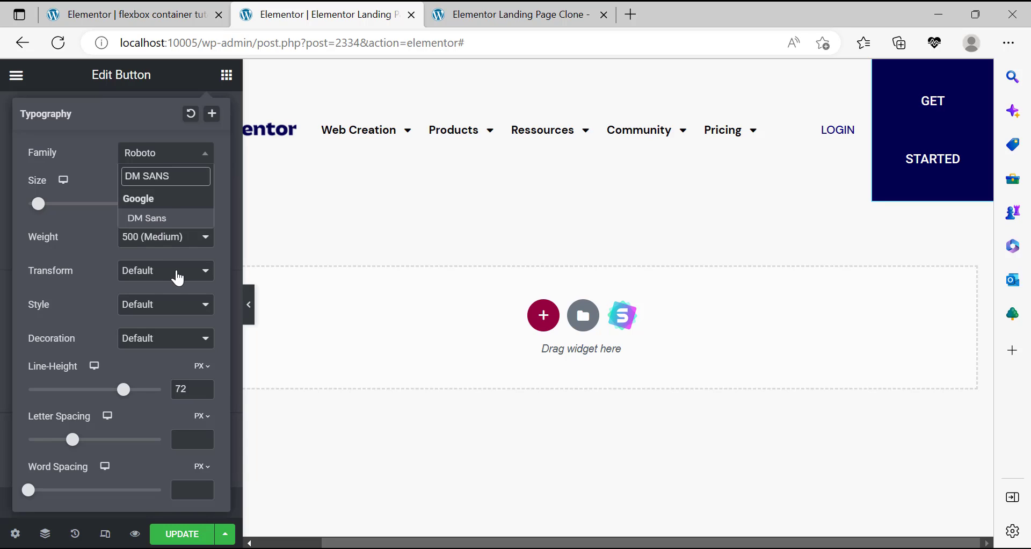
pyautogui.press('Return')
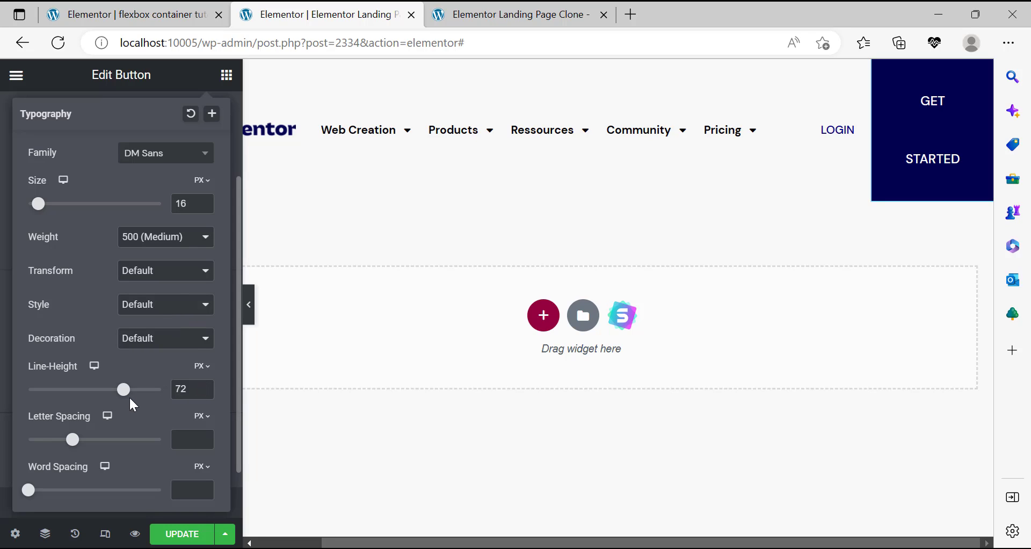
pyautogui.moveTo(123, 391); pyautogui.dragTo(61, 385)
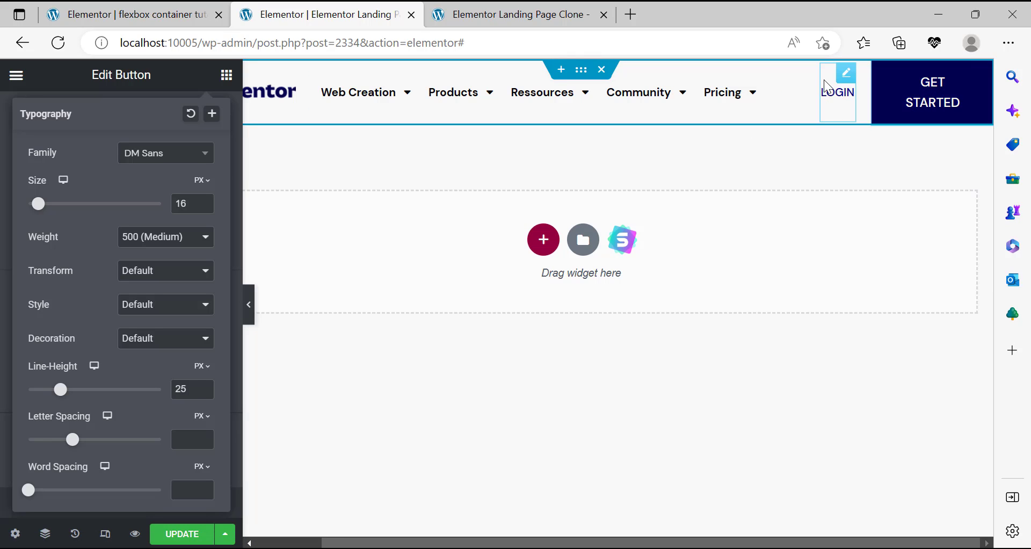
# Give the GET STARTED button a custom width of 30%.
pyautogui.click(834, 97)
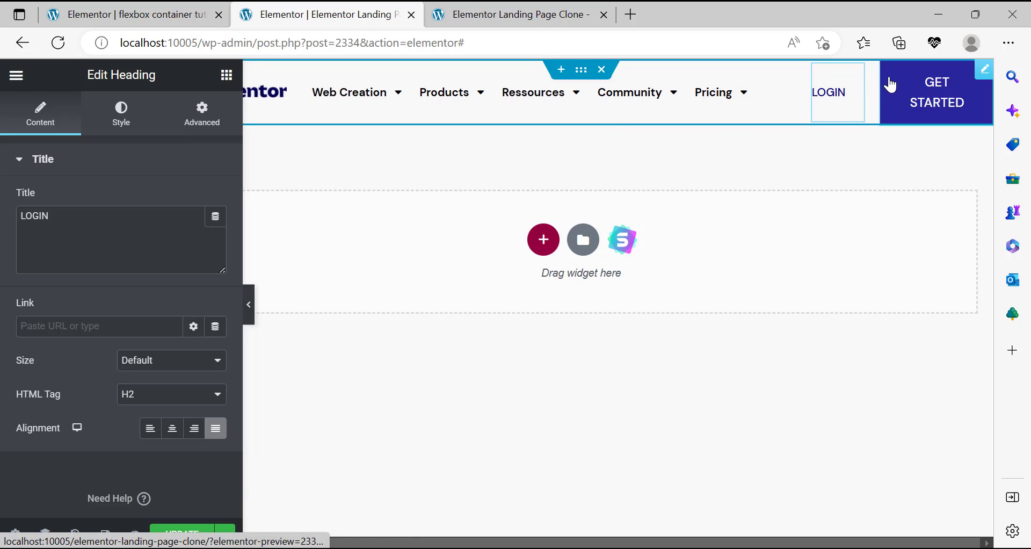
pyautogui.click(985, 75)
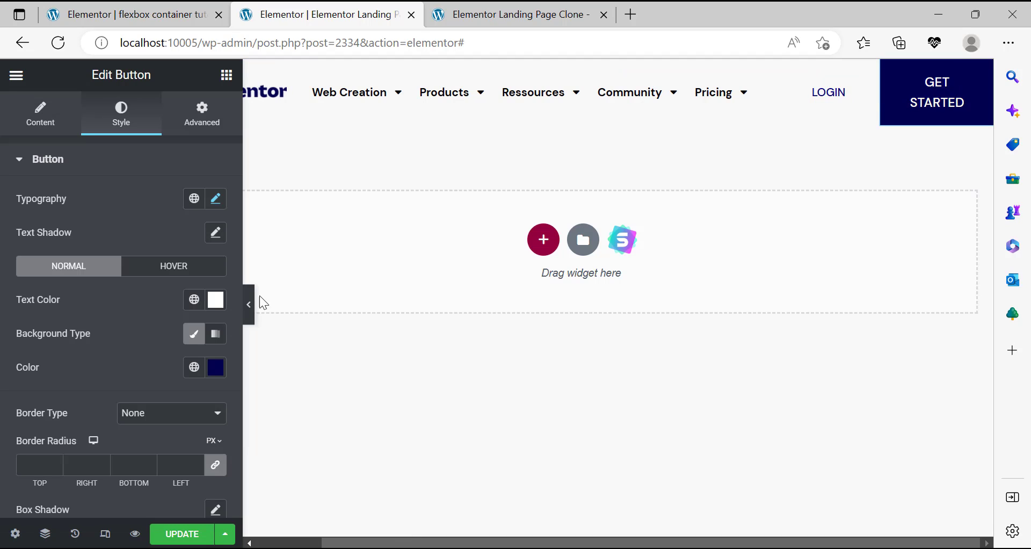
pyautogui.click(30, 118)
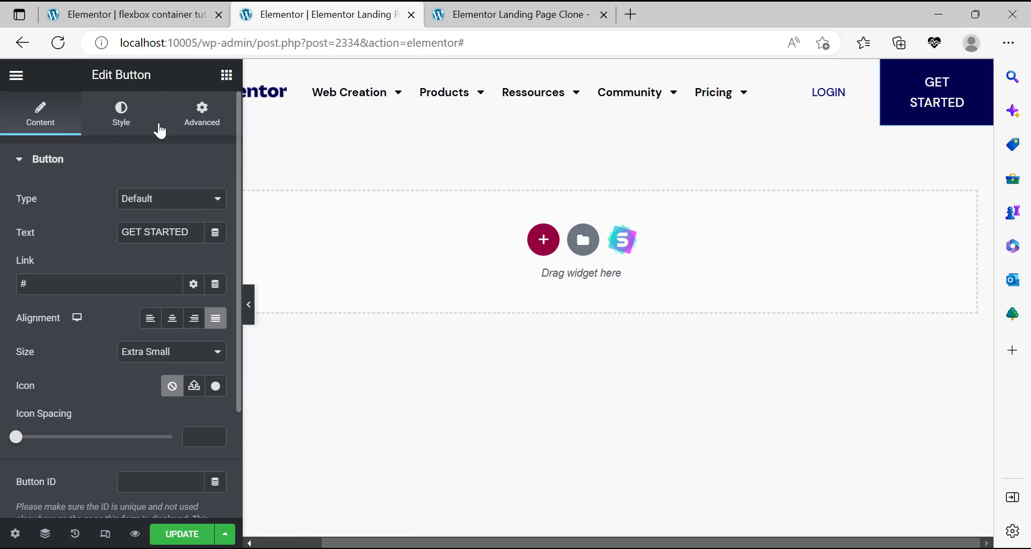
pyautogui.click(202, 112)
pyautogui.click(171, 324)
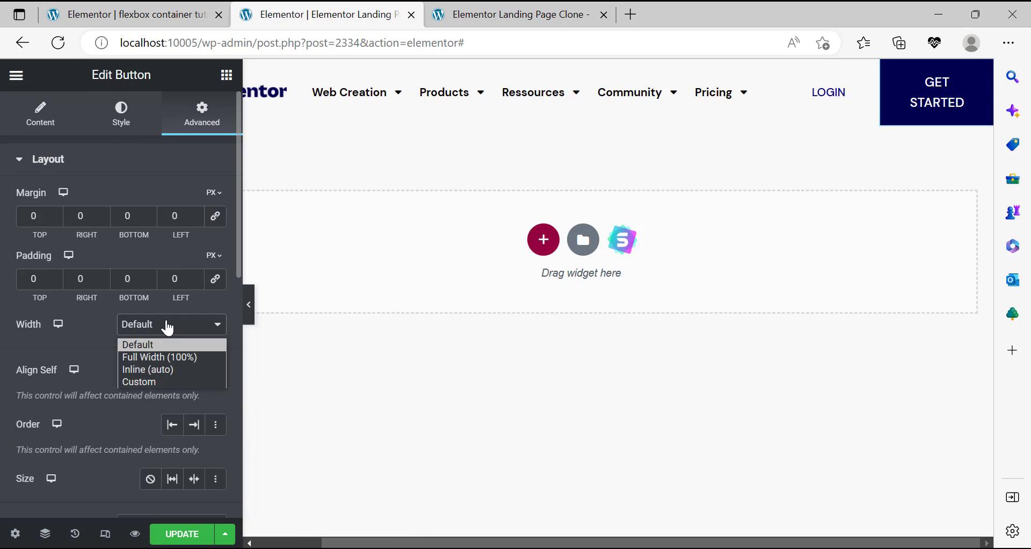
pyautogui.click(161, 377)
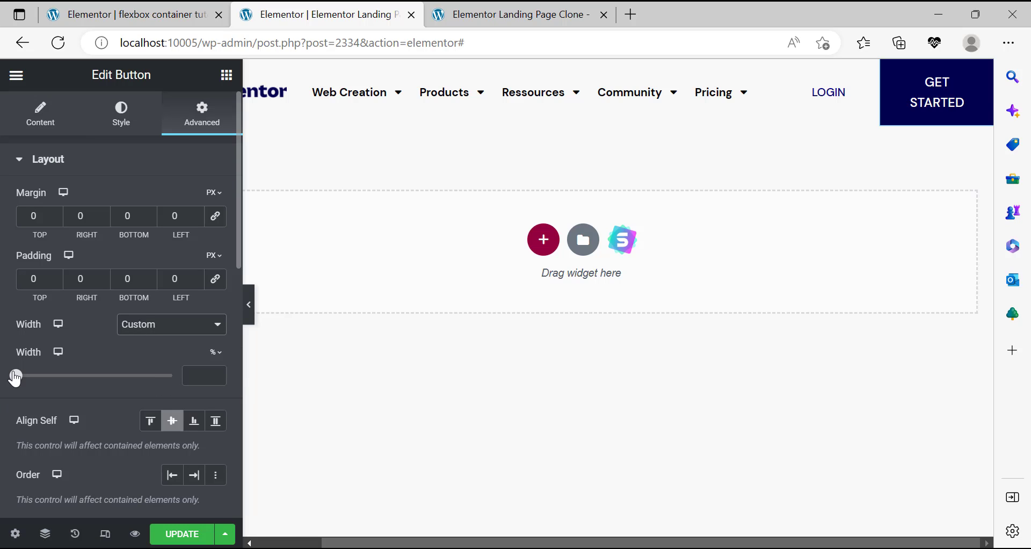
pyautogui.click(18, 375)
pyautogui.moveTo(49, 383)
pyautogui.mouseDown()
pyautogui.moveTo(84, 384)
pyautogui.moveTo(65, 386)
pyautogui.mouseUp()
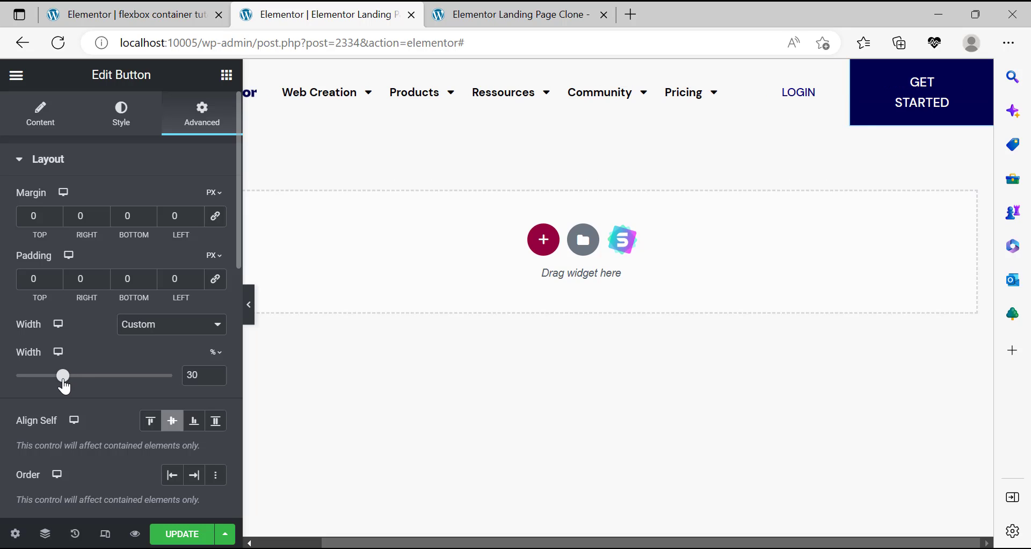
# Preview the header without the editing panel and set the GET STARTED button's custom width to 29%.
pyautogui.click(248, 315)
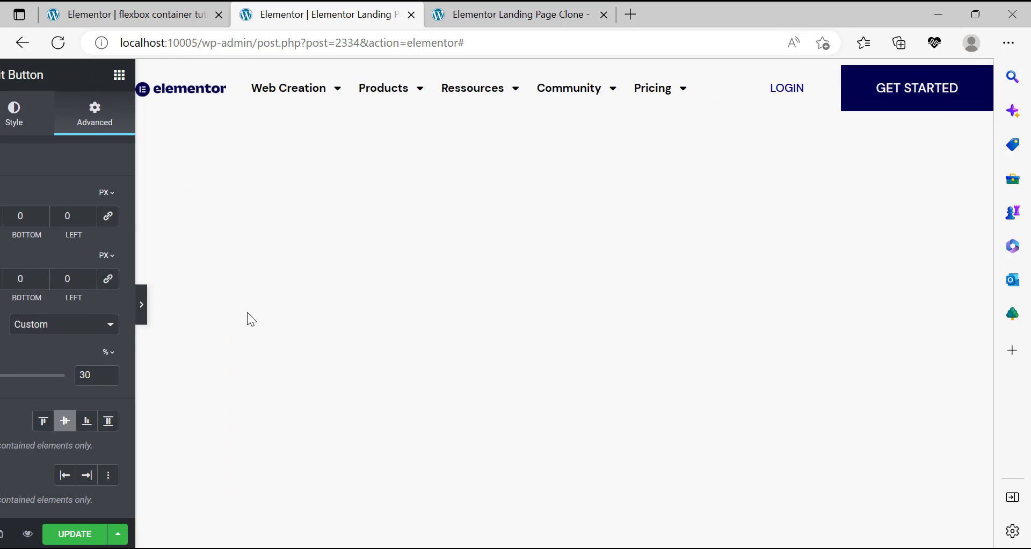
pyautogui.click(6, 305)
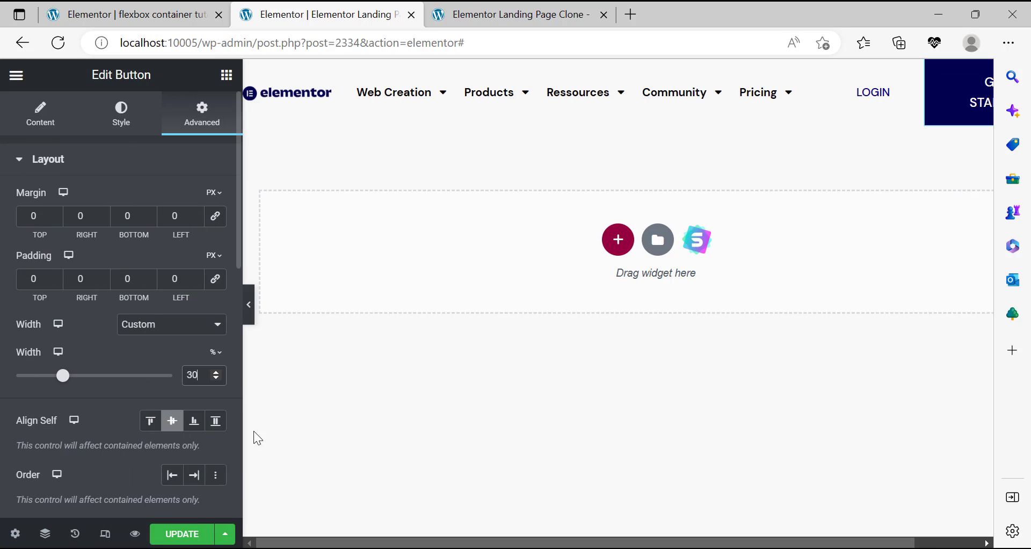
pyautogui.click(248, 304)
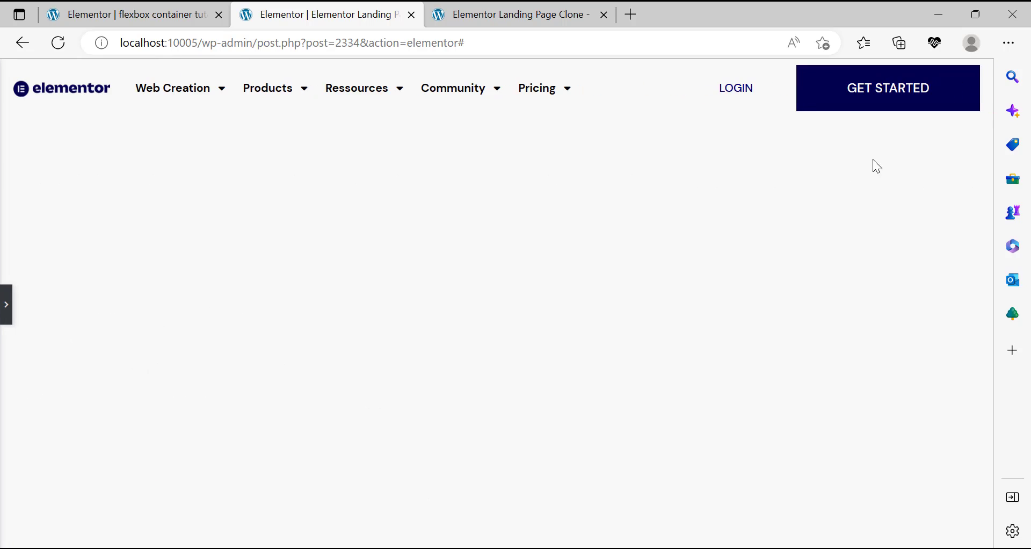
pyautogui.click(5, 310)
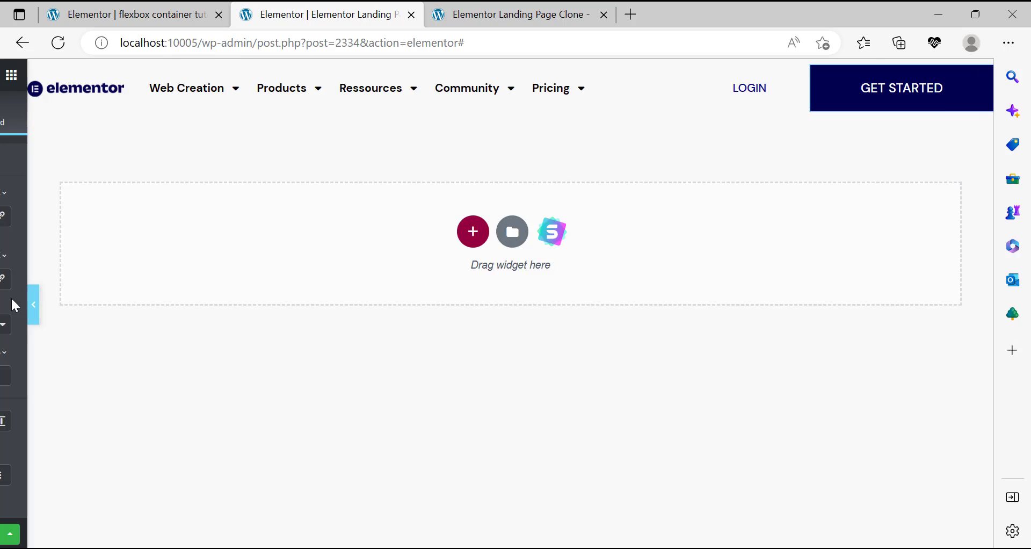
pyautogui.moveTo(68, 380); pyautogui.dragTo(66, 380)
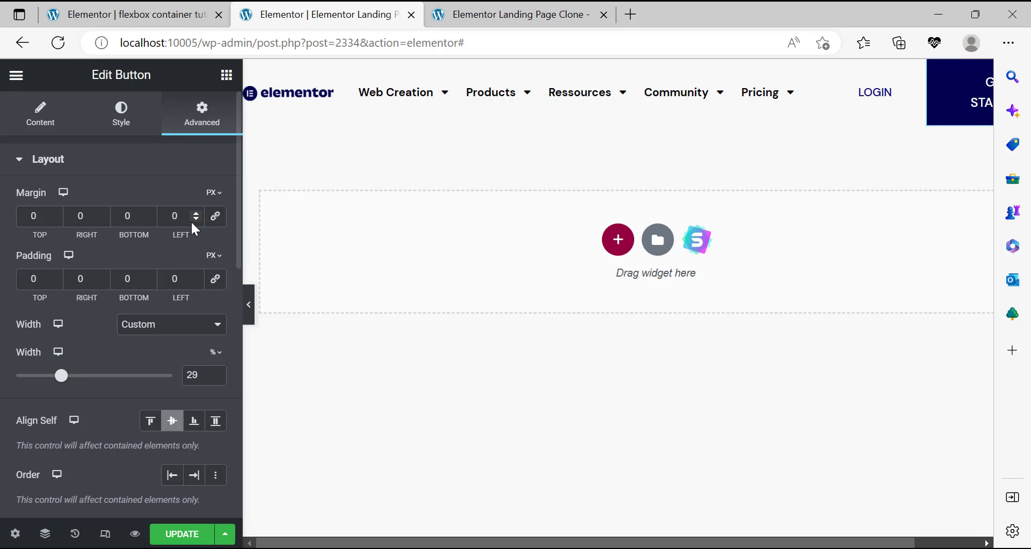
# Try margins of -20 px top and -10 px right on the GET STARTED button and preview the header.
pyautogui.click(54, 219)
pyautogui.click(55, 219)
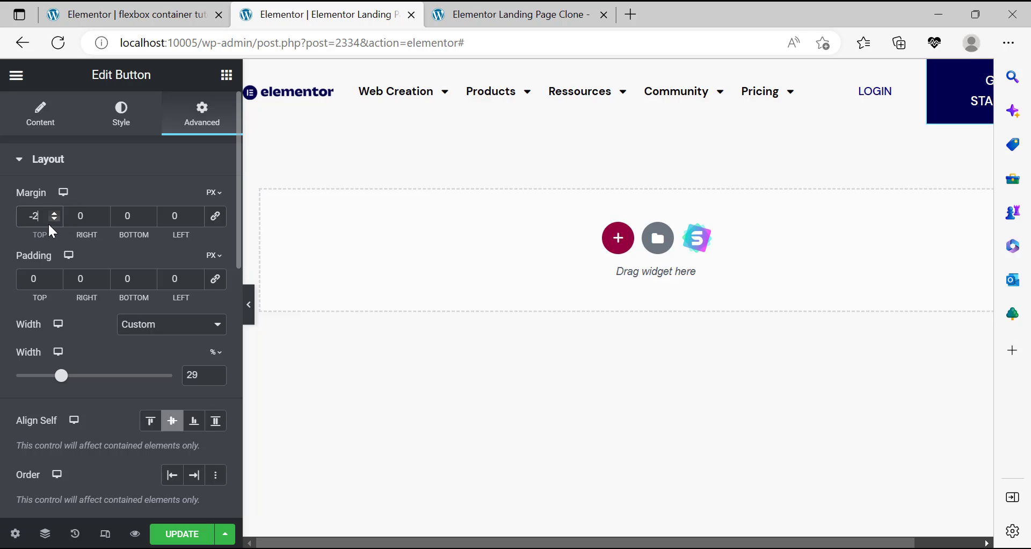
pyautogui.write('0')
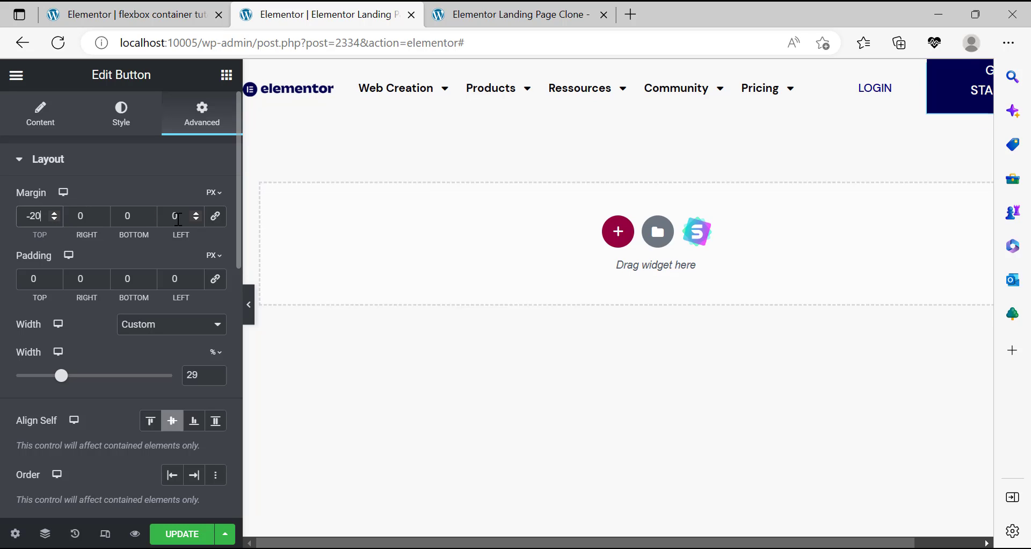
pyautogui.doubleClick(81, 218)
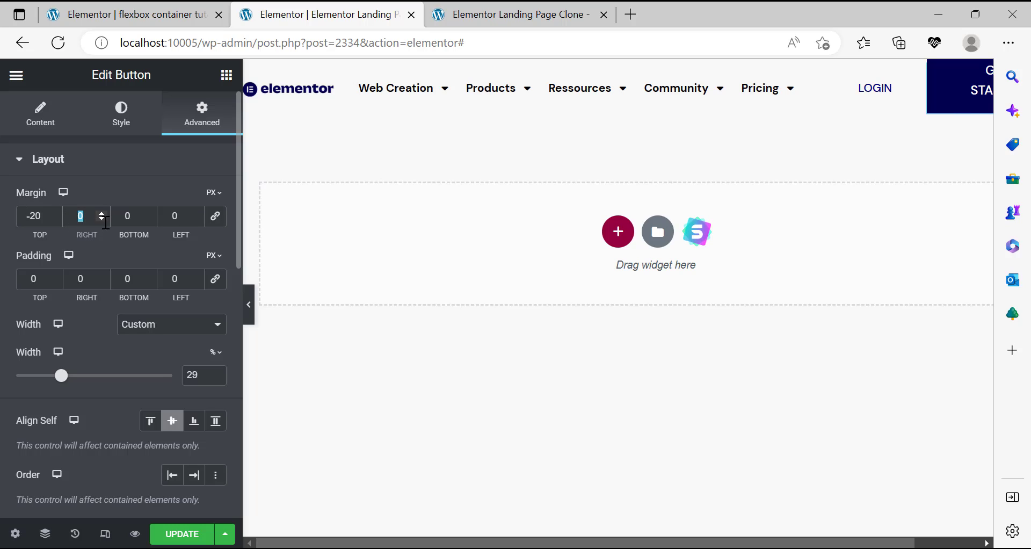
pyautogui.write('-10')
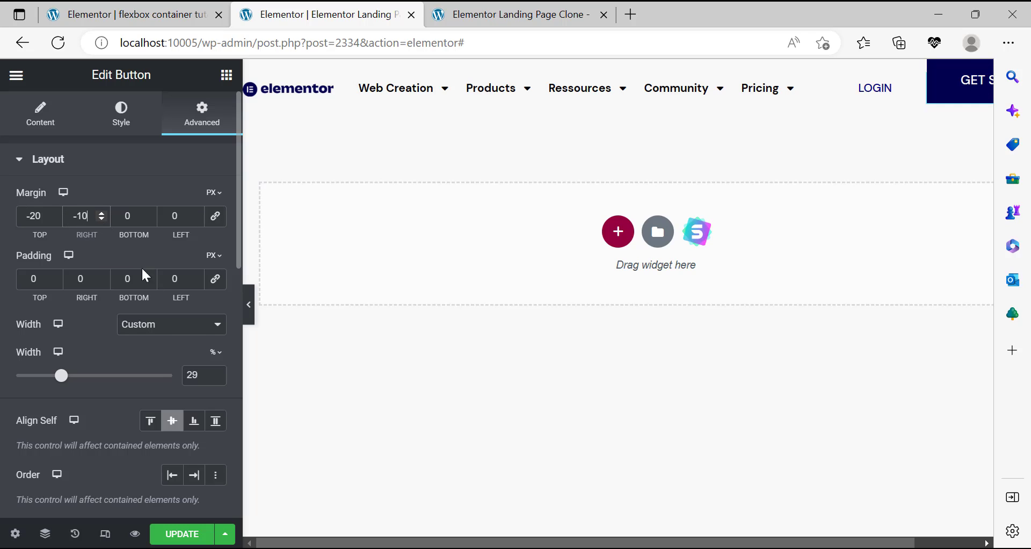
pyautogui.click(248, 311)
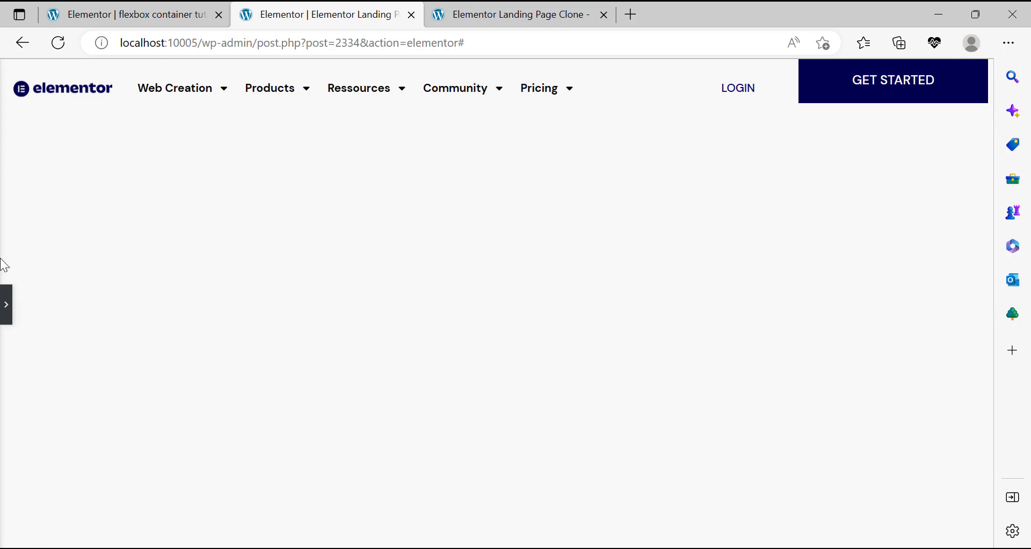
pyautogui.click(7, 319)
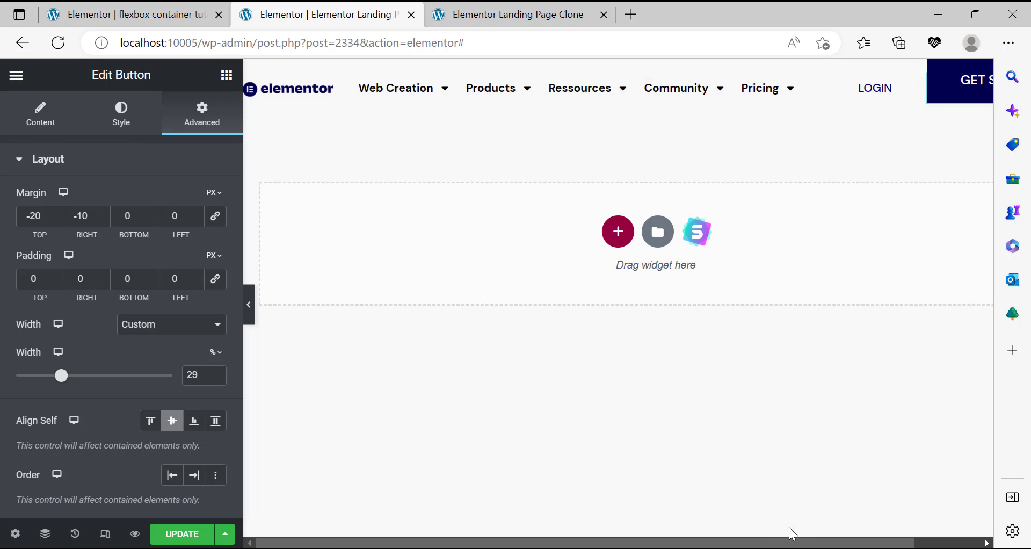
# Reset the GET STARTED button's top and right margins to 0.
pyautogui.moveTo(806, 542); pyautogui.dragTo(977, 529)
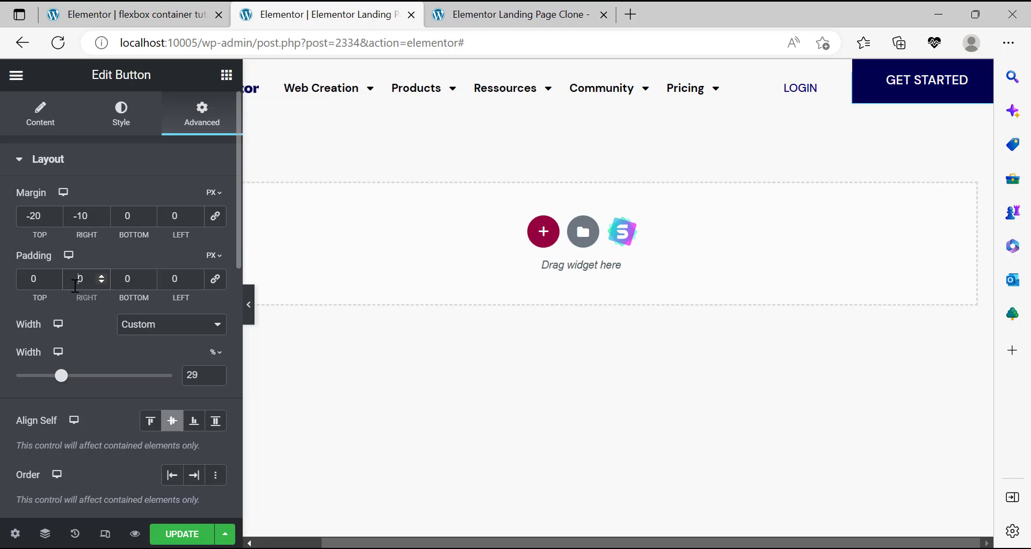
pyautogui.write('0')
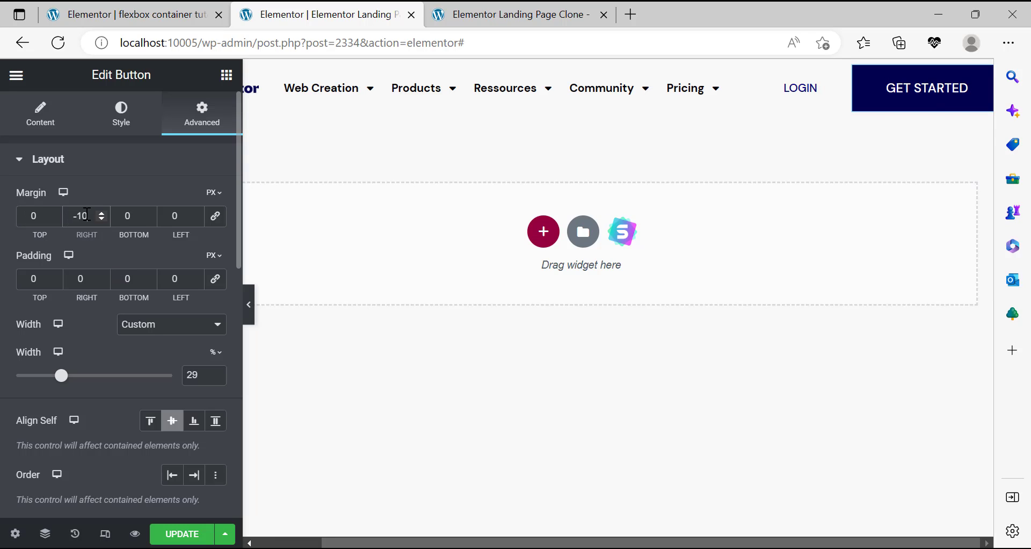
pyautogui.write('0')
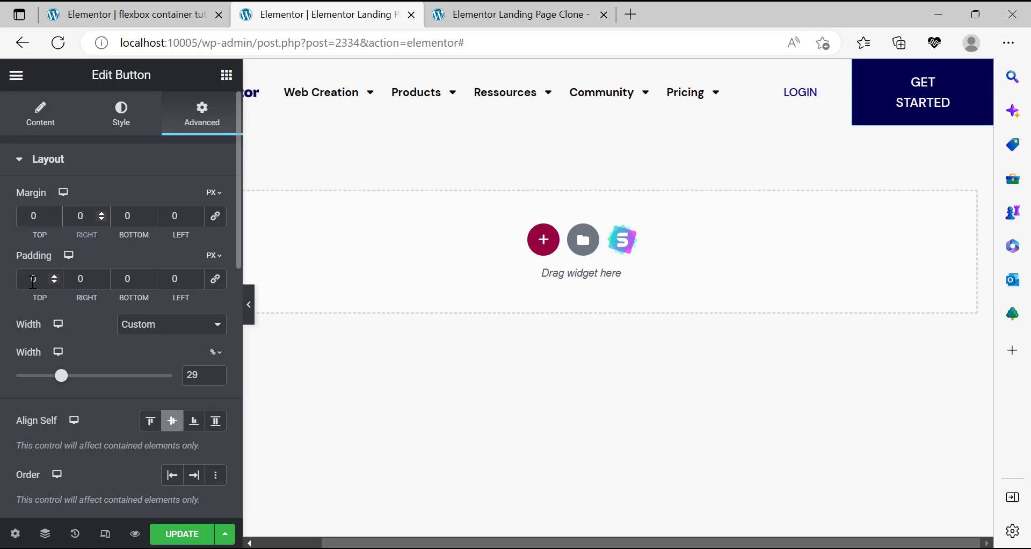
# Try linked padding values of 10 and 40 px on the GET STARTED button, clear them and restore the Default width.
pyautogui.click(214, 279)
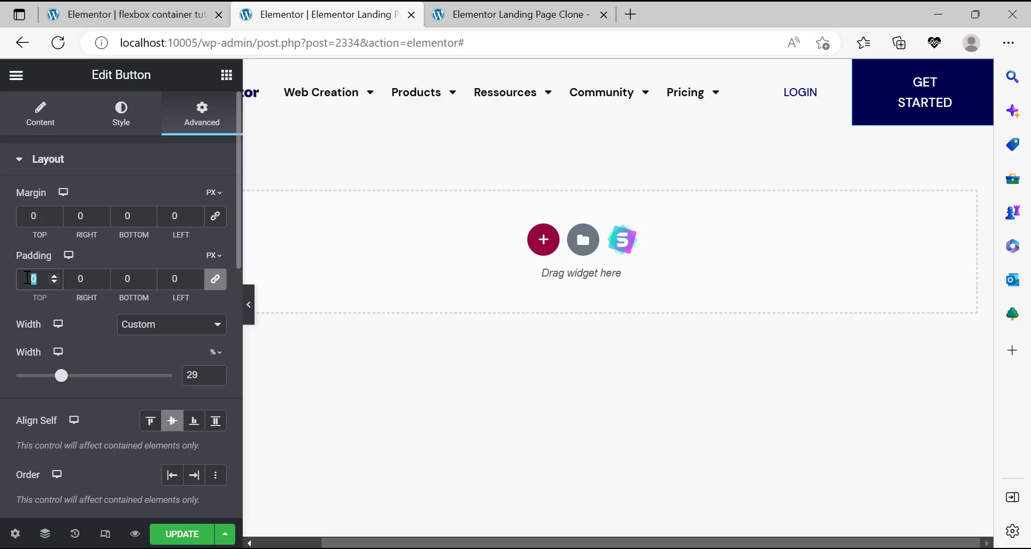
pyautogui.write('10')
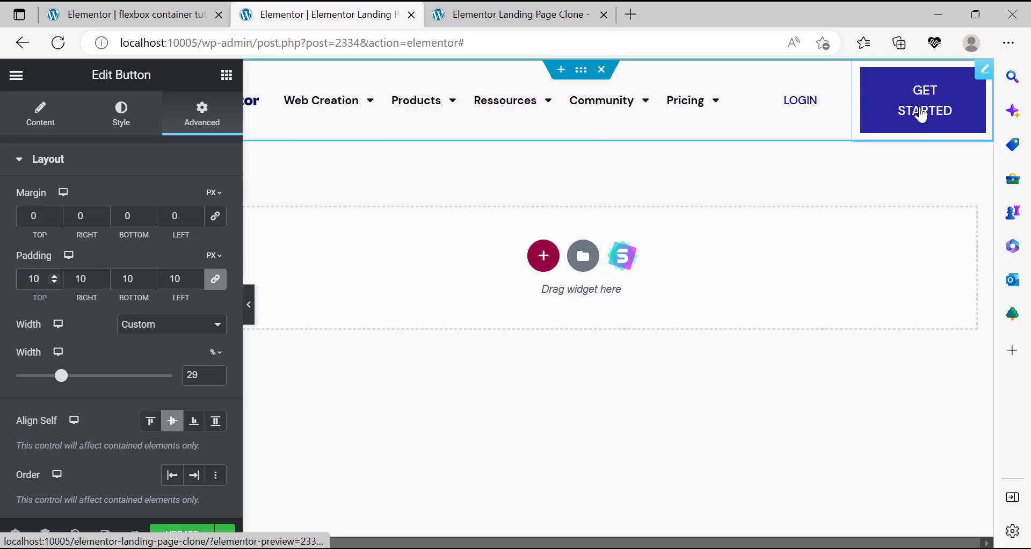
pyautogui.press('BackSpace')
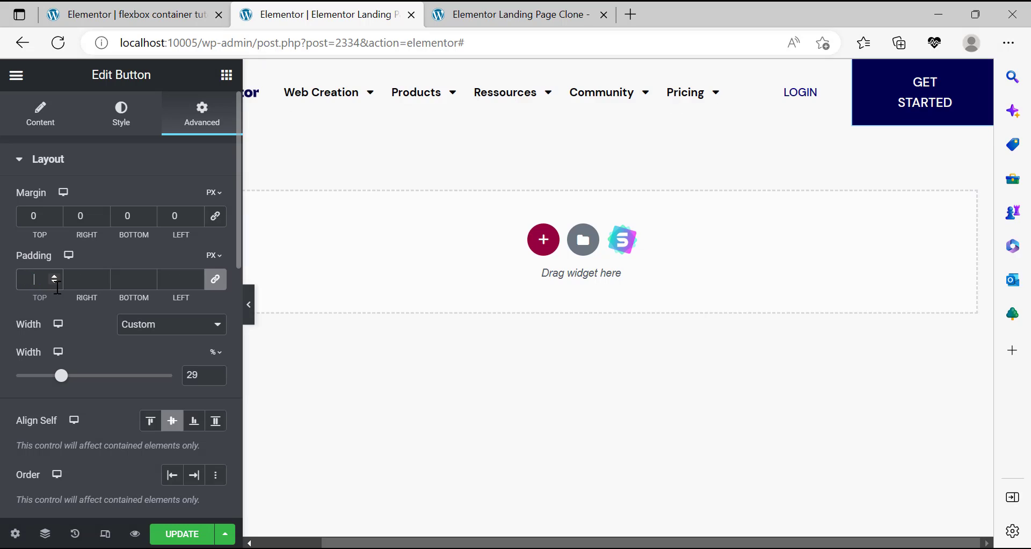
pyautogui.click(55, 281)
pyautogui.click(55, 281)
pyautogui.press('BackSpace')
pyautogui.write('40')
pyautogui.press('BackSpace')
pyautogui.press('BackSpace')
pyautogui.press('BackSpace')
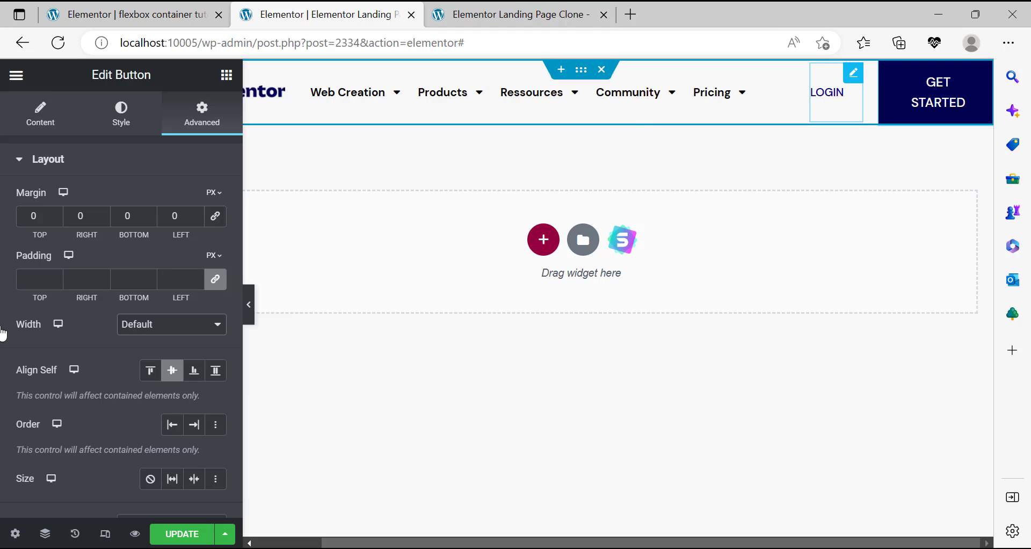
# Try a linked margin of -200 px on all sides of the LOGIN heading and clear it.
pyautogui.click(829, 92)
pyautogui.click(194, 118)
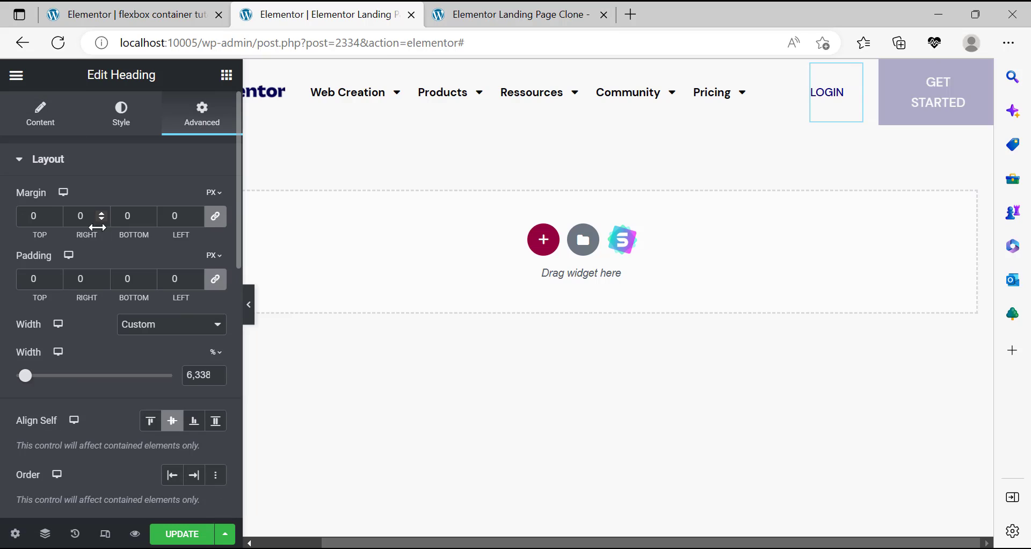
pyautogui.write('-200')
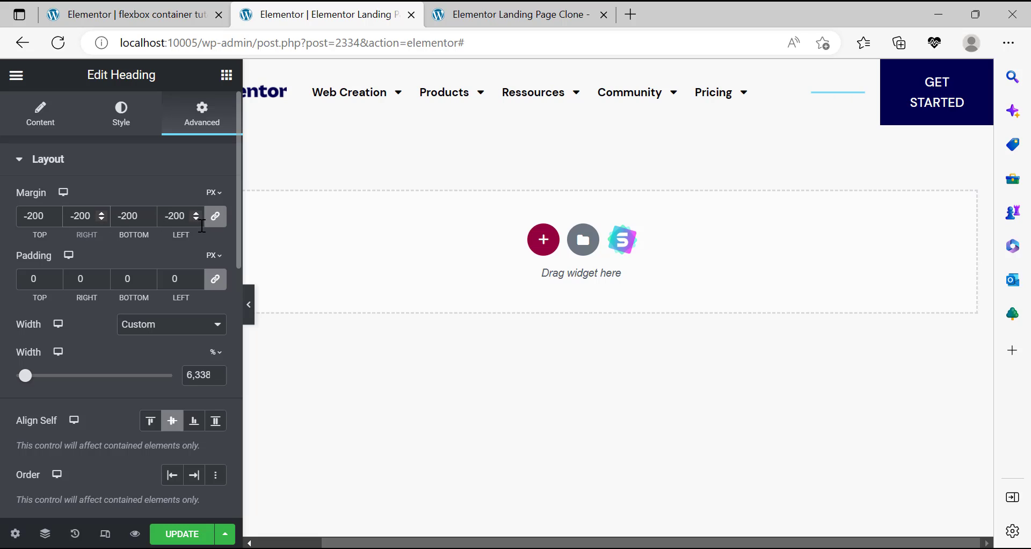
pyautogui.doubleClick(92, 210)
pyautogui.press('BackSpace')
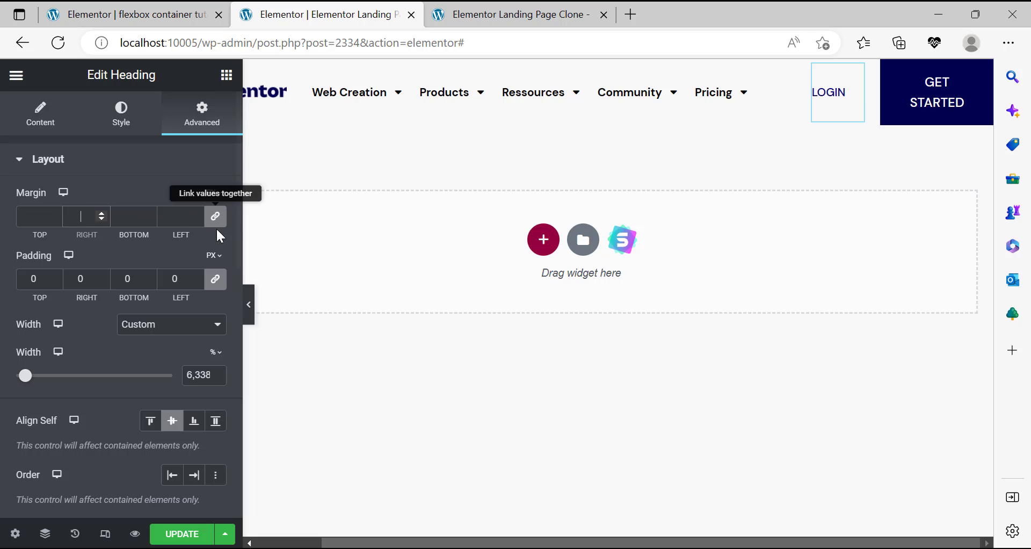
# Set only the LOGIN heading's right margin to -200 px, keeping the other sides at 0.
pyautogui.write('00')
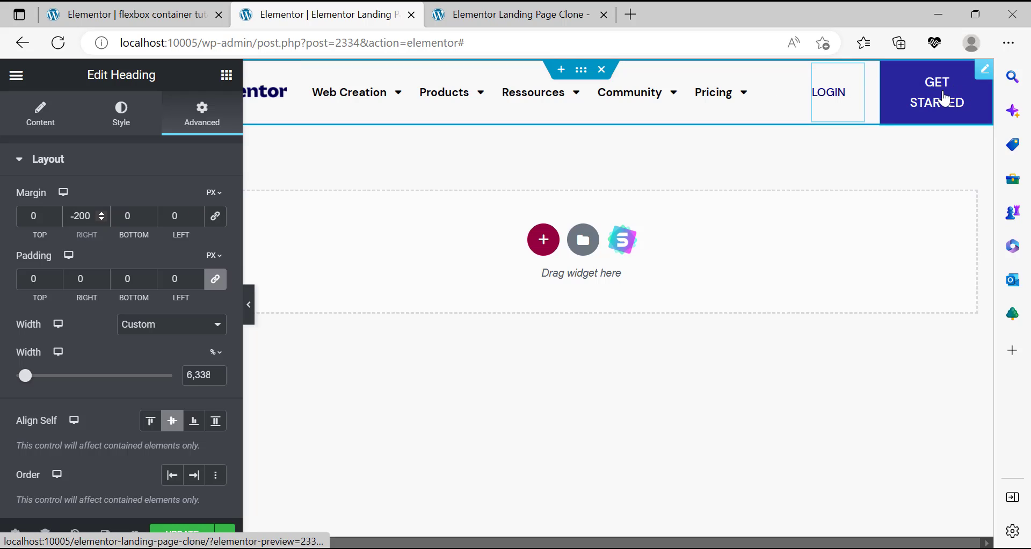
# Set the GET STARTED button's right margin to -20 px and preview the header at full width.
pyautogui.click(817, 111)
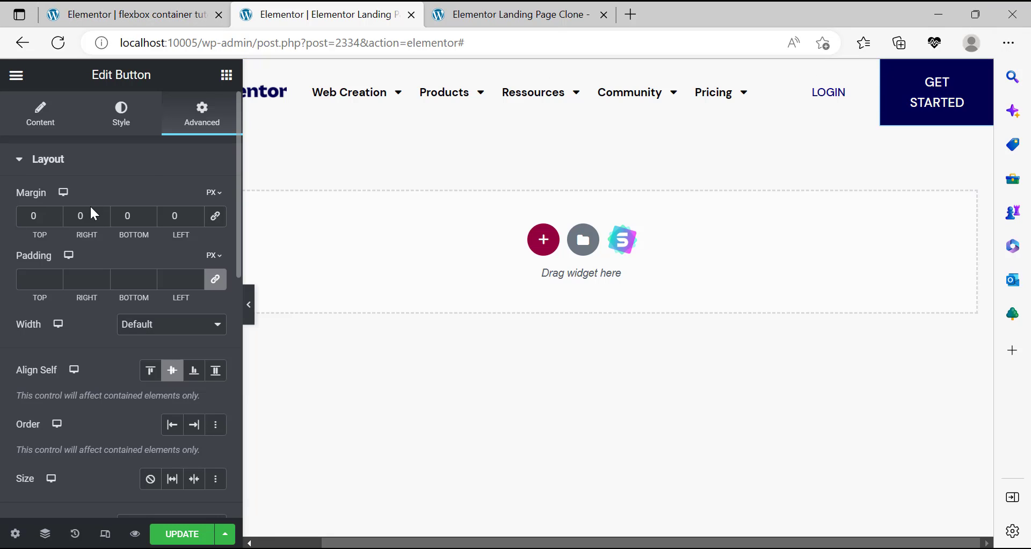
pyautogui.click(101, 220)
pyautogui.click(102, 219)
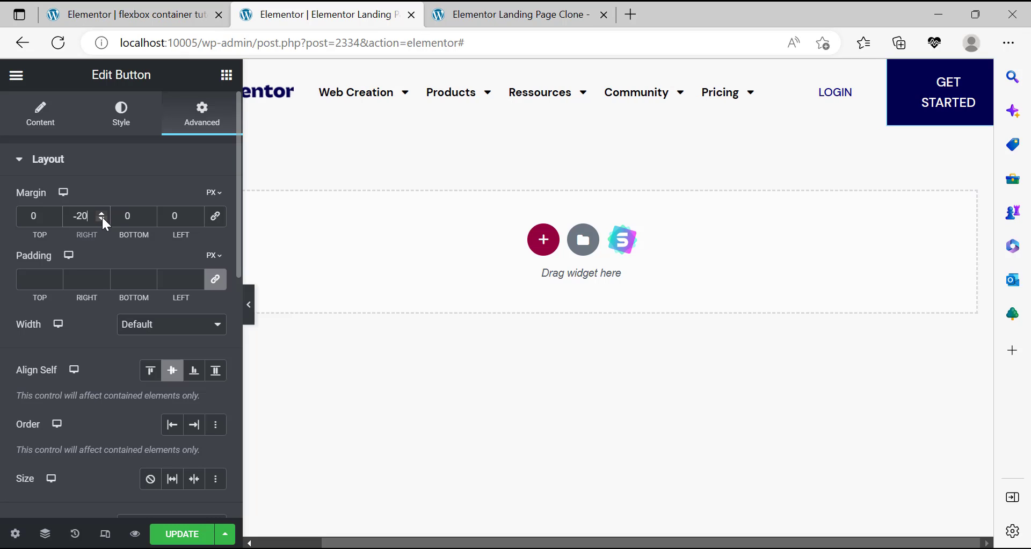
pyautogui.click(249, 304)
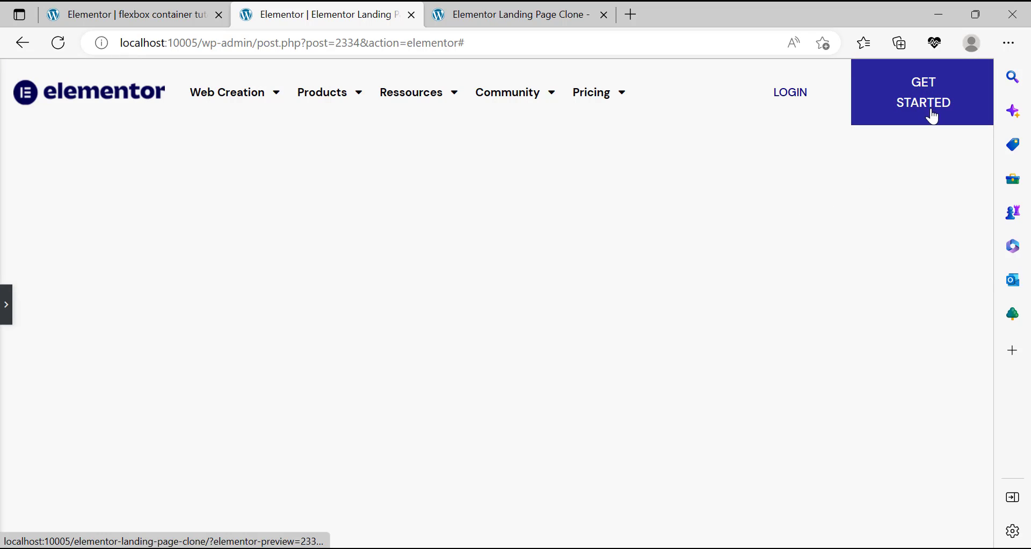
pyautogui.click(5, 307)
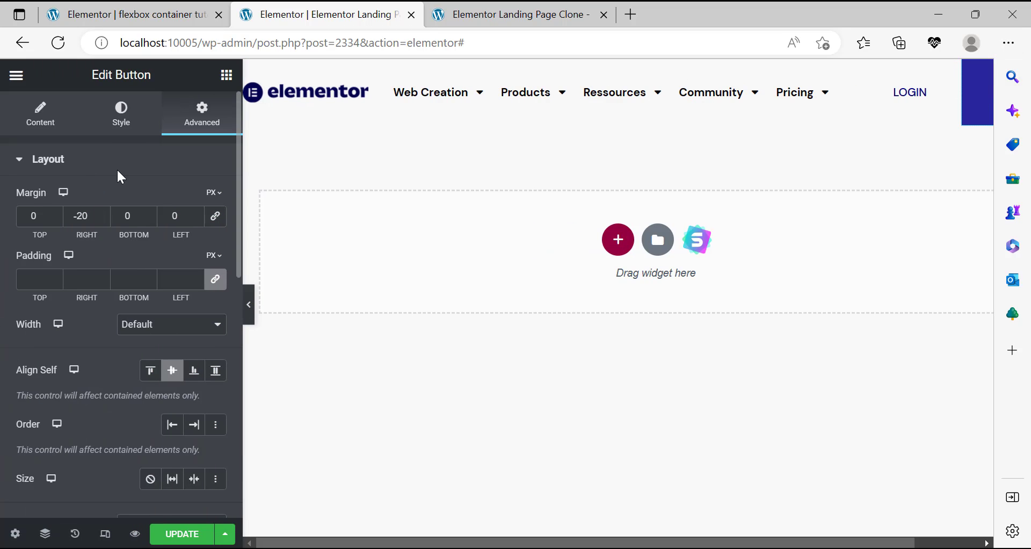
# Set the GET STARTED button's typography size to 14 px and preview the header at full width.
pyautogui.click(42, 114)
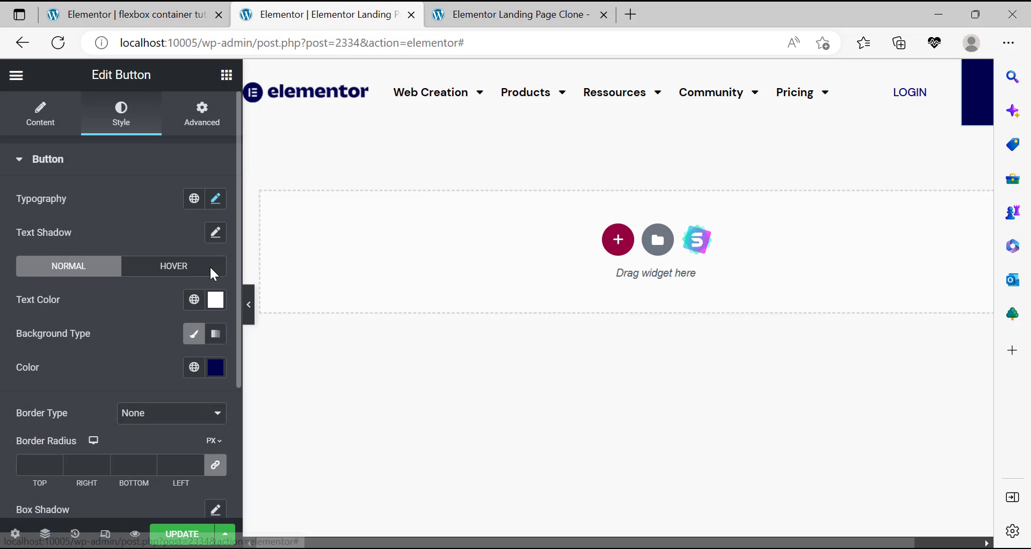
pyautogui.click(215, 200)
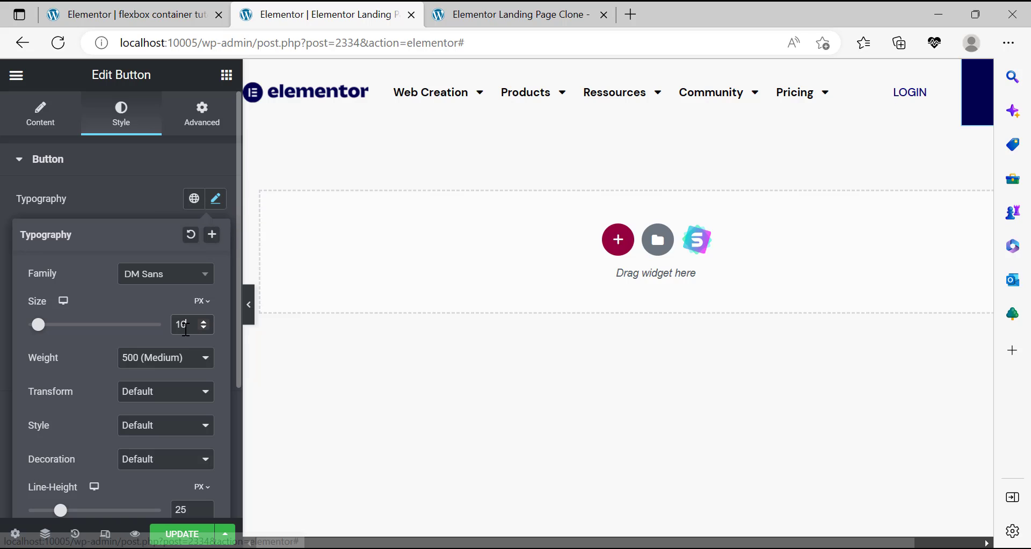
pyautogui.write('14')
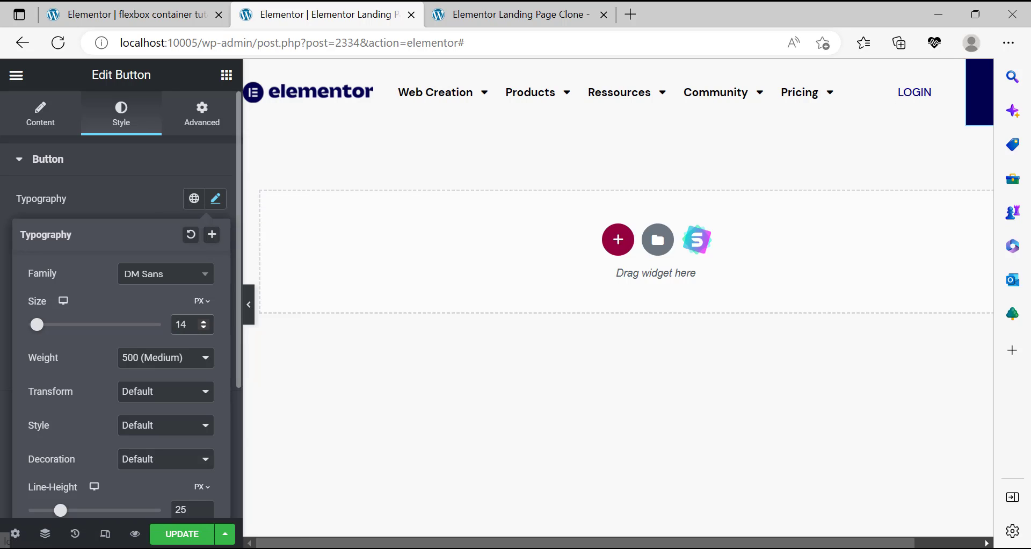
pyautogui.click(250, 307)
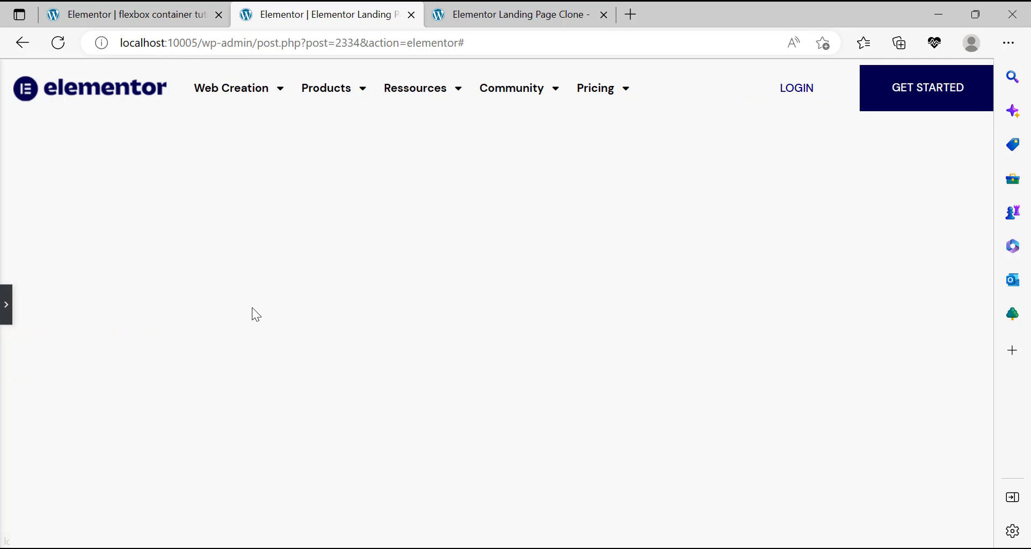
# Update the Elementor Landing Page Clone and preview its header at full width.
pyautogui.click(4, 304)
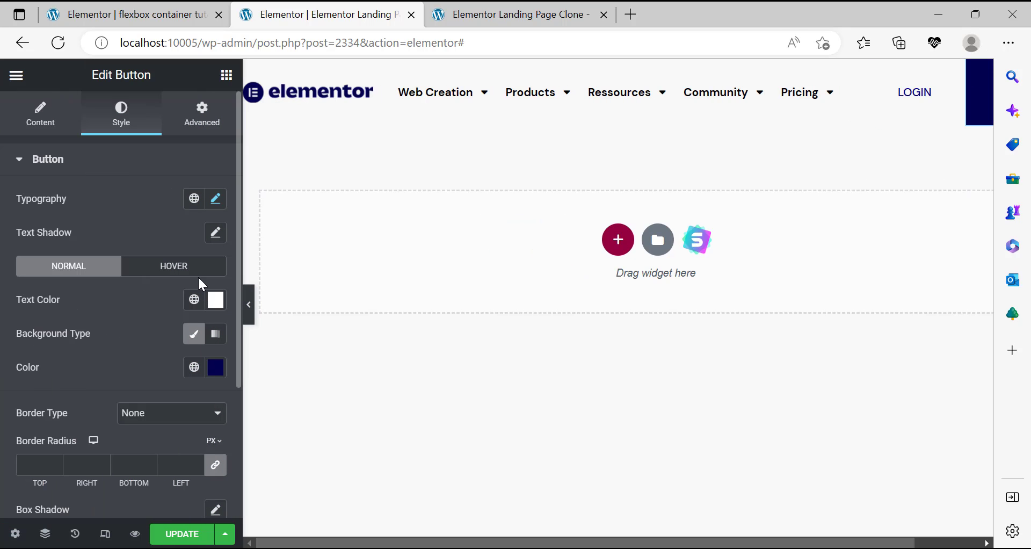
pyautogui.click(174, 534)
pyautogui.click(249, 309)
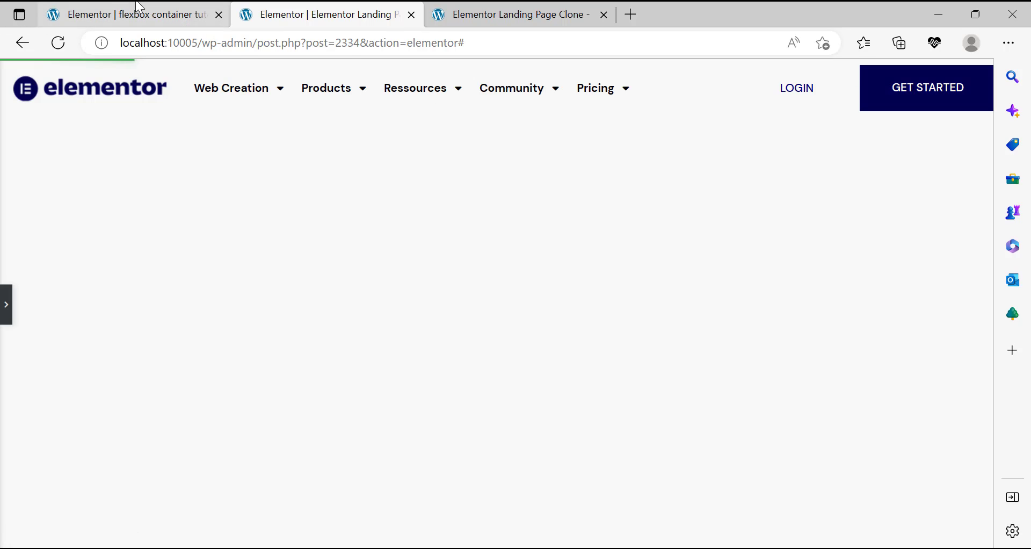
# On the flexbox container tutorial page, unlink the header container's margin values, update the page and return to the landing page clone.
pyautogui.click(156, 16)
pyautogui.moveTo(363, 542); pyautogui.dragTo(293, 541)
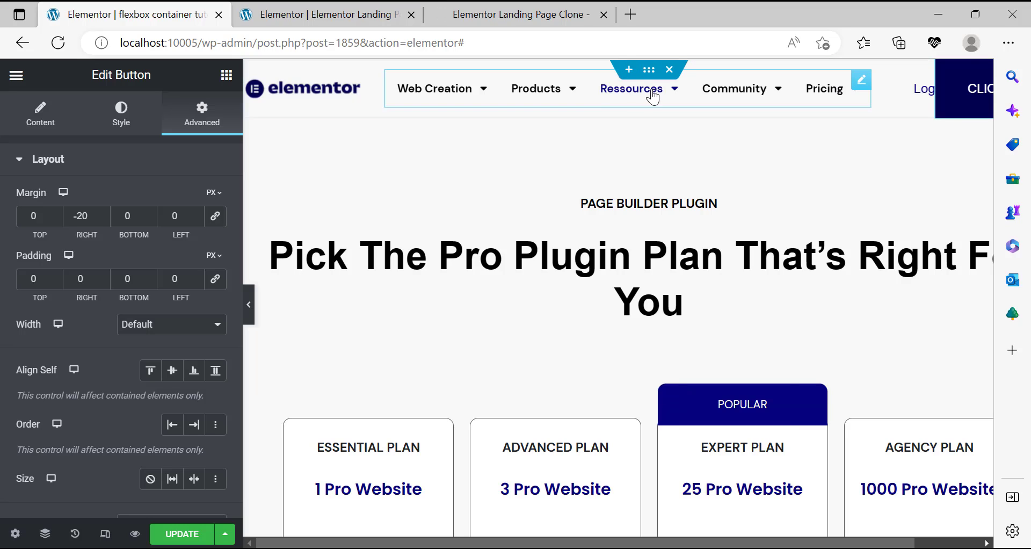
pyautogui.click(649, 70)
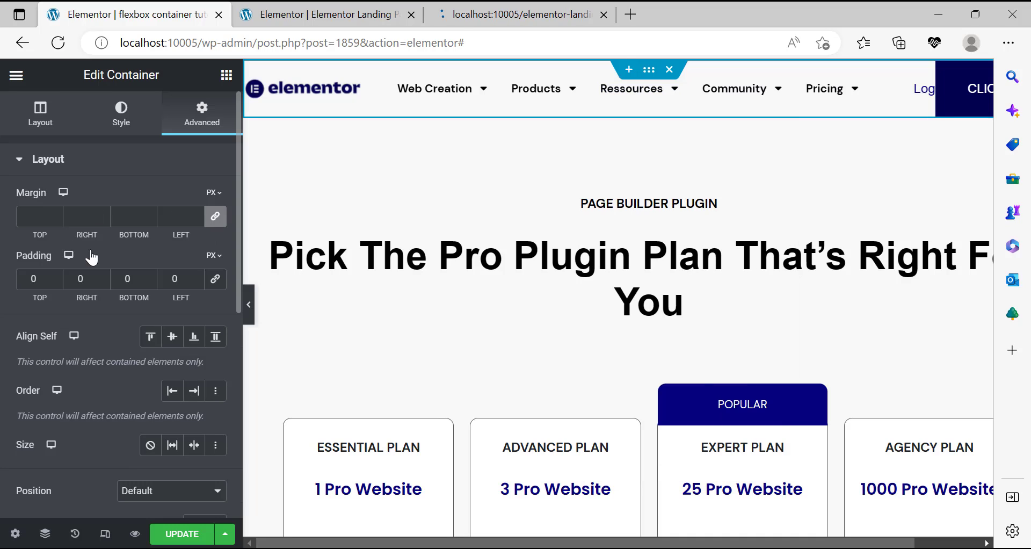
pyautogui.click(208, 222)
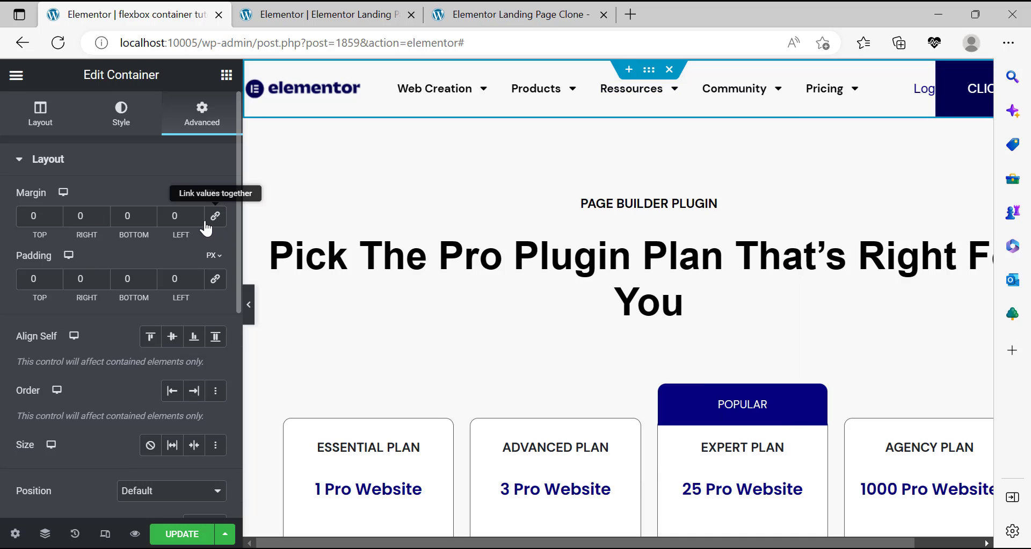
pyautogui.click(181, 537)
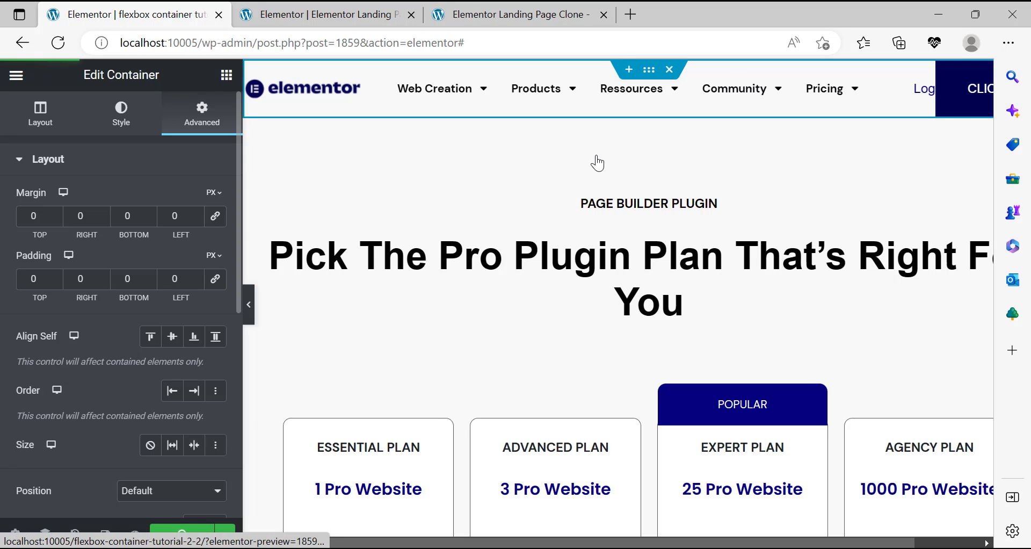
pyautogui.click(375, 11)
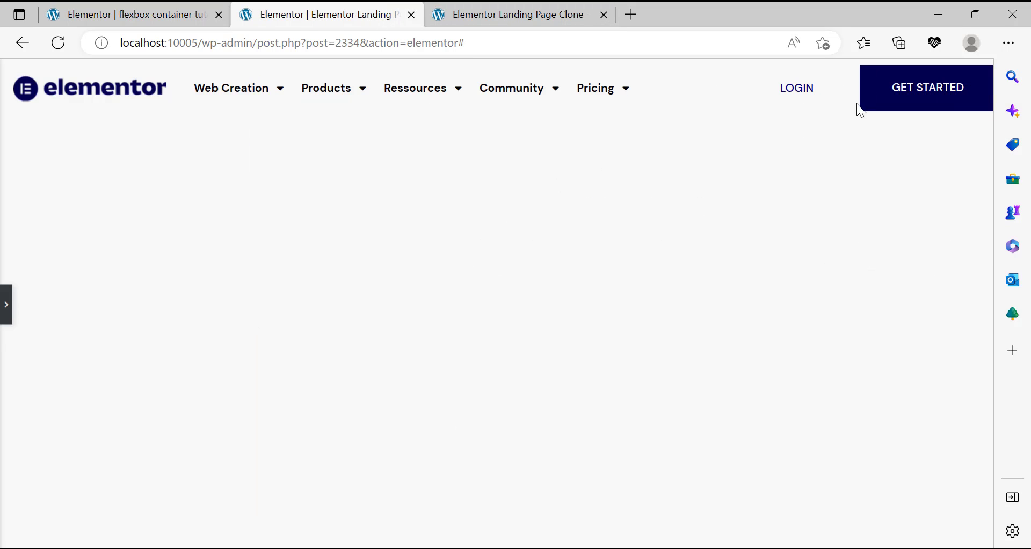
# Examine the font, color and line-height properties of the tagline and main heading on the original Elementor pricing page.
pyautogui.click(6, 305)
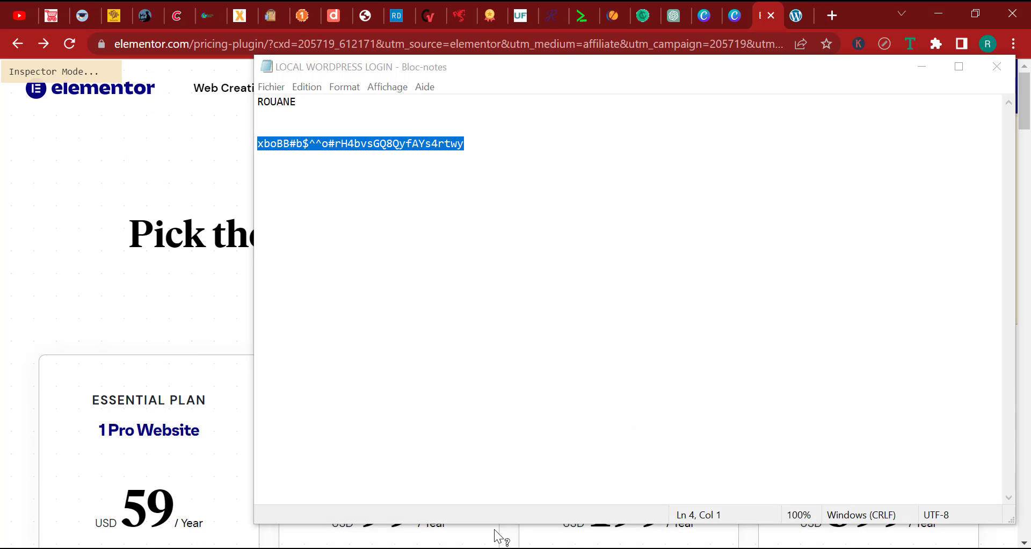
pyautogui.click(932, 74)
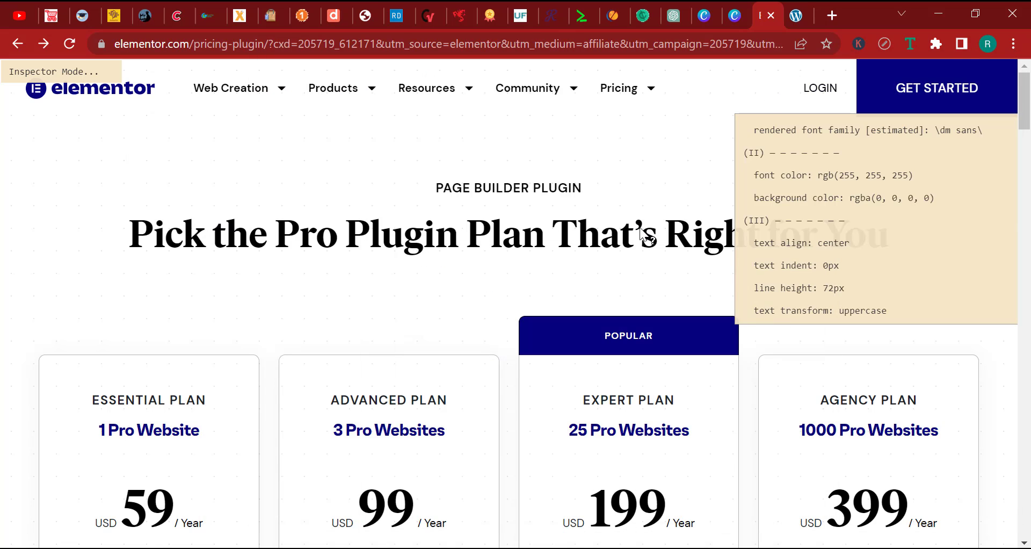
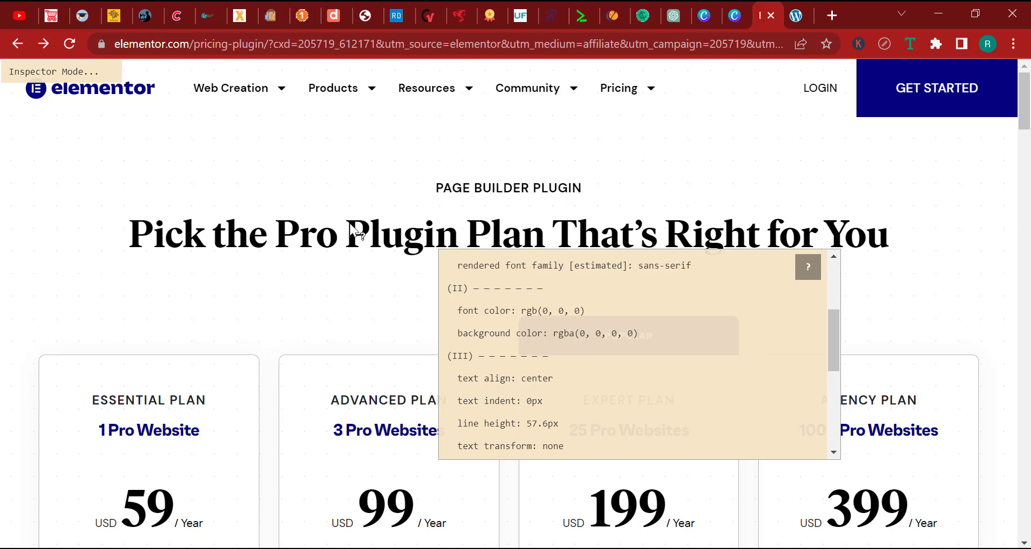
pyautogui.scroll(-15, 256, 250)
pyautogui.scroll(15, 272, 265)
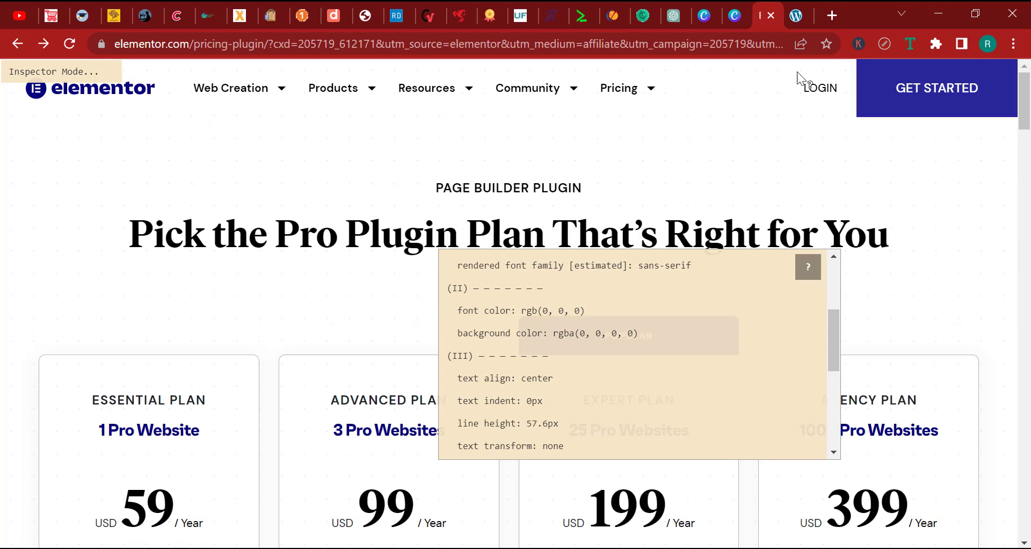
pyautogui.click(166, 179)
pyautogui.click(356, 176)
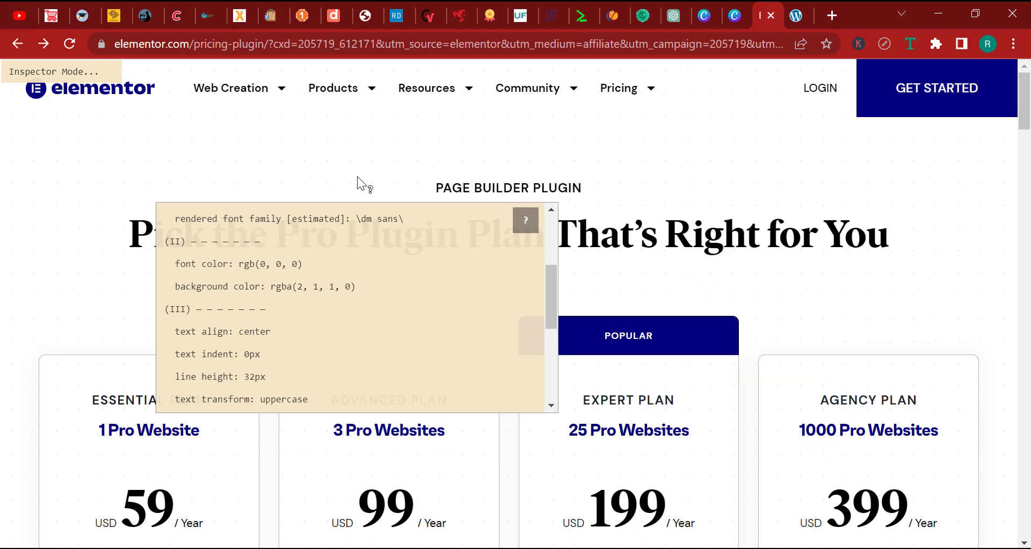
pyautogui.doubleClick(318, 168)
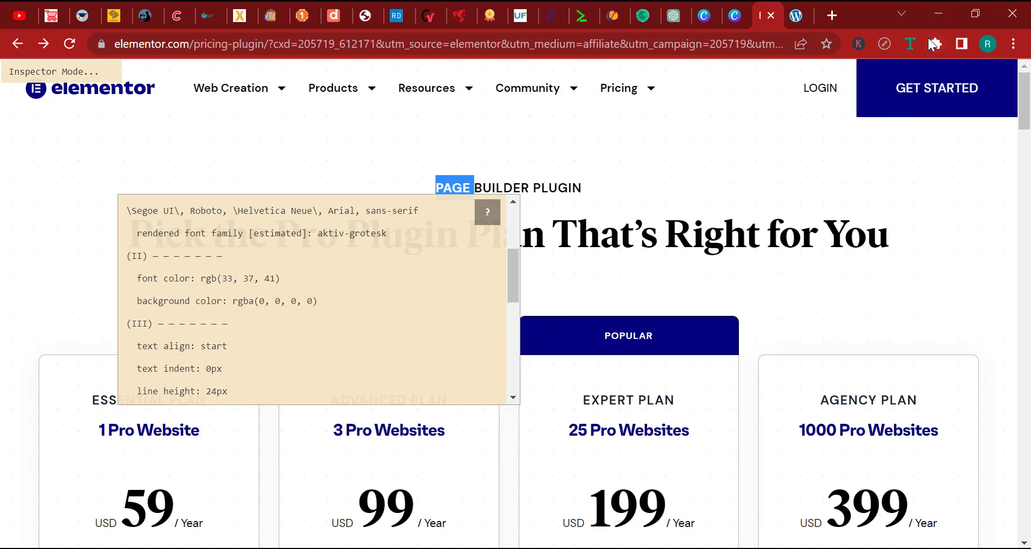
pyautogui.click(910, 45)
# Back in the landing page editor, open the page's custom CSS and insert a line after the submenu arrow's padding-left rule.
pyautogui.hotkey('alt', 'Tab')
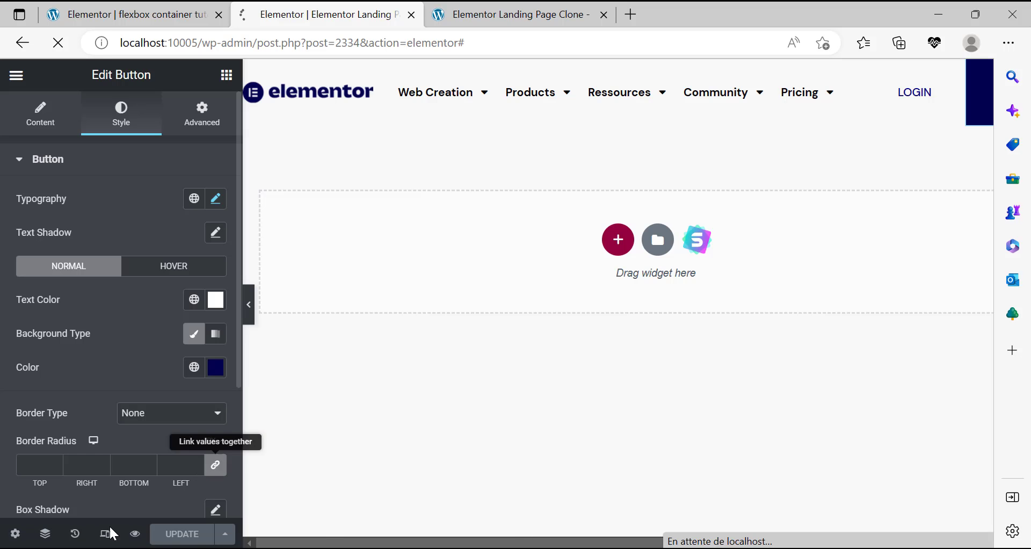
pyautogui.click(9, 534)
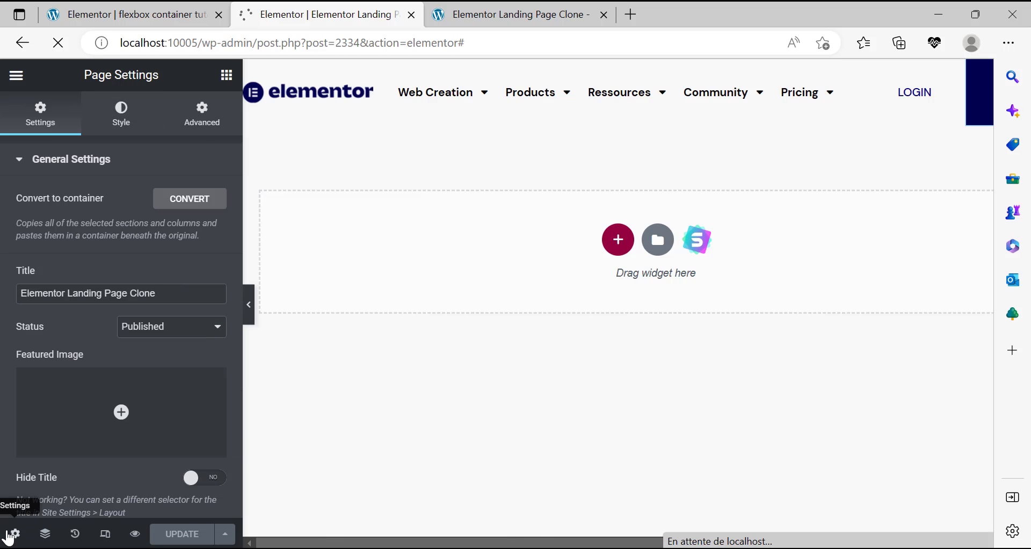
pyautogui.click(202, 114)
pyautogui.scroll(-5, 143, 322)
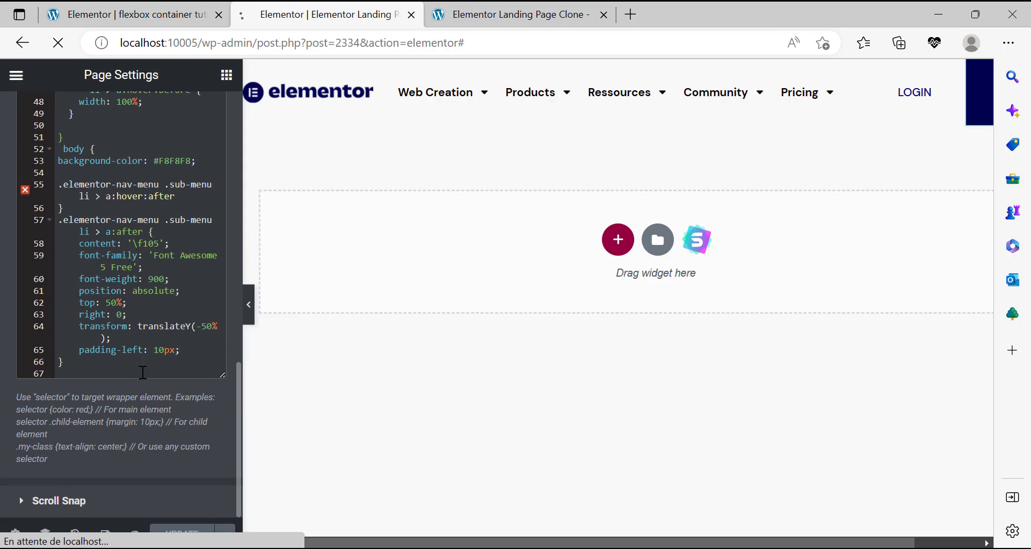
pyautogui.click(209, 352)
pyautogui.press('Return')
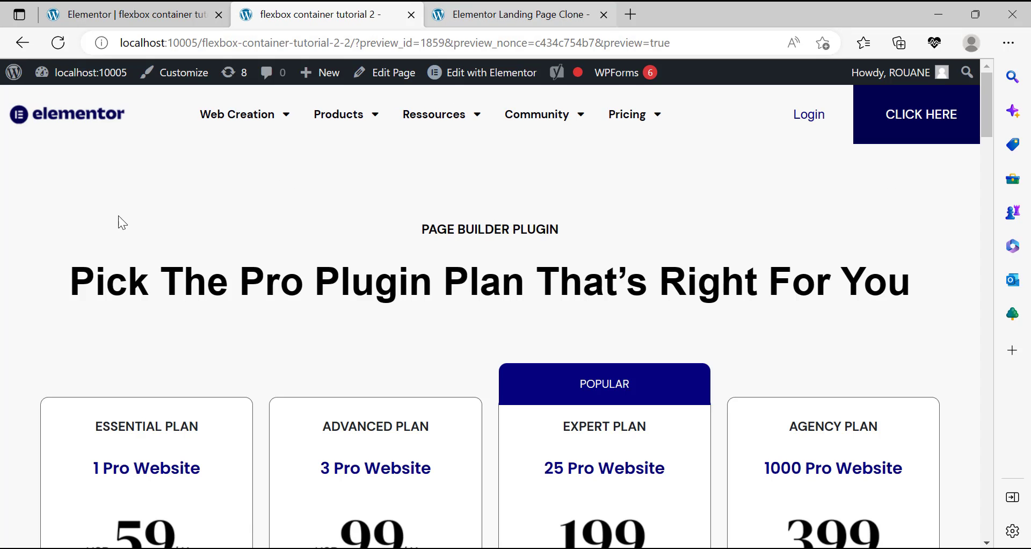
# Close the preview of the flexbox container tutorial page.
pyautogui.click(499, 14)
pyautogui.click(360, 8)
pyautogui.middleClick(362, 15)
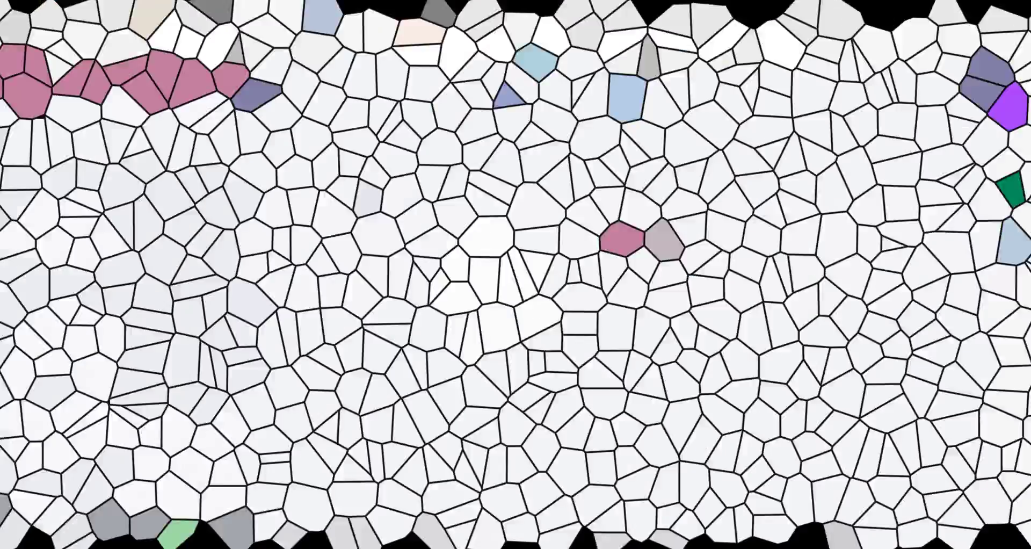
# Add a Spacer widget to the header container between the navigation menu and the LOGIN heading.
pyautogui.scroll(-5, 81, 309)
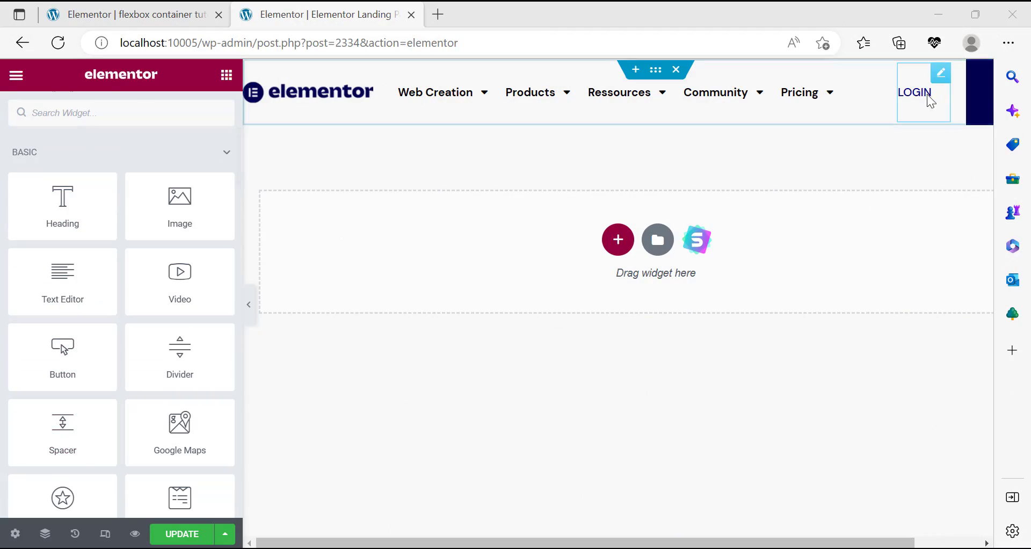
pyautogui.moveTo(67, 427); pyautogui.dragTo(863, 99)
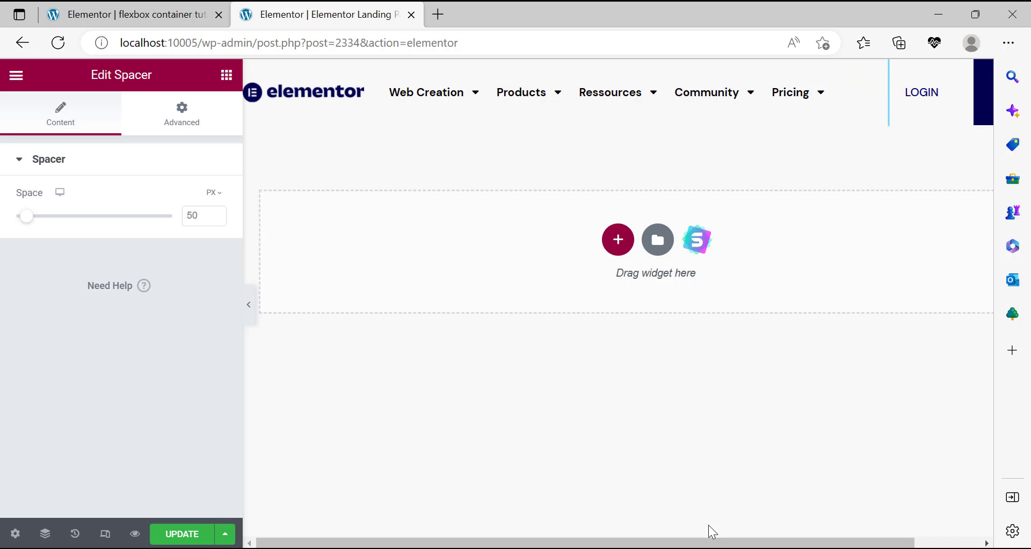
pyautogui.moveTo(877, 543); pyautogui.dragTo(679, 499)
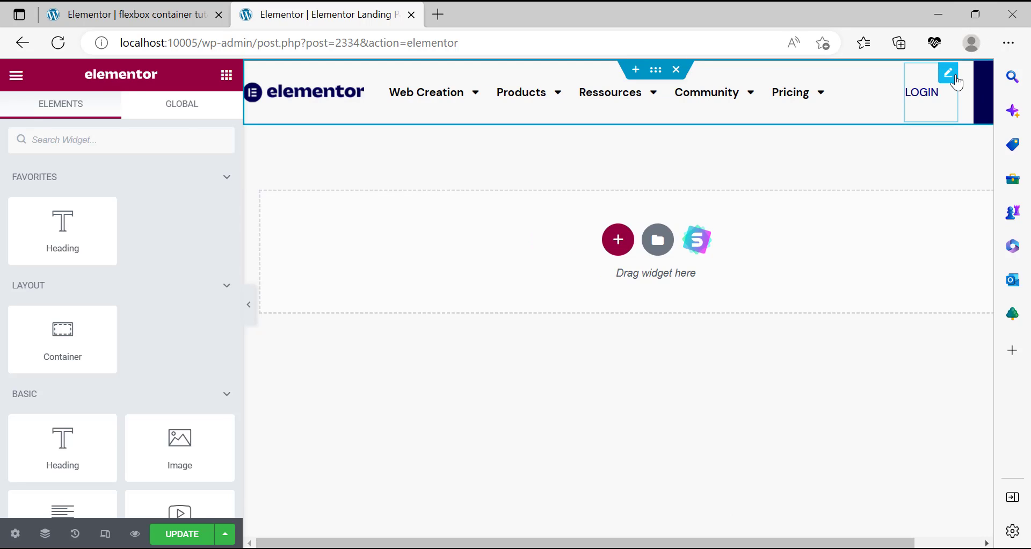
# Set the LOGIN heading's right margin to 0 px and preview the header at full width.
pyautogui.click(931, 98)
pyautogui.click(199, 124)
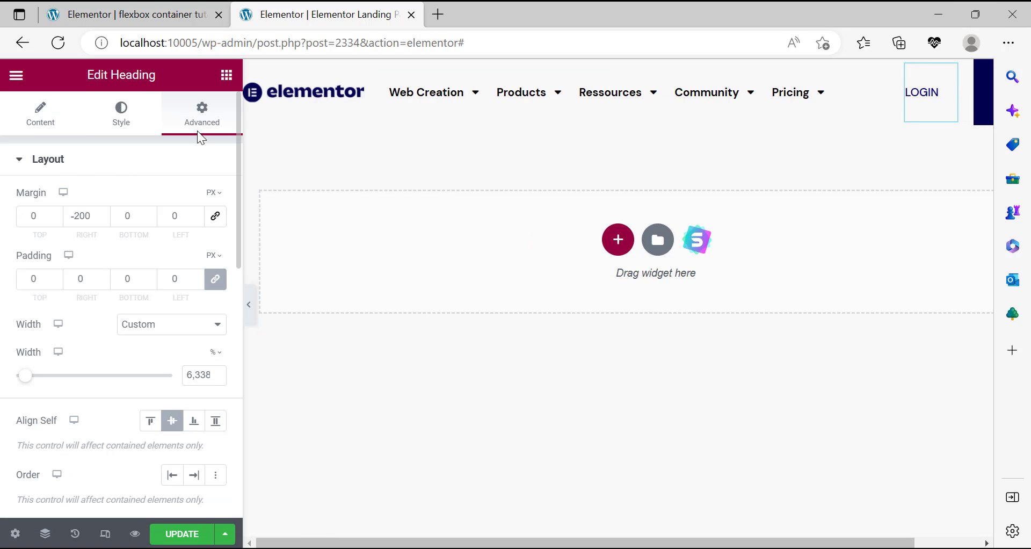
pyautogui.click(101, 218)
pyautogui.click(101, 219)
pyautogui.click(101, 219)
pyautogui.click(100, 219)
pyautogui.tripleClick(82, 217)
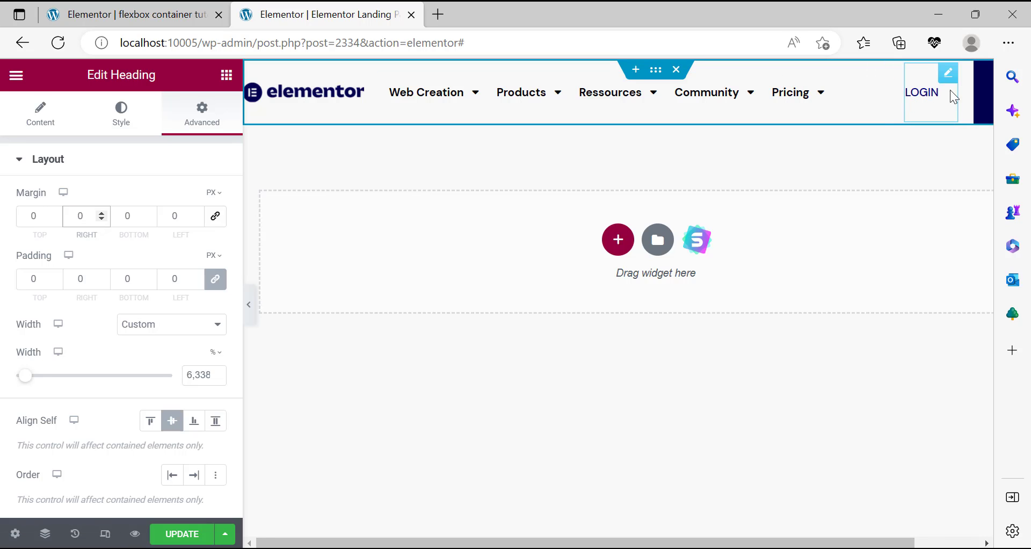
pyautogui.click(250, 306)
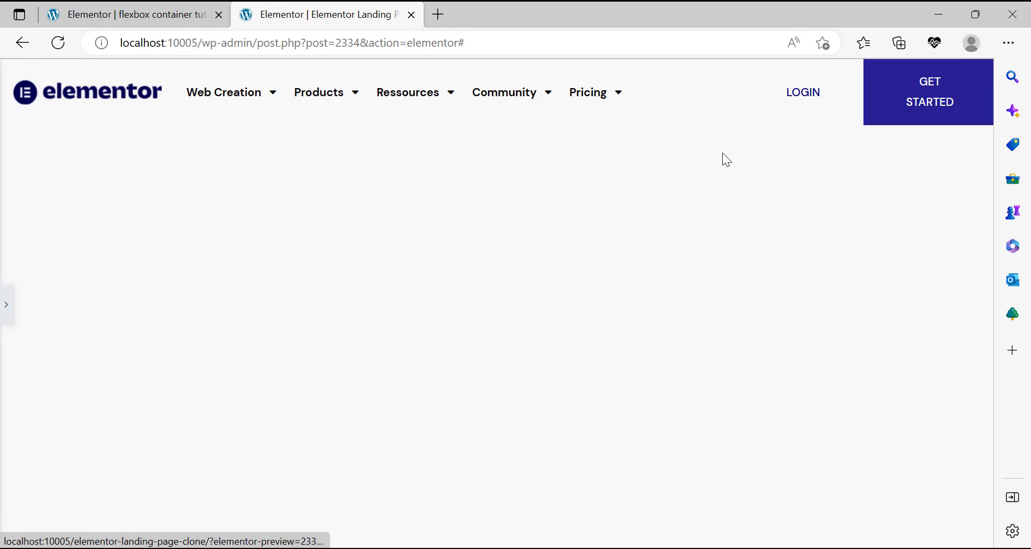
pyautogui.click(6, 305)
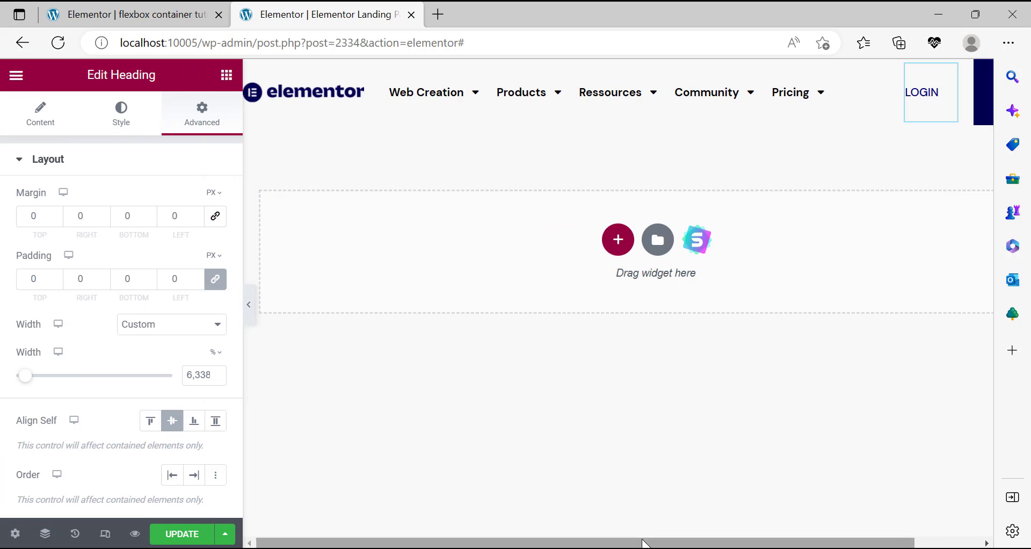
# Set the line height of the GET STARTED button's typography to 21 px.
pyautogui.moveTo(645, 543); pyautogui.dragTo(714, 543)
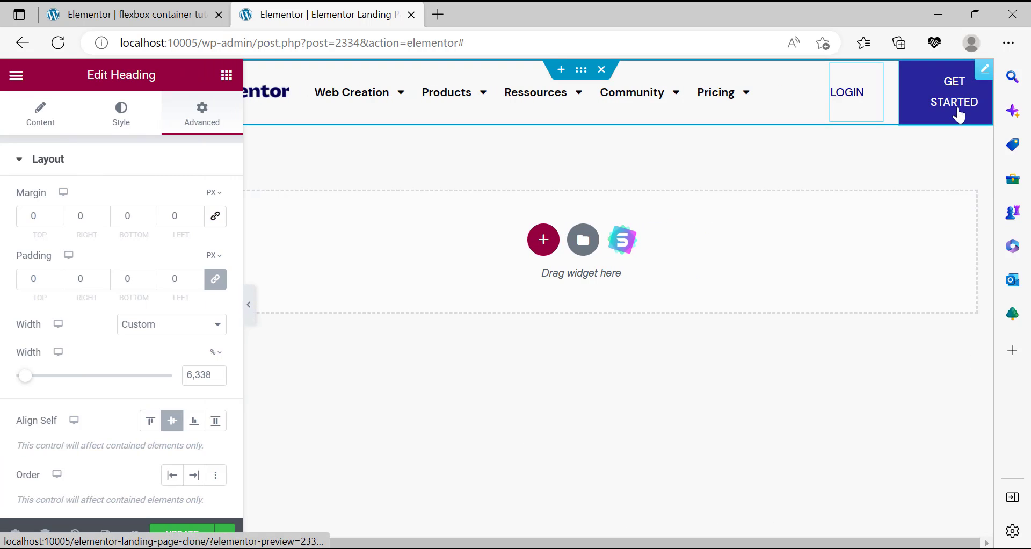
pyautogui.click(984, 73)
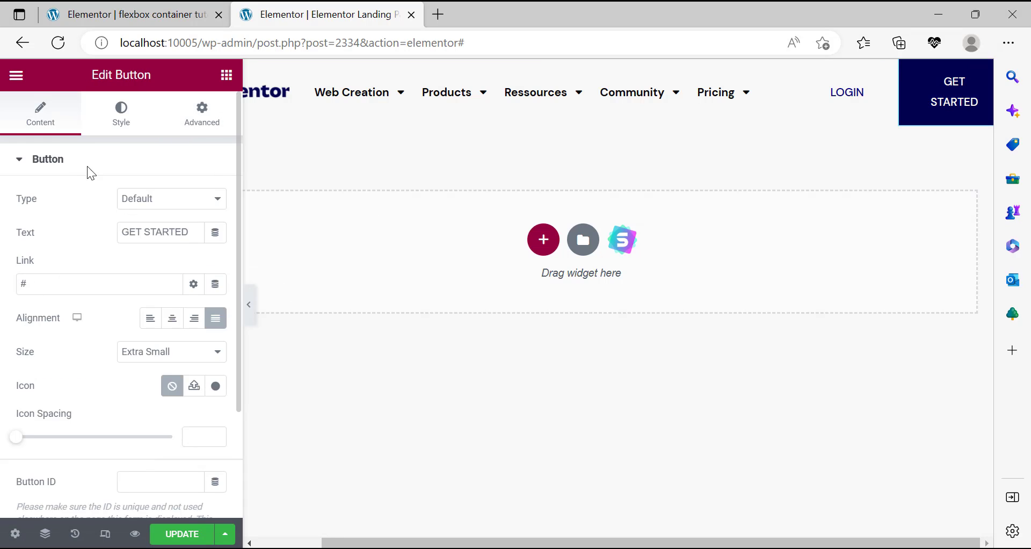
pyautogui.click(125, 126)
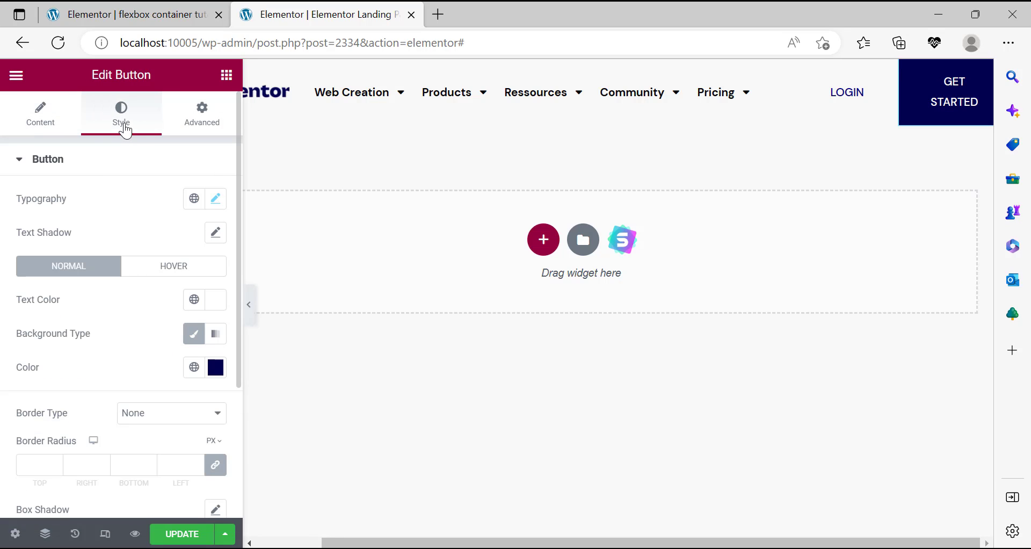
pyautogui.click(216, 231)
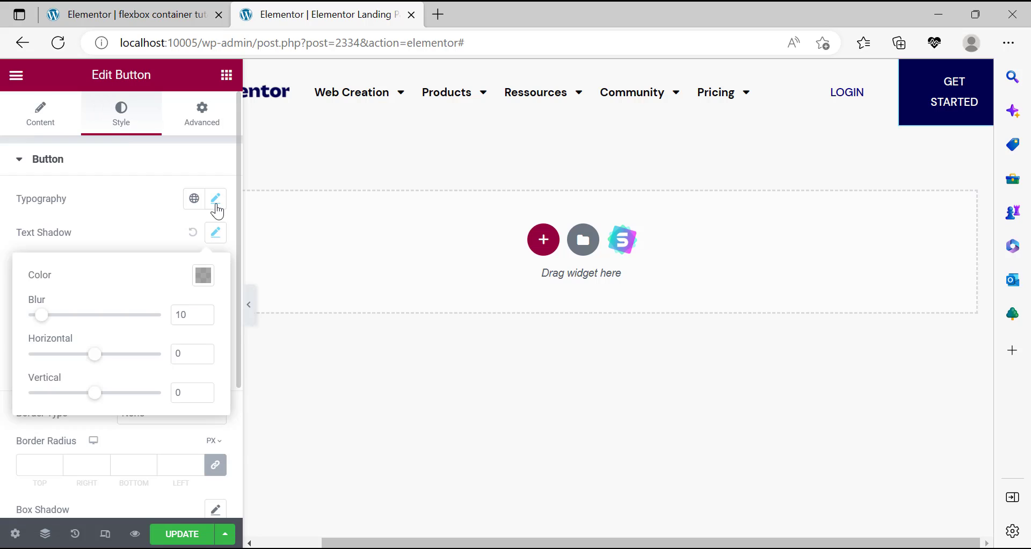
pyautogui.click(216, 200)
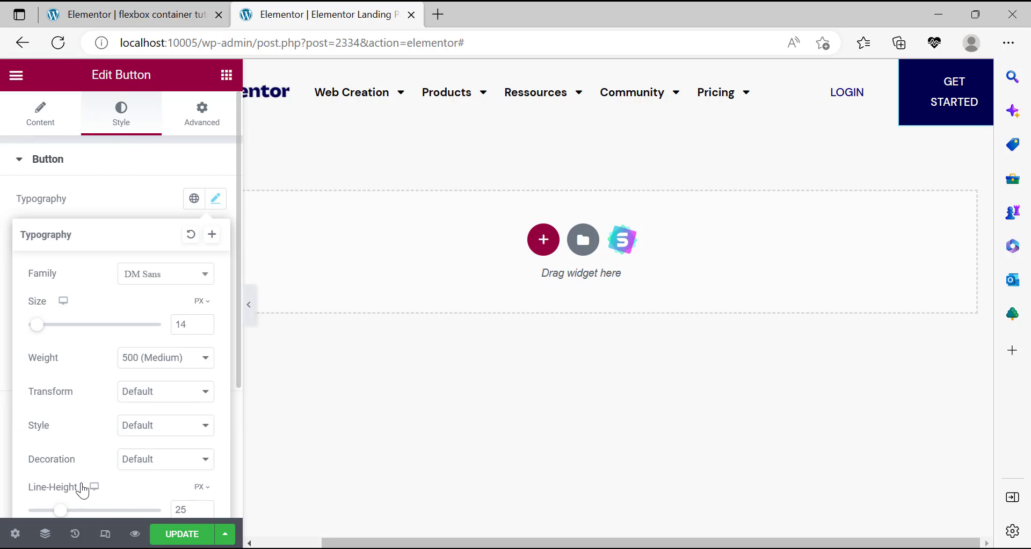
pyautogui.moveTo(56, 516); pyautogui.dragTo(57, 517)
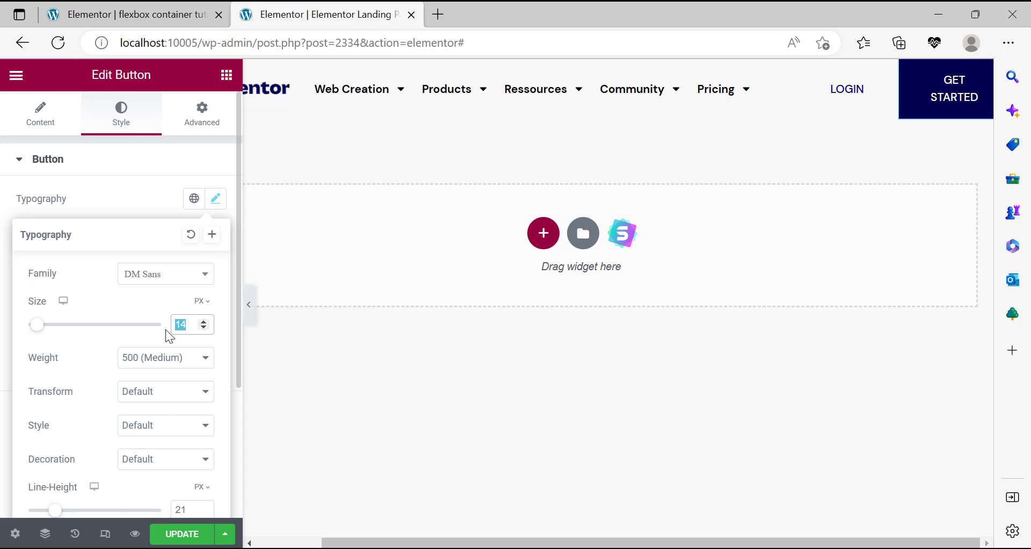
# Try the 400 (Normal) weight on the GET STARTED button text and set it back to 500 (Medium).
pyautogui.click(160, 363)
pyautogui.click(152, 418)
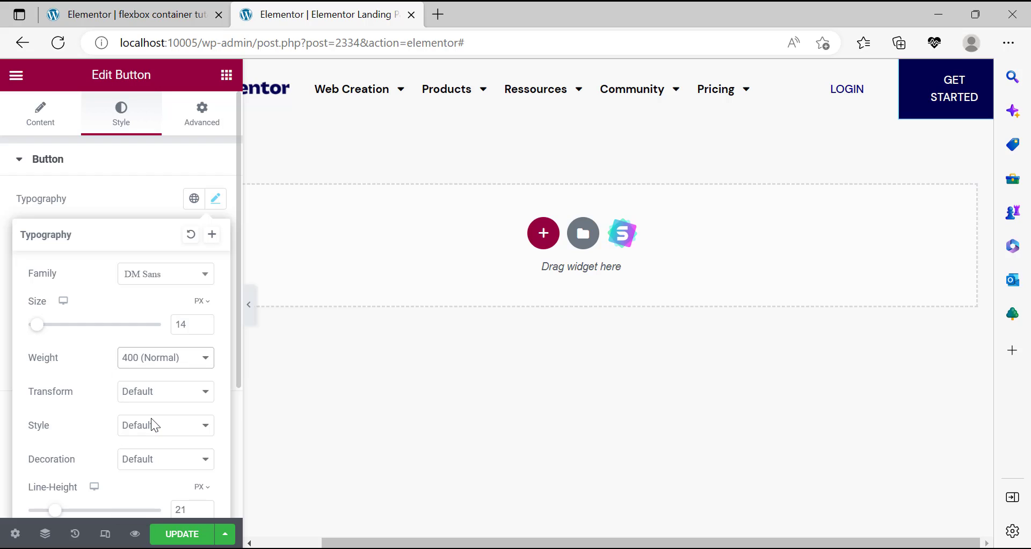
pyautogui.click(190, 361)
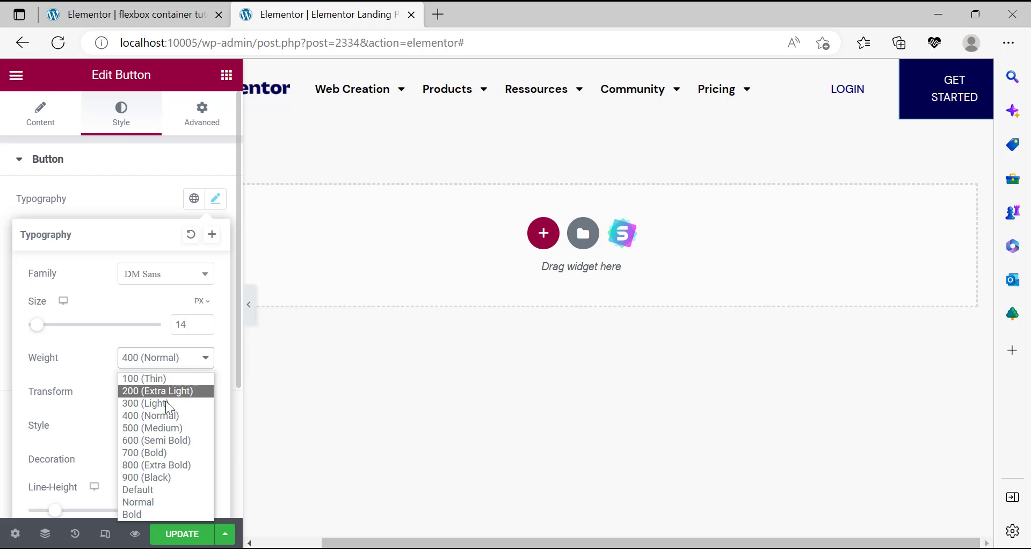
pyautogui.click(155, 424)
# Set the button text's transform and style to Normal and its decoration to None.
pyautogui.click(154, 426)
pyautogui.click(149, 444)
pyautogui.click(152, 405)
pyautogui.click(155, 458)
pyautogui.click(164, 454)
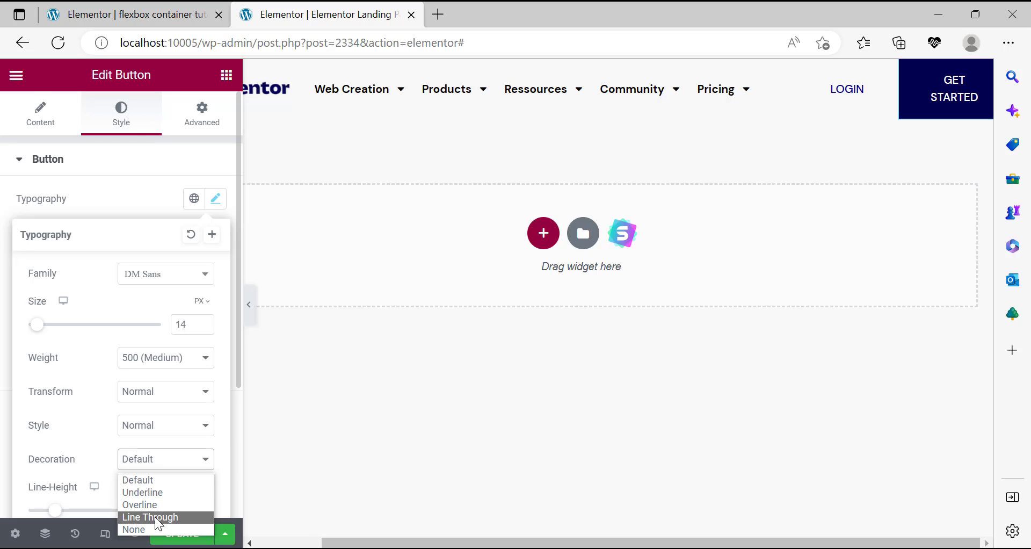
pyautogui.click(142, 527)
# Set the GET STARTED button's font size to 12 px.
pyautogui.click(187, 327)
pyautogui.write('12')
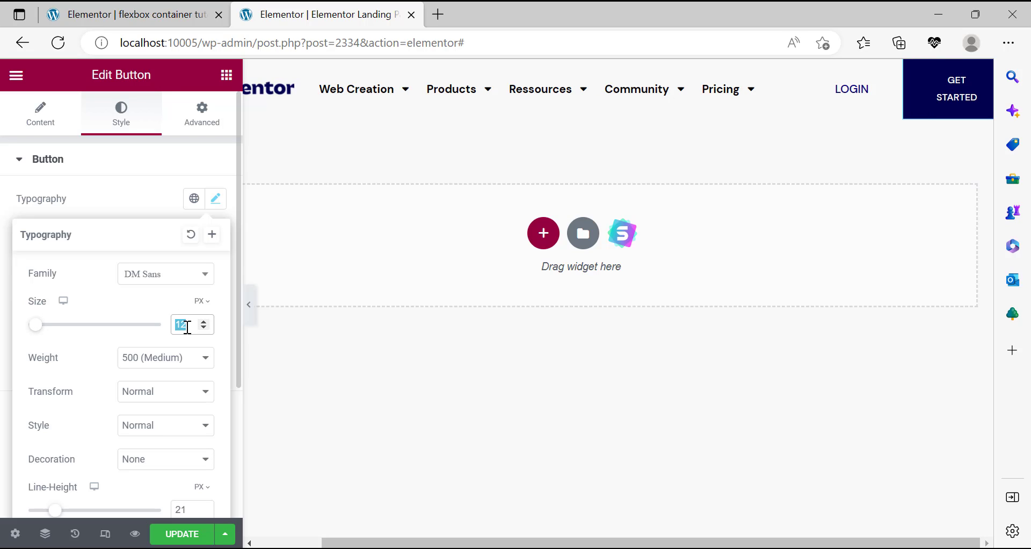
# Increase the GET STARTED button's font size, update the page and check the header at full width.
pyautogui.write('1')
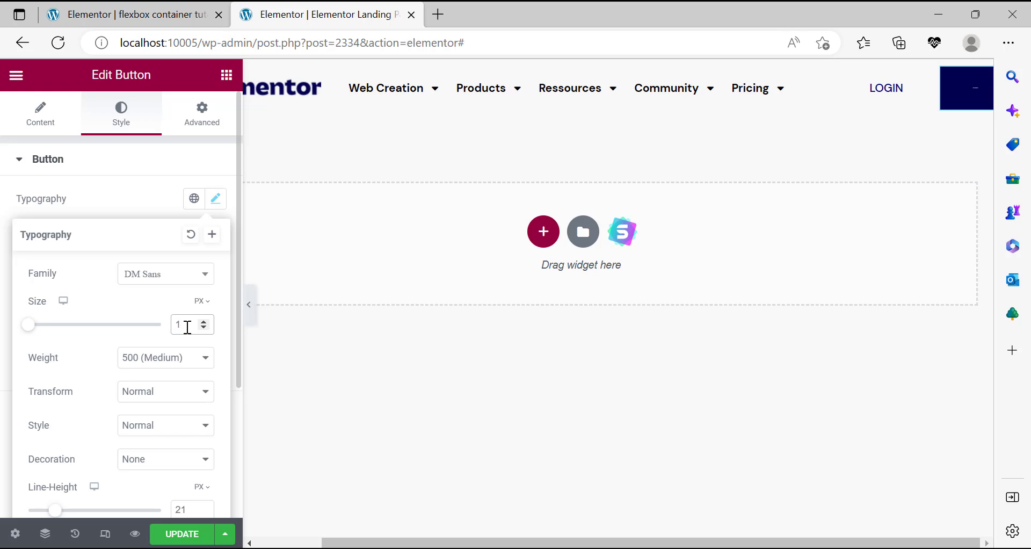
pyautogui.click(3, 329)
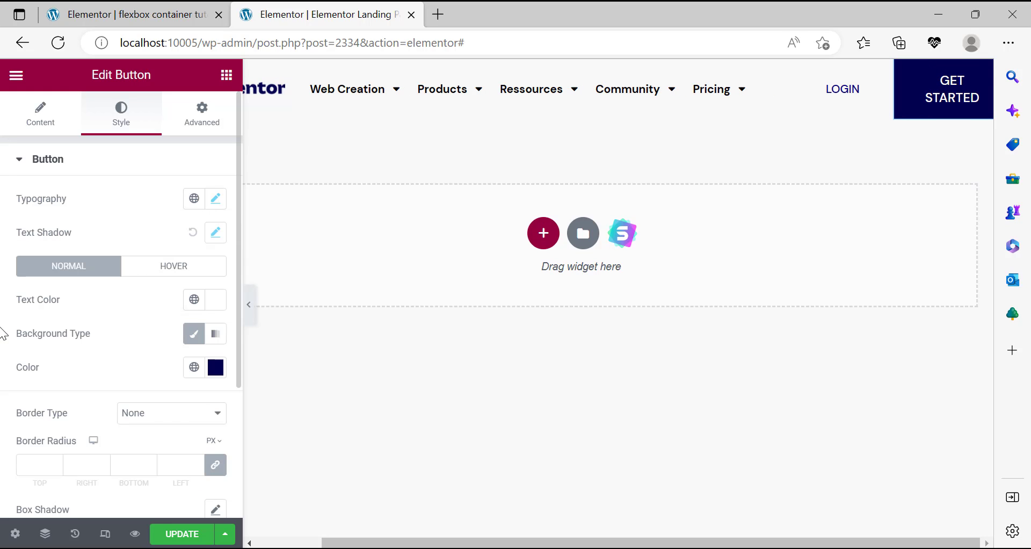
pyautogui.click(161, 537)
pyautogui.click(248, 304)
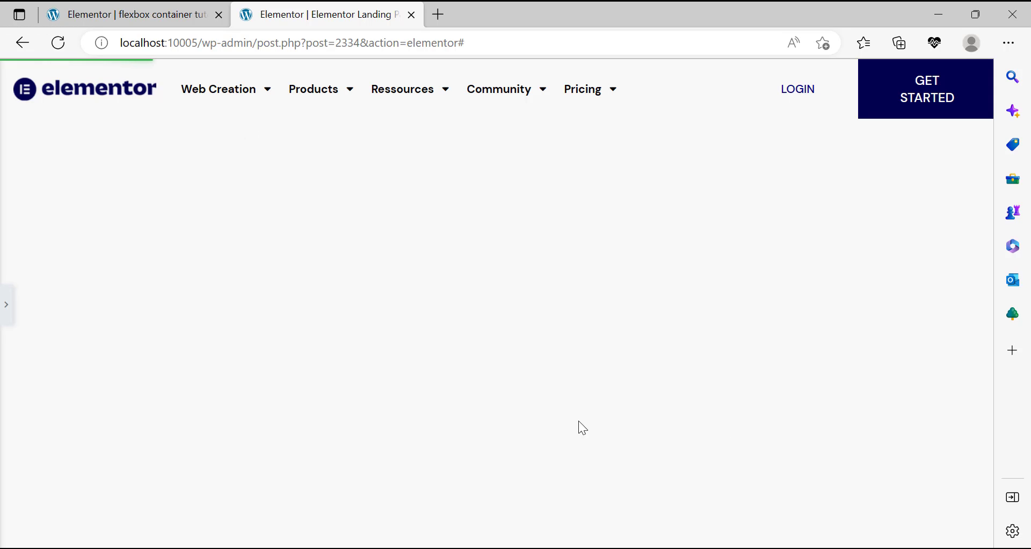
pyautogui.click(5, 314)
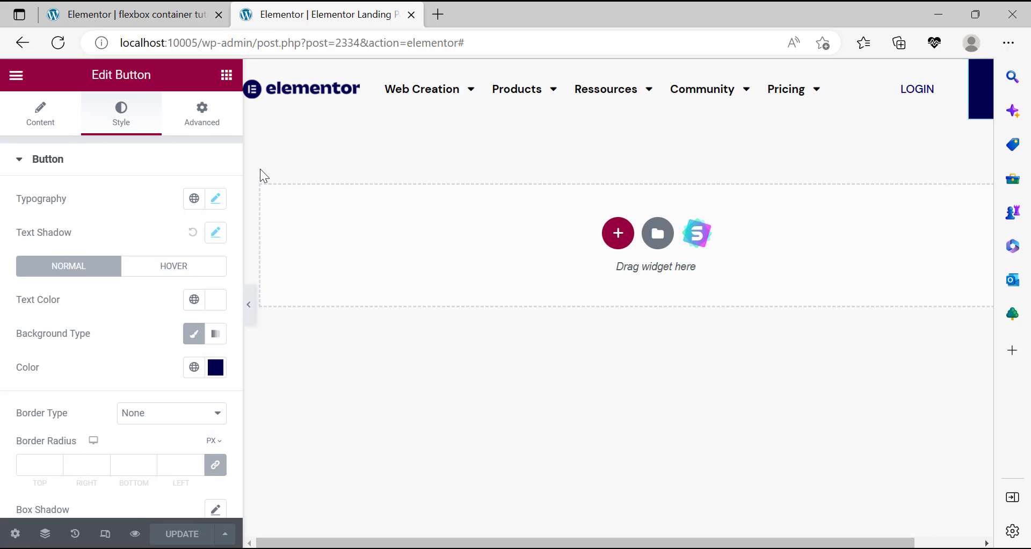
# Add a column-direction container below the header, following the finished reference page, and place a Heading widget in it.
pyautogui.click(163, 7)
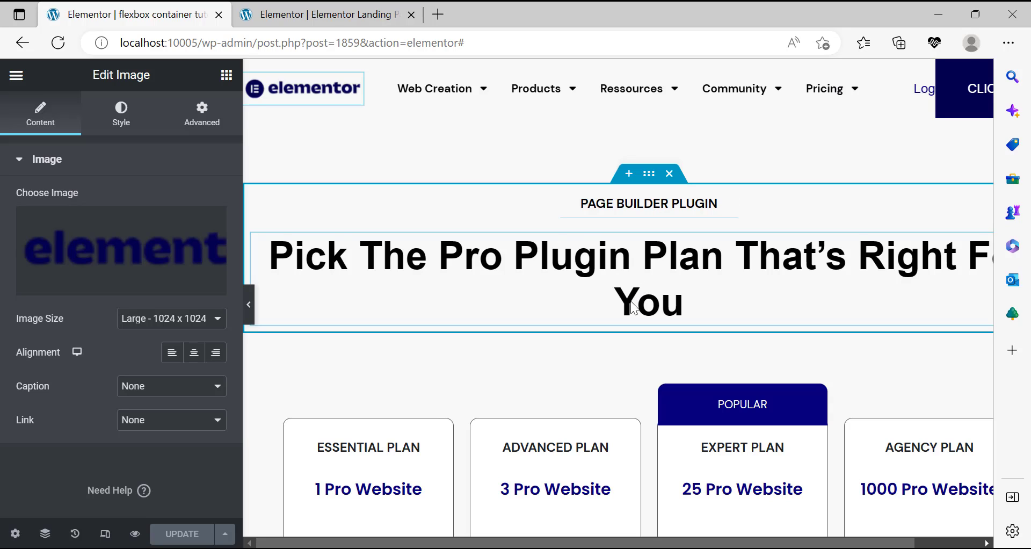
pyautogui.click(304, 7)
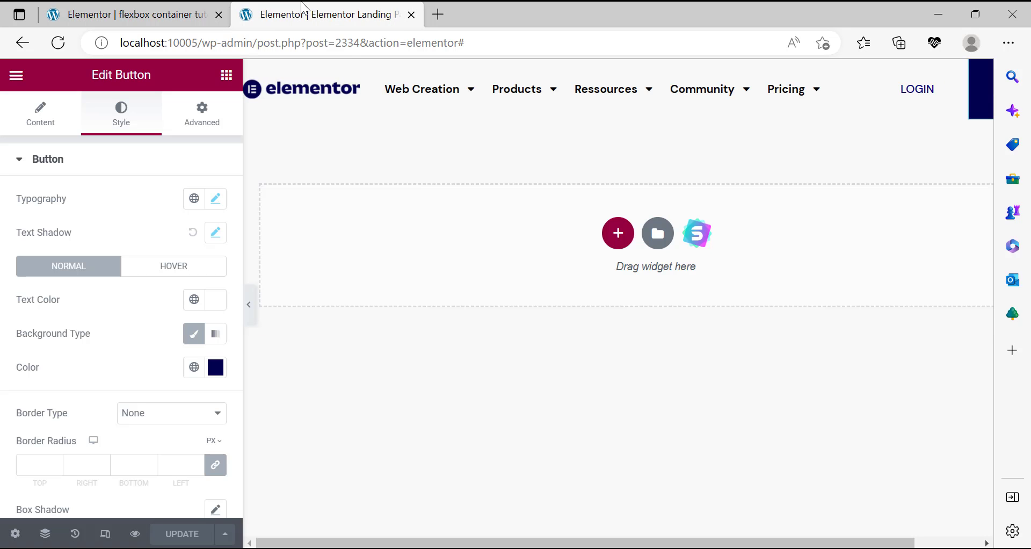
pyautogui.click(227, 77)
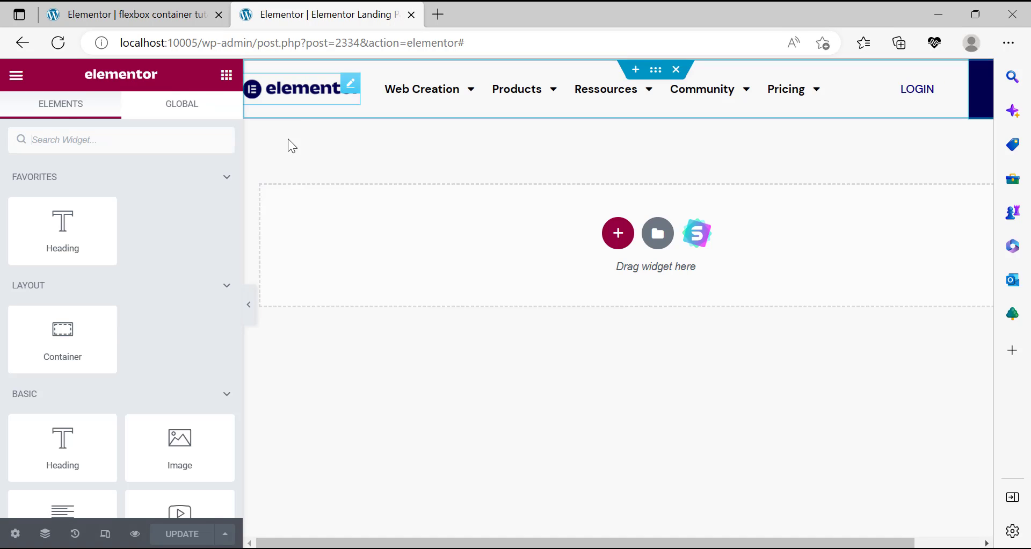
pyautogui.click(618, 234)
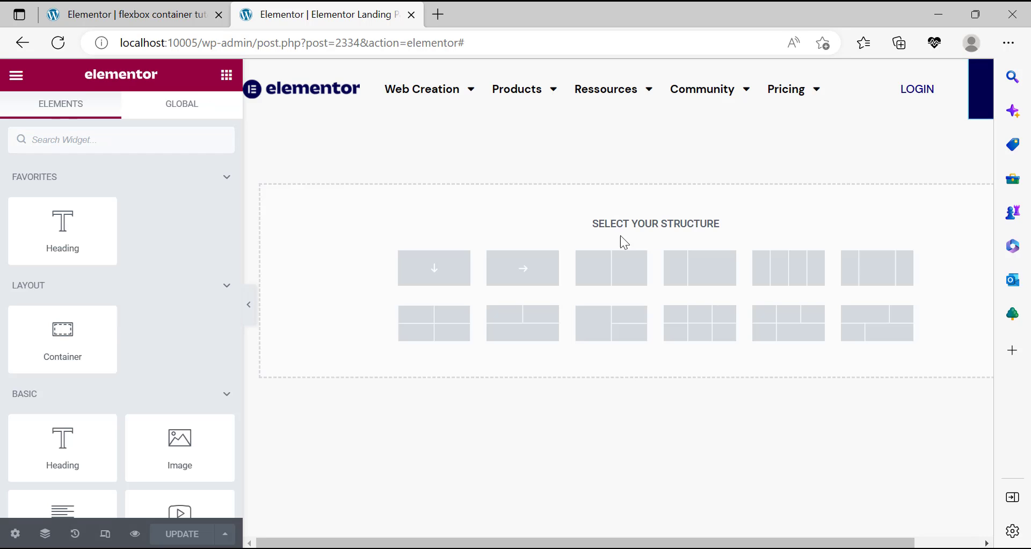
pyautogui.click(192, 9)
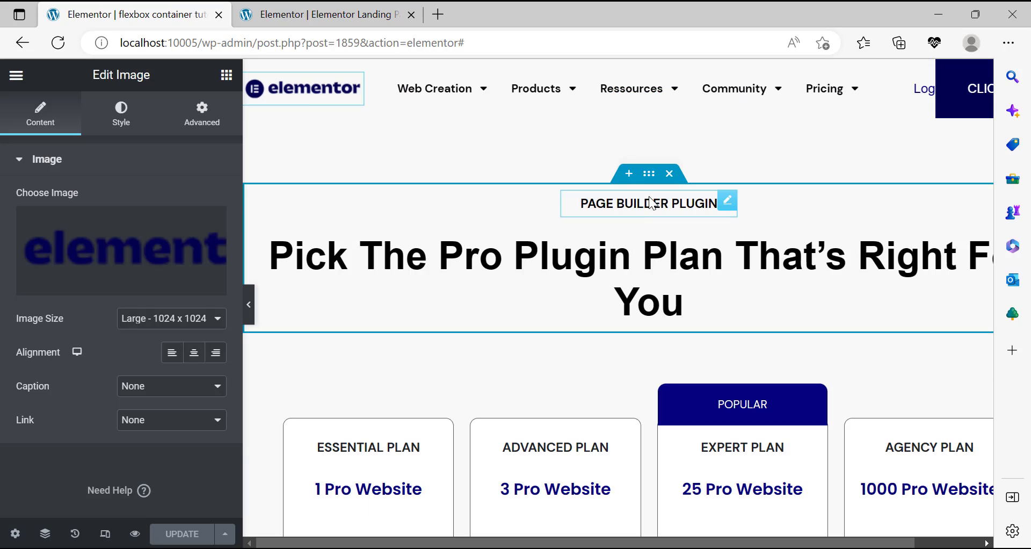
pyautogui.click(300, 11)
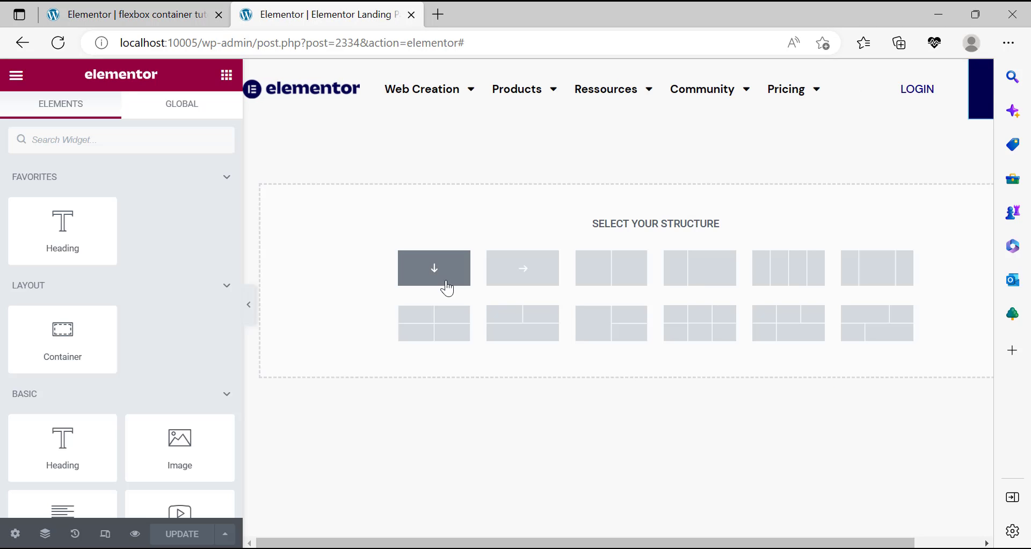
pyautogui.click(447, 282)
pyautogui.click(226, 73)
pyautogui.moveTo(62, 231); pyautogui.dragTo(689, 198)
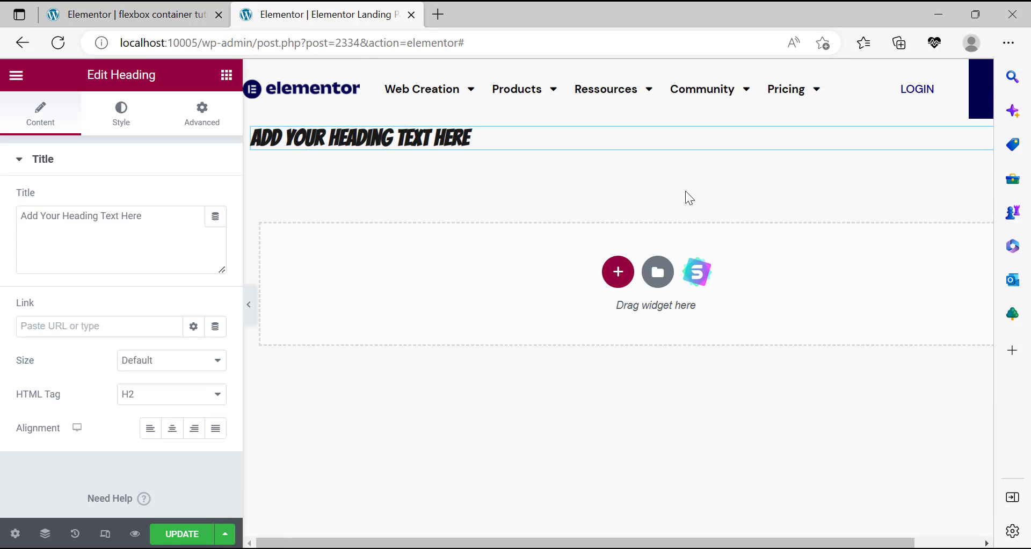
# Place a Spacer widget of 117 px above the new heading and align the heading to the center.
pyautogui.click(120, 7)
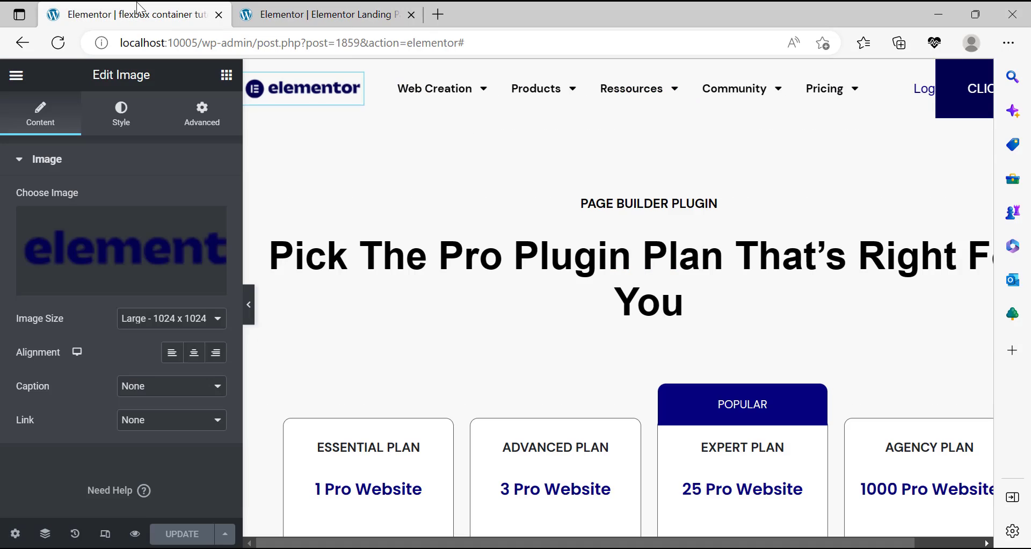
pyautogui.click(322, 14)
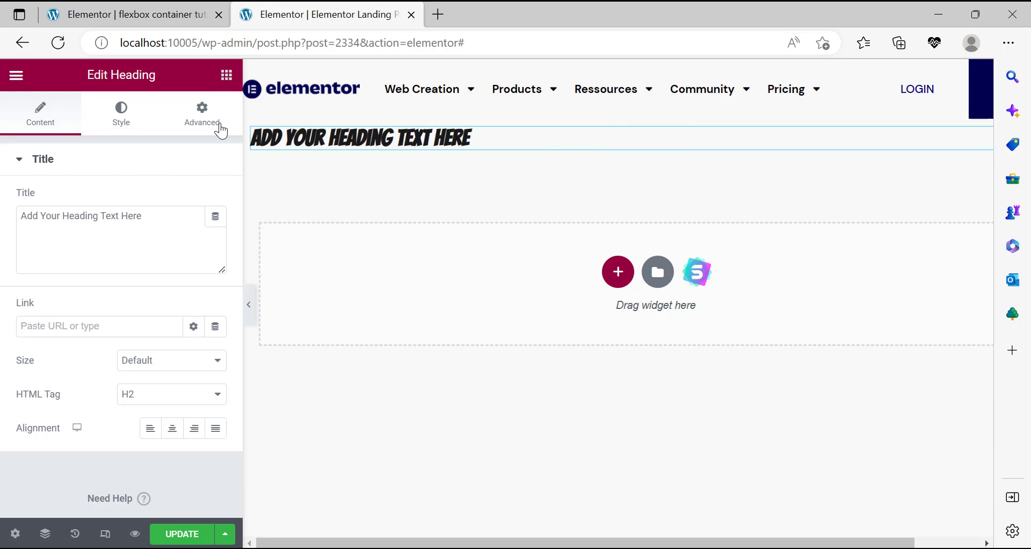
pyautogui.click(226, 75)
pyautogui.scroll(-2, 161, 397)
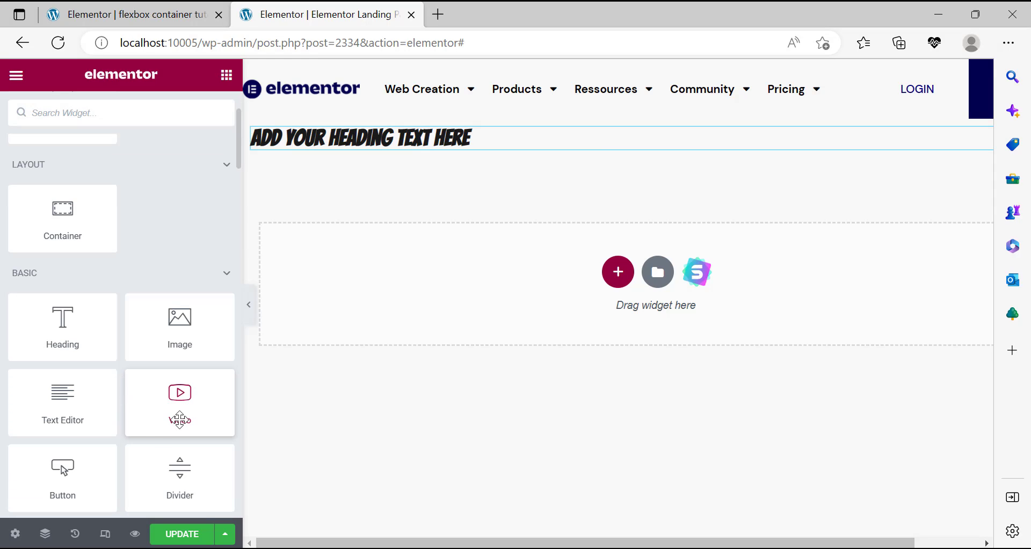
pyautogui.scroll(-3, 125, 451)
pyautogui.scroll(2, 69, 312)
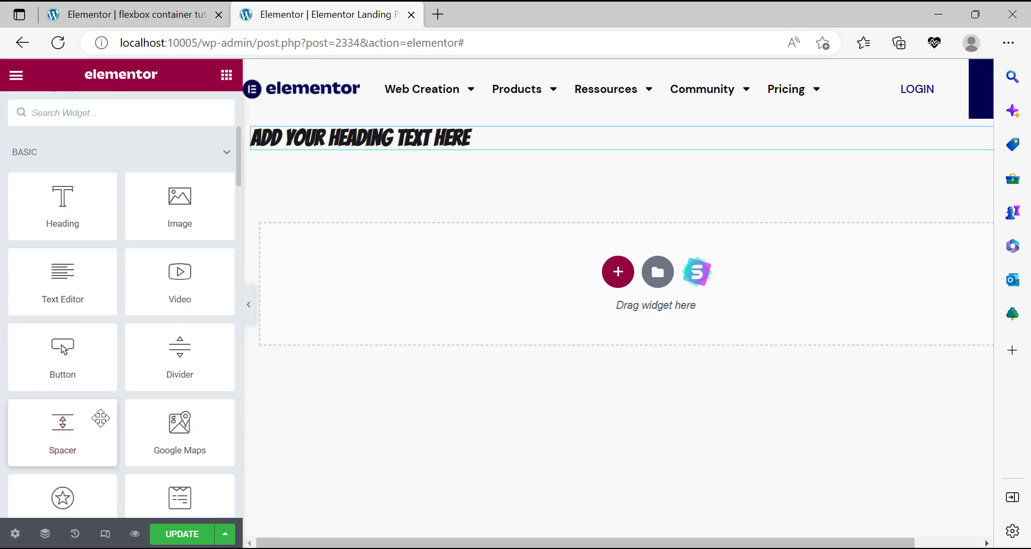
pyautogui.moveTo(57, 436); pyautogui.dragTo(637, 210)
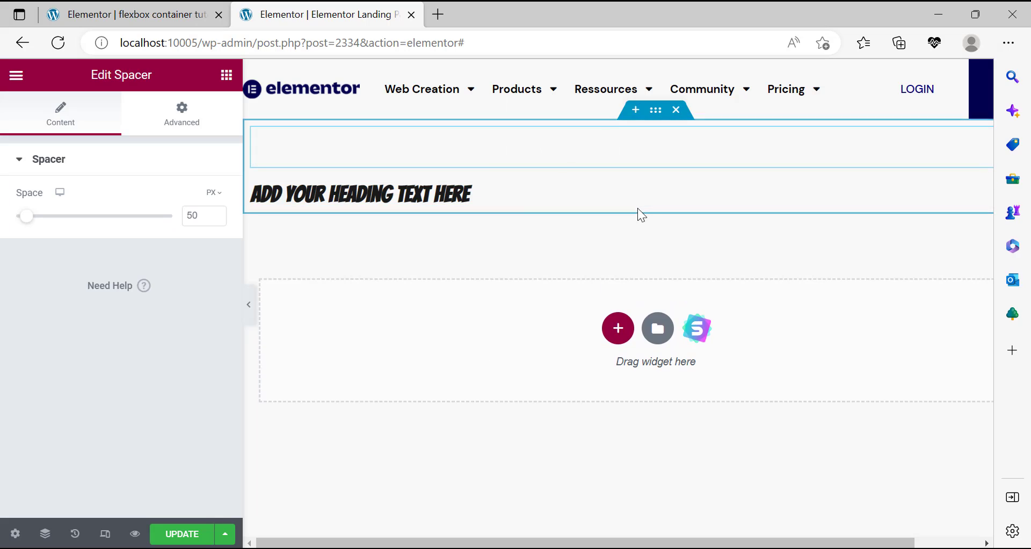
pyautogui.moveTo(24, 213); pyautogui.dragTo(43, 222)
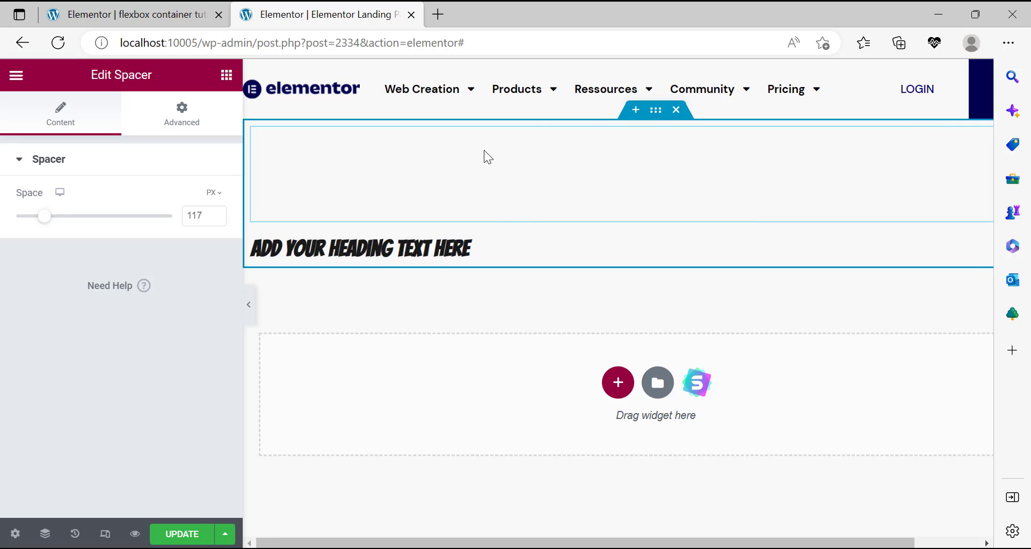
pyautogui.click(531, 247)
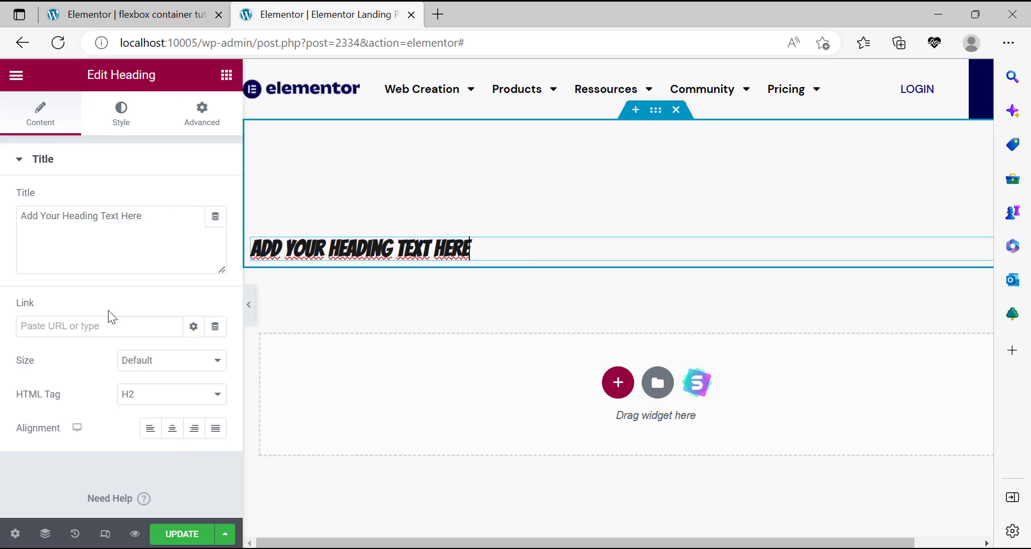
pyautogui.click(173, 429)
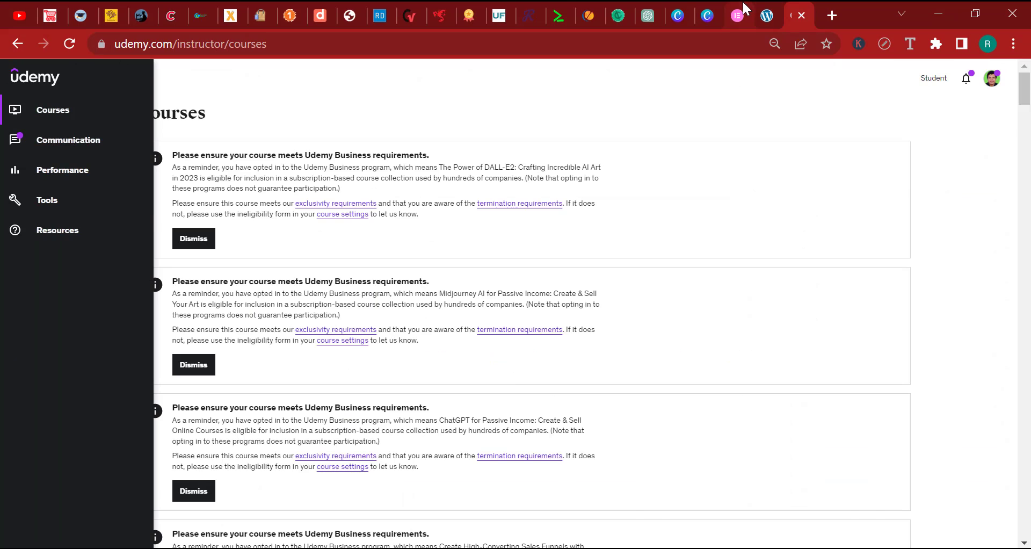
# Switch to Chrome, close the Udemy tab and inspect the font of the PAGE BUILDER PLUGIN text on the Elementor pricing page.
pyautogui.click(743, 4)
pyautogui.click(800, 22)
pyautogui.hotkey('ctrl', 'w')
pyautogui.click(766, 3)
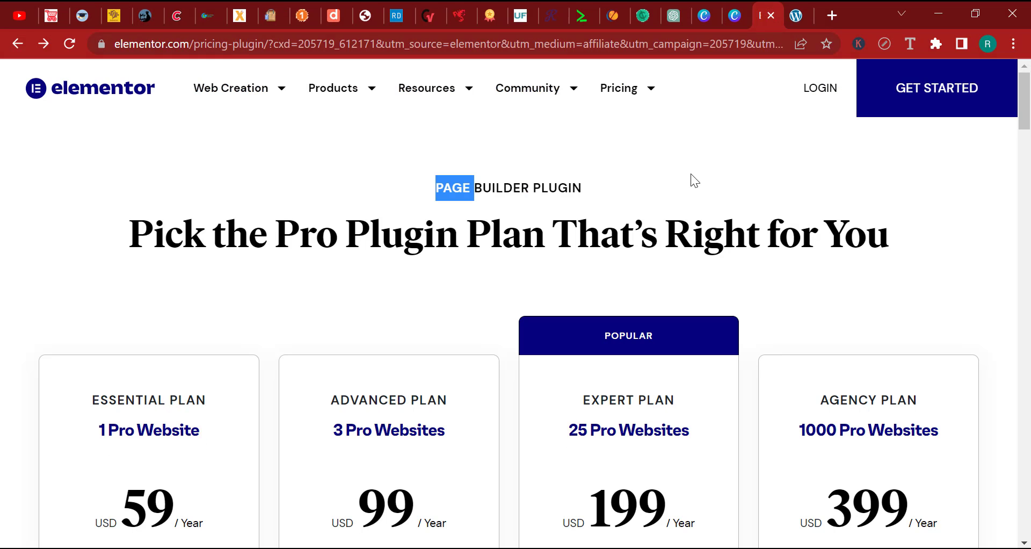
pyautogui.click(915, 43)
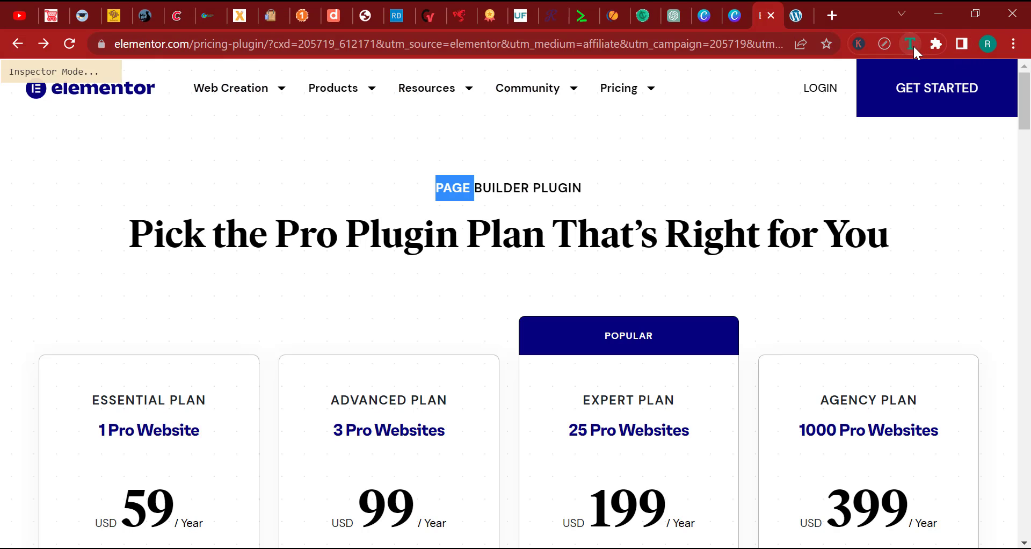
pyautogui.click(527, 194)
pyautogui.hotkey('ctrl', 'c')
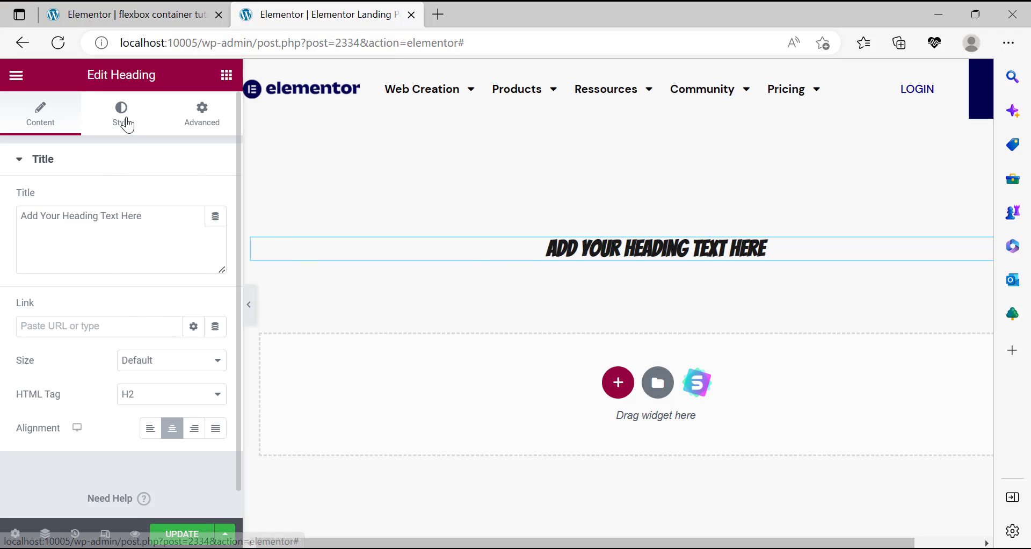
# In the Elementor editor, set the heading's typography to DM Sans, 16 px, weight 700 (Bold).
pyautogui.click(121, 115)
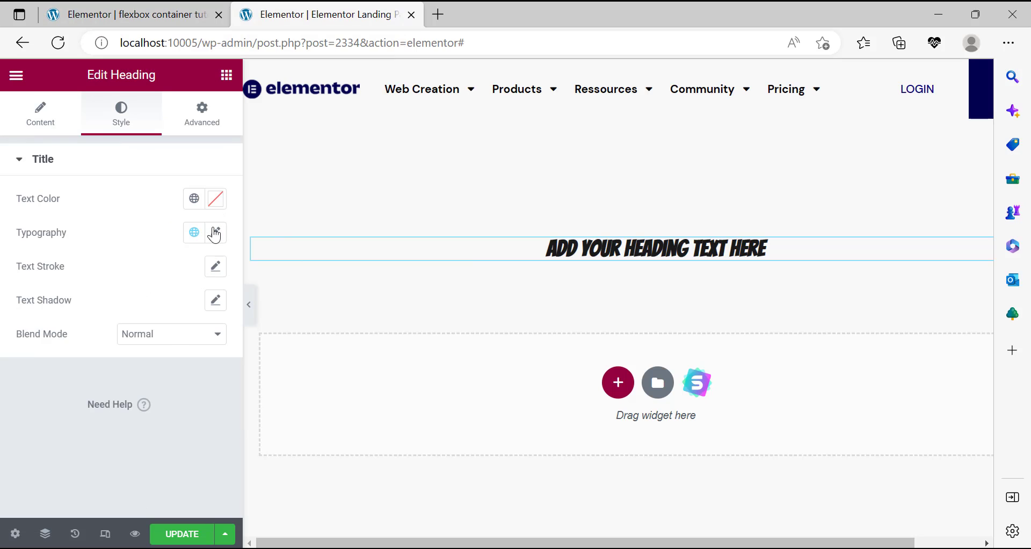
pyautogui.click(215, 232)
pyautogui.click(192, 358)
pyautogui.write('16')
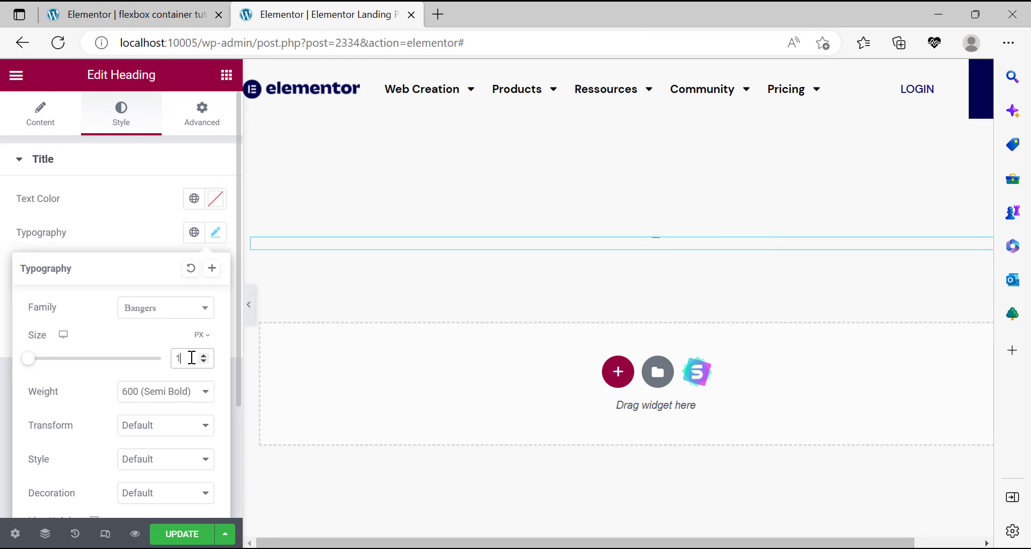
pyautogui.click(179, 393)
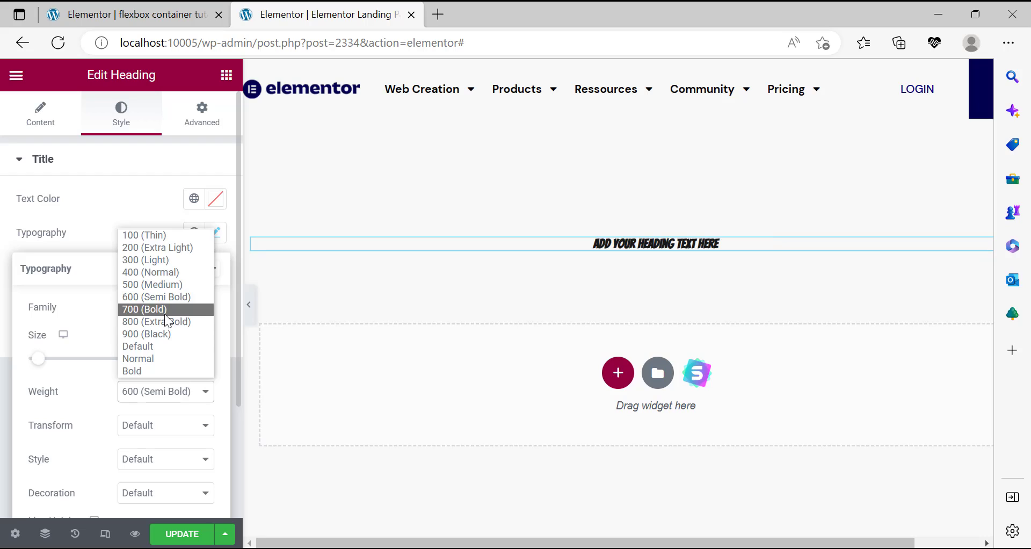
pyautogui.click(165, 316)
pyautogui.click(165, 313)
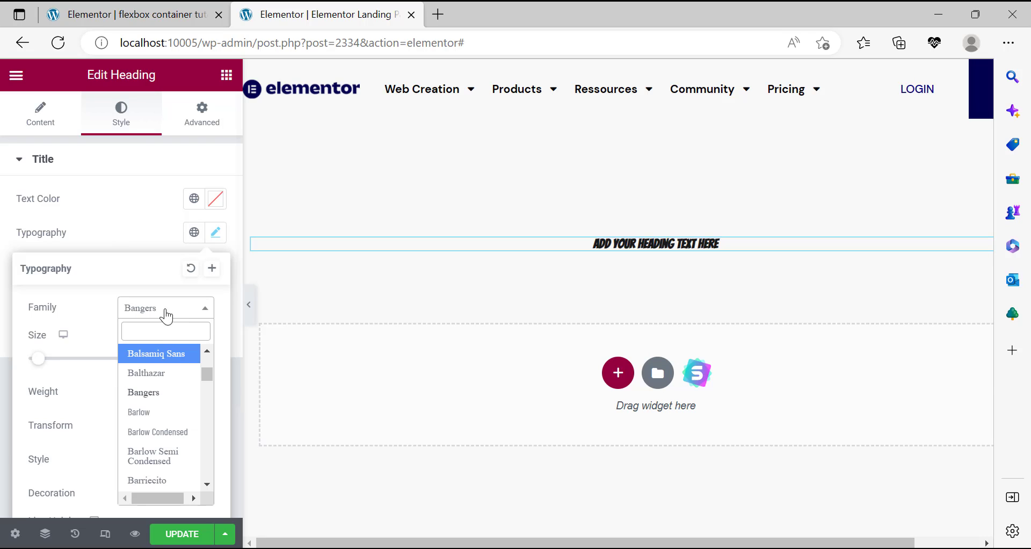
pyautogui.write('DM SANS')
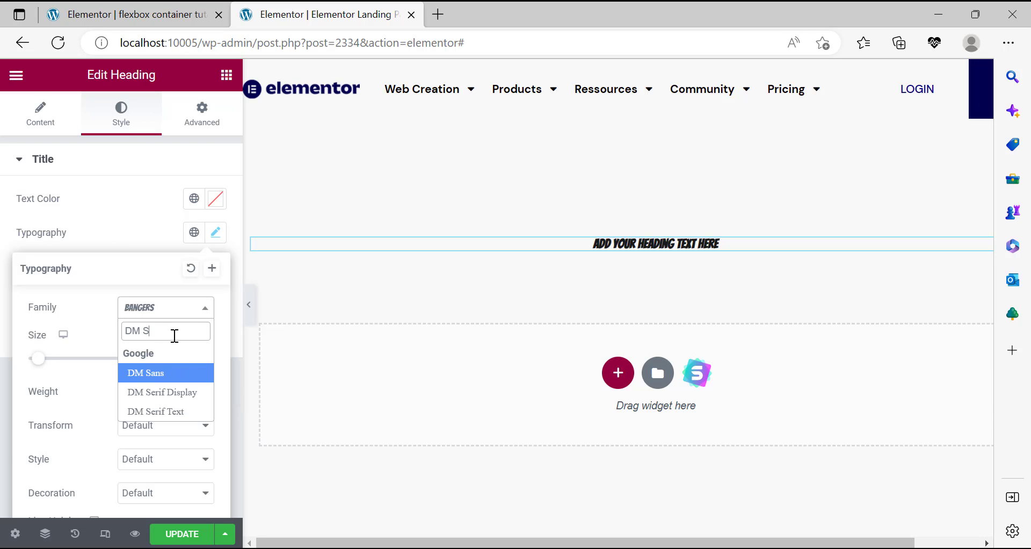
pyautogui.click(170, 373)
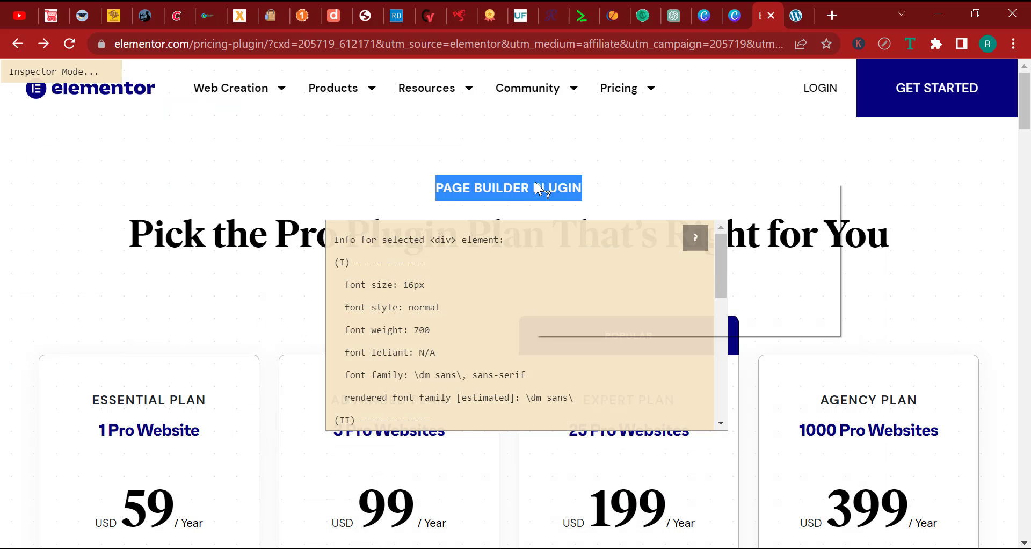
# Copy the text PAGE BUILDER PLUGIN from the pricing page in Chrome and paste it as the Elementor heading's title.
pyautogui.rightClick(534, 181)
pyautogui.click(564, 194)
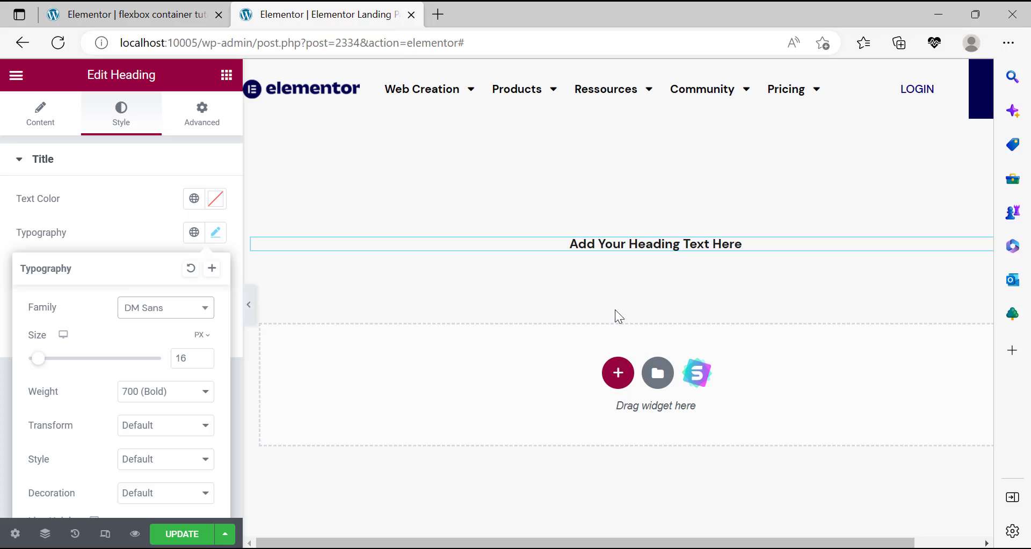
pyautogui.click(115, 214)
pyautogui.click(52, 133)
pyautogui.tripleClick(121, 224)
pyautogui.hotkey('ctrl', 'v')
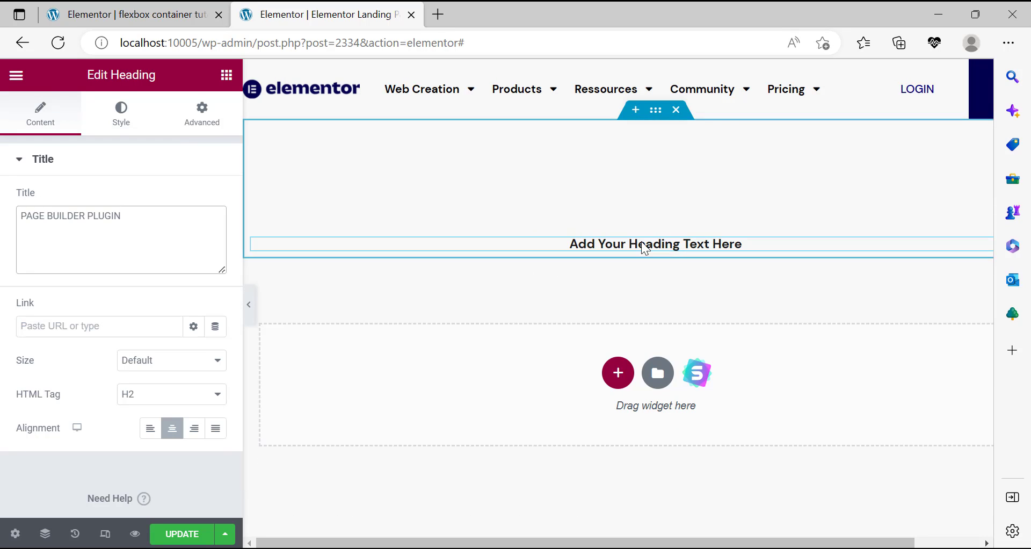
pyautogui.hotkey('ctrl', 'a')
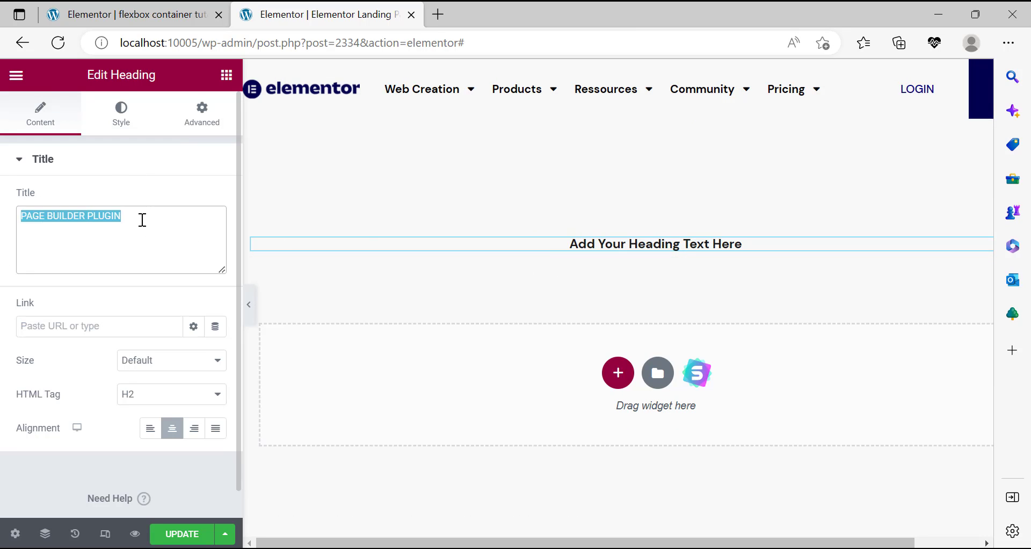
# Copy the font color rgb(0, 0, 0) from the font inspector on the pricing page in Chrome and return to the heading's style settings.
pyautogui.click(137, 115)
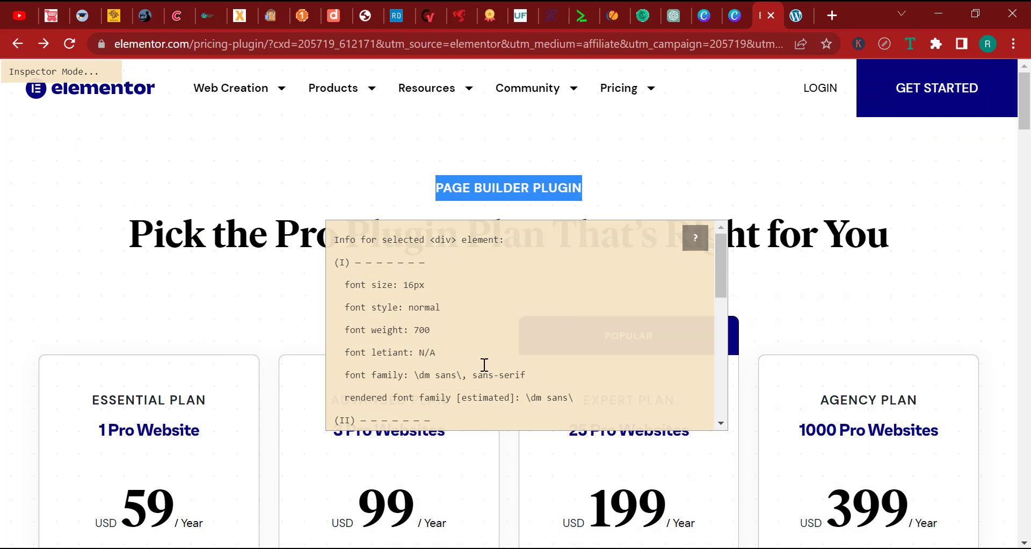
pyautogui.scroll(-3, 484, 364)
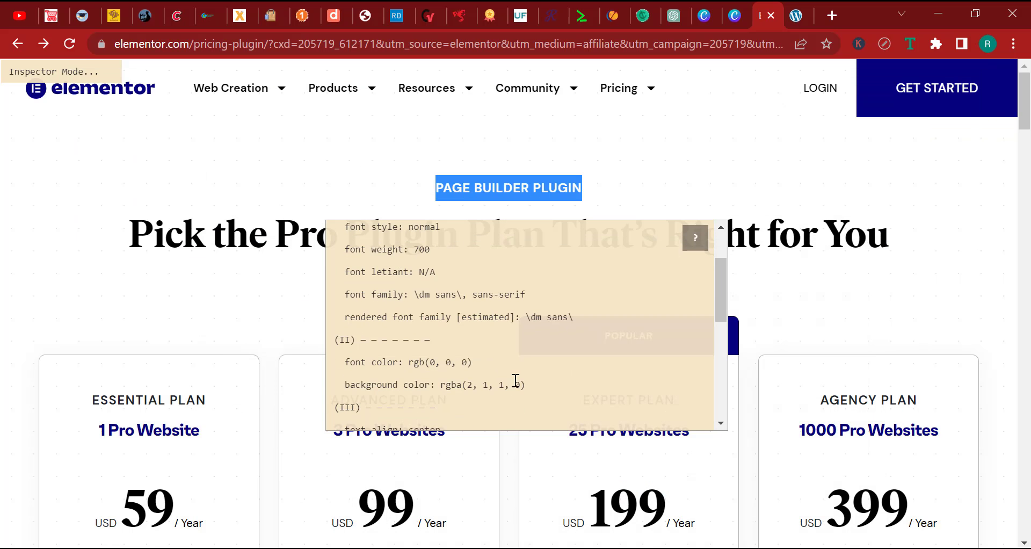
pyautogui.moveTo(472, 363); pyautogui.dragTo(403, 362)
pyautogui.hotkey('ctrl', 'c')
pyautogui.rightClick(443, 365)
pyautogui.click(515, 131)
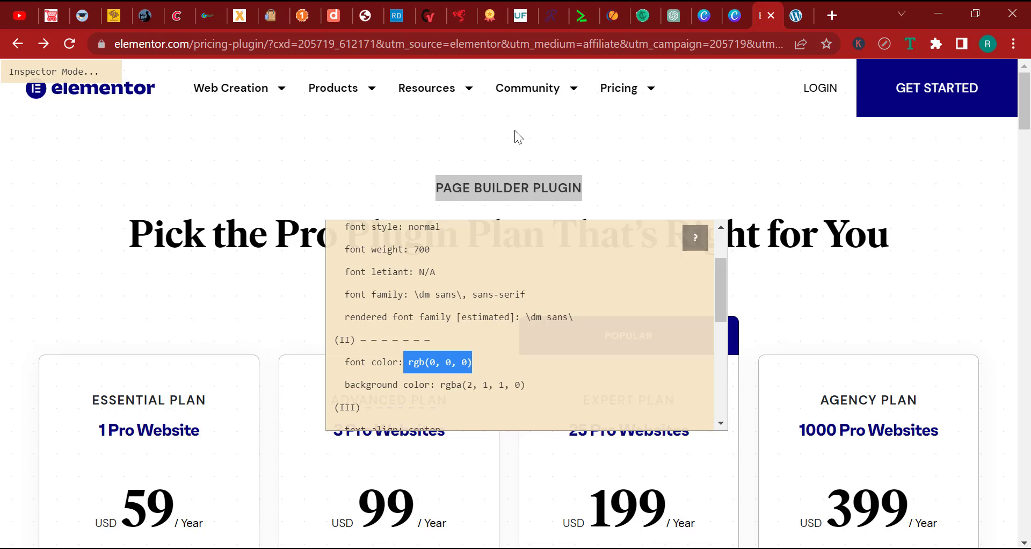
pyautogui.hotkey('alt', 'Tab')
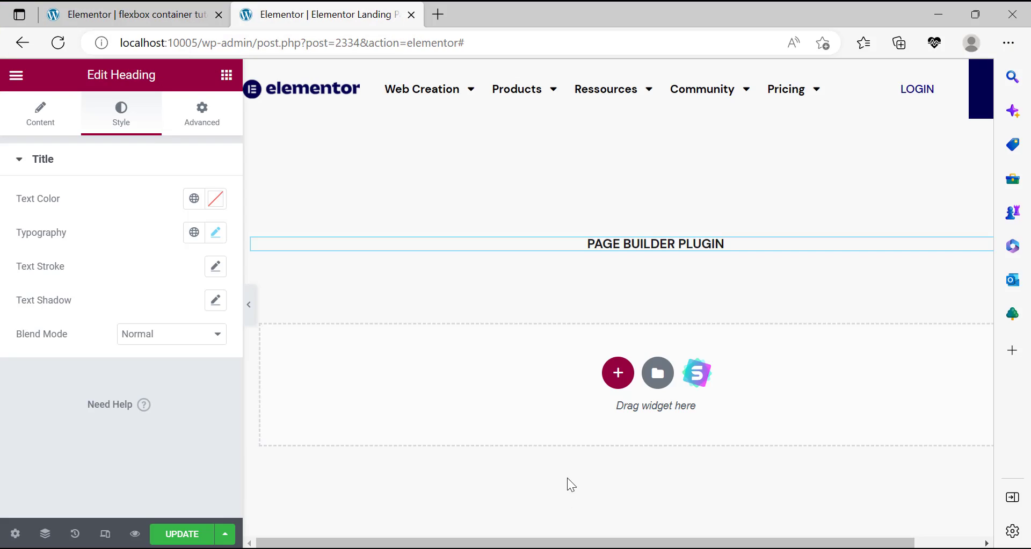
# Try to paste the copied color rgb(0, 0, 0) as the heading's text color.
pyautogui.click(215, 206)
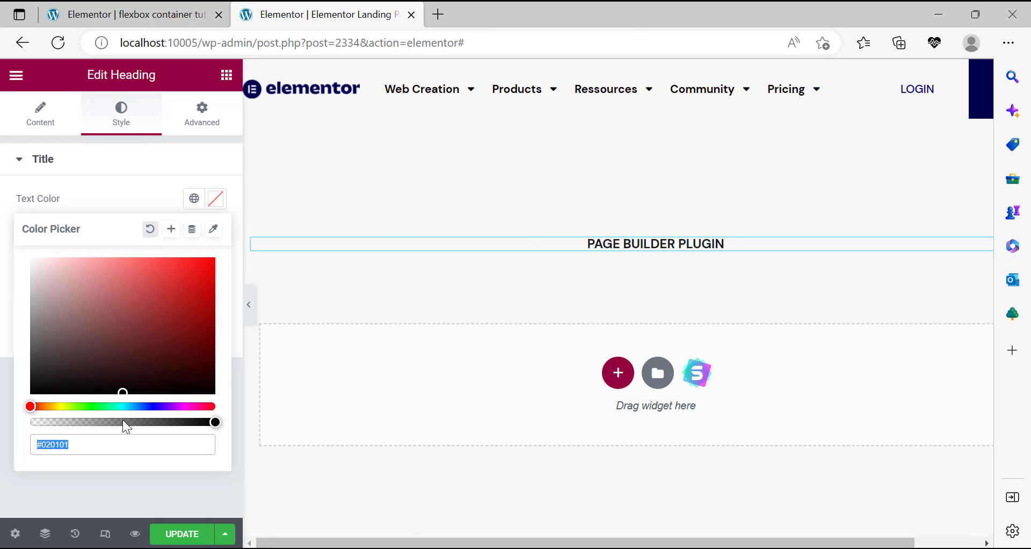
pyautogui.rightClick(83, 442)
pyautogui.click(152, 155)
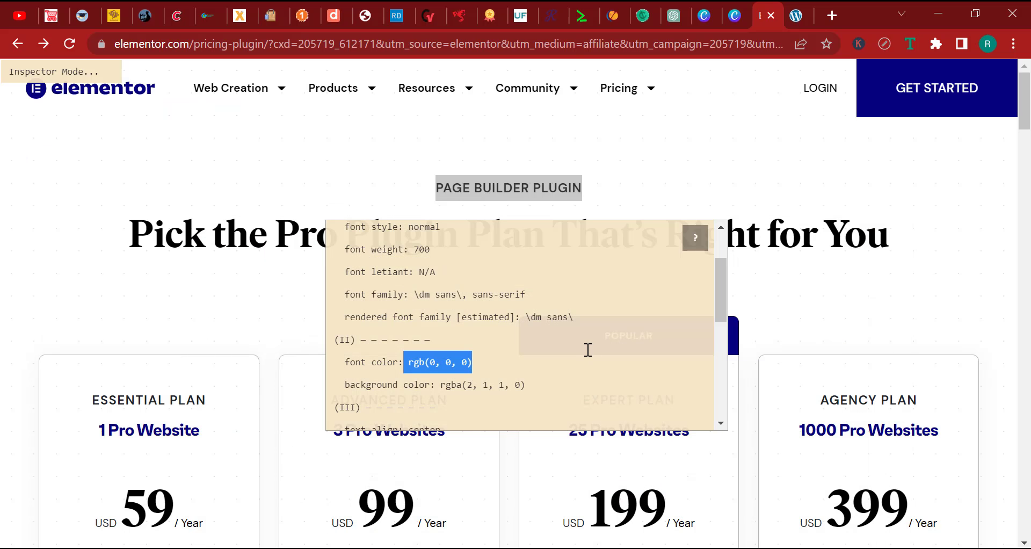
# Check the remaining font details on the pricing page in Chrome and set the Elementor heading's text transform to Uppercase.
pyautogui.scroll(-4, 568, 352)
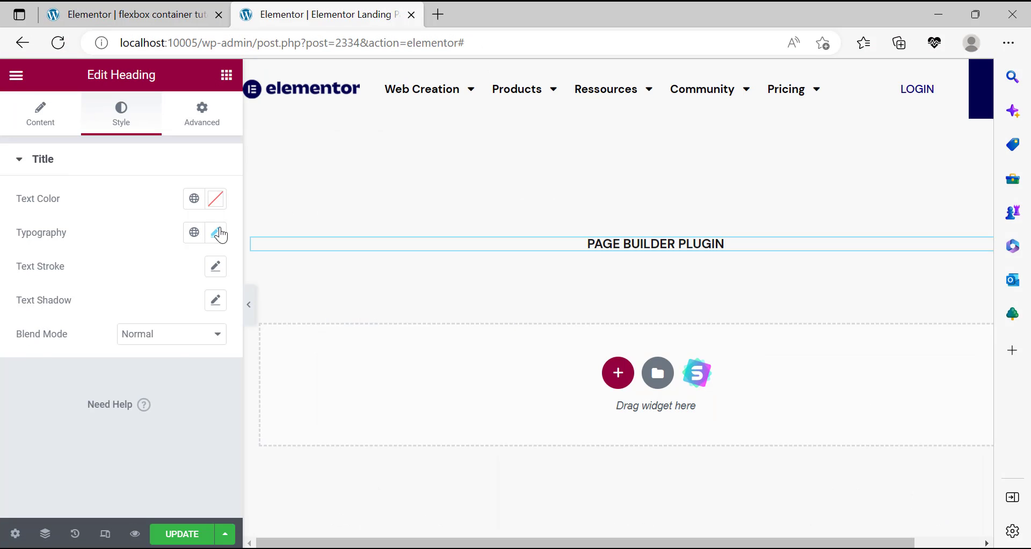
pyautogui.click(215, 232)
pyautogui.scroll(-2, 185, 345)
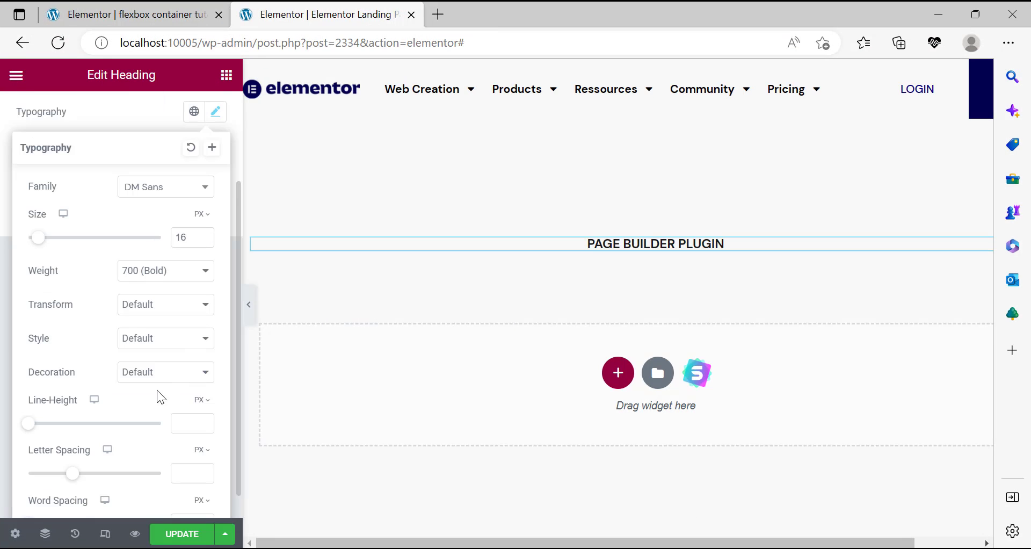
pyautogui.click(161, 305)
pyautogui.click(168, 342)
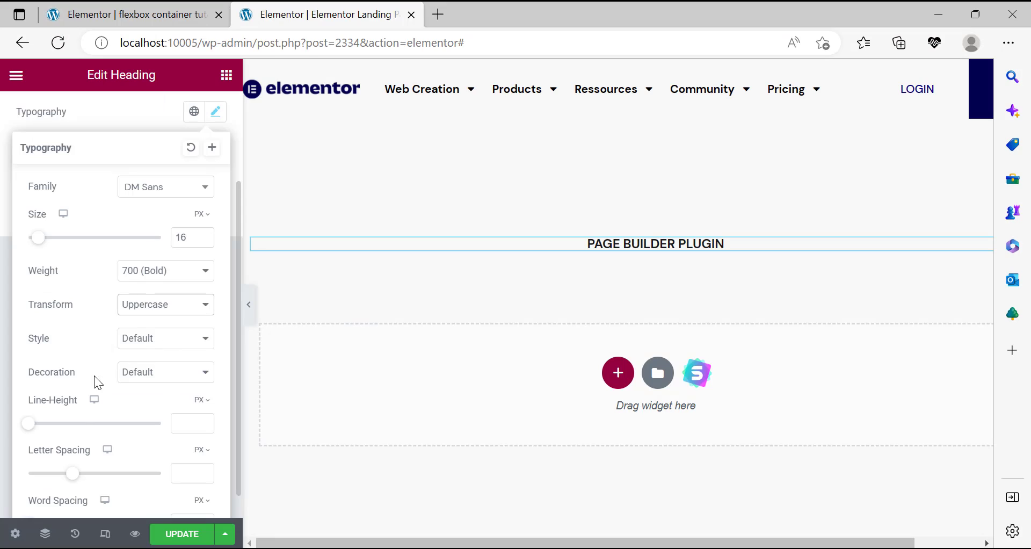
# Set the heading's line height to 32 px, decoration to None and style to Normal, and update the page.
pyautogui.click(195, 428)
pyautogui.write('1')
pyautogui.write('32')
pyautogui.click(161, 376)
pyautogui.click(141, 441)
pyautogui.click(141, 350)
pyautogui.click(134, 368)
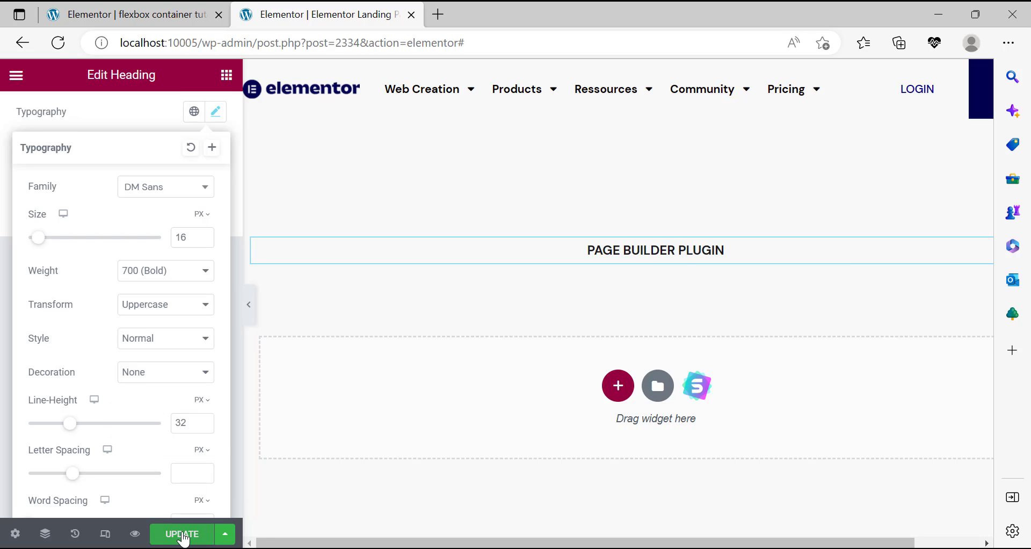
pyautogui.click(181, 534)
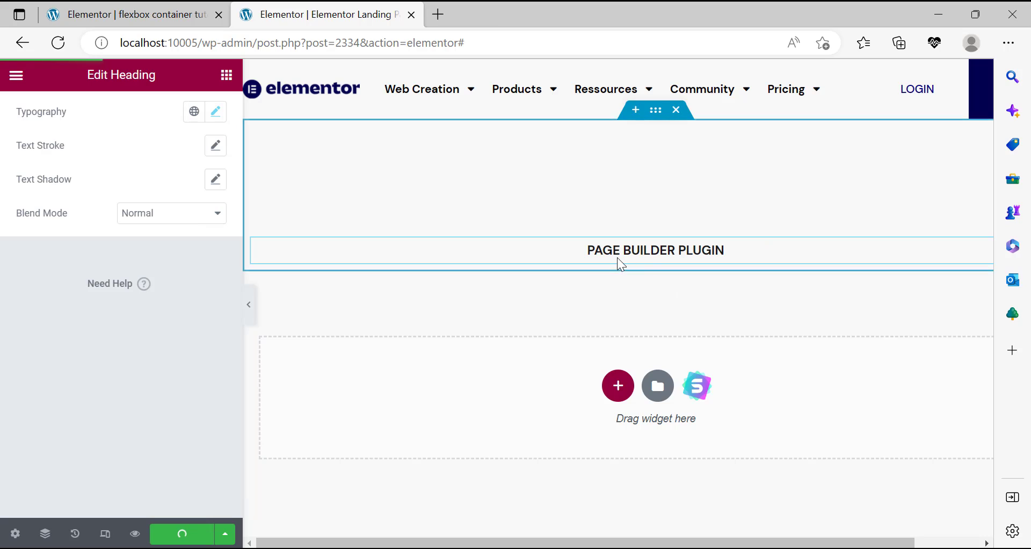
# Compare the section with the finished flexbox container page and duplicate the PAGE BUILDER PLUGIN heading.
pyautogui.click(183, 11)
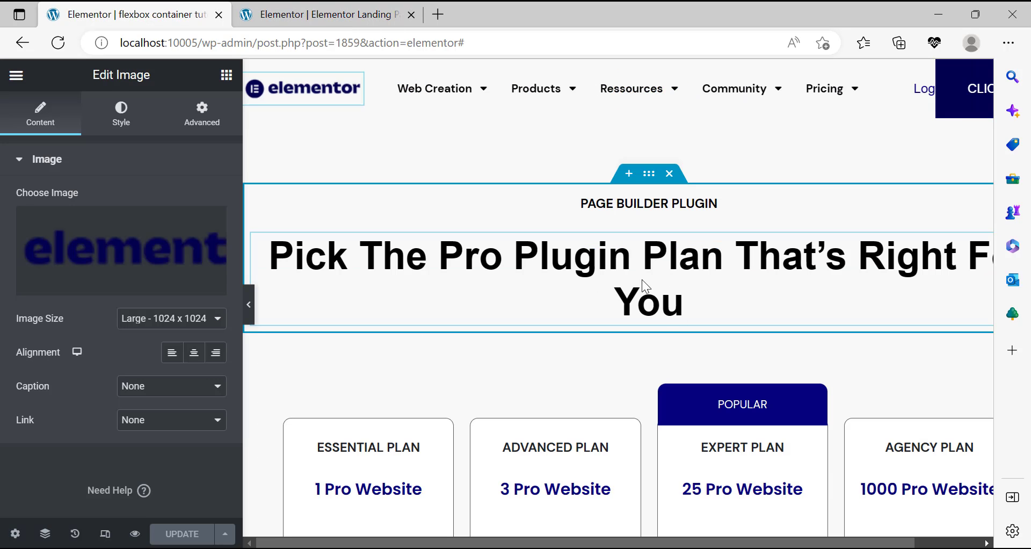
pyautogui.click(322, 13)
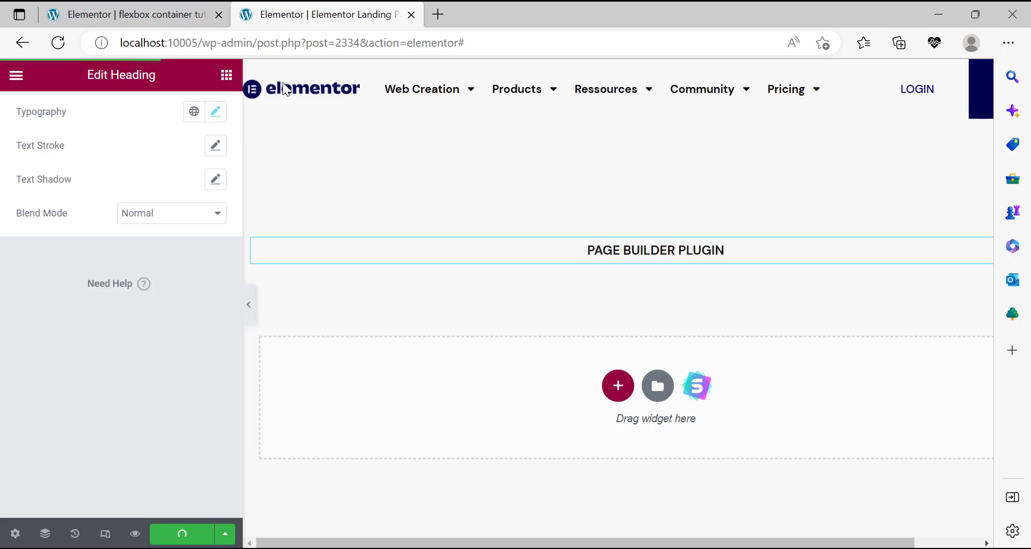
pyautogui.moveTo(752, 541); pyautogui.dragTo(816, 542)
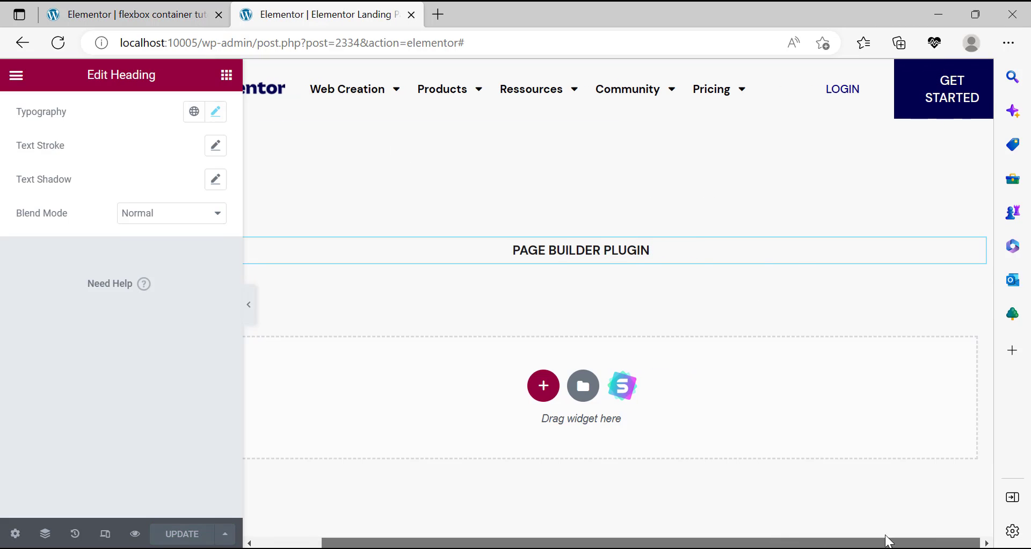
pyautogui.rightClick(963, 244)
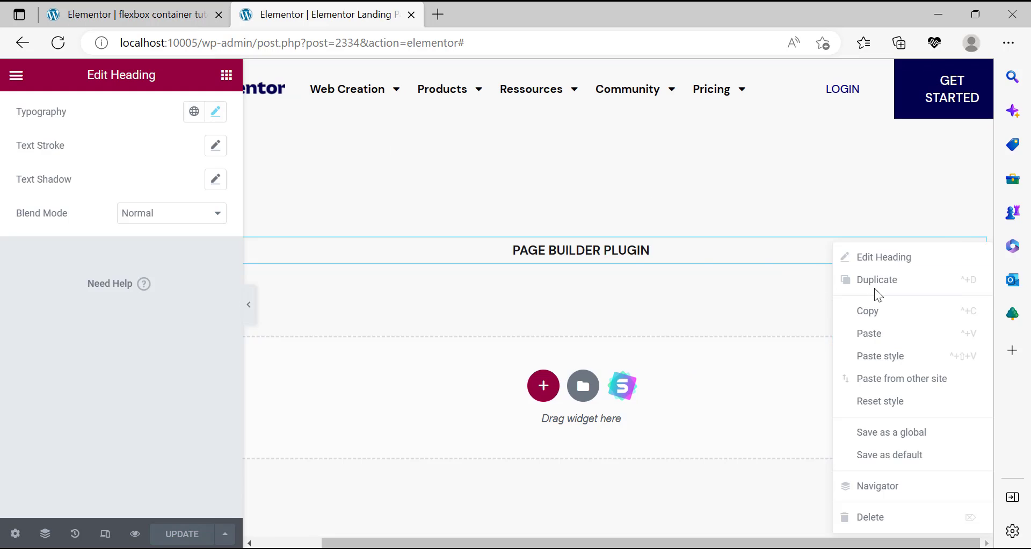
pyautogui.hotkey('ctrl', 'd')
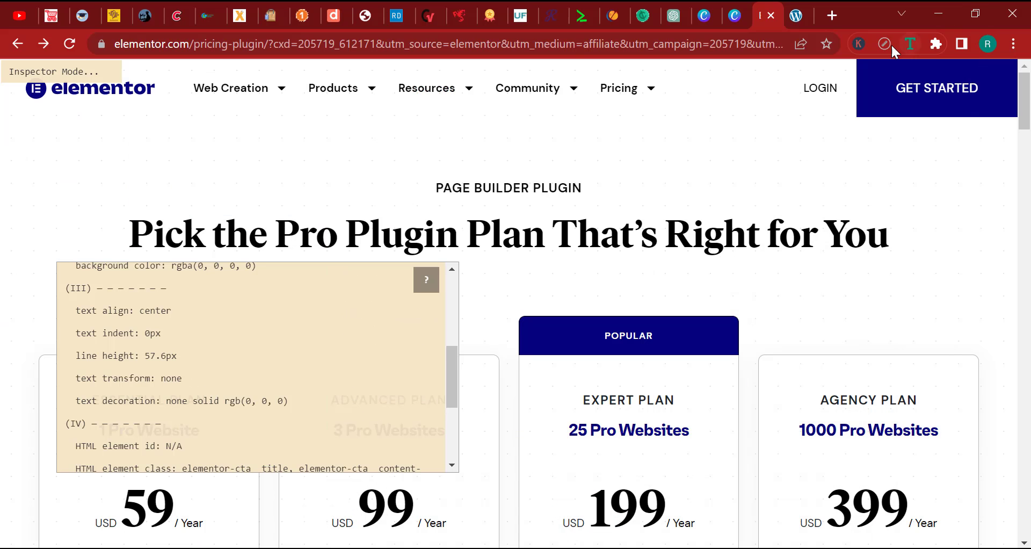
# Inspect the font of the headline Pick the Pro Plugin Plan That's Right for You on the pricing page in Chrome.
pyautogui.tripleClick(566, 251)
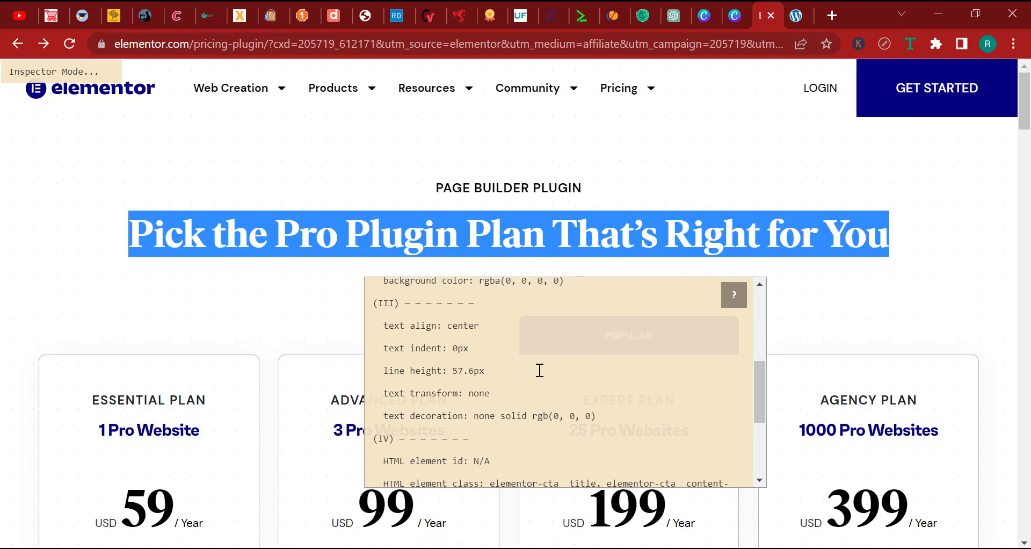
pyautogui.scroll(3, 539, 370)
pyautogui.scroll(3, 460, 360)
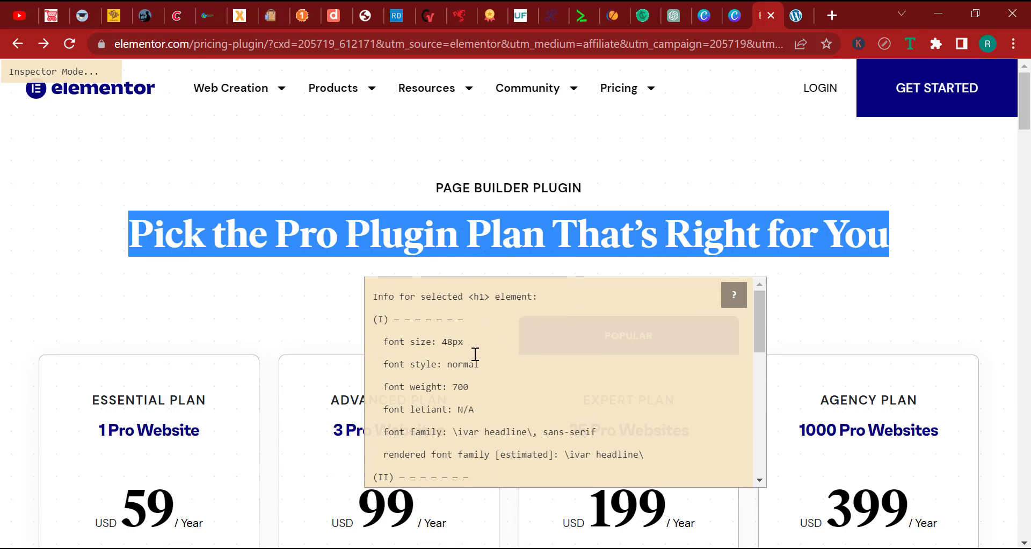
pyautogui.hotkey('alt', 'Tab')
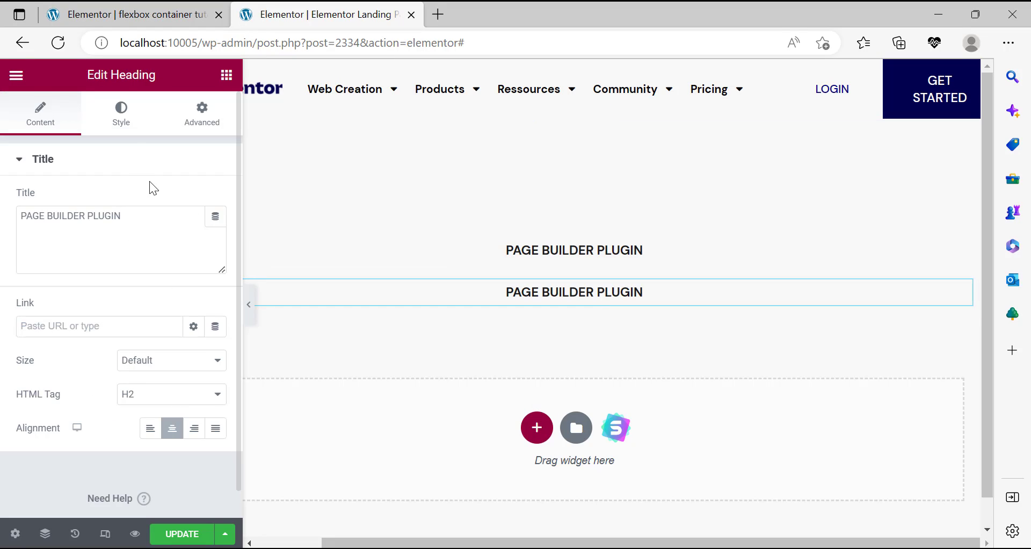
# In the Elementor editor, set the duplicated heading's font size to 48 px.
pyautogui.click(121, 120)
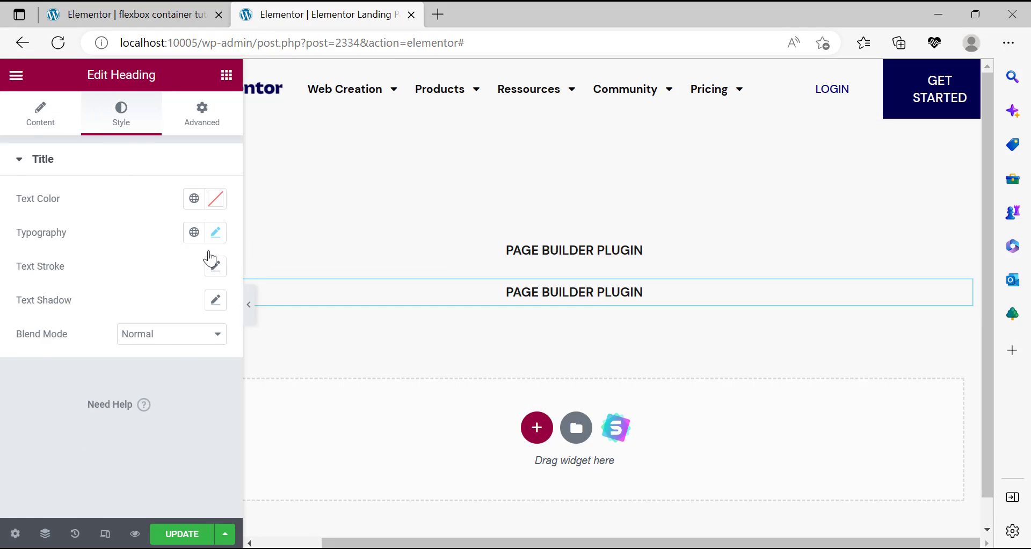
pyautogui.click(216, 233)
pyautogui.doubleClick(182, 359)
pyautogui.write('4')
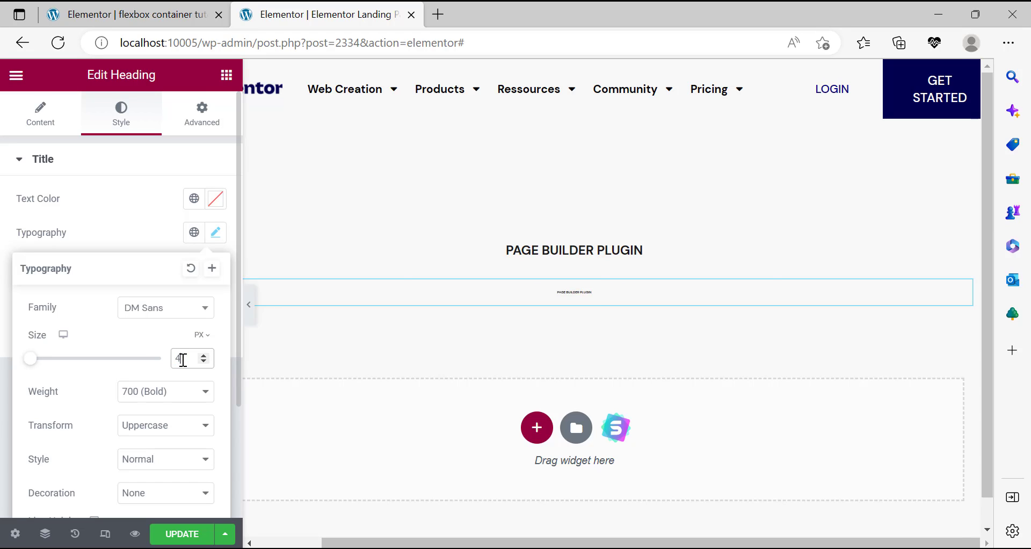
pyautogui.write('0748')
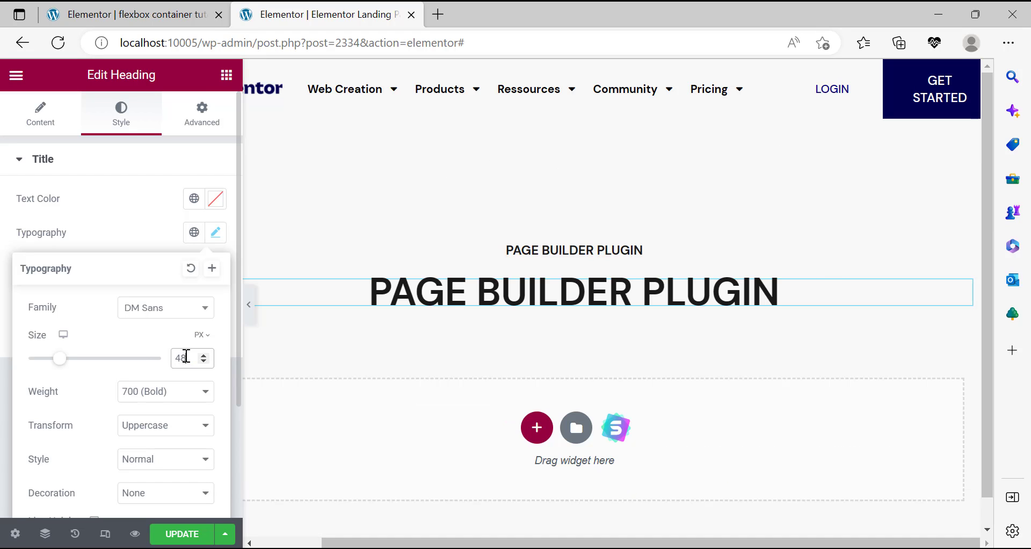
# Recheck the headline's font family in Chrome and search Elementor's font families for sans, dm and dm sans.
pyautogui.click(488, 547)
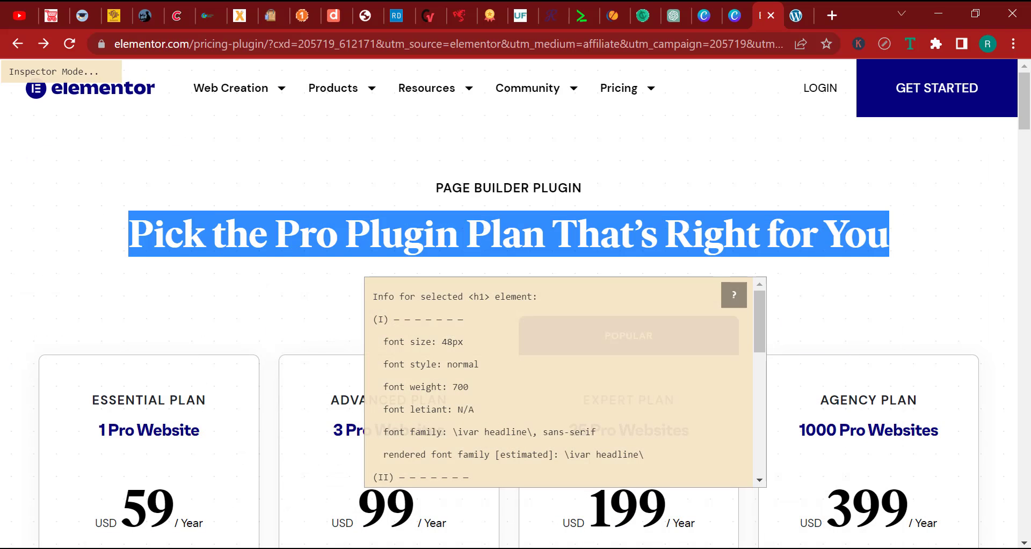
pyautogui.hotkey('alt', 'Tab')
pyautogui.hotkey('alt', 'Tab')
pyautogui.hotkey('alt', 'Tab')
pyautogui.click(149, 306)
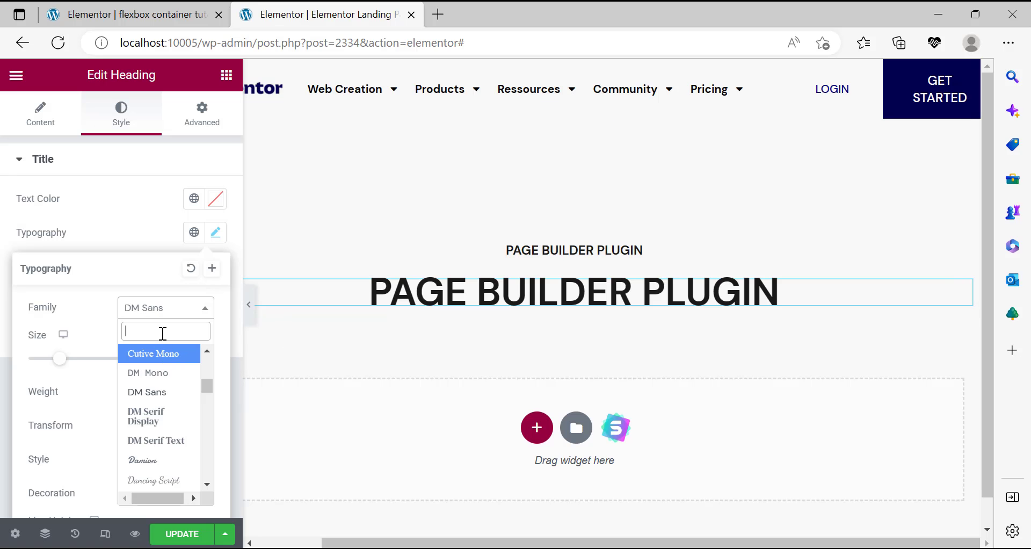
pyautogui.write('sANS')
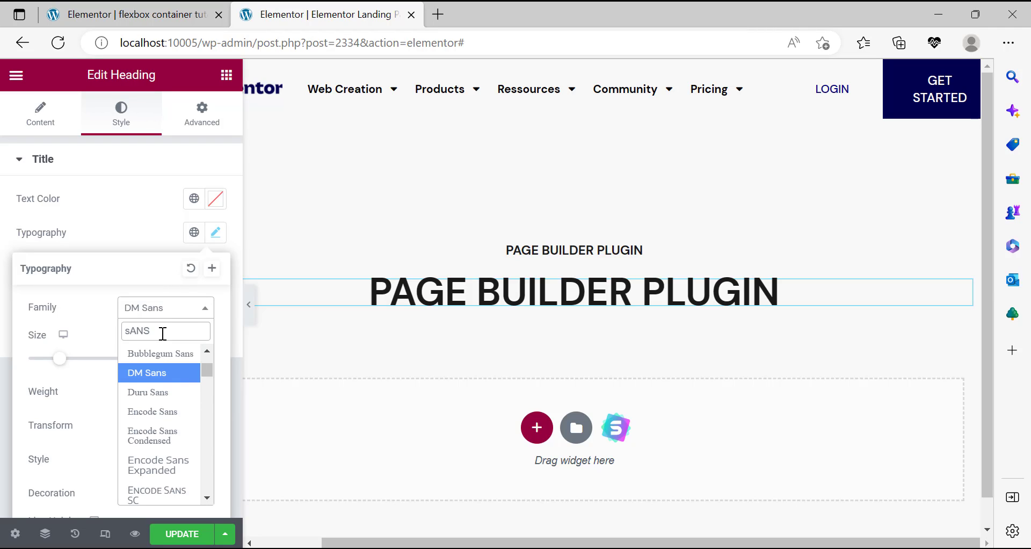
pyautogui.press('BackSpace')
pyautogui.press('BackSpace')
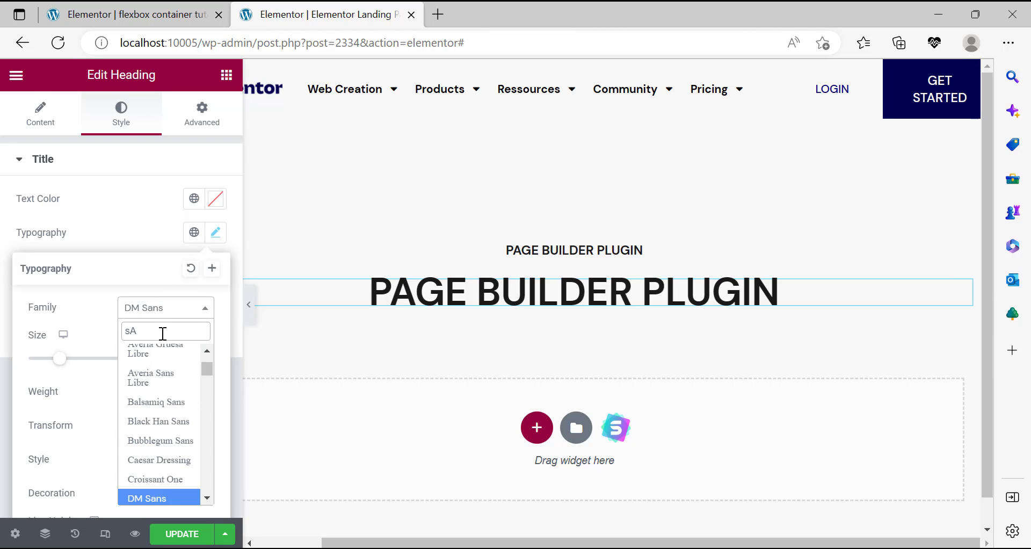
pyautogui.press('BackSpace')
pyautogui.press('BackSpace')
pyautogui.write('dm')
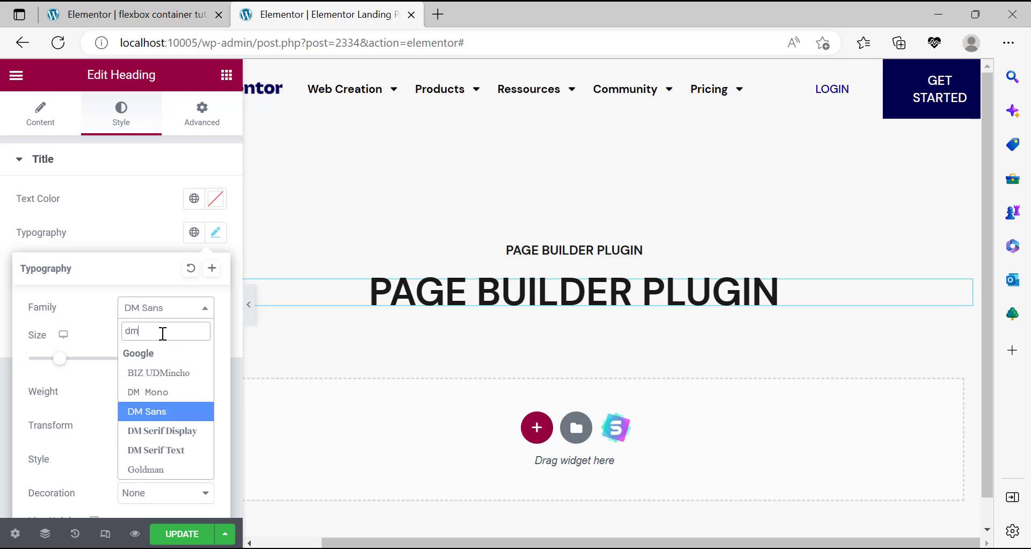
pyautogui.press('BackSpace')
pyautogui.write('m sans')
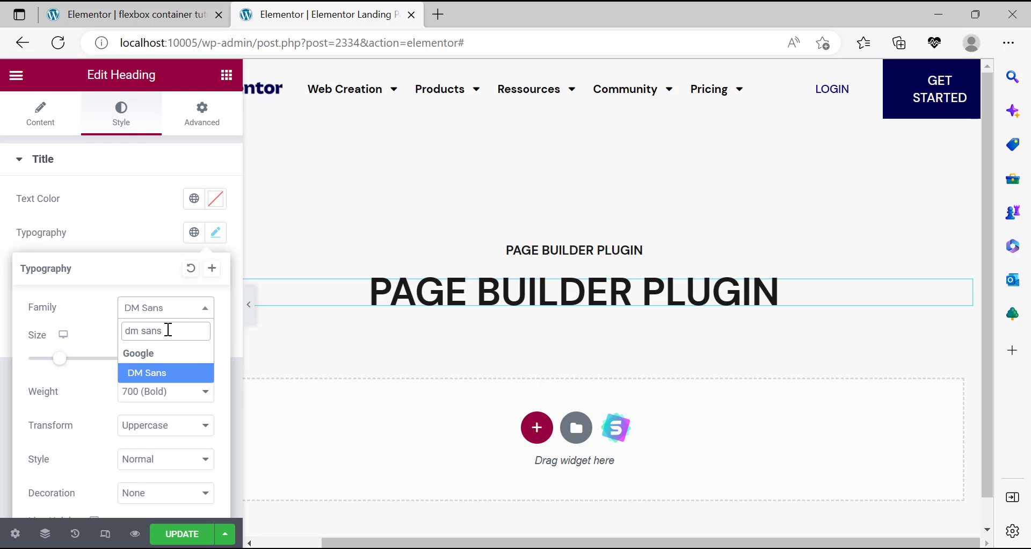
# Search the font families for serif and try DM Serif Text and DM Serif Display on the duplicated heading.
pyautogui.hotkey('ctrl', 'a')
pyautogui.write('serif')
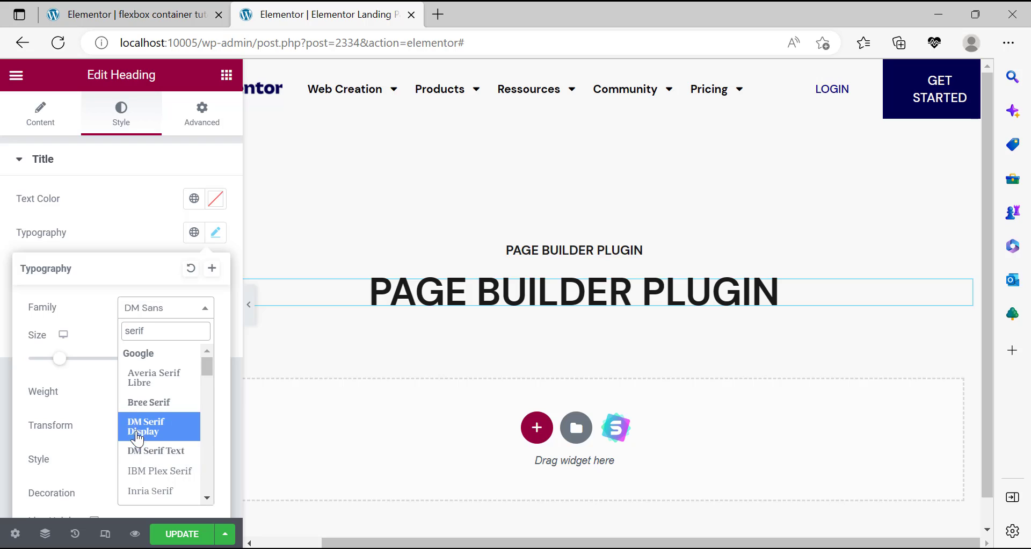
pyautogui.click(160, 456)
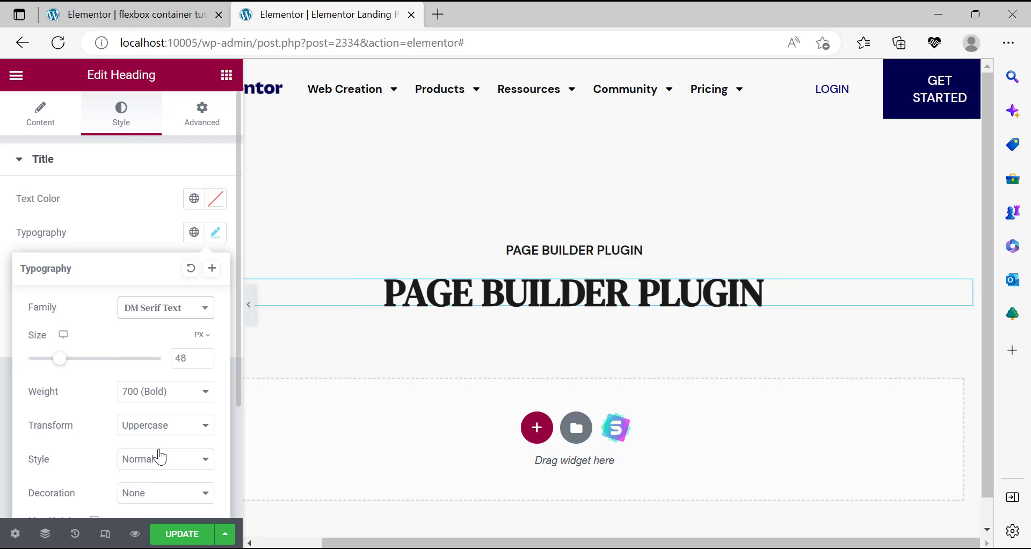
pyautogui.click(164, 312)
pyautogui.click(161, 369)
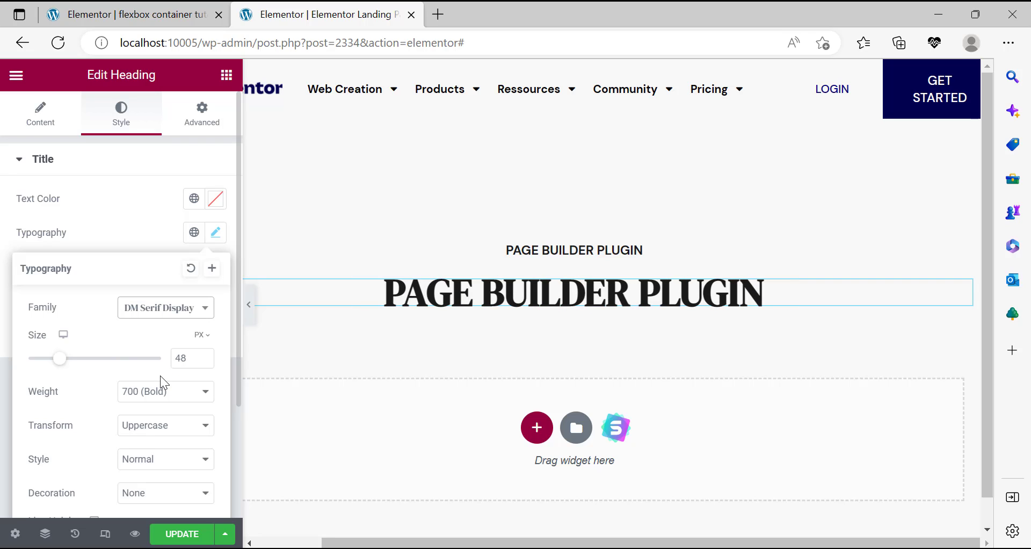
# Look through the available font families and set the duplicated heading's font family to Roboto.
pyautogui.click(150, 305)
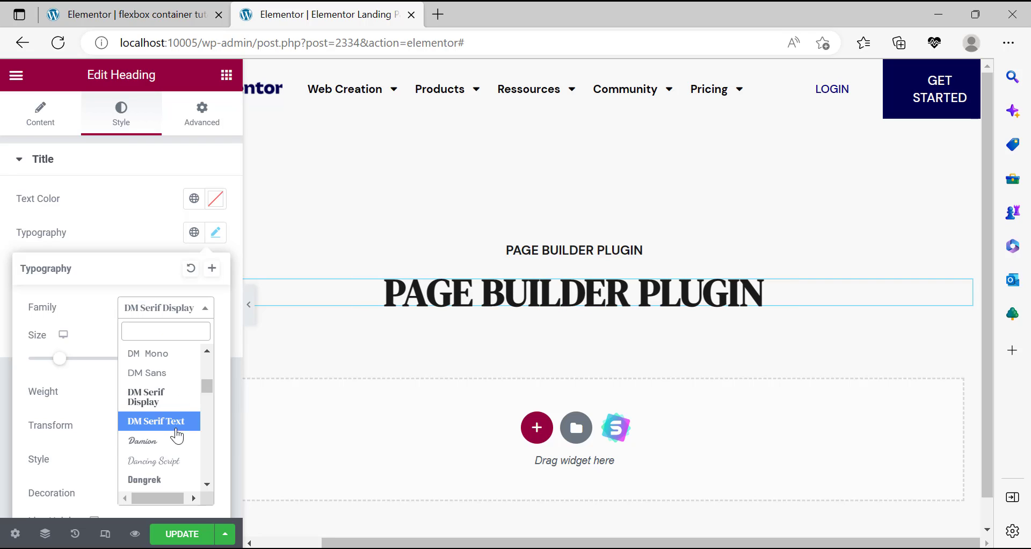
pyautogui.scroll(-1, 171, 439)
pyautogui.scroll(-1, 167, 442)
pyautogui.scroll(3, 164, 387)
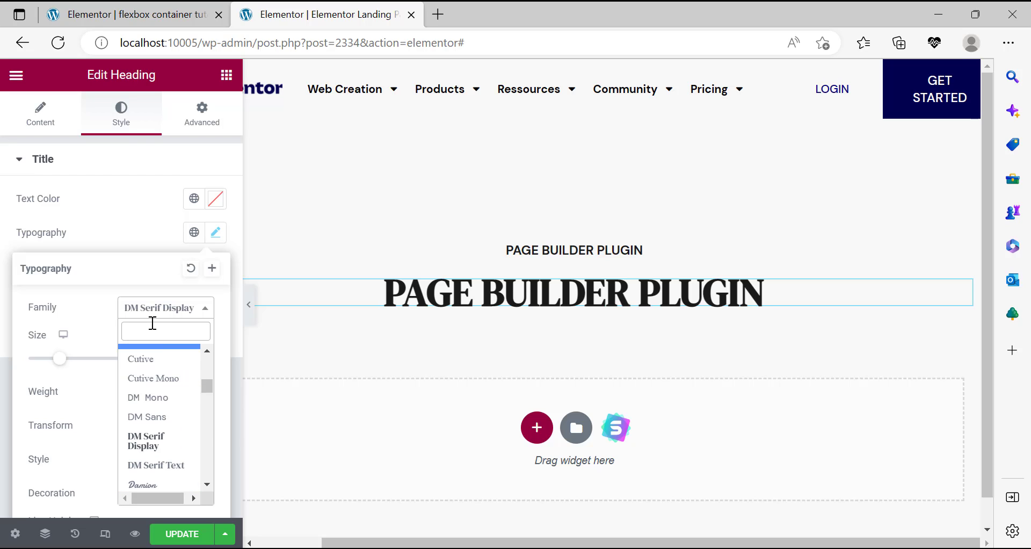
pyautogui.scroll(1, 169, 401)
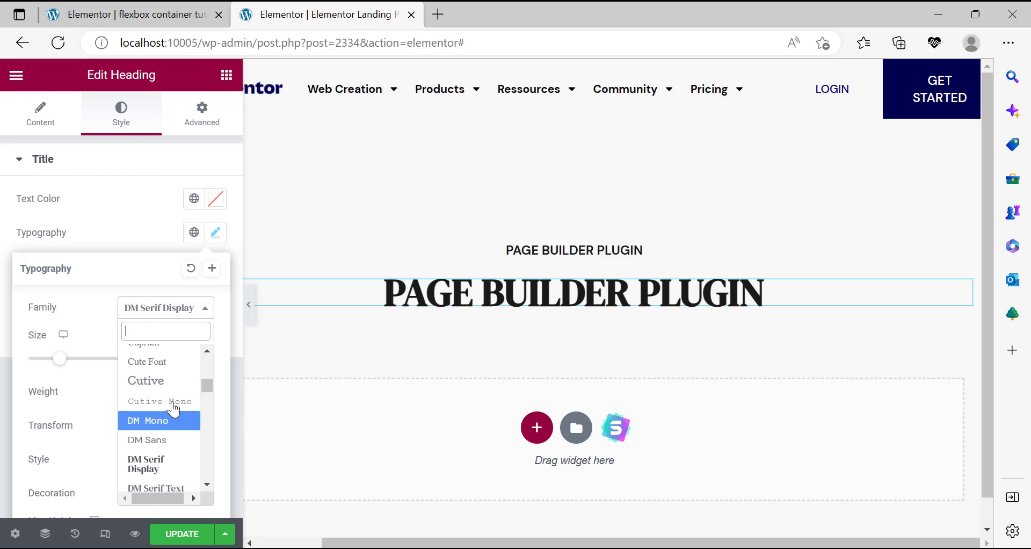
pyautogui.click(158, 314)
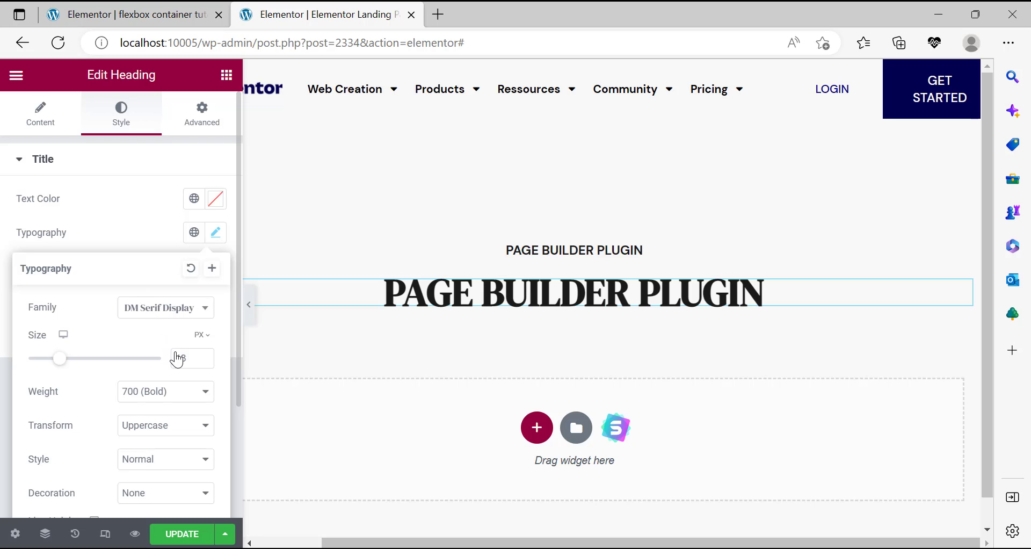
pyautogui.click(164, 310)
pyautogui.write('roboto')
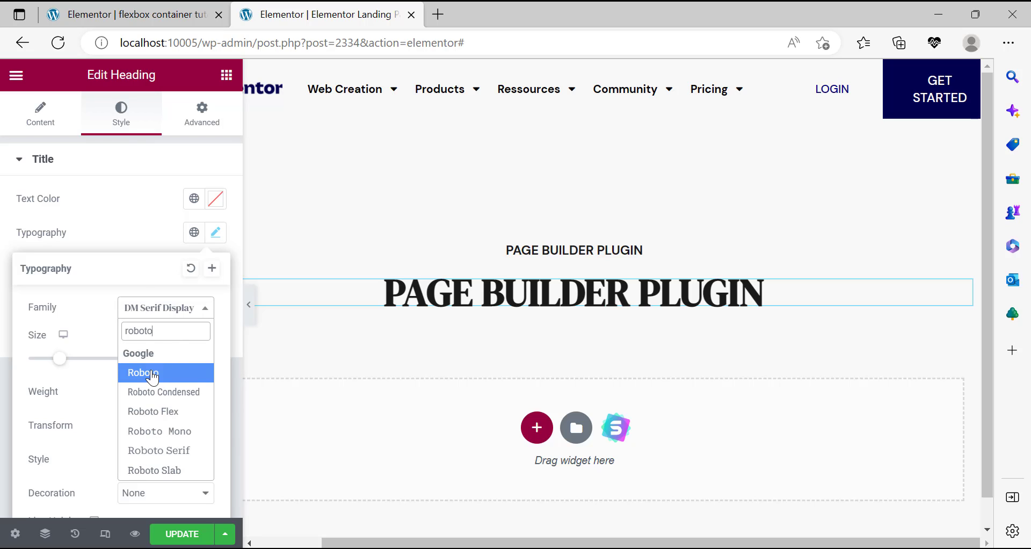
pyautogui.click(152, 377)
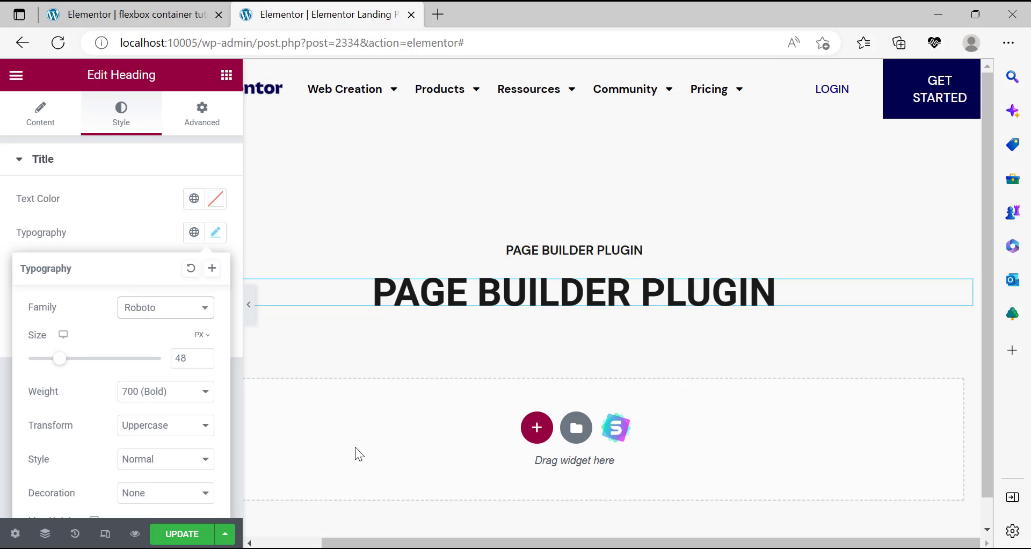
# Check the style settings of the matching headline in the finished flexbox container page.
pyautogui.click(171, 307)
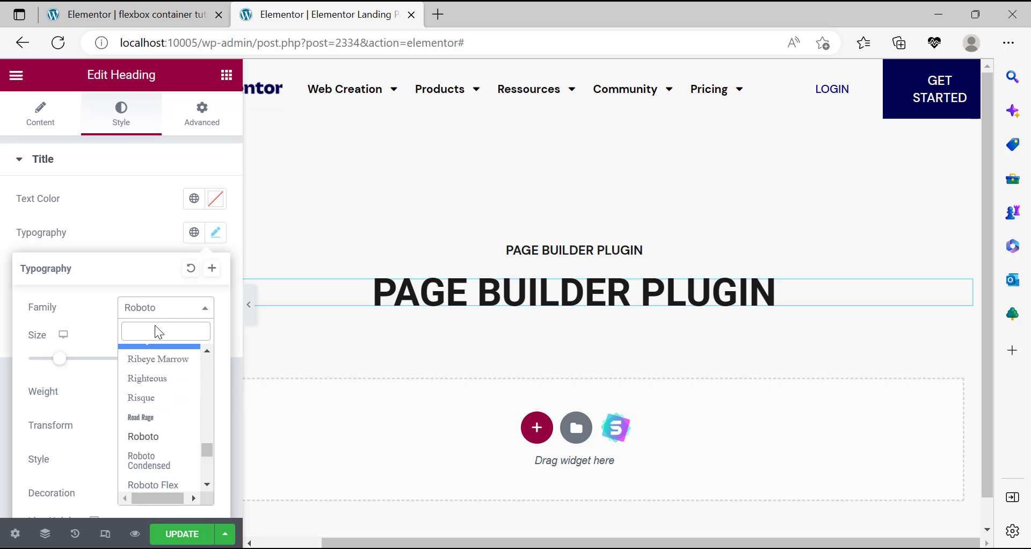
pyautogui.click(158, 6)
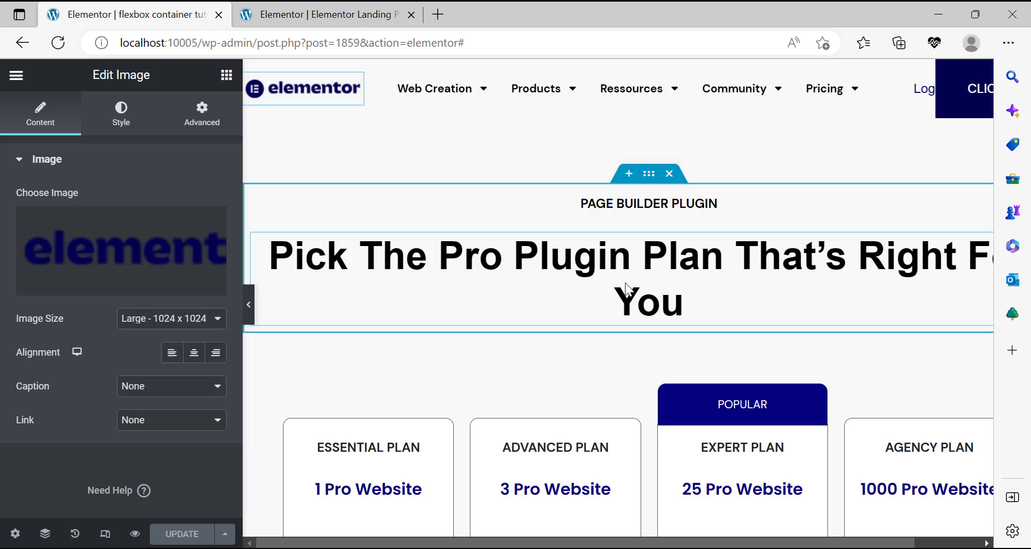
pyautogui.click(581, 305)
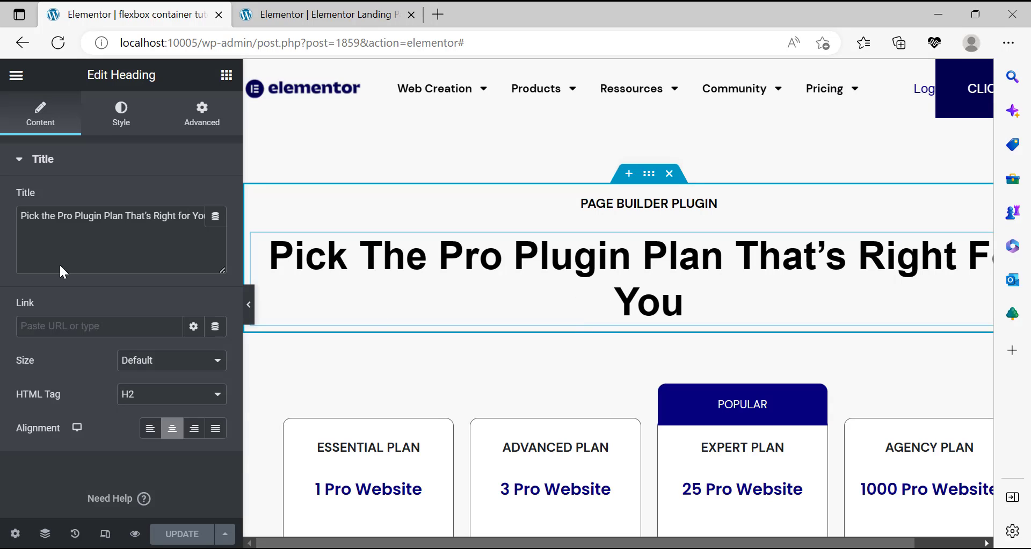
pyautogui.click(120, 121)
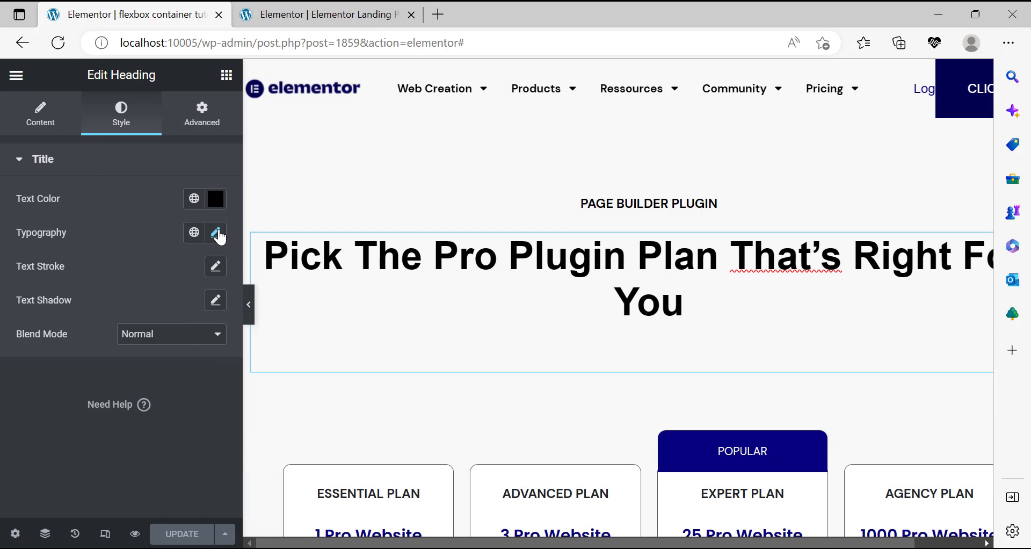
pyautogui.click(215, 232)
pyautogui.click(124, 138)
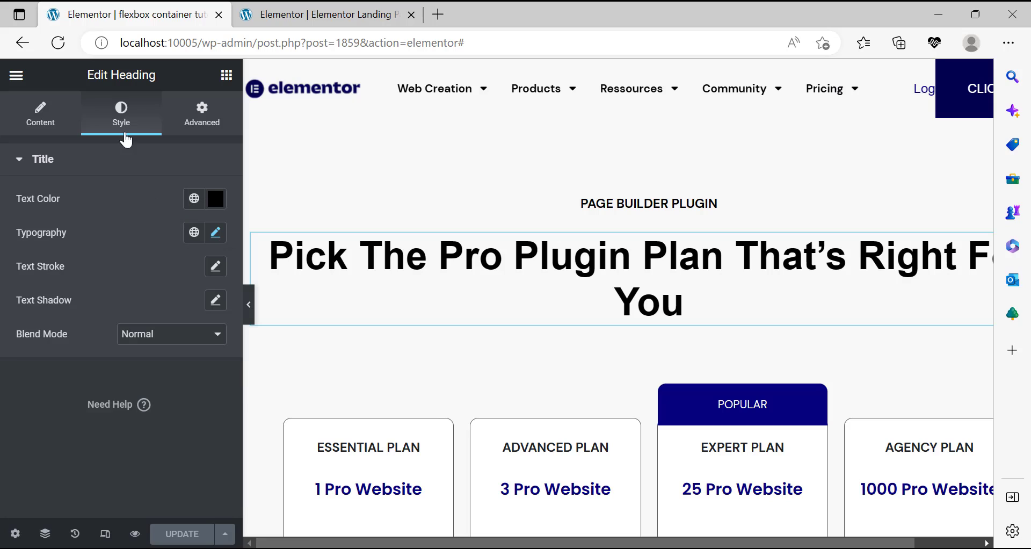
# Back in the landing page editor, set the duplicated heading's font family to Helvetica.
pyautogui.click(323, 7)
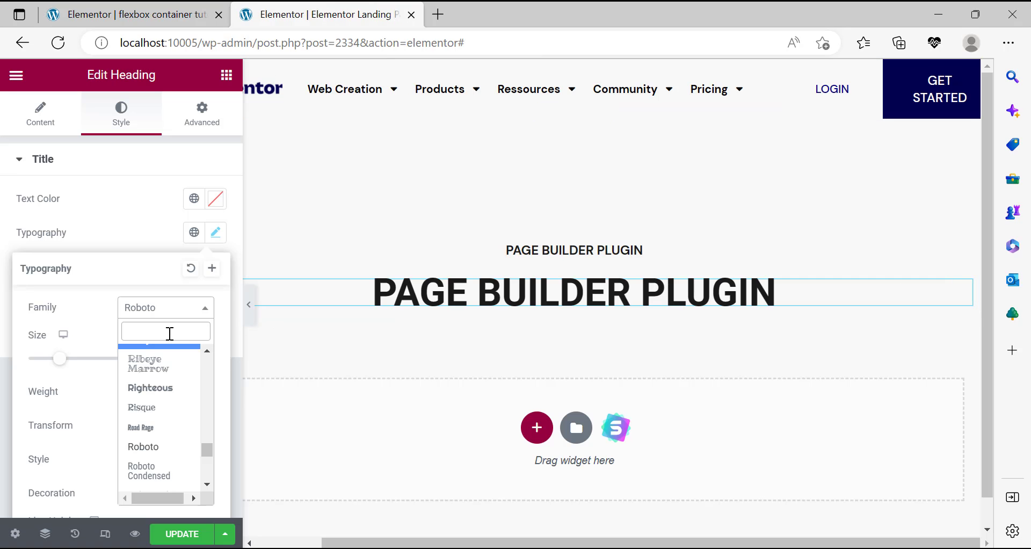
pyautogui.write('helv')
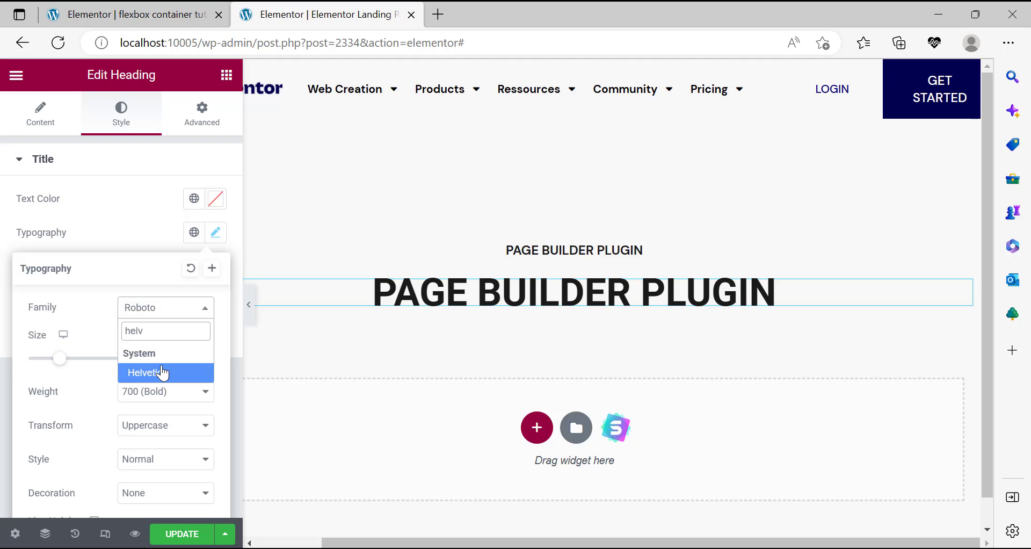
pyautogui.click(163, 373)
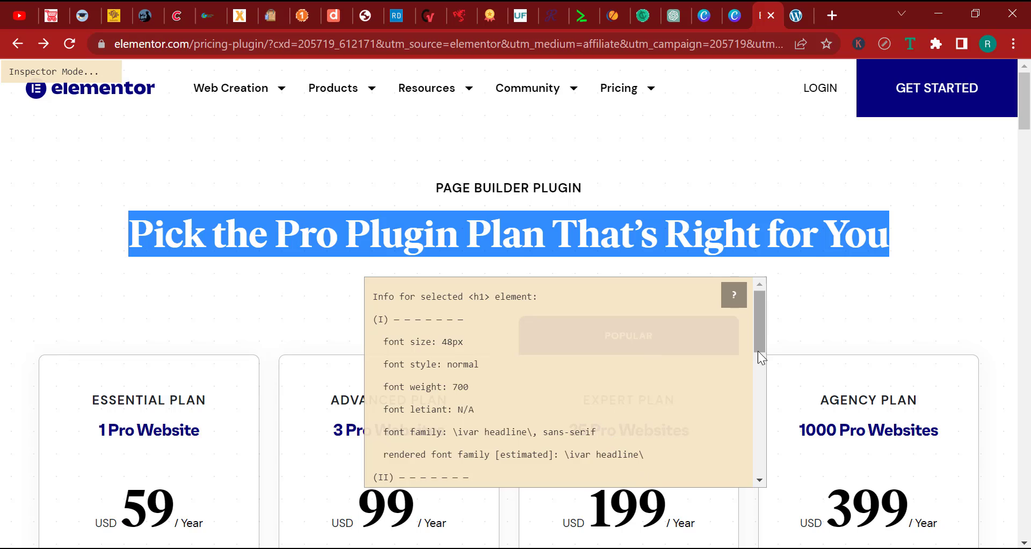
# In Chrome, read the headline's inspected font color and line height, and copy the font color value.
pyautogui.moveTo(759, 353); pyautogui.dragTo(760, 367)
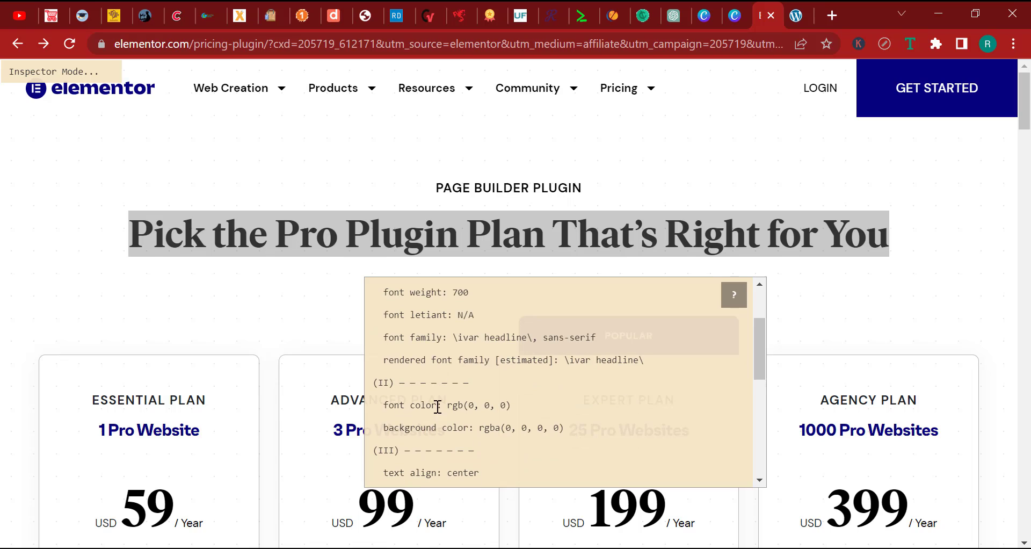
pyautogui.moveTo(508, 406); pyautogui.dragTo(443, 404)
pyautogui.click(508, 407)
pyautogui.rightClick(466, 407)
pyautogui.click(457, 429)
pyautogui.scroll(-3, 463, 432)
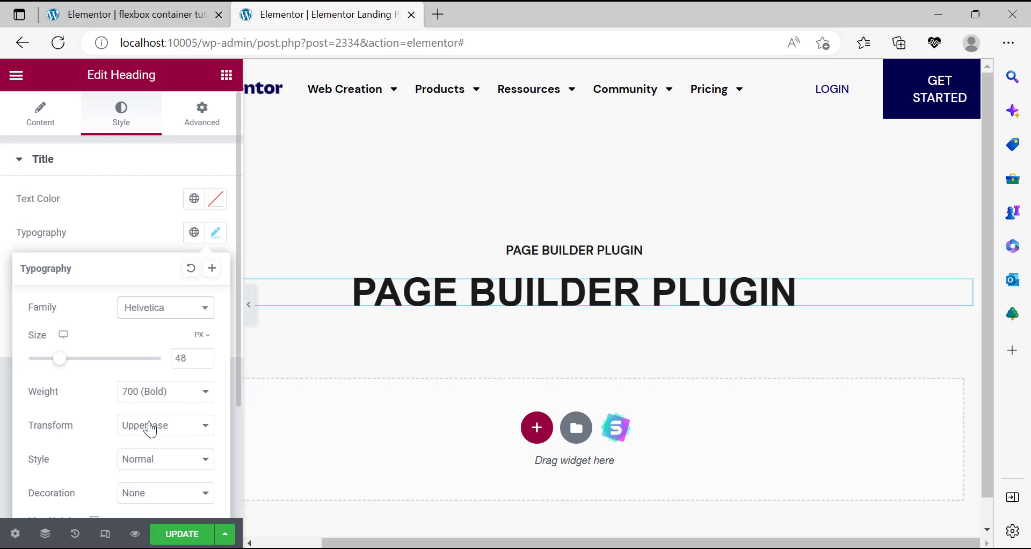
# In the Elementor editor, set the duplicated heading's line height to 57.6 px.
pyautogui.scroll(-3, 161, 429)
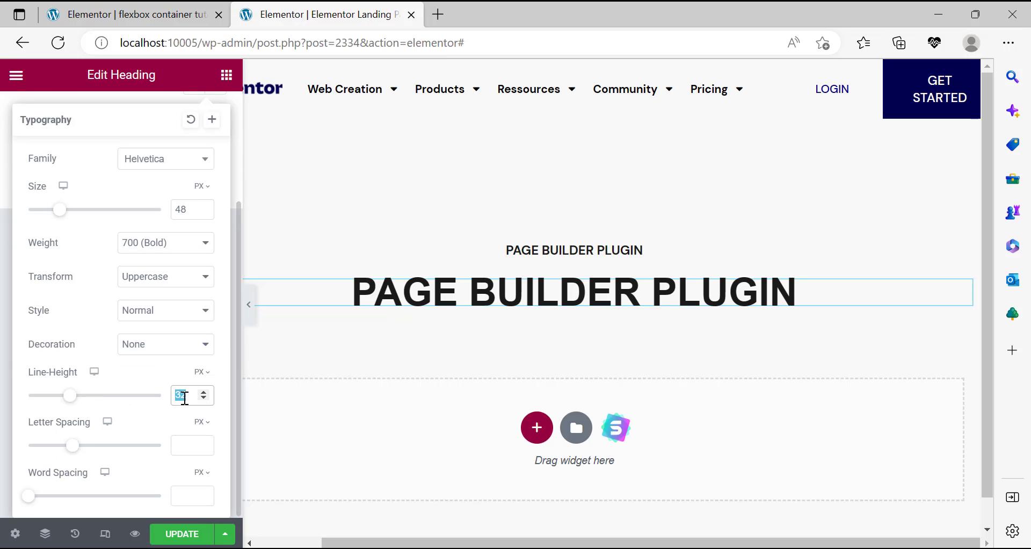
pyautogui.write('457')
pyautogui.press('BackSpace')
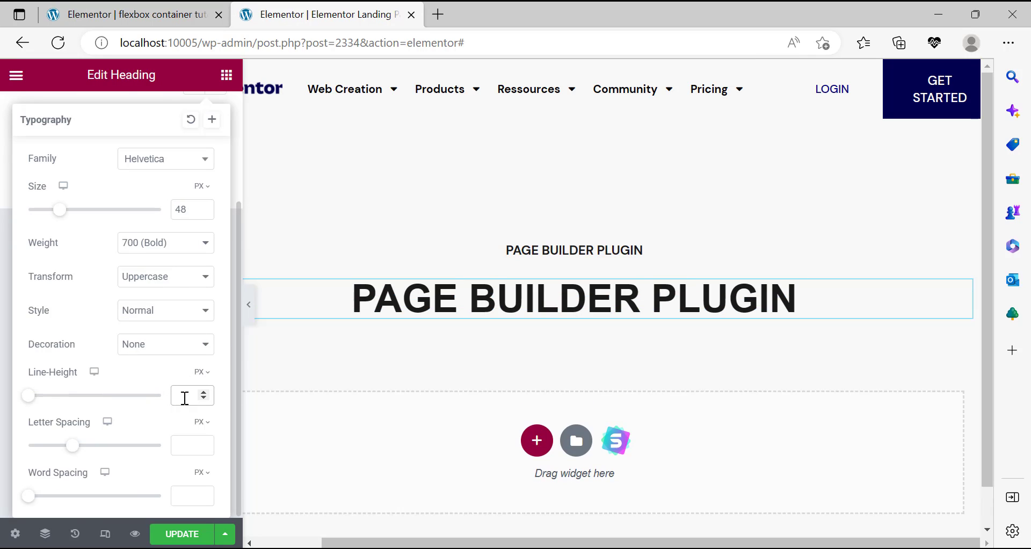
pyautogui.write('6')
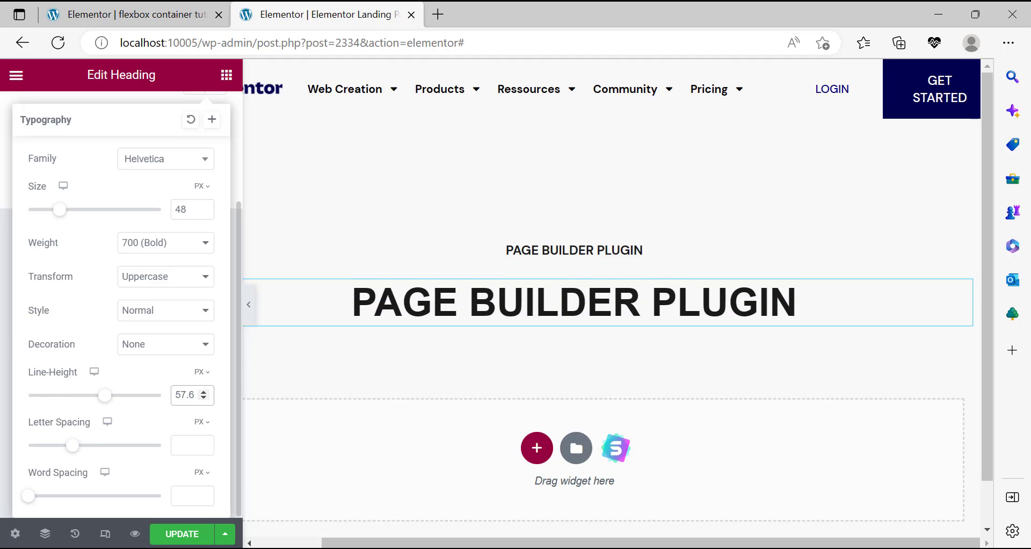
# Copy the headline text from the Chrome page and replace the duplicated heading's title with "Pick the Pro Plugin Plan That’s Right for You".
pyautogui.click(3, 344)
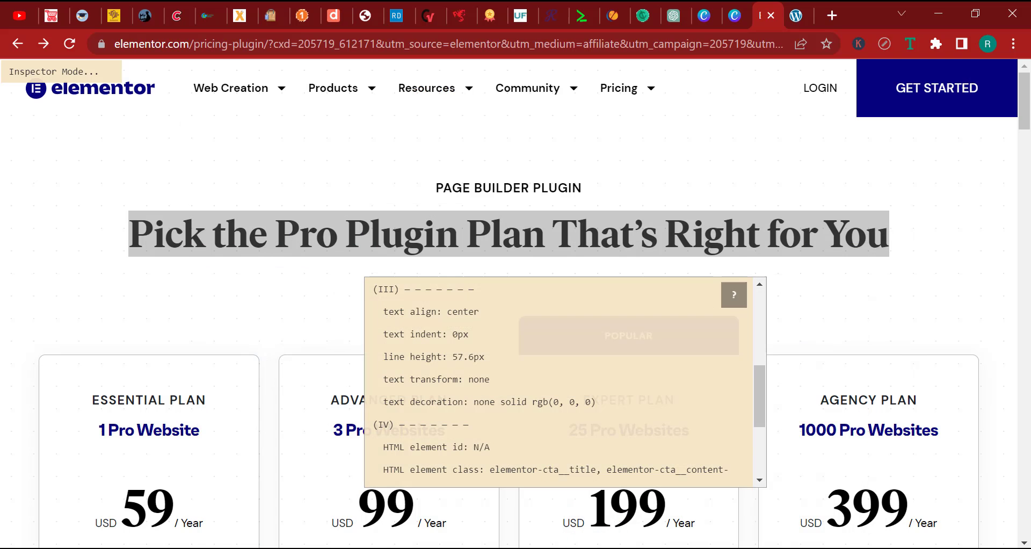
pyautogui.rightClick(421, 246)
pyautogui.press('Escape')
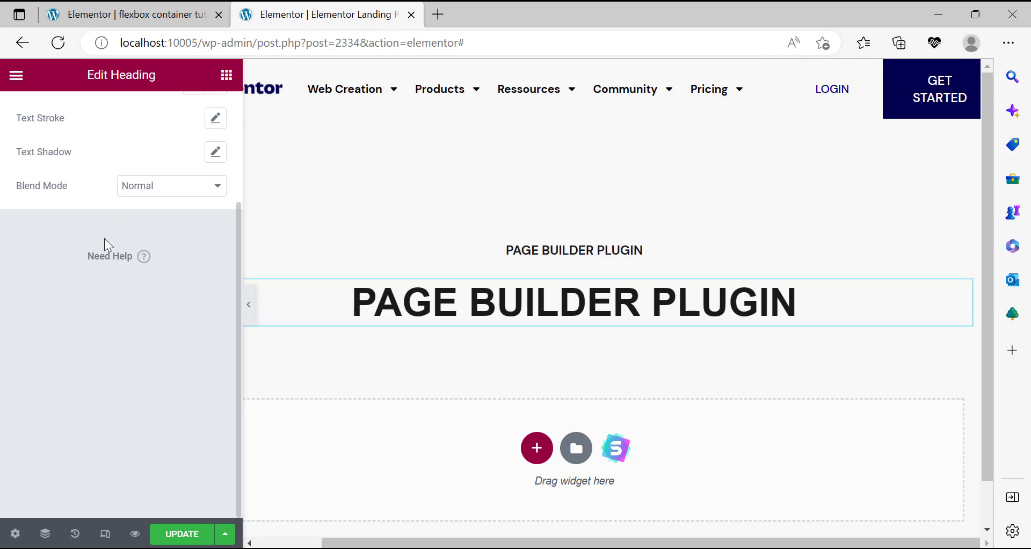
pyautogui.scroll(3, 105, 237)
pyautogui.click(52, 117)
pyautogui.click(99, 212)
pyautogui.hotkey('ctrl', 'a')
pyautogui.press('BackSpace')
pyautogui.press('BackSpace')
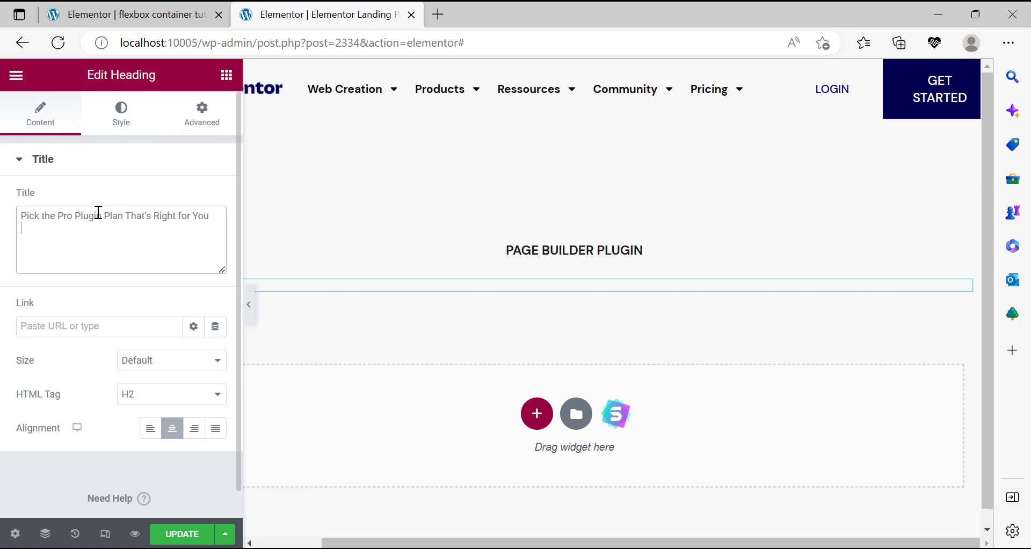
pyautogui.write('Pick the Pro Plugin Plan That’s Right for You')
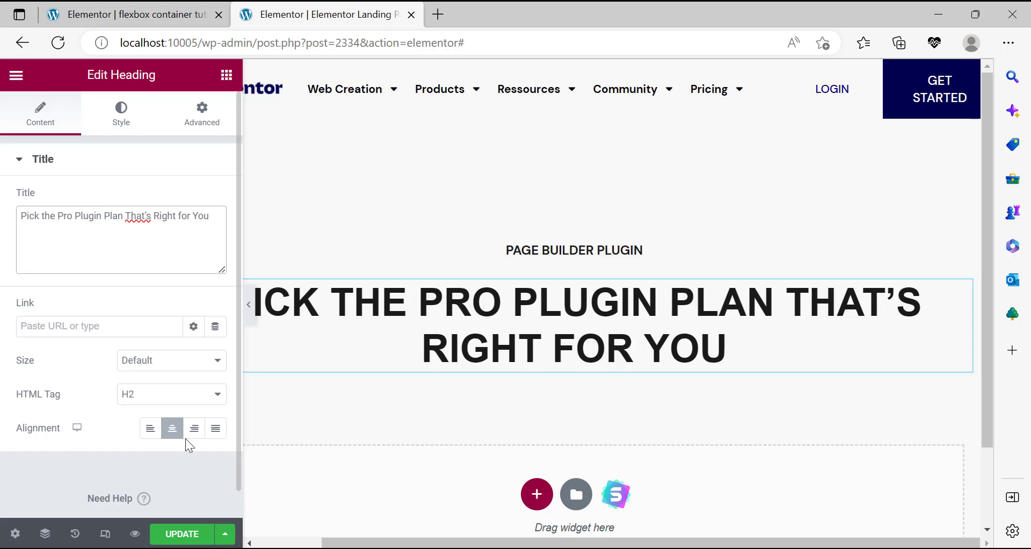
# Compare the new headline at full page width with the headlines on the original Chrome page and the finished flexbox container page.
pyautogui.click(250, 308)
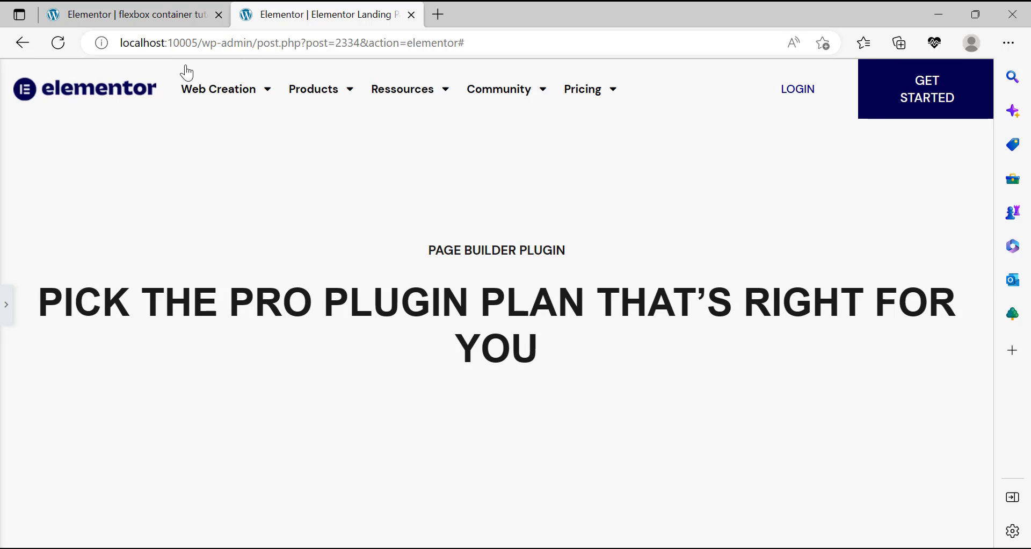
pyautogui.hotkey('ctrl', 'shift', 'Tab')
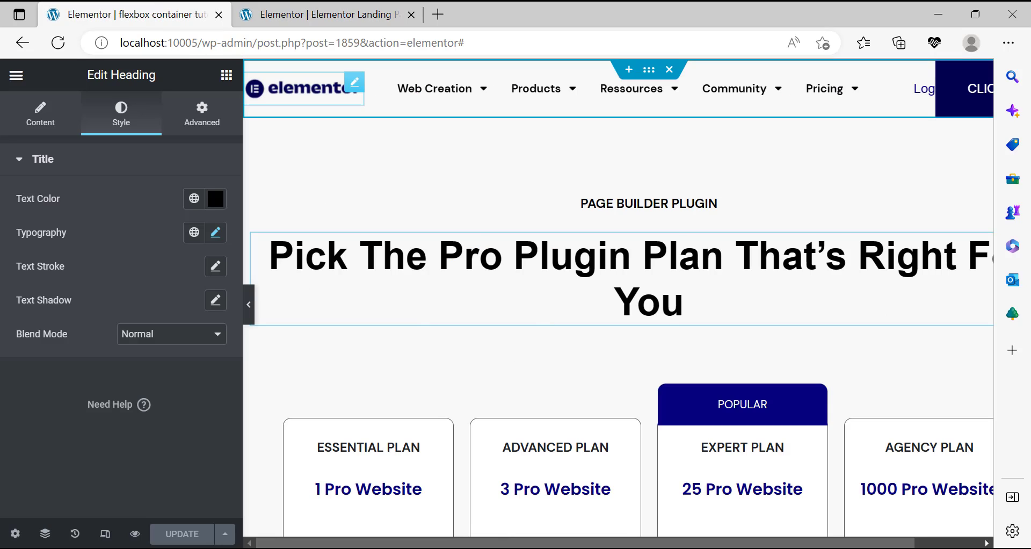
pyautogui.hotkey('alt', 'Tab')
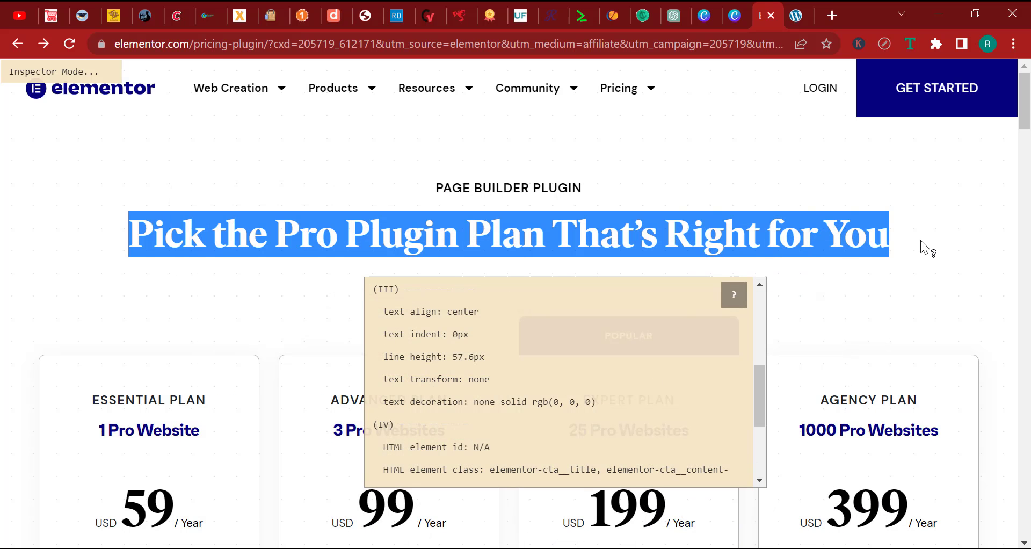
pyautogui.click(567, 234)
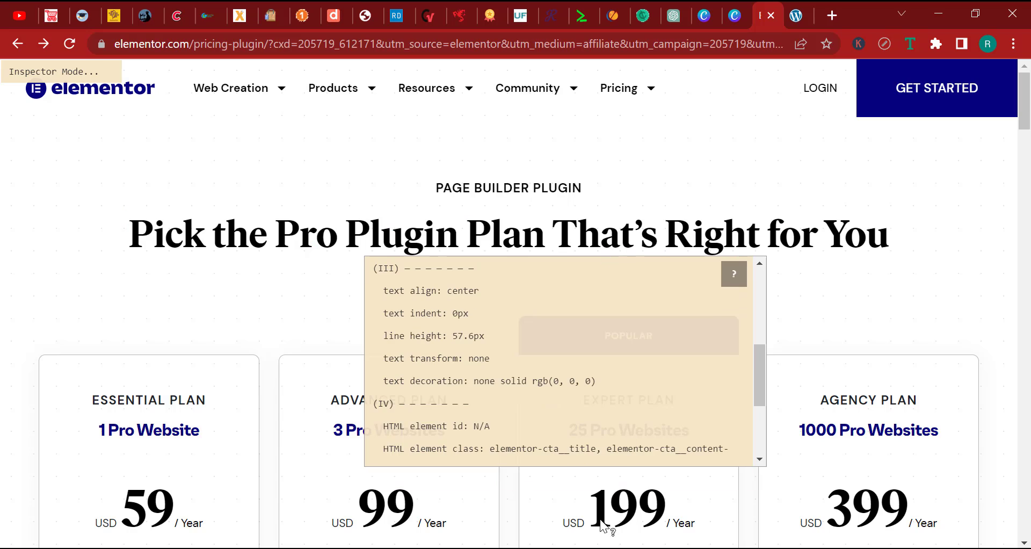
pyautogui.hotkey('alt', 'Tab')
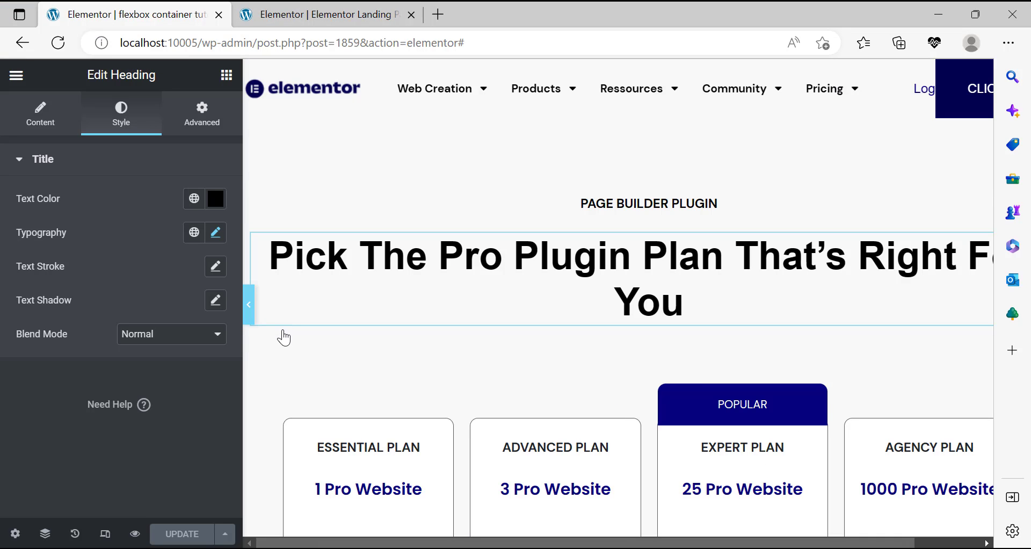
pyautogui.click(249, 312)
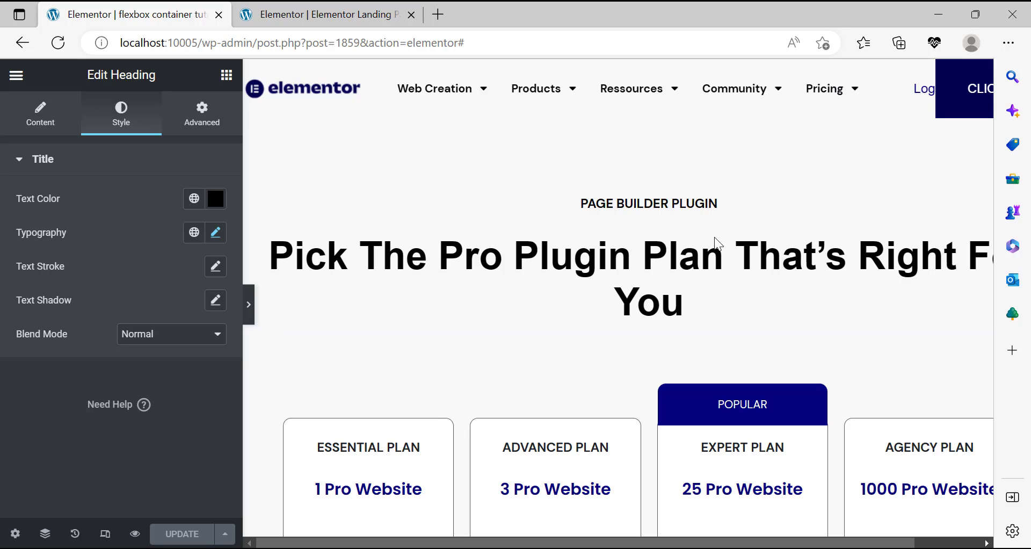
pyautogui.click(250, 316)
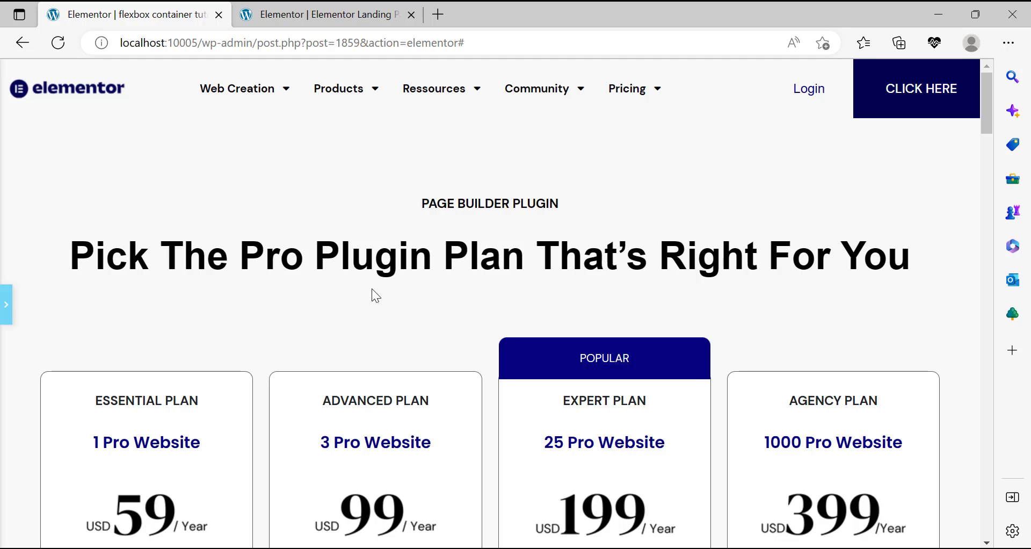
pyautogui.click(334, 11)
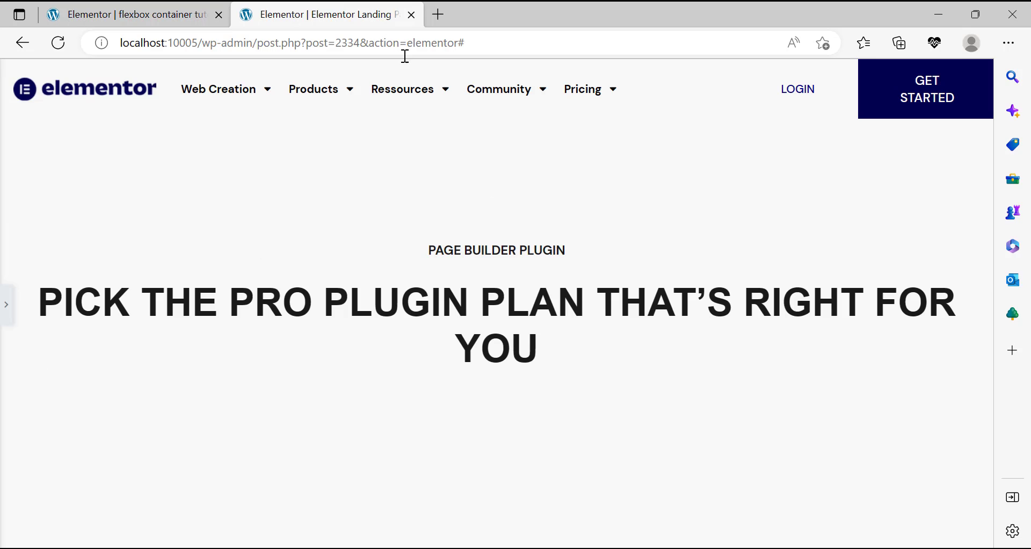
# Try 100 px padding on all sides of the container holding the headings, preview it at full width, and clear the padding.
pyautogui.click(8, 307)
pyautogui.moveTo(656, 211)
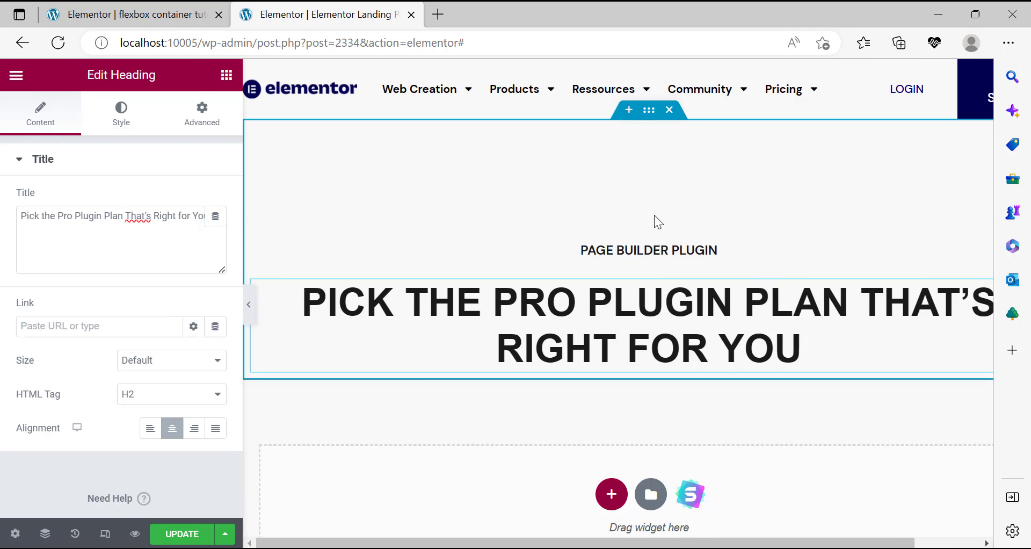
pyautogui.click(649, 110)
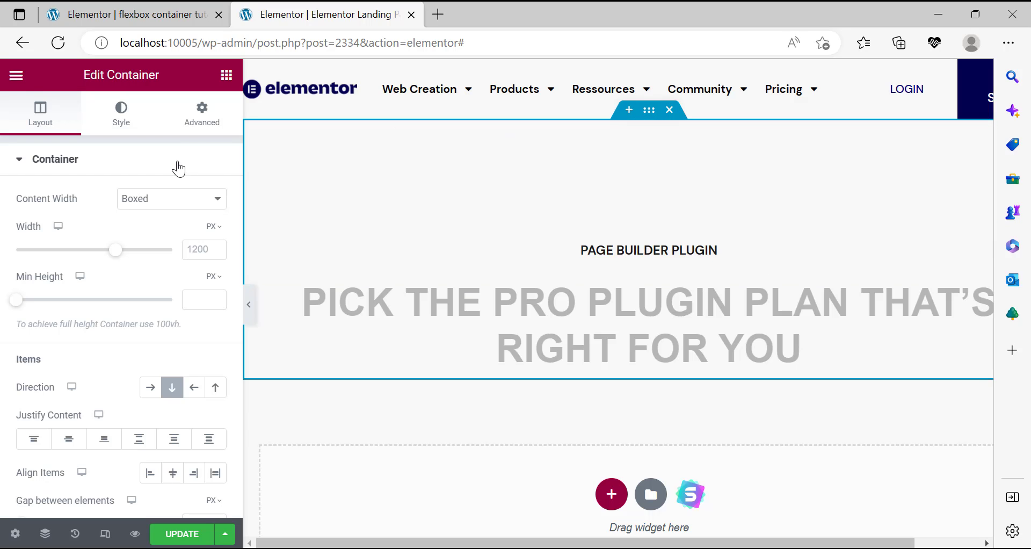
pyautogui.click(201, 125)
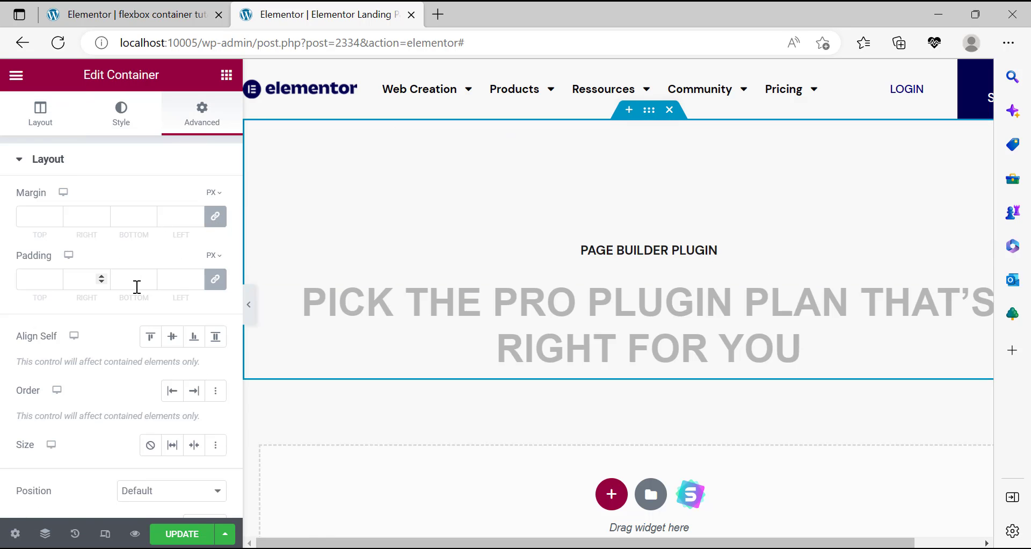
pyautogui.click(39, 283)
pyautogui.write('100')
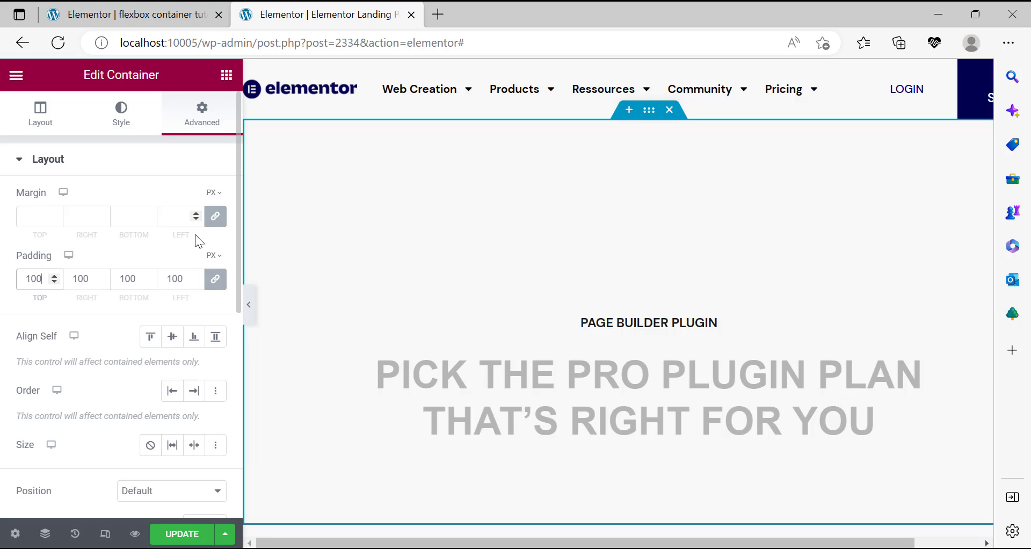
pyautogui.click(195, 234)
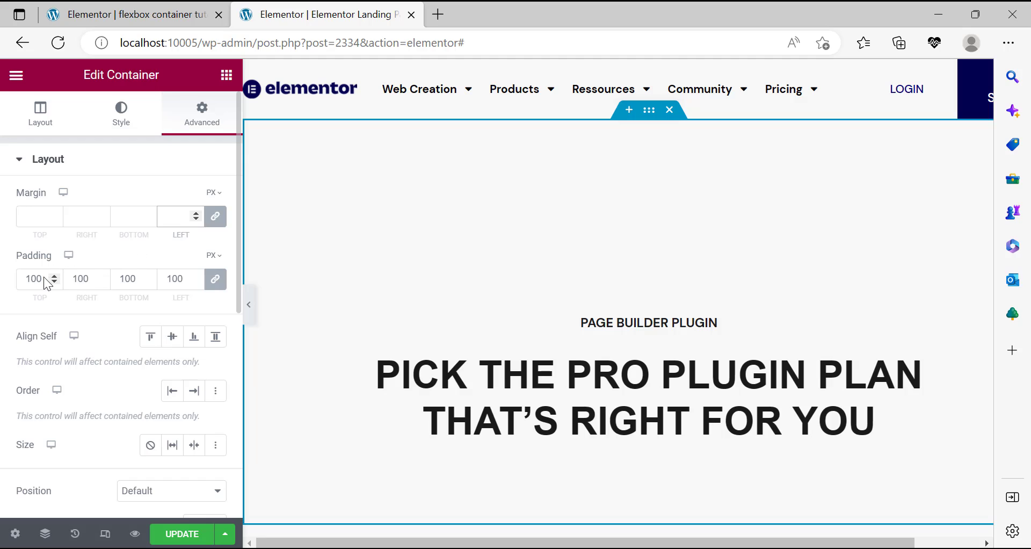
pyautogui.click(249, 312)
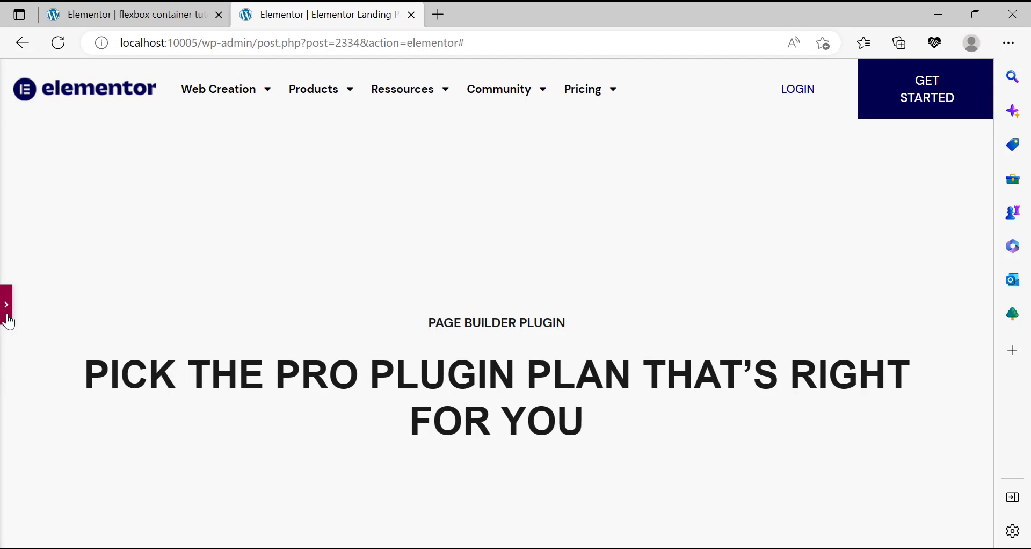
pyautogui.click(6, 317)
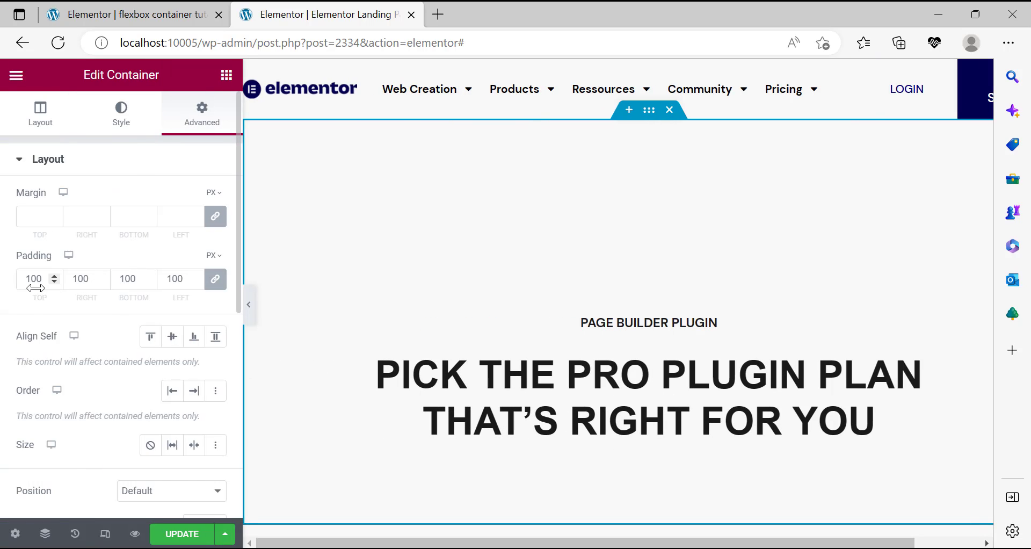
pyautogui.moveTo(36, 289); pyautogui.dragTo(38, 289)
pyautogui.press('BackSpace')
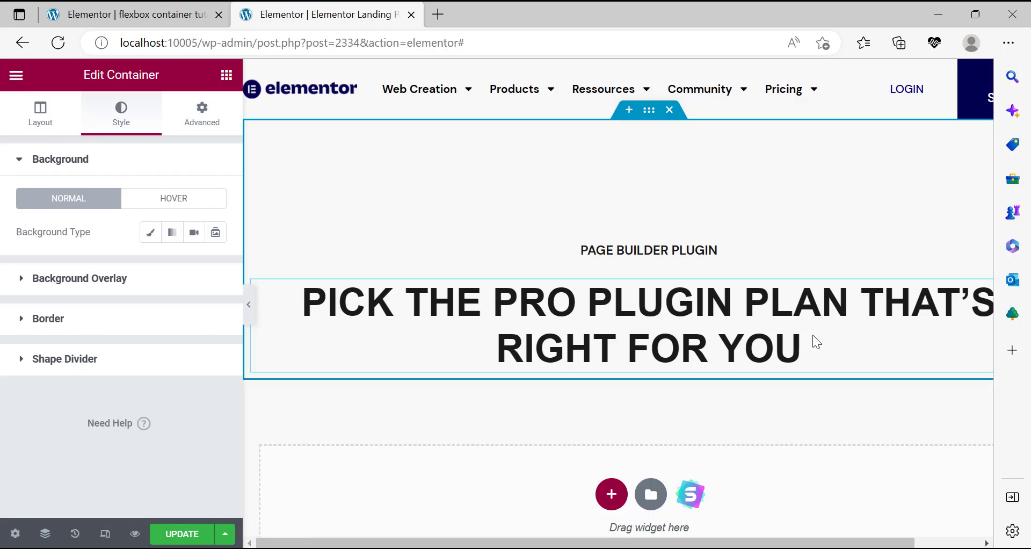
# Try a 42 px font size on the "Pick the Pro Plugin Plan That’s Right for You" headline and preview it at full page width.
pyautogui.click(813, 334)
pyautogui.click(121, 123)
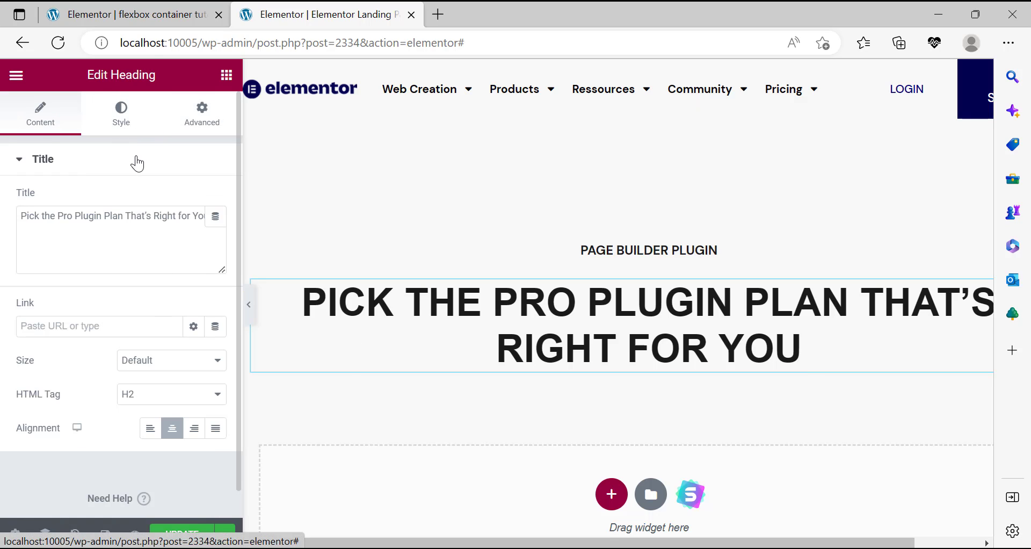
pyautogui.click(216, 236)
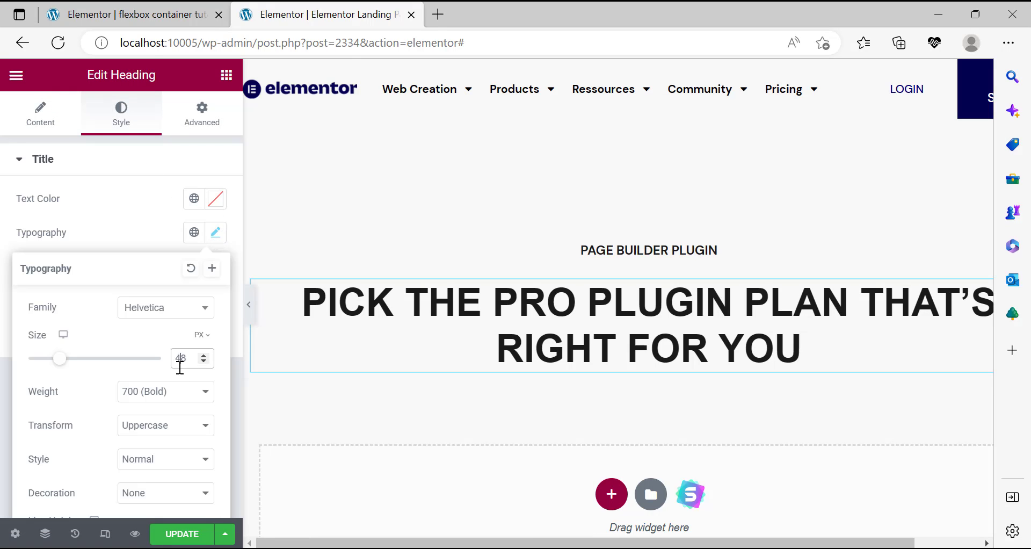
pyautogui.write('42')
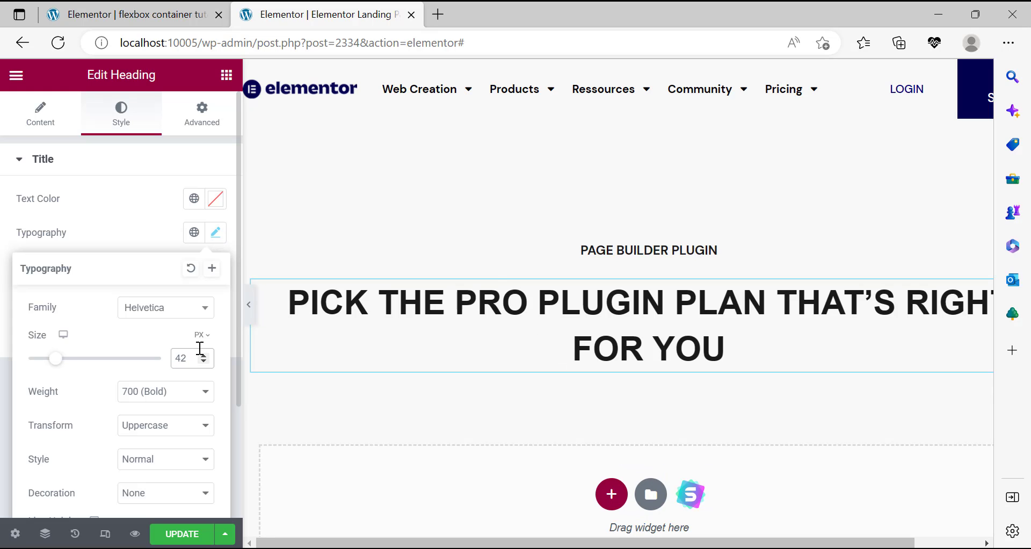
pyautogui.click(248, 312)
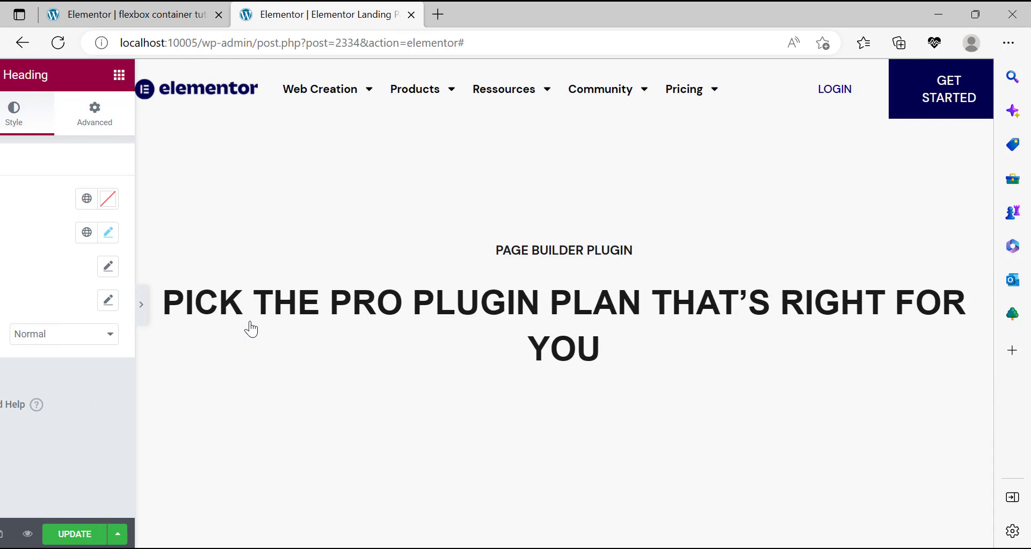
pyautogui.click(5, 305)
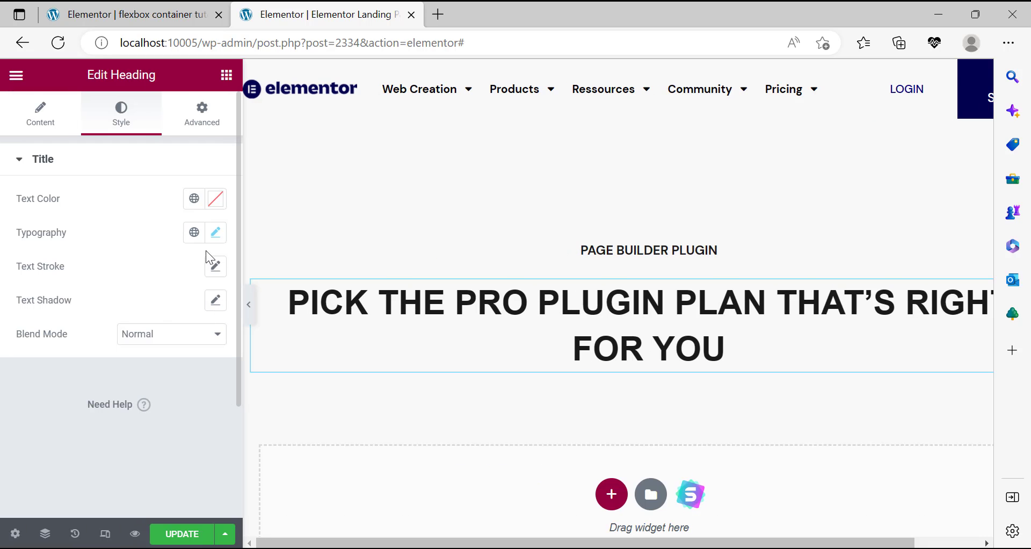
# Set the uppercase headline's font size to 38 px.
pyautogui.click(216, 233)
pyautogui.doubleClick(180, 359)
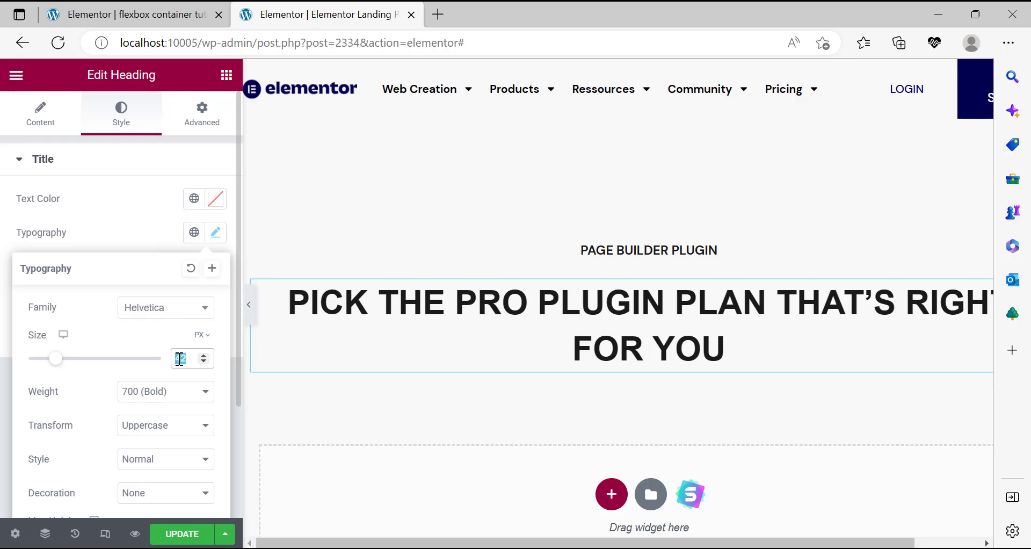
pyautogui.write('38')
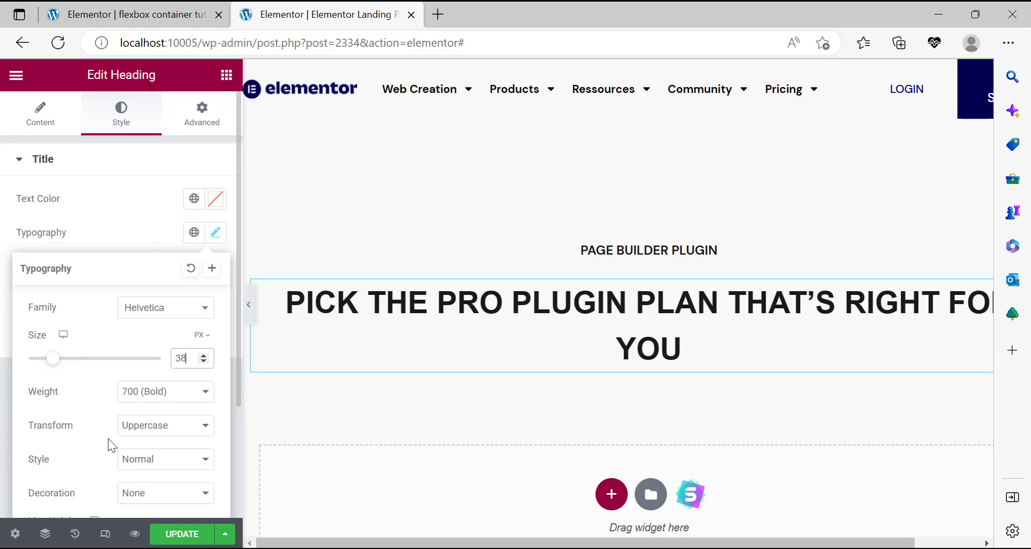
pyautogui.click(111, 170)
# Unlink the heading container's padding, set its right and left padding to 50 px, save the page and preview it at full width.
pyautogui.click(219, 118)
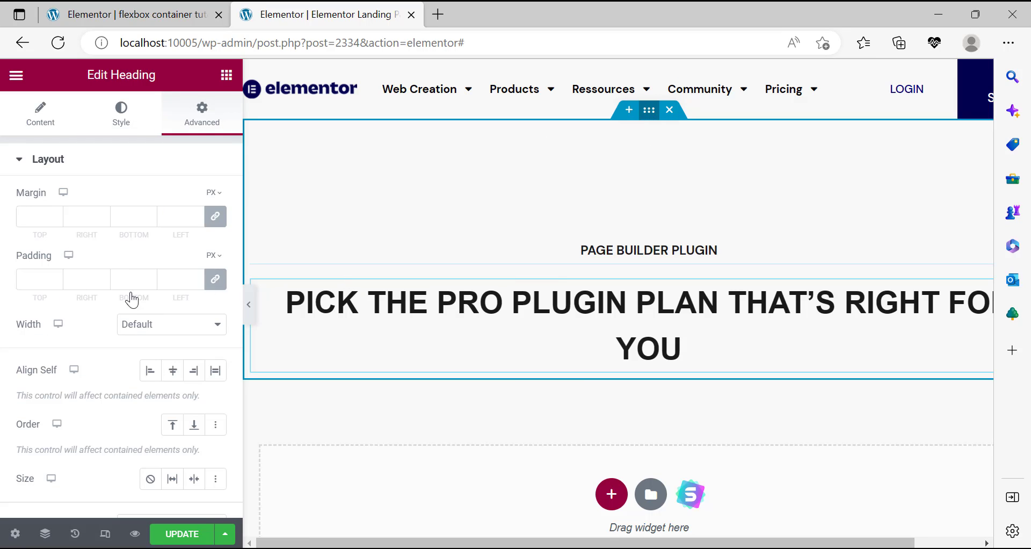
pyautogui.click(206, 121)
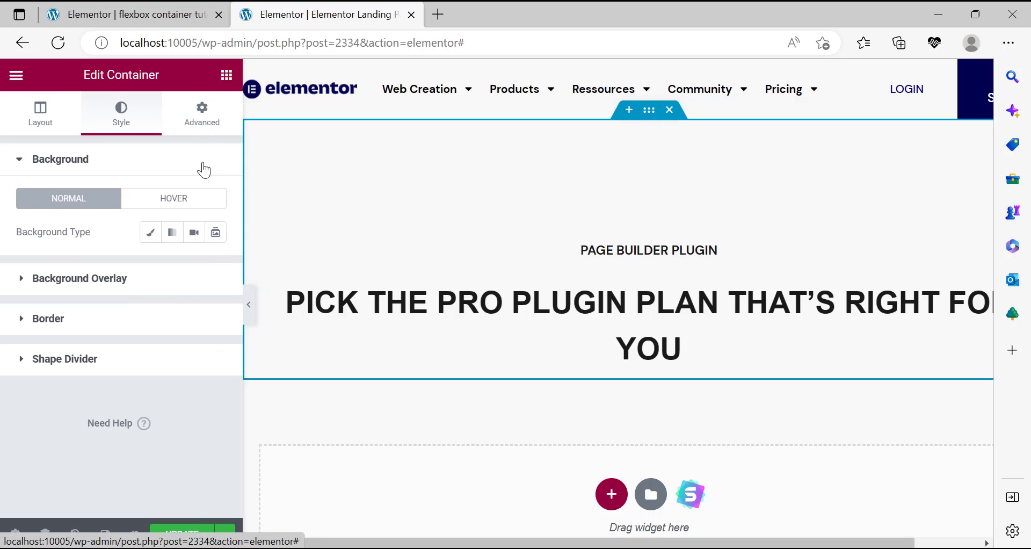
pyautogui.click(215, 278)
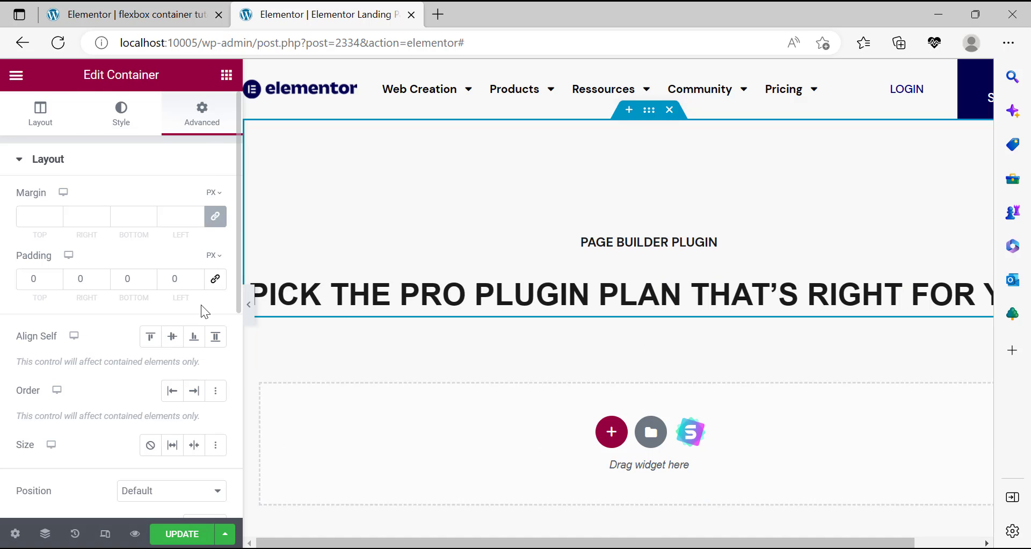
pyautogui.doubleClick(81, 280)
pyautogui.write('50')
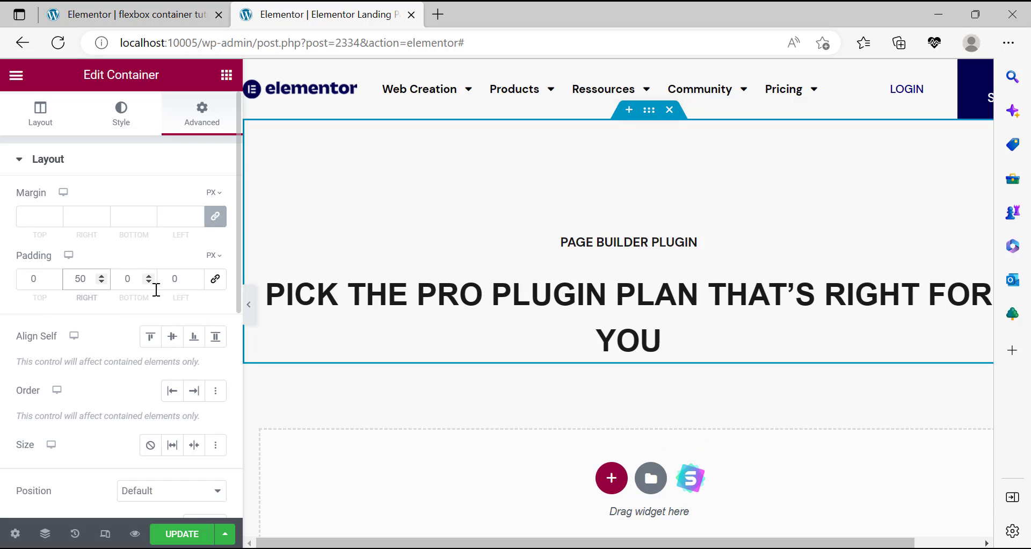
pyautogui.doubleClick(174, 280)
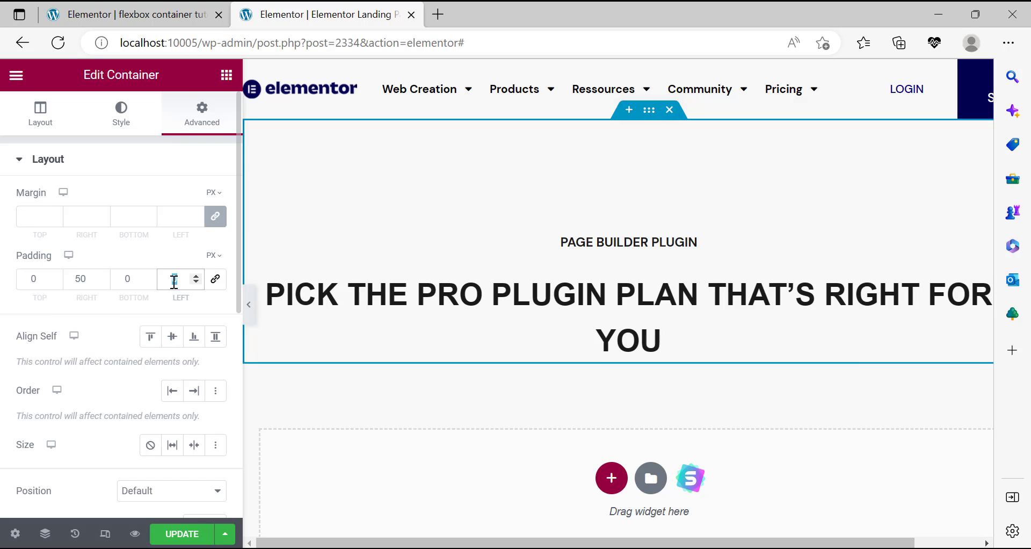
pyautogui.write('50')
pyautogui.click(182, 533)
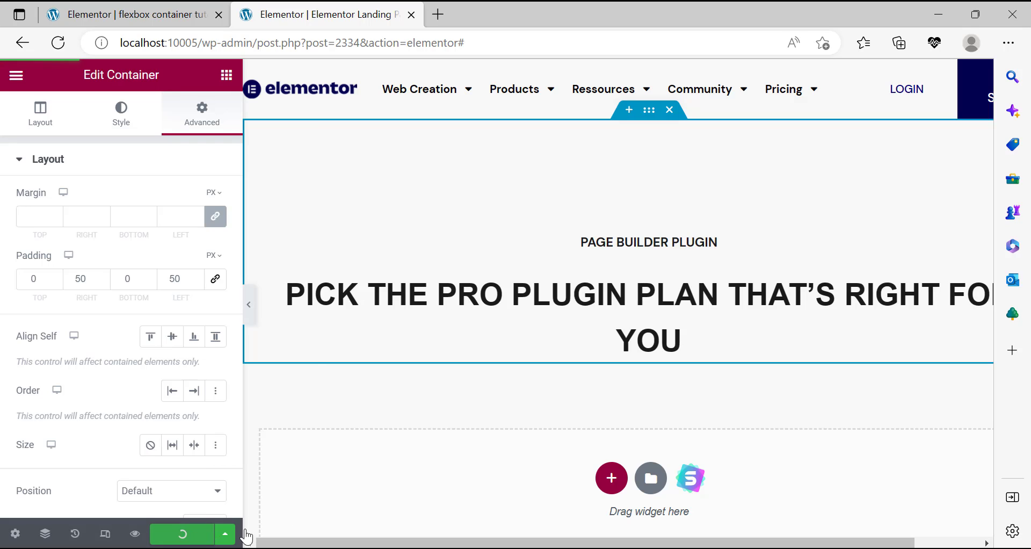
pyautogui.click(249, 306)
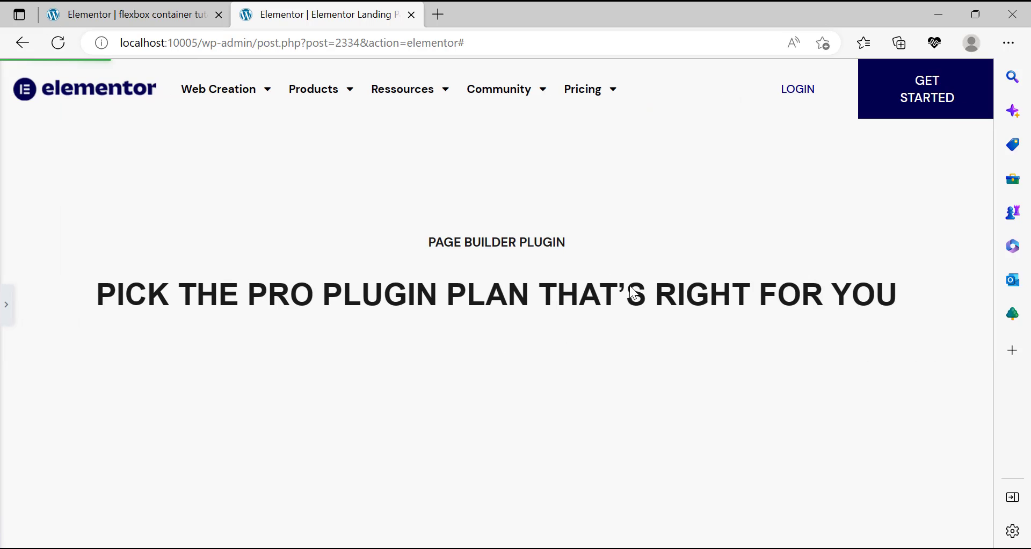
pyautogui.click(169, 5)
pyautogui.click(349, 6)
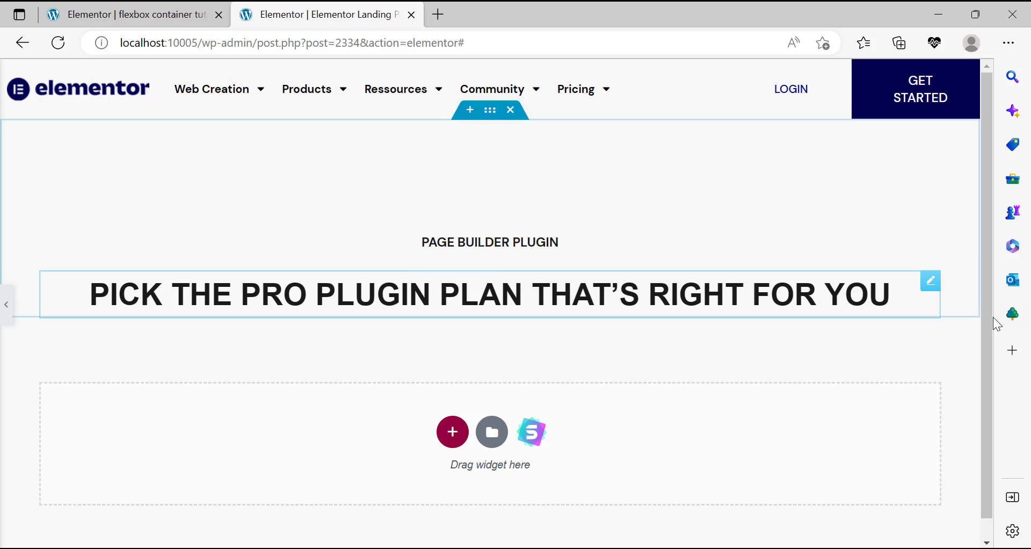
# Change the headline's typography transform to Capitalize.
pyautogui.click(978, 310)
pyautogui.click(928, 312)
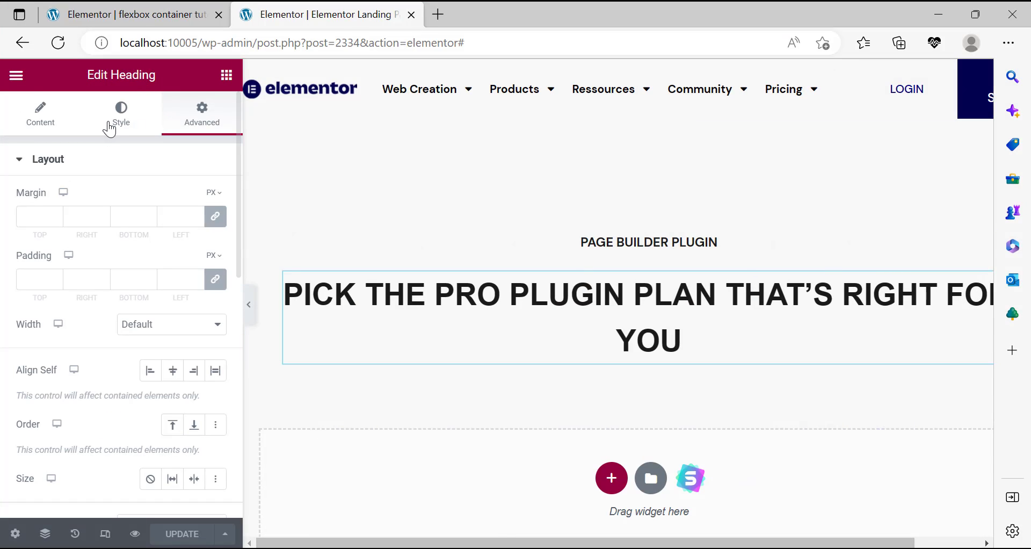
pyautogui.click(111, 126)
pyautogui.click(215, 234)
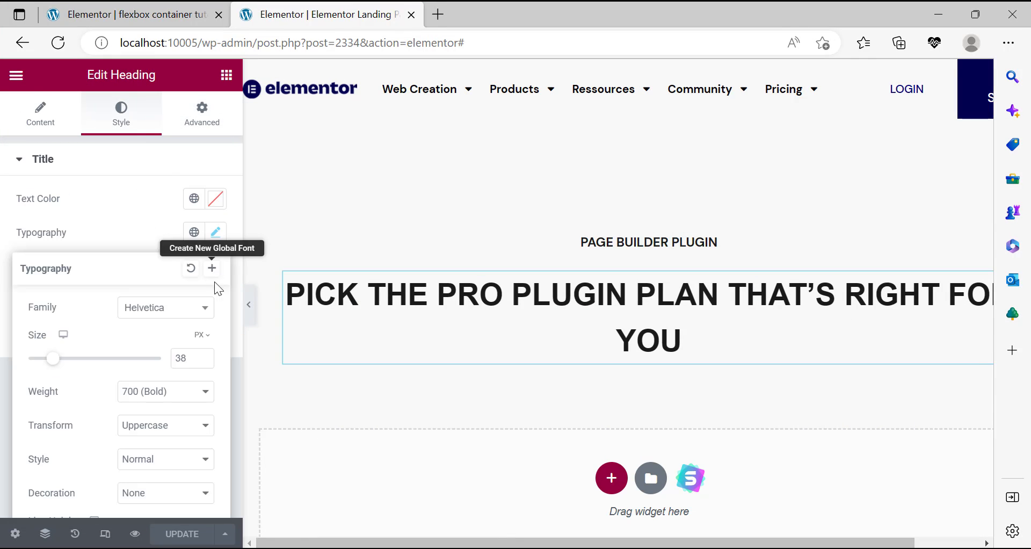
pyautogui.scroll(-3, 143, 387)
pyautogui.click(150, 277)
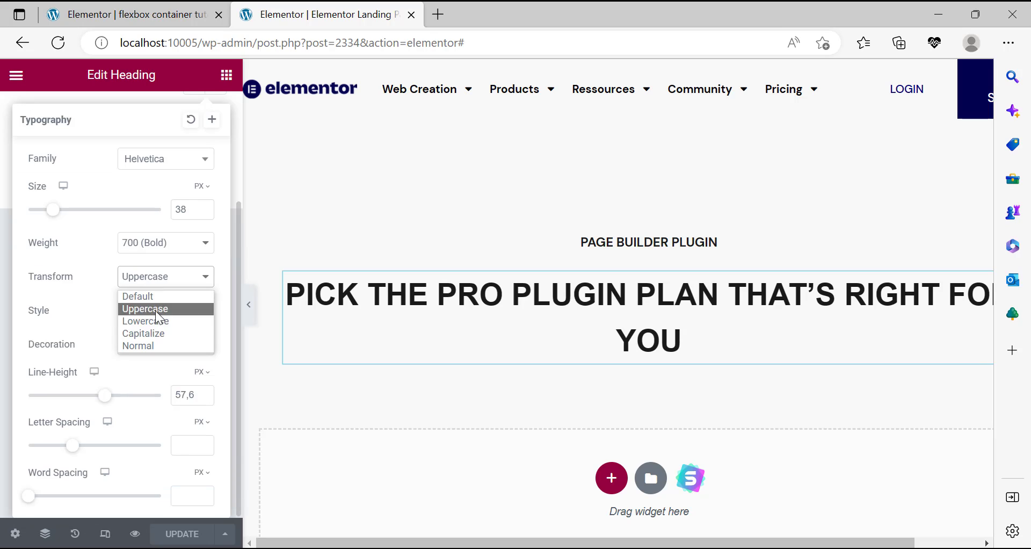
pyautogui.click(138, 329)
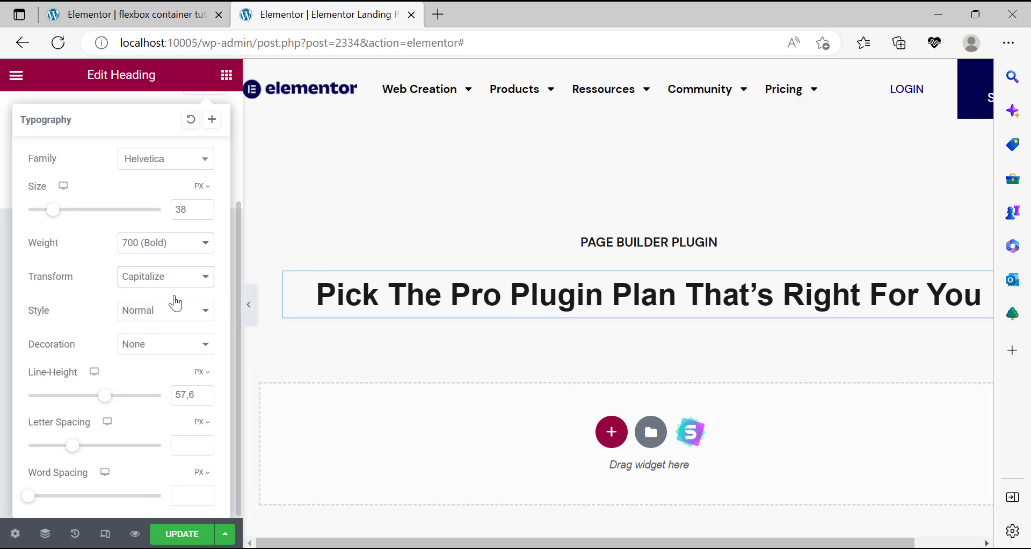
# Set the capitalized headline's font size to 42 px and check how it fits at full page width.
pyautogui.doubleClick(189, 214)
pyautogui.write('42')
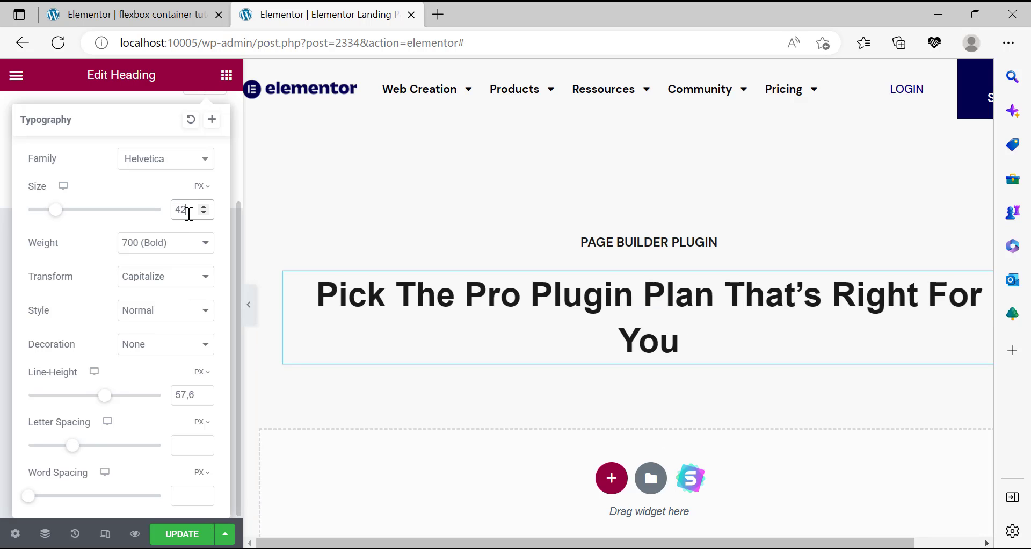
pyautogui.click(249, 304)
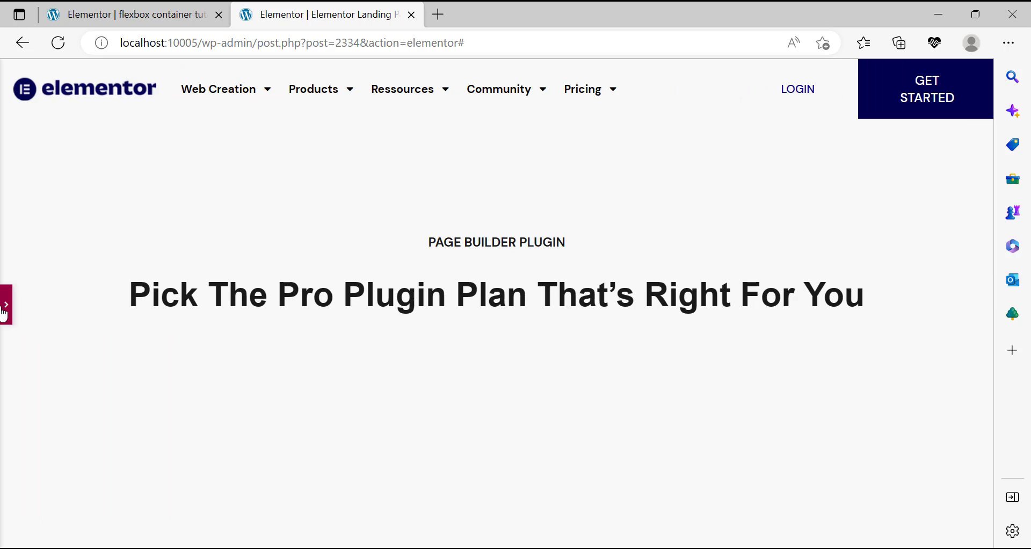
pyautogui.click(4, 312)
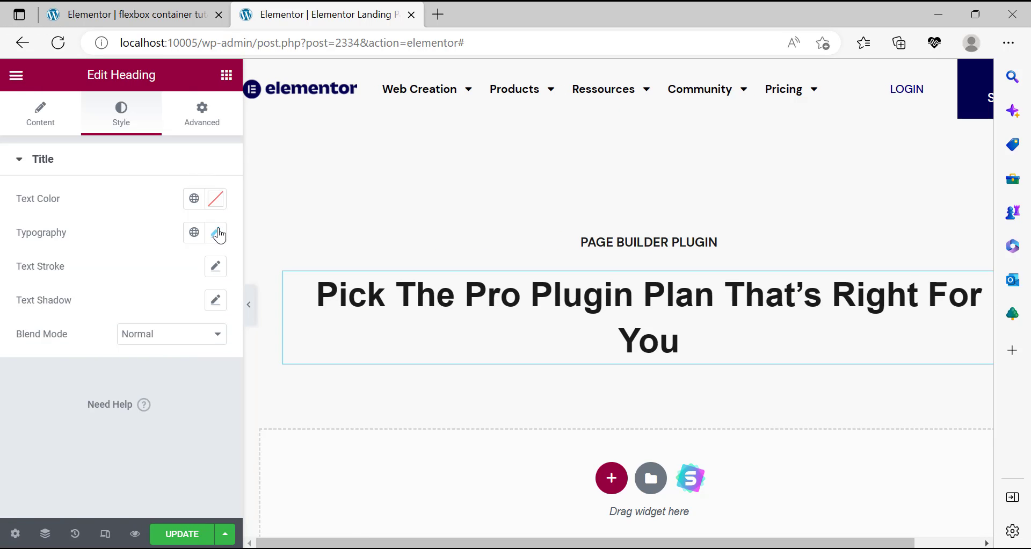
# Set the headline's font size to 48 px and preview it at full page width.
pyautogui.click(216, 234)
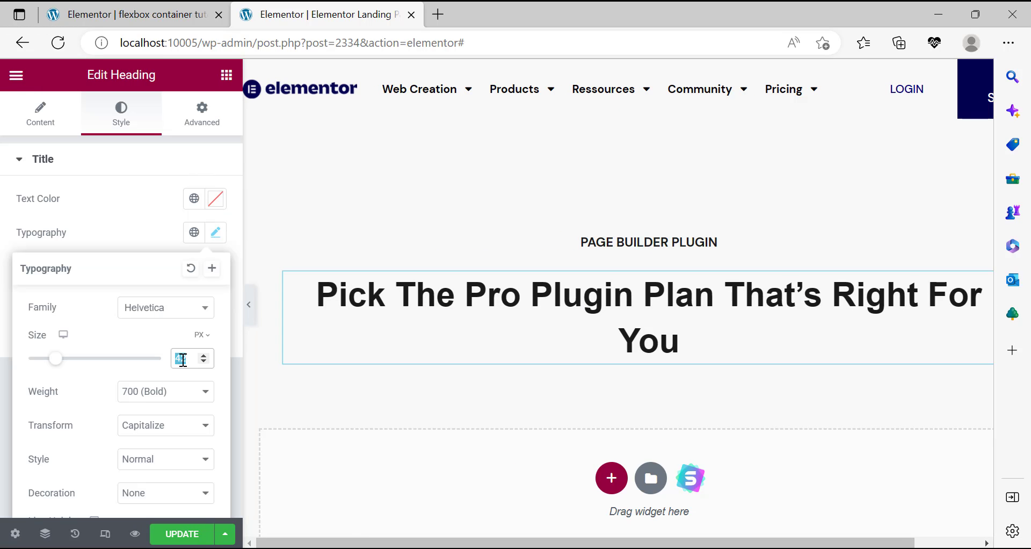
pyautogui.write('48')
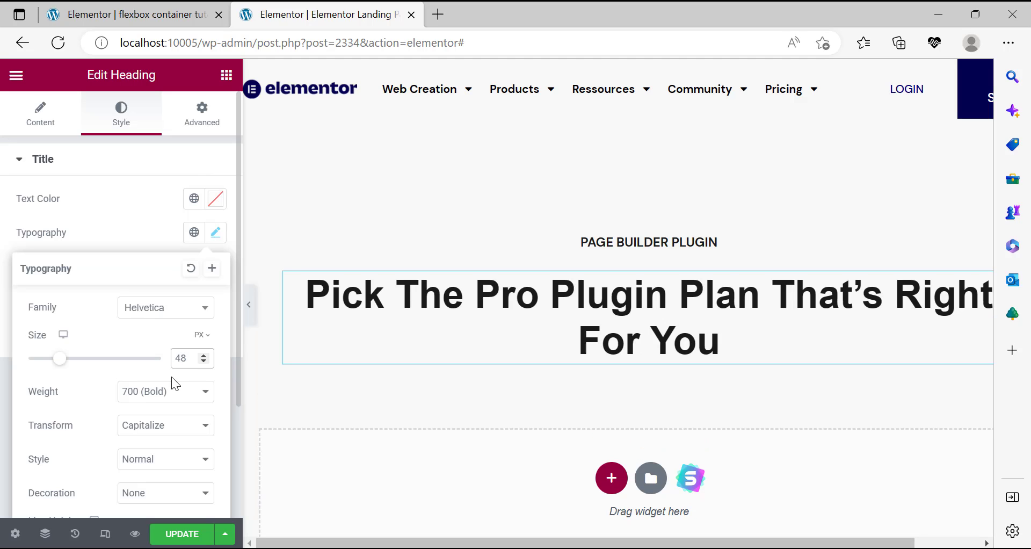
pyautogui.click(250, 305)
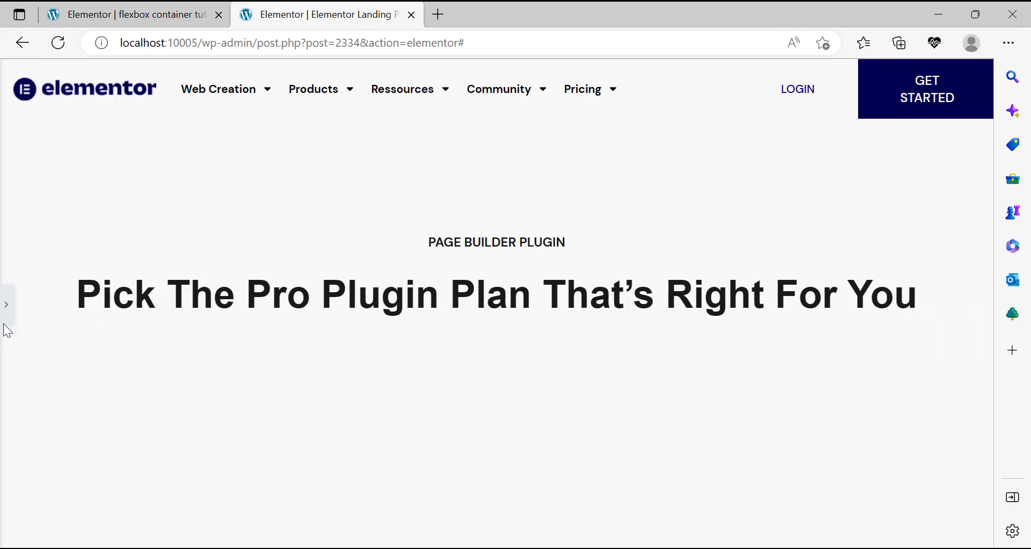
pyautogui.click(6, 305)
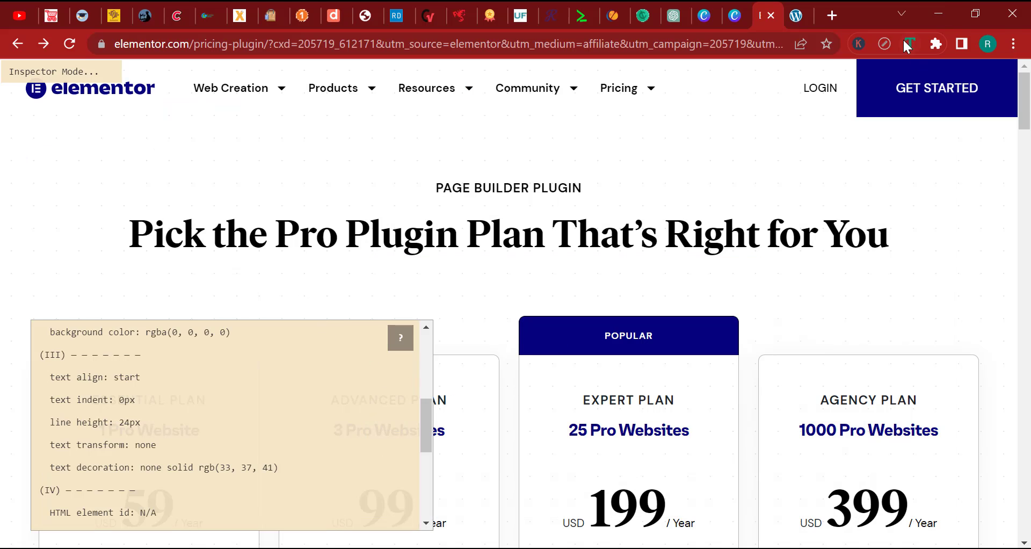
# On the original pricing page in Chrome, turn off the text inspector and review the plan cards below the headline.
pyautogui.click(918, 45)
pyautogui.scroll(-3, 685, 234)
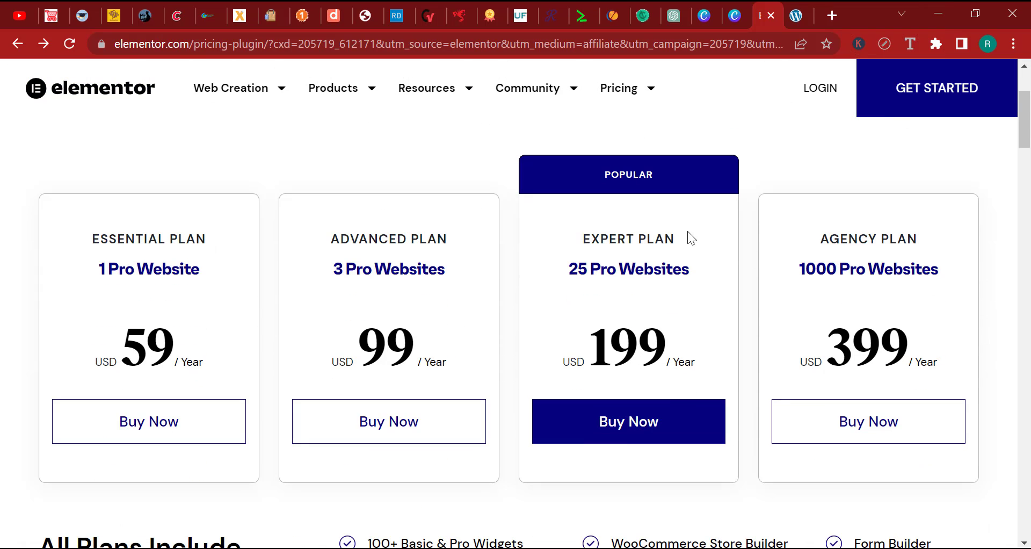
pyautogui.scroll(3, 734, 309)
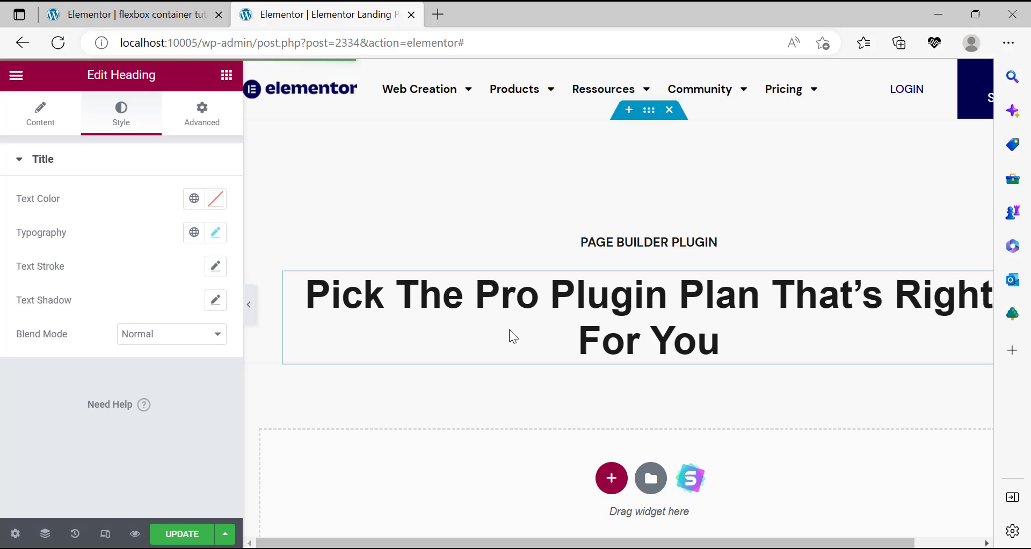
# In the Elementor editor, add an empty container with row direction below the headline container.
pyautogui.click(613, 486)
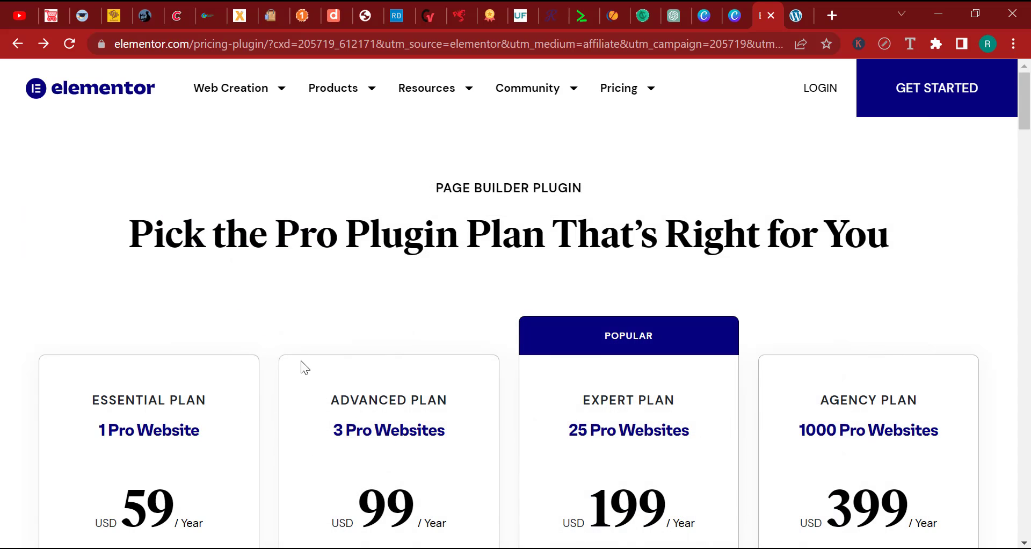
pyautogui.scroll(-3, 301, 360)
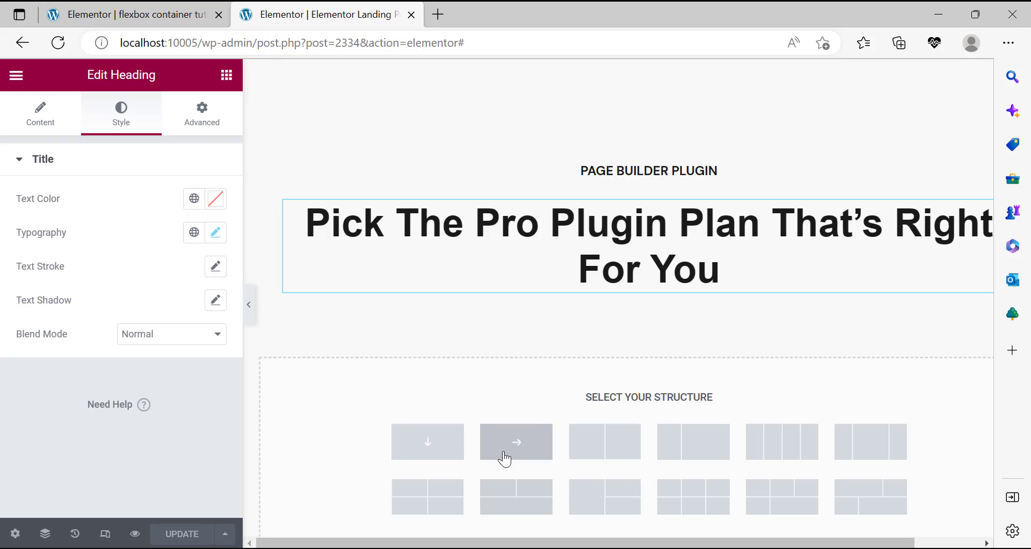
pyautogui.click(506, 446)
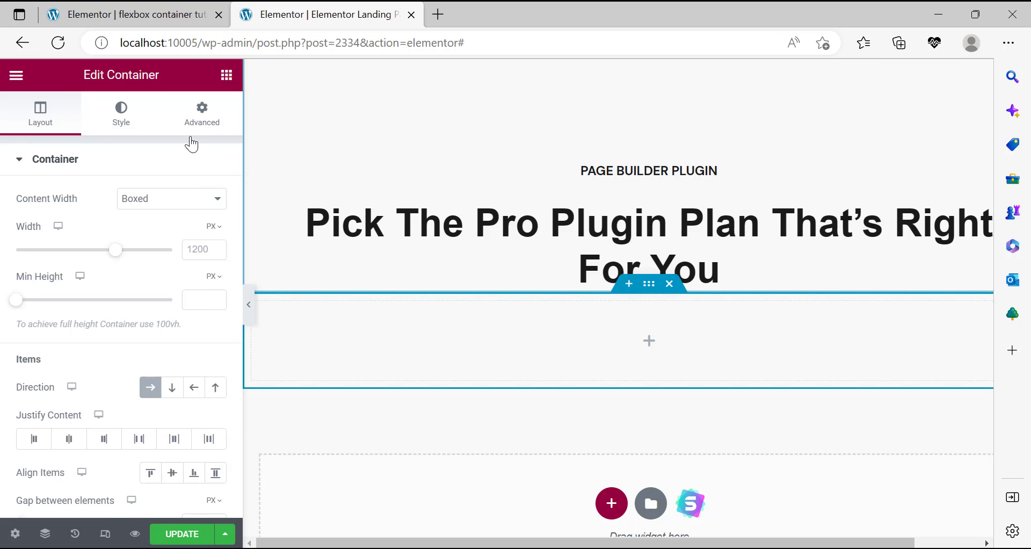
pyautogui.click(226, 85)
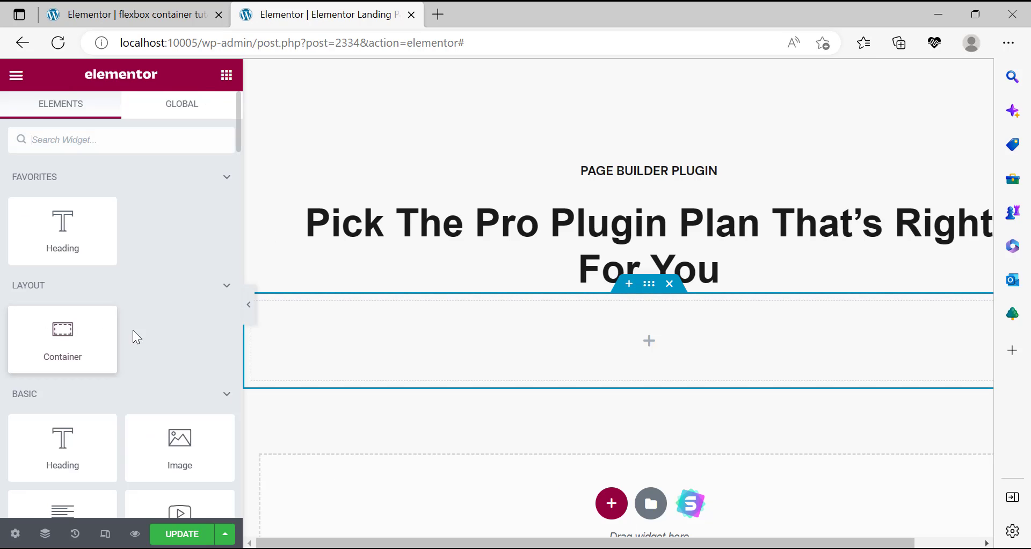
pyautogui.scroll(-5, 118, 343)
pyautogui.scroll(2, 103, 355)
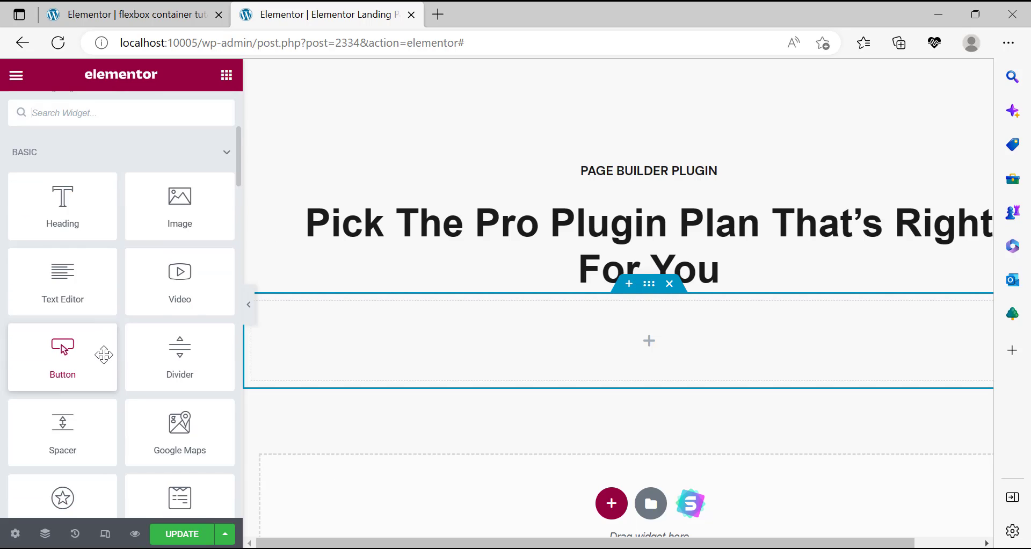
pyautogui.moveTo(61, 445); pyautogui.dragTo(650, 325)
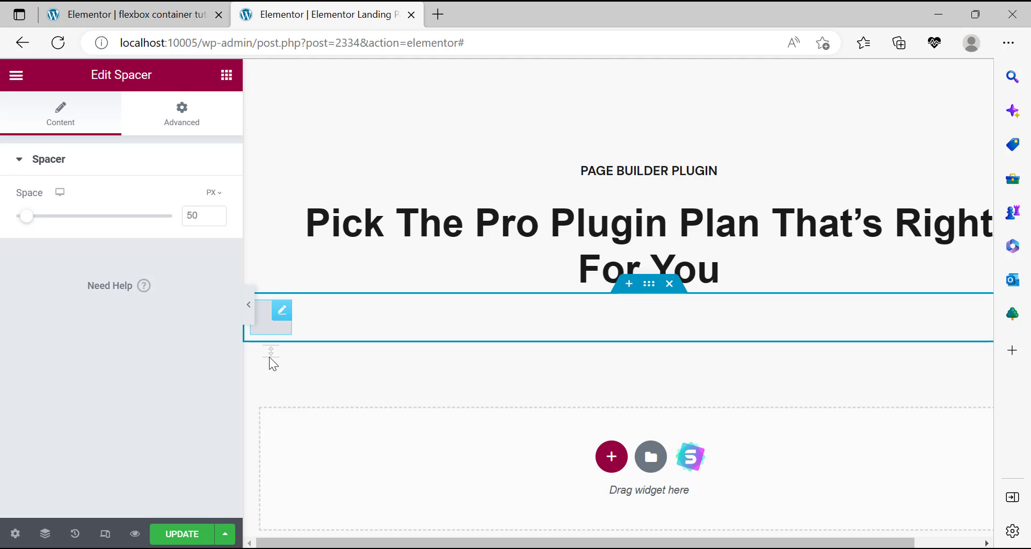
pyautogui.rightClick(276, 322)
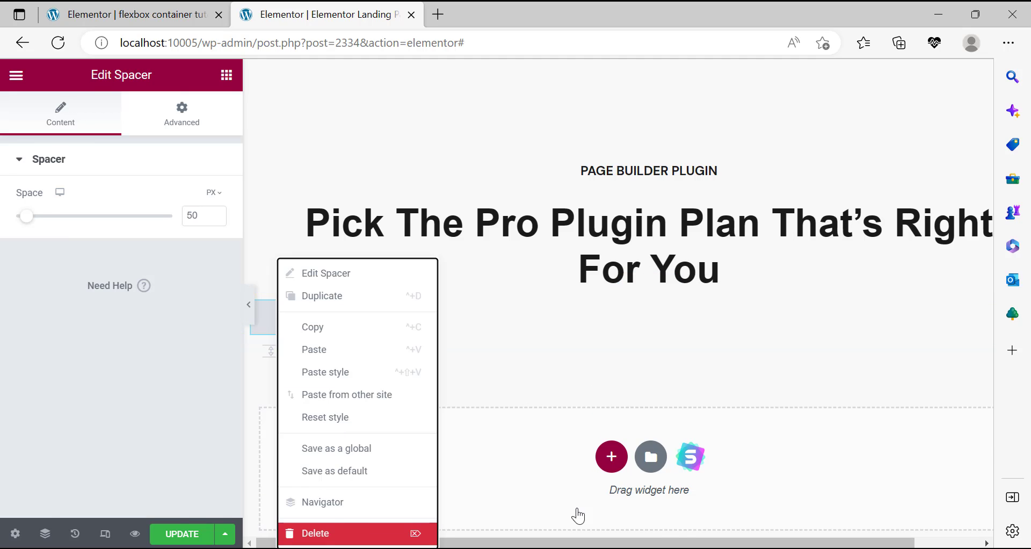
pyautogui.press('Delete')
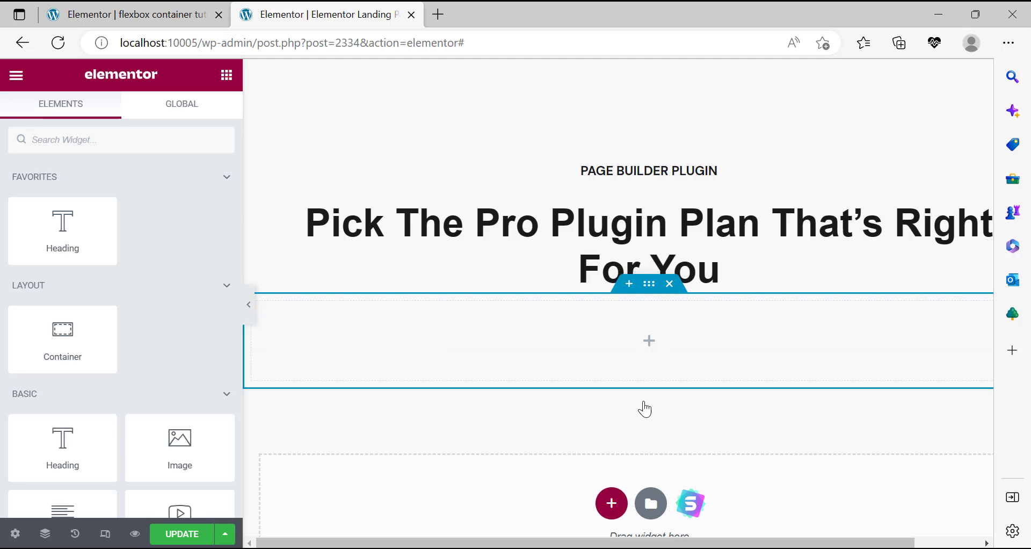
# Add a column-direction container and move it between the headline container and the empty row container.
pyautogui.click(611, 502)
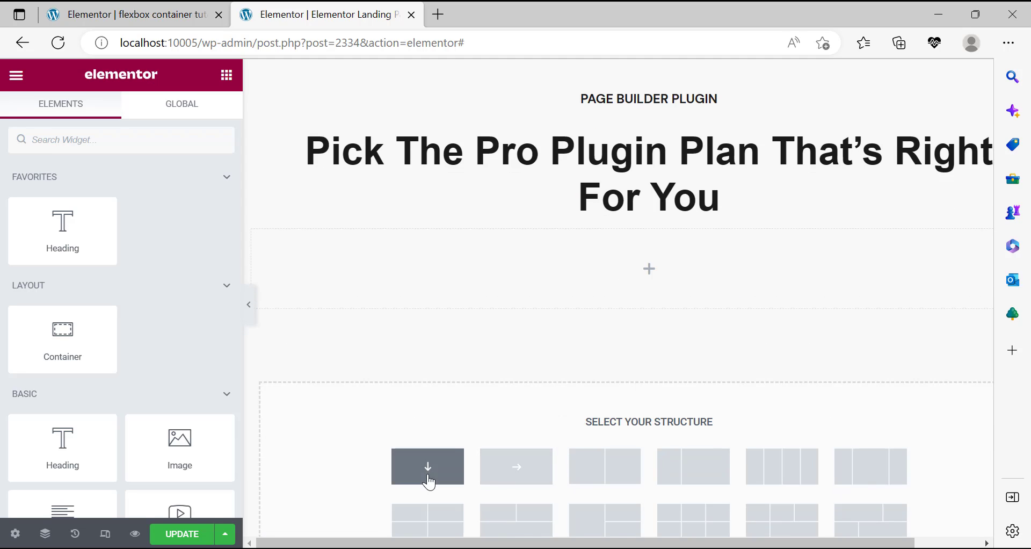
pyautogui.moveTo(649, 307); pyautogui.dragTo(653, 217)
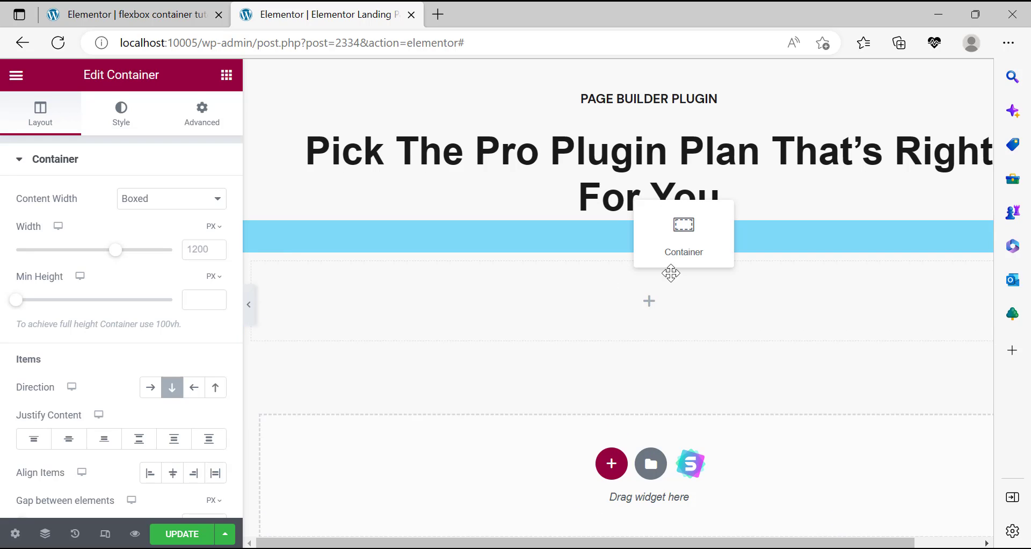
pyautogui.moveTo(671, 273); pyautogui.dragTo(671, 273)
# Insert a Spacer widget into the column container below the headline and preview the page at full width.
pyautogui.click(226, 75)
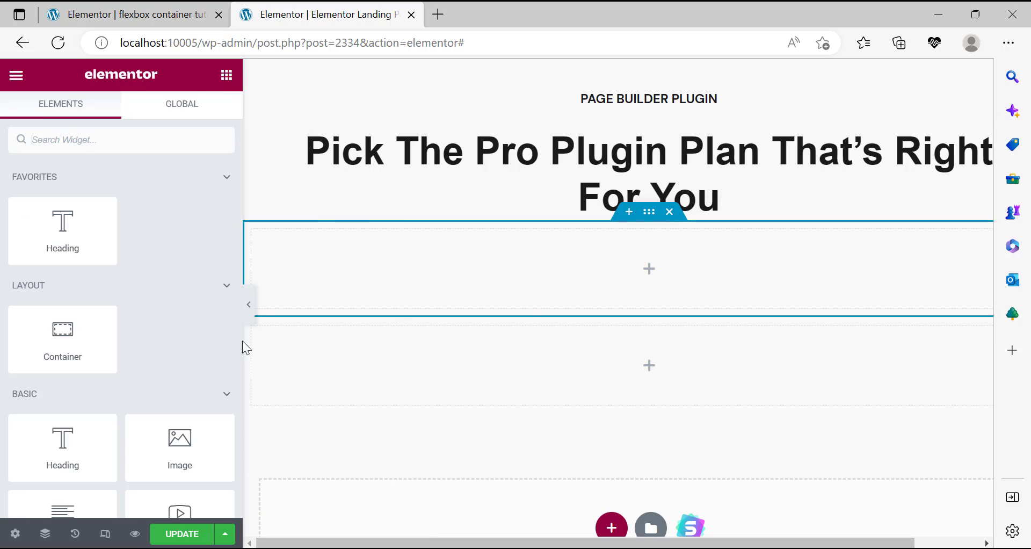
pyautogui.scroll(-2, 105, 438)
pyautogui.scroll(-2, 102, 423)
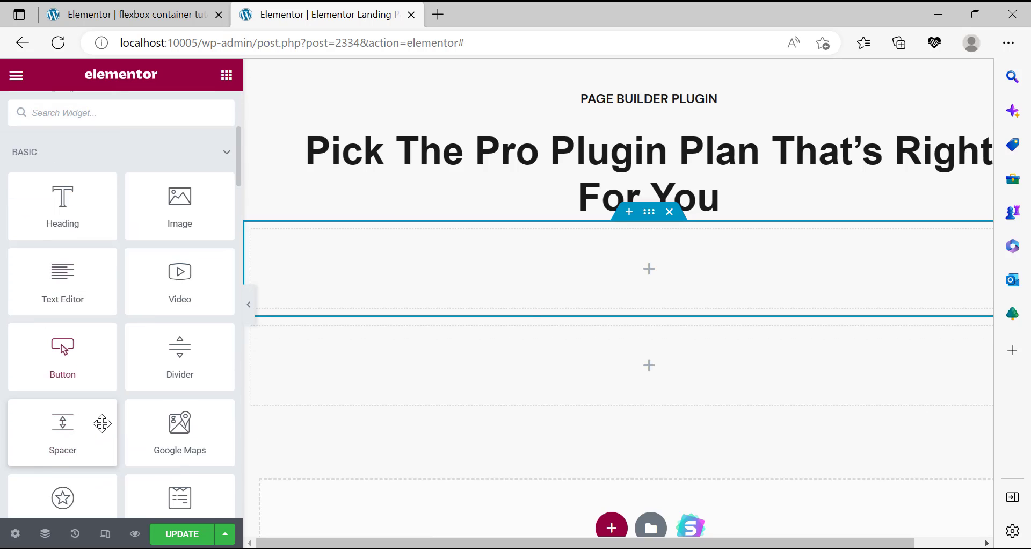
pyautogui.moveTo(83, 438); pyautogui.dragTo(661, 290)
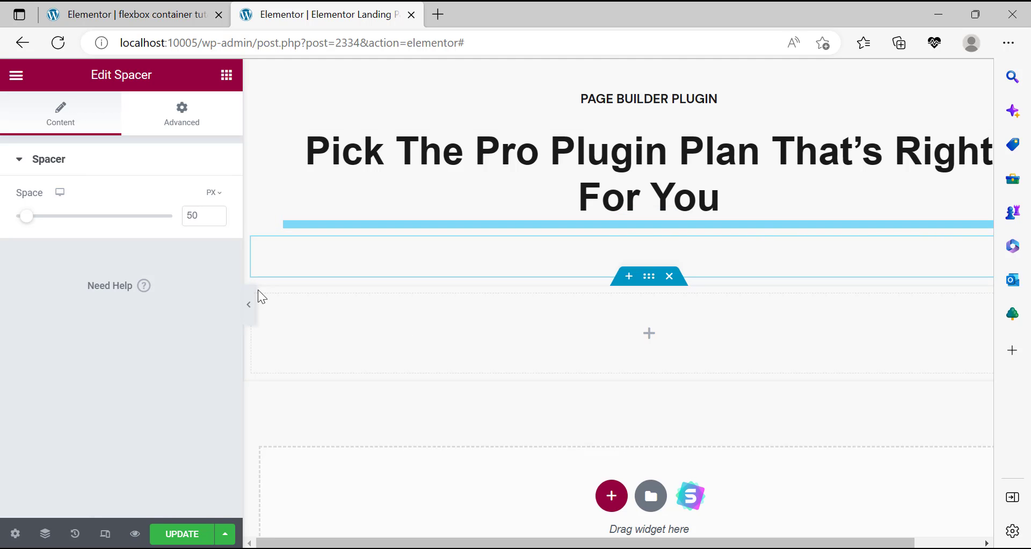
pyautogui.click(249, 304)
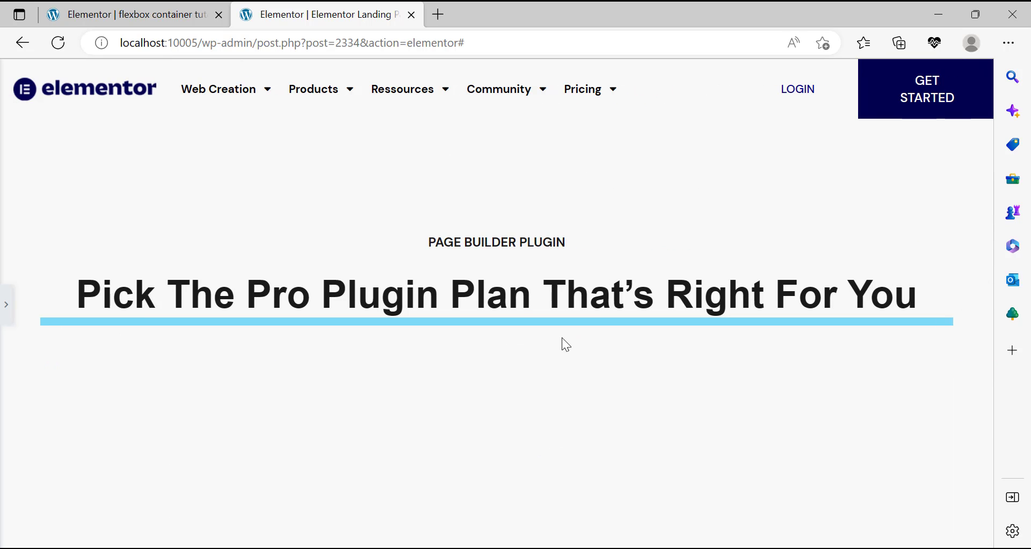
pyautogui.click(6, 305)
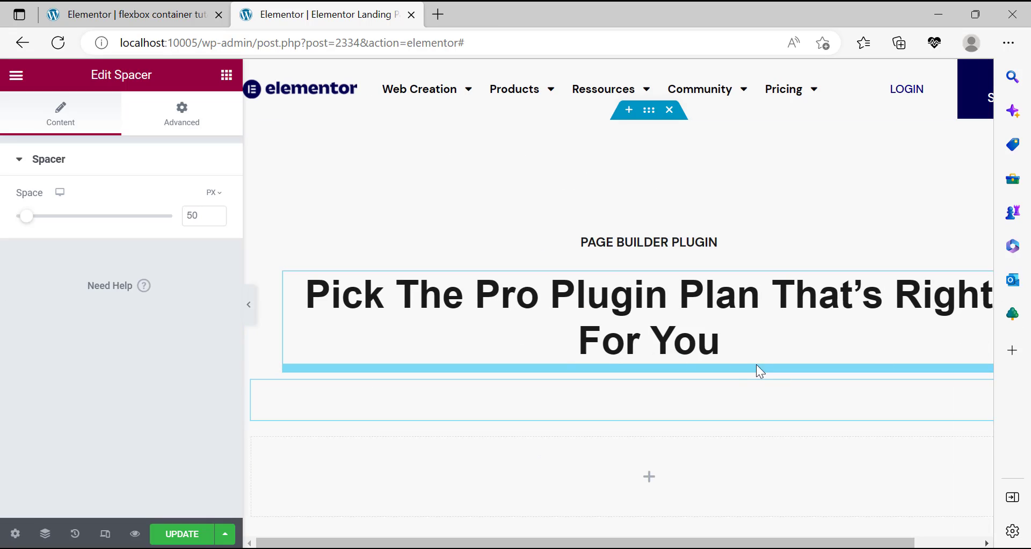
# Step back through the edit history to the Spacer removal, restore the latest Spacer addition, and save the page.
pyautogui.click(75, 533)
pyautogui.click(75, 196)
pyautogui.click(84, 232)
pyautogui.click(82, 270)
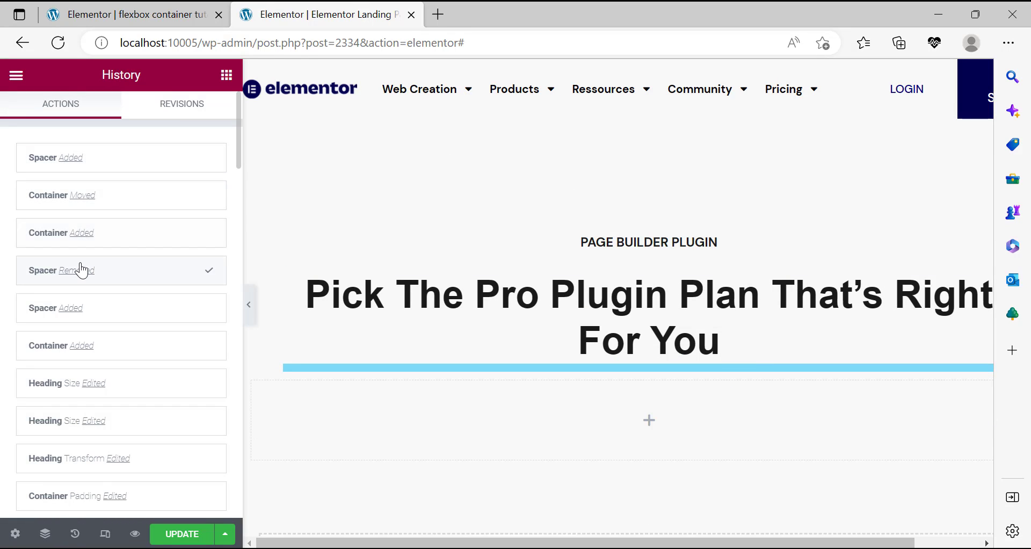
pyautogui.hotkey('ctrl', 'shift', 'z')
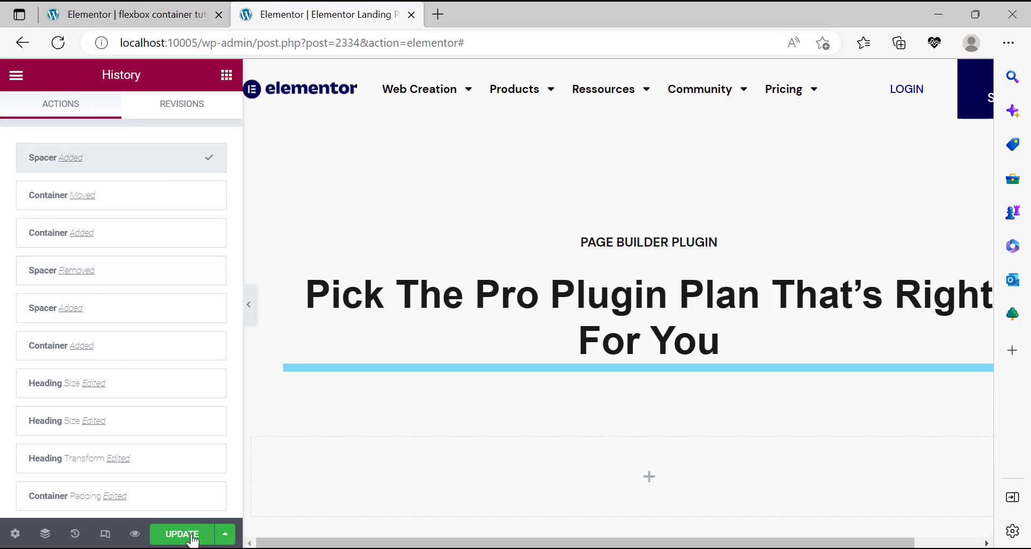
pyautogui.click(191, 534)
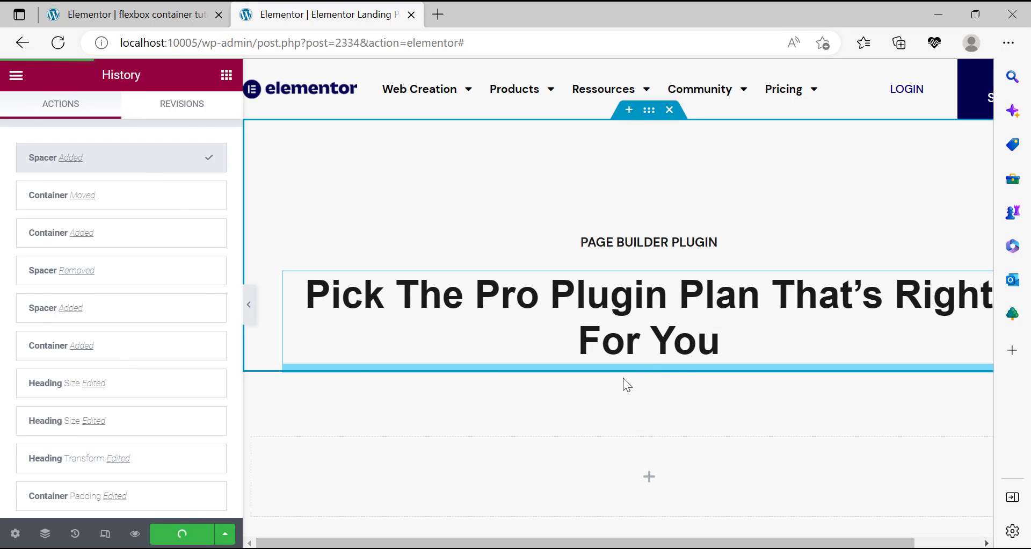
# Delete the spacer container and the empty row container below the headline container.
pyautogui.click(317, 338)
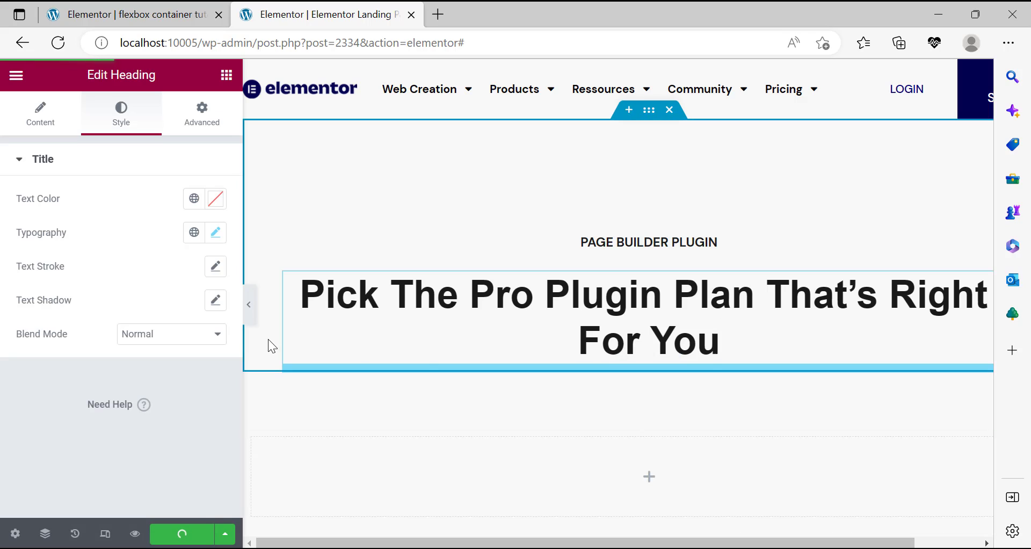
pyautogui.rightClick(350, 519)
pyautogui.click(351, 503)
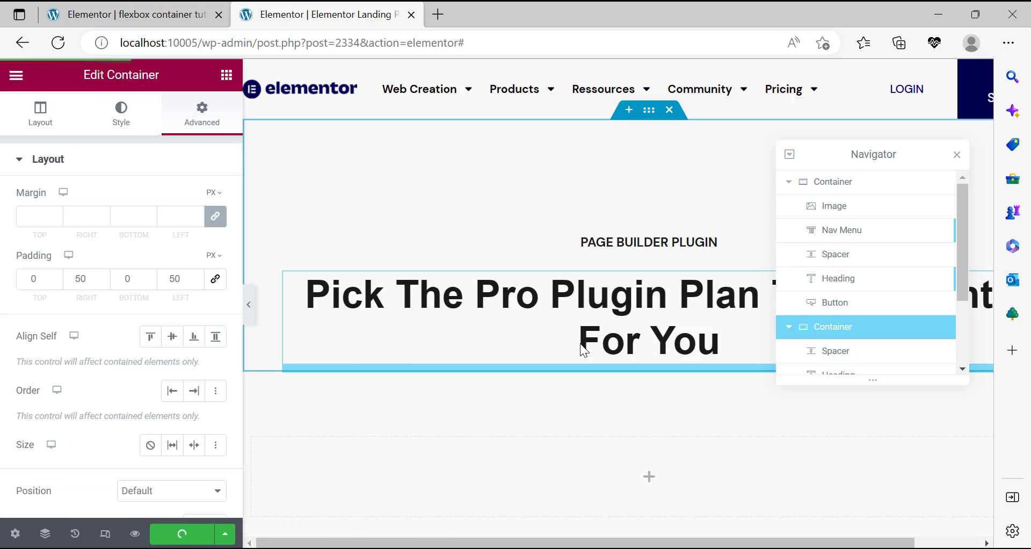
pyautogui.scroll(-2, 892, 324)
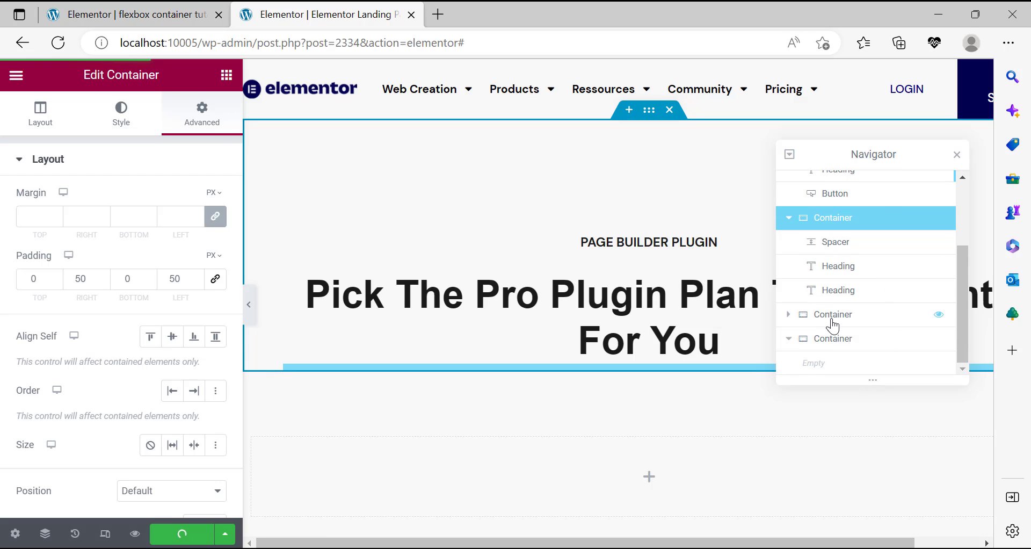
pyautogui.click(882, 322)
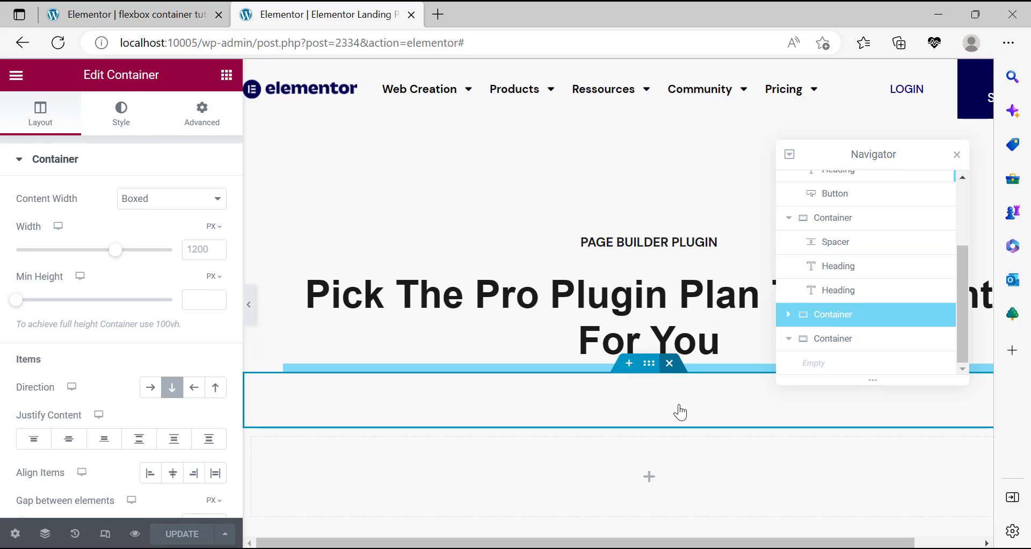
pyautogui.press('Delete')
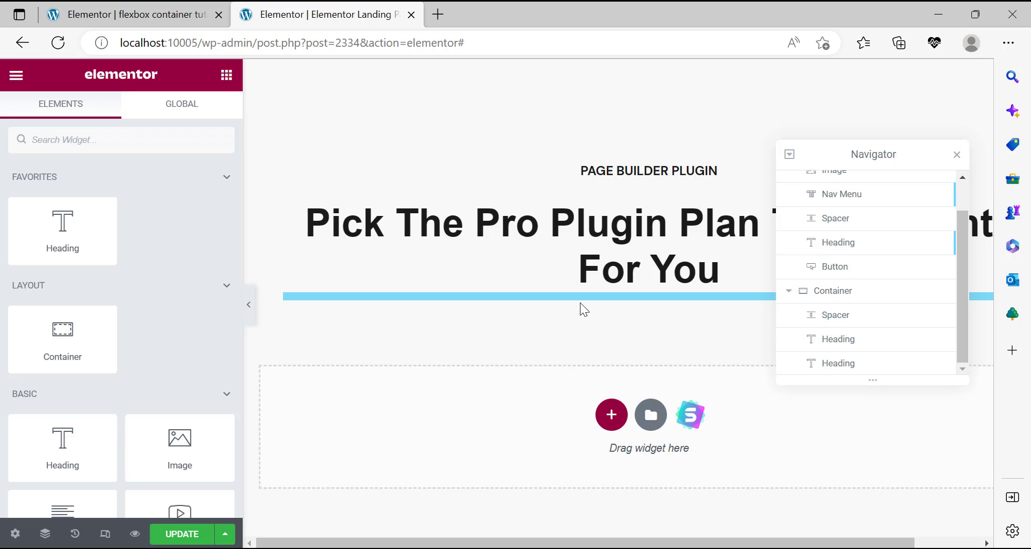
# Close the element tree, then save the page and preview the headline at full width.
pyautogui.click(572, 274)
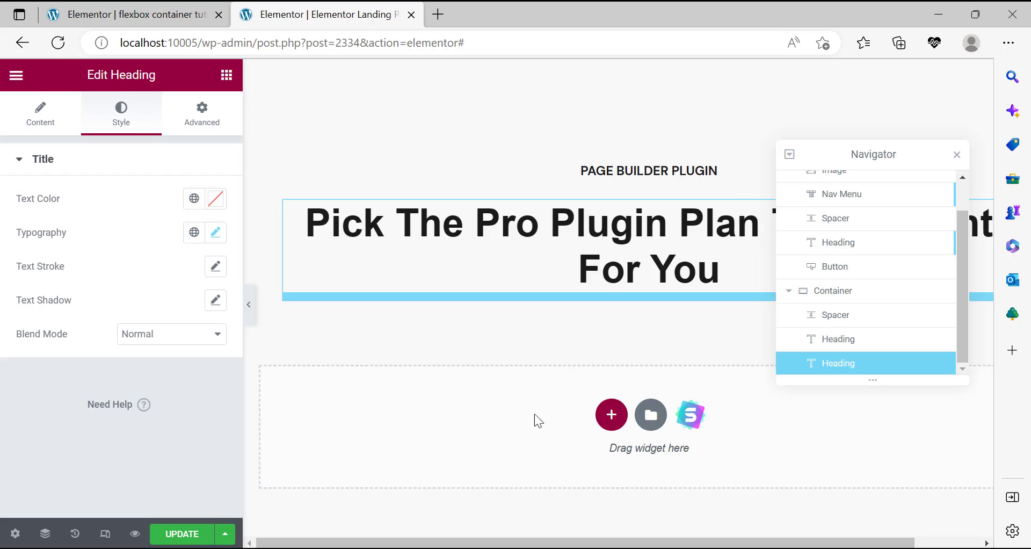
pyautogui.click(957, 155)
pyautogui.click(217, 533)
pyautogui.scroll(-1, 755, 284)
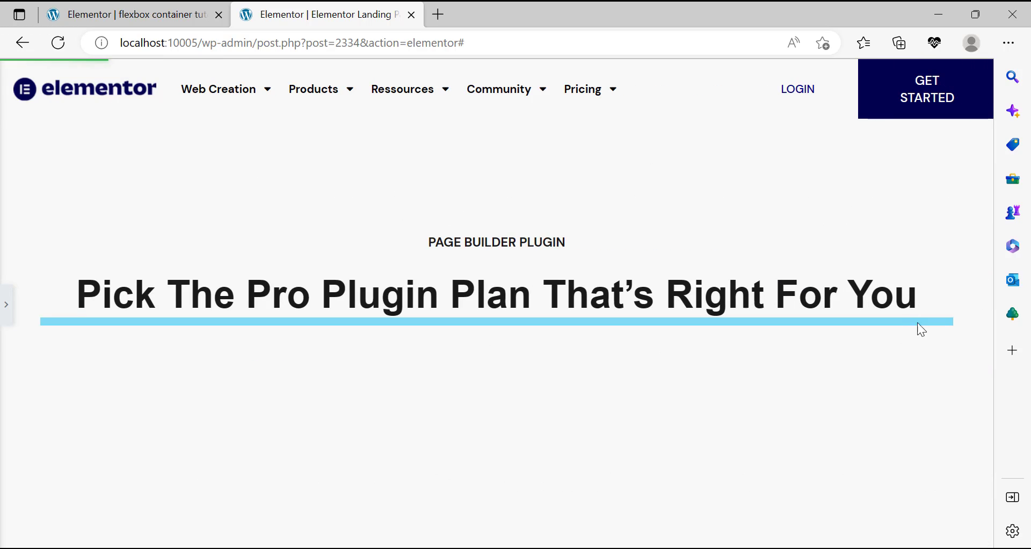
pyautogui.click(6, 322)
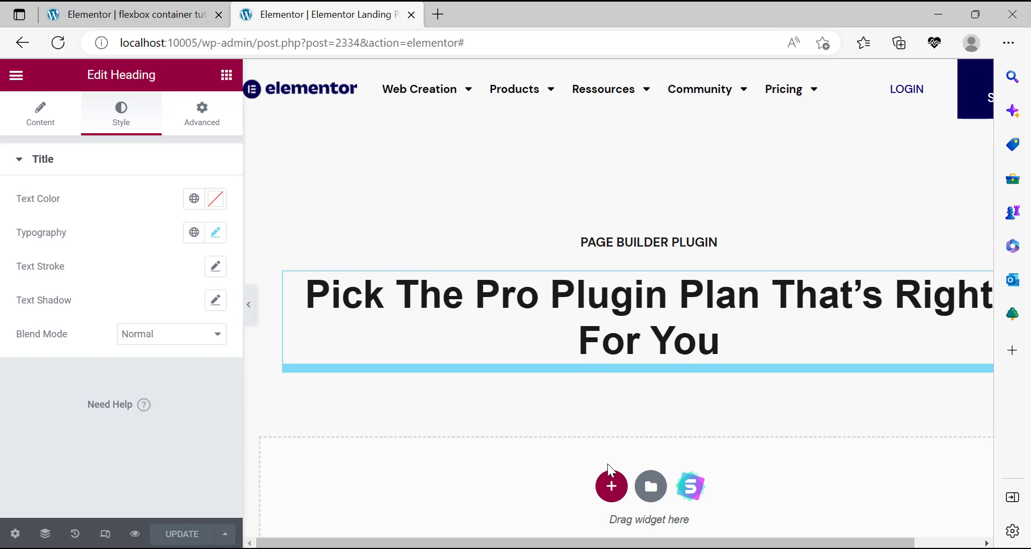
# Add an empty container with column direction below the headline container.
pyautogui.click(611, 486)
pyautogui.scroll(-1, 537, 467)
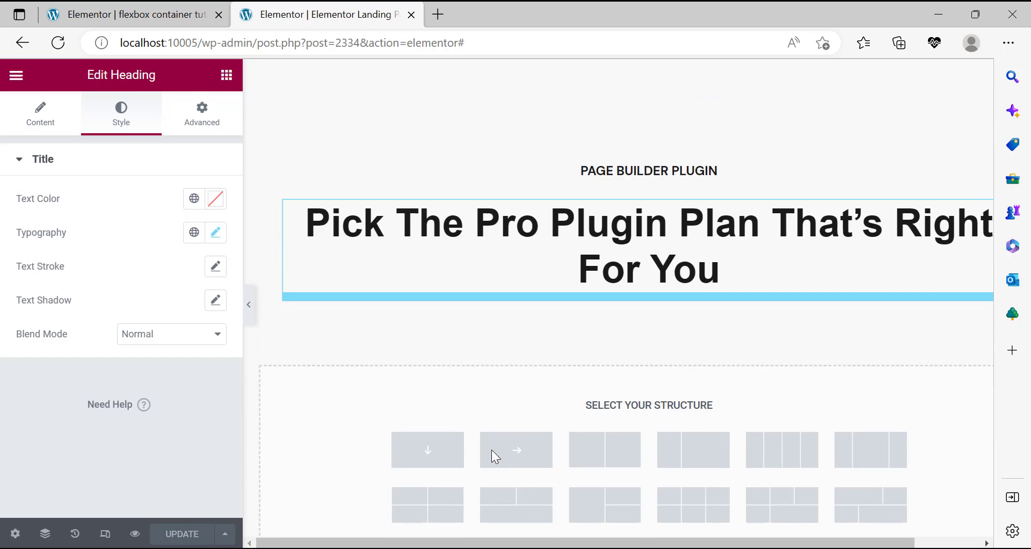
pyautogui.click(428, 450)
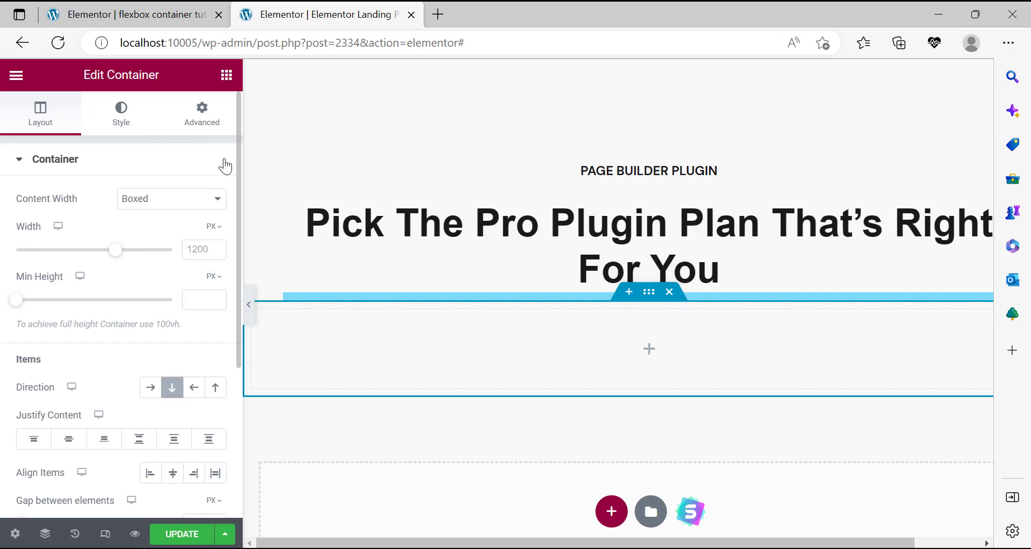
pyautogui.click(202, 114)
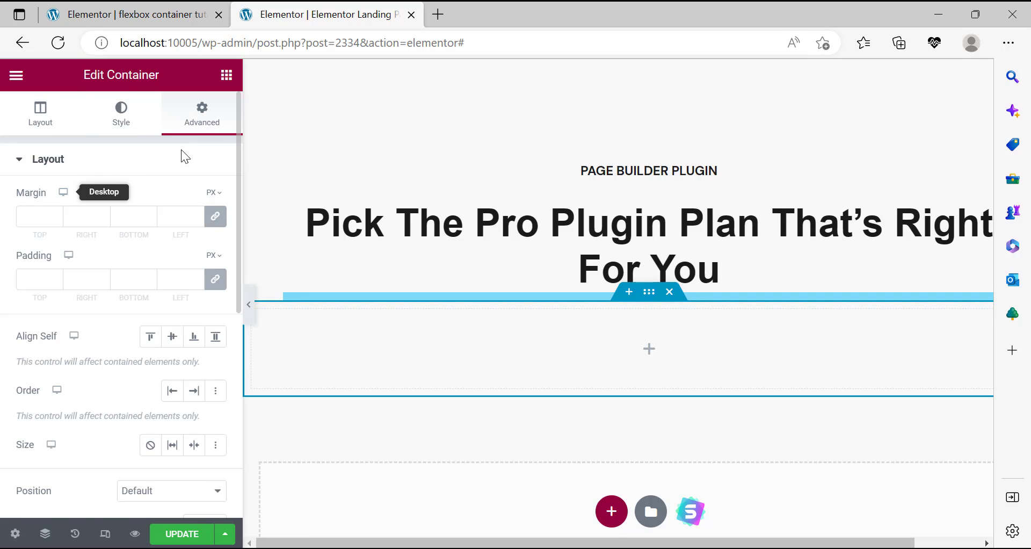
# Insert a Spacer widget into the empty column container and set its space to 117 px.
pyautogui.click(226, 74)
pyautogui.scroll(-5, 160, 352)
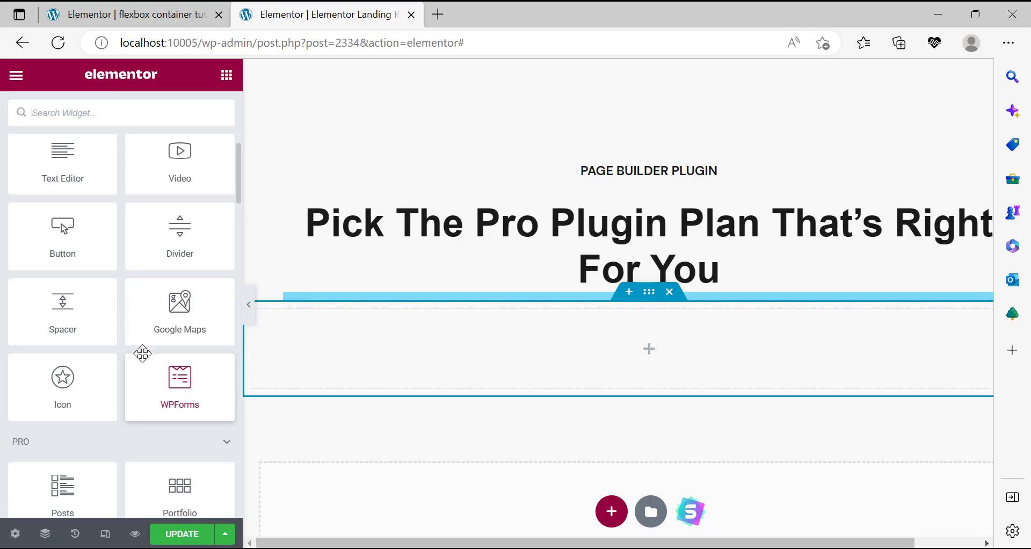
pyautogui.scroll(2, 99, 237)
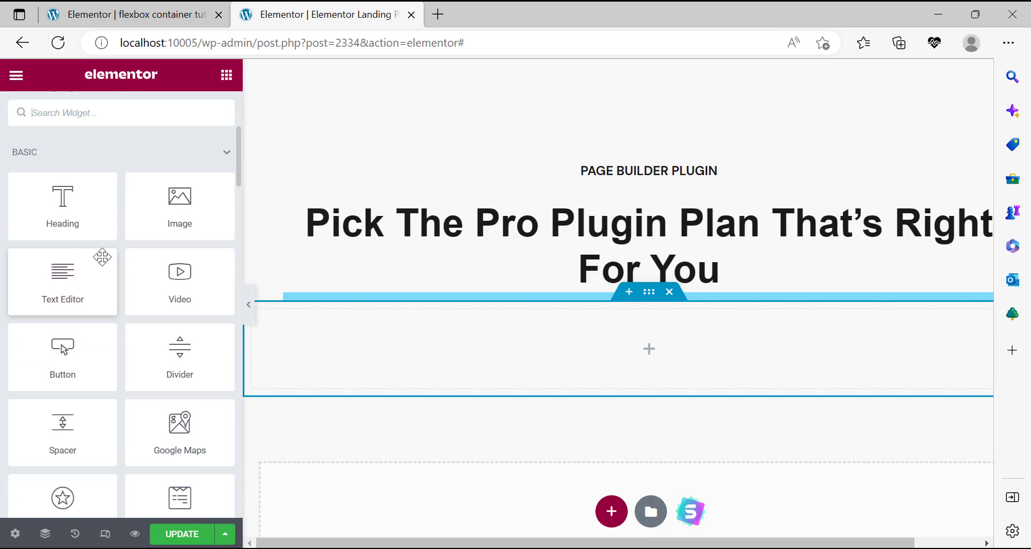
pyautogui.scroll(-6, 102, 306)
pyautogui.scroll(4, 101, 327)
pyautogui.moveTo(150, 326); pyautogui.dragTo(639, 358)
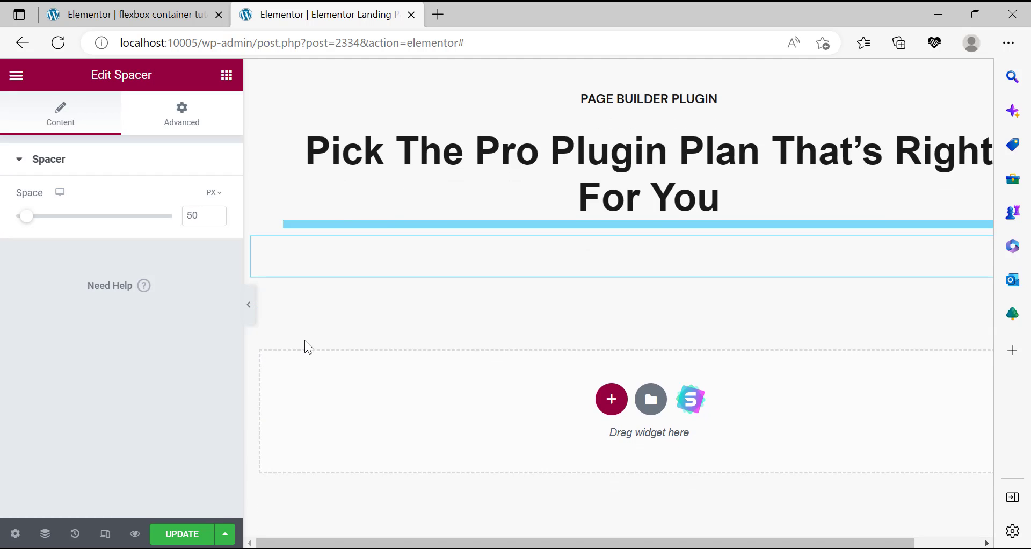
pyautogui.moveTo(31, 220); pyautogui.dragTo(44, 220)
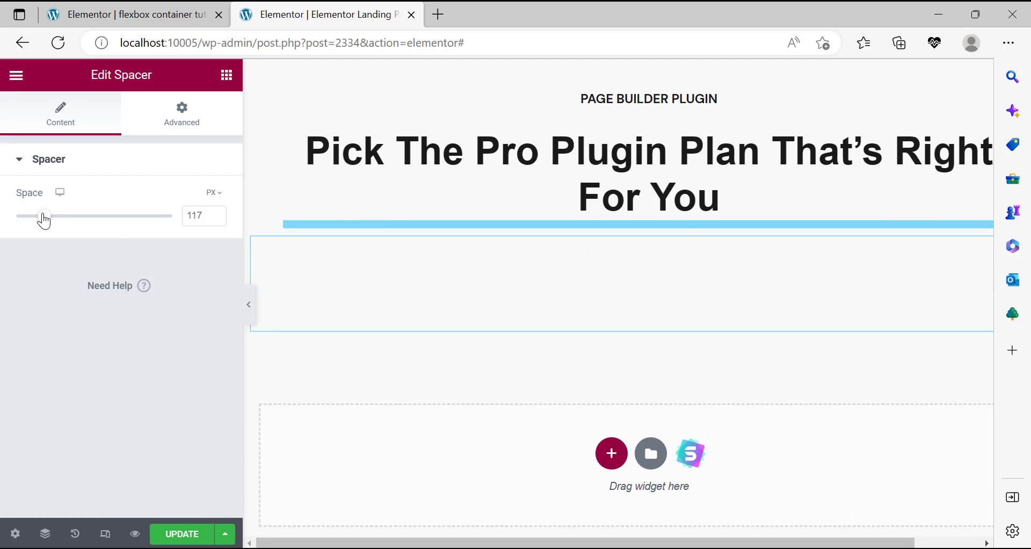
pyautogui.click(611, 455)
pyautogui.click(511, 489)
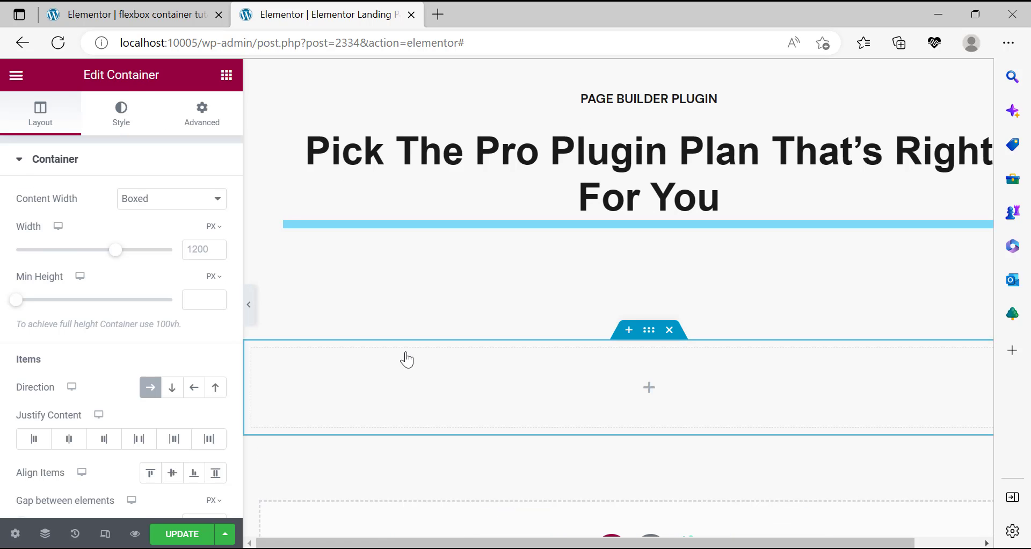
pyautogui.scroll(-2, 585, 485)
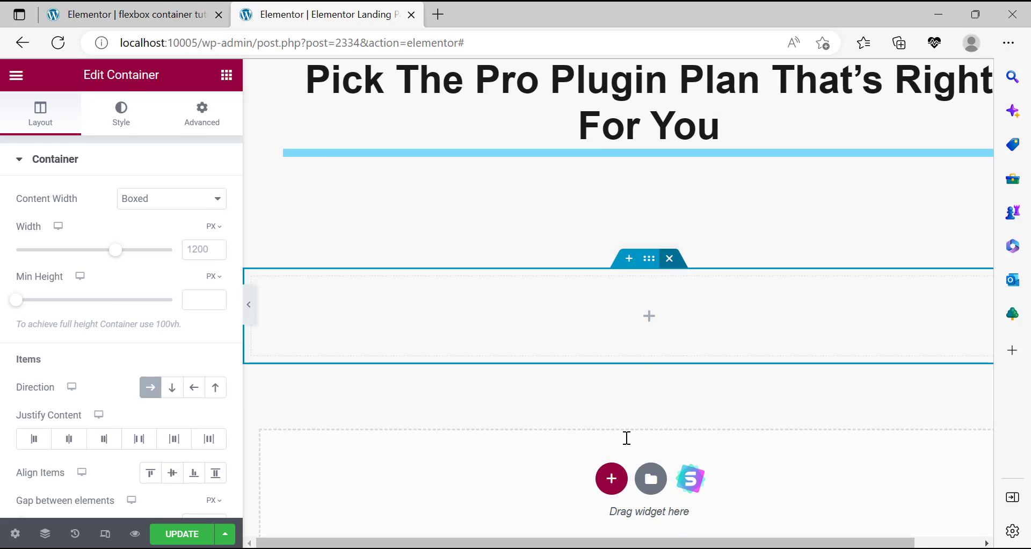
pyautogui.press('Delete')
# Add a container structure with four equal columns below the spacer container.
pyautogui.click(612, 395)
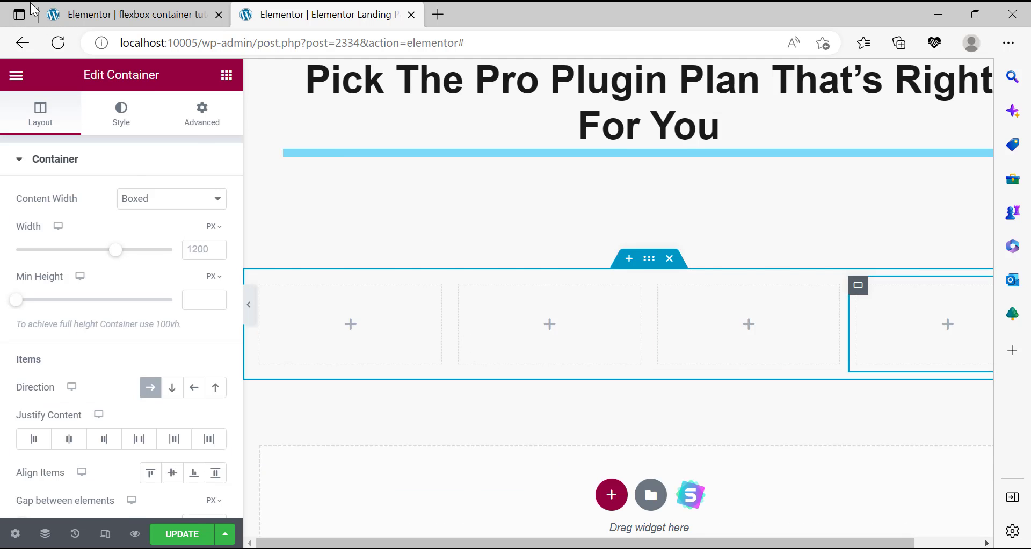
# In the finished reference page's editor tab, examine the four plan cards and the Essential Plan button's content settings.
pyautogui.click(145, 15)
pyautogui.scroll(-3, 698, 322)
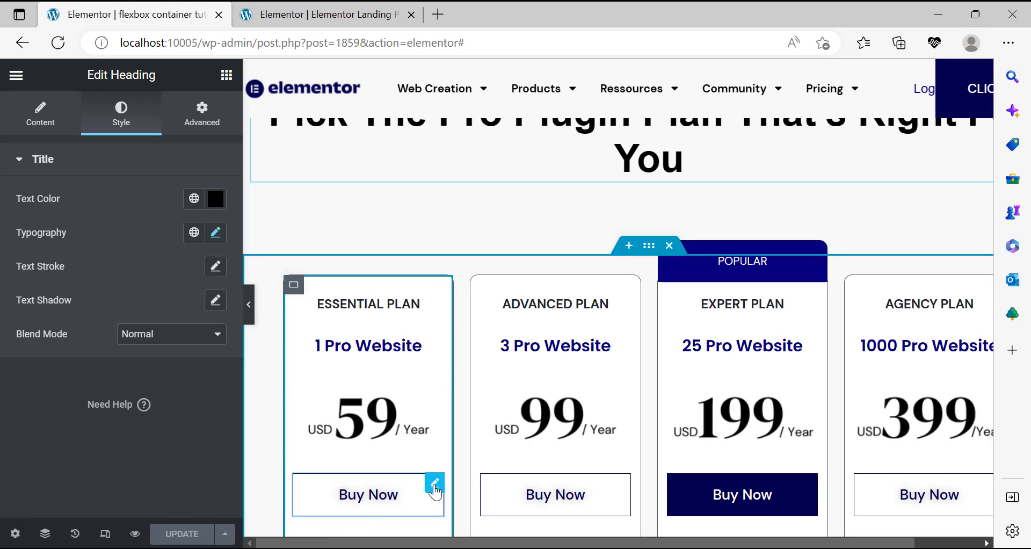
pyautogui.click(435, 491)
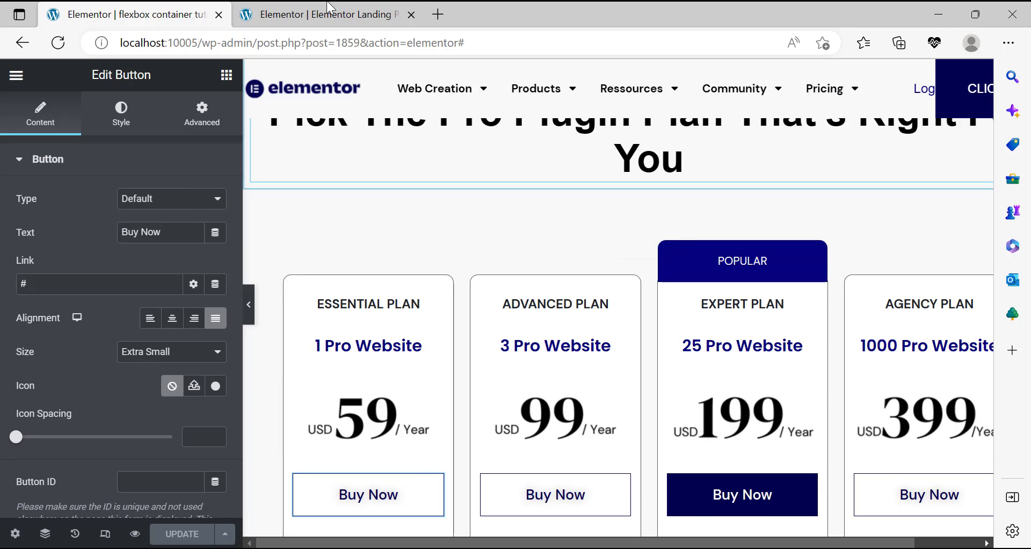
# Back in the landing page's editor tab, add two Heading widgets stacked in the first of the four columns.
pyautogui.hotkey('ctrl', 'Tab')
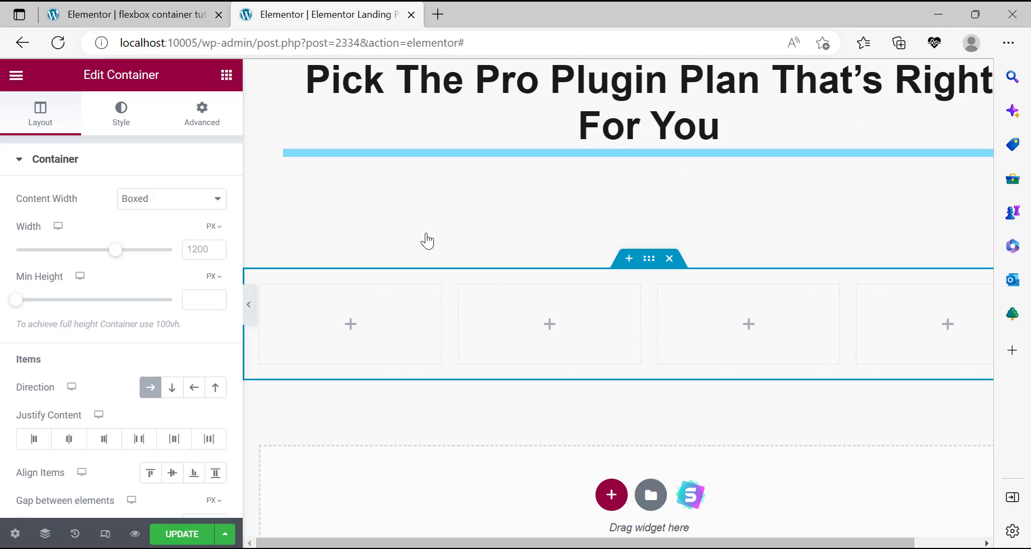
pyautogui.click(226, 74)
pyautogui.moveTo(62, 231); pyautogui.dragTo(376, 314)
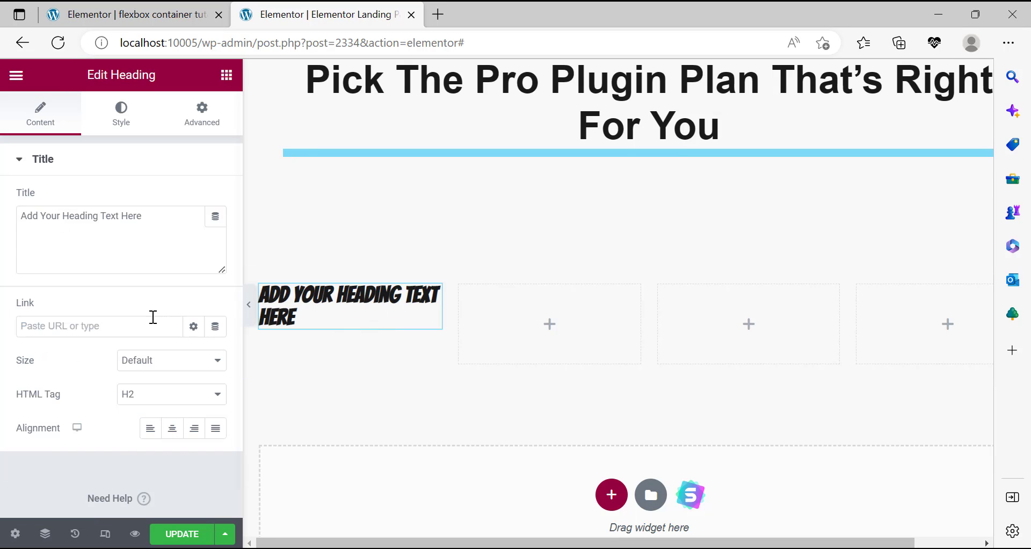
pyautogui.click(226, 74)
pyautogui.moveTo(105, 255); pyautogui.dragTo(377, 325)
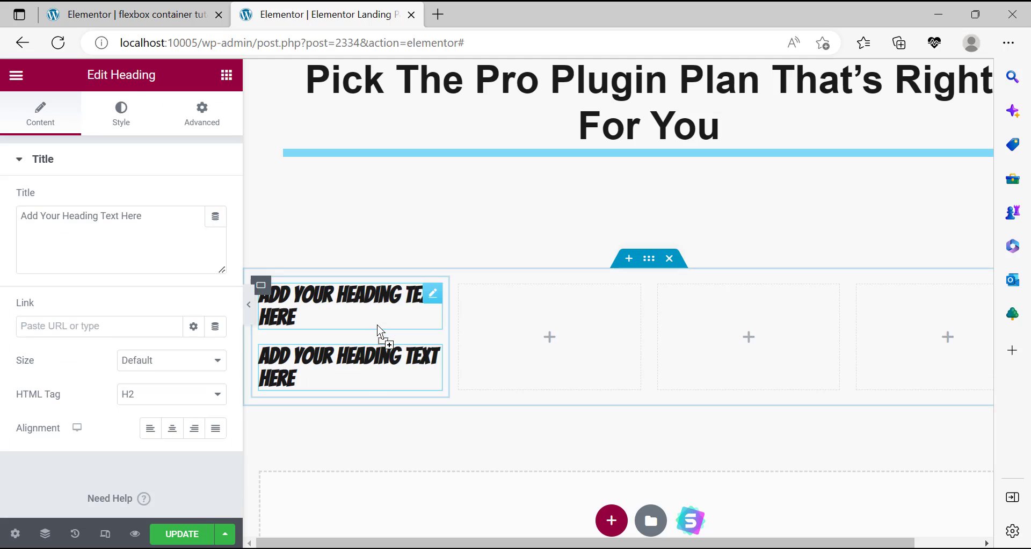
# Add an Image widget below the two headings in the first column and a Button widget beneath the image.
pyautogui.click(226, 75)
pyautogui.scroll(-4, 136, 319)
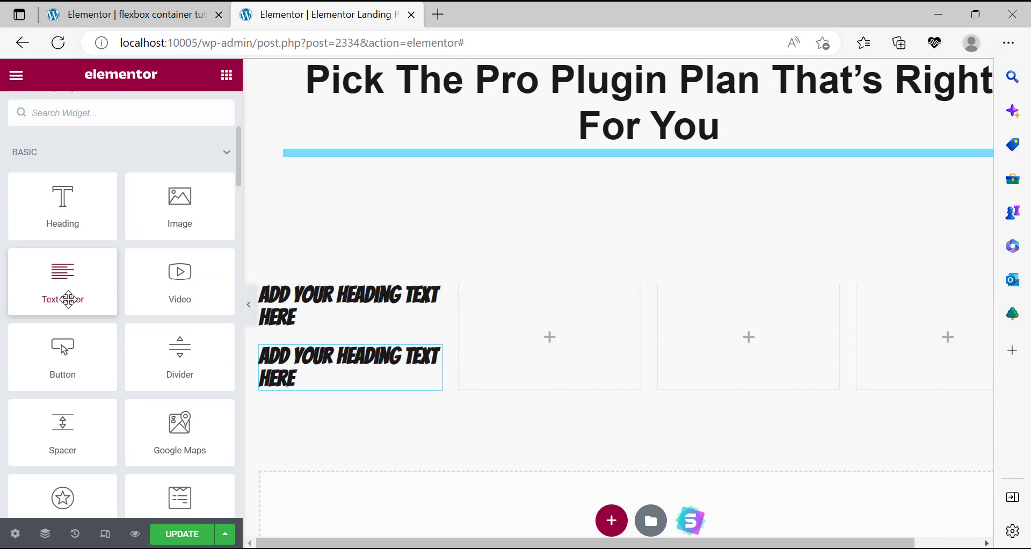
pyautogui.moveTo(180, 207); pyautogui.dragTo(300, 393)
pyautogui.click(224, 75)
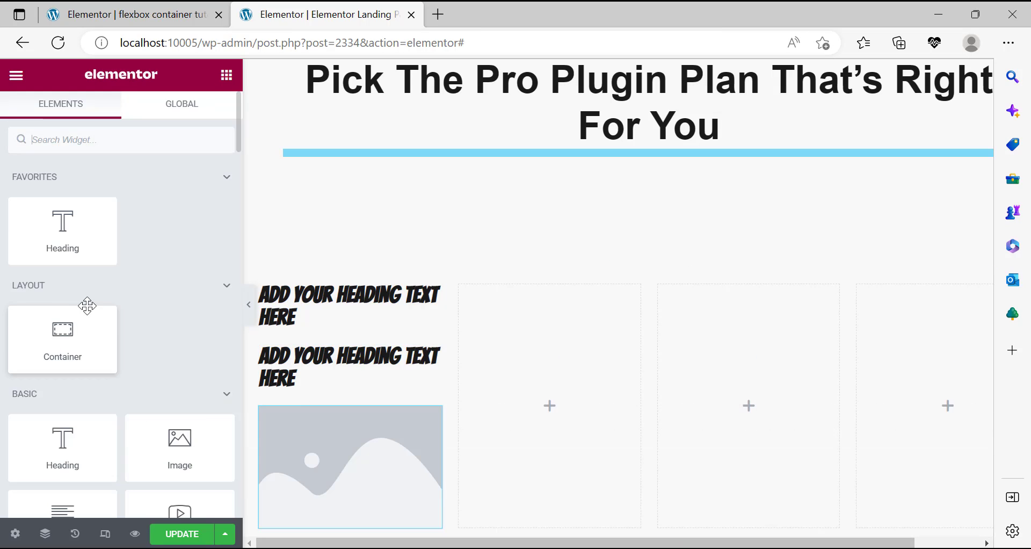
pyautogui.scroll(-4, 88, 303)
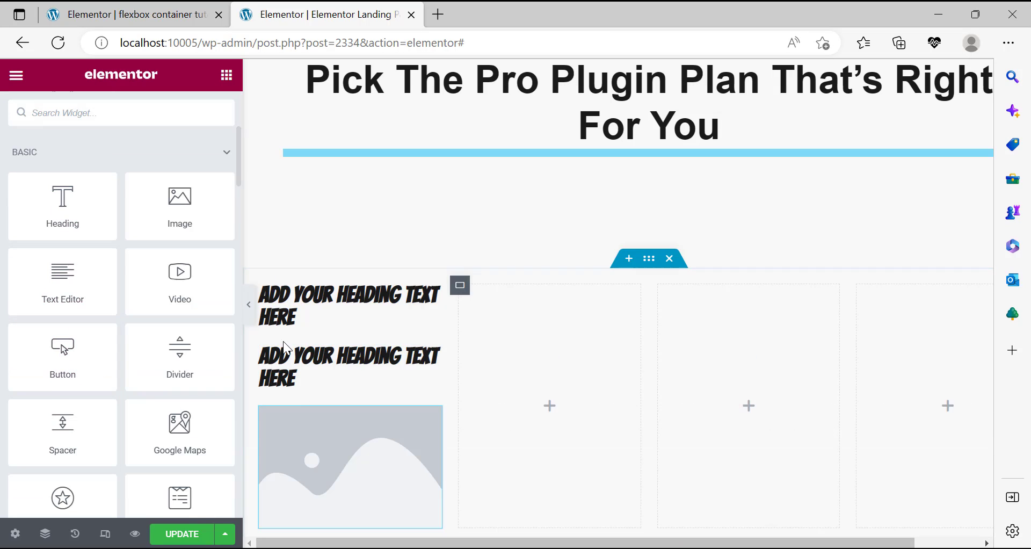
pyautogui.scroll(-2, 63, 354)
pyautogui.moveTo(67, 231); pyautogui.dragTo(365, 529)
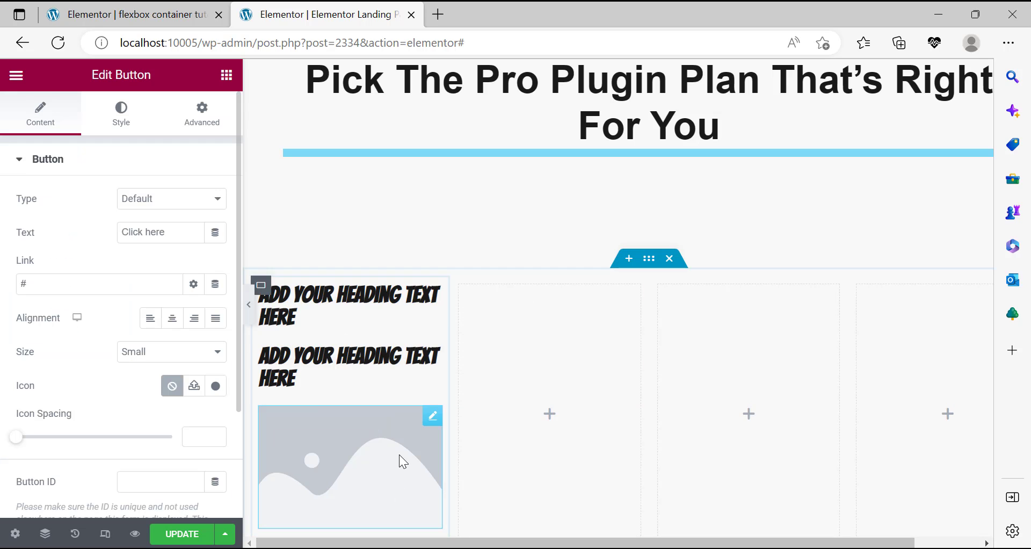
pyautogui.scroll(3, 360, 472)
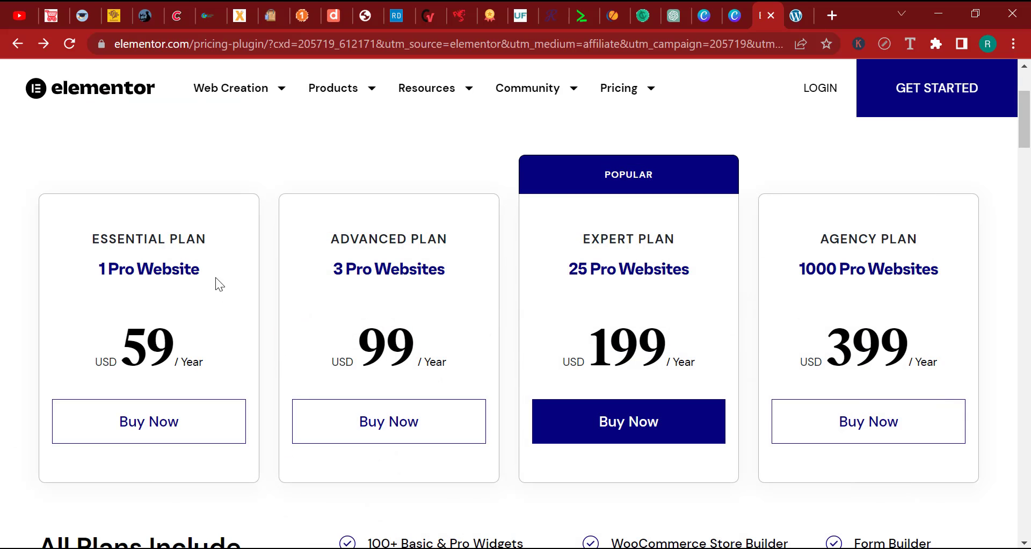
# On the live Elementor pricing page, inspect the font details of the ESSENTIAL PLAN and ADVANCED PLAN labels with the font inspector extension.
pyautogui.click(908, 44)
pyautogui.click(156, 239)
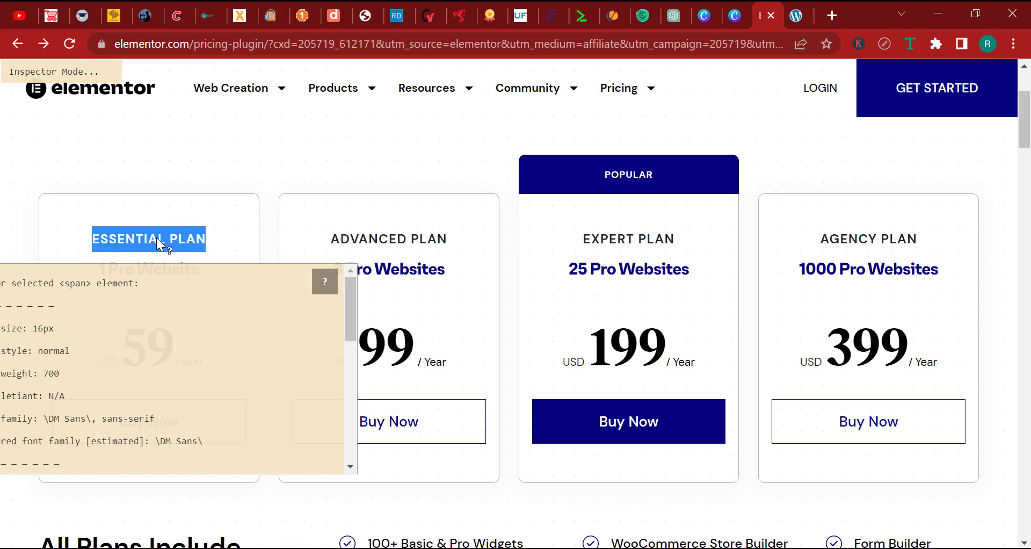
pyautogui.click(365, 239)
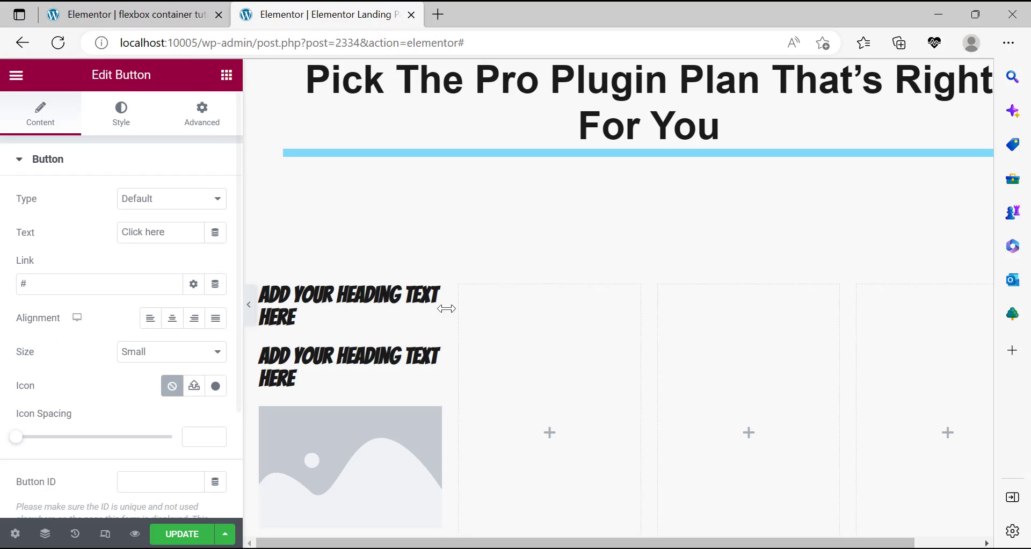
# In the landing page editor, set the first column's upper heading to DM Sans, size 16 px and weight 700 (Bold).
pyautogui.click(436, 294)
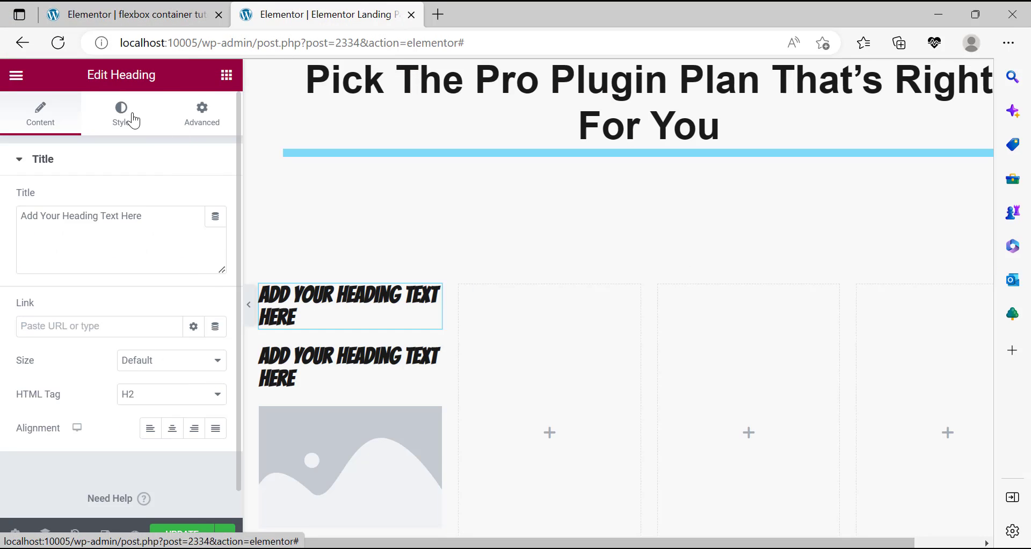
pyautogui.click(134, 121)
pyautogui.click(215, 233)
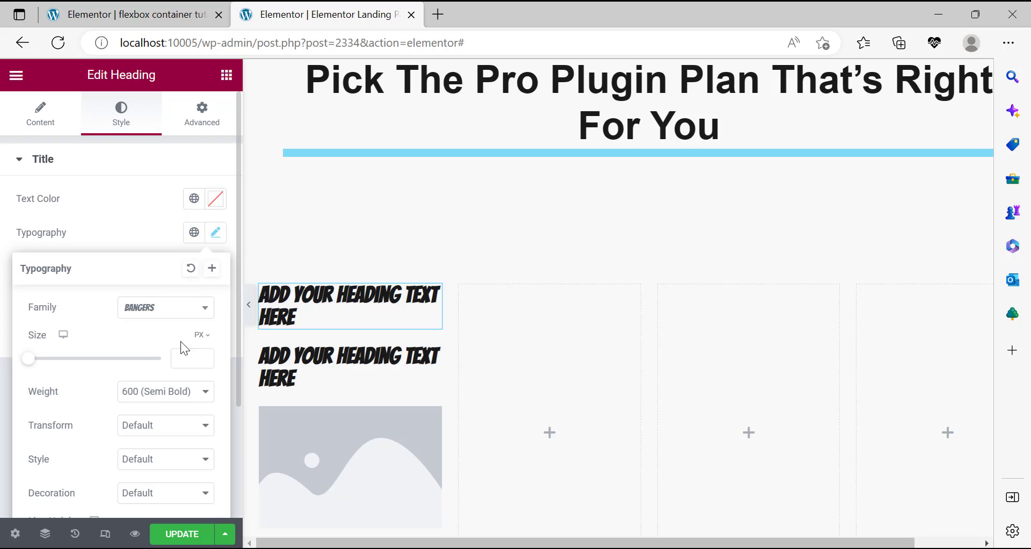
pyautogui.click(166, 307)
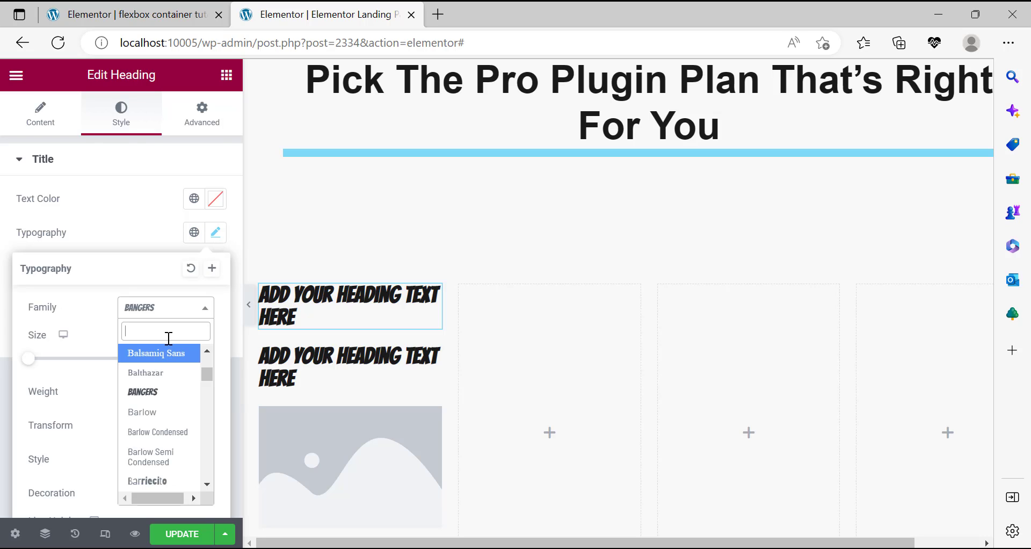
pyautogui.write('m')
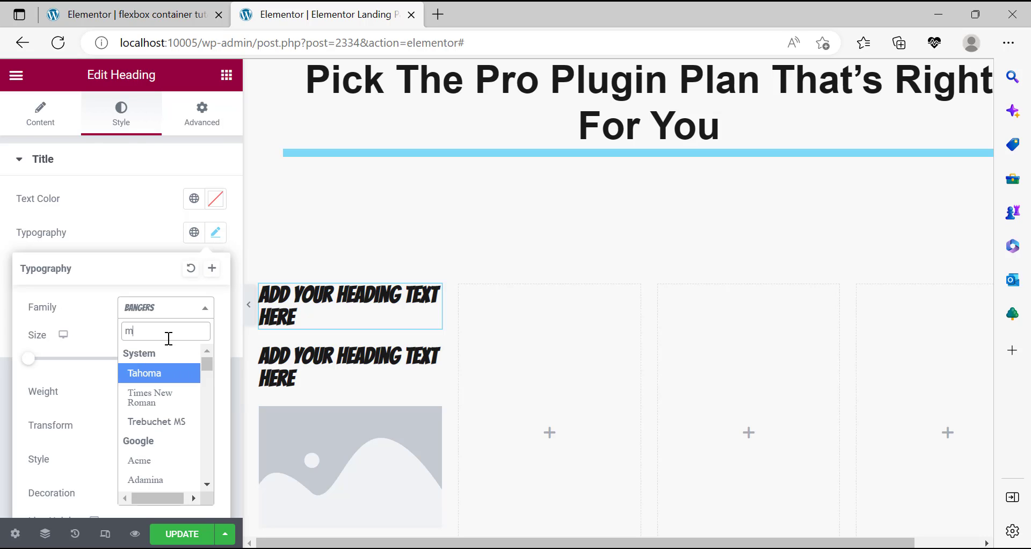
pyautogui.press('BackSpace')
pyautogui.write('dm sa')
pyautogui.click(157, 374)
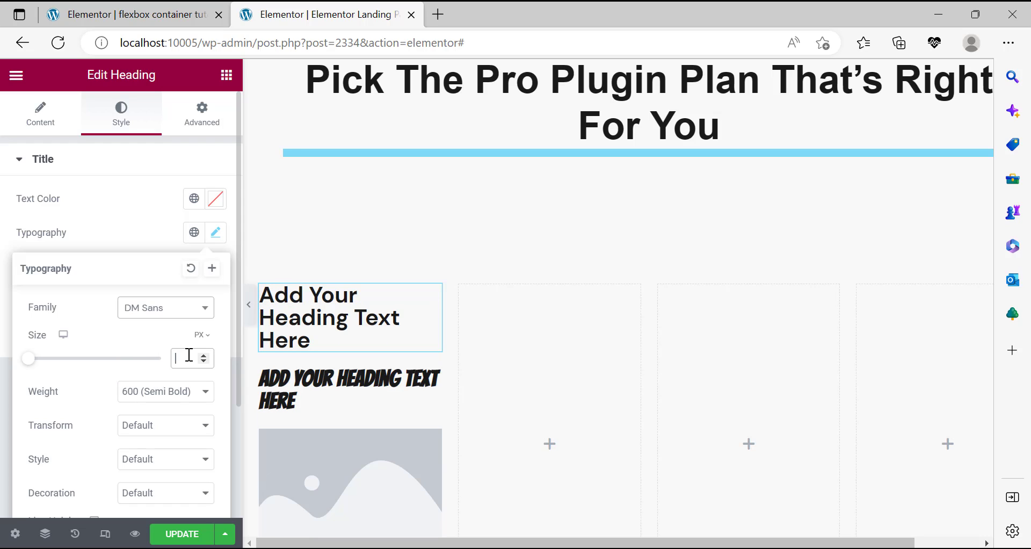
pyautogui.write('16')
pyautogui.click(172, 394)
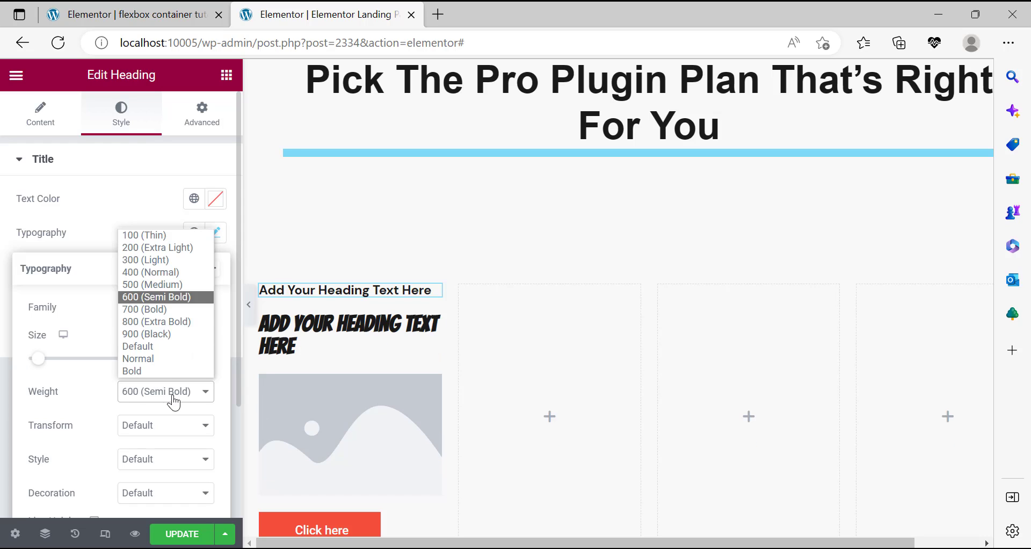
pyautogui.click(150, 311)
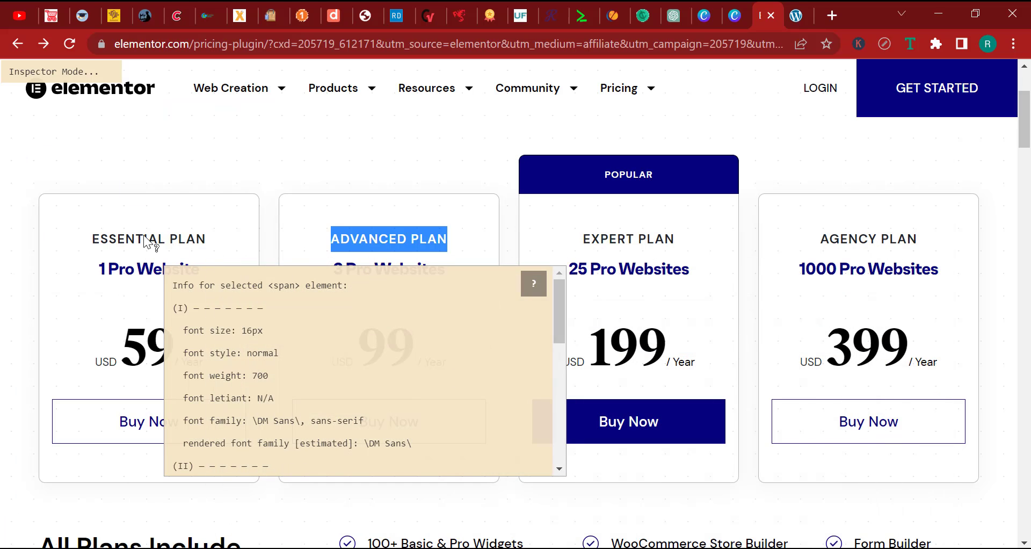
# On the live pricing page, inspect the ADVANCED PLAN label's font details again and try to copy its font color.
pyautogui.click(143, 234)
pyautogui.click(376, 246)
pyautogui.scroll(-1, 385, 362)
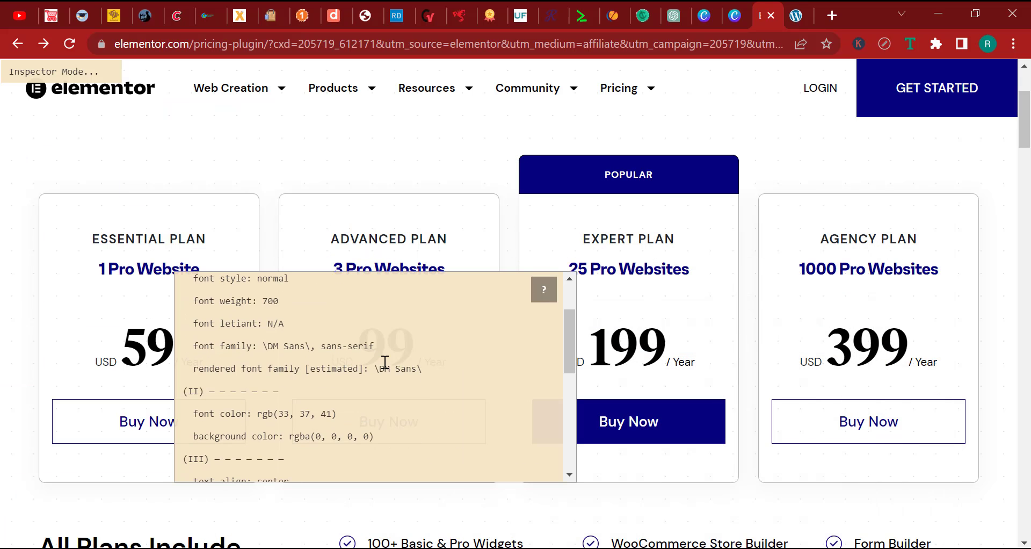
pyautogui.moveTo(339, 413); pyautogui.dragTo(257, 413)
pyautogui.click(322, 416)
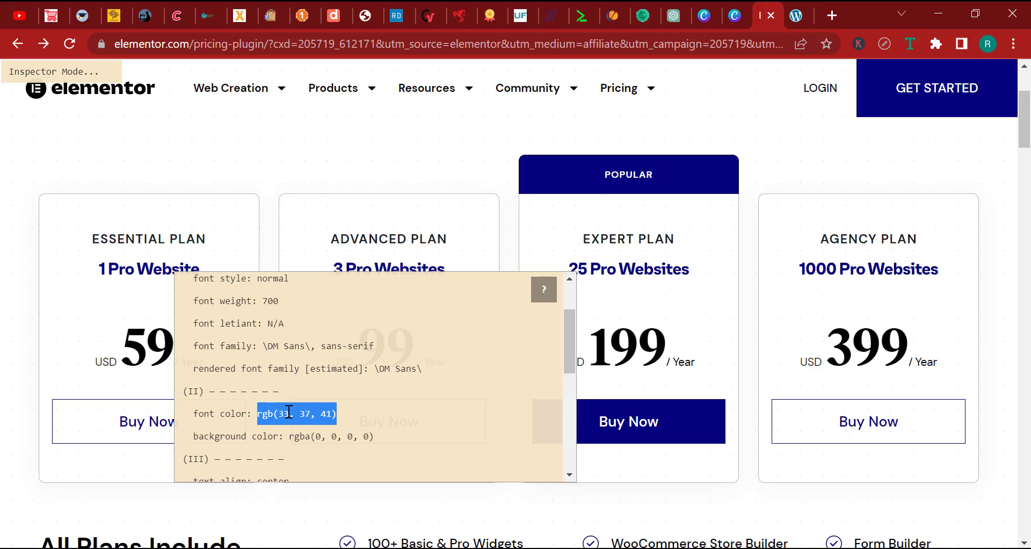
pyautogui.rightClick(289, 412)
pyautogui.click(356, 182)
pyautogui.scroll(-5, 400, 494)
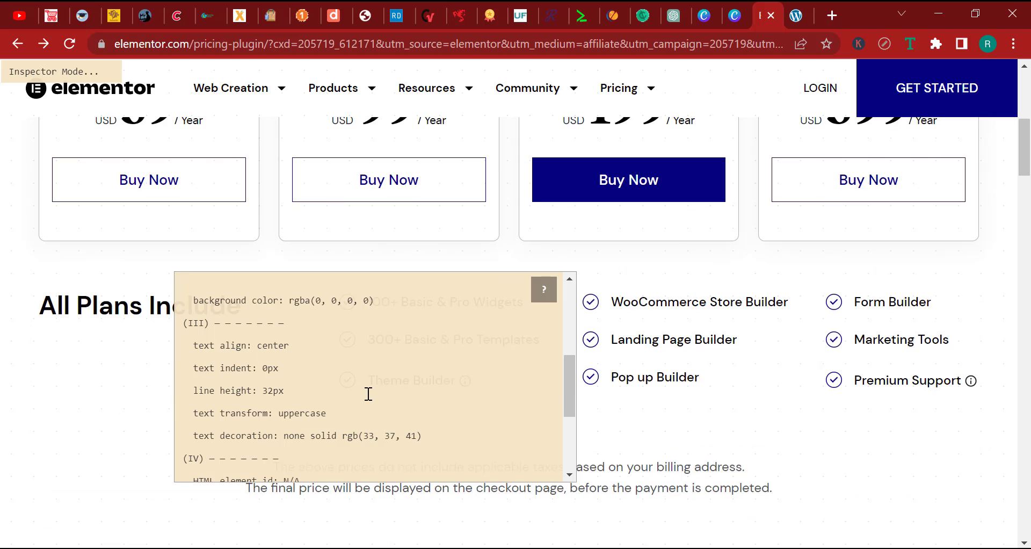
# Return to the landing page editor and set the upper heading's line height to 32 px.
pyautogui.hotkey('alt', 'Tab')
pyautogui.scroll(-2, 163, 424)
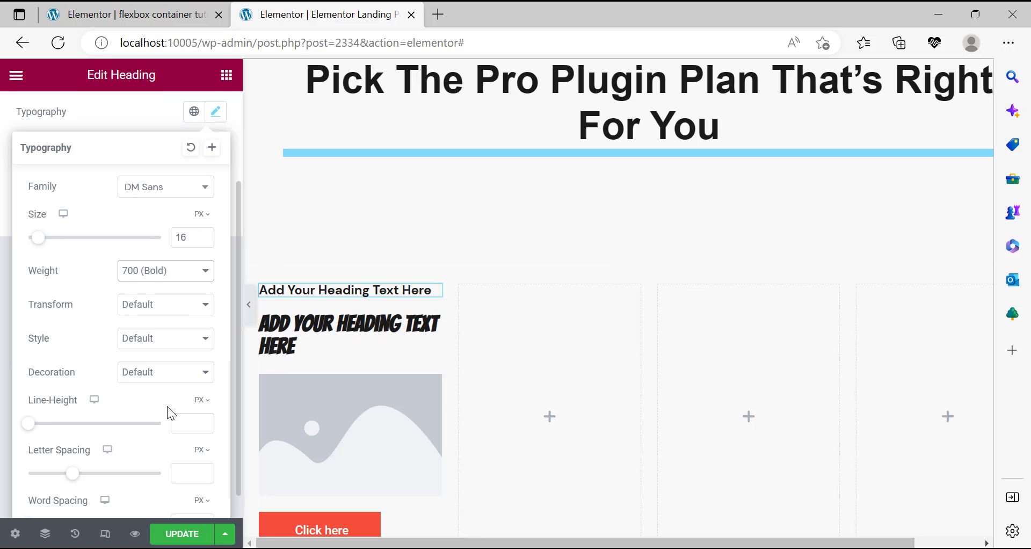
pyautogui.click(200, 422)
pyautogui.write('32')
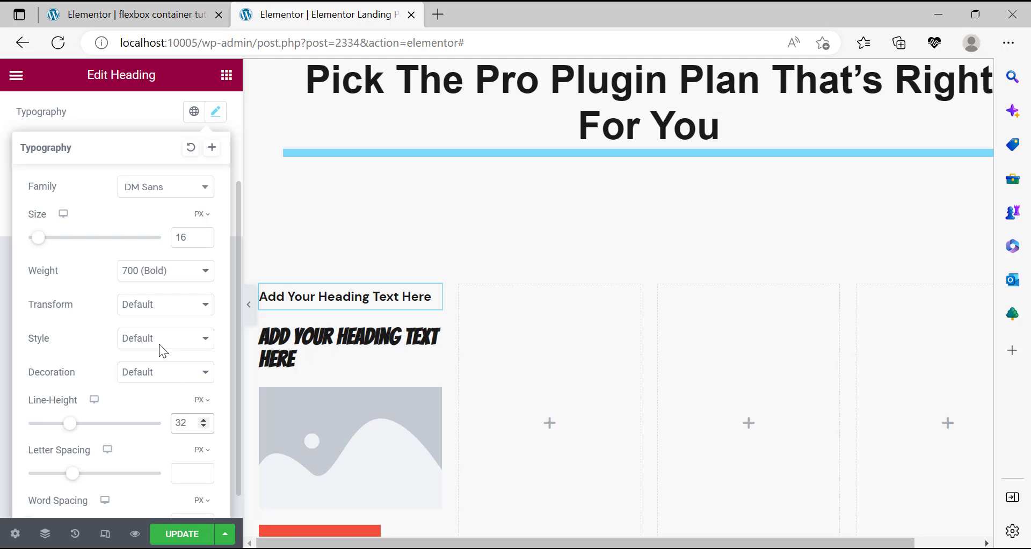
# Check the label's text transform on the live pricing page and set the upper heading's transform to Uppercase.
pyautogui.click(157, 311)
pyautogui.click(157, 310)
pyautogui.hotkey('alt', 'Tab')
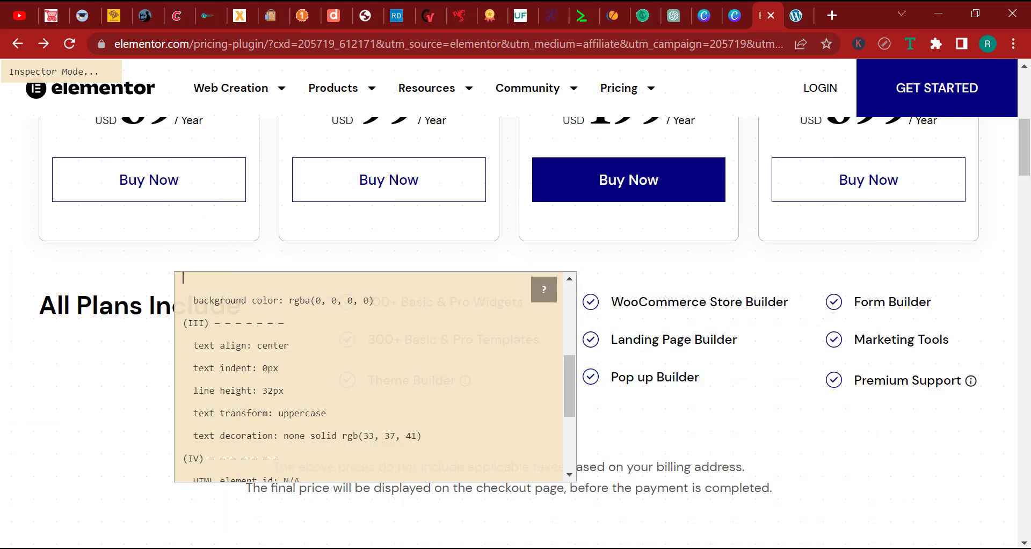
pyautogui.scroll(2, 627, 415)
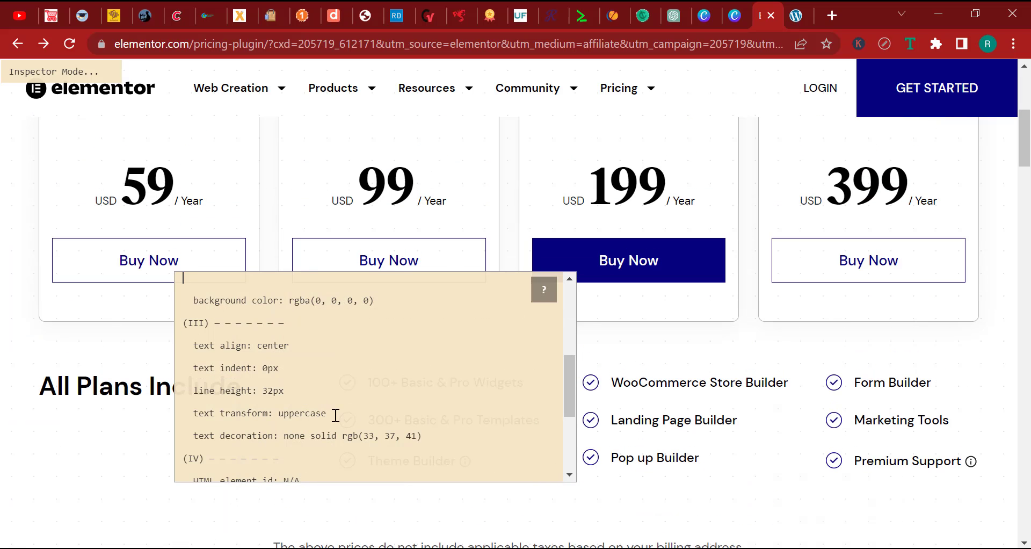
pyautogui.scroll(3, 335, 415)
pyautogui.scroll(3, 734, 401)
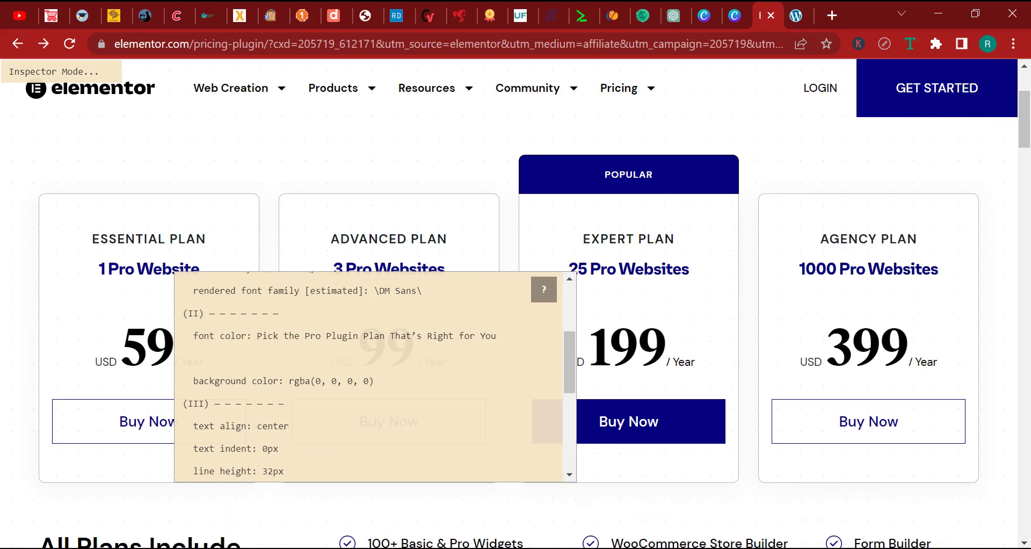
pyautogui.hotkey('alt', 'Tab')
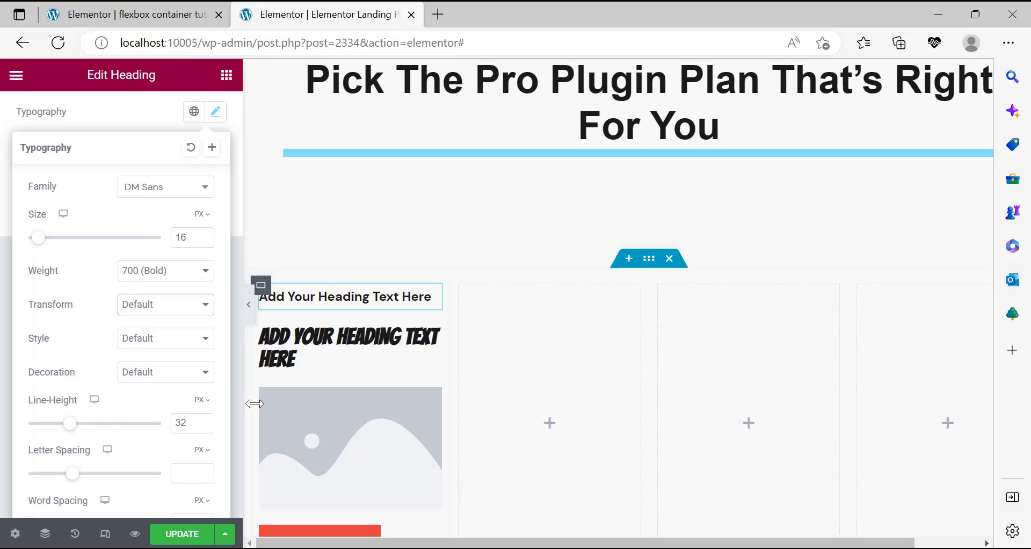
pyautogui.click(150, 312)
pyautogui.click(153, 340)
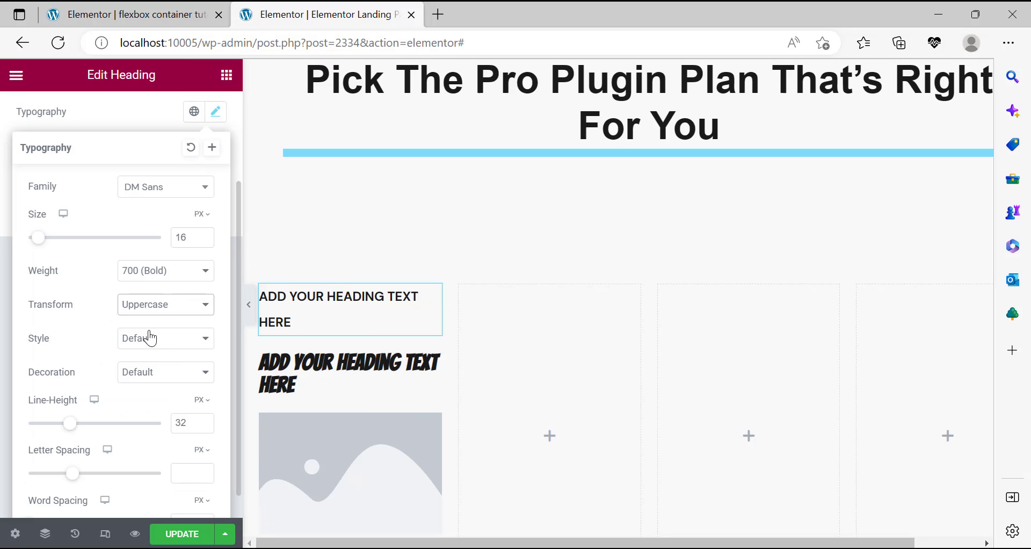
# Set the upper heading's font style to Normal and its text decoration to None.
pyautogui.click(149, 337)
pyautogui.click(154, 371)
pyautogui.click(154, 371)
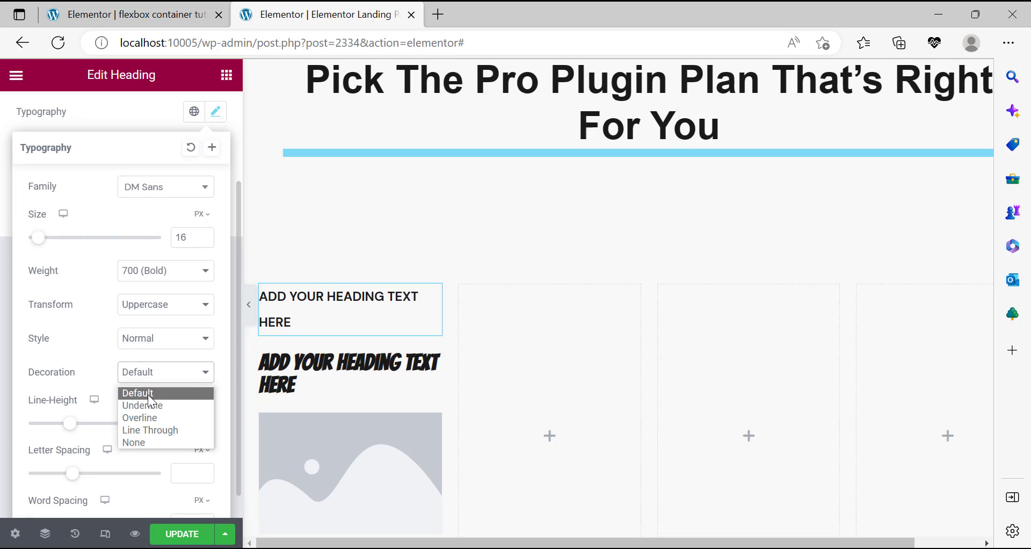
pyautogui.click(146, 444)
pyautogui.click(3, 409)
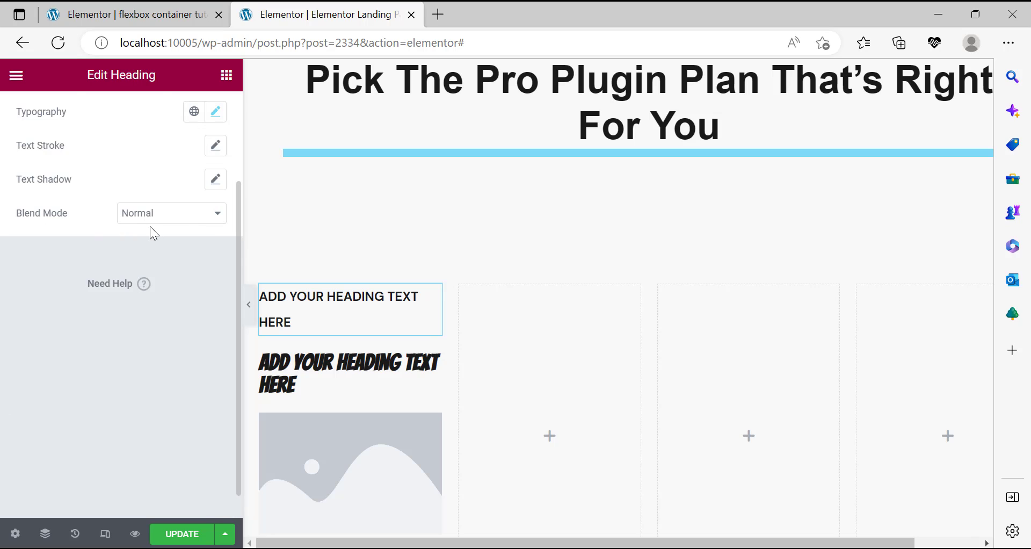
# Change the upper heading's title to "ESSENTIAL PLAN" and center its alignment.
pyautogui.scroll(3, 144, 230)
pyautogui.click(46, 128)
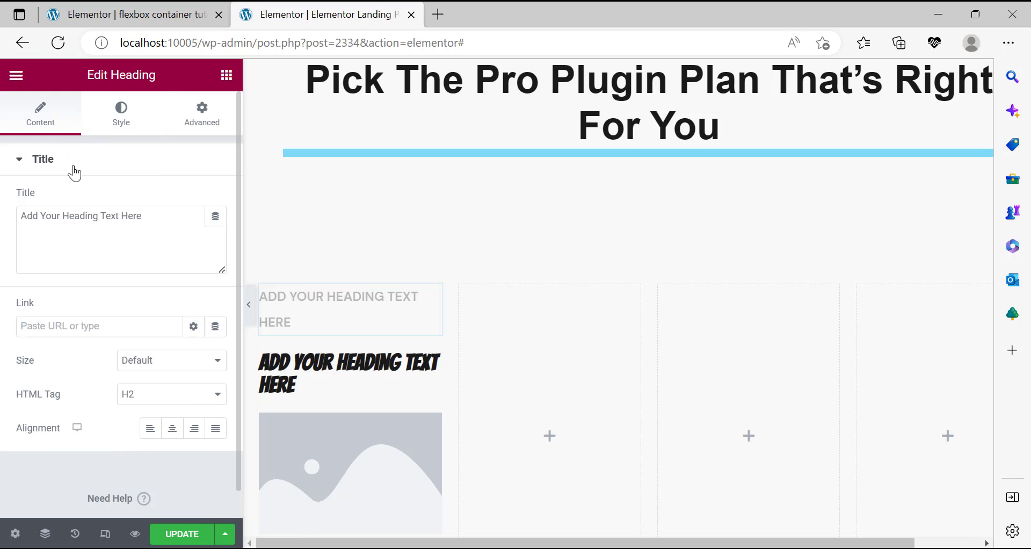
pyautogui.hotkey('alt', 'Tab')
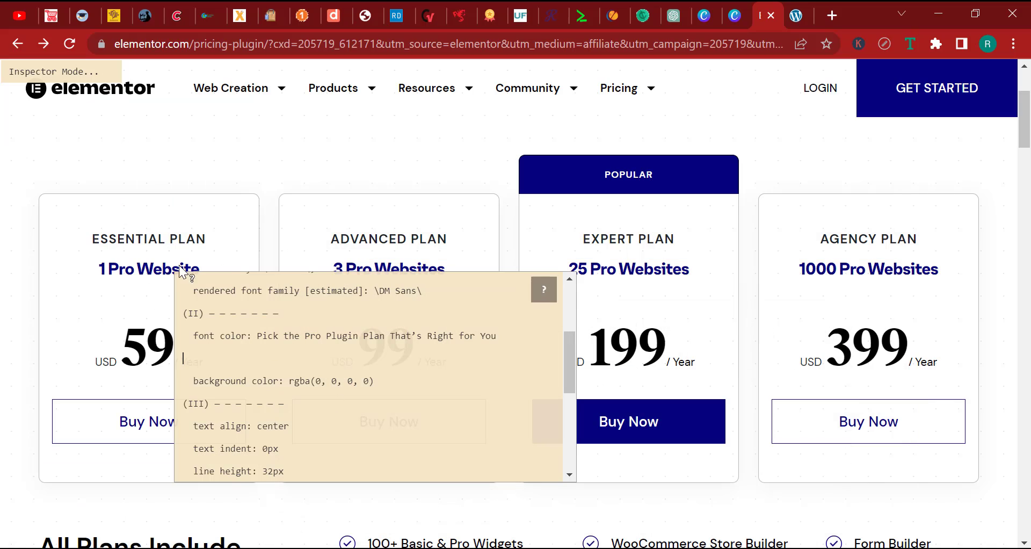
pyautogui.hotkey('alt', 'Tab')
pyautogui.tripleClick(92, 248)
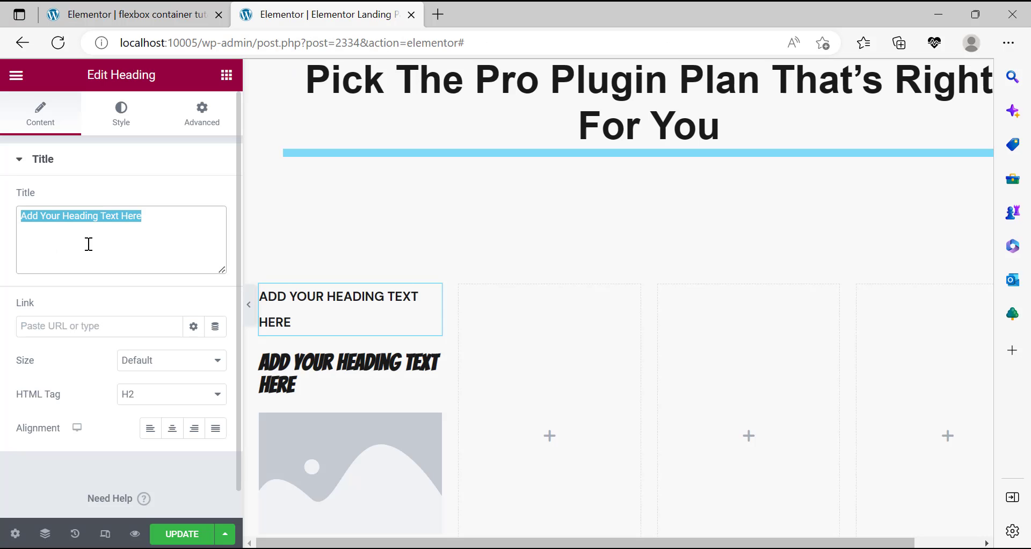
pyautogui.write('ESSEN')
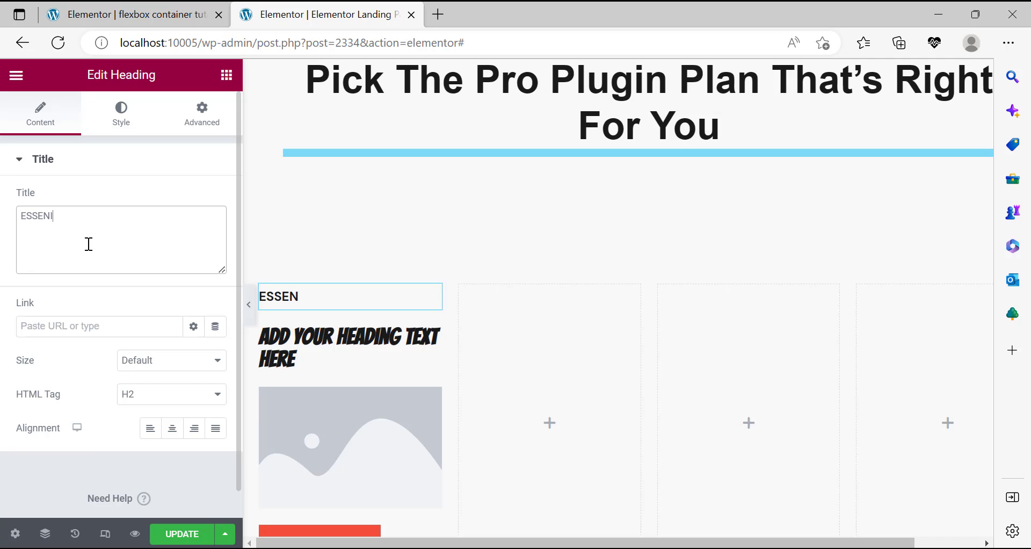
pyautogui.write('TIAL PLAN')
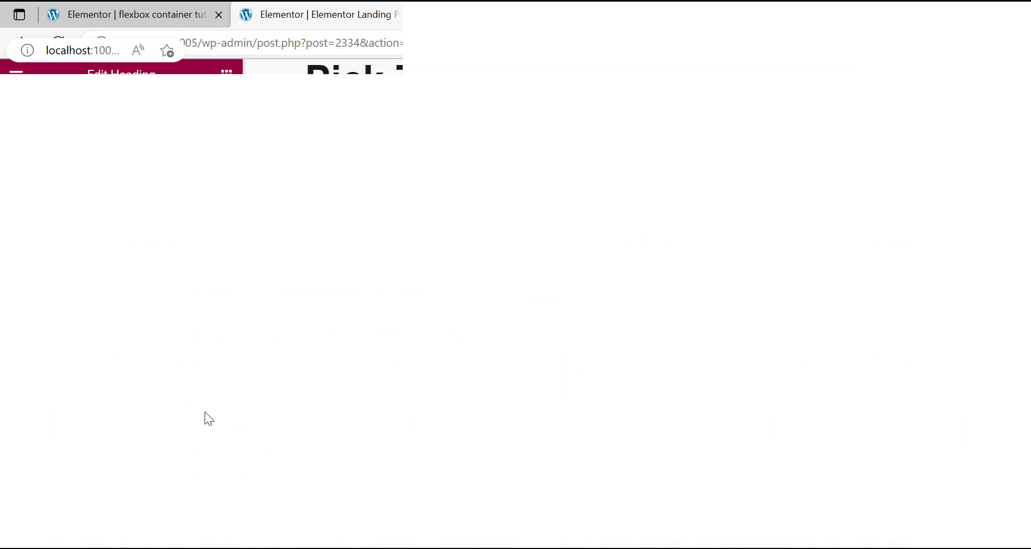
pyautogui.click(171, 429)
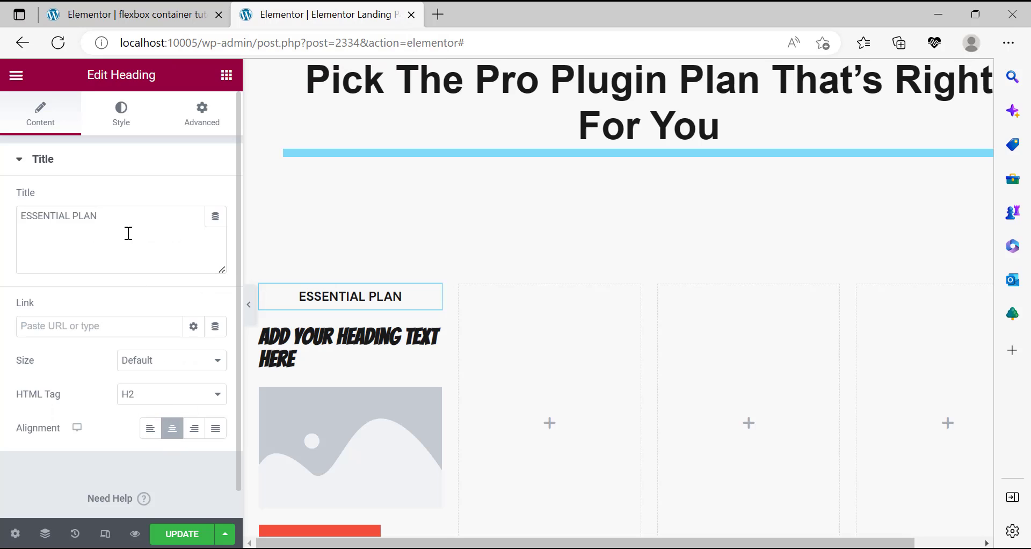
# Open the text color picker of the ESSENTIAL PLAN heading and empty its color value.
pyautogui.click(138, 119)
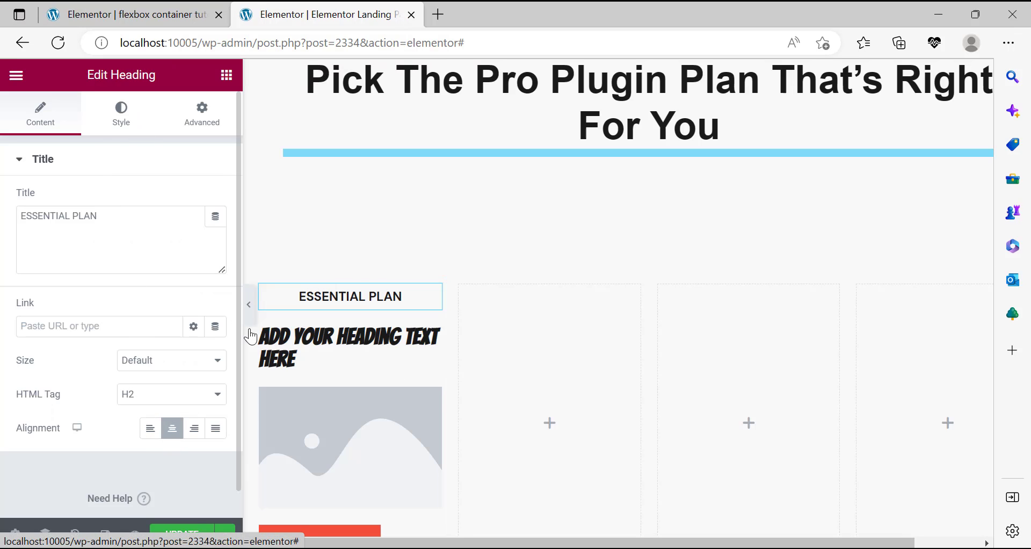
pyautogui.click(215, 198)
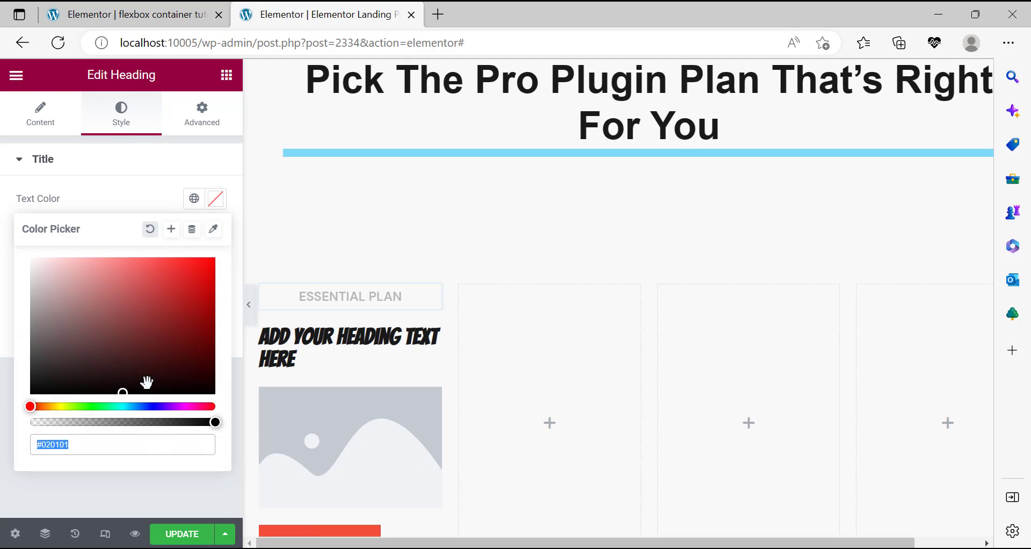
pyautogui.rightClick(145, 439)
pyautogui.click(199, 172)
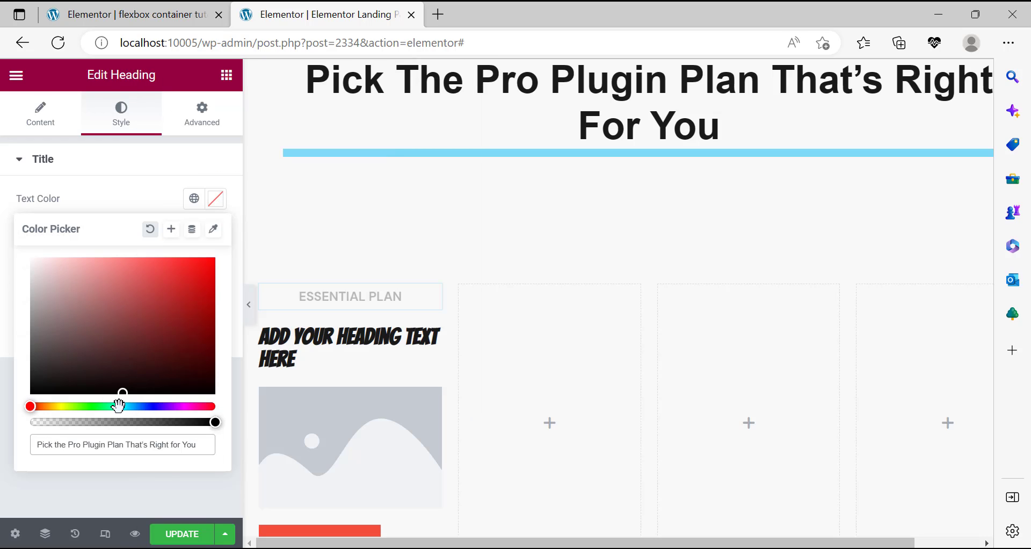
pyautogui.tripleClick(147, 444)
pyautogui.press('BackSpace')
# Switch to the live pricing page and examine the inspected plan label's font color, background color and text settings.
pyautogui.hotkey('alt', 'Tab')
pyautogui.scroll(3, 337, 389)
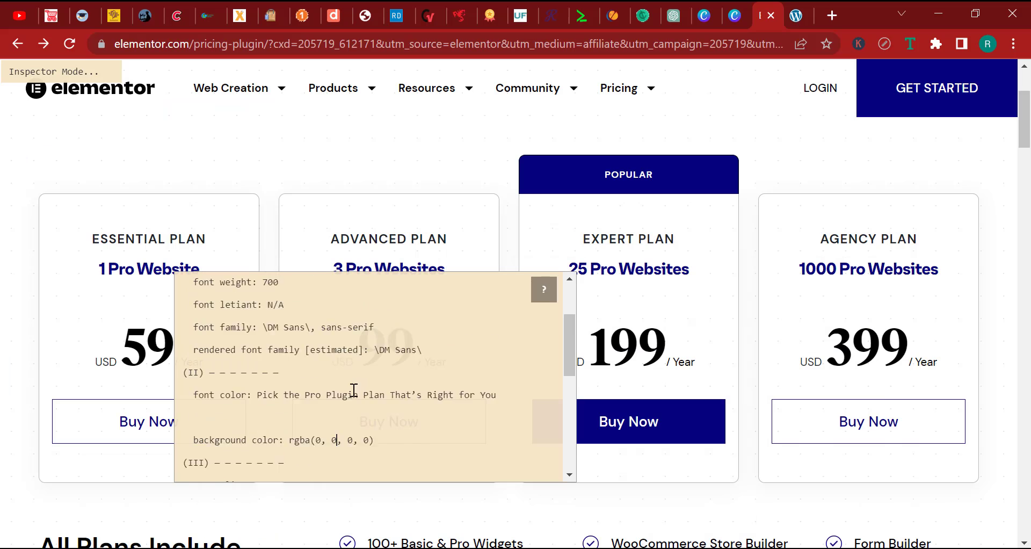
pyautogui.scroll(-2, 316, 387)
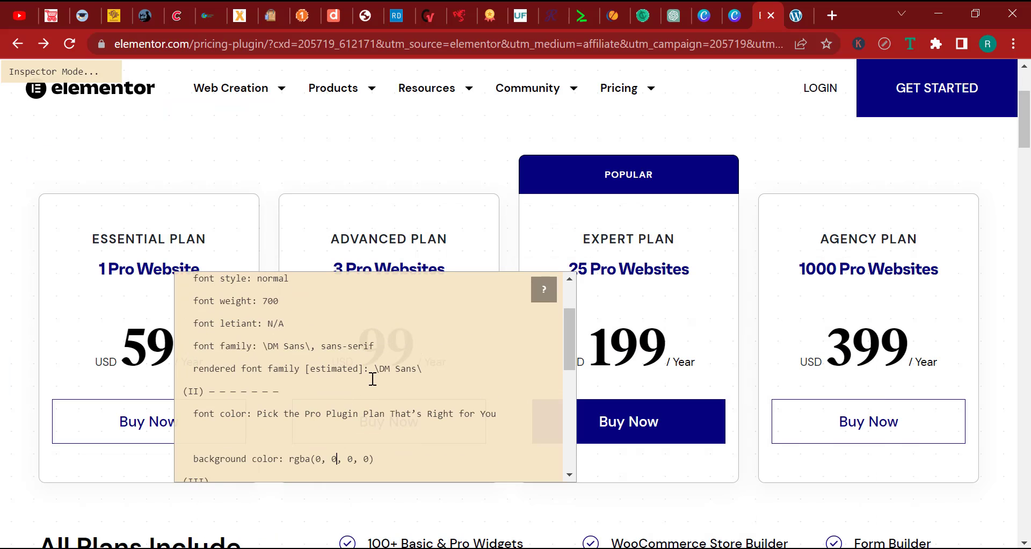
pyautogui.scroll(-5, 356, 414)
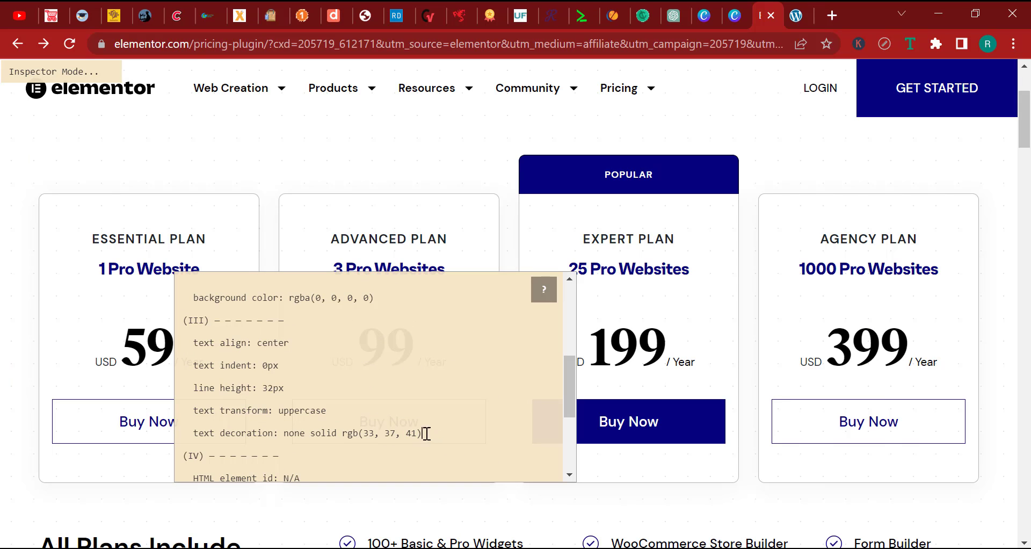
pyautogui.scroll(2, 354, 333)
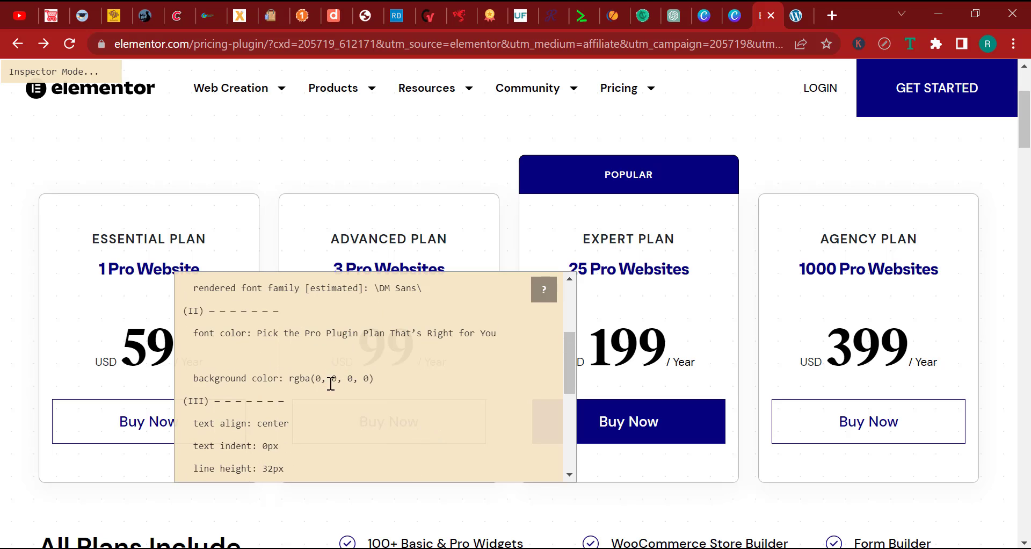
pyautogui.scroll(3, 333, 383)
pyautogui.scroll(-6, 354, 379)
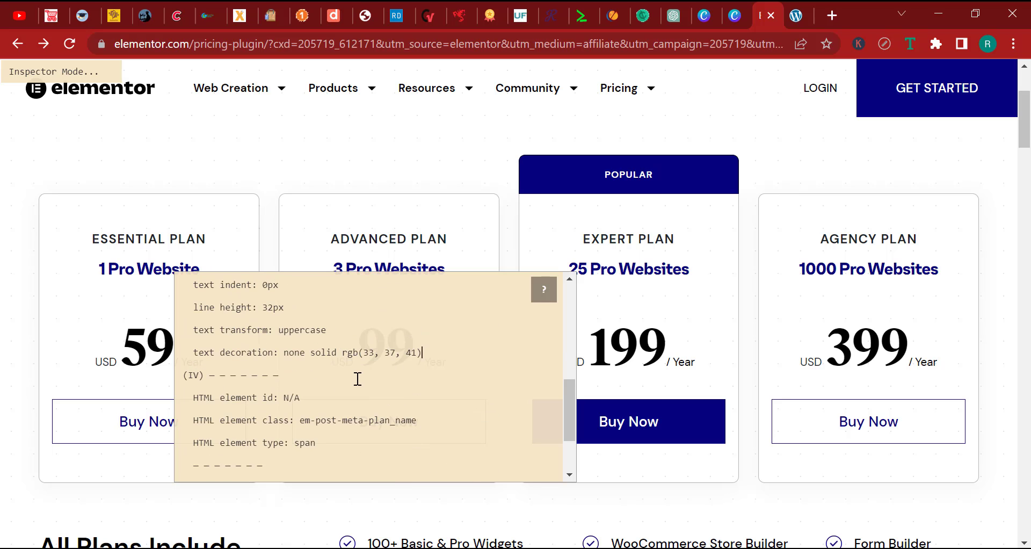
pyautogui.scroll(-2, 358, 379)
pyautogui.scroll(4, 358, 379)
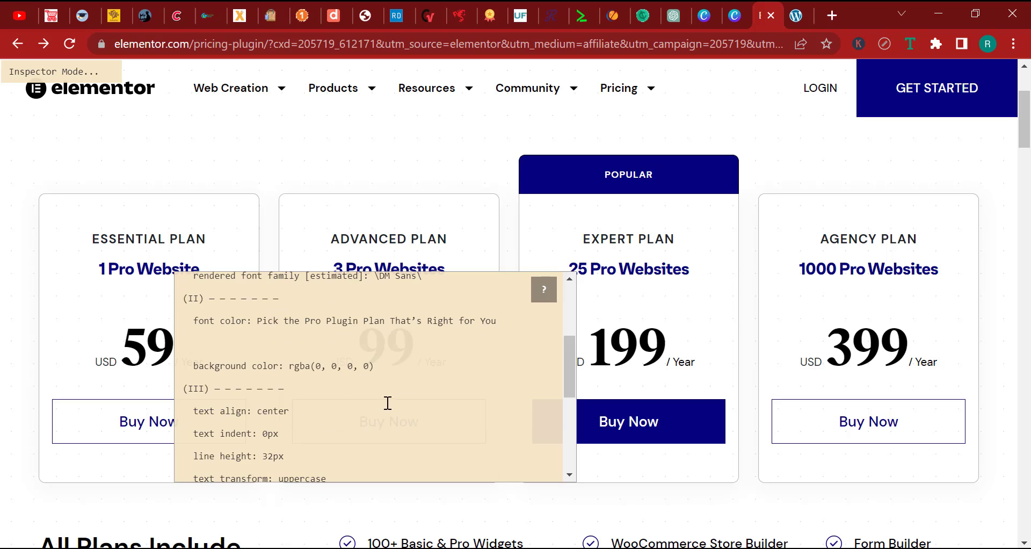
pyautogui.scroll(3, 387, 400)
# Inspect the ADVANCED PLAN label and examine its font color and text decoration.
pyautogui.click(404, 236)
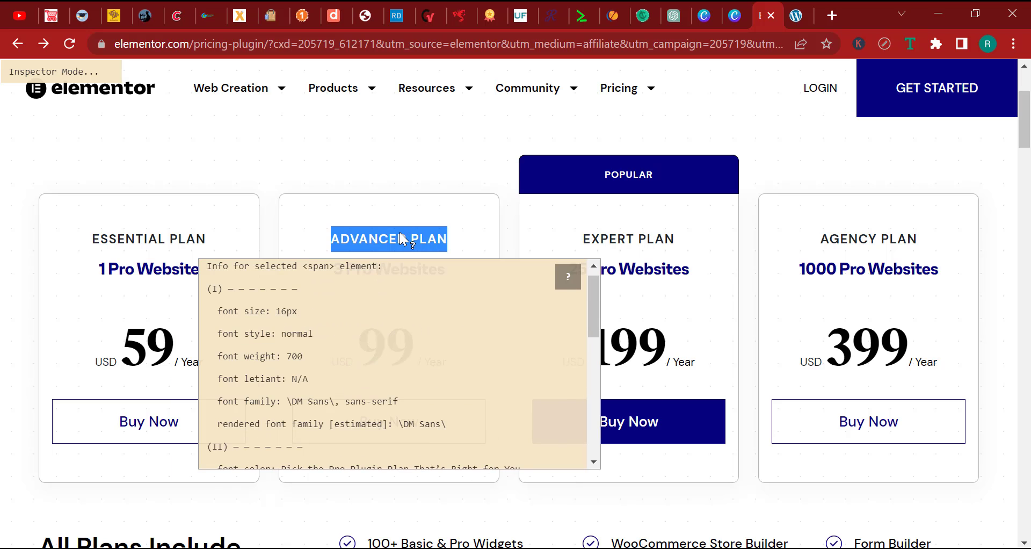
pyautogui.scroll(-5, 357, 405)
pyautogui.scroll(2, 371, 410)
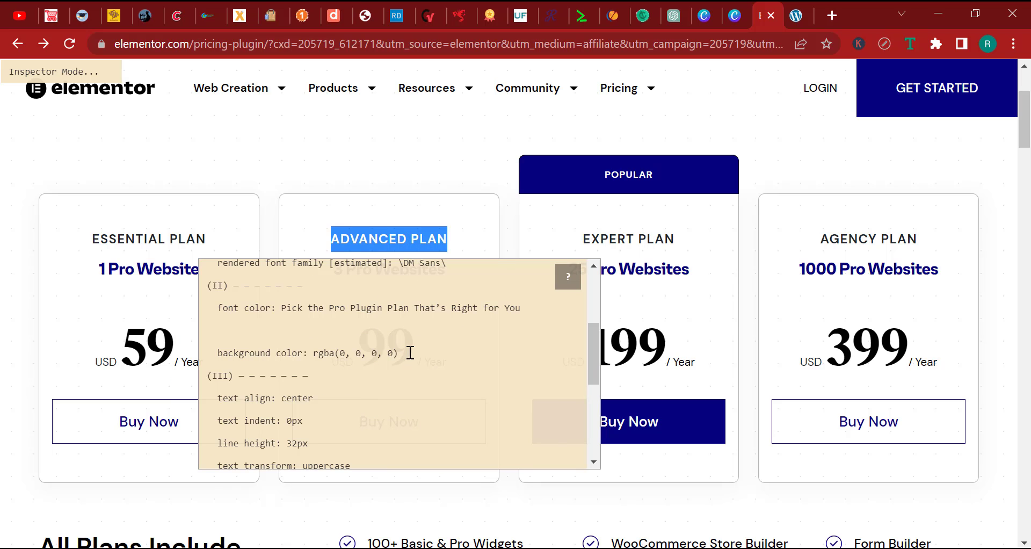
pyautogui.click(409, 353)
pyautogui.scroll(-3, 408, 359)
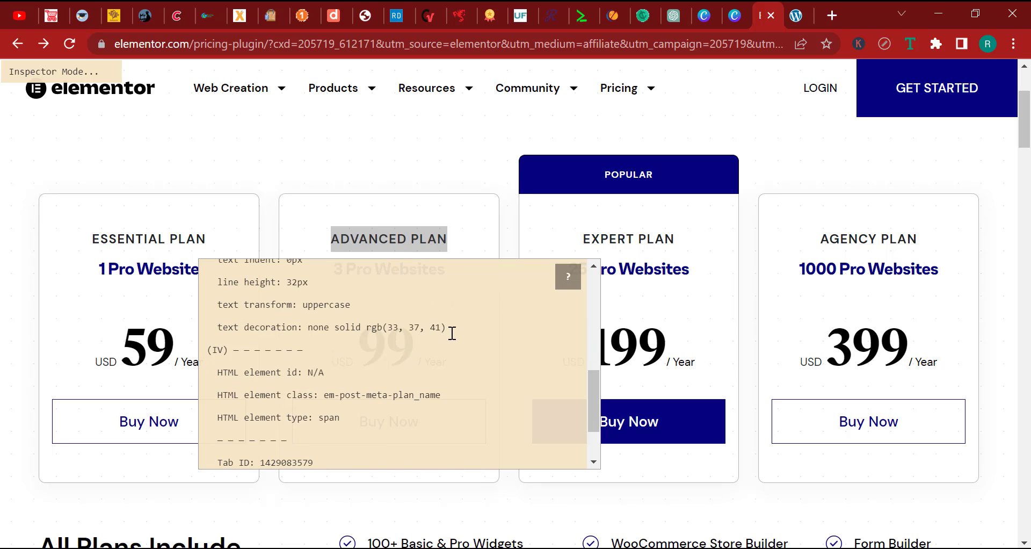
# Inspect the ESSENTIAL PLAN and EXPERT PLAN labels and look through their style details for a usable color value.
pyautogui.click(181, 244)
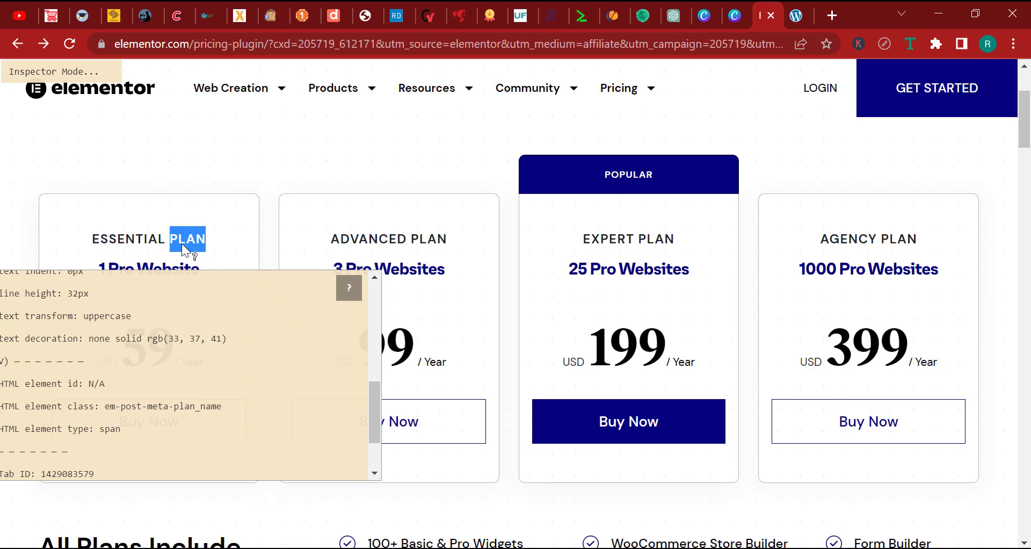
pyautogui.click(633, 241)
pyautogui.scroll(2, 656, 306)
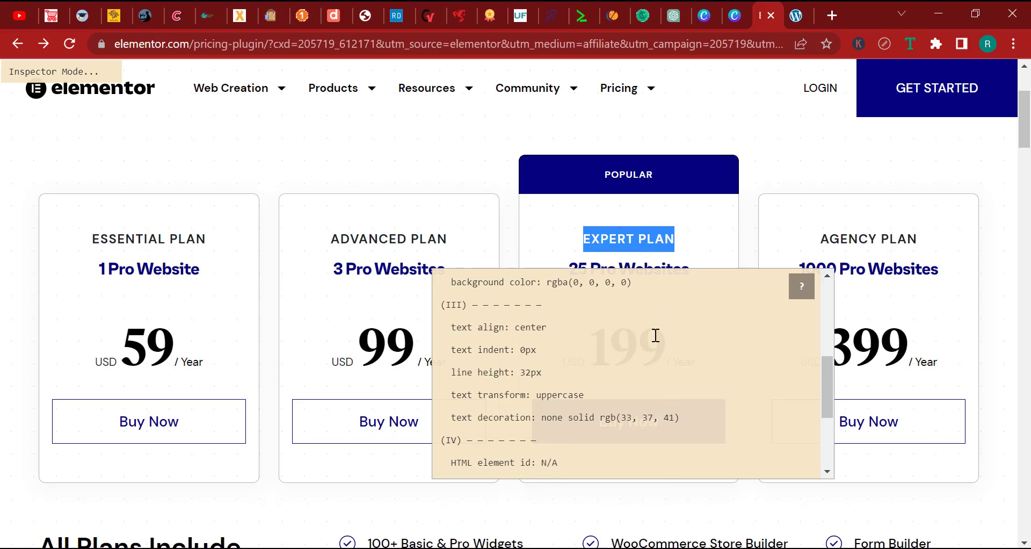
pyautogui.scroll(2, 654, 336)
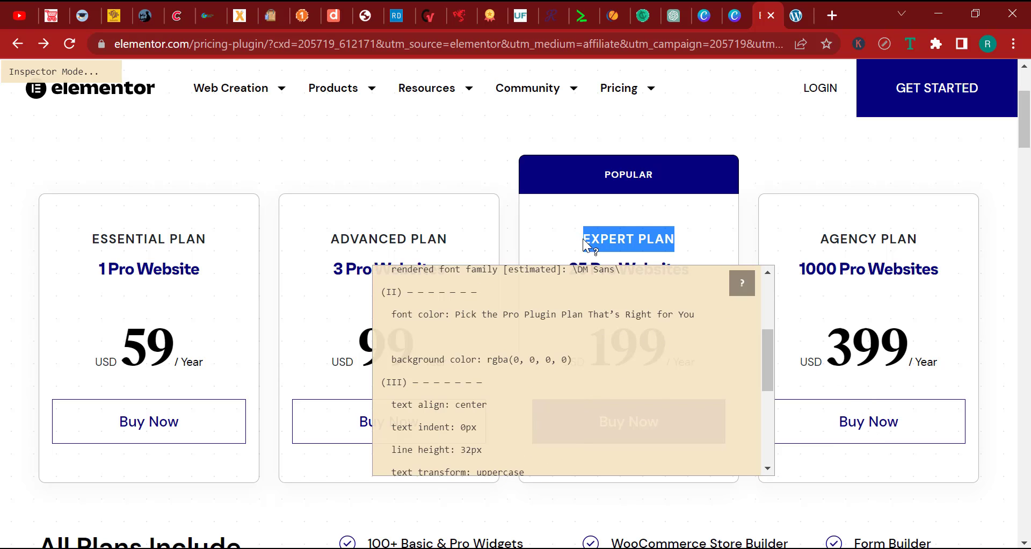
pyautogui.scroll(3, 633, 322)
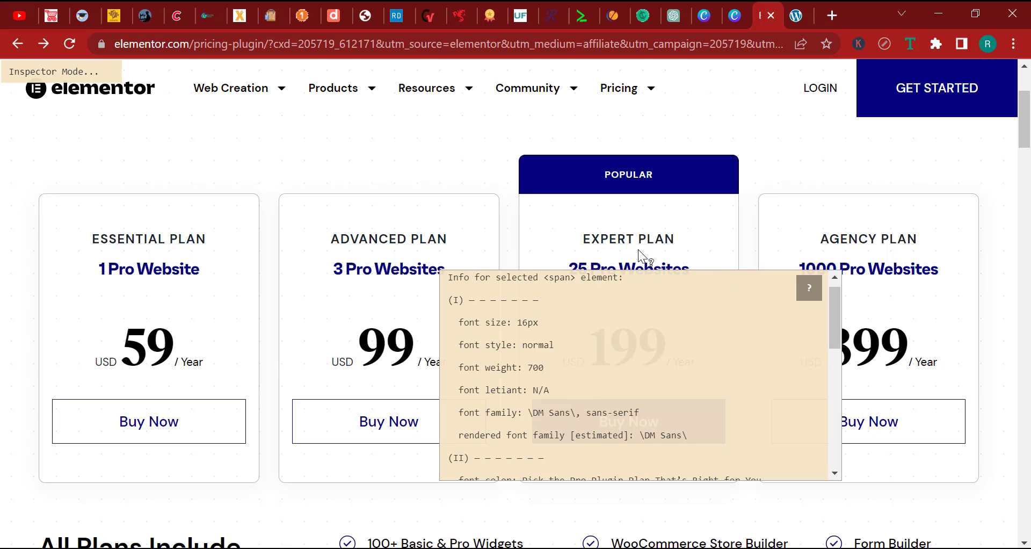
pyautogui.scroll(-3, 600, 359)
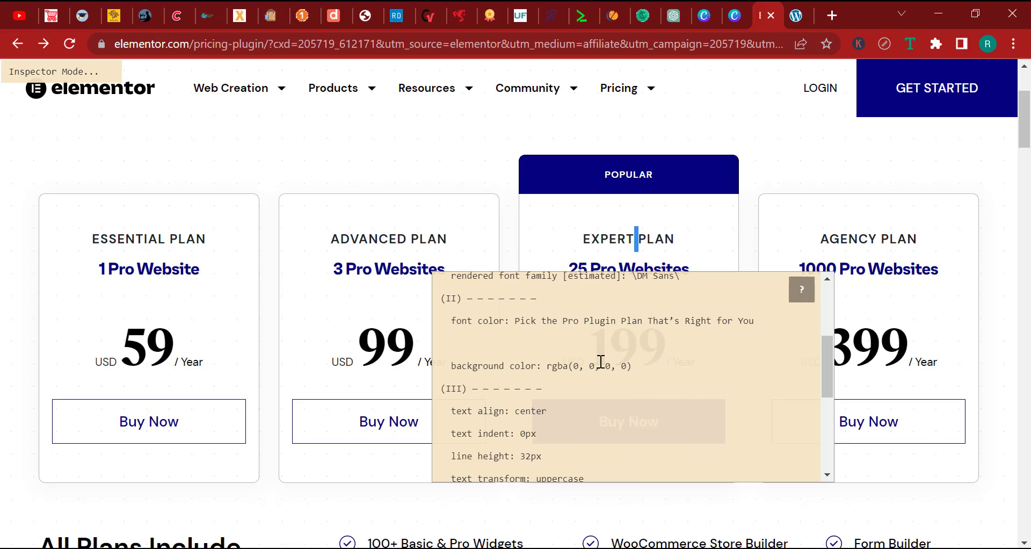
pyautogui.scroll(-3, 645, 368)
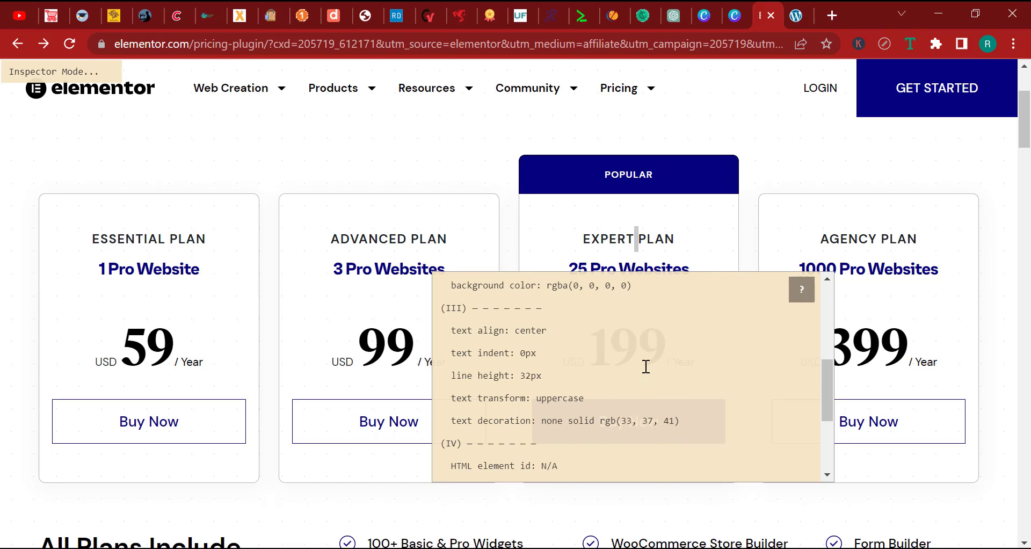
# Copy the color value rgb(33, 37, 41) from the EXPERT PLAN label's text decoration entry.
pyautogui.moveTo(686, 423); pyautogui.dragTo(600, 423)
pyautogui.hotkey('ctrl', 'c')
pyautogui.rightClick(600, 422)
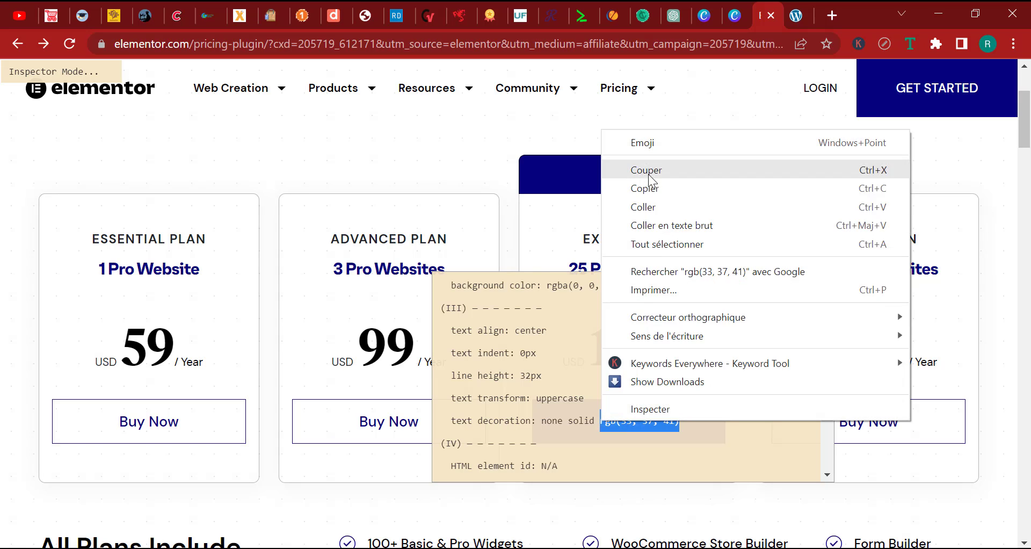
pyautogui.click(645, 188)
# Return to the landing page editor and set the ESSENTIAL PLAN heading's text color to rgb(33, 37, 41).
pyautogui.hotkey('alt', 'Tab')
pyautogui.click(144, 436)
pyautogui.rightClick(124, 447)
pyautogui.click(161, 206)
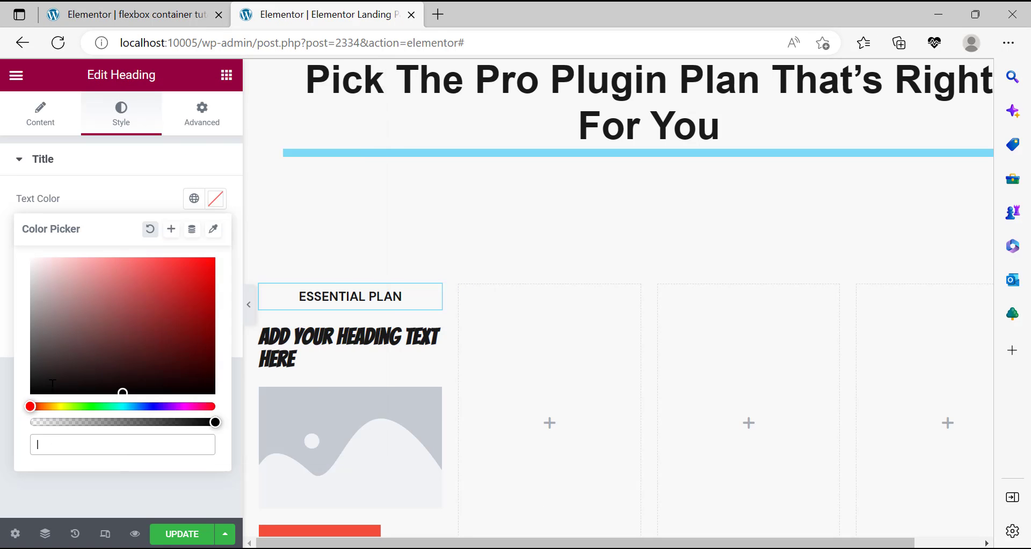
pyautogui.click(116, 512)
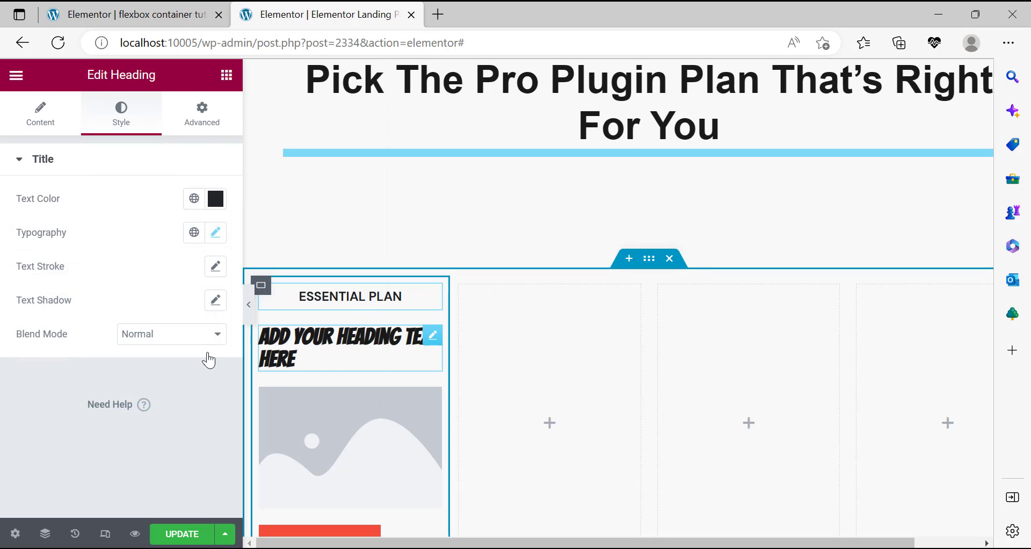
# On the live pricing page, restart the inspector and inspect the "3 Pro Websites" label's font details.
pyautogui.hotkey('alt', 'Tab')
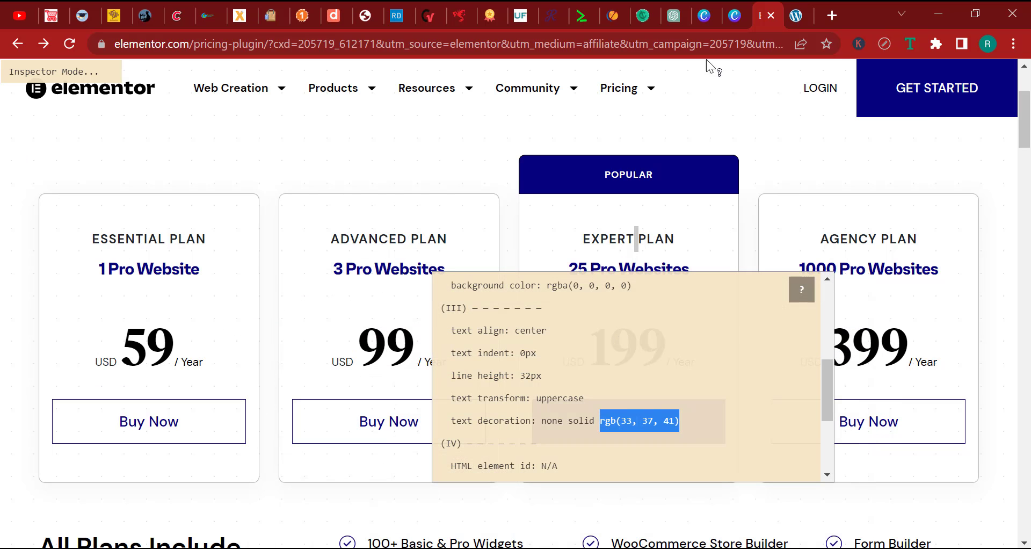
pyautogui.press('Escape')
pyautogui.tripleClick(374, 270)
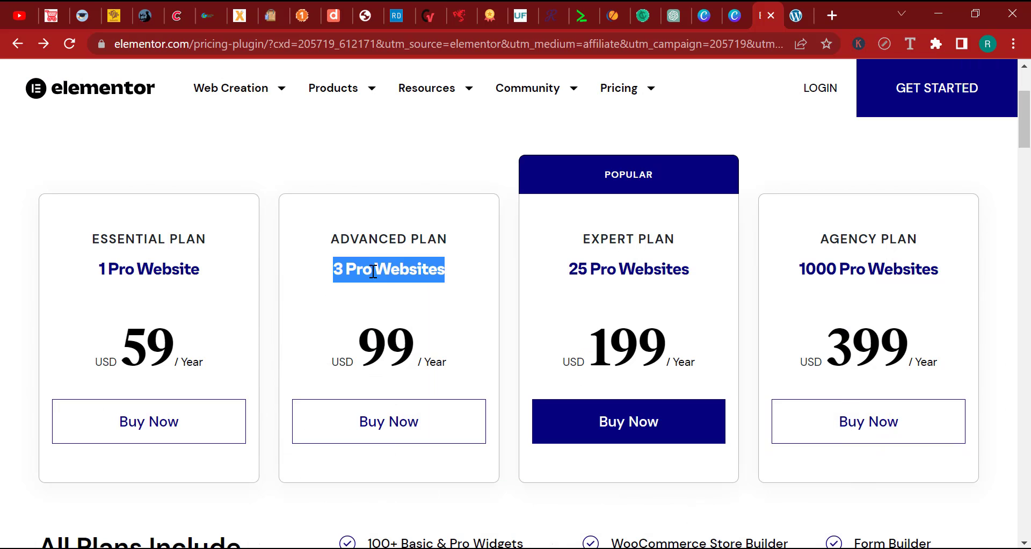
pyautogui.click(906, 45)
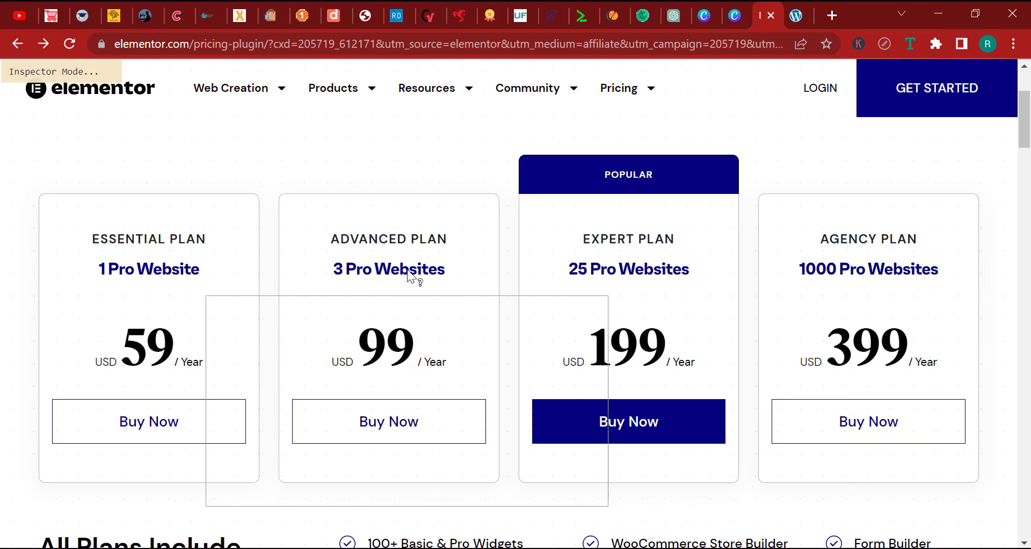
pyautogui.click(407, 269)
pyautogui.click(405, 270)
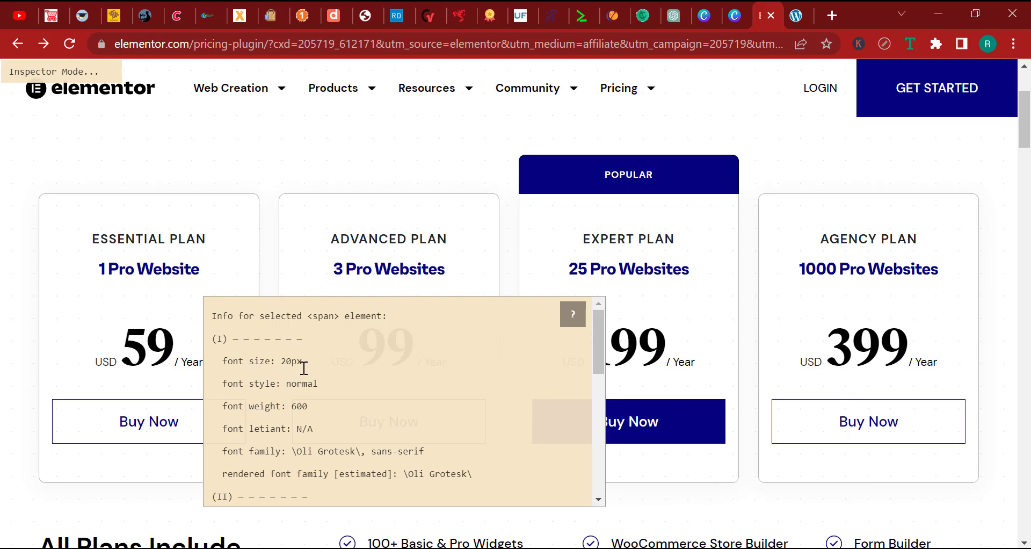
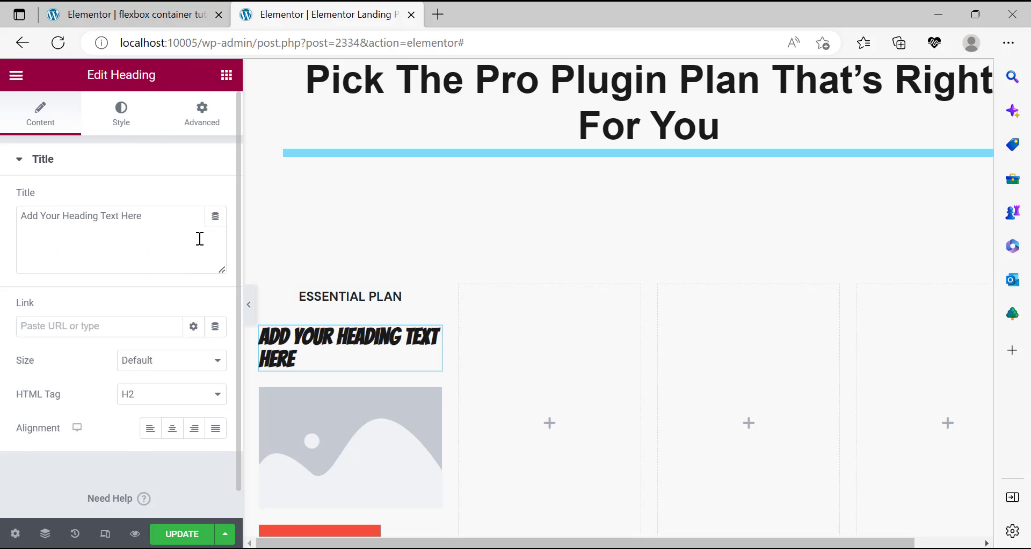
# In the landing page editor, set the lower heading's font size to 20 px and its font family to Helvetica.
pyautogui.click(121, 115)
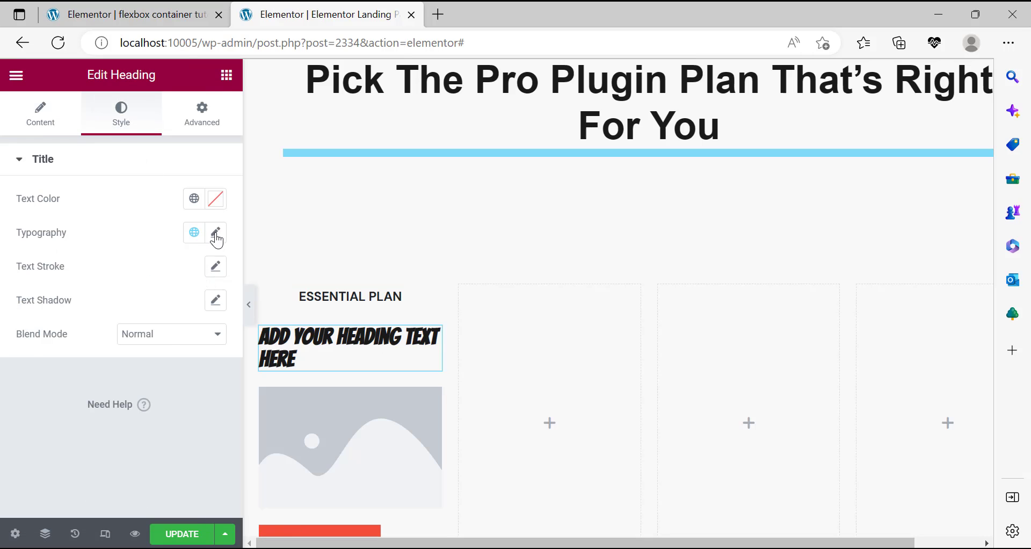
pyautogui.click(215, 233)
pyautogui.click(175, 359)
pyautogui.write('20')
pyautogui.click(153, 312)
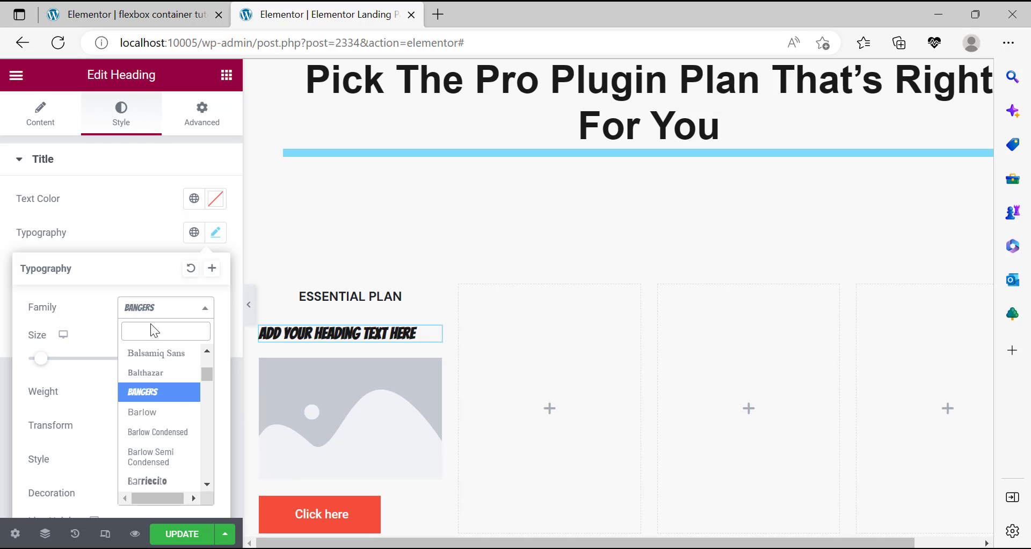
pyautogui.write('HEL')
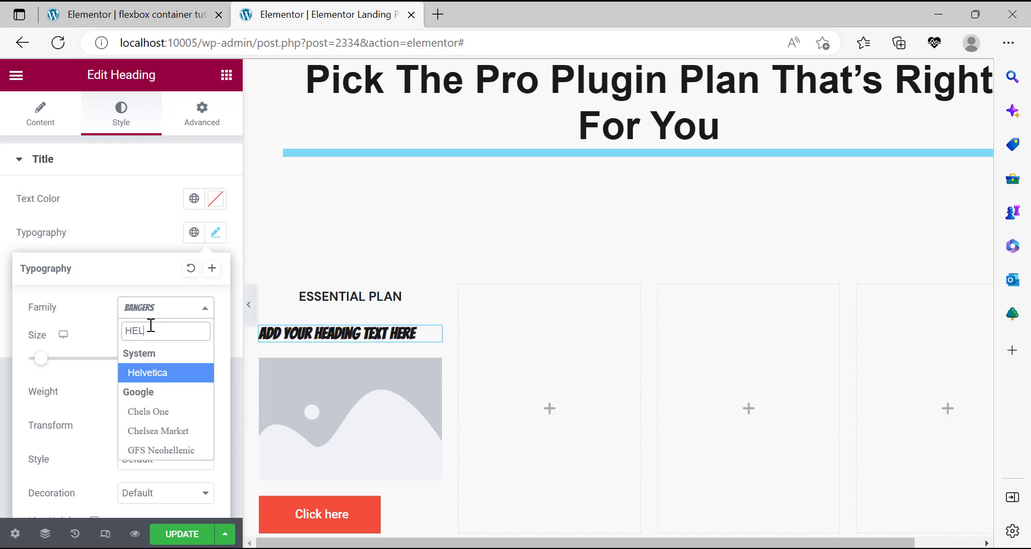
pyautogui.click(171, 379)
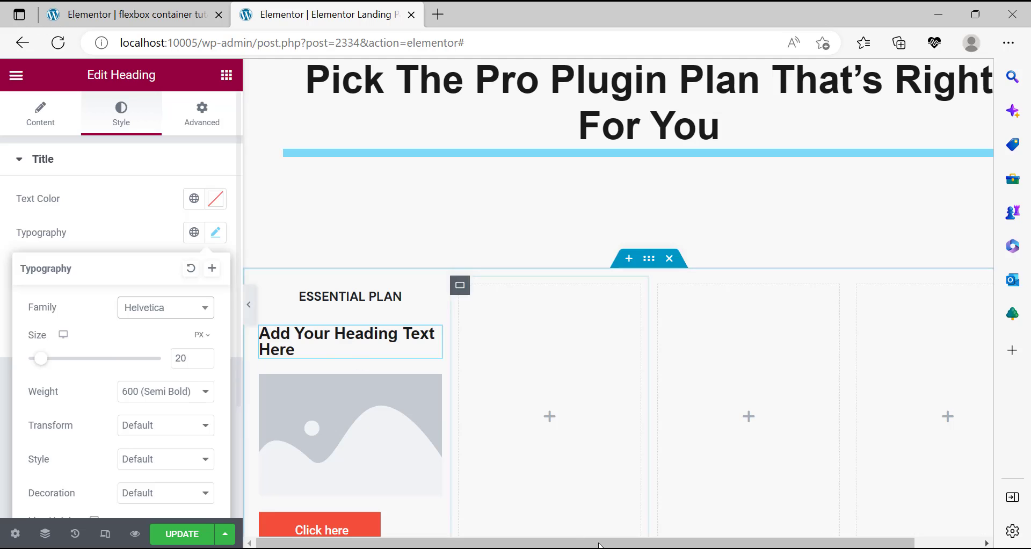
# Glance at the live pricing page again and set the lower heading's text transform to Capitalize.
pyautogui.hotkey('alt', 'Tab')
pyautogui.hotkey('alt', 'Tab')
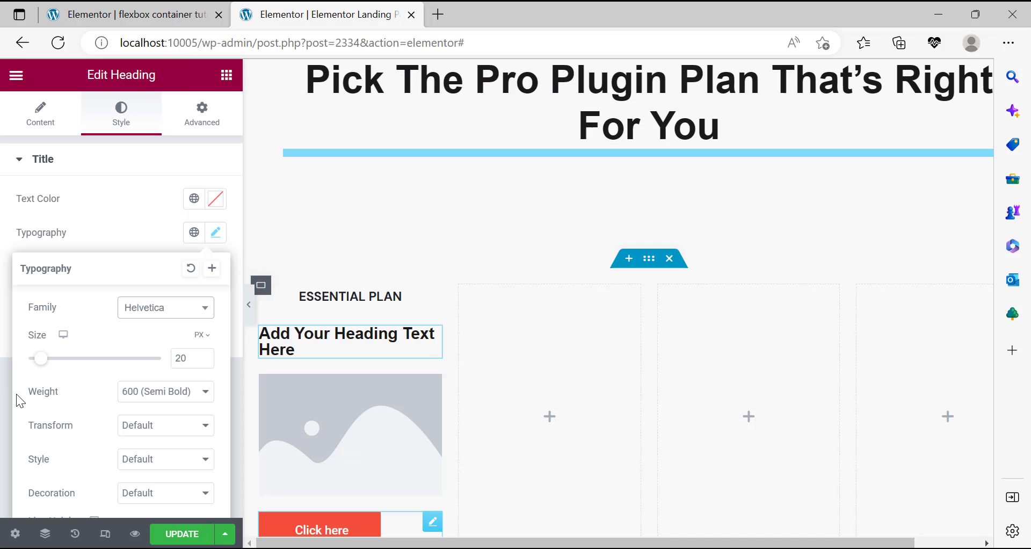
pyautogui.click(161, 425)
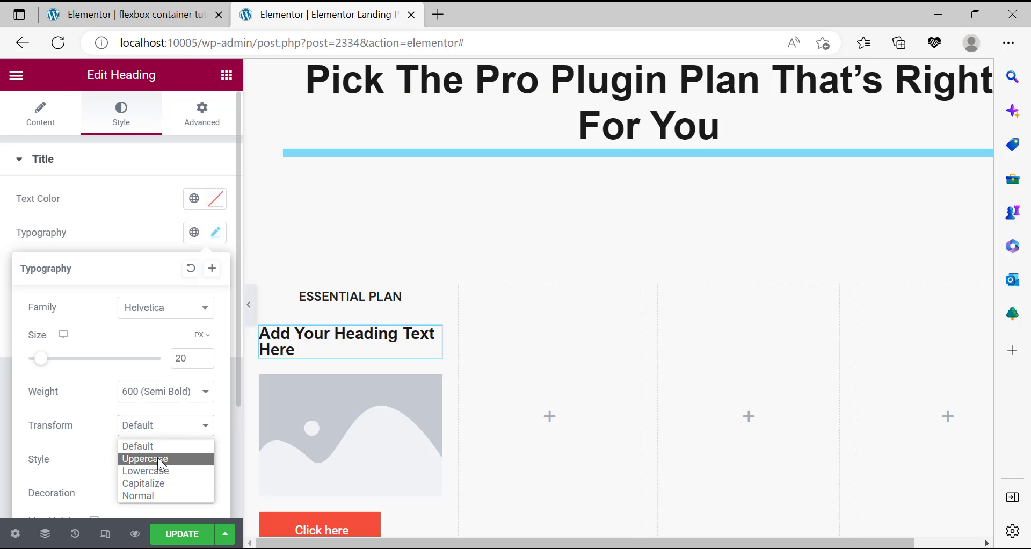
pyautogui.click(155, 483)
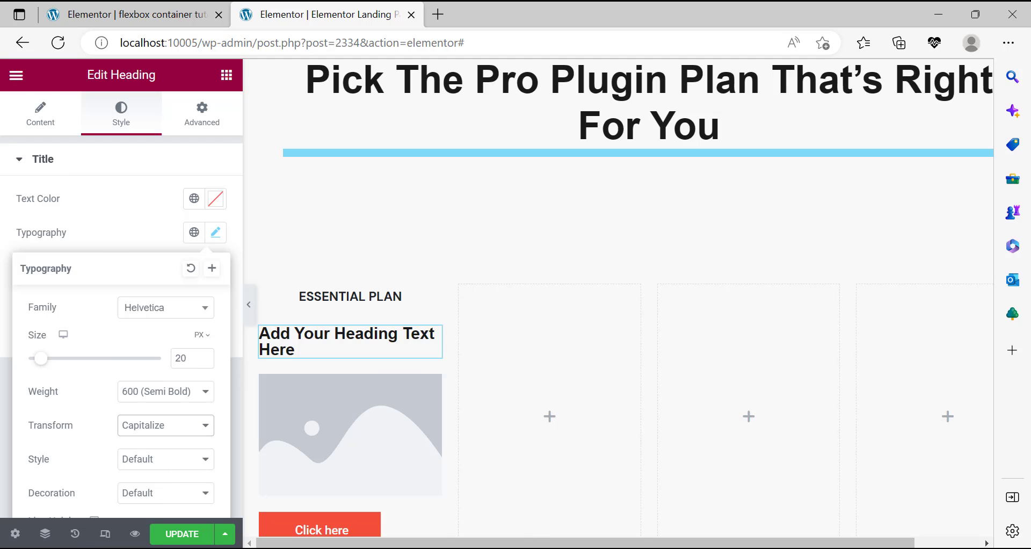
# On the live pricing page, copy the "3 Pro Websites" label's font color rgb(5, 4, 126) from the inspector details.
pyautogui.hotkey('alt', 'Tab')
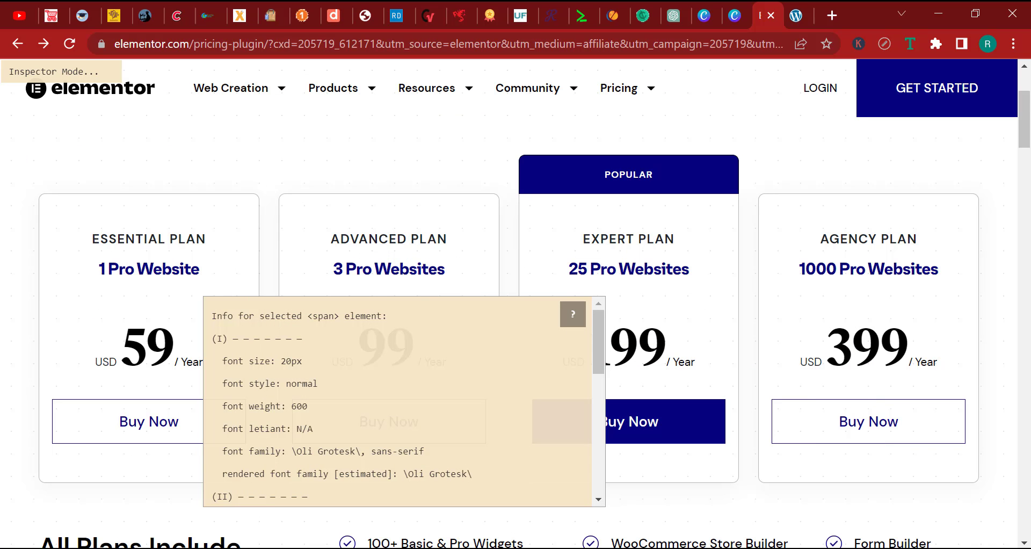
pyautogui.scroll(-3, 357, 427)
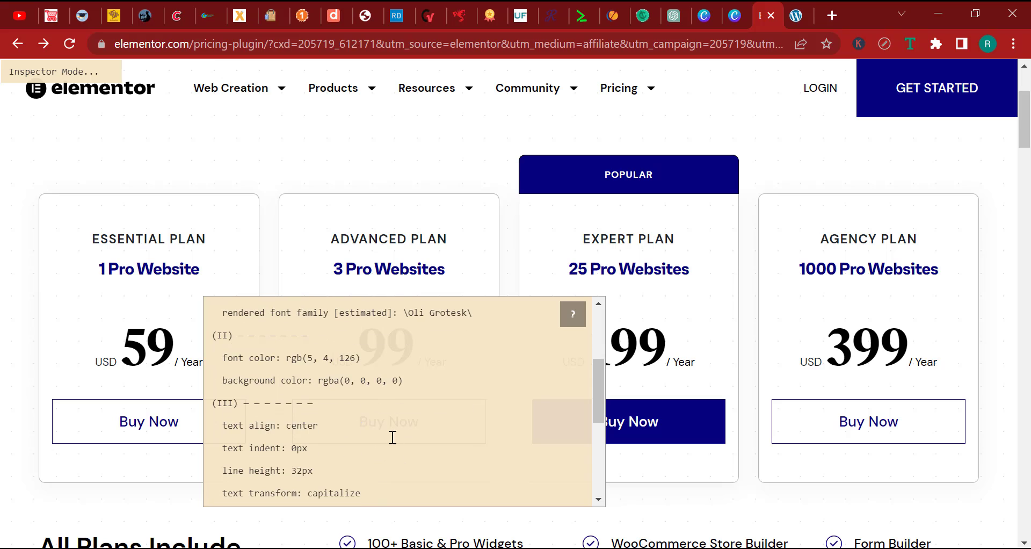
pyautogui.moveTo(303, 362); pyautogui.dragTo(286, 359)
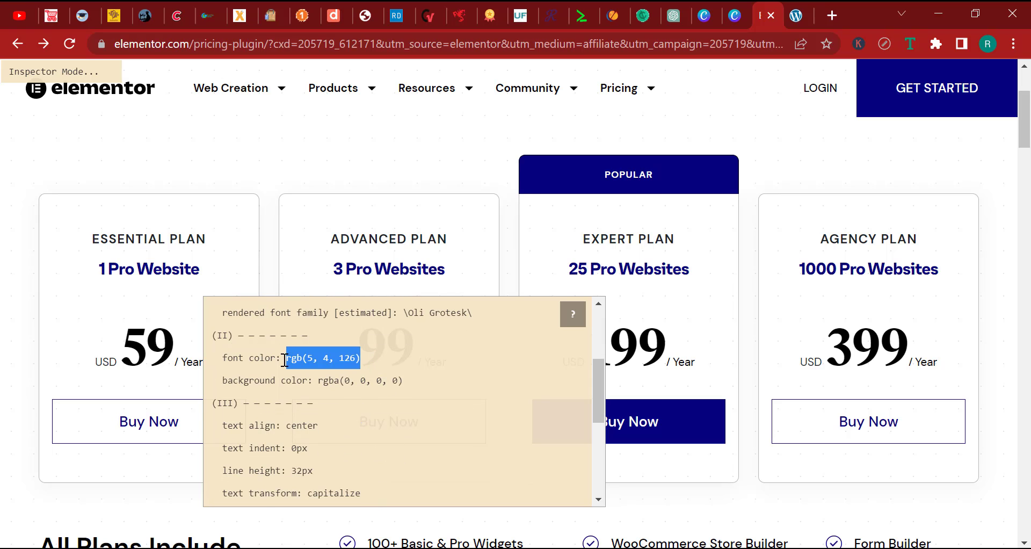
pyautogui.rightClick(330, 360)
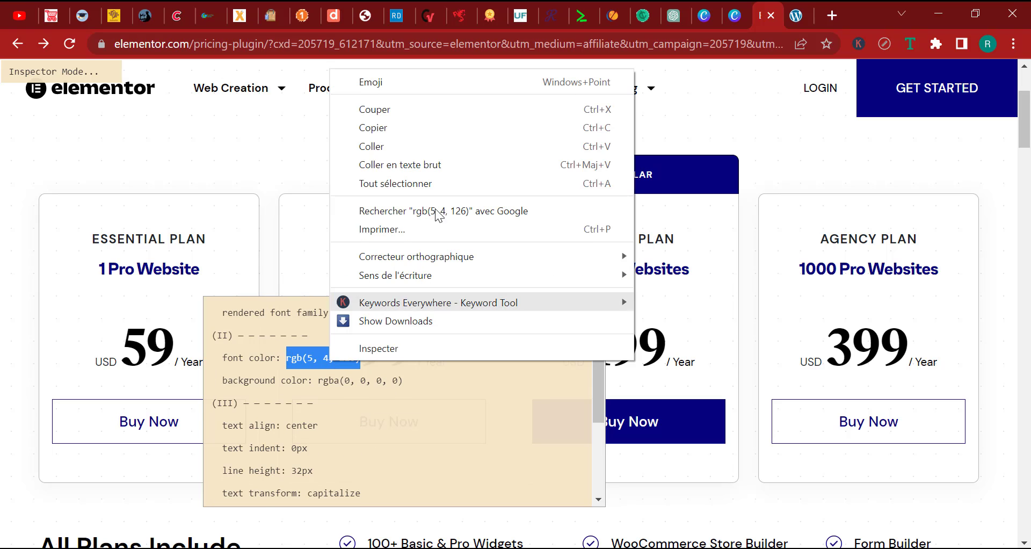
pyautogui.click(392, 132)
# In the landing page editor, set the lower heading's line height to 32 px, rechecking the live page's inspector details.
pyautogui.hotkey('alt', 'Tab')
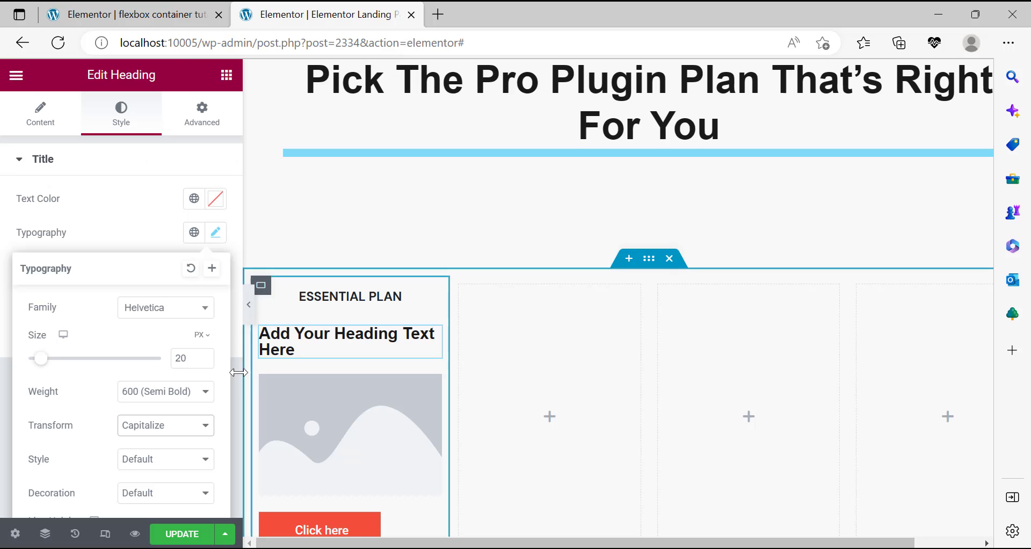
pyautogui.hotkey('alt', 'Tab')
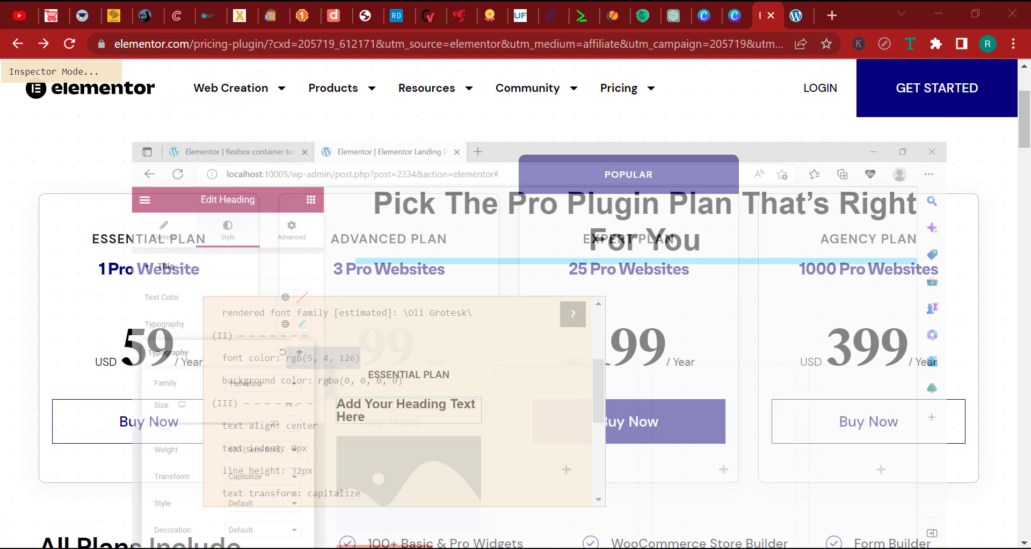
pyautogui.hotkey('alt', 'Tab')
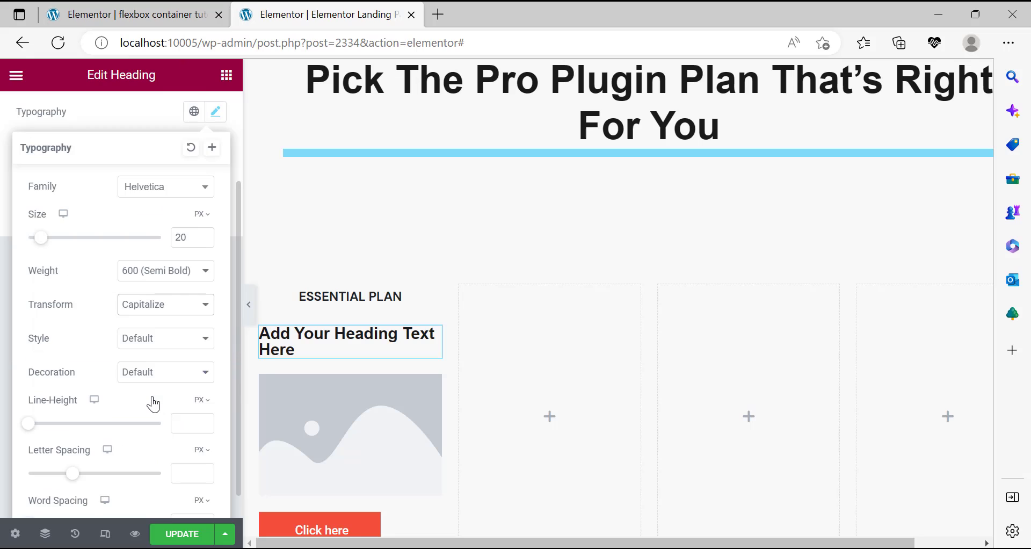
pyautogui.click(196, 424)
pyautogui.write('32')
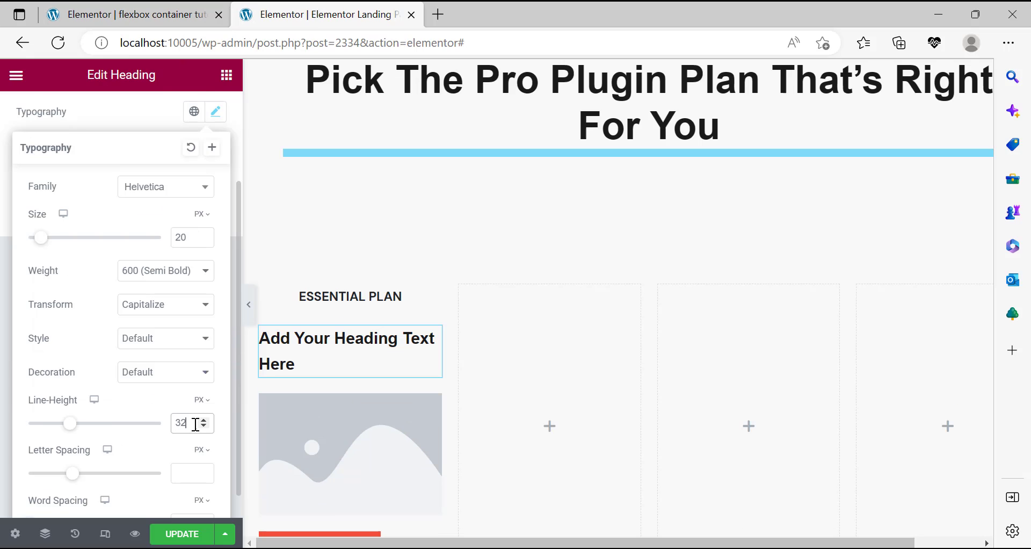
pyautogui.click(15, 400)
# Set the lower heading's text color to the copied rgb(5, 4, 126).
pyautogui.scroll(3, 172, 226)
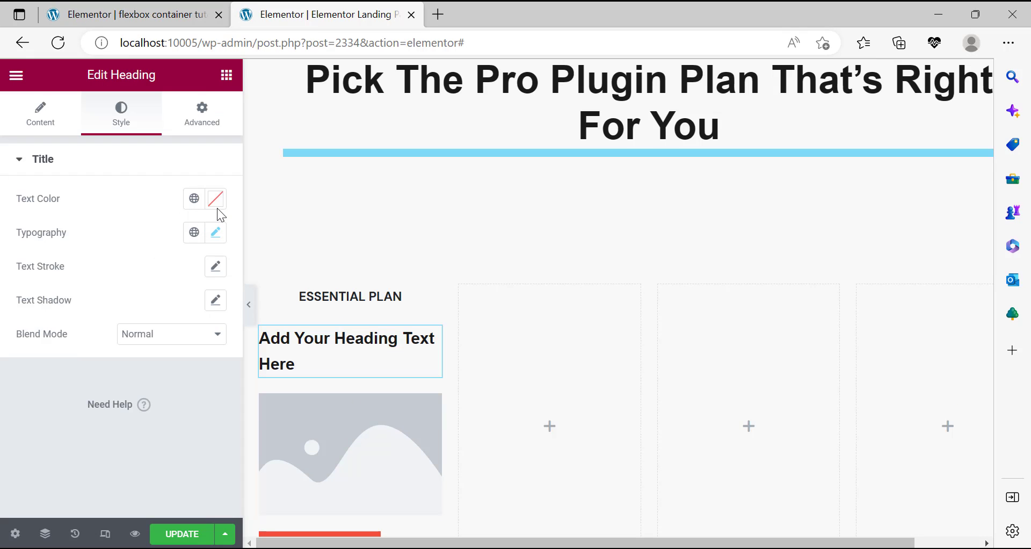
pyautogui.click(215, 200)
pyautogui.rightClick(138, 445)
pyautogui.click(191, 177)
pyautogui.click(2, 318)
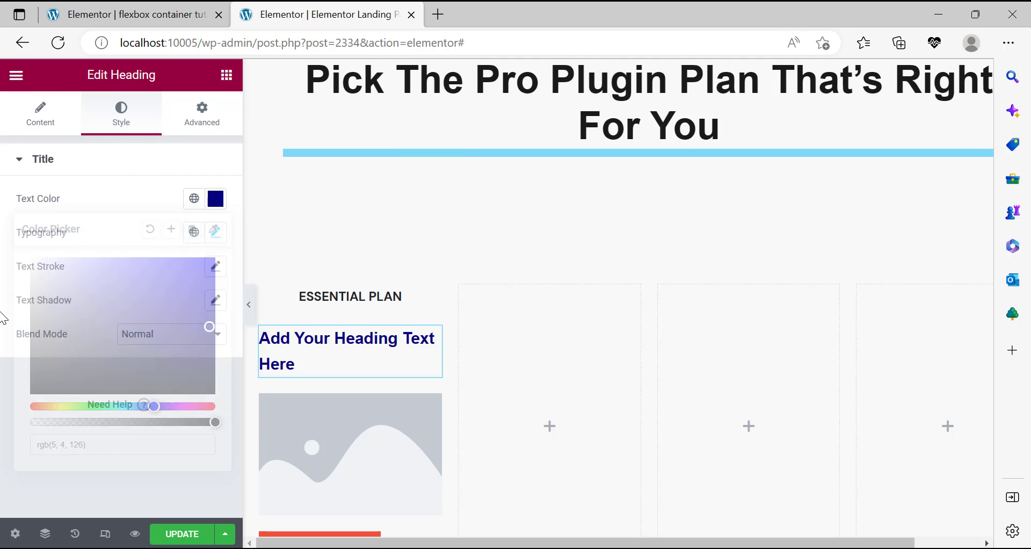
# Glance at the live pricing page and replace the lower heading's text with "1 Pro Website".
pyautogui.hotkey('alt', 'Tab')
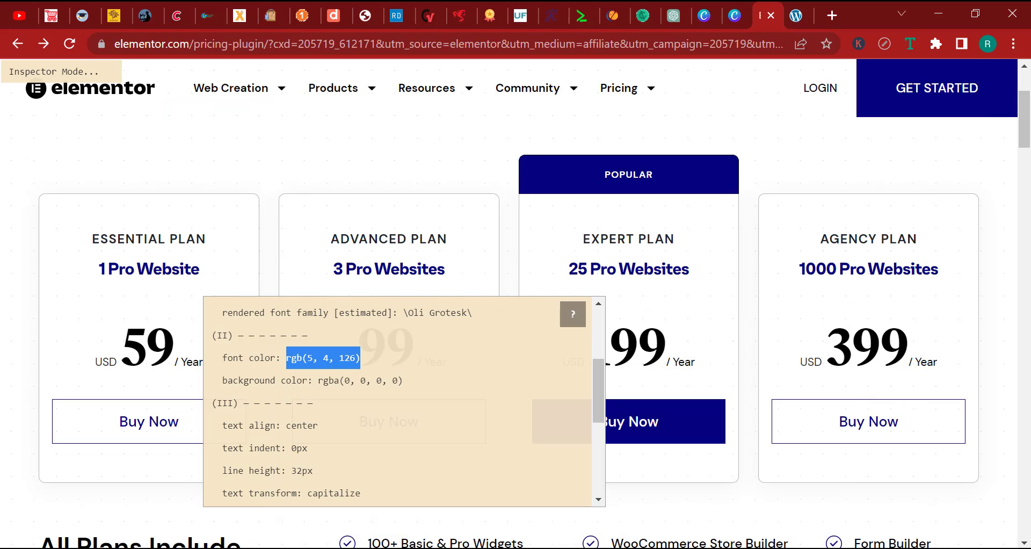
pyautogui.hotkey('alt', 'Tab')
pyautogui.click(39, 112)
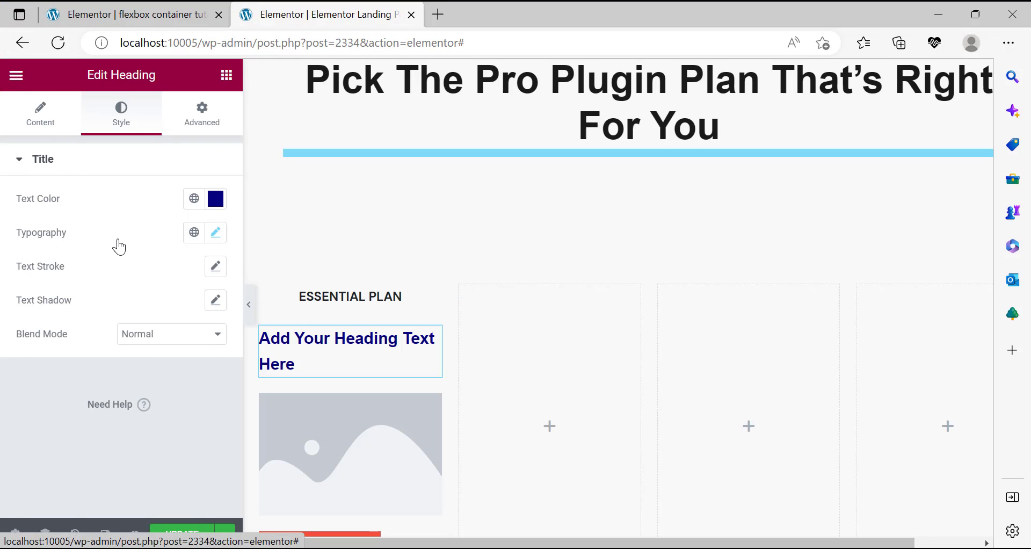
pyautogui.tripleClick(108, 236)
pyautogui.write('1 pRO')
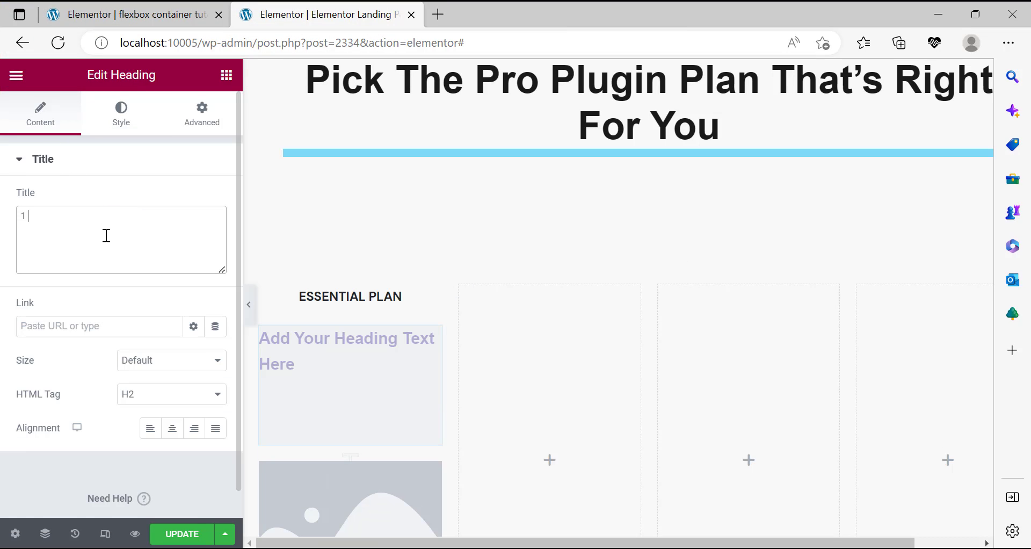
pyautogui.press('BackSpace')
pyautogui.press('BackSpace')
pyautogui.press('BackSpace')
pyautogui.write('pRO')
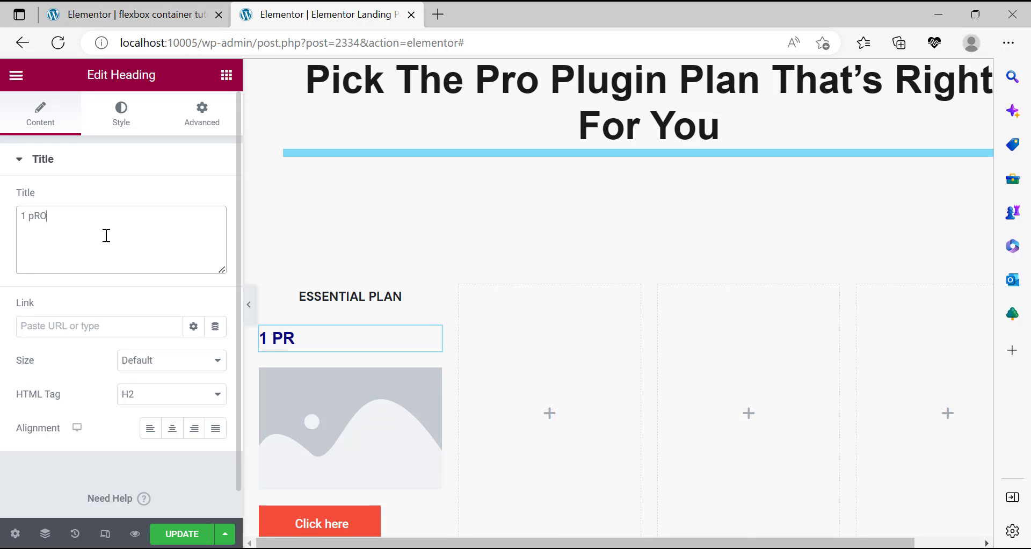
pyautogui.press('BackSpace')
pyautogui.press('BackSpace')
pyautogui.press('BackSpace')
pyautogui.press('BackSpace')
pyautogui.write('p')
pyautogui.write('ro')
pyautogui.write(' Website')
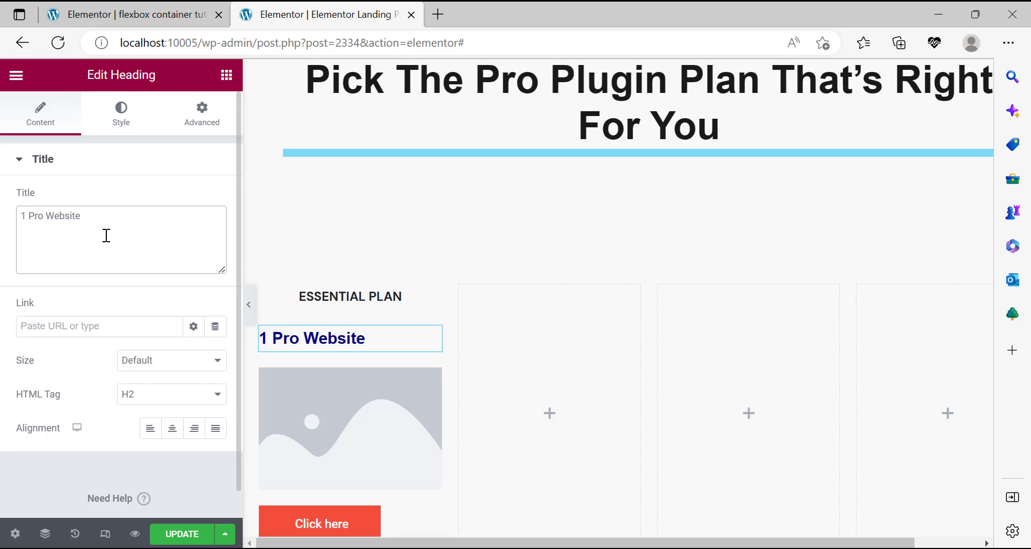
# Center-align the "1 Pro Website" heading and update the page.
pyautogui.click(172, 430)
pyautogui.click(182, 533)
# On the live pricing page, close the inspector and examine the USD label in the Essential Plan card's price line.
pyautogui.hotkey('alt', 'Tab')
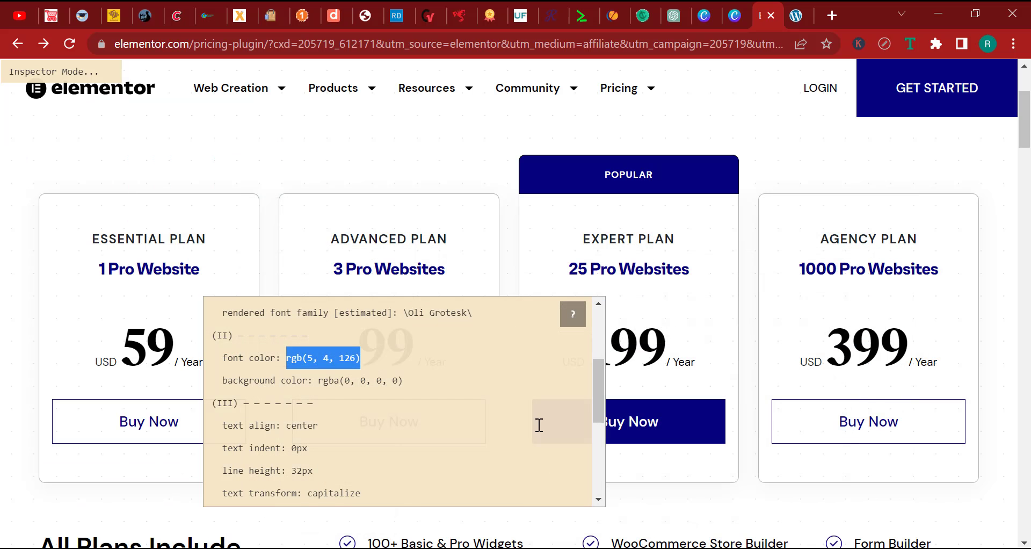
pyautogui.click(884, 42)
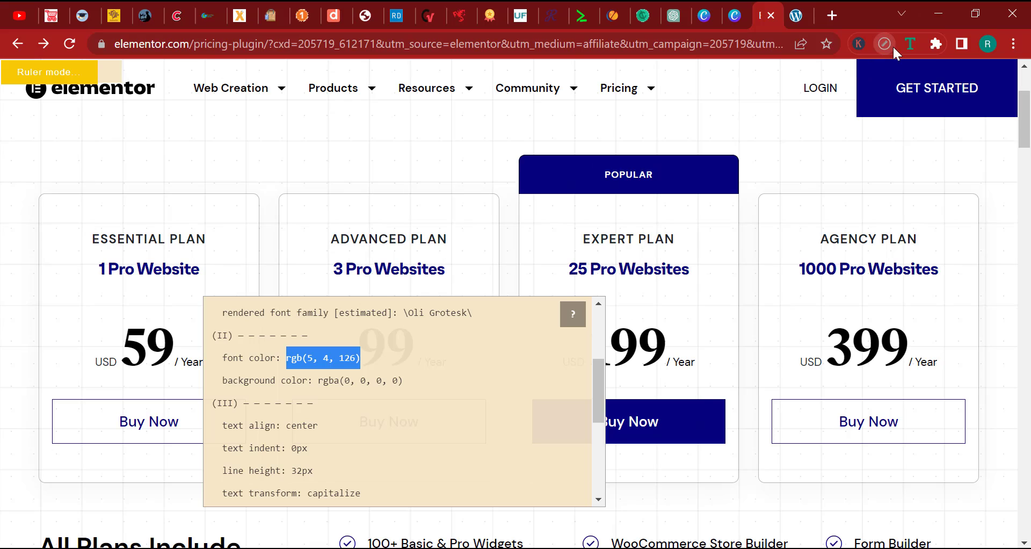
pyautogui.press('Escape')
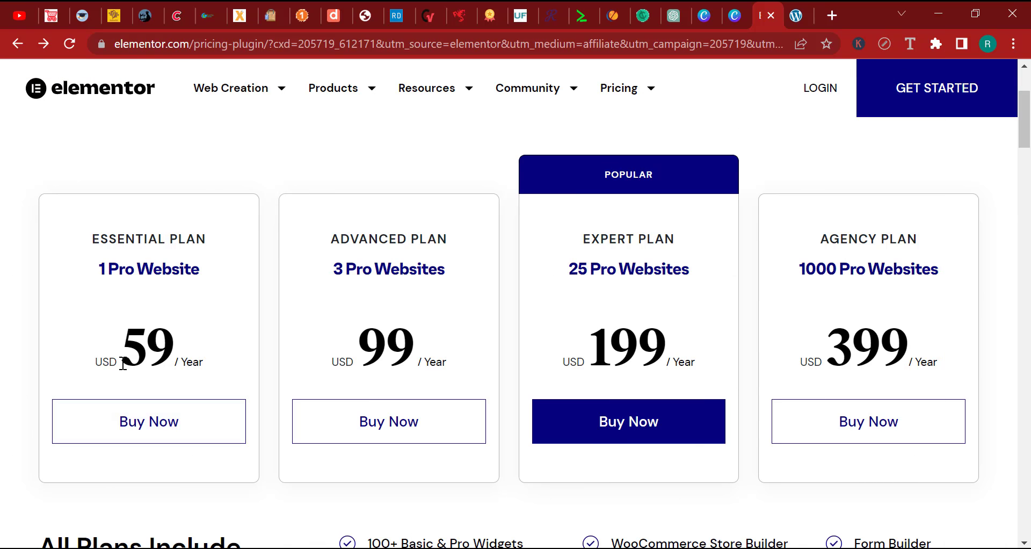
pyautogui.moveTo(116, 363); pyautogui.dragTo(92, 365)
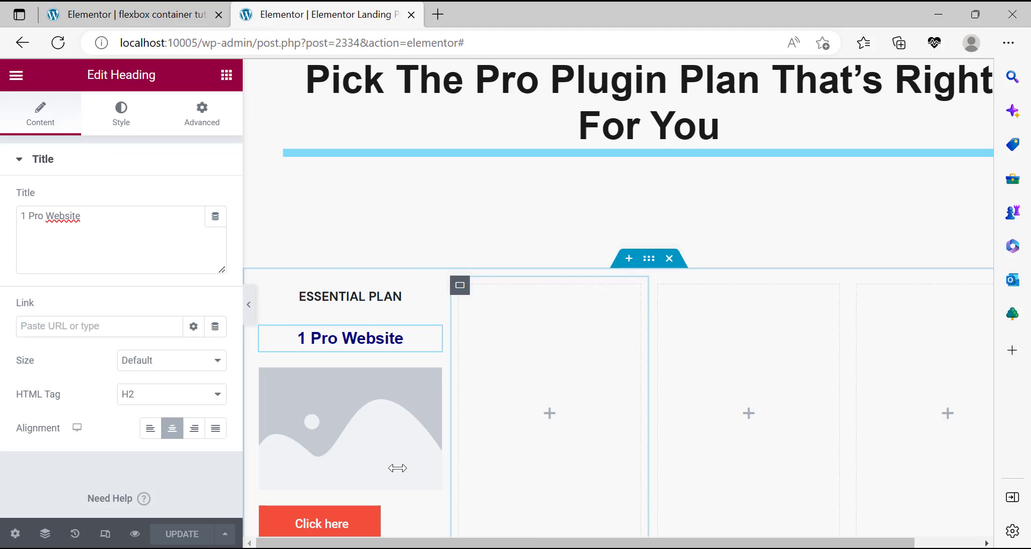
# In the landing page editor, delete the placeholder image below the "1 Pro Website" heading.
pyautogui.scroll(-1, 397, 468)
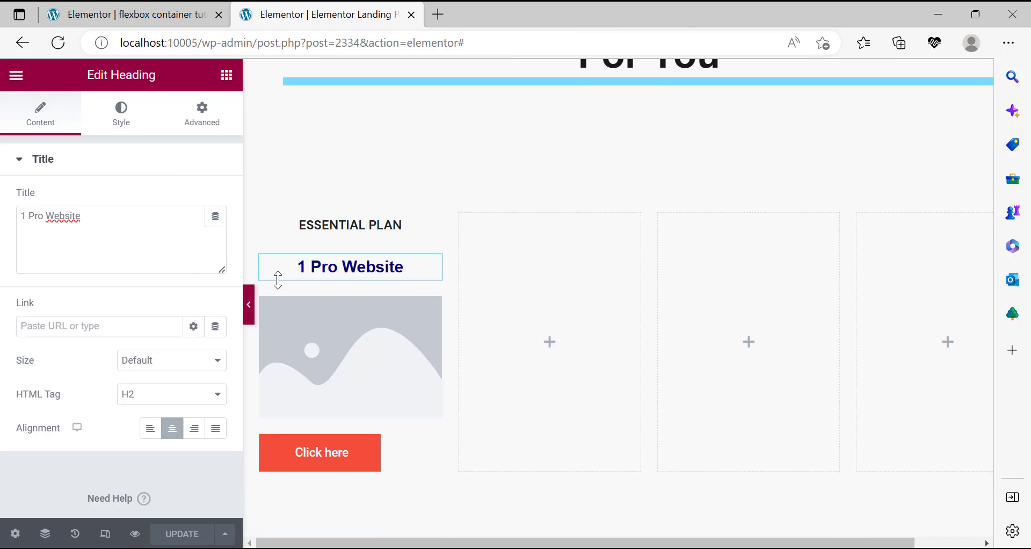
pyautogui.moveTo(368, 282); pyautogui.dragTo(434, 308)
pyautogui.click(434, 309)
pyautogui.rightClick(436, 365)
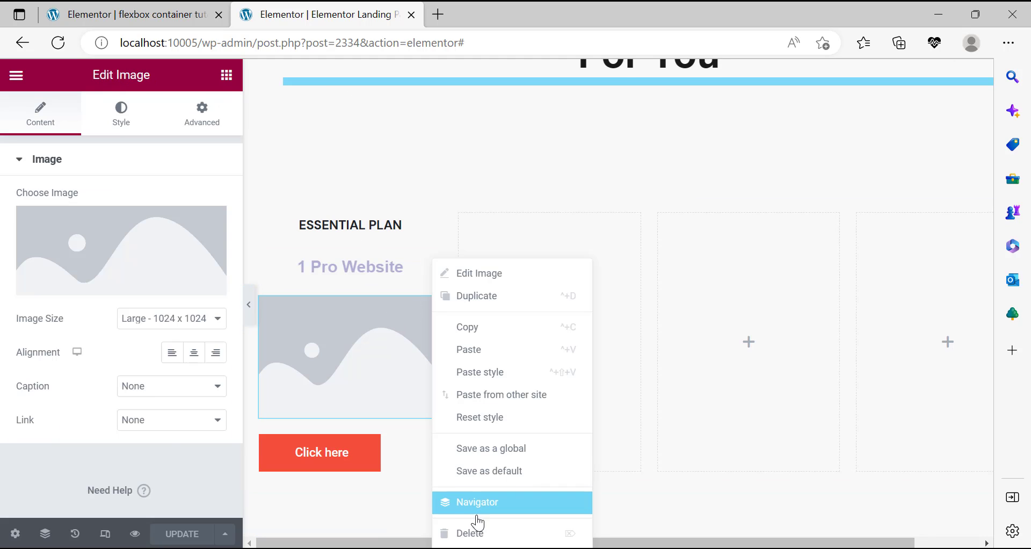
pyautogui.click(486, 532)
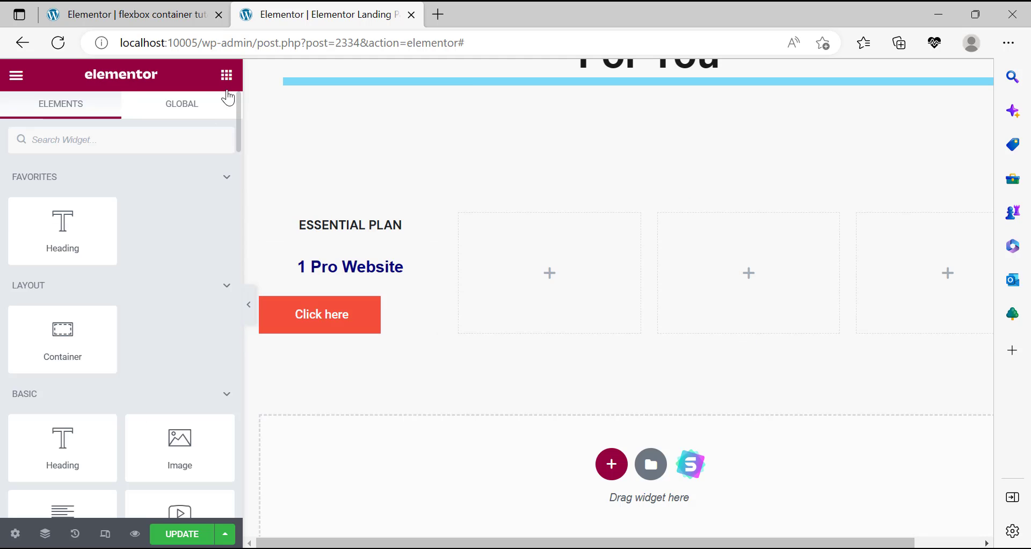
# Add a container between the "1 Pro Website" heading and the Click here button, with its direction set to horizontal row.
pyautogui.moveTo(64, 343); pyautogui.dragTo(344, 284)
pyautogui.moveTo(345, 287); pyautogui.dragTo(387, 320)
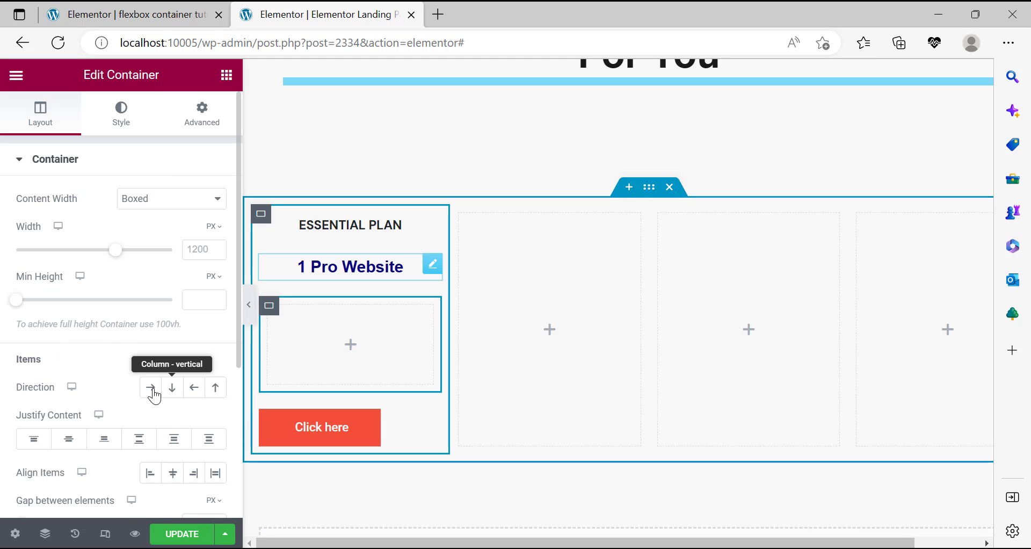
pyautogui.click(150, 387)
# Add a Heading widget to the new container and duplicate it twice to get three side-by-side headings.
pyautogui.click(226, 74)
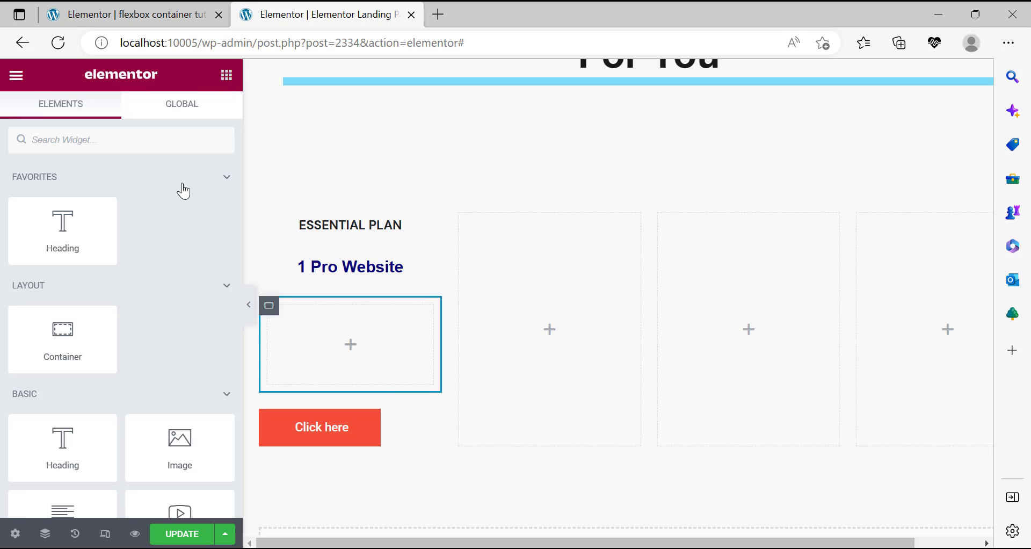
pyautogui.moveTo(113, 239); pyautogui.dragTo(321, 344)
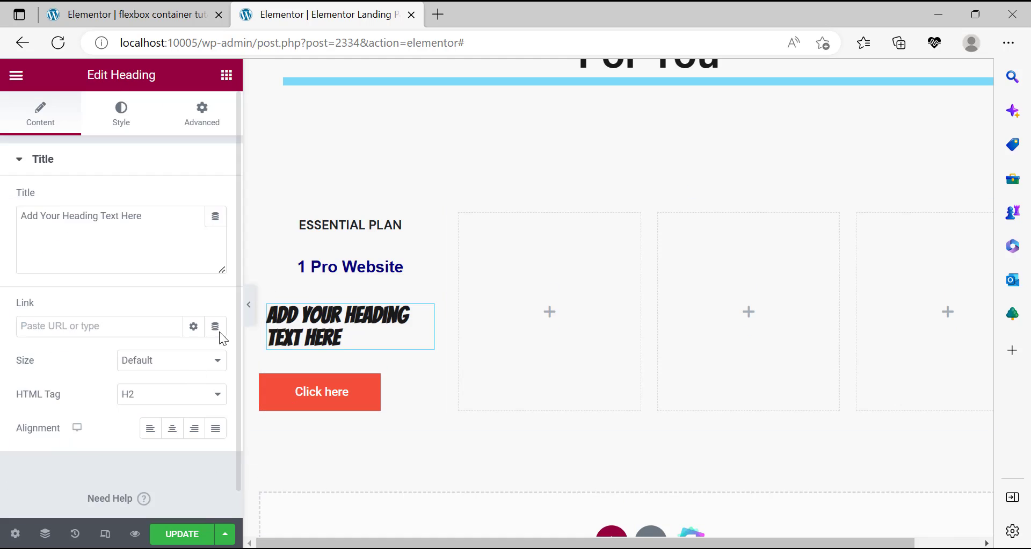
pyautogui.click(423, 320)
pyautogui.rightClick(427, 320)
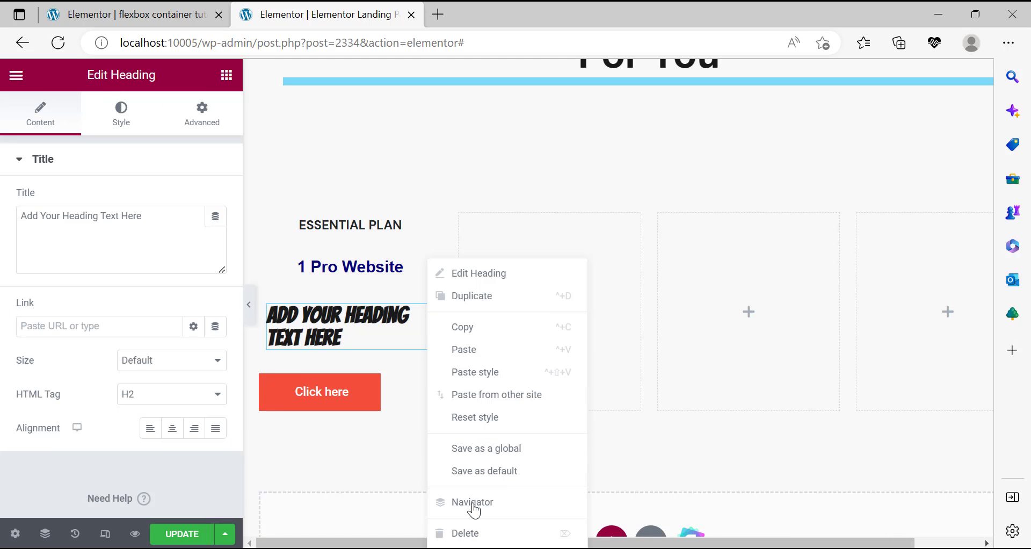
pyautogui.click(472, 296)
pyautogui.rightClick(427, 325)
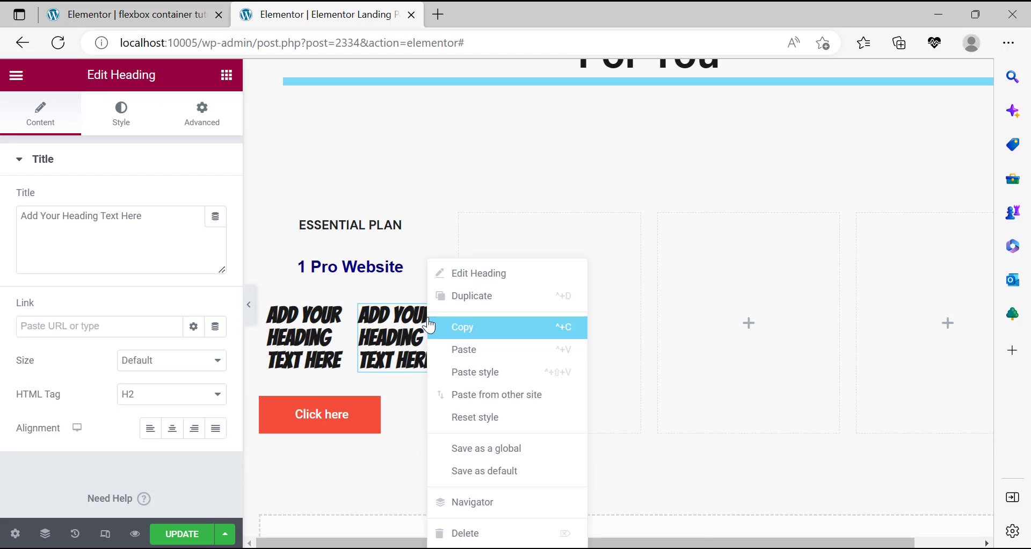
pyautogui.click(480, 296)
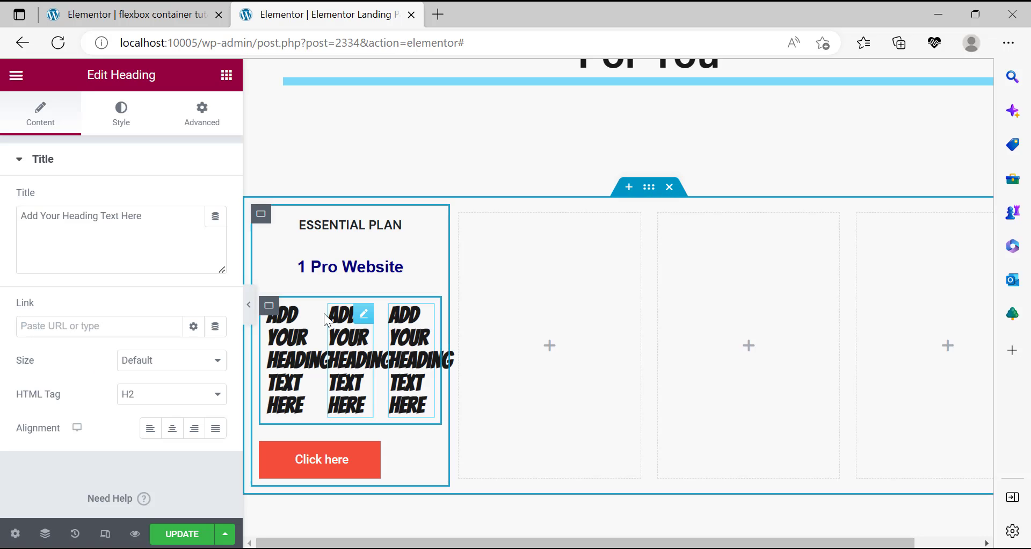
# Replace the text of the first heading in the nested container with "USD".
pyautogui.tripleClick(96, 233)
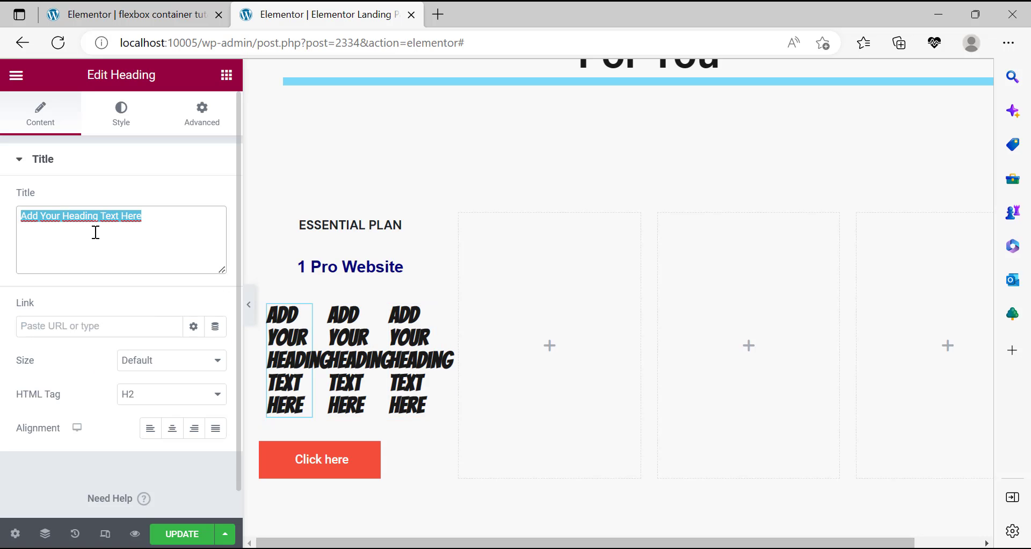
pyautogui.write('US')
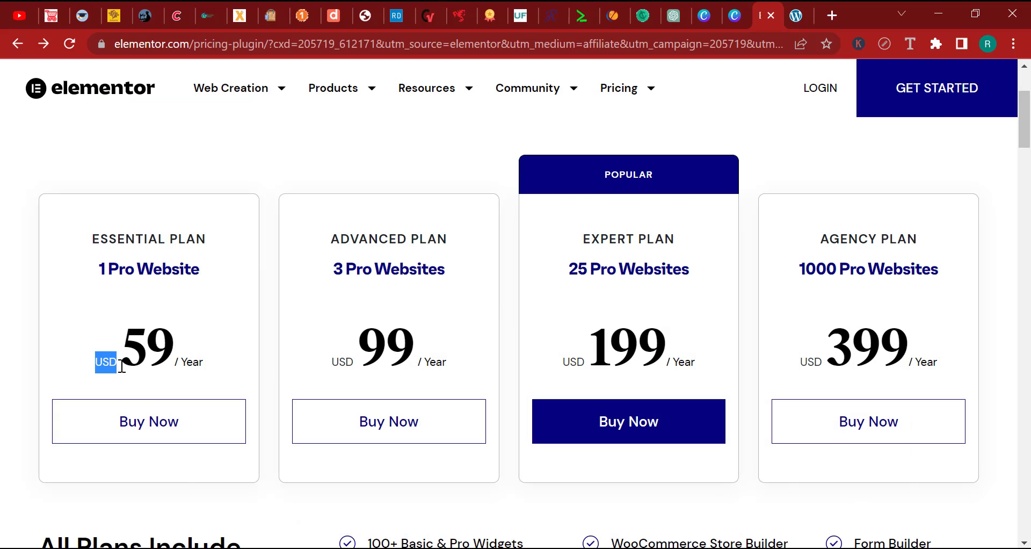
# On the live pricing page, start the inspector and inspect the font details of the Advanced Plan's USD label.
pyautogui.click(913, 43)
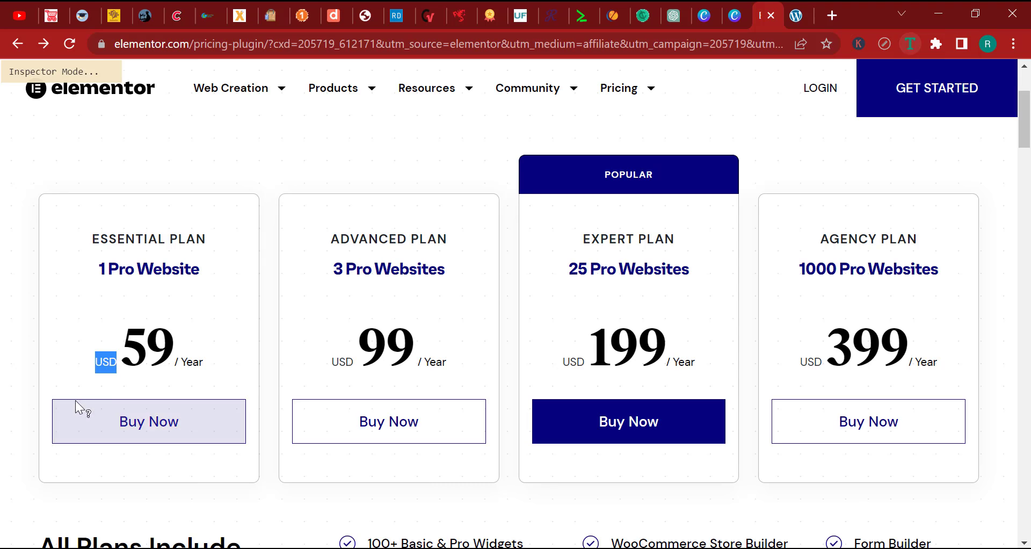
pyautogui.click(107, 360)
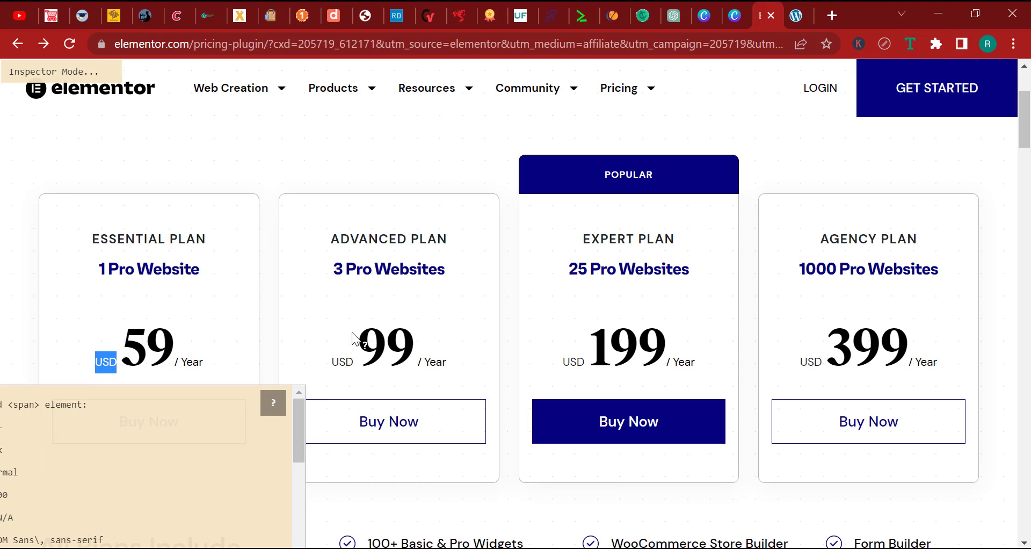
pyautogui.click(330, 359)
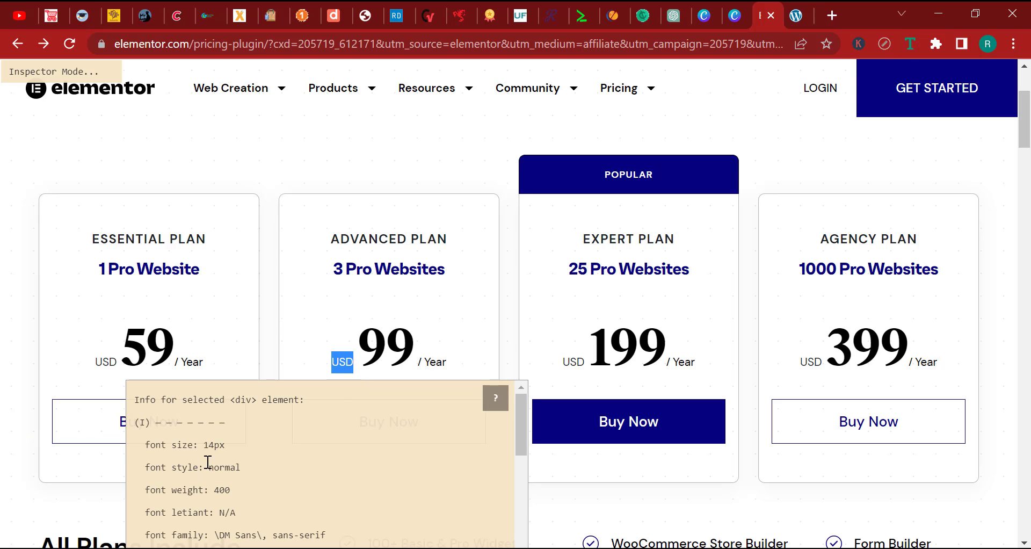
pyautogui.scroll(-3, 341, 491)
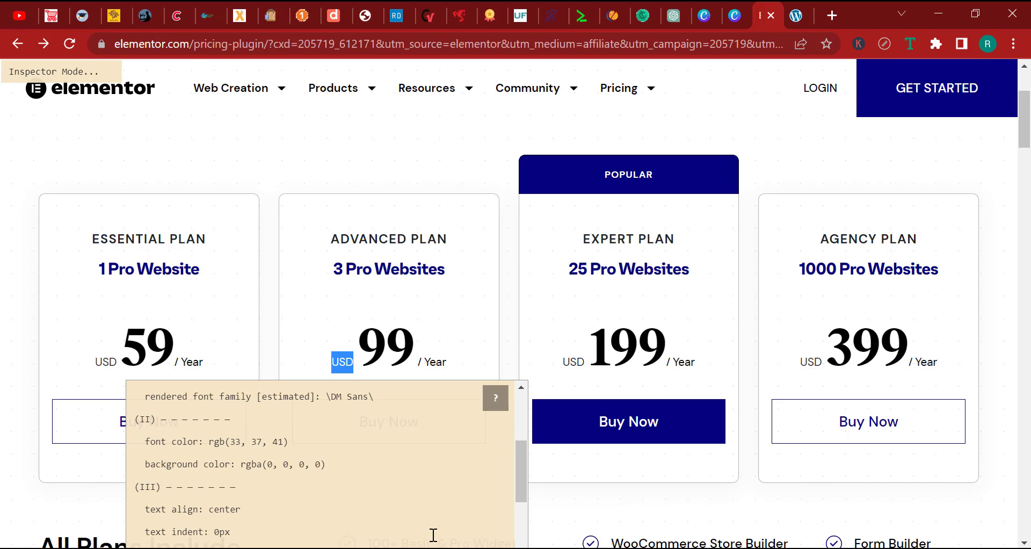
# Copy the USD label's font color value, rgb(33, 37, 41), from the inspector details and check its font size, weight and family.
pyautogui.moveTo(304, 436); pyautogui.dragTo(198, 444)
pyautogui.click(275, 439)
pyautogui.moveTo(309, 440); pyautogui.dragTo(208, 441)
pyautogui.rightClick(242, 441)
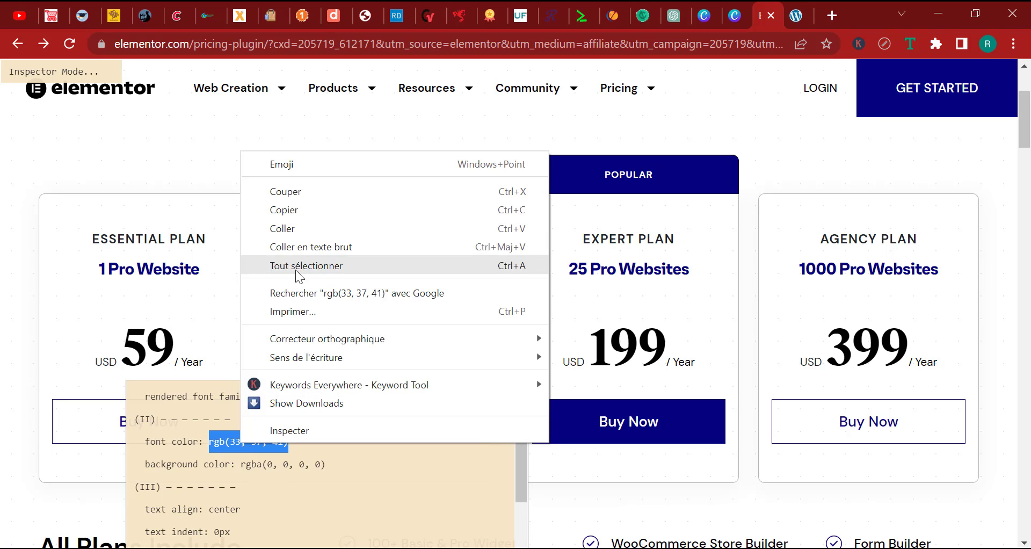
pyautogui.click(298, 223)
pyautogui.scroll(4, 324, 462)
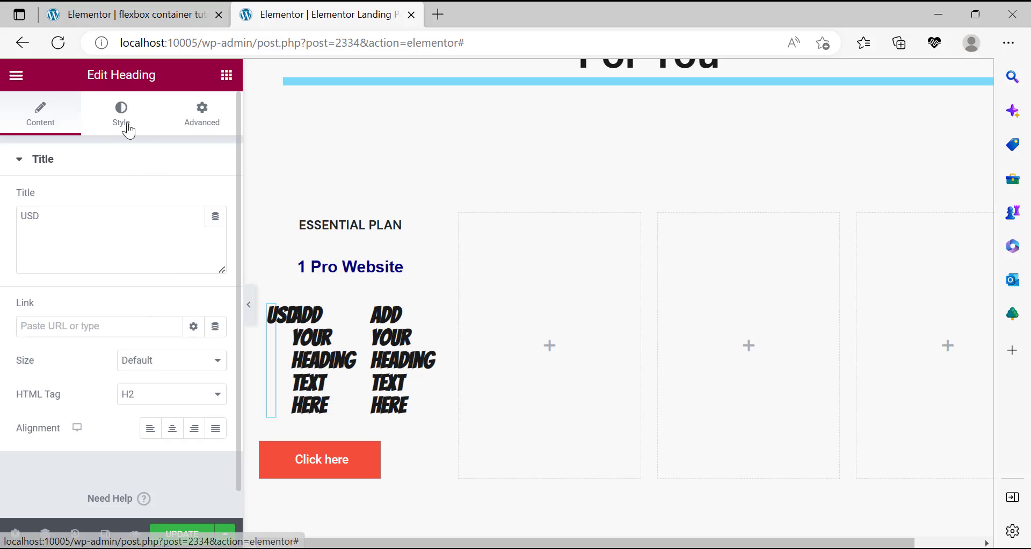
# In Elementor, set the USD heading's typography to DM Sans, size 14 px, weight 400 (Normal).
pyautogui.click(126, 119)
pyautogui.click(216, 233)
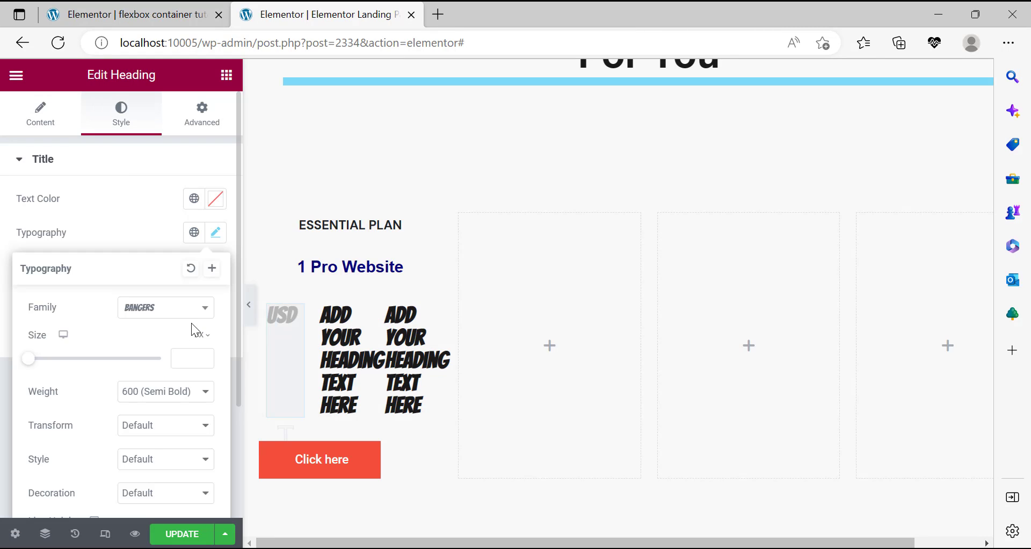
pyautogui.write('14')
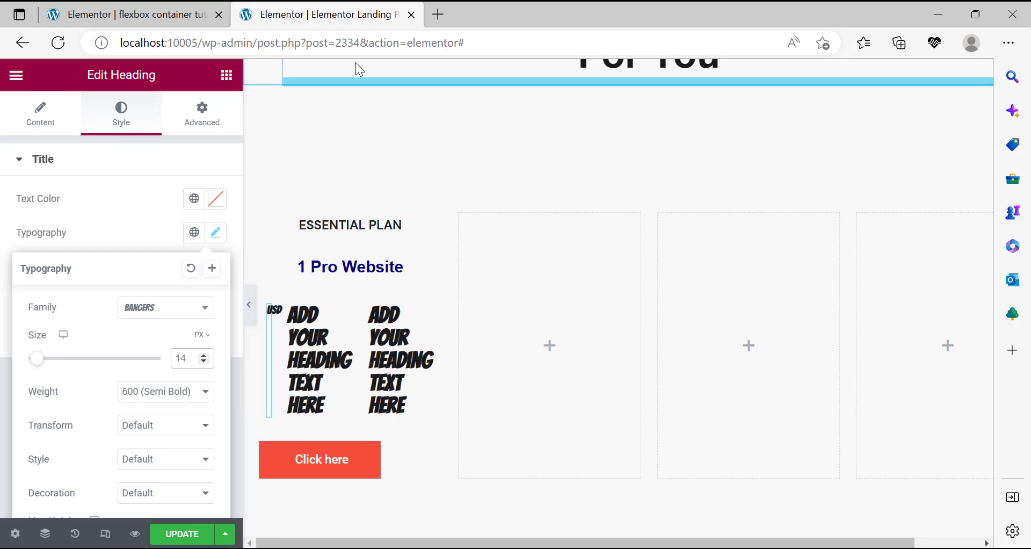
pyautogui.click(165, 307)
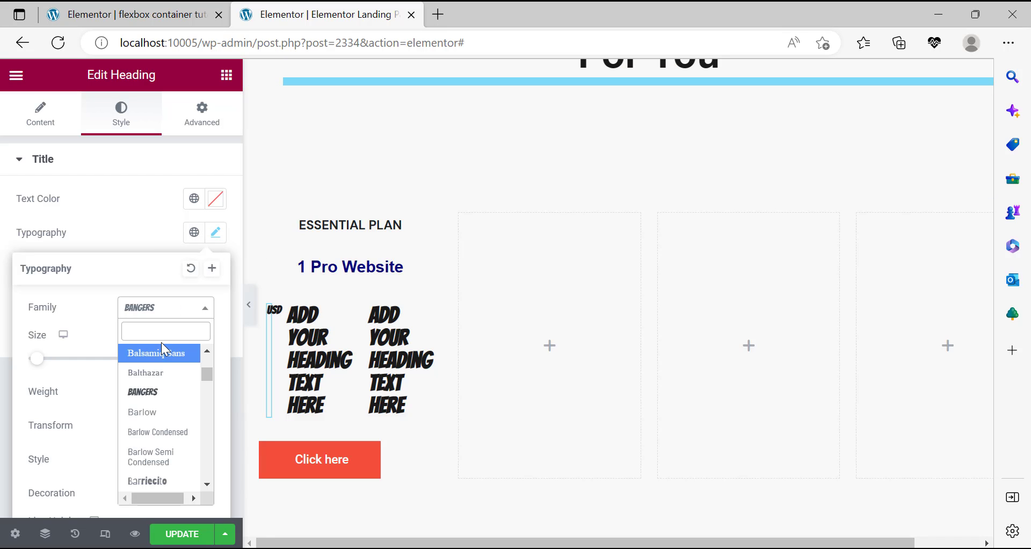
pyautogui.write('DM SANS')
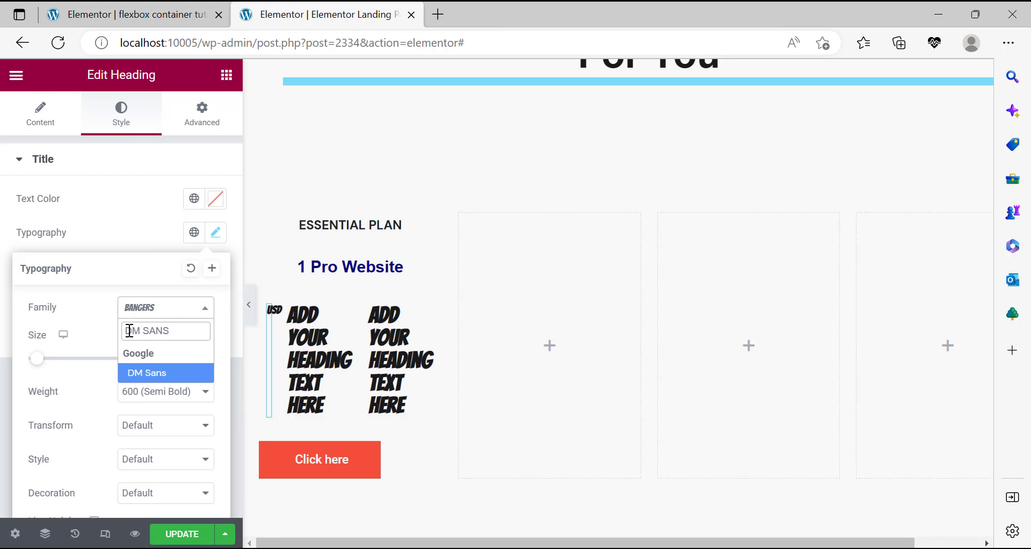
pyautogui.click(150, 372)
pyautogui.click(155, 391)
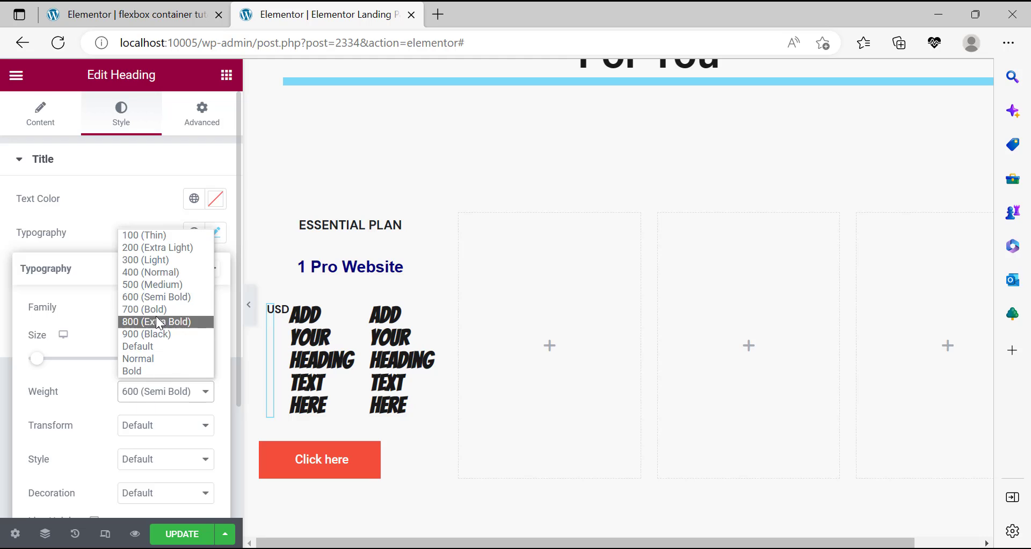
pyautogui.click(156, 273)
pyautogui.scroll(-2, 155, 410)
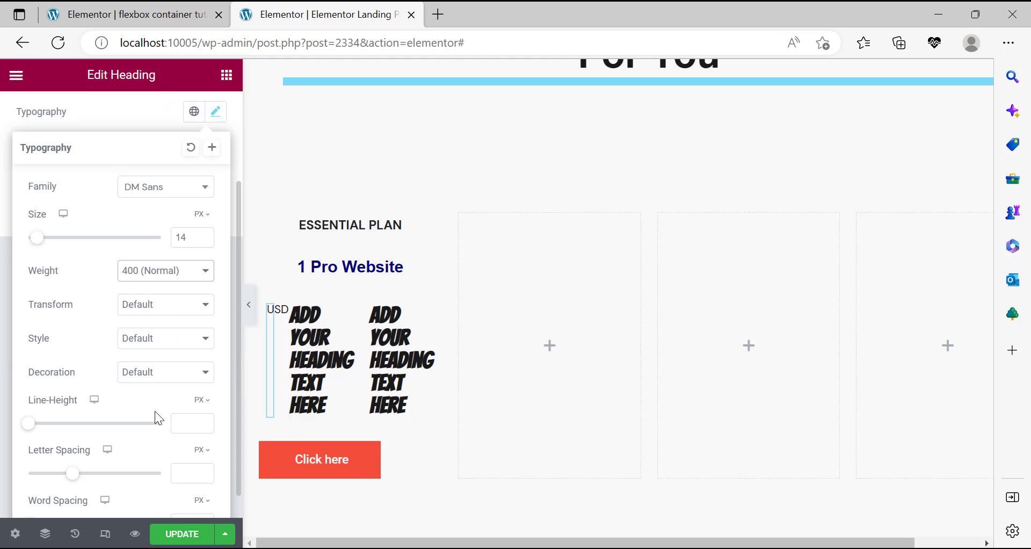
# Check the USD label's line height on the live pricing page and set the USD heading's line height to 14 px in Elementor.
pyautogui.click(424, 548)
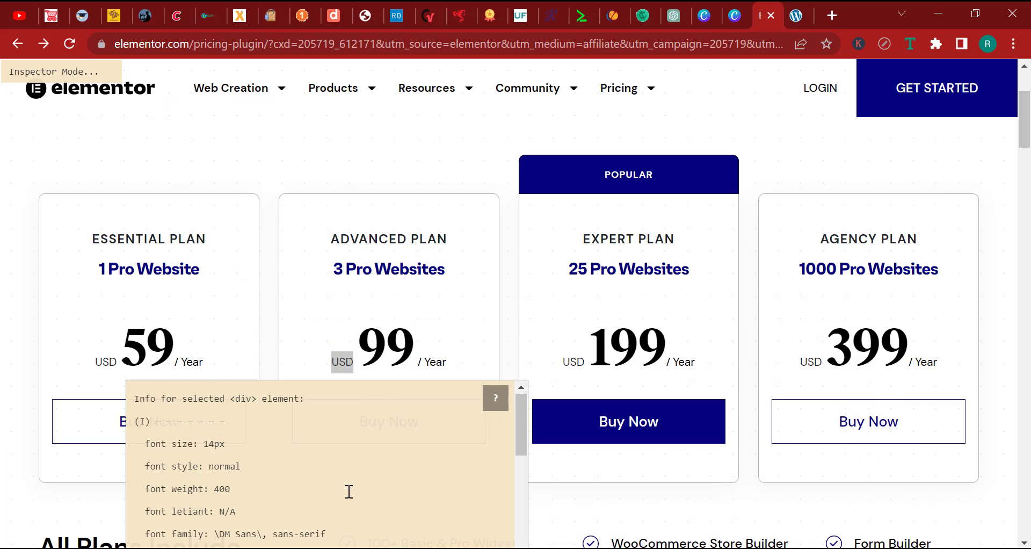
pyautogui.scroll(-5, 349, 491)
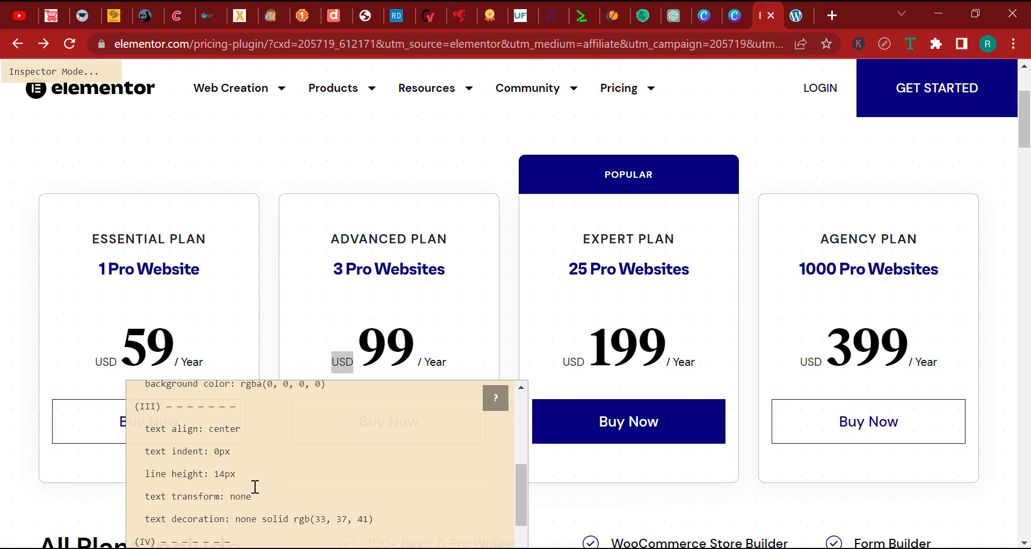
pyautogui.hotkey('alt', 'Tab')
pyautogui.click(184, 425)
pyautogui.write('14')
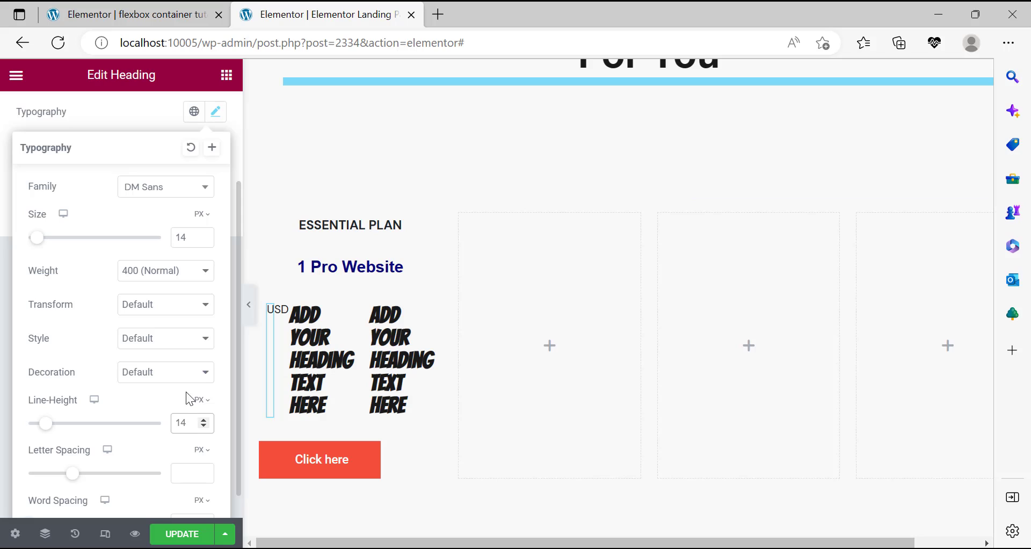
# Set the USD heading's text transform to Uppercase, its style to Normal and its decoration to None.
pyautogui.click(170, 306)
pyautogui.click(167, 337)
pyautogui.click(160, 345)
pyautogui.click(152, 370)
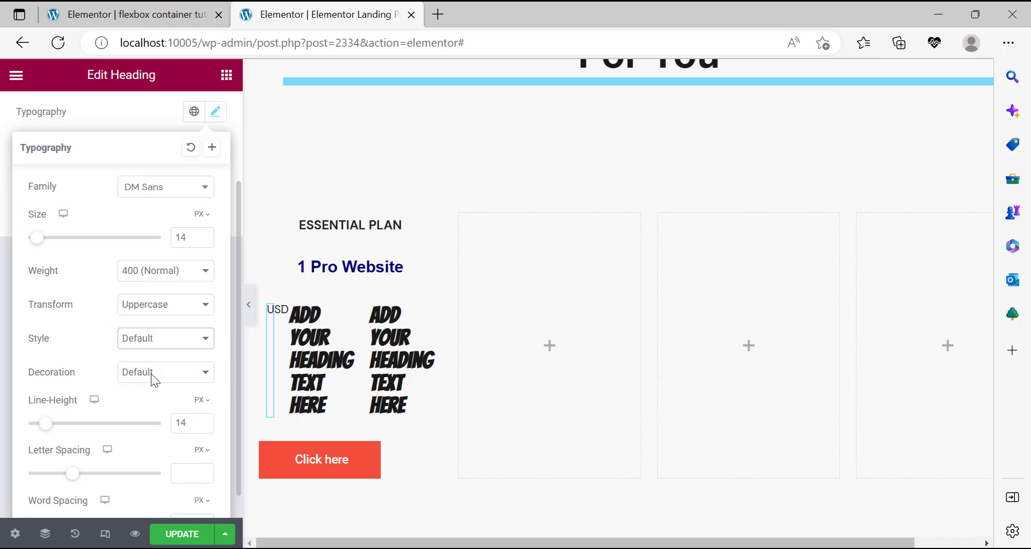
pyautogui.click(160, 373)
pyautogui.click(154, 440)
pyautogui.click(21, 369)
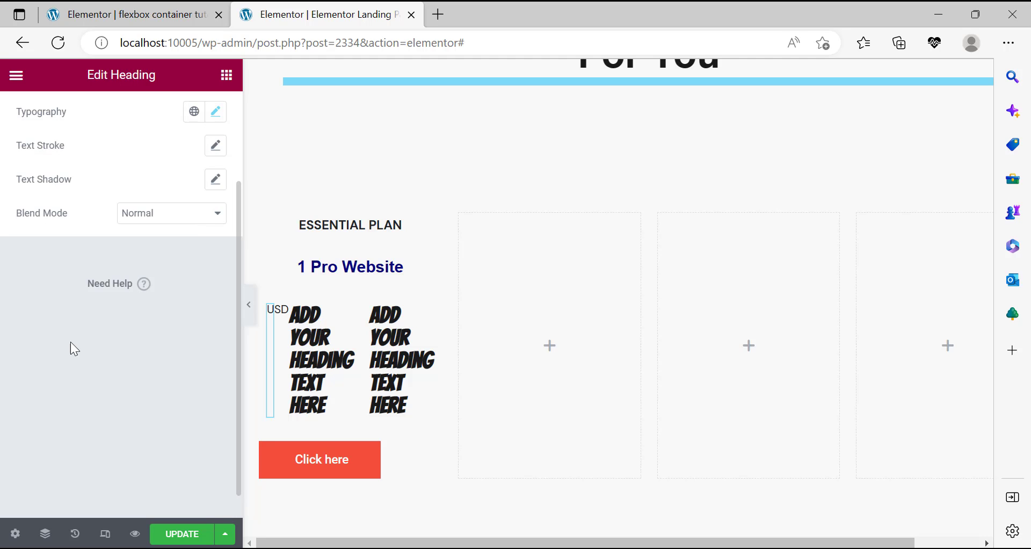
# Set the USD heading's text color to rgb(5, 4, 126) by pasting the color value.
pyautogui.click(216, 202)
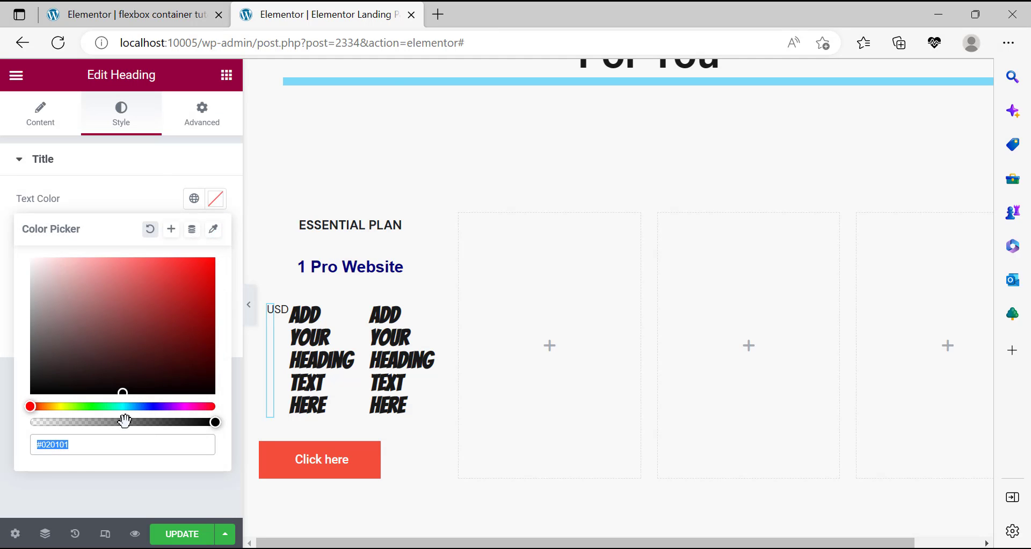
pyautogui.rightClick(66, 448)
pyautogui.click(121, 166)
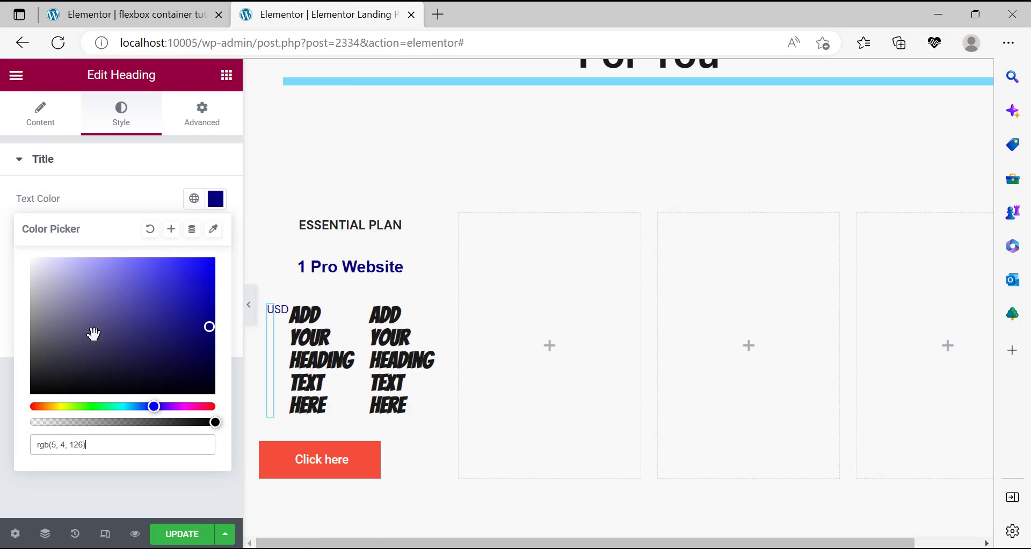
pyautogui.click(2, 369)
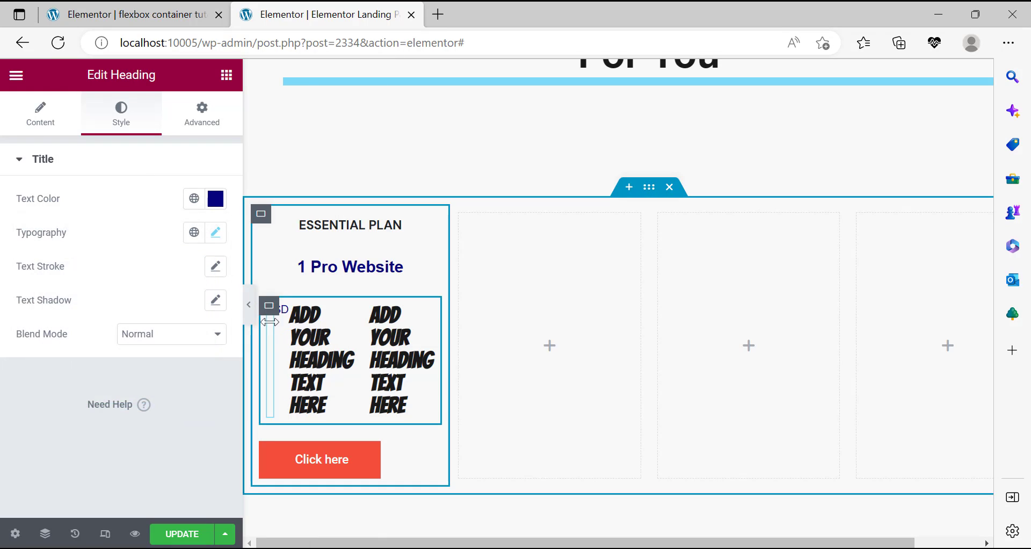
# Widen the second heading in the price row and adjust the neighbouring column widths, and delete the third placeholder heading.
pyautogui.click(344, 315)
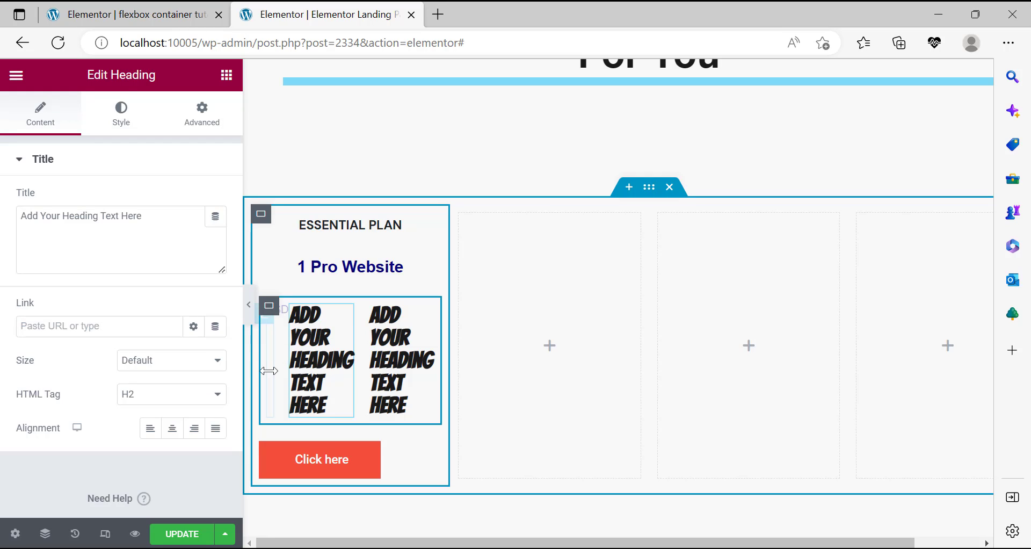
pyautogui.click(319, 357)
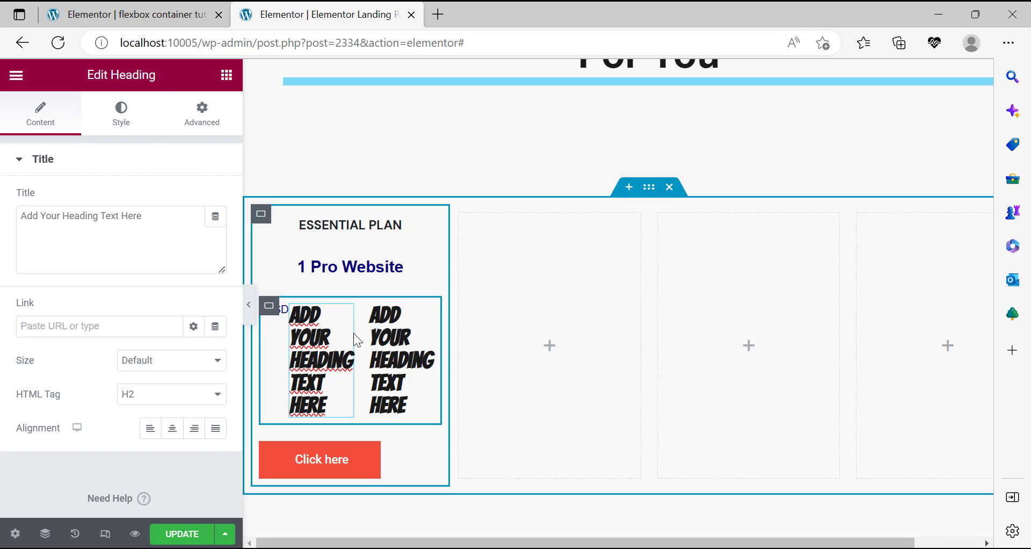
pyautogui.moveTo(354, 333); pyautogui.dragTo(381, 336)
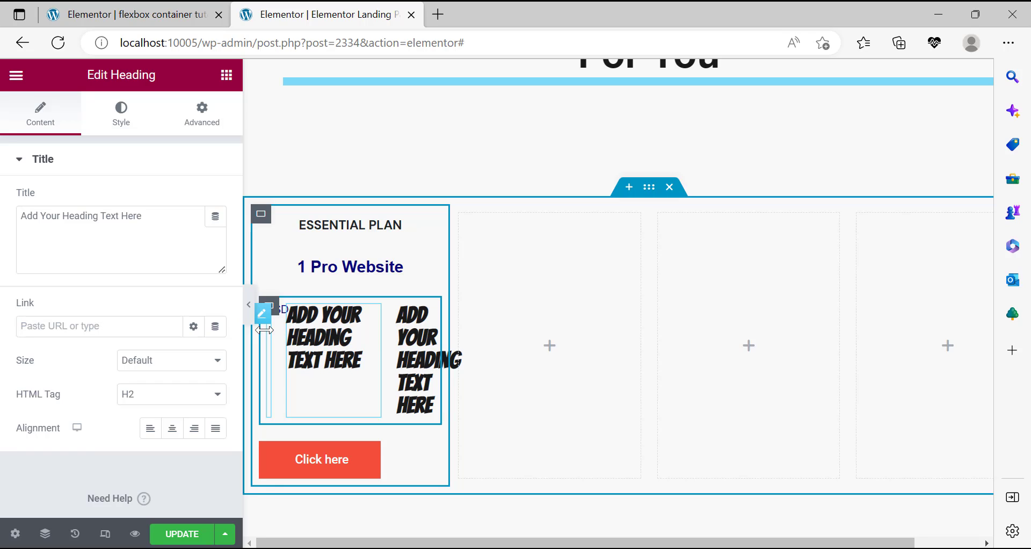
pyautogui.moveTo(270, 332); pyautogui.dragTo(292, 340)
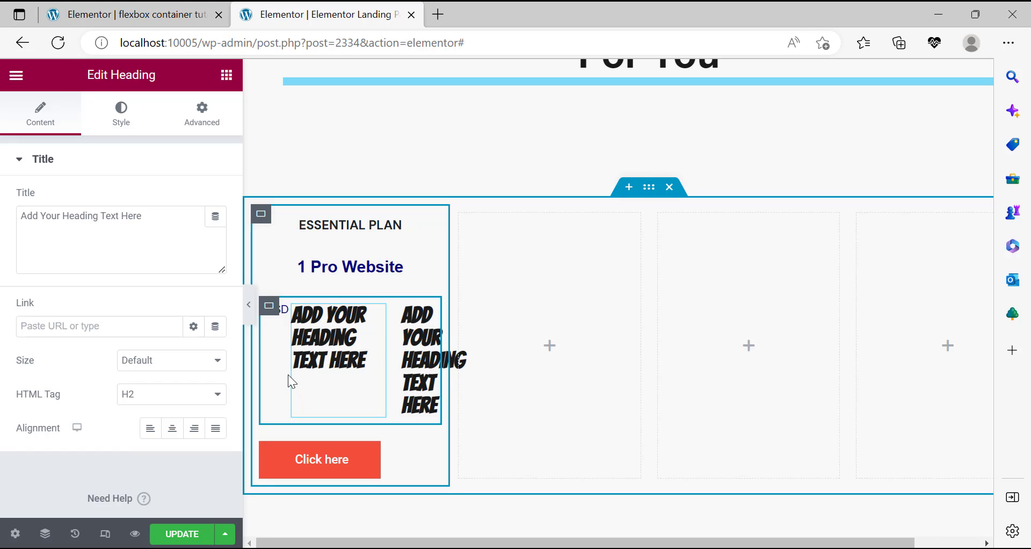
pyautogui.moveTo(386, 346)
pyautogui.mouseDown()
pyautogui.moveTo(347, 343)
pyautogui.moveTo(419, 330)
pyautogui.moveTo(414, 318)
pyautogui.mouseUp()
pyautogui.rightClick(410, 322)
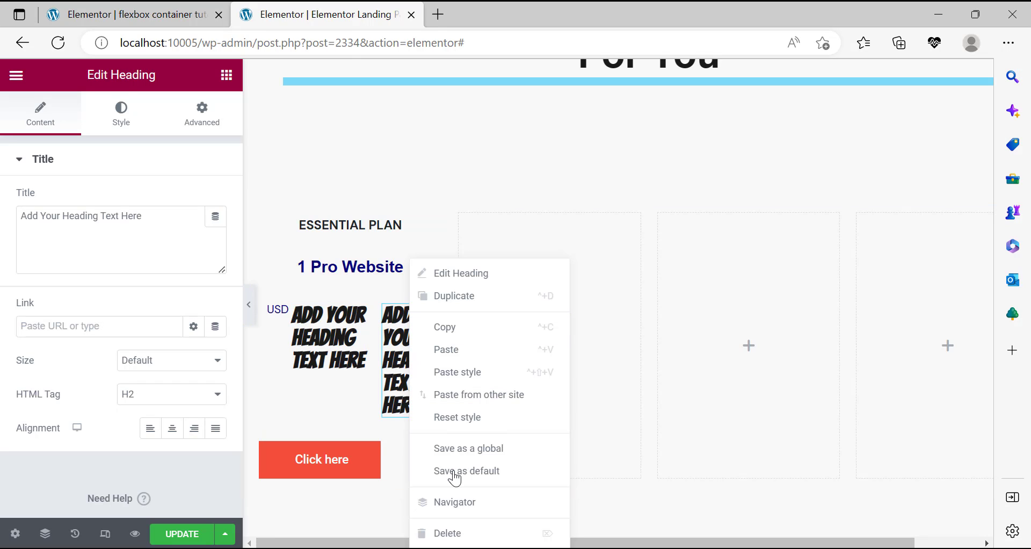
pyautogui.click(462, 530)
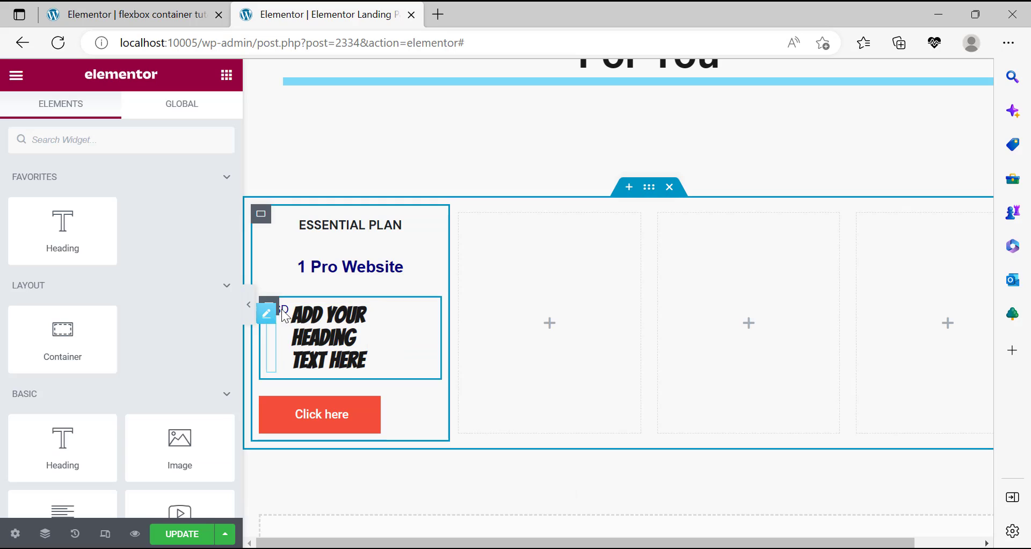
# Duplicate the USD heading and move the placeholder heading between the two USD headings.
pyautogui.click(270, 322)
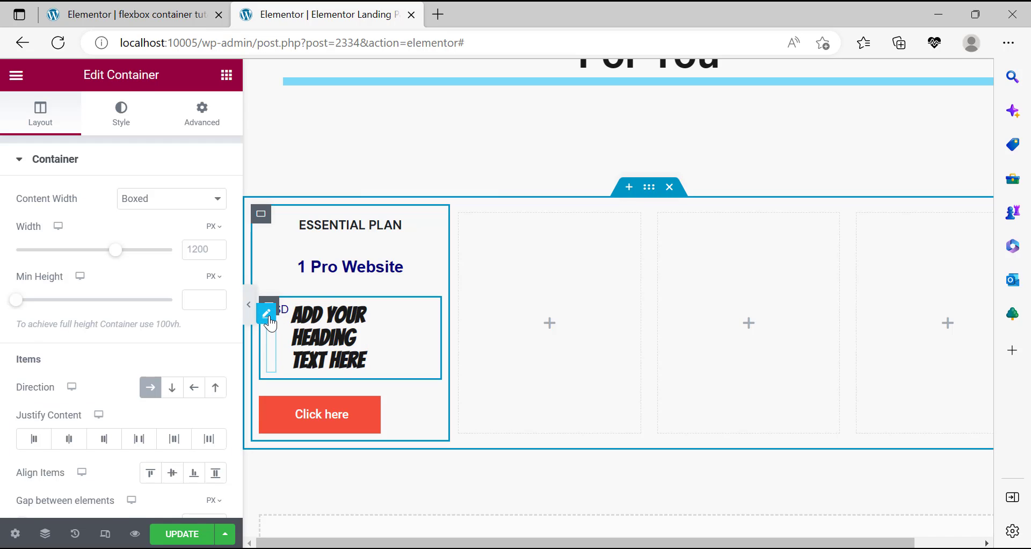
pyautogui.click(270, 323)
pyautogui.rightClick(269, 316)
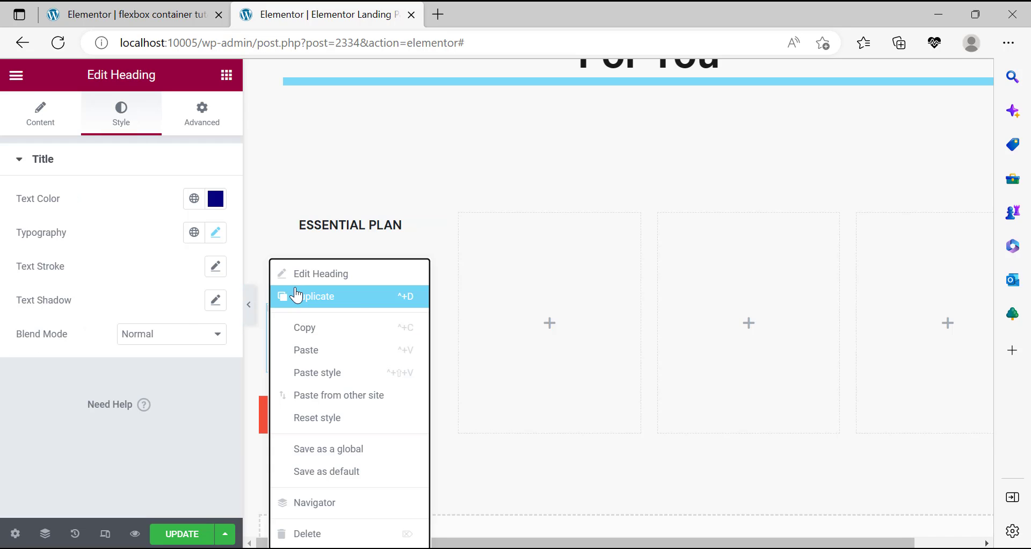
pyautogui.click(287, 296)
pyautogui.moveTo(379, 315); pyautogui.dragTo(298, 315)
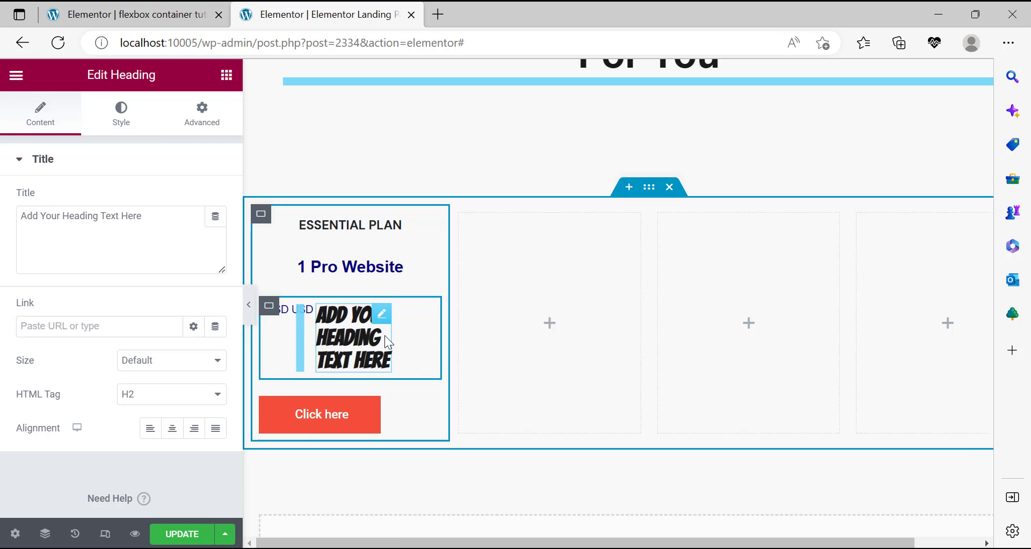
pyautogui.moveTo(369, 320); pyautogui.dragTo(294, 345)
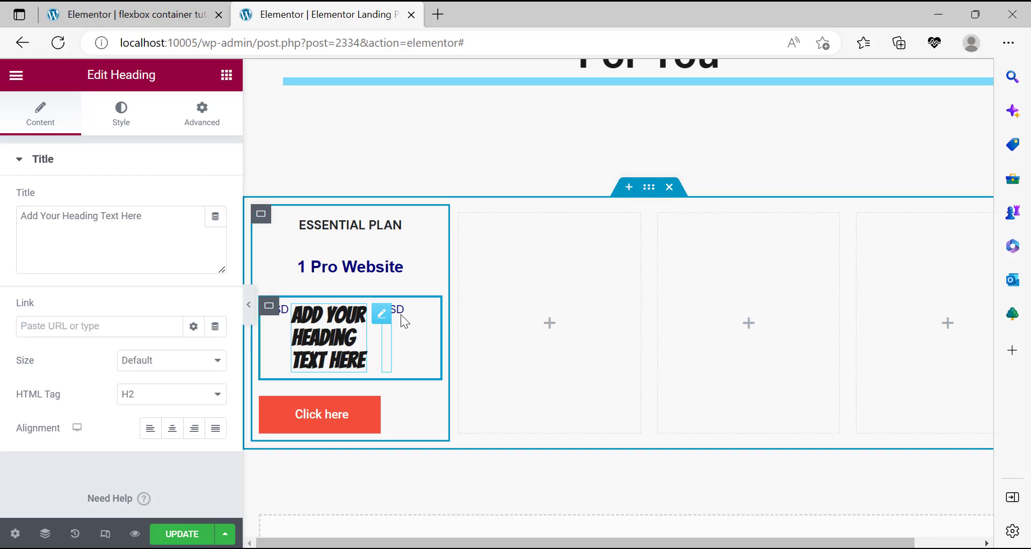
# Replace the text of the last USD heading in the price row with "/YEAR".
pyautogui.click(385, 317)
pyautogui.click(34, 214)
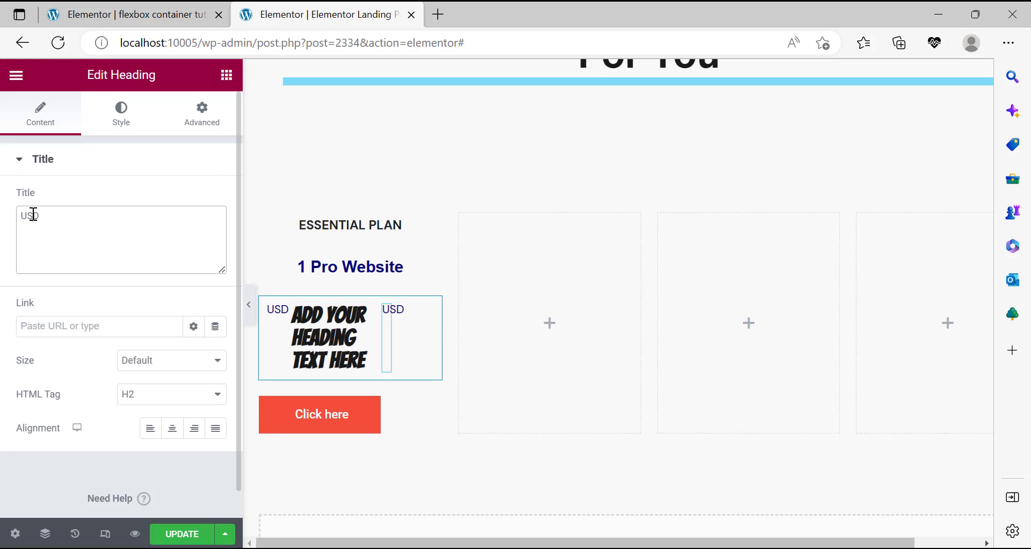
pyautogui.write('/')
# Set the /YEAR heading's text transform to Capitalize and retype the word after the slash in its title as "Year".
pyautogui.click(121, 113)
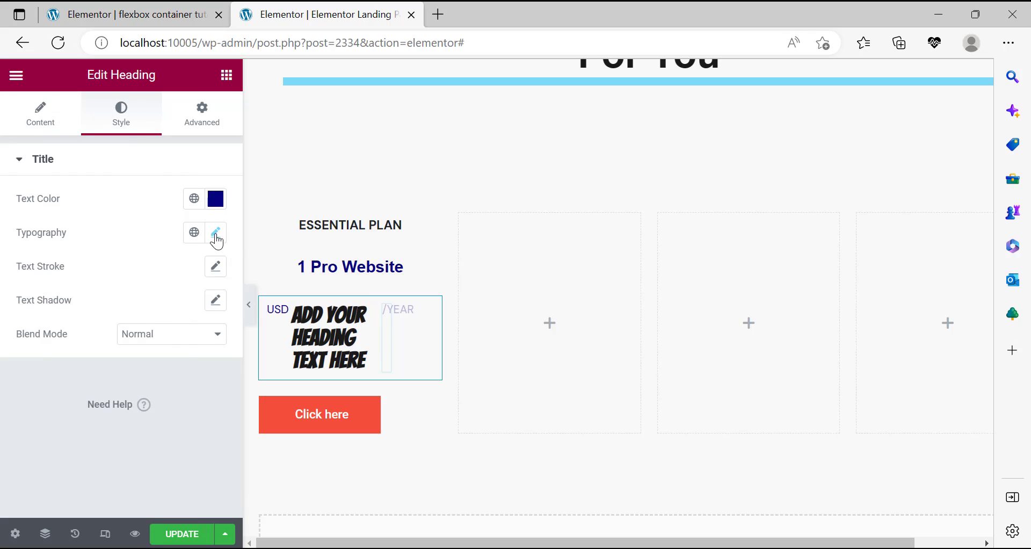
pyautogui.click(216, 234)
pyautogui.click(164, 426)
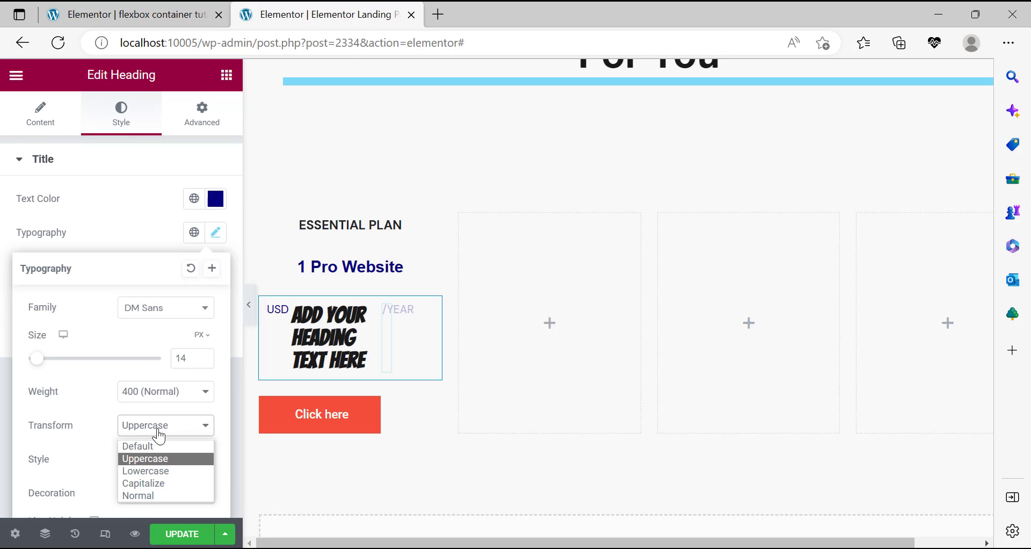
pyautogui.click(160, 481)
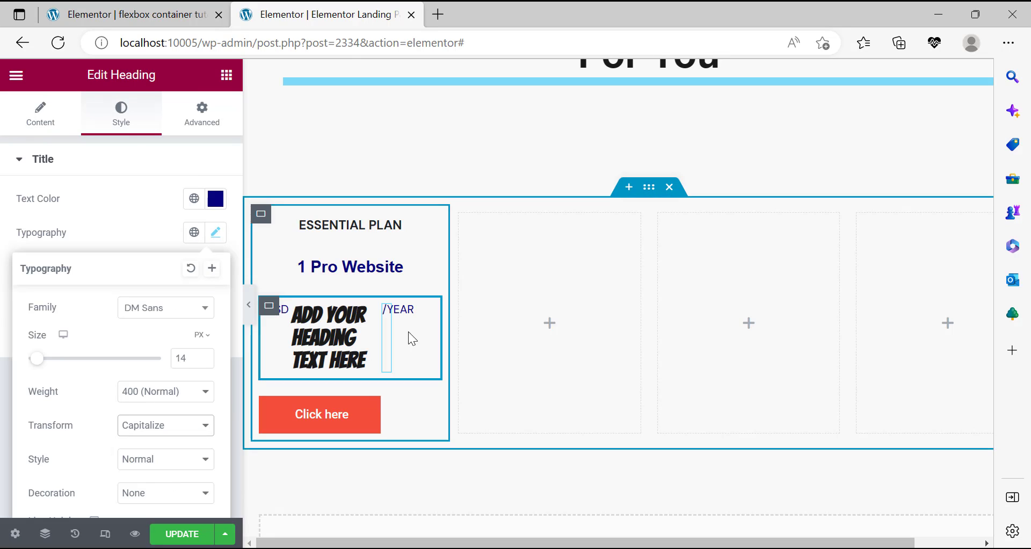
pyautogui.click(41, 114)
pyautogui.doubleClick(125, 221)
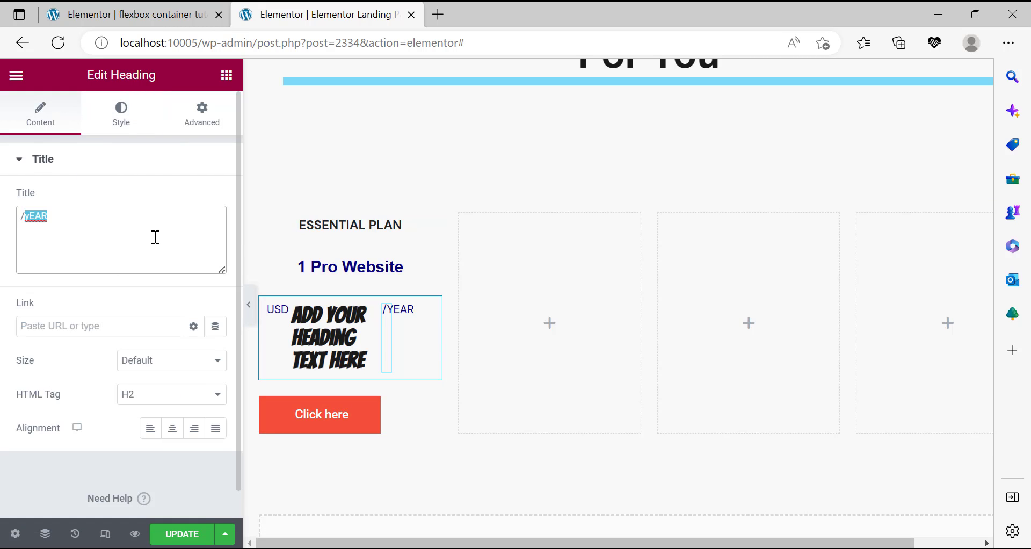
pyautogui.write('Yea')
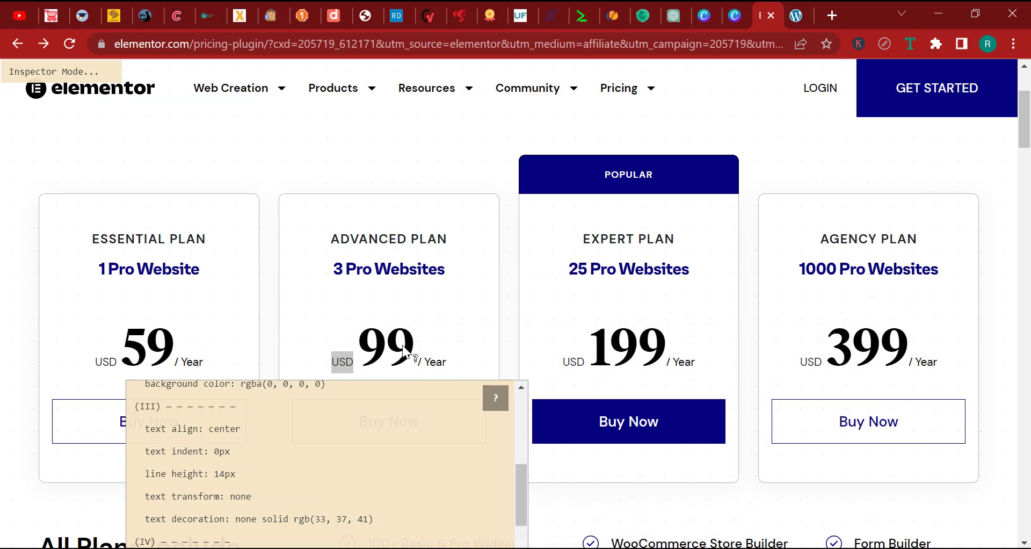
# On the live pricing page, inspect the font details of the large price numbers 99 and 199.
pyautogui.doubleClick(404, 346)
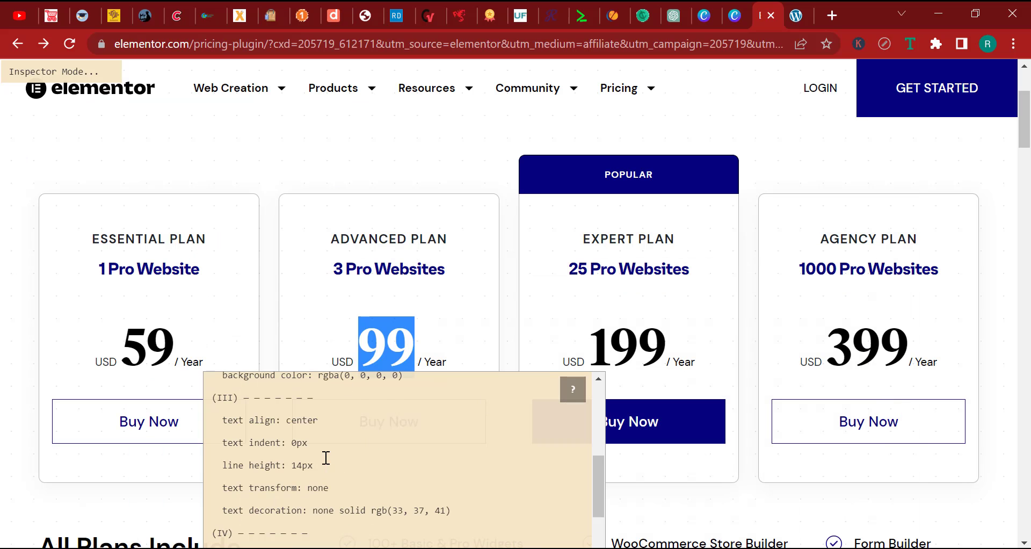
pyautogui.scroll(5, 325, 457)
pyautogui.scroll(3, 660, 416)
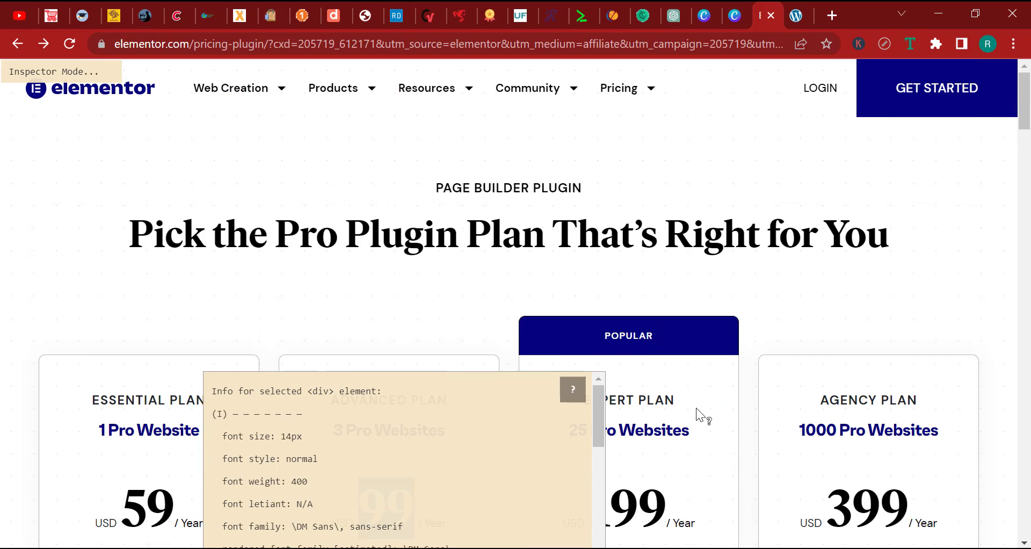
pyautogui.scroll(-5, 660, 416)
pyautogui.doubleClick(622, 258)
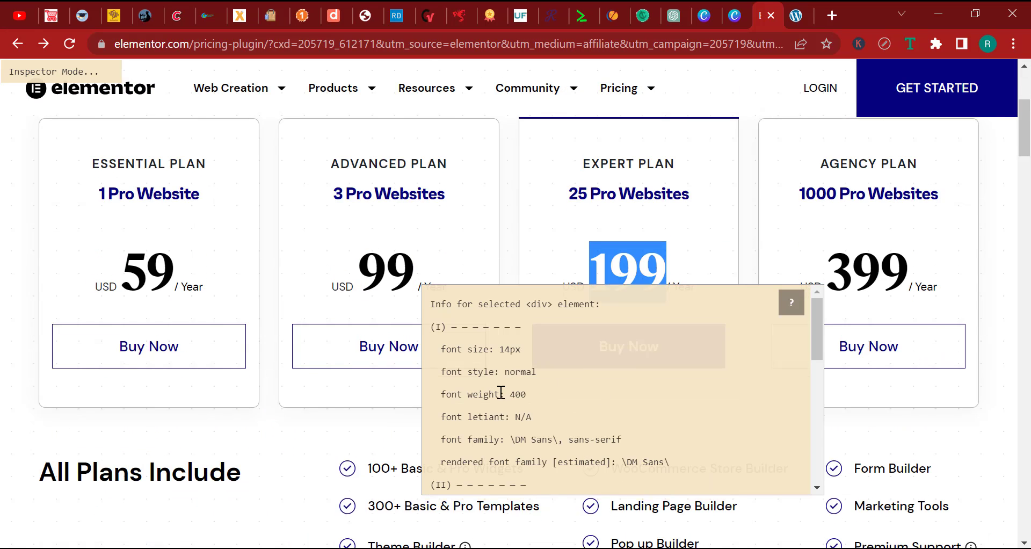
# Restart the font inspector on the live pricing page and inspect the font details of the large price number 99.
pyautogui.scroll(3, 502, 442)
pyautogui.click(224, 452)
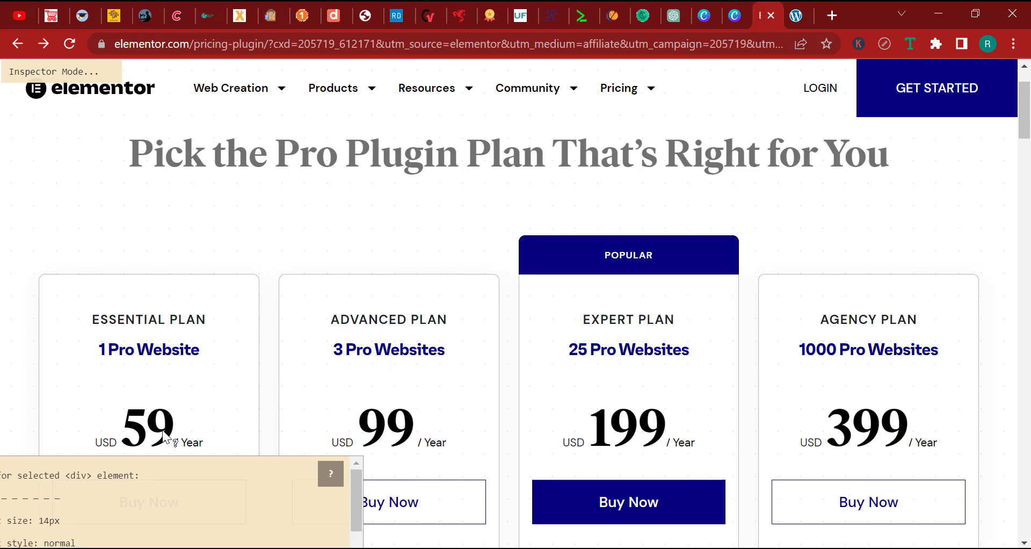
pyautogui.doubleClick(394, 434)
pyautogui.scroll(-2, 410, 416)
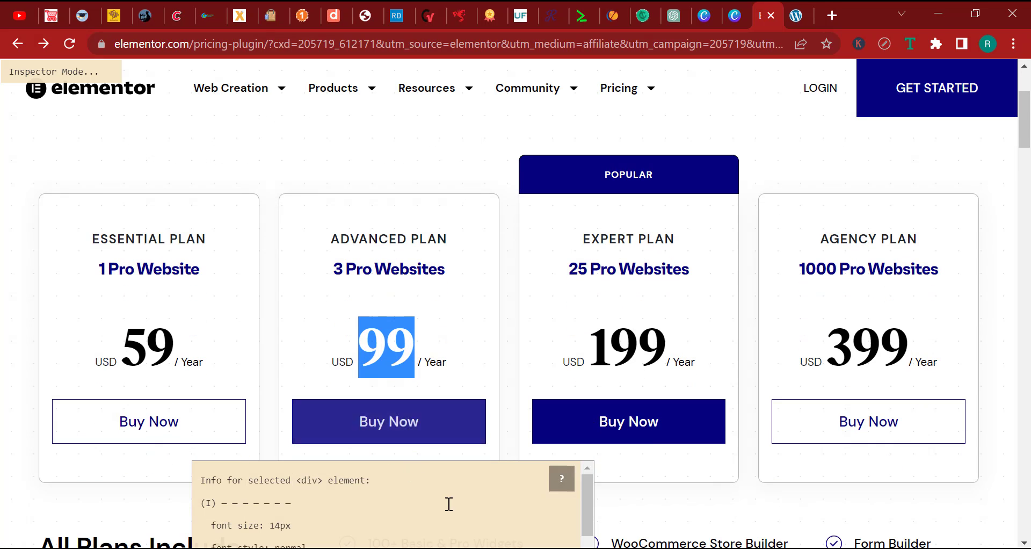
pyautogui.scroll(-3, 485, 491)
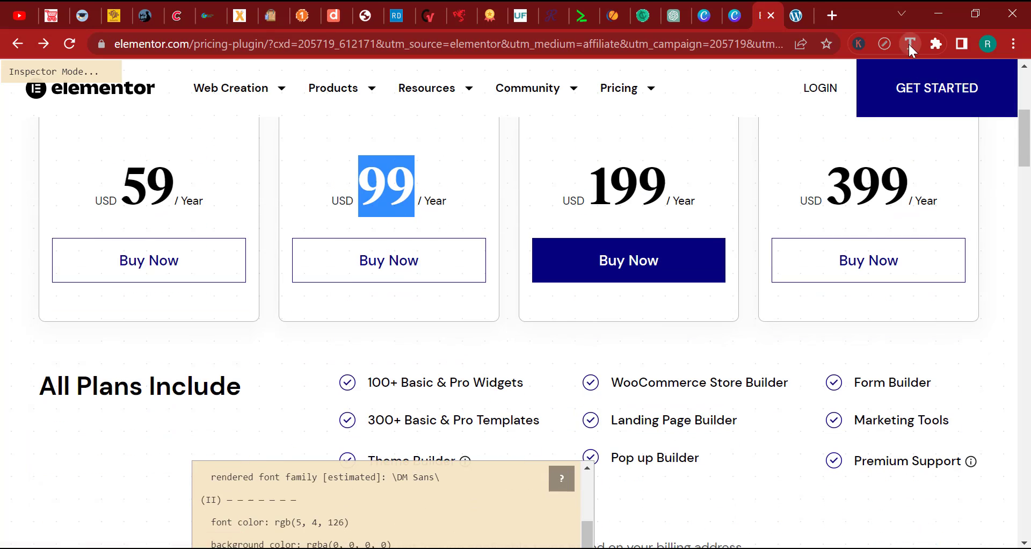
pyautogui.click(908, 43)
pyautogui.click(477, 338)
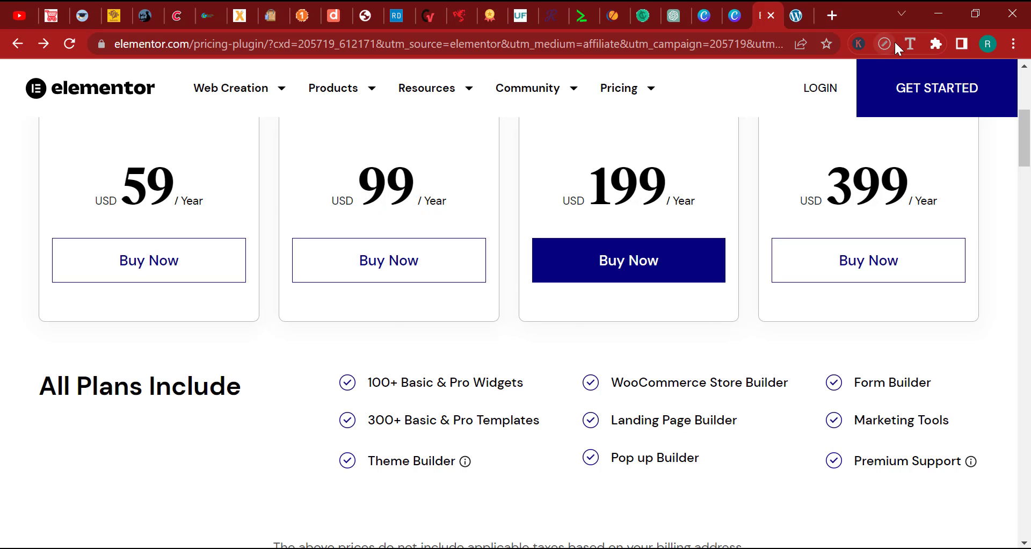
pyautogui.click(907, 42)
pyautogui.click(396, 188)
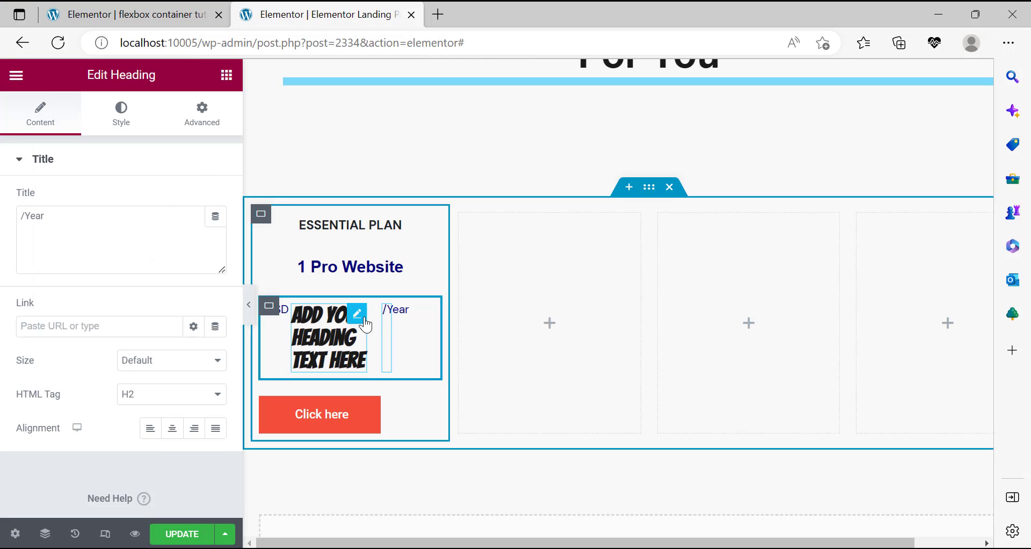
# In the Elementor editor, set the placeholder heading's typography to Times New Roman, 64 px, weight 700 (Bold).
pyautogui.click(364, 323)
pyautogui.click(128, 122)
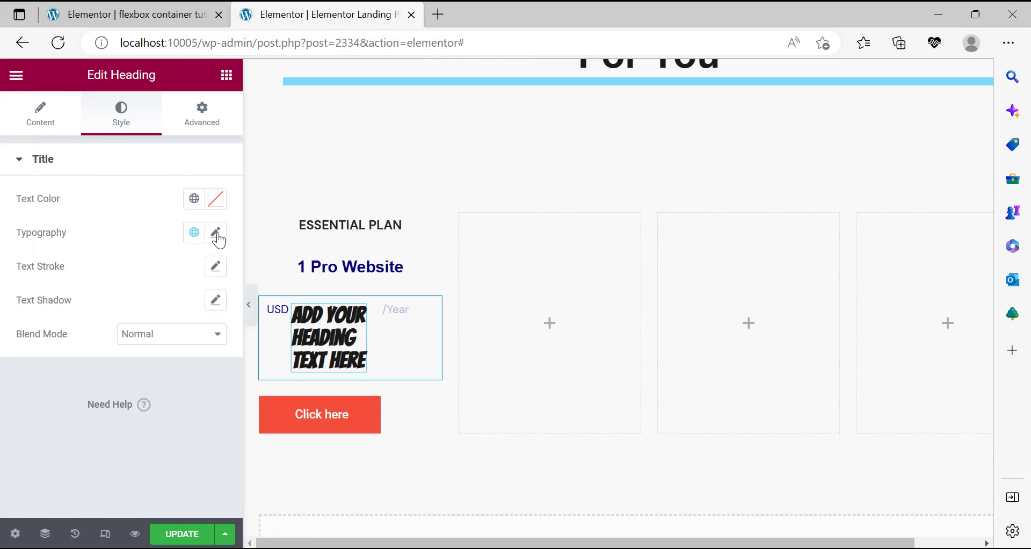
pyautogui.click(216, 234)
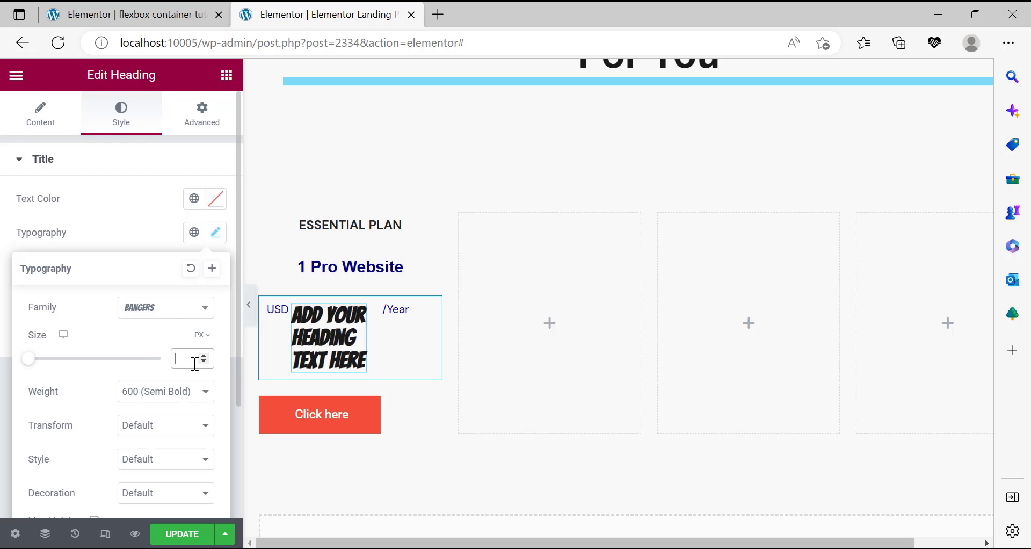
pyautogui.write('64')
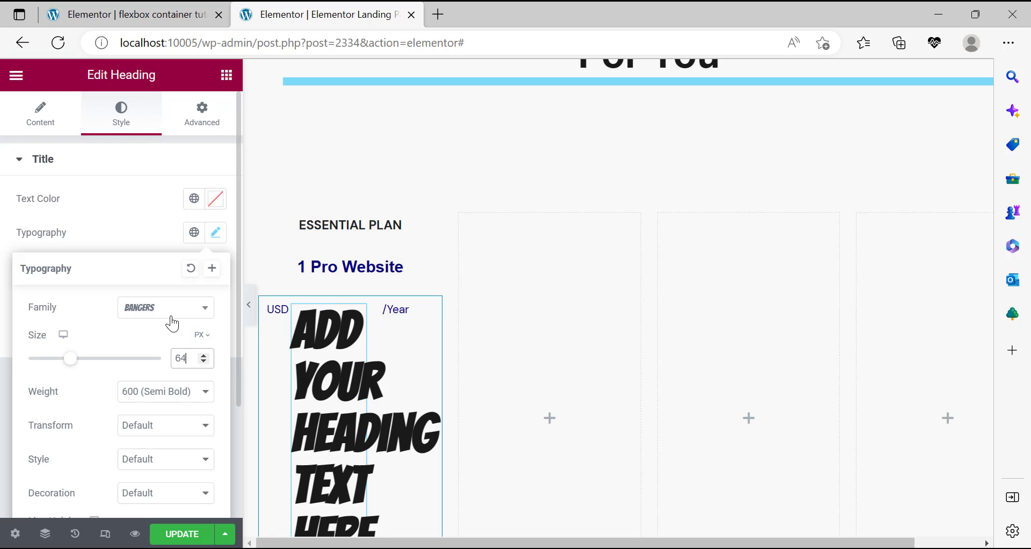
pyautogui.click(166, 308)
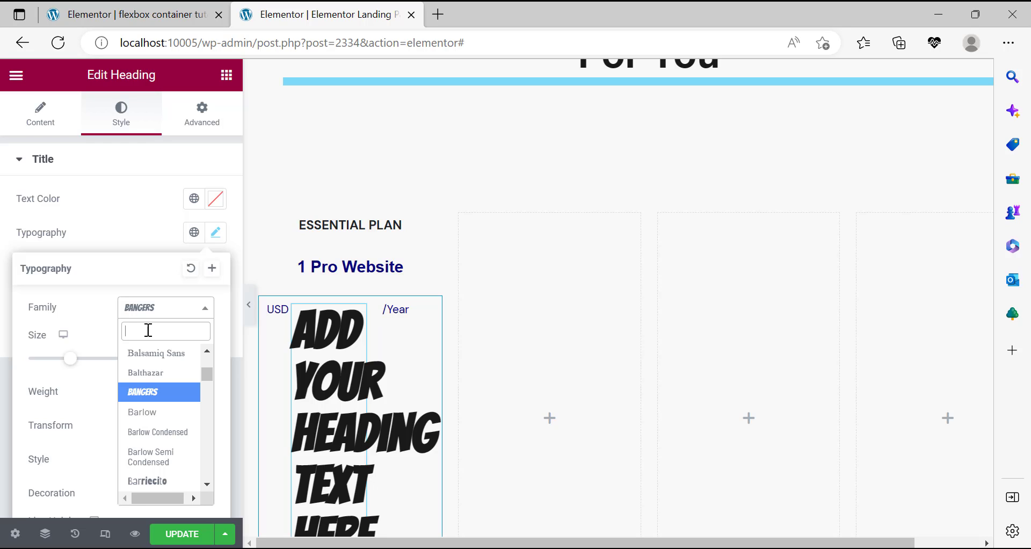
pyautogui.write('Times')
pyautogui.click(169, 374)
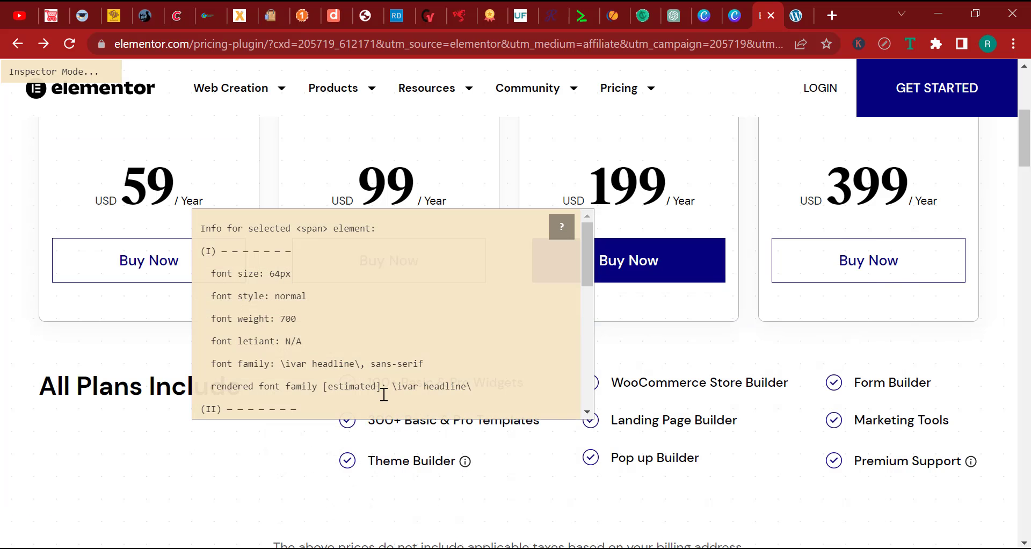
pyautogui.scroll(-2, 396, 322)
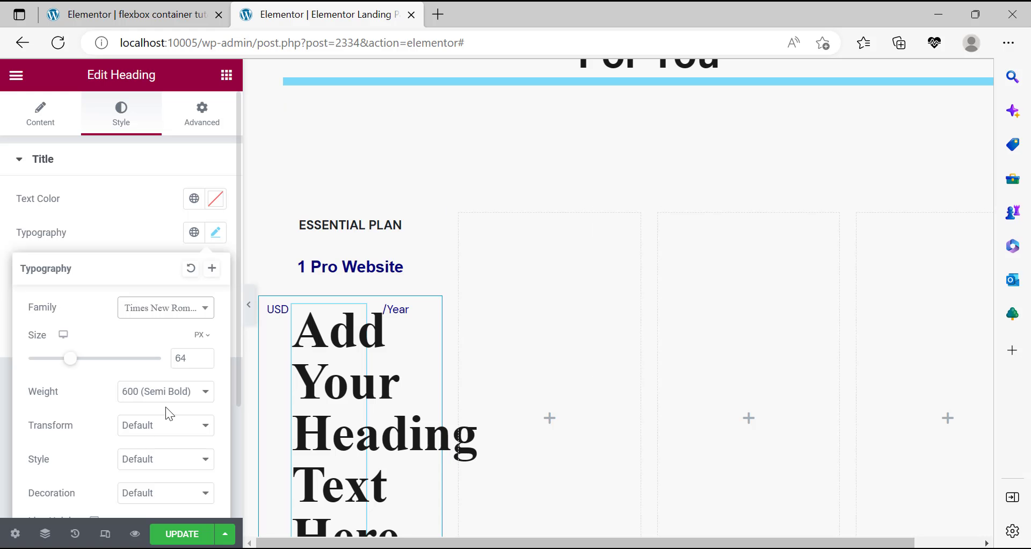
pyautogui.click(161, 398)
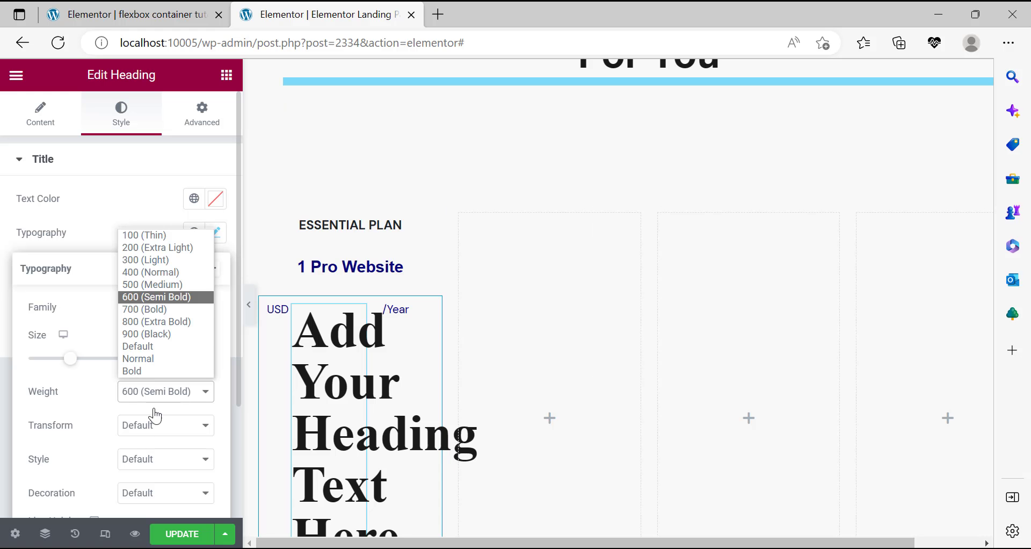
pyautogui.click(155, 310)
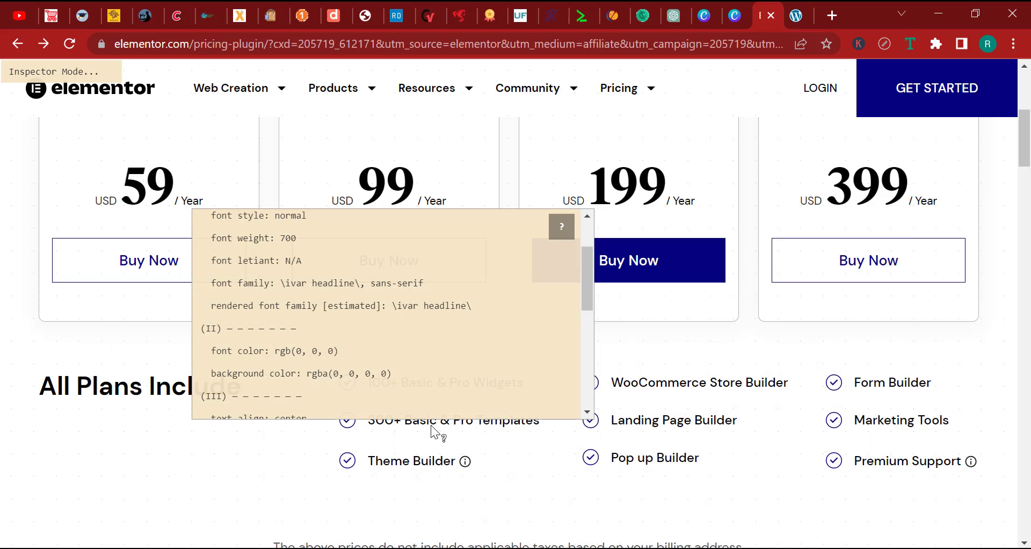
# Copy the font color value rgb(0, 0, 0) from the price number's font details on the live pricing page.
pyautogui.moveTo(359, 347); pyautogui.dragTo(276, 350)
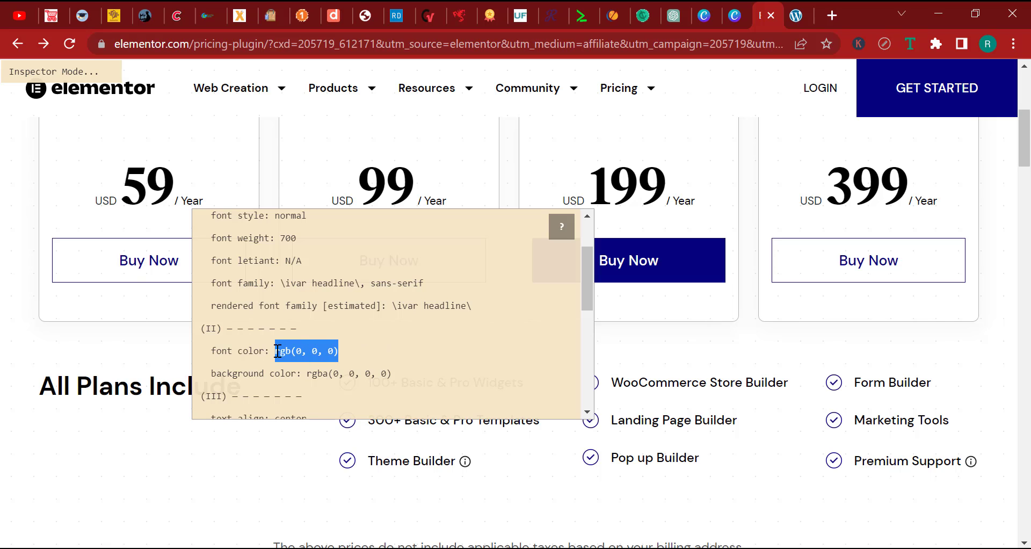
pyautogui.rightClick(288, 350)
pyautogui.click(363, 122)
pyautogui.hotkey('alt', 'Tab')
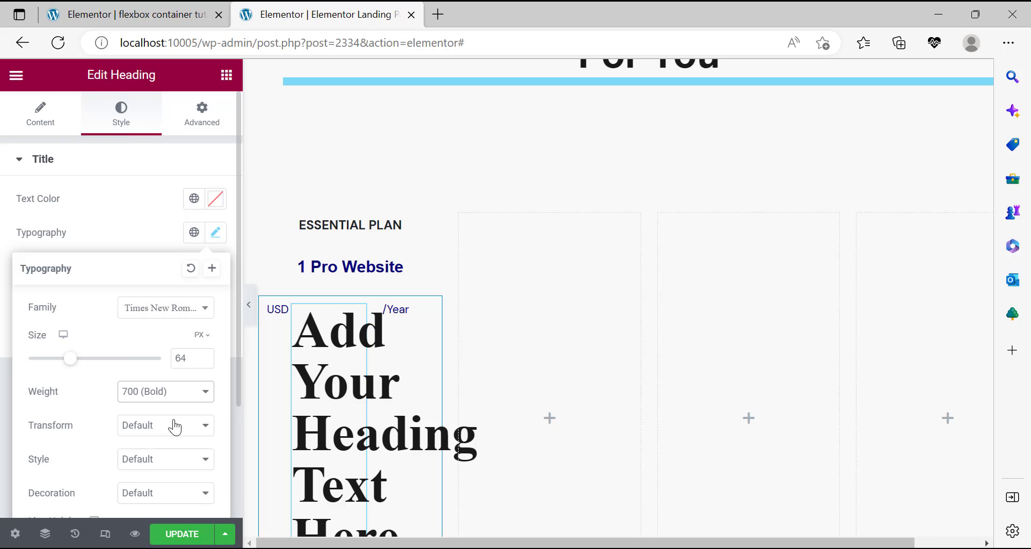
# Set the placeholder heading's text transform to Normal, style to Normal and decoration to None.
pyautogui.scroll(-2, 175, 427)
pyautogui.click(159, 304)
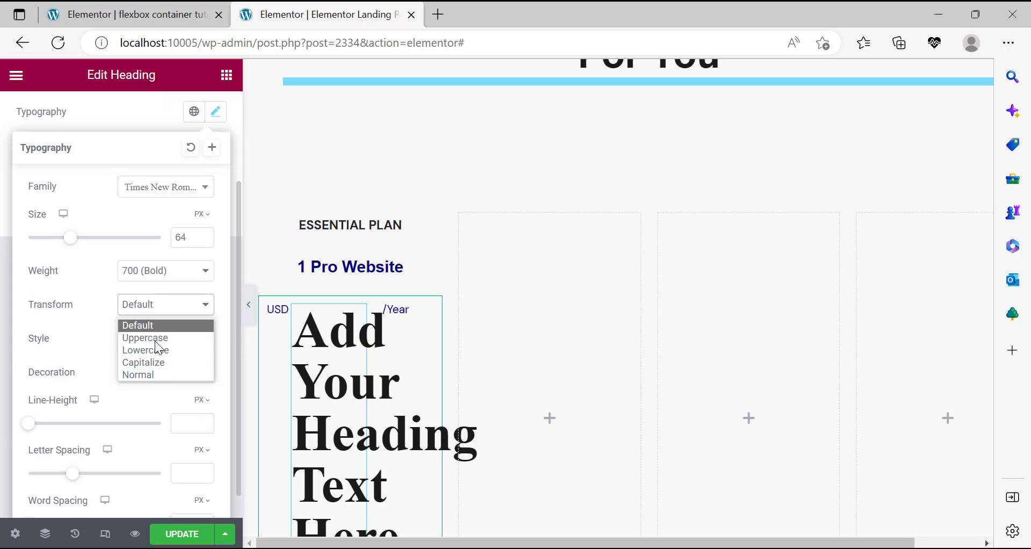
pyautogui.click(153, 372)
pyautogui.click(153, 339)
pyautogui.click(155, 371)
pyautogui.click(151, 371)
pyautogui.click(156, 450)
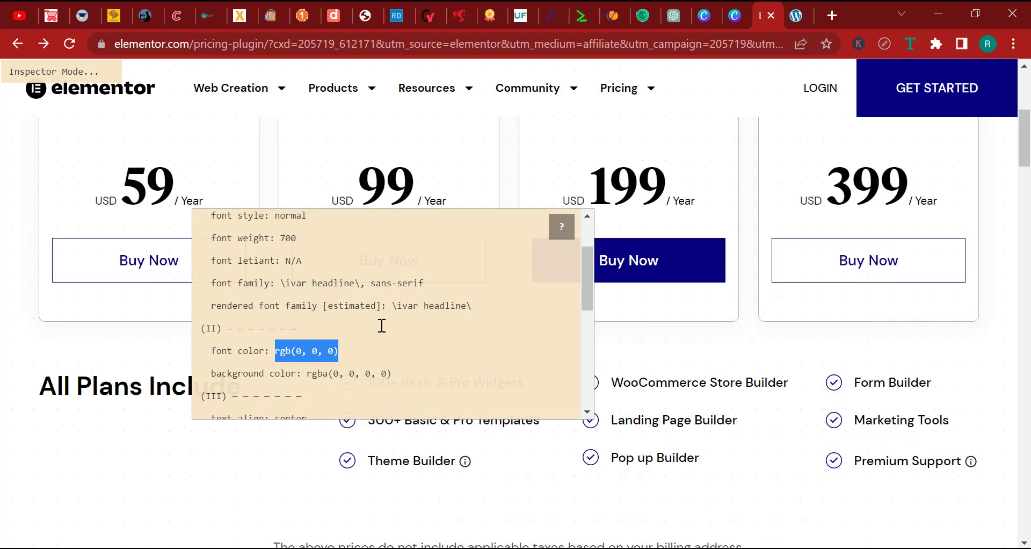
# Check the price number's line height on the live page and set the placeholder heading's line height to 64 px.
pyautogui.scroll(-3, 380, 325)
pyautogui.scroll(-3, 290, 364)
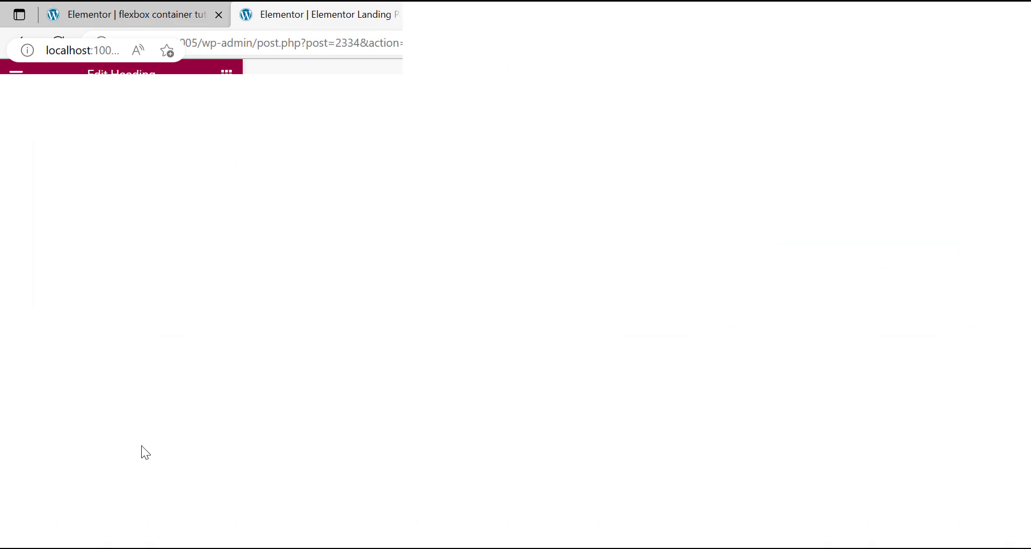
pyautogui.click(203, 421)
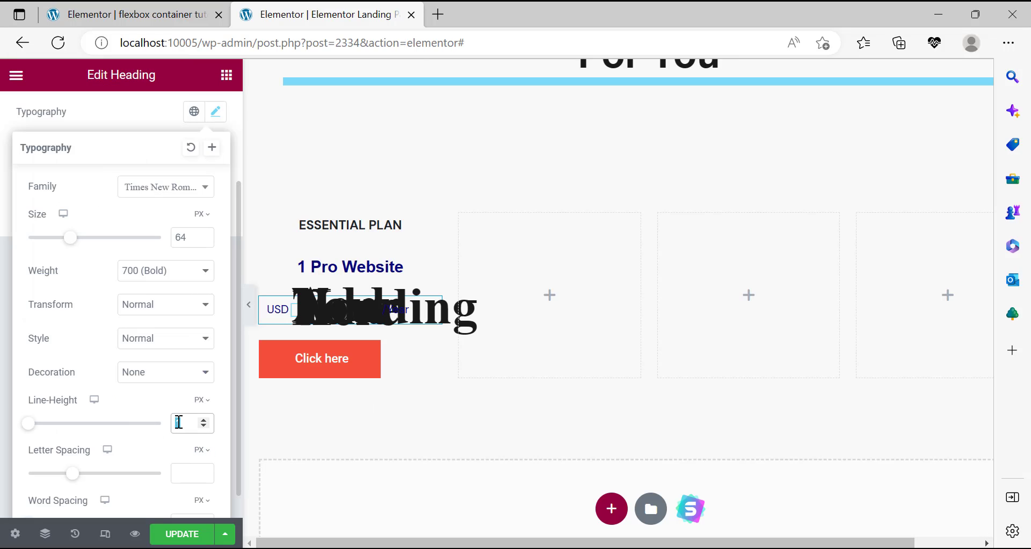
pyautogui.write('64')
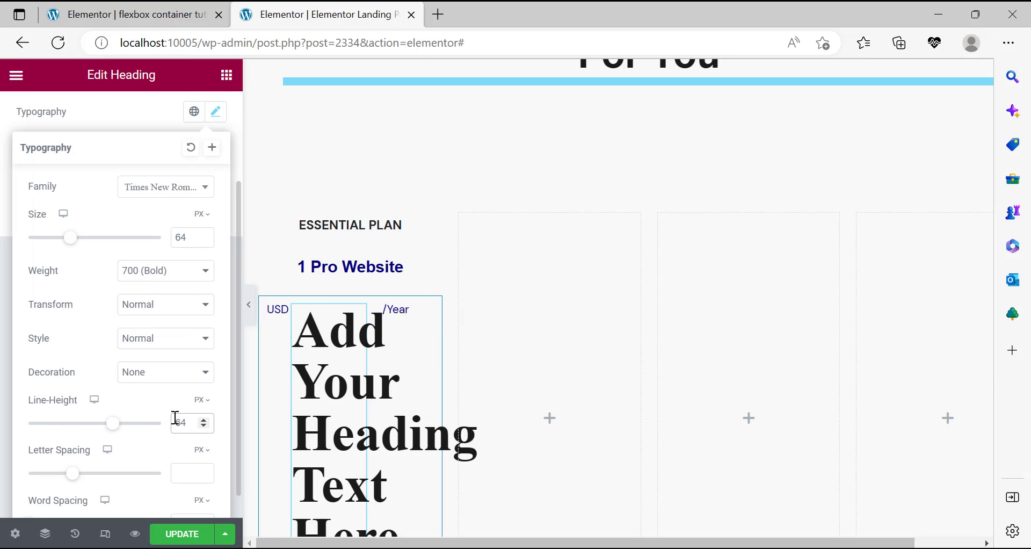
pyautogui.click(3, 371)
# Apply the copied color rgb(0, 0, 0) as the placeholder heading's text color.
pyautogui.scroll(2, 110, 285)
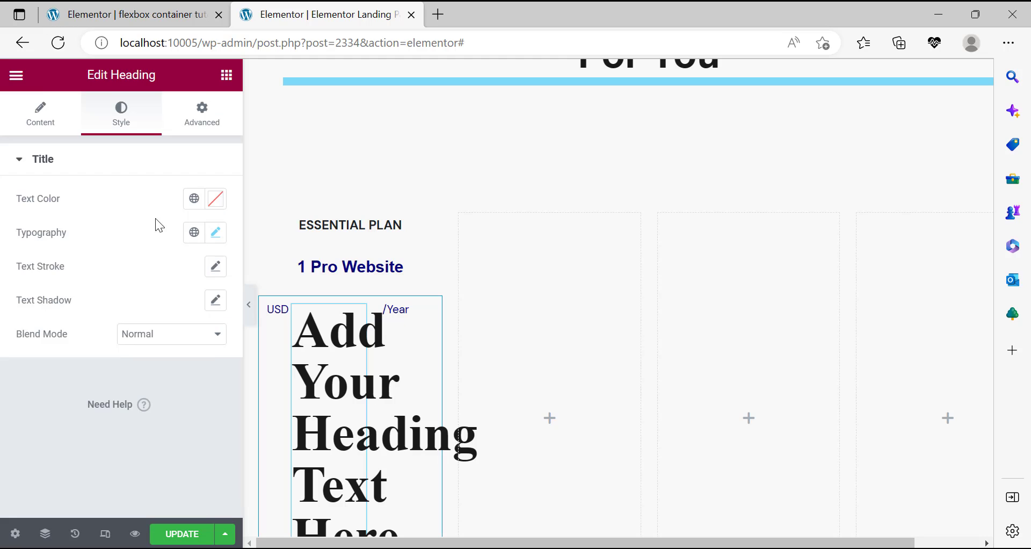
pyautogui.click(207, 214)
pyautogui.rightClick(104, 448)
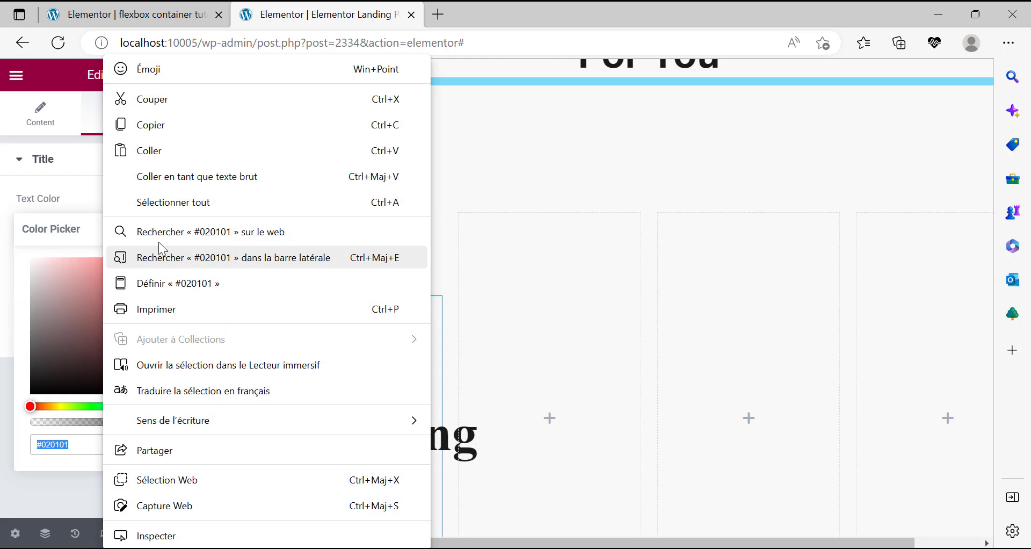
pyautogui.click(155, 157)
pyautogui.click(213, 197)
# Replace the placeholder heading's title with "59" and center-align it.
pyautogui.click(47, 132)
pyautogui.tripleClick(120, 215)
pyautogui.write('64')
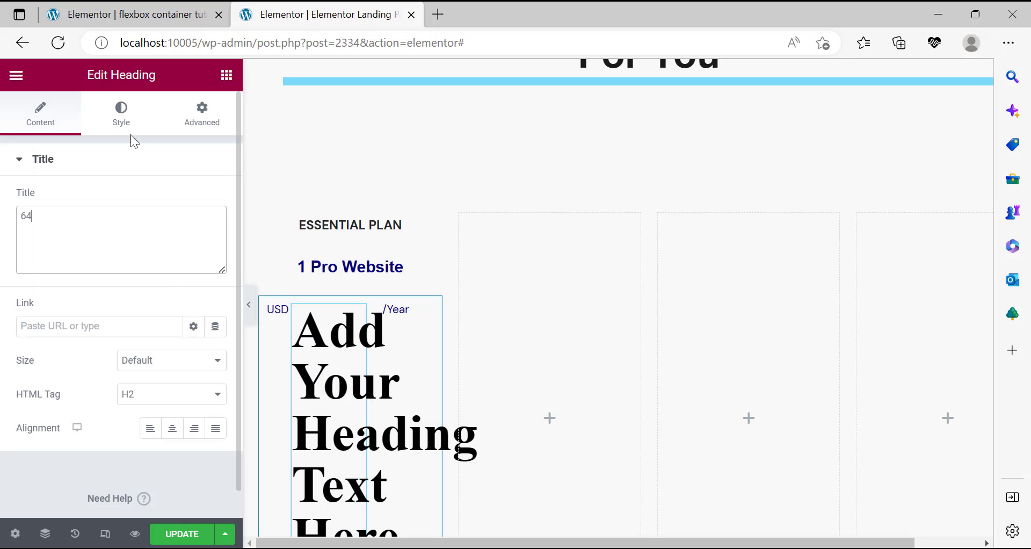
pyautogui.click(127, 122)
pyautogui.click(37, 127)
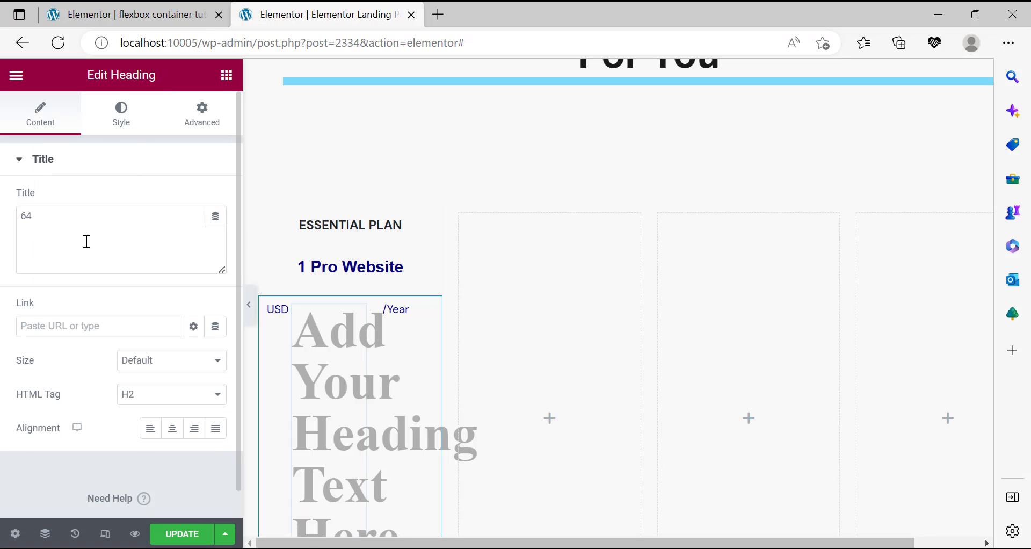
pyautogui.doubleClick(63, 215)
pyautogui.write('59')
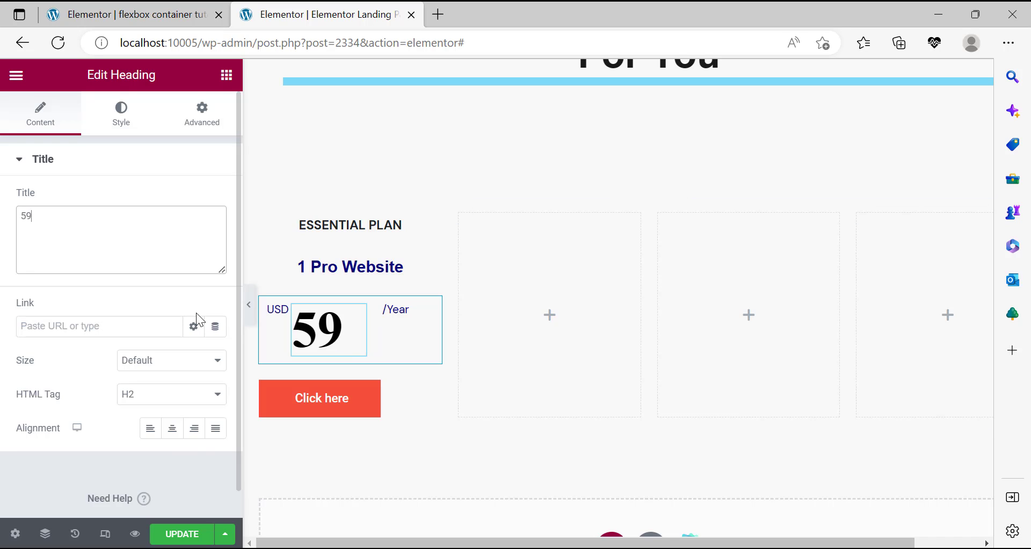
pyautogui.click(172, 428)
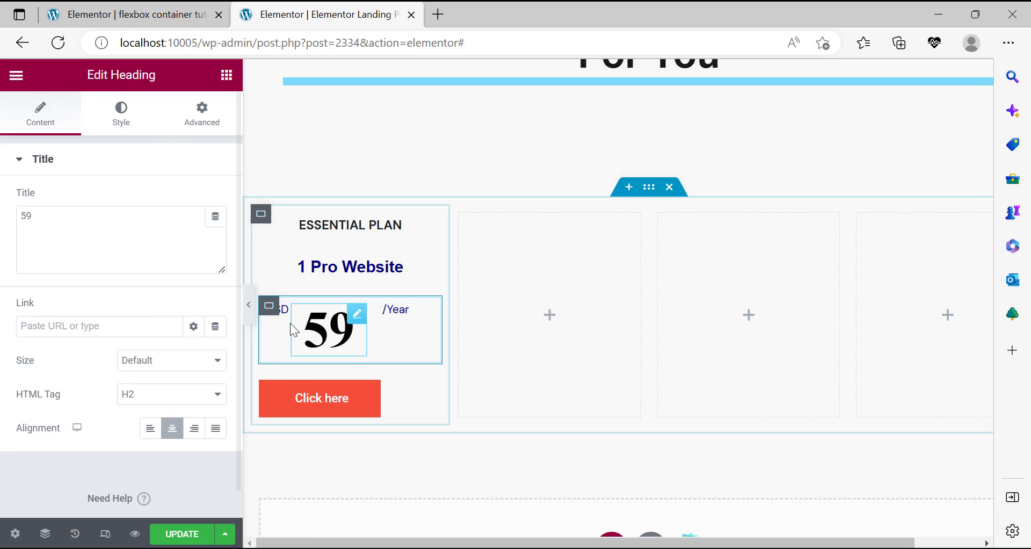
# Center-align the USD and /Year headings beside the price.
pyautogui.click(268, 323)
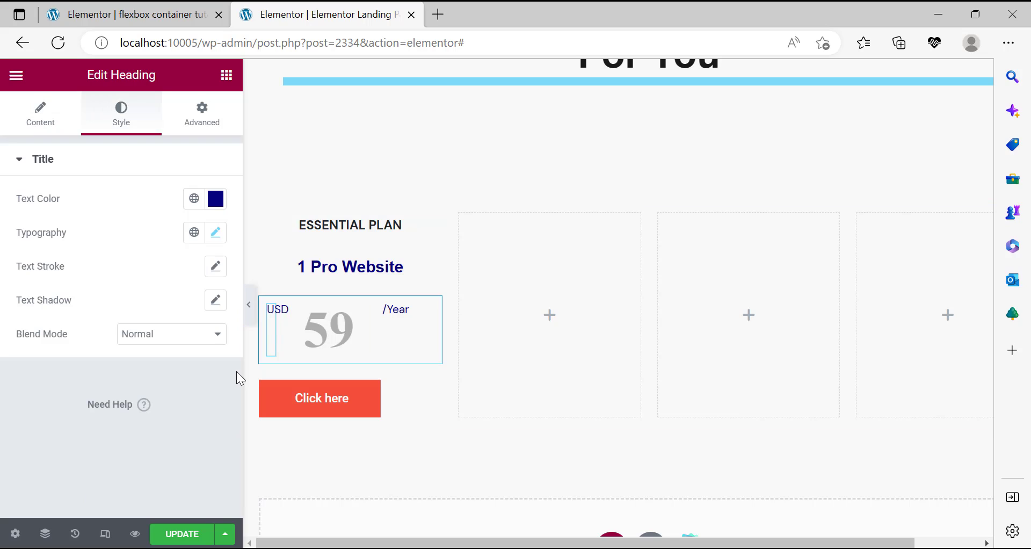
pyautogui.click(38, 116)
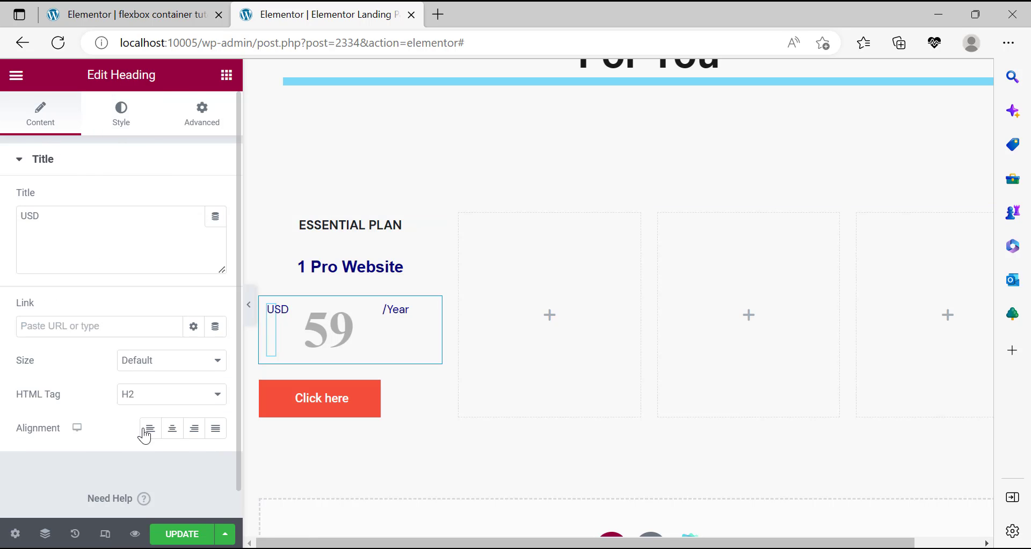
pyautogui.click(173, 428)
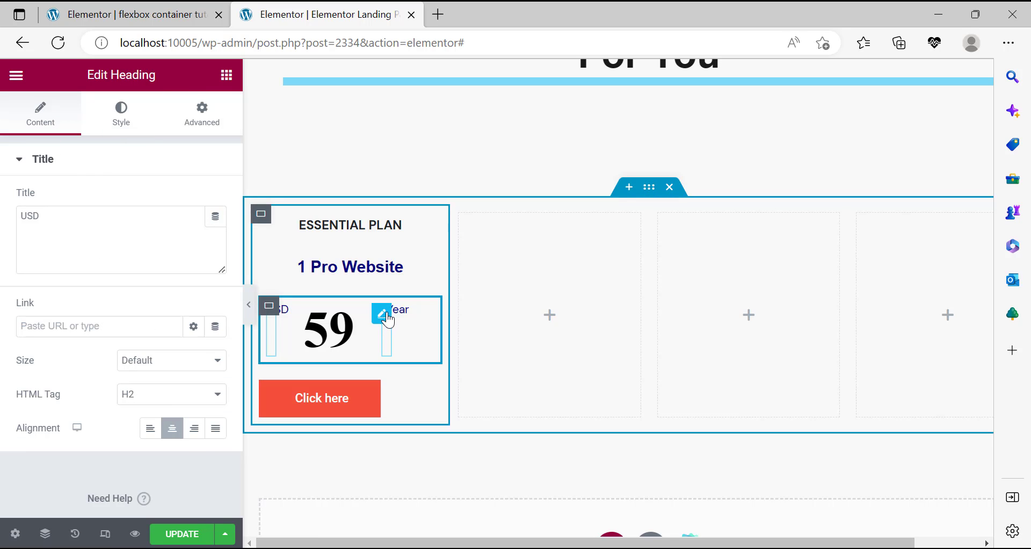
pyautogui.click(382, 313)
pyautogui.click(174, 429)
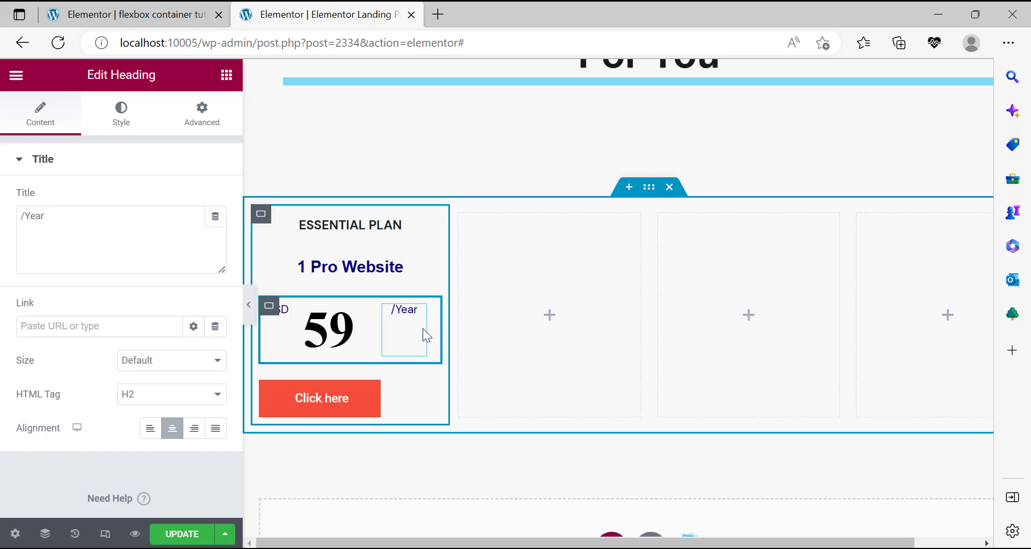
pyautogui.moveTo(423, 327); pyautogui.dragTo(420, 327)
# Compare the 59 heading with the live page's price and set its font size to 70 px.
pyautogui.click(328, 329)
pyautogui.click(120, 124)
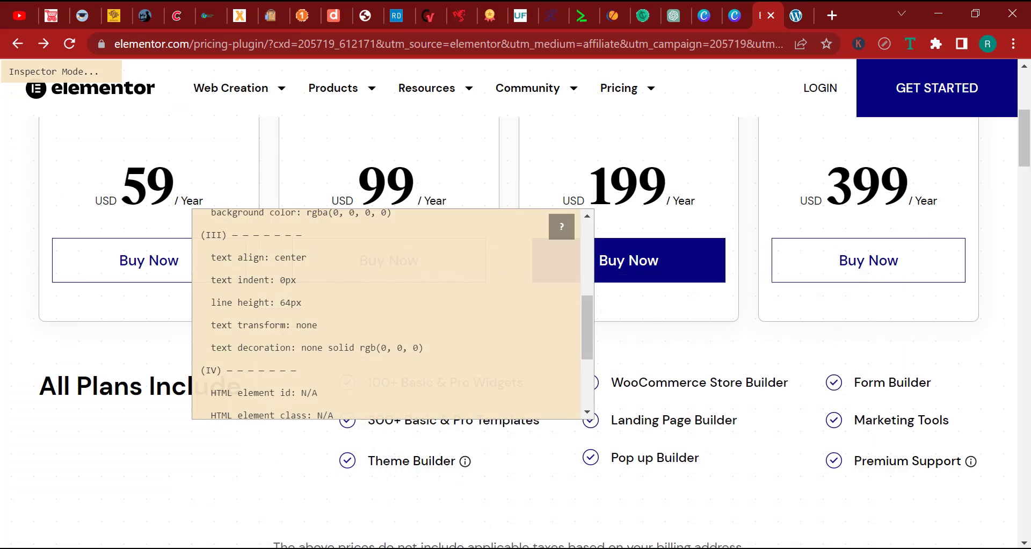
pyautogui.scroll(1, 540, 450)
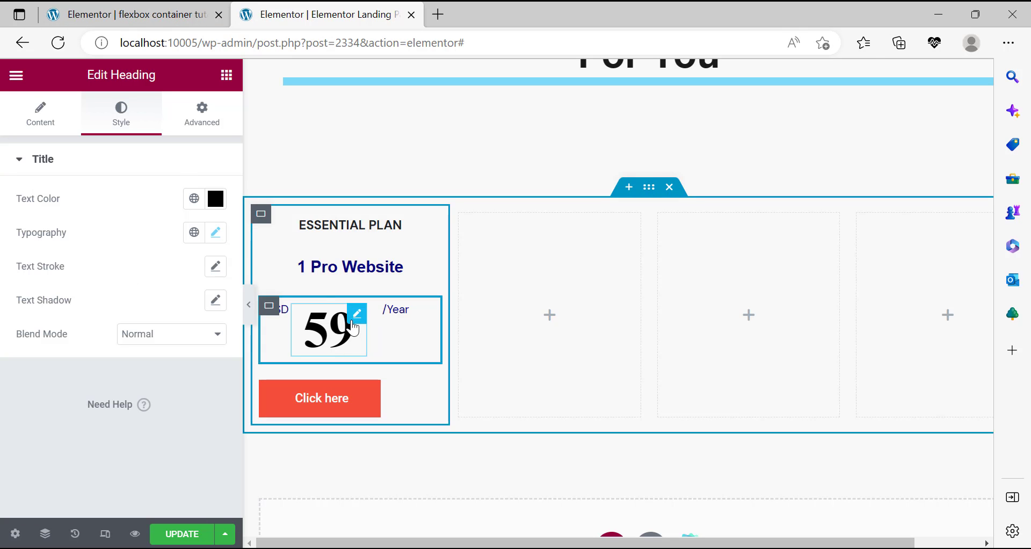
pyautogui.click(216, 235)
pyautogui.click(192, 364)
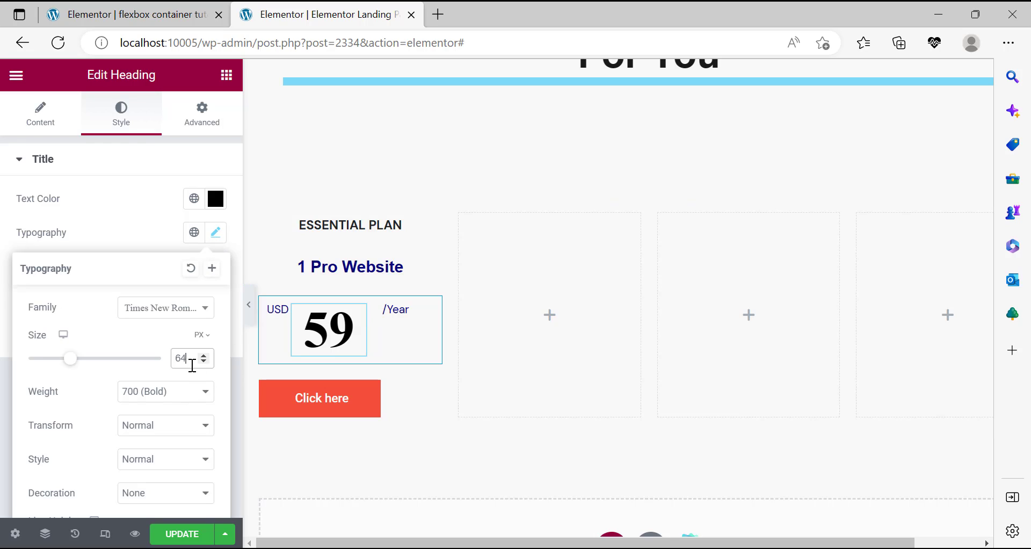
pyautogui.write('70')
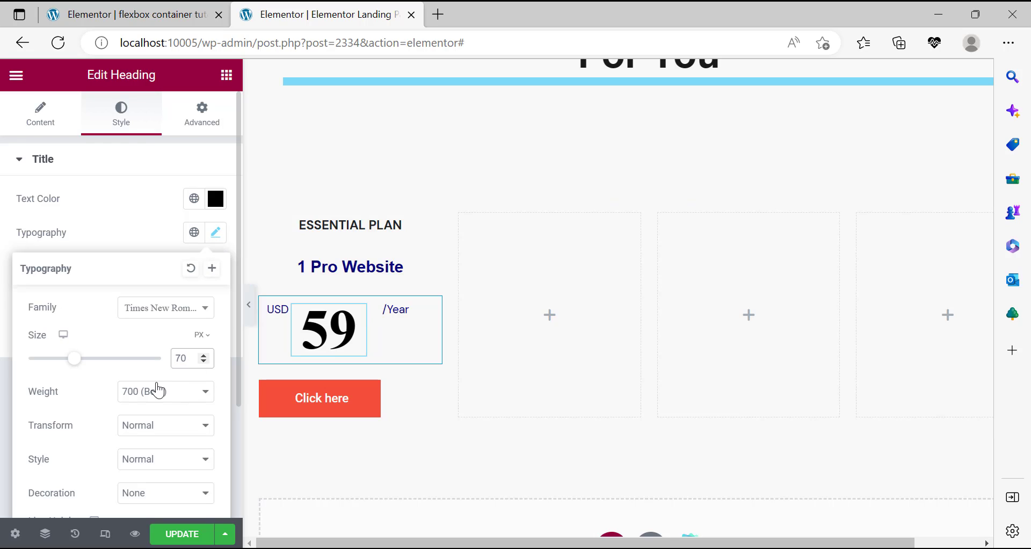
pyautogui.click(2, 350)
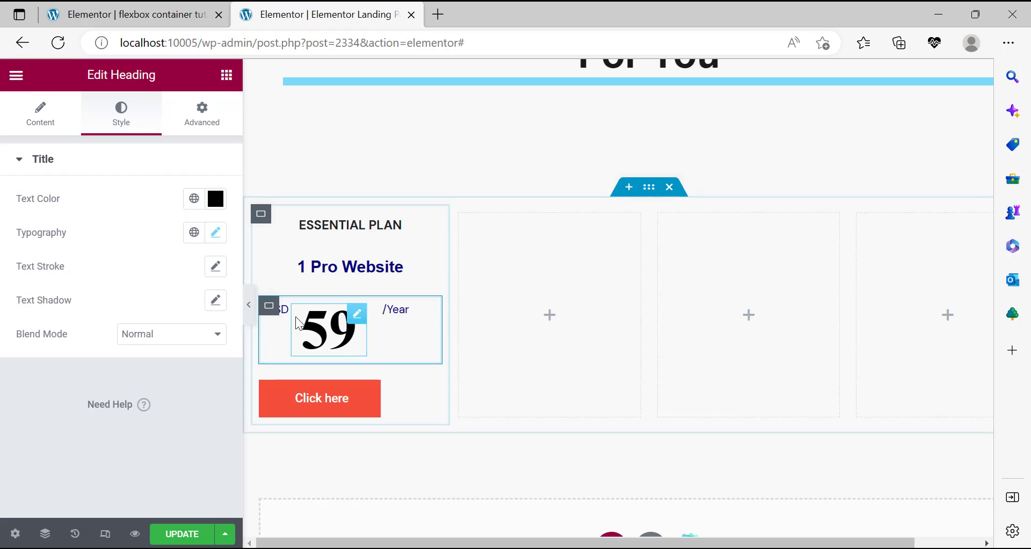
# Center the price row container's contents both horizontally and vertically, using Justify Content Center and Align Items Center.
pyautogui.click(267, 317)
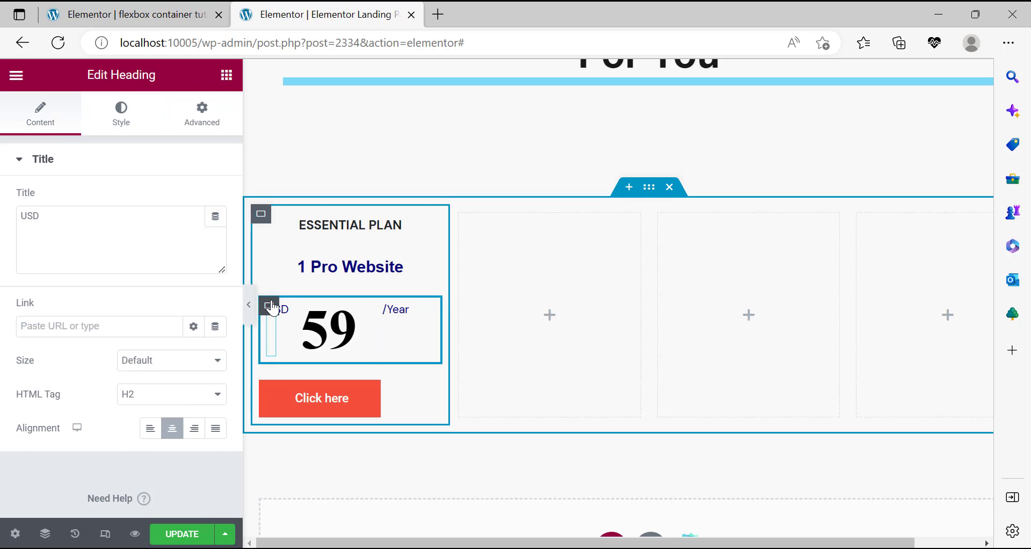
pyautogui.click(269, 306)
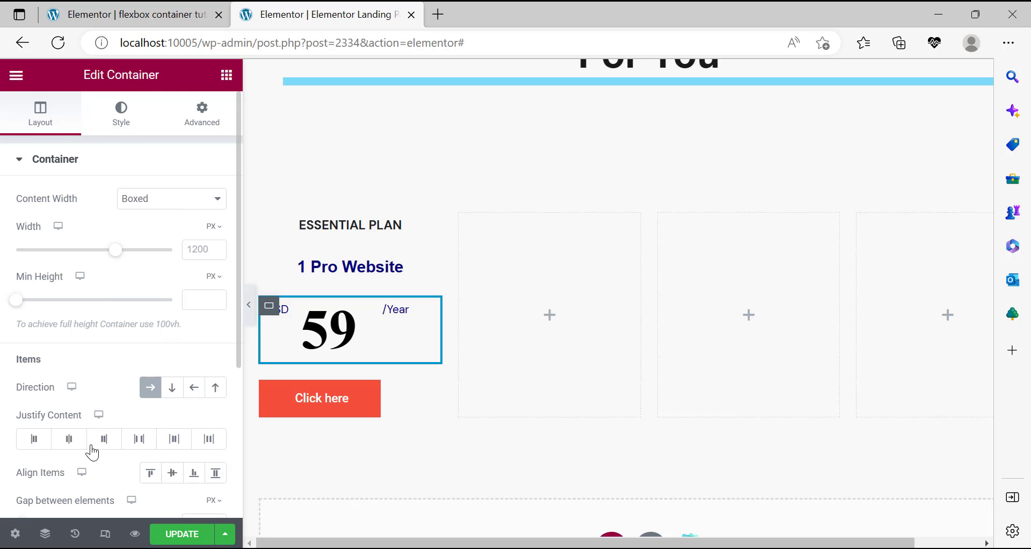
pyautogui.click(138, 444)
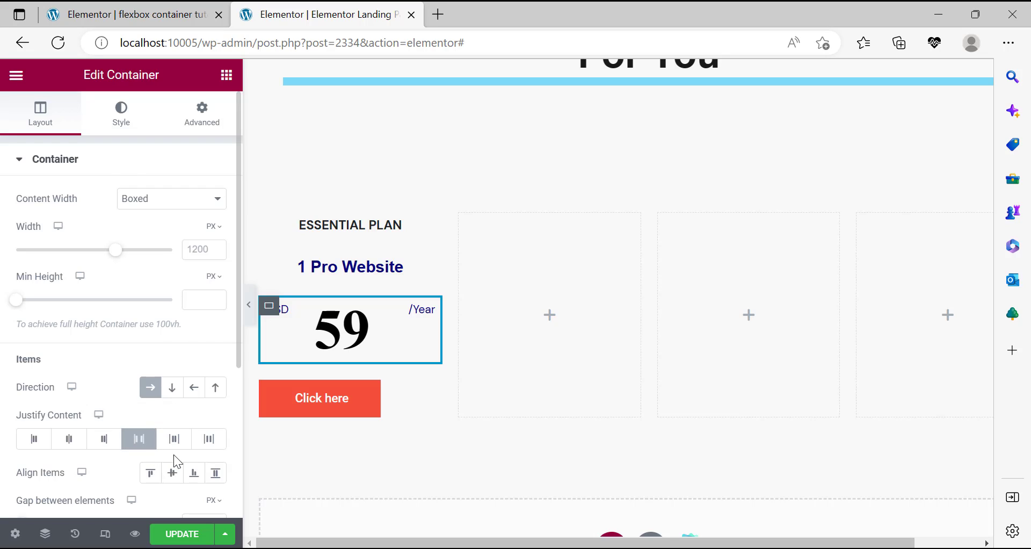
pyautogui.click(172, 473)
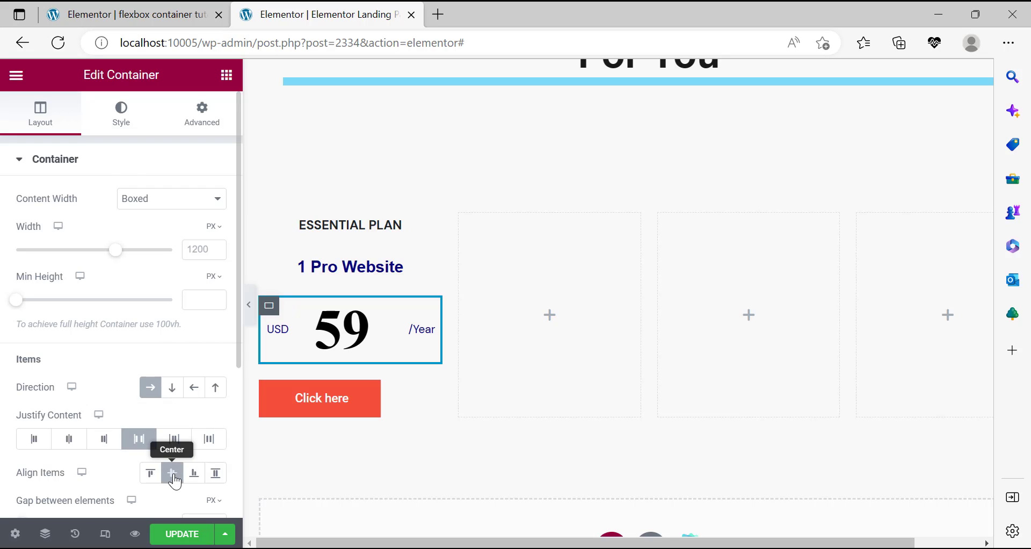
pyautogui.click(67, 439)
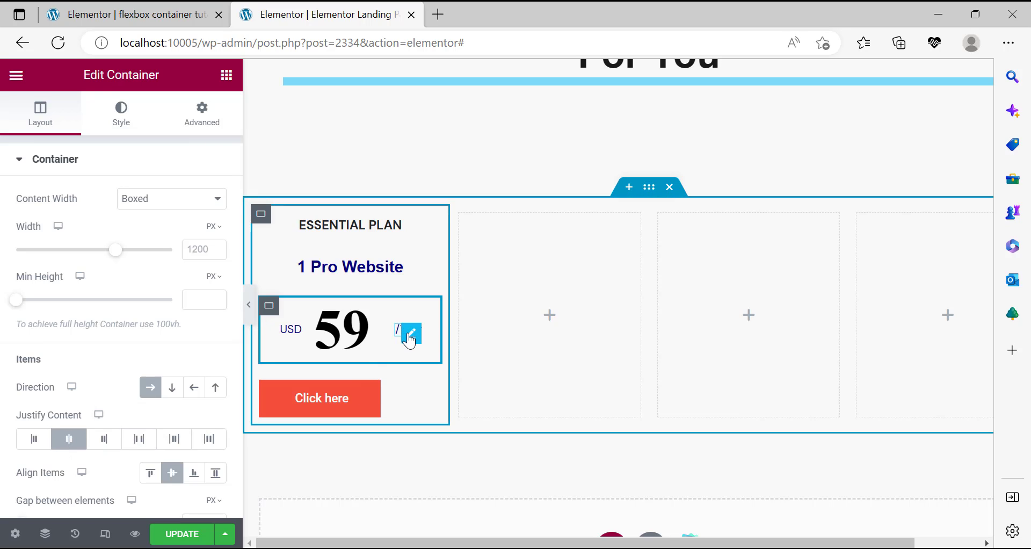
# Unlink the /Year heading's margin values and set its left margin to -53 px.
pyautogui.click(412, 337)
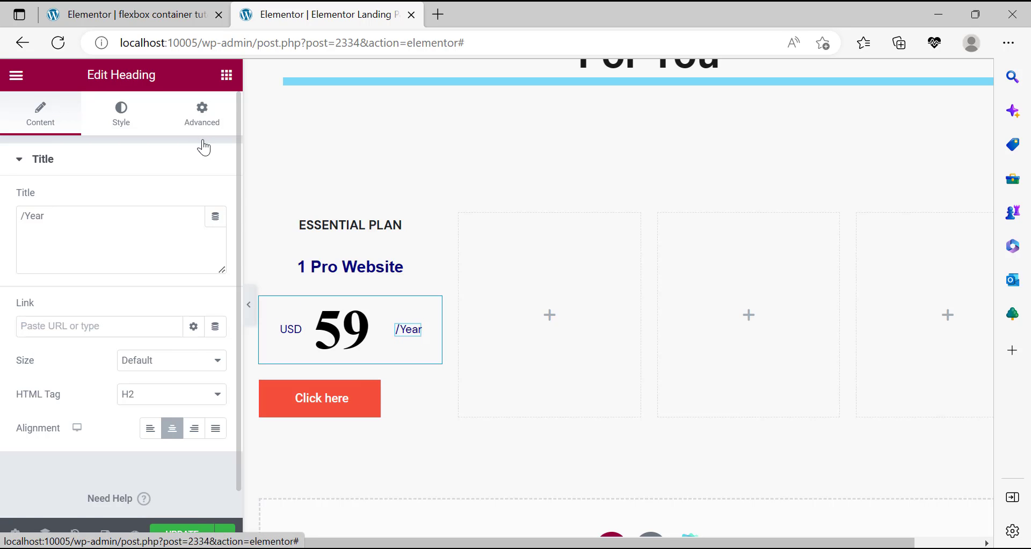
pyautogui.click(202, 115)
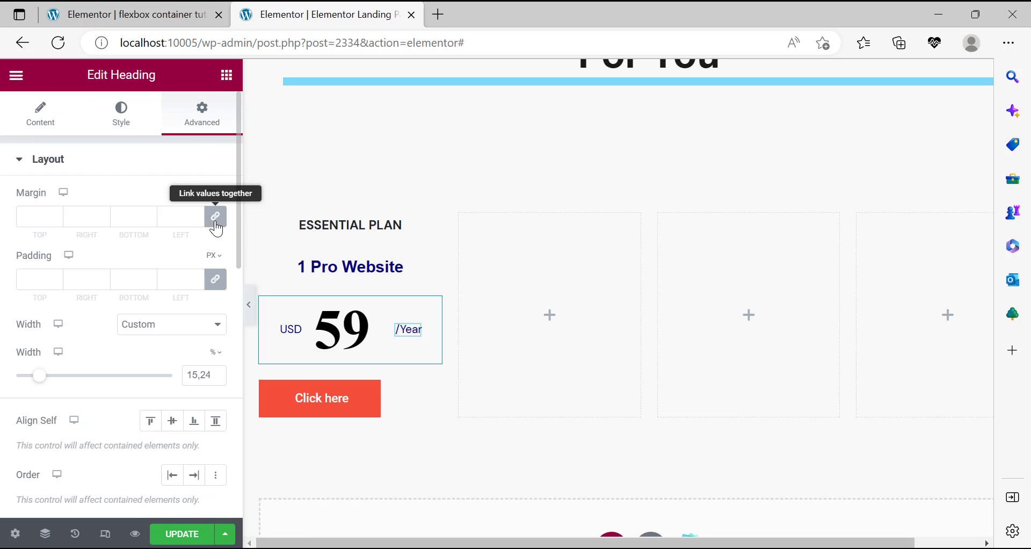
pyautogui.click(215, 222)
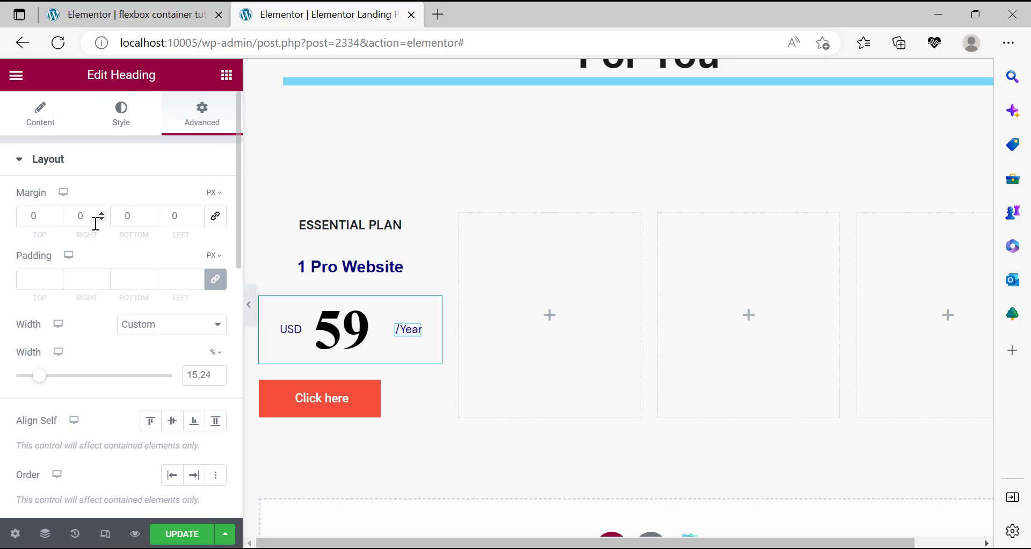
pyautogui.click(196, 219)
pyautogui.click(196, 219)
pyautogui.click(197, 219)
pyautogui.click(197, 219)
pyautogui.click(197, 218)
pyautogui.click(197, 219)
pyautogui.click(197, 218)
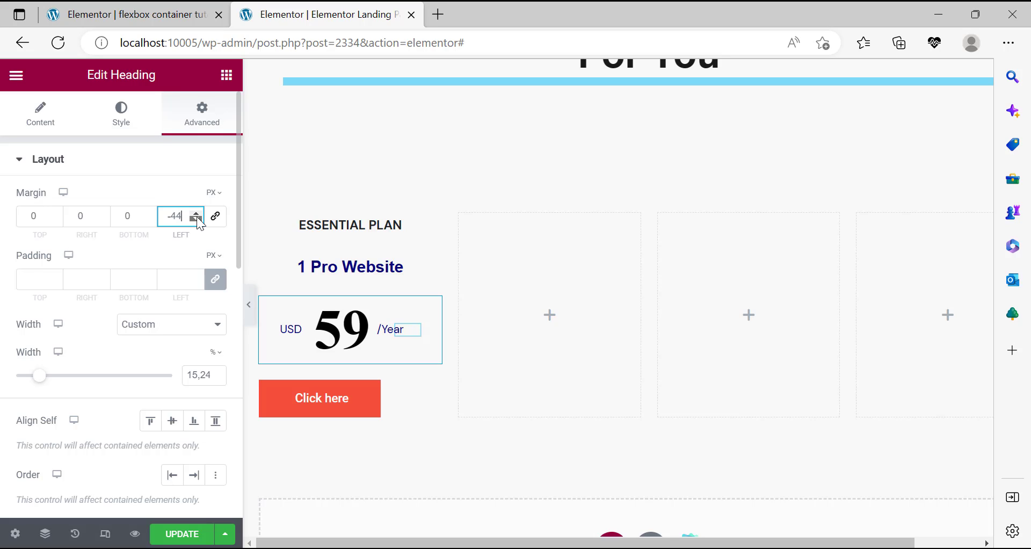
pyautogui.click(197, 219)
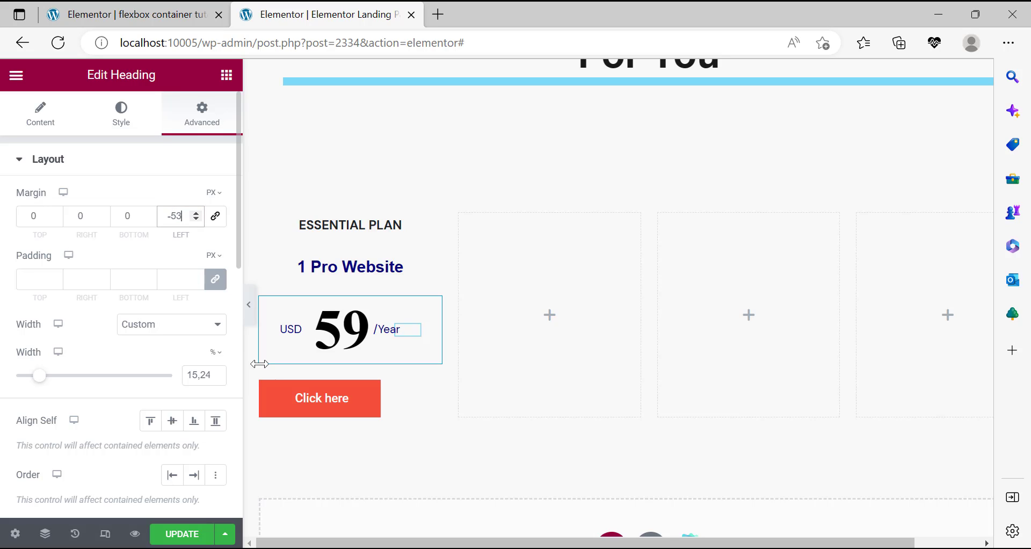
# Unlink the USD heading's margin values and set its right margin to -37 px.
pyautogui.click(282, 338)
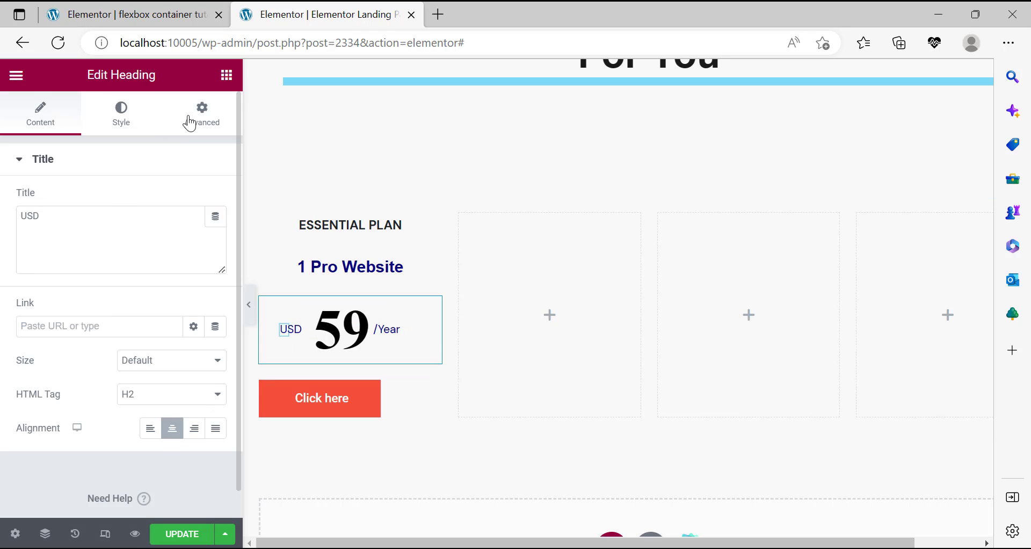
pyautogui.click(206, 117)
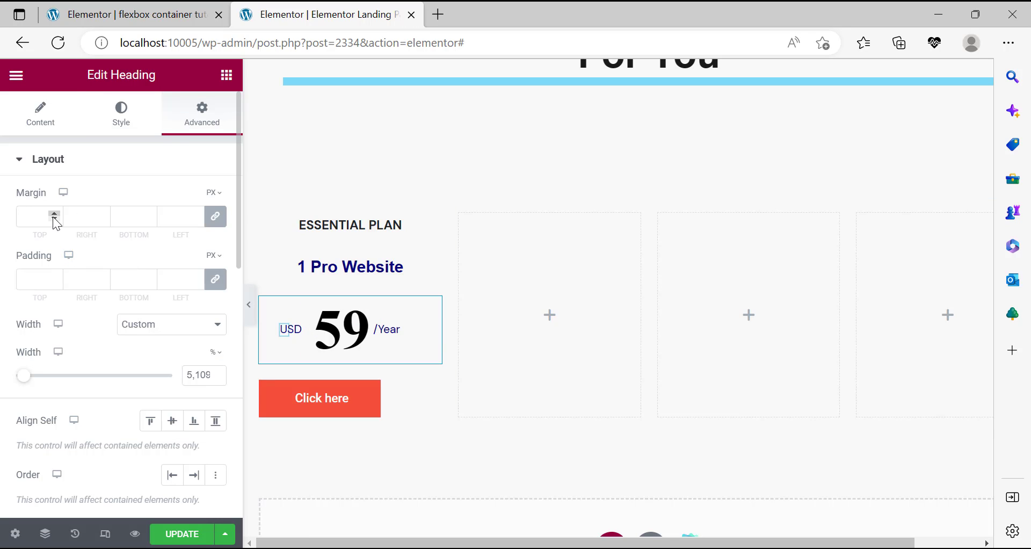
pyautogui.click(215, 216)
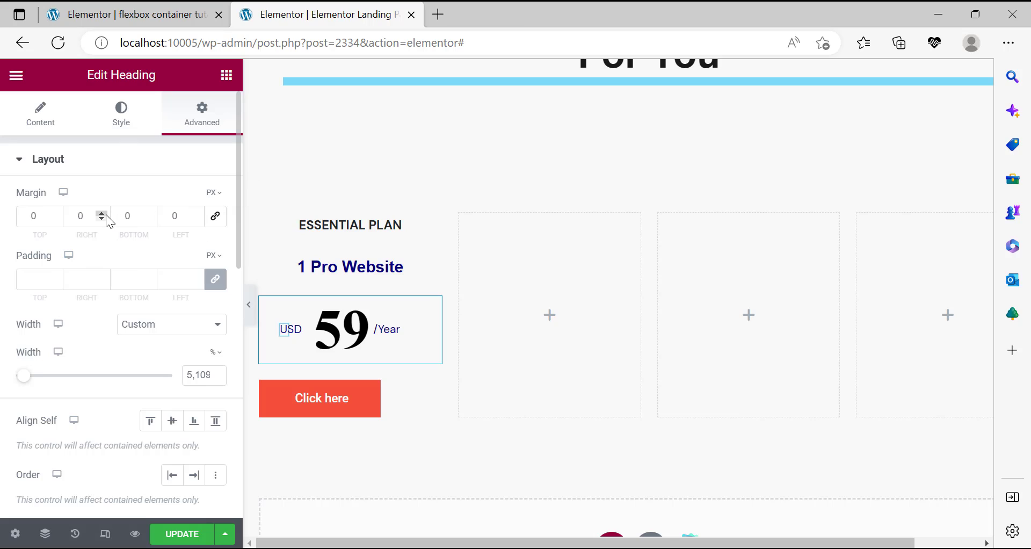
pyautogui.doubleClick(102, 218)
pyautogui.doubleClick(104, 218)
pyautogui.doubleClick(104, 218)
pyautogui.doubleClick(102, 219)
pyautogui.click(104, 217)
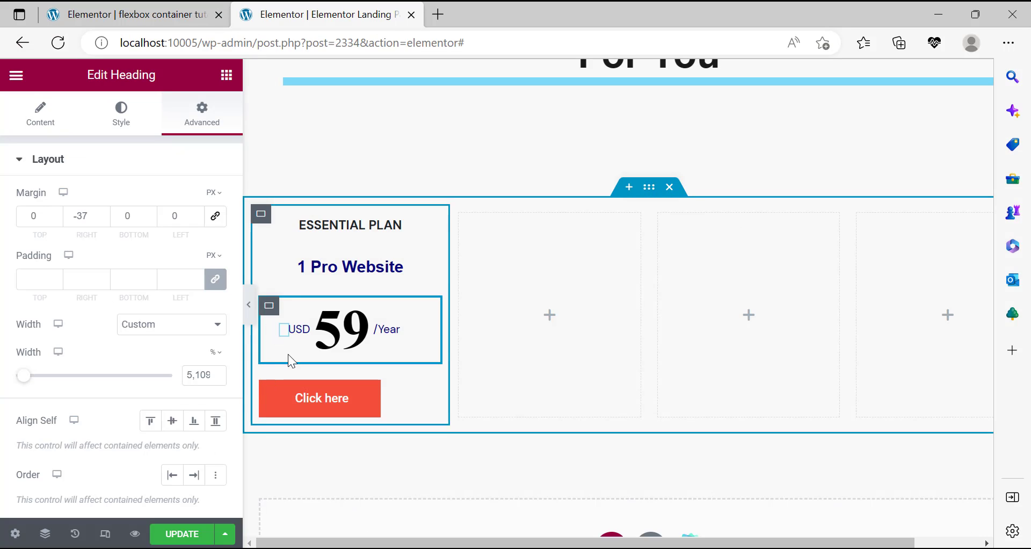
# Align the items of the price container (USD, 59, /Year) to the end.
pyautogui.click(271, 307)
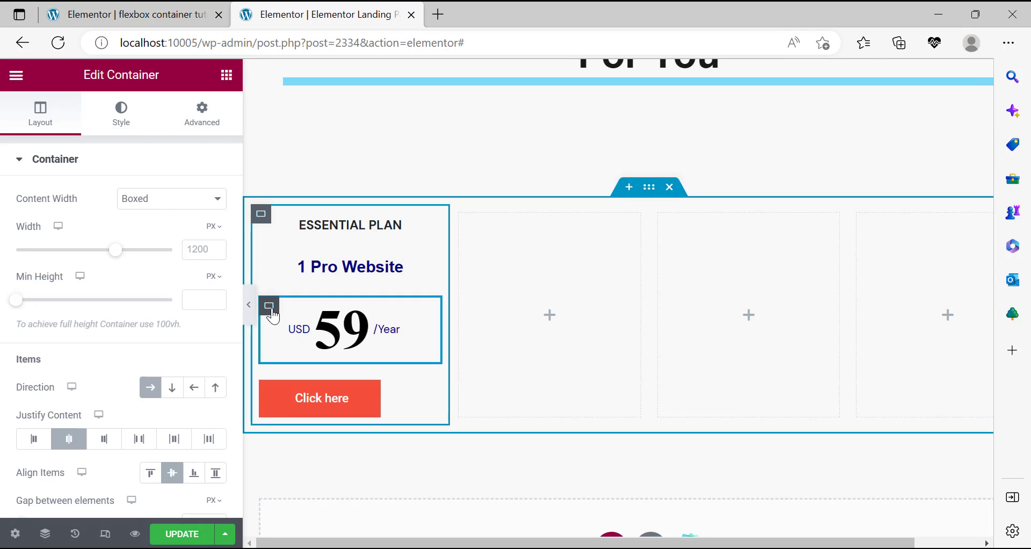
pyautogui.click(195, 476)
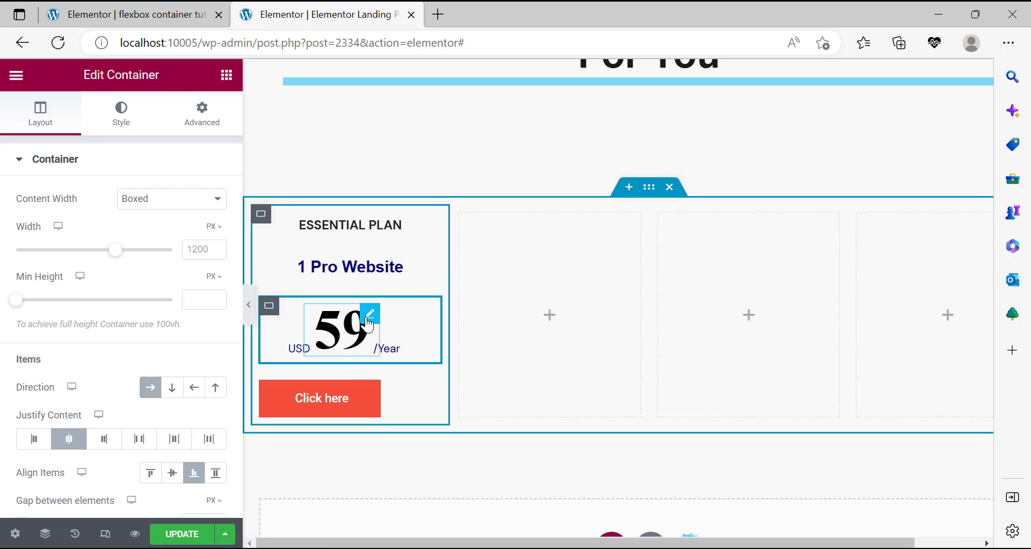
# Unlink the 59 heading's margin values and set its bottom margin to -7 px.
pyautogui.click(368, 319)
pyautogui.click(210, 123)
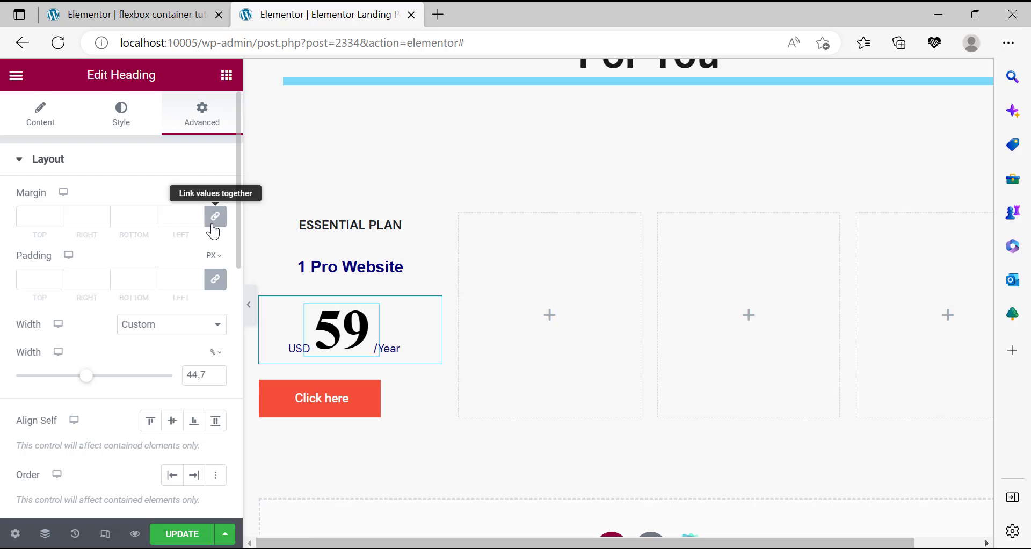
pyautogui.click(212, 224)
pyautogui.click(146, 221)
pyautogui.click(146, 220)
pyautogui.click(146, 220)
pyautogui.click(146, 221)
pyautogui.click(146, 220)
pyautogui.click(146, 221)
pyautogui.click(146, 221)
pyautogui.click(146, 220)
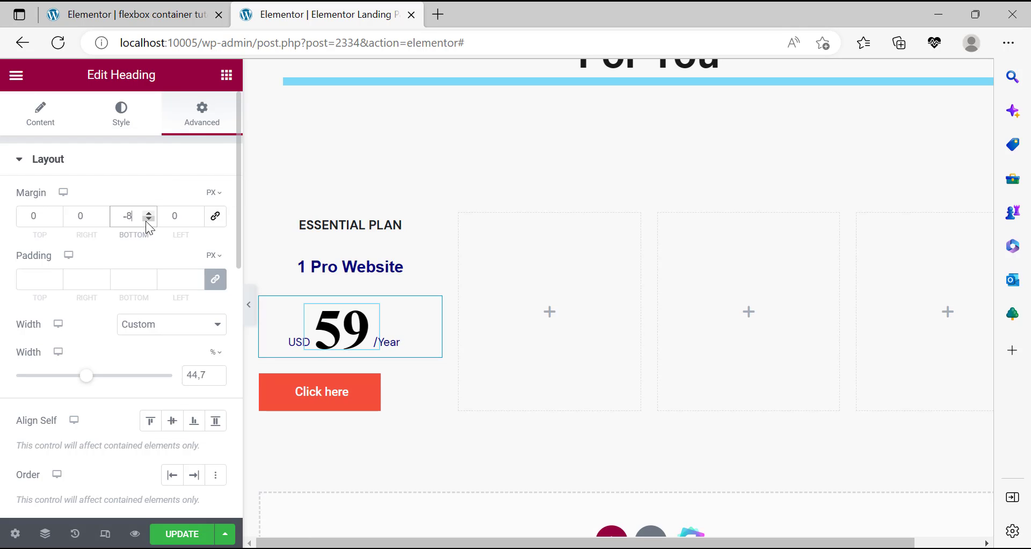
pyautogui.click(149, 213)
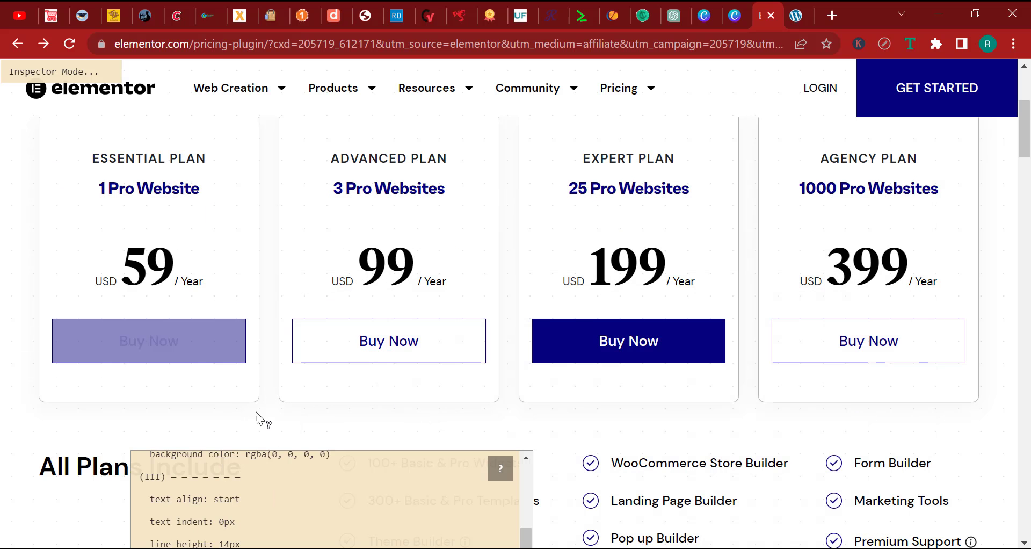
# Switch to the reference pricing page, turn off its inspector mode and try the Advanced Plan's Buy Now button.
pyautogui.click(908, 43)
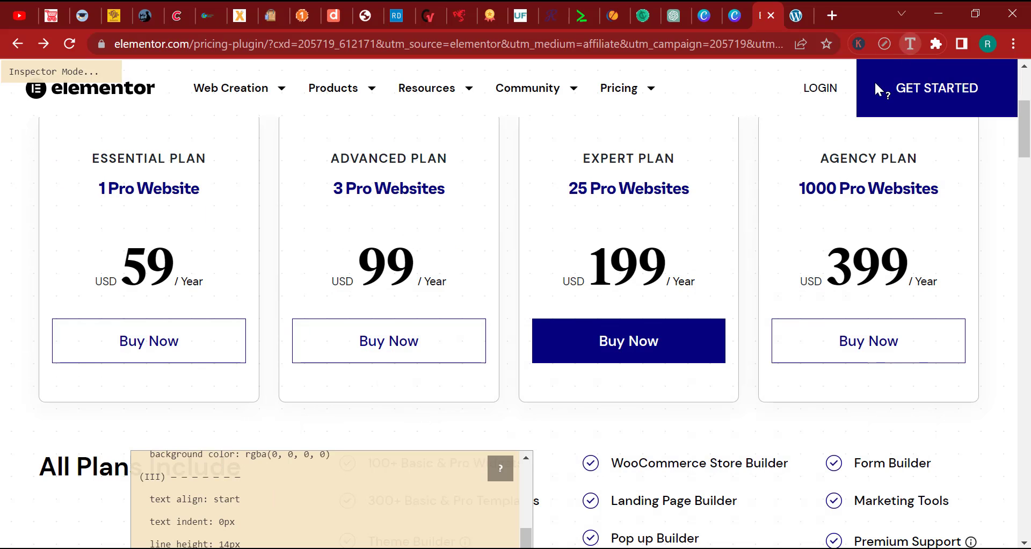
pyautogui.click(405, 355)
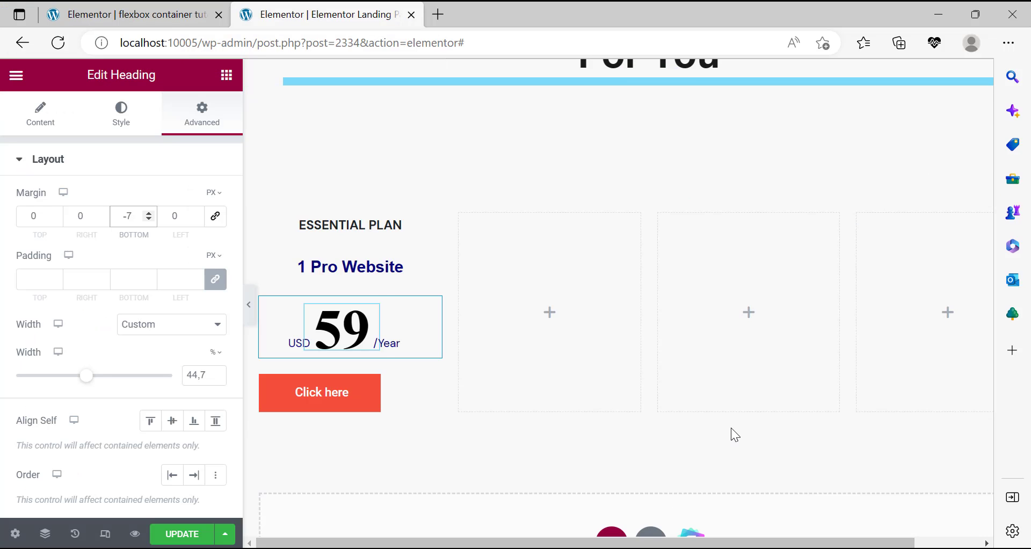
# Return to the landing page editor and save the page changes.
pyautogui.scroll(5, 730, 437)
pyautogui.click(196, 536)
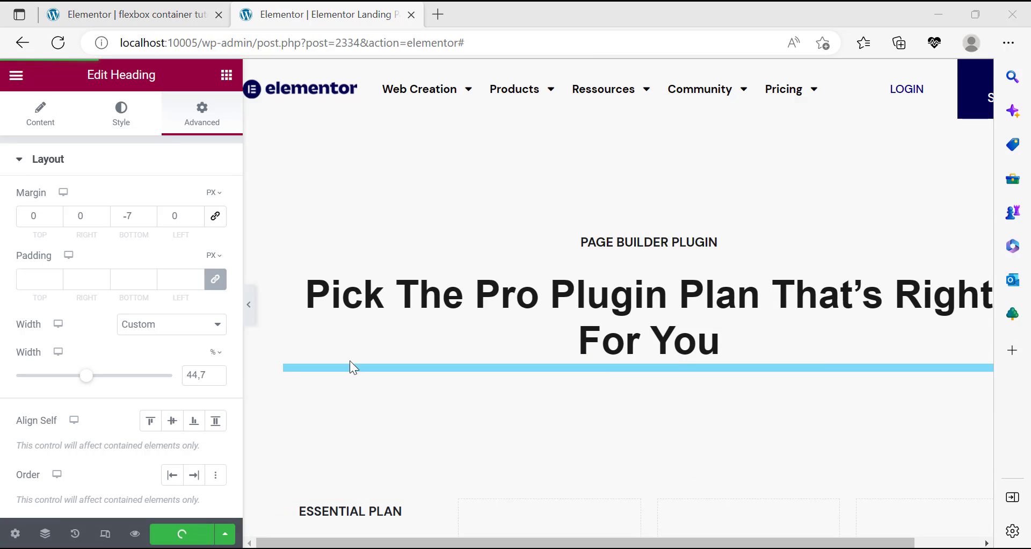
# Copy the hex code of the dark blue background color from the header button's style settings.
pyautogui.scroll(-3, 500, 279)
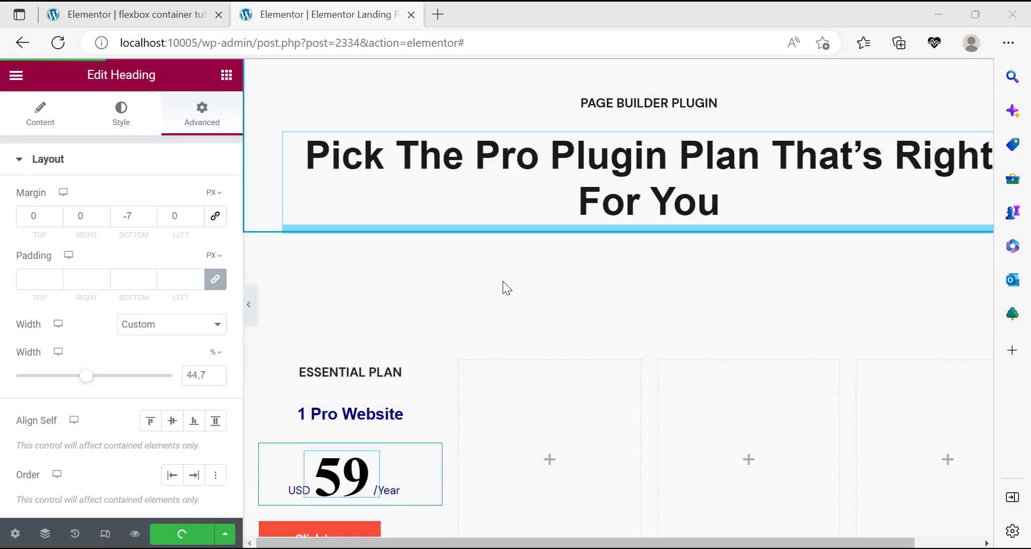
pyautogui.scroll(3, 565, 333)
pyautogui.click(975, 90)
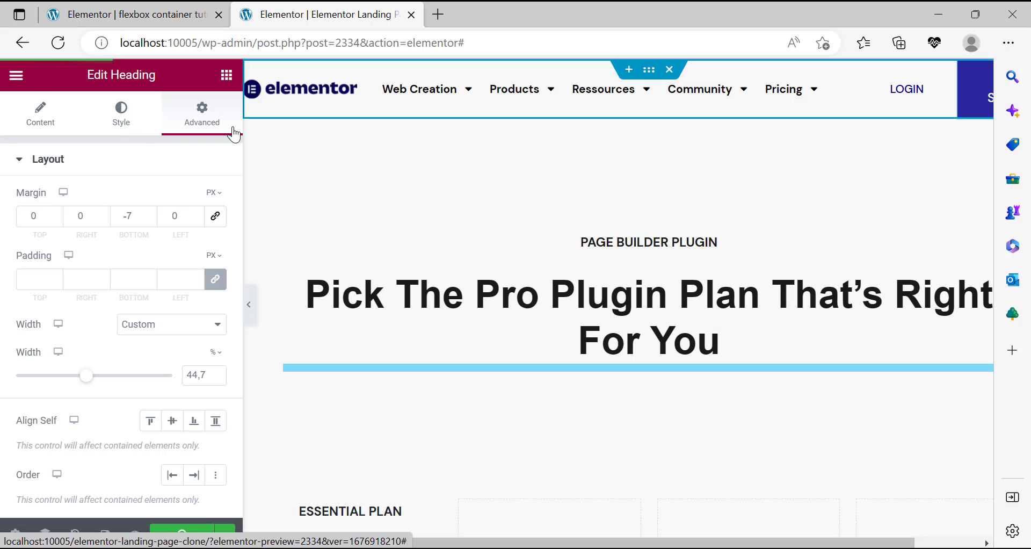
pyautogui.click(569, 483)
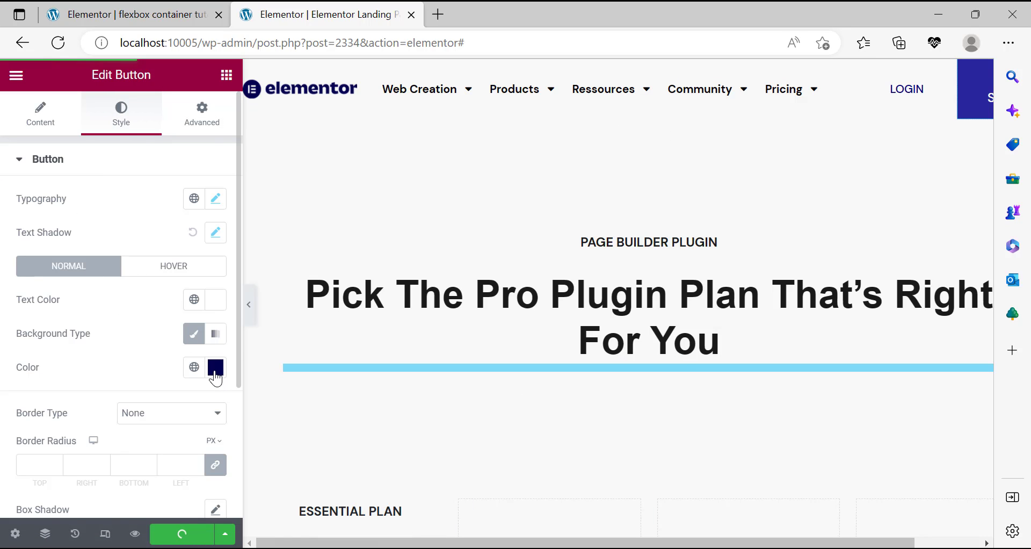
pyautogui.click(215, 367)
pyautogui.tripleClick(61, 322)
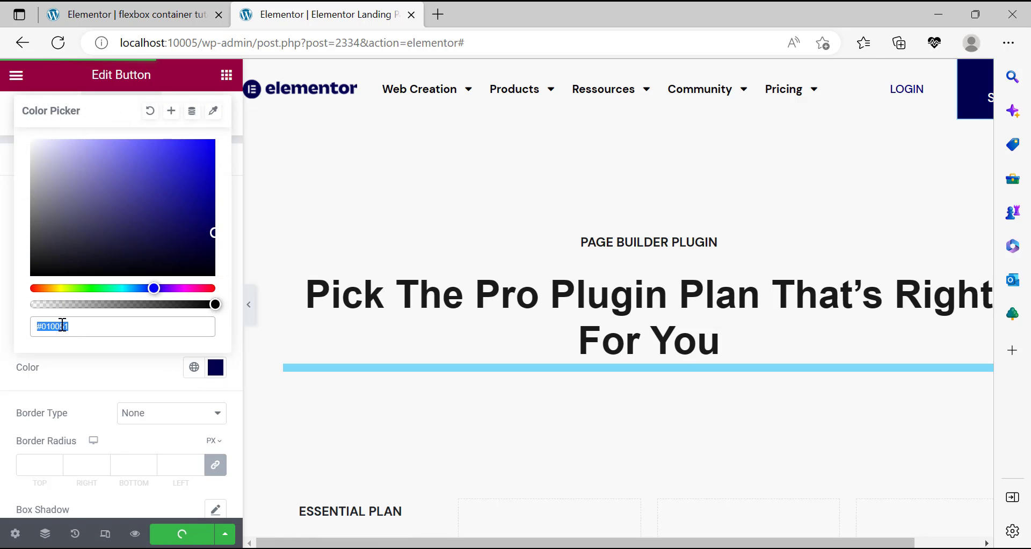
pyautogui.rightClick(63, 322)
pyautogui.click(111, 127)
# Go back from the checkout to the reference pricing page and examine the Essential Plan's Buy Now button.
pyautogui.scroll(-5, 559, 290)
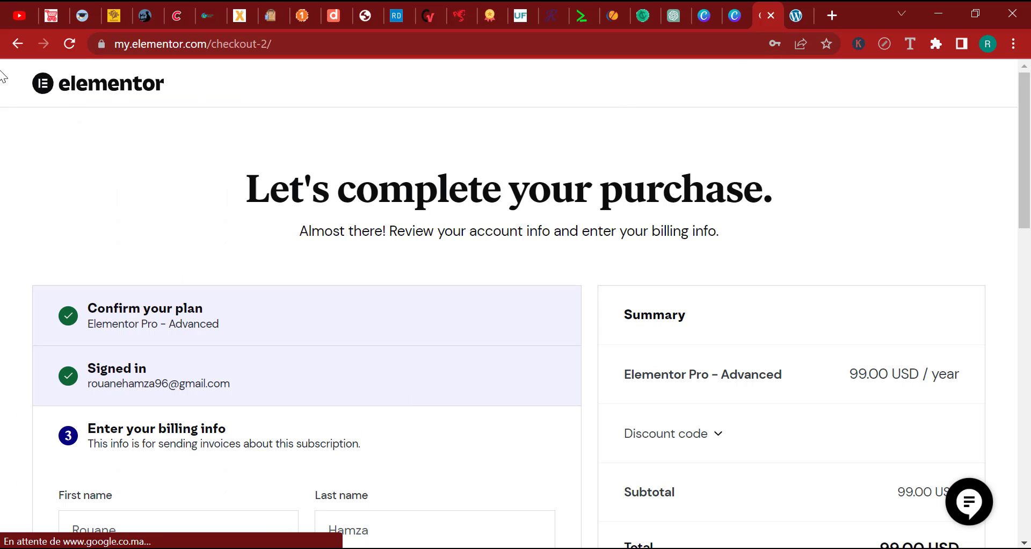
pyautogui.click(17, 43)
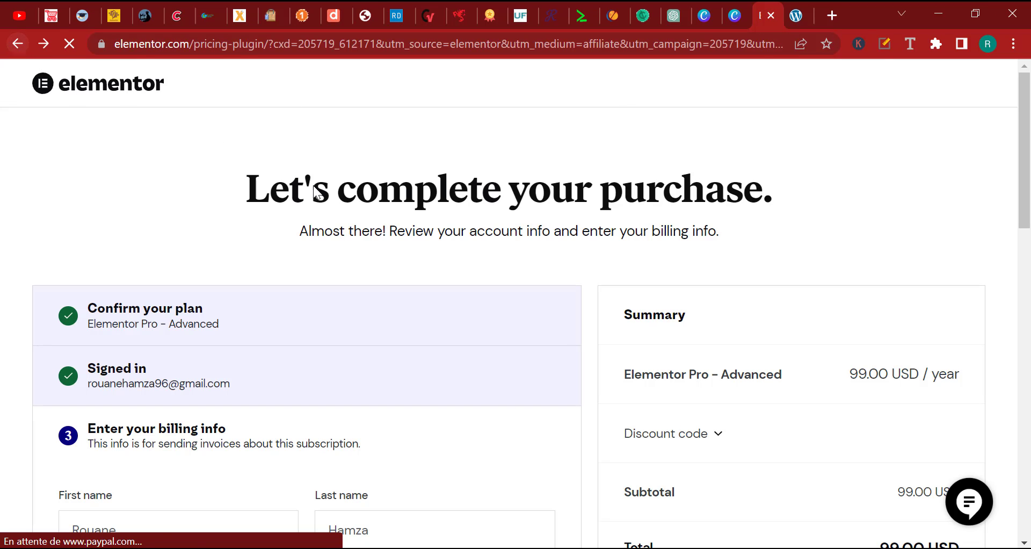
pyautogui.scroll(-1, 349, 307)
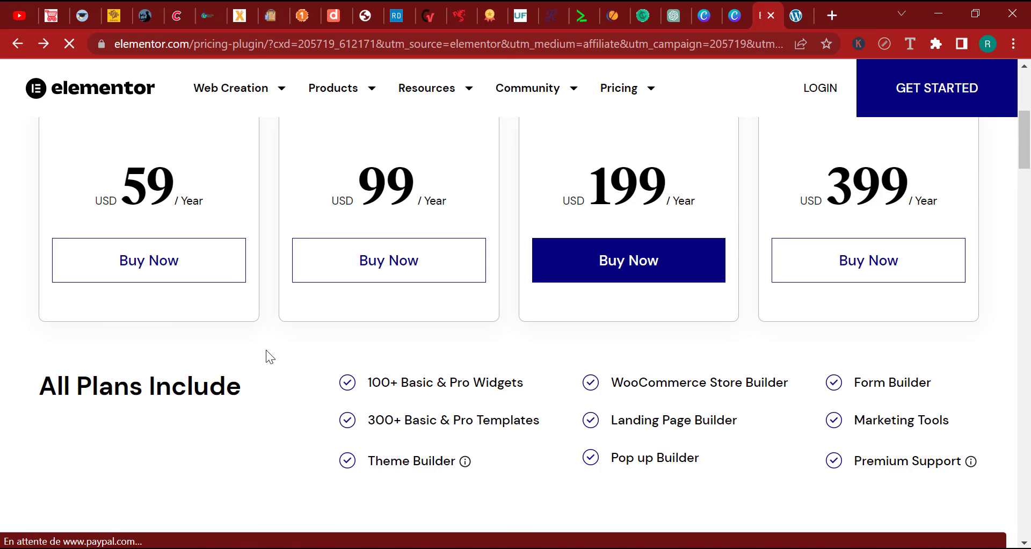
pyautogui.click(168, 260)
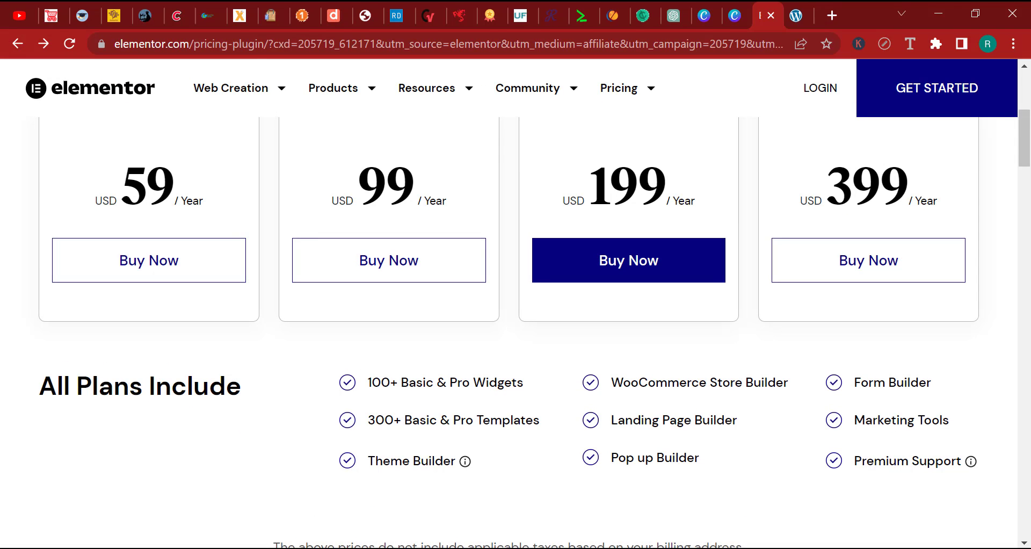
# Switch back to the editor, justify the Click here button across its container and set its size to Large.
pyautogui.hotkey('alt', 'Tab')
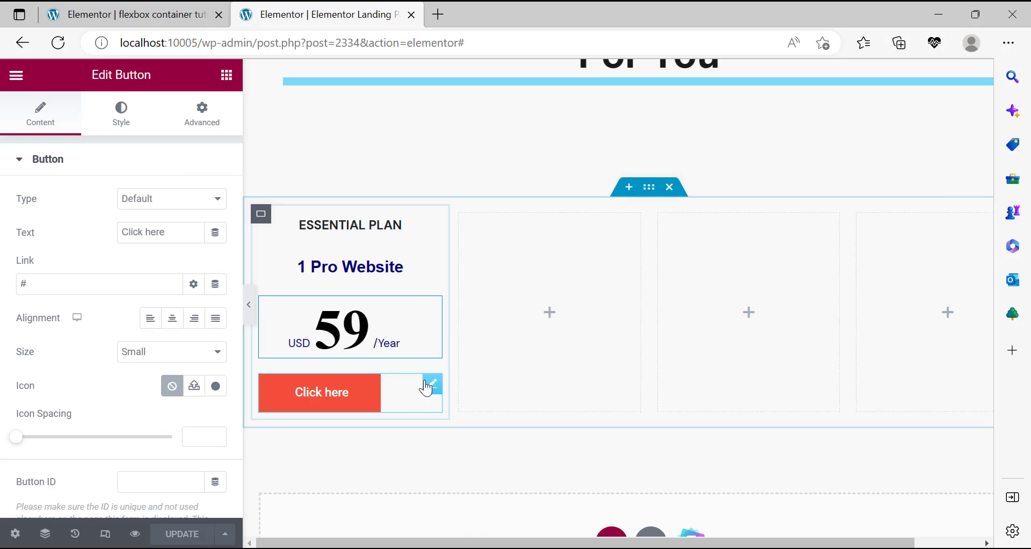
pyautogui.click(216, 318)
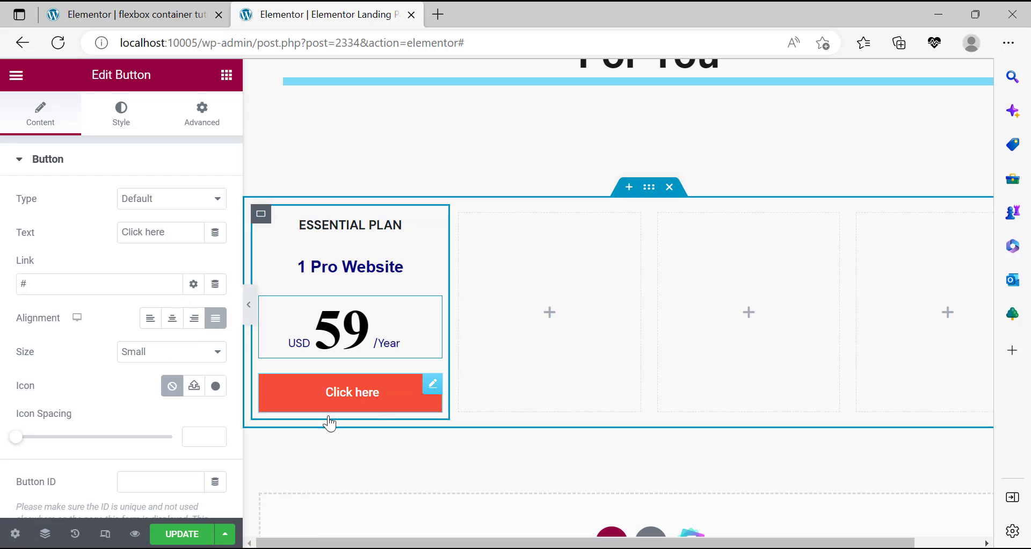
pyautogui.scroll(-3, 100, 397)
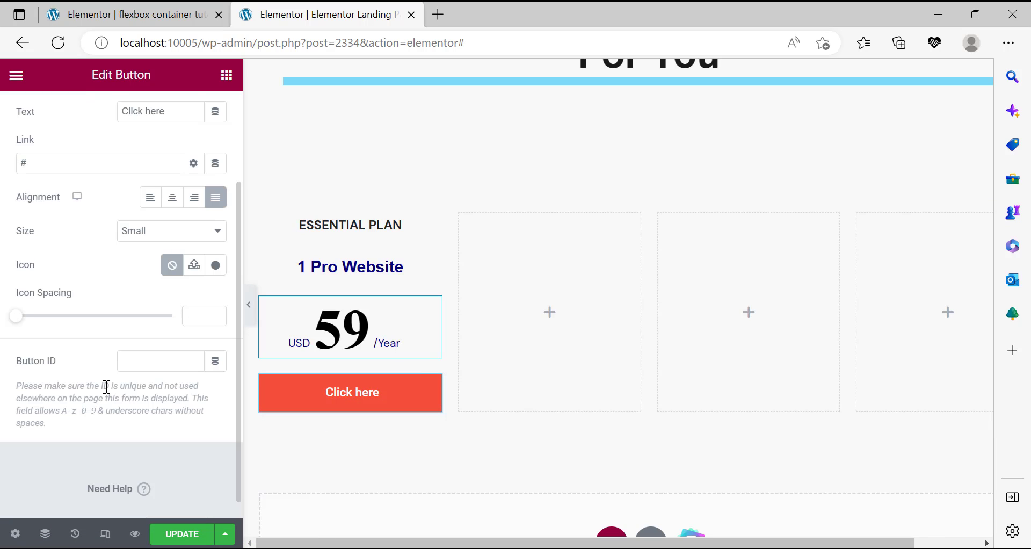
pyautogui.click(177, 231)
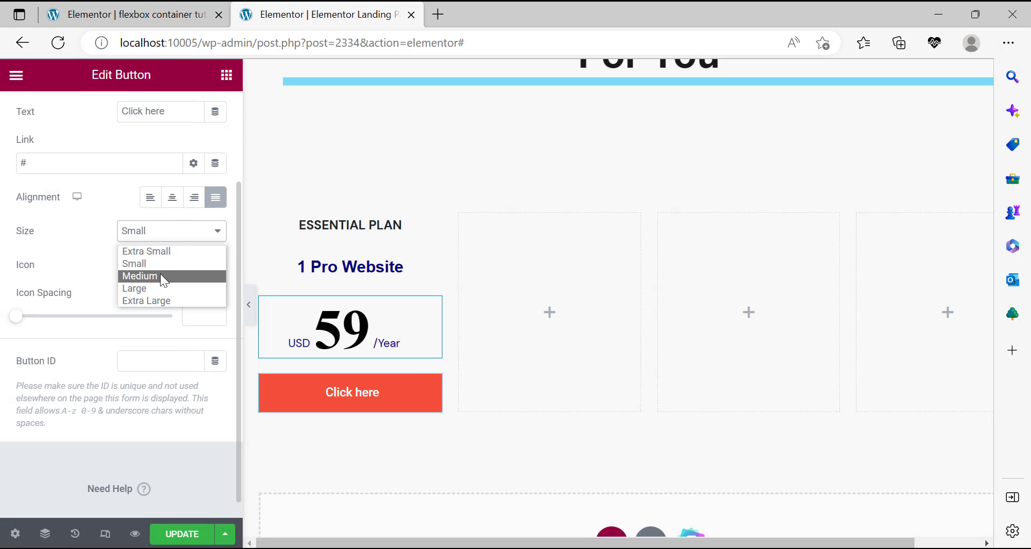
pyautogui.click(160, 273)
pyautogui.click(175, 232)
pyautogui.click(164, 275)
pyautogui.click(161, 234)
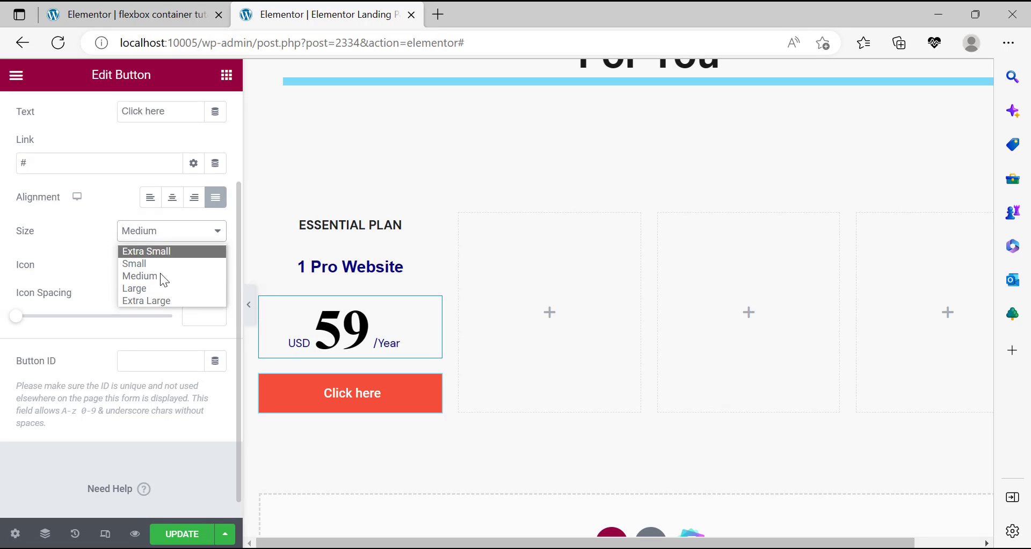
pyautogui.click(158, 293)
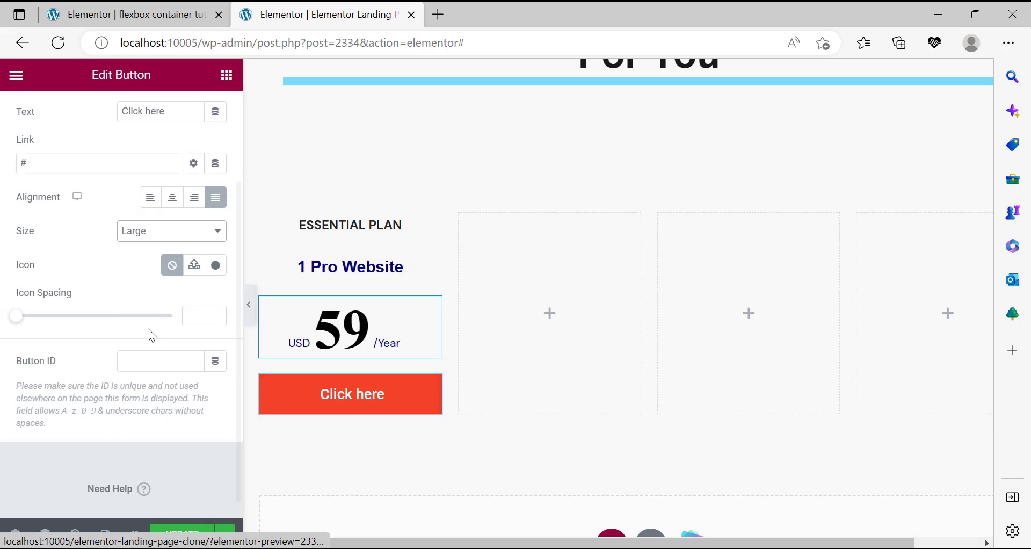
# Paste the copied dark blue hex code as the Click here button's normal background color.
pyautogui.scroll(2, 141, 268)
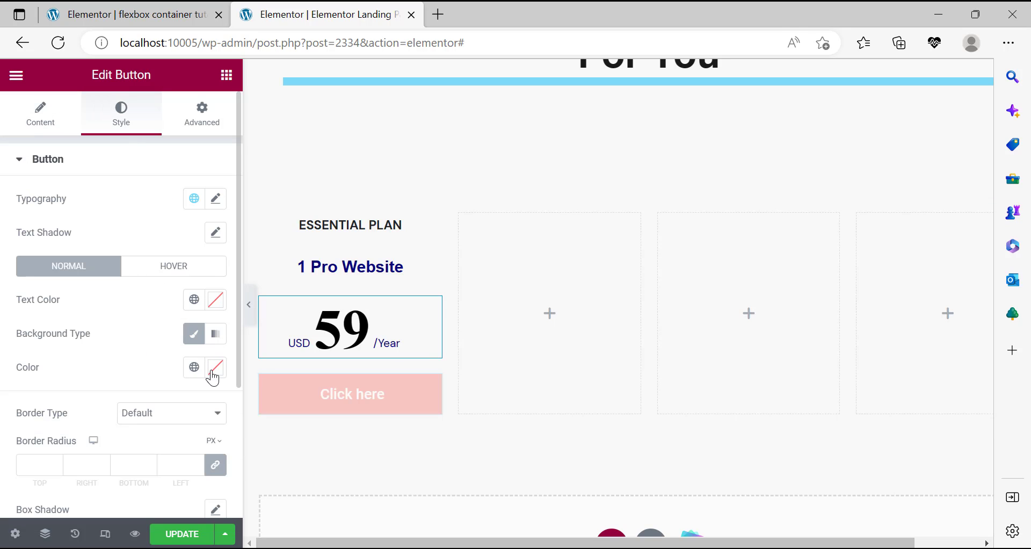
pyautogui.click(213, 379)
pyautogui.rightClick(76, 326)
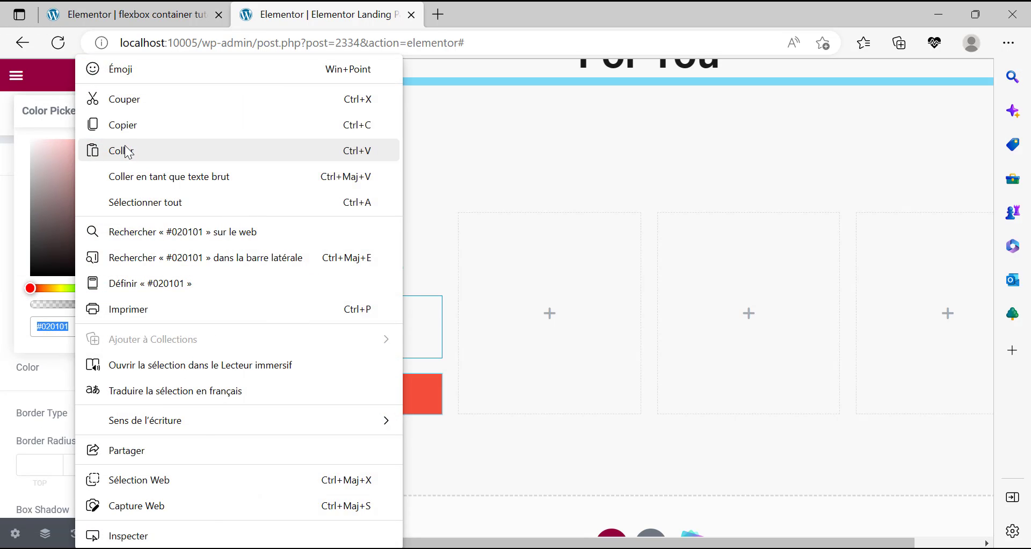
pyautogui.click(128, 151)
pyautogui.click(421, 458)
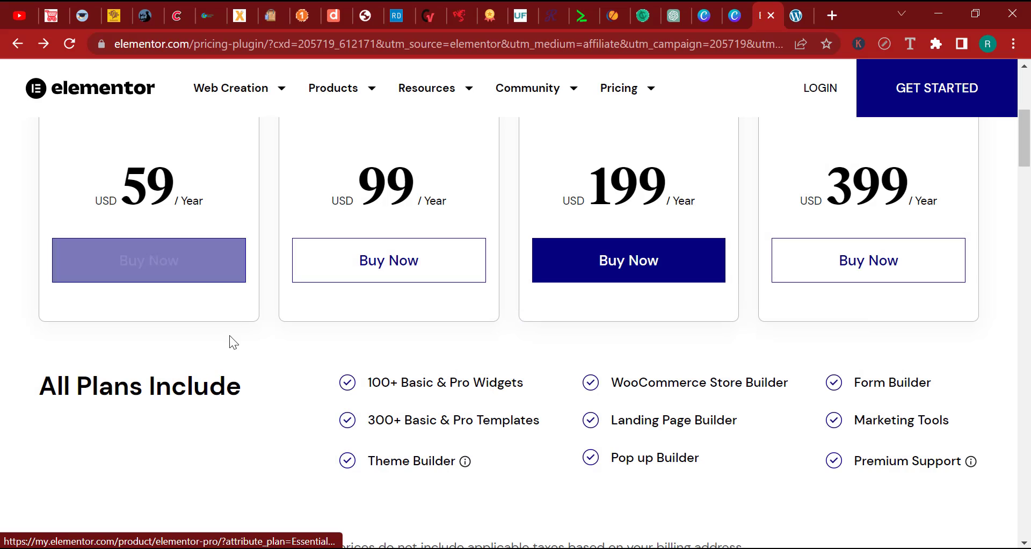
# Check the reference Buy Now button, and set the Click here button's normal background color to #FFFFFF.
pyautogui.click(214, 265)
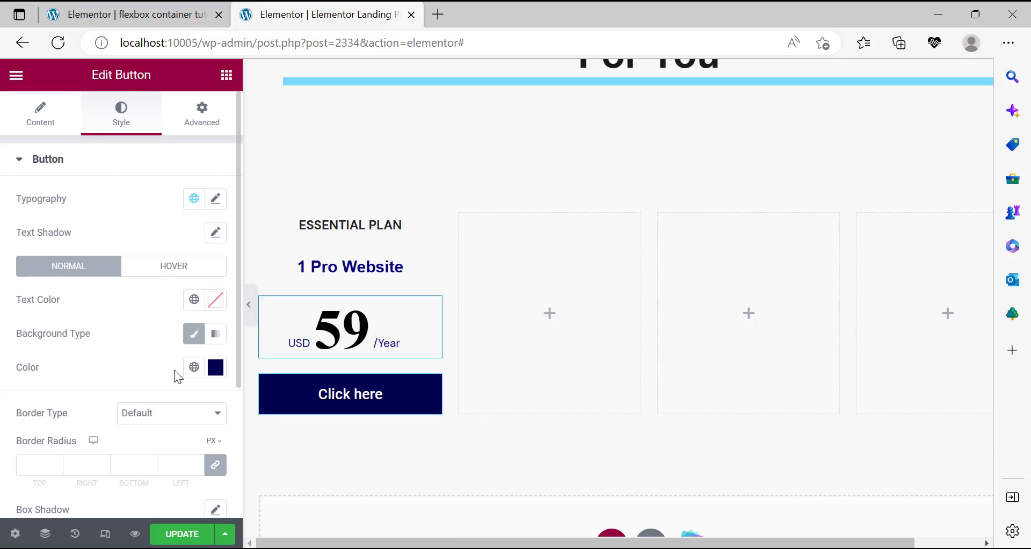
pyautogui.click(216, 367)
pyautogui.write('#FFFFFF')
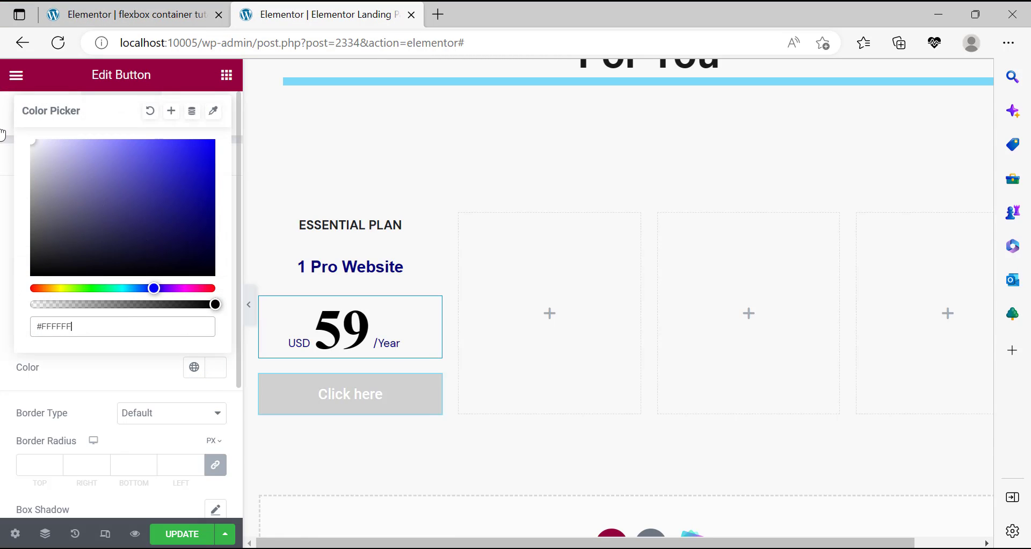
pyautogui.click(1, 200)
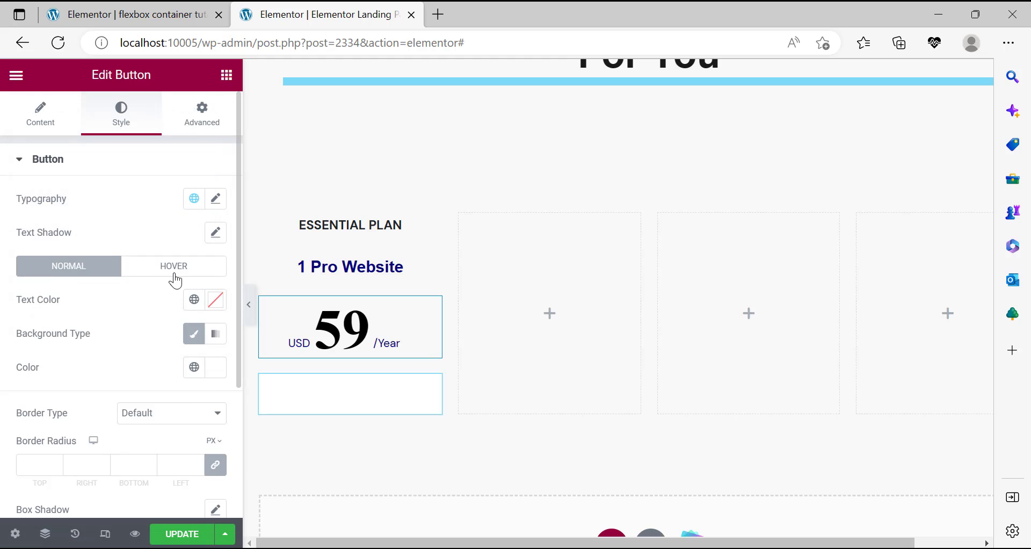
# Paste the copied dark blue as the Click here button's hover background color and return to its normal-state settings.
pyautogui.click(177, 273)
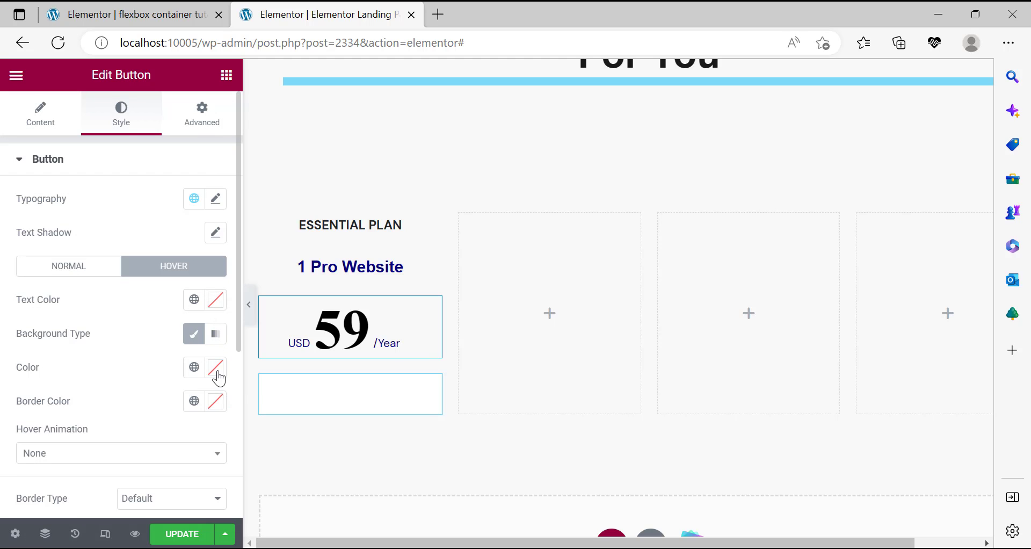
pyautogui.click(215, 367)
pyautogui.rightClick(126, 325)
pyautogui.click(180, 151)
pyautogui.click(313, 392)
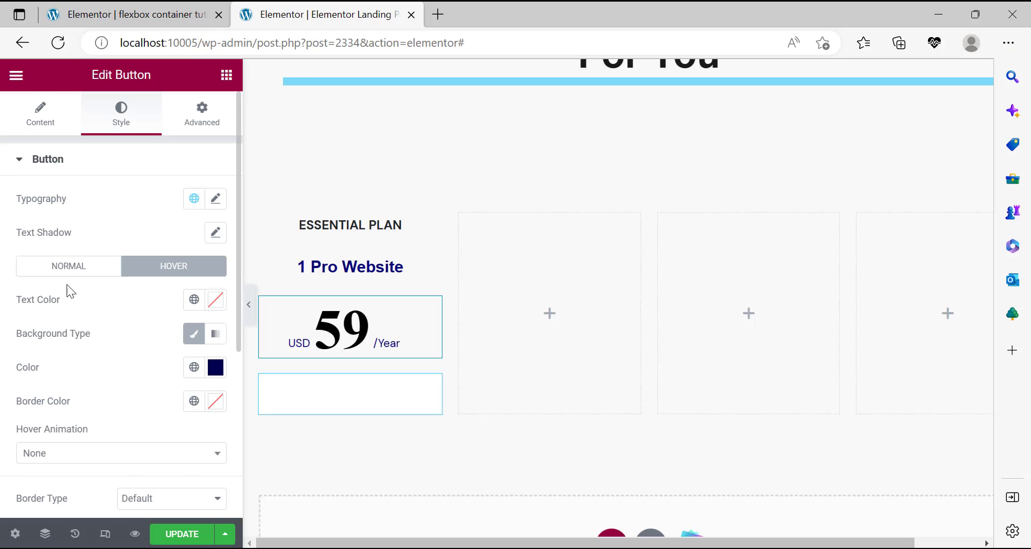
pyautogui.click(75, 275)
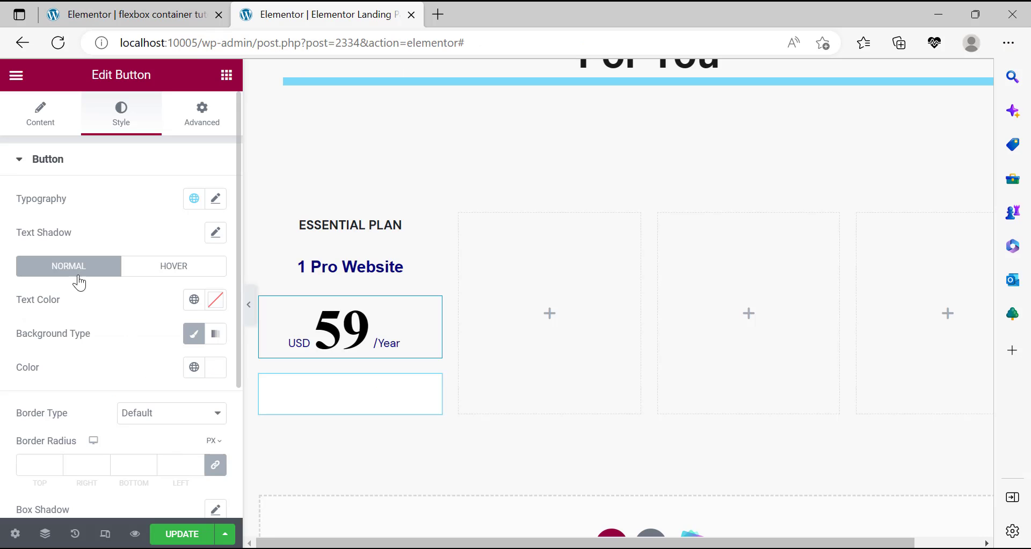
# Paste the copied dark blue as the Click here button's normal text color.
pyautogui.click(217, 310)
pyautogui.doubleClick(285, 407)
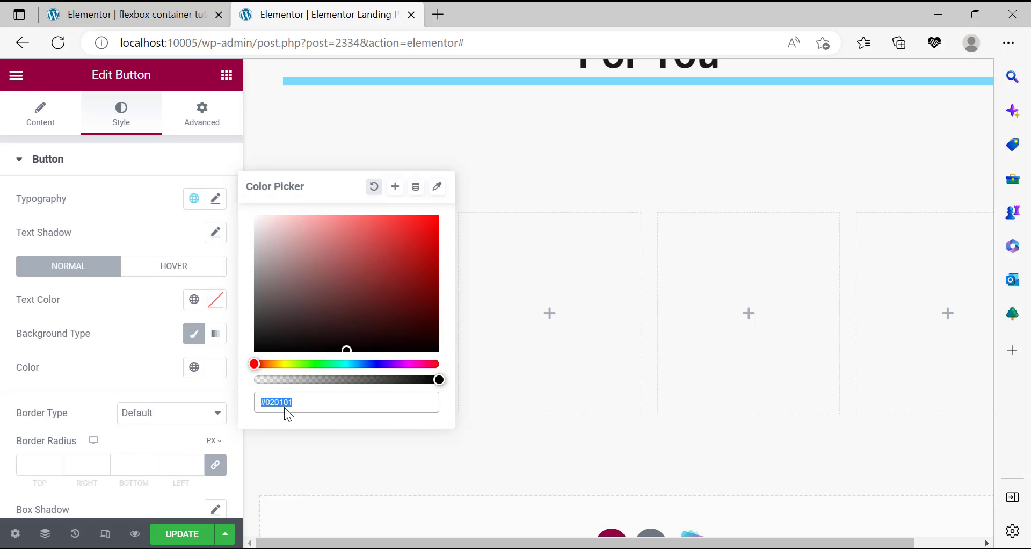
pyautogui.rightClick(284, 407)
pyautogui.click(325, 150)
pyautogui.click(366, 471)
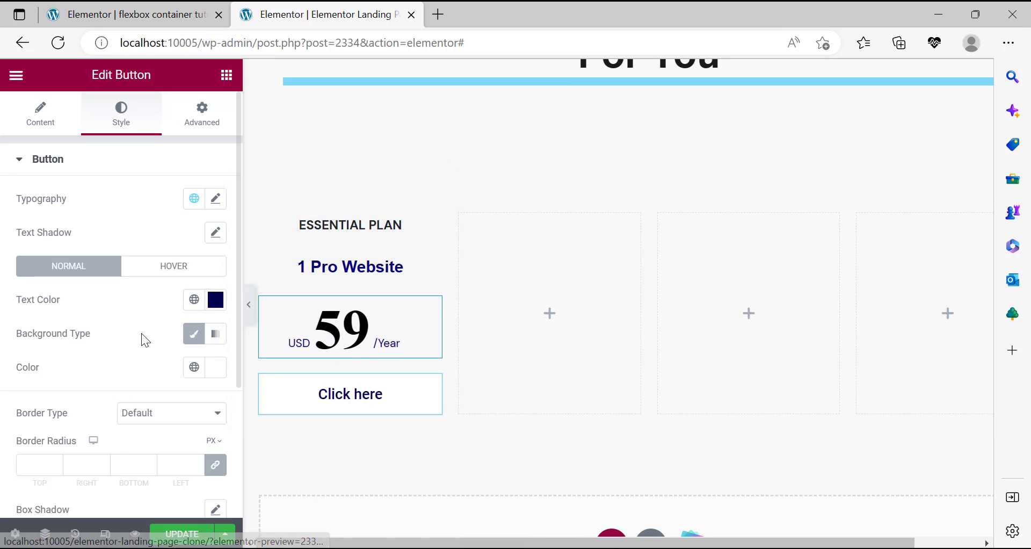
# Set the Click here button's hover text color to #FFFFFF.
pyautogui.click(168, 268)
pyautogui.click(215, 299)
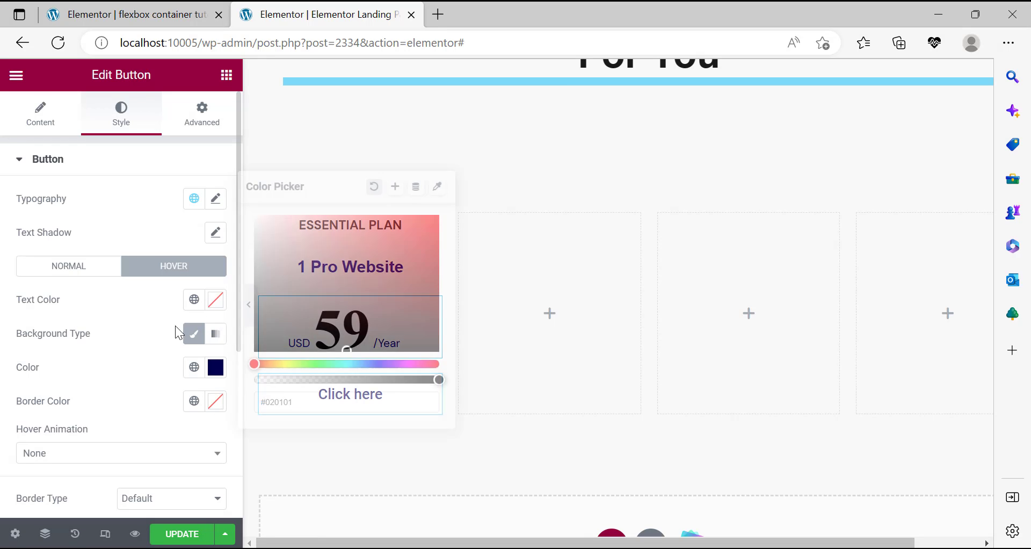
pyautogui.write('#FFFFFF')
pyautogui.click(228, 367)
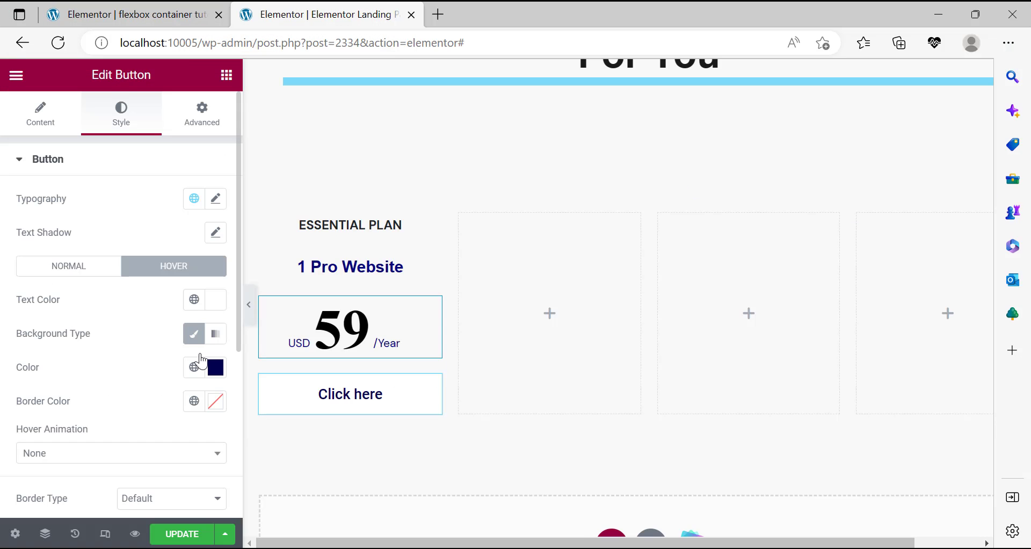
# Give the Click here button a solid border with a linked width of 1 on all sides.
pyautogui.scroll(-5, 128, 393)
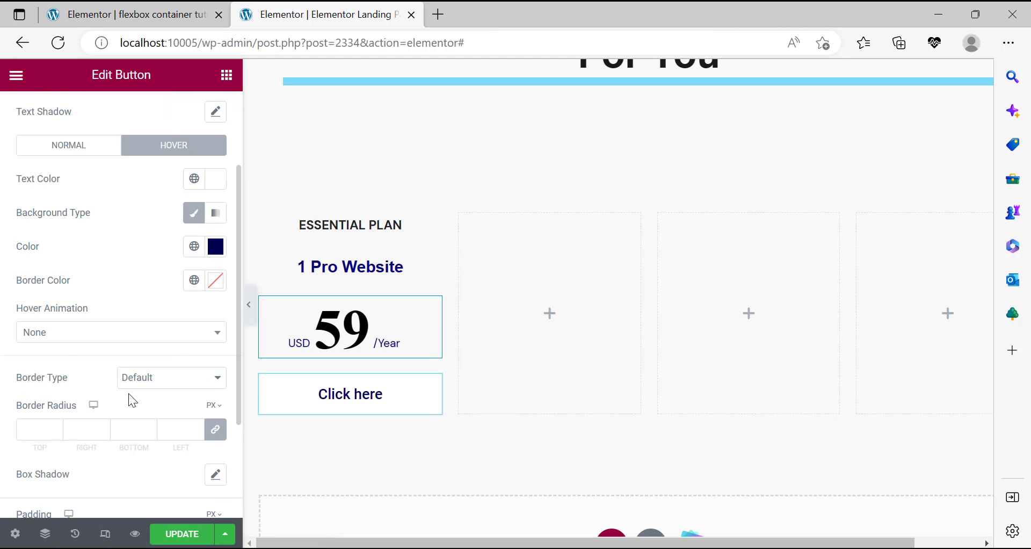
pyautogui.click(149, 260)
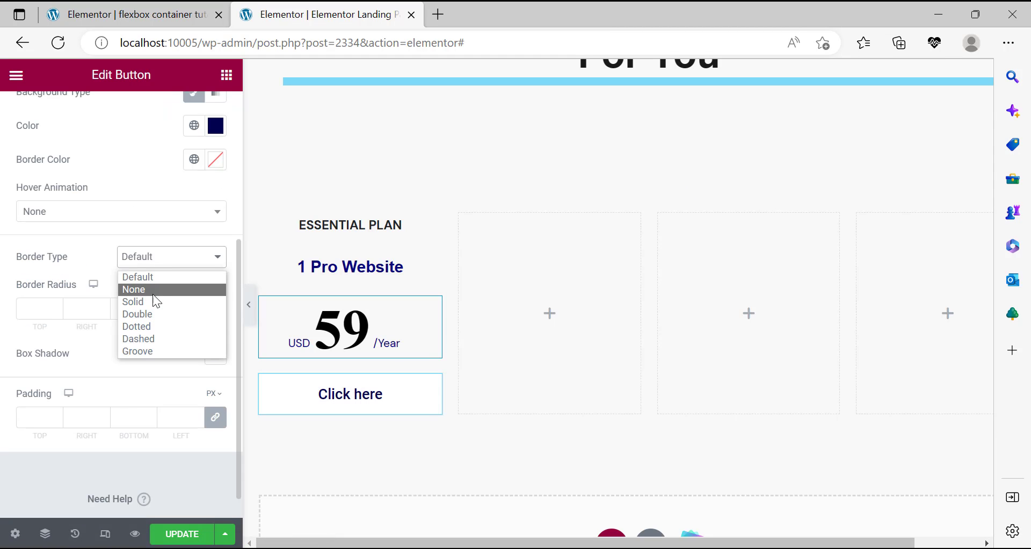
pyautogui.click(148, 301)
pyautogui.click(42, 308)
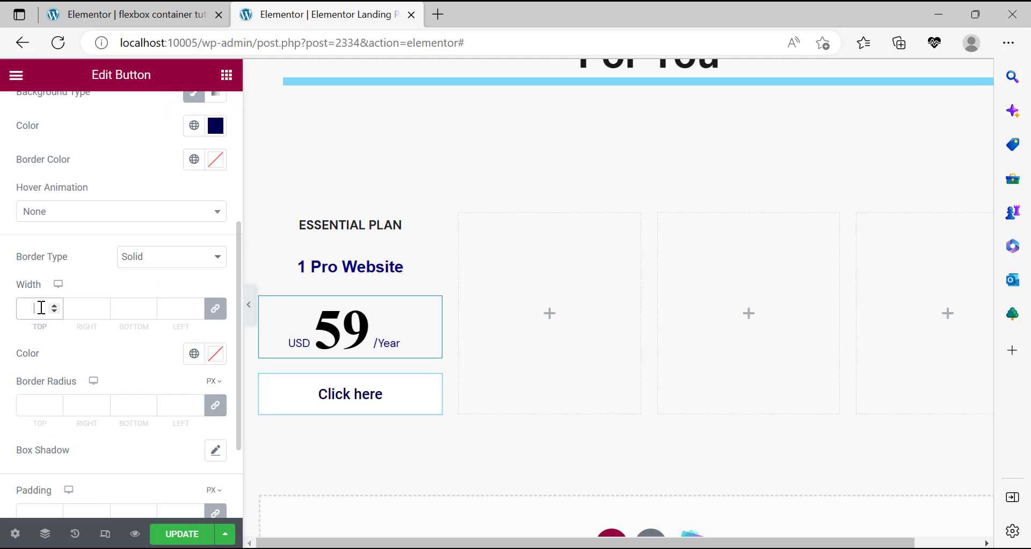
pyautogui.write('1')
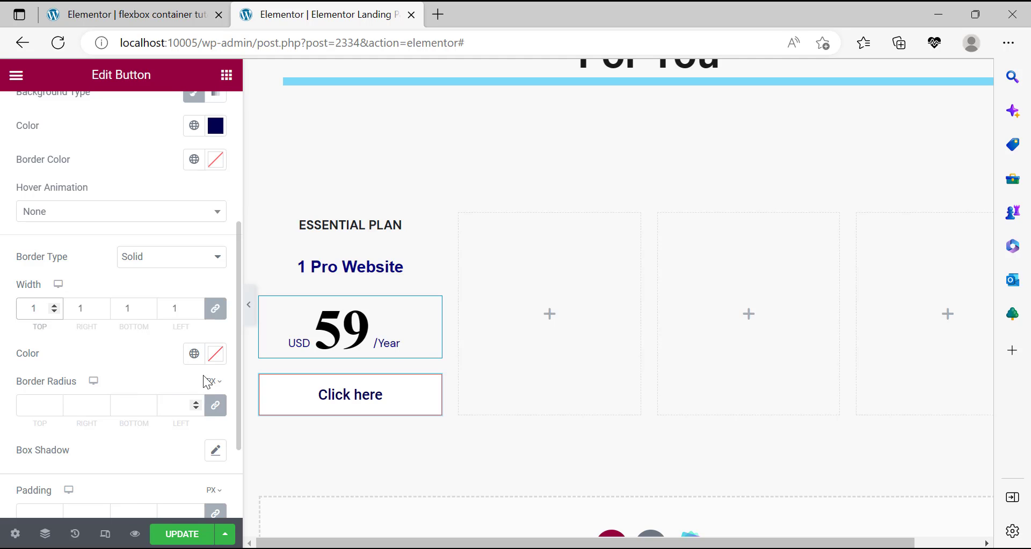
# Paste the copied dark blue as the Click here button's border color and compare it with the reference site's Buy Now button.
pyautogui.click(214, 352)
pyautogui.rightClick(124, 312)
pyautogui.click(157, 158)
pyautogui.click(232, 367)
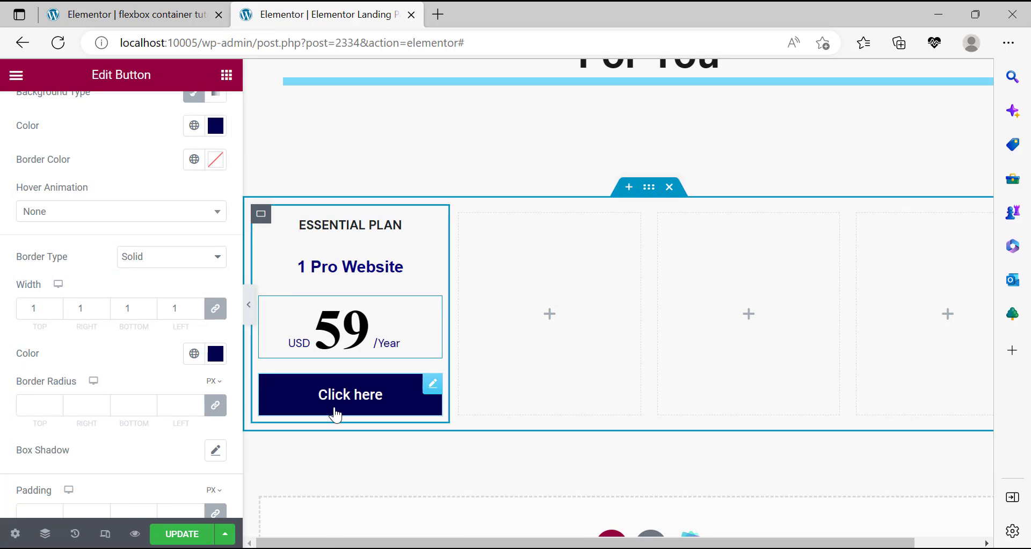
pyautogui.hotkey('alt', 'Tab')
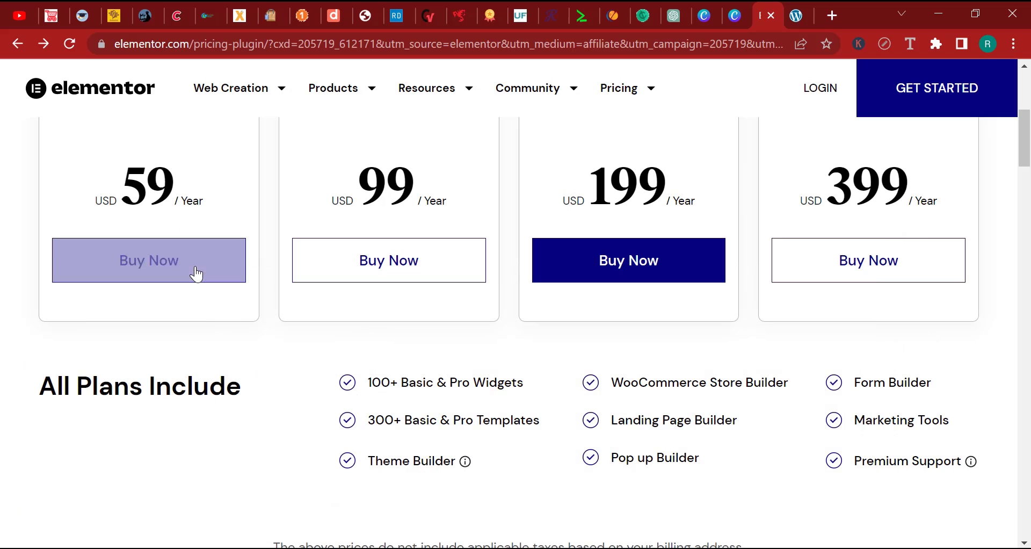
pyautogui.hotkey('alt', 'Tab')
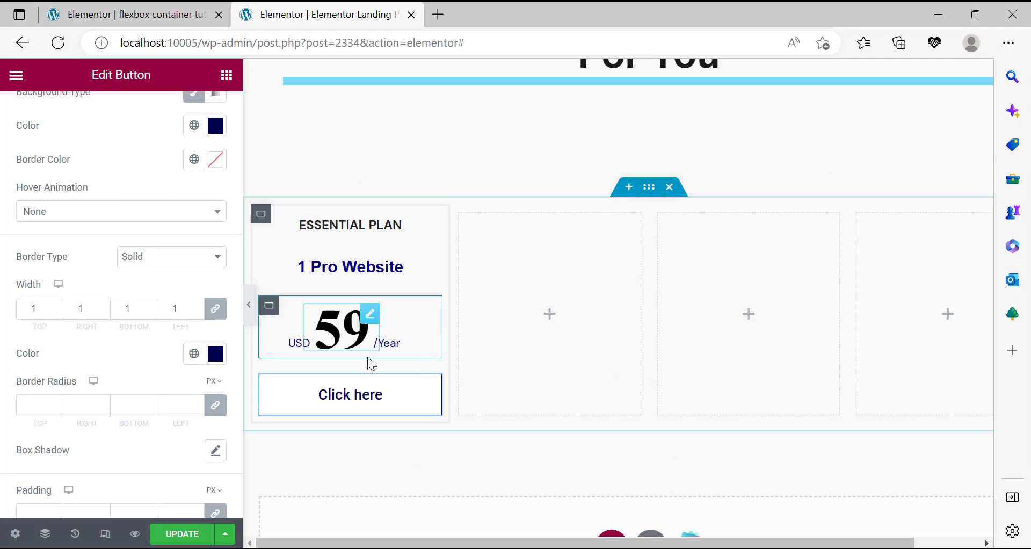
# Change the Click here button's text to "Buy Now" and compare it with the reference button.
pyautogui.scroll(5, 80, 245)
pyautogui.click(37, 129)
pyautogui.doubleClick(154, 233)
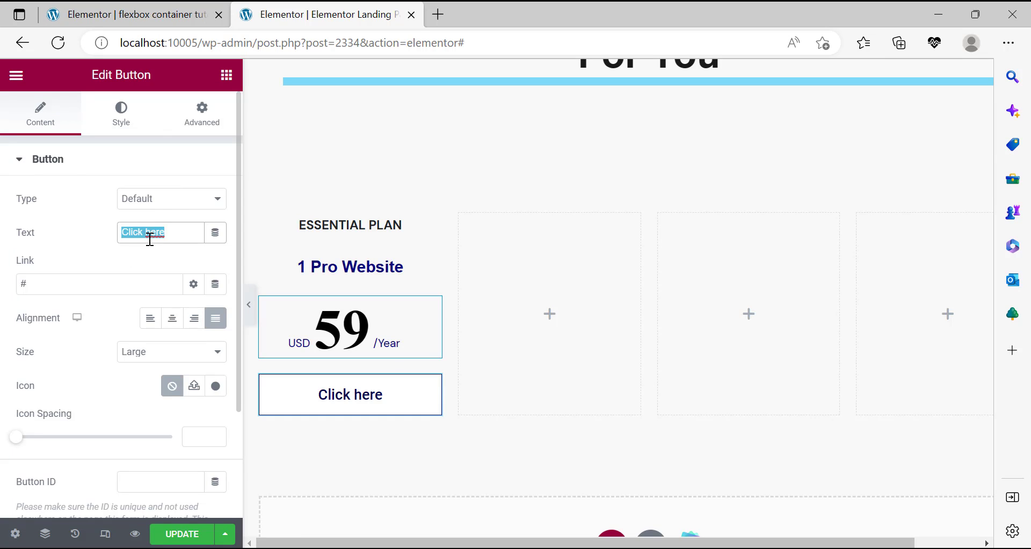
pyautogui.write('Buy Now')
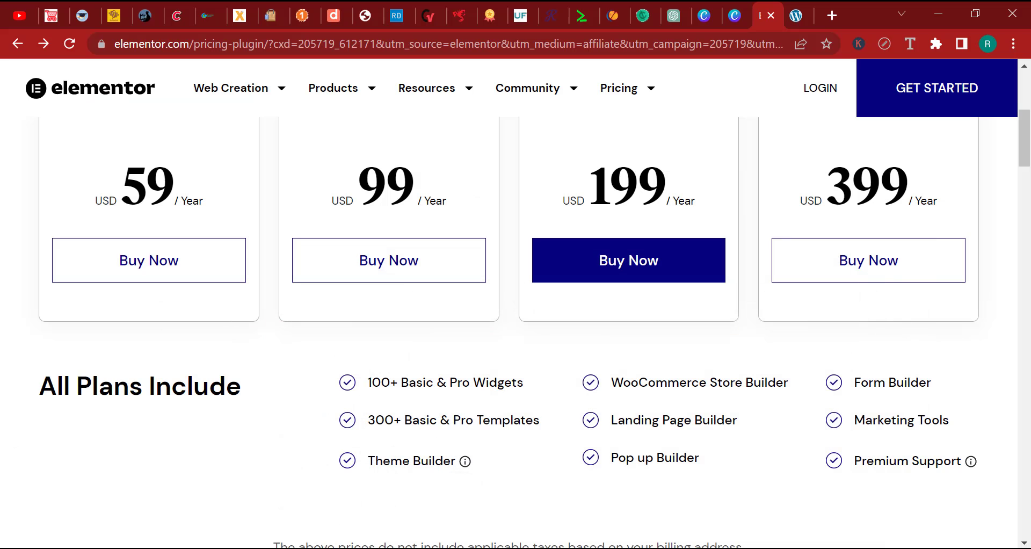
pyautogui.hotkey('alt', 'Tab')
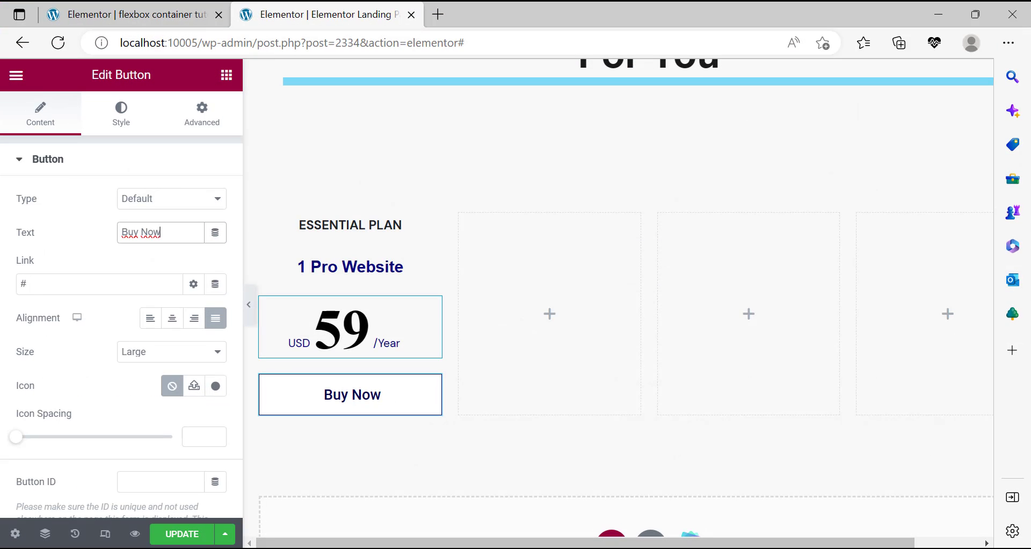
pyautogui.hotkey('alt', 'Tab')
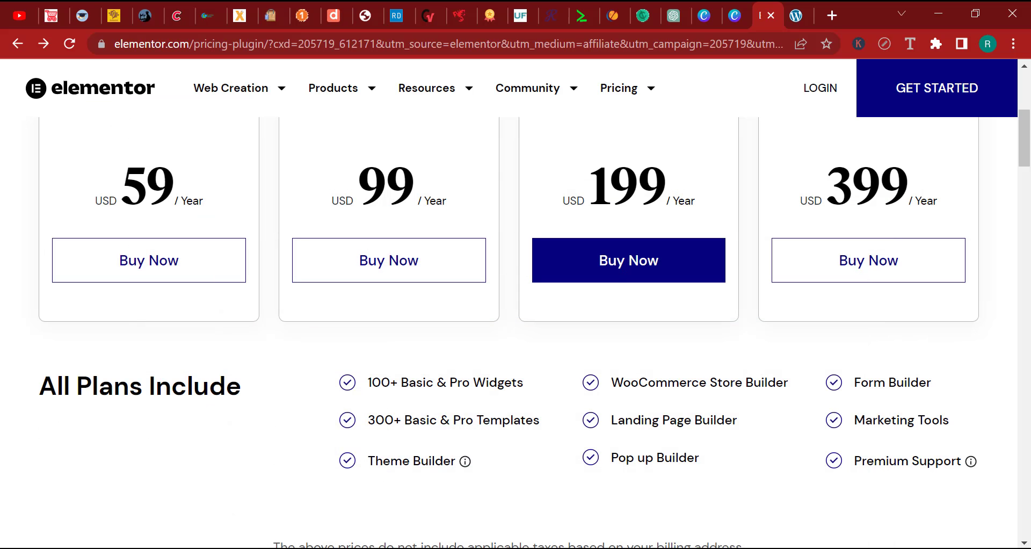
pyautogui.hotkey('alt', 'Tab')
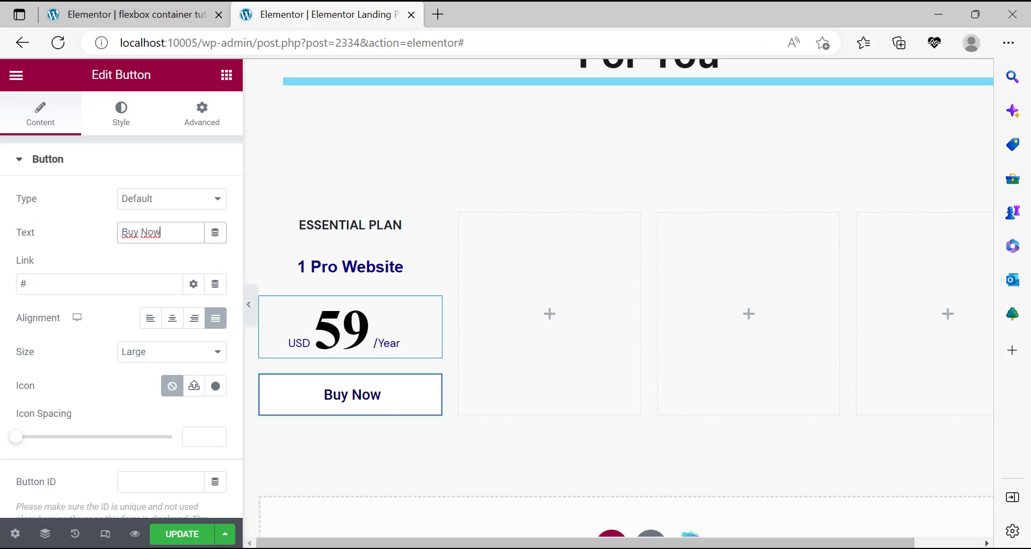
# Preview the Essential Plan card without the editing panel and compare it with the plan cards on the reference site.
pyautogui.click(249, 309)
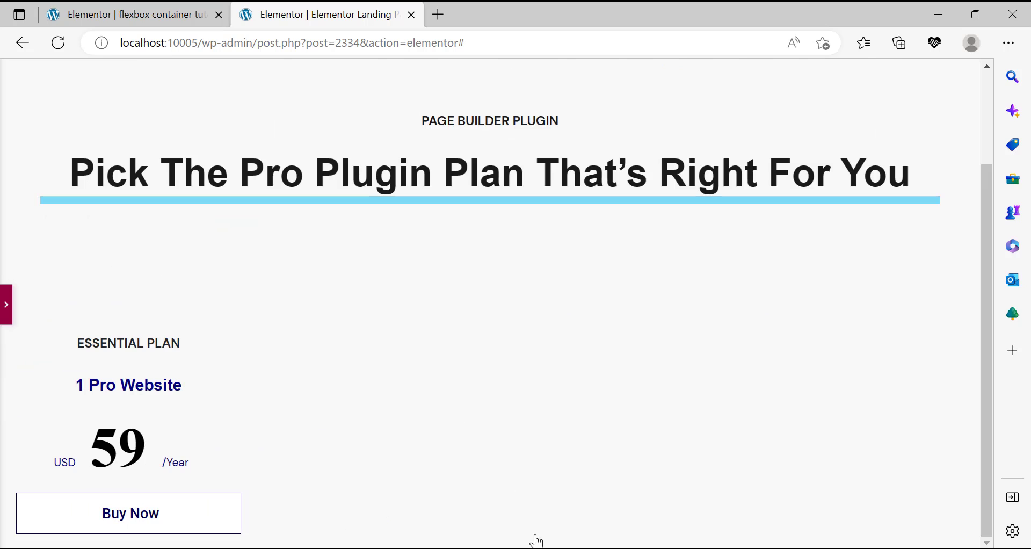
pyautogui.scroll(-2, 535, 535)
pyautogui.hotkey('alt', 'Tab')
pyautogui.scroll(3, 164, 282)
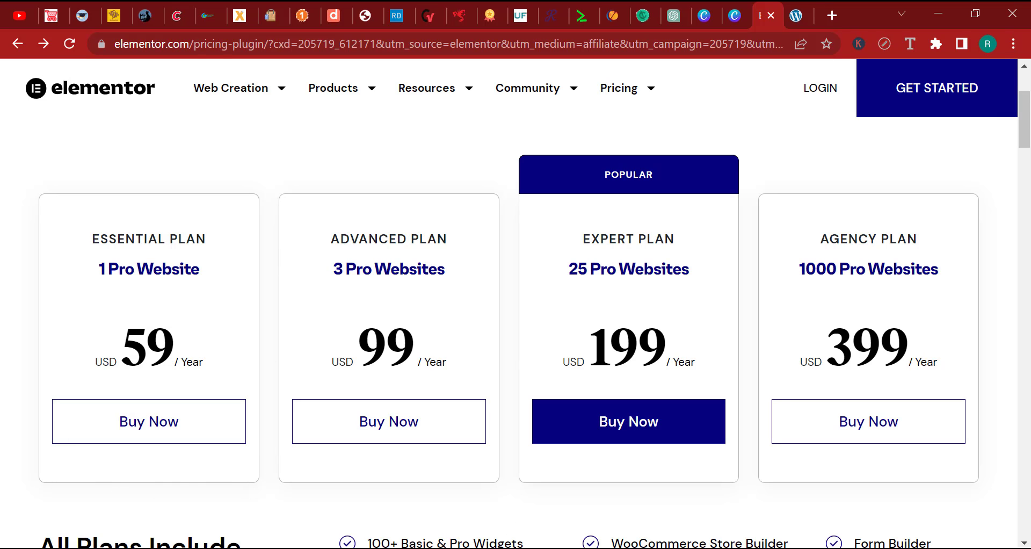
pyautogui.hotkey('alt', 'Tab')
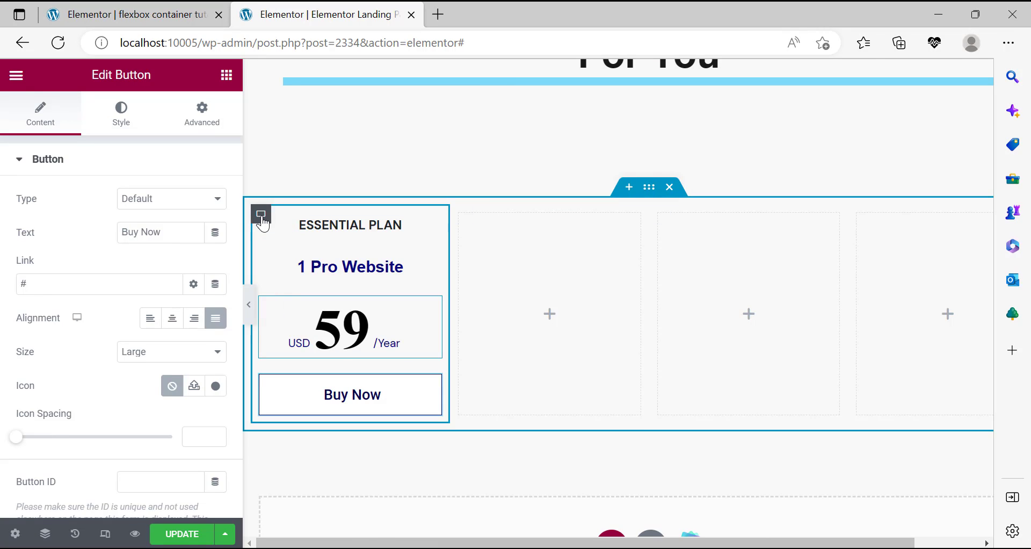
# Set the Essential Plan container's padding to 20 px on all sides.
pyautogui.click(261, 217)
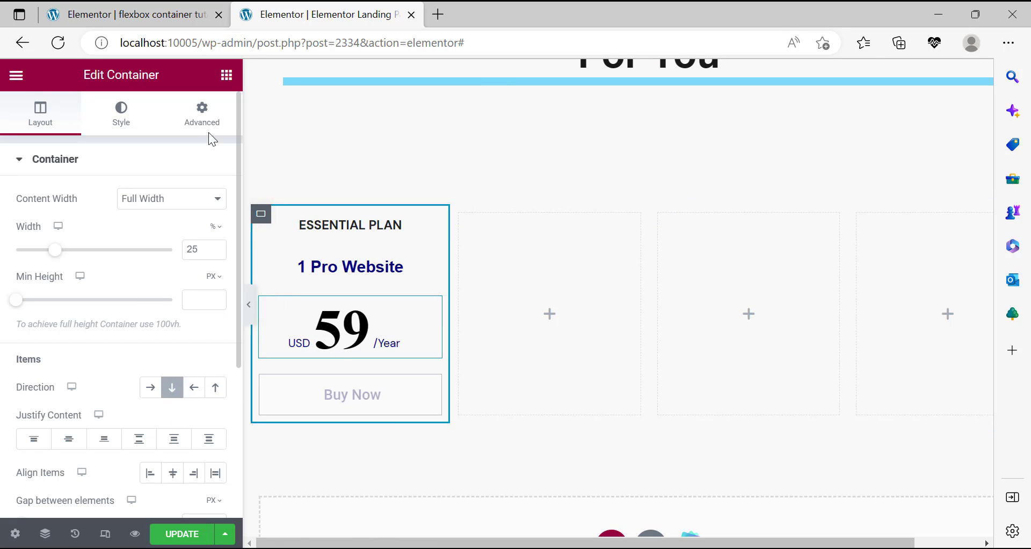
pyautogui.click(202, 119)
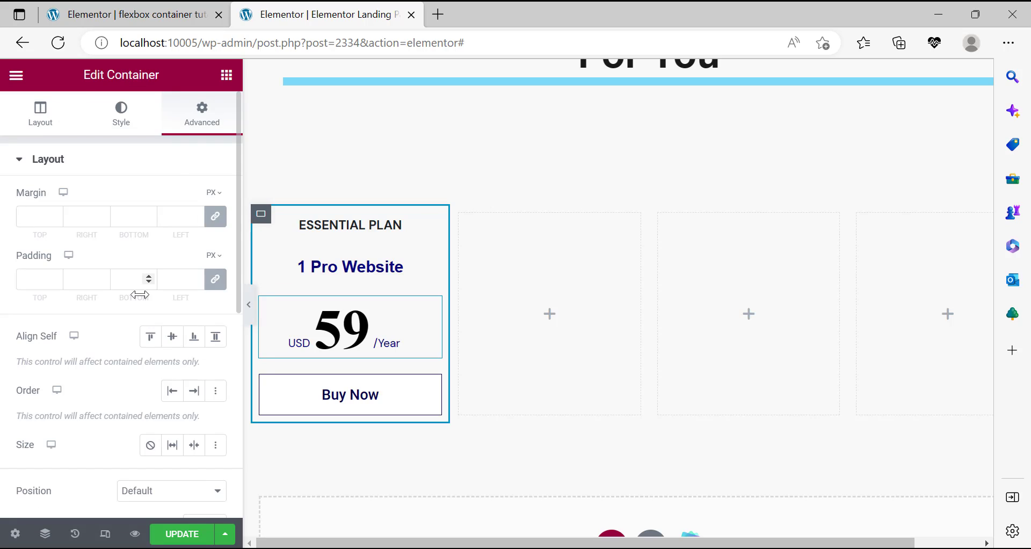
pyautogui.click(36, 281)
pyautogui.write('20')
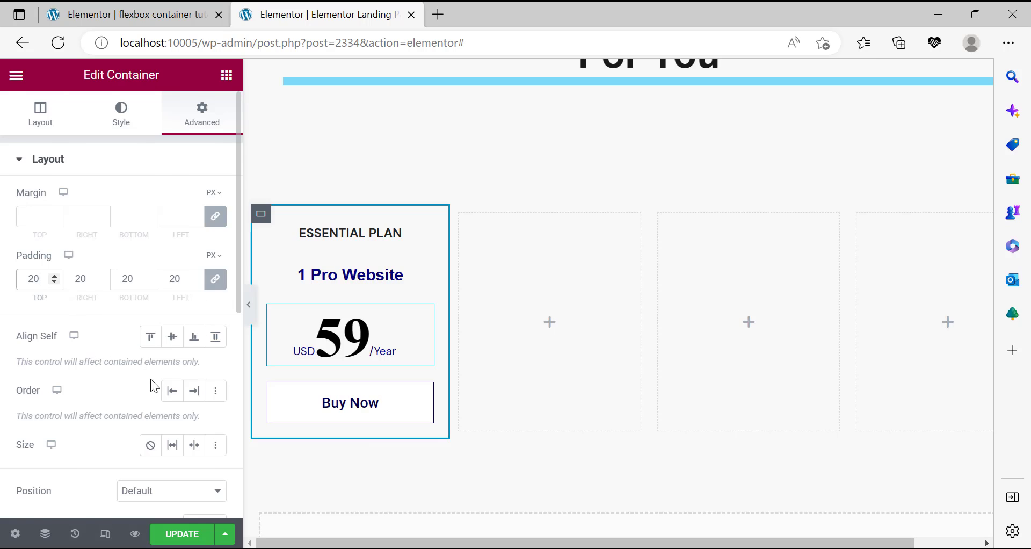
# Look through the Essential Plan container's advanced settings for border options.
pyautogui.scroll(-2, 155, 385)
pyautogui.scroll(-2, 153, 392)
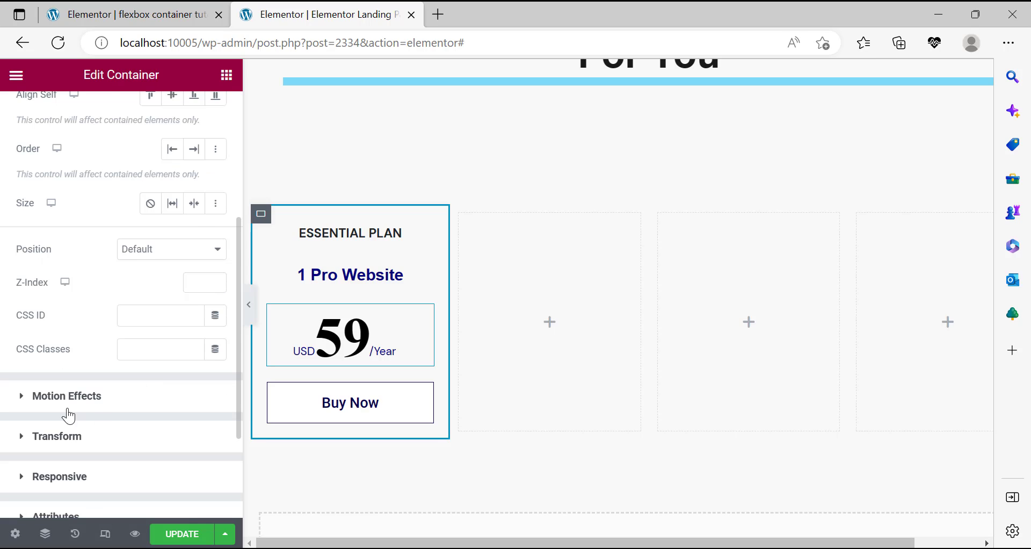
pyautogui.scroll(-2, 108, 392)
pyautogui.scroll(6, 119, 369)
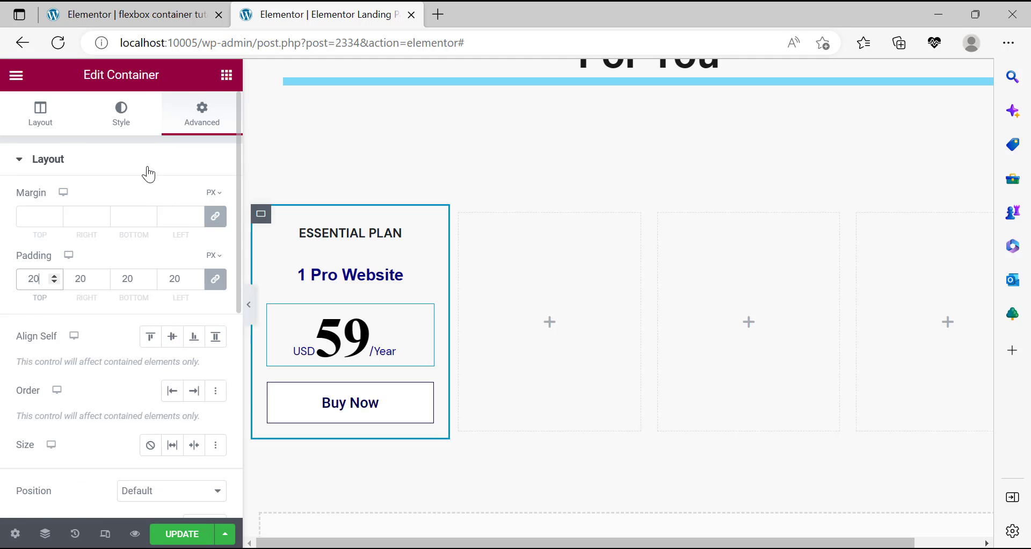
pyautogui.scroll(-6, 160, 199)
pyautogui.scroll(7, 167, 270)
pyautogui.scroll(-6, 137, 271)
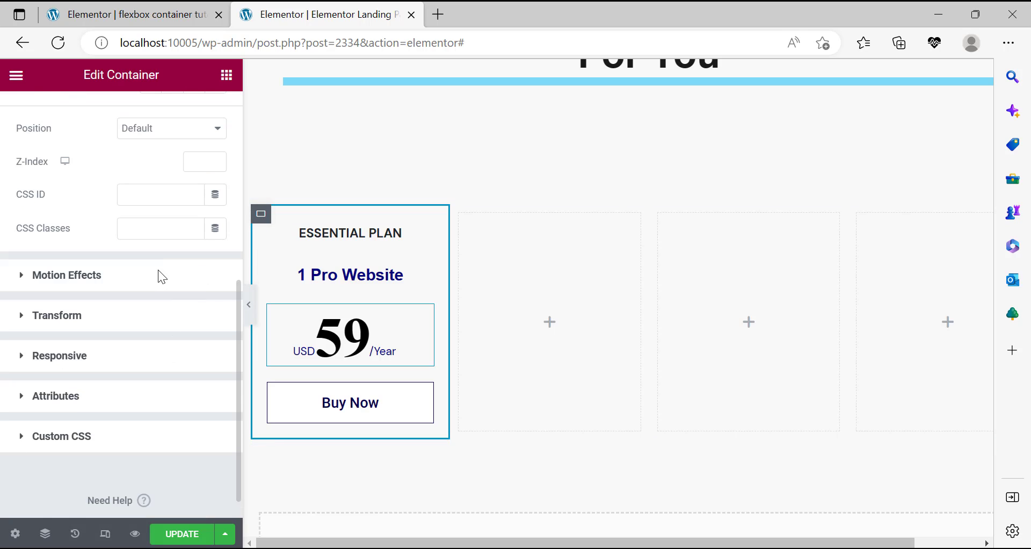
pyautogui.scroll(7, 131, 166)
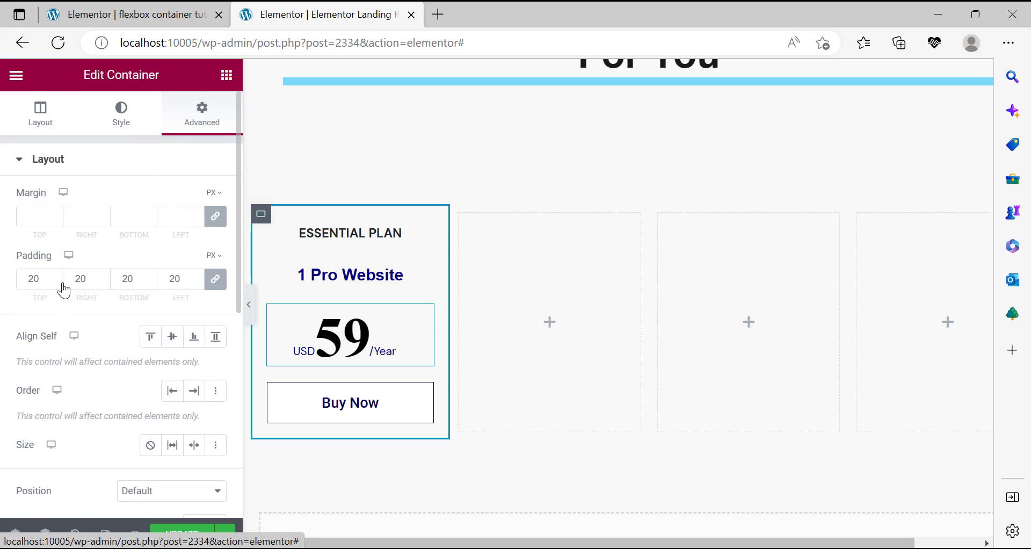
# Set the Essential Plan container's border radius to 10 px on all corners and preview the card.
pyautogui.click(121, 114)
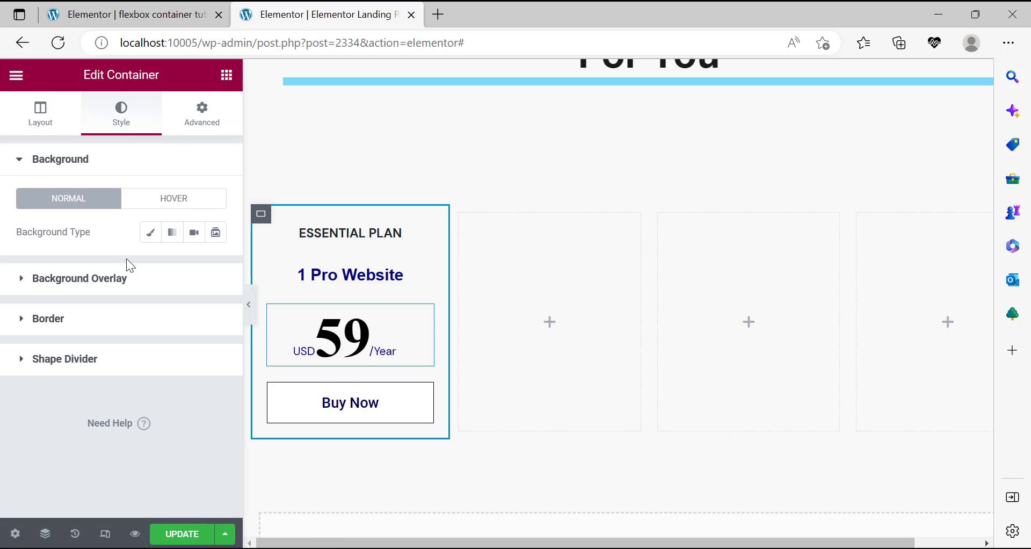
pyautogui.click(74, 336)
pyautogui.click(156, 314)
pyautogui.click(152, 347)
pyautogui.click(44, 367)
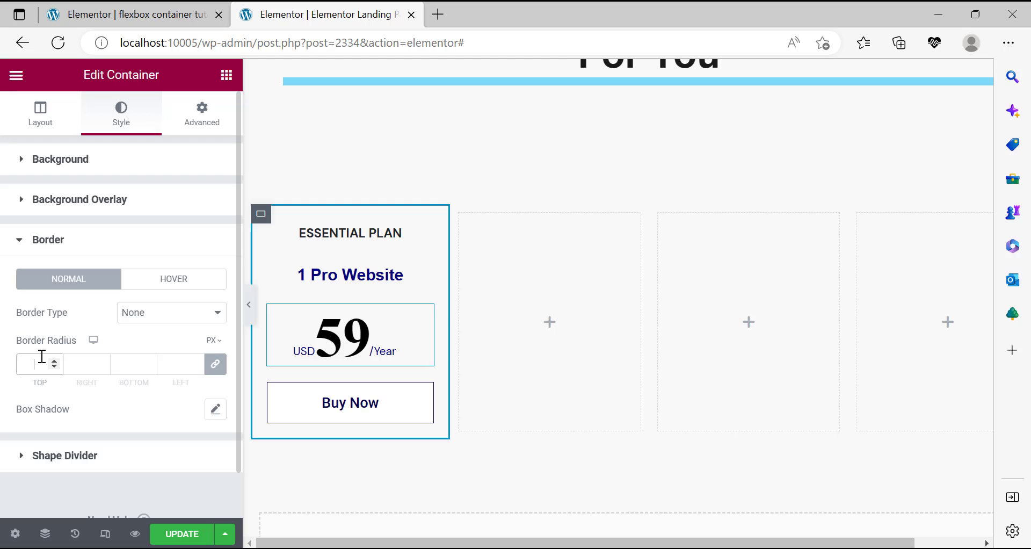
pyautogui.click(248, 305)
pyautogui.click(5, 321)
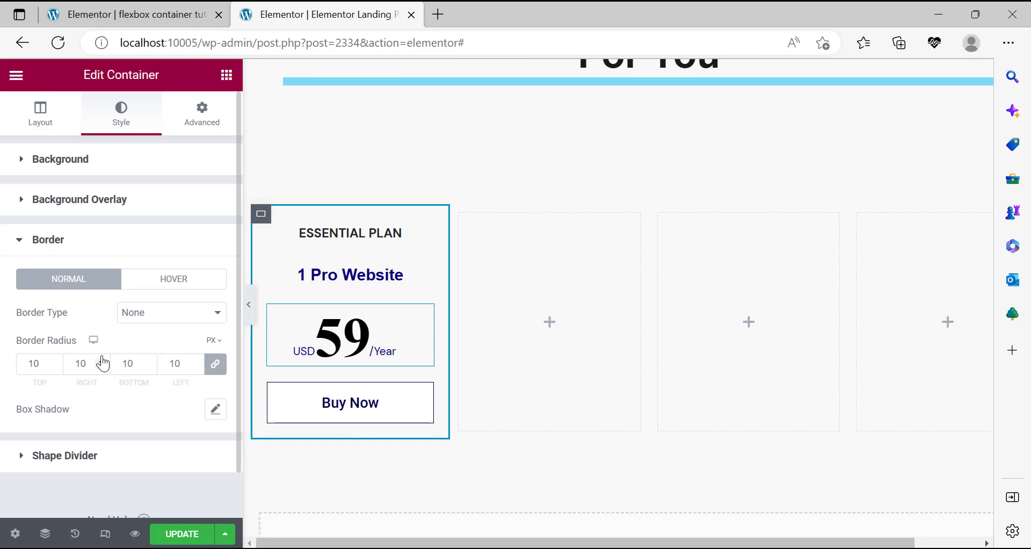
# Give the Essential Plan container a solid border with a linked width of 1 on all sides.
pyautogui.click(153, 315)
pyautogui.click(145, 358)
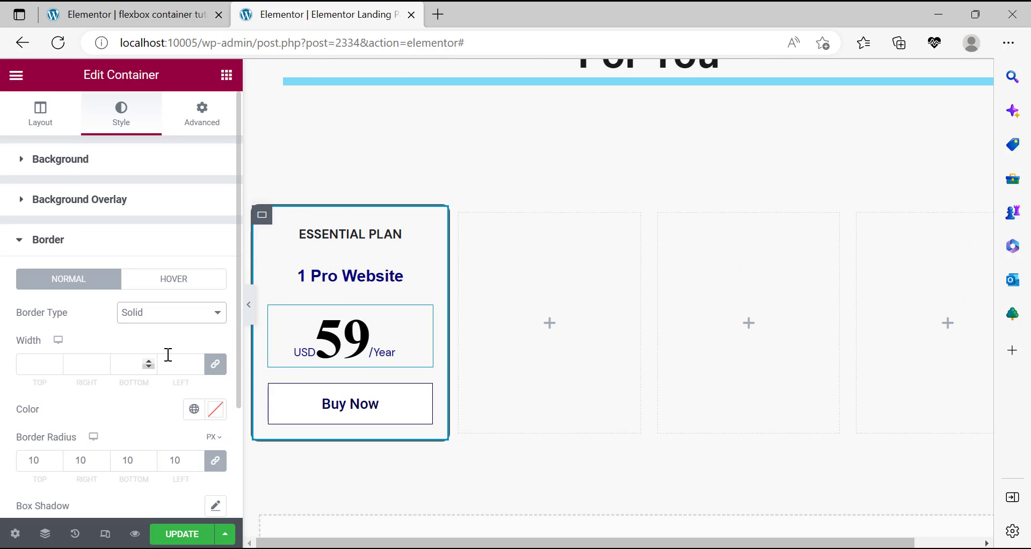
pyautogui.click(216, 409)
pyautogui.click(44, 452)
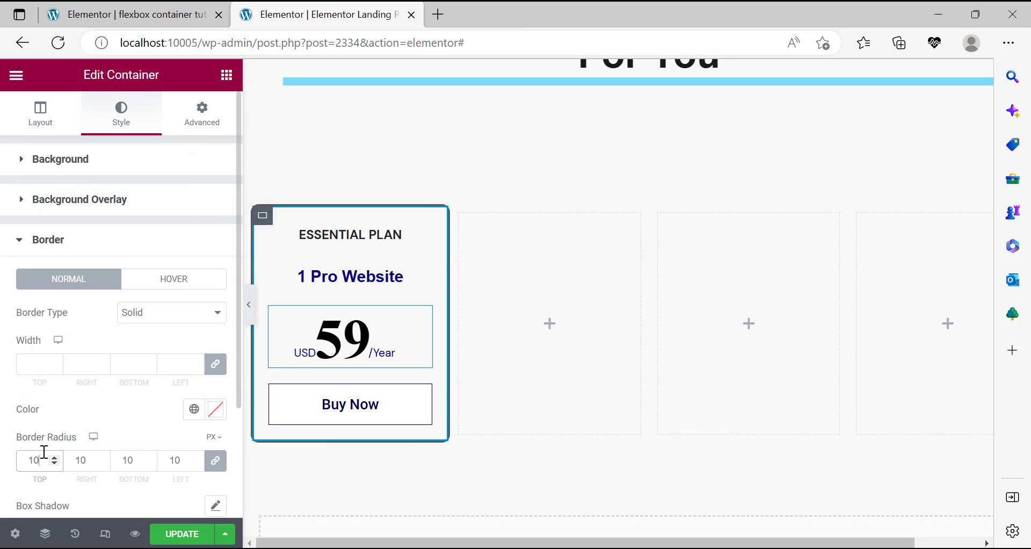
pyautogui.click(40, 362)
pyautogui.write('1')
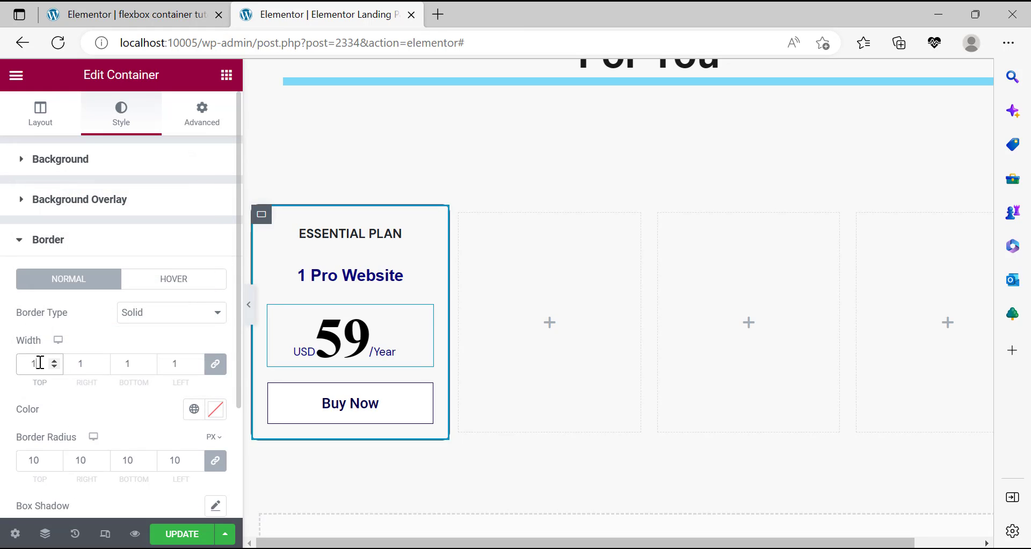
# Check the Essential Plan container's hover border settings, return to the normal state and preview the bordered card.
pyautogui.click(176, 282)
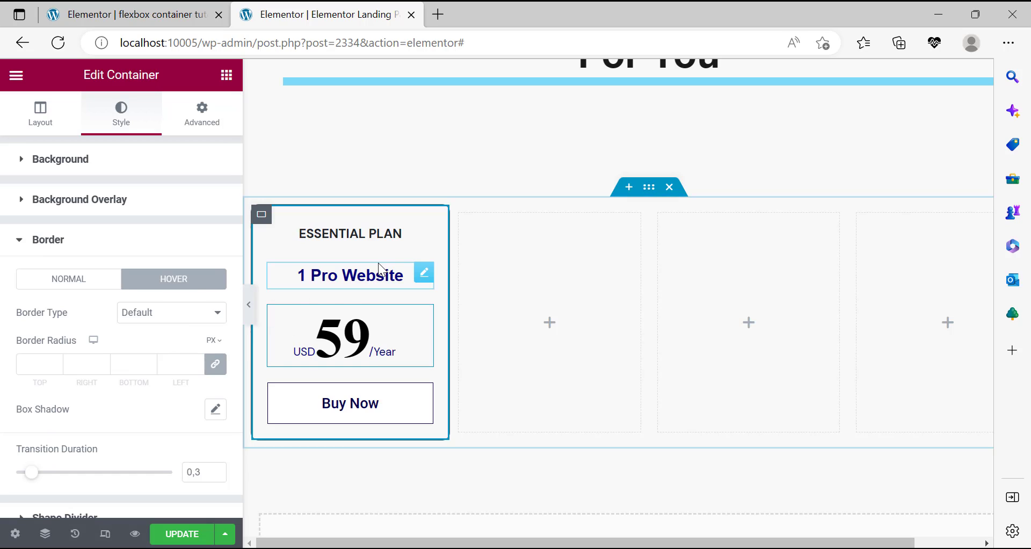
pyautogui.click(66, 287)
pyautogui.click(249, 305)
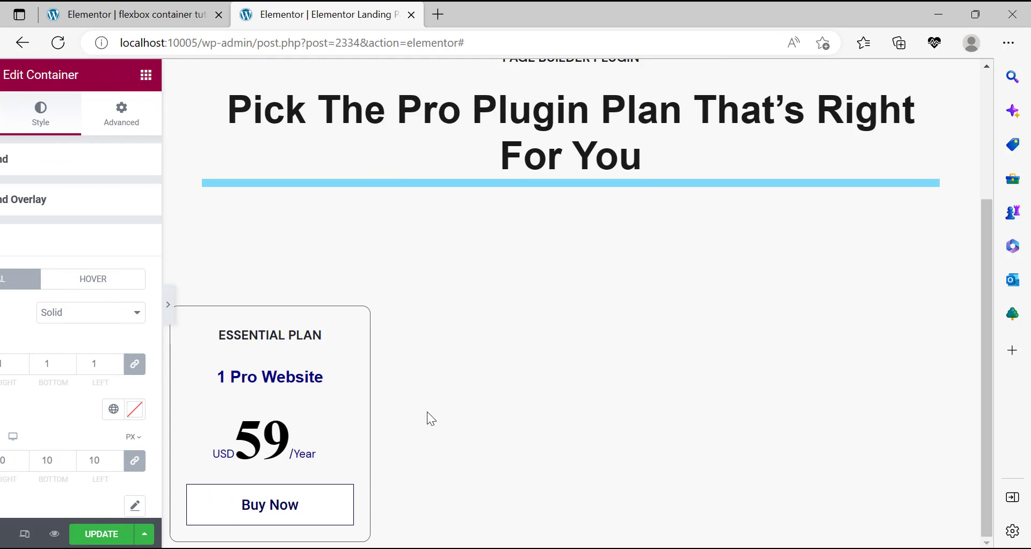
pyautogui.click(6, 320)
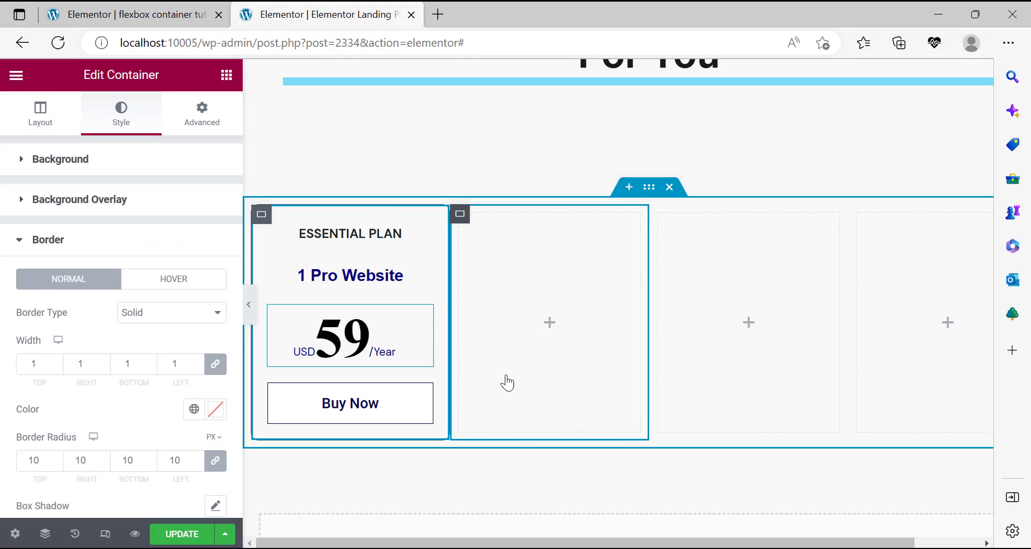
# Delete the three empty containers beside the Essential Plan card.
pyautogui.rightClick(462, 376)
pyautogui.click(540, 529)
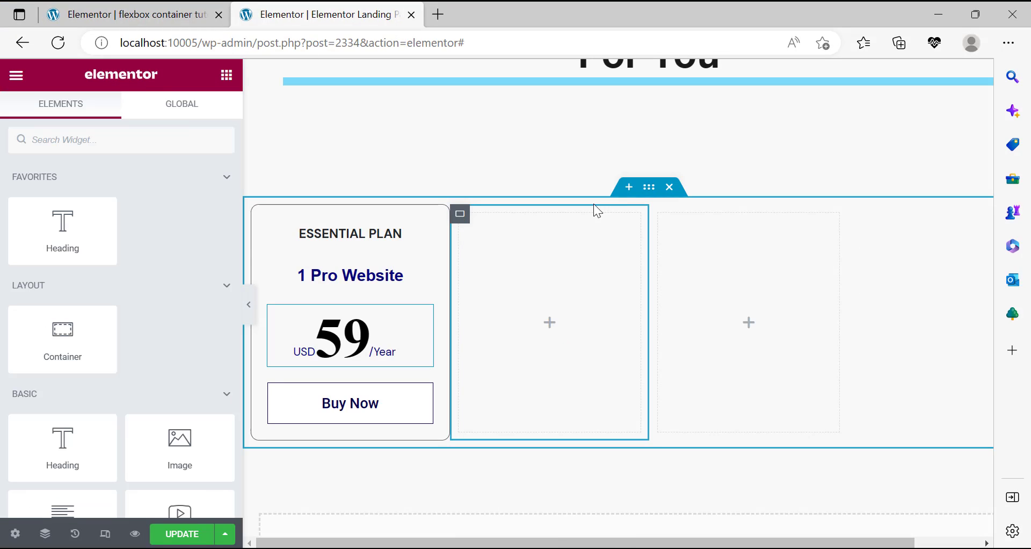
pyautogui.rightClick(518, 477)
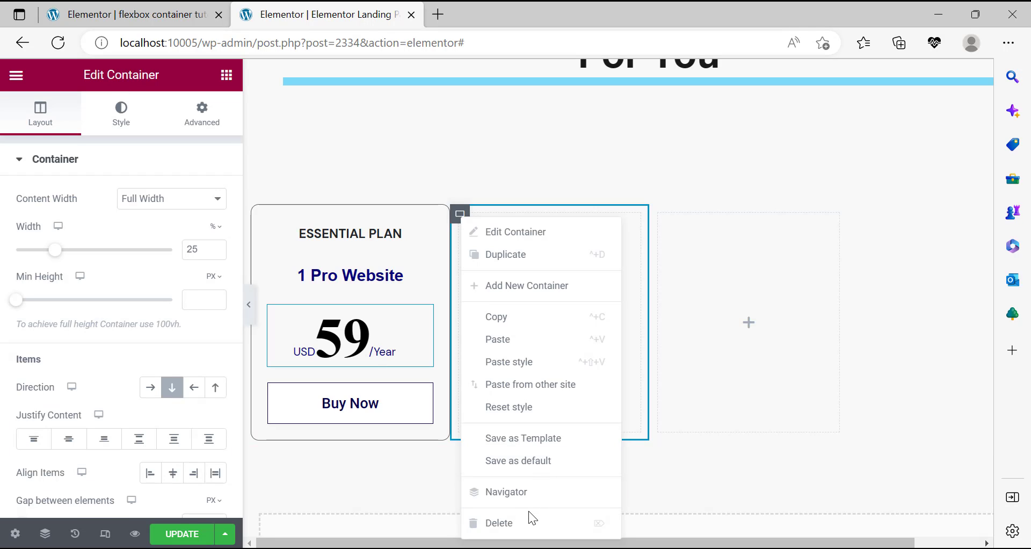
pyautogui.click(514, 531)
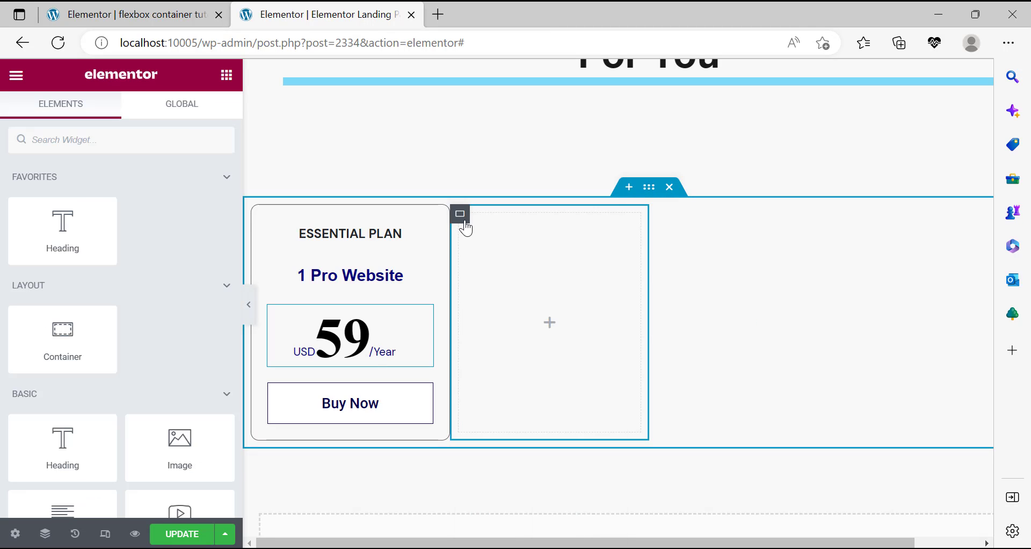
pyautogui.rightClick(506, 458)
pyautogui.click(523, 528)
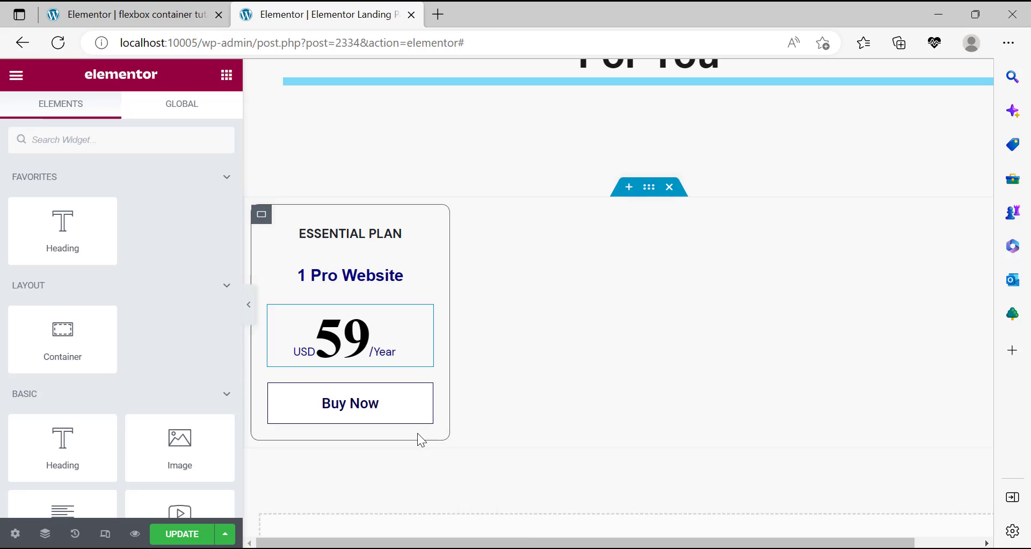
pyautogui.rightClick(267, 228)
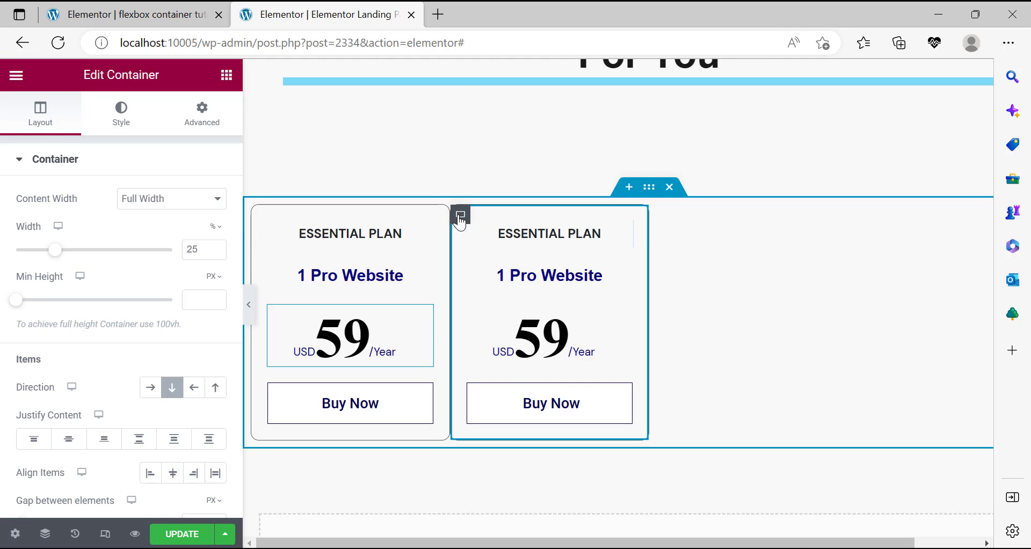
pyautogui.rightClick(461, 216)
pyautogui.click(504, 520)
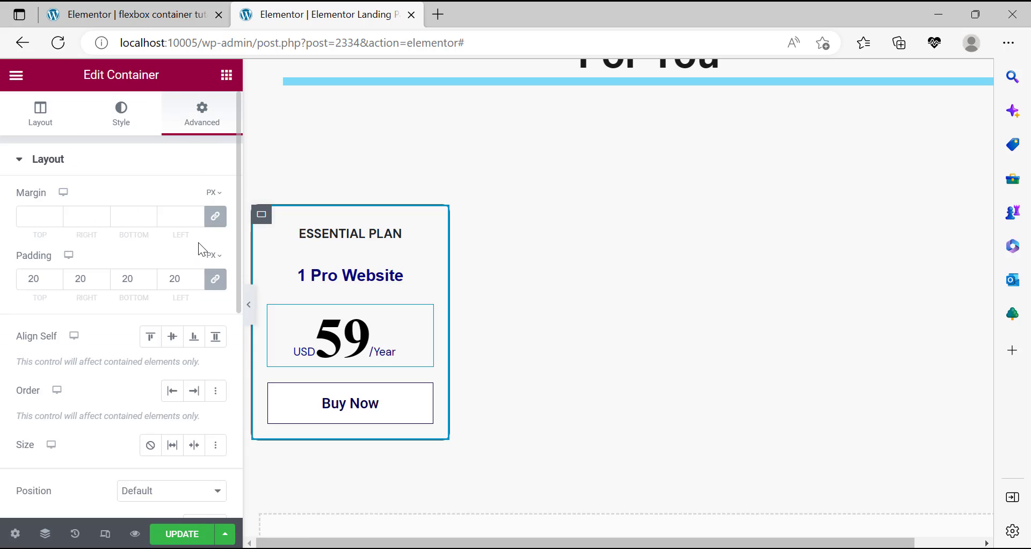
# Give the Essential Plan container an unlinked right margin of 20 px and duplicate it to make a row of four cards.
pyautogui.click(221, 223)
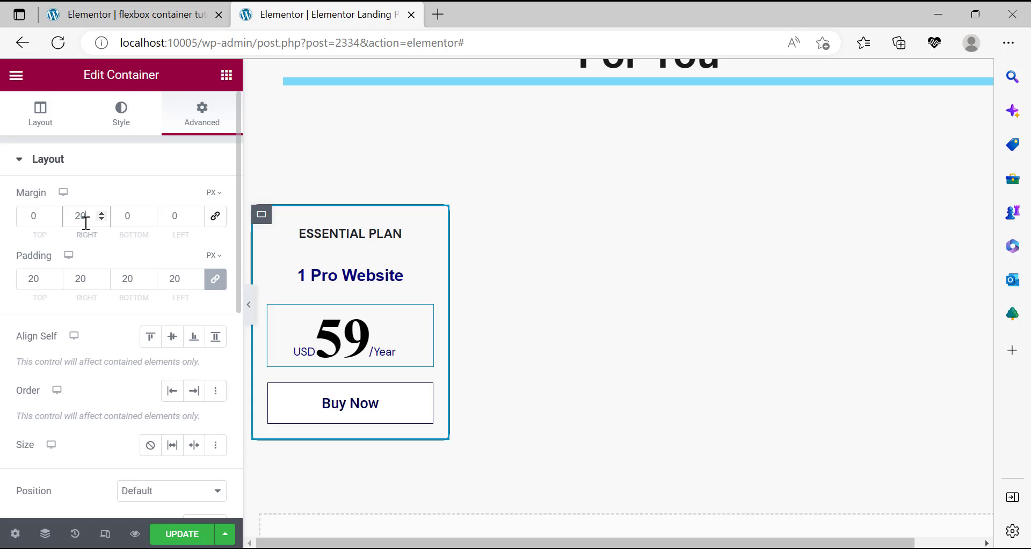
pyautogui.rightClick(265, 220)
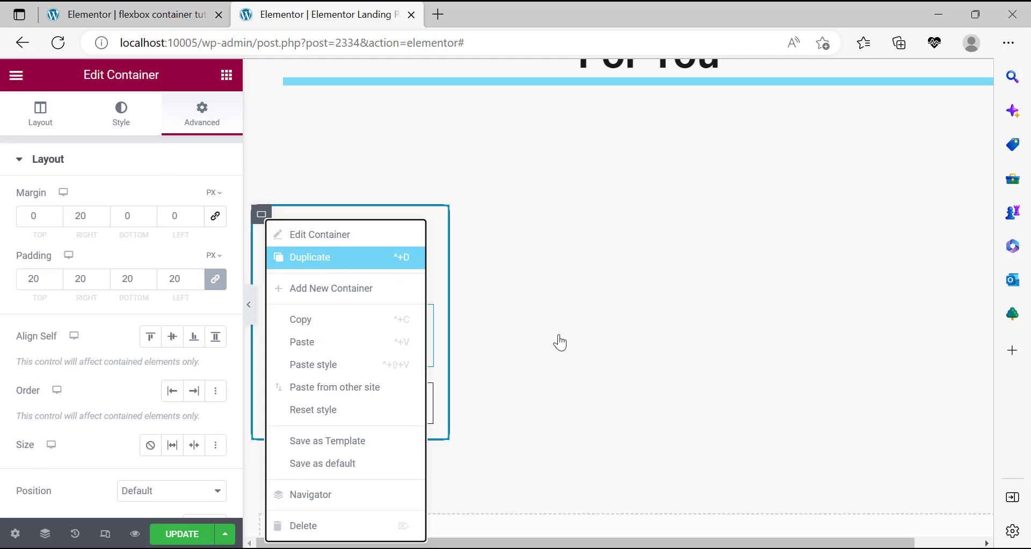
pyautogui.hotkey('ctrl', 'd')
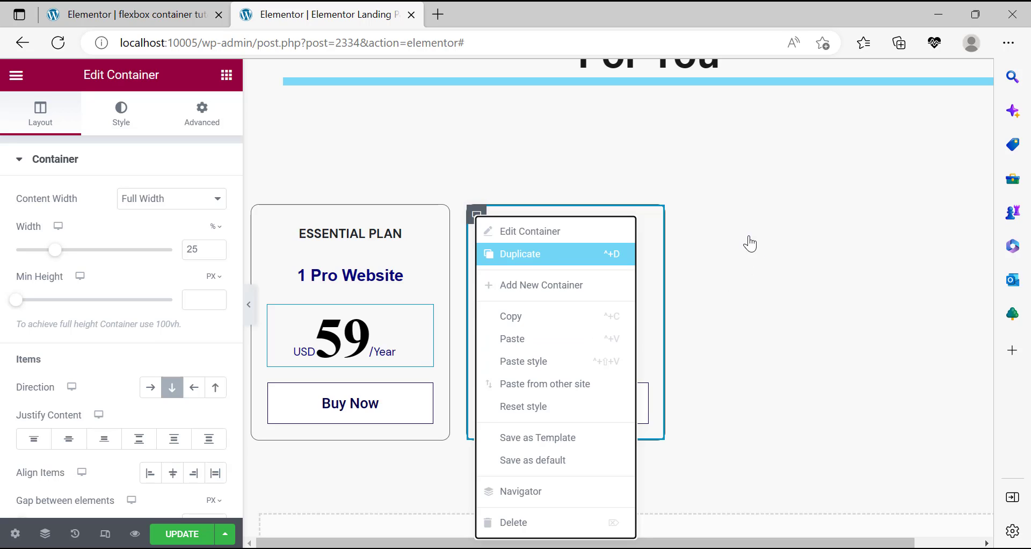
pyautogui.rightClick(691, 213)
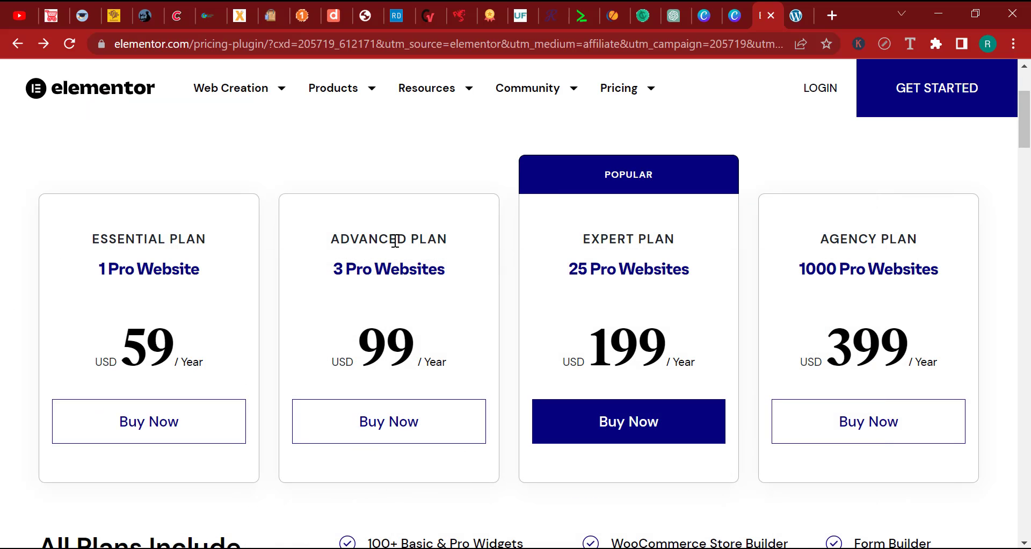
# Replace the second card's plan title with "ADVANCED PLAN" copied from the reference pricing page.
pyautogui.tripleClick(395, 241)
pyautogui.rightClick(396, 240)
pyautogui.click(417, 249)
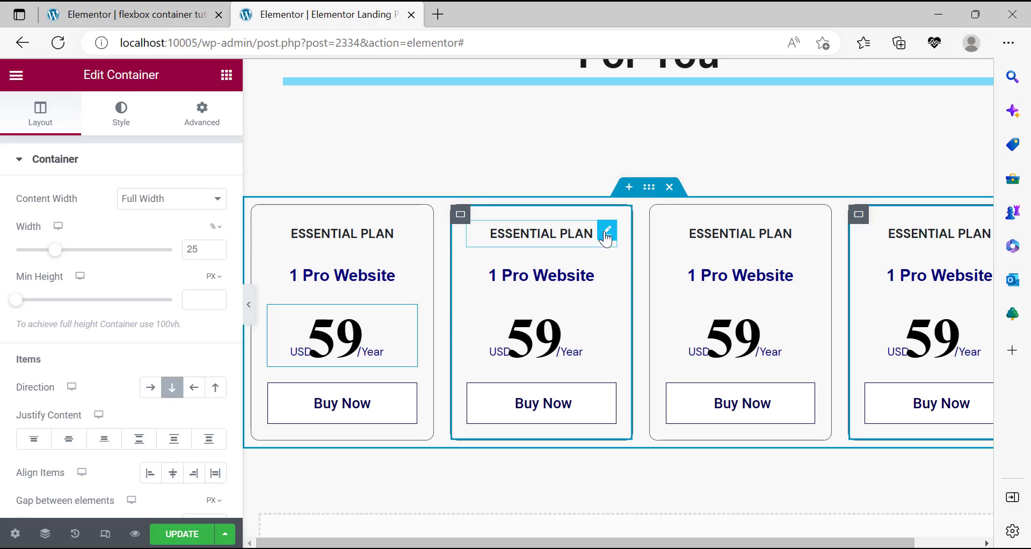
pyautogui.click(606, 238)
pyautogui.moveTo(75, 226); pyautogui.dragTo(137, 229)
pyautogui.rightClick(97, 220)
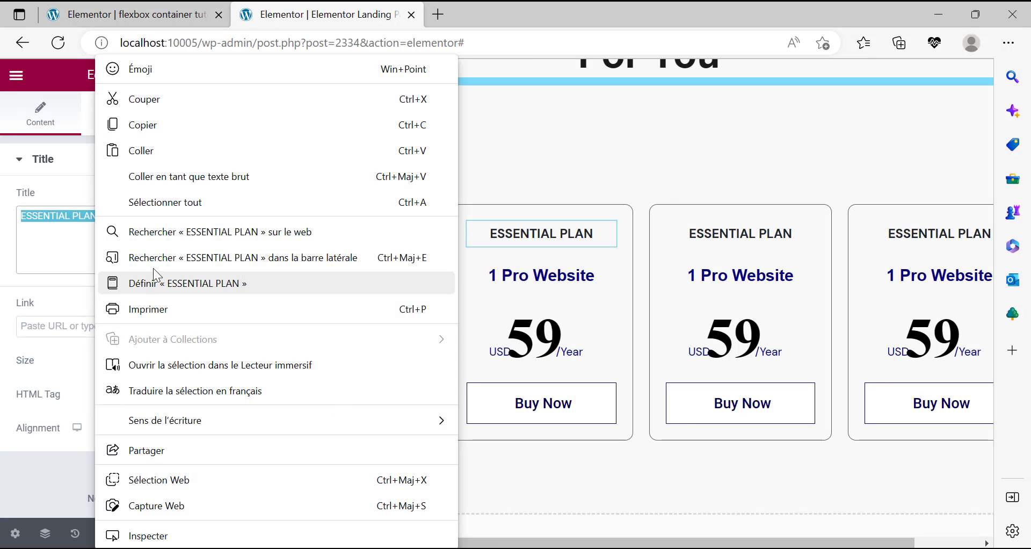
pyautogui.click(153, 150)
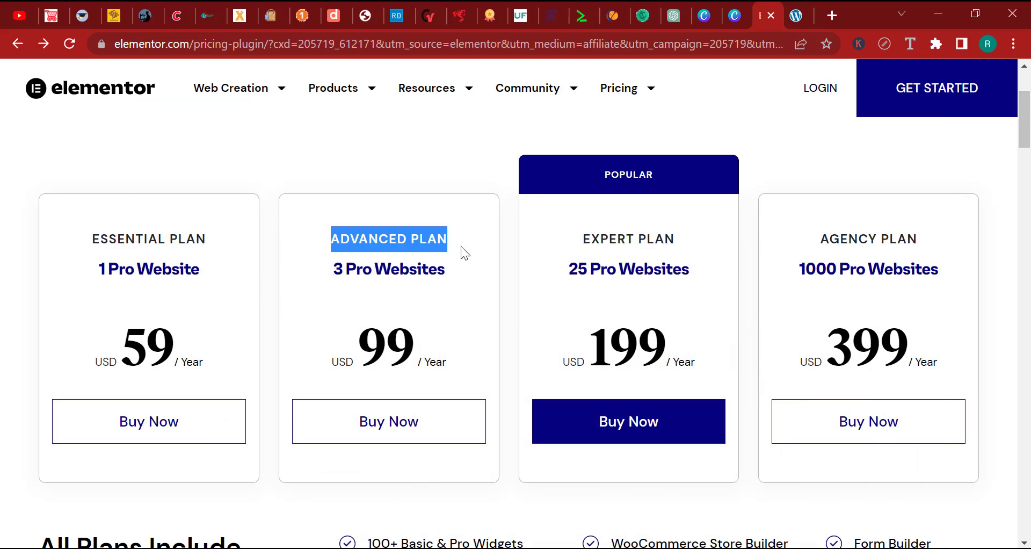
# Replace the Advanced Plan card's website heading with "3 Pro Websites" copied from the reference page.
pyautogui.moveTo(445, 268); pyautogui.dragTo(332, 268)
pyautogui.rightClick(423, 270)
pyautogui.click(475, 290)
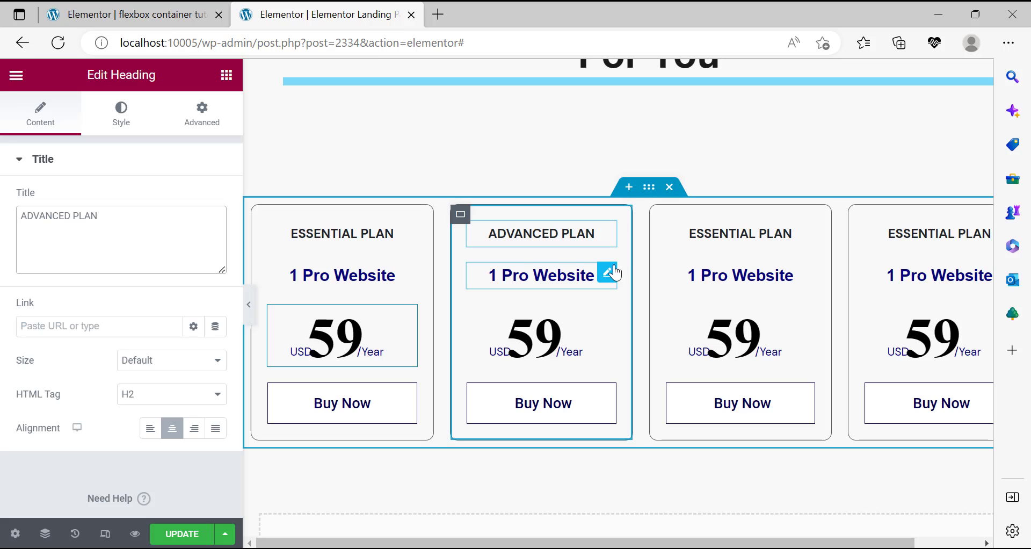
pyautogui.click(608, 275)
pyautogui.tripleClick(45, 208)
pyautogui.rightClick(45, 209)
pyautogui.click(120, 146)
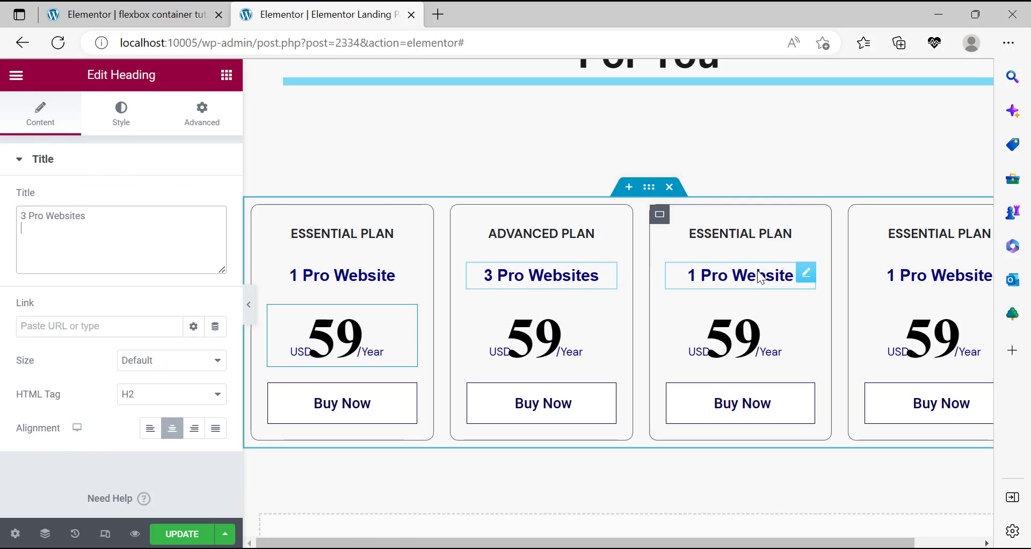
# Set the Advanced Plan card's price heading to 99.
pyautogui.click(793, 233)
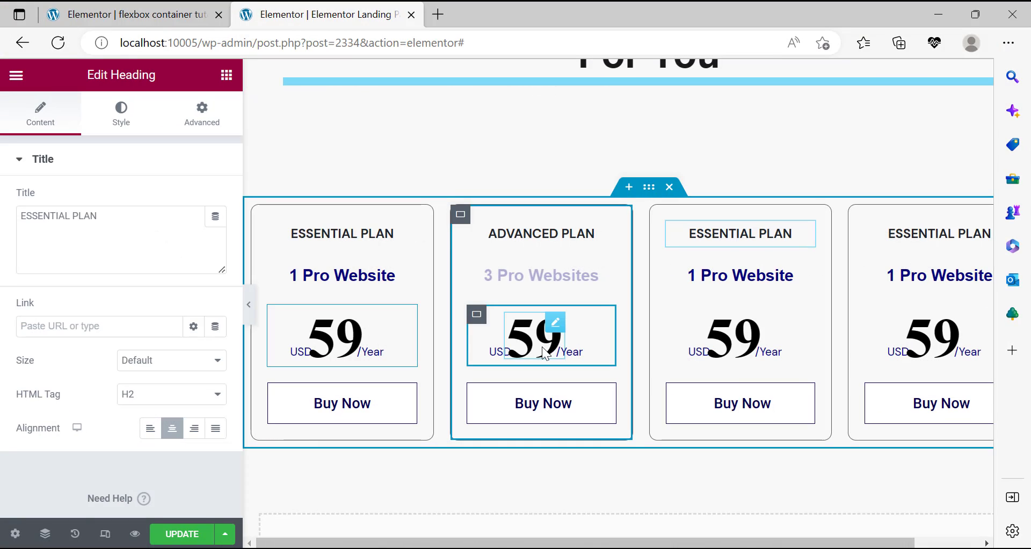
pyautogui.click(542, 346)
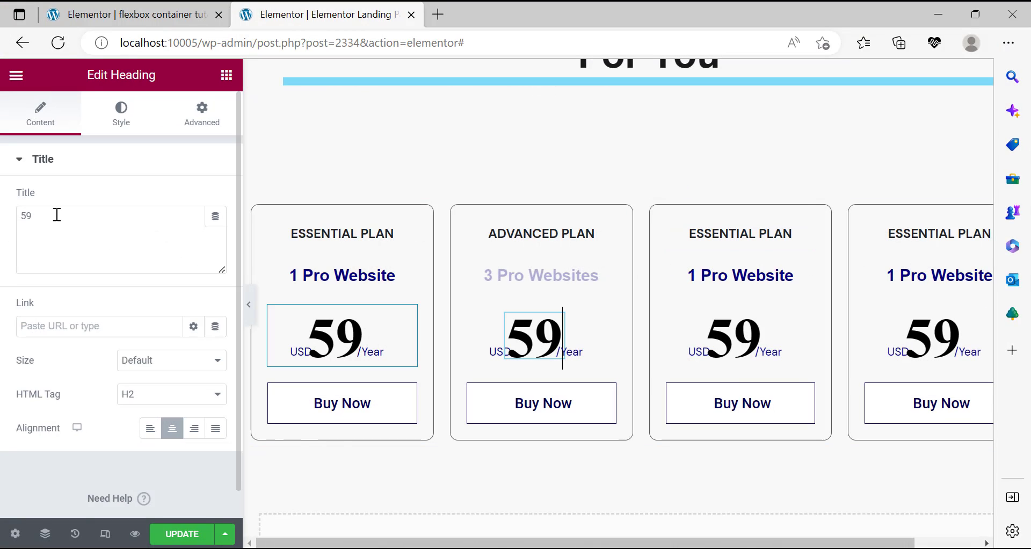
pyautogui.click(62, 215)
pyautogui.write('99')
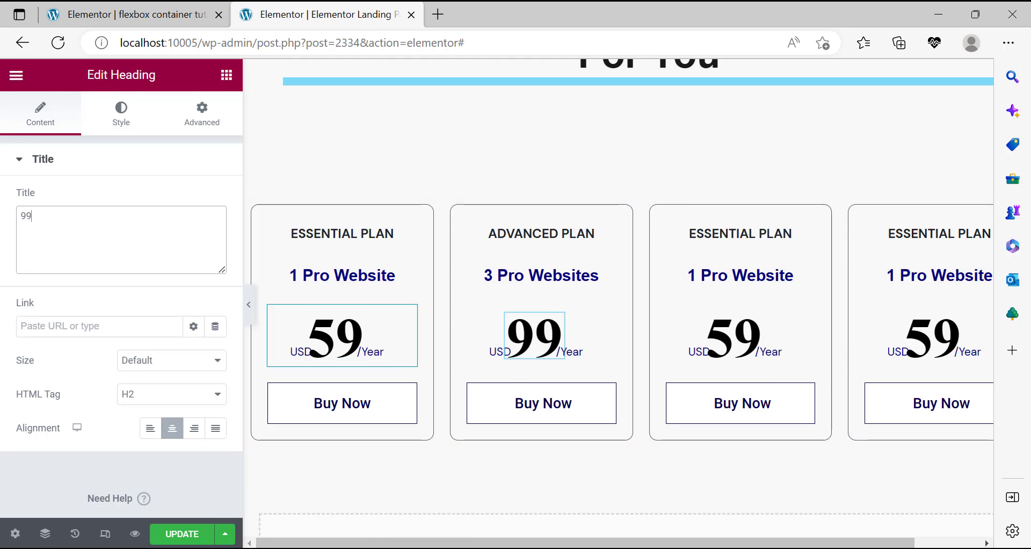
# Replace the third card's plan title with "EXPERT PLAN" copied from the reference pricing page.
pyautogui.click(547, 548)
pyautogui.tripleClick(643, 237)
pyautogui.rightClick(649, 239)
pyautogui.click(666, 249)
pyautogui.hotkey('alt', 'Tab')
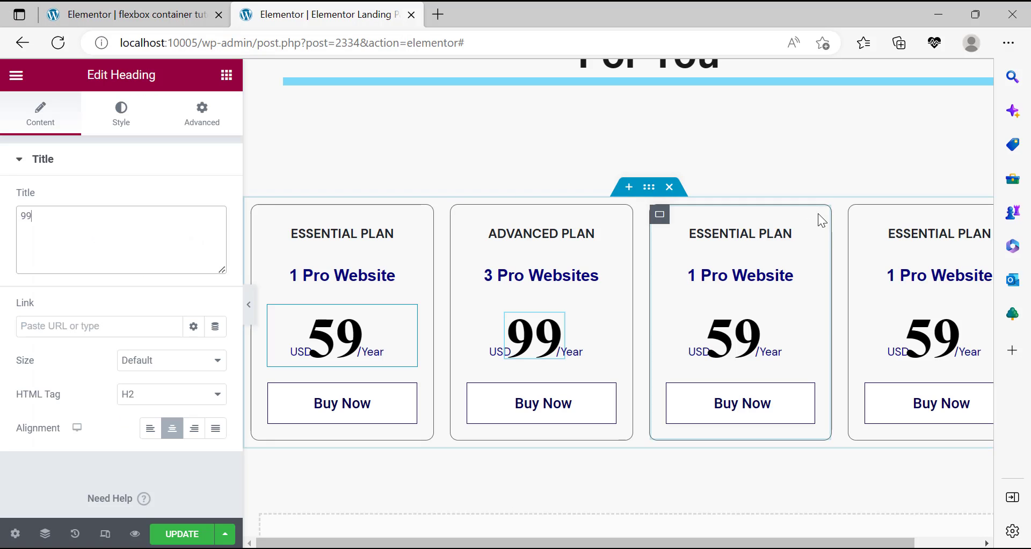
pyautogui.click(780, 241)
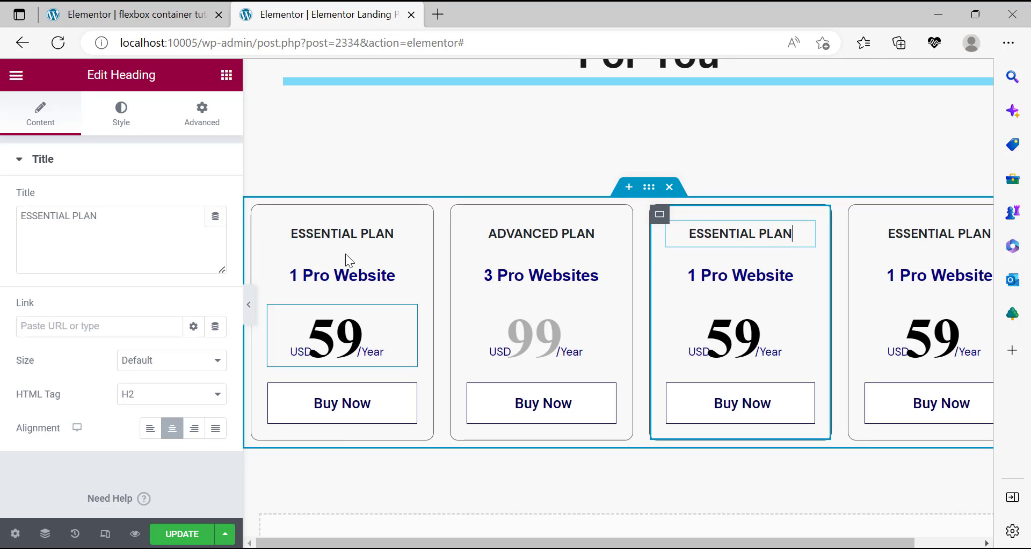
pyautogui.tripleClick(175, 219)
pyautogui.rightClick(175, 218)
pyautogui.click(228, 152)
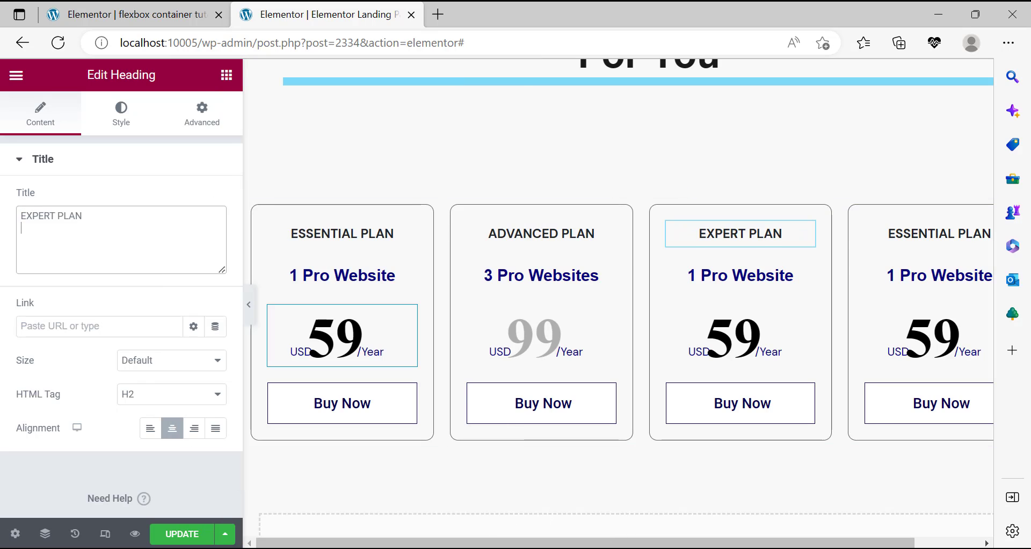
# Replace the Expert Plan card's website heading with "25 Pro Websites" copied from the reference page.
pyautogui.hotkey('alt', 'Tab')
pyautogui.tripleClick(652, 270)
pyautogui.rightClick(652, 274)
pyautogui.click(684, 287)
pyautogui.hotkey('alt', 'Tab')
pyautogui.click(805, 272)
pyautogui.click(194, 249)
pyautogui.moveTo(193, 249); pyautogui.dragTo(111, 237)
pyautogui.rightClick(110, 237)
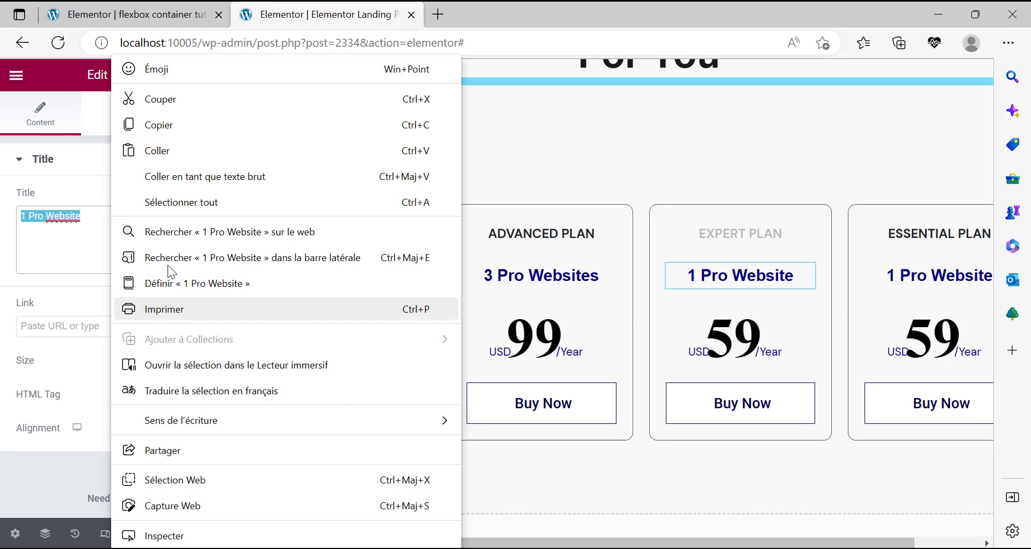
pyautogui.click(168, 154)
# Check the Expert Plan price on the reference page and set the third card's price heading to 199.
pyautogui.hotkey('alt', 'Tab')
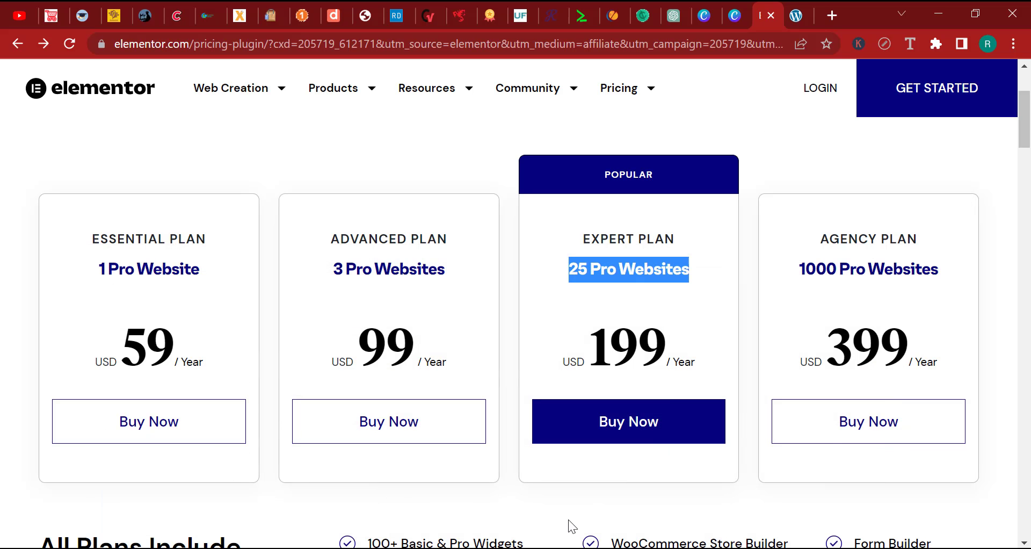
pyautogui.hotkey('alt', 'Tab')
pyautogui.click(742, 335)
pyautogui.doubleClick(63, 222)
pyautogui.write('199')
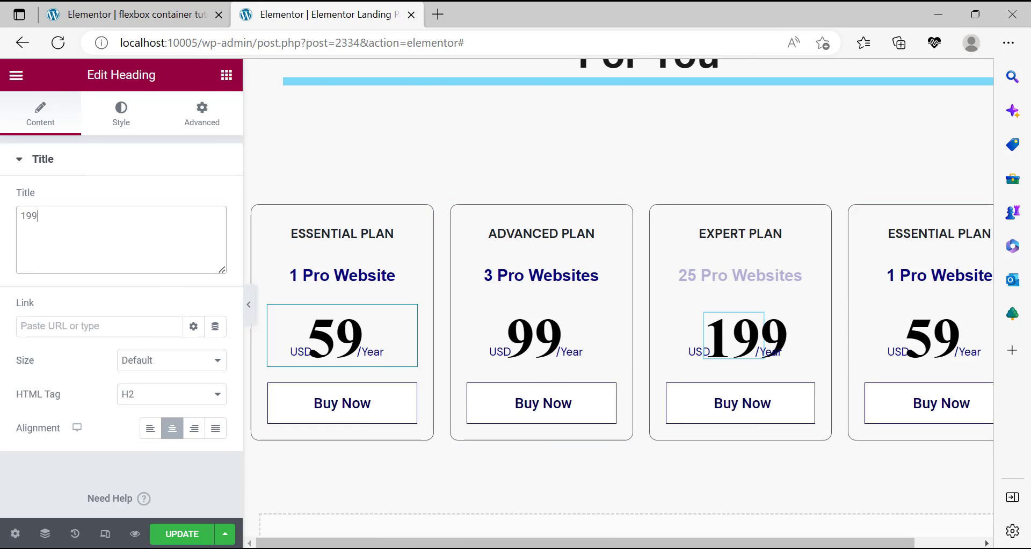
# Replace the fourth card's plan title with "AGENCY PLAN" copied from the reference pricing page.
pyautogui.hotkey('alt', 'Tab')
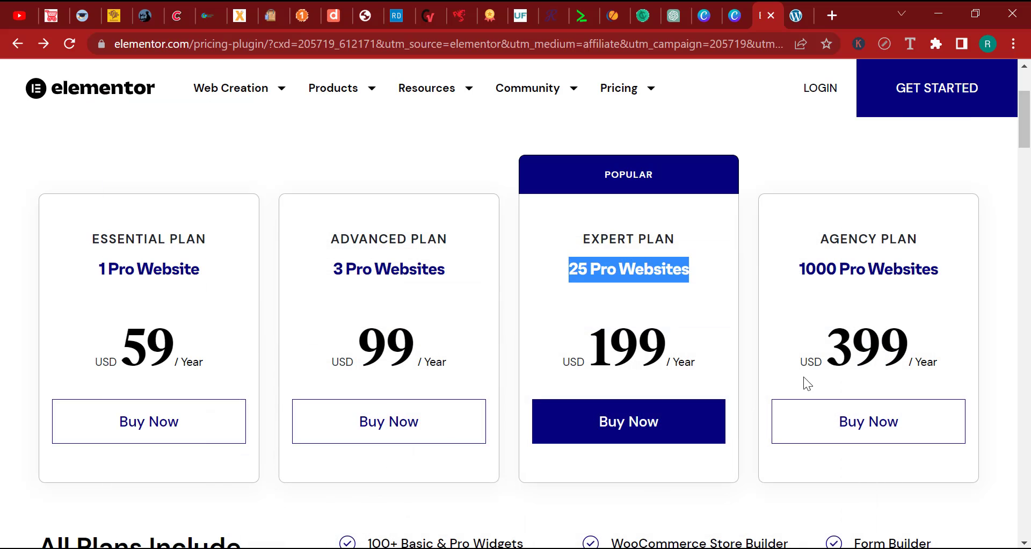
pyautogui.click(881, 351)
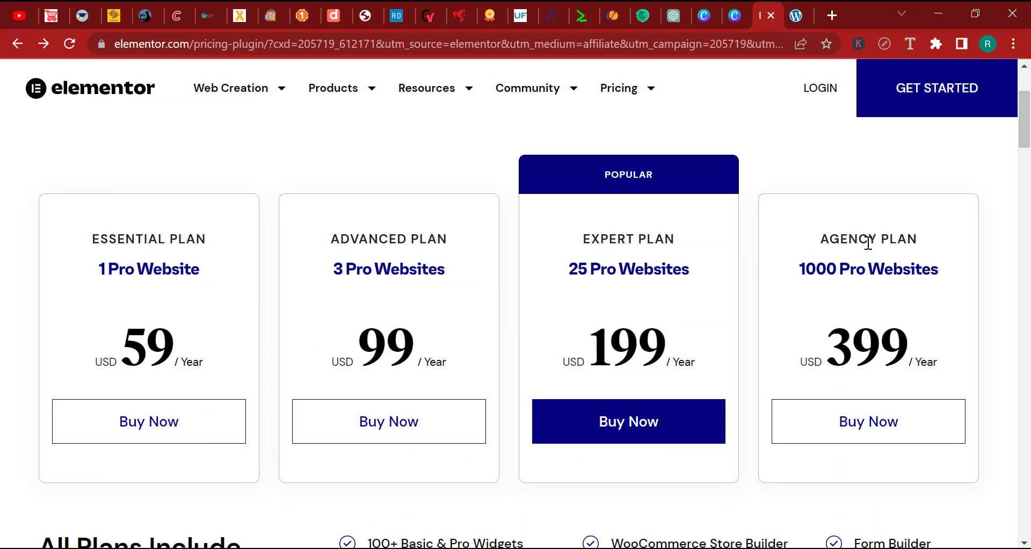
pyautogui.tripleClick(868, 243)
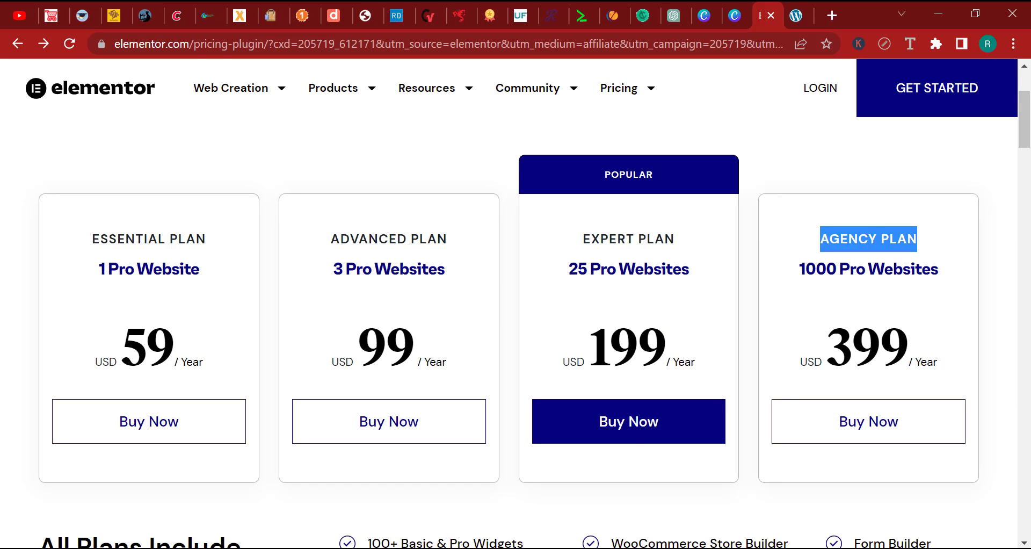
pyautogui.hotkey('alt', 'Tab')
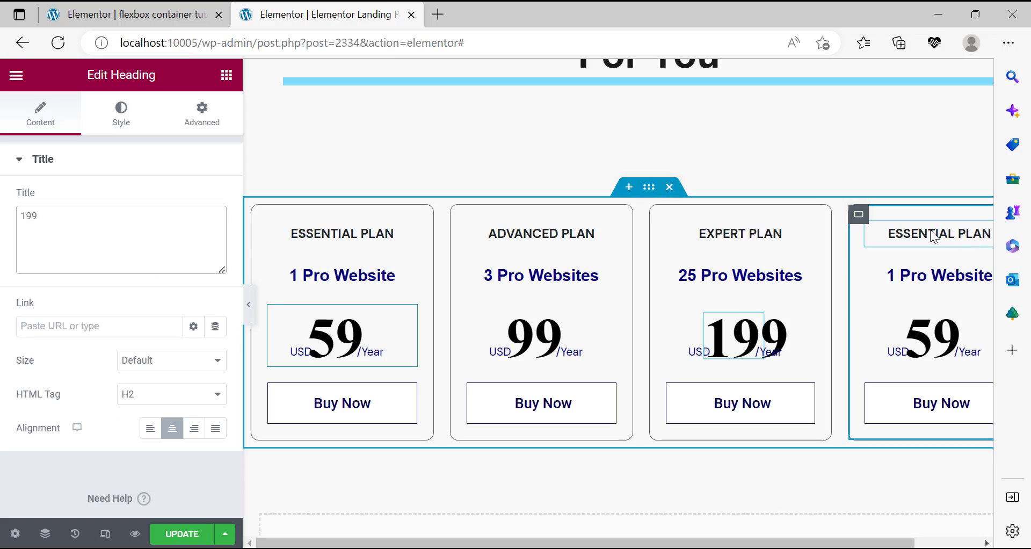
pyautogui.tripleClick(139, 221)
pyautogui.rightClick(139, 221)
pyautogui.click(167, 151)
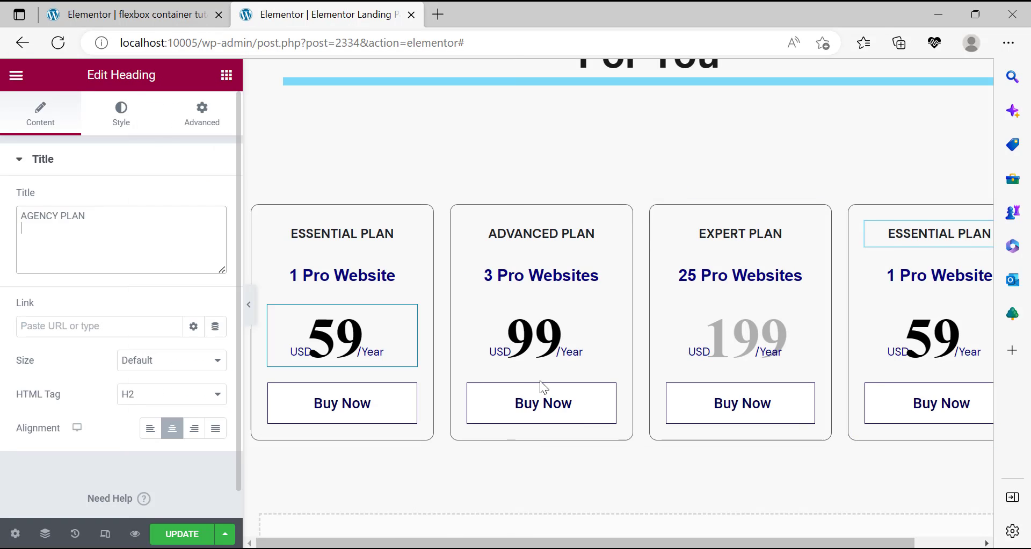
# Set the Agency Plan card's price heading to 399.
pyautogui.moveTo(822, 543); pyautogui.dragTo(887, 543)
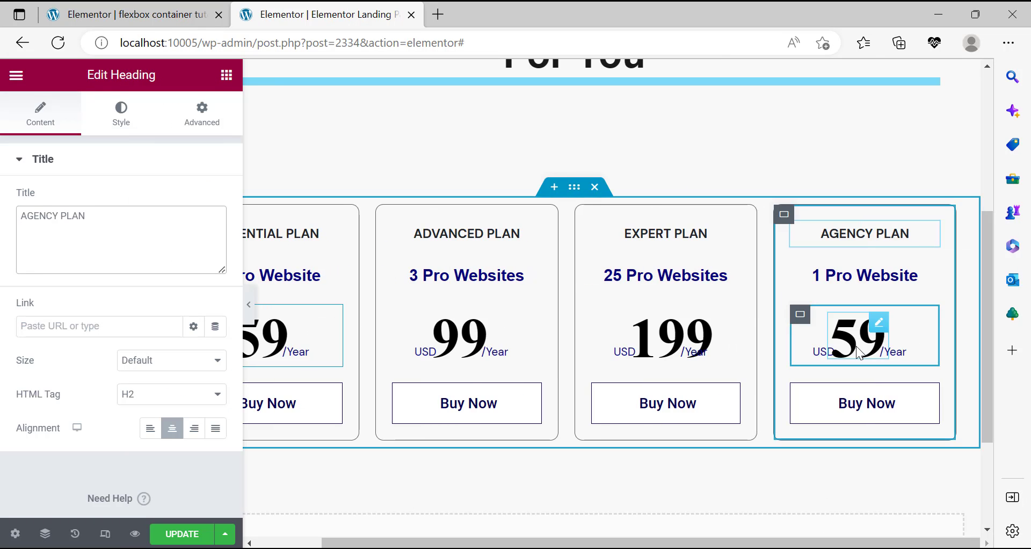
pyautogui.click(866, 361)
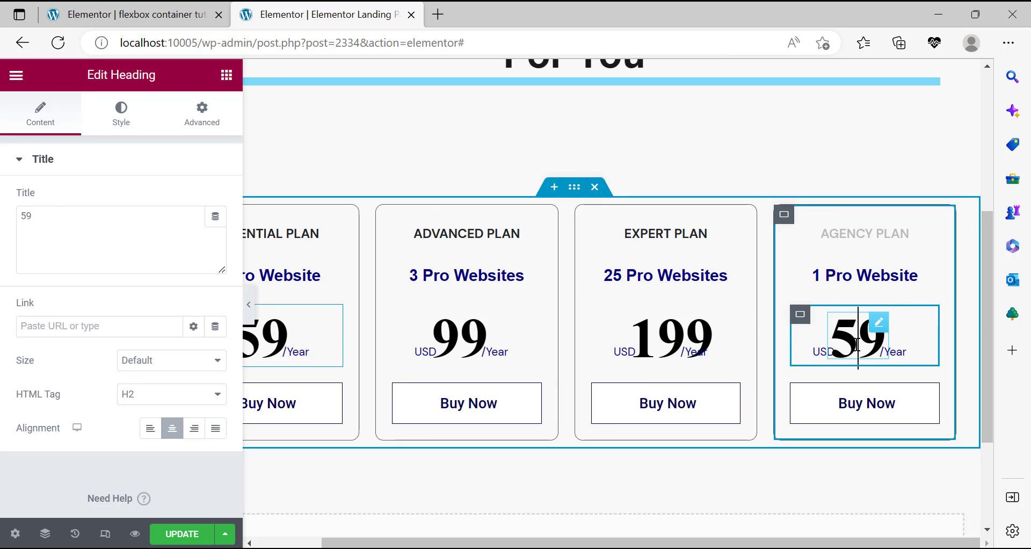
pyautogui.doubleClick(857, 344)
pyautogui.write('399')
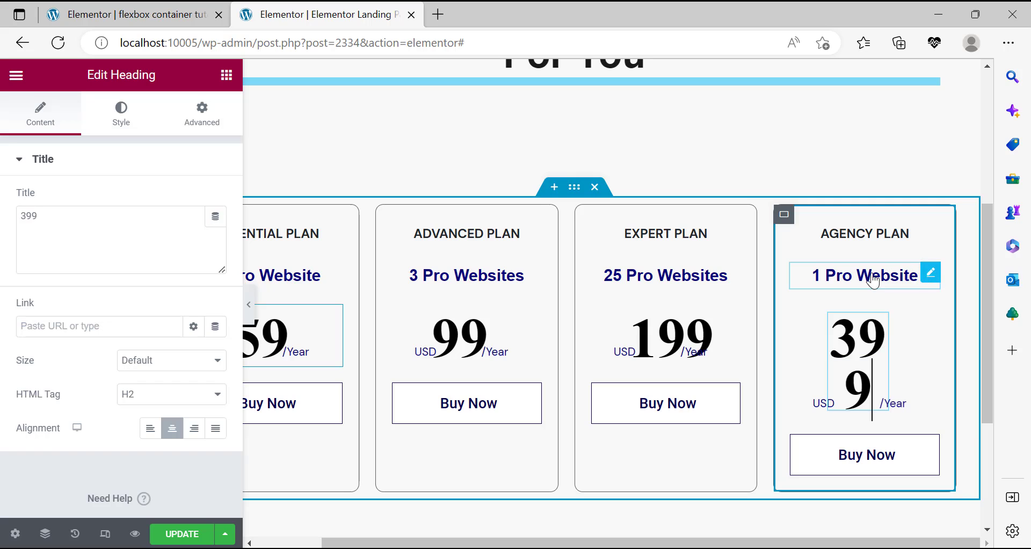
# Change the Agency Plan card's website heading to "1000 Pro Websites".
pyautogui.click(925, 278)
pyautogui.click(30, 217)
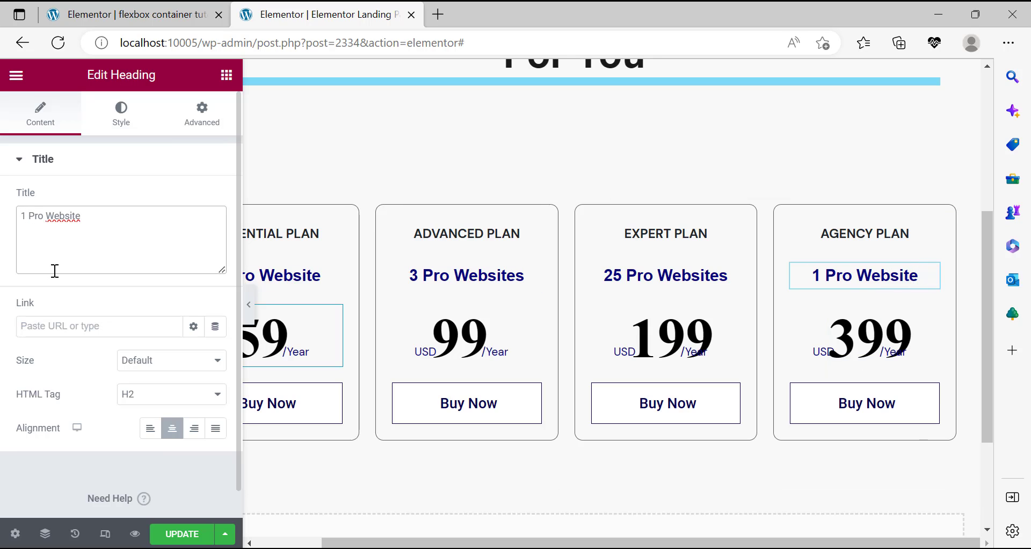
pyautogui.press('F11')
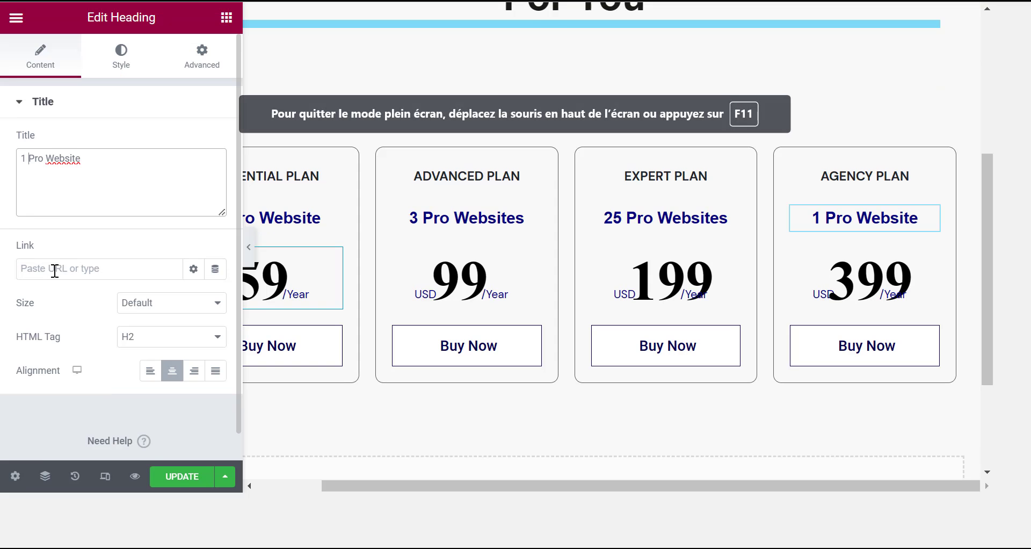
pyautogui.press('BackSpace')
pyautogui.press('F11')
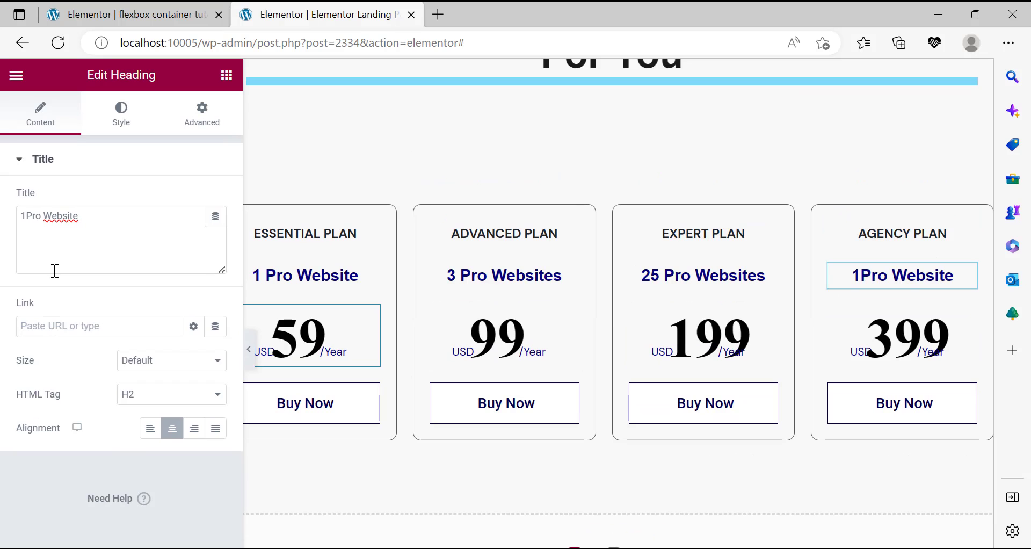
pyautogui.write('2')
pyautogui.write('00 ')
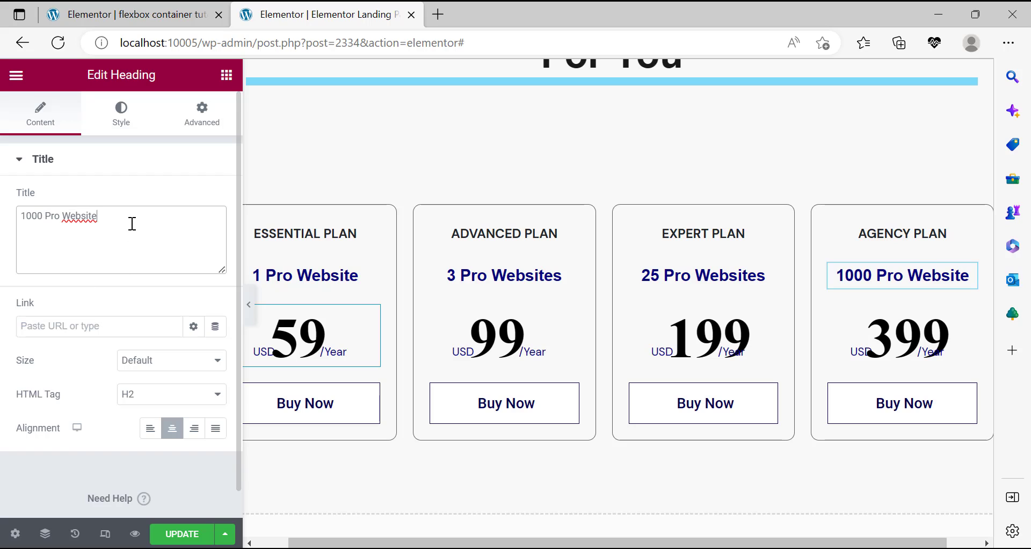
pyautogui.write('s')
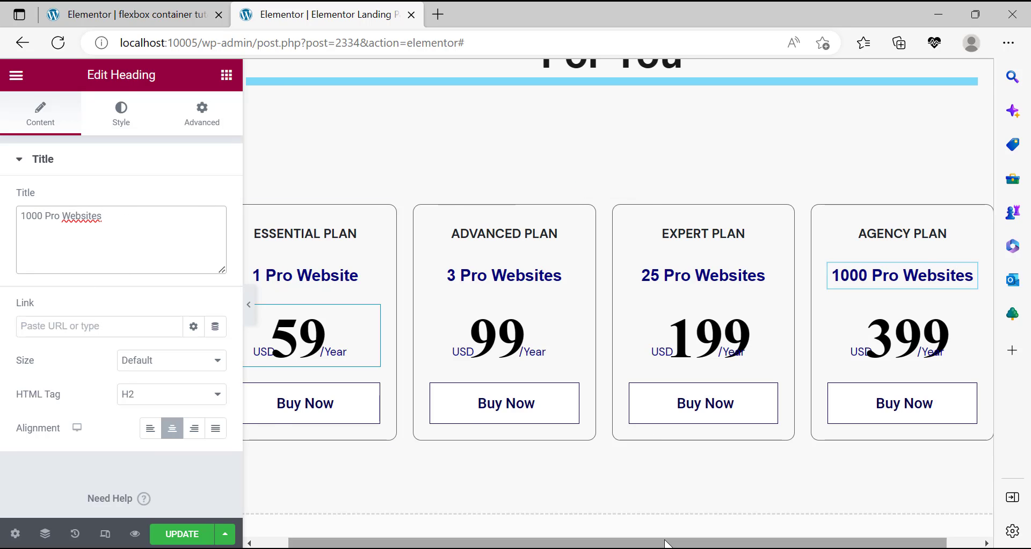
# Unlink the margins of the Essential Plan card's "1 Pro Website" heading and set its top margin to -19 px.
pyautogui.moveTo(666, 543); pyautogui.dragTo(511, 536)
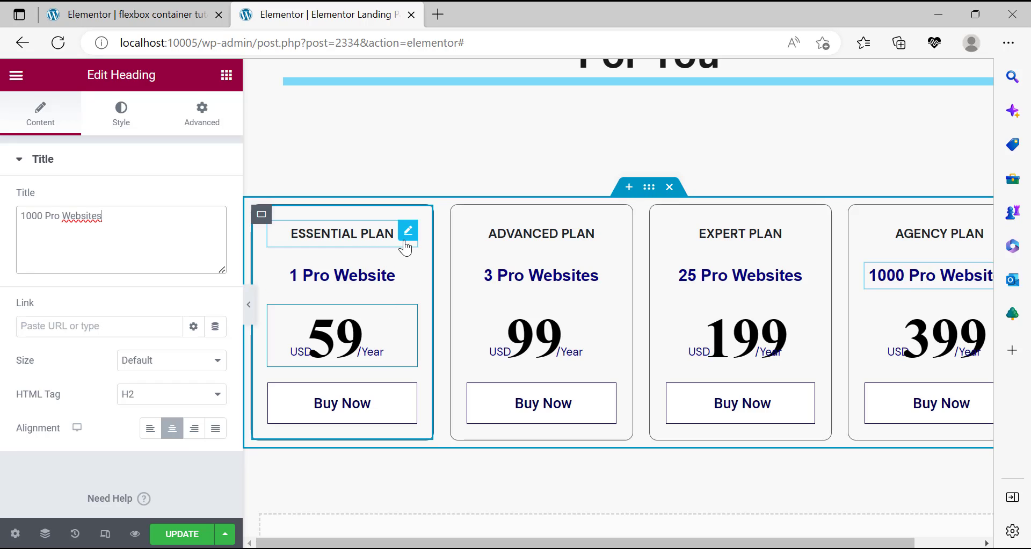
pyautogui.click(408, 274)
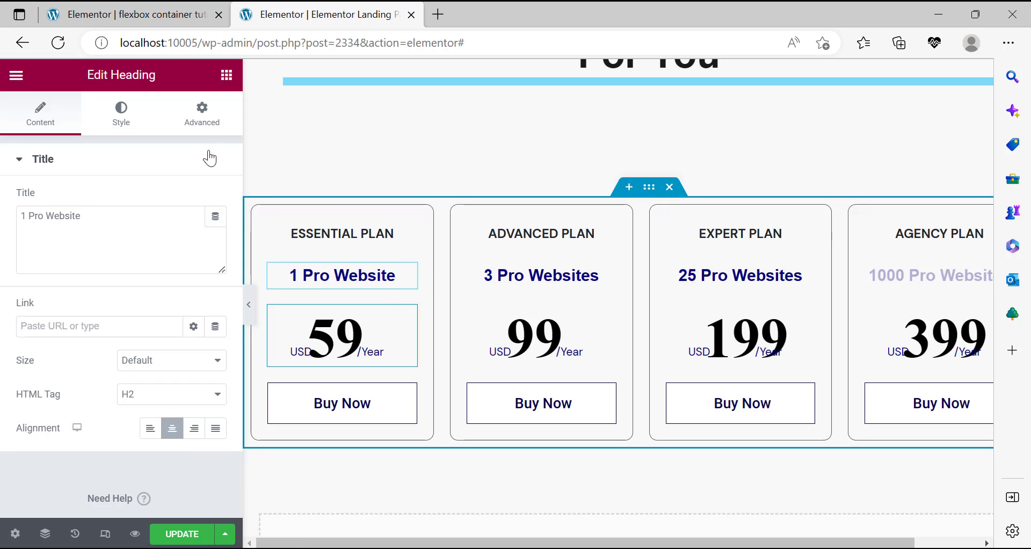
pyautogui.click(215, 119)
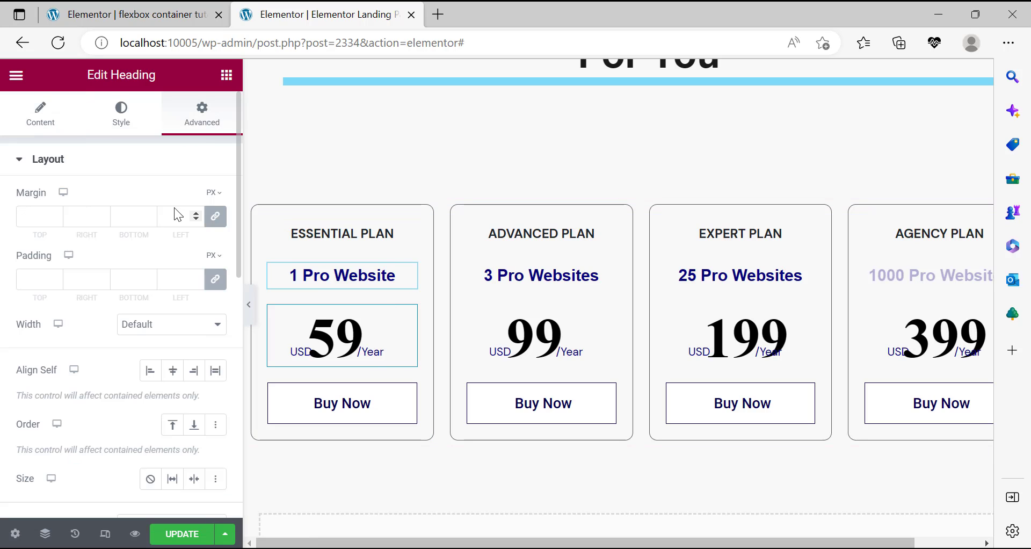
pyautogui.click(217, 223)
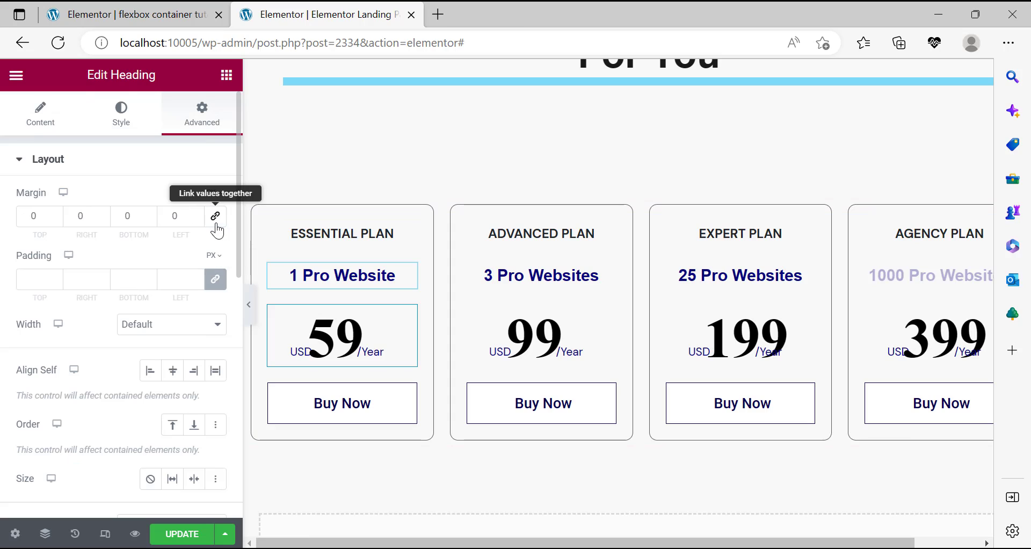
pyautogui.click(57, 220)
pyautogui.click(57, 220)
pyautogui.click(57, 220)
pyautogui.click(56, 220)
pyautogui.click(56, 220)
pyautogui.click(56, 220)
pyautogui.click(56, 220)
pyautogui.click(57, 221)
pyautogui.click(56, 220)
pyautogui.click(56, 221)
pyautogui.click(56, 220)
pyautogui.click(57, 220)
pyautogui.click(56, 221)
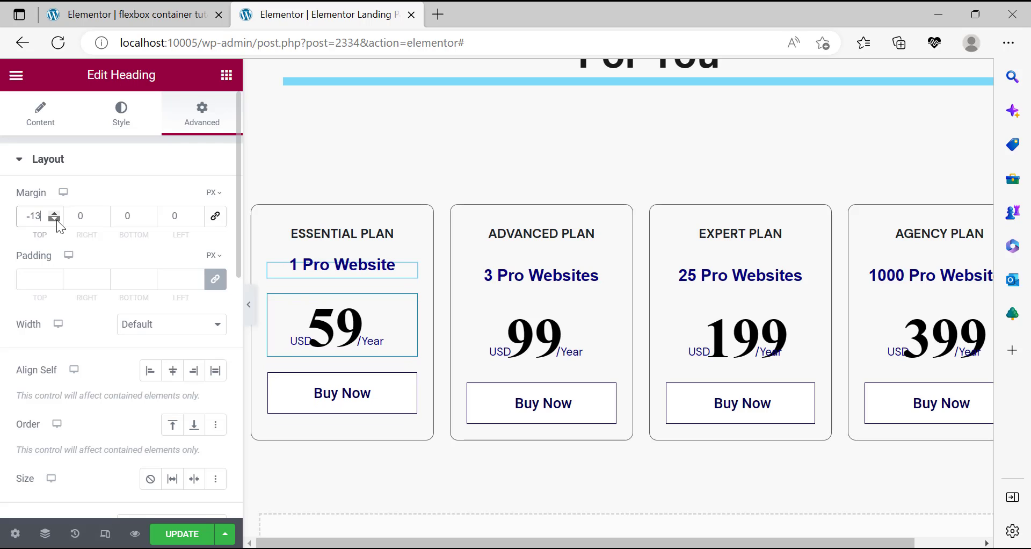
pyautogui.click(57, 220)
pyautogui.click(56, 220)
pyautogui.click(57, 220)
pyautogui.click(56, 220)
pyautogui.click(56, 220)
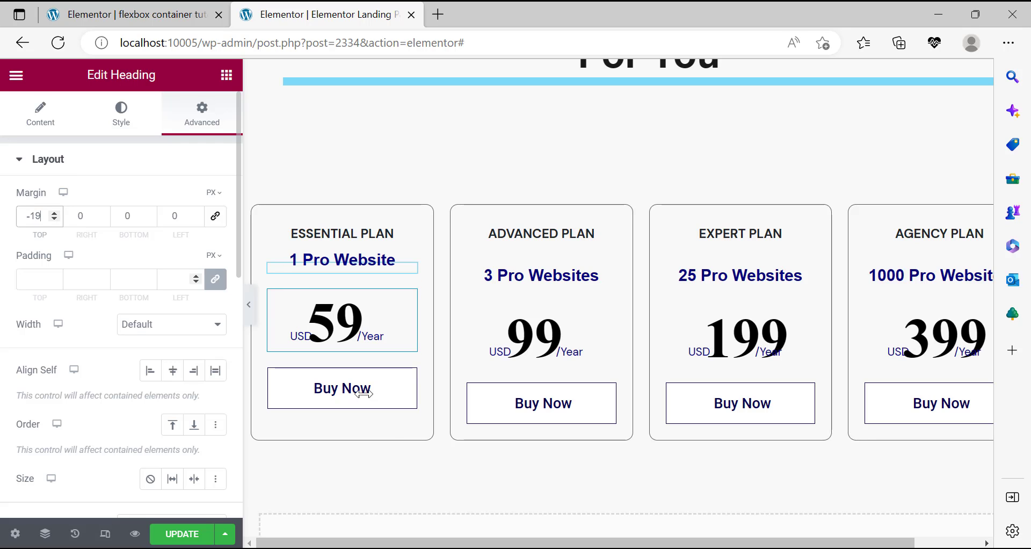
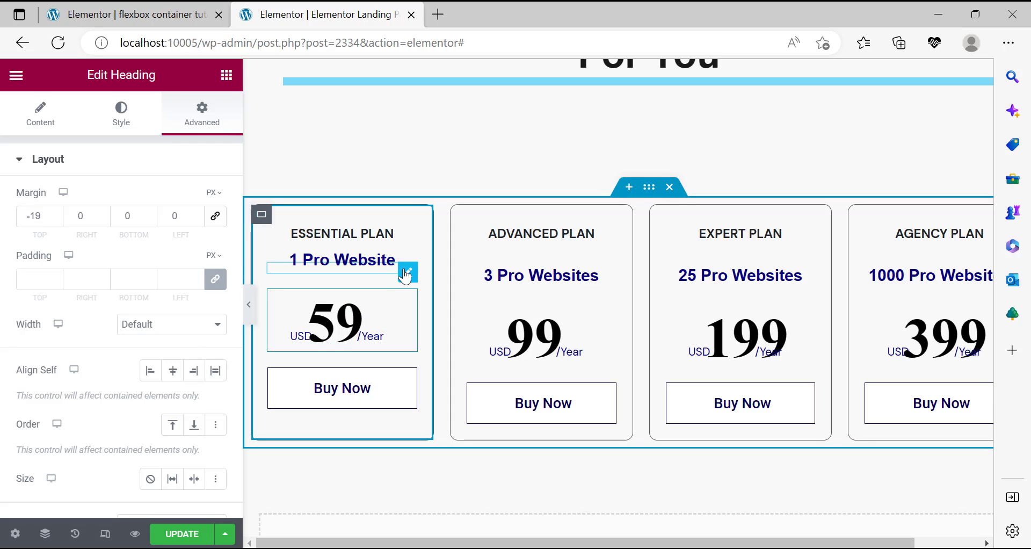
# Copy the Essential Plan website heading's style onto the website headings of the Advanced, Expert and Agency Plan cards.
pyautogui.click(267, 223)
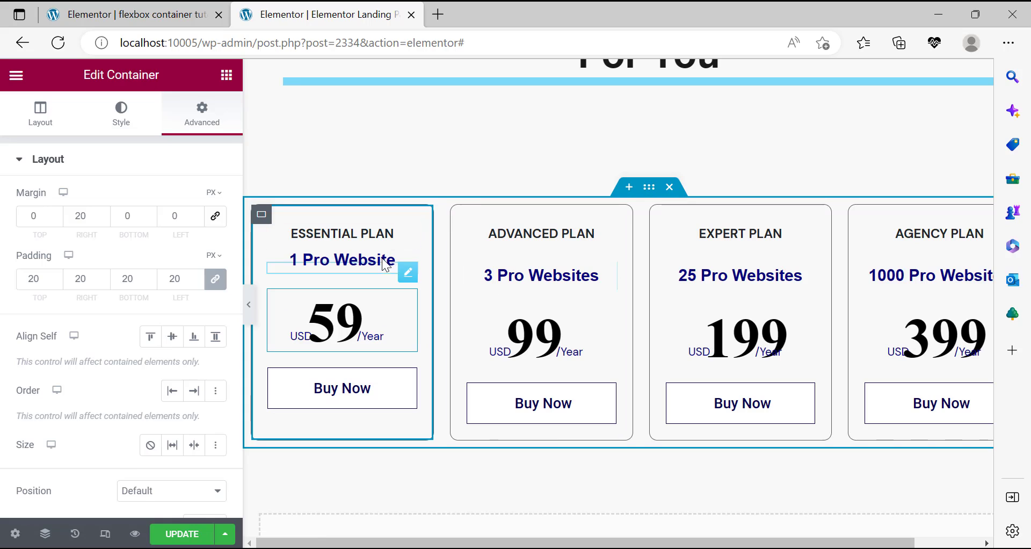
pyautogui.rightClick(414, 267)
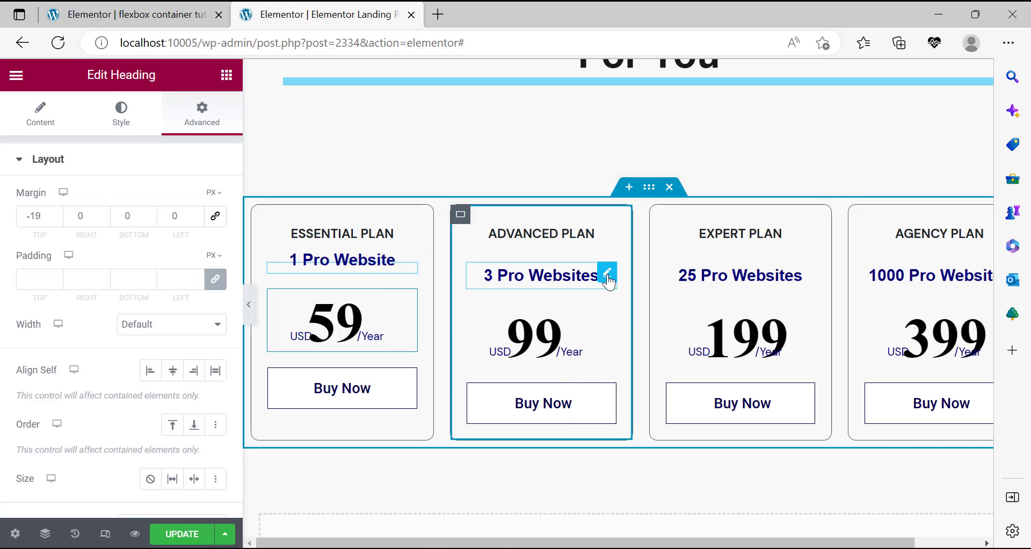
pyautogui.rightClick(608, 280)
pyautogui.click(698, 370)
pyautogui.rightClick(808, 275)
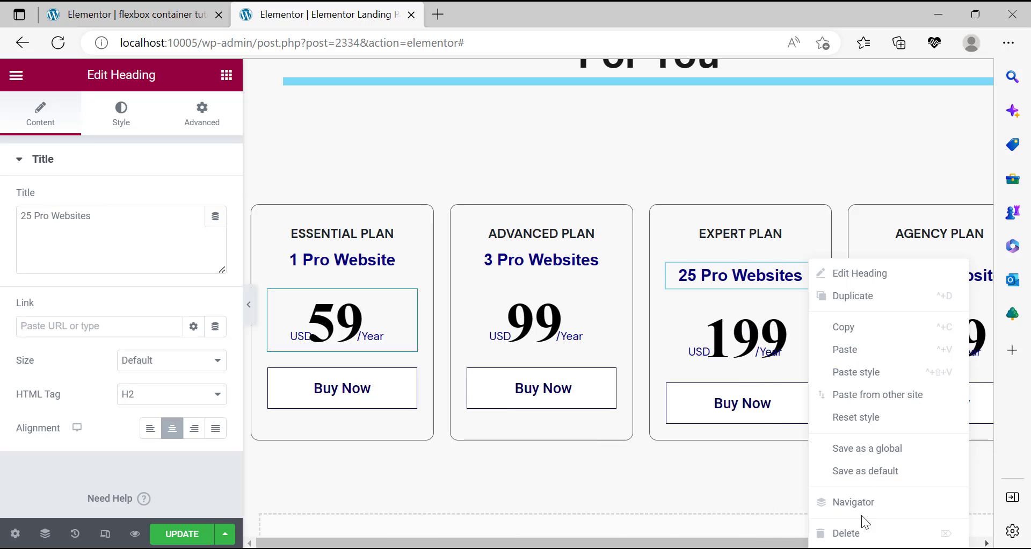
pyautogui.click(856, 372)
pyautogui.hscroll(2, 886, 322)
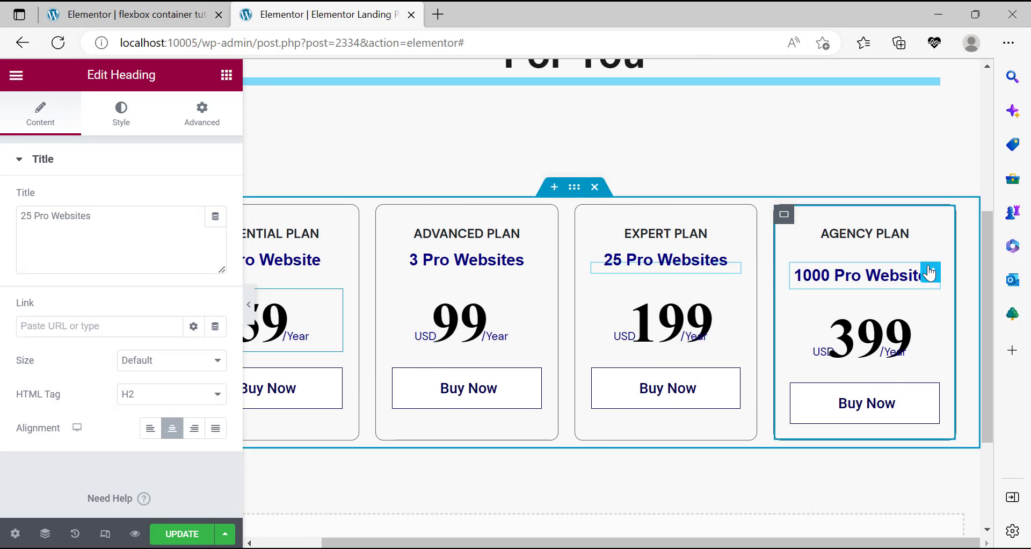
pyautogui.rightClick(902, 276)
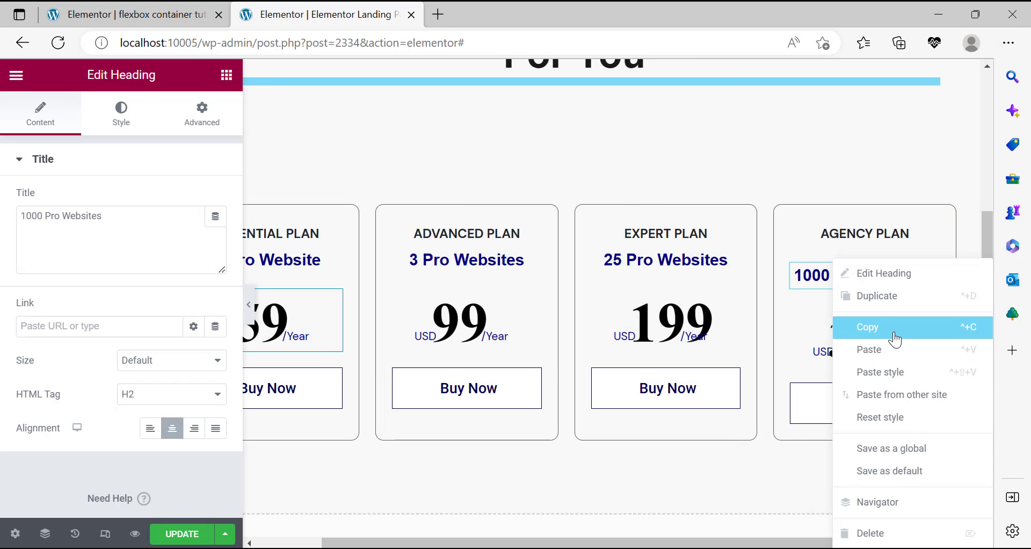
pyautogui.click(891, 372)
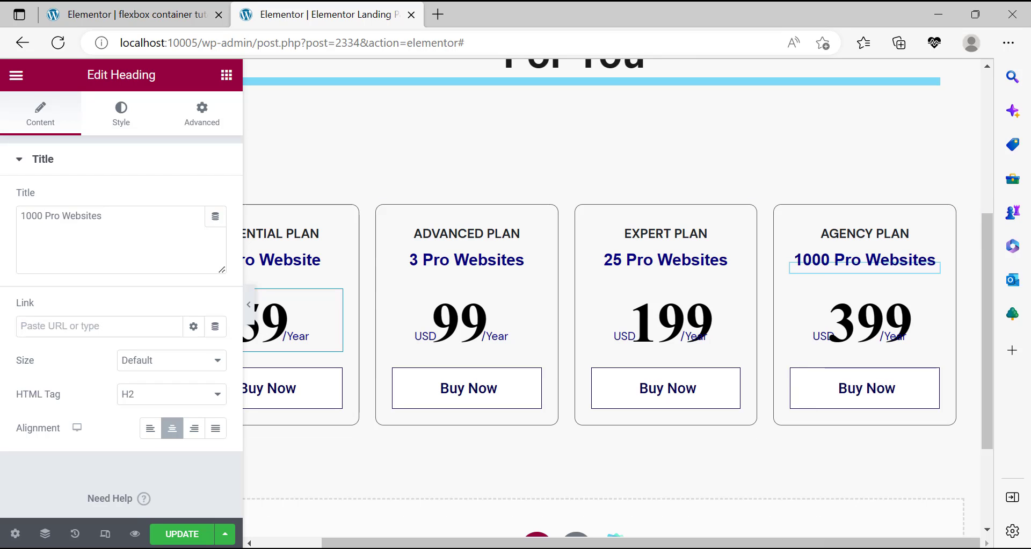
# Compare the four plan cards with the reference pricing page and view them at full width without the editing panel.
pyautogui.moveTo(678, 542); pyautogui.dragTo(612, 542)
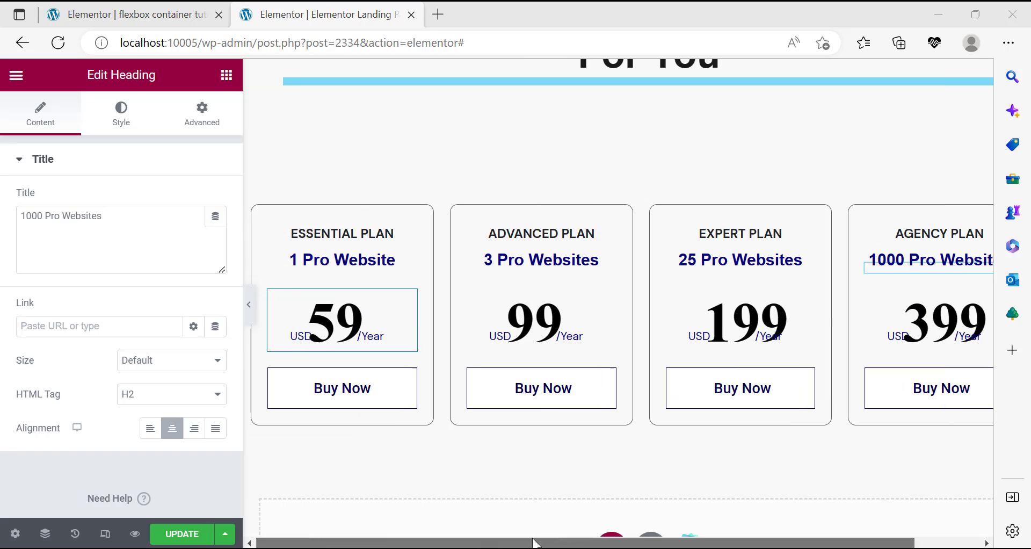
pyautogui.hotkey('alt', 'Tab')
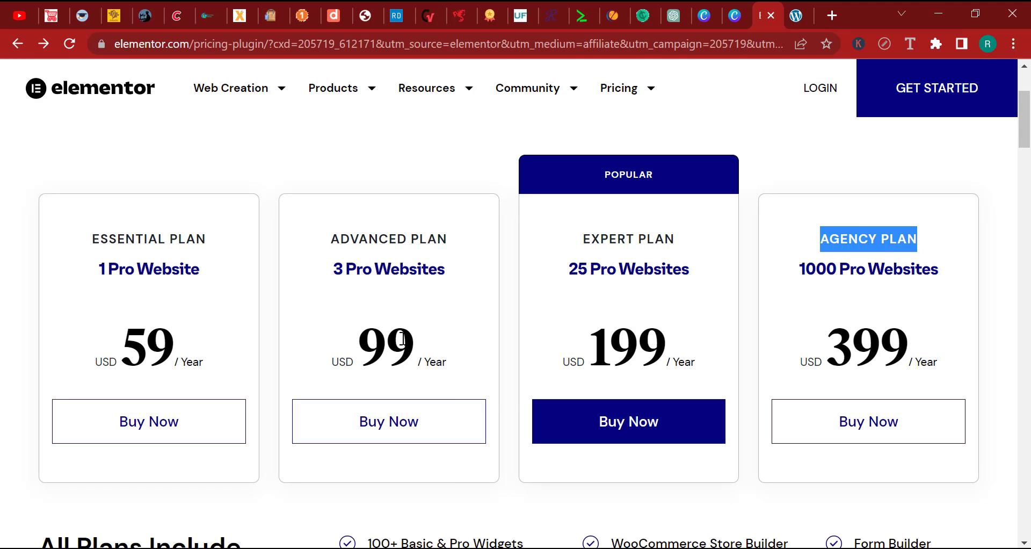
pyautogui.hotkey('alt', 'Tab')
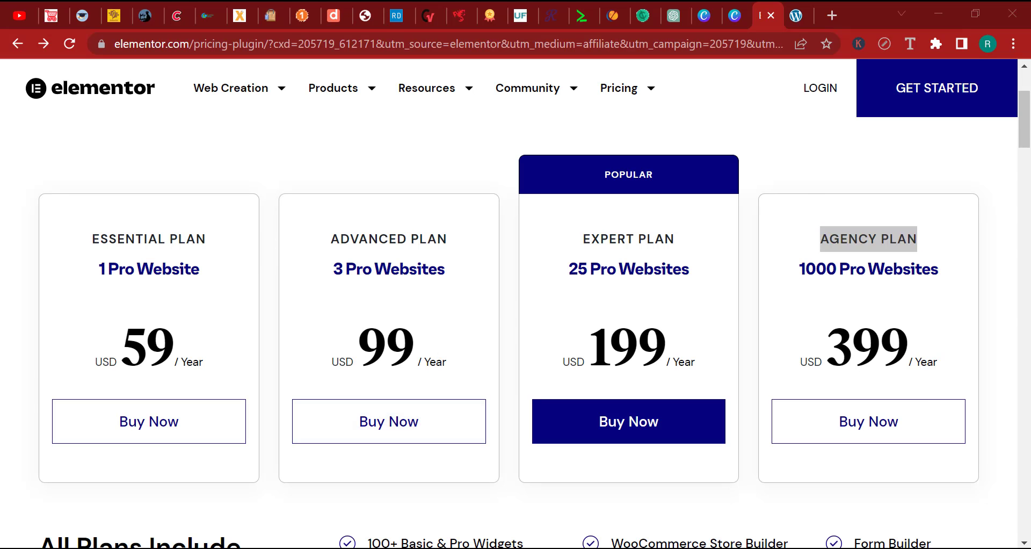
pyautogui.click(249, 317)
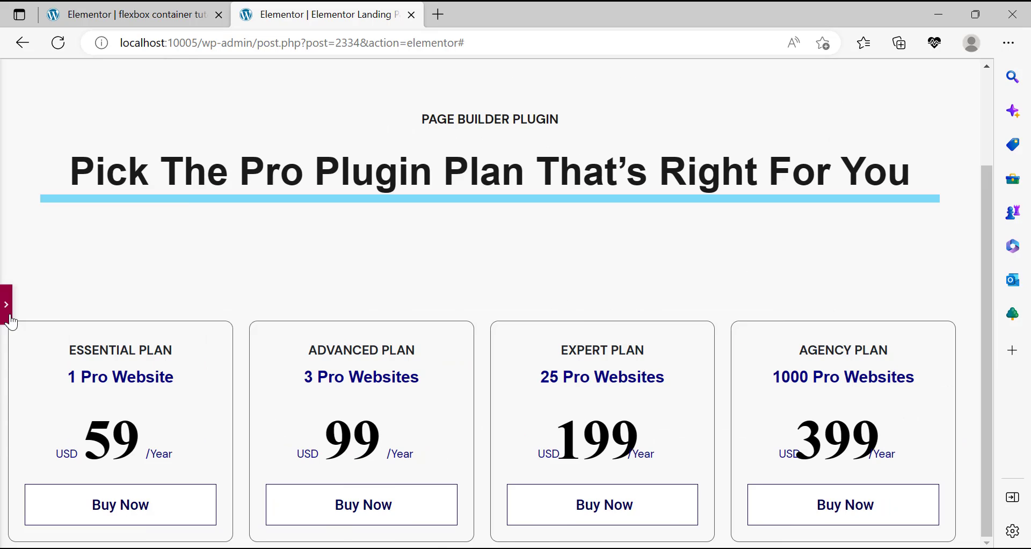
pyautogui.scroll(-3, 13, 333)
pyautogui.click(6, 311)
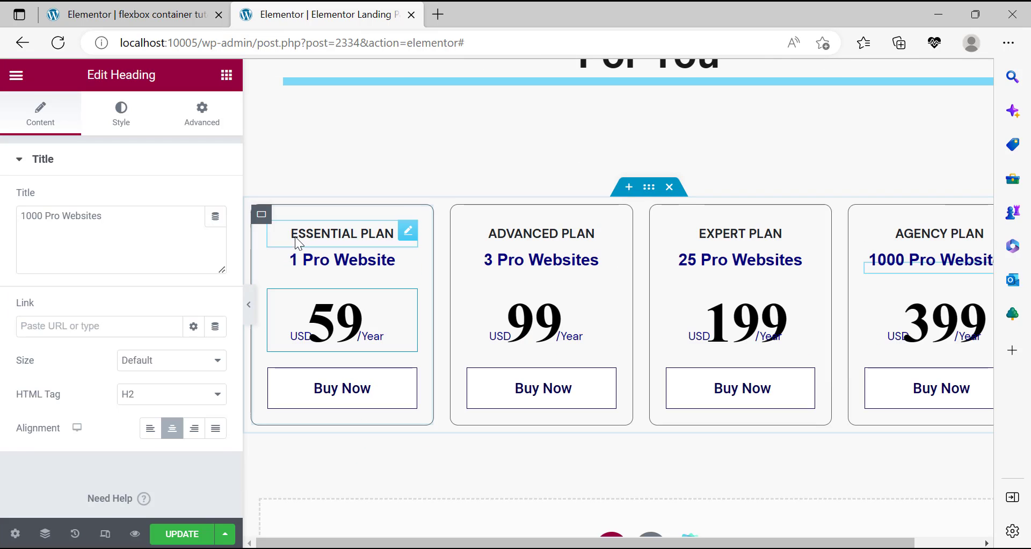
# Give the Essential Plan card container a classic white background.
pyautogui.click(262, 216)
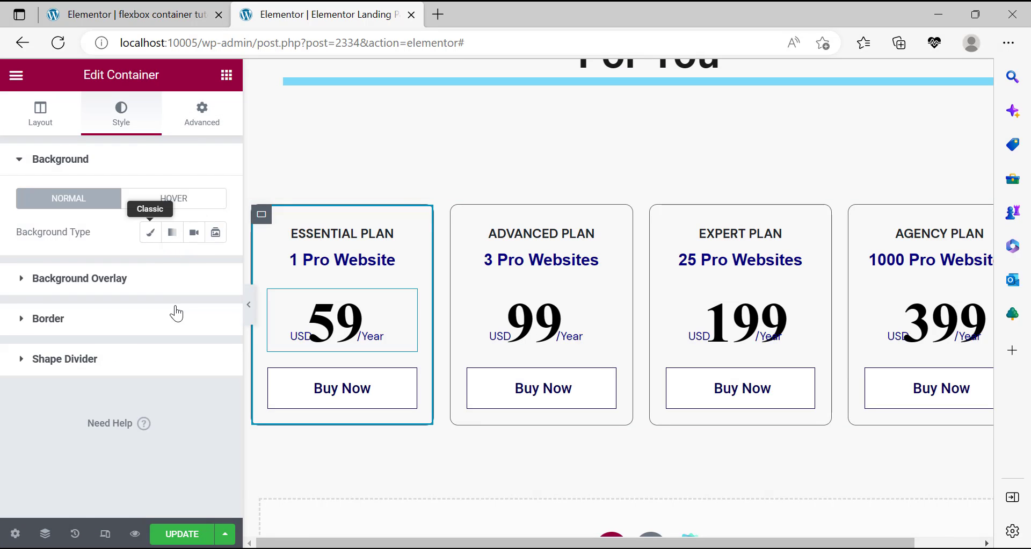
pyautogui.click(149, 232)
pyautogui.click(215, 266)
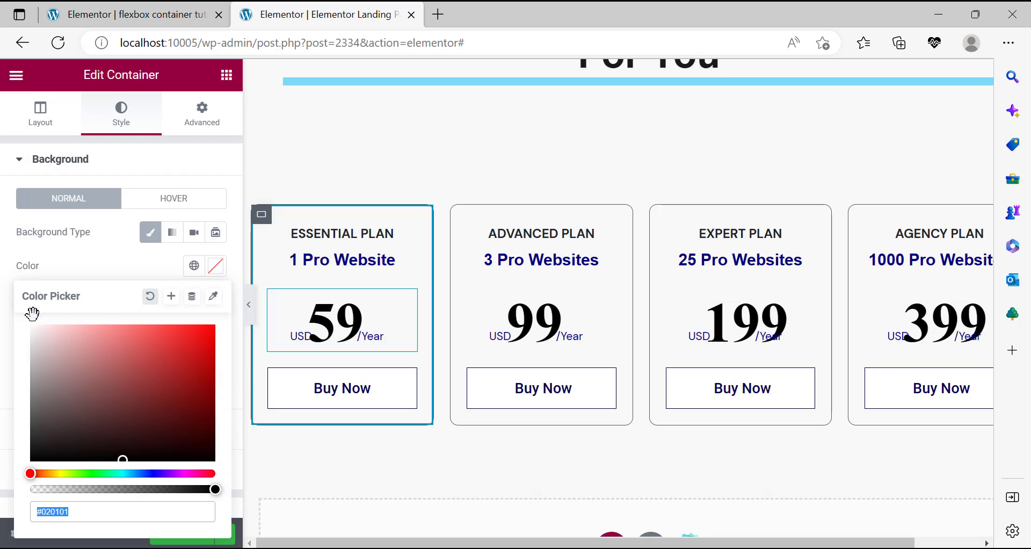
pyautogui.moveTo(37, 317); pyautogui.dragTo(3, 303)
pyautogui.click(37, 263)
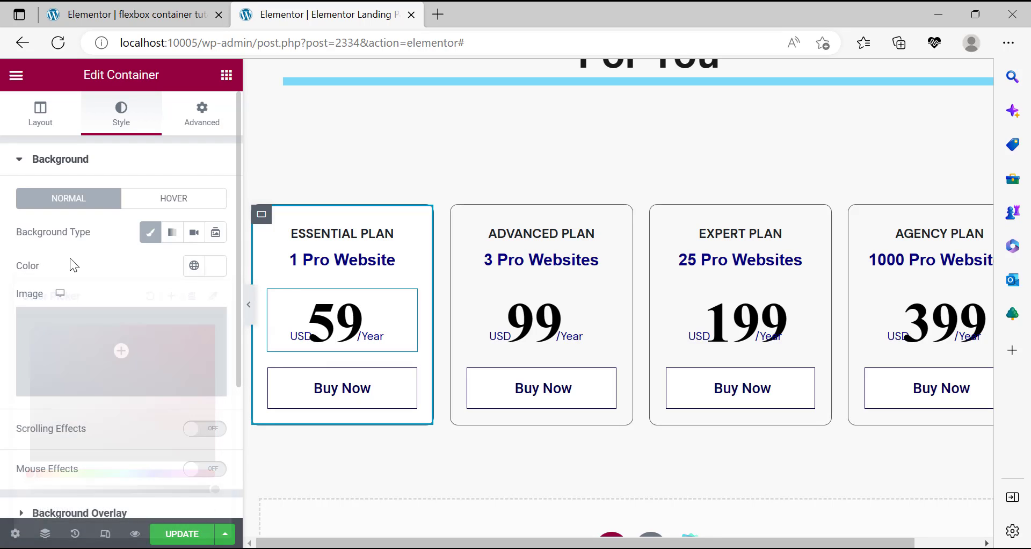
# Copy the Essential Plan container's style onto the Advanced, Expert and Agency Plan card containers.
pyautogui.rightClick(272, 221)
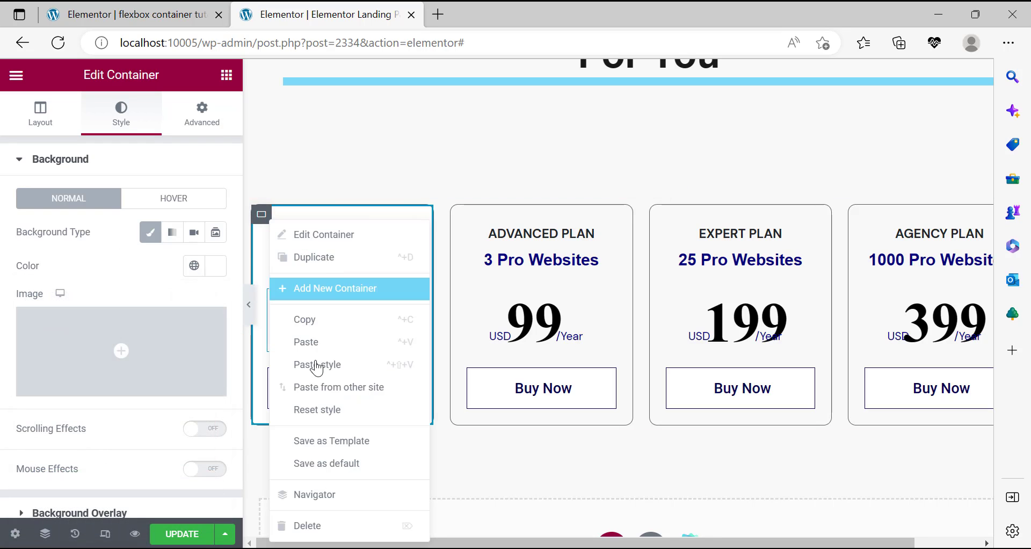
pyautogui.click(354, 319)
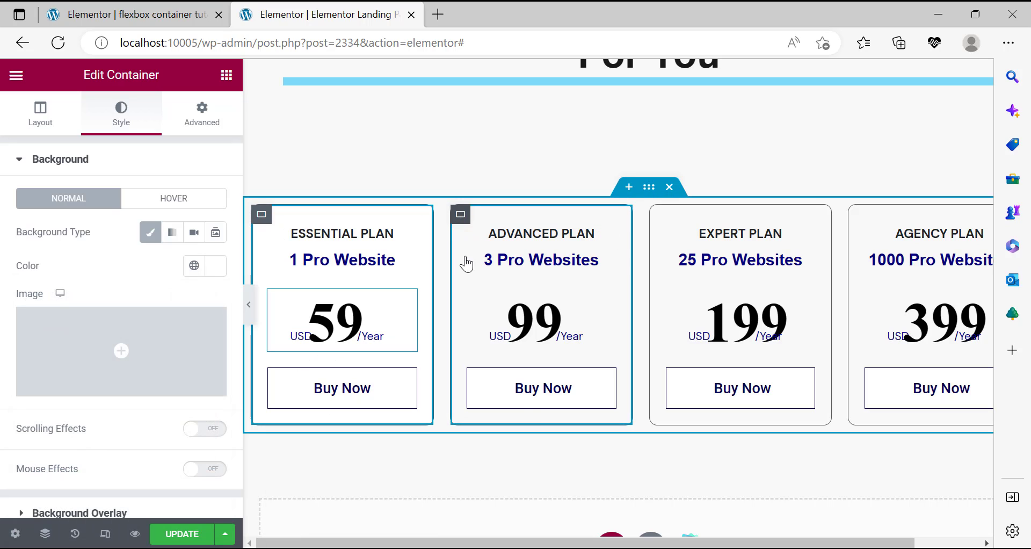
pyautogui.rightClick(461, 217)
pyautogui.click(661, 229)
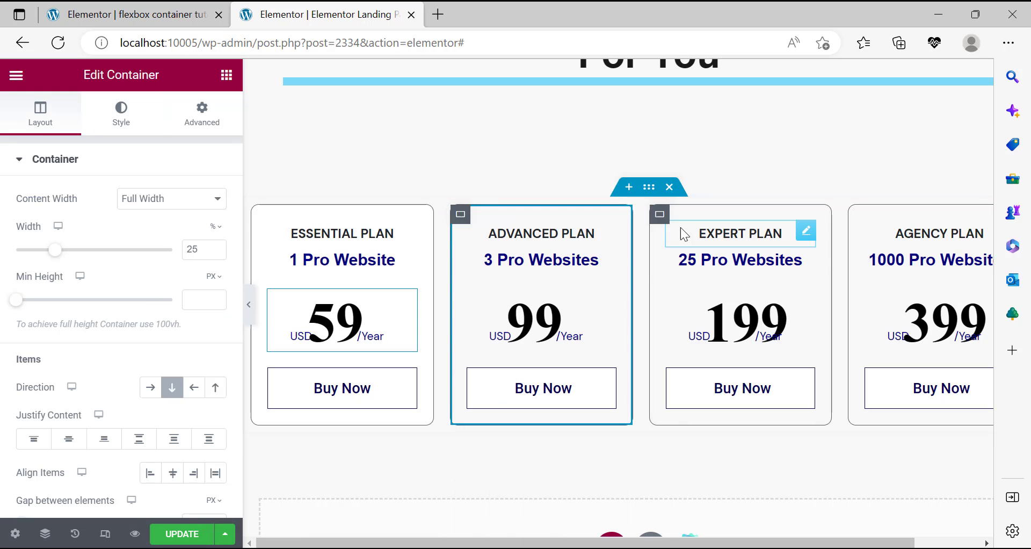
pyautogui.rightClick(669, 355)
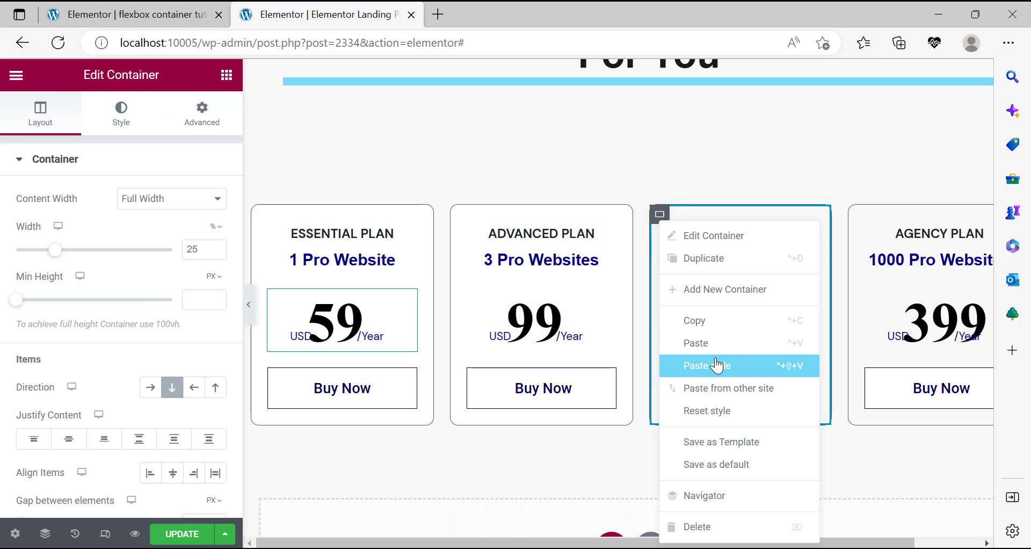
pyautogui.click(715, 363)
pyautogui.moveTo(778, 543); pyautogui.dragTo(851, 543)
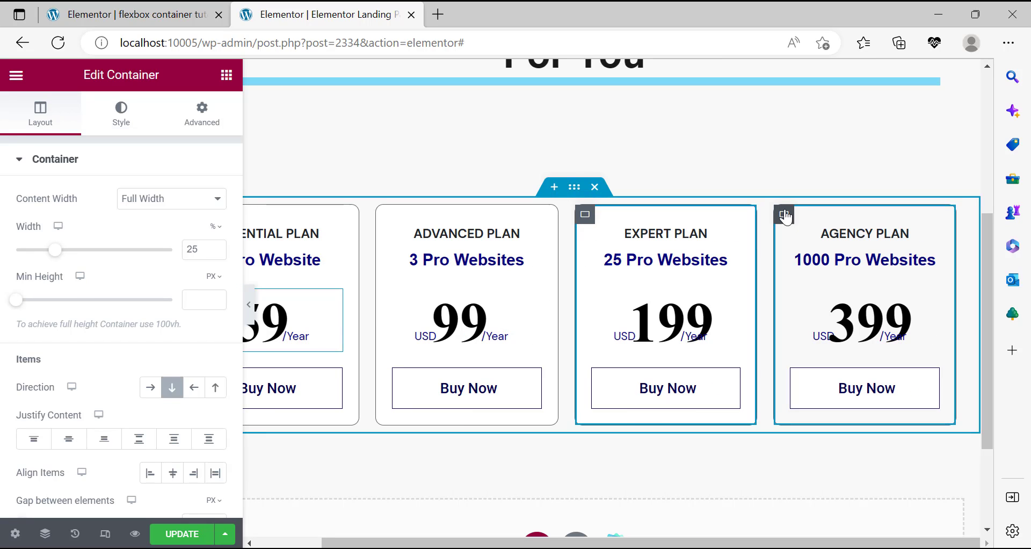
pyautogui.rightClick(784, 212)
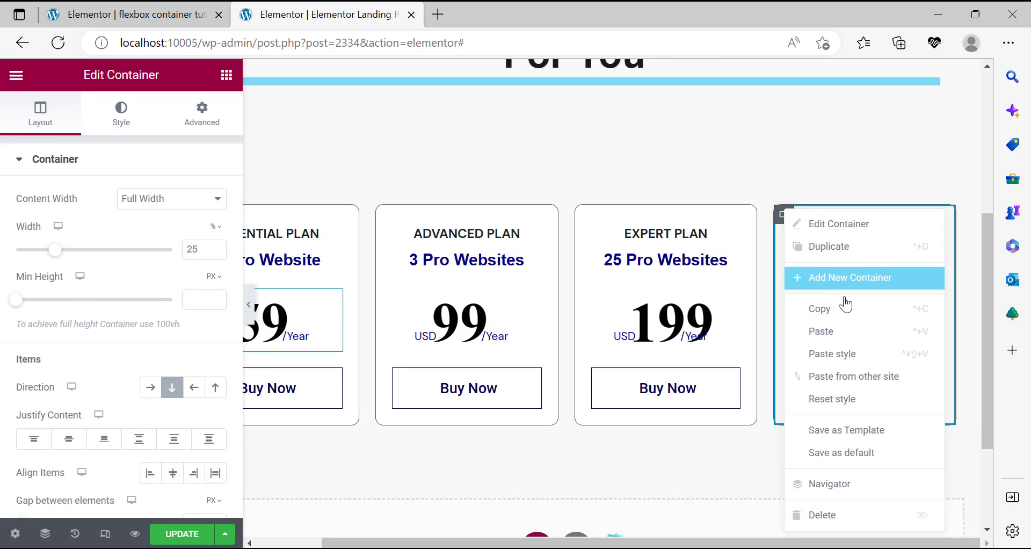
pyautogui.click(851, 357)
# Set the Essential Plan's USD heading right margin to about -28 px and its /Year heading left margin to -48 px.
pyautogui.moveTo(803, 544); pyautogui.dragTo(737, 543)
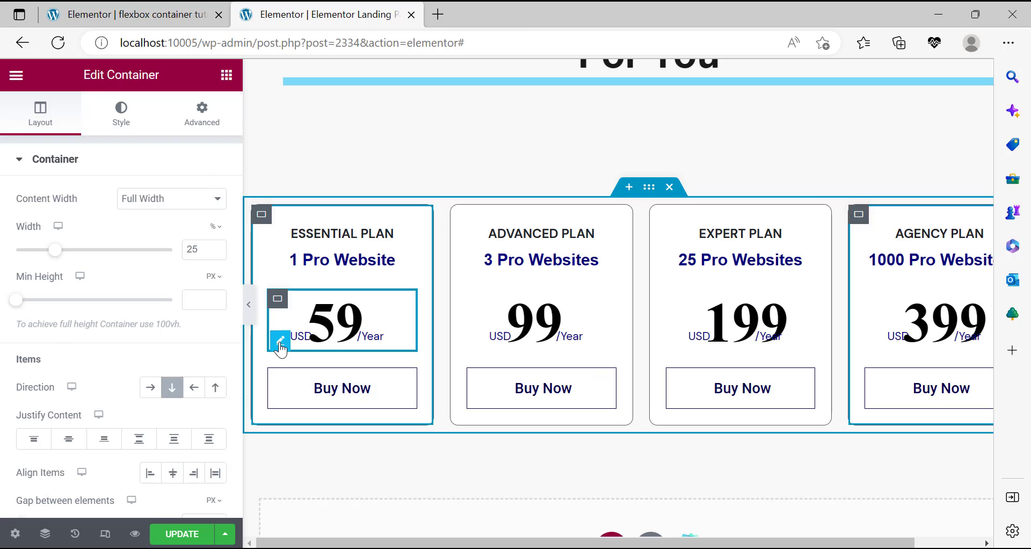
pyautogui.click(279, 343)
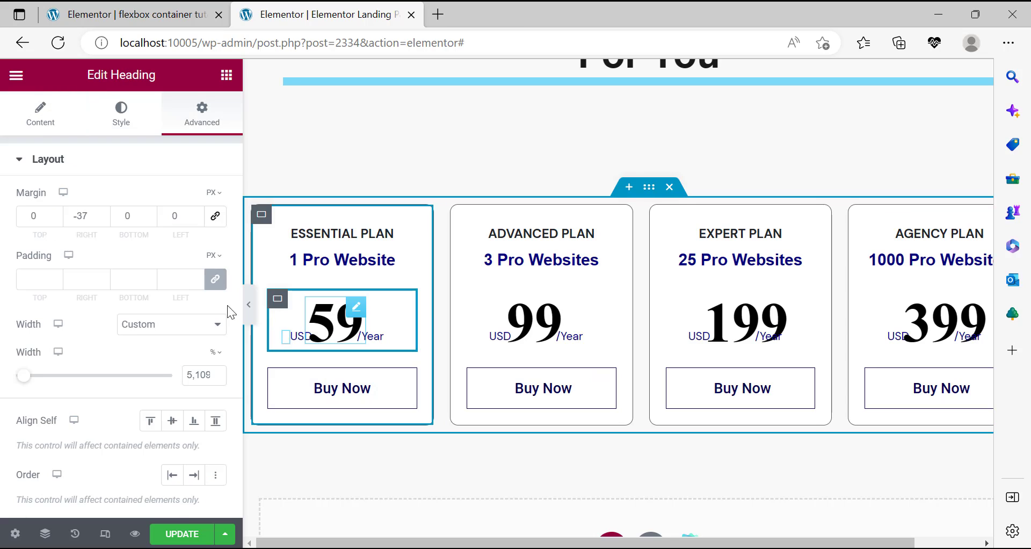
pyautogui.click(102, 219)
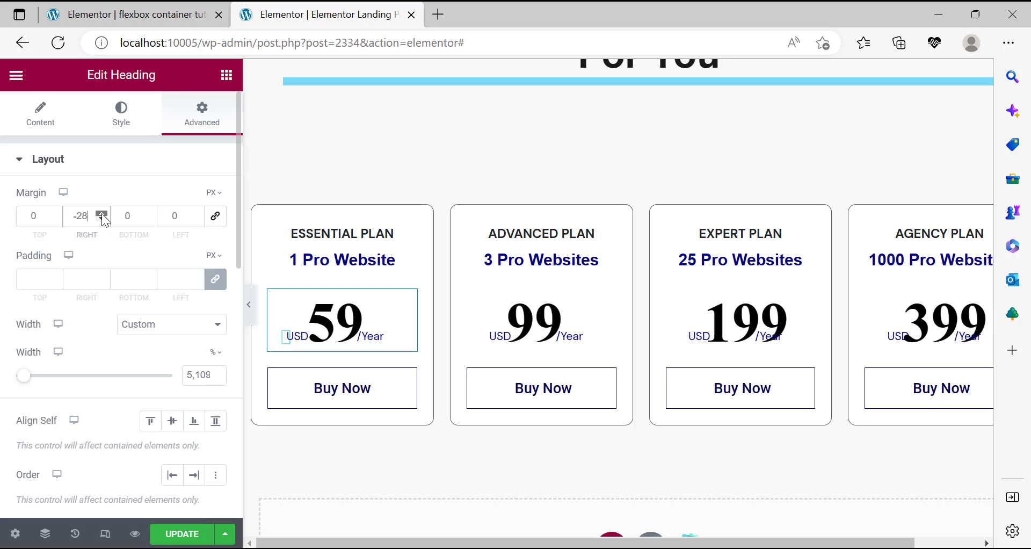
pyautogui.click(101, 214)
pyautogui.click(102, 214)
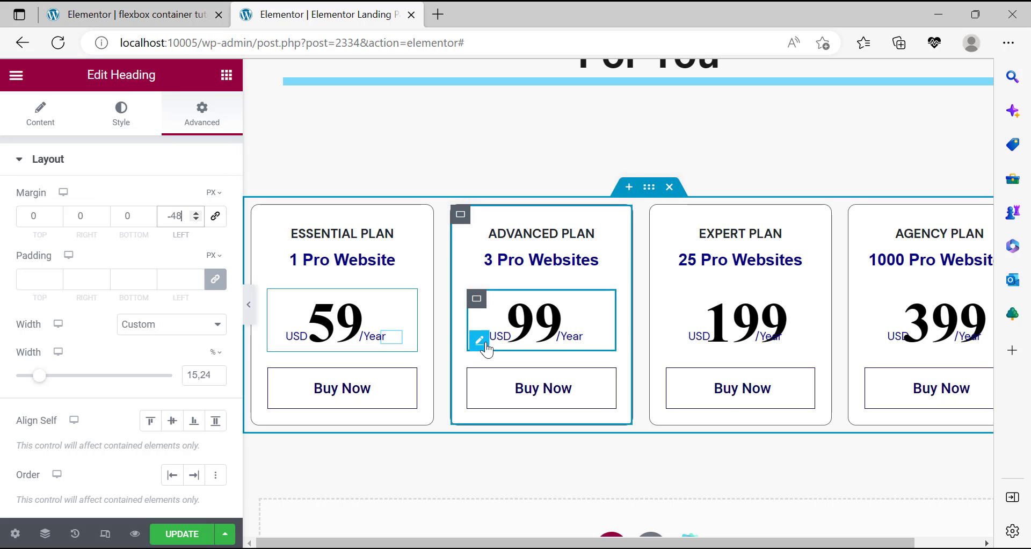
# Set the Advanced Plan's USD heading right margin to -32 px and its /Year heading left margin to -47 px.
pyautogui.click(486, 346)
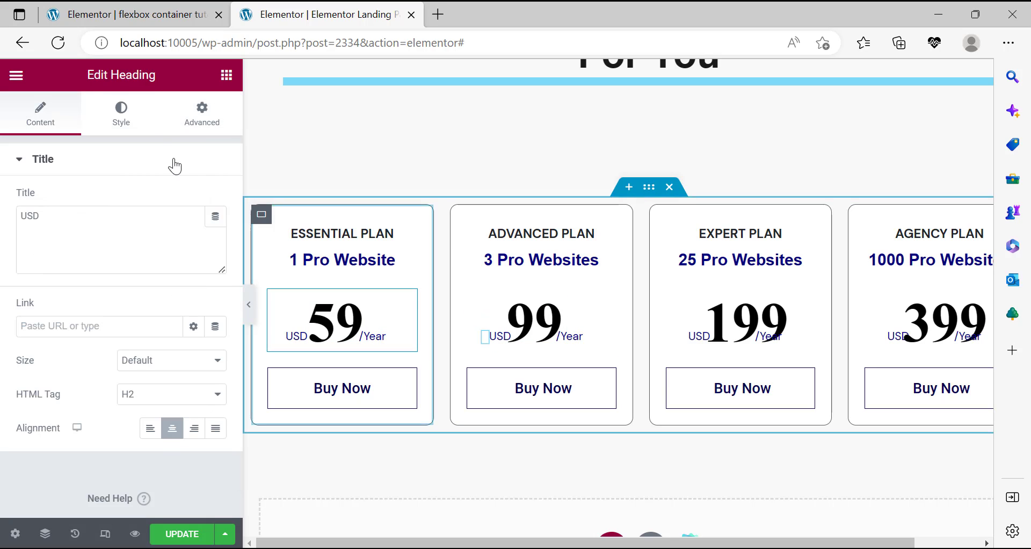
pyautogui.click(204, 116)
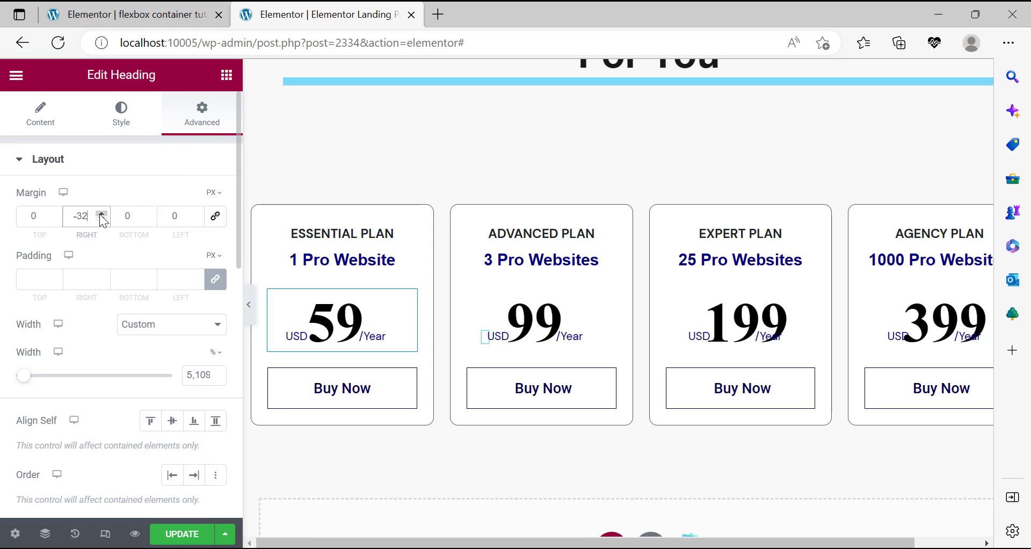
pyautogui.click(575, 341)
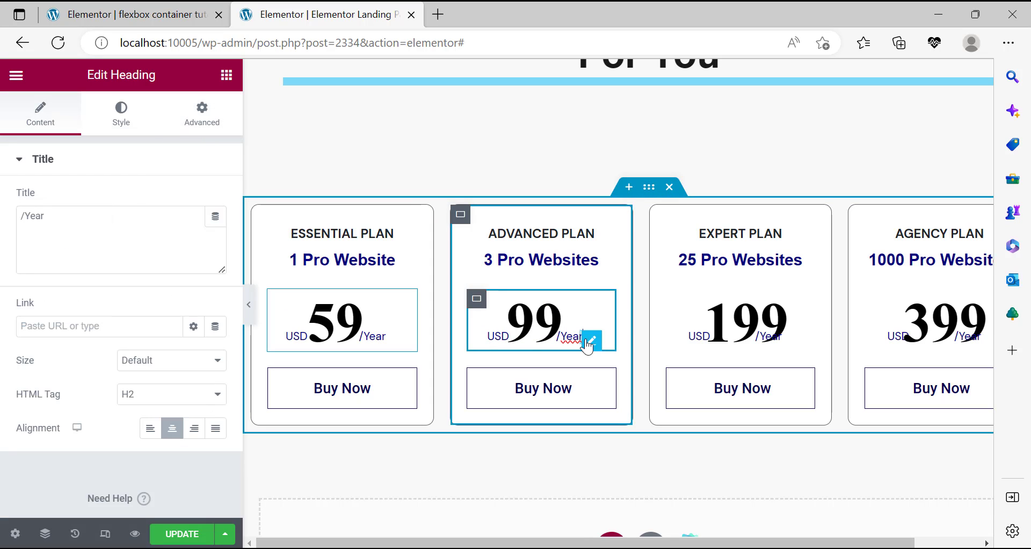
pyautogui.click(201, 119)
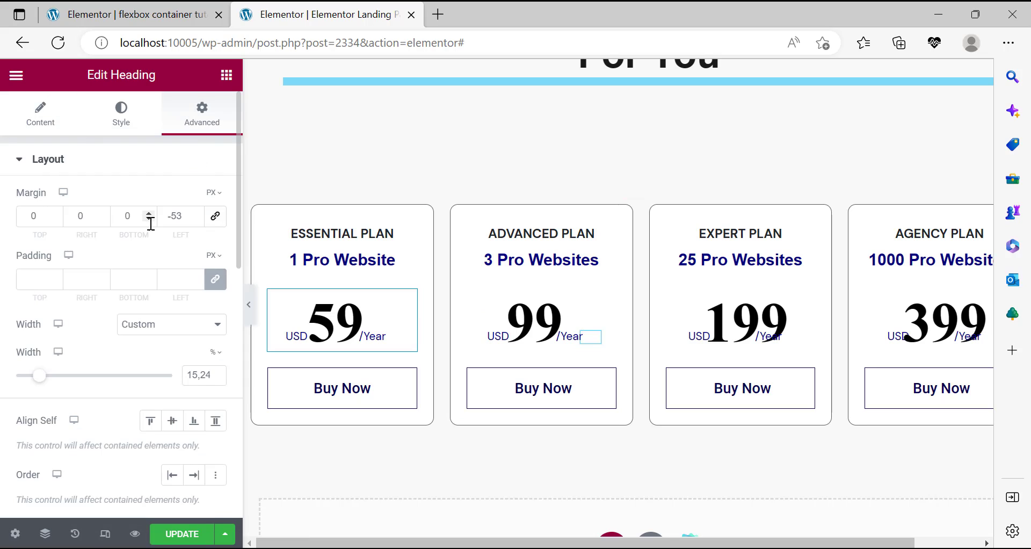
pyautogui.click(196, 213)
pyautogui.click(196, 213)
pyautogui.click(196, 213)
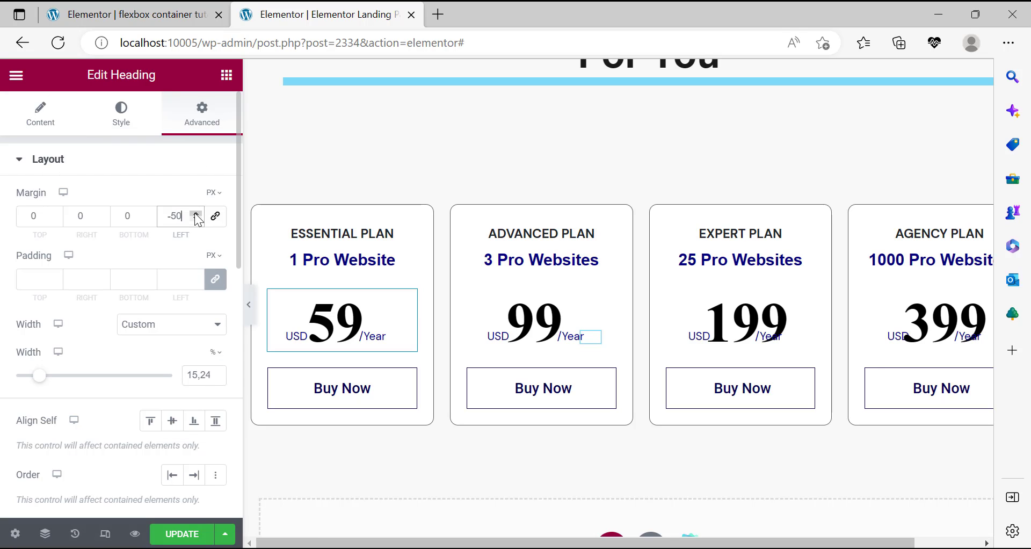
pyautogui.click(196, 213)
pyautogui.click(196, 214)
pyautogui.click(195, 214)
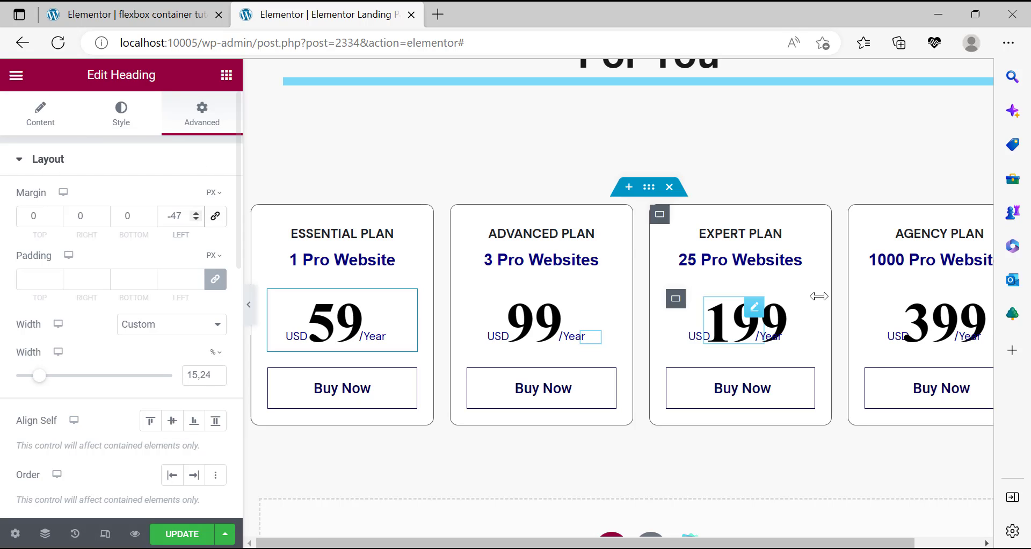
# Set the right margin of the Expert Plan's USD heading to -29 px.
pyautogui.click(696, 343)
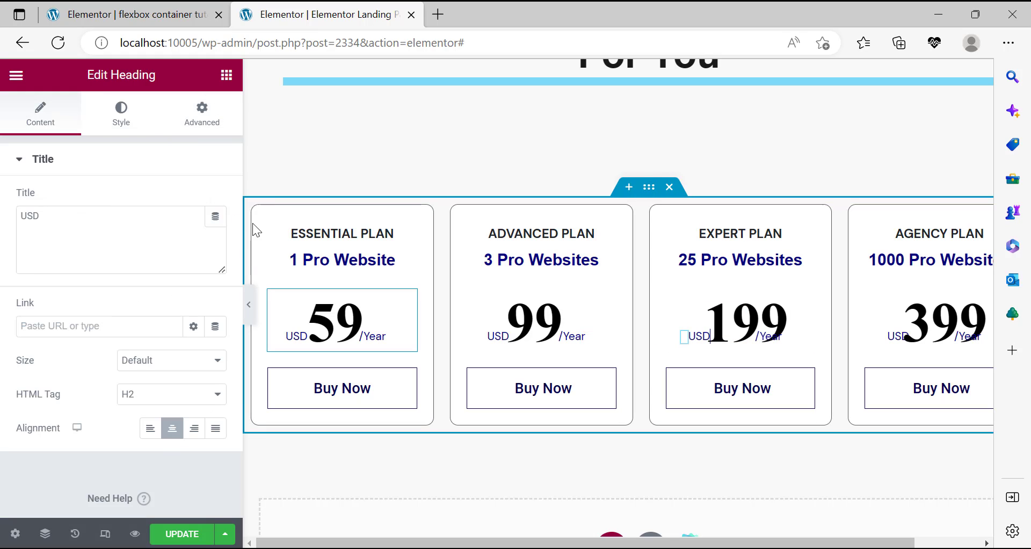
pyautogui.click(172, 132)
pyautogui.click(101, 210)
pyautogui.click(101, 210)
pyautogui.click(101, 210)
pyautogui.click(101, 211)
pyautogui.click(101, 210)
pyautogui.click(101, 211)
pyautogui.click(101, 210)
pyautogui.click(101, 211)
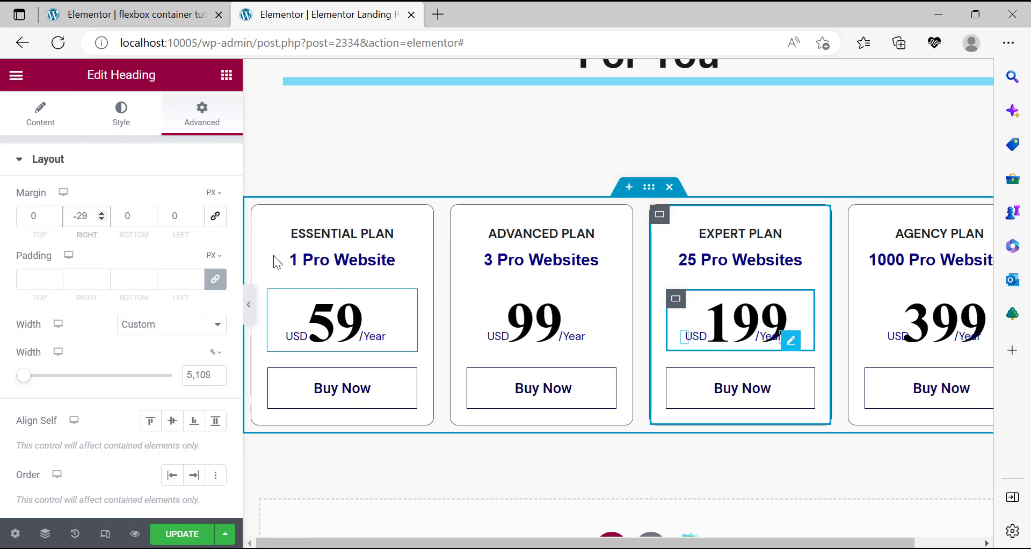
# Set the left margin of the Expert Plan's /Year heading to 6 px to move it clear of the price.
pyautogui.click(327, 292)
pyautogui.click(207, 131)
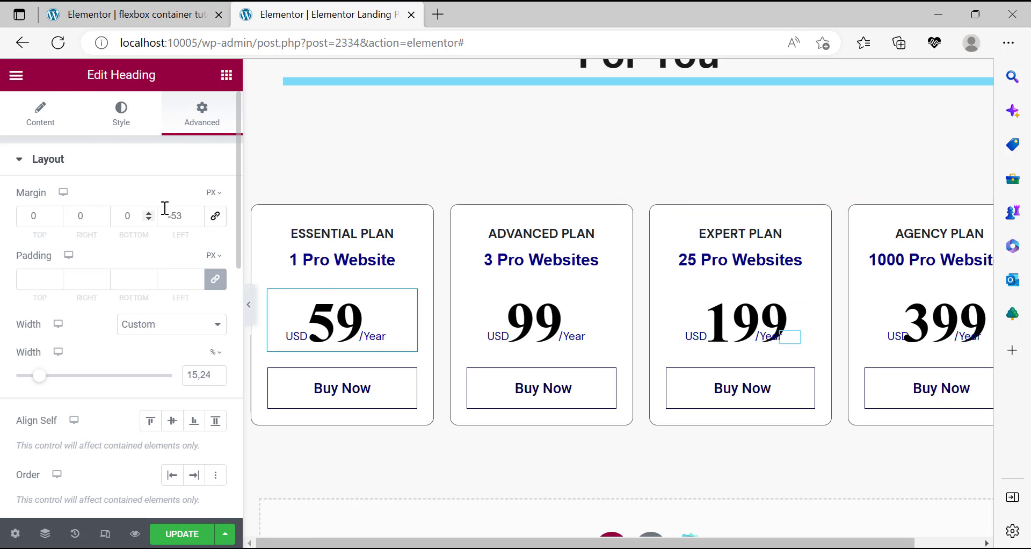
pyautogui.click(196, 213)
pyautogui.click(196, 213)
pyautogui.click(196, 213)
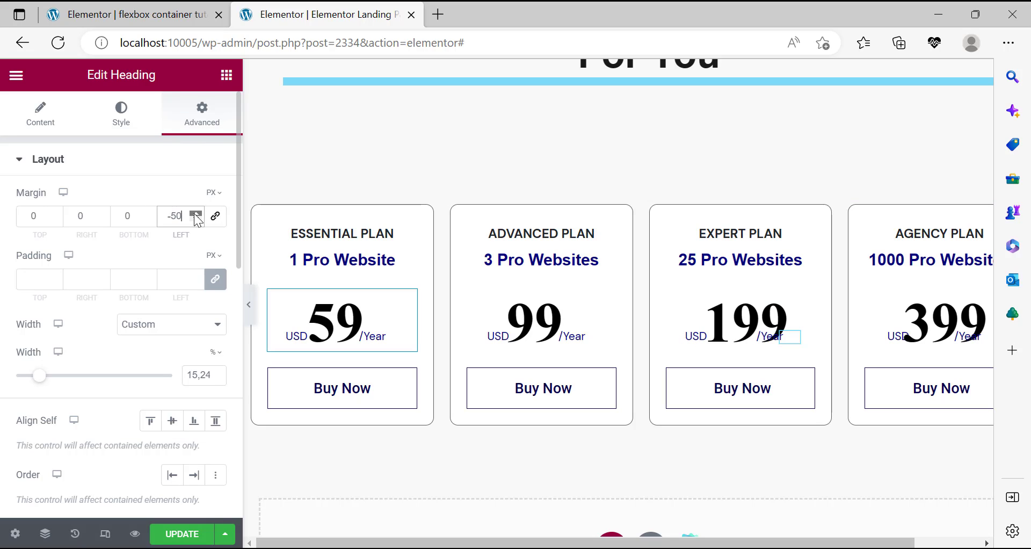
pyautogui.click(195, 214)
pyautogui.click(195, 213)
pyautogui.click(195, 213)
pyautogui.click(196, 214)
pyautogui.click(195, 213)
pyautogui.click(196, 213)
pyautogui.doubleClick(195, 214)
pyautogui.click(196, 215)
pyautogui.doubleClick(196, 215)
pyautogui.click(196, 215)
pyautogui.doubleClick(196, 215)
pyautogui.click(196, 215)
pyautogui.doubleClick(195, 215)
pyautogui.click(196, 215)
pyautogui.doubleClick(196, 215)
pyautogui.click(196, 214)
pyautogui.doubleClick(196, 215)
pyautogui.click(196, 214)
pyautogui.doubleClick(196, 214)
pyautogui.click(196, 214)
pyautogui.doubleClick(196, 215)
pyautogui.click(196, 215)
pyautogui.doubleClick(196, 215)
pyautogui.doubleClick(196, 215)
pyautogui.doubleClick(196, 215)
pyautogui.click(196, 214)
pyautogui.click(196, 213)
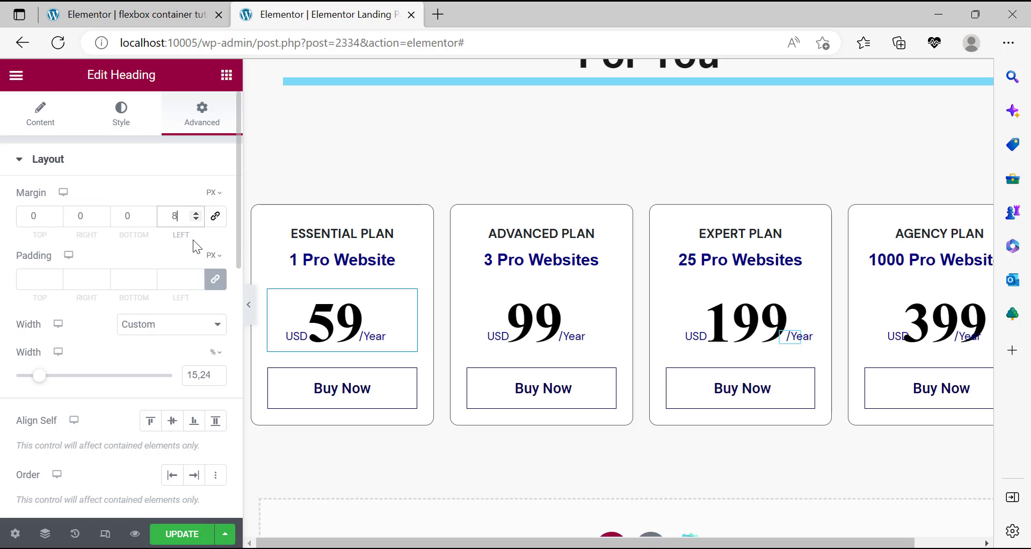
pyautogui.doubleClick(197, 220)
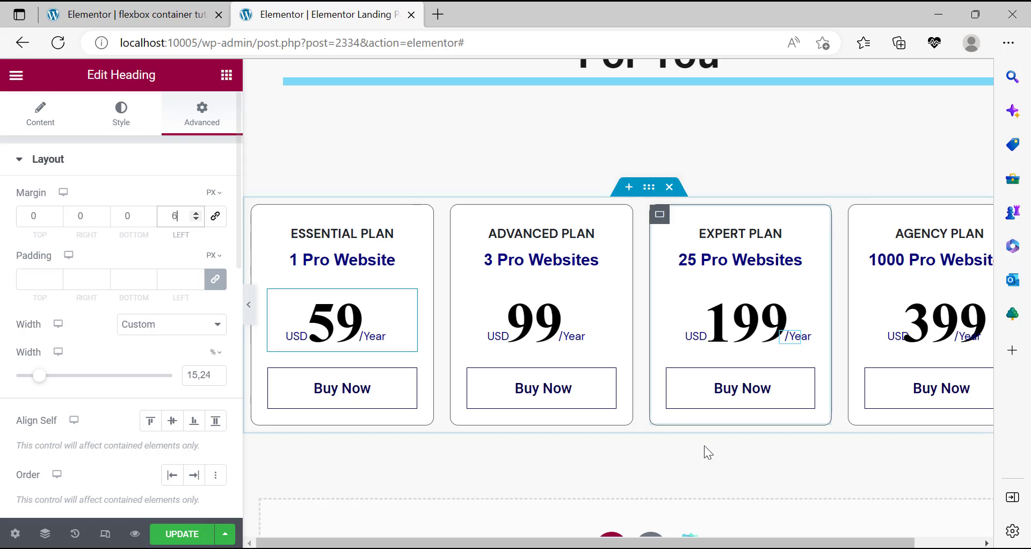
# Set the right margin of the Agency Plan's USD heading to -14 px.
pyautogui.click(917, 544)
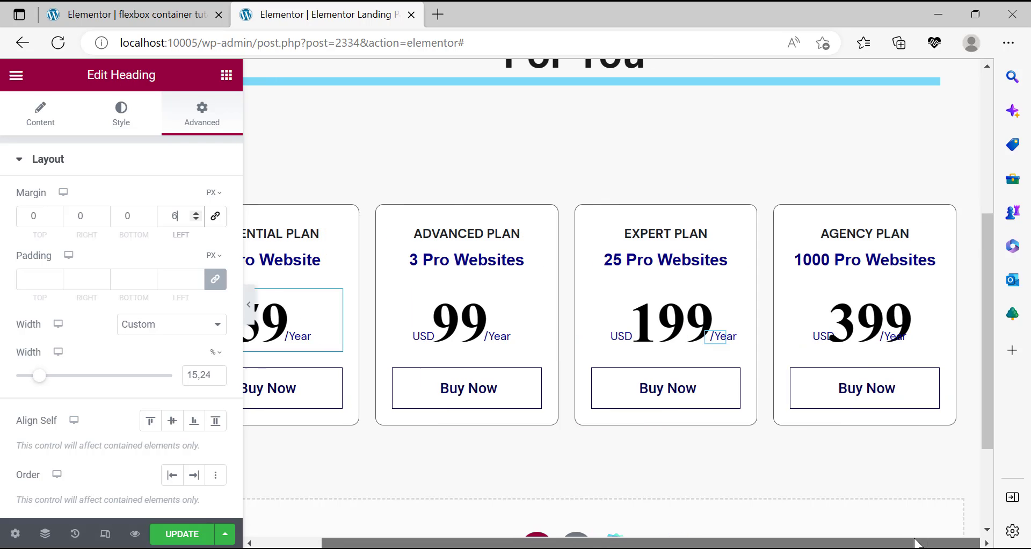
pyautogui.click(816, 339)
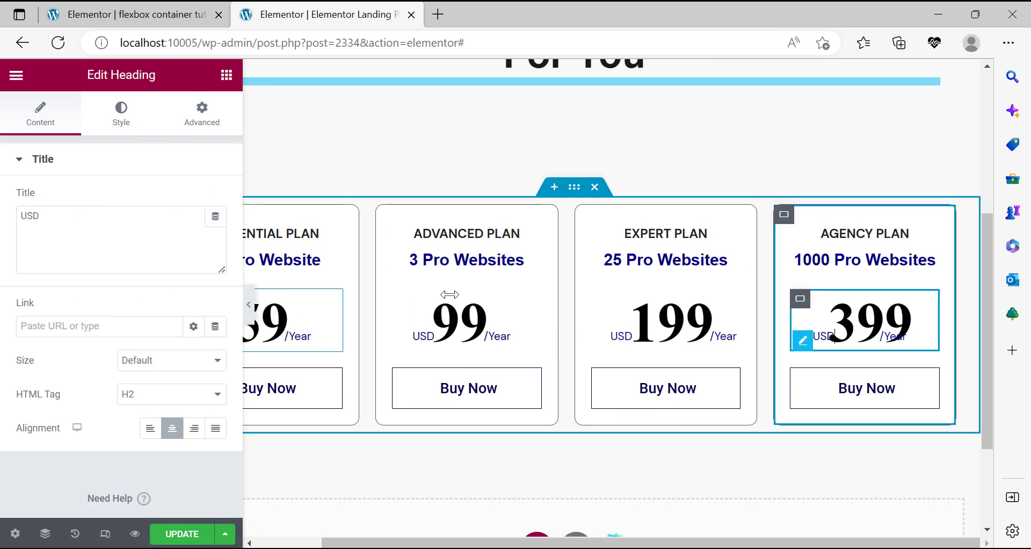
pyautogui.click(199, 134)
pyautogui.click(103, 213)
pyautogui.click(104, 213)
pyautogui.click(103, 213)
pyautogui.click(103, 213)
pyautogui.click(103, 213)
pyautogui.click(103, 213)
pyautogui.click(103, 213)
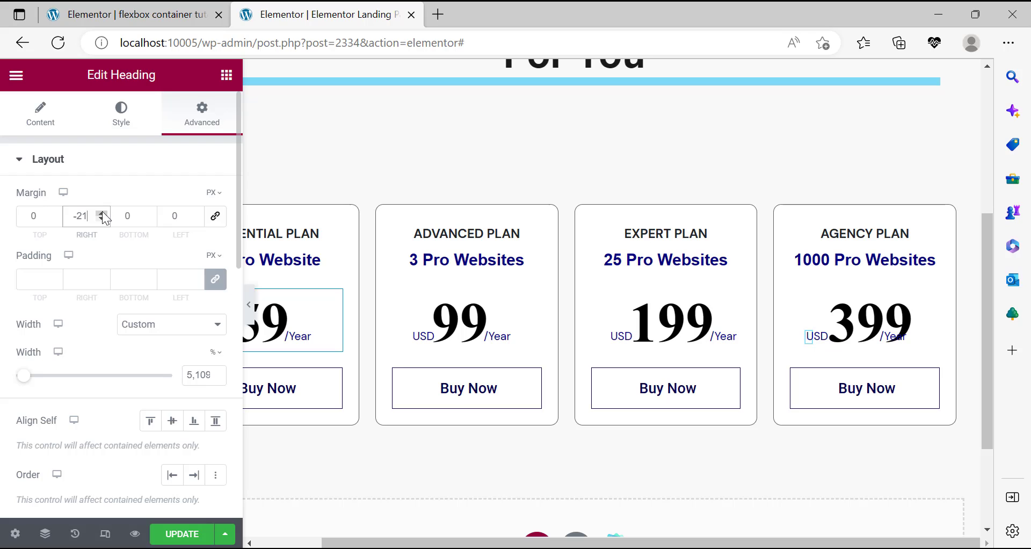
pyautogui.press('Up')
pyautogui.press('Up')
pyautogui.press('Up')
pyautogui.press('Up')
pyautogui.press('Up')
pyautogui.press('Up')
pyautogui.press('Up')
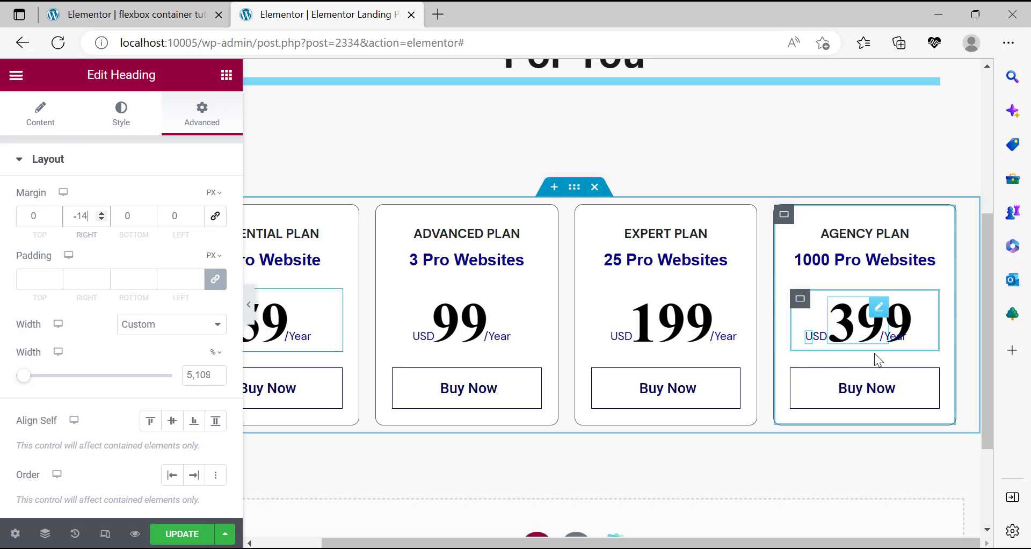
# Increase the left margin of the Agency Plan's /Year heading until the text sits just beside the price.
pyautogui.click(915, 343)
pyautogui.click(202, 111)
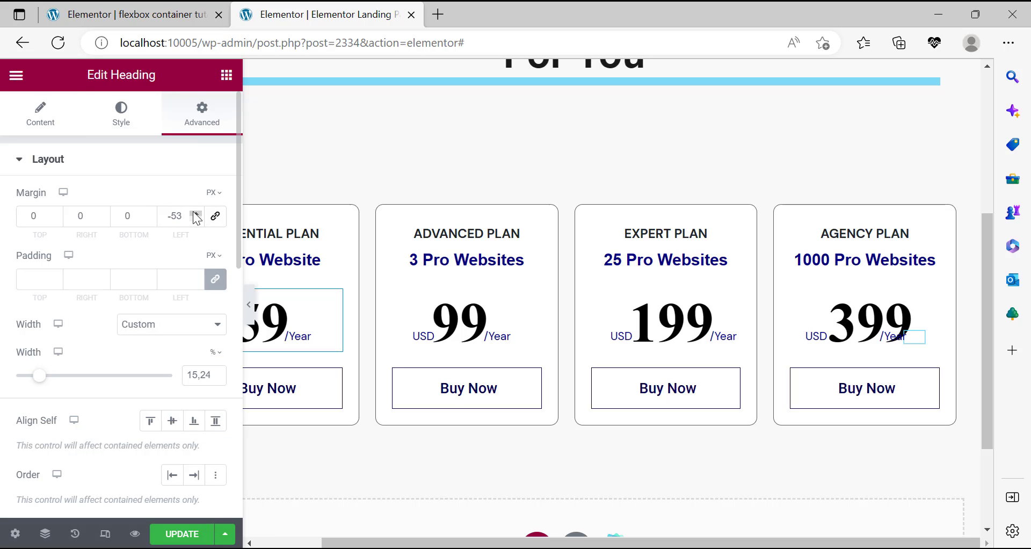
pyautogui.click(195, 213)
pyautogui.click(195, 214)
pyautogui.click(196, 213)
pyautogui.click(195, 213)
pyautogui.click(196, 213)
pyautogui.click(196, 214)
pyautogui.click(196, 213)
pyautogui.click(195, 213)
pyautogui.click(196, 213)
pyautogui.click(195, 213)
pyautogui.click(196, 214)
pyautogui.click(196, 213)
pyautogui.click(196, 214)
pyautogui.click(196, 214)
pyautogui.click(196, 213)
pyautogui.click(196, 214)
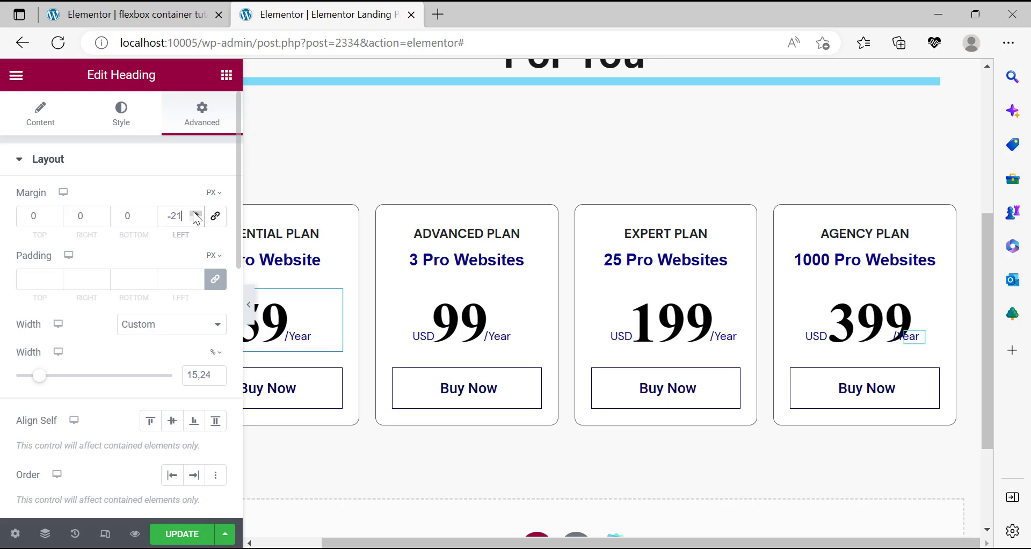
pyautogui.click(196, 214)
pyautogui.click(196, 213)
pyautogui.click(196, 213)
pyautogui.click(196, 213)
pyautogui.click(196, 213)
pyautogui.click(196, 213)
pyautogui.click(196, 214)
pyautogui.click(196, 214)
pyautogui.click(196, 213)
pyautogui.click(196, 213)
pyautogui.click(196, 214)
pyautogui.click(196, 213)
pyautogui.click(196, 214)
pyautogui.click(196, 213)
pyautogui.click(196, 213)
pyautogui.click(196, 214)
pyautogui.click(196, 214)
pyautogui.click(196, 213)
pyautogui.click(196, 213)
# Examine the Expert Plan card and its Buy Now button on the reference pricing page in the other browser.
pyautogui.hotkey('alt', 'Tab')
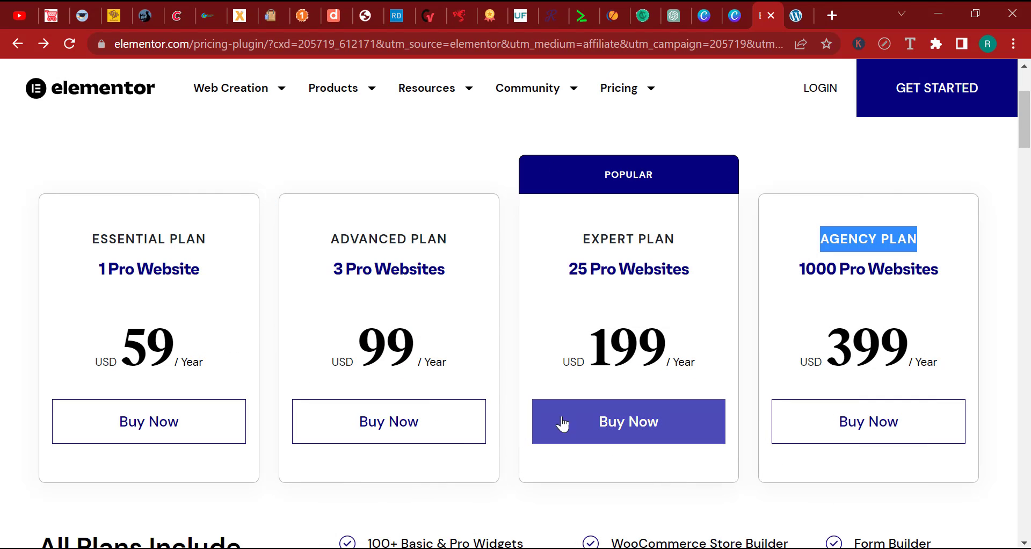
pyautogui.click(652, 273)
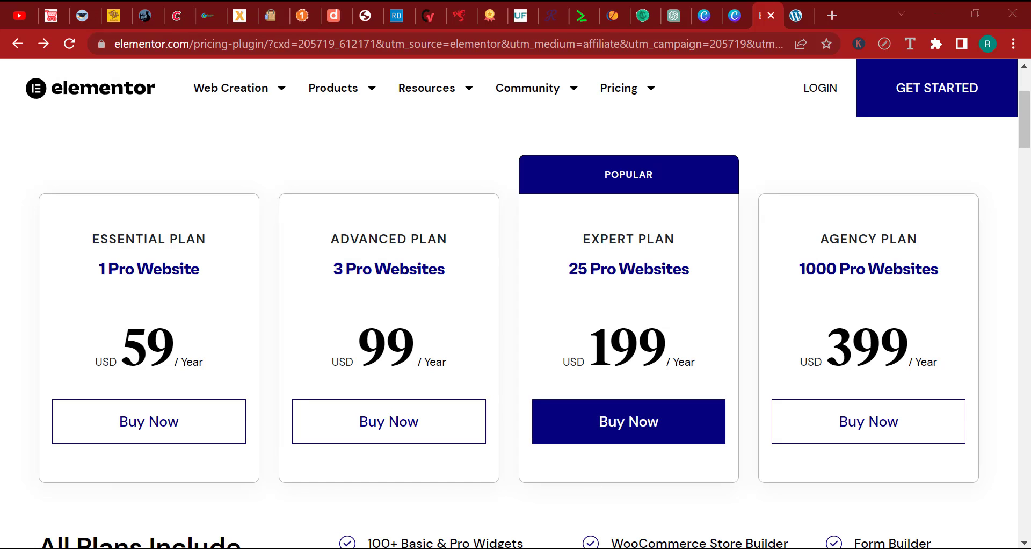
pyautogui.hotkey('alt', 'Tab')
# Copy the Expert Plan Buy Now button's text color #010051 and apply it as the button's normal background color.
pyautogui.click(733, 384)
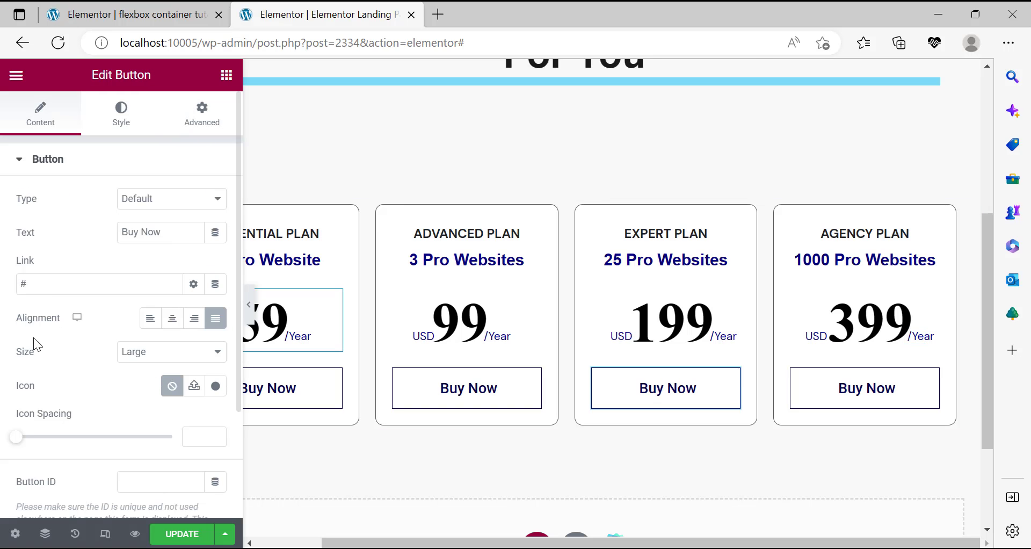
pyautogui.click(131, 124)
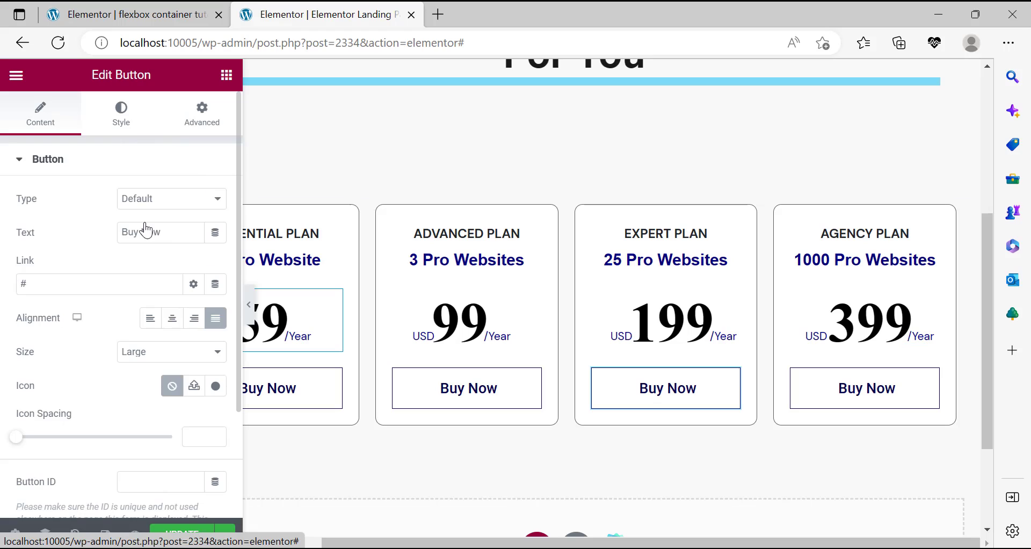
pyautogui.scroll(-2, 131, 237)
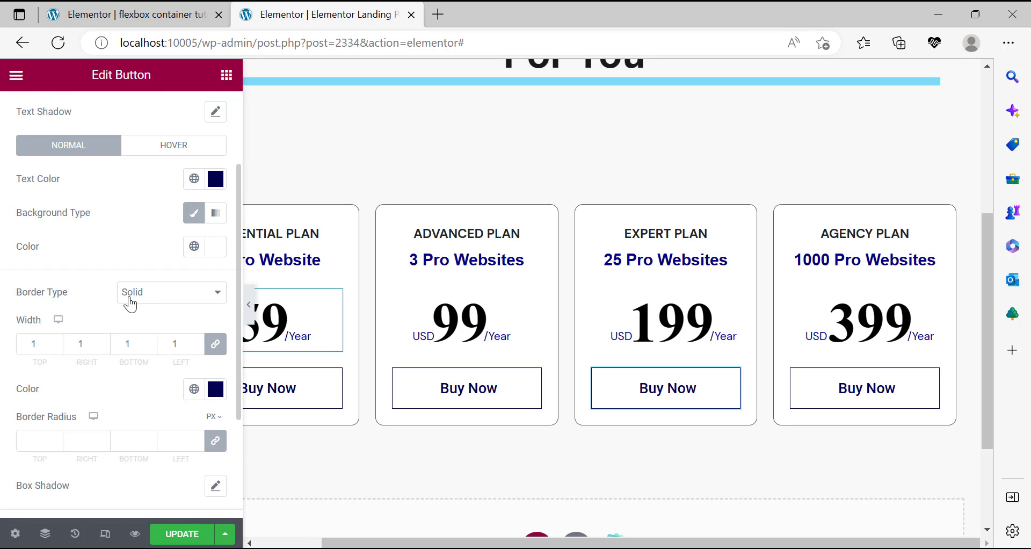
pyautogui.scroll(2, 131, 304)
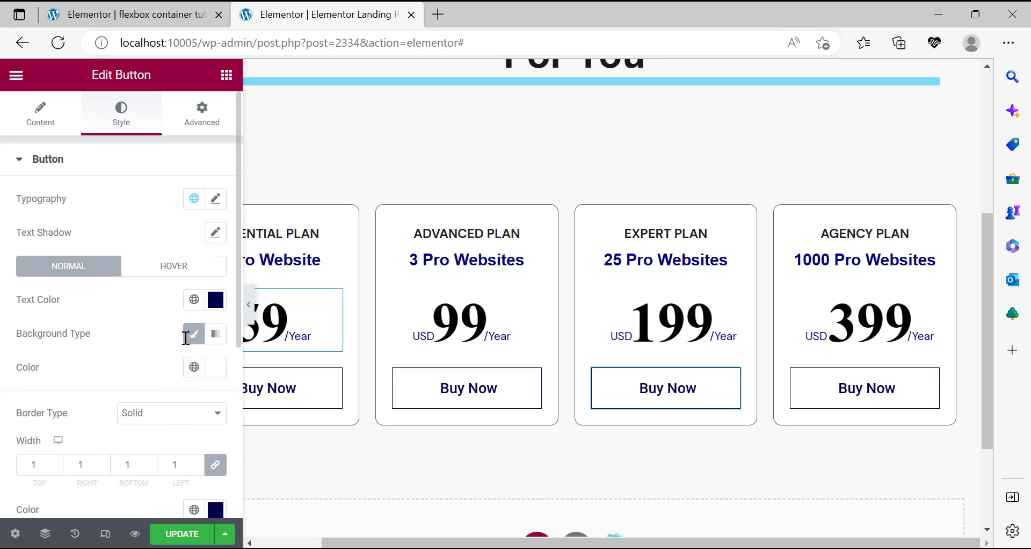
pyautogui.click(215, 299)
pyautogui.hotkey('ctrl', 'c')
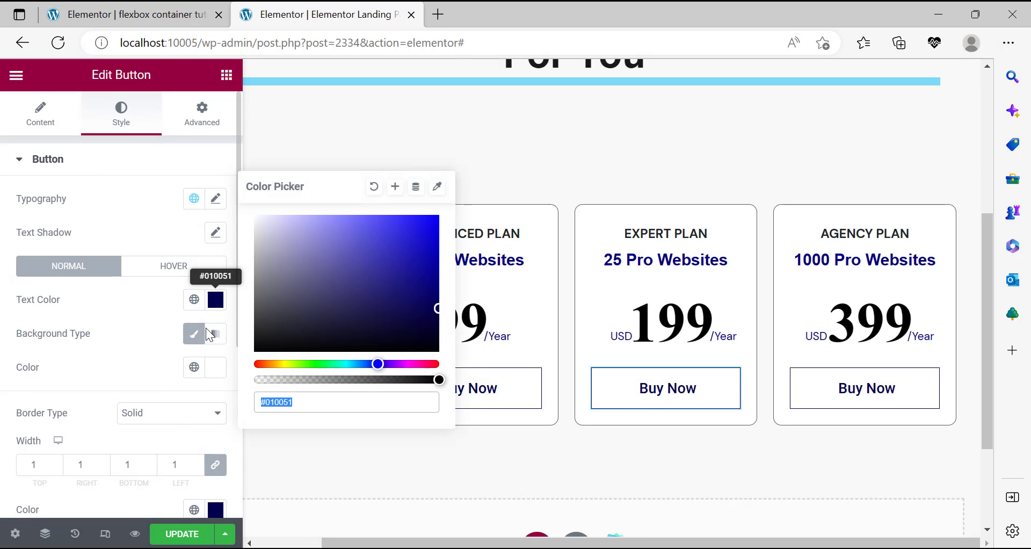
pyautogui.rightClick(272, 403)
pyautogui.click(314, 125)
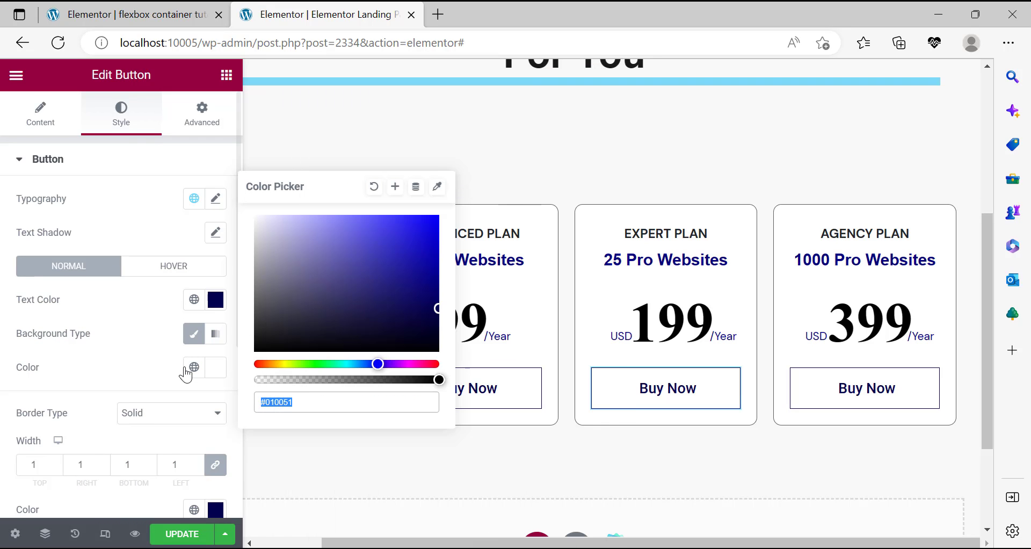
pyautogui.click(215, 370)
pyautogui.rightClick(83, 325)
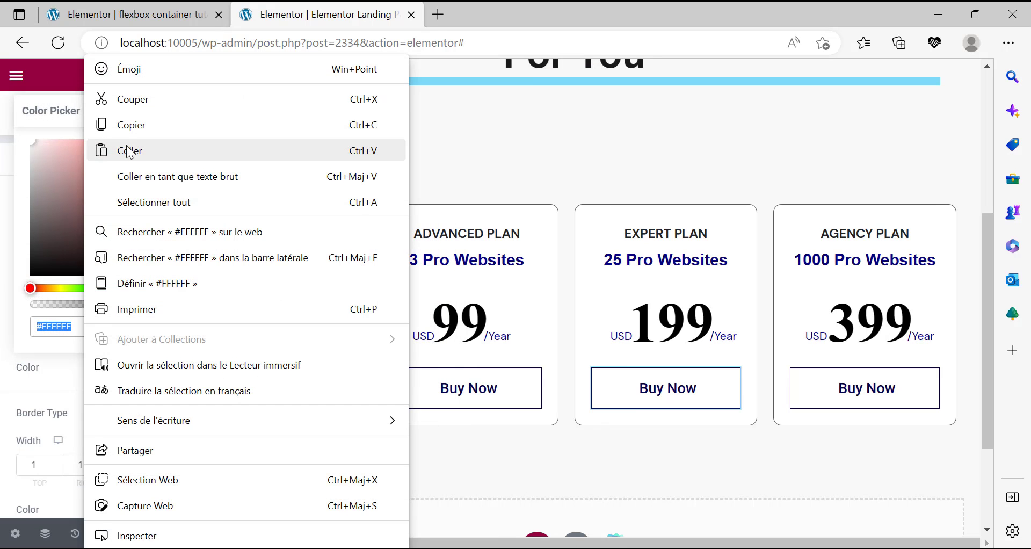
pyautogui.click(129, 152)
# Change the Expert Plan Buy Now button's normal text color to white.
pyautogui.click(215, 299)
pyautogui.moveTo(265, 247); pyautogui.dragTo(175, 180)
pyautogui.click(3, 244)
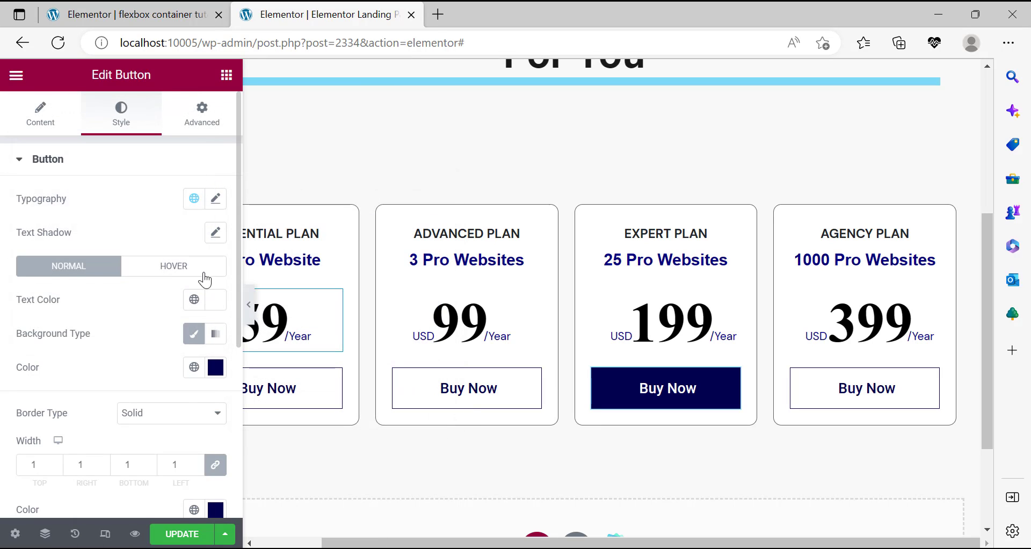
# Copy the Expert Plan Buy Now button's hover text color and apply #FFFFFF as its hover background color.
pyautogui.click(173, 265)
pyautogui.click(215, 299)
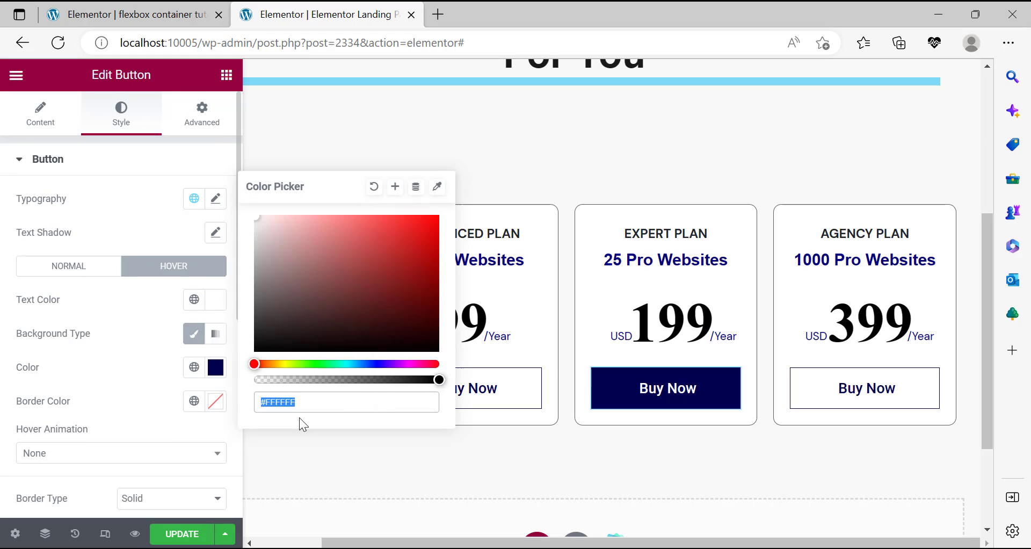
pyautogui.click(215, 367)
pyautogui.hotkey('ctrl', 'c')
pyautogui.rightClick(62, 325)
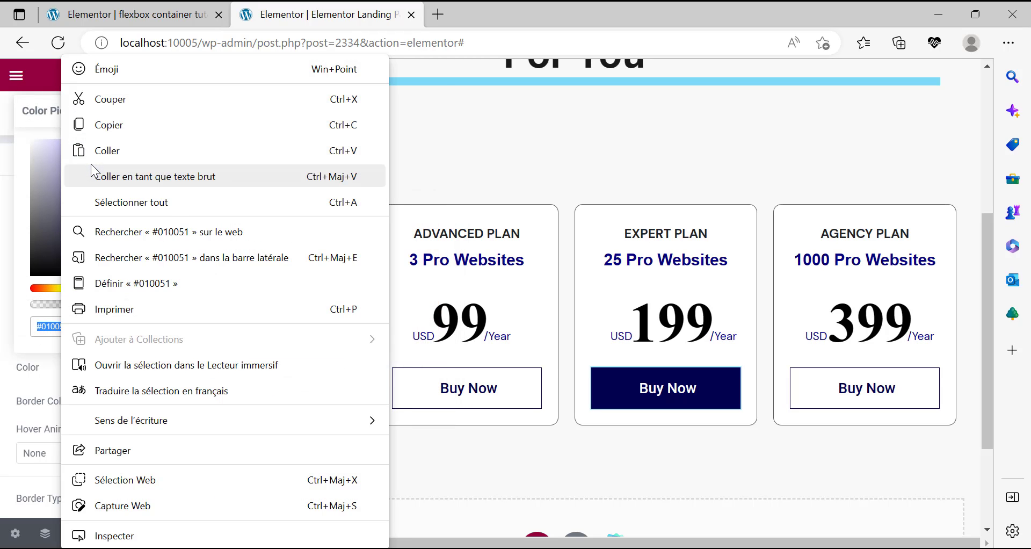
pyautogui.click(107, 150)
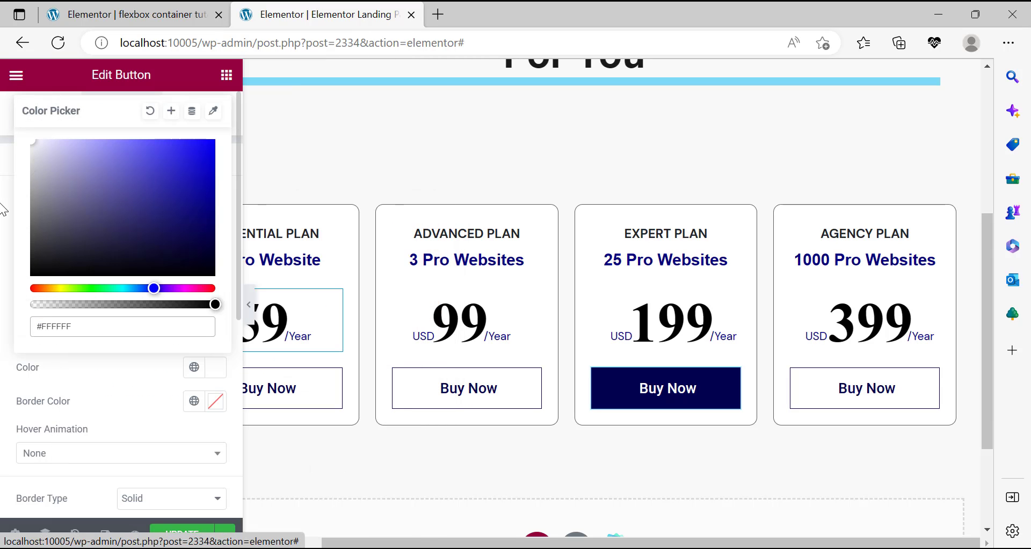
# Set the Expert Plan Buy Now button's hover text color to #010051.
pyautogui.click(5, 255)
pyautogui.click(210, 299)
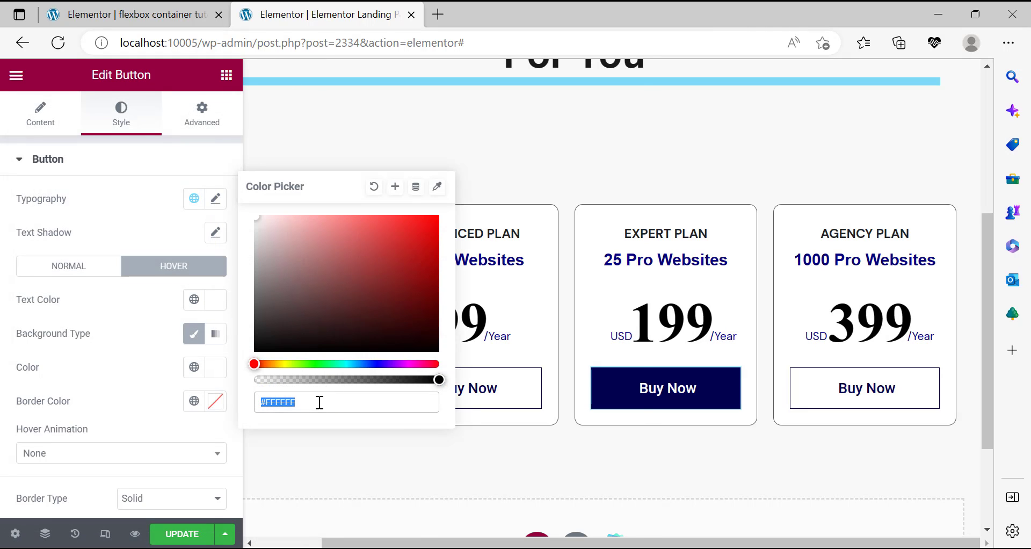
pyautogui.rightClick(319, 402)
pyautogui.click(396, 148)
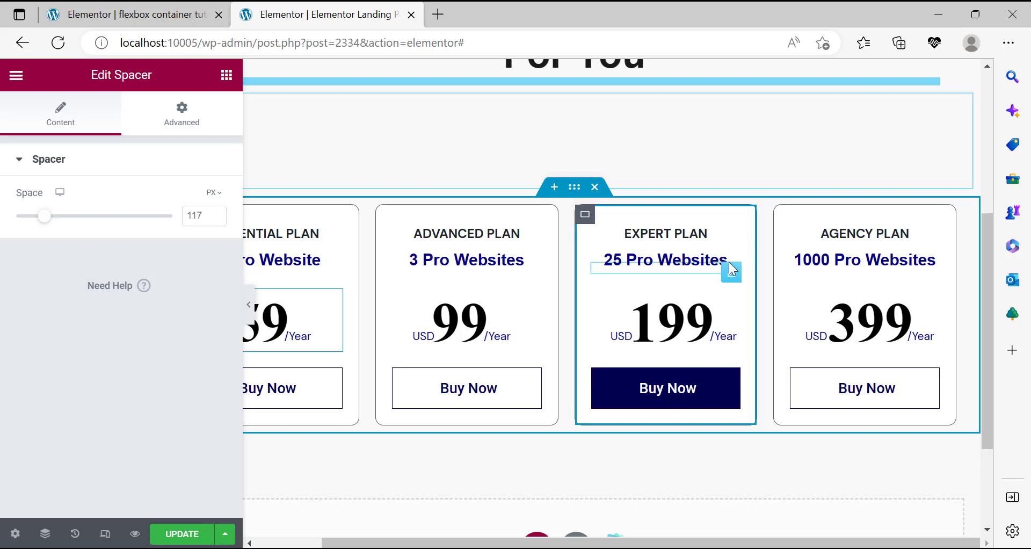
# Duplicate the Expert Plan card's title heading and replace the copy's text with POPULAR.
pyautogui.rightClick(734, 240)
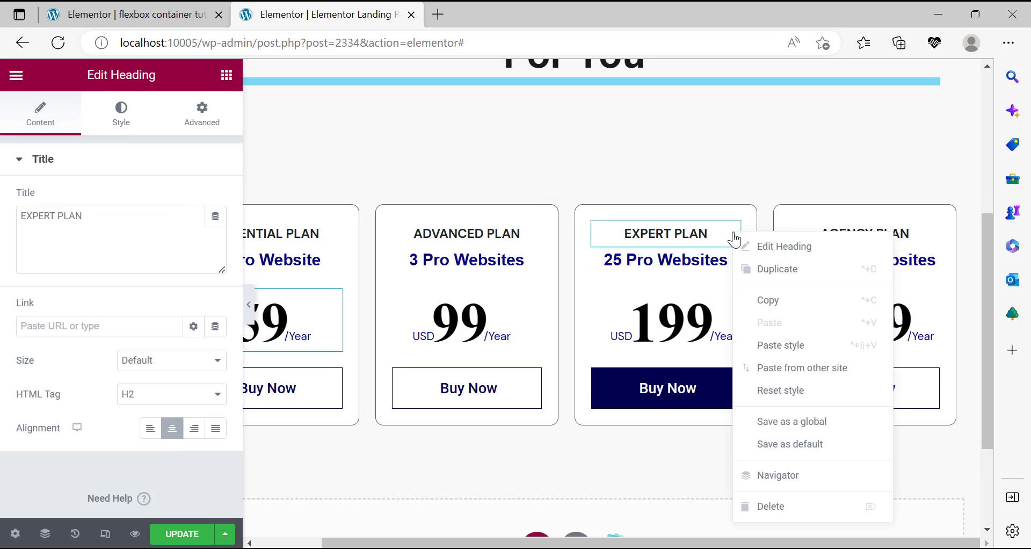
pyautogui.click(749, 267)
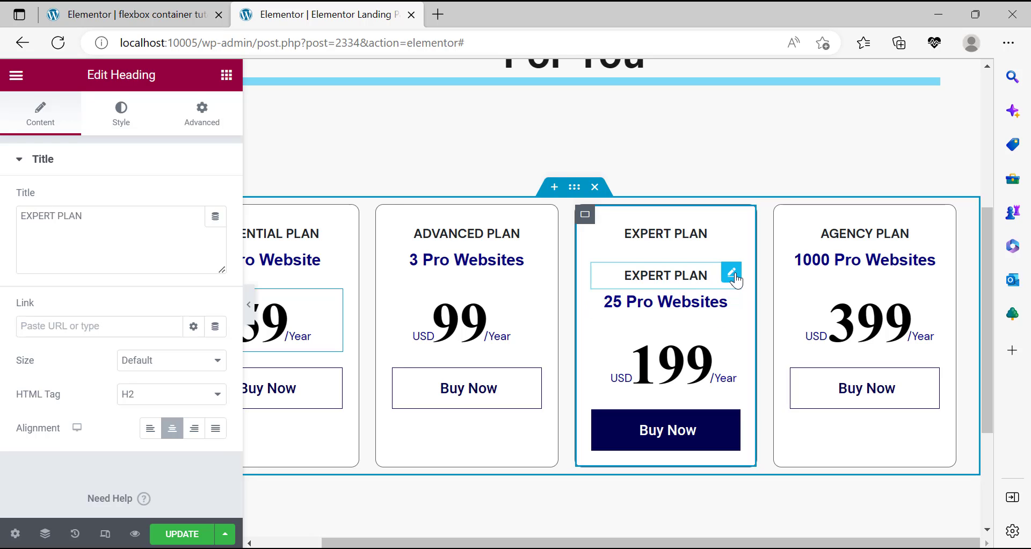
pyautogui.tripleClick(137, 248)
pyautogui.press('BackSpace')
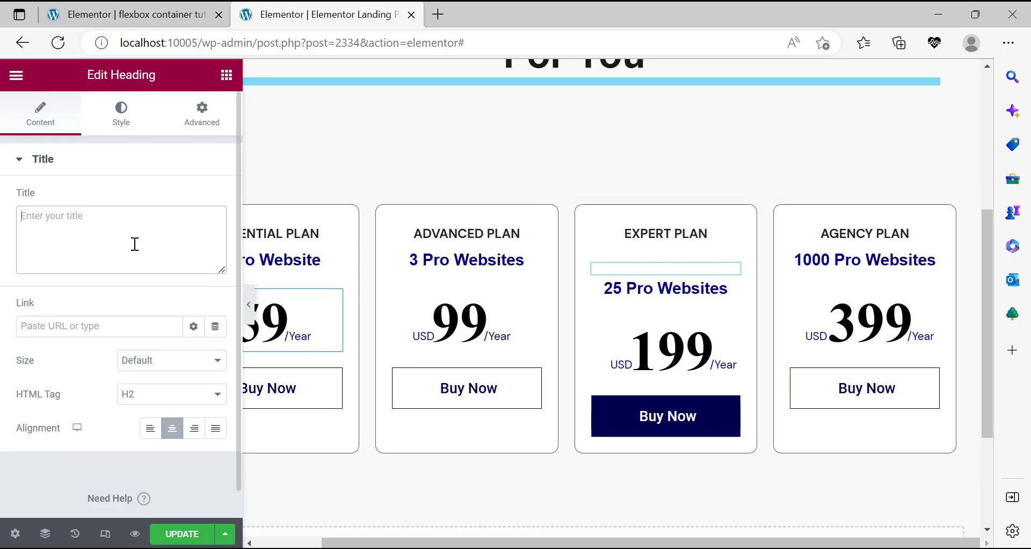
pyautogui.click(731, 271)
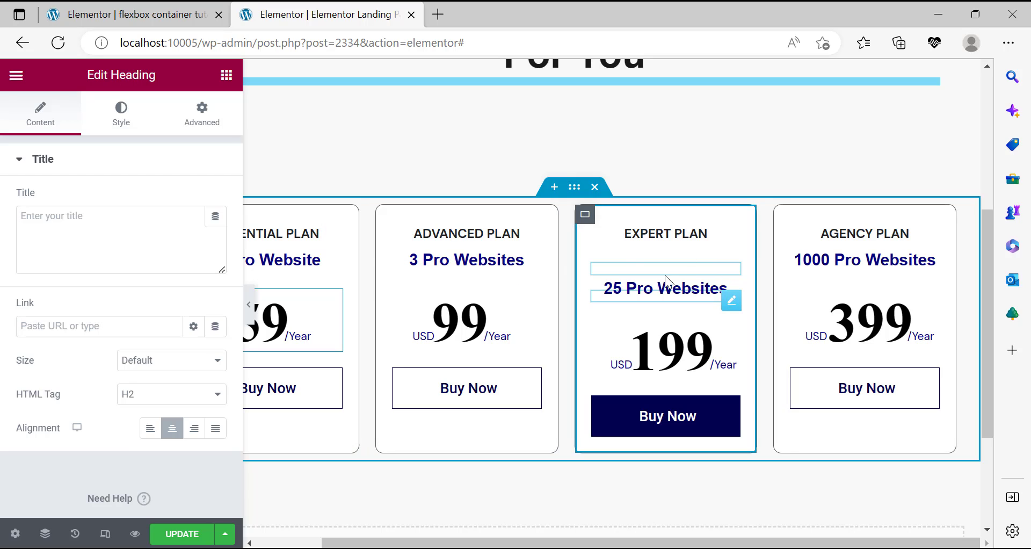
pyautogui.click(123, 114)
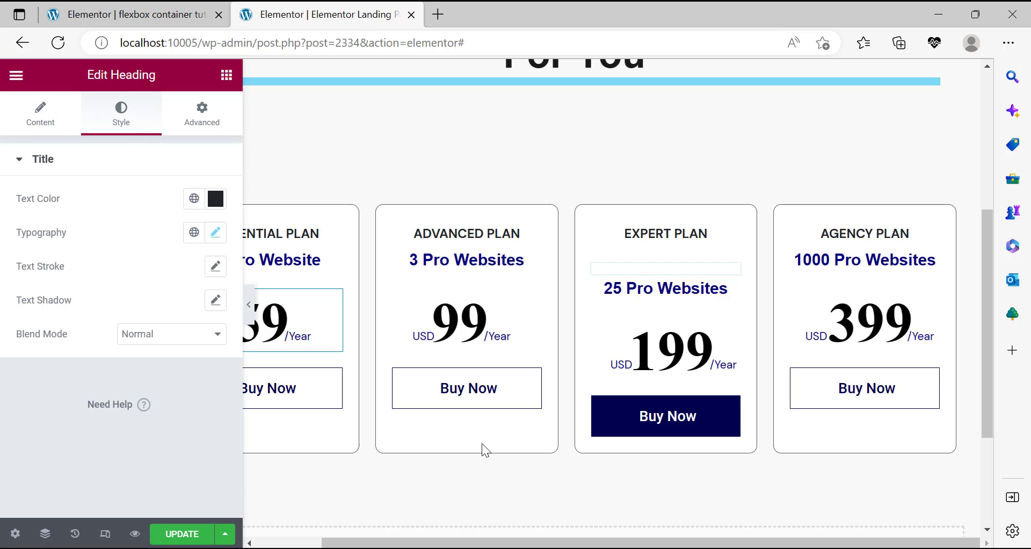
pyautogui.hotkey('alt', 'Tab')
pyautogui.hotkey('alt', 'Tab')
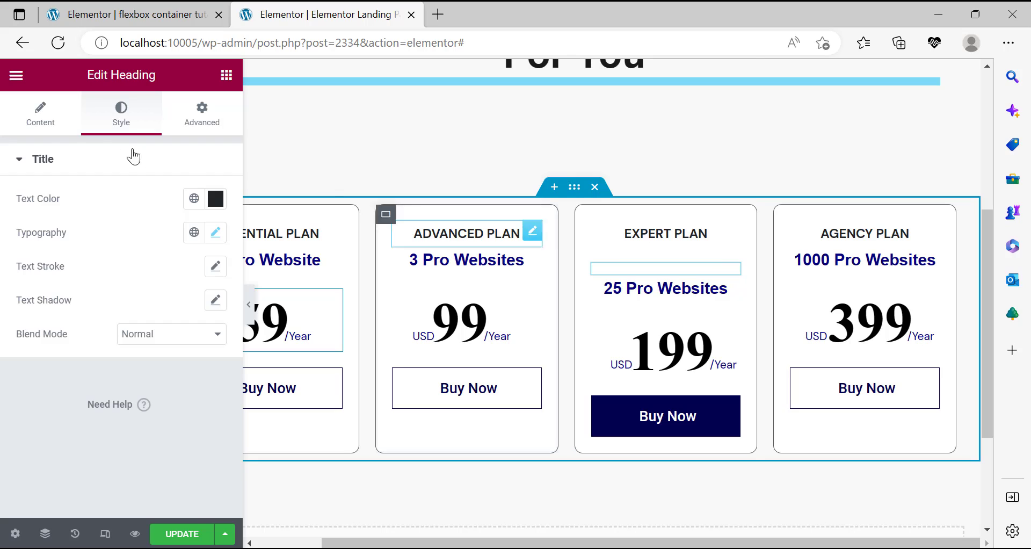
pyautogui.click(40, 113)
pyautogui.click(116, 221)
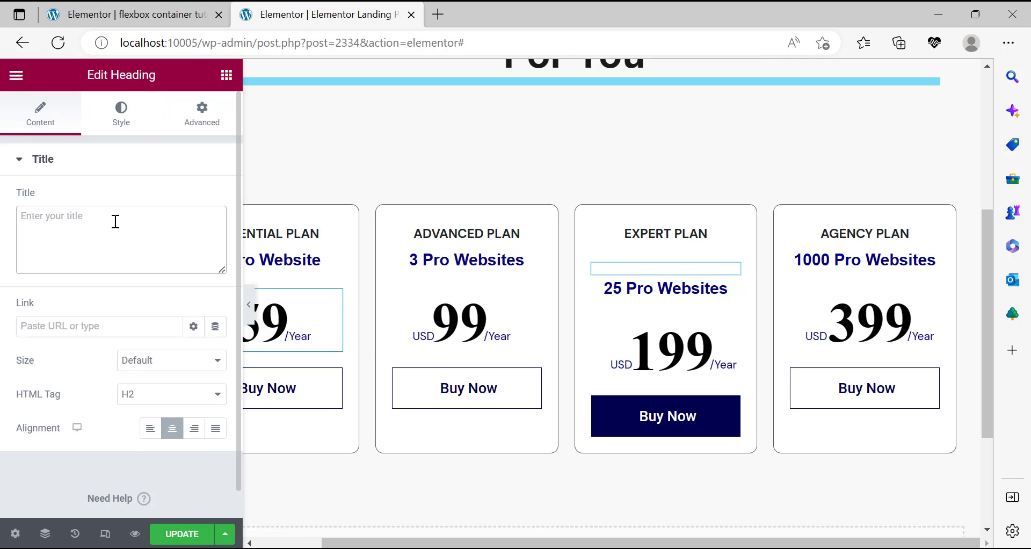
pyautogui.write('POPULAR')
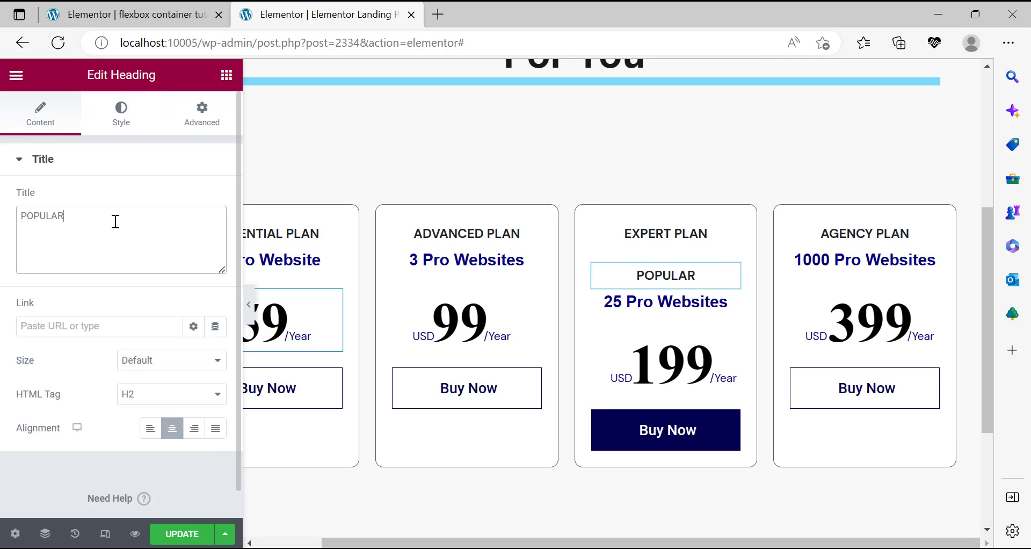
# Inspect the POPULAR label's font on the reference page in the other browser and set the POPULAR heading's font size to 14 px.
pyautogui.hotkey('alt', 'Tab')
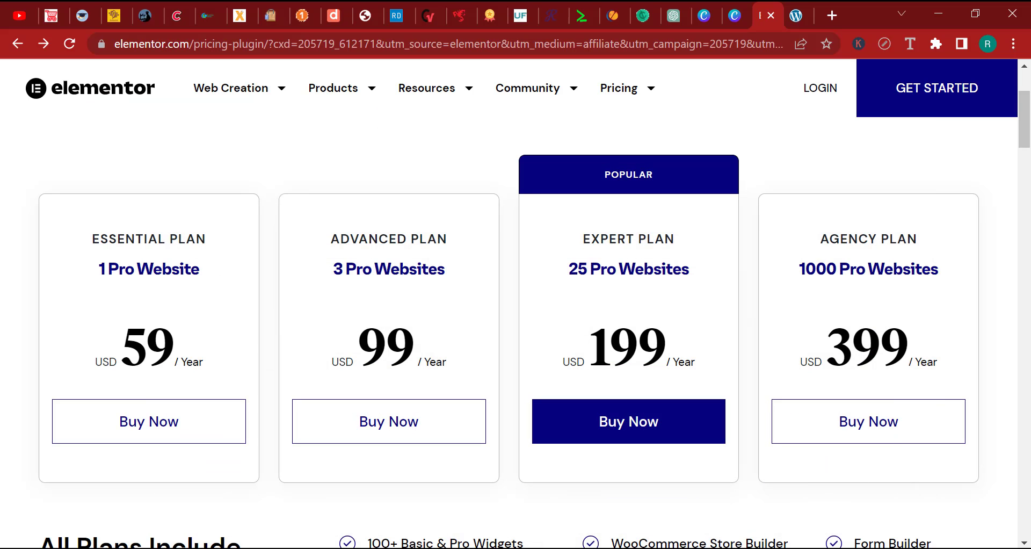
pyautogui.hotkey('alt', 'Tab')
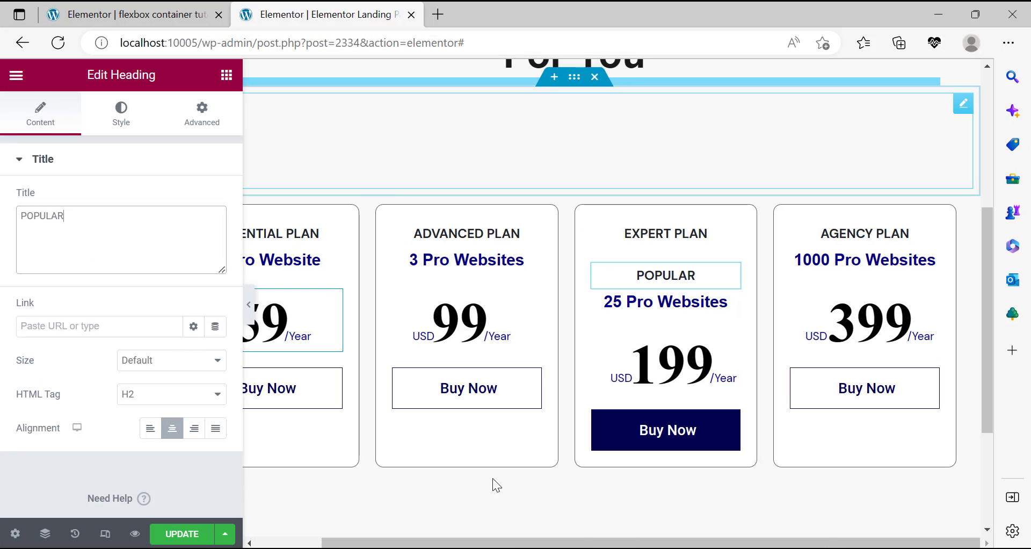
pyautogui.hotkey('alt', 'Tab')
pyautogui.click(905, 45)
pyautogui.click(643, 175)
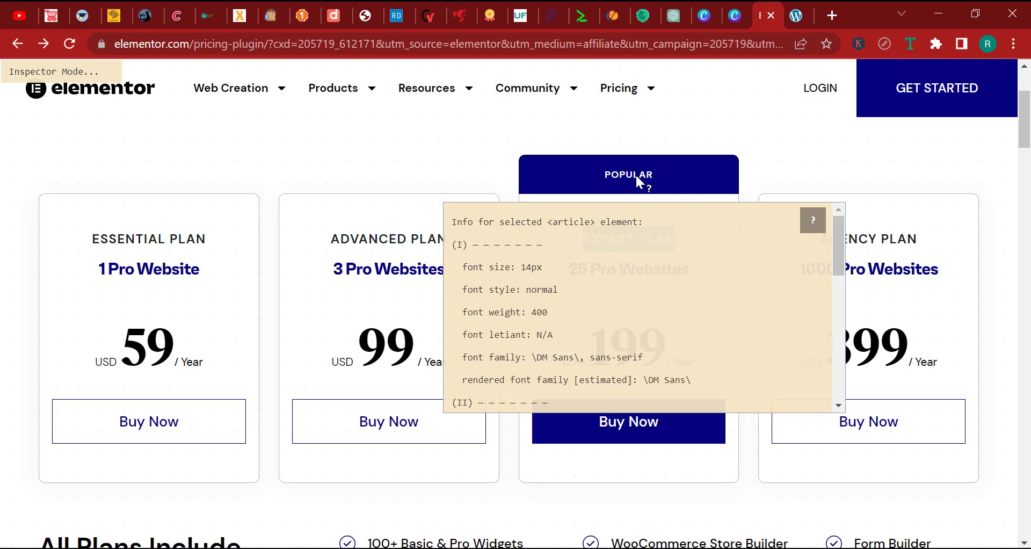
pyautogui.hotkey('alt', 'Tab')
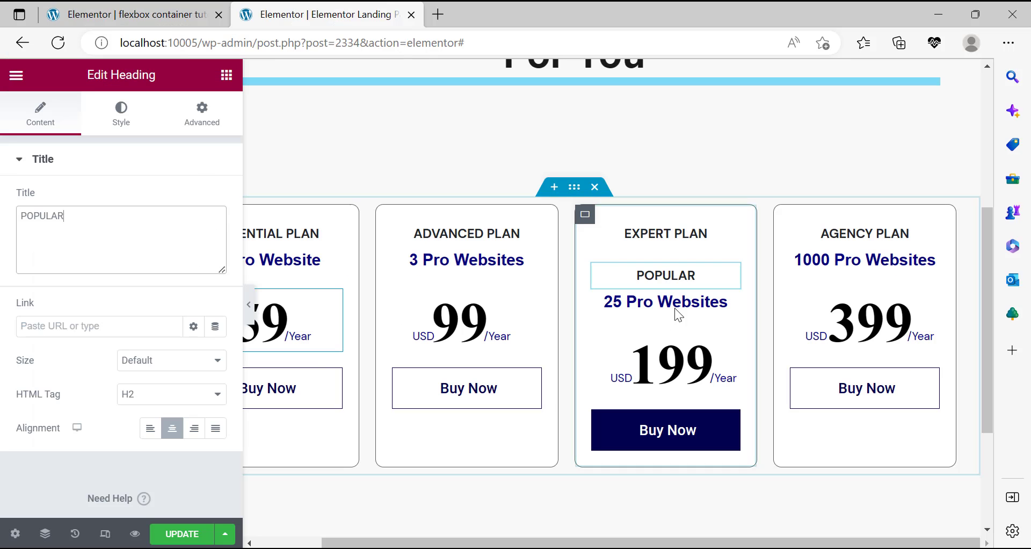
pyautogui.click(133, 116)
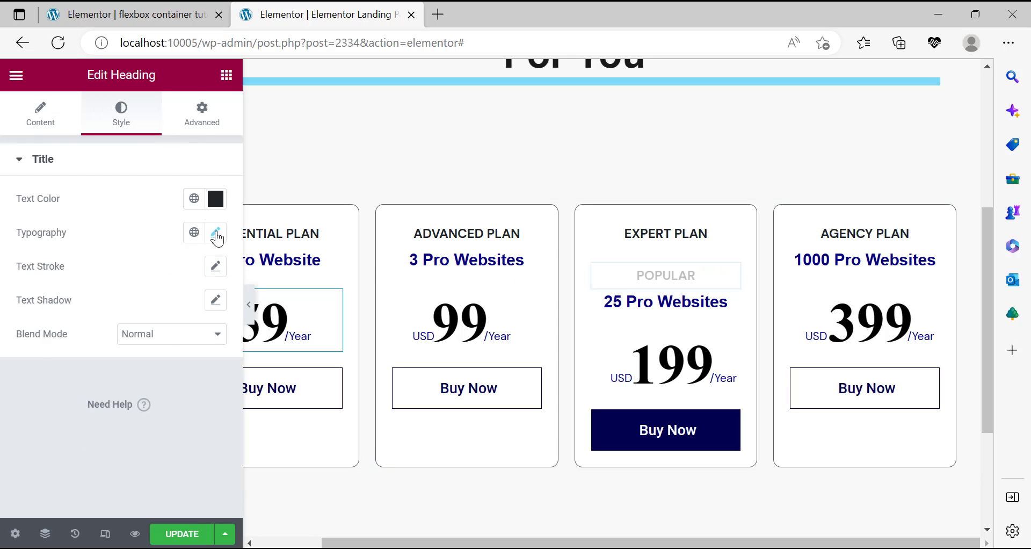
pyautogui.click(216, 232)
pyautogui.doubleClick(184, 359)
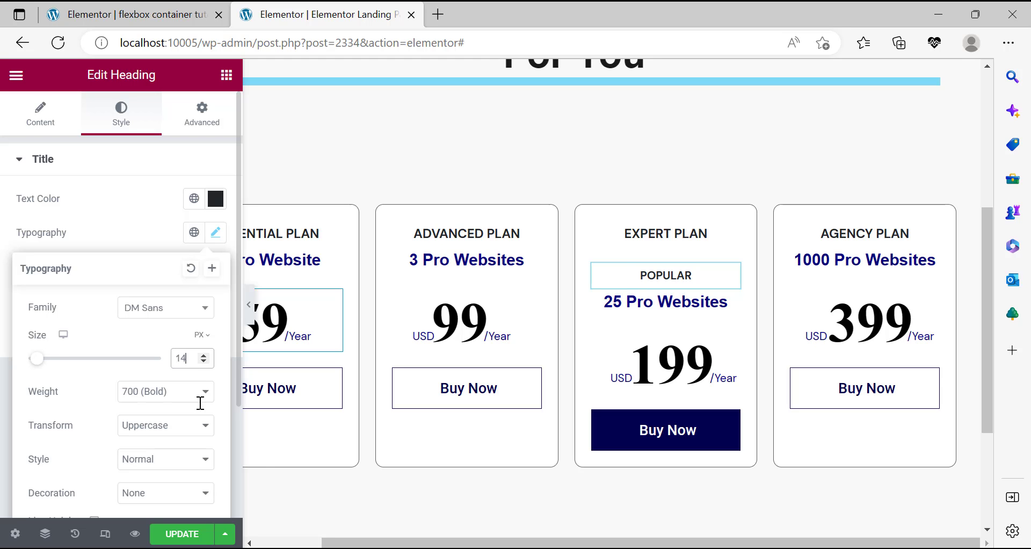
# Compare with the reference label's font details and set the POPULAR heading's font weight to 400 (Normal).
pyautogui.hotkey('alt', 'Tab')
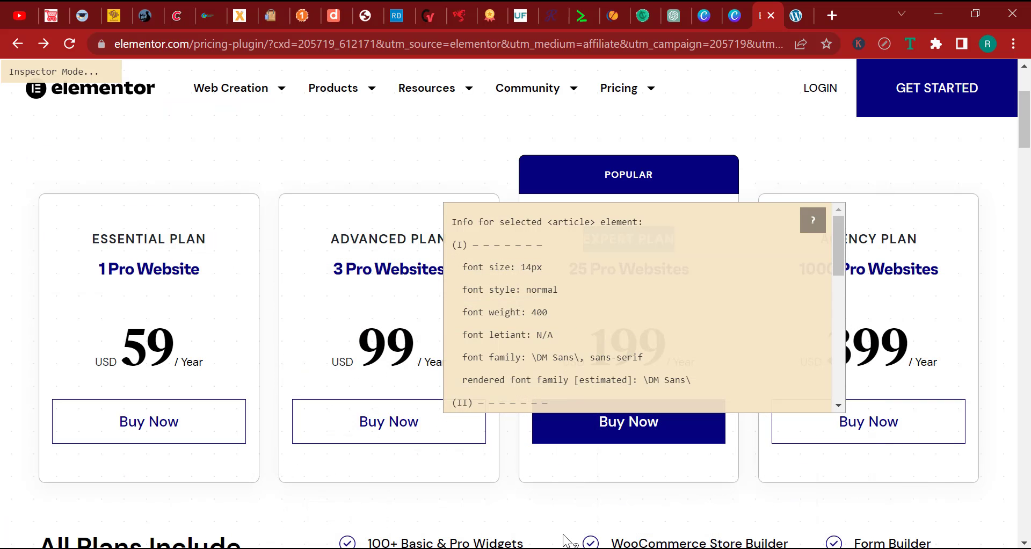
pyautogui.hotkey('alt', 'Tab')
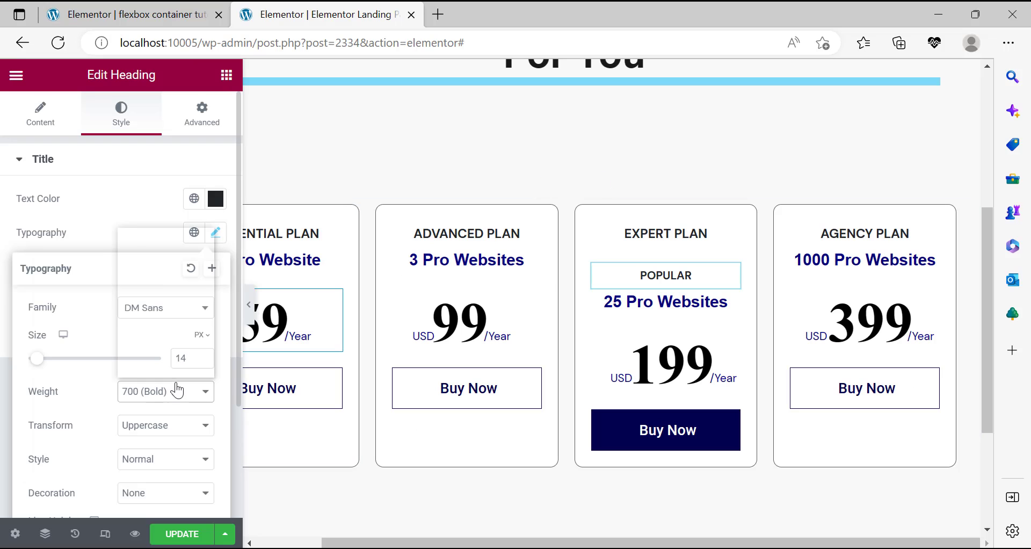
pyautogui.click(177, 391)
pyautogui.click(163, 274)
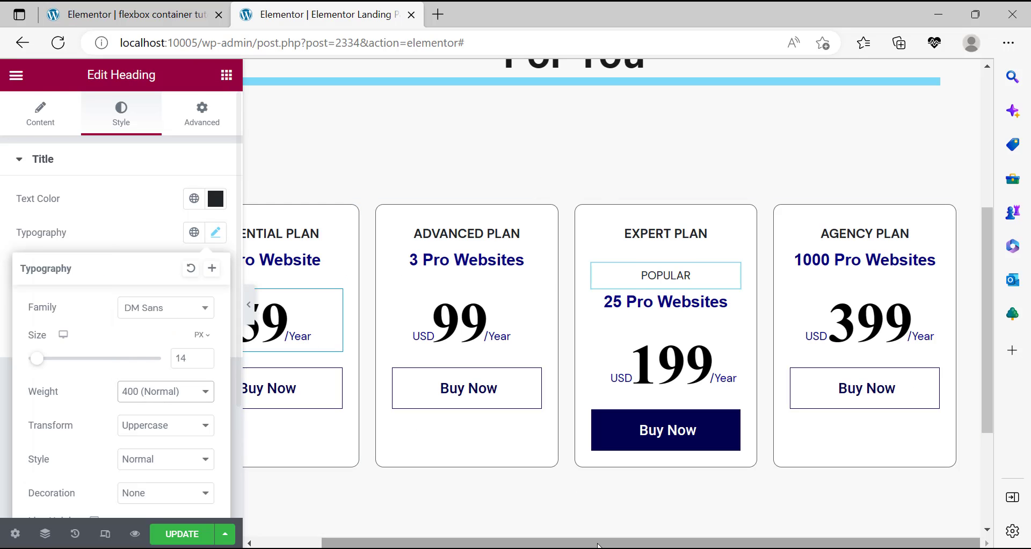
# Check the reference label's line height in the other browser and set the POPULAR heading's line height to 14 px.
pyautogui.hotkey('alt', 'Tab')
pyautogui.scroll(-3, 588, 366)
pyautogui.scroll(-6, 589, 366)
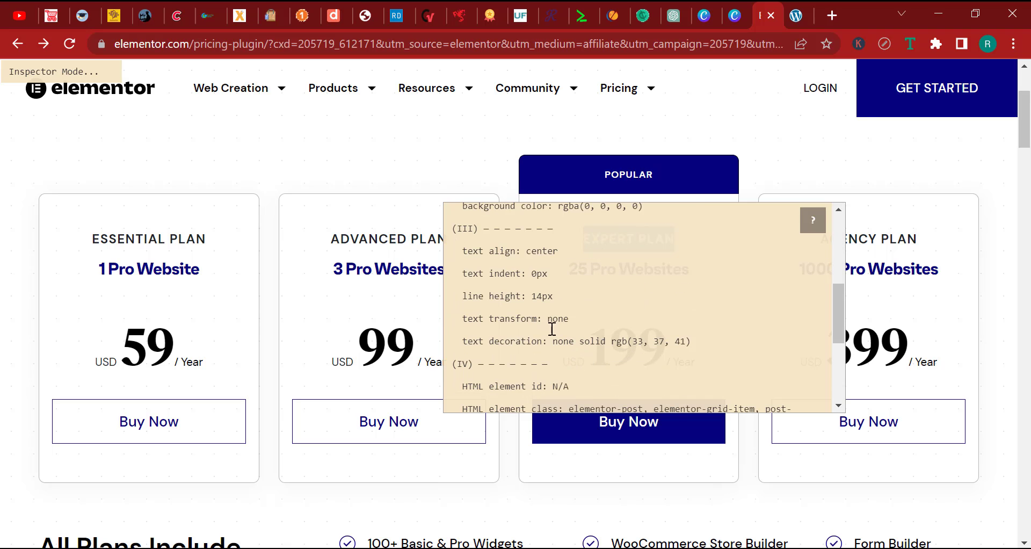
pyautogui.hotkey('alt', 'Tab')
pyautogui.scroll(-3, 106, 350)
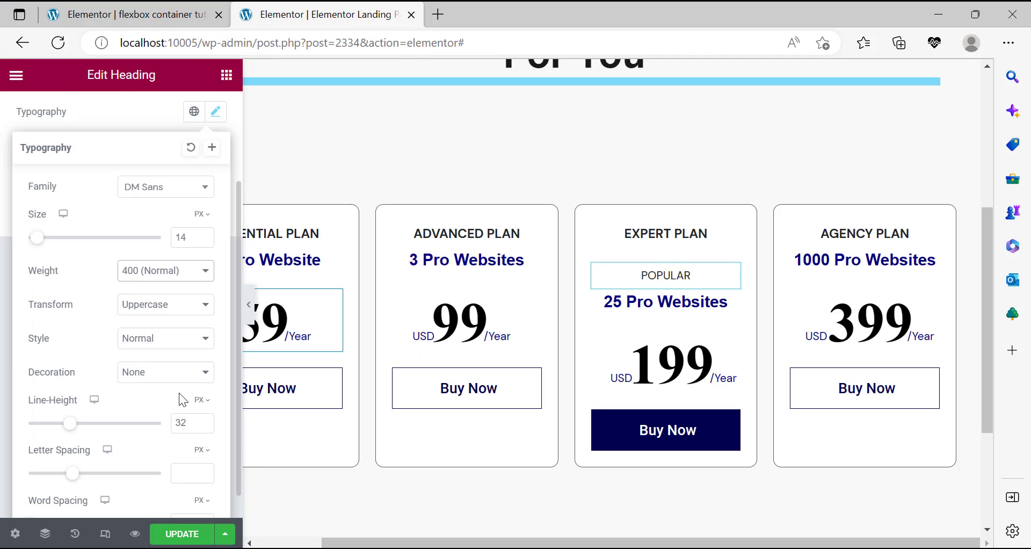
pyautogui.doubleClick(184, 422)
pyautogui.write('14')
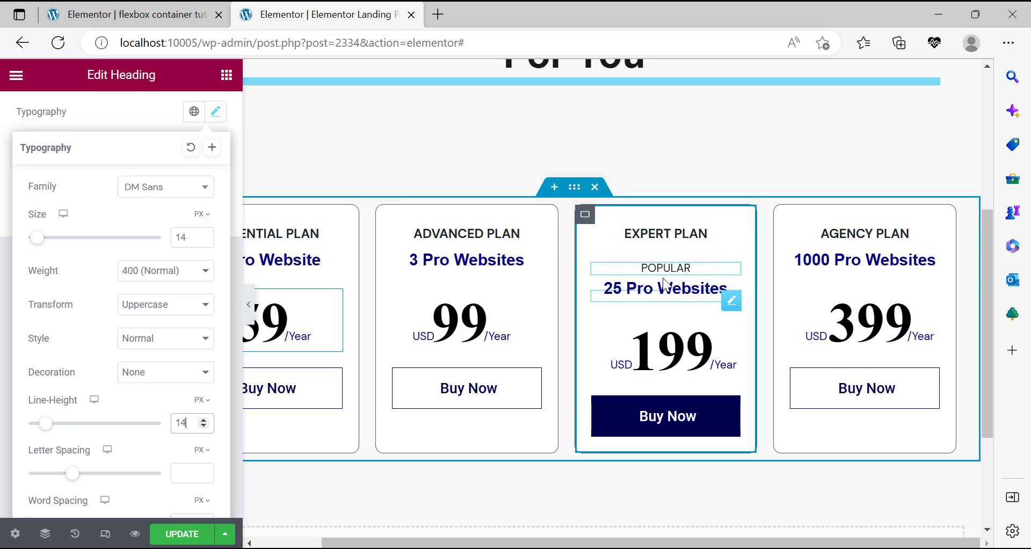
pyautogui.click(730, 275)
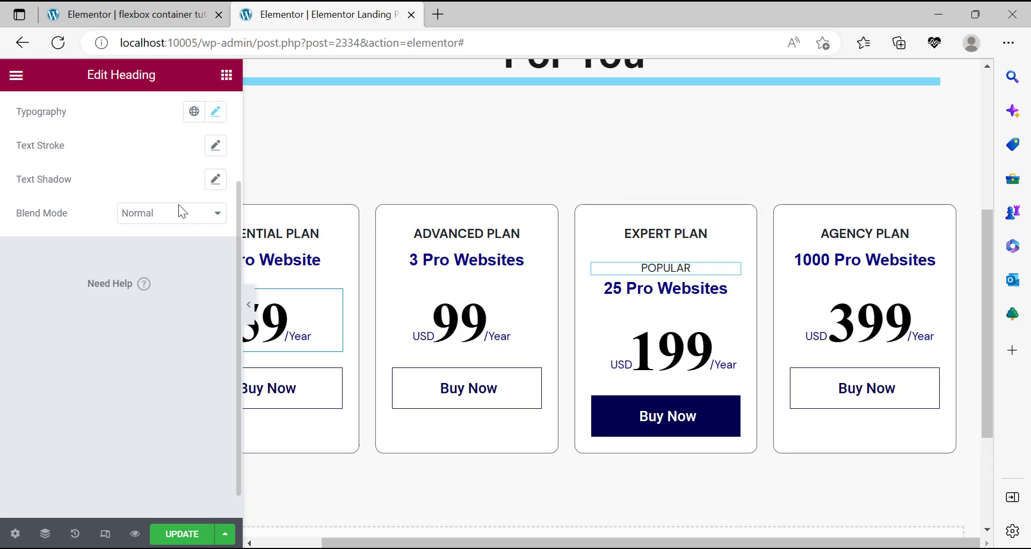
# Try line heights of 30 and 36 px on the POPULAR heading and finish with 40 px.
pyautogui.scroll(3, 214, 236)
pyautogui.click(217, 233)
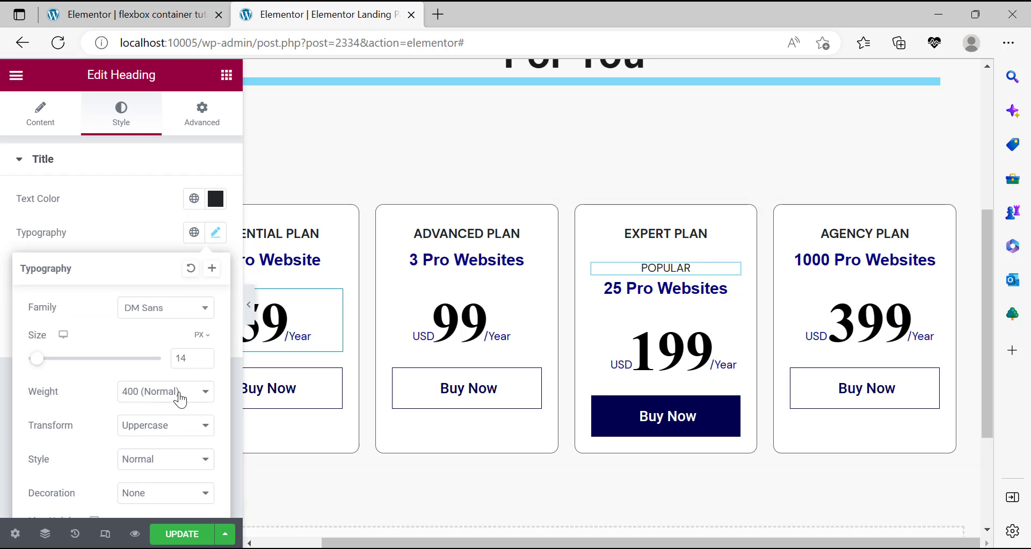
pyautogui.scroll(-2, 164, 430)
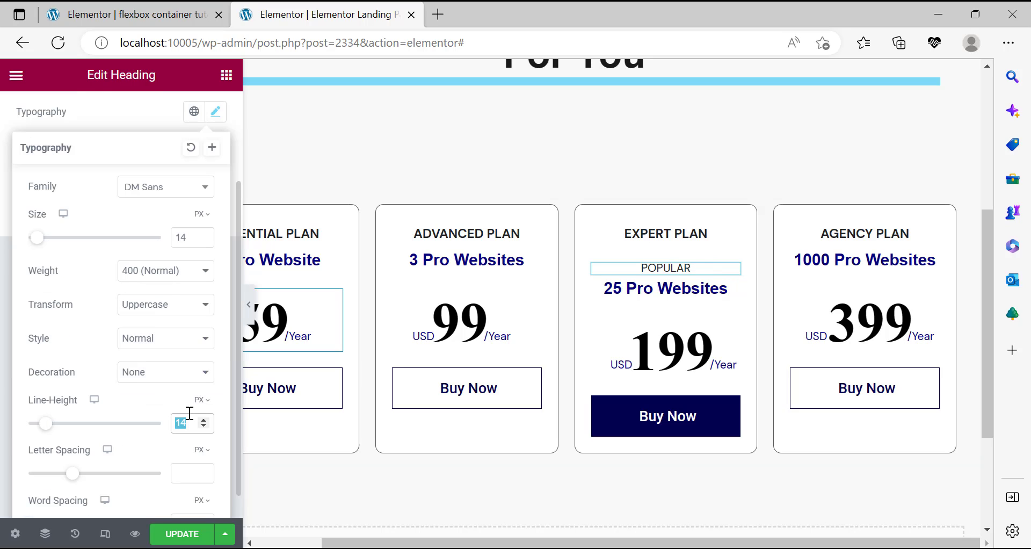
pyautogui.write('30')
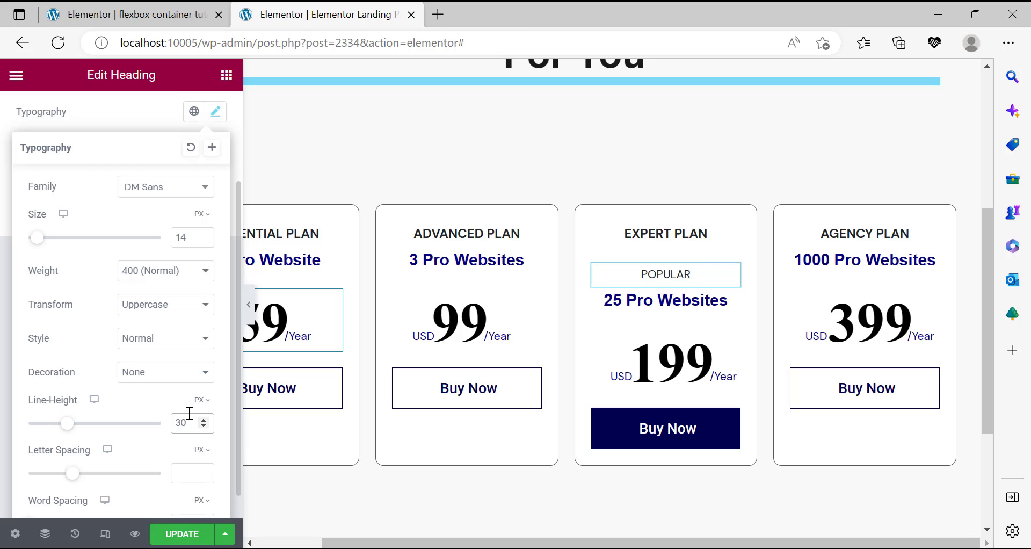
pyautogui.write('36')
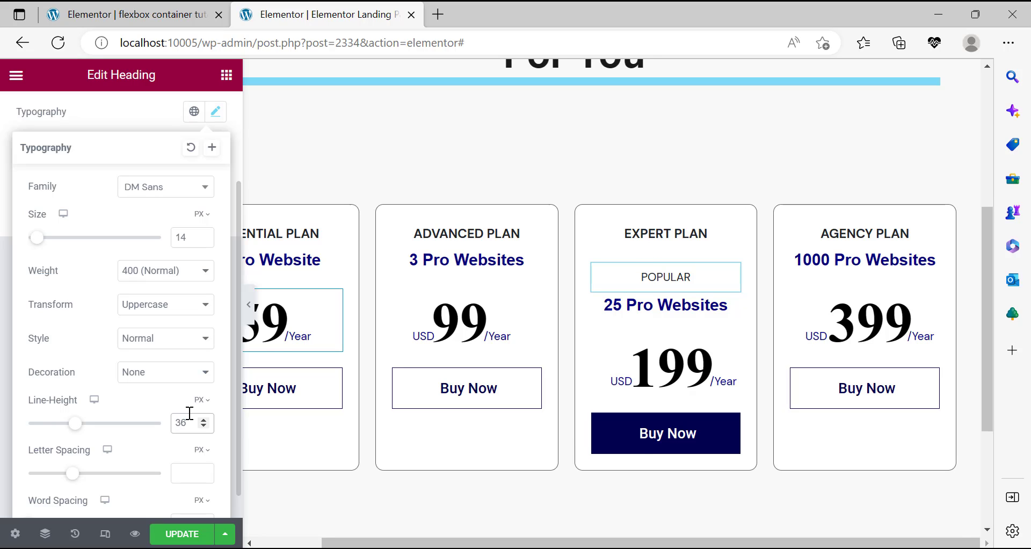
pyautogui.write('40')
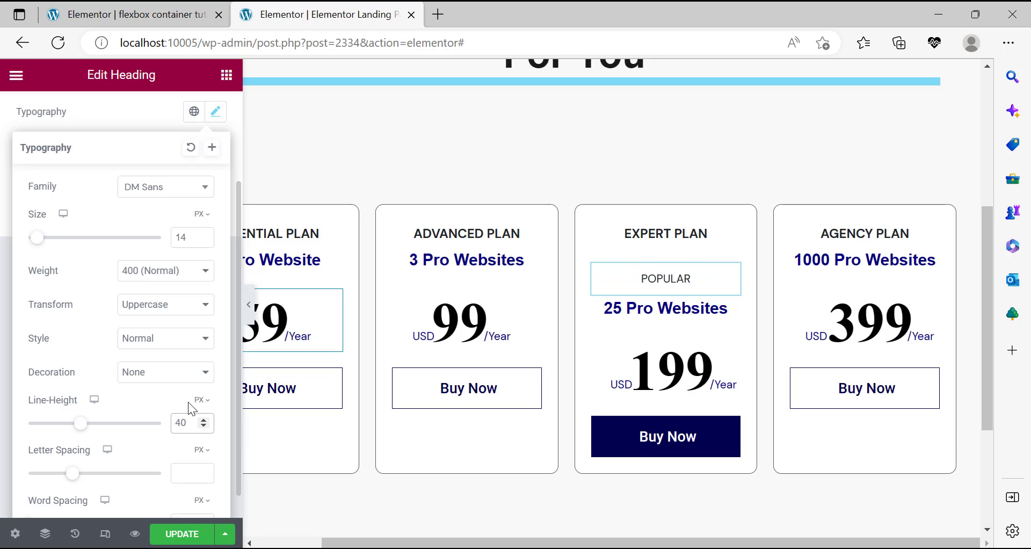
pyautogui.click(3, 341)
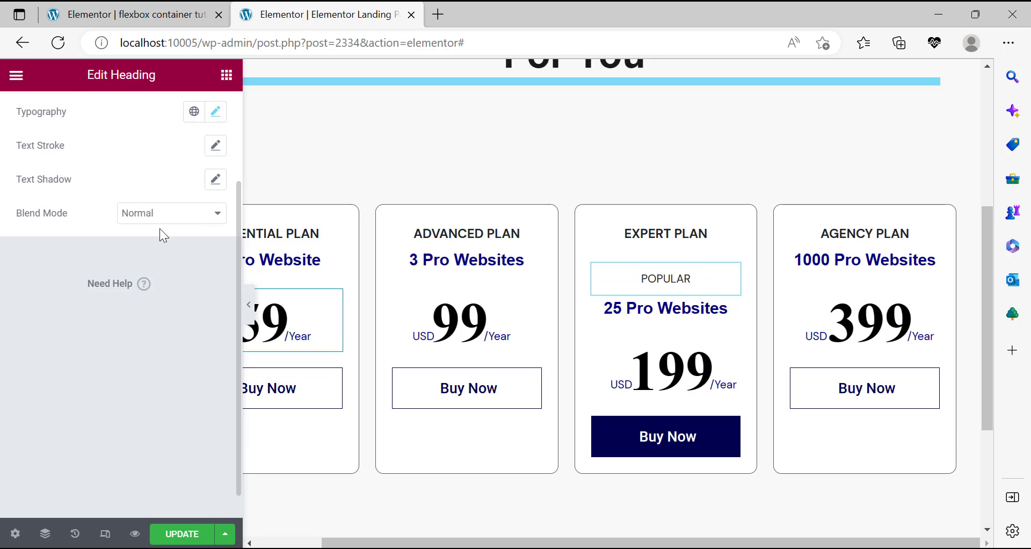
# Give the POPULAR heading a classic background in the color #010051.
pyautogui.scroll(2, 164, 236)
pyautogui.click(191, 131)
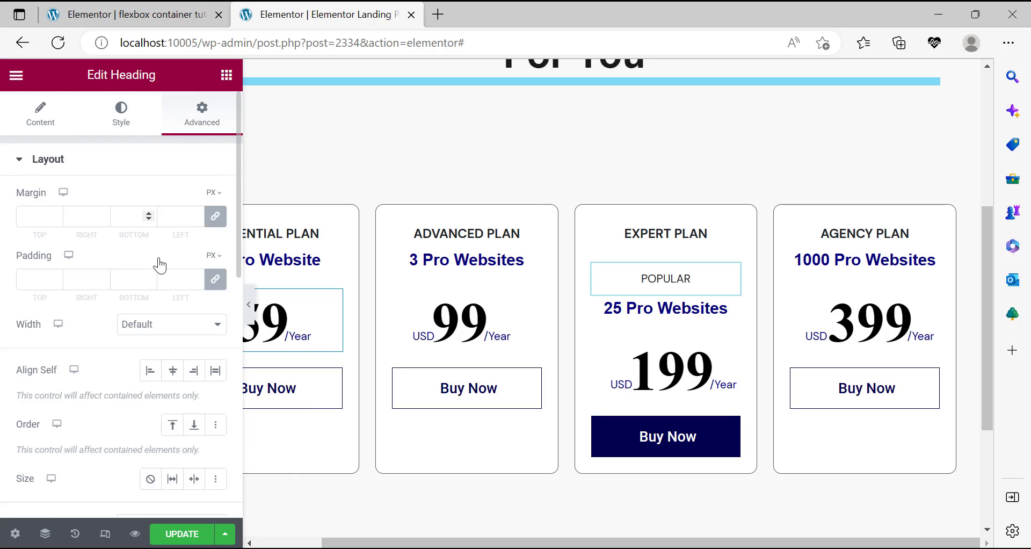
pyautogui.scroll(-10, 159, 265)
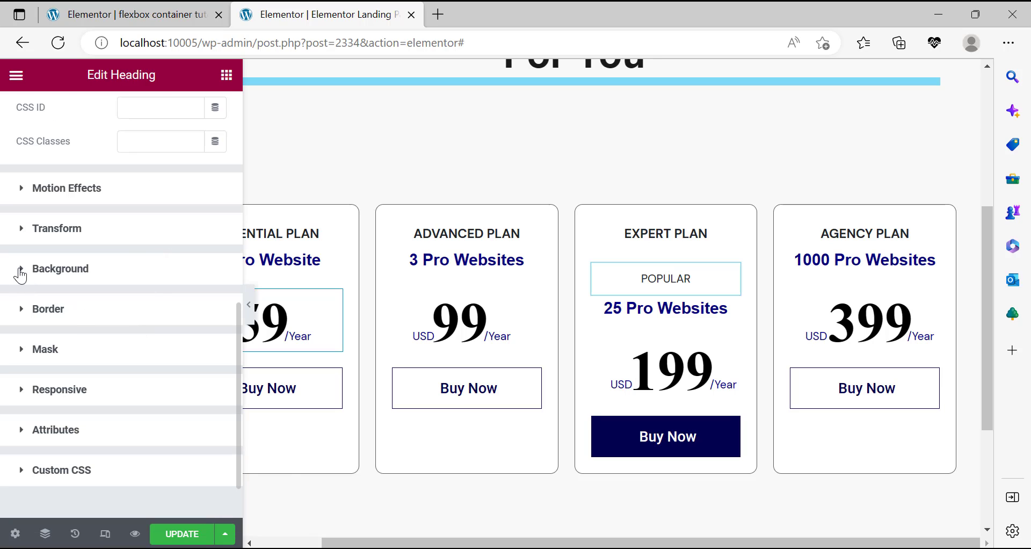
pyautogui.click(21, 275)
pyautogui.click(196, 354)
pyautogui.scroll(-4, 125, 384)
pyautogui.scroll(2, 134, 301)
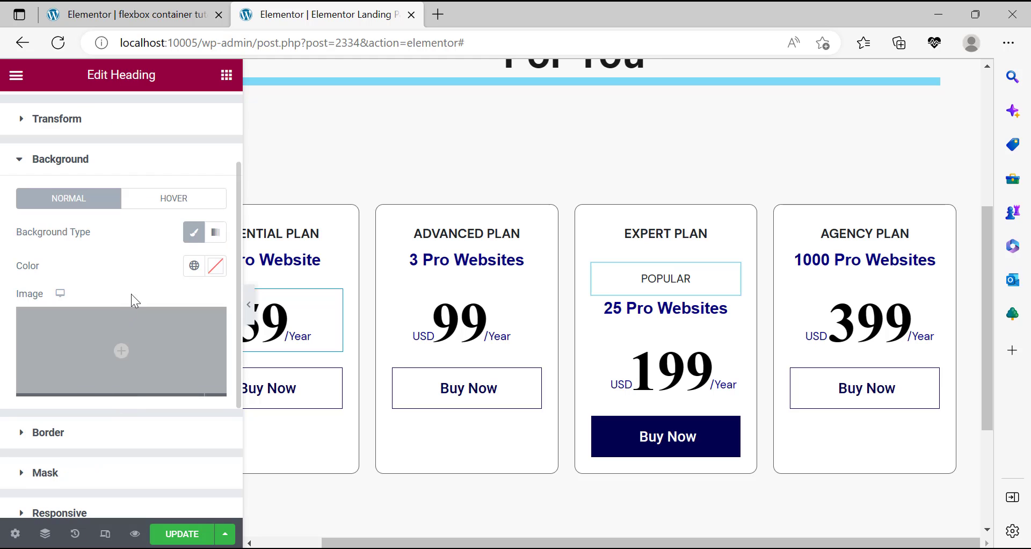
pyautogui.click(215, 265)
pyautogui.rightClick(112, 515)
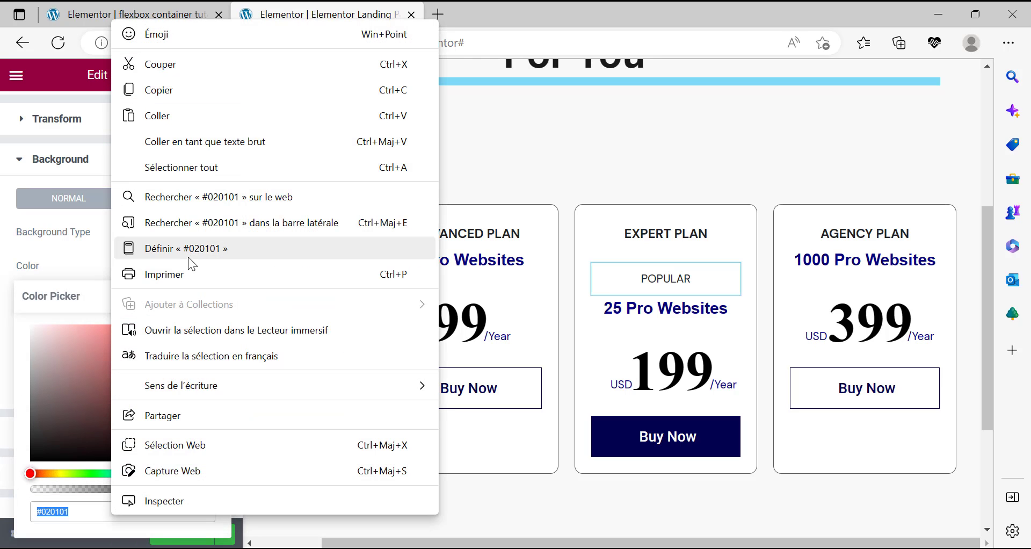
pyautogui.click(160, 114)
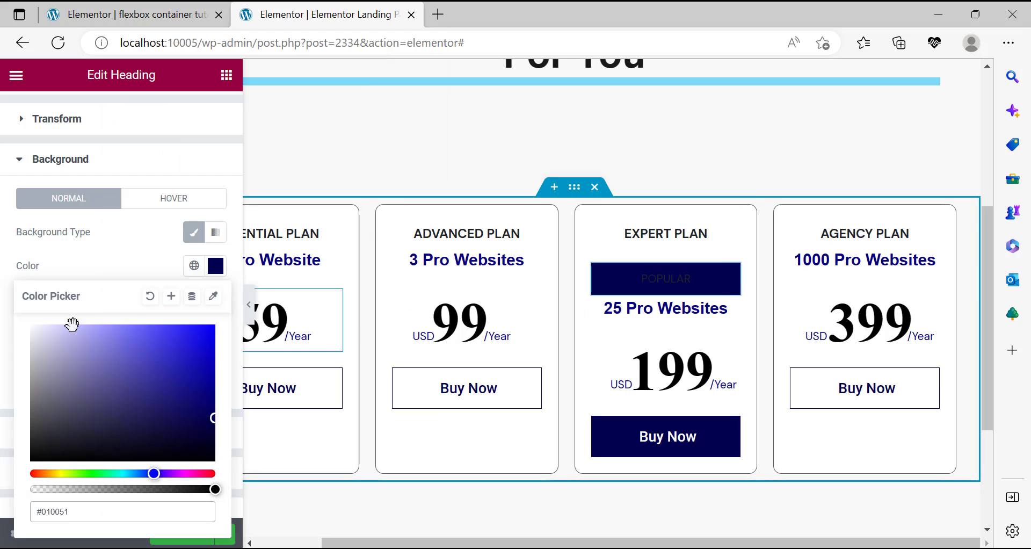
pyautogui.click(4, 317)
# Set the POPULAR heading's text color to white.
pyautogui.scroll(3, 70, 307)
pyautogui.click(110, 126)
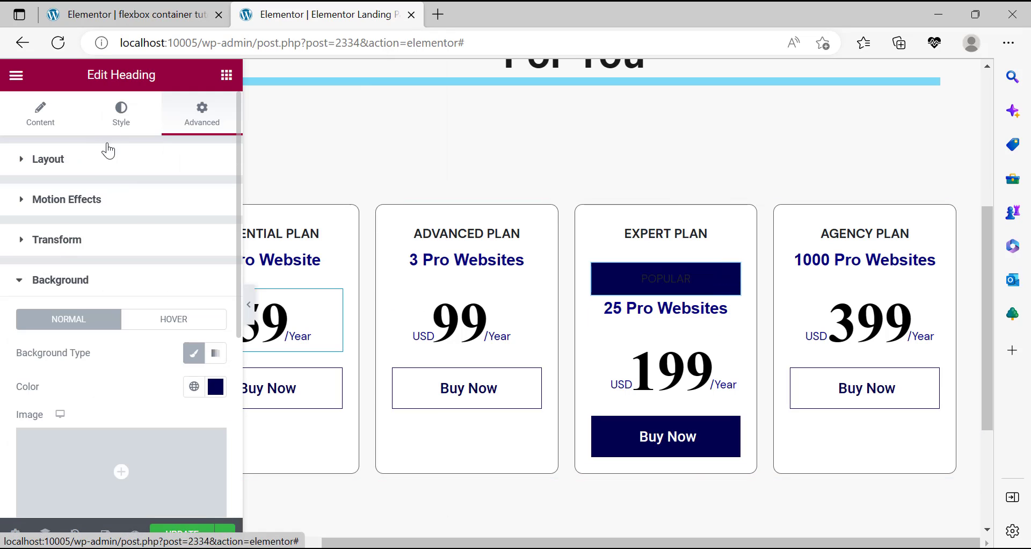
pyautogui.click(217, 236)
pyautogui.click(215, 234)
pyautogui.click(215, 198)
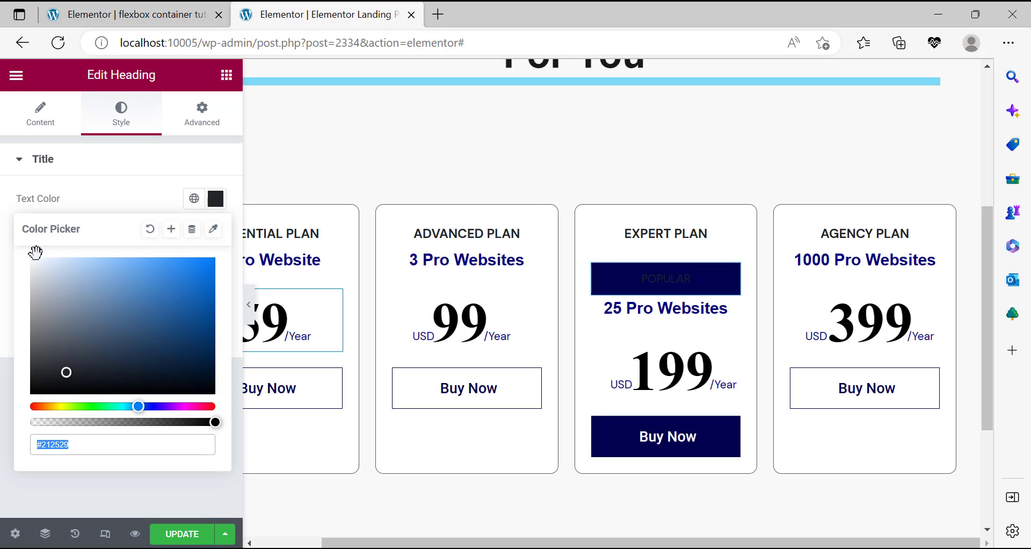
pyautogui.moveTo(81, 264); pyautogui.dragTo(0, 247)
pyautogui.click(3, 257)
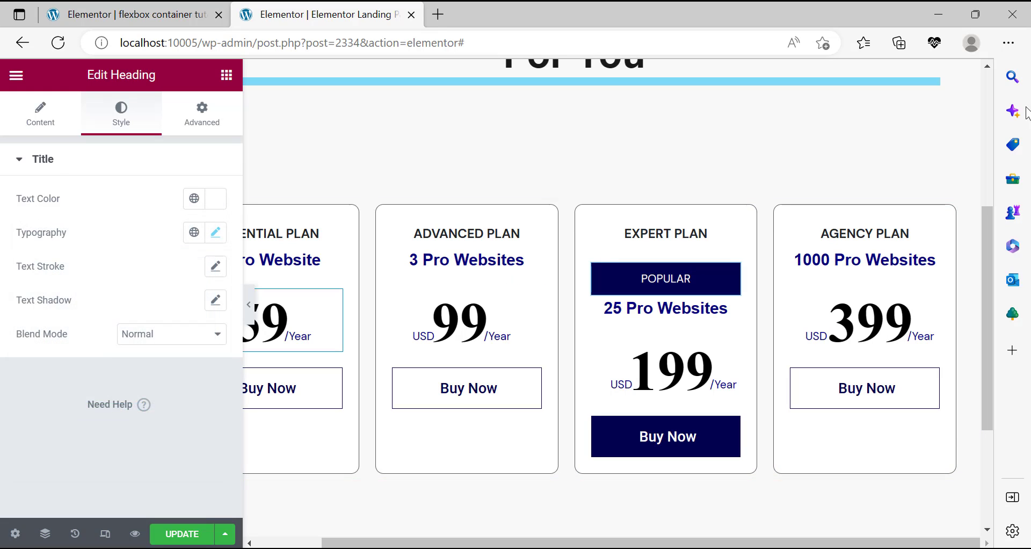
# Unlink the padding and margin values of the POPULAR heading so each side can be set separately.
pyautogui.click(198, 129)
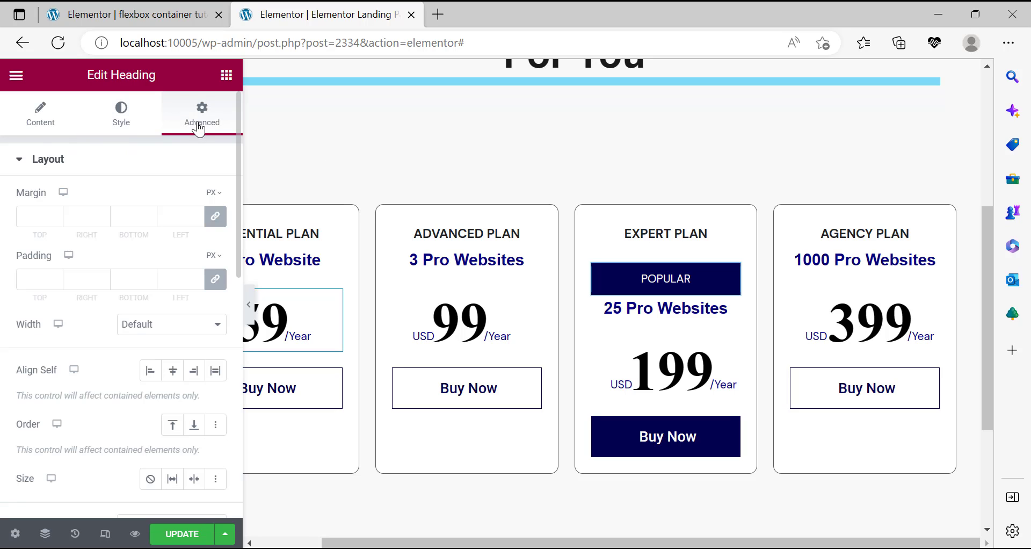
pyautogui.click(217, 281)
pyautogui.click(218, 219)
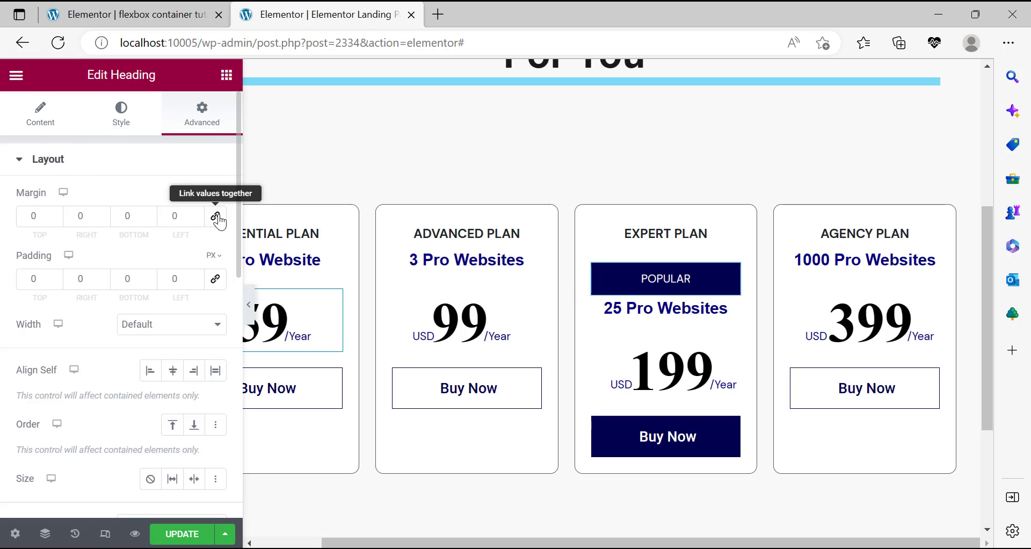
# Try custom widths of 10% and 100% and full width on the POPULAR heading, and return the width to Default.
pyautogui.click(166, 325)
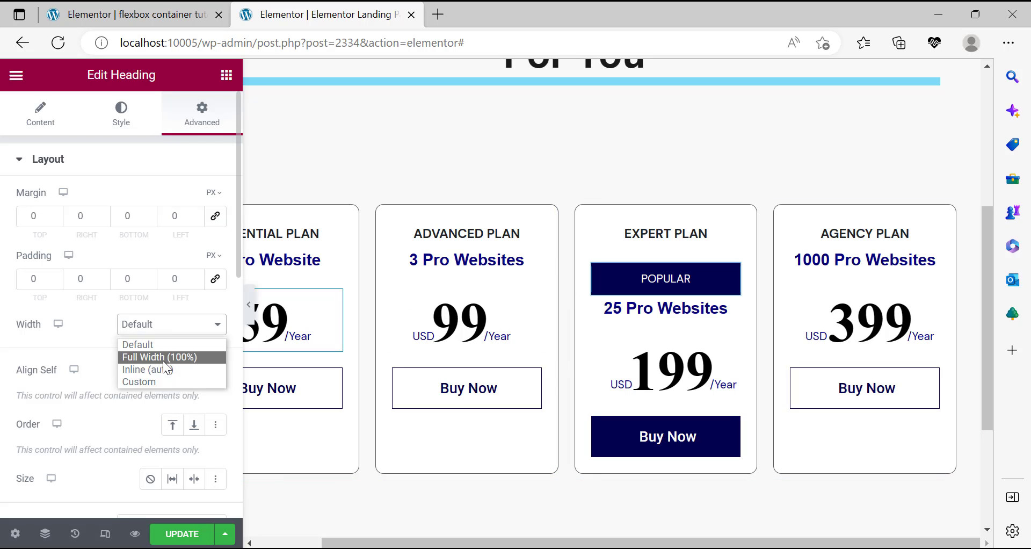
pyautogui.click(163, 380)
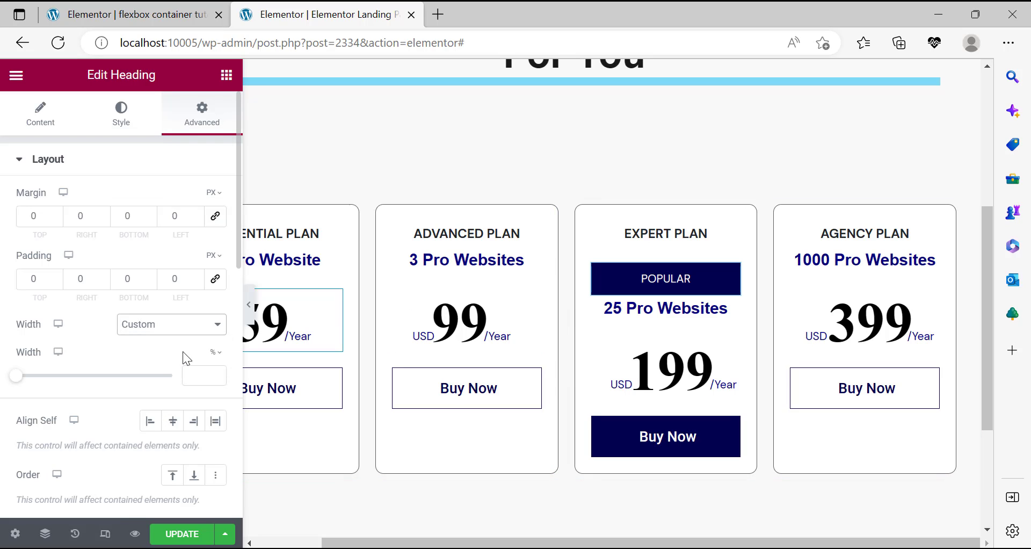
pyautogui.moveTo(17, 376); pyautogui.dragTo(35, 375)
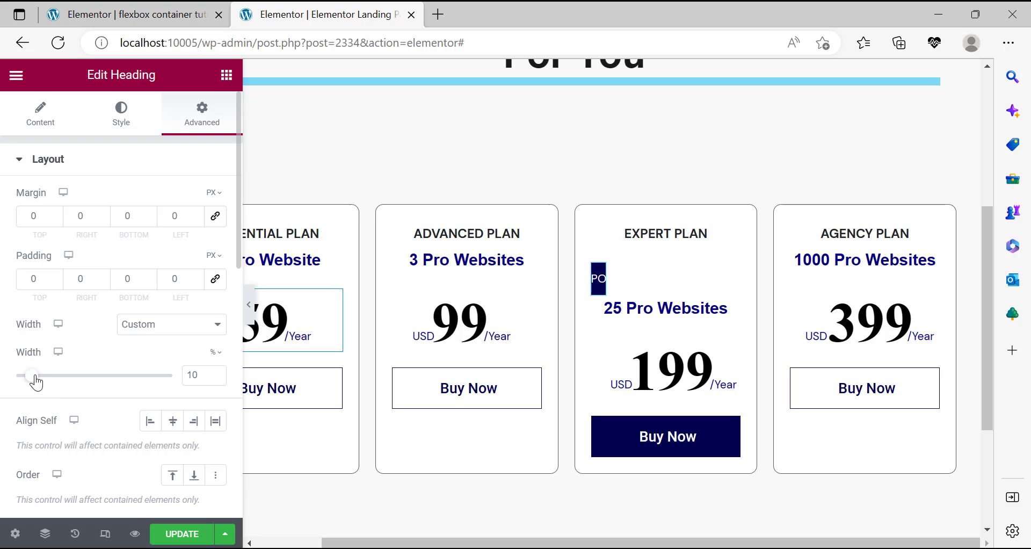
pyautogui.moveTo(111, 387); pyautogui.dragTo(214, 378)
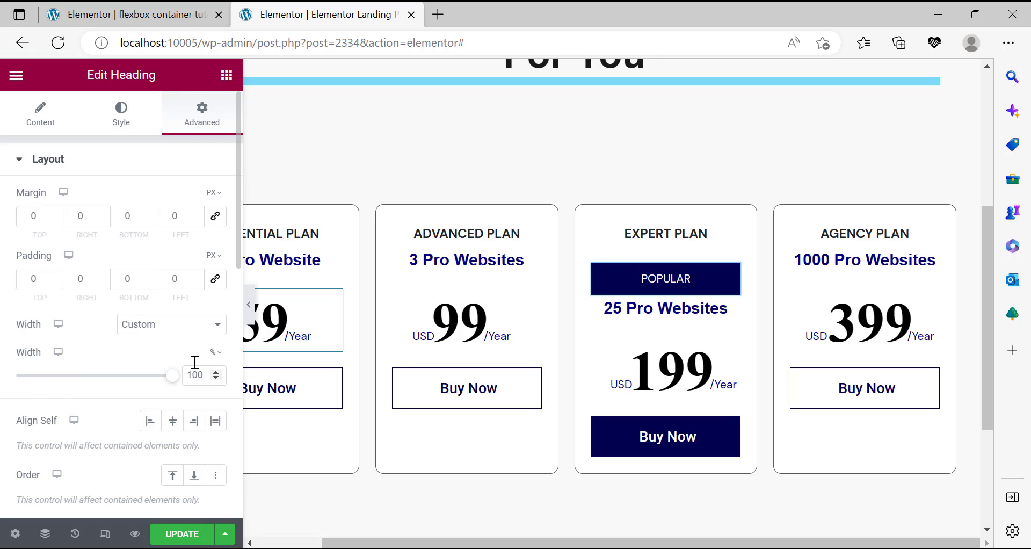
pyautogui.click(172, 323)
pyautogui.click(170, 354)
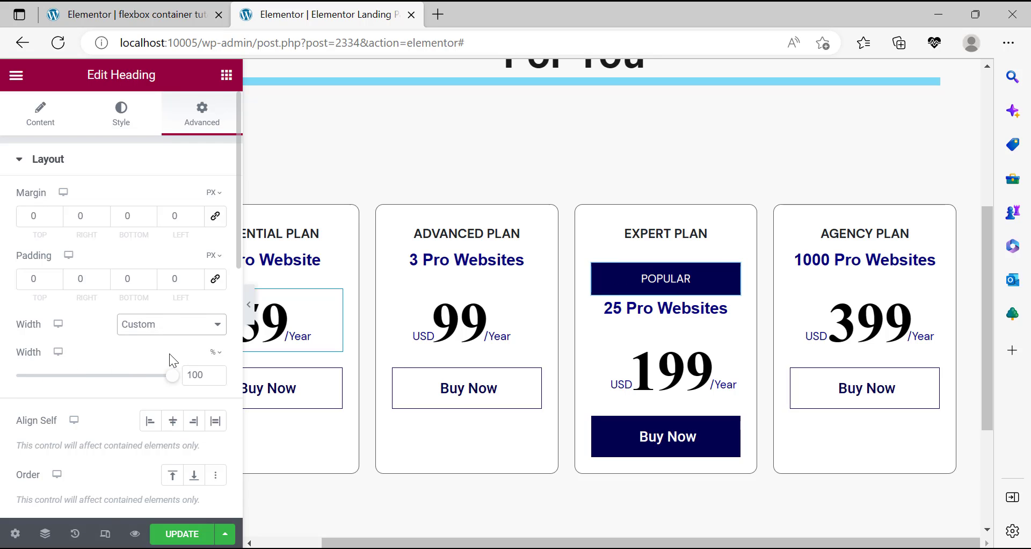
pyautogui.click(169, 325)
pyautogui.click(119, 345)
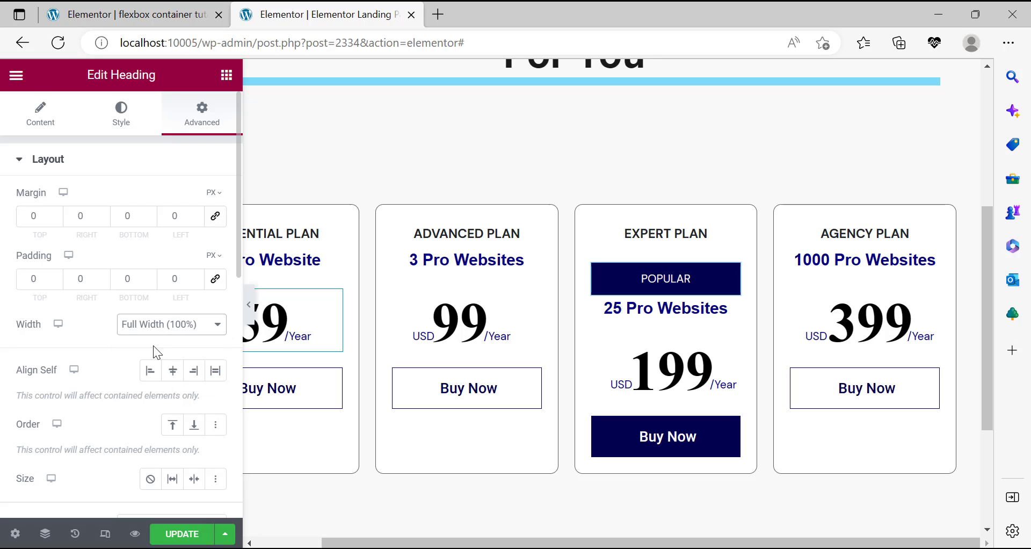
# Try justified alignment on the POPULAR heading and return it to centered.
pyautogui.click(39, 121)
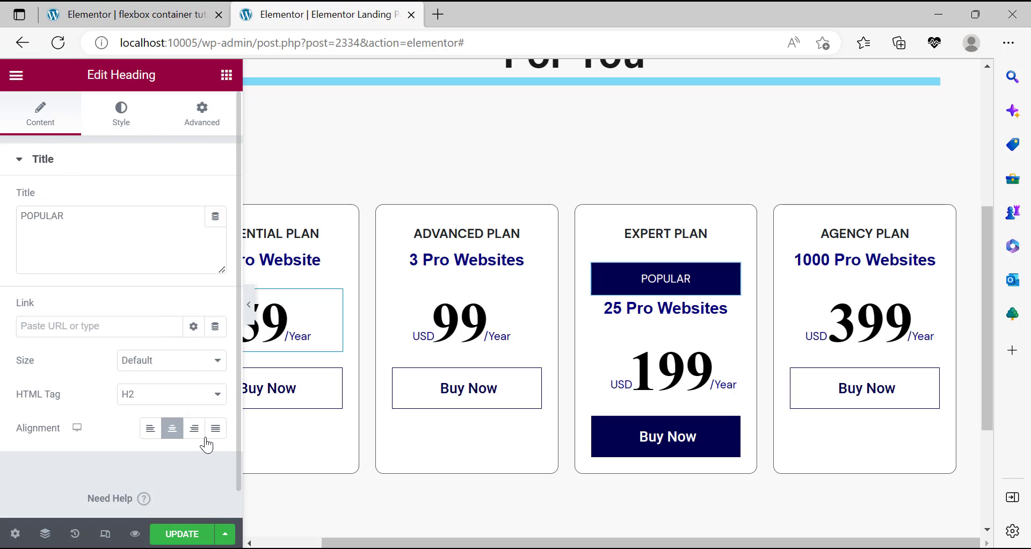
pyautogui.click(214, 429)
pyautogui.click(170, 429)
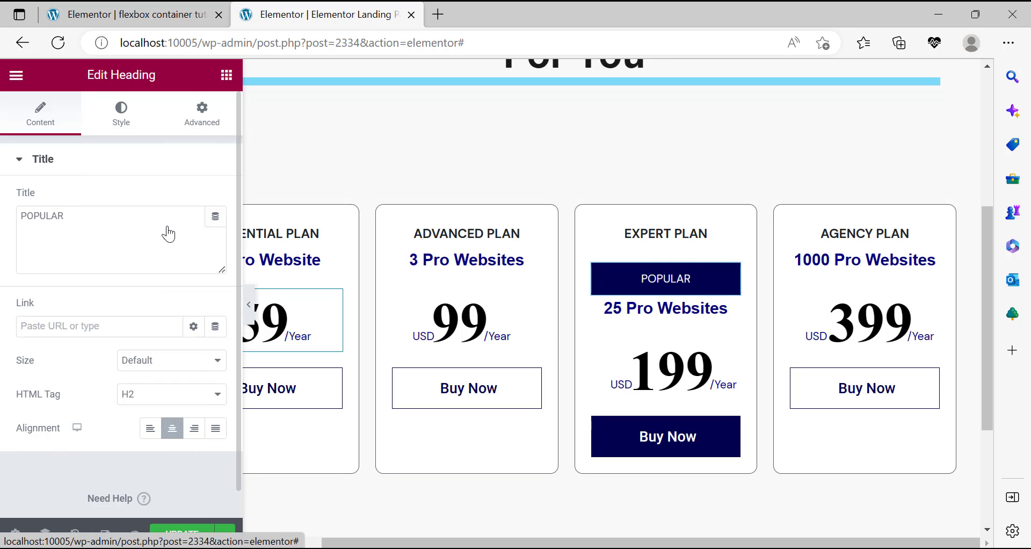
# Try a right margin of -2 px on the POPULAR heading and reset it to 0.
pyautogui.click(202, 114)
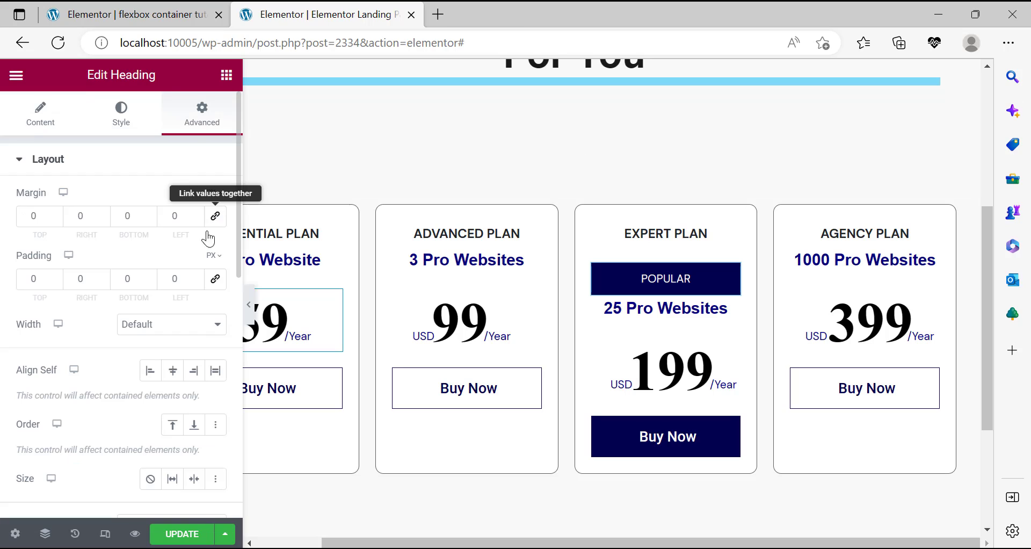
pyautogui.click(102, 220)
pyautogui.click(102, 220)
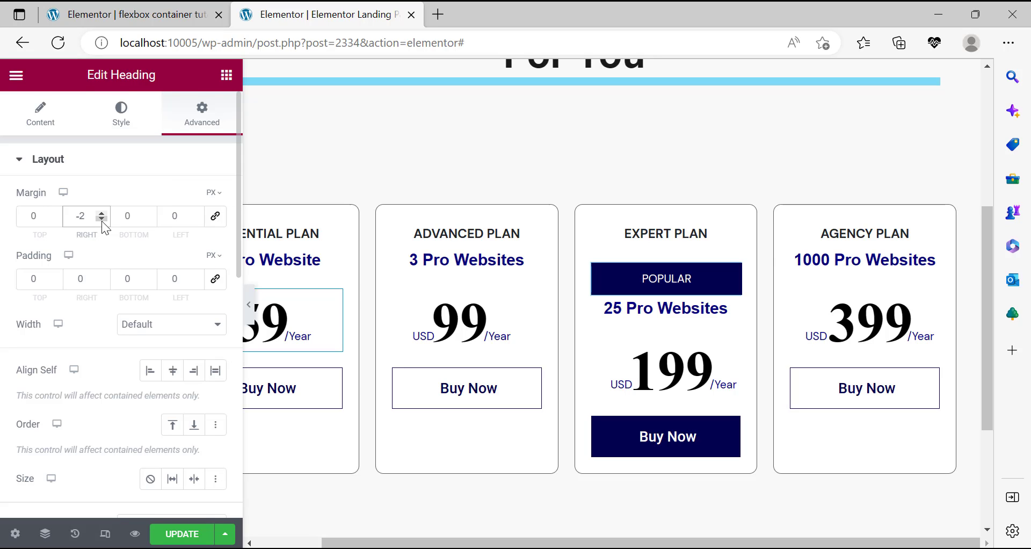
pyautogui.tripleClick(81, 215)
pyautogui.write('0')
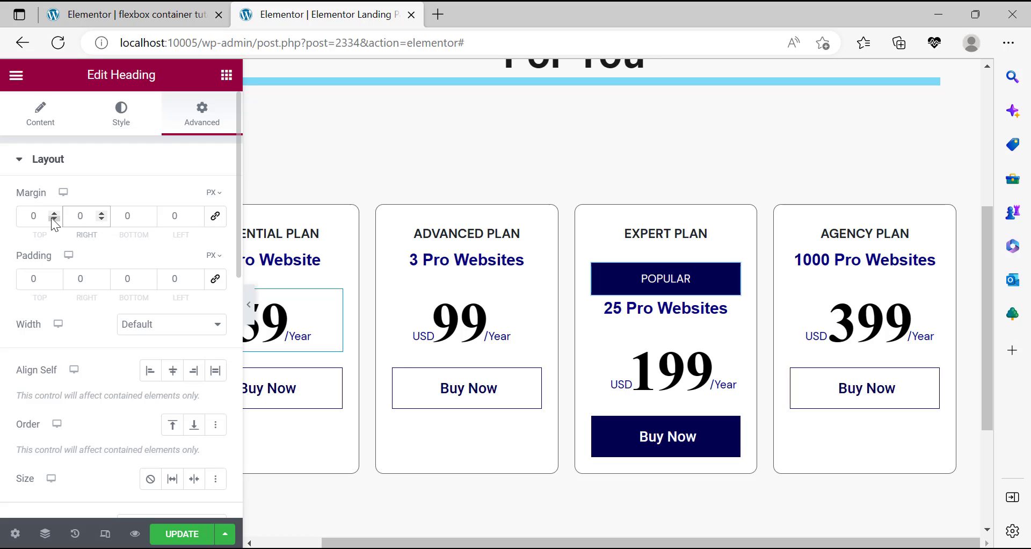
# Set the POPULAR heading's top margin to -43 px.
pyautogui.click(54, 220)
pyautogui.click(53, 219)
pyautogui.click(53, 220)
pyautogui.click(53, 220)
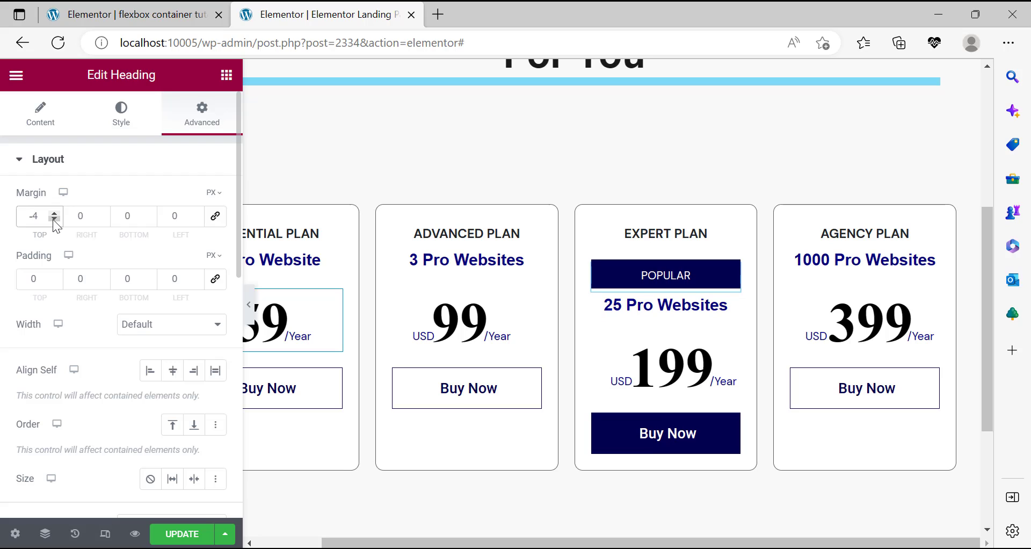
pyautogui.write('3')
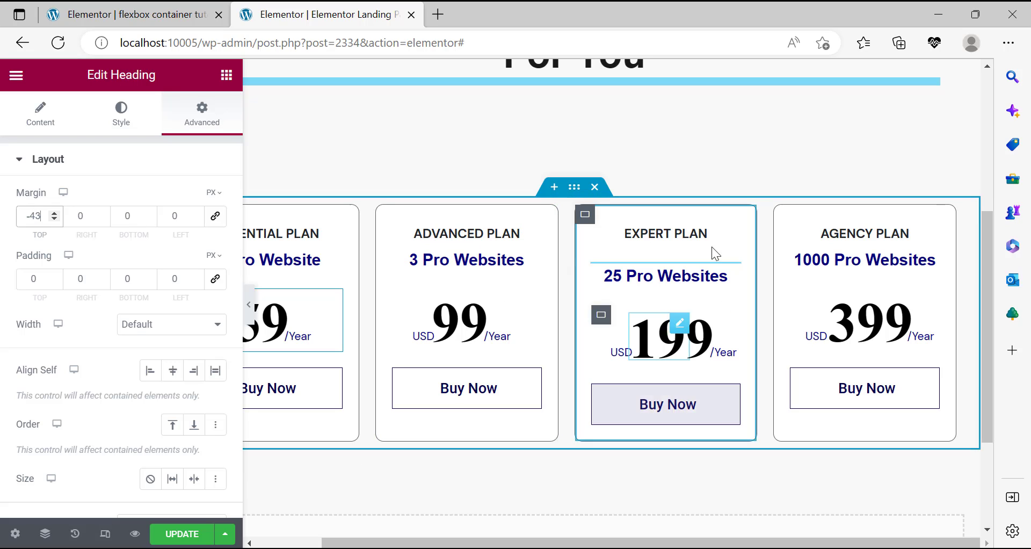
# Give the POPULAR heading centered self-alignment, an Absolute position and Full Width (100%).
pyautogui.scroll(-2, 155, 354)
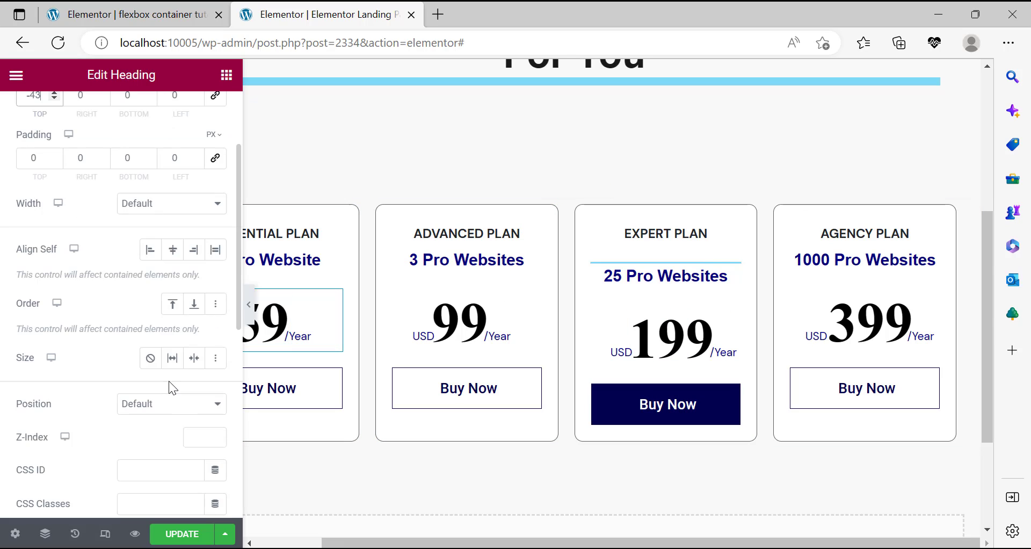
pyautogui.click(173, 251)
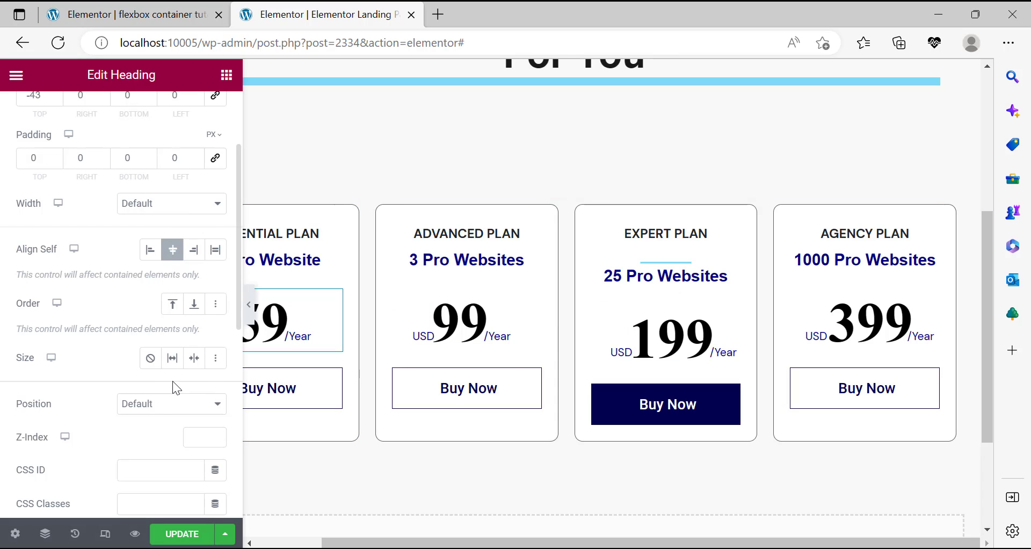
pyautogui.click(161, 409)
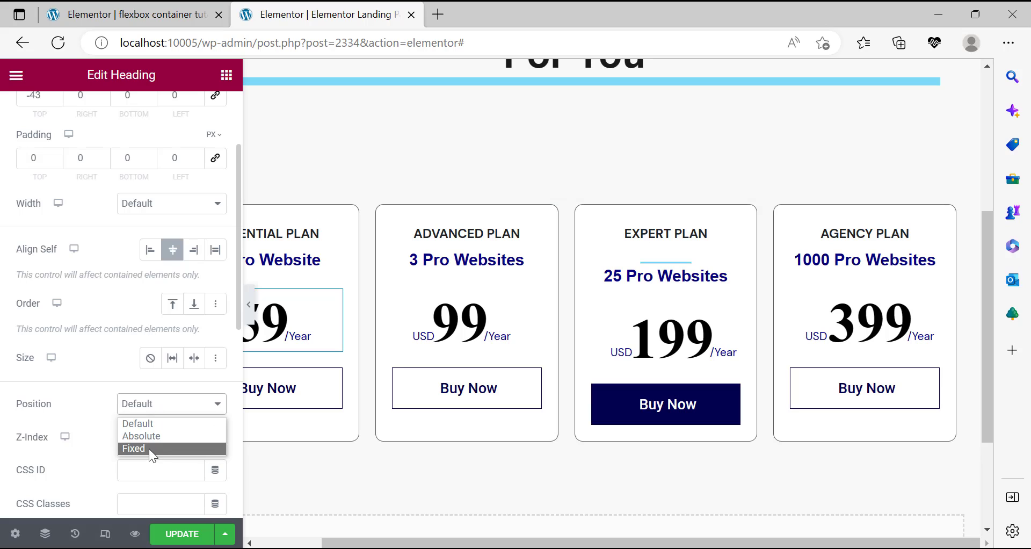
pyautogui.press('Escape')
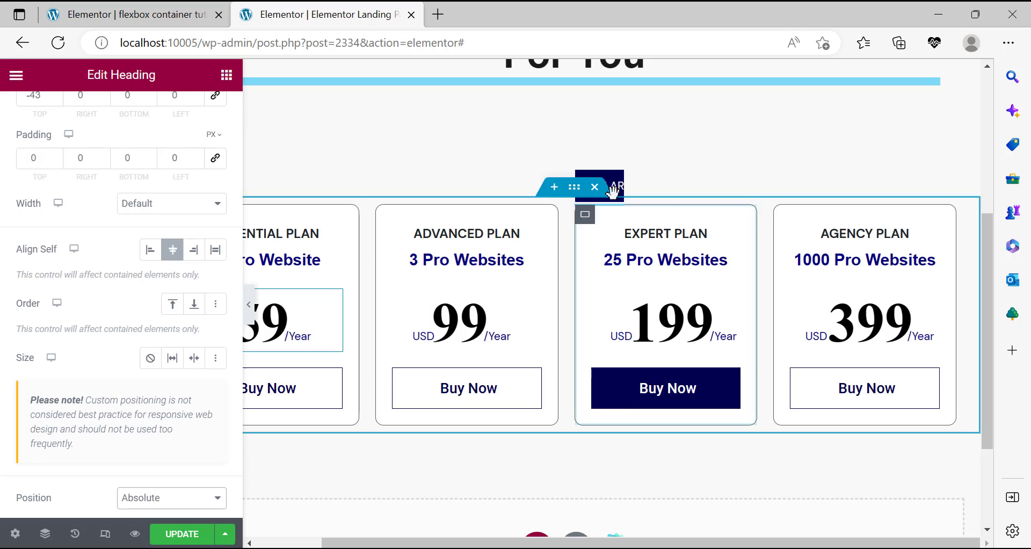
pyautogui.click(167, 204)
pyautogui.click(160, 237)
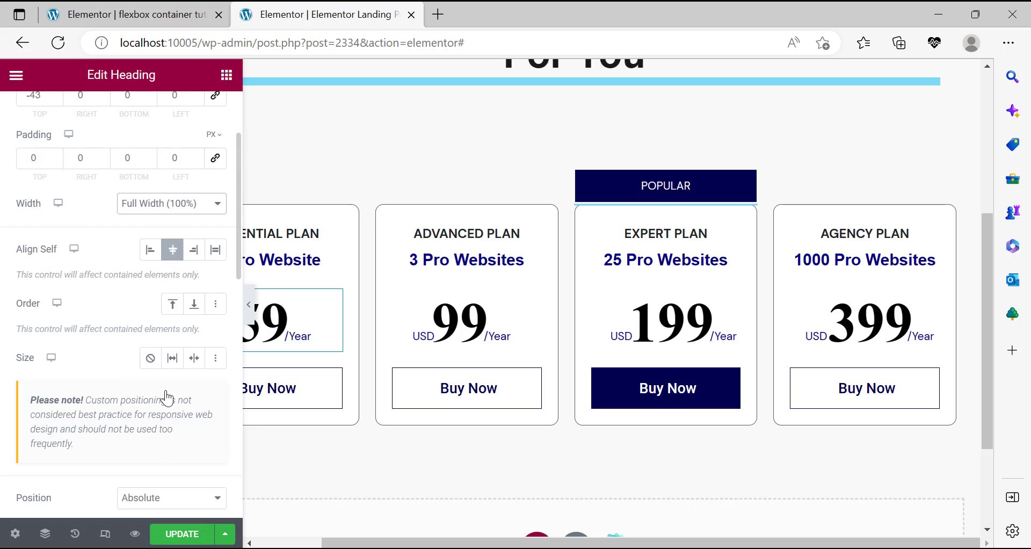
pyautogui.scroll(-2, 173, 428)
pyautogui.scroll(-2, 172, 428)
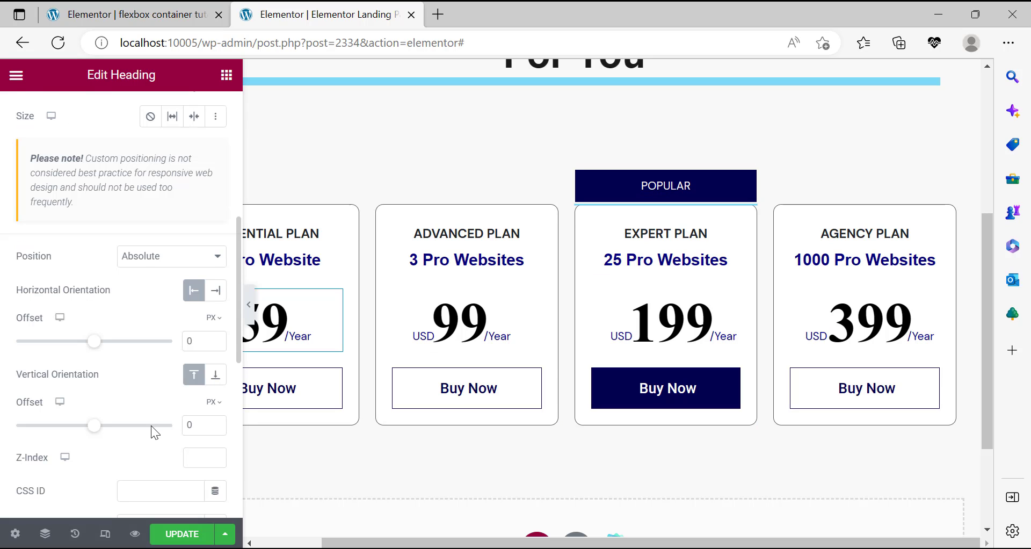
pyautogui.scroll(-5, 154, 419)
pyautogui.scroll(4, 167, 433)
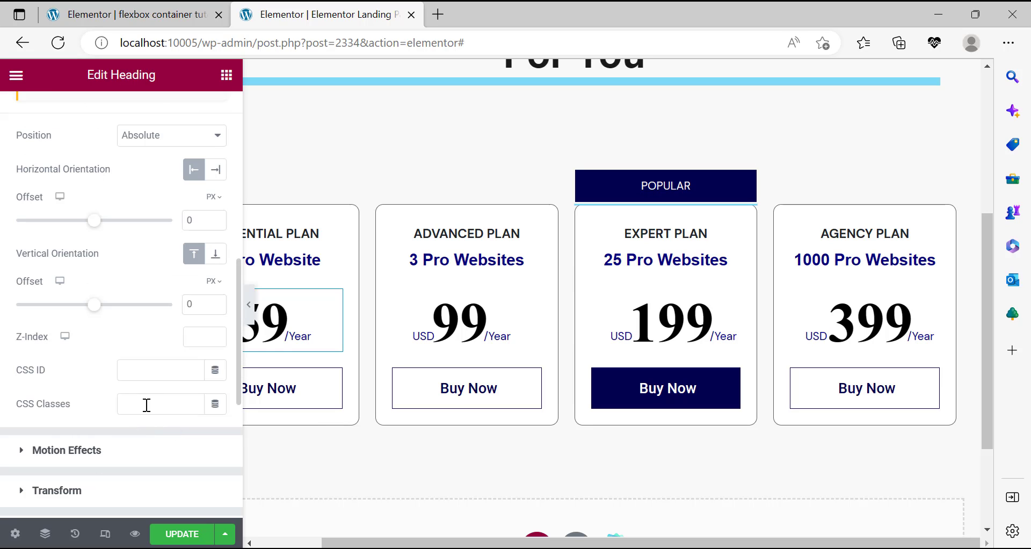
pyautogui.click(190, 340)
pyautogui.scroll(7, 162, 350)
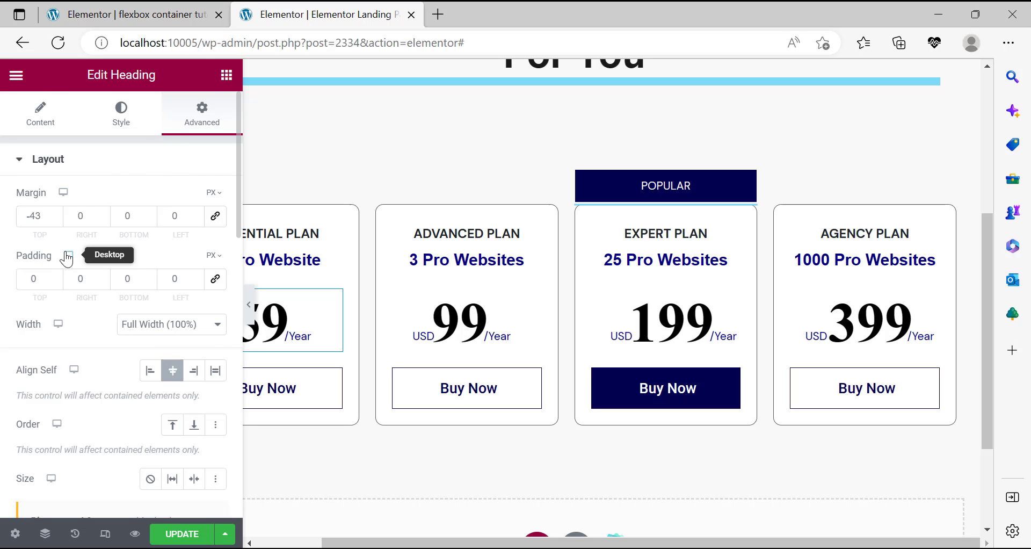
# Set the POPULAR heading's border type to None and unlink its border radius values.
pyautogui.scroll(-5, 69, 338)
pyautogui.scroll(-6, 69, 337)
pyautogui.click(24, 327)
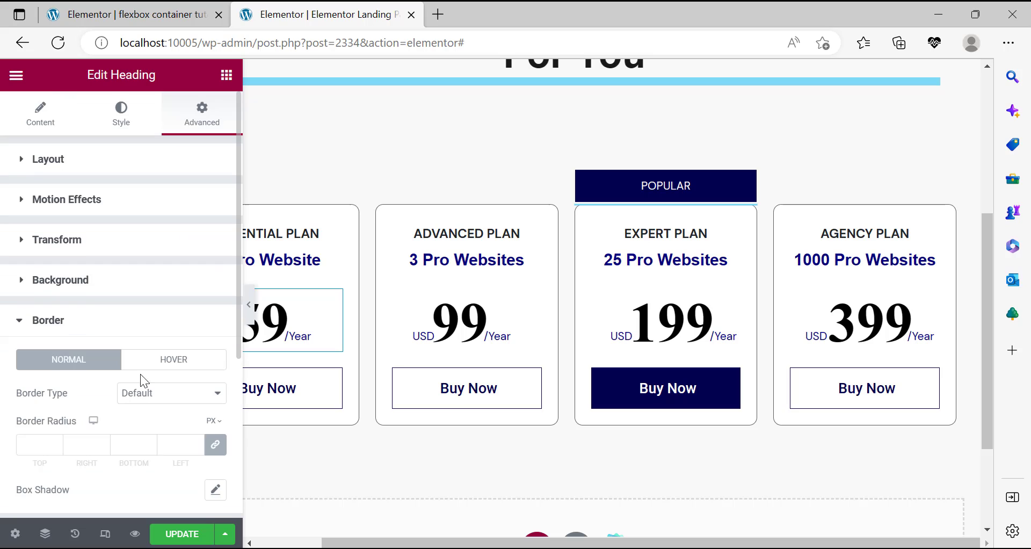
pyautogui.scroll(-4, 122, 398)
pyautogui.click(170, 159)
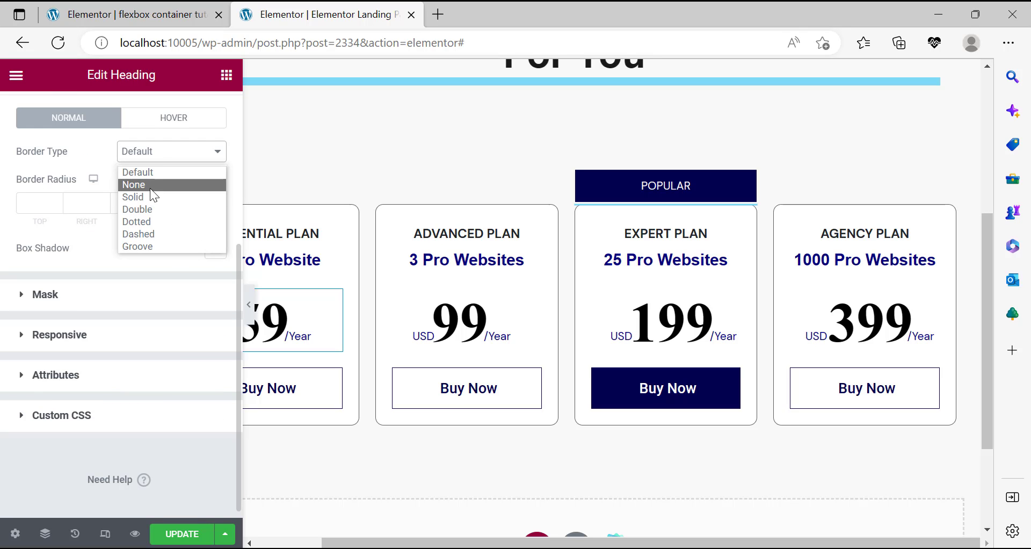
pyautogui.click(151, 185)
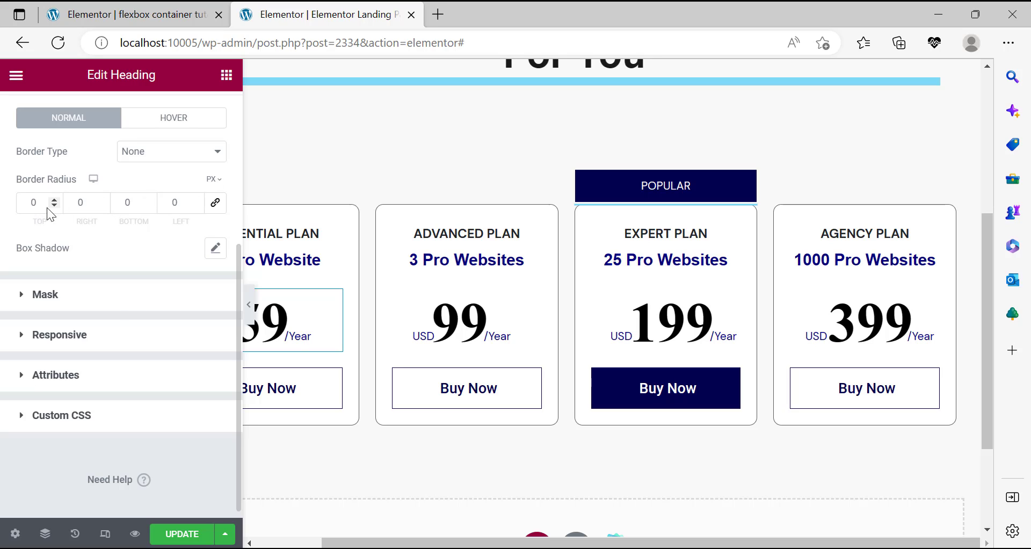
# Set the POPULAR heading's top and right border radius values to 5 px, leaving the other two at 0.
pyautogui.doubleClick(27, 202)
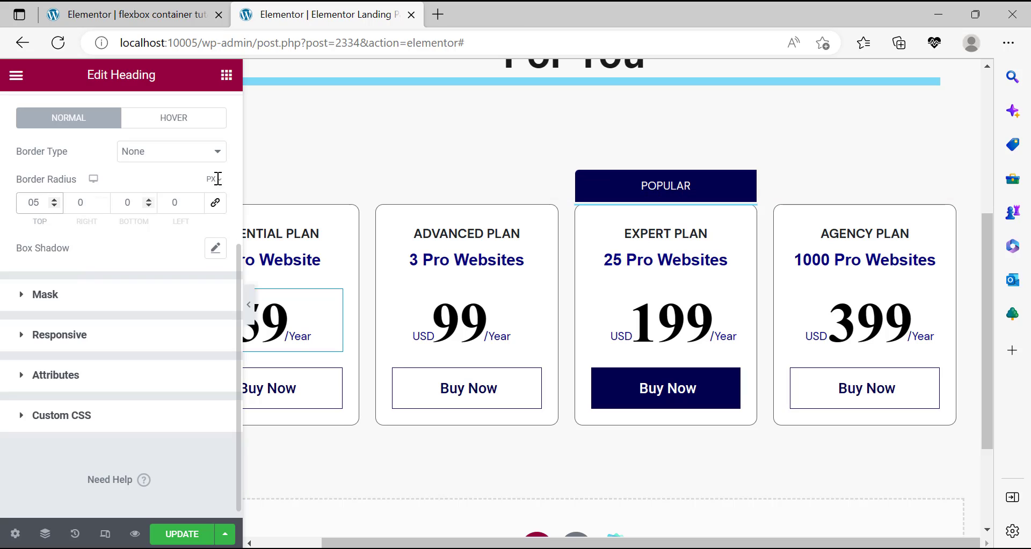
pyautogui.click(180, 201)
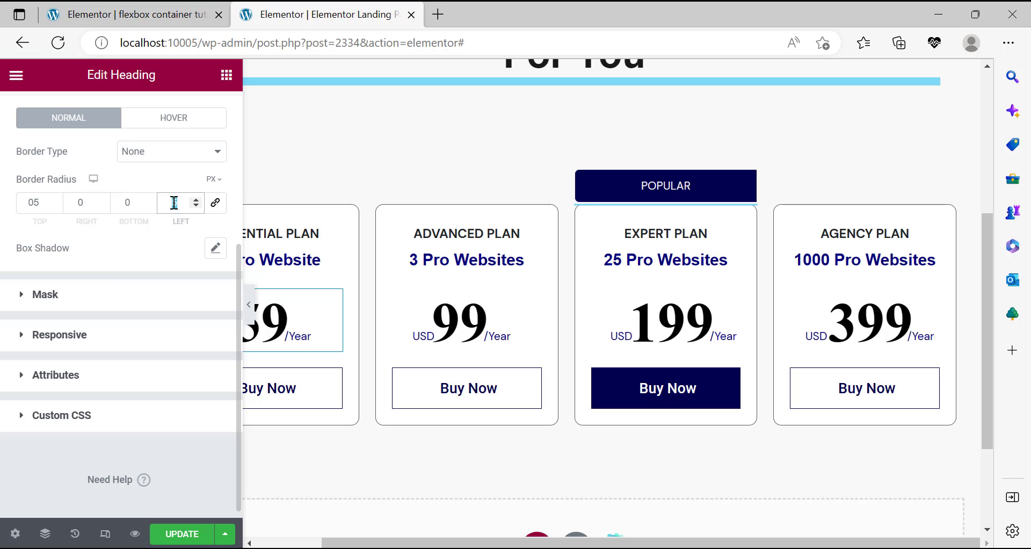
pyautogui.doubleClick(81, 200)
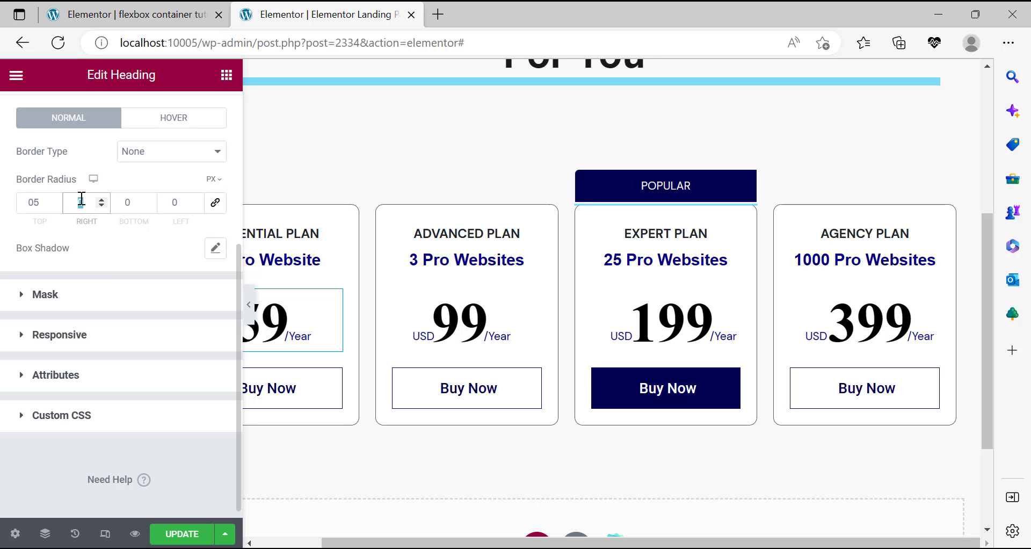
pyautogui.write('5')
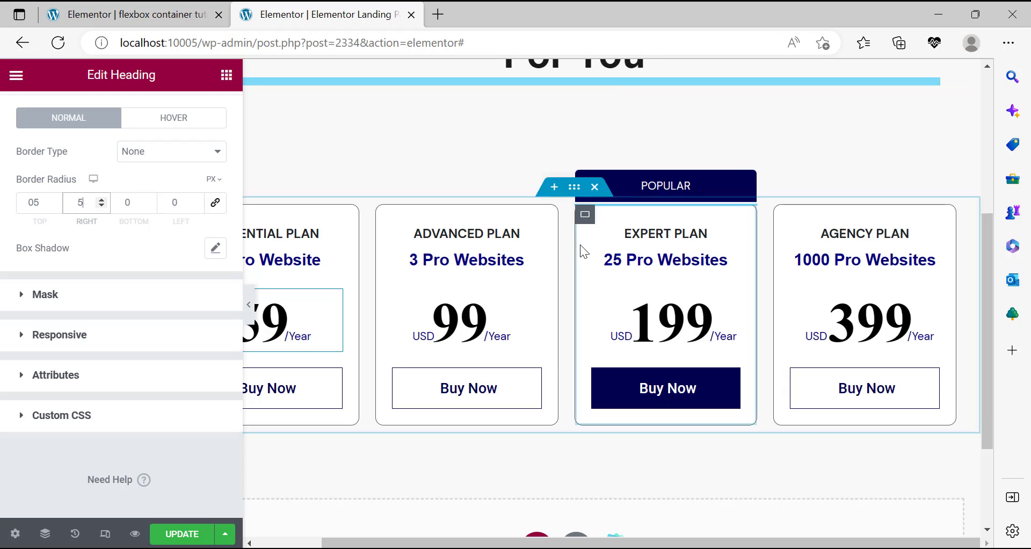
# Update the page and hide the editing panel to view the pricing cards at full width.
pyautogui.click(185, 538)
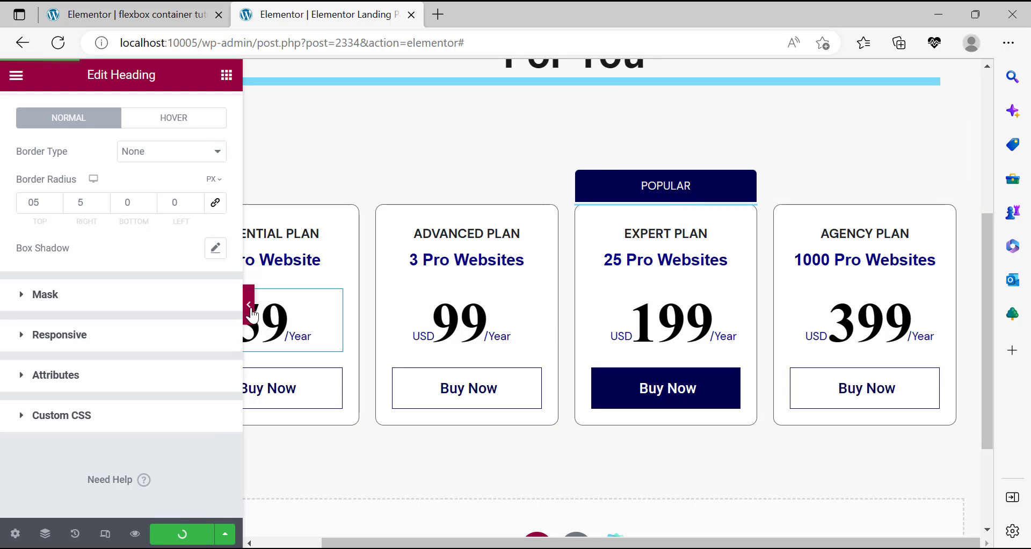
pyautogui.hotkey('ctrl', 'p')
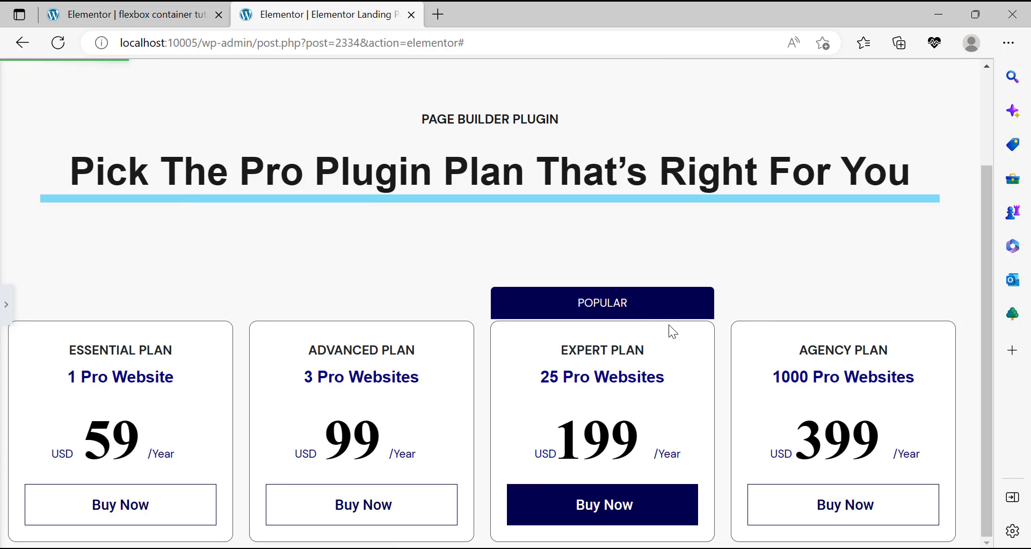
# Set the POPULAR heading's top margin to -34 px so that it joins the Expert Plan card's upper edge.
pyautogui.click(7, 321)
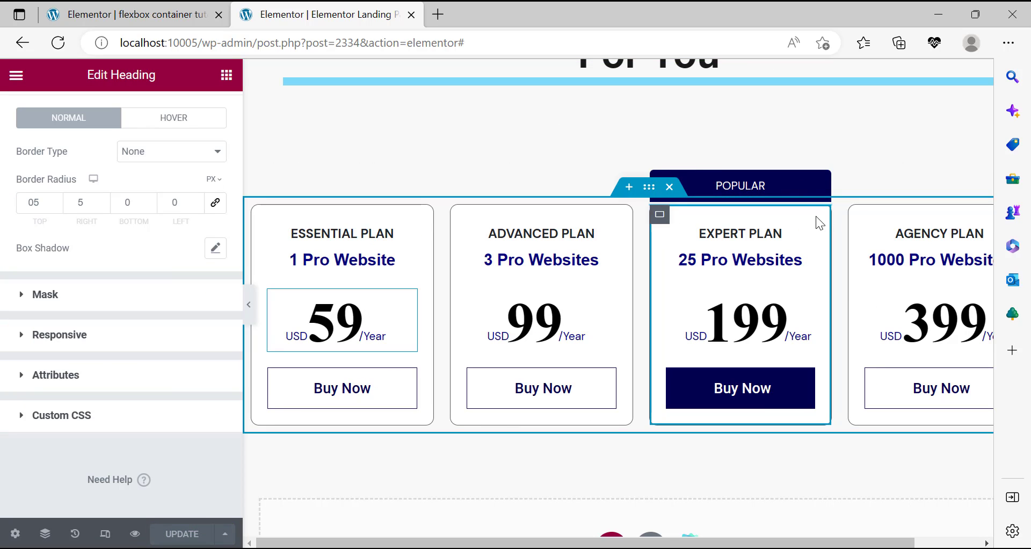
pyautogui.click(794, 176)
pyautogui.scroll(5, 82, 238)
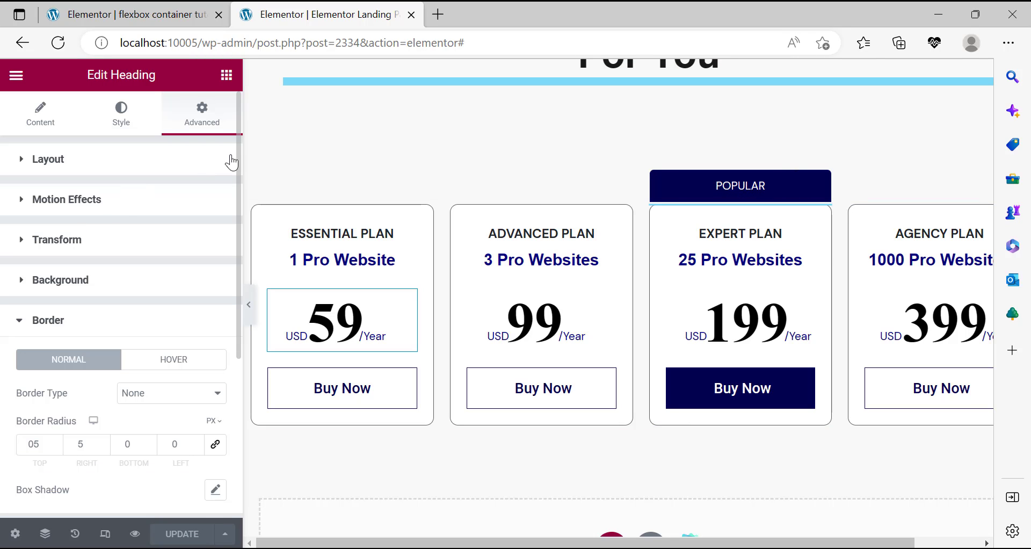
pyautogui.click(40, 161)
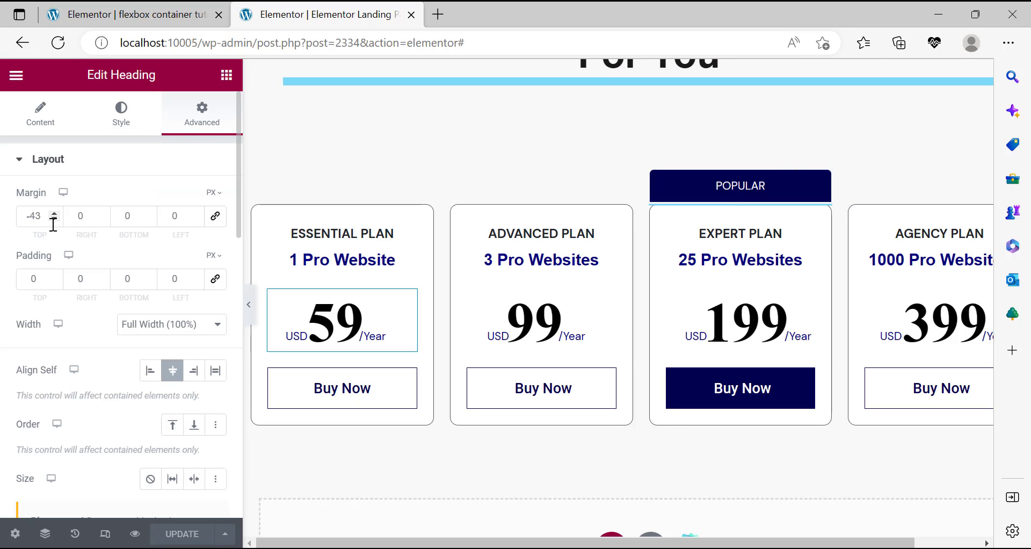
pyautogui.click(53, 219)
pyautogui.click(53, 219)
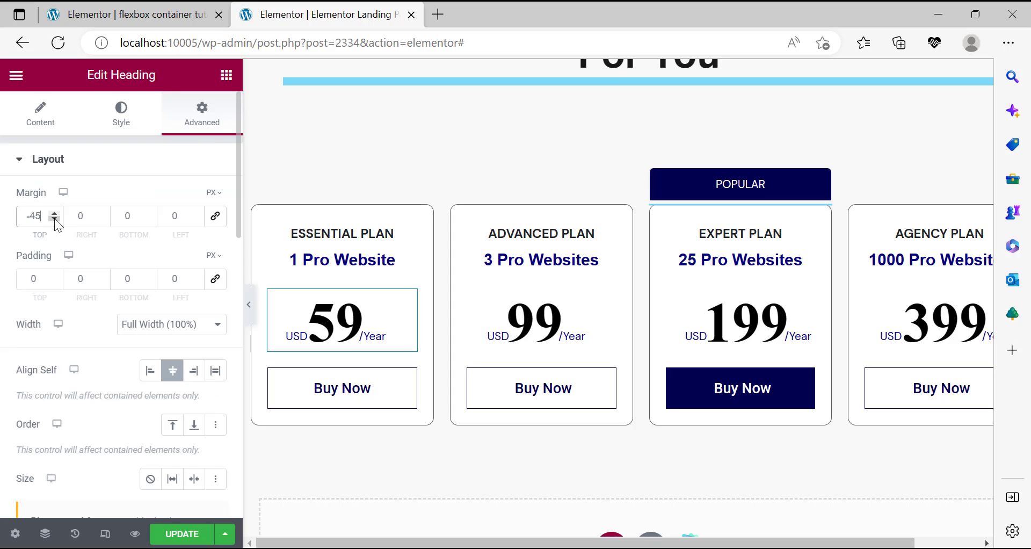
pyautogui.click(55, 212)
pyautogui.click(55, 213)
pyautogui.click(55, 213)
pyautogui.click(55, 213)
pyautogui.click(55, 213)
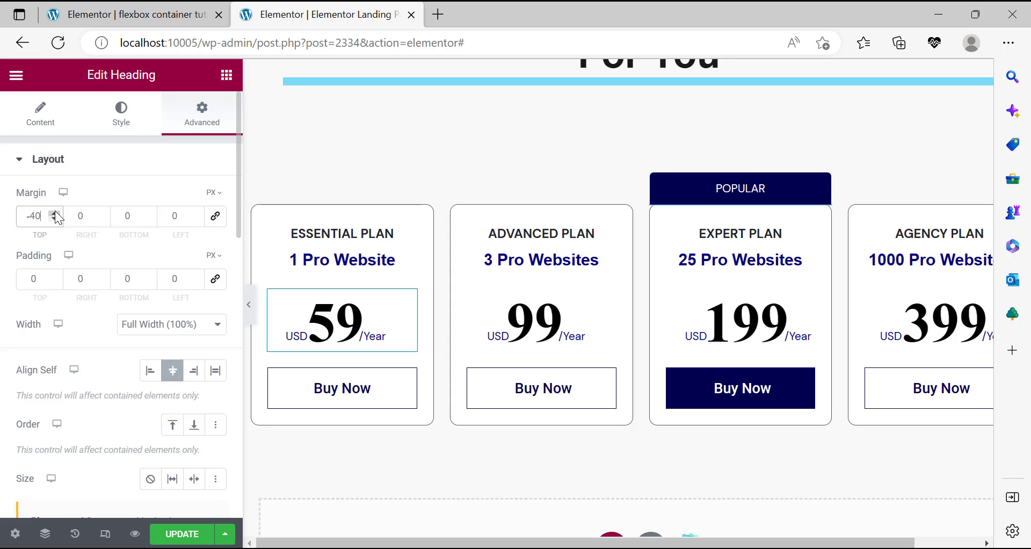
pyautogui.click(54, 213)
pyautogui.click(55, 213)
pyautogui.click(54, 213)
pyautogui.click(54, 213)
pyautogui.click(54, 213)
pyautogui.click(54, 213)
pyautogui.click(55, 212)
pyautogui.click(54, 213)
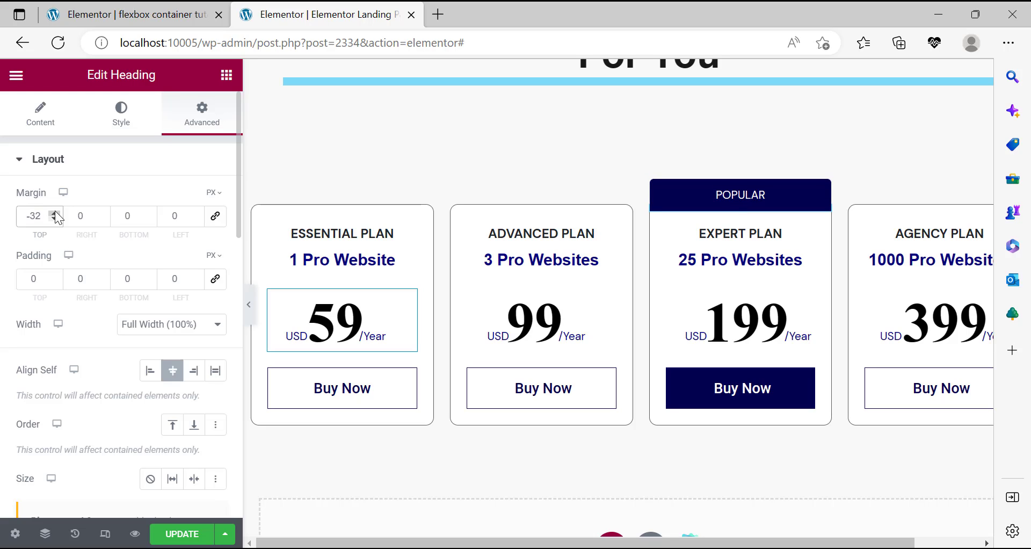
pyautogui.click(53, 218)
pyautogui.click(53, 217)
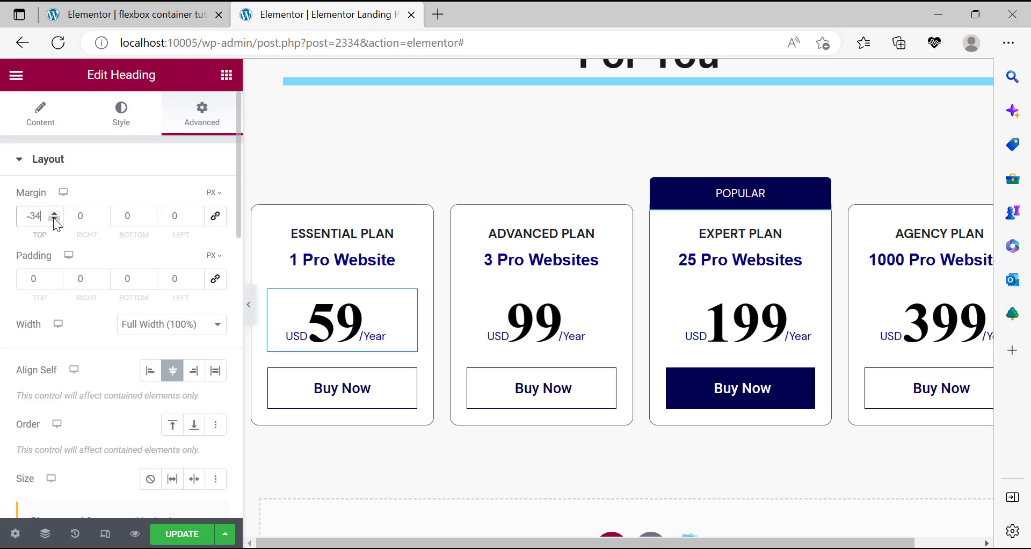
# Check the POPULAR label with the editing panel hidden and update the page.
pyautogui.click(249, 305)
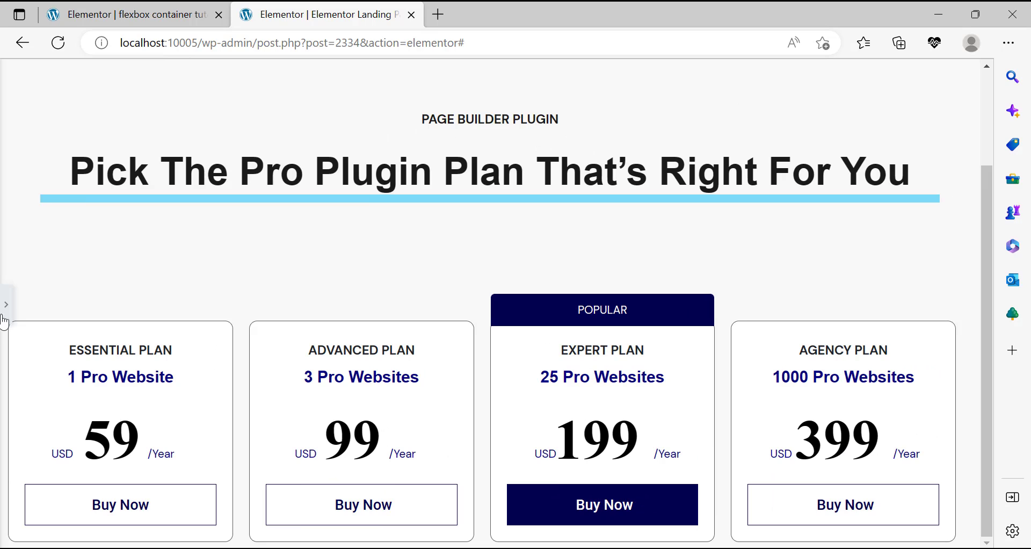
pyautogui.scroll(-2, 484, 301)
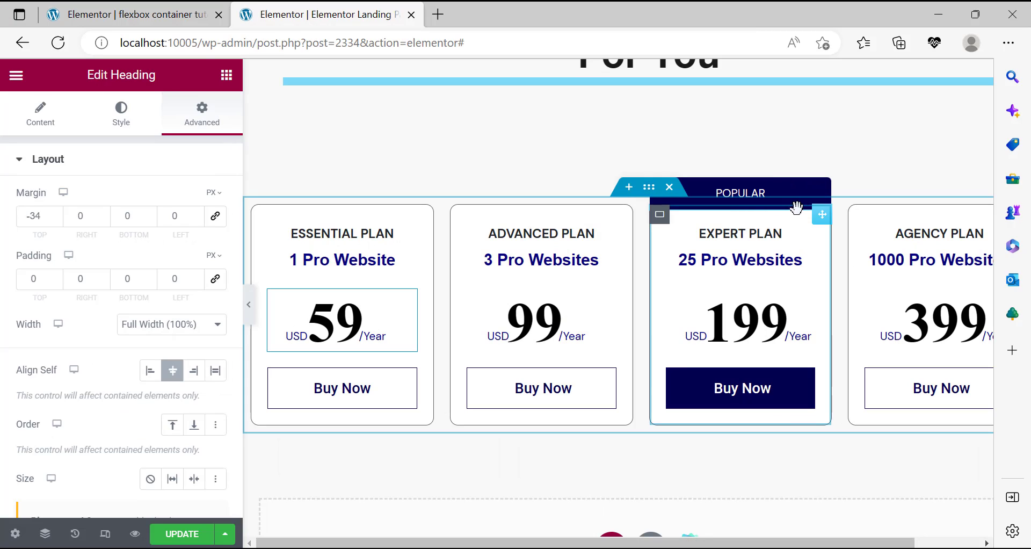
pyautogui.click(183, 536)
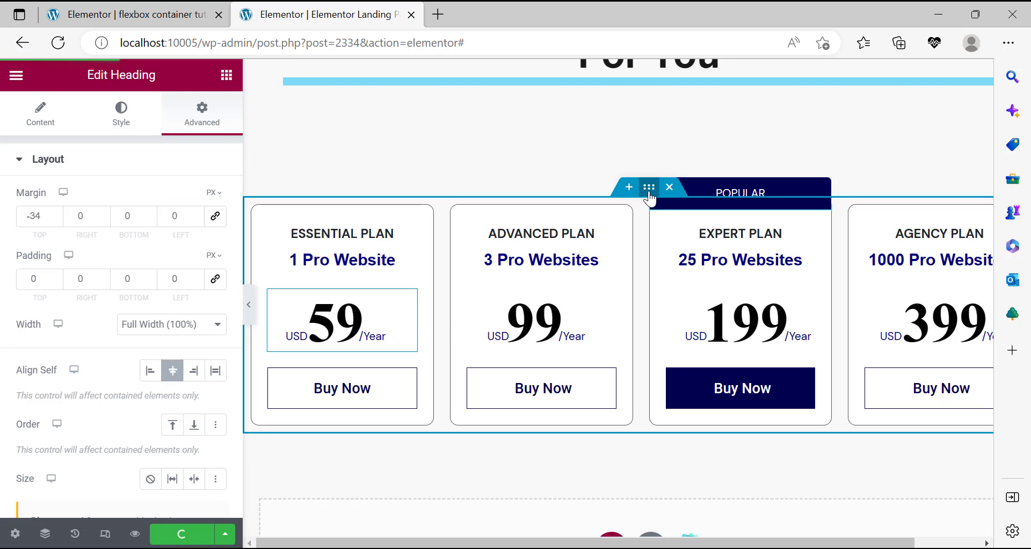
# Unlink the padding of the container holding the pricing cards and set its right and left padding to 50 px.
pyautogui.click(646, 193)
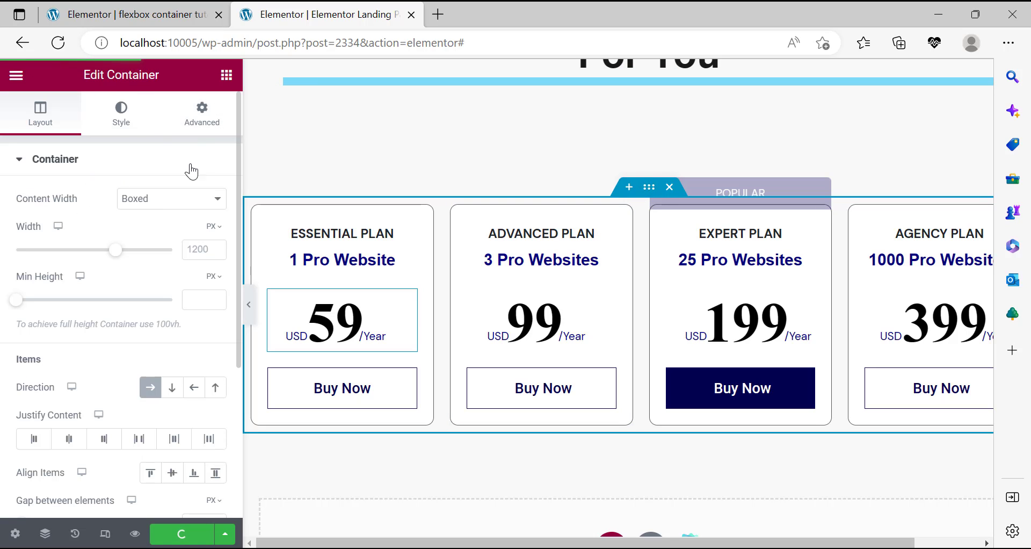
pyautogui.click(200, 123)
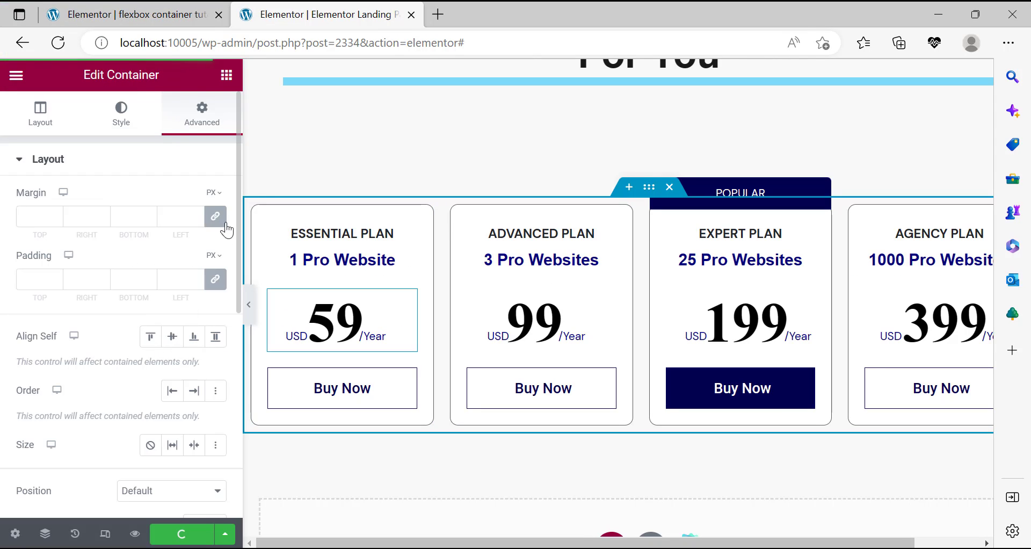
pyautogui.click(216, 279)
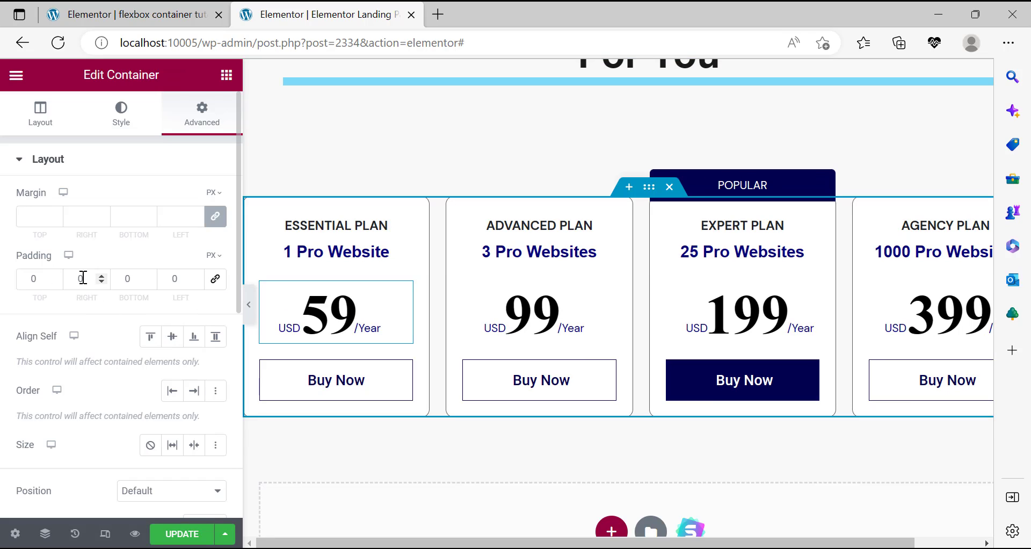
pyautogui.write('50')
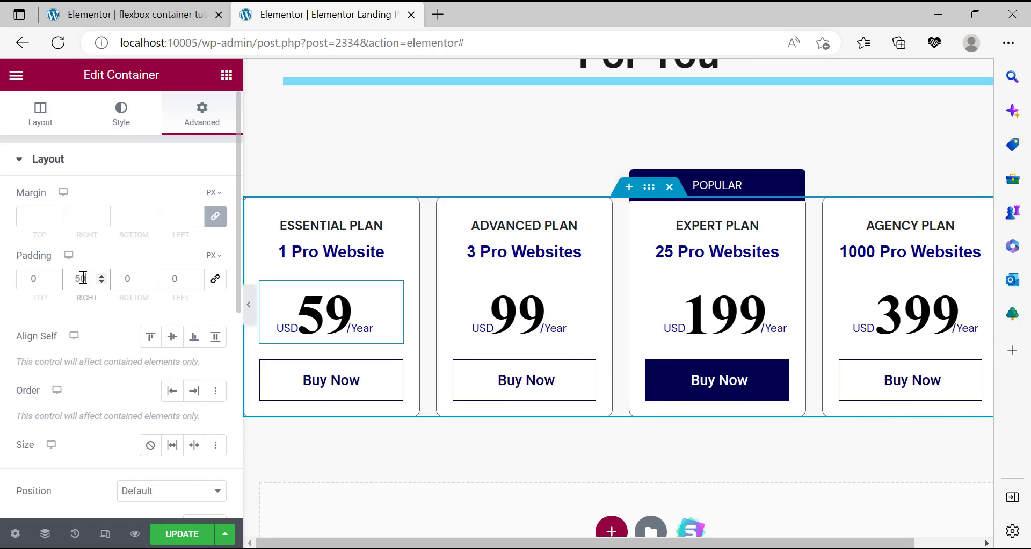
pyautogui.doubleClick(169, 279)
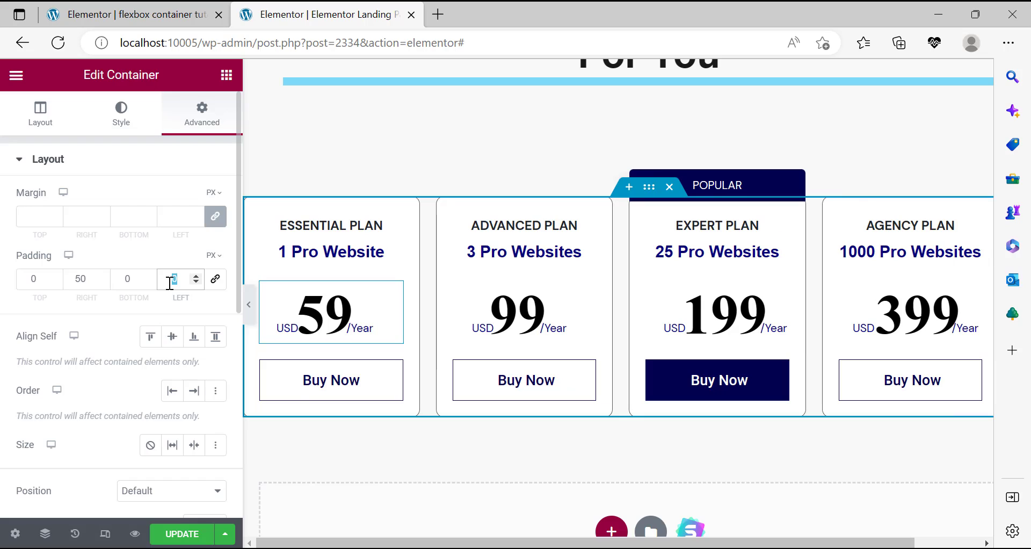
pyautogui.write('50')
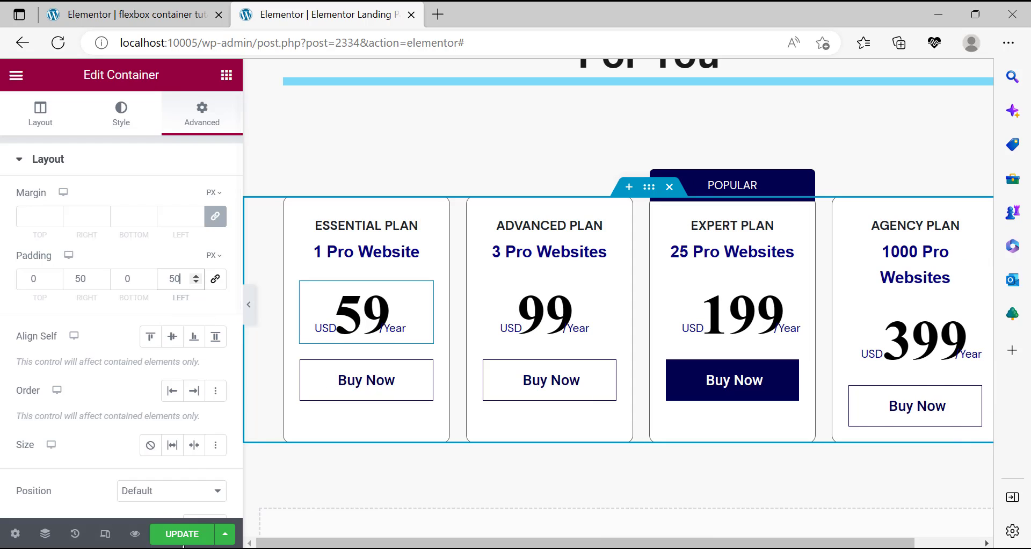
# Update the page and review the header, title and pricing cards at full width.
pyautogui.click(174, 540)
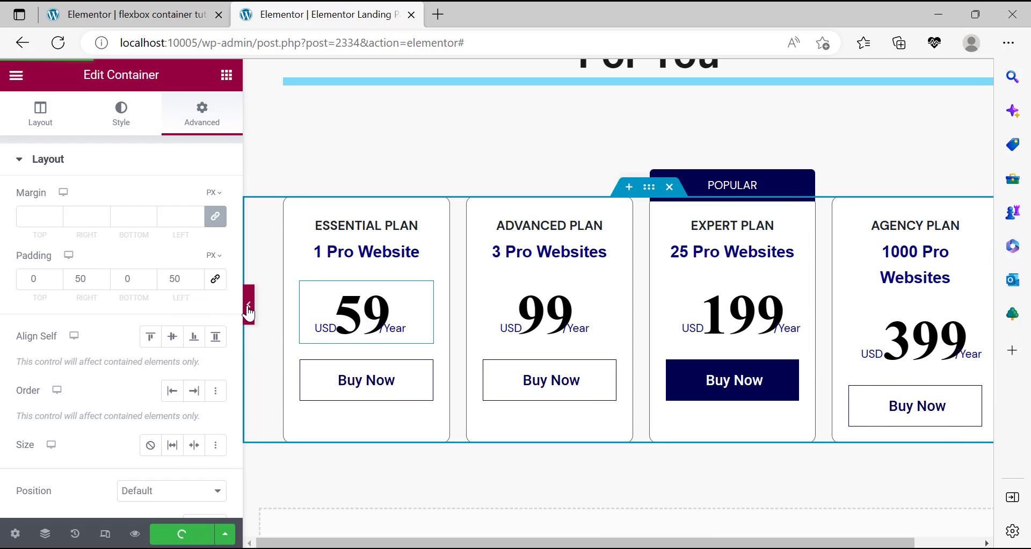
pyautogui.hotkey('ctrl', 'p')
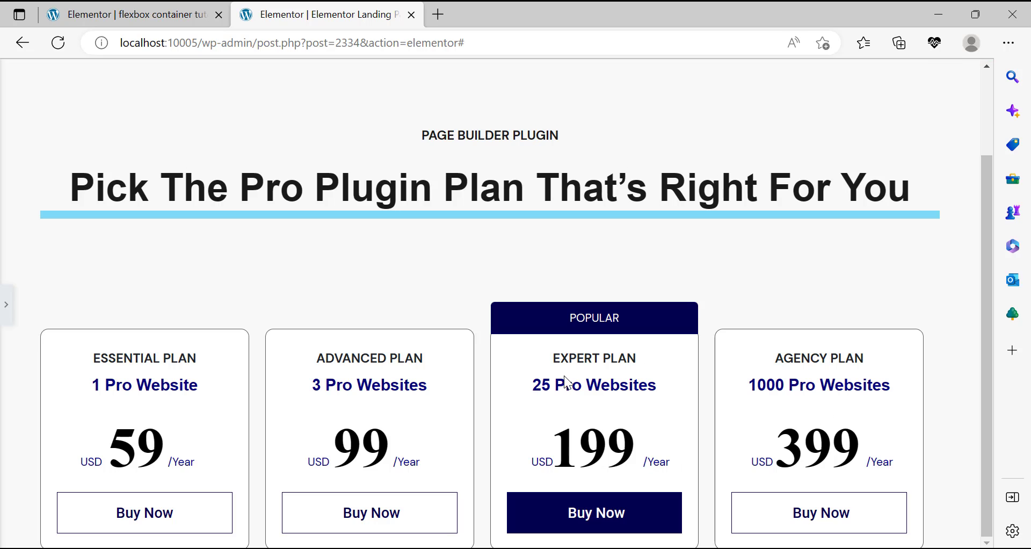
pyautogui.moveTo(989, 258); pyautogui.dragTo(954, 131)
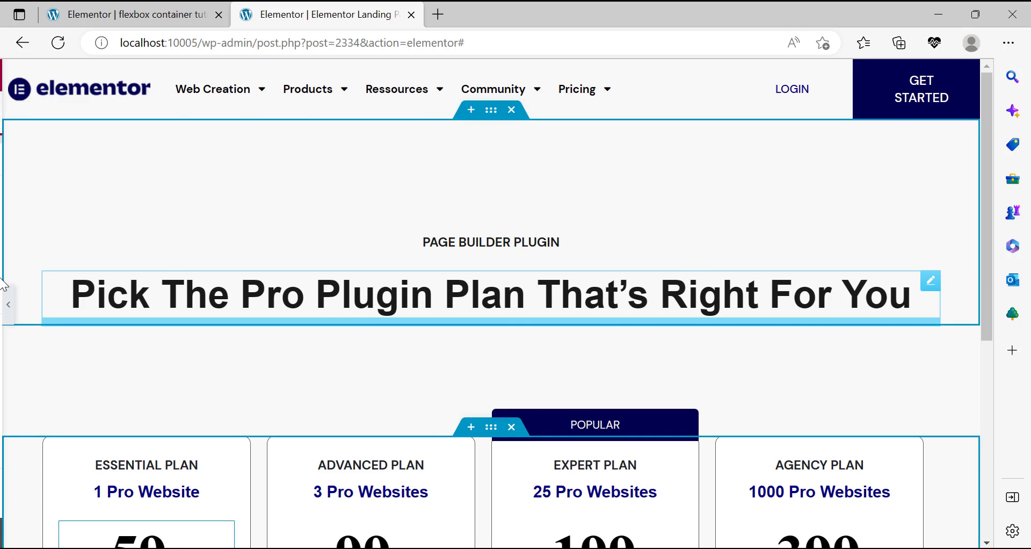
pyautogui.scroll(-4, 616, 323)
pyautogui.scroll(-3, 617, 323)
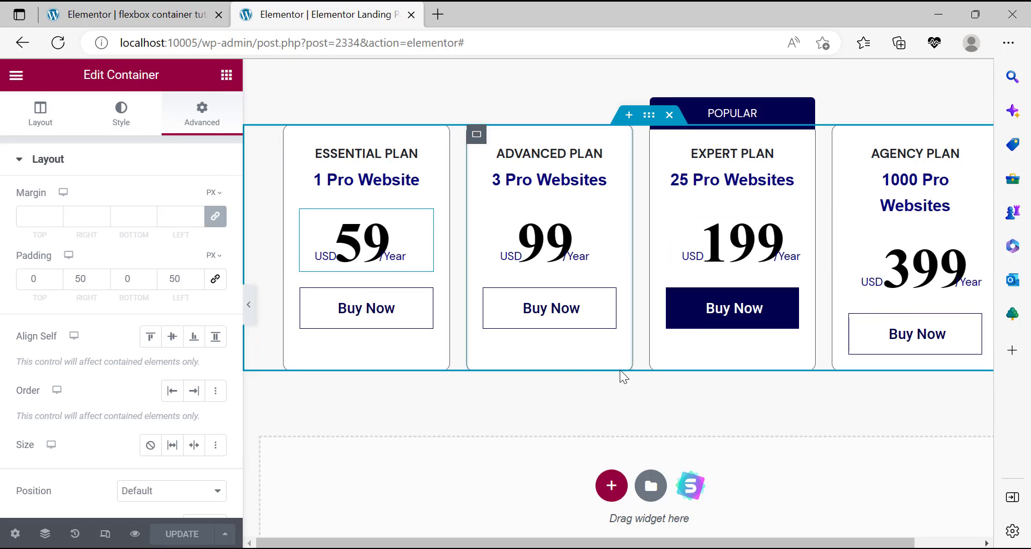
pyautogui.click(251, 311)
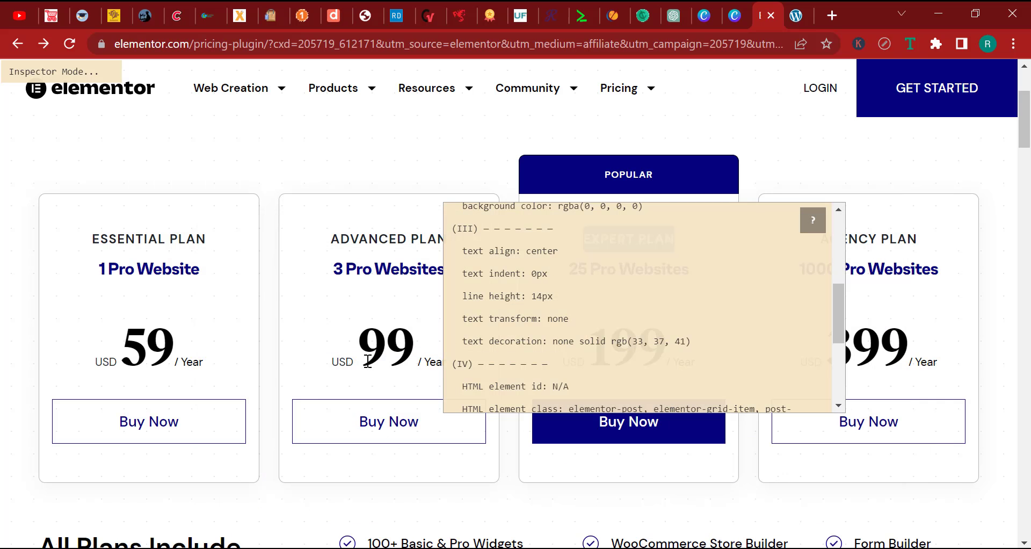
# Exit inspector mode on the elementor.com reference page in Chrome and examine the All Plans Include section beneath the cards.
pyautogui.click(909, 54)
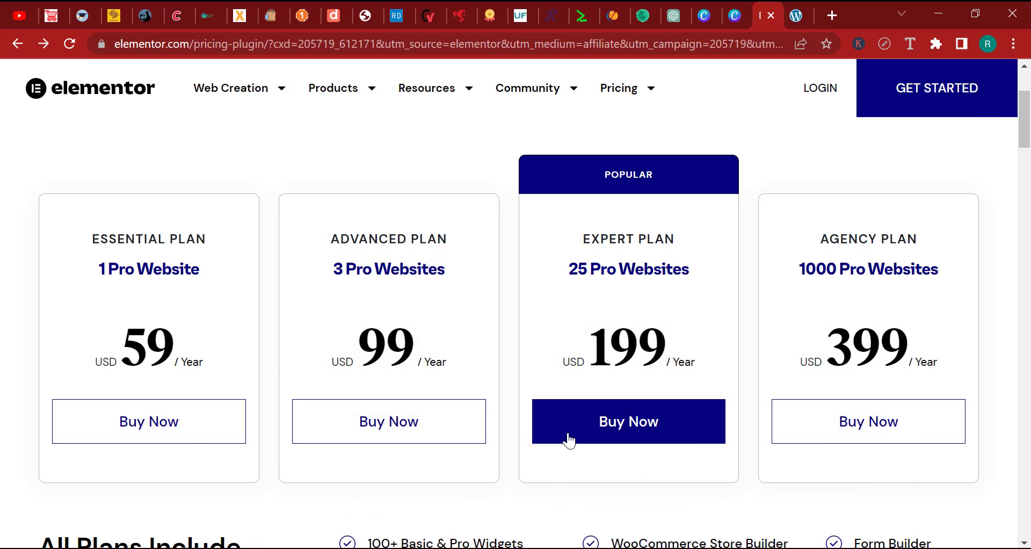
pyautogui.scroll(-4, 567, 438)
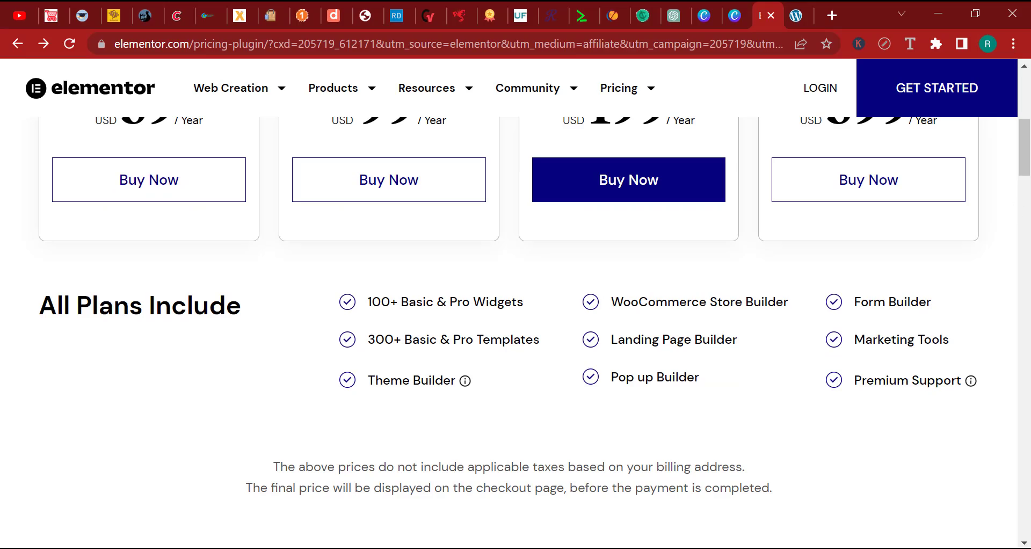
pyautogui.scroll(2, 729, 395)
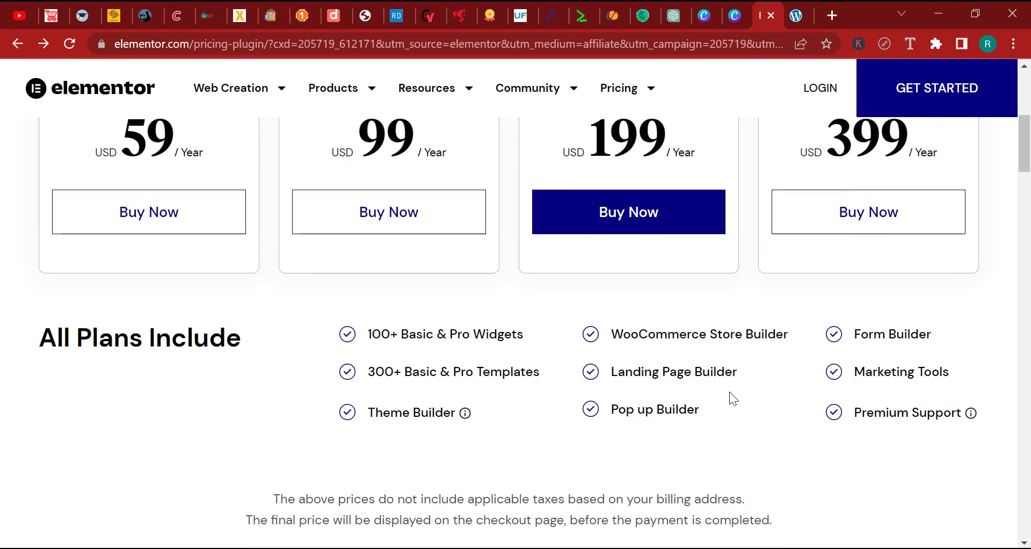
pyautogui.scroll(1, 627, 444)
pyautogui.scroll(-1, 626, 440)
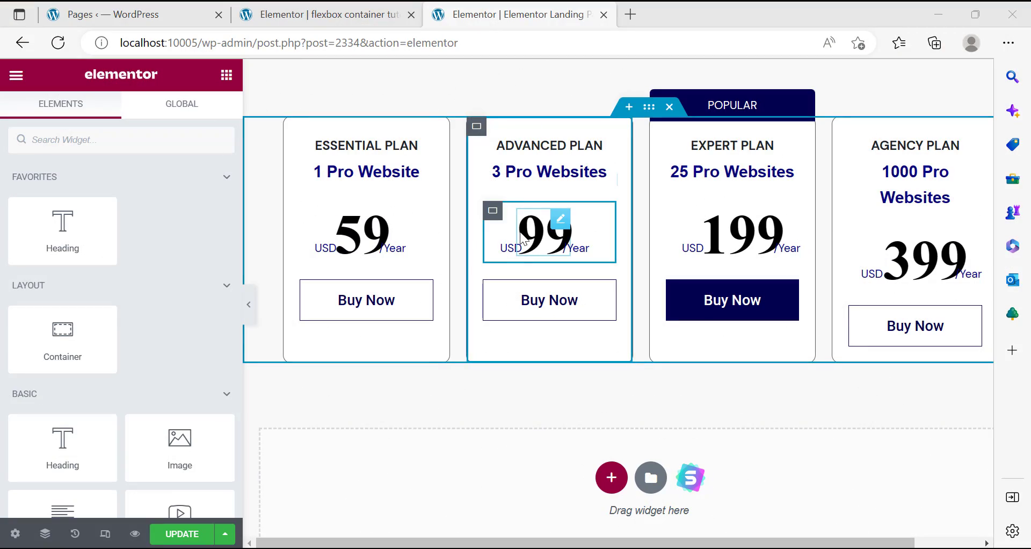
# Switch to the landing page editor and add a four-column container below the pricing cards.
pyautogui.click(617, 481)
pyautogui.click(798, 524)
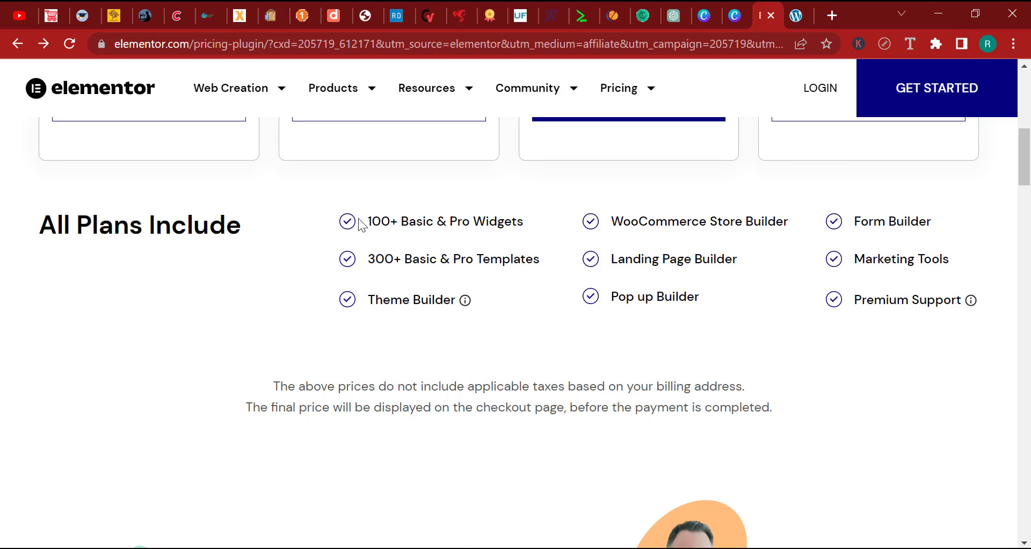
# Examine the All Plans Include heading and its feature lists on the reference page.
pyautogui.tripleClick(131, 212)
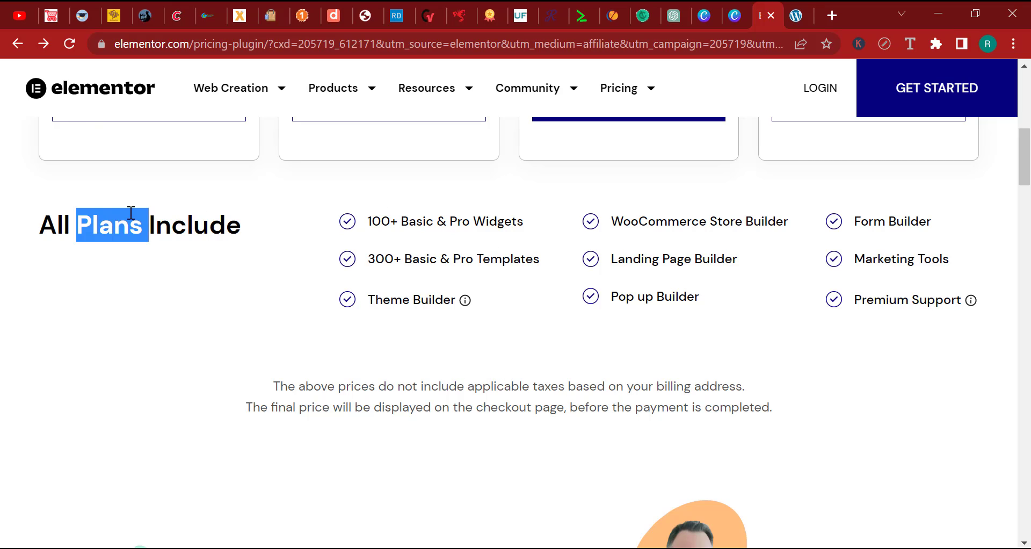
pyautogui.moveTo(459, 231); pyautogui.dragTo(524, 266)
pyautogui.click(659, 245)
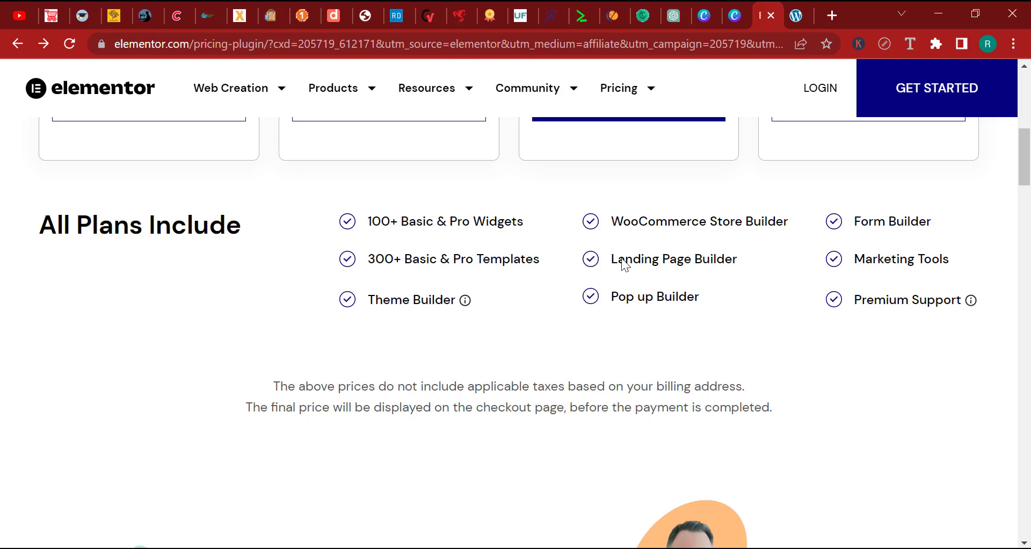
pyautogui.tripleClick(421, 221)
pyautogui.click(323, 236)
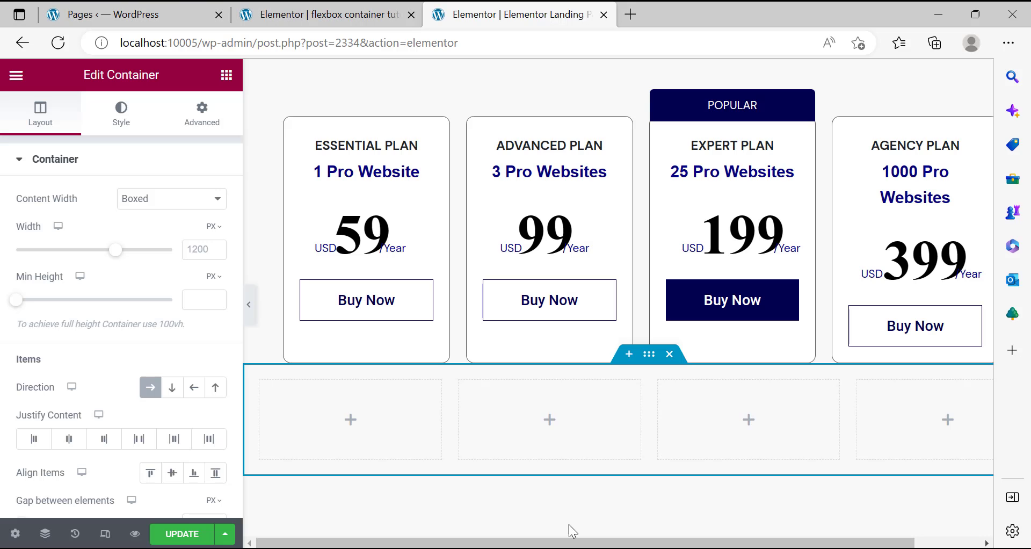
# Check which widget the finished flexbox container tutorial page uses for the All Plans Include list, and return to the landing page.
pyautogui.click(313, 9)
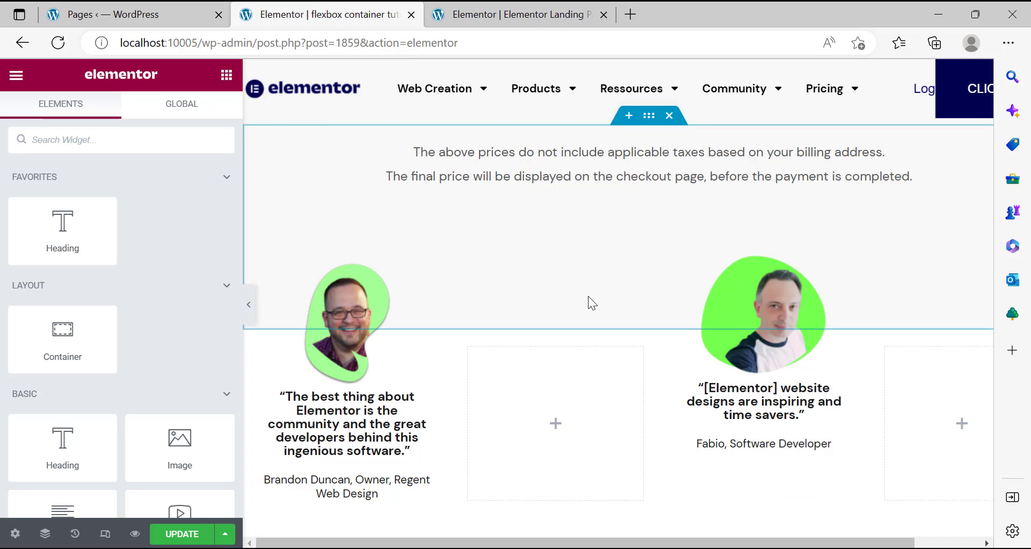
pyautogui.scroll(8, 587, 295)
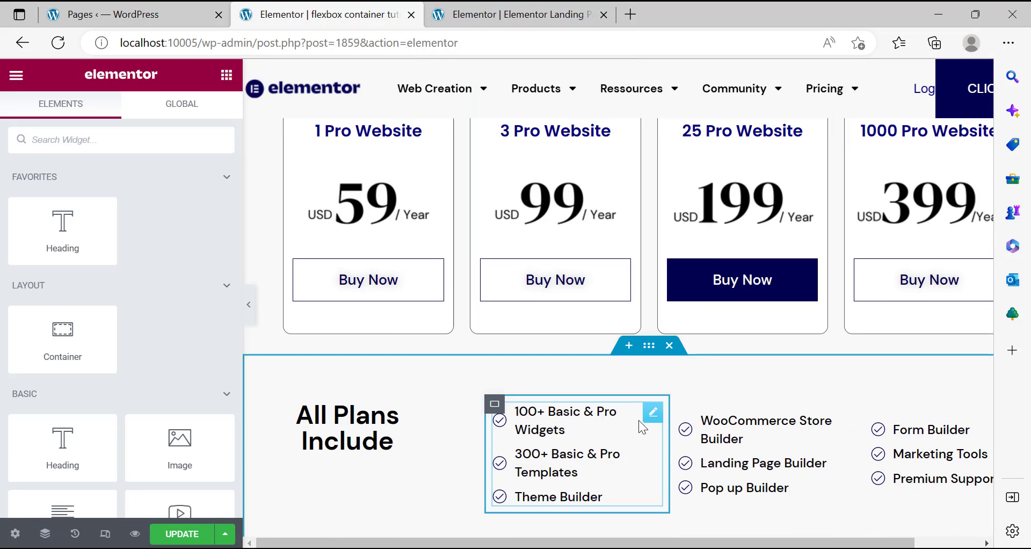
pyautogui.click(653, 412)
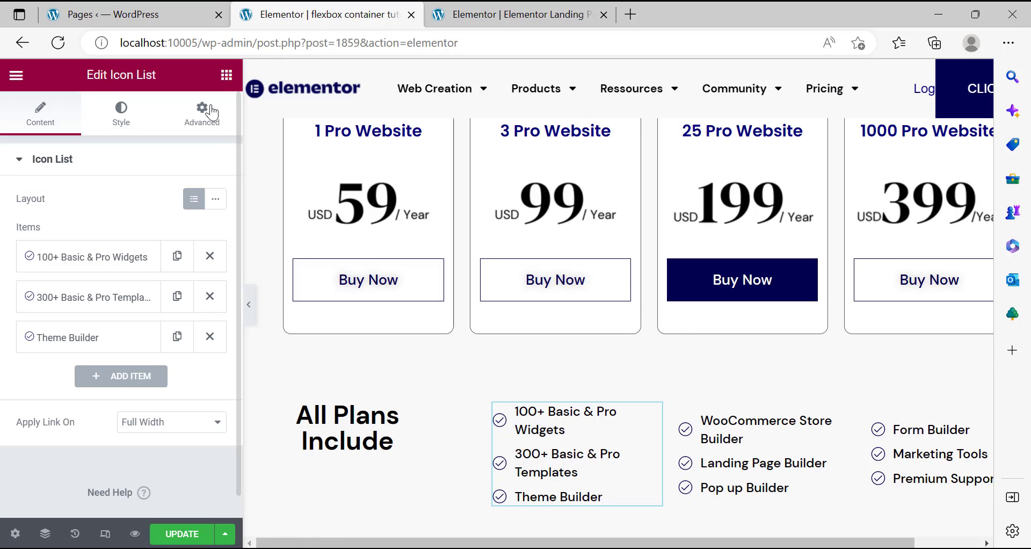
pyautogui.click(226, 74)
pyautogui.click(510, 15)
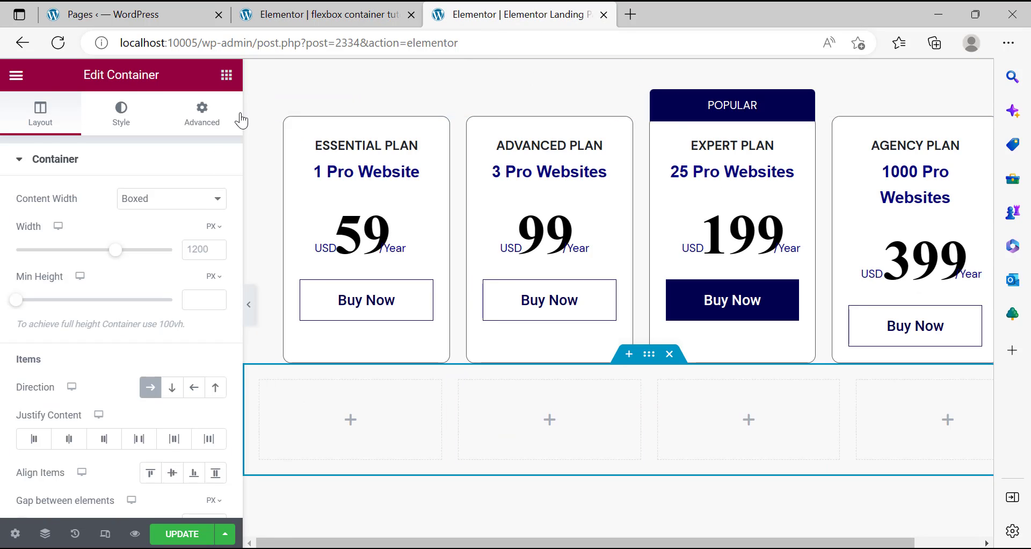
# Place a Heading widget in the new container's first column and an Icon List widget in its second column.
pyautogui.click(227, 76)
pyautogui.moveTo(104, 263); pyautogui.dragTo(345, 419)
pyautogui.click(227, 75)
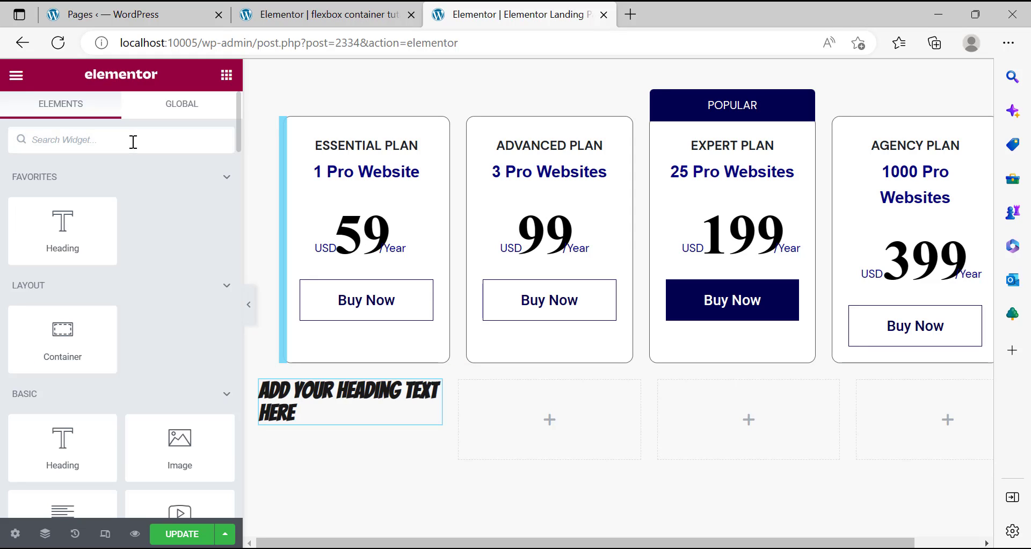
pyautogui.write('icon l')
pyautogui.moveTo(105, 182); pyautogui.dragTo(564, 431)
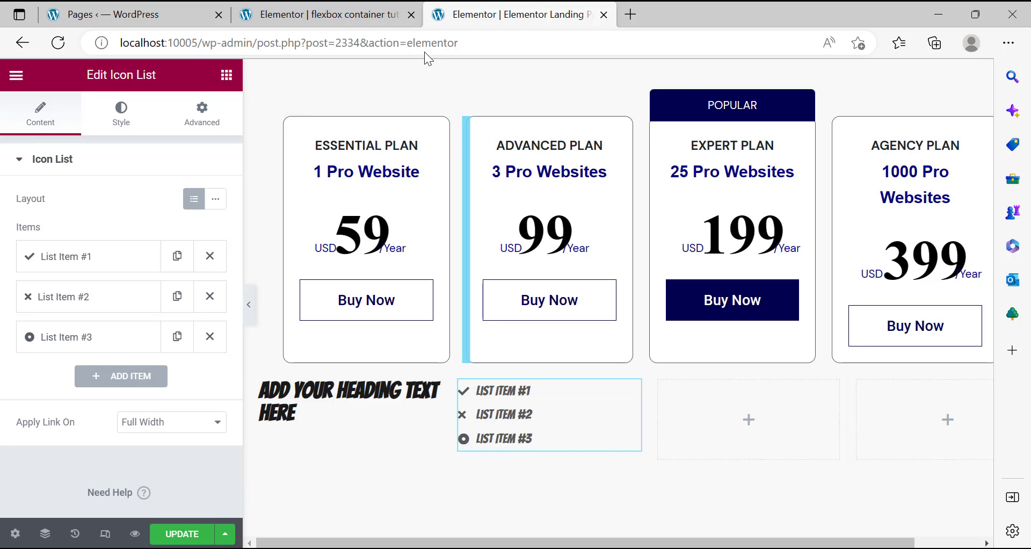
# Compare the finished tutorial page's All Plans Include section, and inspect the font properties of that heading on the reference pricing page.
pyautogui.click(327, 12)
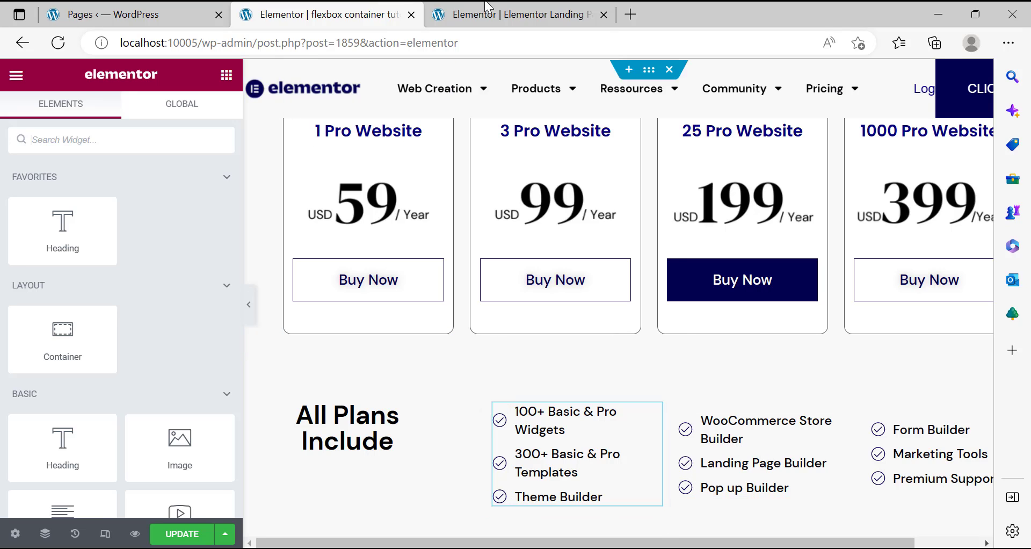
pyautogui.click(505, 8)
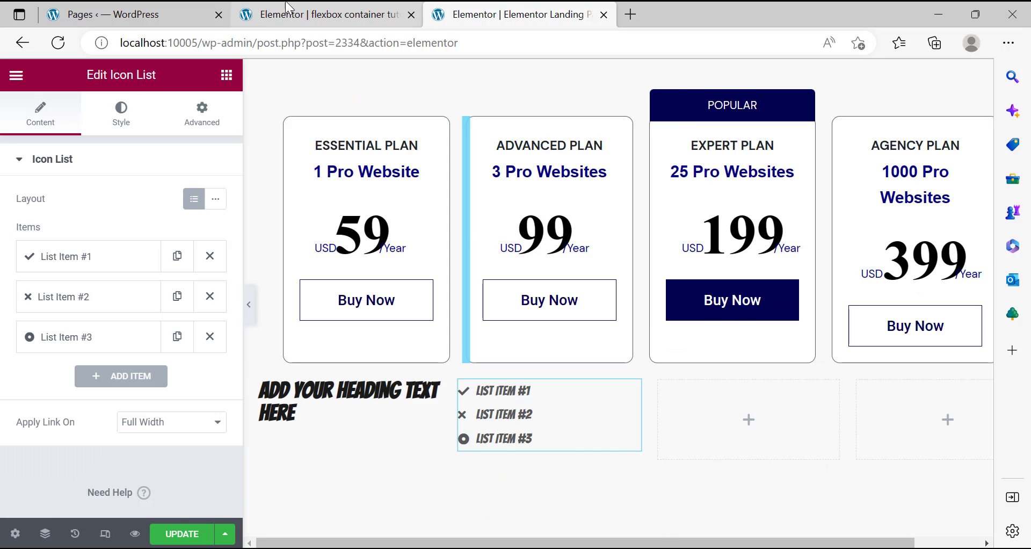
pyautogui.click(327, 14)
pyautogui.click(510, 14)
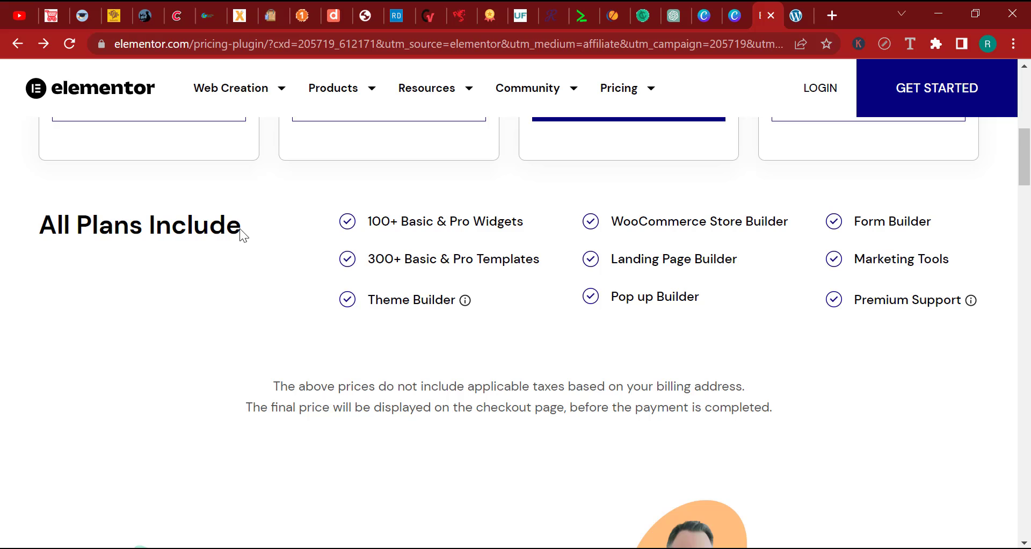
pyautogui.click(907, 48)
pyautogui.click(173, 230)
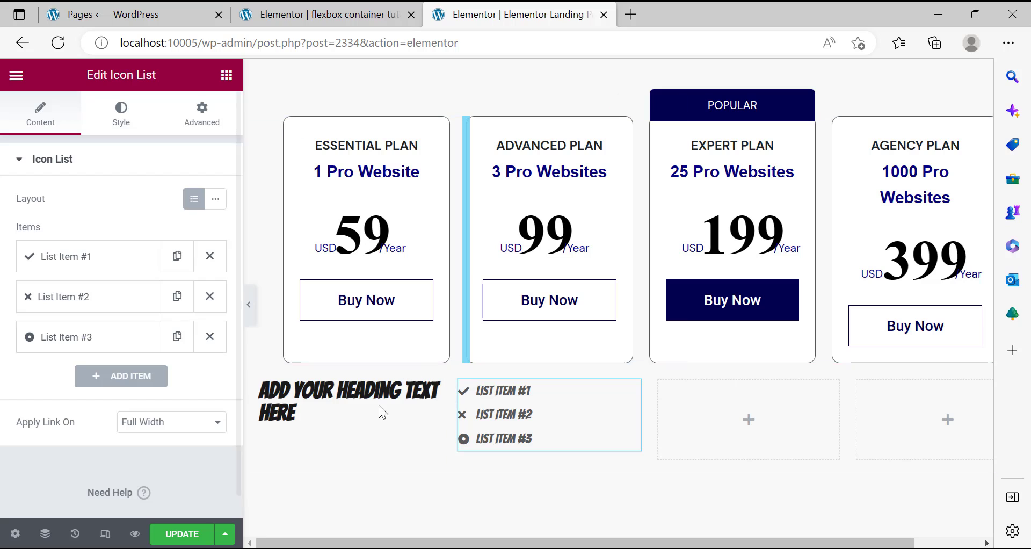
# Set the first-column heading's typography on the landing page to a size of 32 px and weight 700 (Bold).
pyautogui.click(432, 397)
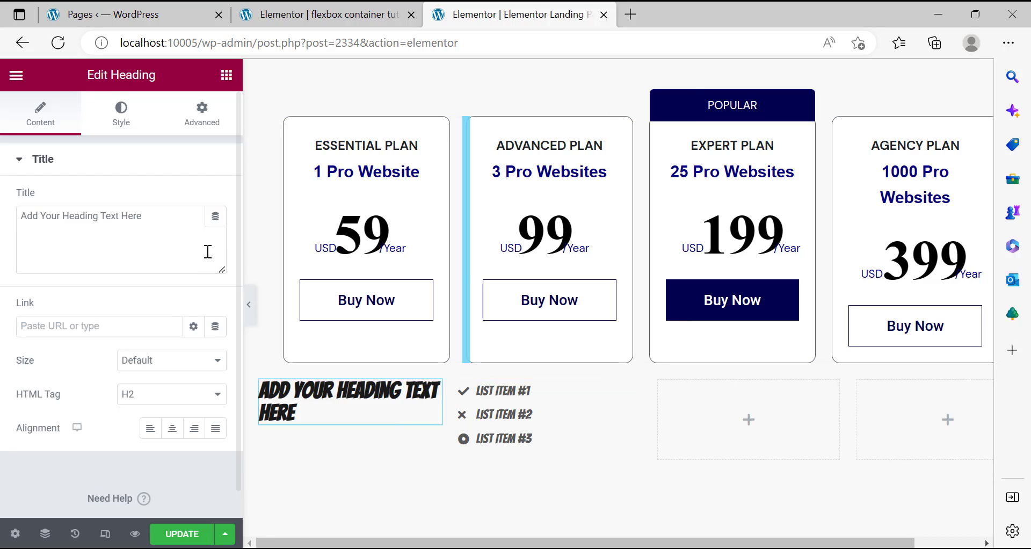
pyautogui.click(123, 115)
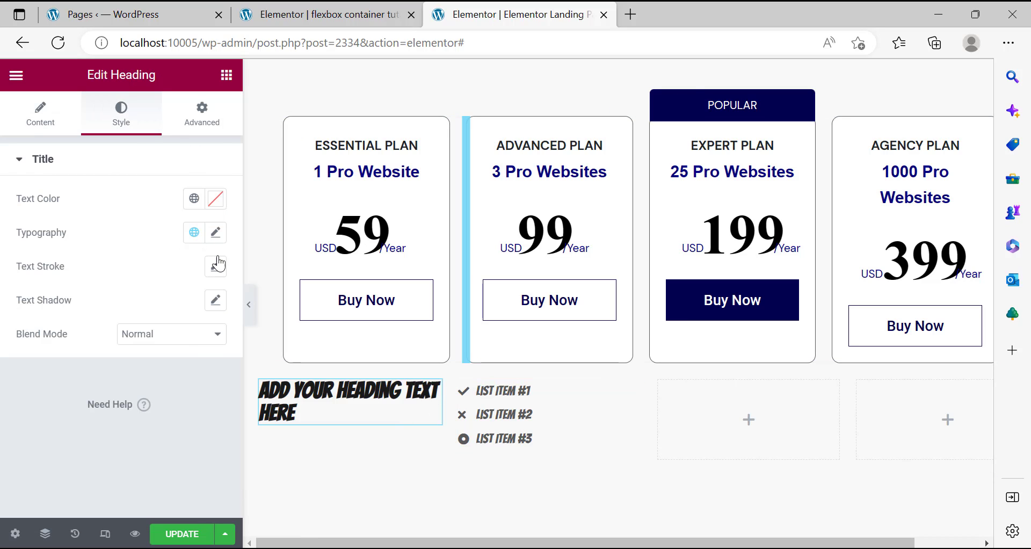
pyautogui.click(222, 237)
pyautogui.click(192, 356)
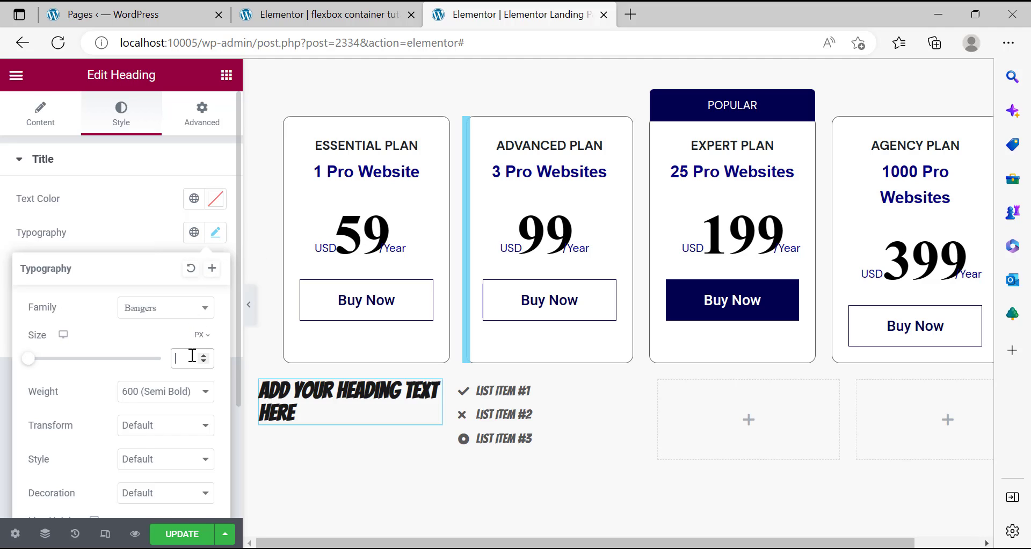
pyautogui.write('32')
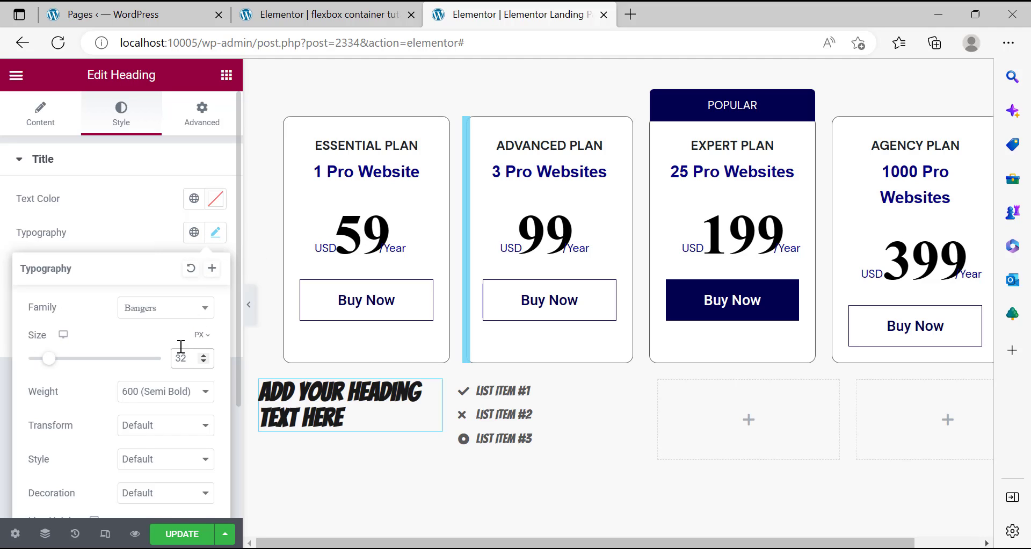
pyautogui.hotkey('alt', 'Tab')
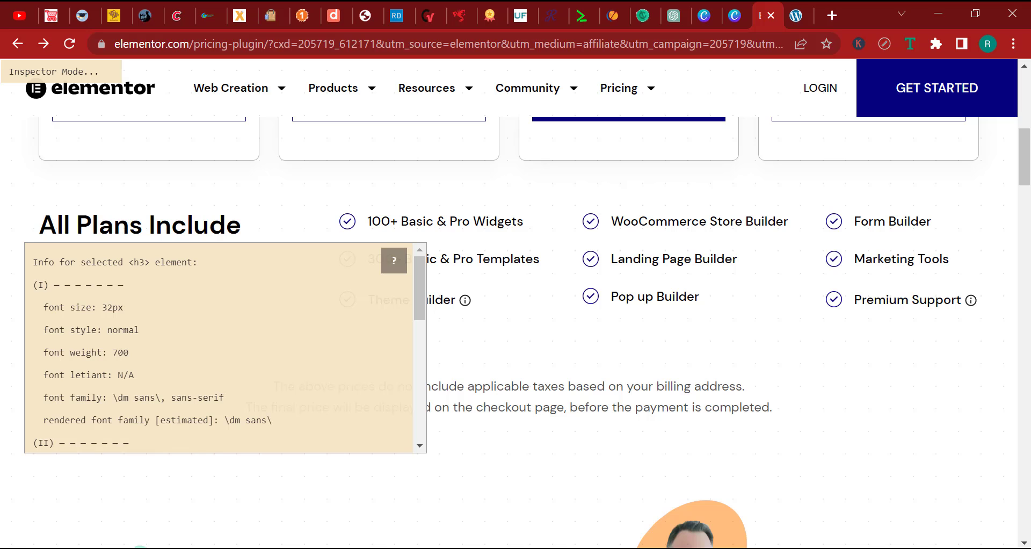
pyautogui.hotkey('alt', 'Tab')
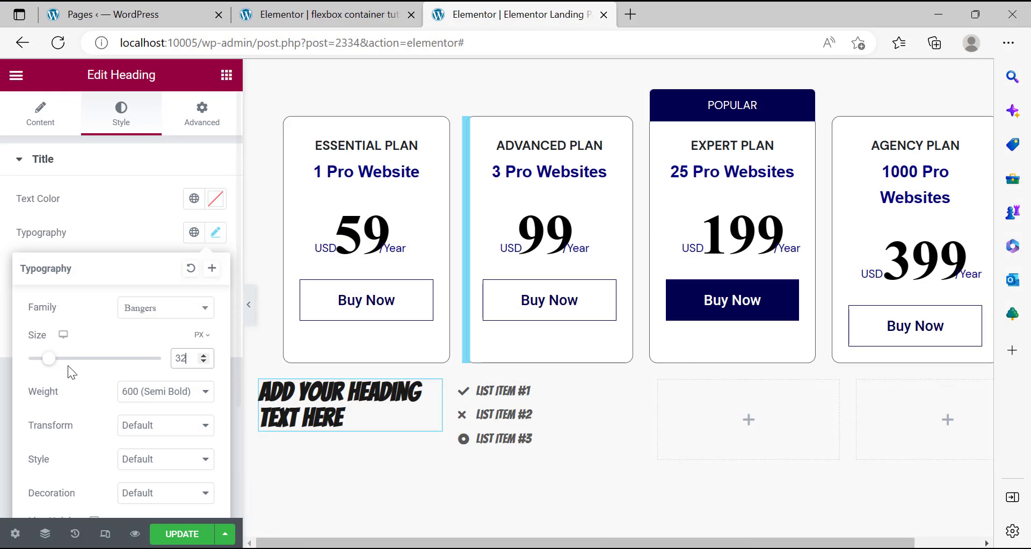
pyautogui.click(181, 400)
pyautogui.click(161, 310)
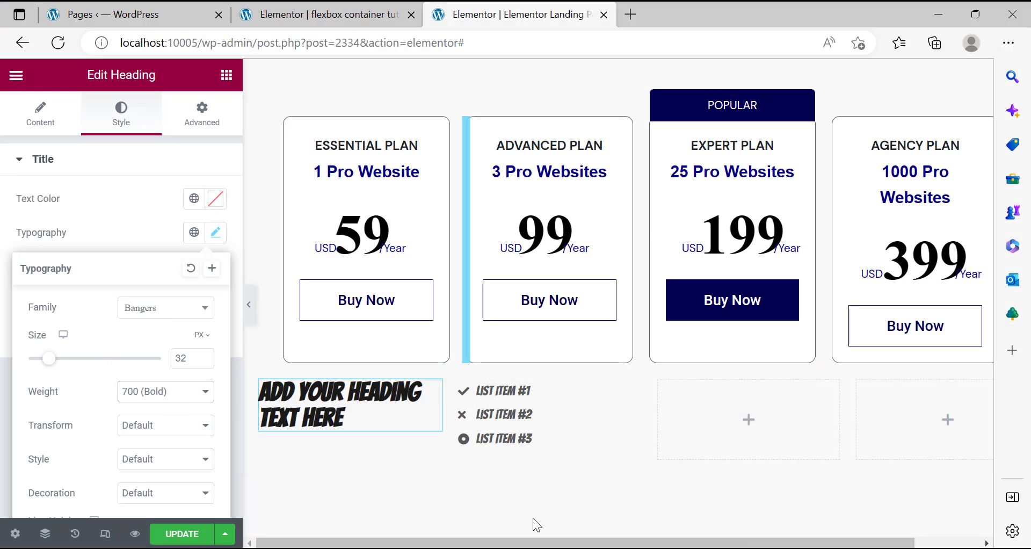
# Check the reference heading's font family and set the landing page heading's family to DM Sans.
pyautogui.hotkey('alt', 'Tab')
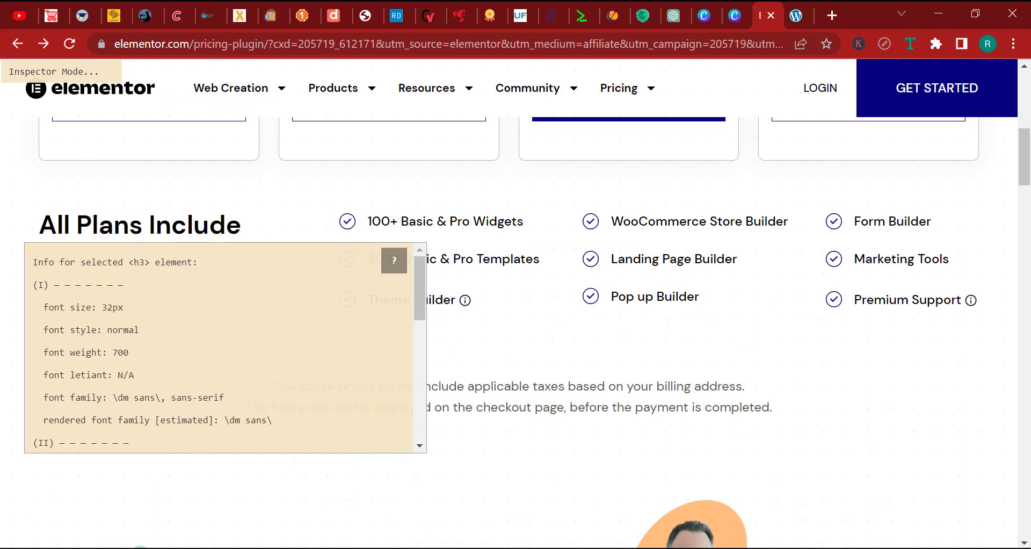
pyautogui.hotkey('alt', 'Tab')
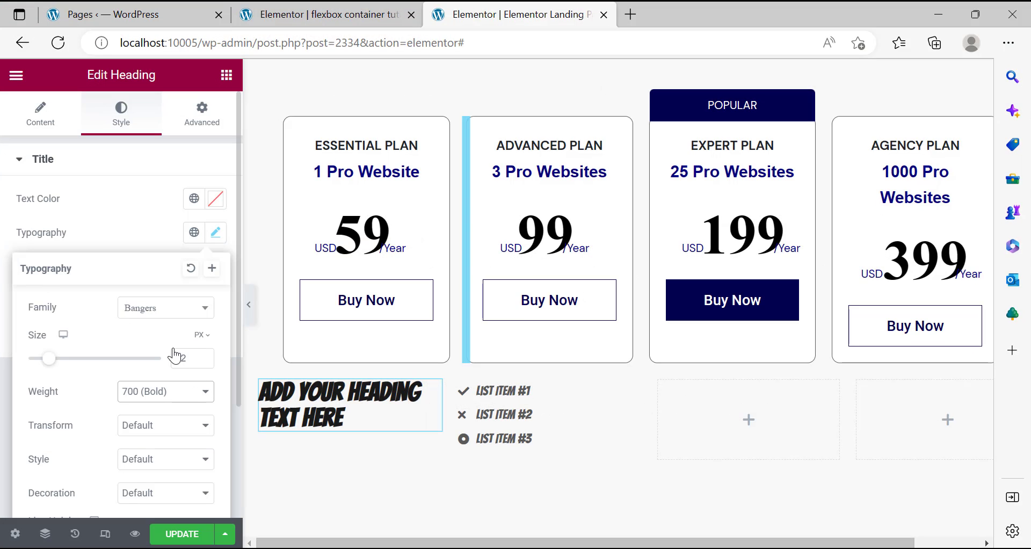
pyautogui.click(156, 313)
pyautogui.write('dm sa')
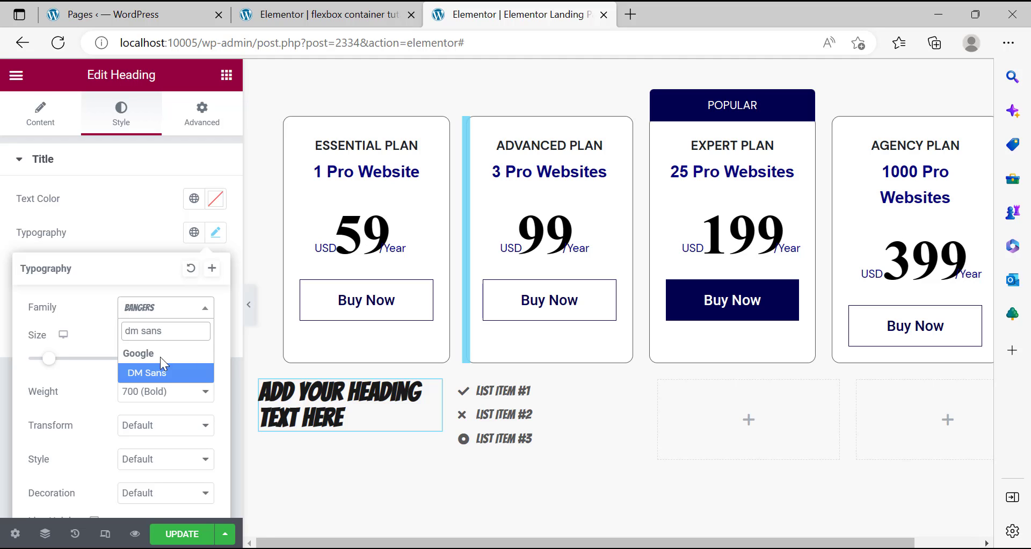
pyautogui.write('ns')
pyautogui.click(175, 373)
# Copy the All Plans Include heading's font color value, rgb(0, 0, 0), from the inspector readout on the reference page.
pyautogui.hotkey('alt', 'Tab')
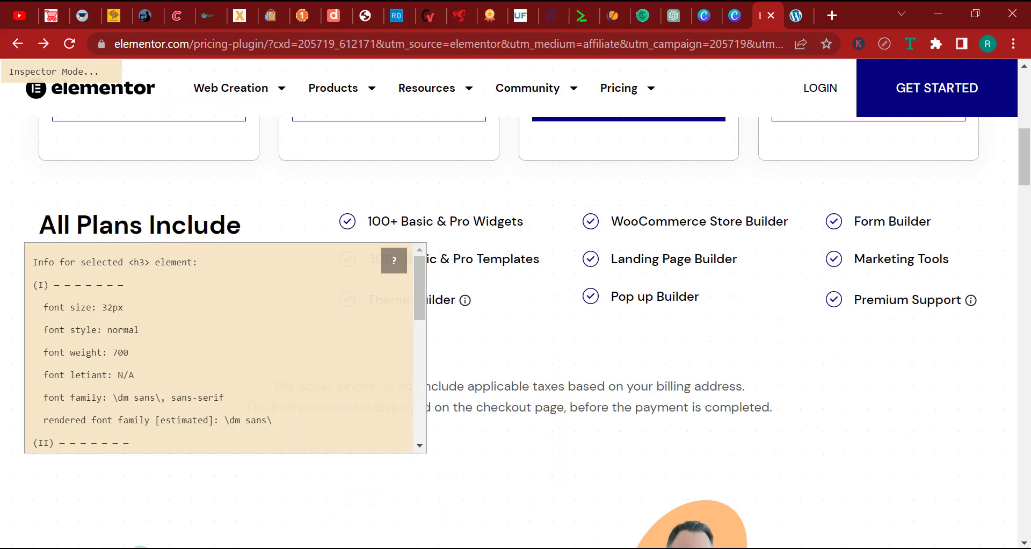
pyautogui.scroll(-3, 206, 338)
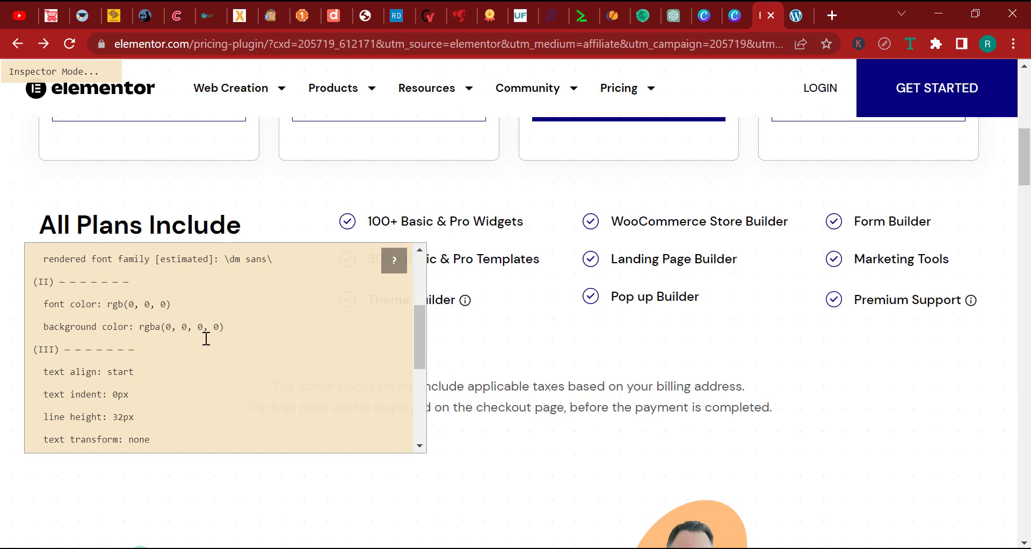
pyautogui.moveTo(175, 304); pyautogui.dragTo(105, 306)
pyautogui.rightClick(106, 306)
pyautogui.click(177, 79)
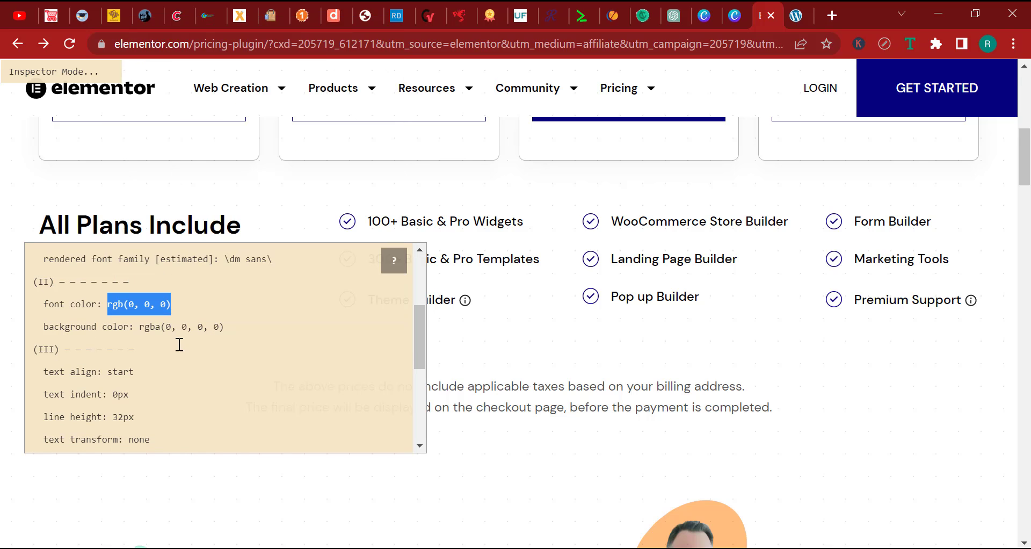
# Return to the landing page editor and set the heading's line height to 32 px.
pyautogui.hotkey('alt', 'Tab')
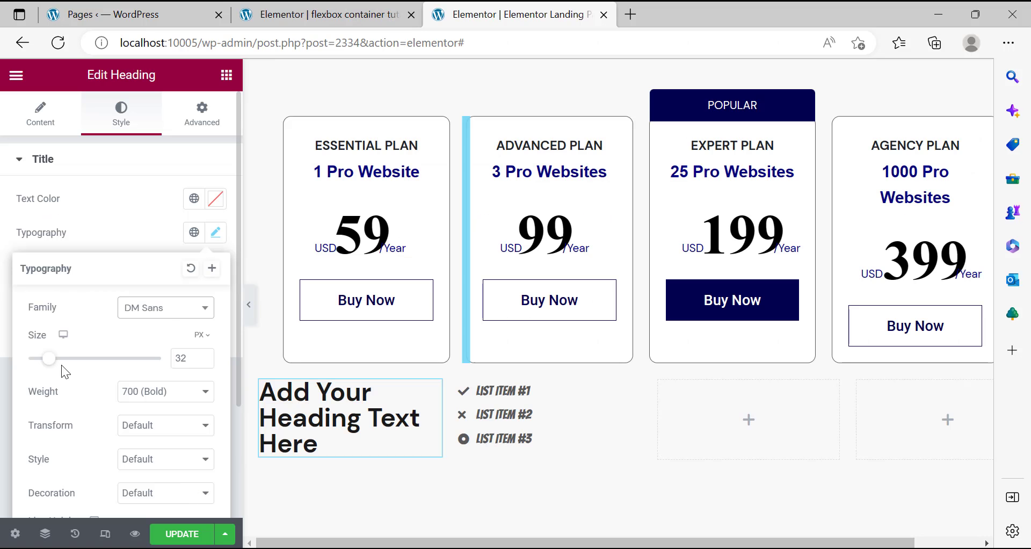
pyautogui.scroll(-2, 159, 401)
pyautogui.click(181, 422)
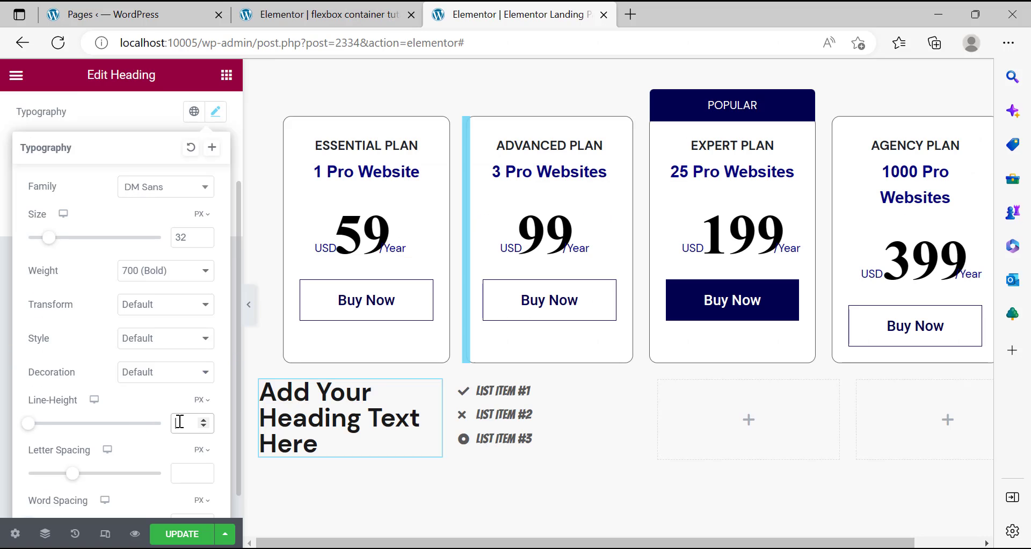
pyautogui.write('6')
pyautogui.press('BackSpace')
pyautogui.write('32')
# Set the heading's decoration to None, transform to Capitalize and style to Normal, checking against the reference page's values.
pyautogui.hotkey('alt', 'Tab')
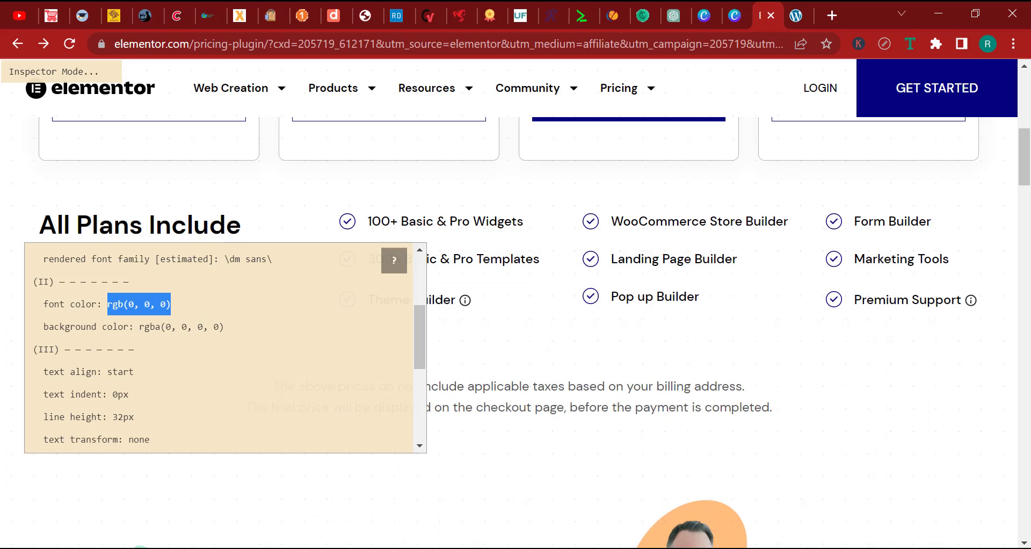
pyautogui.hotkey('alt', 'Tab')
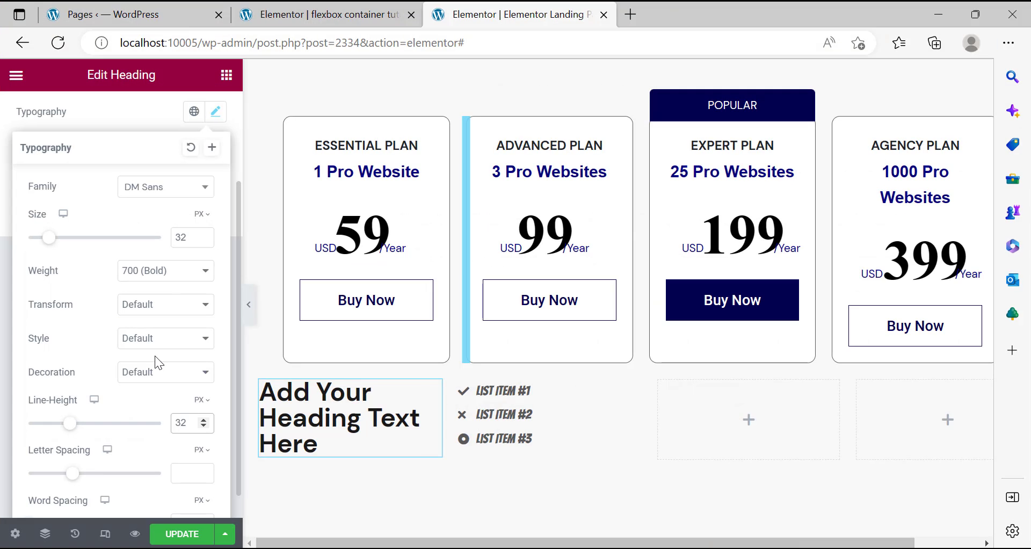
pyautogui.click(156, 371)
pyautogui.click(154, 442)
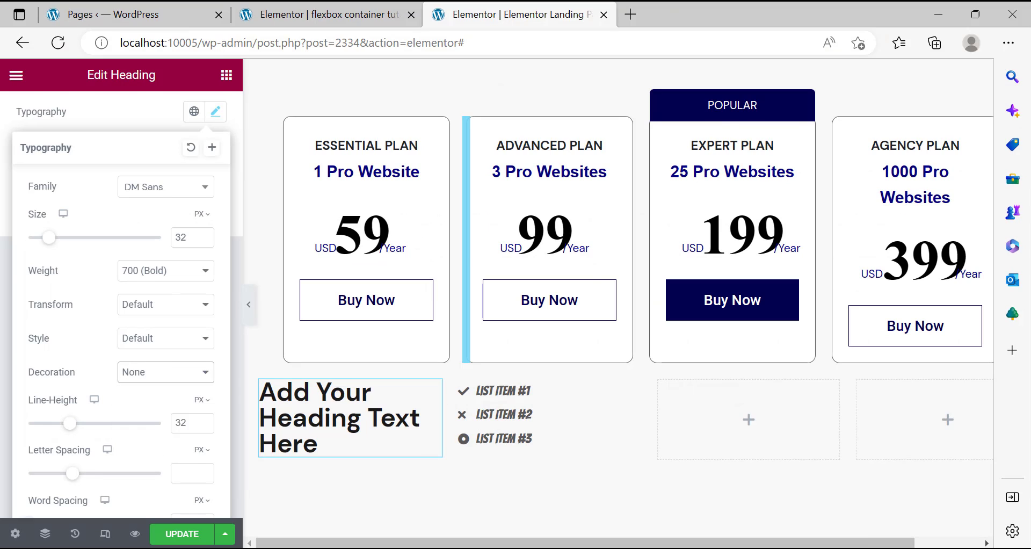
pyautogui.hotkey('alt', 'Tab')
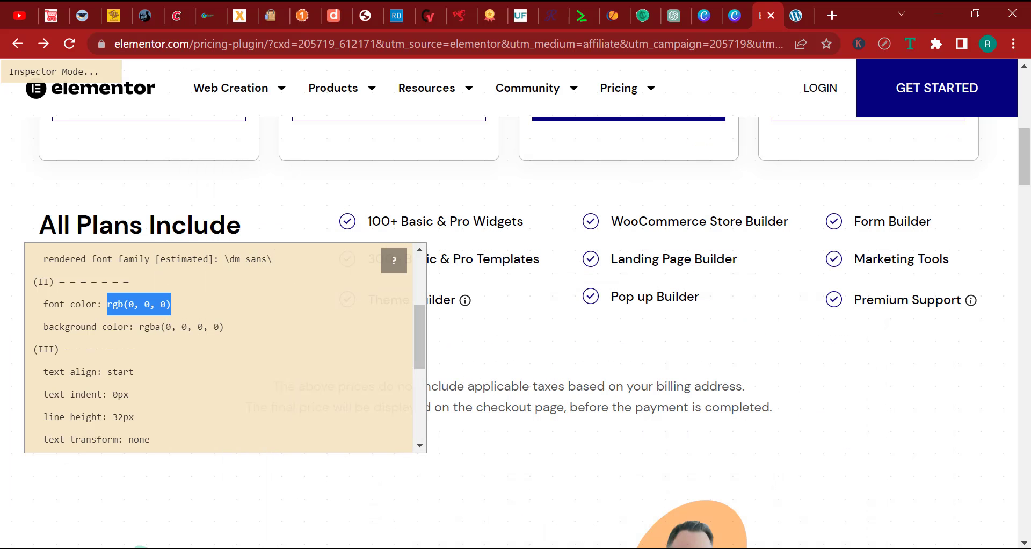
pyautogui.hotkey('alt', 'Tab')
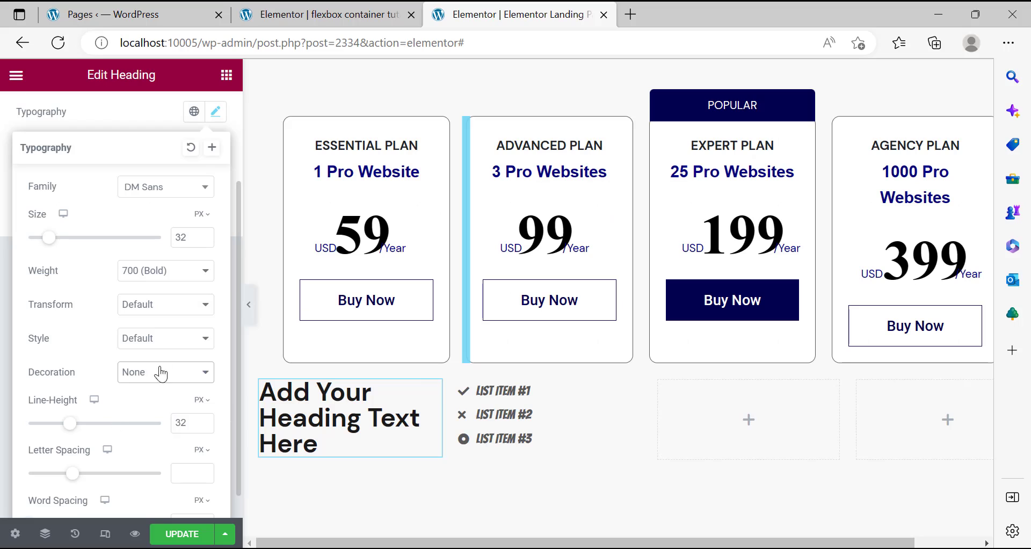
pyautogui.click(163, 315)
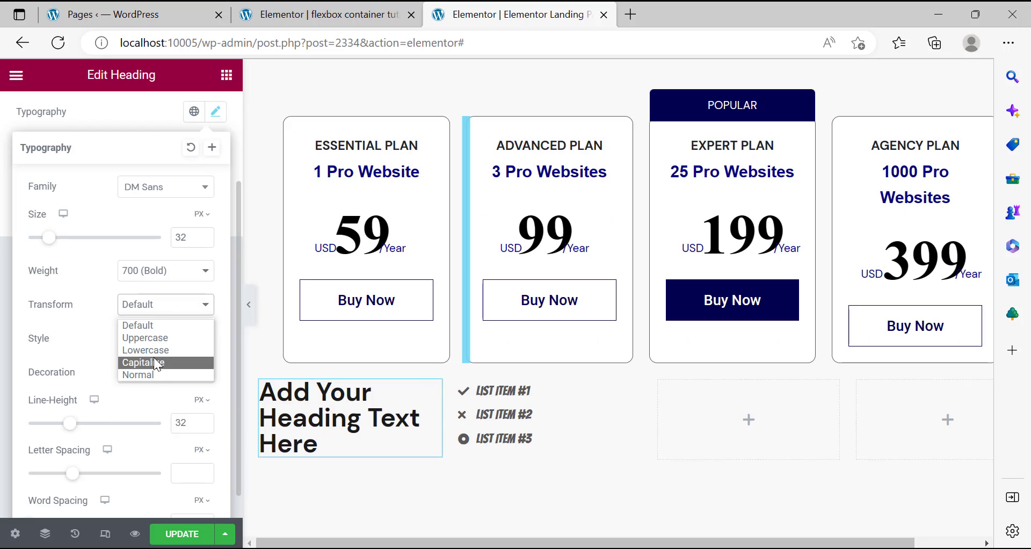
pyautogui.click(156, 364)
pyautogui.click(161, 338)
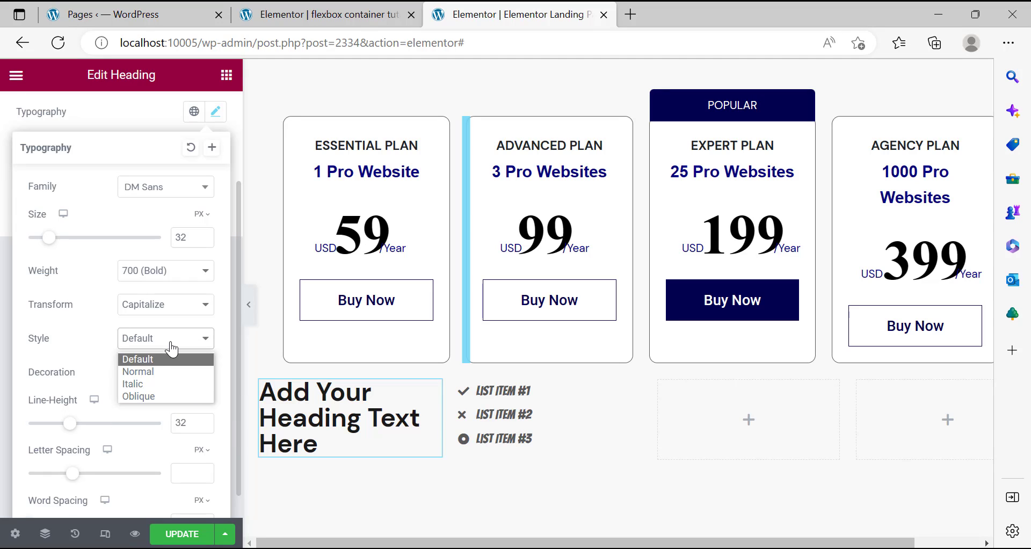
pyautogui.click(159, 372)
pyautogui.click(1, 326)
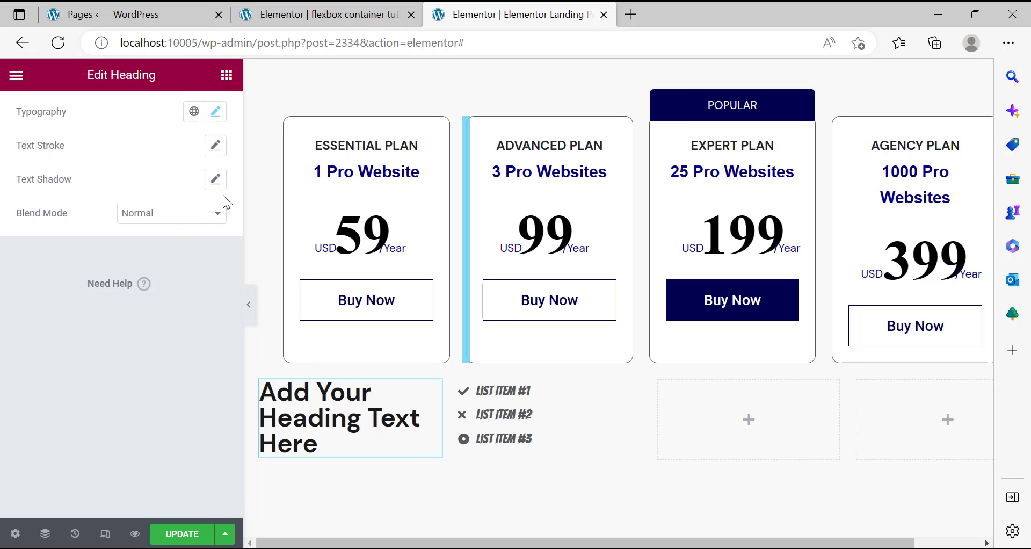
# Set the heading's text color to the copied black, rgb(0, 0, 0).
pyautogui.click(215, 112)
pyautogui.click(159, 126)
pyautogui.scroll(2, 209, 155)
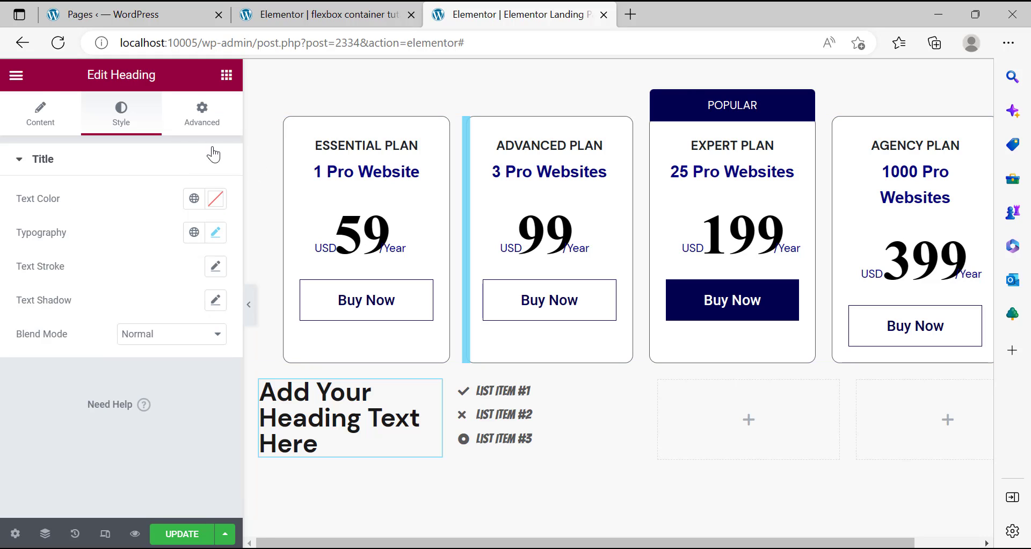
pyautogui.click(215, 198)
pyautogui.rightClick(138, 444)
pyautogui.click(203, 158)
pyautogui.click(437, 491)
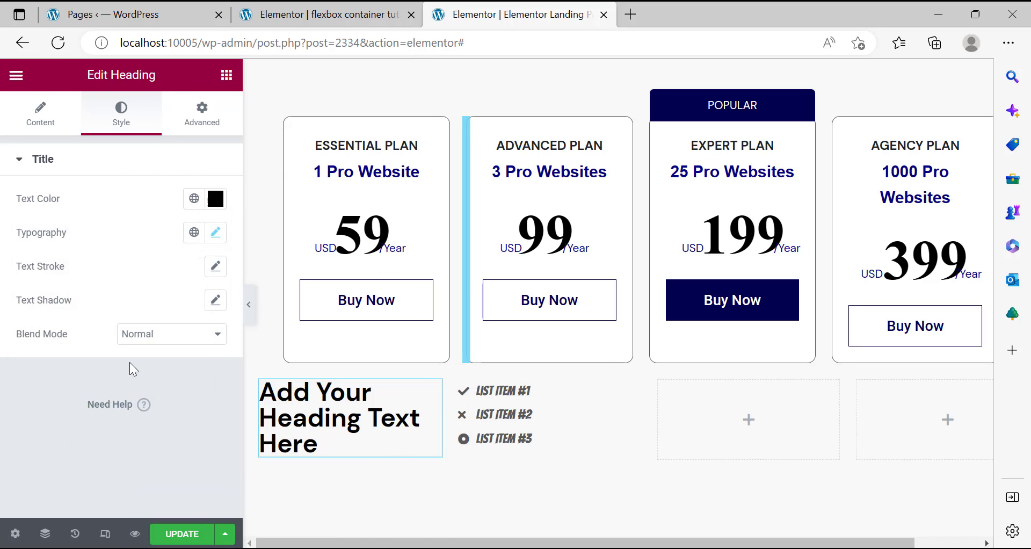
# Replace the heading's title with "All Plans Include" copied from the reference page, and update the landing page.
pyautogui.click(41, 110)
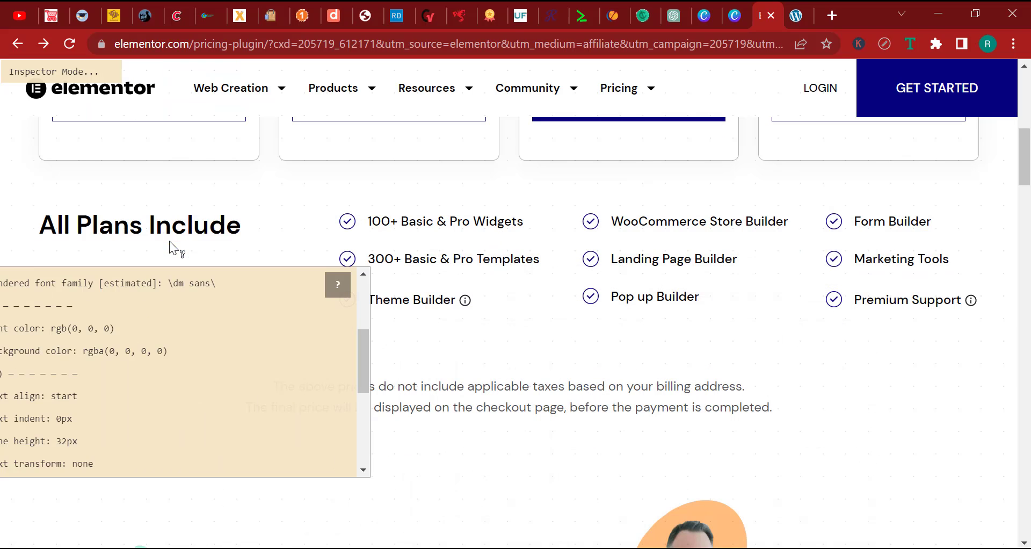
pyautogui.tripleClick(167, 228)
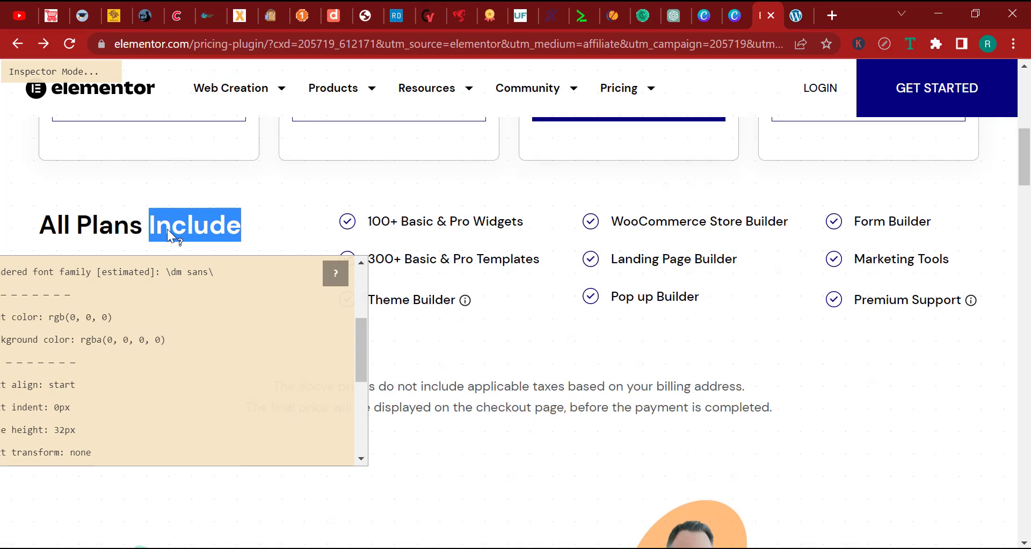
pyautogui.rightClick(185, 232)
pyautogui.hotkey('ctrl', 'c')
pyautogui.click(210, 242)
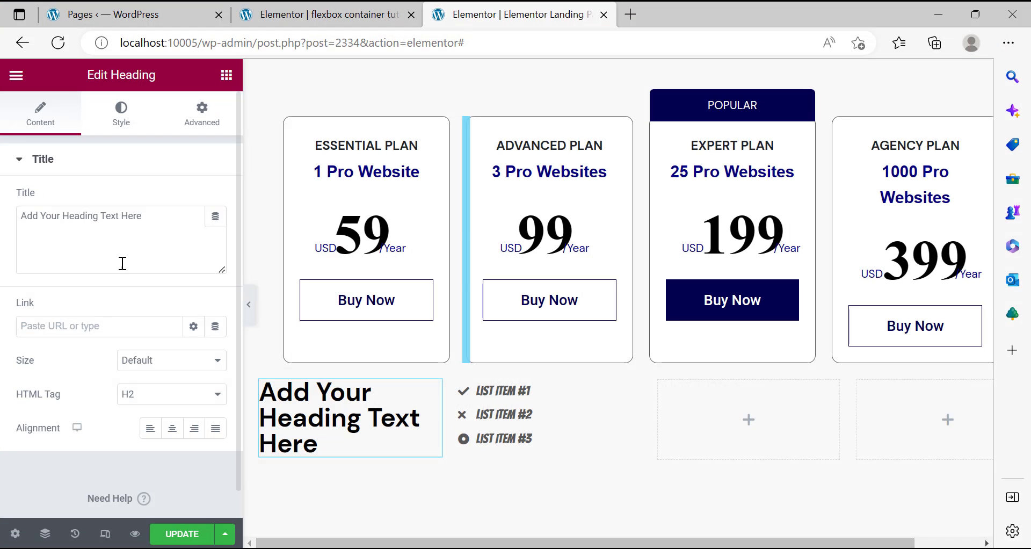
pyautogui.tripleClick(113, 237)
pyautogui.rightClick(113, 237)
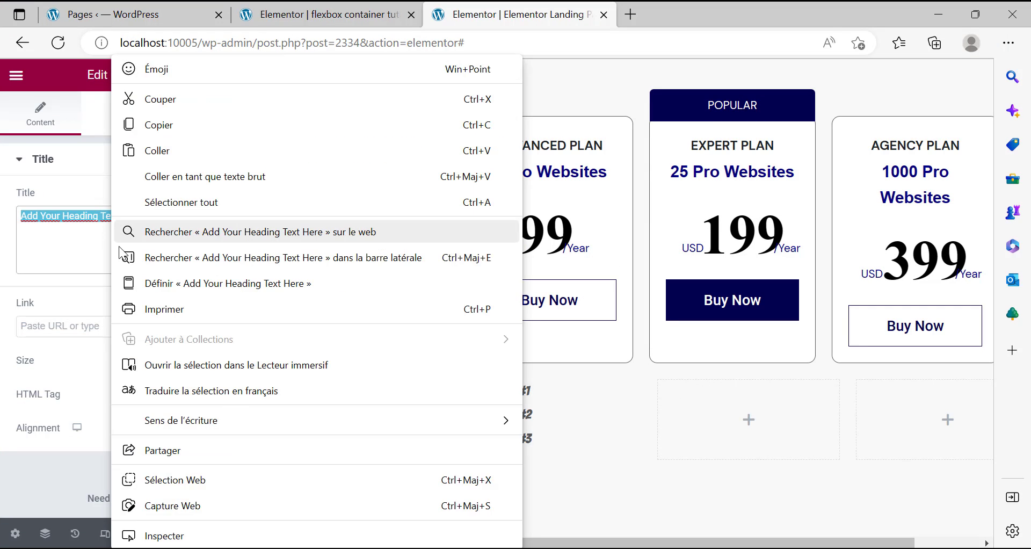
pyautogui.click(153, 153)
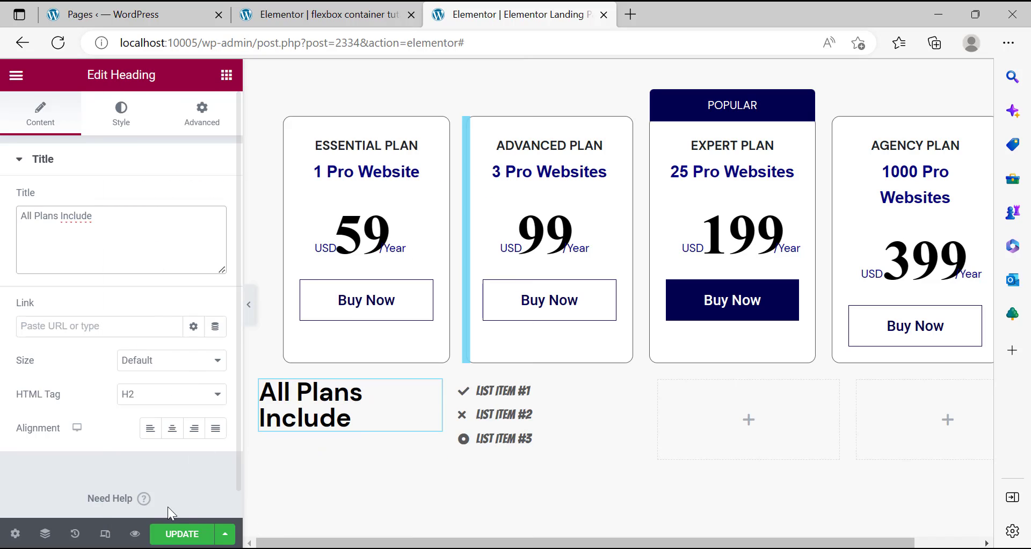
pyautogui.click(182, 533)
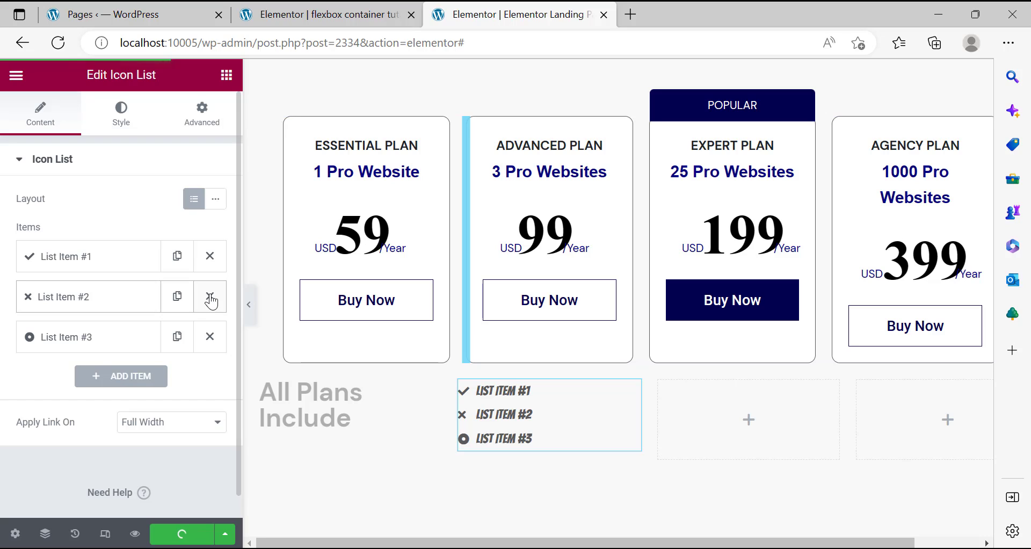
# Delete the second and third items from the icon list and open the first item for editing.
pyautogui.click(210, 299)
pyautogui.click(210, 298)
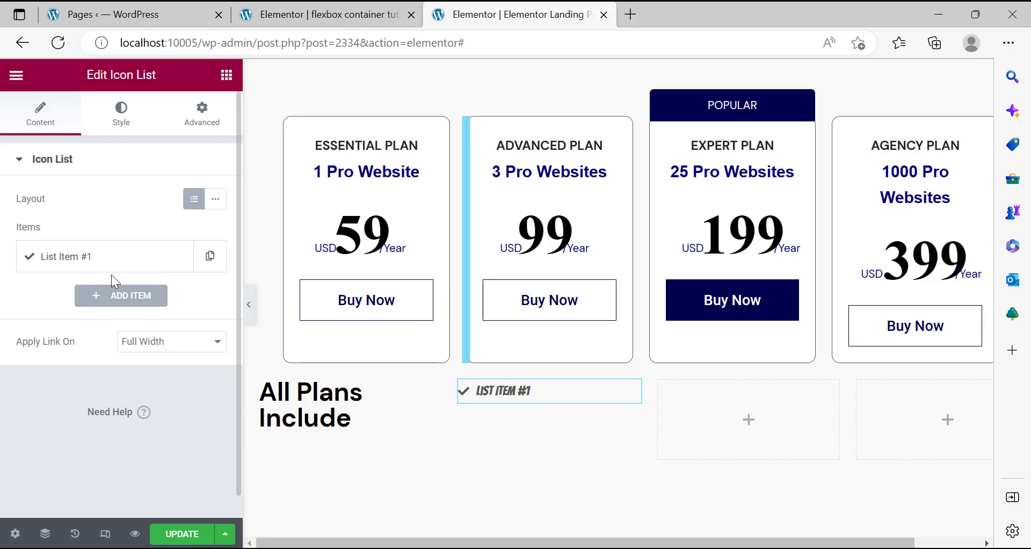
pyautogui.click(94, 263)
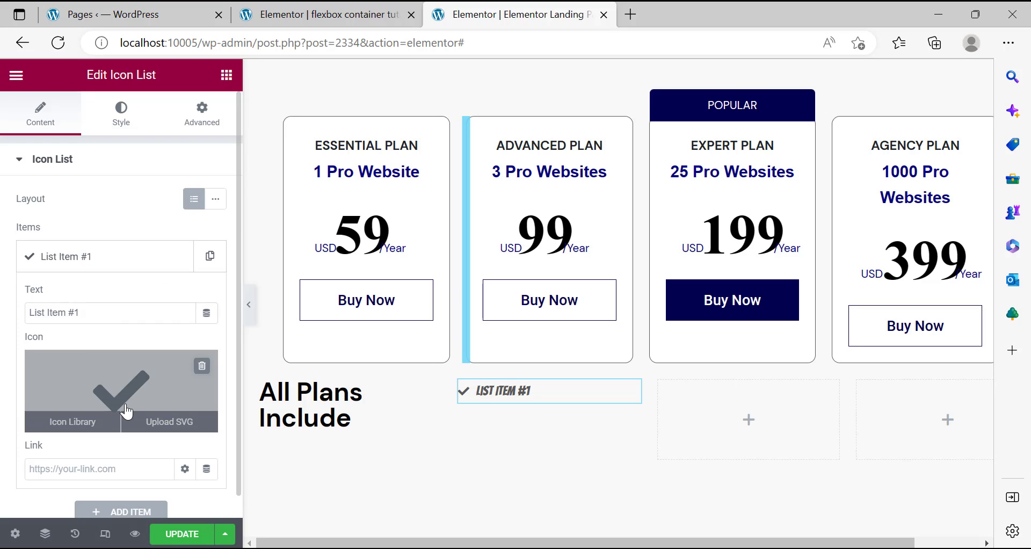
# Set the first list item's icon to the solid circled check mark from the icon library.
pyautogui.click(169, 427)
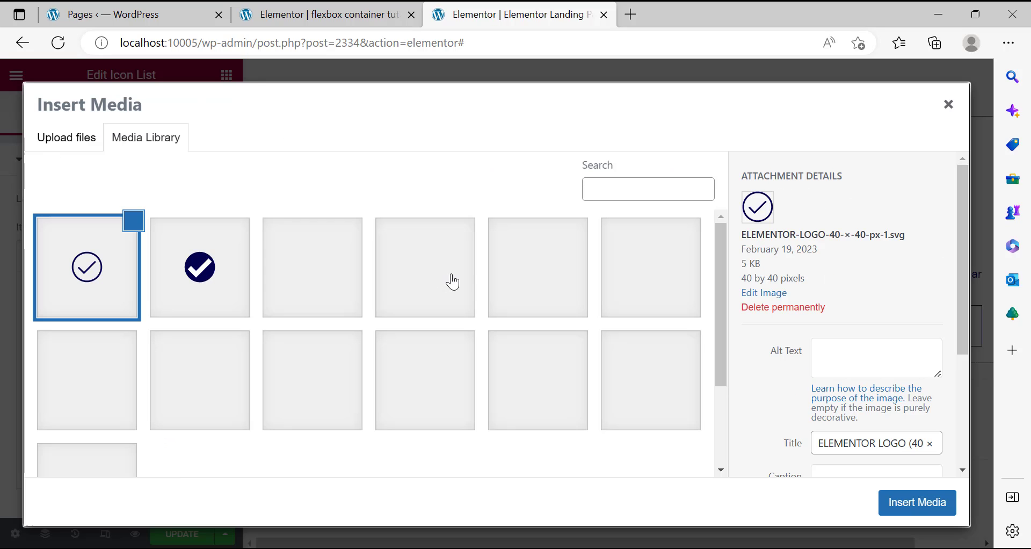
pyautogui.click(948, 105)
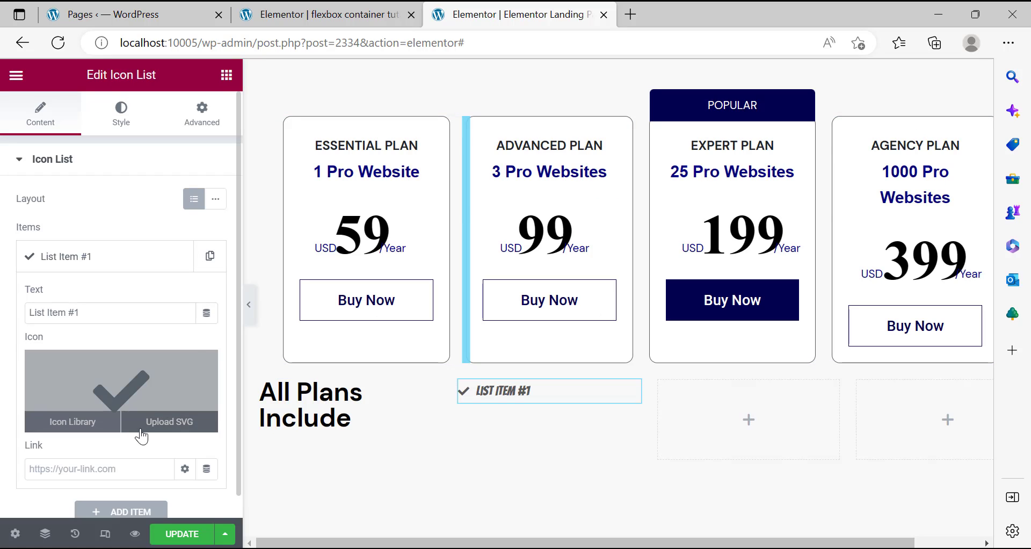
pyautogui.click(82, 428)
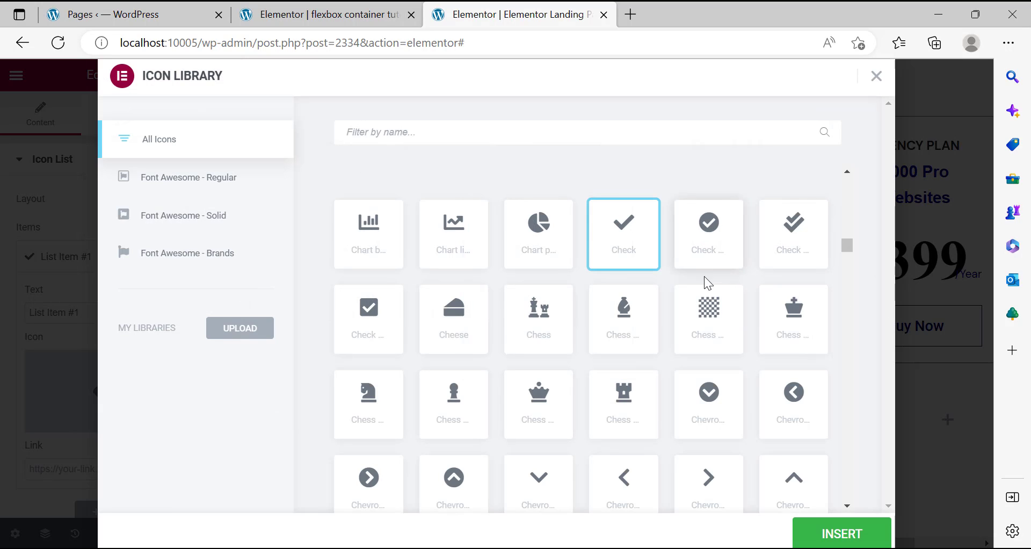
pyautogui.click(722, 253)
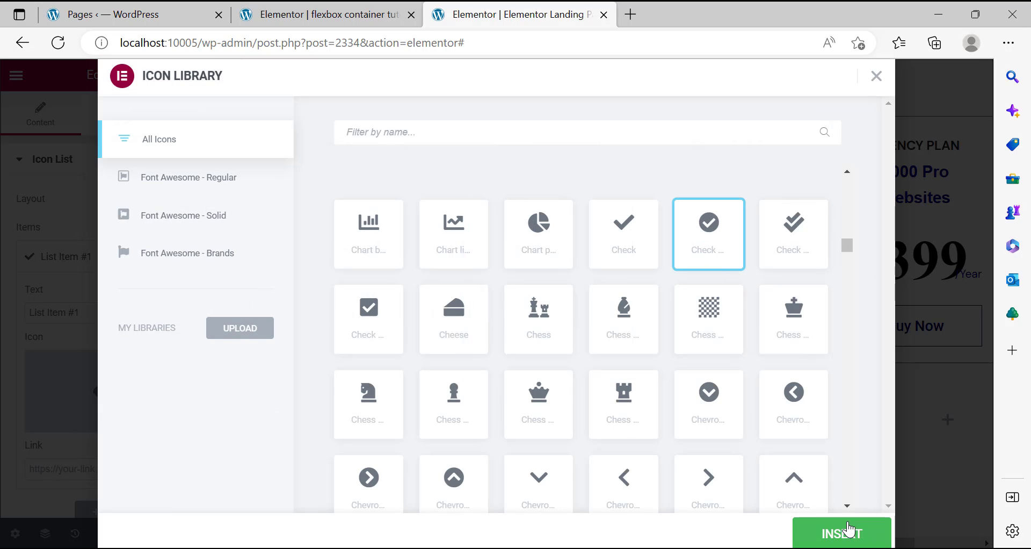
pyautogui.click(846, 529)
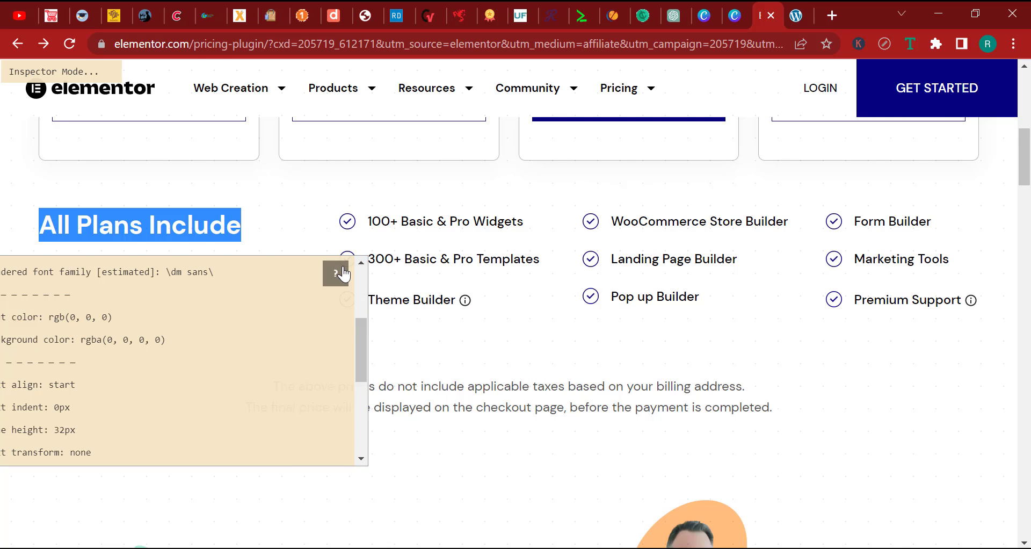
# Change the first list item's icon to the outlined circled check mark, filtering the icon library by "check".
pyautogui.click(349, 230)
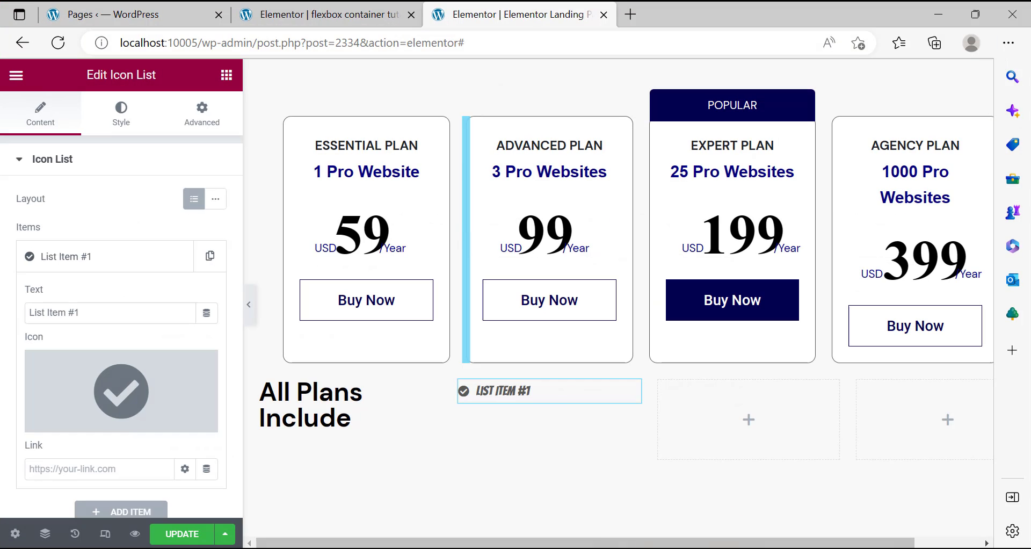
pyautogui.click(82, 422)
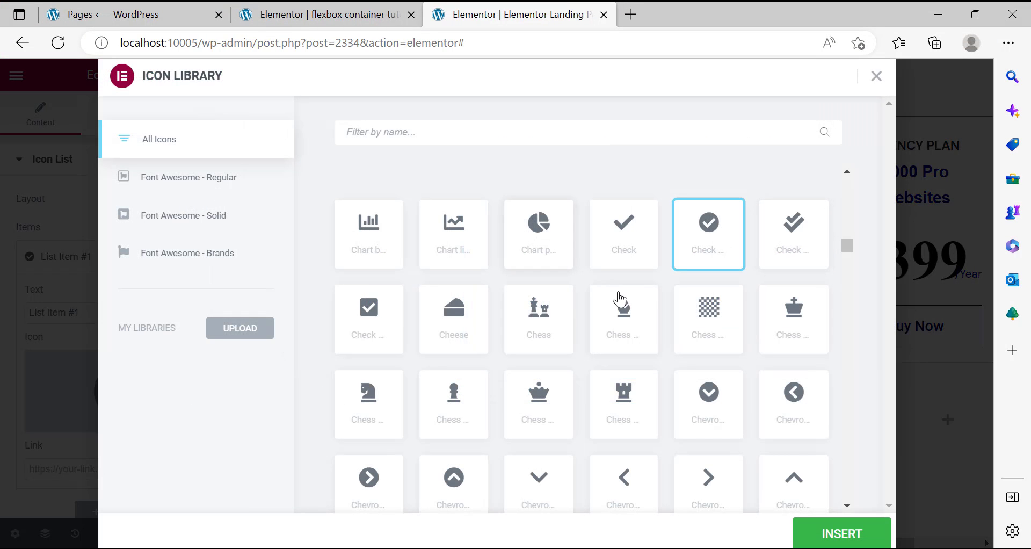
pyautogui.scroll(-6, 620, 299)
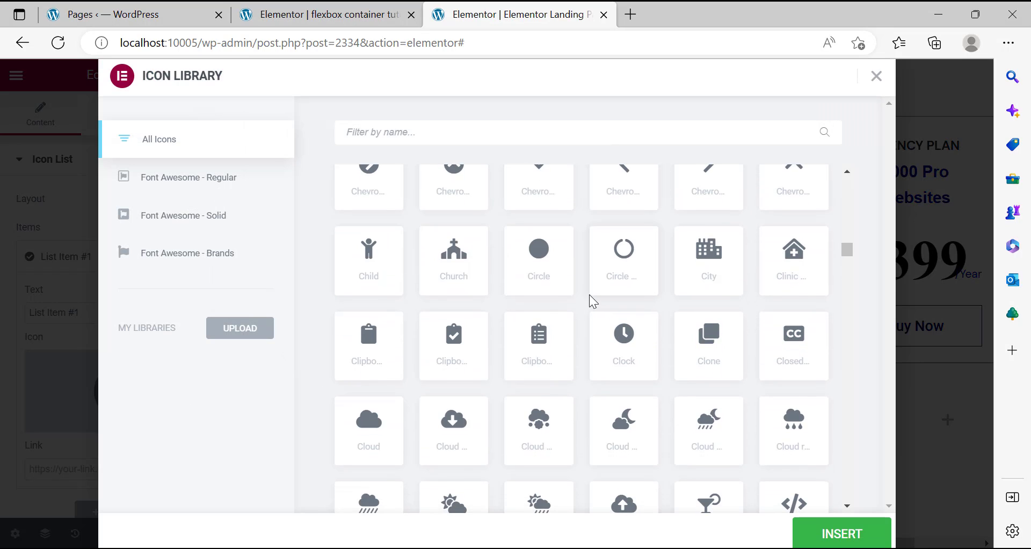
pyautogui.scroll(5, 593, 304)
pyautogui.click(458, 135)
pyautogui.write('id')
pyautogui.press('BackSpace')
pyautogui.write('con')
pyautogui.press('BackSpace')
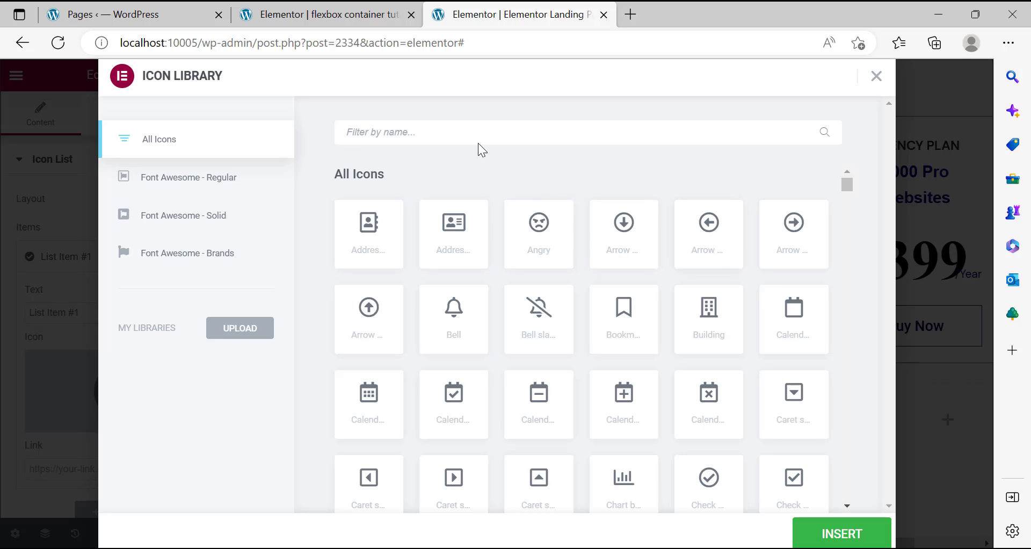
pyautogui.click(168, 184)
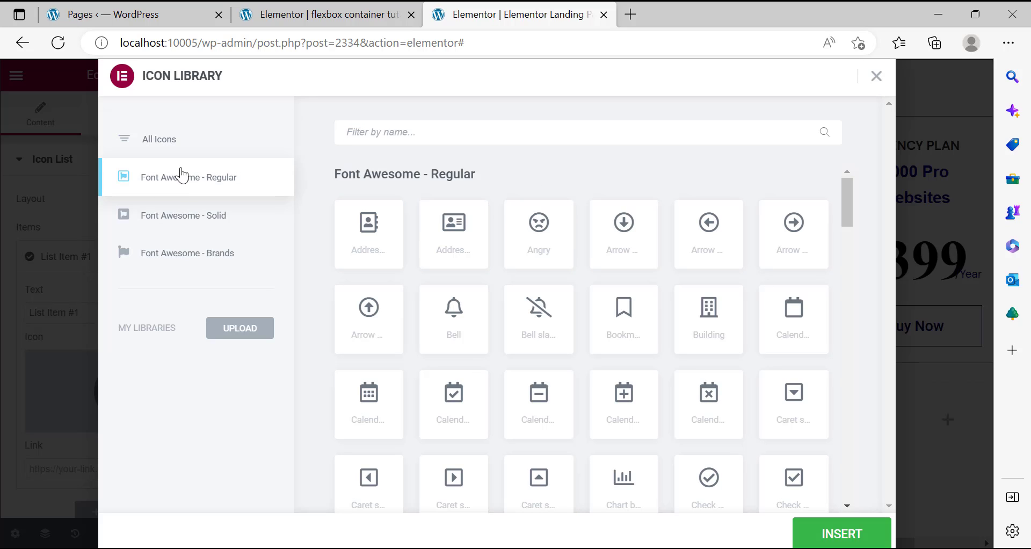
pyautogui.click(203, 155)
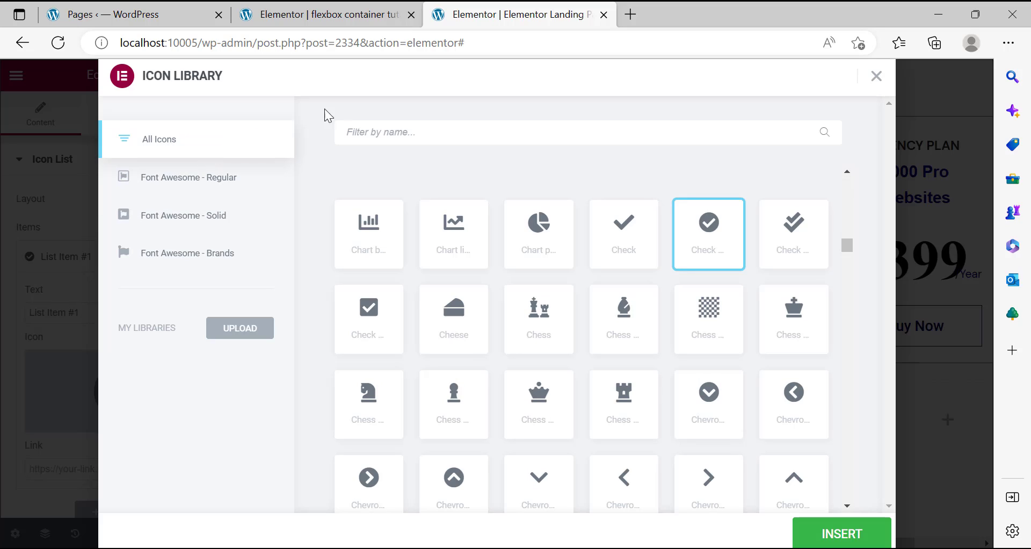
pyautogui.click(412, 127)
pyautogui.write('check')
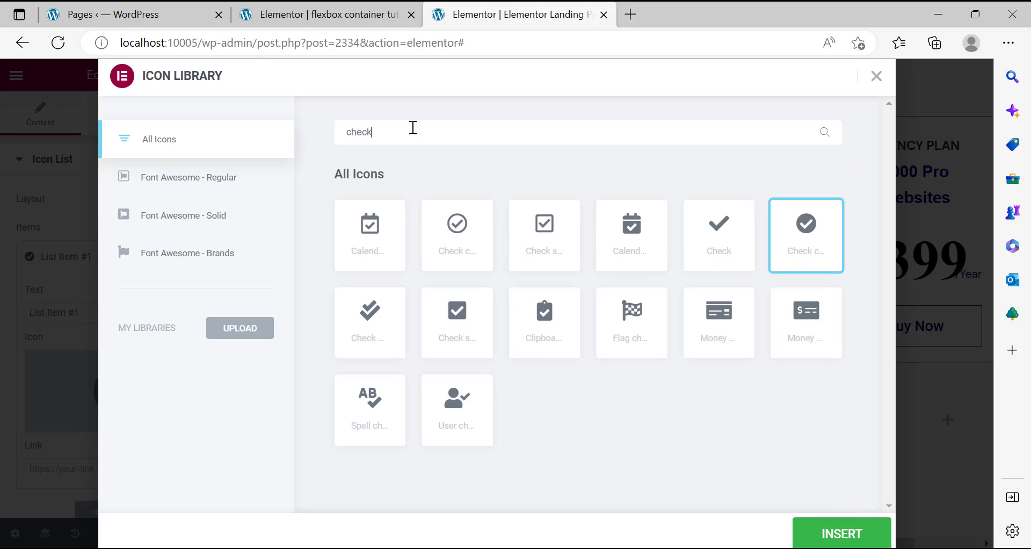
pyautogui.click(471, 251)
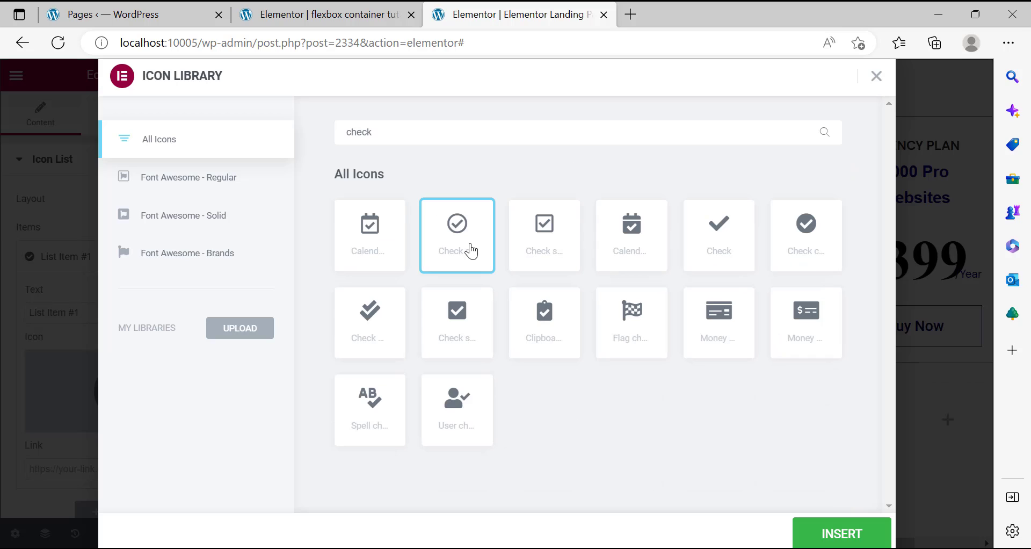
pyautogui.click(835, 533)
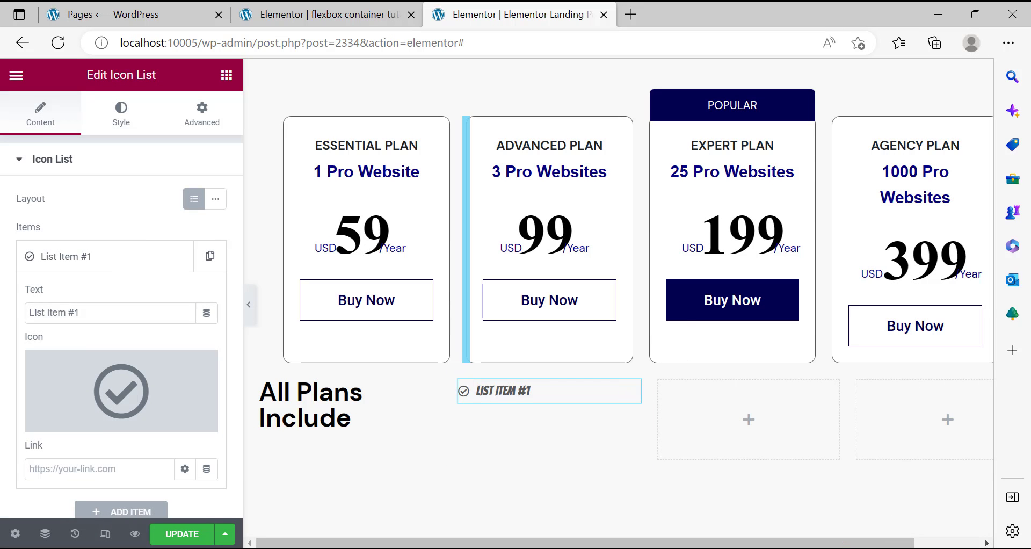
# Measure the check icon beside "100+ Basic & Pro Widgets" on the reference pricing page with the page ruler.
pyautogui.hotkey('alt', 'Tab')
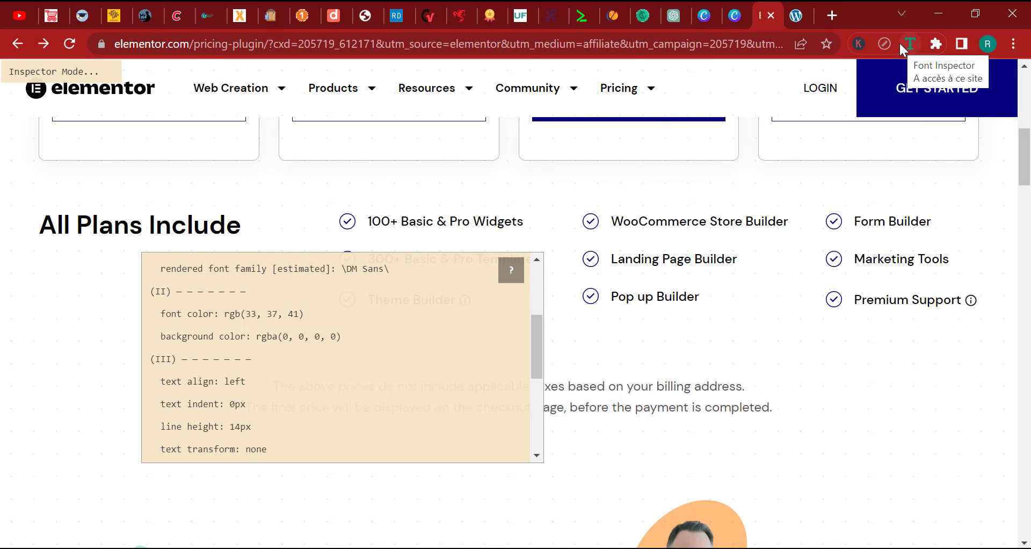
pyautogui.click(885, 45)
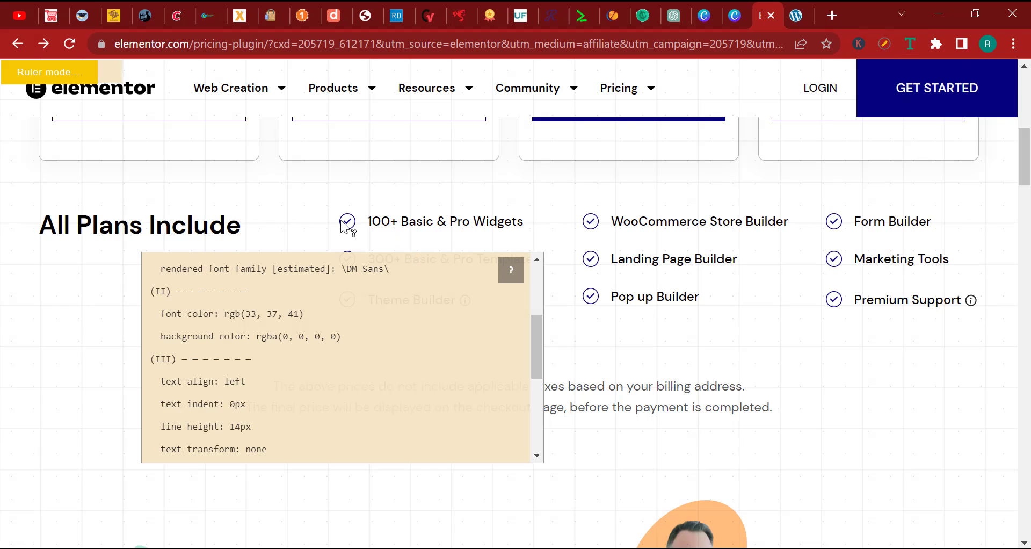
pyautogui.moveTo(339, 214); pyautogui.dragTo(362, 235)
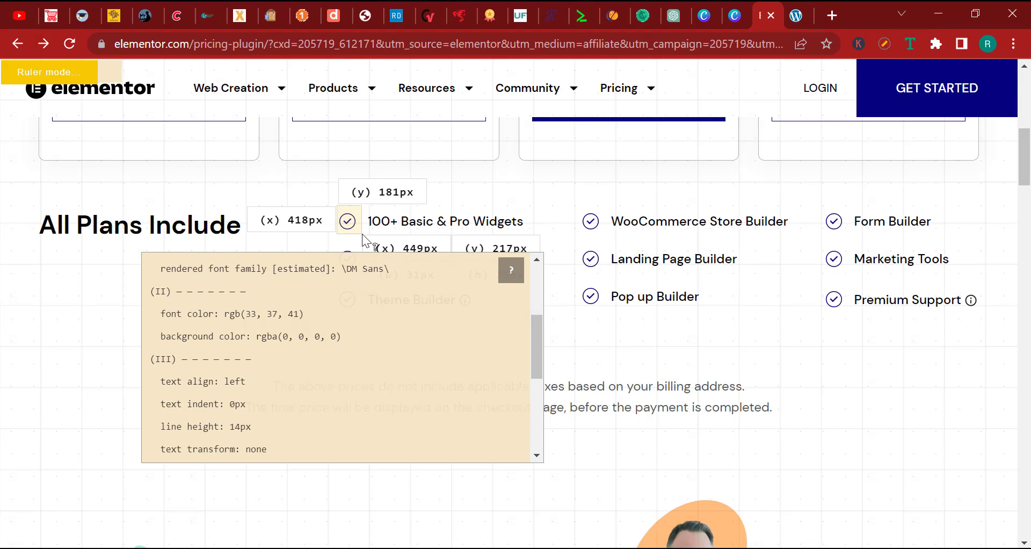
pyautogui.rightClick(585, 283)
pyautogui.click(910, 44)
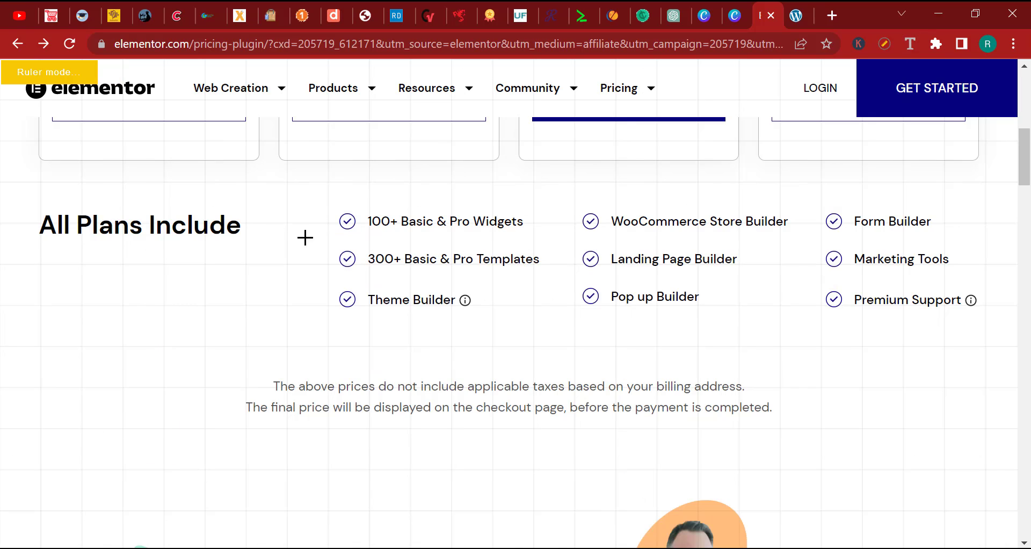
pyautogui.moveTo(336, 204); pyautogui.dragTo(363, 234)
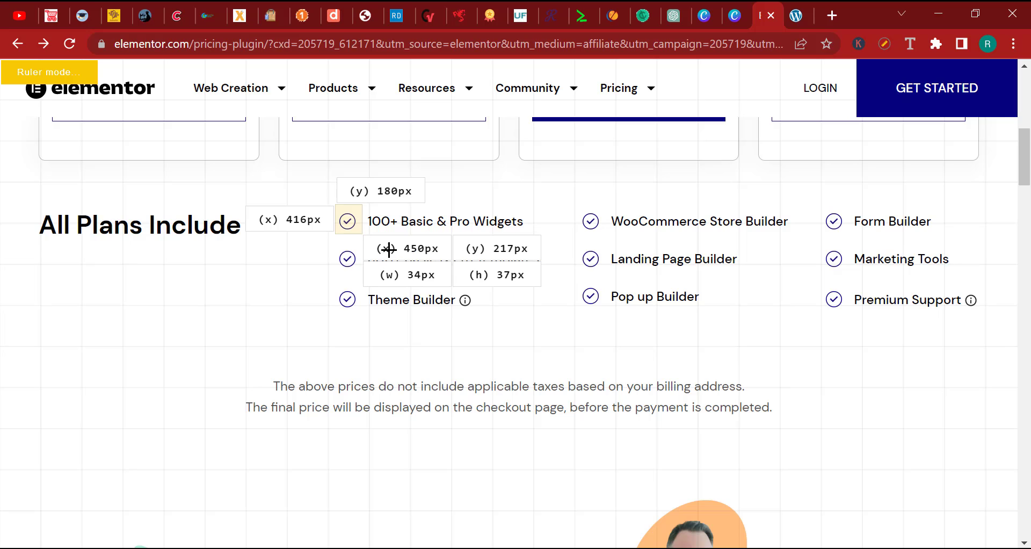
# Switch to Canva and create a new custom-size design of 50 × 50 px.
pyautogui.click(719, 3)
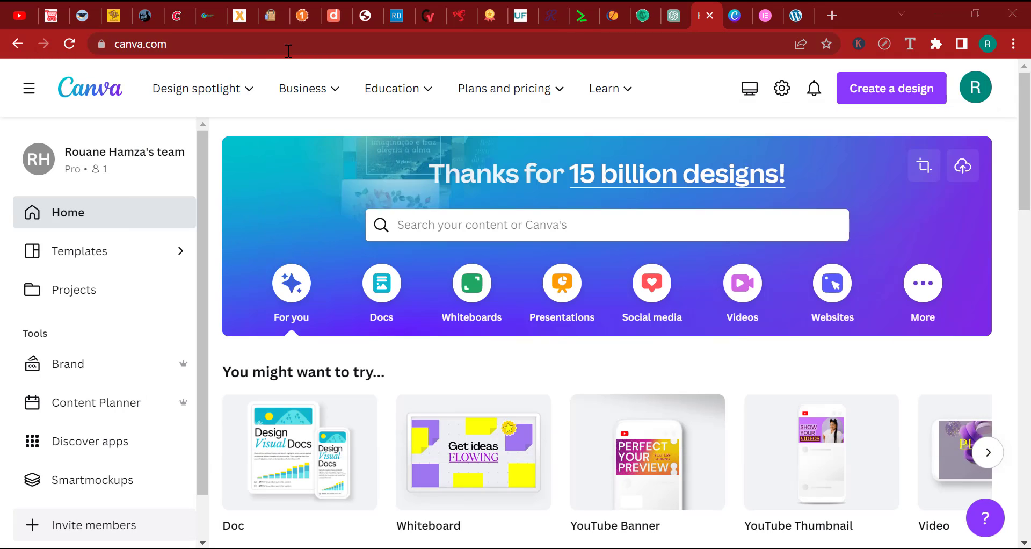
pyautogui.click(868, 89)
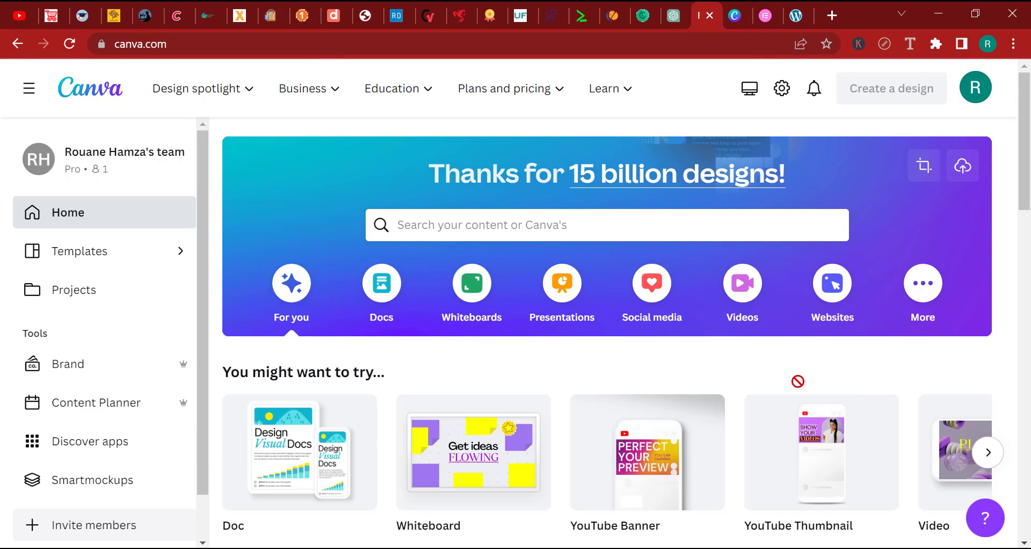
pyautogui.click(926, 99)
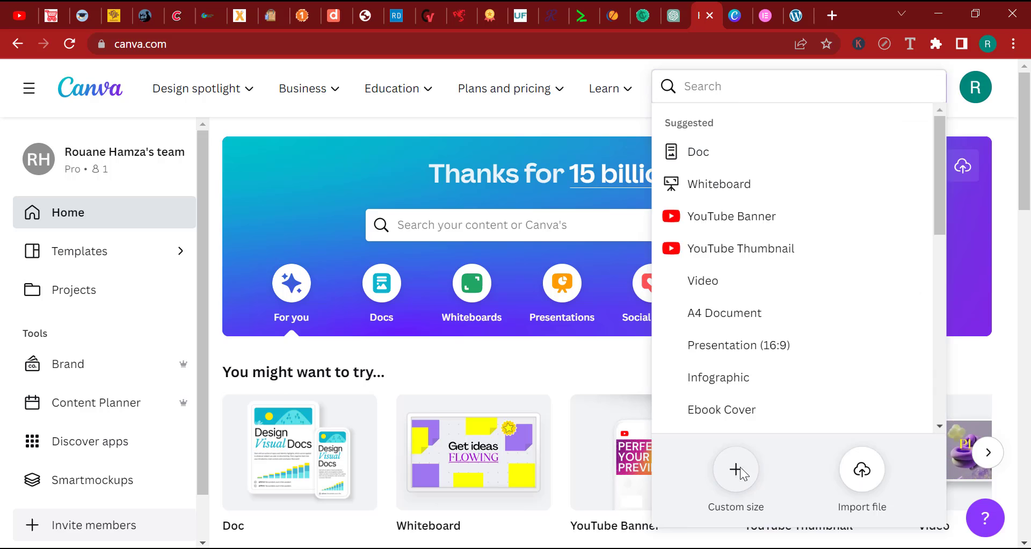
pyautogui.click(736, 471)
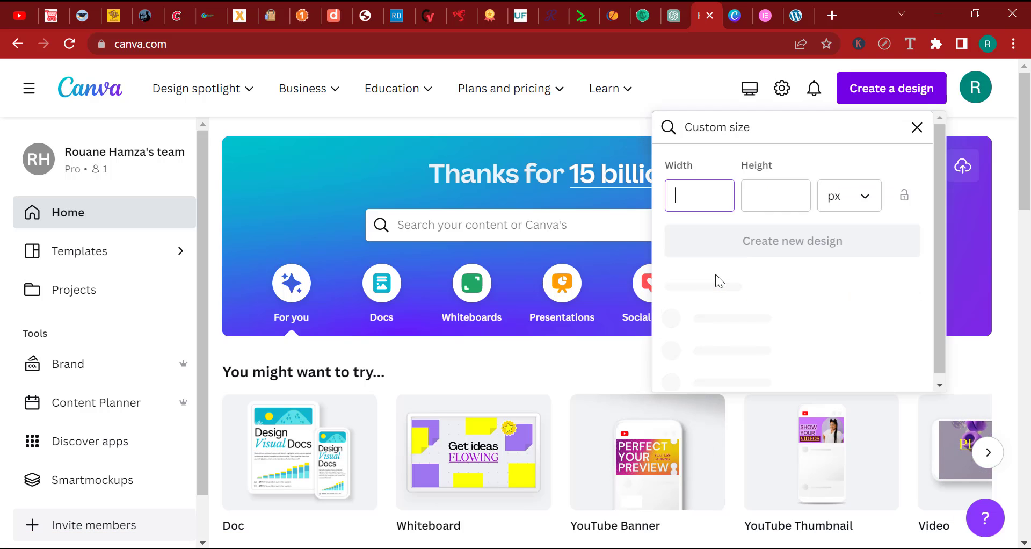
pyautogui.write('50')
pyautogui.click(754, 192)
pyautogui.write('50')
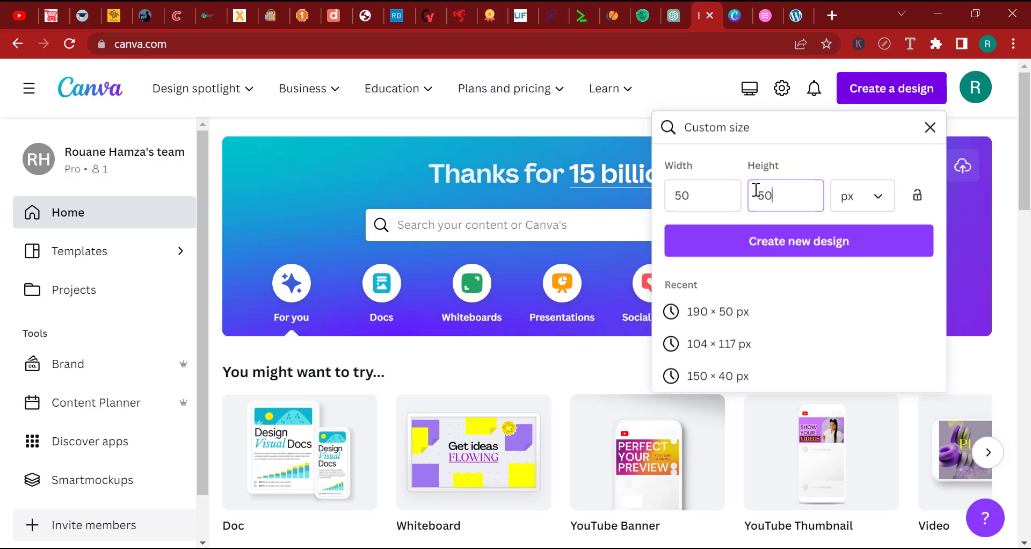
pyautogui.click(853, 248)
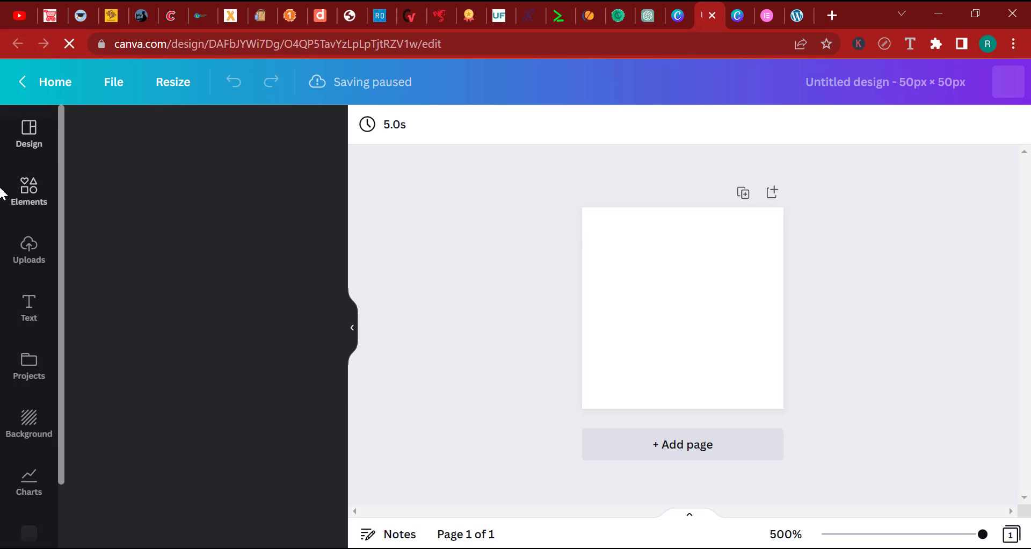
# Search the graphics elements for "check" and add the thin outlined circled check mark to the design.
pyautogui.click(15, 203)
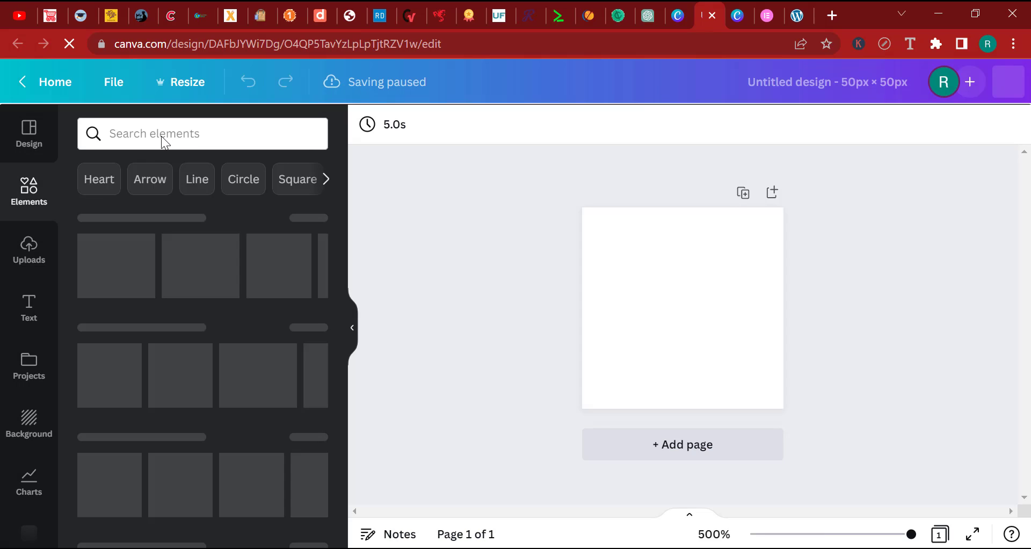
pyautogui.write('icon')
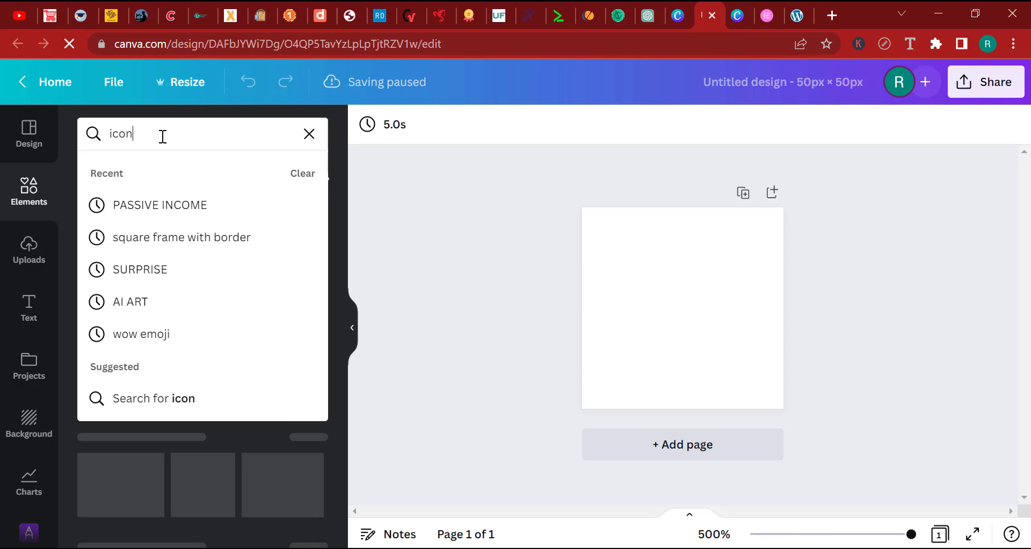
pyautogui.press('Return')
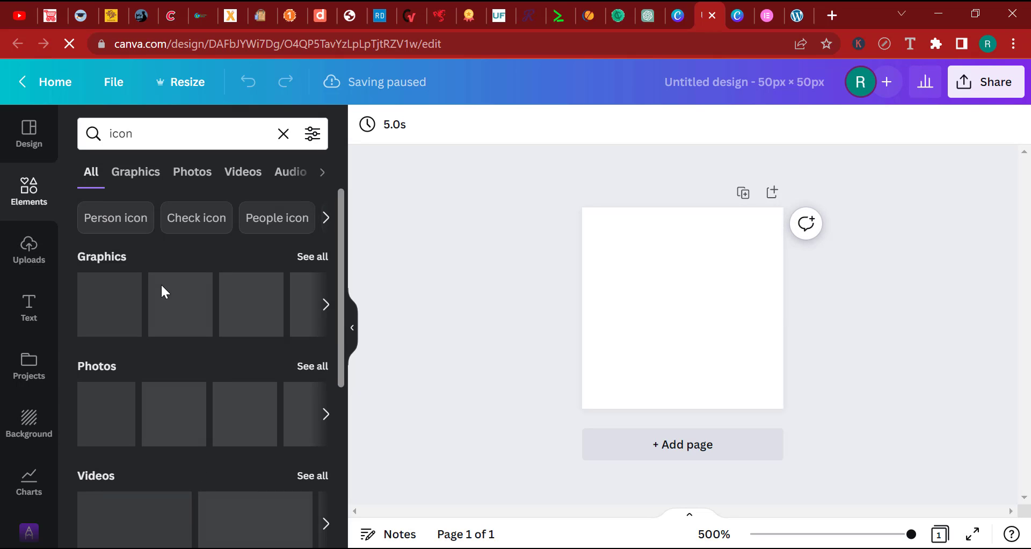
pyautogui.click(139, 173)
pyautogui.scroll(-3, 240, 357)
pyautogui.click(159, 131)
pyautogui.write('check')
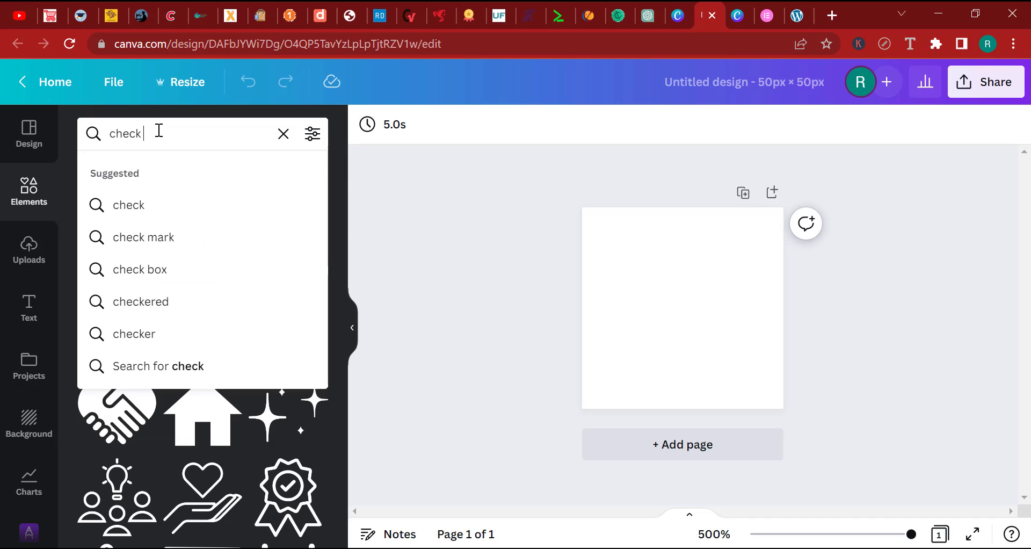
pyautogui.press('Return')
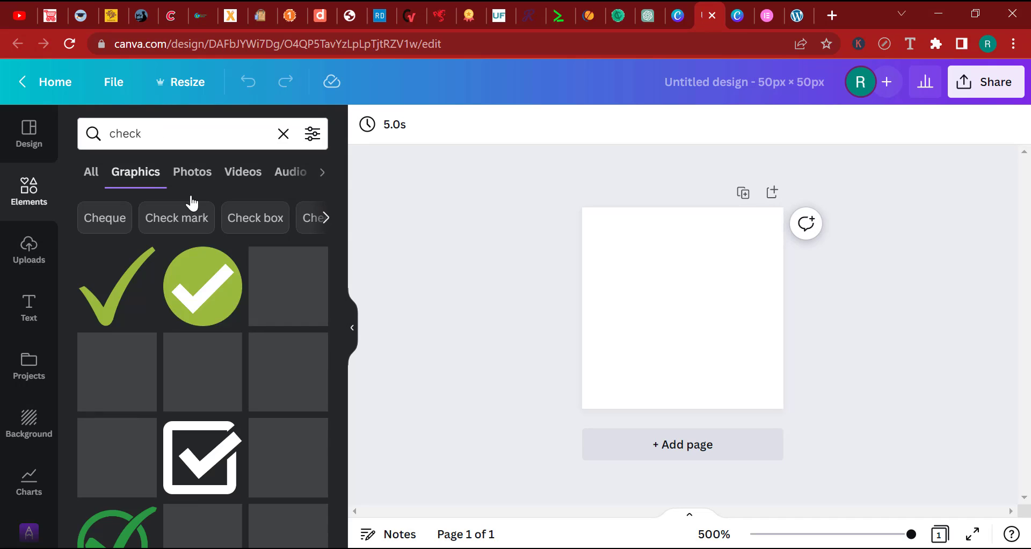
pyautogui.scroll(-6, 242, 369)
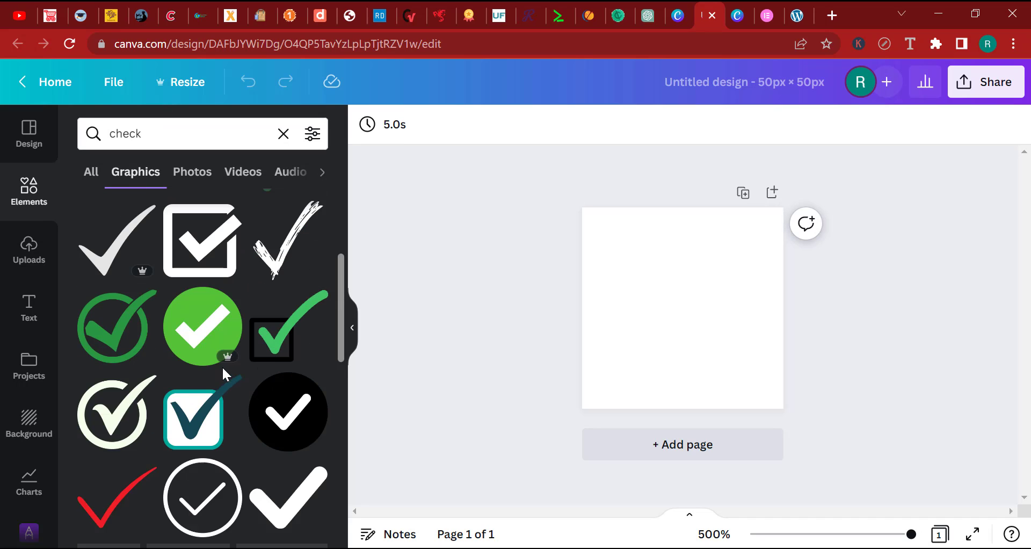
pyautogui.click(208, 273)
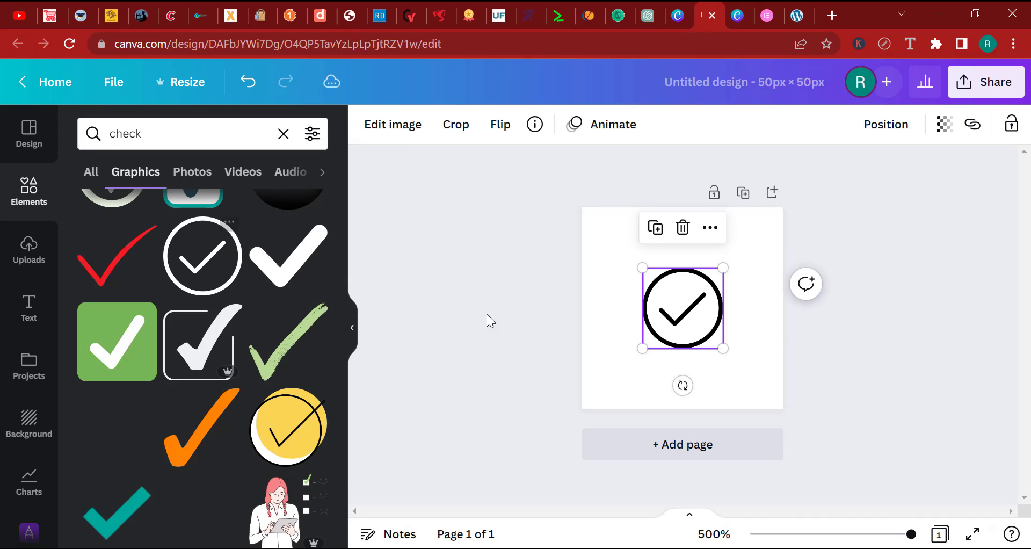
# Enlarge the circled check mark to nearly fill the 50 × 50 px canvas and center it with a small margin.
pyautogui.moveTo(722, 349); pyautogui.dragTo(788, 412)
pyautogui.moveTo(738, 369); pyautogui.dragTo(686, 316)
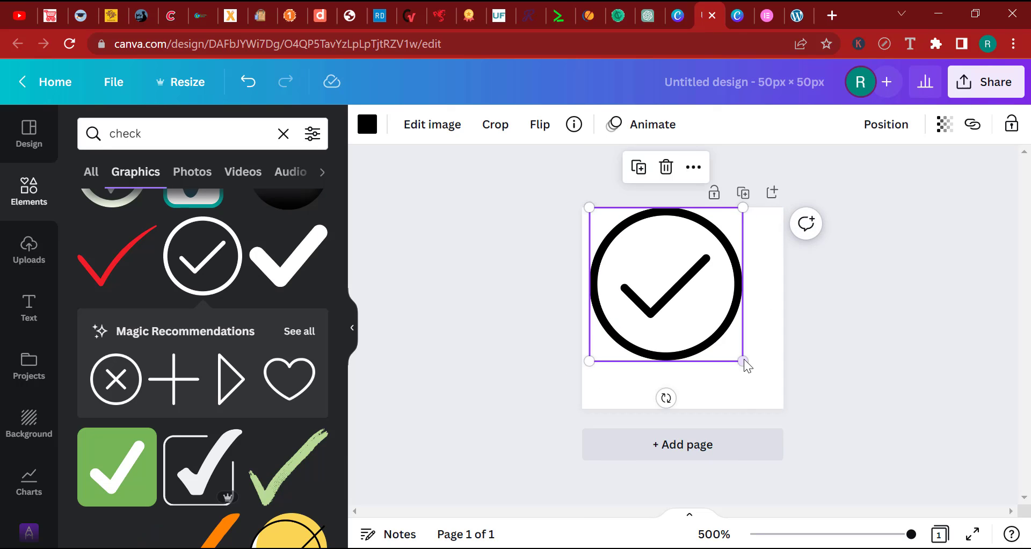
pyautogui.moveTo(743, 361); pyautogui.dragTo(789, 408)
pyautogui.moveTo(723, 346); pyautogui.dragTo(713, 345)
pyautogui.moveTo(784, 410); pyautogui.dragTo(760, 385)
pyautogui.moveTo(701, 352); pyautogui.dragTo(706, 356)
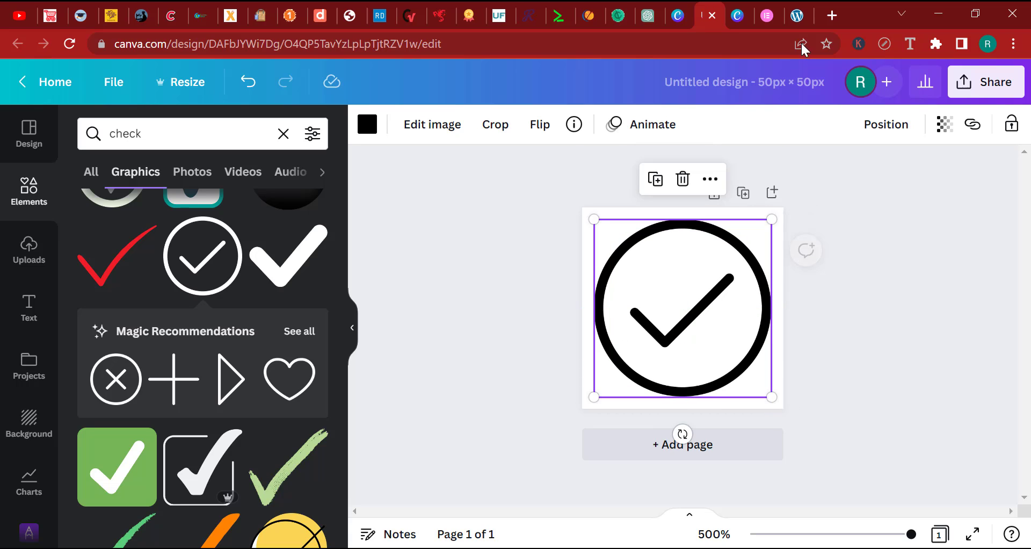
# Switch to the "elementor blue logo resized" design and fill its background with the logo's dark blue photo color.
pyautogui.click(736, 16)
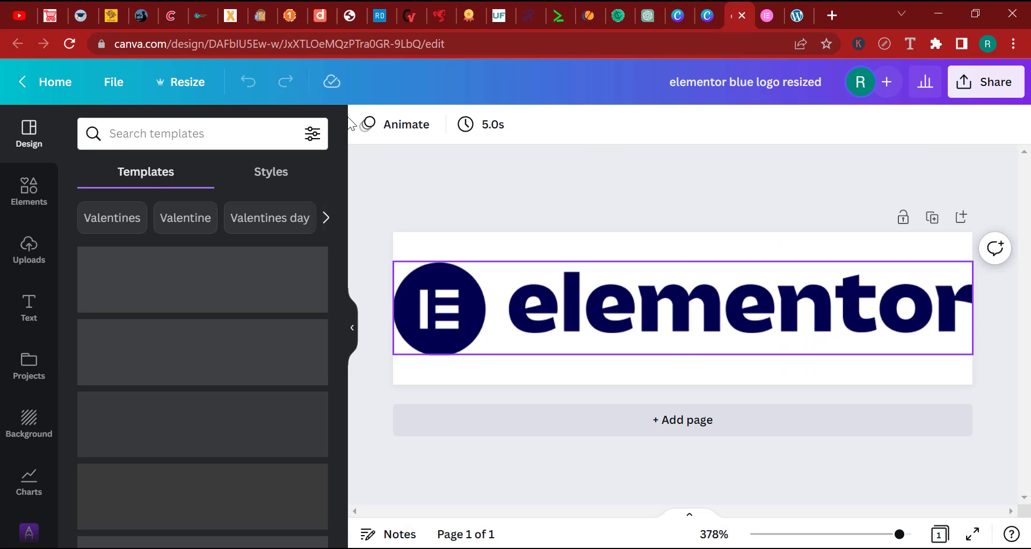
pyautogui.click(642, 306)
pyautogui.click(493, 242)
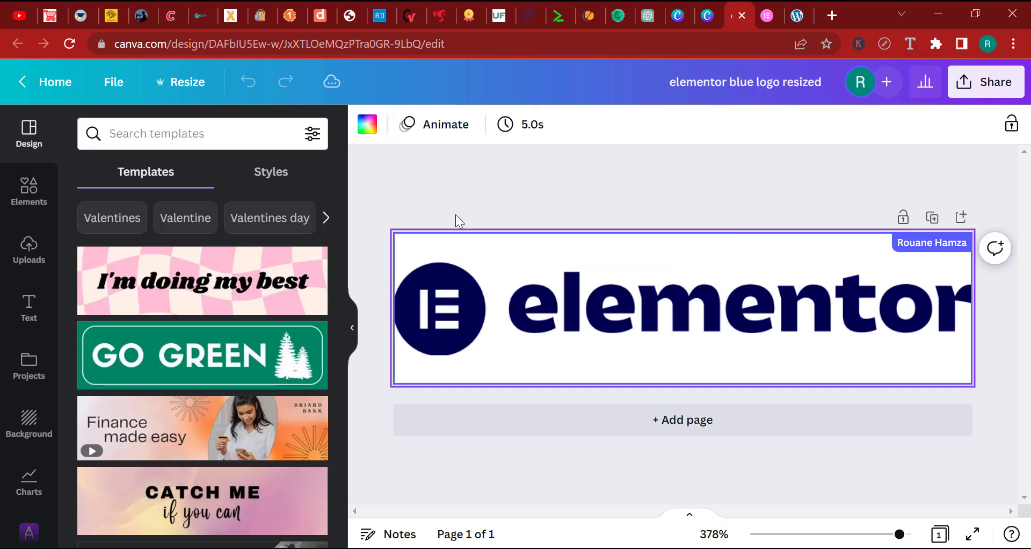
pyautogui.click(368, 125)
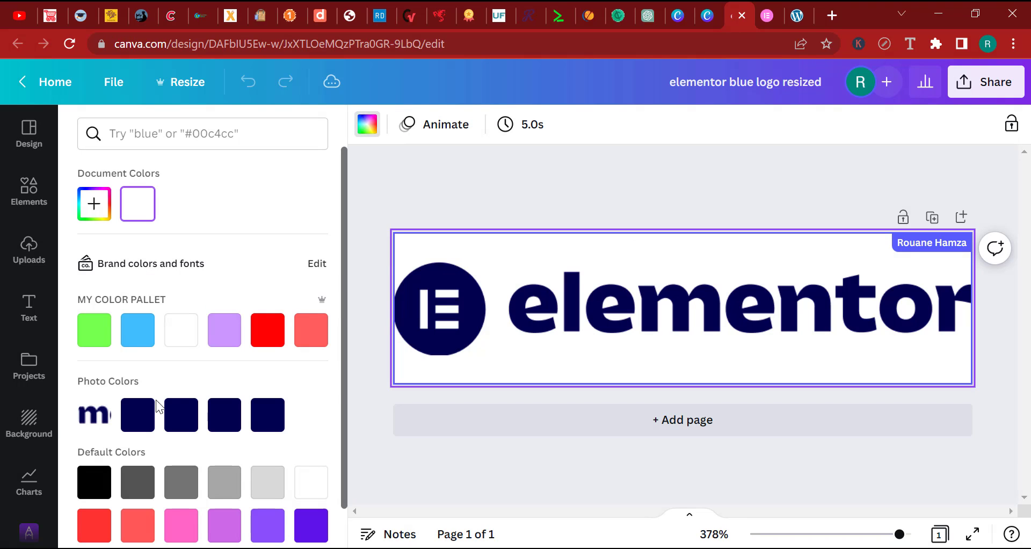
pyautogui.click(135, 422)
pyautogui.click(367, 124)
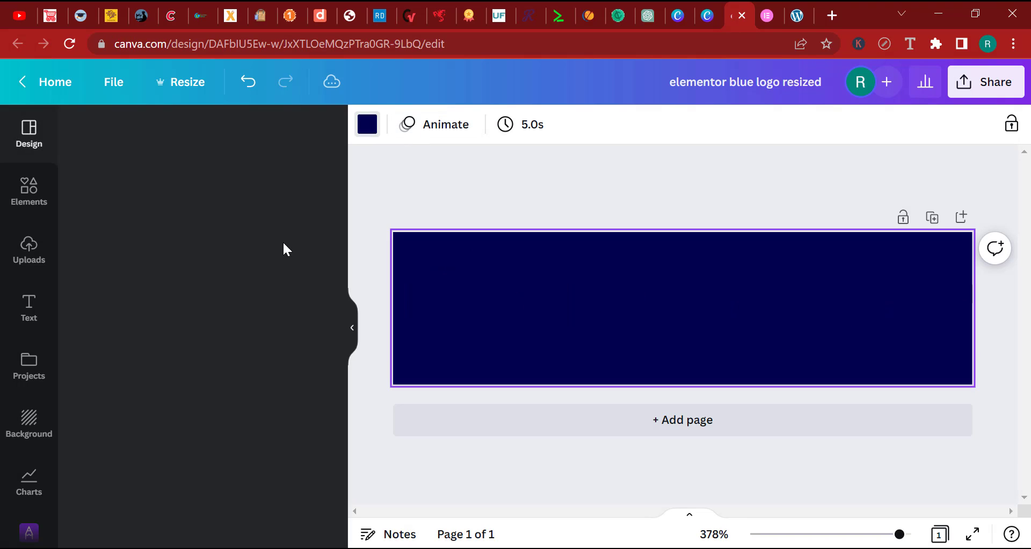
# Copy the dark blue background's hex code #010051 and undo the background fill.
pyautogui.click(367, 124)
pyautogui.click(94, 203)
pyautogui.hotkey('ctrl', 'c')
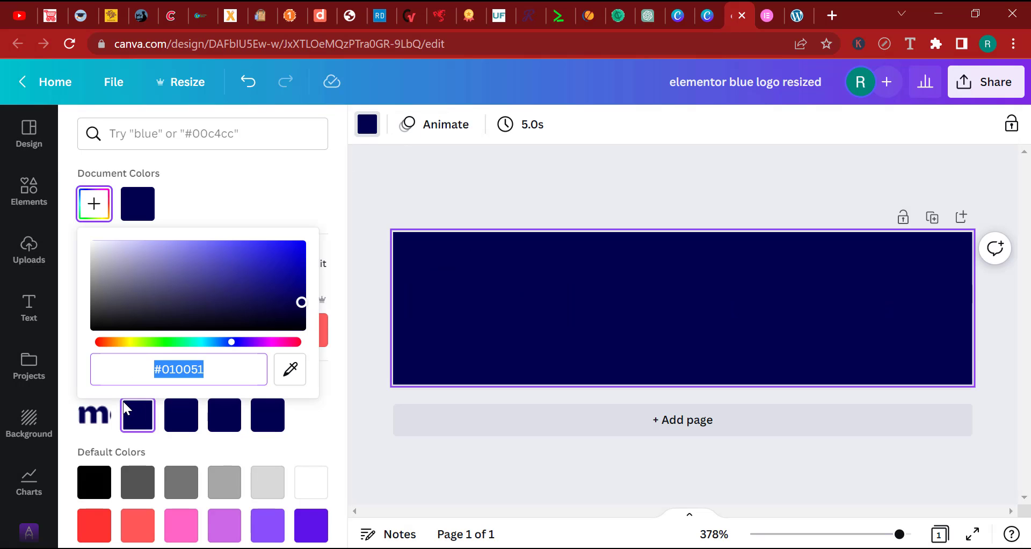
pyautogui.rightClick(179, 370)
pyautogui.click(274, 154)
pyautogui.click(402, 180)
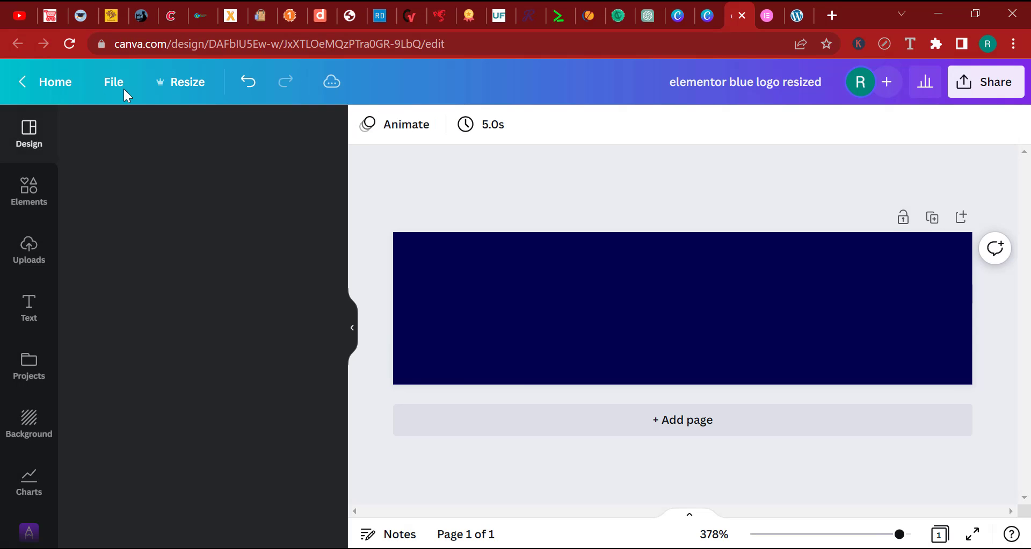
pyautogui.click(249, 85)
# Return to the 50 × 50 px design and recolor the circled check mark with the copied dark blue #010051.
pyautogui.click(705, 7)
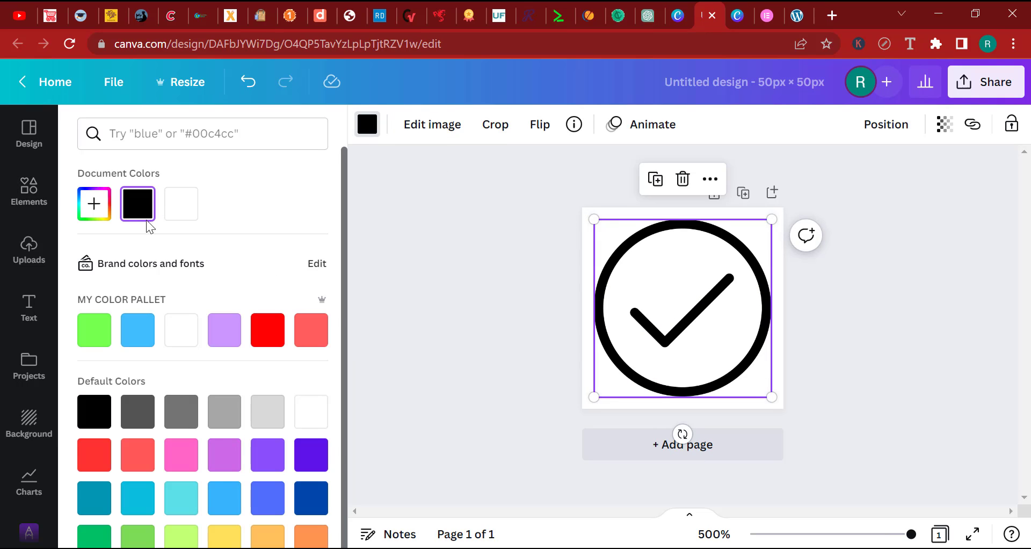
pyautogui.click(106, 206)
pyautogui.rightClick(204, 368)
pyautogui.click(291, 159)
pyautogui.click(479, 328)
pyautogui.click(479, 334)
# Download the check mark design as an SVG file with a transparent background.
pyautogui.click(985, 83)
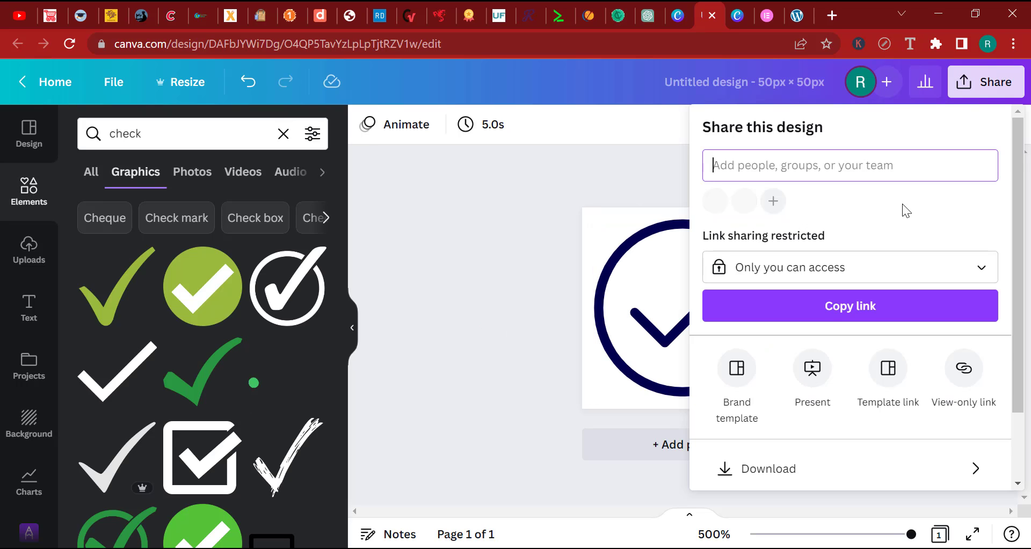
pyautogui.scroll(-2, 807, 409)
pyautogui.click(792, 385)
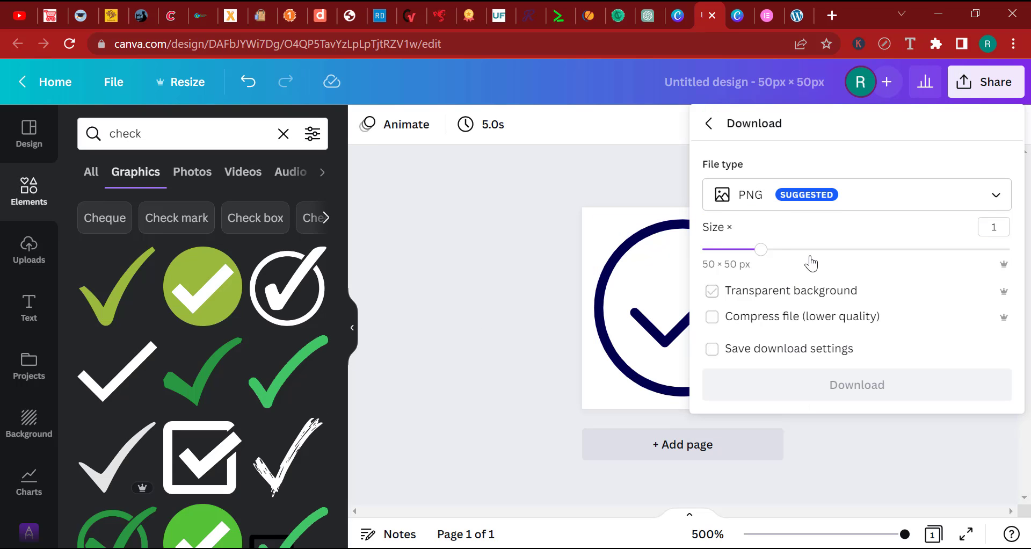
pyautogui.click(803, 200)
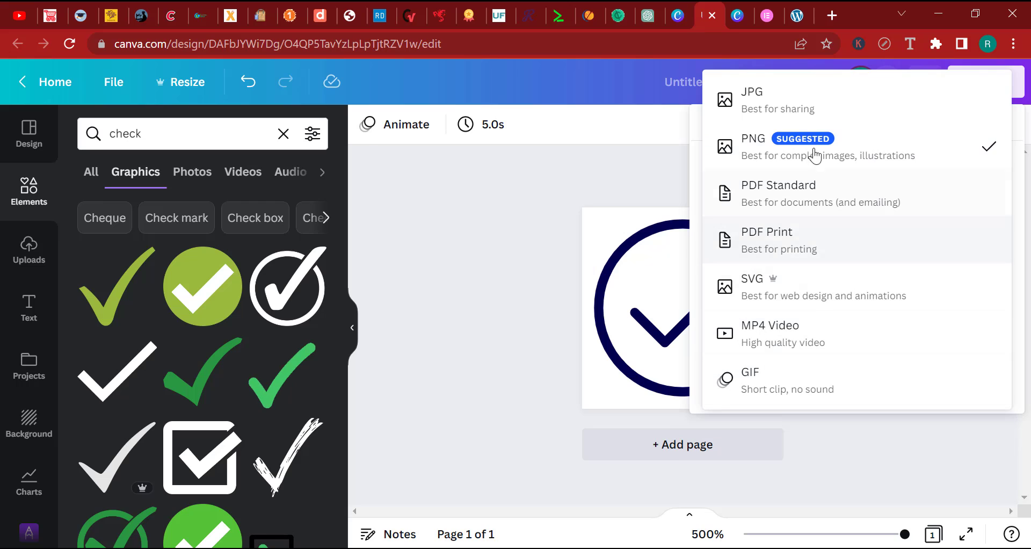
pyautogui.click(796, 285)
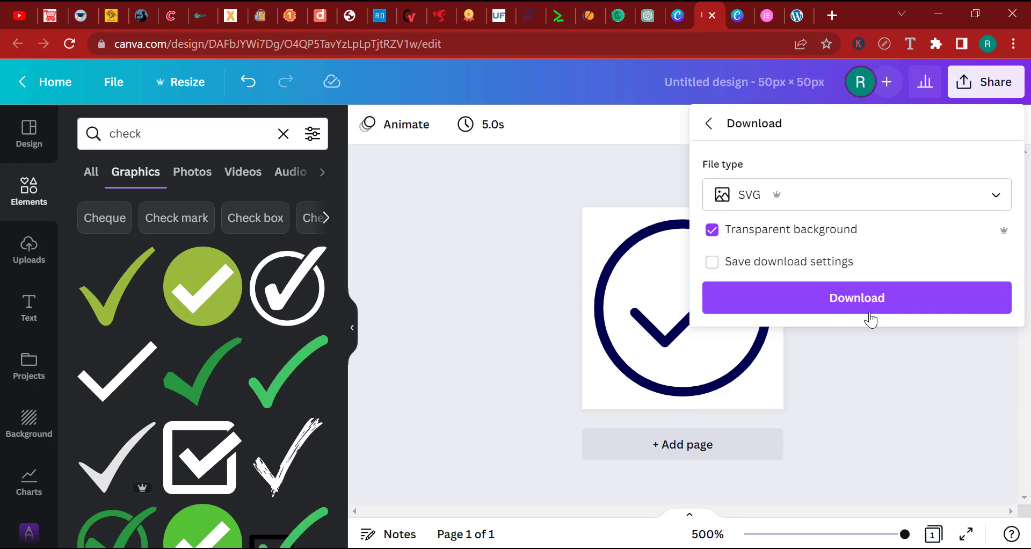
pyautogui.click(870, 316)
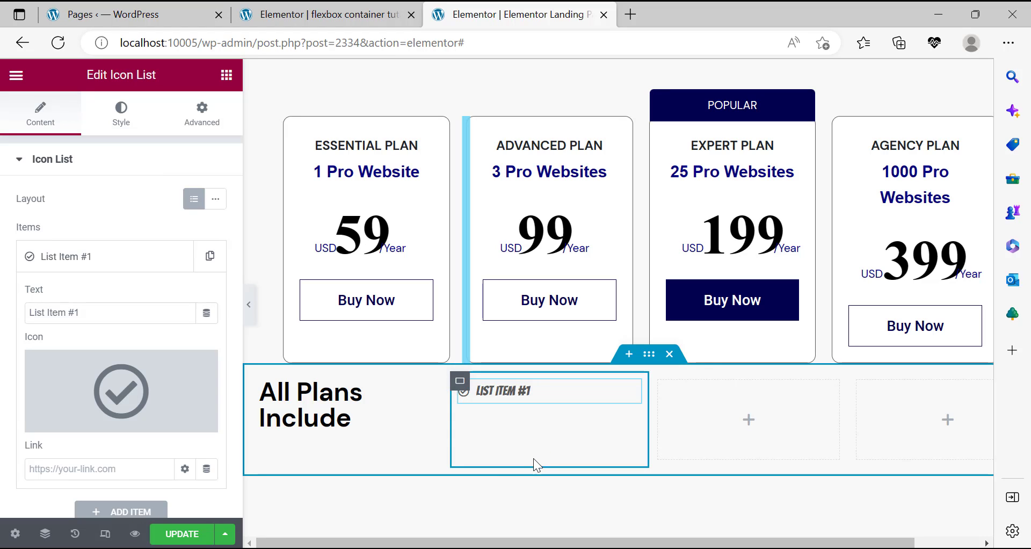
# On the reference pricing page, turn off the page ruler and copy the feature text "100+ Basic & Pro Widgets".
pyautogui.moveTo(52, 414)
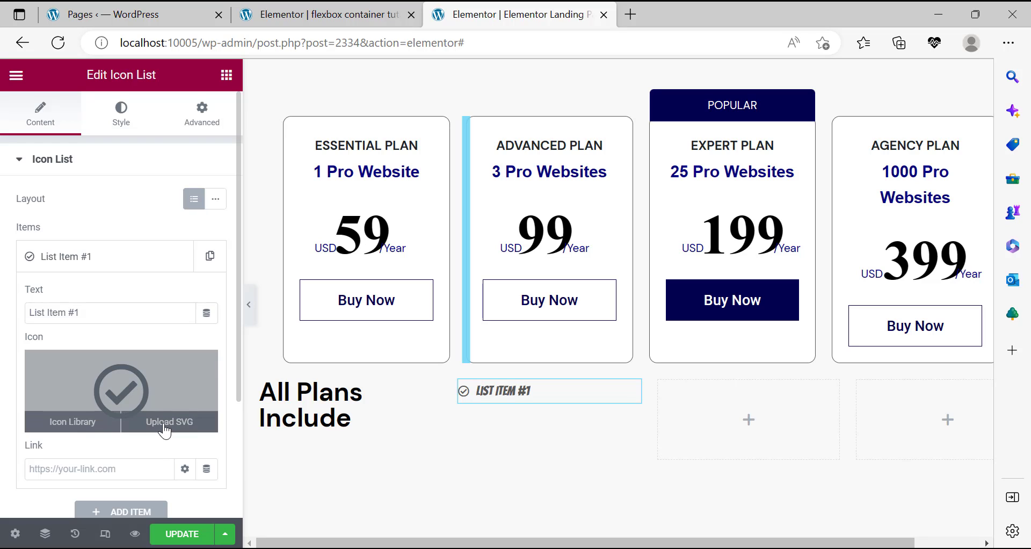
pyautogui.moveTo(207, 396)
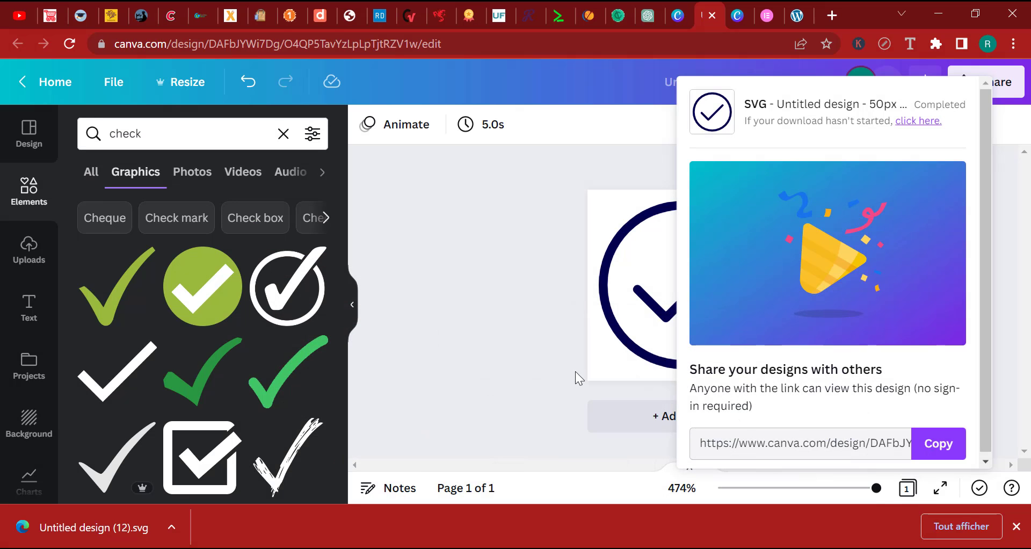
pyautogui.click(766, 15)
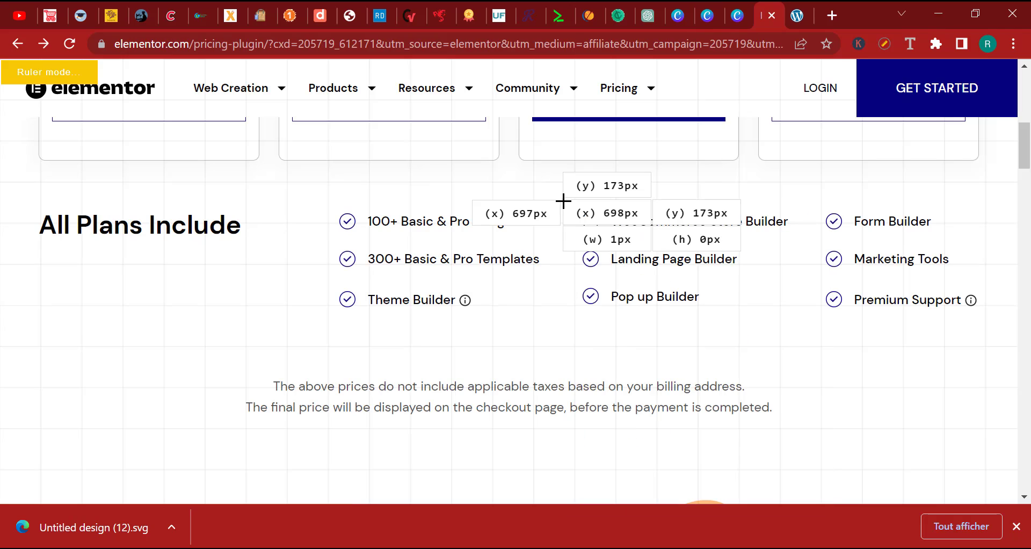
pyautogui.click(884, 44)
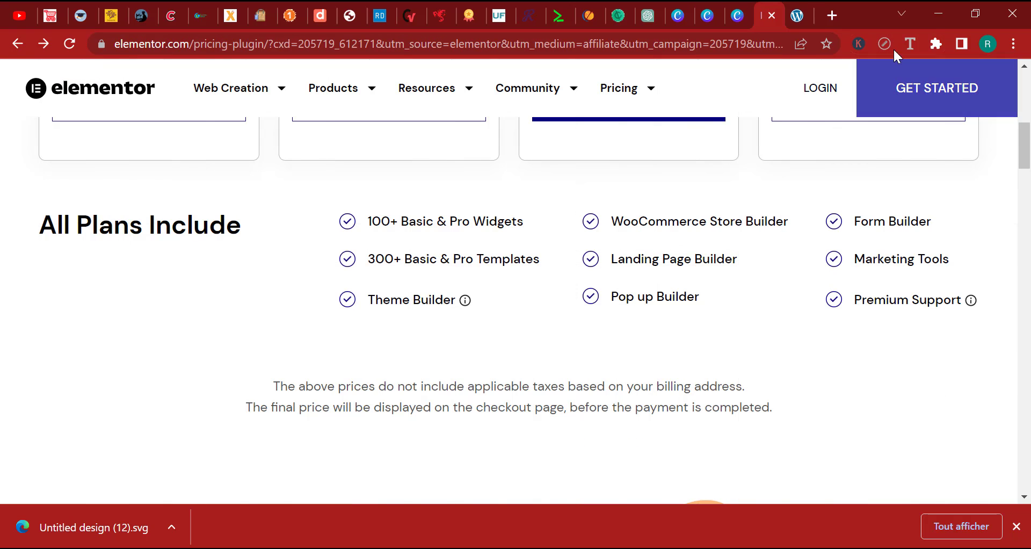
pyautogui.click(909, 43)
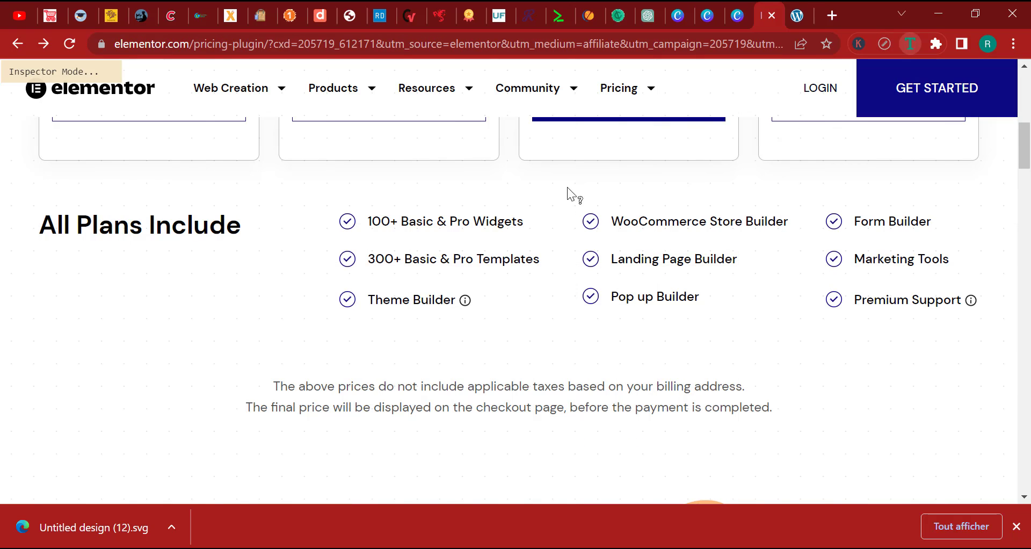
pyautogui.moveTo(518, 224); pyautogui.dragTo(381, 234)
pyautogui.rightClick(385, 221)
pyautogui.tripleClick(378, 221)
pyautogui.rightClick(378, 220)
pyautogui.click(411, 234)
pyautogui.click(461, 521)
# Back in the Elementor editor, replace the first icon list item's text with "100+ Basic & Pro Widgets".
pyautogui.hotkey('alt', 'Tab')
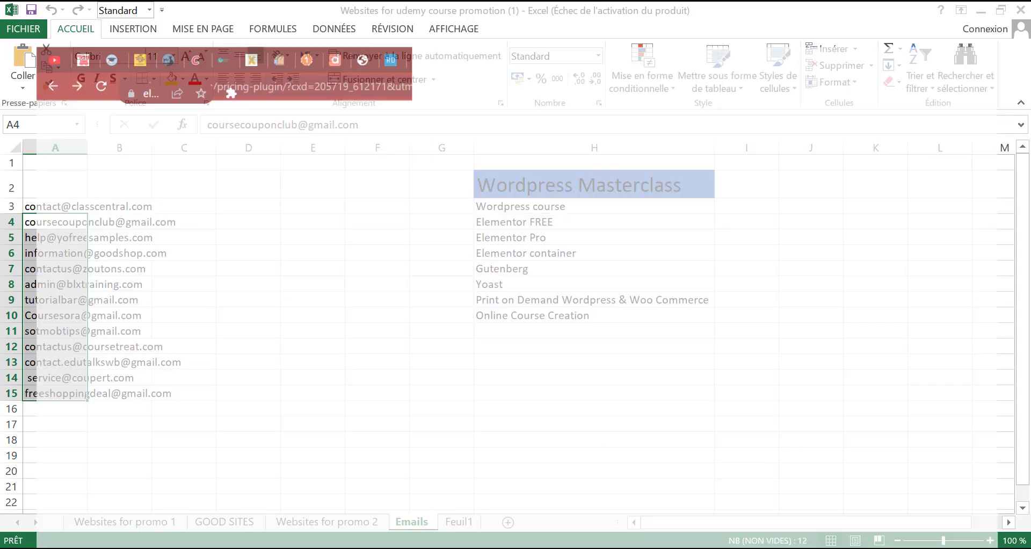
pyautogui.hotkey('alt', 'Tab')
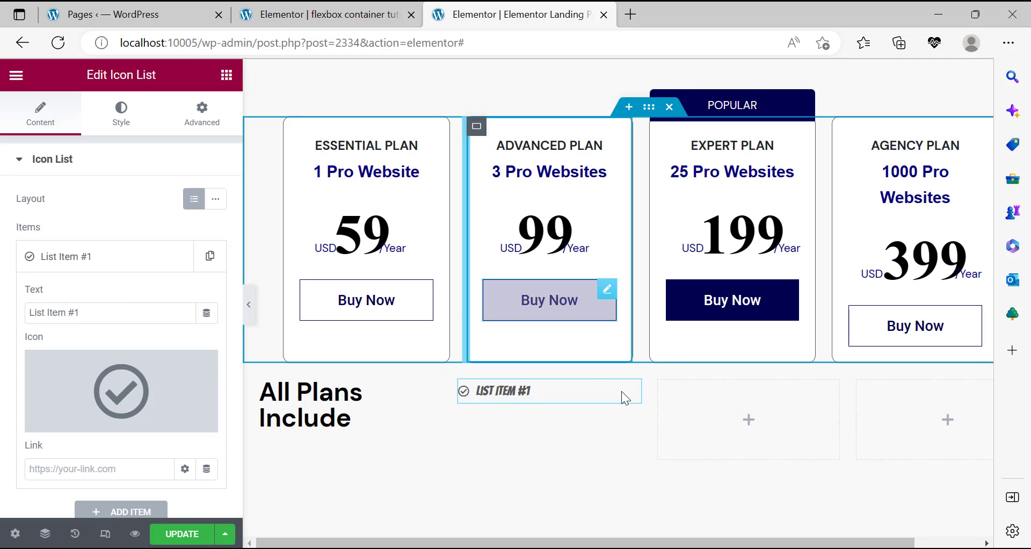
pyautogui.click(127, 269)
pyautogui.click(105, 259)
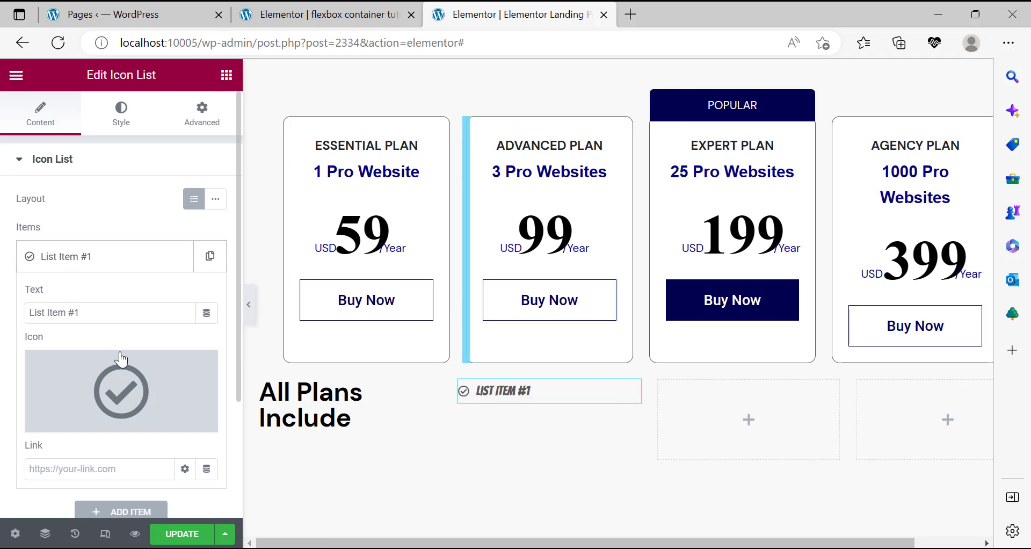
pyautogui.rightClick(107, 307)
pyautogui.click(146, 118)
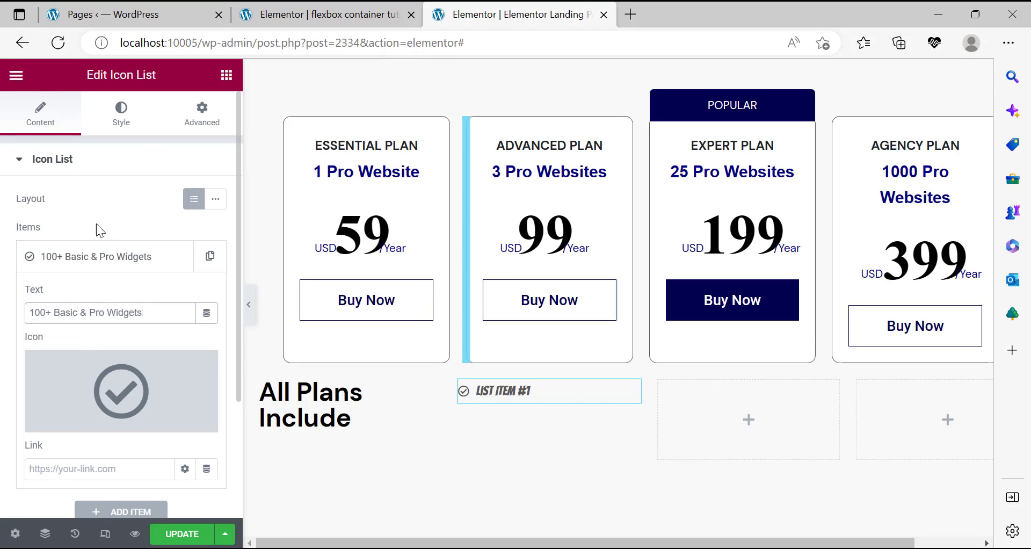
pyautogui.scroll(-3, 5, 354)
pyautogui.scroll(3, 22, 317)
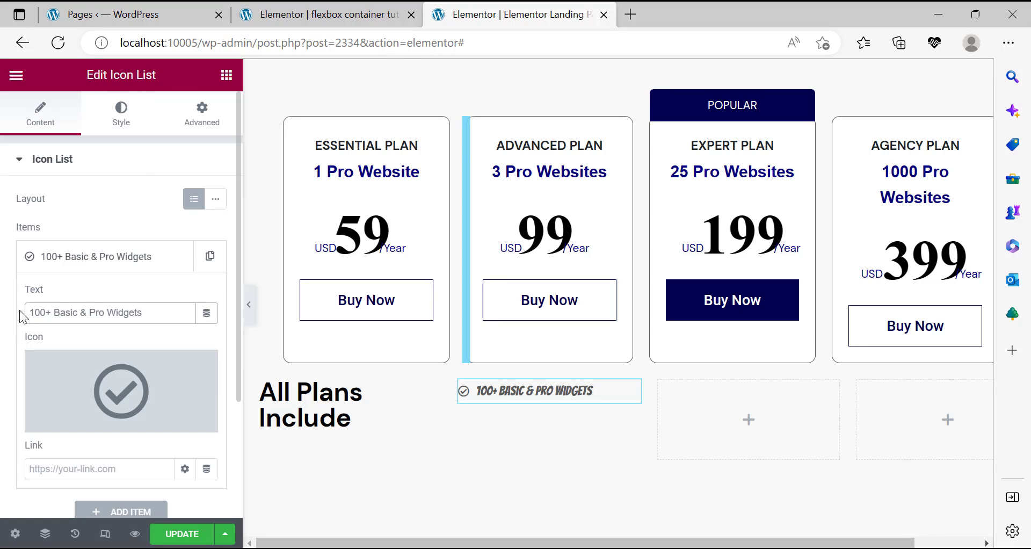
# Try to set the icon list's icon color by pasting the clipboard content into its color value.
pyautogui.click(106, 157)
pyautogui.click(120, 119)
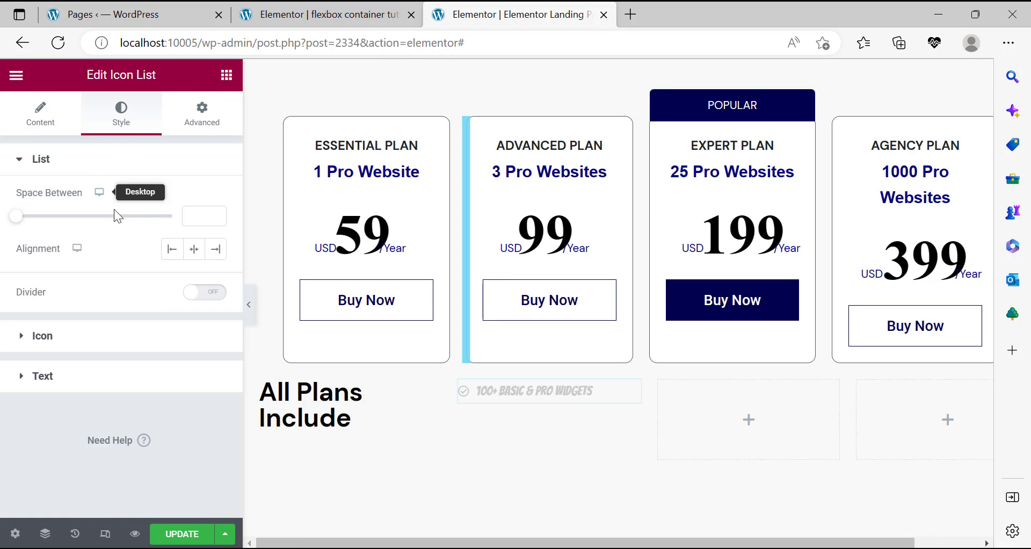
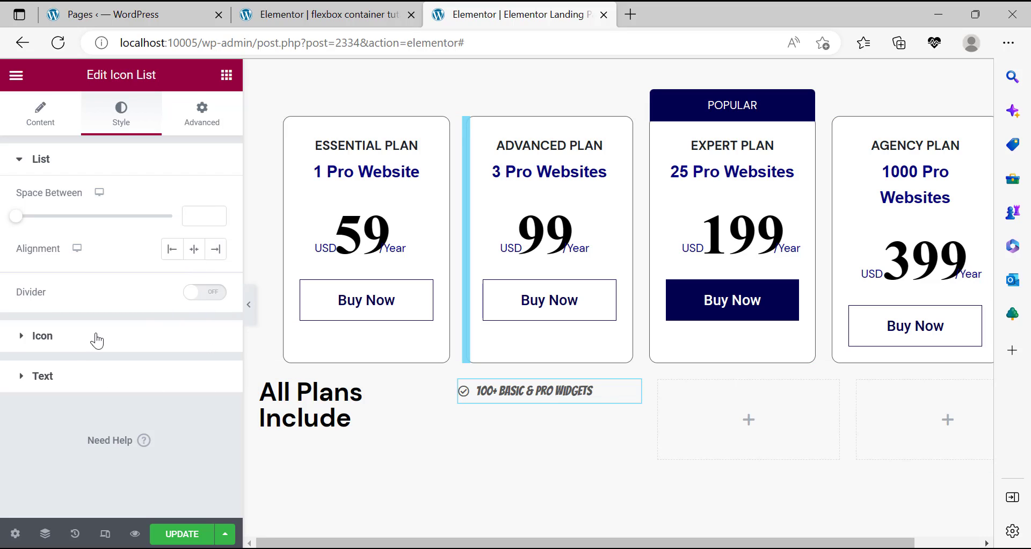
pyautogui.click(15, 341)
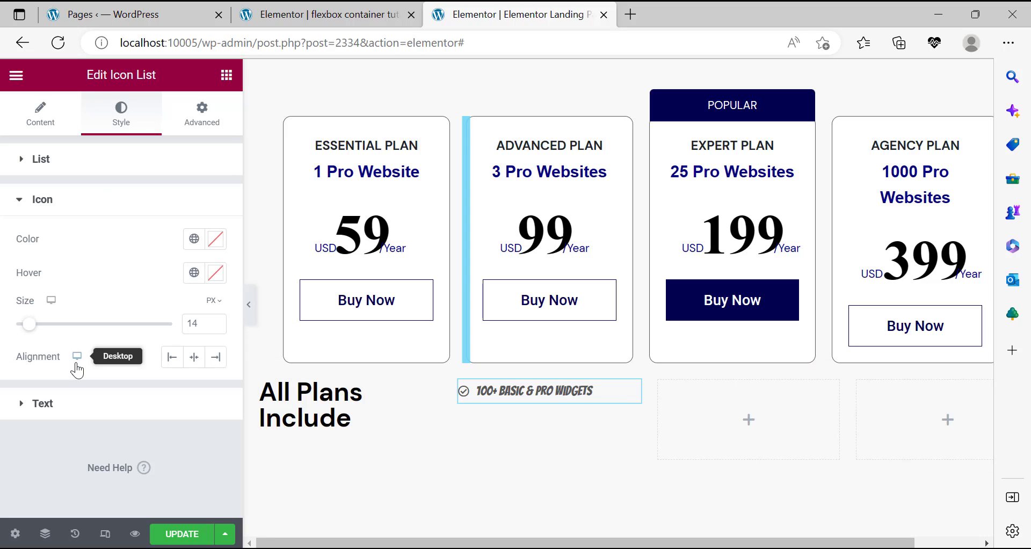
pyautogui.click(215, 240)
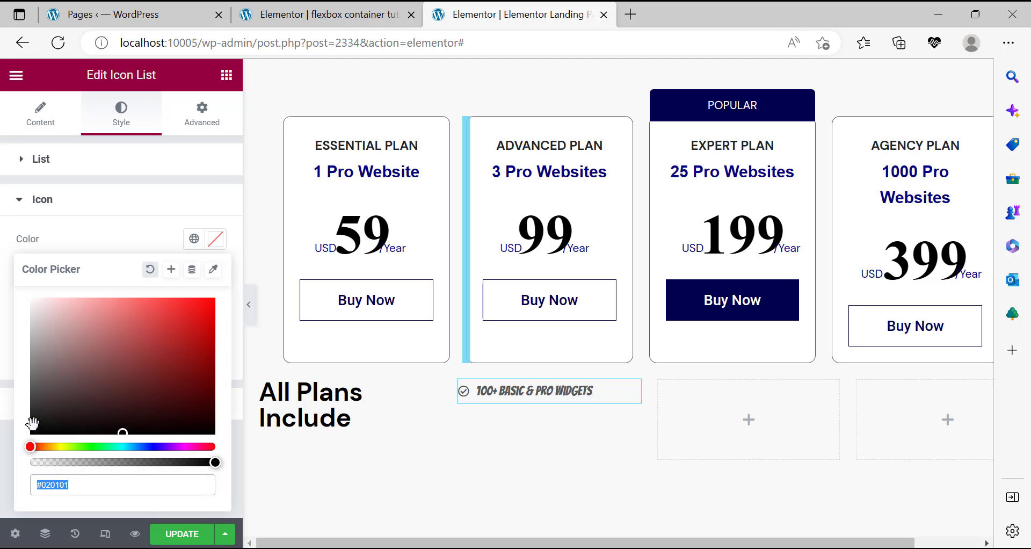
pyautogui.rightClick(84, 481)
pyautogui.click(138, 143)
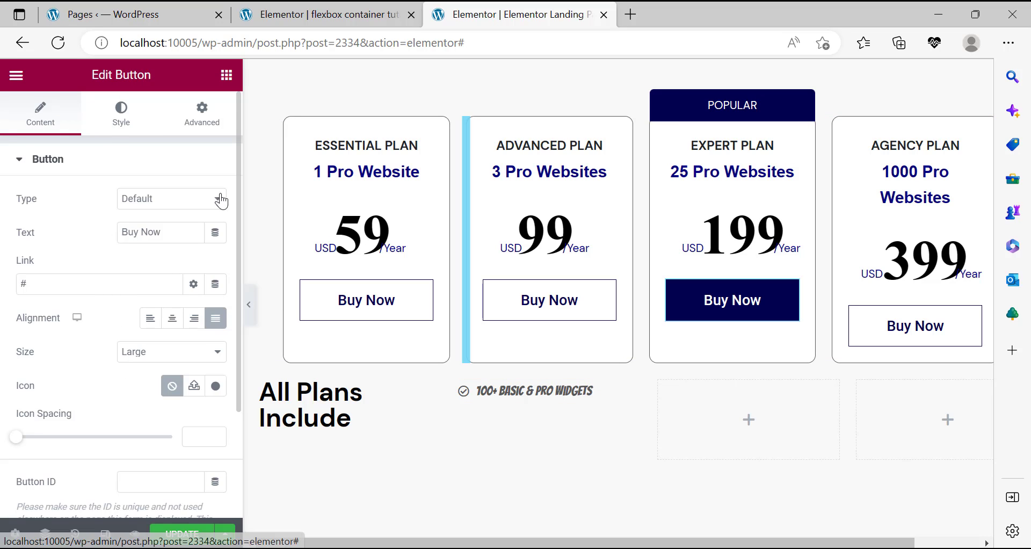
# Copy the background color code #010051 from the Expert Plan's Buy Now button style.
pyautogui.scroll(2, 467, 324)
pyautogui.scroll(-2, 479, 334)
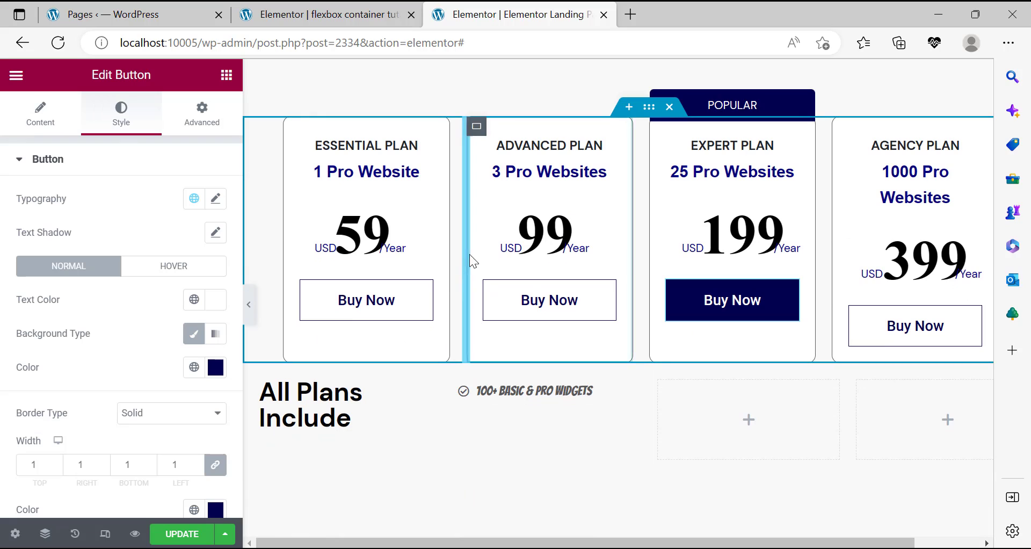
pyautogui.click(215, 366)
pyautogui.doubleClick(64, 325)
pyautogui.hotkey('ctrl', 'c')
pyautogui.rightClick(64, 326)
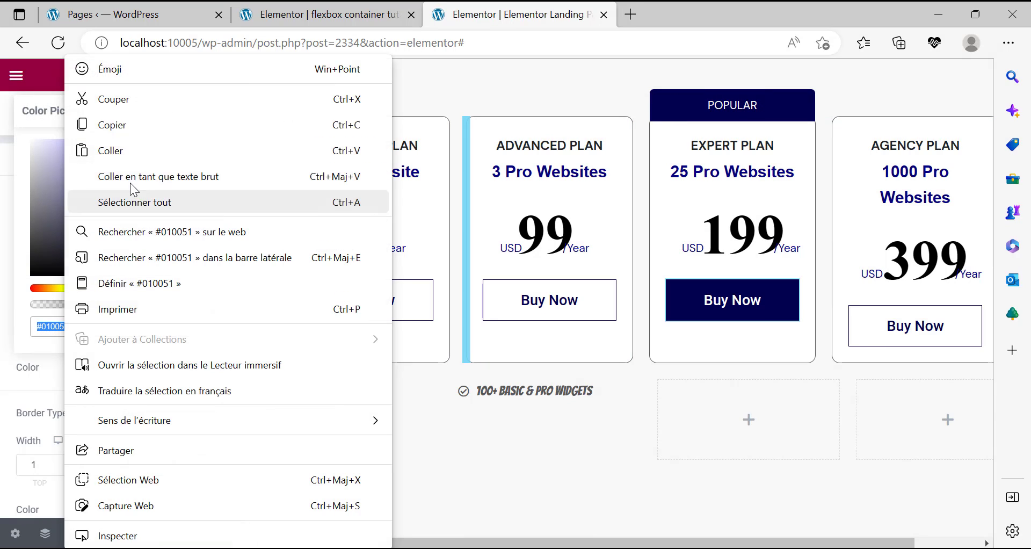
pyautogui.click(110, 128)
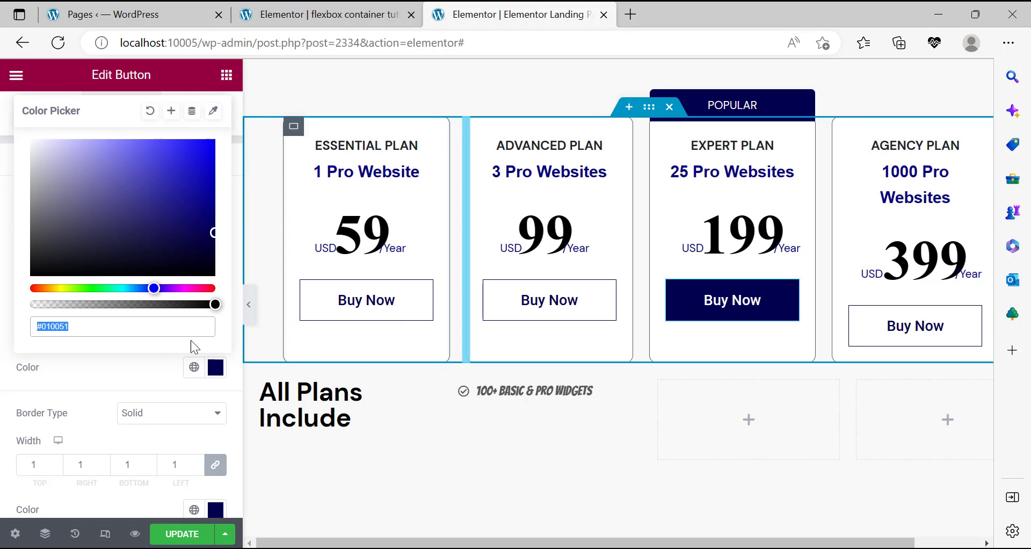
pyautogui.click(4, 320)
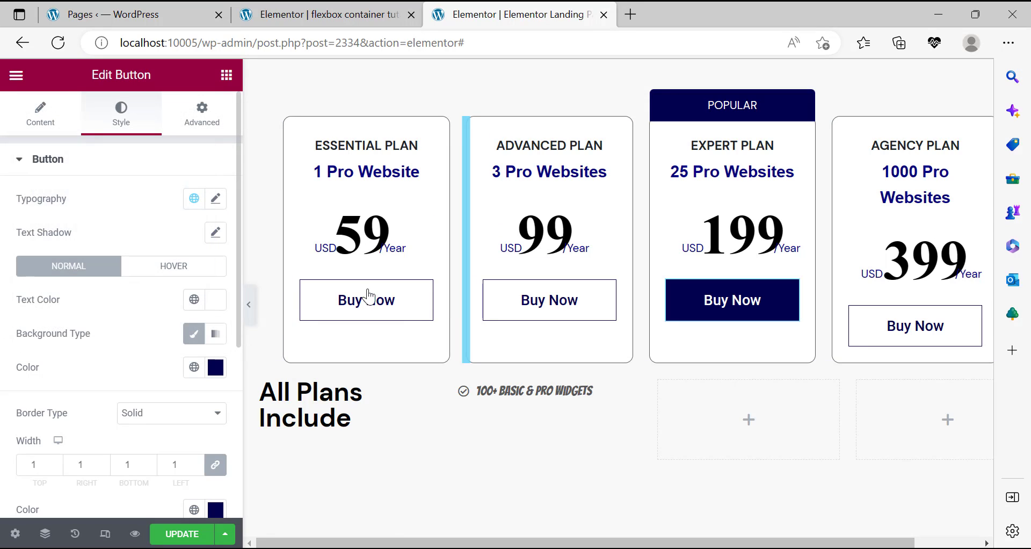
# Set the icon color of the "100+ Basic & Pro Widgets" icon list to the copied dark blue #010051.
pyautogui.click(632, 392)
pyautogui.click(42, 338)
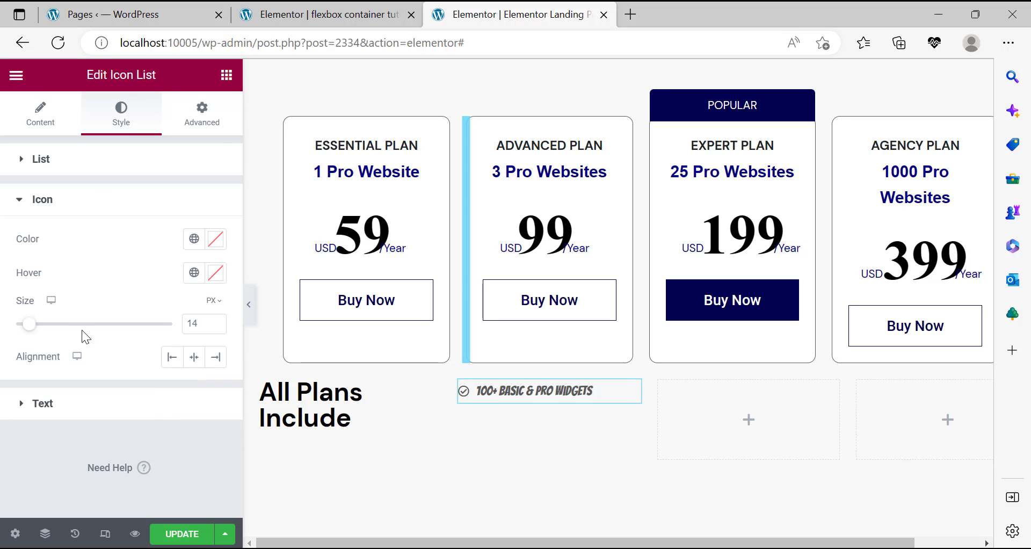
pyautogui.click(216, 239)
pyautogui.rightClick(123, 479)
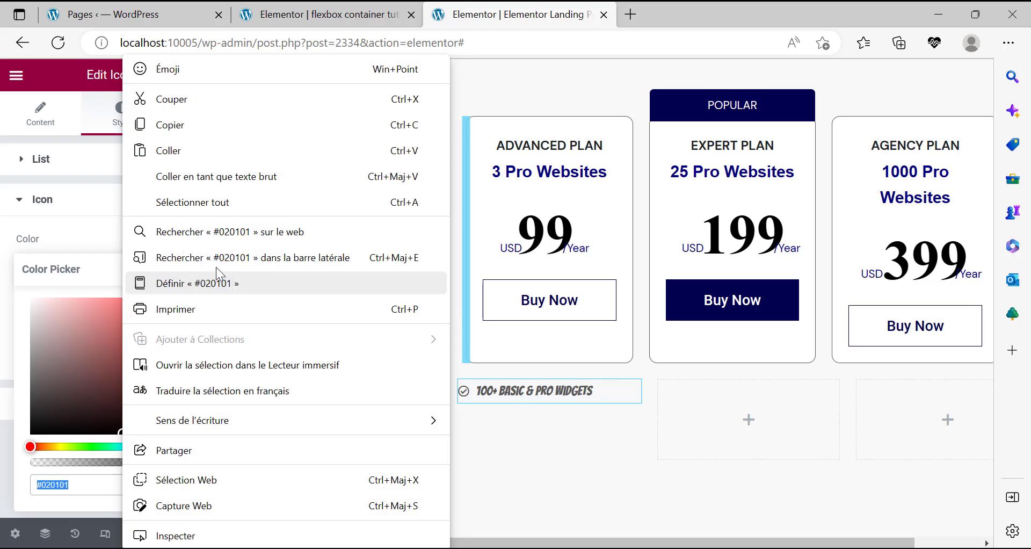
pyautogui.click(189, 154)
pyautogui.click(1, 382)
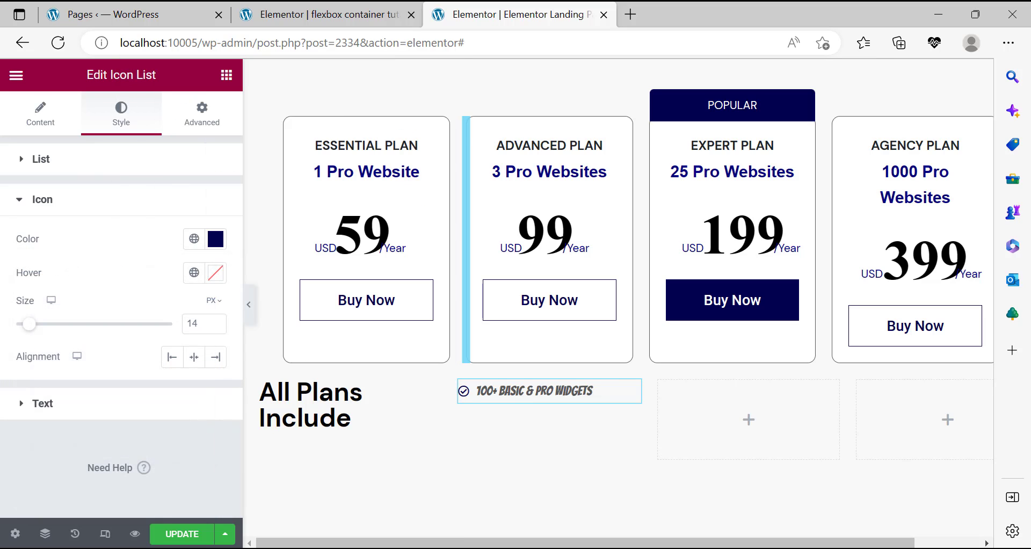
# Compare the check icon with the reference pricing page and increase the icon list's icon size to 27 px.
pyautogui.hotkey('alt', 'Tab')
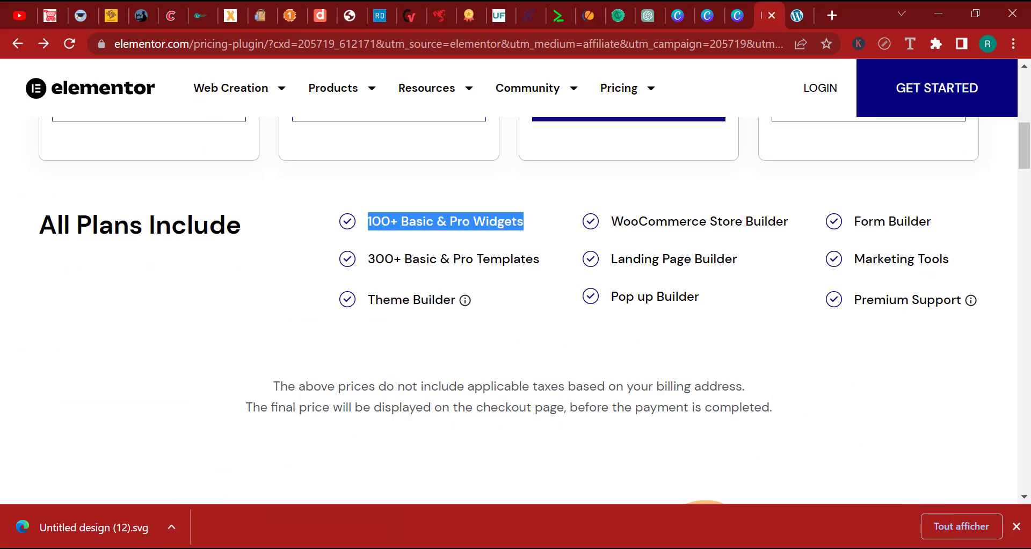
pyautogui.hotkey('alt', 'Tab')
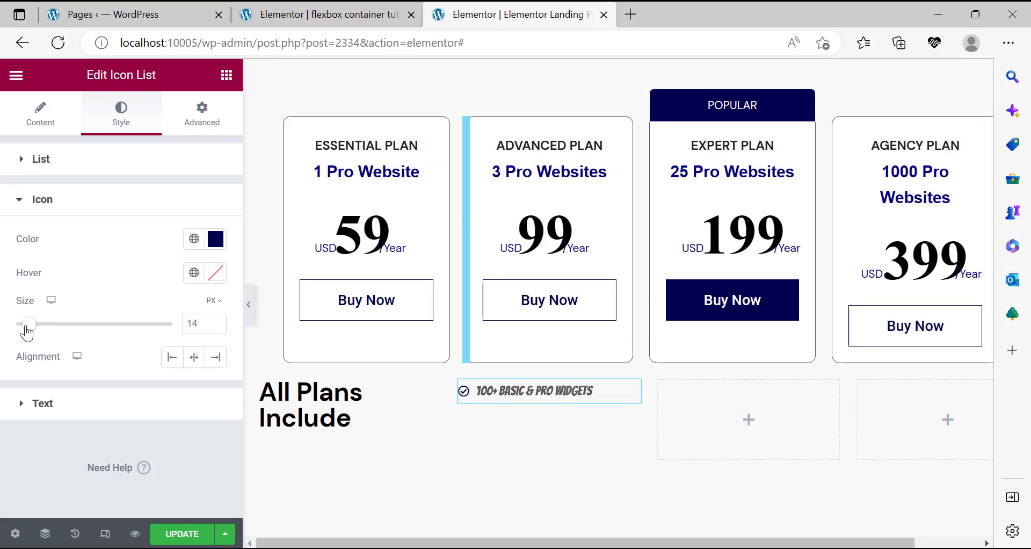
pyautogui.moveTo(29, 330); pyautogui.dragTo(48, 326)
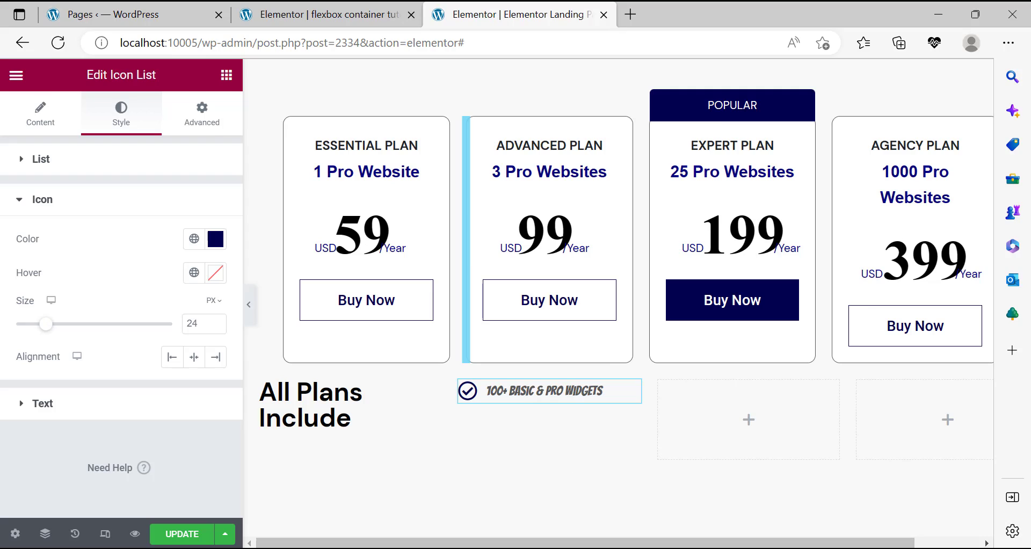
pyautogui.hotkey('alt', 'Tab')
pyautogui.hotkey('alt', 'Tab')
pyautogui.moveTo(52, 331); pyautogui.dragTo(57, 331)
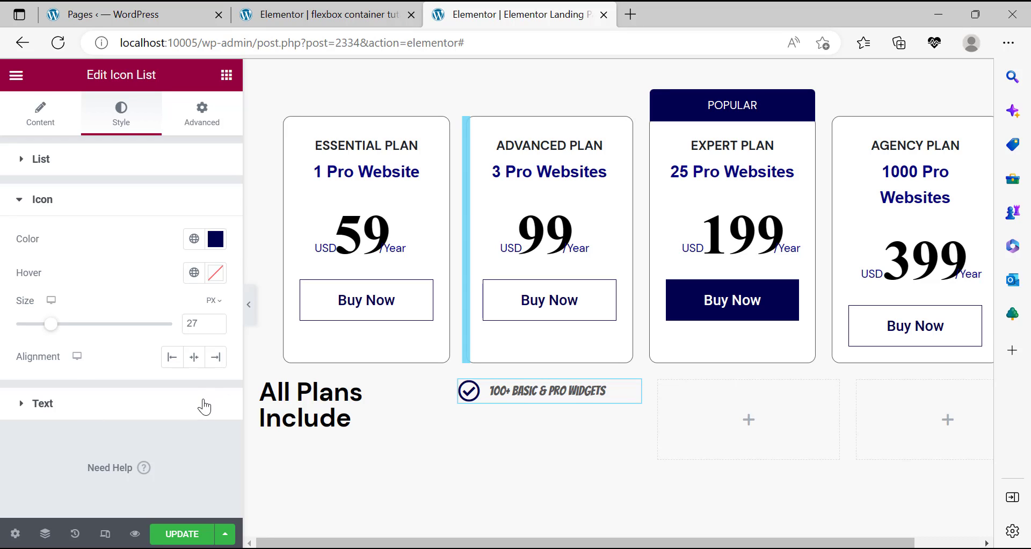
# Check the font of "100+ Basic & Pro Widgets" on the reference page and open the typography settings for the icon list's text.
pyautogui.click(21, 405)
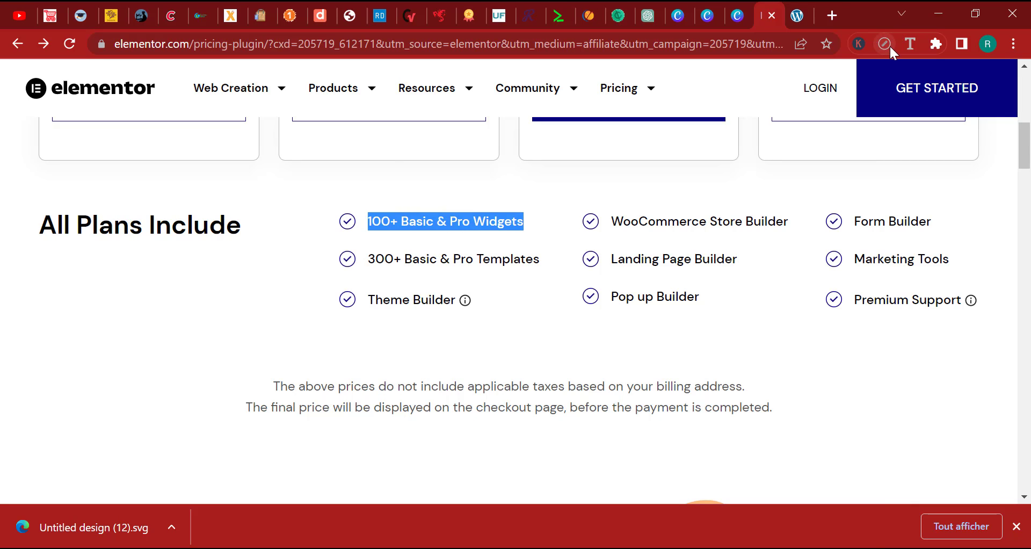
pyautogui.click(907, 42)
pyautogui.doubleClick(482, 228)
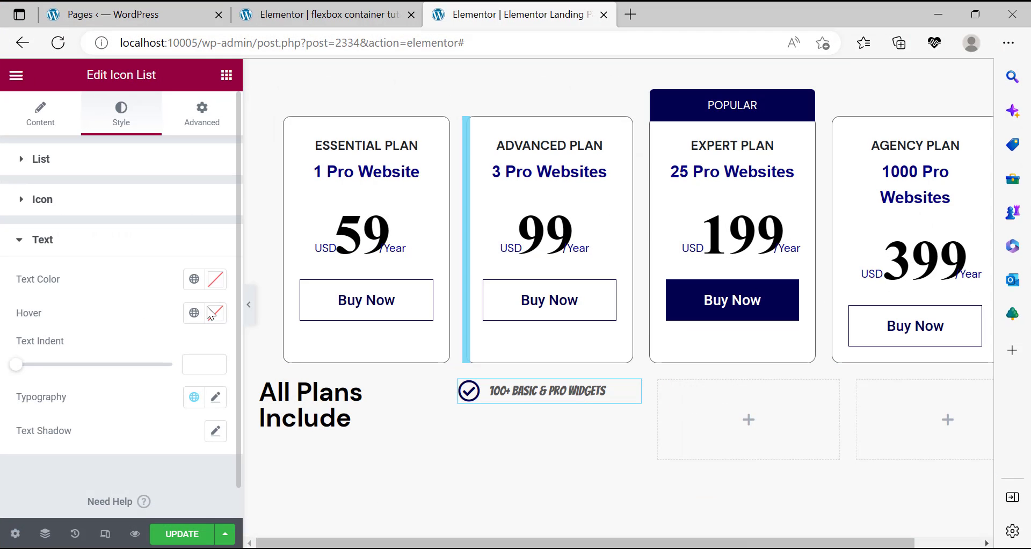
pyautogui.click(216, 397)
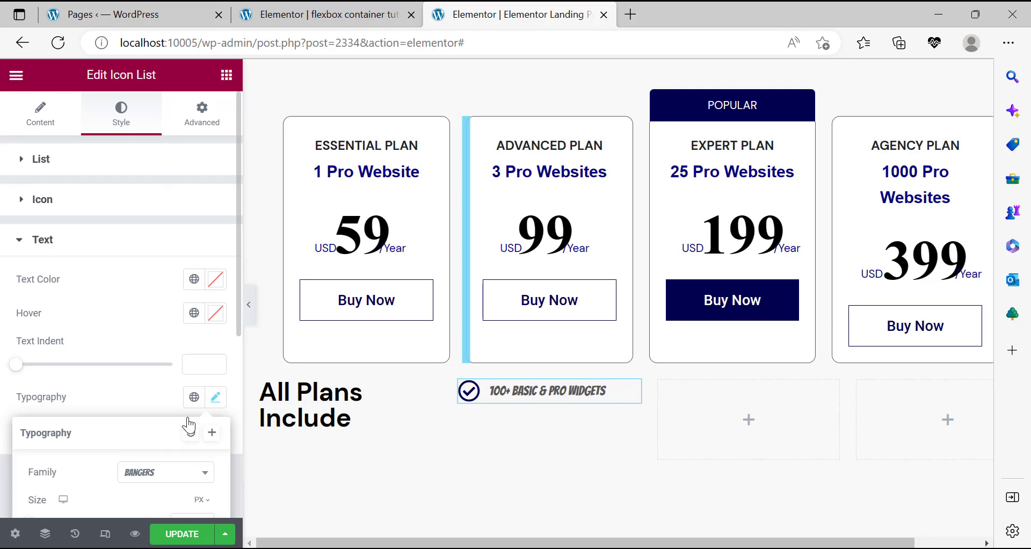
# Set the font family of the "100+ Basic & Pro Widgets" icon list text to DM Sans.
pyautogui.click(167, 472)
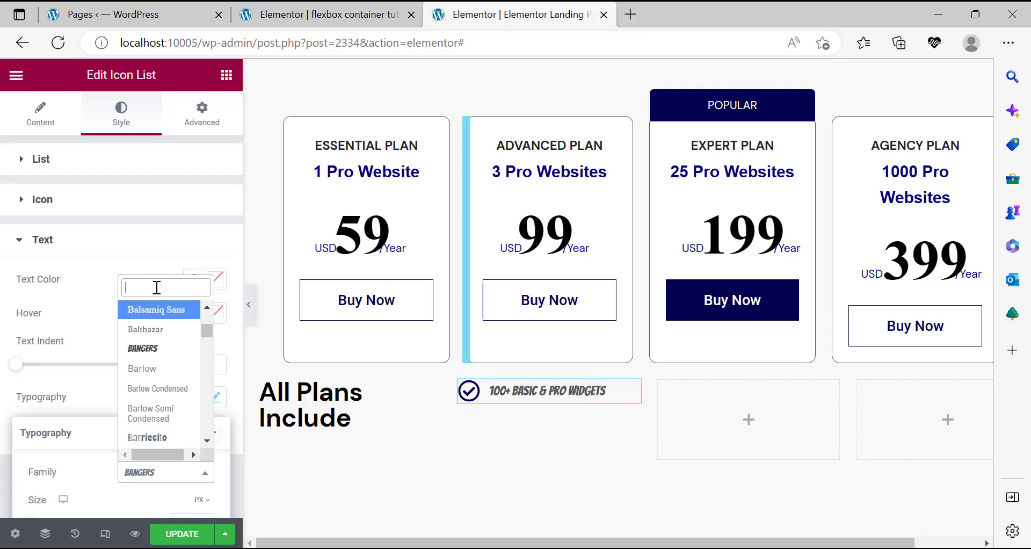
pyautogui.write('dm sans')
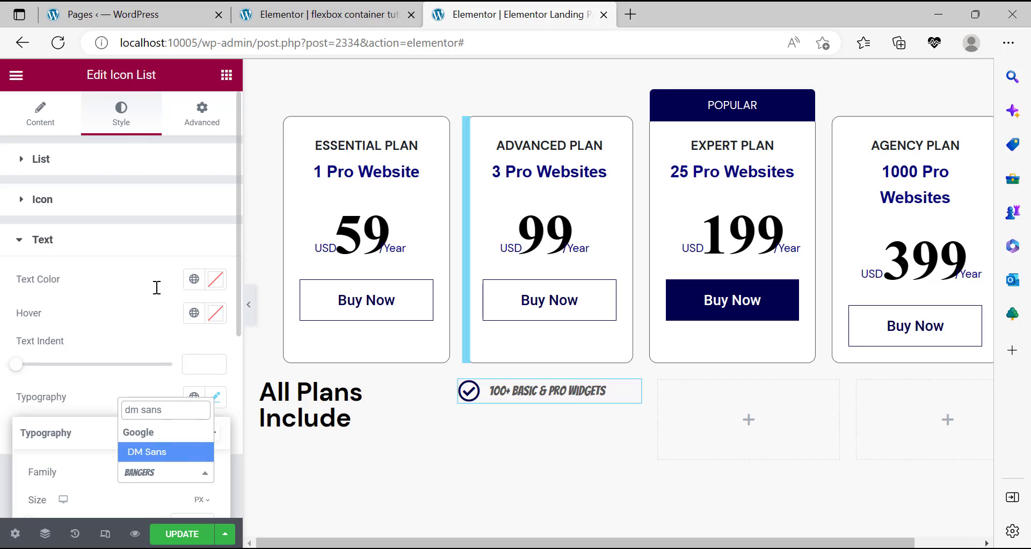
pyautogui.click(166, 463)
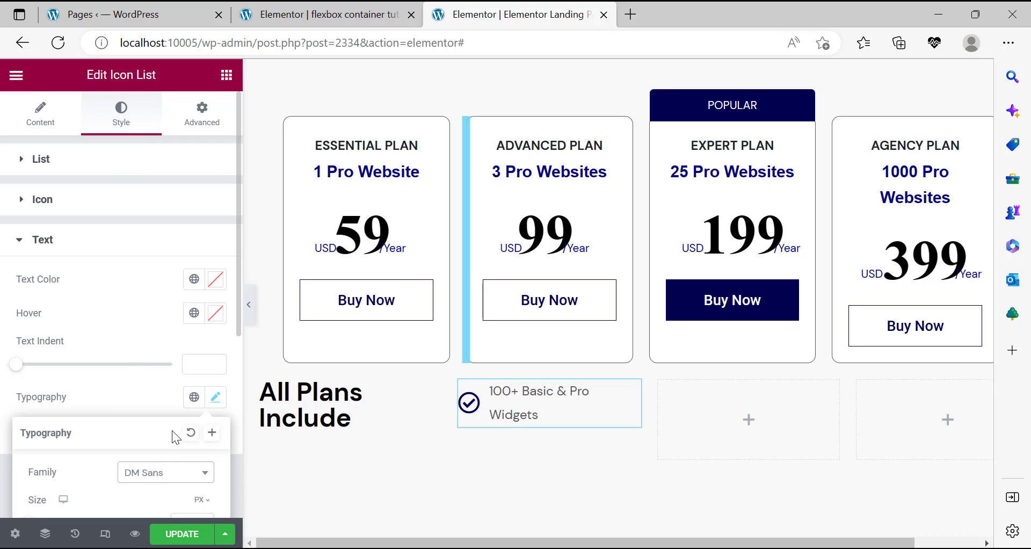
pyautogui.click(136, 357)
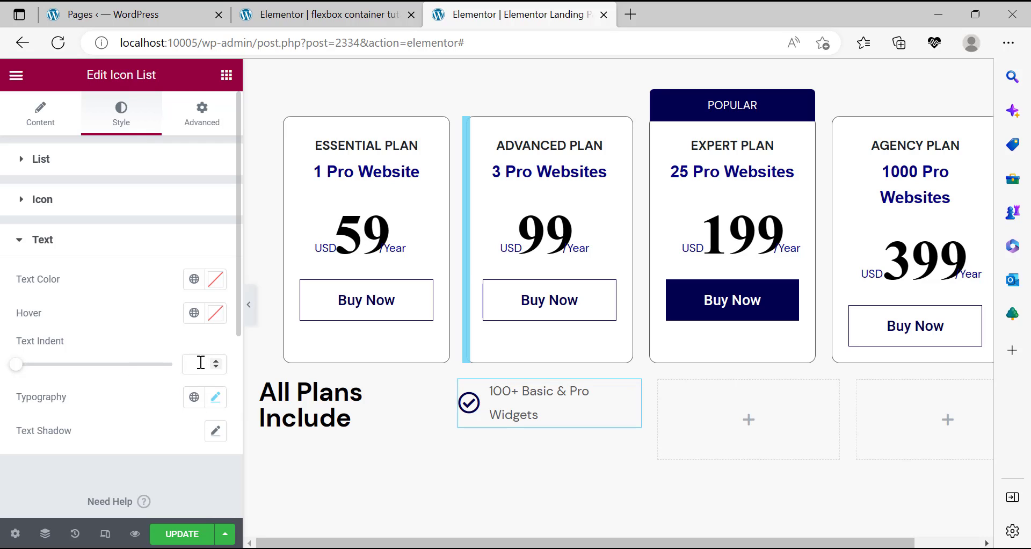
# Set the icon list text's size to 16 px and its weight to 500 (Medium).
pyautogui.click(216, 397)
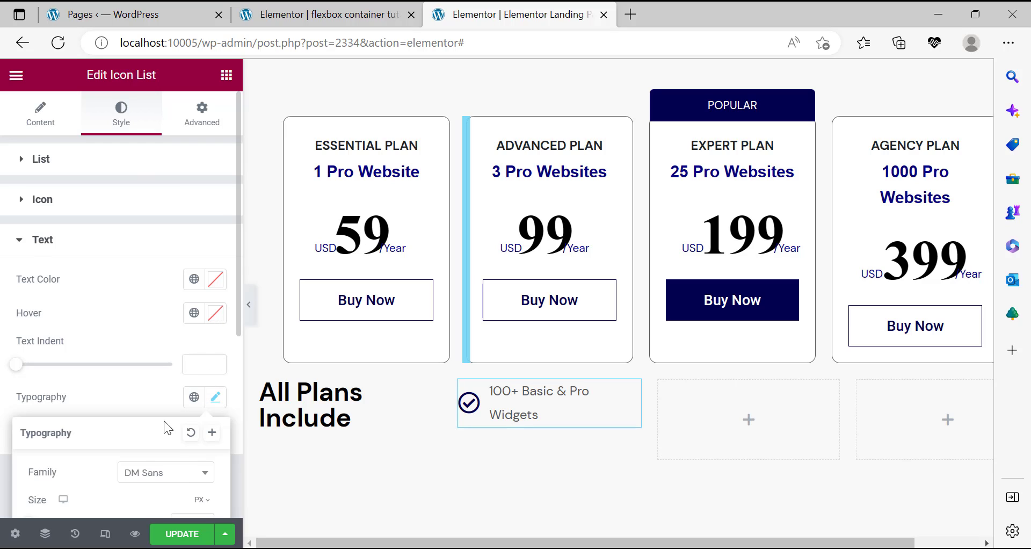
pyautogui.scroll(-5, 163, 426)
pyautogui.click(198, 280)
pyautogui.write('16')
pyautogui.click(162, 320)
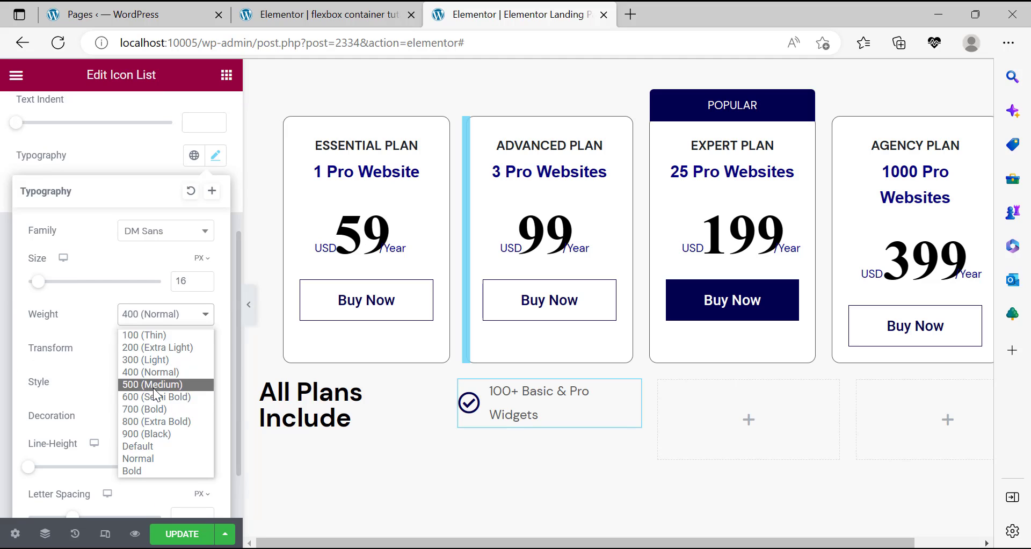
pyautogui.click(141, 381)
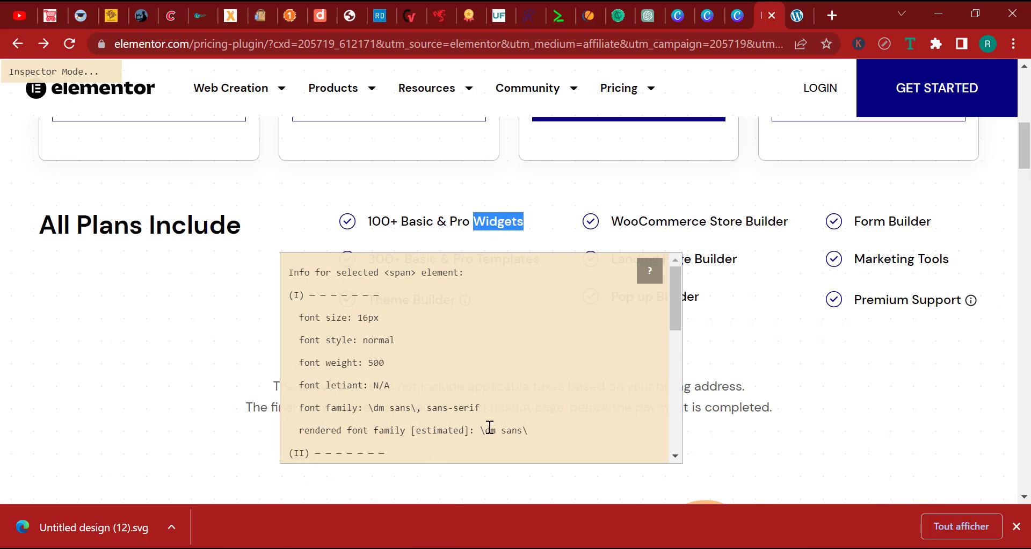
# On the Elementor pricing page in the other browser, copy the inspected text's font color value rgb(0, 0, 0).
pyautogui.scroll(-3, 489, 417)
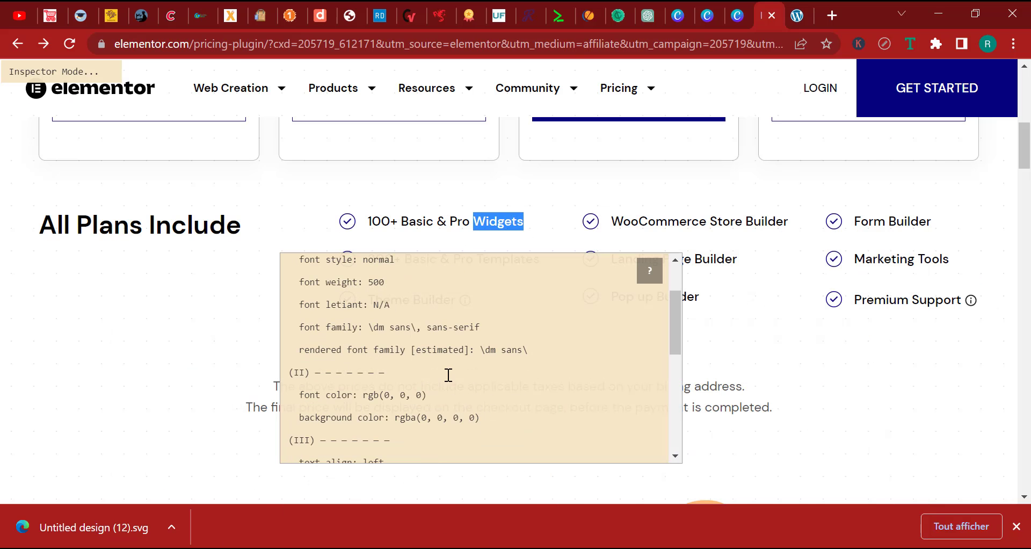
pyautogui.click(440, 396)
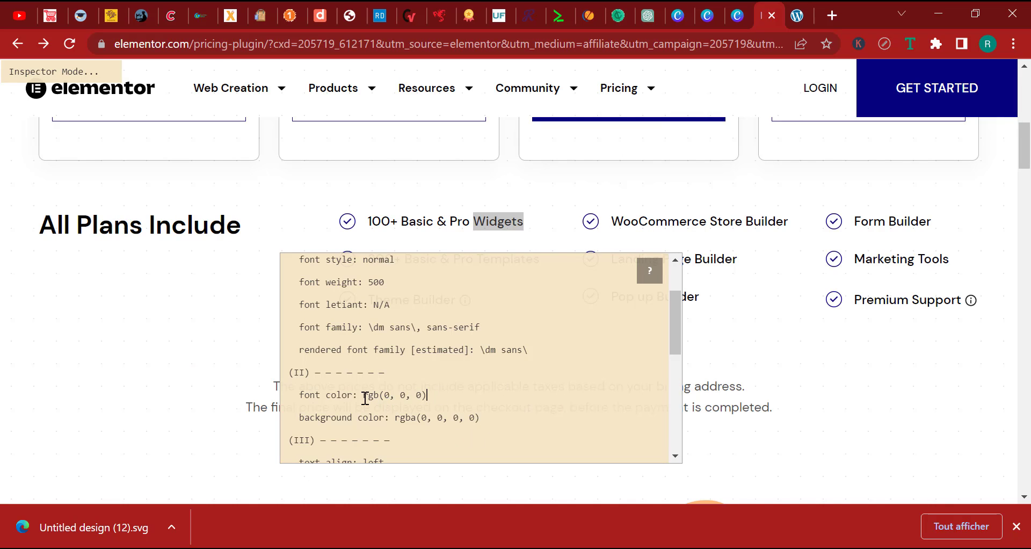
pyautogui.keyDown('shift'); pyautogui.click(364, 398); pyautogui.keyUp('shift')
pyautogui.hotkey('ctrl', 'c')
pyautogui.rightClick(392, 393)
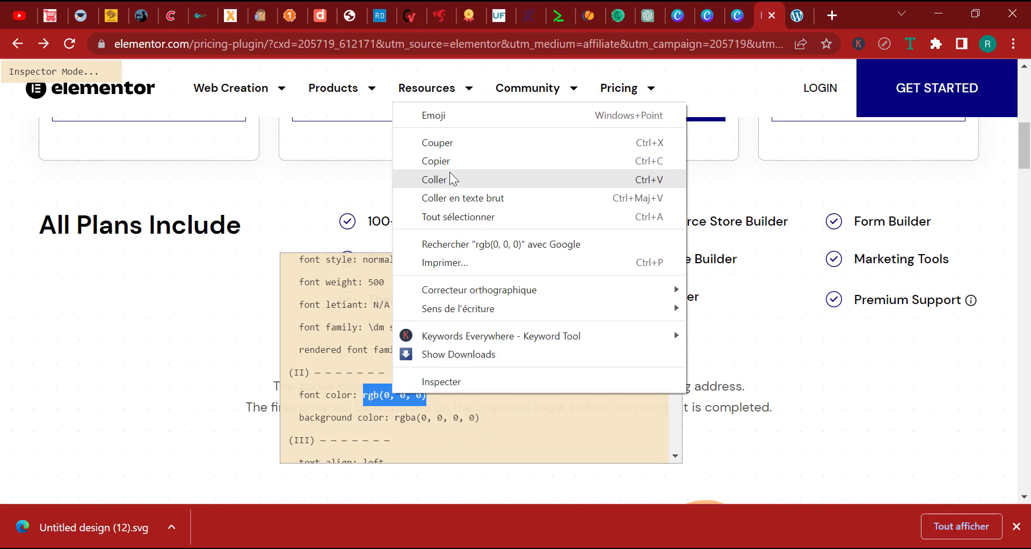
pyautogui.click(449, 159)
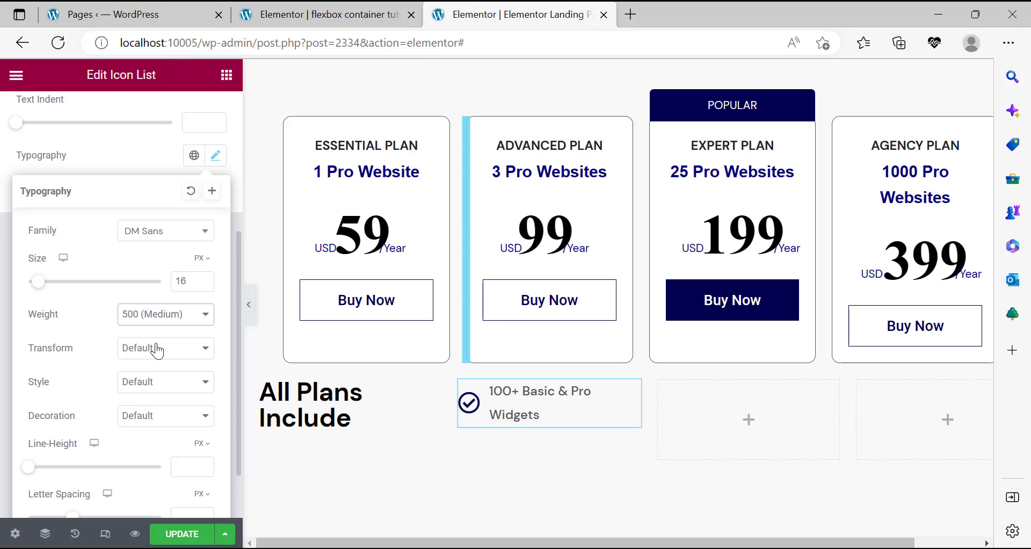
# Back in the page editor, set the icon list text's transform to Capitalize, style to Normal and decoration to None.
pyautogui.click(154, 348)
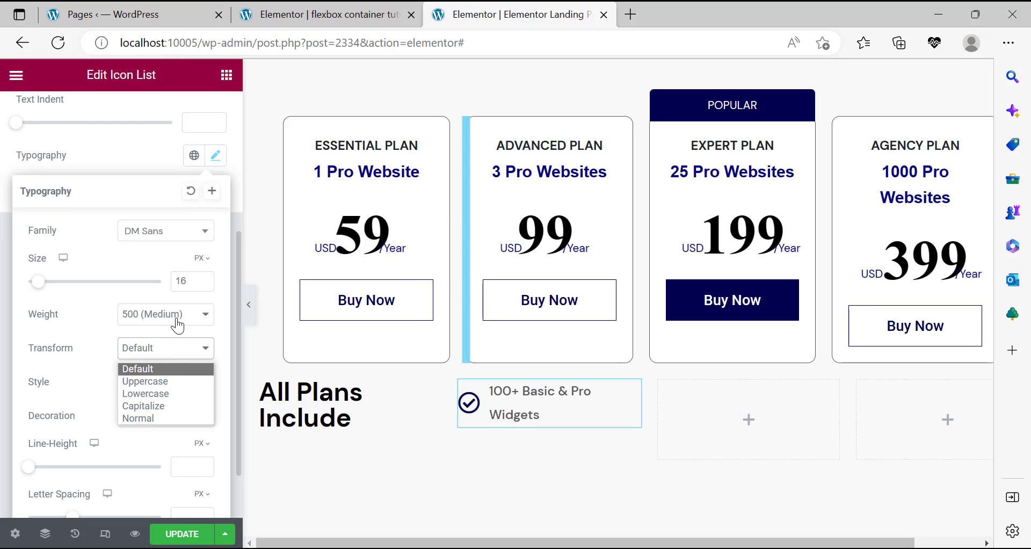
pyautogui.click(143, 406)
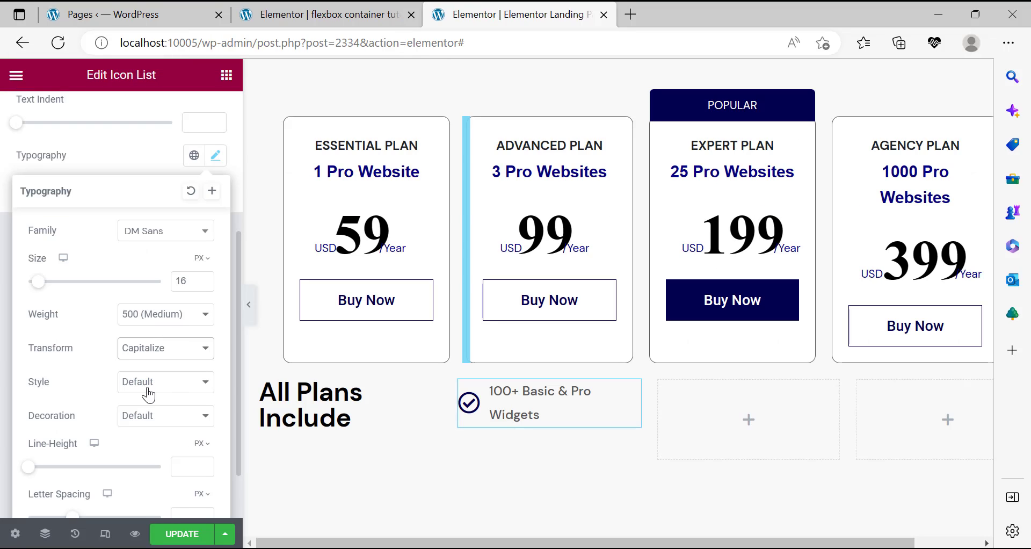
pyautogui.click(152, 388)
pyautogui.click(149, 414)
pyautogui.click(145, 416)
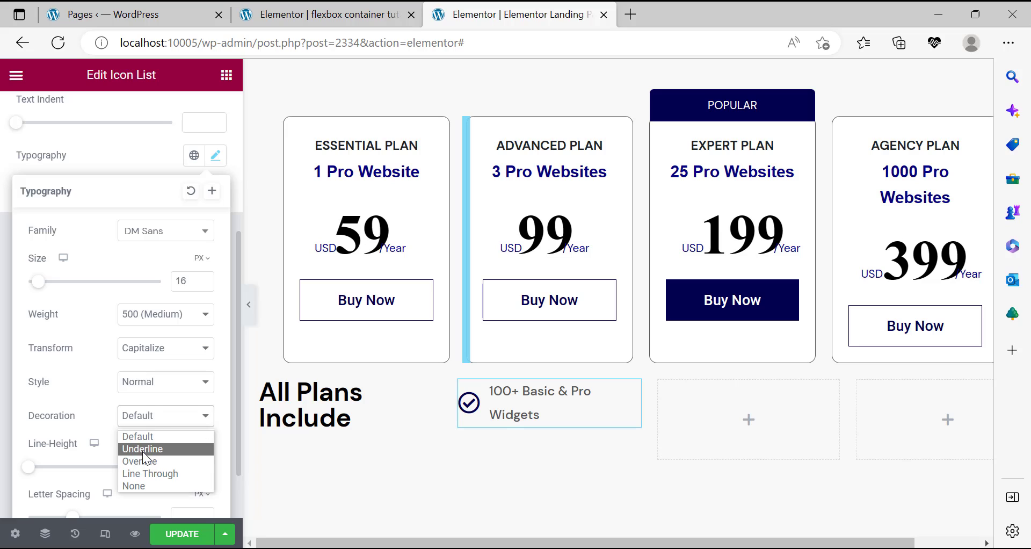
pyautogui.click(139, 486)
pyautogui.click(114, 200)
# Replace the icon list's text color with the copied value rgb(0, 0, 0).
pyautogui.scroll(3, 129, 201)
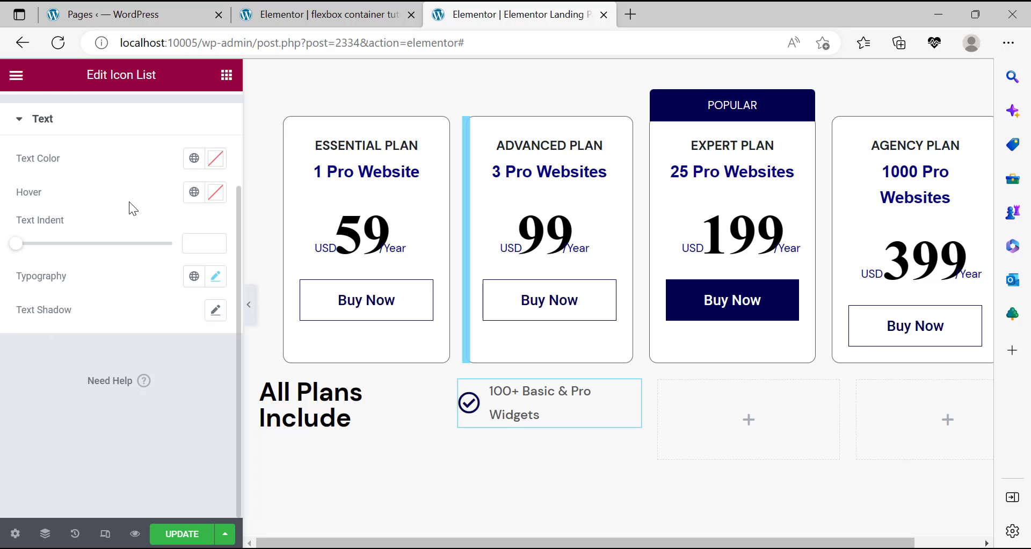
pyautogui.click(215, 158)
pyautogui.tripleClick(92, 401)
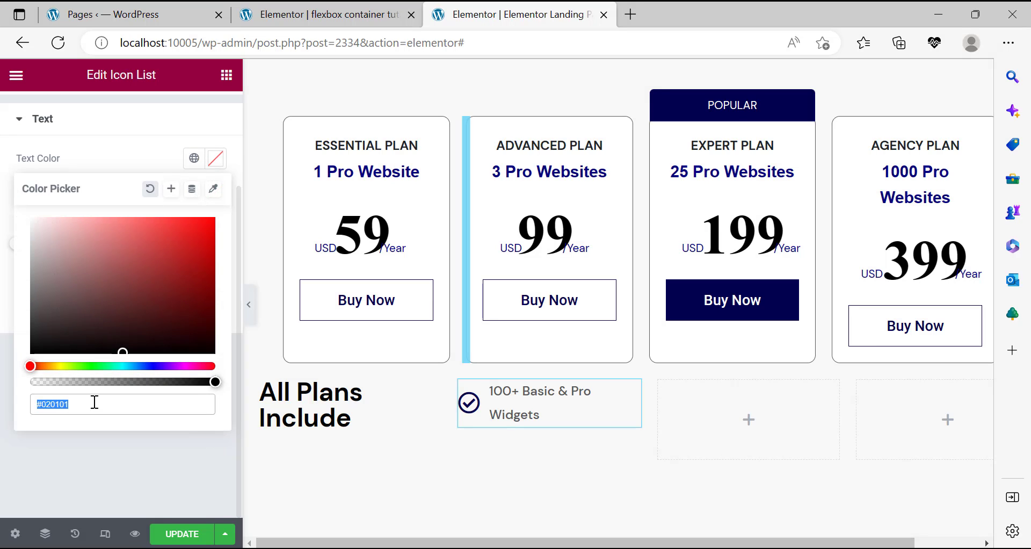
pyautogui.rightClick(101, 395)
pyautogui.click(143, 147)
pyautogui.click(2, 259)
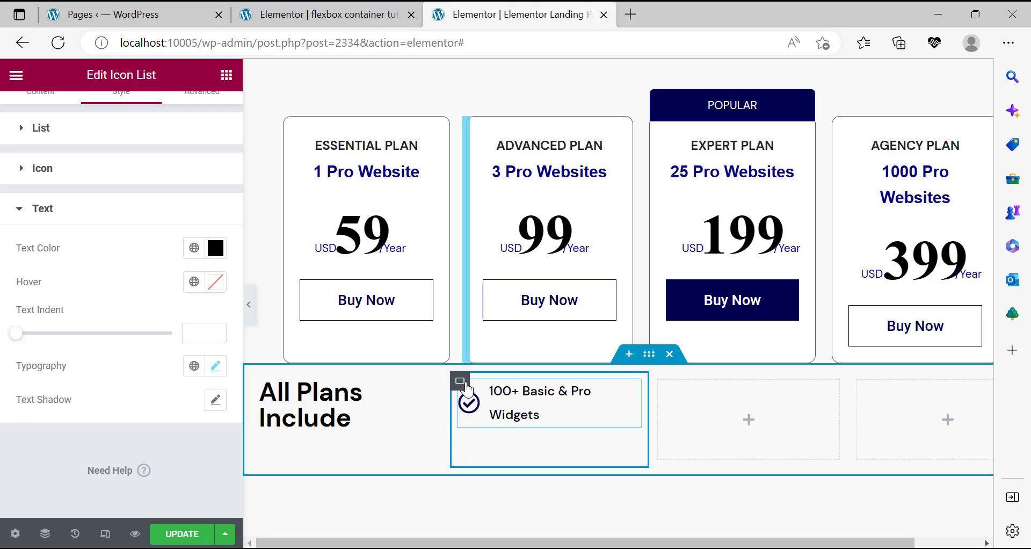
# Duplicate the "100+ Basic & Pro Widgets" icon list inside its container.
pyautogui.click(472, 456)
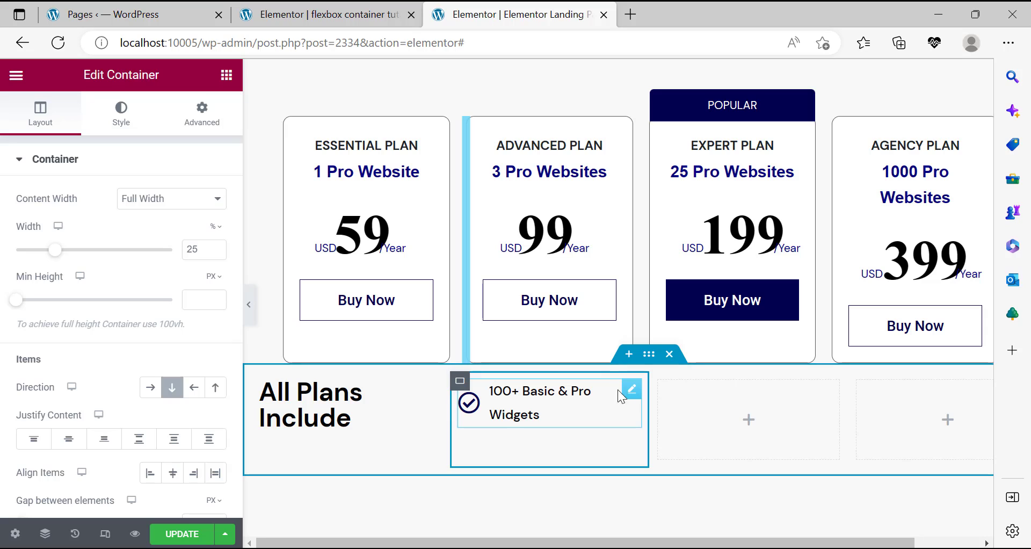
pyautogui.click(631, 391)
pyautogui.rightClick(628, 402)
pyautogui.click(657, 295)
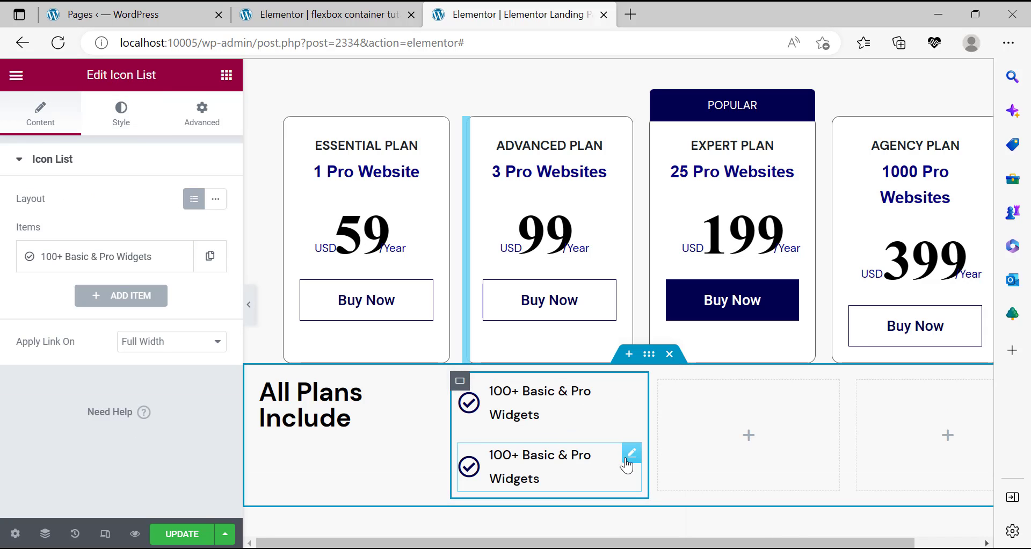
# Delete the duplicated icon list from the container.
pyautogui.rightClick(627, 458)
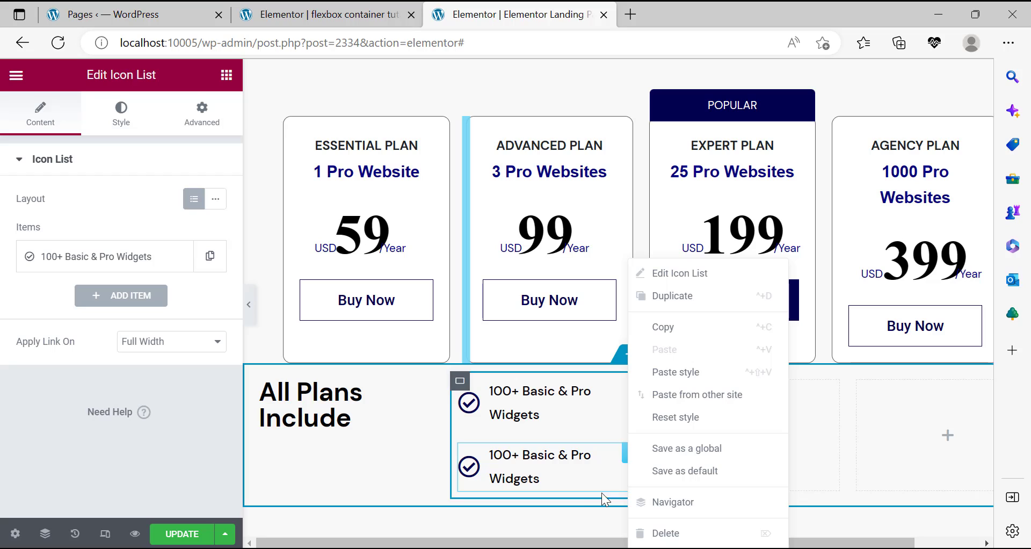
pyautogui.click(589, 510)
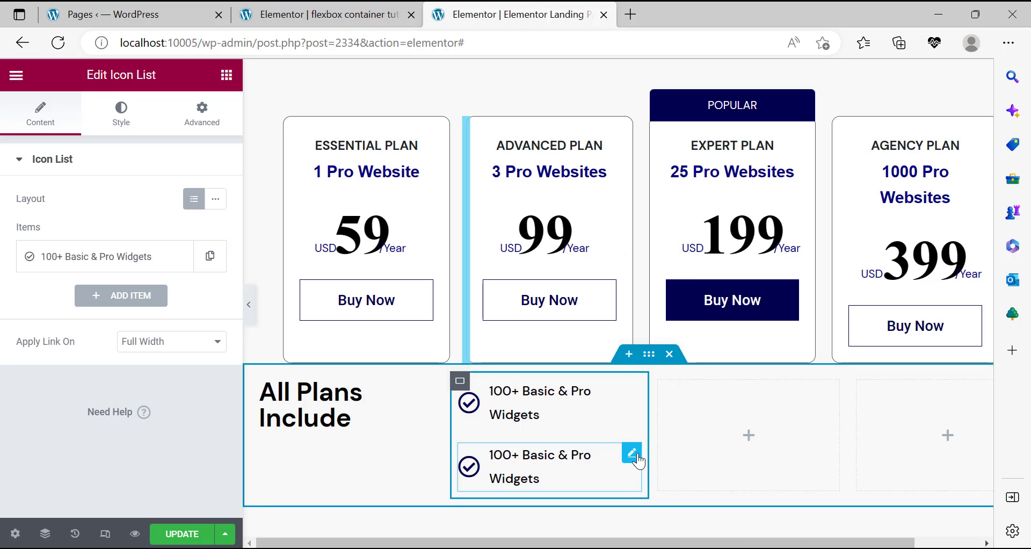
pyautogui.rightClick(637, 461)
pyautogui.click(685, 534)
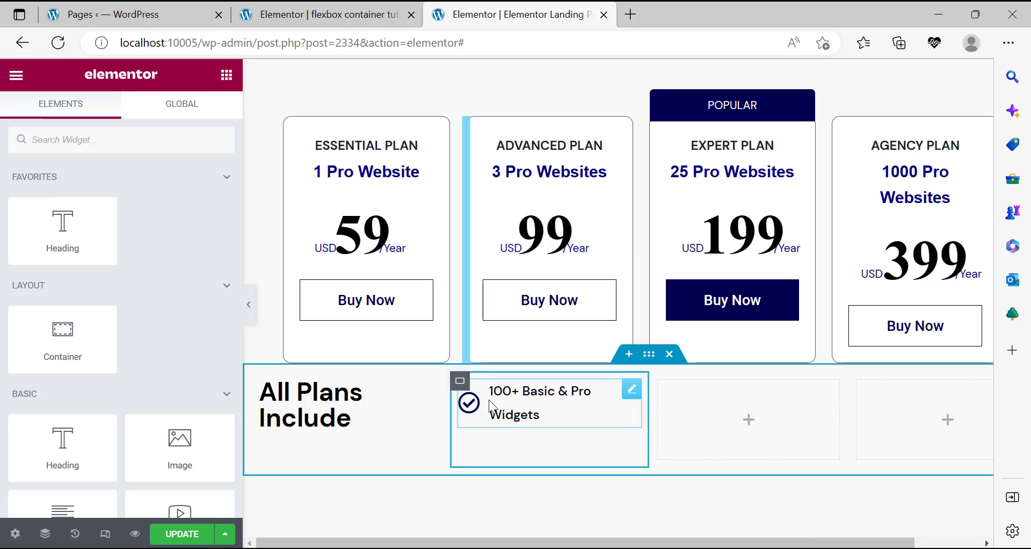
# Try a row direction for the icon list's container and duplicate the icon list inside it.
pyautogui.click(459, 381)
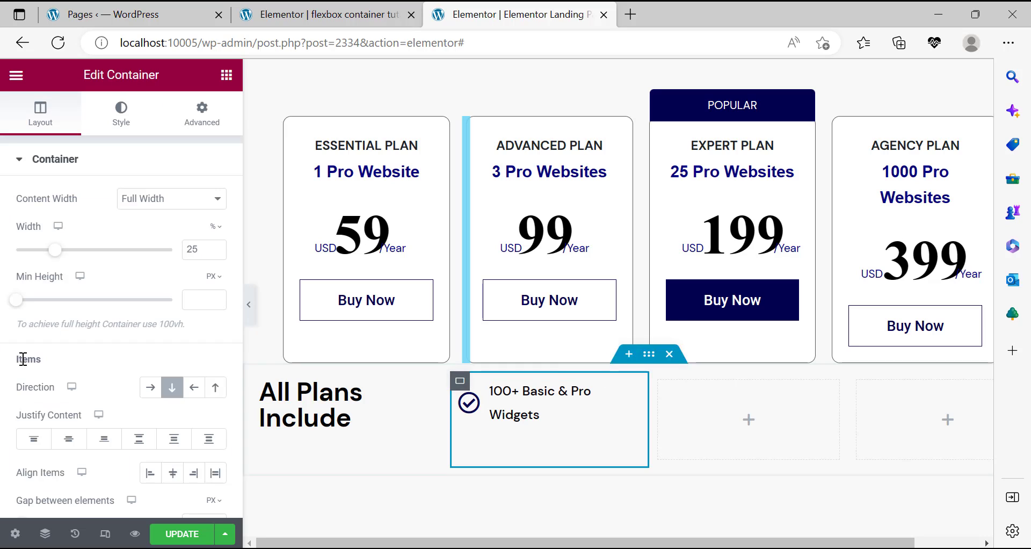
pyautogui.click(150, 387)
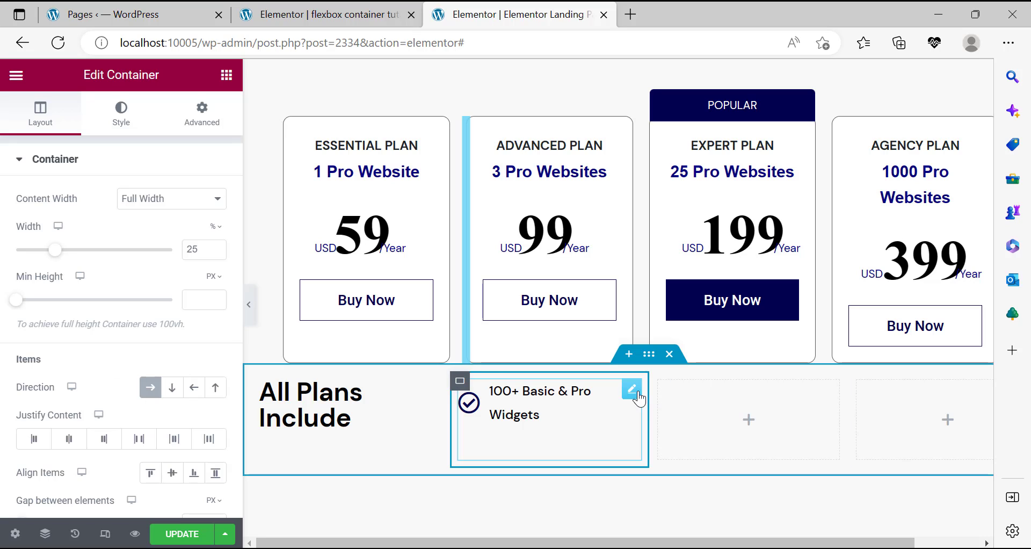
pyautogui.click(633, 391)
pyautogui.rightClick(638, 397)
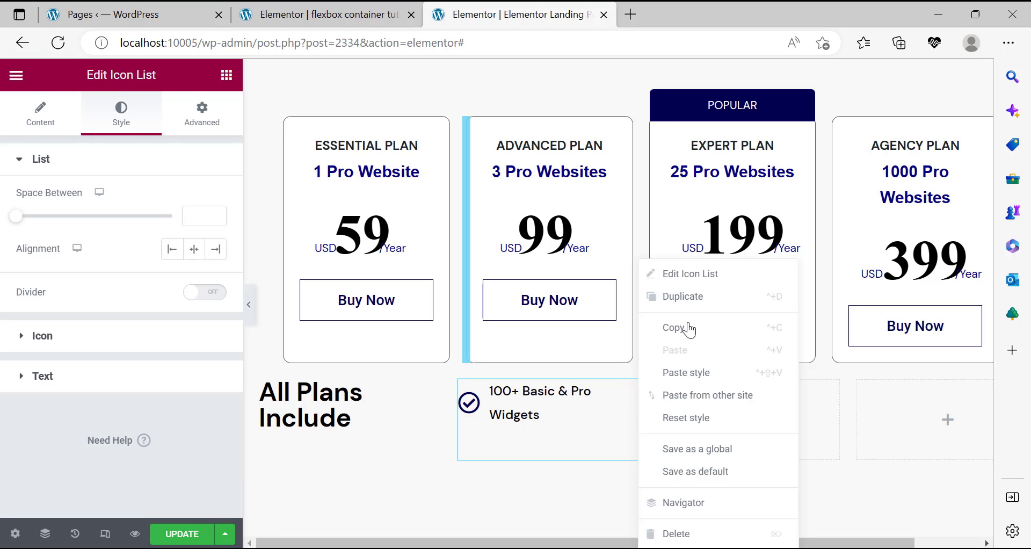
pyautogui.click(682, 295)
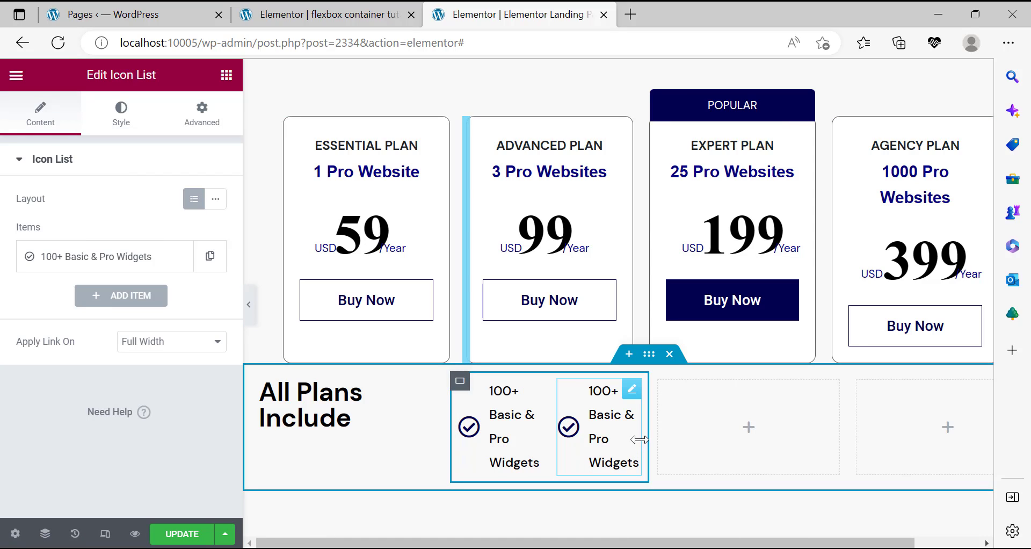
# Delete the side-by-side icon list copy and set the container's direction back to column.
pyautogui.rightClick(626, 392)
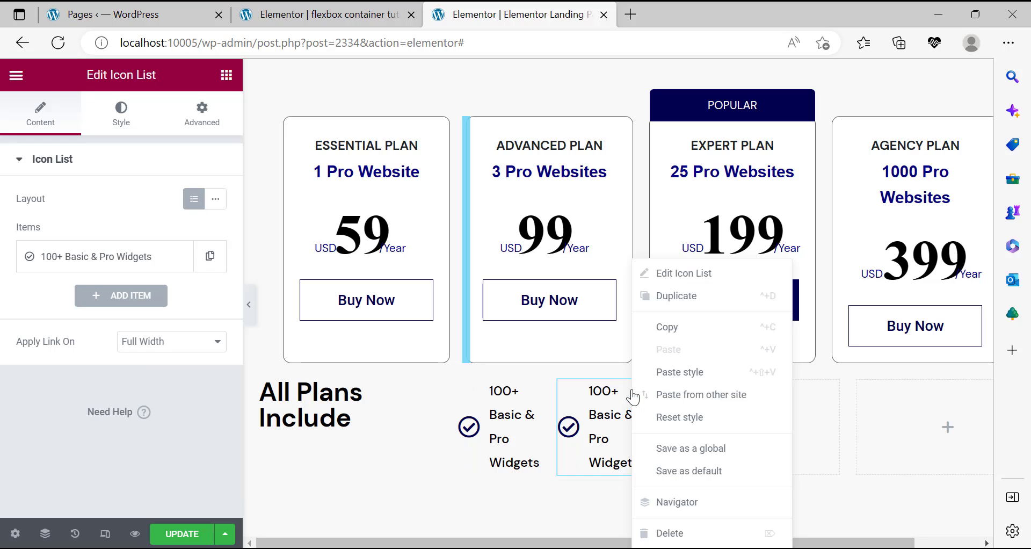
pyautogui.click(669, 532)
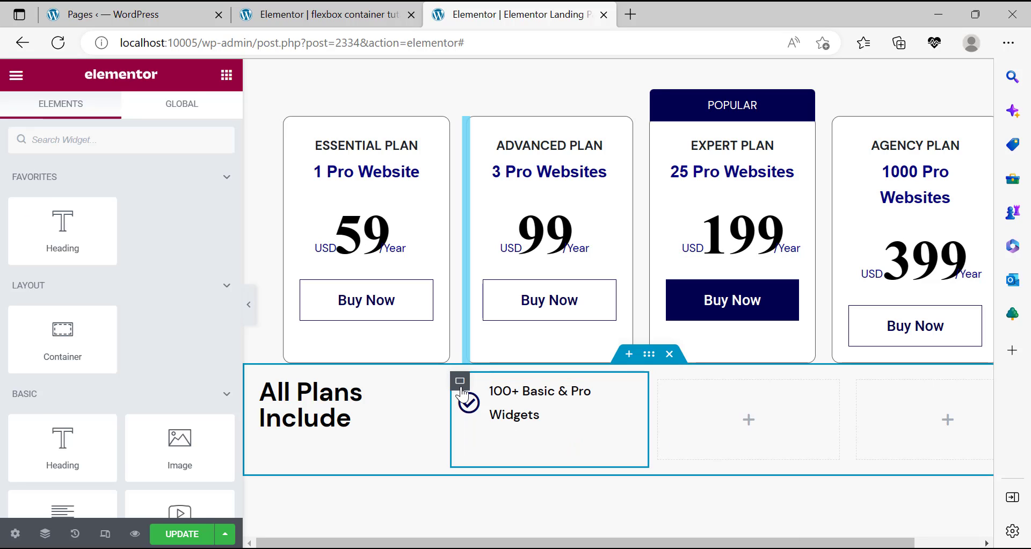
pyautogui.click(314, 461)
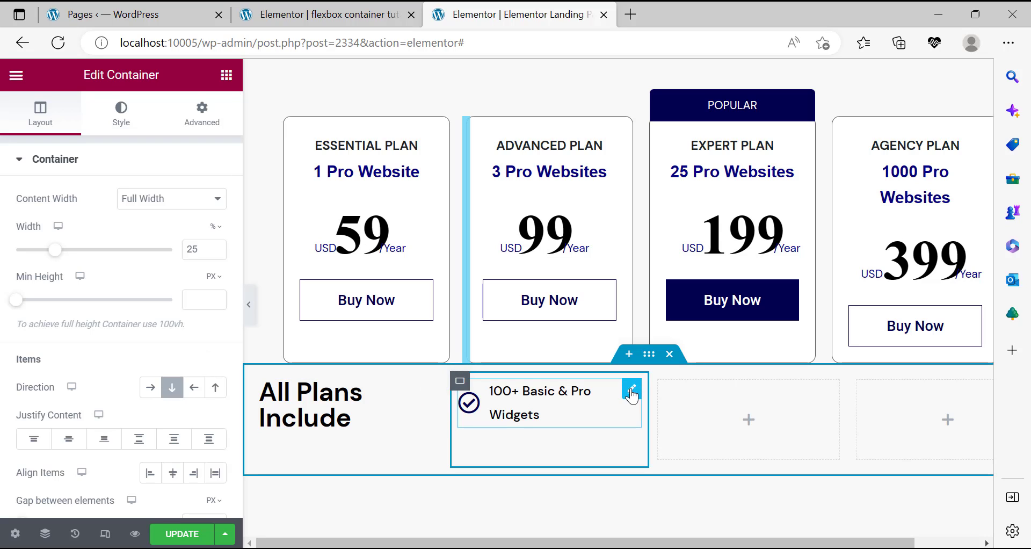
# Duplicate the "100+ Basic & Pro Widgets" icon list twice so that three lists are stacked in the container.
pyautogui.rightClick(632, 396)
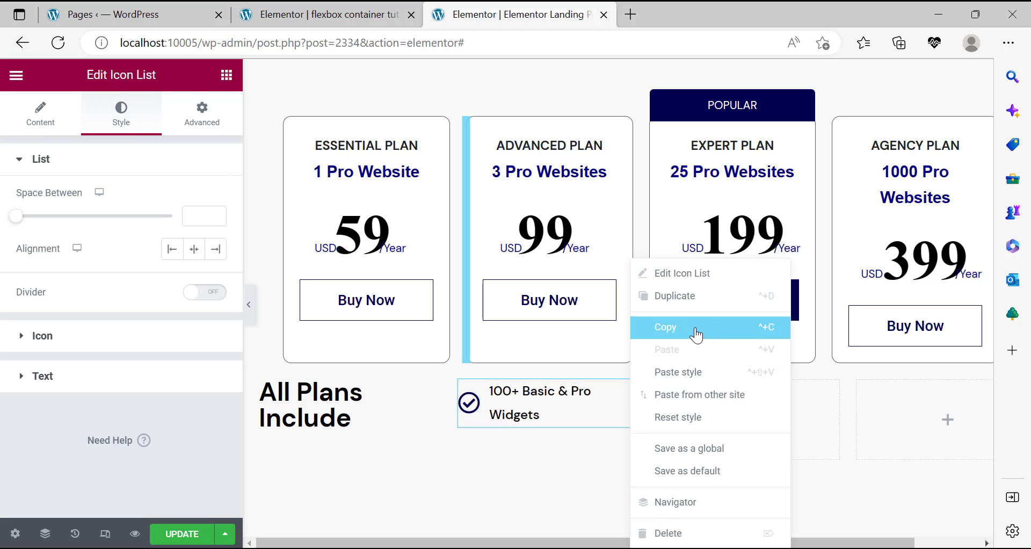
pyautogui.click(686, 301)
pyautogui.rightClick(633, 459)
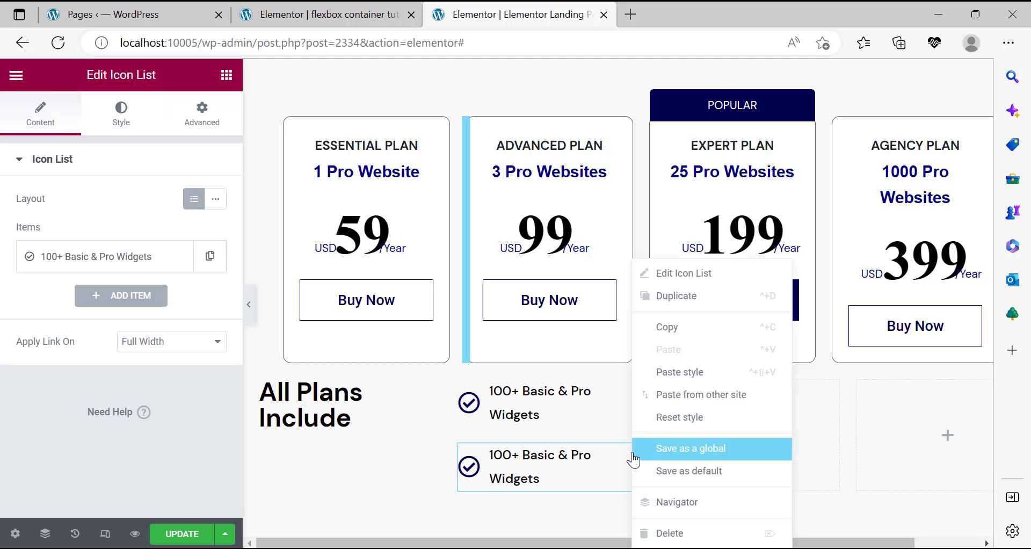
pyautogui.click(682, 298)
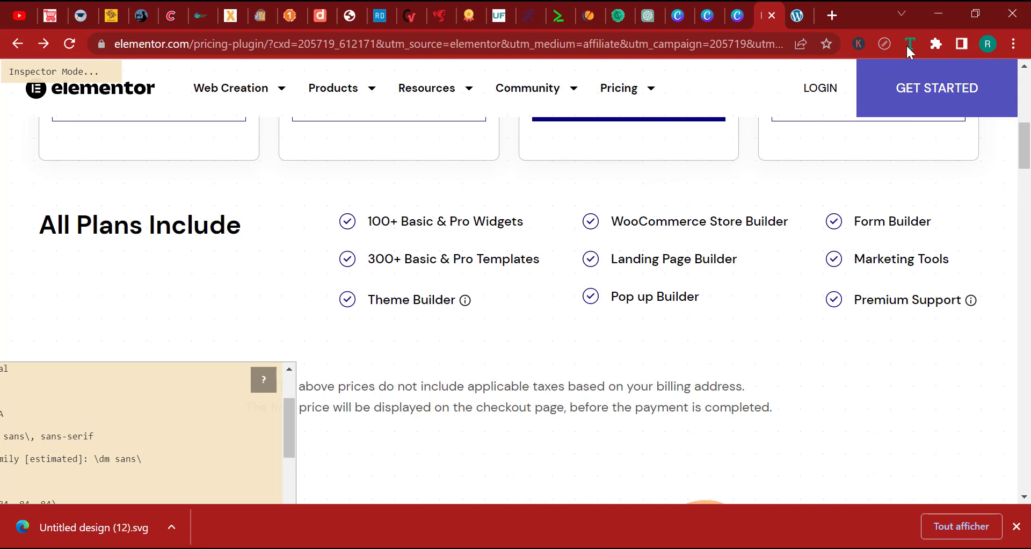
# On the Elementor pricing page, turn off the font inspector and copy the text "300+ Basic & Pro Templates".
pyautogui.click(909, 43)
pyautogui.tripleClick(474, 260)
pyautogui.rightClick(471, 261)
pyautogui.click(498, 272)
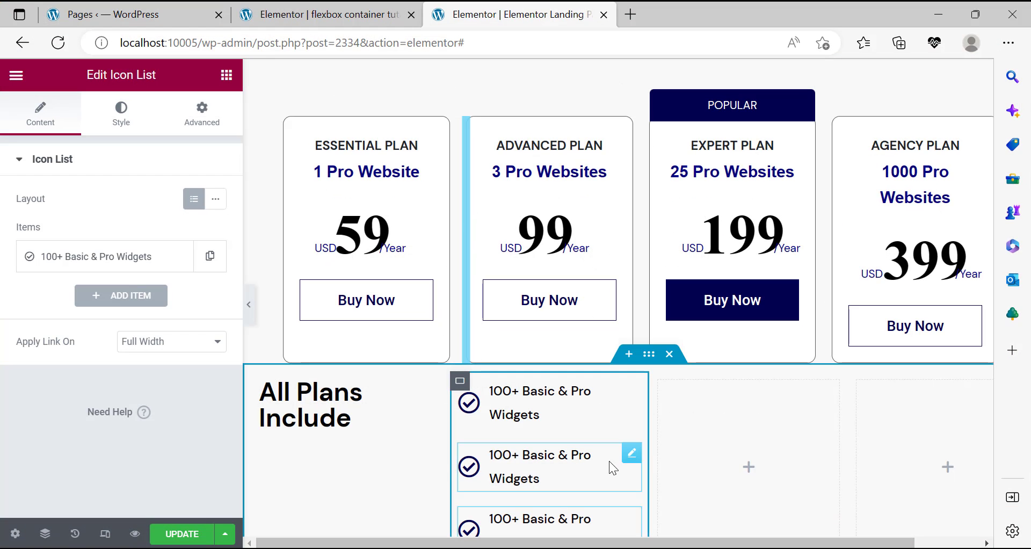
# Replace the second icon list's item text with the copied "300+ Basic & Pro Templates".
pyautogui.click(116, 259)
pyautogui.tripleClick(111, 313)
pyautogui.rightClick(111, 313)
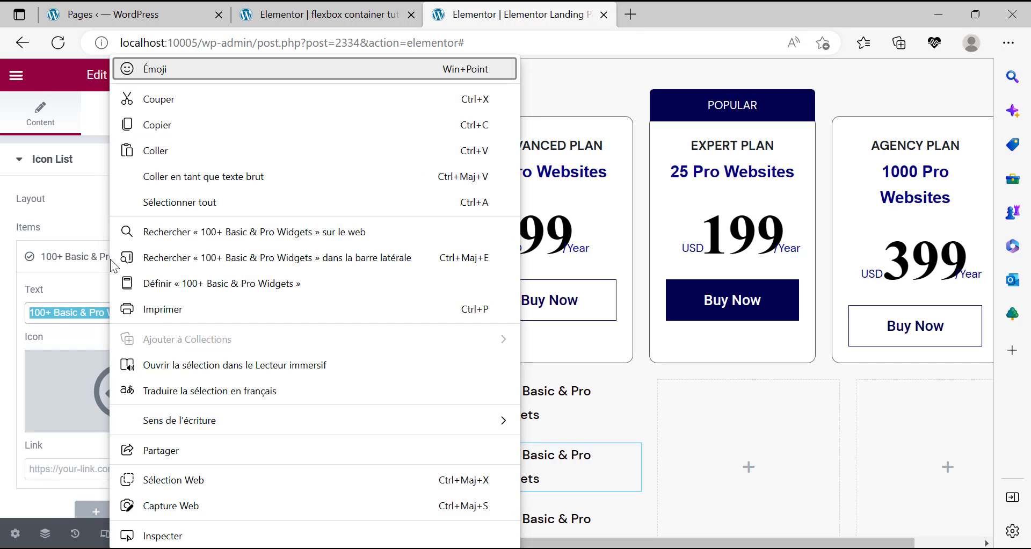
pyautogui.click(146, 156)
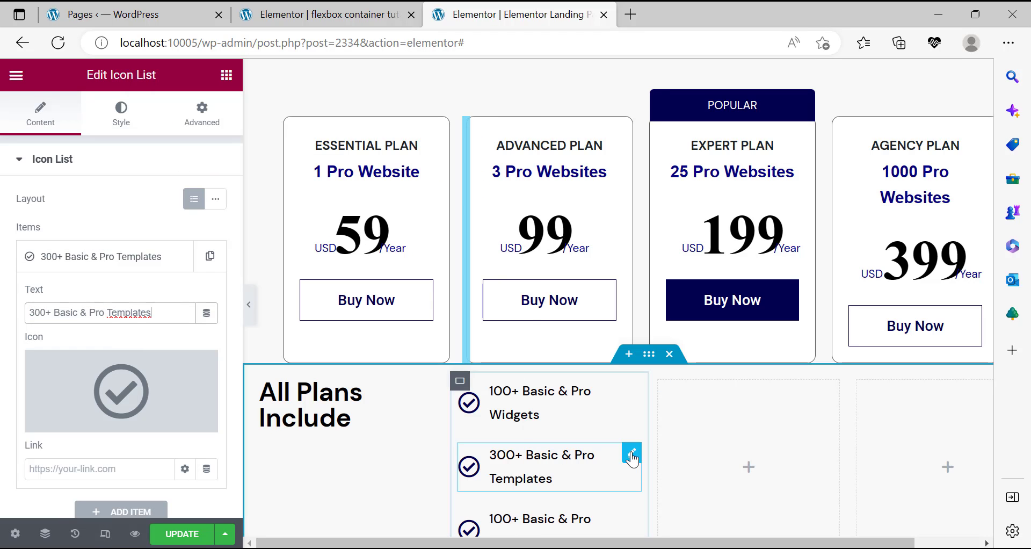
# Duplicate the item in the first icon list and replace the copy's text with the copied "300+ Basic & Pro Templates".
pyautogui.scroll(-1, 597, 501)
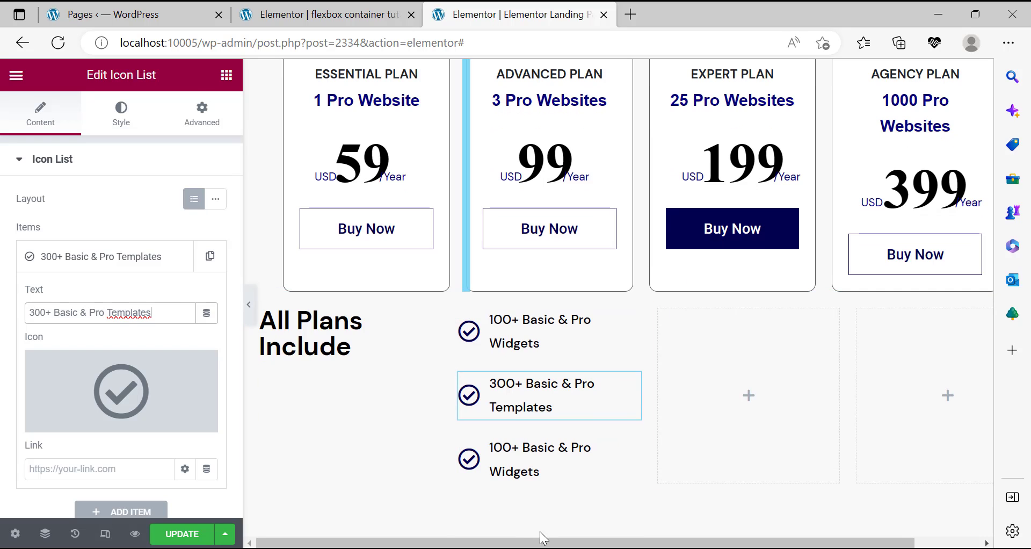
pyautogui.hotkey('alt', 'Tab')
pyautogui.hotkey('alt', 'Tab')
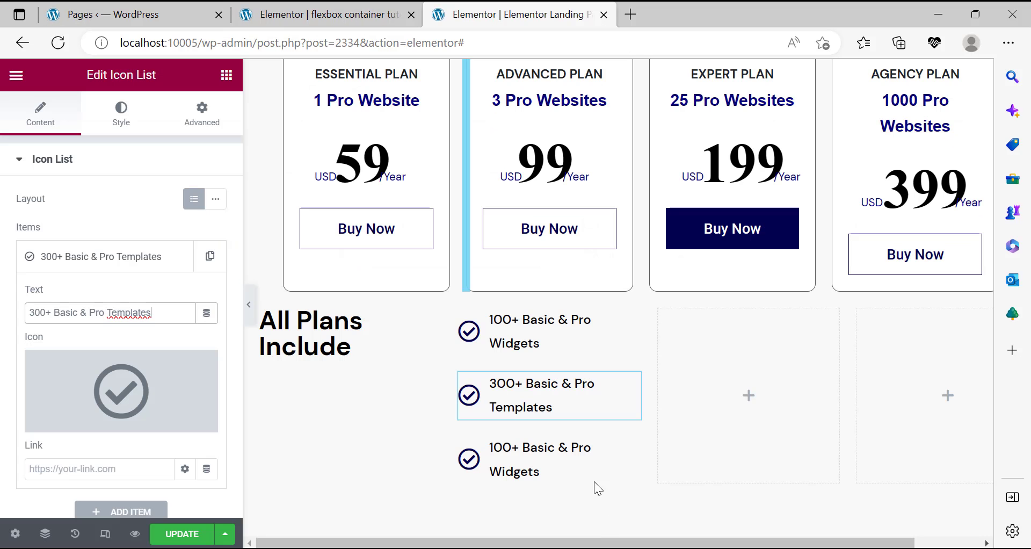
pyautogui.click(629, 319)
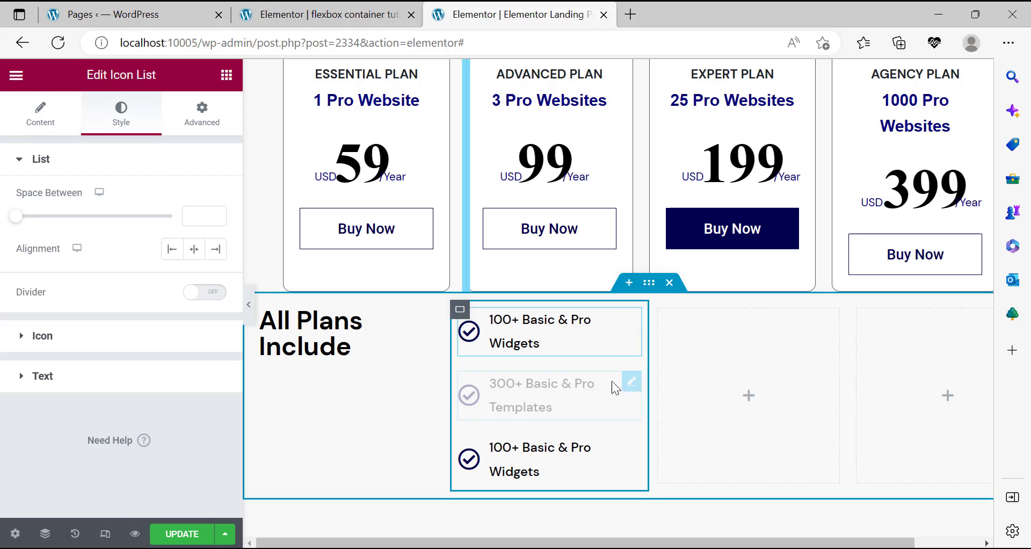
pyautogui.click(25, 127)
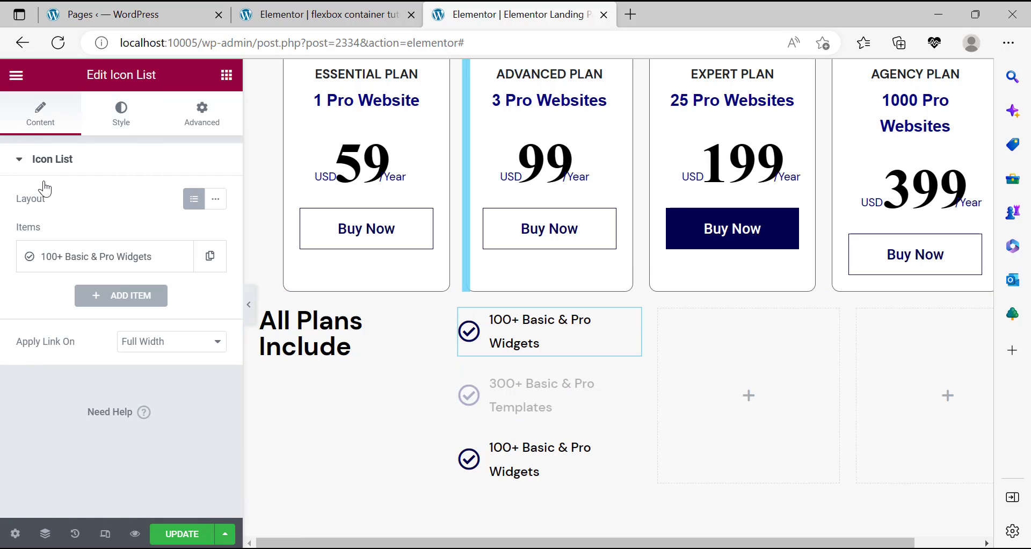
pyautogui.click(214, 264)
pyautogui.click(133, 297)
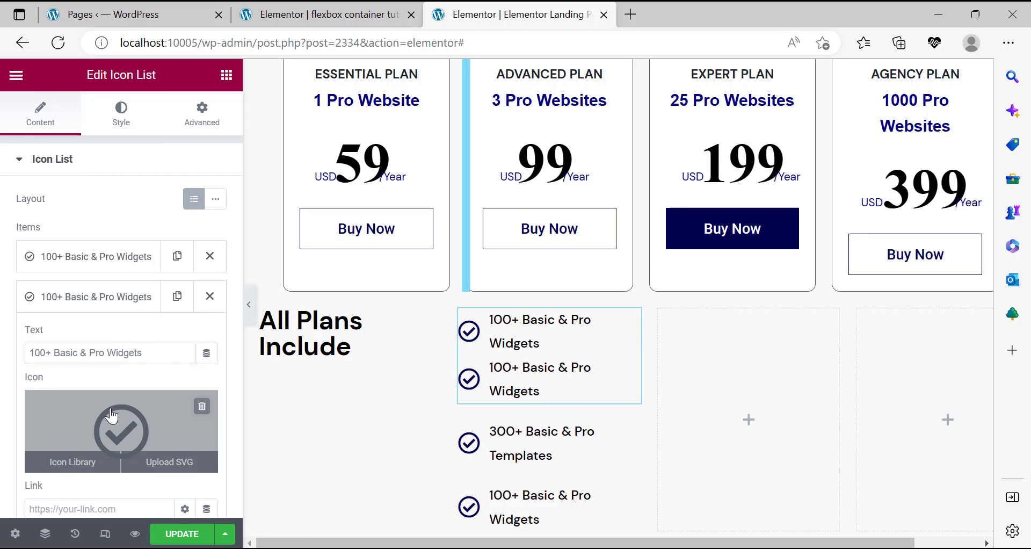
pyautogui.tripleClick(80, 352)
pyautogui.rightClick(81, 353)
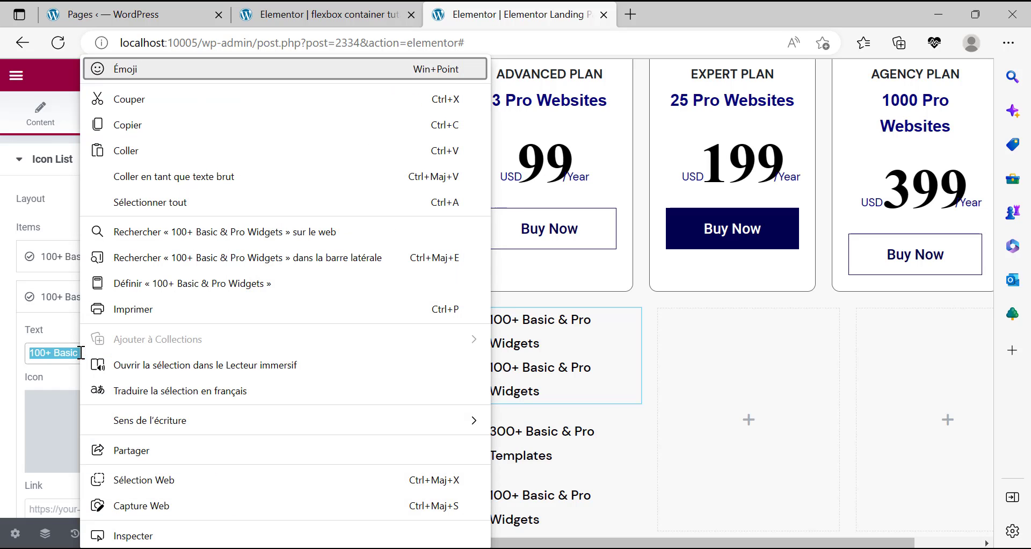
pyautogui.click(129, 151)
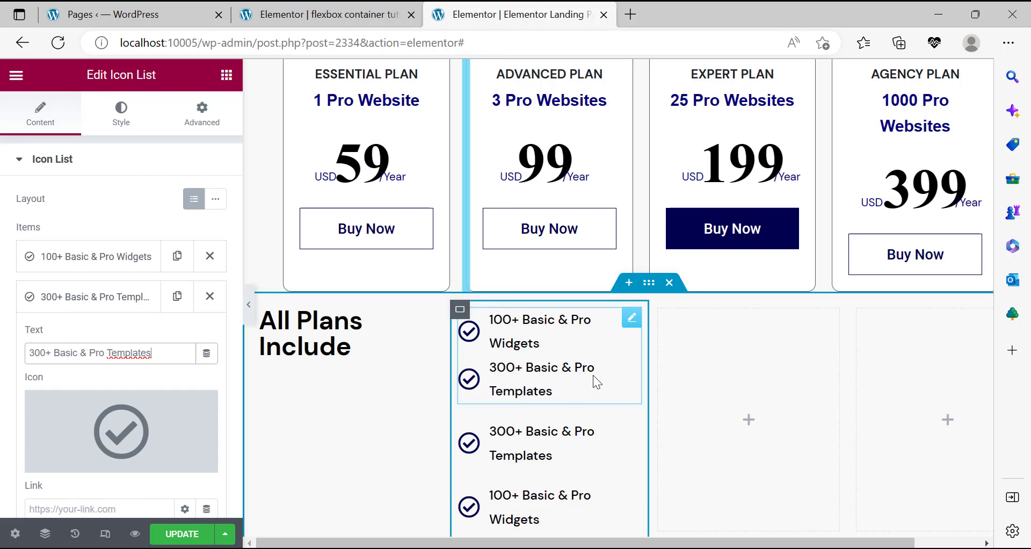
# Set the space between the first icon list's items to 12.
pyautogui.scroll(-4, 5, 375)
pyautogui.scroll(5, 7, 375)
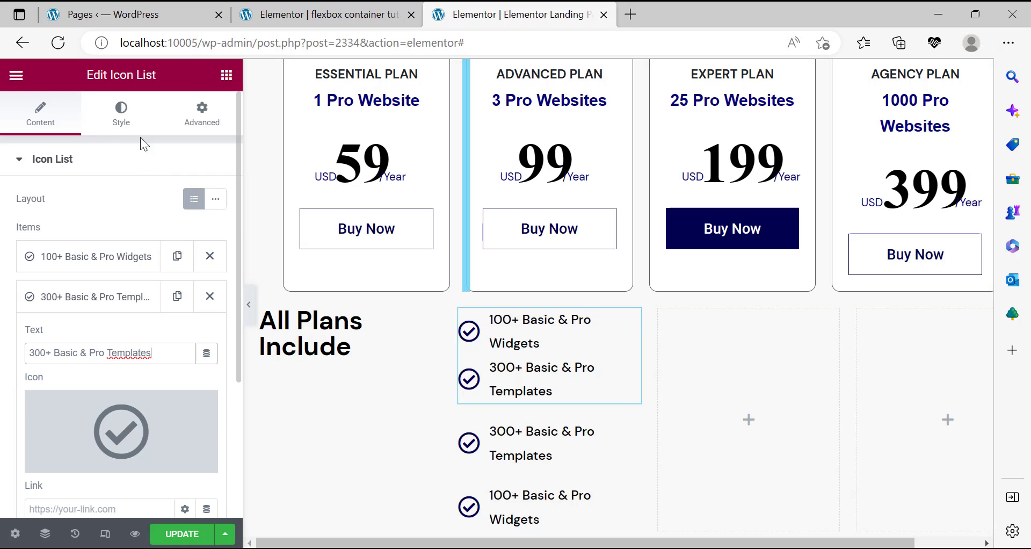
pyautogui.click(121, 116)
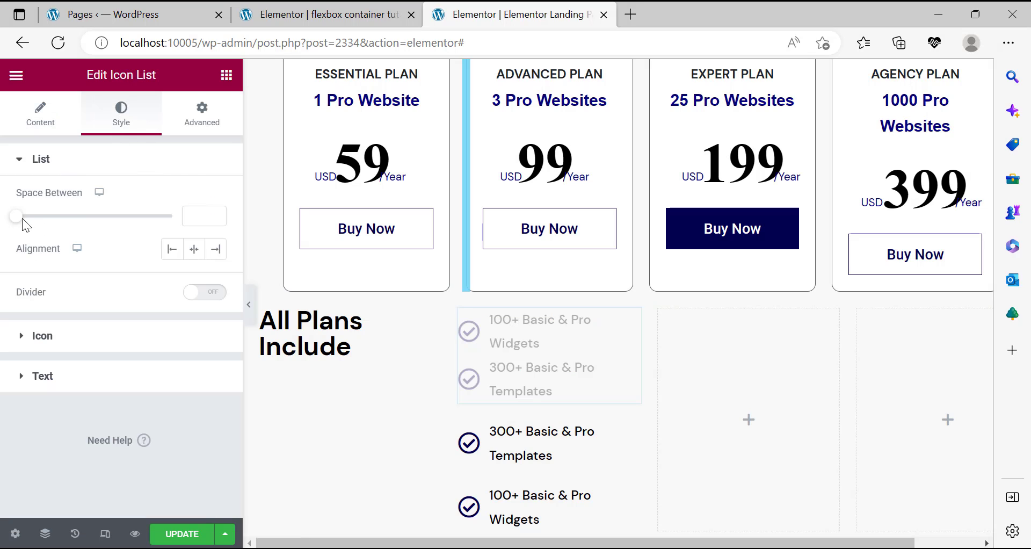
pyautogui.moveTo(21, 223); pyautogui.dragTo(59, 224)
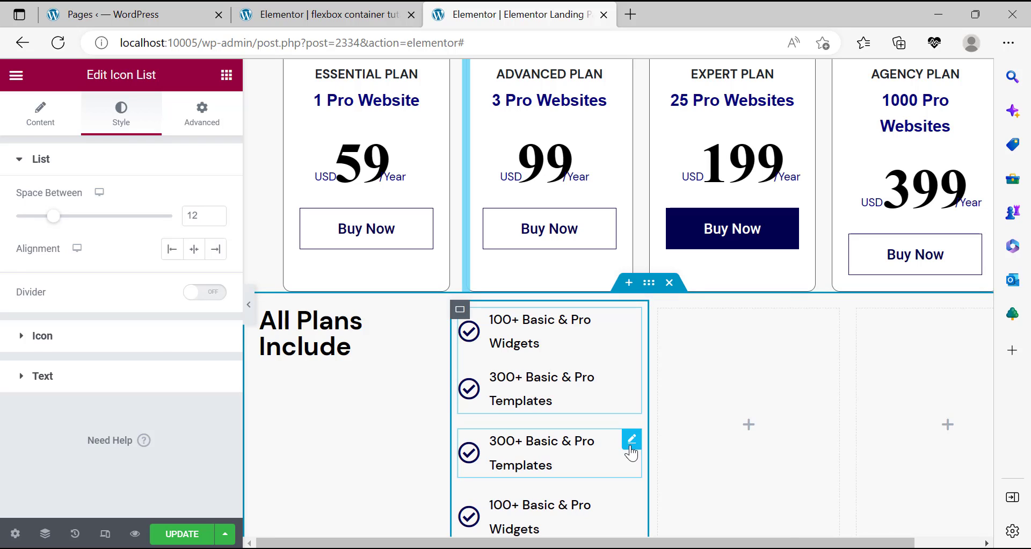
# Delete the two extra single-item icon lists below the two-item list.
pyautogui.rightClick(631, 451)
pyautogui.click(670, 538)
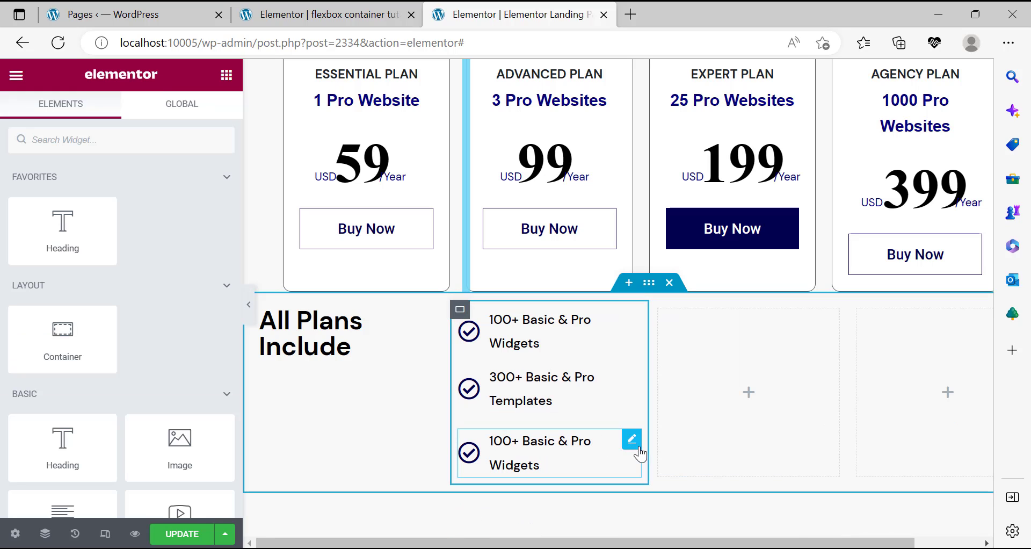
pyautogui.rightClick(627, 452)
pyautogui.click(668, 533)
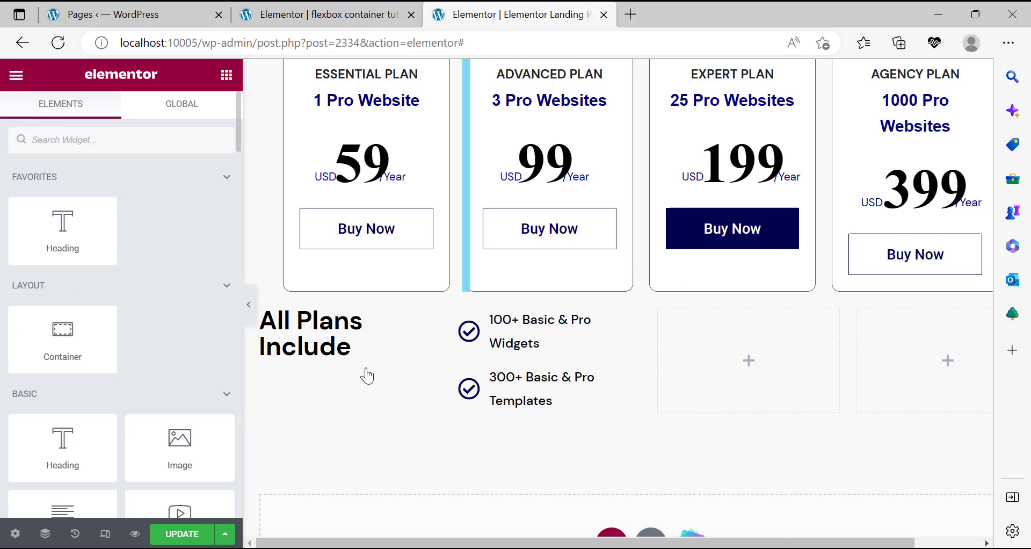
# Duplicate the "300+ Basic & Pro Templates" item in the remaining icon list.
pyautogui.click(631, 318)
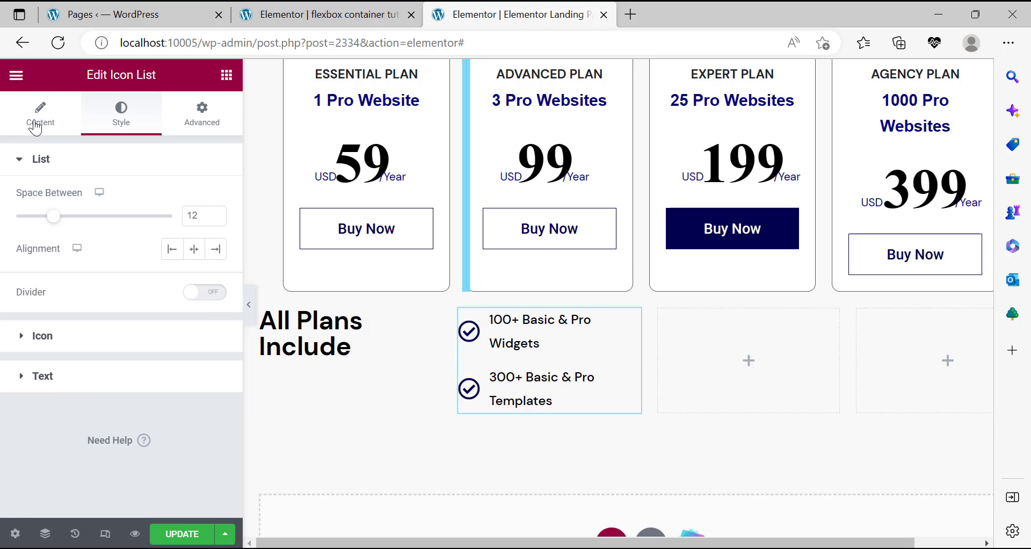
pyautogui.click(40, 114)
pyautogui.click(179, 296)
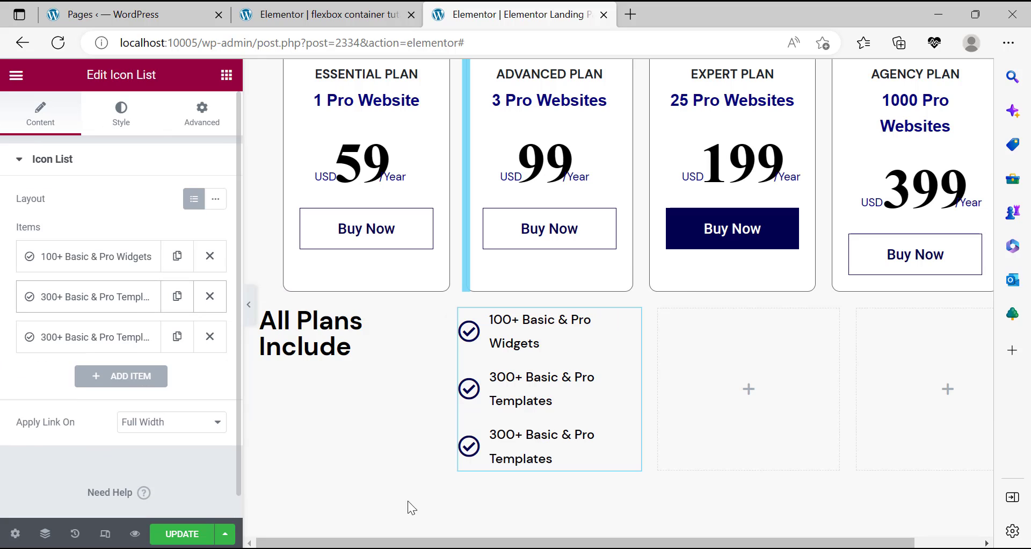
# Switch to the Elementor pricing page and copy the text "Theme Builder" from the "All Plans Include" section.
pyautogui.hotkey('alt', 'Tab')
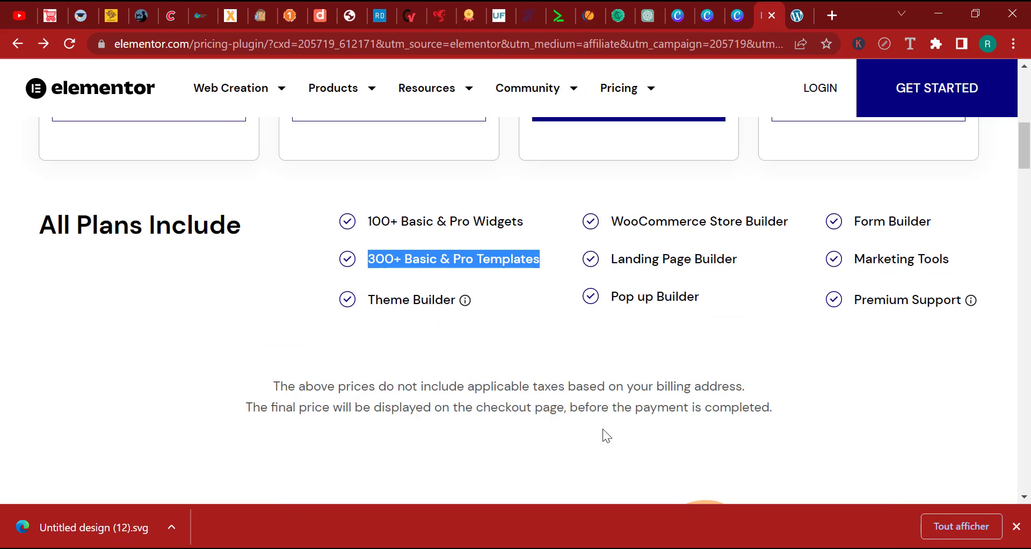
pyautogui.tripleClick(417, 299)
pyautogui.click(473, 307)
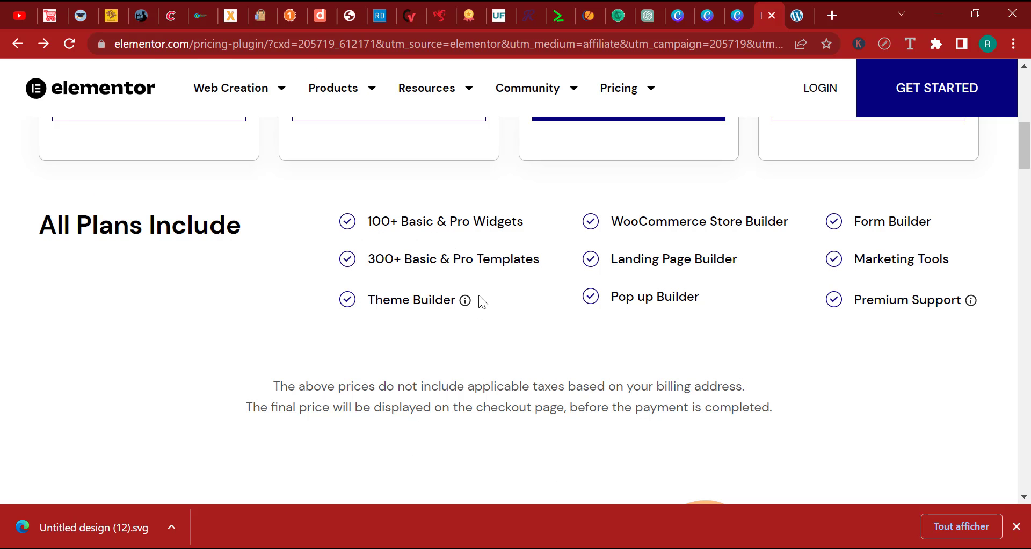
pyautogui.moveTo(464, 302)
pyautogui.tripleClick(446, 300)
pyautogui.rightClick(436, 304)
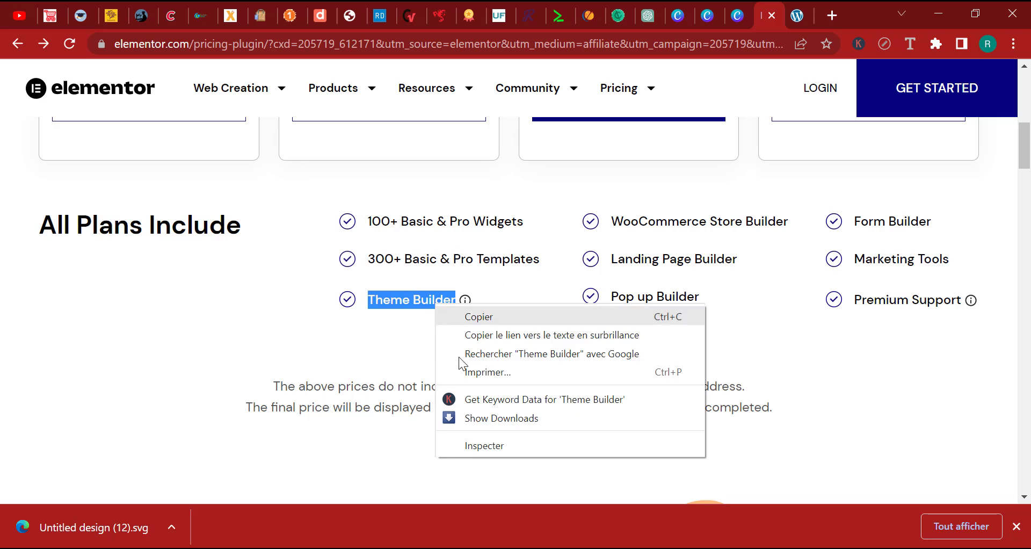
pyautogui.click(476, 319)
# Back in the Elementor editor, replace the third list item's text with the copied "Theme Builder".
pyautogui.hotkey('alt', 'Tab')
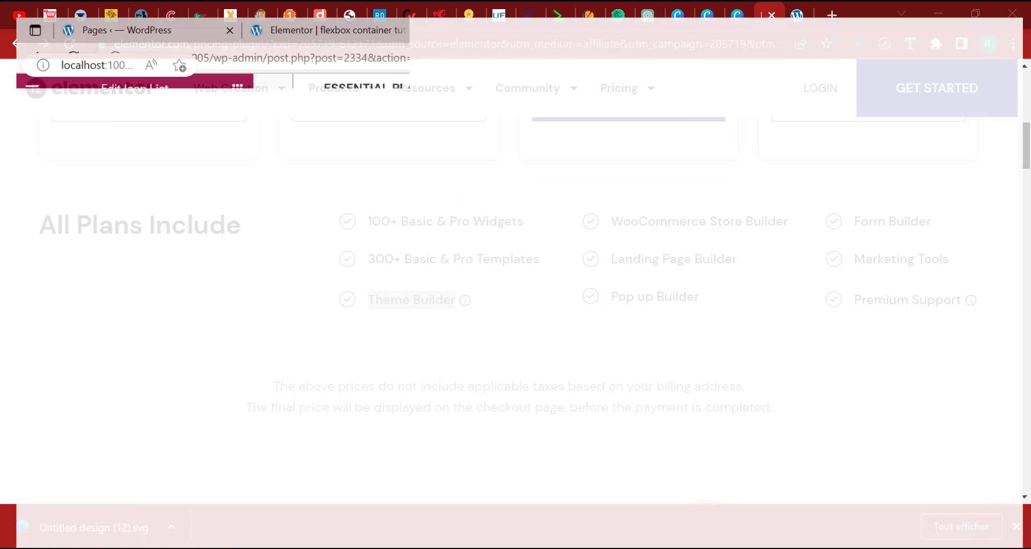
pyautogui.click(96, 344)
pyautogui.tripleClick(115, 392)
pyautogui.rightClick(116, 393)
pyautogui.click(165, 151)
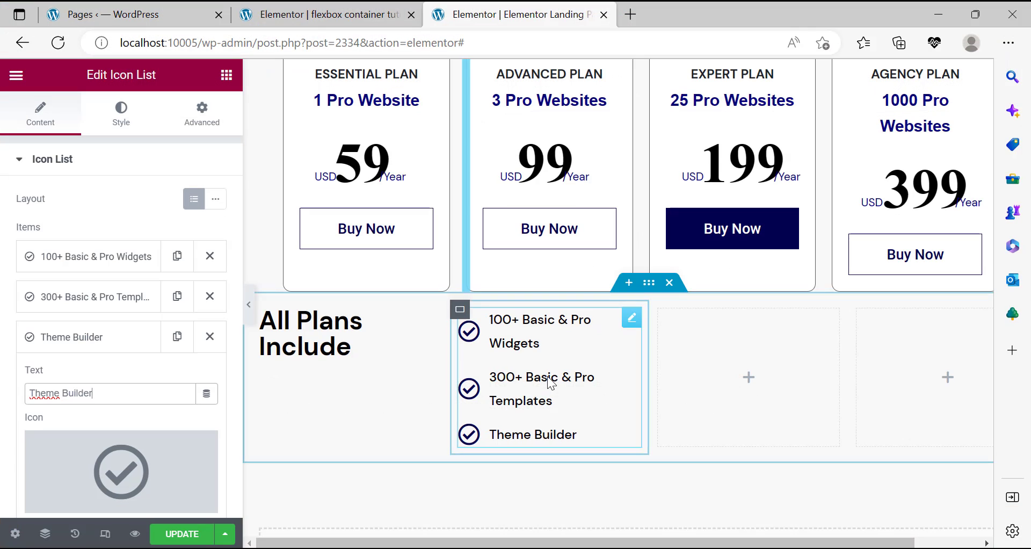
# Preview the section at full width, then set the space between the icon list's items to 17.
pyautogui.click(249, 306)
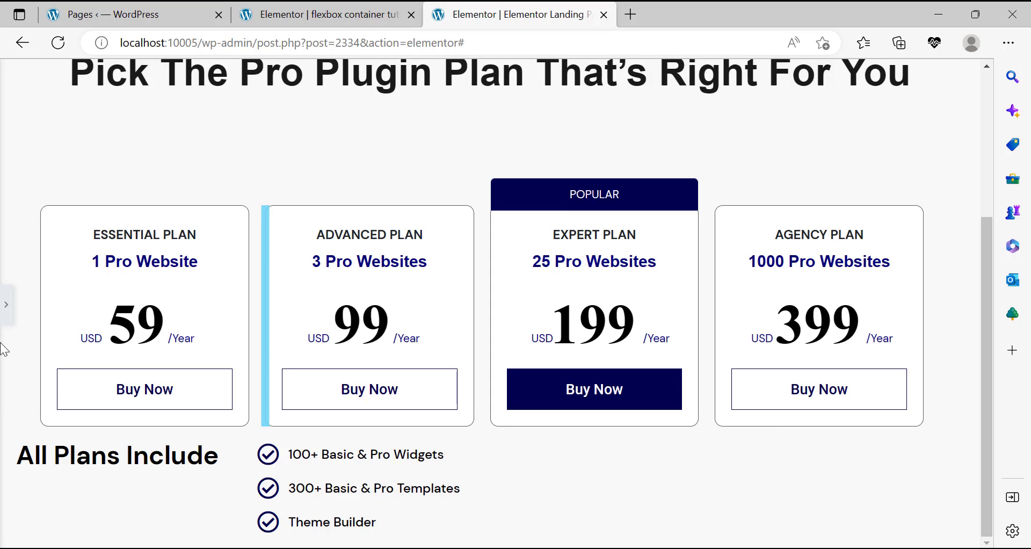
pyautogui.scroll(-2, 524, 468)
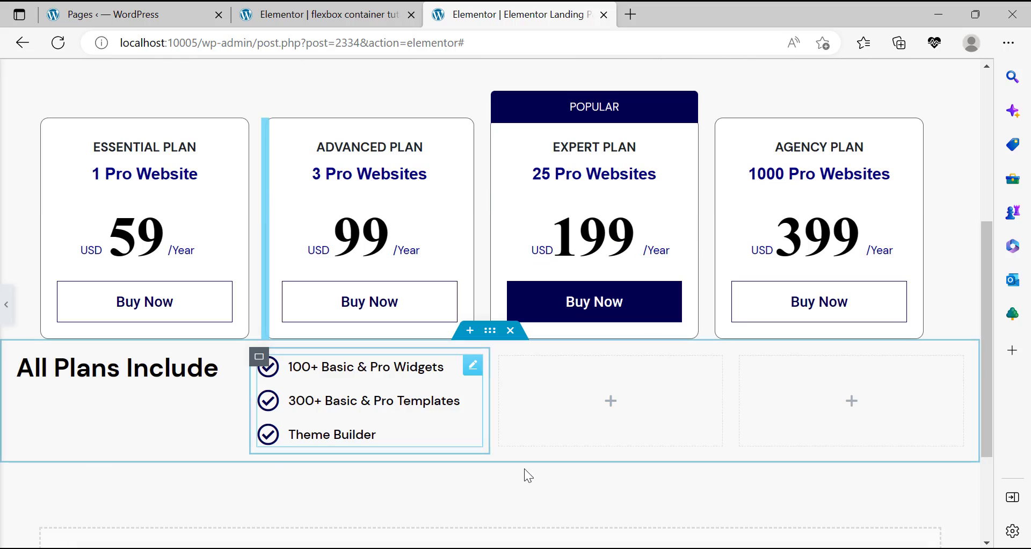
pyautogui.click(524, 416)
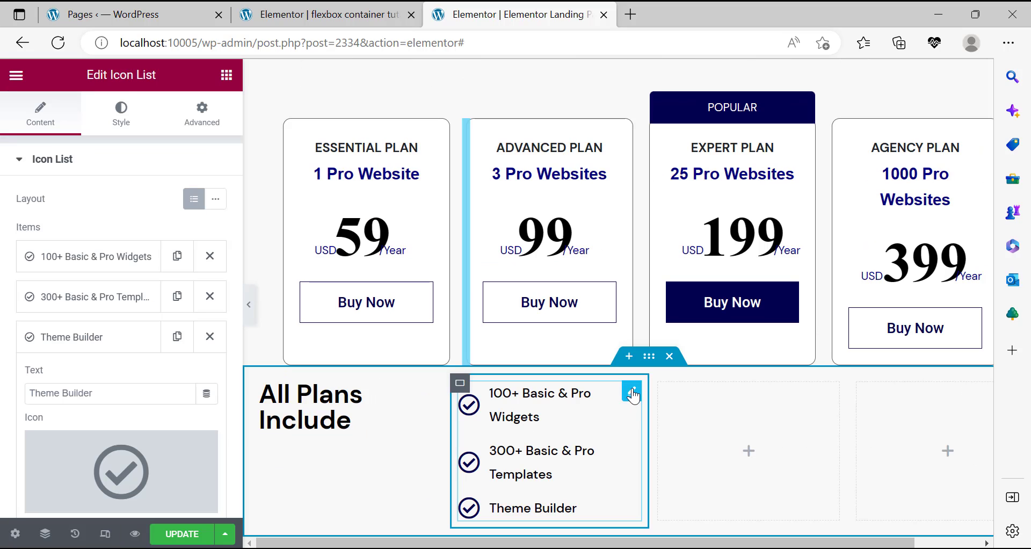
pyautogui.click(121, 110)
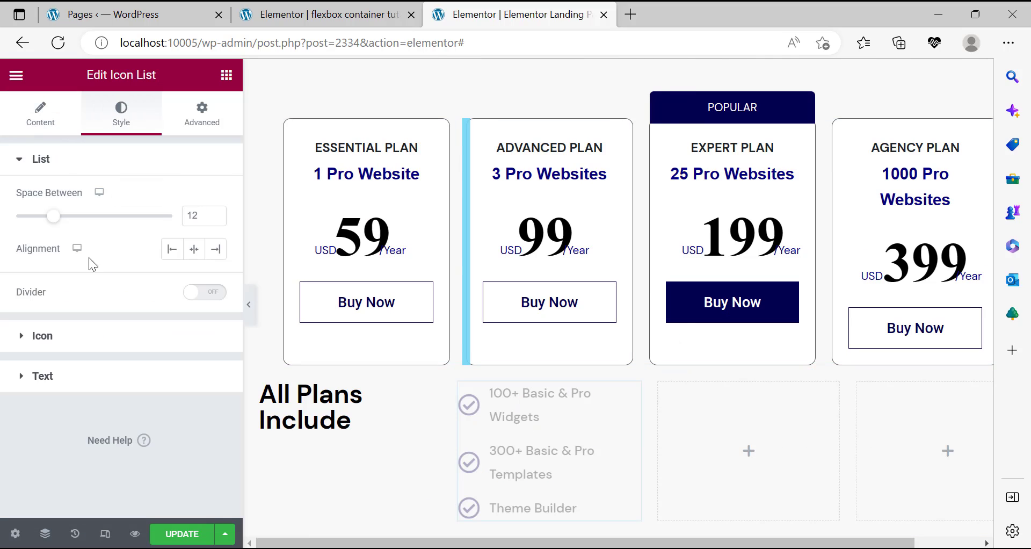
pyautogui.moveTo(63, 219); pyautogui.dragTo(75, 219)
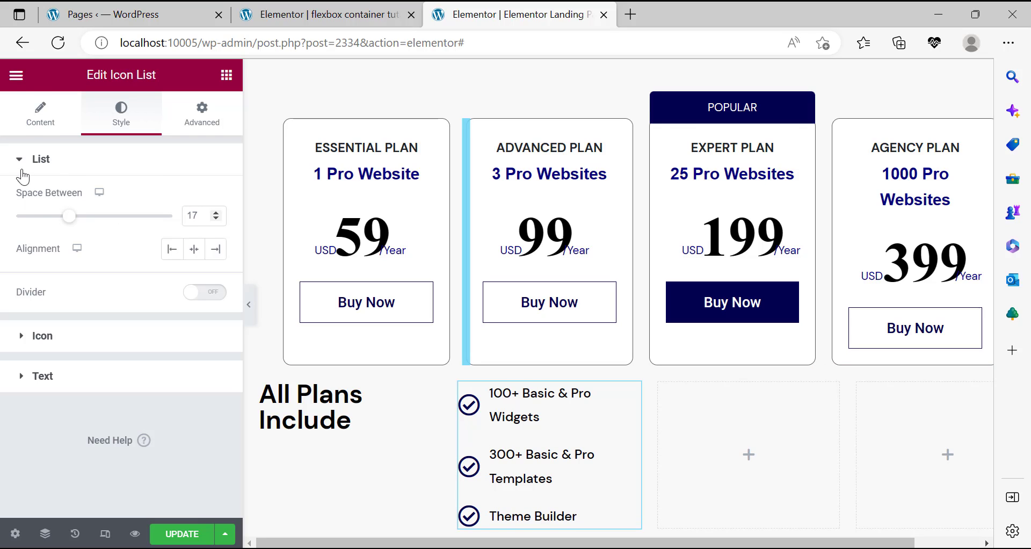
pyautogui.click(34, 127)
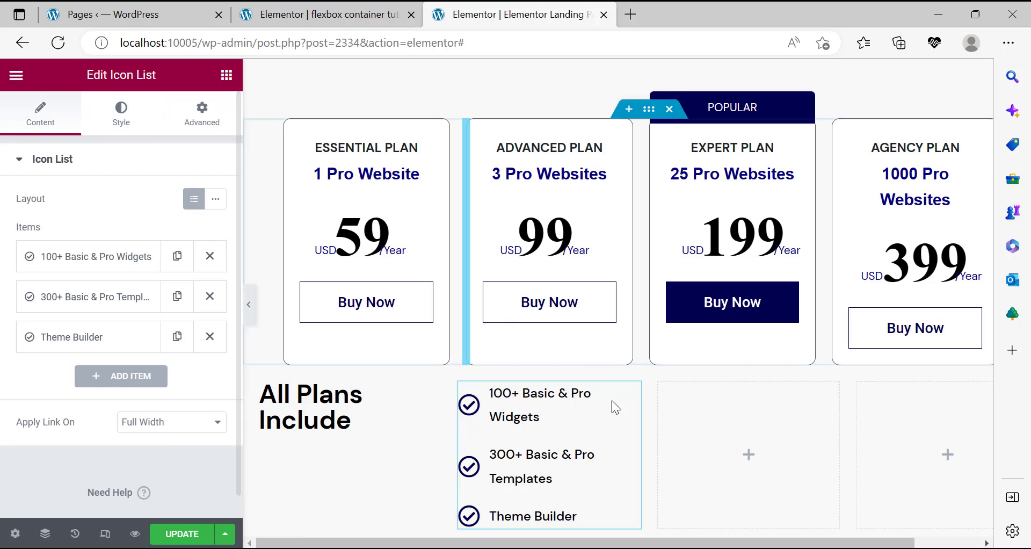
# Delete the two empty containers beside the icon list container.
pyautogui.rightClick(708, 506)
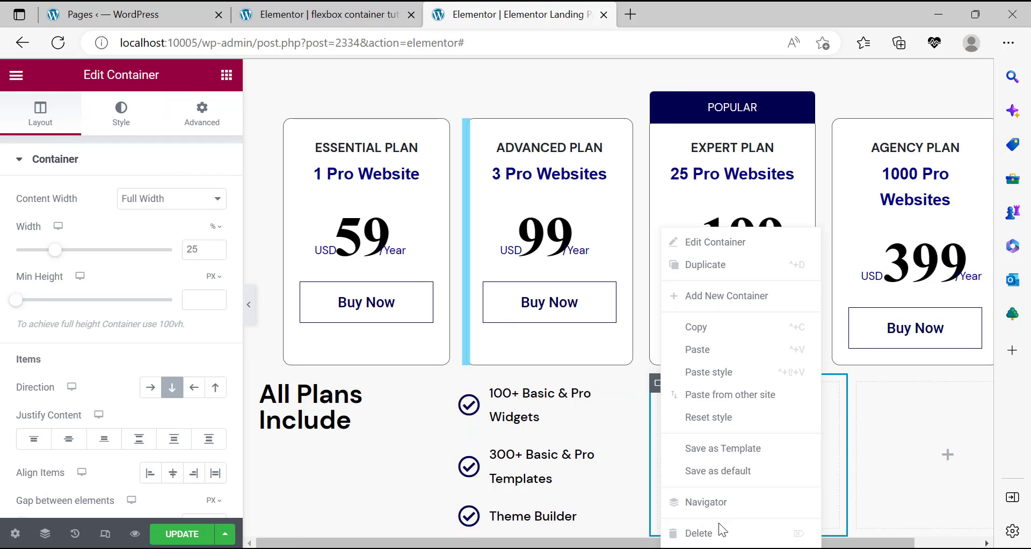
pyautogui.click(711, 533)
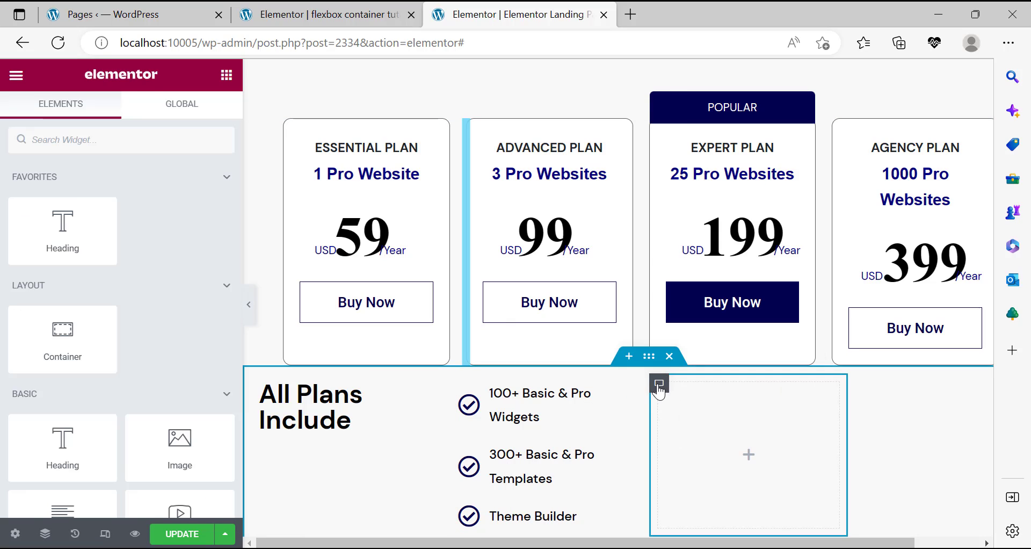
pyautogui.rightClick(700, 540)
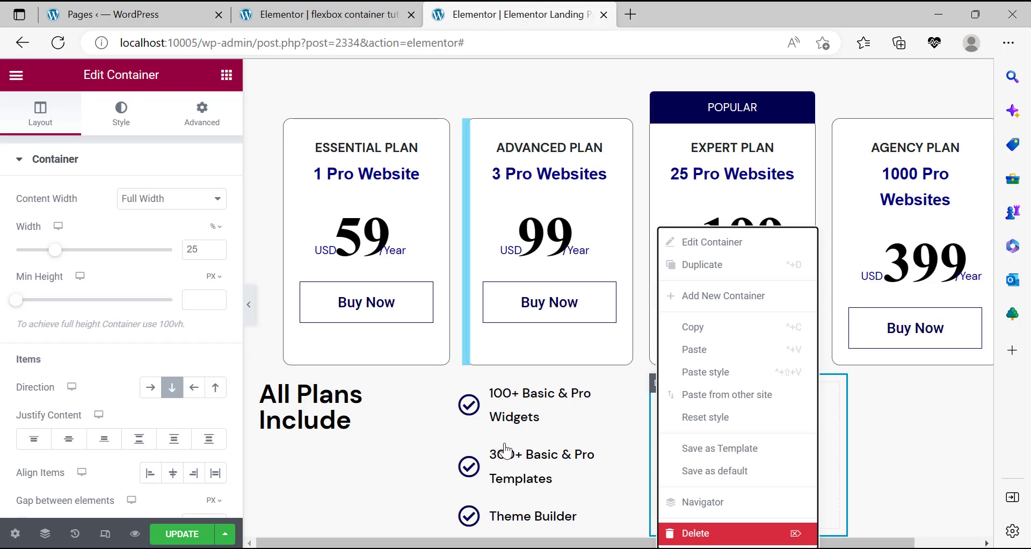
pyautogui.click(701, 533)
# Duplicate the icon list container twice to form three feature columns beside the "All Plans Include" heading.
pyautogui.rightClick(459, 387)
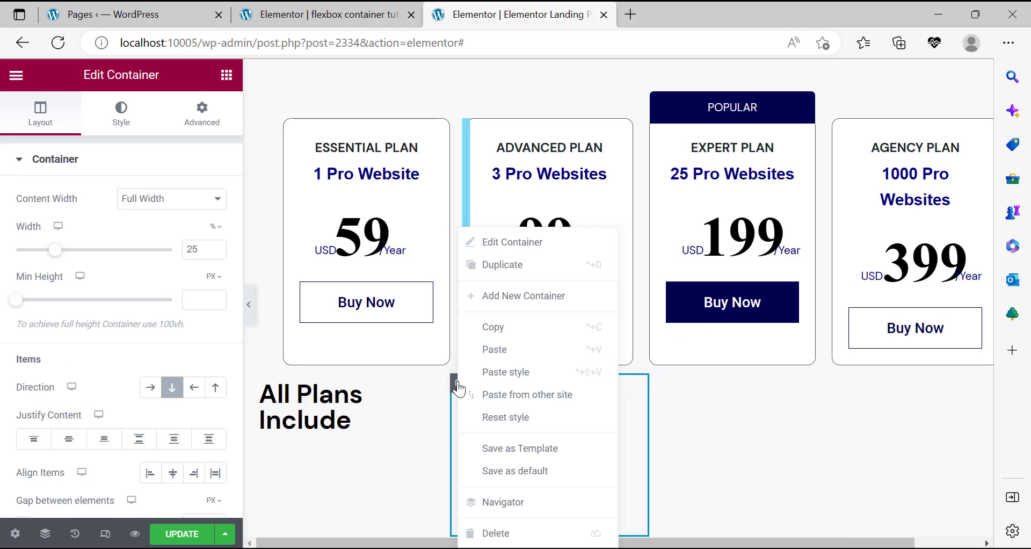
pyautogui.click(690, 403)
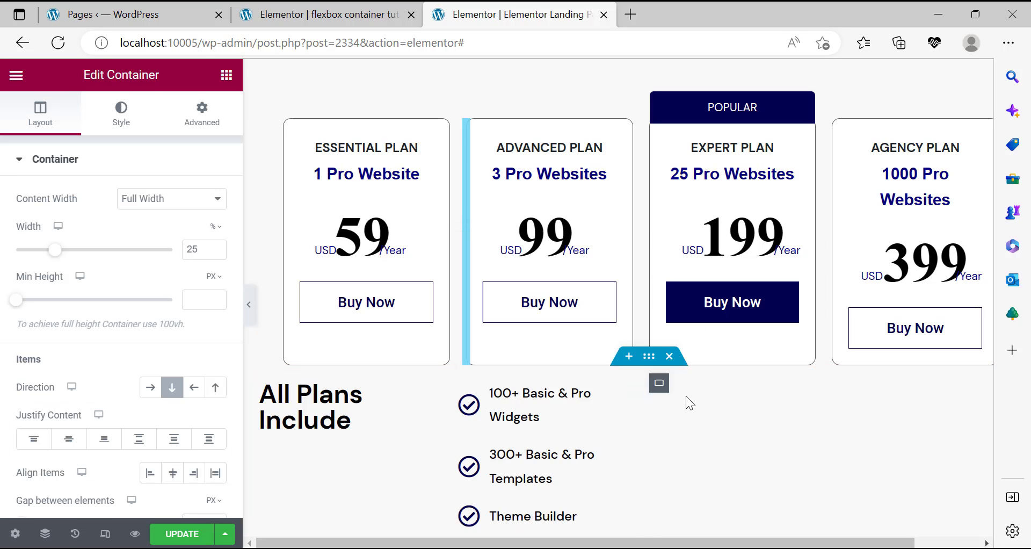
pyautogui.rightClick(660, 382)
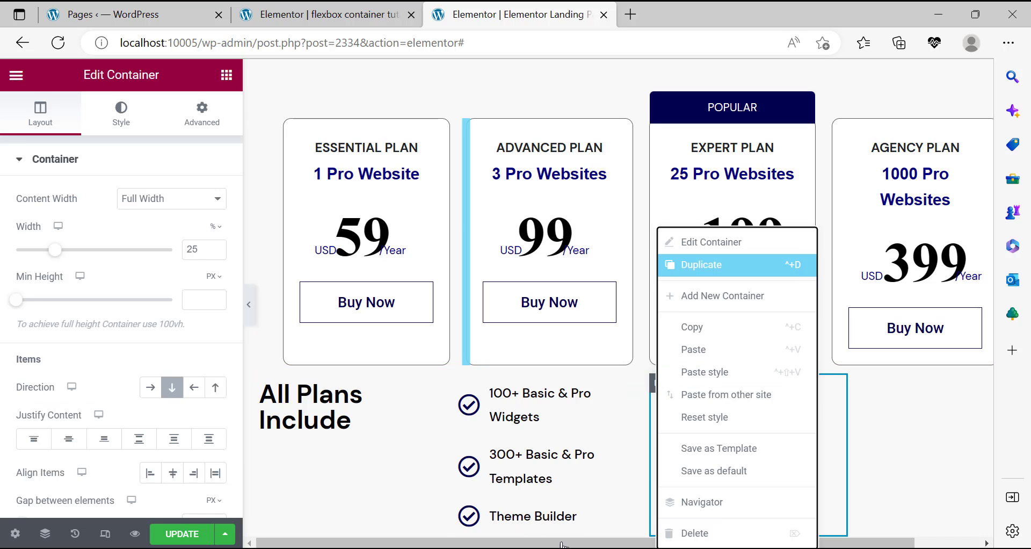
pyautogui.press('Escape')
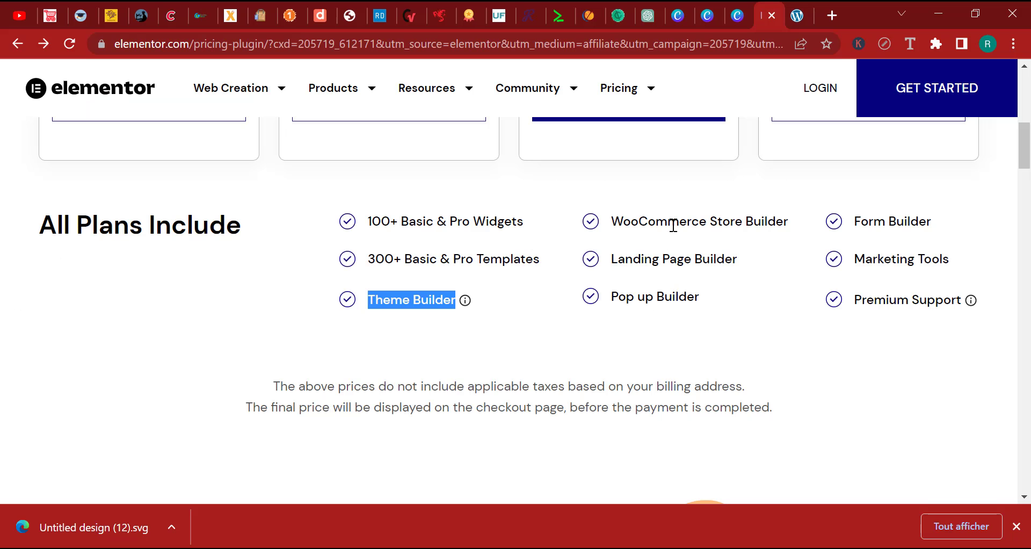
# On the Elementor pricing page, copy the text "WooCommerce Store Builder".
pyautogui.tripleClick(672, 225)
pyautogui.rightClick(673, 226)
pyautogui.click(703, 235)
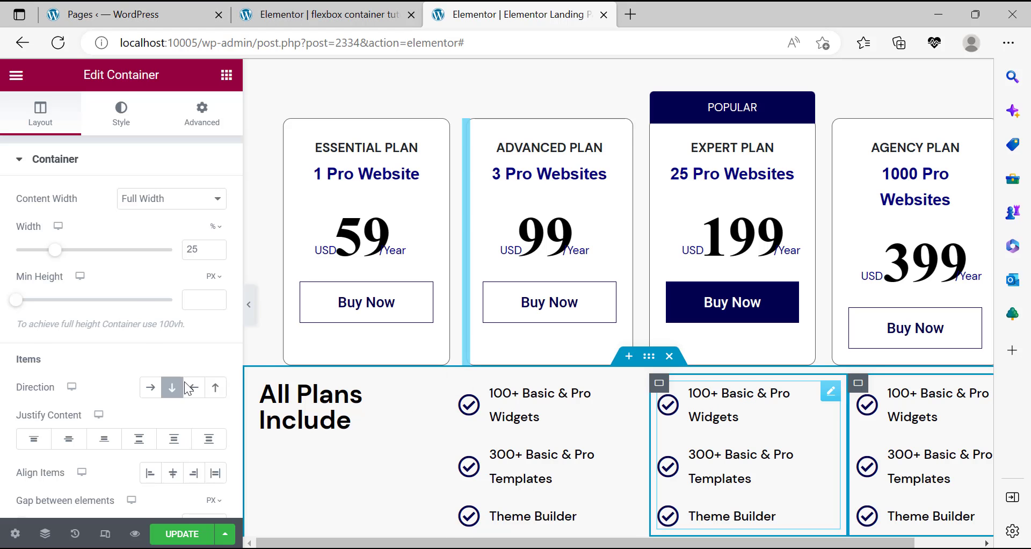
# In the second column's icon list, replace the first item's text with "WooCommerce Store Builder" and return to the pricing page.
pyautogui.click(741, 408)
pyautogui.click(89, 257)
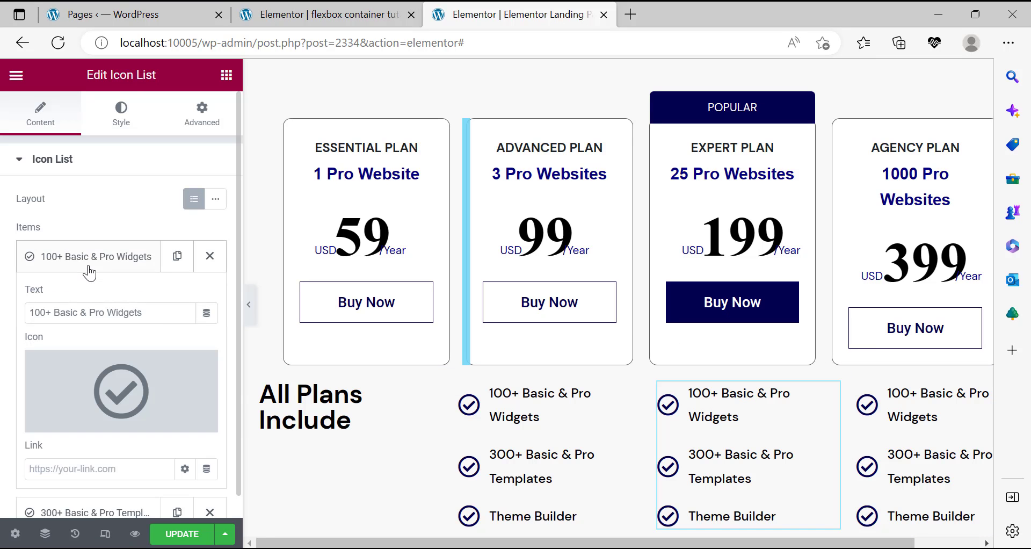
pyautogui.tripleClick(96, 308)
pyautogui.rightClick(96, 309)
pyautogui.click(138, 147)
pyautogui.click(737, 467)
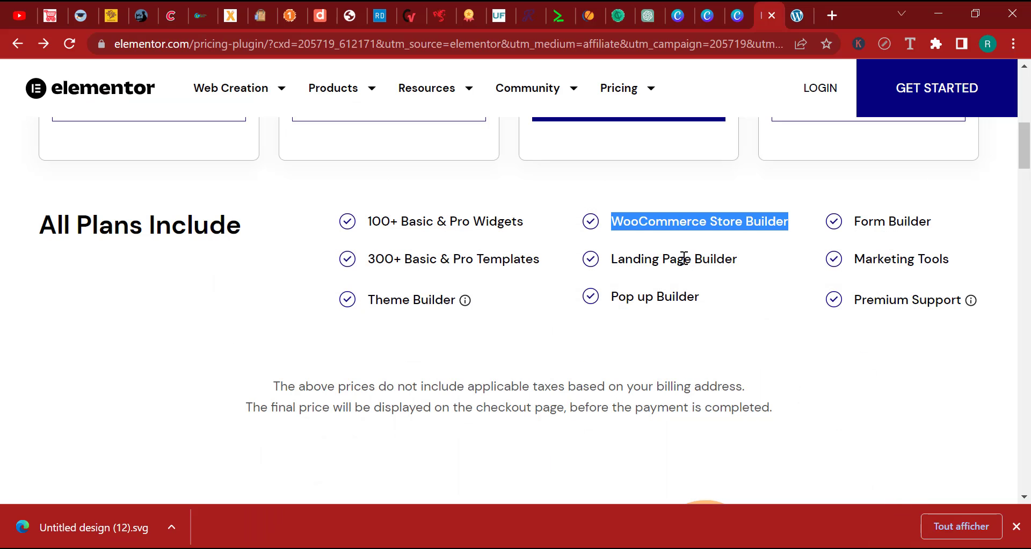
# Copy "Landing Page Builder" from the Elementor pricing page and paste it over the second item's text in the second column's icon list.
pyautogui.doubleClick(676, 256)
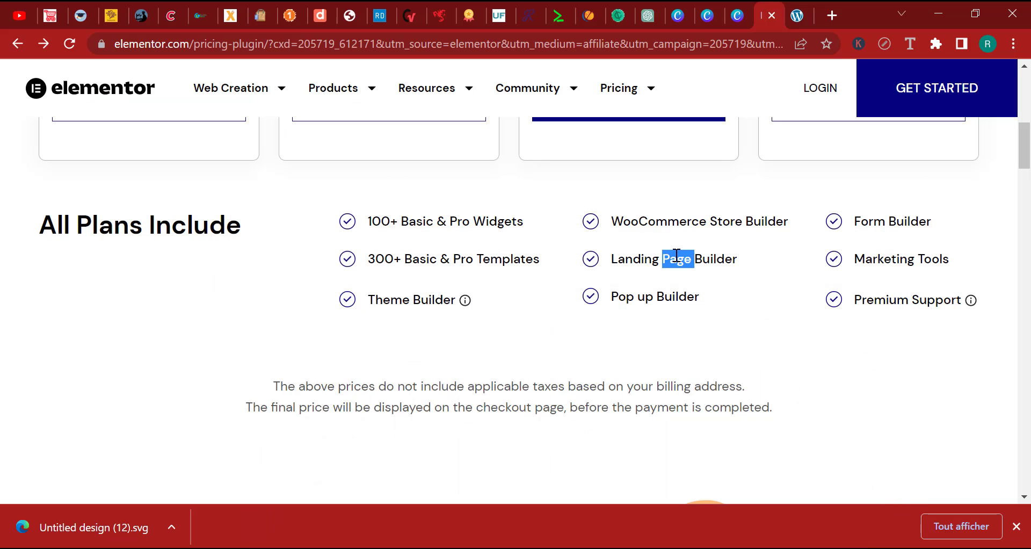
pyautogui.tripleClick(676, 257)
pyautogui.rightClick(673, 258)
pyautogui.click(710, 270)
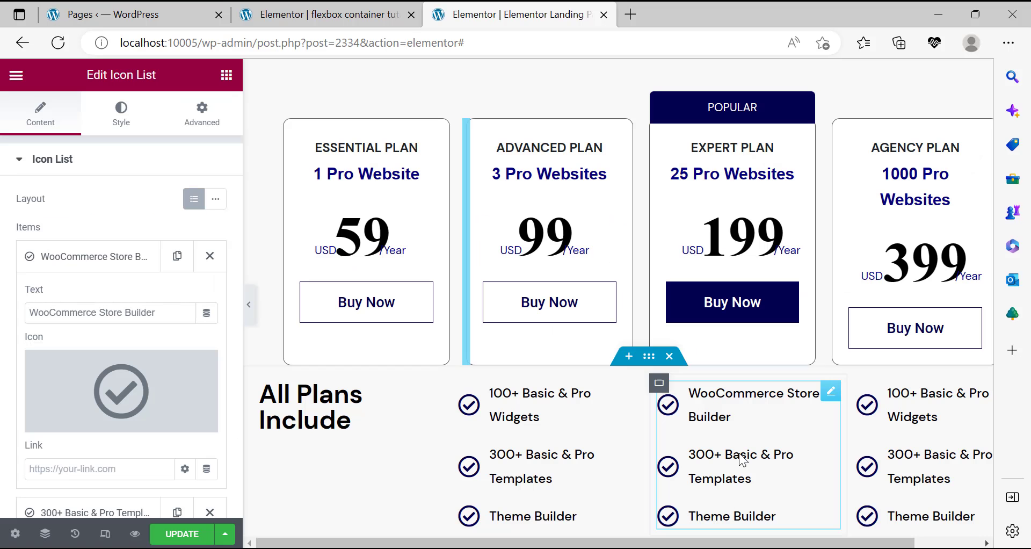
pyautogui.click(86, 269)
pyautogui.click(87, 295)
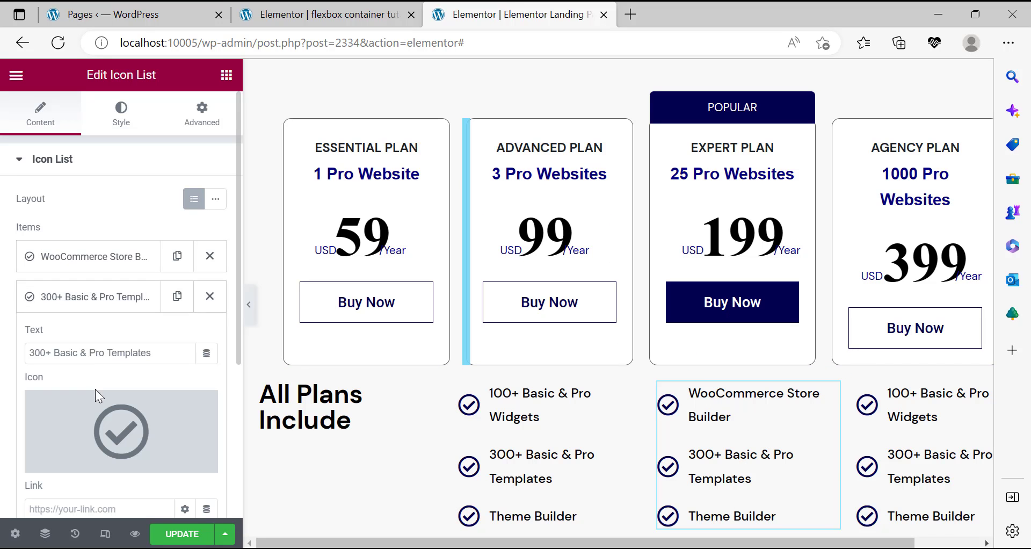
pyautogui.tripleClick(106, 358)
pyautogui.rightClick(107, 358)
pyautogui.click(142, 145)
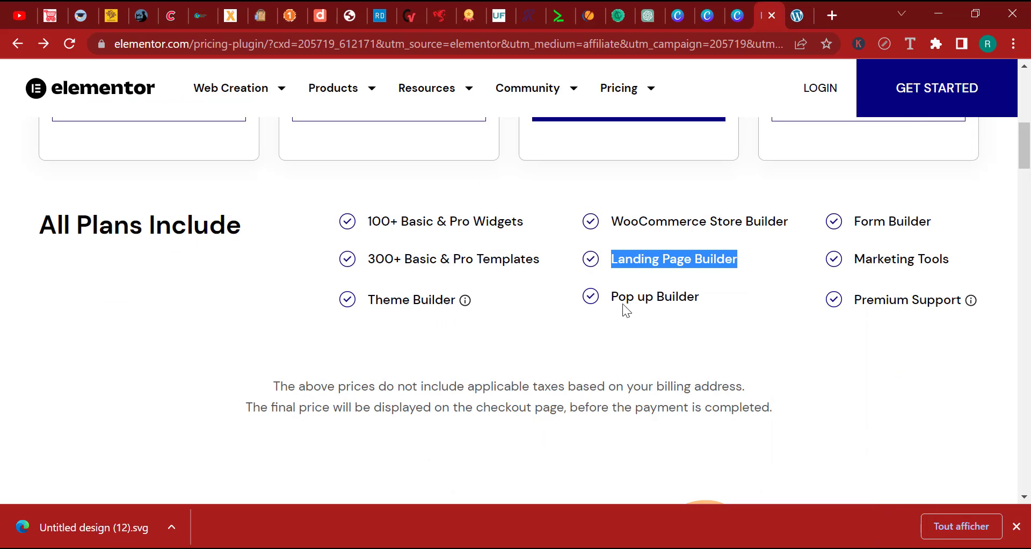
# Copy "Pop up Builder" from the pricing page and paste it over the third item's text in the second column's icon list.
pyautogui.tripleClick(623, 297)
pyautogui.rightClick(625, 304)
pyautogui.click(645, 314)
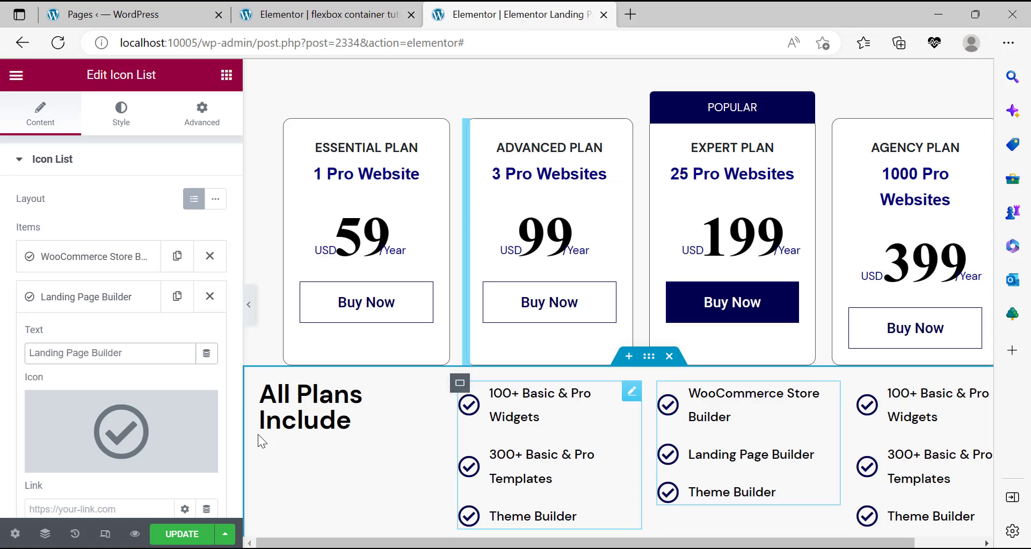
pyautogui.click(108, 309)
pyautogui.click(104, 337)
pyautogui.doubleClick(101, 391)
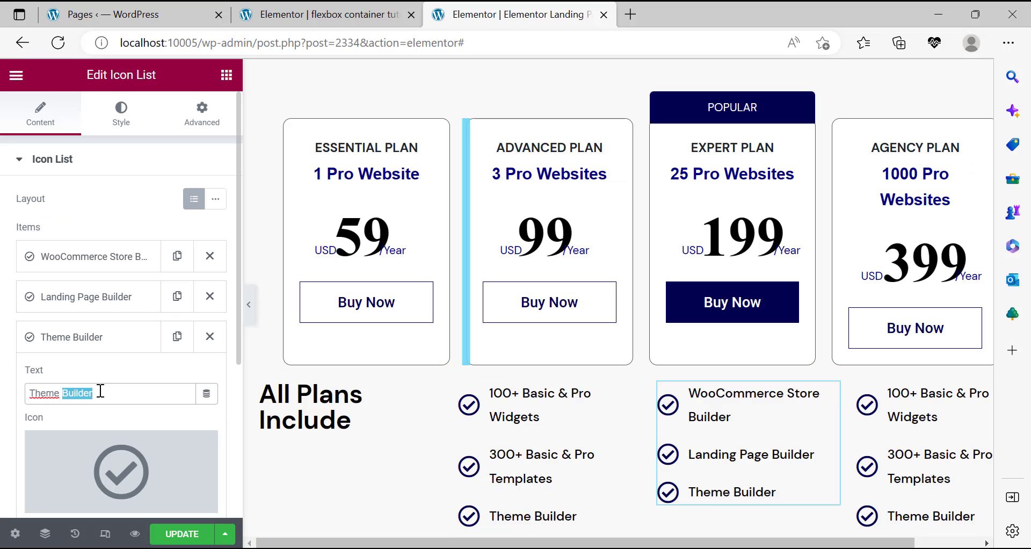
pyautogui.rightClick(100, 391)
pyautogui.click(145, 145)
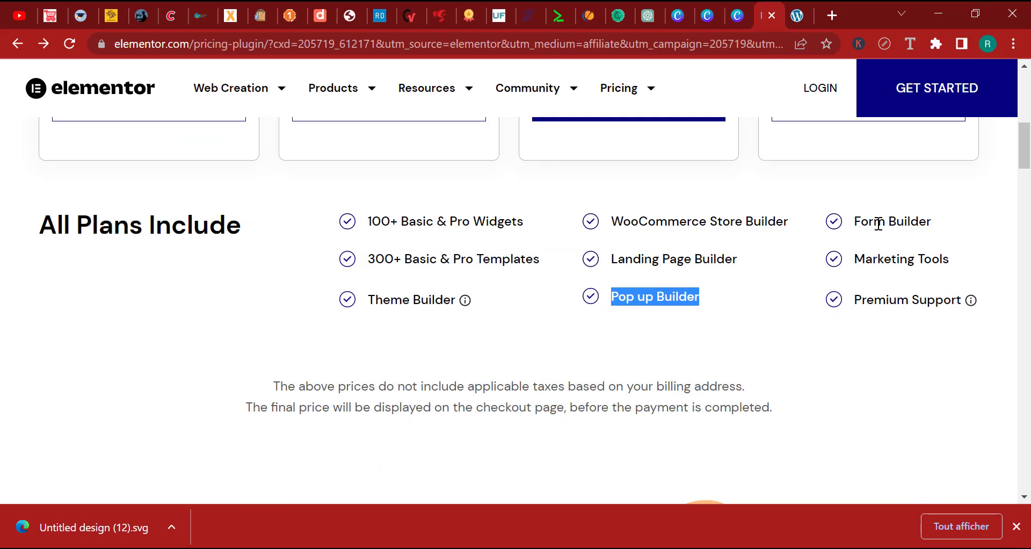
# Copy "Form Builder" from the pricing page and paste it over the first item's text in the third column's icon list.
pyautogui.tripleClick(877, 224)
pyautogui.rightClick(880, 224)
pyautogui.click(881, 233)
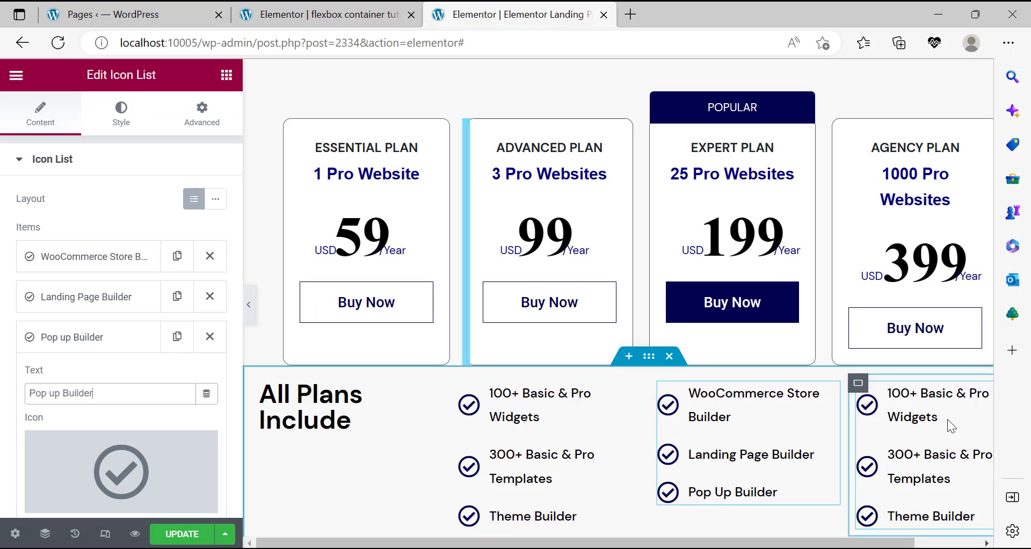
pyautogui.click(947, 419)
pyautogui.click(95, 263)
pyautogui.tripleClick(81, 306)
pyautogui.rightClick(81, 306)
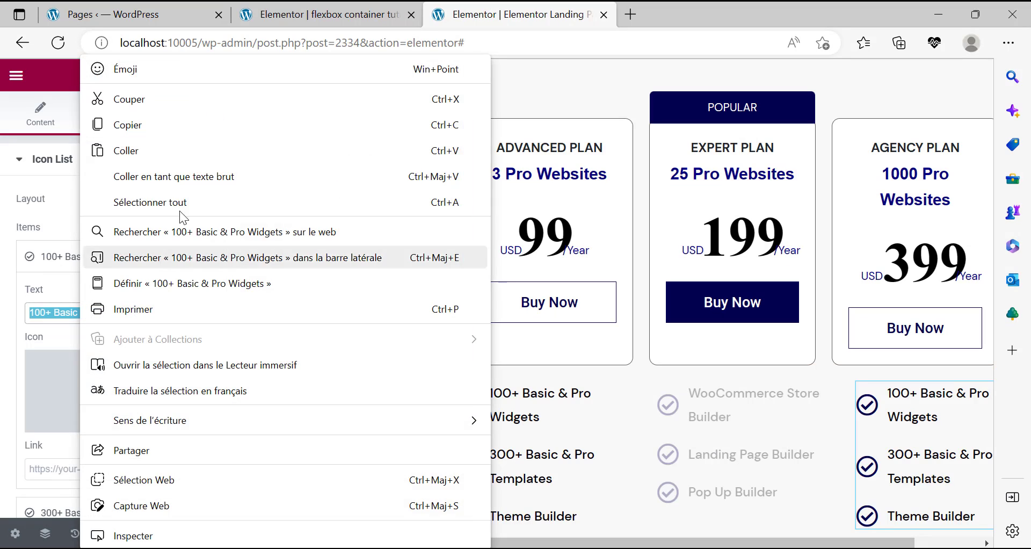
pyautogui.click(167, 153)
pyautogui.click(113, 264)
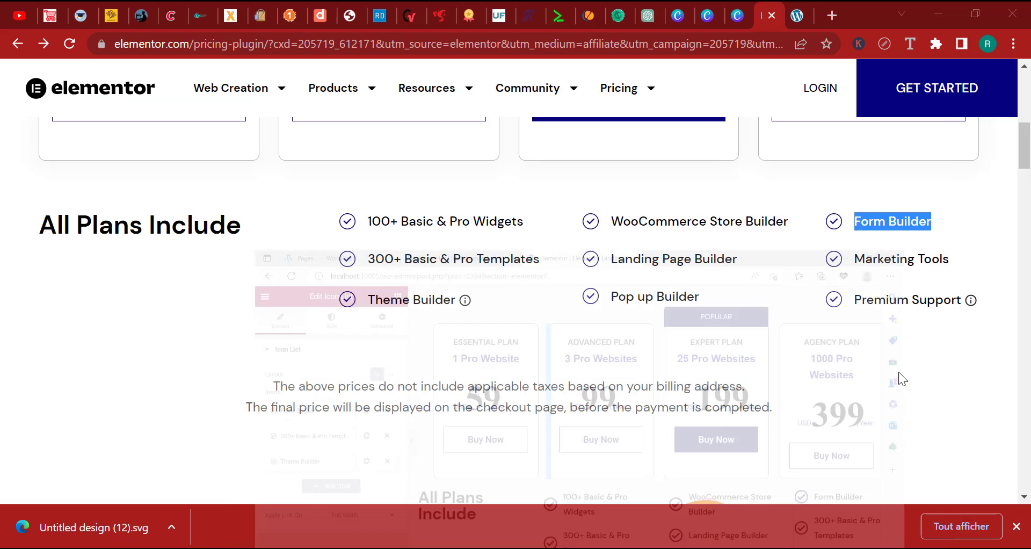
# Copy "Marketing Tools" from the pricing page and paste it over the second item's text in the third column's icon list.
pyautogui.click(892, 264)
pyautogui.tripleClick(893, 265)
pyautogui.rightClick(920, 268)
pyautogui.click(920, 279)
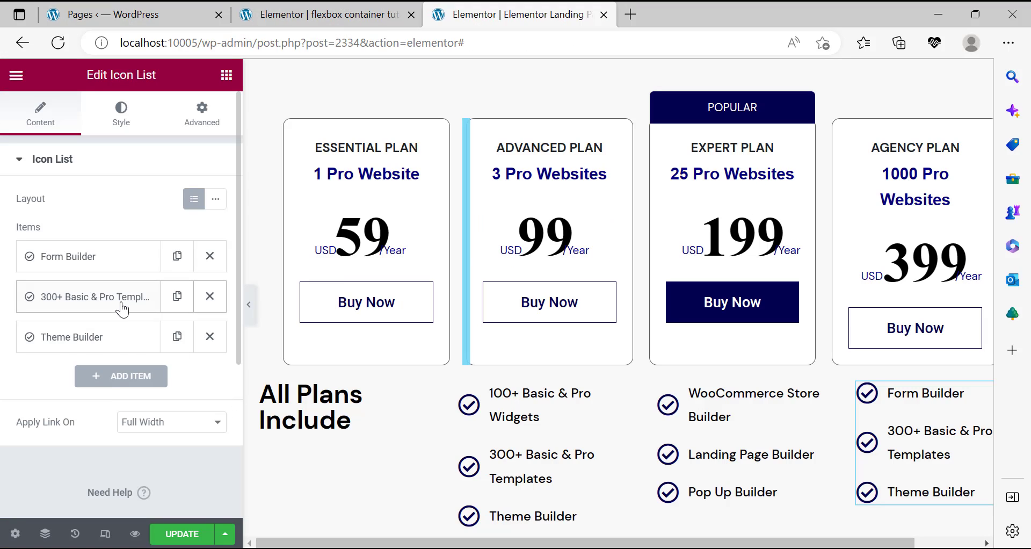
pyautogui.click(150, 294)
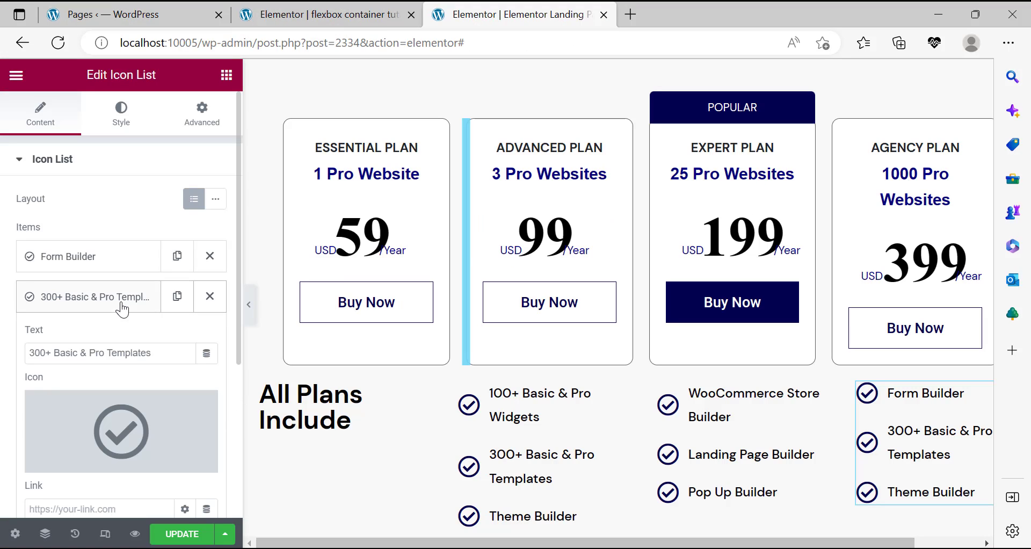
pyautogui.tripleClick(110, 354)
pyautogui.rightClick(110, 357)
pyautogui.click(141, 146)
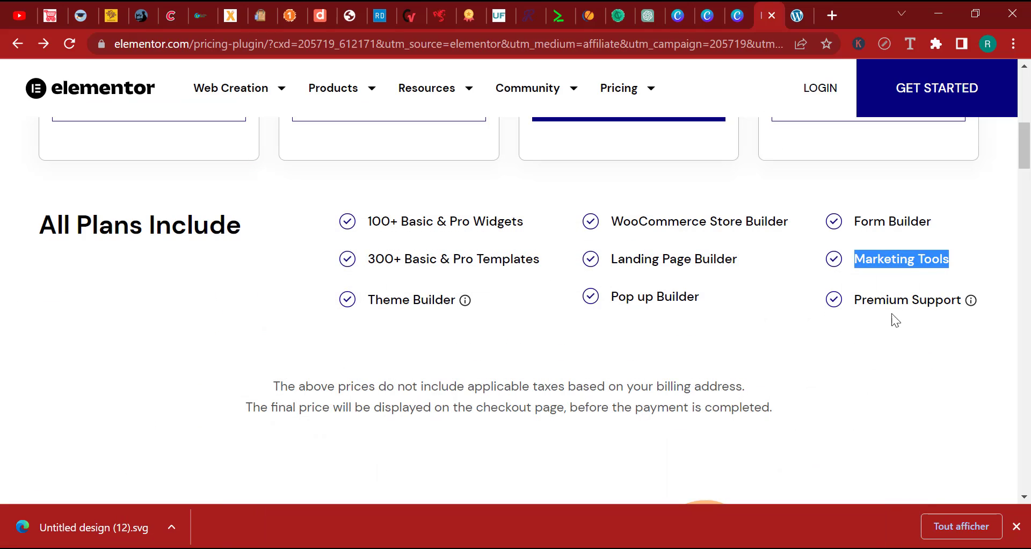
# Copy "Premium Support" from the pricing page and paste it over the third item's text in the third column's icon list.
pyautogui.click(896, 309)
pyautogui.doubleClick(898, 300)
pyautogui.tripleClick(897, 300)
pyautogui.rightClick(897, 301)
pyautogui.click(865, 315)
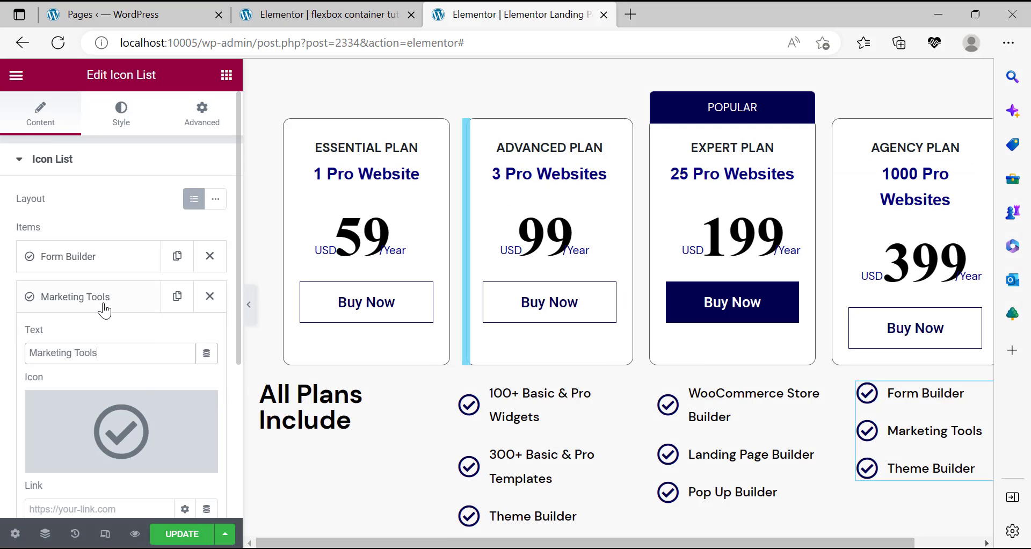
pyautogui.click(108, 298)
pyautogui.click(119, 337)
pyautogui.tripleClick(108, 389)
pyautogui.rightClick(108, 390)
pyautogui.click(158, 177)
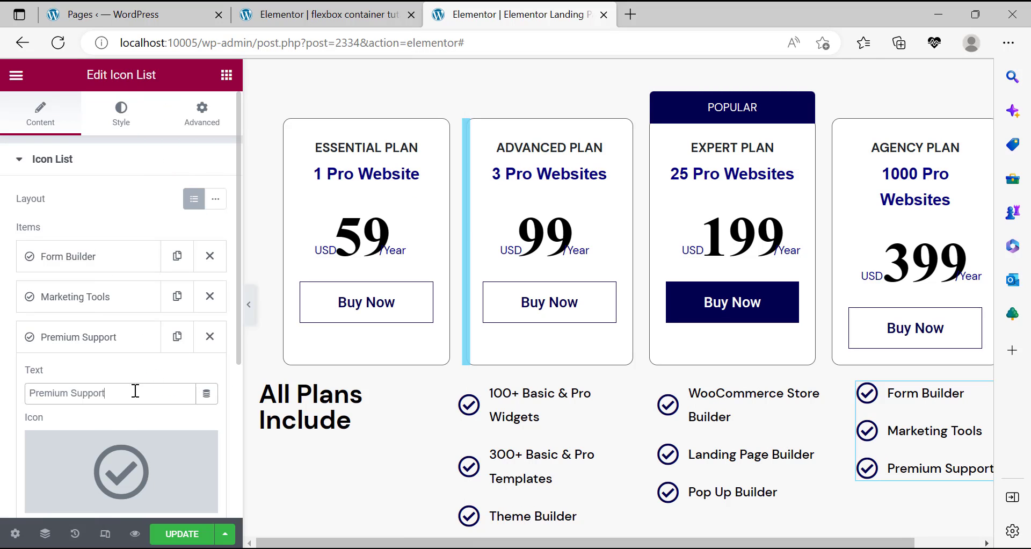
pyautogui.click(112, 337)
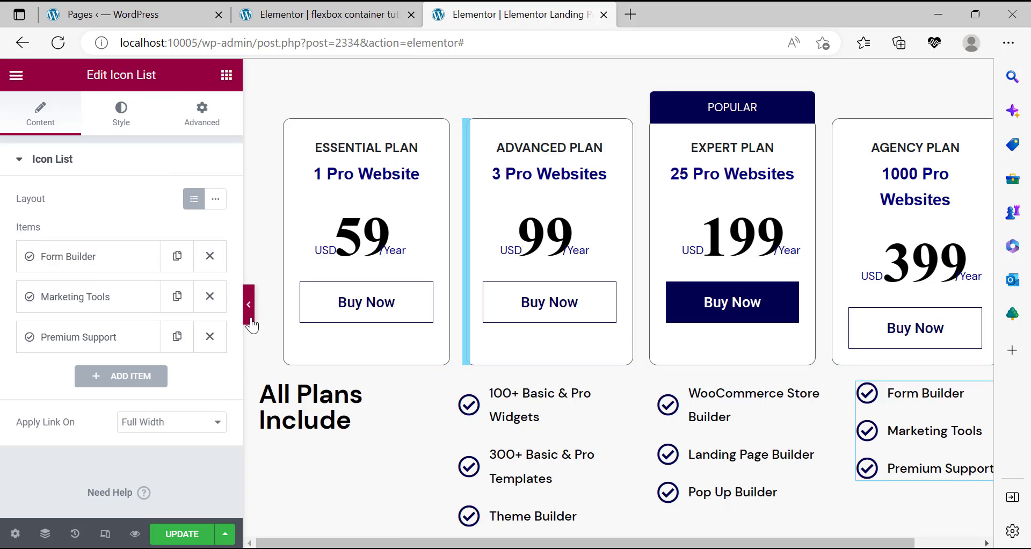
# Compare the section's preview with the pricing page and set the "All Plans Include" container's padding to 60 px on all sides.
pyautogui.hotkey('ctrl', 'p')
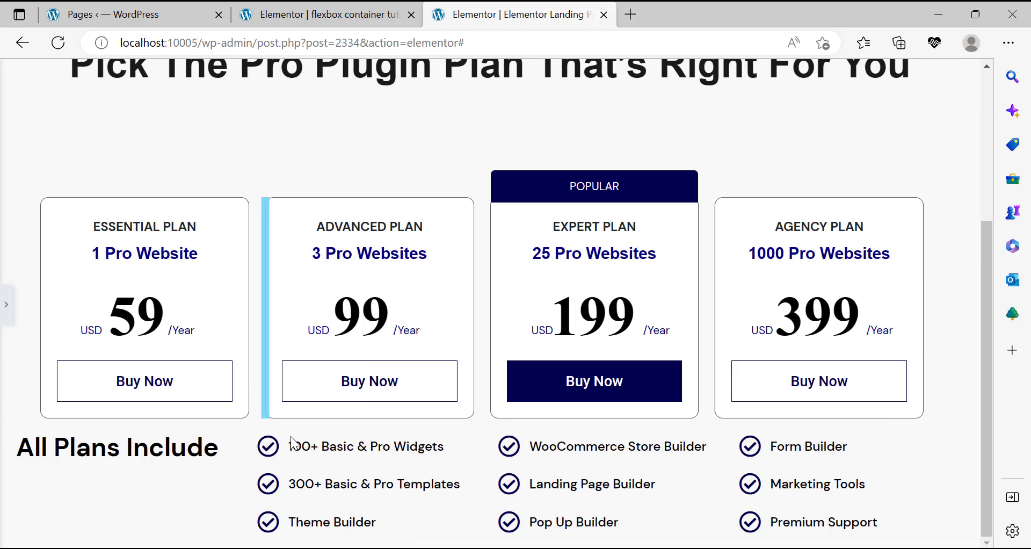
pyautogui.hotkey('alt', 'Tab')
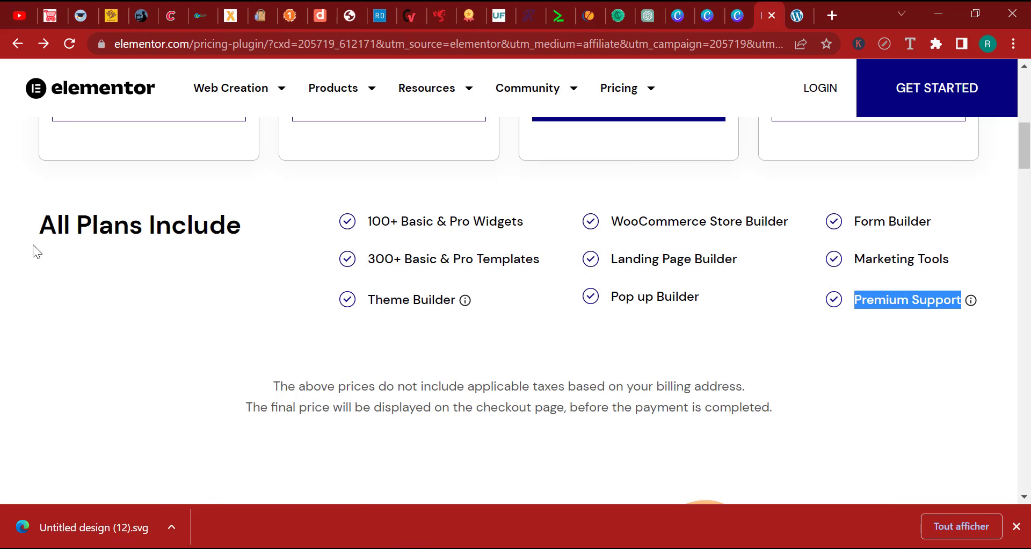
pyautogui.hotkey('alt', 'Tab')
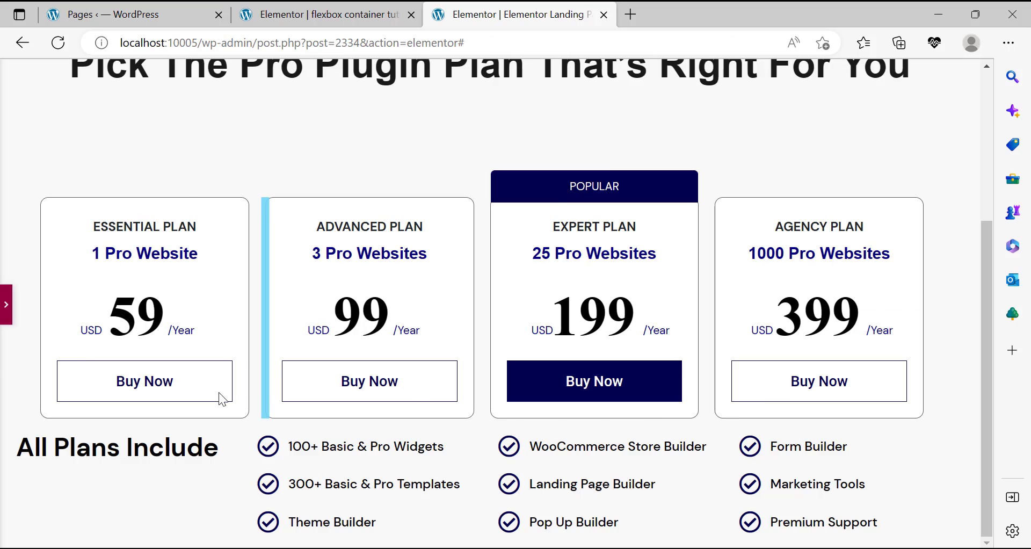
pyautogui.hotkey('ctrl', 'p')
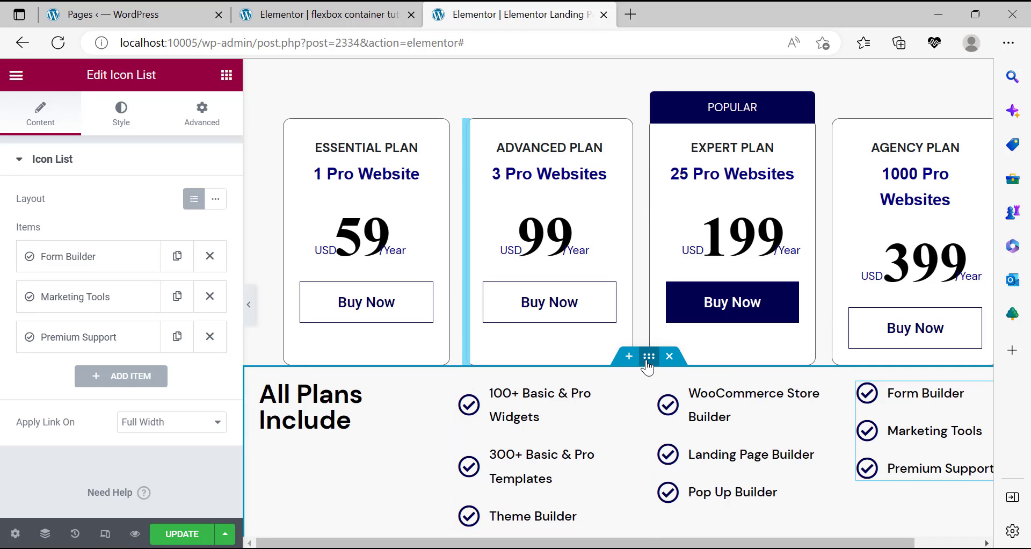
pyautogui.click(638, 369)
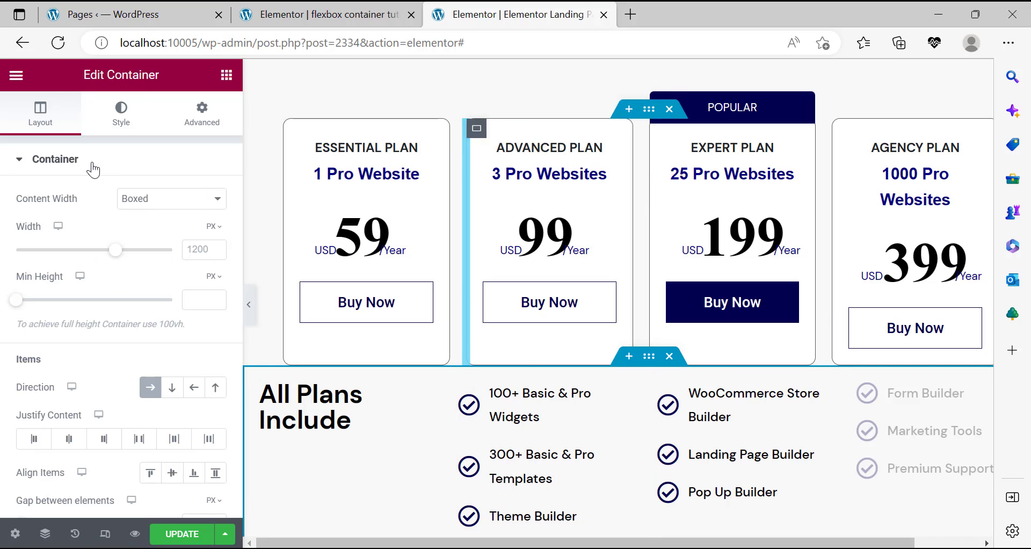
pyautogui.click(202, 114)
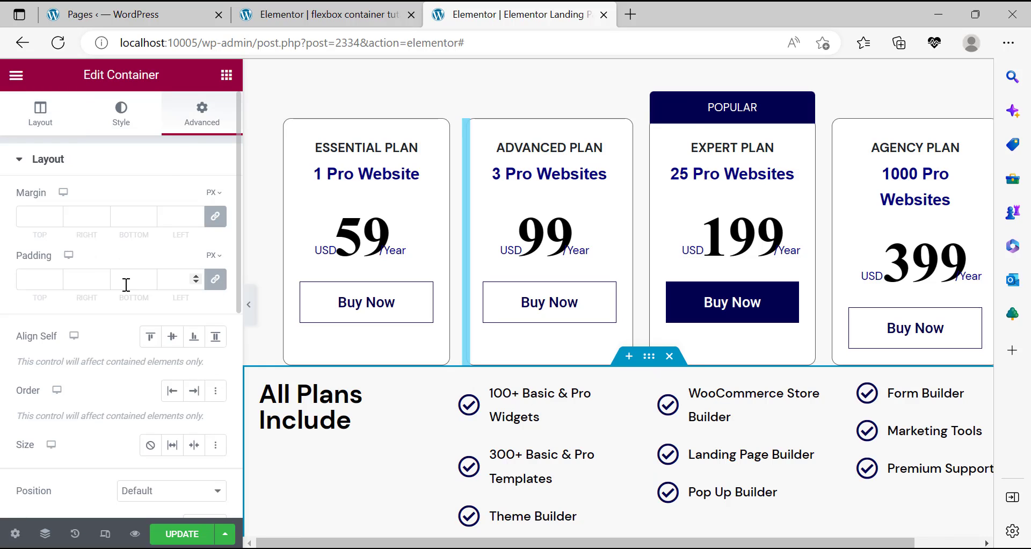
pyautogui.click(43, 285)
pyautogui.write('50')
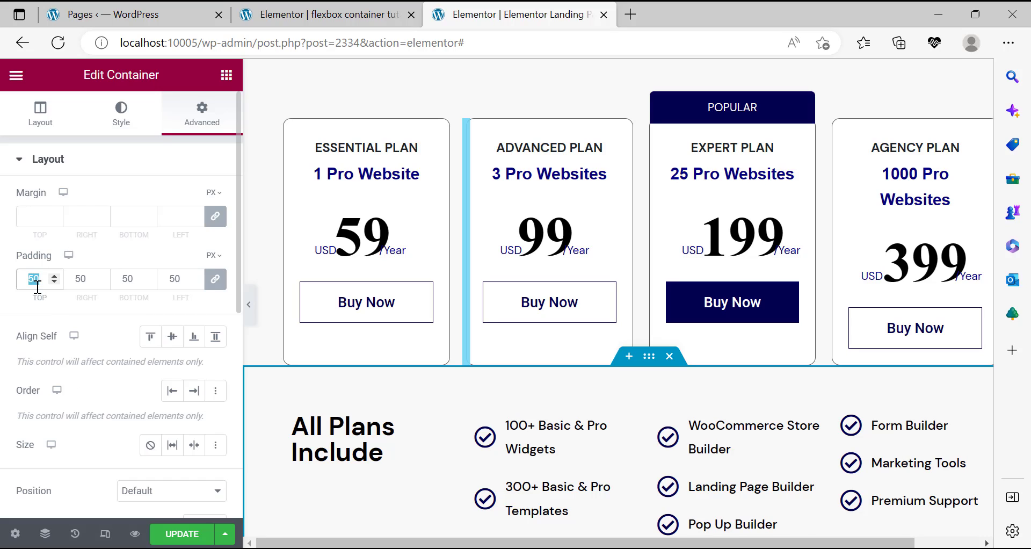
pyautogui.write('60')
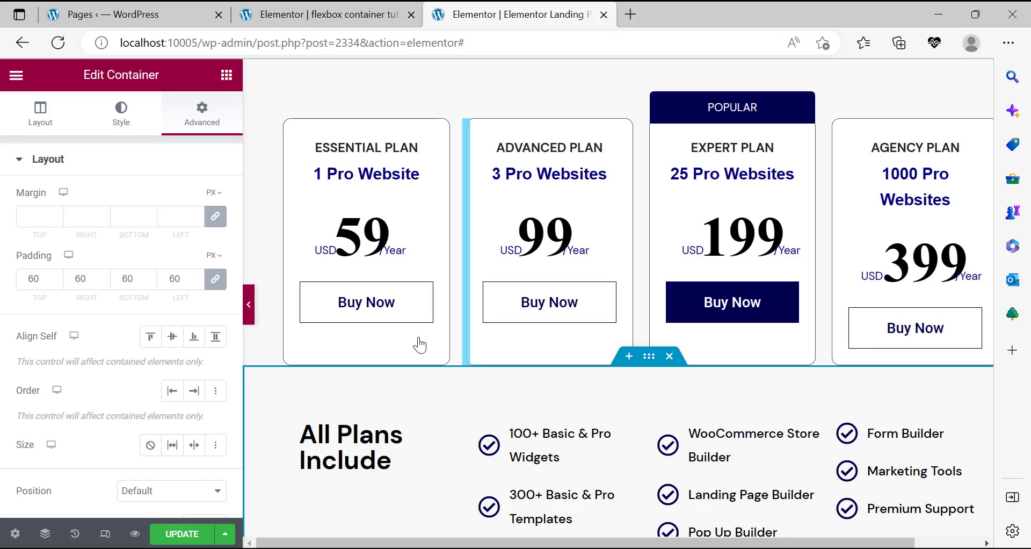
# Compare the padded section with the pricing page, then set its container to justify content Space Between and align items Center.
pyautogui.hotkey('ctrl', 'p')
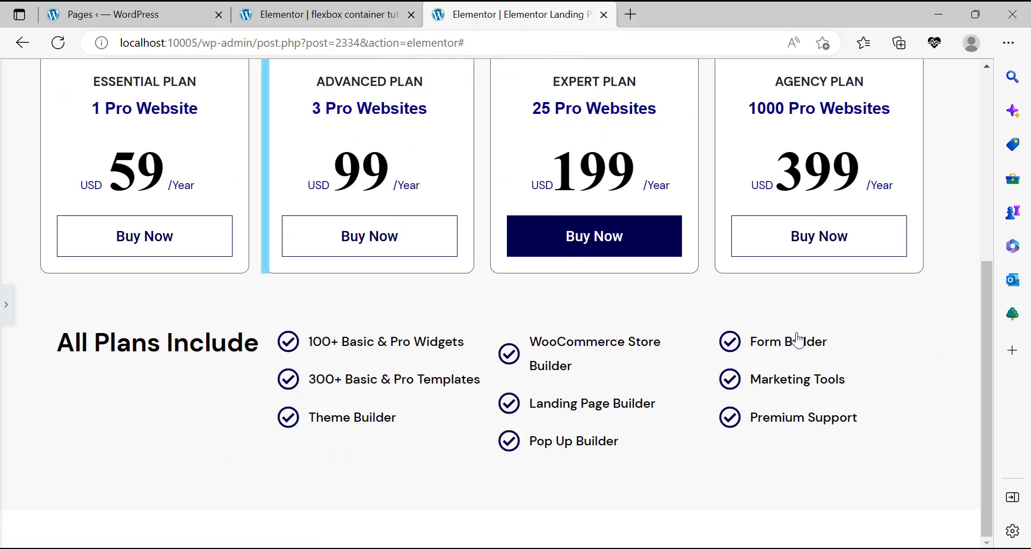
pyautogui.hotkey('alt', 'Tab')
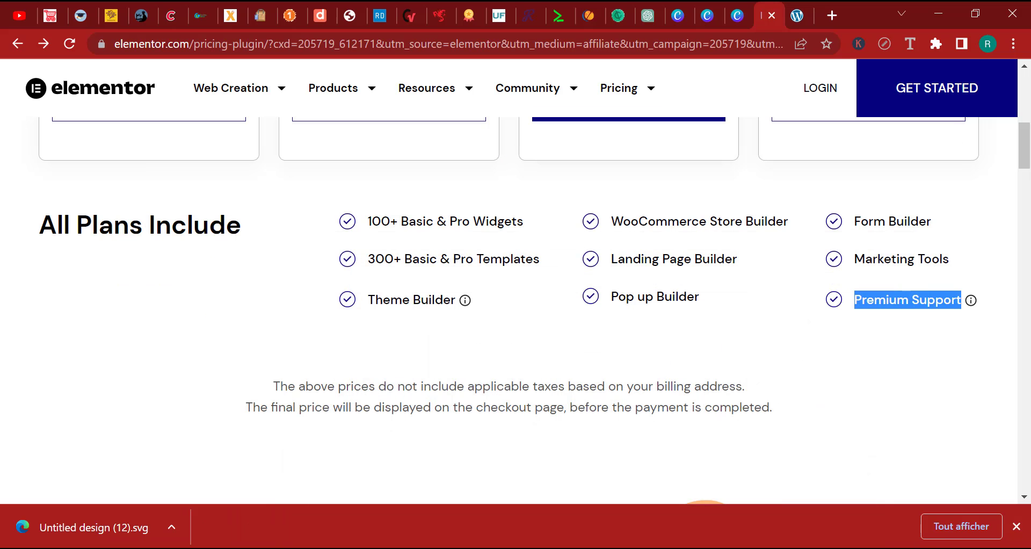
pyautogui.hotkey('alt', 'Tab')
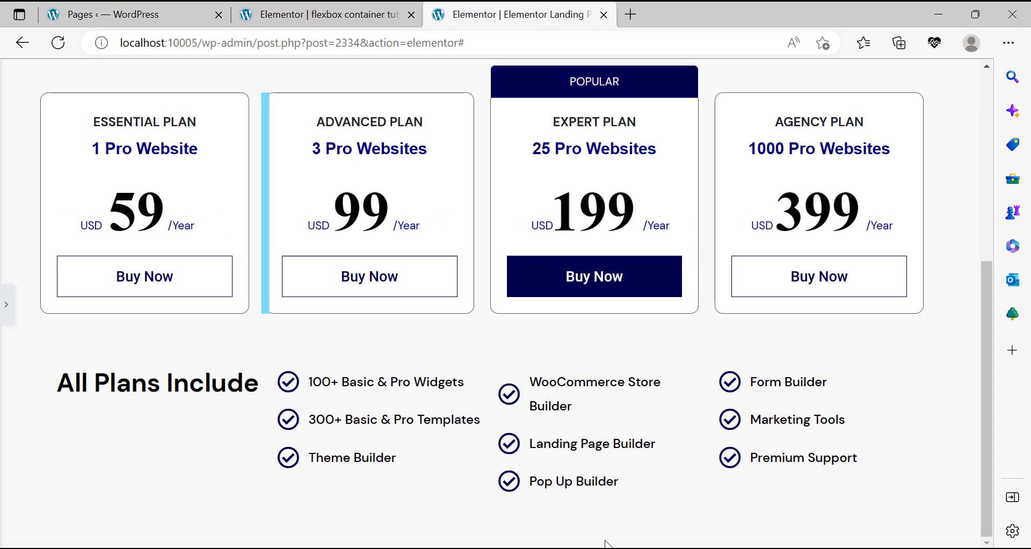
pyautogui.click(6, 305)
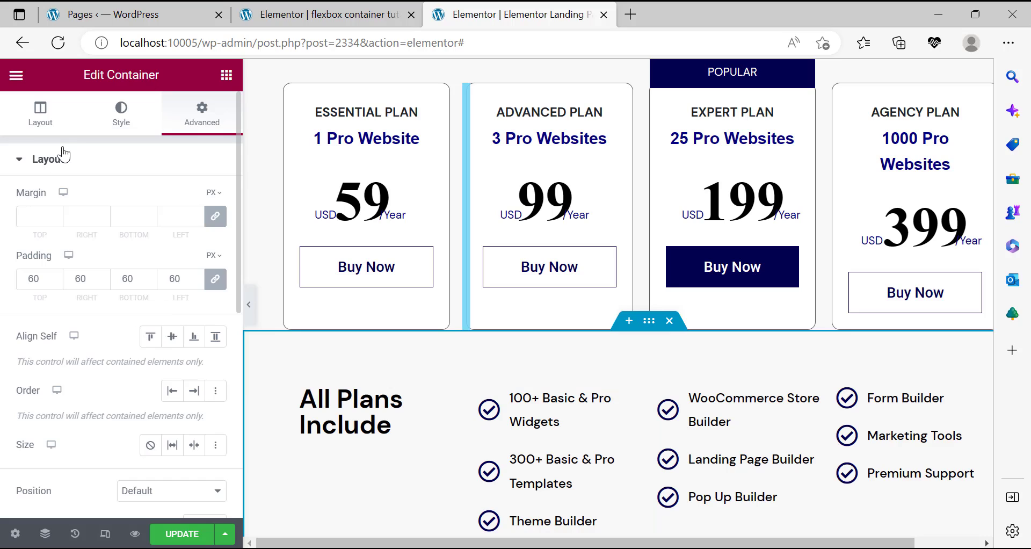
pyautogui.click(36, 112)
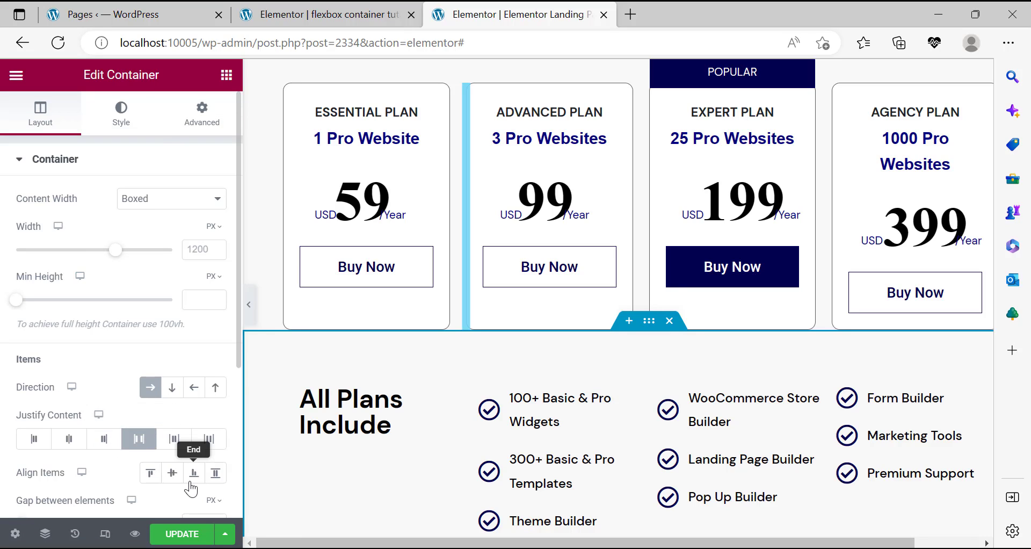
pyautogui.click(173, 479)
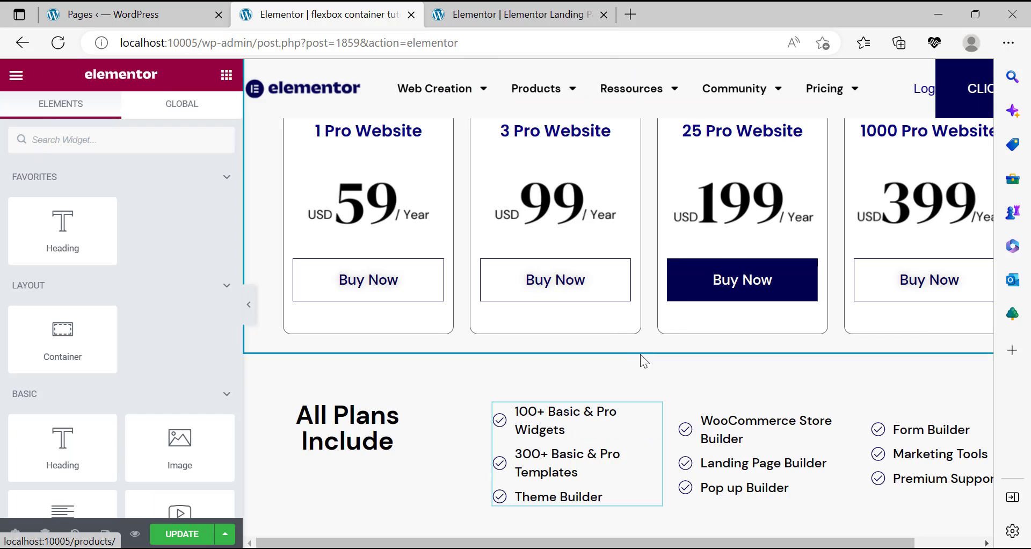
# Copy the "All Plans Include" container from the flexbox container tutorial page's editor and paste its style onto the landing page's matching container.
pyautogui.moveTo(655, 348)
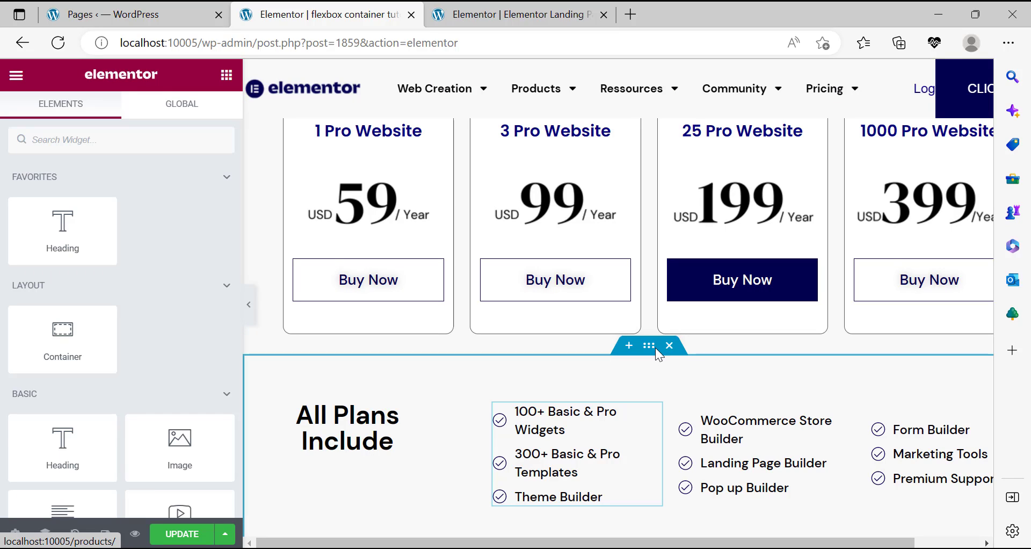
pyautogui.click(686, 303)
pyautogui.rightClick(684, 300)
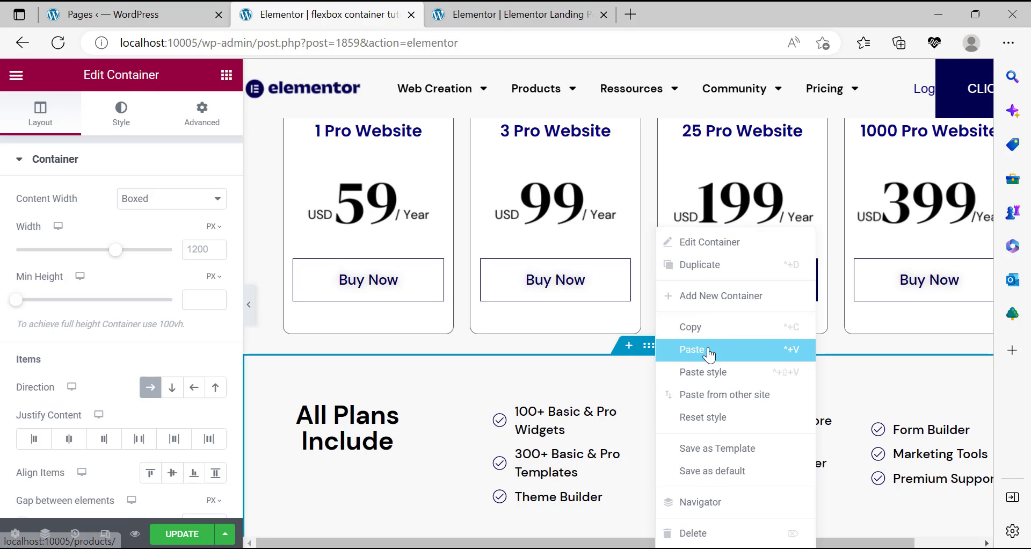
pyautogui.click(482, 7)
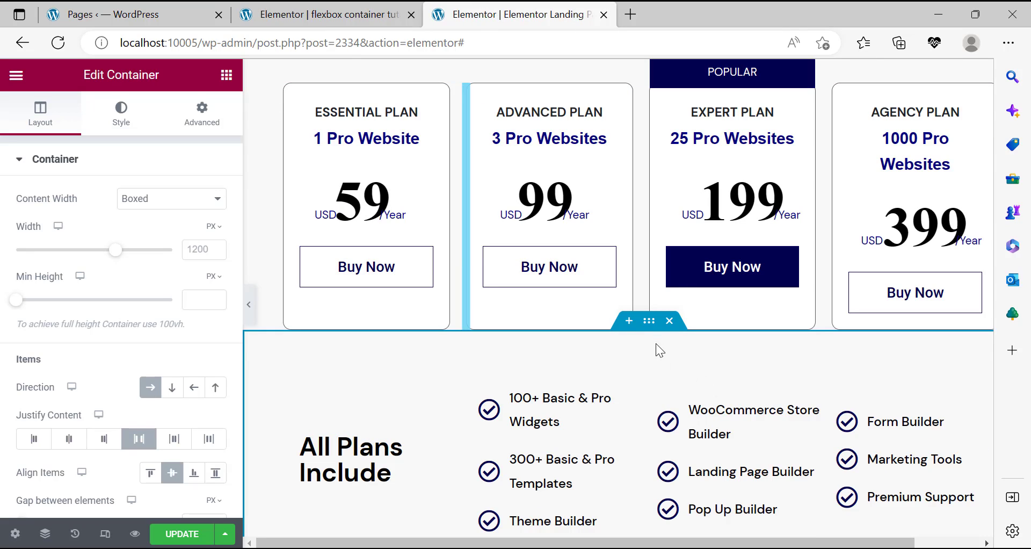
pyautogui.rightClick(650, 325)
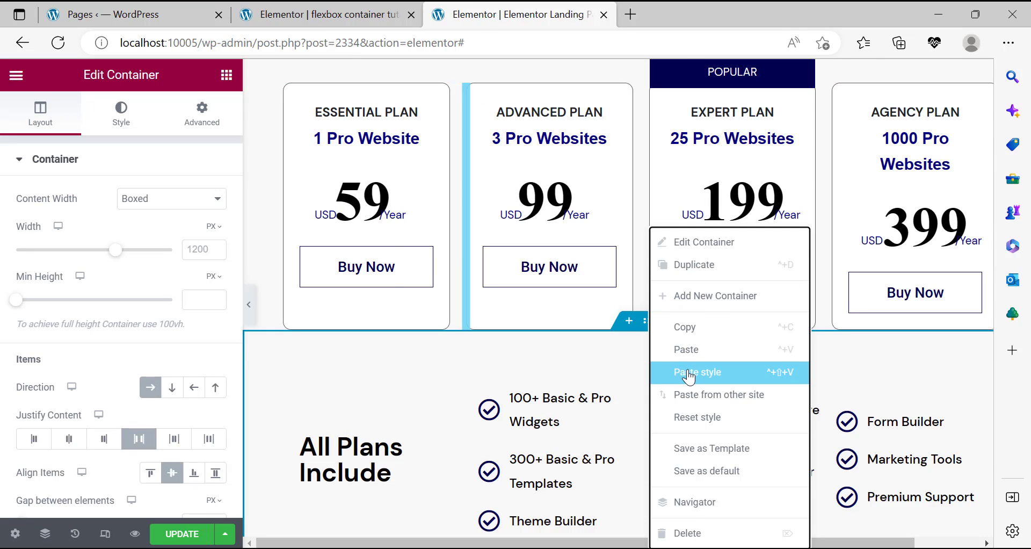
pyautogui.click(687, 369)
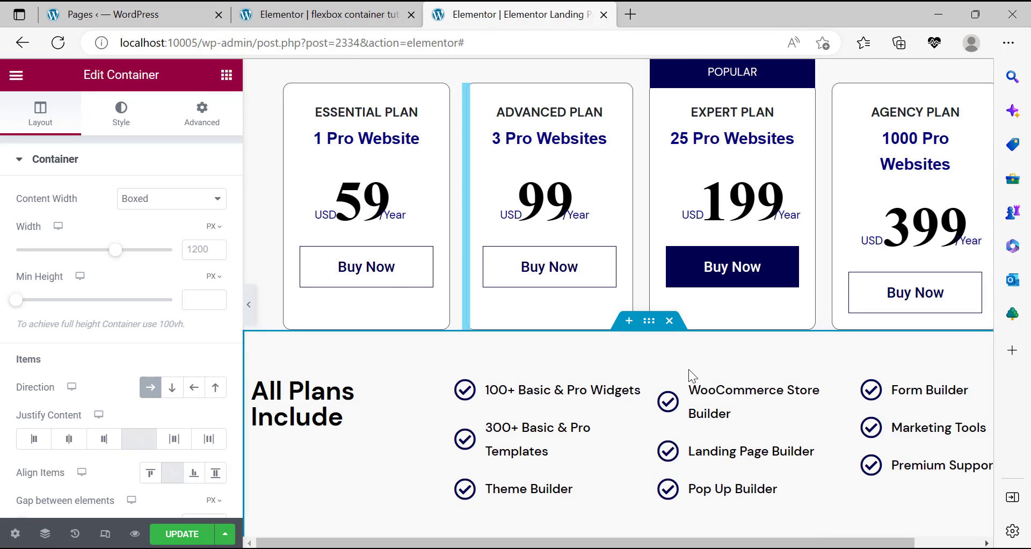
# Compare the container's padding and layout with the pricing page, then add a container with a Spacer widget below the All Plans Include section.
pyautogui.click(210, 130)
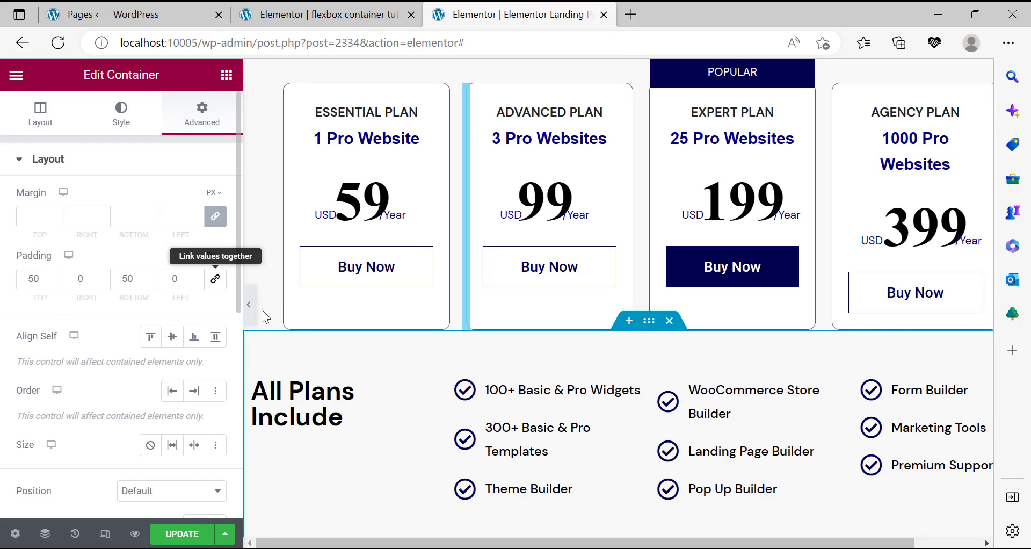
pyautogui.hotkey('ctrl', 'p')
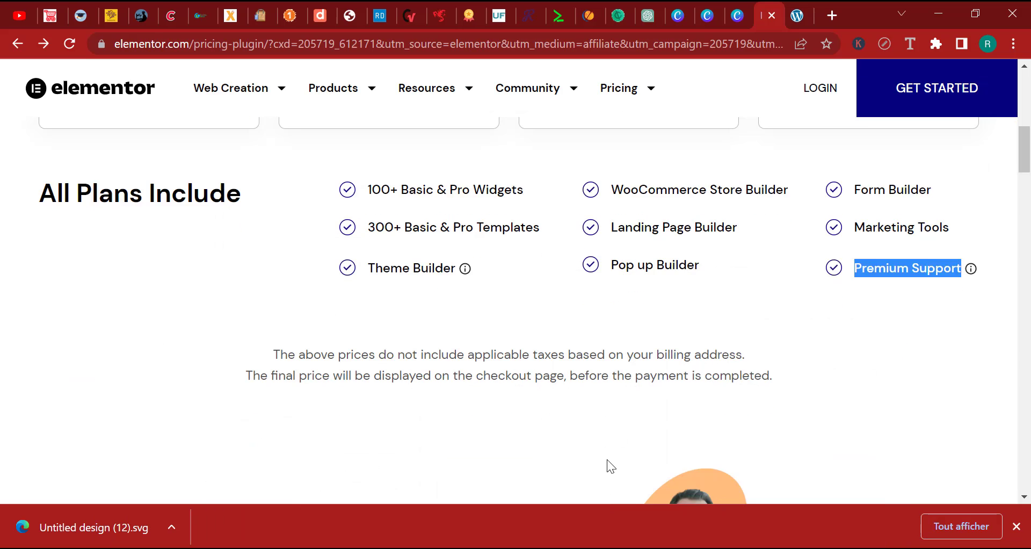
pyautogui.scroll(-4, 417, 280)
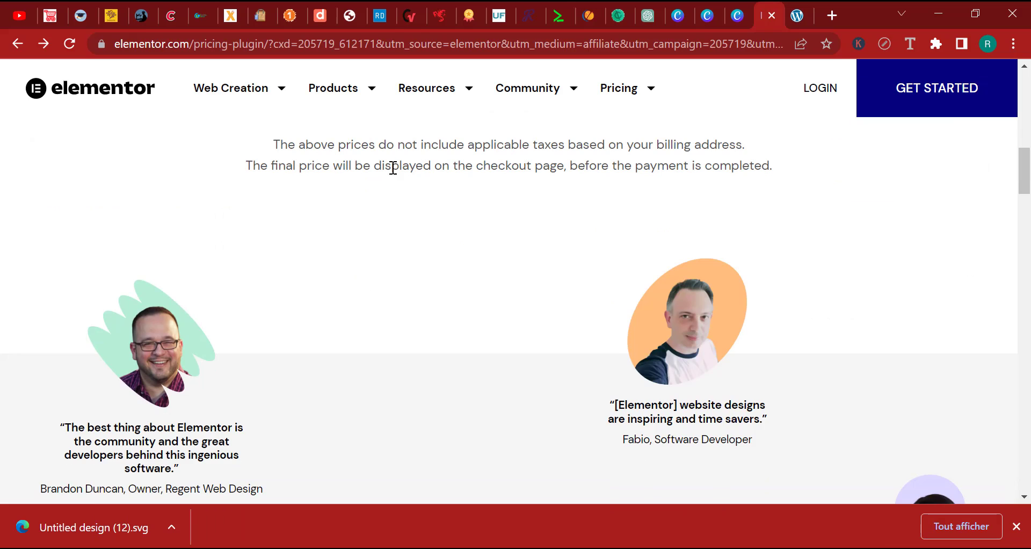
pyautogui.scroll(2, 388, 164)
pyautogui.scroll(2, 536, 322)
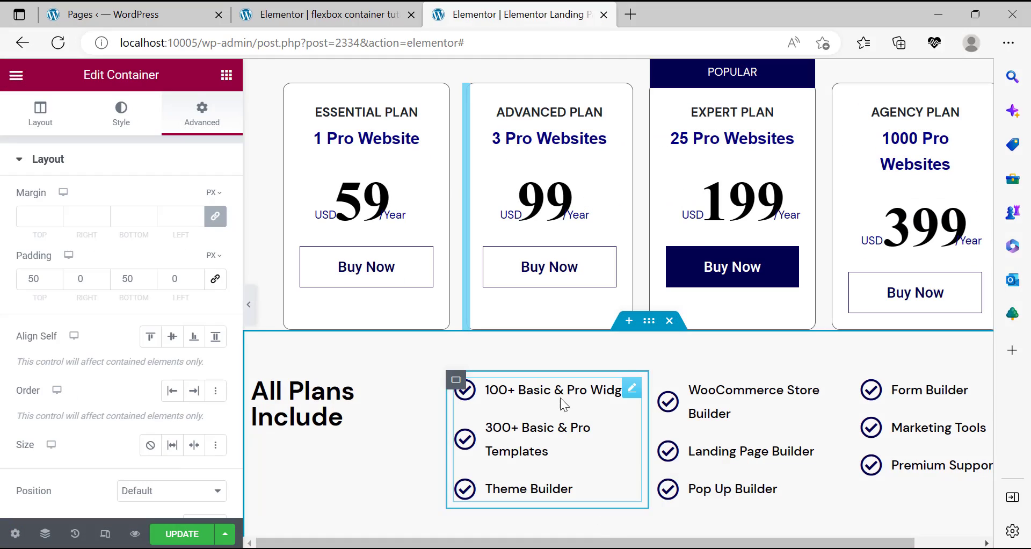
pyautogui.scroll(-3, 579, 400)
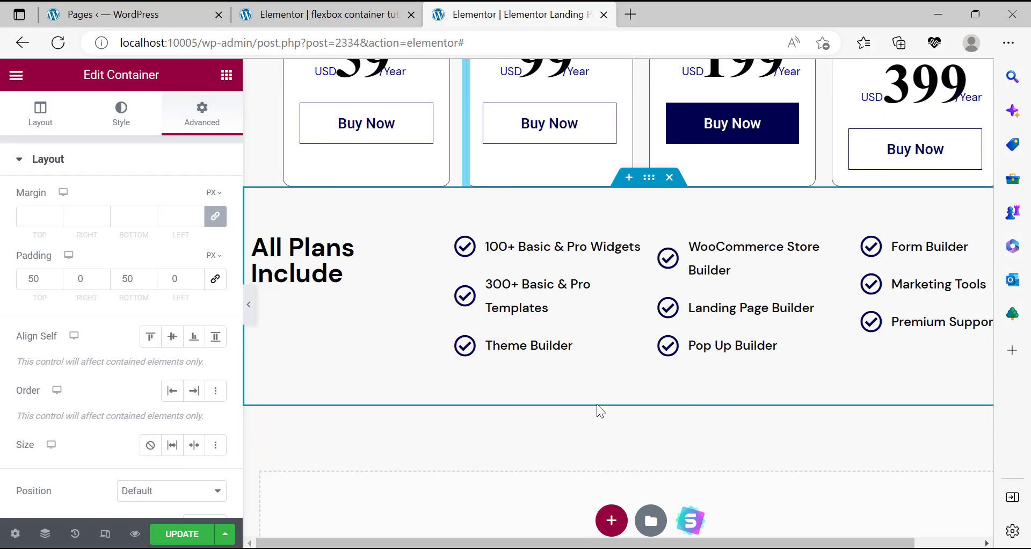
pyautogui.click(611, 520)
pyautogui.scroll(-2, 493, 476)
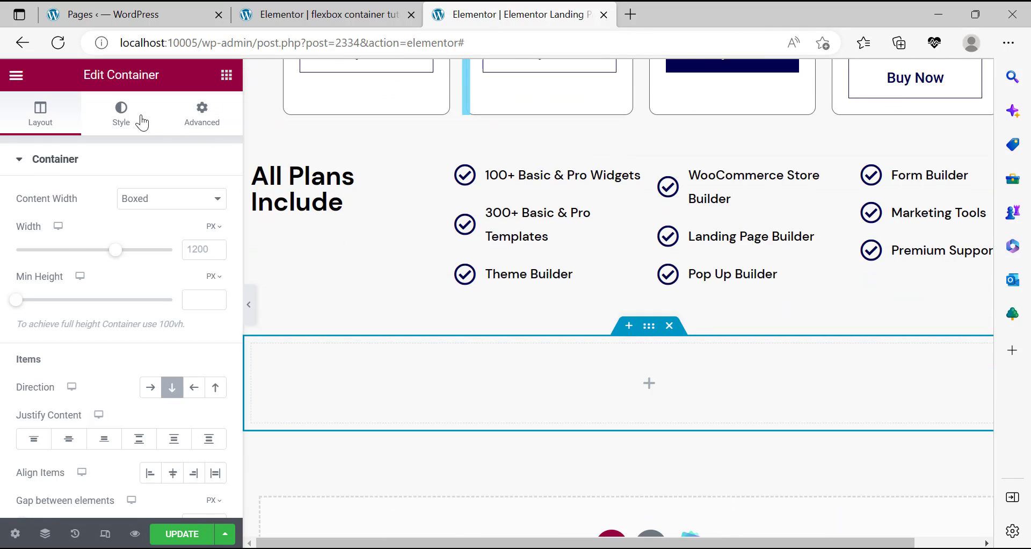
pyautogui.click(226, 74)
pyautogui.scroll(-6, 91, 260)
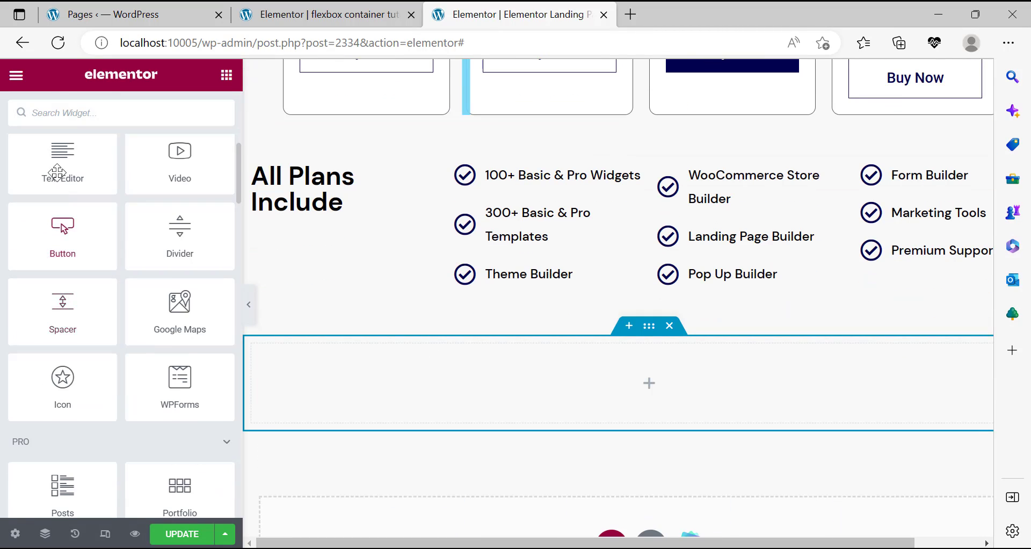
pyautogui.moveTo(589, 410); pyautogui.dragTo(609, 413)
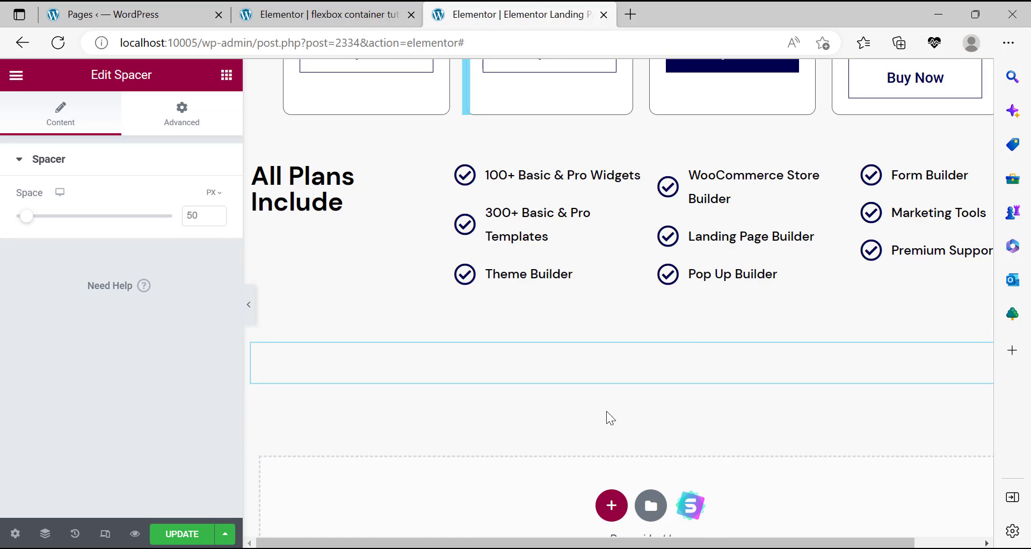
# Add a single-column container below the spacer and place a Text Editor widget in it.
pyautogui.click(614, 512)
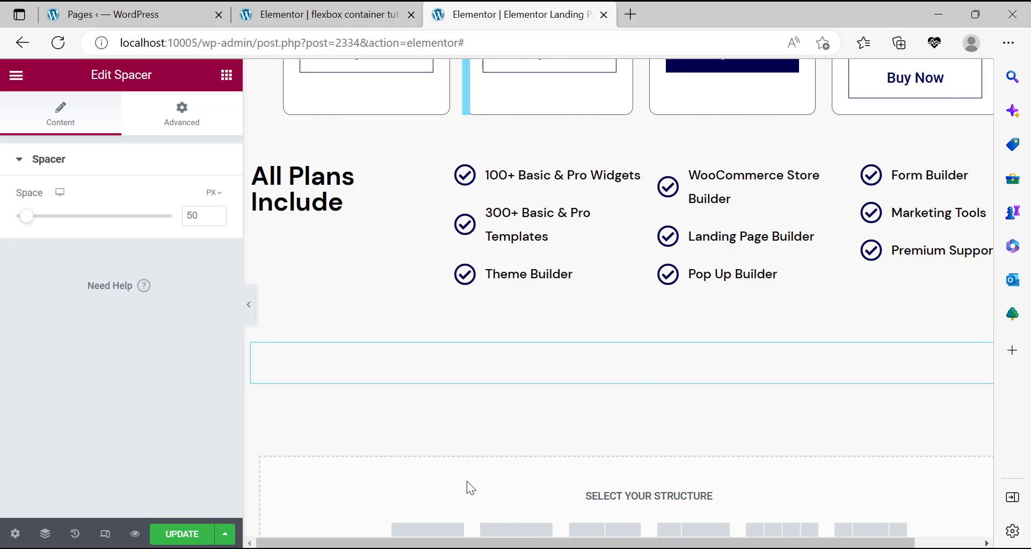
pyautogui.scroll(-3, 469, 493)
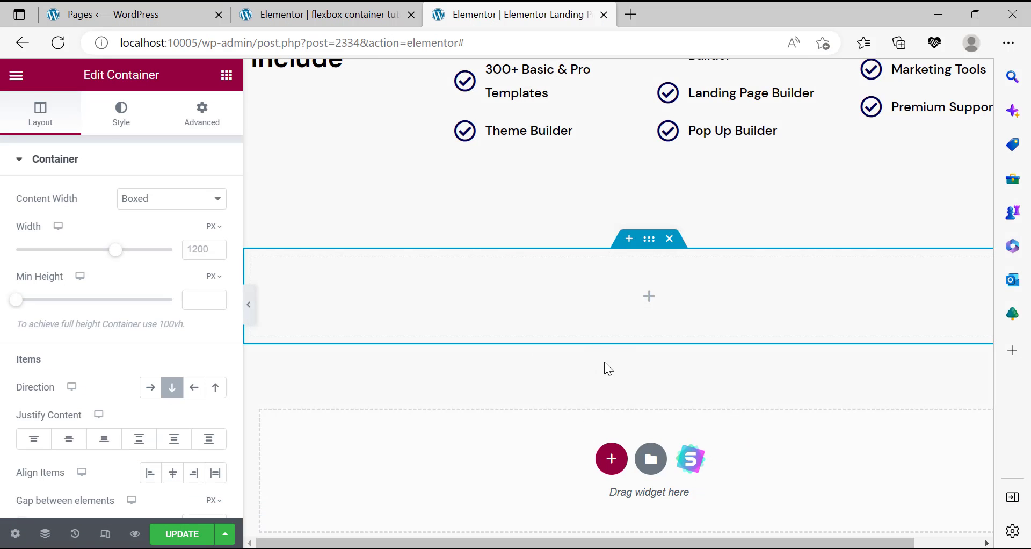
pyautogui.click(226, 74)
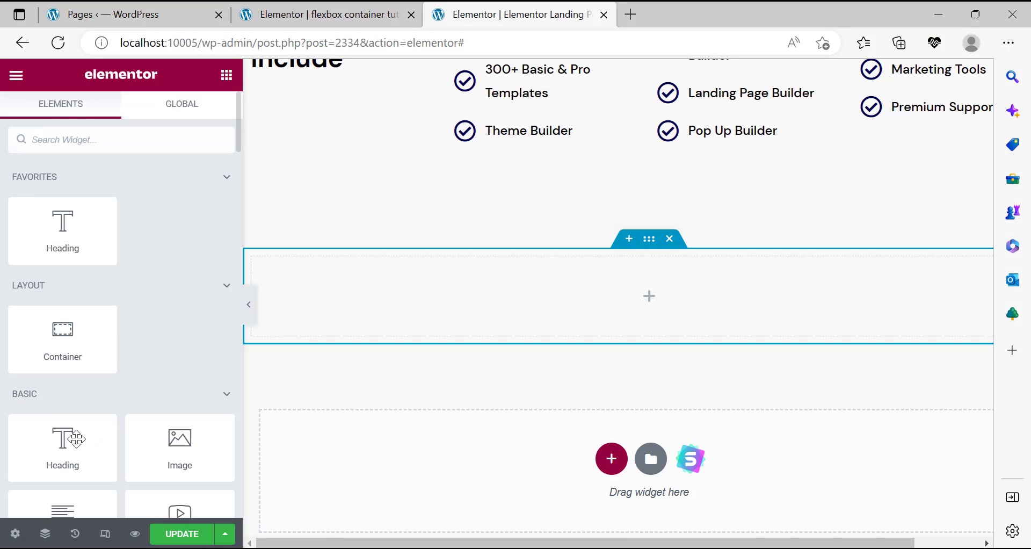
pyautogui.scroll(-2, 63, 424)
pyautogui.moveTo(63, 403); pyautogui.dragTo(660, 311)
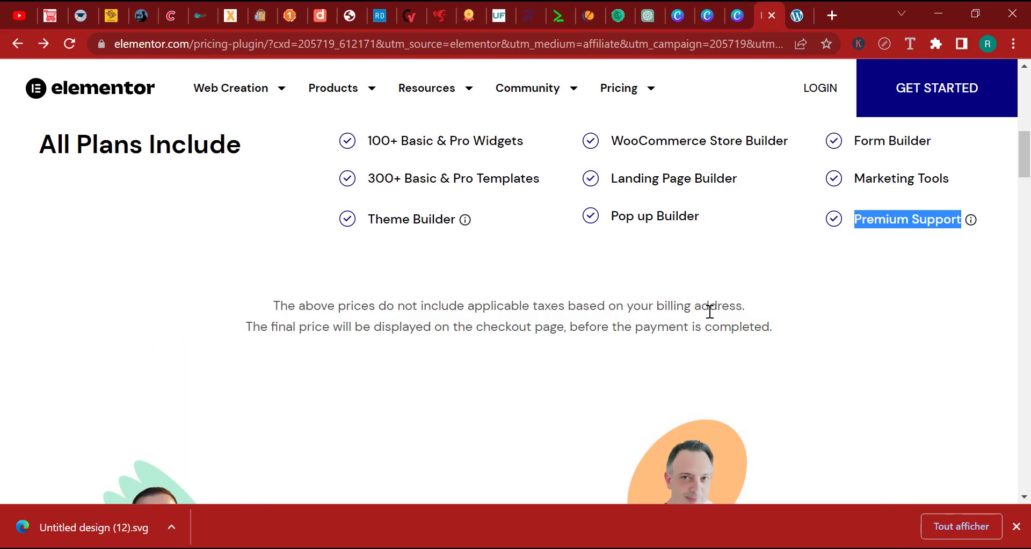
# Copy the two-sentence tax and checkout note from the pricing page and paste it over the Text Editor widget's placeholder text.
pyautogui.moveTo(790, 327); pyautogui.dragTo(266, 297)
pyautogui.rightClick(309, 309)
pyautogui.click(331, 317)
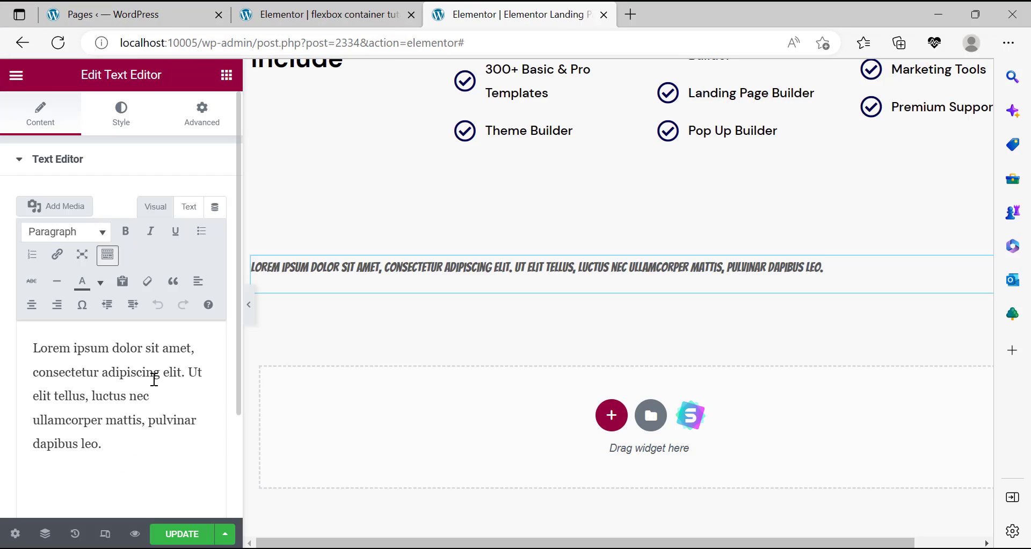
pyautogui.tripleClick(152, 375)
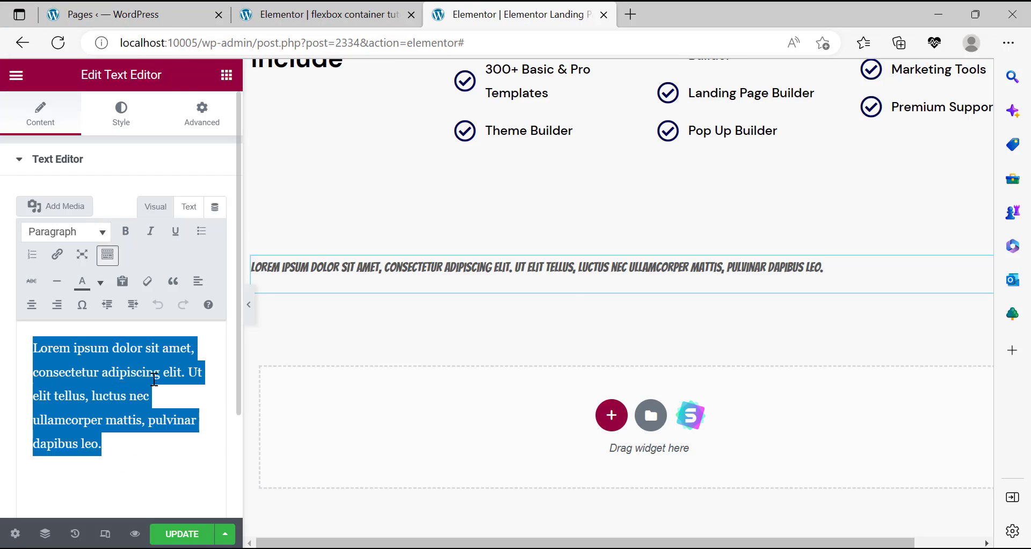
pyautogui.rightClick(152, 376)
pyautogui.click(200, 172)
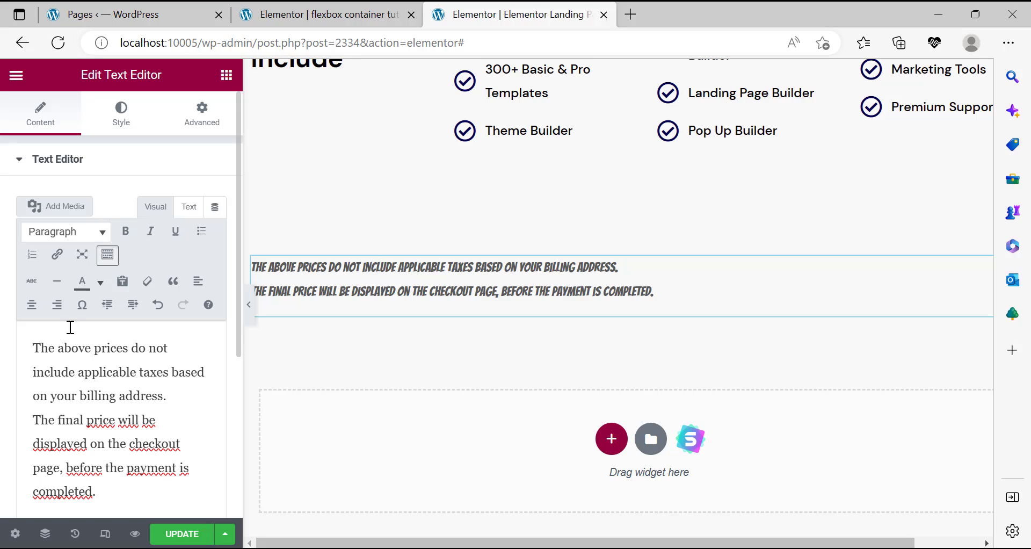
# Center the pasted tax note and delete its Text Editor widget from the container.
pyautogui.click(32, 304)
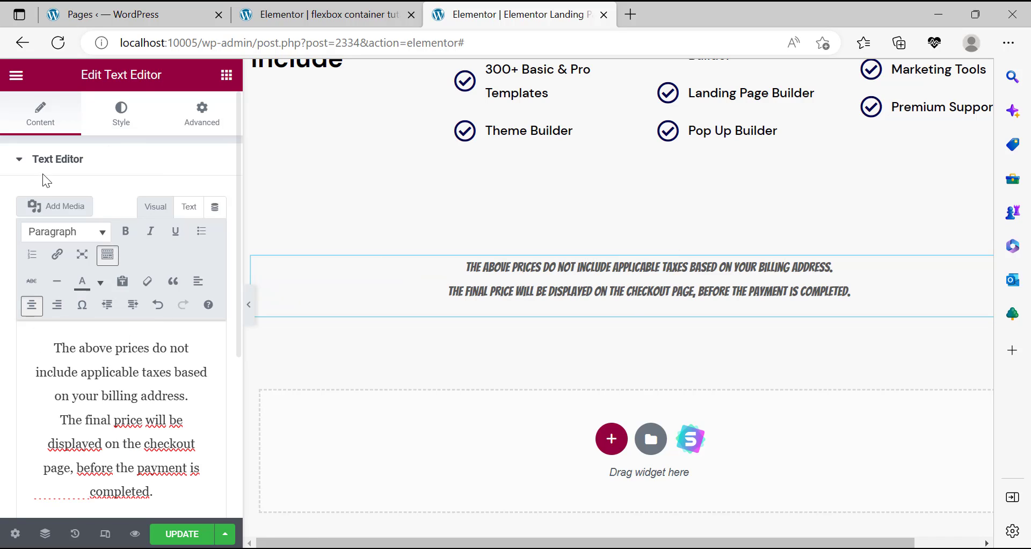
pyautogui.tripleClick(155, 415)
pyautogui.click(134, 376)
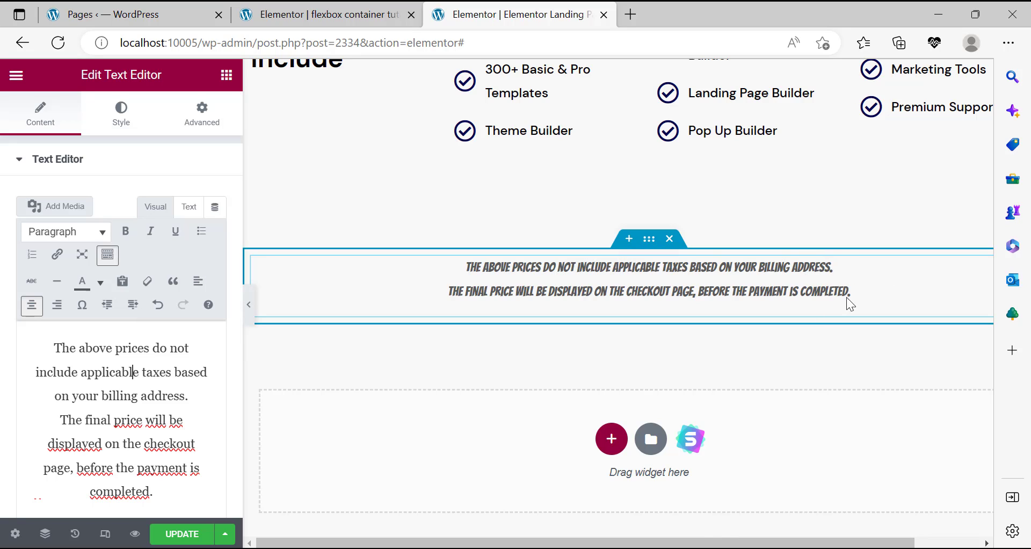
pyautogui.moveTo(718, 542); pyautogui.dragTo(1027, 472)
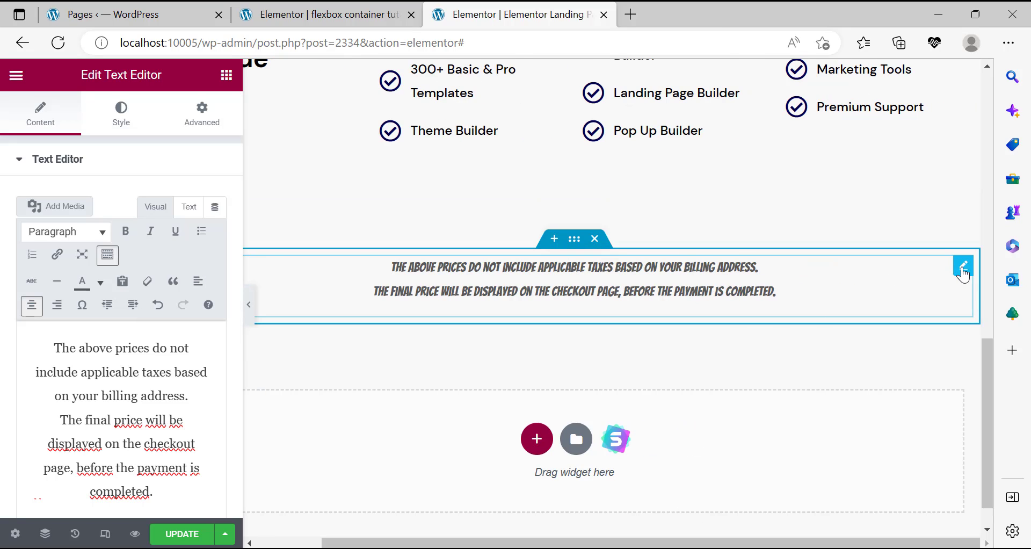
pyautogui.rightClick(961, 265)
pyautogui.click(883, 534)
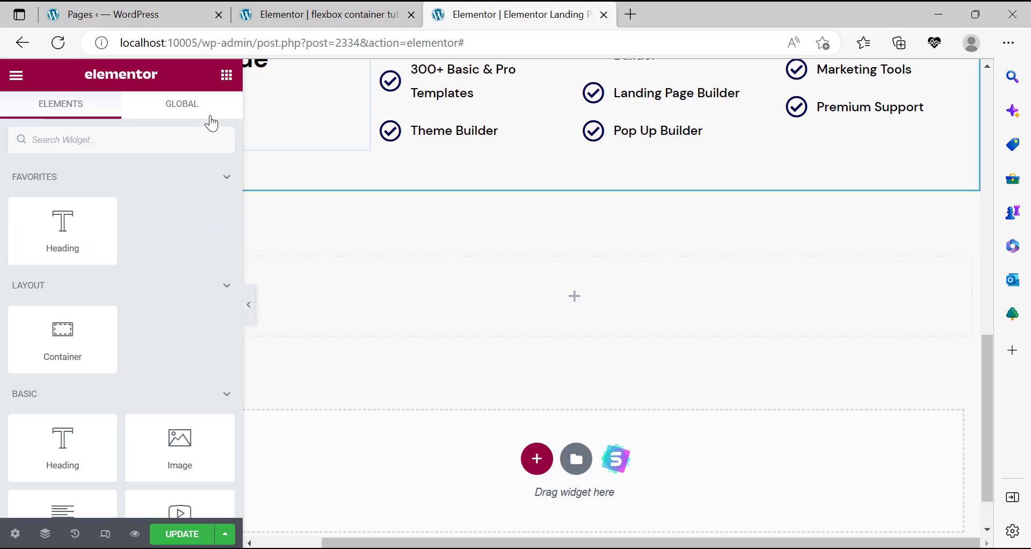
# Place a center-aligned Heading widget in the emptied container and paste the copied tax and checkout note over its title.
pyautogui.moveTo(547, 317); pyautogui.dragTo(562, 275)
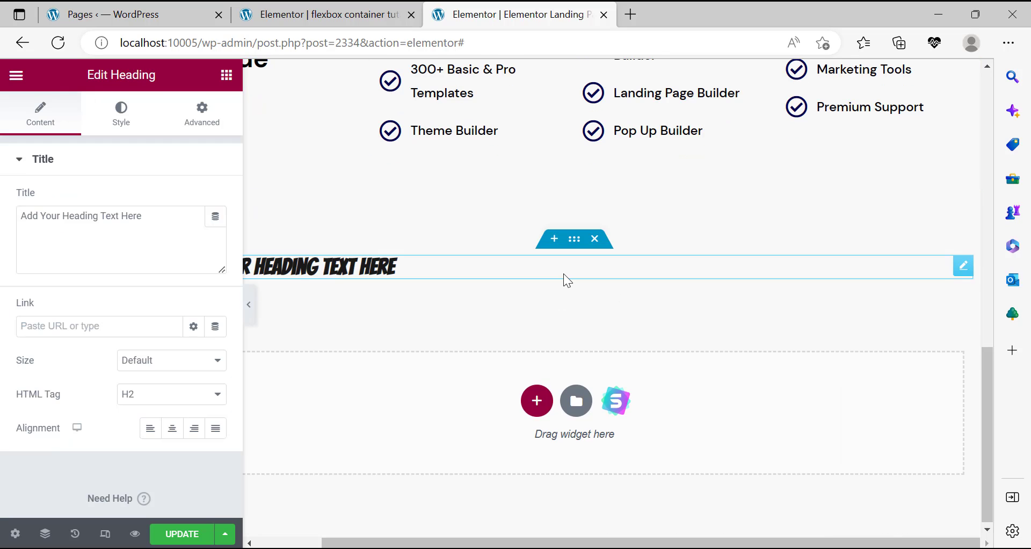
pyautogui.click(172, 428)
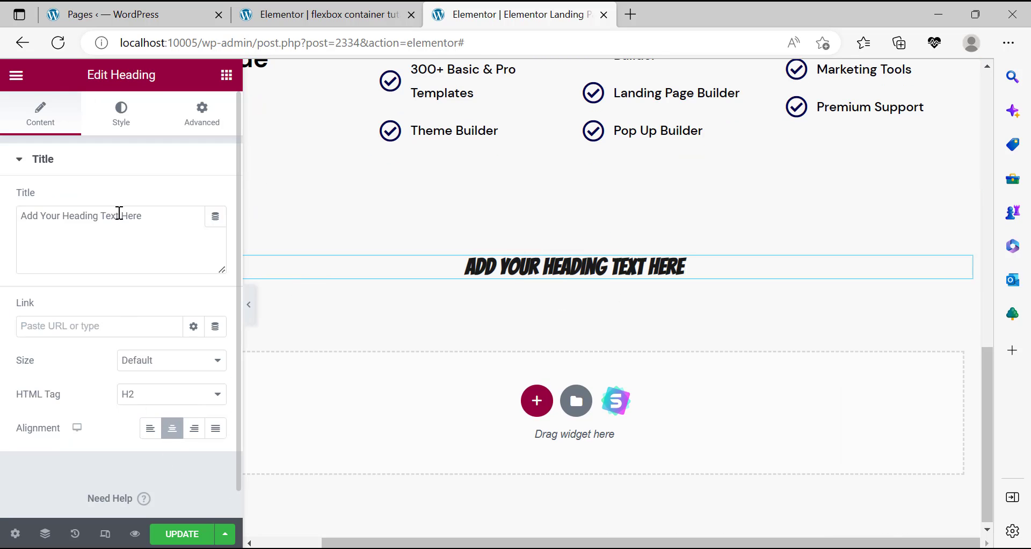
pyautogui.tripleClick(142, 234)
pyautogui.rightClick(143, 234)
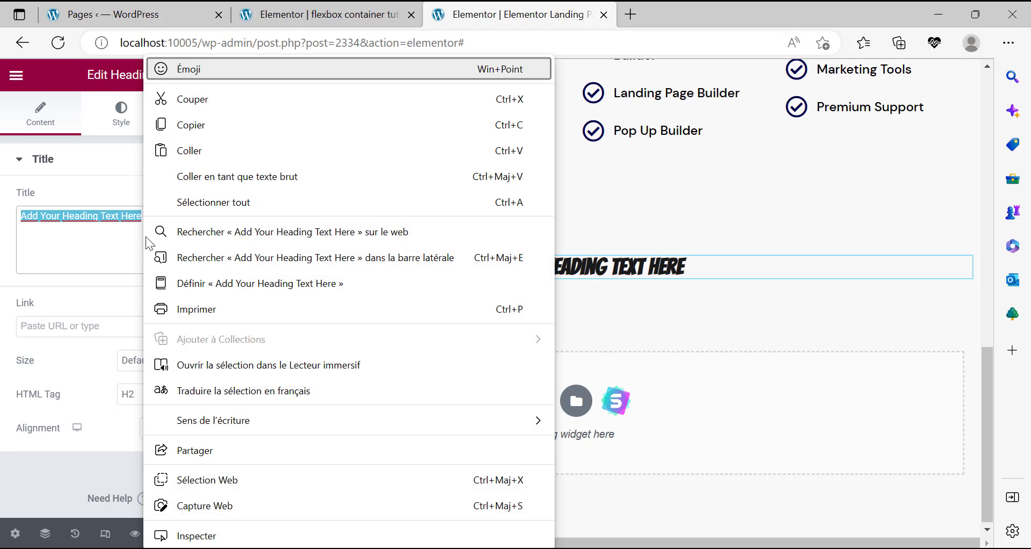
pyautogui.click(205, 153)
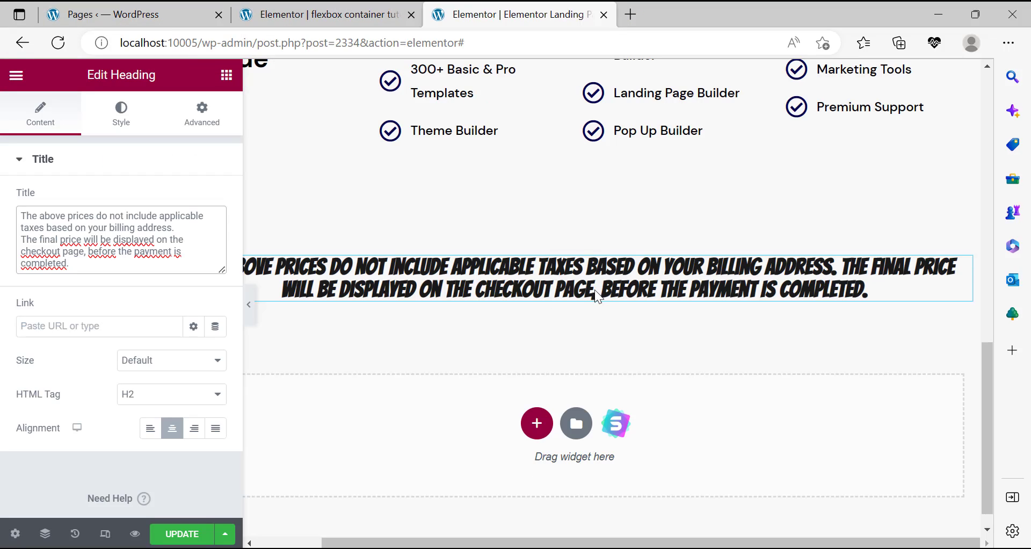
pyautogui.click(598, 281)
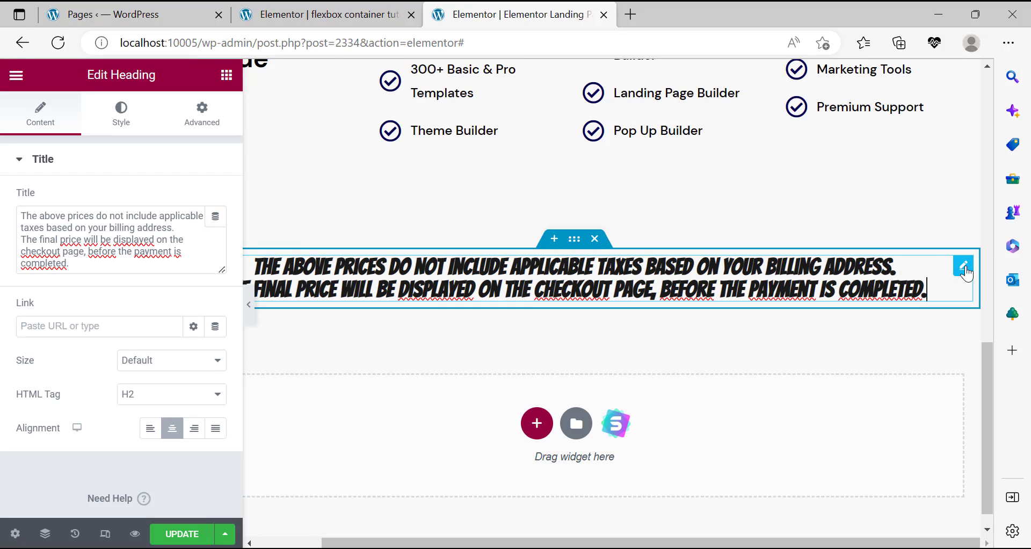
pyautogui.rightClick(963, 270)
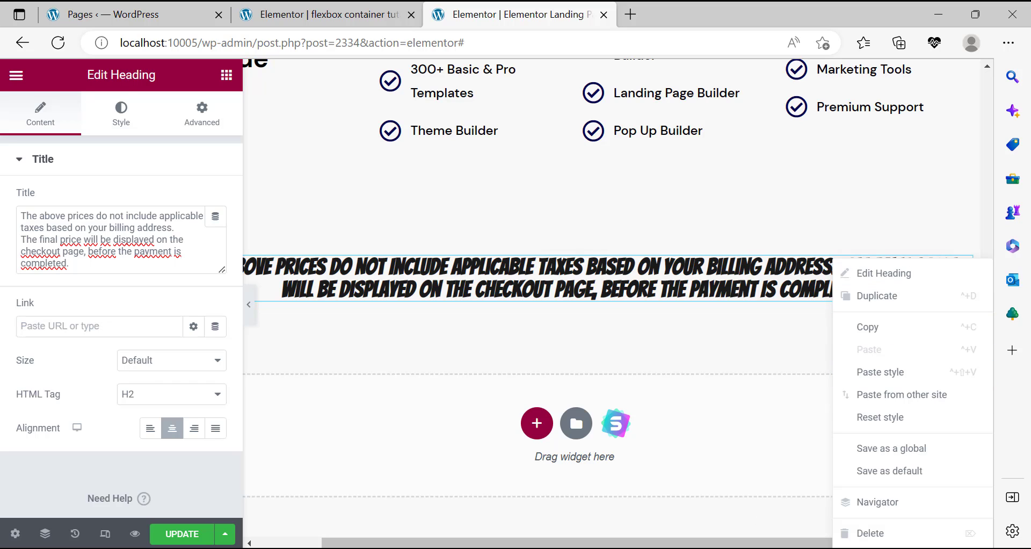
# Copy "The above prices do not include applicable taxes based on your billing address." from the pricing page and paste it over the heading's entire title.
pyautogui.click(597, 547)
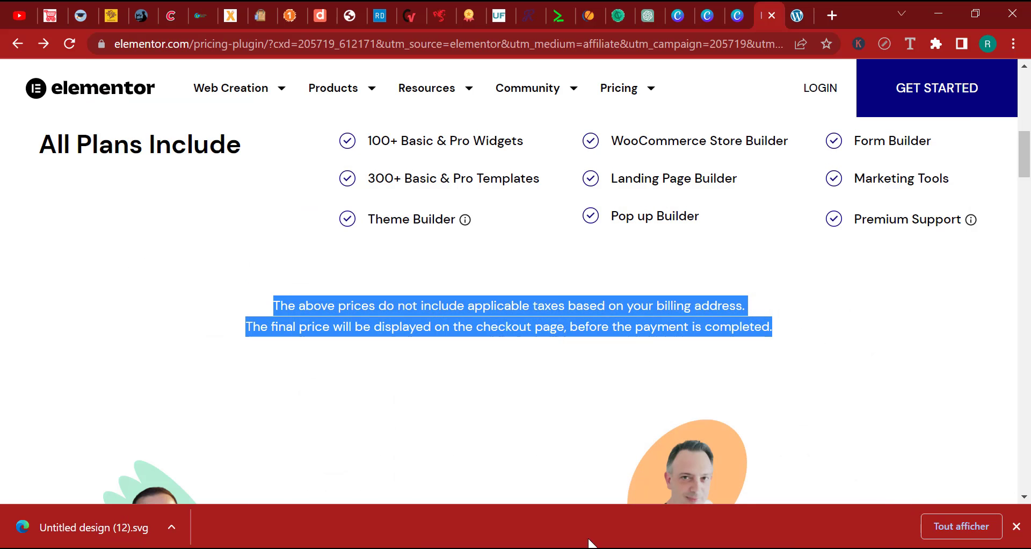
pyautogui.tripleClick(555, 304)
pyautogui.hotkey('ctrl', 'c')
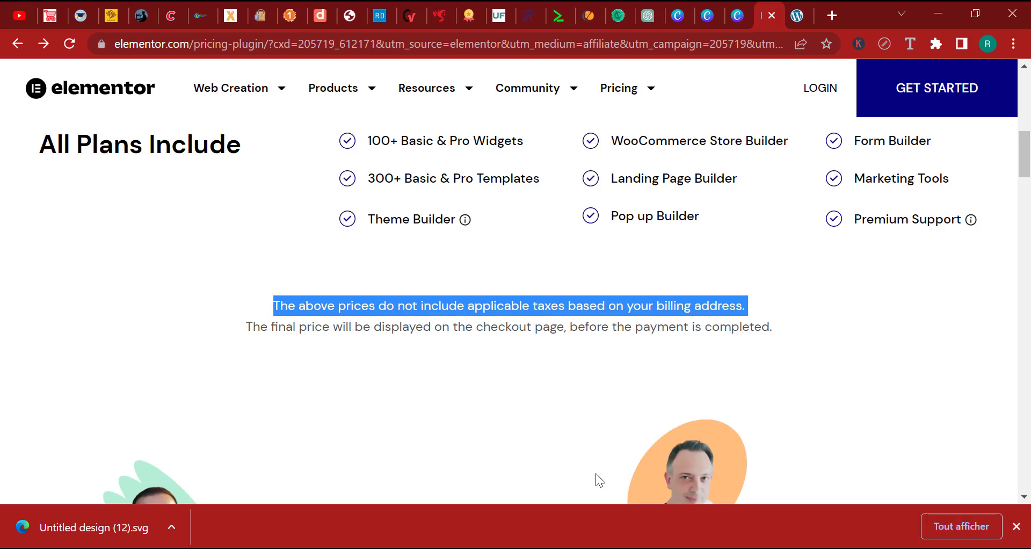
pyautogui.click(569, 548)
pyautogui.tripleClick(84, 241)
pyautogui.rightClick(84, 241)
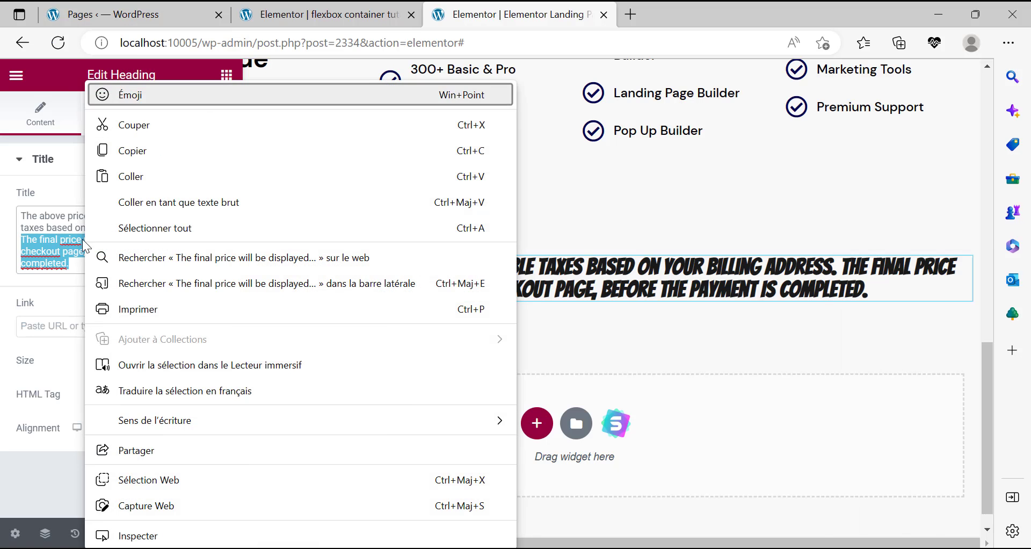
pyautogui.click(69, 240)
pyautogui.hotkey('ctrl', 'a')
pyautogui.press('BackSpace')
pyautogui.rightClick(100, 231)
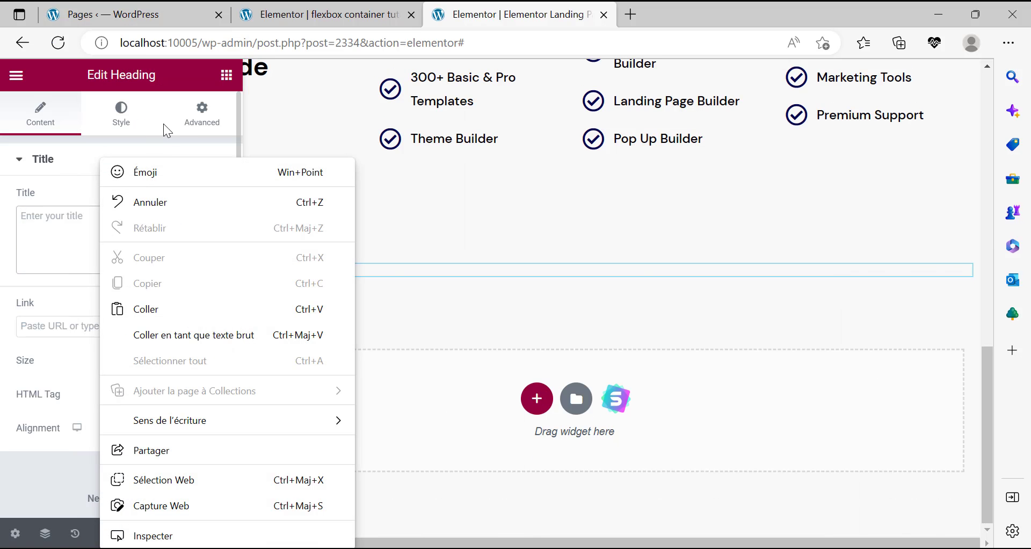
pyautogui.click(176, 305)
# Switch to the pricing page in Chrome and inspect the font properties of the tax note's first sentence.
pyautogui.click(596, 547)
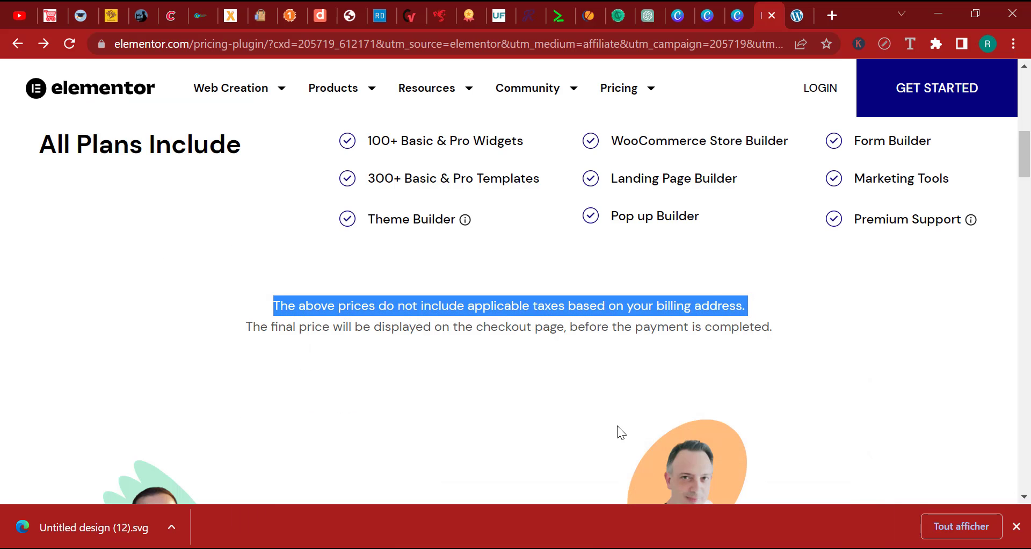
pyautogui.click(910, 44)
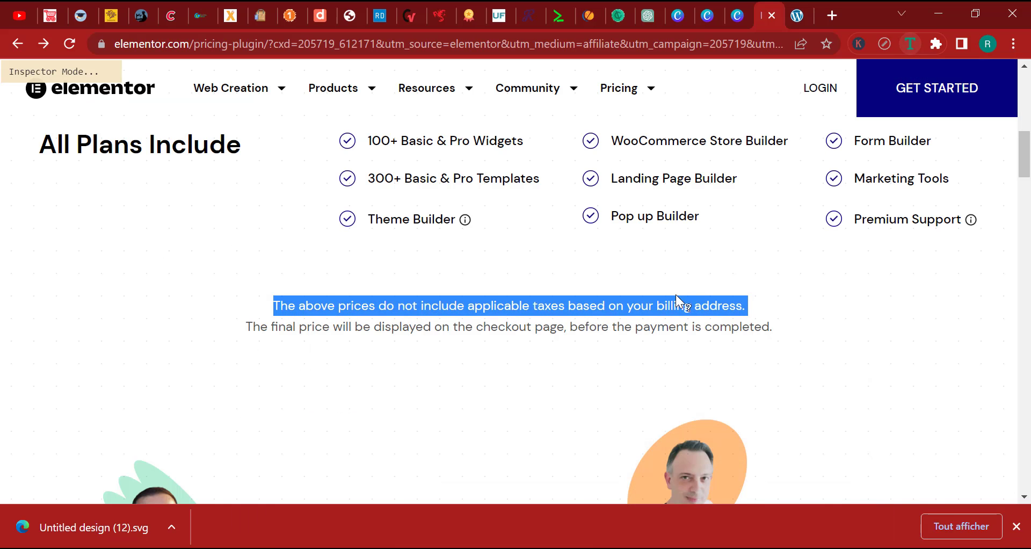
pyautogui.click(668, 308)
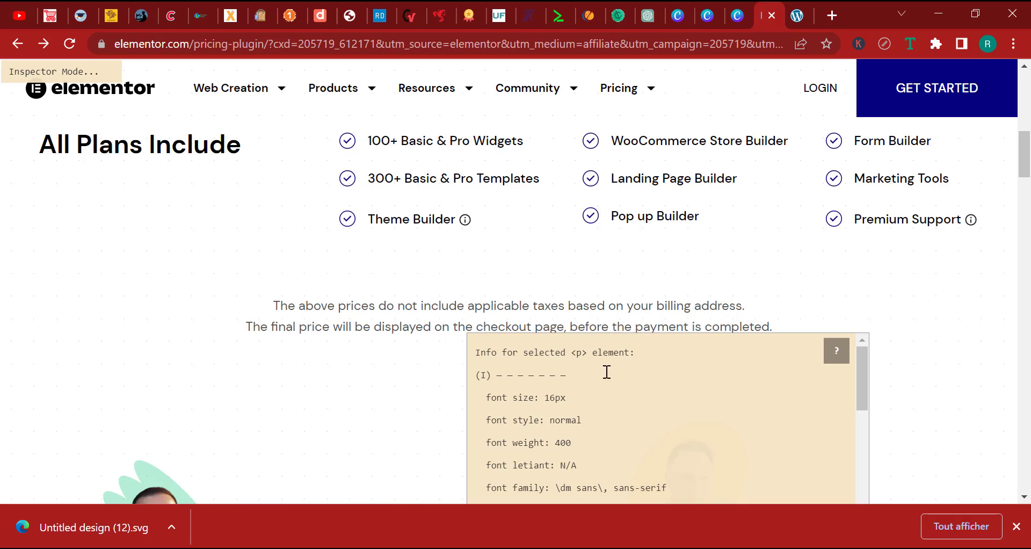
pyautogui.click(1015, 527)
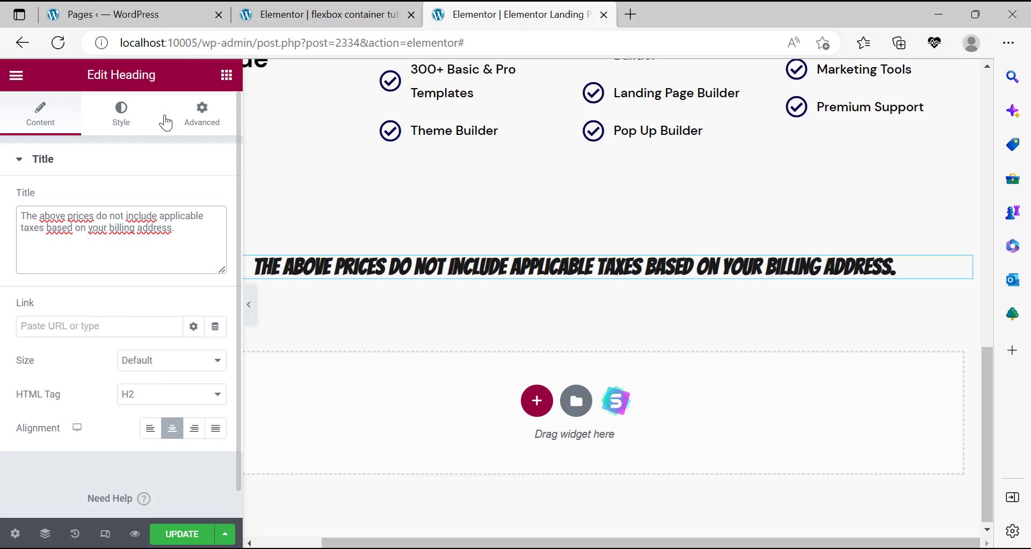
# Override the tax heading's typography in the Elementor editor with a font size of 16 px.
pyautogui.click(116, 125)
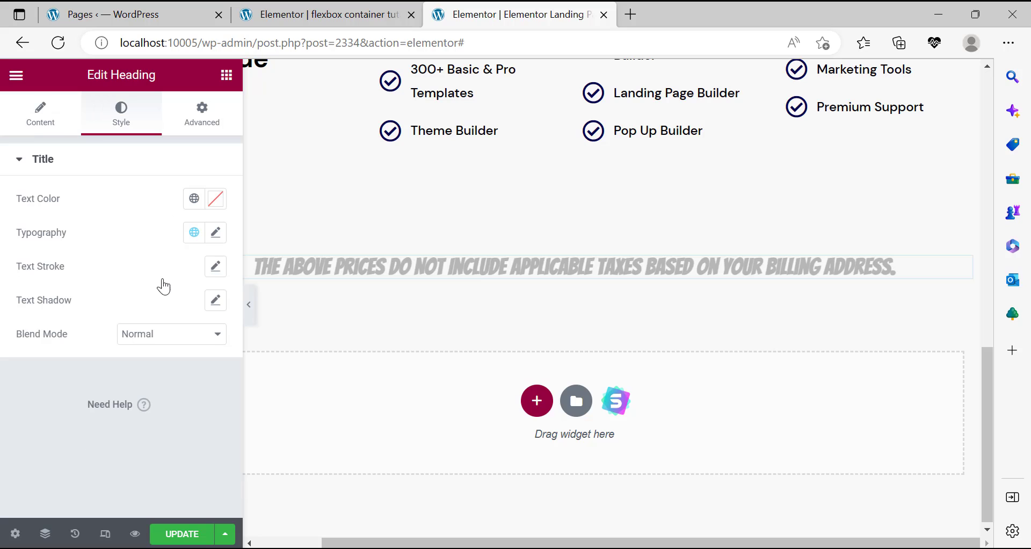
pyautogui.click(221, 240)
pyautogui.click(184, 355)
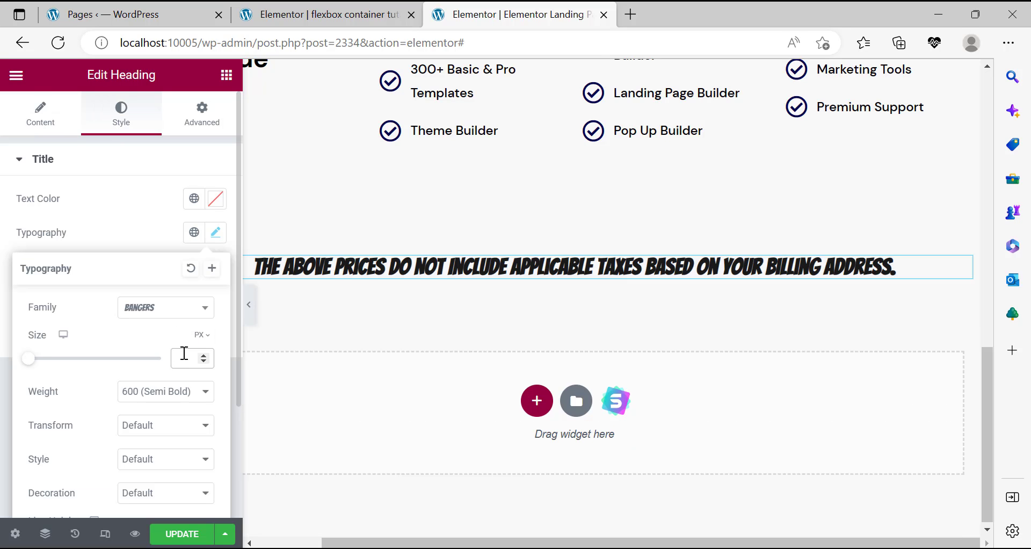
pyautogui.write('14')
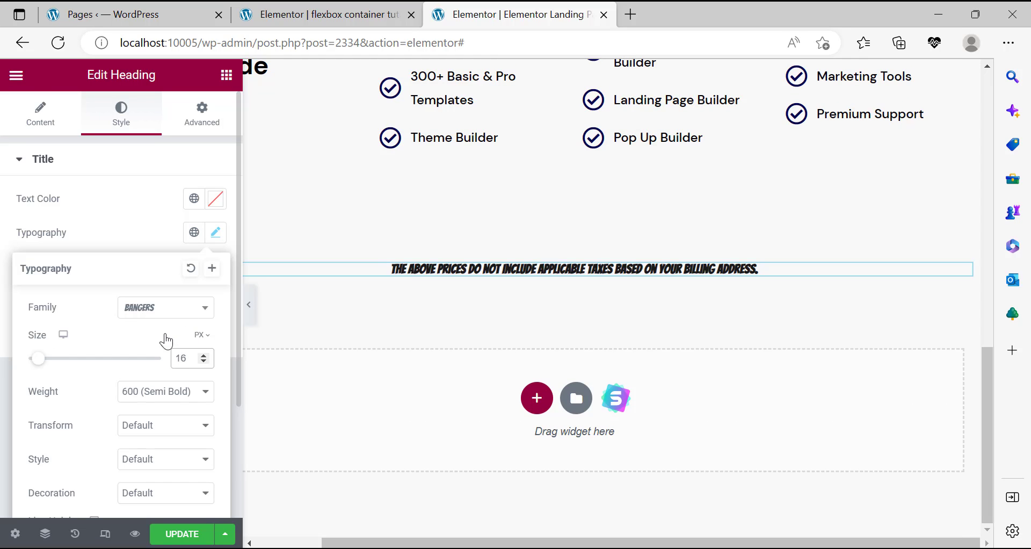
# Set the tax heading's font family to DM Sans and its weight to 400 (Normal).
pyautogui.click(164, 308)
pyautogui.write('dfm')
pyautogui.press('BackSpace')
pyautogui.press('BackSpace')
pyautogui.press('BackSpace')
pyautogui.write('dm sans')
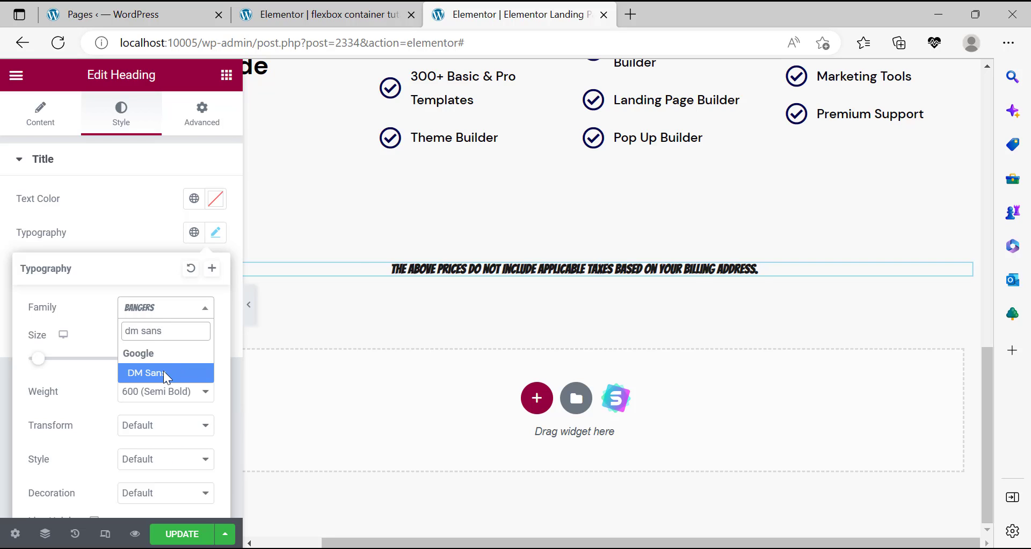
pyautogui.click(164, 372)
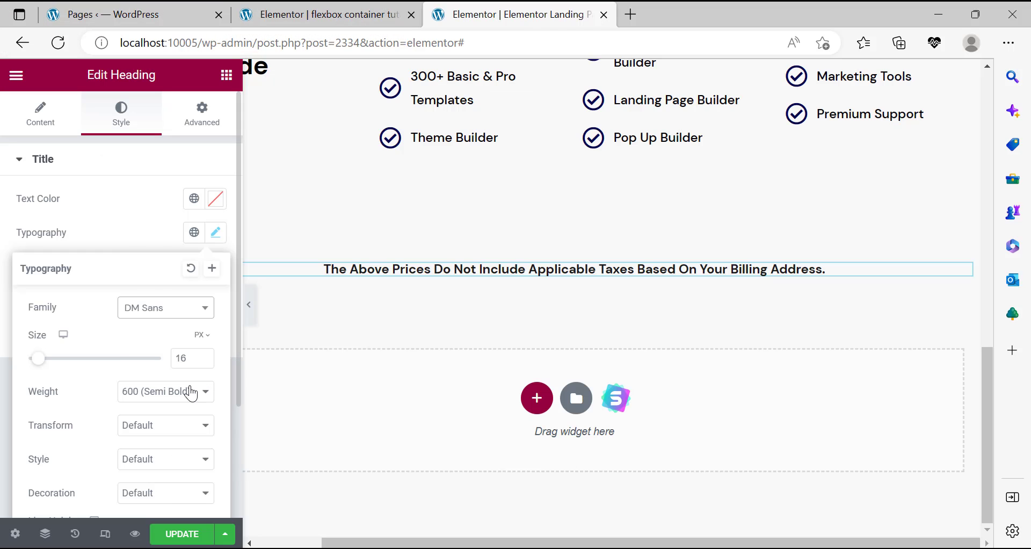
pyautogui.click(189, 392)
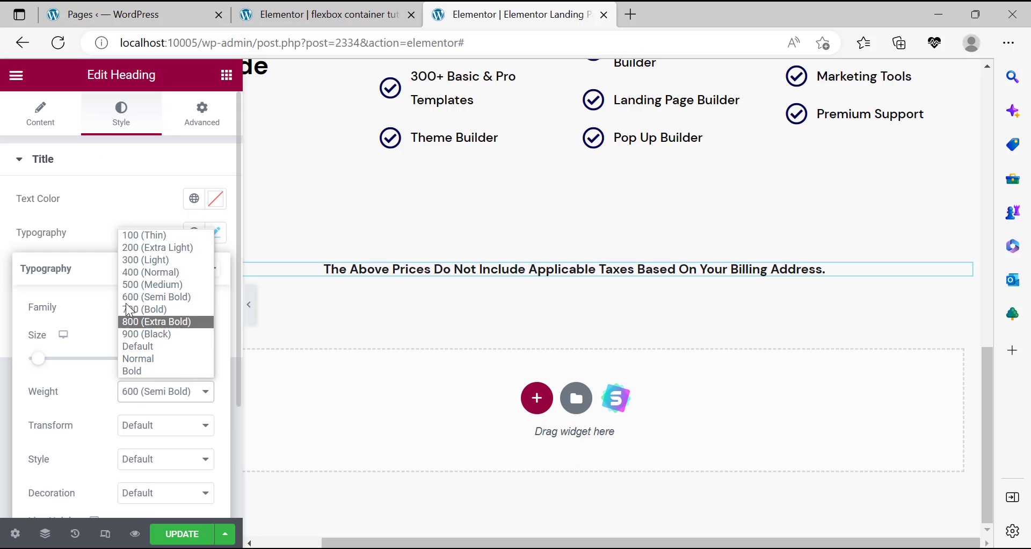
pyautogui.click(152, 272)
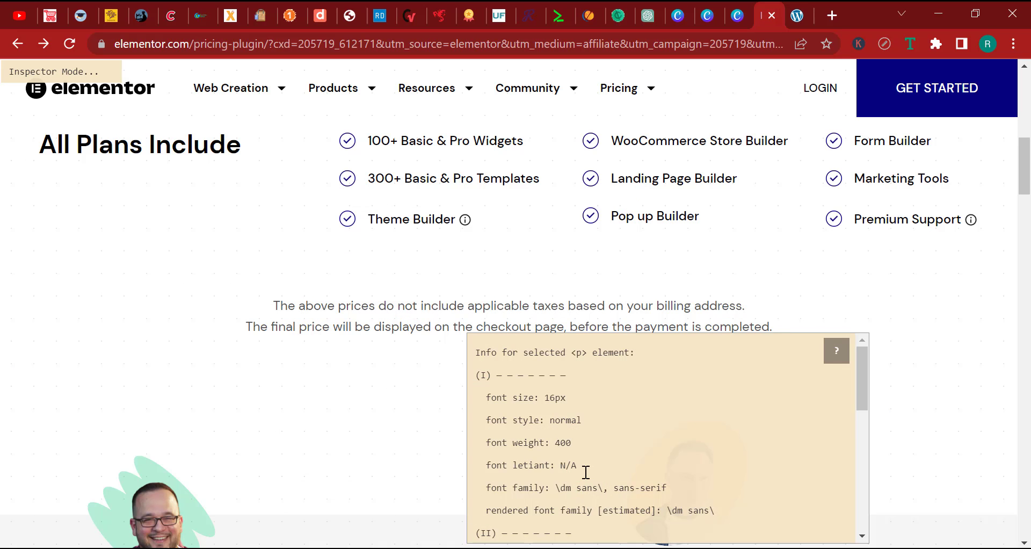
# Copy the font color value rgb(84, 84, 84) from the inspector info for the tax note on the pricing page.
pyautogui.scroll(-3, 611, 471)
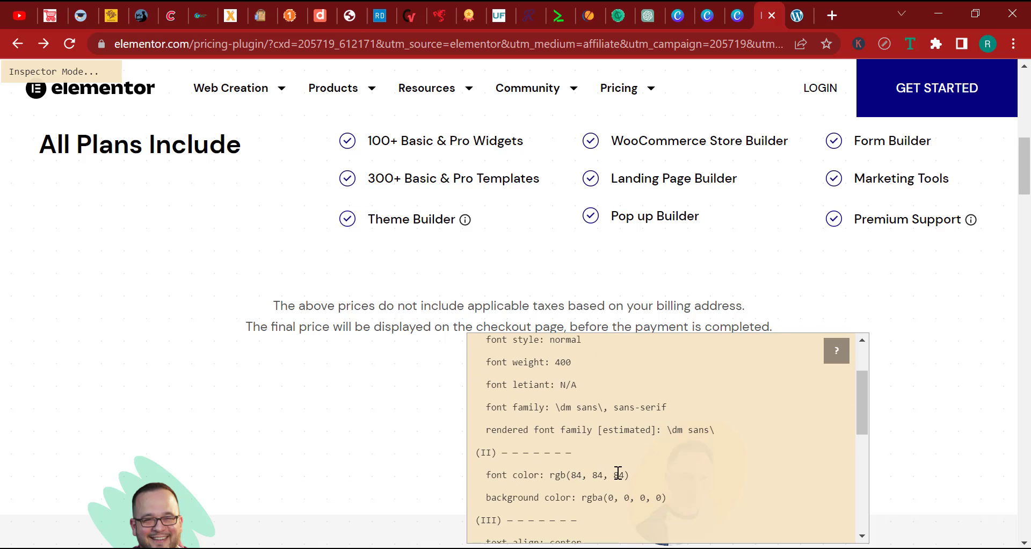
pyautogui.scroll(-2, 611, 471)
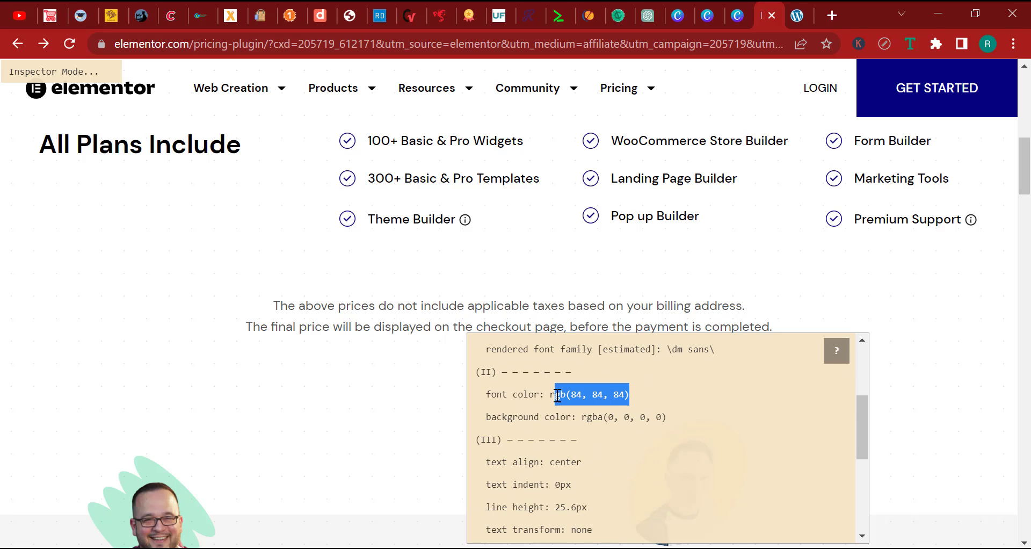
pyautogui.rightClick(560, 398)
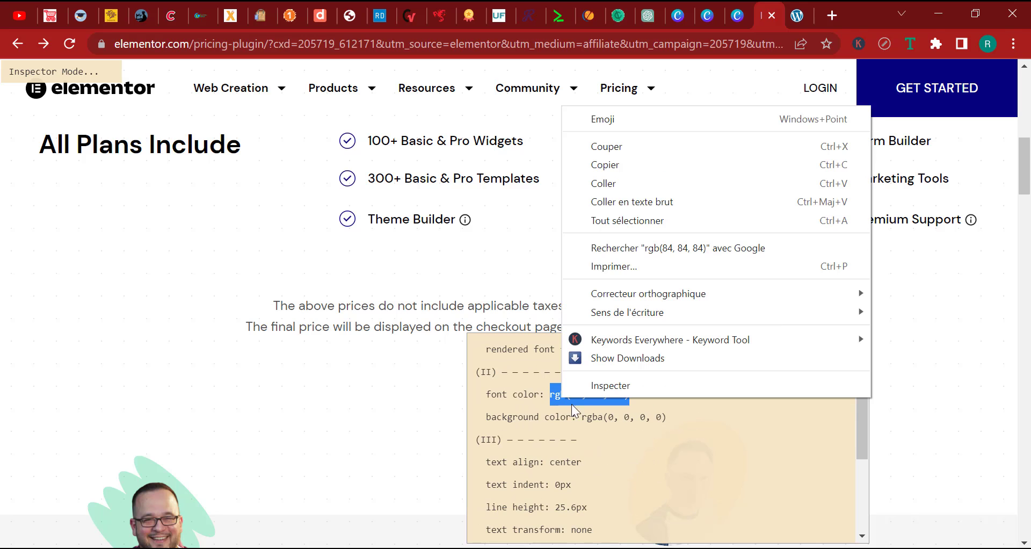
pyautogui.click(616, 164)
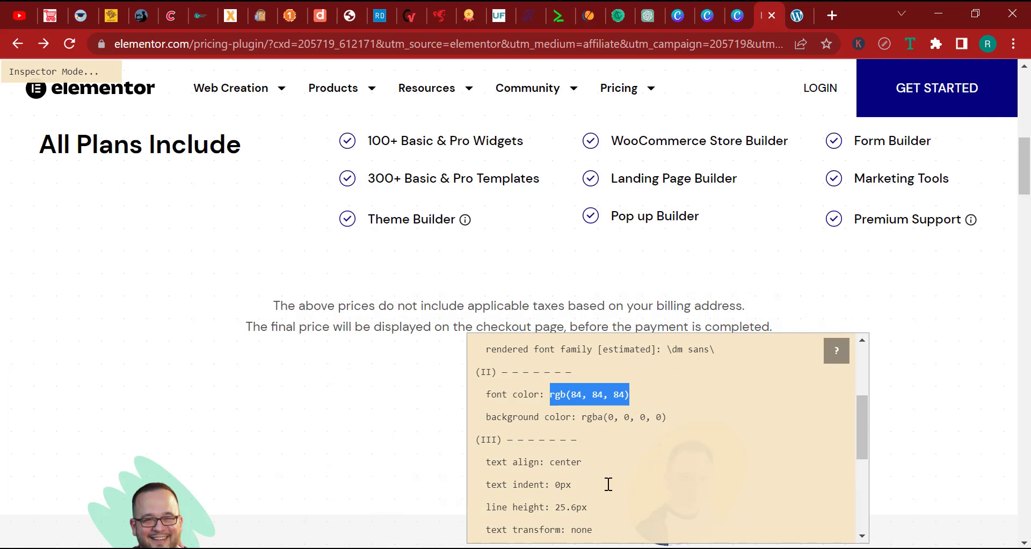
# Check the original note's line height in the inspector and set the tax heading's line height to 25.6 px.
pyautogui.scroll(-2, 587, 438)
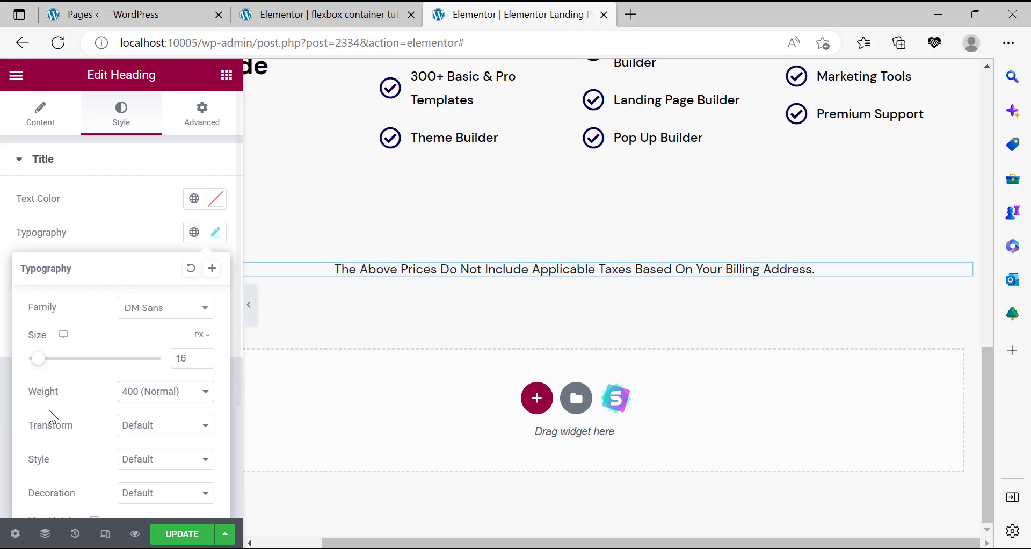
pyautogui.scroll(-3, 123, 402)
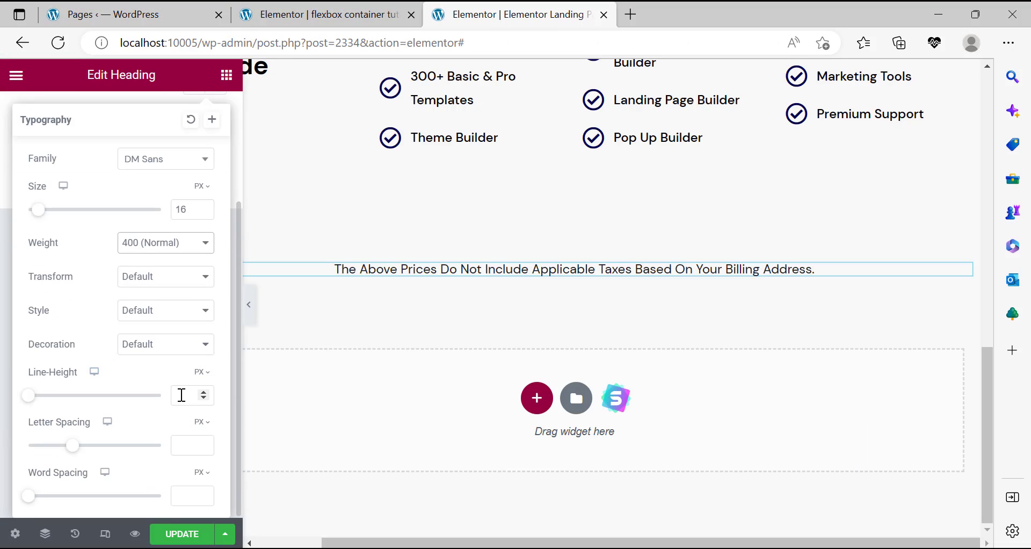
pyautogui.write('25.6')
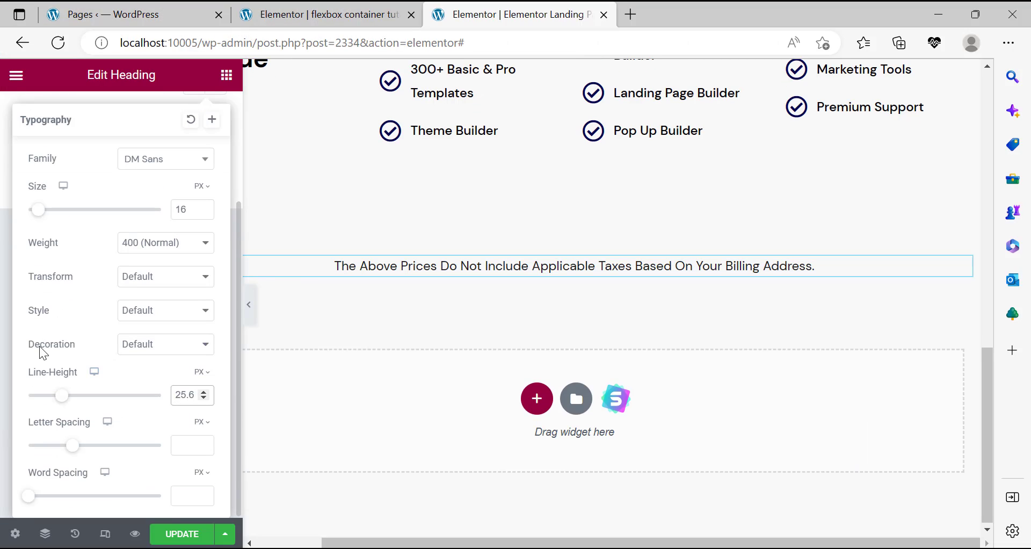
pyautogui.click(3, 296)
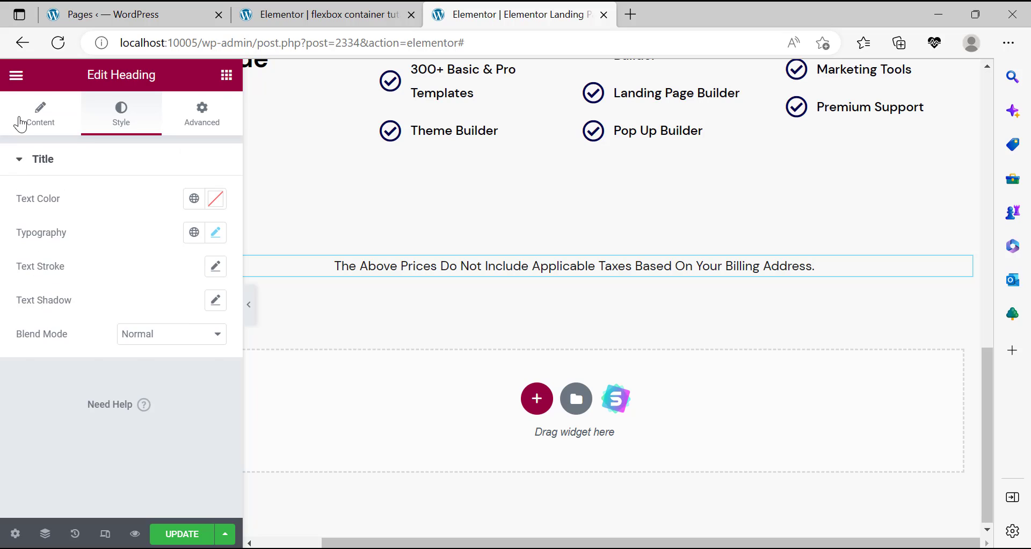
# Keep the tax heading center-aligned and paste the copied rgb(84, 84, 84) value as its text color.
pyautogui.click(19, 120)
pyautogui.click(172, 433)
pyautogui.click(171, 434)
pyautogui.click(111, 139)
pyautogui.click(216, 199)
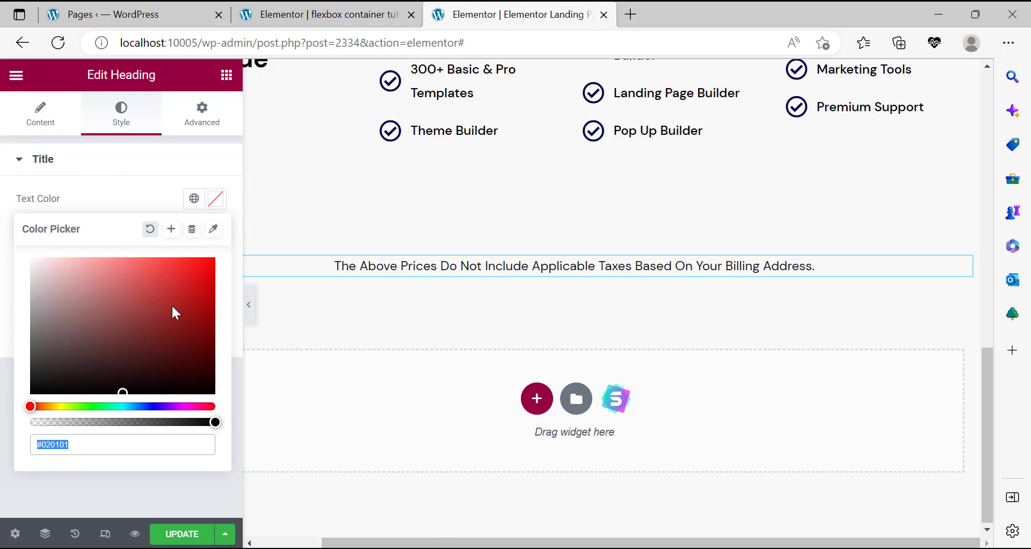
pyautogui.rightClick(113, 444)
pyautogui.click(172, 153)
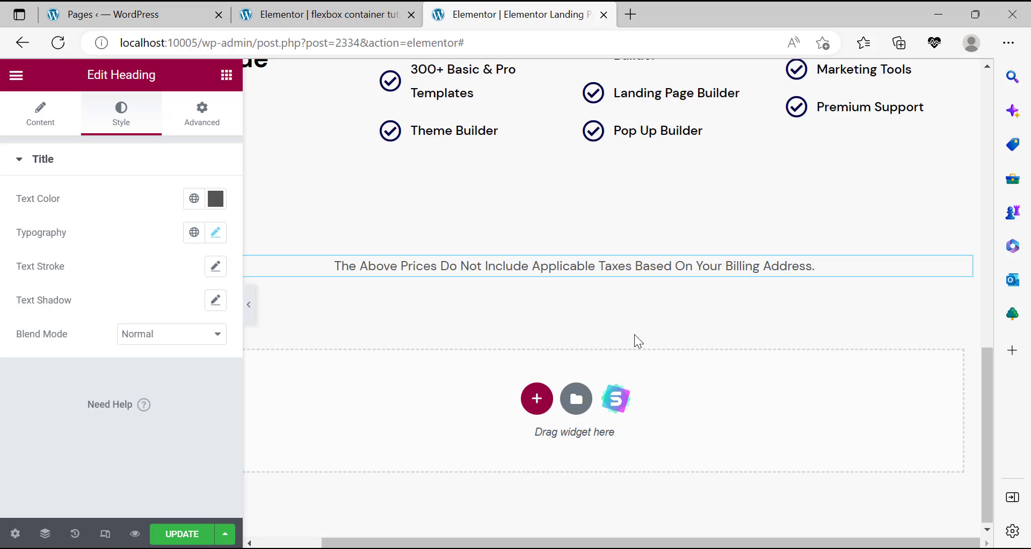
# Duplicate the tax heading and copy "The final price will be displayed on the checkout page, before the payment is completed." from the pricing page.
pyautogui.rightClick(961, 266)
pyautogui.click(893, 296)
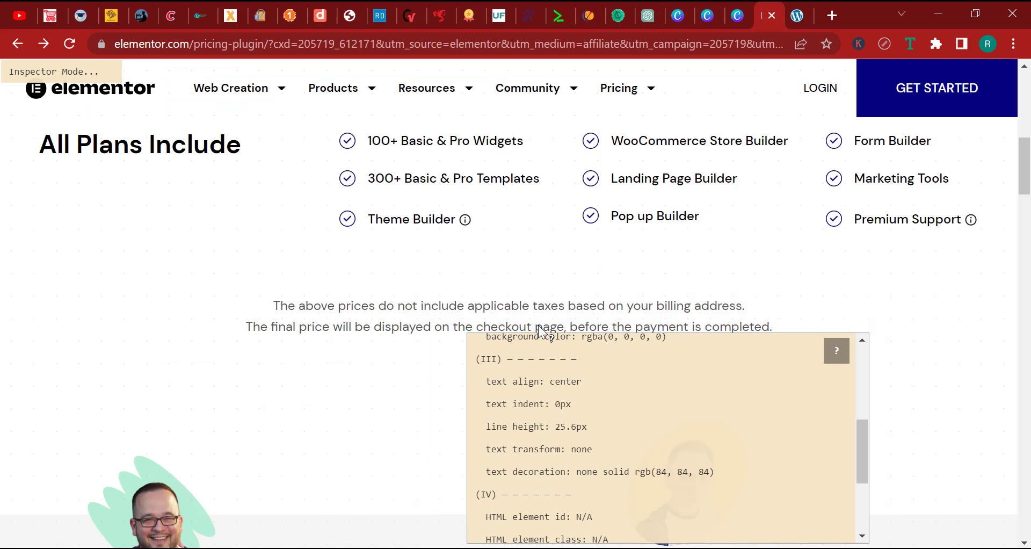
pyautogui.tripleClick(539, 328)
pyautogui.hotkey('ctrl', 'c')
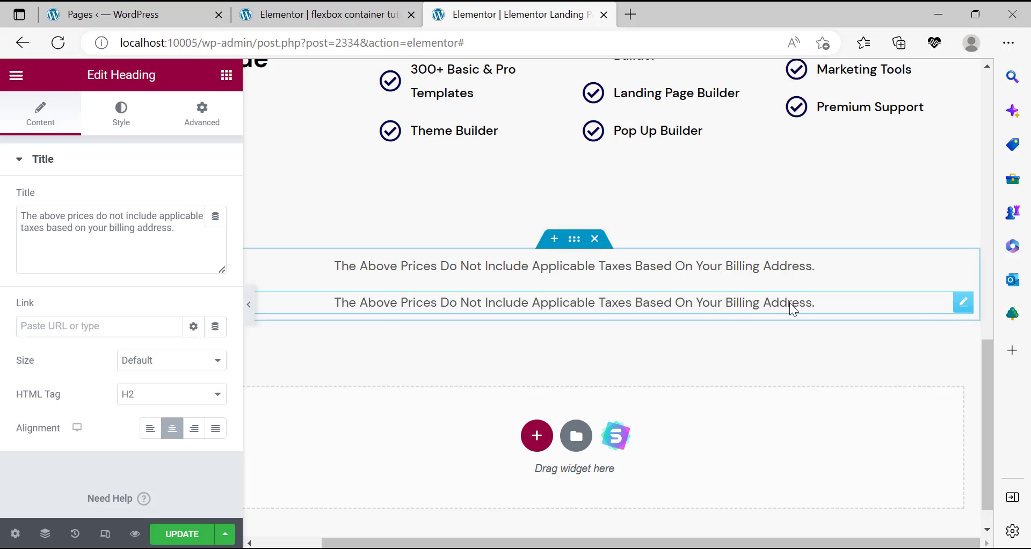
# Paste the copied checkout sentence over the duplicated heading's entire title.
pyautogui.click(88, 243)
pyautogui.hotkey('ctrl', 'a')
pyautogui.rightClick(88, 243)
pyautogui.click(127, 171)
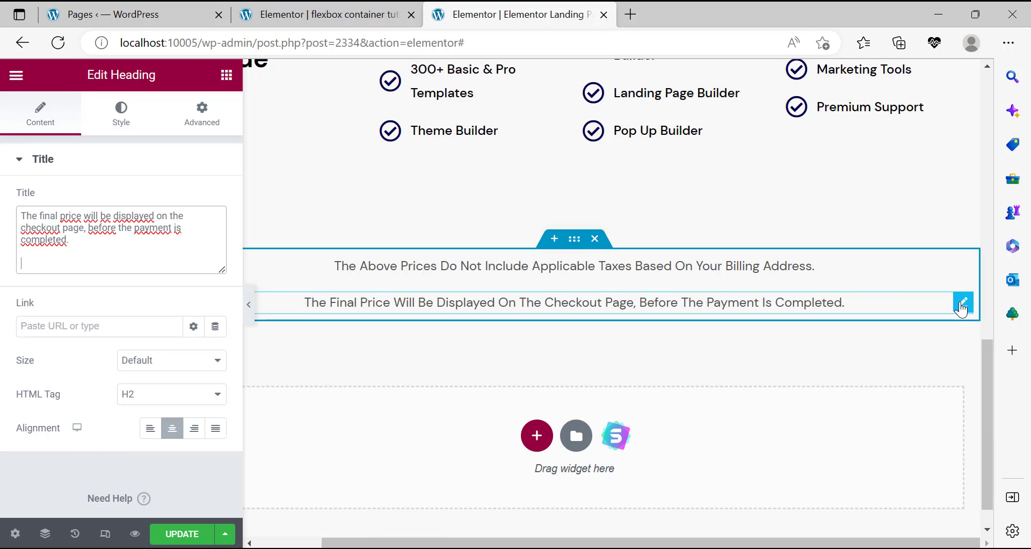
# Unlink the second heading's margin values and set its top margin to -19 px.
pyautogui.click(199, 122)
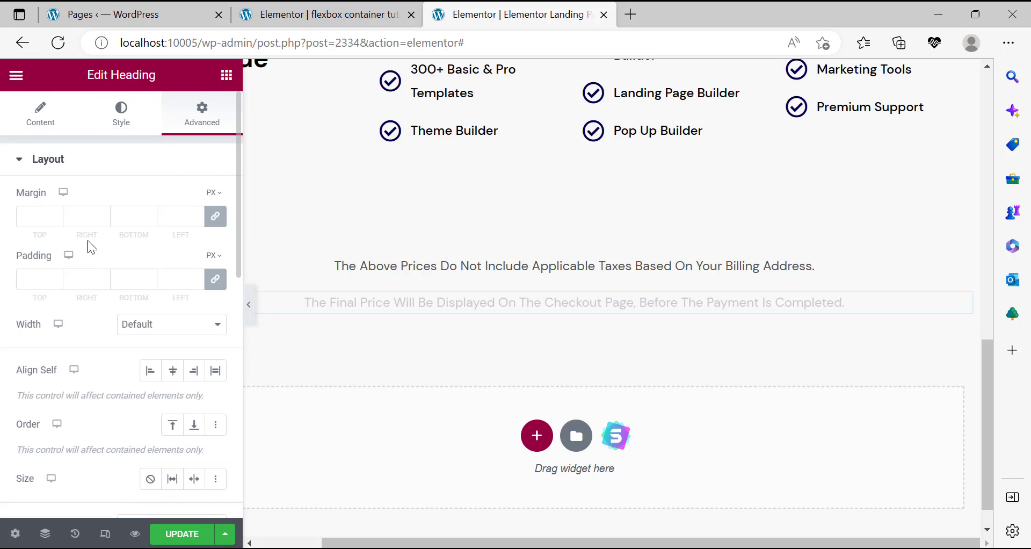
pyautogui.click(215, 215)
pyautogui.click(53, 219)
pyautogui.moveTo(53, 220); pyautogui.dragTo(54, 219)
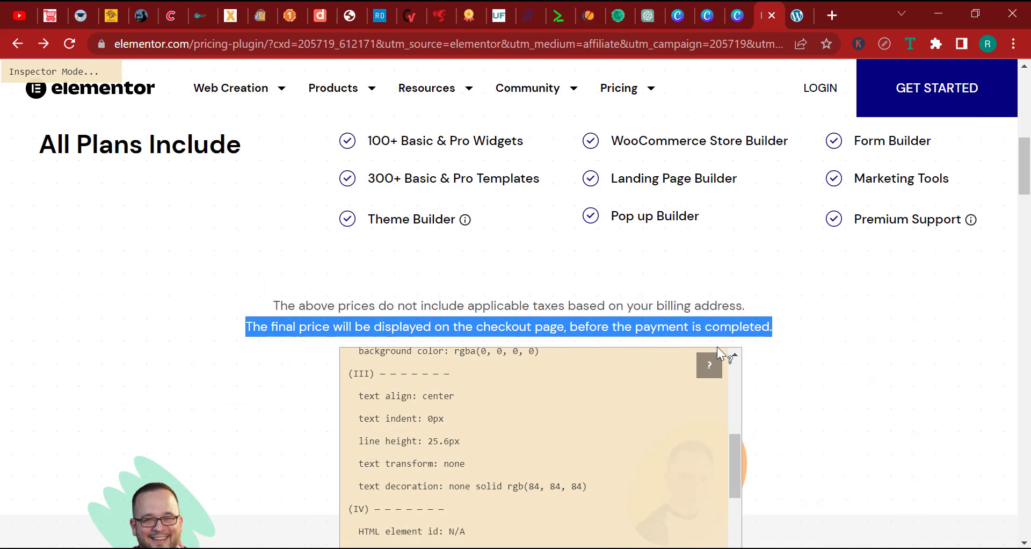
# Turn off the font inspector on the pricing page and examine the customer testimonials and statistics section below the tax note.
pyautogui.click(857, 352)
pyautogui.rightClick(857, 352)
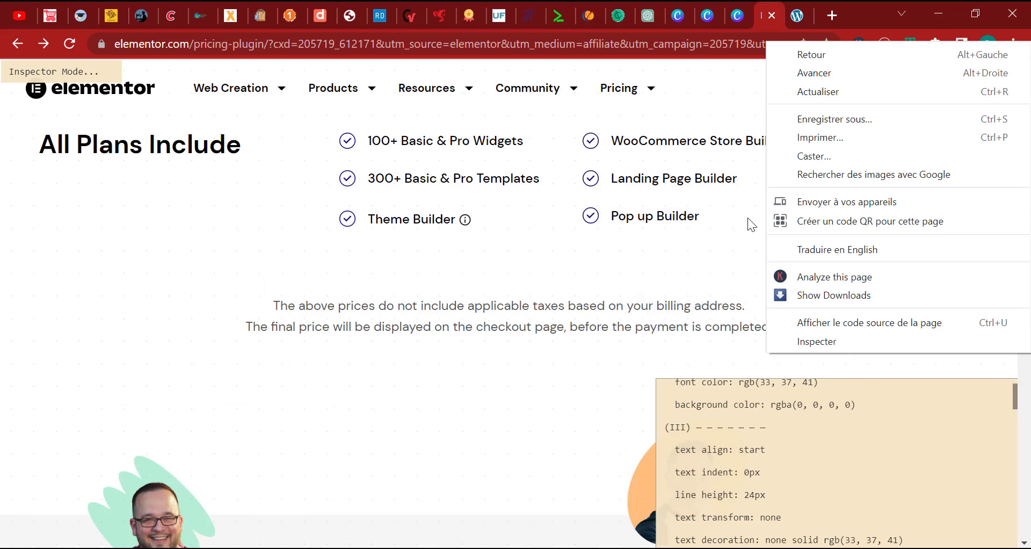
pyautogui.press('Escape')
pyautogui.click(908, 43)
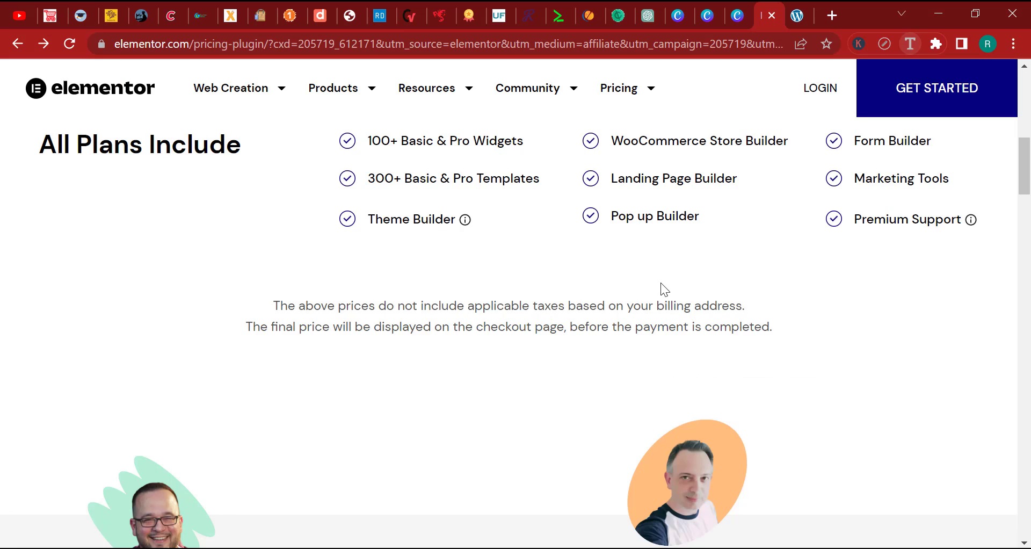
pyautogui.scroll(-6, 660, 283)
pyautogui.scroll(-5, 559, 210)
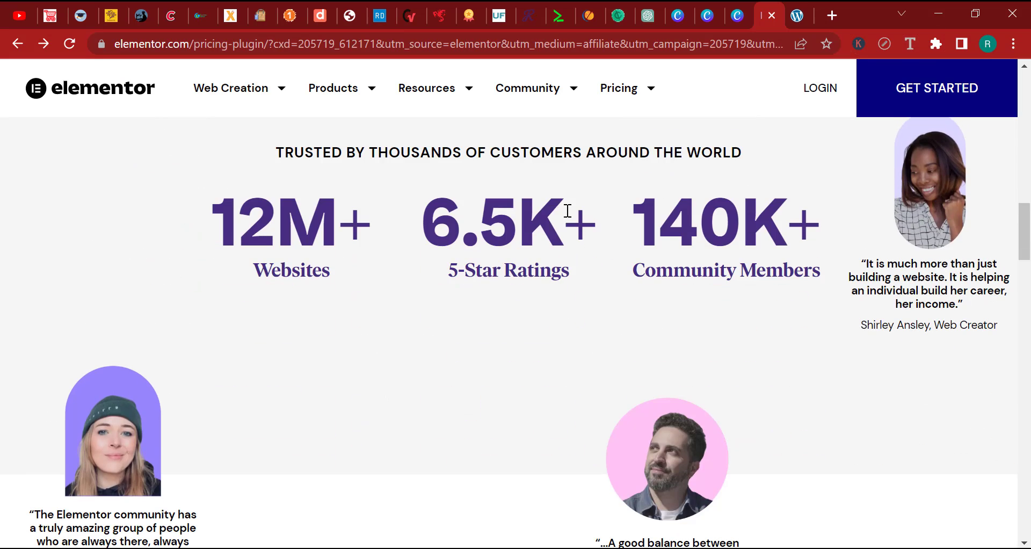
pyautogui.scroll(3, 571, 220)
pyautogui.scroll(10, 601, 199)
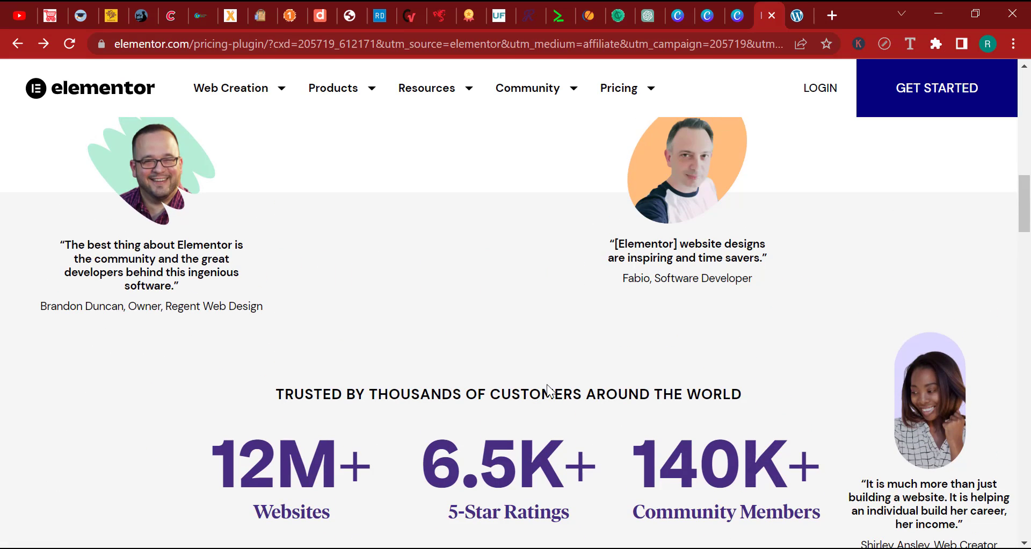
pyautogui.scroll(-3, 412, 247)
pyautogui.scroll(-5, 557, 137)
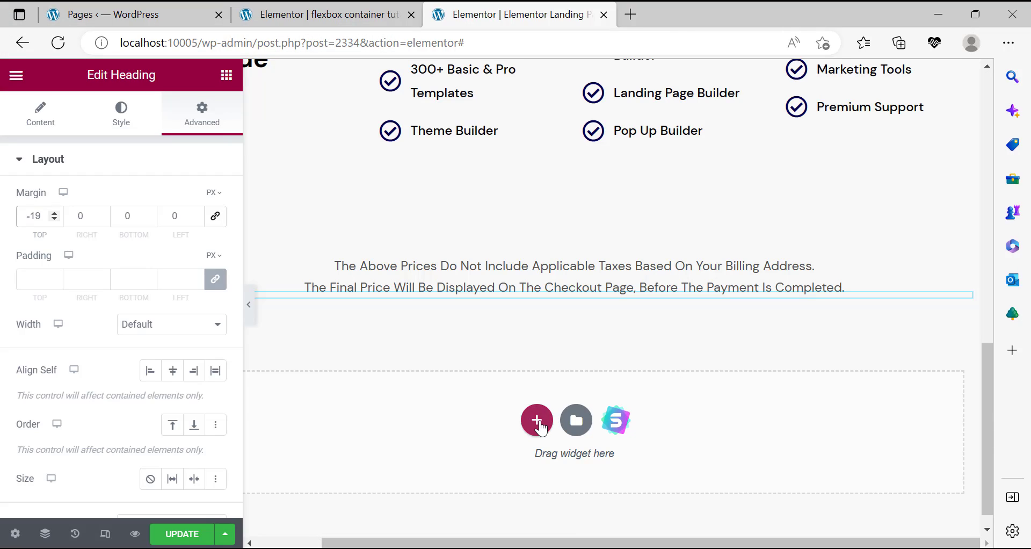
# Add a new column-direction container below the tax note in the Elementor editor and place a Spacer widget in it.
pyautogui.click(537, 421)
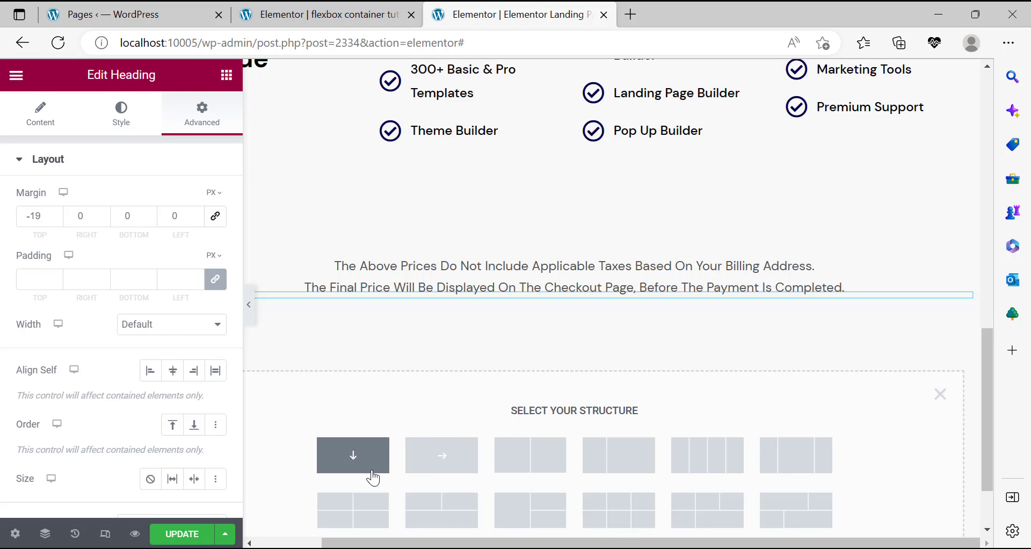
pyautogui.click(373, 472)
pyautogui.click(226, 76)
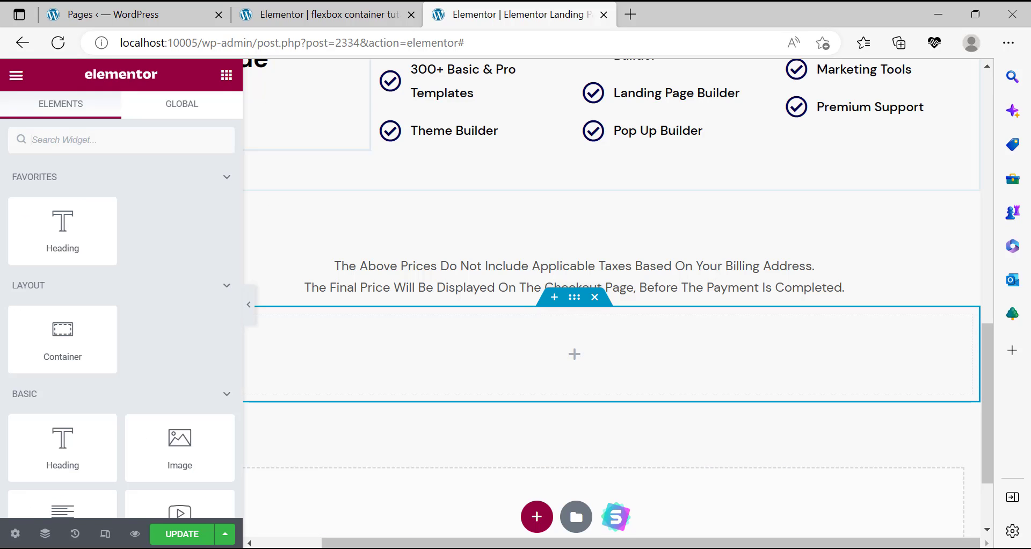
pyautogui.scroll(-2, 134, 371)
pyautogui.scroll(-4, 200, 427)
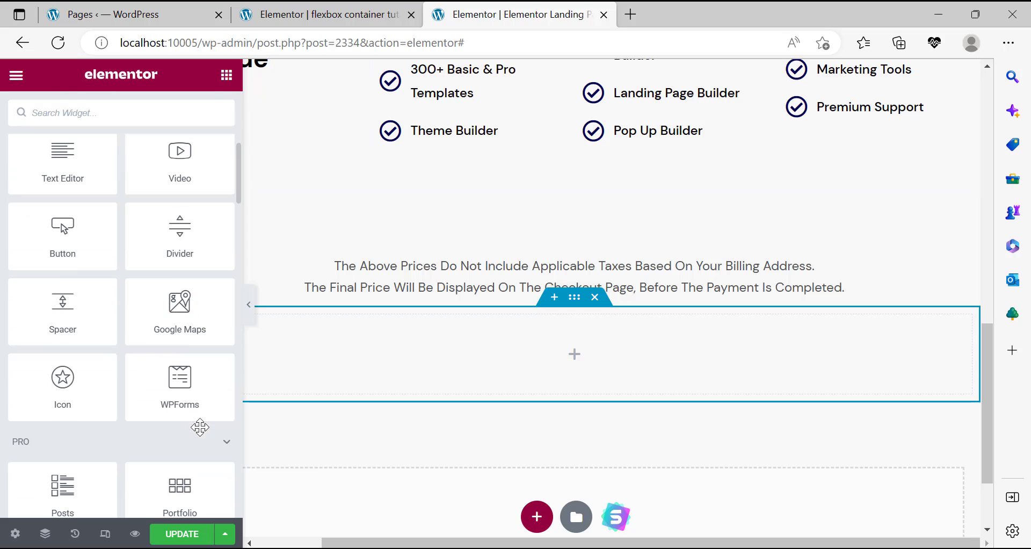
pyautogui.moveTo(71, 324); pyautogui.dragTo(637, 411)
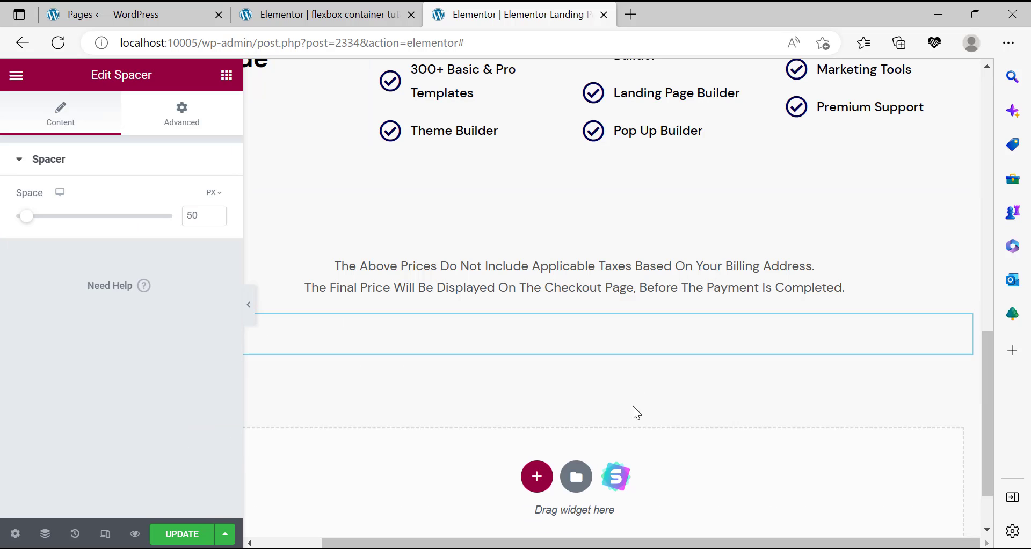
# Set the Spacer's height below the tax note to 278 px and update the page.
pyautogui.moveTo(30, 223); pyautogui.dragTo(90, 228)
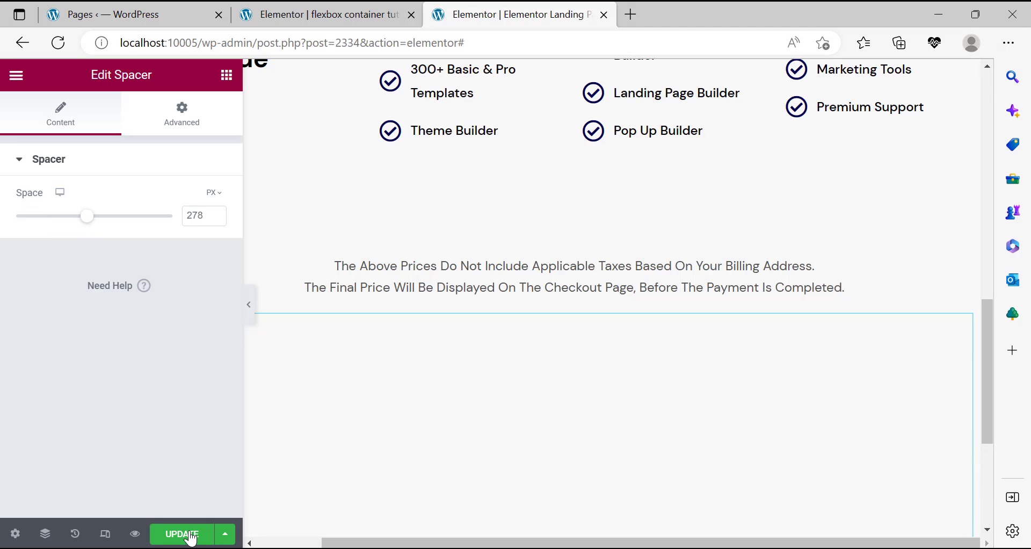
# Compare the testimonial row on the original pricing page with the column layout in the finished flexbox container page.
pyautogui.click(461, 548)
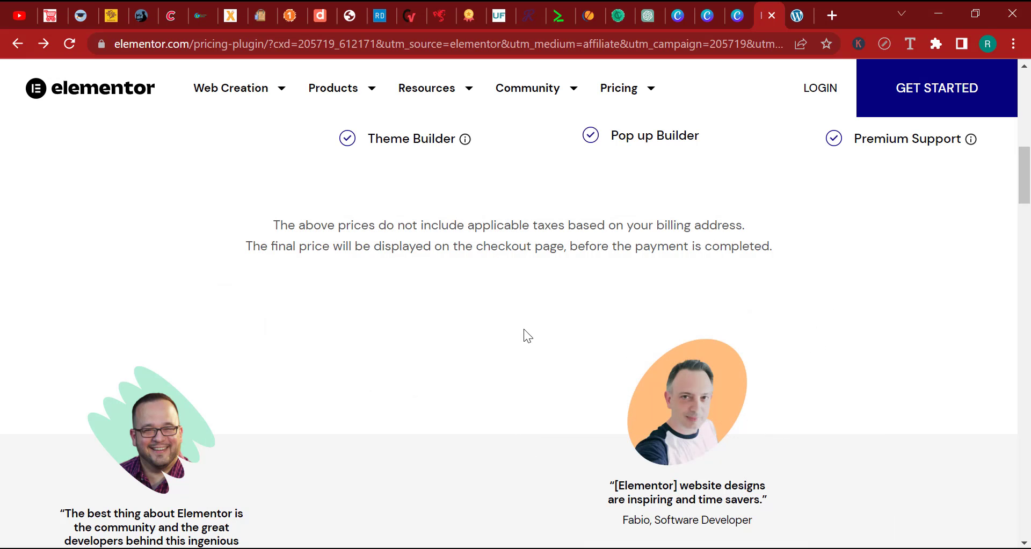
pyautogui.scroll(-5, 669, 332)
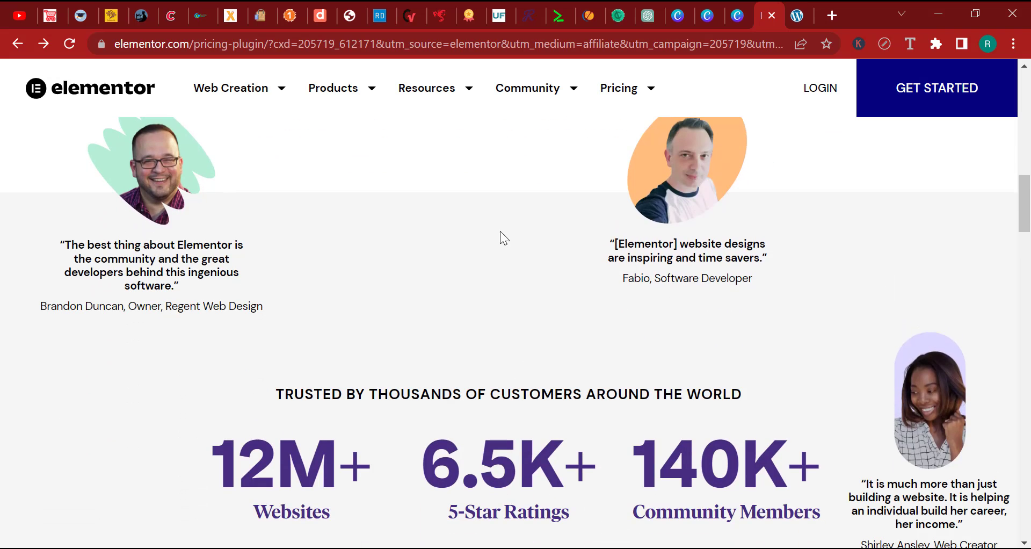
pyautogui.scroll(6, 505, 239)
pyautogui.hotkey('alt', 'Tab')
pyautogui.click(337, 7)
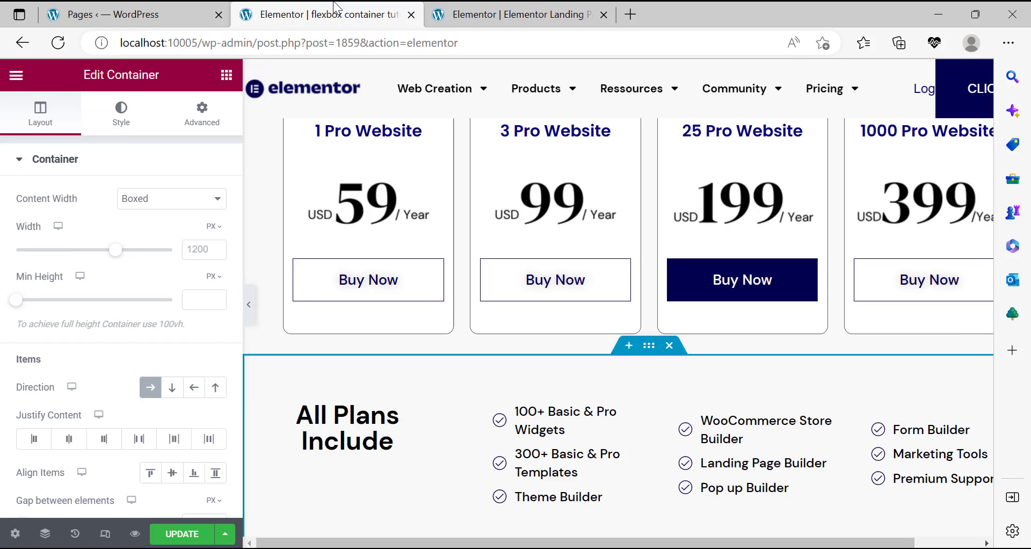
pyautogui.scroll(-5, 546, 236)
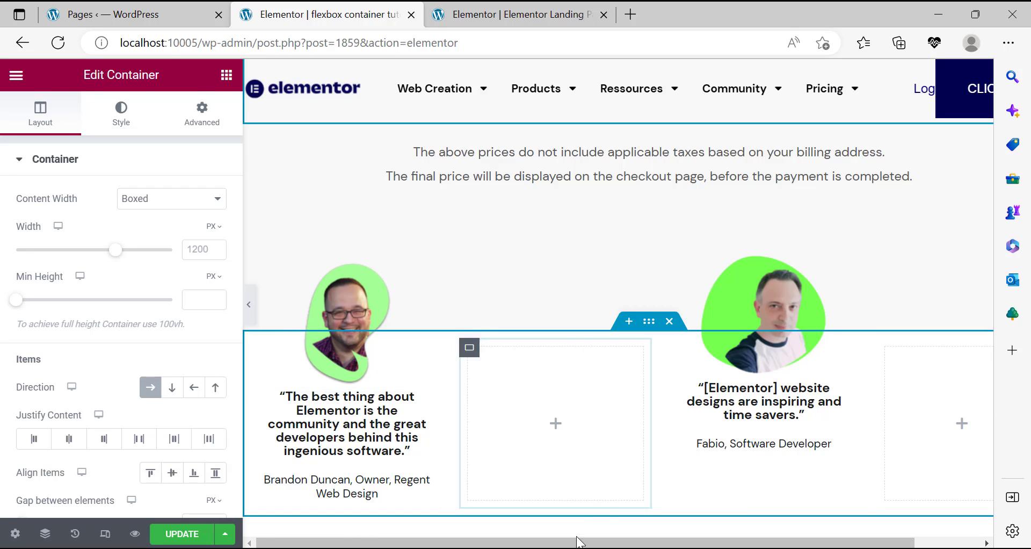
pyautogui.click(590, 548)
pyautogui.scroll(-5, 615, 398)
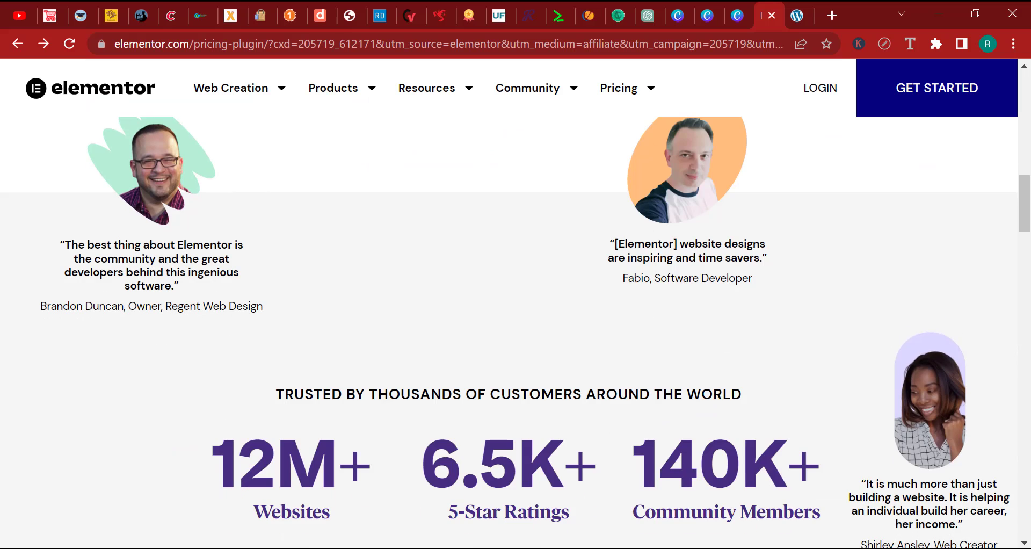
# Return to the Elementor landing page and add a container with four equal columns below the spacer.
pyautogui.hotkey('alt', 'Tab')
pyautogui.click(485, 14)
pyautogui.scroll(-4, 579, 229)
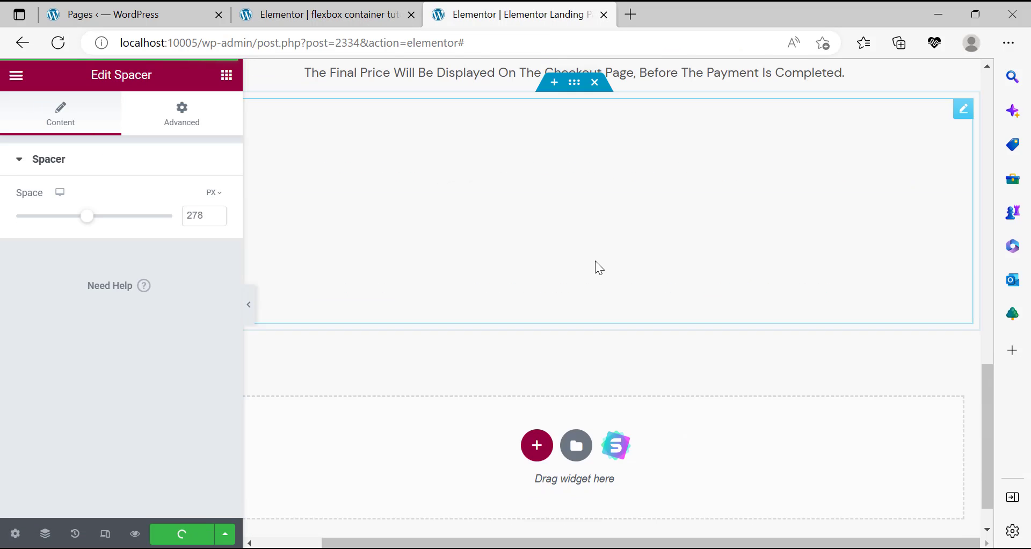
pyautogui.scroll(1, 595, 259)
pyautogui.click(536, 505)
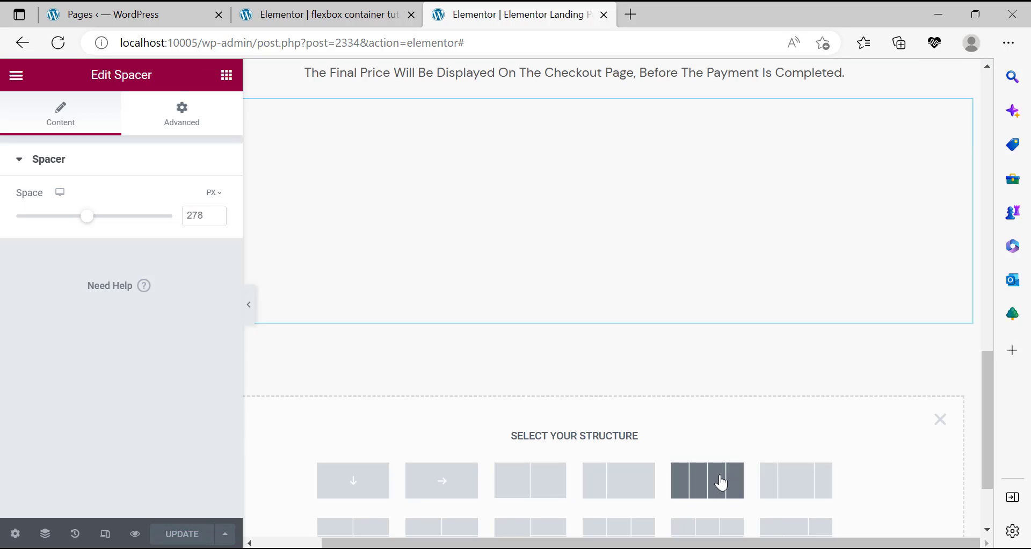
pyautogui.click(721, 483)
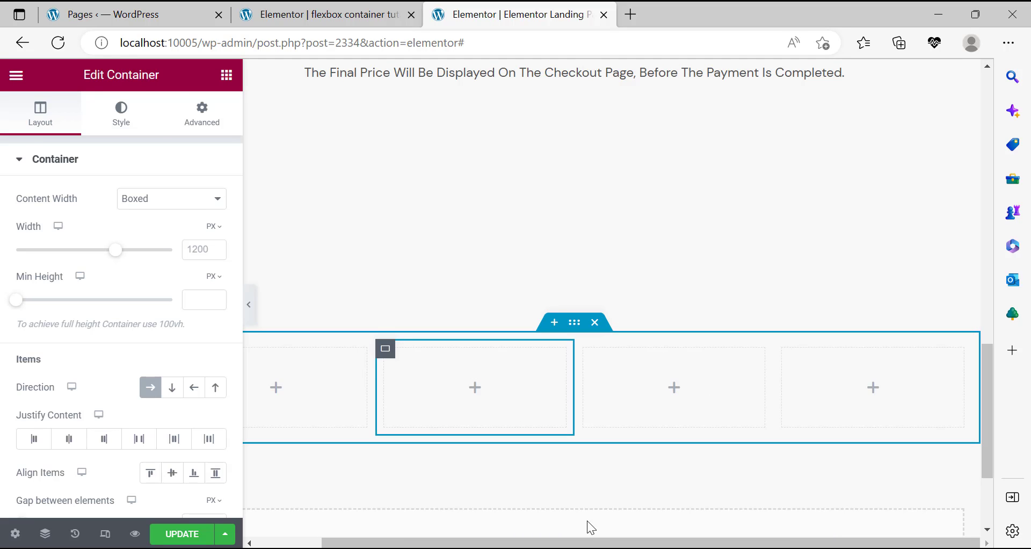
pyautogui.moveTo(631, 543); pyautogui.dragTo(414, 513)
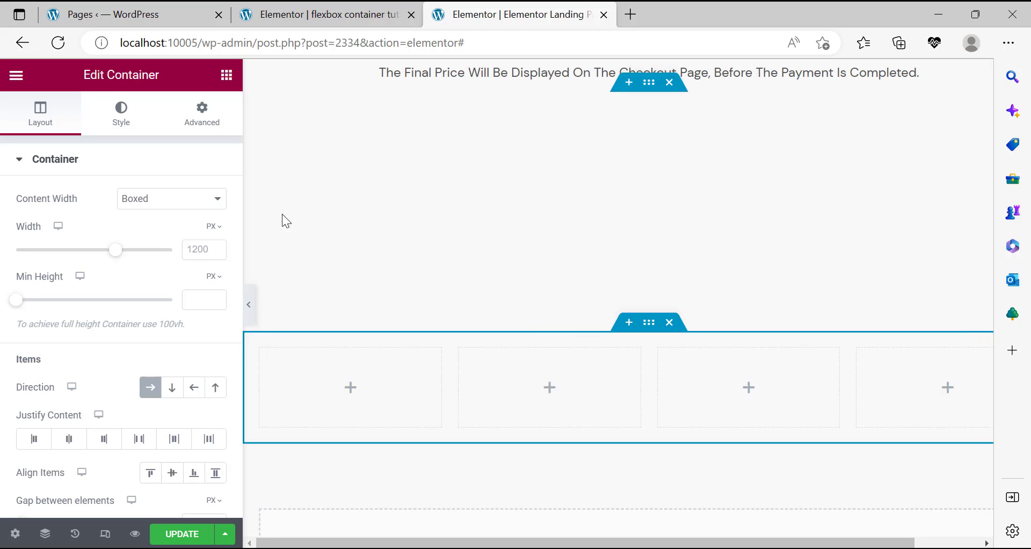
# Place a Heading widget in the new container's first column and an Image widget above it.
pyautogui.moveTo(62, 231); pyautogui.dragTo(379, 393)
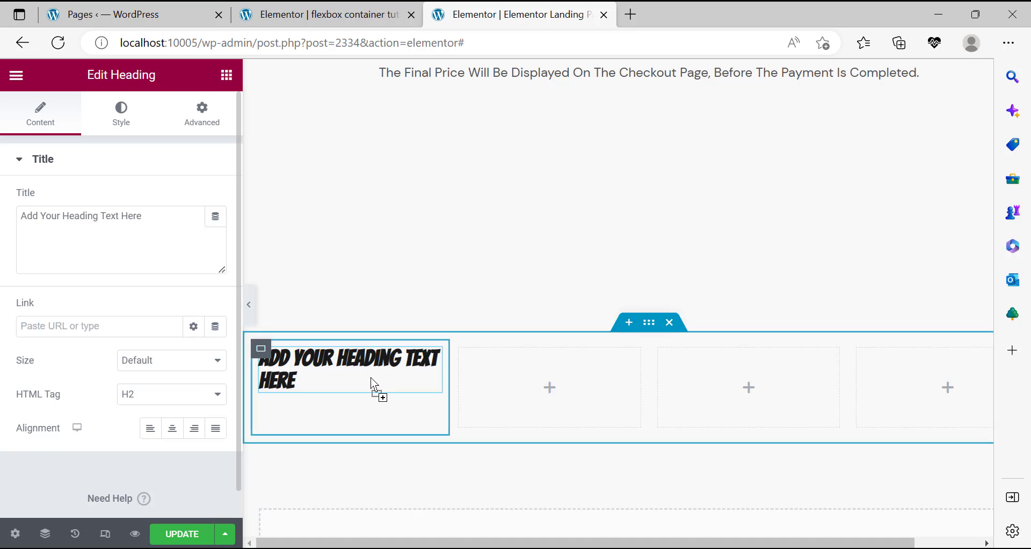
pyautogui.click(226, 75)
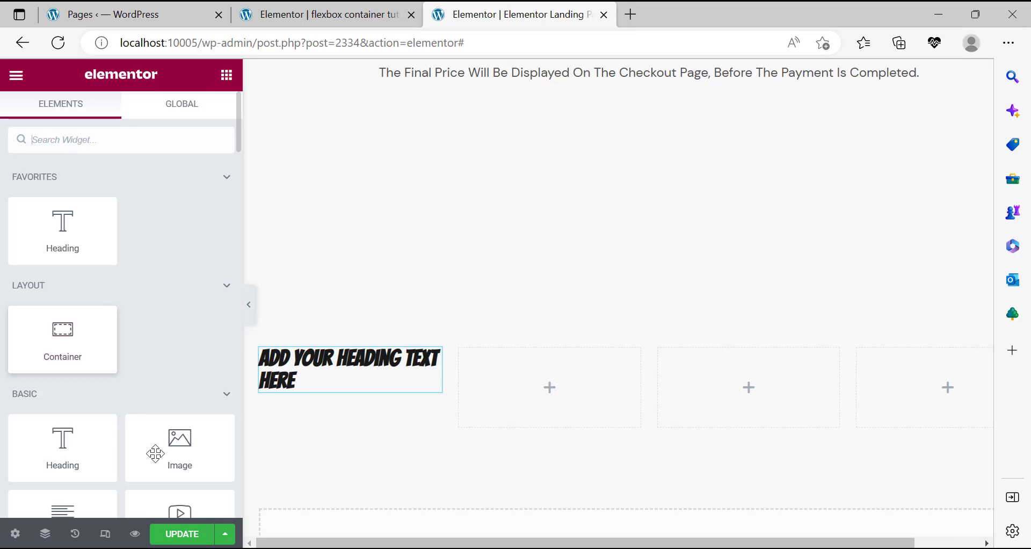
pyautogui.scroll(-2, 144, 424)
pyautogui.moveTo(181, 338); pyautogui.dragTo(356, 352)
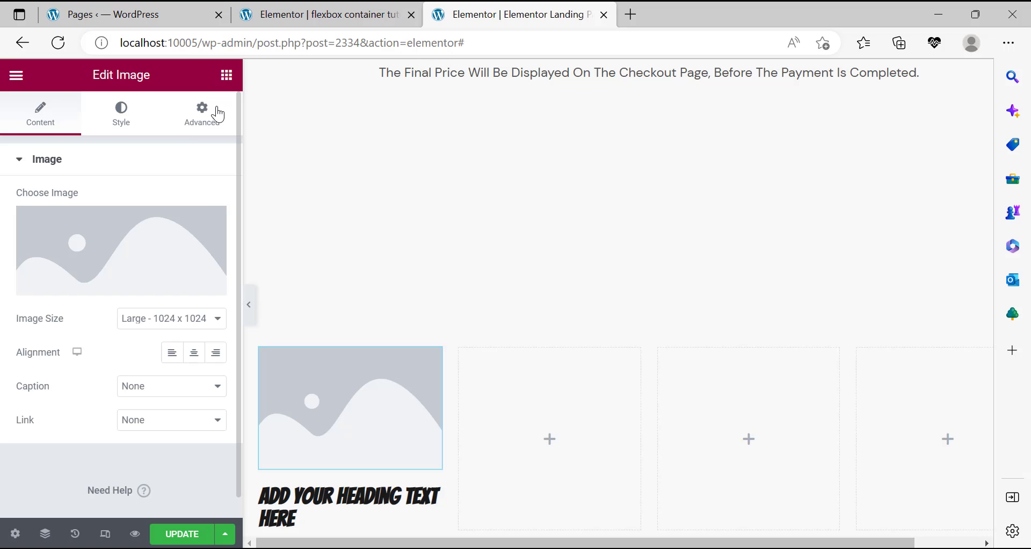
pyautogui.click(207, 113)
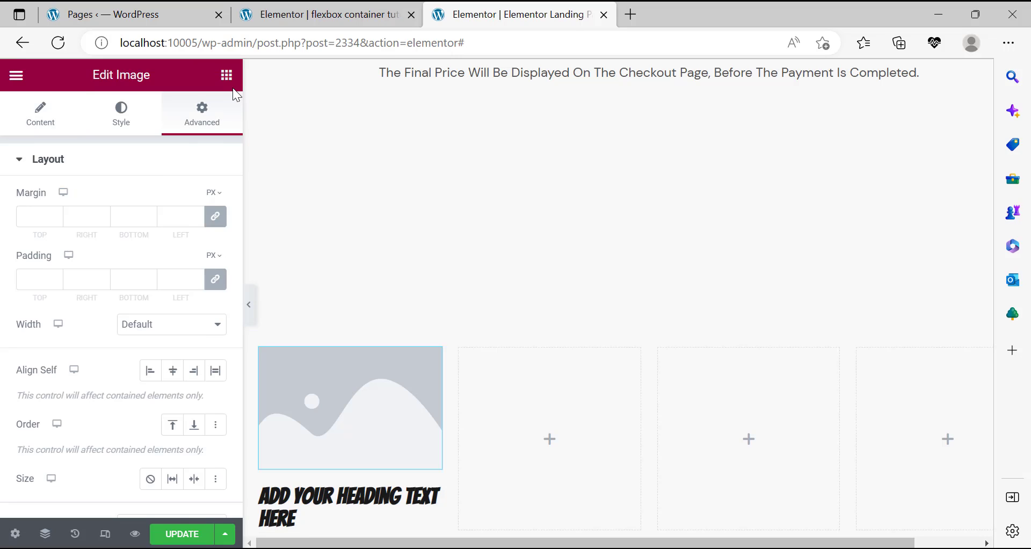
pyautogui.scroll(-1, 426, 483)
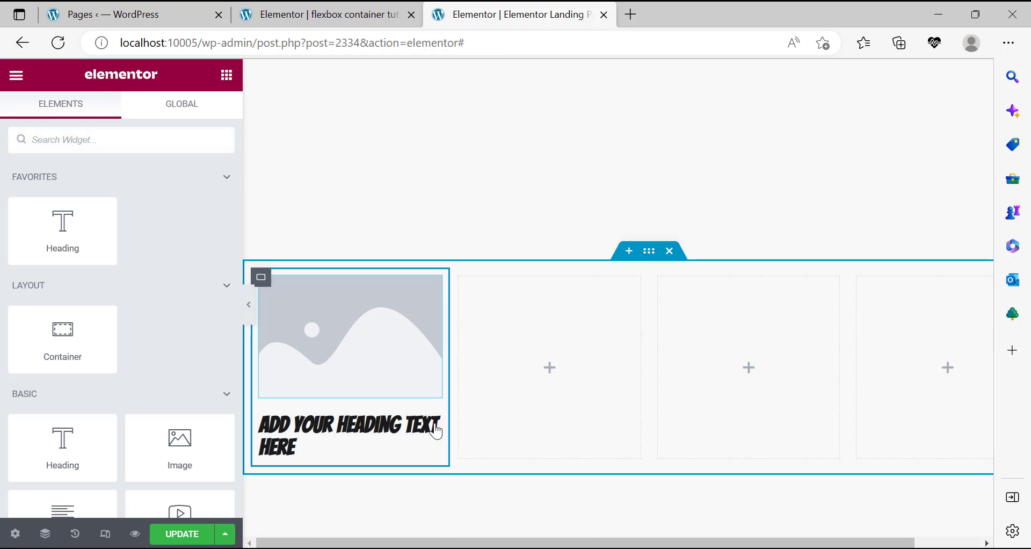
# Duplicate the heading below the image in the first column.
pyautogui.click(434, 425)
pyautogui.rightClick(434, 425)
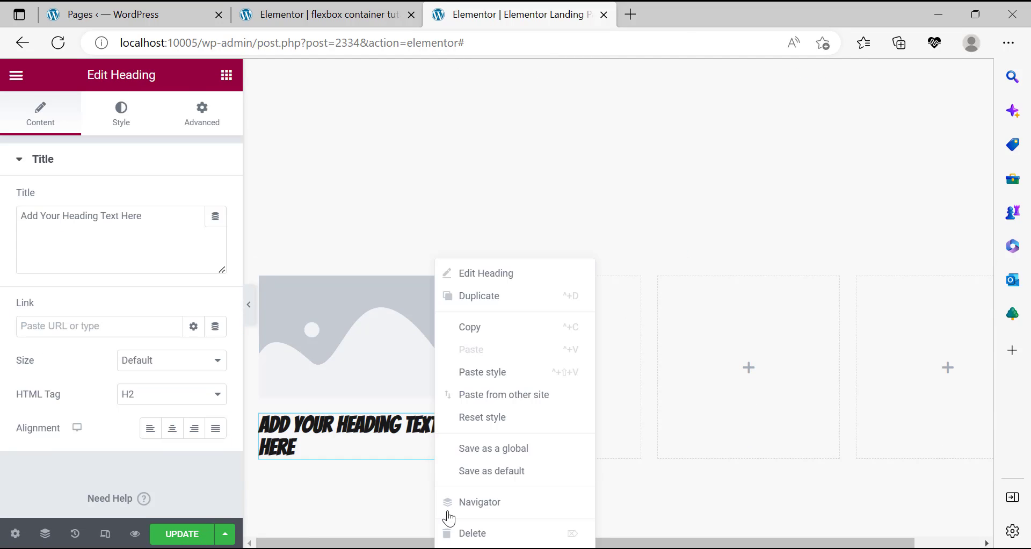
pyautogui.click(492, 302)
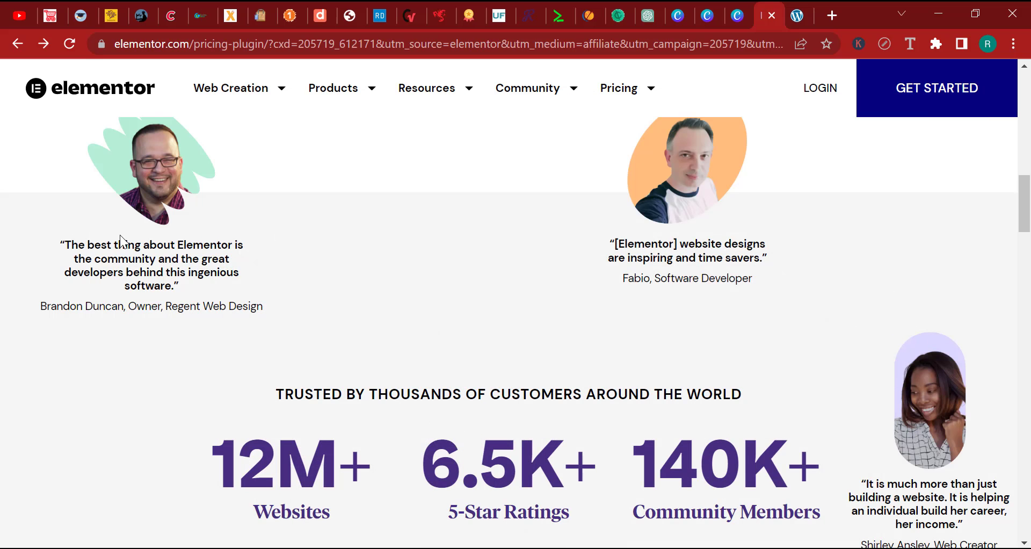
# Copy the first testimonial's quote from the pricing page and paste it over the upper heading's entire title.
pyautogui.tripleClick(122, 244)
pyautogui.hotkey('ctrl', 'c')
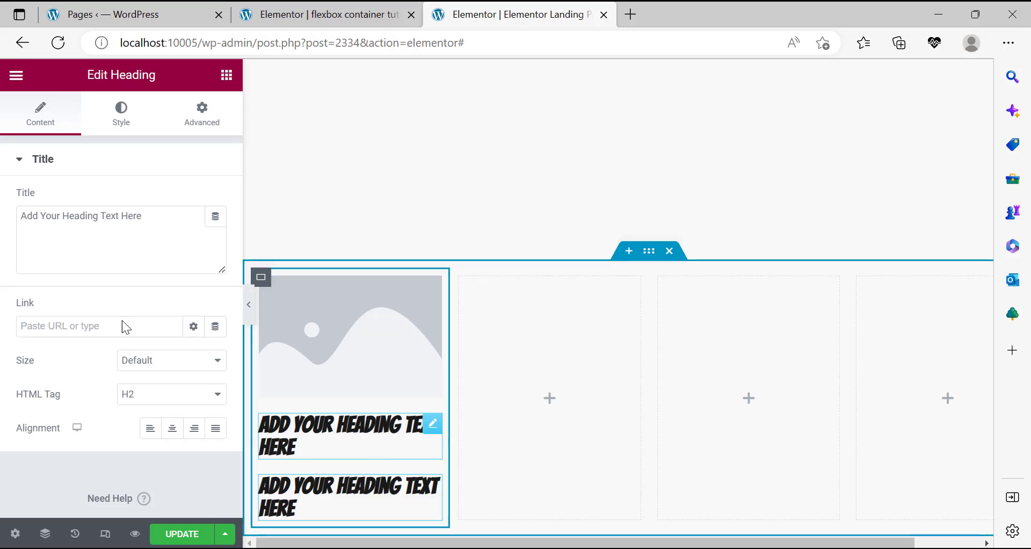
pyautogui.click(122, 232)
pyautogui.tripleClick(123, 232)
pyautogui.rightClick(122, 232)
pyautogui.click(176, 156)
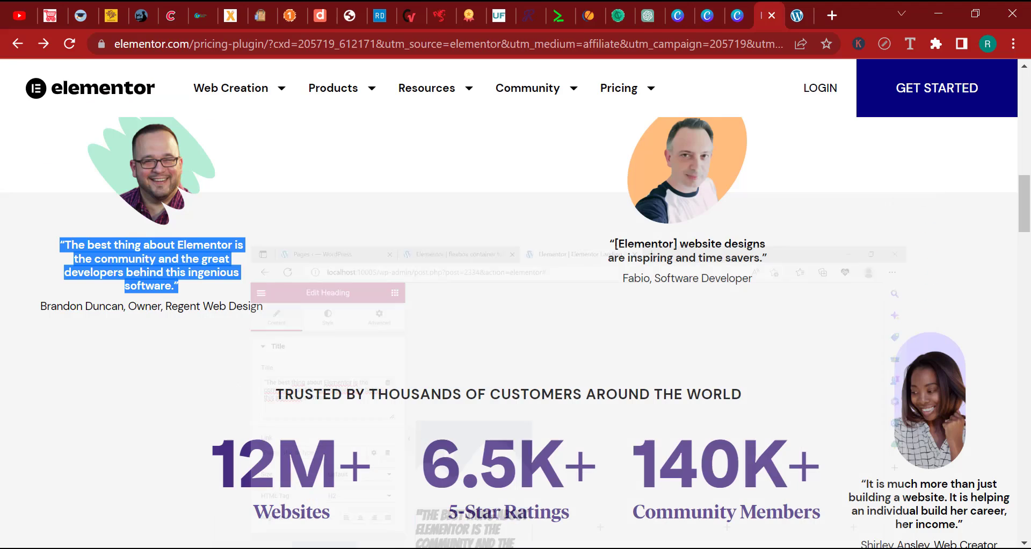
# Inspect the quote's font on the pricing page and set the quote heading's font size to 14 px.
pyautogui.click(909, 44)
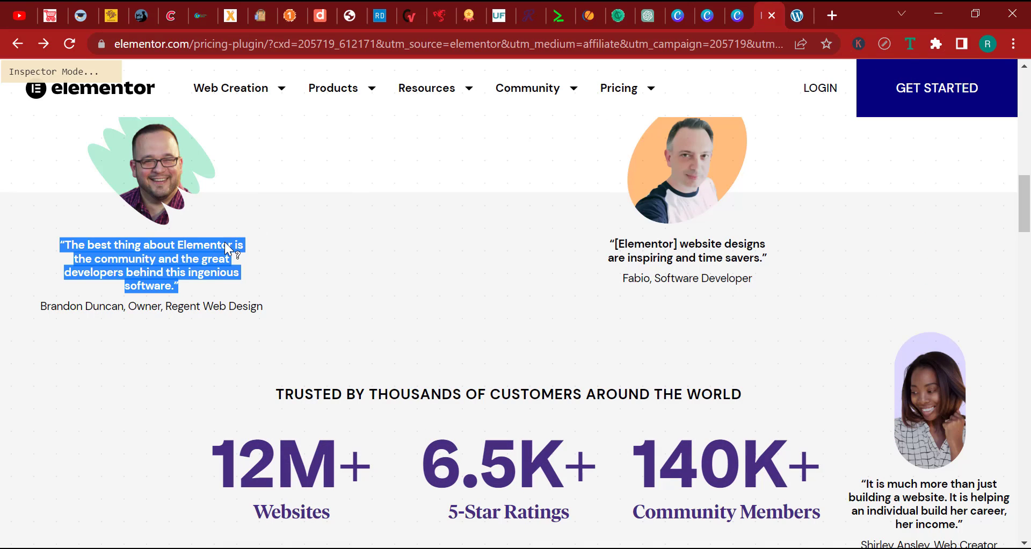
pyautogui.click(236, 259)
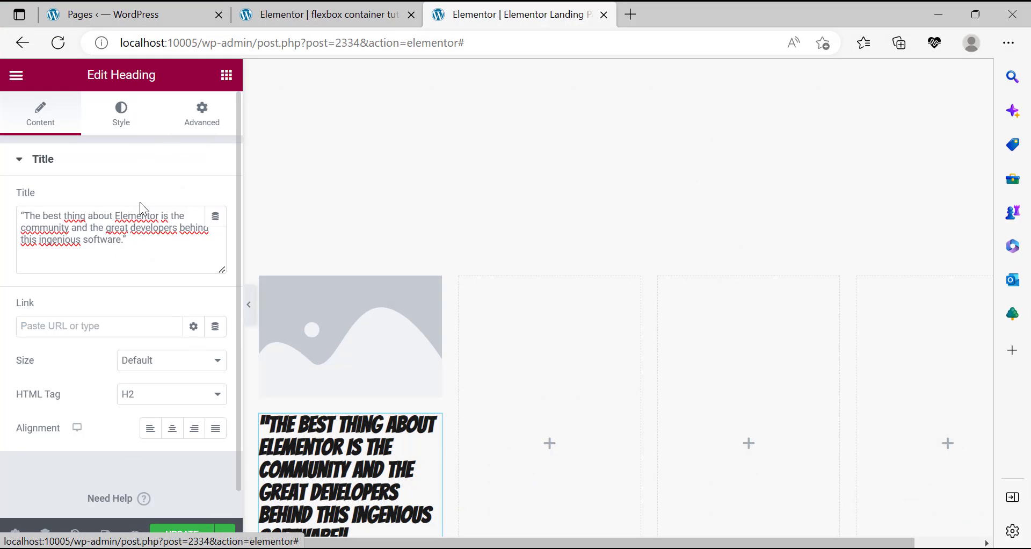
pyautogui.click(124, 114)
pyautogui.click(215, 232)
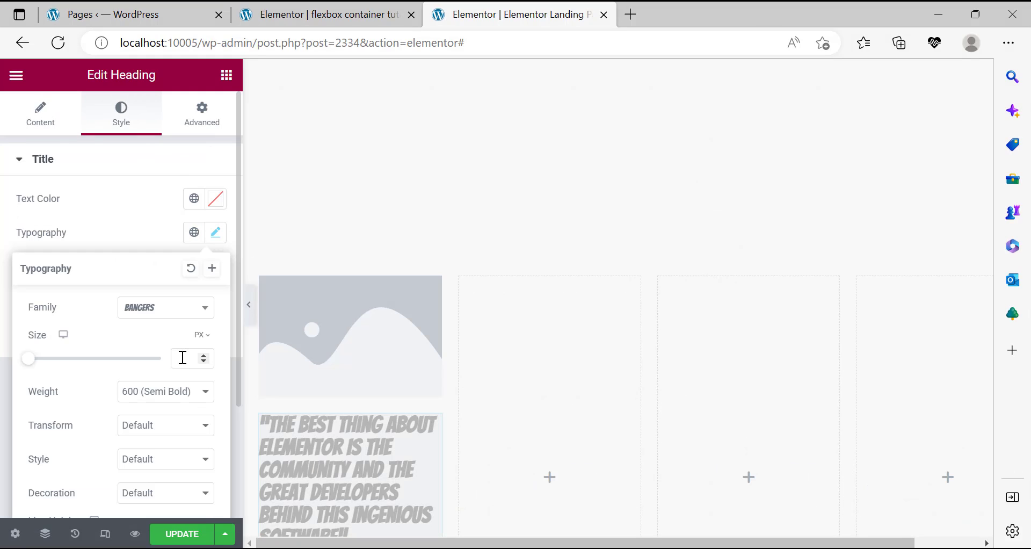
pyautogui.write('14')
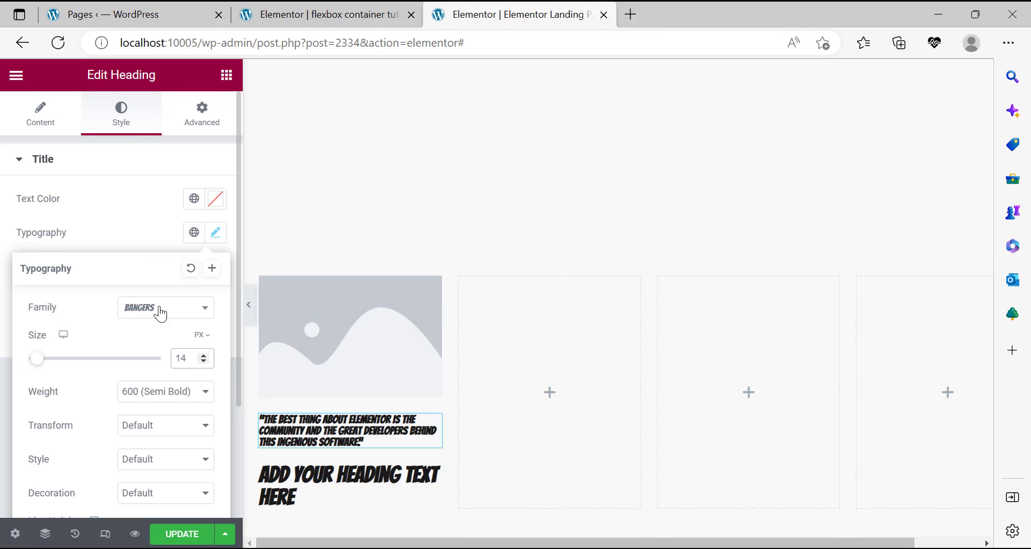
# Set the quote heading's font family to DM Sans and its weight to 700 (Bold).
pyautogui.click(159, 321)
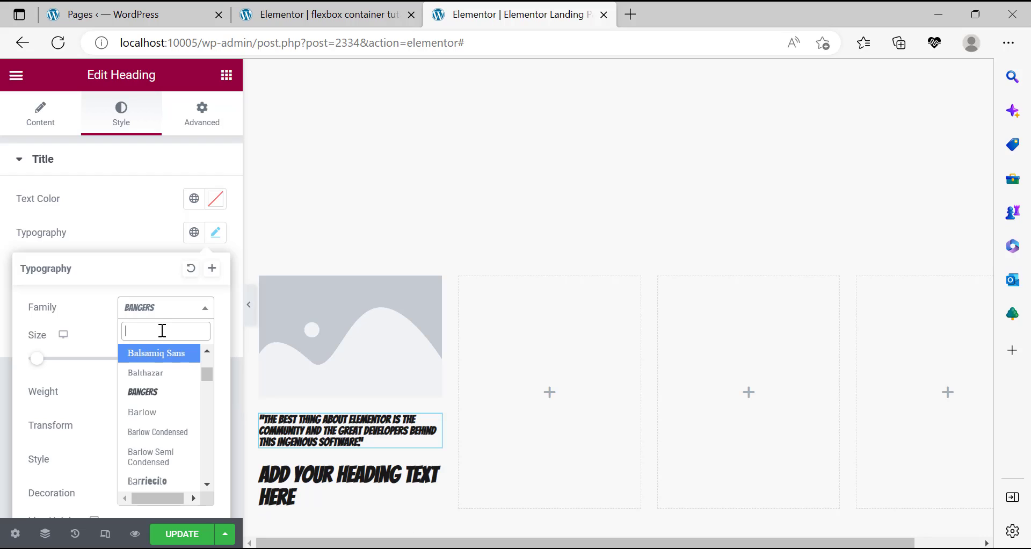
pyautogui.write('dm sans')
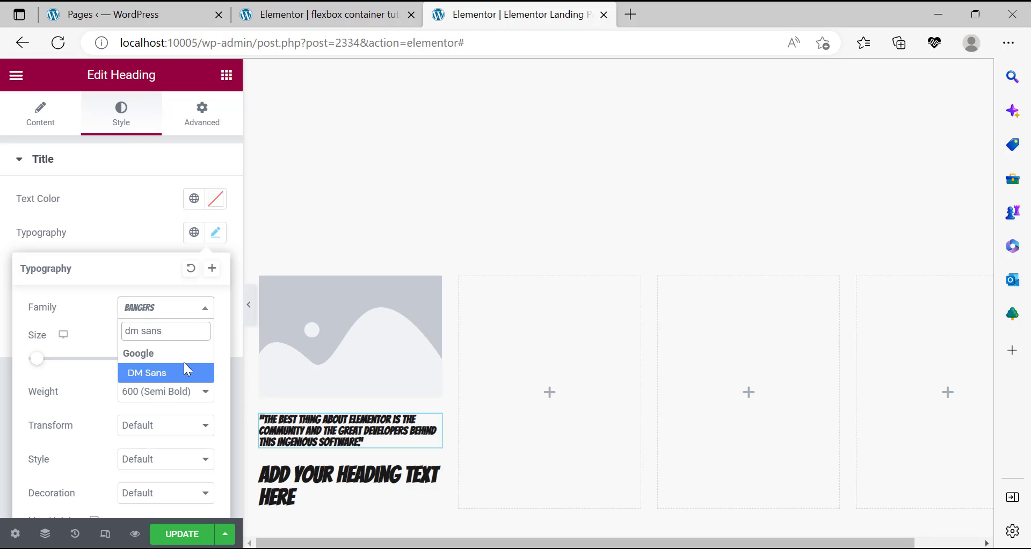
pyautogui.click(171, 370)
pyautogui.click(152, 392)
pyautogui.click(165, 309)
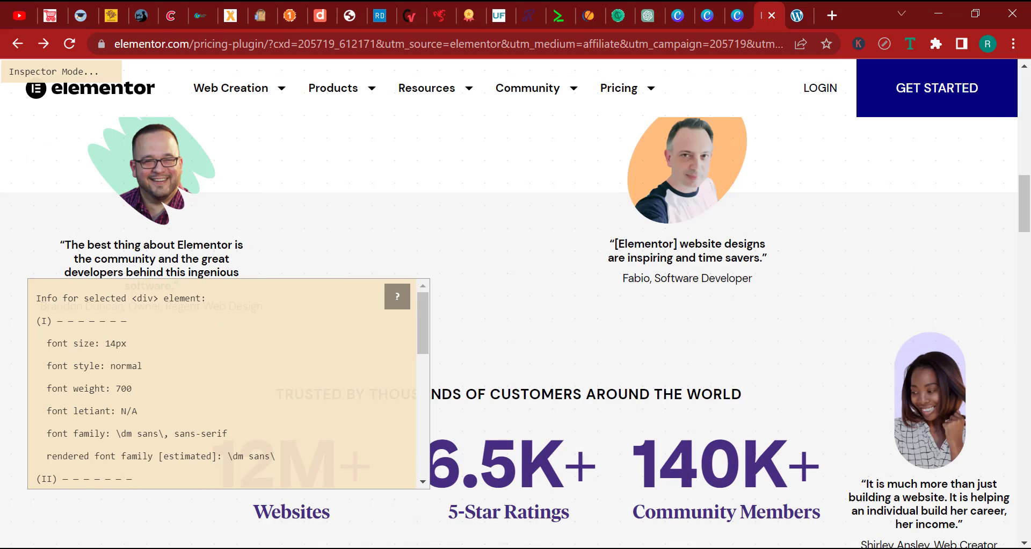
# Copy the quote's font color value rgb(0, 0, 0) from the font inspector on the pricing page.
pyautogui.scroll(-3, 216, 419)
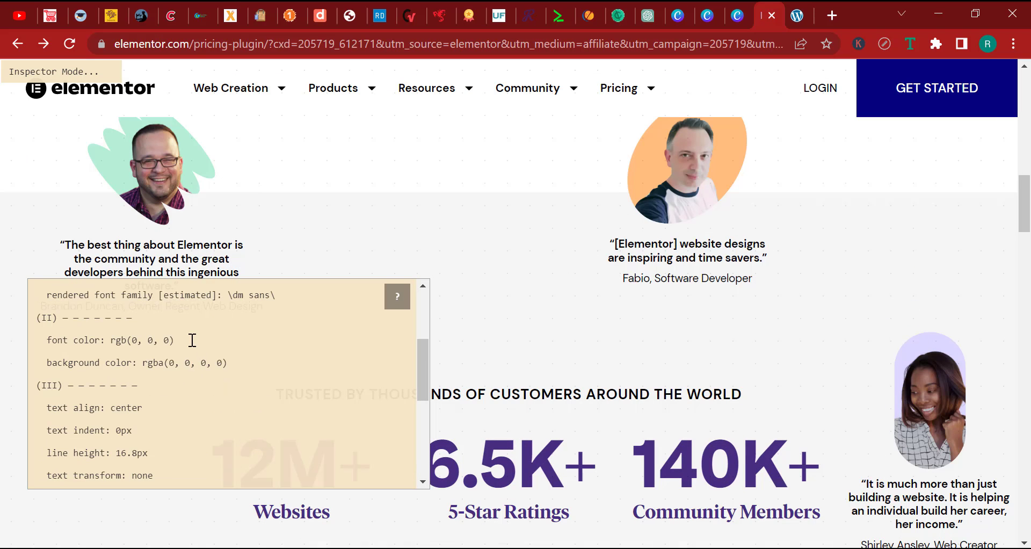
pyautogui.moveTo(116, 339); pyautogui.dragTo(110, 340)
pyautogui.rightClick(121, 344)
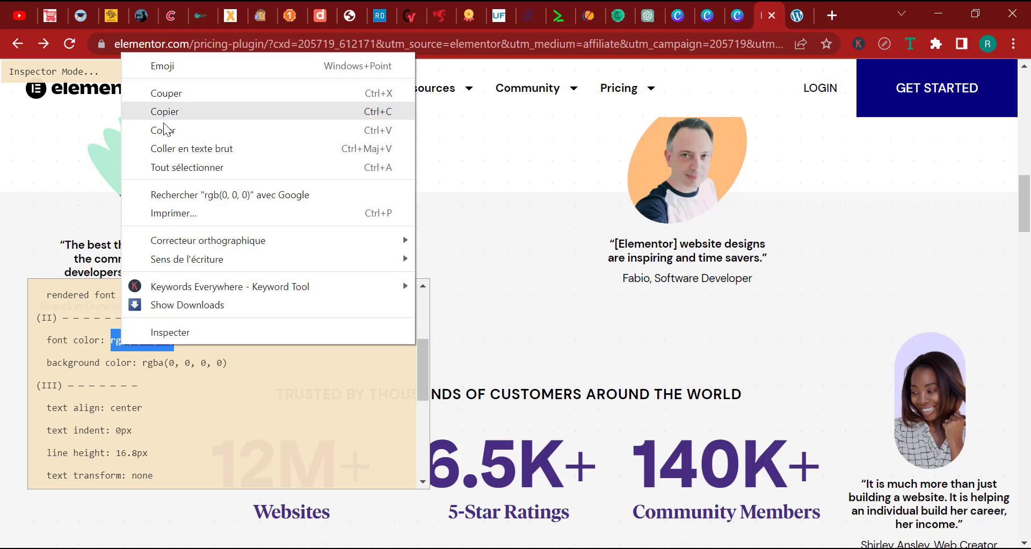
pyautogui.click(176, 117)
pyautogui.hotkey('alt', 'Tab')
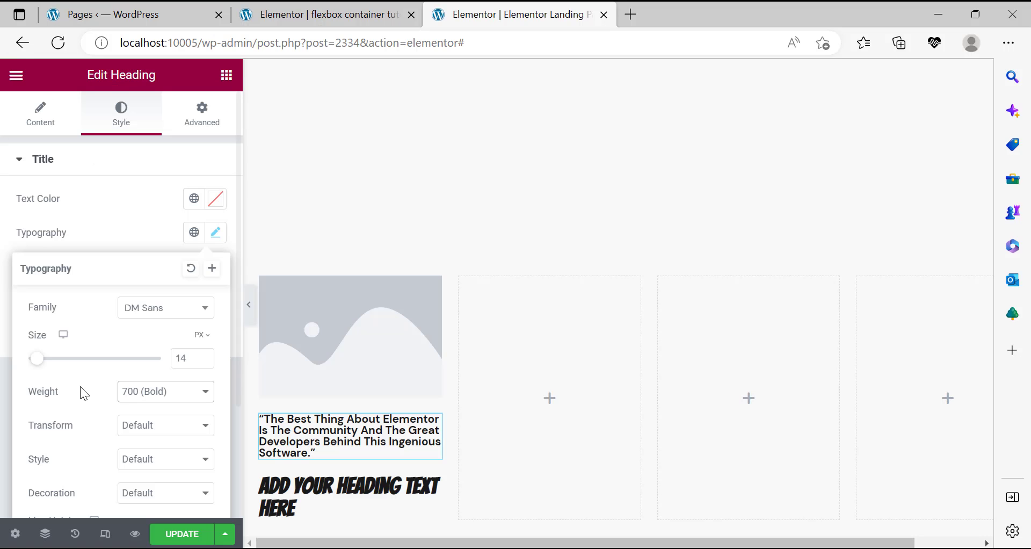
# Check the quote's line height in the font inspector and set the quote heading's line height to 16.8 px.
pyautogui.scroll(-2, 179, 408)
pyautogui.hotkey('alt', 'Tab')
pyautogui.scroll(-2, 297, 409)
pyautogui.hotkey('alt', 'Tab')
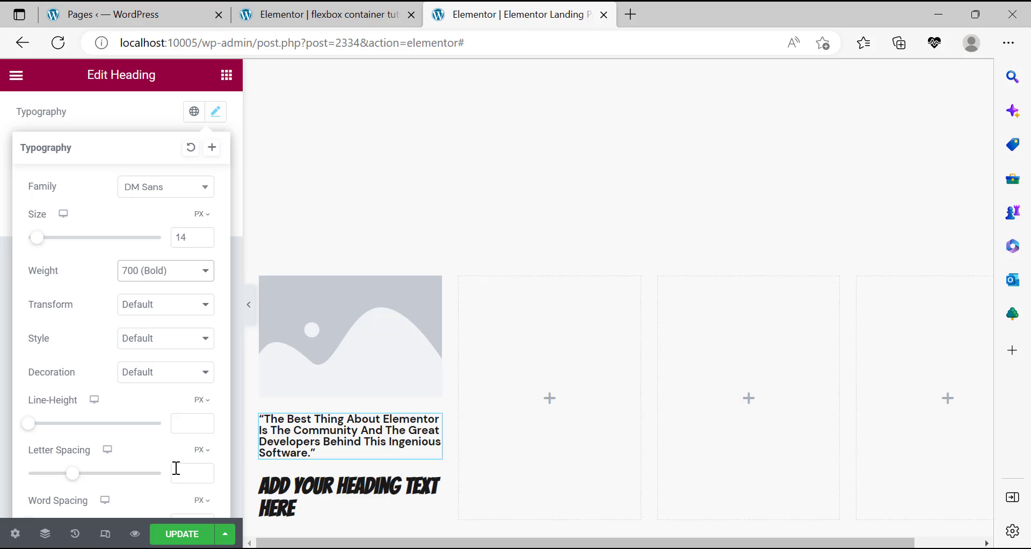
pyautogui.click(186, 422)
pyautogui.write('16.5')
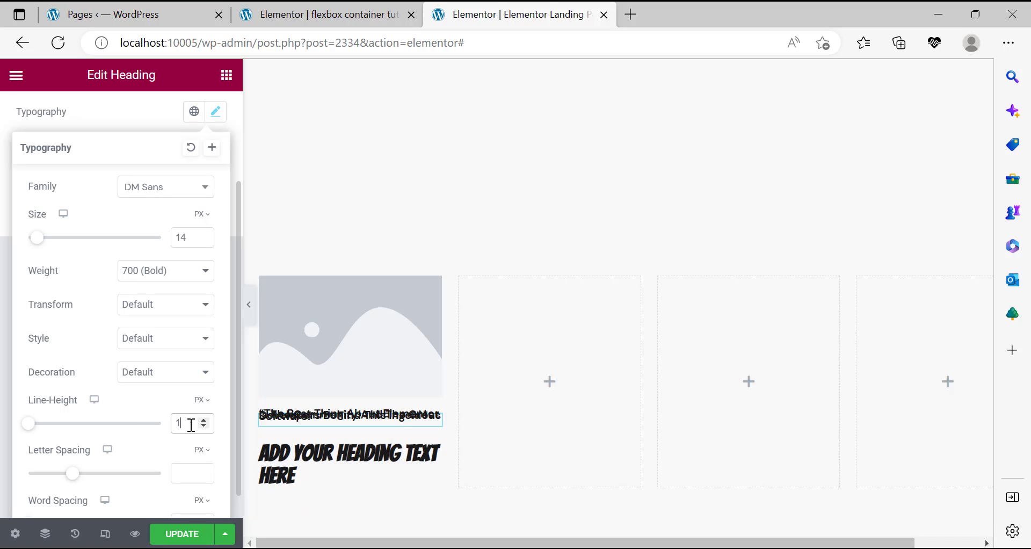
pyautogui.hotkey('alt', 'Tab')
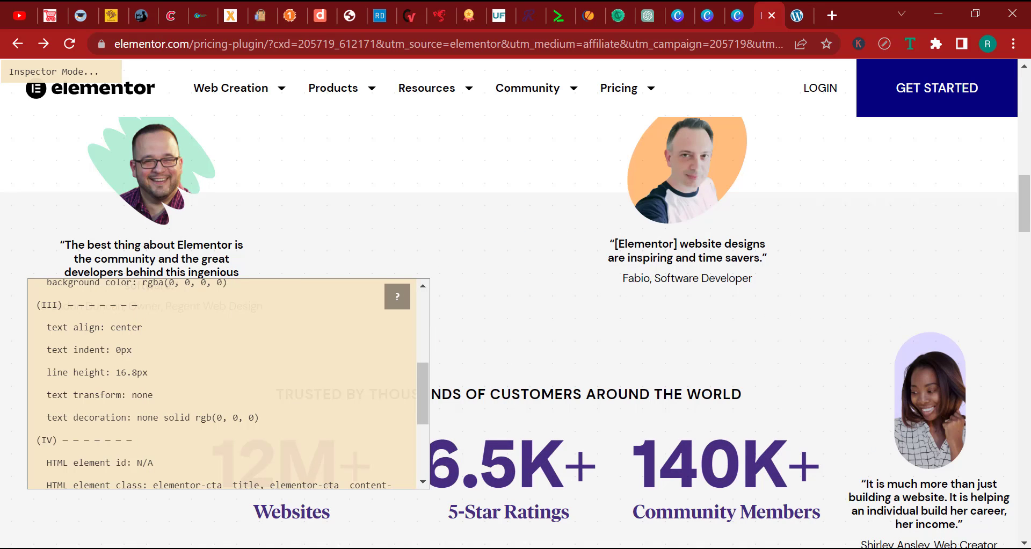
pyautogui.hotkey('alt', 'Tab')
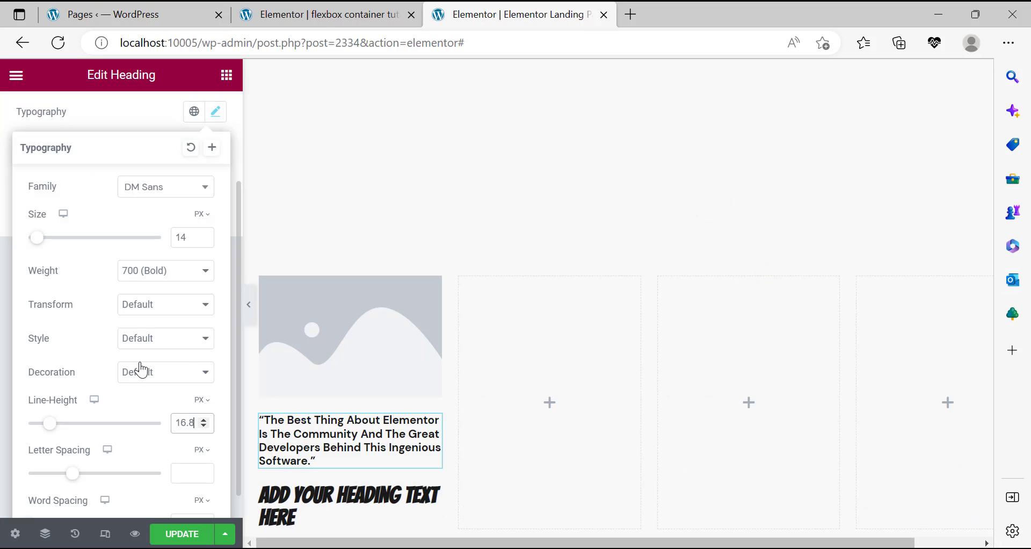
# Set both the text transform and the font style of the quote heading to Normal.
pyautogui.click(153, 304)
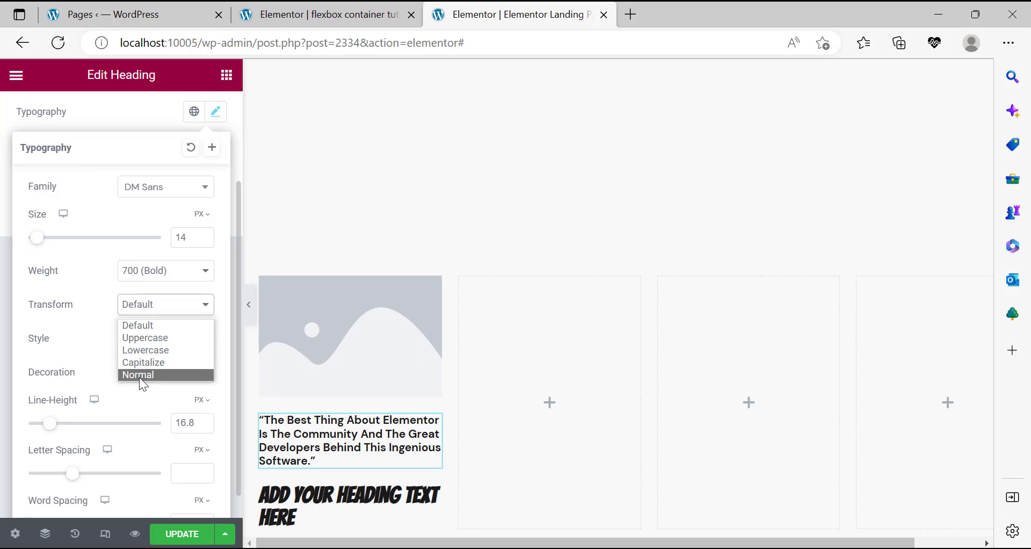
pyautogui.click(138, 374)
pyautogui.click(156, 338)
pyautogui.click(141, 371)
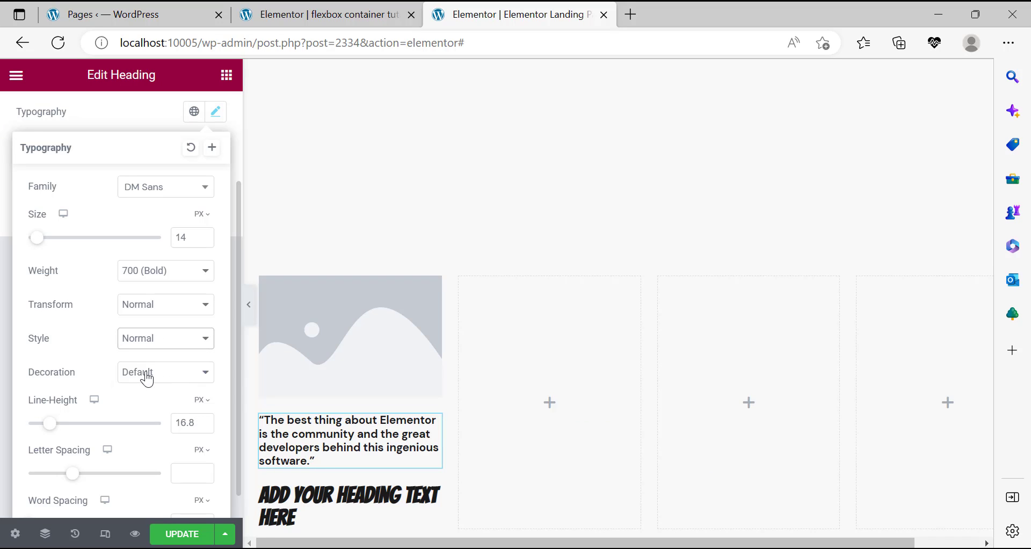
# Set the quote heading's text decoration to None and its text color to rgb(0, 0, 0).
pyautogui.click(146, 373)
pyautogui.click(151, 441)
pyautogui.click(5, 395)
pyautogui.scroll(3, 84, 349)
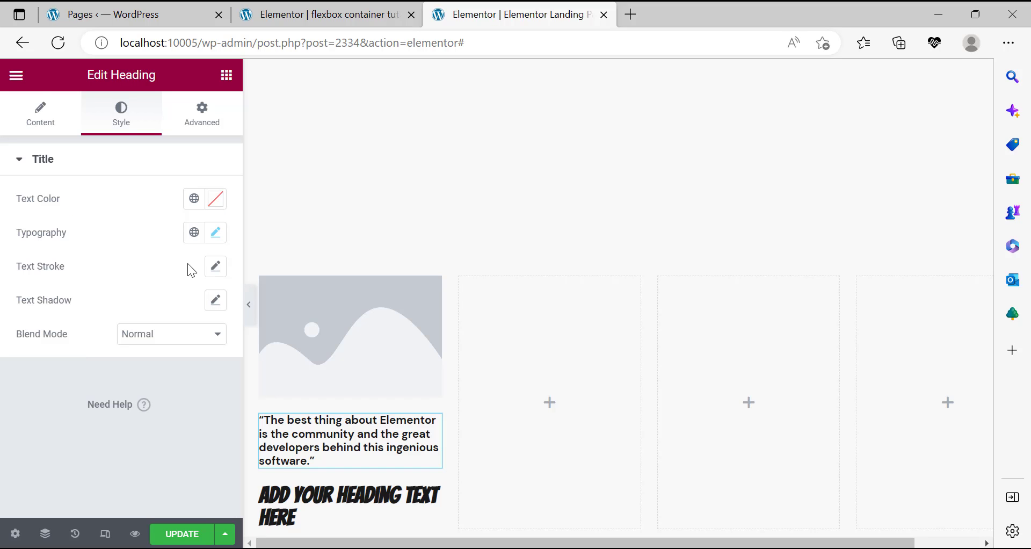
pyautogui.click(215, 203)
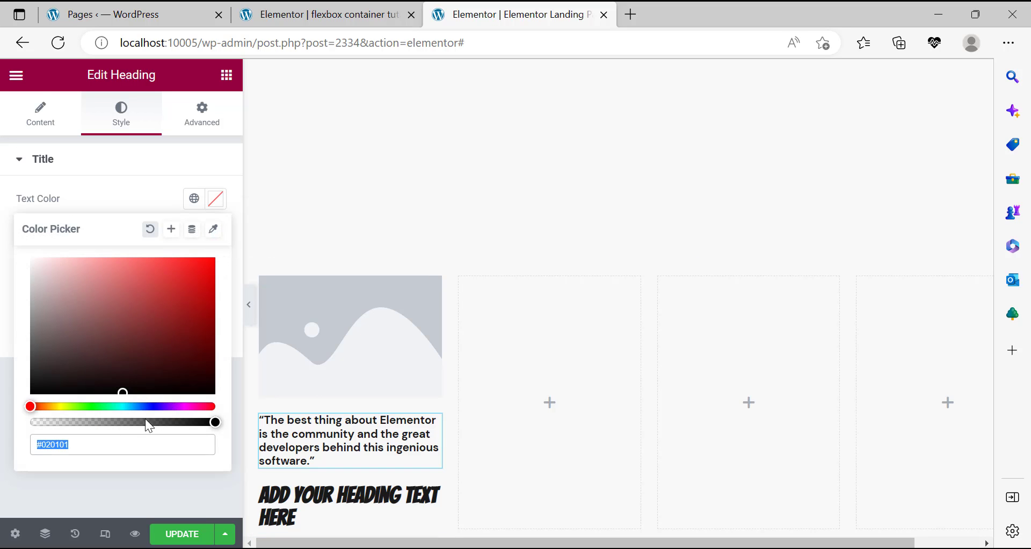
pyautogui.rightClick(114, 443)
pyautogui.click(214, 177)
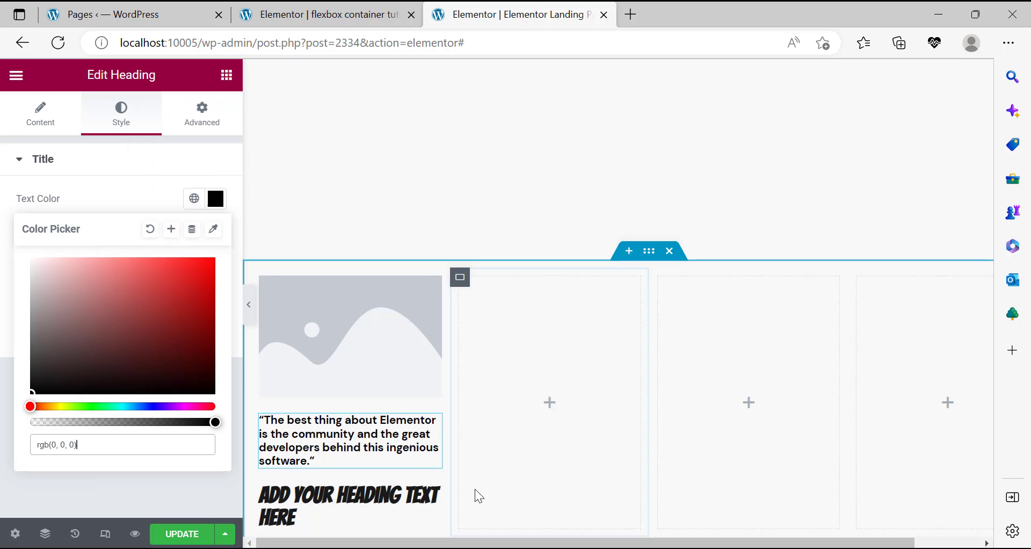
# Check the quote's text alignment in the pricing page's font inspector and center the quote heading.
pyautogui.hotkey('alt', 'Tab')
pyautogui.scroll(3, 247, 440)
pyautogui.click(203, 437)
pyautogui.scroll(-2, 241, 419)
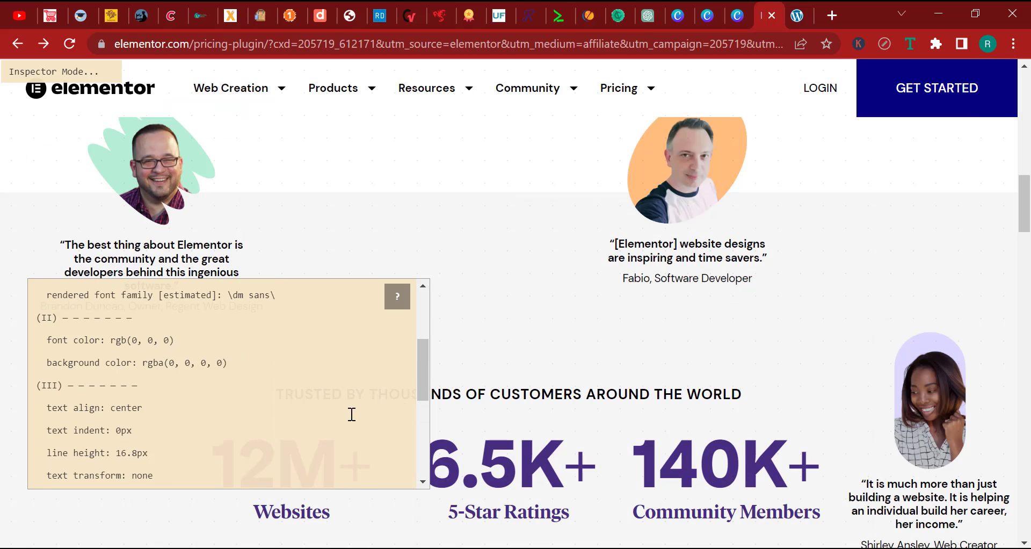
pyautogui.click(1, 278)
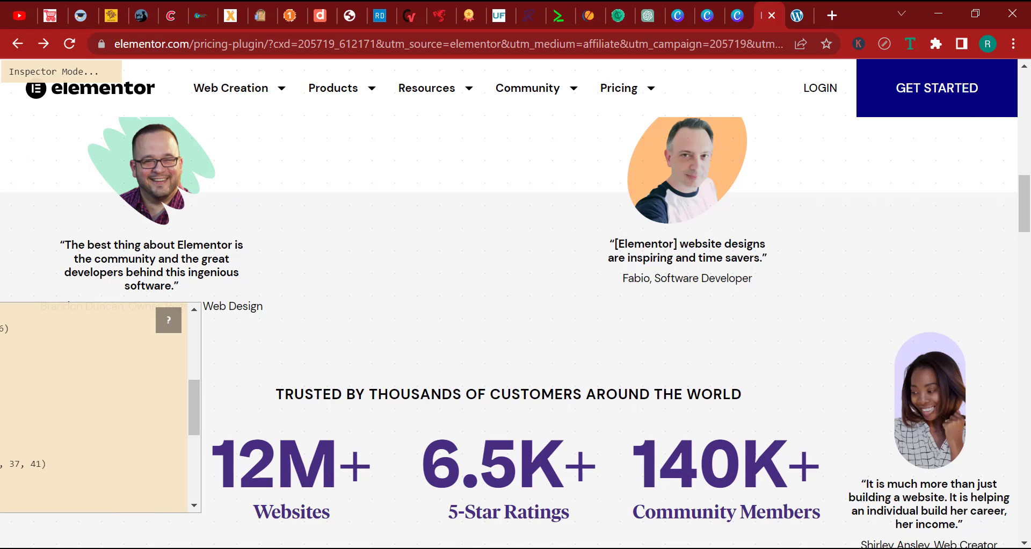
pyautogui.hotkey('alt', 'Tab')
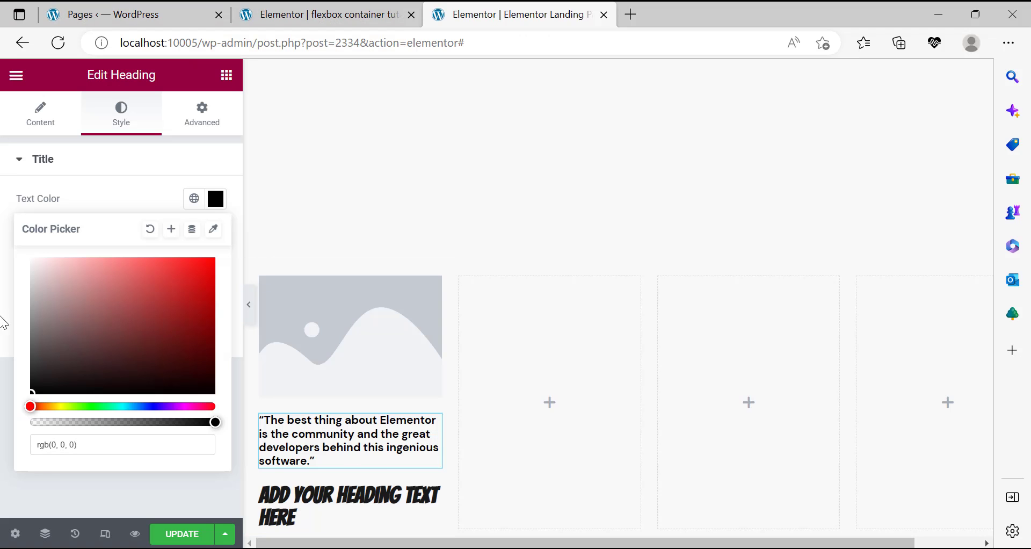
pyautogui.click(32, 116)
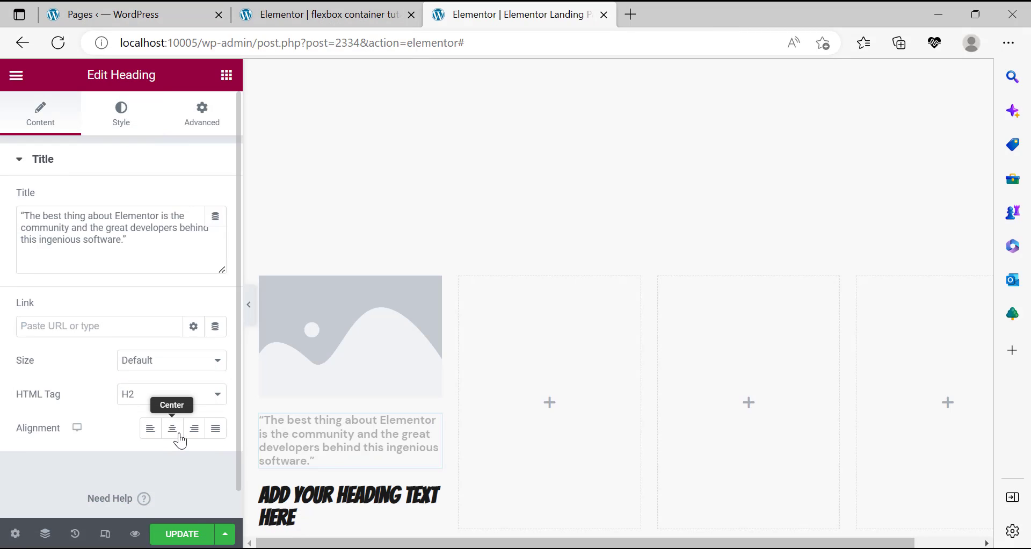
# Copy the author line, with name and job title, below the first testimonial quote on the pricing page.
pyautogui.hotkey('alt', 'Tab')
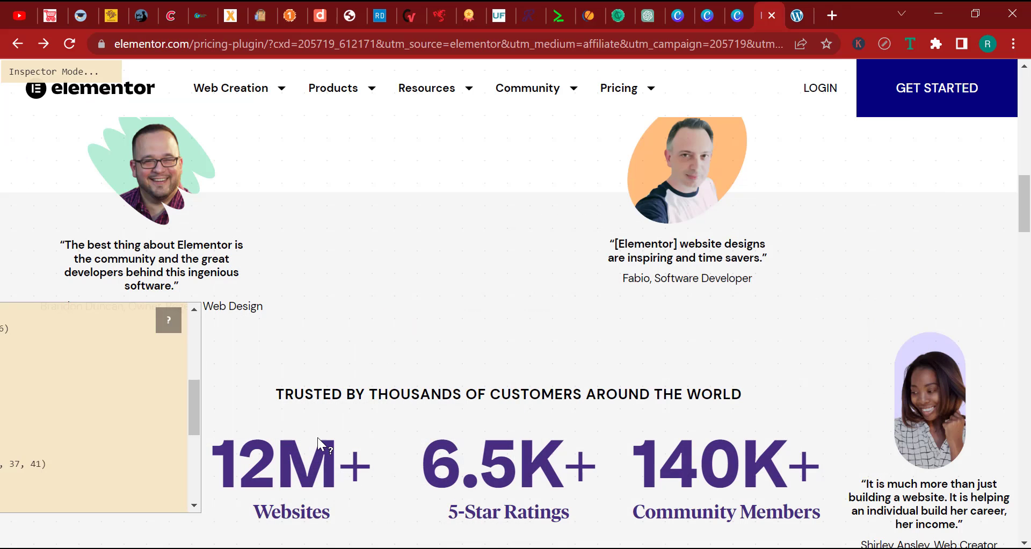
pyautogui.tripleClick(243, 304)
pyautogui.hotkey('ctrl', 'c')
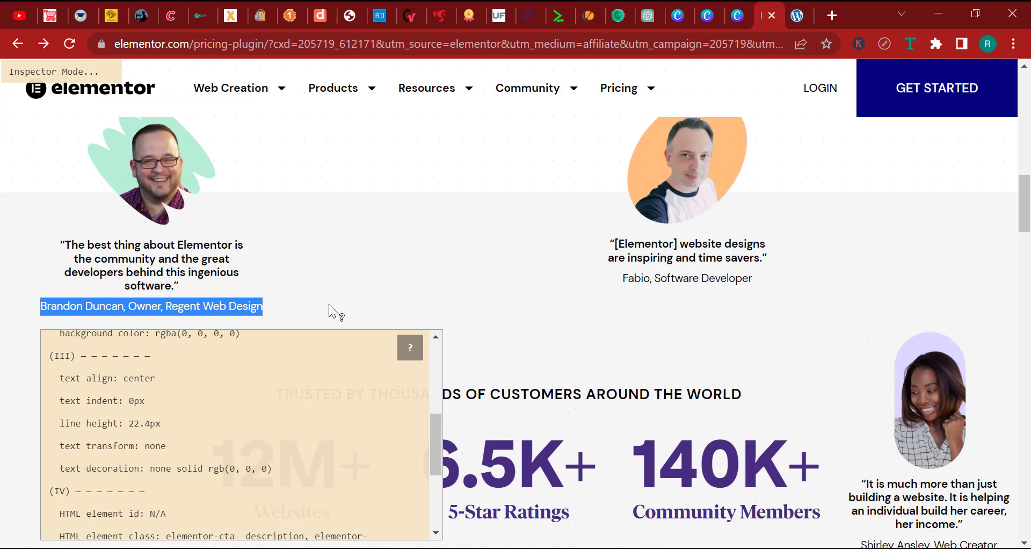
pyautogui.rightClick(185, 301)
pyautogui.rightClick(222, 313)
pyautogui.rightClick(222, 312)
pyautogui.click(252, 324)
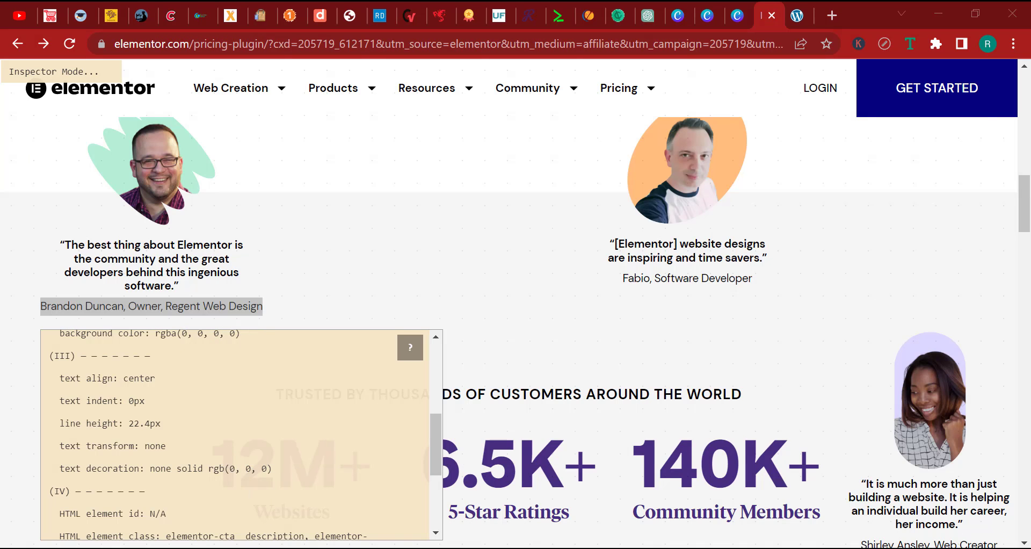
# Replace the placeholder text of the heading under the quote with the copied author line and center it.
pyautogui.hotkey('alt', 'Tab')
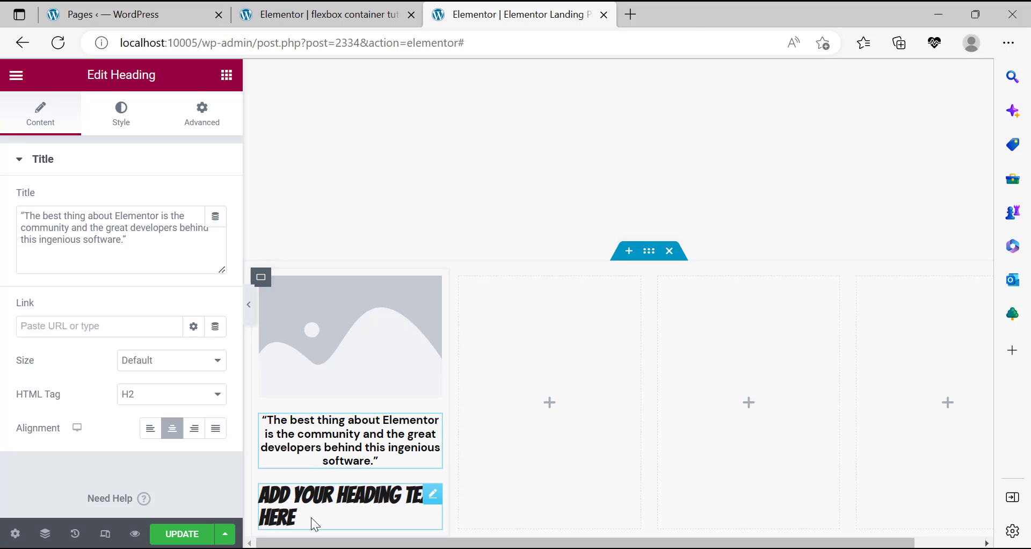
pyautogui.tripleClick(78, 219)
pyautogui.rightClick(79, 218)
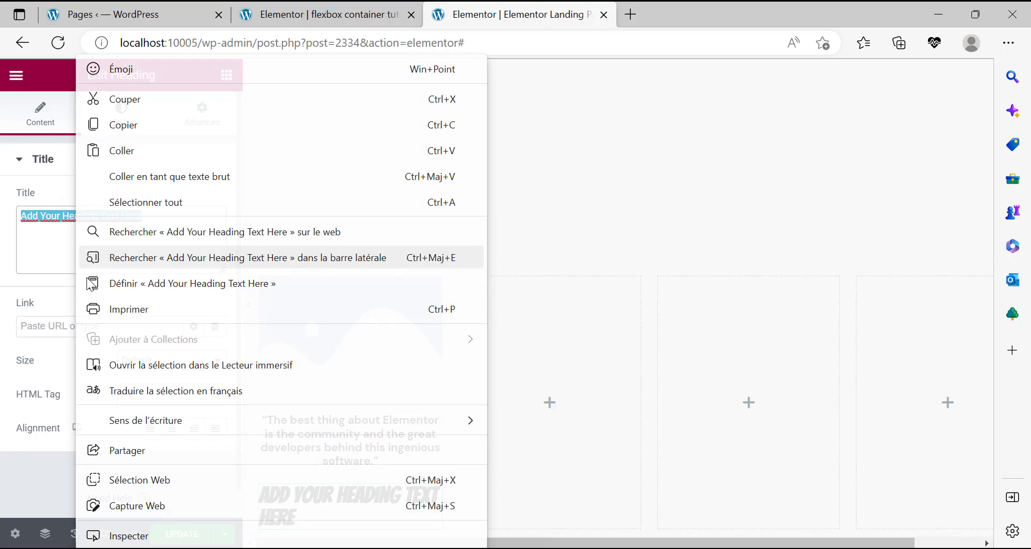
pyautogui.click(129, 152)
pyautogui.click(172, 428)
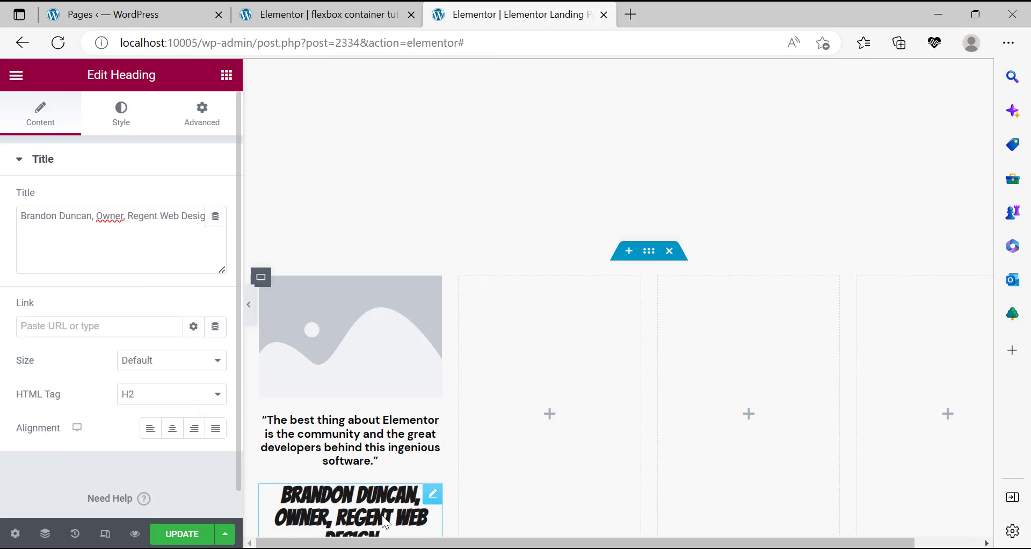
# Check the author line in the font inspector and set the author heading's size to 14 px and weight to 400 (Normal).
pyautogui.hotkey('alt', 'Tab')
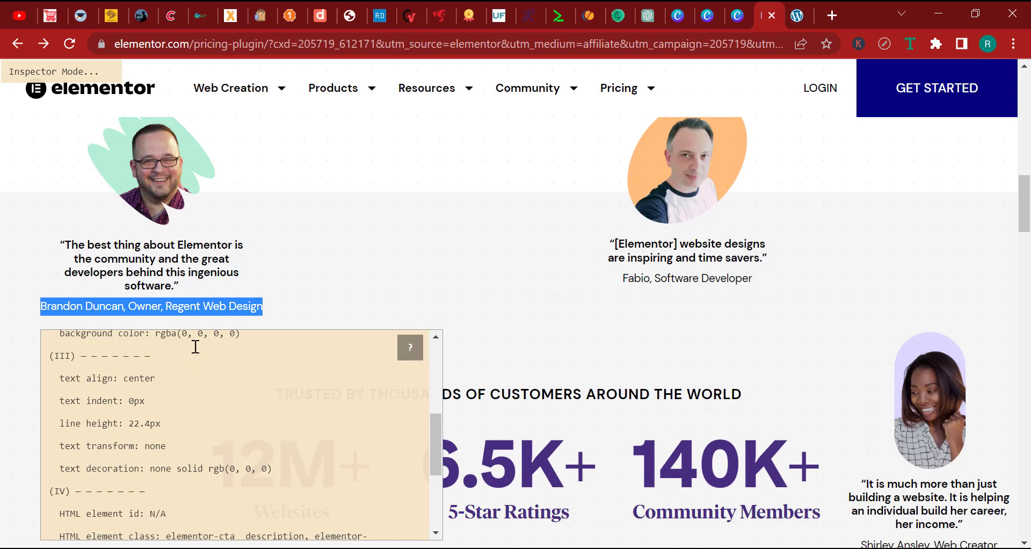
pyautogui.scroll(5, 201, 369)
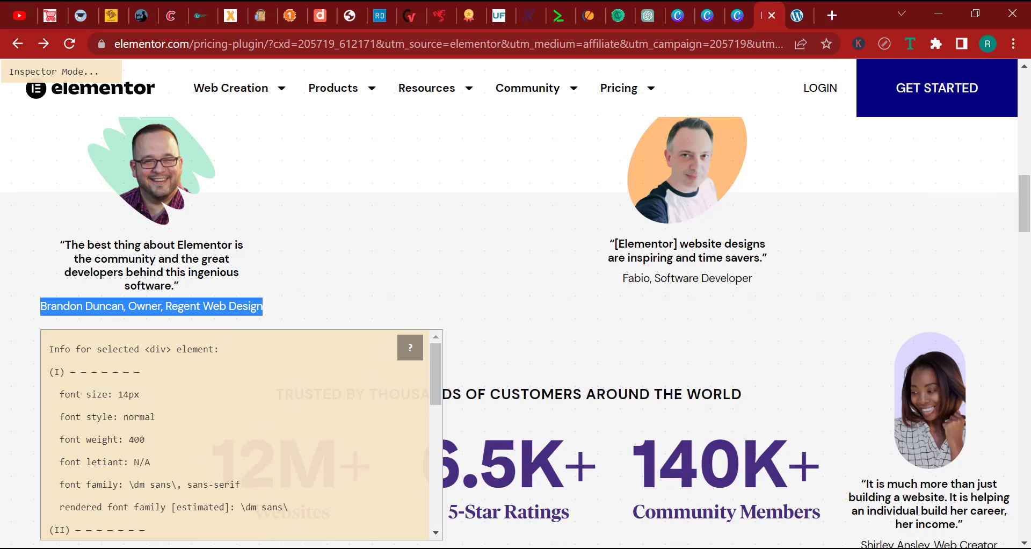
pyautogui.hotkey('alt', 'Tab')
pyautogui.click(119, 113)
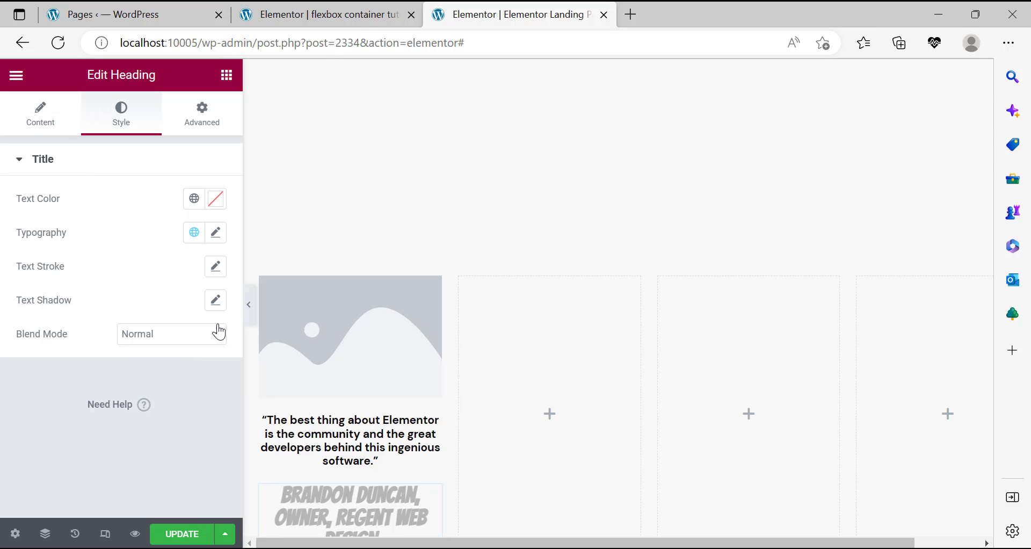
pyautogui.click(217, 234)
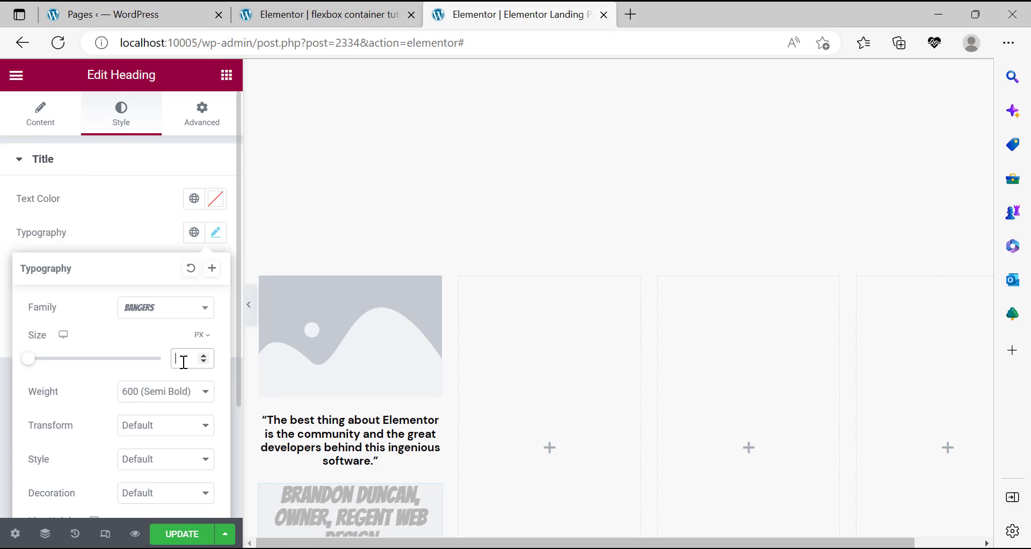
pyautogui.write('14')
pyautogui.hotkey('alt', 'Tab')
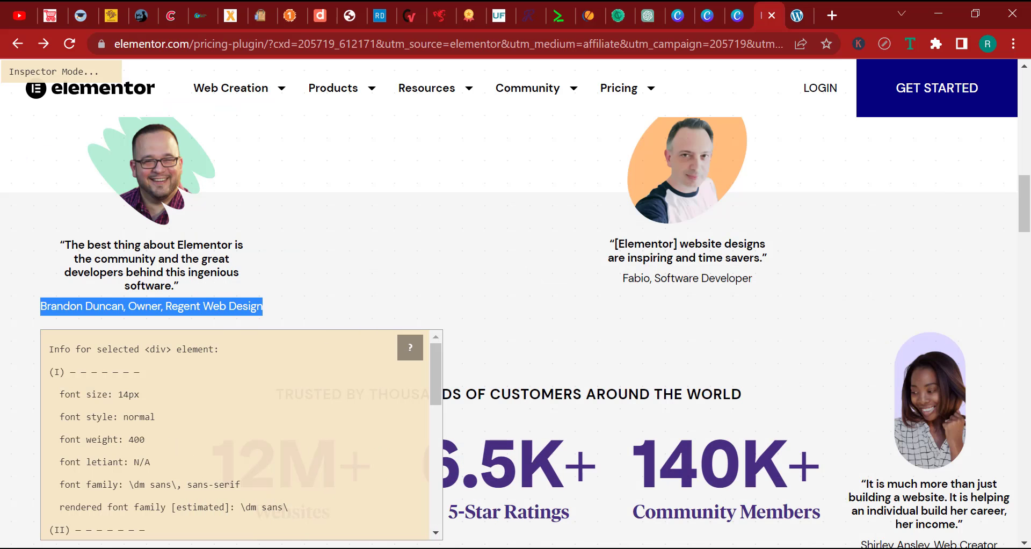
pyautogui.hotkey('alt', 'Tab')
pyautogui.click(158, 399)
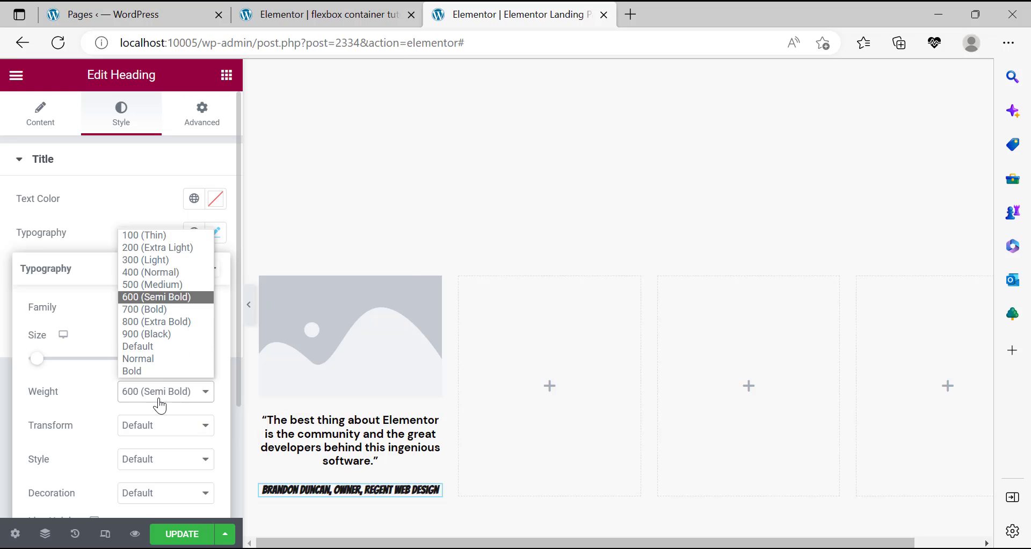
pyautogui.click(152, 272)
# Check the author line's font family in the font inspector and set the author heading's family to DM Sans.
pyautogui.hotkey('alt', 'Tab')
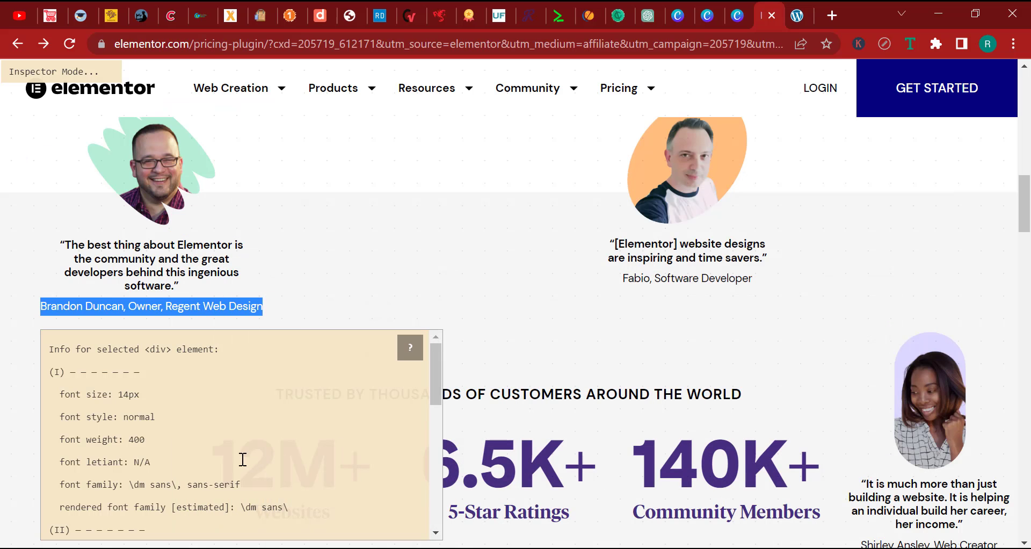
pyautogui.hotkey('alt', 'Tab')
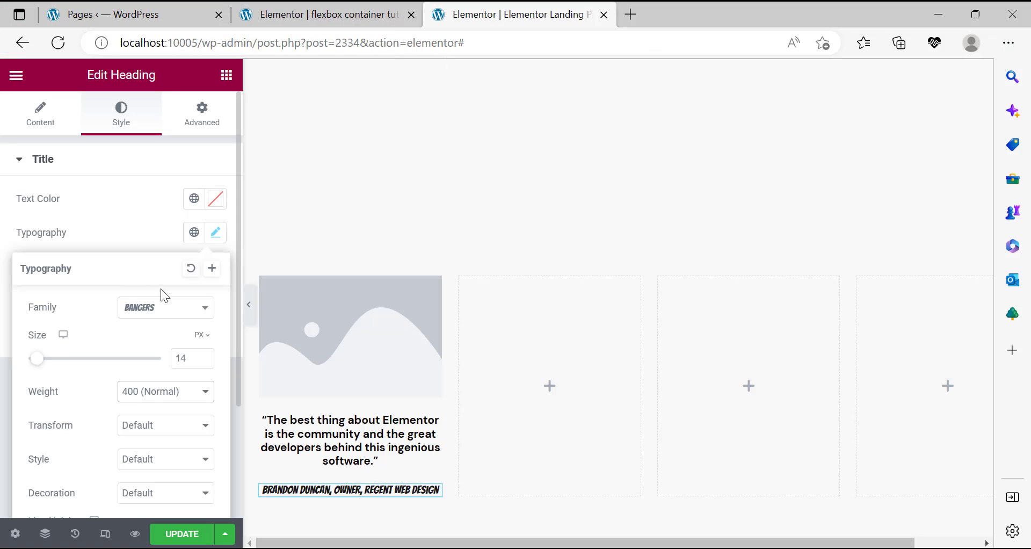
pyautogui.click(155, 307)
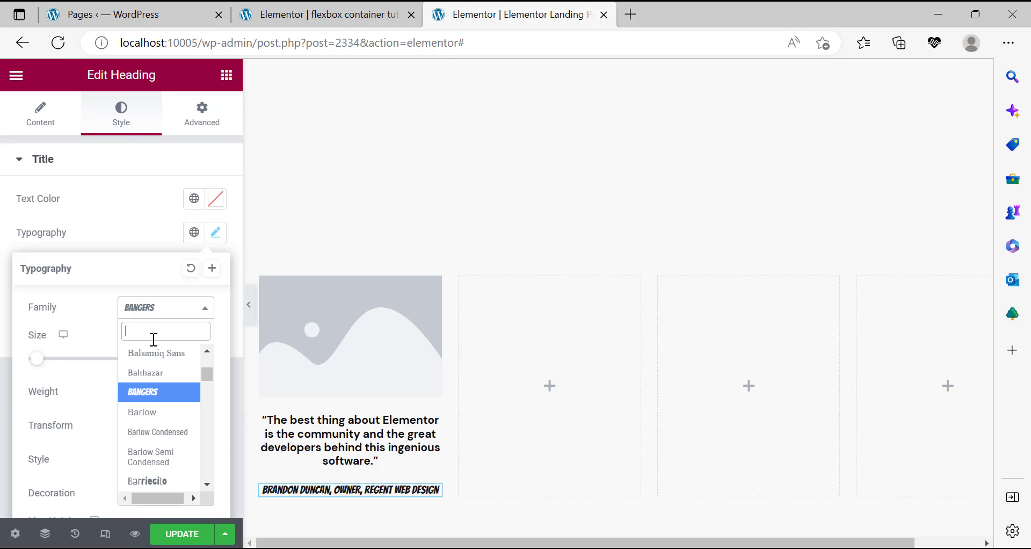
pyautogui.write('dm sans')
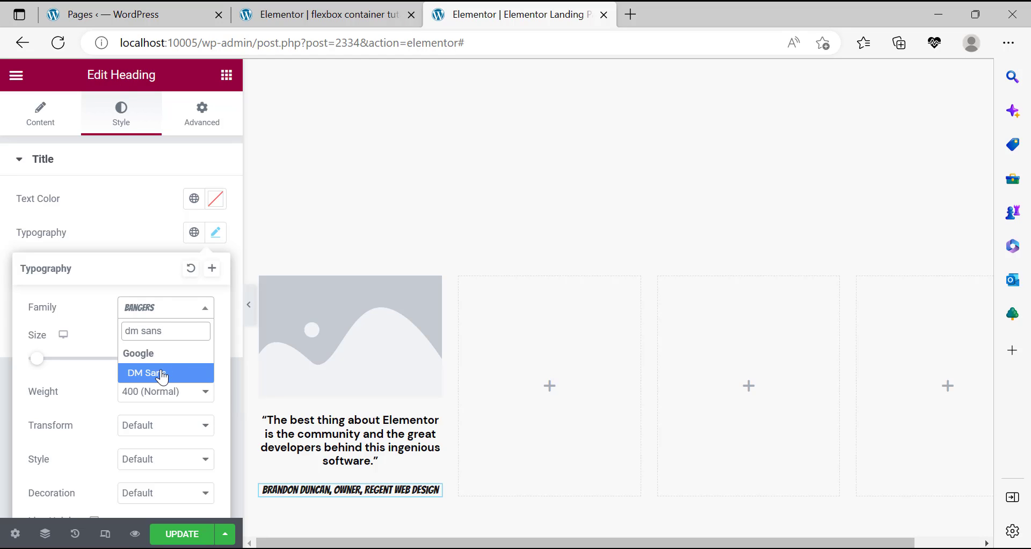
pyautogui.click(156, 373)
# Copy the author line's font color value rgb(0, 0, 0) from the font inspector on the pricing page.
pyautogui.hotkey('alt', 'Tab')
pyautogui.scroll(-3, 295, 444)
pyautogui.moveTo(211, 393); pyautogui.dragTo(126, 398)
pyautogui.rightClick(129, 398)
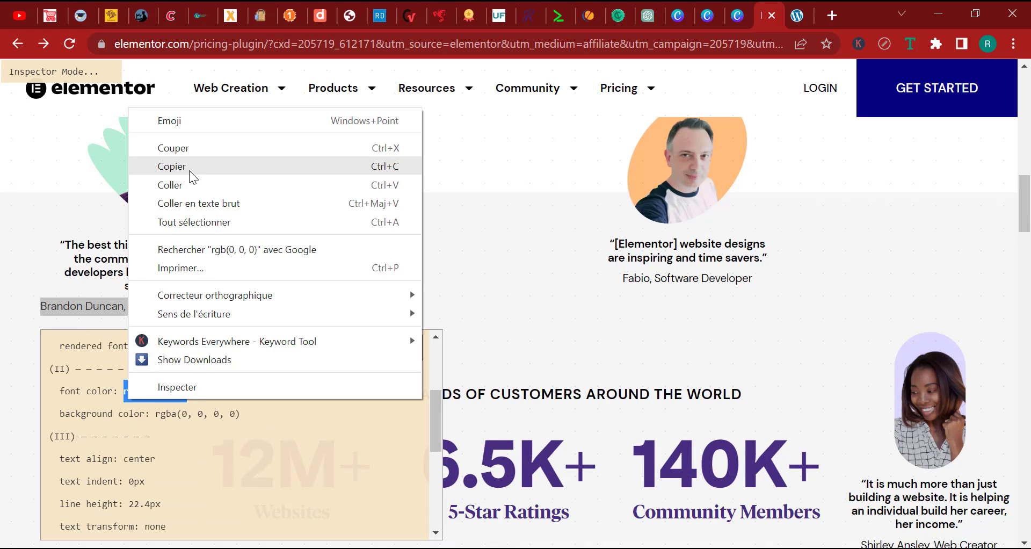
pyautogui.click(189, 170)
pyautogui.hotkey('alt', 'Tab')
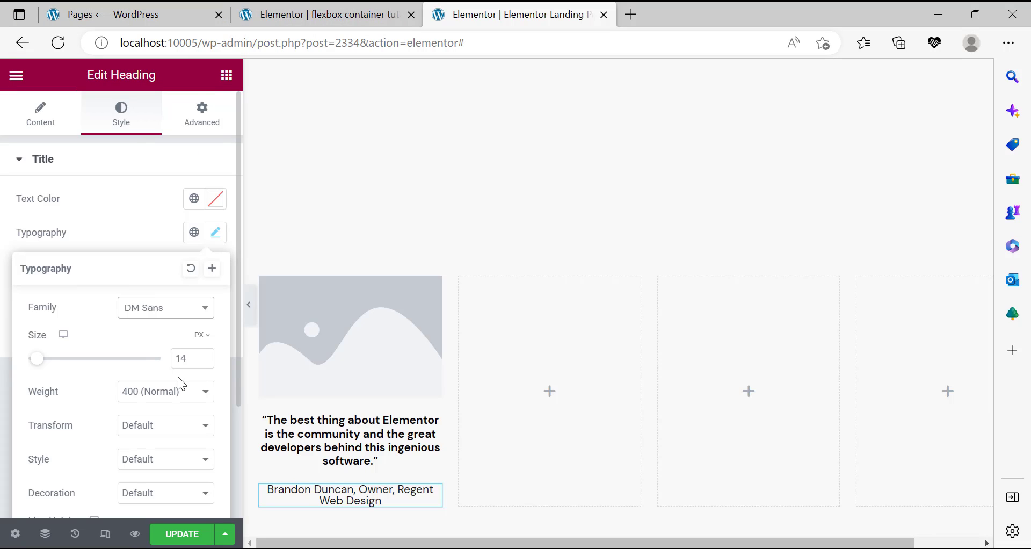
# Set the author heading's text transform to Capitalize, font style to Normal and decoration to None.
pyautogui.click(157, 427)
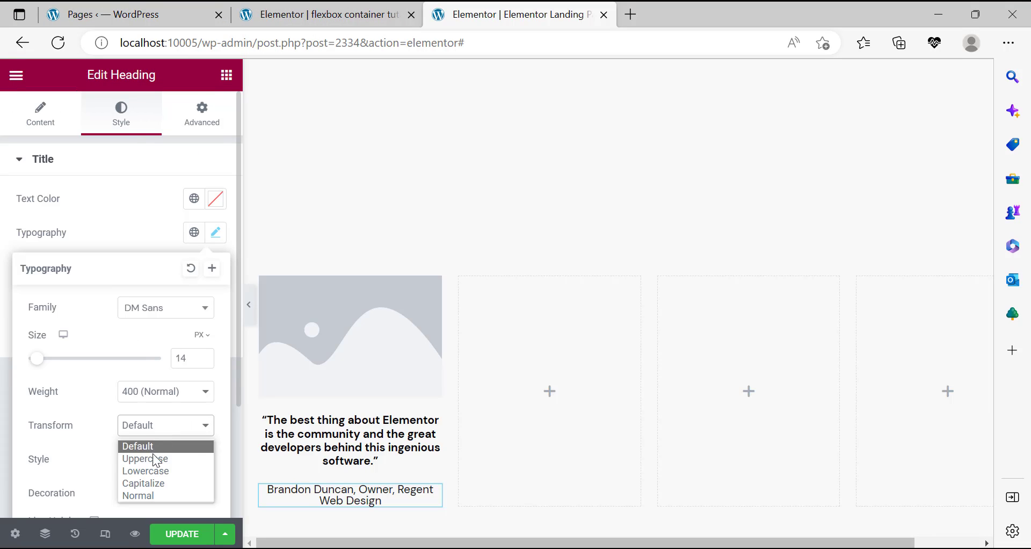
pyautogui.click(156, 483)
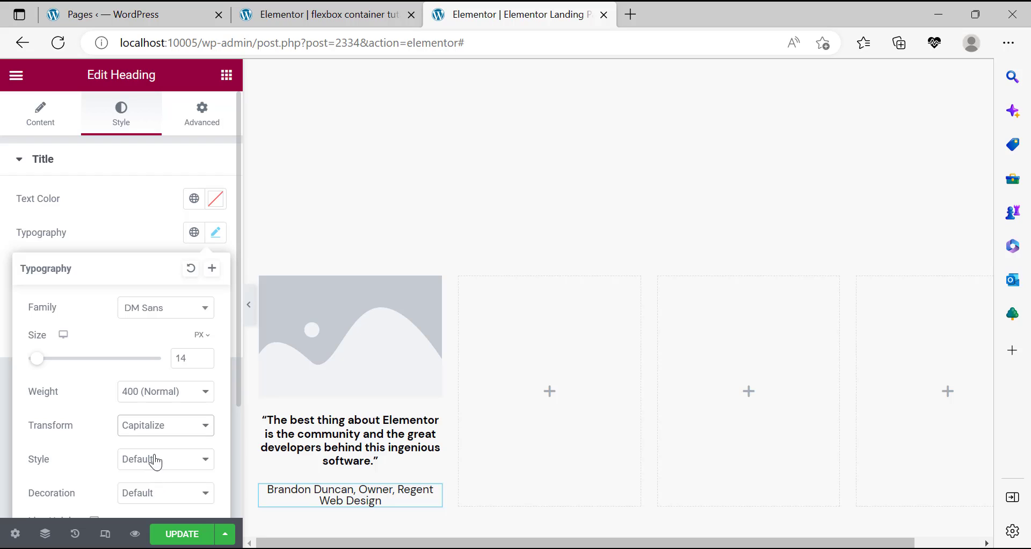
pyautogui.click(169, 463)
pyautogui.click(153, 490)
pyautogui.click(153, 491)
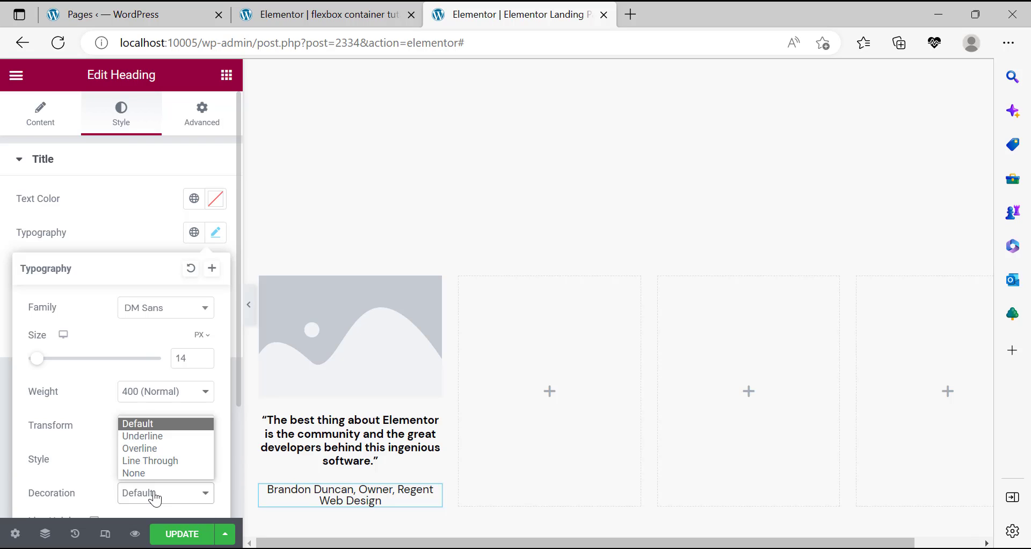
pyautogui.click(159, 471)
# Check the author line's line height in the font inspector and set the author heading's line height to 22.4 px.
pyautogui.scroll(-3, 159, 462)
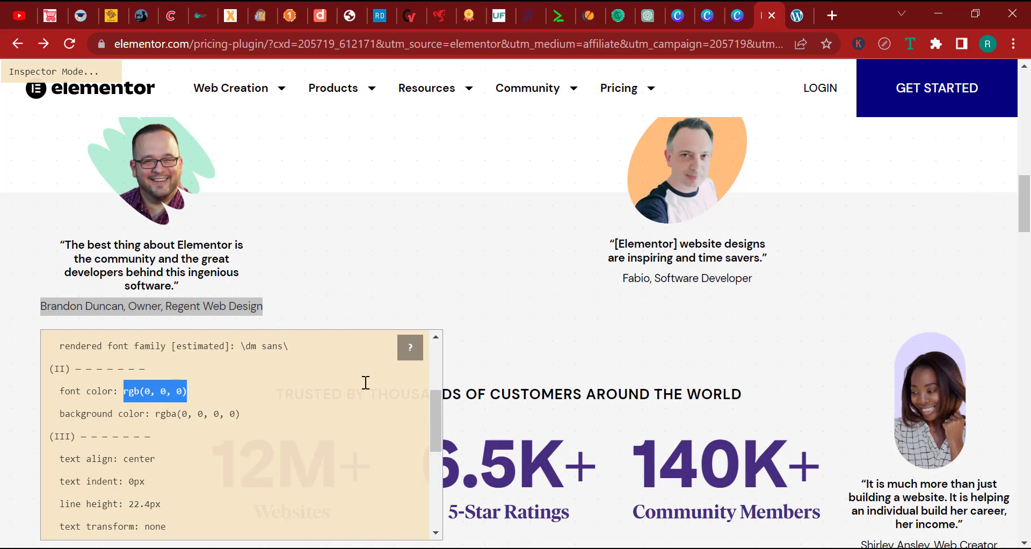
pyautogui.scroll(-2, 354, 403)
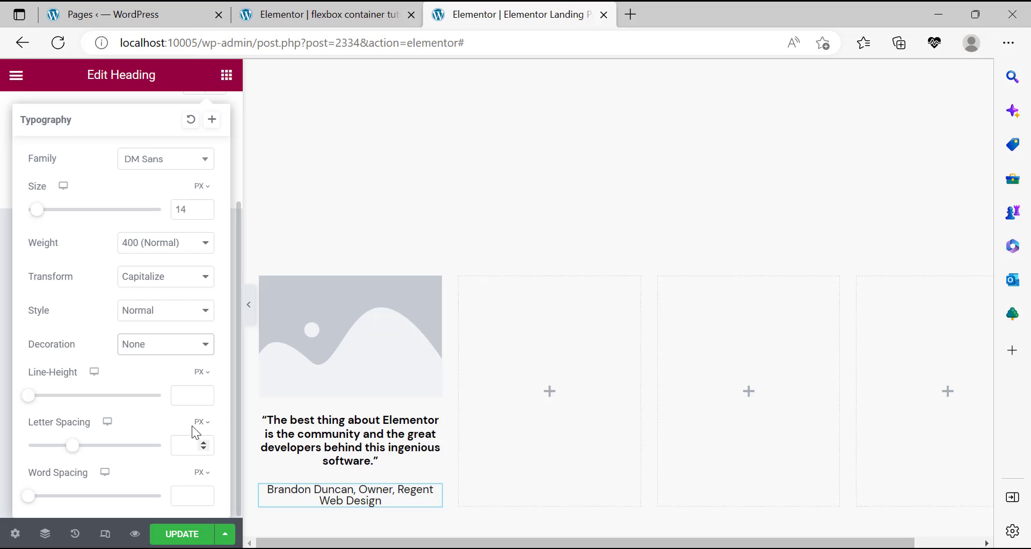
pyautogui.click(197, 400)
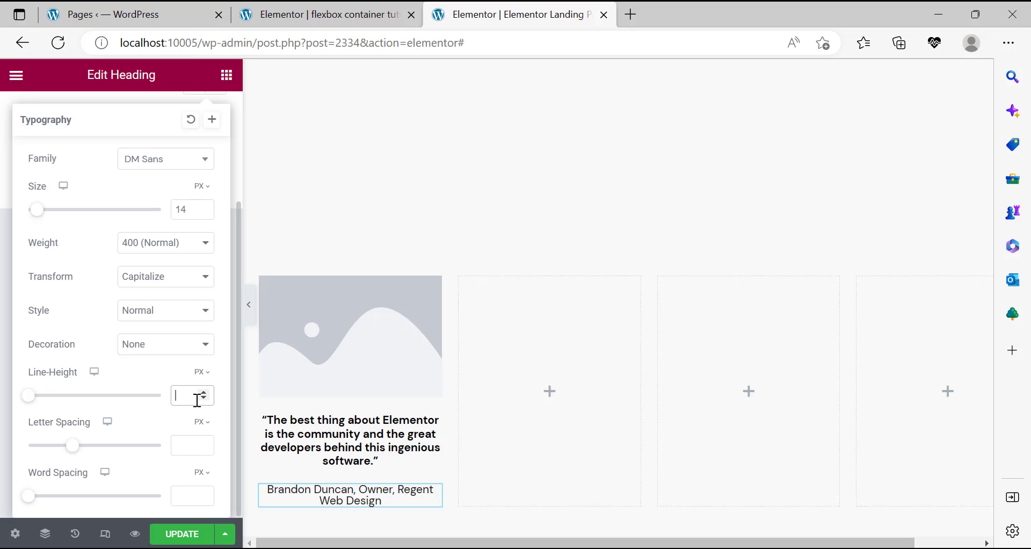
pyautogui.write('22.4')
pyautogui.click(3, 253)
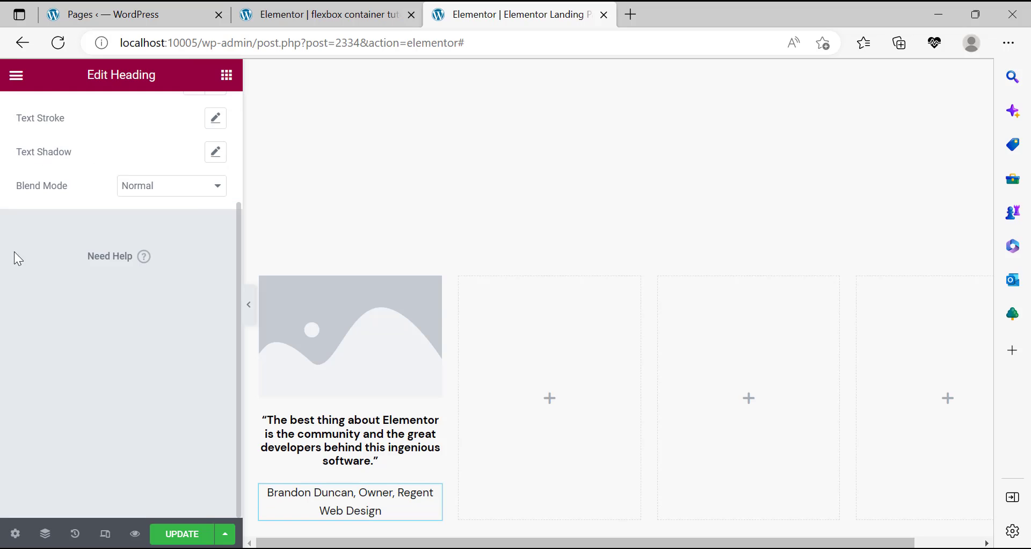
# Set the author heading's text color to the copied value rgb(0, 0, 0) and return to the pricing page.
pyautogui.scroll(3, 140, 312)
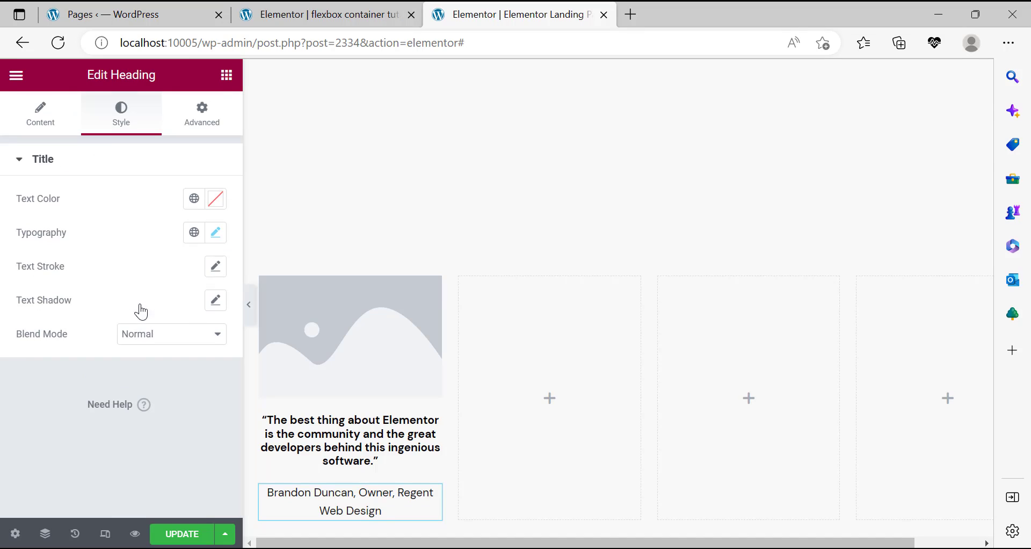
pyautogui.click(215, 200)
pyautogui.rightClick(112, 446)
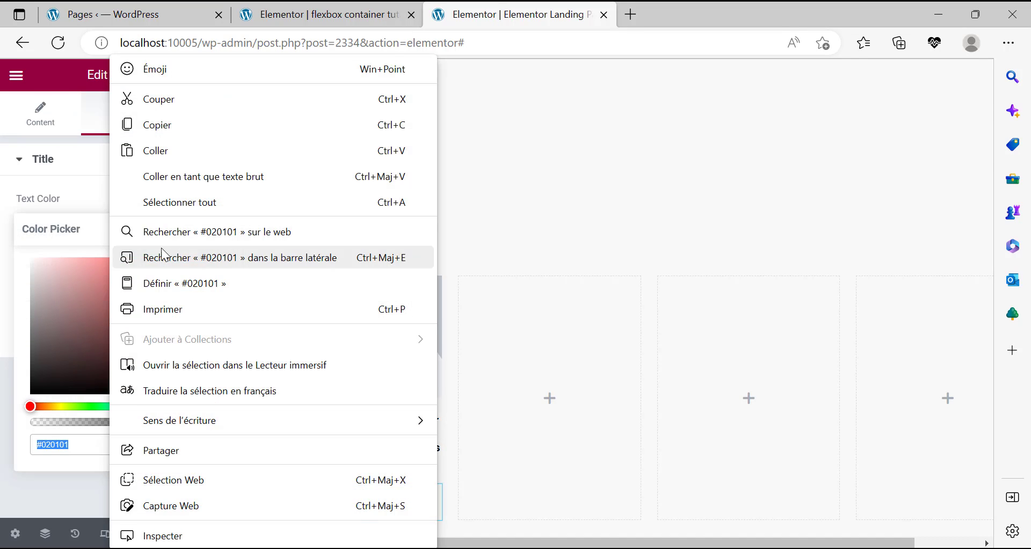
pyautogui.click(147, 150)
pyautogui.click(5, 306)
pyautogui.click(483, 548)
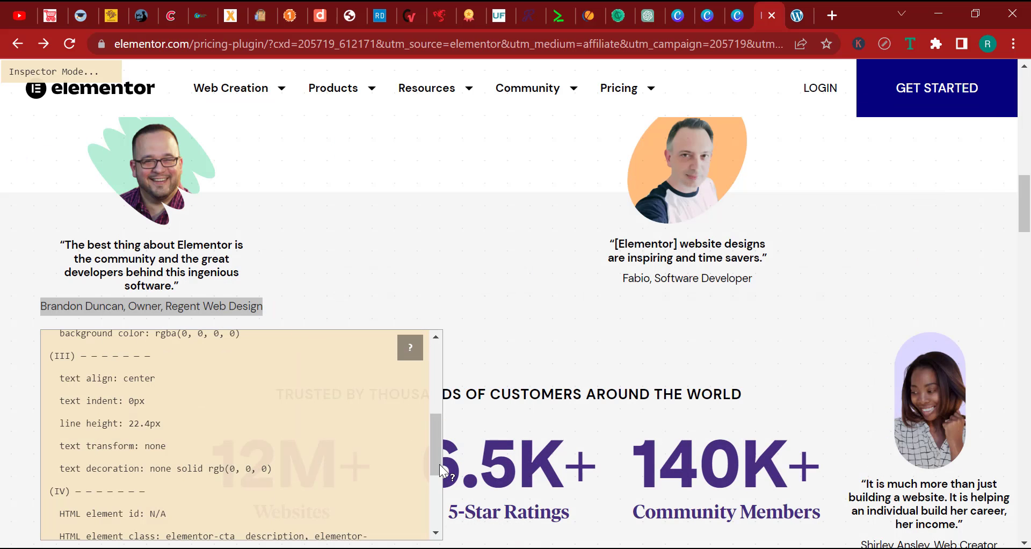
# Close the font inspector on the pricing page and bring the first testimonial's photo into view.
pyautogui.click(909, 44)
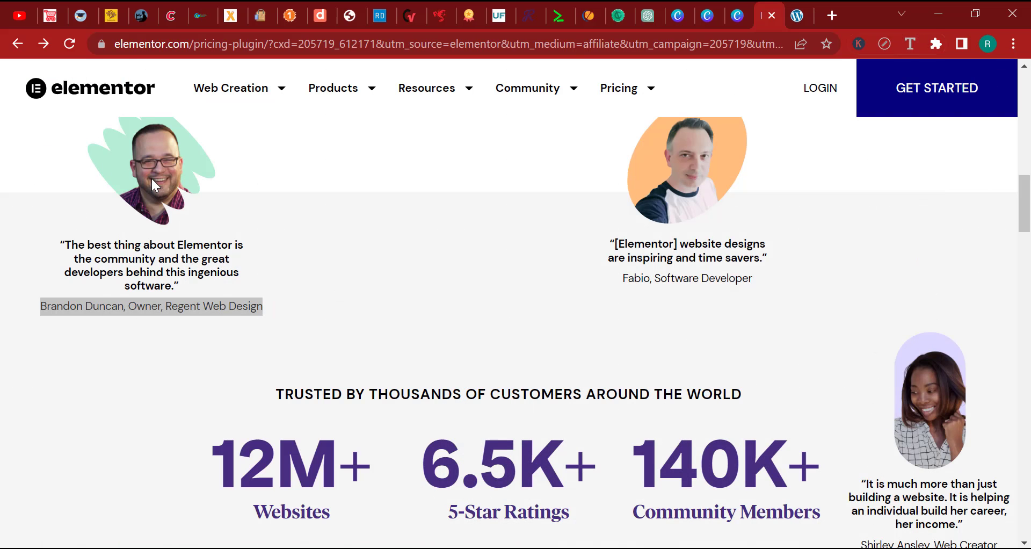
pyautogui.scroll(3, 365, 348)
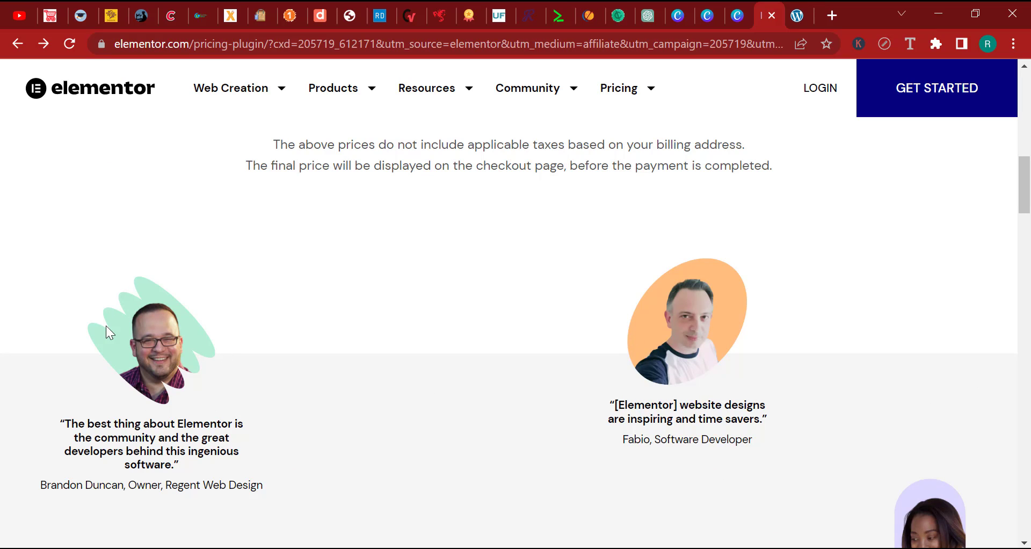
pyautogui.click(906, 46)
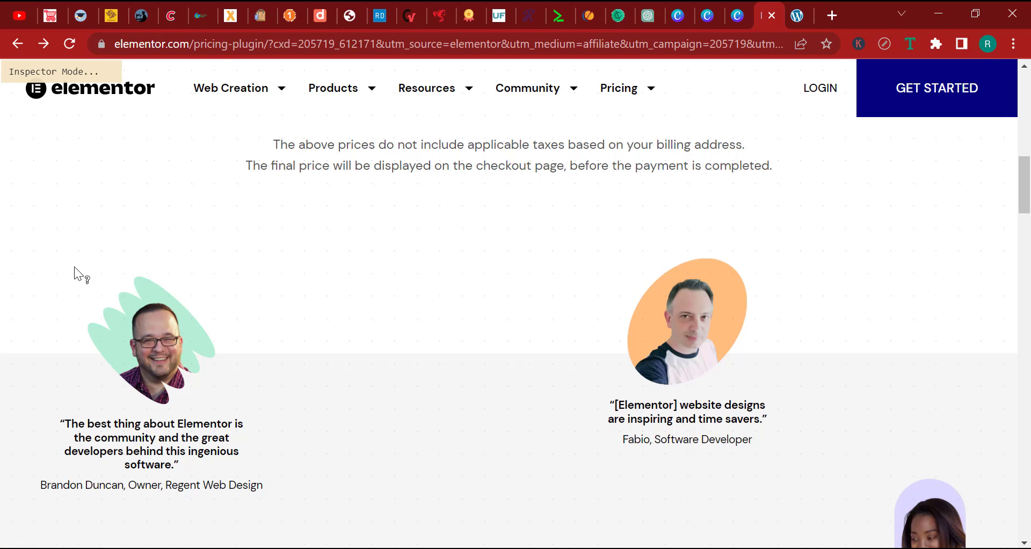
pyautogui.moveTo(74, 267); pyautogui.dragTo(176, 294)
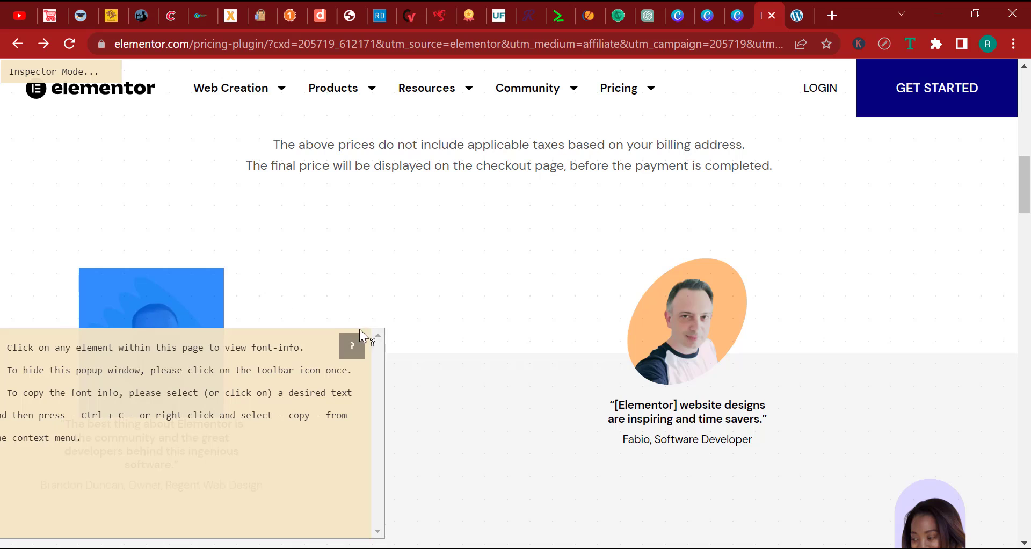
pyautogui.click(540, 387)
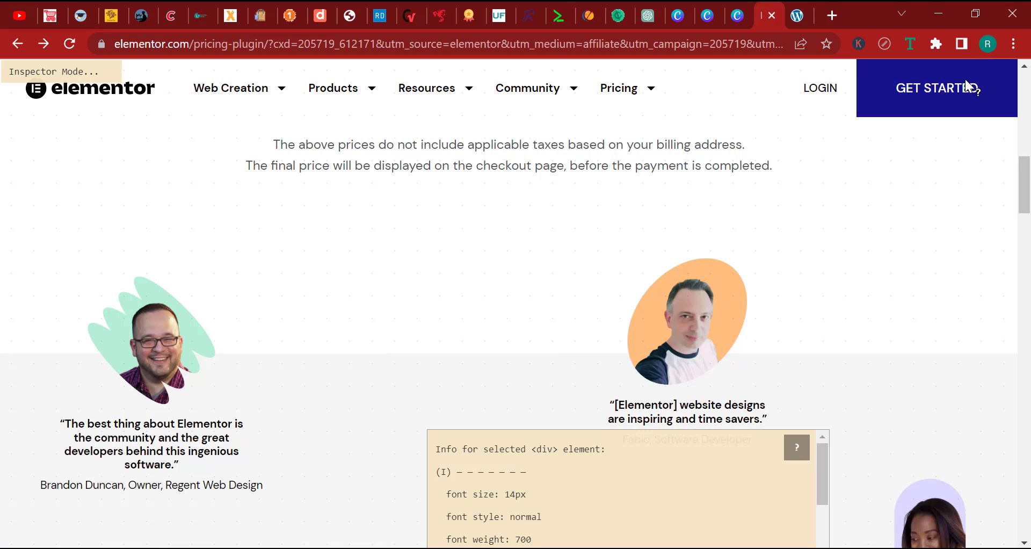
pyautogui.click(910, 43)
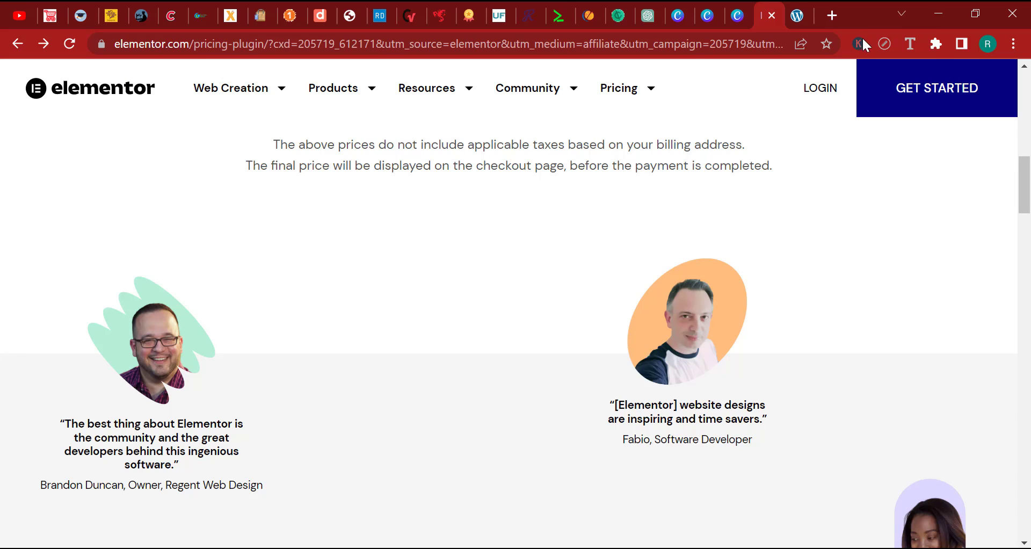
# Measure the area around the first testimonial's photo with the page ruler.
pyautogui.click(883, 43)
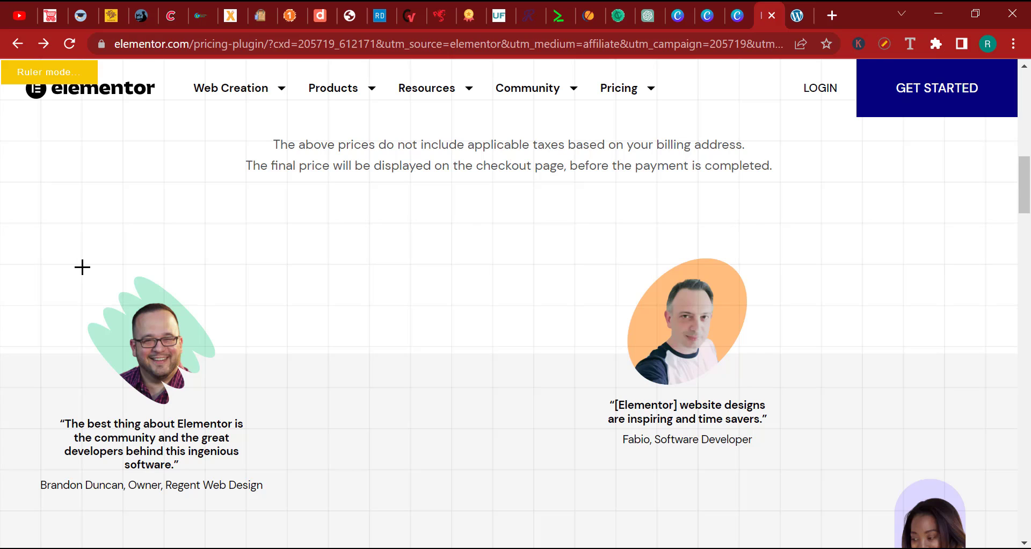
pyautogui.moveTo(84, 265); pyautogui.dragTo(246, 424)
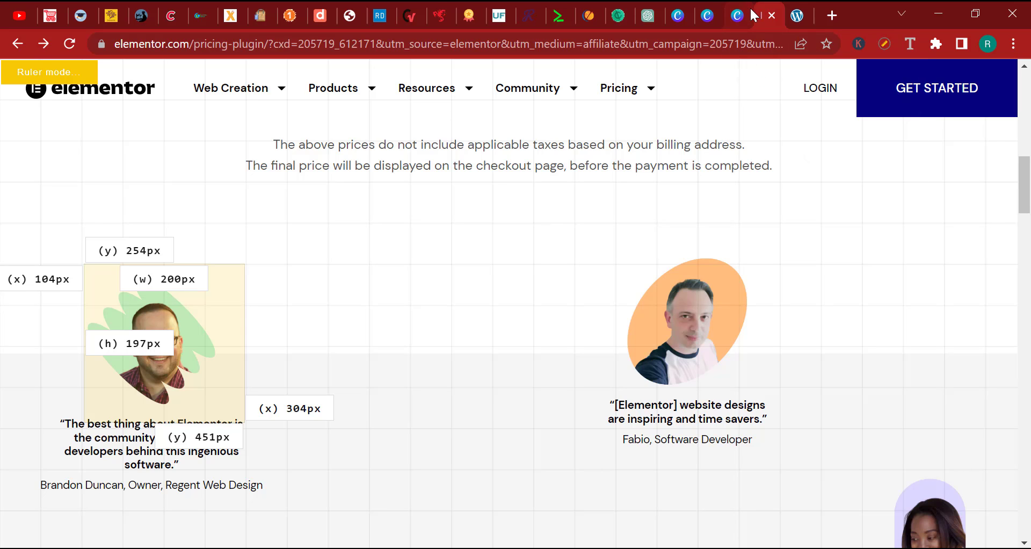
# Switch to Canva and create a new custom-size design 200 px wide and 200 px high.
pyautogui.click(709, 16)
pyautogui.click(711, 19)
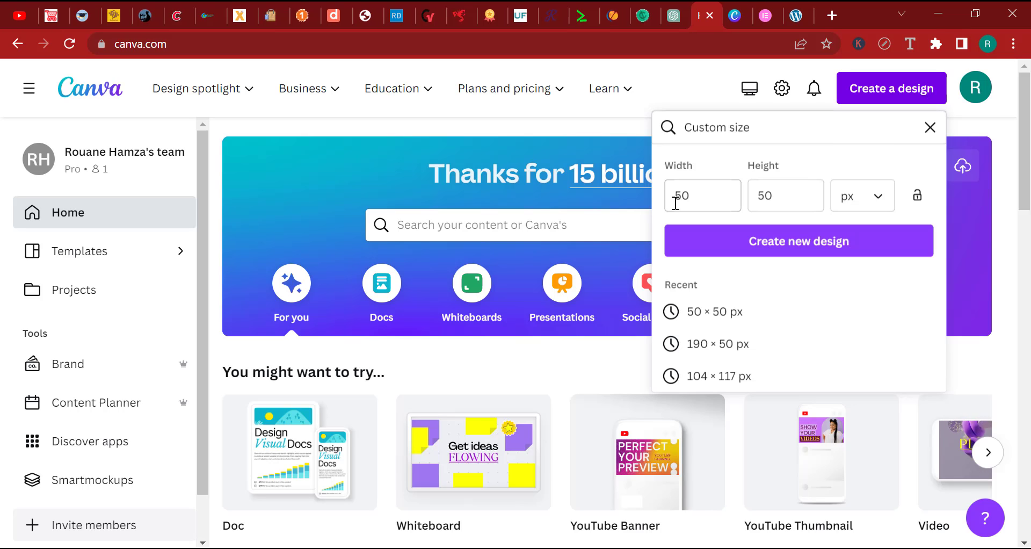
pyautogui.click(675, 200)
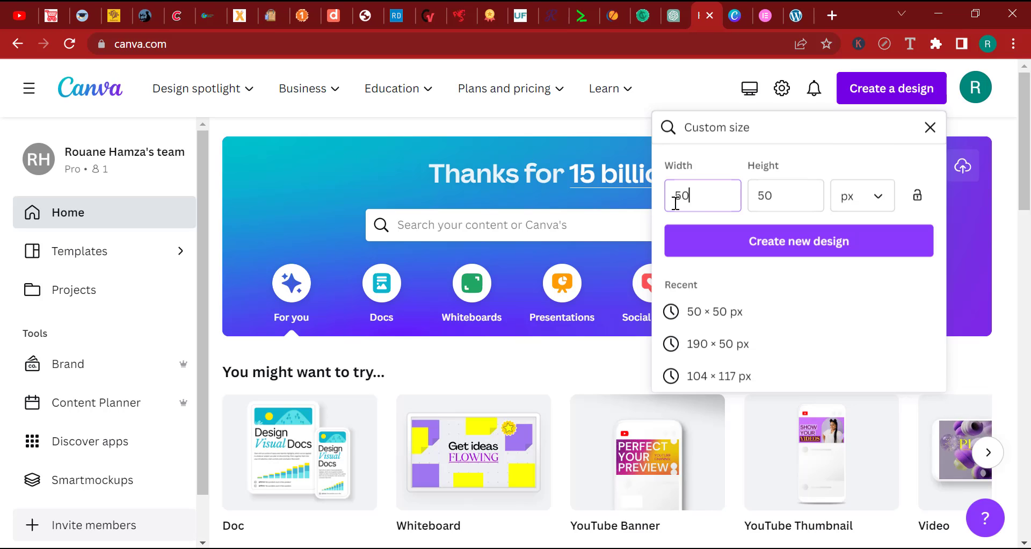
pyautogui.write('2')
pyautogui.doubleClick(694, 197)
pyautogui.write('200')
pyautogui.click(758, 191)
pyautogui.doubleClick(760, 191)
pyautogui.write('200')
pyautogui.click(766, 247)
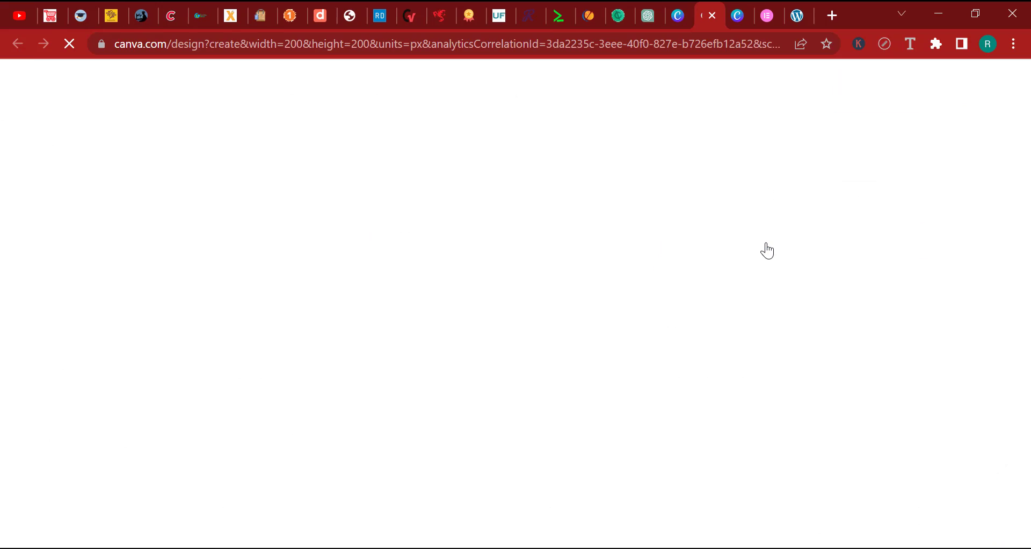
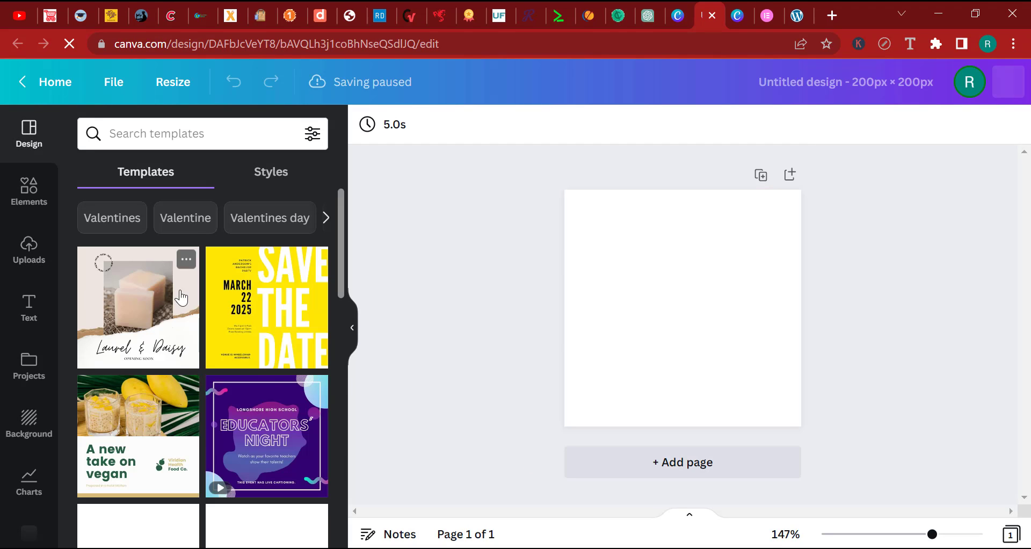
# Add the uploaded testimonial photo with the mint-green brush shape to the blank design and enlarge it on the canvas.
pyautogui.click(27, 244)
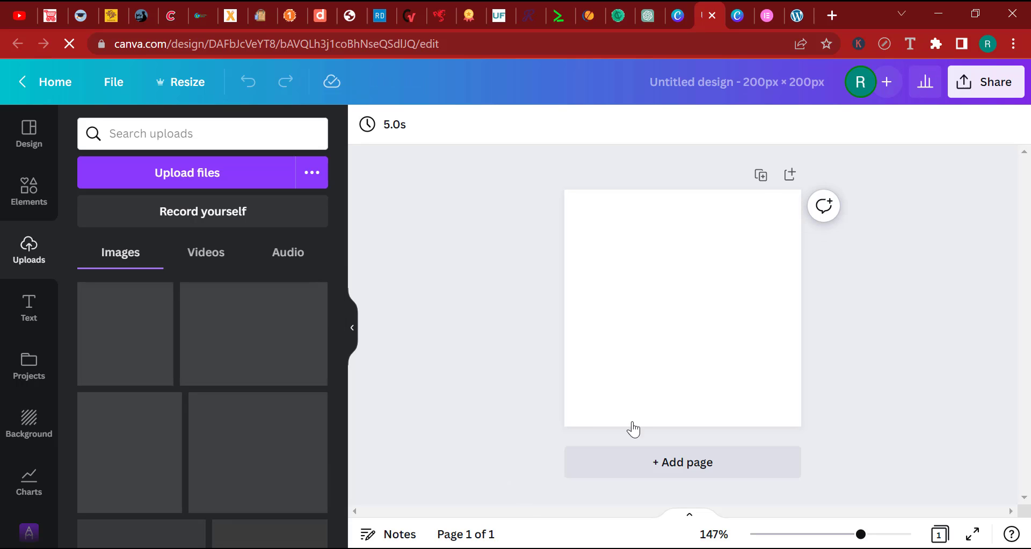
pyautogui.scroll(-2, 250, 366)
pyautogui.scroll(-5, 251, 367)
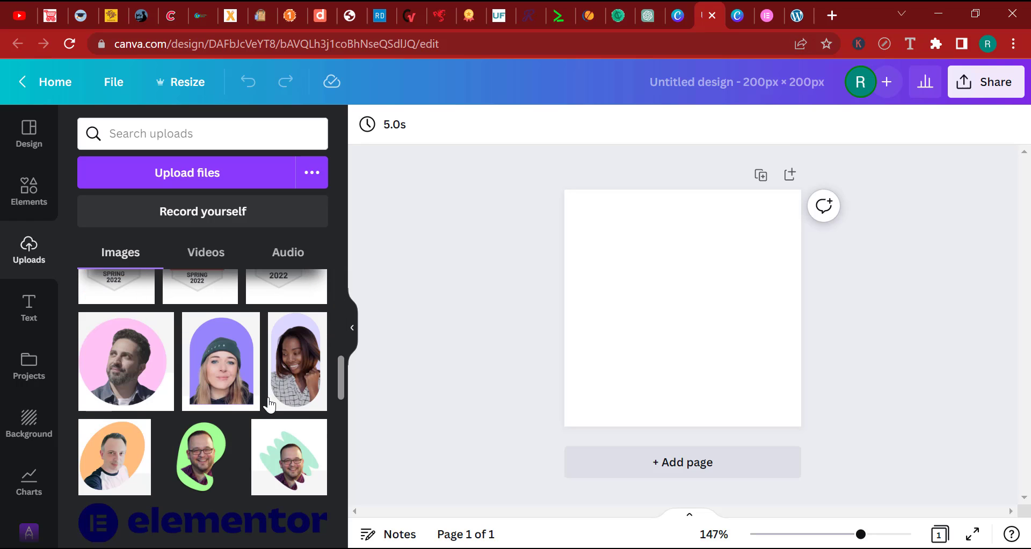
pyautogui.click(292, 473)
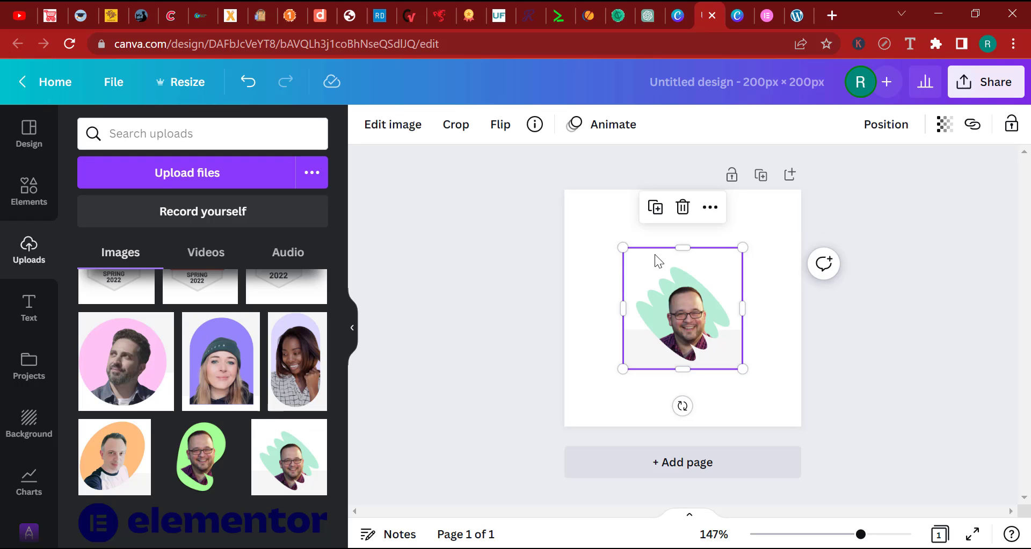
pyautogui.moveTo(562, 179); pyautogui.dragTo(558, 180)
pyautogui.moveTo(679, 330); pyautogui.dragTo(714, 362)
# Remove the background of the placed testimonial photo with Background Remover.
pyautogui.click(374, 124)
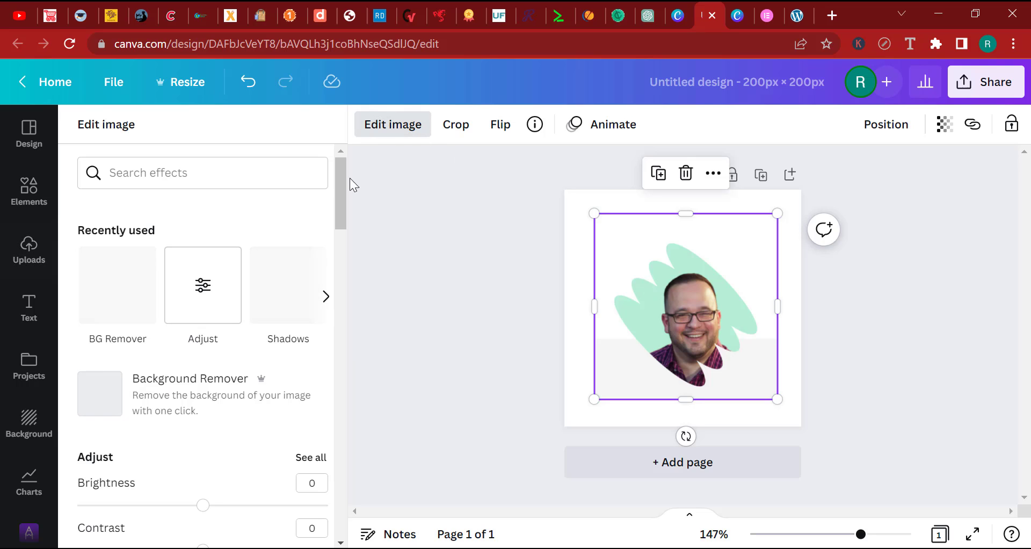
pyautogui.click(191, 402)
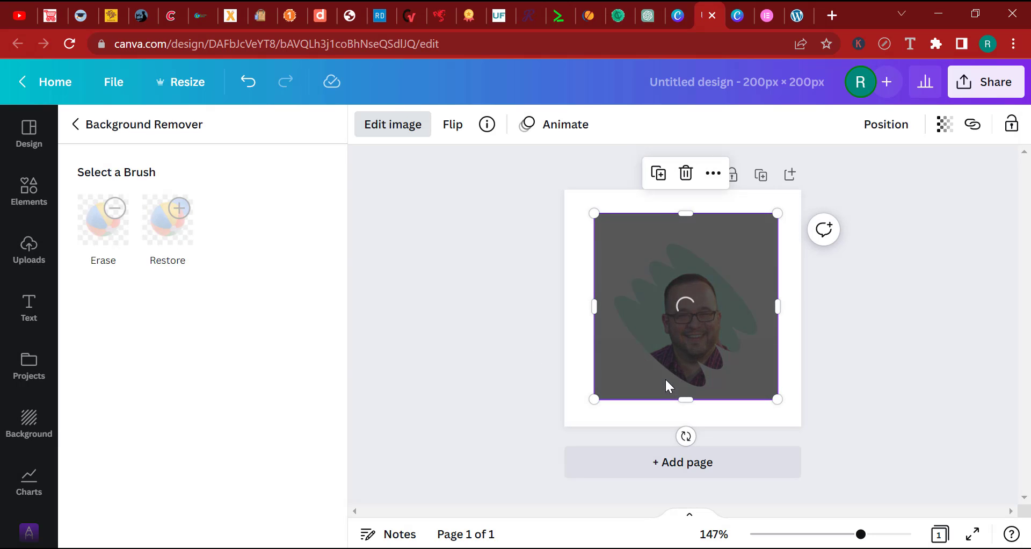
pyautogui.click(238, 520)
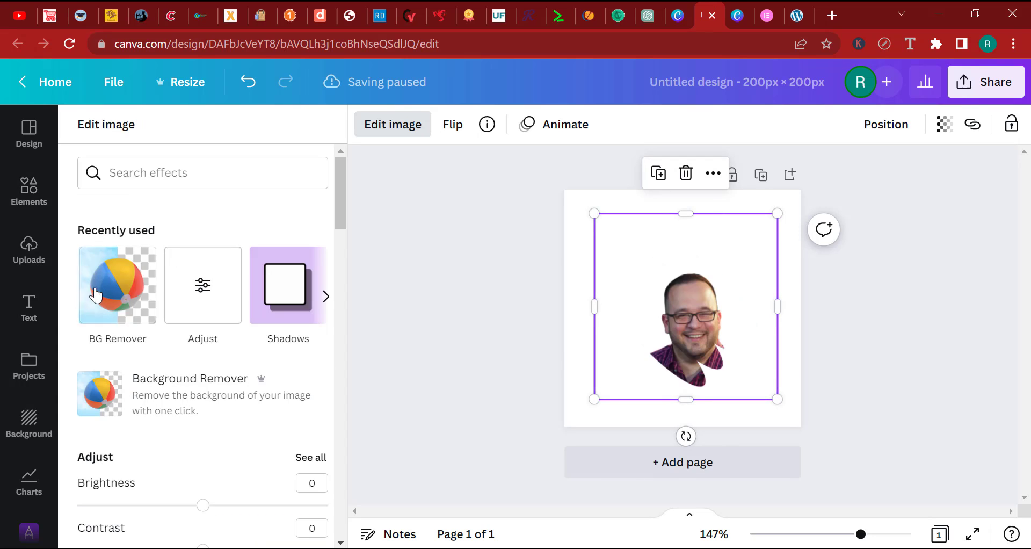
# Search the design elements for "frame".
pyautogui.click(27, 196)
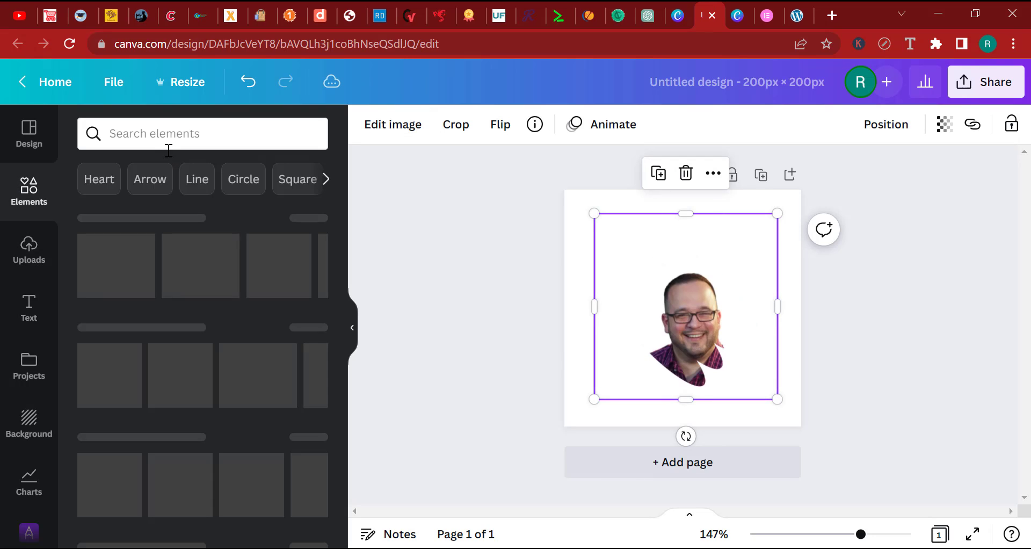
pyautogui.click(166, 134)
pyautogui.write('frame')
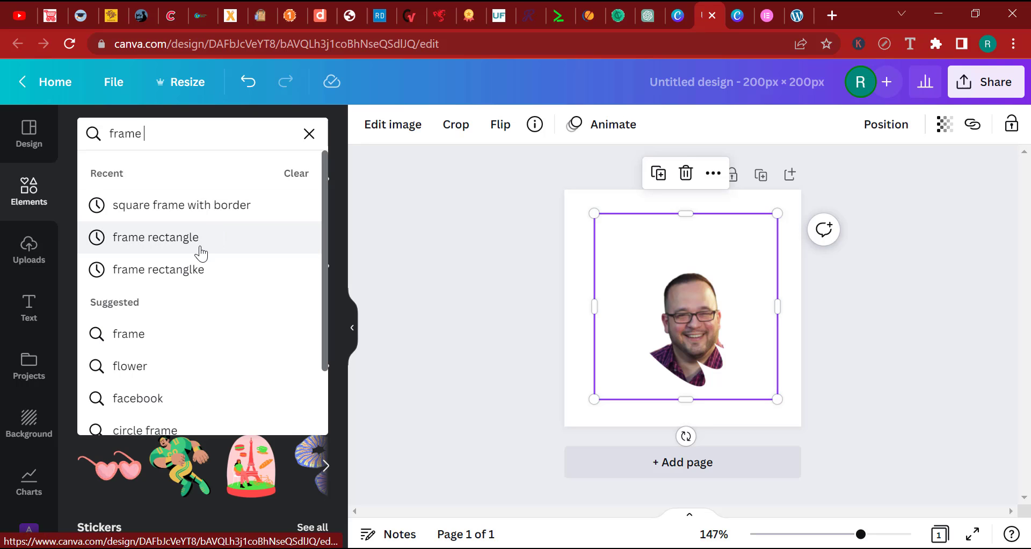
pyautogui.press('Return')
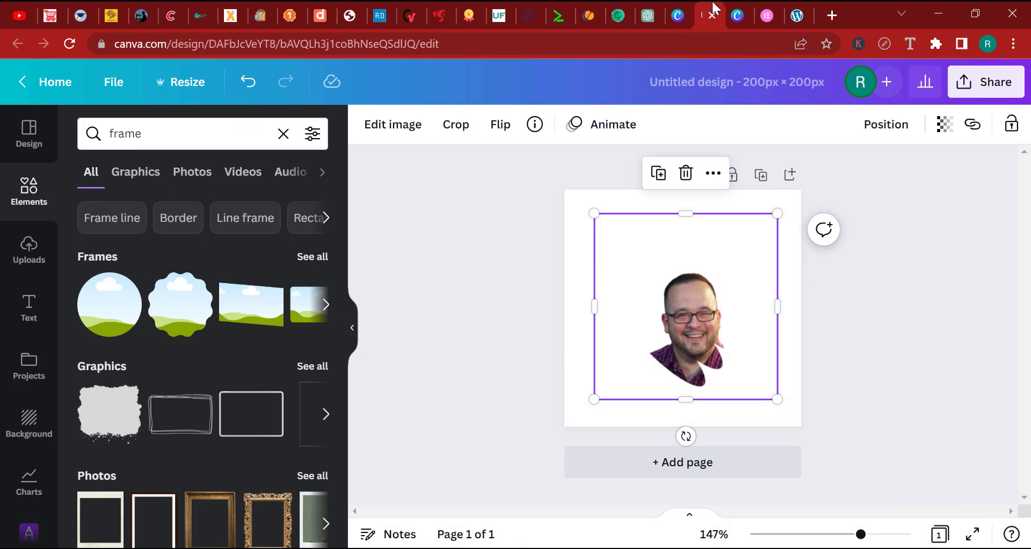
# Turn off the ruler on the Elementor pricing page and return to the 200 × 200 px Canva design.
pyautogui.click(770, 11)
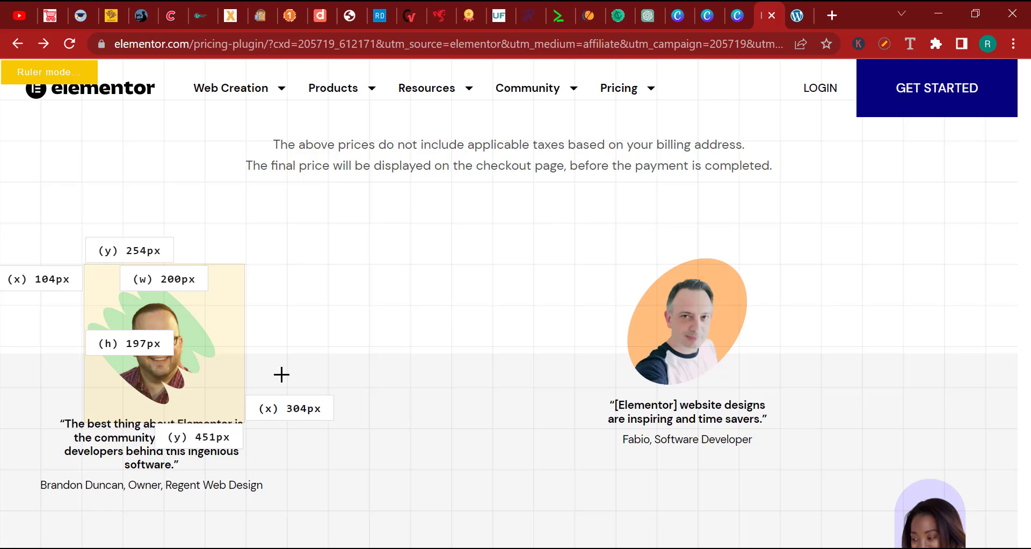
pyautogui.click(885, 44)
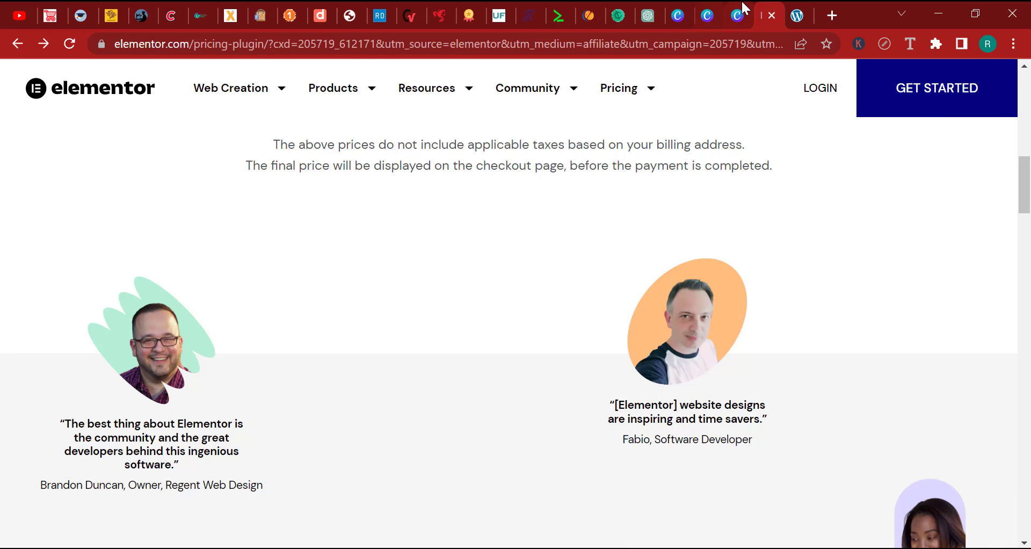
pyautogui.click(740, 8)
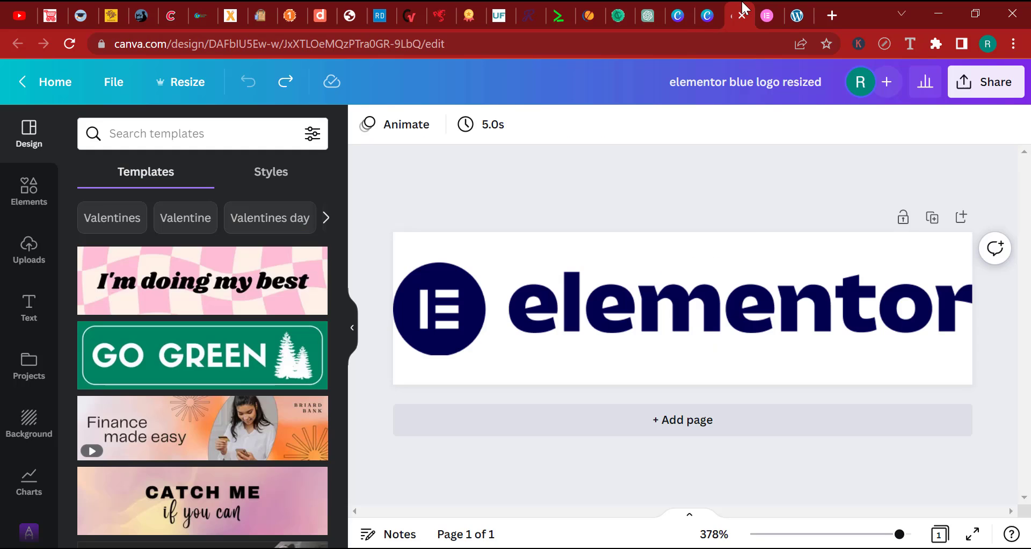
pyautogui.click(710, 12)
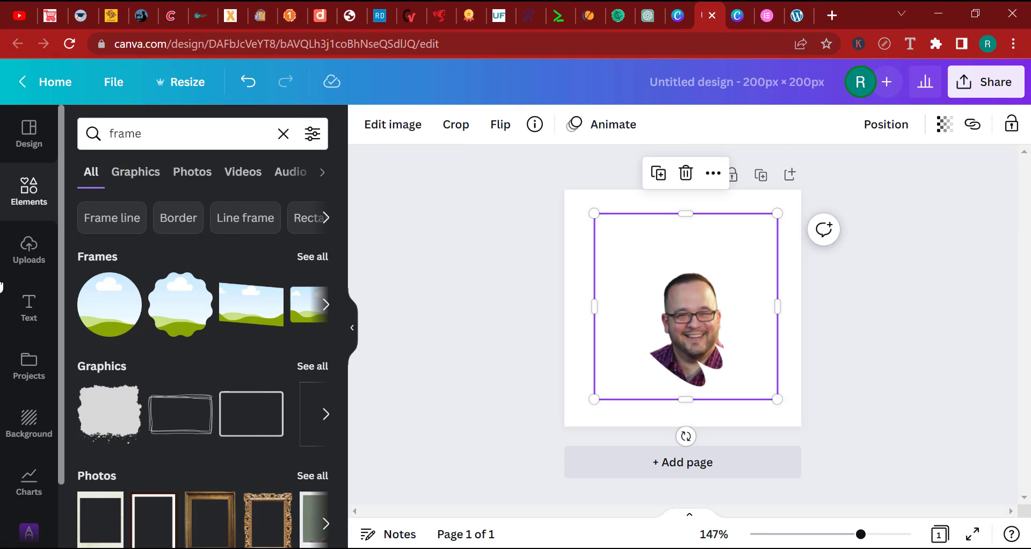
# Place a second copy of the uploaded mint-green testimonial photo in the canvas's upper-right corner as a color reference.
pyautogui.click(7, 262)
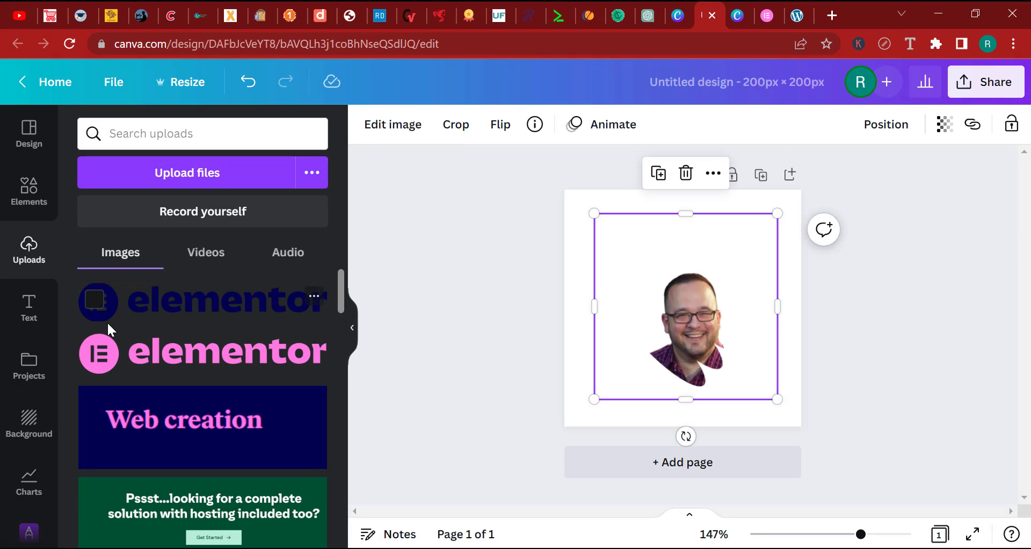
pyautogui.scroll(-10, 99, 321)
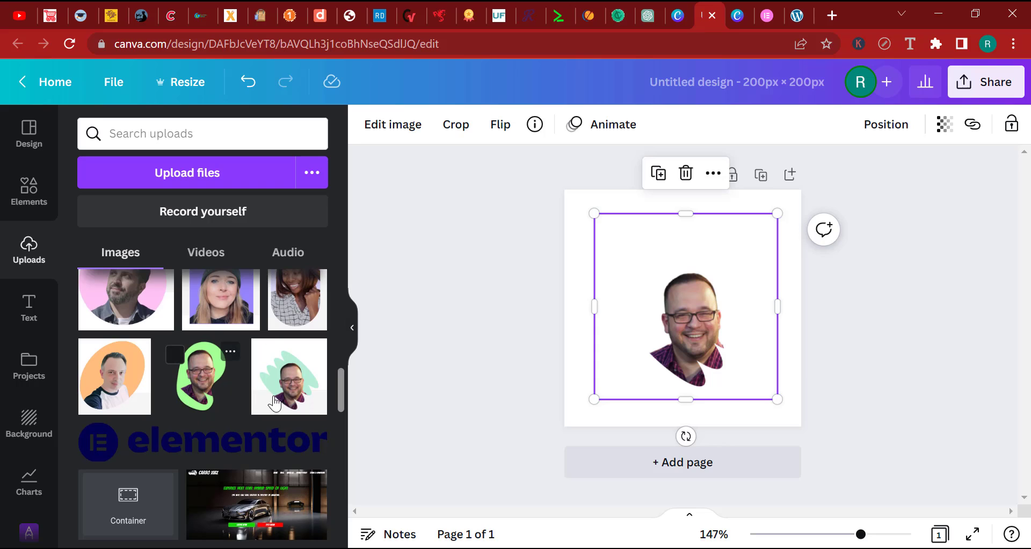
pyautogui.moveTo(274, 402); pyautogui.dragTo(781, 245)
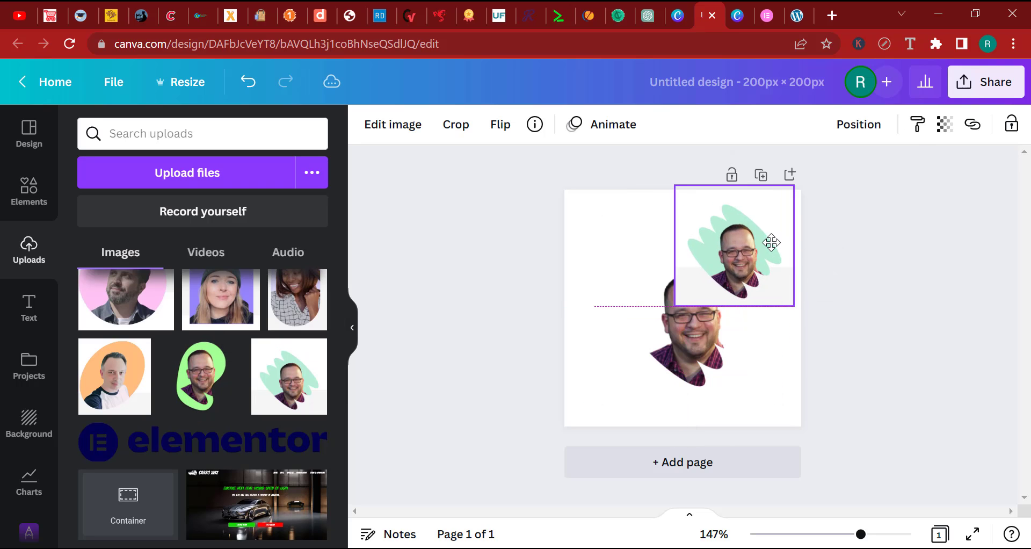
# Set the canvas background to #B5EFD6 by sampling the reference photo's mint shape, and delete the reference photo.
pyautogui.click(598, 265)
pyautogui.click(578, 244)
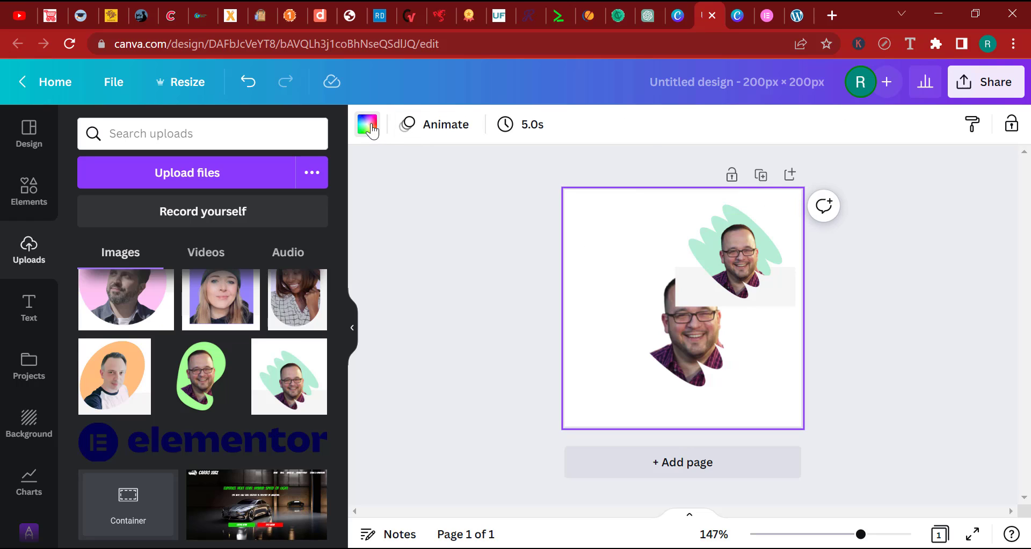
pyautogui.click(370, 129)
pyautogui.click(94, 203)
pyautogui.click(290, 369)
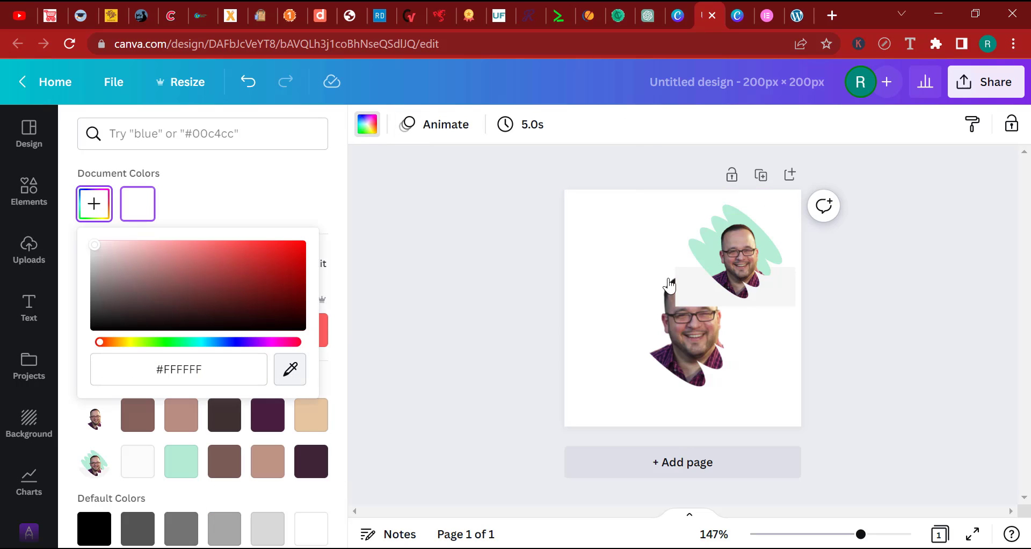
pyautogui.click(709, 245)
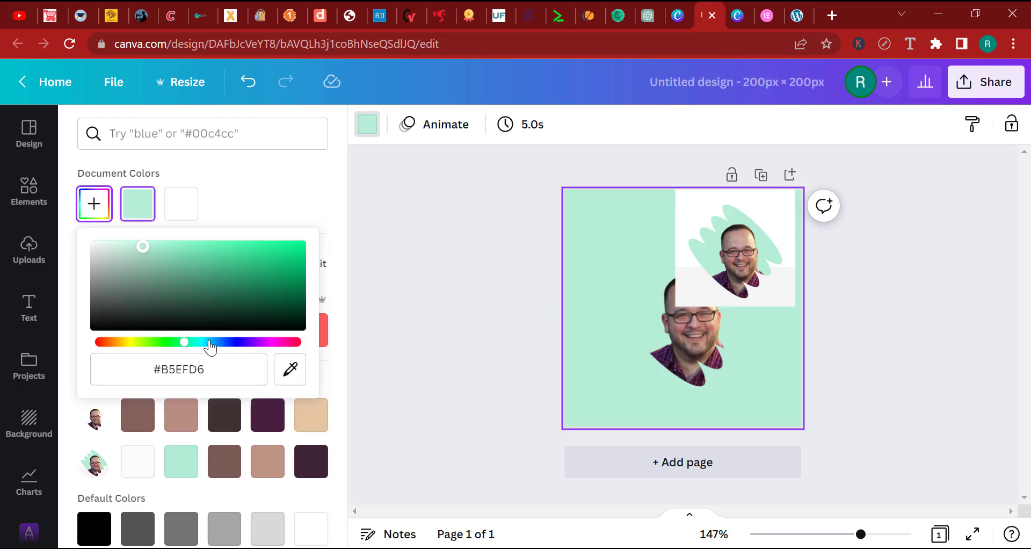
pyautogui.click(775, 244)
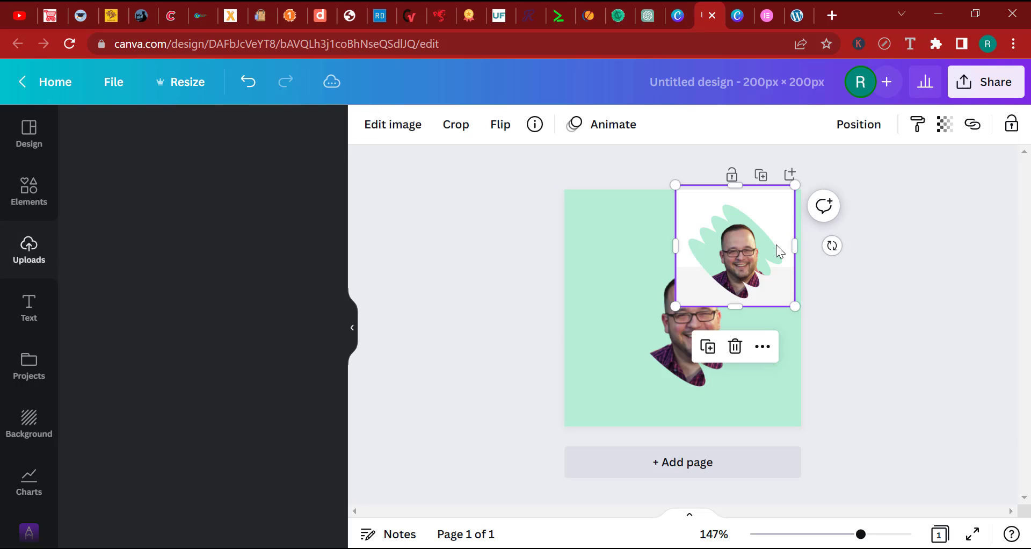
pyautogui.press('Delete')
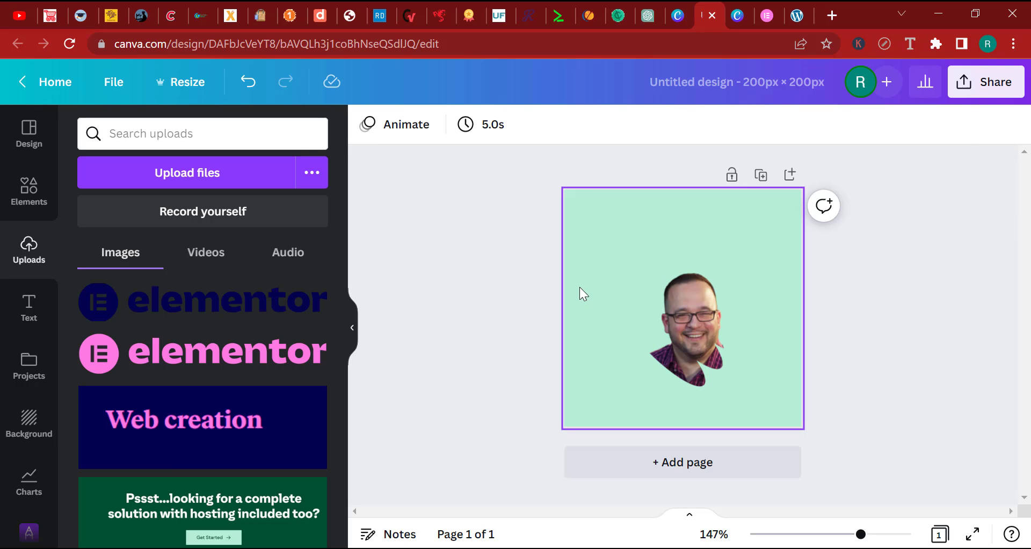
# Copy the canvas background's hex color code #B5EFD6.
pyautogui.click(592, 335)
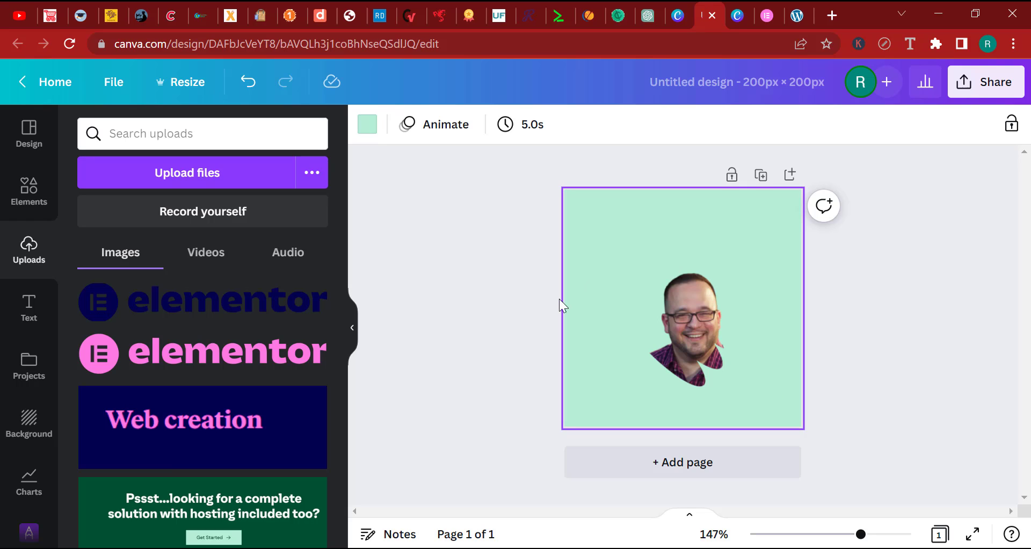
pyautogui.click(365, 126)
pyautogui.click(92, 219)
pyautogui.rightClick(178, 369)
pyautogui.click(226, 137)
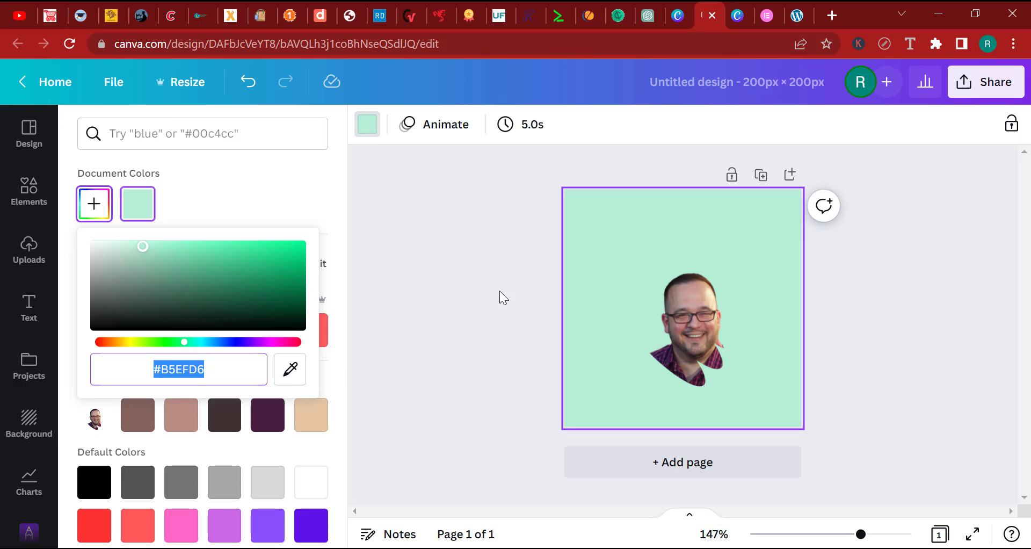
# Restore the accidentally deleted portrait and remove the mint background color from the canvas.
pyautogui.click(500, 291)
pyautogui.click(611, 242)
pyautogui.press('Delete')
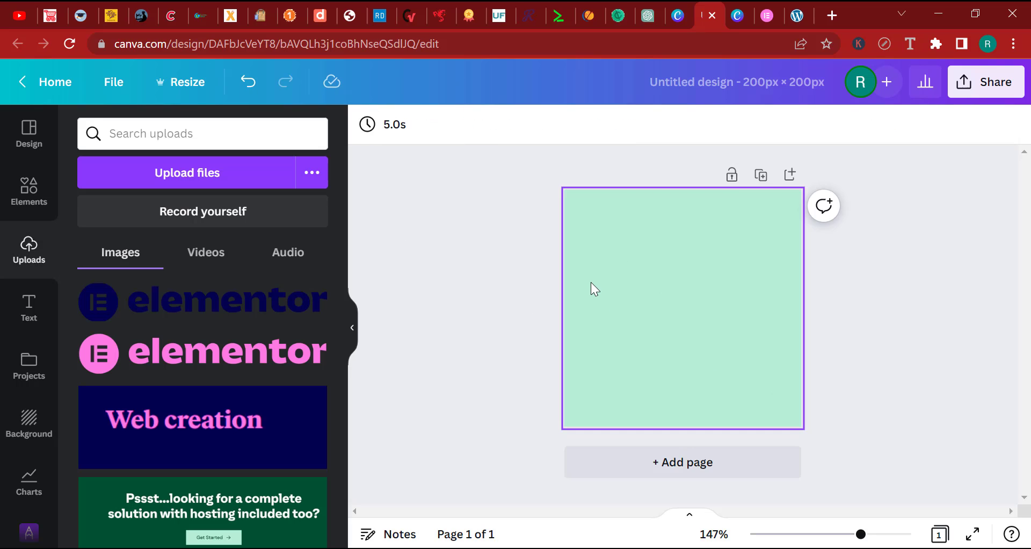
pyautogui.click(248, 82)
pyautogui.click(575, 247)
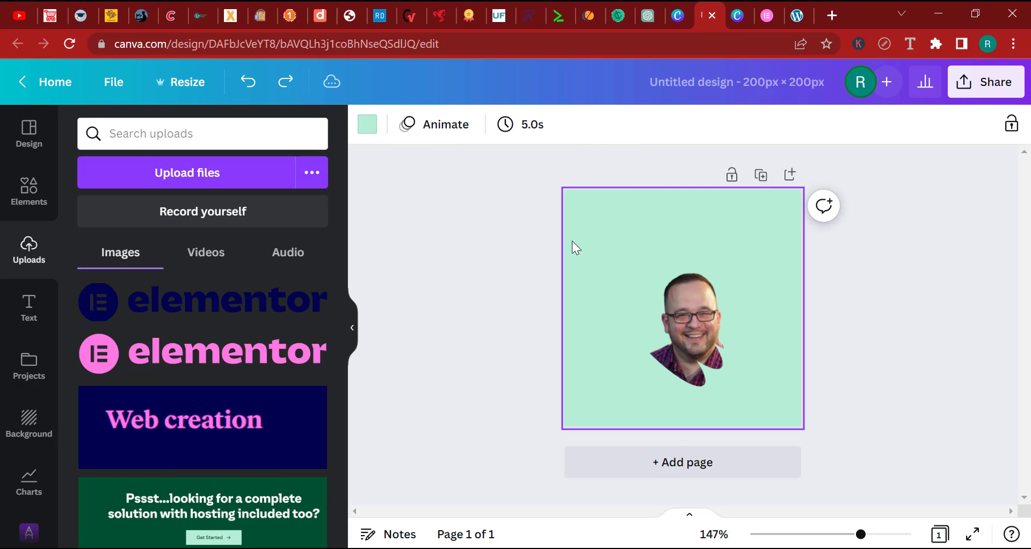
pyautogui.press('Delete')
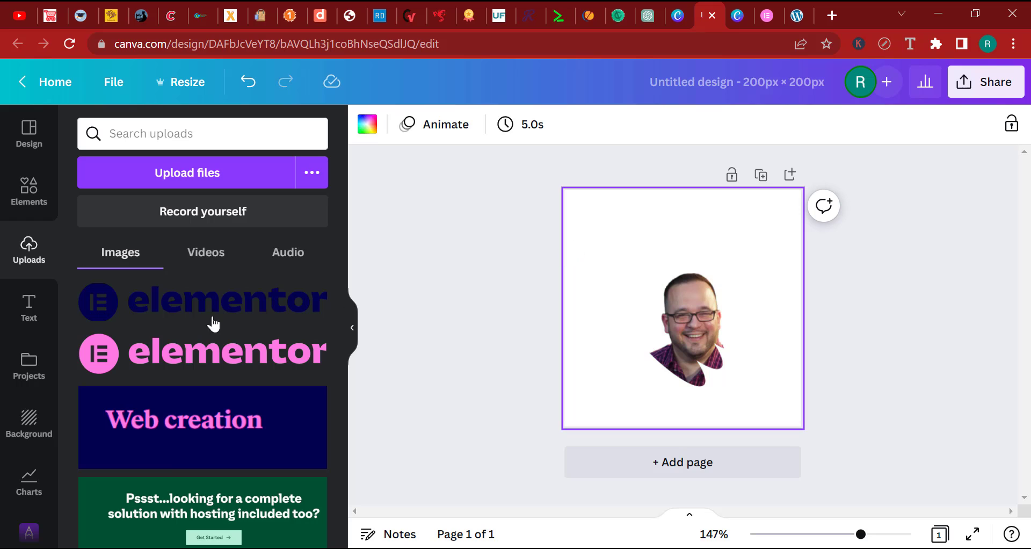
# Browse all frames in the "frame" search and add the wide brush-stroke frame to the canvas.
pyautogui.click(7, 206)
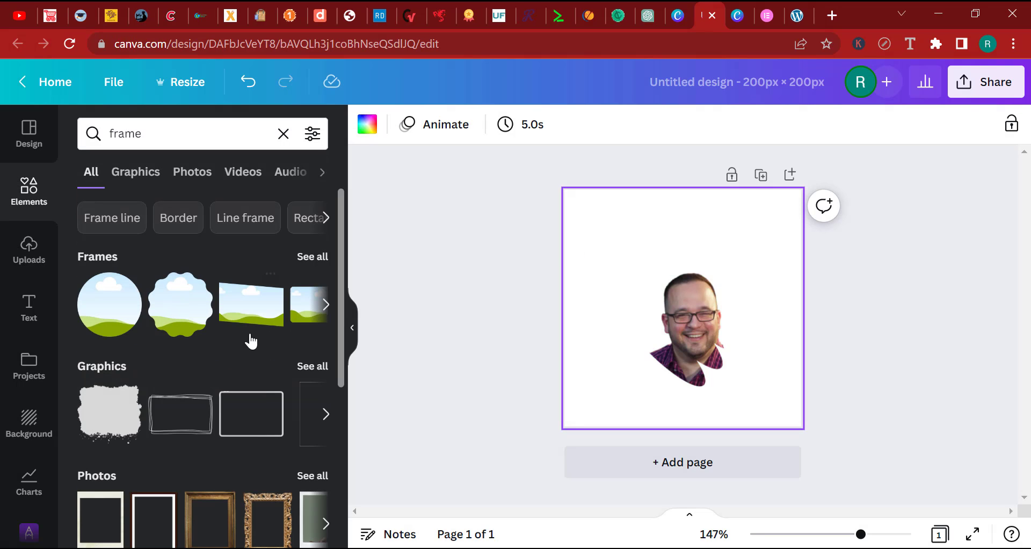
pyautogui.click(312, 256)
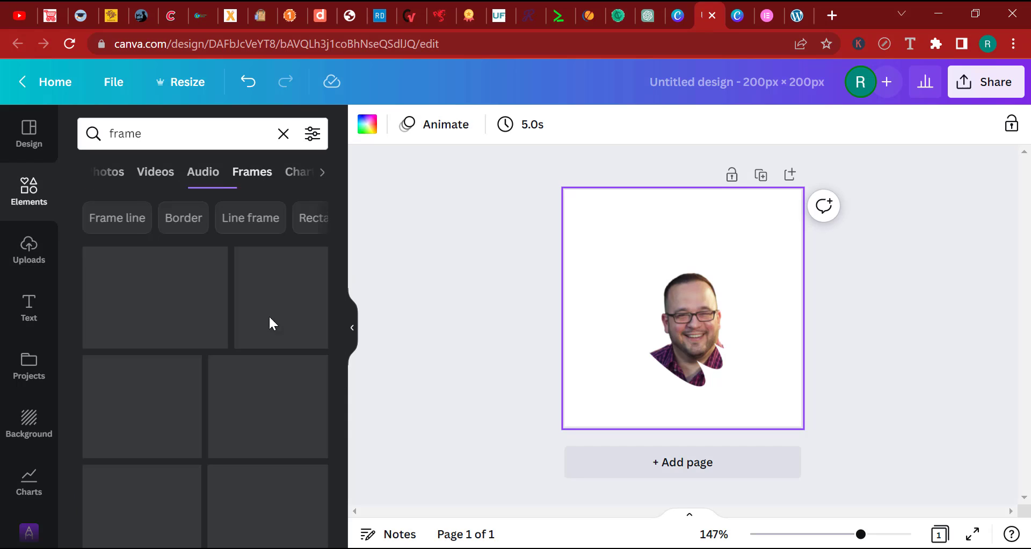
pyautogui.scroll(-5, 220, 389)
pyautogui.scroll(-10, 228, 417)
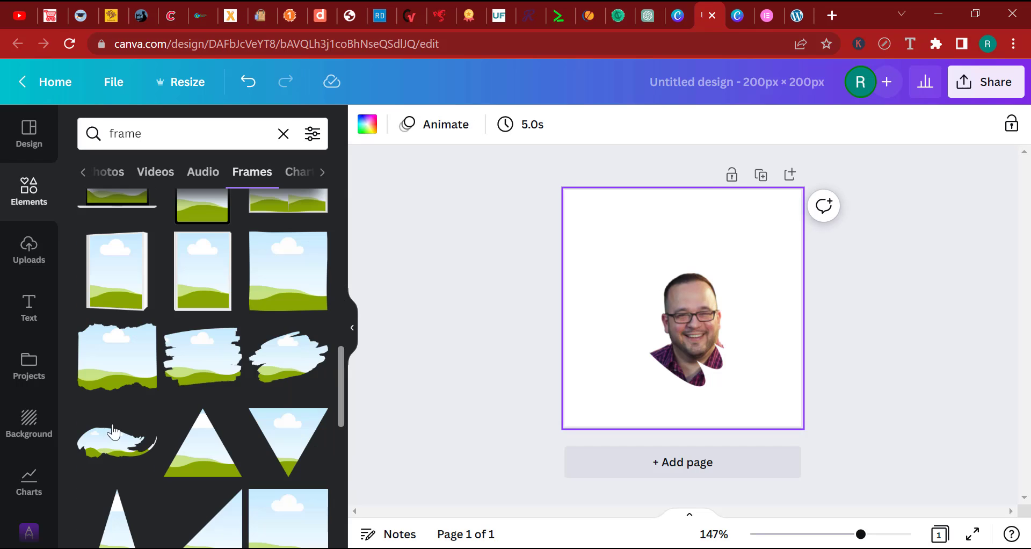
pyautogui.scroll(-3, 200, 434)
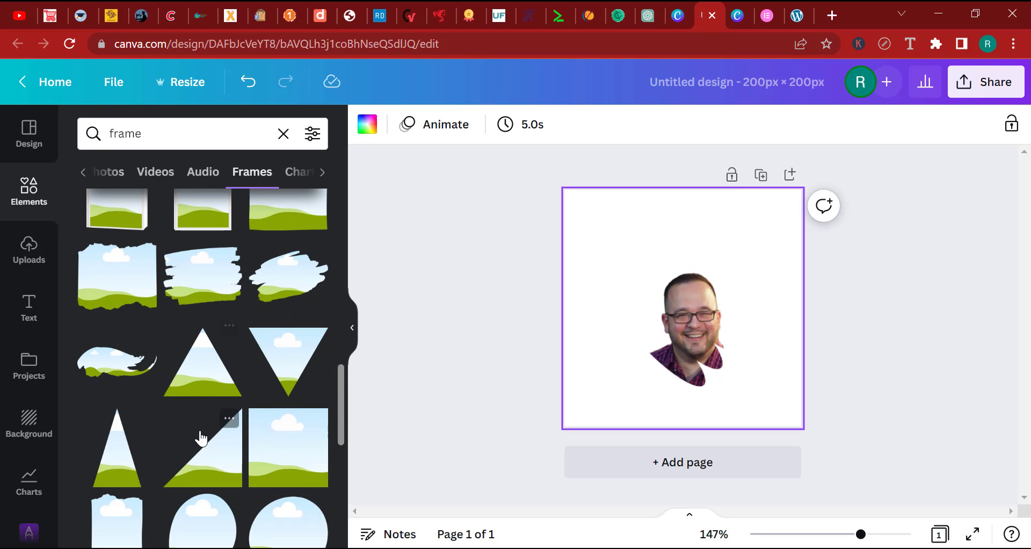
pyautogui.scroll(2, 231, 295)
pyautogui.click(230, 286)
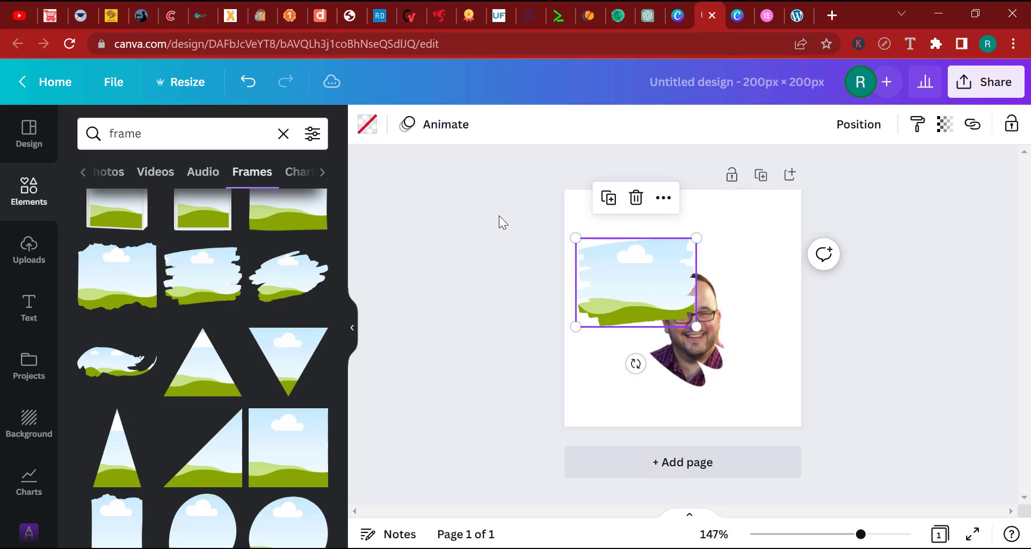
# Fill the brush-stroke frame with the copied mint color #B5EFD6.
pyautogui.click(366, 124)
pyautogui.click(94, 203)
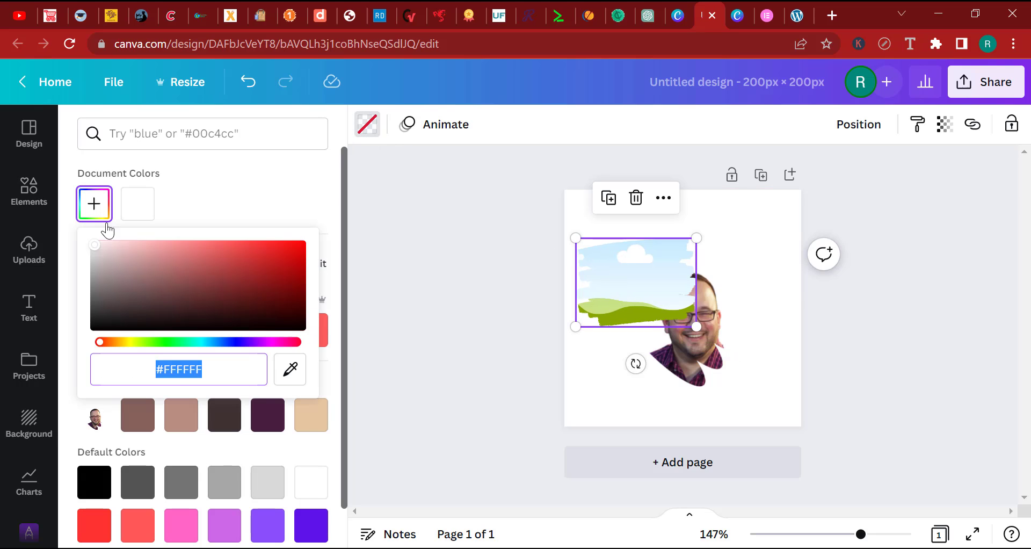
pyautogui.rightClick(179, 370)
pyautogui.click(231, 160)
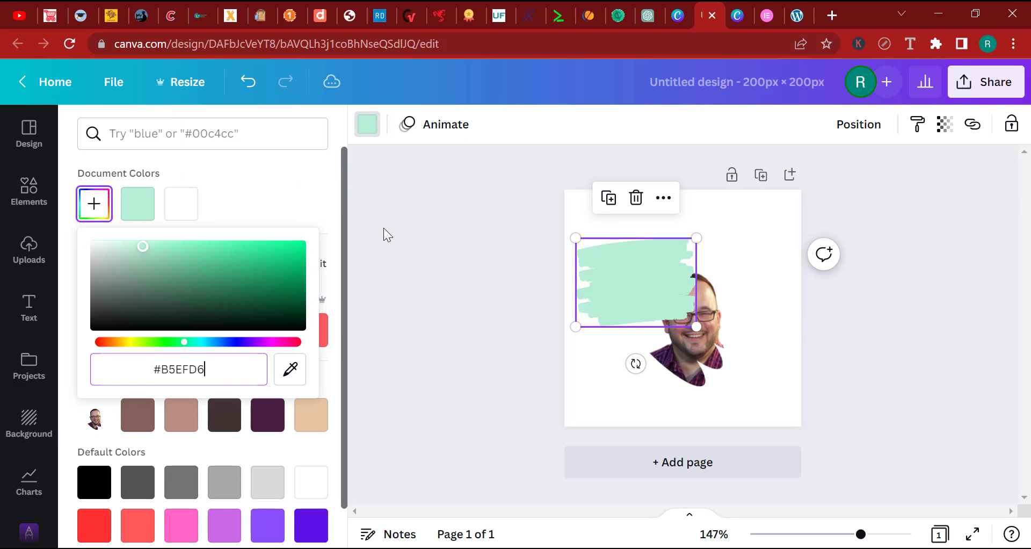
# Try to position the portrait and the mint brush-stroke frame over each other, undoing the unwanted placements.
pyautogui.moveTo(648, 314); pyautogui.dragTo(636, 298)
pyautogui.click(247, 81)
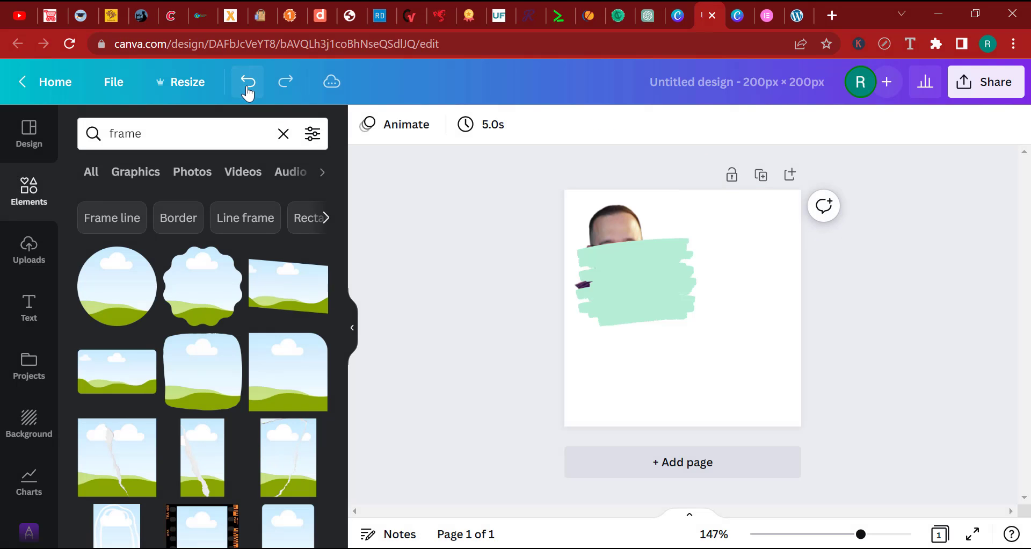
pyautogui.click(636, 236)
pyautogui.moveTo(638, 241); pyautogui.dragTo(642, 248)
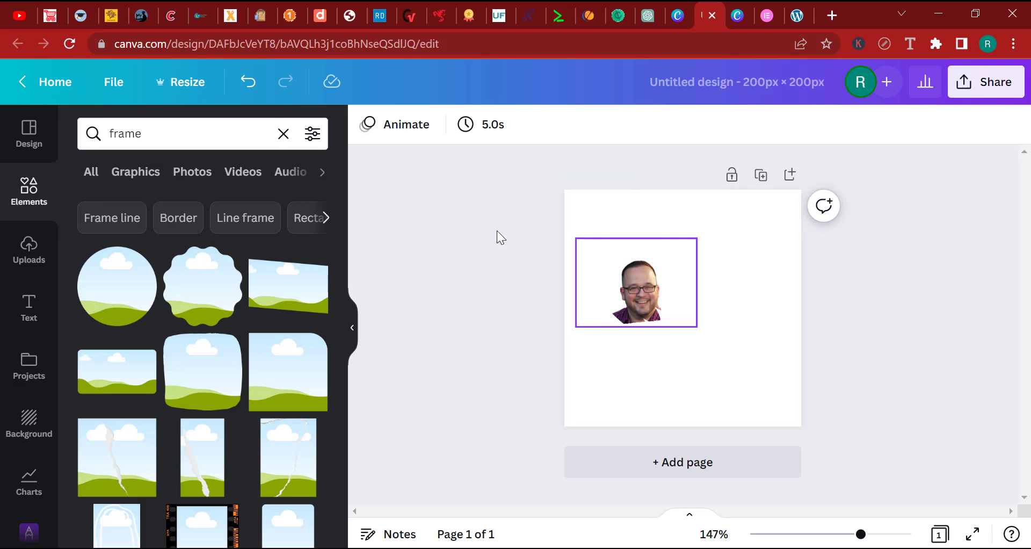
pyautogui.click(248, 86)
pyautogui.moveTo(603, 294)
pyautogui.mouseDown()
pyautogui.moveTo(636, 290)
pyautogui.moveTo(699, 332)
pyautogui.moveTo(687, 321)
pyautogui.moveTo(698, 322)
pyautogui.mouseUp()
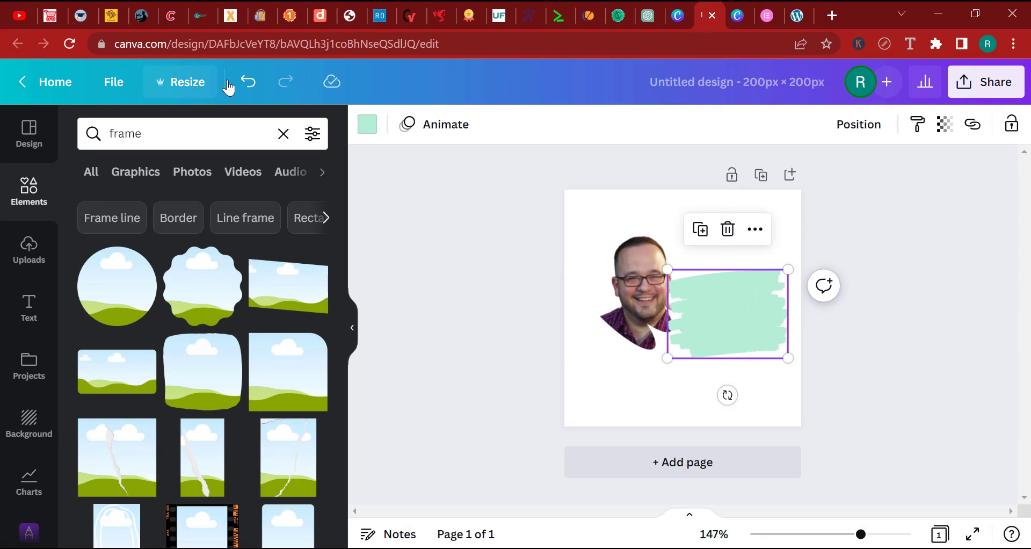
pyautogui.click(247, 82)
pyautogui.moveTo(588, 299); pyautogui.dragTo(620, 337)
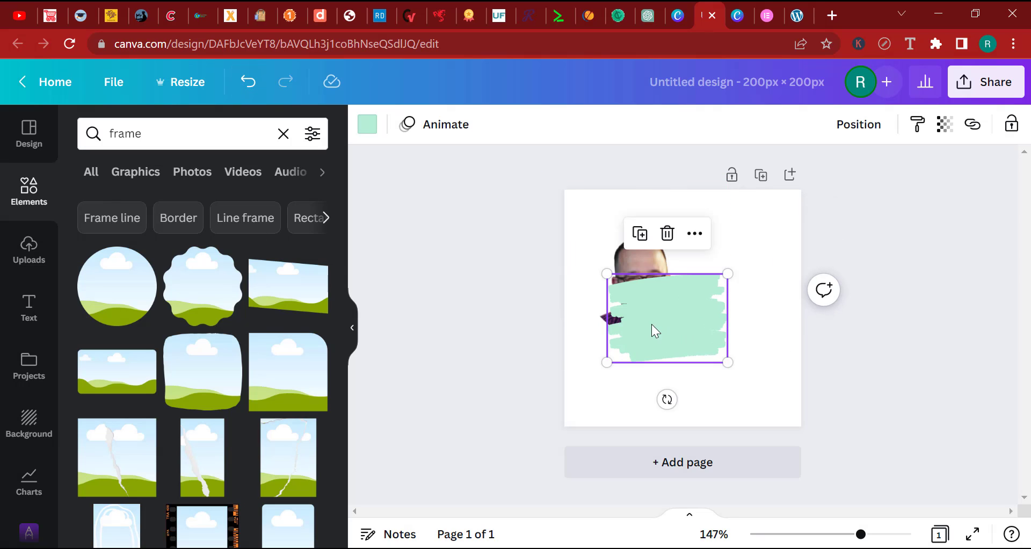
# Browse more frame shapes and enlarge the mint brush-stroke frame to span nearly the canvas's full width.
pyautogui.scroll(-10, 276, 392)
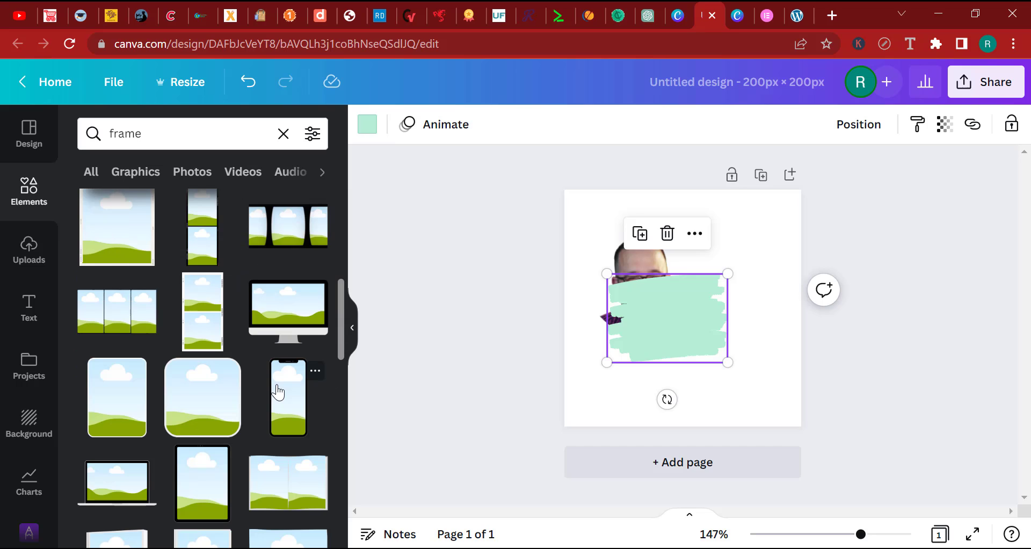
pyautogui.scroll(-3, 239, 403)
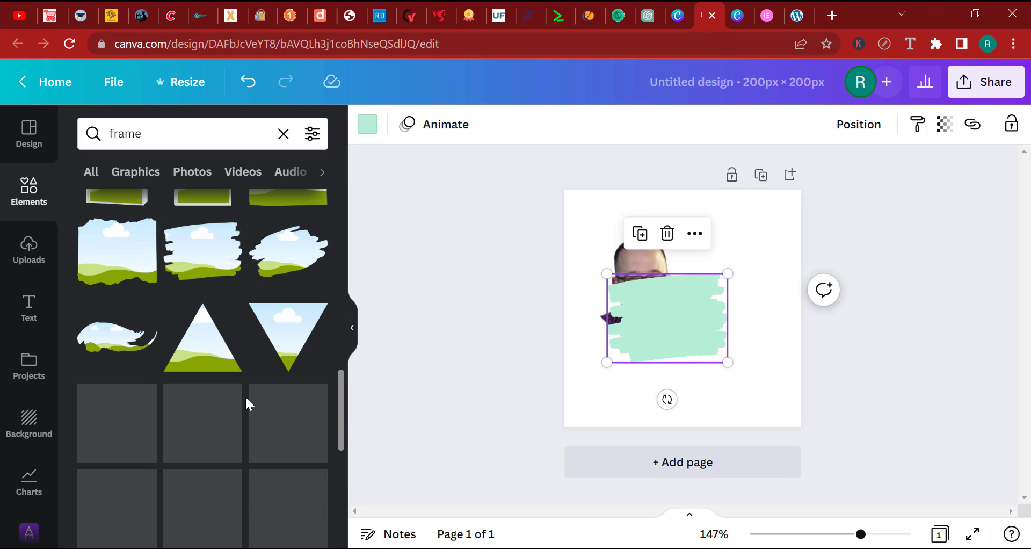
pyautogui.scroll(-5, 247, 400)
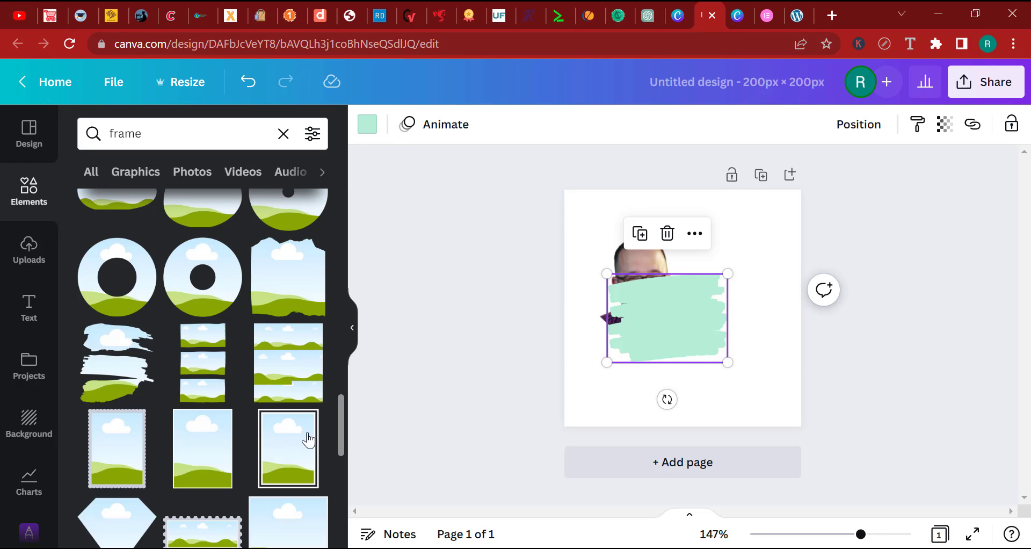
pyautogui.scroll(-5, 259, 437)
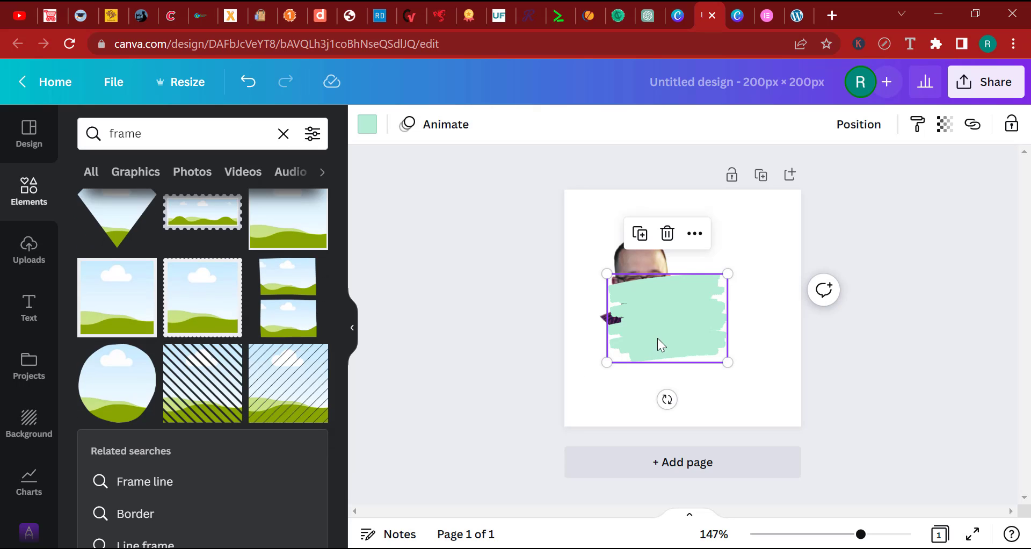
pyautogui.moveTo(594, 252); pyautogui.dragTo(583, 240)
pyautogui.click(700, 349)
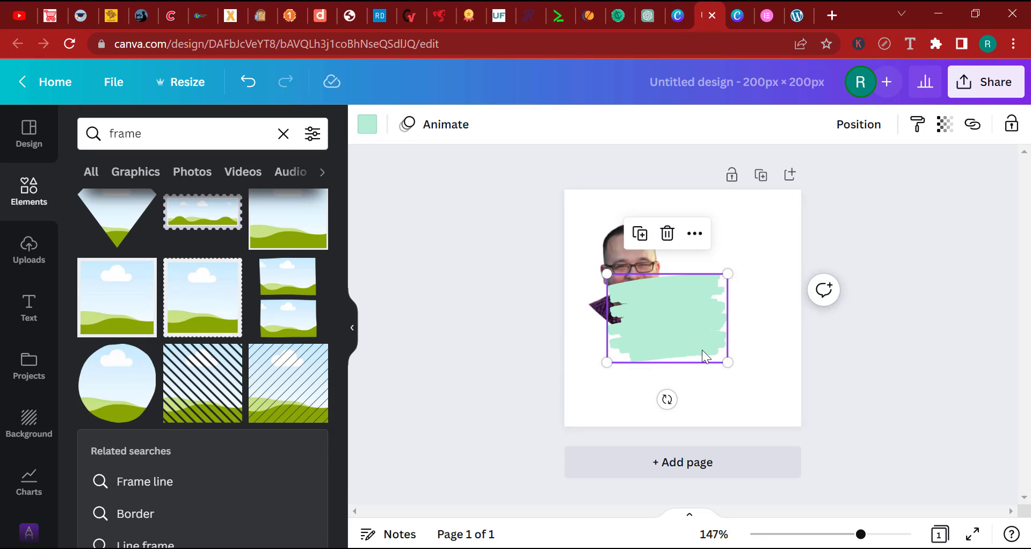
pyautogui.click(736, 366)
pyautogui.click(721, 347)
pyautogui.moveTo(729, 365); pyautogui.dragTo(763, 448)
pyautogui.moveTo(719, 382); pyautogui.dragTo(677, 343)
# Undo placing the portrait inside the mint frame and send the frame behind the portrait.
pyautogui.moveTo(633, 242)
pyautogui.mouseDown()
pyautogui.moveTo(660, 234)
pyautogui.moveTo(661, 248)
pyautogui.moveTo(706, 279)
pyautogui.mouseUp()
pyautogui.click(628, 237)
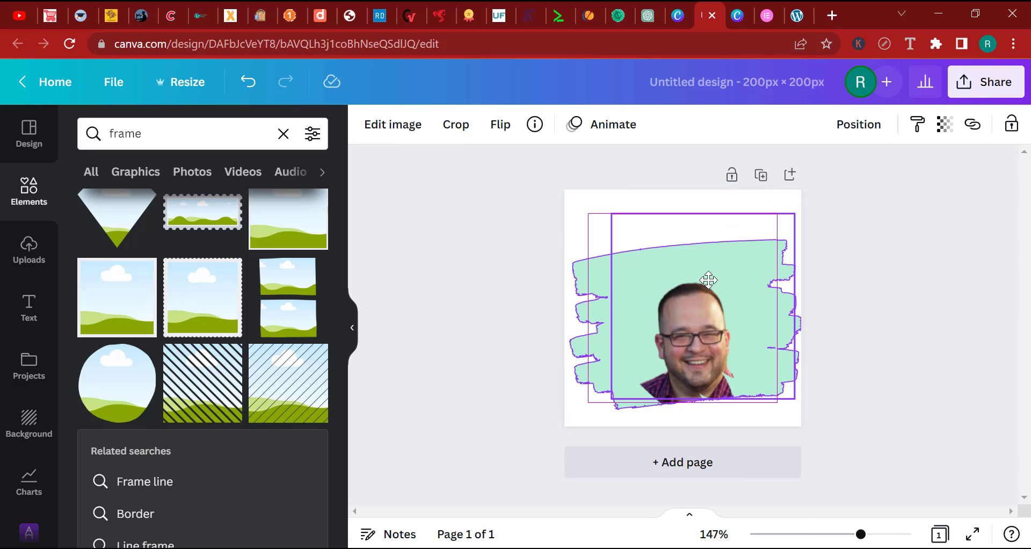
pyautogui.click(247, 82)
pyautogui.click(622, 280)
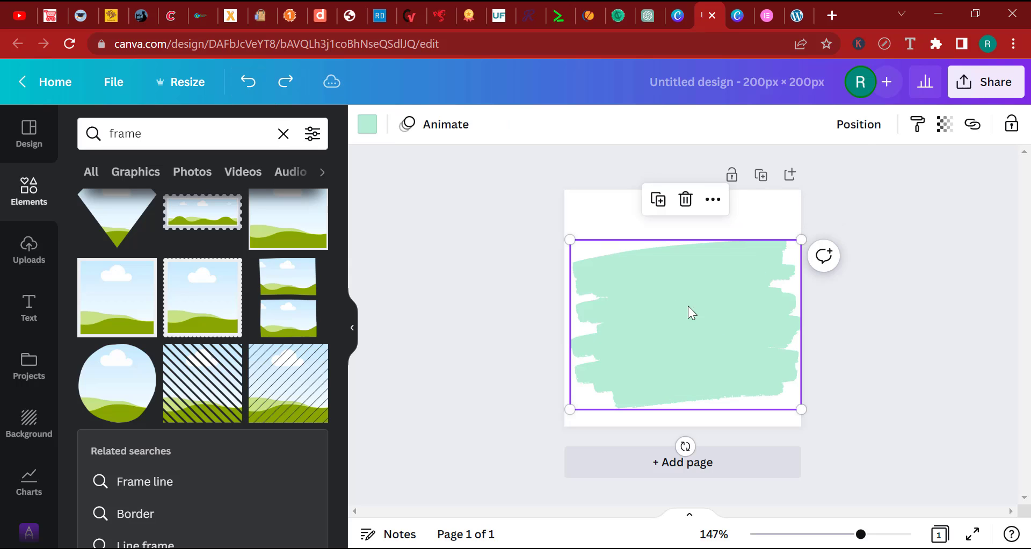
pyautogui.click(858, 126)
pyautogui.click(830, 167)
pyautogui.click(909, 453)
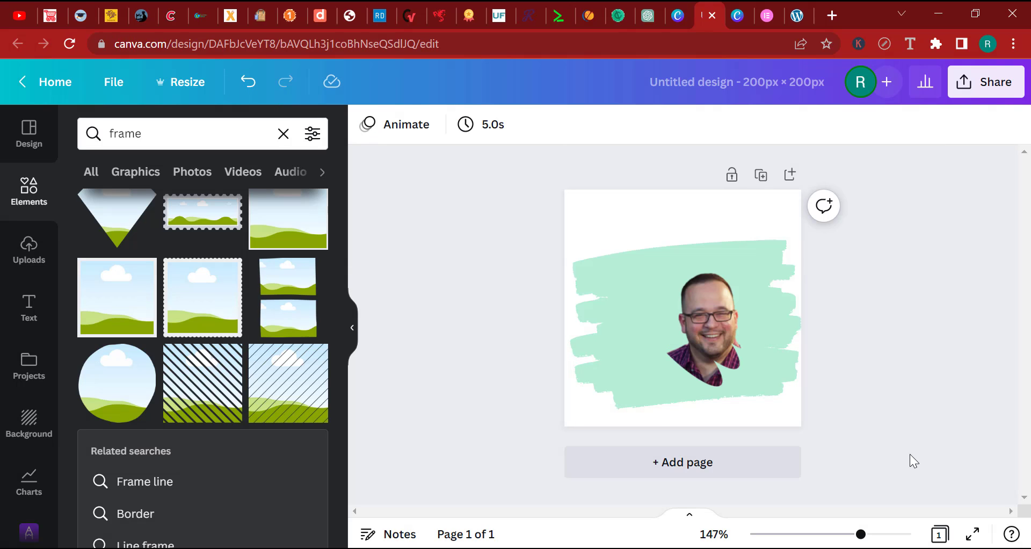
# Nudge the portrait up over the mint brush stroke and shift the brush stroke slightly up and to the right.
pyautogui.click(691, 341)
pyautogui.moveTo(688, 327); pyautogui.dragTo(698, 323)
pyautogui.rightClick(697, 323)
pyautogui.hotkey('ctrl', 'z')
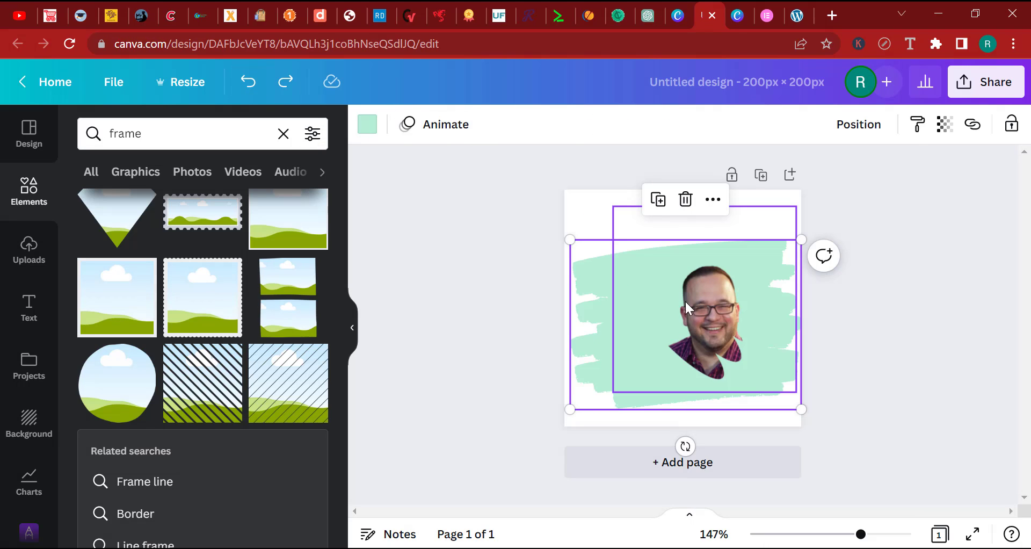
pyautogui.moveTo(709, 327)
pyautogui.mouseDown()
pyautogui.moveTo(702, 304)
pyautogui.moveTo(764, 325)
pyautogui.mouseUp()
# Crop the empty margins off the portrait's upper edge and both sides.
pyautogui.click(725, 322)
pyautogui.moveTo(704, 207); pyautogui.dragTo(704, 249)
pyautogui.moveTo(612, 320); pyautogui.dragTo(649, 321)
pyautogui.moveTo(796, 321); pyautogui.dragTo(754, 321)
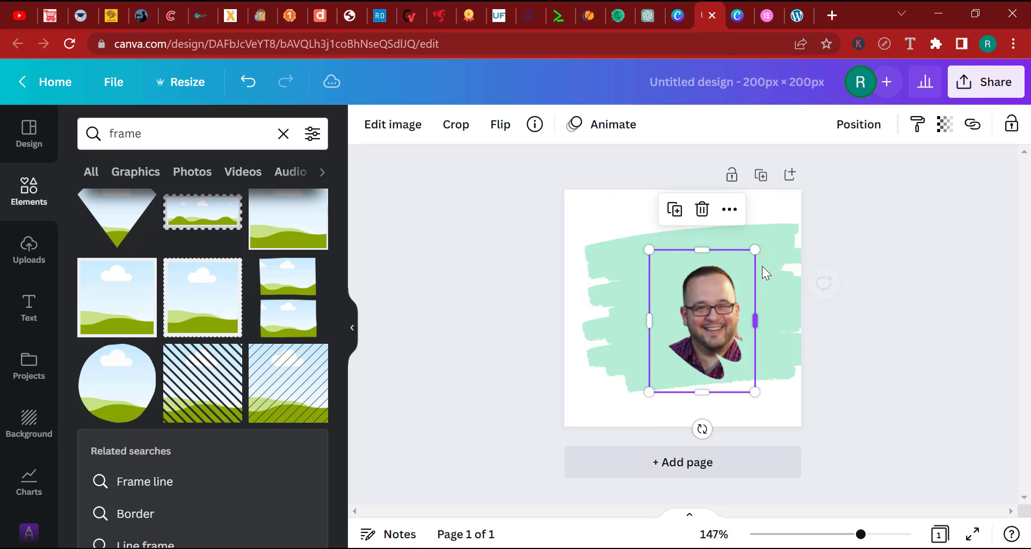
# Enlarge the cropped portrait, place it centrally over the mint brush stroke, and move both together to the canvas's middle.
pyautogui.moveTo(755, 250); pyautogui.dragTo(789, 203)
pyautogui.click(804, 358)
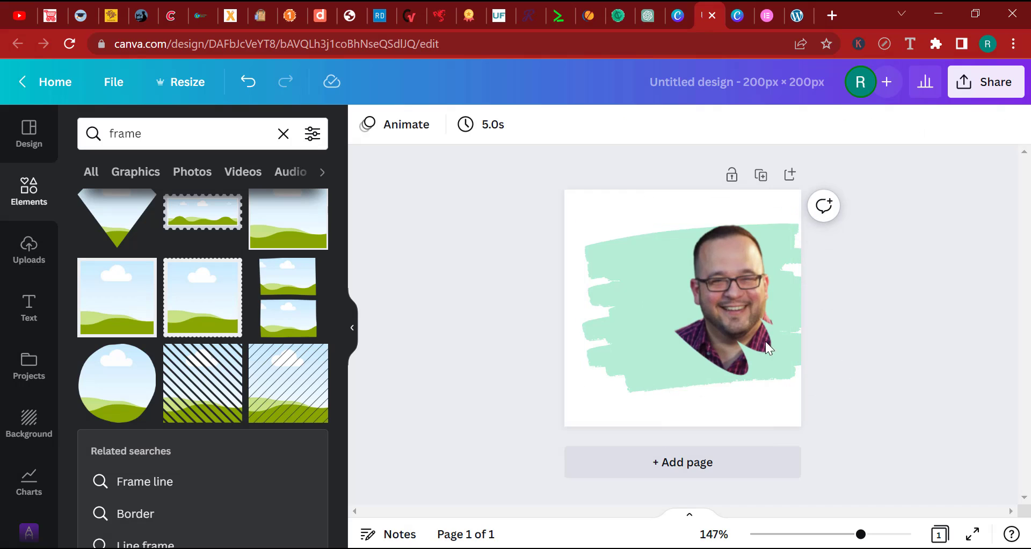
pyautogui.moveTo(733, 314); pyautogui.dragTo(704, 322)
pyautogui.click(915, 432)
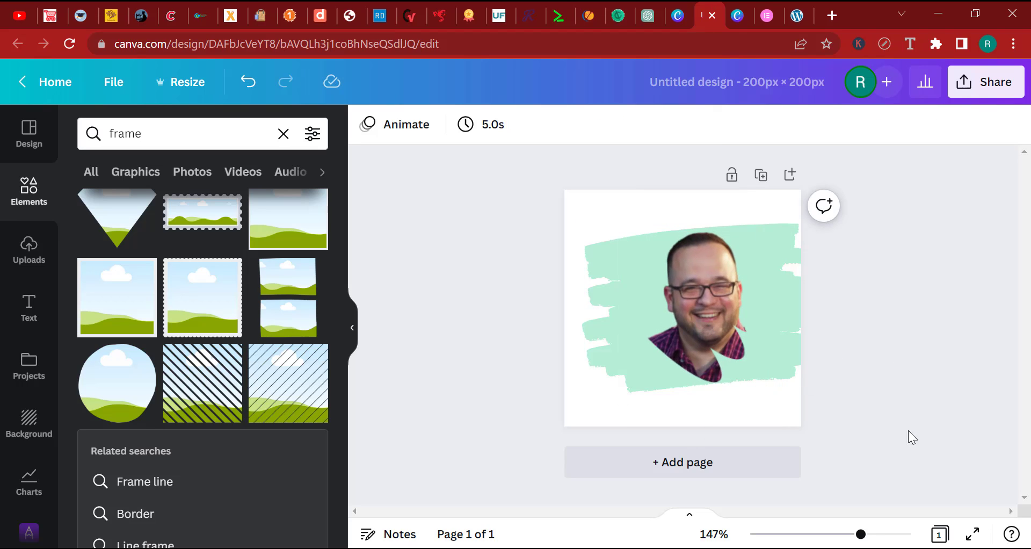
pyautogui.moveTo(916, 431); pyautogui.dragTo(696, 307)
pyautogui.moveTo(763, 334)
pyautogui.mouseDown()
pyautogui.moveTo(734, 329)
pyautogui.moveTo(750, 338)
pyautogui.moveTo(748, 330)
pyautogui.moveTo(744, 344)
pyautogui.moveTo(745, 333)
pyautogui.mouseUp()
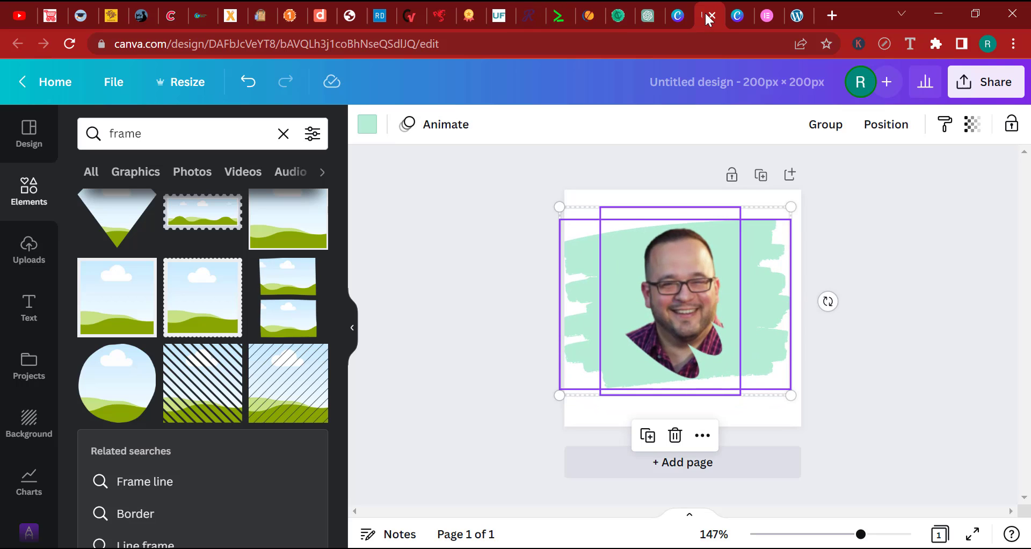
# Compare the mint shape with the original on the Elementor pricing page and look through the frame library for a closer match.
pyautogui.click(750, 10)
pyautogui.click(767, 16)
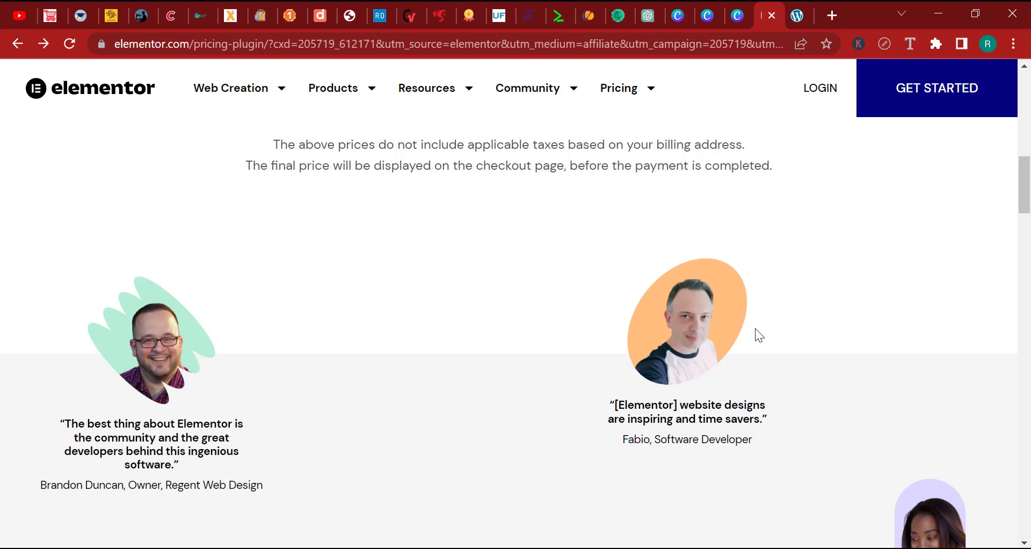
pyautogui.click(729, 2)
pyautogui.scroll(3, 159, 275)
pyautogui.scroll(-10, 159, 275)
pyautogui.scroll(-8, 279, 311)
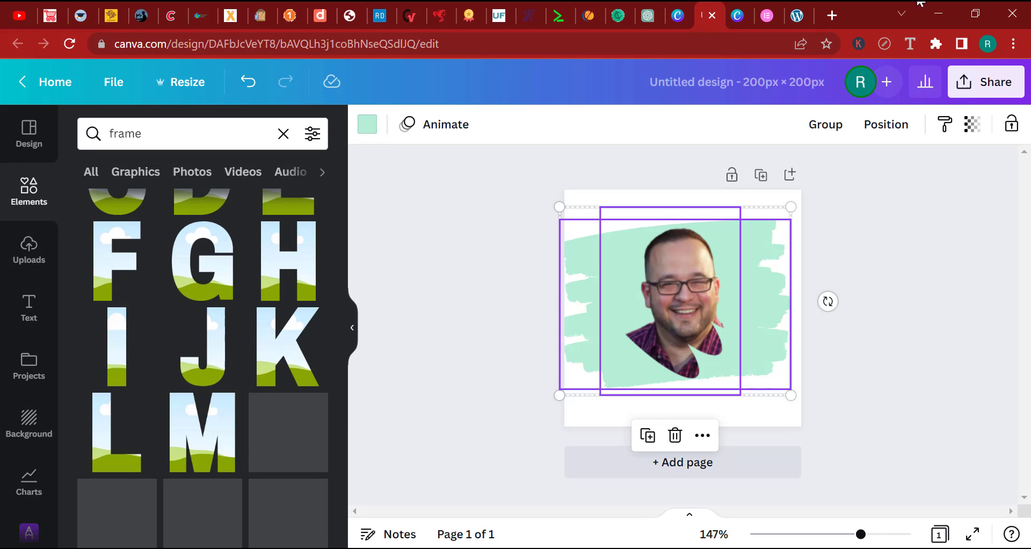
pyautogui.click(768, 15)
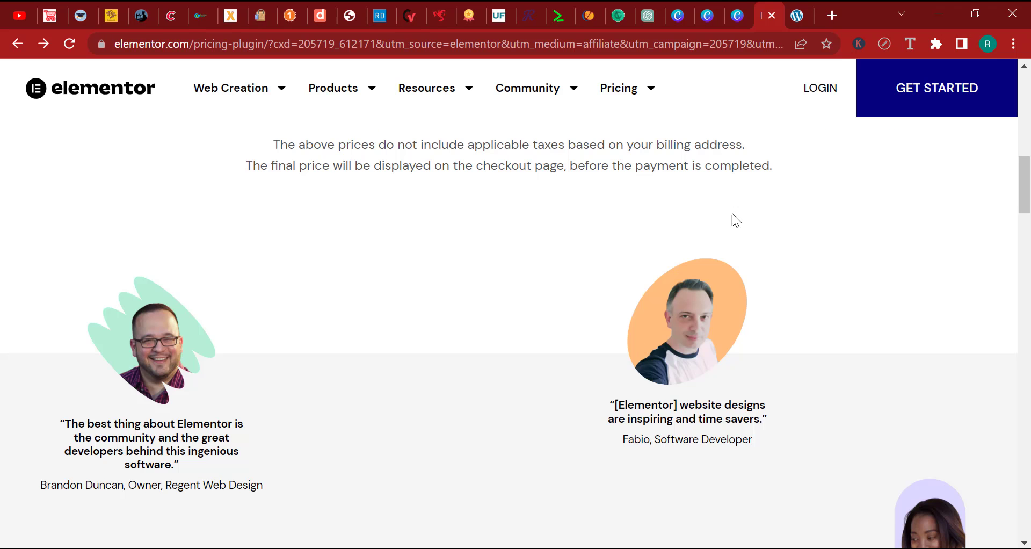
pyautogui.click(740, 2)
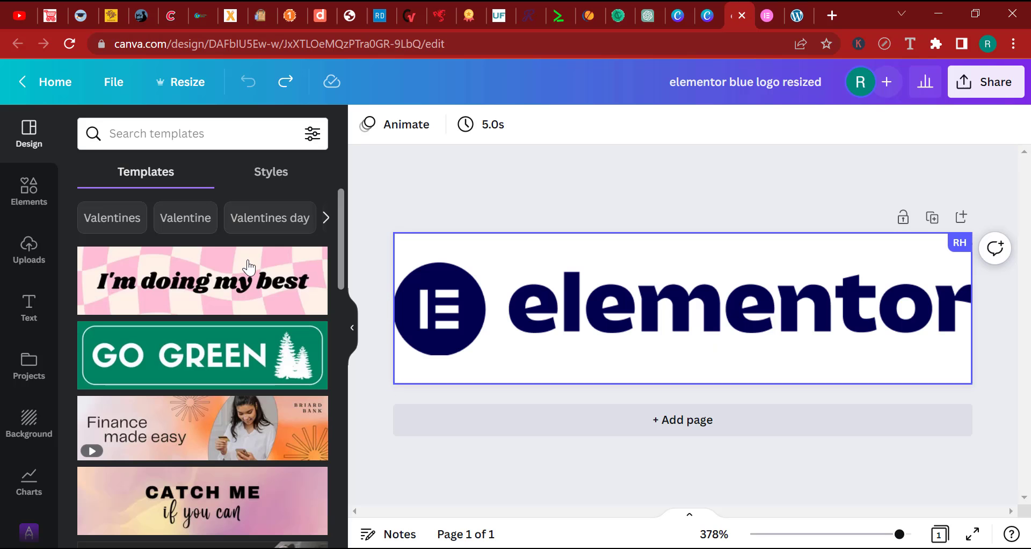
pyautogui.click(706, 14)
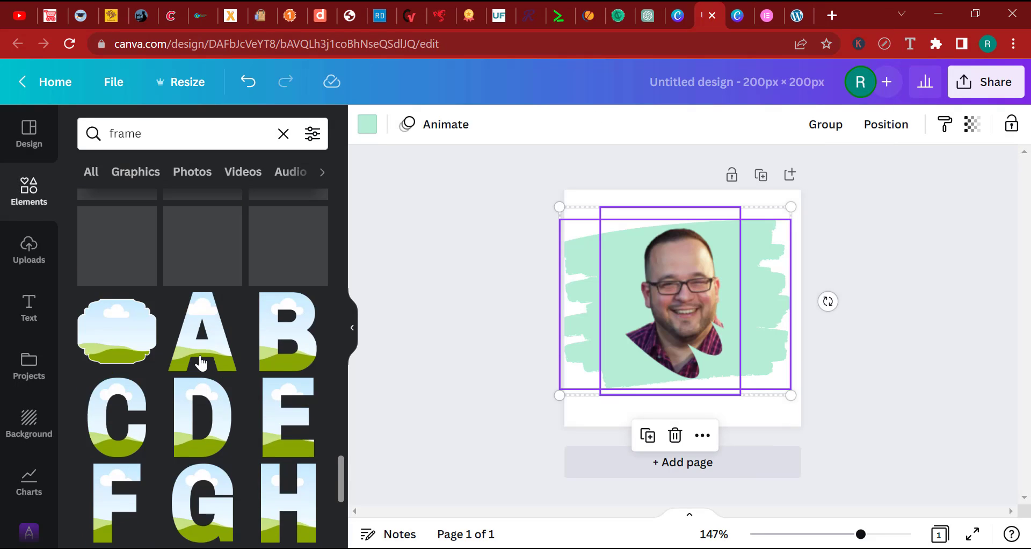
pyautogui.scroll(-6, 224, 350)
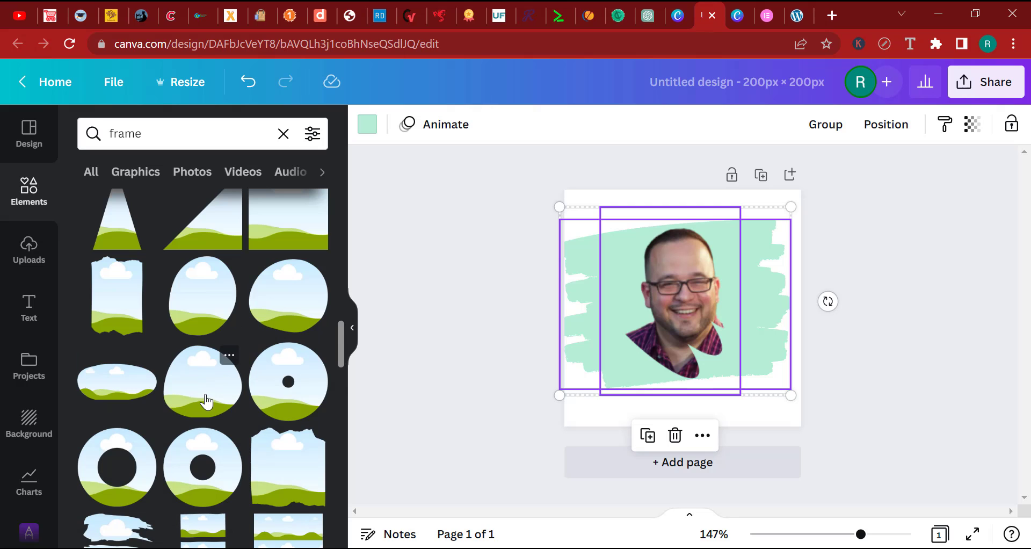
pyautogui.scroll(5, 208, 355)
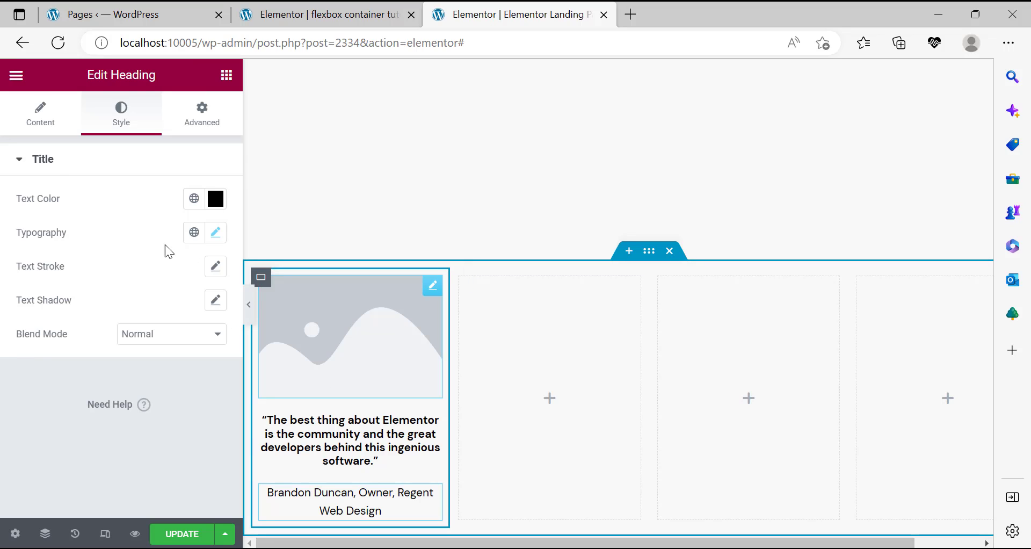
# Replace the first testimonial's placeholder image with PH2.png, the bearded man's portrait on a green shape, from the media library.
pyautogui.click(298, 349)
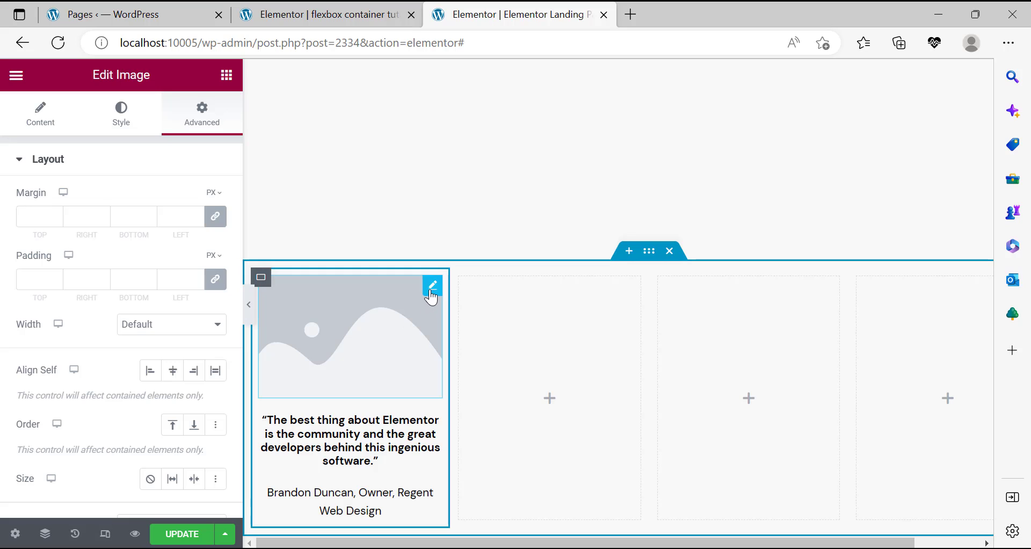
pyautogui.click(37, 118)
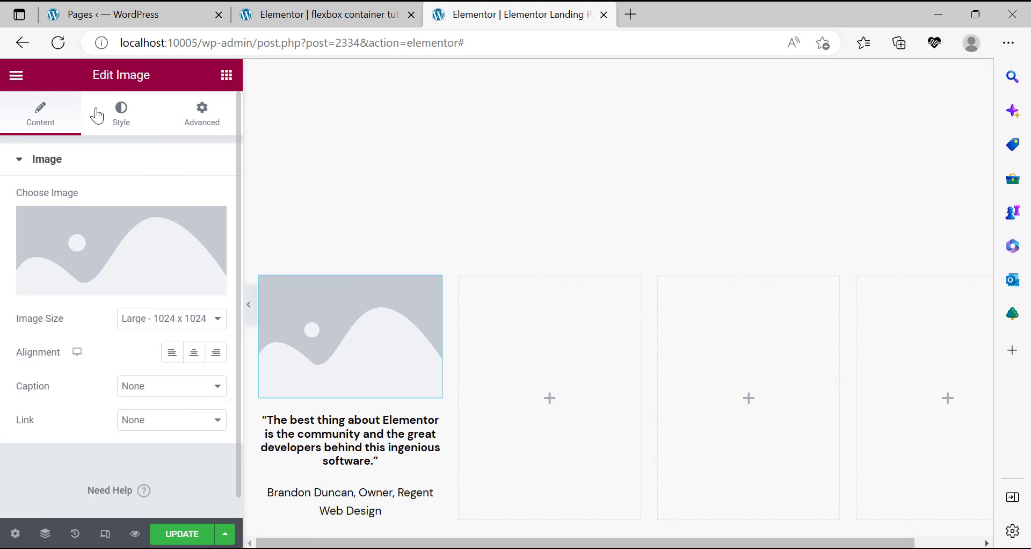
pyautogui.click(97, 116)
pyautogui.click(55, 110)
pyautogui.click(145, 271)
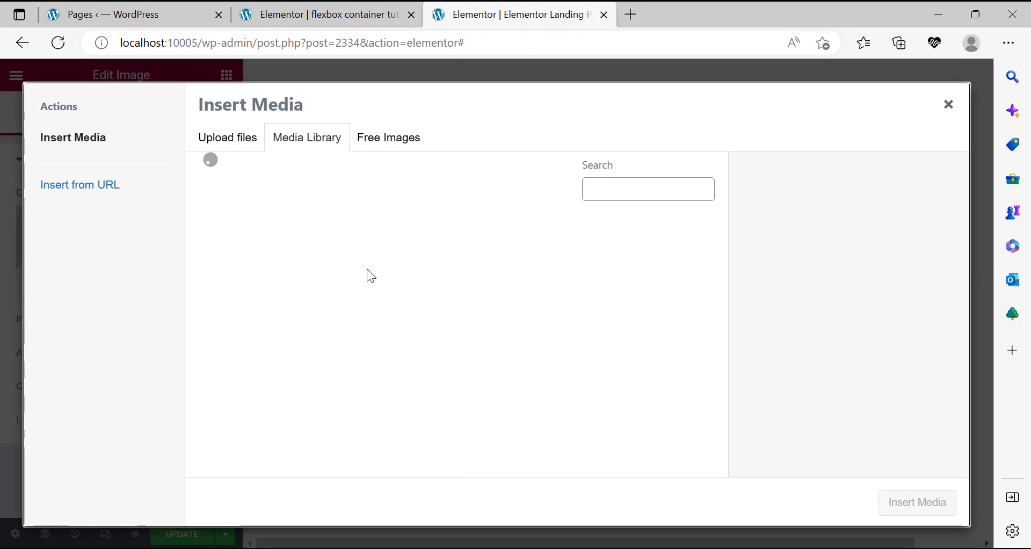
pyautogui.scroll(-2, 411, 303)
pyautogui.scroll(-3, 411, 304)
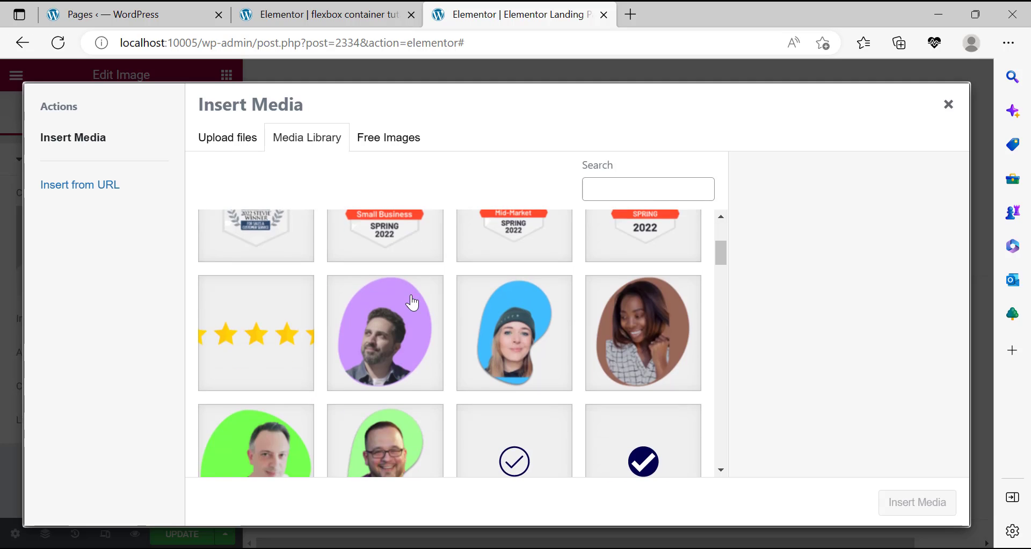
pyautogui.click(389, 379)
pyautogui.click(917, 502)
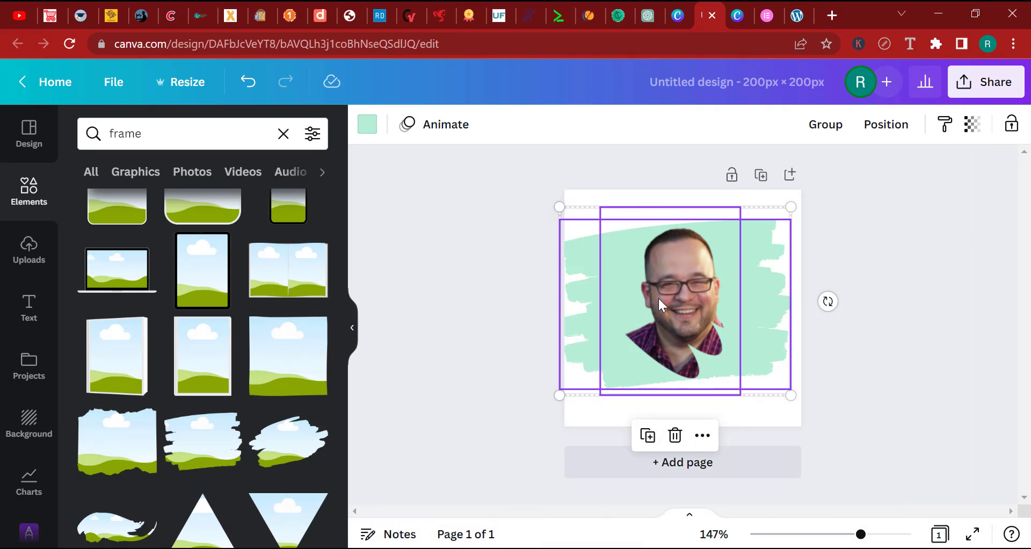
# Delete one of the empty testimonial columns and duplicate the first testimonial's container.
pyautogui.click(766, 15)
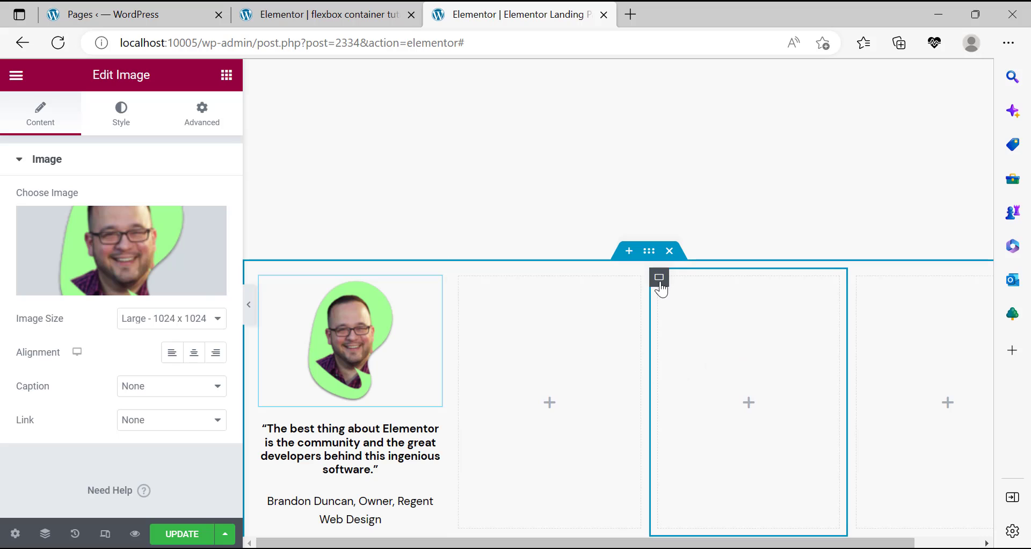
pyautogui.rightClick(705, 434)
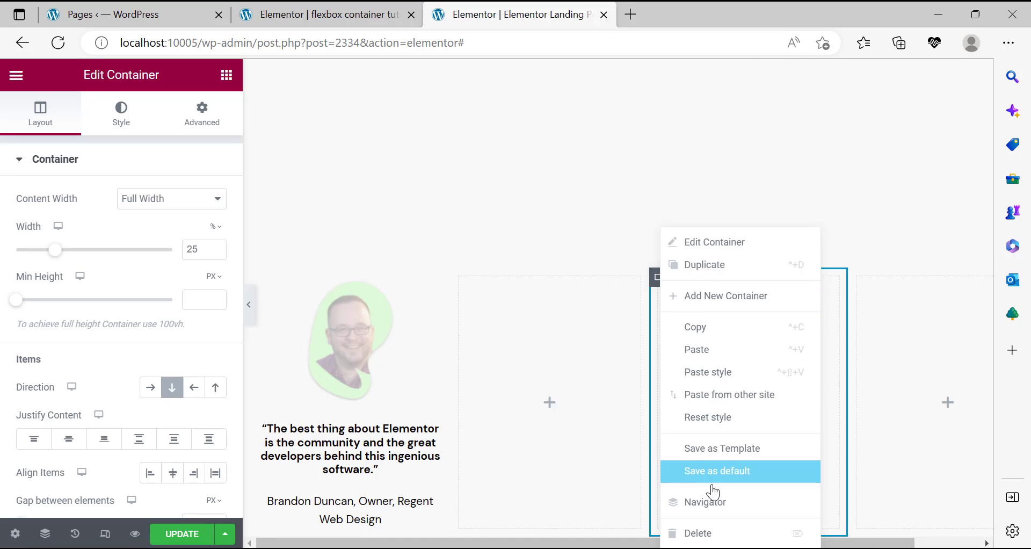
pyautogui.press('Delete')
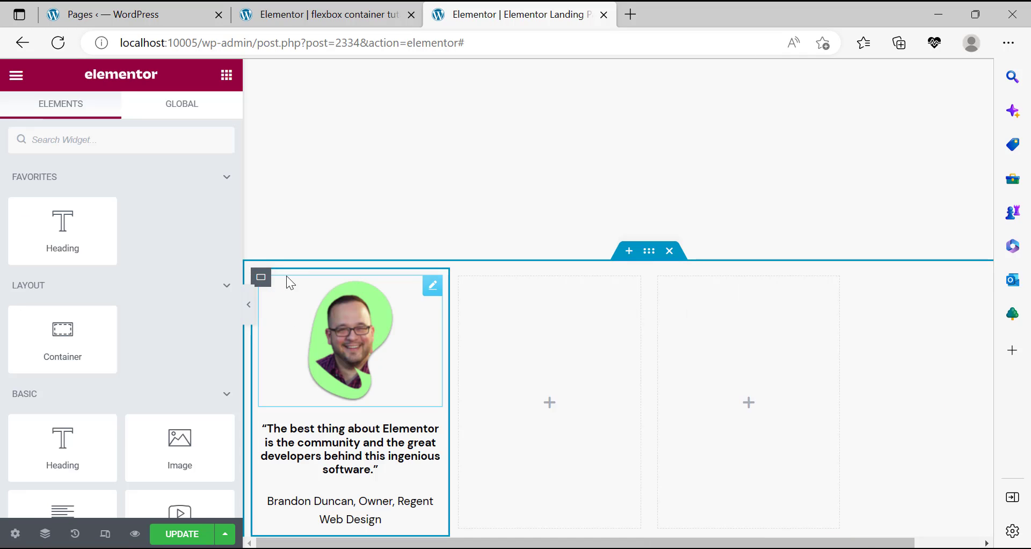
pyautogui.click(261, 281)
pyautogui.rightClick(269, 287)
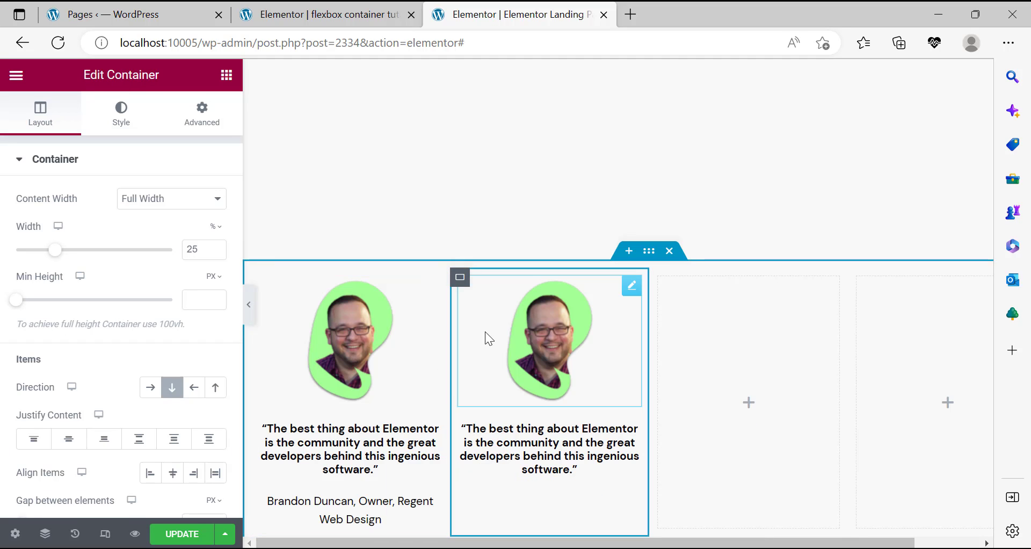
# Move the duplicated testimonial container into the row's third position, with one empty column on either side.
pyautogui.moveTo(565, 289); pyautogui.dragTo(849, 320)
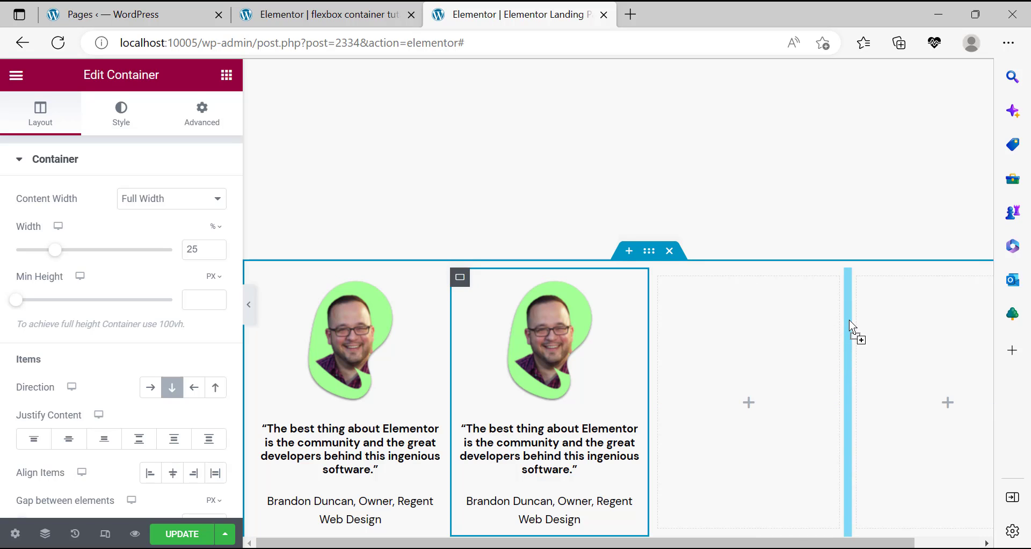
pyautogui.moveTo(902, 460); pyautogui.dragTo(870, 398)
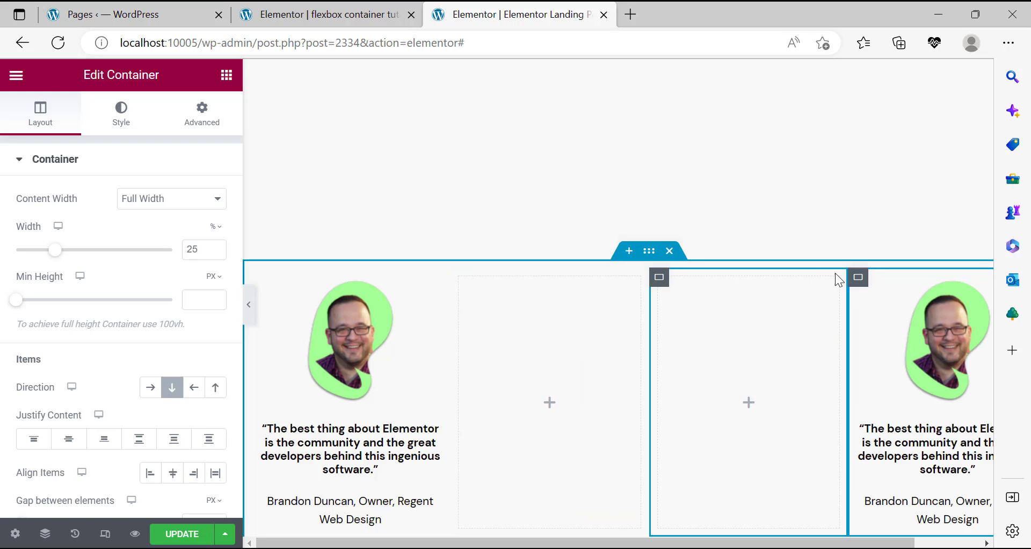
pyautogui.moveTo(658, 278); pyautogui.dragTo(683, 432)
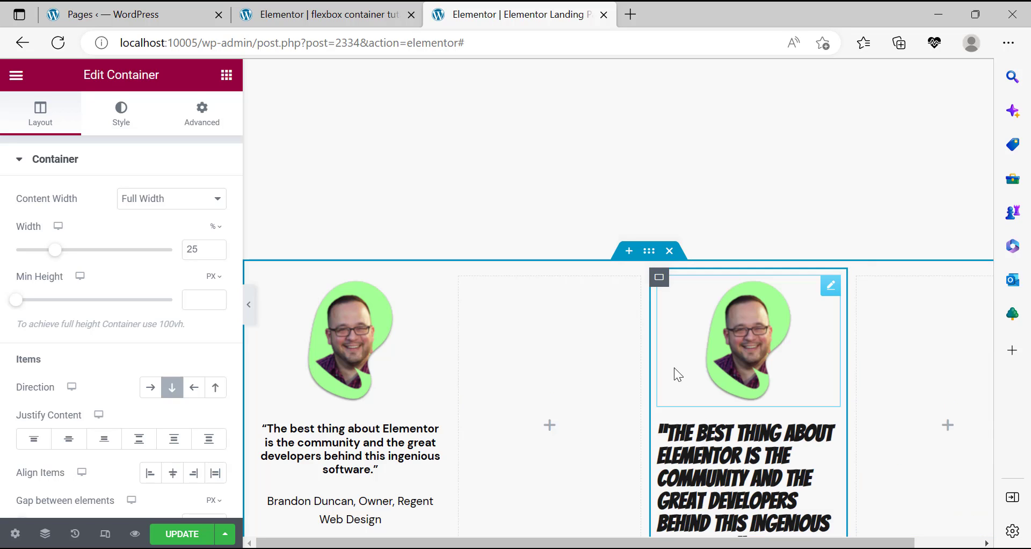
pyautogui.moveTo(901, 543)
pyautogui.mouseDown()
pyautogui.moveTo(959, 543)
pyautogui.moveTo(899, 542)
pyautogui.mouseUp()
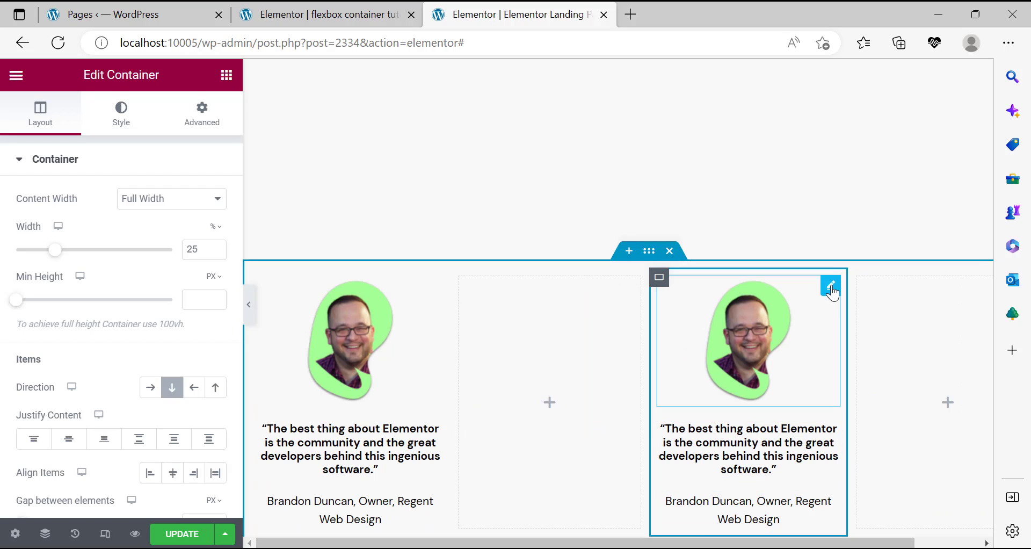
# Replace the duplicated testimonial's photo with the media library portrait of the man in the white shirt on a bright green shape.
pyautogui.click(94, 280)
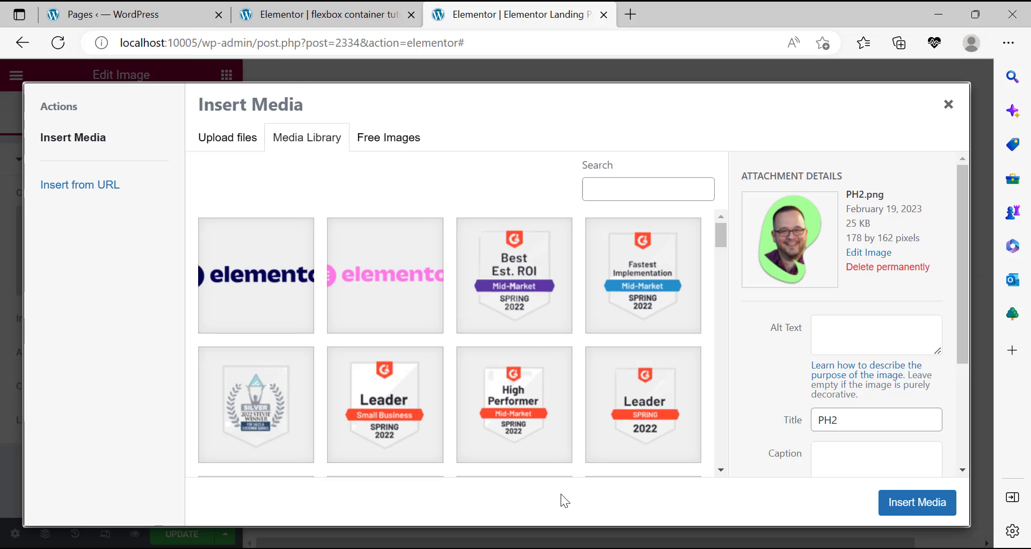
pyautogui.scroll(-5, 567, 376)
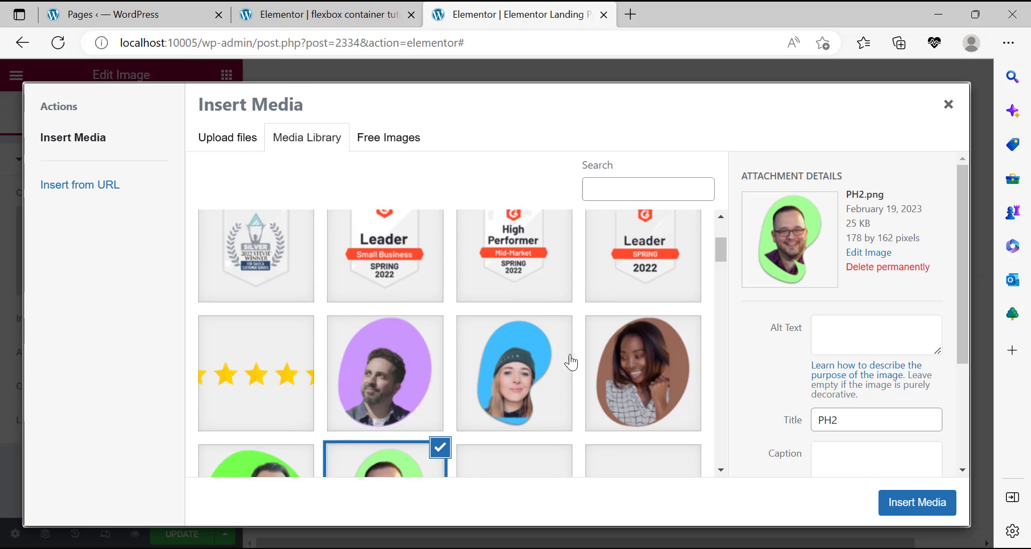
pyautogui.scroll(-2, 568, 361)
pyautogui.click(271, 407)
pyautogui.click(929, 510)
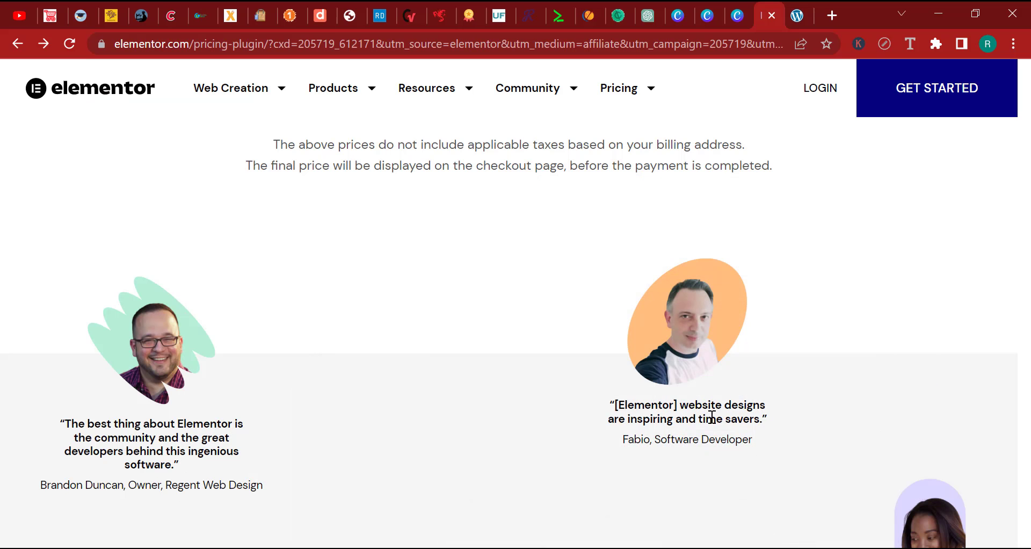
# Copy “[Elementor] website designs are inspiring and time savers.” from the pricing page and paste it over the duplicated testimonial's quote in Elementor.
pyautogui.tripleClick(711, 417)
pyautogui.rightClick(711, 417)
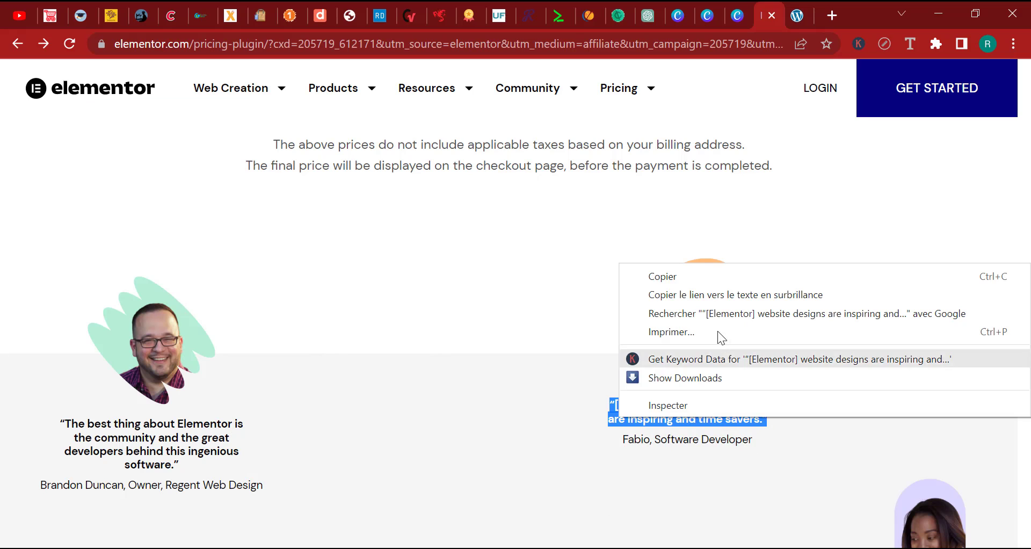
pyautogui.click(692, 275)
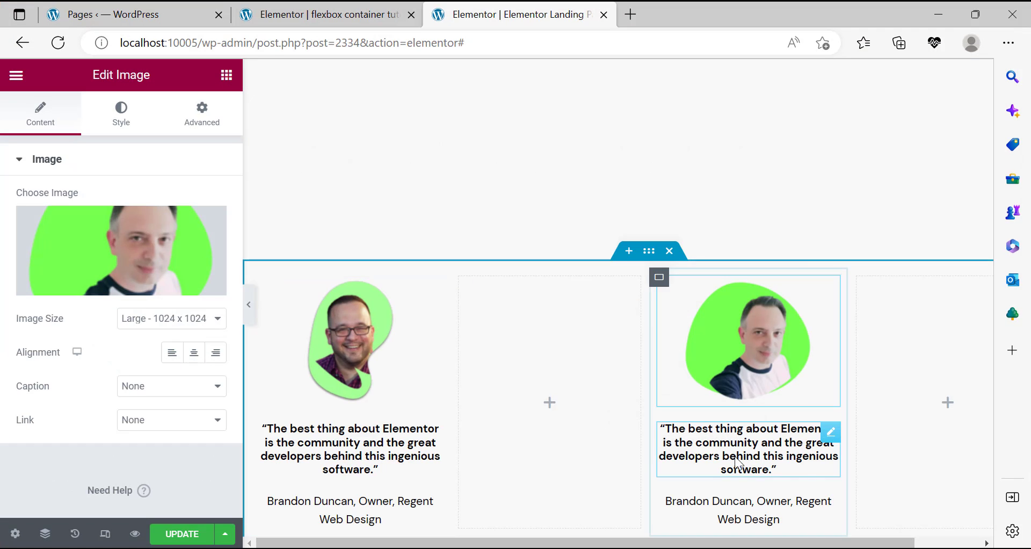
pyautogui.click(748, 448)
pyautogui.tripleClick(87, 237)
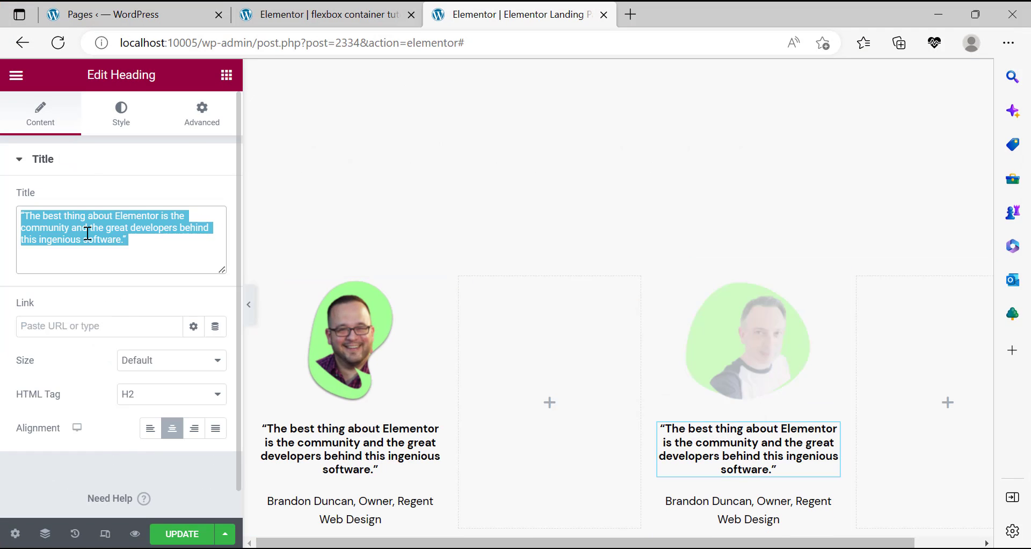
pyautogui.rightClick(88, 236)
pyautogui.click(152, 166)
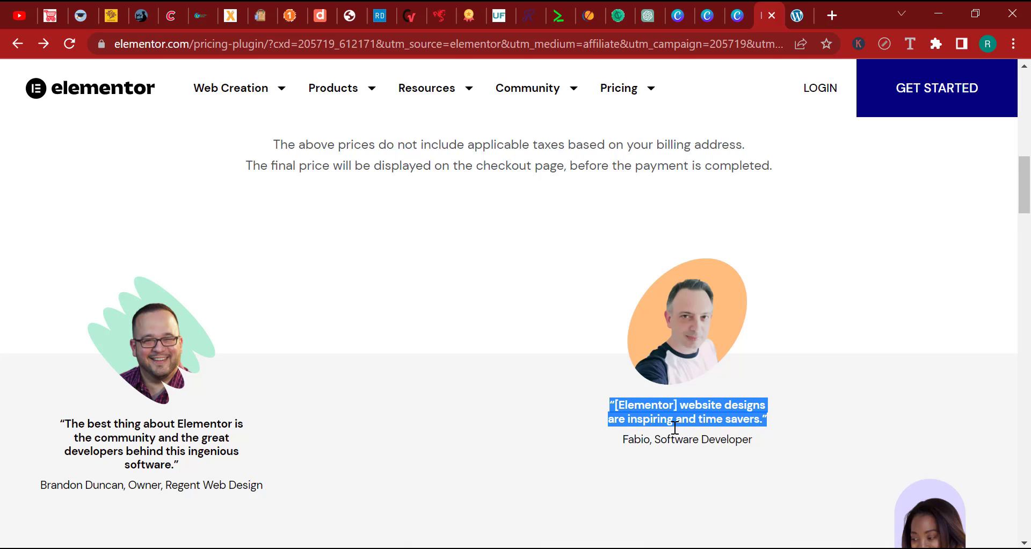
# Copy the second testimonial's name and Software Developer title from the pricing page and paste them over the duplicate's attribution heading.
pyautogui.click(676, 436)
pyautogui.tripleClick(676, 437)
pyautogui.rightClick(675, 439)
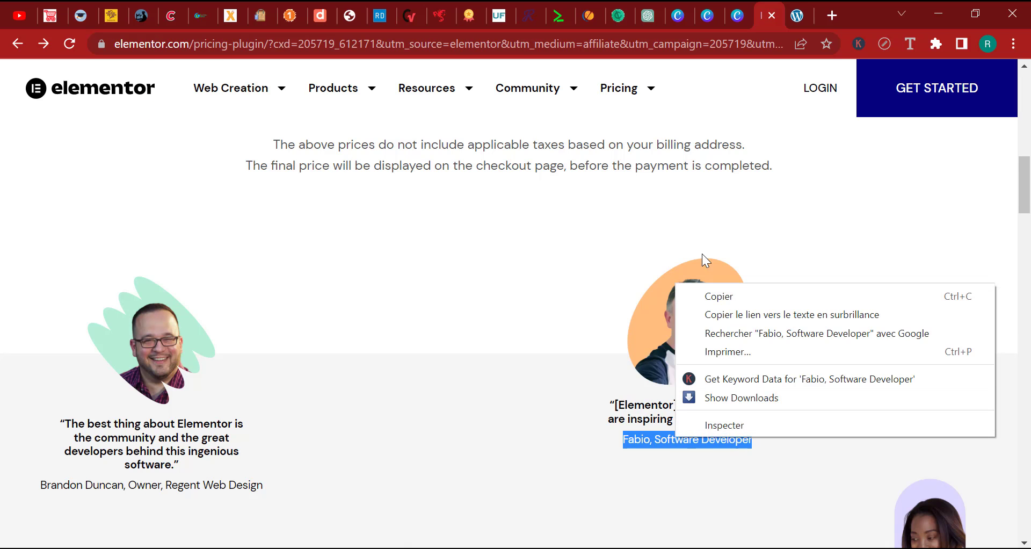
pyautogui.click(733, 288)
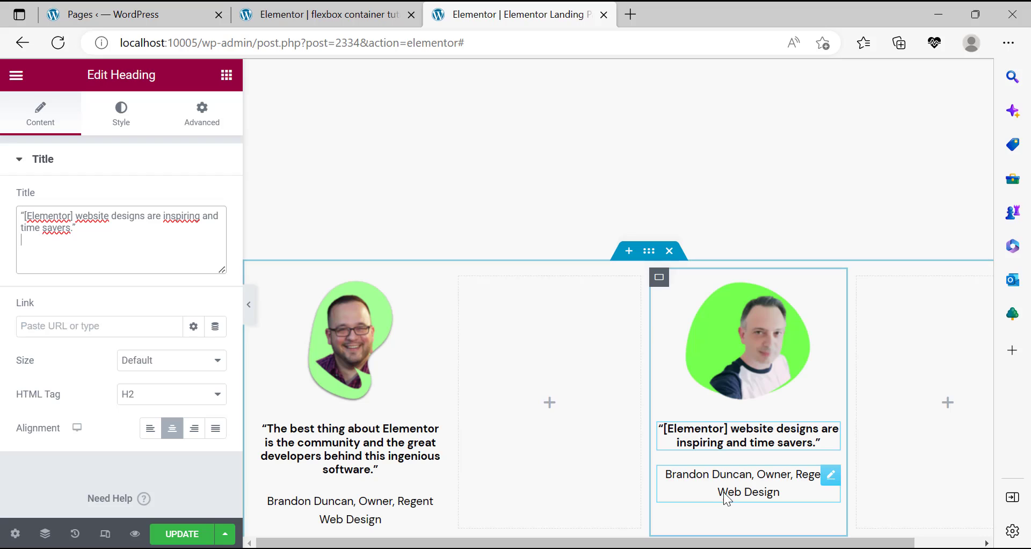
pyautogui.tripleClick(89, 231)
pyautogui.rightClick(89, 236)
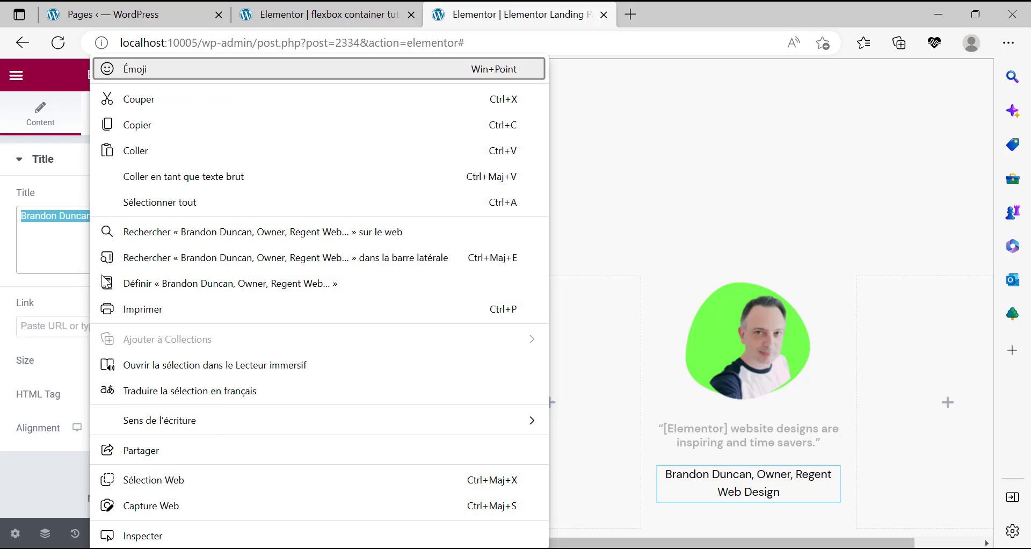
pyautogui.click(136, 150)
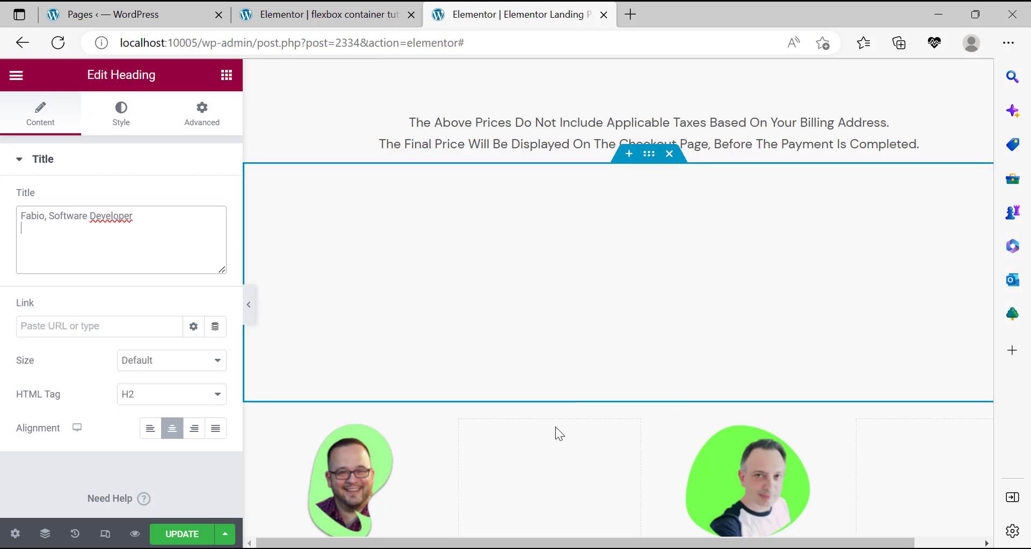
# Reduce the spacer above the testimonials row to 181 px.
pyautogui.click(613, 289)
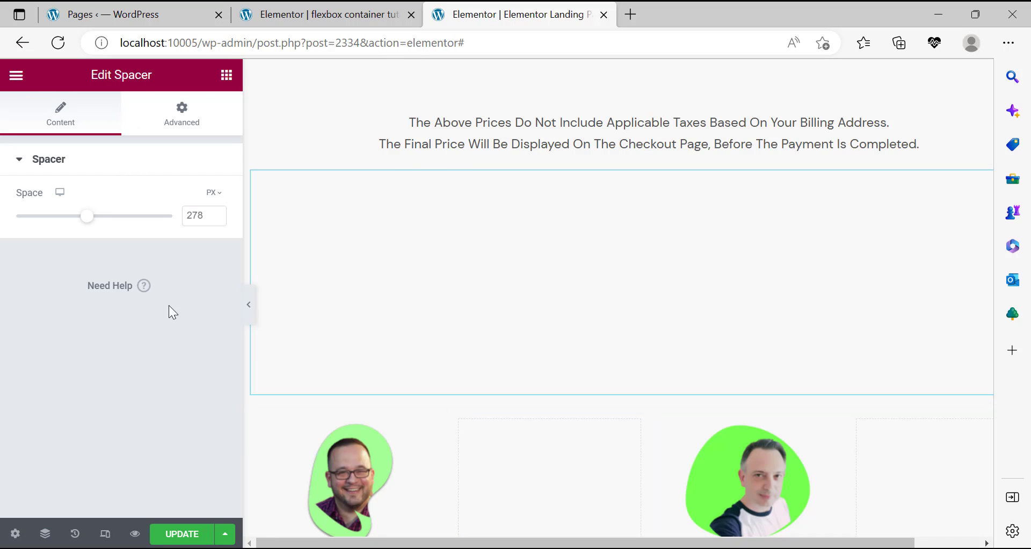
pyautogui.moveTo(88, 223); pyautogui.dragTo(63, 220)
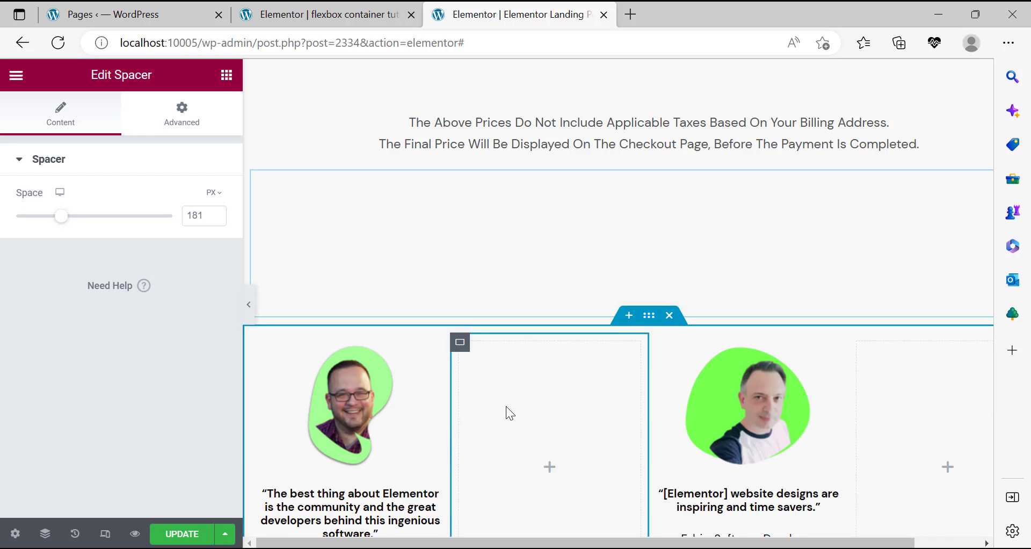
# Give the testimonials section's container a classic background in light grey.
pyautogui.click(649, 323)
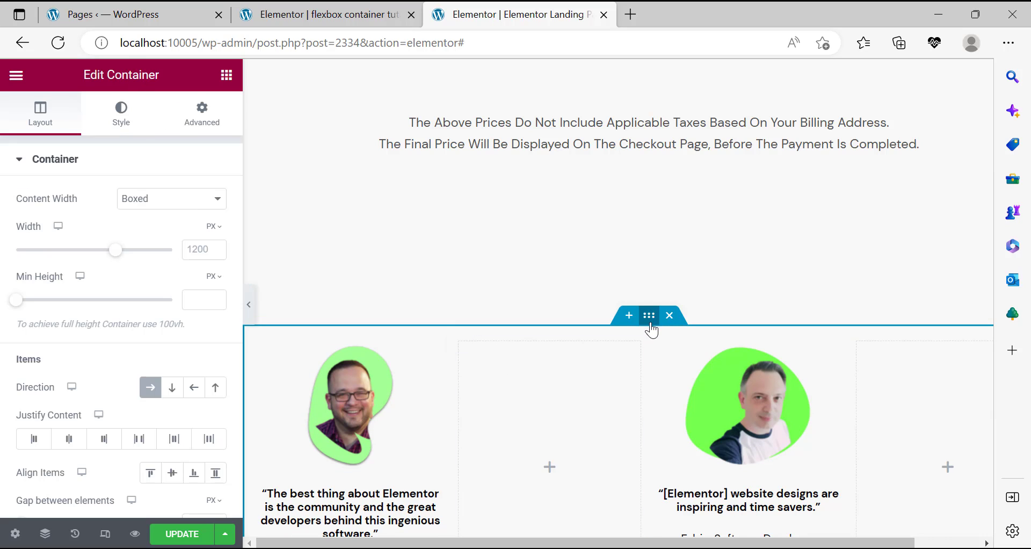
pyautogui.click(131, 140)
pyautogui.click(151, 240)
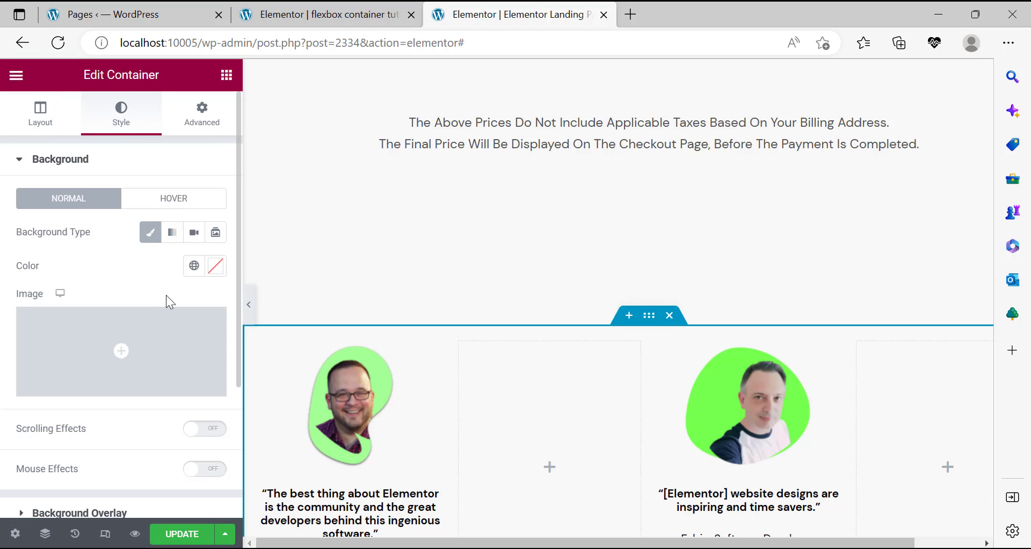
pyautogui.click(215, 265)
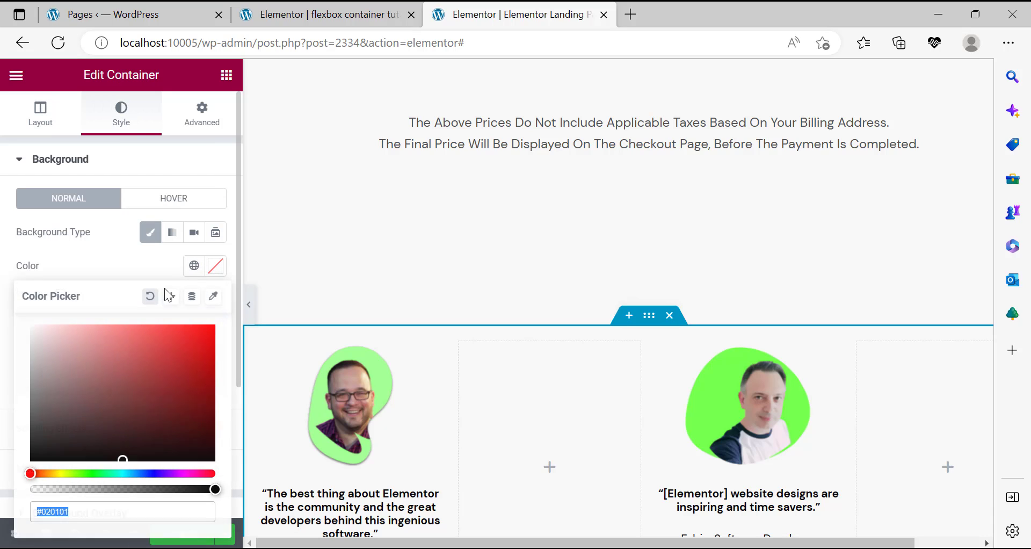
pyautogui.click(30, 336)
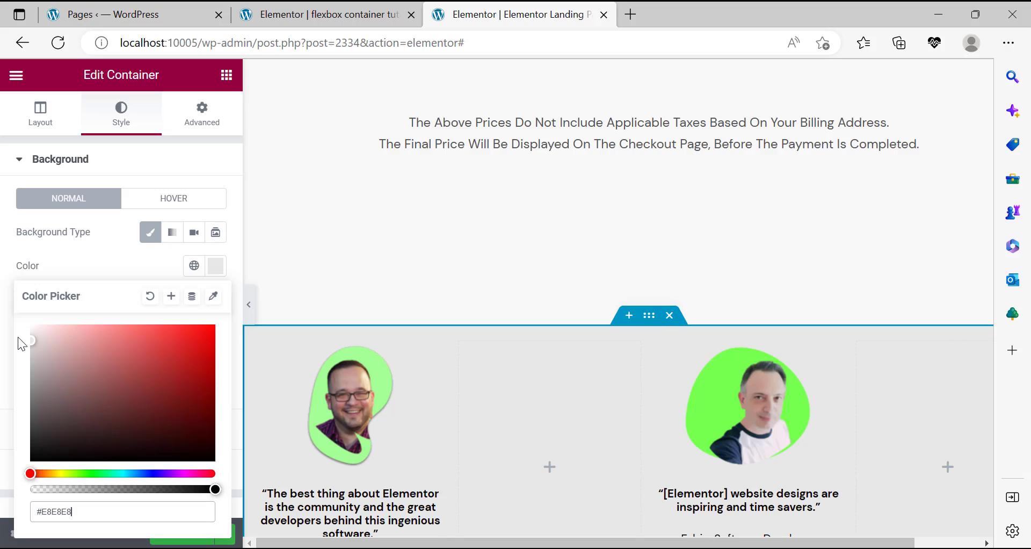
pyautogui.click(28, 335)
pyautogui.click(16, 331)
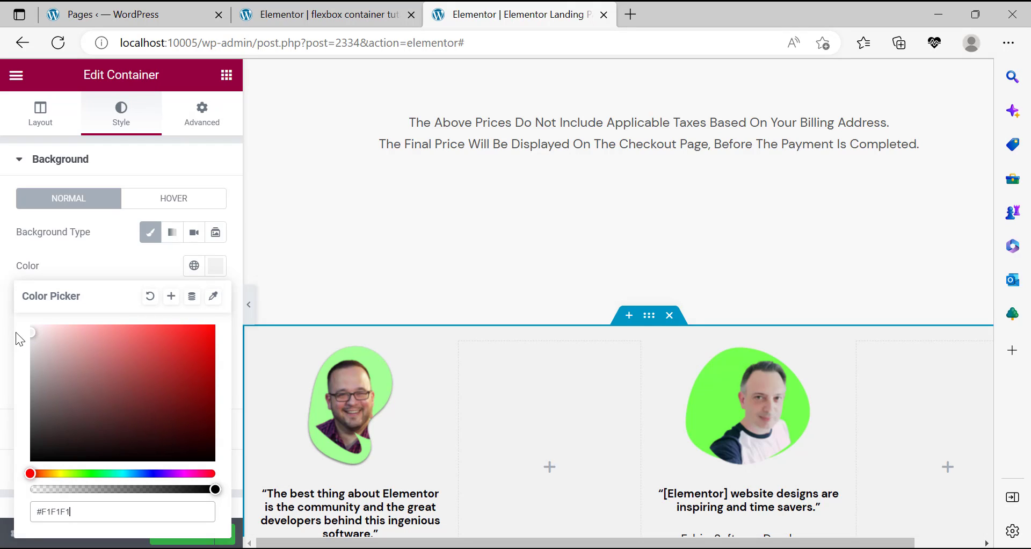
pyautogui.click(15, 341)
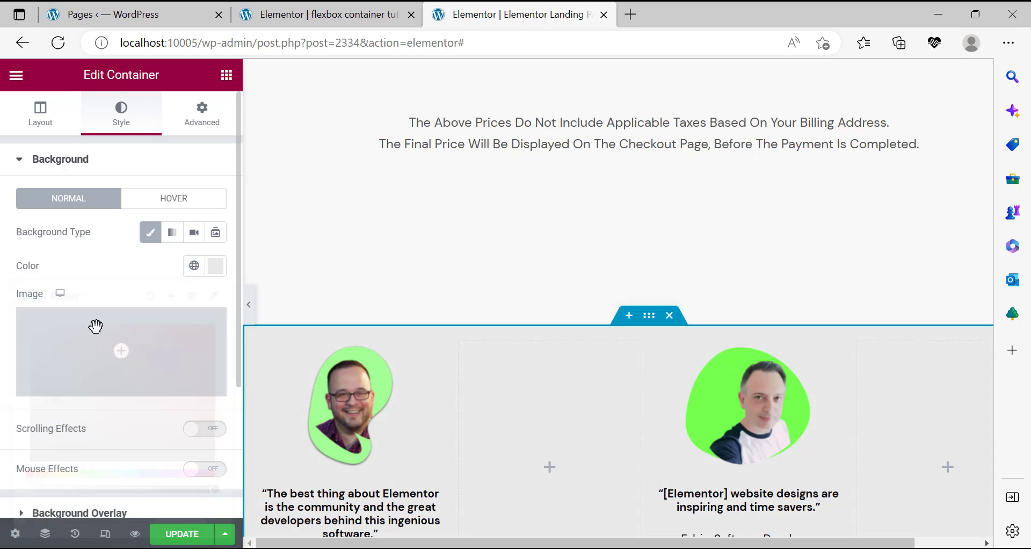
pyautogui.scroll(-3, 462, 266)
pyautogui.scroll(3, 462, 266)
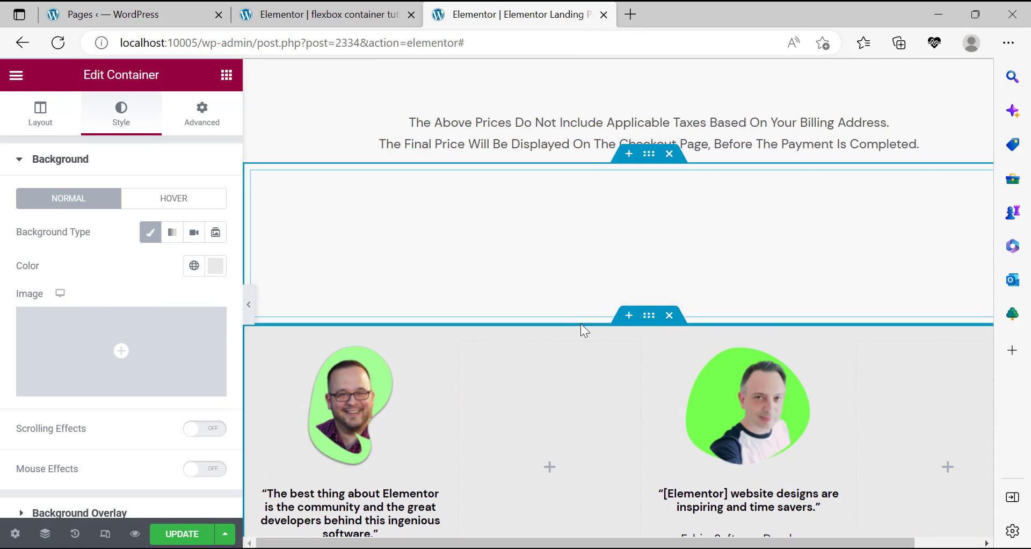
# Unlink the margins of the first testimonial's attribution heading and set its top margin to -15 px.
pyautogui.scroll(-2, 580, 321)
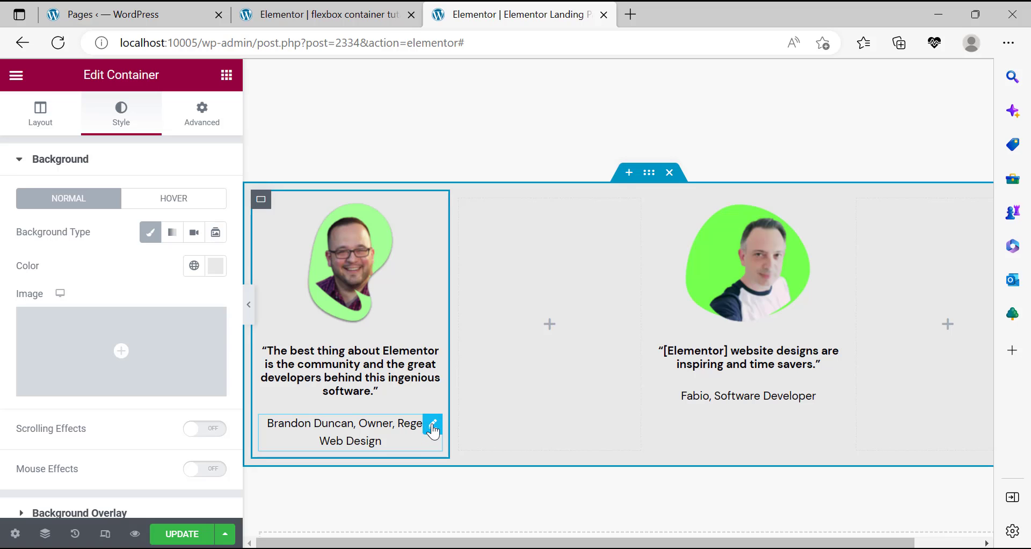
pyautogui.click(432, 429)
pyautogui.click(210, 122)
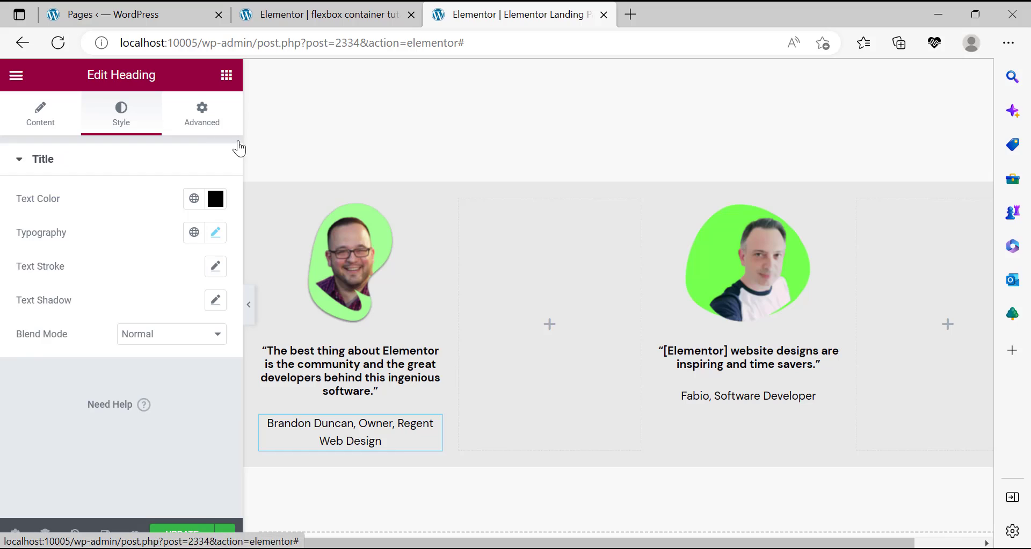
pyautogui.click(215, 216)
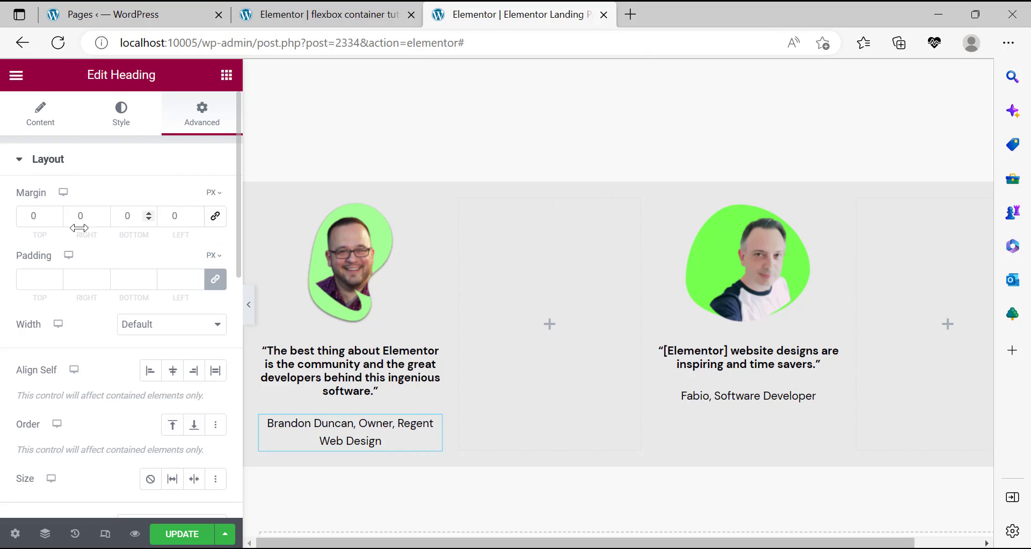
pyautogui.click(57, 220)
pyautogui.click(57, 220)
pyautogui.click(57, 220)
pyautogui.click(57, 221)
pyautogui.click(58, 220)
pyautogui.click(57, 220)
pyautogui.click(57, 220)
pyautogui.click(57, 220)
pyautogui.click(57, 220)
pyautogui.click(57, 220)
pyautogui.click(58, 220)
pyautogui.click(57, 220)
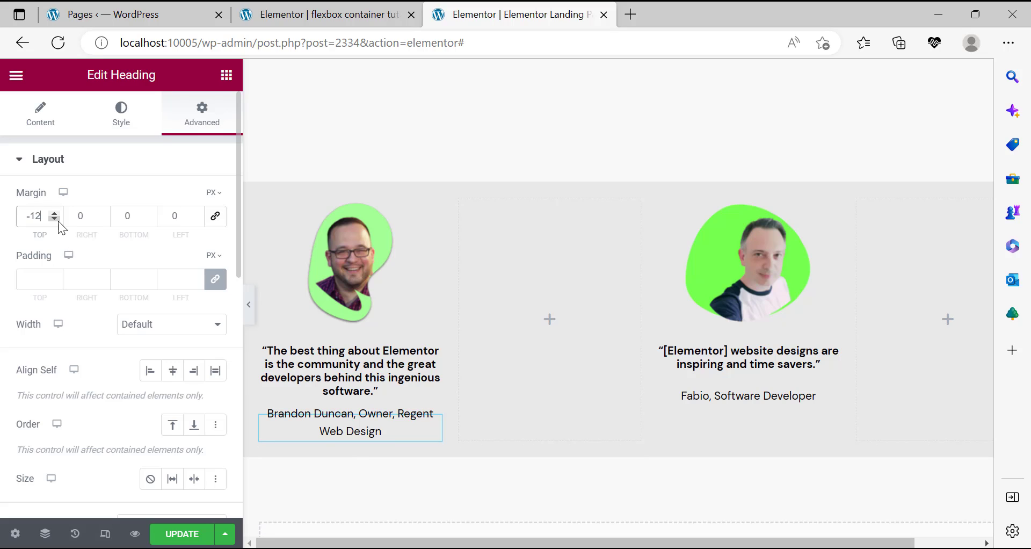
pyautogui.click(58, 221)
pyautogui.click(58, 221)
pyautogui.click(58, 221)
pyautogui.click(58, 220)
pyautogui.click(58, 220)
pyautogui.click(58, 220)
pyautogui.click(58, 220)
pyautogui.click(58, 221)
pyautogui.click(53, 212)
pyautogui.click(54, 212)
pyautogui.click(54, 212)
pyautogui.click(54, 212)
pyautogui.click(53, 212)
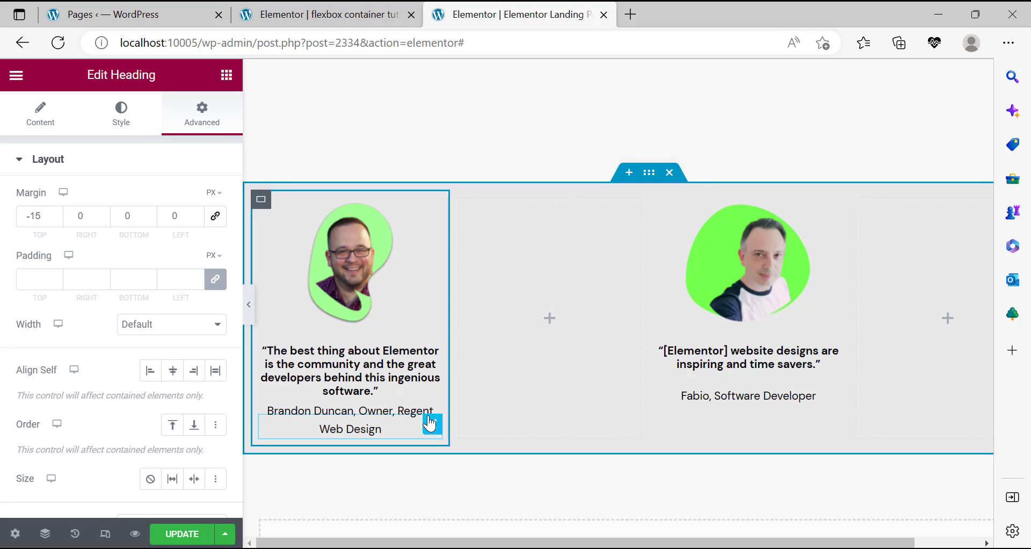
# Copy the first attribution heading and paste its style onto the second testimonial's attribution heading.
pyautogui.rightClick(429, 424)
pyautogui.click(460, 324)
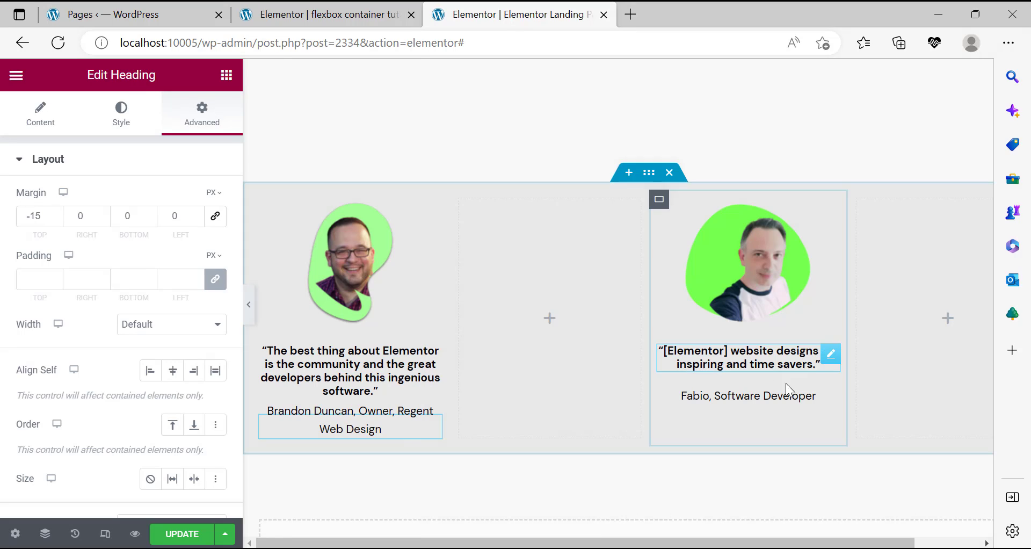
pyautogui.rightClick(825, 402)
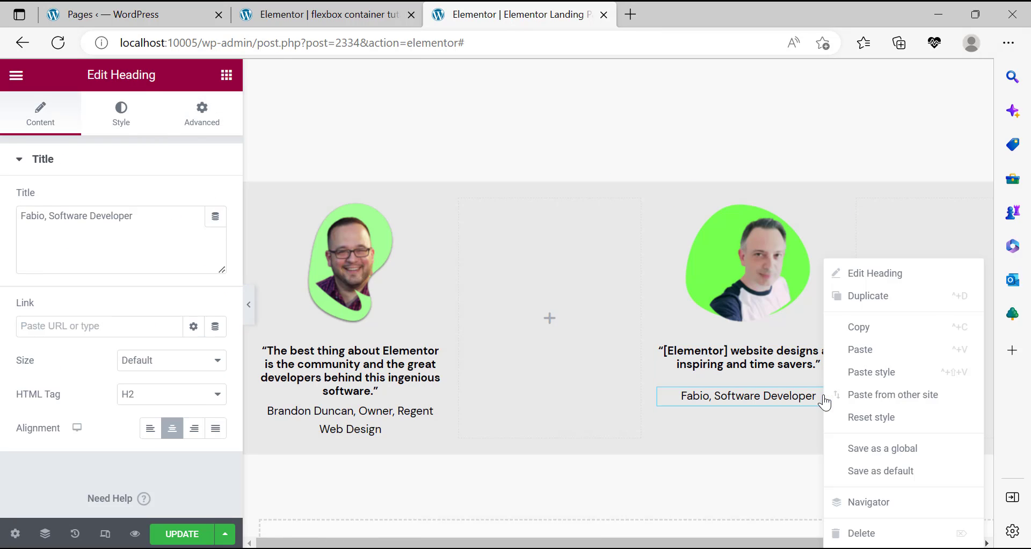
pyautogui.click(859, 369)
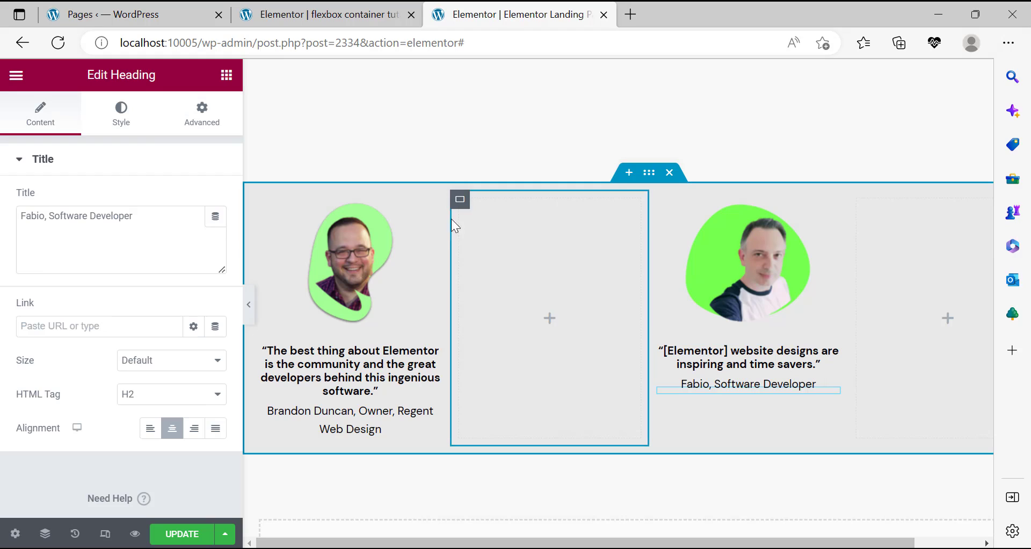
# Unlink the margins of the first testimonial's container and set its top margin to -93 px.
pyautogui.click(260, 206)
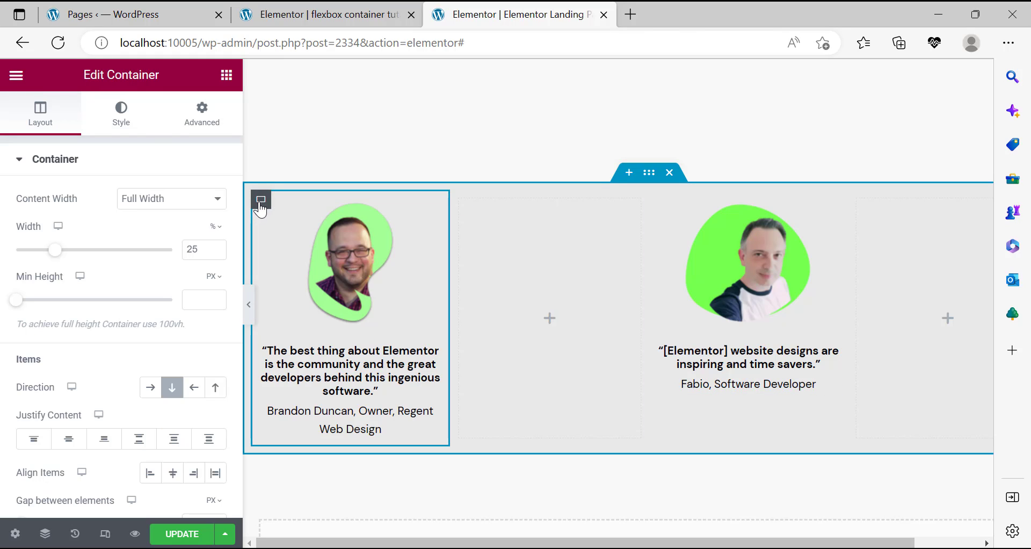
pyautogui.click(202, 115)
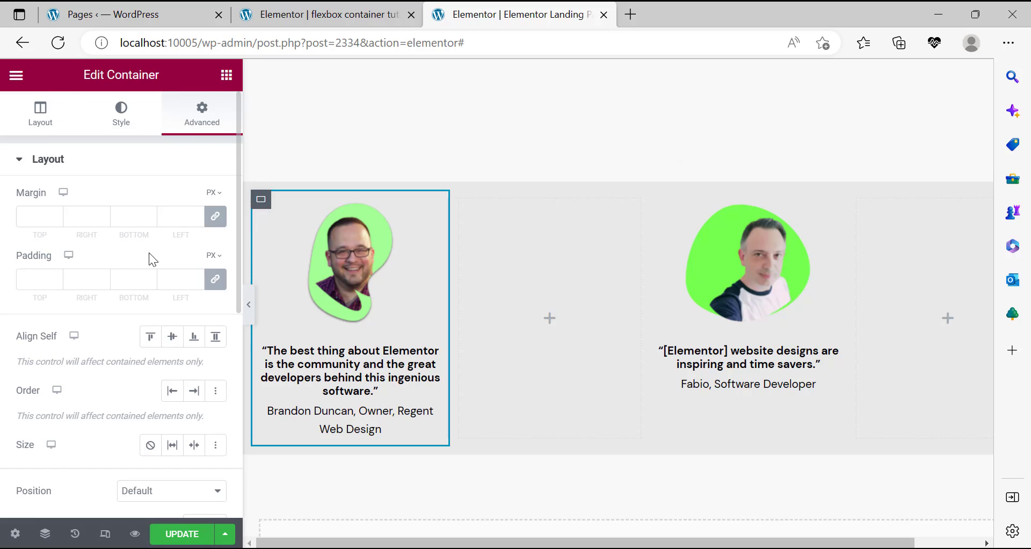
pyautogui.click(214, 216)
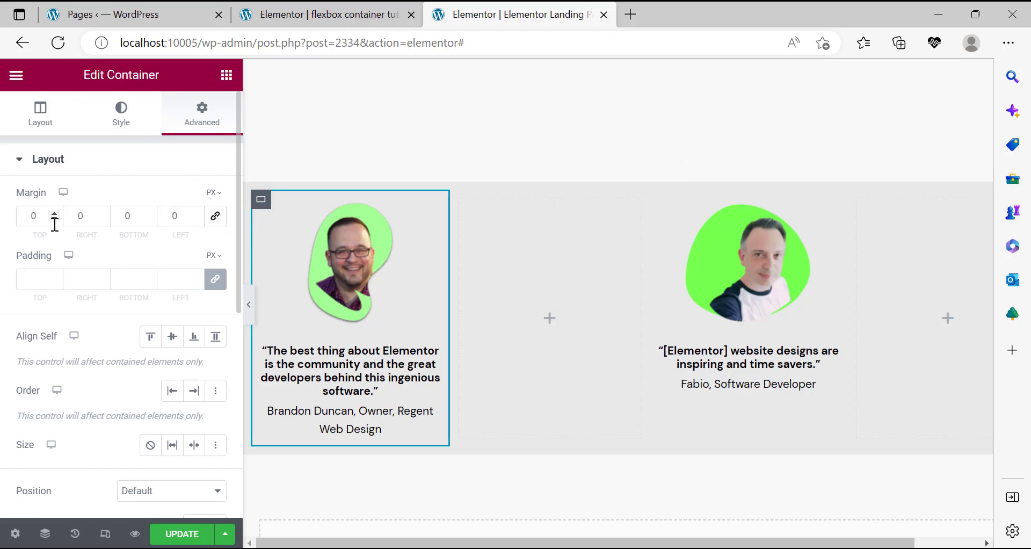
pyautogui.click(53, 218)
pyautogui.click(53, 218)
pyautogui.click(53, 218)
pyautogui.click(53, 217)
pyautogui.click(53, 218)
pyautogui.click(53, 218)
pyautogui.click(53, 218)
pyautogui.click(53, 218)
pyautogui.click(53, 218)
pyautogui.click(53, 218)
pyautogui.click(54, 218)
pyautogui.click(54, 218)
pyautogui.click(54, 218)
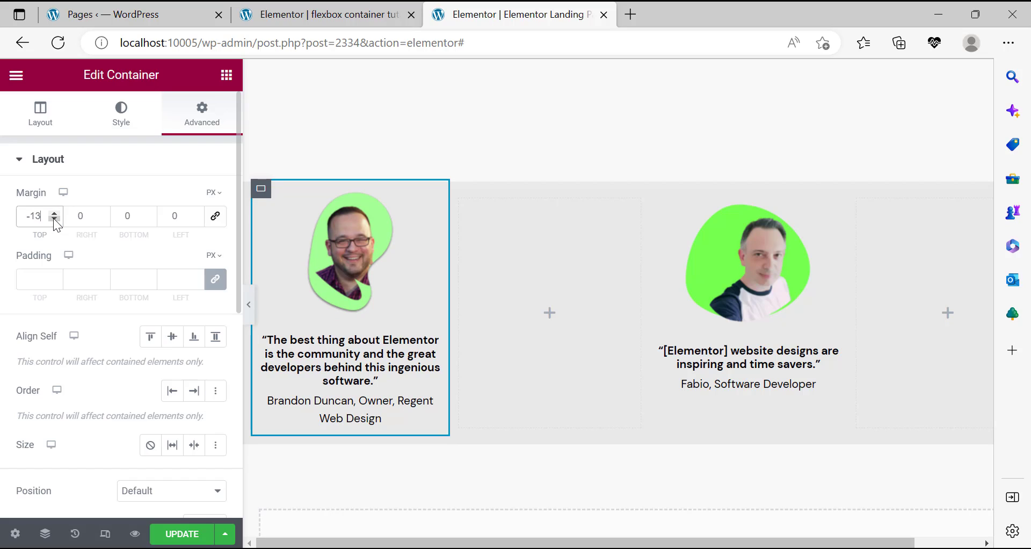
pyautogui.doubleClick(53, 218)
pyautogui.click(53, 218)
pyautogui.doubleClick(54, 218)
pyautogui.click(53, 218)
pyautogui.doubleClick(53, 218)
pyautogui.click(53, 218)
pyautogui.doubleClick(53, 218)
pyautogui.doubleClick(53, 218)
pyautogui.click(53, 218)
pyautogui.doubleClick(53, 218)
pyautogui.click(54, 218)
pyautogui.doubleClick(53, 218)
pyautogui.click(53, 218)
pyautogui.click(53, 218)
pyautogui.click(54, 218)
pyautogui.click(53, 218)
pyautogui.doubleClick(53, 218)
pyautogui.click(54, 218)
pyautogui.doubleClick(53, 218)
pyautogui.click(53, 218)
pyautogui.click(54, 219)
pyautogui.click(55, 219)
pyautogui.click(54, 219)
pyautogui.click(54, 220)
pyautogui.click(54, 219)
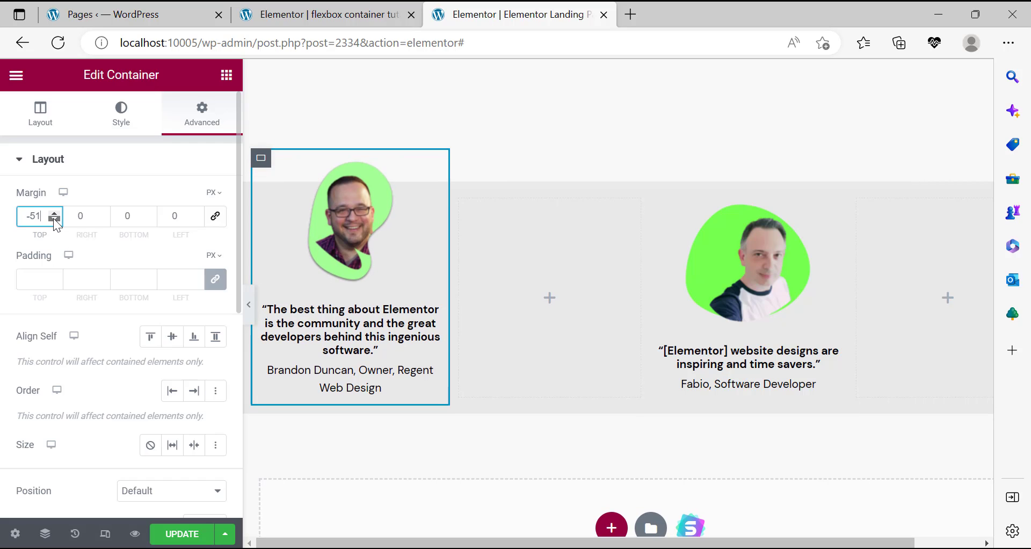
pyautogui.click(55, 219)
pyautogui.click(55, 220)
pyautogui.click(54, 219)
pyautogui.click(54, 219)
pyautogui.click(54, 220)
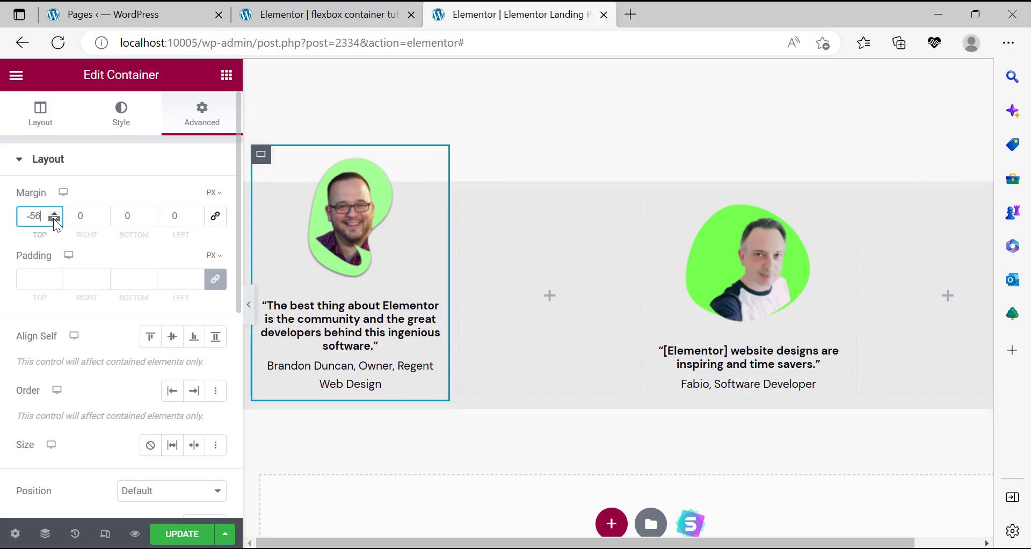
pyautogui.click(54, 219)
pyautogui.click(55, 220)
pyautogui.click(55, 219)
pyautogui.click(54, 220)
pyautogui.click(54, 220)
pyautogui.click(54, 220)
pyautogui.click(54, 219)
pyautogui.click(54, 219)
pyautogui.click(54, 220)
pyautogui.click(54, 220)
pyautogui.click(55, 220)
pyautogui.click(55, 220)
pyautogui.click(54, 219)
pyautogui.click(55, 219)
pyautogui.click(55, 220)
pyautogui.click(54, 220)
pyautogui.click(54, 220)
pyautogui.click(55, 220)
pyautogui.click(54, 220)
pyautogui.click(54, 220)
pyautogui.click(54, 219)
pyautogui.click(54, 219)
pyautogui.click(54, 219)
pyautogui.click(54, 220)
pyautogui.click(54, 220)
pyautogui.click(54, 219)
pyautogui.click(54, 220)
pyautogui.click(54, 219)
pyautogui.click(54, 219)
pyautogui.click(55, 219)
pyautogui.click(54, 220)
pyautogui.click(54, 219)
pyautogui.click(54, 219)
pyautogui.click(54, 220)
pyautogui.click(54, 220)
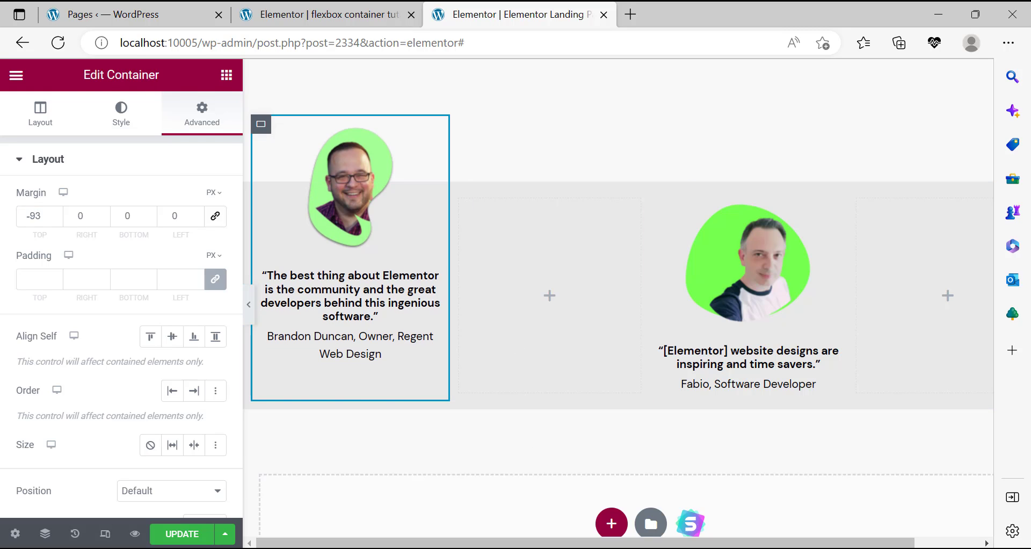
# Check on the original pricing page how the testimonials overlap the grey section and appear on scrolling.
pyautogui.click(537, 548)
pyautogui.scroll(-4, 462, 387)
pyautogui.scroll(5, 464, 385)
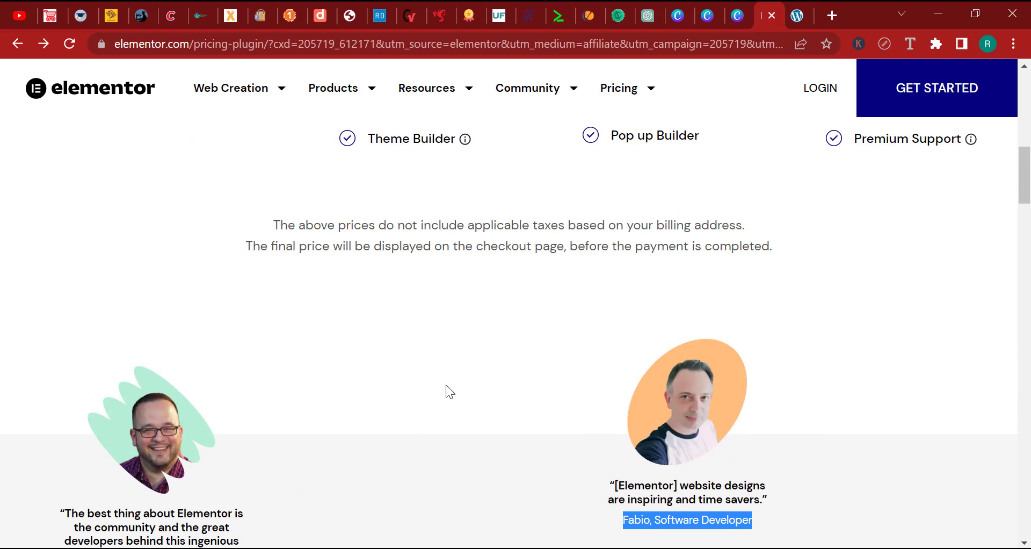
pyautogui.scroll(-3, 226, 416)
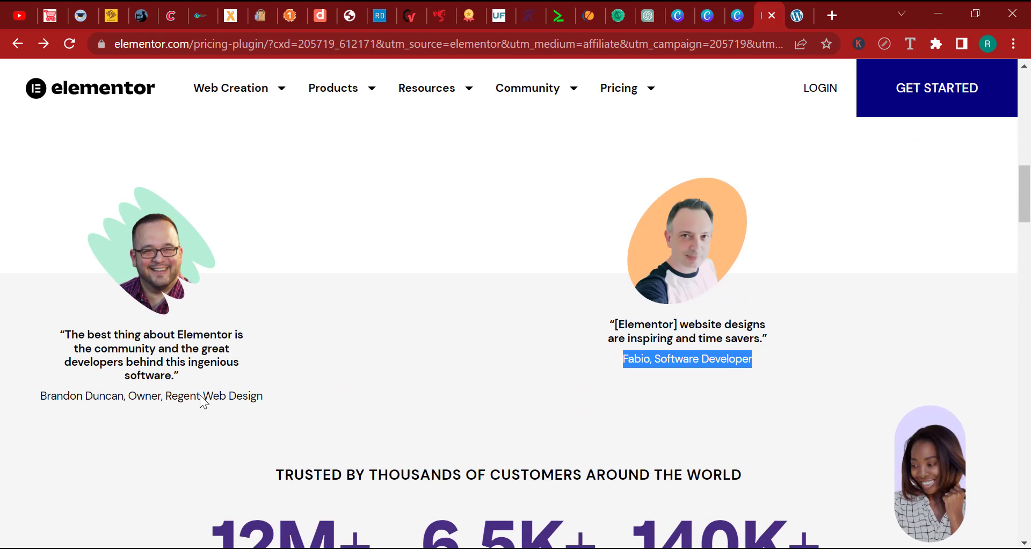
pyautogui.scroll(-3, 260, 336)
pyautogui.scroll(3, 225, 311)
pyautogui.click(550, 390)
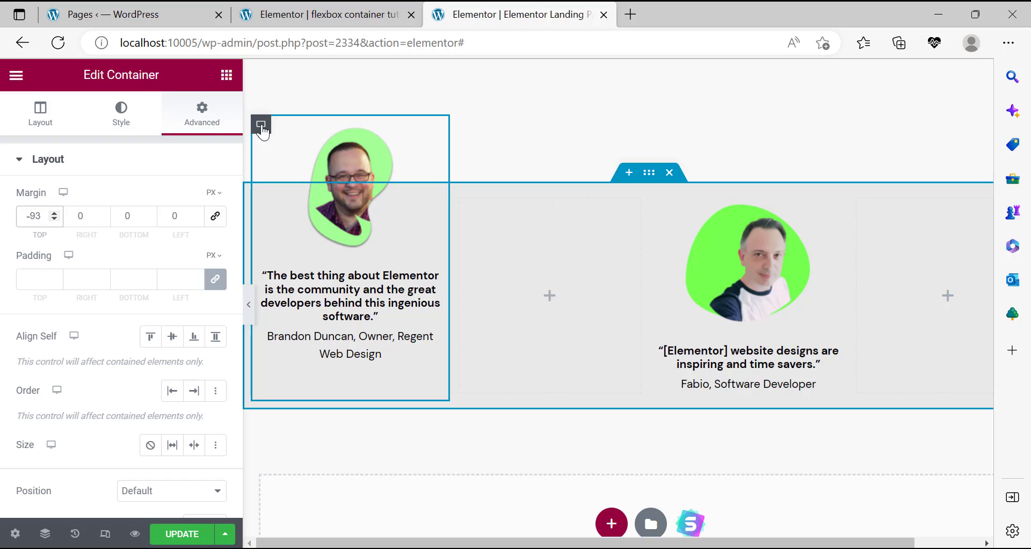
# Set the entrance animation of the first testimonial's container to Bounce In under its motion effects.
pyautogui.scroll(-7, 136, 271)
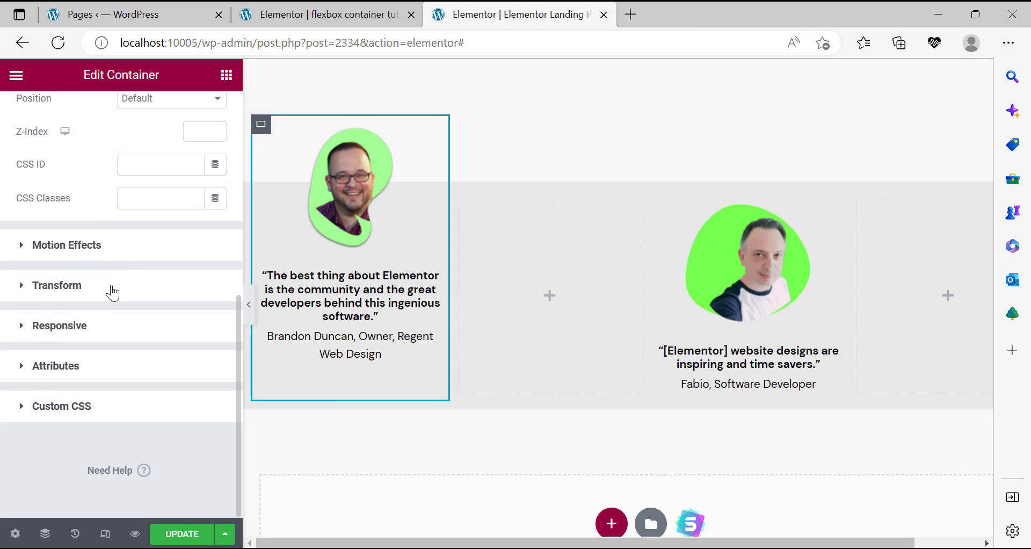
pyautogui.click(110, 245)
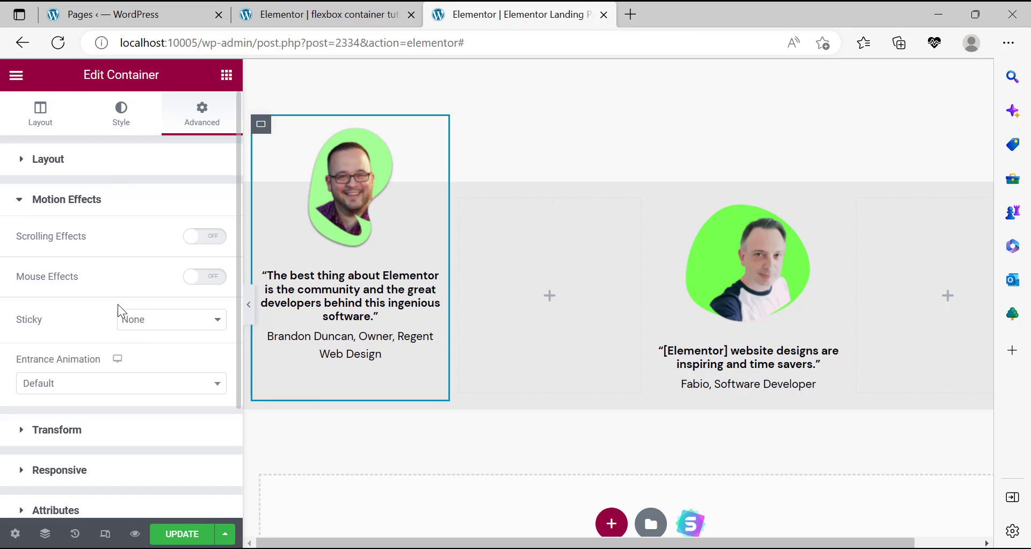
pyautogui.click(106, 390)
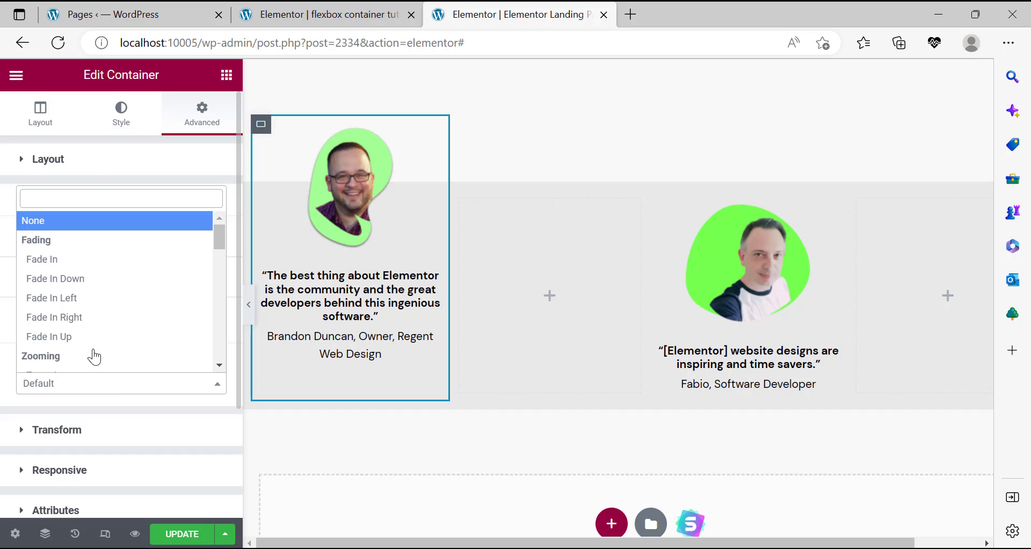
pyautogui.scroll(-3, 121, 334)
pyautogui.scroll(-1, 121, 334)
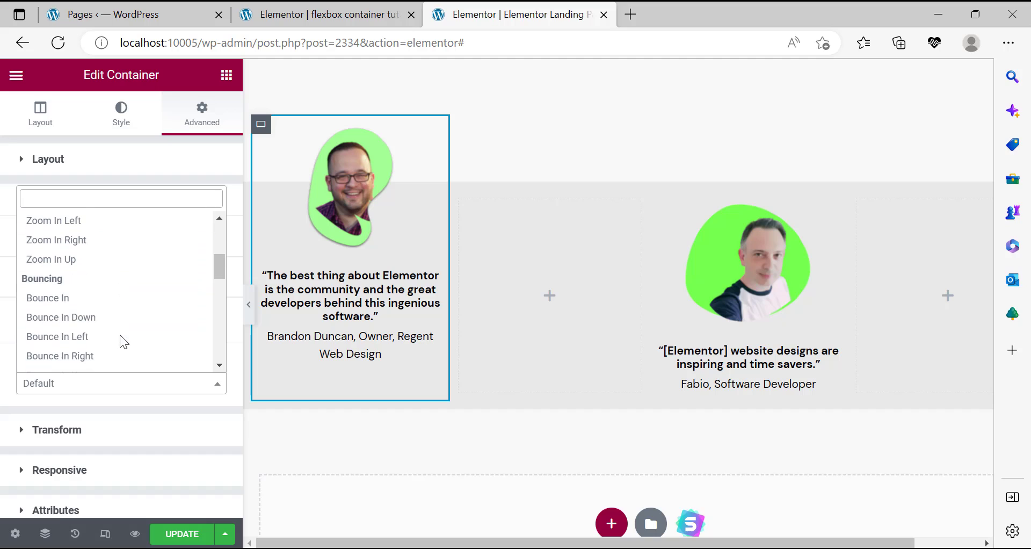
pyautogui.click(64, 298)
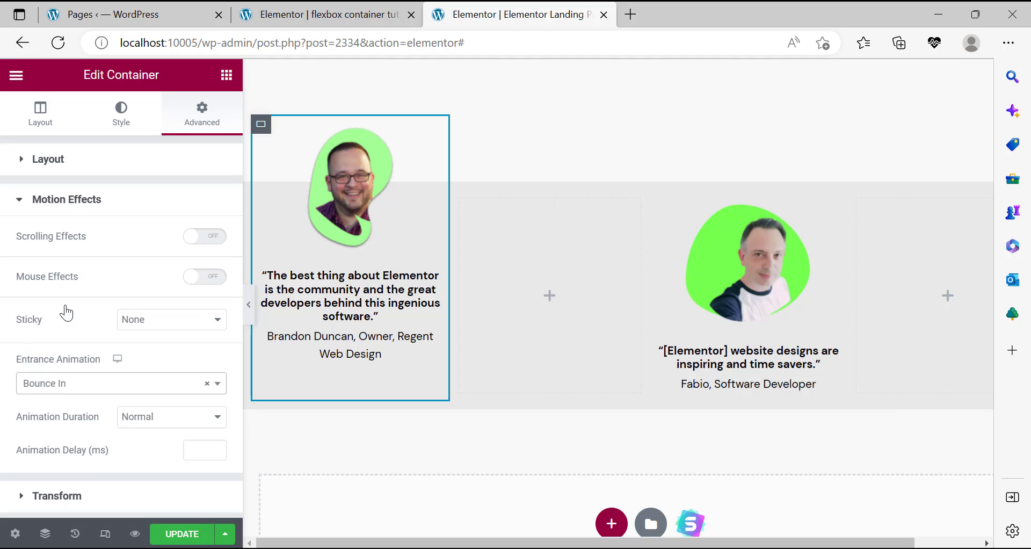
# Try the Bounce and Pulse entrance animations on the first testimonial's container.
pyautogui.click(125, 381)
pyautogui.scroll(-2, 94, 320)
pyautogui.scroll(-3, 96, 321)
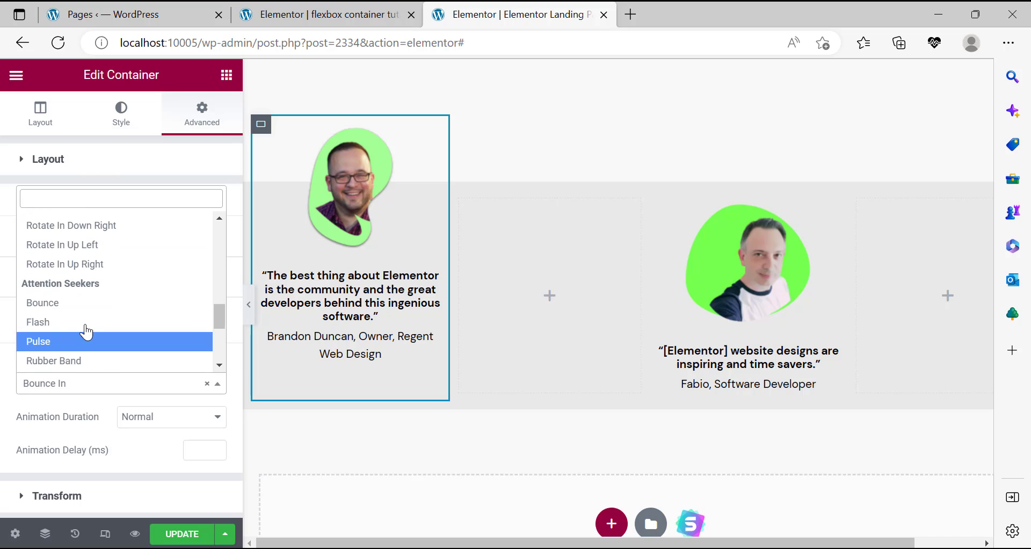
pyautogui.click(86, 302)
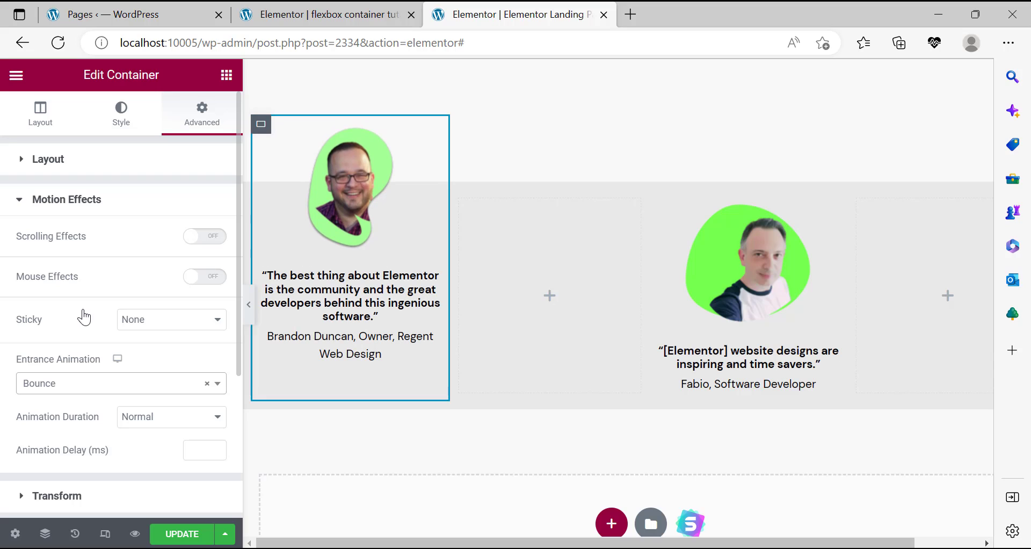
pyautogui.click(80, 382)
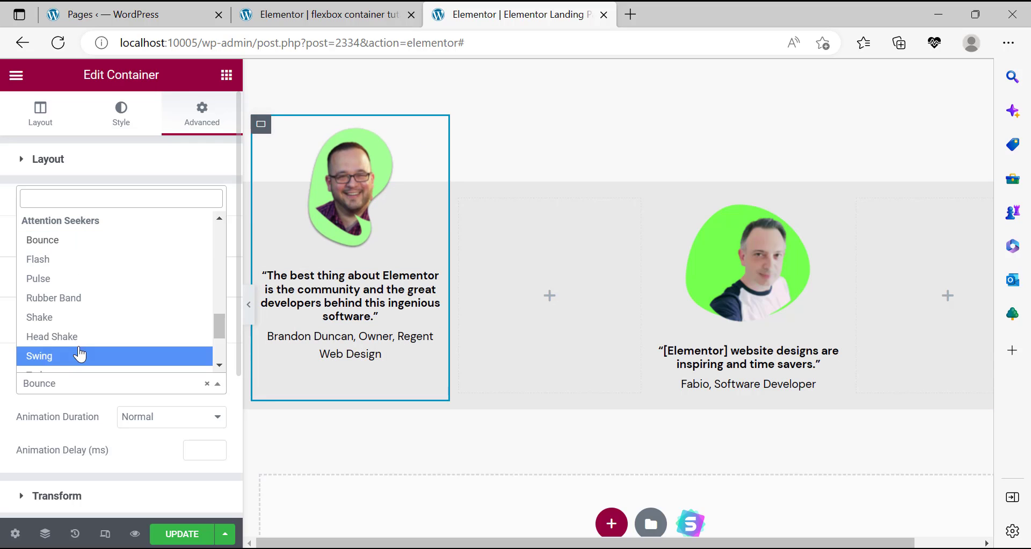
pyautogui.click(75, 279)
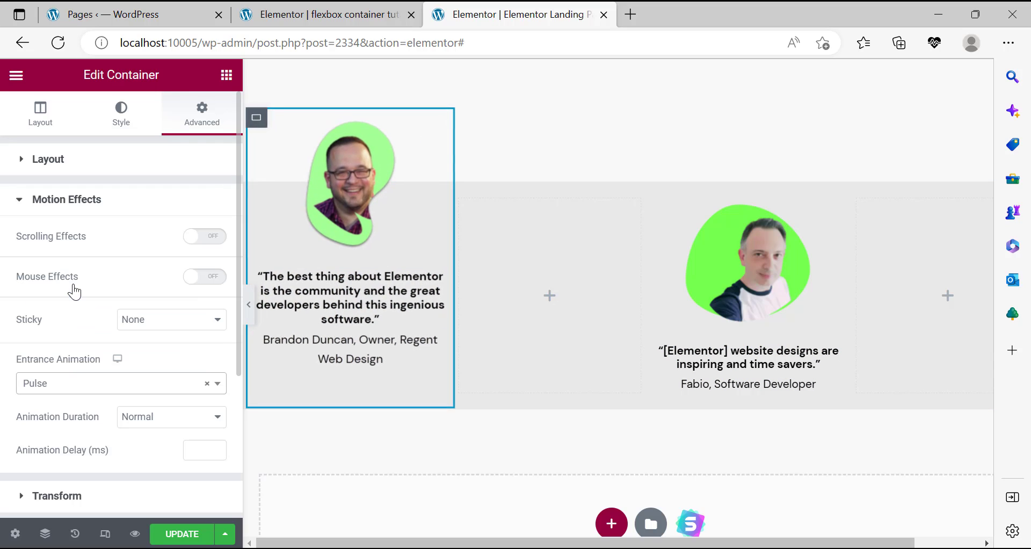
# Examine how the testimonials animate on the original pricing page while scrolling past them.
pyautogui.click(595, 548)
pyautogui.scroll(-3, 603, 433)
pyautogui.scroll(2, 604, 434)
pyautogui.scroll(1, 311, 331)
pyautogui.scroll(2, 176, 253)
pyautogui.scroll(-3, 172, 262)
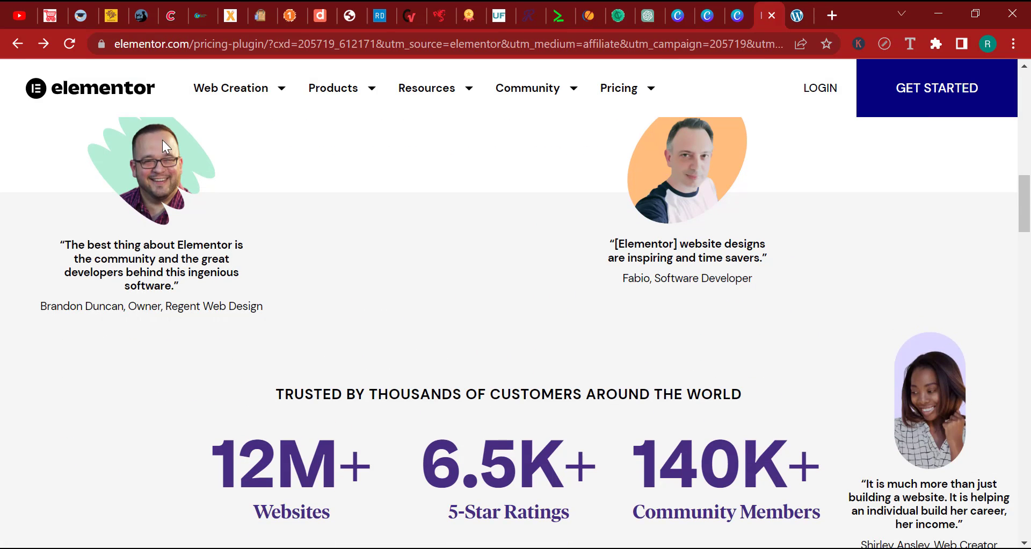
pyautogui.scroll(3, 214, 232)
pyautogui.scroll(-3, 224, 296)
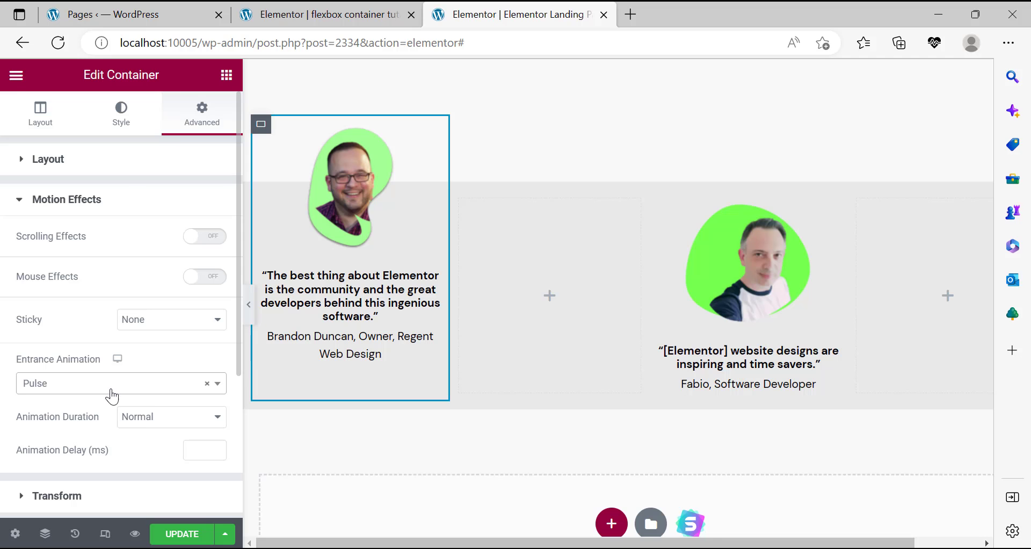
# Set the entrance animation of the first testimonial's container to Bounce In Down.
pyautogui.click(107, 387)
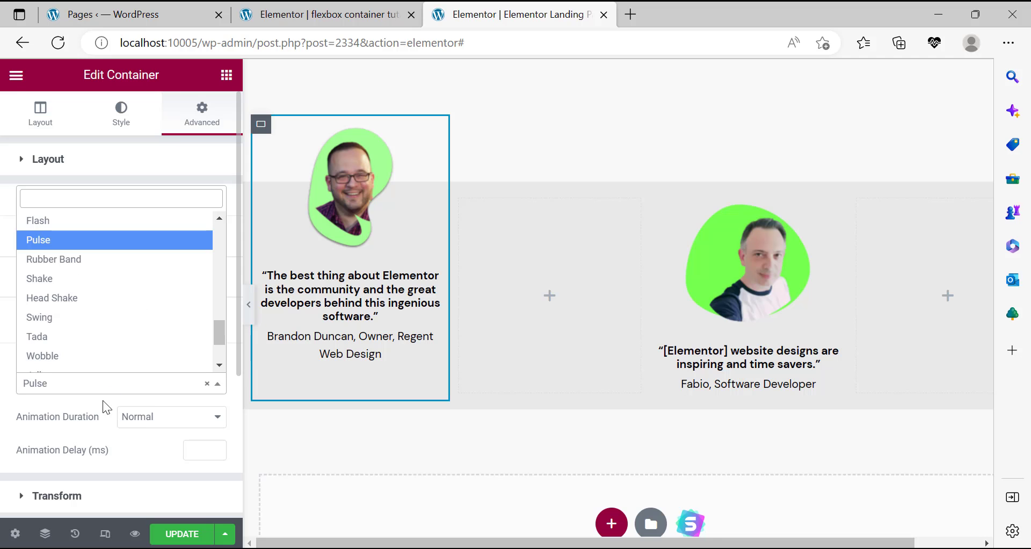
pyautogui.scroll(-2, 134, 324)
pyautogui.scroll(4, 136, 323)
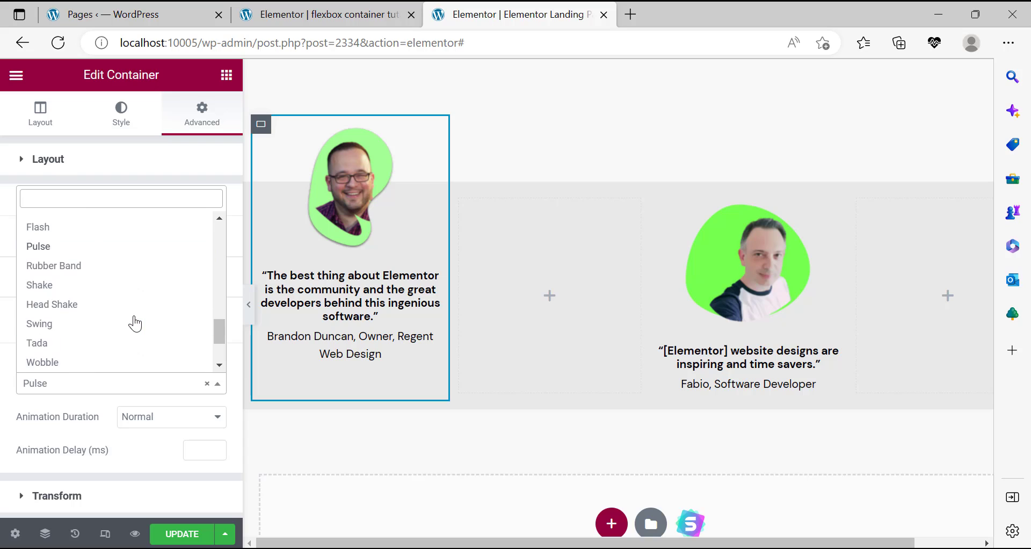
pyautogui.scroll(4, 107, 333)
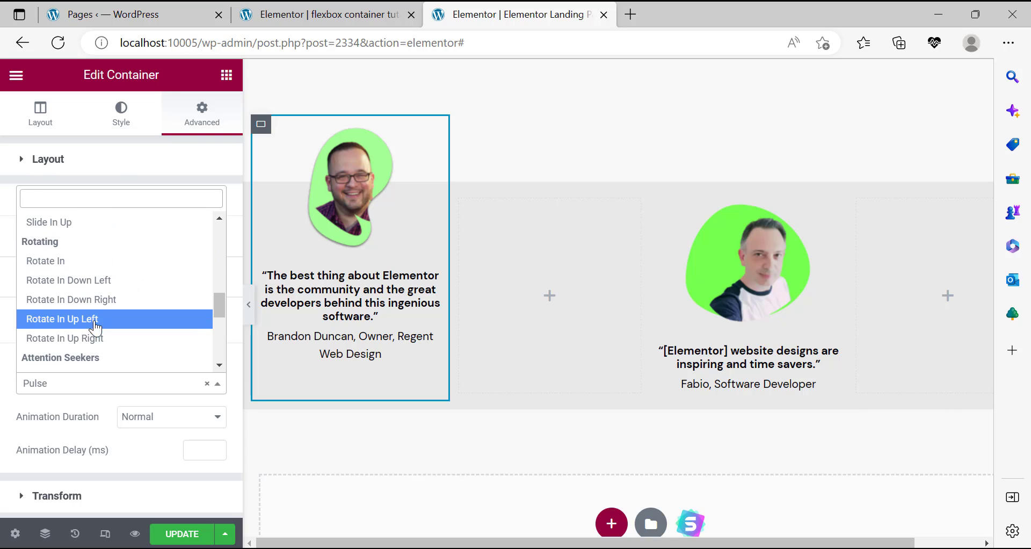
pyautogui.scroll(4, 102, 321)
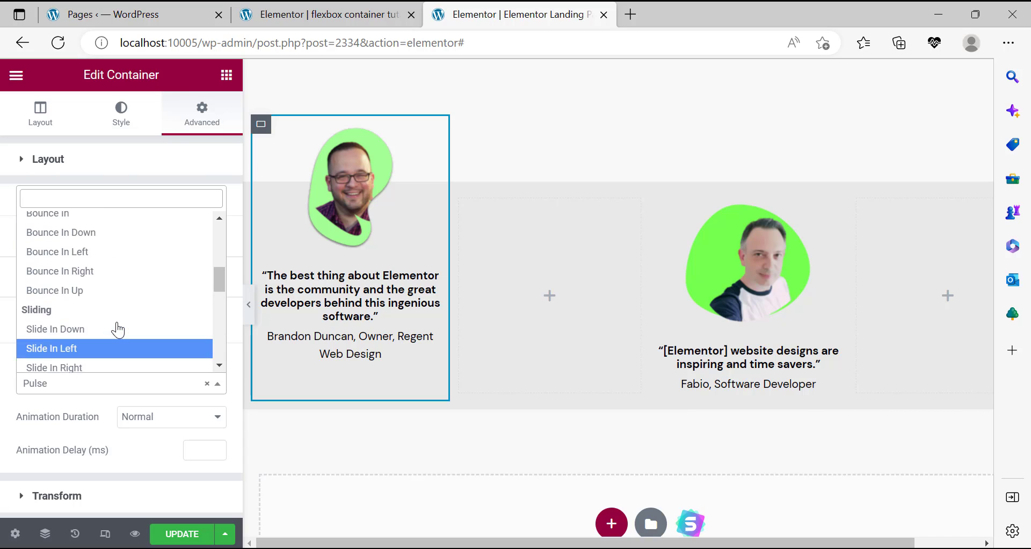
pyautogui.click(94, 261)
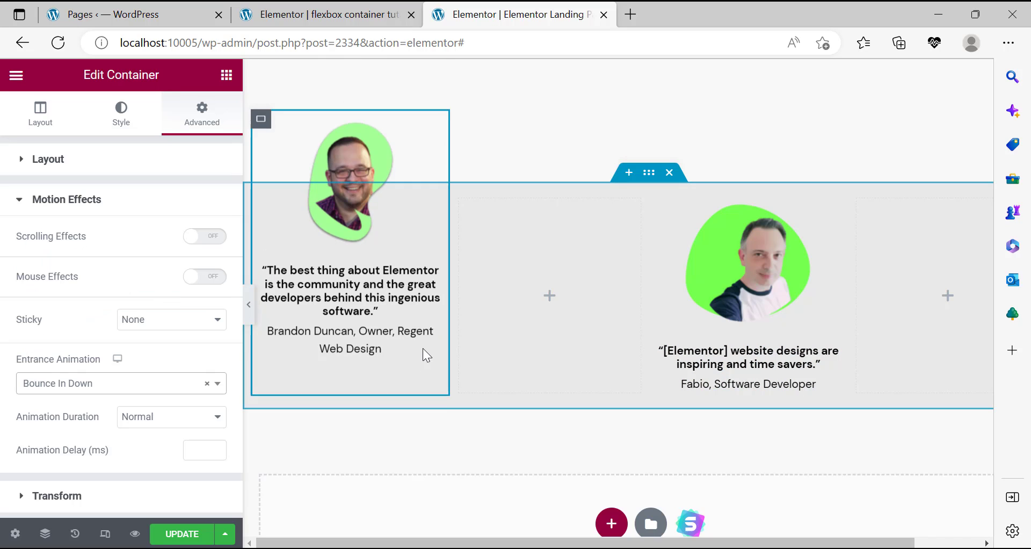
# Try the Slide In Down entrance animation on the first testimonial's container.
pyautogui.click(92, 392)
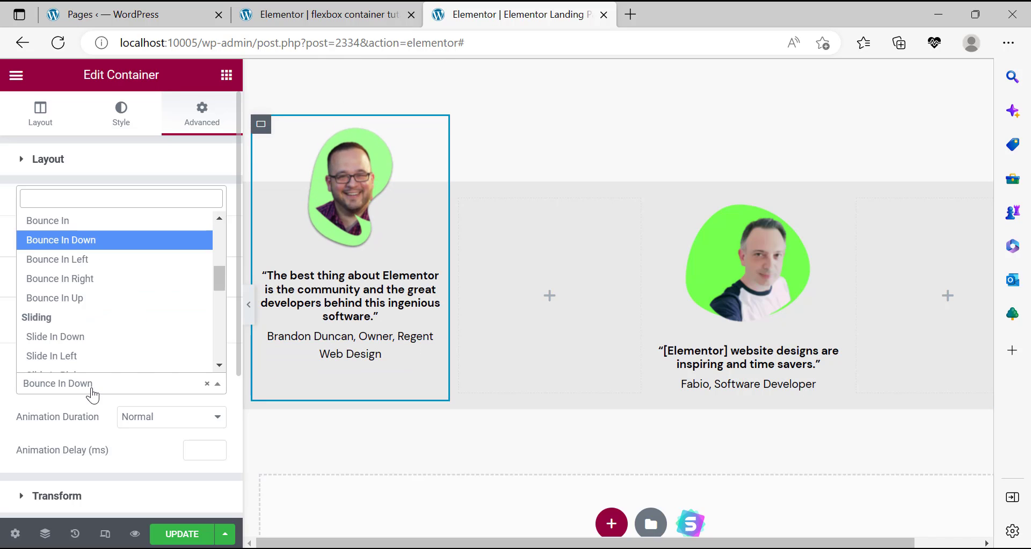
pyautogui.scroll(-1, 99, 320)
pyautogui.click(99, 320)
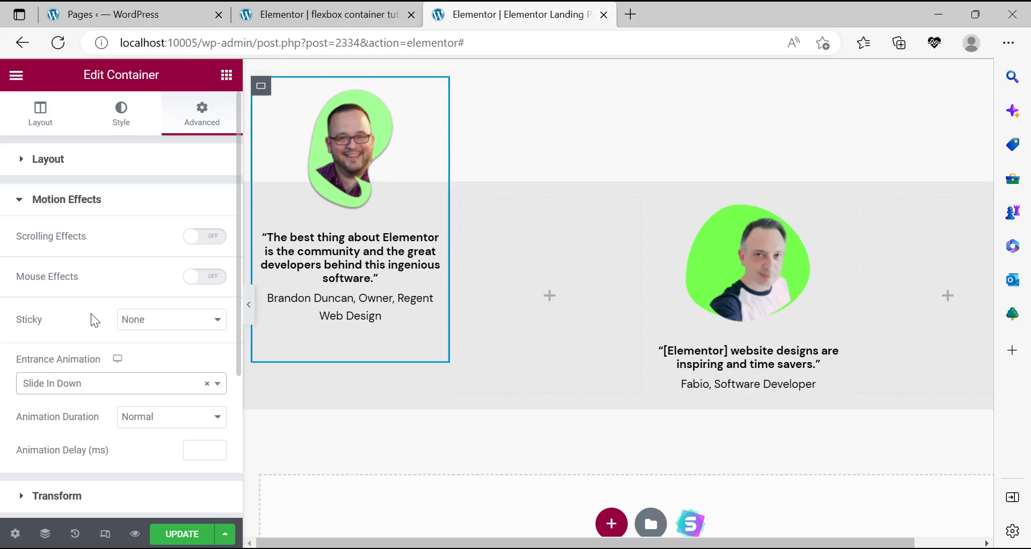
# Set the entrance animation of the first testimonial's container to Bounce and preview the page around the testimonials.
pyautogui.click(113, 396)
pyautogui.scroll(-3, 138, 349)
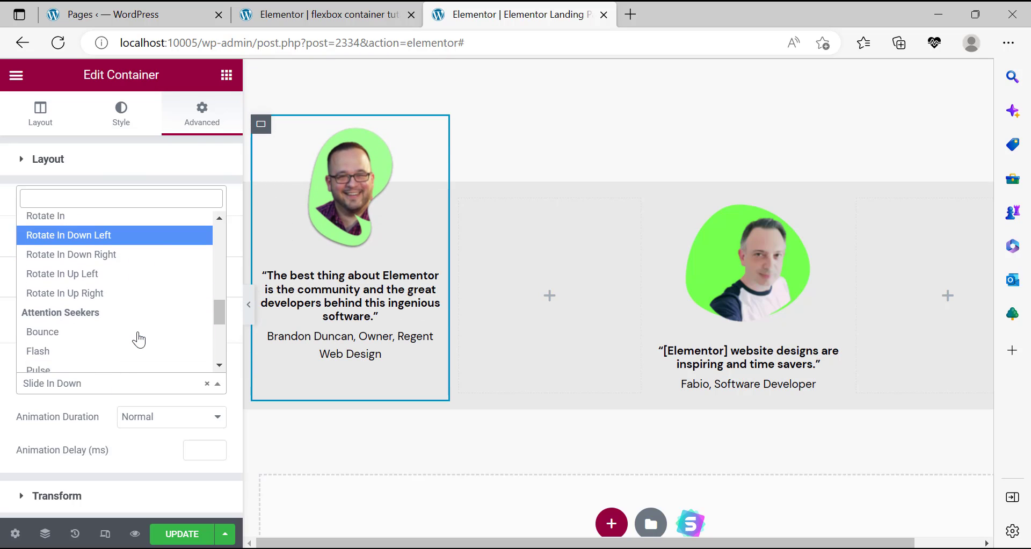
pyautogui.scroll(-1, 138, 338)
pyautogui.click(138, 310)
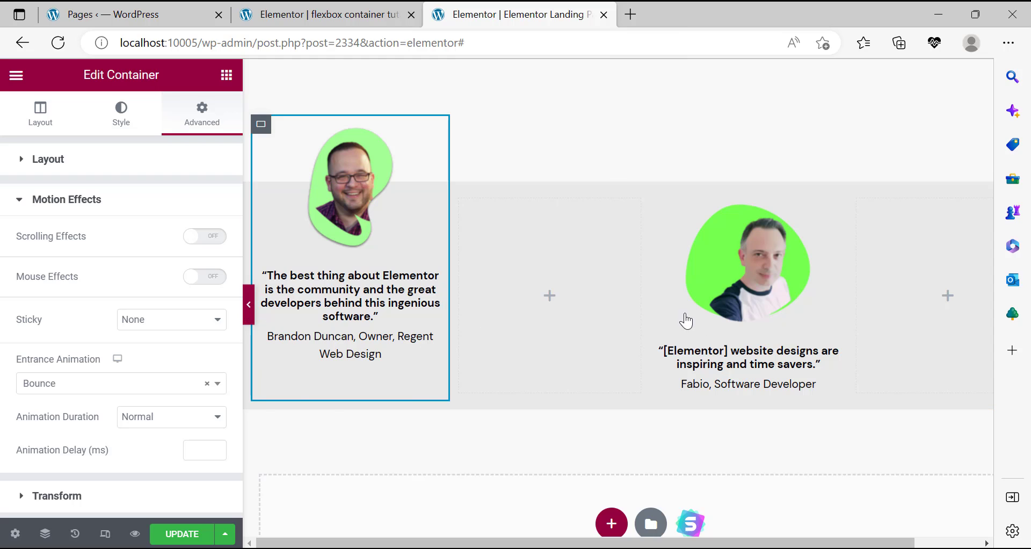
pyautogui.hotkey('ctrl', 'p')
pyautogui.scroll(7, 779, 337)
pyautogui.scroll(-6, 780, 337)
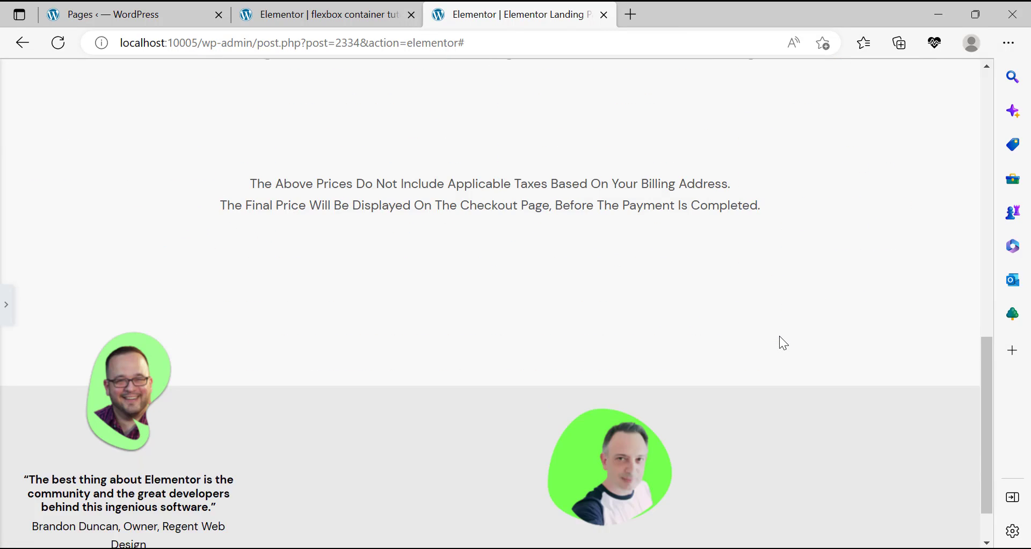
pyautogui.scroll(2, 783, 343)
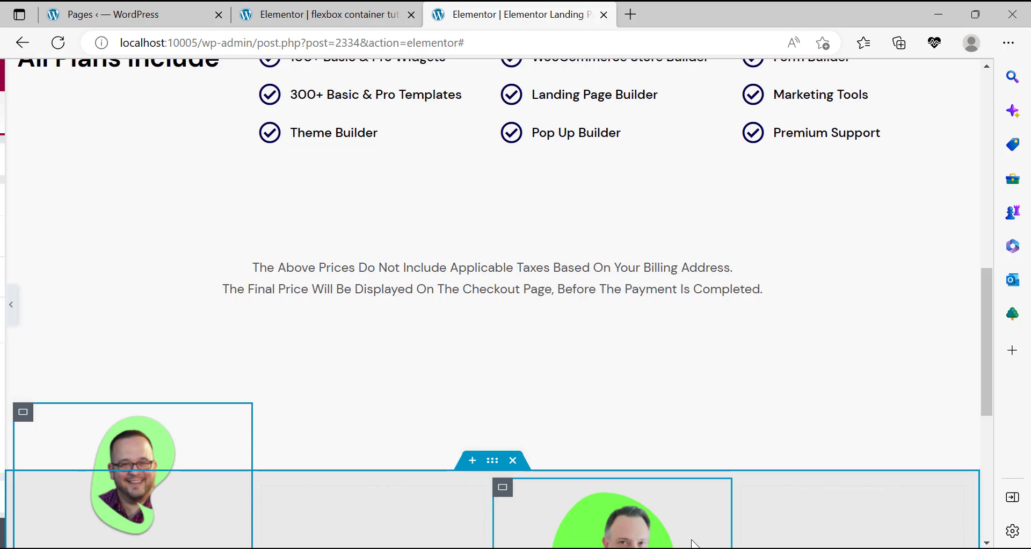
pyautogui.scroll(-3, 733, 509)
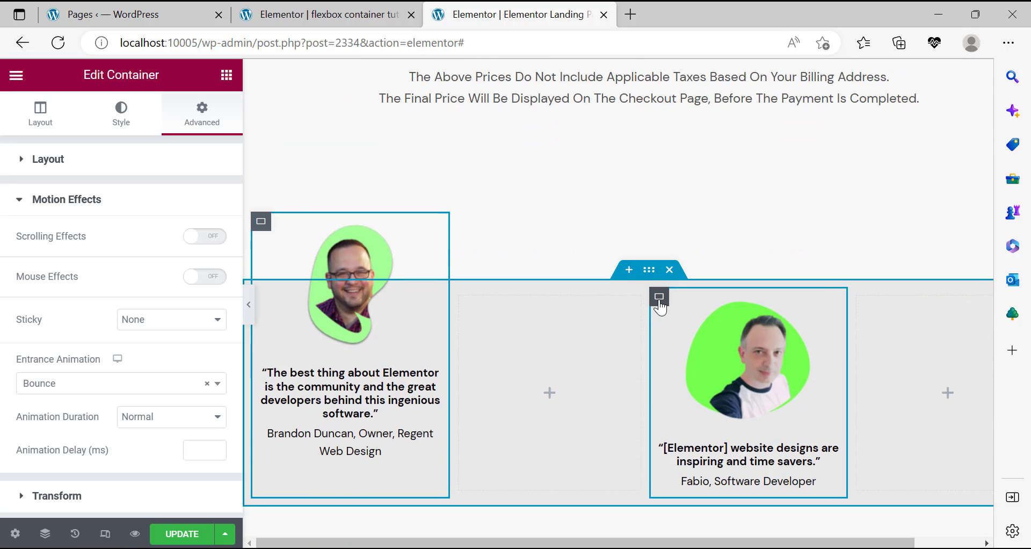
# Unlink the margin values of the second testimonial's container and set its top margin to -5 px.
pyautogui.click(202, 113)
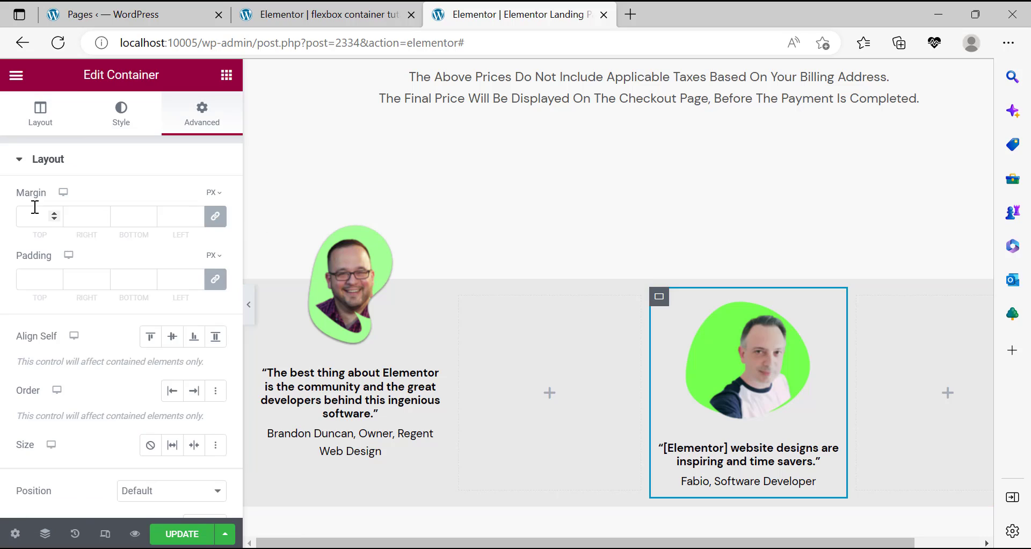
pyautogui.click(207, 220)
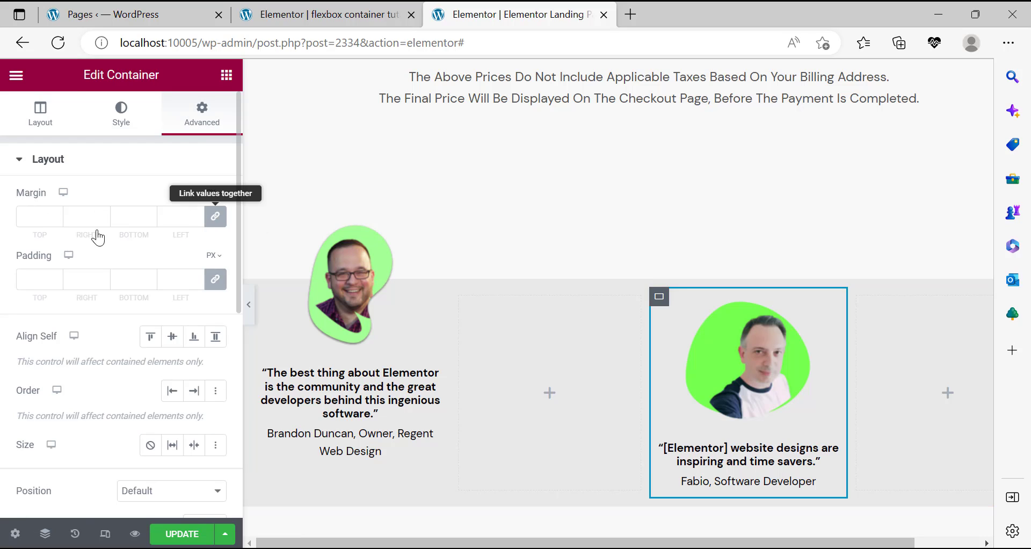
pyautogui.click(54, 219)
pyautogui.click(54, 219)
pyautogui.click(54, 219)
pyautogui.click(55, 219)
pyautogui.click(54, 219)
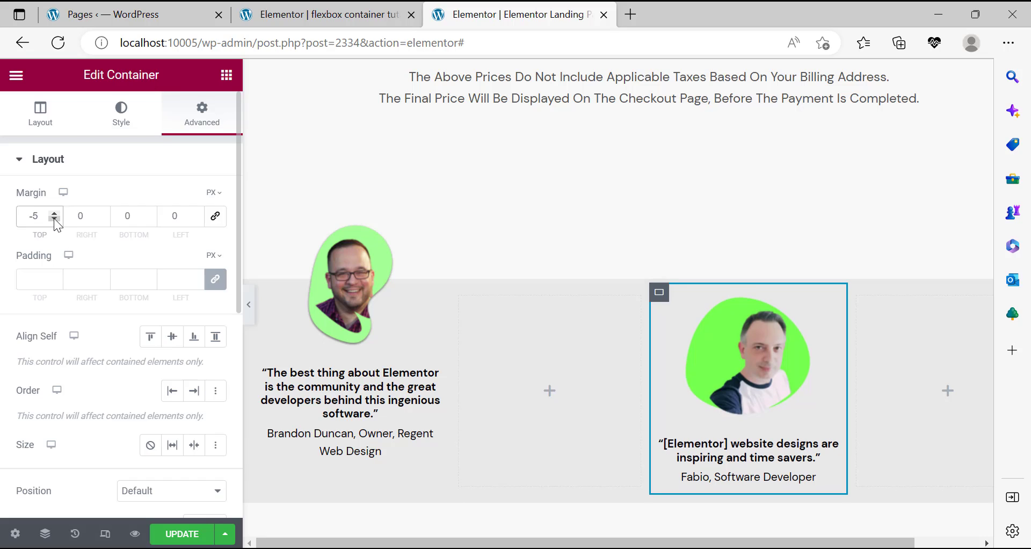
# Set the top margin of the second testimonial's container to -120 px and update the page.
pyautogui.write('0')
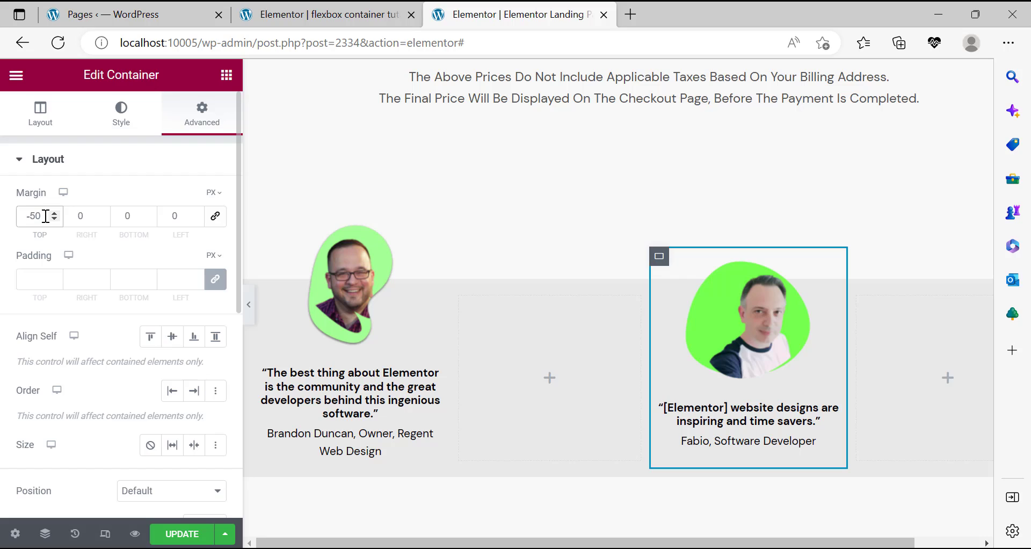
pyautogui.press('BackSpace')
pyautogui.press('BackSpace')
pyautogui.write('1')
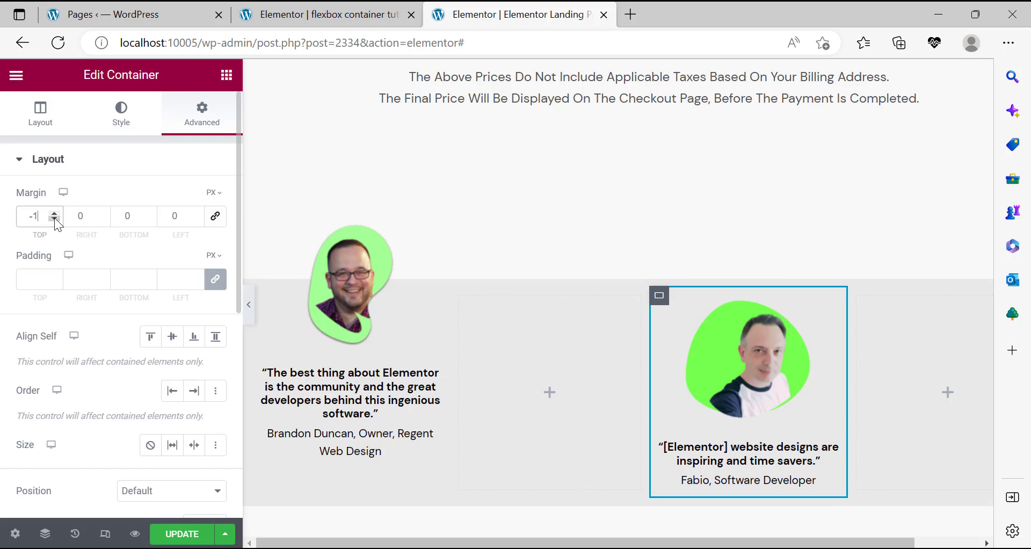
pyautogui.click(55, 219)
pyautogui.click(55, 219)
pyautogui.click(55, 219)
pyautogui.click(54, 219)
pyautogui.click(54, 219)
pyautogui.click(54, 219)
pyautogui.write('0')
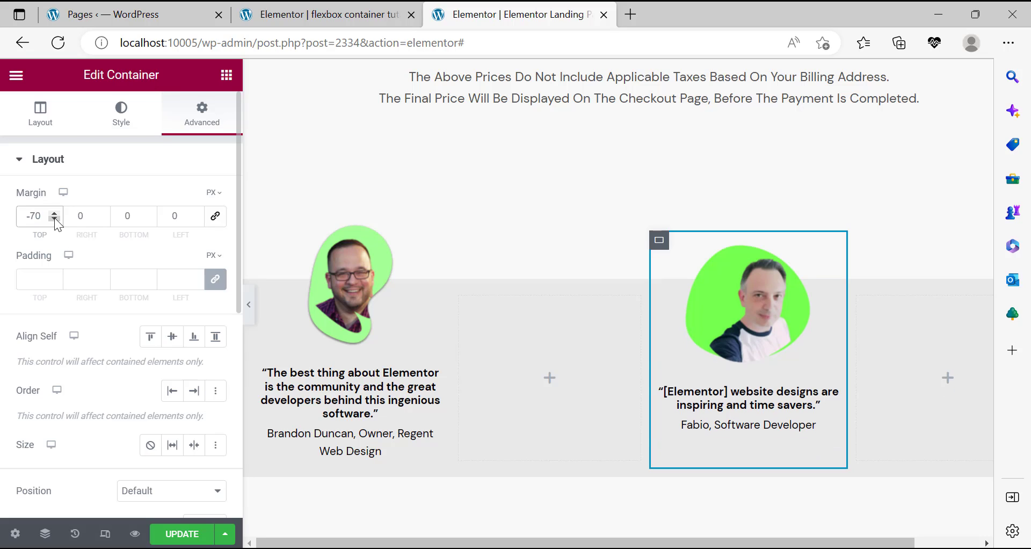
pyautogui.click(54, 219)
pyautogui.click(55, 218)
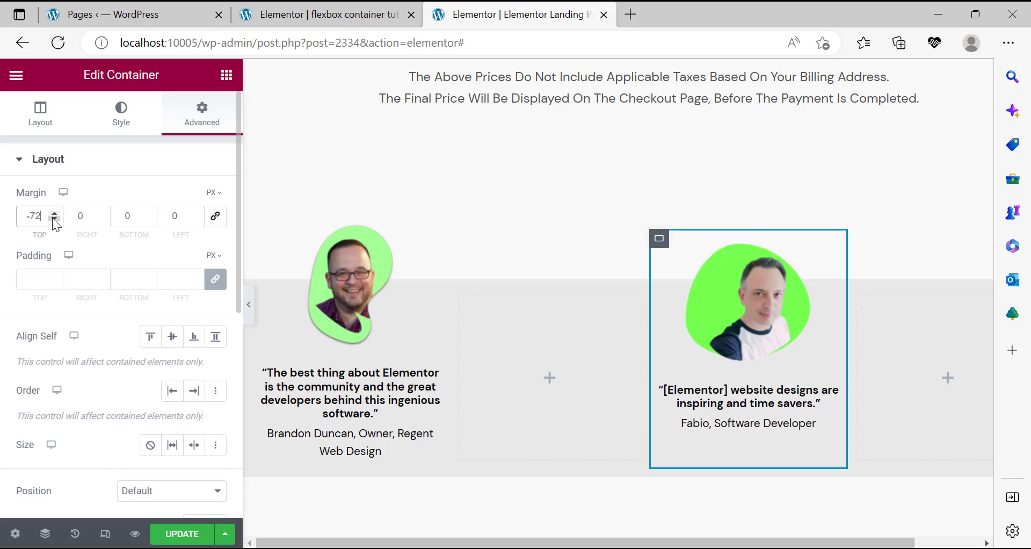
pyautogui.click(53, 218)
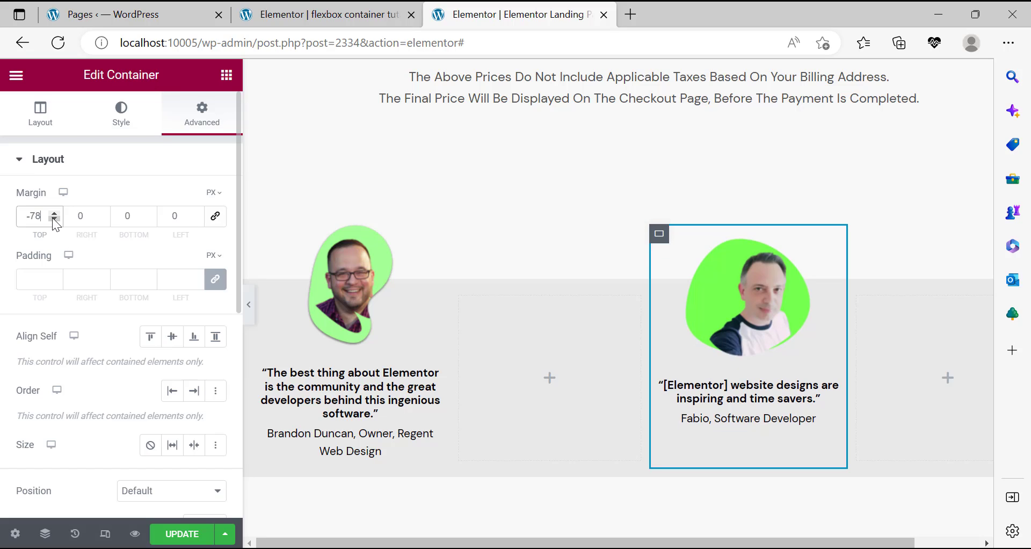
pyautogui.click(53, 220)
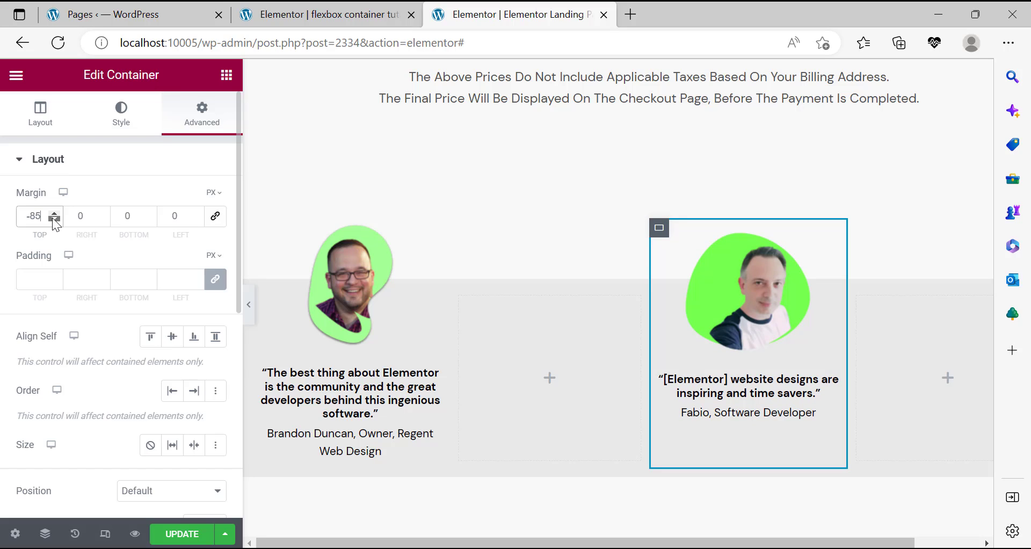
pyautogui.click(54, 220)
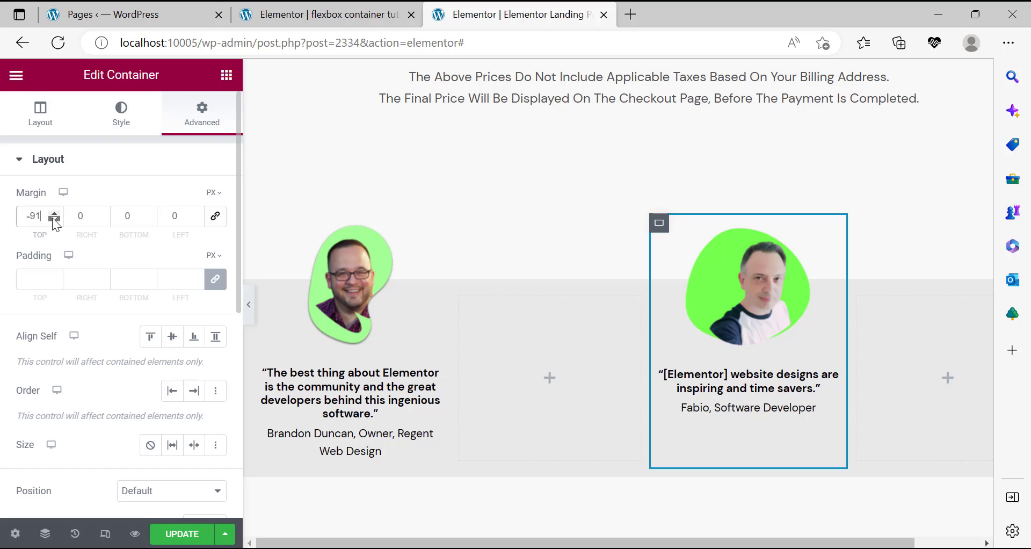
pyautogui.click(54, 219)
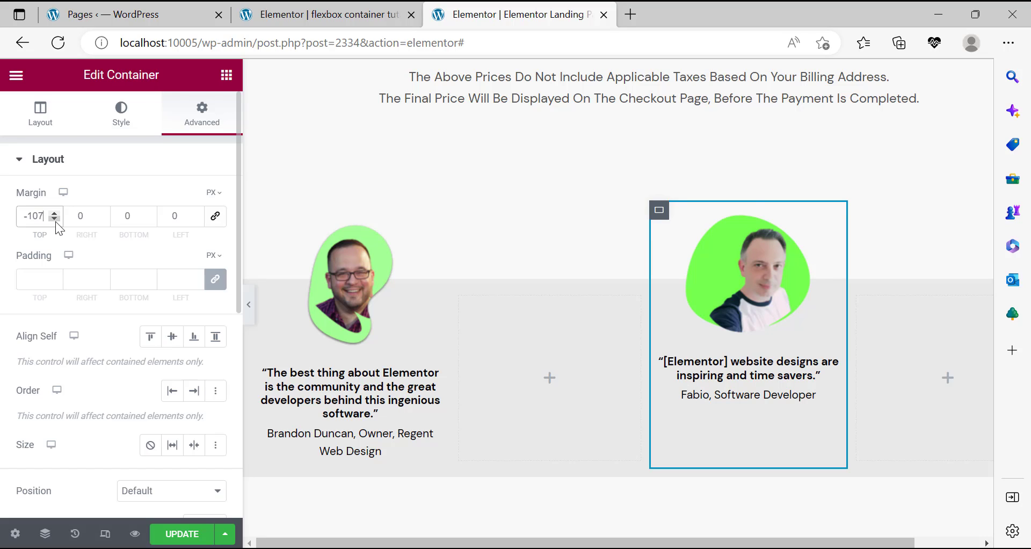
pyautogui.click(56, 221)
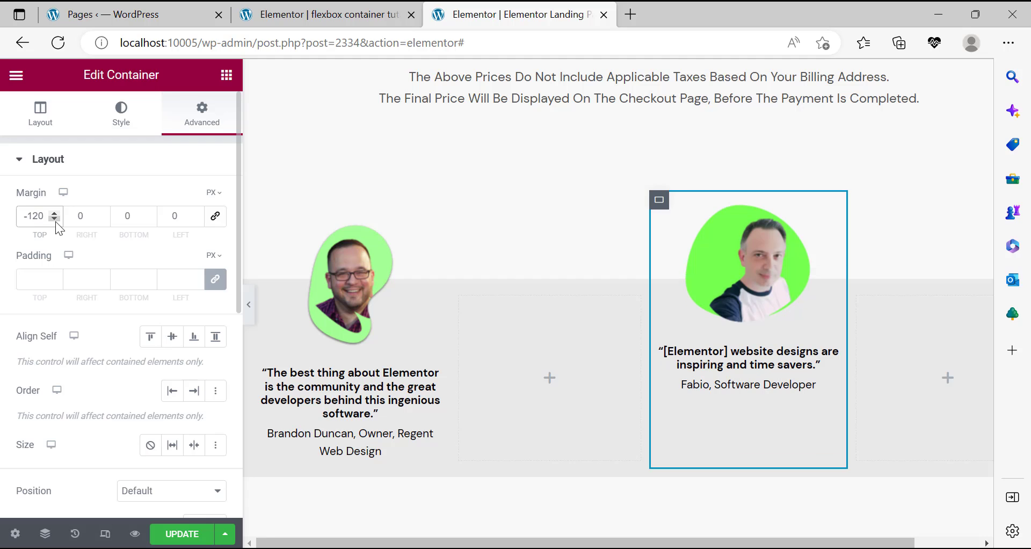
pyautogui.click(192, 533)
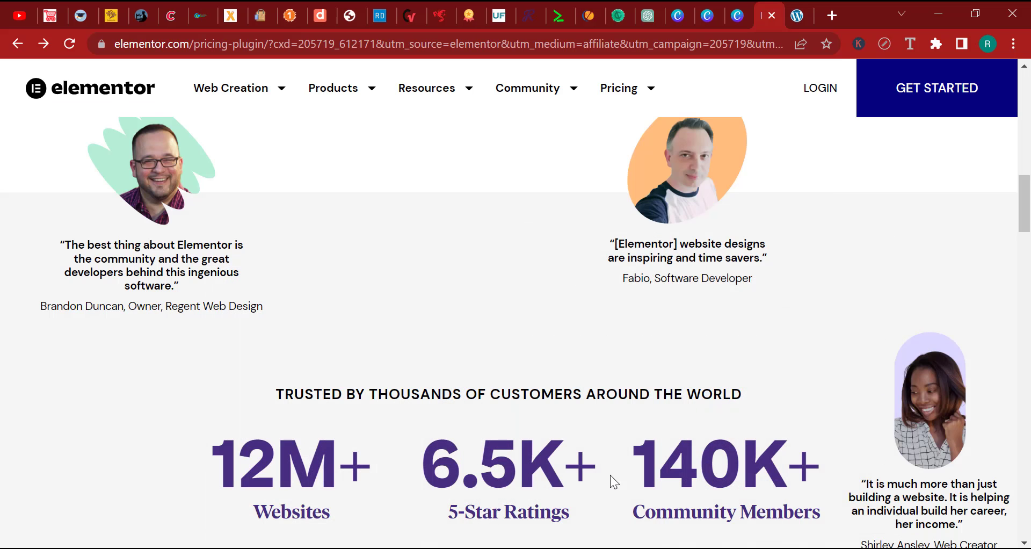
# Examine the testimonial placement on the original Elementor pricing page in the other browser and open a preview of the clone.
pyautogui.scroll(3, 607, 472)
pyautogui.scroll(-3, 615, 468)
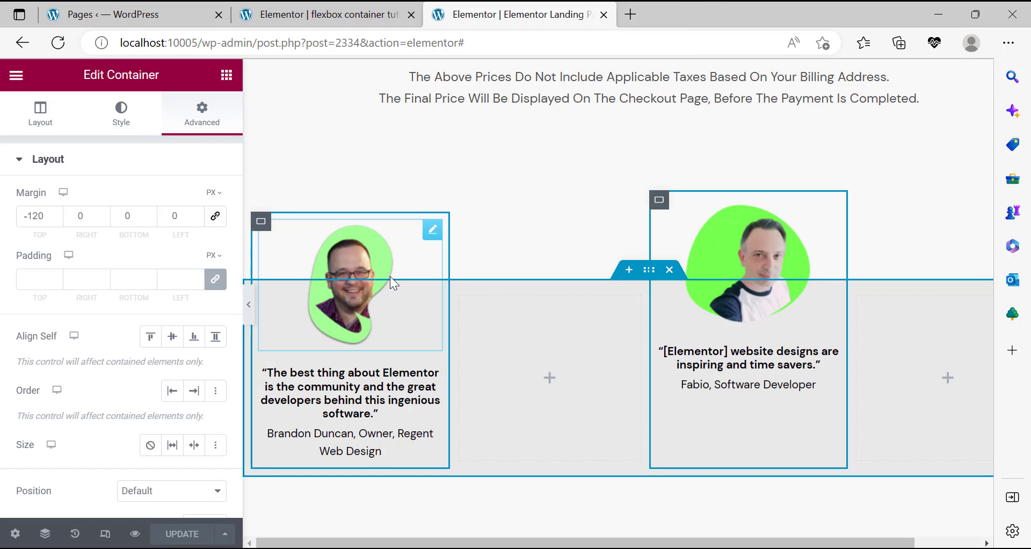
pyautogui.click(135, 533)
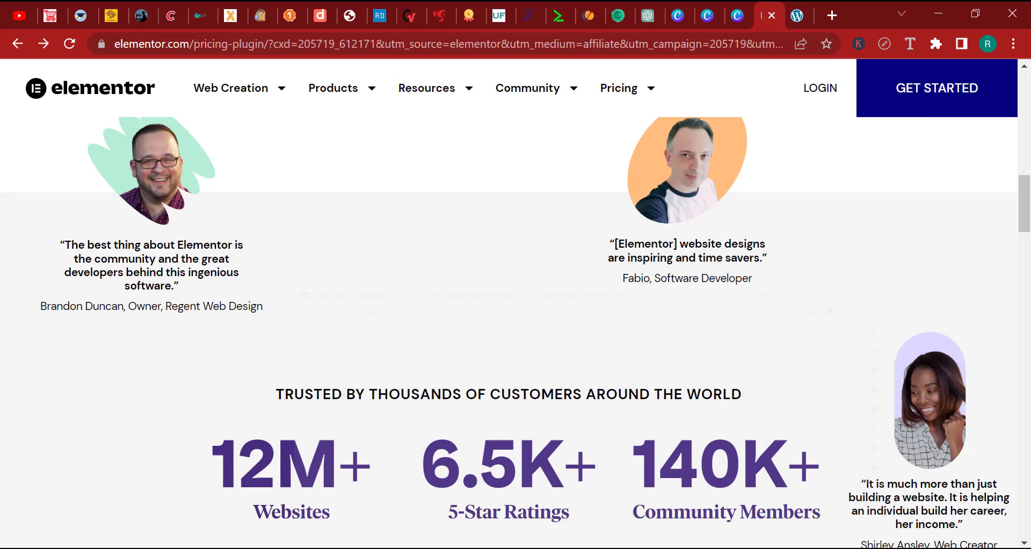
pyautogui.scroll(-5, 591, 420)
pyautogui.scroll(-10, 552, 357)
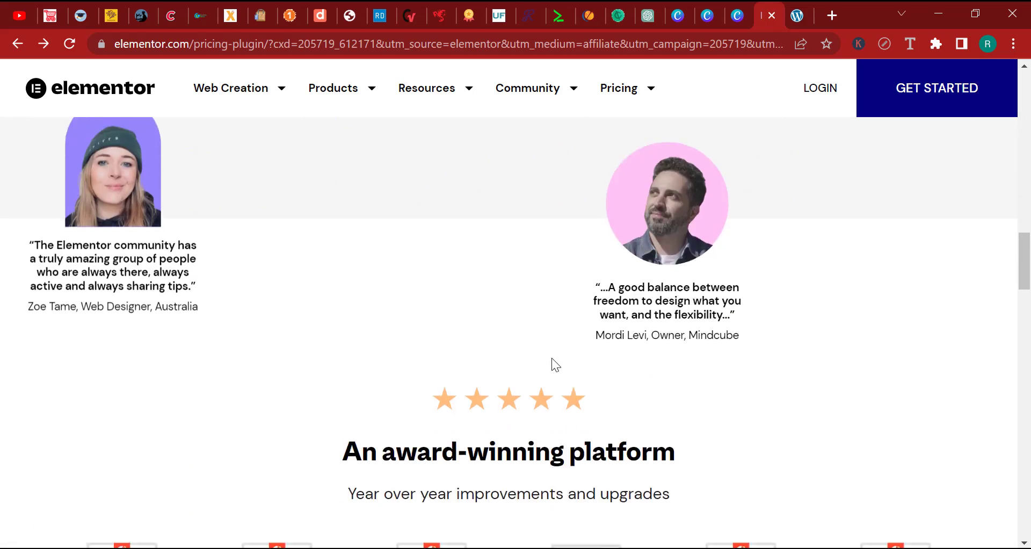
pyautogui.moveTo(1030, 322); pyautogui.dragTo(1028, 212)
pyautogui.scroll(-2, 516, 323)
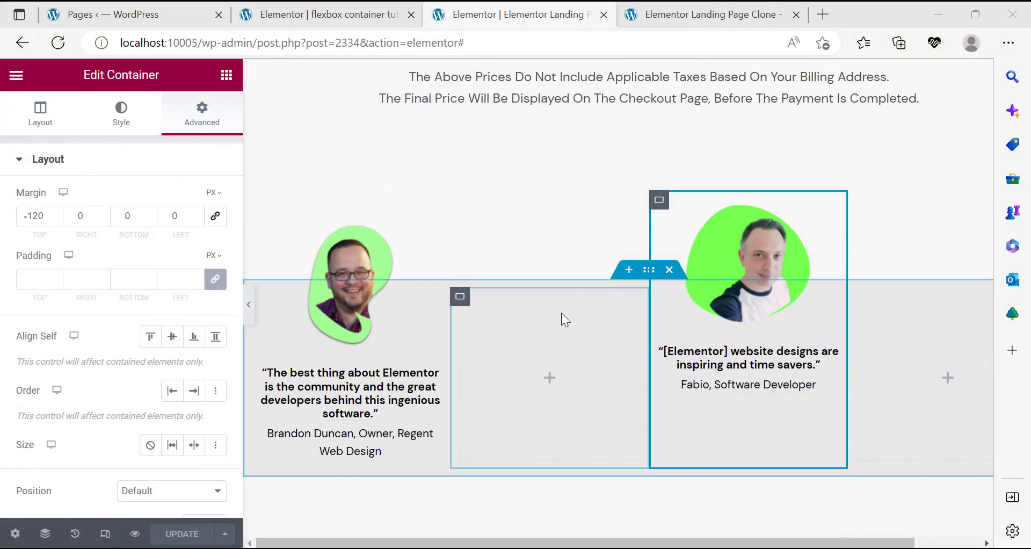
# Reload the landing page clone preview and examine the two testimonials overlapping the grey section.
pyautogui.scroll(-3, 561, 317)
pyautogui.scroll(4, 562, 312)
pyautogui.click(697, 14)
pyautogui.scroll(-13, 647, 356)
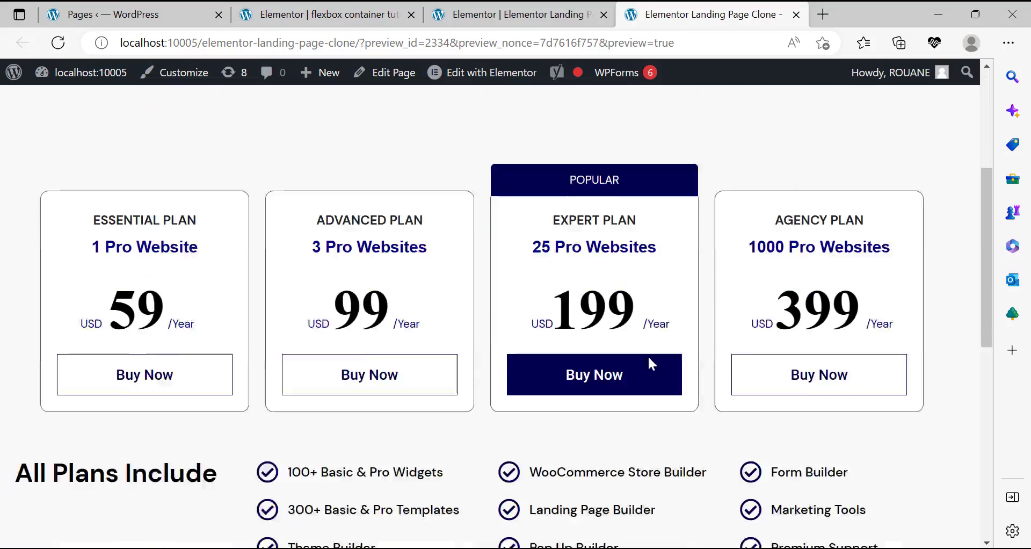
pyautogui.scroll(12, 649, 356)
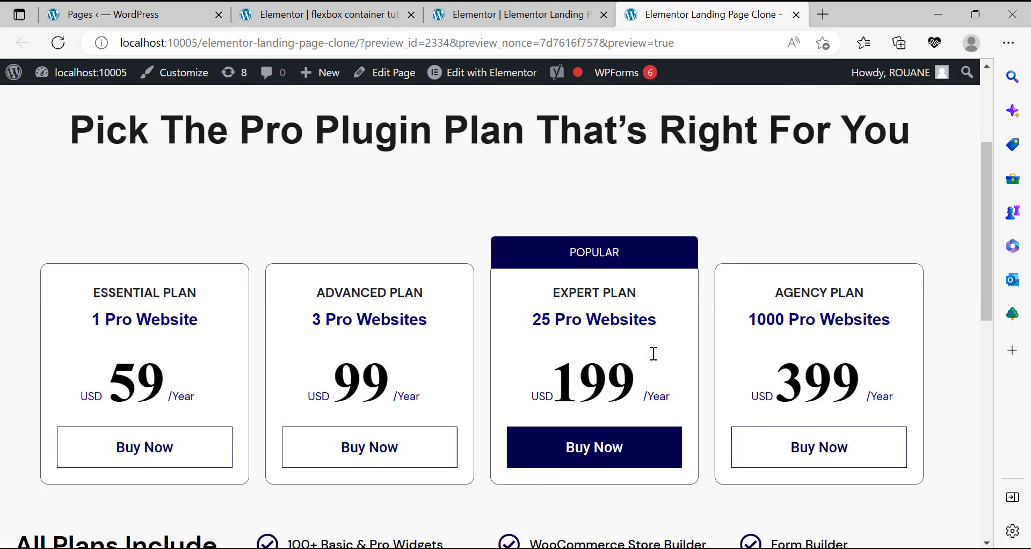
pyautogui.click(446, 43)
pyautogui.press('Return')
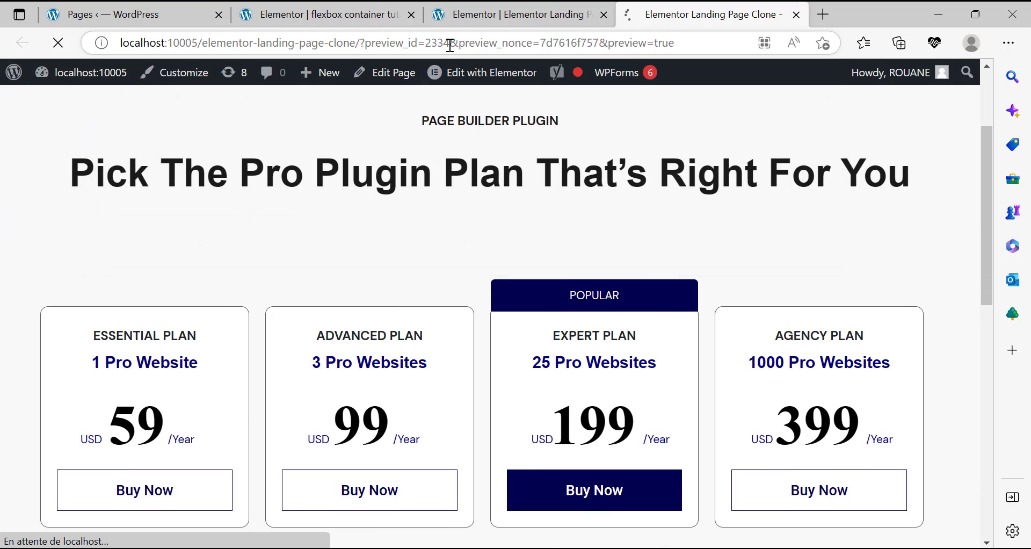
pyautogui.moveTo(465, 77)
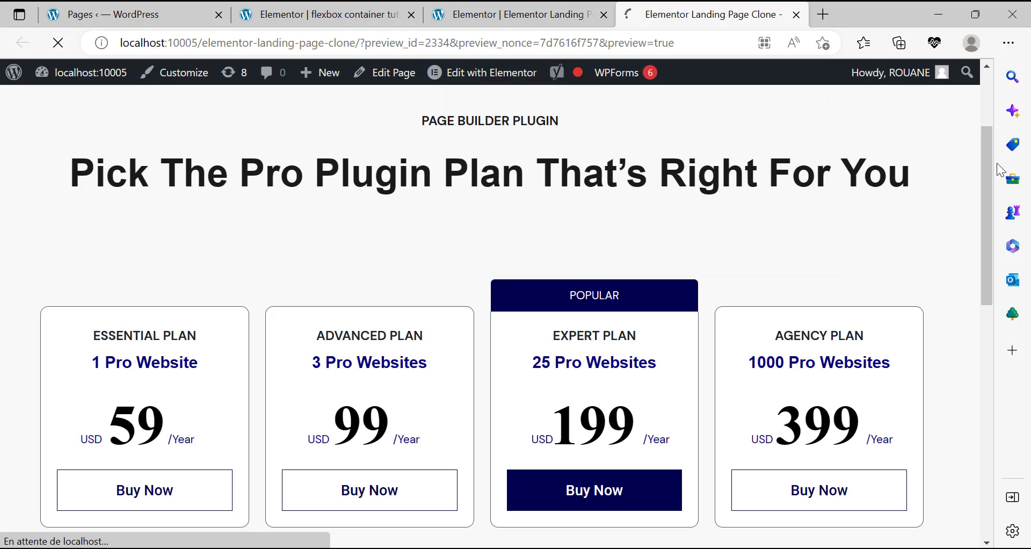
pyautogui.moveTo(985, 194); pyautogui.dragTo(978, 126)
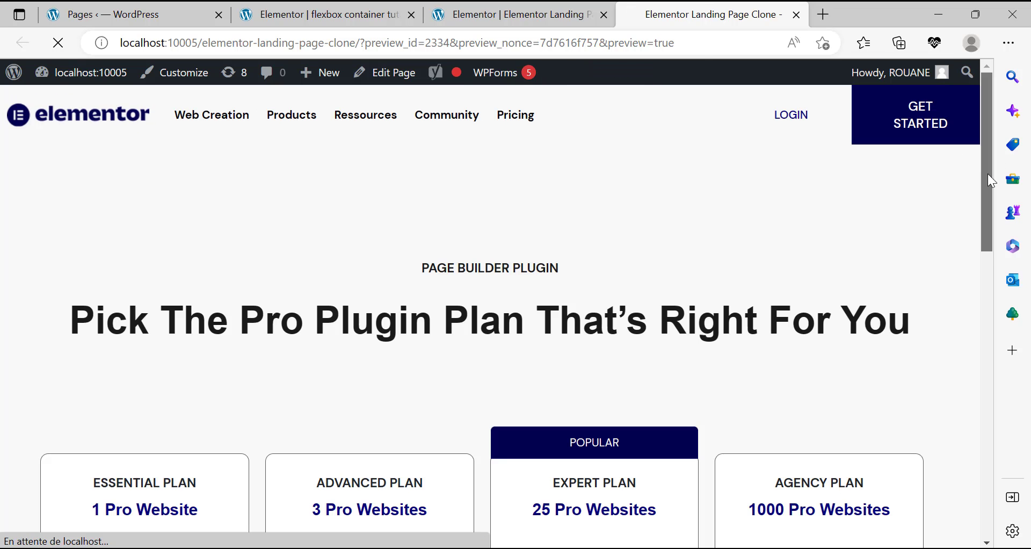
pyautogui.scroll(-5, 985, 173)
pyautogui.scroll(-9, 987, 259)
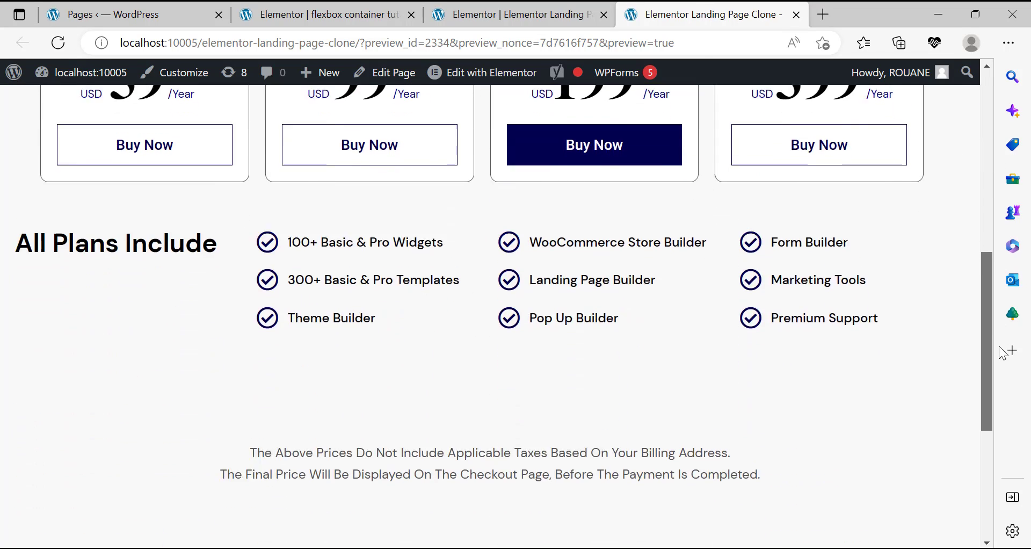
pyautogui.scroll(-1, 125, 359)
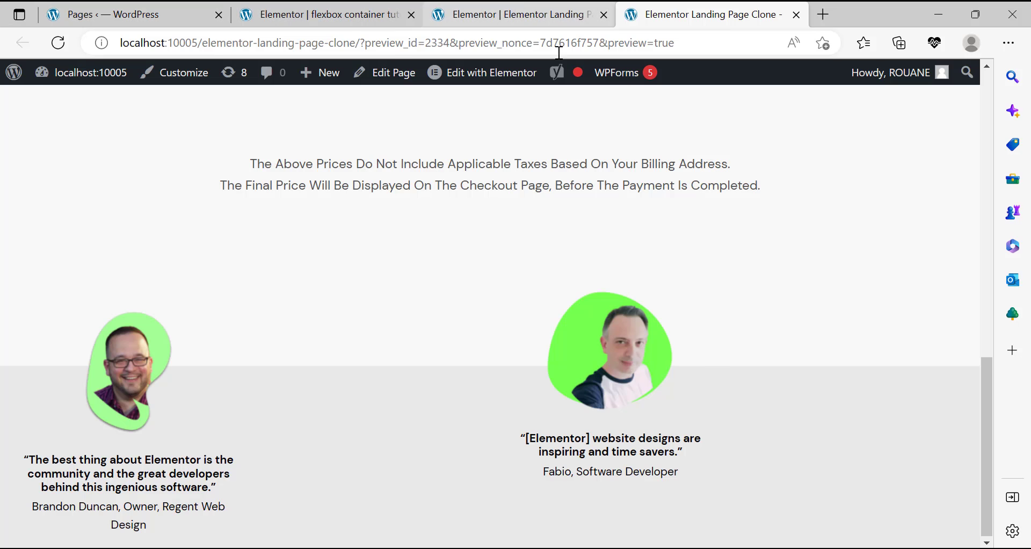
# Return to the page editor and add a new four-column container below the testimonials section.
pyautogui.click(515, 15)
pyautogui.scroll(-5, 594, 408)
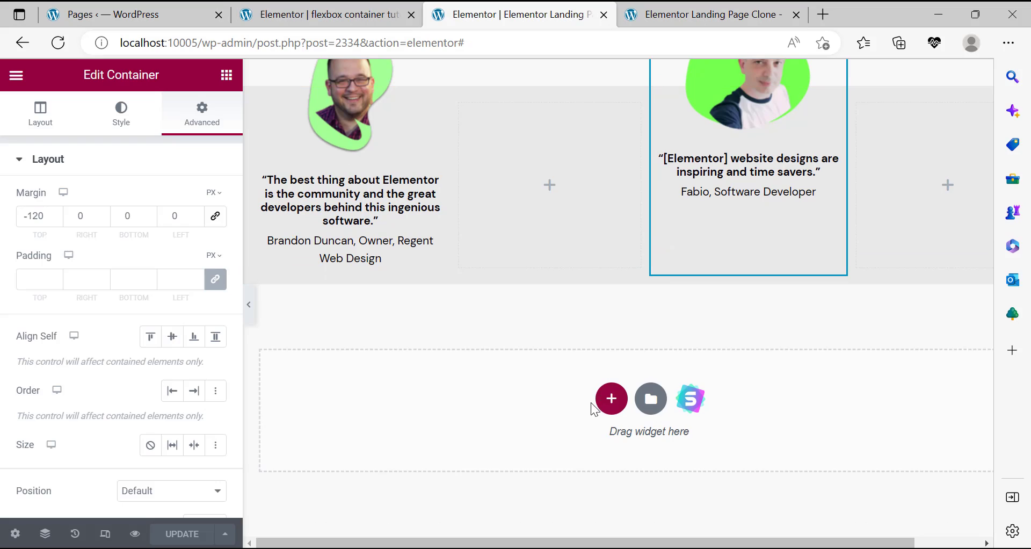
pyautogui.click(606, 400)
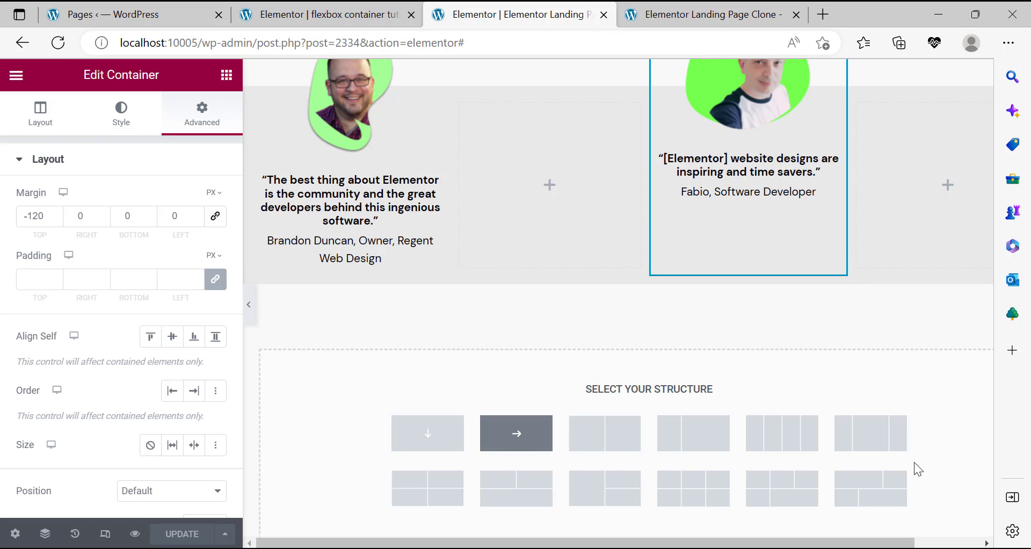
pyautogui.click(784, 436)
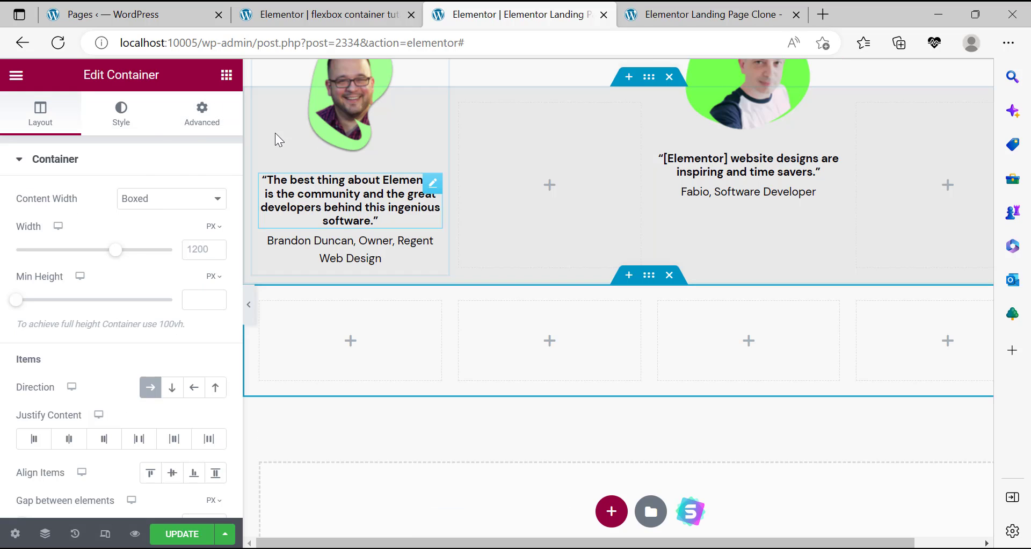
# Duplicate the first testimonial's container and move the copy into the new row, between its third and fourth columns.
pyautogui.scroll(3, 263, 196)
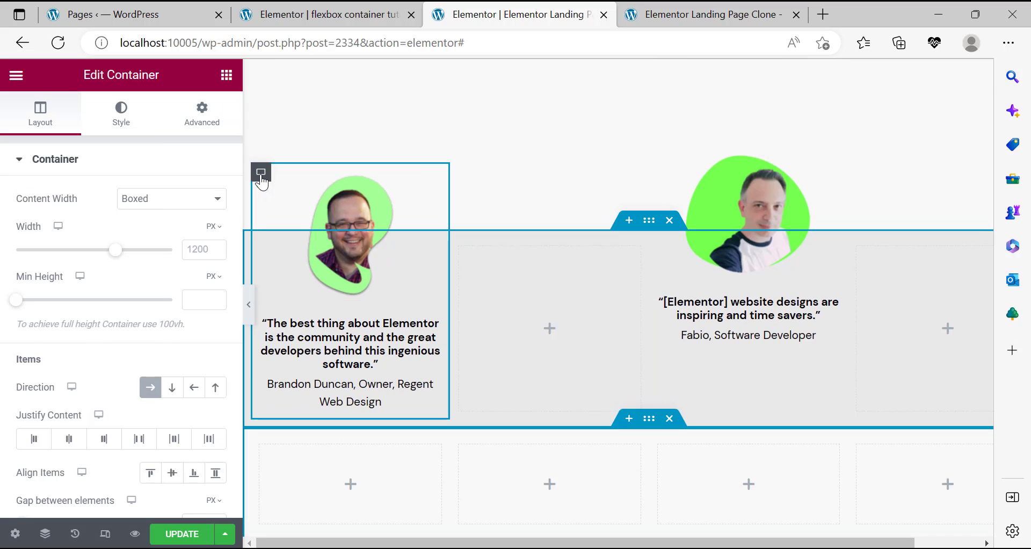
pyautogui.click(261, 172)
pyautogui.rightClick(261, 173)
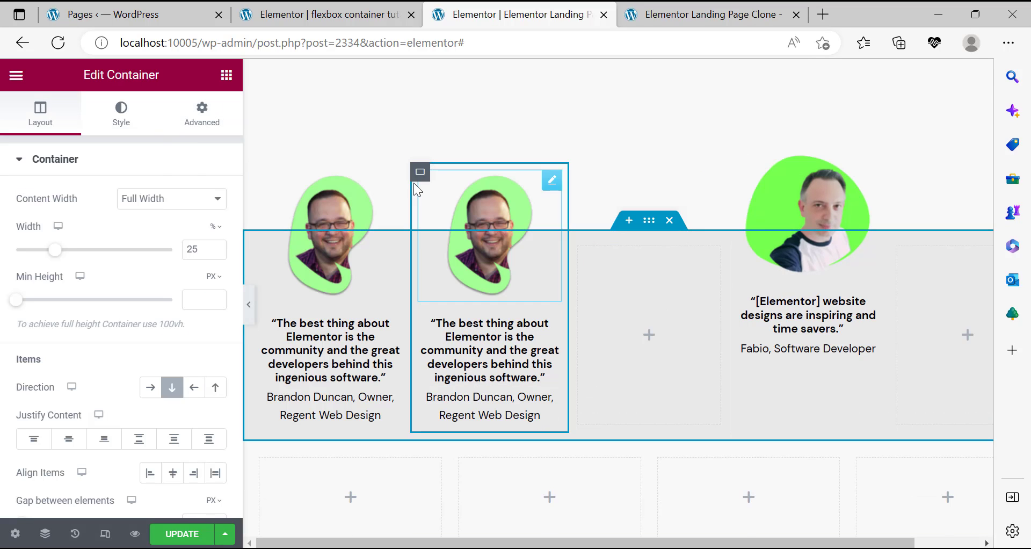
pyautogui.moveTo(420, 172); pyautogui.dragTo(882, 479)
pyautogui.moveTo(929, 441); pyautogui.dragTo(928, 440)
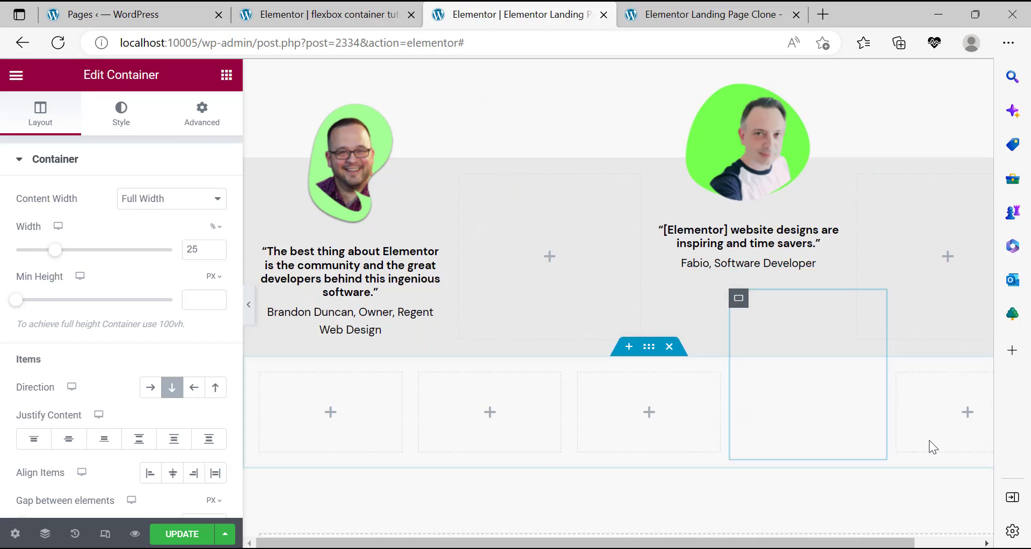
# Move the new row's last empty column ahead of the third one, so the copied testimonial sits at the row's end.
pyautogui.scroll(-3, 946, 281)
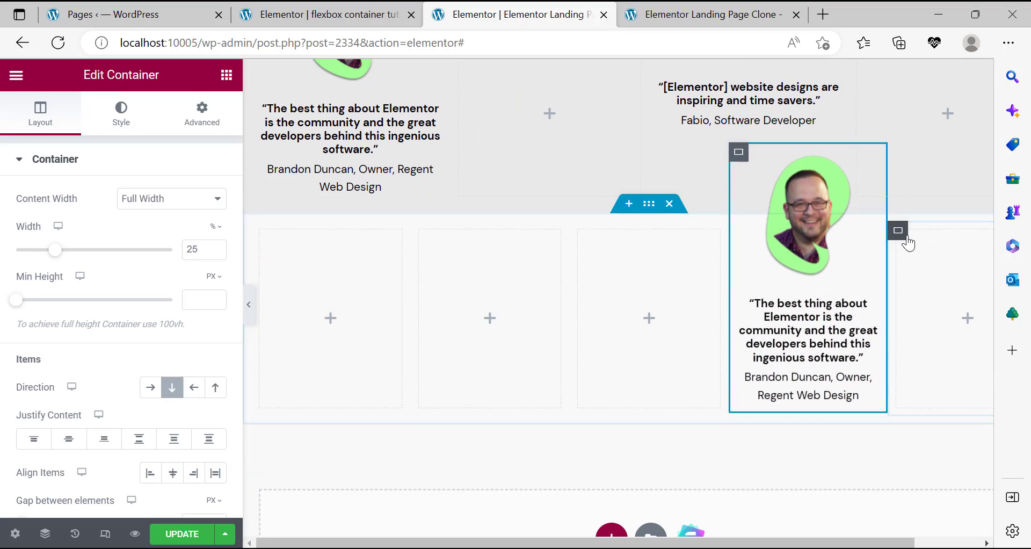
pyautogui.moveTo(898, 236); pyautogui.dragTo(570, 263)
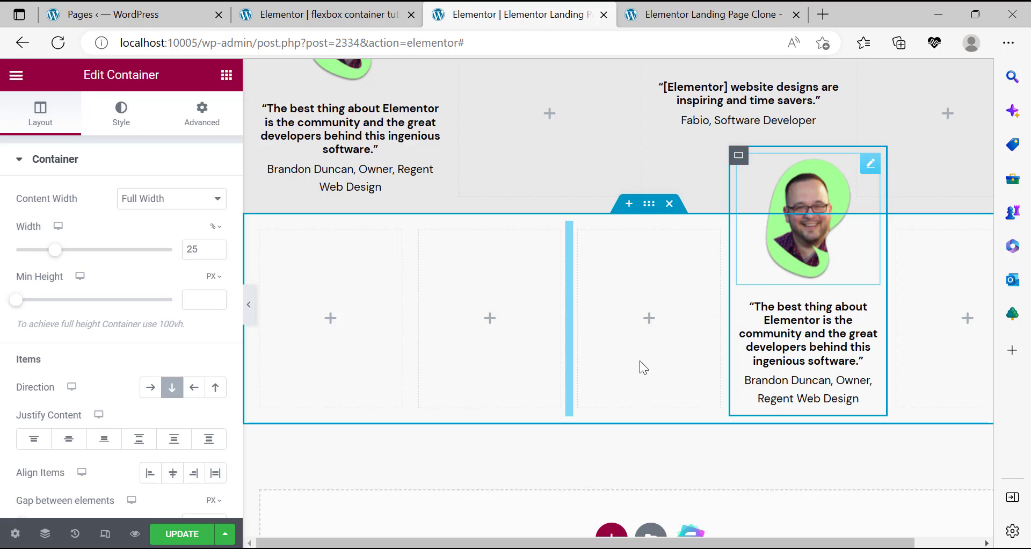
pyautogui.moveTo(640, 361); pyautogui.dragTo(639, 361)
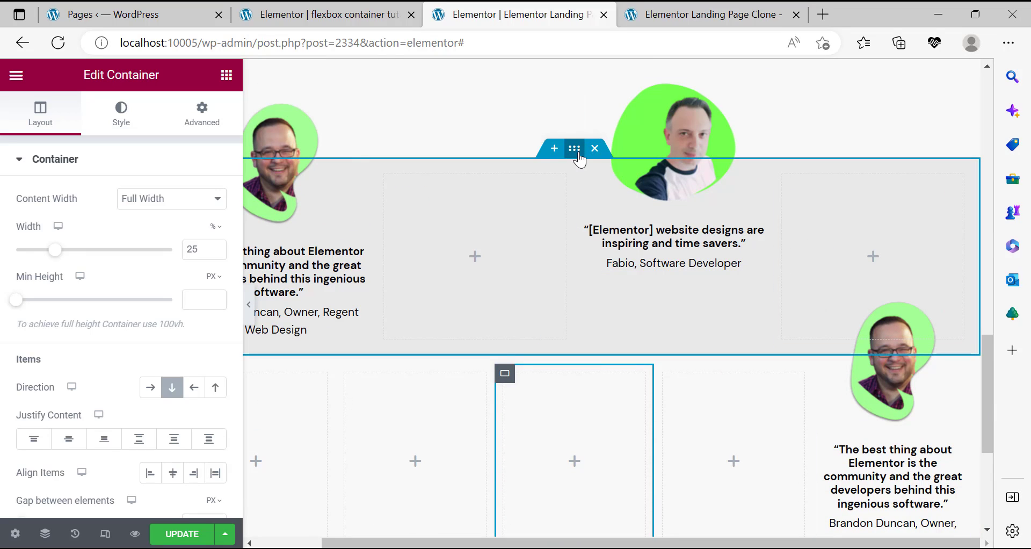
# Copy the background colour code #E9E9E9 from the upper testimonials container.
pyautogui.click(121, 113)
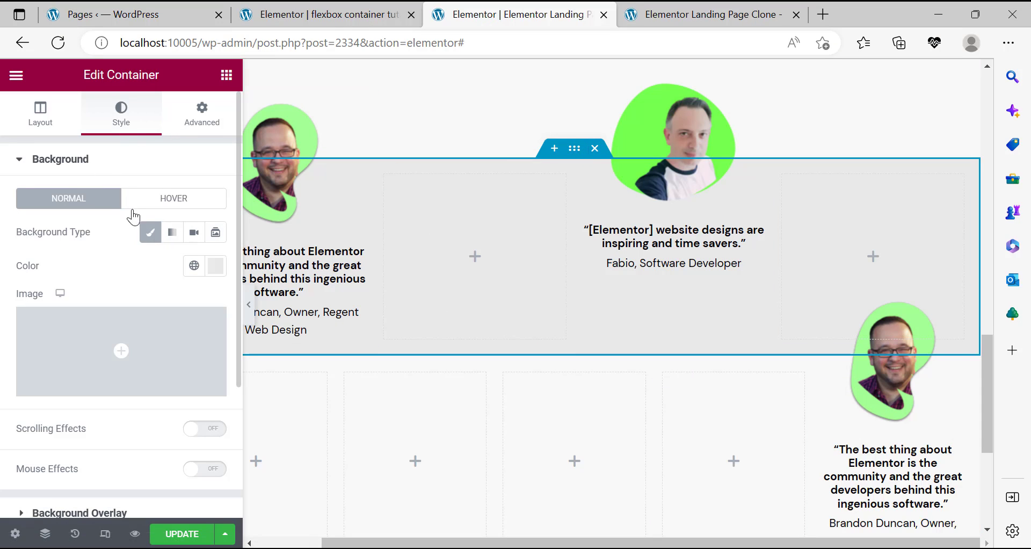
pyautogui.click(215, 265)
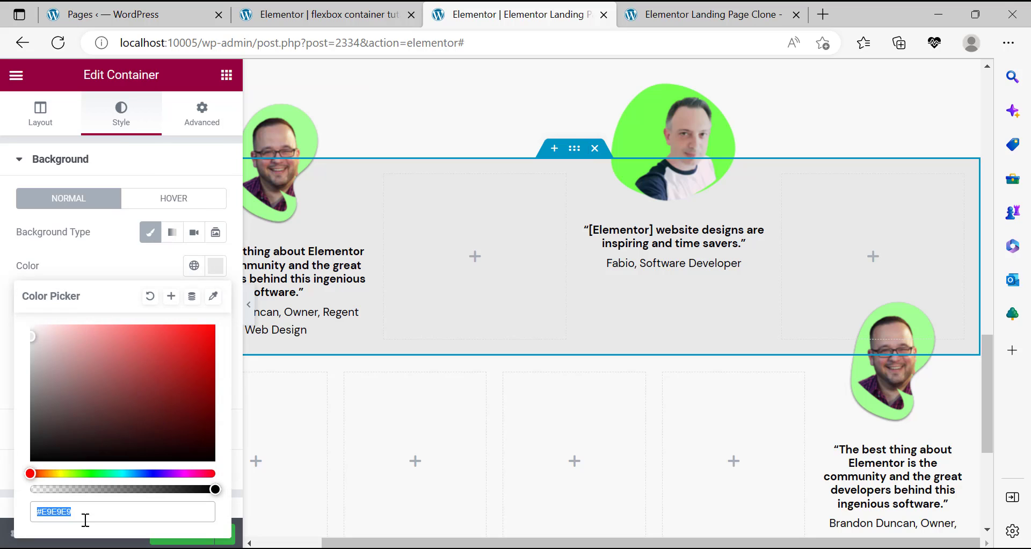
pyautogui.rightClick(63, 515)
pyautogui.click(132, 89)
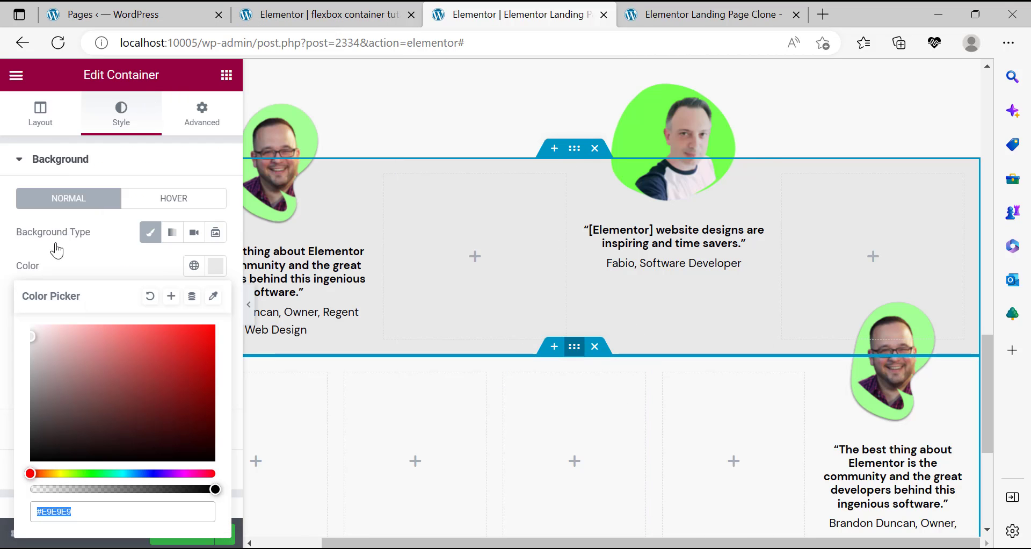
# Give the new lower row's container a classic background with the copied colour #E9E9E9.
pyautogui.click(573, 346)
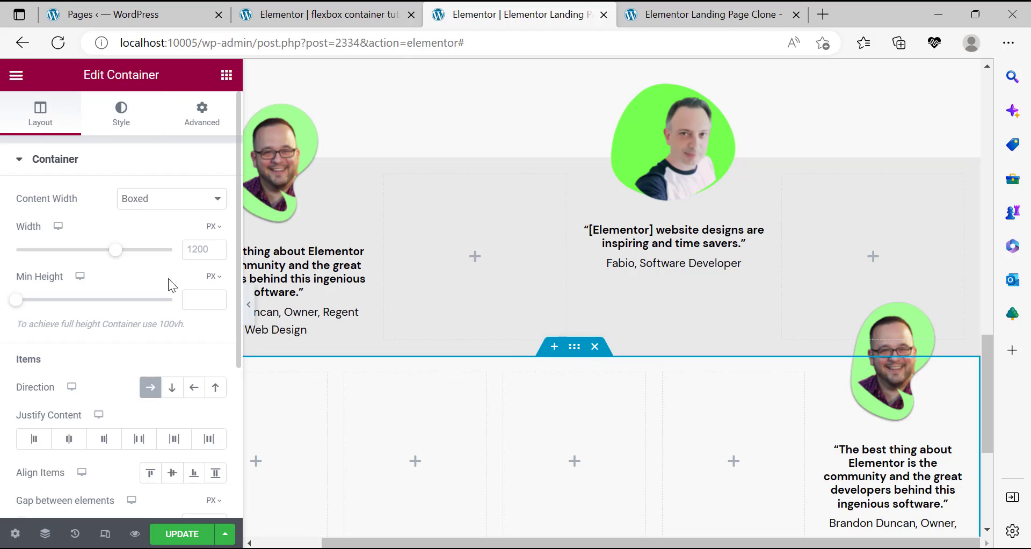
pyautogui.click(121, 113)
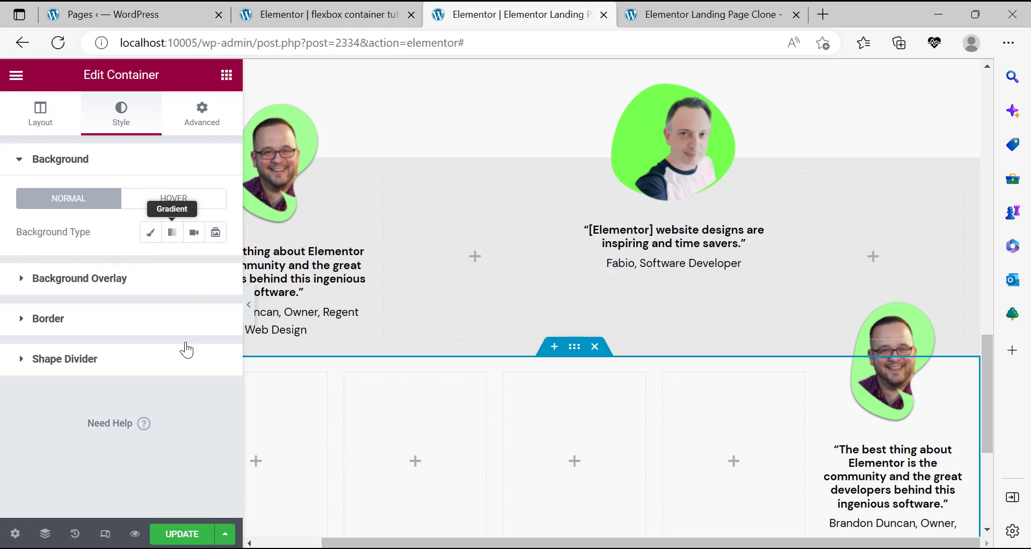
pyautogui.click(150, 232)
pyautogui.click(215, 266)
pyautogui.rightClick(113, 522)
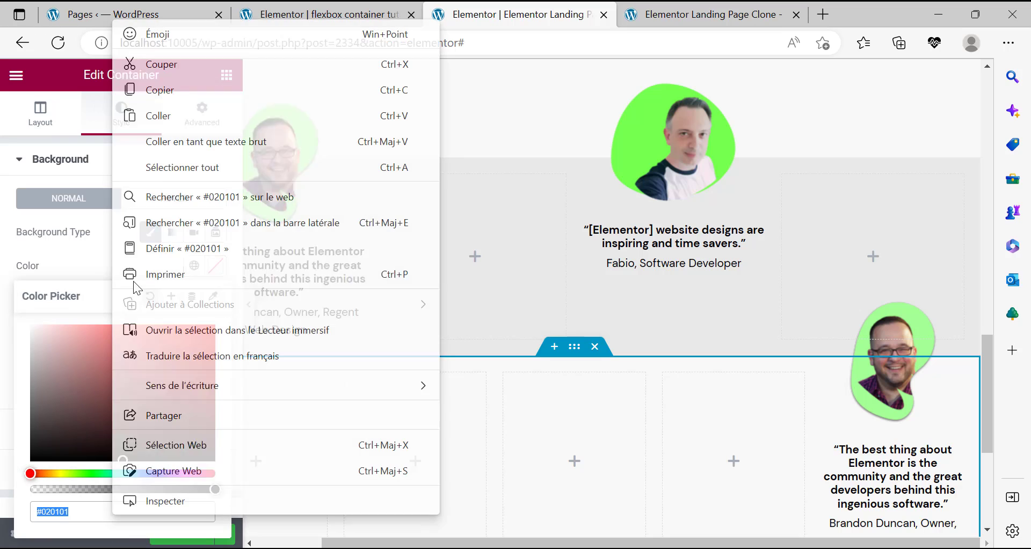
pyautogui.click(173, 171)
pyautogui.click(382, 339)
# Switch to the Elementor pricing page and copy the testimonial quote beginning "It is much more than just building a website".
pyautogui.scroll(-1, 701, 329)
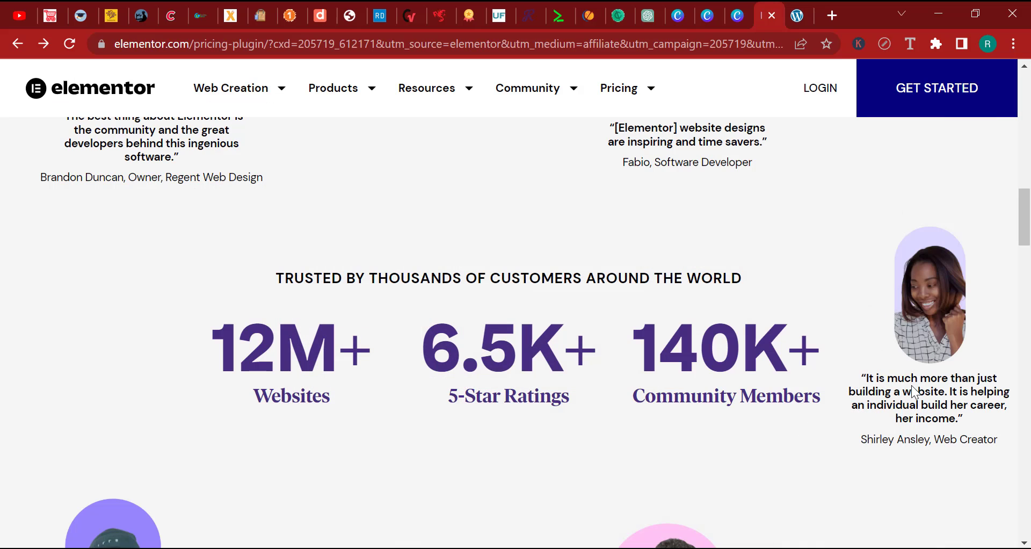
pyautogui.scroll(-1, 925, 408)
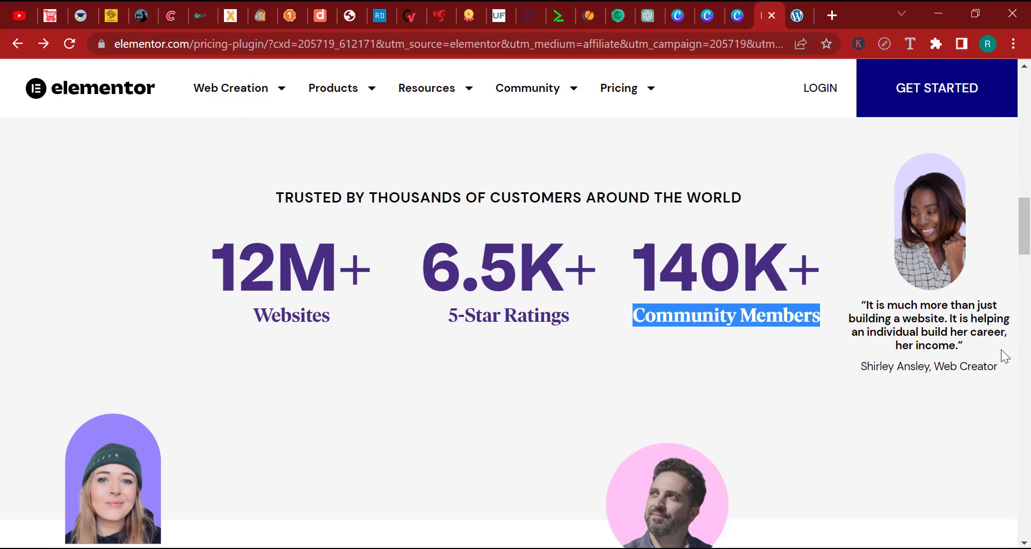
pyautogui.tripleClick(887, 322)
pyautogui.tripleClick(905, 329)
pyautogui.click(865, 315)
pyautogui.tripleClick(867, 309)
pyautogui.click(920, 330)
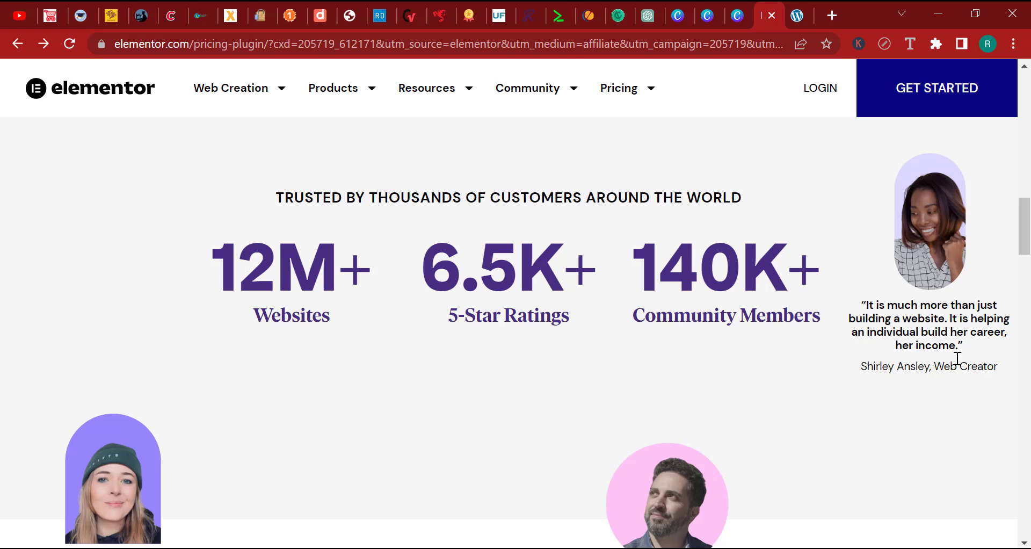
pyautogui.tripleClick(941, 335)
pyautogui.hotkey('ctrl', 'c')
pyautogui.rightClick(897, 330)
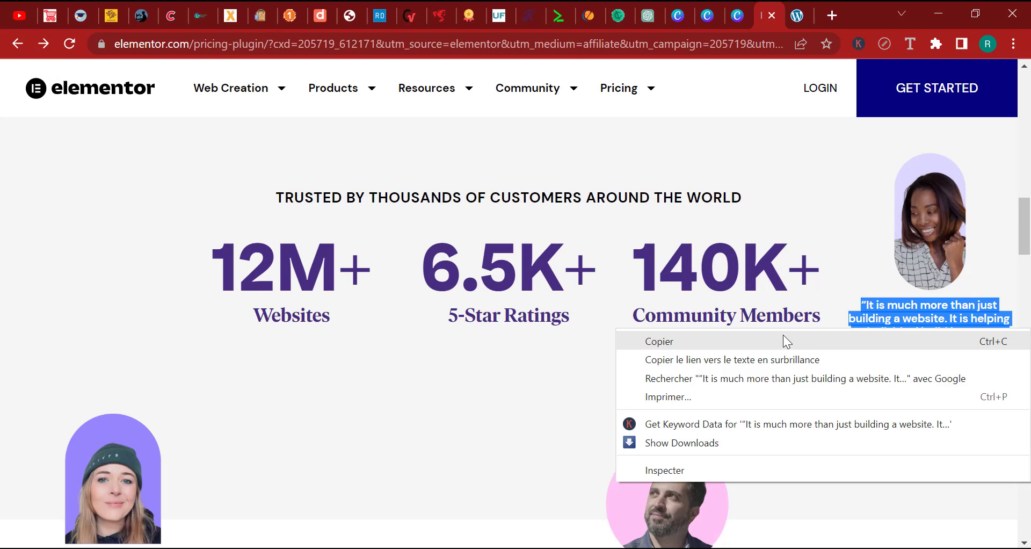
pyautogui.click(782, 338)
# Back in the page editor, replace the quote of the new row's testimonial with the copied "It is much more than just building a website" text.
pyautogui.hotkey('alt', 'Tab')
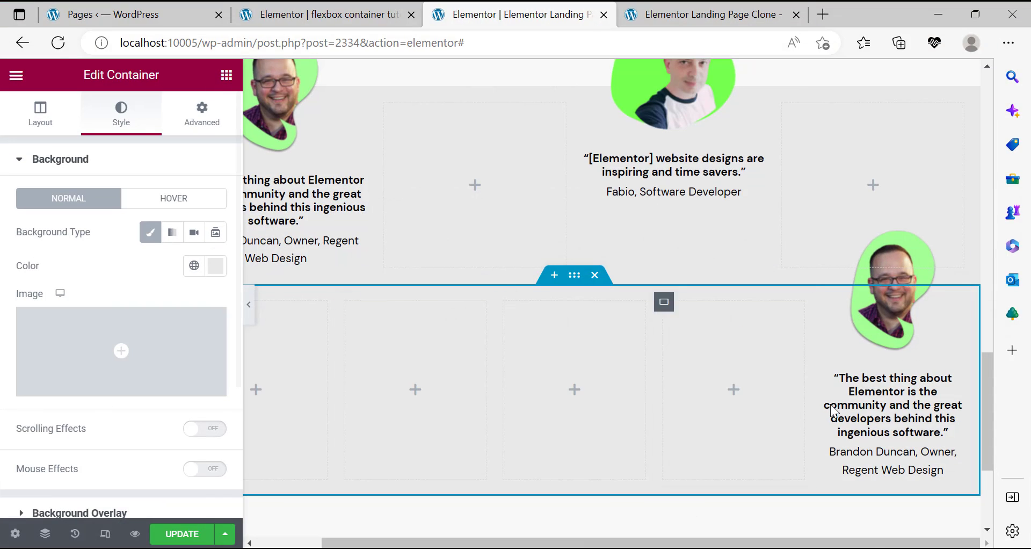
pyautogui.click(889, 417)
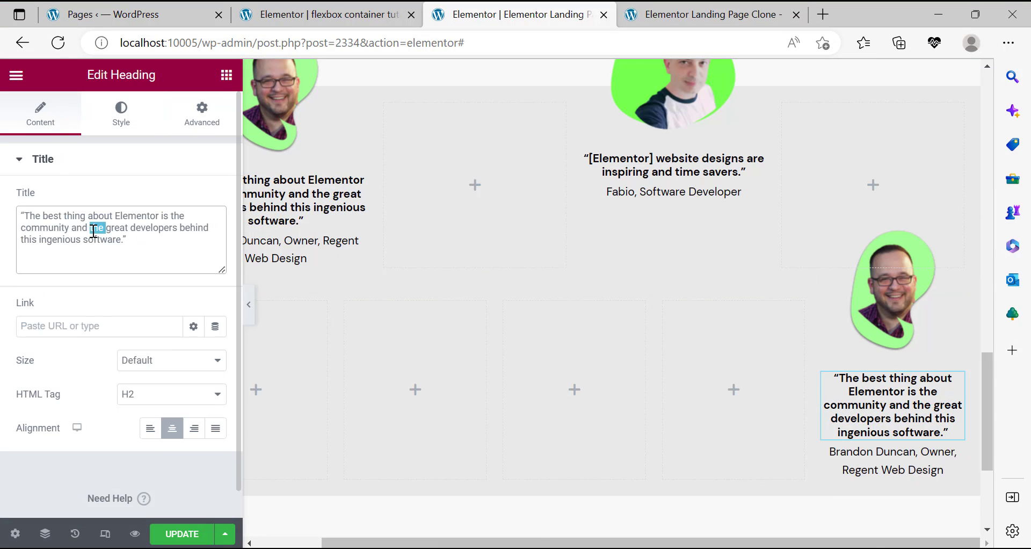
pyautogui.tripleClick(94, 226)
pyautogui.rightClick(94, 226)
pyautogui.click(149, 176)
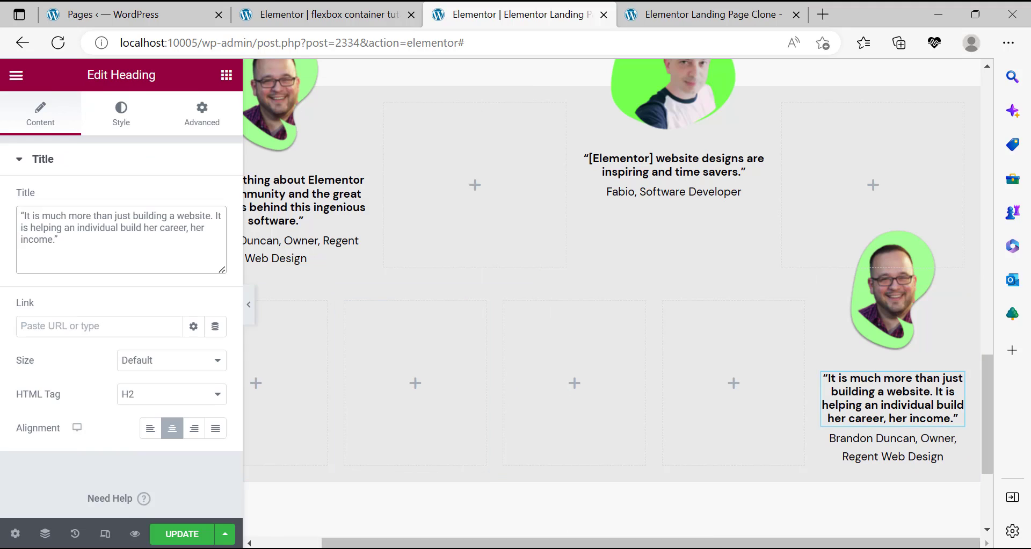
# Copy the author's name and role beneath the same testimonial on the Elementor pricing page.
pyautogui.hotkey('alt', 'Tab')
pyautogui.doubleClick(938, 365)
pyautogui.tripleClick(919, 365)
pyautogui.rightClick(919, 365)
pyautogui.click(881, 375)
# Return to the editor and replace the author line of the new row's testimonial with the copied name and role.
pyautogui.hotkey('alt', 'Tab')
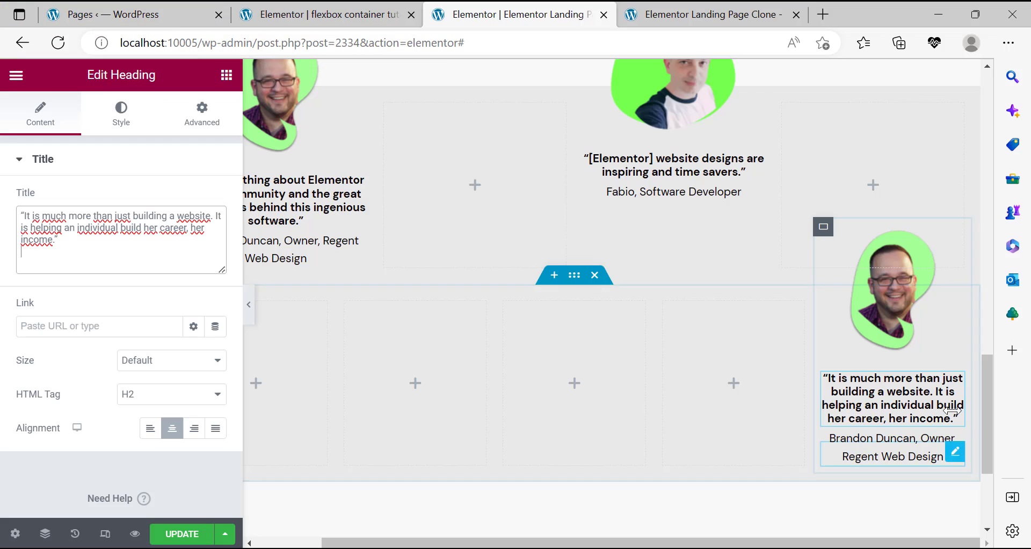
pyautogui.click(888, 457)
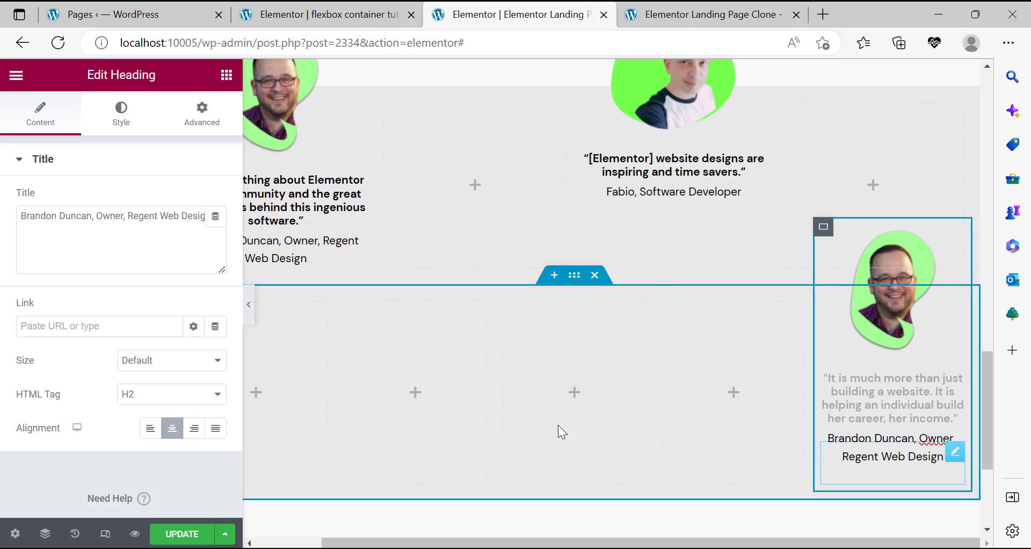
pyautogui.click(95, 253)
pyautogui.hotkey('ctrl', 'a')
pyautogui.rightClick(120, 239)
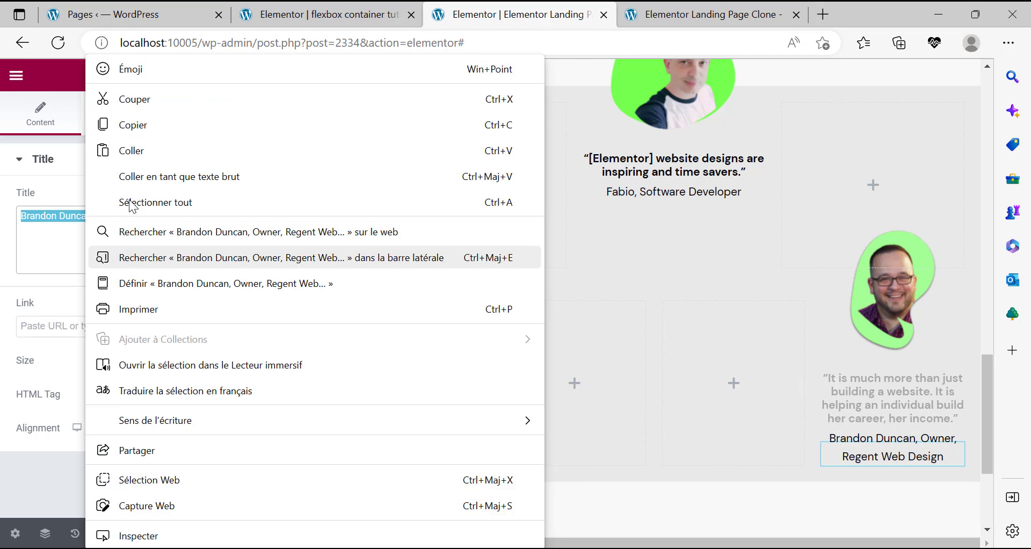
pyautogui.click(129, 78)
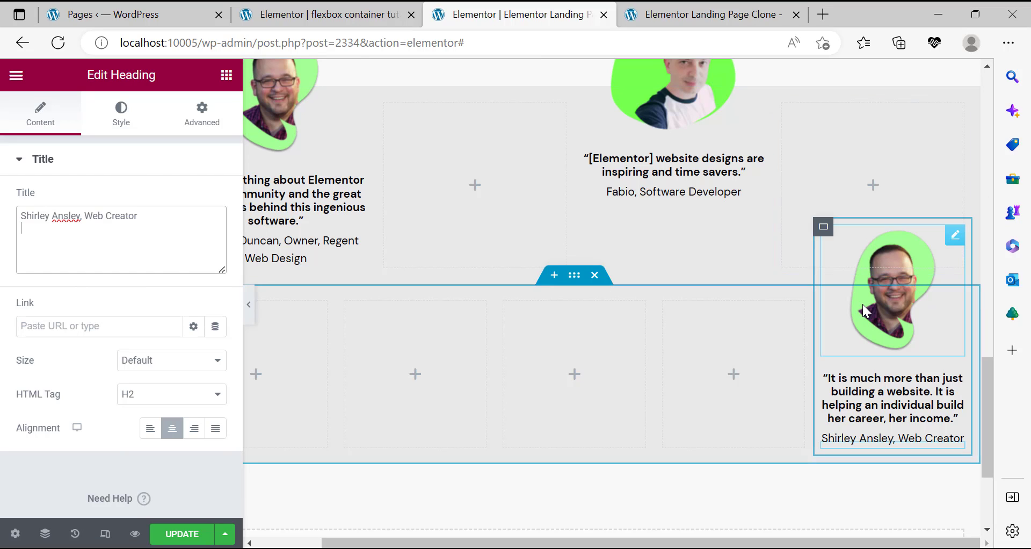
# Replace the portrait in the new row's testimonial with the woman's image PH2-2.png from the media library.
pyautogui.click(900, 315)
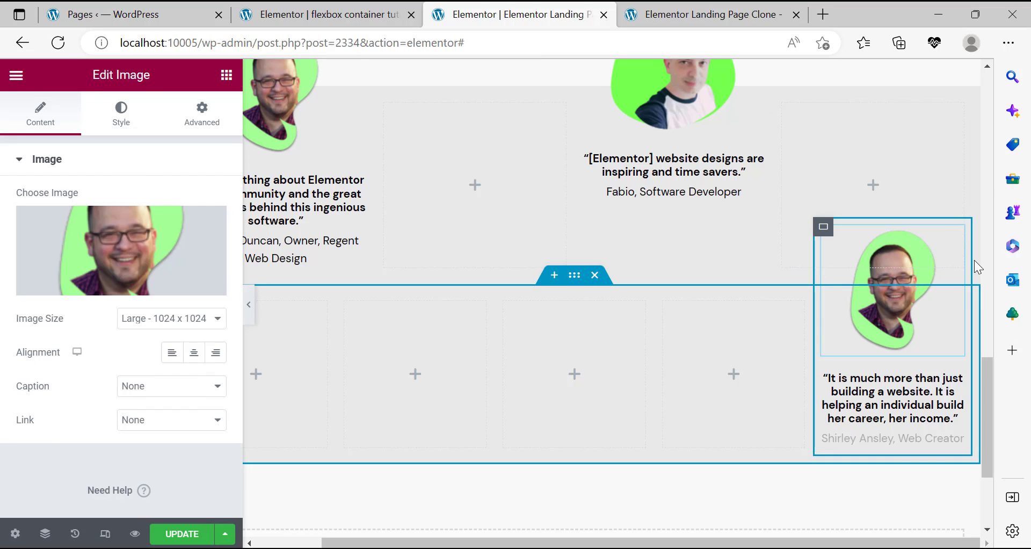
pyautogui.click(86, 285)
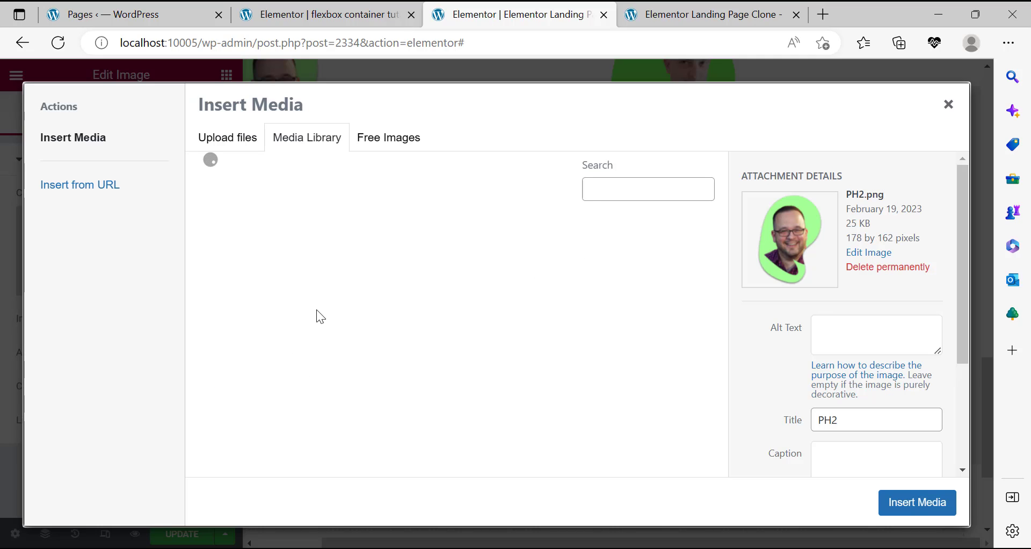
pyautogui.scroll(-5, 409, 322)
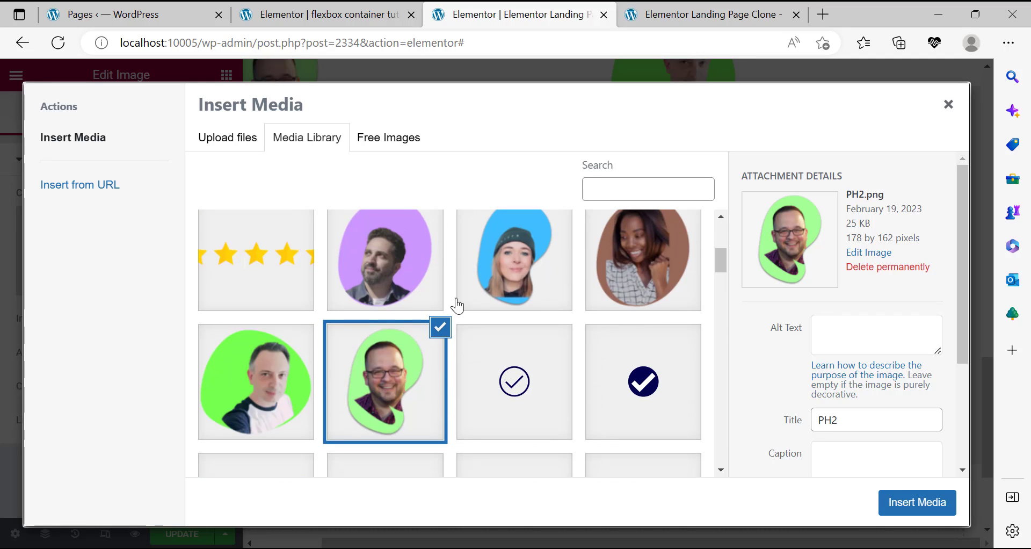
pyautogui.click(658, 277)
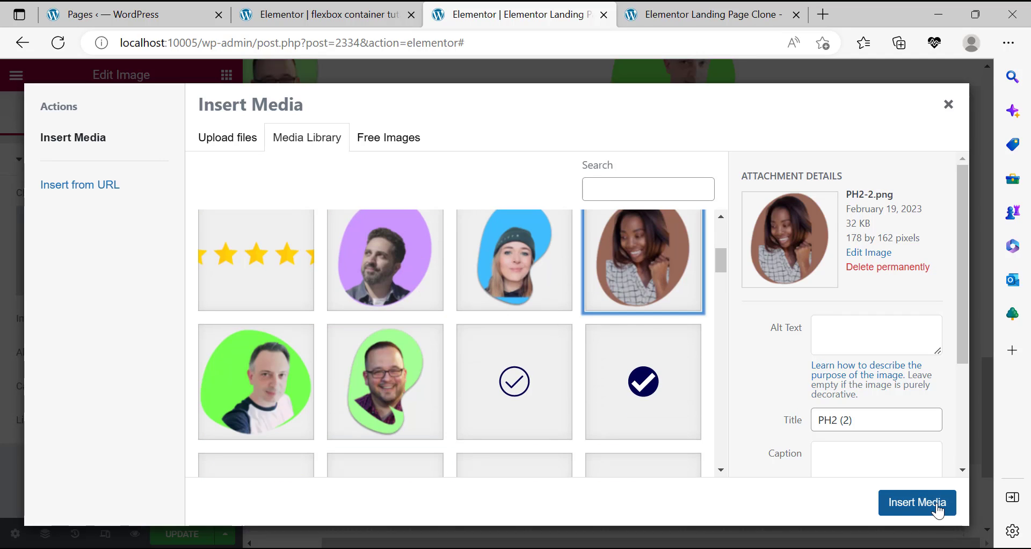
pyautogui.click(935, 505)
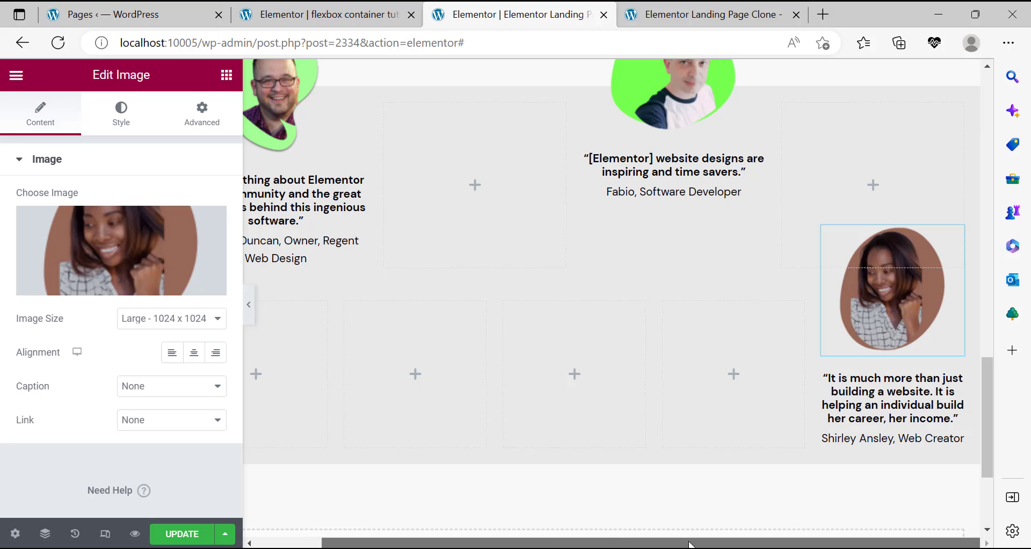
# Find the Counter widget and add it to the second column of the new row.
pyautogui.moveTo(700, 543); pyautogui.dragTo(607, 541)
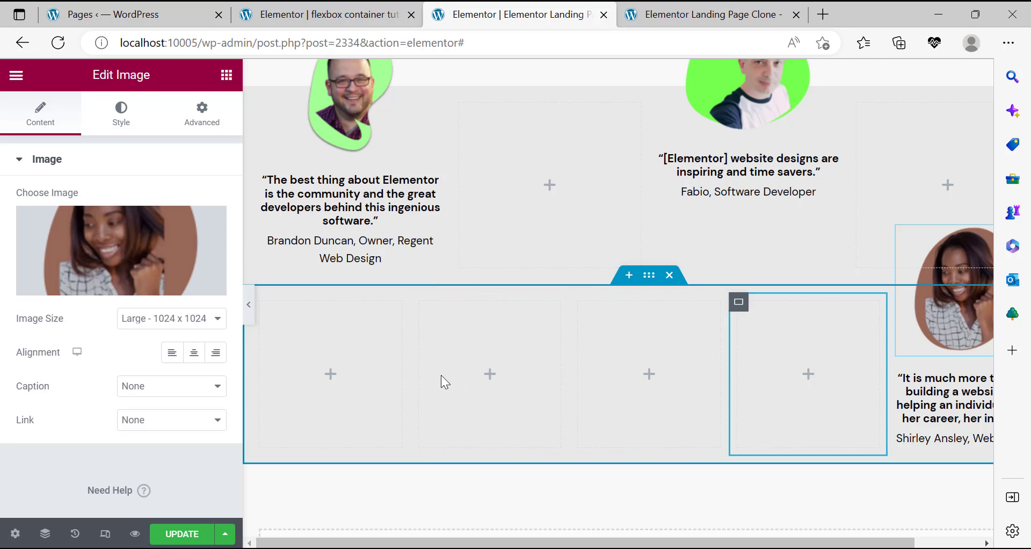
pyautogui.click(231, 75)
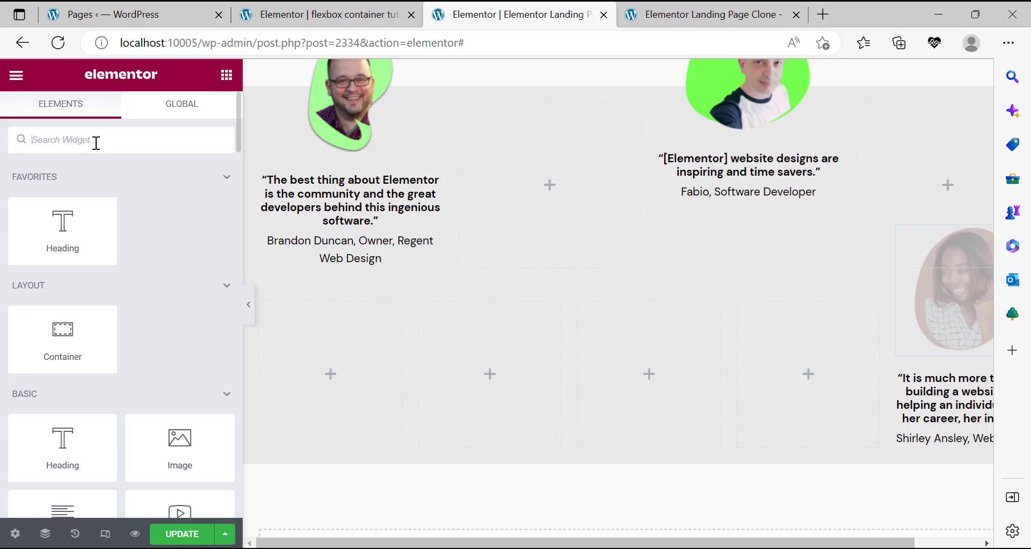
pyautogui.write('counter')
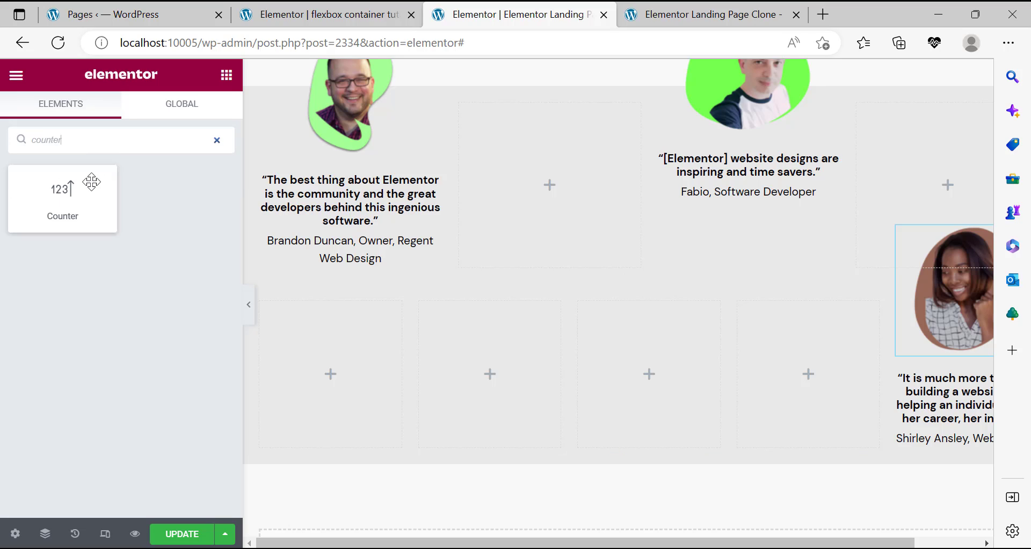
pyautogui.moveTo(85, 189); pyautogui.dragTo(460, 387)
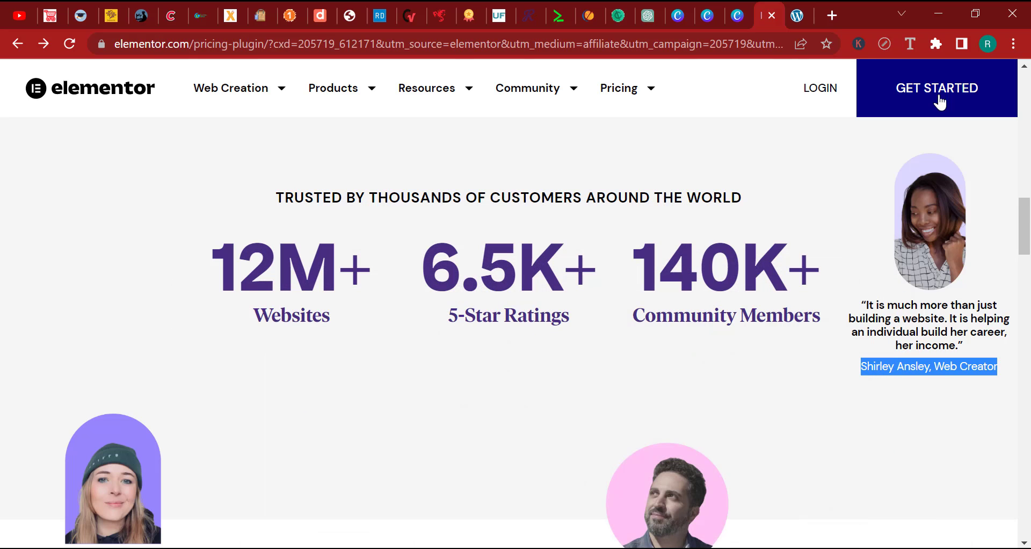
# On the Elementor pricing page, inspect the font properties of the 12M+ websites figure.
pyautogui.click(909, 43)
pyautogui.click(266, 269)
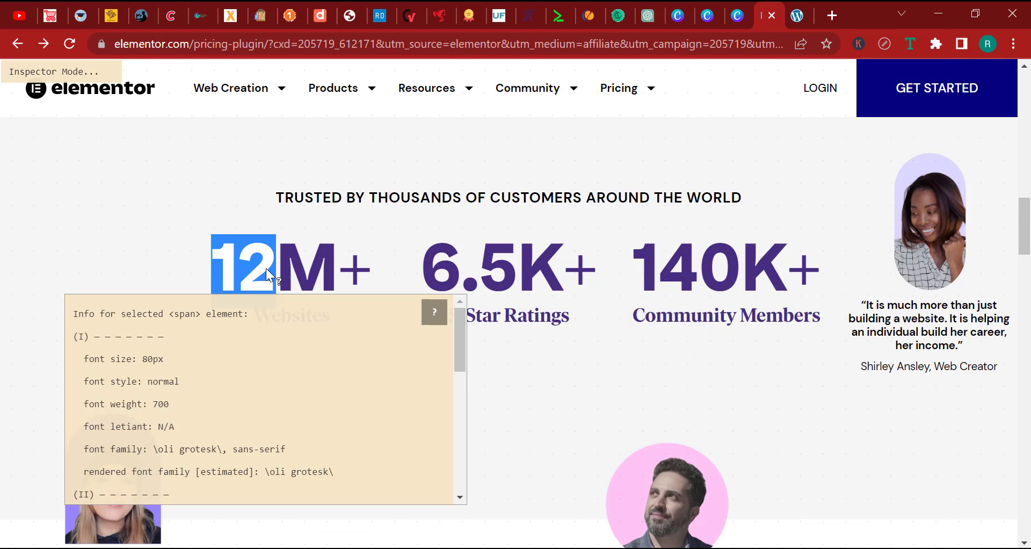
pyautogui.click(296, 275)
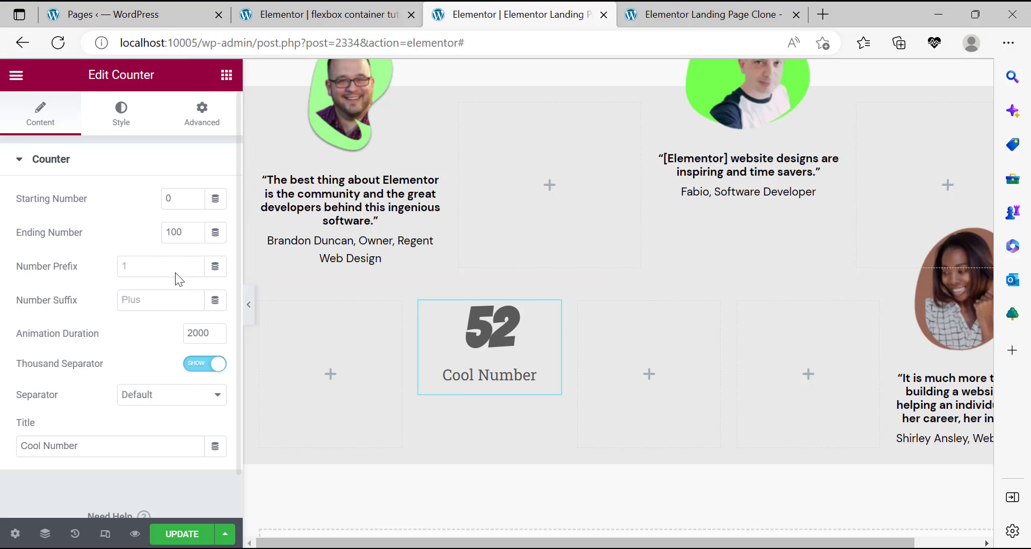
# In the editor, set the counter number's typography to Roboto at 80 px and choose its font weight.
pyautogui.click(122, 102)
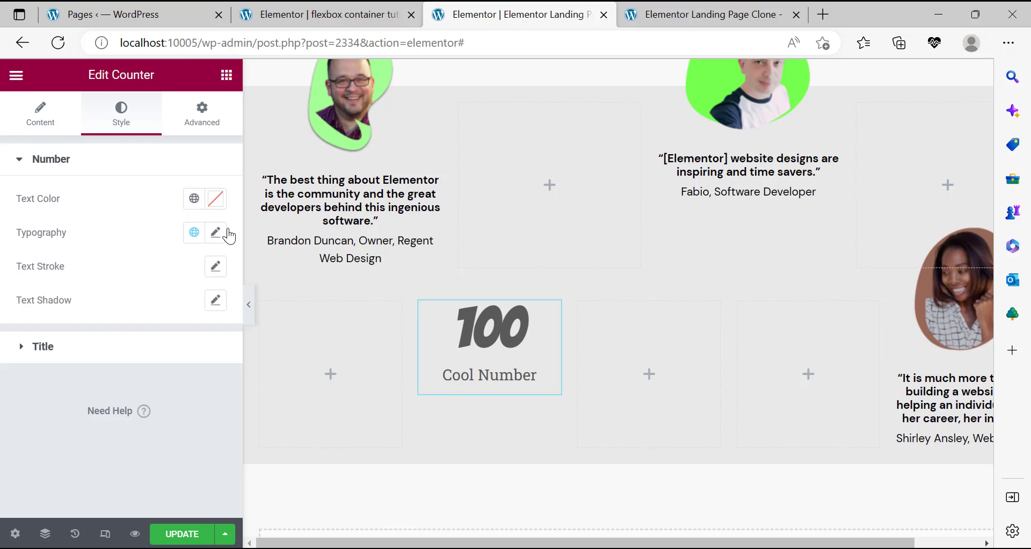
pyautogui.click(216, 233)
pyautogui.click(183, 354)
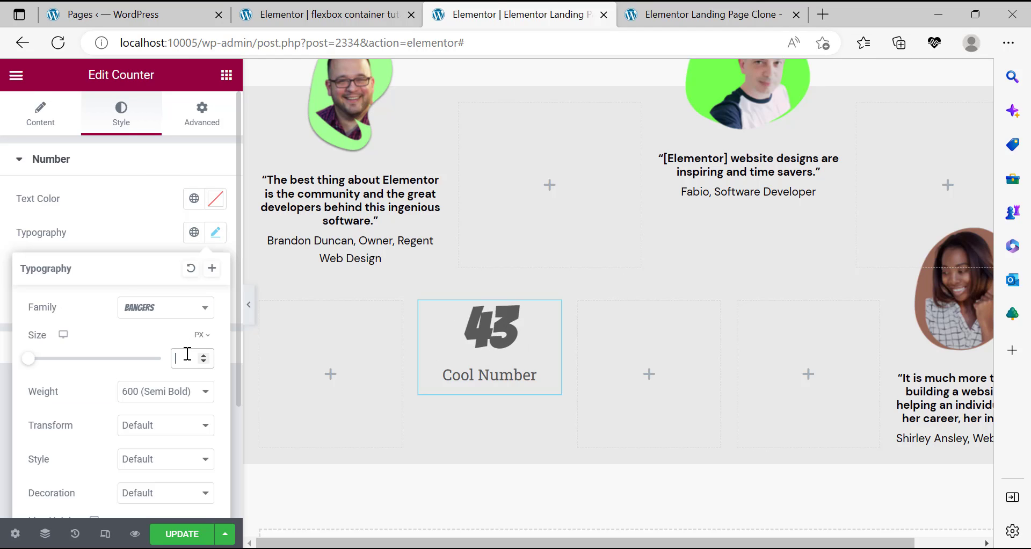
pyautogui.write('80')
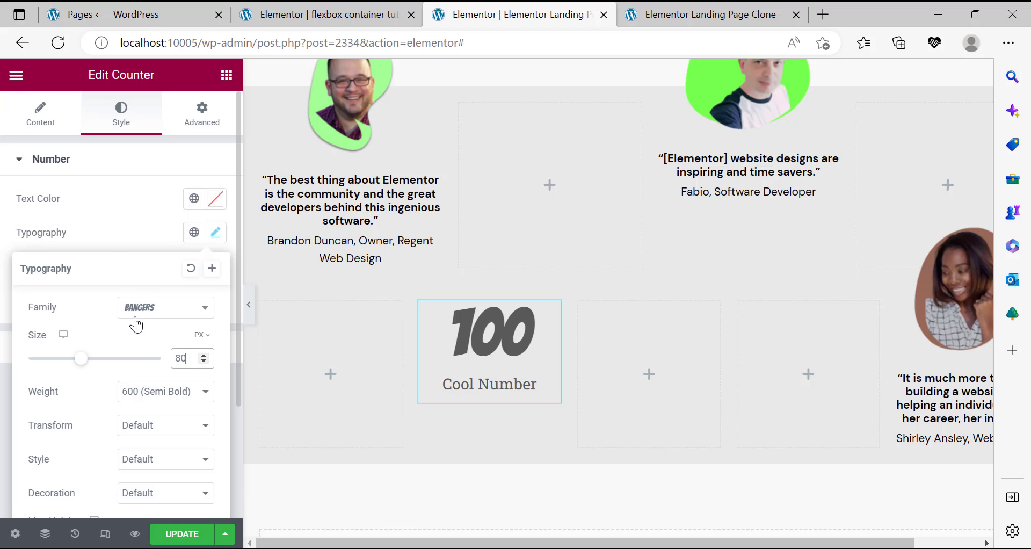
pyautogui.click(136, 322)
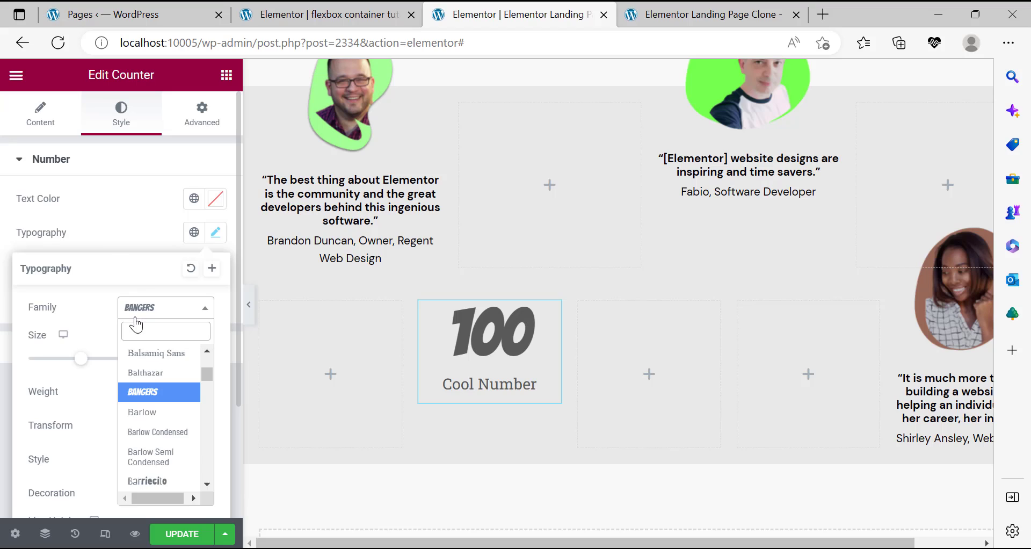
pyautogui.write('robot')
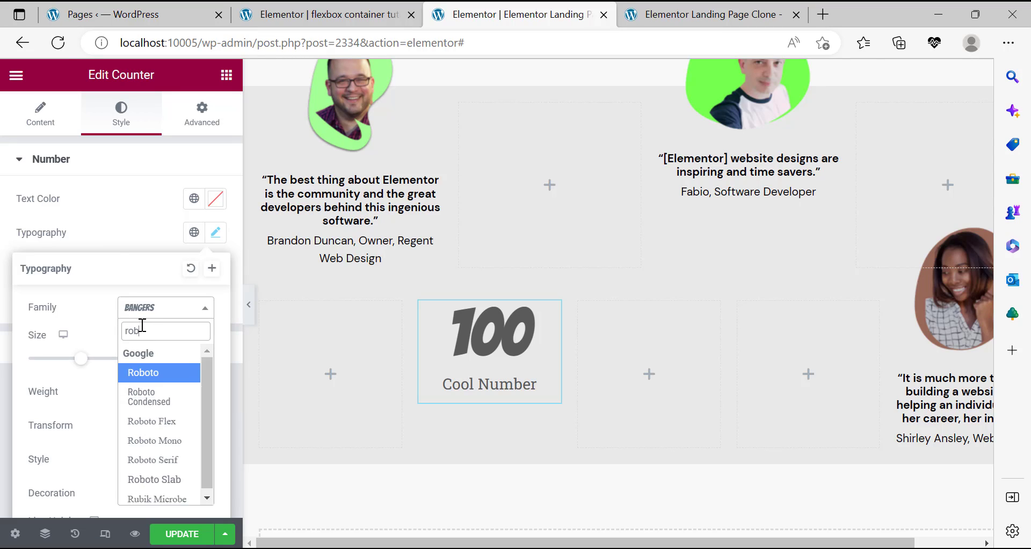
pyautogui.click(172, 383)
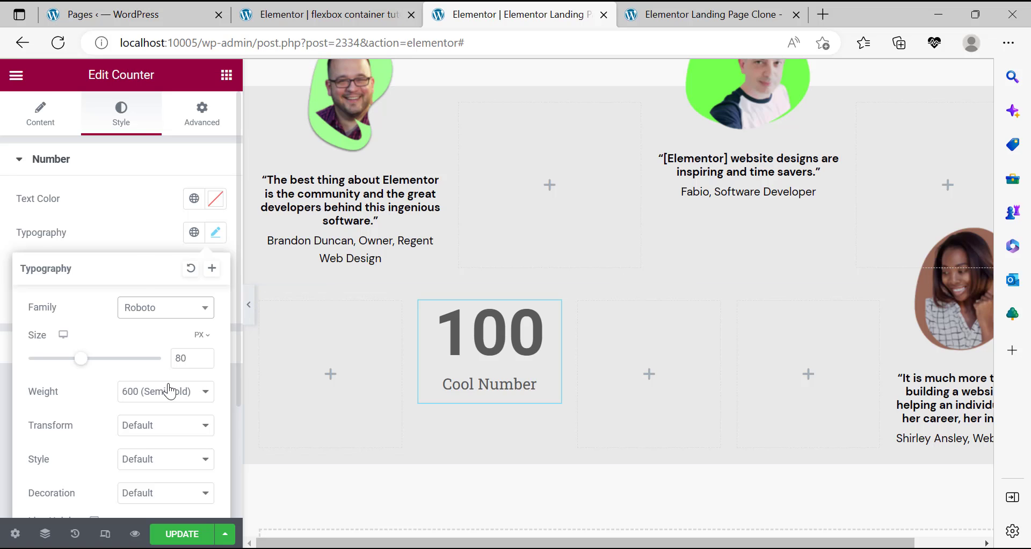
pyautogui.click(170, 391)
pyautogui.click(153, 309)
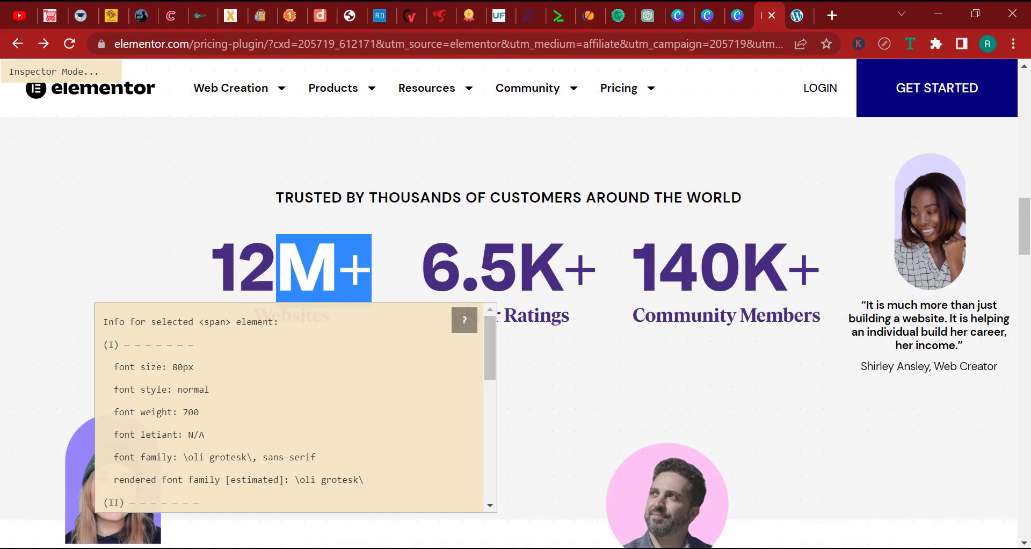
# Copy the font colour rgb(72, 48, 130) from the inspected 12M+ figure on the Elementor pricing page.
pyautogui.scroll(-3, 394, 473)
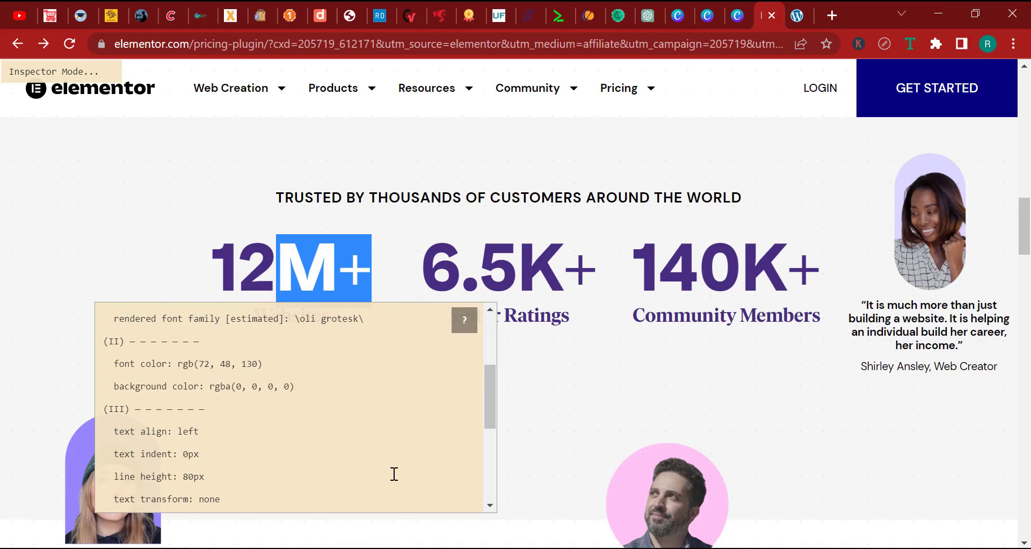
pyautogui.moveTo(262, 364); pyautogui.dragTo(180, 363)
pyautogui.rightClick(189, 363)
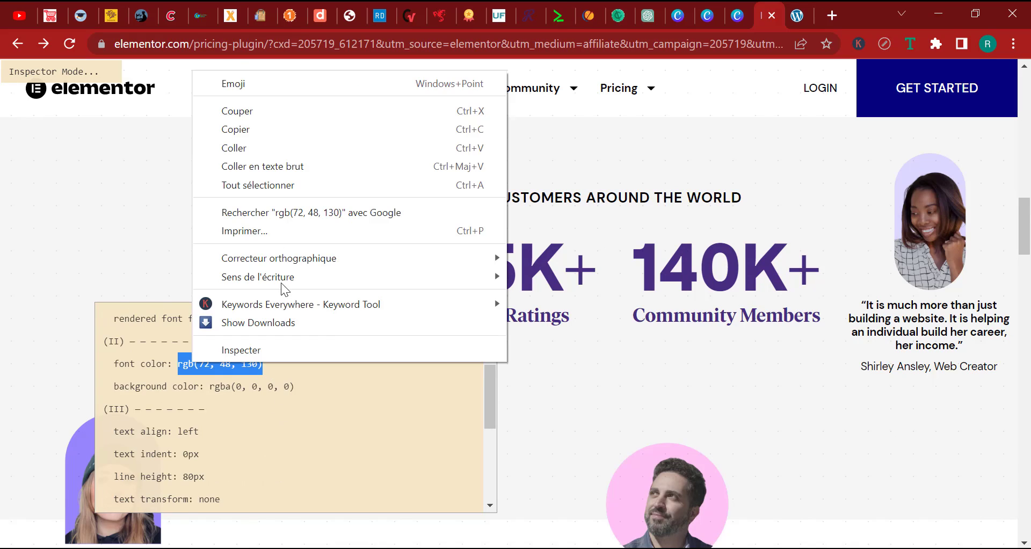
pyautogui.click(247, 130)
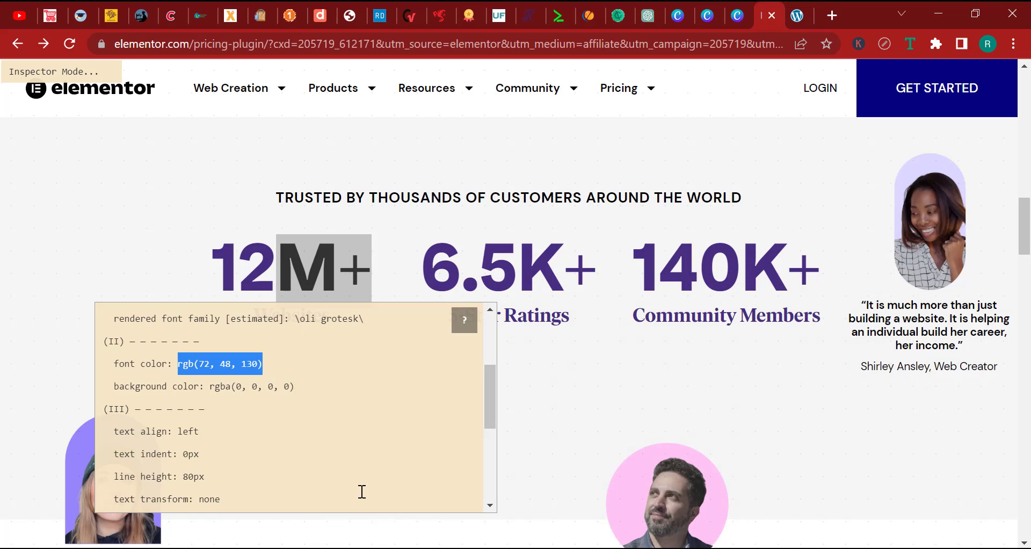
# Switch back to the editor and set the counter number's line height to 80 px.
pyautogui.scroll(-3, 231, 457)
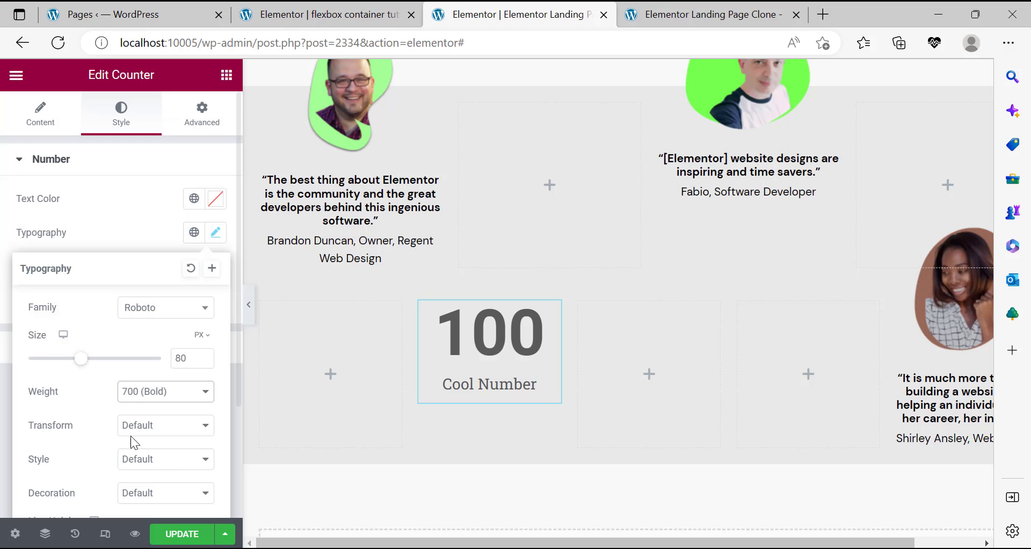
pyautogui.scroll(-3, 131, 430)
pyautogui.click(183, 397)
pyautogui.write('80')
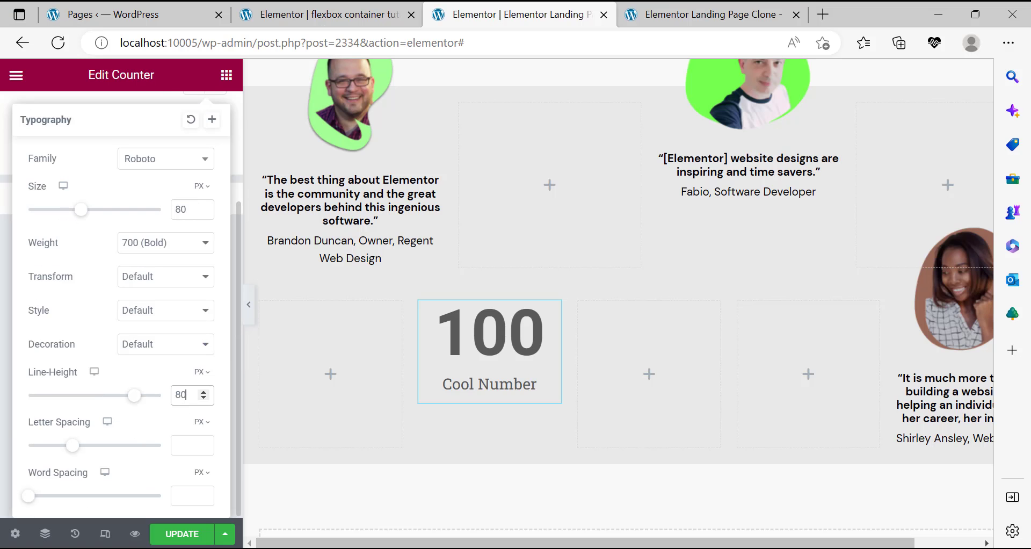
pyautogui.click(3, 235)
# Apply text colour rgb(72, 48, 130) to the counter number and compare it with the Elementor pricing page.
pyautogui.click(217, 199)
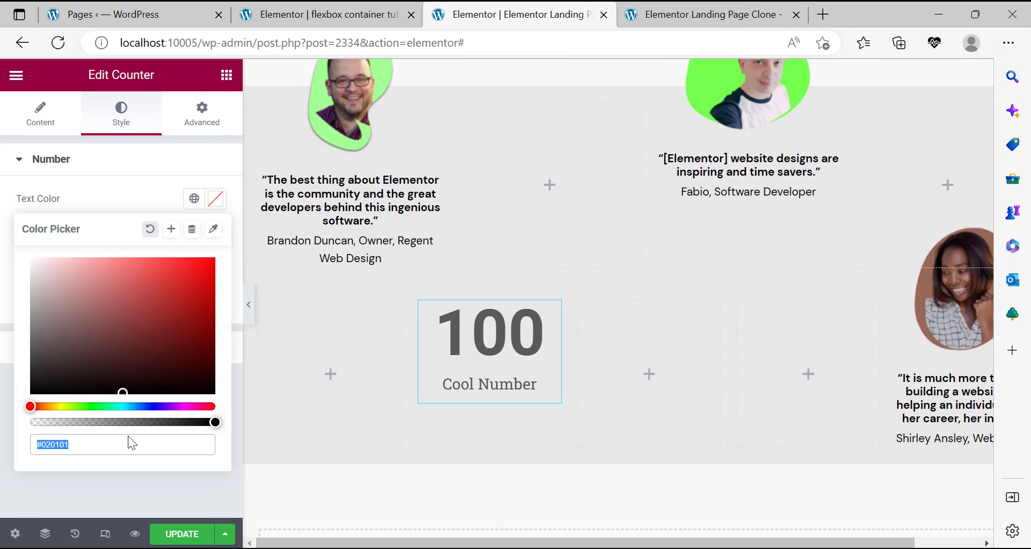
pyautogui.rightClick(103, 448)
pyautogui.click(159, 145)
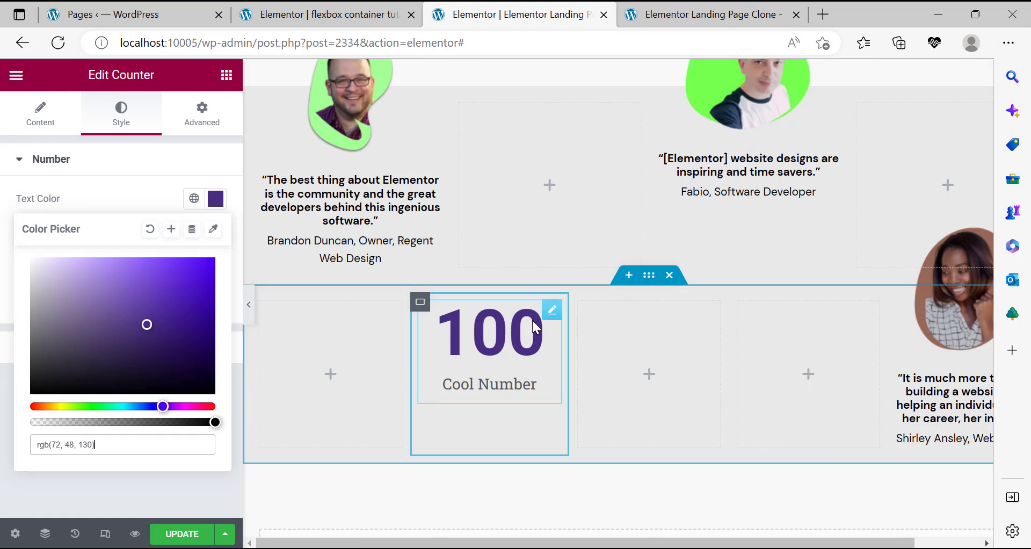
pyautogui.click(586, 548)
pyautogui.click(578, 386)
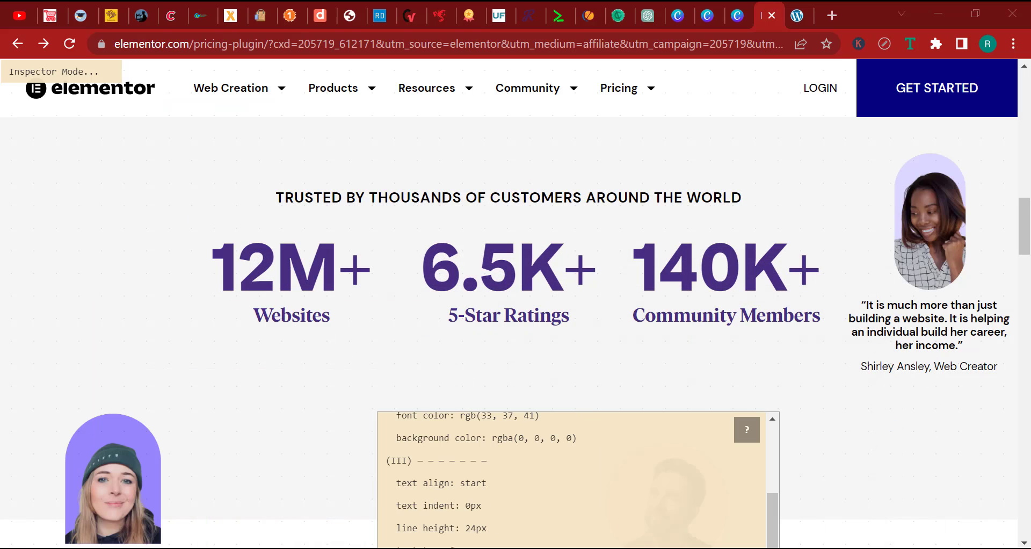
pyautogui.click(558, 547)
pyautogui.click(3, 253)
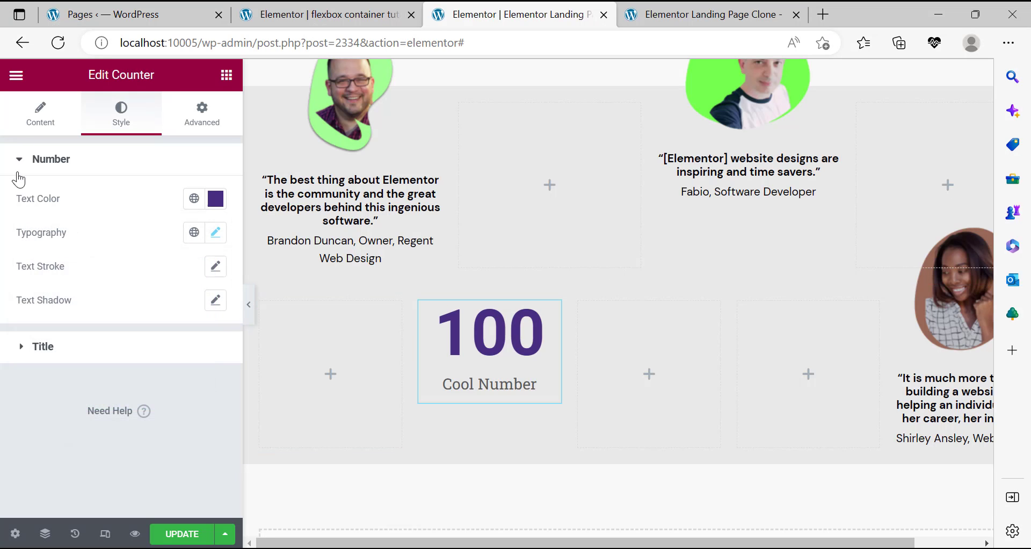
# Apply the copied colour rgb(72, 48, 130) to the counter's title text.
pyautogui.click(201, 346)
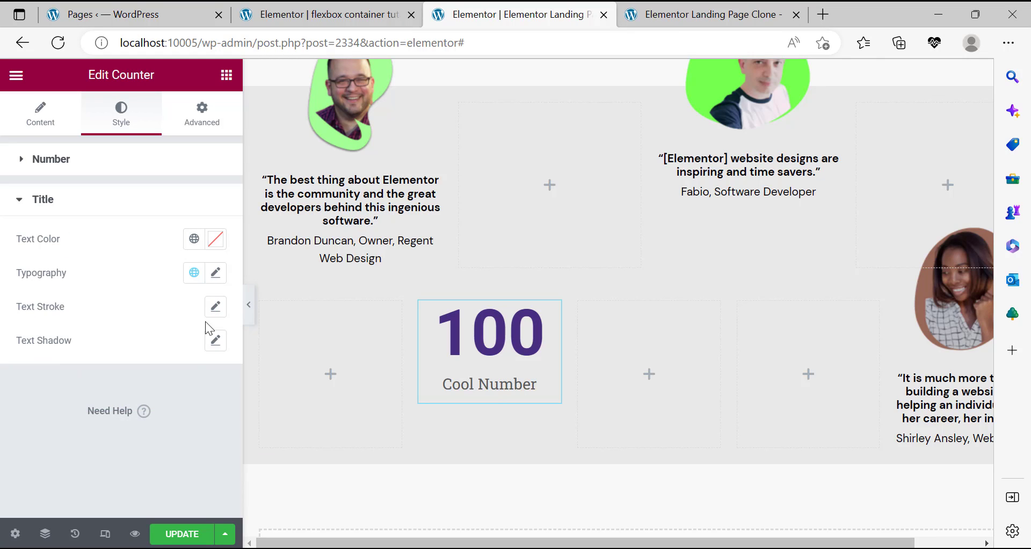
pyautogui.click(216, 240)
pyautogui.rightClick(104, 484)
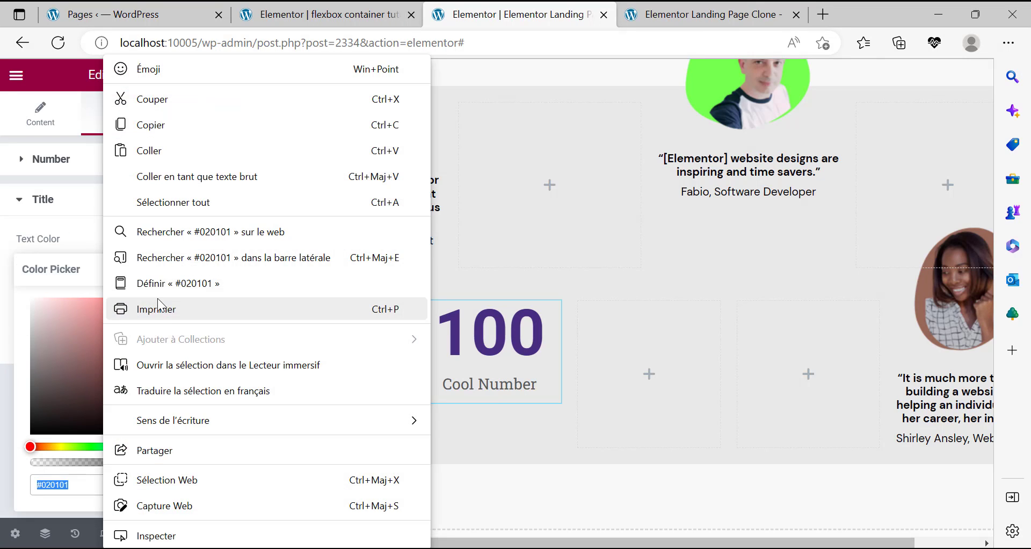
pyautogui.click(185, 156)
# On the Elementor pricing page, inspect the font size and weight of the Websites label under 12M+.
pyautogui.hotkey('alt', 'Tab')
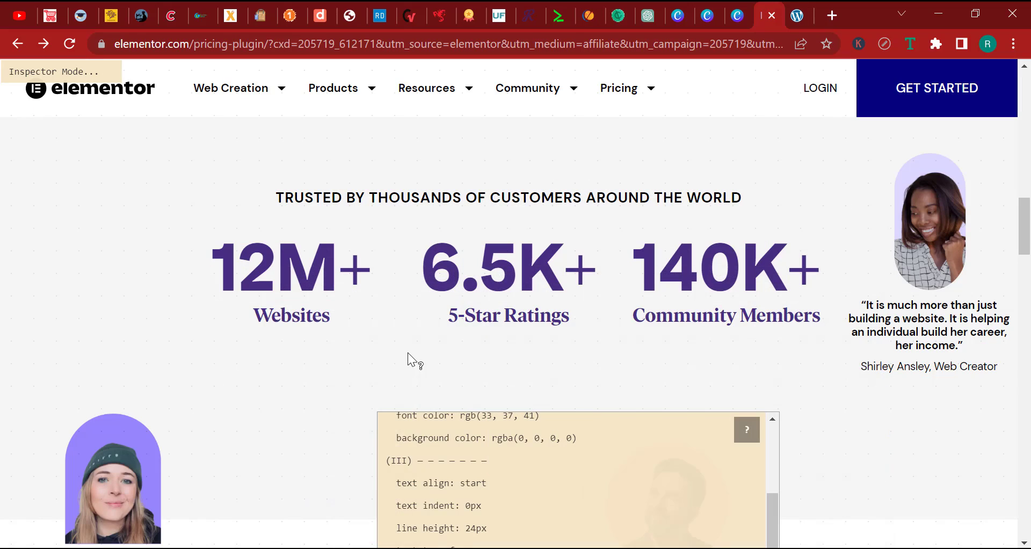
pyautogui.doubleClick(299, 321)
pyautogui.scroll(3, 219, 428)
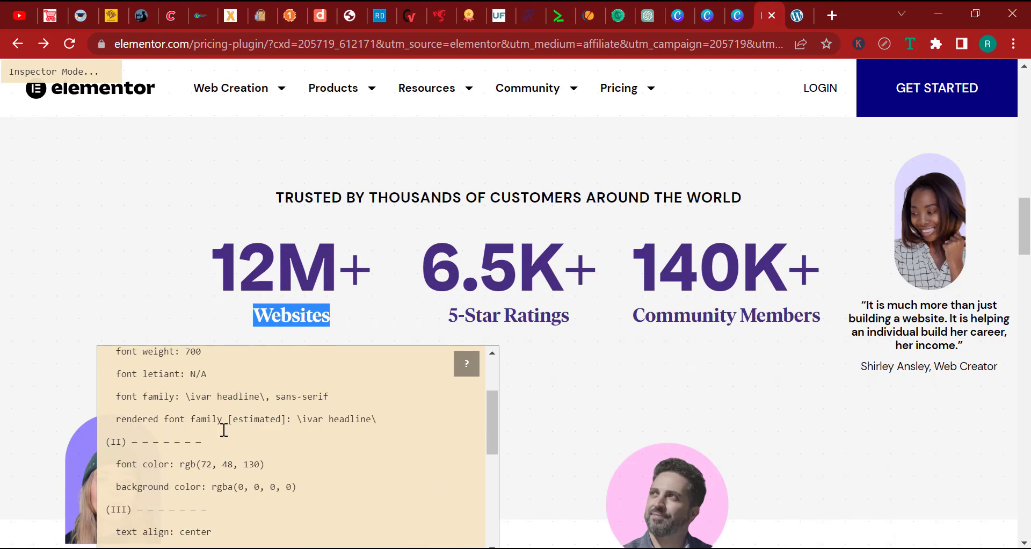
pyautogui.scroll(3, 247, 444)
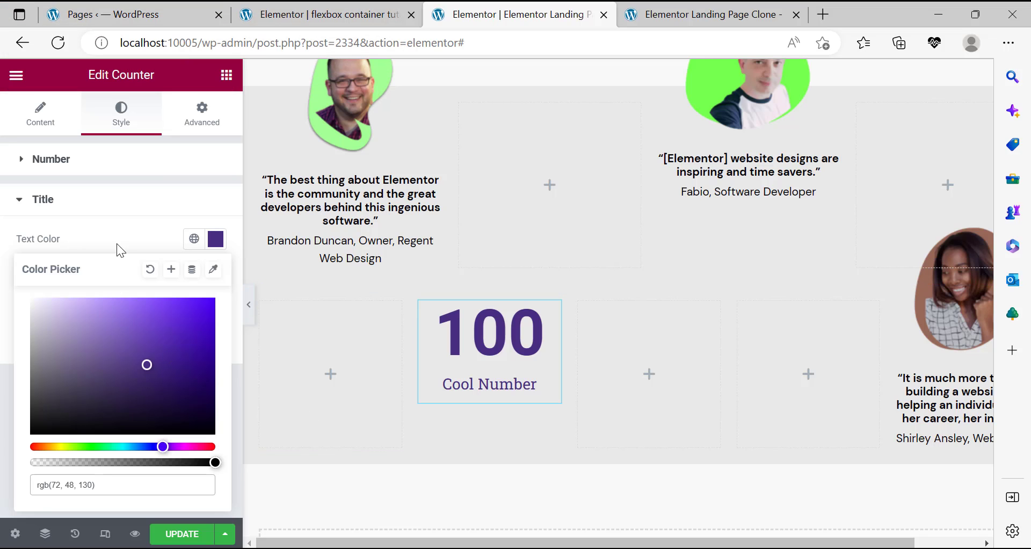
# In the editor, set the counter title's typography to 24 px size and 700 (Bold) weight.
pyautogui.click(111, 256)
pyautogui.click(215, 273)
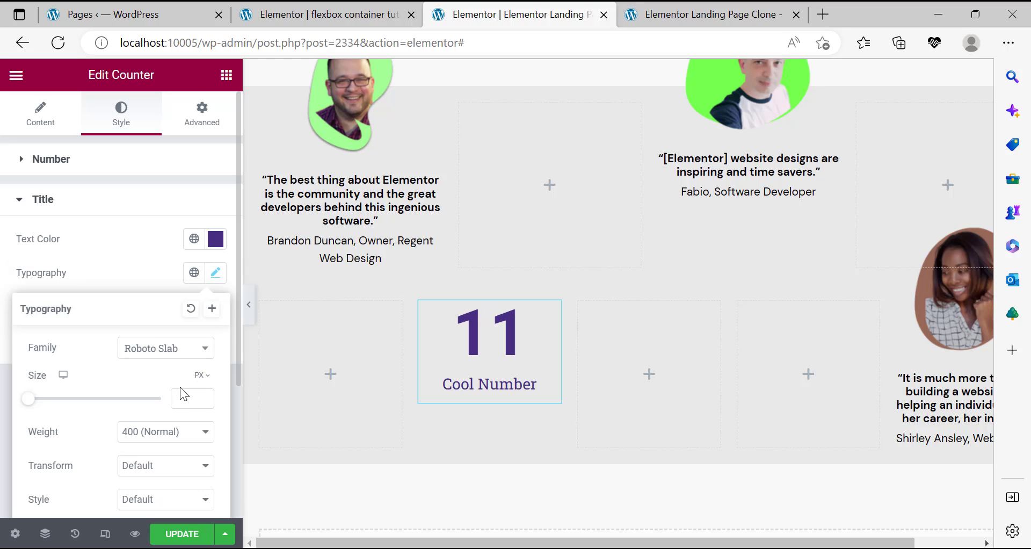
pyautogui.click(188, 398)
pyautogui.write('24')
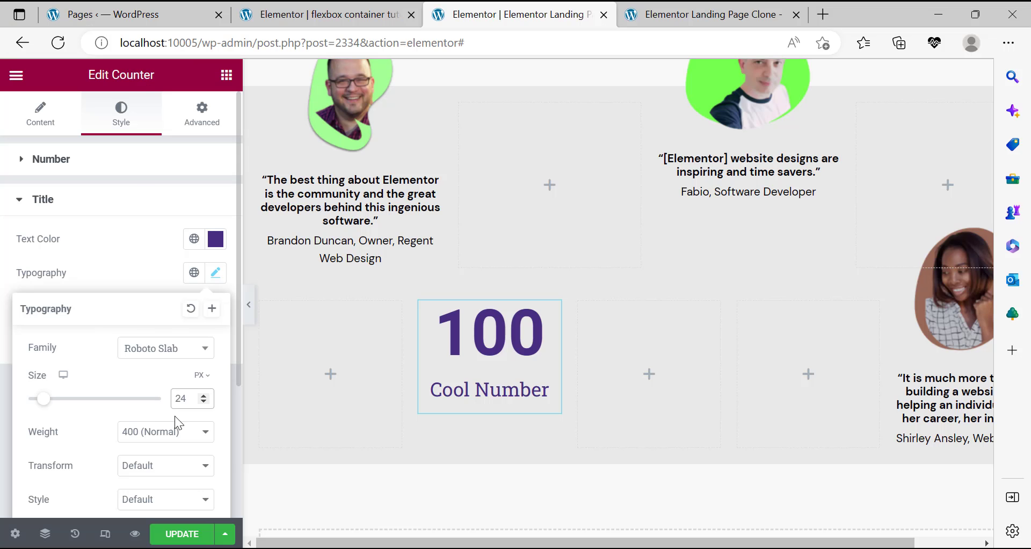
pyautogui.click(164, 431)
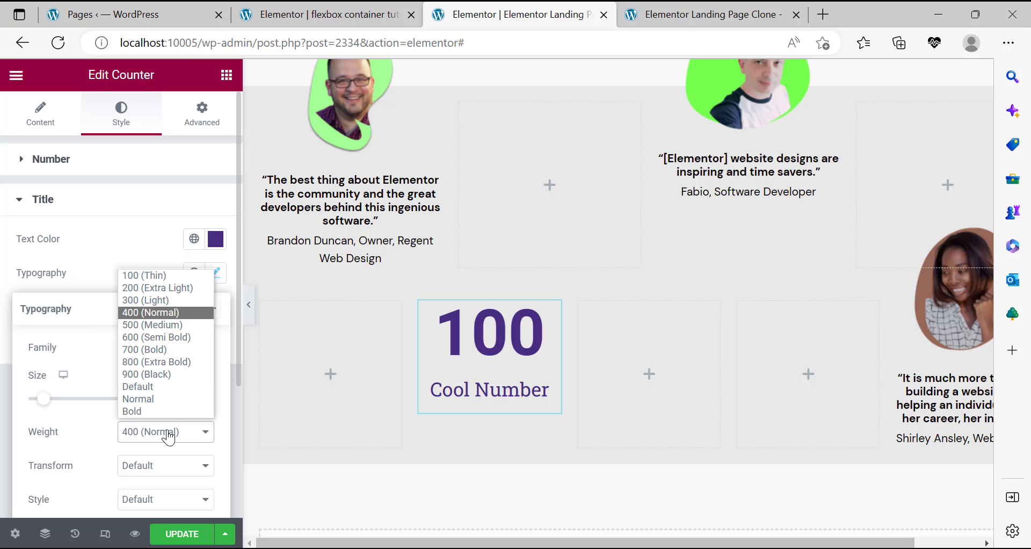
pyautogui.click(156, 361)
pyautogui.click(171, 431)
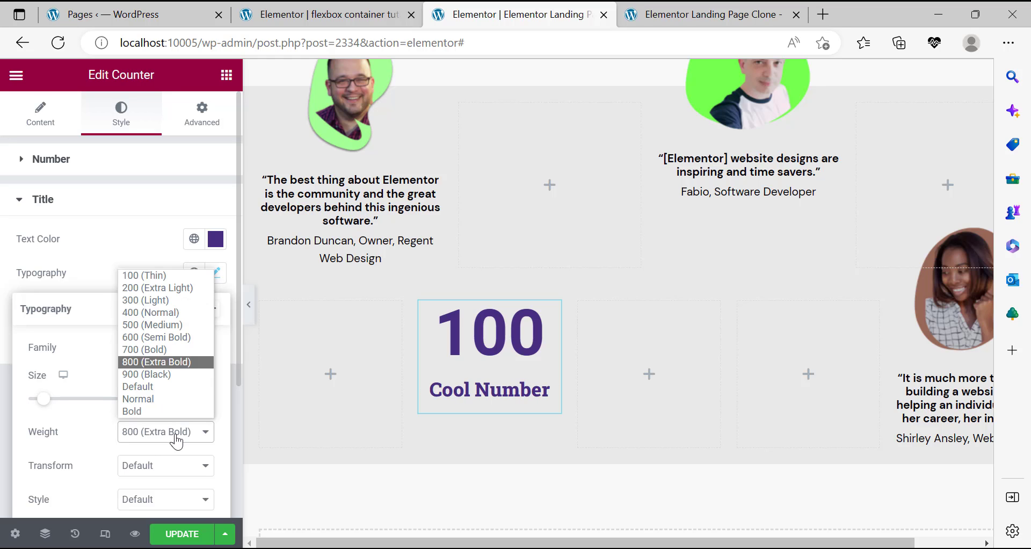
pyautogui.click(156, 351)
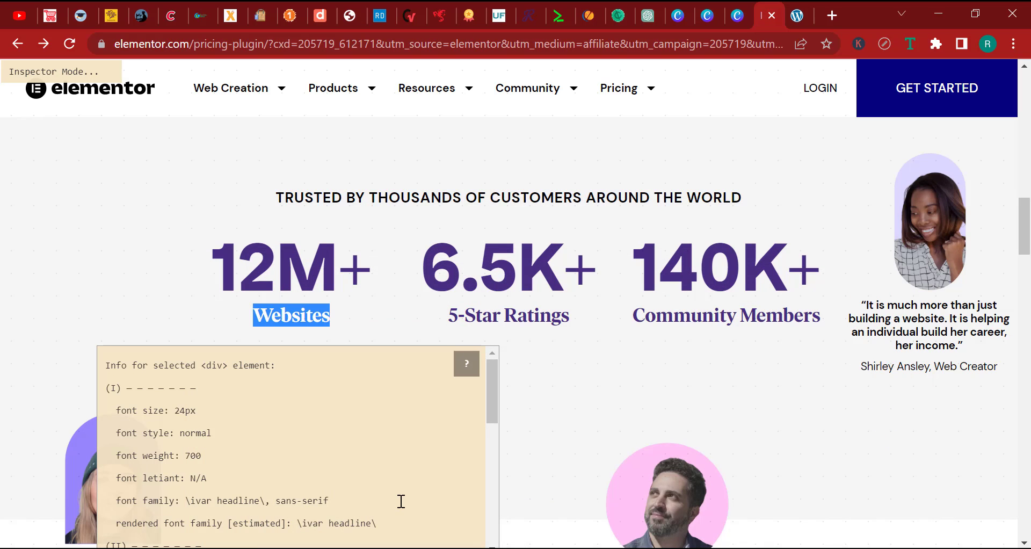
# On the Elementor pricing page, inspect the Websites label's font colour and line height.
pyautogui.scroll(-3, 401, 501)
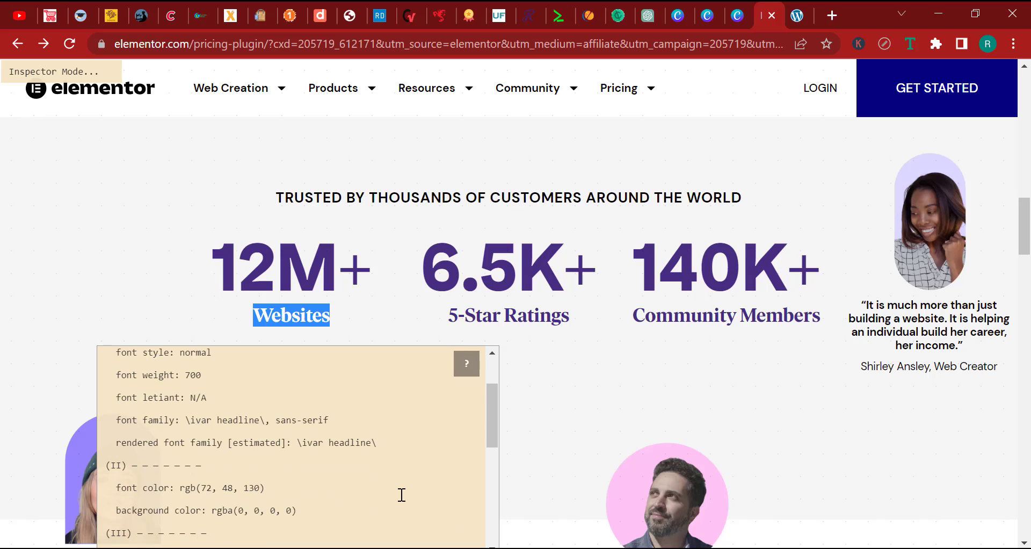
pyautogui.moveTo(272, 408); pyautogui.dragTo(182, 407)
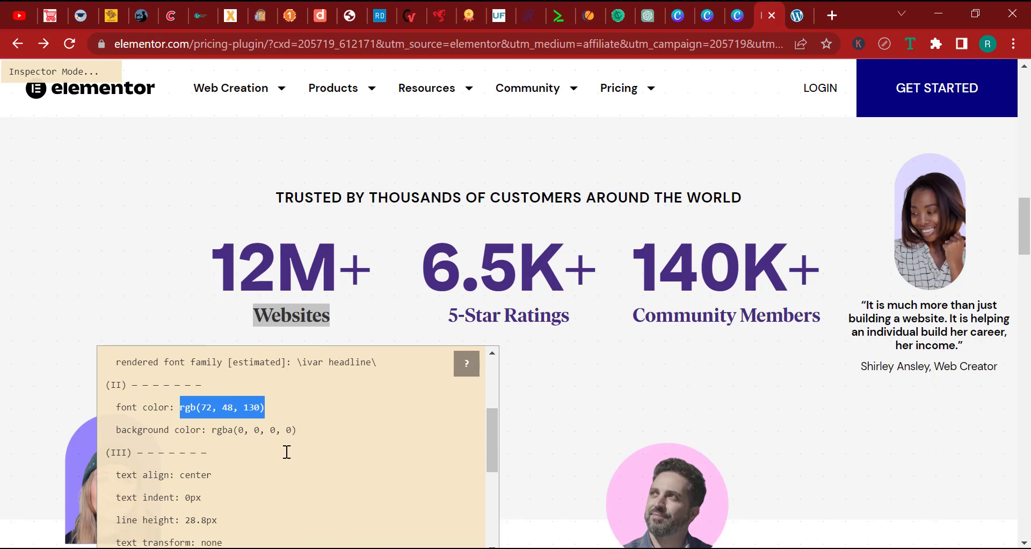
pyautogui.scroll(-2, 214, 457)
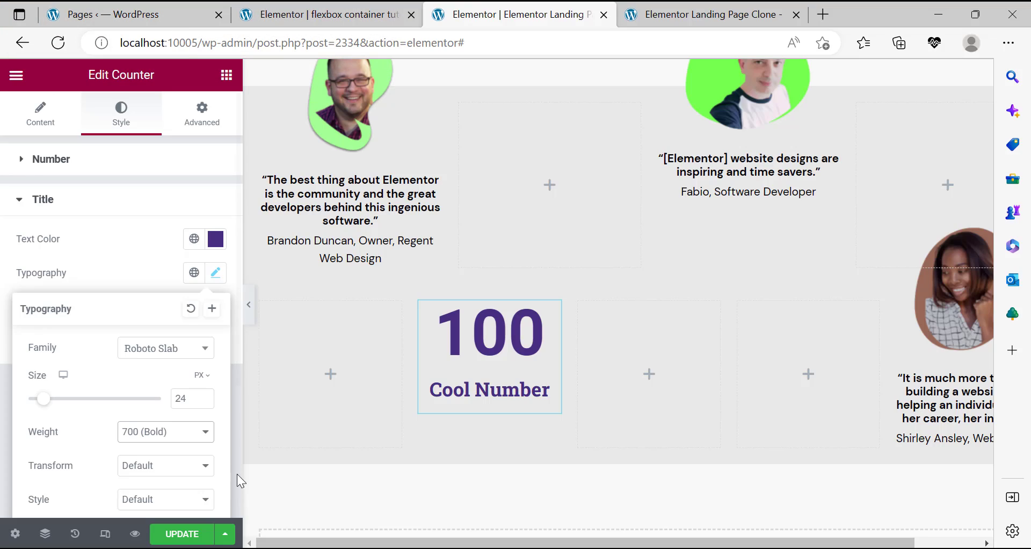
# In the editor, set the counter title's line height to 28.8 px.
pyautogui.scroll(-3, 237, 474)
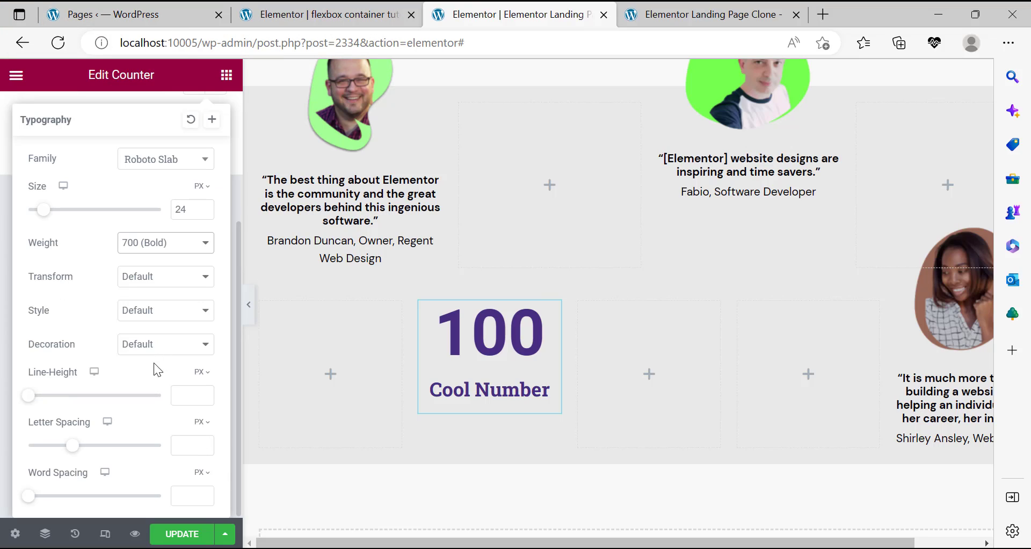
pyautogui.click(197, 396)
pyautogui.write('283')
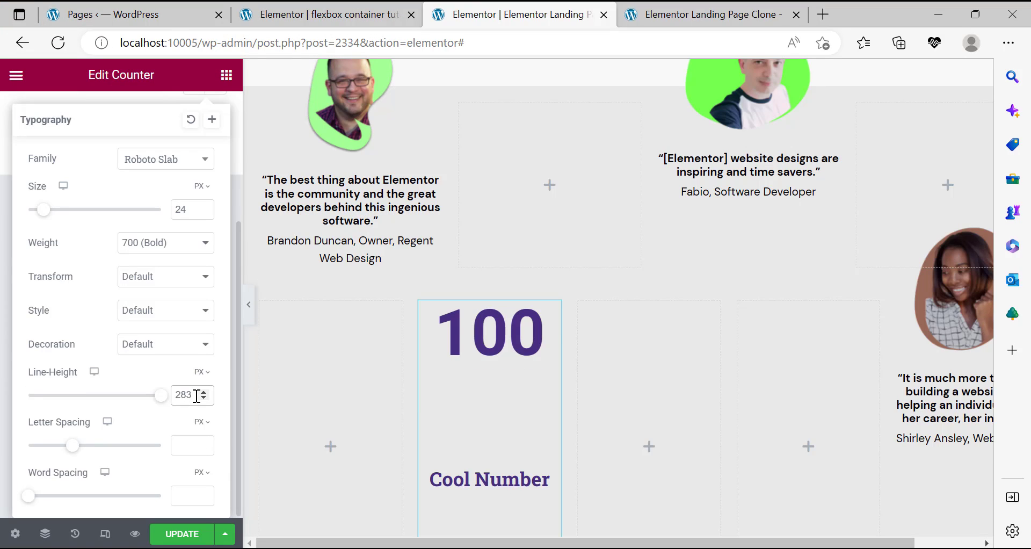
pyautogui.press('BackSpace')
pyautogui.write('.8')
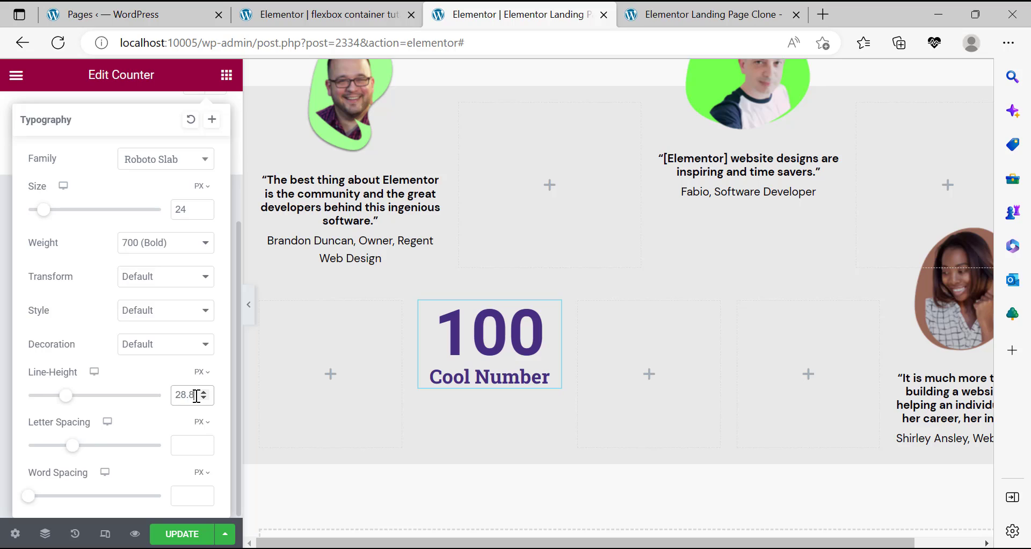
# Set the counter title's text transform to Capitalize, style to Normal and decoration to None.
pyautogui.click(139, 280)
pyautogui.click(152, 332)
pyautogui.click(156, 321)
pyautogui.click(149, 341)
pyautogui.click(143, 347)
pyautogui.click(148, 410)
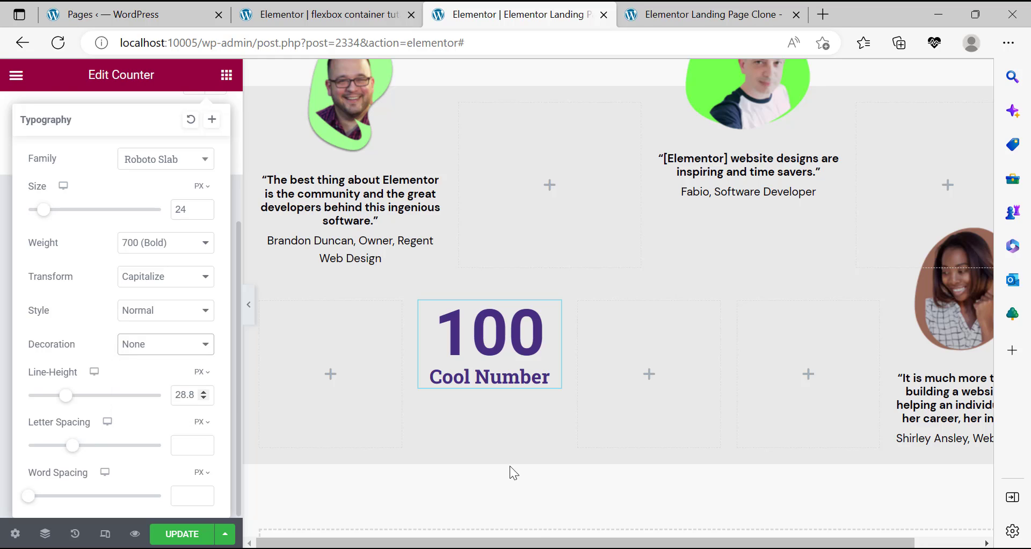
# Compare the finished title styling with the Websites label on the Elementor pricing page and close the typography settings.
pyautogui.hotkey('alt', 'Tab')
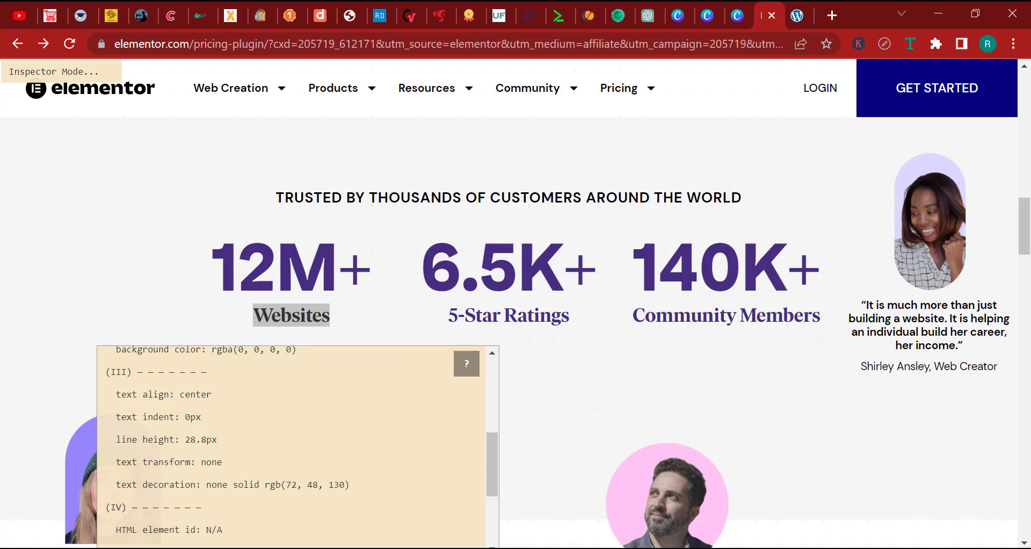
pyautogui.click(597, 352)
pyautogui.hotkey('alt', 'Tab')
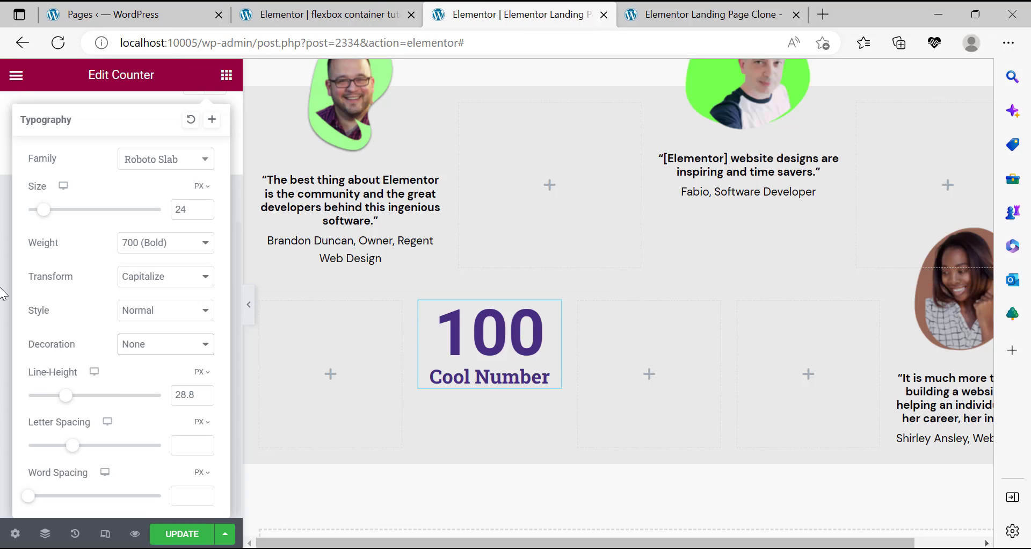
pyautogui.click(3, 312)
pyautogui.scroll(3, 57, 289)
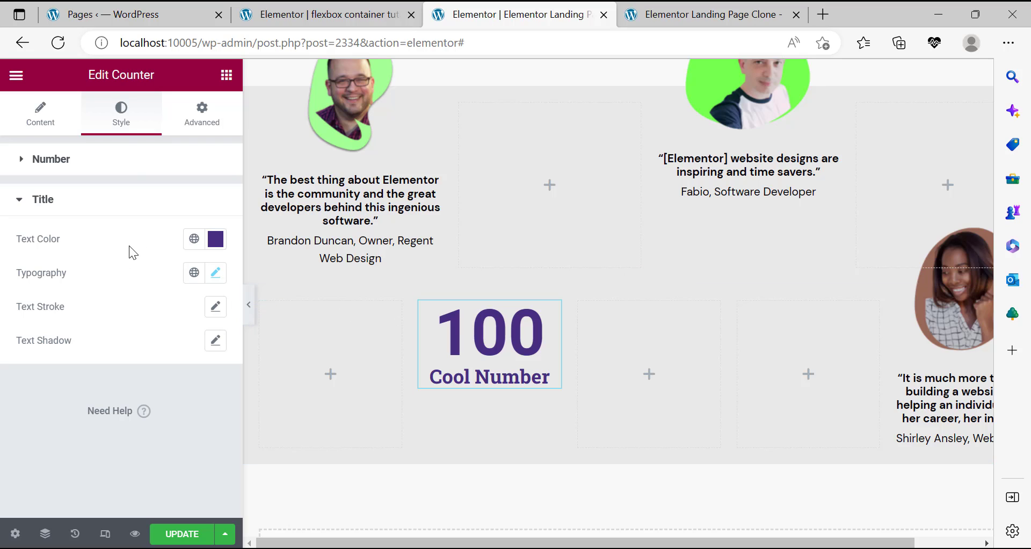
# Set the counter's ending number to 12 and its number suffix to M+.
pyautogui.click(32, 129)
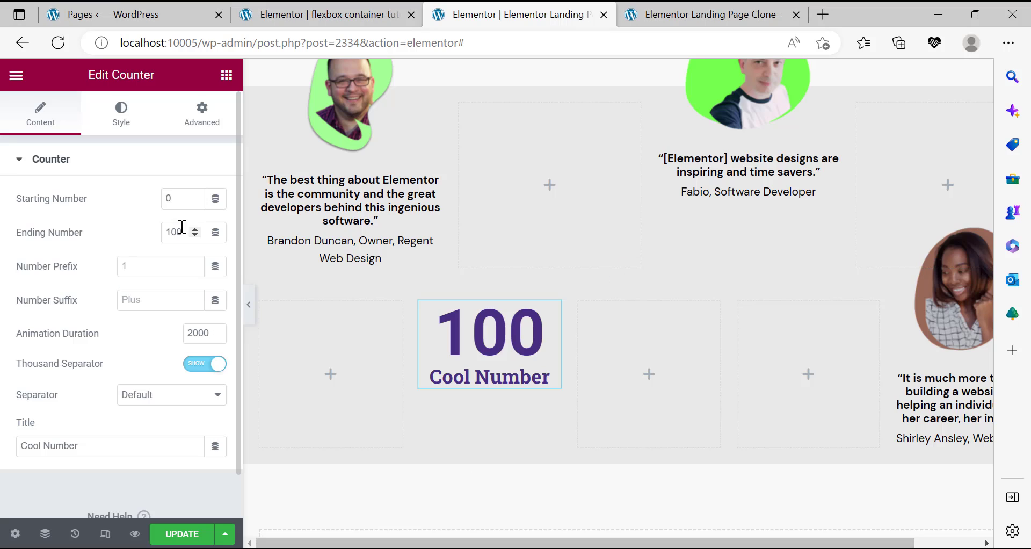
pyautogui.click(187, 223)
pyautogui.write('12')
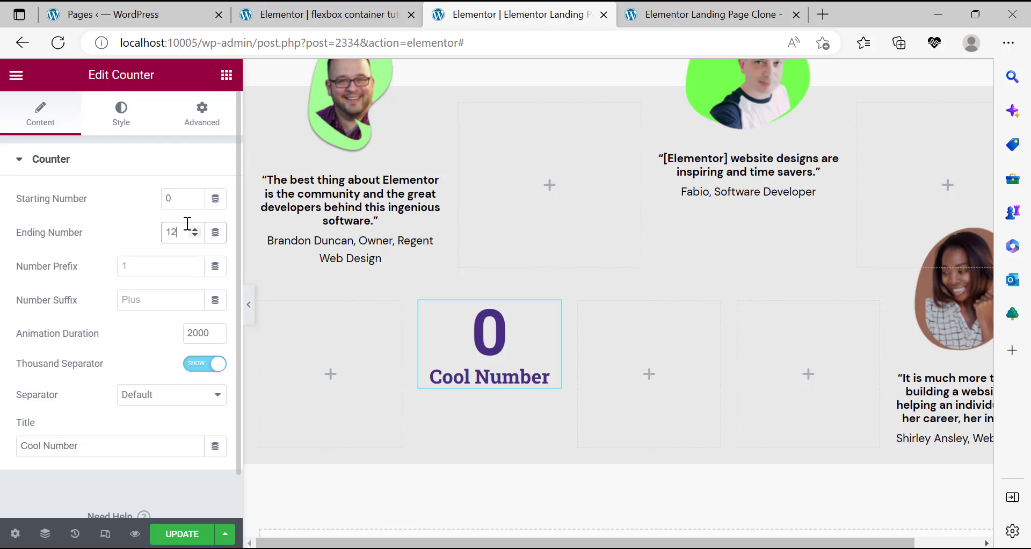
pyautogui.click(136, 305)
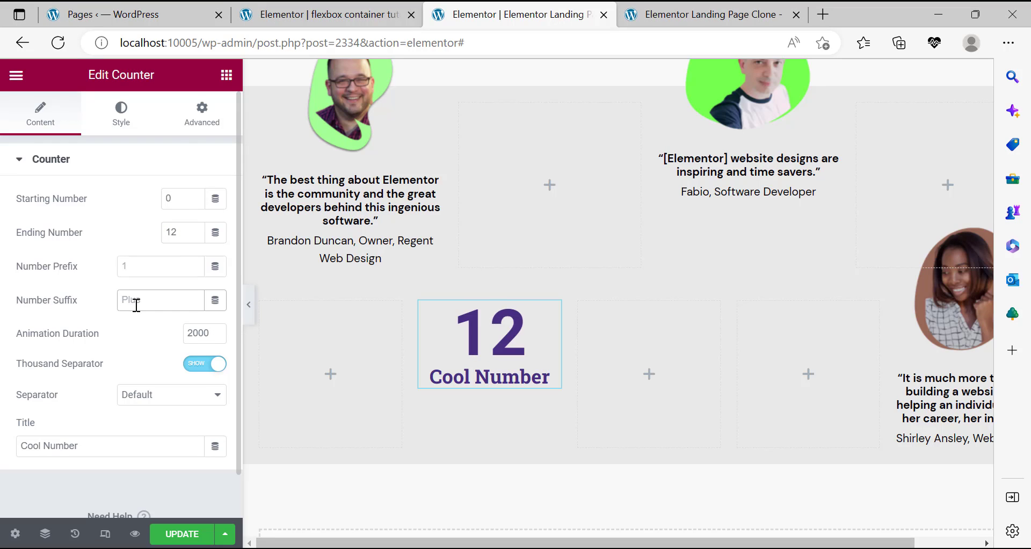
pyautogui.write('M+')
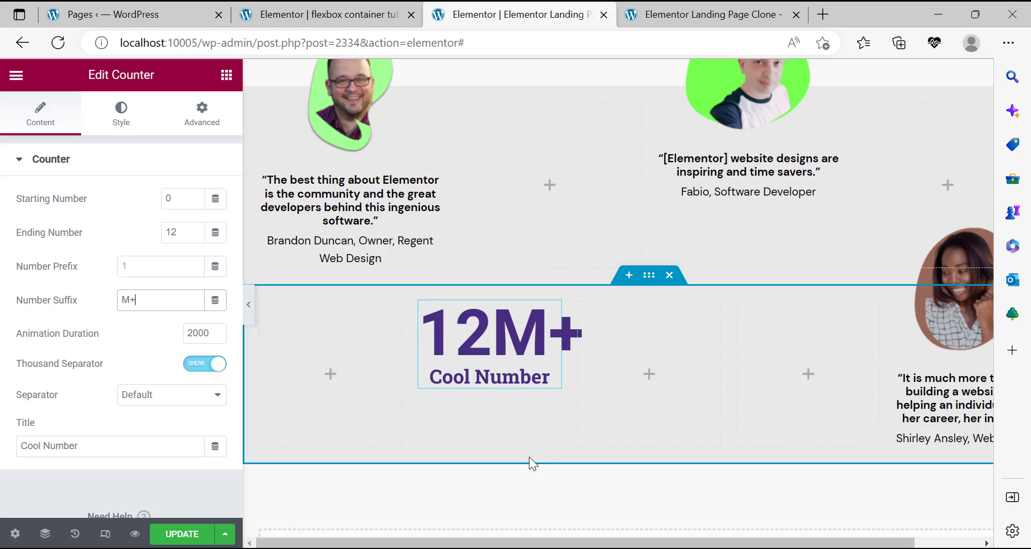
# Set the counter row container to justify content Space Between, with Align Items and Align Self both centred.
pyautogui.click(649, 276)
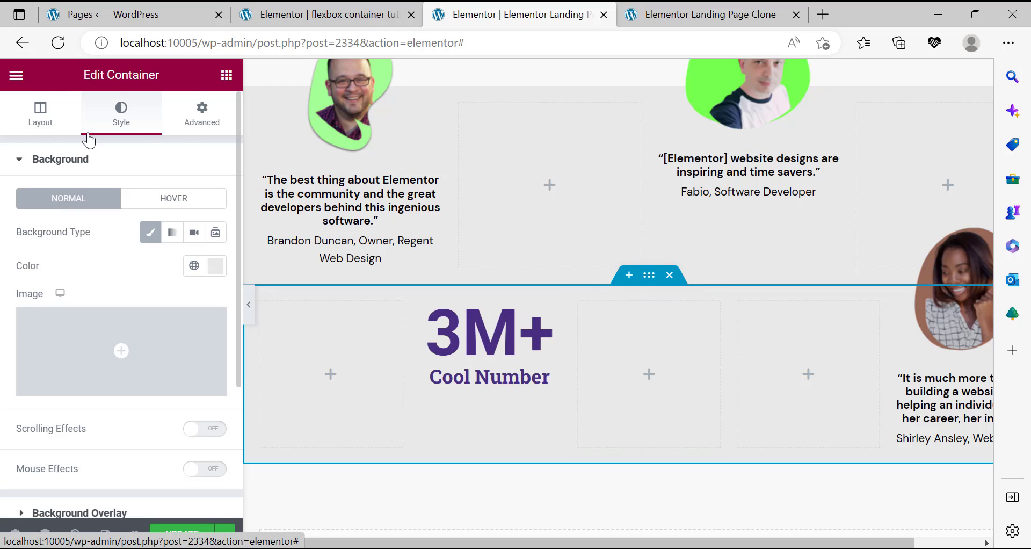
pyautogui.click(31, 128)
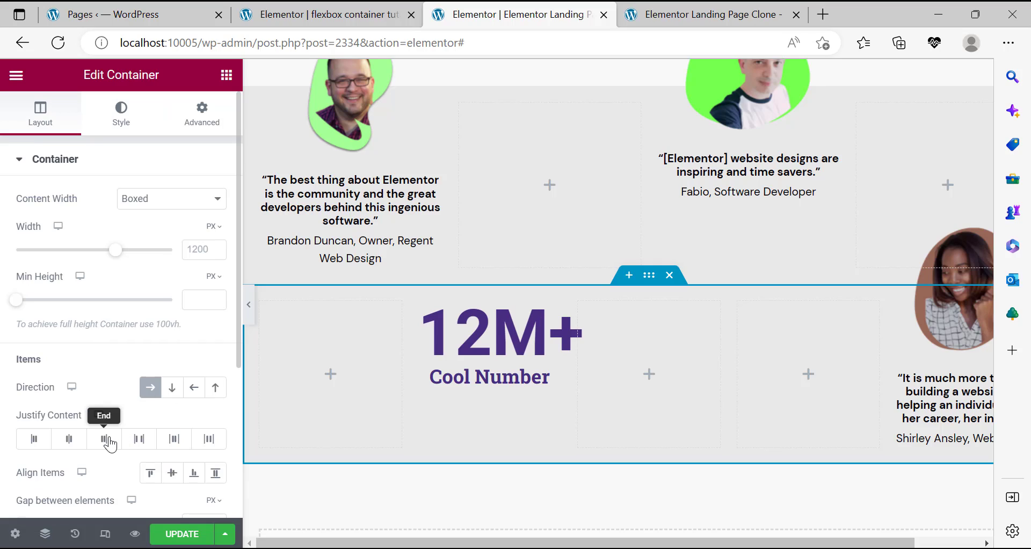
pyautogui.click(131, 445)
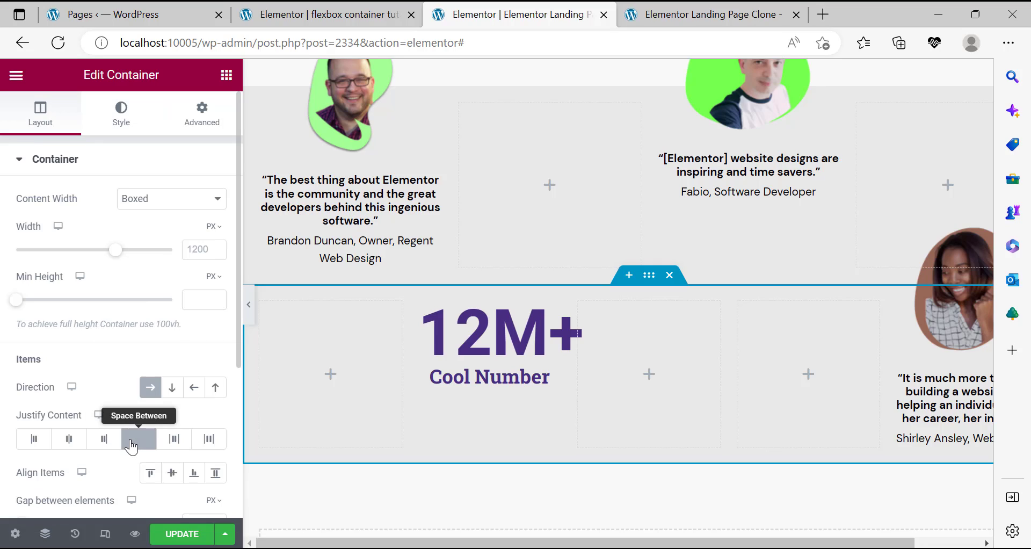
pyautogui.click(172, 472)
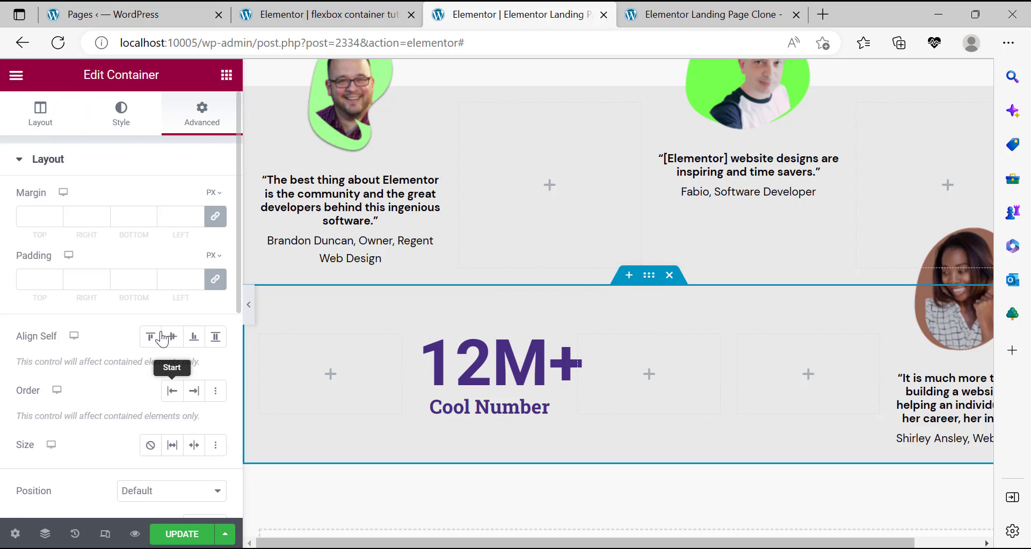
pyautogui.click(169, 342)
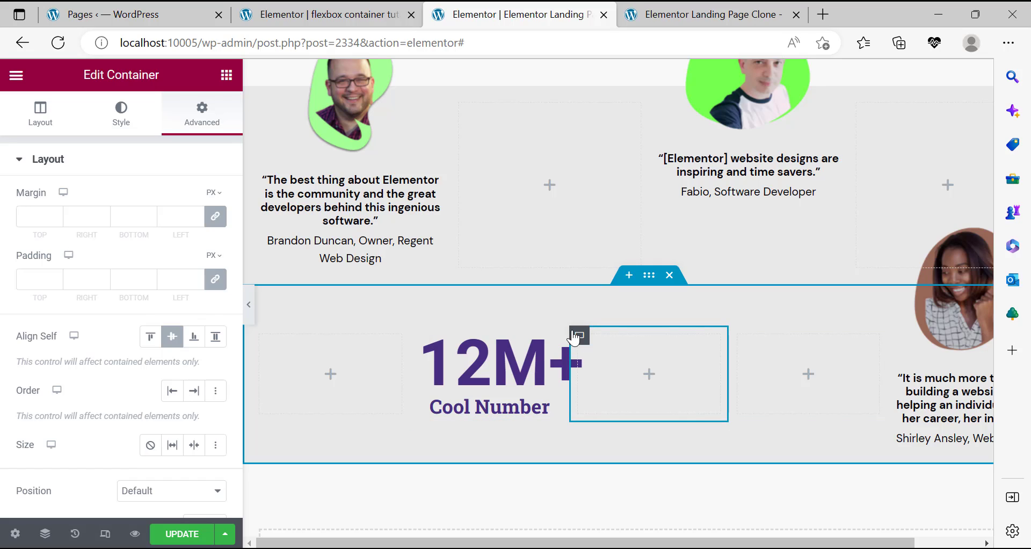
# Delete the two empty containers following the 12M+ counter in the statistics row.
pyautogui.rightClick(576, 431)
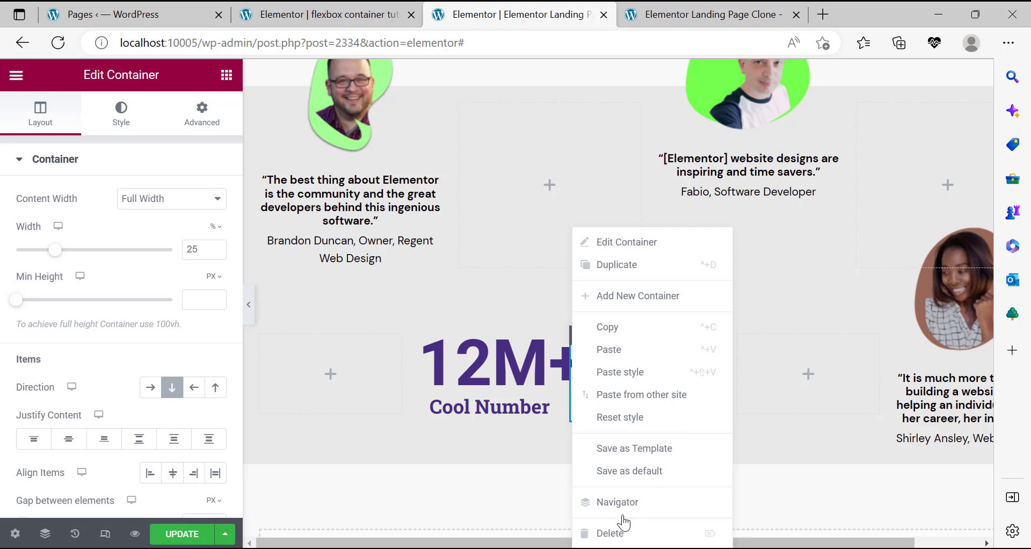
pyautogui.click(619, 530)
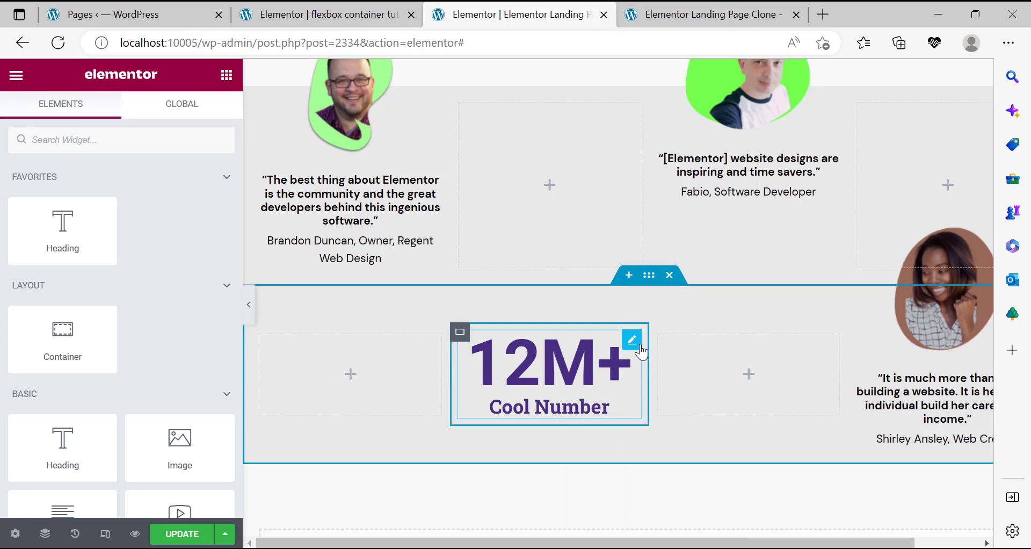
pyautogui.rightClick(711, 493)
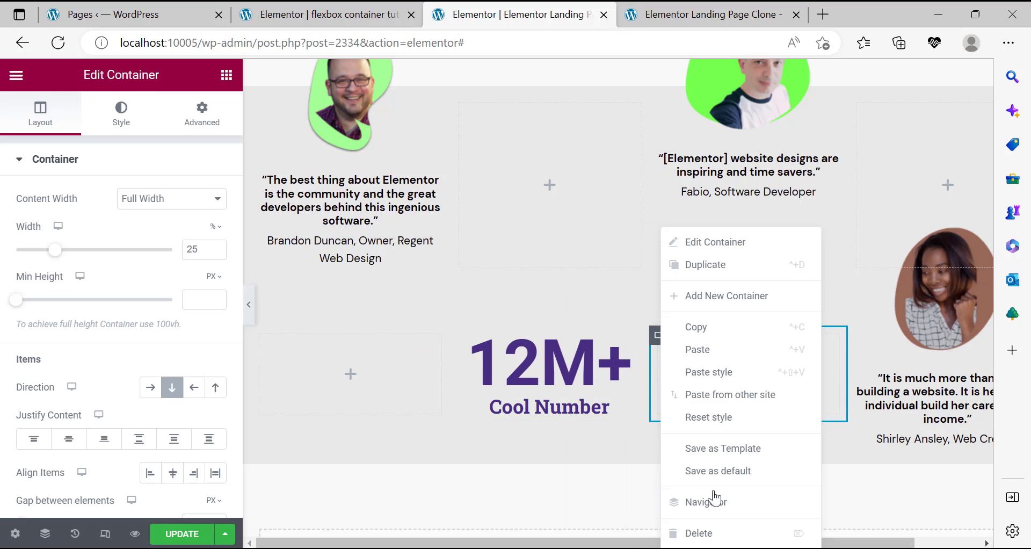
pyautogui.click(711, 535)
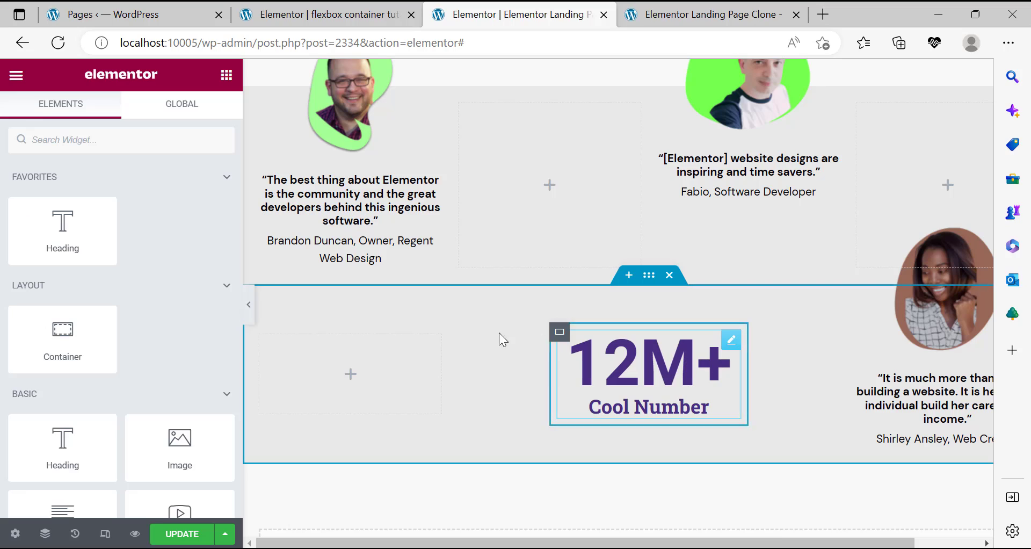
# Try duplicating the 12M+ counter container three times and roll the page history back to before the duplicates.
pyautogui.rightClick(615, 261)
pyautogui.click(592, 270)
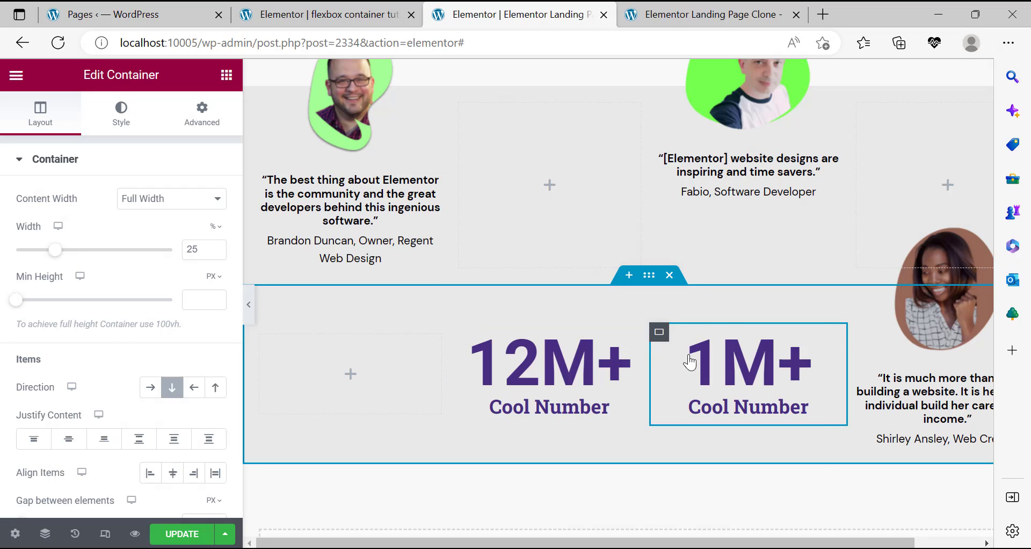
pyautogui.rightClick(680, 356)
pyautogui.click(698, 265)
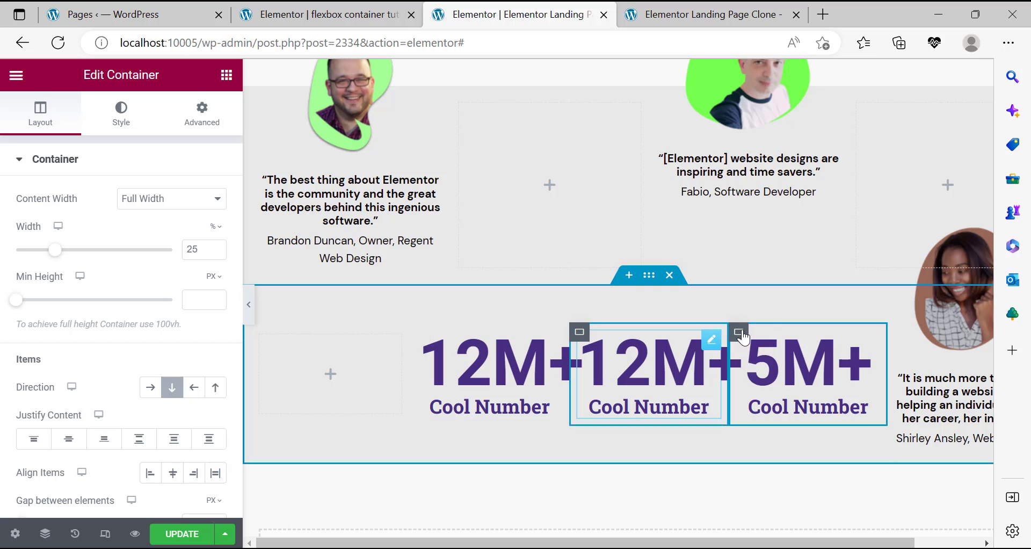
pyautogui.rightClick(744, 338)
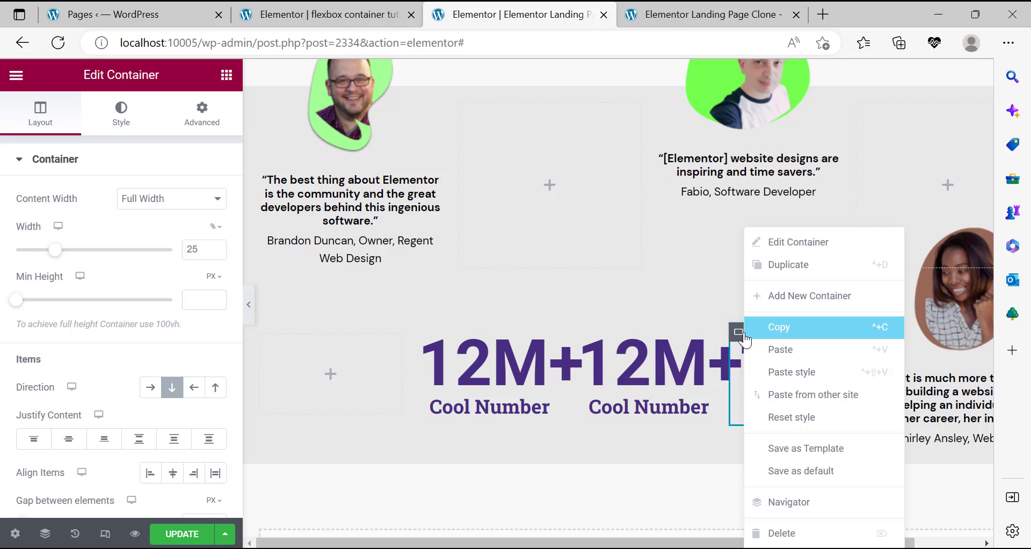
pyautogui.click(805, 264)
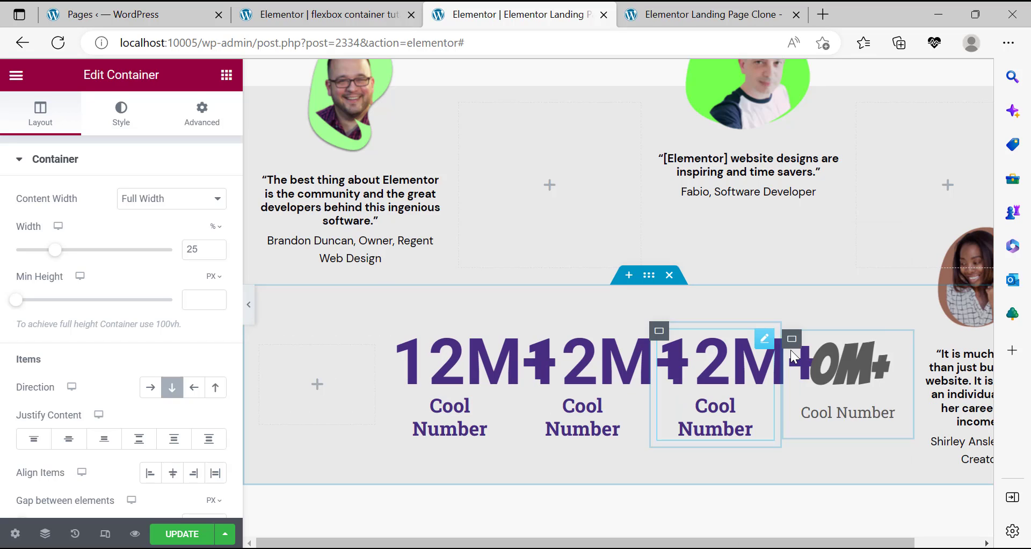
pyautogui.click(76, 533)
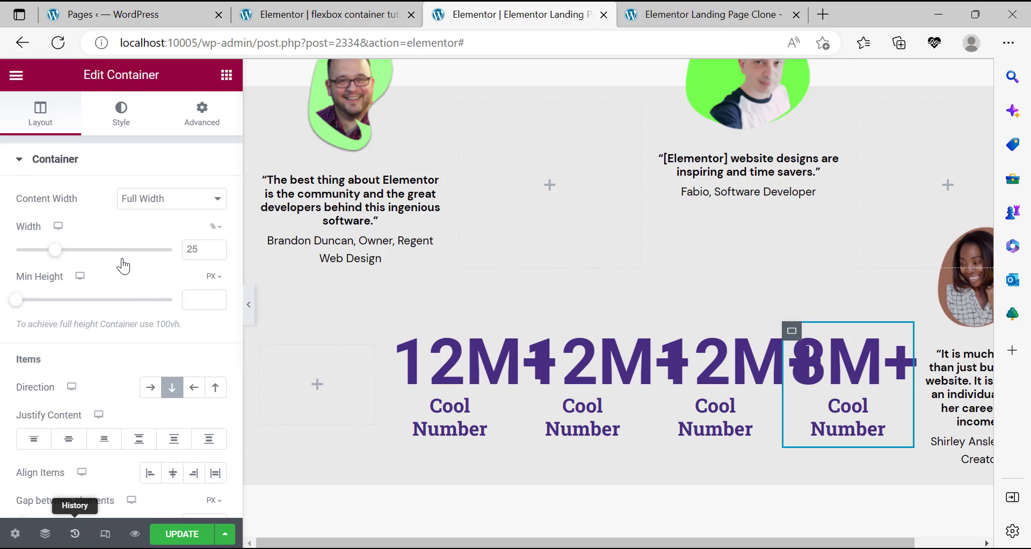
pyautogui.click(74, 265)
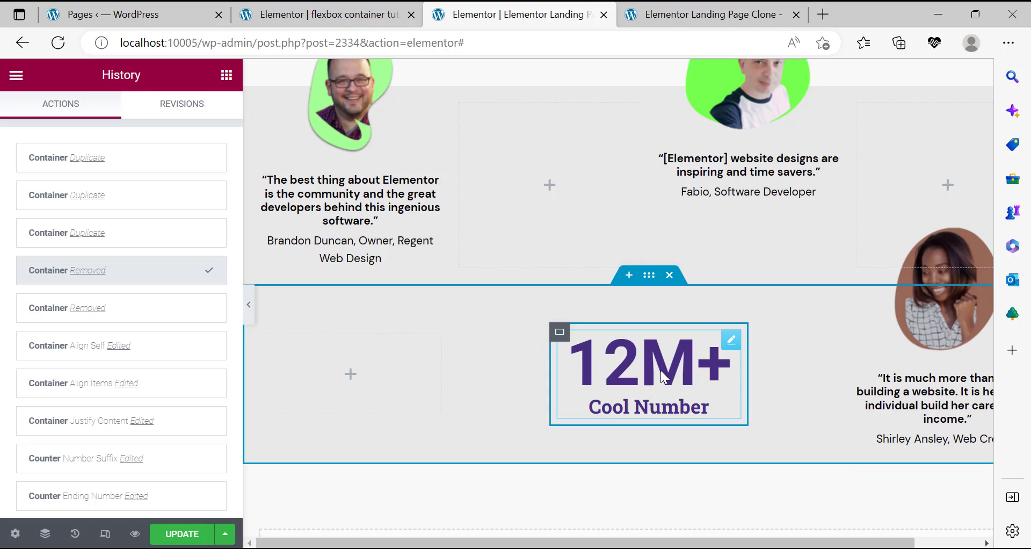
# Unlink the counter container's margin values and set its right margin to 20 px.
pyautogui.click(558, 337)
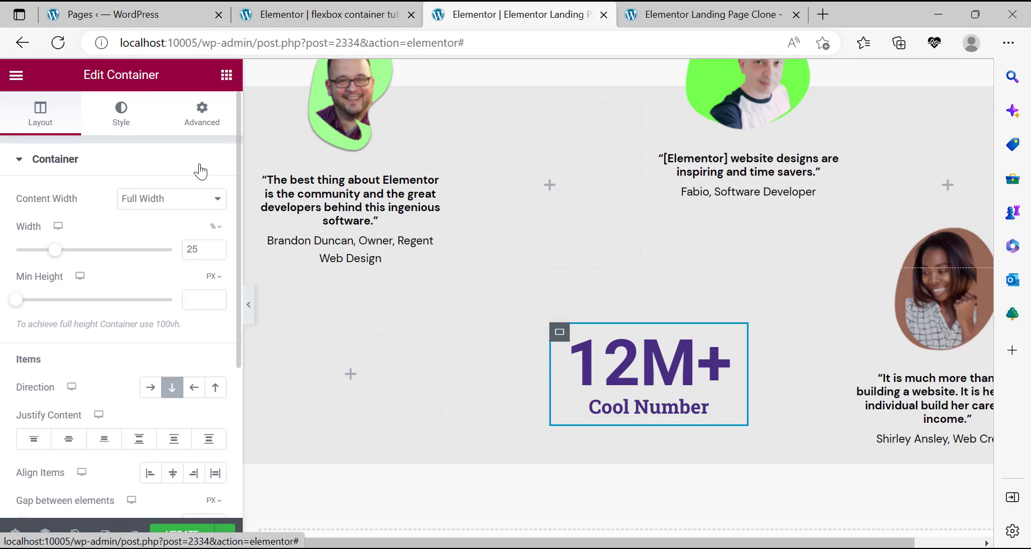
pyautogui.click(202, 115)
pyautogui.click(215, 215)
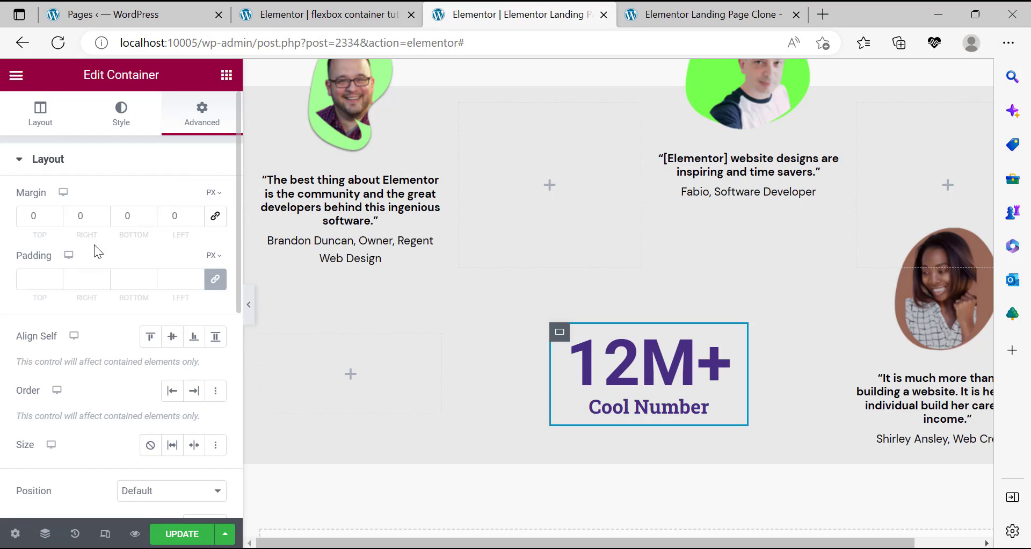
pyautogui.doubleClick(88, 215)
pyautogui.write('20')
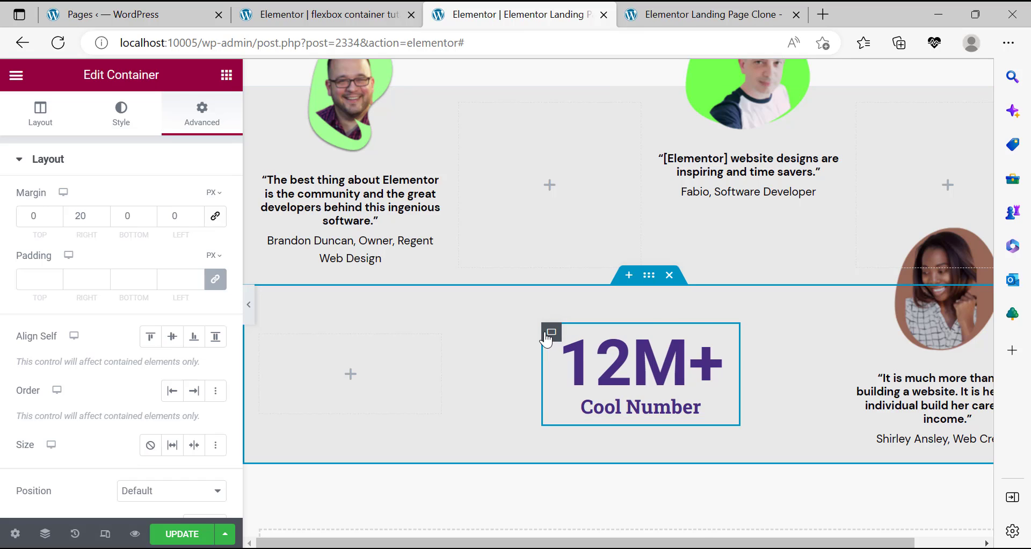
# Duplicate the 12M+ counter container twice to make three counters in the row.
pyautogui.rightClick(546, 338)
pyautogui.click(792, 400)
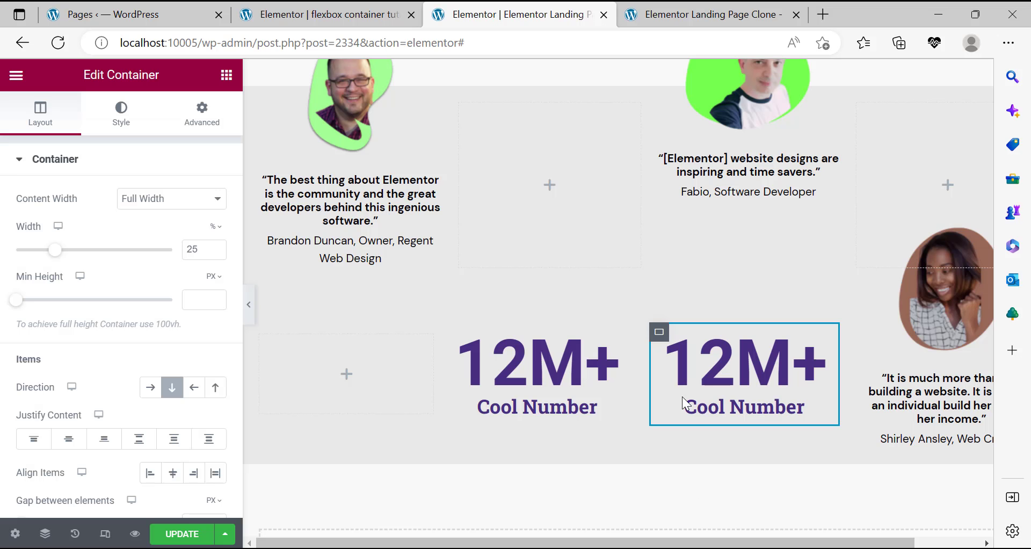
pyautogui.rightClick(657, 332)
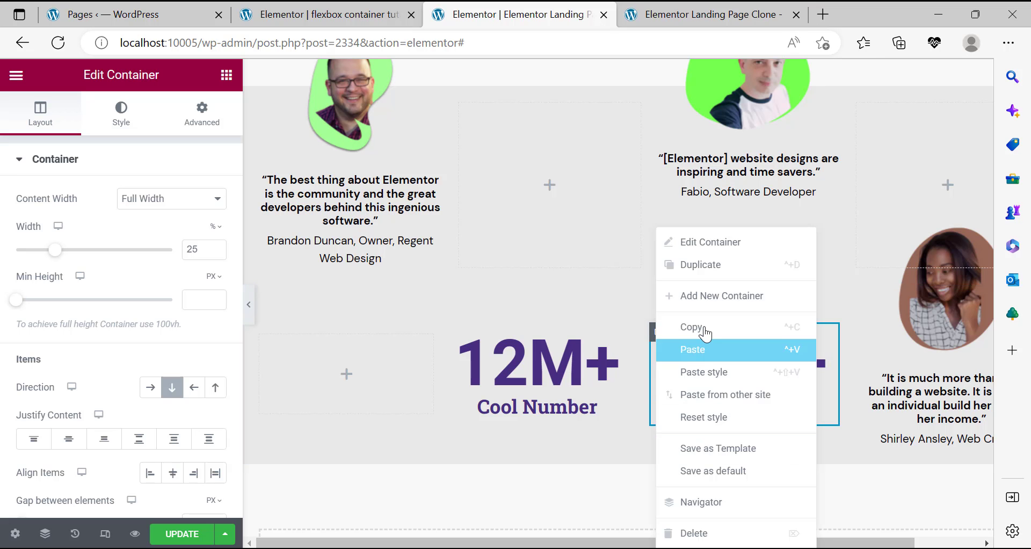
pyautogui.click(712, 270)
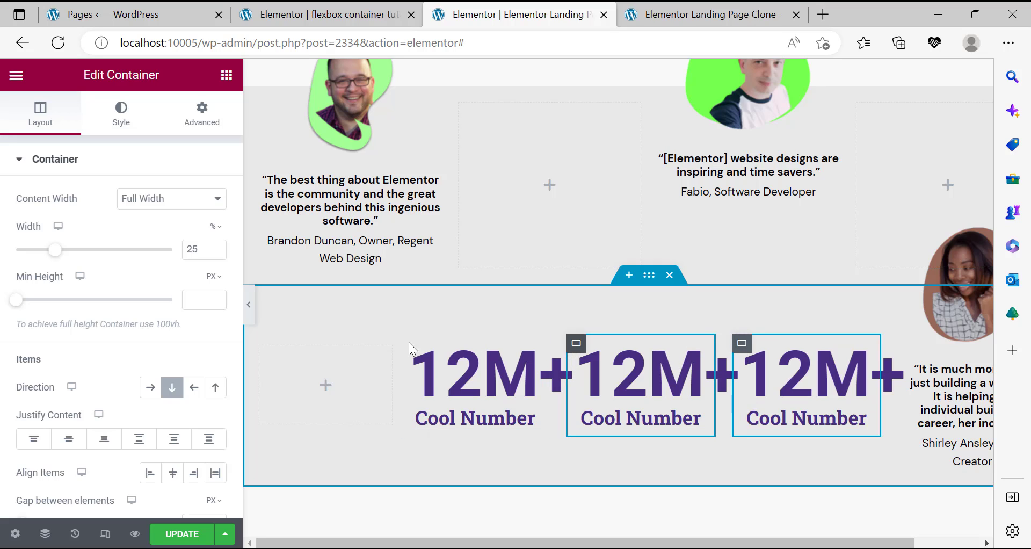
# Set the right margin of the first and third counter containers to 40 px, trying 30 px on the first.
pyautogui.click(185, 132)
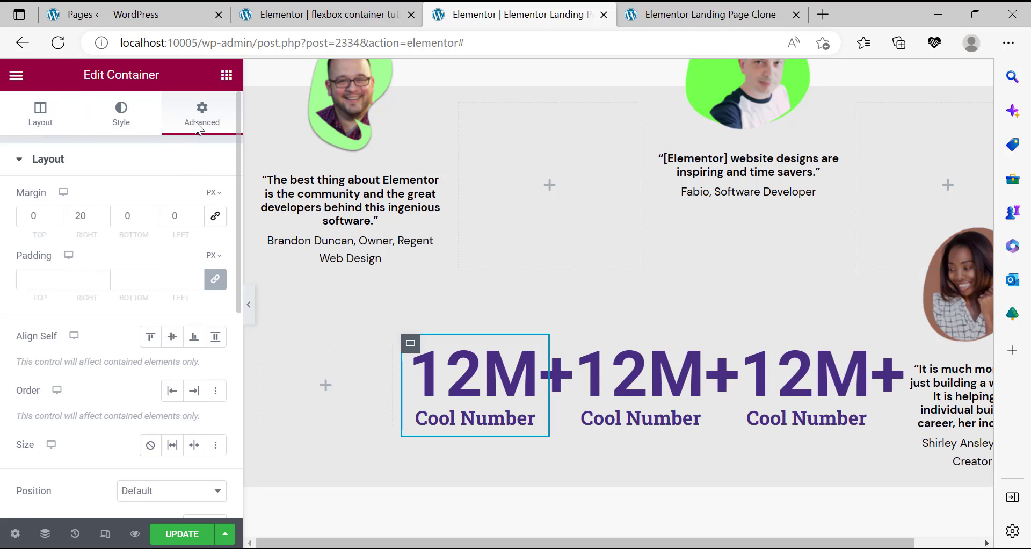
pyautogui.doubleClick(80, 216)
pyautogui.write('30')
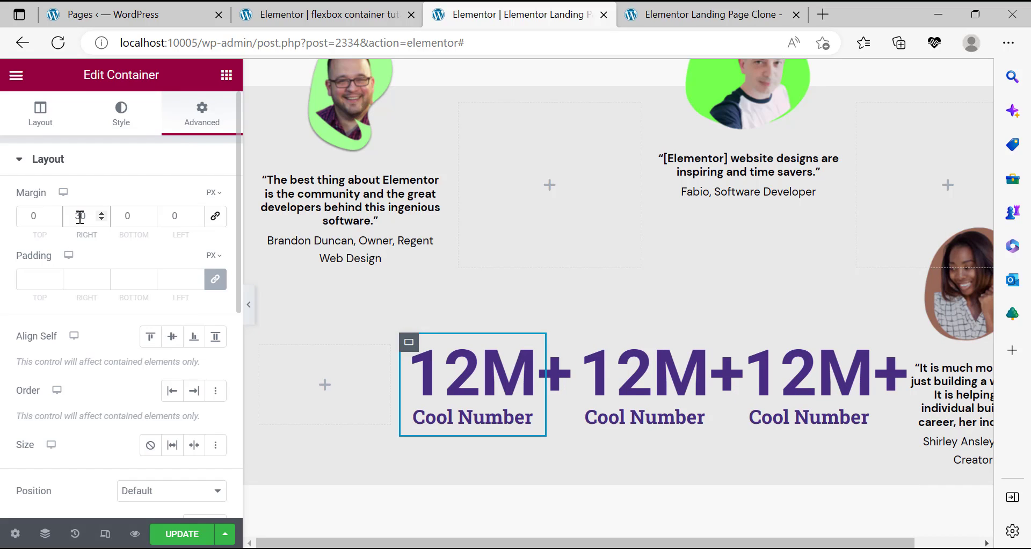
pyautogui.write('40')
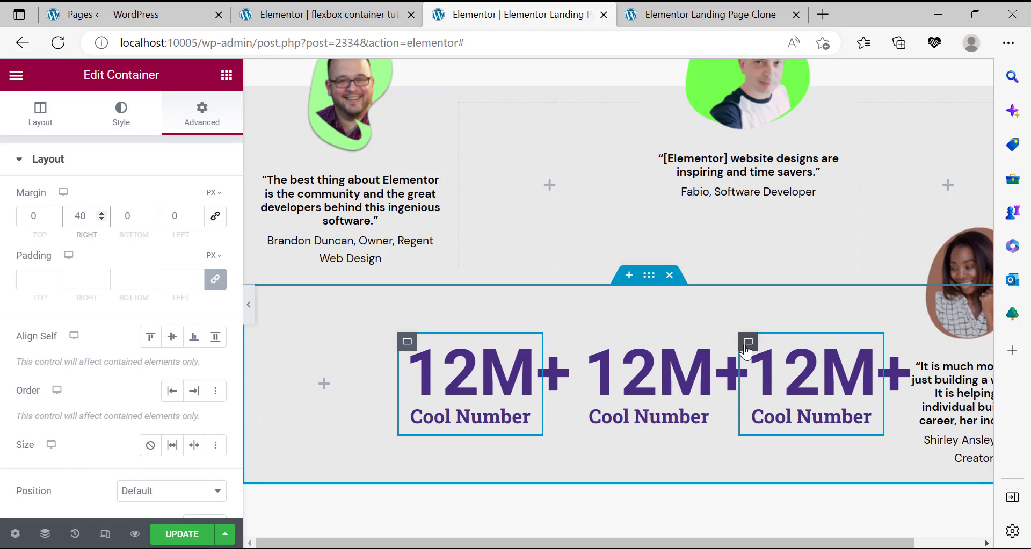
pyautogui.click(747, 347)
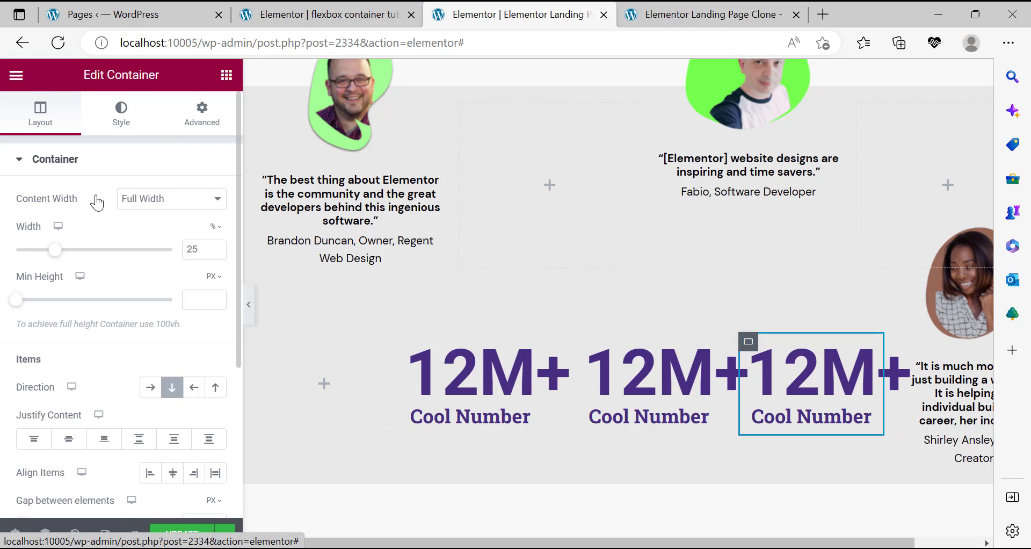
pyautogui.doubleClick(92, 212)
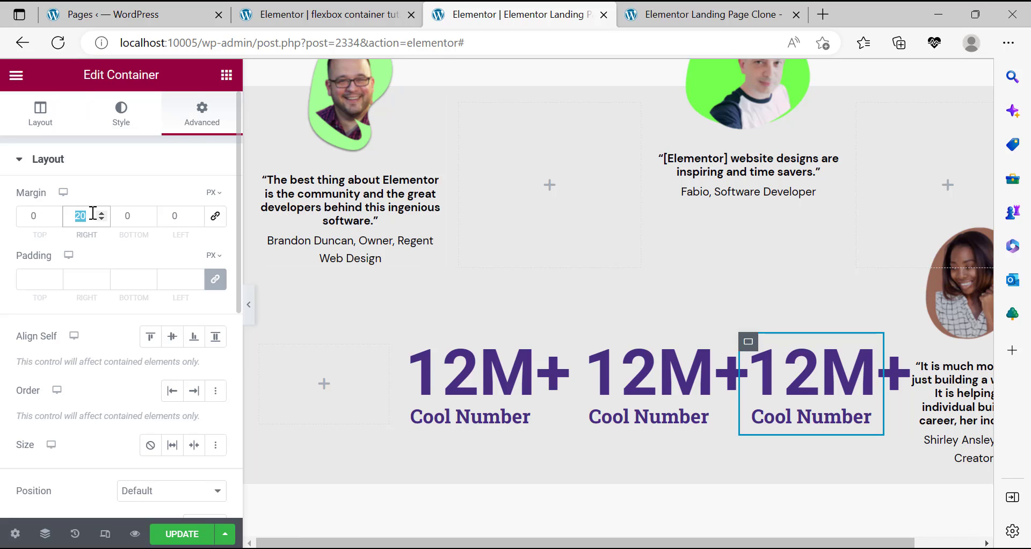
pyautogui.write('40')
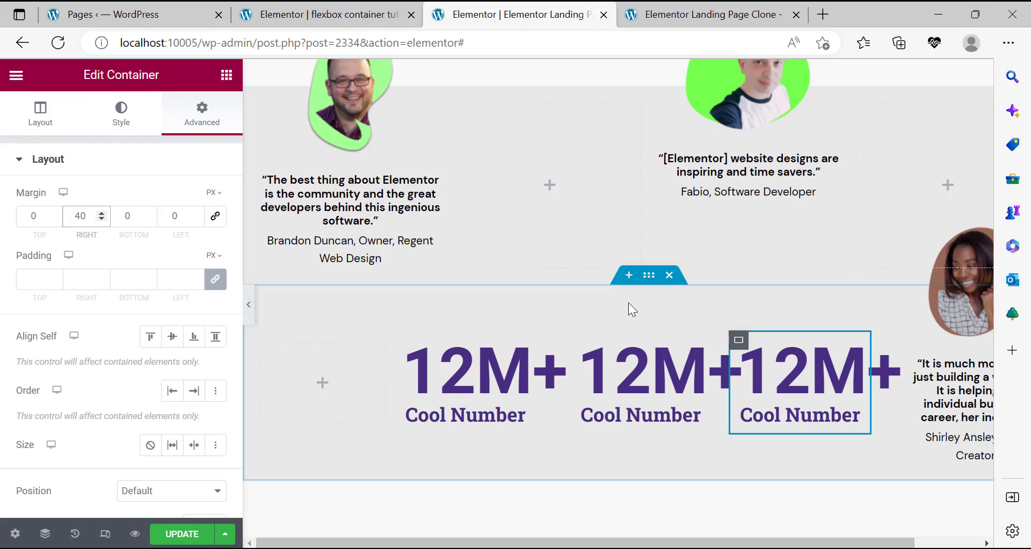
# Set the counter row container's padding to 50 px on all sides, trying 20 px first.
pyautogui.click(647, 279)
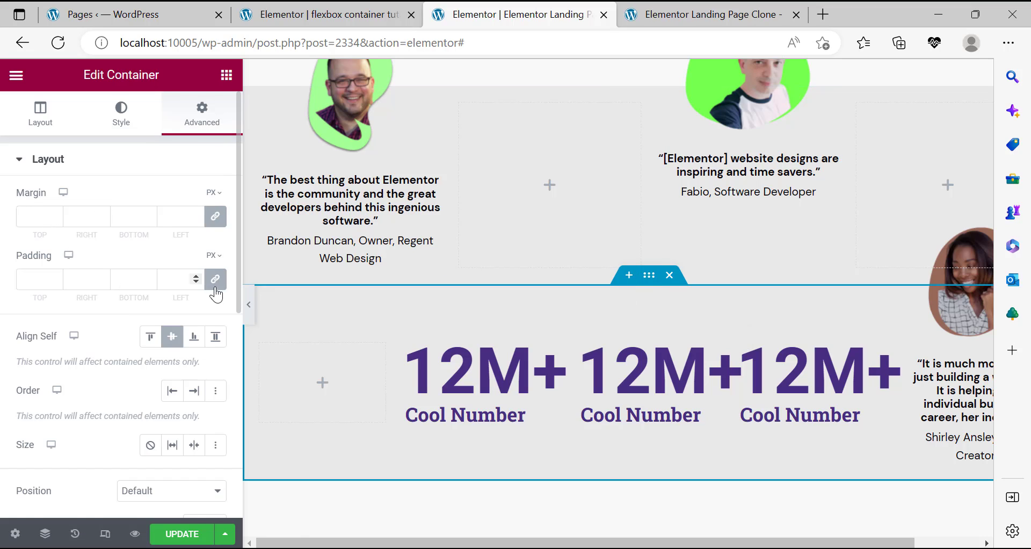
pyautogui.click(40, 279)
pyautogui.write('20')
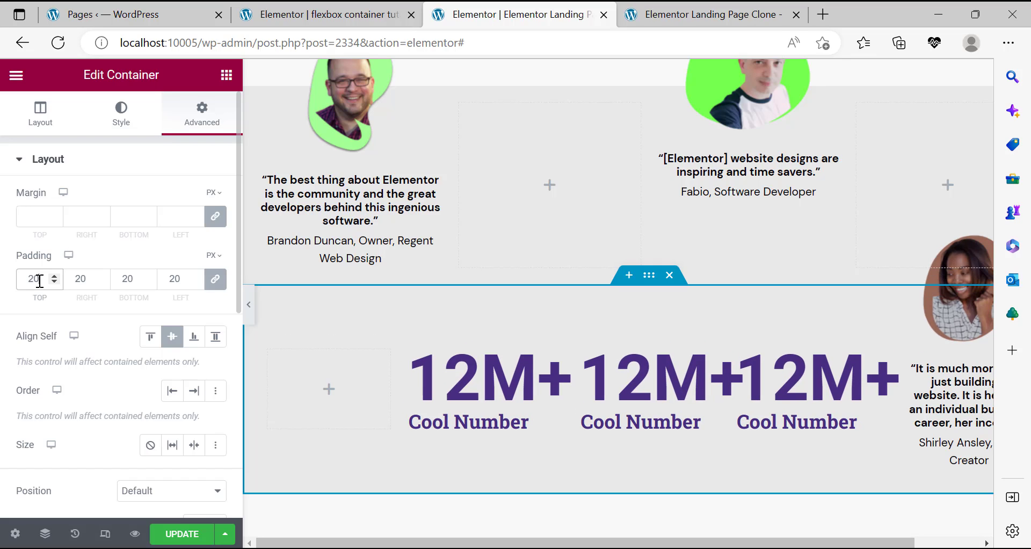
pyautogui.write('50')
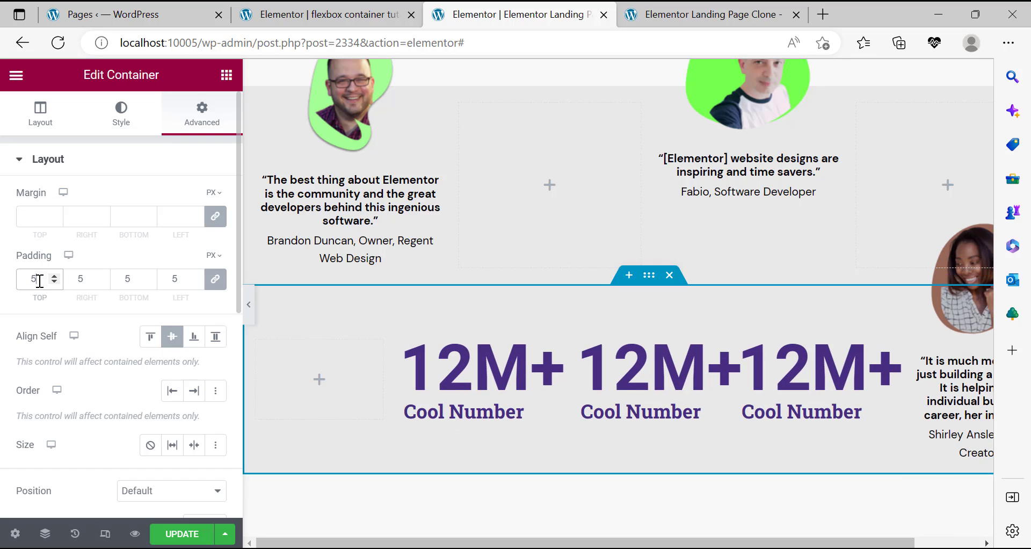
pyautogui.click(249, 307)
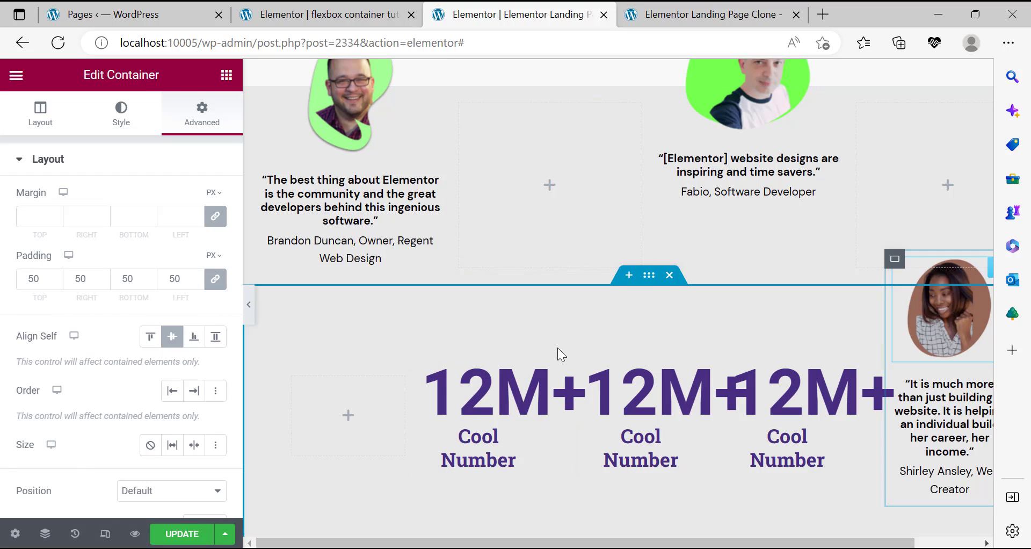
# Set the right margin of the first two counter containers to 60 px and of the third to 100 px.
pyautogui.click(423, 364)
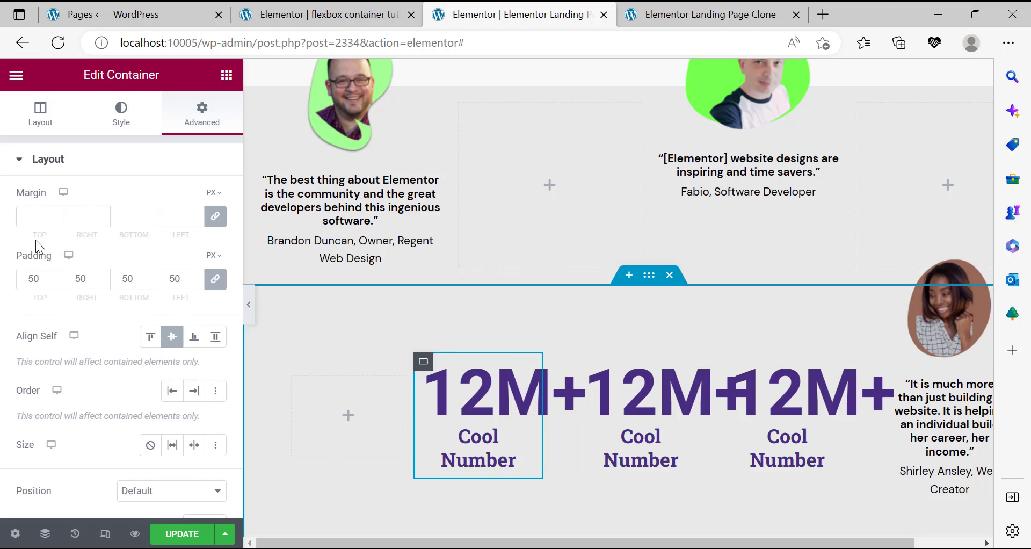
pyautogui.doubleClick(79, 217)
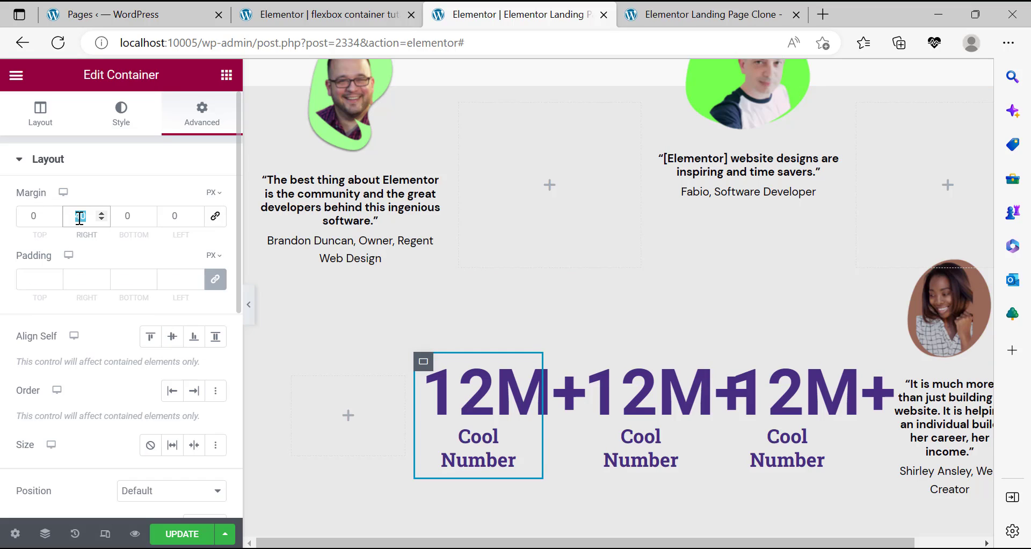
pyautogui.write('60')
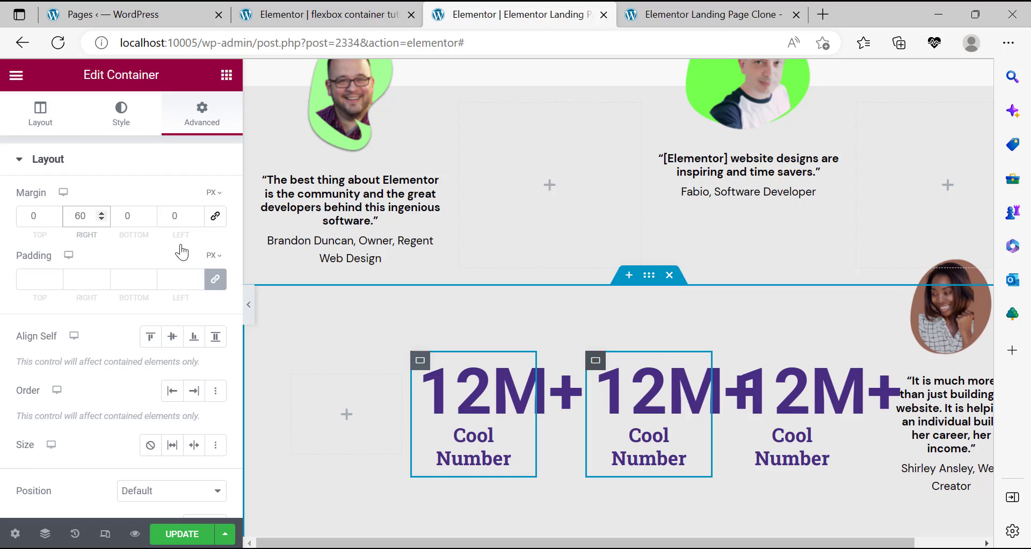
pyautogui.click(210, 122)
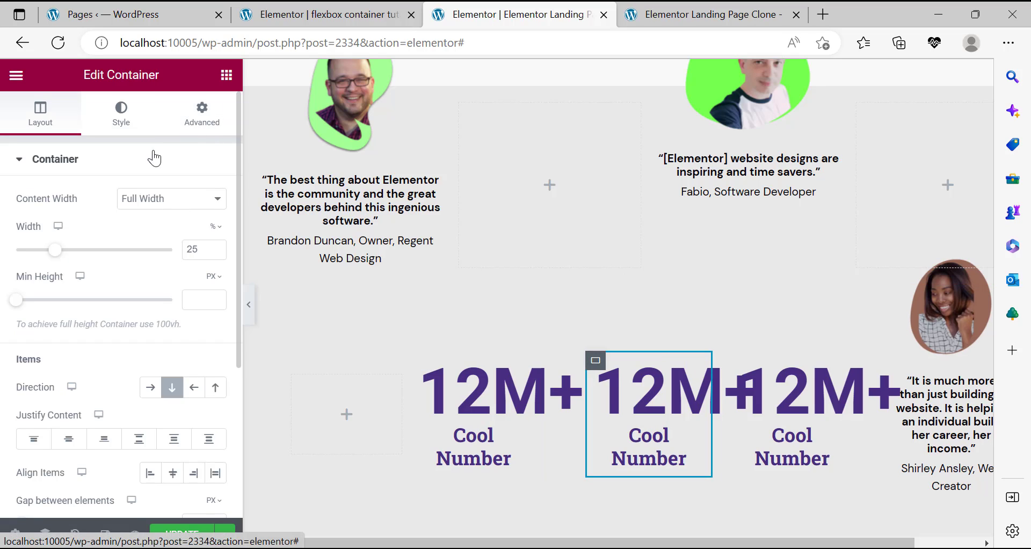
pyautogui.doubleClick(87, 213)
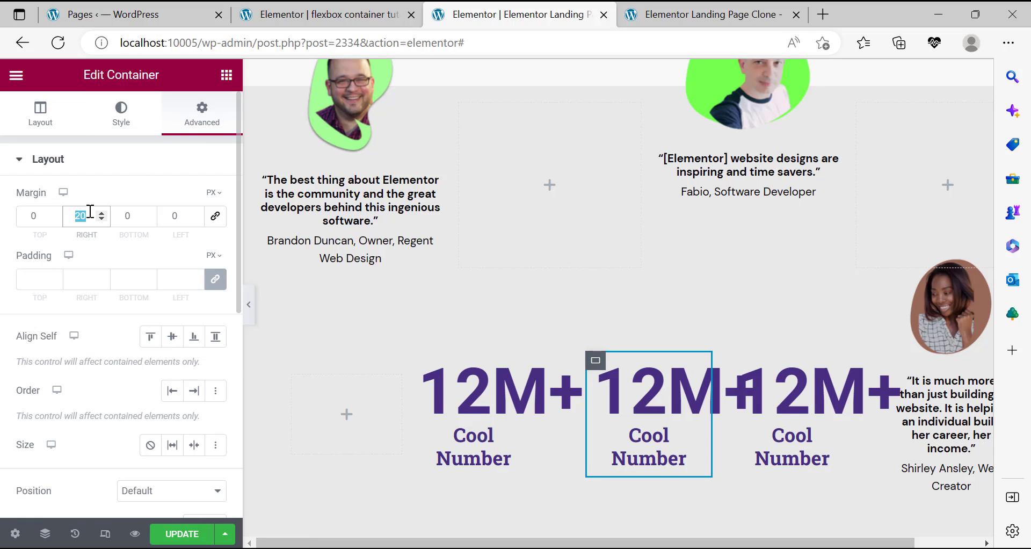
pyautogui.write('60')
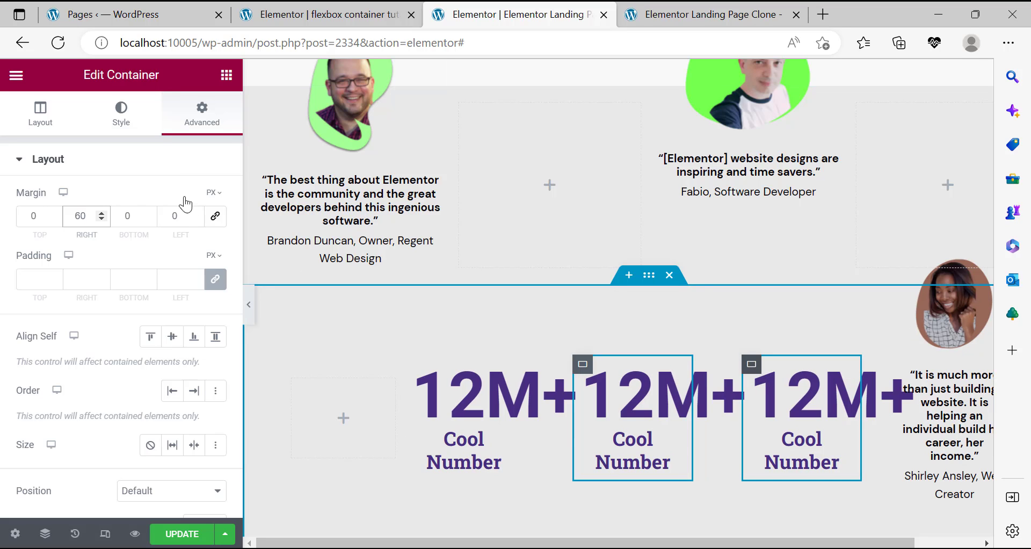
pyautogui.doubleClick(81, 215)
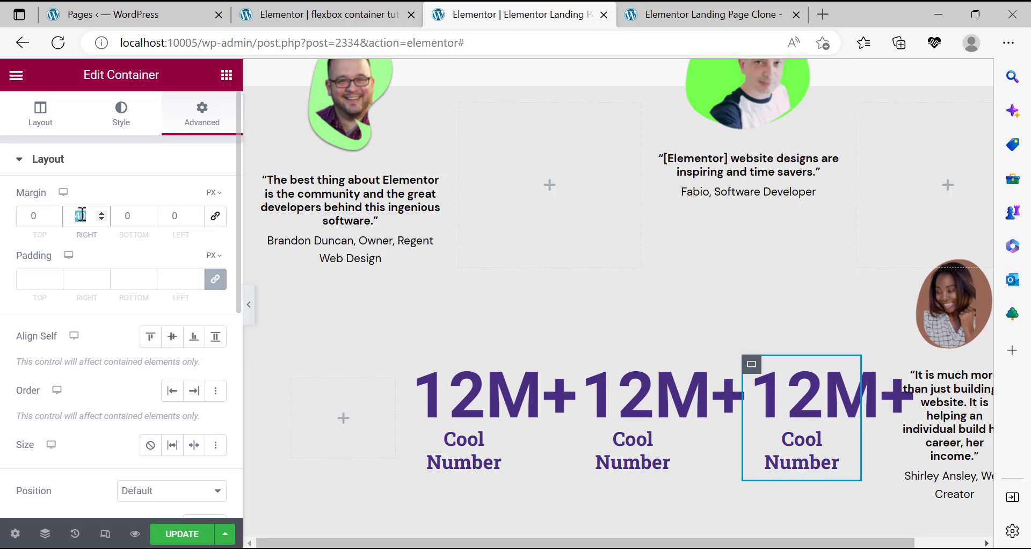
pyautogui.write('100')
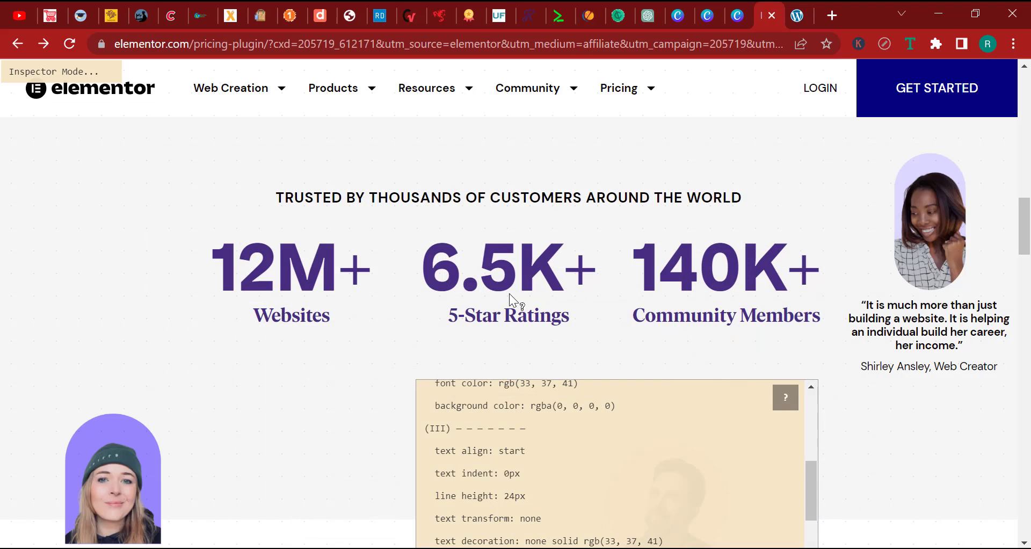
# Set the middle counter's ending number to 6.5 and its suffix to K+.
pyautogui.doubleClick(492, 273)
pyautogui.rightClick(492, 274)
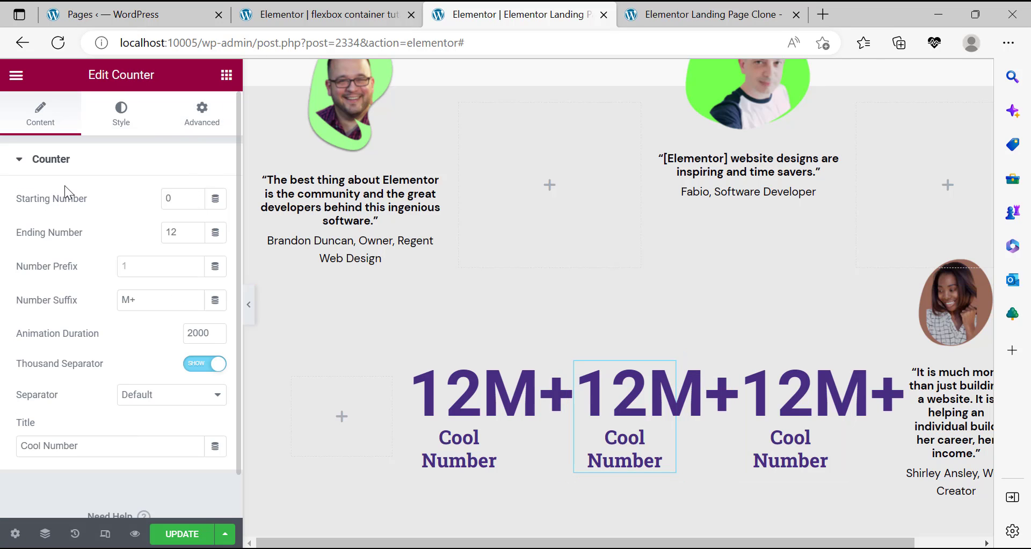
pyautogui.click(182, 234)
pyautogui.write('6.5')
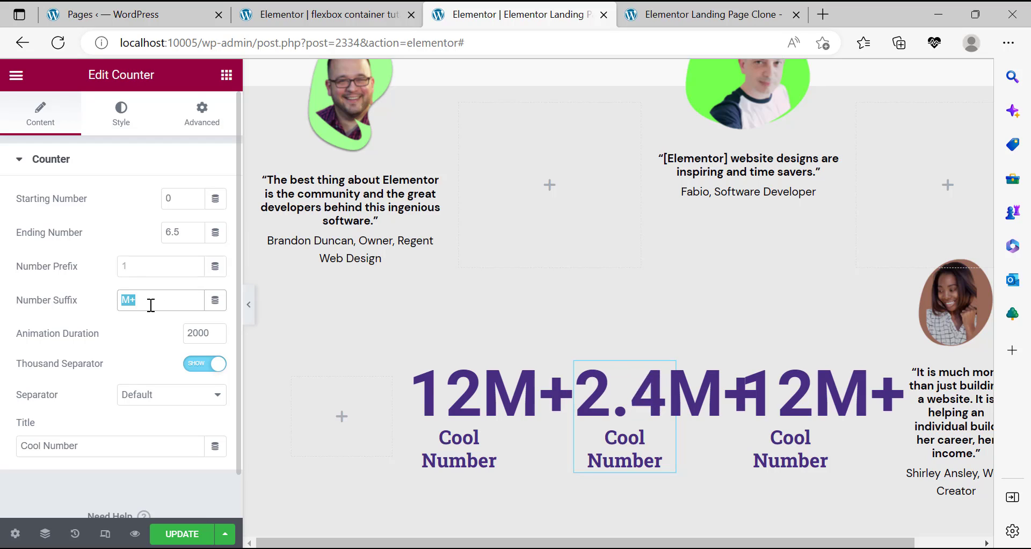
pyautogui.write('k')
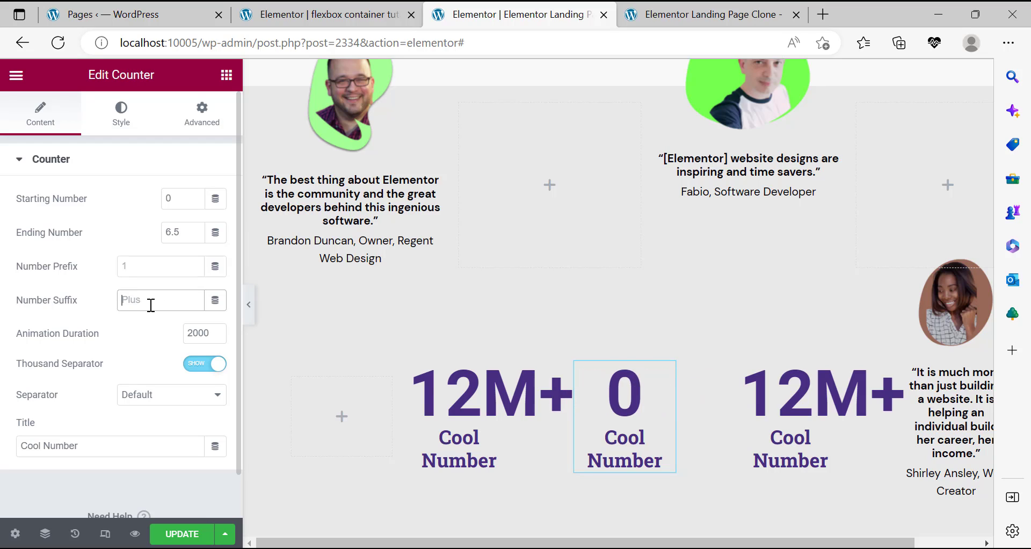
pyautogui.write('K')
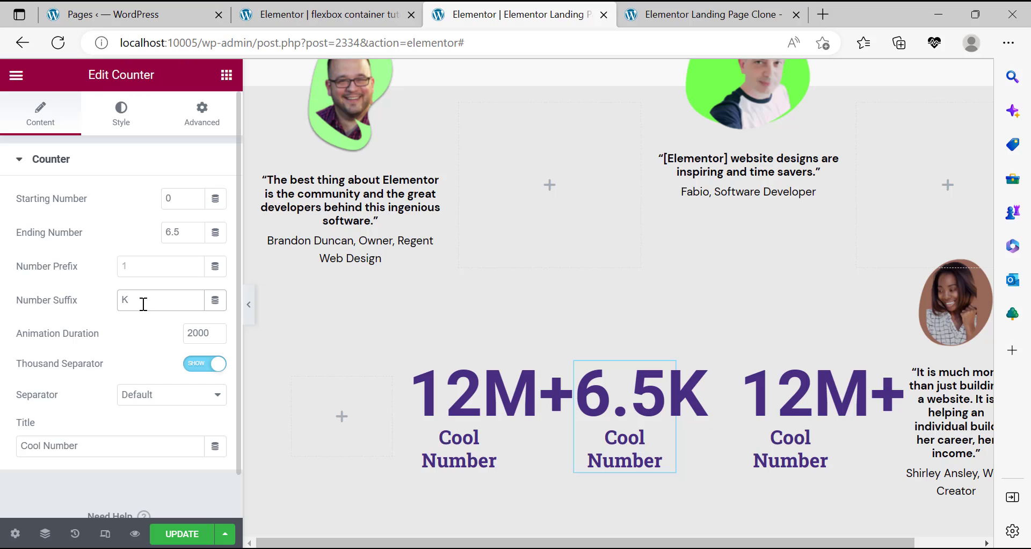
pyautogui.write('+')
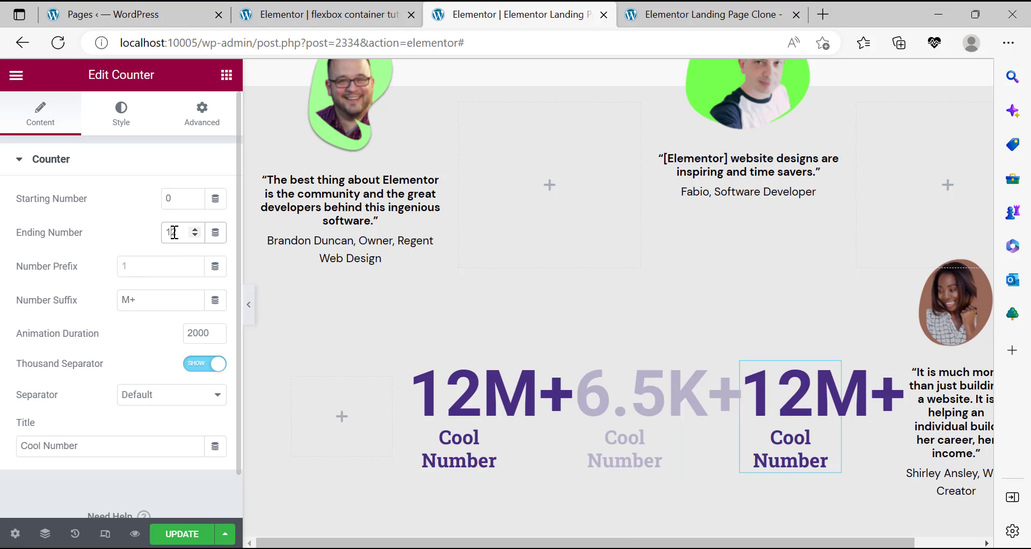
# Set the third counter's ending number to 140 and its suffix to K+, dismissing the developer tools prompt.
pyautogui.press('BackSpace')
pyautogui.write('140')
pyautogui.click(122, 300)
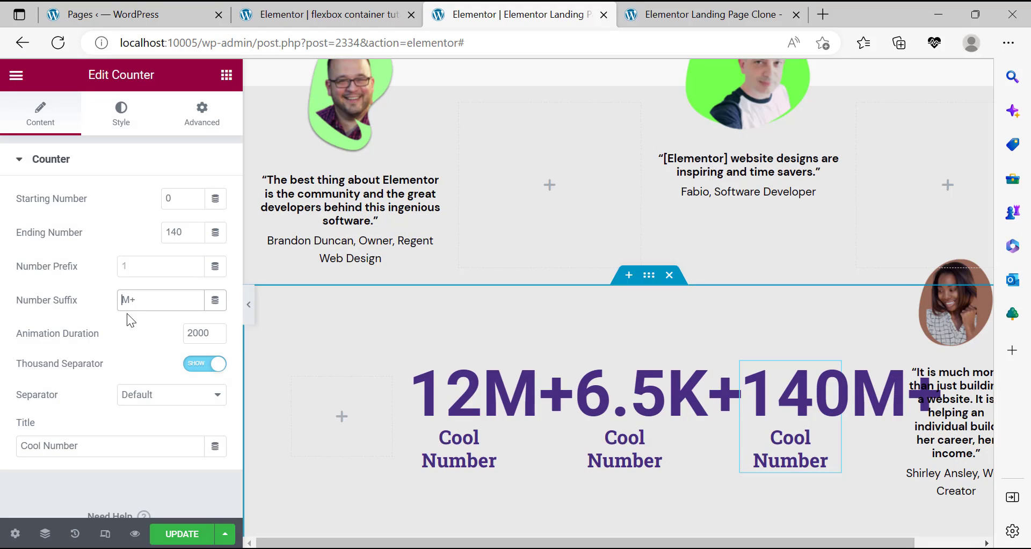
pyautogui.moveTo(129, 299); pyautogui.dragTo(142, 300)
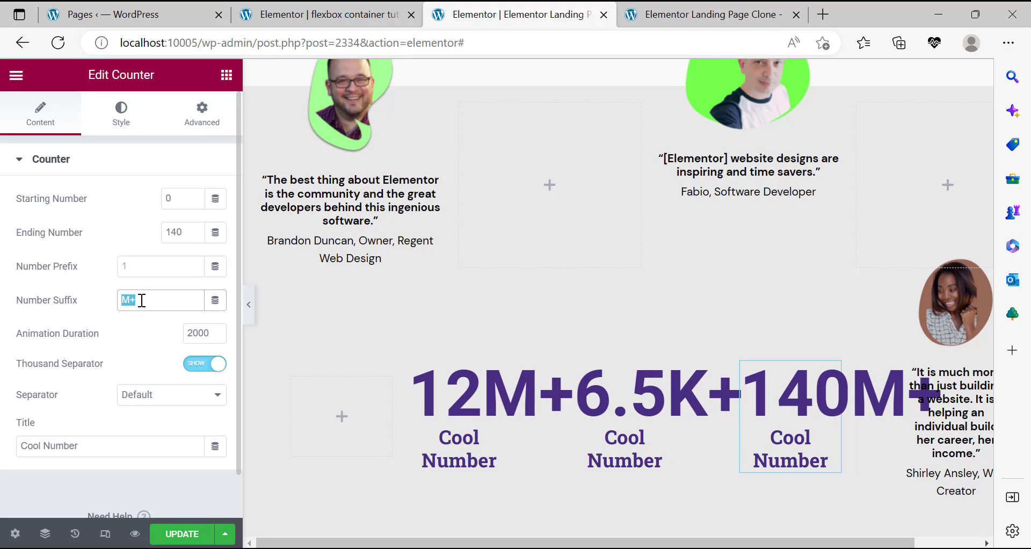
pyautogui.write('K')
pyautogui.press('F12')
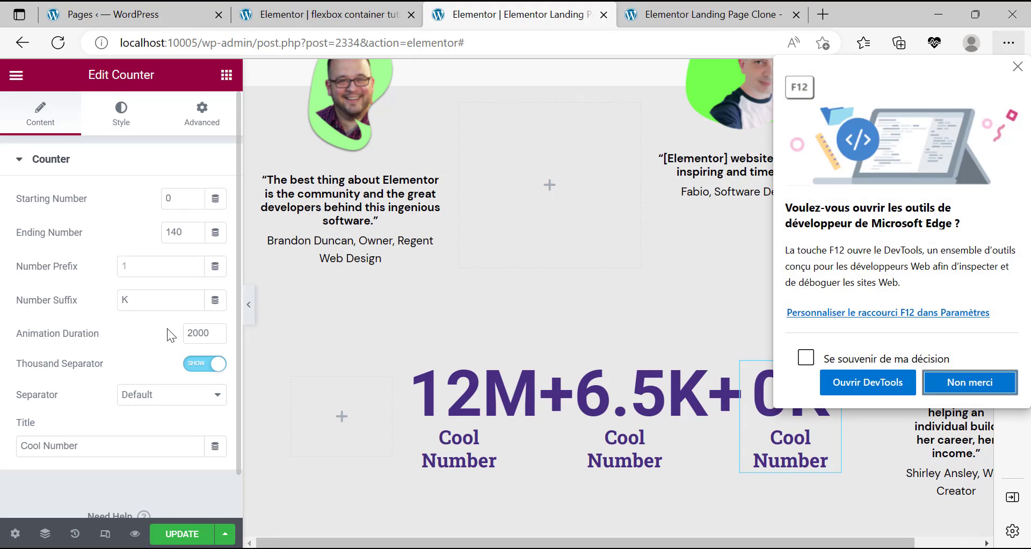
pyautogui.click(170, 301)
pyautogui.write('+')
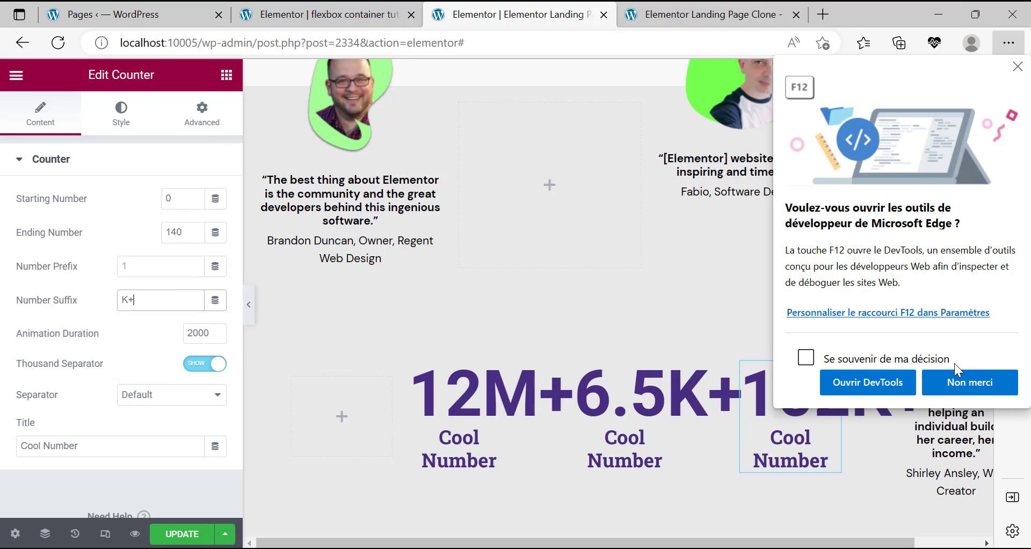
pyautogui.click(968, 383)
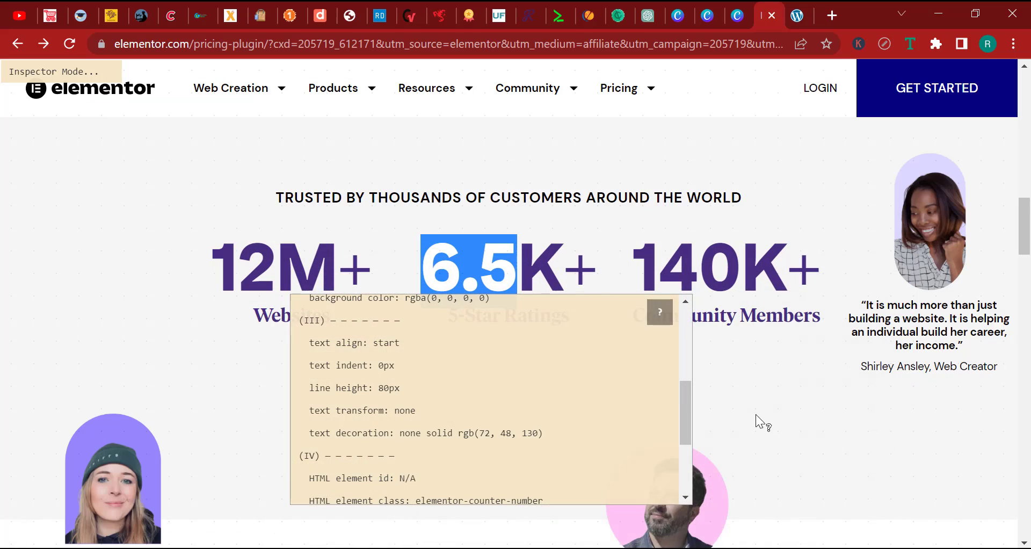
# Copy "Community Members" from the reference page and paste it as the 140K+ counter's title.
pyautogui.click(766, 313)
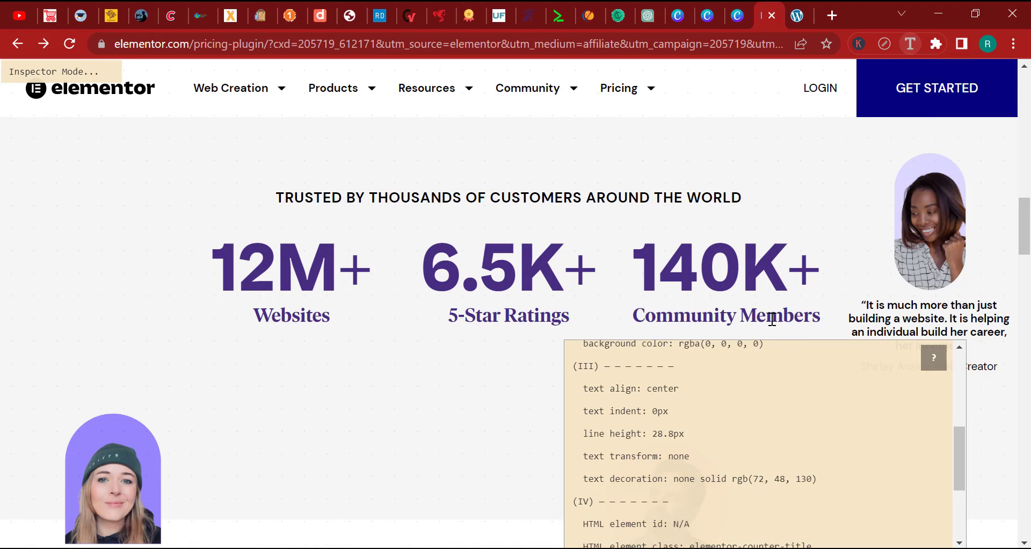
pyautogui.press('Escape')
pyautogui.tripleClick(771, 317)
pyautogui.rightClick(771, 317)
pyautogui.hotkey('ctrl', 'c')
pyautogui.click(765, 332)
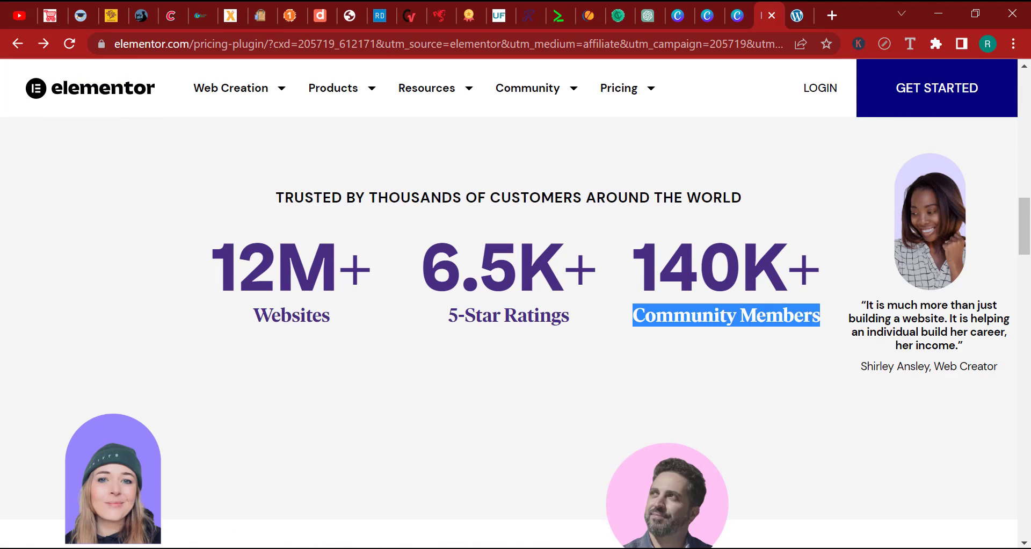
pyautogui.hotkey('alt', 'Tab')
pyautogui.click(795, 464)
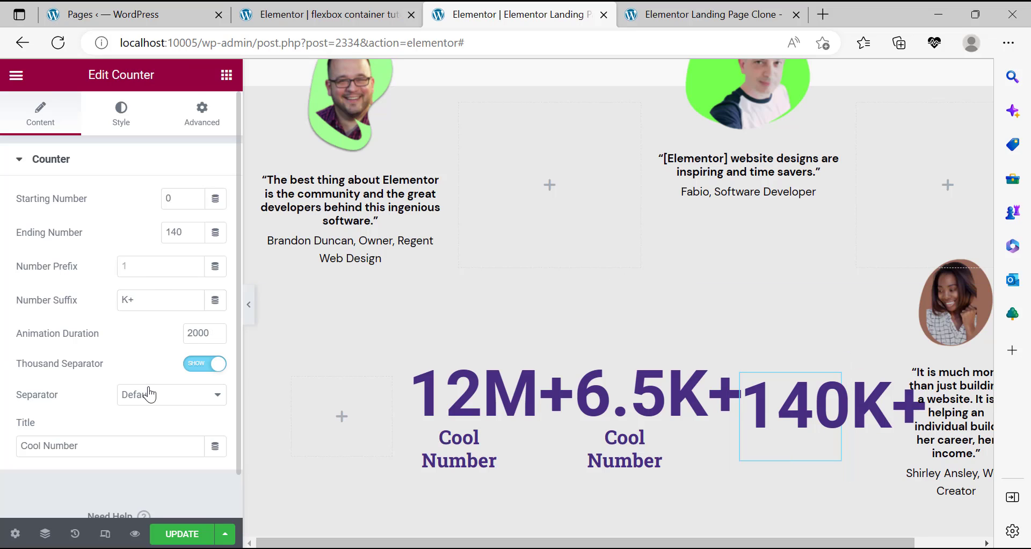
pyautogui.tripleClick(101, 451)
pyautogui.rightClick(104, 446)
pyautogui.click(160, 152)
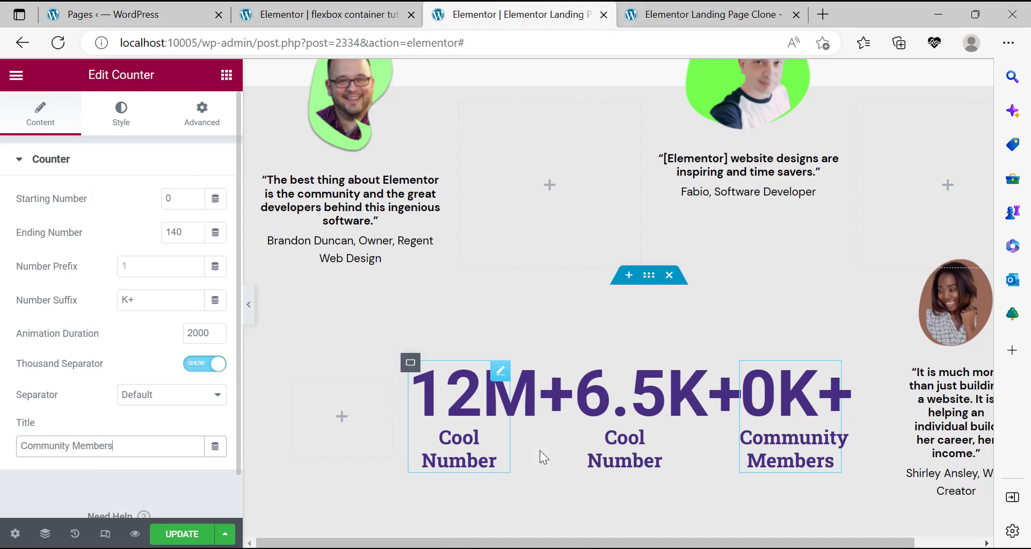
# Copy "5-Star Ratings" from the reference page and paste it as the 6.5K+ counter's title.
pyautogui.hotkey('alt', 'Tab')
pyautogui.tripleClick(535, 319)
pyautogui.rightClick(536, 319)
pyautogui.click(569, 333)
pyautogui.hotkey('alt', 'Tab')
pyautogui.click(646, 458)
pyautogui.tripleClick(111, 446)
pyautogui.rightClick(111, 446)
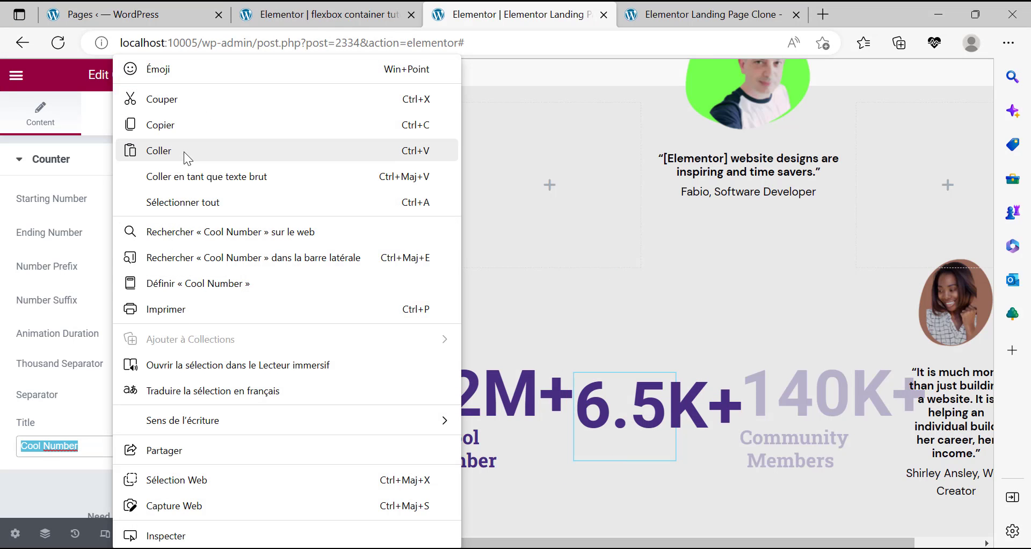
pyautogui.click(159, 151)
# Copy "Websites" from the reference page into the 12M+ counter's title, and preview the counter row without the editing panel.
pyautogui.hotkey('alt', 'Tab')
pyautogui.doubleClick(277, 322)
pyautogui.rightClick(278, 324)
pyautogui.click(298, 336)
pyautogui.hotkey('alt', 'Tab')
pyautogui.click(442, 465)
pyautogui.tripleClick(138, 447)
pyautogui.rightClick(139, 447)
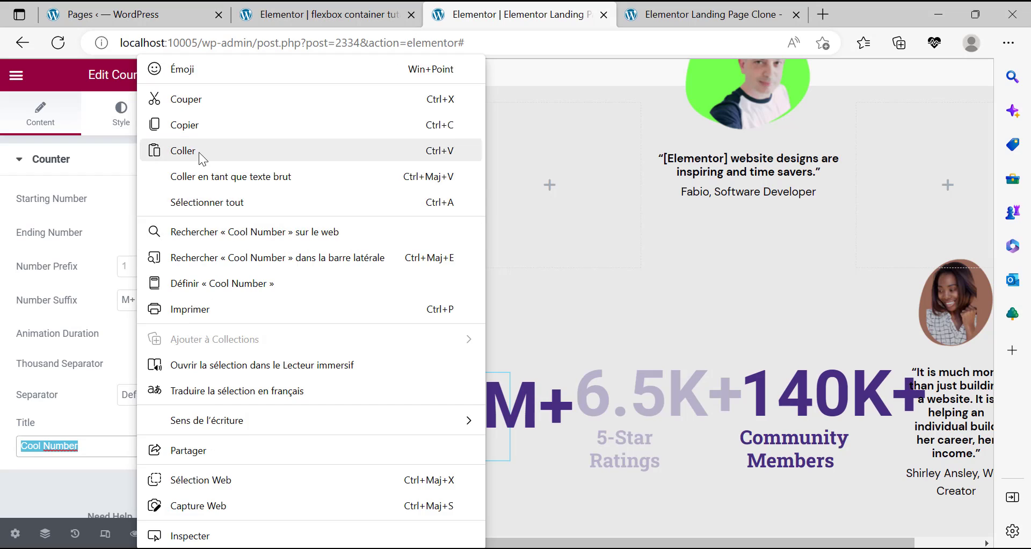
pyautogui.click(201, 153)
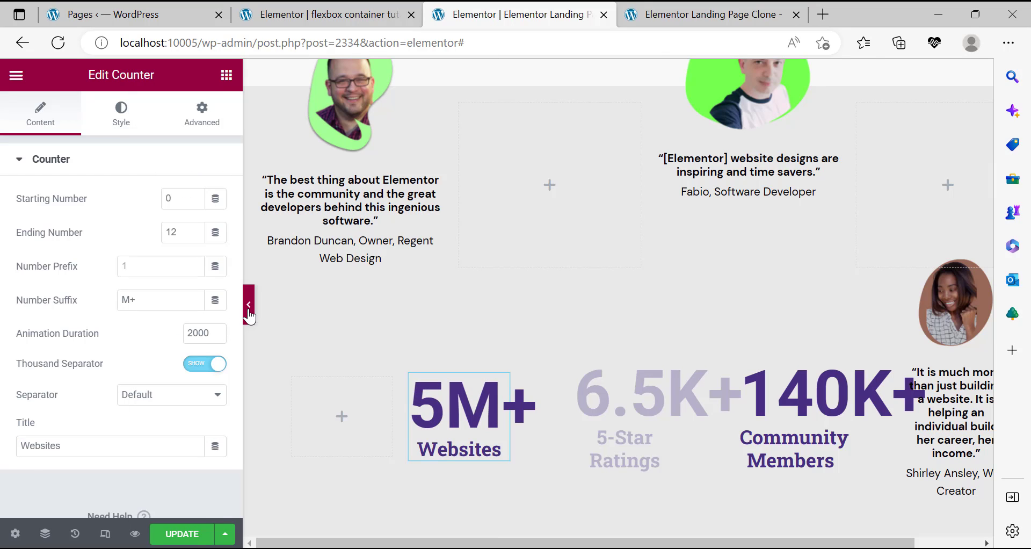
pyautogui.click(249, 316)
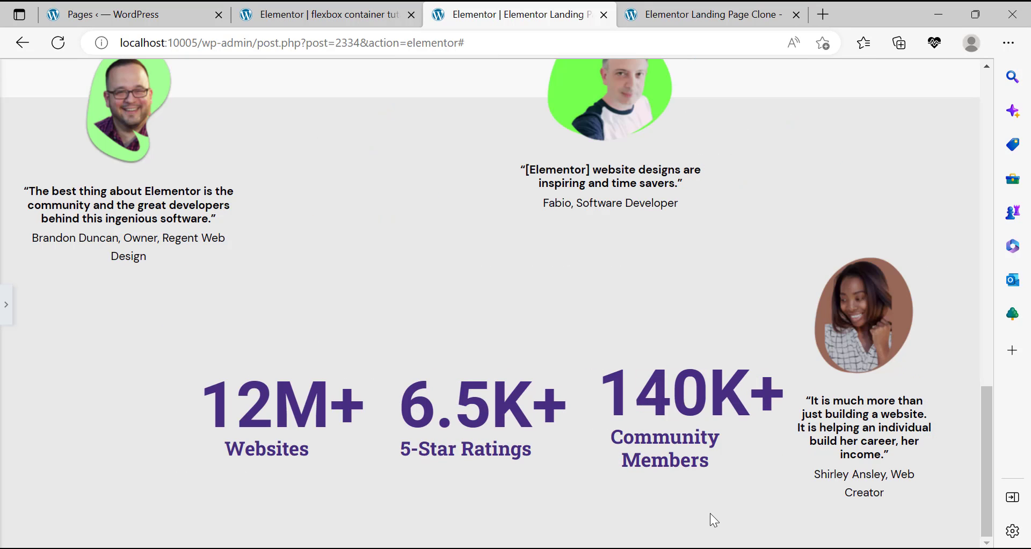
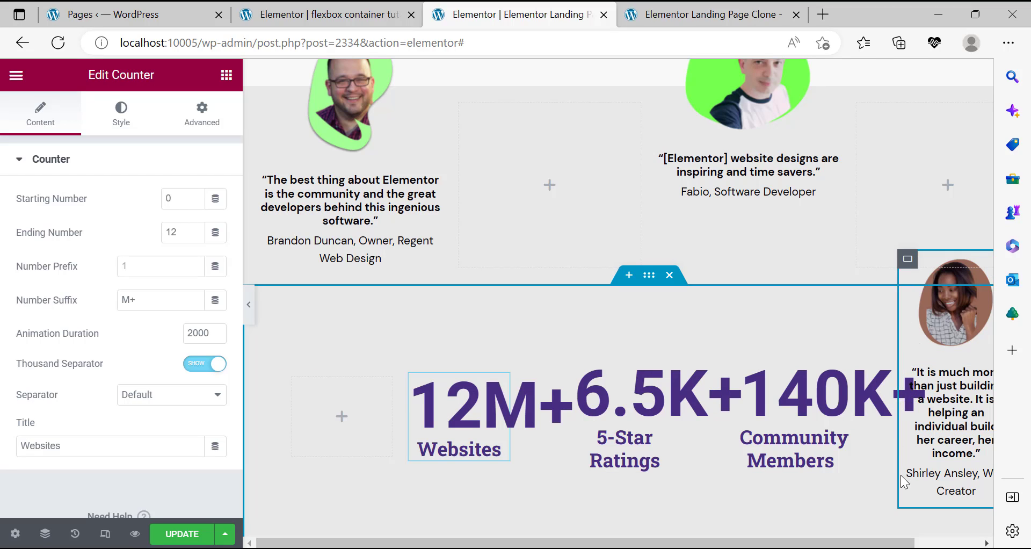
# Resize the 140K+ counter container to 13.1% width and compare the previewed row with the reference page.
pyautogui.hscroll(2, 872, 327)
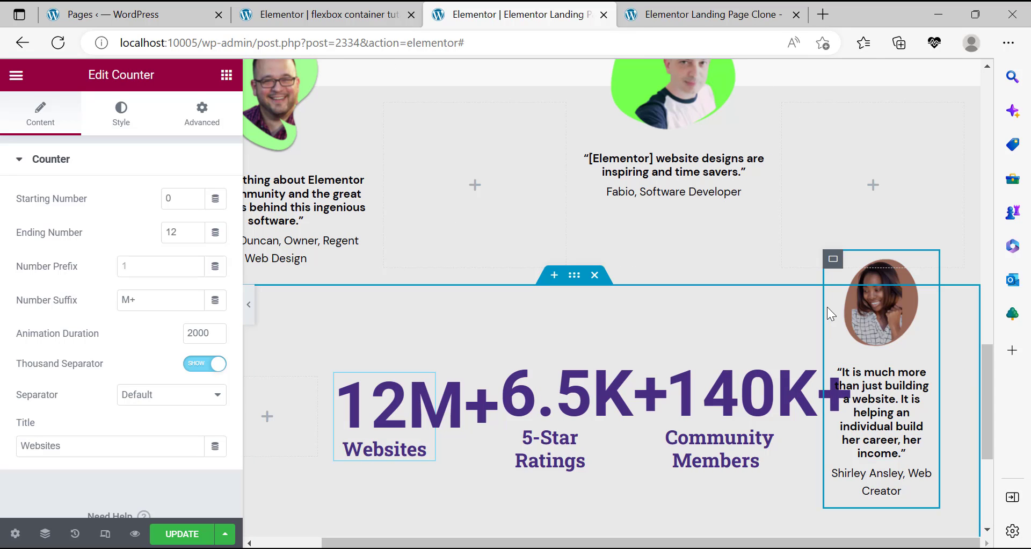
pyautogui.click(842, 316)
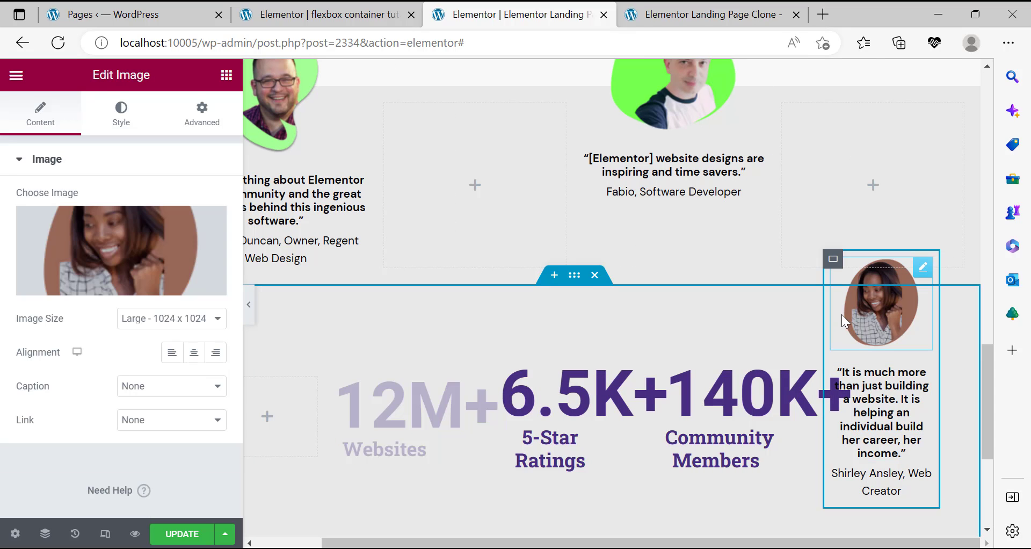
pyautogui.moveTo(783, 408)
pyautogui.mouseDown()
pyautogui.moveTo(803, 403)
pyautogui.moveTo(765, 405)
pyautogui.mouseUp()
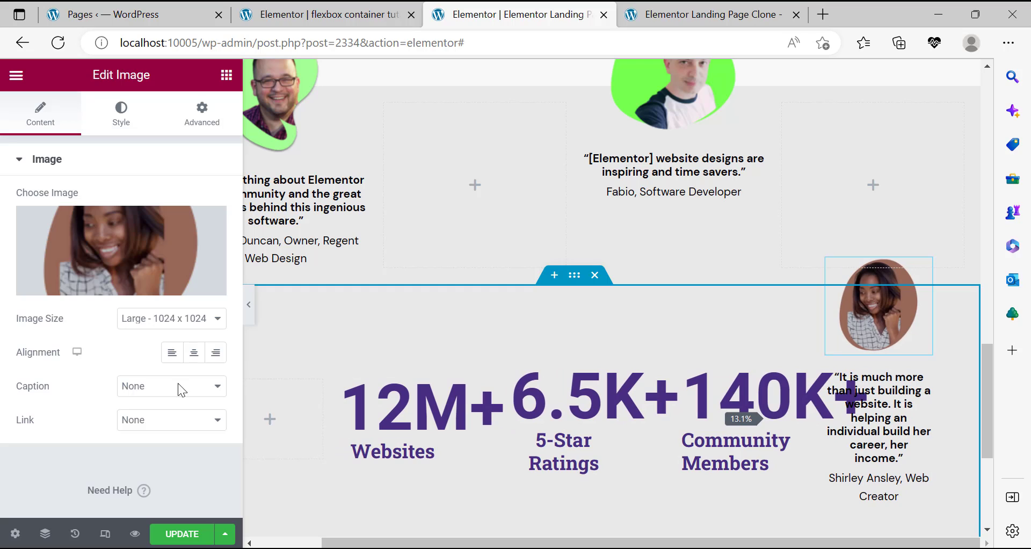
pyautogui.click(249, 305)
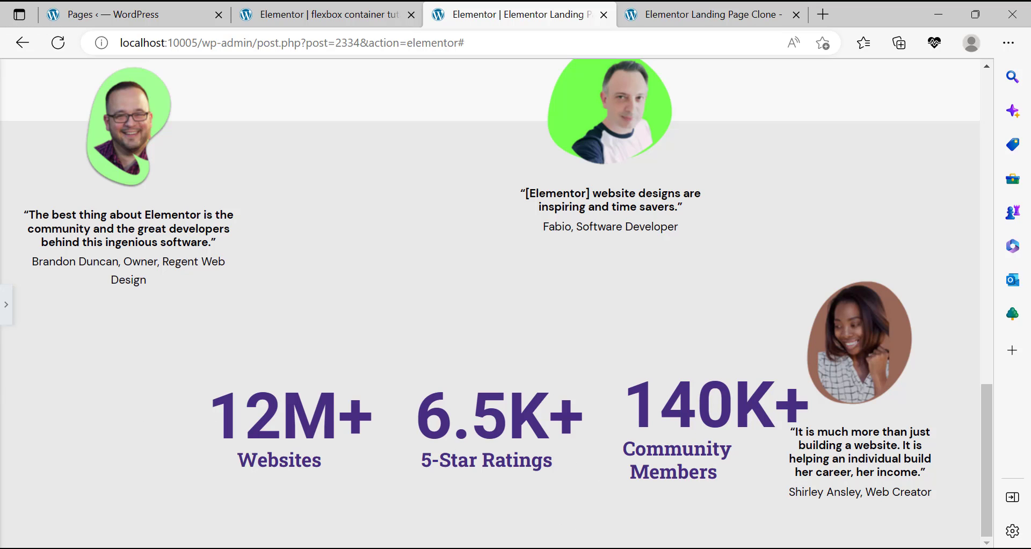
pyautogui.hotkey('alt', 'Tab')
pyautogui.hotkey('alt', 'Tab')
pyautogui.hotkey('alt', 'Tab')
pyautogui.hotkey('alt', 'Tab')
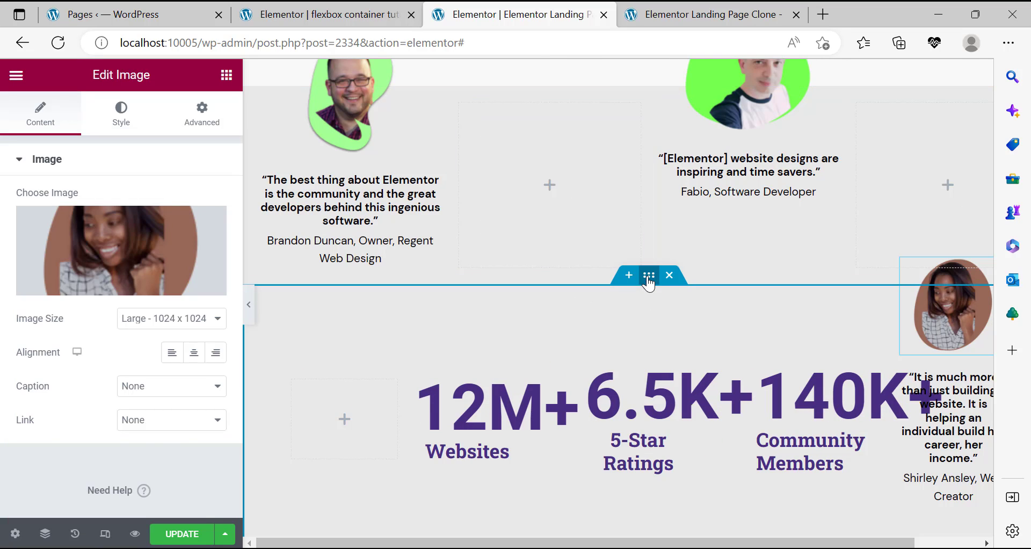
# Clear the counter row container's padding on all sides and preview the section.
pyautogui.click(203, 121)
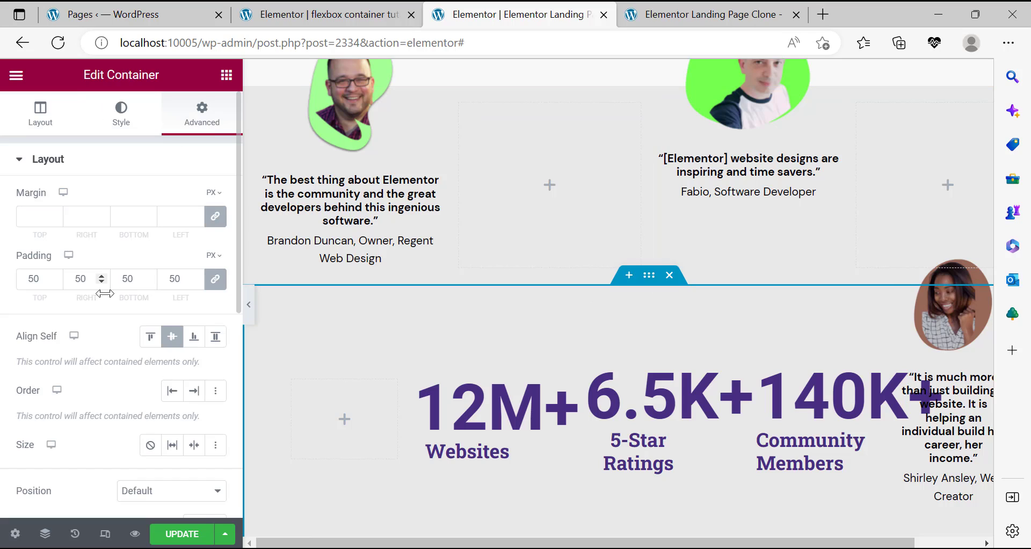
pyautogui.press('BackSpace')
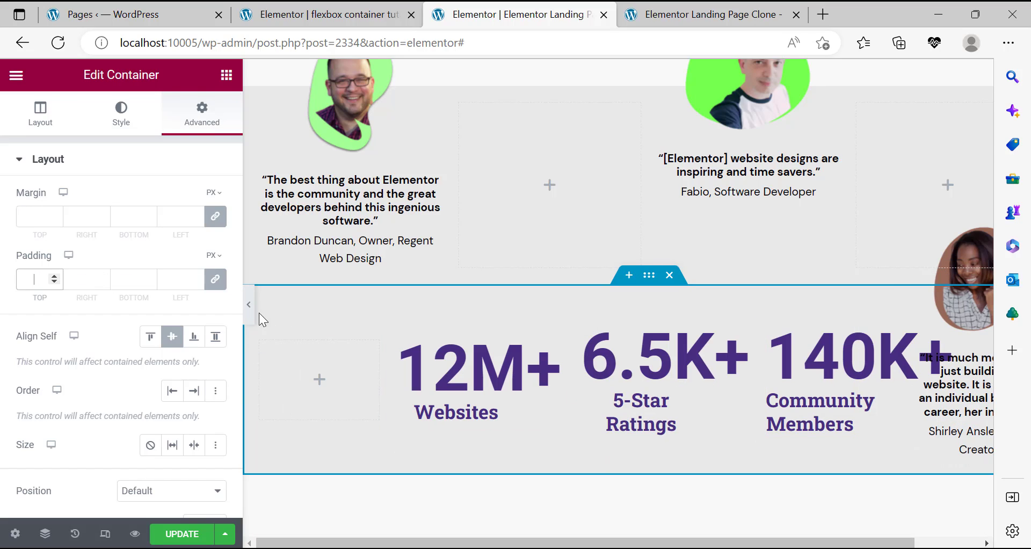
pyautogui.hotkey('ctrl', 'p')
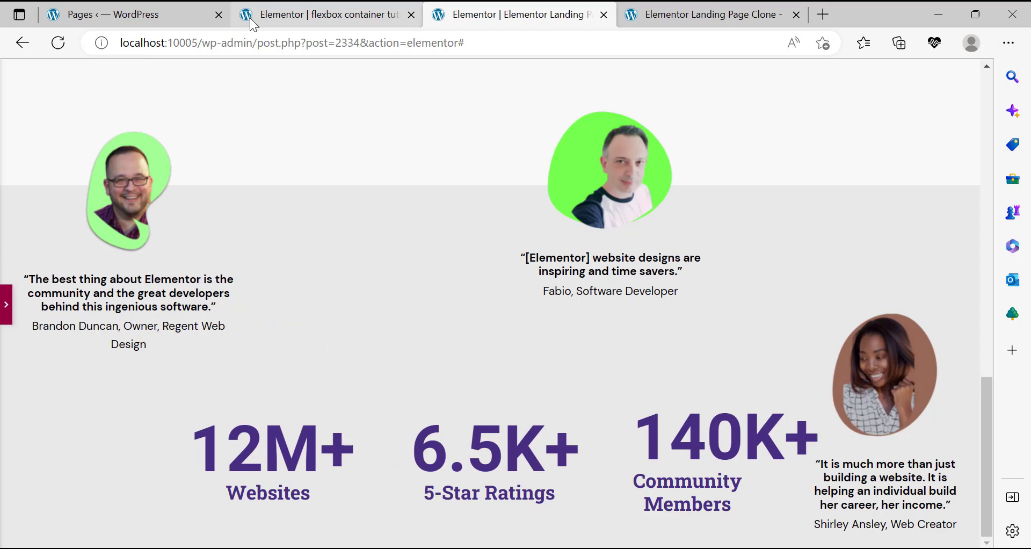
pyautogui.hotkey('ctrl', 'p')
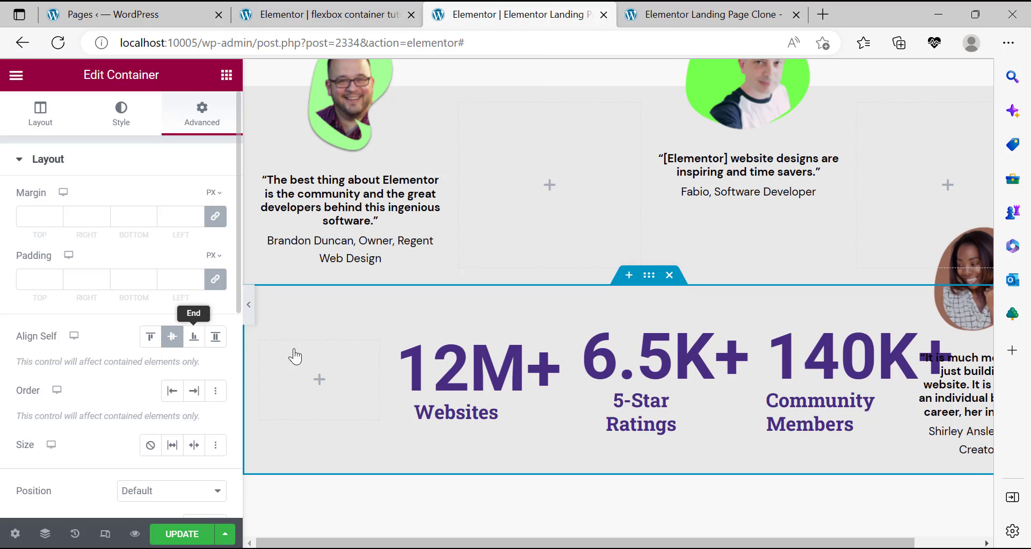
# Narrow the empty container before the 12M+ counter to 14.2% width and preview the row.
pyautogui.moveTo(373, 363)
pyautogui.mouseDown()
pyautogui.moveTo(264, 346)
pyautogui.moveTo(375, 353)
pyautogui.mouseUp()
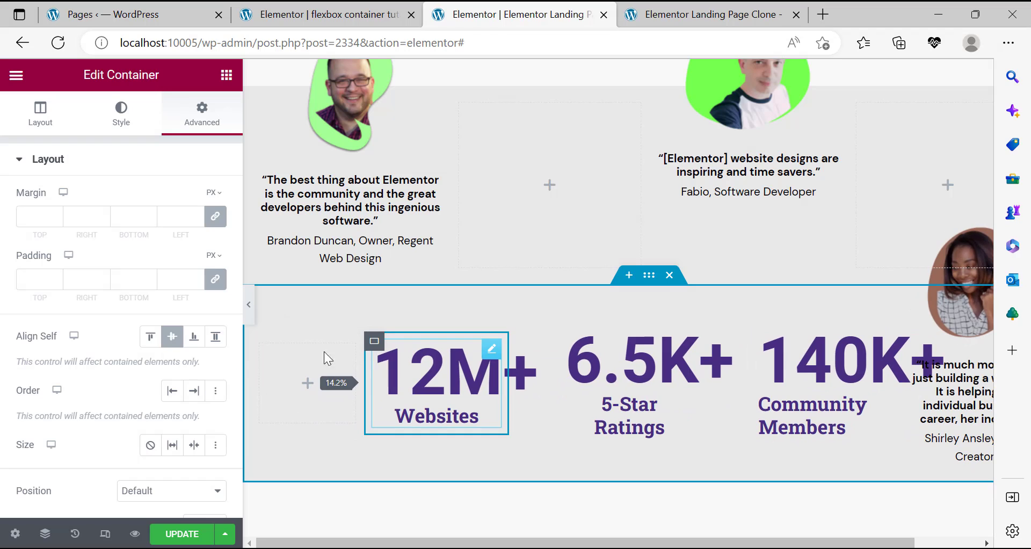
pyautogui.click(251, 320)
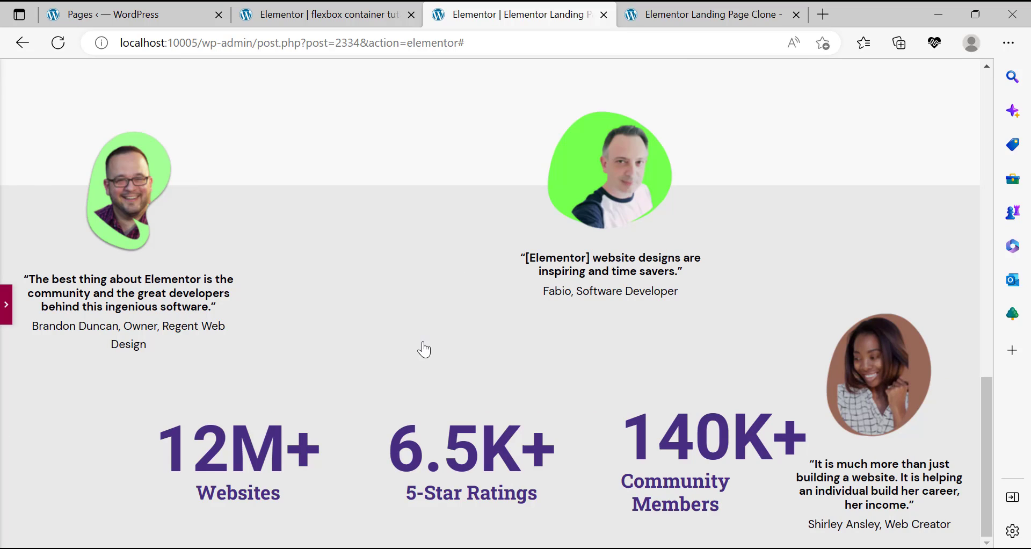
pyautogui.scroll(-2, 424, 350)
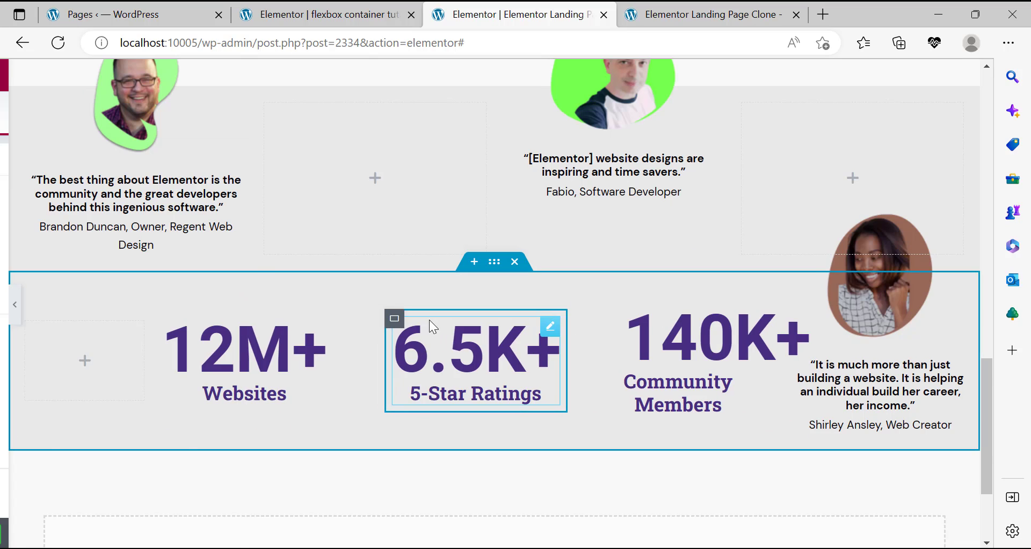
# Set the 140K+ counter container's right margin to 0 px, trying 30 px first.
pyautogui.click(430, 320)
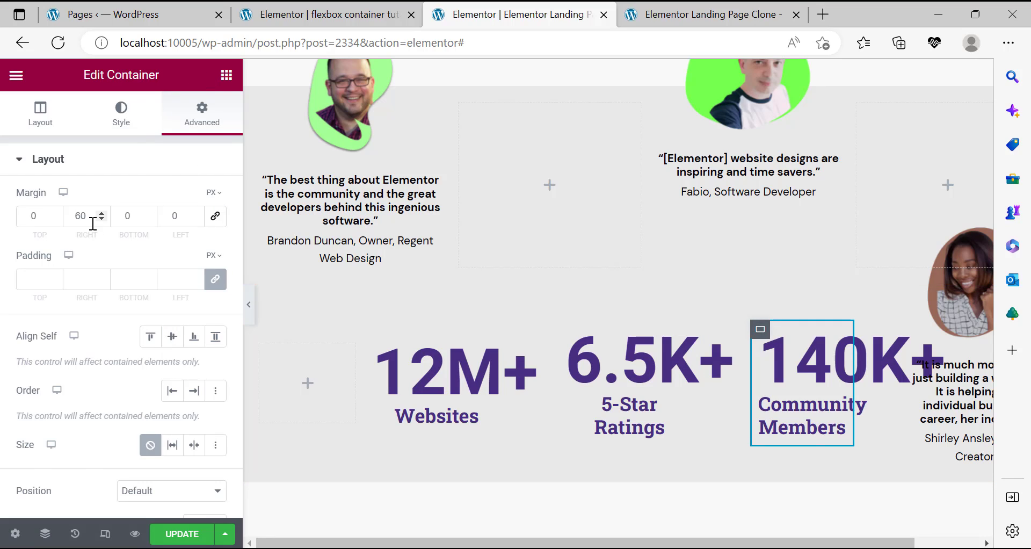
pyautogui.click(88, 220)
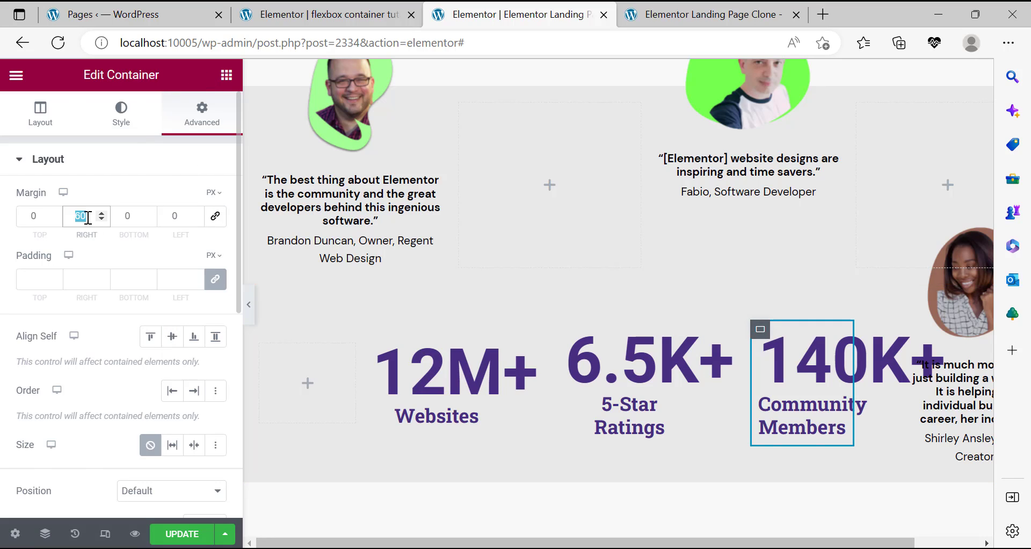
pyautogui.write('30')
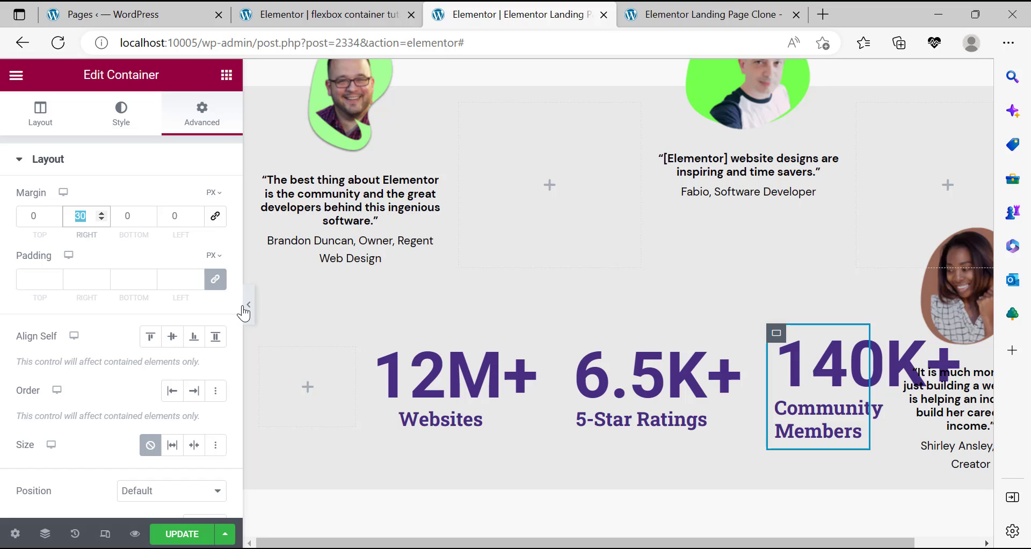
pyautogui.write('0')
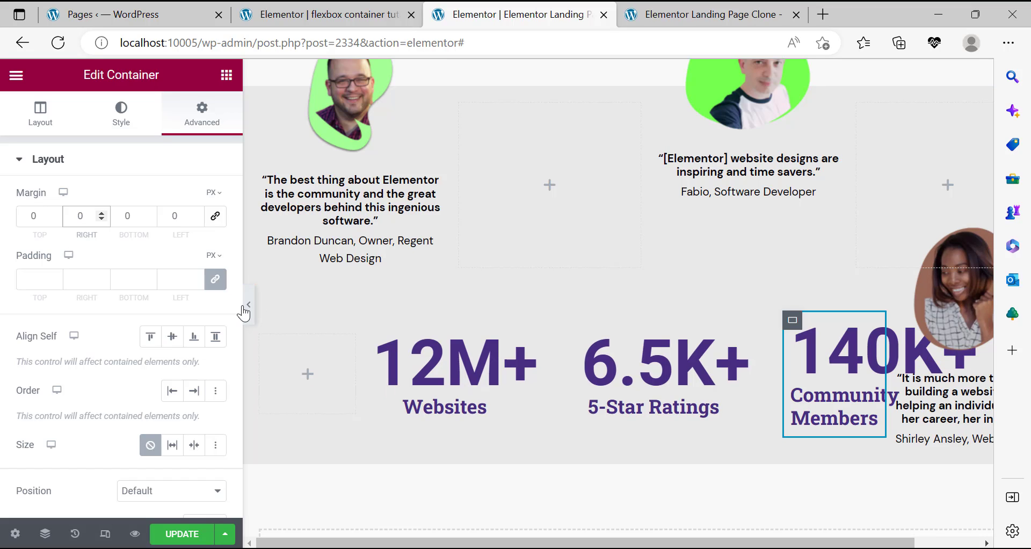
# Try a left margin of -40 px on the 140K+ counter container, then restore it to 0 px.
pyautogui.doubleClick(173, 217)
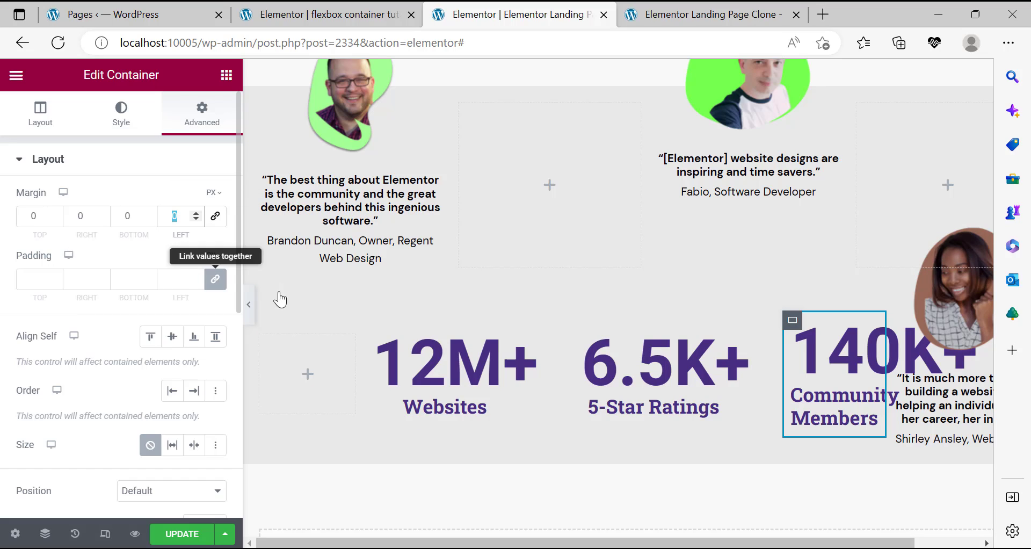
pyautogui.click(249, 303)
pyautogui.click(250, 306)
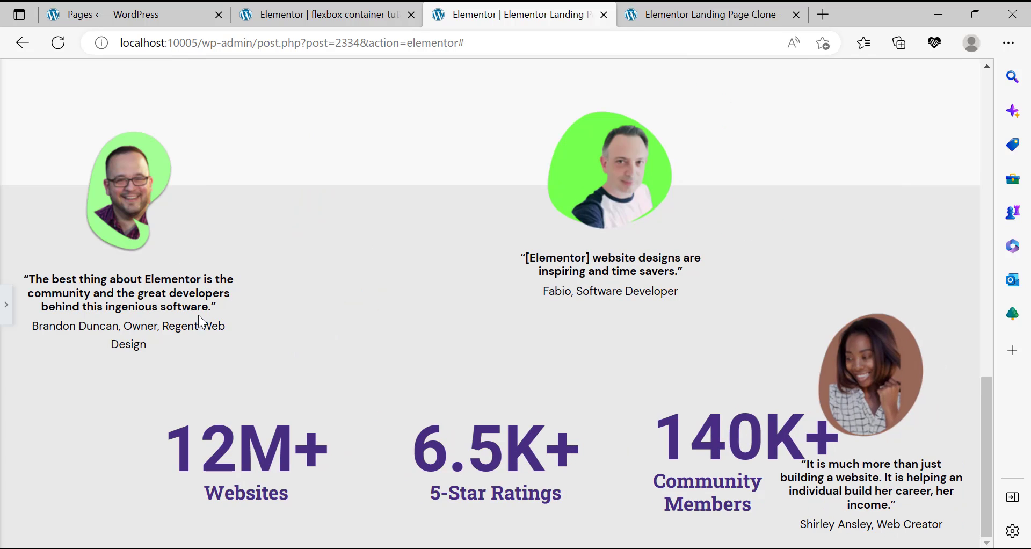
pyautogui.click(7, 306)
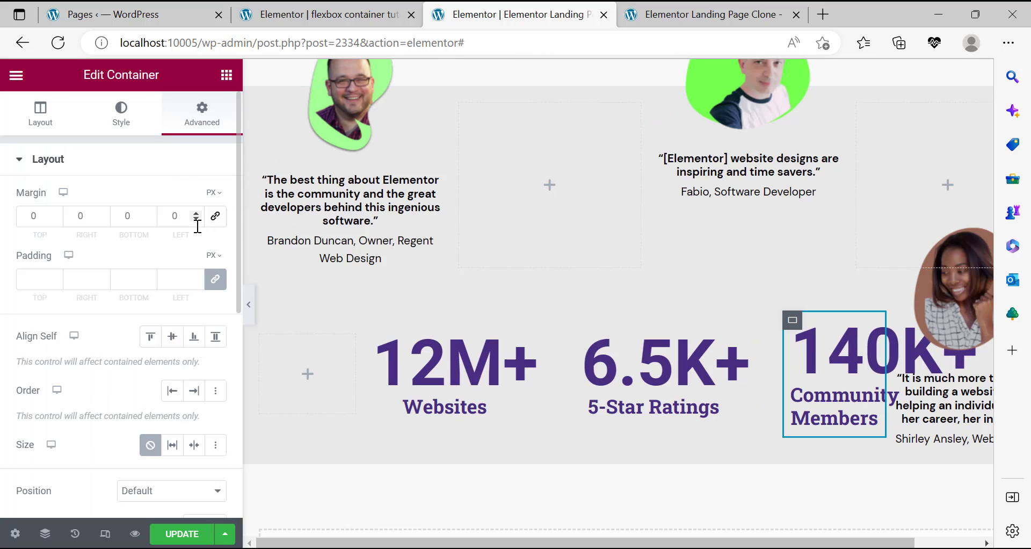
pyautogui.click(197, 219)
pyautogui.click(196, 219)
pyautogui.click(197, 219)
pyautogui.click(196, 219)
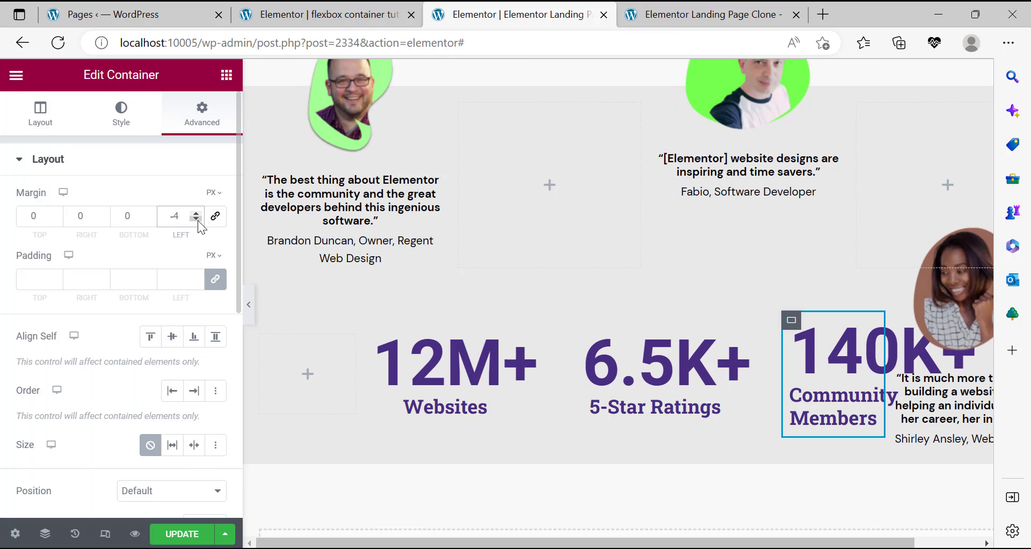
pyautogui.write('0')
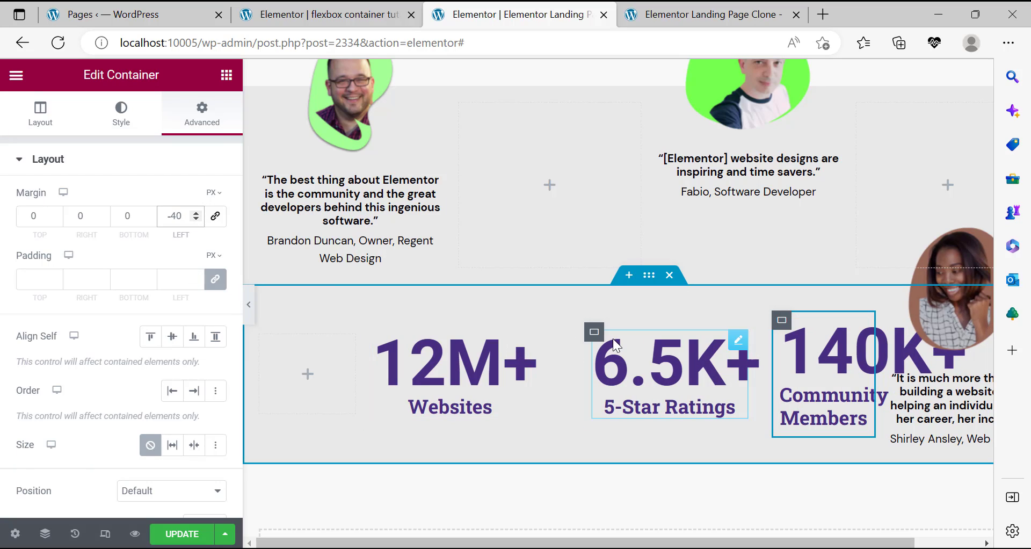
pyautogui.doubleClick(181, 216)
pyautogui.write('0')
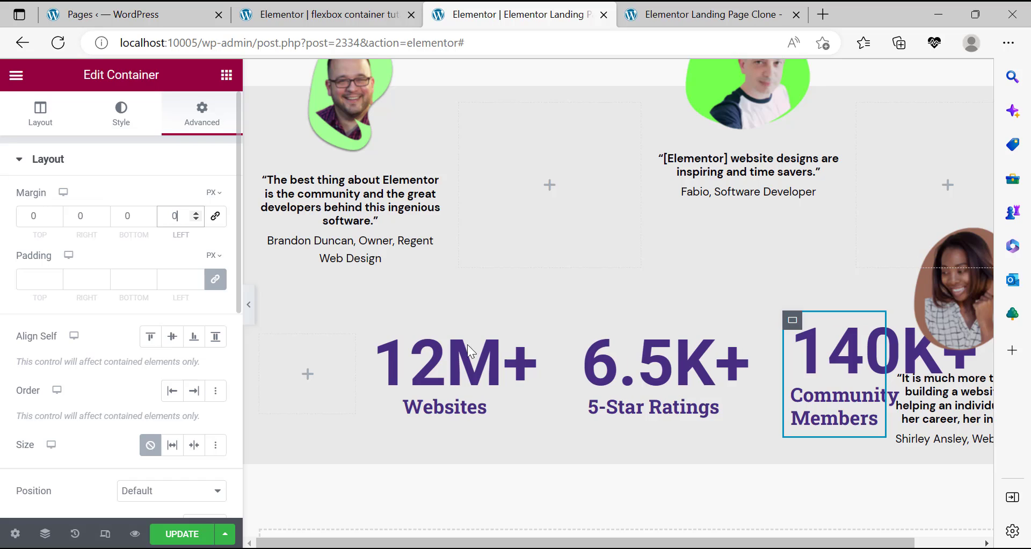
# Set the font size of the 12M+ counter's number to 60 px.
pyautogui.click(505, 343)
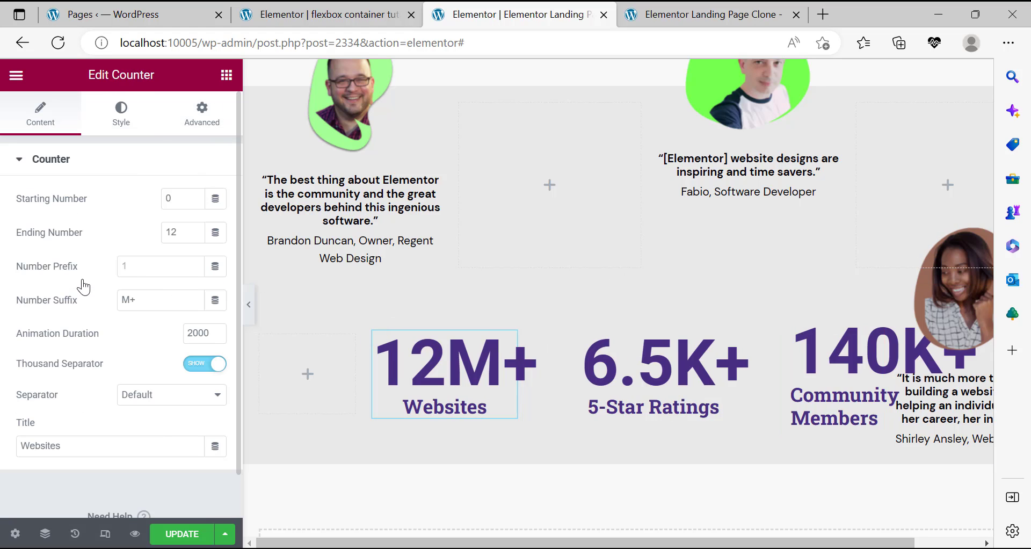
pyautogui.click(121, 114)
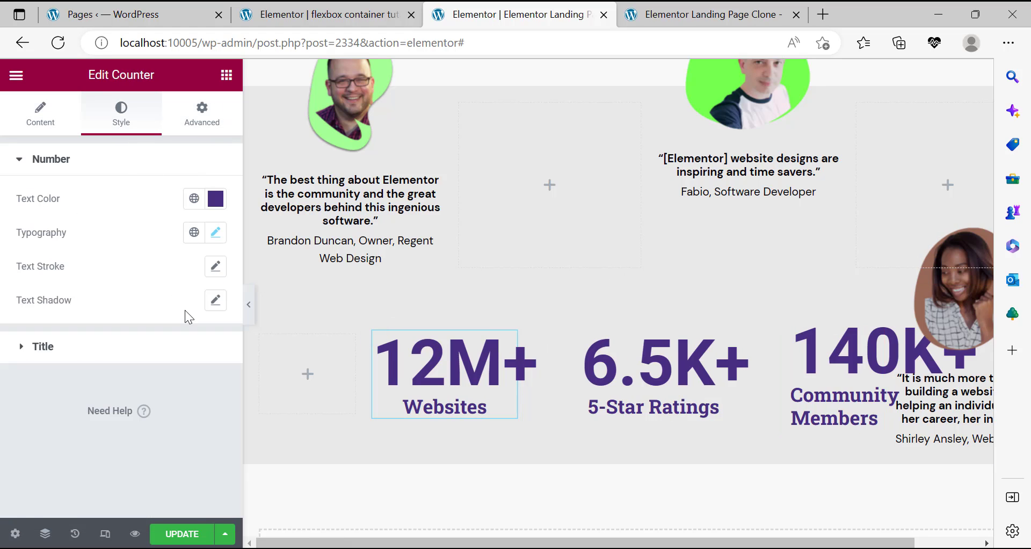
pyautogui.click(216, 233)
pyautogui.write('60')
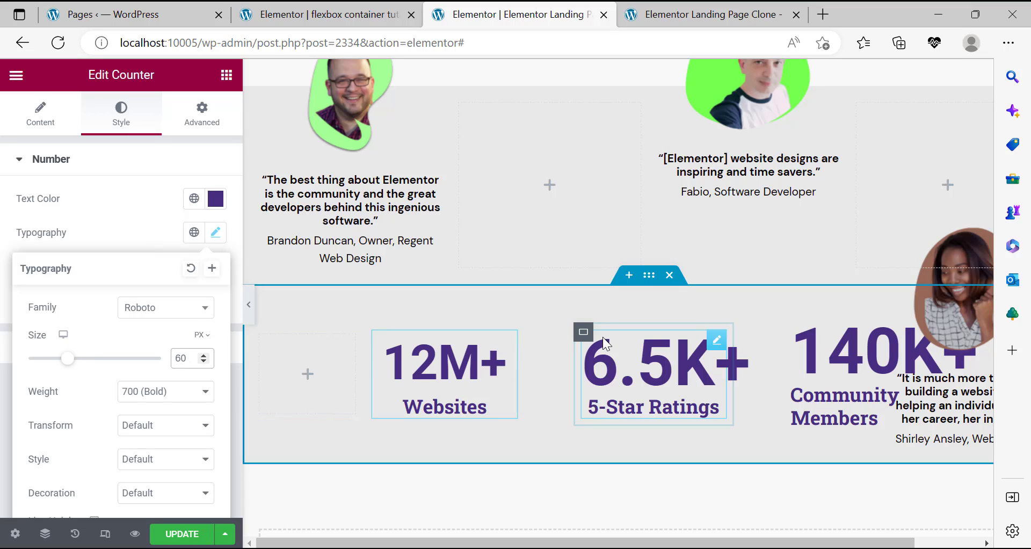
# Copy the 12M+ counter's style onto the 6.5K+ and 140K+ counters and preview the row.
pyautogui.rightClick(511, 355)
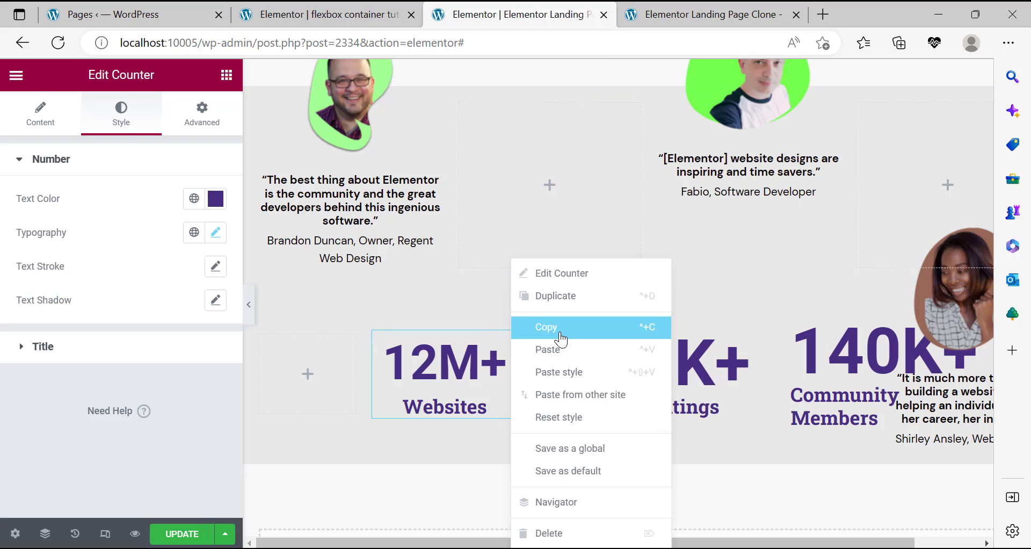
pyautogui.click(556, 328)
pyautogui.click(715, 348)
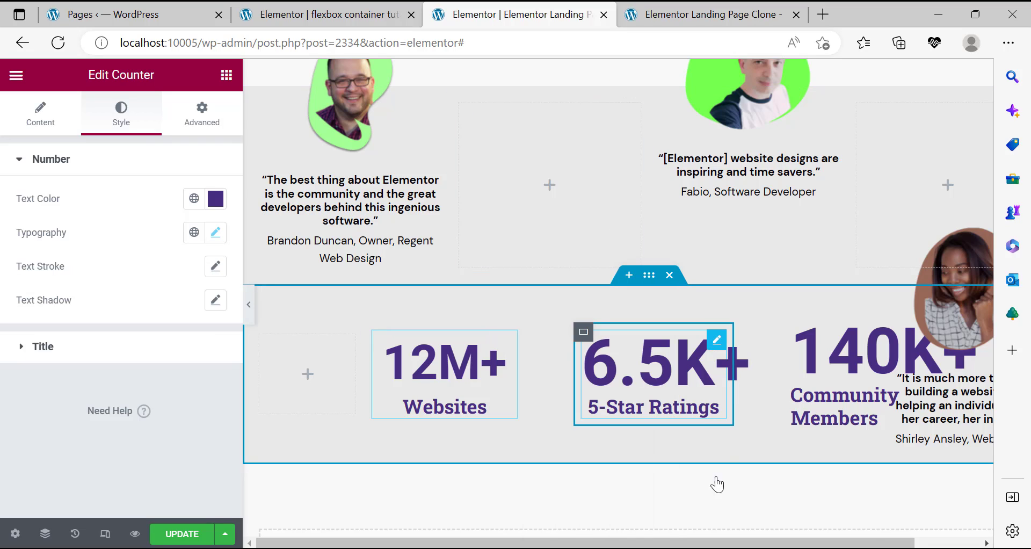
pyautogui.rightClick(714, 352)
pyautogui.click(866, 377)
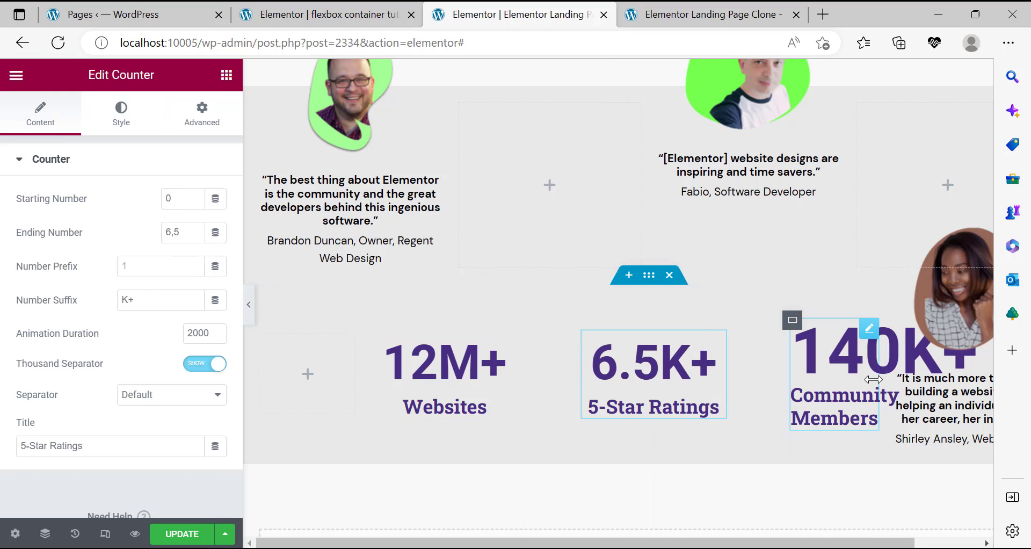
pyautogui.click(874, 334)
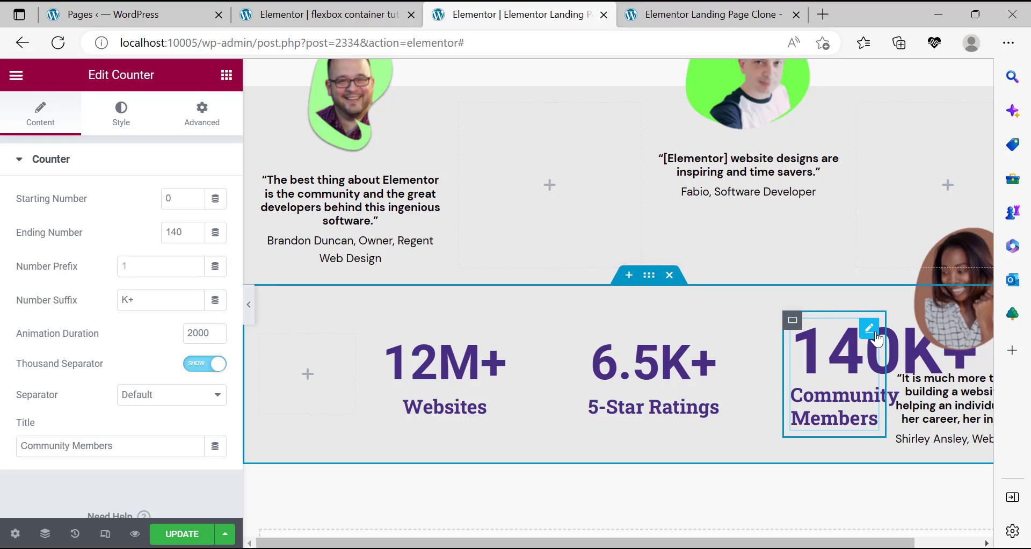
pyautogui.rightClick(876, 338)
pyautogui.click(874, 370)
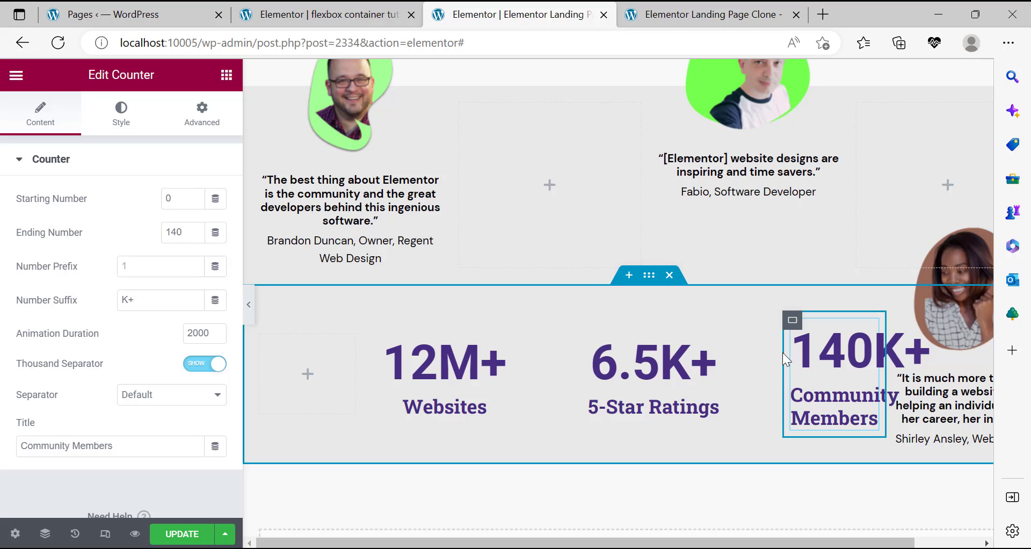
pyautogui.click(247, 311)
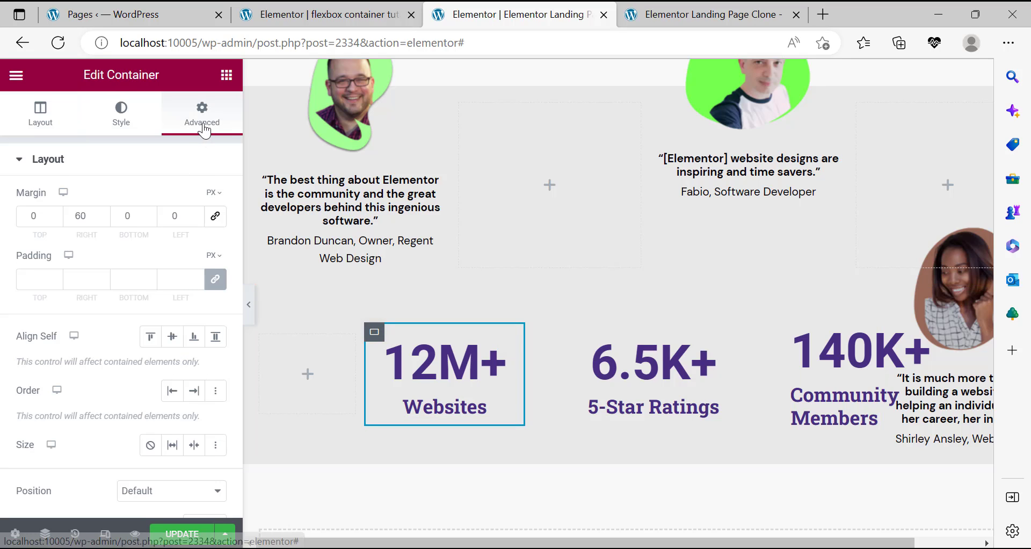
# Set the right margins of the 12M+ and 6.5K+ counter containers to 0 px and preview the row.
pyautogui.write('0')
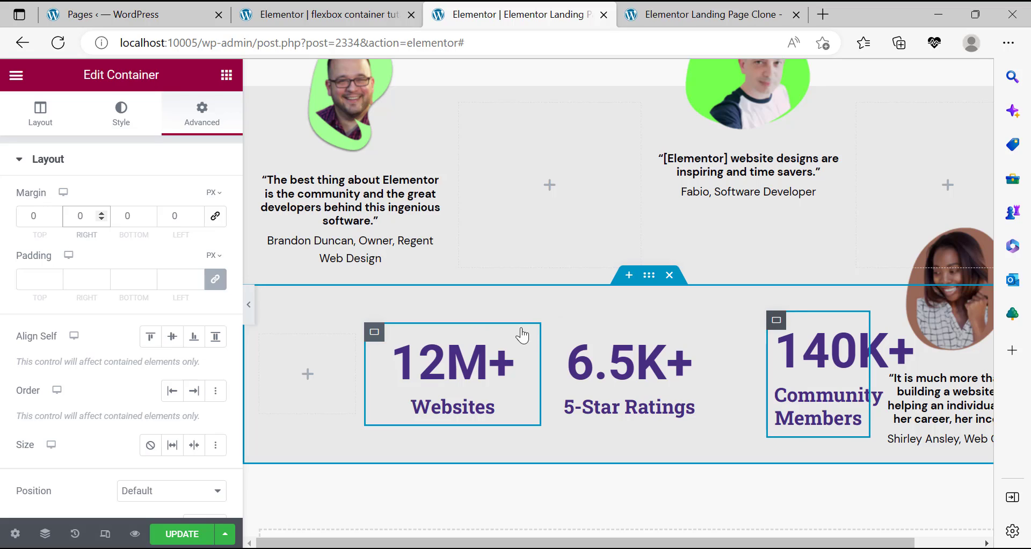
pyautogui.click(553, 345)
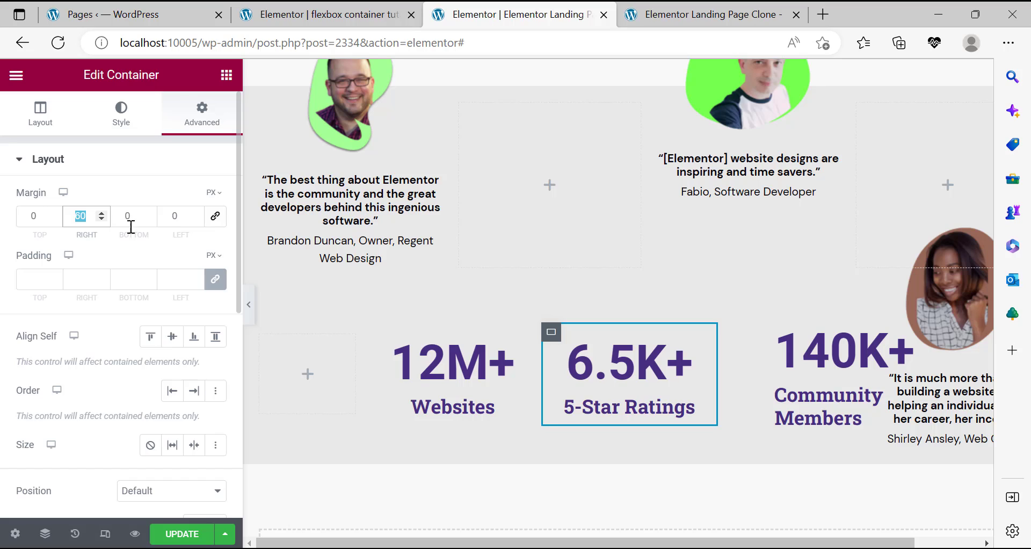
pyautogui.write('0')
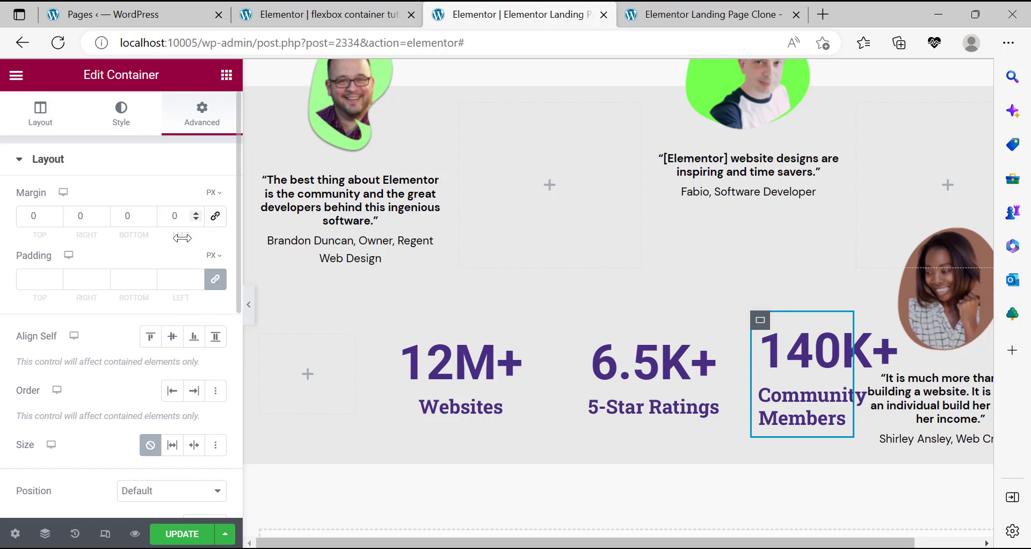
pyautogui.click(249, 316)
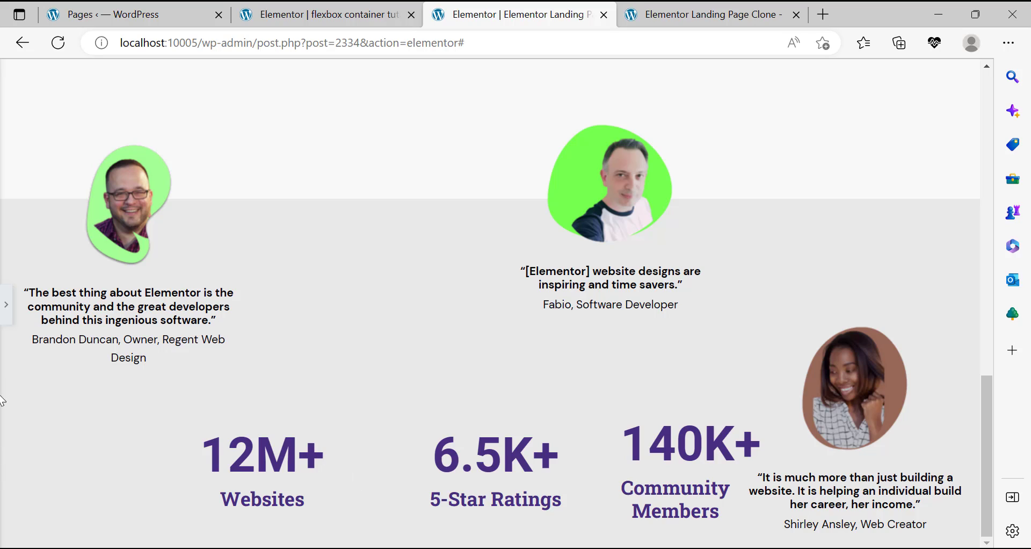
pyautogui.click(4, 307)
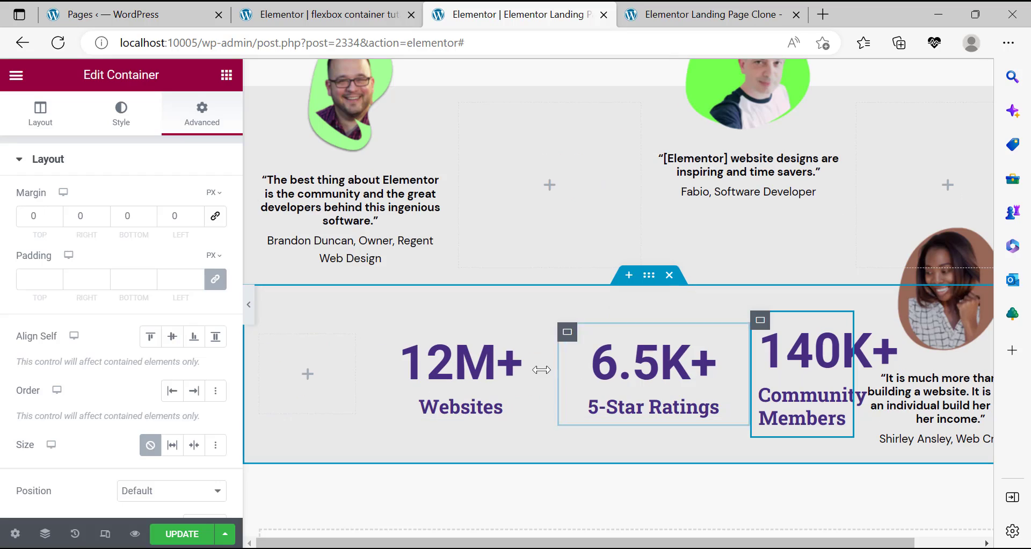
# Widen the empty container before the 12M+ counter to shift the counters toward the testimonial portrait, and preview the row.
pyautogui.moveTo(356, 364); pyautogui.dragTo(434, 400)
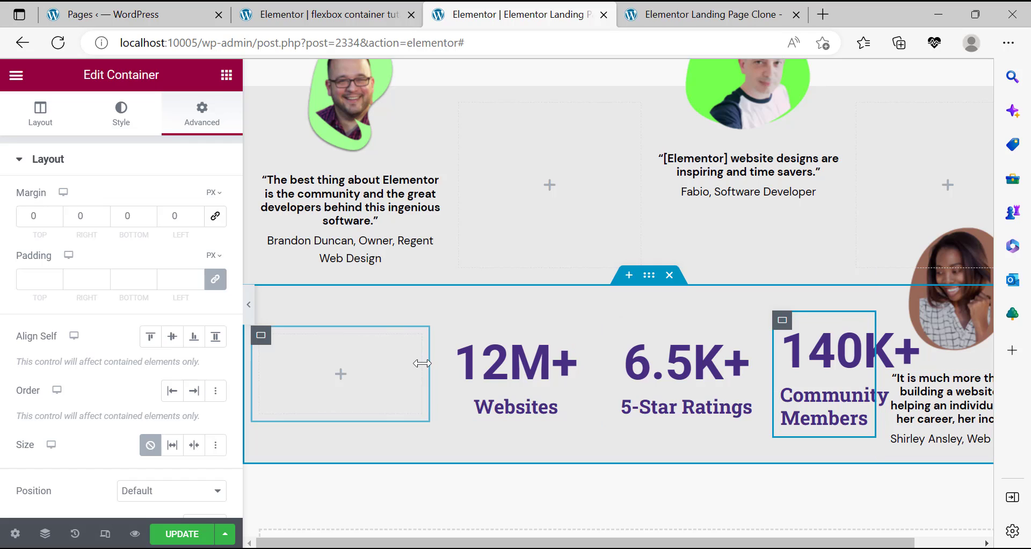
pyautogui.moveTo(422, 361); pyautogui.dragTo(417, 363)
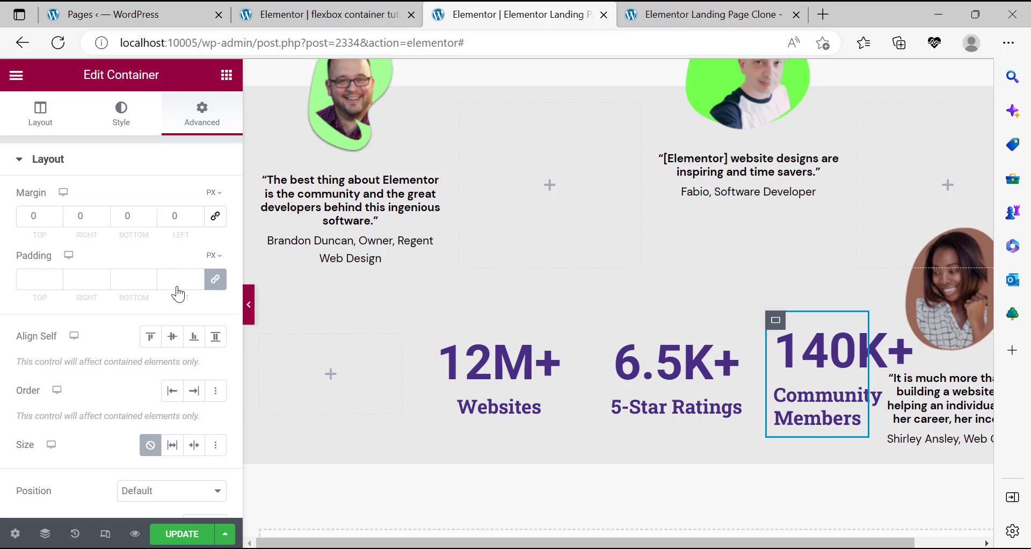
pyautogui.hotkey('ctrl', 'p')
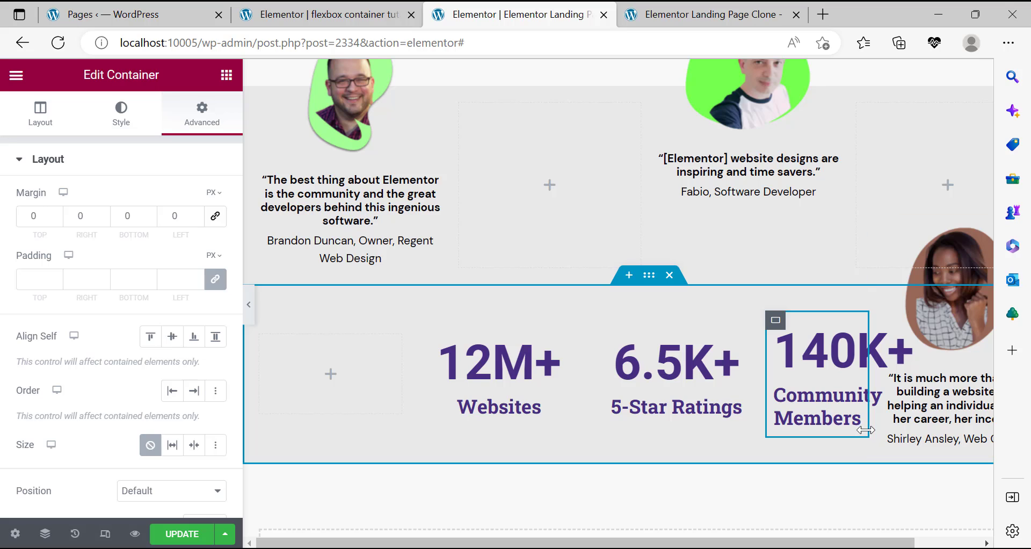
# Widen the 140K+ counter container until its number fits inside, and preview the section.
pyautogui.moveTo(878, 429); pyautogui.dragTo(938, 427)
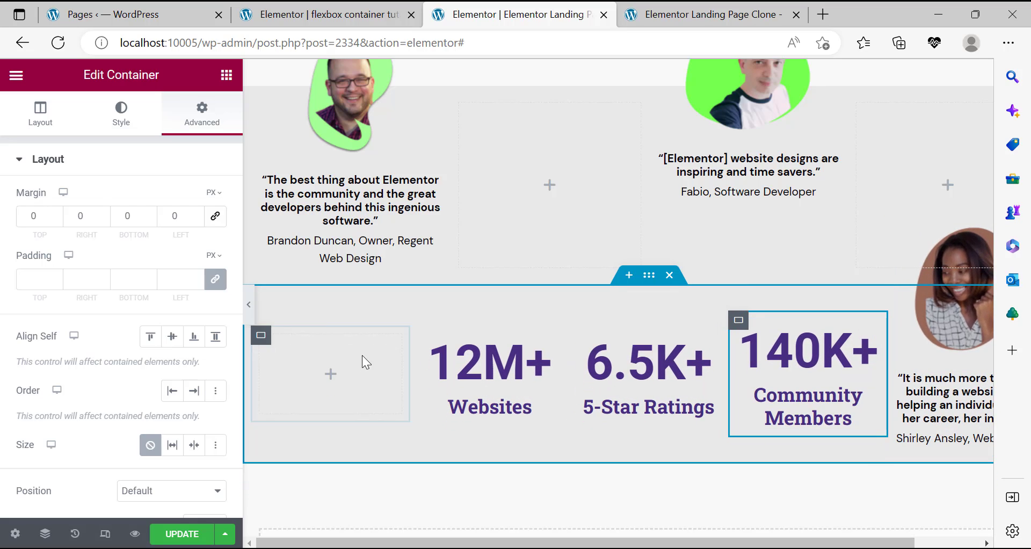
pyautogui.click(249, 305)
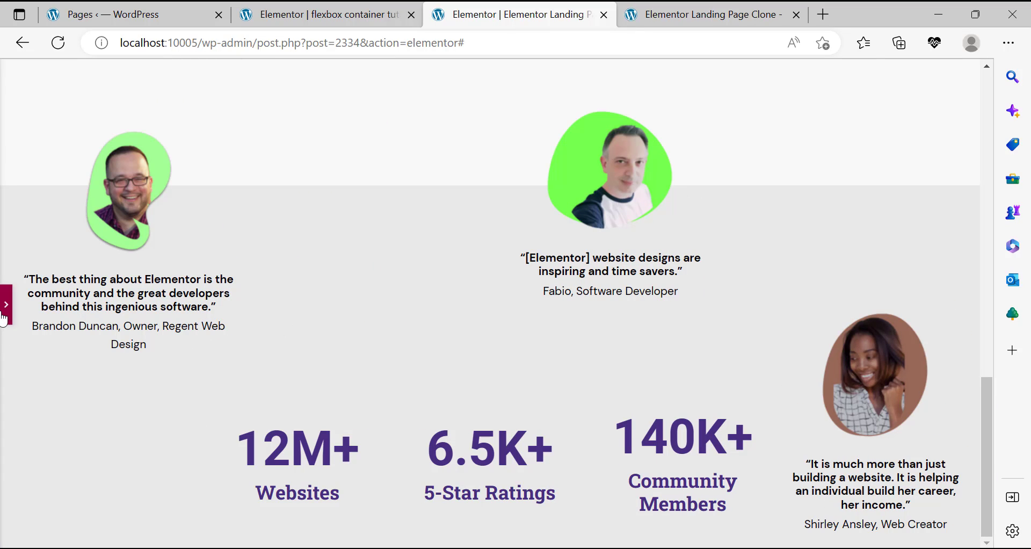
pyautogui.scroll(3, 376, 352)
pyautogui.scroll(-3, 376, 353)
pyautogui.click(5, 305)
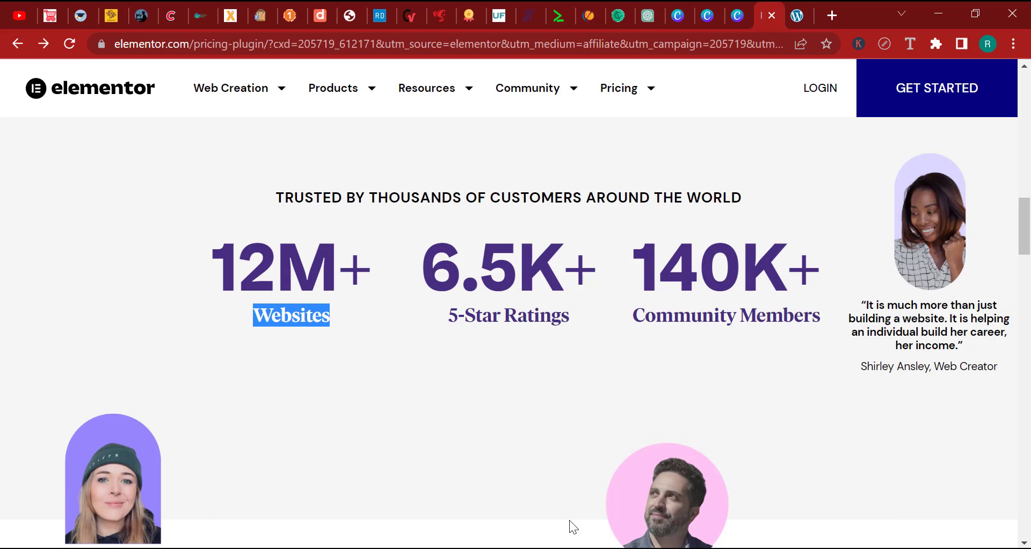
# Select the reference page's "TRUSTED BY THOUSANDS OF CUSTOMERS AROUND THE WORLD" heading and insert an empty column-direction container above the counter row.
pyautogui.tripleClick(401, 195)
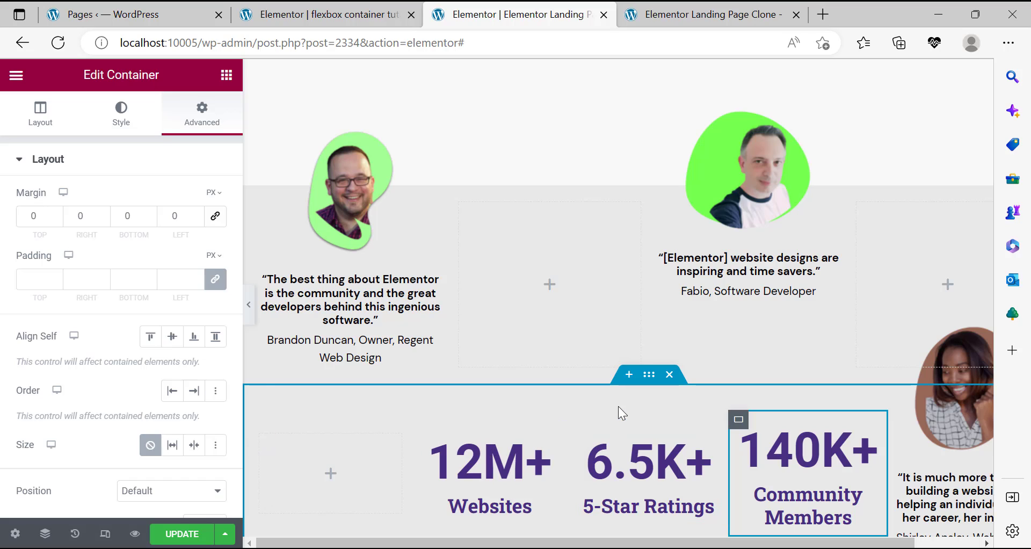
pyautogui.scroll(-1, 755, 408)
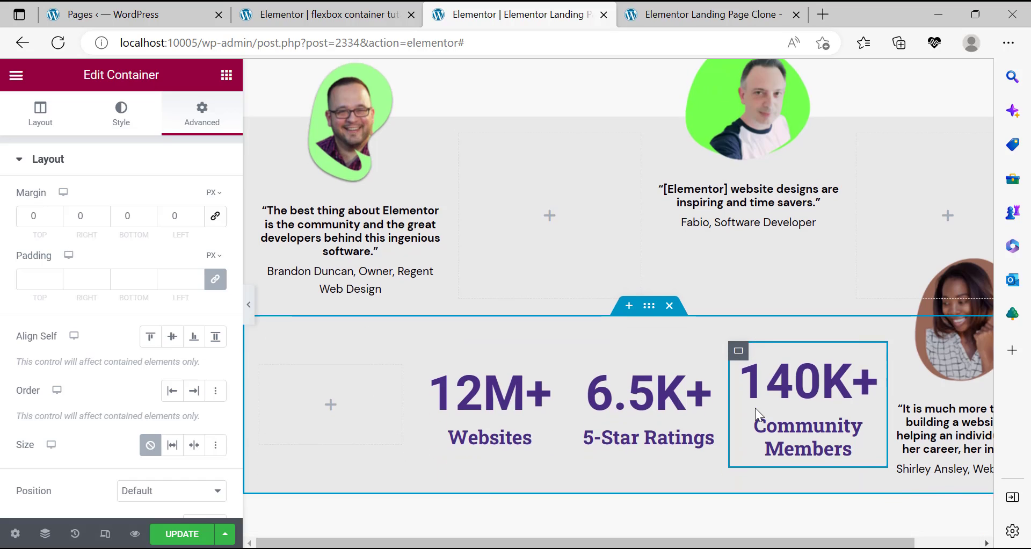
pyautogui.click(646, 305)
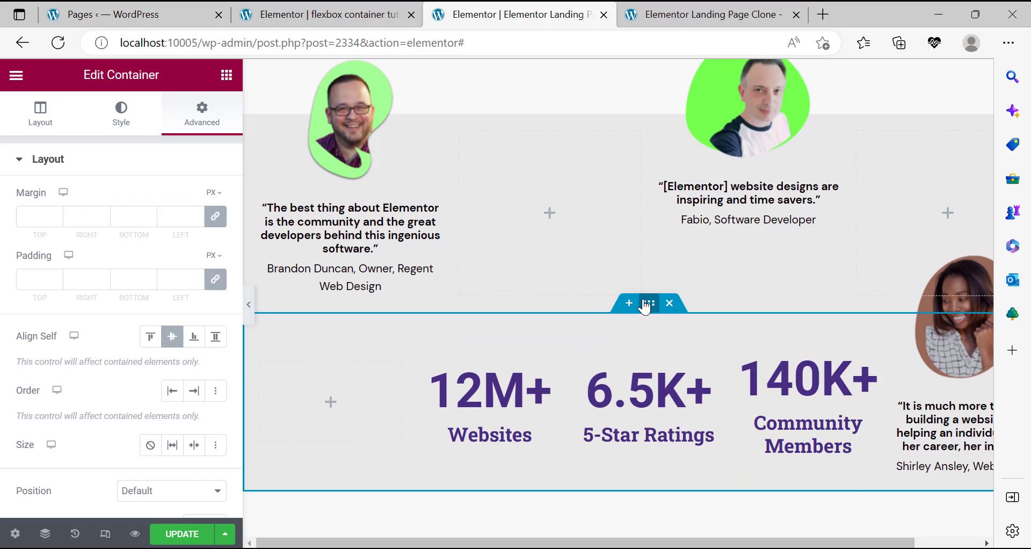
pyautogui.click(629, 304)
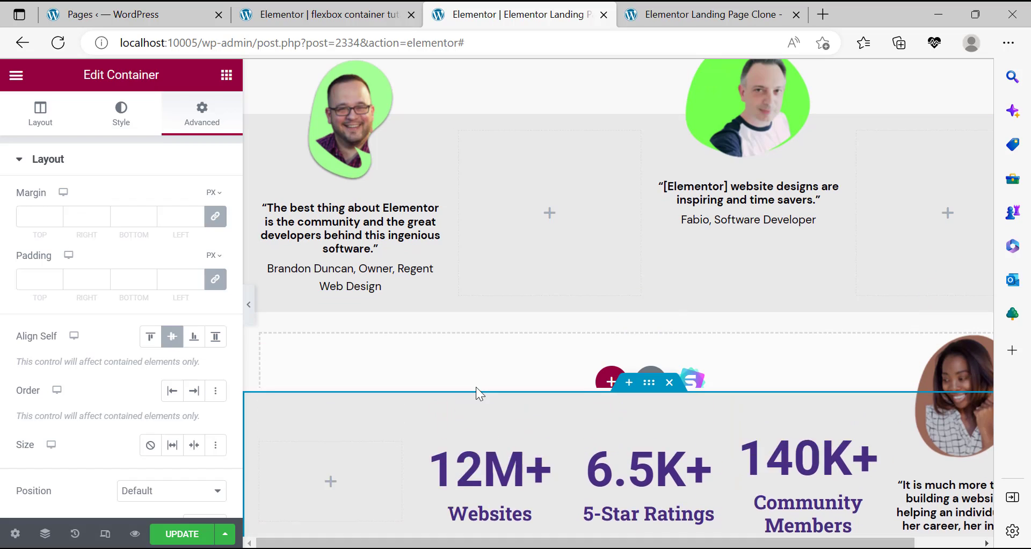
pyautogui.click(609, 388)
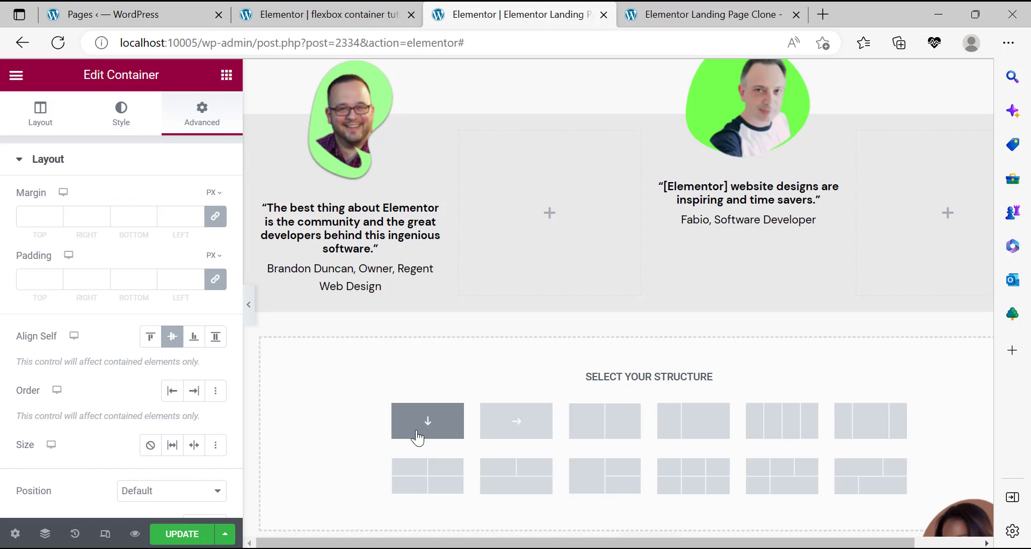
pyautogui.click(696, 402)
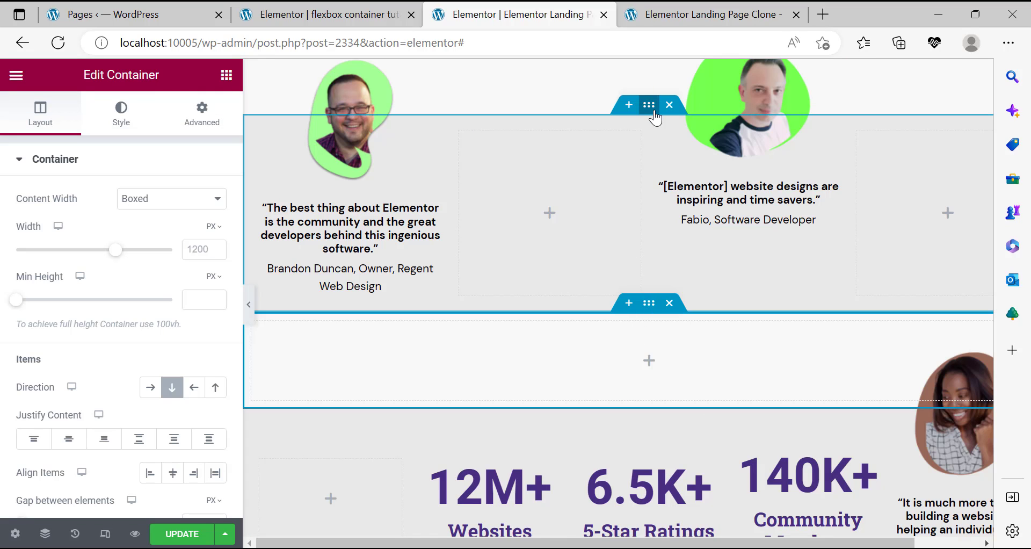
# Copy the background color code #E9E9E9 from the testimonials container.
pyautogui.click(200, 116)
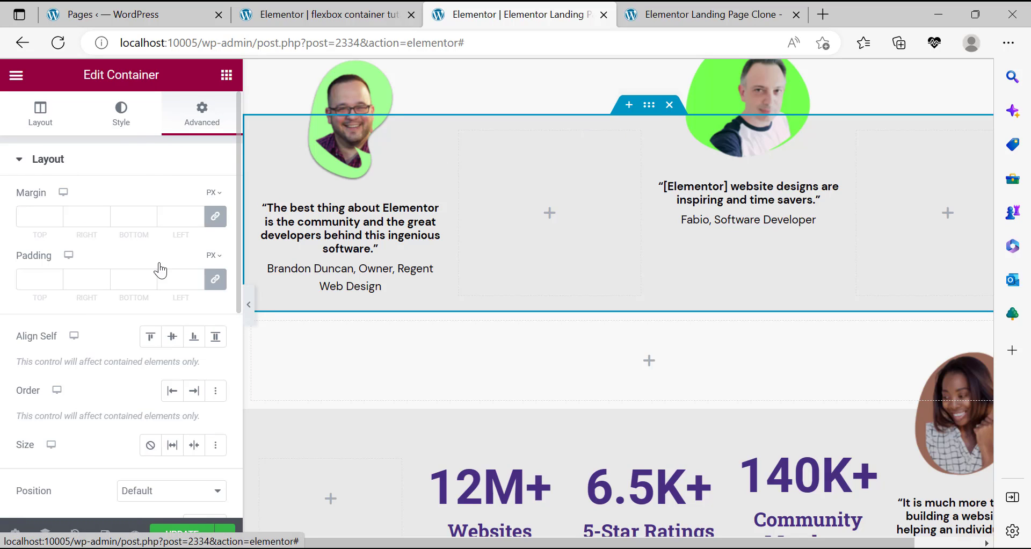
pyautogui.click(212, 274)
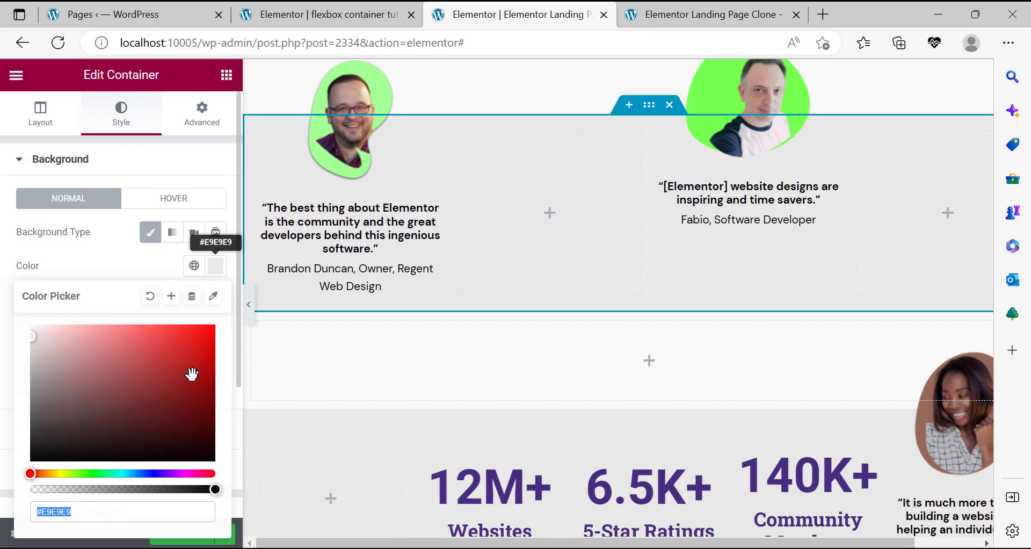
pyautogui.rightClick(56, 511)
pyautogui.click(140, 80)
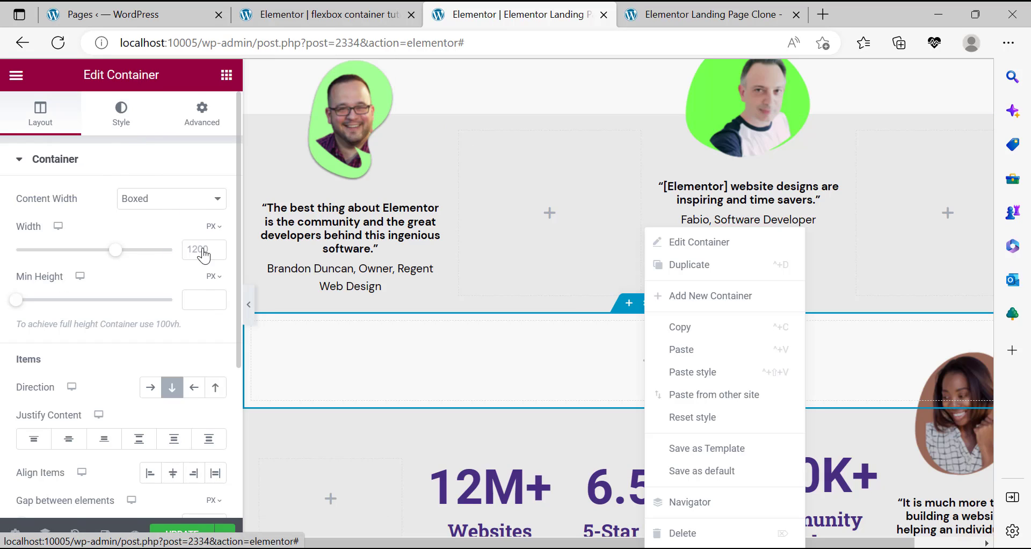
# Set the new empty container's background color to the copied #E9E9E9.
pyautogui.click(149, 237)
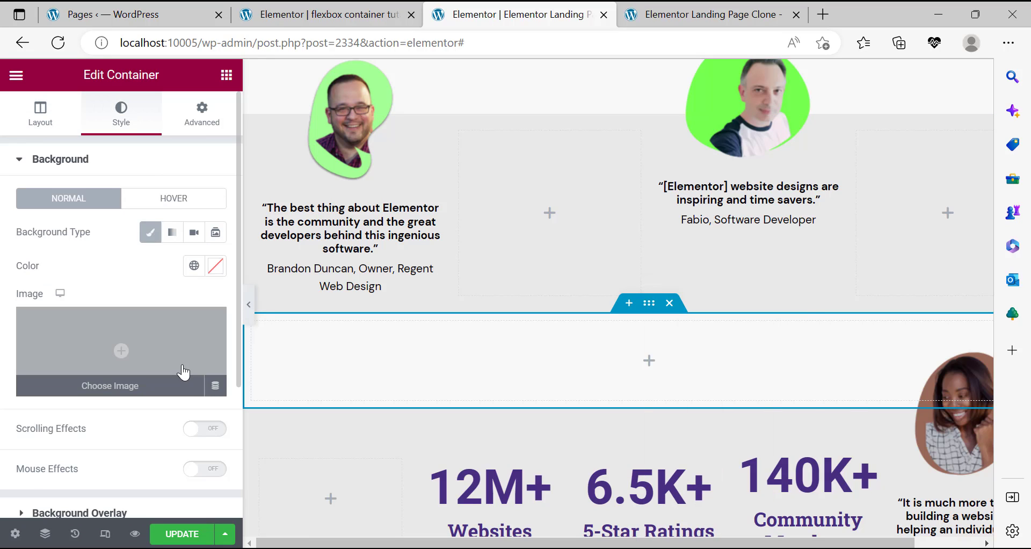
pyautogui.click(217, 276)
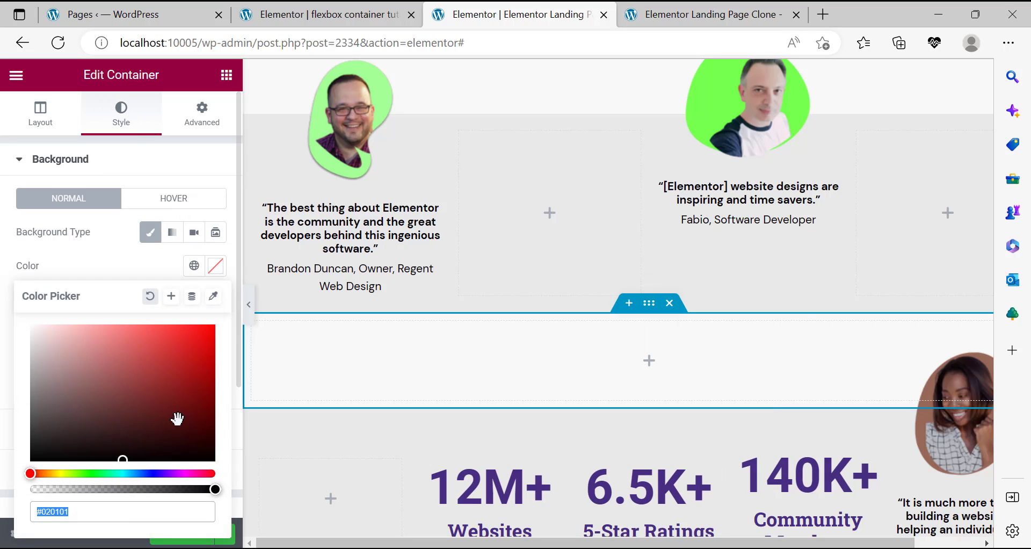
pyautogui.rightClick(111, 511)
pyautogui.click(159, 121)
pyautogui.click(637, 392)
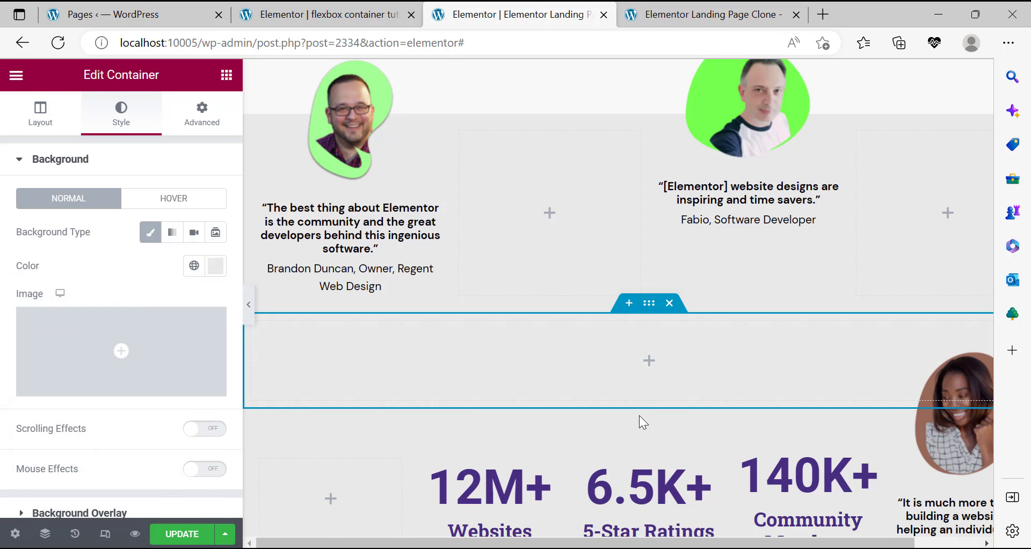
# Add a centered heading to the empty container and paste in the reference page's text "TRUSTED BY THOUSANDS OF CUSTOMERS AROUND THE WORLD".
pyautogui.click(226, 75)
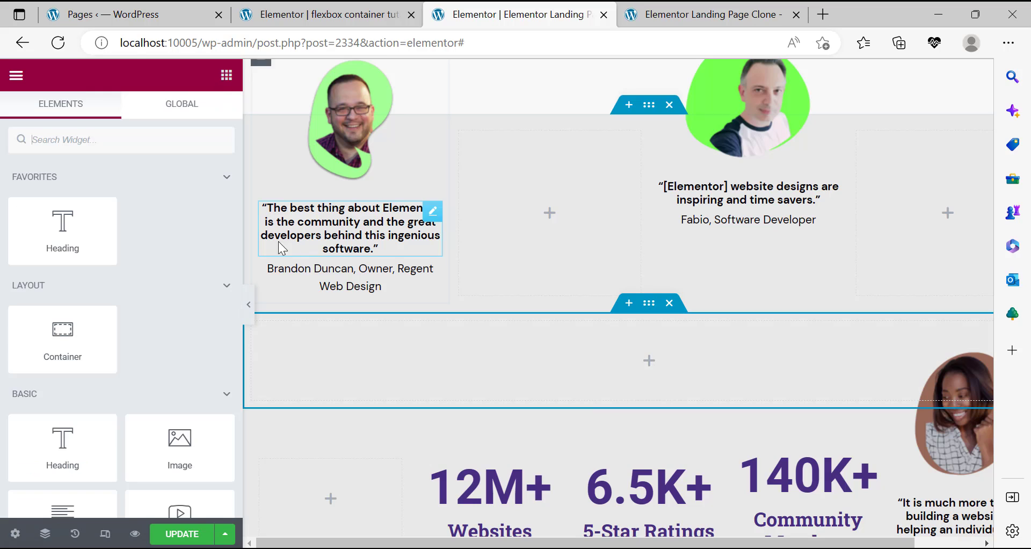
pyautogui.moveTo(76, 451); pyautogui.dragTo(666, 360)
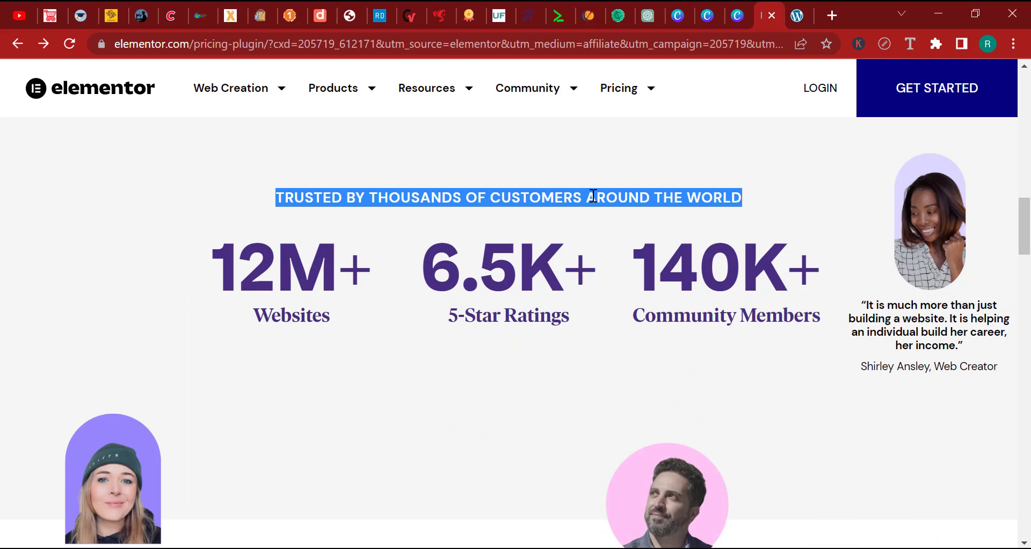
pyautogui.rightClick(542, 196)
pyautogui.click(626, 211)
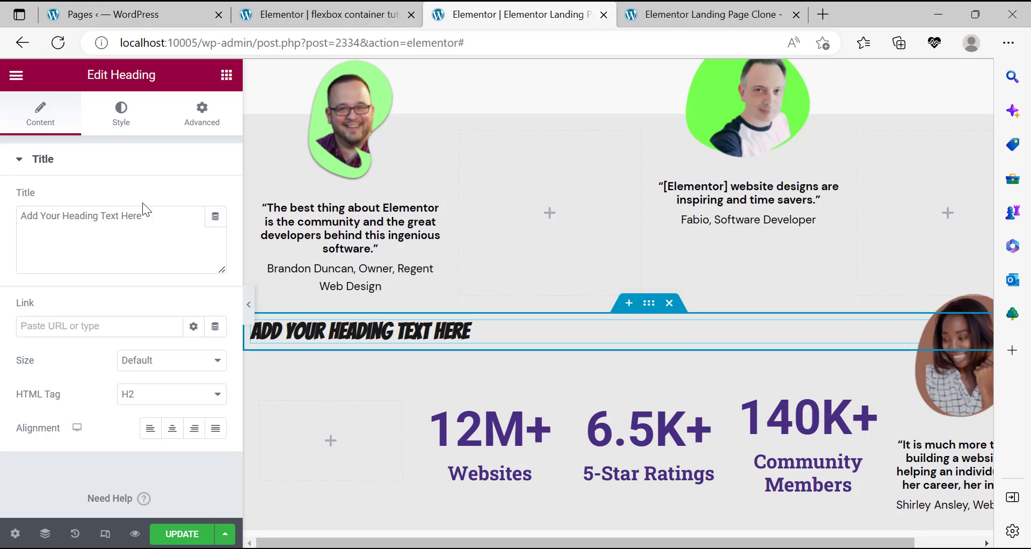
pyautogui.tripleClick(95, 213)
pyautogui.rightClick(95, 213)
pyautogui.click(155, 154)
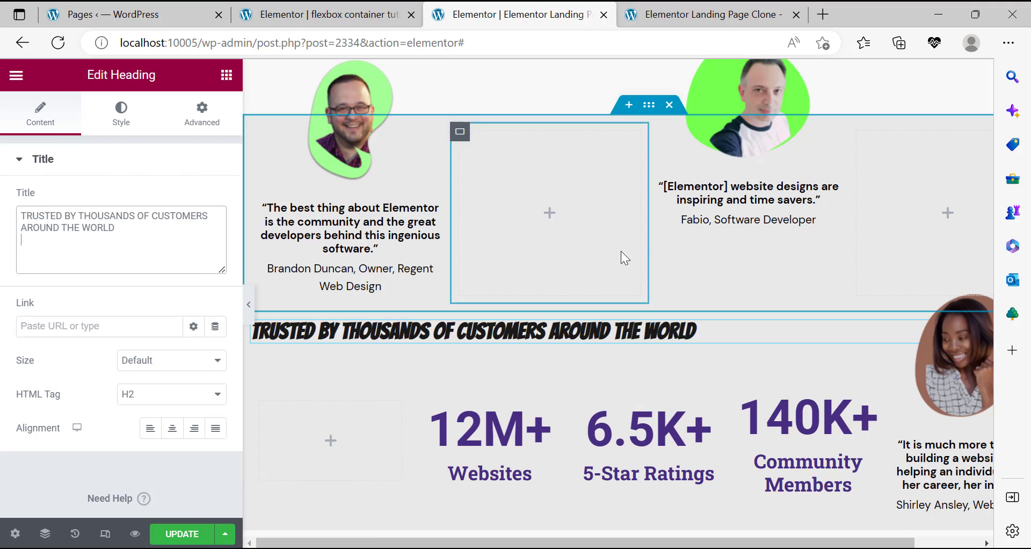
pyautogui.click(173, 429)
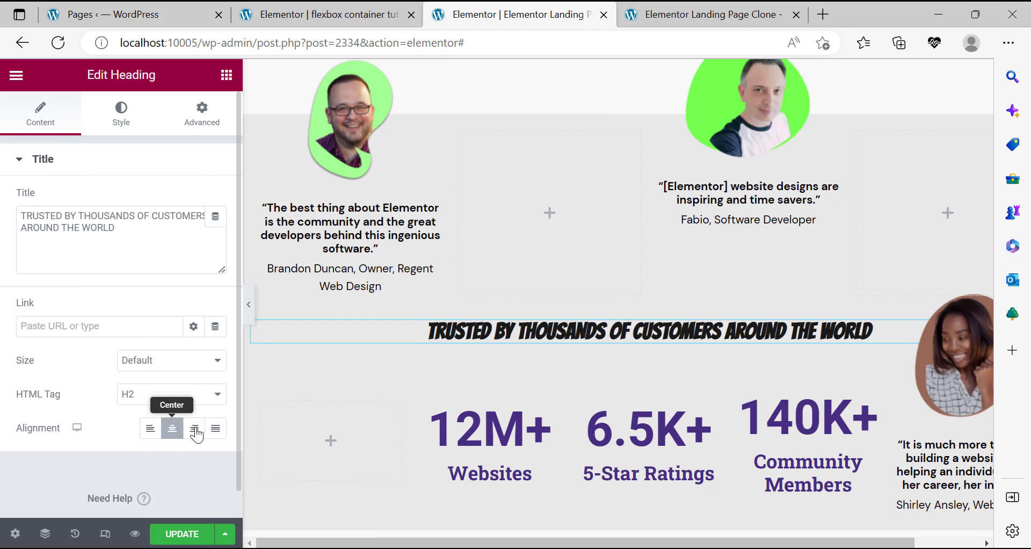
# Inspect the font properties of the "TRUSTED BY THOUSANDS OF CUSTOMERS AROUND THE WORLD" heading on the reference page.
pyautogui.hotkey('alt', 'Tab')
pyautogui.click(660, 187)
pyautogui.click(910, 44)
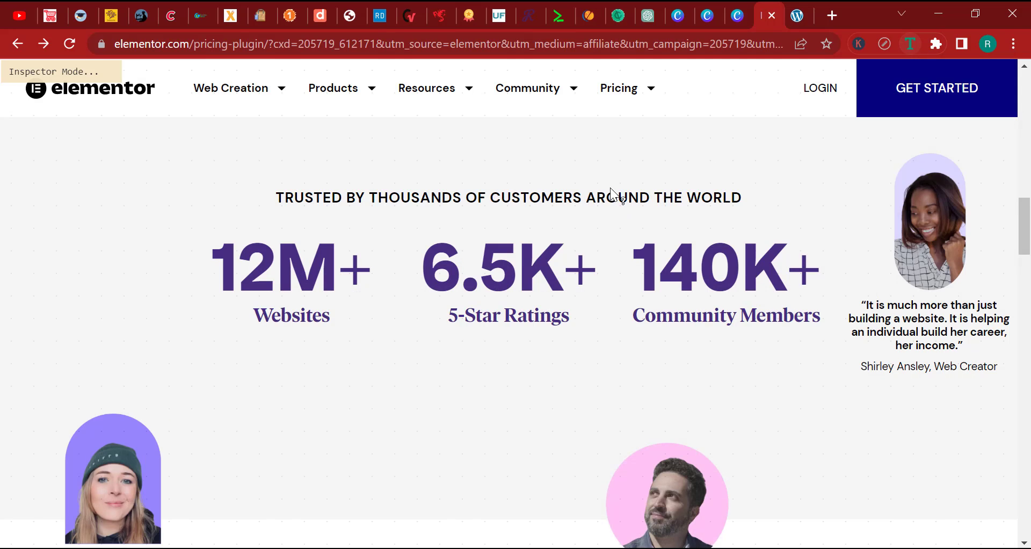
pyautogui.click(602, 198)
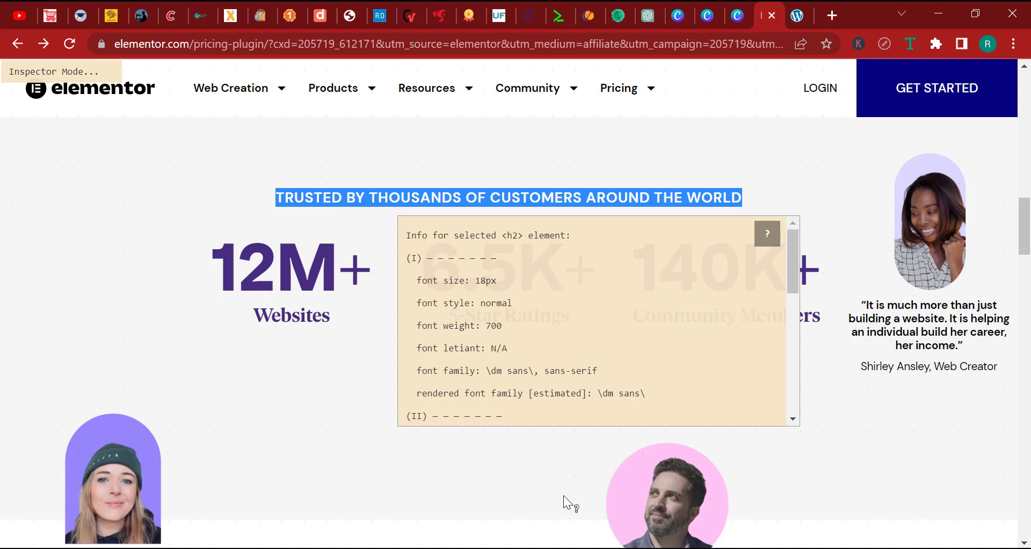
# Set the new heading's typography to DM Sans, size 18 px, weight 700 (Bold).
pyautogui.hotkey('alt', 'Tab')
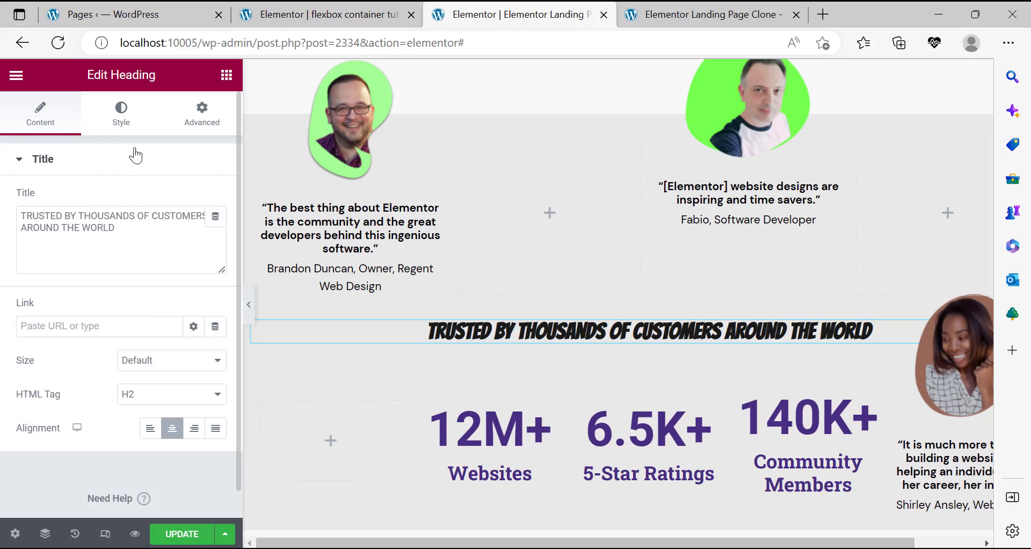
pyautogui.click(129, 123)
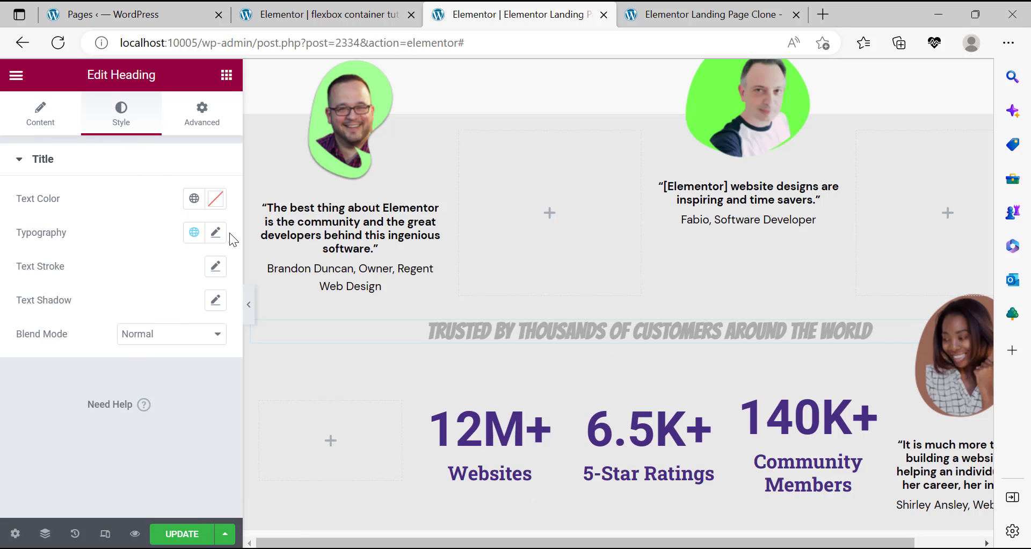
pyautogui.click(216, 232)
pyautogui.click(176, 358)
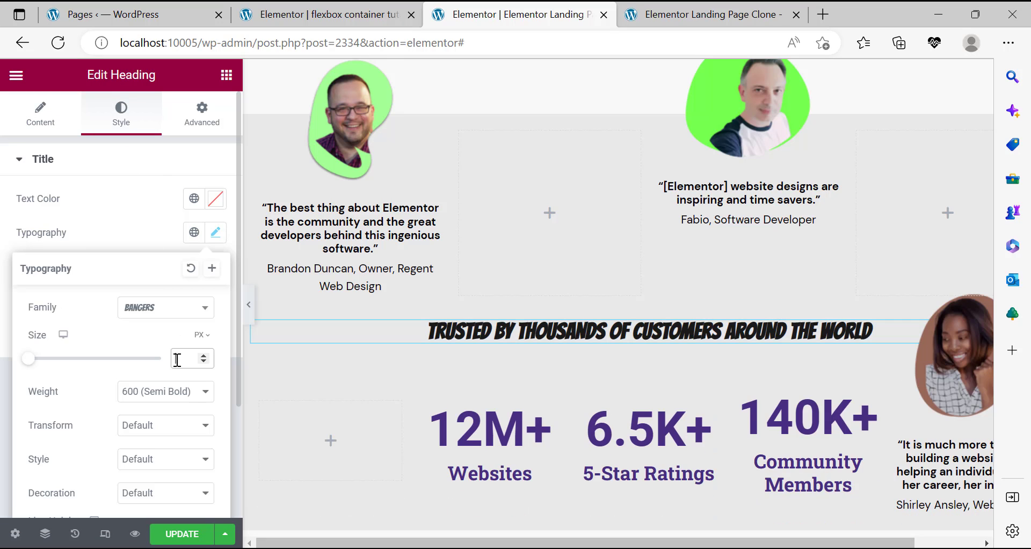
pyautogui.write('18')
pyautogui.click(166, 307)
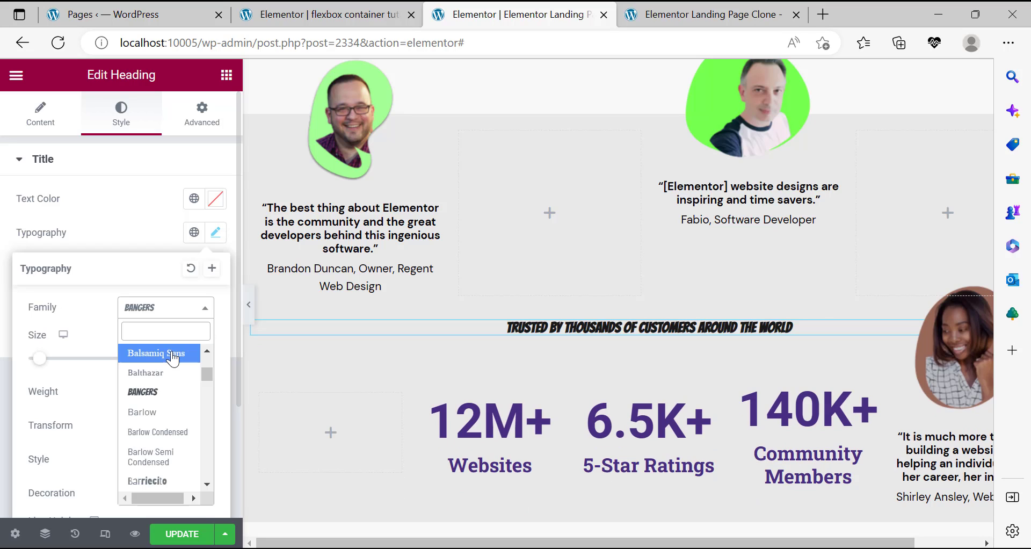
pyautogui.write('DM')
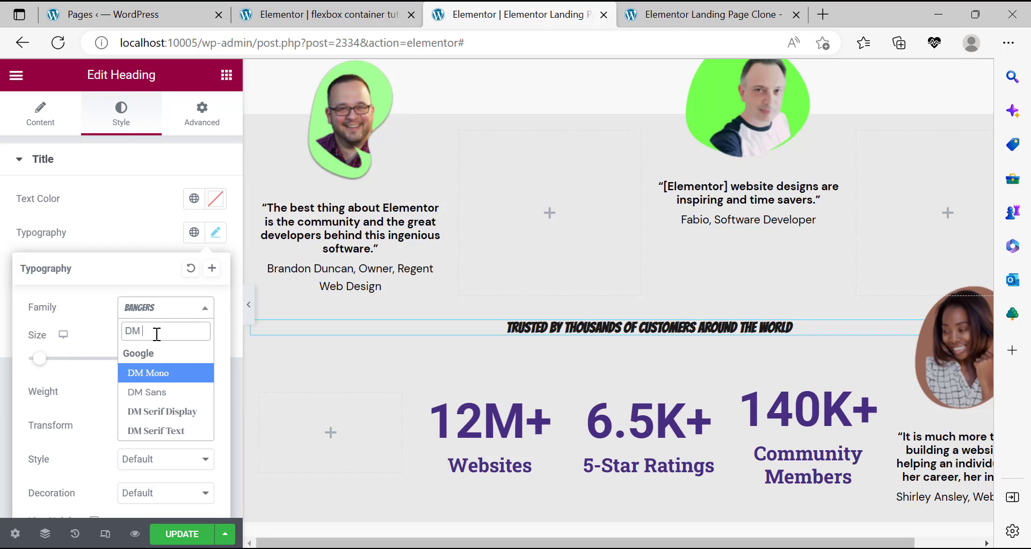
pyautogui.click(172, 394)
pyautogui.click(173, 400)
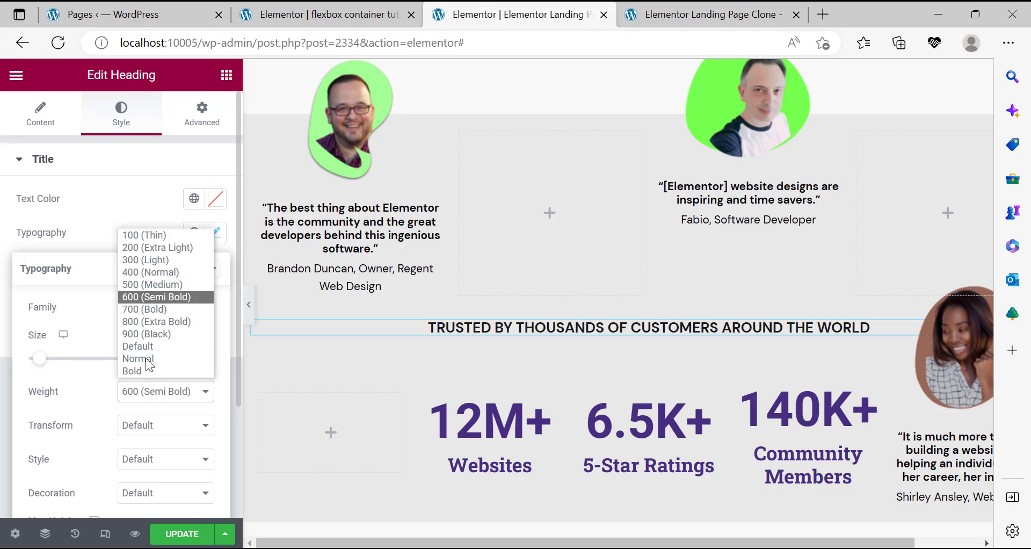
pyautogui.click(161, 309)
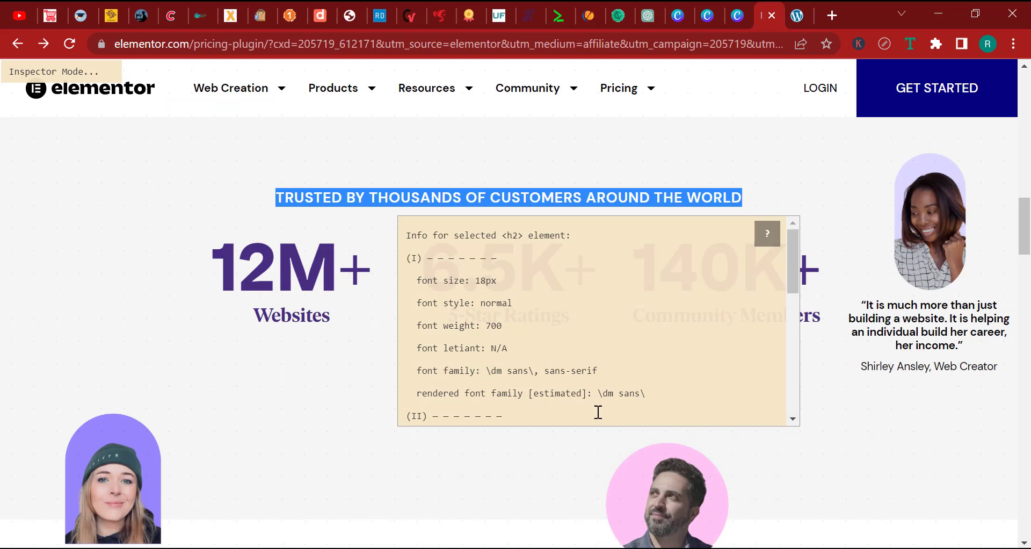
# Copy the font color rgb(0, 0, 0) from the reference heading's inspector details and return to the page editor.
pyautogui.scroll(-5, 596, 409)
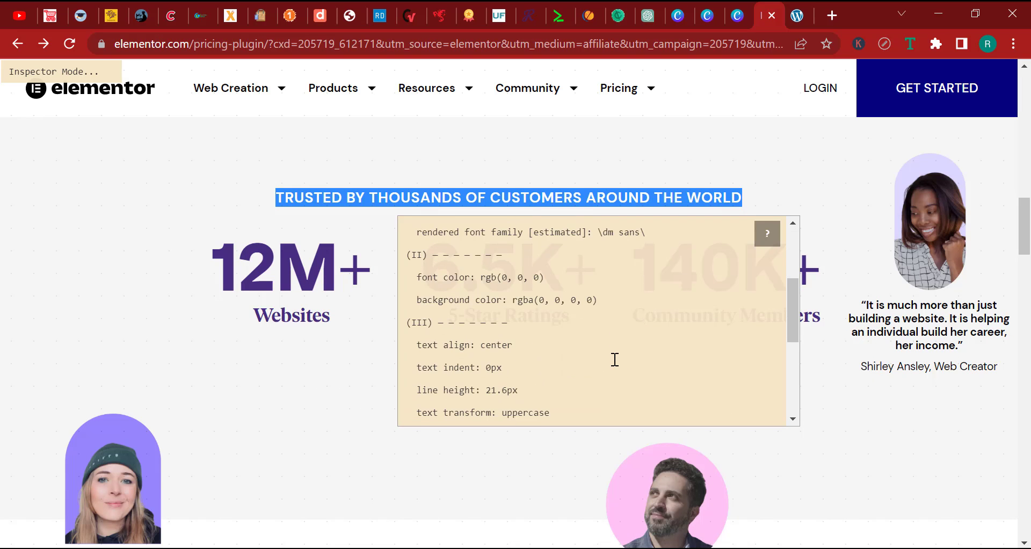
pyautogui.click(553, 278)
pyautogui.keyDown('shift'); pyautogui.click(481, 278); pyautogui.keyUp('shift')
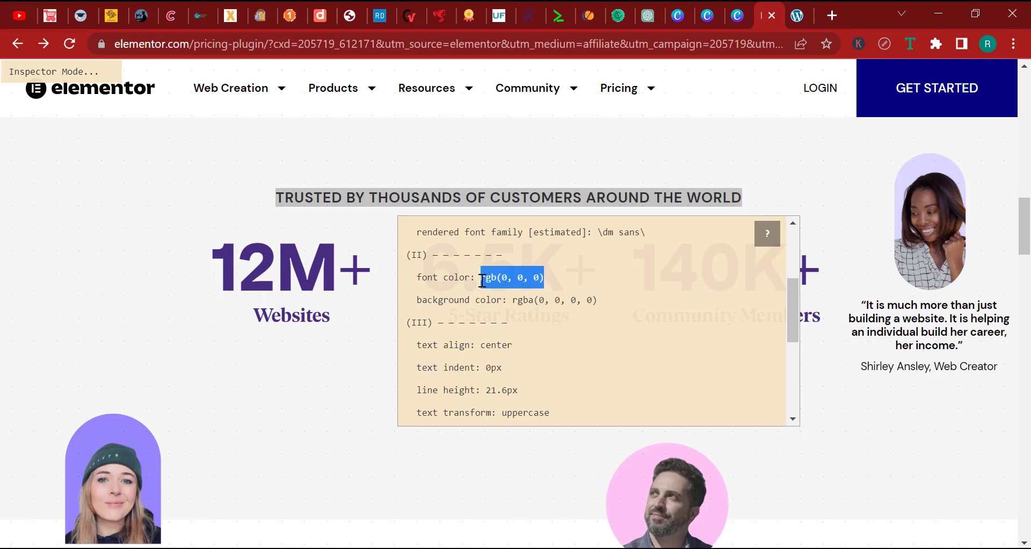
pyautogui.rightClick(486, 278)
pyautogui.click(553, 325)
pyautogui.click(518, 548)
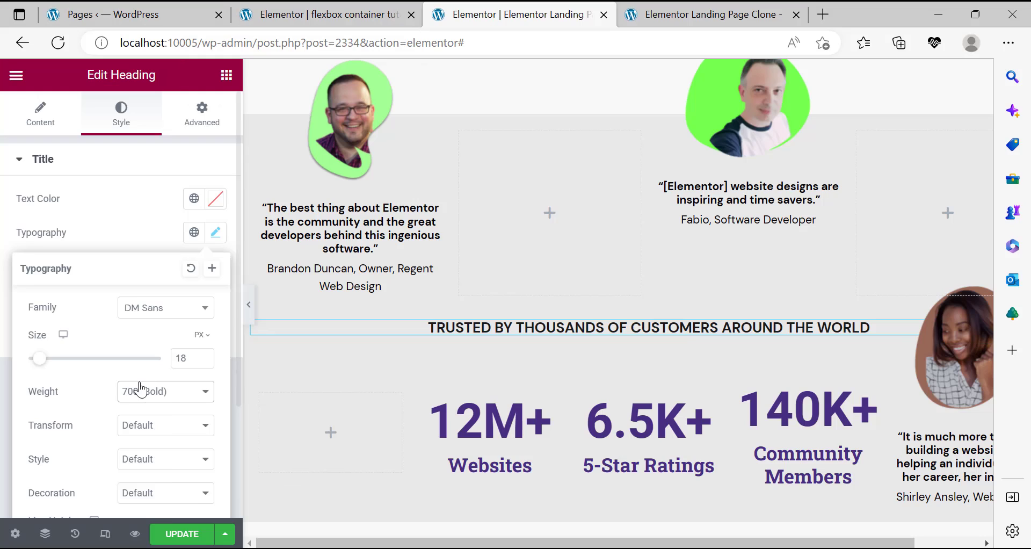
# Set the heading's transform to Uppercase, style to Normal, decoration to None and line height to 21.6 px.
pyautogui.scroll(-2, 141, 389)
pyautogui.click(141, 304)
pyautogui.click(152, 338)
pyautogui.click(151, 345)
pyautogui.click(149, 369)
pyautogui.click(148, 370)
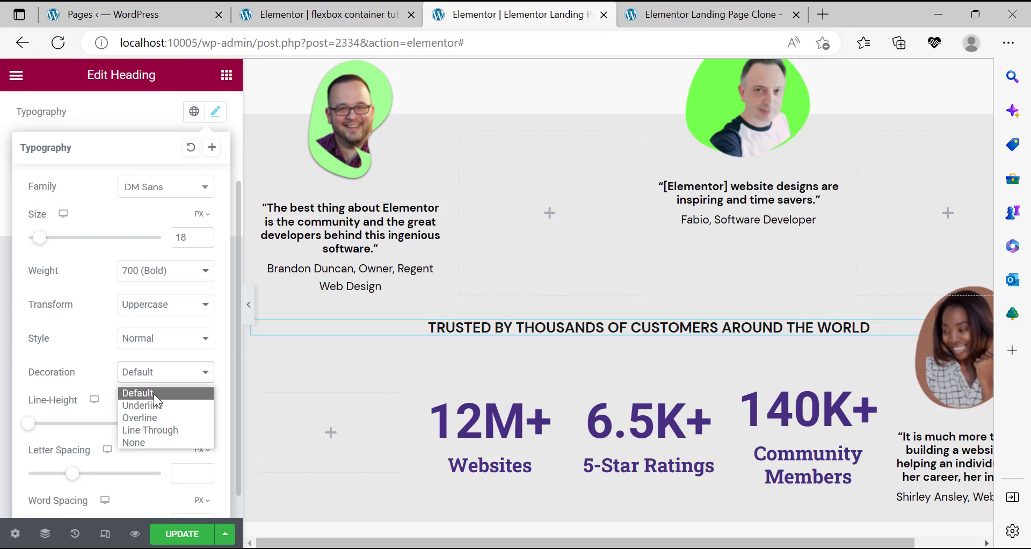
pyautogui.click(144, 443)
pyautogui.click(194, 424)
pyautogui.write('21.66')
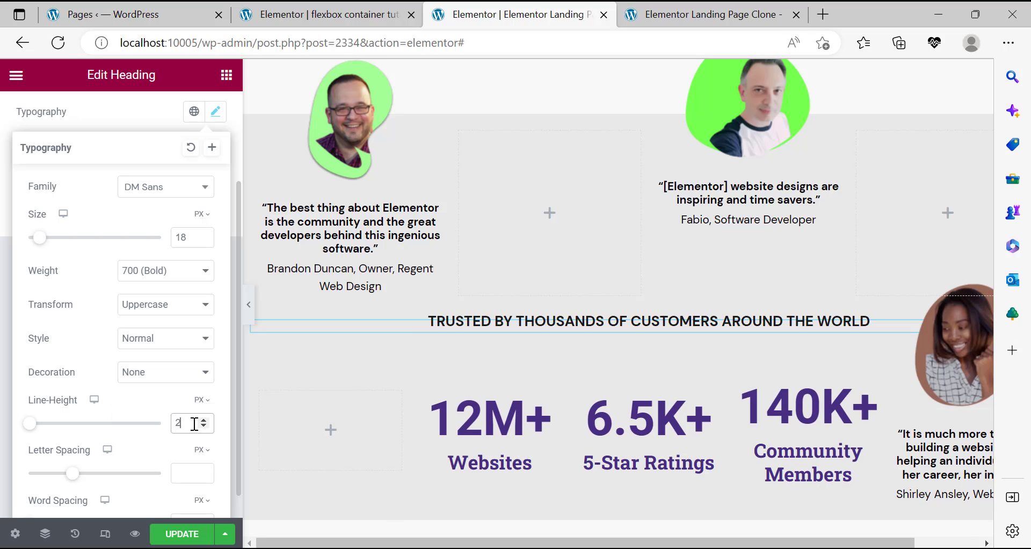
pyautogui.press('BackSpace')
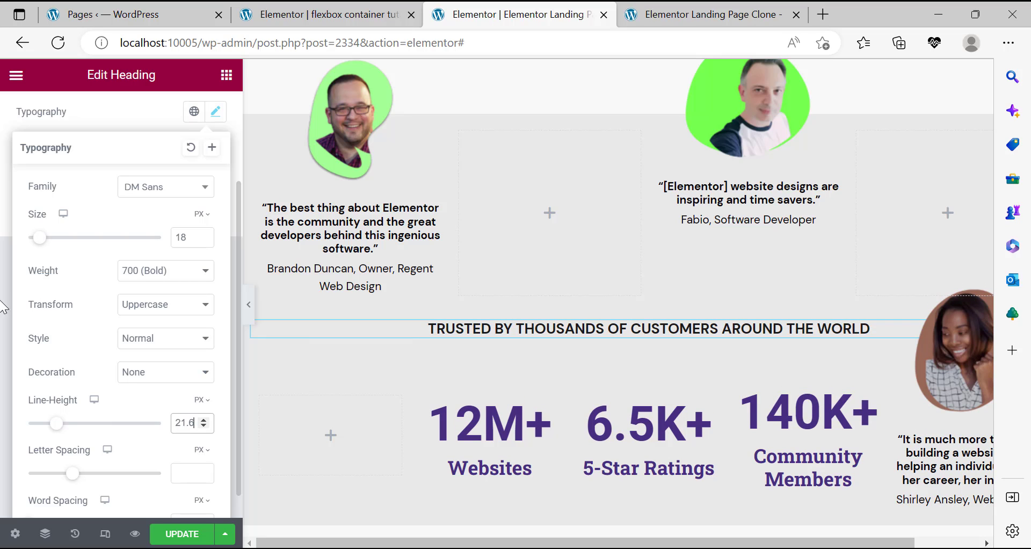
# Apply the copied rgb(0, 0, 0) as the heading's text color.
pyautogui.click(129, 113)
pyautogui.scroll(3, 135, 221)
pyautogui.click(216, 199)
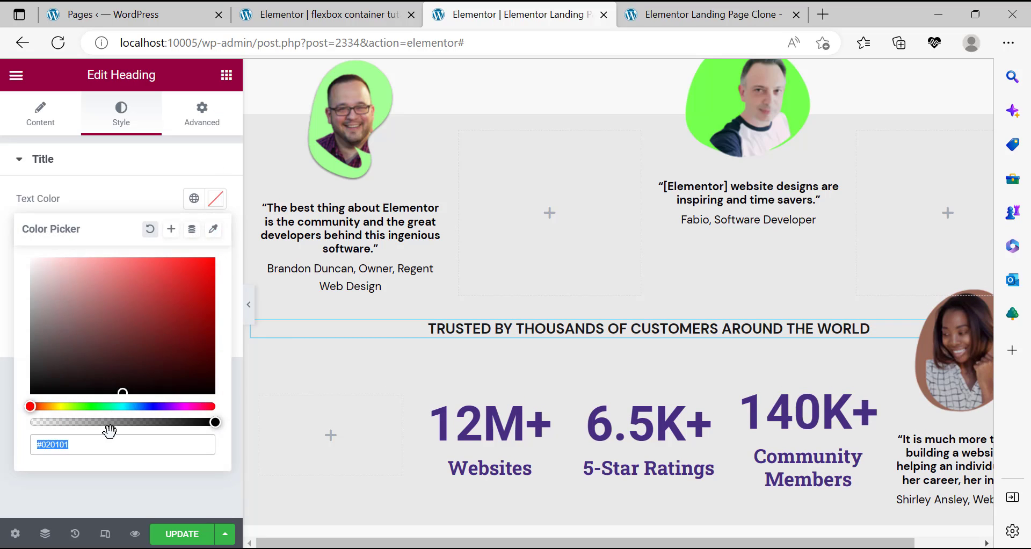
pyautogui.rightClick(100, 444)
pyautogui.click(153, 124)
pyautogui.click(5, 321)
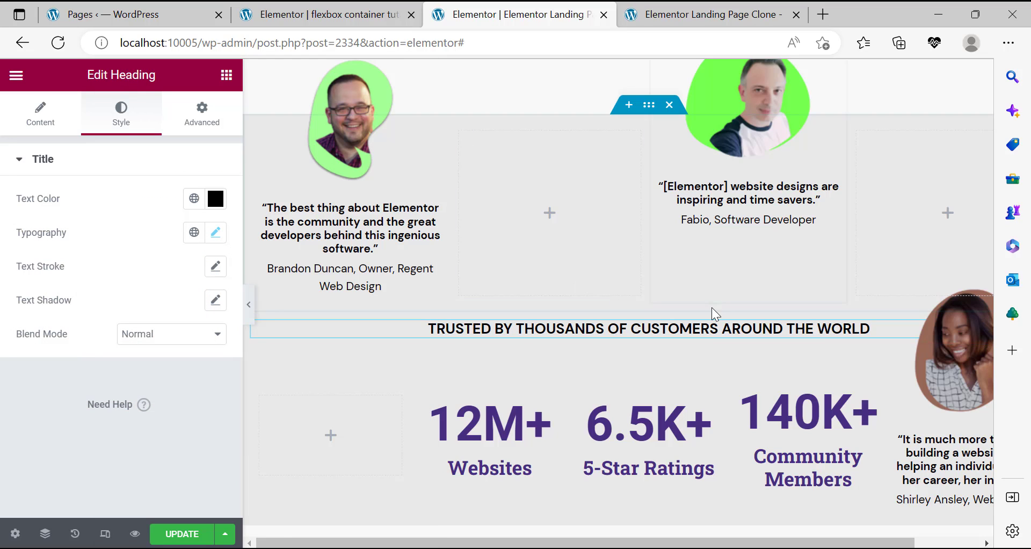
# Unlink the margin values of the heading's container and try a bottom margin of 5 px.
pyautogui.hscroll(3, 793, 533)
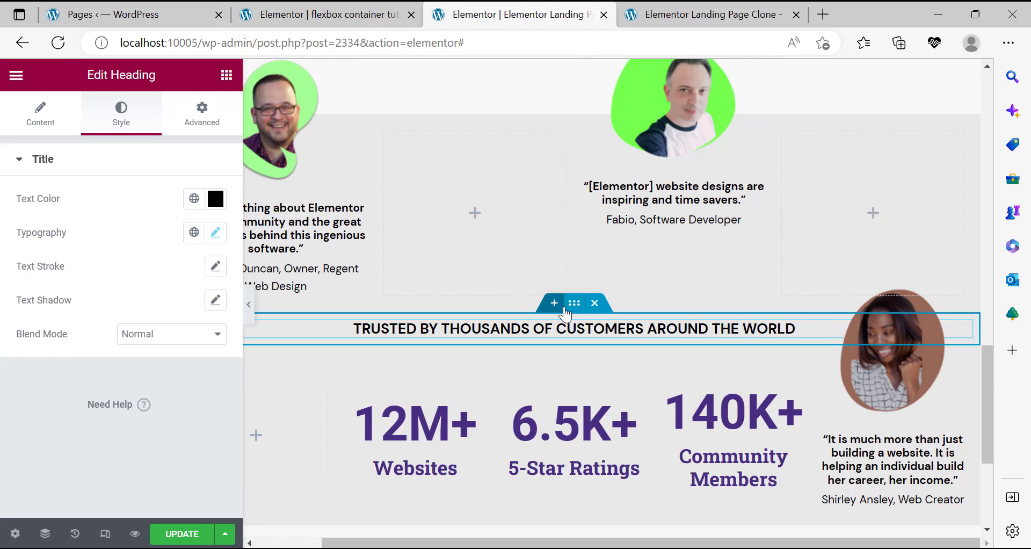
pyautogui.click(467, 301)
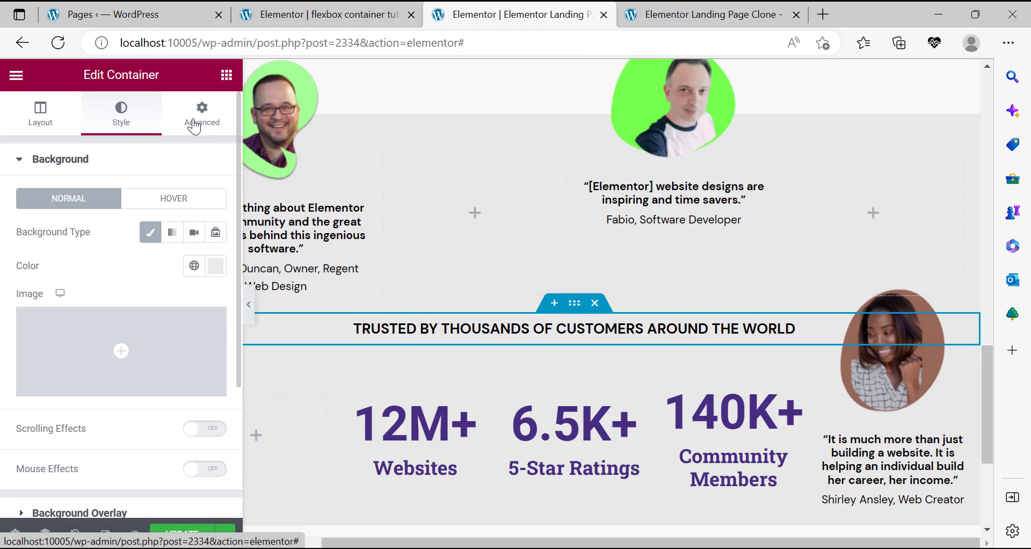
pyautogui.click(194, 124)
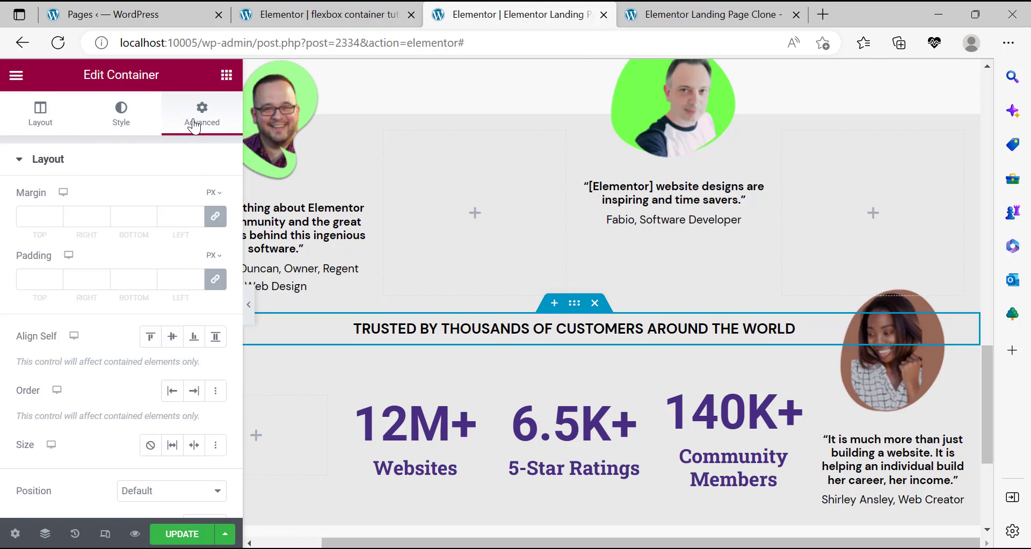
pyautogui.click(215, 218)
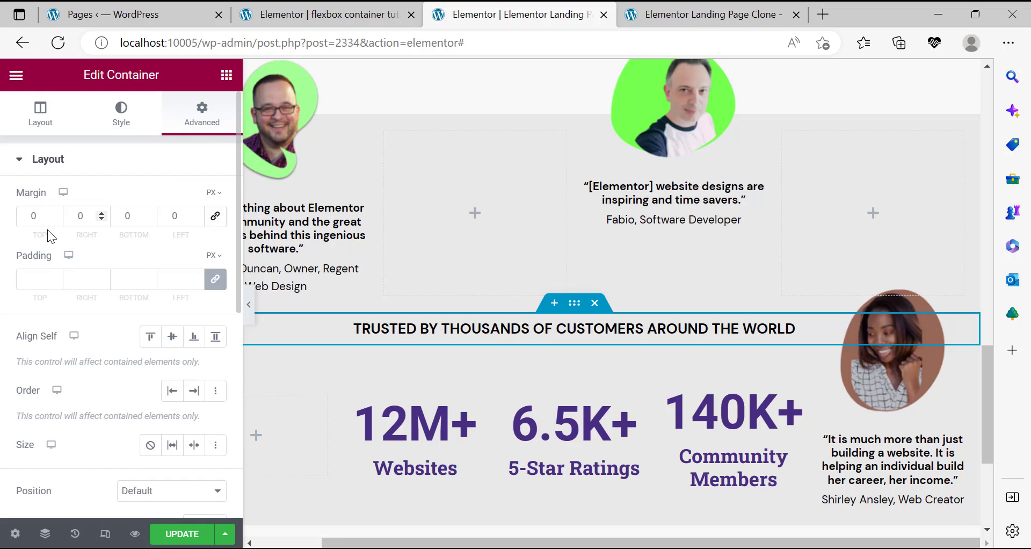
pyautogui.click(150, 213)
pyautogui.click(150, 213)
pyautogui.click(150, 213)
pyautogui.click(150, 214)
pyautogui.click(150, 214)
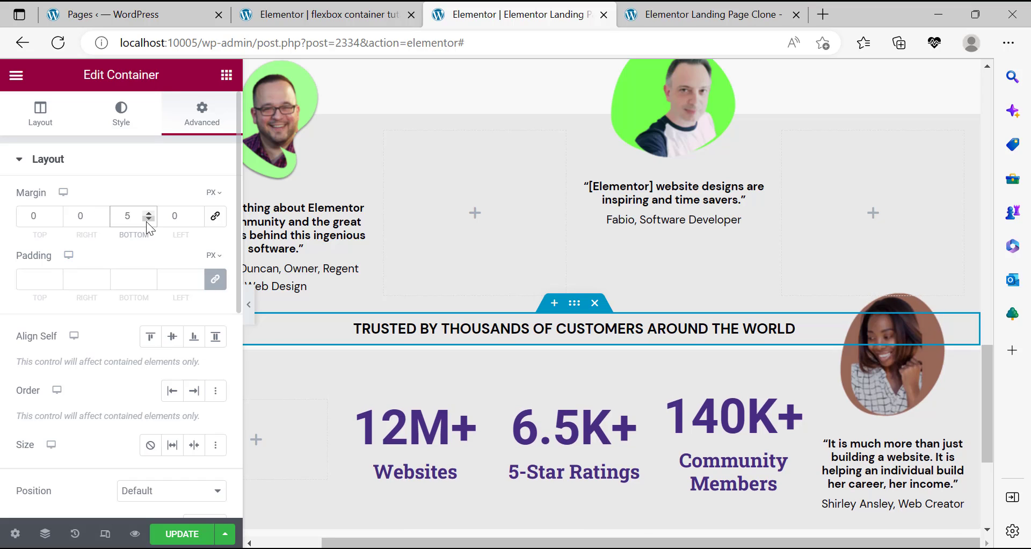
# Lower the heading container's bottom margin to -19 px to pull the counter row closer.
pyautogui.click(146, 221)
pyautogui.click(147, 220)
pyautogui.click(147, 221)
pyautogui.click(146, 221)
pyautogui.click(147, 220)
pyautogui.click(147, 220)
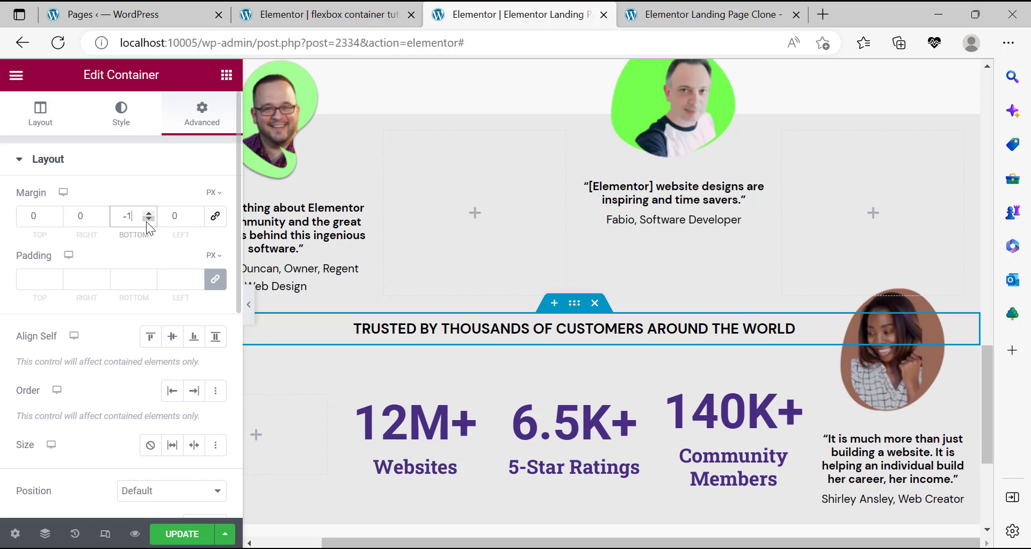
pyautogui.click(147, 221)
pyautogui.click(147, 220)
pyautogui.click(147, 220)
pyautogui.click(146, 221)
pyautogui.click(147, 221)
pyautogui.click(146, 220)
pyautogui.click(147, 220)
pyautogui.click(147, 220)
pyautogui.click(147, 220)
pyautogui.click(146, 221)
pyautogui.click(147, 221)
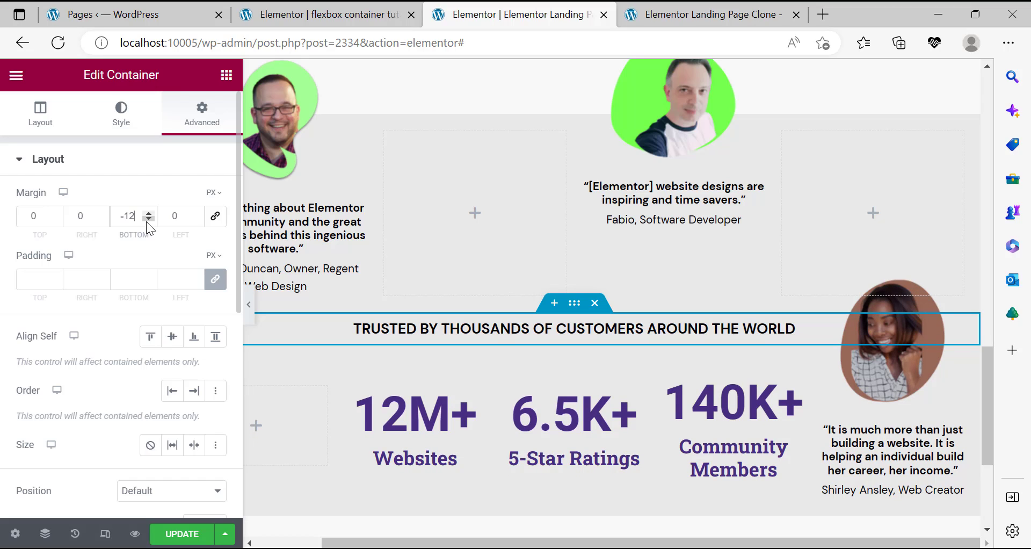
pyautogui.click(146, 221)
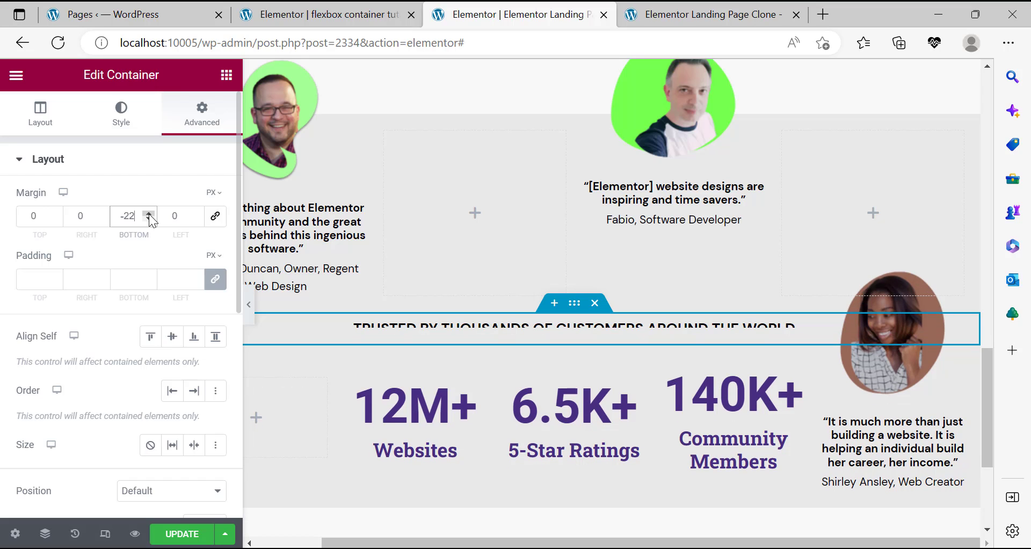
pyautogui.click(149, 213)
pyautogui.click(150, 212)
pyautogui.click(149, 212)
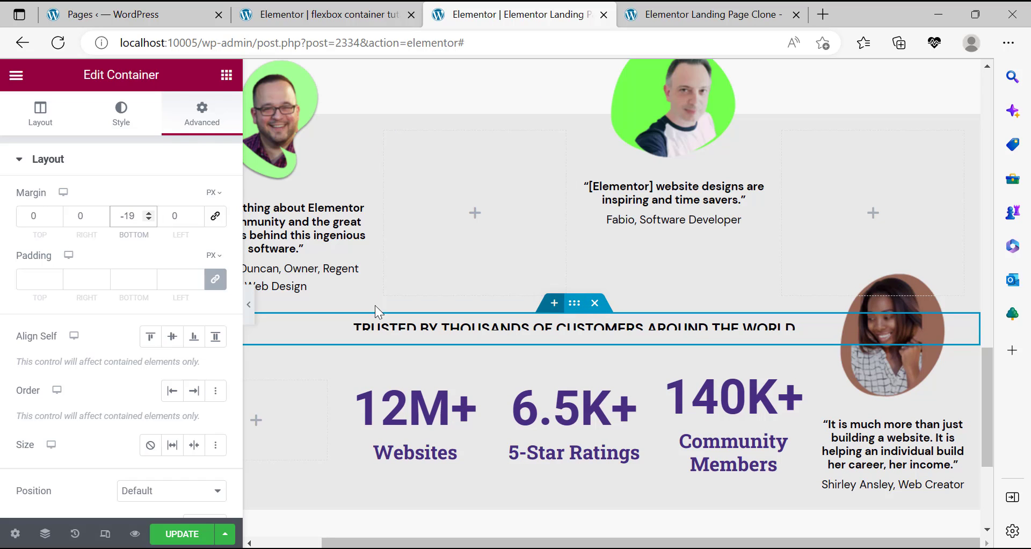
pyautogui.scroll(-7, 188, 365)
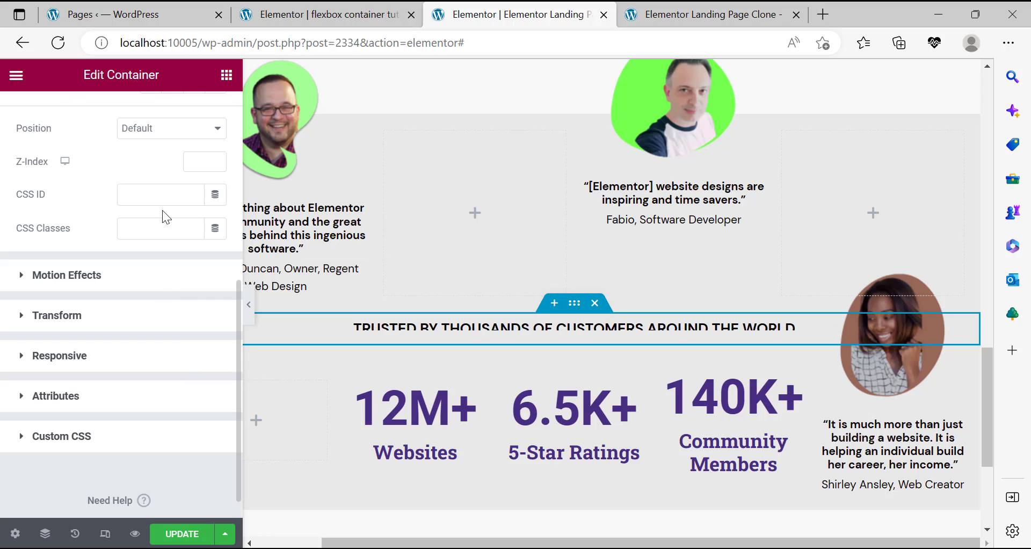
# Try a z-index of 10 on the heading's container, and revert it to the last margin edit through the history.
pyautogui.click(204, 157)
pyautogui.write('10')
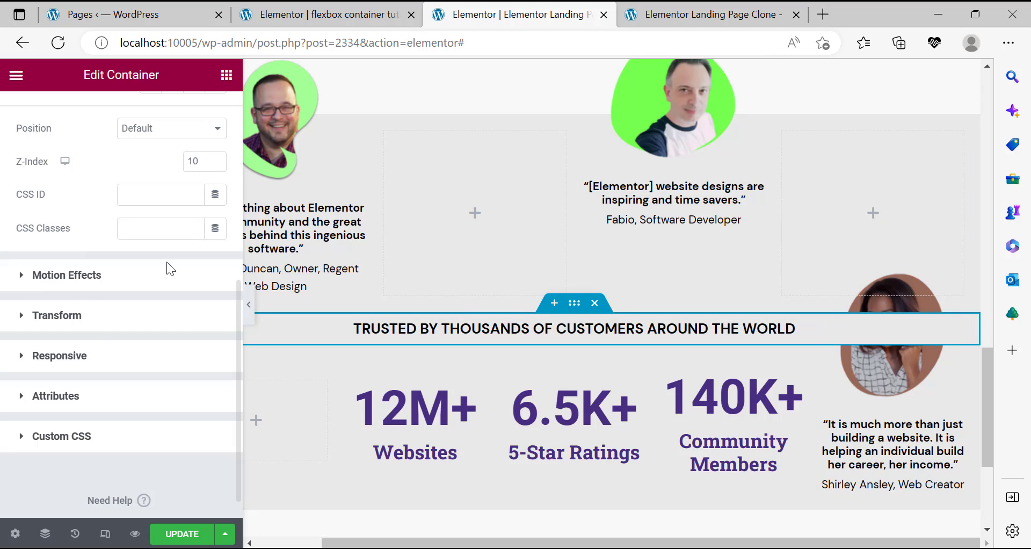
pyautogui.scroll(1, 688, 342)
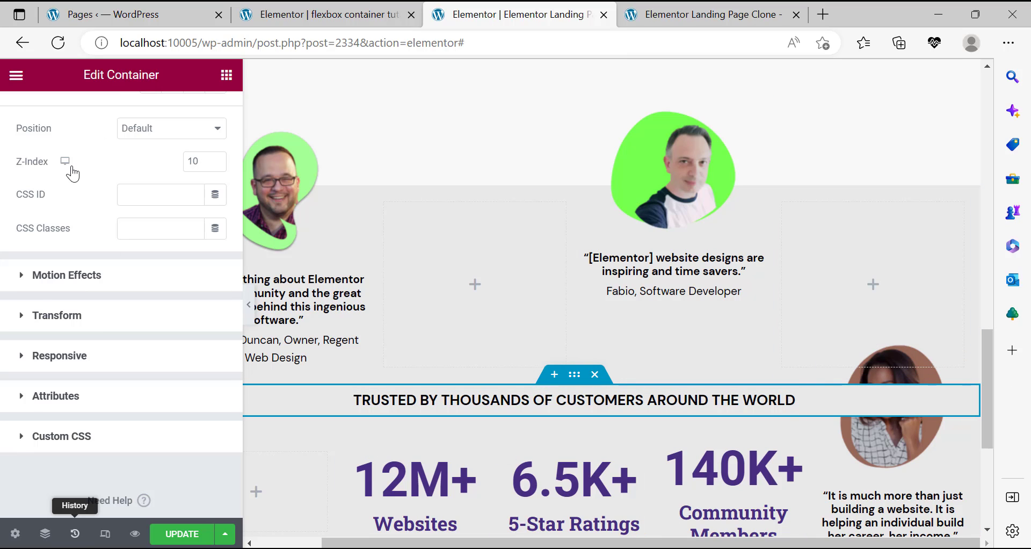
pyautogui.click(64, 195)
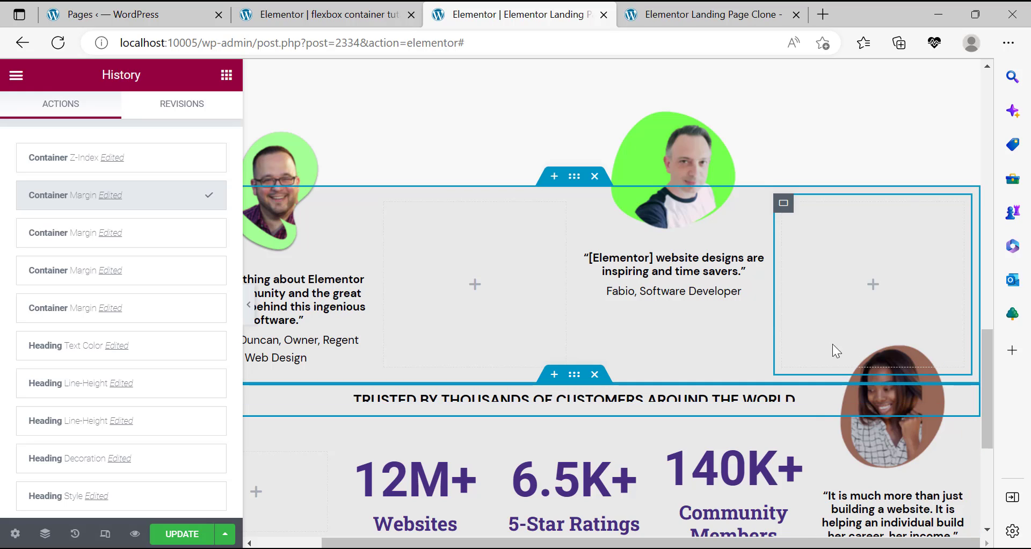
# Examine the nesting of the counter row's containers and the woman's portrait in the Navigator.
pyautogui.click(824, 455)
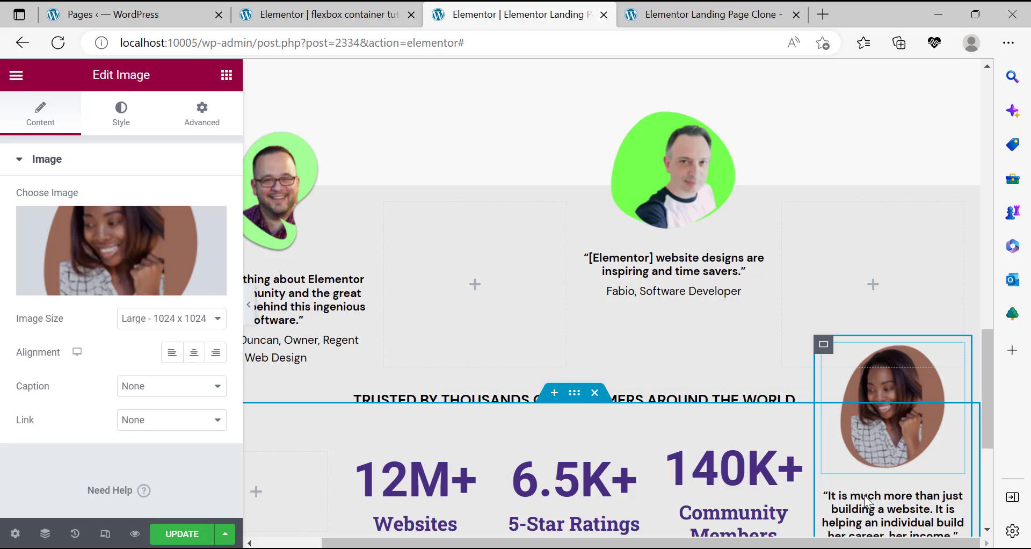
pyautogui.scroll(-1, 831, 491)
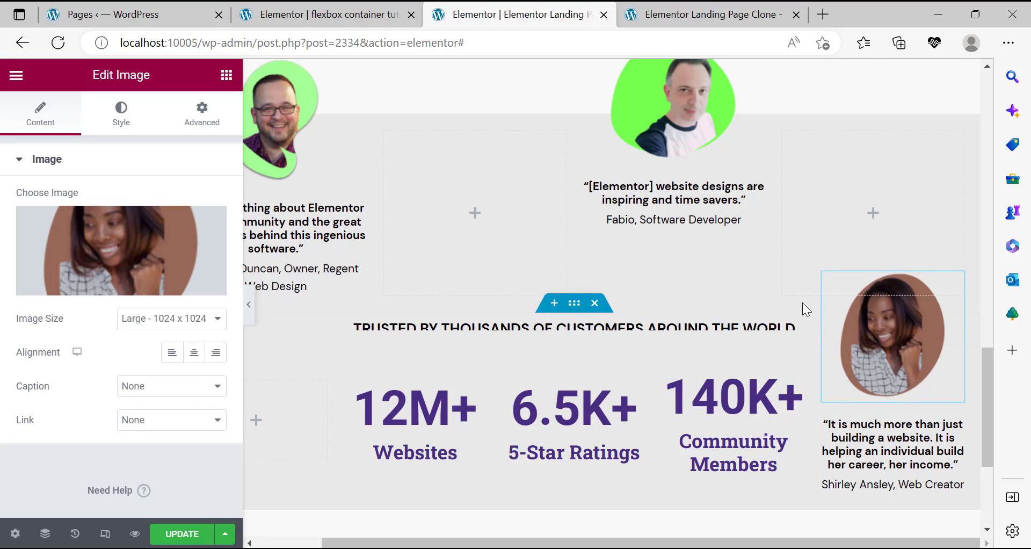
pyautogui.rightClick(801, 470)
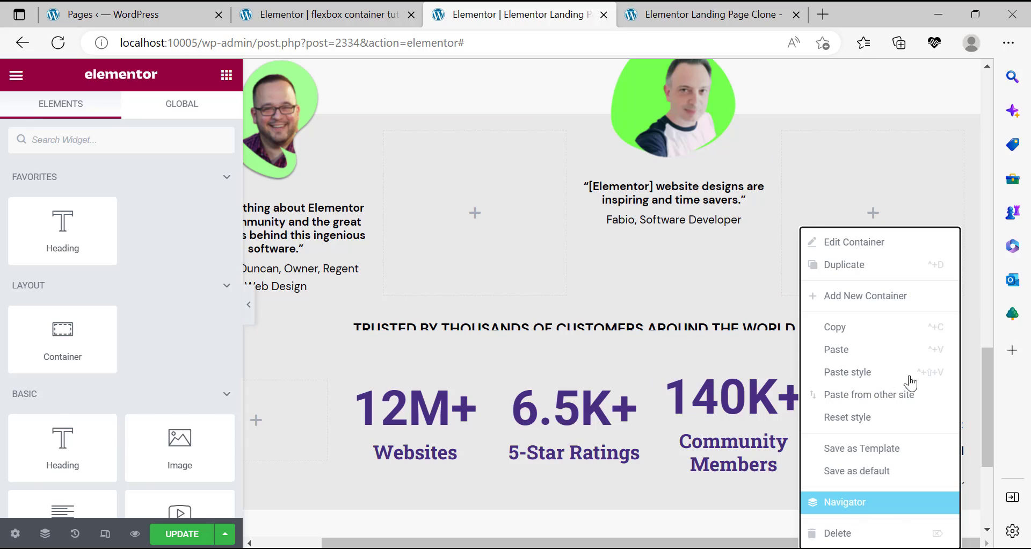
pyautogui.click(859, 502)
pyautogui.scroll(-1, 894, 341)
pyautogui.scroll(-3, 894, 343)
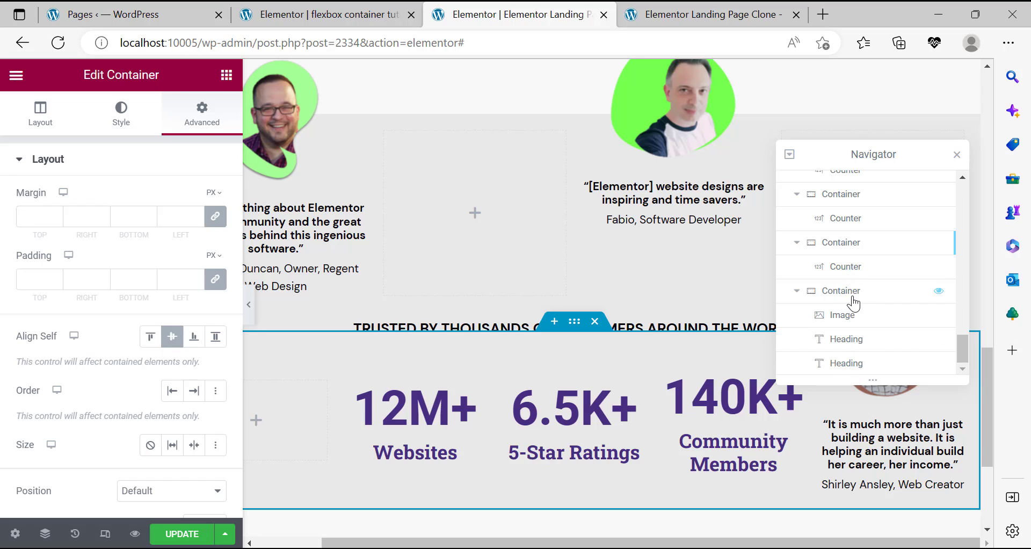
pyautogui.scroll(-4, 597, 388)
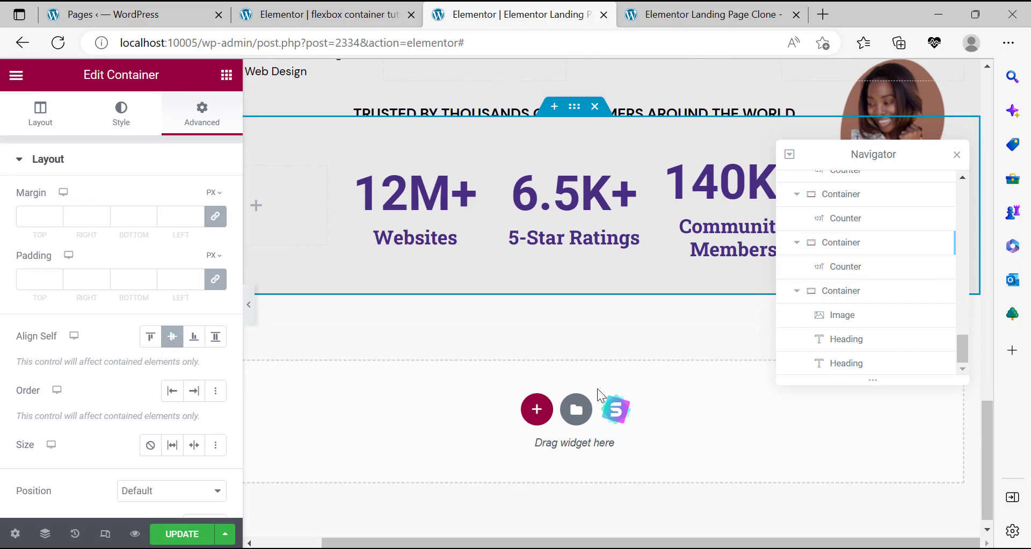
pyautogui.scroll(3, 597, 388)
pyautogui.click(956, 156)
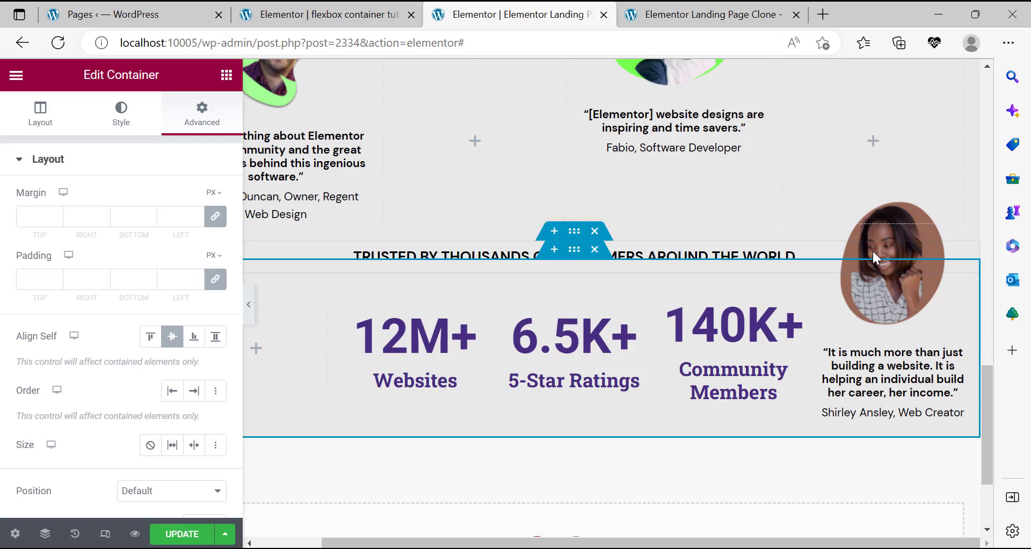
# Raise the z-index of the woman's portrait image so it stacks in front of the heading's container.
pyautogui.click(913, 243)
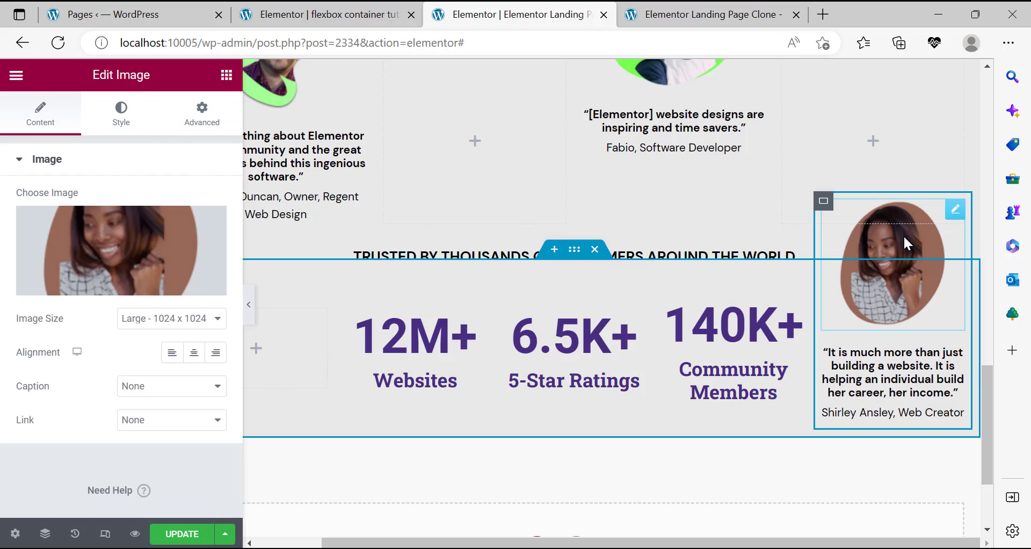
pyautogui.click(202, 113)
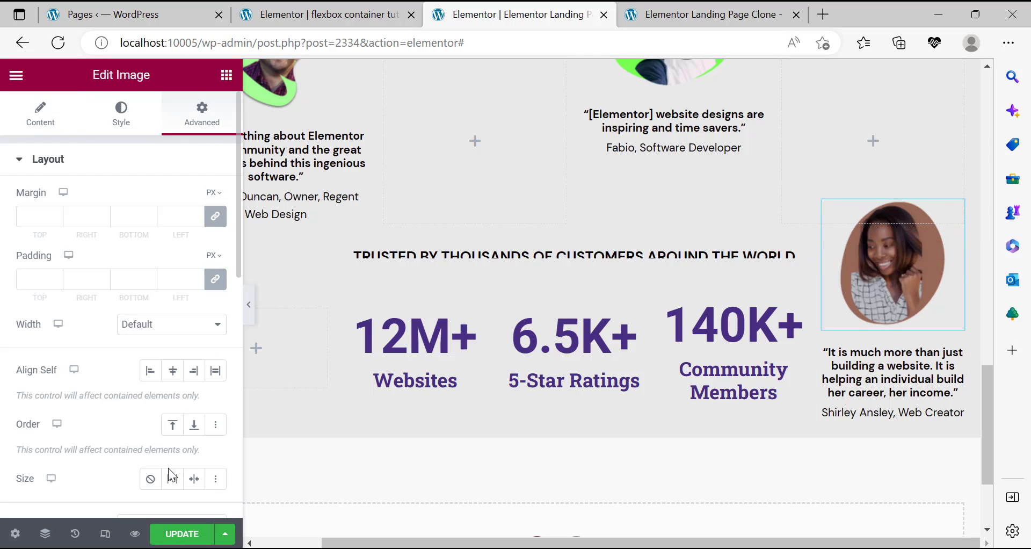
pyautogui.scroll(-6, 172, 215)
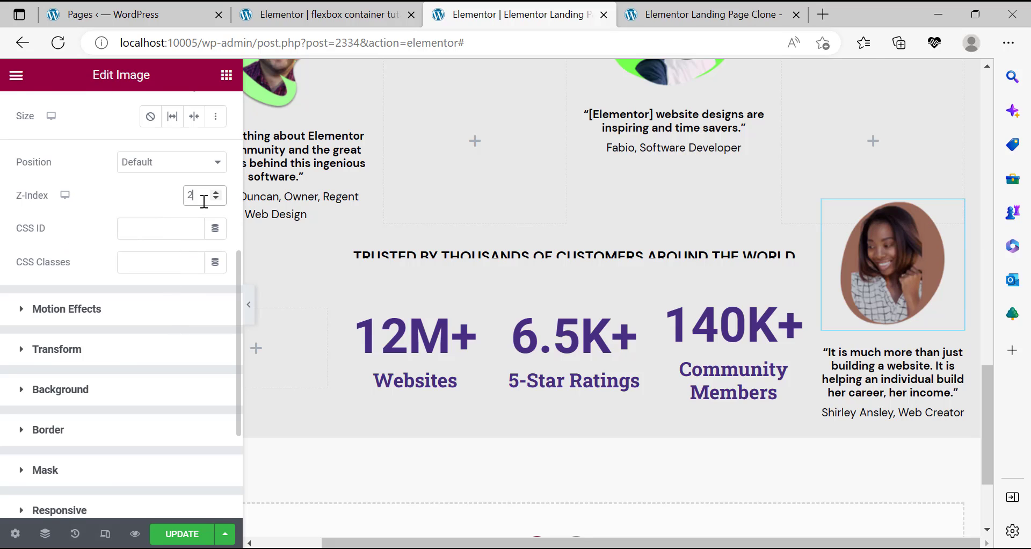
# Set the z-index of the heading's container to 10.
pyautogui.click(589, 265)
pyautogui.press('Return')
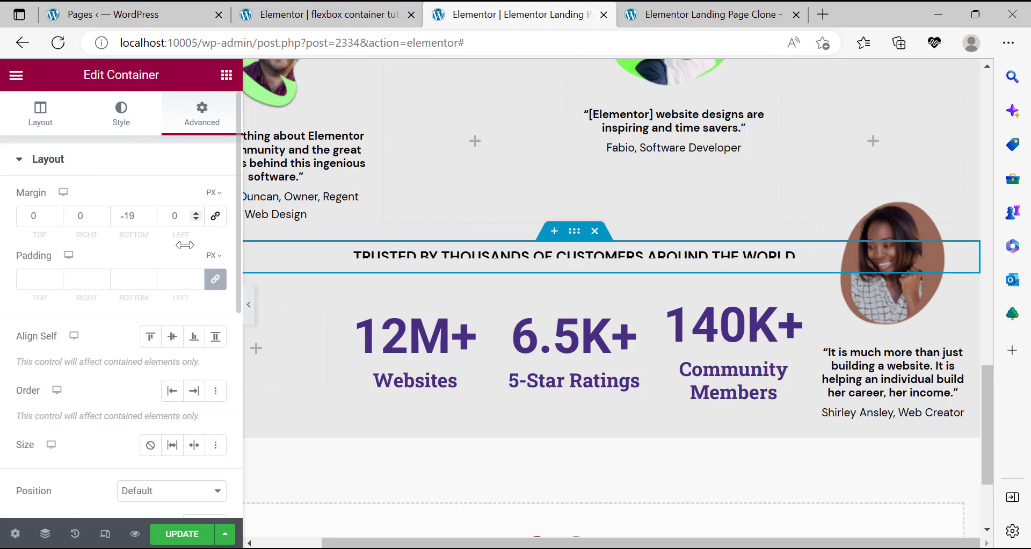
pyautogui.scroll(-6, 200, 232)
pyautogui.scroll(2, 190, 257)
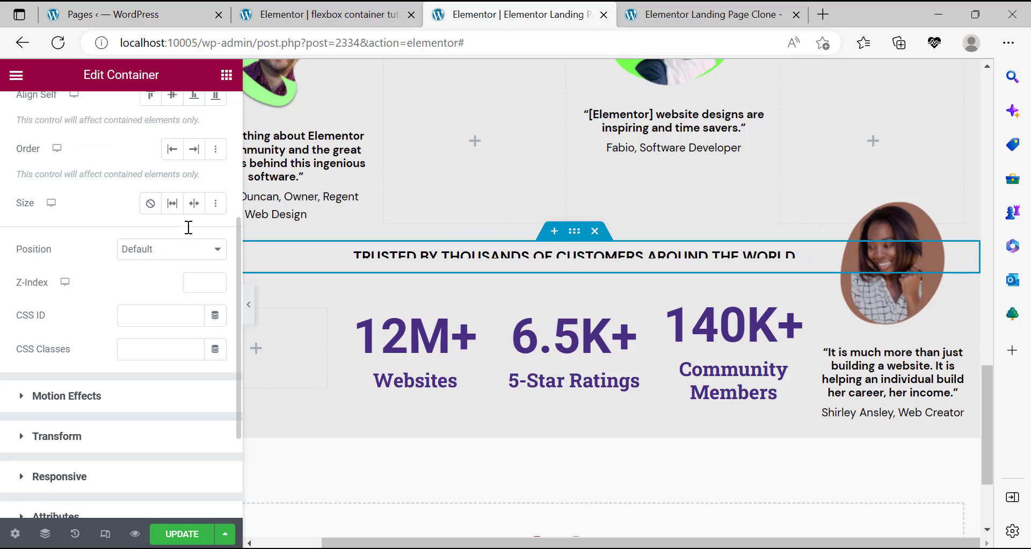
pyautogui.click(201, 284)
pyautogui.write('10')
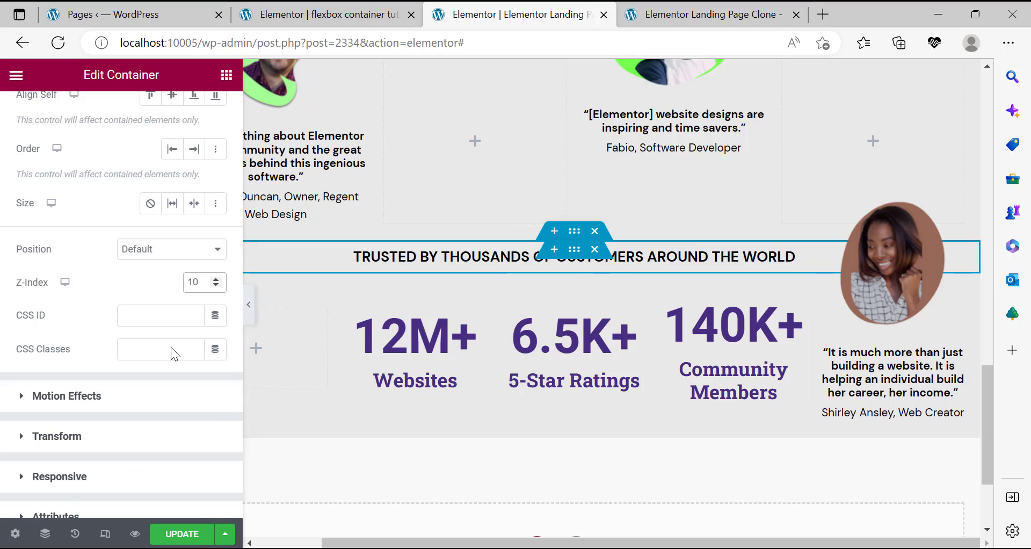
# Lower the heading container's bottom margin to -30 px to bring the counters closer to the heading.
pyautogui.scroll(2, 293, 183)
pyautogui.scroll(5, 72, 160)
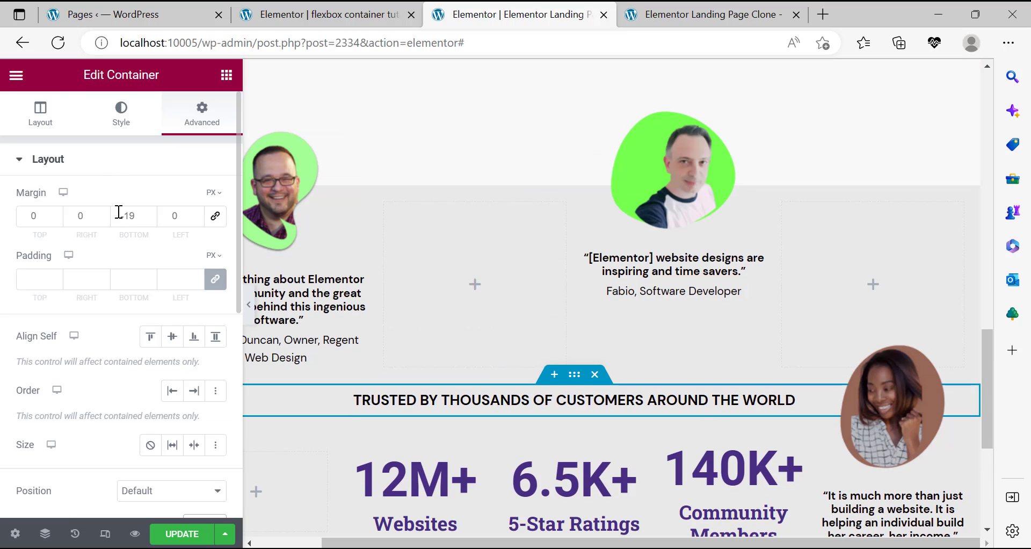
pyautogui.click(150, 220)
pyautogui.click(150, 220)
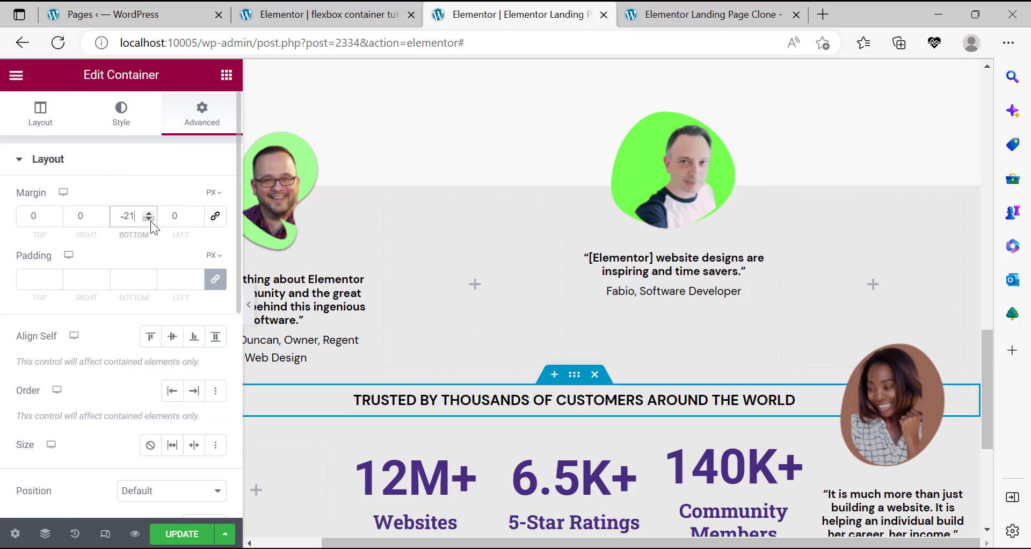
pyautogui.click(150, 220)
pyautogui.click(151, 220)
pyautogui.click(151, 220)
pyautogui.click(151, 220)
pyautogui.click(151, 220)
pyautogui.click(150, 220)
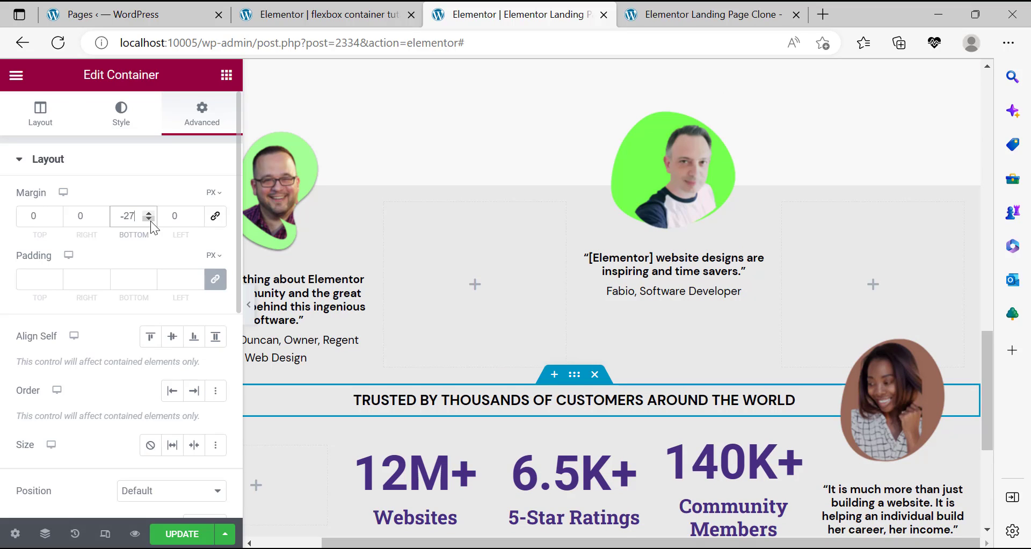
pyautogui.click(151, 220)
pyautogui.click(150, 220)
pyautogui.click(150, 220)
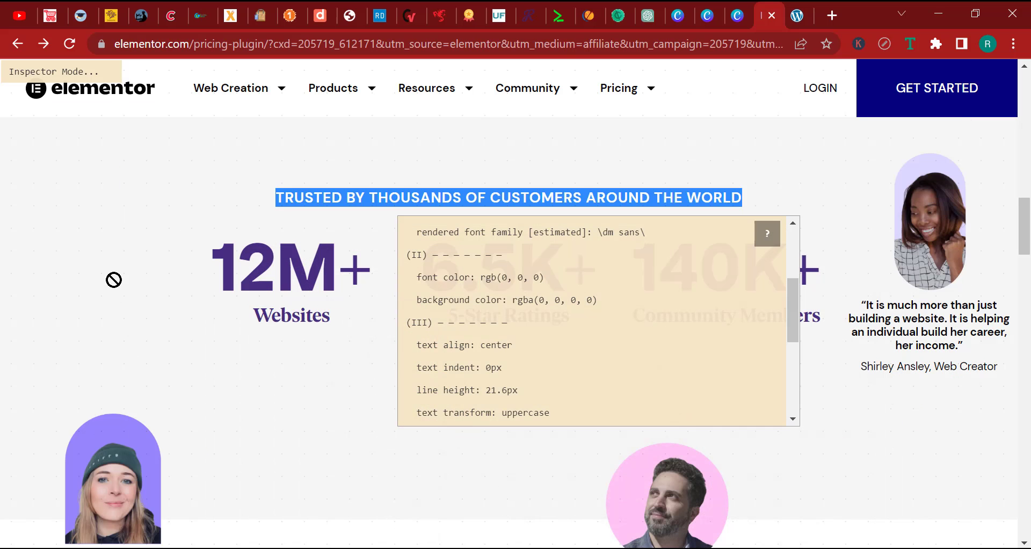
# Check the spacing on the reference page, try a 50 px top margin on the heading's container, and reset it to 0.
pyautogui.scroll(5, 113, 280)
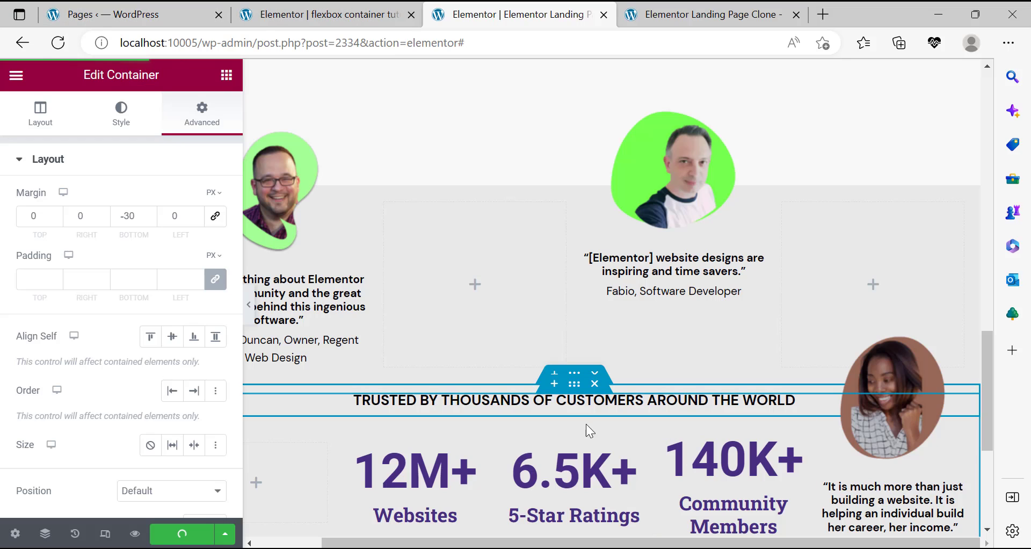
pyautogui.click(34, 215)
pyautogui.write('50')
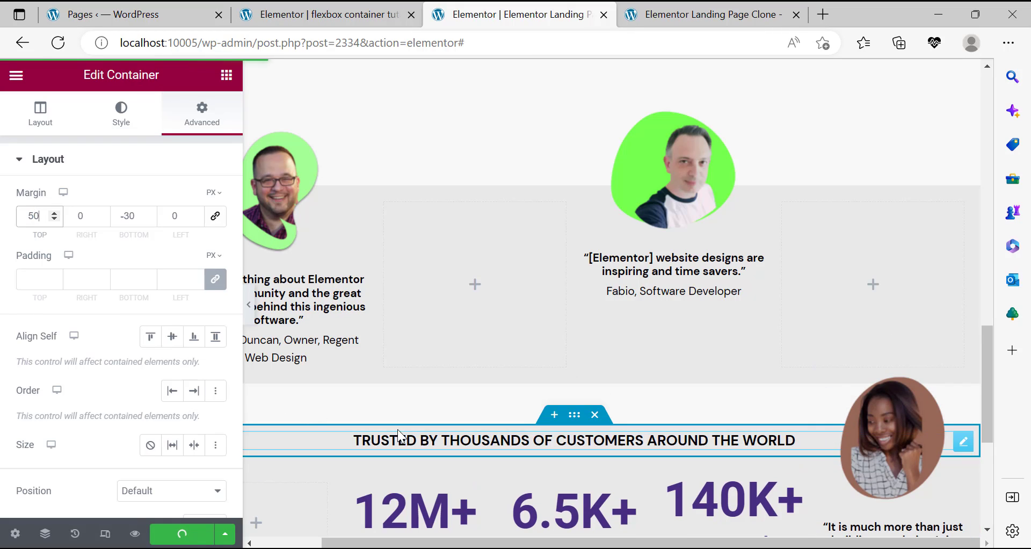
pyautogui.doubleClick(42, 219)
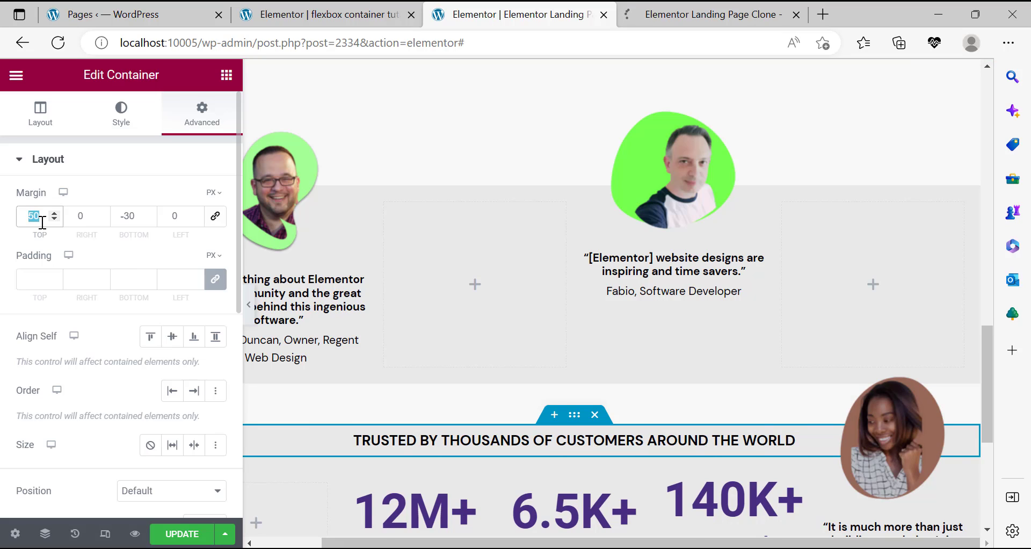
pyautogui.write('0')
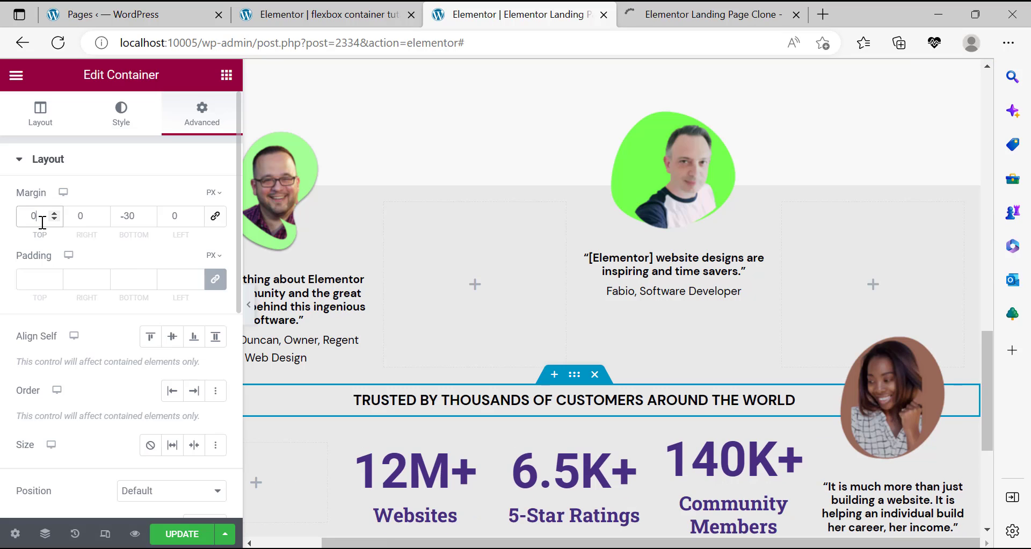
# Insert a new single-column container between the testimonials row and the heading's container.
pyautogui.click(554, 376)
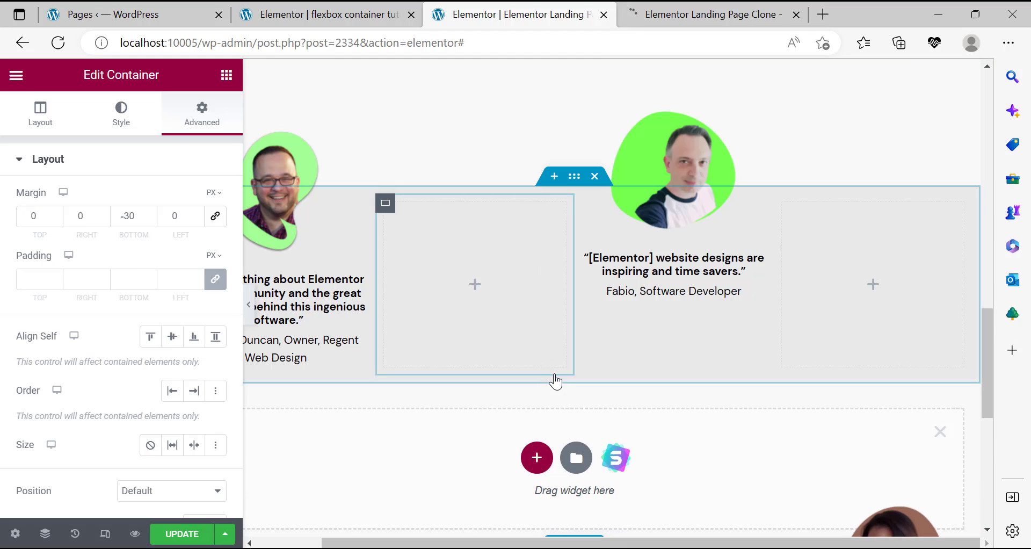
pyautogui.click(537, 456)
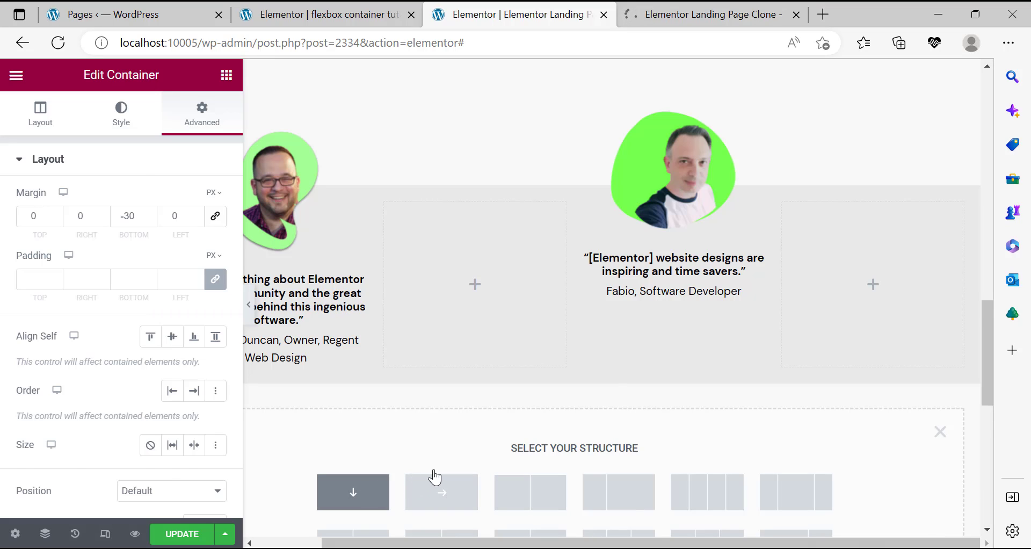
pyautogui.click(452, 473)
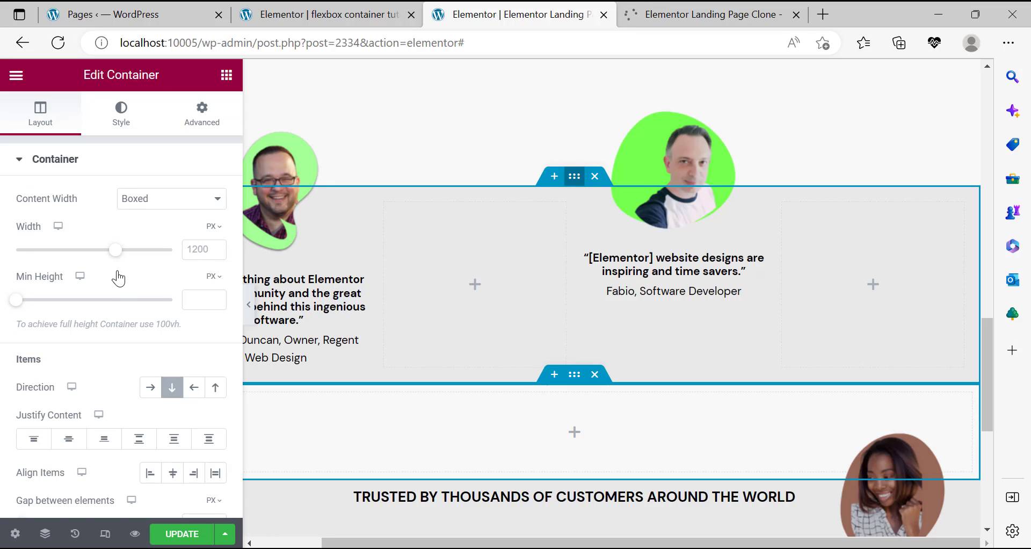
# Copy the background color #E9E9E9 from the testimonials container above.
pyautogui.click(121, 112)
pyautogui.click(215, 265)
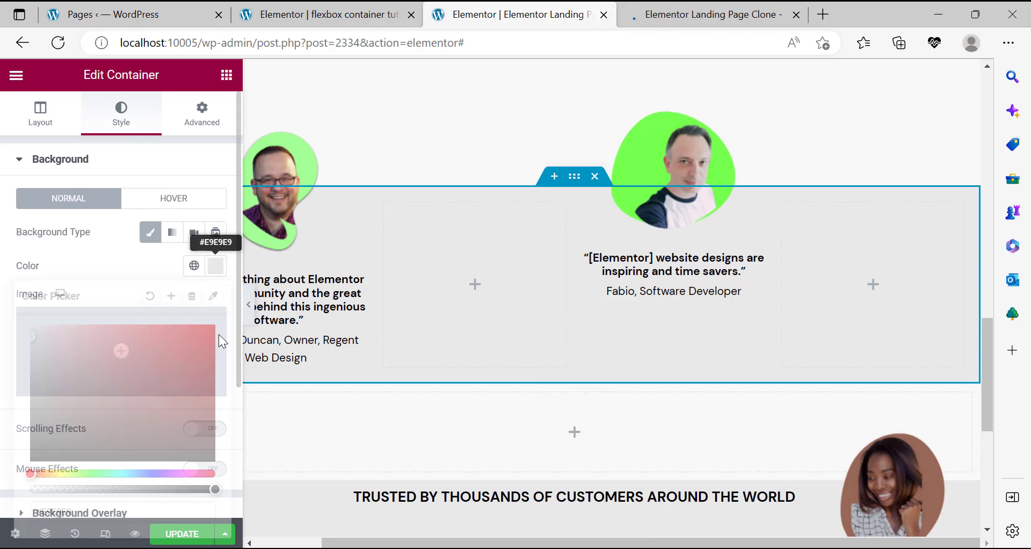
pyautogui.tripleClick(69, 512)
pyautogui.rightClick(70, 513)
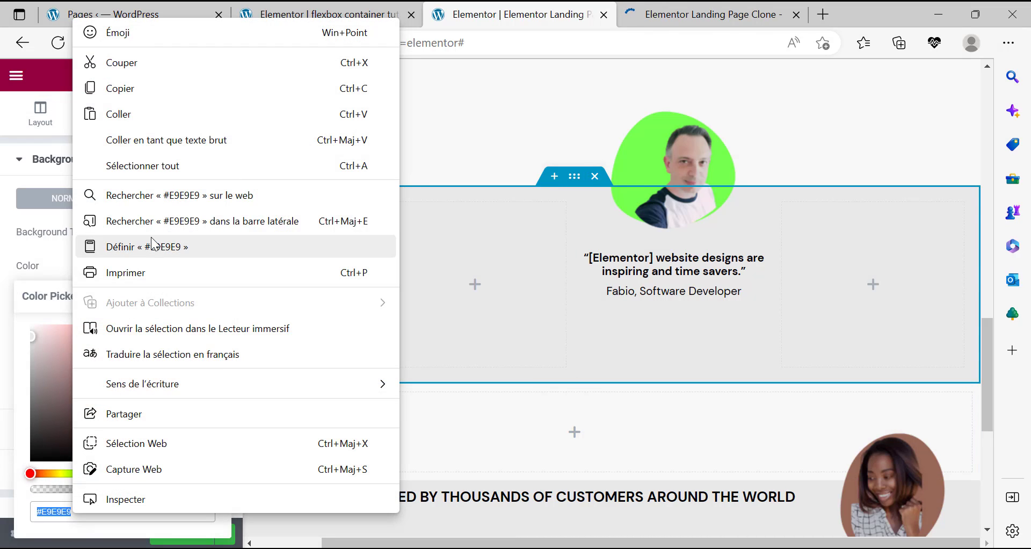
pyautogui.click(146, 86)
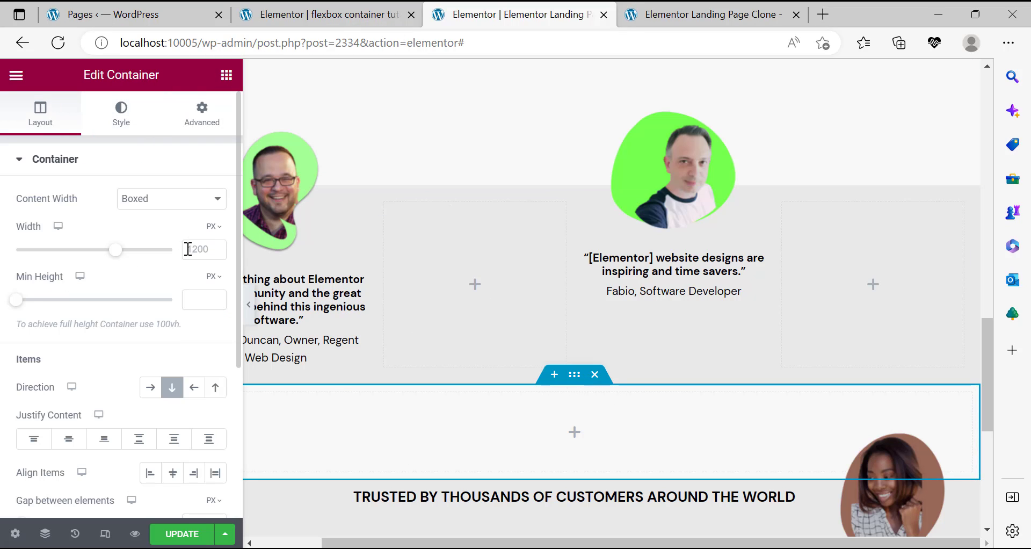
# Give the new empty container a Classic background with the copied color #E9E9E9.
pyautogui.scroll(-5, 201, 348)
pyautogui.scroll(5, 201, 349)
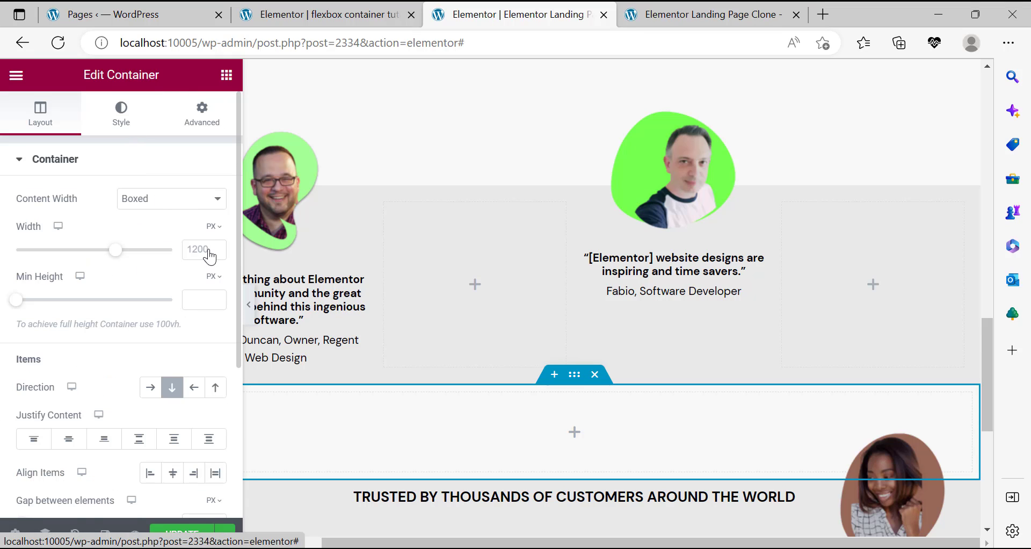
pyautogui.click(121, 113)
pyautogui.click(160, 236)
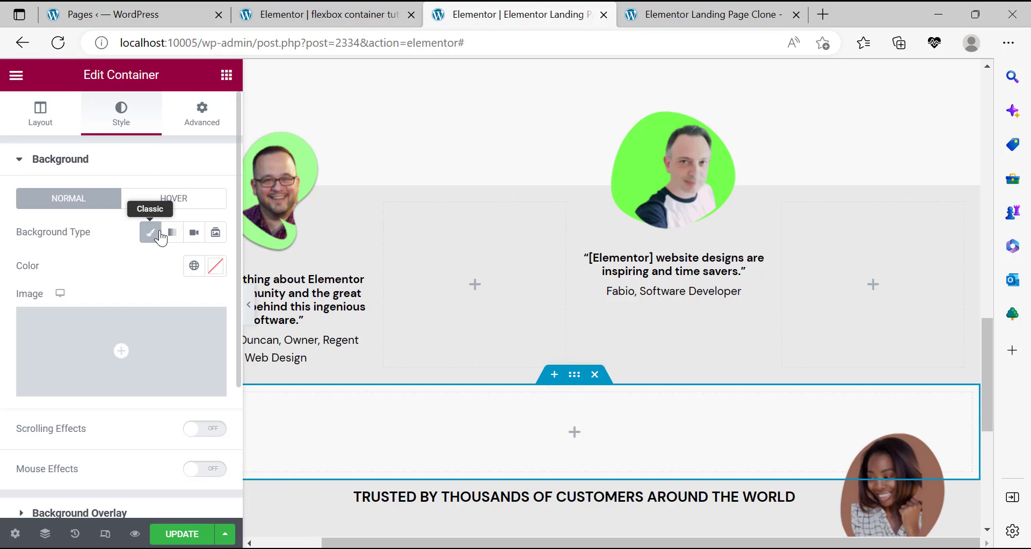
pyautogui.click(217, 268)
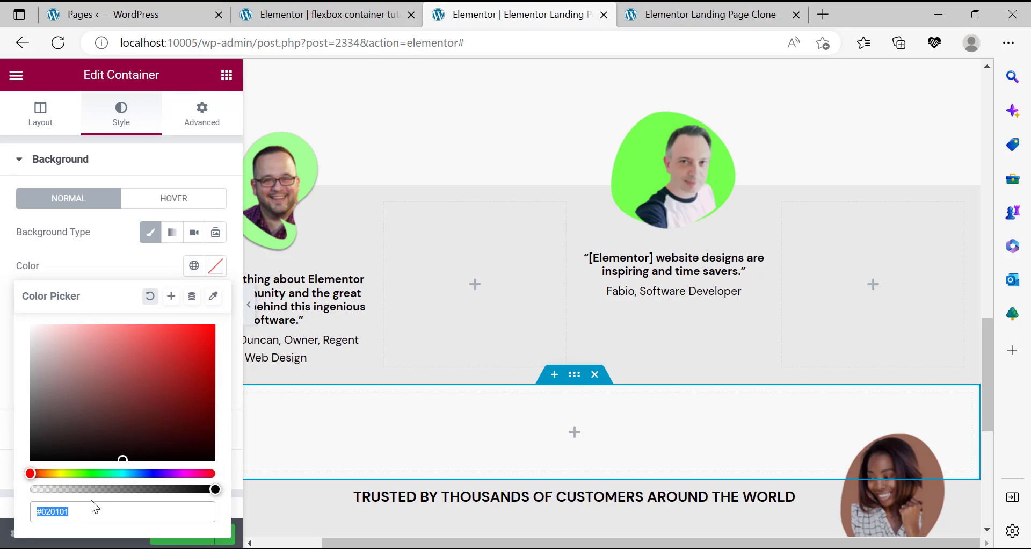
pyautogui.rightClick(81, 510)
pyautogui.click(129, 111)
pyautogui.click(220, 91)
# Add a Spacer widget to the new grey container.
pyautogui.click(226, 77)
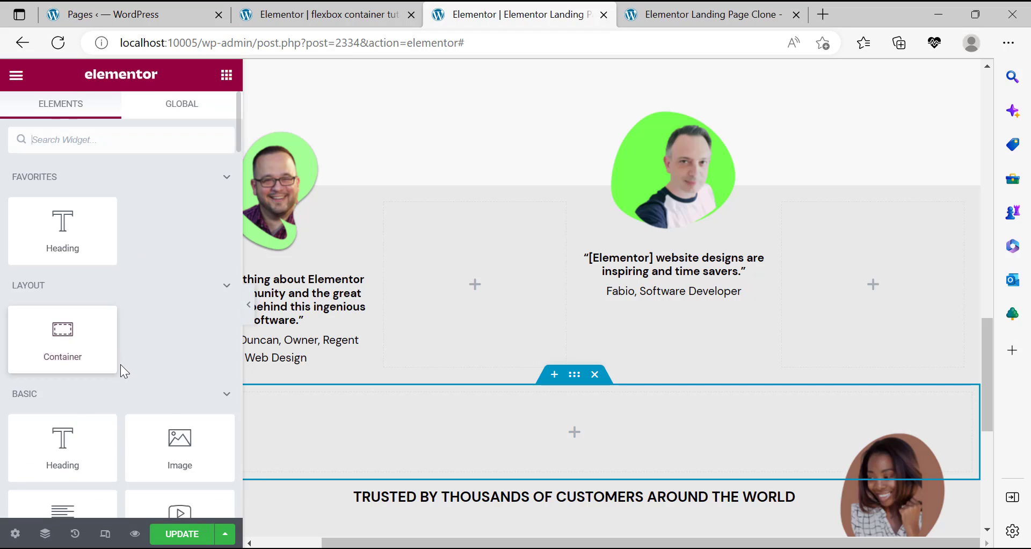
pyautogui.scroll(-2, 116, 386)
pyautogui.scroll(-3, 96, 458)
pyautogui.moveTo(119, 459); pyautogui.dragTo(559, 443)
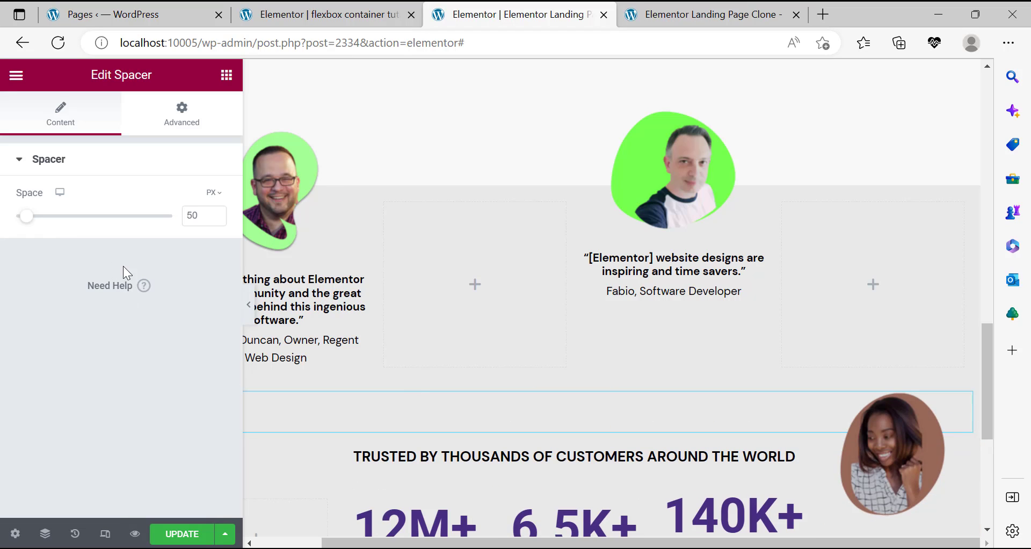
# Set the spacer's space to 62 px and update the page.
pyautogui.moveTo(28, 220); pyautogui.dragTo(32, 219)
pyautogui.click(187, 535)
pyautogui.scroll(-4, 537, 354)
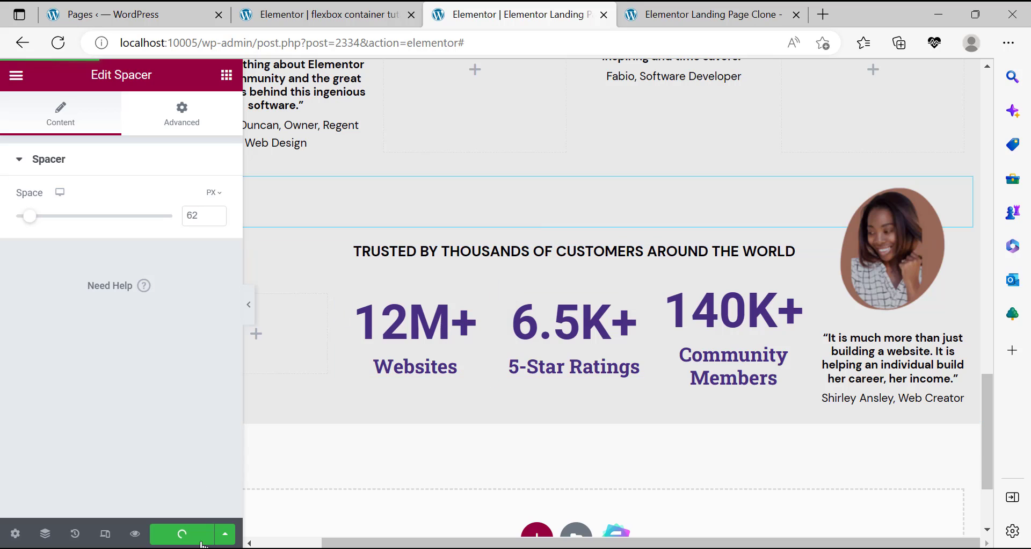
# Close the landing page clone's preview tab and return to its editor.
pyautogui.click(708, 14)
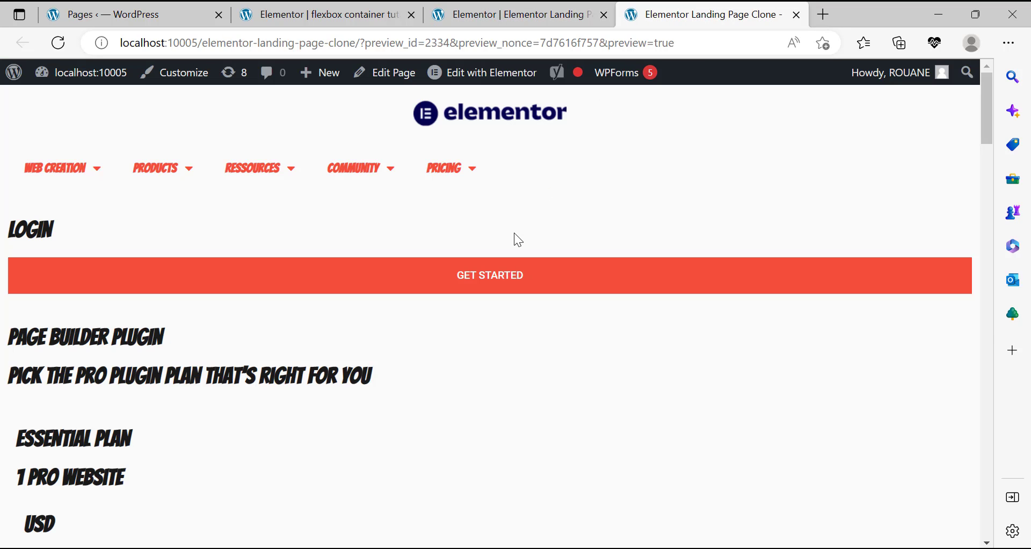
pyautogui.click(797, 15)
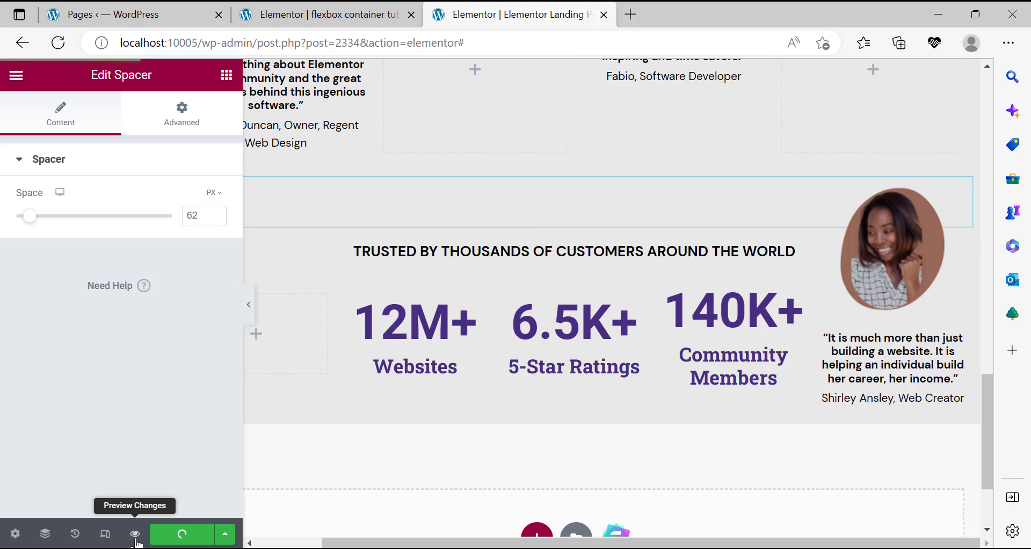
pyautogui.scroll(-3, 709, 247)
pyautogui.scroll(3, 618, 343)
pyautogui.scroll(-3, 590, 350)
# Switch to the original Elementor pricing page and examine its grey testimonials and statistics area, including the second testimonial row.
pyautogui.hotkey('alt', 'Tab')
pyautogui.scroll(-5, 656, 348)
pyautogui.scroll(-5, 656, 338)
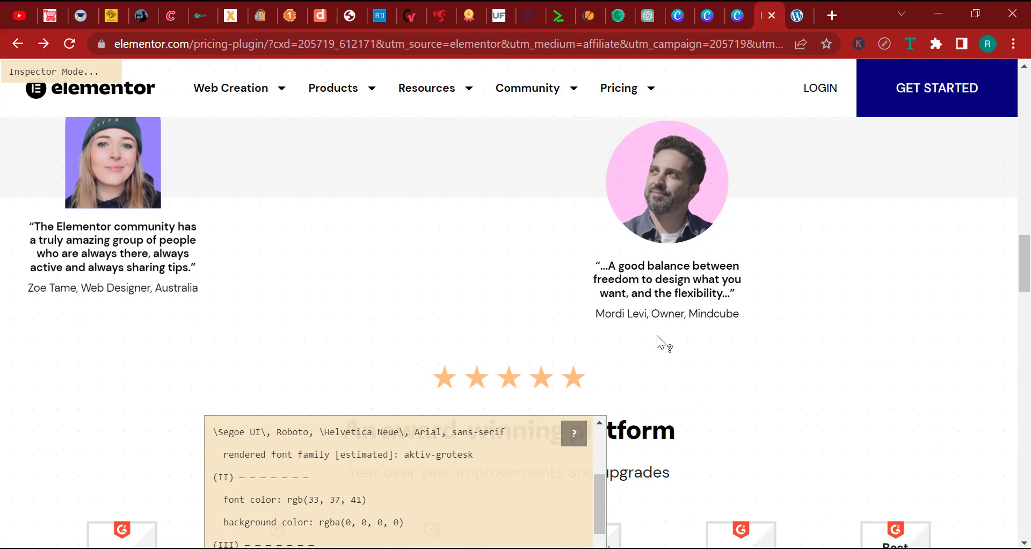
pyautogui.scroll(3, 760, 306)
pyautogui.scroll(-4, 758, 305)
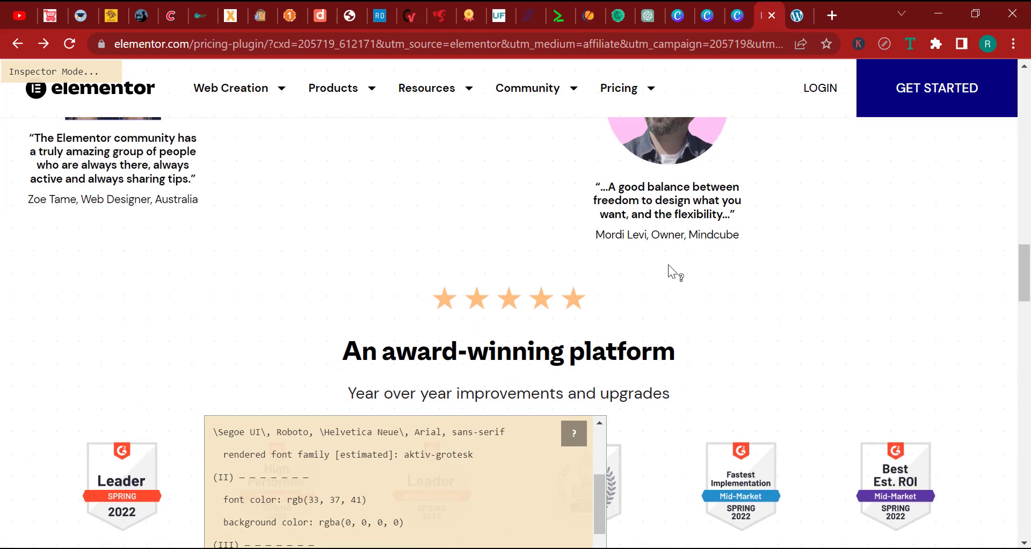
pyautogui.scroll(3, 668, 266)
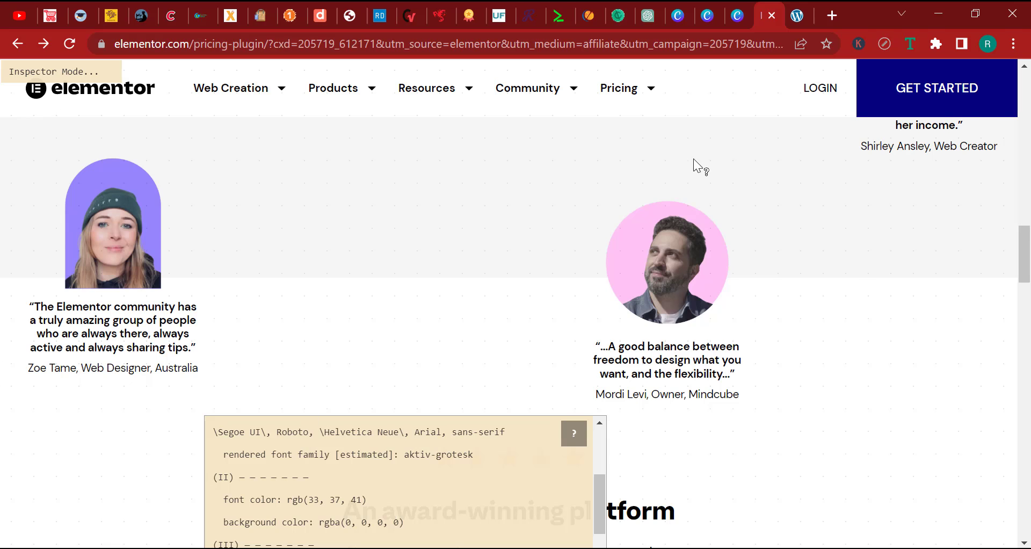
pyautogui.scroll(3, 860, 274)
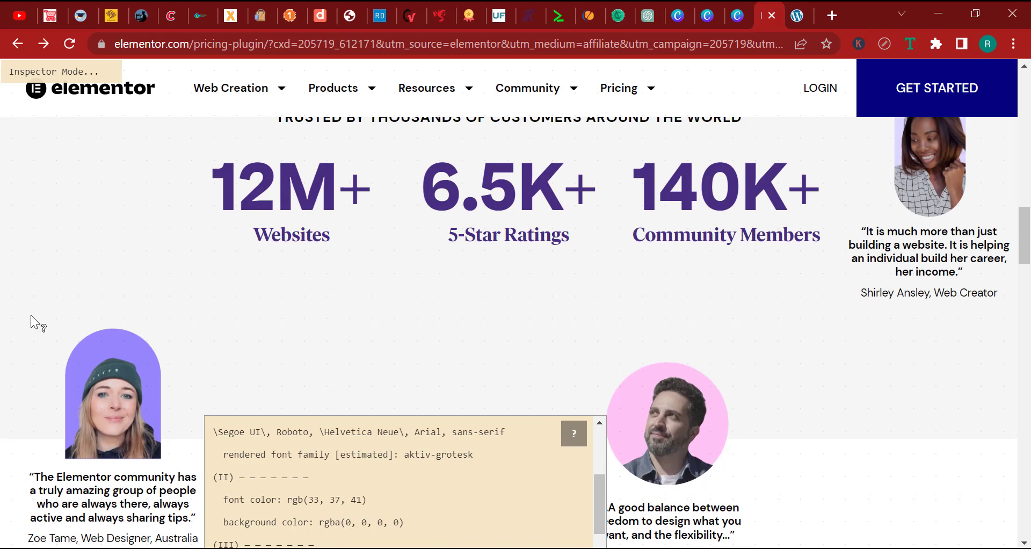
pyautogui.scroll(-3, 872, 322)
pyautogui.scroll(6, 871, 322)
pyautogui.scroll(3, 871, 322)
pyautogui.scroll(-10, 752, 276)
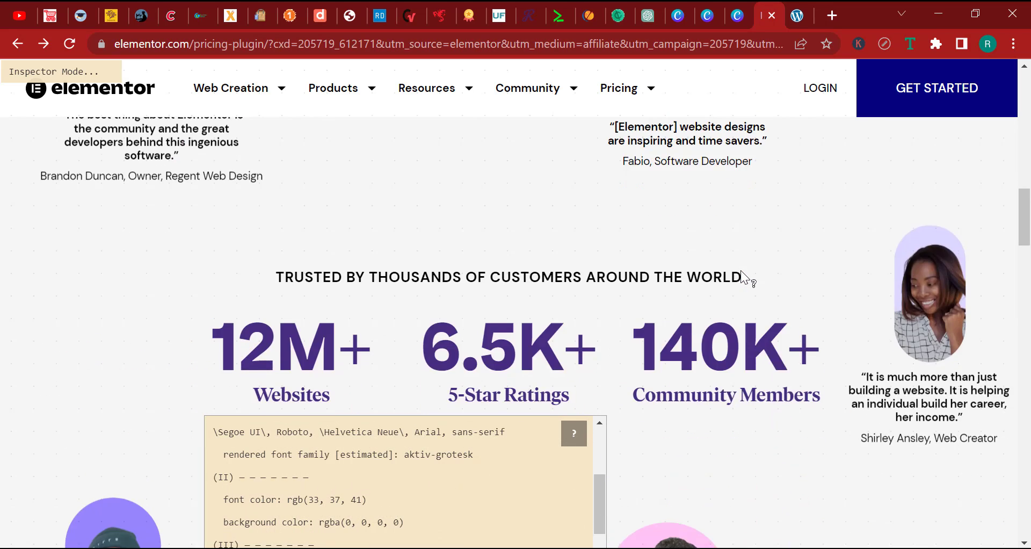
pyautogui.scroll(10, 486, 197)
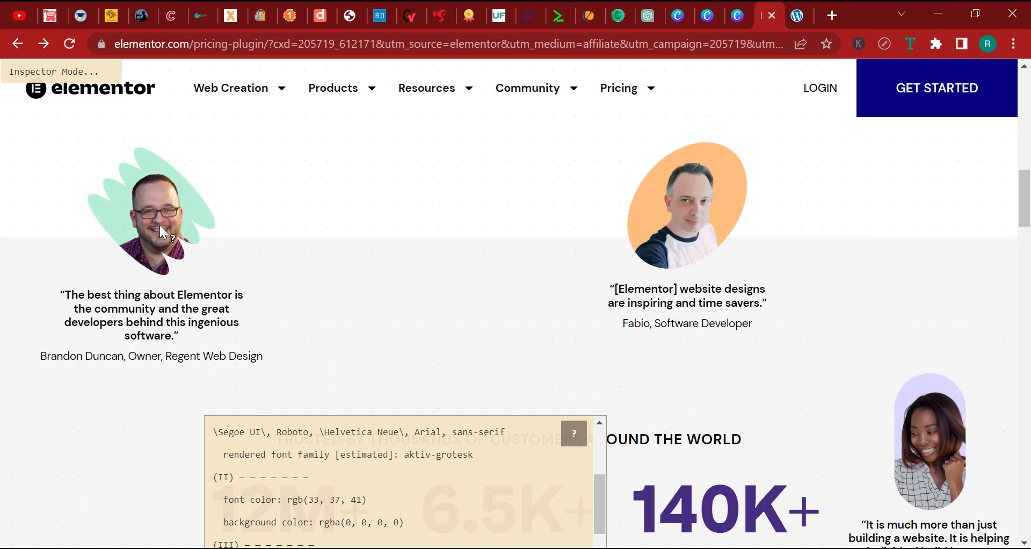
pyautogui.scroll(-7, 322, 389)
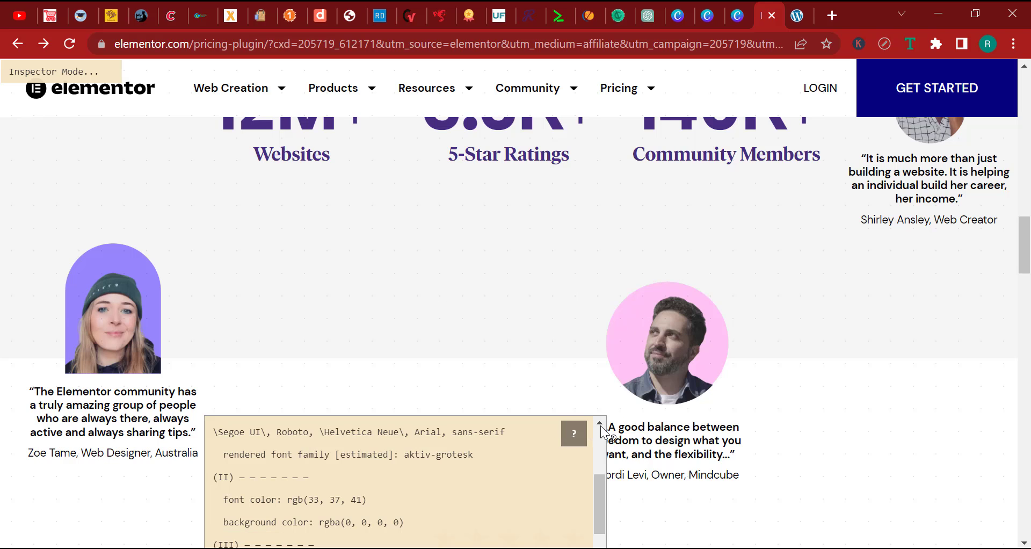
# Turn off the font inspector and look through the original pricing page's remaining sections down to the footer.
pyautogui.click(910, 44)
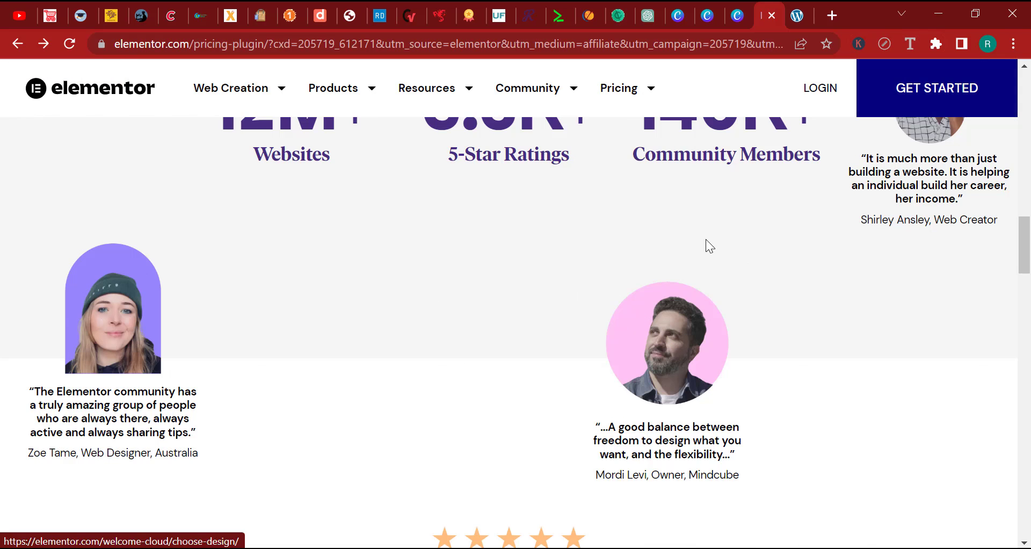
pyautogui.scroll(-15, 631, 409)
pyautogui.scroll(-15, 644, 404)
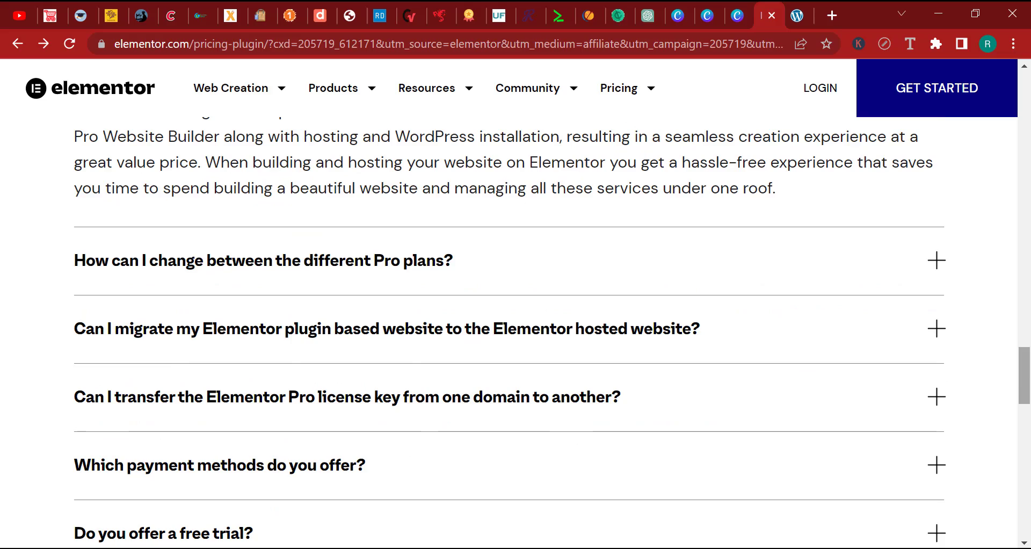
pyautogui.scroll(20, 515, 332)
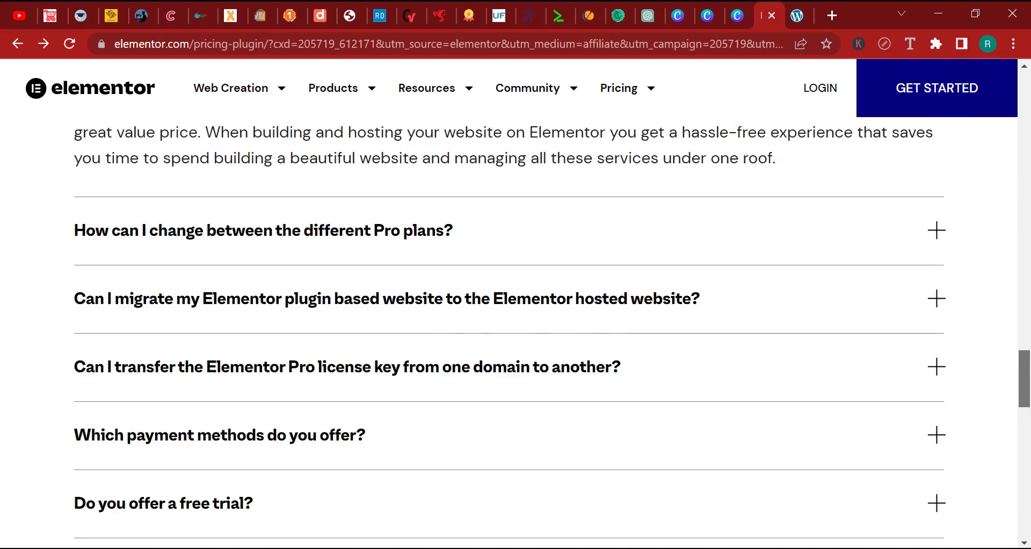
pyautogui.scroll(4, 515, 322)
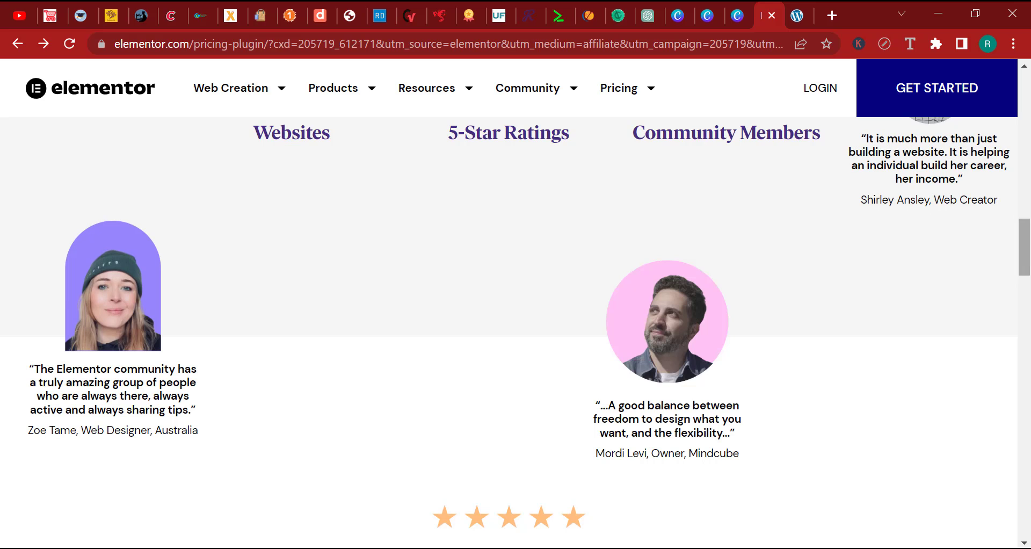
pyautogui.moveTo(1028, 248); pyautogui.dragTo(1028, 159)
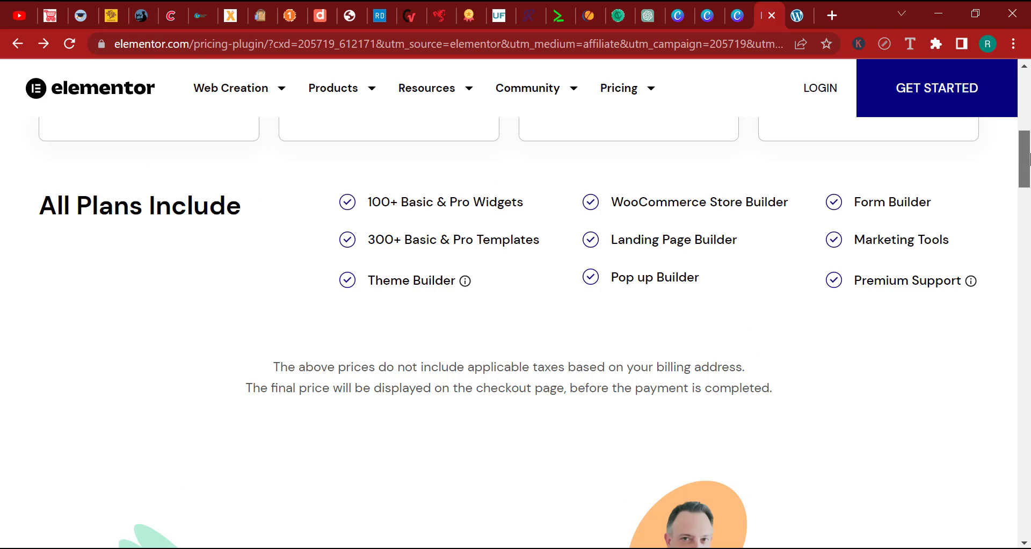
pyautogui.moveTo(1026, 167); pyautogui.dragTo(1025, 541)
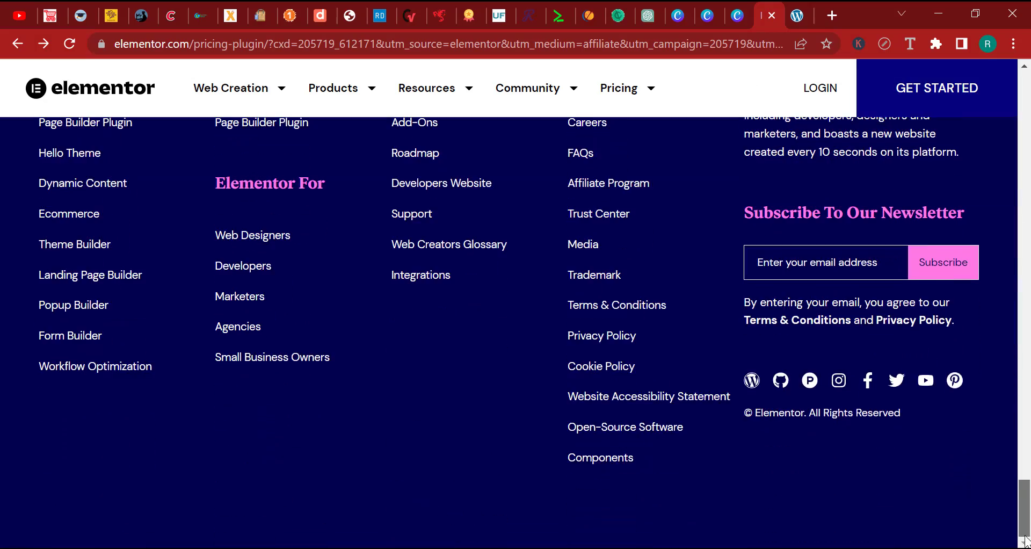
pyautogui.moveTo(1025, 478); pyautogui.dragTo(1025, 76)
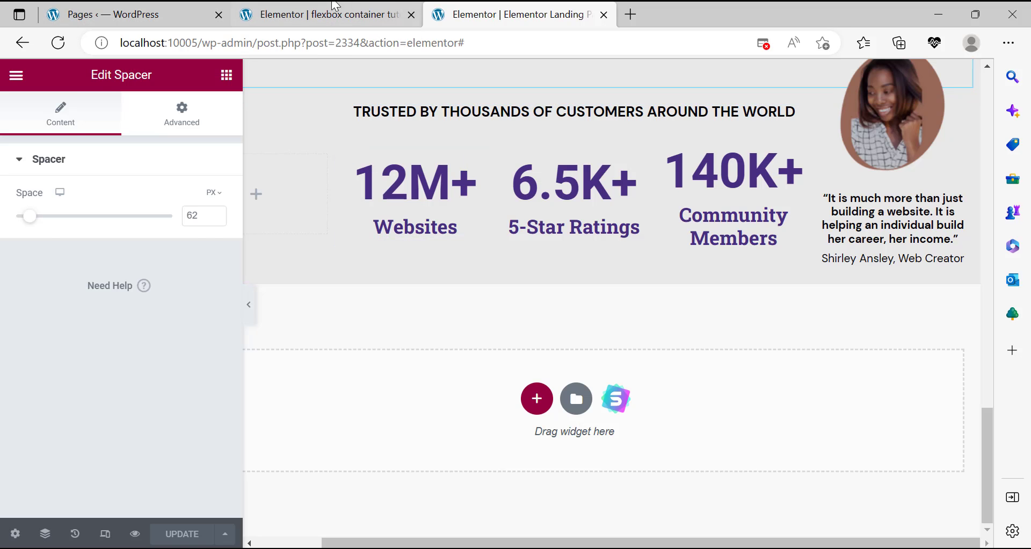
# Examine how the second testimonial row is built in the flexbox container tutorial page, and return to the landing page clone.
pyautogui.click(333, 14)
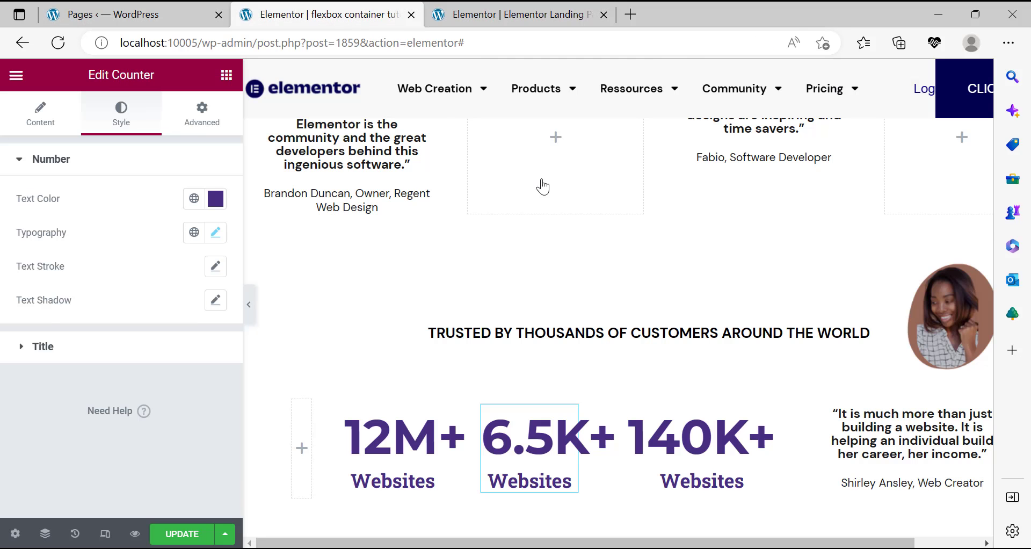
pyautogui.scroll(-6, 966, 154)
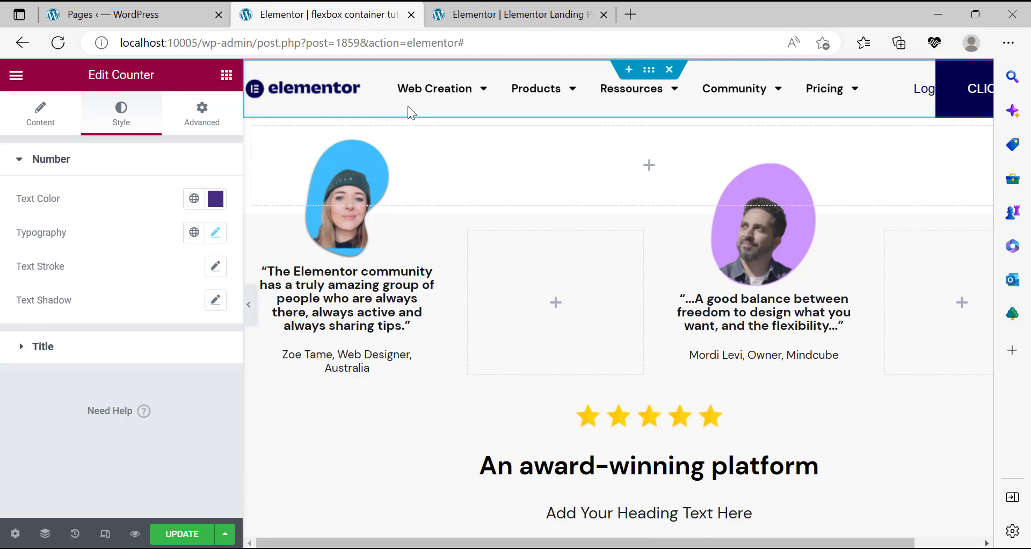
pyautogui.scroll(2, 843, 236)
pyautogui.scroll(10, 844, 236)
pyautogui.scroll(-7, 845, 236)
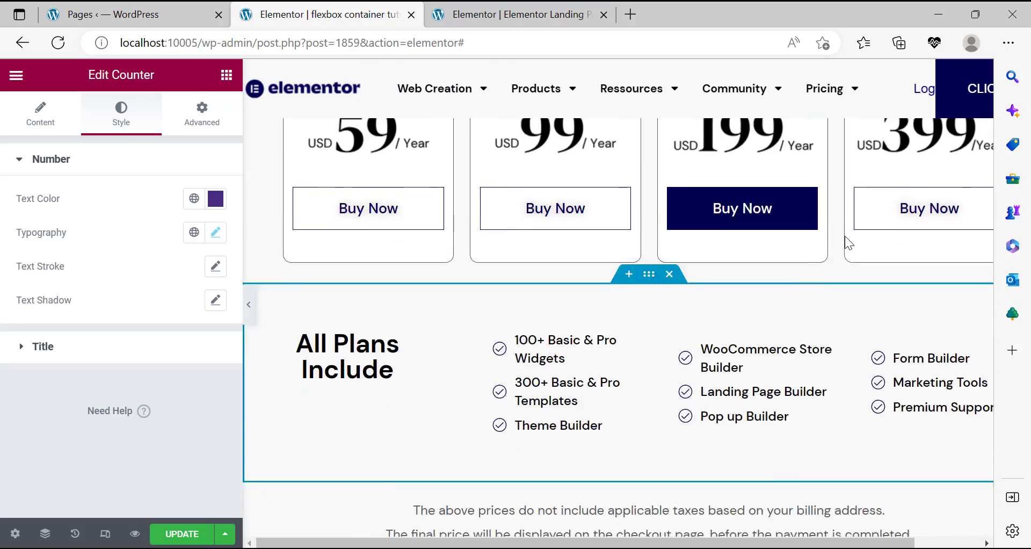
pyautogui.scroll(-10, 845, 237)
pyautogui.scroll(6, 845, 237)
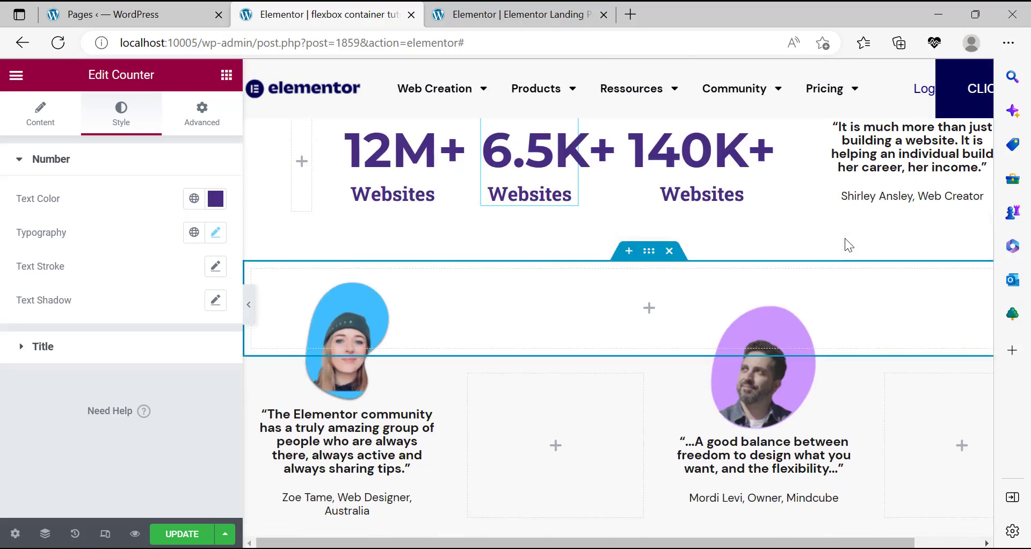
pyautogui.click(509, 15)
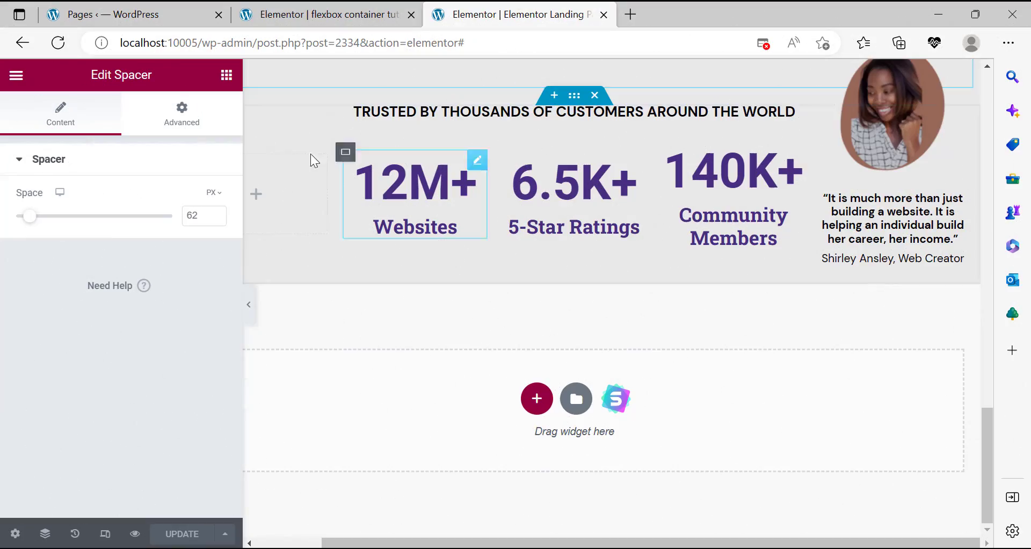
# Duplicate the grey testimonials container and move the copy directly below the statistics container.
pyautogui.scroll(5, 409, 201)
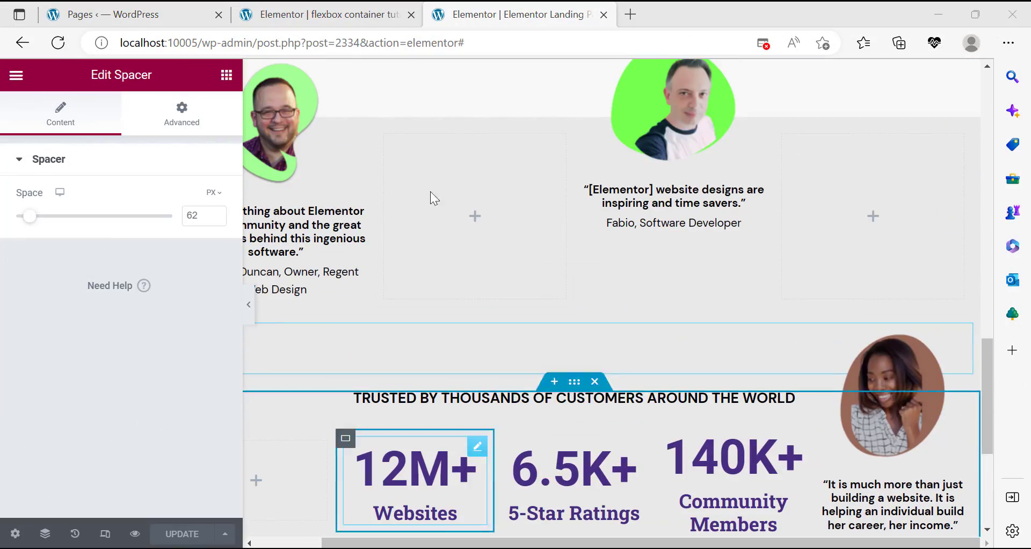
pyautogui.click(576, 108)
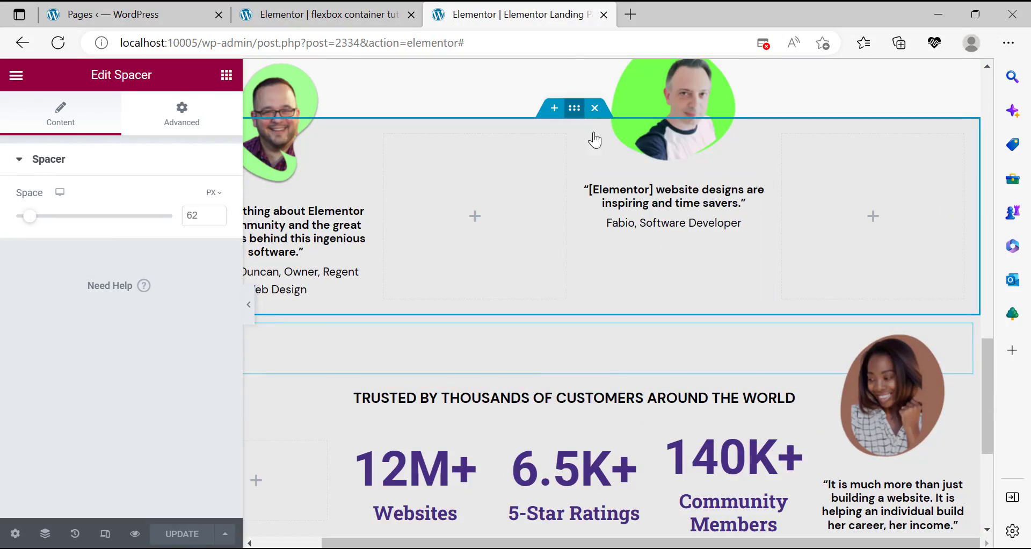
pyautogui.rightClick(618, 157)
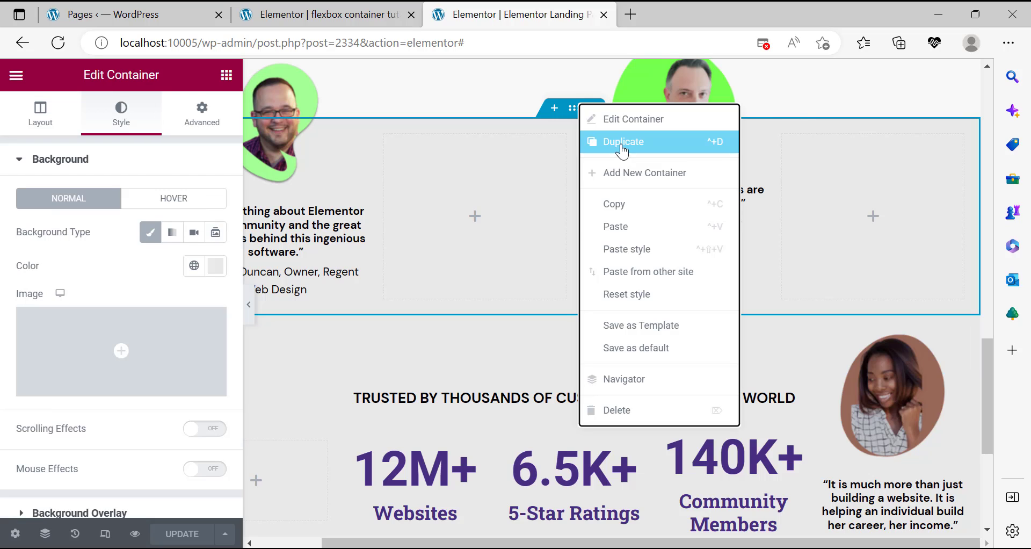
pyautogui.click(609, 274)
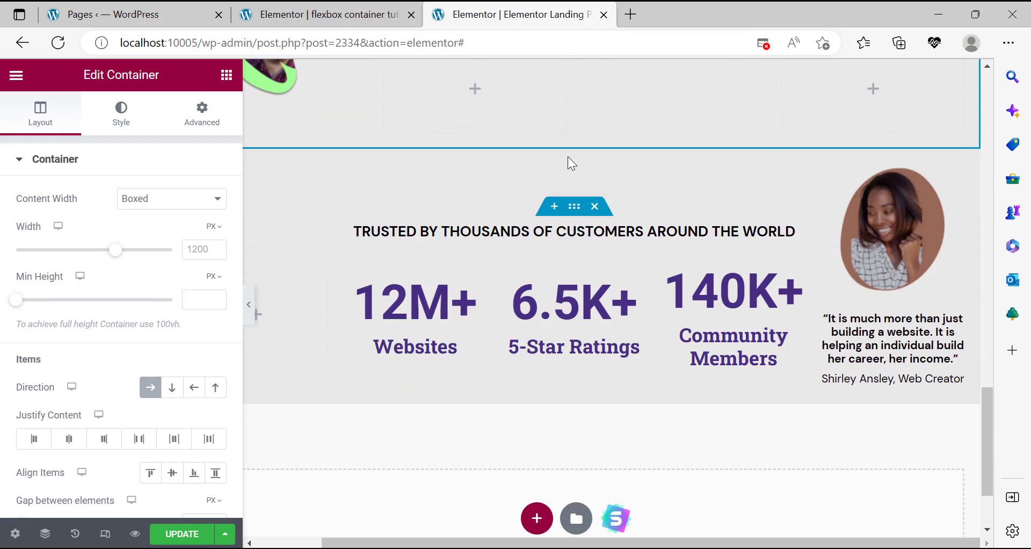
pyautogui.moveTo(573, 92); pyautogui.dragTo(578, 265)
pyautogui.scroll(-4, 586, 238)
pyautogui.moveTo(637, 293); pyautogui.dragTo(642, 305)
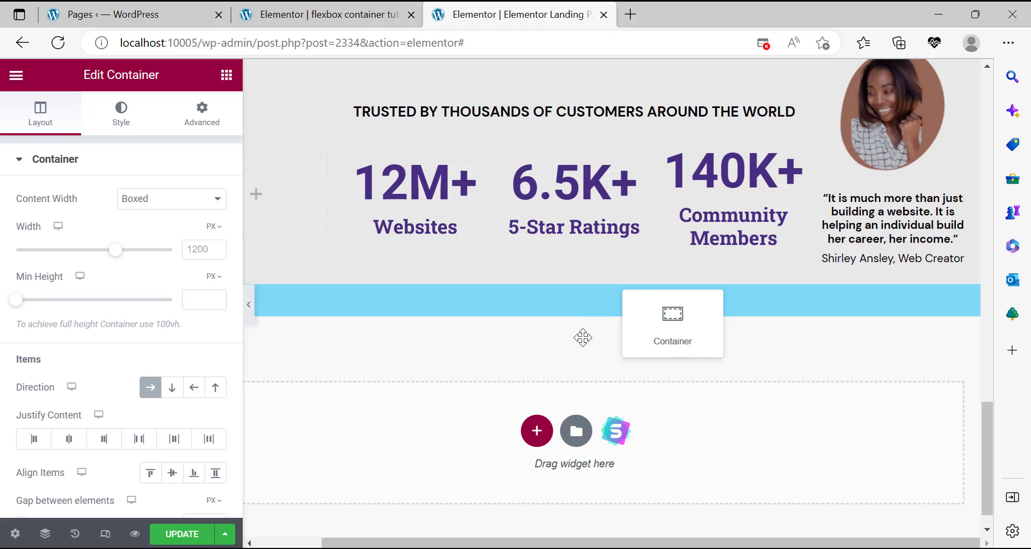
pyautogui.moveTo(648, 399); pyautogui.dragTo(653, 400)
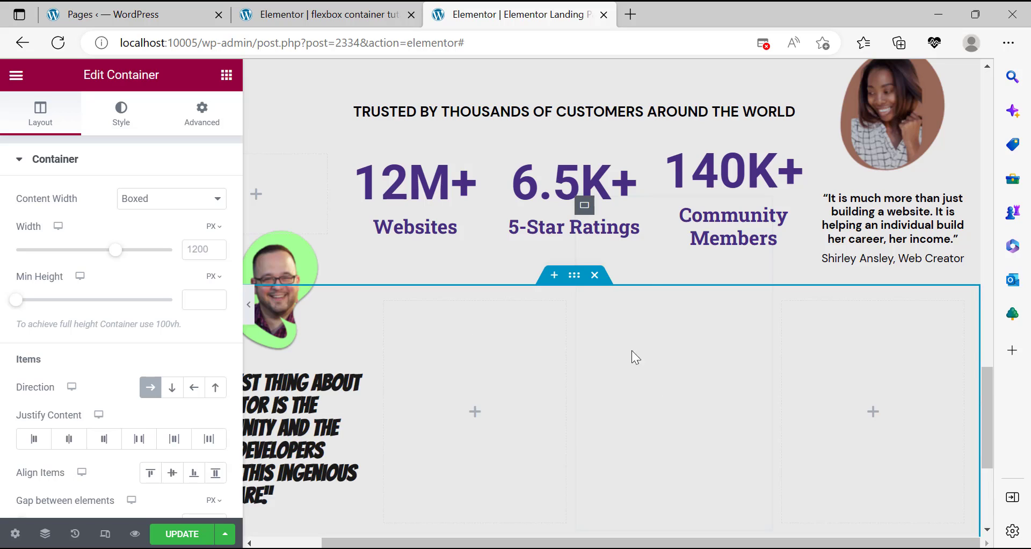
pyautogui.click(554, 276)
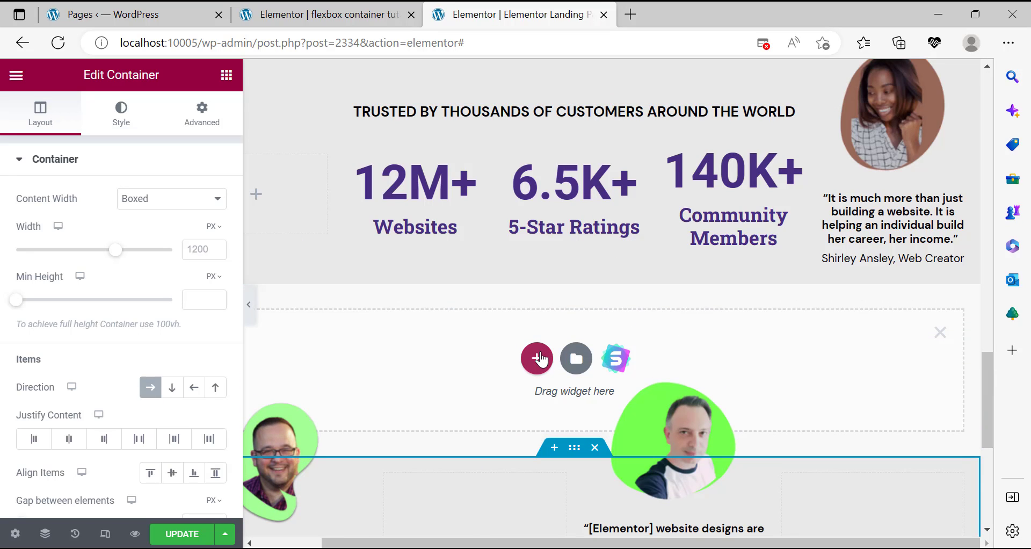
pyautogui.click(537, 357)
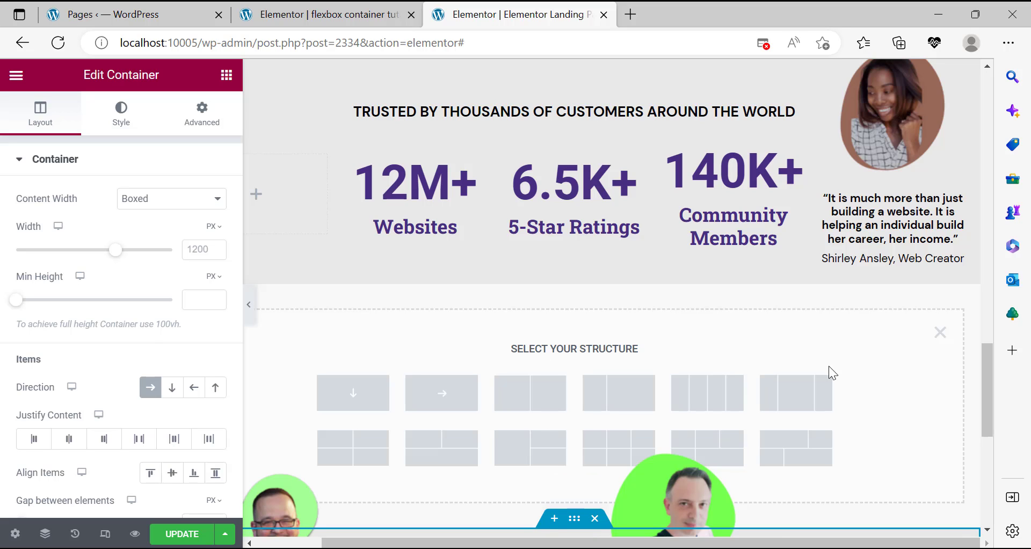
pyautogui.click(941, 330)
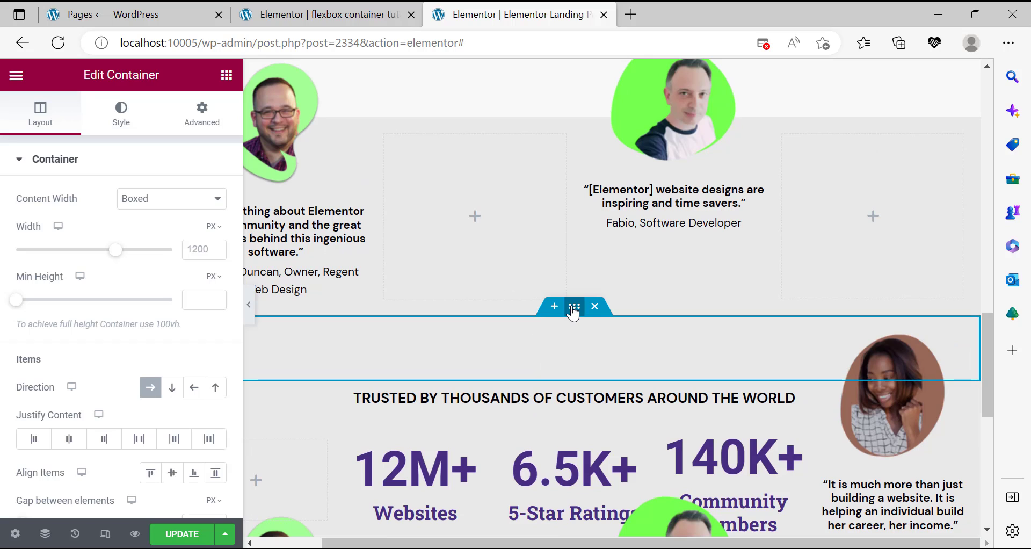
# Duplicate the grey spacer container and place the copy between the statistics container and the second testimonials row.
pyautogui.click(574, 310)
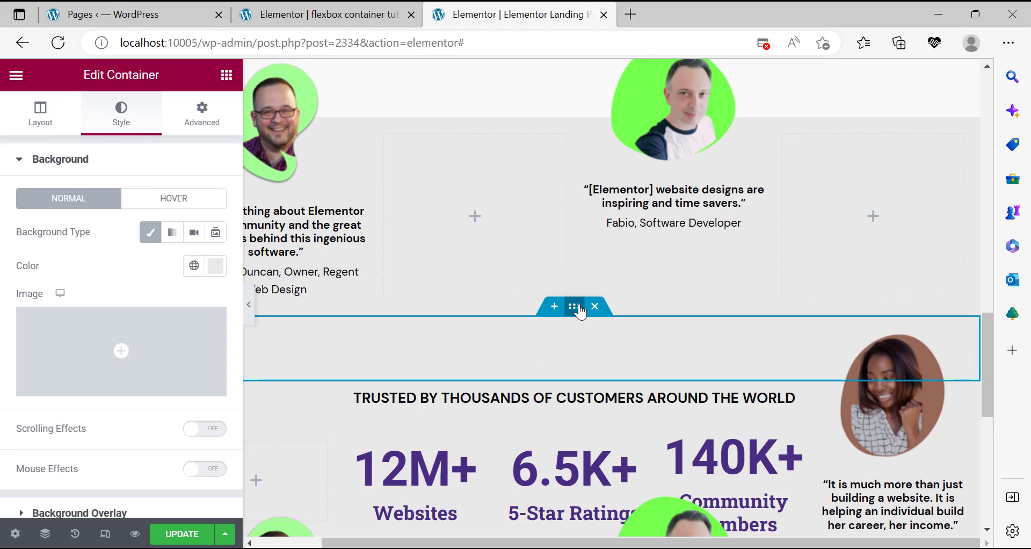
pyautogui.rightClick(580, 311)
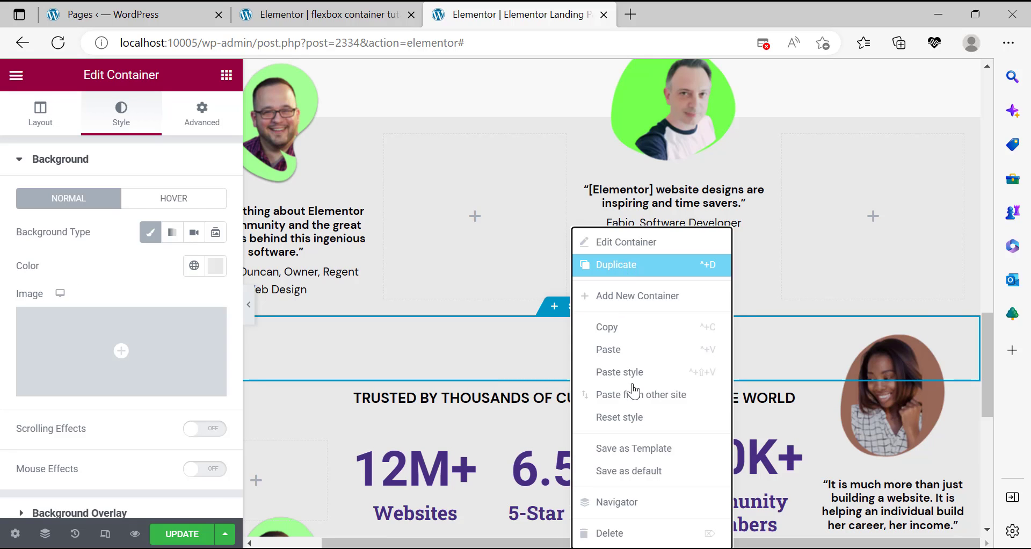
pyautogui.click(642, 394)
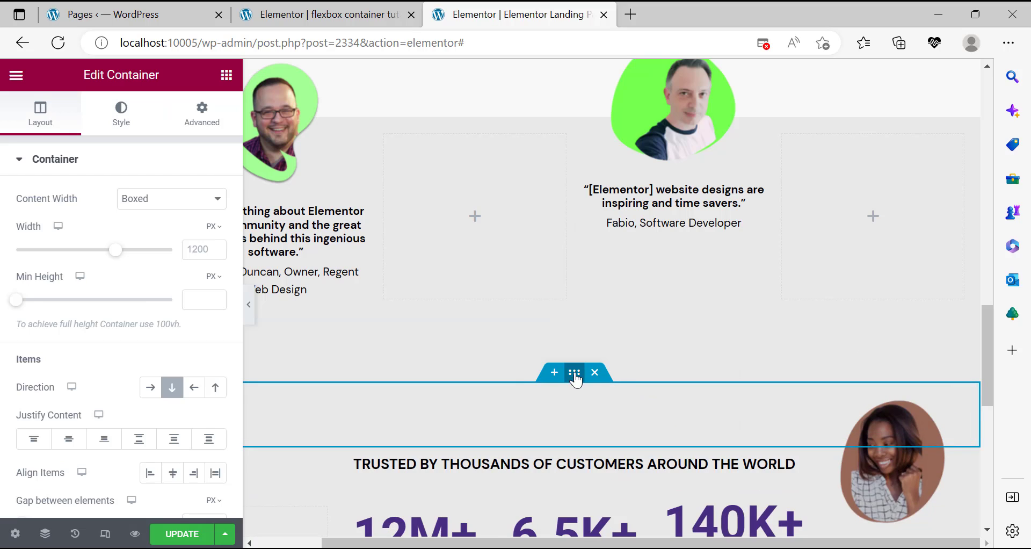
pyautogui.moveTo(589, 370); pyautogui.dragTo(581, 346)
pyautogui.moveTo(947, 385); pyautogui.dragTo(432, 385)
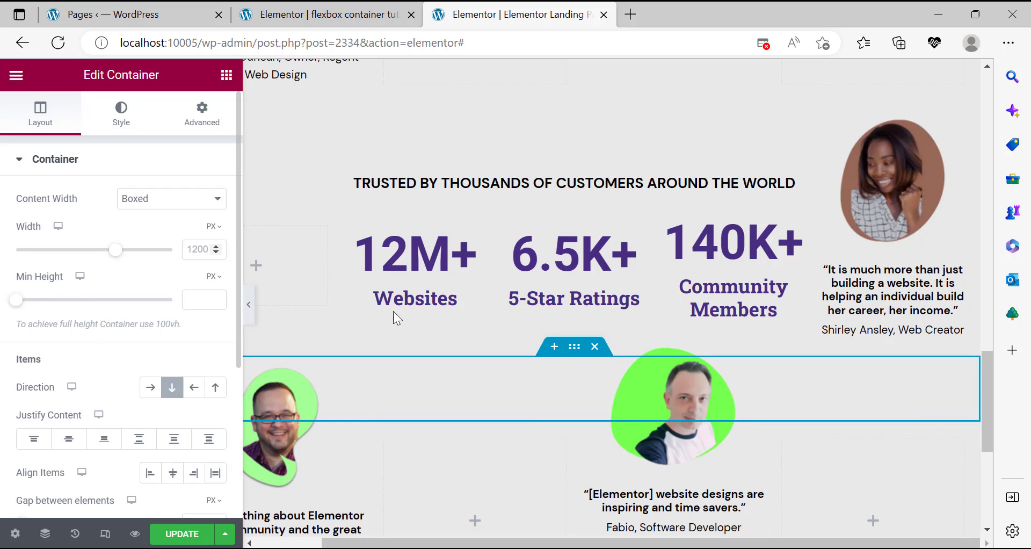
# Set the spacer above the second testimonials row to 138 px and compare the spacing with the original pricing page.
pyautogui.click(552, 378)
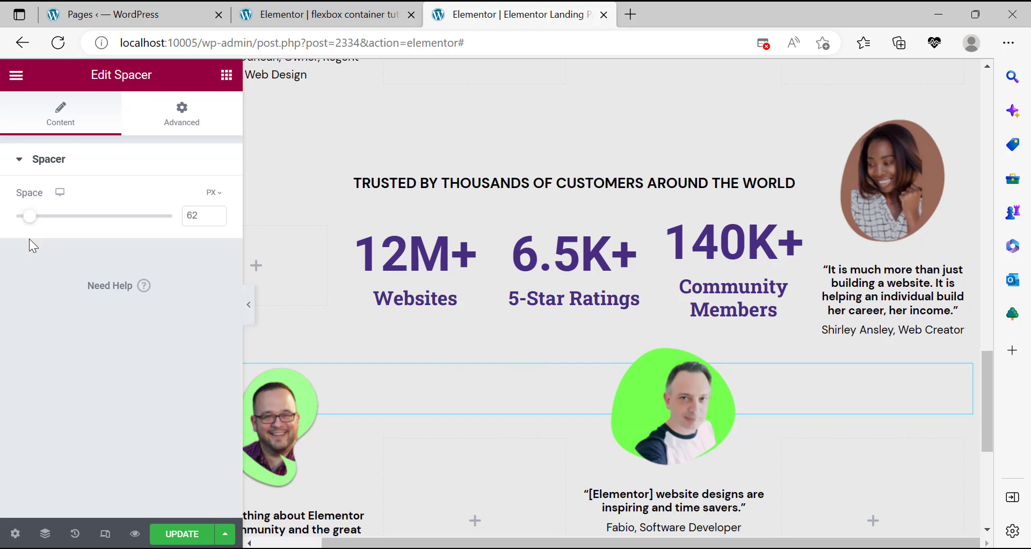
pyautogui.moveTo(32, 219); pyautogui.dragTo(54, 229)
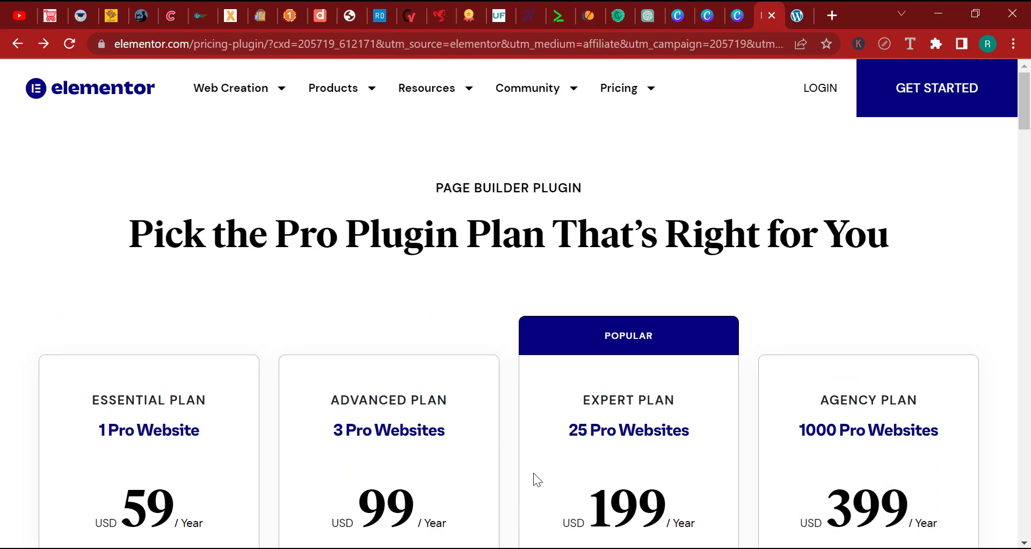
pyautogui.scroll(-15, 578, 319)
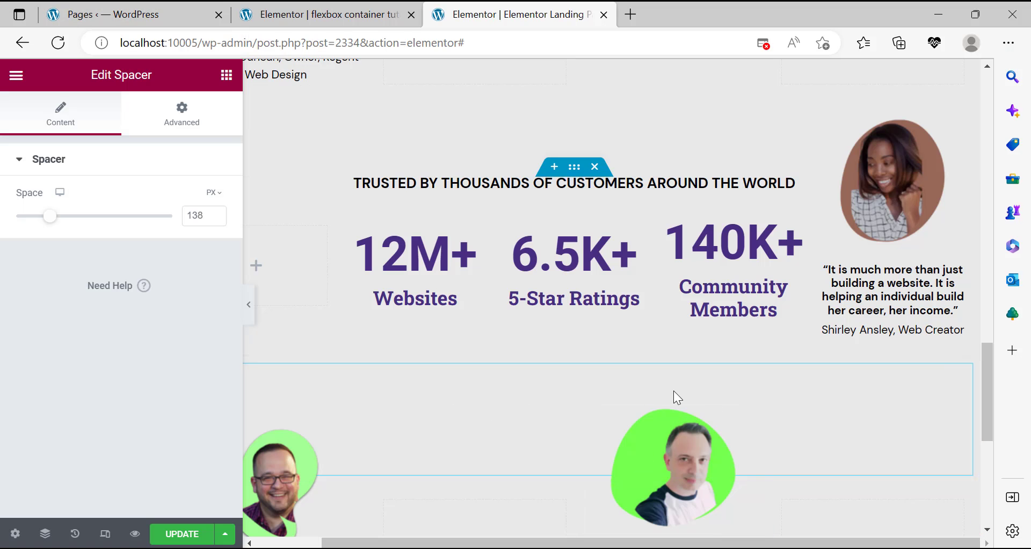
pyautogui.scroll(-3, 624, 453)
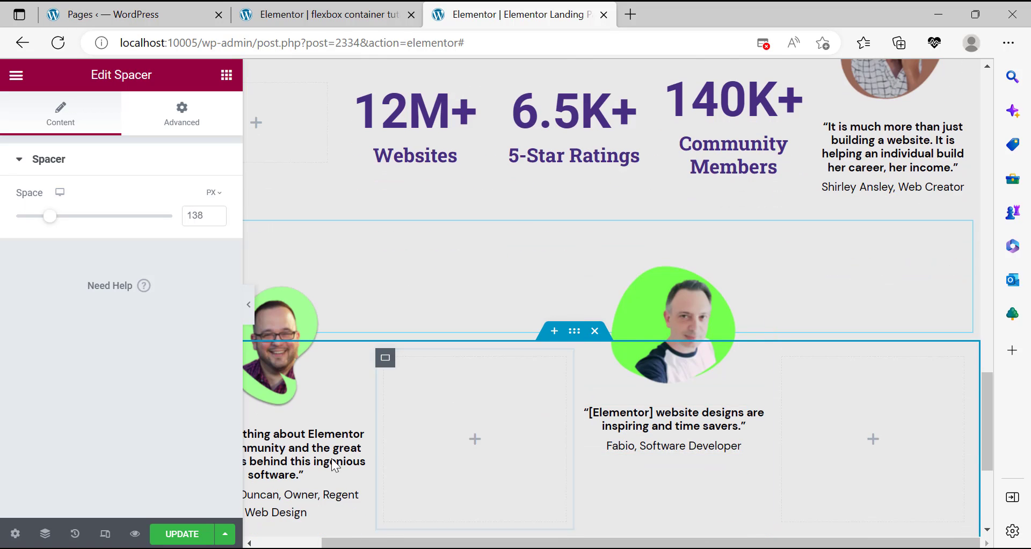
# Move the whole first testimonial column, showing the man with glasses, to the end of the second testimonials row.
pyautogui.moveTo(594, 544); pyautogui.dragTo(529, 537)
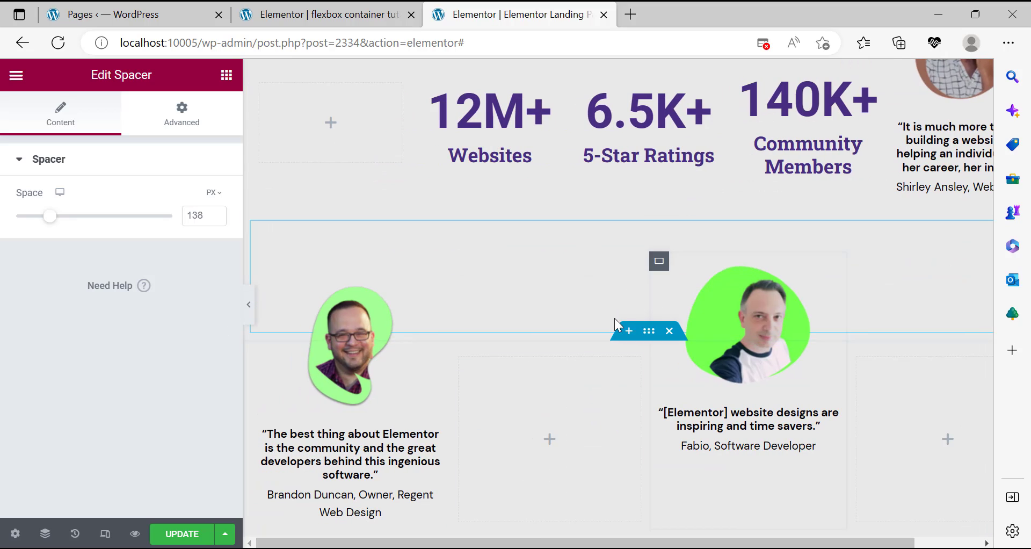
pyautogui.moveTo(349, 343); pyautogui.dragTo(848, 372)
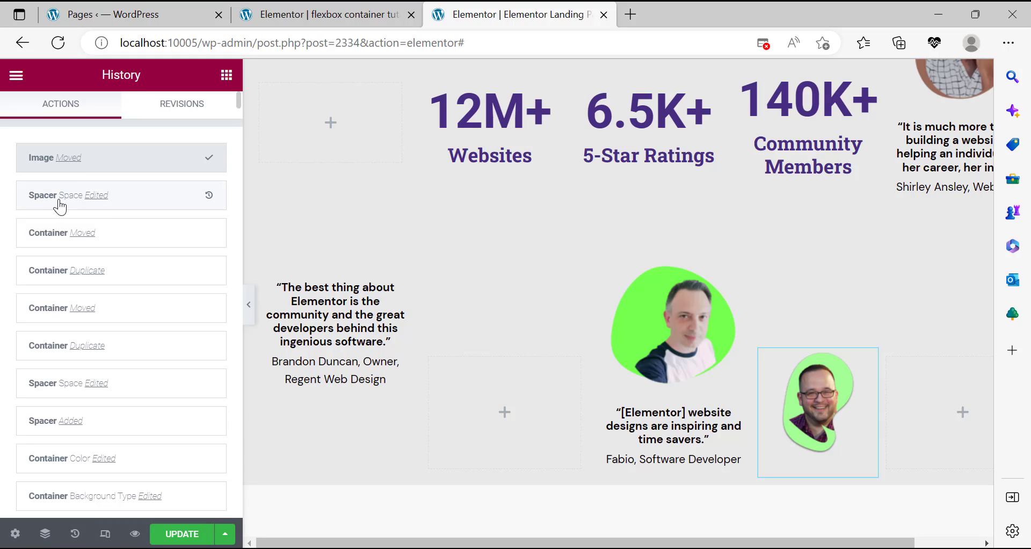
pyautogui.click(54, 202)
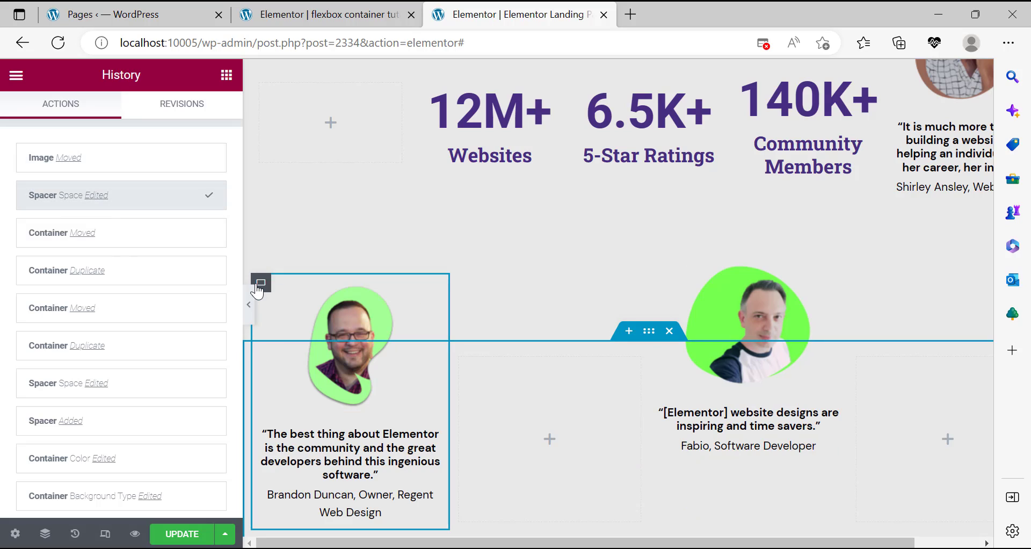
pyautogui.click(265, 313)
pyautogui.moveTo(261, 283); pyautogui.dragTo(825, 402)
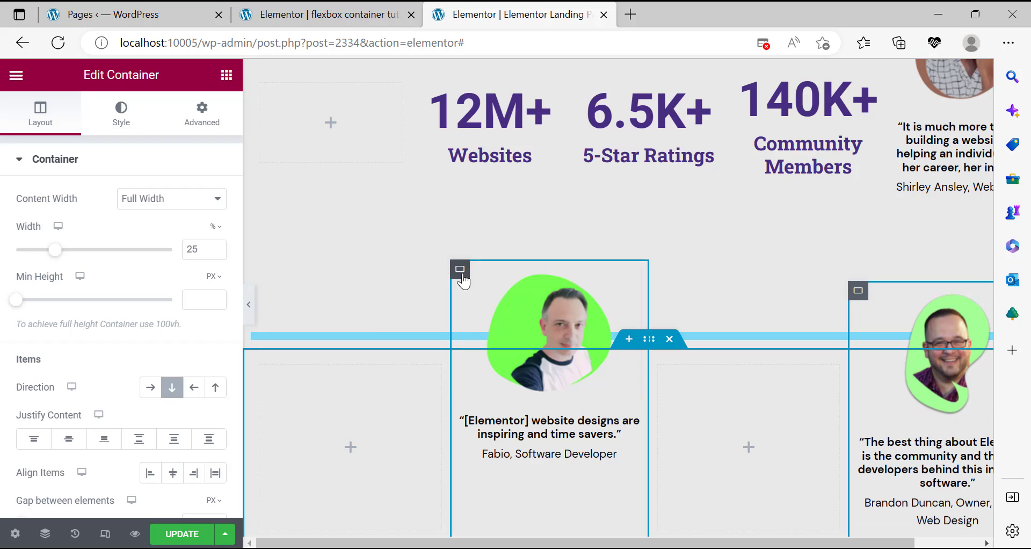
# Move the remaining software developer testimonial column to the first position of the second testimonials row.
pyautogui.moveTo(256, 390); pyautogui.dragTo(505, 326)
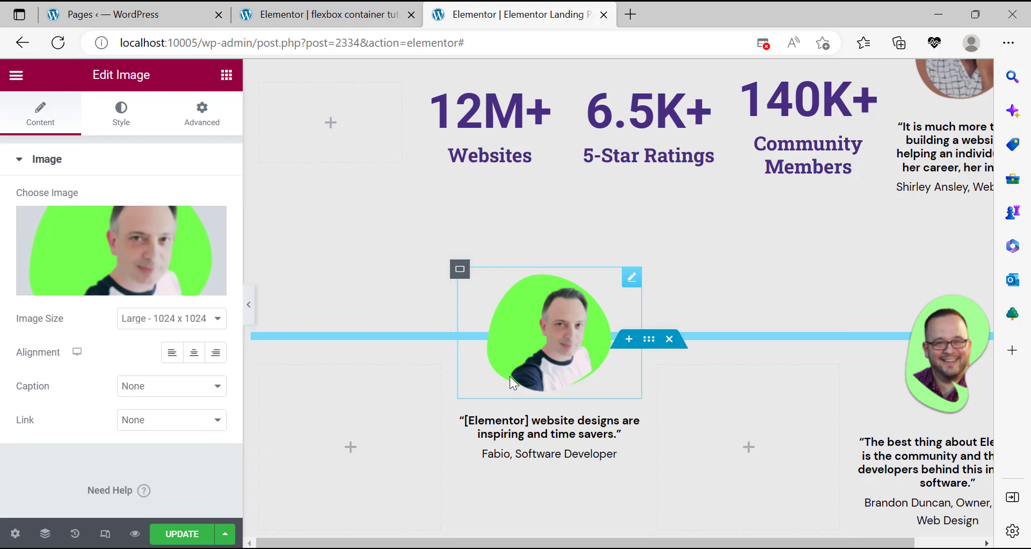
pyautogui.click(460, 269)
pyautogui.moveTo(455, 280); pyautogui.dragTo(278, 412)
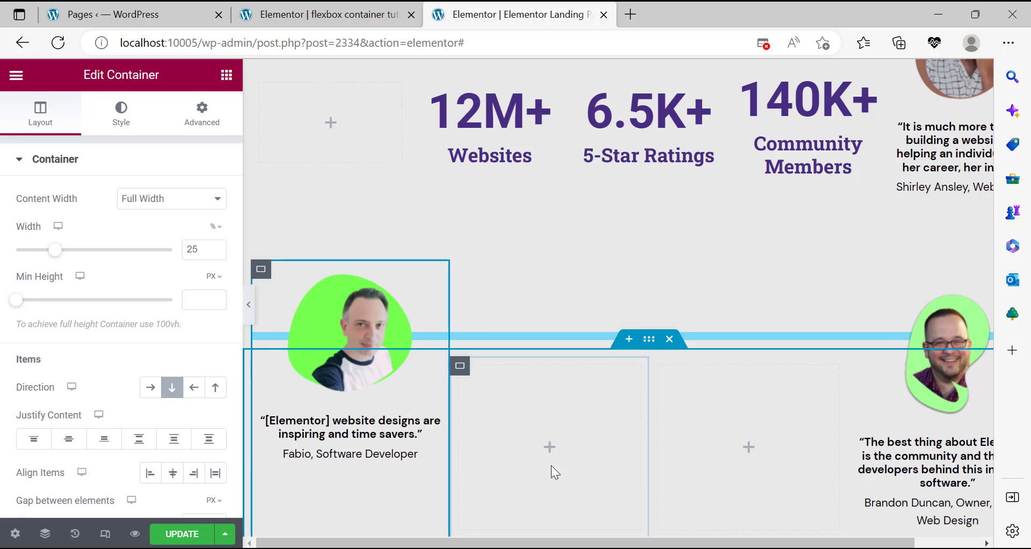
# Replace the first testimonial's quote in the second row with the pricing page's “The Elementor community has a truly amazing group of people…” quote.
pyautogui.scroll(-2, 558, 444)
pyautogui.scroll(1, 559, 440)
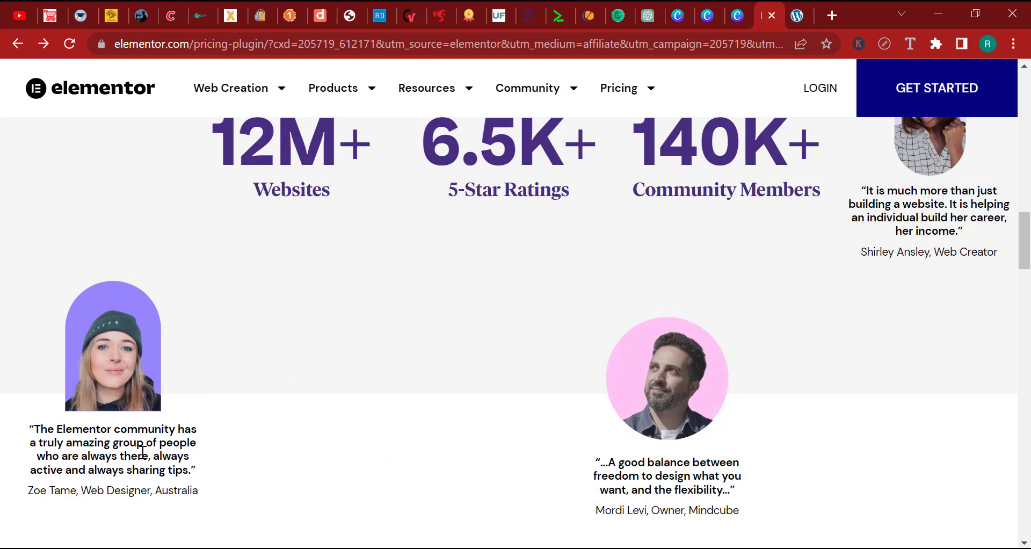
pyautogui.tripleClick(143, 453)
pyautogui.rightClick(143, 453)
pyautogui.click(194, 312)
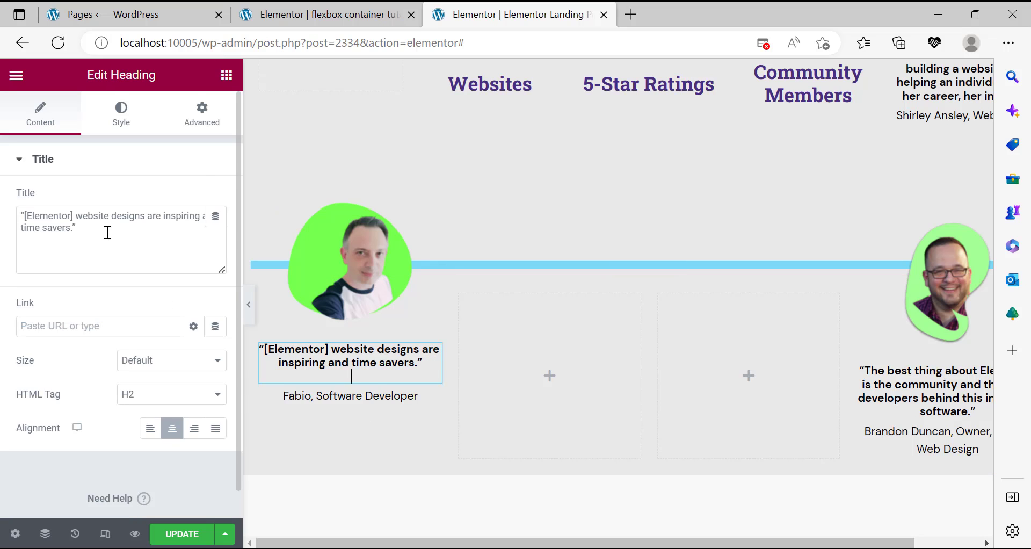
pyautogui.tripleClick(105, 230)
pyautogui.rightClick(105, 230)
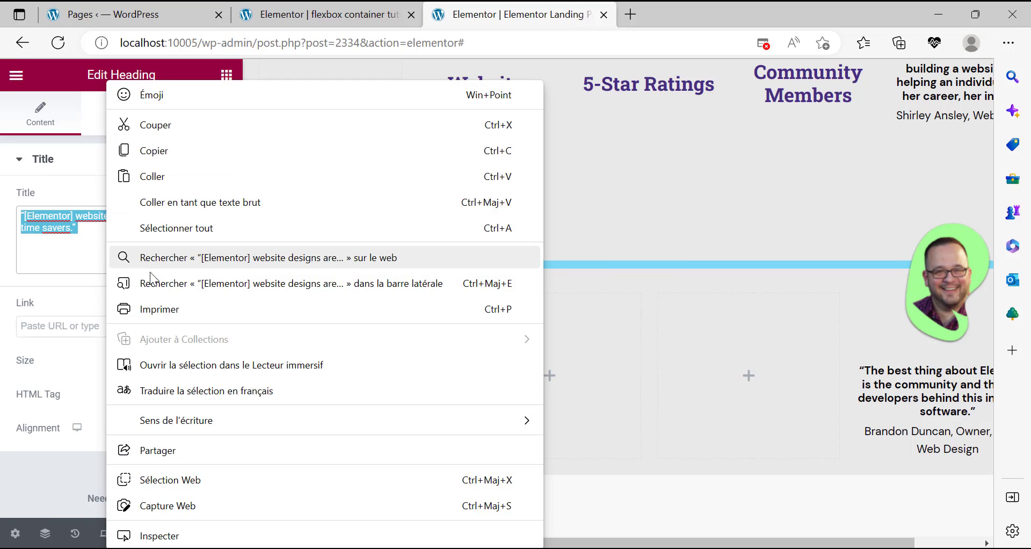
pyautogui.click(152, 177)
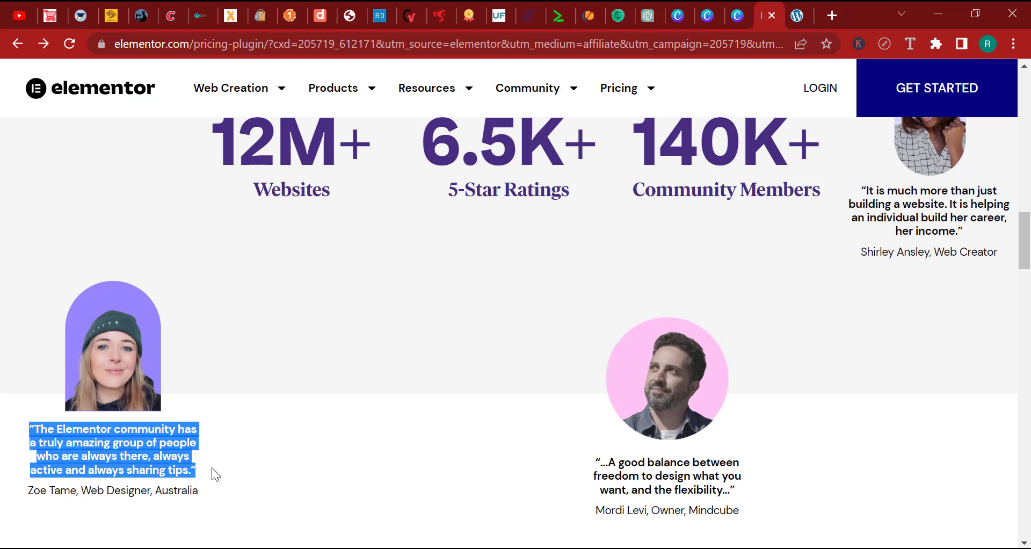
# Replace the first testimonial's author line with the web designer's name, role and country copied from the original pricing page.
pyautogui.tripleClick(146, 490)
pyautogui.rightClick(145, 489)
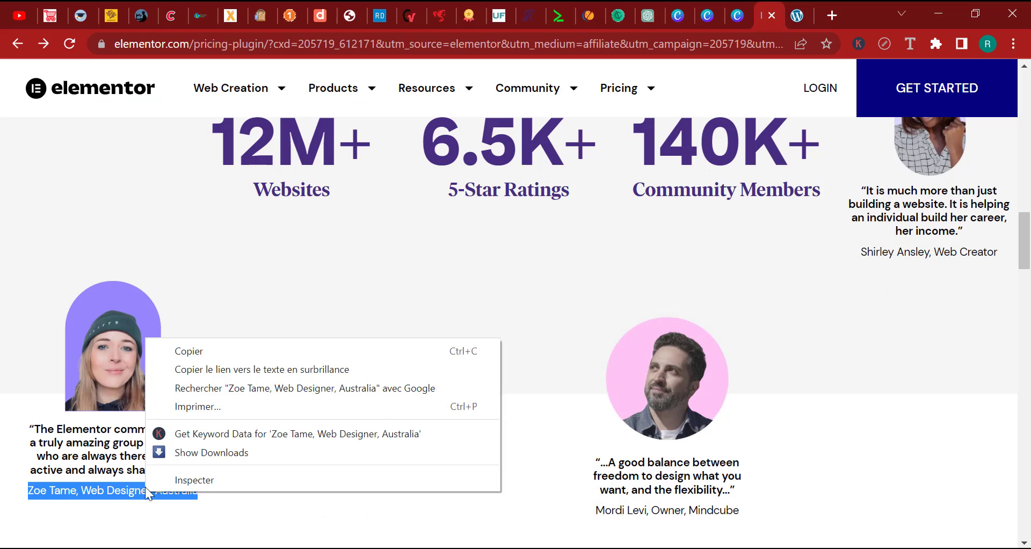
pyautogui.click(202, 355)
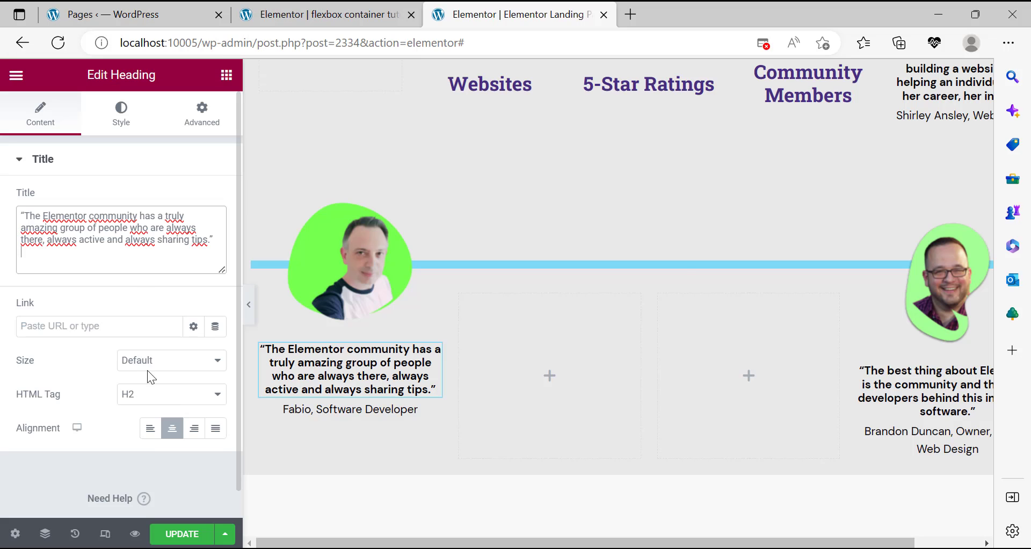
pyautogui.click(352, 410)
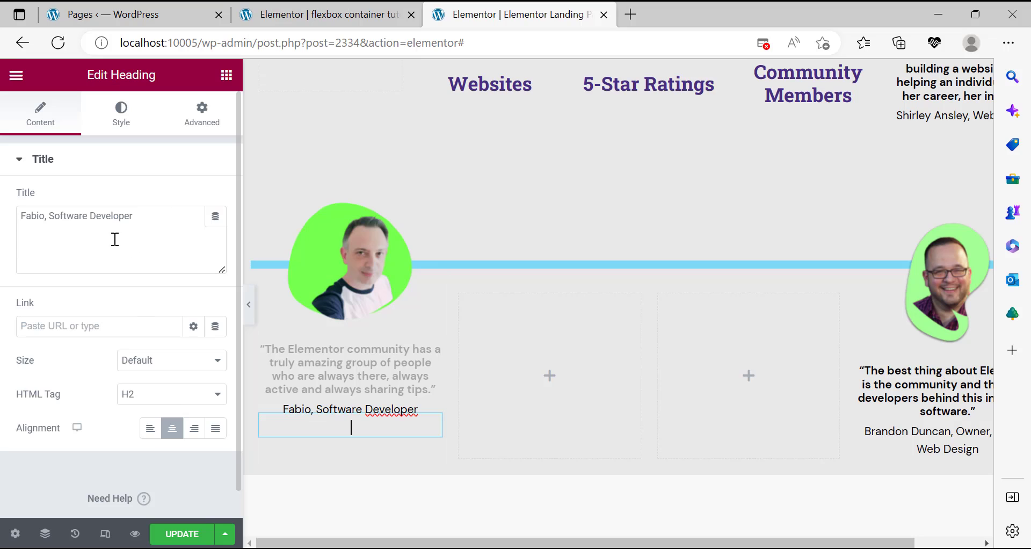
pyautogui.tripleClick(98, 223)
pyautogui.rightClick(98, 223)
pyautogui.click(160, 150)
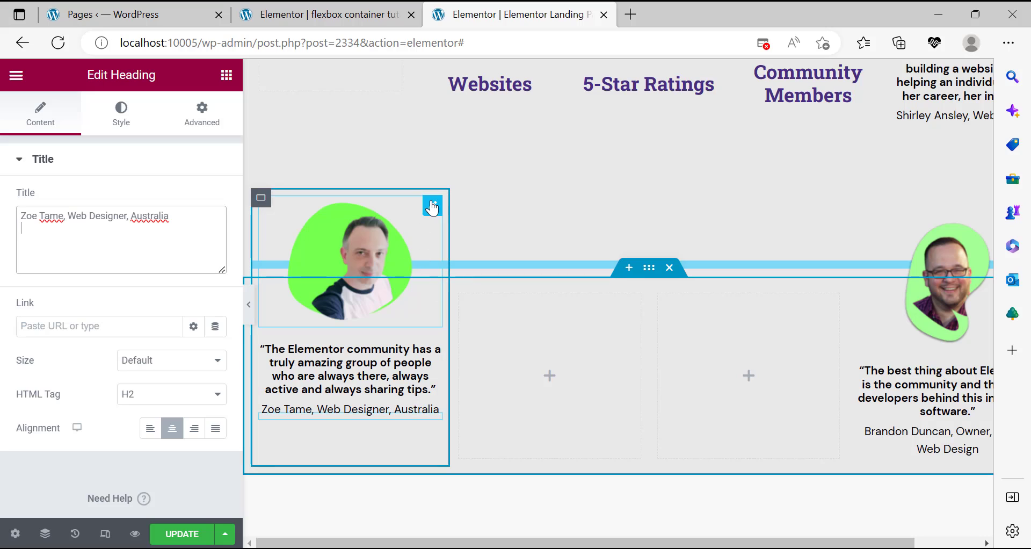
# Replace the first testimonial's portrait in the second row with PH2-3.png from the media library.
pyautogui.click(421, 213)
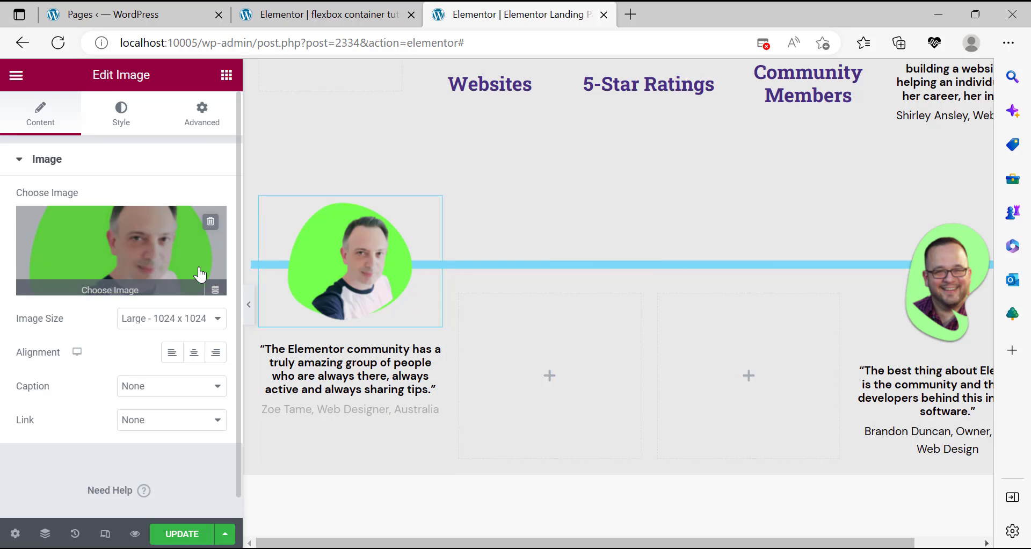
pyautogui.click(132, 270)
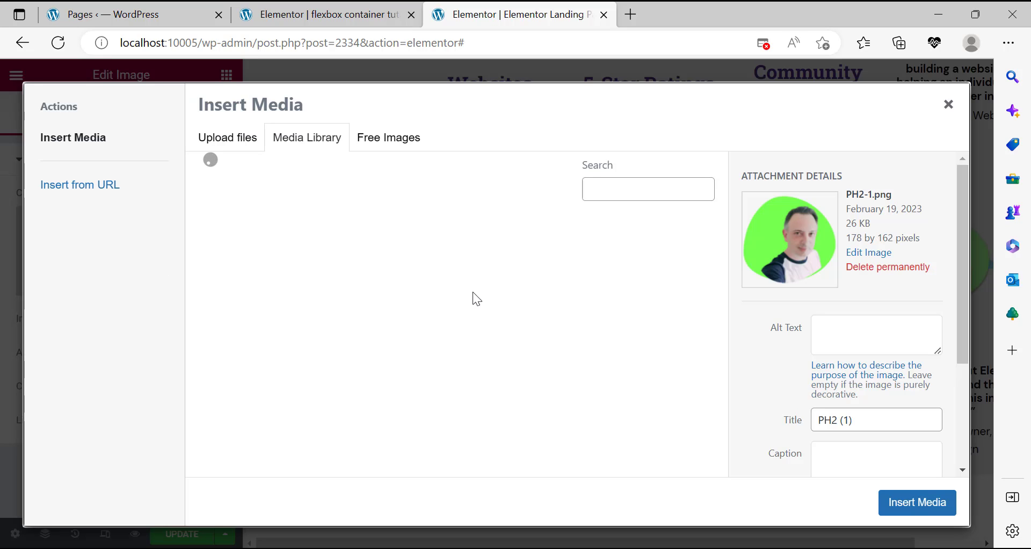
pyautogui.scroll(-5, 472, 298)
pyautogui.click(504, 329)
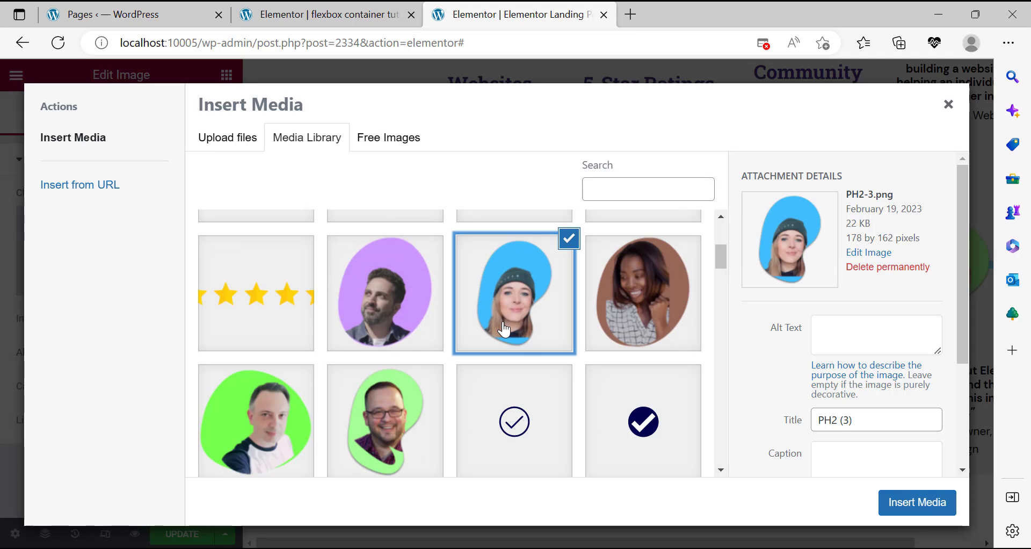
pyautogui.click(917, 502)
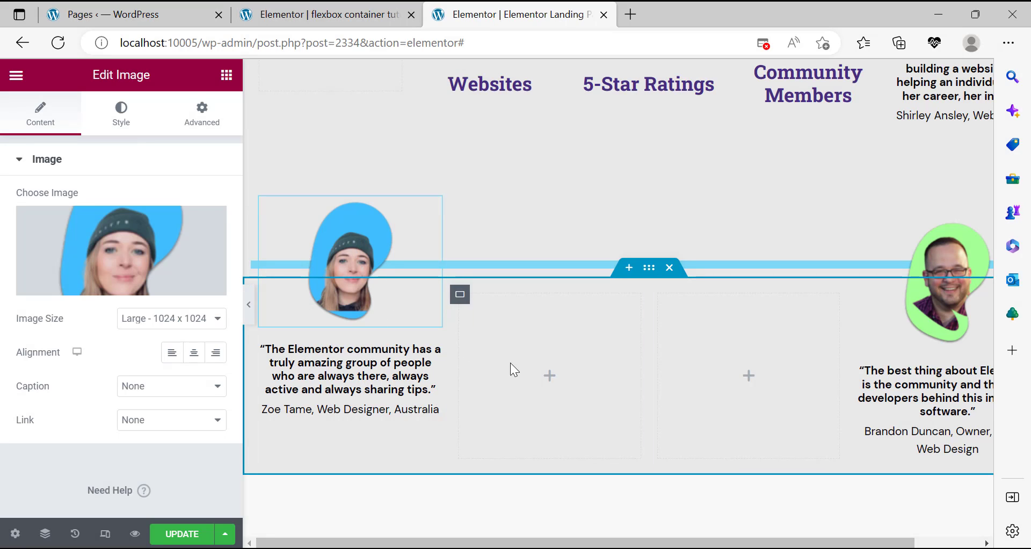
# Replace the last testimonial's portrait in the second row with the media library image of the man on a purple background.
pyautogui.moveTo(767, 543); pyautogui.dragTo(840, 542)
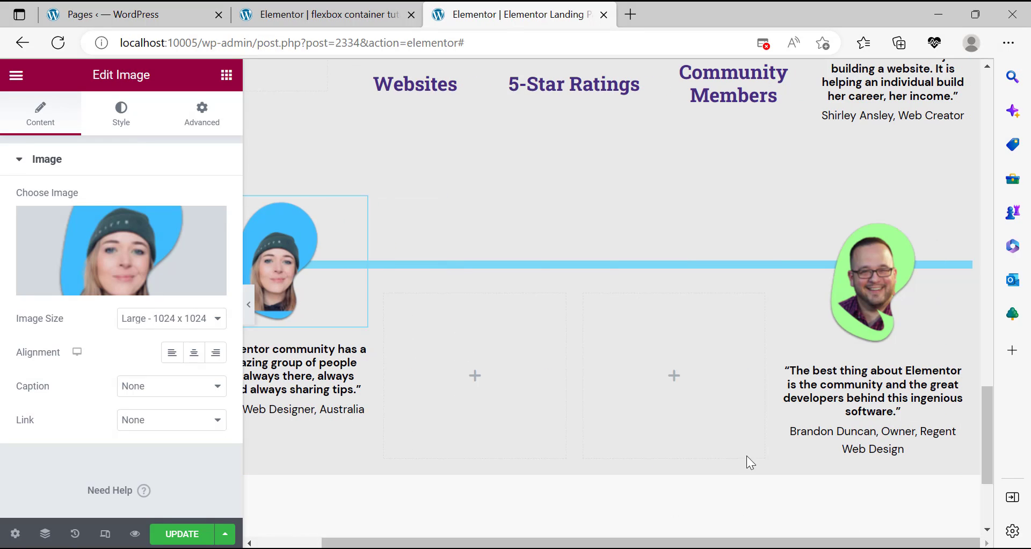
pyautogui.click(947, 238)
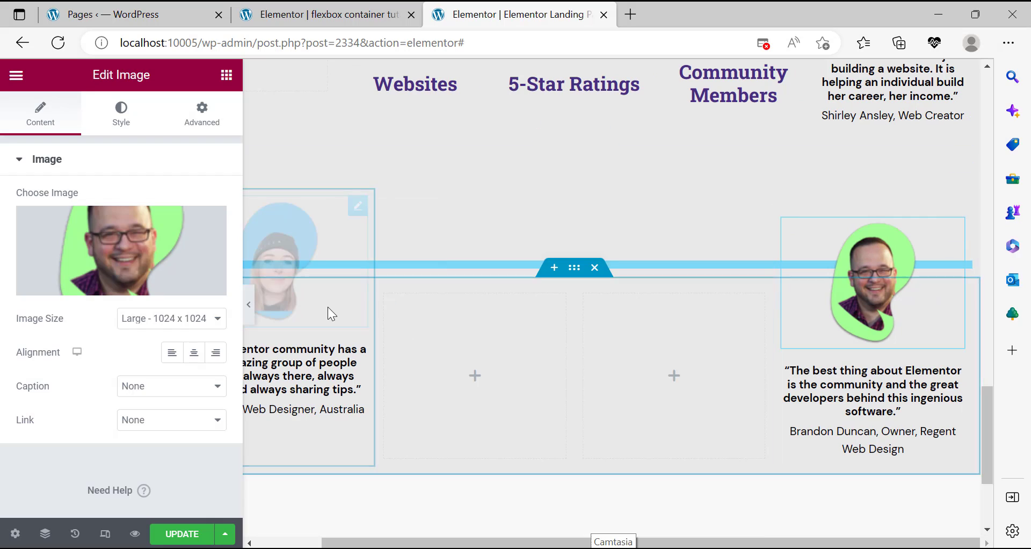
pyautogui.click(142, 290)
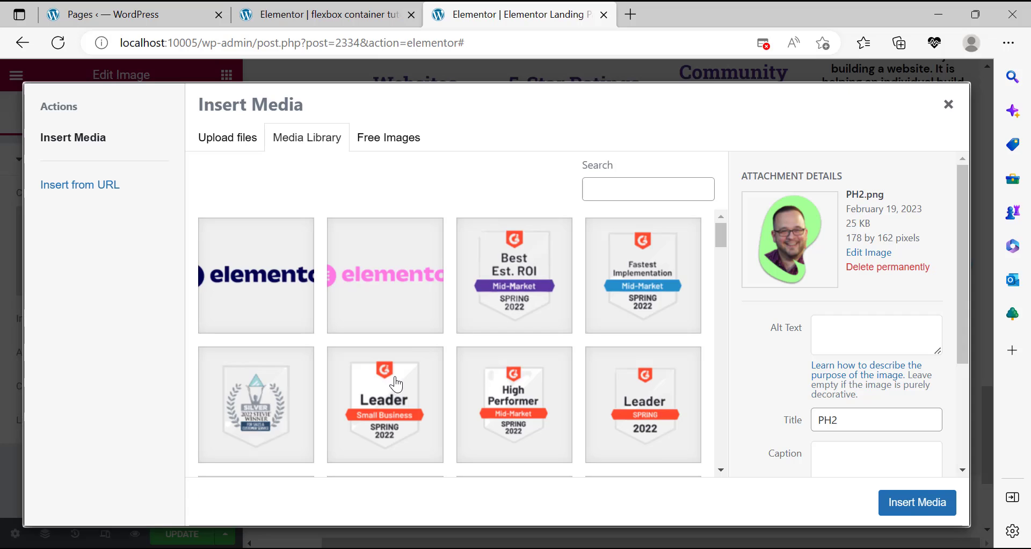
pyautogui.scroll(-5, 450, 343)
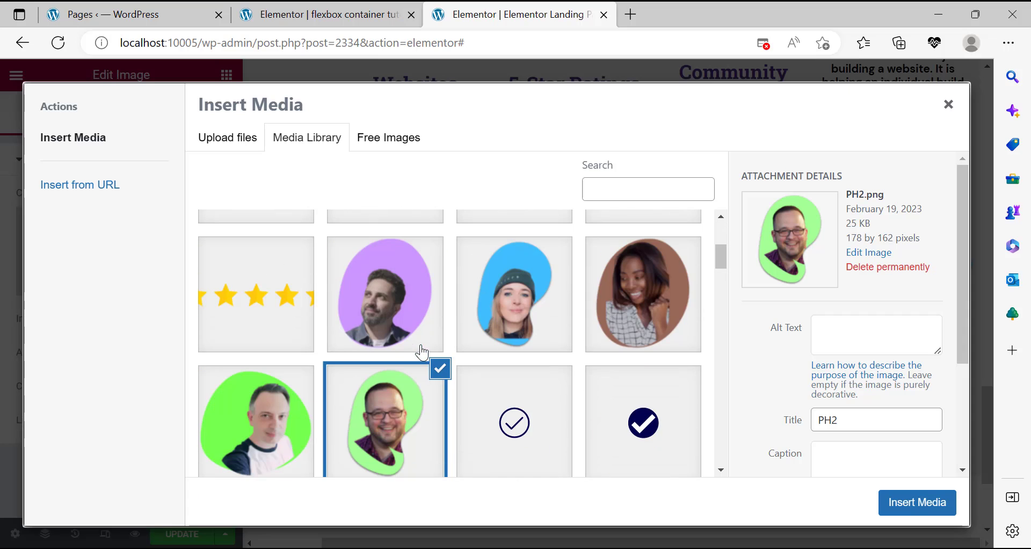
pyautogui.click(379, 292)
pyautogui.click(925, 502)
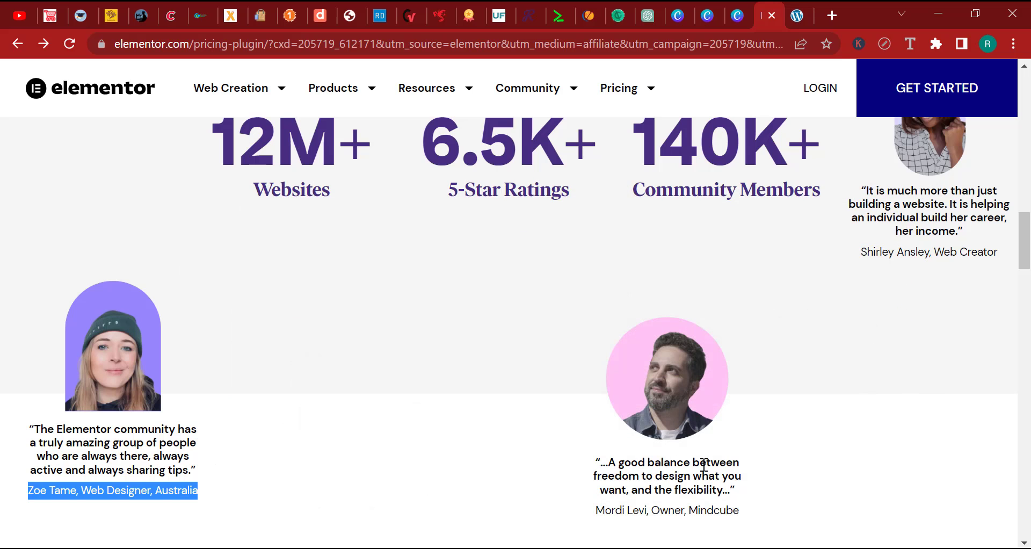
# Try to replace the last testimonial's quote with the matching quote copied from the original pricing page.
pyautogui.tripleClick(703, 464)
pyautogui.rightClick(704, 464)
pyautogui.click(659, 326)
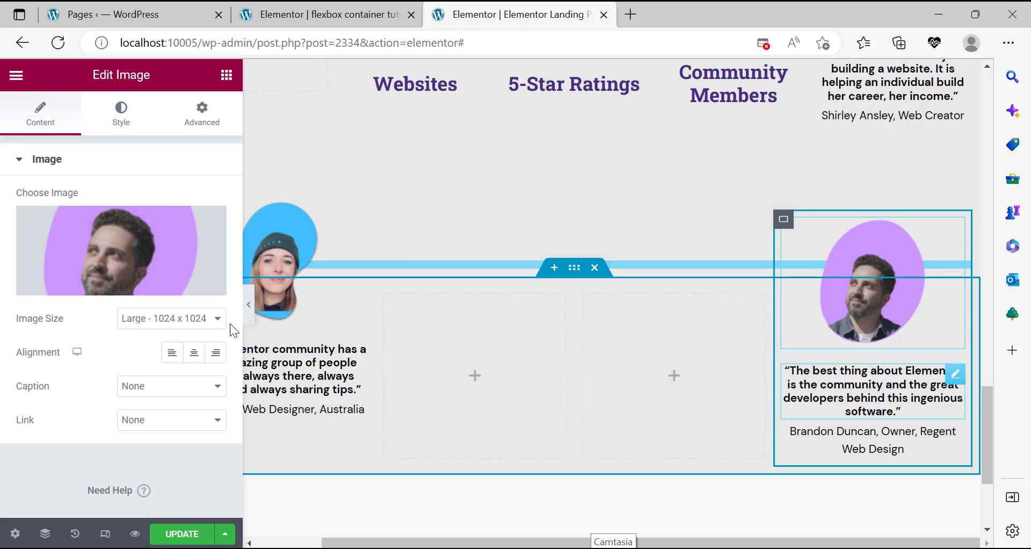
pyautogui.tripleClick(97, 242)
pyautogui.rightClick(95, 241)
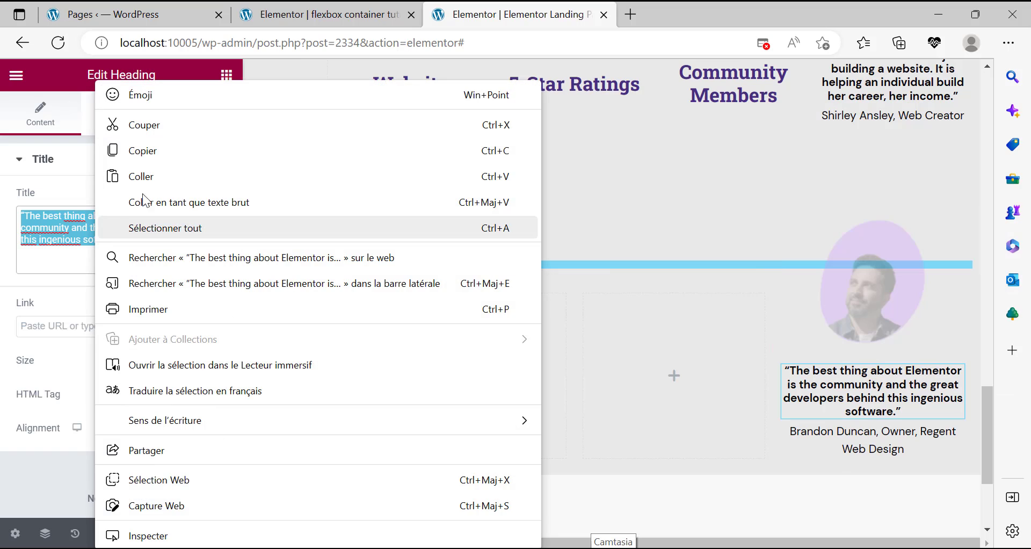
pyautogui.click(154, 173)
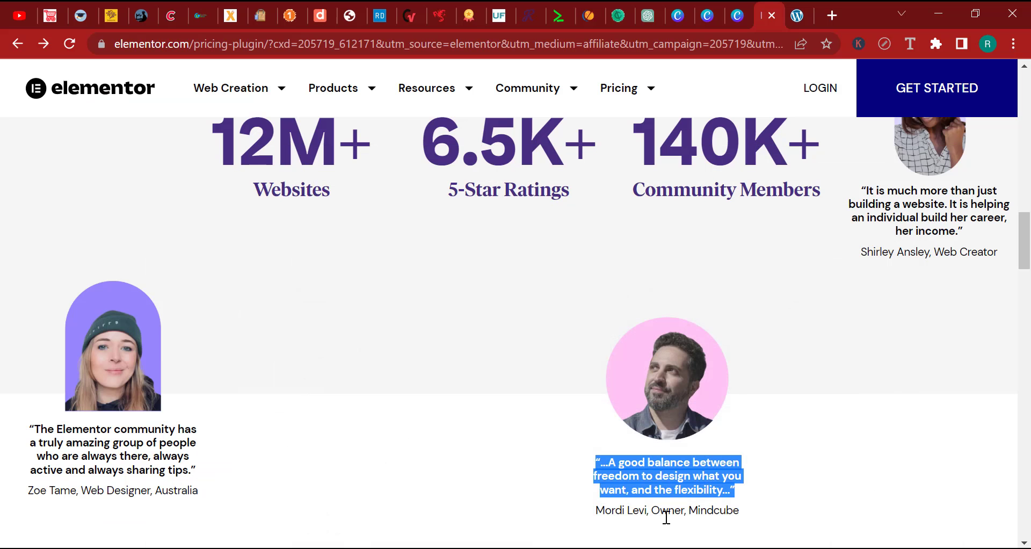
# Replace the last testimonial's author line with the Mindcube owner's name and role copied from the original pricing page.
pyautogui.tripleClick(667, 513)
pyautogui.rightClick(668, 515)
pyautogui.click(679, 377)
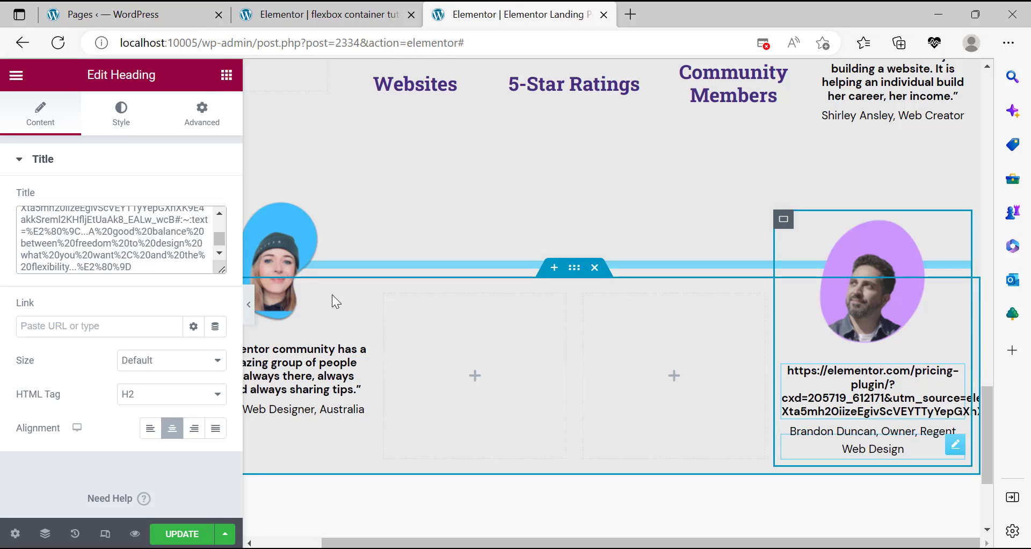
pyautogui.tripleClick(134, 244)
pyautogui.rightClick(127, 231)
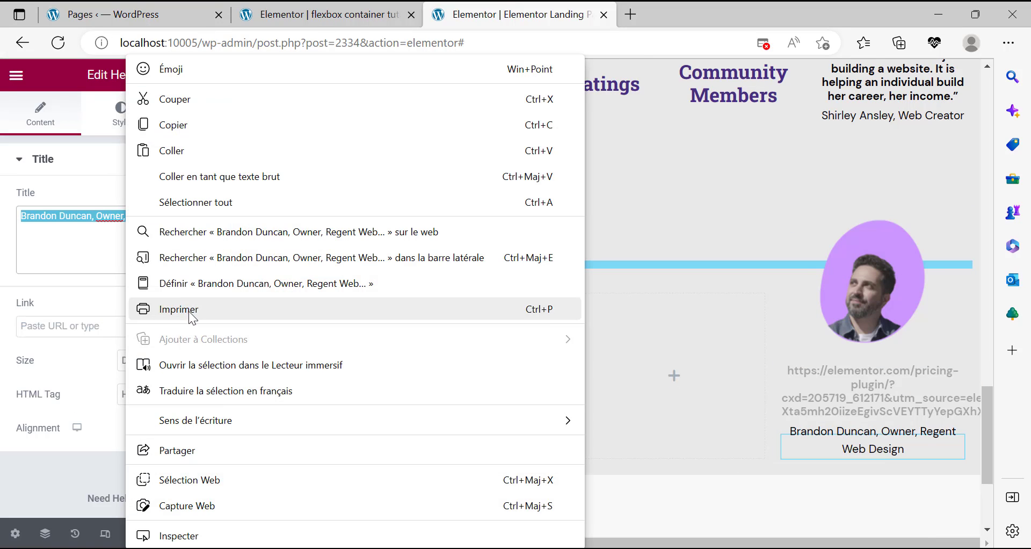
pyautogui.click(168, 151)
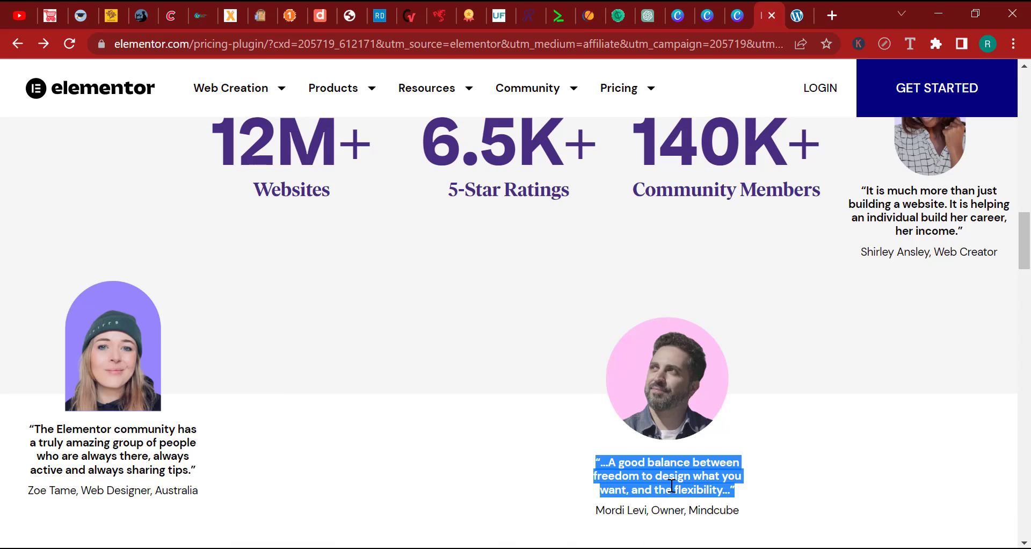
# Set the last testimonial's quote to “...A good balance between freedom to design what you want, and the flexibility...” from the pricing page.
pyautogui.rightClick(671, 486)
pyautogui.click(666, 359)
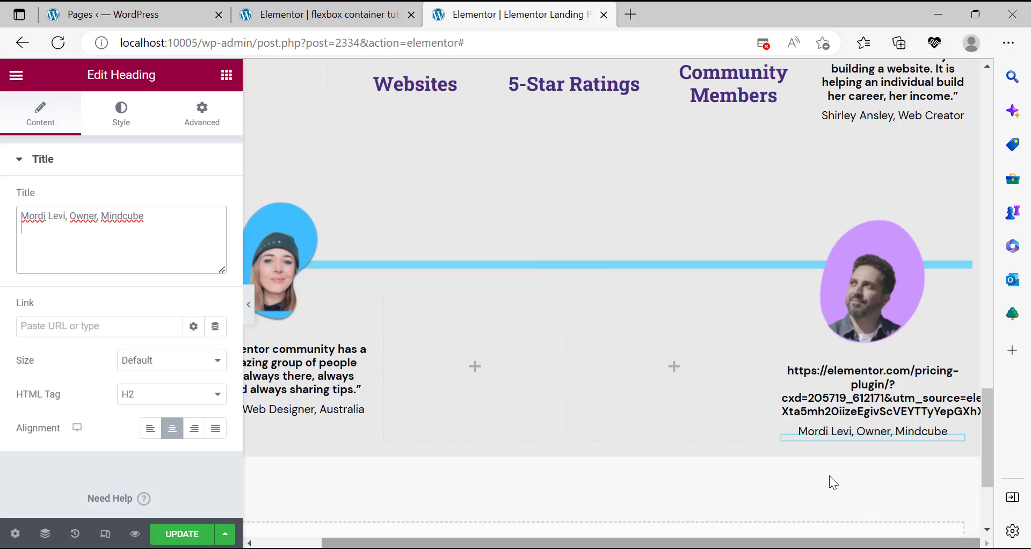
pyautogui.click(859, 408)
pyautogui.tripleClick(95, 220)
pyautogui.rightClick(95, 220)
pyautogui.click(146, 169)
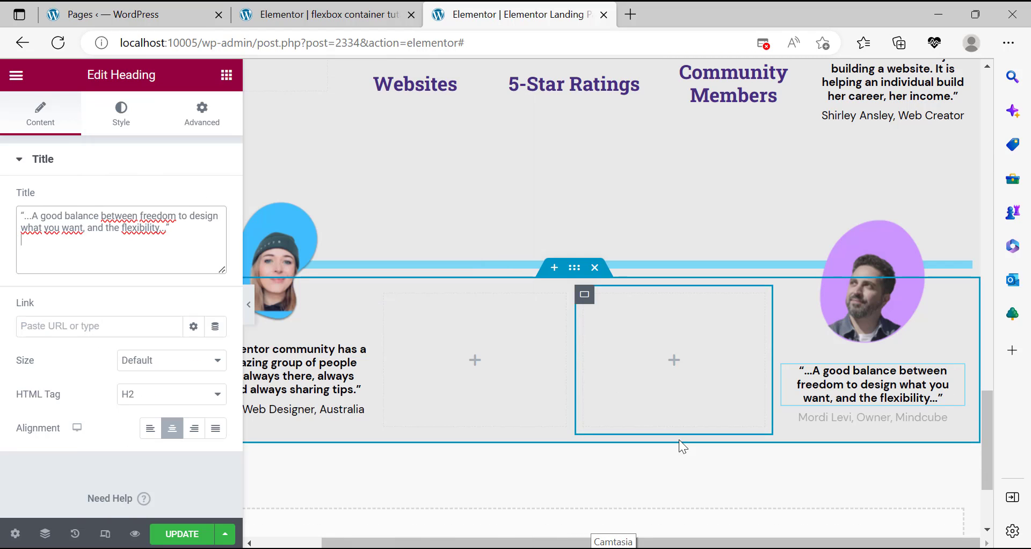
# Copy the background color #F8F8F8 from the container listing the plan features beneath the pricing cards.
pyautogui.scroll(-3, 442, 352)
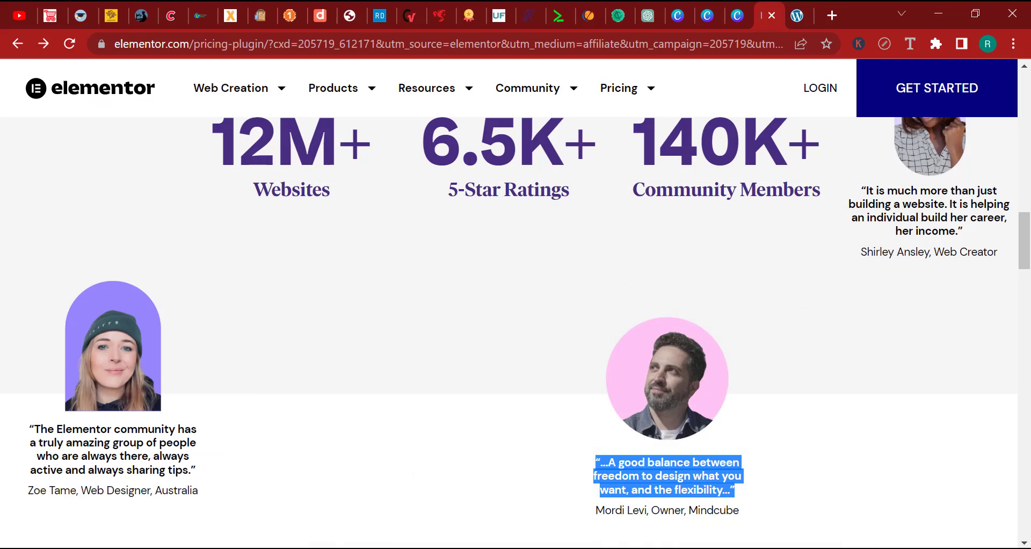
pyautogui.scroll(-2, 600, 510)
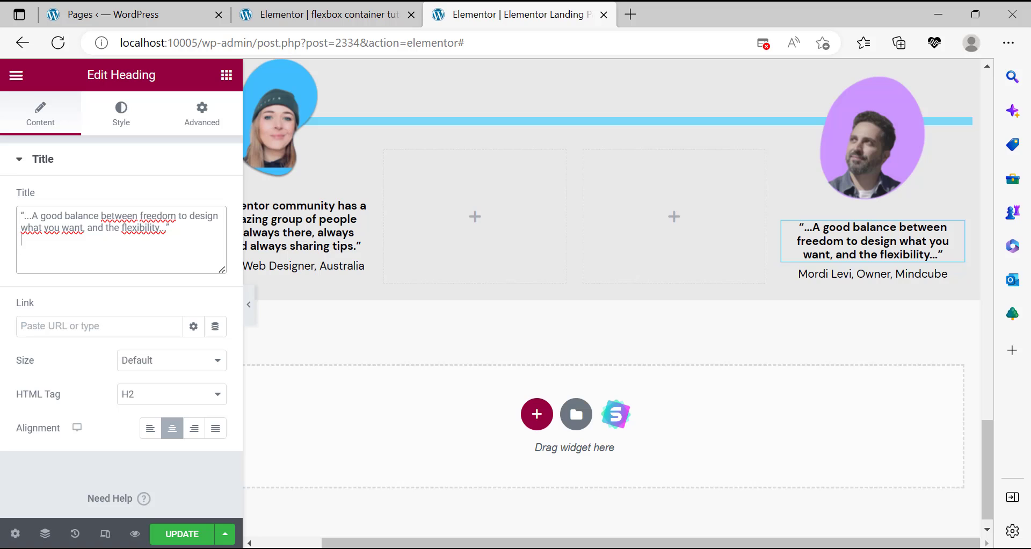
pyautogui.scroll(1, 594, 387)
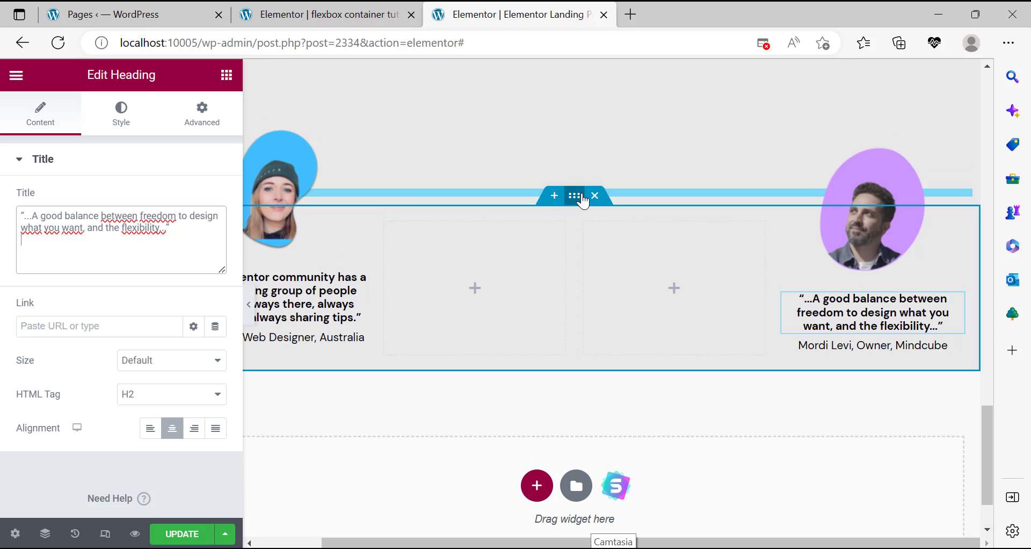
pyautogui.scroll(10, 578, 209)
pyautogui.scroll(10, 569, 267)
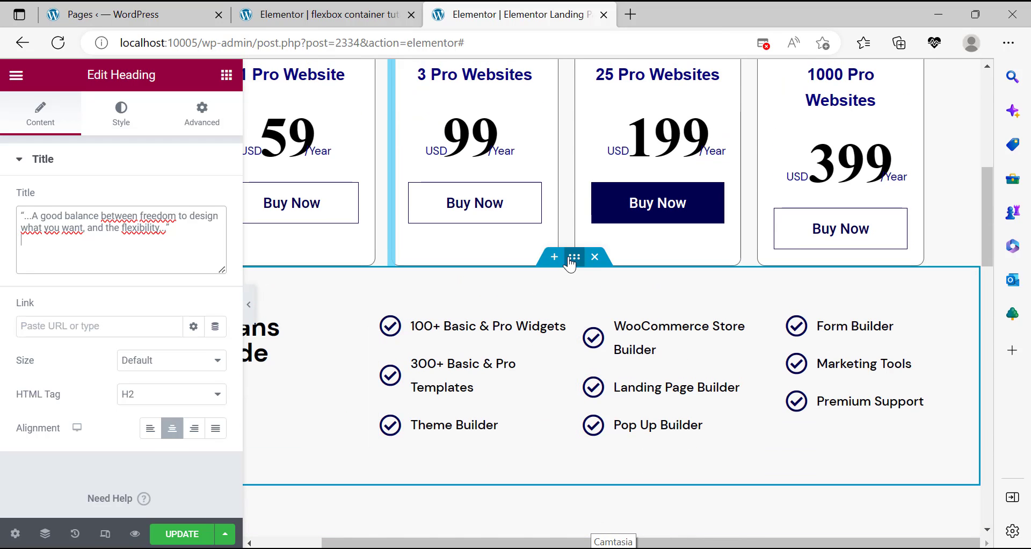
pyautogui.click(565, 263)
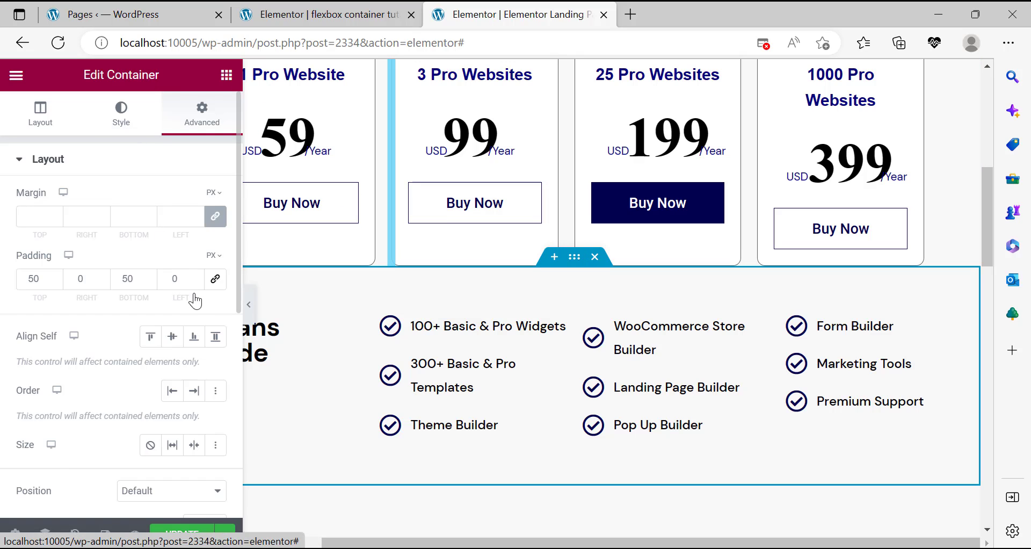
pyautogui.click(122, 112)
pyautogui.click(216, 265)
pyautogui.click(64, 511)
pyautogui.rightClick(65, 511)
pyautogui.click(86, 85)
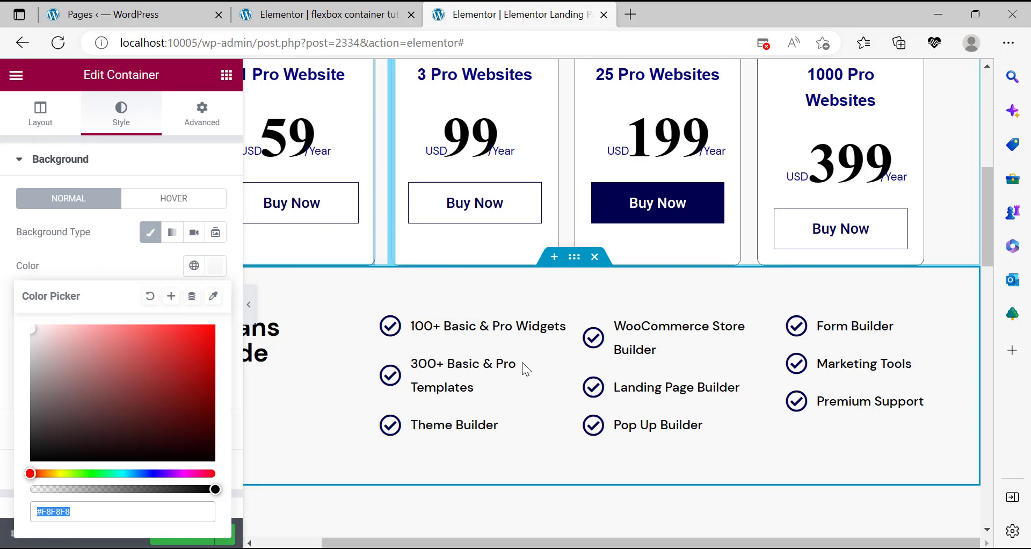
# Set the background color of the second testimonial row's container to the copied #F8F8F8.
pyautogui.scroll(-10, 523, 364)
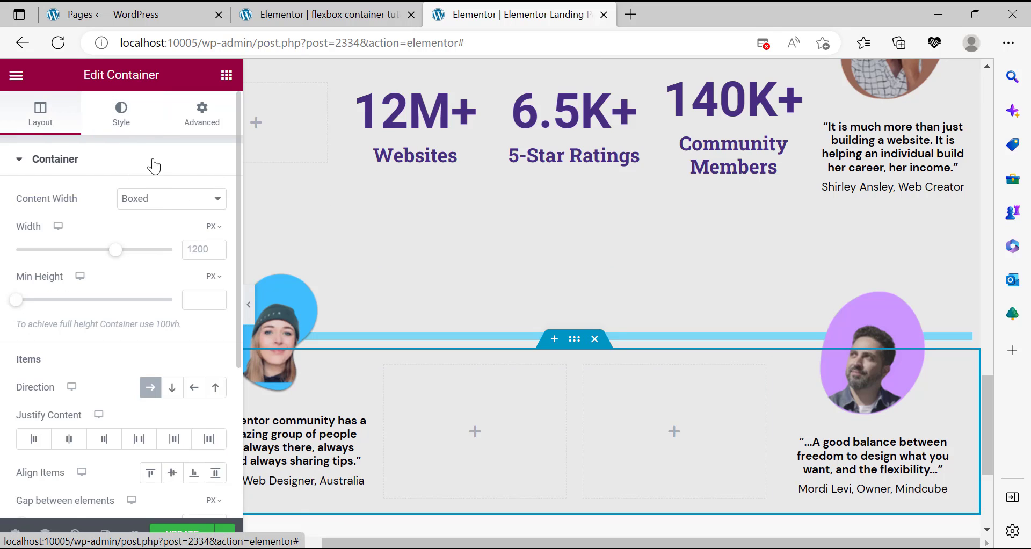
pyautogui.click(122, 113)
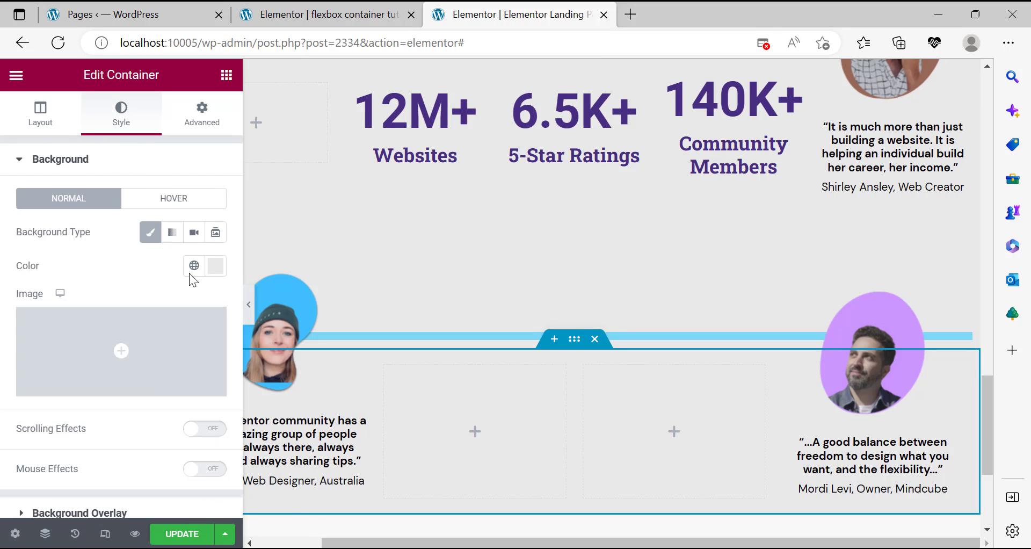
pyautogui.click(216, 266)
pyautogui.rightClick(86, 511)
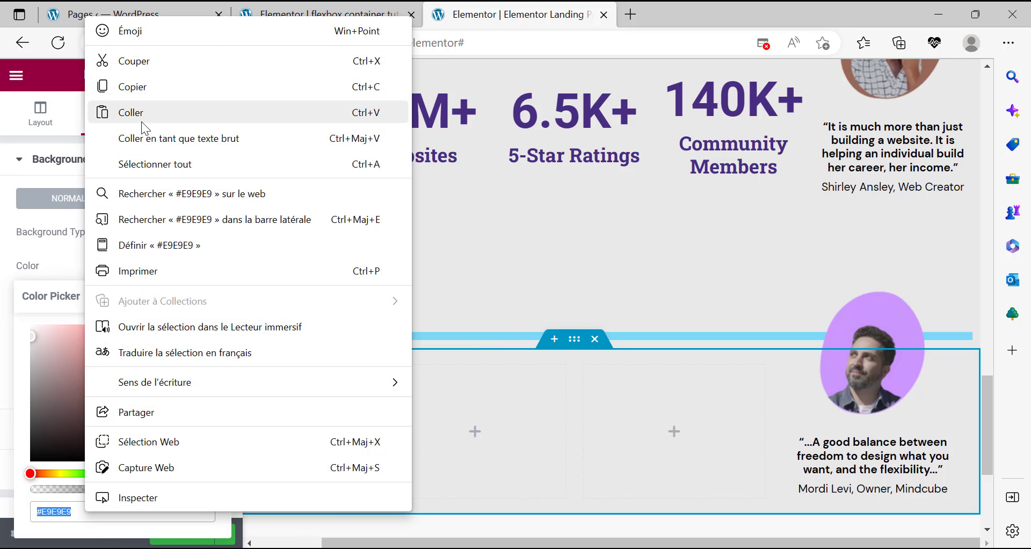
pyautogui.click(141, 110)
pyautogui.click(557, 327)
# Add a new single-column container with a downward direction below the second testimonial row.
pyautogui.scroll(-3, 686, 392)
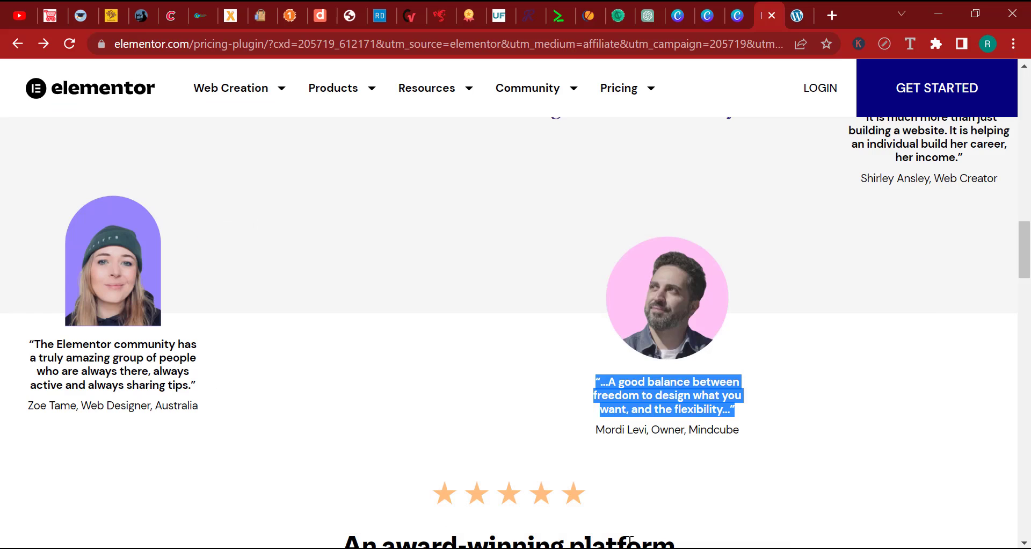
pyautogui.scroll(-3, 629, 540)
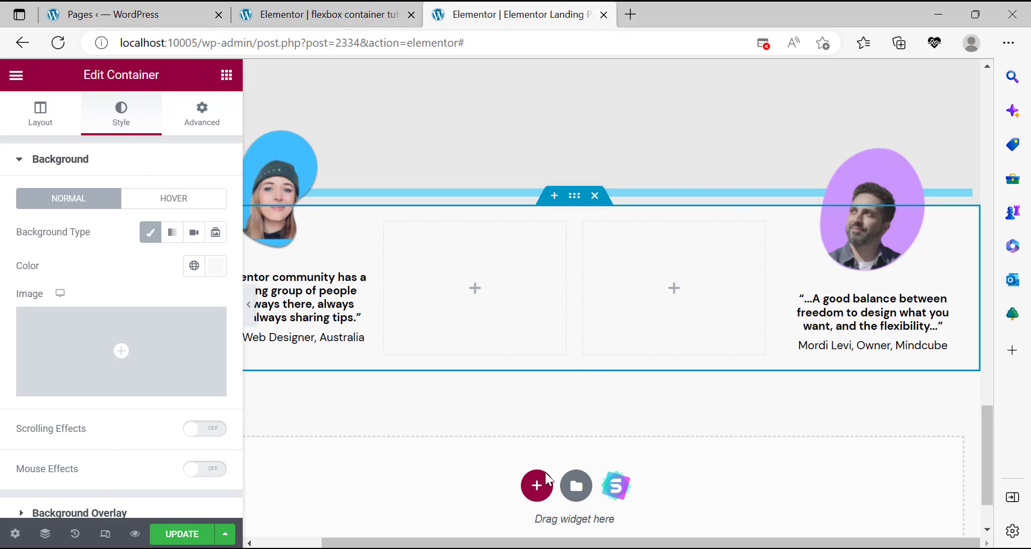
pyautogui.click(533, 485)
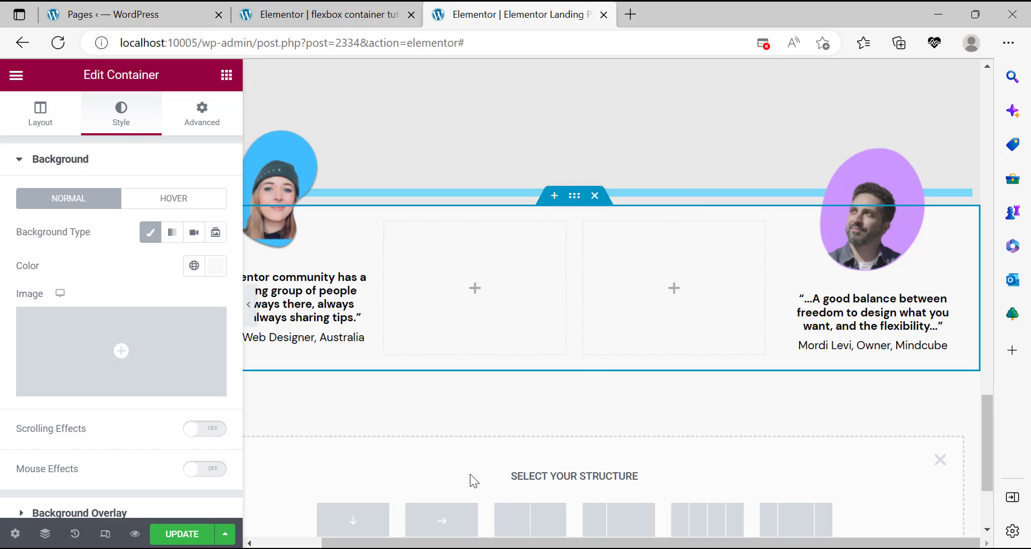
pyautogui.scroll(-1, 440, 355)
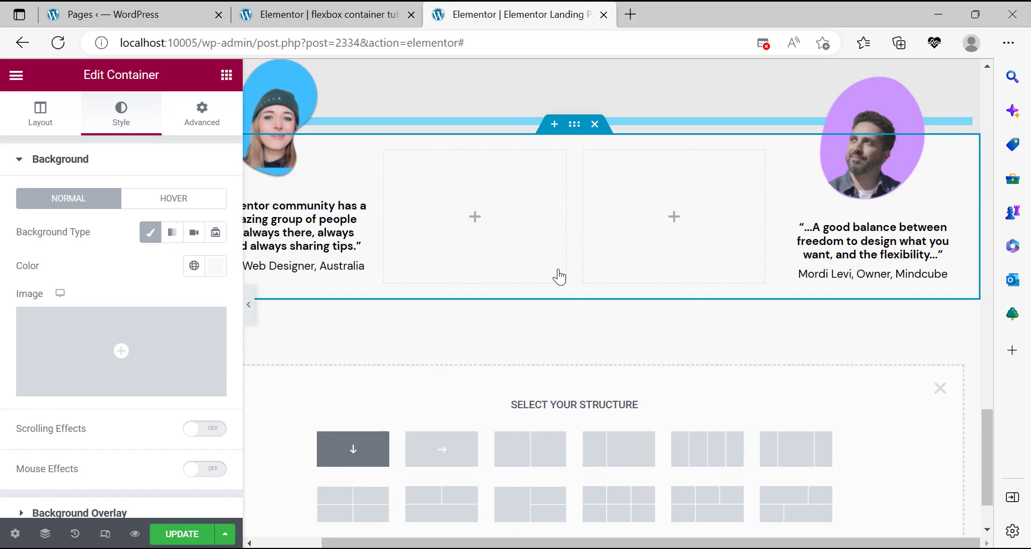
# Give the new empty container a classic background in the copied color #F8F8F8.
pyautogui.click(121, 114)
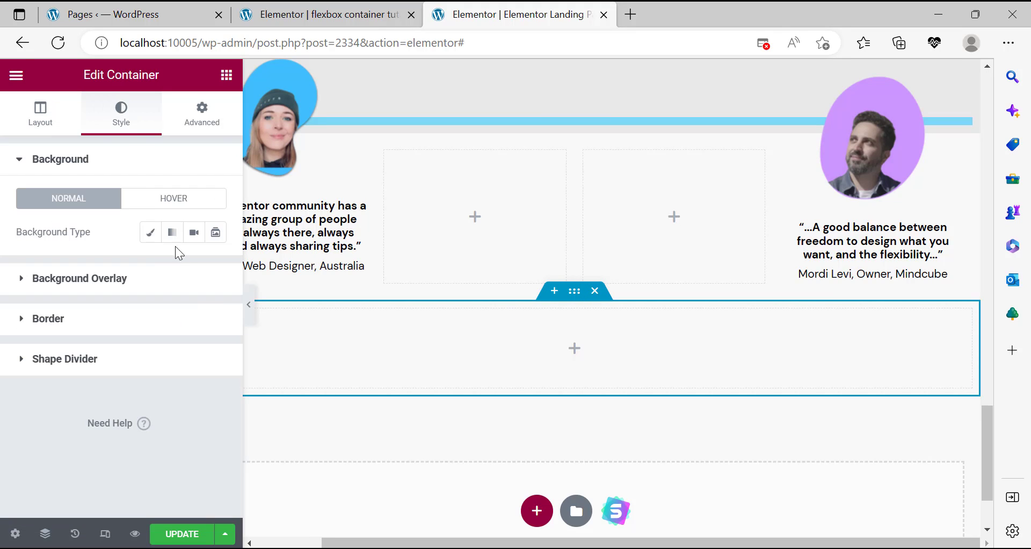
pyautogui.click(150, 232)
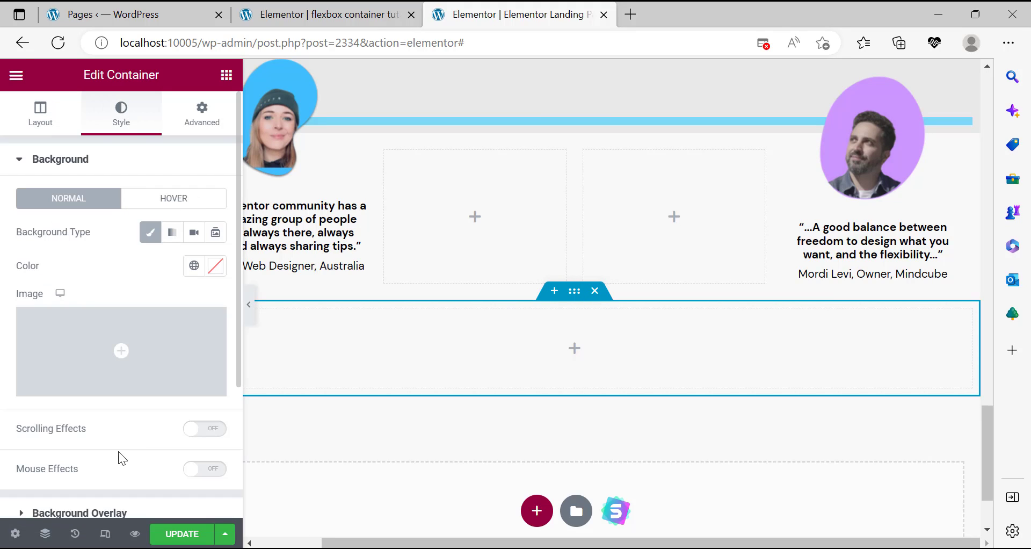
pyautogui.click(215, 265)
pyautogui.rightClick(127, 508)
pyautogui.click(174, 108)
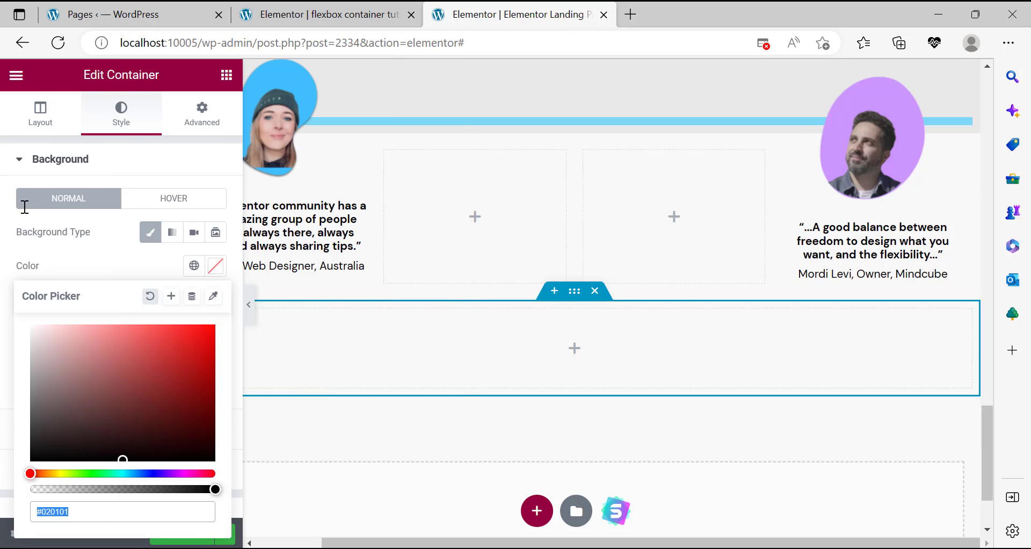
pyautogui.click(574, 411)
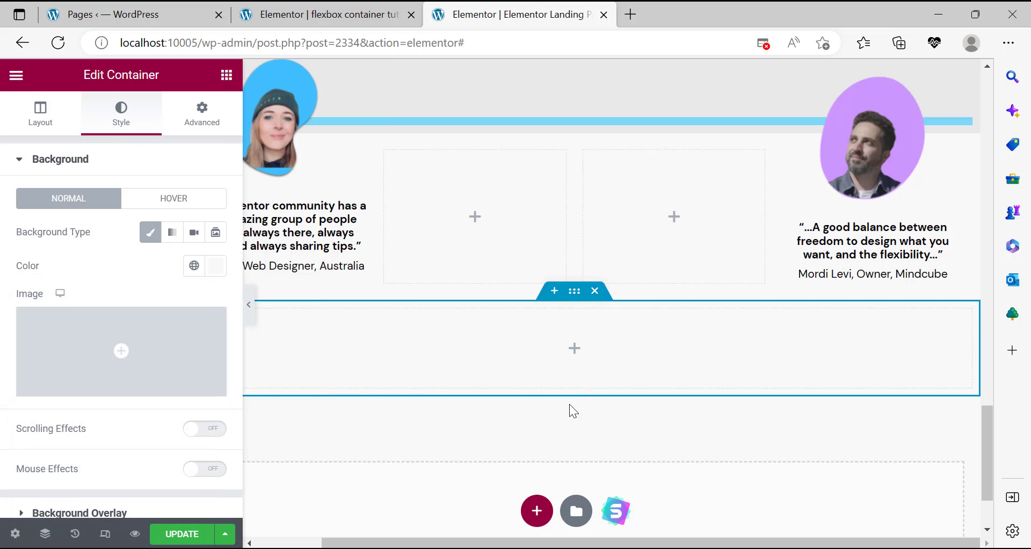
# Check the body background color in the page's custom CSS and compare it with the testimonial and new containers.
pyautogui.scroll(3, 784, 457)
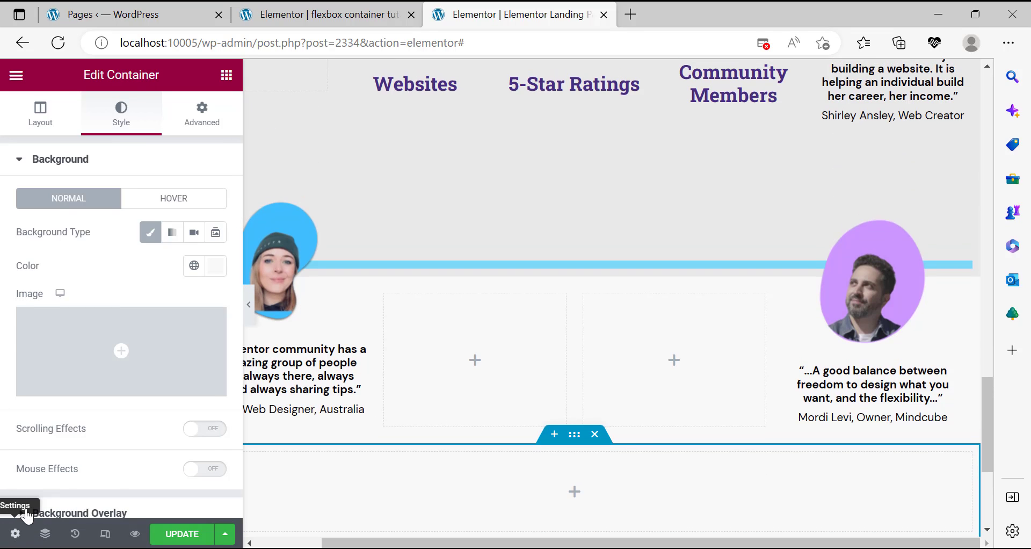
pyautogui.click(15, 533)
pyautogui.click(209, 123)
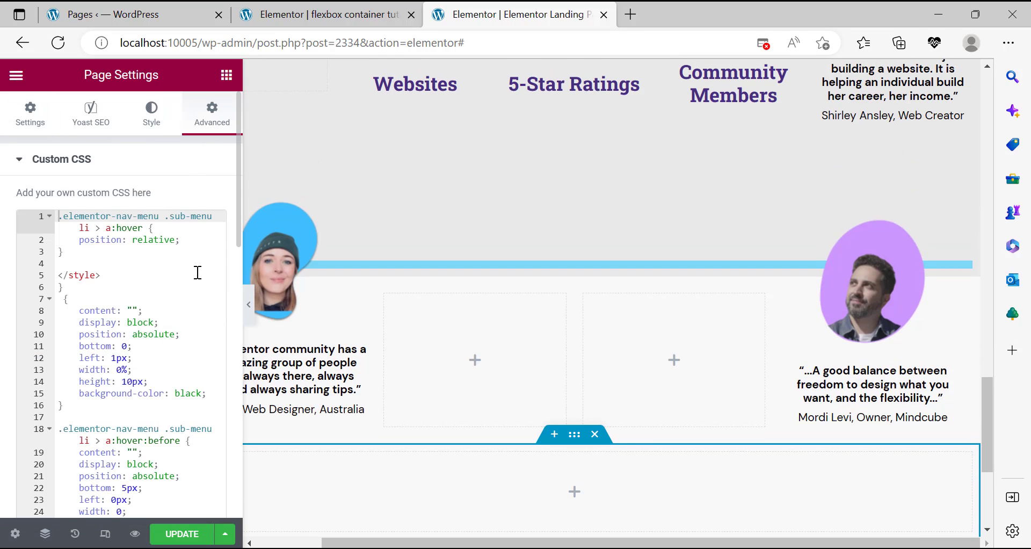
pyautogui.scroll(-10, 178, 342)
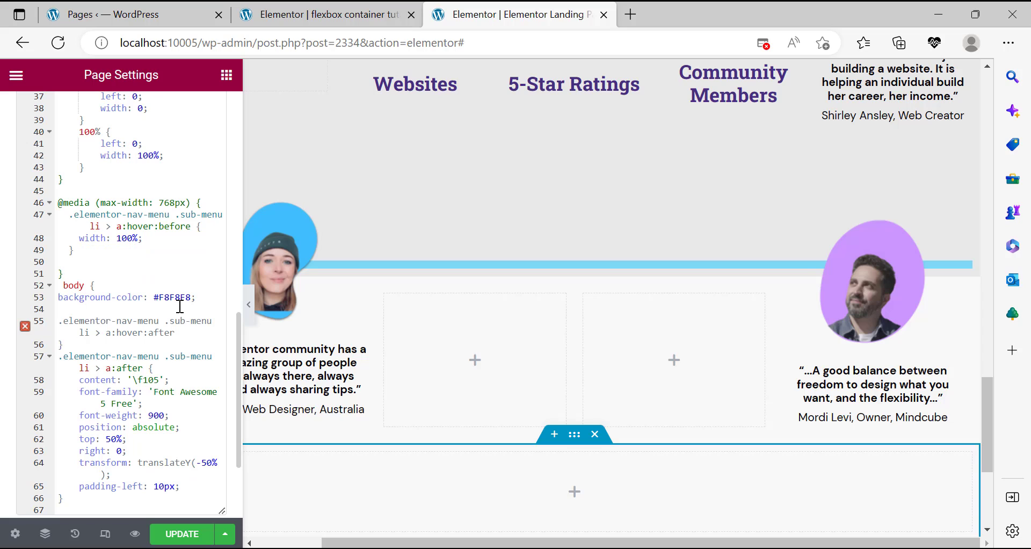
pyautogui.moveTo(198, 298); pyautogui.dragTo(171, 293)
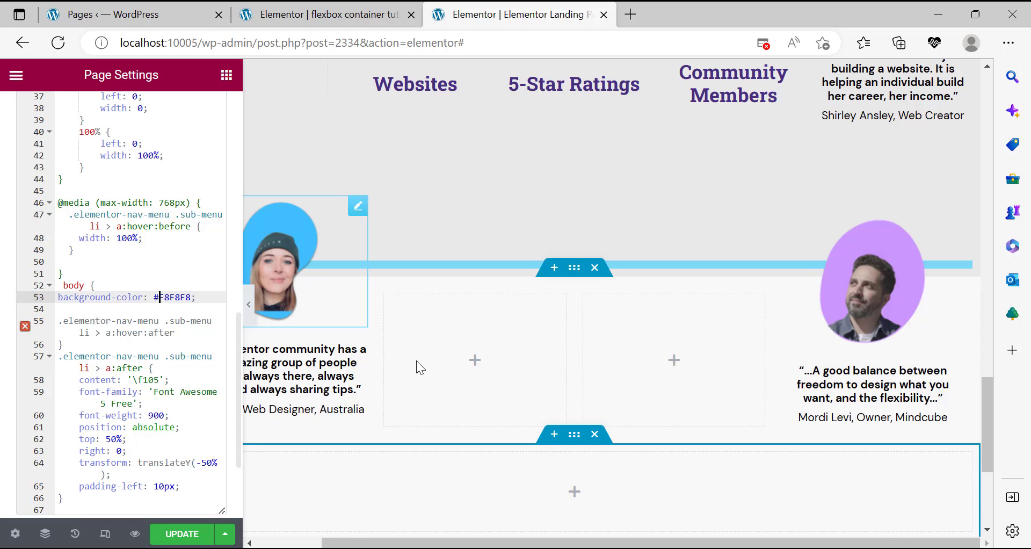
pyautogui.scroll(4, 417, 359)
pyautogui.scroll(-2, 455, 359)
pyautogui.scroll(-4, 455, 359)
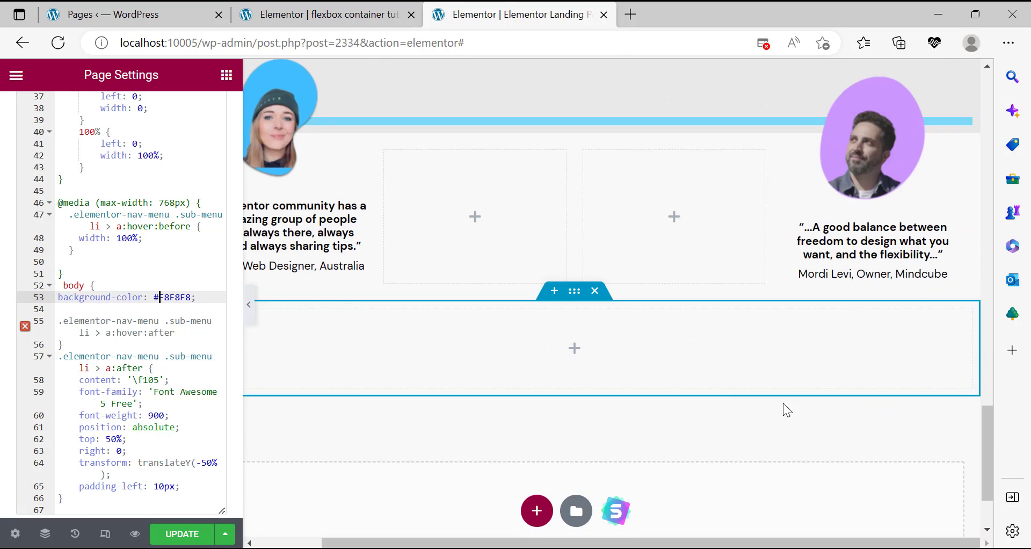
pyautogui.scroll(3, 596, 344)
pyautogui.scroll(-2, 591, 322)
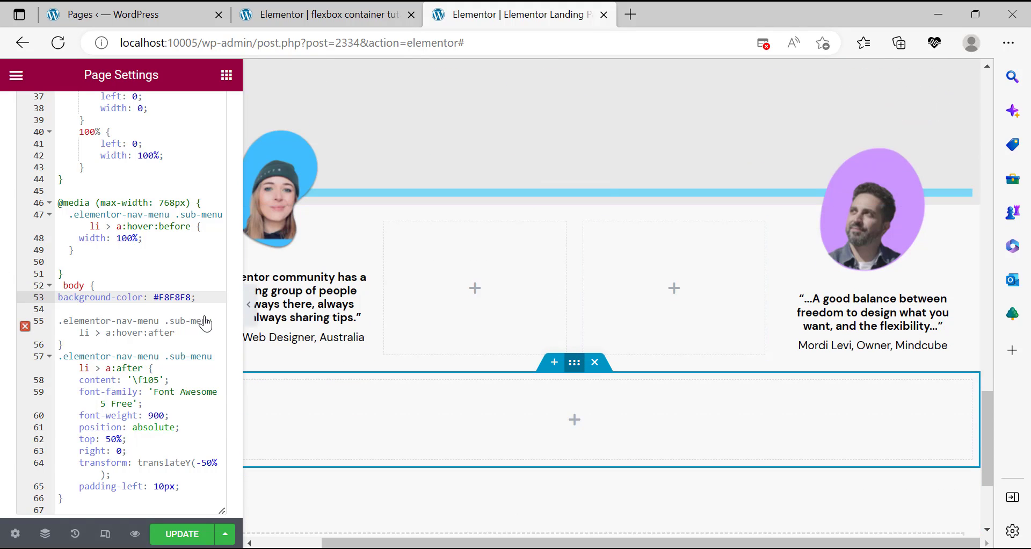
pyautogui.scroll(-2, 559, 385)
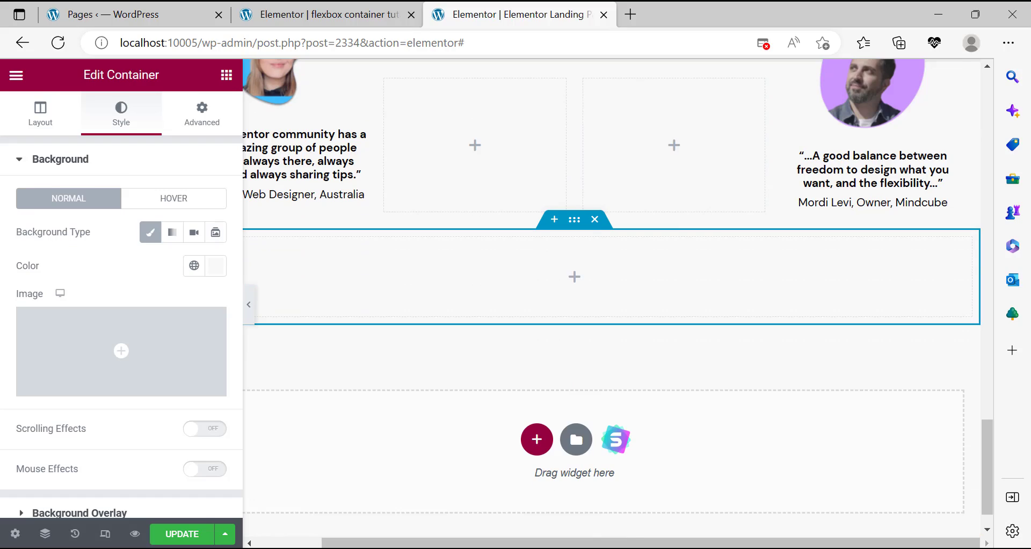
# Add an Image widget to the new container and insert a picture from the media library.
pyautogui.hotkey('alt', 'Tab')
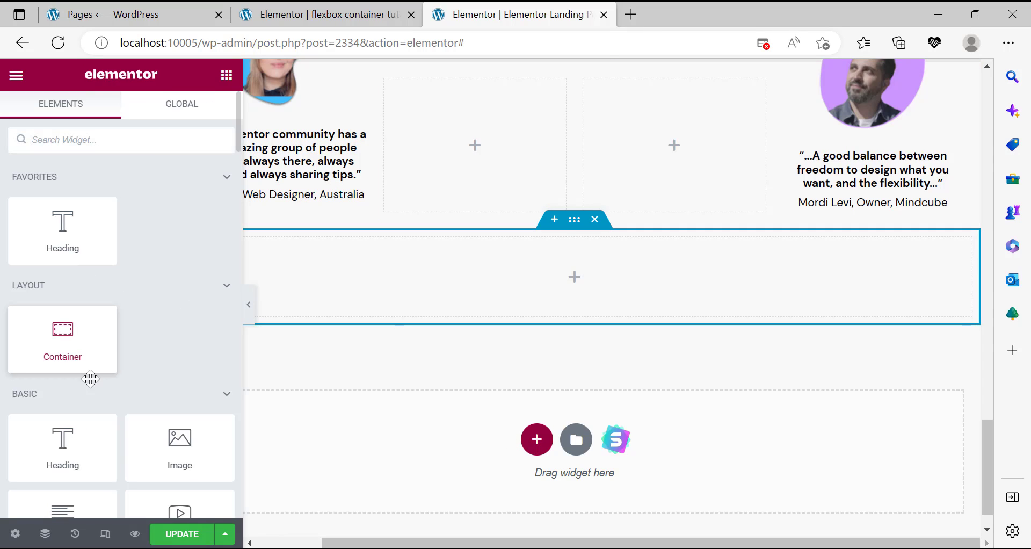
pyautogui.moveTo(177, 453); pyautogui.dragTo(645, 340)
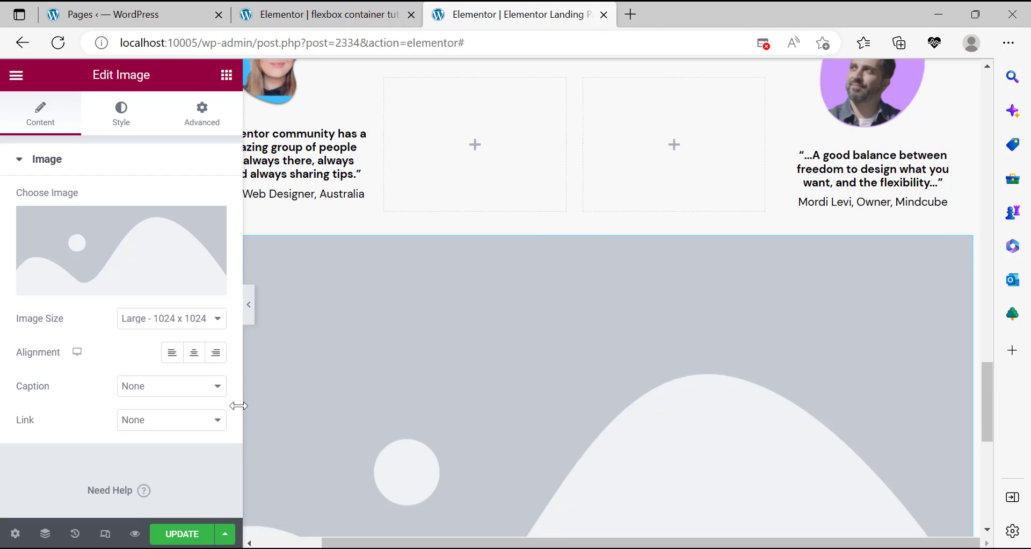
pyautogui.click(118, 280)
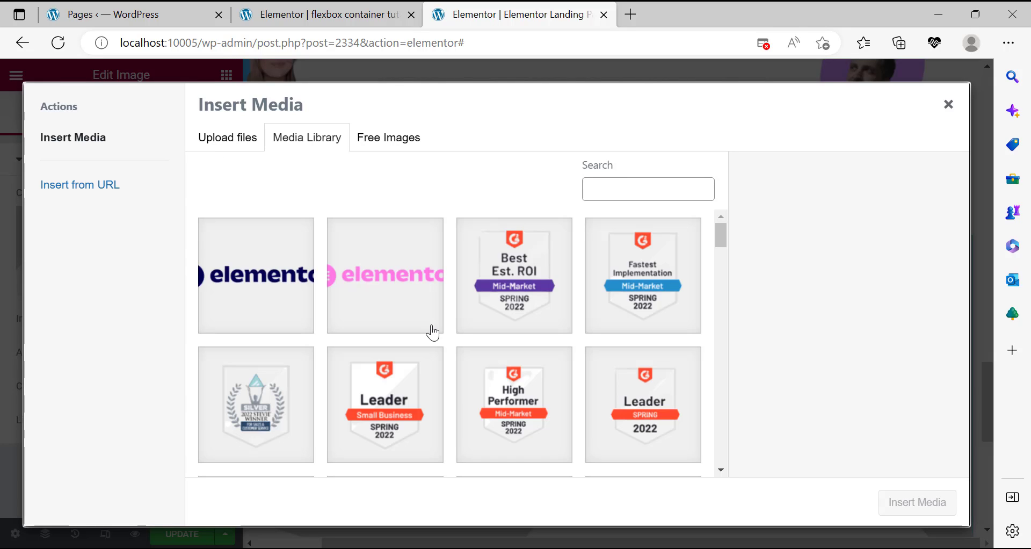
pyautogui.scroll(-5, 429, 327)
pyautogui.click(317, 326)
pyautogui.click(915, 509)
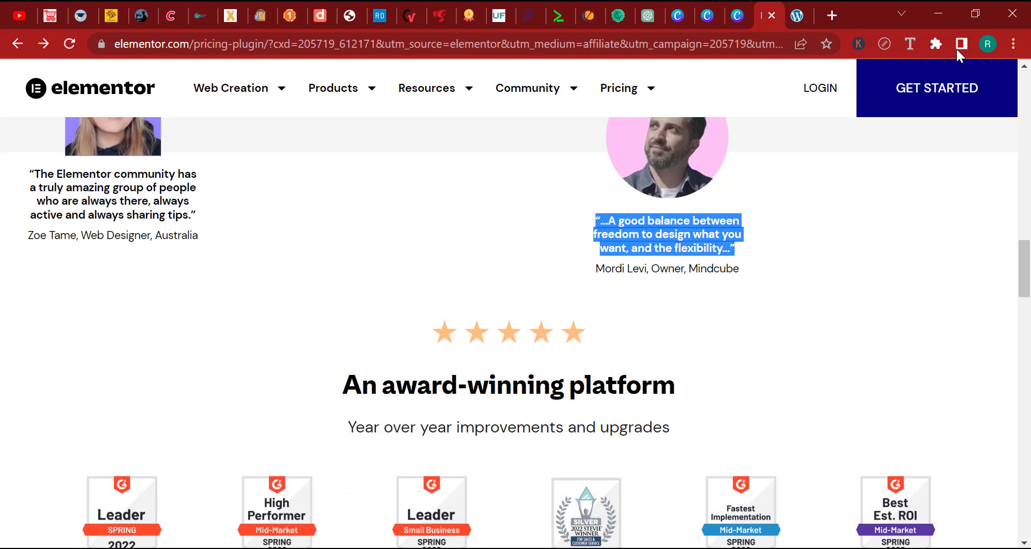
# Measure the five-star rating on the original pricing page and create a custom 200 × 60 px design in Canva.
pyautogui.click(883, 44)
pyautogui.moveTo(430, 310); pyautogui.dragTo(590, 352)
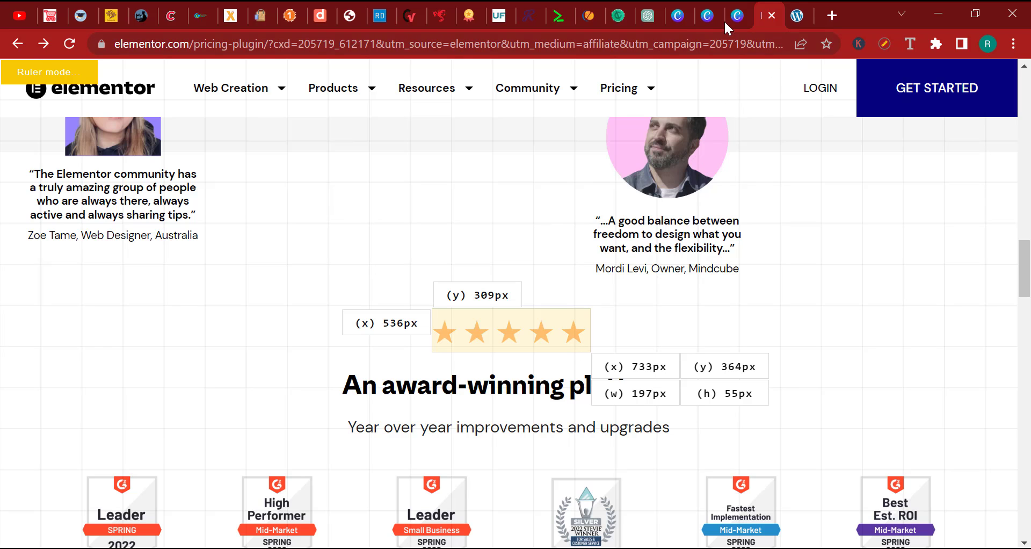
pyautogui.click(705, 10)
pyautogui.click(710, 15)
pyautogui.click(679, 12)
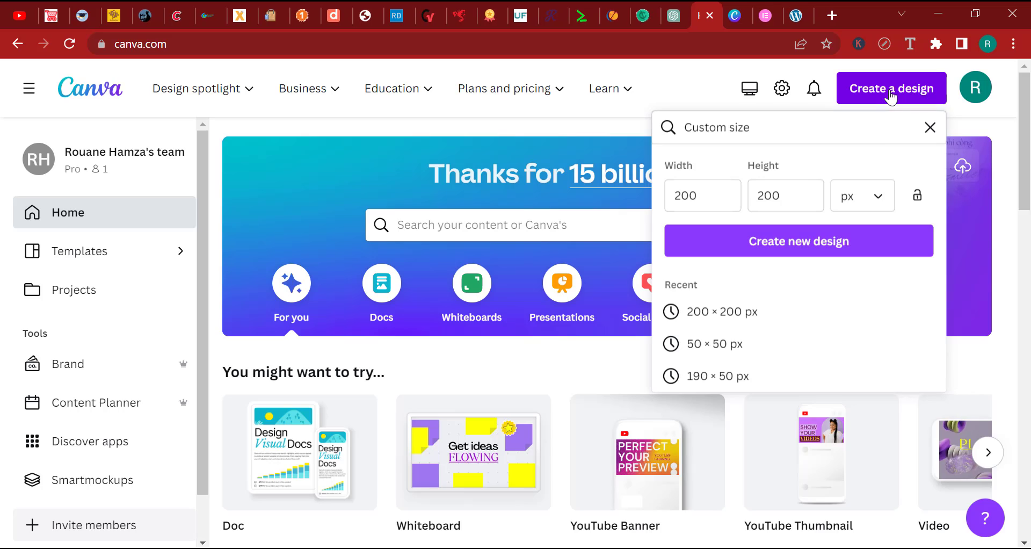
pyautogui.click(851, 96)
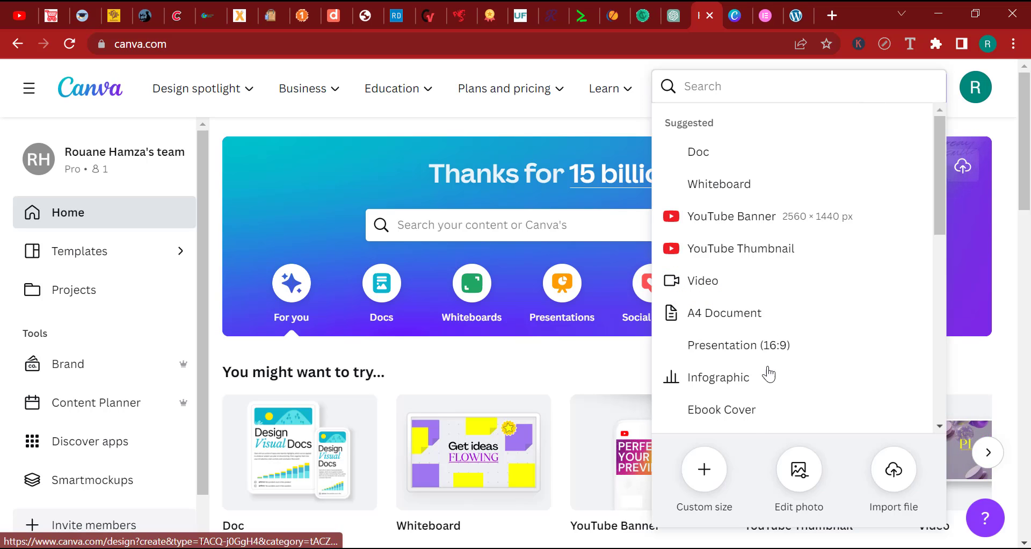
pyautogui.click(710, 473)
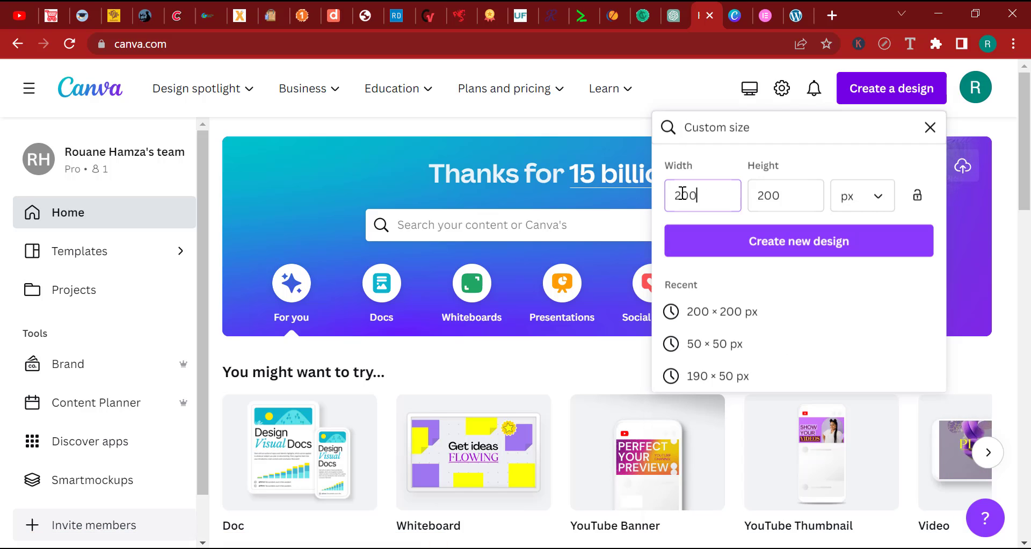
pyautogui.click(778, 193)
pyautogui.write('60')
pyautogui.click(771, 253)
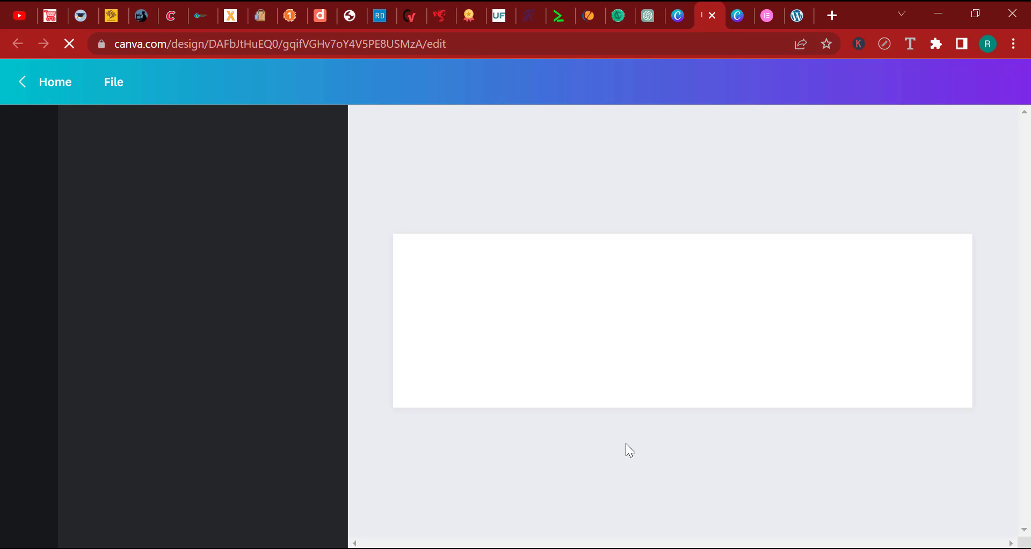
# Search the design elements for "5 STARS" and limit the results to graphics.
pyautogui.click(17, 198)
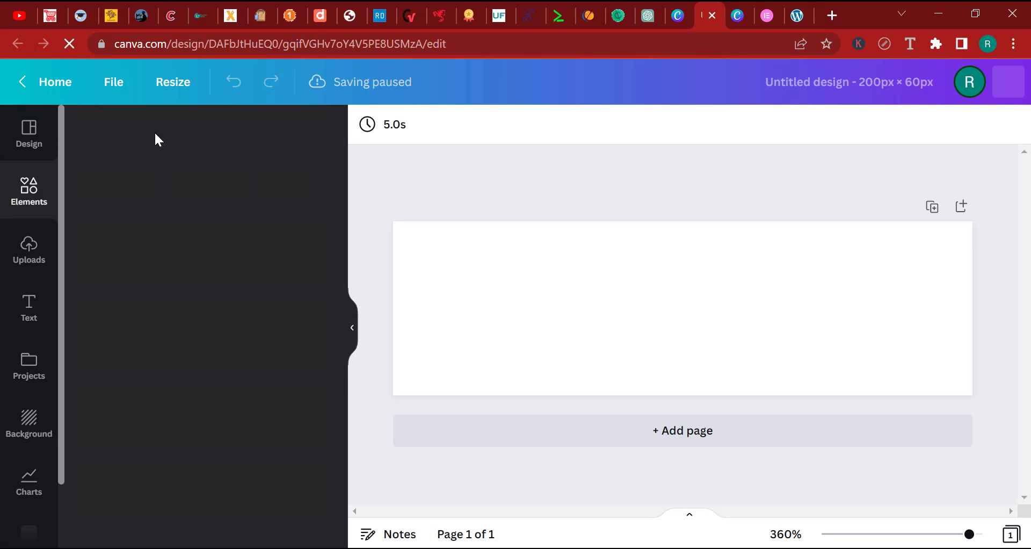
pyautogui.click(161, 134)
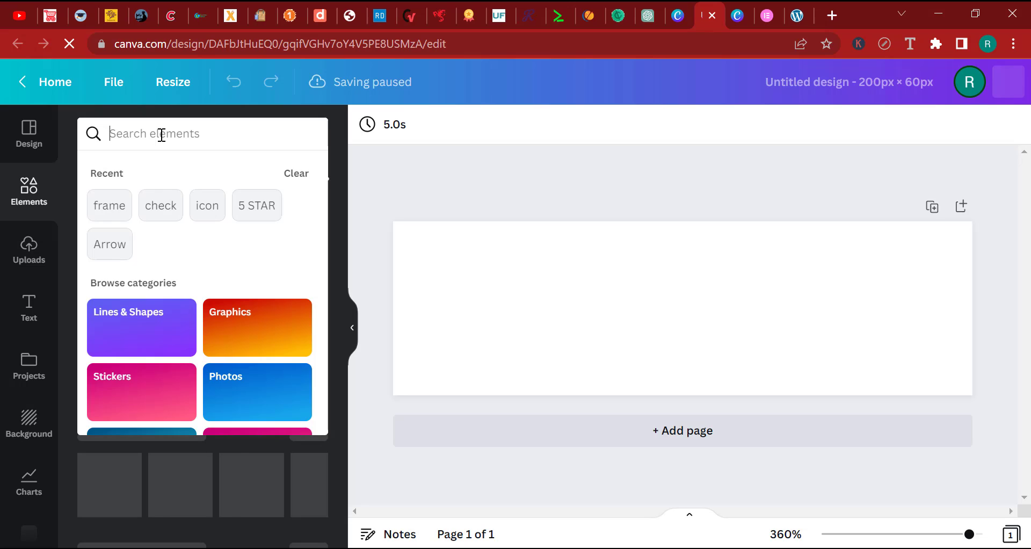
pyautogui.write('5 STARS')
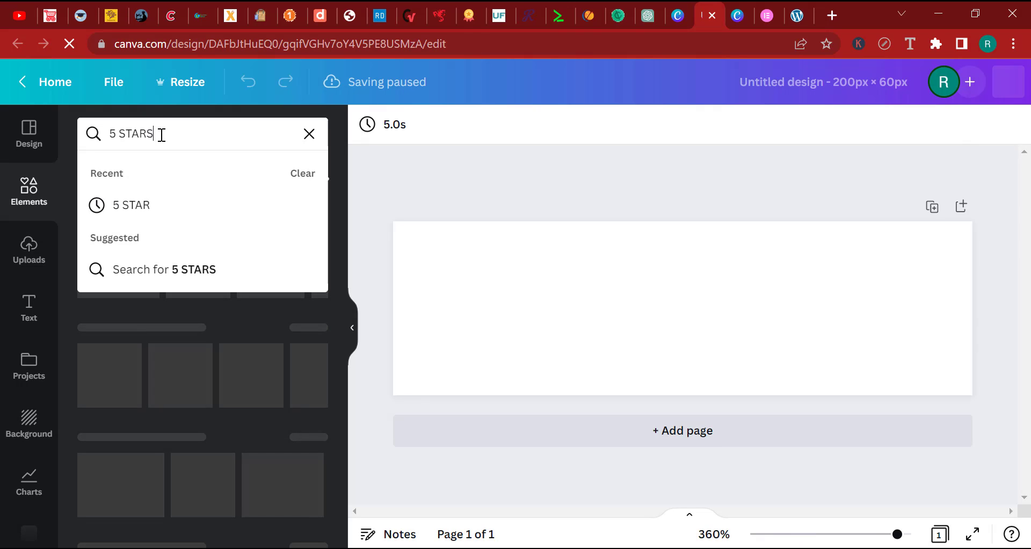
pyautogui.press('Return')
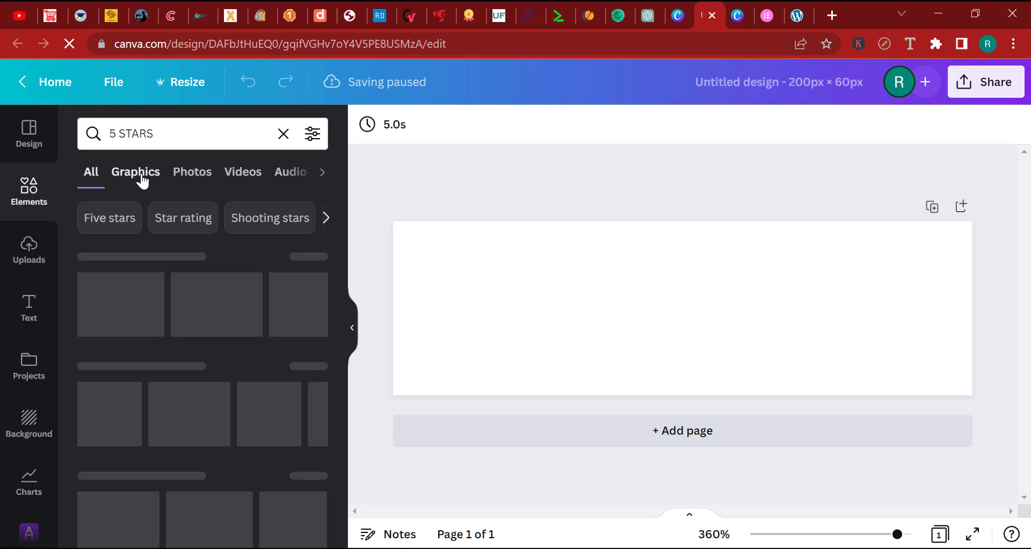
pyautogui.click(142, 181)
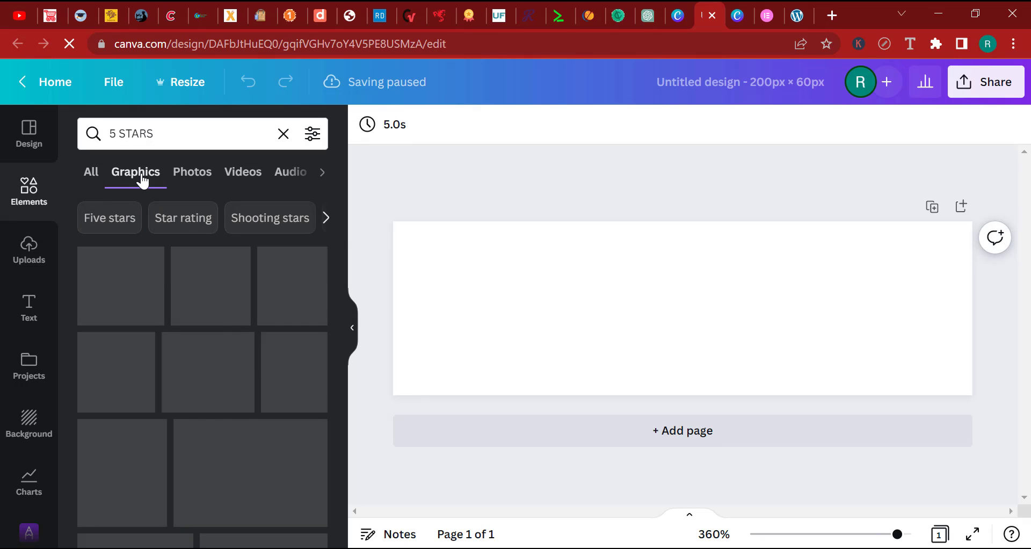
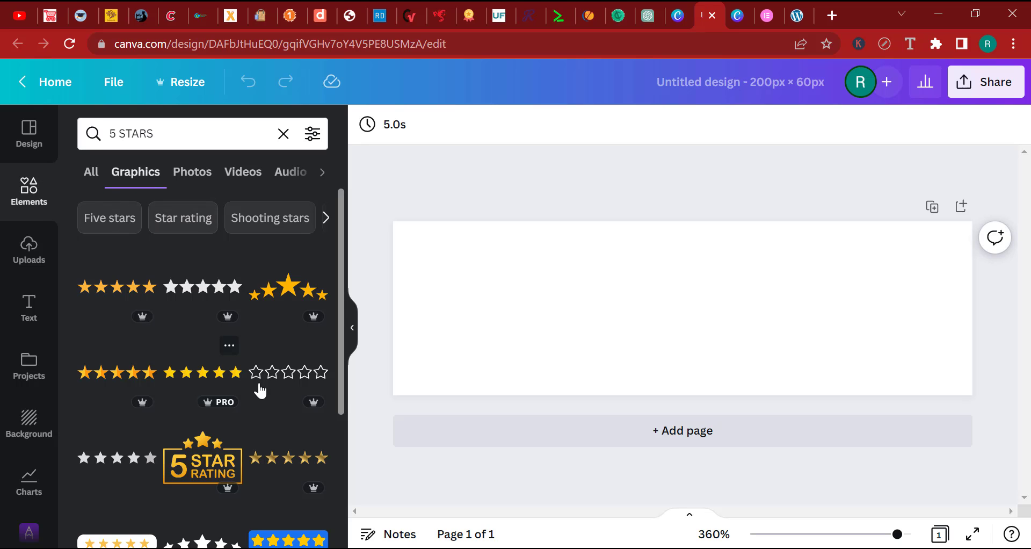
# Browse the 5 STARS graphics and add the free row of five yellow stars with an orange drop shadow.
pyautogui.scroll(-4, 252, 370)
pyautogui.scroll(-3, 236, 343)
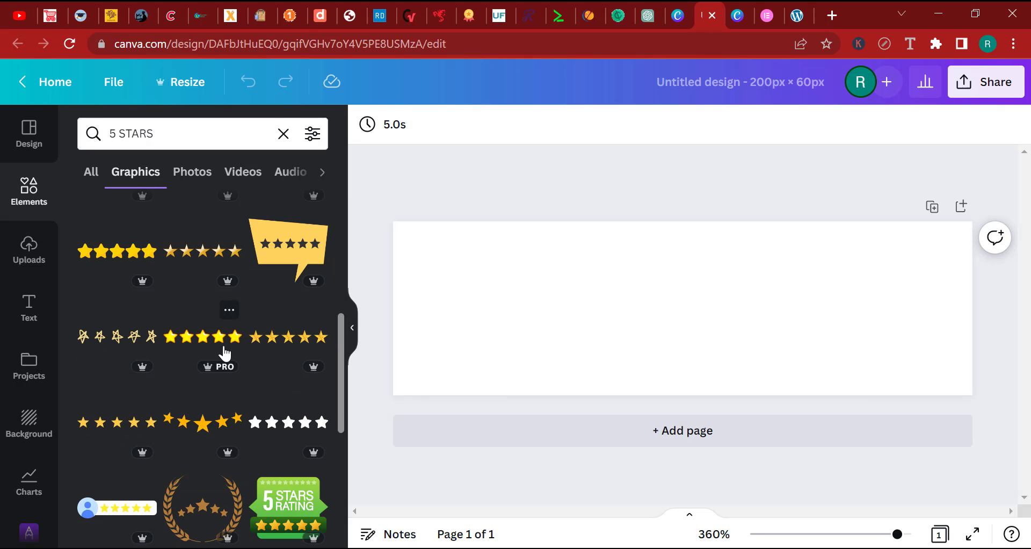
pyautogui.scroll(-5, 299, 397)
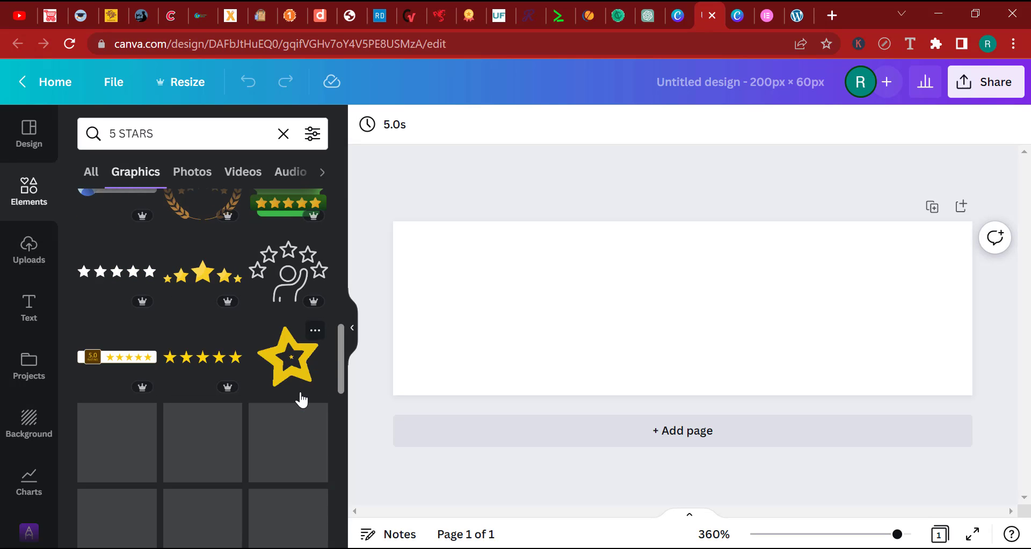
pyautogui.scroll(-3, 290, 311)
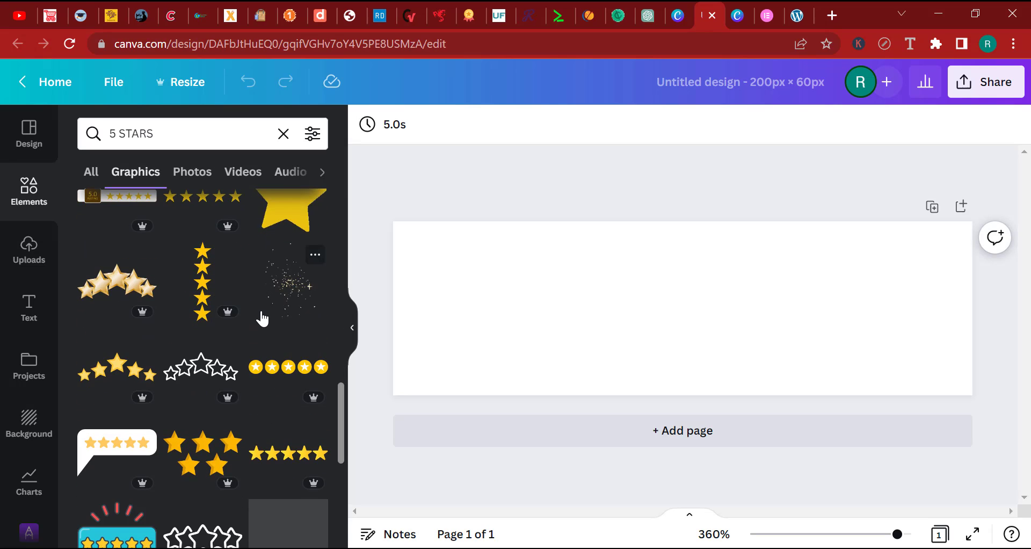
pyautogui.scroll(-3, 265, 320)
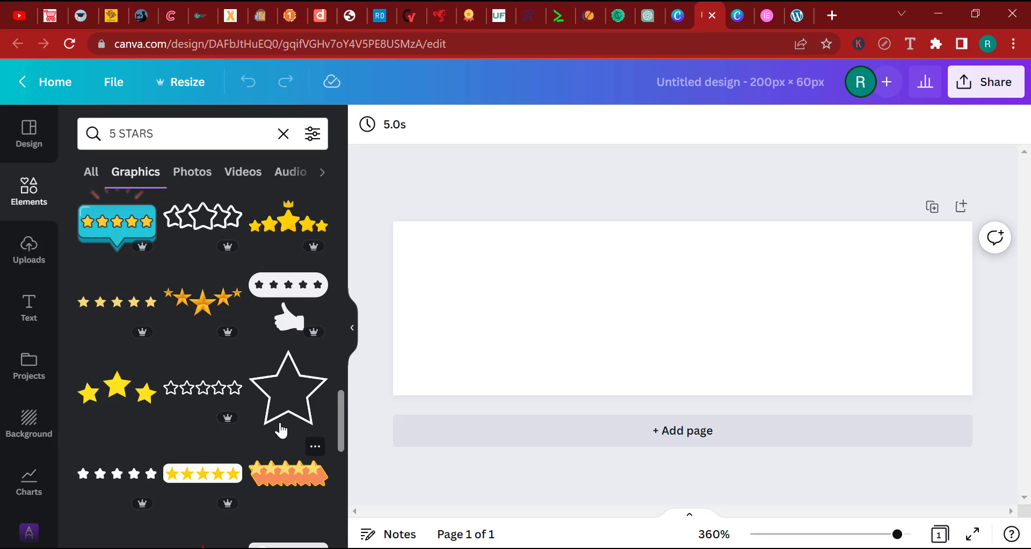
pyautogui.scroll(-2, 280, 422)
pyautogui.scroll(-2, 281, 421)
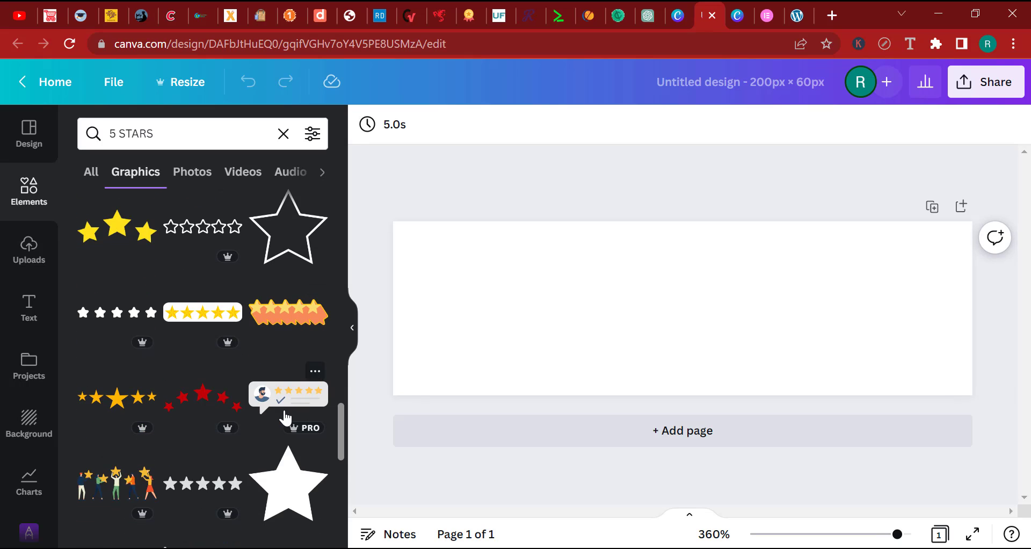
pyautogui.click(286, 313)
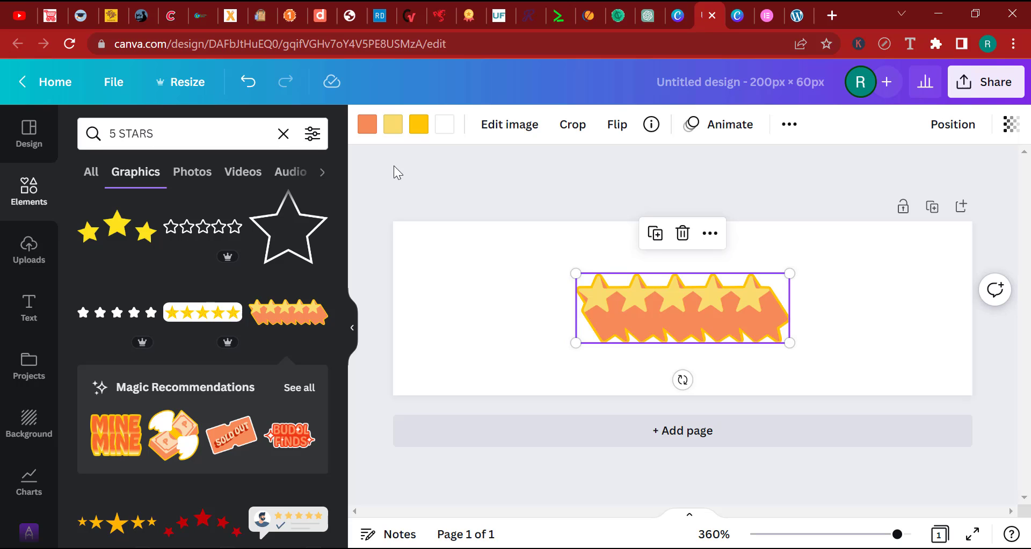
# Recolor the graphic's gold outline to white (#FFFFFF).
pyautogui.click(418, 125)
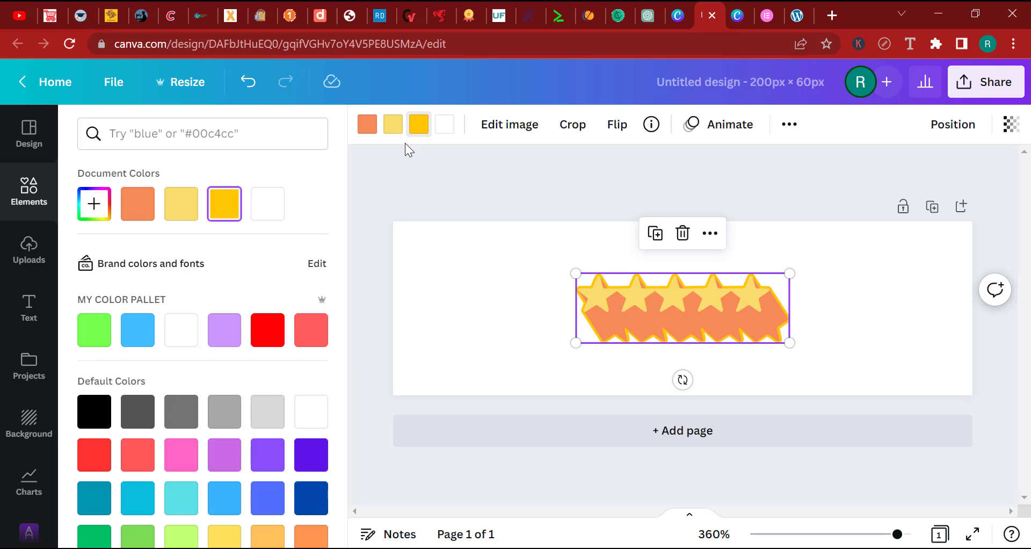
pyautogui.click(94, 203)
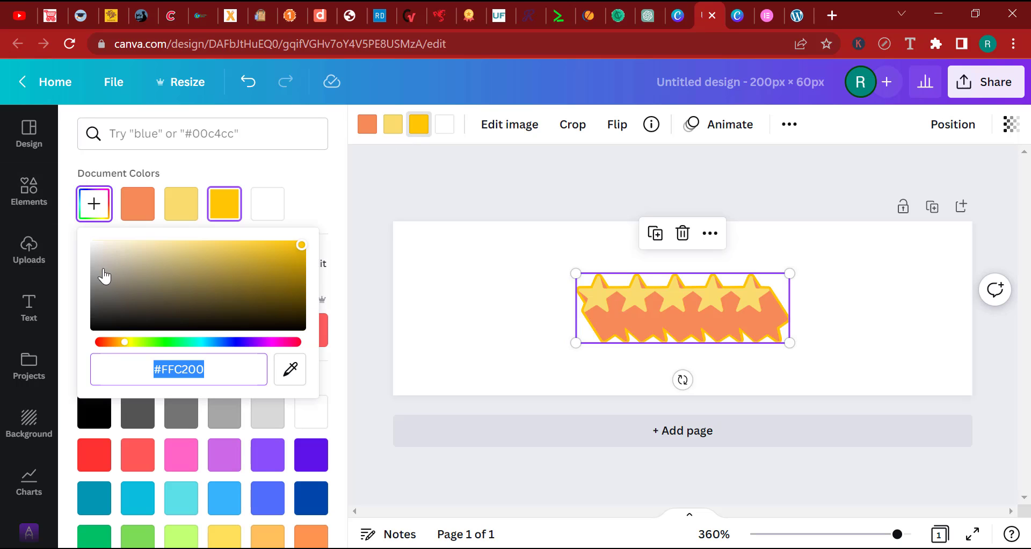
pyautogui.moveTo(301, 245); pyautogui.dragTo(23, 231)
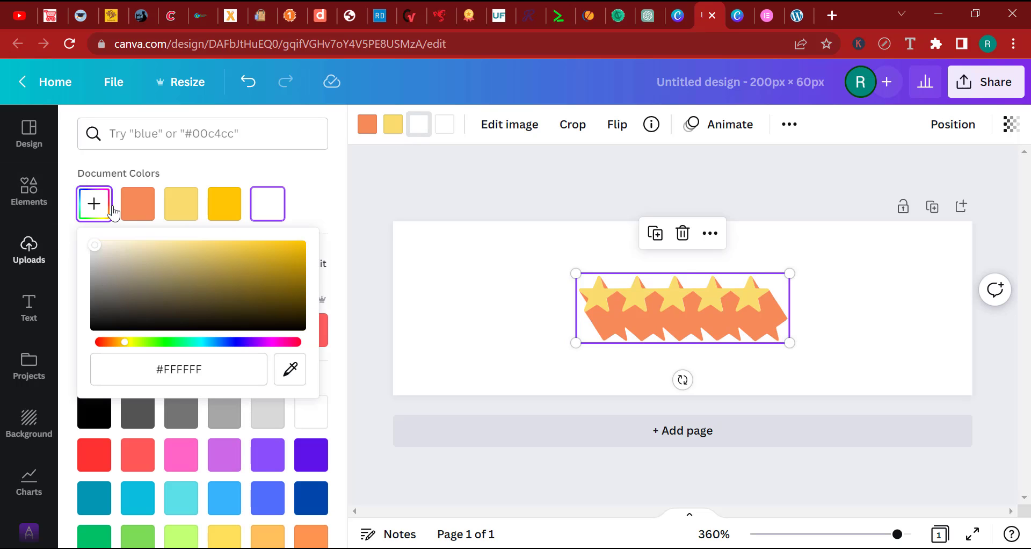
# Recolor the graphic's orange shadow to white (#FFFFFF) so only the yellow stars stand out.
pyautogui.click(394, 128)
pyautogui.click(363, 127)
pyautogui.click(103, 205)
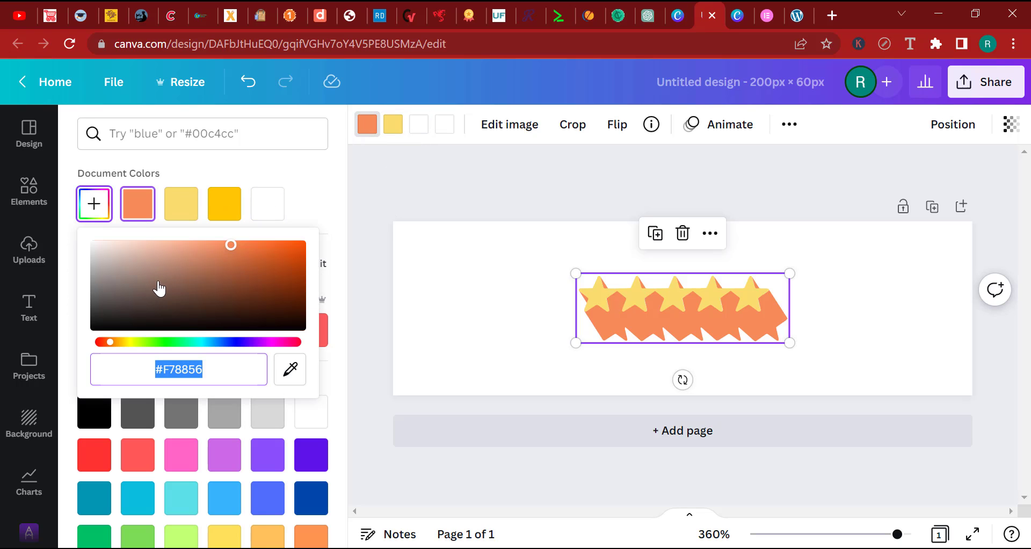
pyautogui.moveTo(230, 244); pyautogui.dragTo(38, 221)
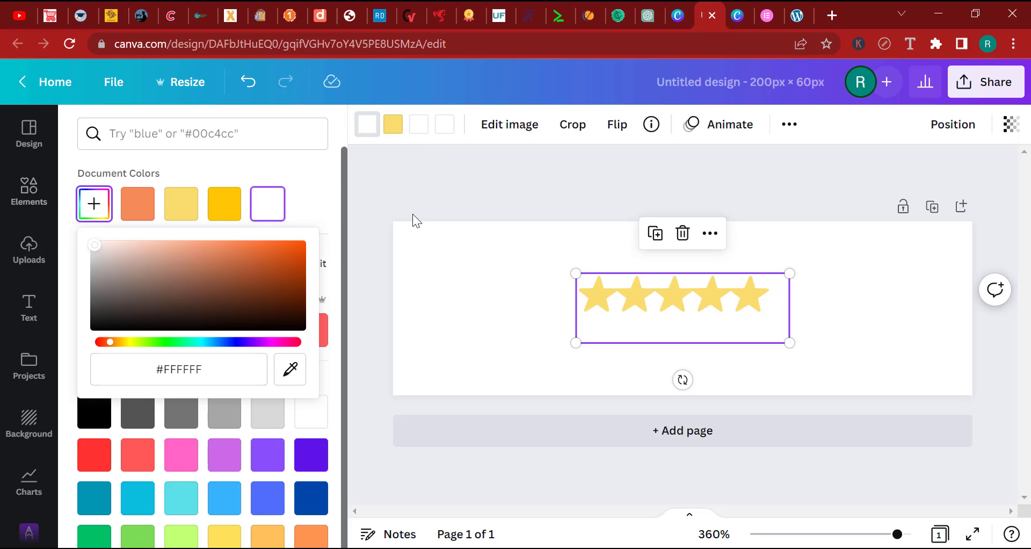
pyautogui.click(367, 198)
# Try resizing and repositioning the recolored star graphic on the page, and delete it.
pyautogui.click(732, 305)
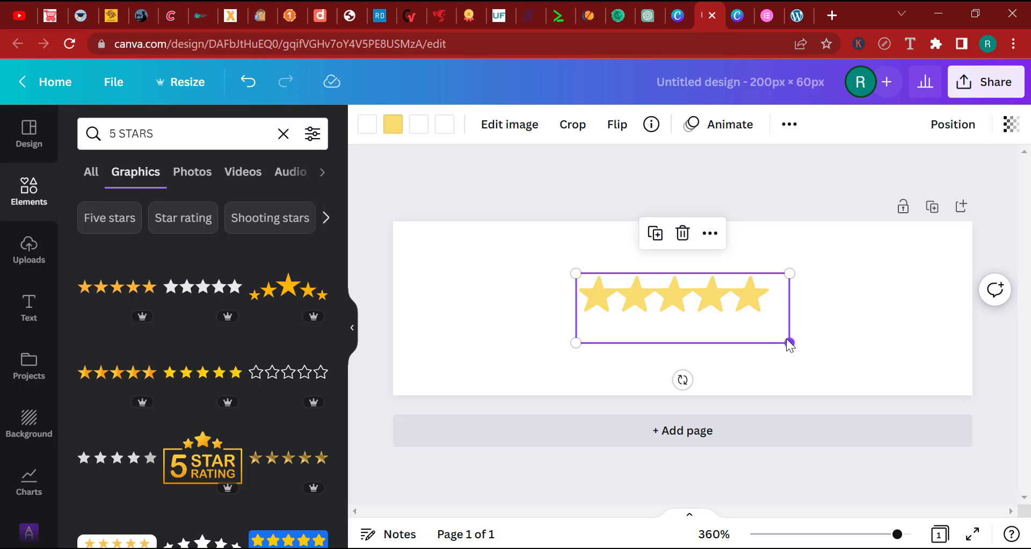
pyautogui.moveTo(794, 345); pyautogui.dragTo(718, 332)
pyautogui.moveTo(859, 371); pyautogui.dragTo(982, 443)
pyautogui.moveTo(794, 338); pyautogui.dragTo(764, 339)
pyautogui.press('Delete')
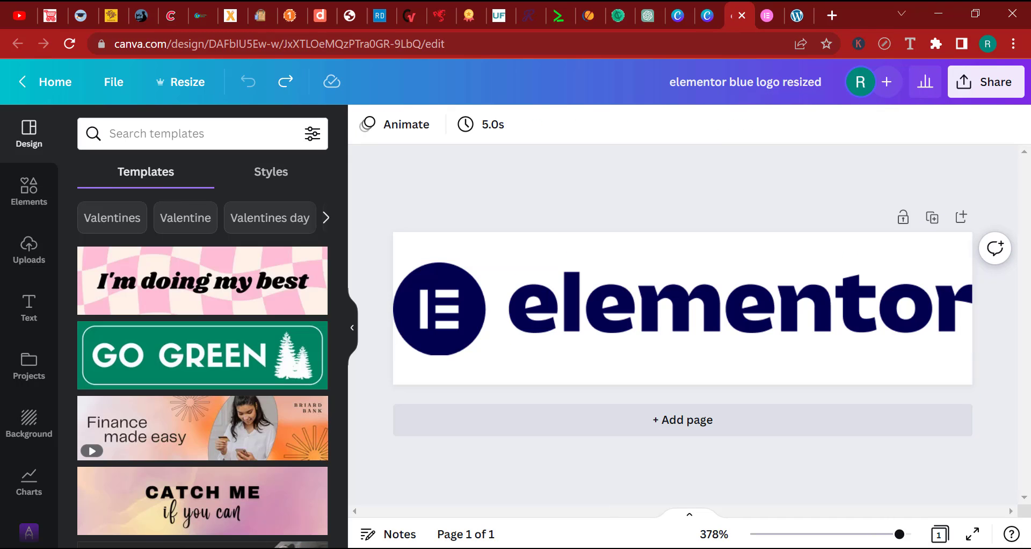
# Switch to the Elementor editor in Edge and set the testimonial row above the stars to Space Between justification and Center item alignment.
pyautogui.click(622, 548)
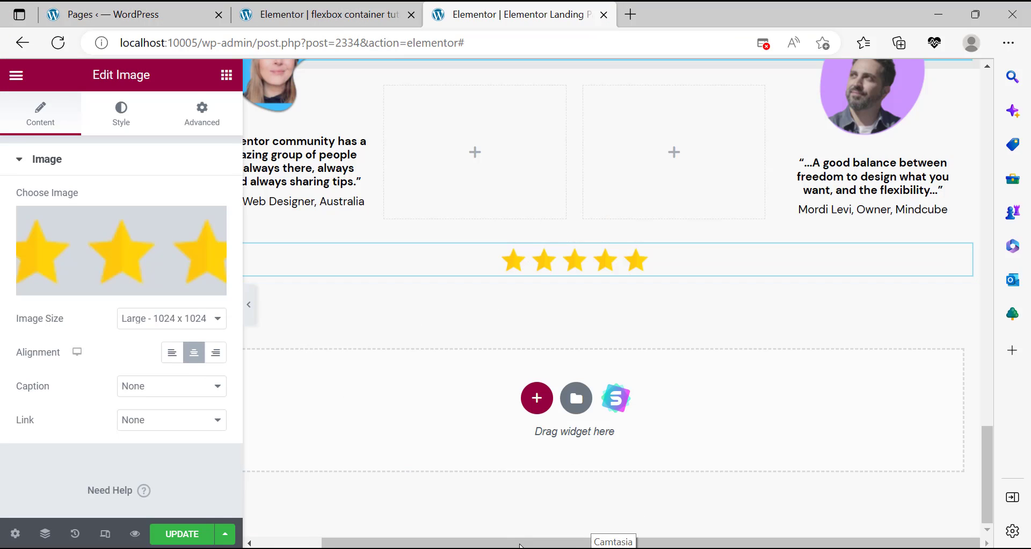
pyautogui.scroll(1, 564, 419)
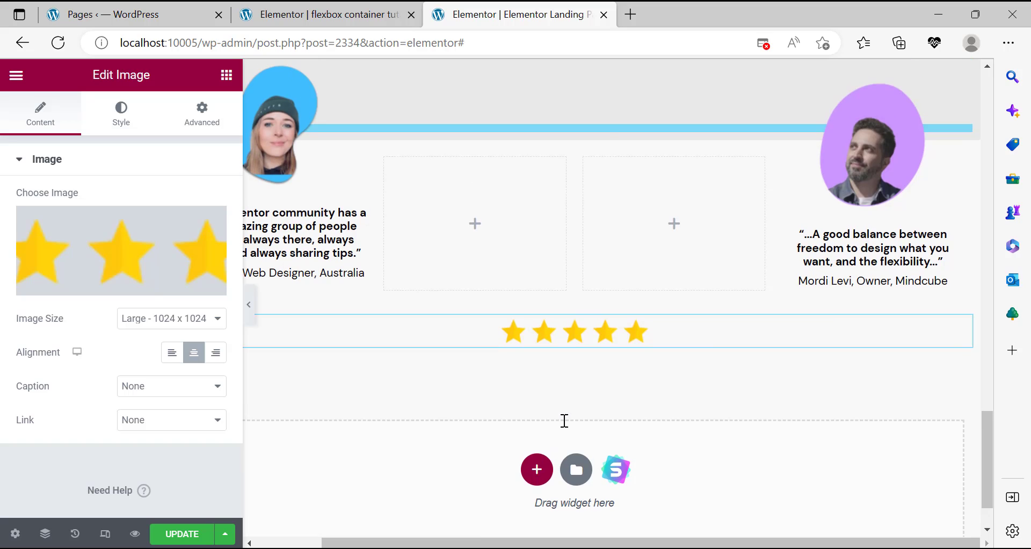
pyautogui.scroll(3, 562, 235)
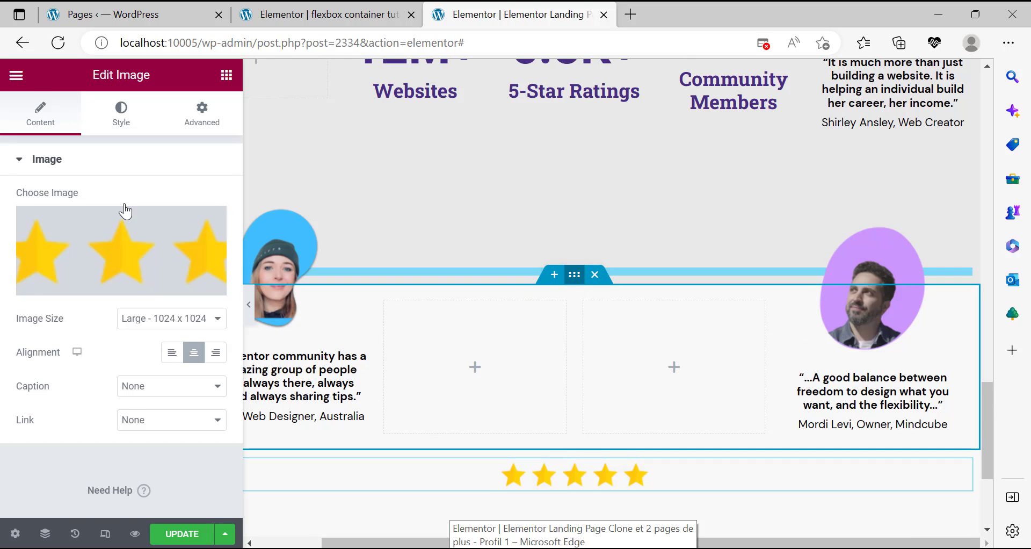
pyautogui.scroll(-3, 179, 301)
pyautogui.scroll(3, 161, 349)
pyautogui.click(62, 132)
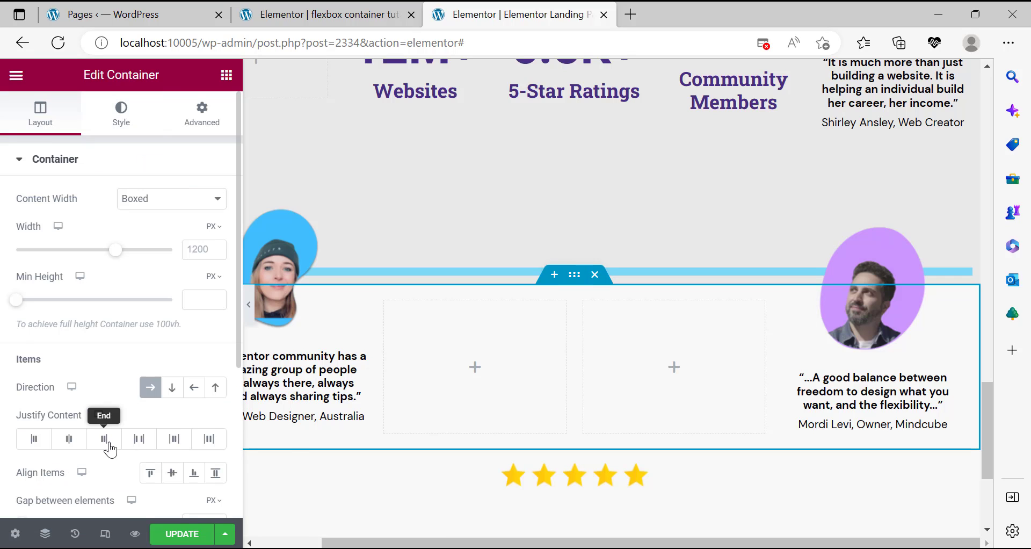
pyautogui.click(149, 441)
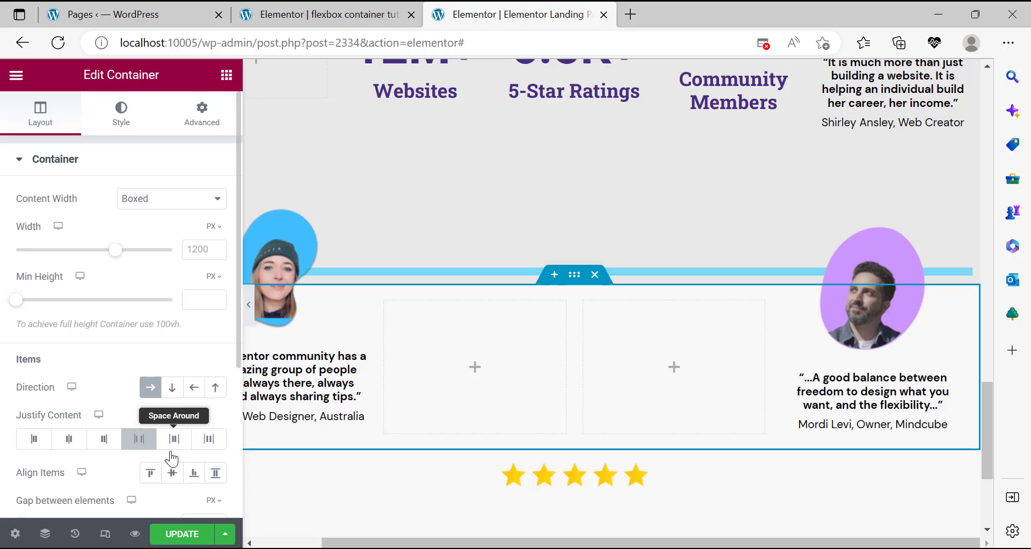
pyautogui.click(172, 473)
# Set the container of the "TRUSTED BY THOUSANDS OF CUSTOMERS AROUND THE WORLD" heading to Space Between justification and Center item alignment.
pyautogui.scroll(4, 496, 403)
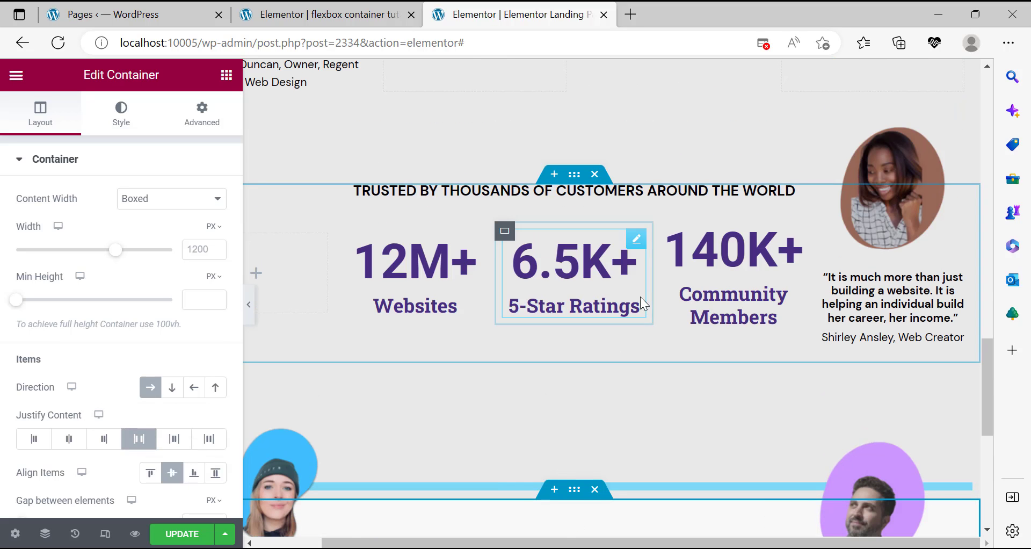
pyautogui.scroll(-1, 640, 296)
pyautogui.scroll(3, 582, 317)
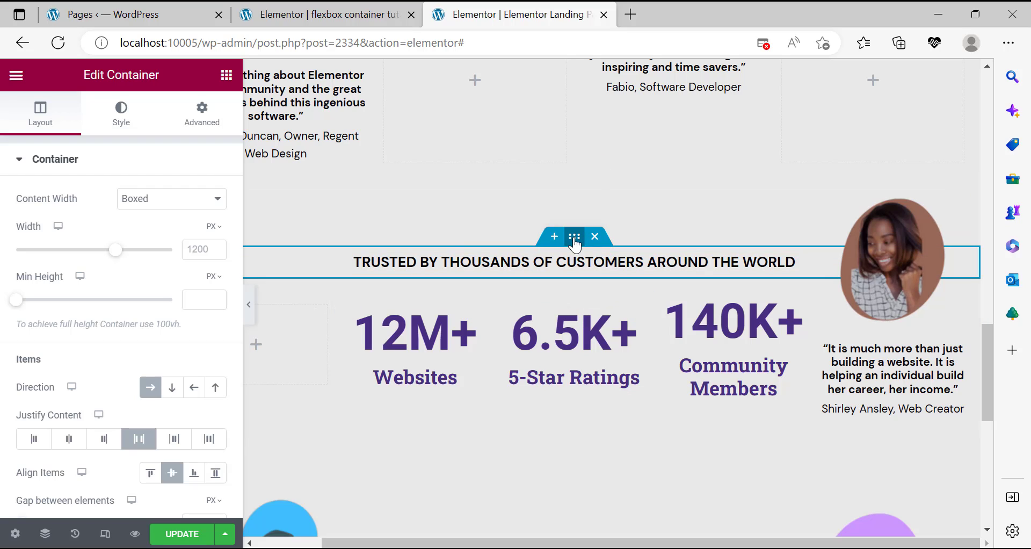
pyautogui.click(202, 114)
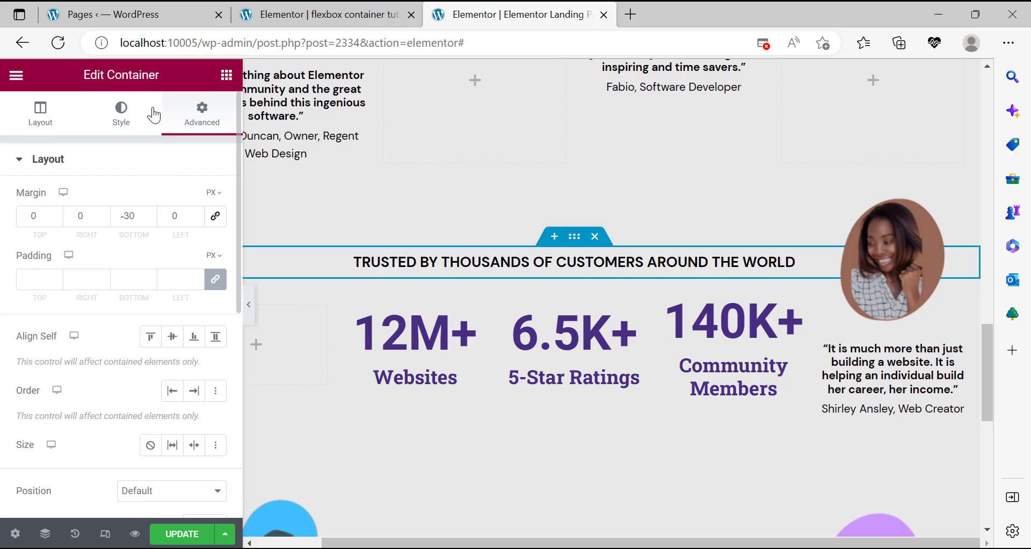
pyautogui.click(64, 122)
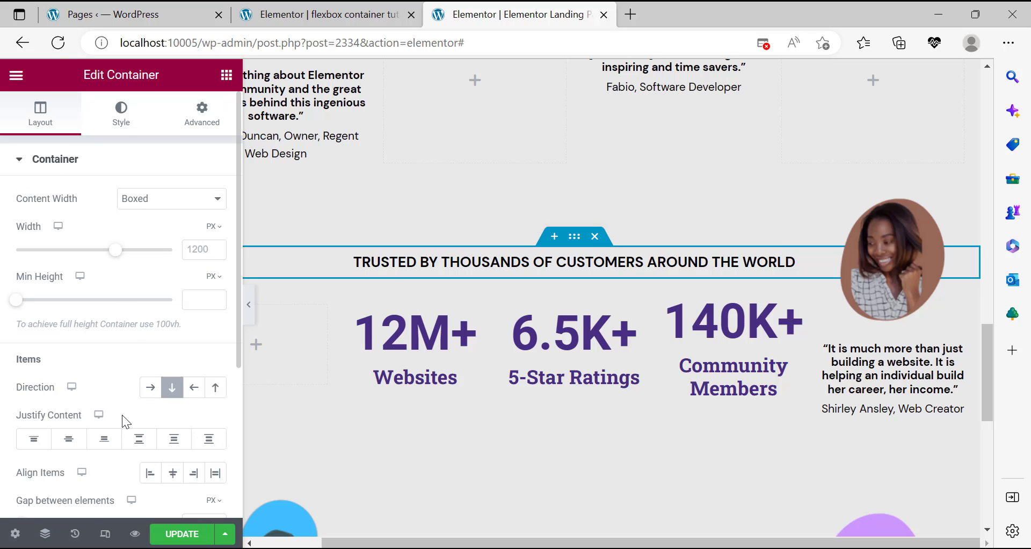
pyautogui.click(137, 446)
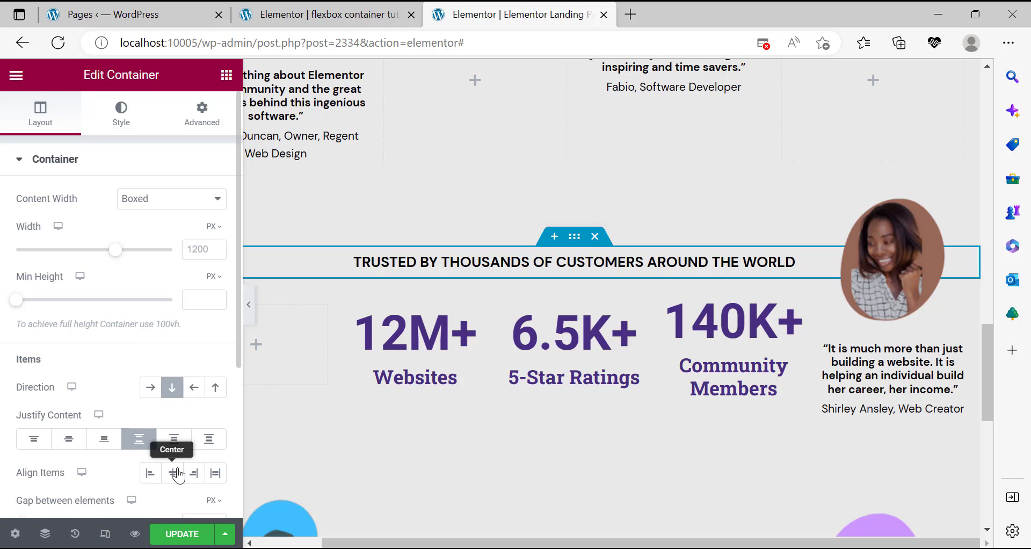
pyautogui.click(182, 471)
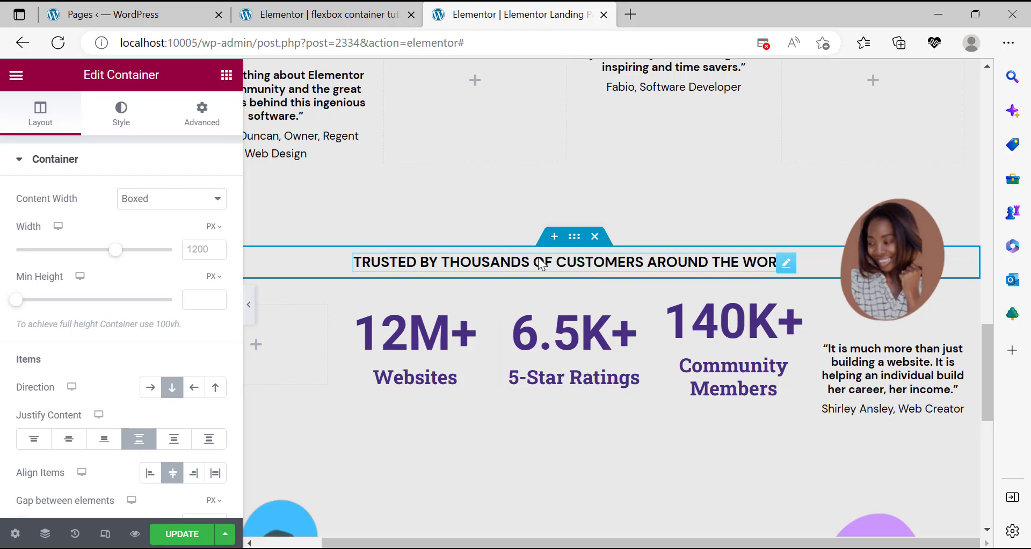
# Open the Navigator from the container that holds the three counters.
pyautogui.rightClick(608, 404)
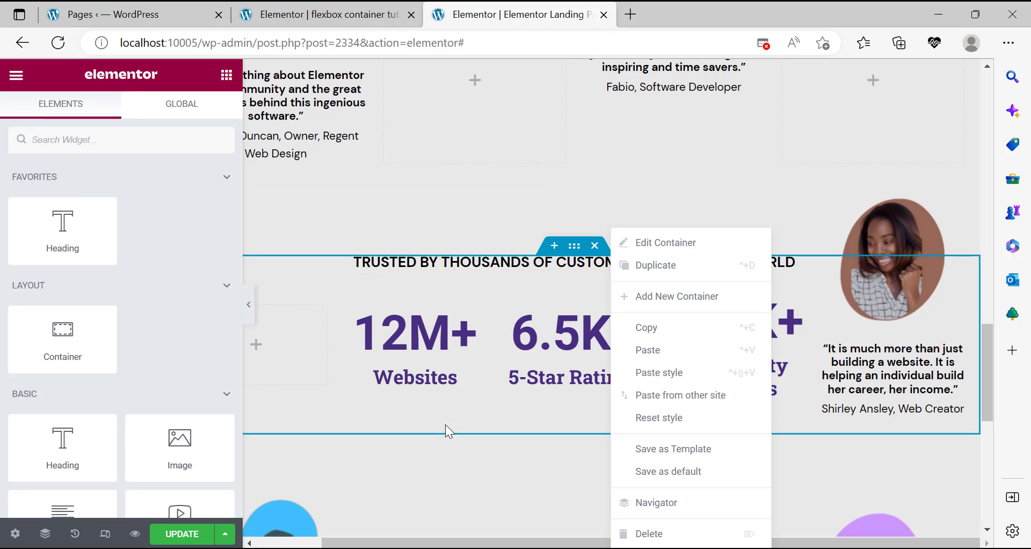
pyautogui.press('Escape')
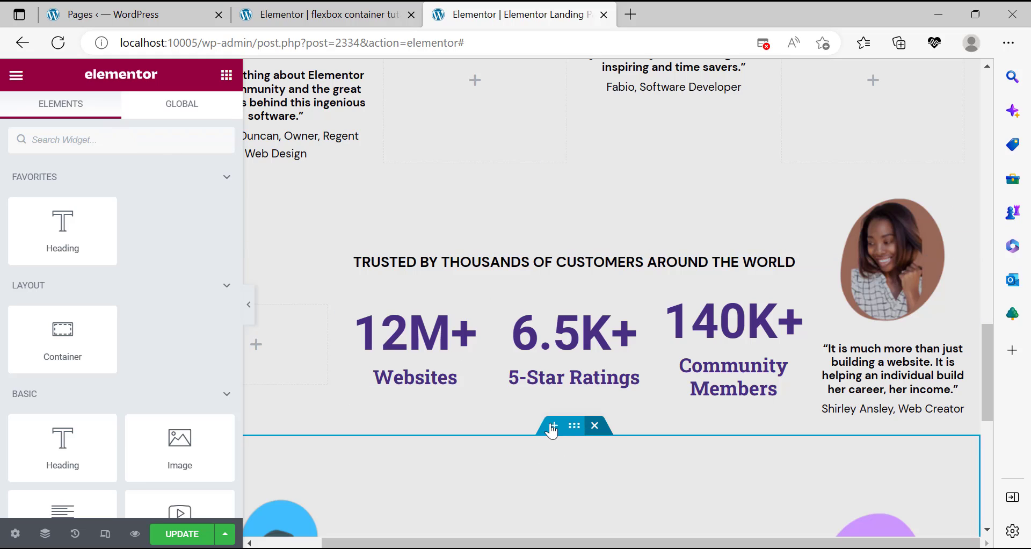
pyautogui.rightClick(445, 419)
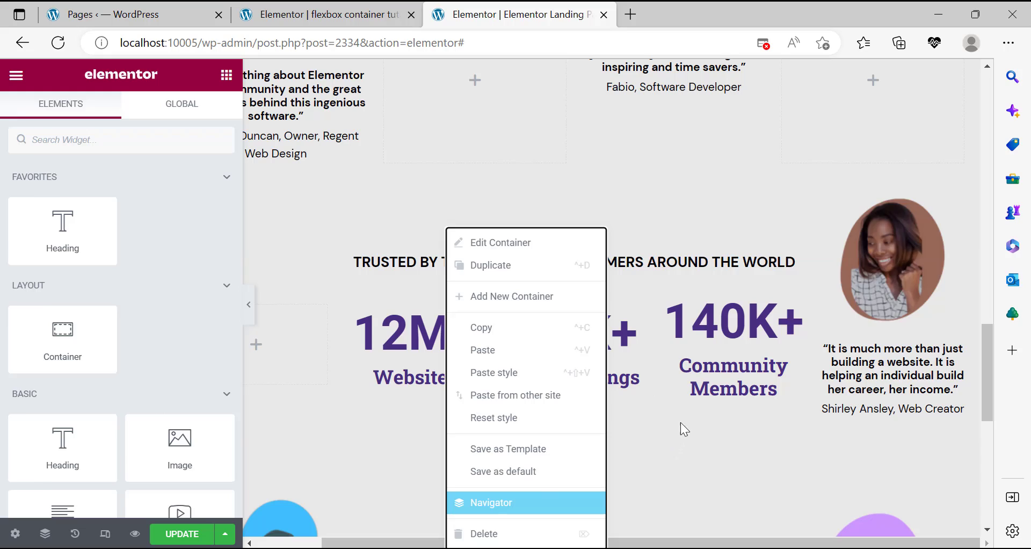
pyautogui.click(504, 502)
# Select the counters' parent container in the page structure and check its direction, justification and alignment settings.
pyautogui.scroll(-3, 883, 320)
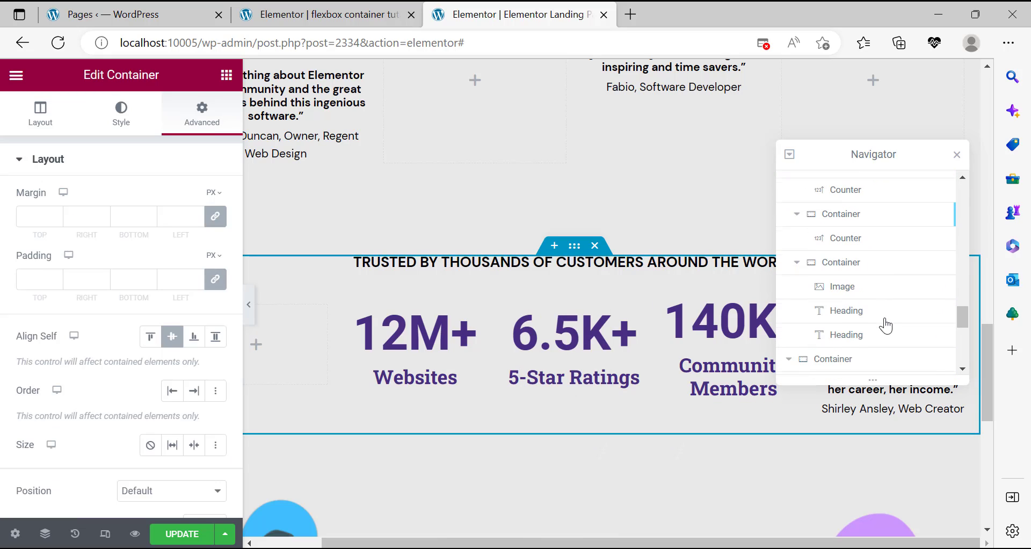
pyautogui.scroll(3, 885, 326)
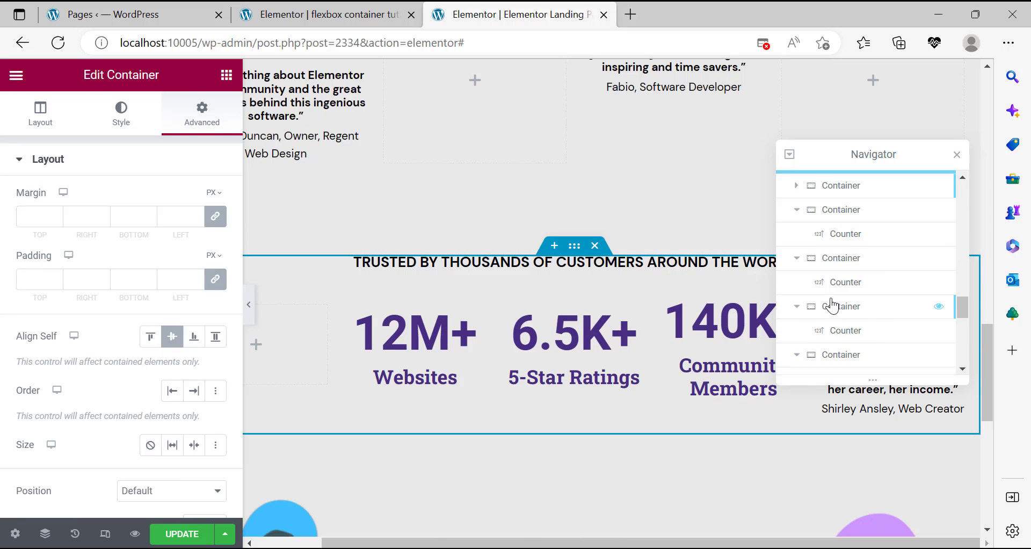
pyautogui.scroll(1, 834, 293)
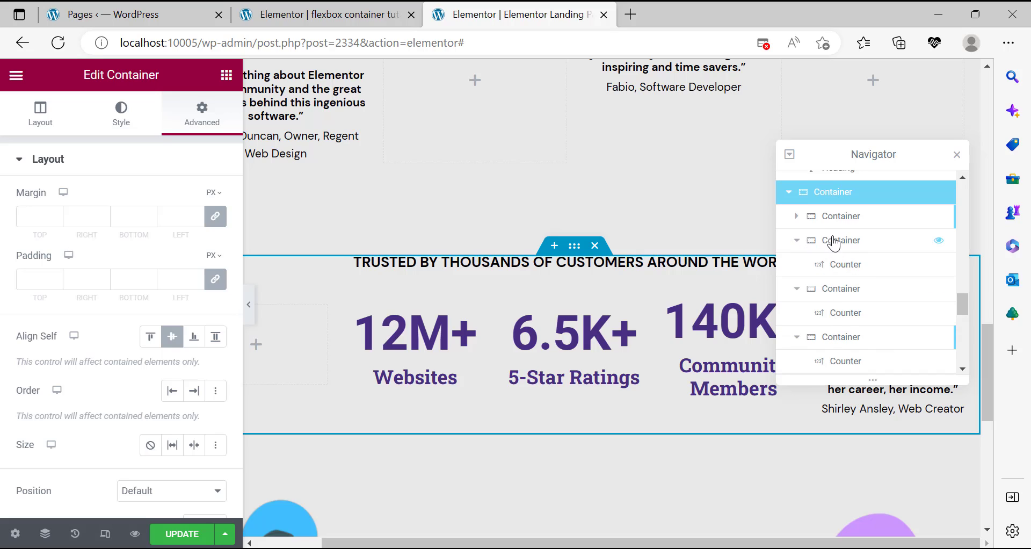
pyautogui.click(824, 222)
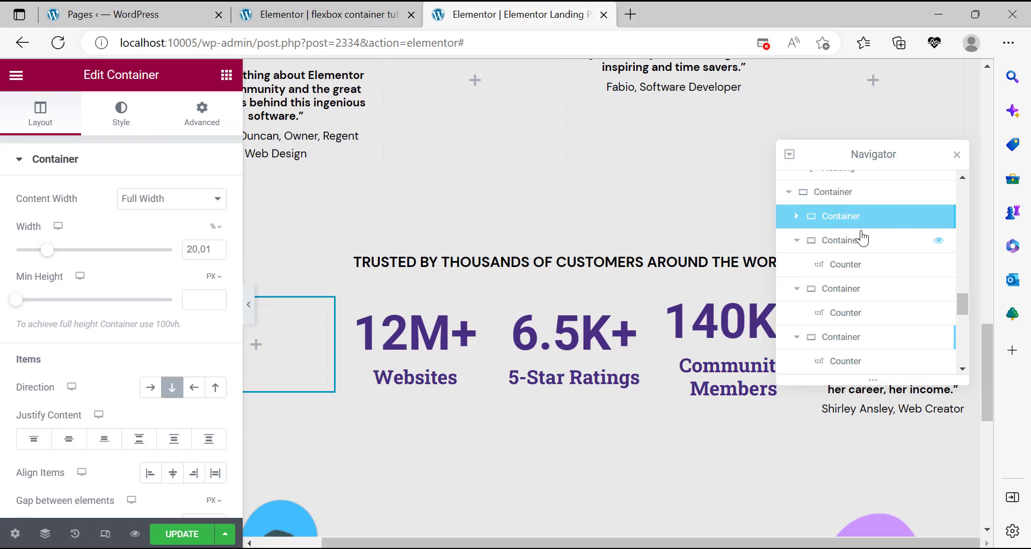
pyautogui.click(847, 200)
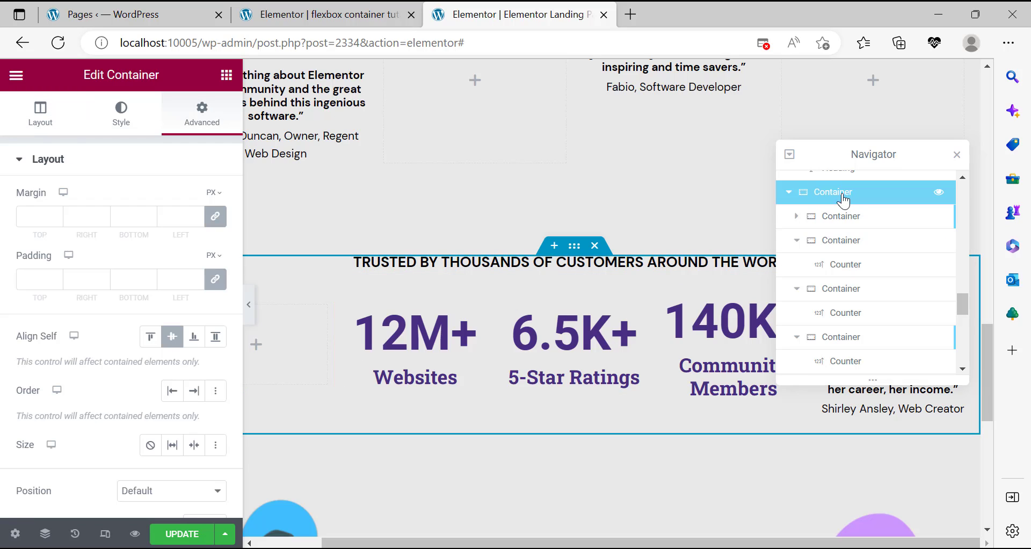
pyautogui.click(42, 113)
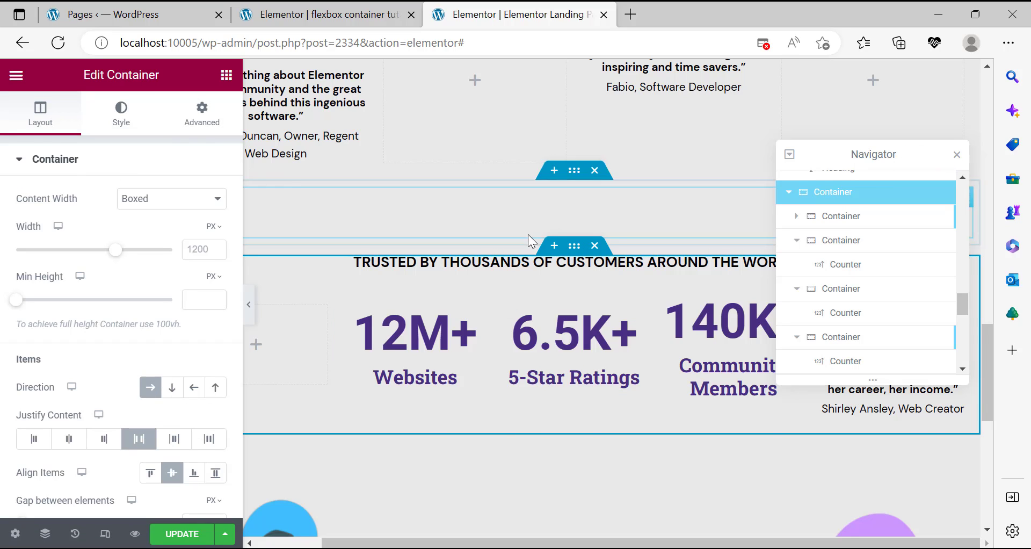
# Set the testimonial row above the "TRUSTED BY THOUSANDS OF CUSTOMERS AROUND THE WORLD" heading to Space Between justification and Center item alignment.
pyautogui.scroll(3, 529, 233)
pyautogui.moveTo(575, 119)
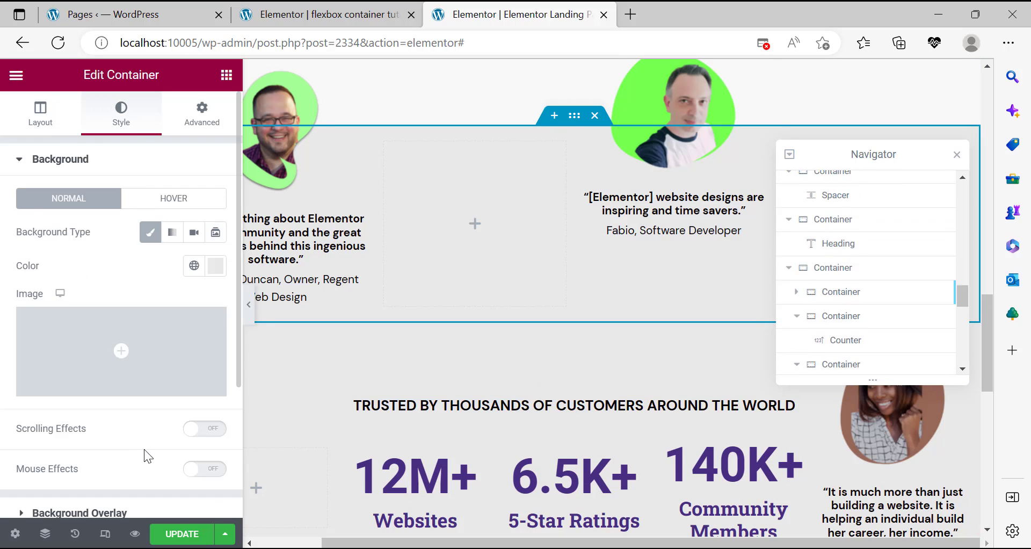
pyautogui.click(53, 110)
pyautogui.scroll(-2, 136, 320)
pyautogui.click(140, 317)
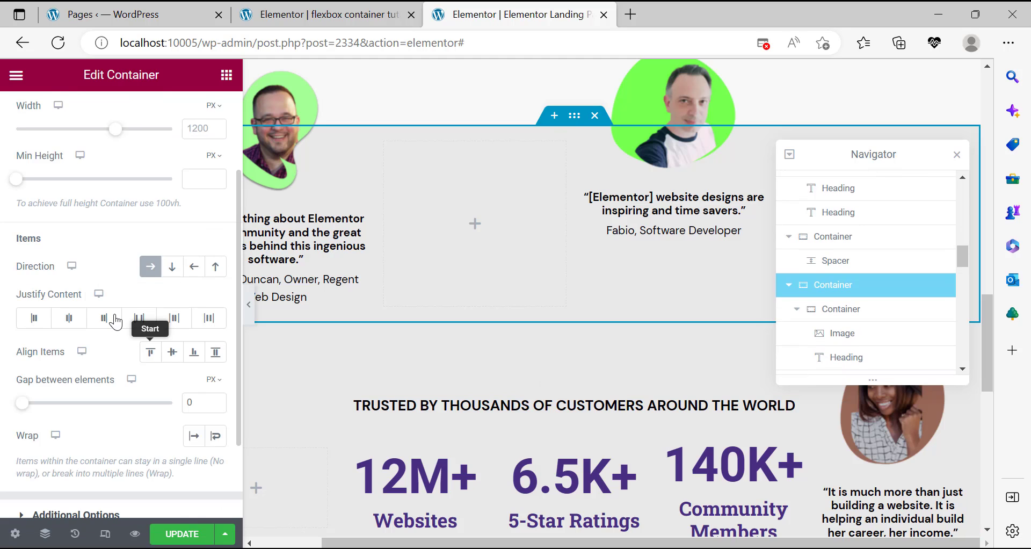
pyautogui.click(171, 352)
pyautogui.scroll(-5, 526, 344)
# Set the feature-list container below the pricing cards to Space Between justification without Center item alignment, and update the page.
pyautogui.scroll(12, 531, 332)
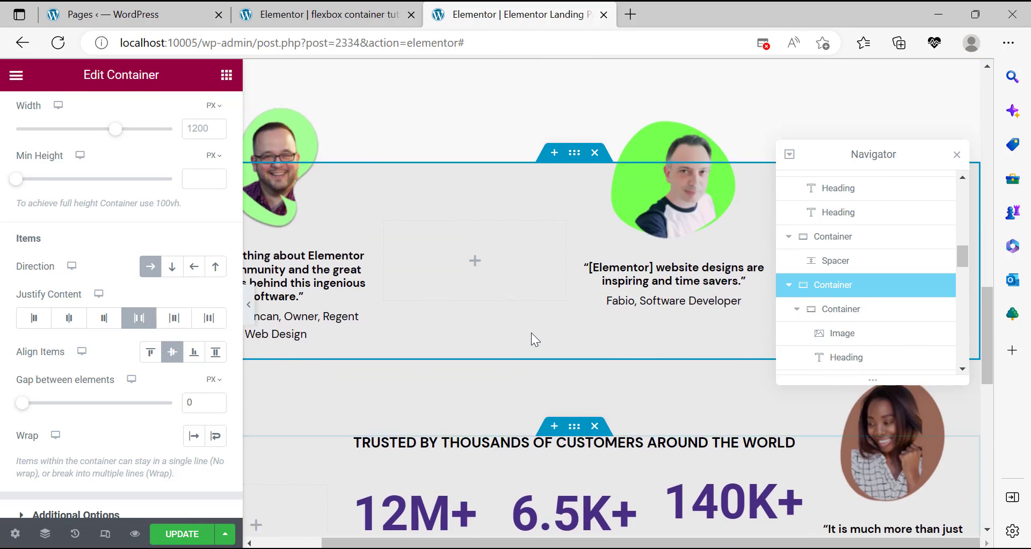
pyautogui.scroll(-2, 530, 333)
pyautogui.scroll(2, 531, 333)
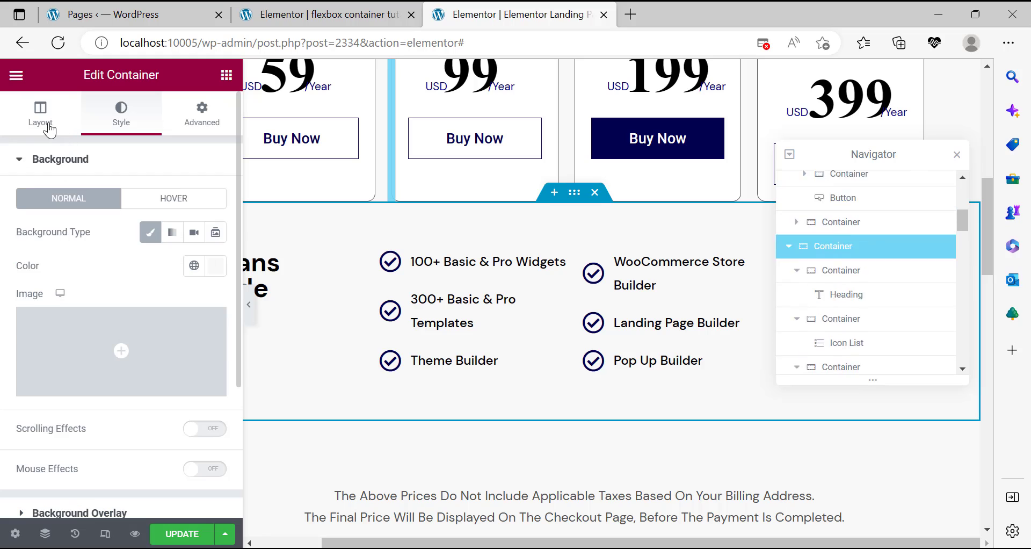
pyautogui.click(40, 114)
pyautogui.click(139, 439)
pyautogui.click(179, 481)
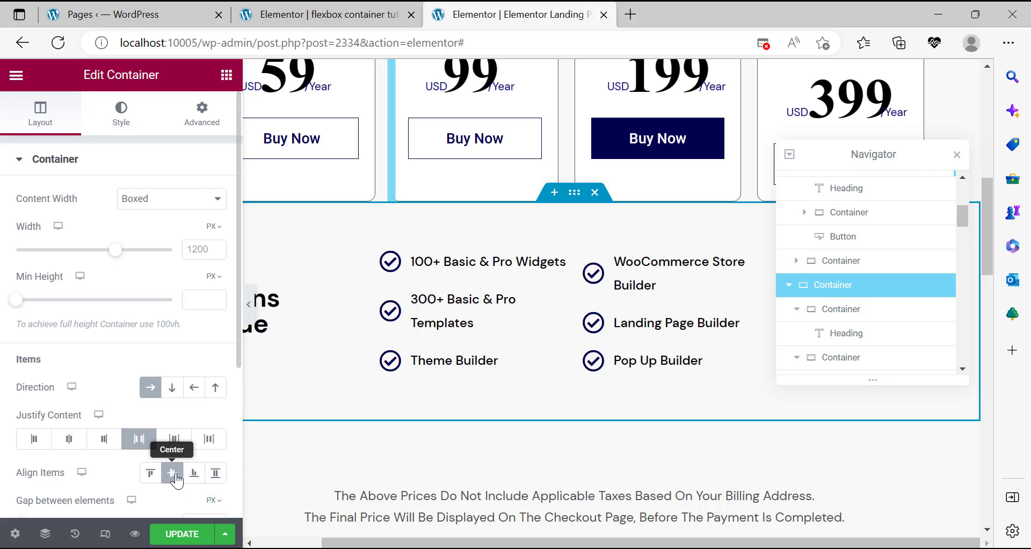
pyautogui.click(172, 473)
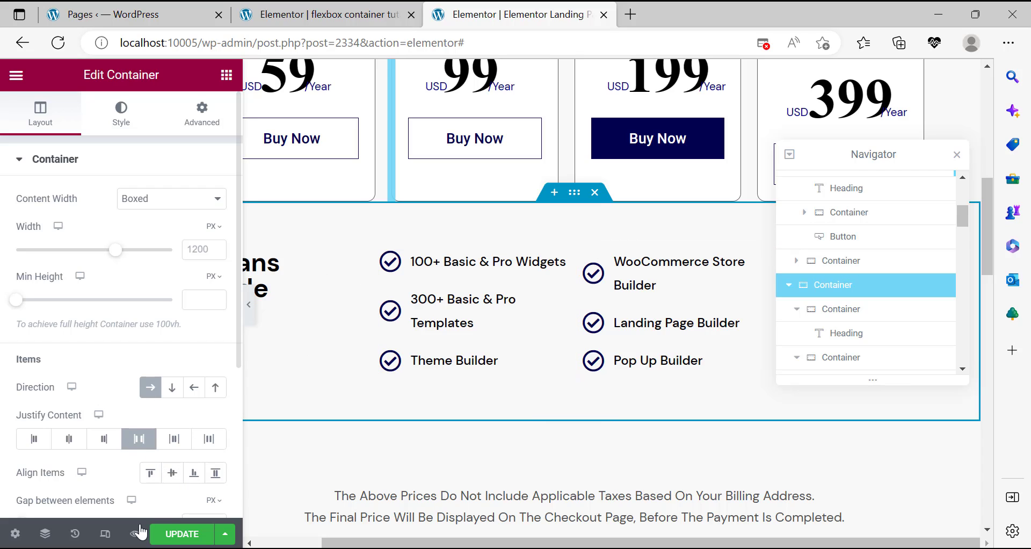
pyautogui.click(173, 534)
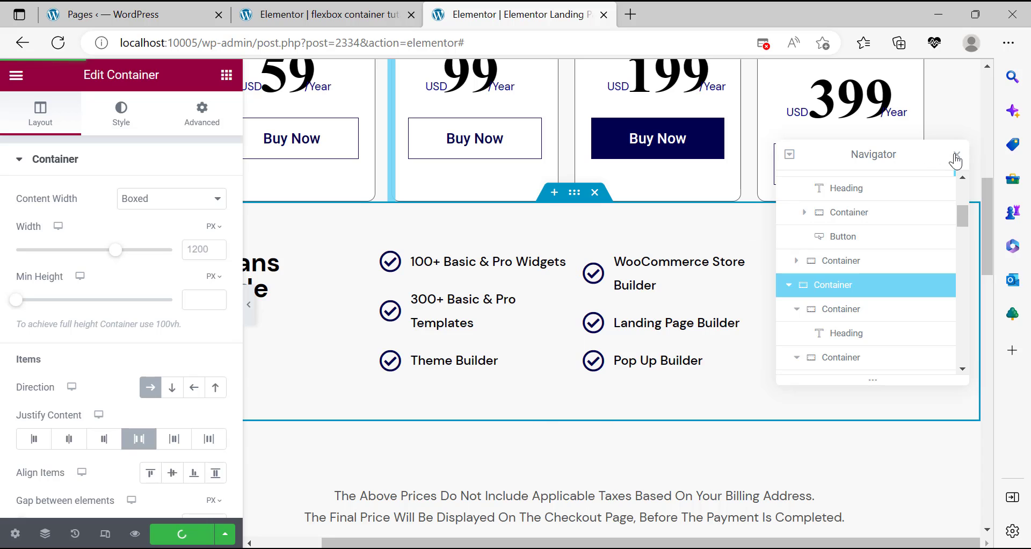
# Switch to the Elementor pricing page in Chrome, leave ruler mode and copy the "An award-winning platform" heading.
pyautogui.scroll(-15, 613, 299)
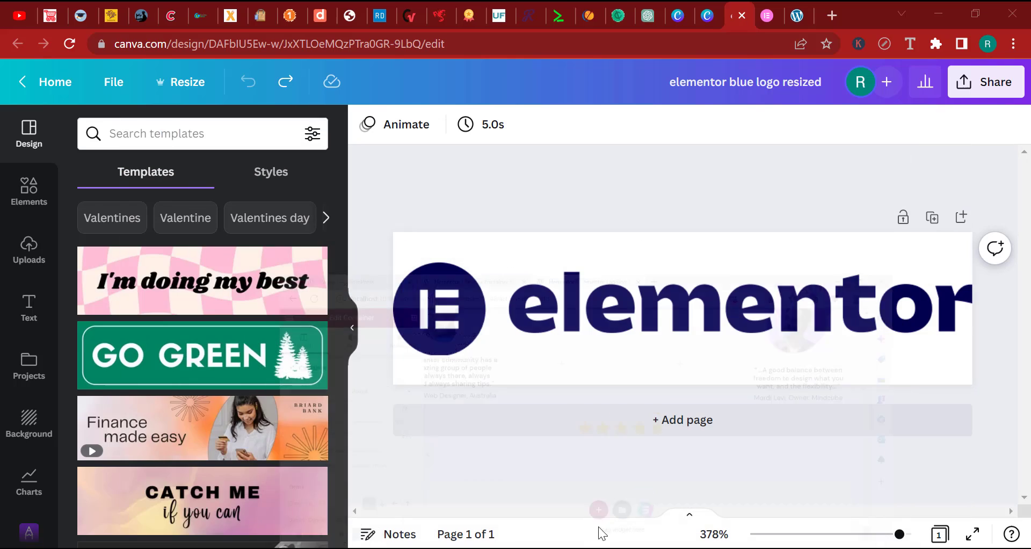
pyautogui.click(767, 15)
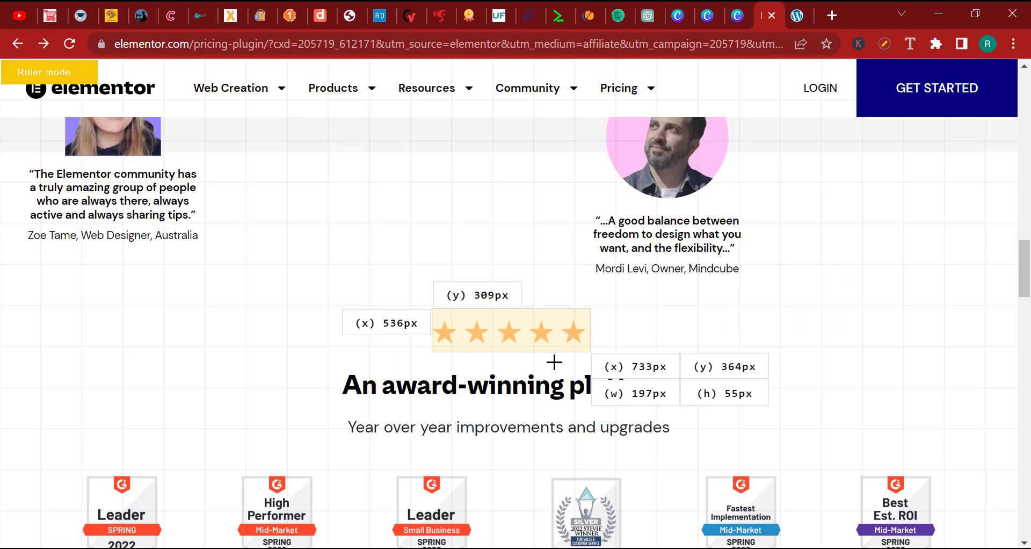
pyautogui.press('Escape')
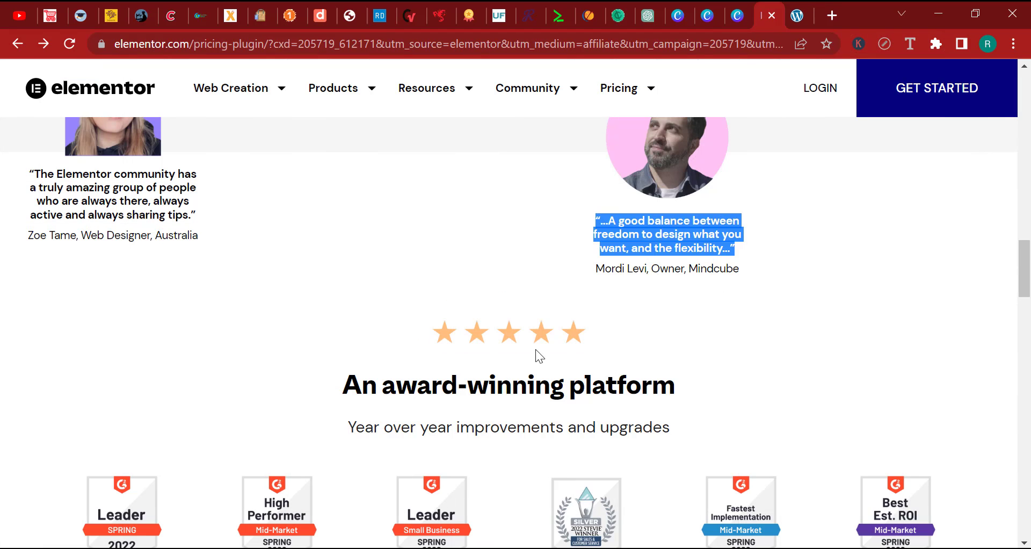
pyautogui.tripleClick(552, 381)
pyautogui.rightClick(551, 383)
pyautogui.click(591, 393)
# Switch to the Elementor editor in Edge, add a Heading widget below the stars and select its placeholder title.
pyautogui.click(575, 548)
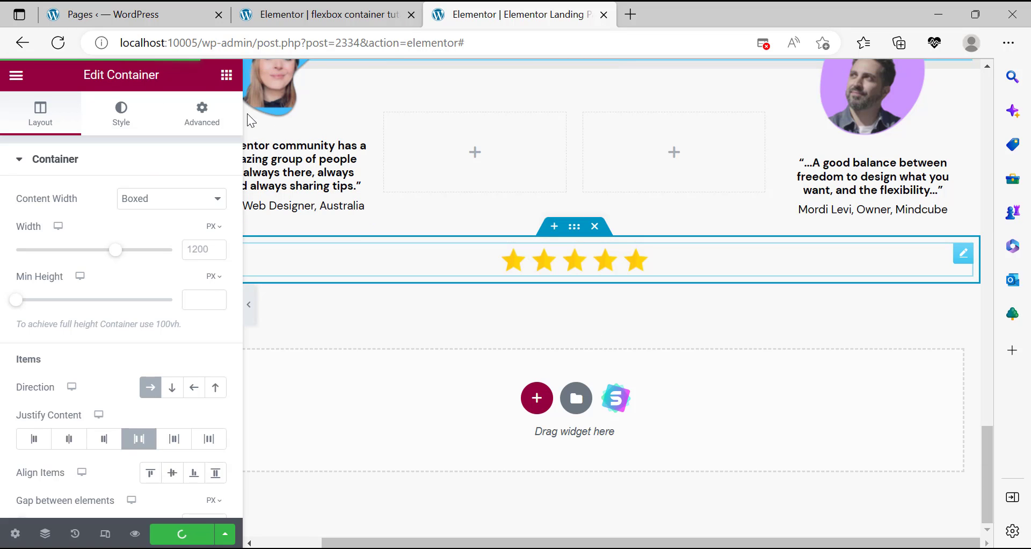
pyautogui.moveTo(107, 256); pyautogui.dragTo(568, 278)
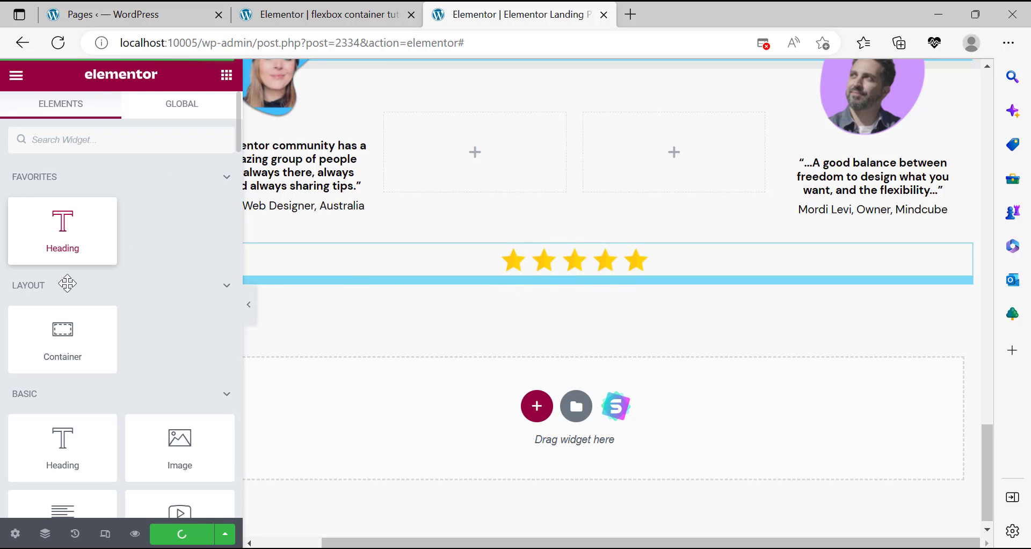
pyautogui.tripleClick(80, 231)
pyautogui.rightClick(81, 230)
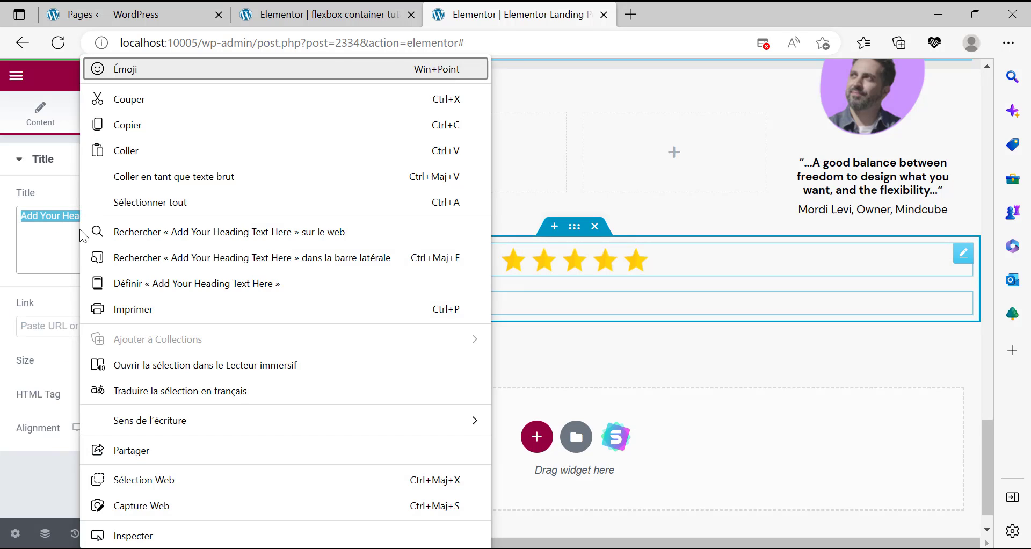
pyautogui.click(140, 135)
# Copy the heading from the pricing page again, paste "An award-winning platform" as the new widget's title and center it.
pyautogui.click(456, 547)
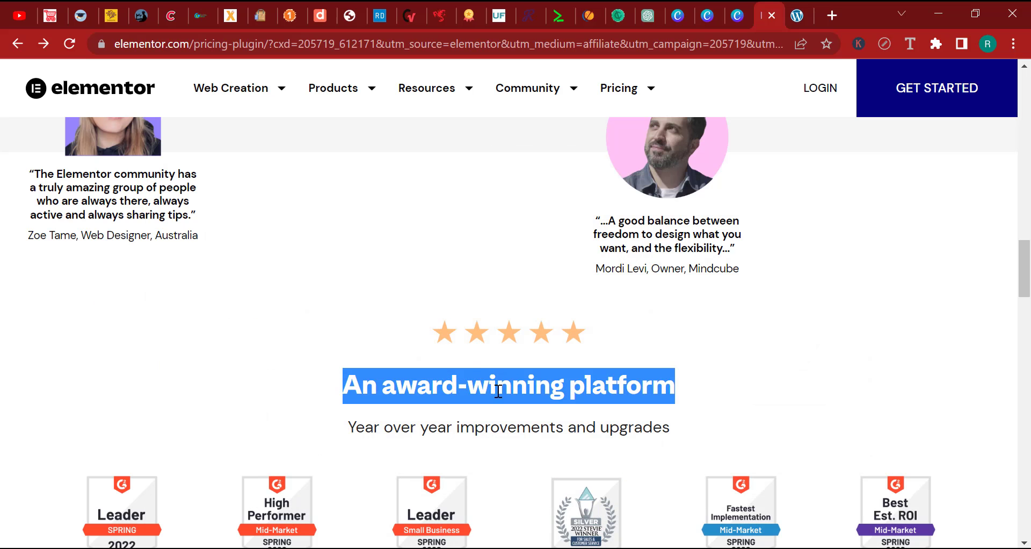
pyautogui.hotkey('alt', 'Tab')
pyautogui.doubleClick(72, 215)
pyautogui.tripleClick(44, 216)
pyautogui.rightClick(45, 216)
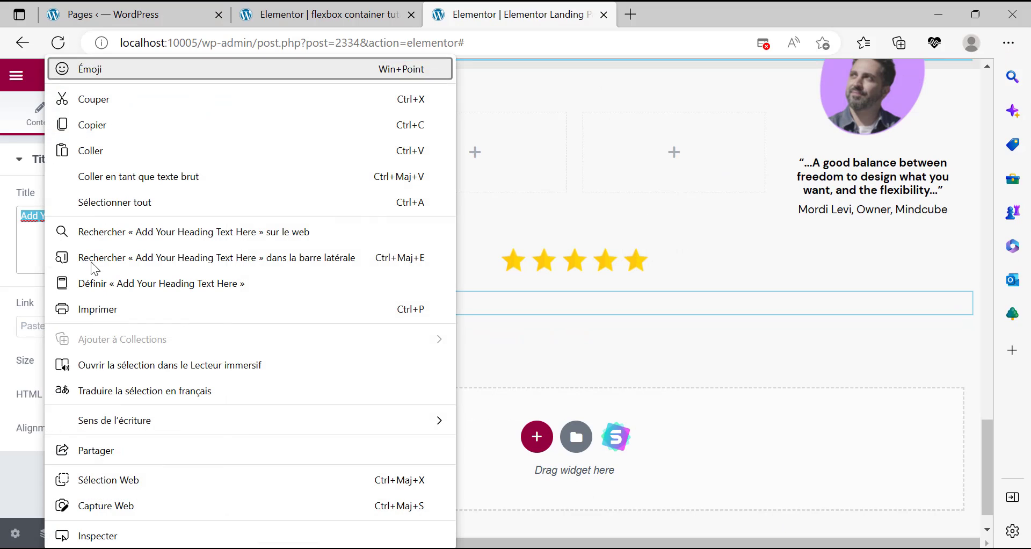
pyautogui.click(103, 152)
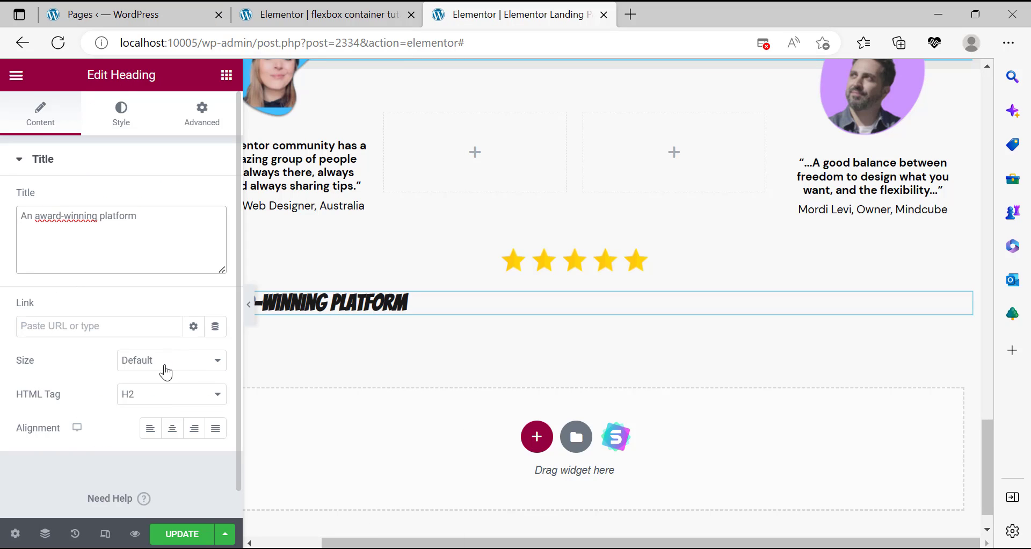
pyautogui.click(172, 428)
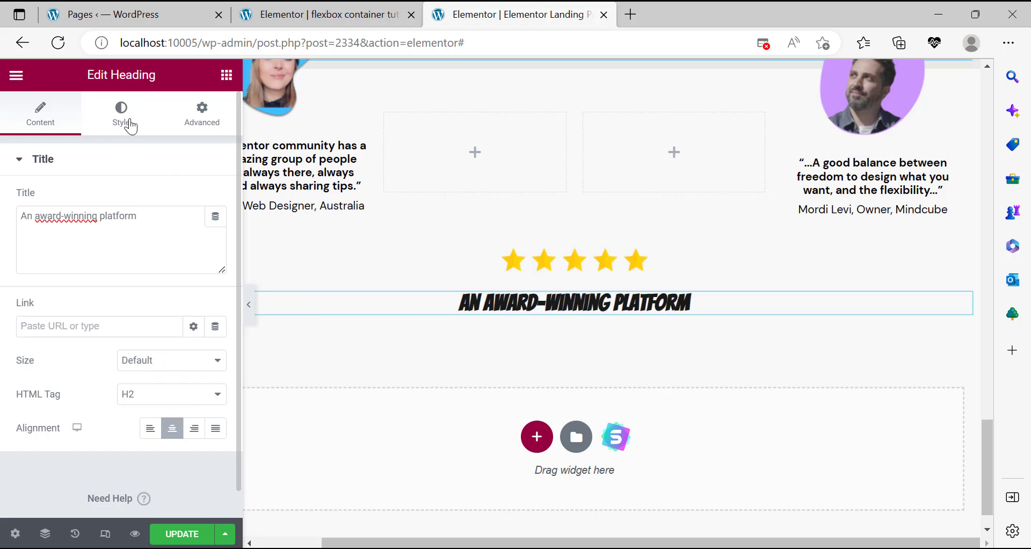
# Switch to the pricing page in Chrome and inspect the font details of the "An award-winning platform" heading.
pyautogui.click(539, 547)
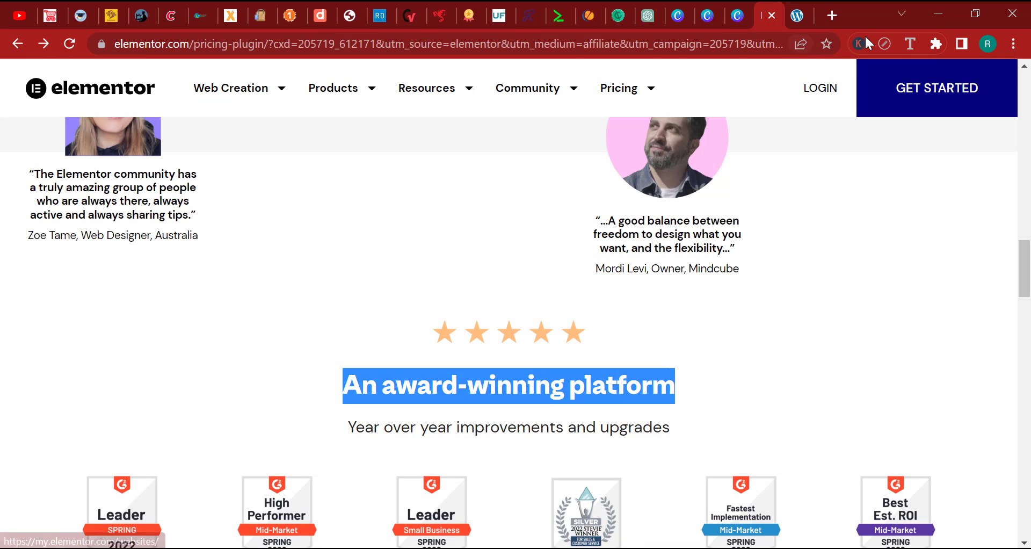
pyautogui.click(908, 43)
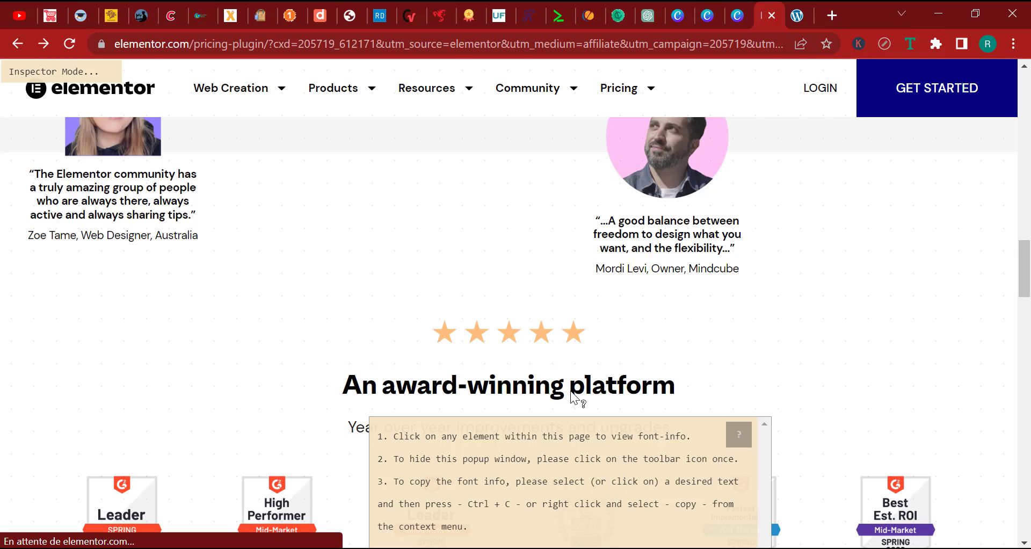
pyautogui.click(574, 397)
pyautogui.scroll(-1, 577, 402)
pyautogui.scroll(-1, 564, 467)
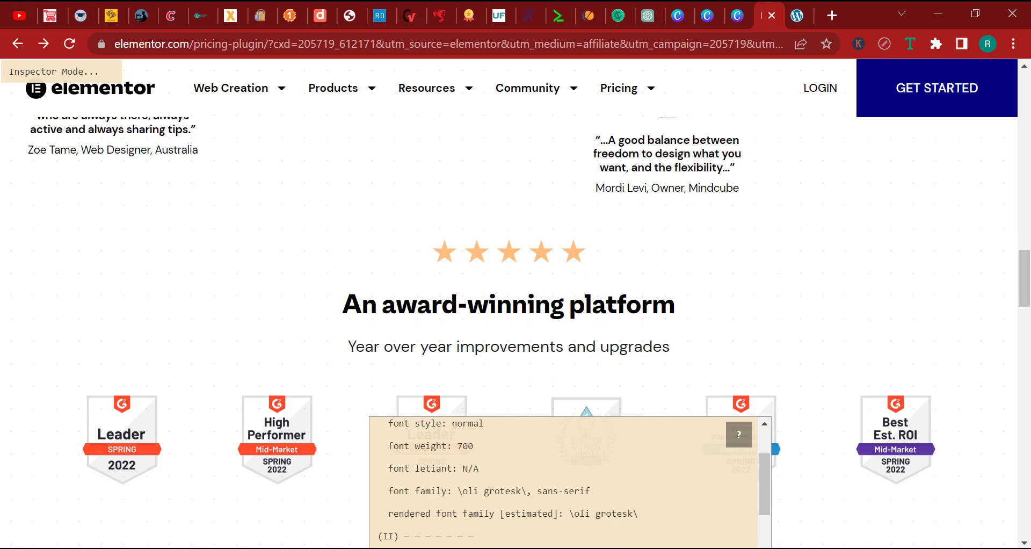
# Switch to the Elementor editor and set the new heading's typography to size 32 px and weight 700 (Bold).
pyautogui.click(572, 548)
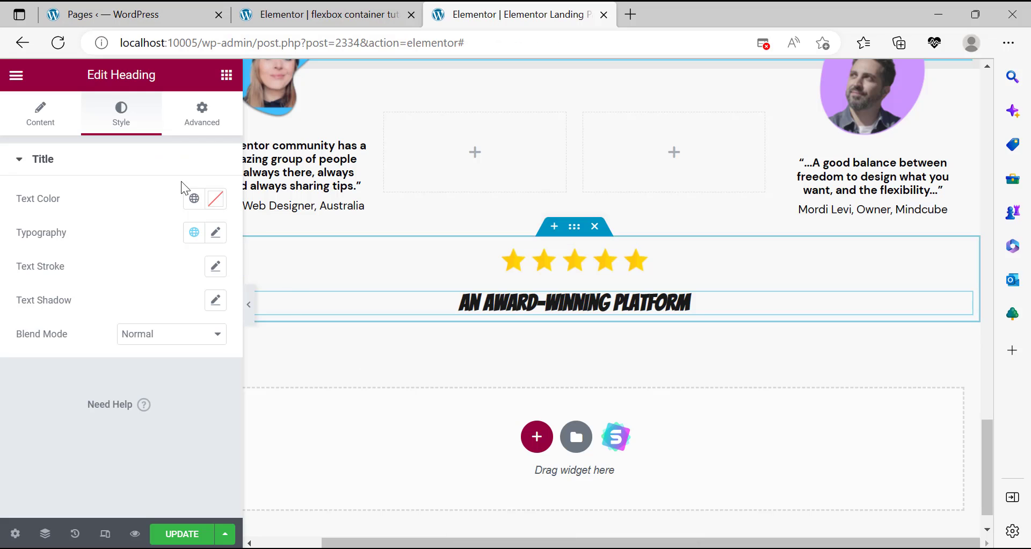
pyautogui.click(215, 235)
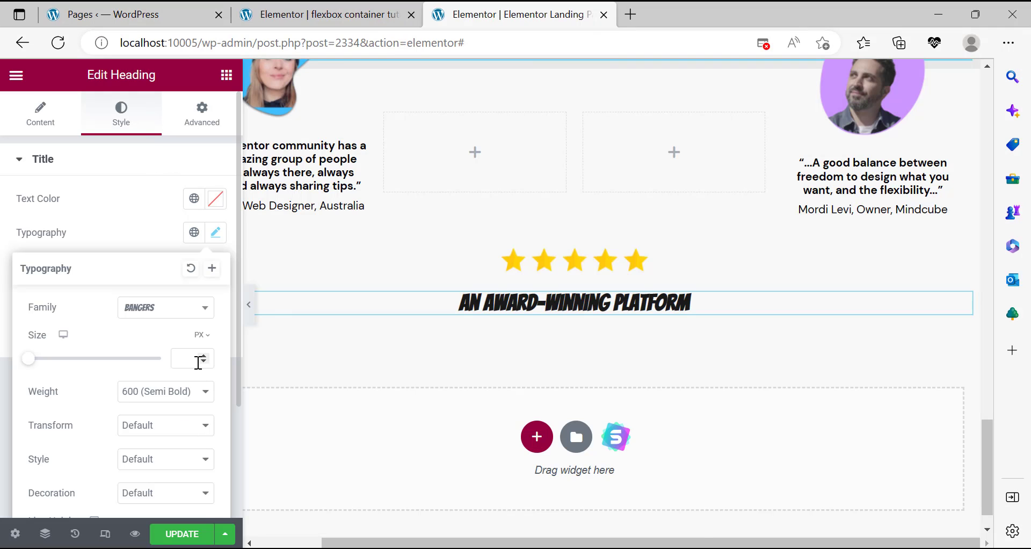
pyautogui.write('32')
pyautogui.click(160, 396)
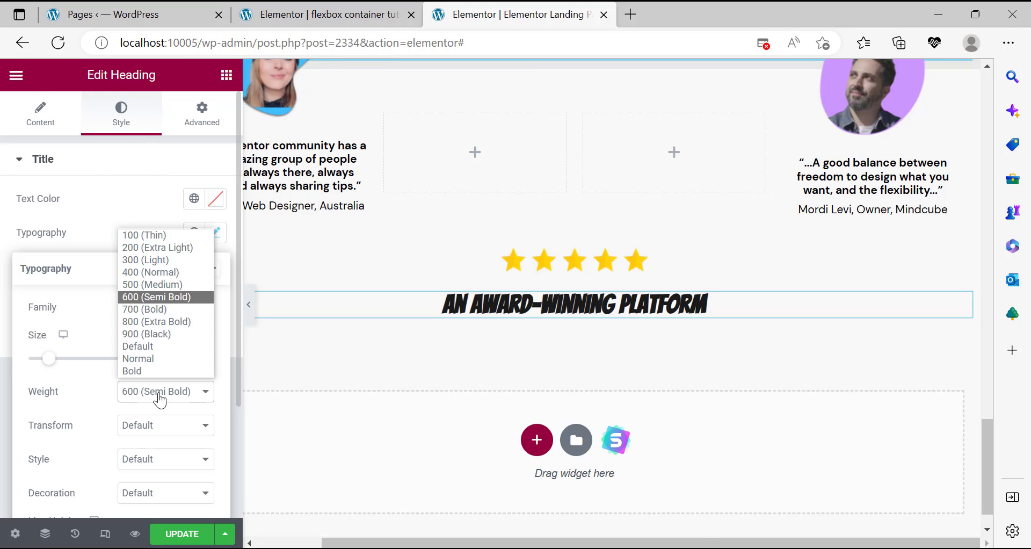
pyautogui.click(171, 309)
# Copy the original heading's font color rgb(0, 0, 0) from the pricing page's font inspector and return to the editor.
pyautogui.click(579, 547)
pyautogui.scroll(-2, 495, 440)
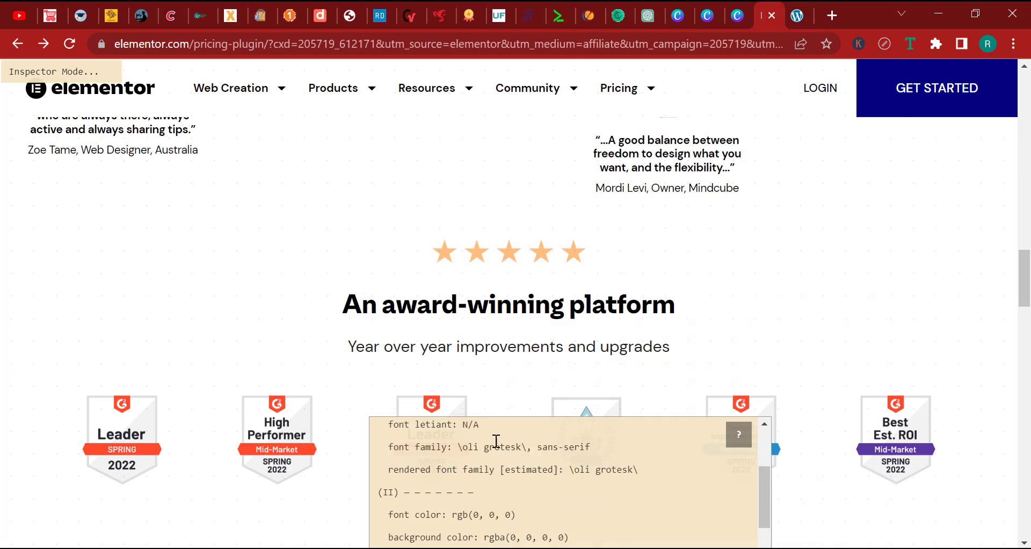
pyautogui.moveTo(515, 479); pyautogui.dragTo(451, 478)
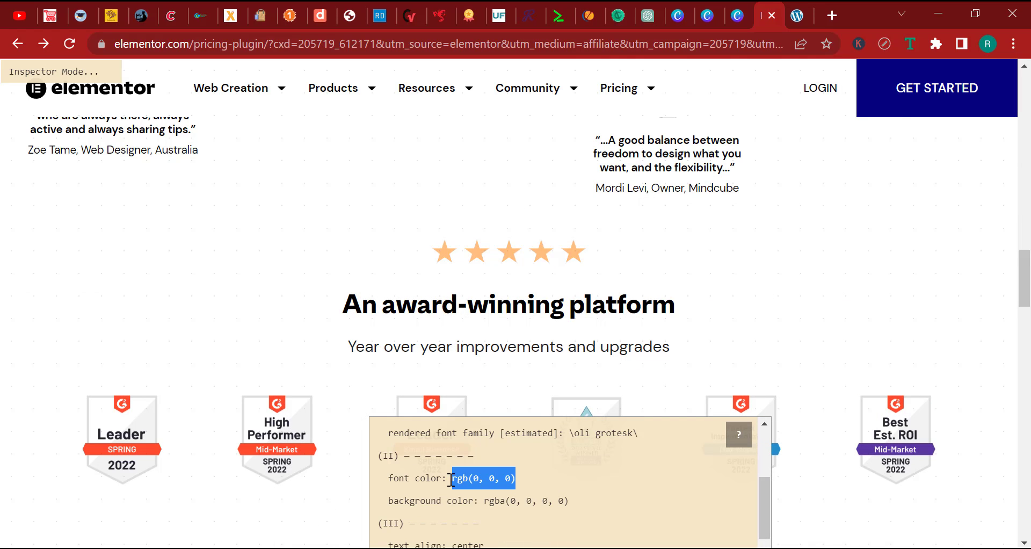
pyautogui.rightClick(451, 478)
pyautogui.click(486, 242)
pyautogui.hotkey('alt', 'Tab')
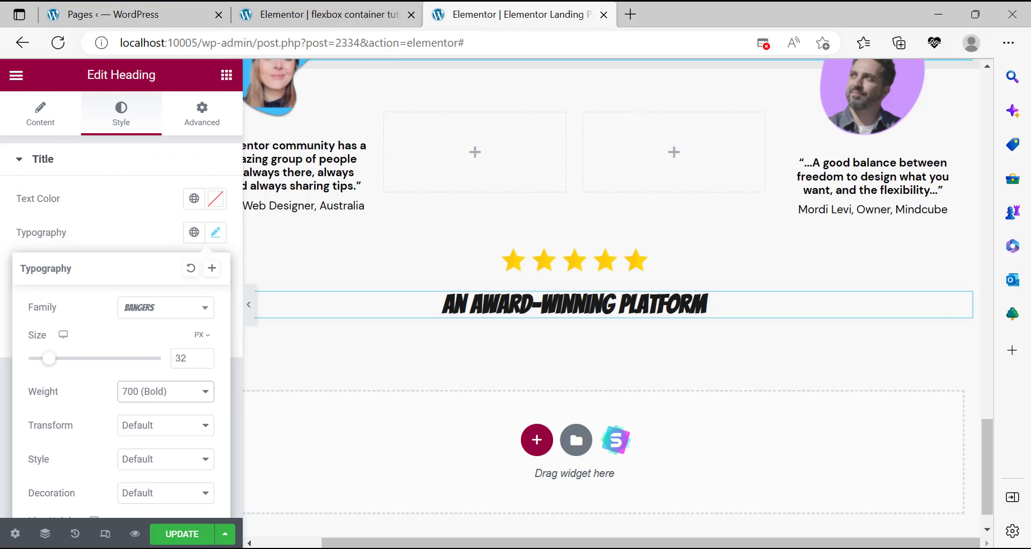
# Check the original heading on the pricing page again and set the new heading's font family to Poppins.
pyautogui.hotkey('alt', 'Tab')
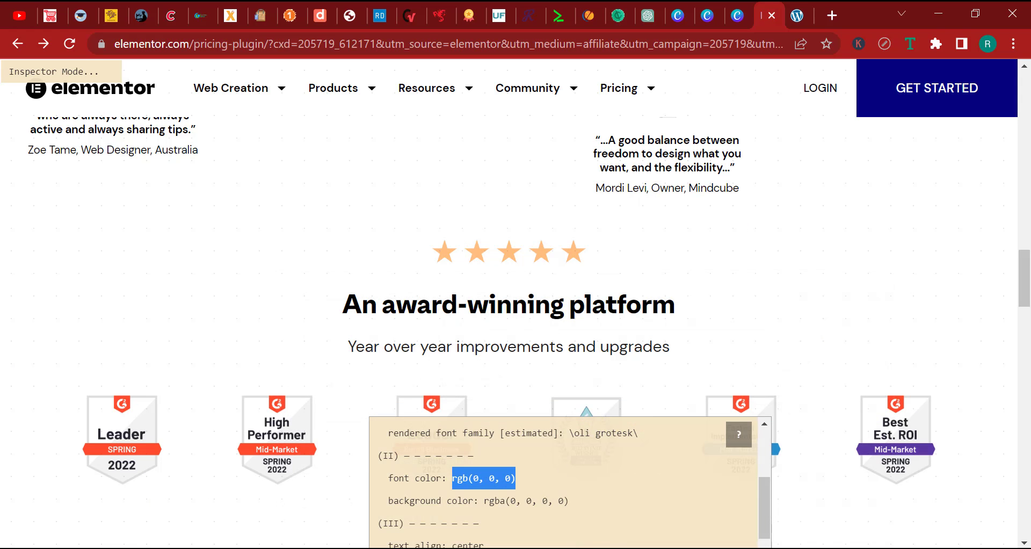
pyautogui.hotkey('alt', 'Tab')
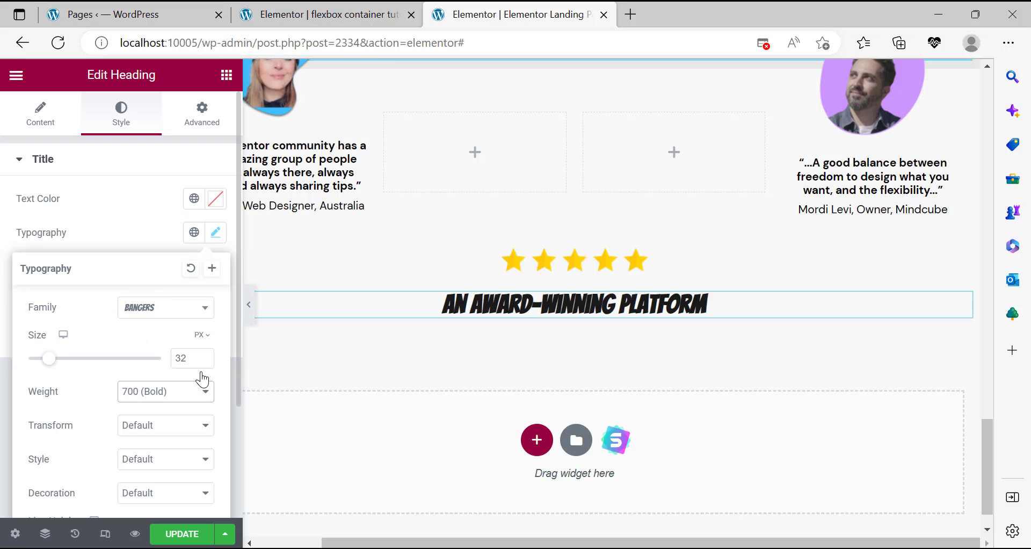
pyautogui.click(155, 308)
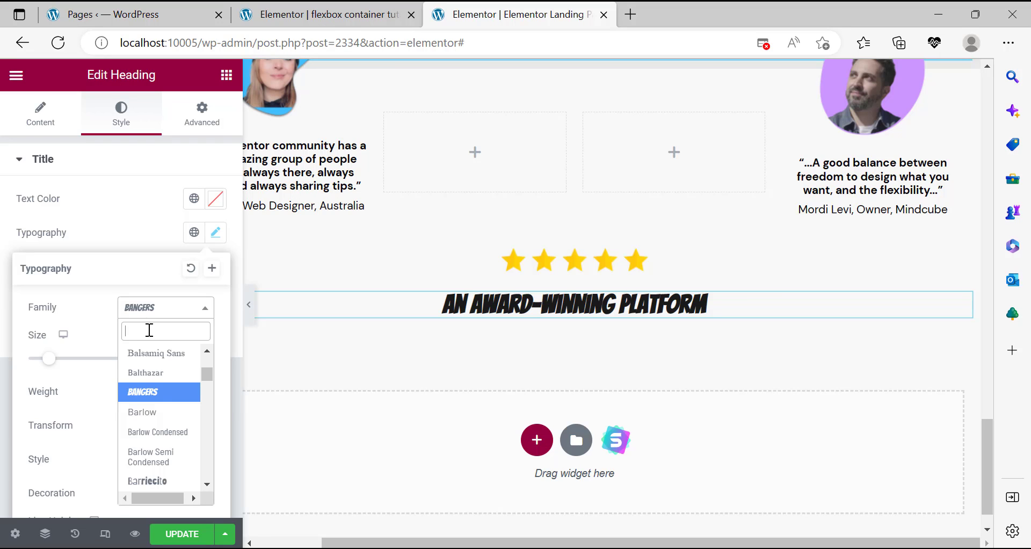
pyautogui.write('popp')
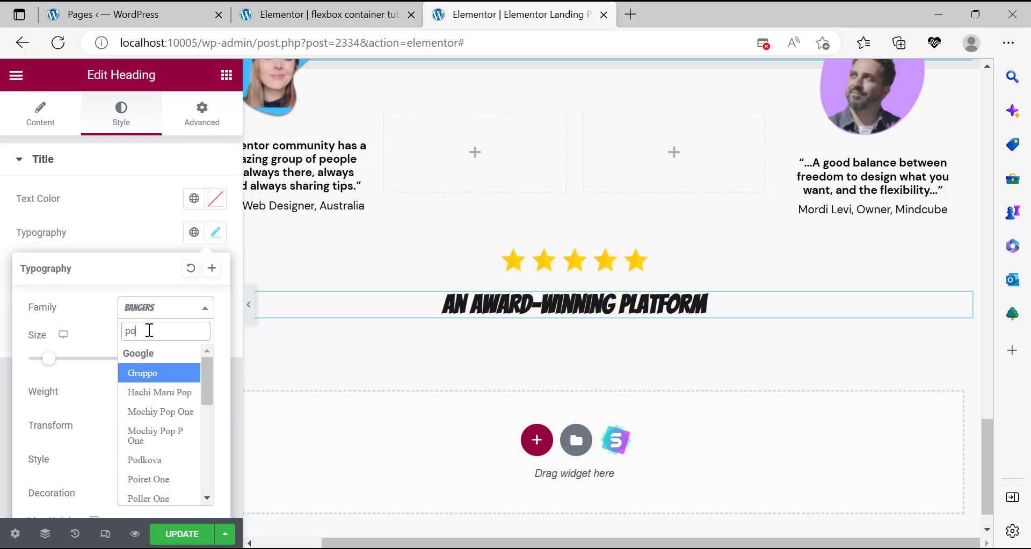
pyautogui.click(159, 382)
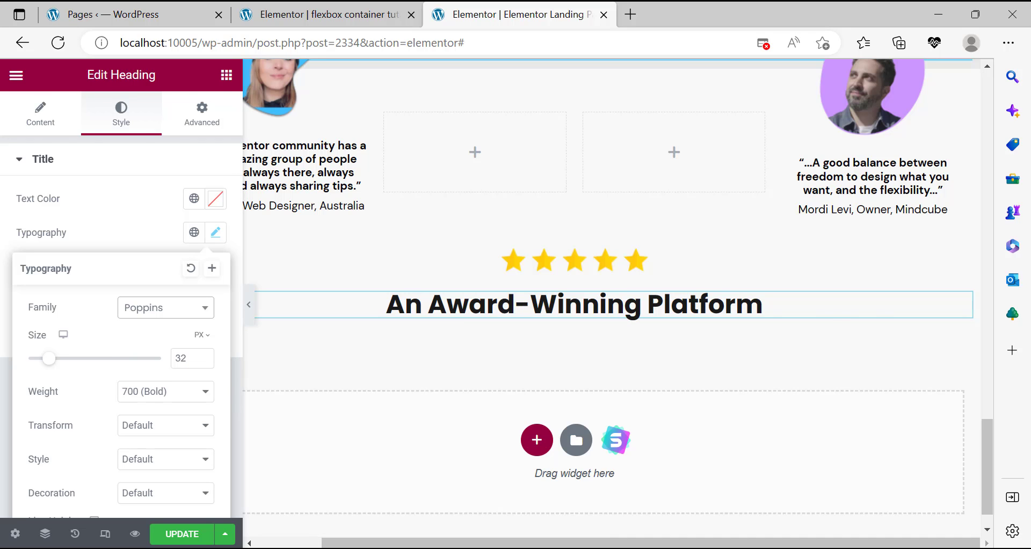
# Compare the new heading with the original on the pricing page and set its text transform to Normal.
pyautogui.hotkey('alt', 'Tab')
pyautogui.hotkey('alt', 'Tab')
pyautogui.hotkey('alt', 'Tab')
pyautogui.hotkey('alt', 'Tab')
pyautogui.click(164, 427)
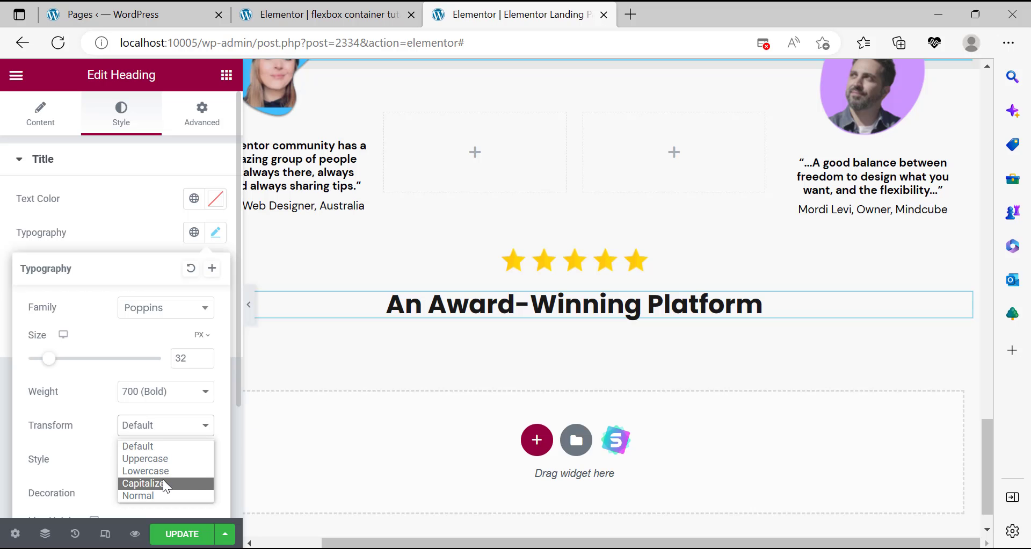
pyautogui.click(135, 495)
# Set the heading's font style to Normal and keep its text decoration at Default.
pyautogui.scroll(-2, 155, 426)
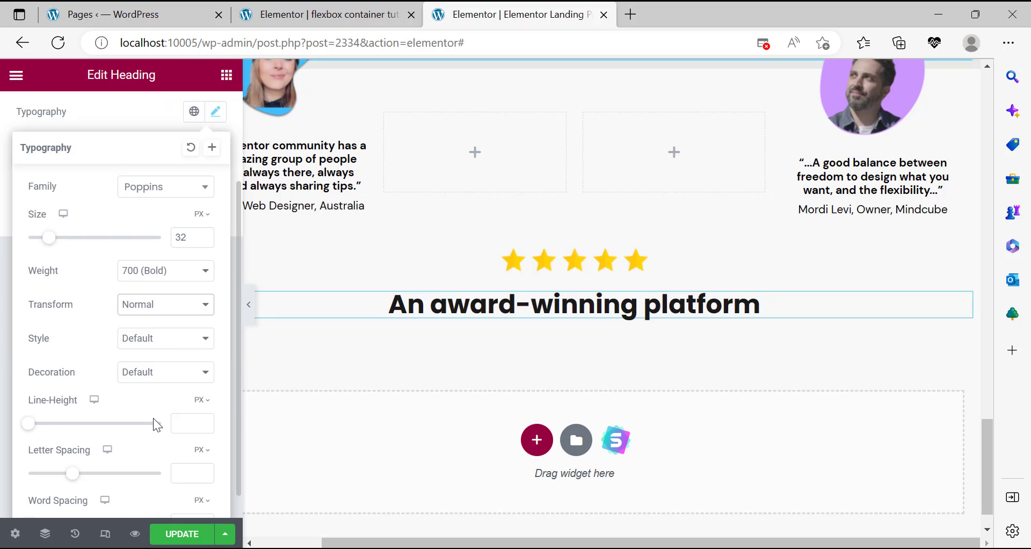
pyautogui.click(145, 342)
pyautogui.click(143, 373)
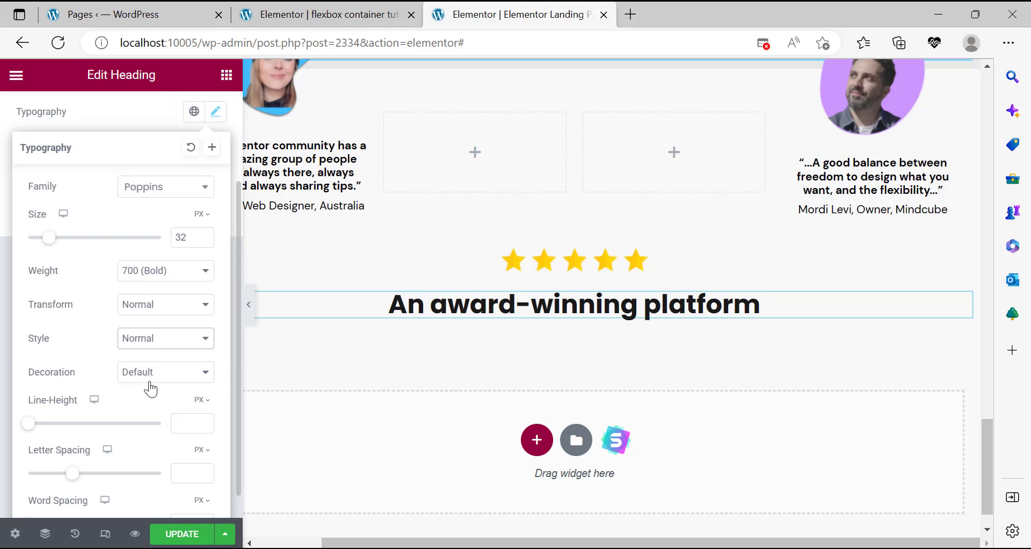
pyautogui.click(152, 371)
pyautogui.click(157, 440)
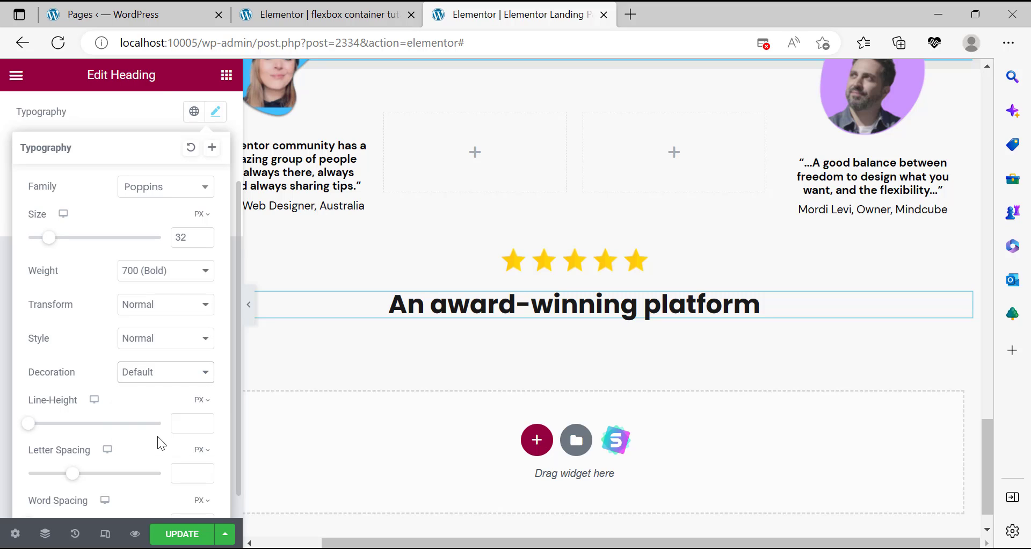
# Check the original heading's font details on the pricing page and set the new heading's decoration to None and line height to 44.8 px.
pyautogui.hotkey('alt', 'Tab')
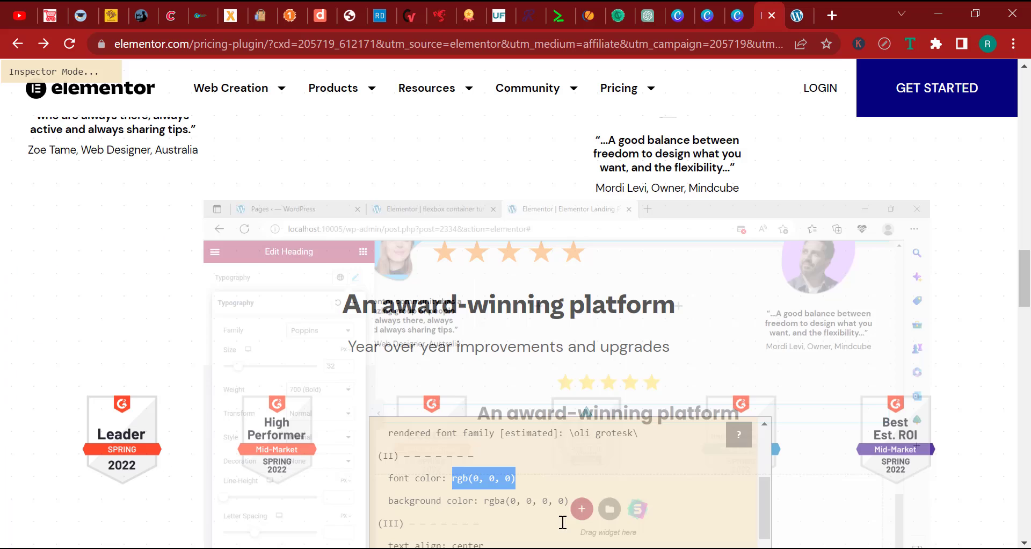
pyautogui.scroll(-3, 558, 457)
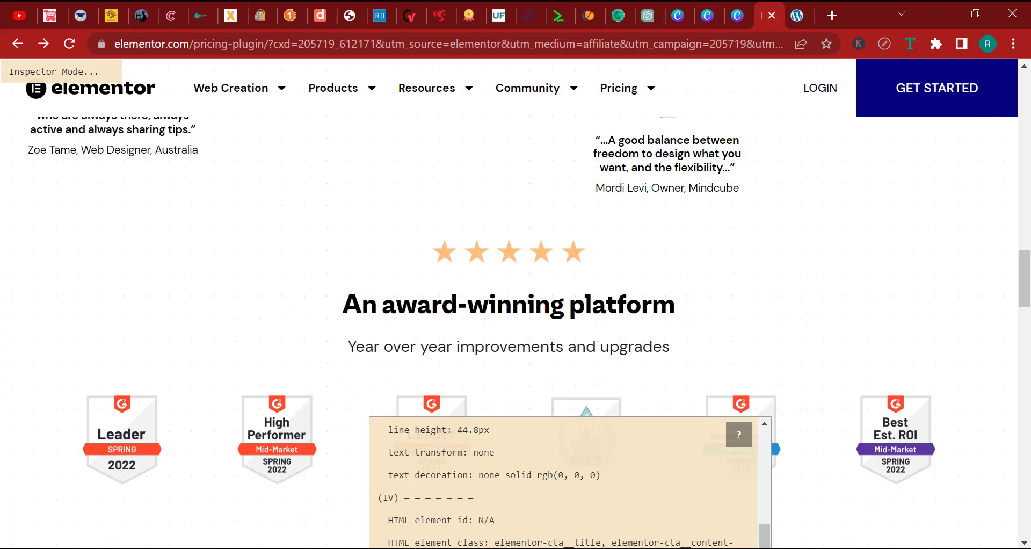
pyautogui.hotkey('alt', 'Tab')
pyautogui.click(179, 428)
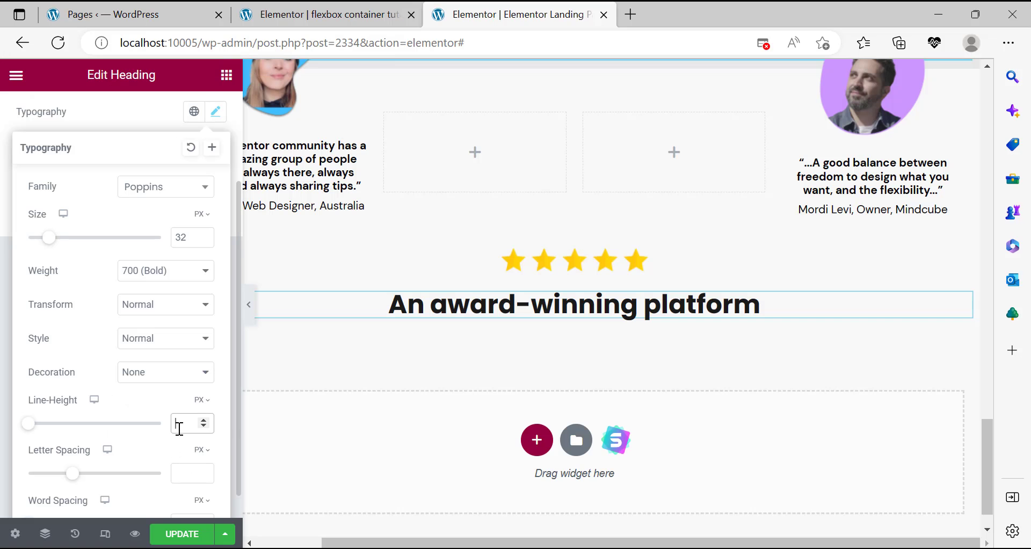
pyautogui.write('44.8')
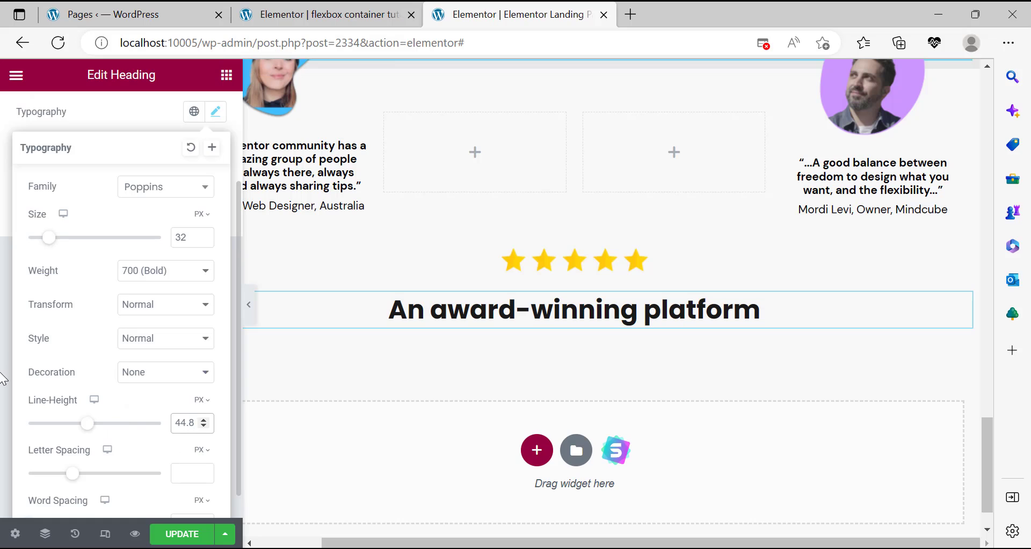
pyautogui.click(2, 376)
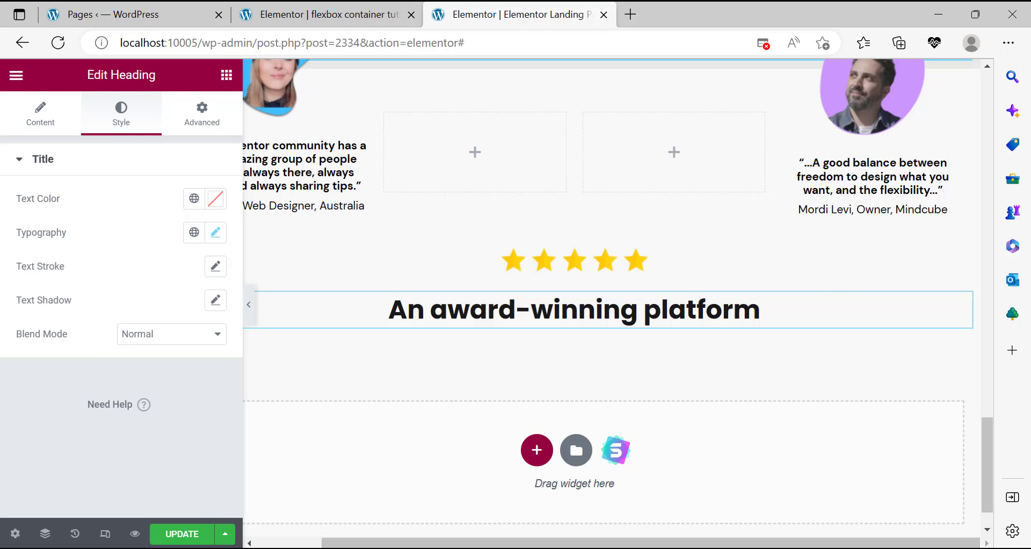
# Recheck the pricing page and set the heading's text color to the copied rgb(0, 0, 0).
pyautogui.hotkey('alt', 'Tab')
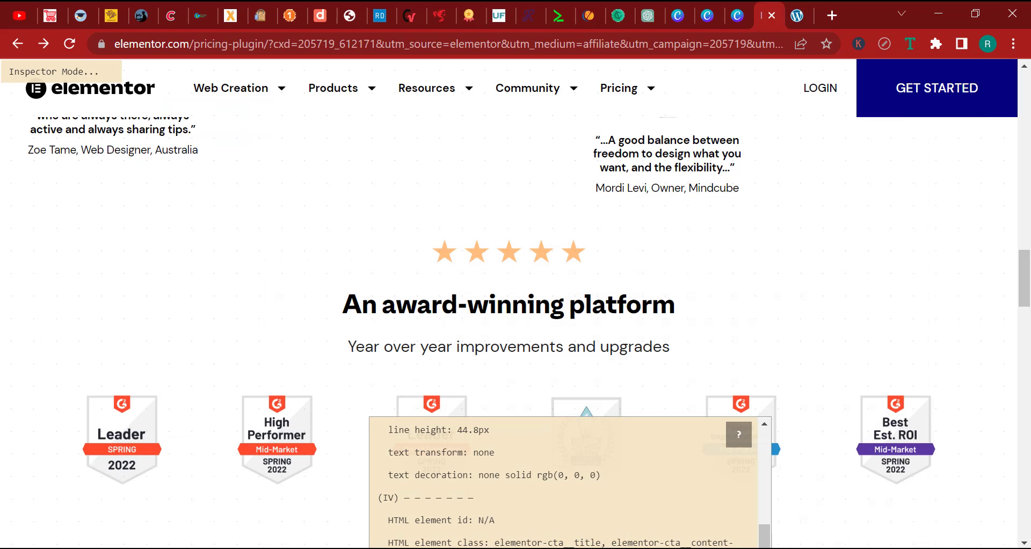
pyautogui.hotkey('alt', 'Tab')
pyautogui.click(217, 199)
pyautogui.rightClick(124, 446)
pyautogui.click(172, 154)
pyautogui.click(8, 347)
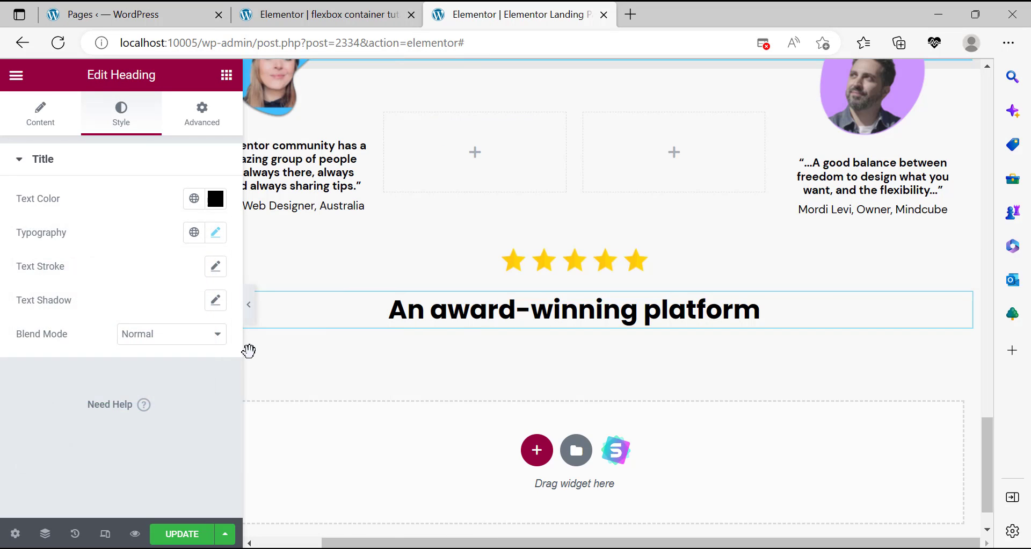
pyautogui.click(217, 200)
pyautogui.moveTo(3, 358); pyautogui.dragTo(181, 327)
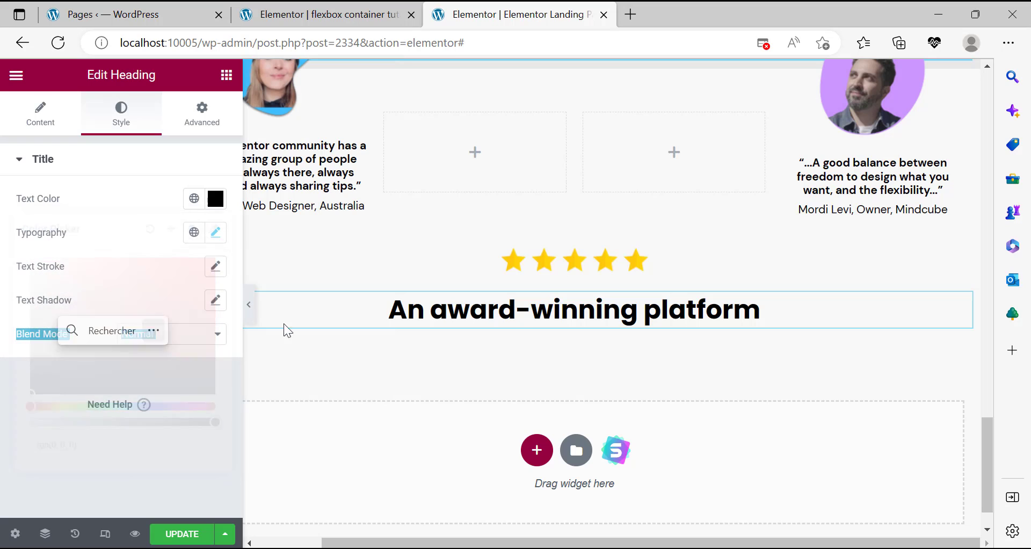
pyautogui.click(151, 403)
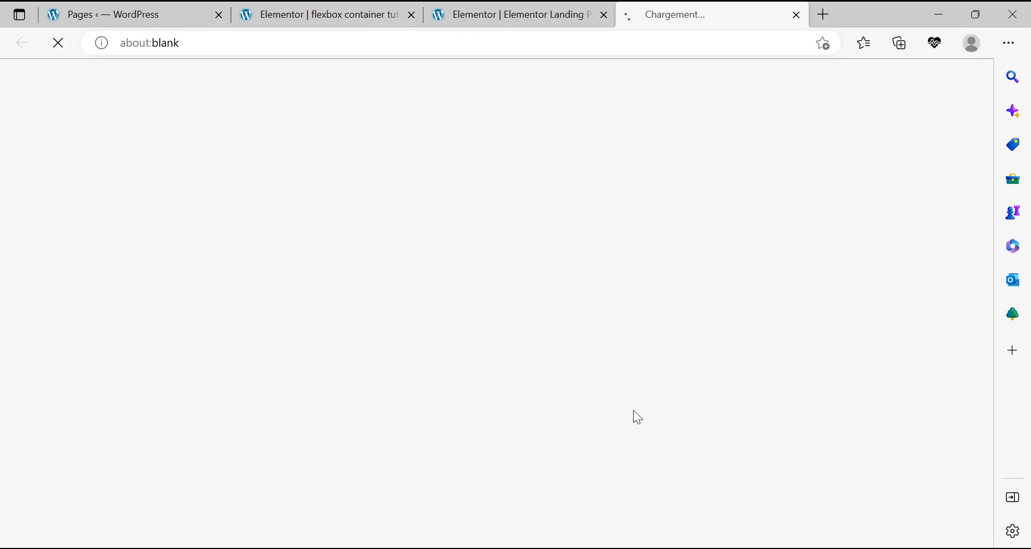
pyautogui.click(796, 15)
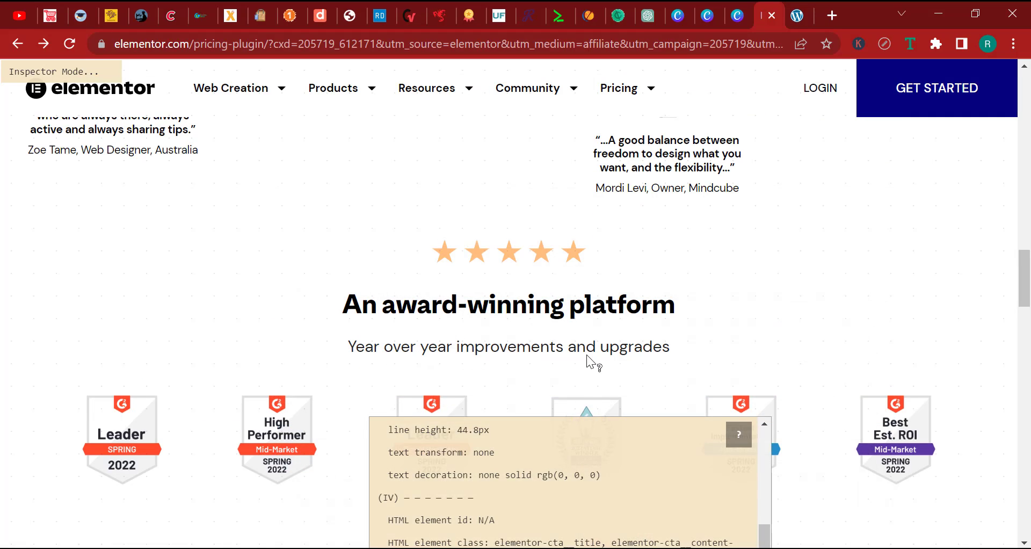
# Copy the pricing page's subtitle, duplicate the heading in the editor and replace the duplicate's title with "Year over year improvements and upgrades".
pyautogui.tripleClick(586, 349)
pyautogui.rightClick(587, 349)
pyautogui.click(612, 355)
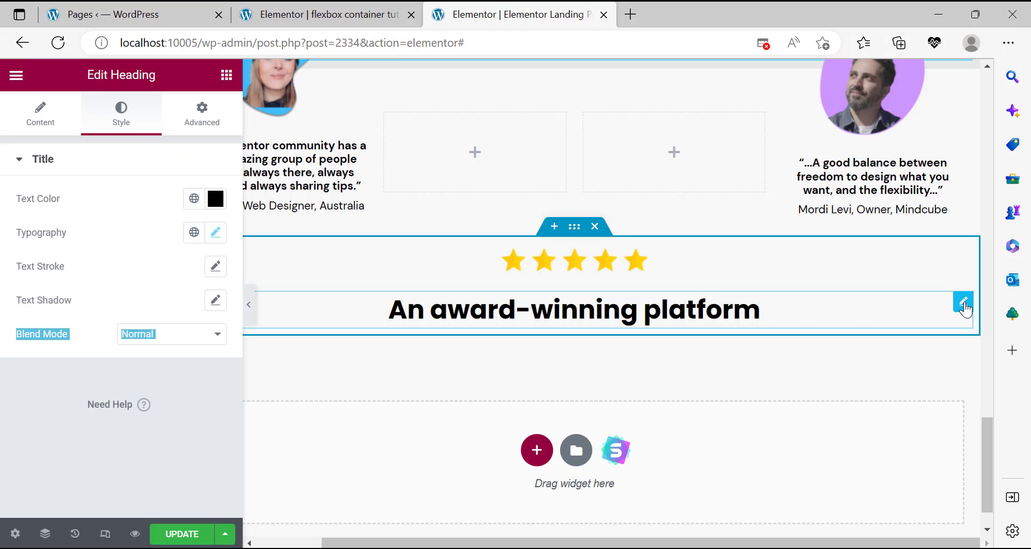
pyautogui.rightClick(889, 411)
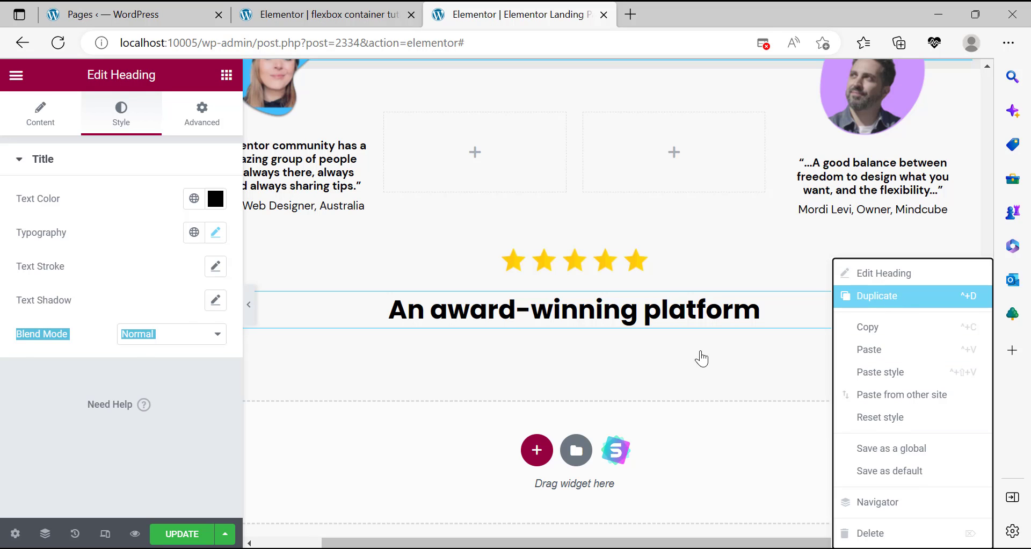
pyautogui.click(880, 295)
pyautogui.tripleClick(128, 223)
pyautogui.rightClick(127, 223)
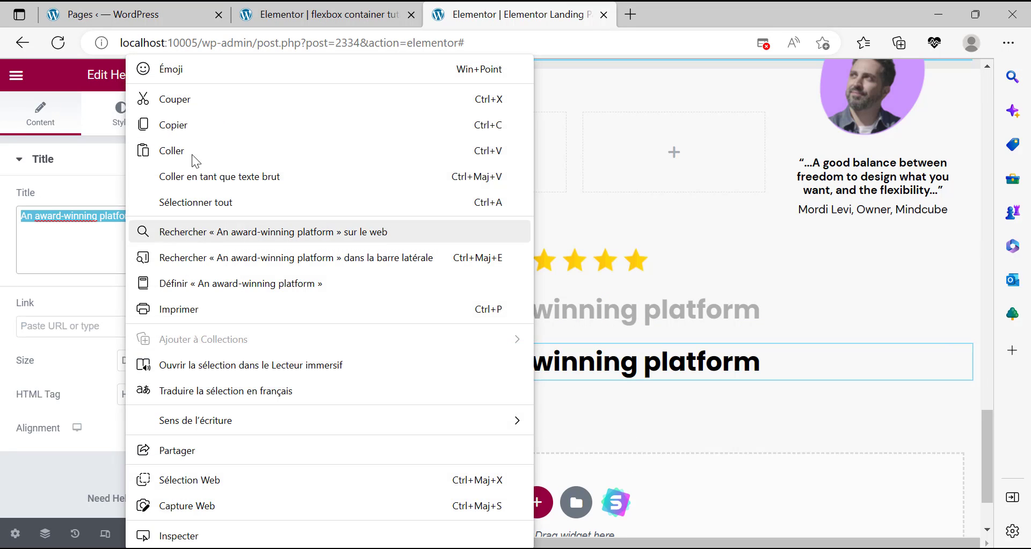
pyautogui.click(185, 148)
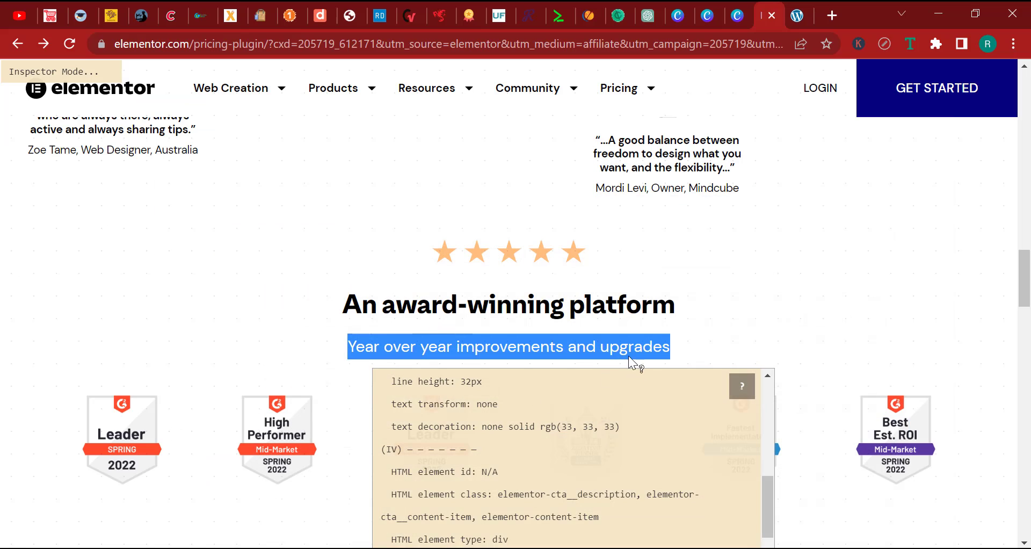
# Restart the font inspector on the pricing page and inspect the subtitle below "An award-winning platform".
pyautogui.scroll(2, 541, 408)
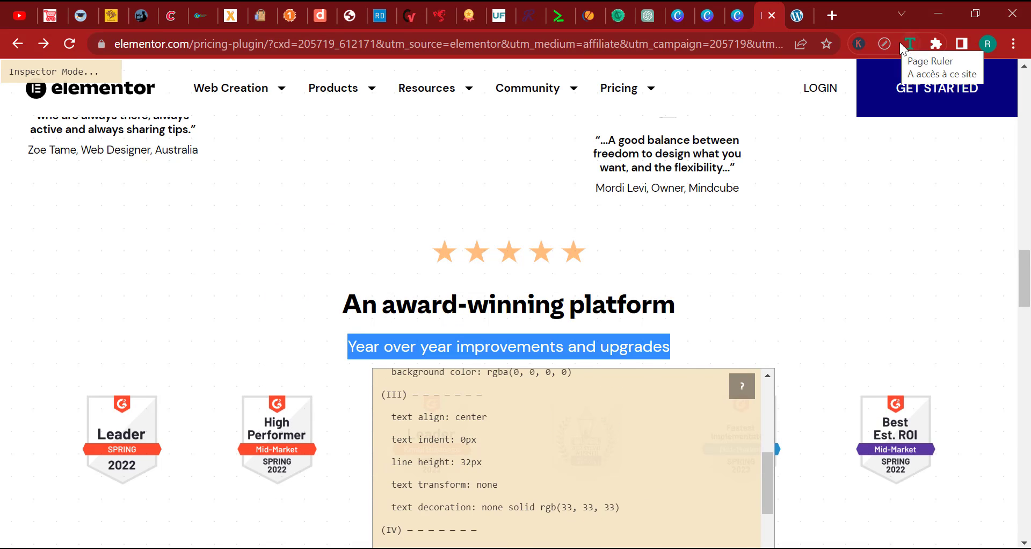
pyautogui.click(910, 44)
pyautogui.doubleClick(570, 345)
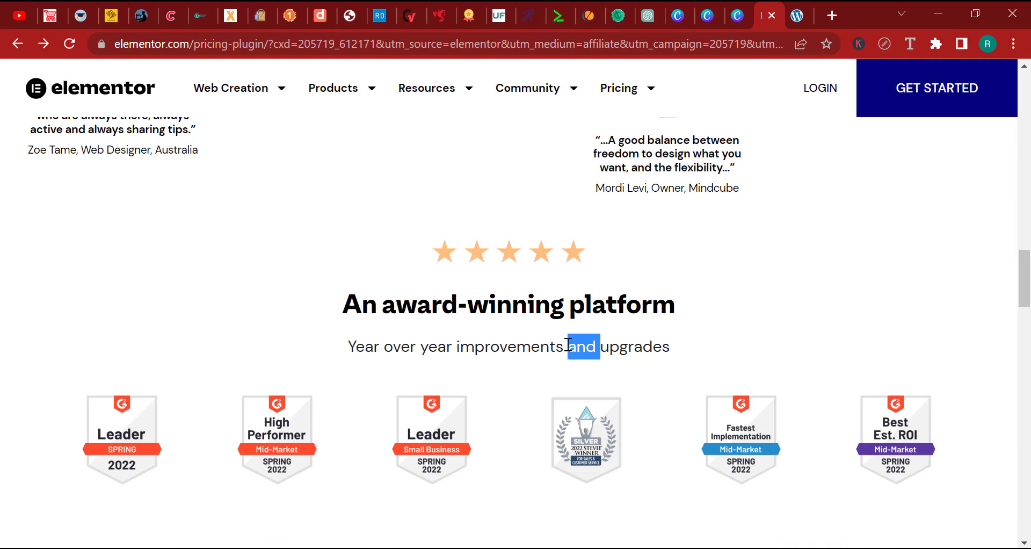
pyautogui.click(910, 44)
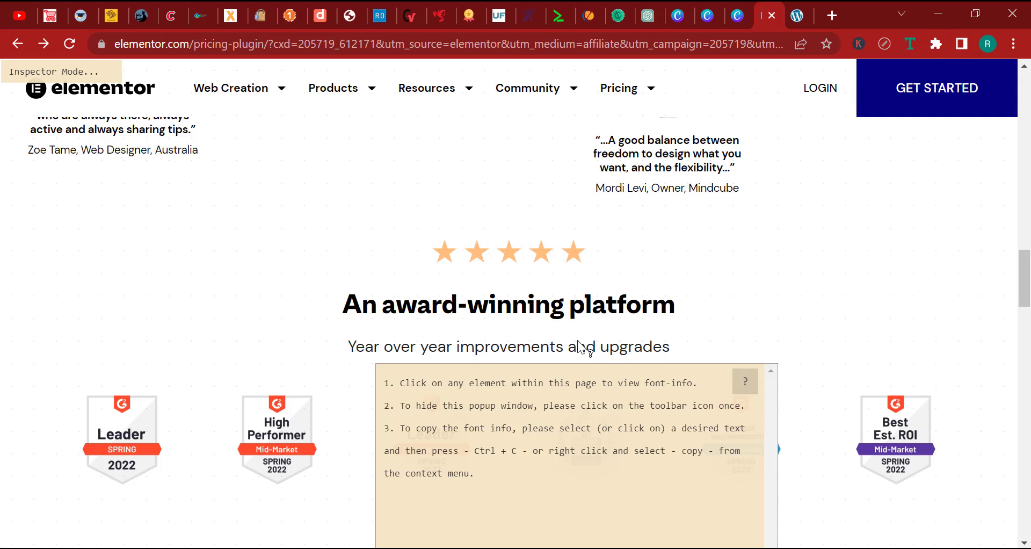
pyautogui.click(573, 361)
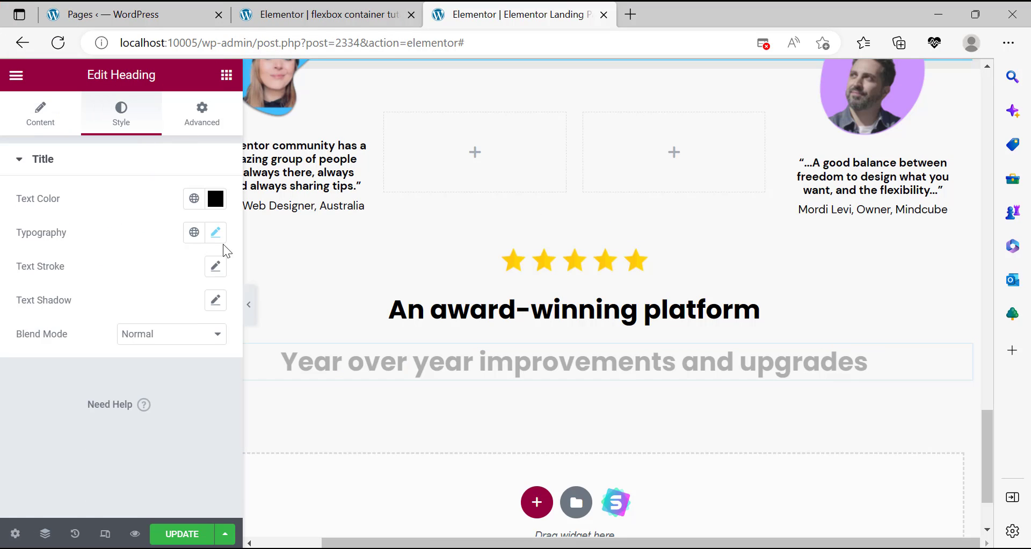
# Set the new subtitle's font size to 20 px and its weight to 400 (Normal).
pyautogui.click(215, 231)
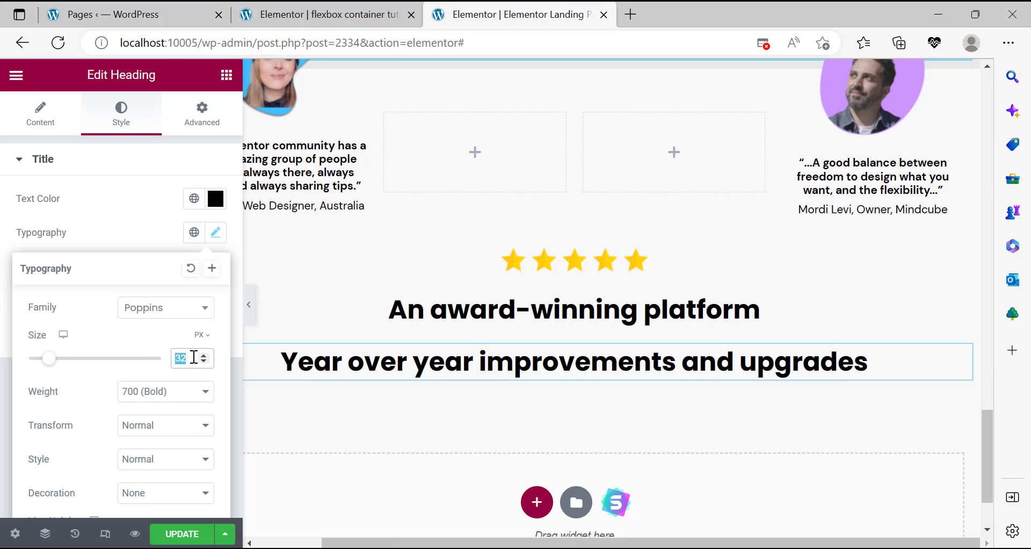
pyautogui.write('20')
pyautogui.click(178, 395)
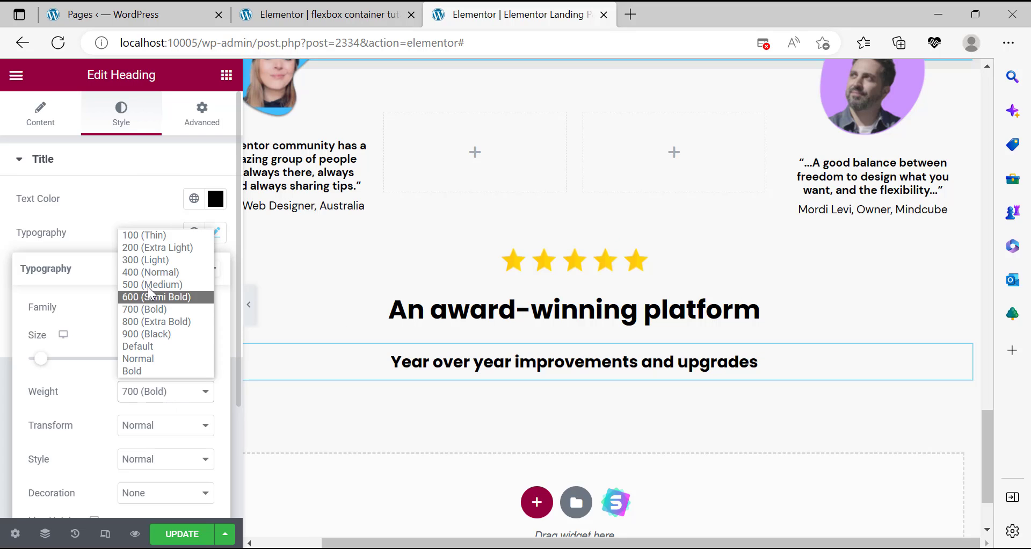
pyautogui.click(153, 272)
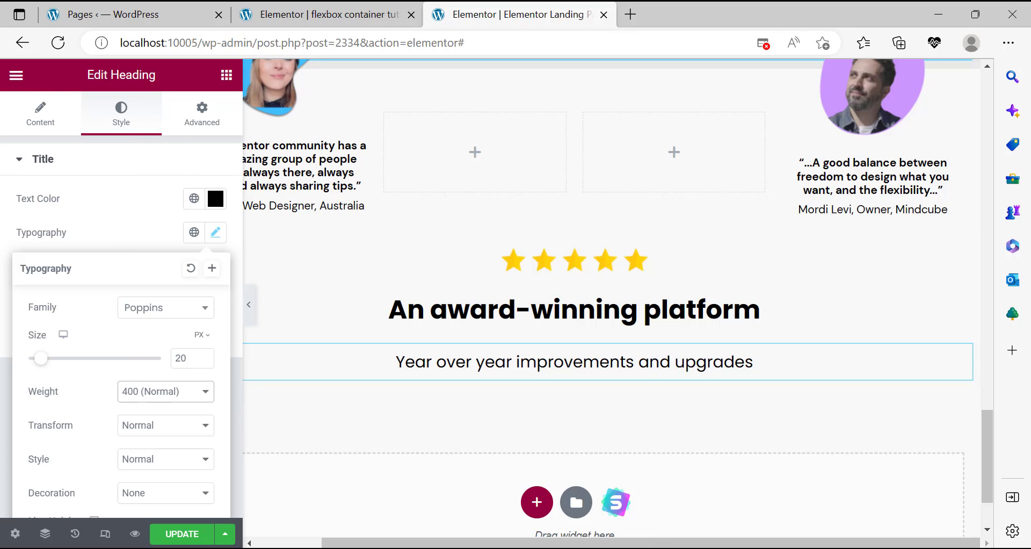
# Copy the subtitle's font color rgb(33, 33, 33) from the pricing page's font inspector and return to the editor.
pyautogui.click(595, 548)
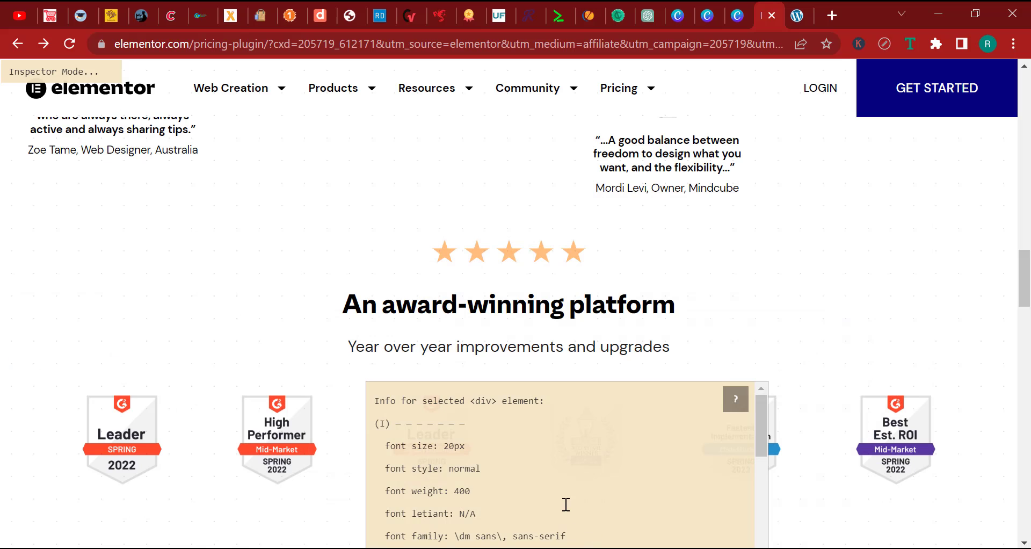
pyautogui.scroll(-3, 516, 454)
pyautogui.moveTo(550, 447); pyautogui.dragTo(449, 441)
pyautogui.rightClick(456, 443)
pyautogui.click(483, 212)
pyautogui.hotkey('alt', 'Tab')
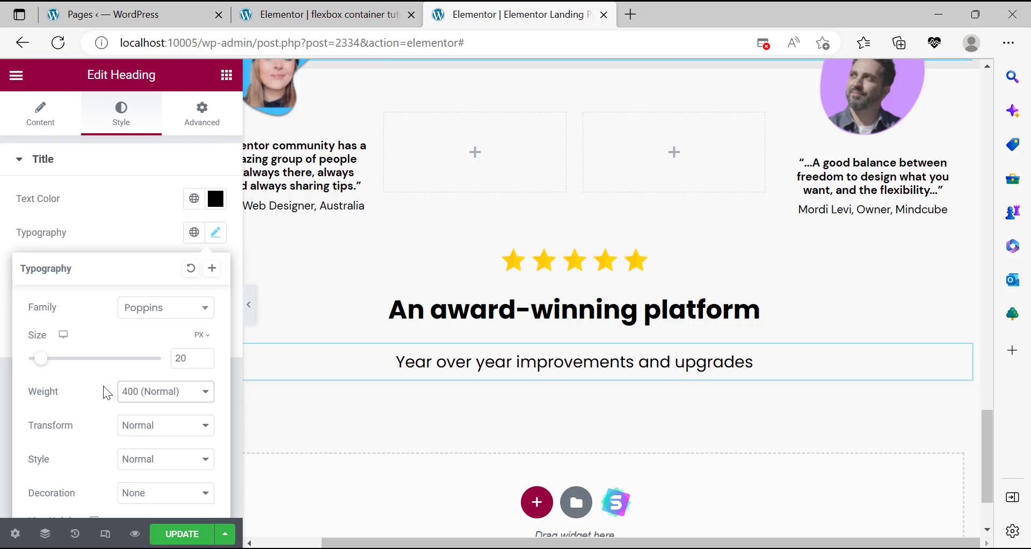
# Replace the subtitle's text color with the copied rgb(33, 33, 33).
pyautogui.click(125, 231)
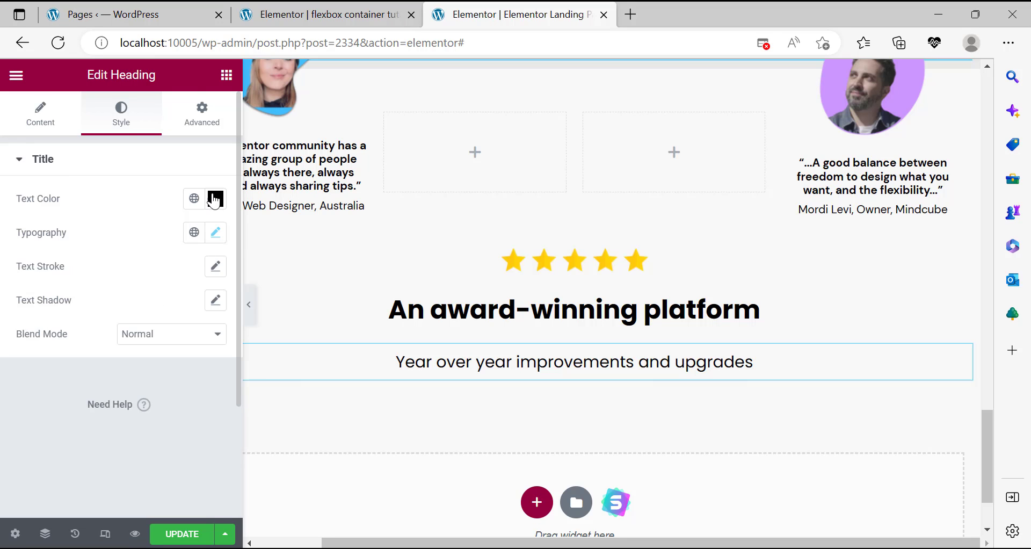
pyautogui.click(215, 198)
pyautogui.tripleClick(114, 443)
pyautogui.rightClick(114, 443)
pyautogui.click(161, 151)
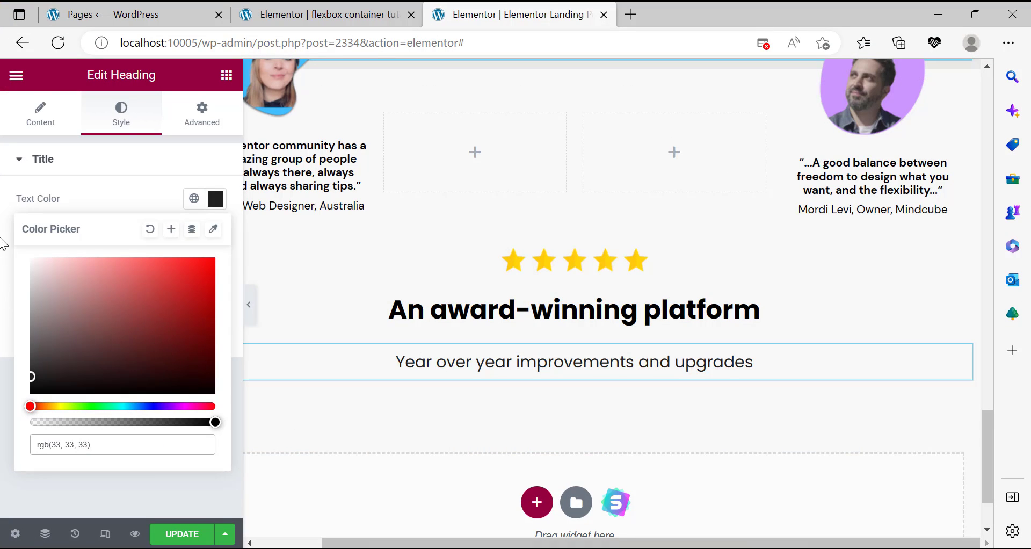
pyautogui.click(1, 239)
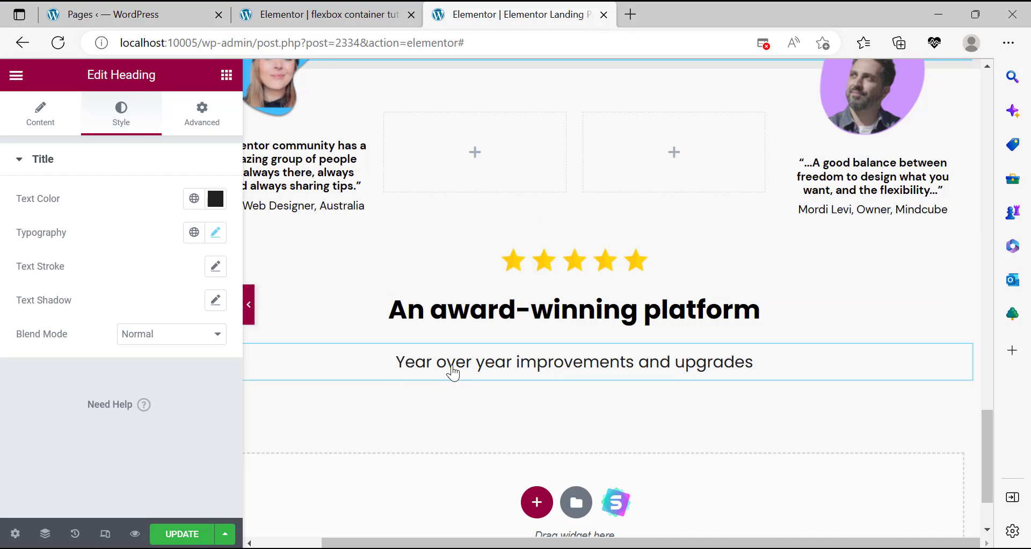
# Unlink the subtitle's margin values, set its top margin to -20 px and update the page.
pyautogui.hotkey('ctrl', 'p')
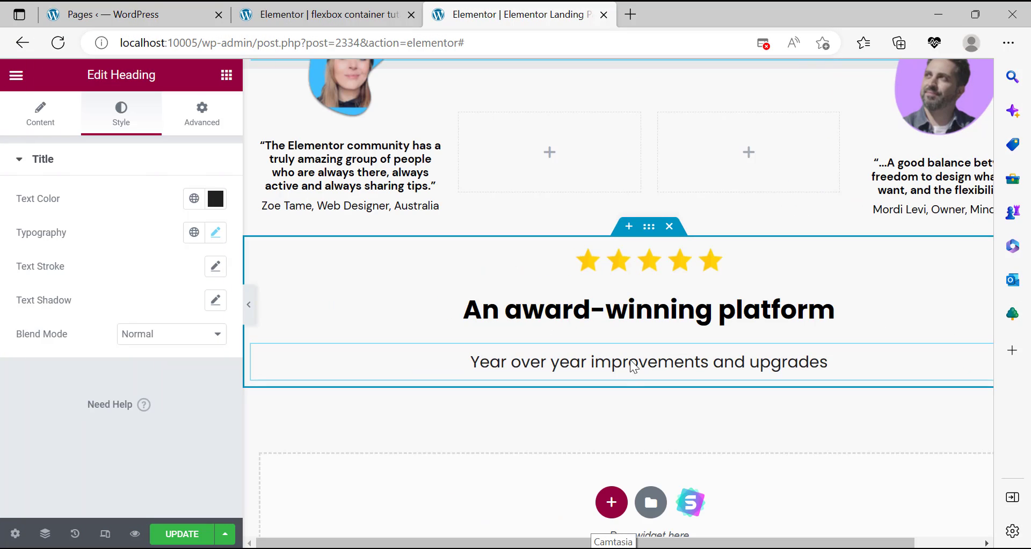
pyautogui.moveTo(567, 541); pyautogui.dragTo(864, 499)
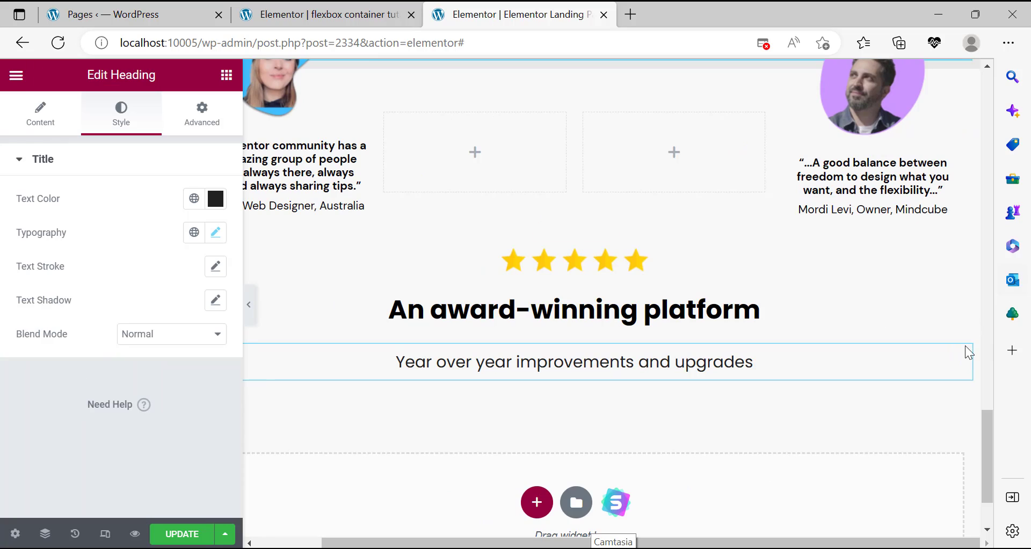
pyautogui.click(202, 113)
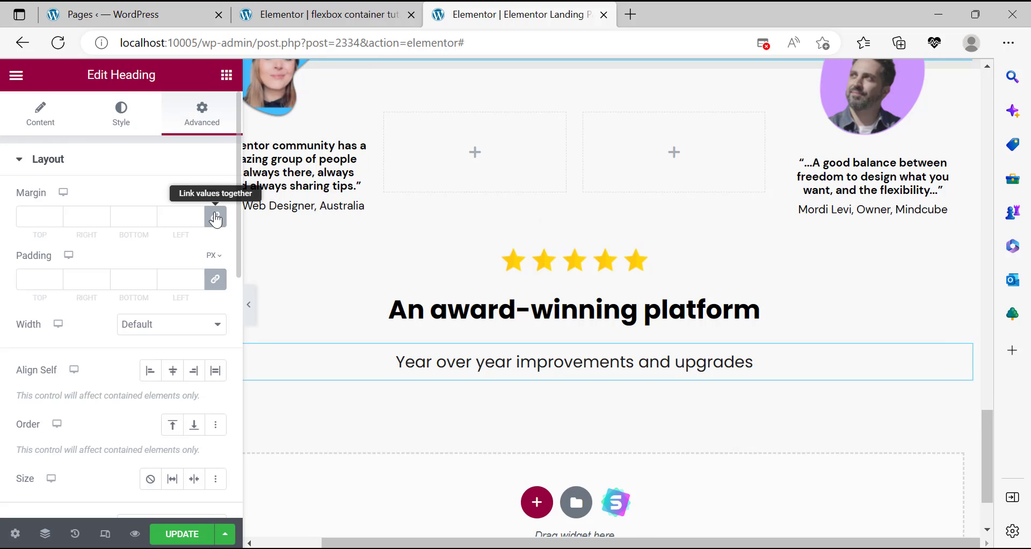
pyautogui.click(215, 215)
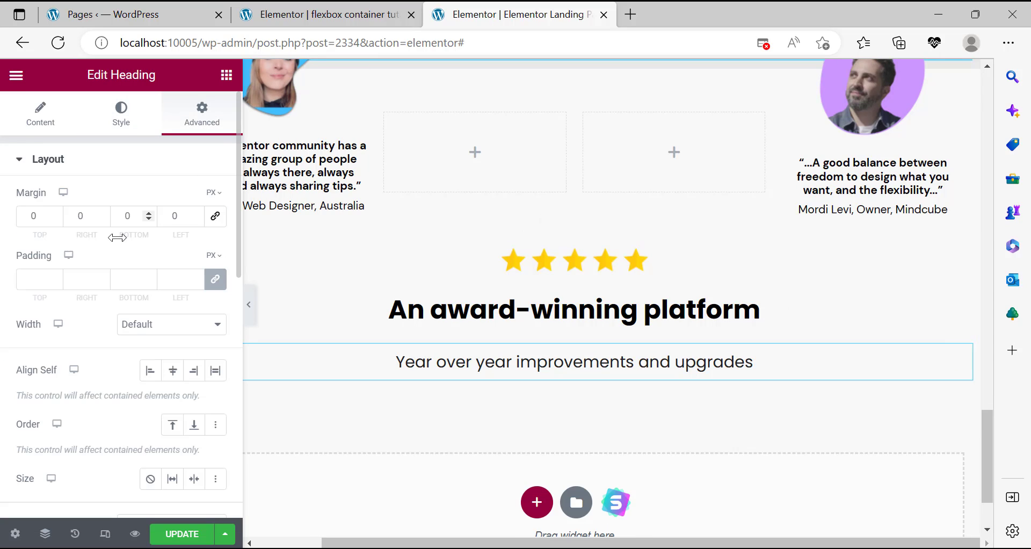
pyautogui.click(53, 219)
pyautogui.click(54, 219)
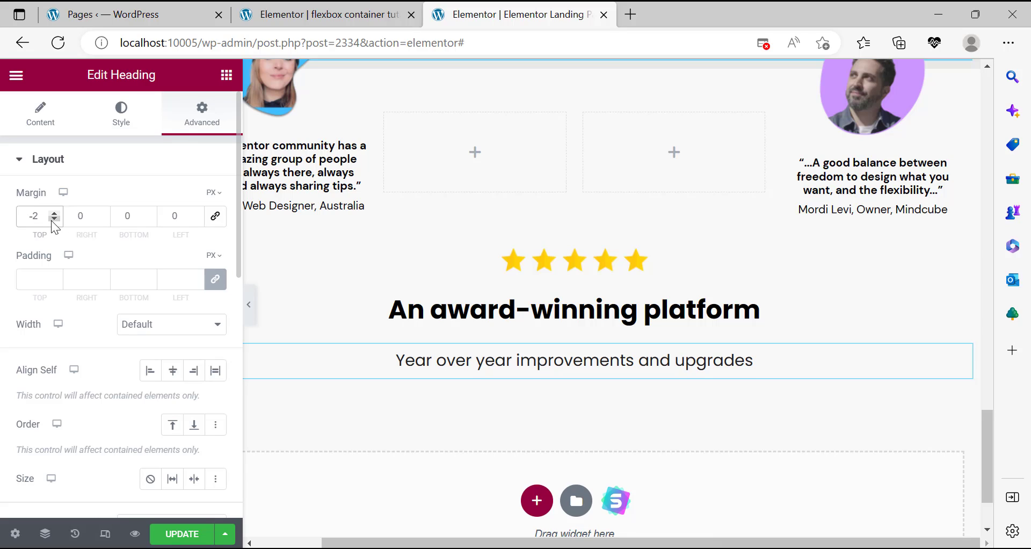
pyautogui.write('0')
pyautogui.click(180, 534)
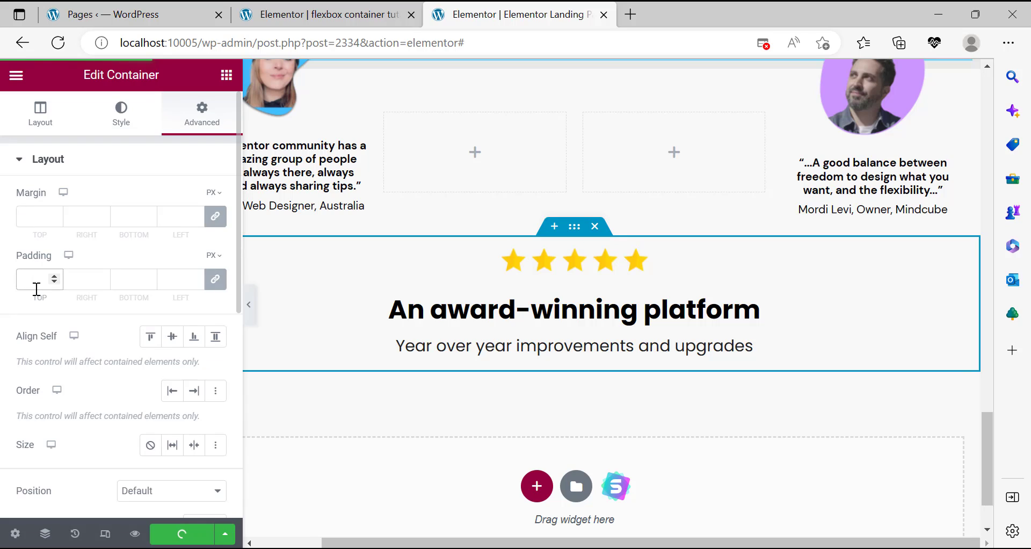
# Set the padding of the container holding the stars and headings to 50 px, and turn off the font inspector on the pricing page.
pyautogui.click(36, 289)
pyautogui.write('50')
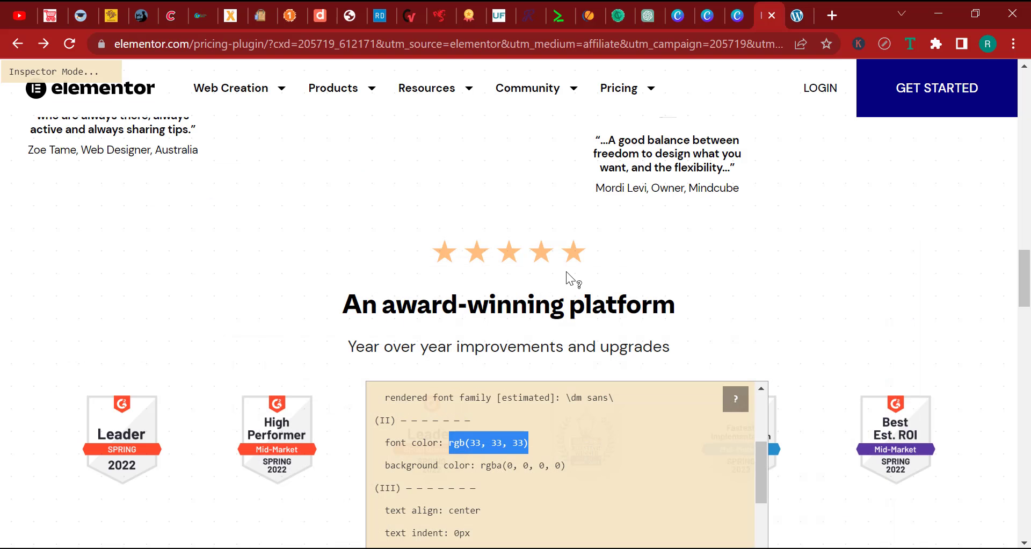
pyautogui.scroll(-5, 741, 153)
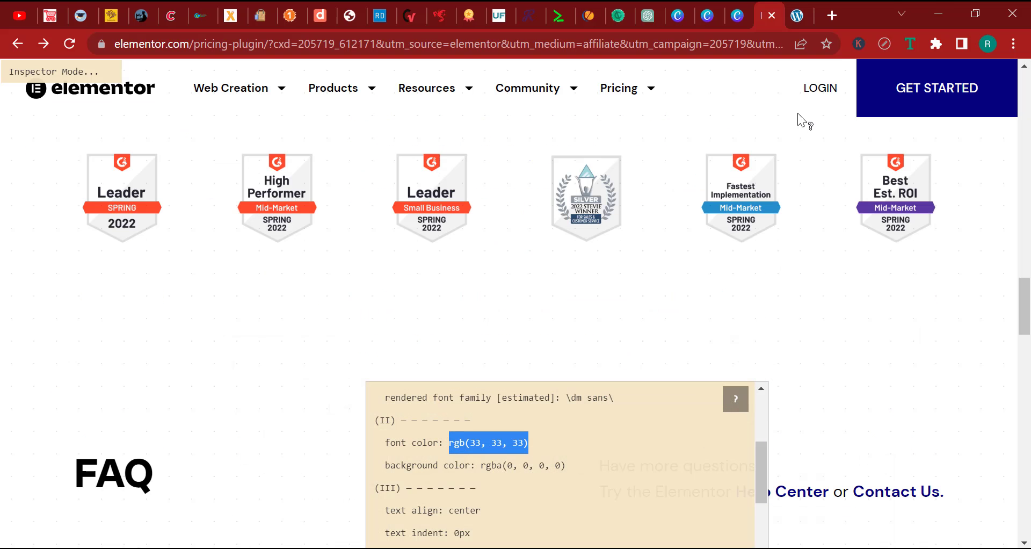
pyautogui.click(911, 43)
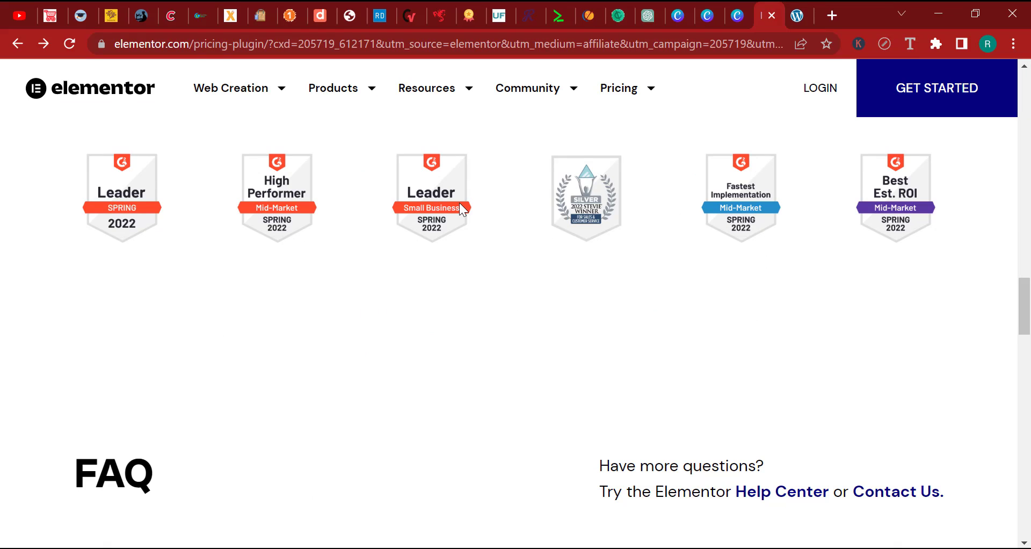
# Launch Paint, bring the row of award badges into view on the pricing page, and switch to Paint.
pyautogui.click(886, 43)
pyautogui.press('super')
pyautogui.write('pa')
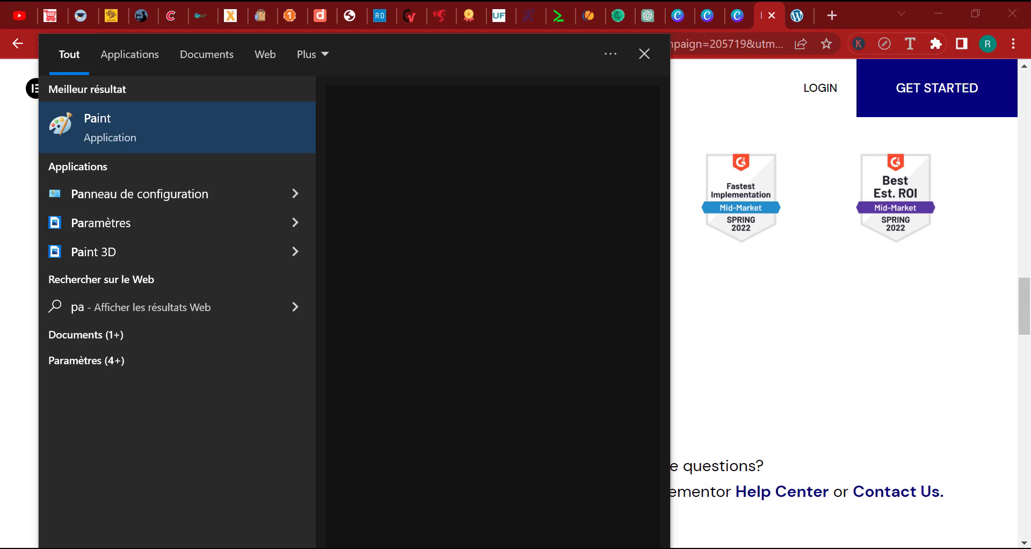
pyautogui.write('int')
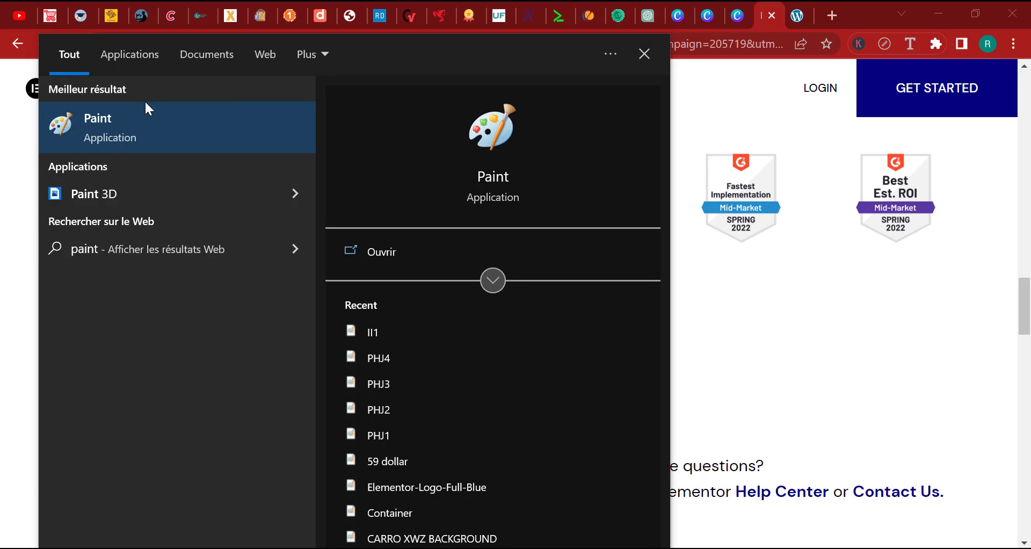
pyautogui.click(133, 114)
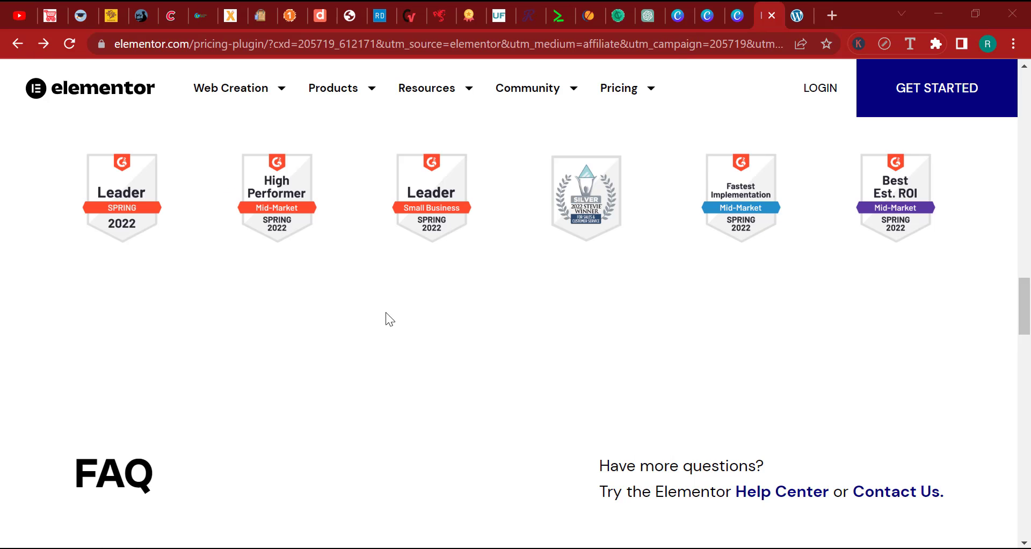
pyautogui.scroll(2, 443, 333)
pyautogui.scroll(-3, 461, 326)
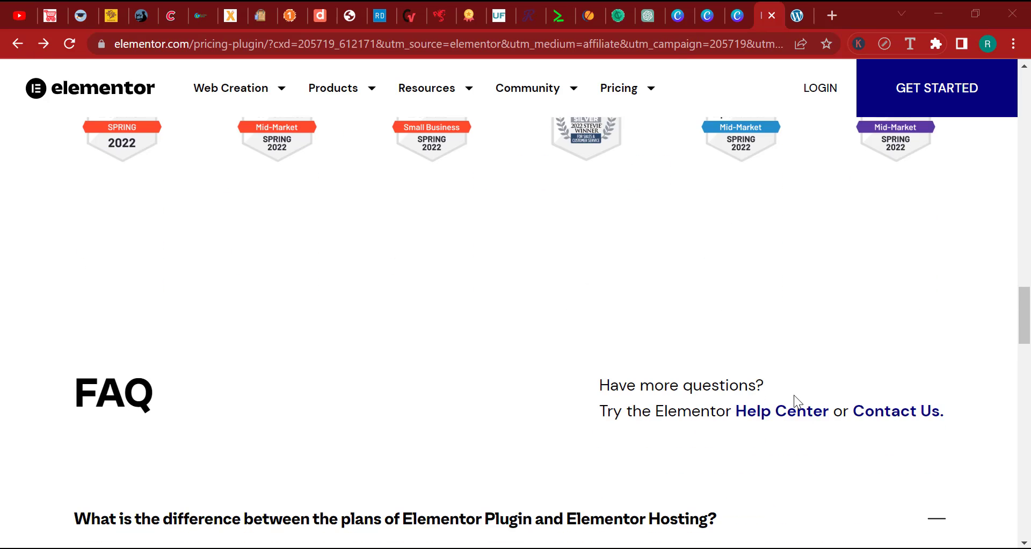
pyautogui.scroll(1, 772, 420)
pyautogui.scroll(2, 772, 428)
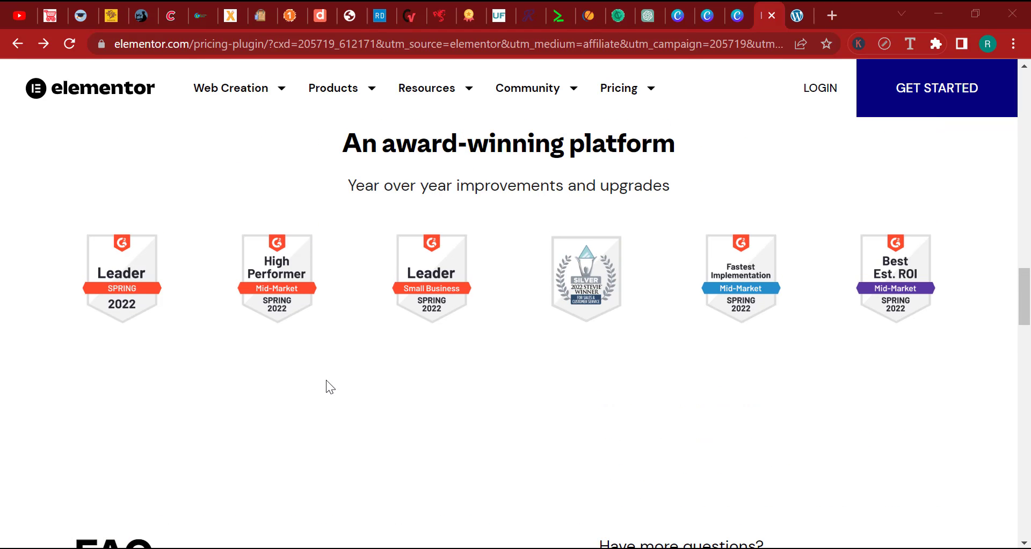
pyautogui.hotkey('alt', 'Tab')
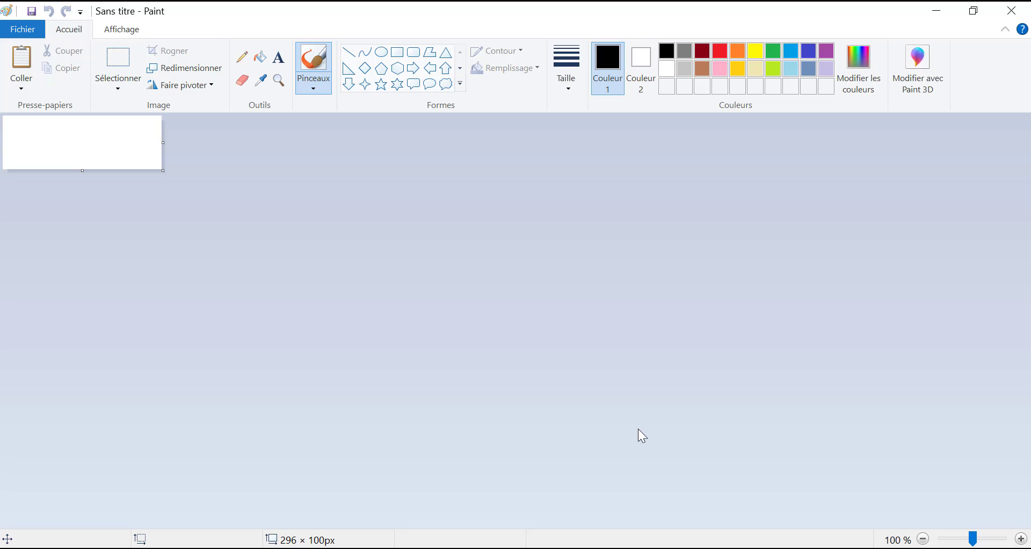
# Paste the pricing-page screenshot into Paint, align the first Leader badge with the canvas corner, and shrink the canvas to about 176 × 256 px.
pyautogui.hotkey('ctrl', 'v')
pyautogui.scroll(-4, 201, 242)
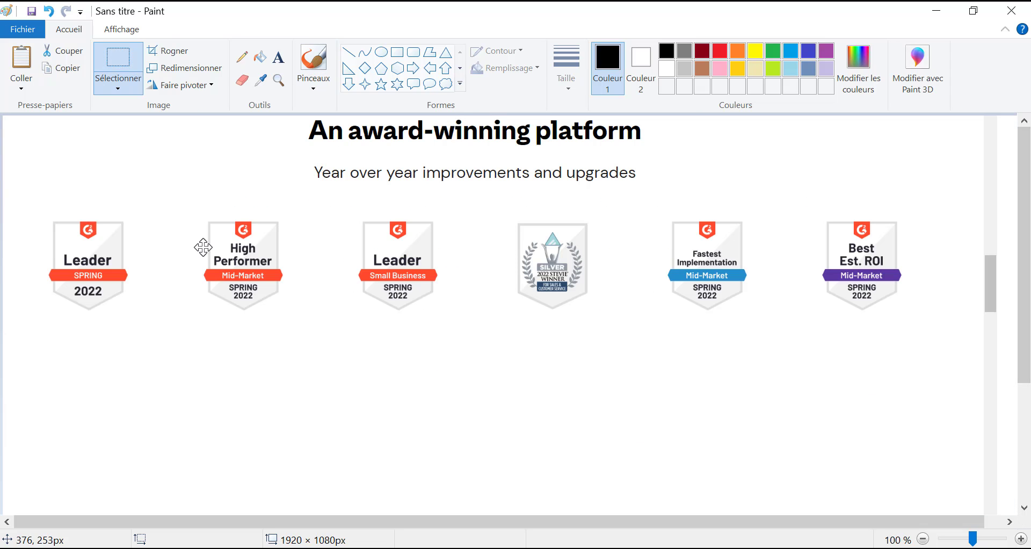
pyautogui.moveTo(170, 165); pyautogui.dragTo(141, 138)
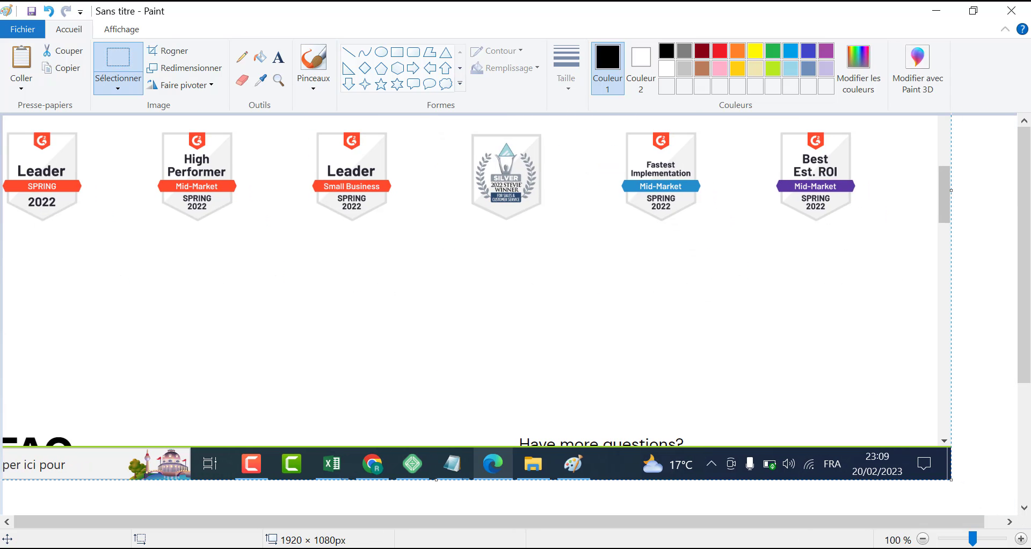
pyautogui.click(922, 538)
pyautogui.moveTo(3, 116); pyautogui.dragTo(50, 184)
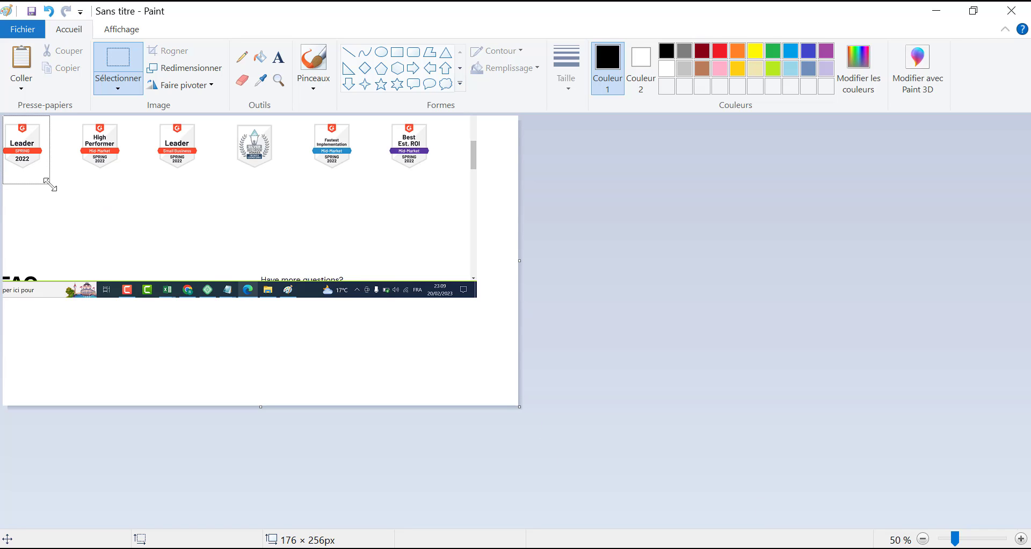
pyautogui.hotkey('ctrl', 'shift', 'x')
pyautogui.click(22, 29)
pyautogui.click(814, 316)
# Return to the pricing page and mark out the area around the first Leader Spring 2022 badge.
pyautogui.hotkey('alt', 'Tab')
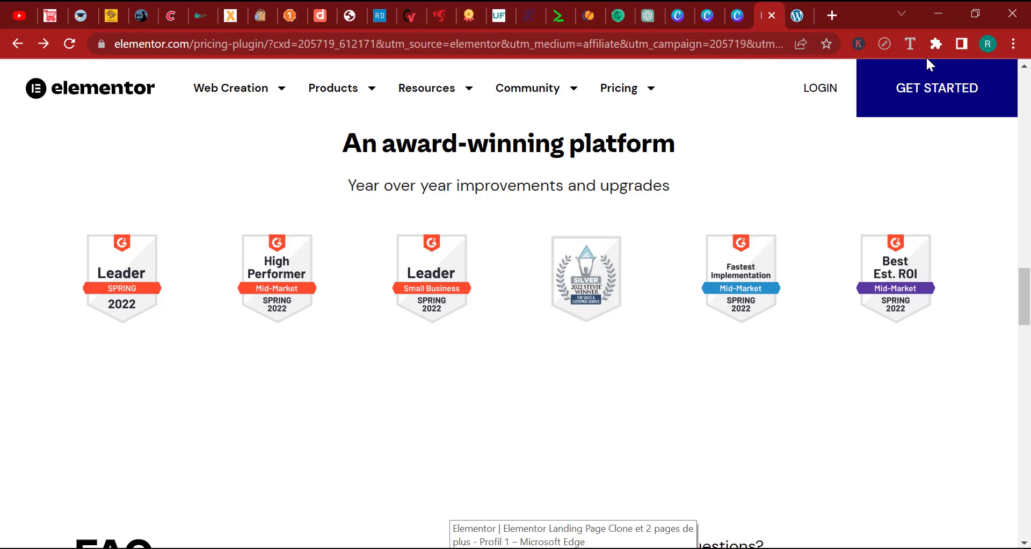
pyautogui.click(883, 41)
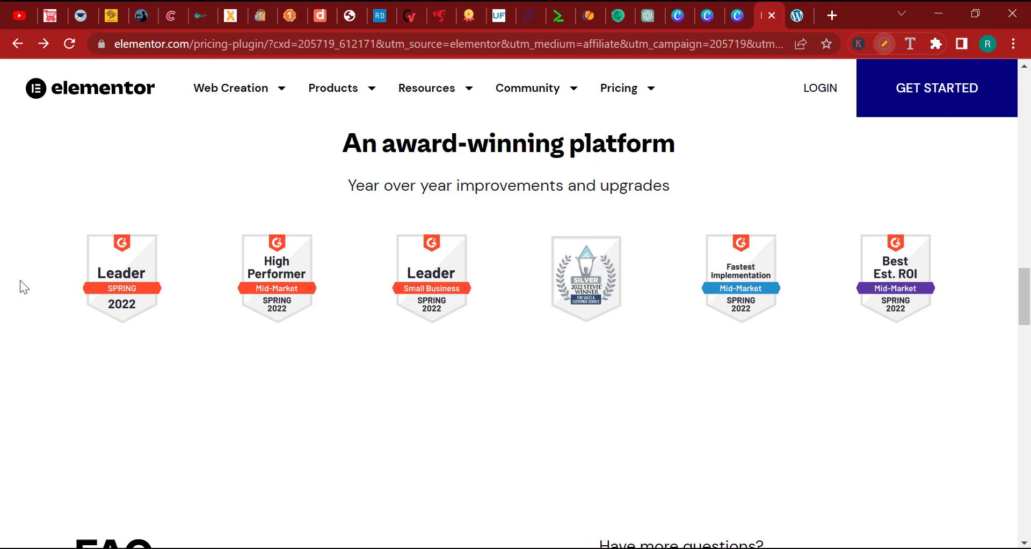
pyautogui.moveTo(80, 224); pyautogui.dragTo(181, 332)
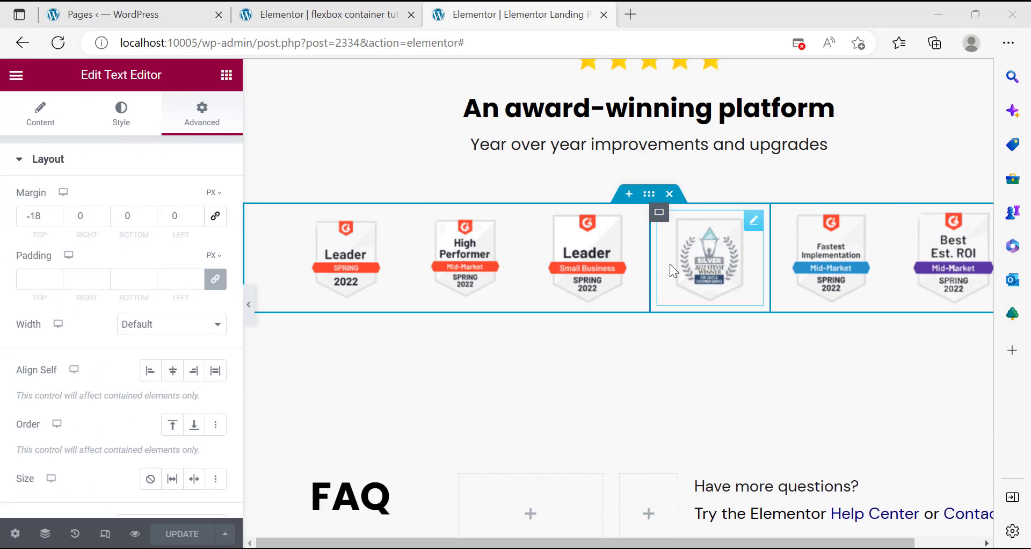
# Find the FAQ section on the flexbox container tutorial page and open its toggle widget's content settings for reference.
pyautogui.scroll(-5, 669, 263)
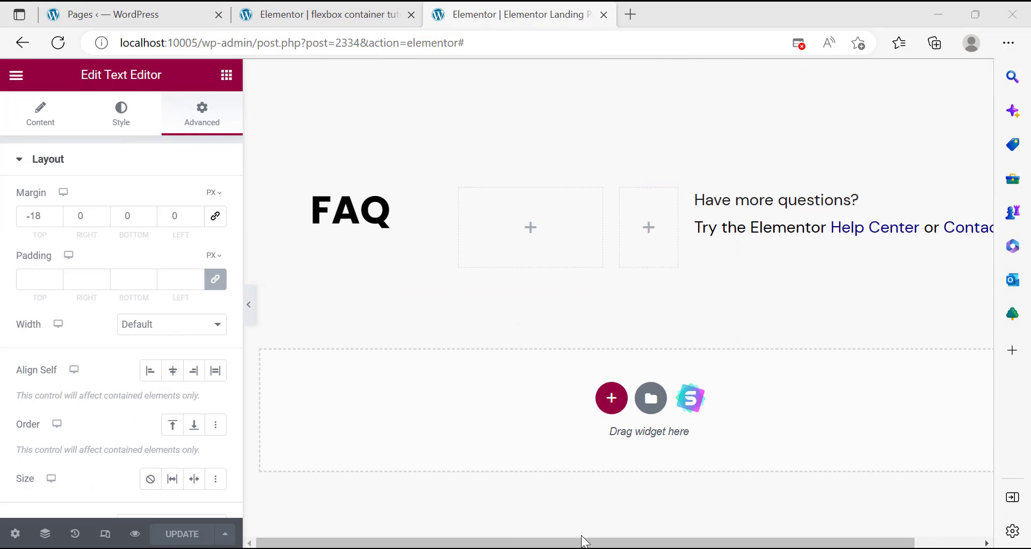
pyautogui.click(301, 15)
pyautogui.scroll(-3, 689, 307)
pyautogui.scroll(3, 688, 307)
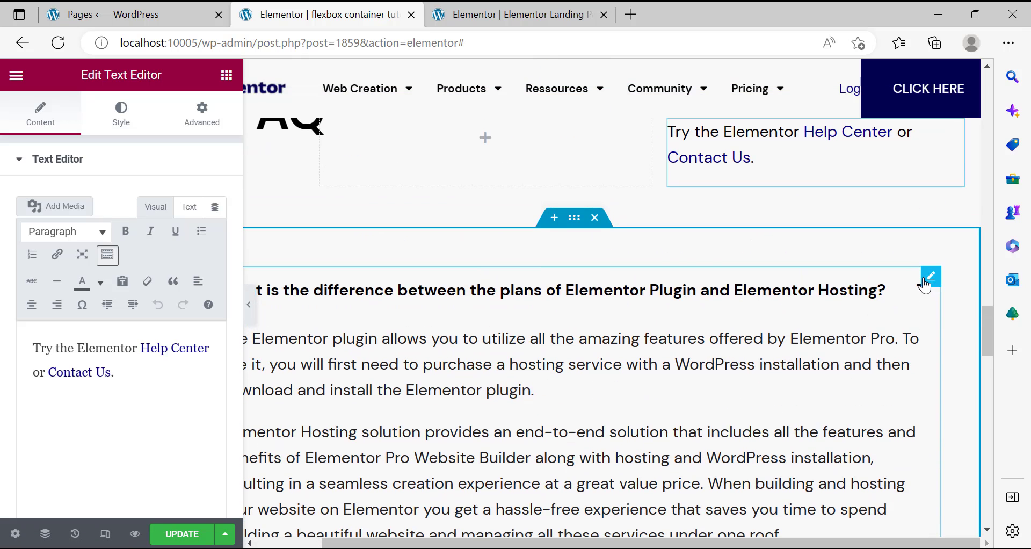
pyautogui.click(925, 283)
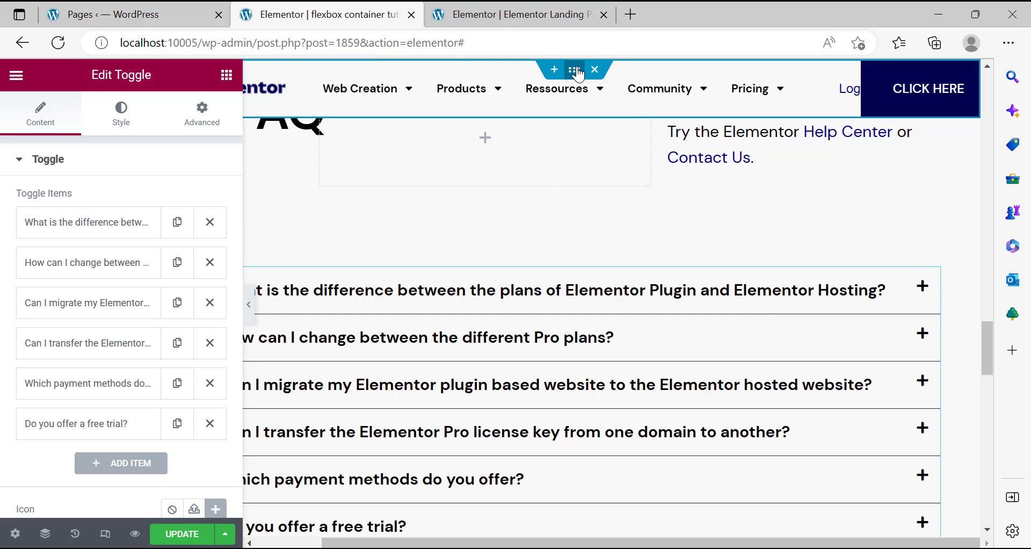
# Add a new single-column container with a downward direction below the FAQ heading row on the landing page.
pyautogui.click(542, 13)
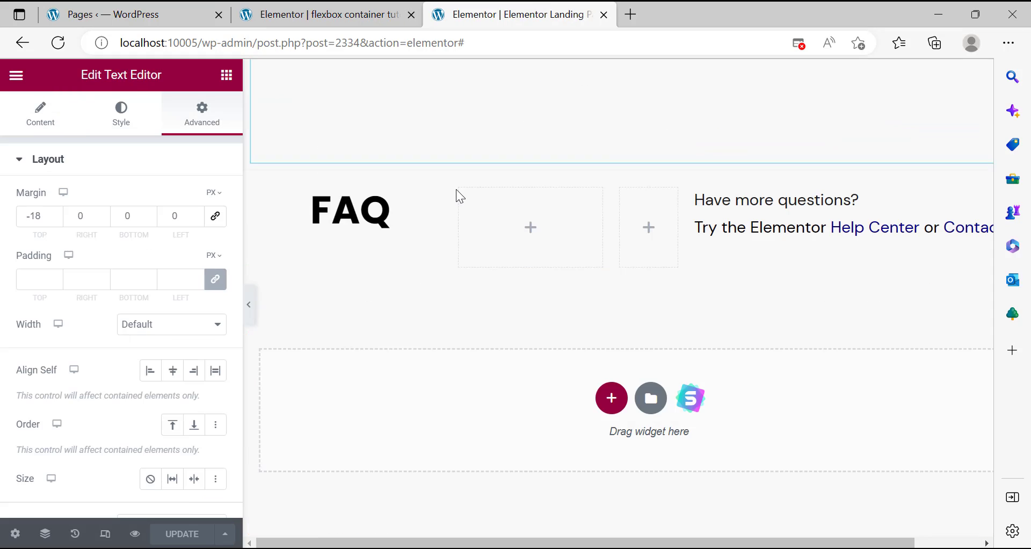
pyautogui.click(599, 399)
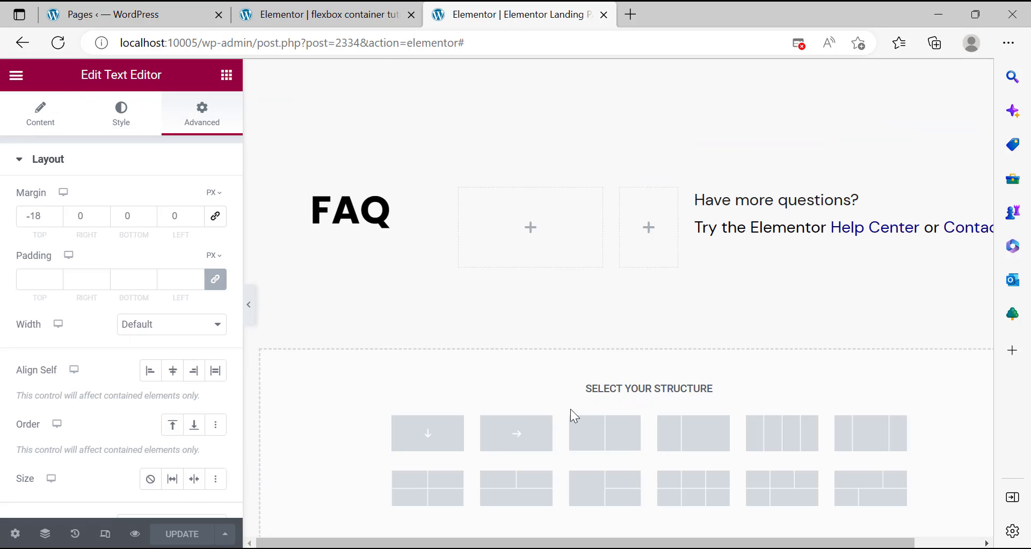
pyautogui.click(444, 454)
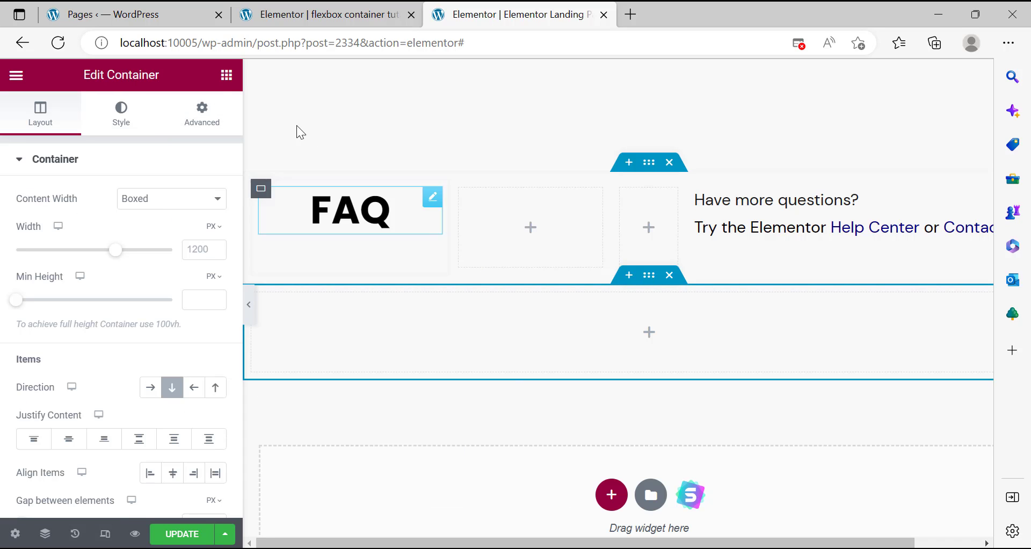
# Search the widgets for Toggle and place the Toggle widget in the new empty container below the FAQ row.
pyautogui.click(227, 75)
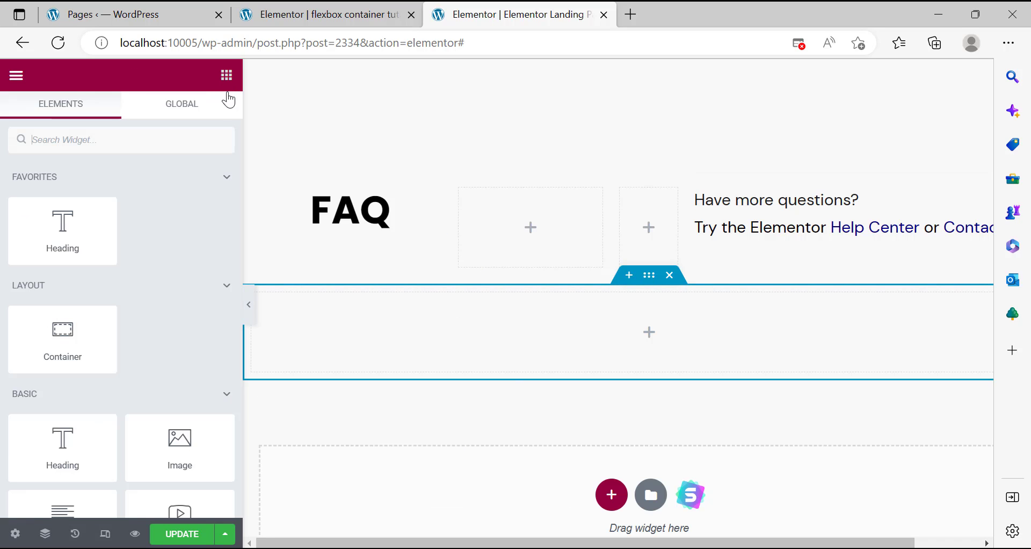
pyautogui.click(151, 136)
pyautogui.write('f')
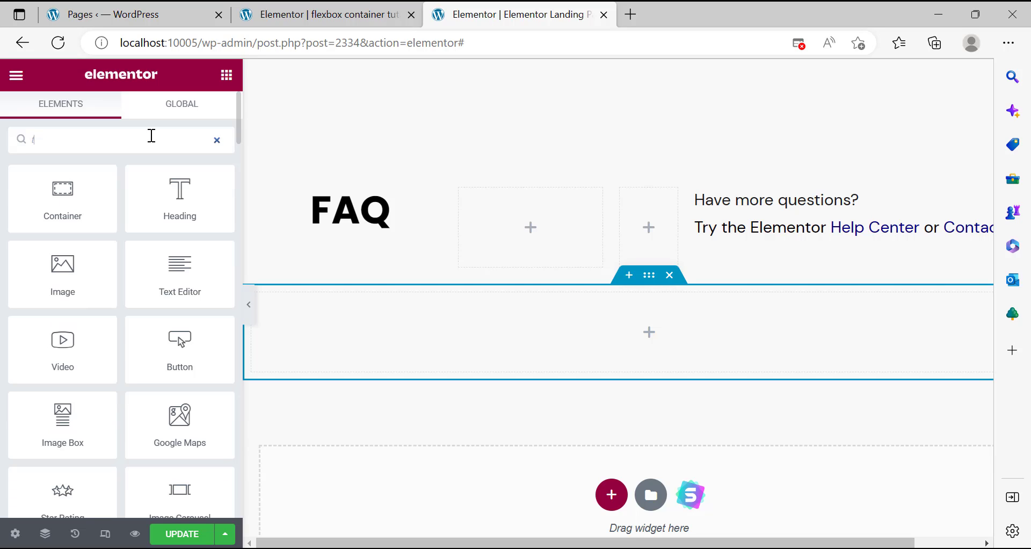
pyautogui.write('oggl')
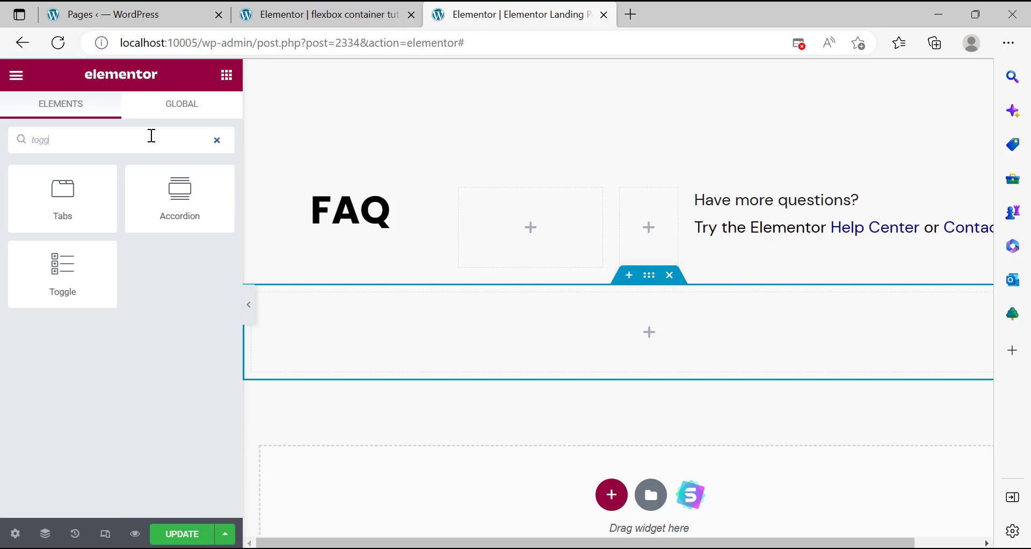
pyautogui.moveTo(82, 265); pyautogui.dragTo(271, 320)
pyautogui.moveTo(80, 271); pyautogui.dragTo(436, 345)
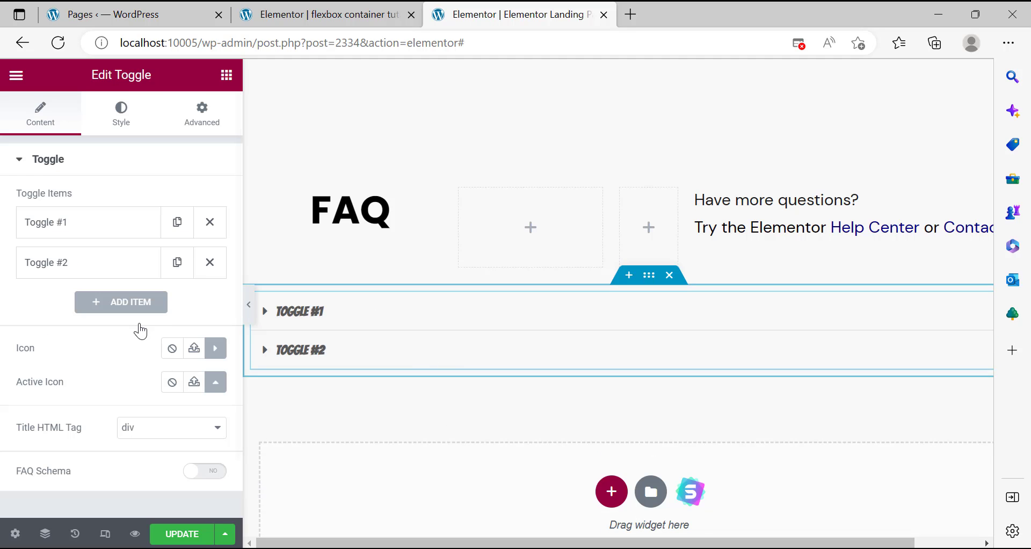
# Compare the new widget with the reference page's toggle and delete the Toggle #2 item, leaving only Toggle #1.
pyautogui.click(383, 17)
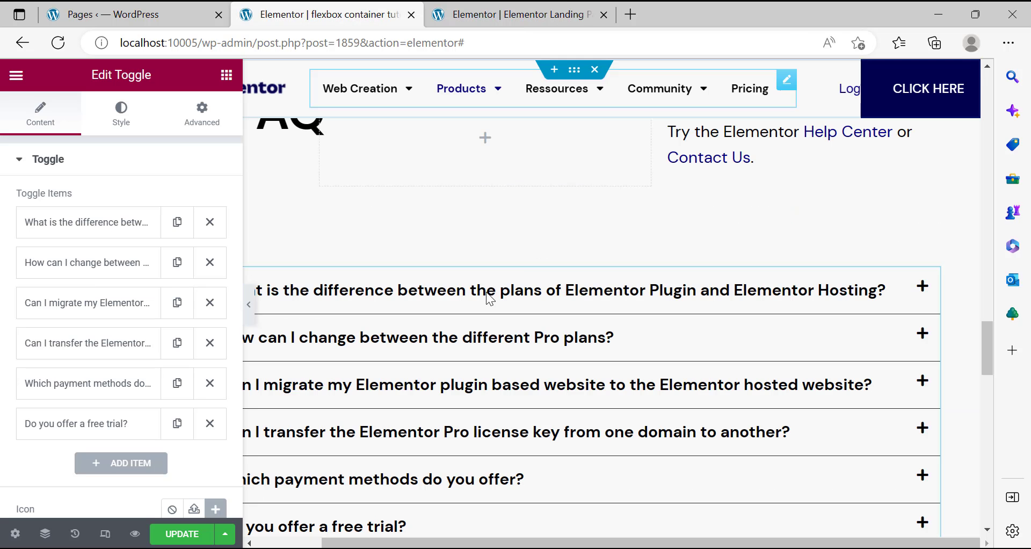
pyautogui.click(483, 14)
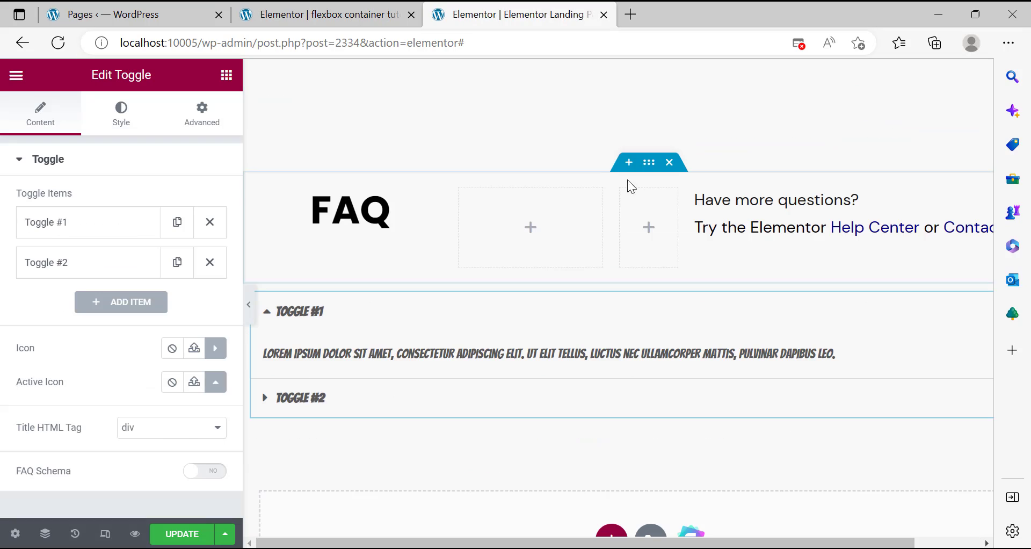
pyautogui.click(210, 264)
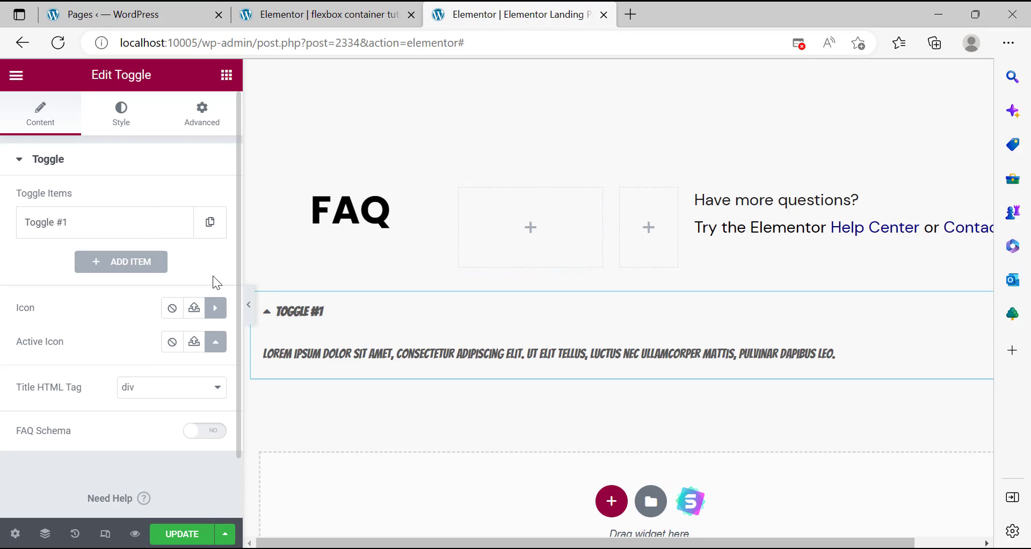
pyautogui.click(123, 226)
pyautogui.click(123, 226)
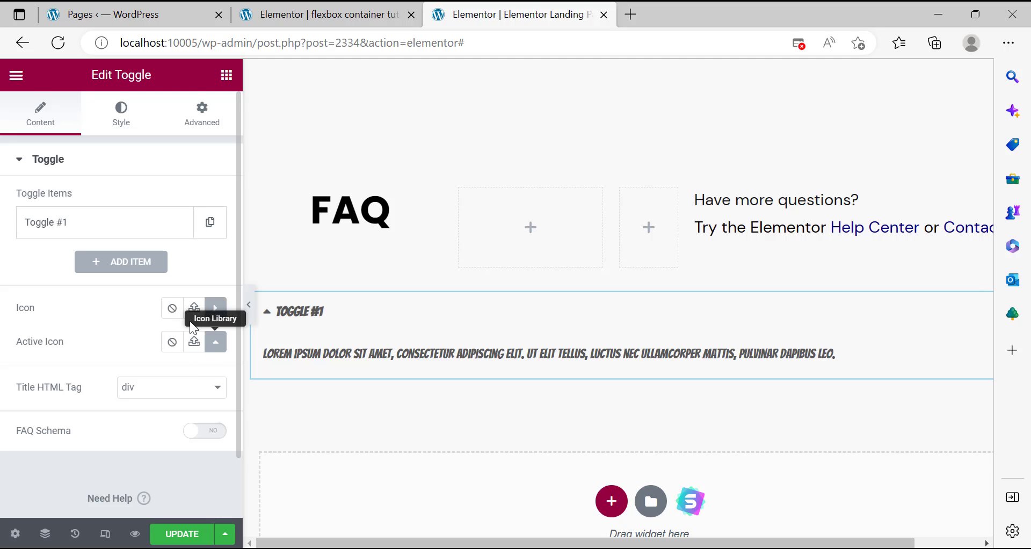
# Replace the toggle's closed-state icon with the Plus icon, searching all icons for "plus".
pyautogui.click(217, 312)
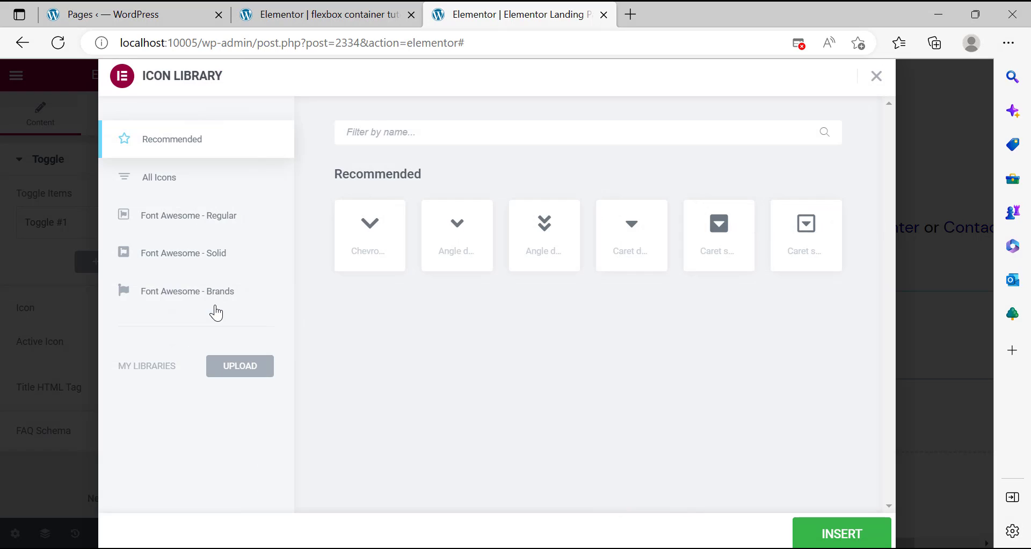
pyautogui.click(166, 183)
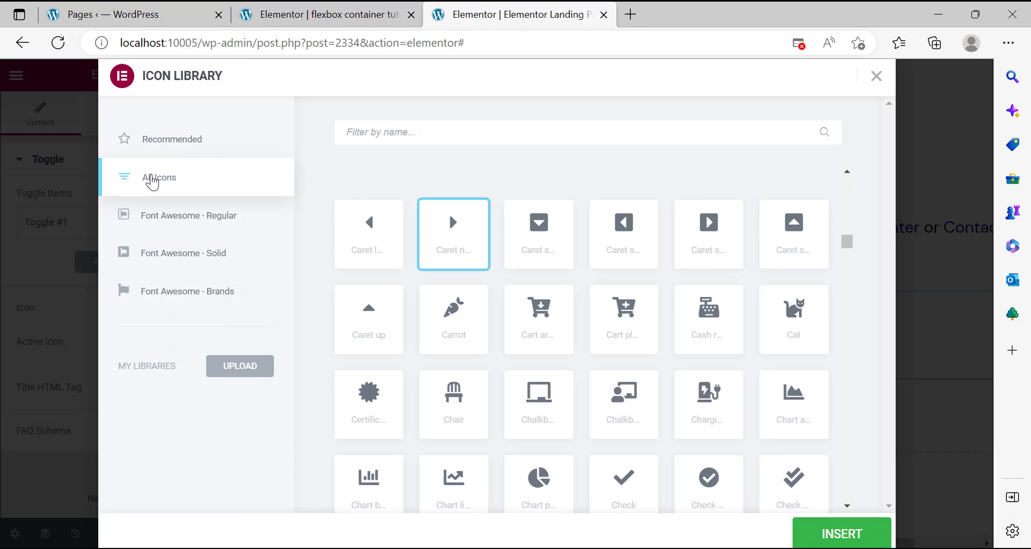
pyautogui.write('+6')
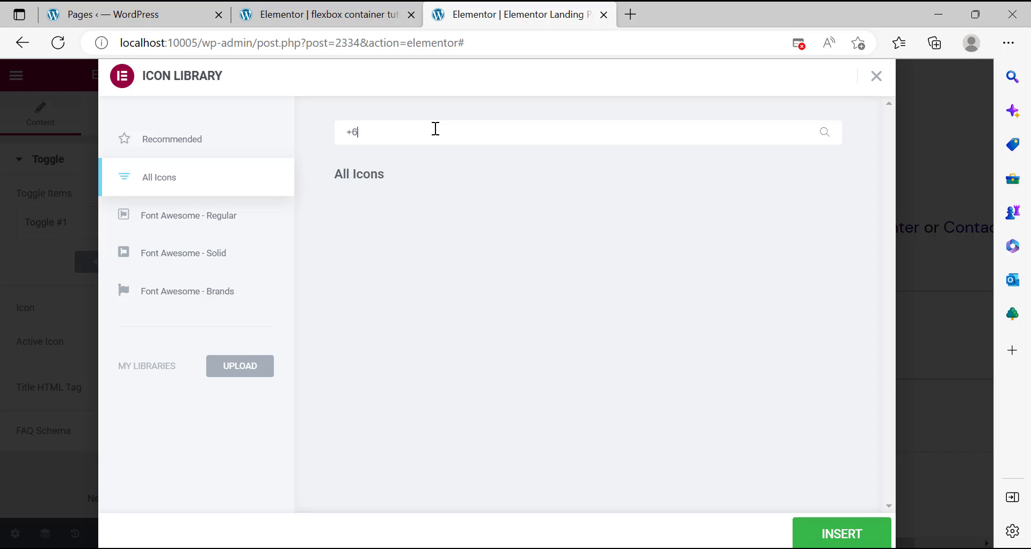
pyautogui.write('plus')
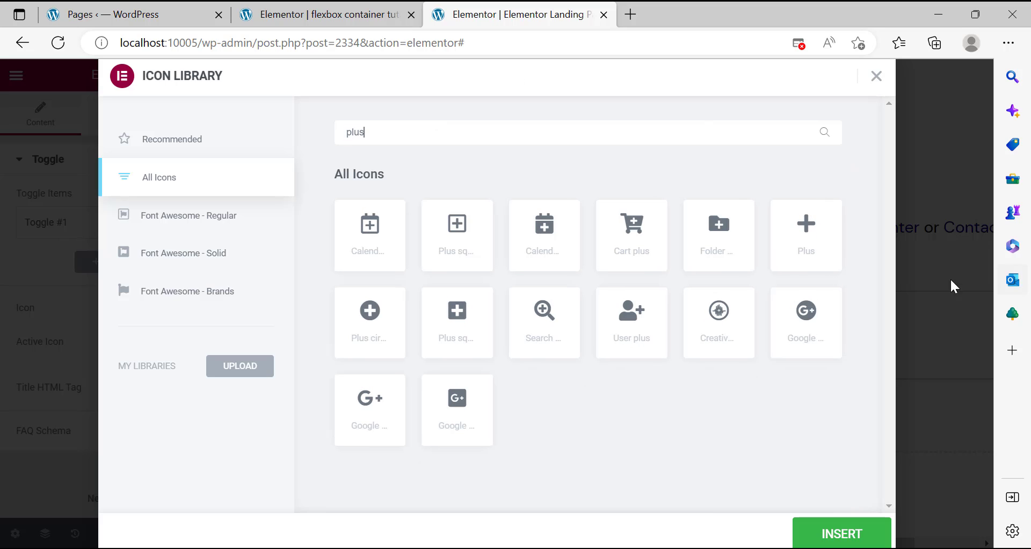
pyautogui.click(810, 244)
pyautogui.click(856, 526)
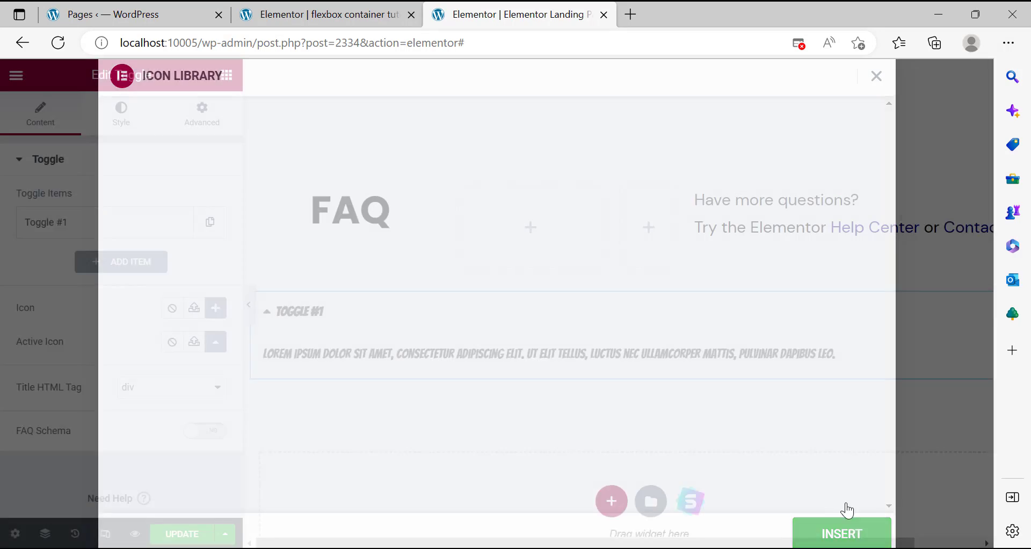
# Expand and collapse the first FAQ toggle on the reference page to check its open-state icon, returning to the landing page.
pyautogui.click(322, 15)
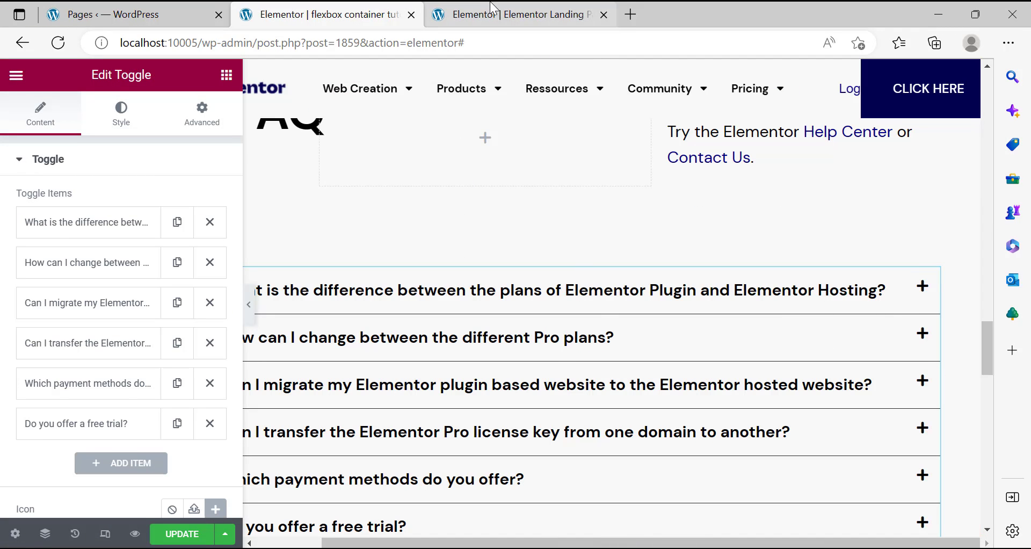
pyautogui.click(437, 15)
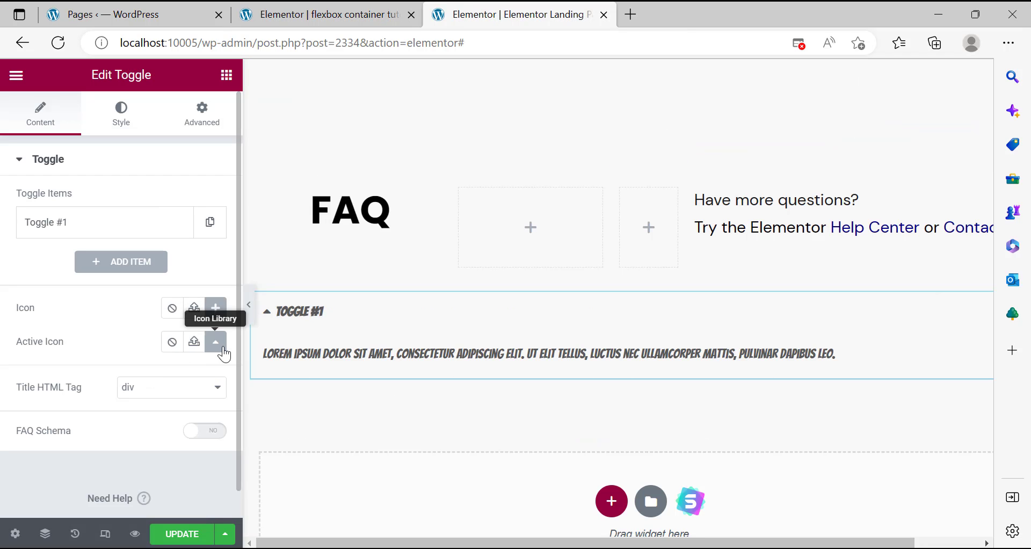
pyautogui.click(327, 15)
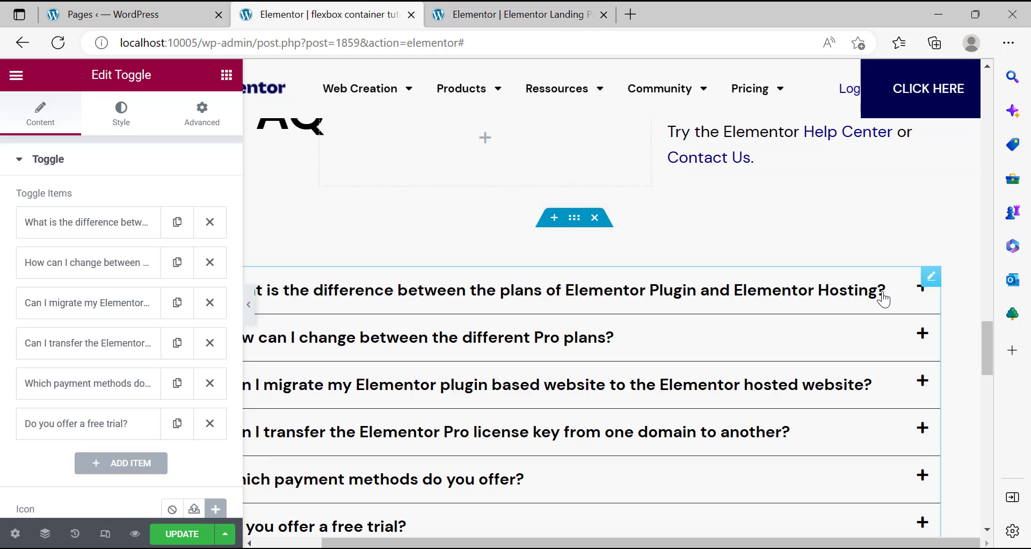
pyautogui.click(922, 306)
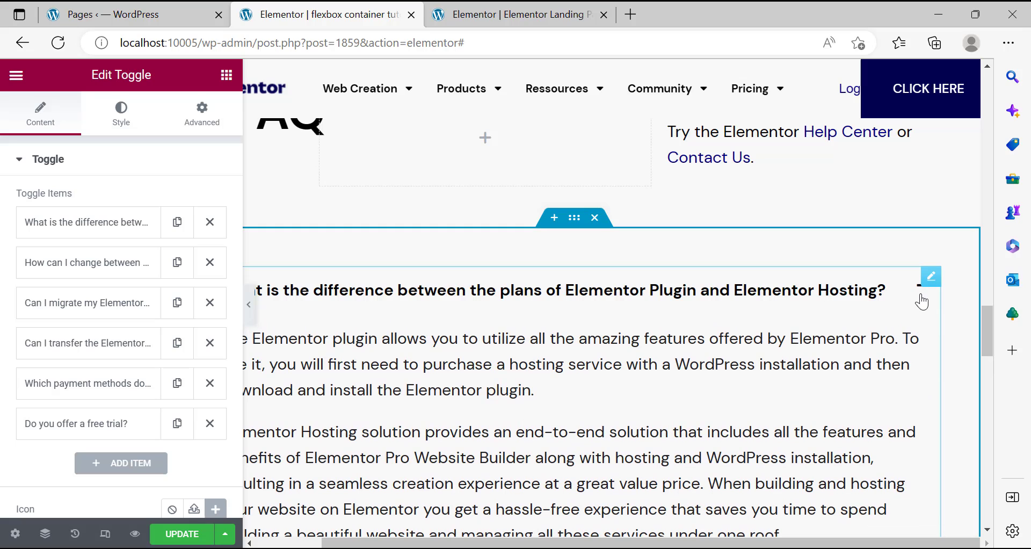
pyautogui.click(922, 292)
pyautogui.click(515, 15)
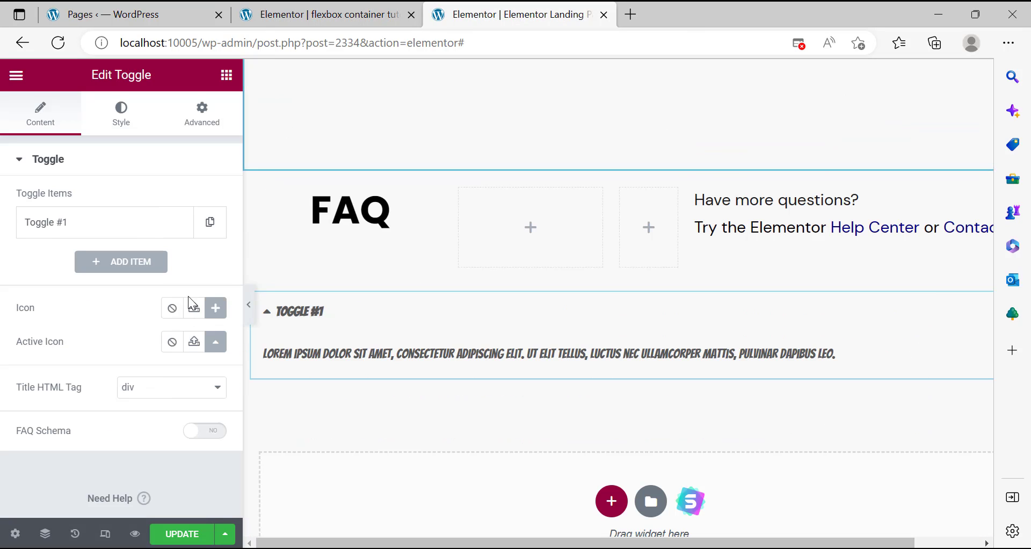
# Replace the toggle's active icon with the Minus icon, searching all icons for "minus".
pyautogui.click(202, 348)
pyautogui.click(948, 103)
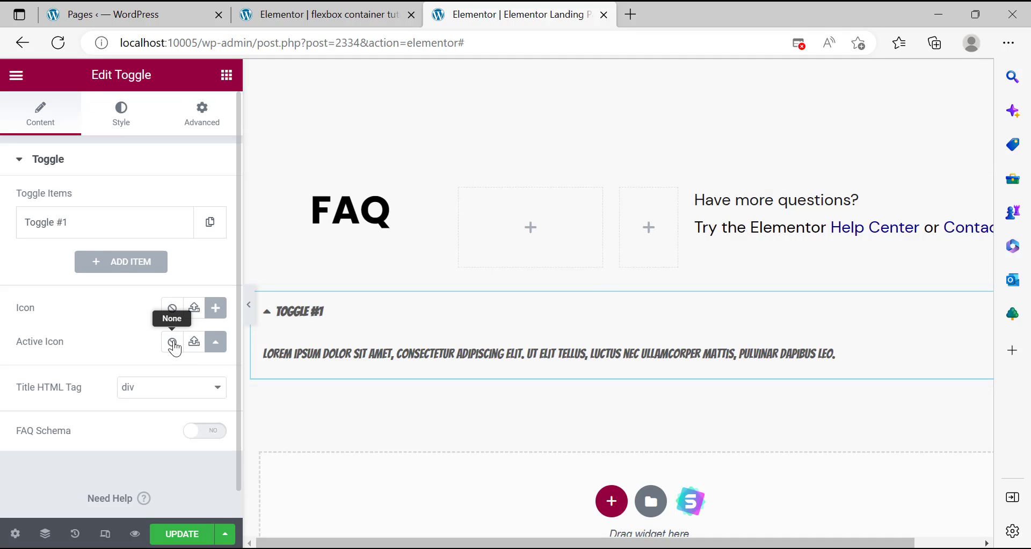
pyautogui.click(216, 341)
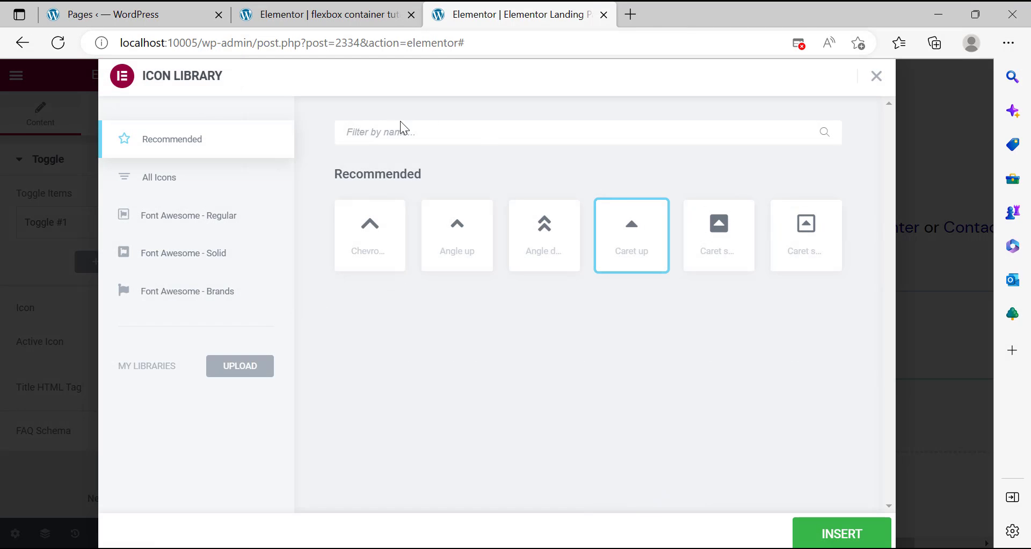
pyautogui.click(223, 173)
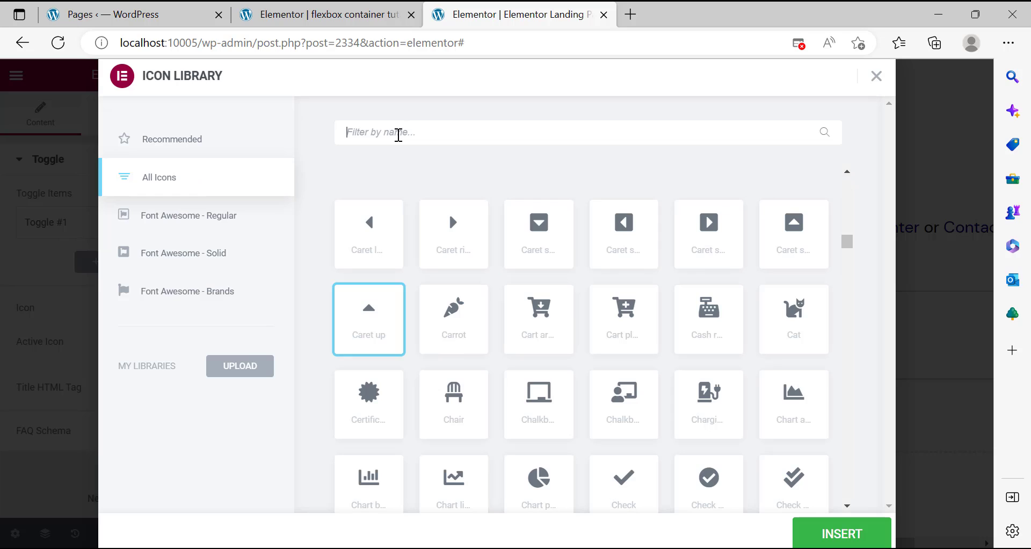
pyautogui.click(398, 135)
pyautogui.write('minus')
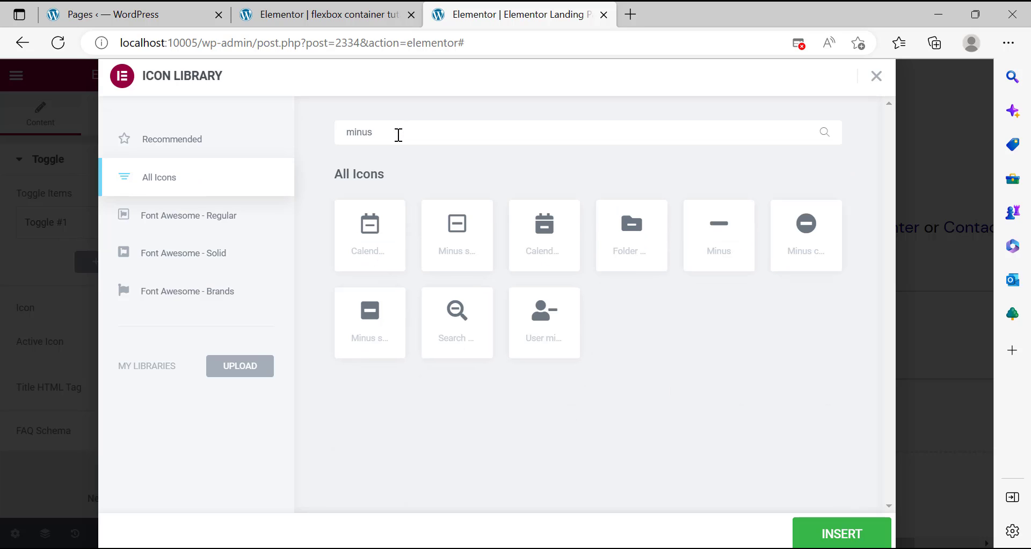
pyautogui.click(721, 247)
pyautogui.click(836, 531)
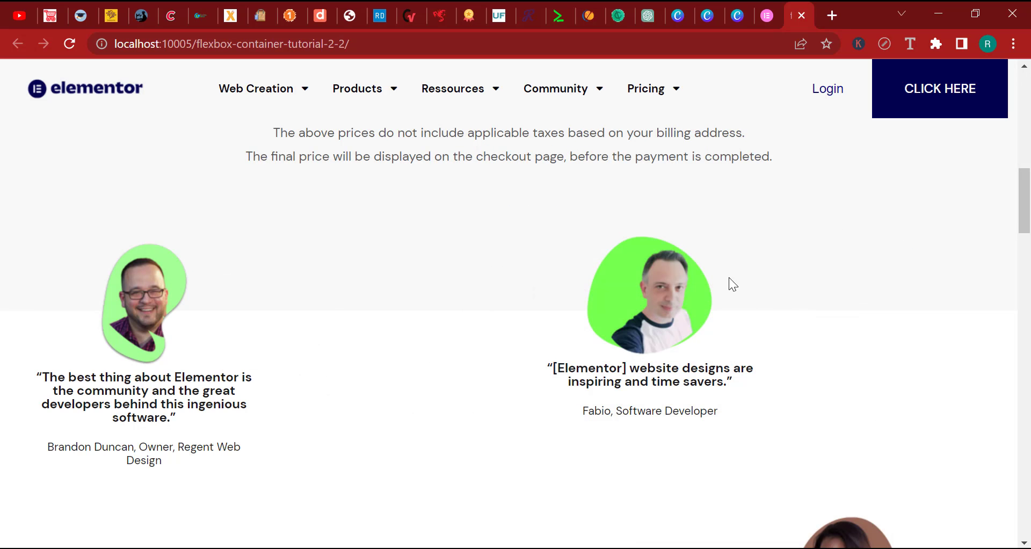
# Inspect the text styling of the first FAQ question on the original Elementor pricing page in Chrome, with its answer collapsed.
pyautogui.scroll(-10, 729, 277)
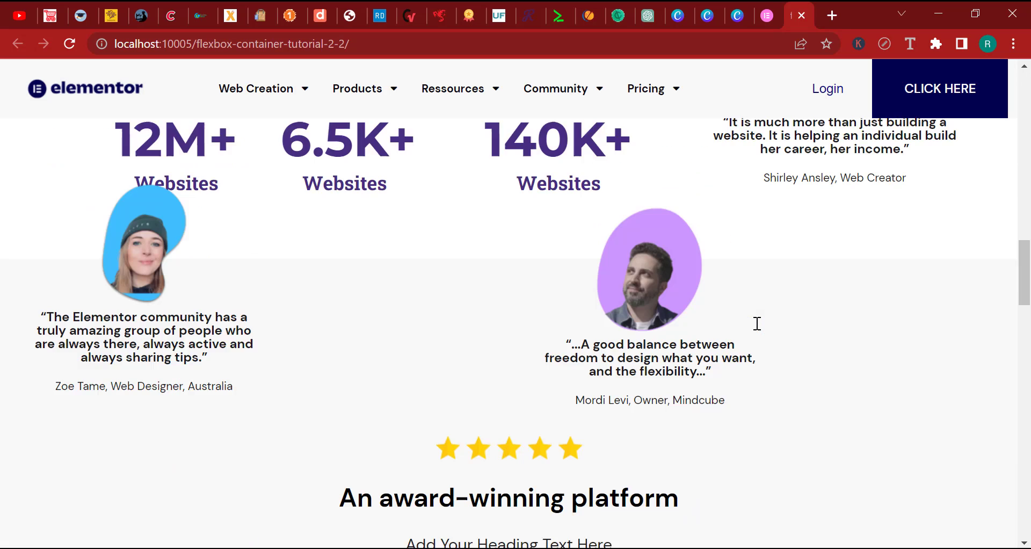
pyautogui.scroll(-10, 759, 327)
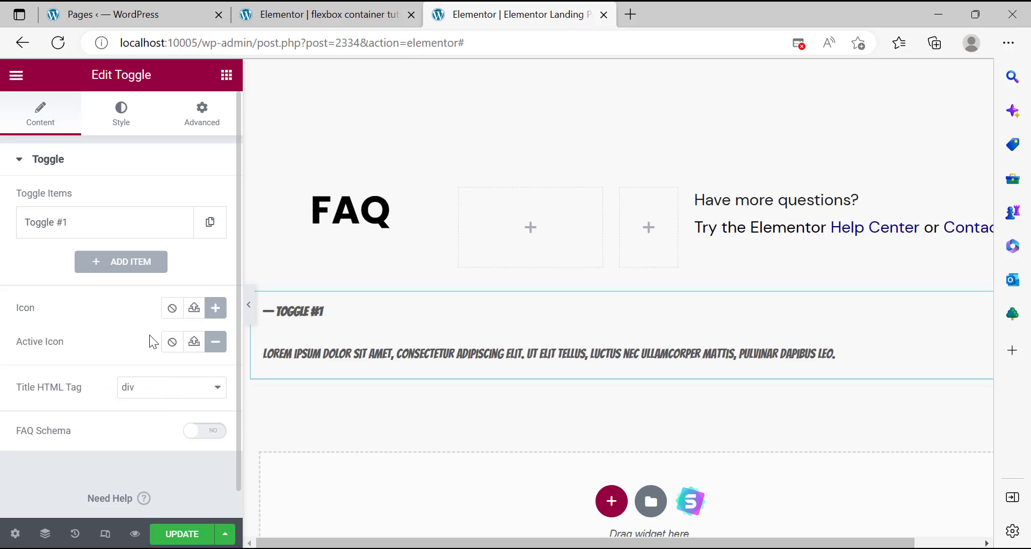
pyautogui.click(70, 226)
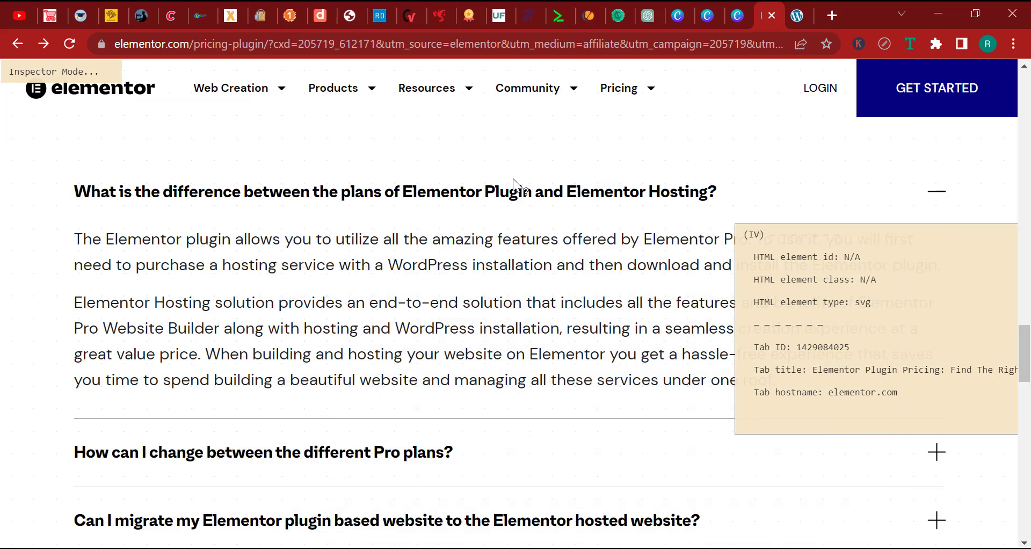
pyautogui.click(906, 42)
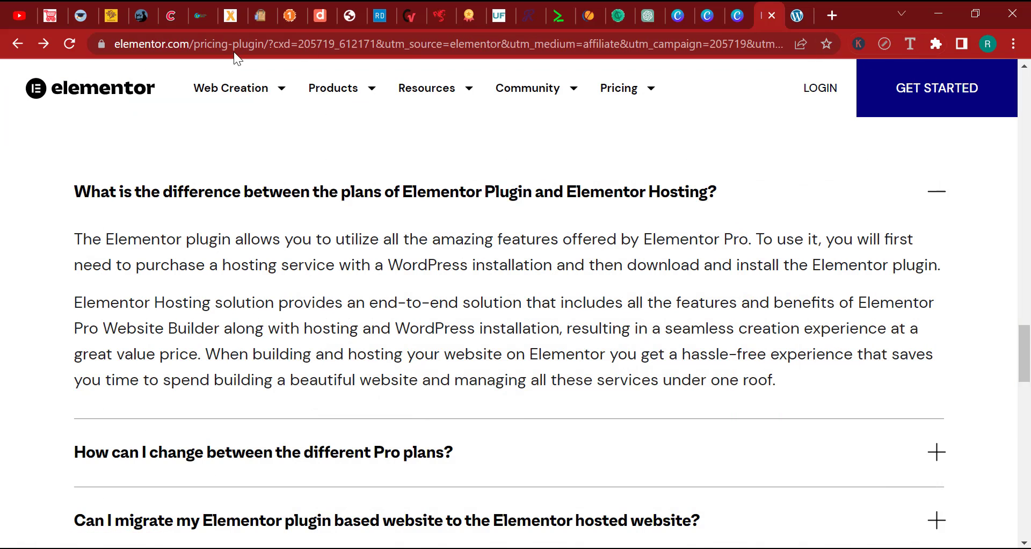
pyautogui.click(393, 203)
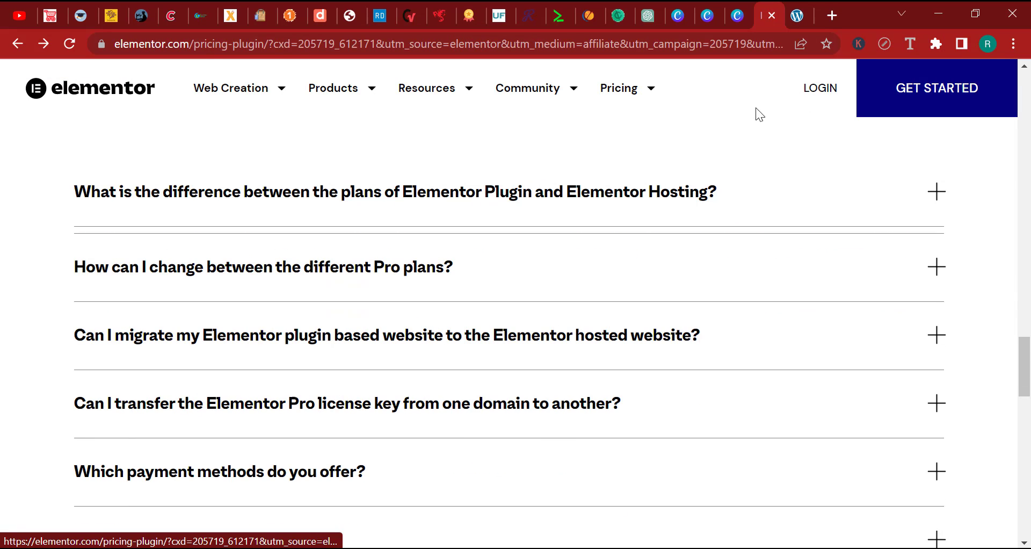
pyautogui.click(902, 46)
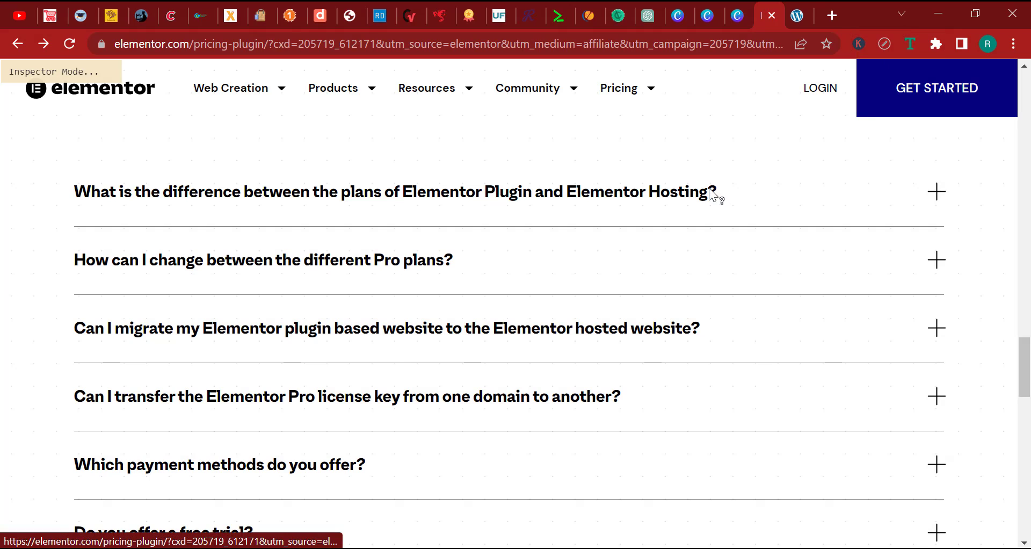
pyautogui.click(518, 195)
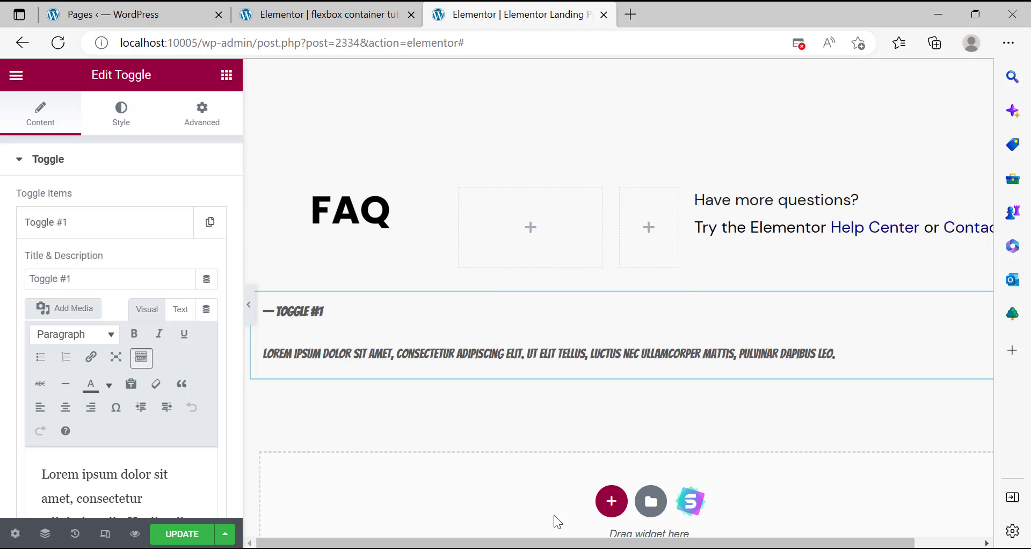
# Set the toggle title's typography to size 20 px and weight 400 (Normal) on the landing page.
pyautogui.click(114, 235)
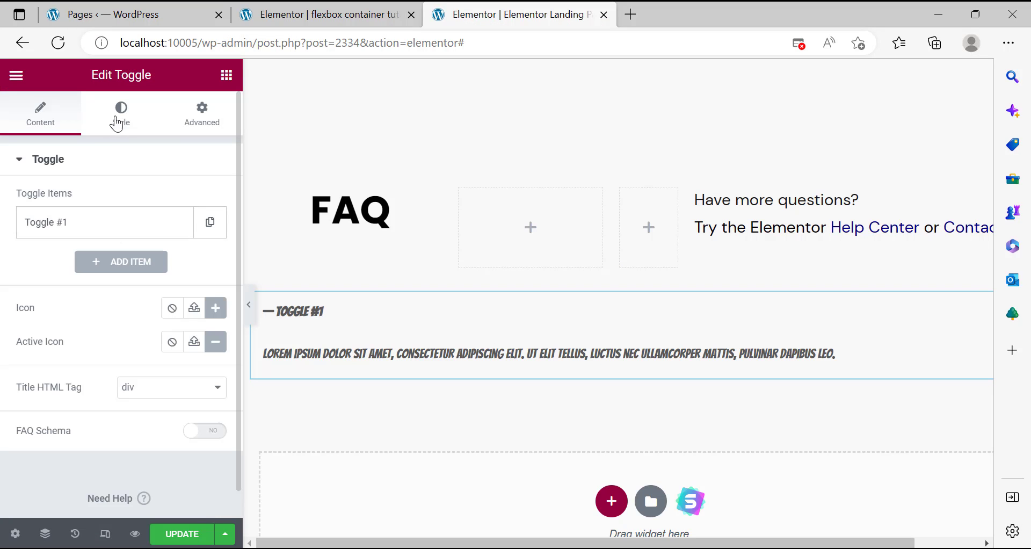
pyautogui.click(121, 114)
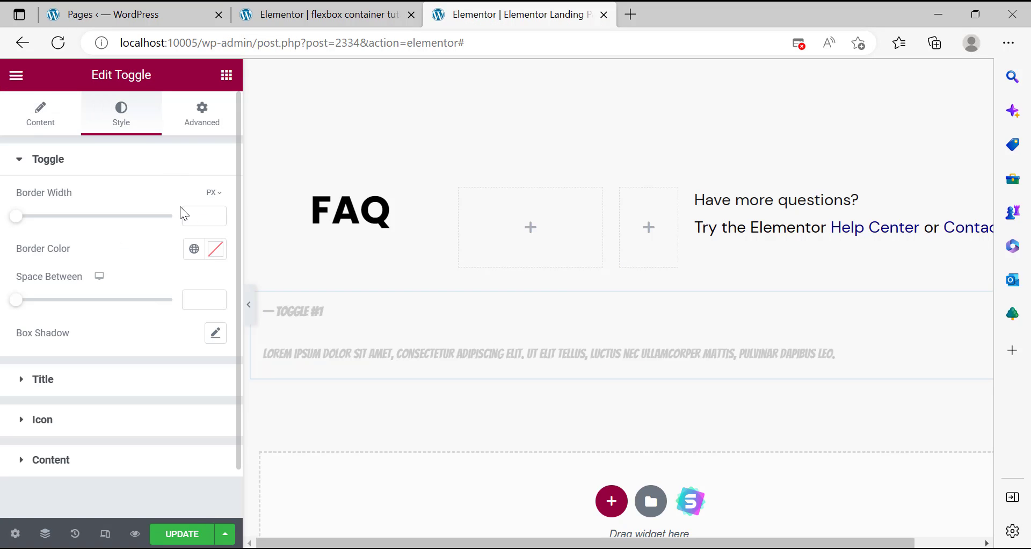
pyautogui.click(24, 380)
pyautogui.click(218, 242)
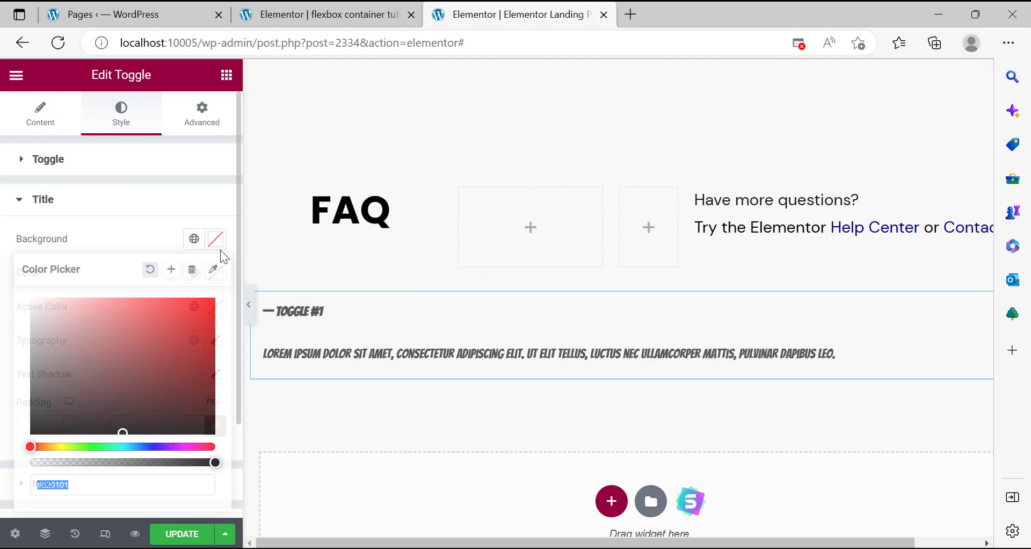
pyautogui.click(164, 231)
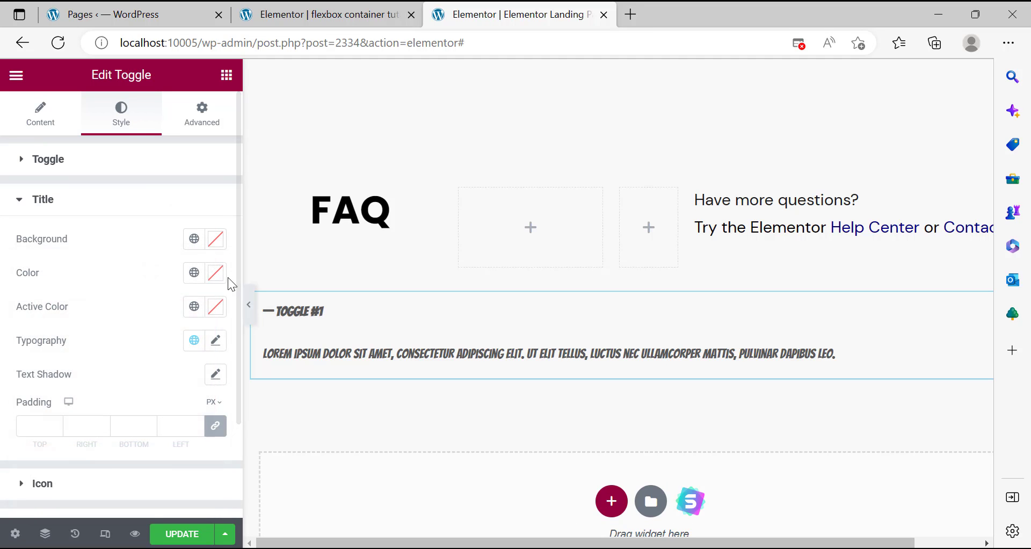
pyautogui.click(216, 340)
pyautogui.write('20')
pyautogui.click(158, 500)
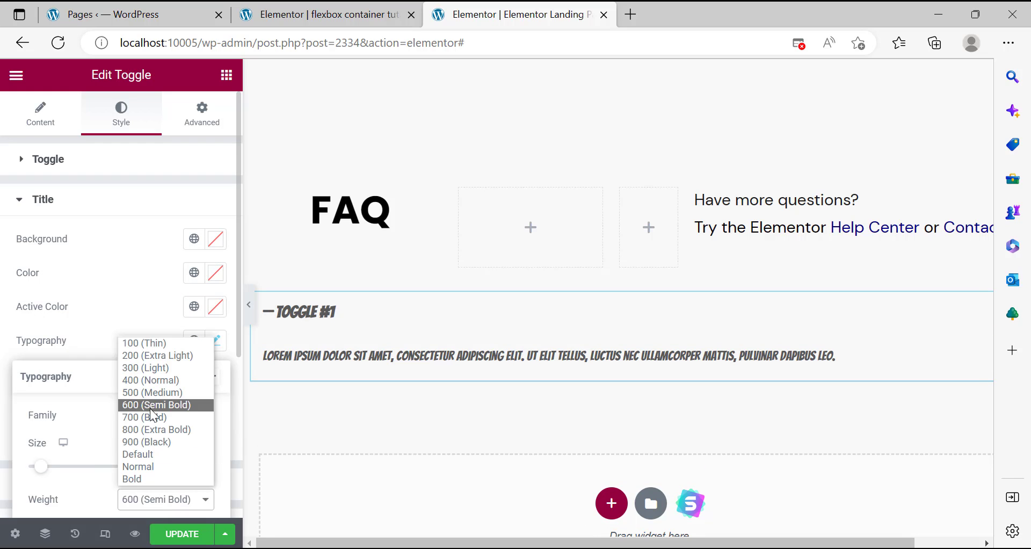
pyautogui.click(156, 381)
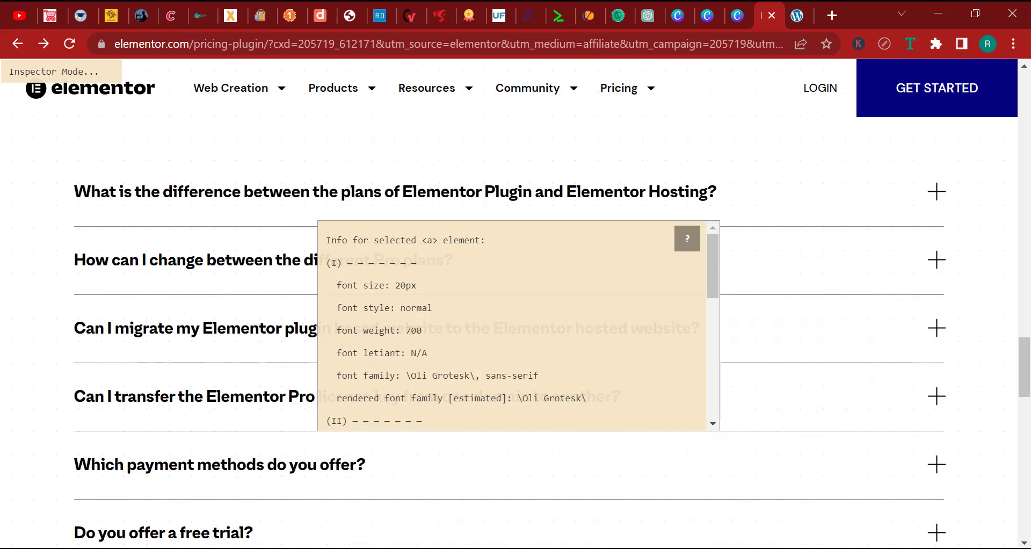
# Copy the font color value rgb(0, 0, 0) from the inspected FAQ question's style information in Chrome.
pyautogui.scroll(-2, 464, 367)
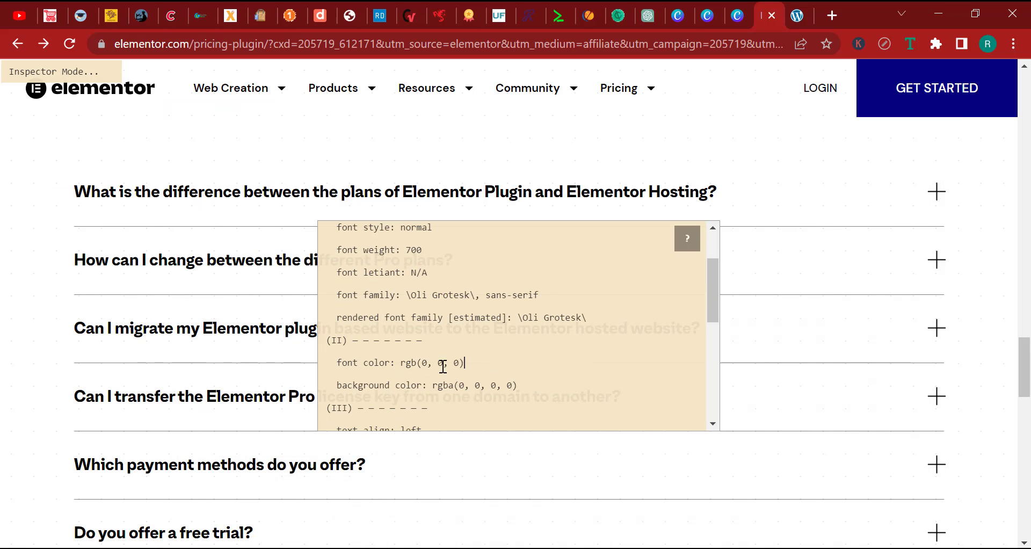
pyautogui.moveTo(463, 364); pyautogui.dragTo(404, 367)
pyautogui.rightClick(402, 365)
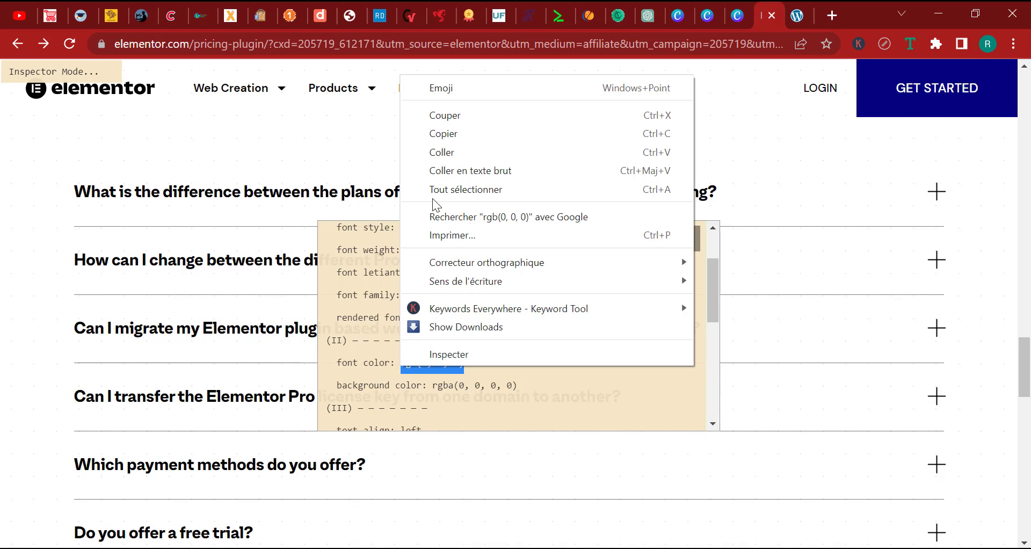
pyautogui.click(451, 134)
# Check the inspected question's line height and set the toggle title's line height to 28 px.
pyautogui.scroll(-2, 490, 367)
pyautogui.scroll(-2, 490, 366)
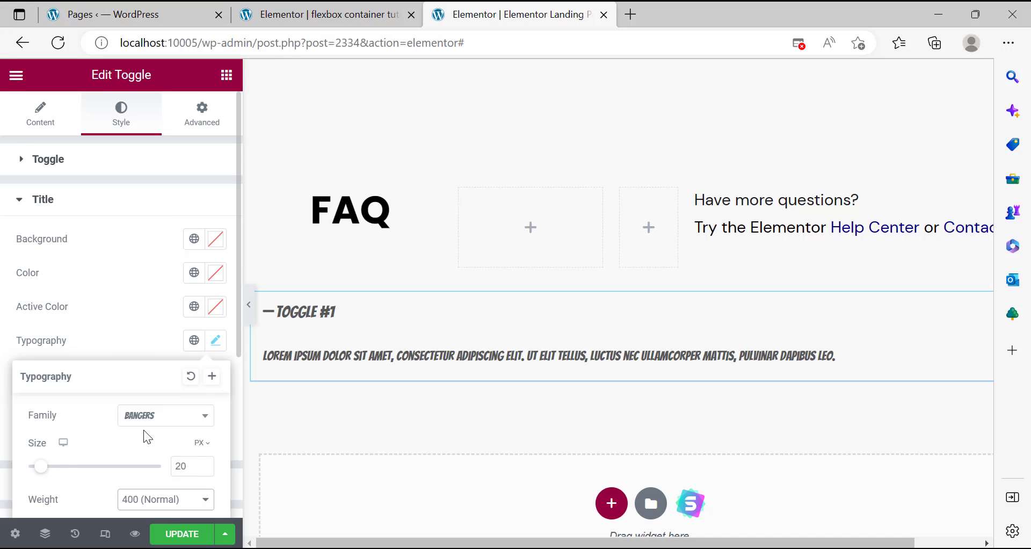
pyautogui.scroll(-4, 143, 430)
pyautogui.click(197, 414)
pyautogui.write('28')
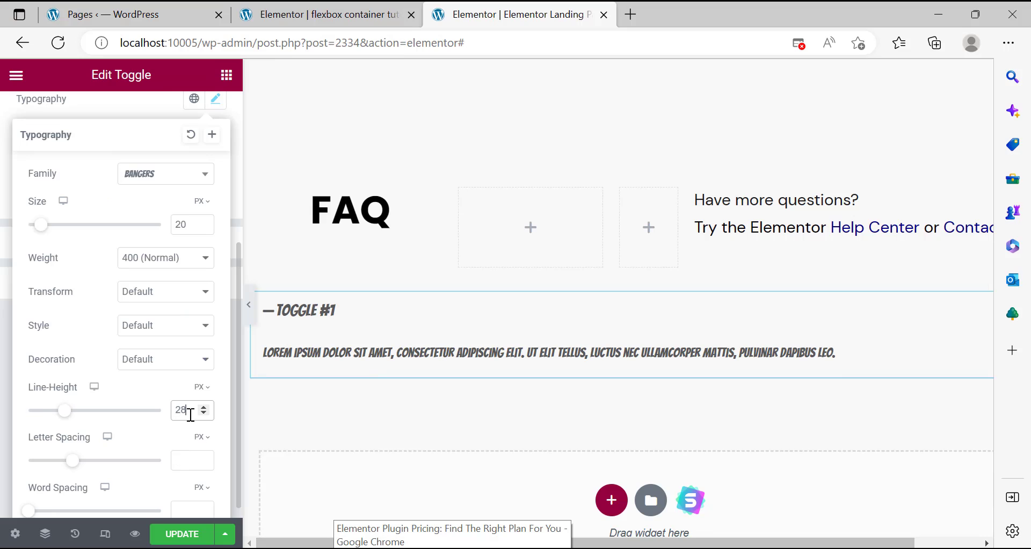
# Look up the font family in the title typography of the FAQ toggle on the reference page.
pyautogui.click(173, 175)
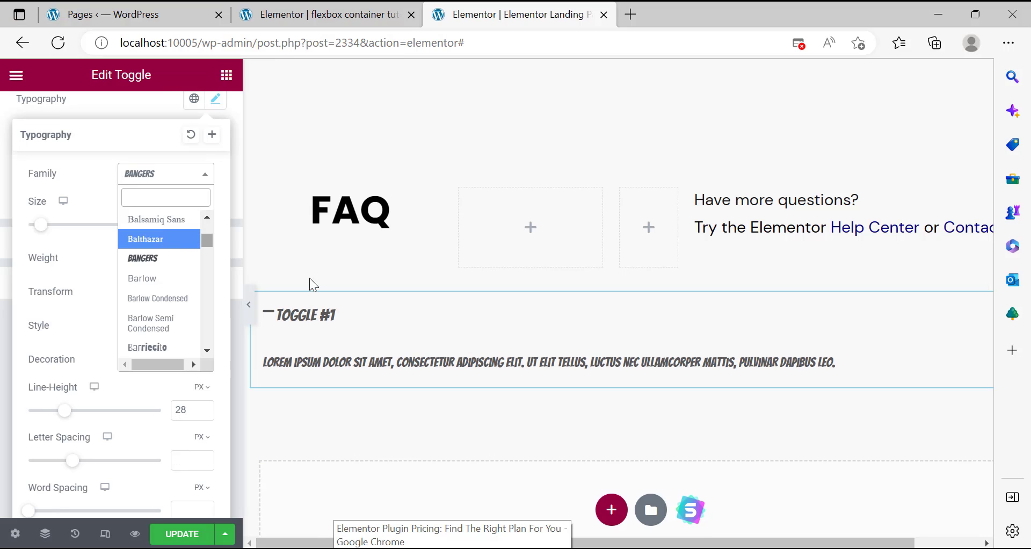
pyautogui.click(322, 14)
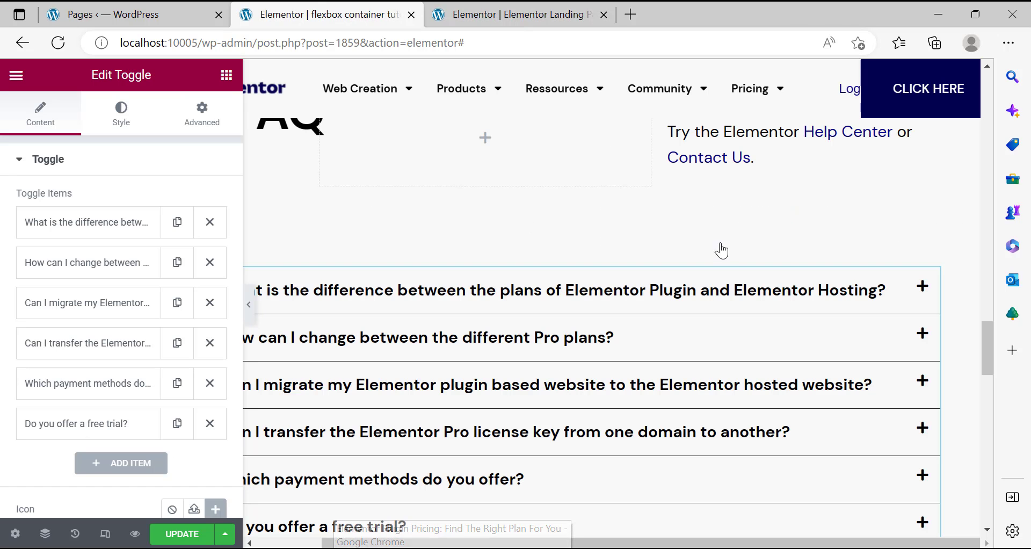
pyautogui.click(839, 302)
pyautogui.click(115, 123)
pyautogui.scroll(-2, 123, 283)
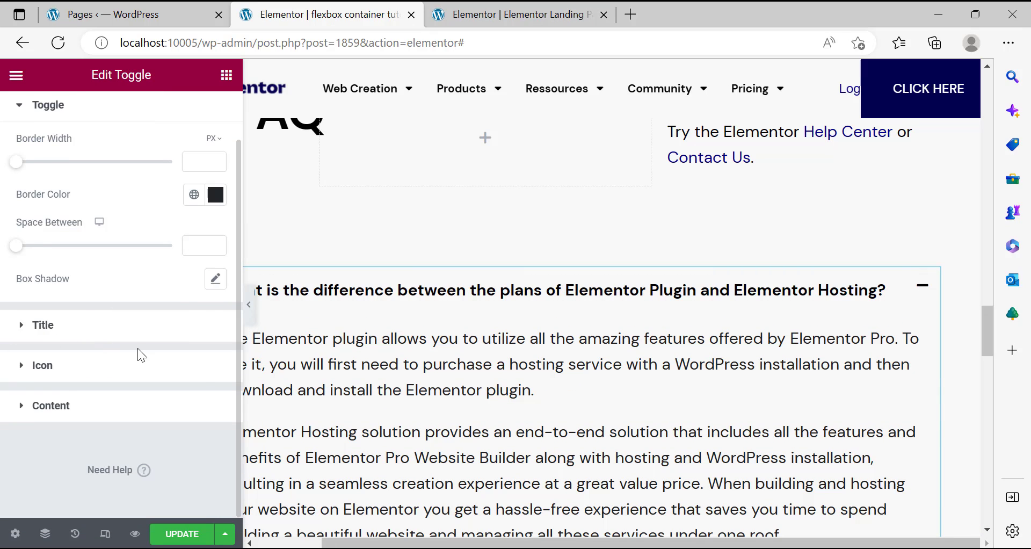
pyautogui.click(135, 330)
pyautogui.click(215, 339)
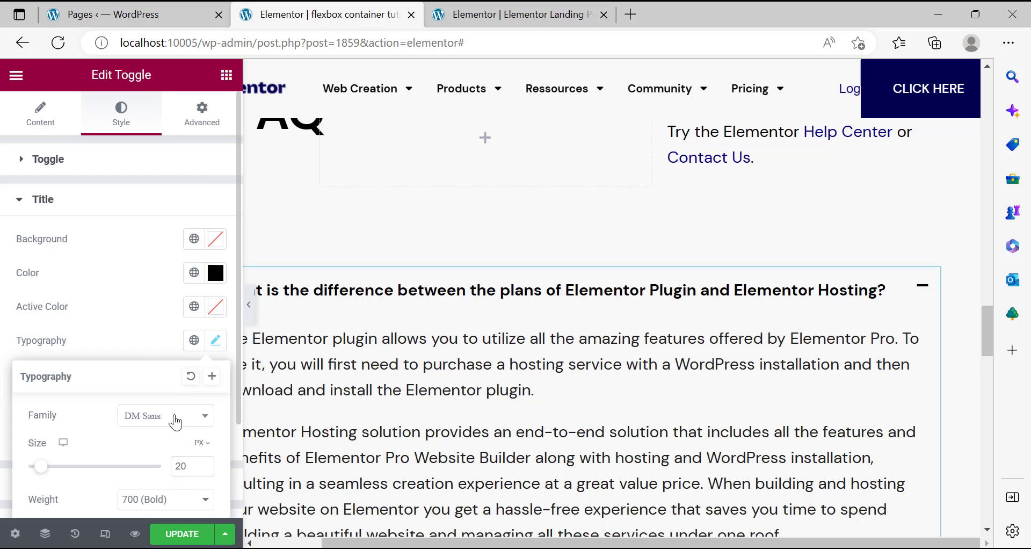
pyautogui.click(128, 270)
# Set the toggle title's font family to DM Sans on the landing page, searching the fonts for "dm s".
pyautogui.click(430, 5)
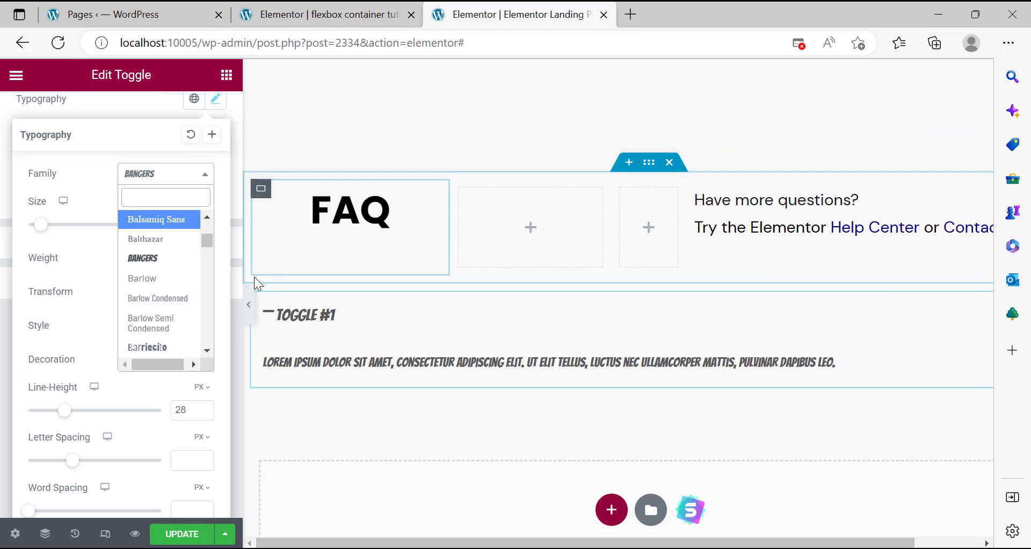
pyautogui.click(151, 176)
pyautogui.click(161, 176)
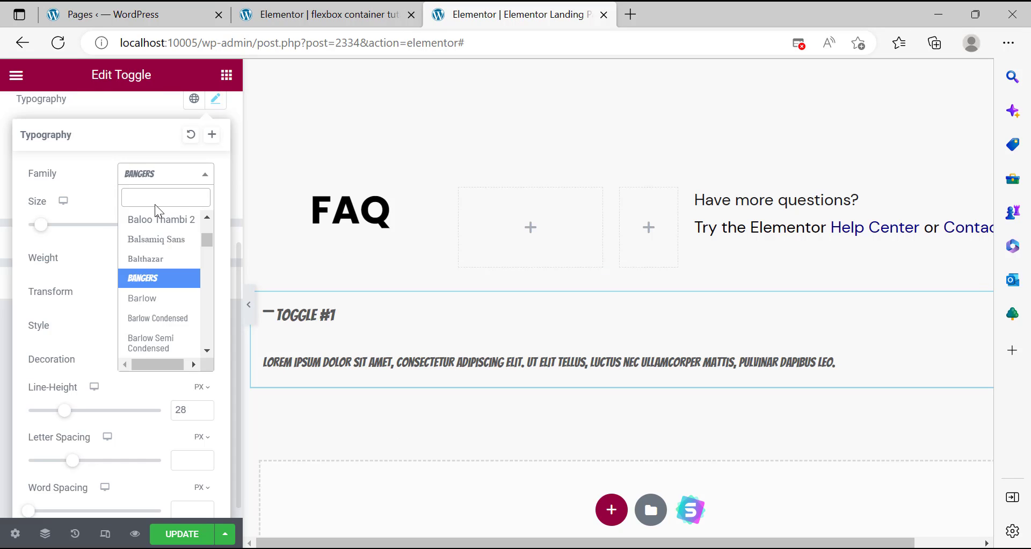
pyautogui.write('dm s')
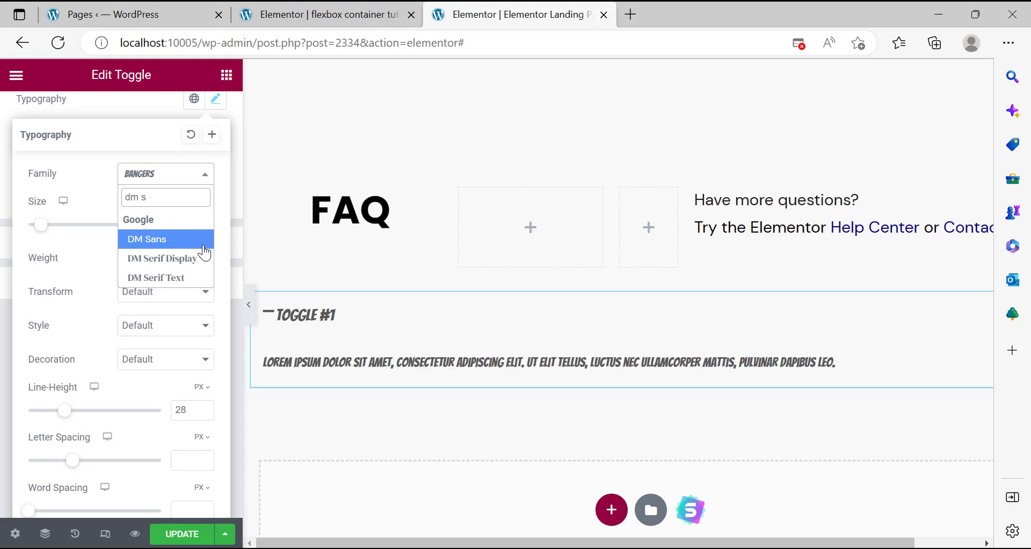
pyautogui.click(191, 250)
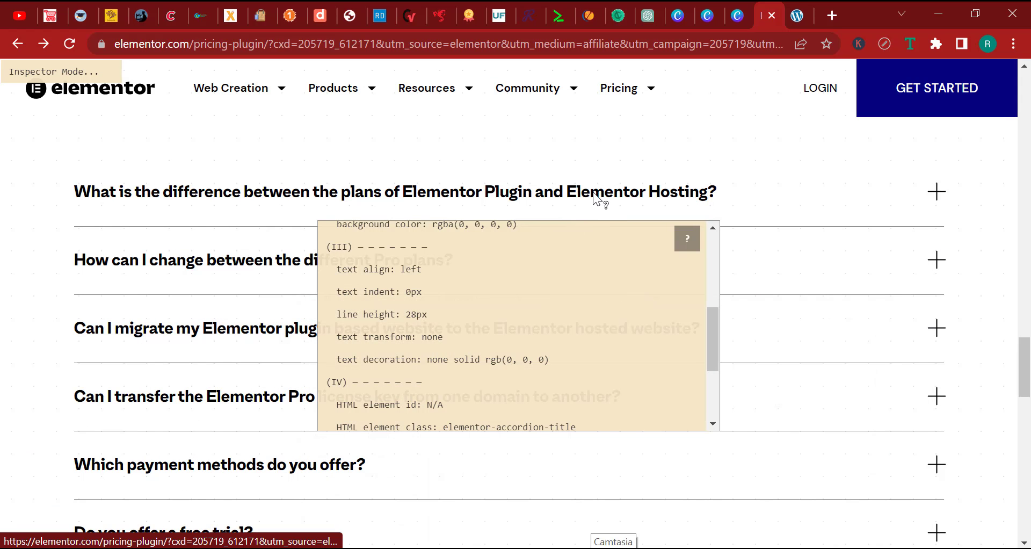
# Inspect the font weight of the first FAQ question on the reference page with the font inspector.
pyautogui.moveTo(76, 195); pyautogui.dragTo(745, 186)
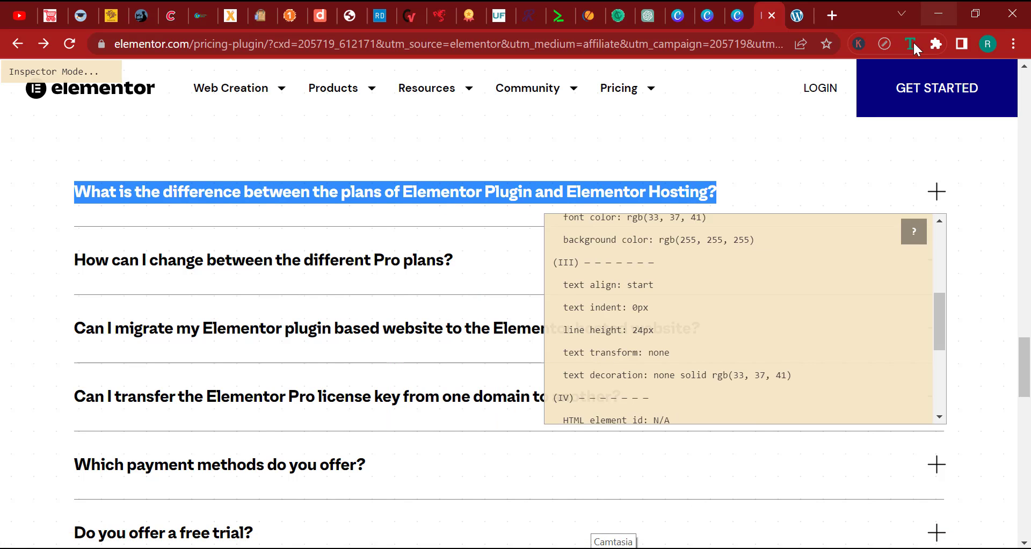
pyautogui.scroll(3, 750, 285)
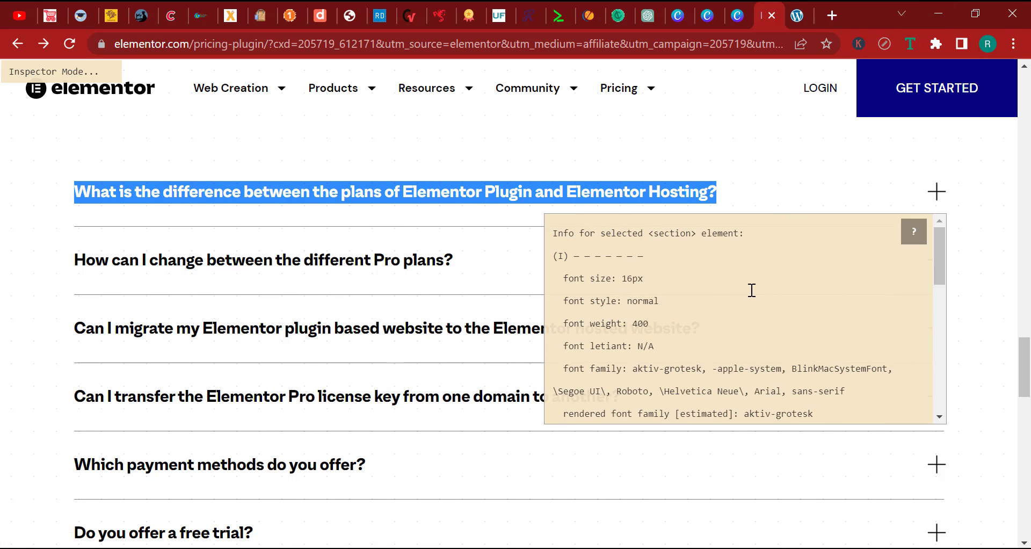
pyautogui.scroll(-3, 751, 290)
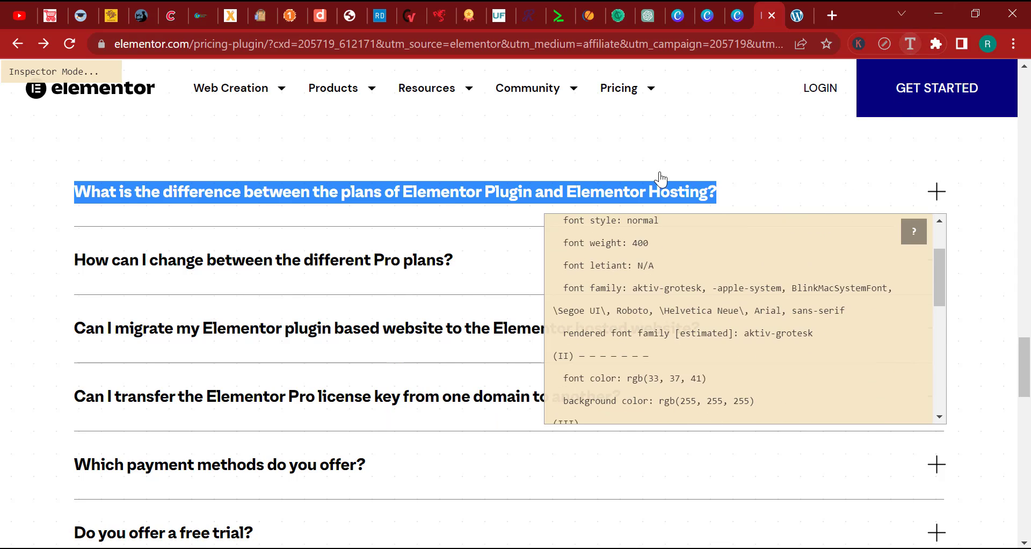
pyautogui.press('Escape')
pyautogui.click(909, 44)
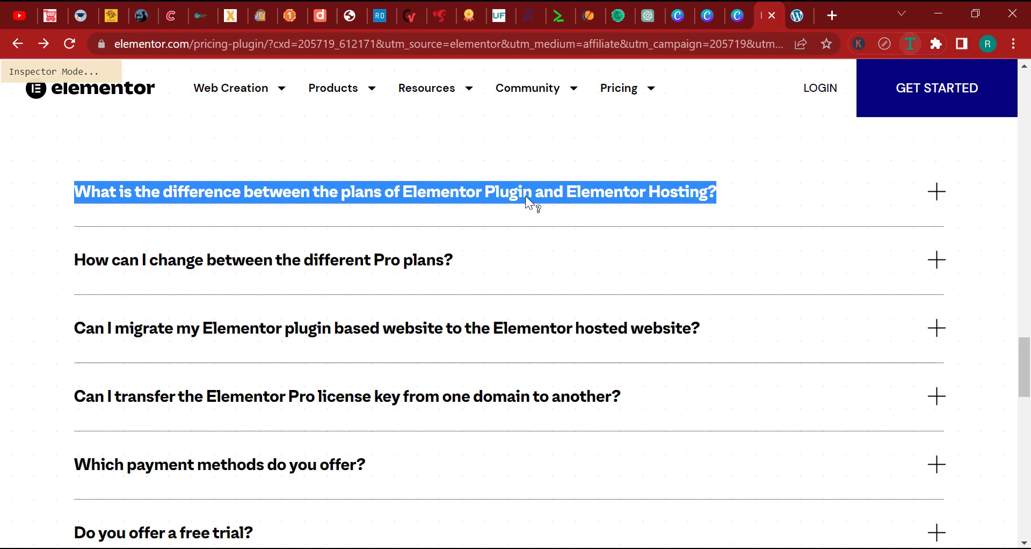
pyautogui.click(511, 199)
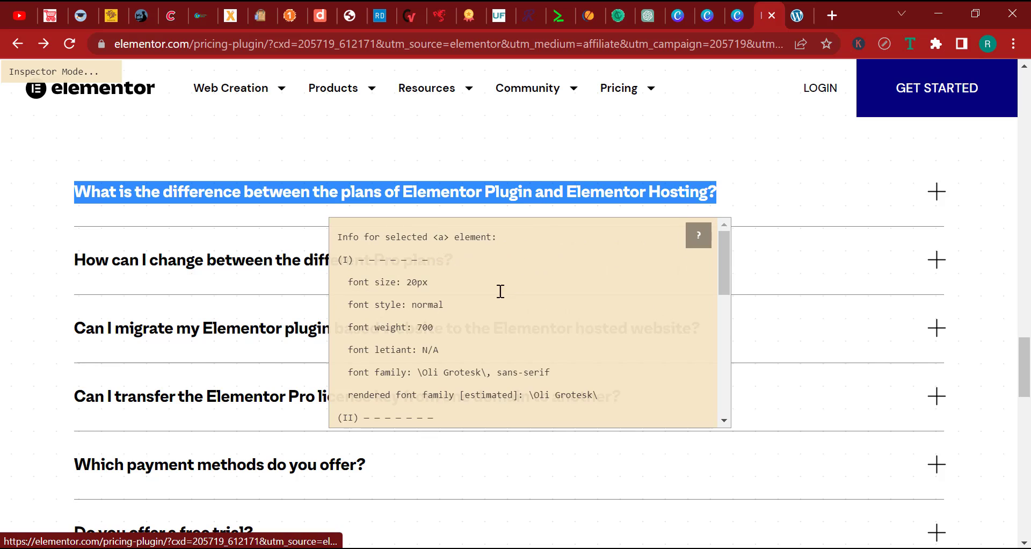
pyautogui.scroll(-1, 414, 257)
# Switch to the landing page in Edge and set the toggle title's font weight to 700 (Bold).
pyautogui.hotkey('alt', 'Tab')
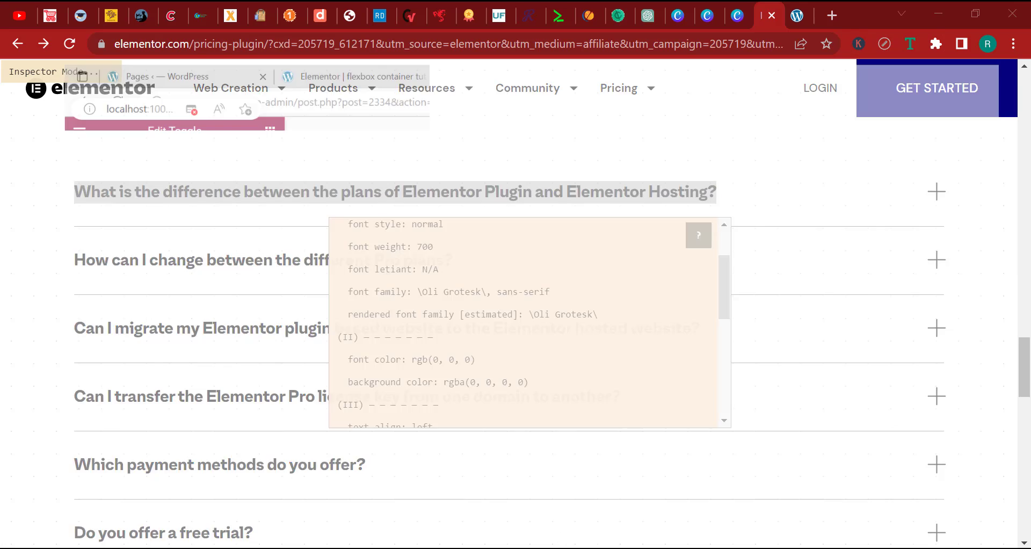
pyautogui.click(137, 265)
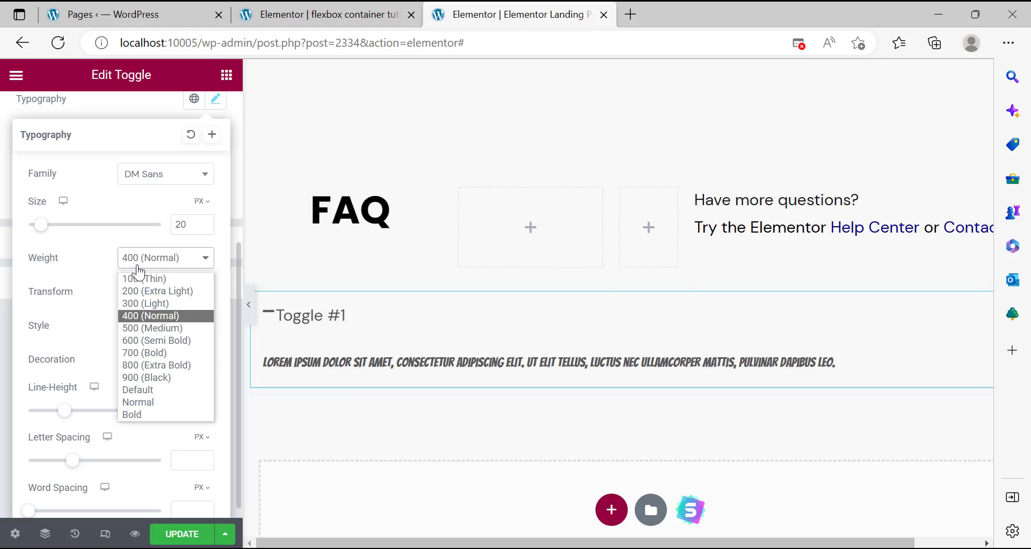
pyautogui.click(145, 353)
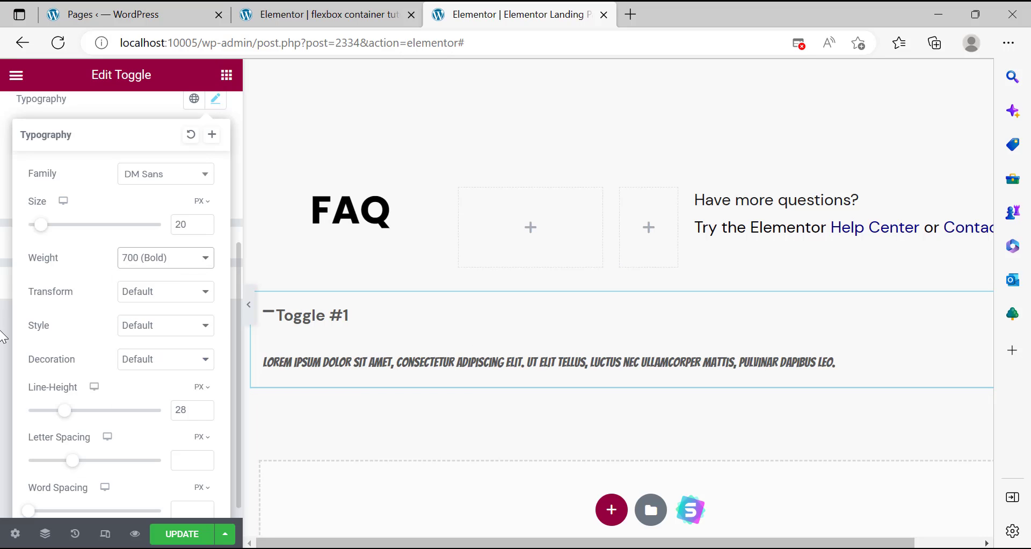
# Check the inspected question's font color and text settings on the reference page in Chrome.
pyautogui.hotkey('alt', 'Tab')
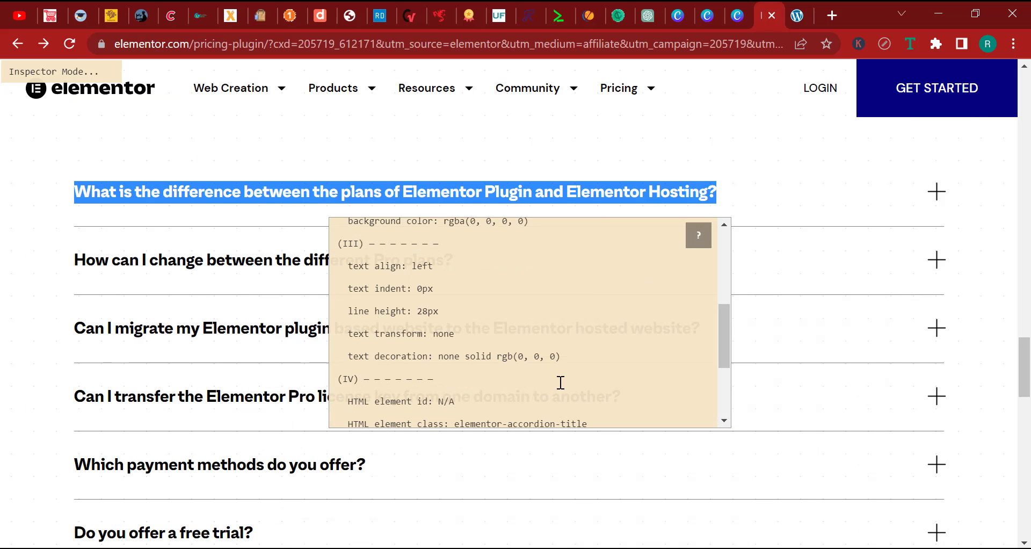
pyautogui.scroll(2, 560, 382)
pyautogui.hotkey('alt', 'Tab')
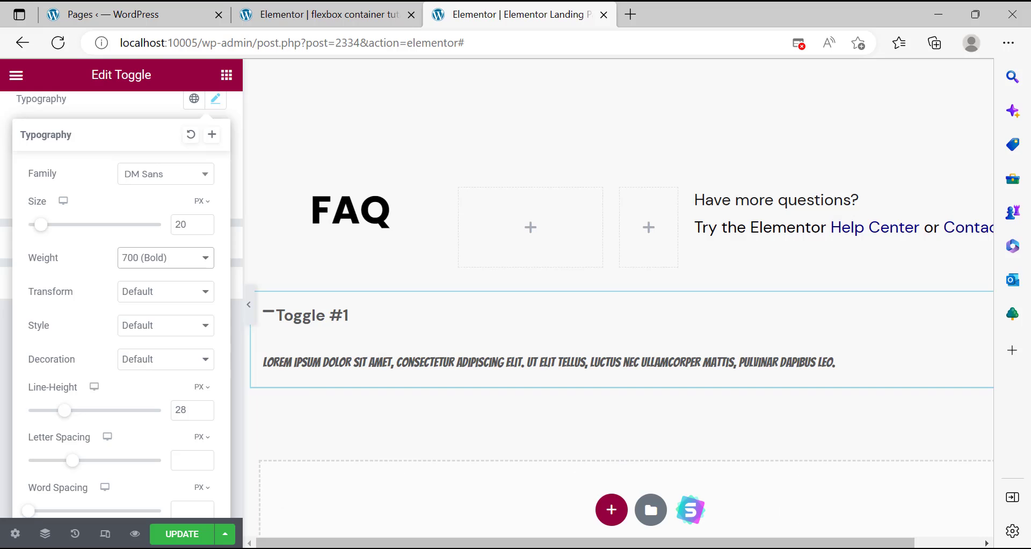
pyautogui.hotkey('alt', 'Tab')
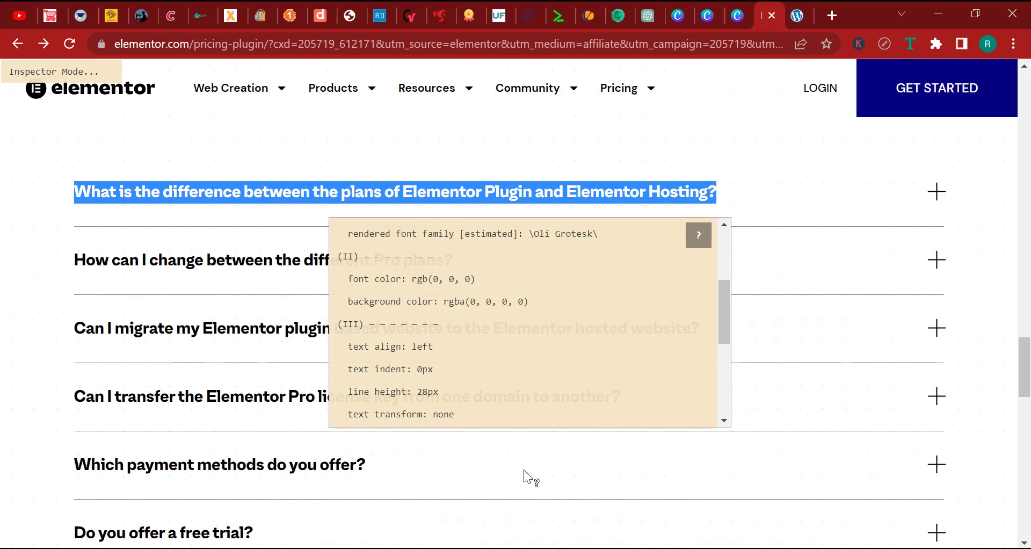
pyautogui.click(484, 279)
# Set the toggle title's color to black, #000000, on the landing page in Edge.
pyautogui.hotkey('alt', 'Tab')
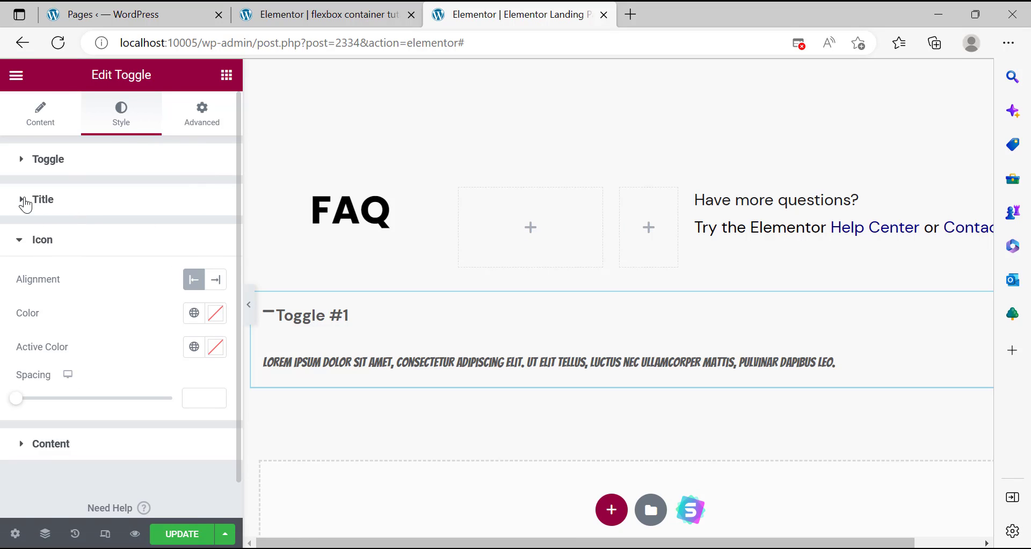
pyautogui.click(108, 199)
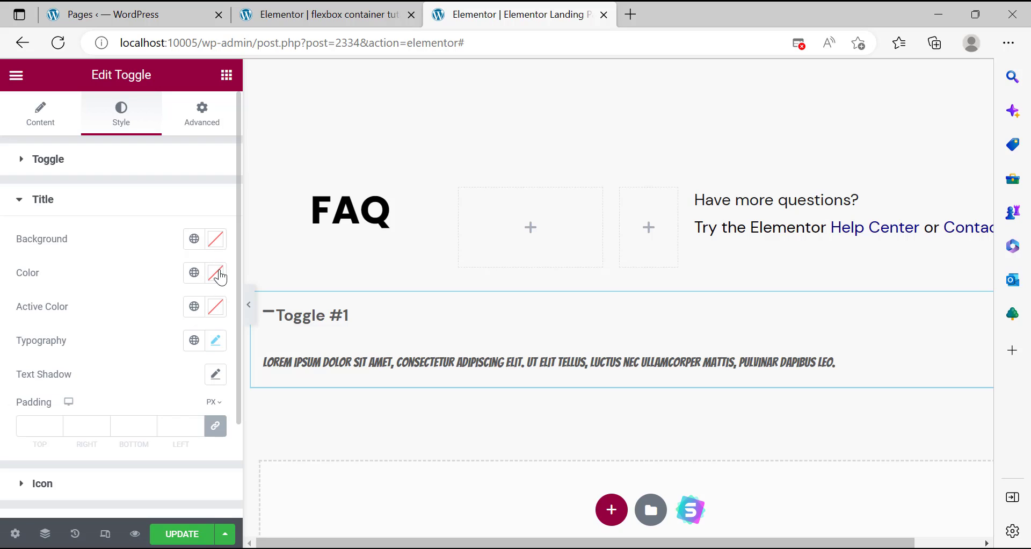
pyautogui.click(215, 272)
pyautogui.click(214, 457)
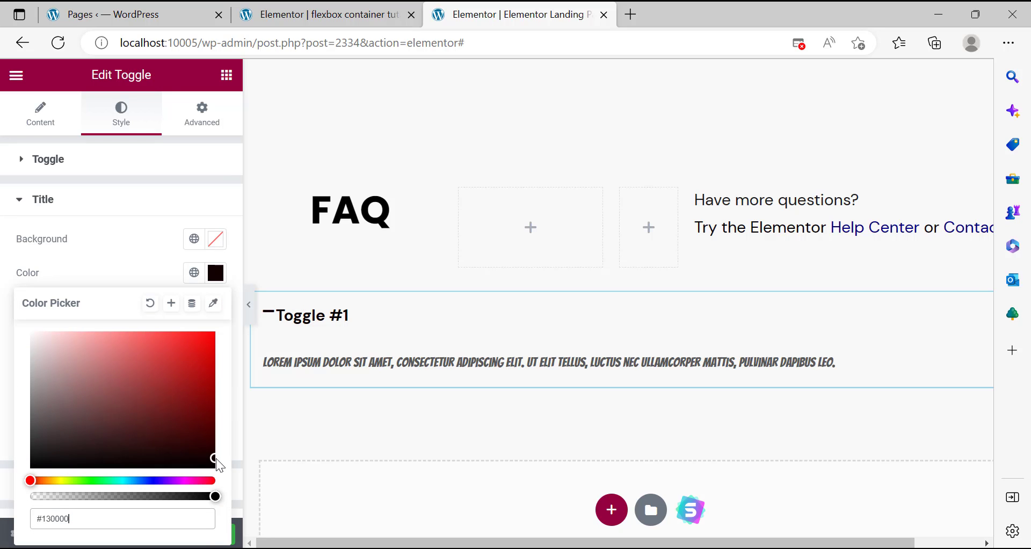
pyautogui.moveTo(214, 463); pyautogui.dragTo(226, 492)
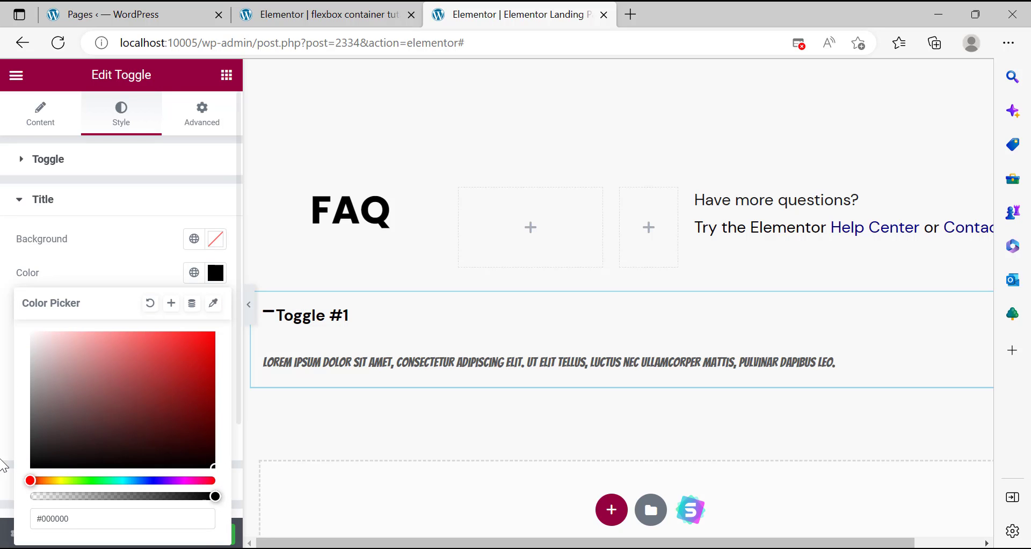
pyautogui.click(2, 462)
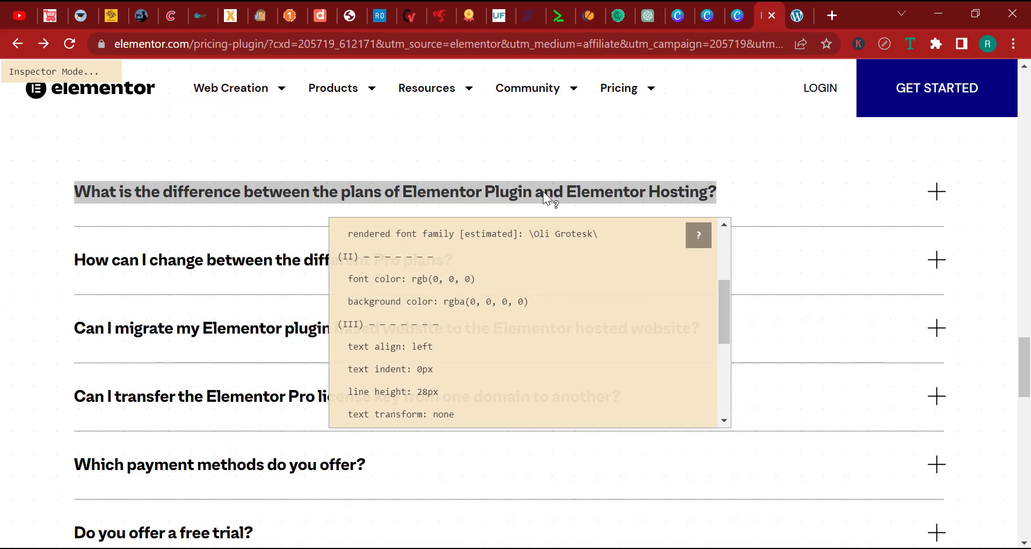
# Copy the first FAQ question from the reference page and use it to replace the first toggle item's title.
pyautogui.tripleClick(543, 191)
pyautogui.rightClick(543, 191)
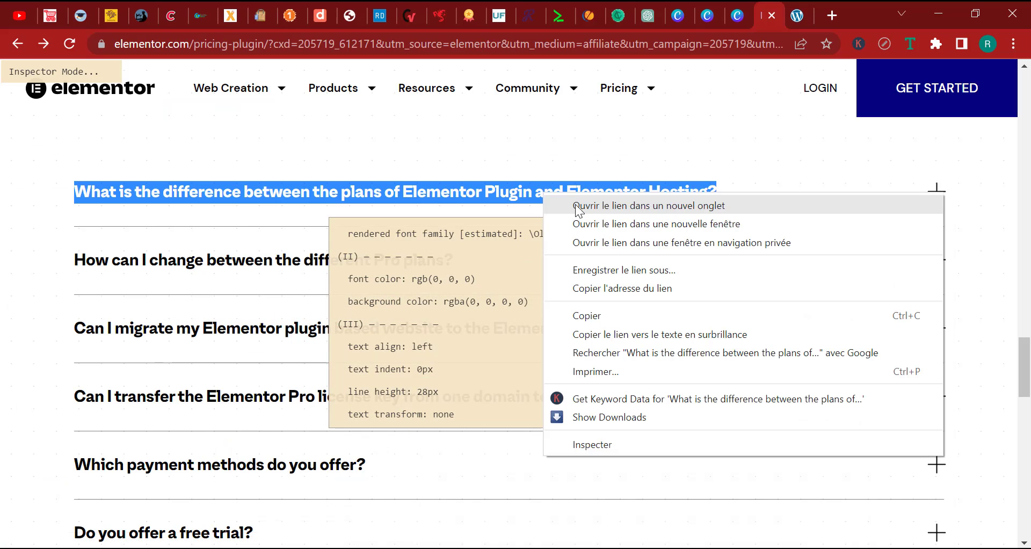
pyautogui.click(586, 316)
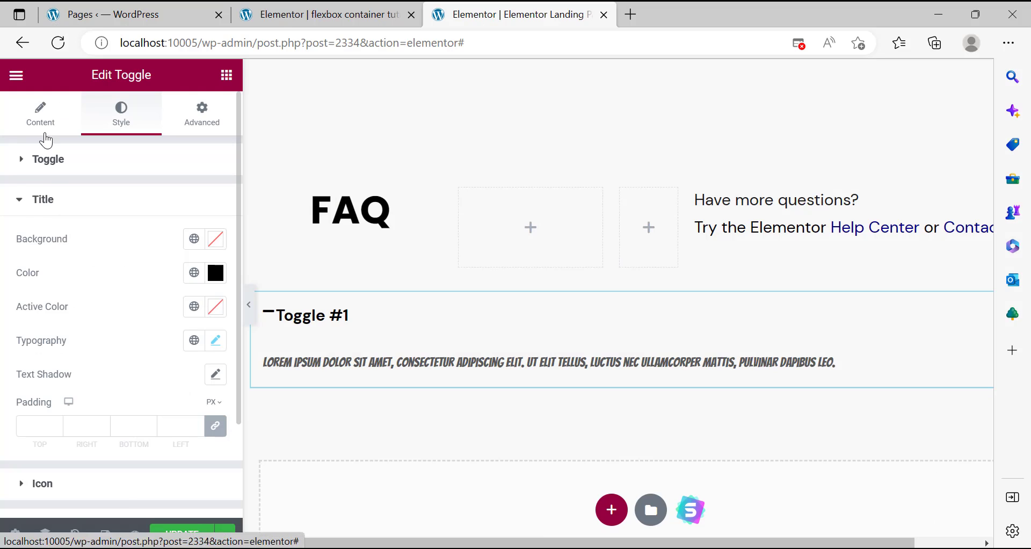
pyautogui.click(43, 131)
pyautogui.click(121, 236)
pyautogui.tripleClick(85, 285)
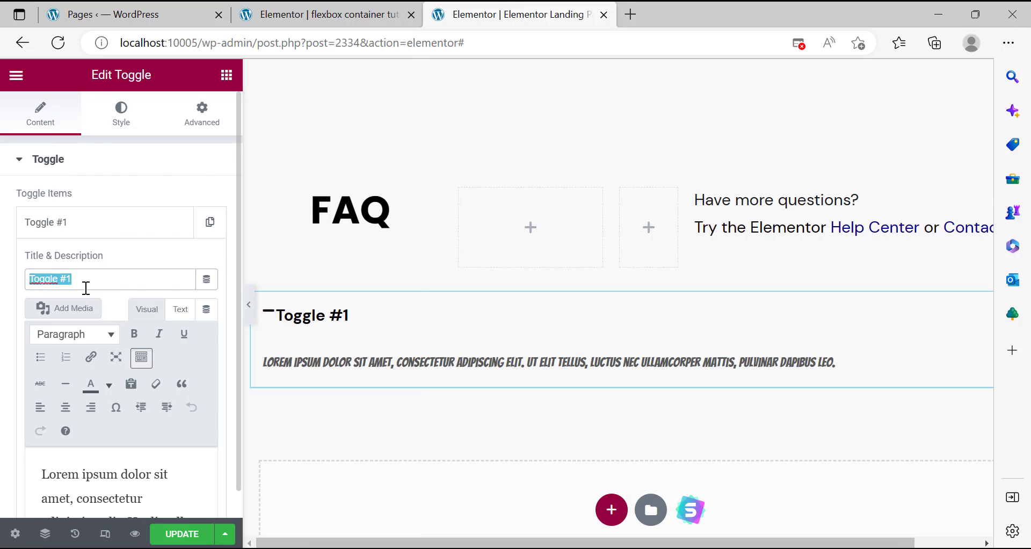
pyautogui.rightClick(85, 285)
pyautogui.click(141, 150)
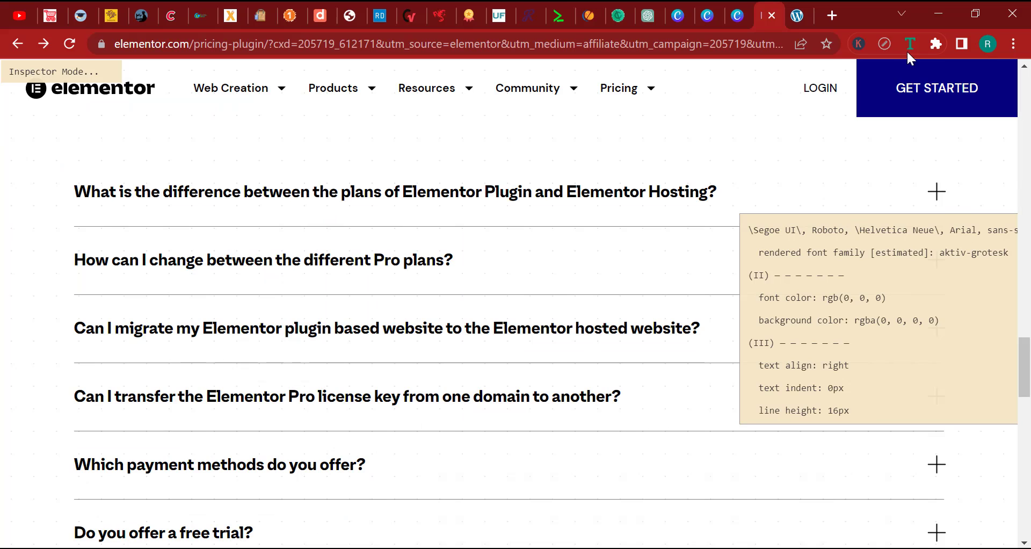
# Expand the first FAQ question on the reference page in Chrome and copy both paragraphs of its answer.
pyautogui.press('Escape')
pyautogui.click(936, 192)
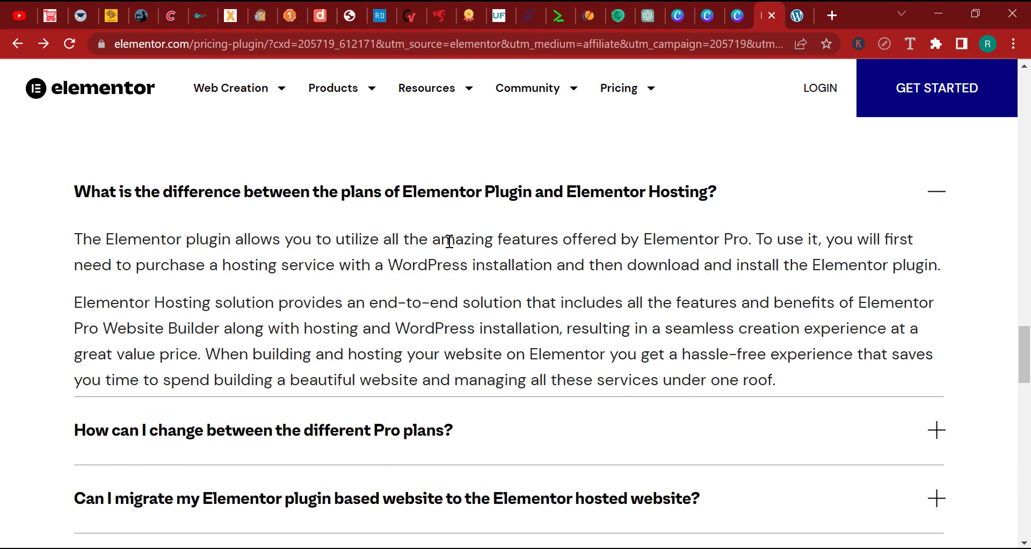
pyautogui.doubleClick(358, 265)
pyautogui.click(722, 385)
pyautogui.moveTo(736, 369); pyautogui.dragTo(142, 243)
pyautogui.click(101, 236)
pyautogui.moveTo(81, 236); pyautogui.dragTo(405, 302)
pyautogui.moveTo(824, 391); pyautogui.dragTo(156, 247)
pyautogui.rightClick(156, 247)
pyautogui.click(208, 261)
# Replace the first toggle item's placeholder description on the landing page in Edge with the copied answer.
pyautogui.click(590, 547)
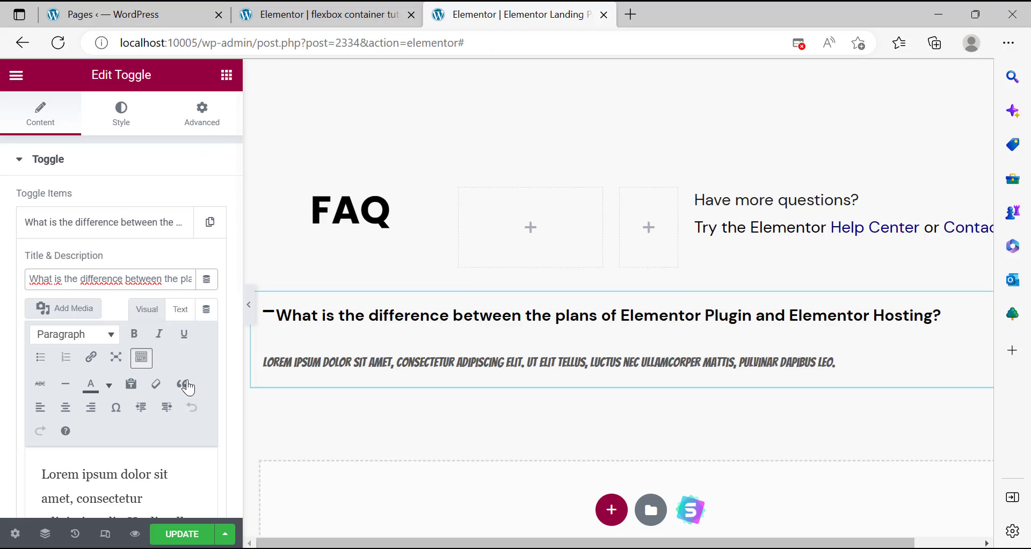
pyautogui.scroll(-2, 131, 422)
pyautogui.tripleClick(124, 409)
pyautogui.press('BackSpace')
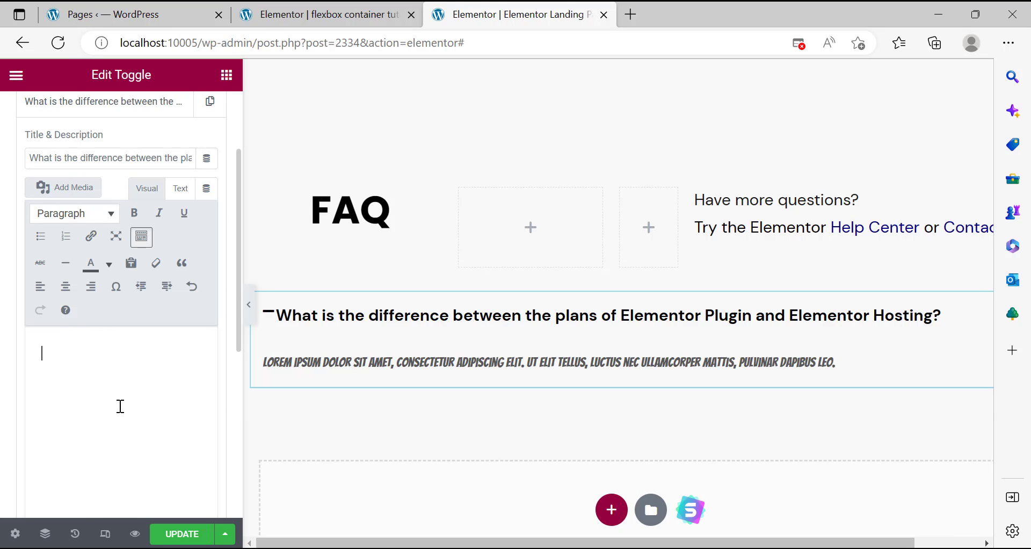
pyautogui.rightClick(83, 377)
pyautogui.click(50, 349)
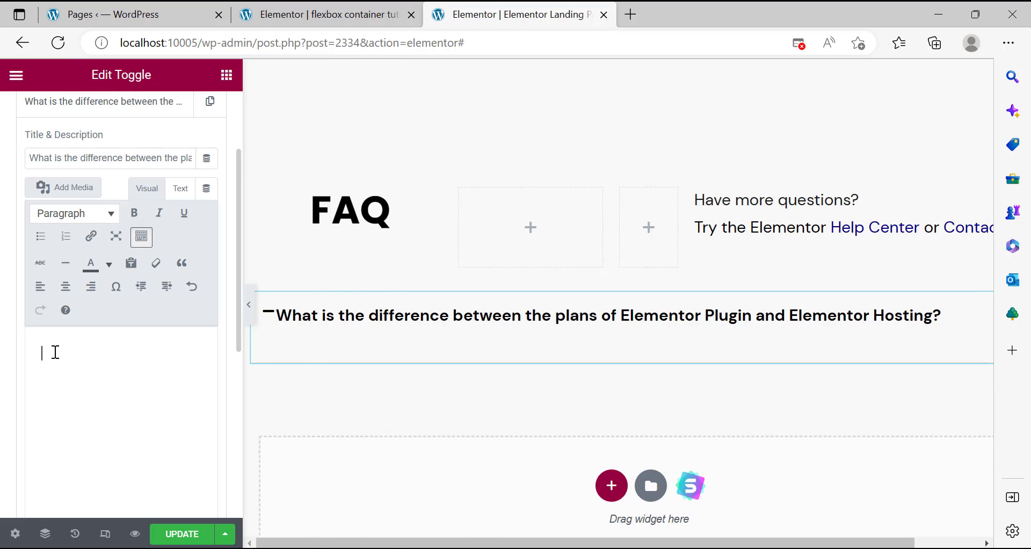
pyautogui.rightClick(54, 350)
pyautogui.click(118, 311)
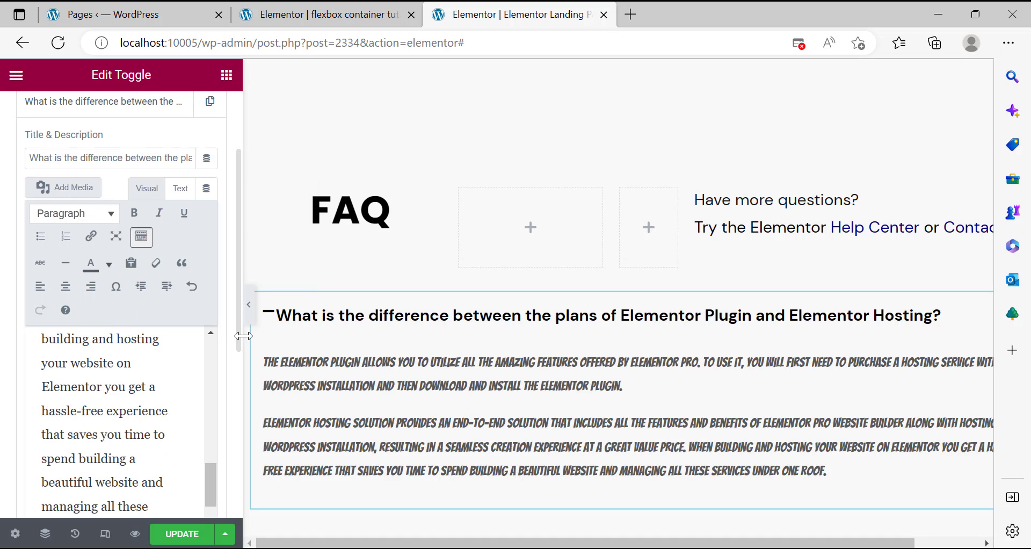
# Set the toggle content's typography to a 20 px size and the DM Sans font family.
pyautogui.scroll(3, 131, 133)
pyautogui.click(121, 113)
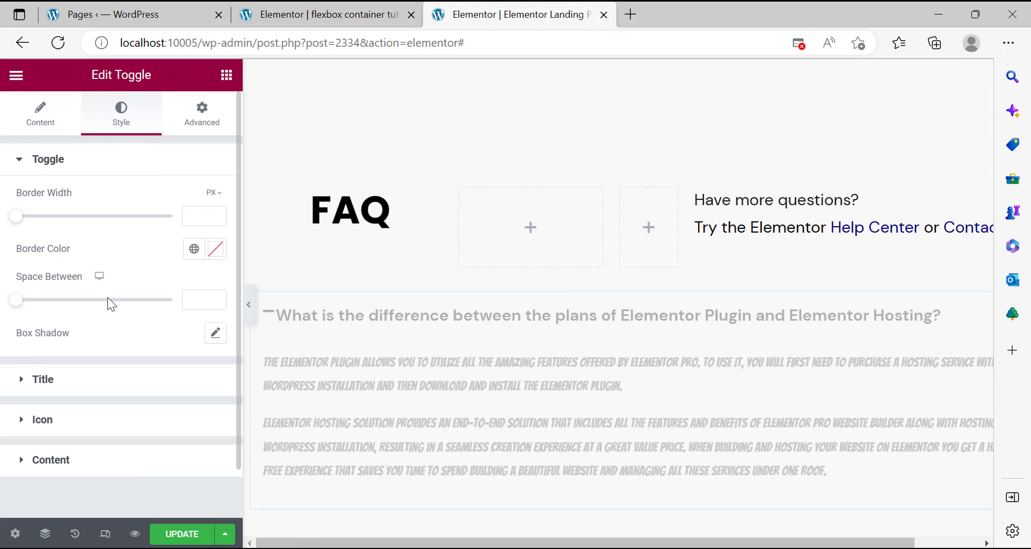
pyautogui.scroll(-2, 25, 360)
pyautogui.click(18, 409)
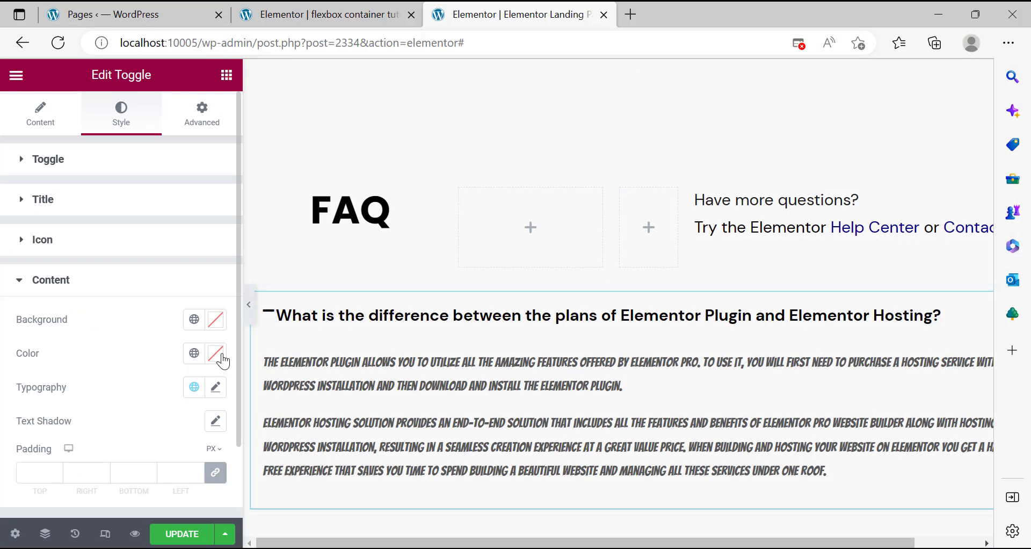
pyautogui.click(217, 388)
pyautogui.scroll(-2, 204, 392)
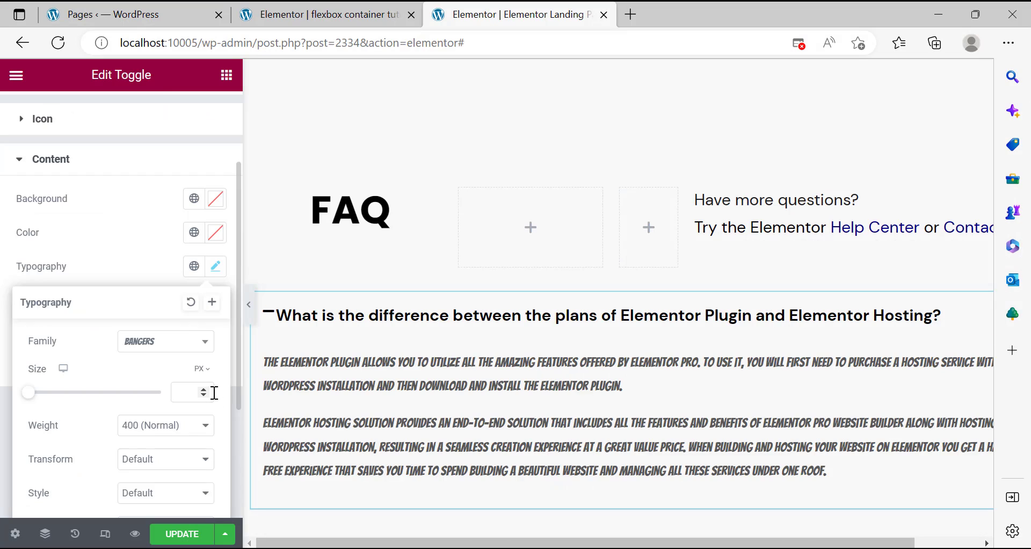
pyautogui.click(192, 396)
pyautogui.write('20')
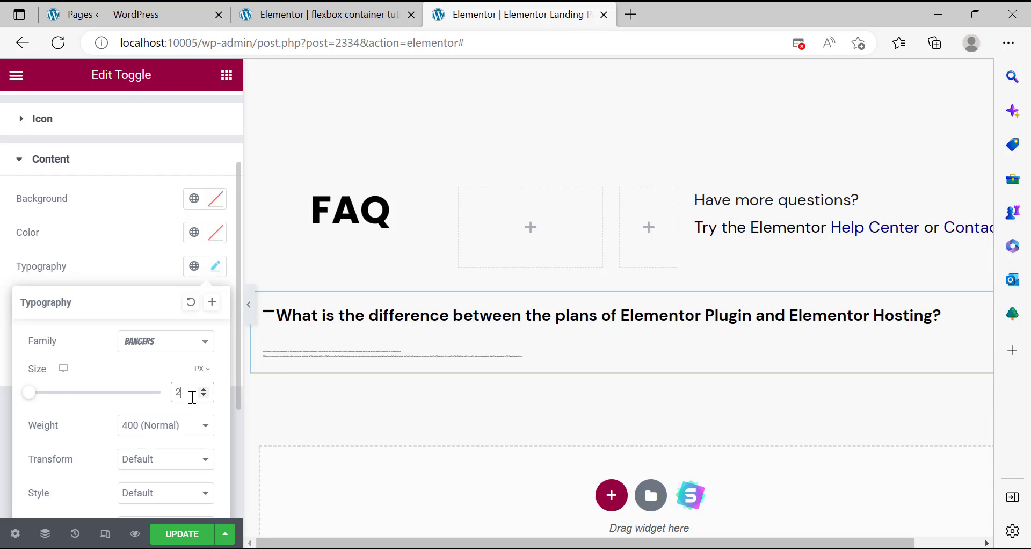
pyautogui.click(161, 344)
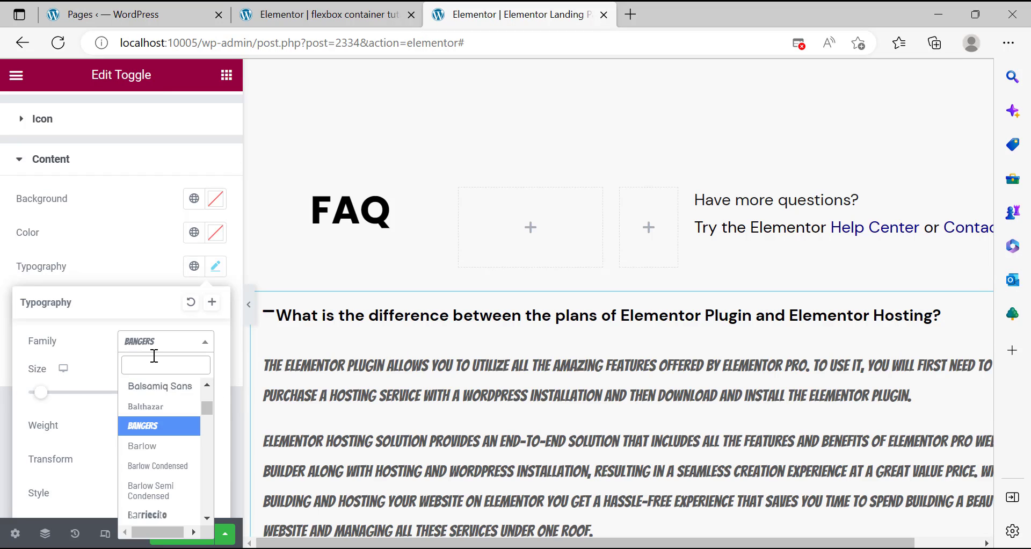
pyautogui.write('dm sans')
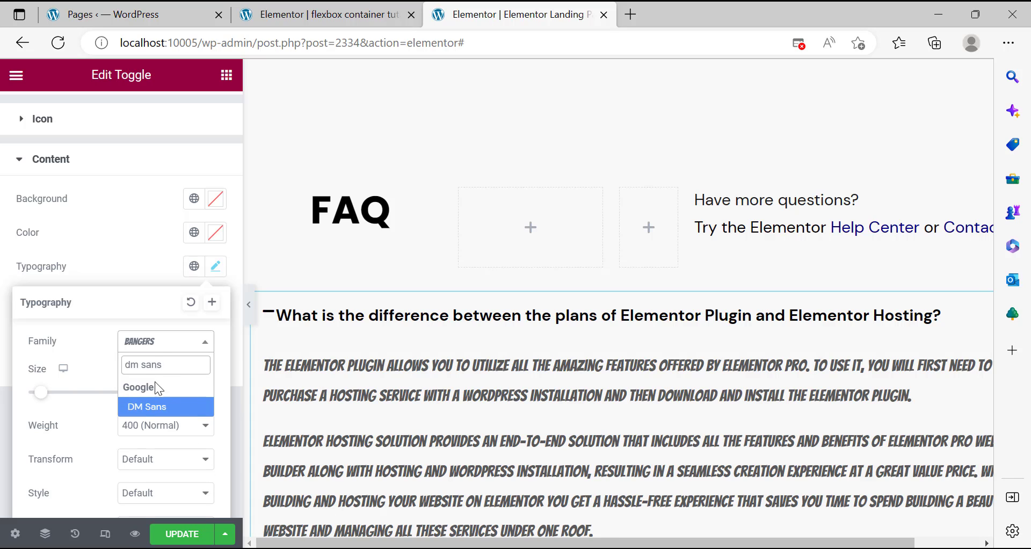
pyautogui.click(174, 408)
# Set the toggle content's line height to 28 px.
pyautogui.scroll(-2, 166, 443)
pyautogui.click(182, 455)
pyautogui.write('20')
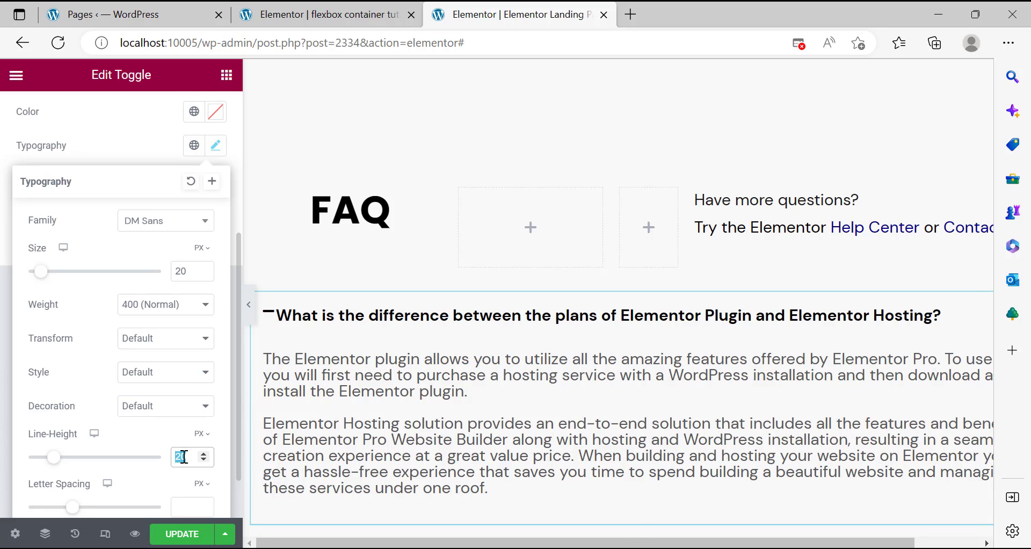
pyautogui.write('28')
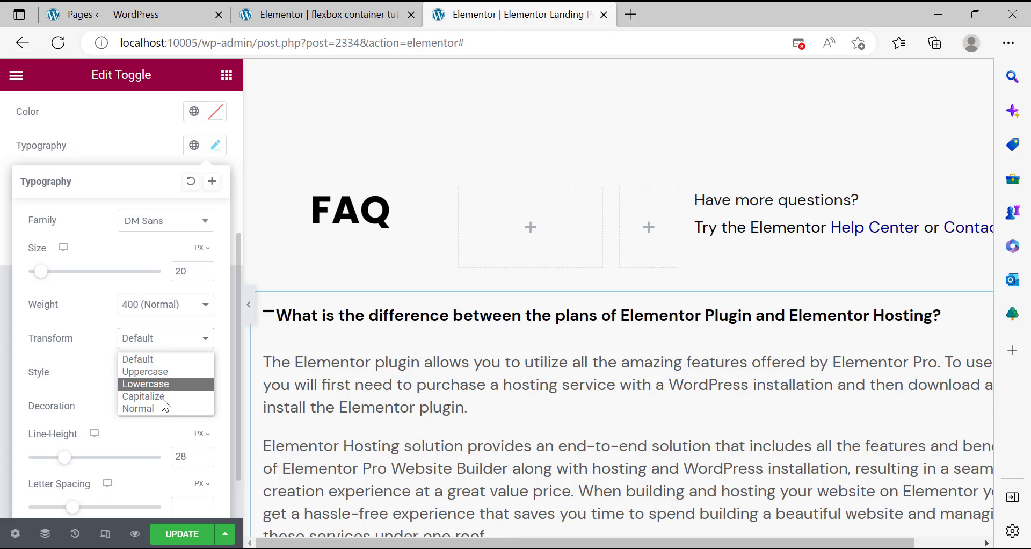
# Set the toggle content's text transform to Normal, style to Normal and decoration to None.
pyautogui.click(156, 407)
pyautogui.click(158, 372)
pyautogui.click(152, 407)
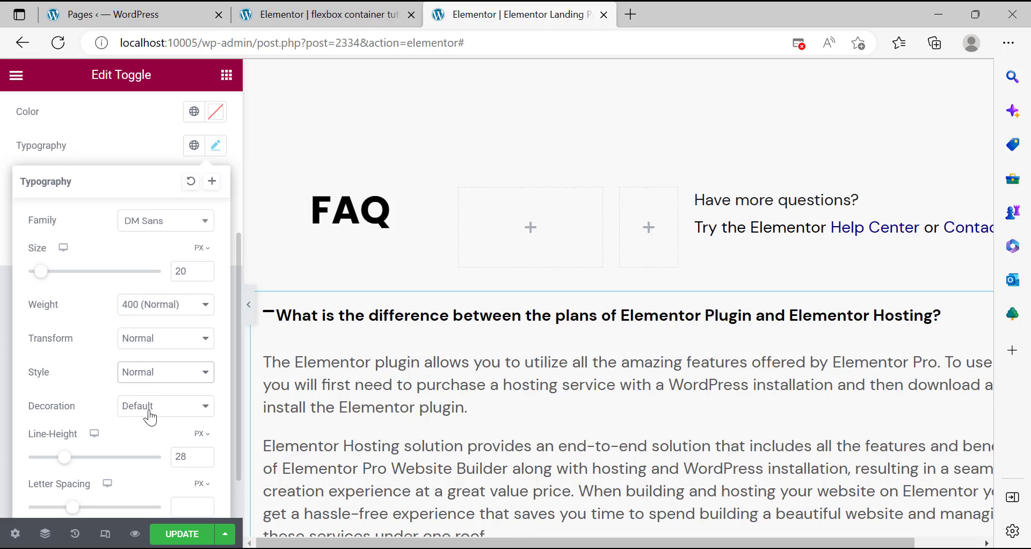
pyautogui.click(153, 406)
pyautogui.click(150, 476)
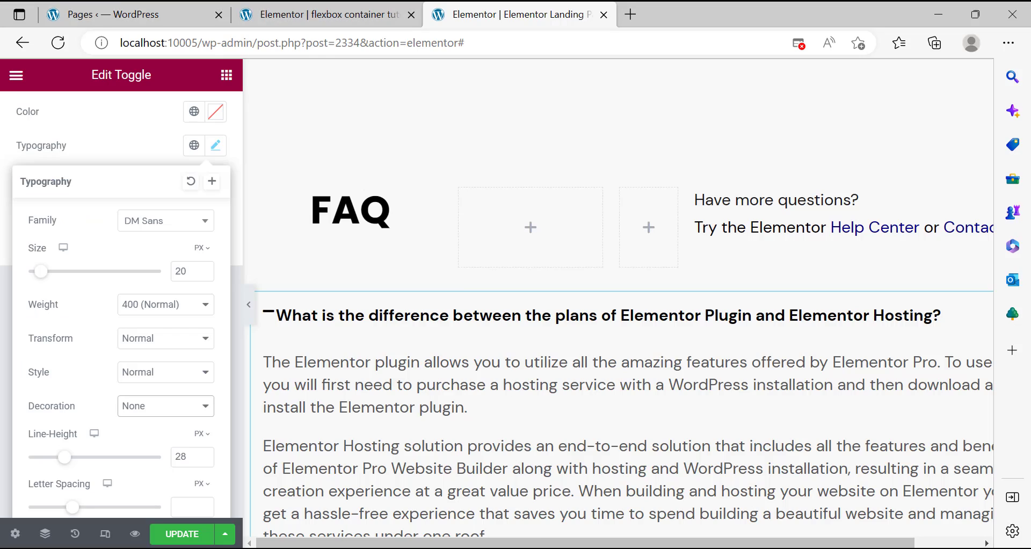
# In Chrome, inspect the first FAQ answer on the Elementor pricing page and copy its font color value, rgb(33, 33, 33).
pyautogui.scroll(-1, 135, 460)
pyautogui.scroll(-3, 121, 457)
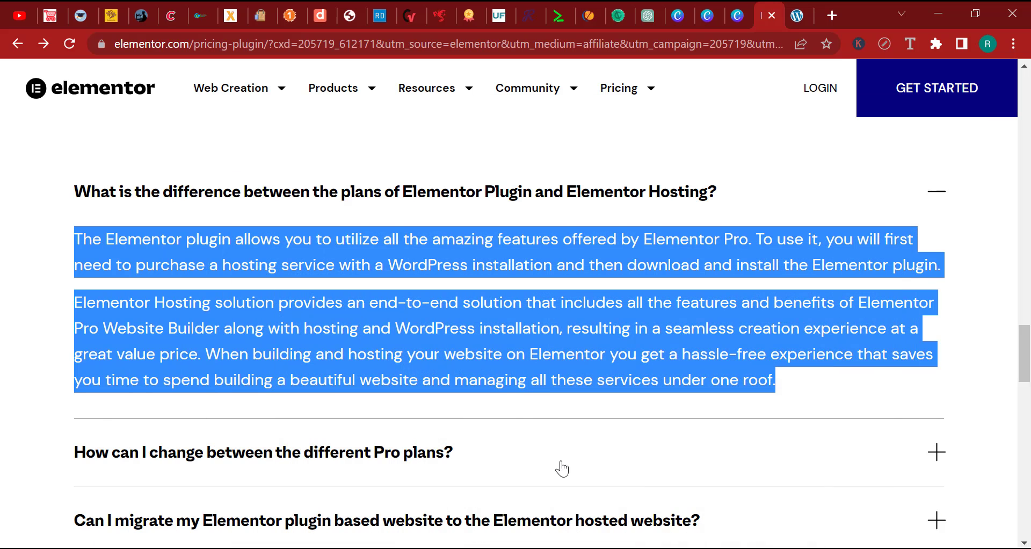
pyautogui.click(556, 307)
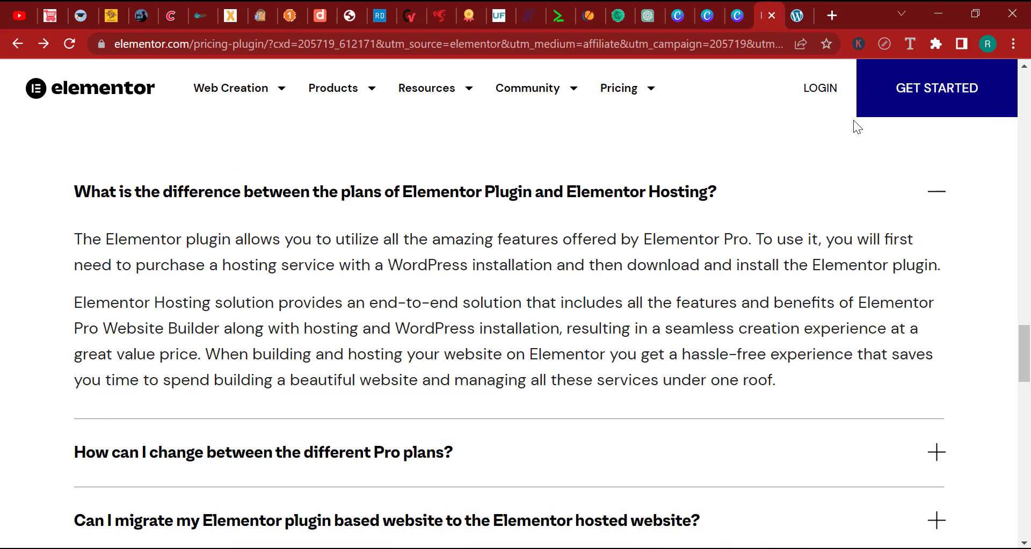
pyautogui.click(911, 40)
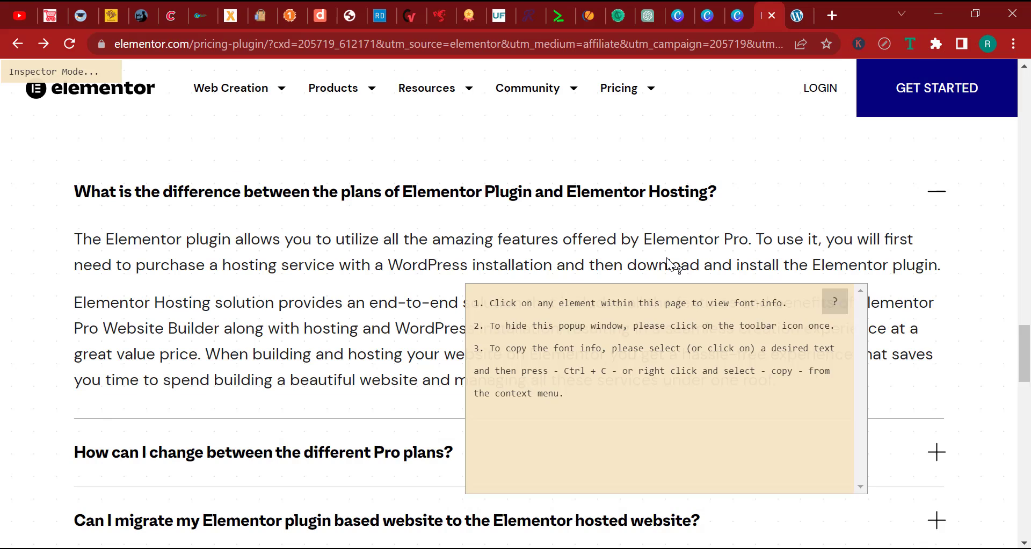
pyautogui.click(572, 275)
pyautogui.scroll(-3, 488, 370)
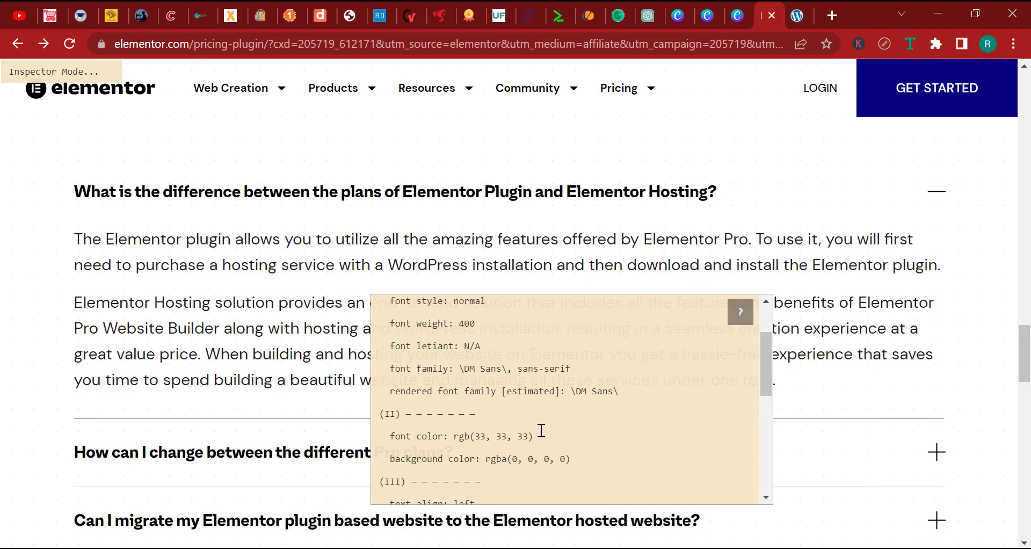
pyautogui.moveTo(533, 436); pyautogui.dragTo(463, 436)
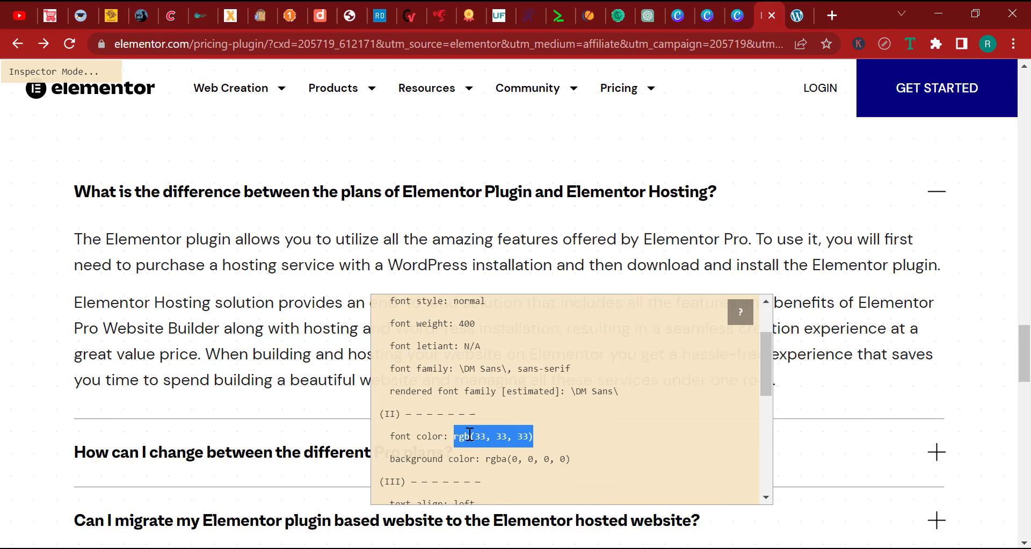
pyautogui.rightClick(469, 435)
pyautogui.click(590, 200)
pyautogui.hotkey('alt', 'Tab')
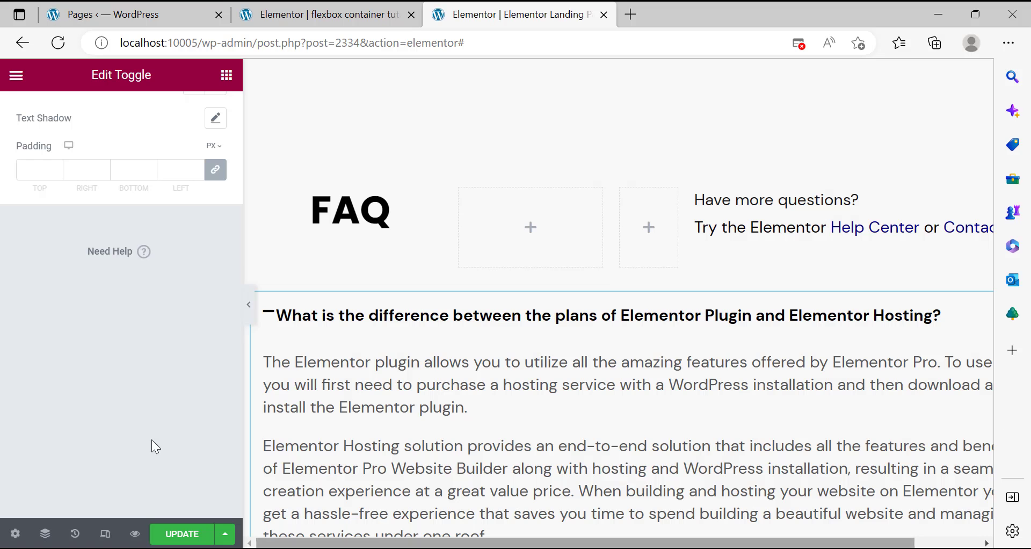
# Back in Edge, set the toggle content's text color to the copied rgb(33, 33, 33).
pyautogui.scroll(5, 154, 268)
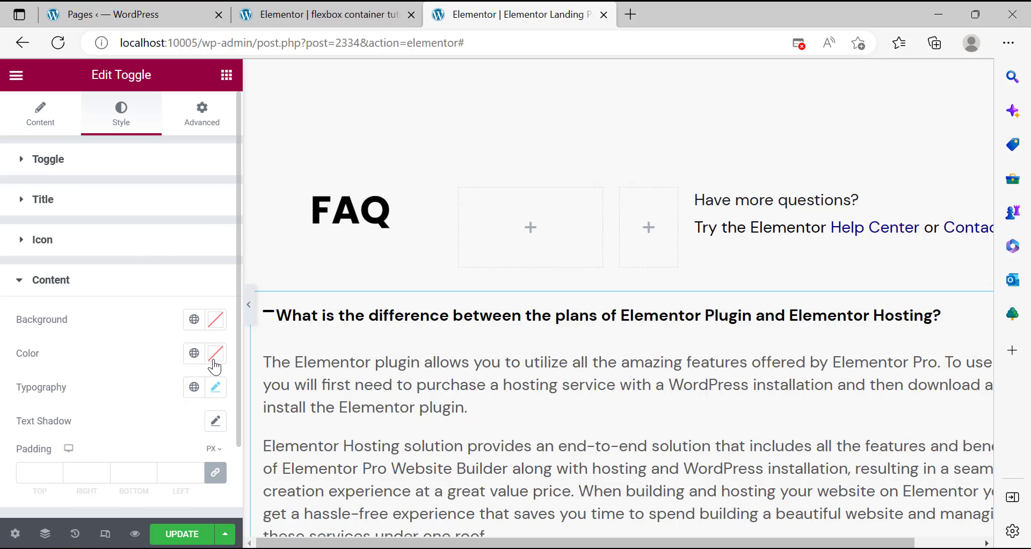
pyautogui.click(214, 361)
pyautogui.rightClick(138, 306)
pyautogui.click(207, 150)
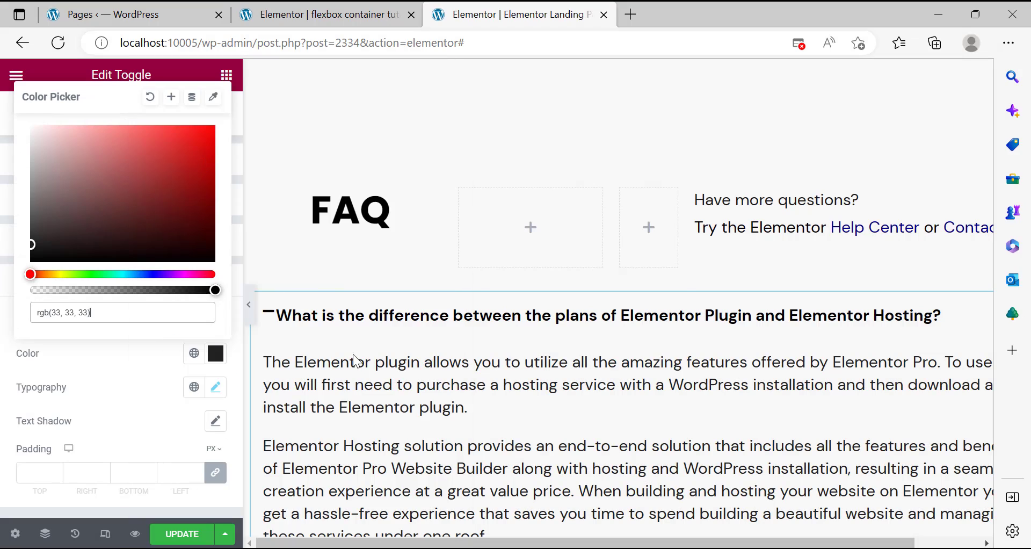
pyautogui.scroll(-3, 536, 395)
pyautogui.scroll(2, 499, 340)
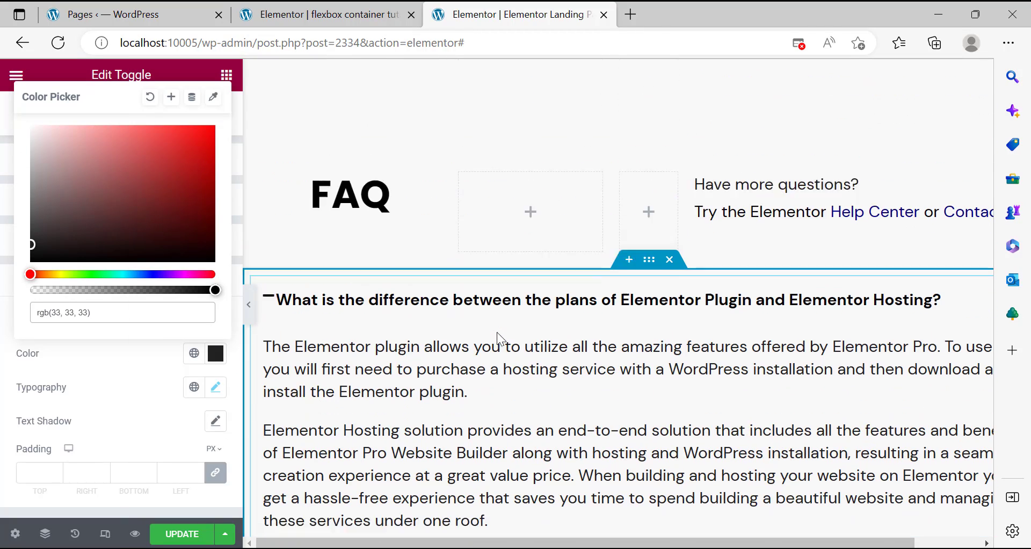
# Examine the first question's font details on the reference page in Chrome, then turn off the font inspector.
pyautogui.click(575, 548)
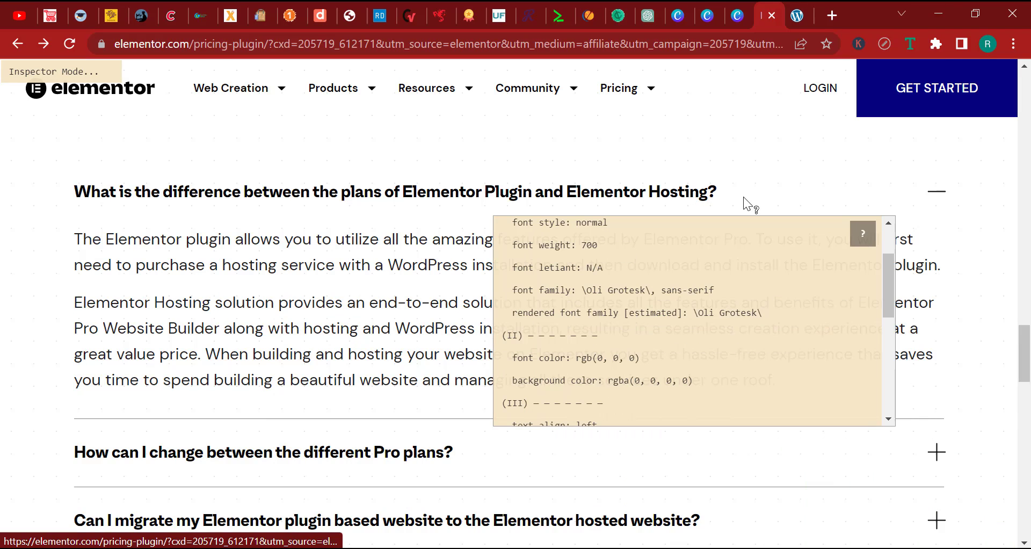
pyautogui.click(909, 44)
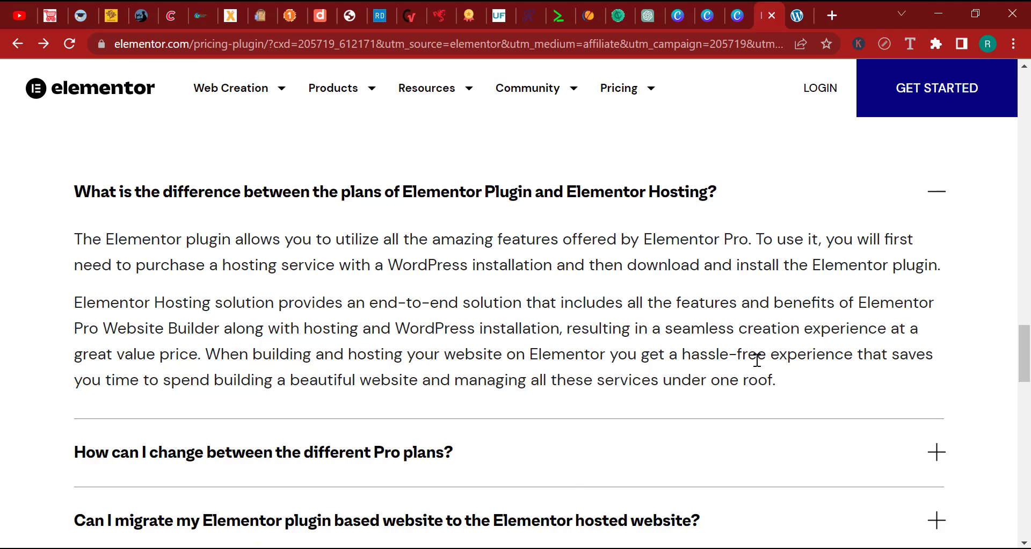
pyautogui.hotkey('alt', 'Tab')
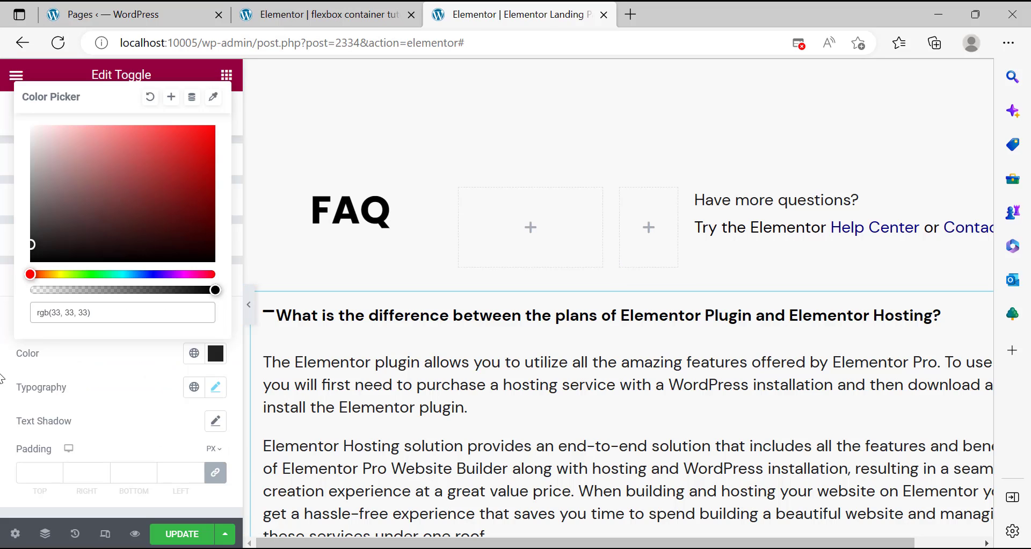
# Align the toggle icon to the end of the title row in the Icon style settings.
pyautogui.click(5, 343)
pyautogui.click(17, 241)
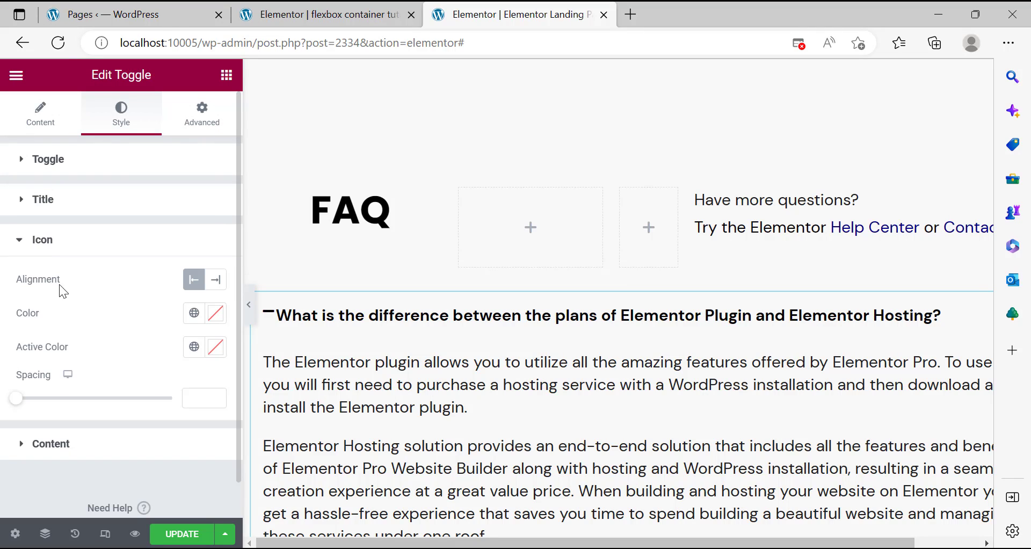
pyautogui.click(217, 280)
pyautogui.moveTo(807, 546); pyautogui.dragTo(873, 546)
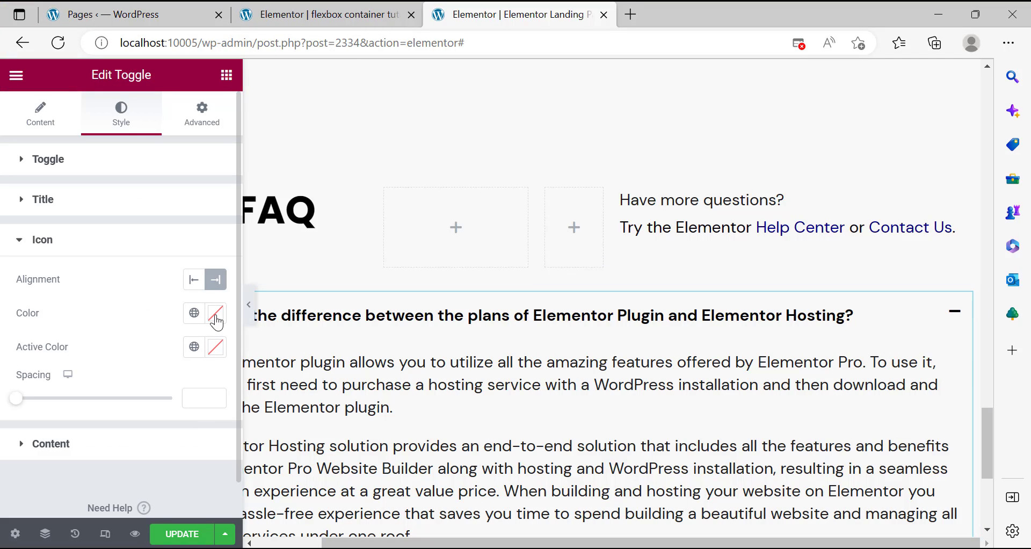
# Set both the toggle icon's color and its active color to rgb(33, 33, 33).
pyautogui.click(215, 316)
pyautogui.hotkey('ctrl', 'c')
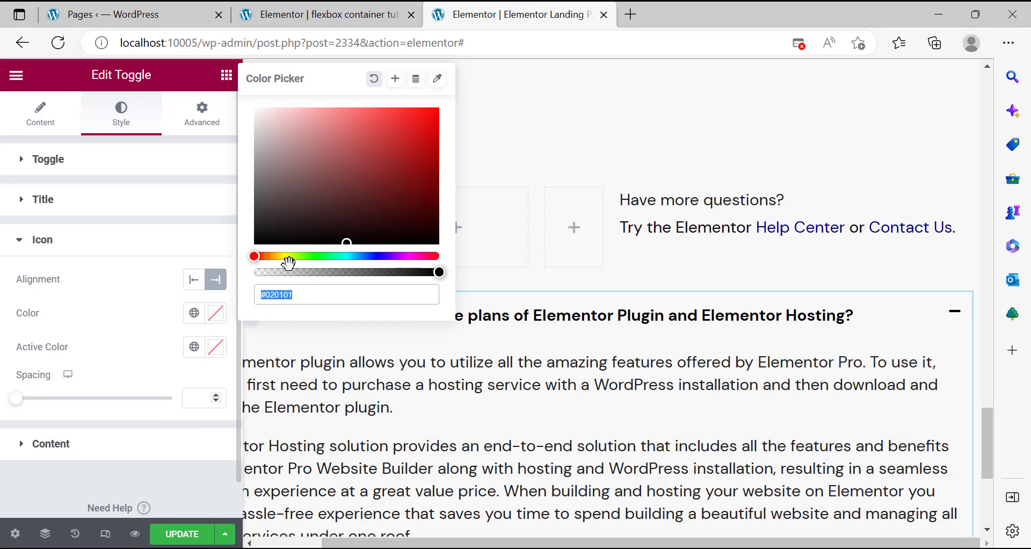
pyautogui.rightClick(304, 295)
pyautogui.click(362, 151)
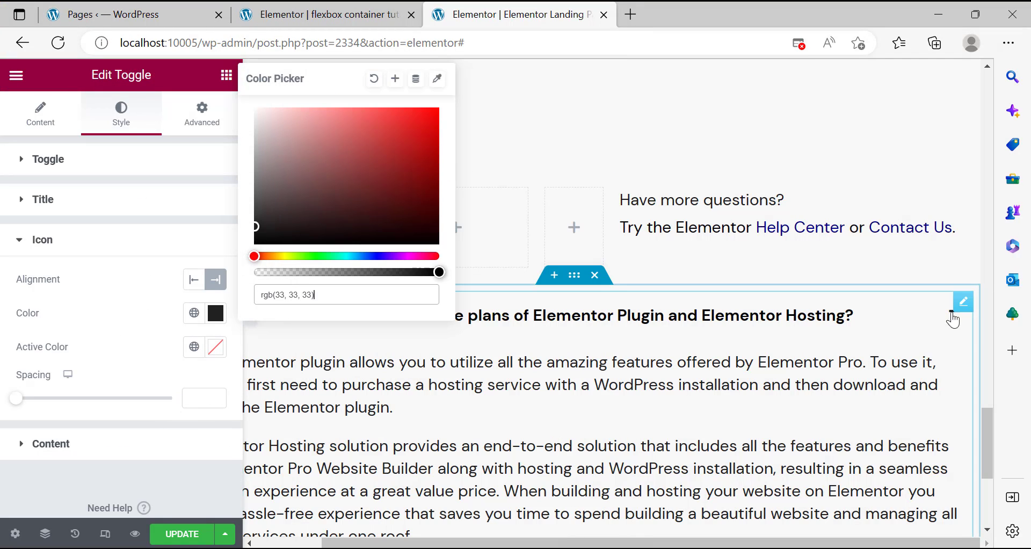
pyautogui.click(588, 334)
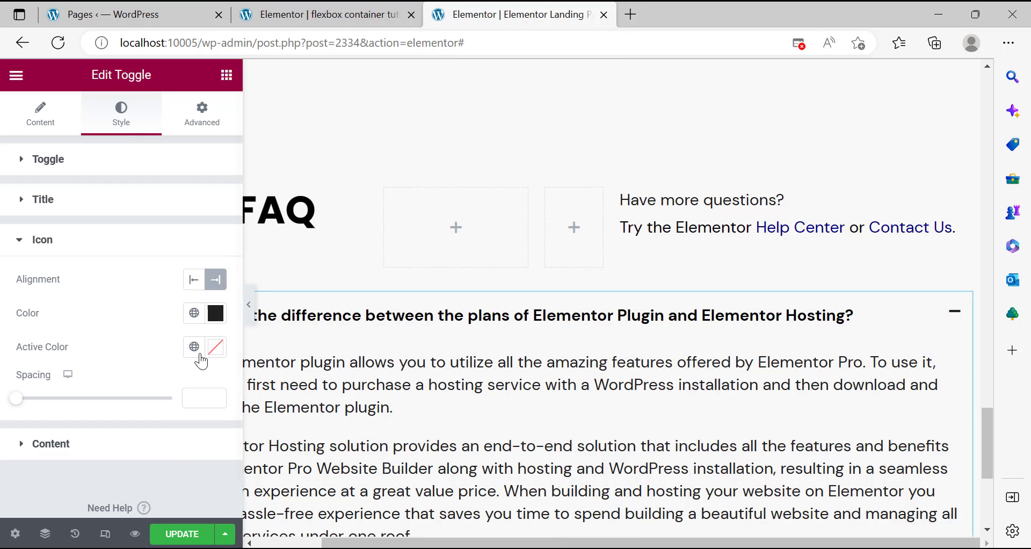
pyautogui.click(220, 355)
pyautogui.rightClick(101, 314)
pyautogui.click(146, 152)
pyautogui.click(92, 337)
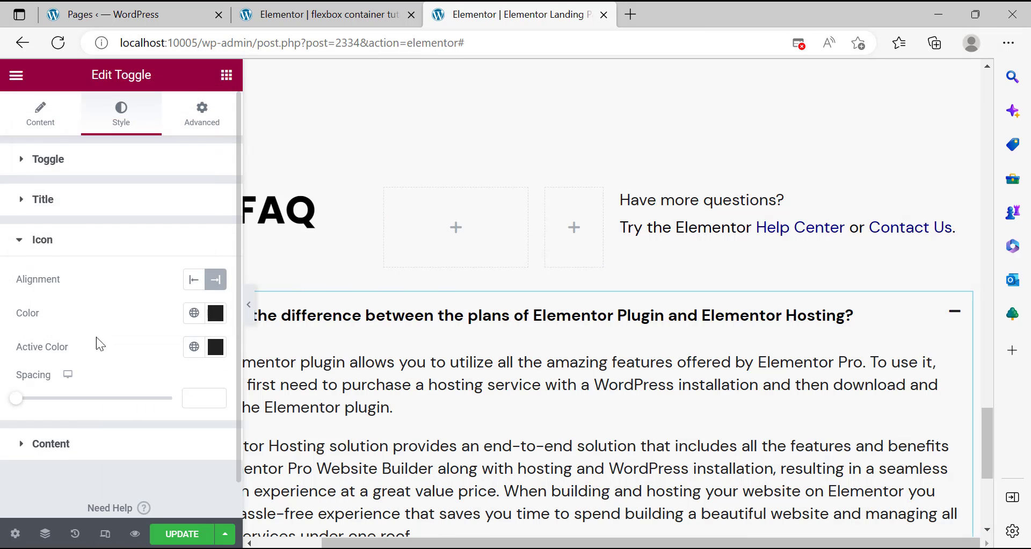
# Lighten the toggle icon's active color to rgba(81, 81, 81, 1) and its normal color to a similar dark gray.
pyautogui.click(216, 313)
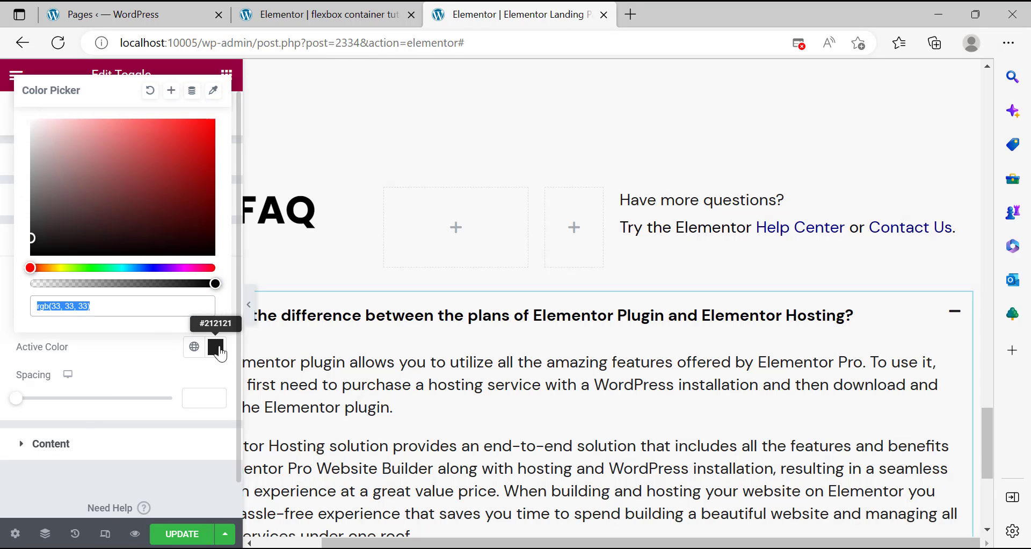
pyautogui.click(143, 302)
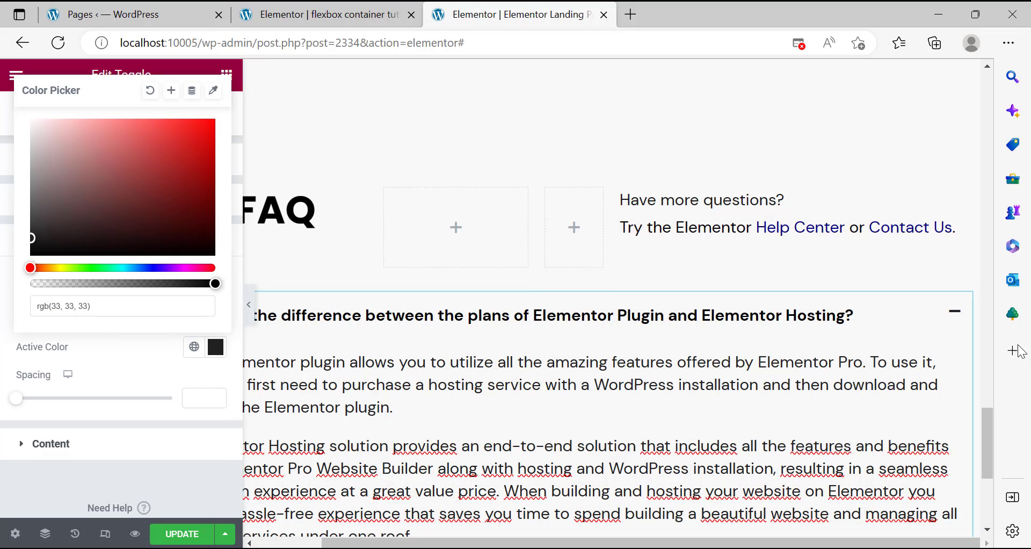
pyautogui.moveTo(32, 239); pyautogui.dragTo(30, 213)
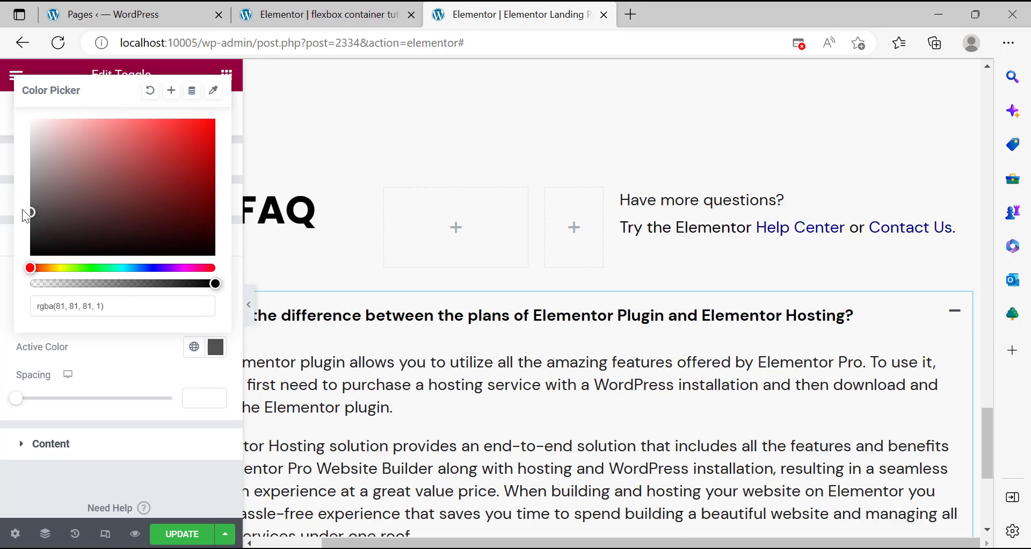
pyautogui.click(102, 354)
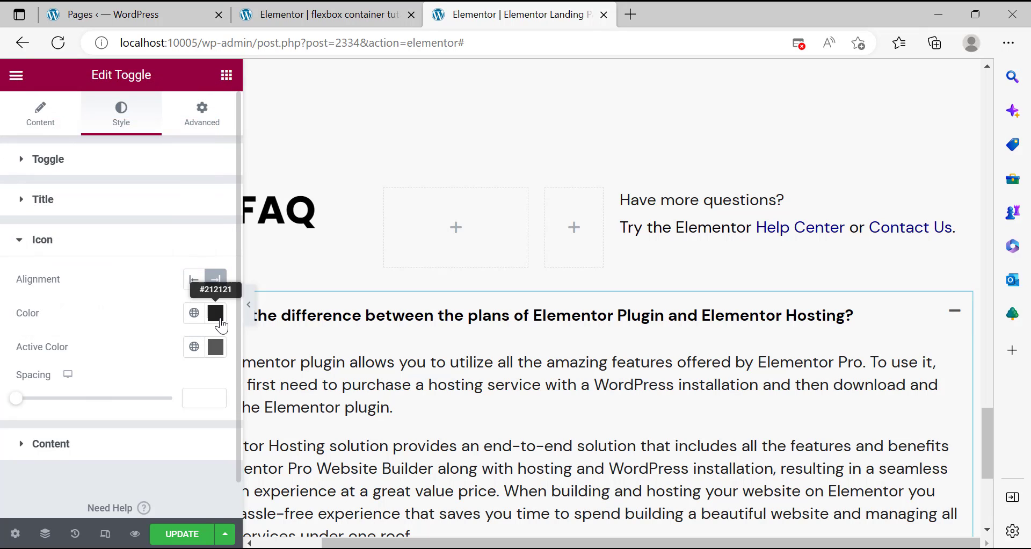
pyautogui.click(215, 313)
pyautogui.moveTo(253, 223); pyautogui.dragTo(242, 201)
pyautogui.click(13, 383)
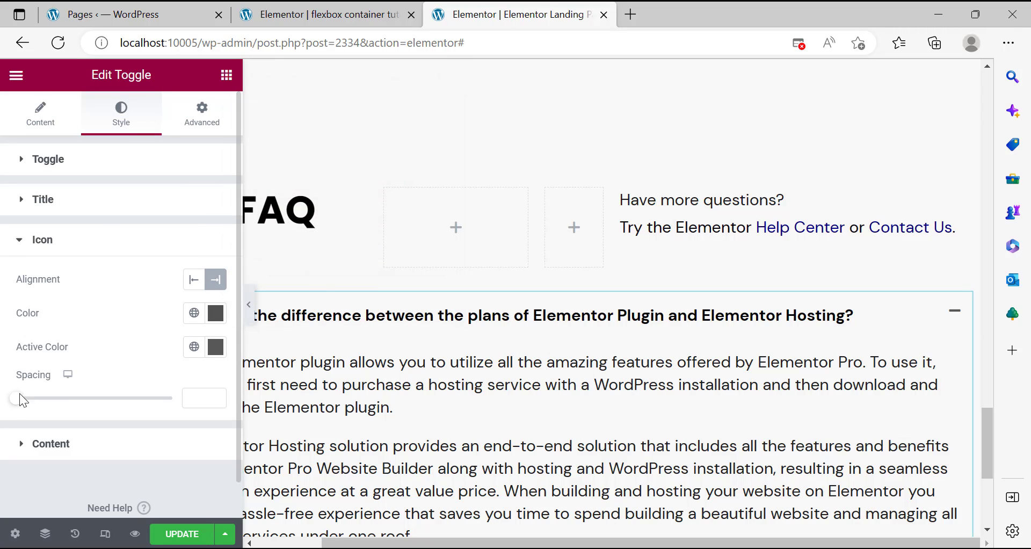
# Try adjusting the toggle's icon spacing and the space between toggle items.
pyautogui.moveTo(18, 402)
pyautogui.mouseDown()
pyautogui.moveTo(191, 396)
pyautogui.moveTo(2, 397)
pyautogui.mouseUp()
pyautogui.click(20, 454)
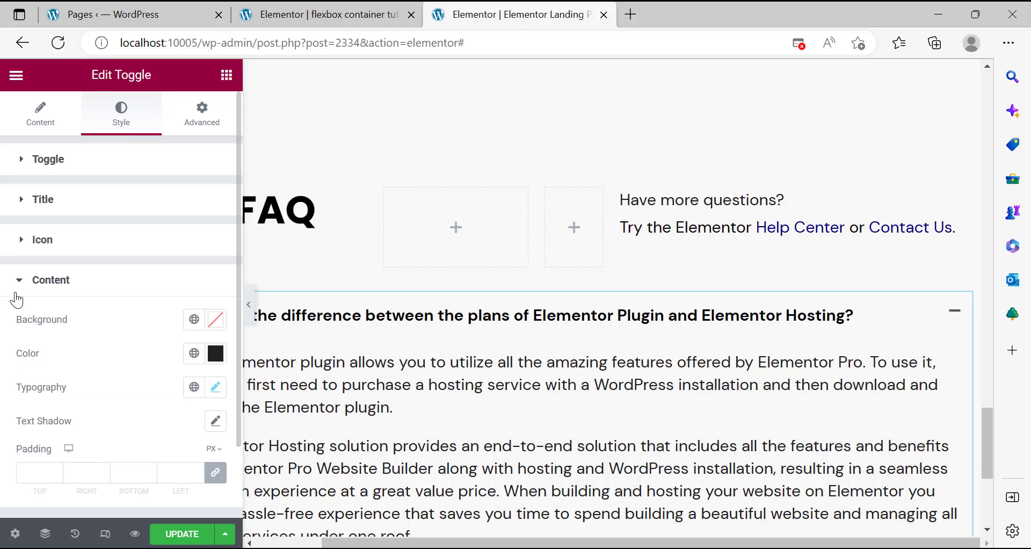
pyautogui.click(24, 285)
pyautogui.click(24, 163)
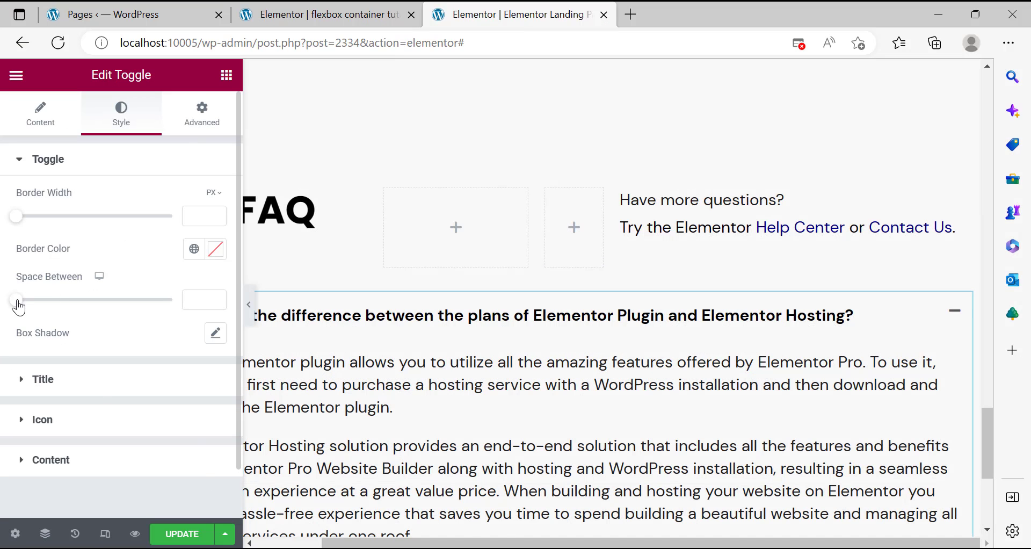
pyautogui.scroll(-3, 519, 334)
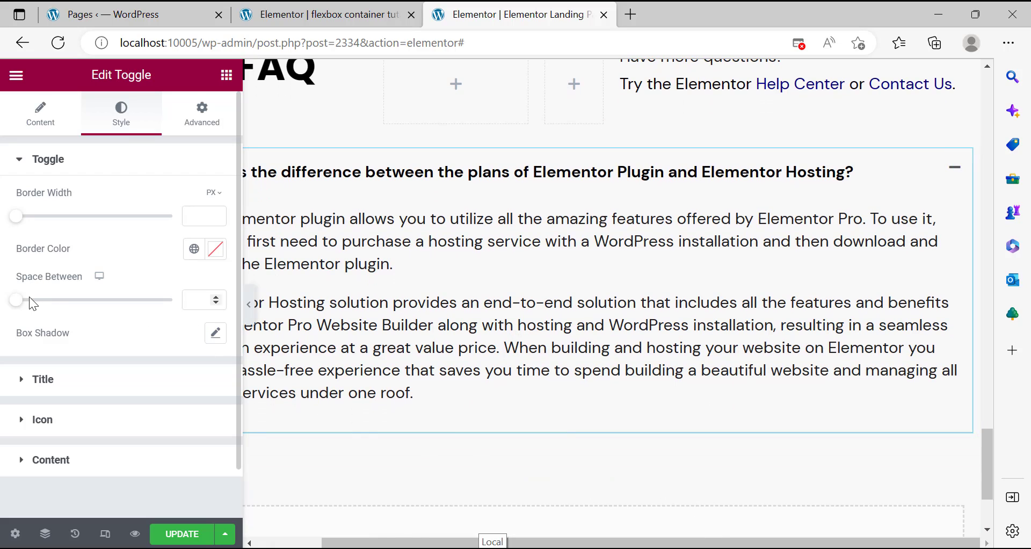
pyautogui.moveTo(23, 307); pyautogui.dragTo(3, 317)
# Duplicate the first toggle item, then collapse the original and expand the copy in the page preview.
pyautogui.click(38, 121)
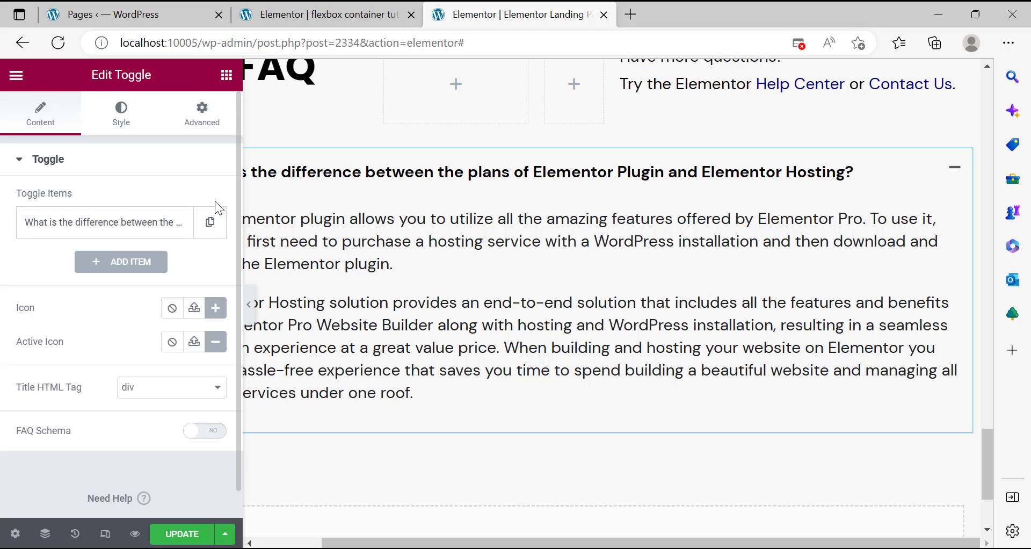
pyautogui.click(210, 223)
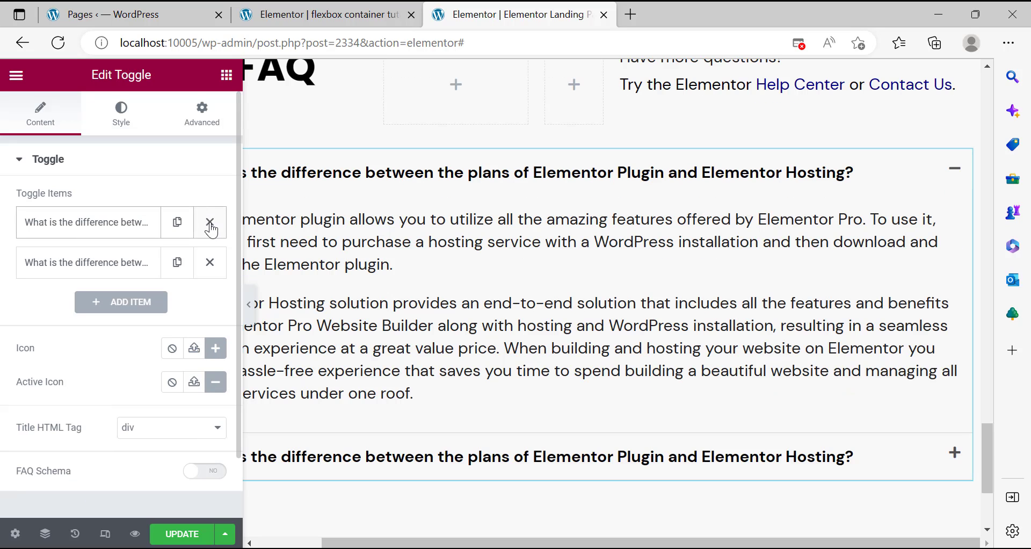
pyautogui.click(951, 172)
pyautogui.click(952, 173)
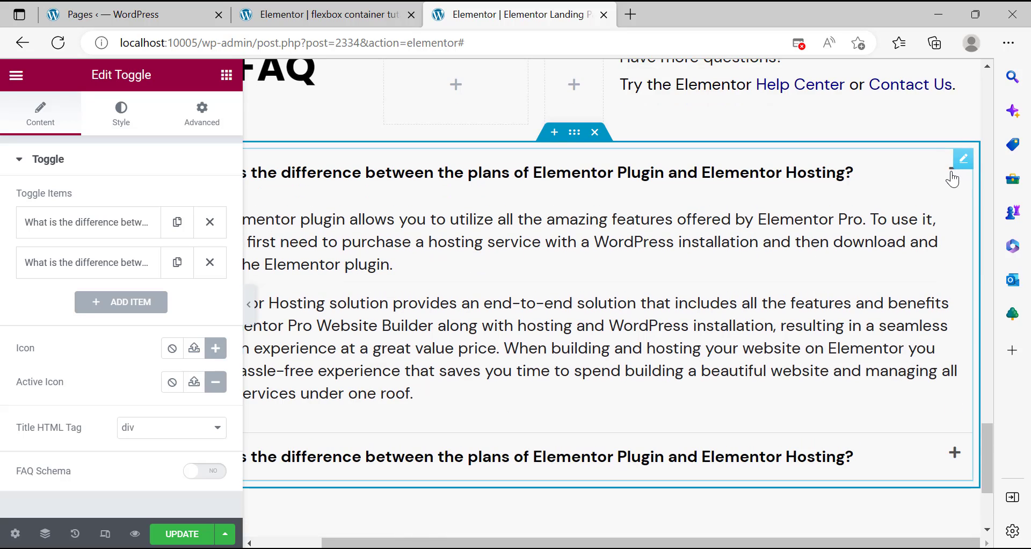
pyautogui.click(952, 177)
pyautogui.click(569, 251)
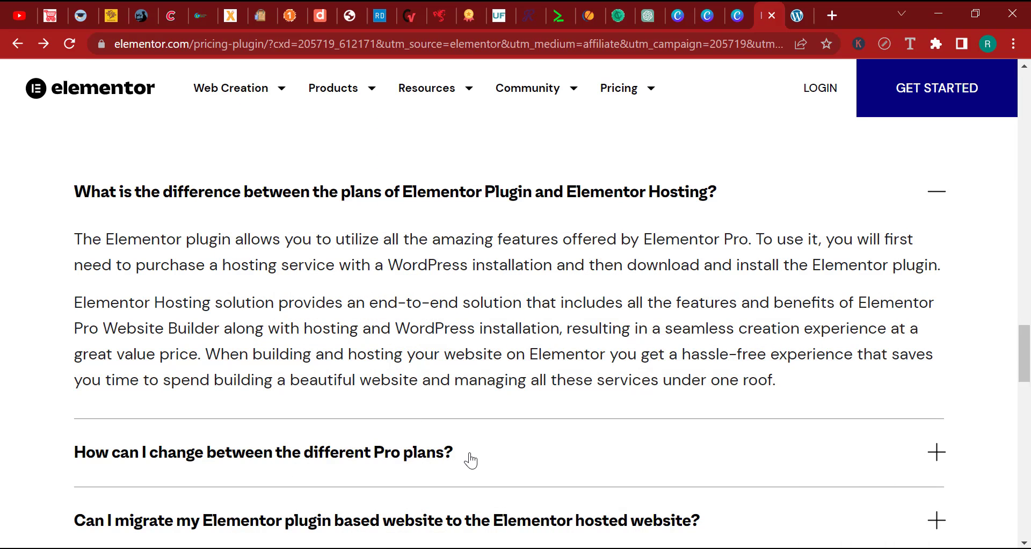
# Replace the second toggle item's title with "How can I change between the different Pro plans?", copied from the reference page in Chrome.
pyautogui.moveTo(471, 460); pyautogui.dragTo(72, 455)
pyautogui.rightClick(126, 457)
pyautogui.click(188, 307)
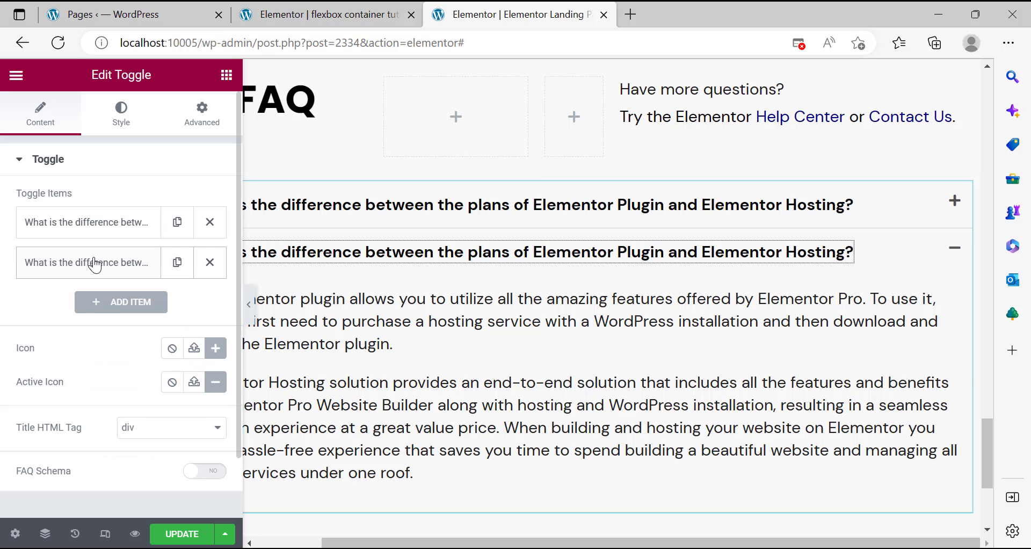
pyautogui.click(95, 264)
pyautogui.tripleClick(110, 317)
pyautogui.rightClick(111, 317)
pyautogui.click(168, 179)
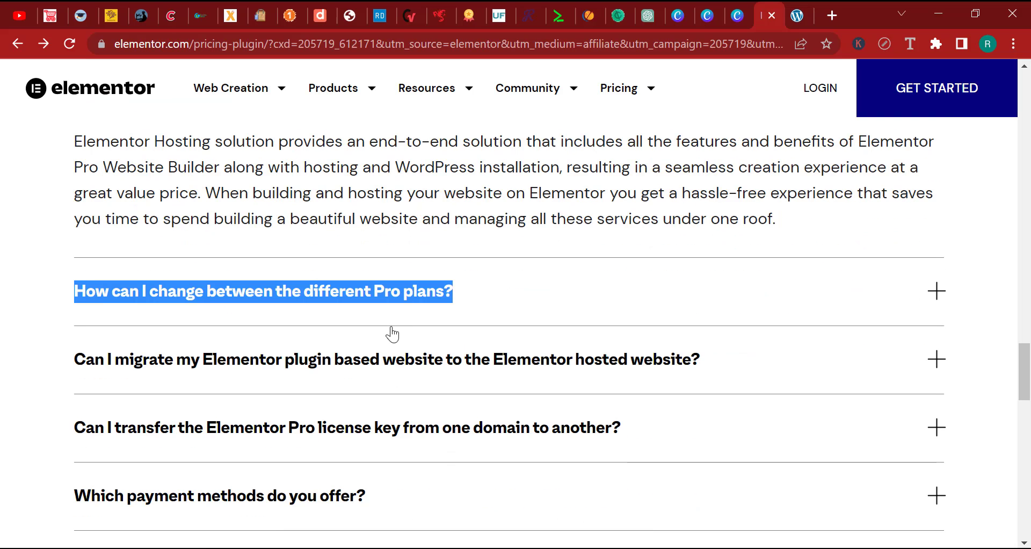
# On the reference page in Chrome, expand the question about changing between Pro plans and copy its answer text.
pyautogui.click(392, 334)
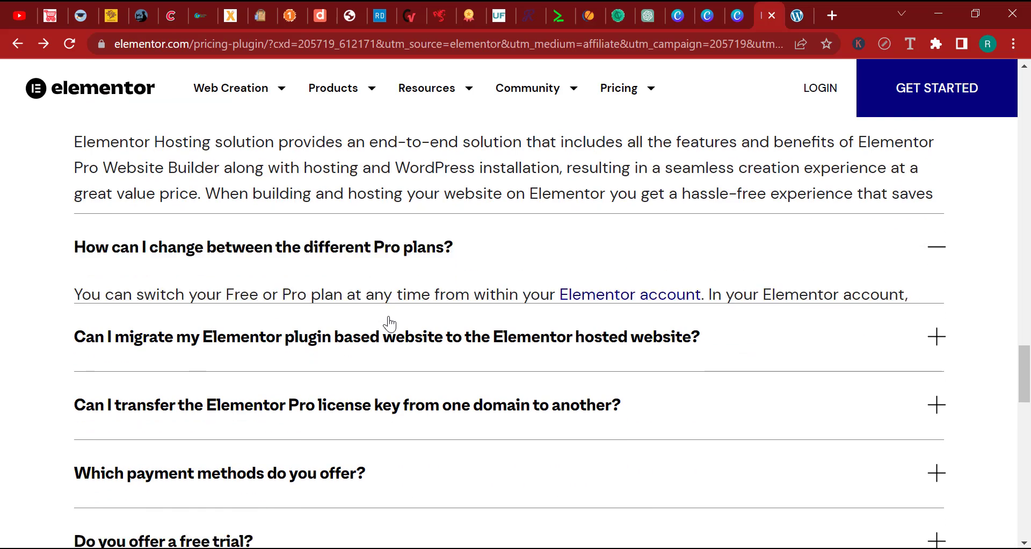
pyautogui.tripleClick(368, 172)
pyautogui.rightClick(369, 176)
pyautogui.click(413, 191)
pyautogui.click(145, 548)
# Clear the second toggle item's description in Edge and replace it with the copied answer about switching Free or Pro plans.
pyautogui.scroll(-3, 115, 412)
pyautogui.tripleClick(114, 411)
pyautogui.rightClick(111, 411)
pyautogui.click(79, 419)
pyautogui.press('BackSpace')
pyautogui.tripleClick(97, 439)
pyautogui.press('BackSpace')
pyautogui.press('BackSpace')
pyautogui.rightClick(75, 381)
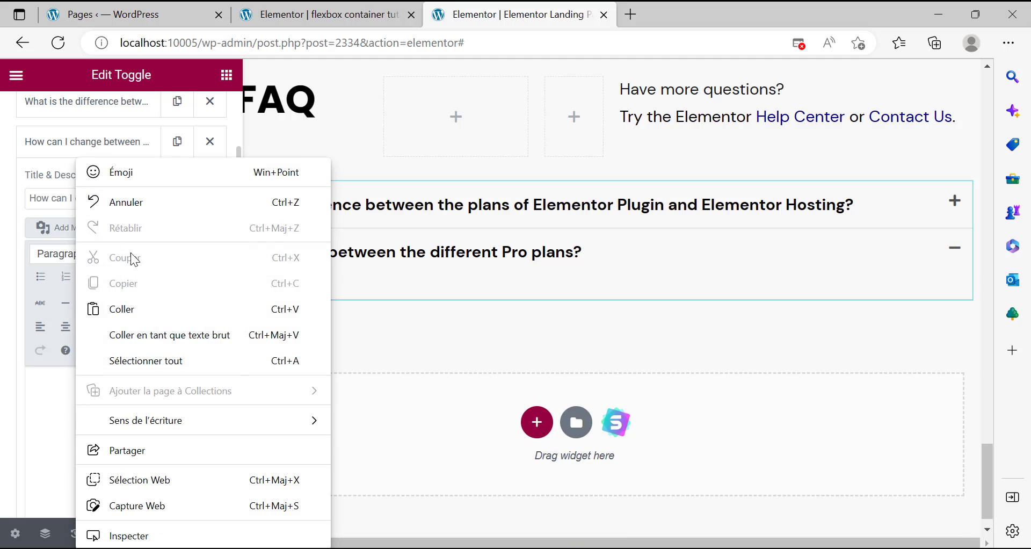
pyautogui.click(131, 306)
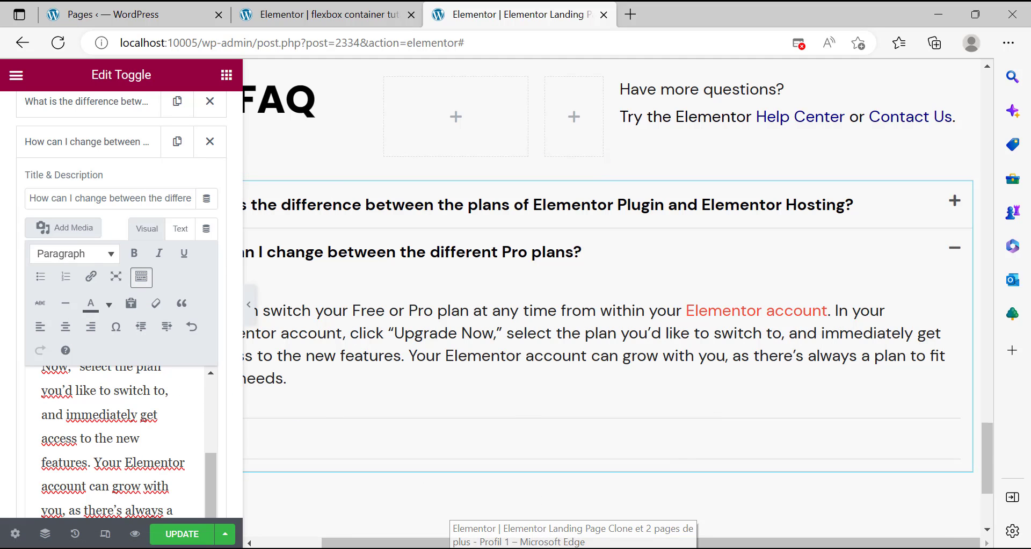
# Check the account link colour on the Chrome reference page, then colour the second "Elementor account" in the second answer indigo in Edge.
pyautogui.click(572, 548)
pyautogui.scroll(1, 656, 277)
pyautogui.click(689, 238)
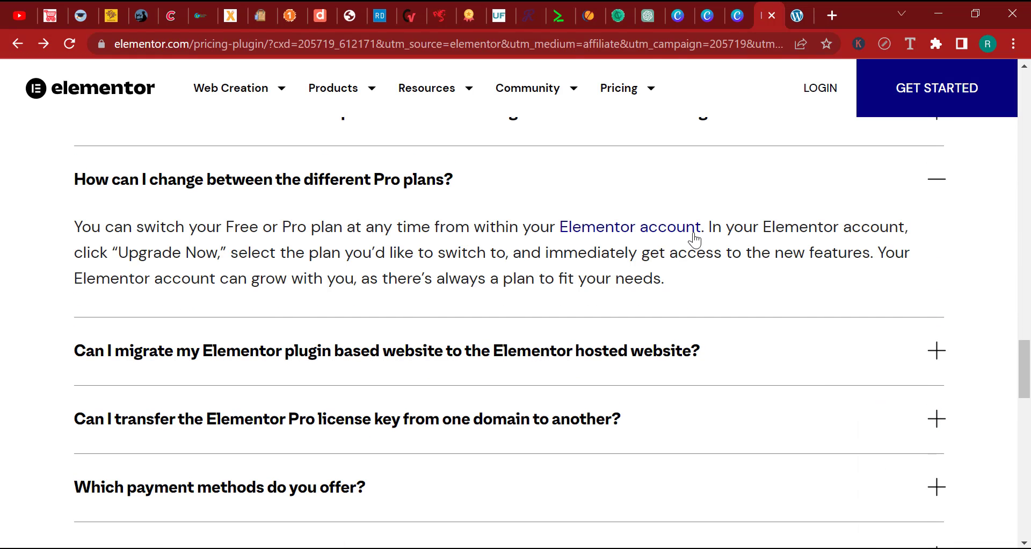
pyautogui.click(572, 548)
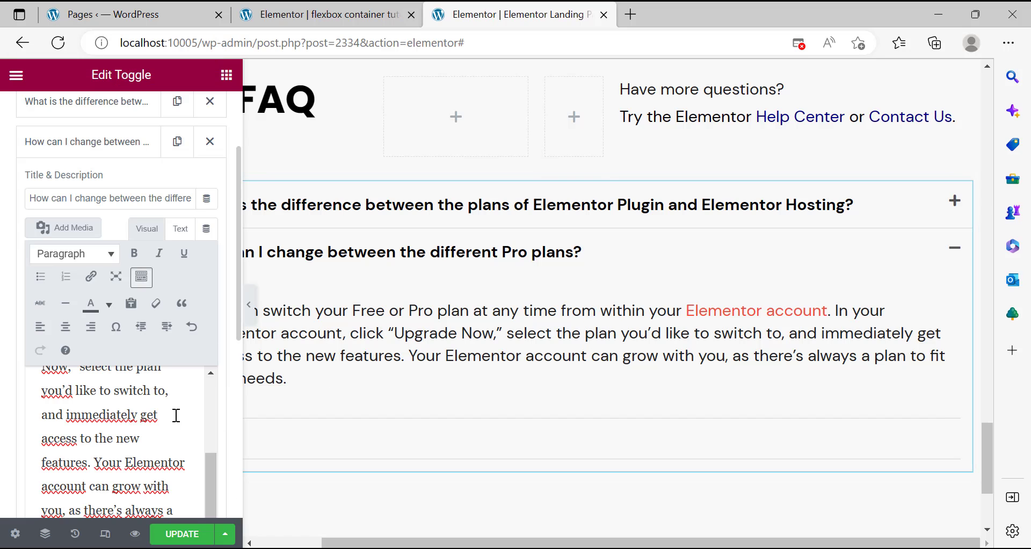
pyautogui.scroll(-1, 131, 429)
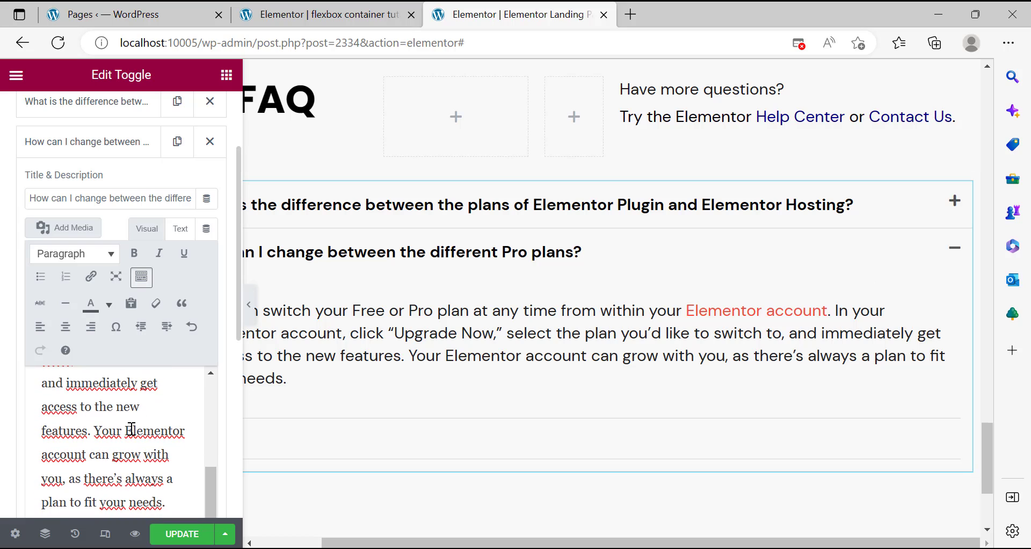
pyautogui.moveTo(128, 427); pyautogui.dragTo(95, 450)
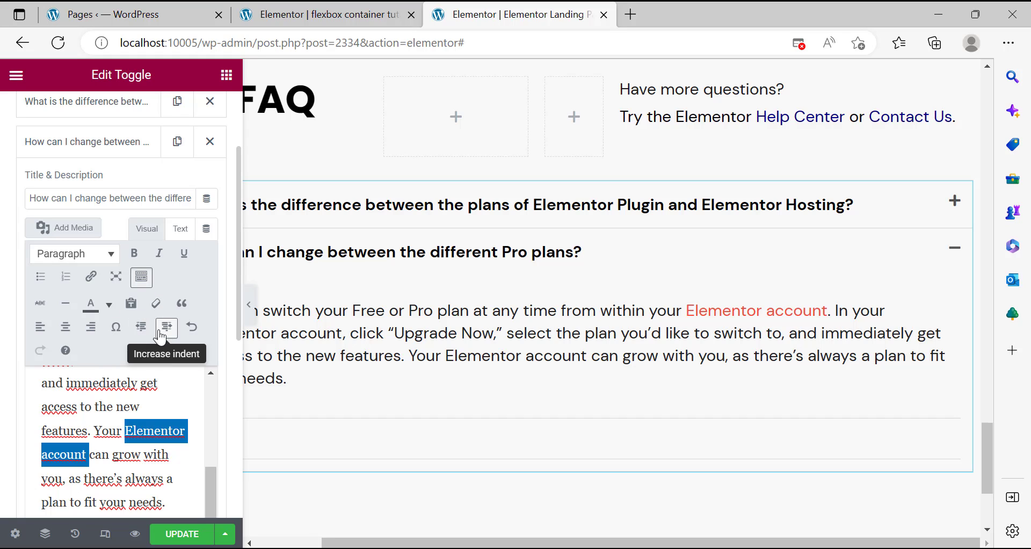
pyautogui.click(109, 305)
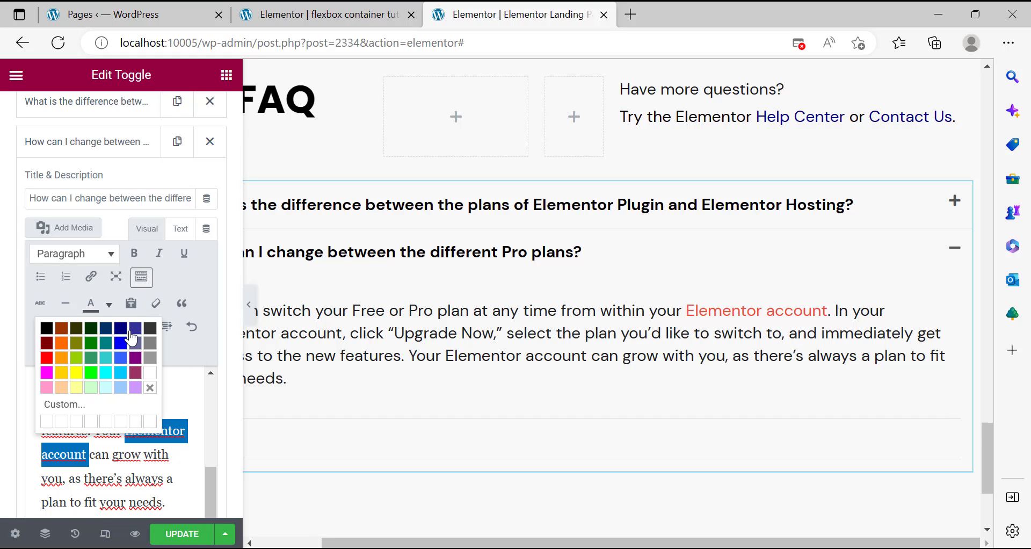
pyautogui.click(135, 335)
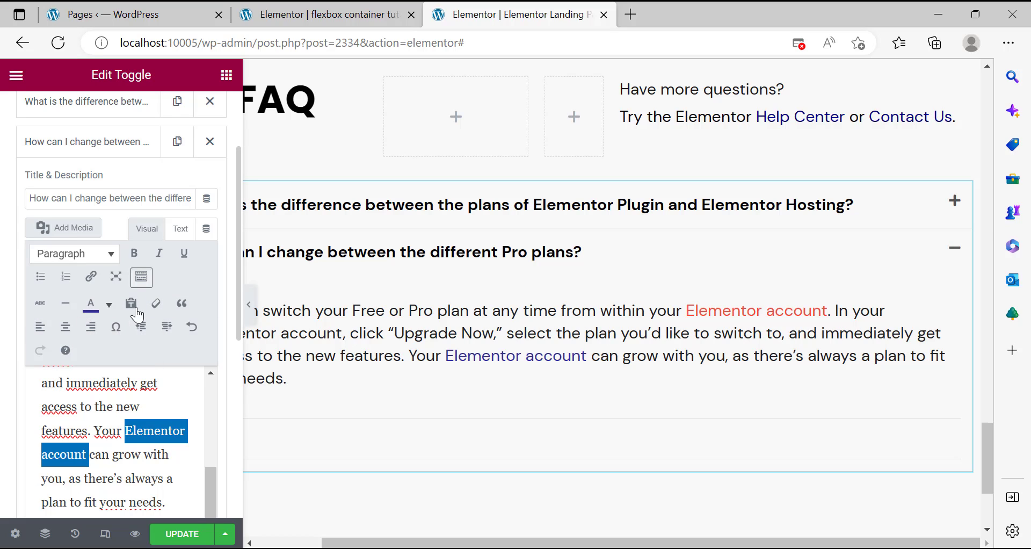
# Link the second "Elementor account" mention in the second toggle item's answer to #.
pyautogui.hotkey('ctrl', 'k')
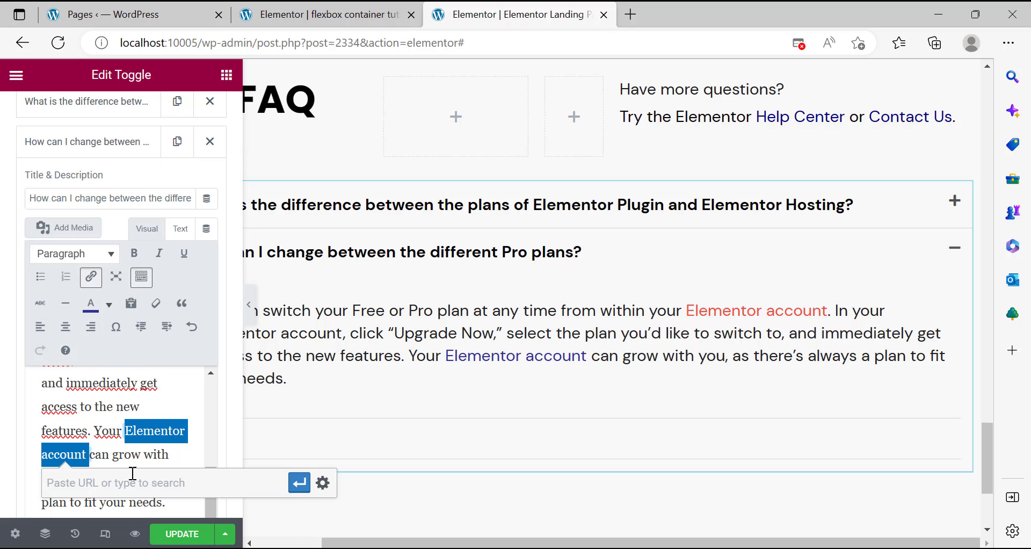
pyautogui.write('~#')
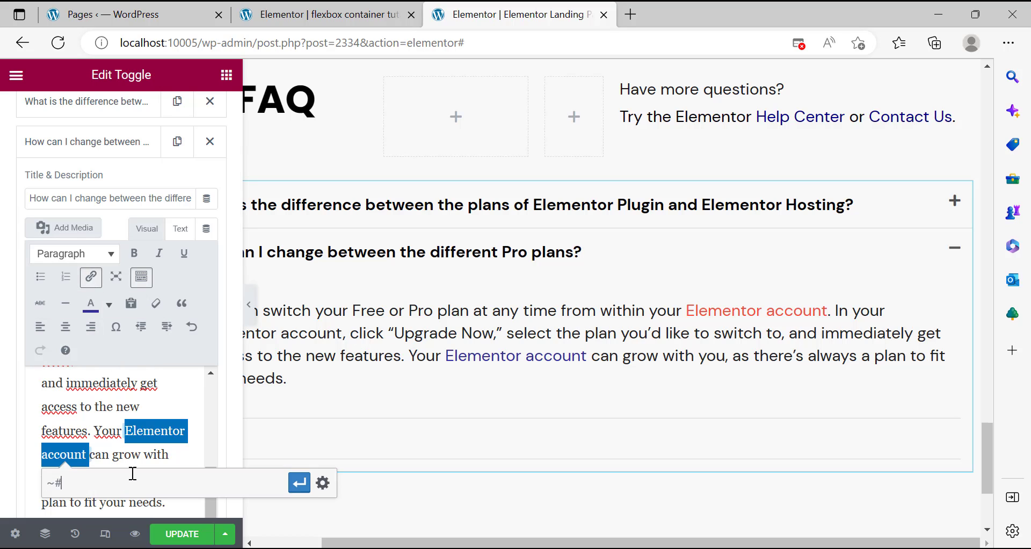
pyautogui.press('BackSpace')
pyautogui.press('BackSpace')
pyautogui.write('#')
pyautogui.press('Return')
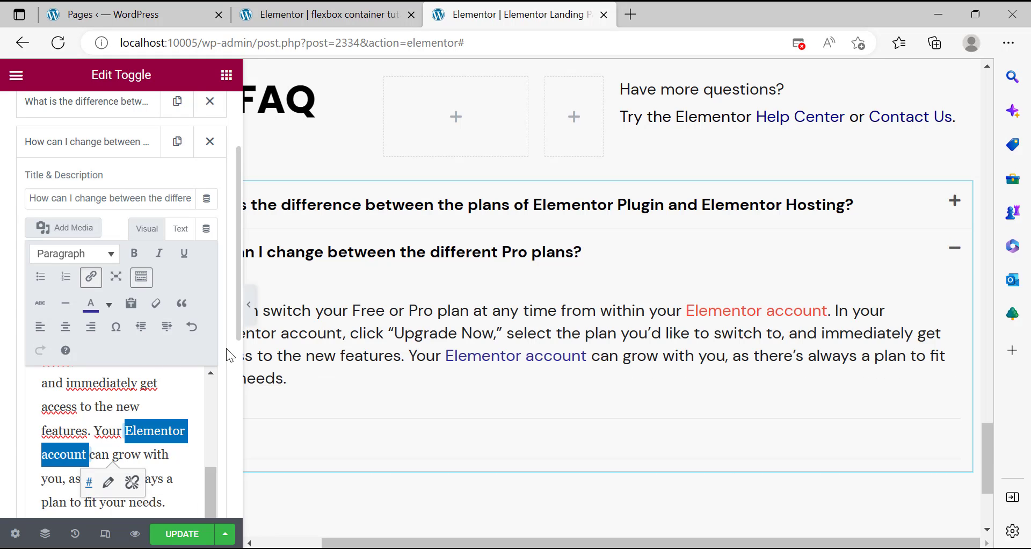
pyautogui.click(119, 455)
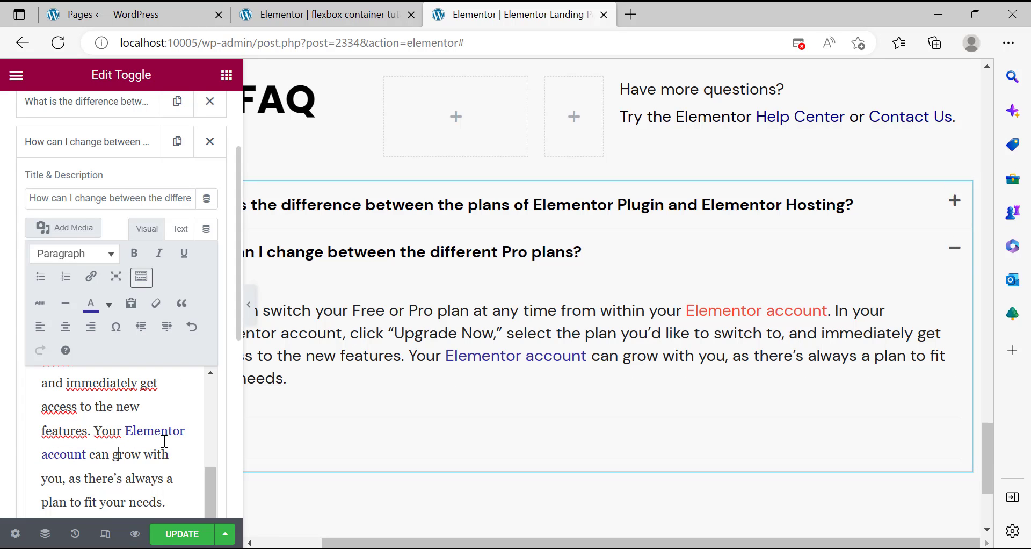
# Apply the same indigo text colour to the first "Elementor account" link in the second toggle item's answer.
pyautogui.scroll(3, 161, 424)
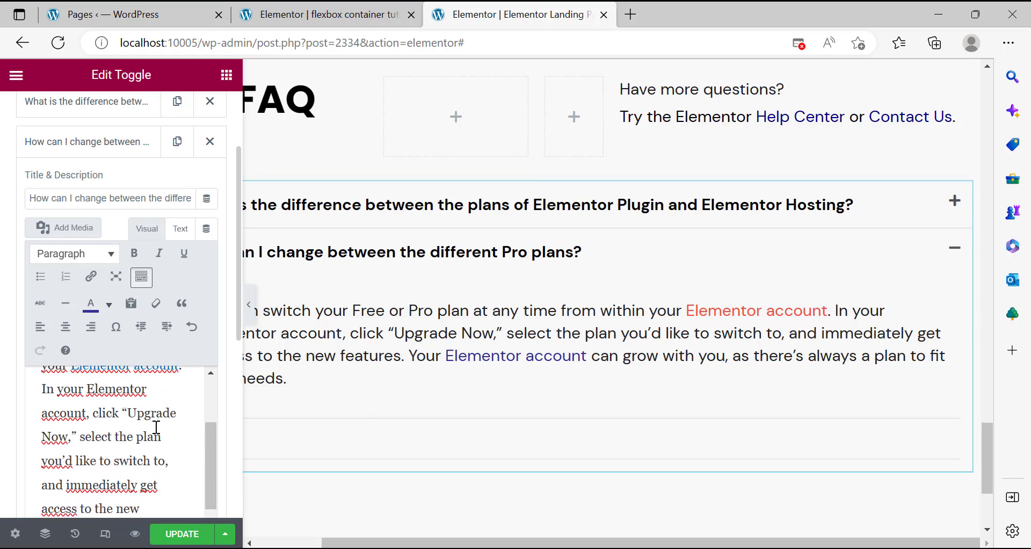
pyautogui.moveTo(187, 384); pyautogui.dragTo(71, 384)
pyautogui.click(91, 304)
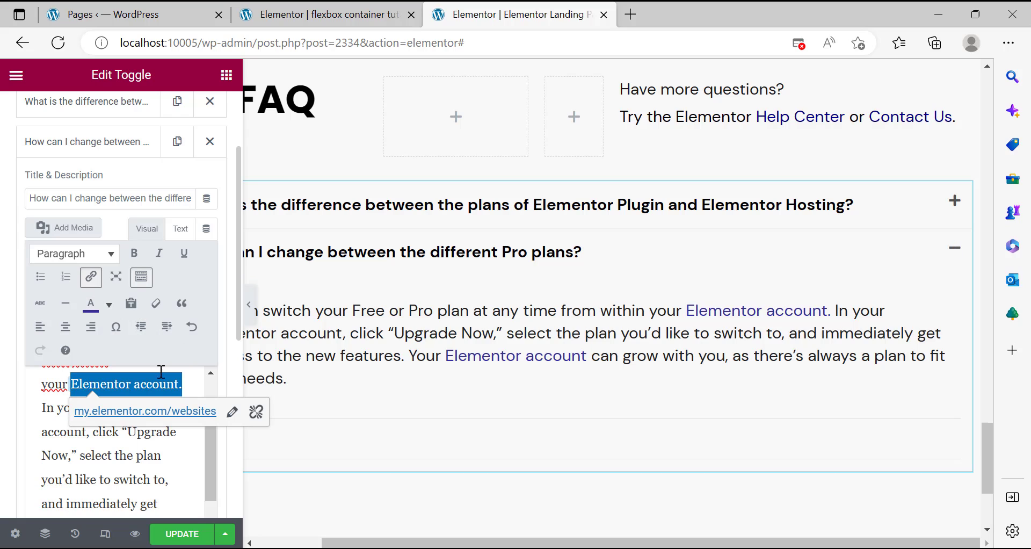
# Step back one toggle content edit in the history, then restore the latest edit.
pyautogui.click(534, 359)
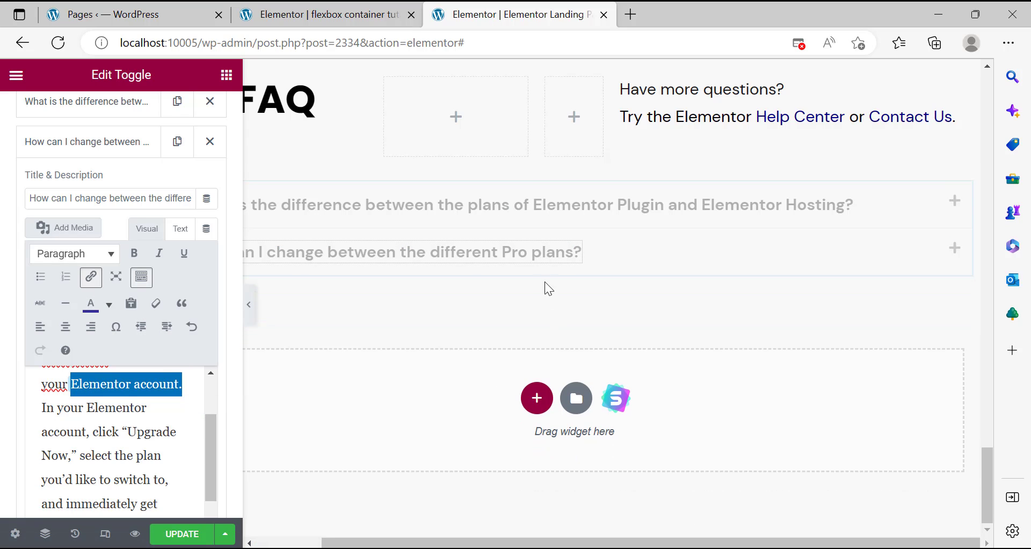
pyautogui.click(540, 255)
pyautogui.scroll(-1, 79, 430)
pyautogui.scroll(-2, 79, 431)
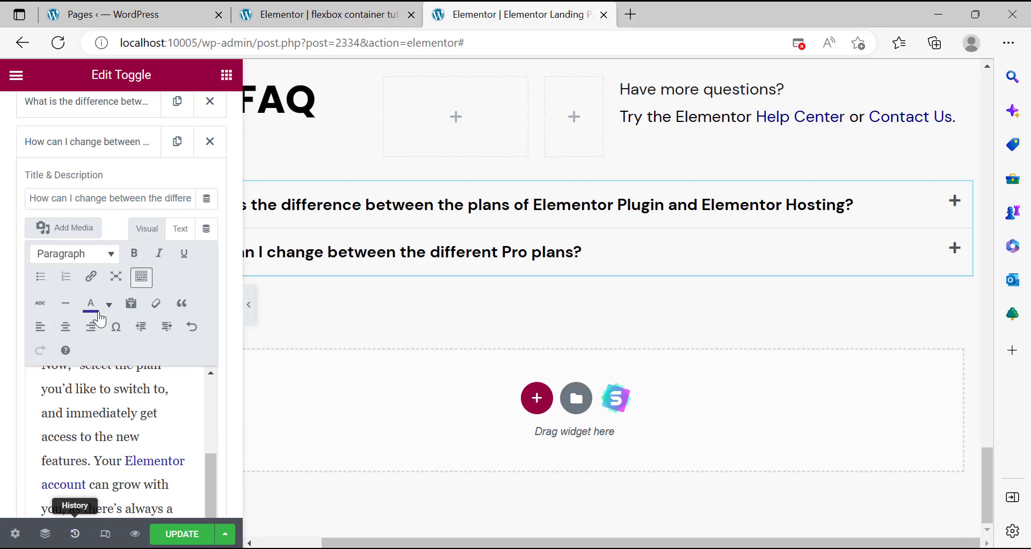
pyautogui.hotkey('ctrl', 'shift', 'h')
pyautogui.click(94, 200)
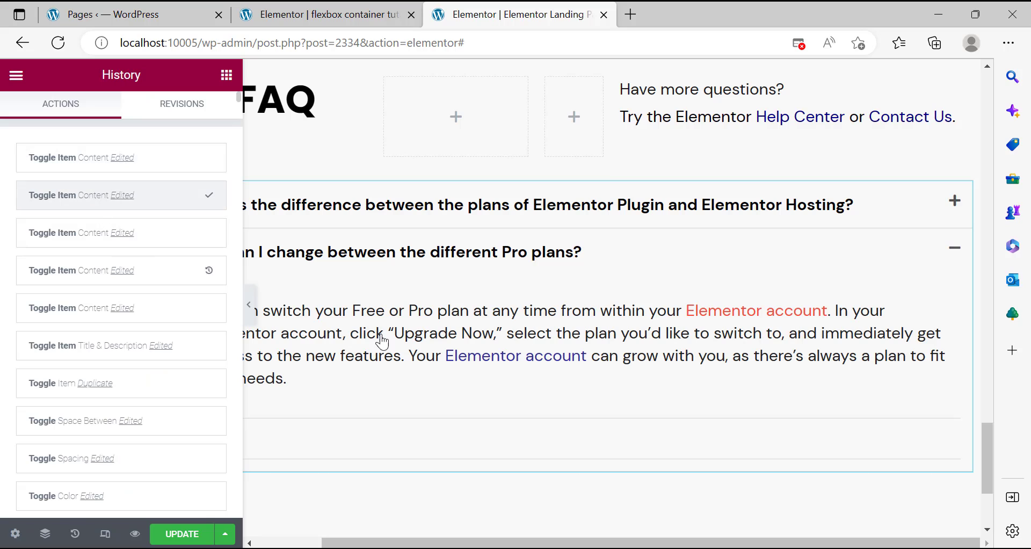
pyautogui.click(123, 170)
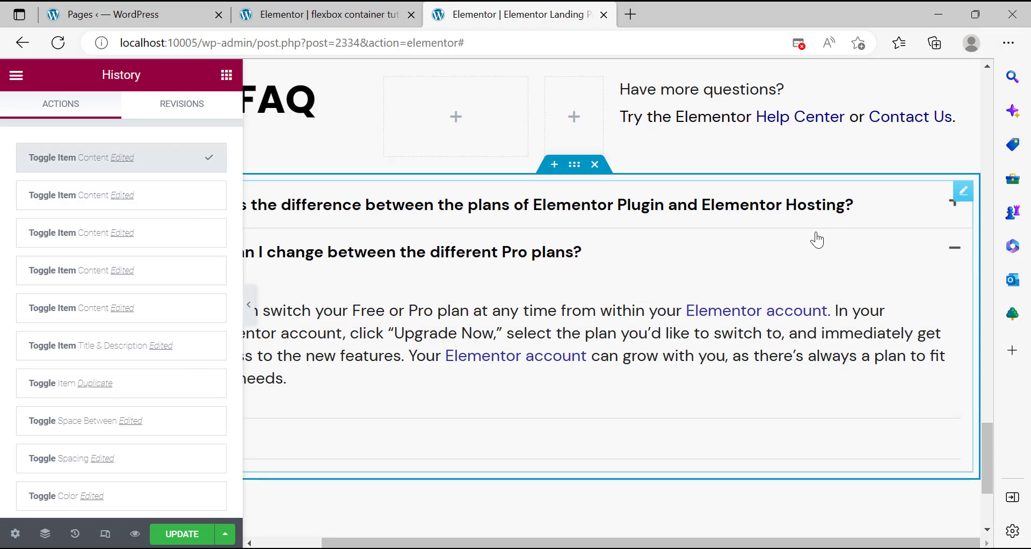
# Duplicate the second toggle item, then copy the question "Can I migrate my Elementor plugin based website to the Elementor hosted website?" from the reference page in Chrome.
pyautogui.click(457, 260)
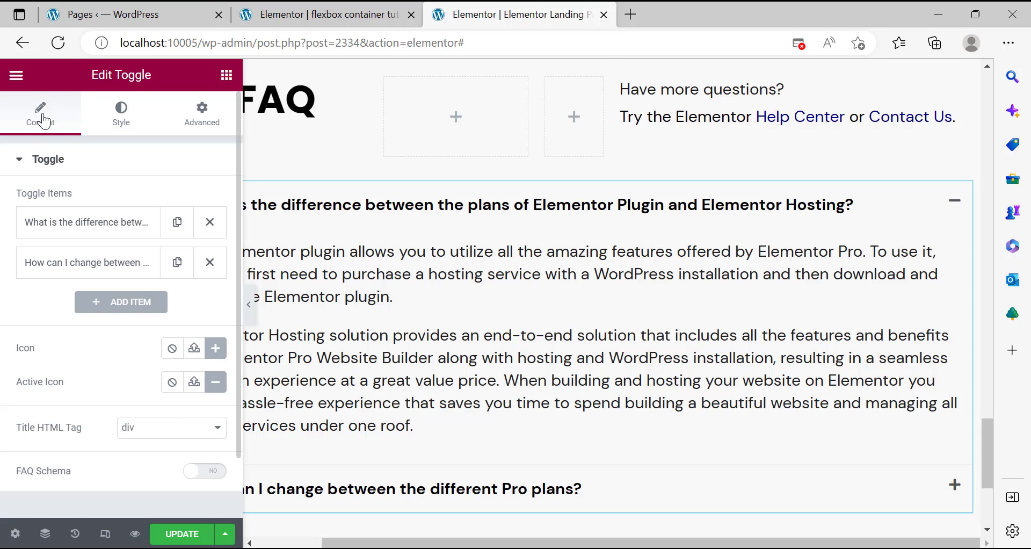
pyautogui.click(176, 263)
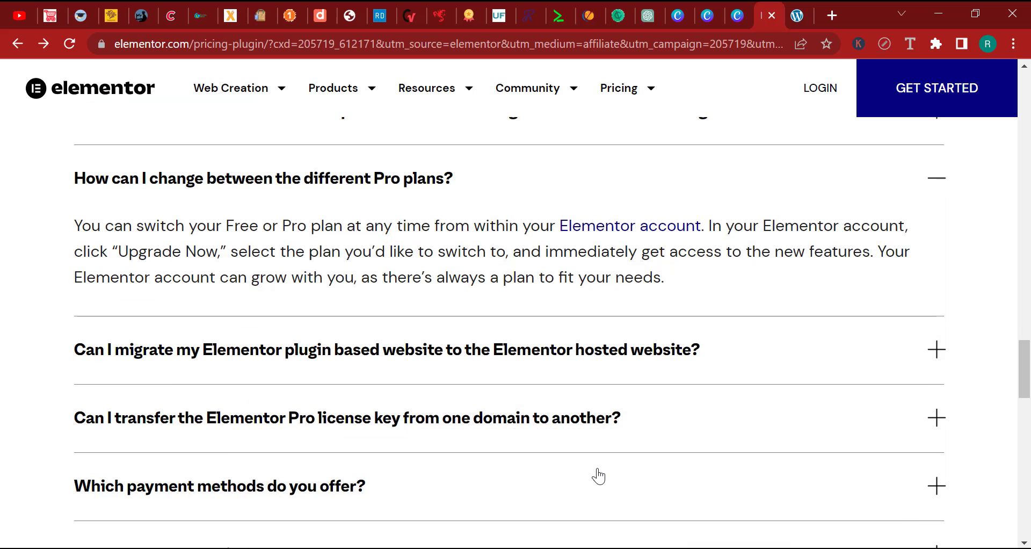
pyautogui.scroll(-3, 591, 375)
pyautogui.scroll(3, 586, 336)
pyautogui.click(870, 198)
pyautogui.moveTo(725, 253); pyautogui.dragTo(66, 255)
pyautogui.rightClick(129, 246)
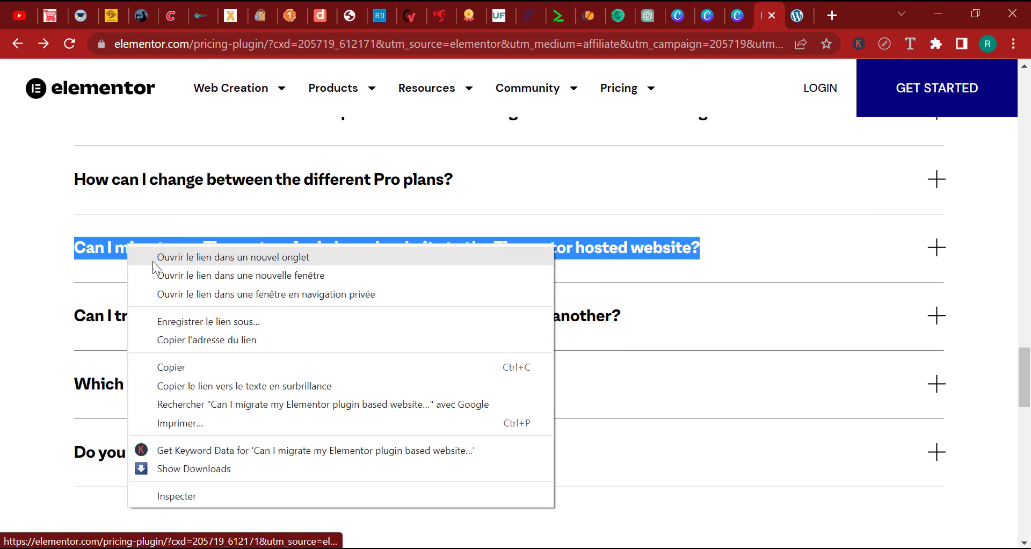
pyautogui.click(178, 367)
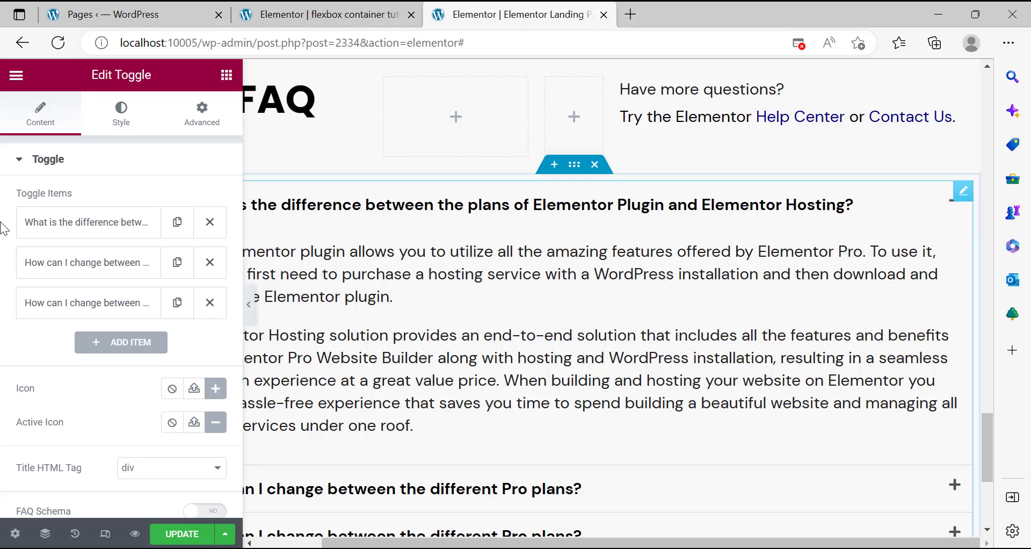
# In Edge, replace the third toggle item's title with the copied question about migrating a plugin based website.
pyautogui.click(118, 303)
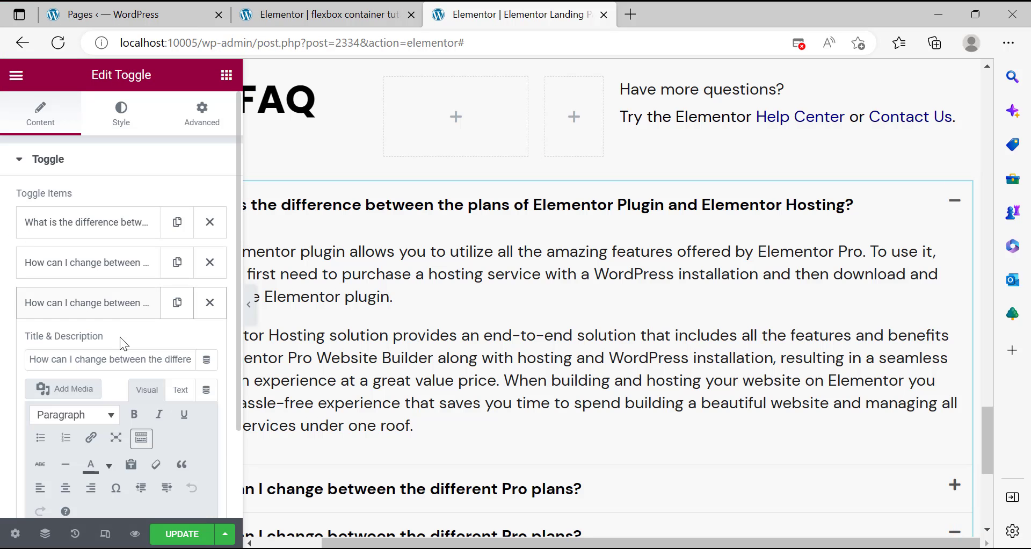
pyautogui.tripleClick(85, 359)
pyautogui.rightClick(87, 359)
pyautogui.click(144, 150)
# On the reference page in Chrome, expand the website migration question, copy its answer and return to Edge.
pyautogui.click(555, 547)
pyautogui.click(435, 271)
pyautogui.tripleClick(390, 349)
pyautogui.rightClick(390, 360)
pyautogui.click(349, 348)
pyautogui.click(537, 548)
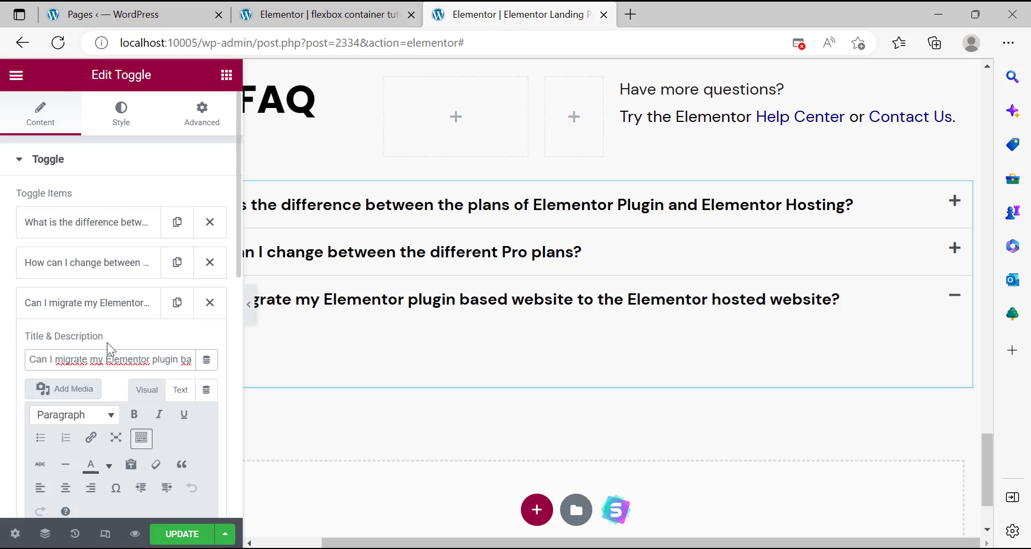
# Replace the third toggle item's description with the copied answer about migration services and the Import/Export tool.
pyautogui.scroll(-3, 107, 343)
pyautogui.click(107, 393)
pyautogui.hotkey('ctrl', 'a')
pyautogui.rightClick(108, 420)
pyautogui.click(188, 175)
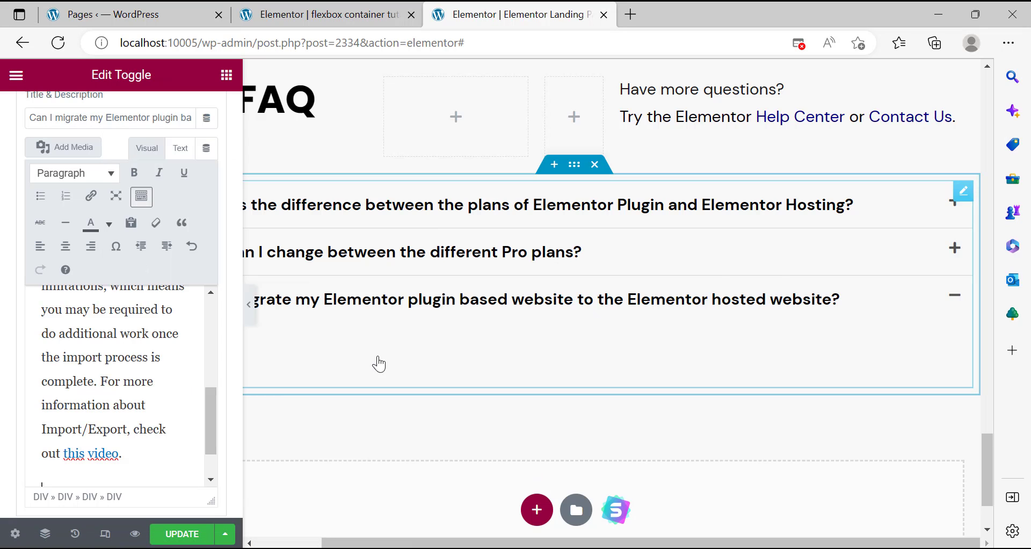
pyautogui.scroll(-1, 381, 359)
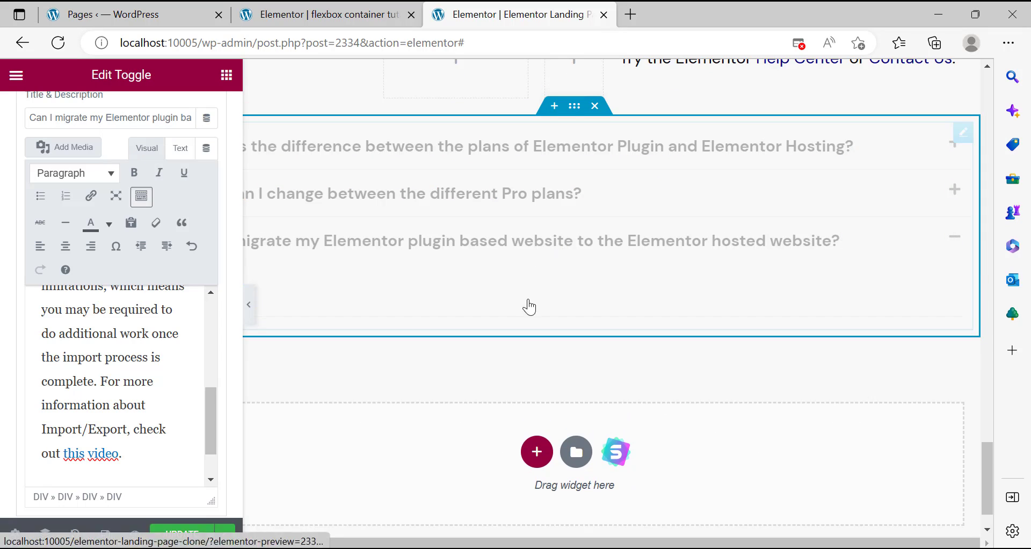
pyautogui.scroll(1, 446, 378)
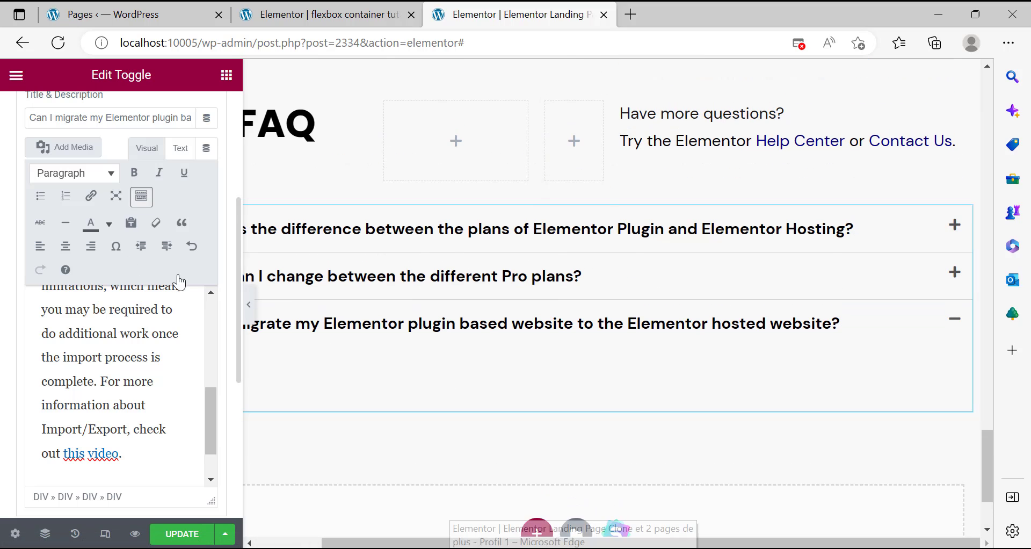
# Collapse the website migration item in the preview and the editor, then duplicate it as a fourth toggle item.
pyautogui.click(482, 330)
pyautogui.scroll(4, 81, 231)
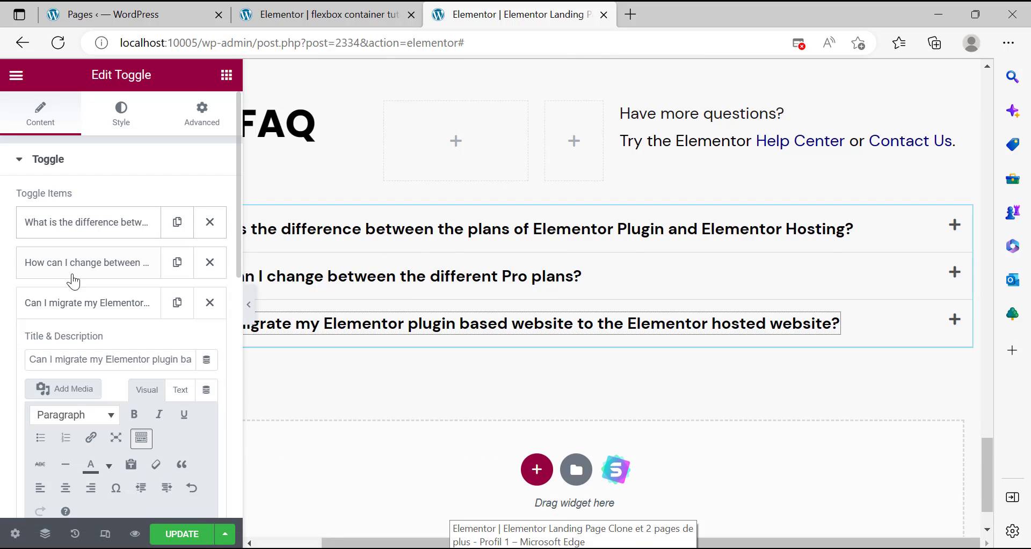
pyautogui.click(132, 310)
pyautogui.click(177, 304)
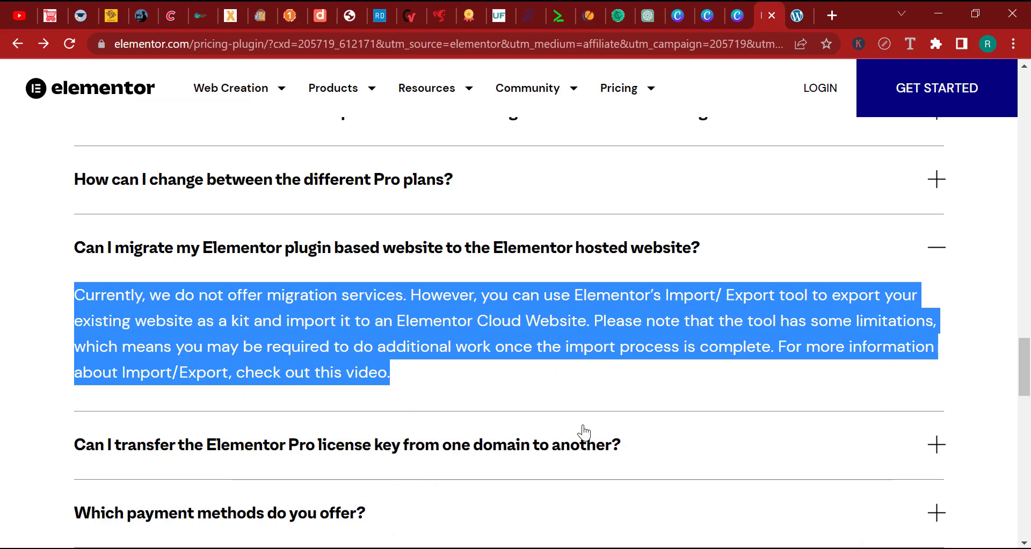
# On the reference page in Chrome, copy the question "Can I transfer the Elementor Pro license key from one domain to another?".
pyautogui.scroll(-2, 644, 408)
pyautogui.click(709, 386)
pyautogui.moveTo(624, 241); pyautogui.dragTo(111, 247)
pyautogui.rightClick(134, 242)
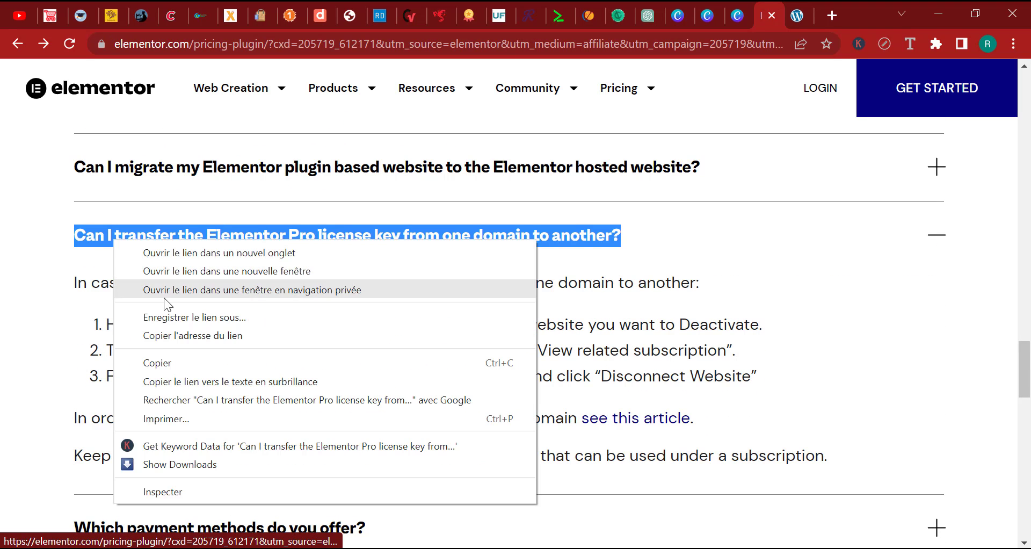
pyautogui.click(157, 365)
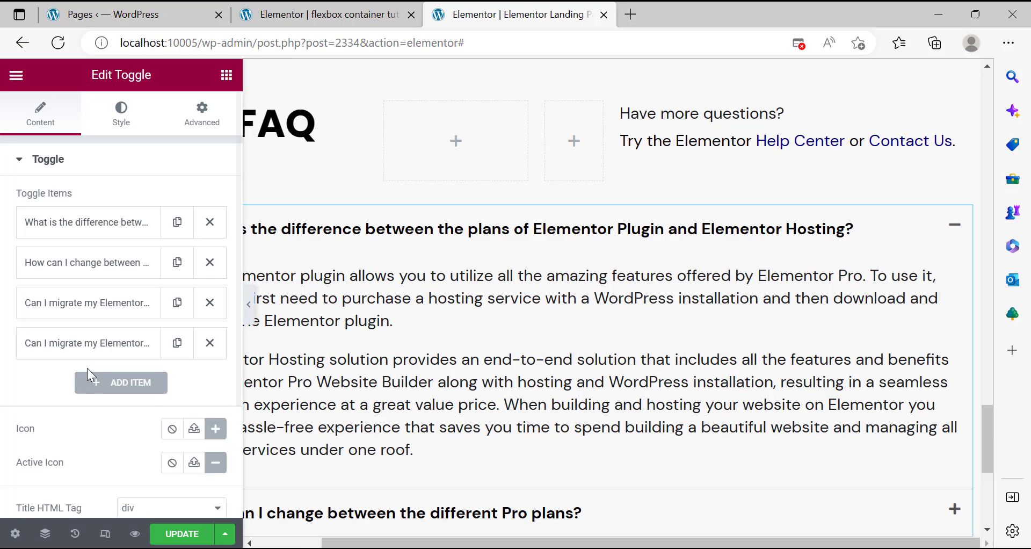
# In Edge, replace the fourth toggle item's title with the copied question about transferring the Elementor Pro license key.
pyautogui.click(85, 343)
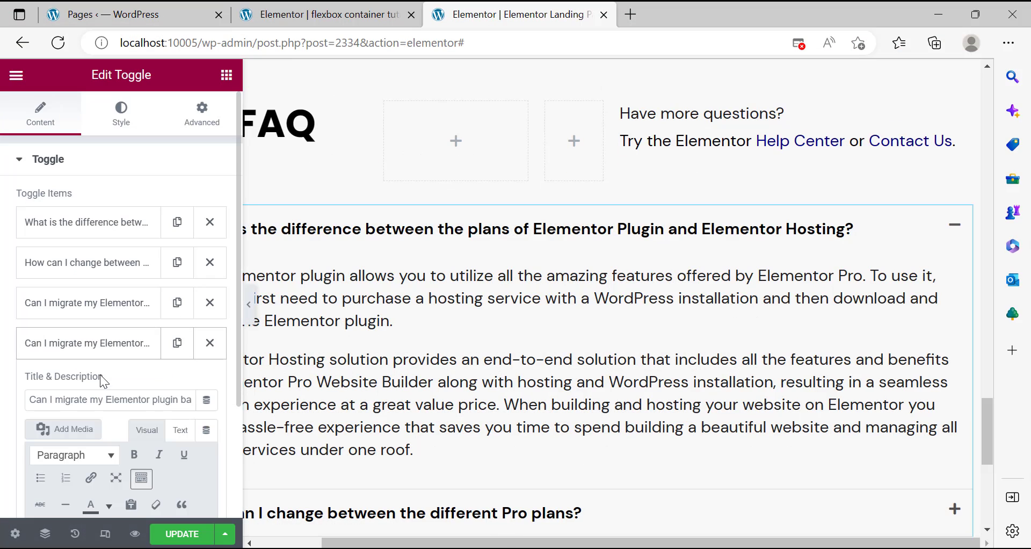
pyautogui.doubleClick(98, 400)
pyautogui.tripleClick(86, 402)
pyautogui.rightClick(86, 402)
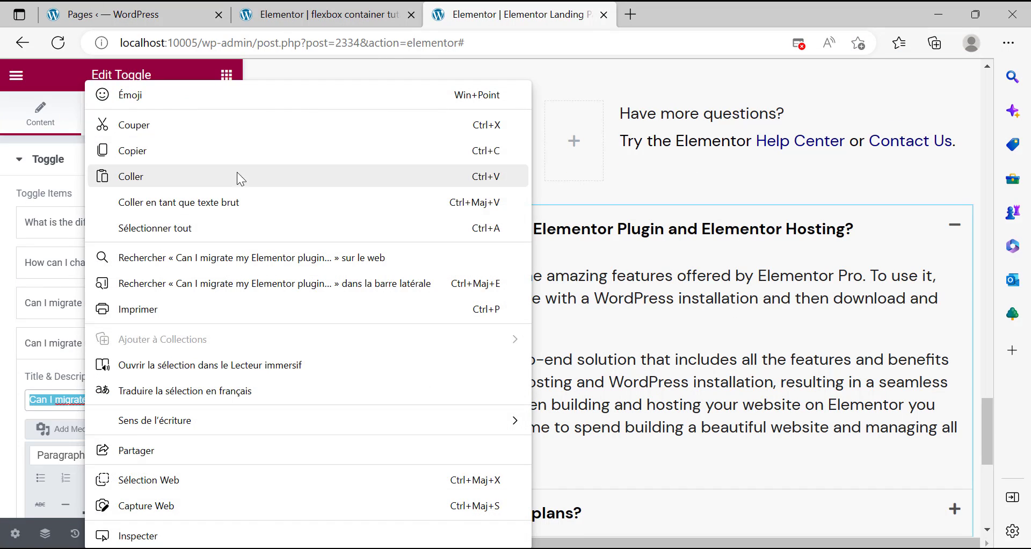
pyautogui.click(188, 183)
# Copy the full license transfer answer, including its numbered list, from the reference page in Chrome and return to Edge.
pyautogui.click(485, 548)
pyautogui.click(468, 382)
pyautogui.moveTo(849, 460); pyautogui.dragTo(41, 284)
pyautogui.rightClick(119, 287)
pyautogui.click(178, 299)
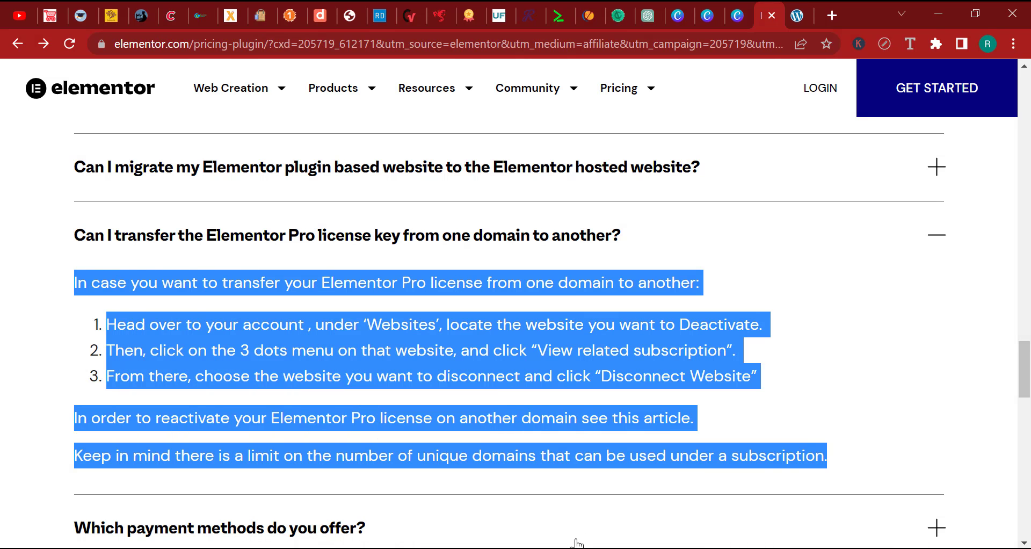
pyautogui.hotkey('alt', 'Tab')
# Clear the fourth toggle item's description and replace it with the copied license transfer answer.
pyautogui.scroll(-2, 124, 424)
pyautogui.moveTo(58, 465); pyautogui.dragTo(62, 499)
pyautogui.press('Delete')
pyautogui.hotkey('ctrl', 'a')
pyautogui.press('Delete')
pyautogui.rightClick(92, 481)
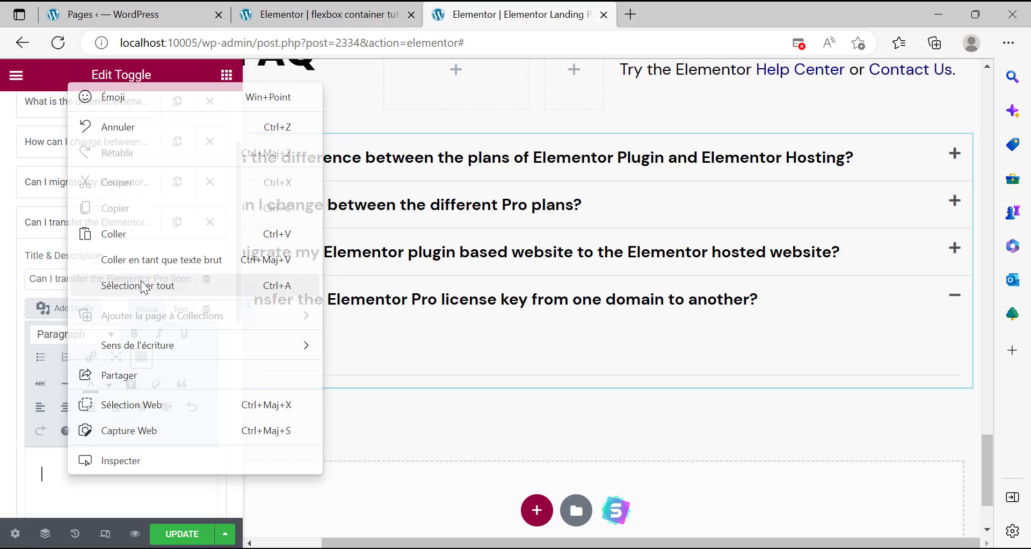
pyautogui.click(112, 231)
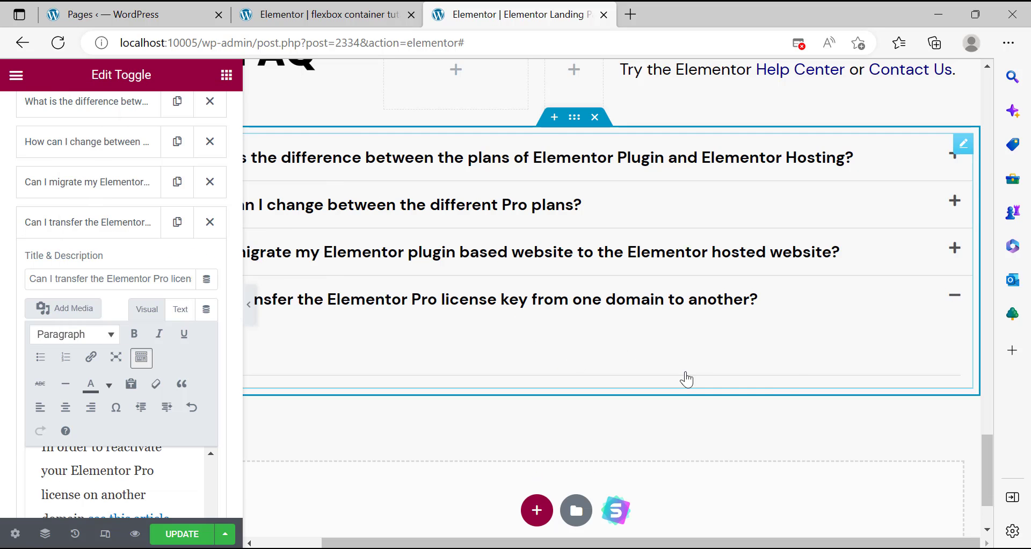
pyautogui.click(495, 547)
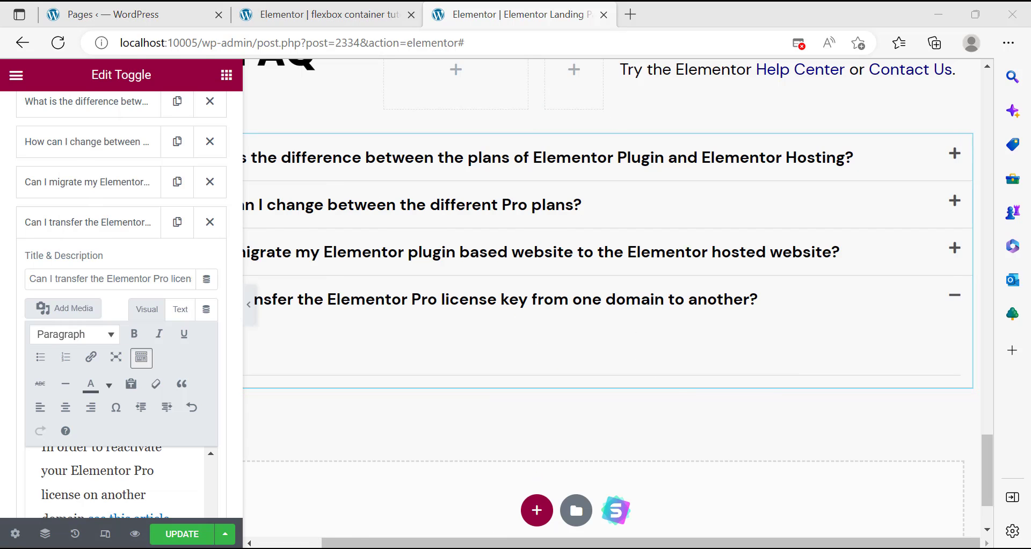
# On the reference page in Chrome, copy the question "Which payment methods do you offer?" and return to Edge.
pyautogui.scroll(-3, 484, 334)
pyautogui.click(810, 379)
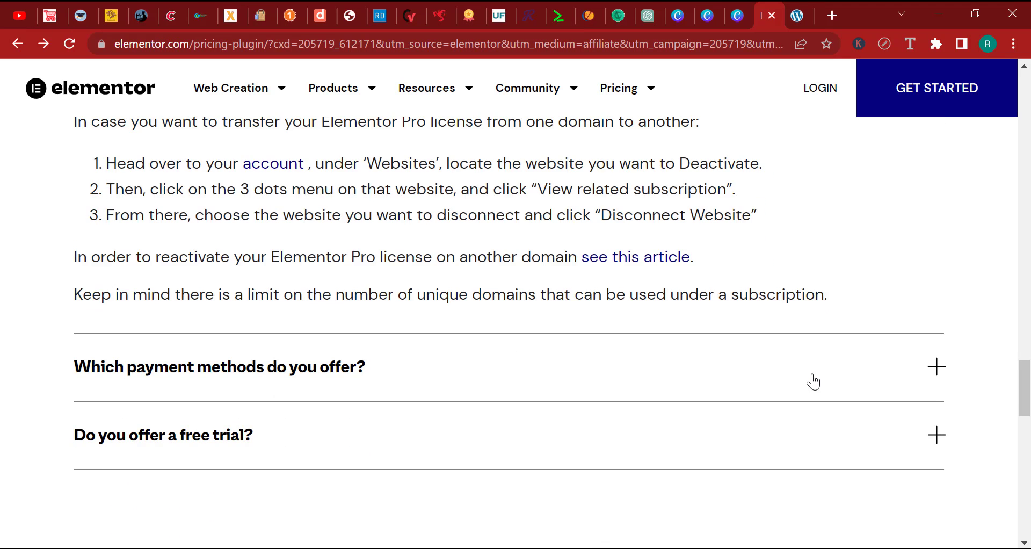
pyautogui.moveTo(396, 145); pyautogui.dragTo(73, 142)
pyautogui.rightClick(107, 143)
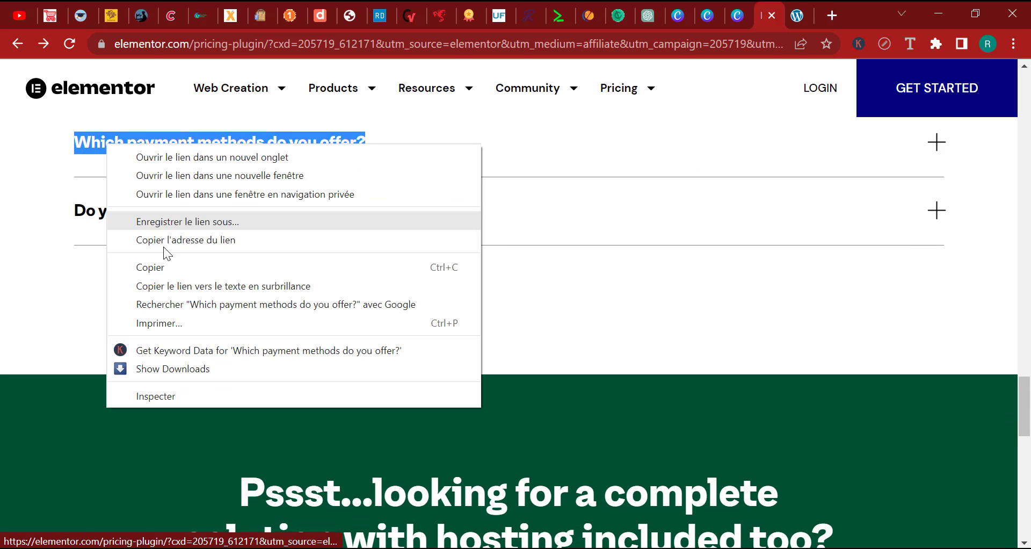
pyautogui.click(174, 286)
pyautogui.click(591, 547)
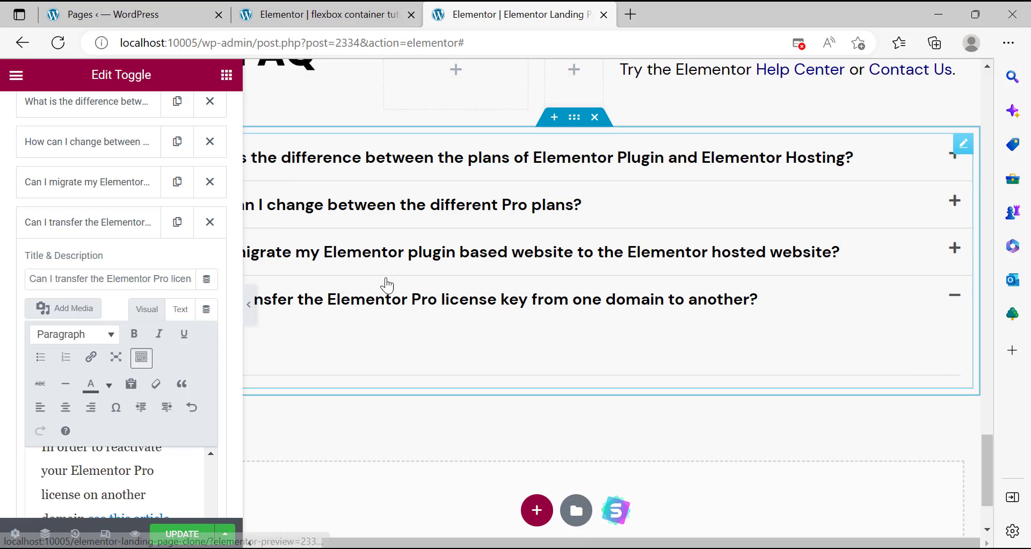
# Duplicate the toggle item about transferring the Elementor Pro license key and open the duplicate for editing.
pyautogui.click(410, 306)
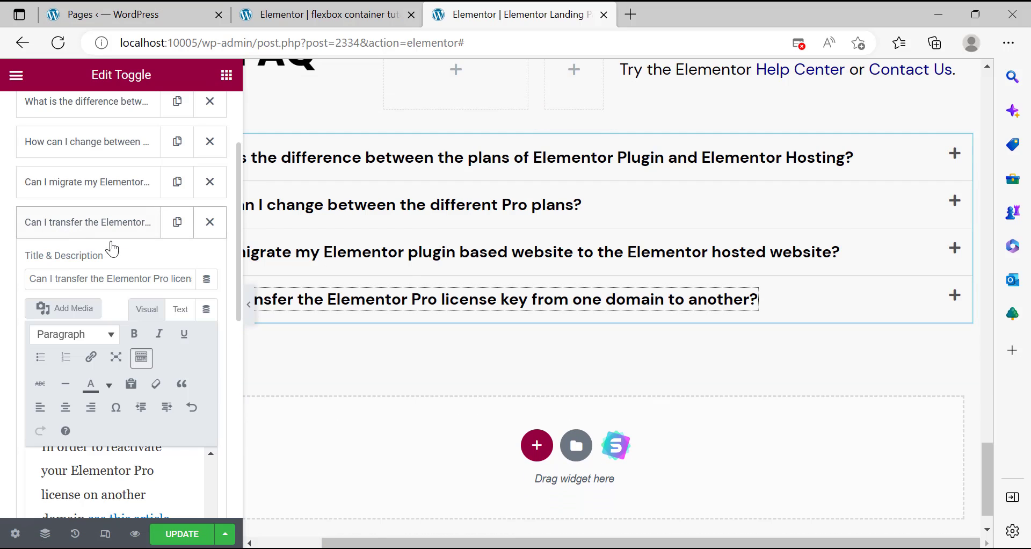
pyautogui.click(75, 223)
pyautogui.click(179, 222)
pyautogui.click(118, 263)
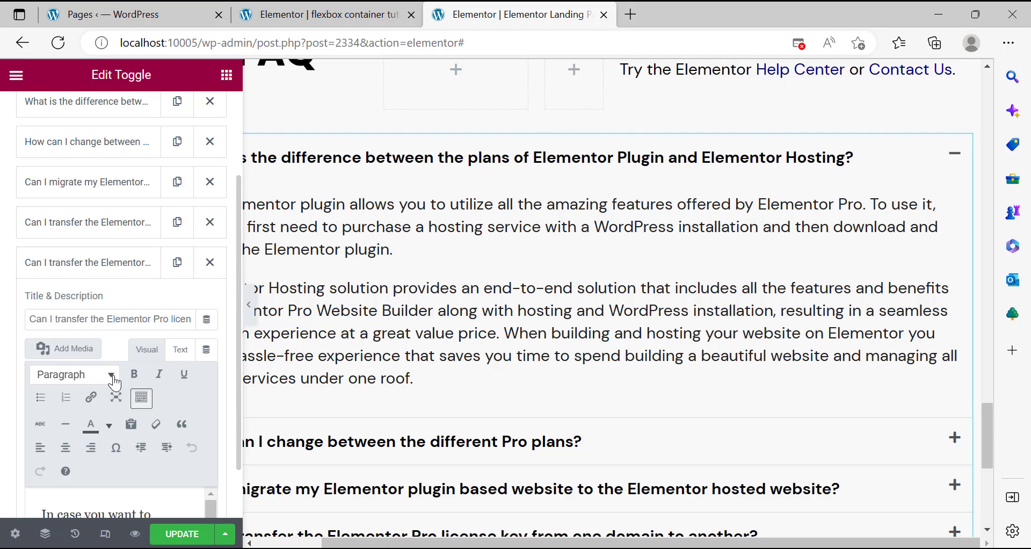
# Replace the fifth toggle item's title with the copied question "Which payment methods do you offer?".
pyautogui.scroll(-3, 102, 356)
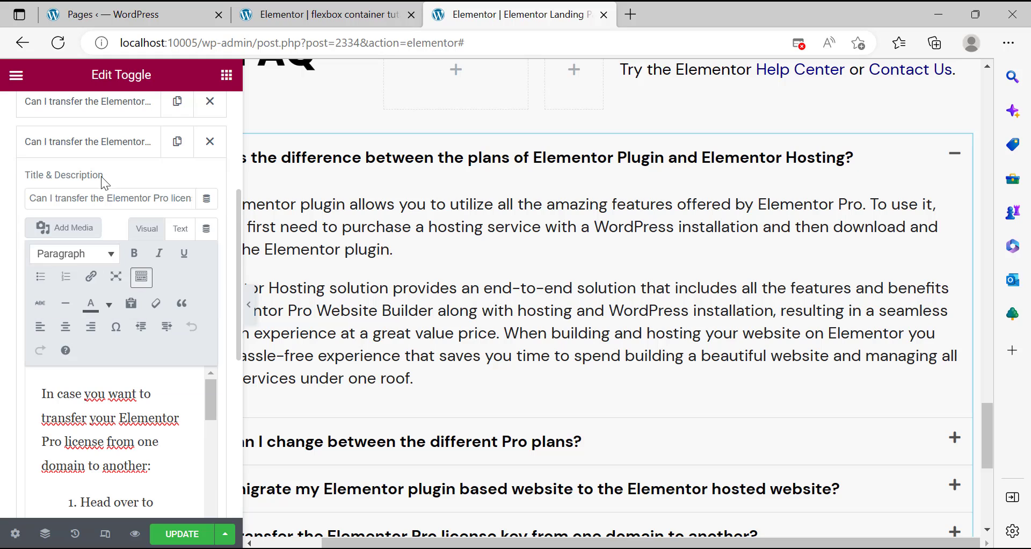
pyautogui.tripleClick(106, 196)
pyautogui.press('BackSpace')
pyautogui.rightClick(105, 196)
pyautogui.click(209, 304)
pyautogui.hotkey('ctrl', 'v')
pyautogui.click(108, 153)
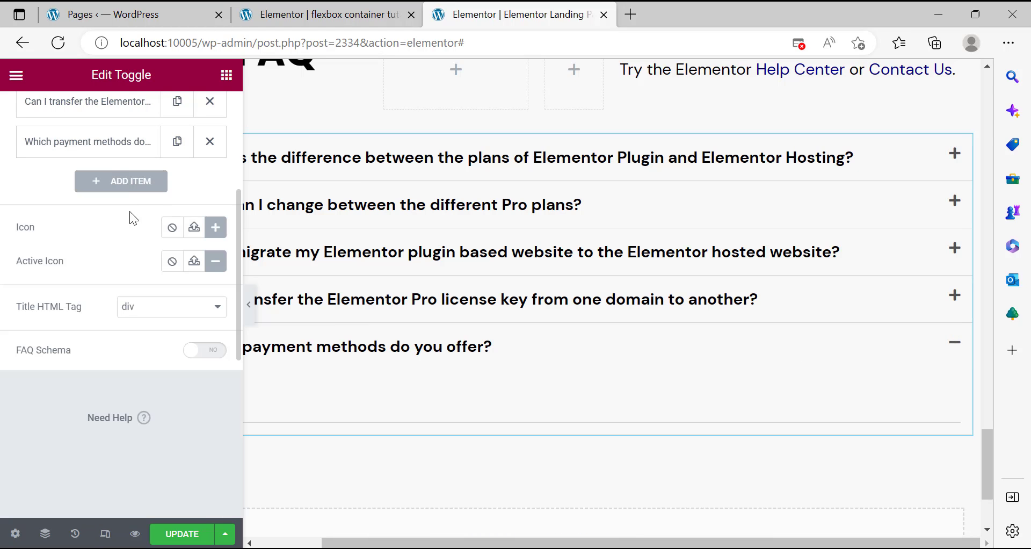
pyautogui.click(132, 146)
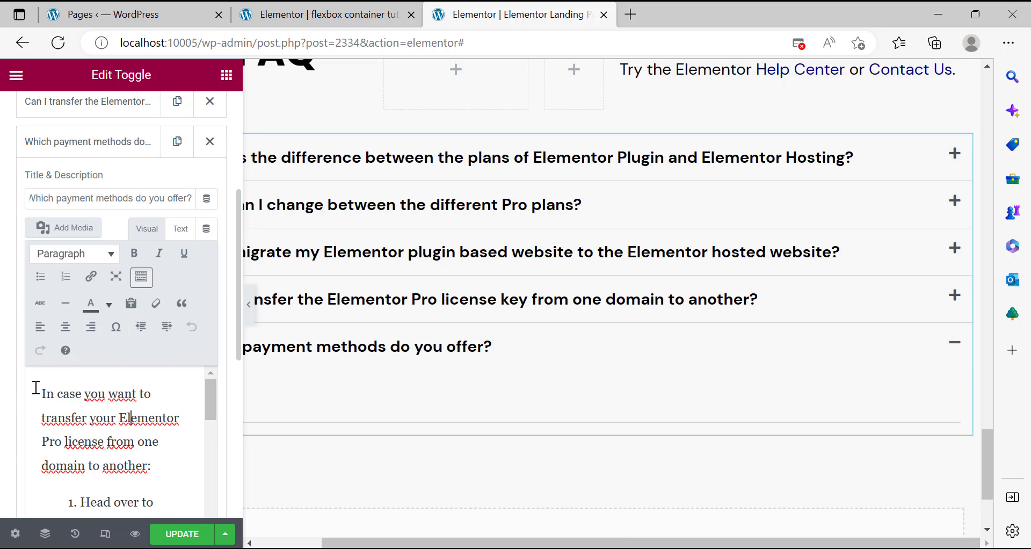
# Clear the license transfer text from the fifth toggle item's description and paste the copied question in its place.
pyautogui.scroll(-5, 103, 424)
pyautogui.scroll(-6, 148, 432)
pyautogui.moveTo(143, 490); pyautogui.dragTo(35, 295)
pyautogui.press('BackSpace')
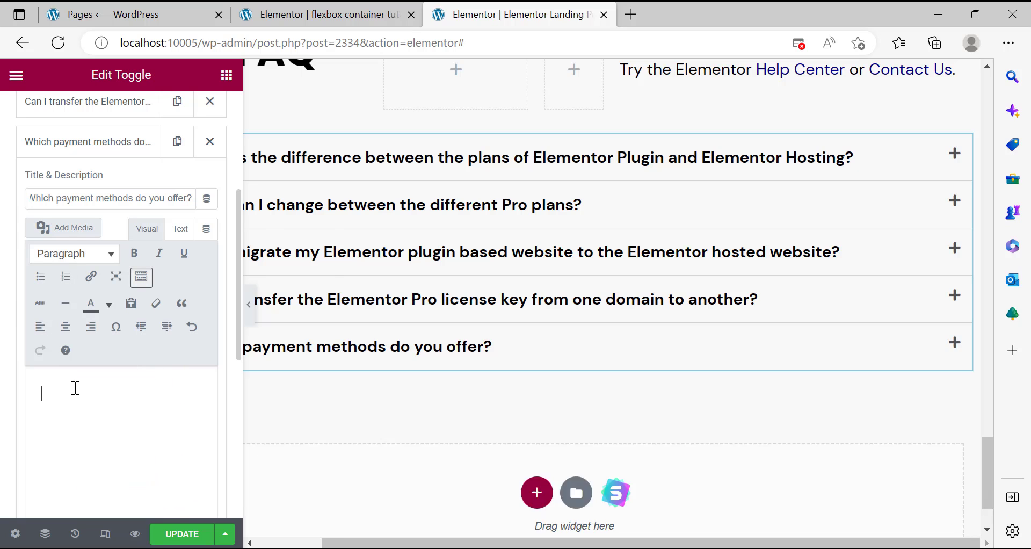
pyautogui.rightClick(75, 388)
pyautogui.click(148, 305)
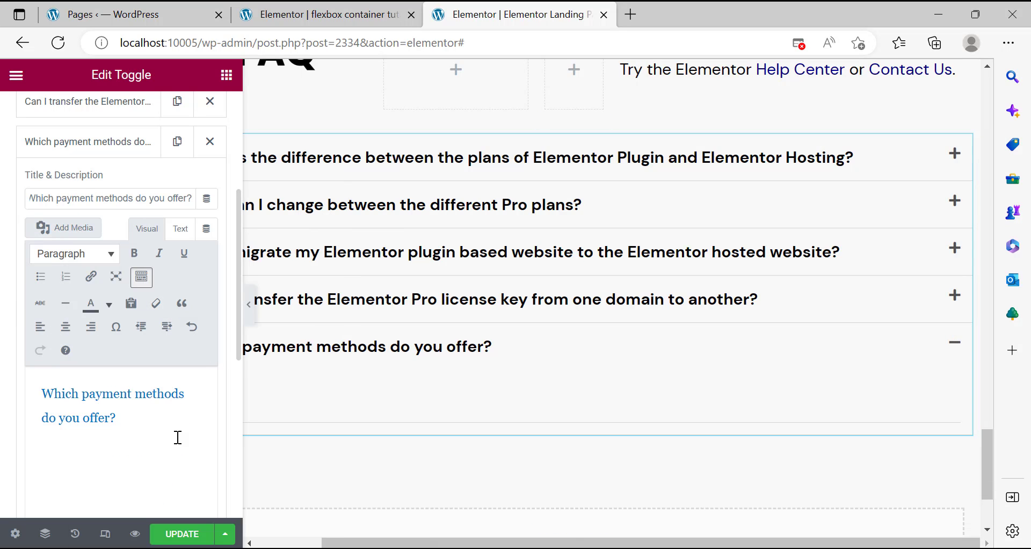
# Expand the payment methods question on the reference page in Chrome, copy its answer and return to Edge.
pyautogui.hotkey('alt', 'Tab')
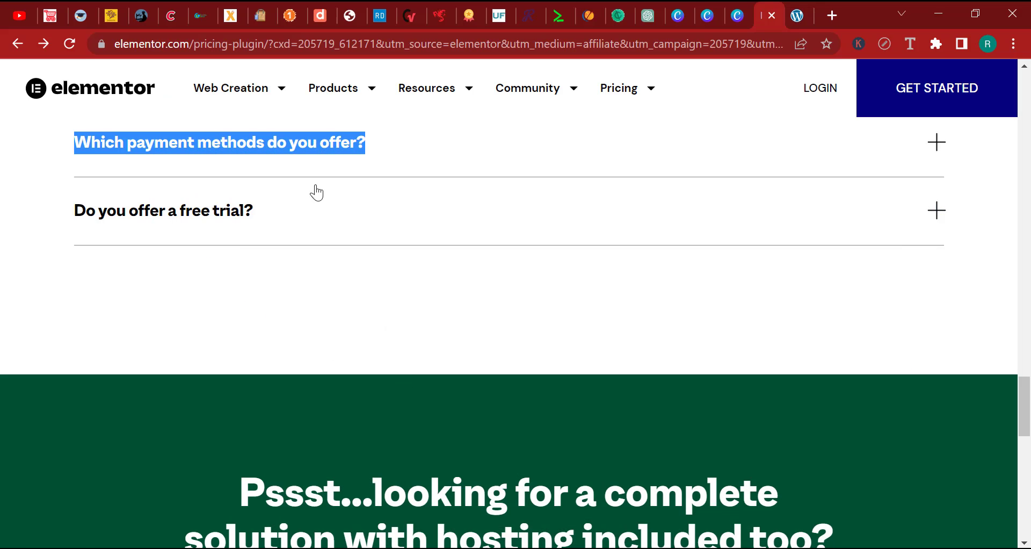
pyautogui.click(315, 153)
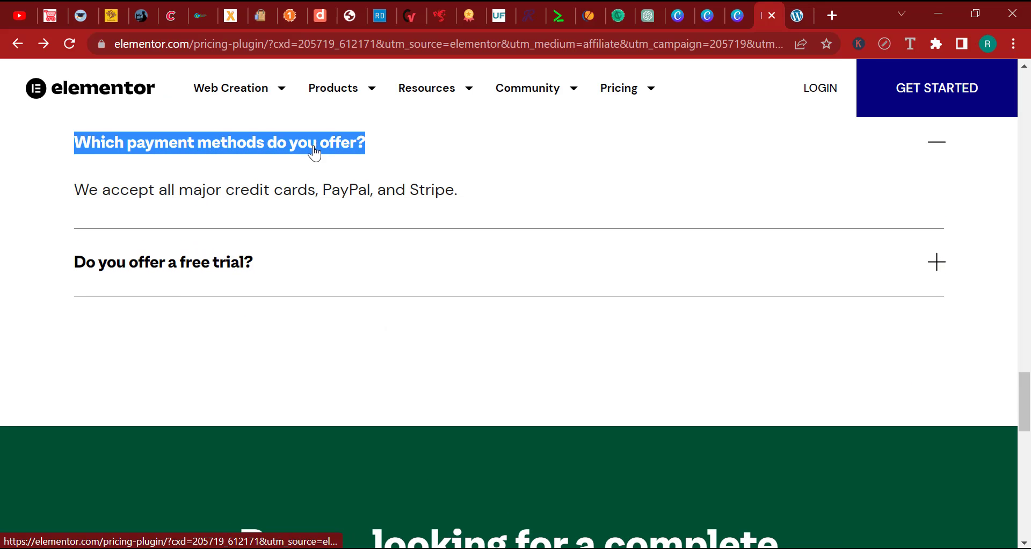
pyautogui.tripleClick(316, 192)
pyautogui.hotkey('ctrl', 'c')
pyautogui.hotkey('alt', 'Tab')
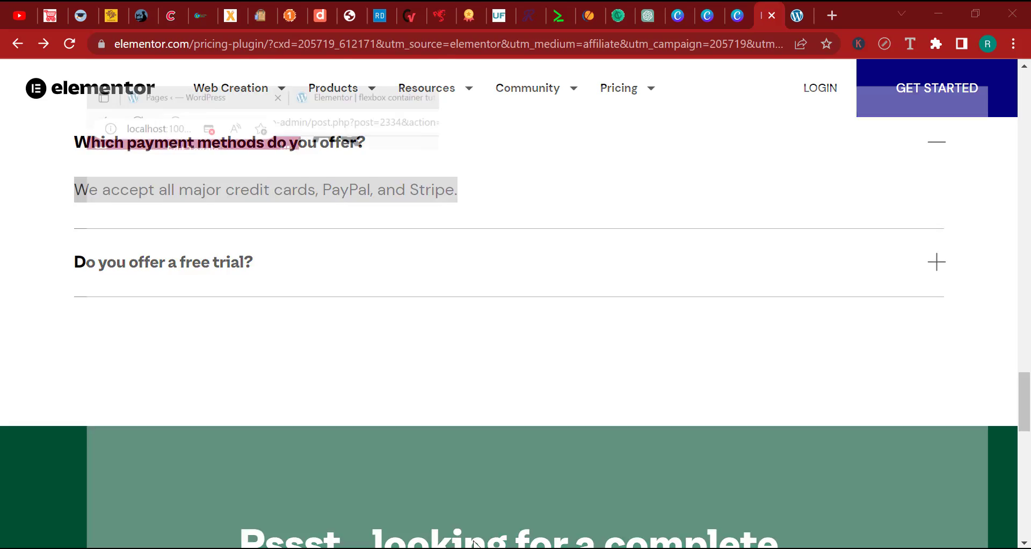
# Replace the fifth toggle item's description with "We accept all major credit cards, PayPal, and Stripe." and collapse that item in the preview.
pyautogui.click(137, 418)
pyautogui.hotkey('ctrl', 'a')
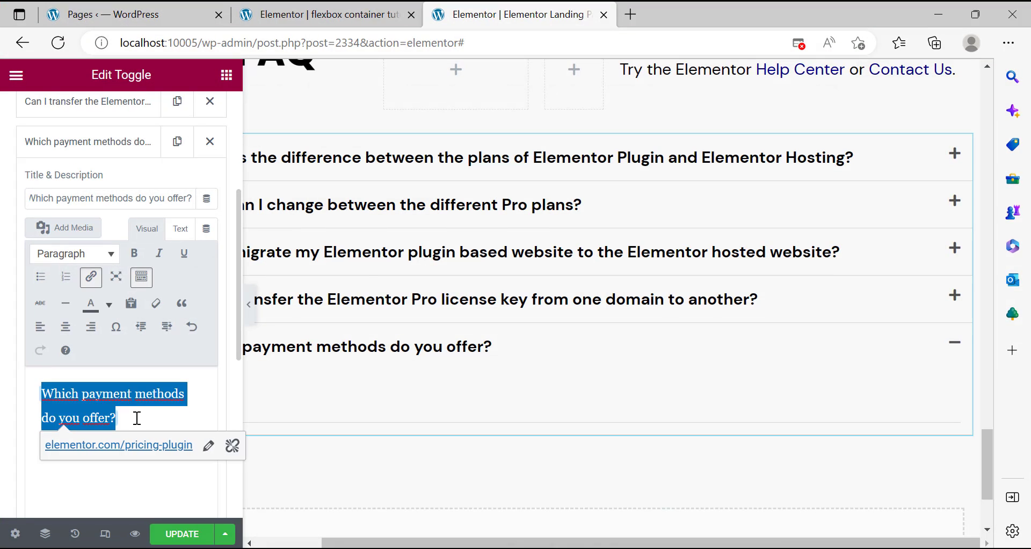
pyautogui.press('BackSpace')
pyautogui.rightClick(106, 409)
pyautogui.click(69, 381)
pyautogui.rightClick(65, 382)
pyautogui.click(124, 307)
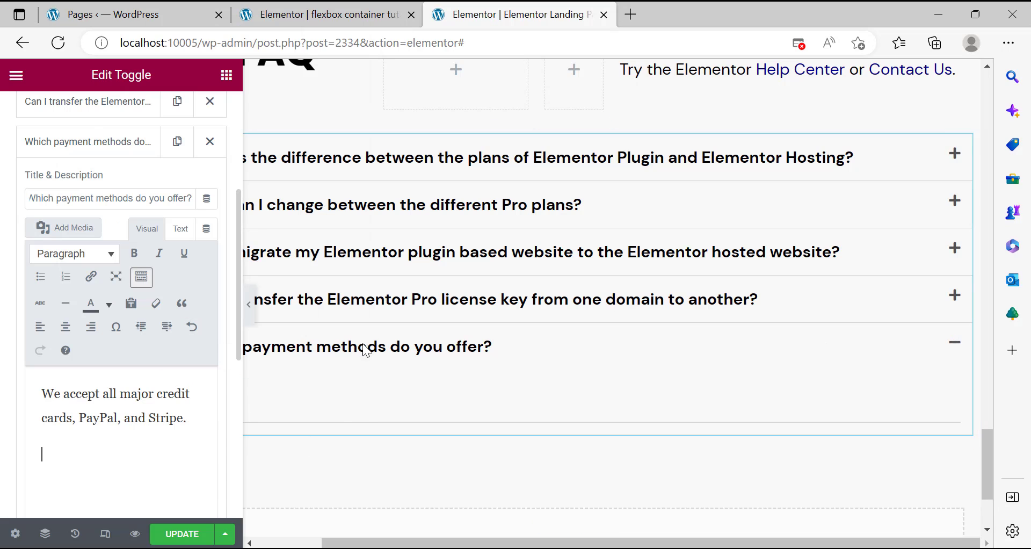
pyautogui.click(591, 349)
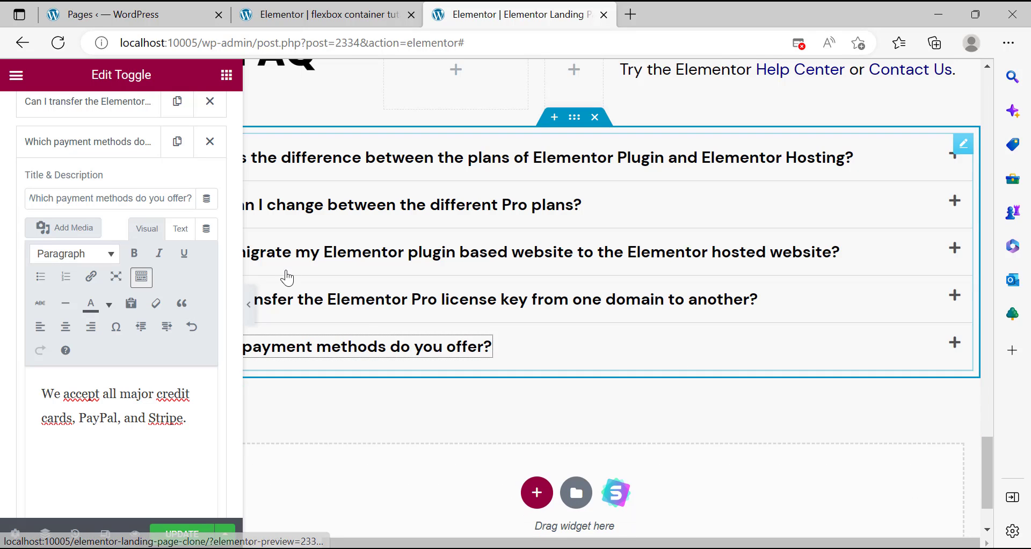
# Collapse the payment methods item's settings and copy the question "Do you offer a free trial?" from the reference page in Chrome.
pyautogui.click(100, 156)
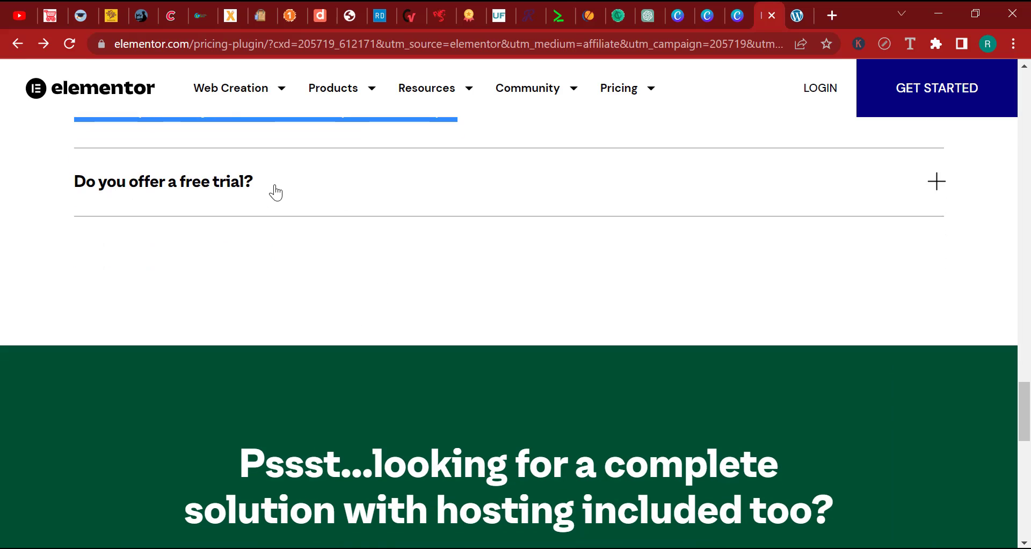
pyautogui.moveTo(275, 186); pyautogui.dragTo(71, 190)
pyautogui.rightClick(110, 189)
pyautogui.click(209, 302)
# In Edge, duplicate the payment methods toggle item and replace the duplicate's title with "Do you offer a free trial?".
pyautogui.click(199, 201)
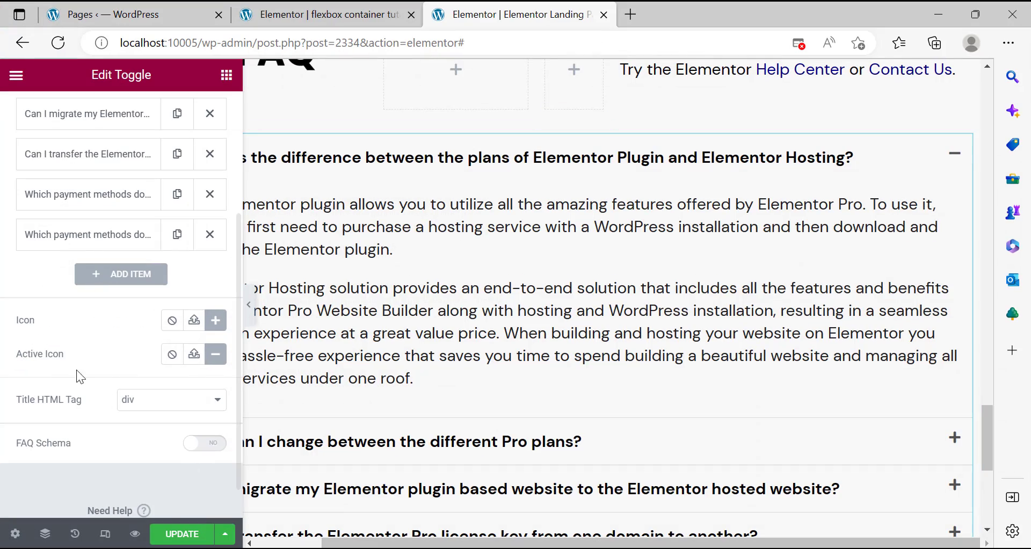
pyautogui.click(89, 247)
pyautogui.tripleClick(118, 292)
pyautogui.rightClick(109, 293)
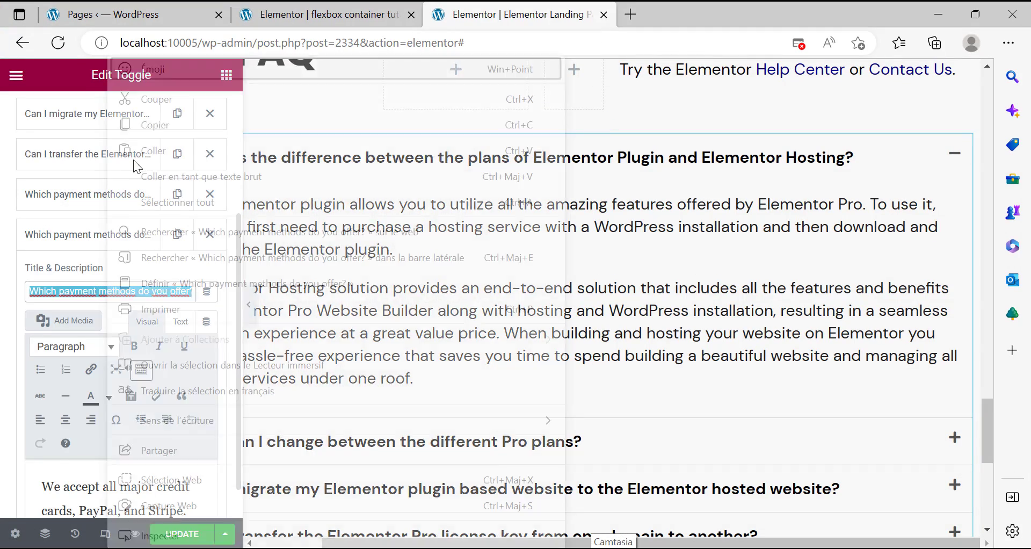
pyautogui.click(155, 151)
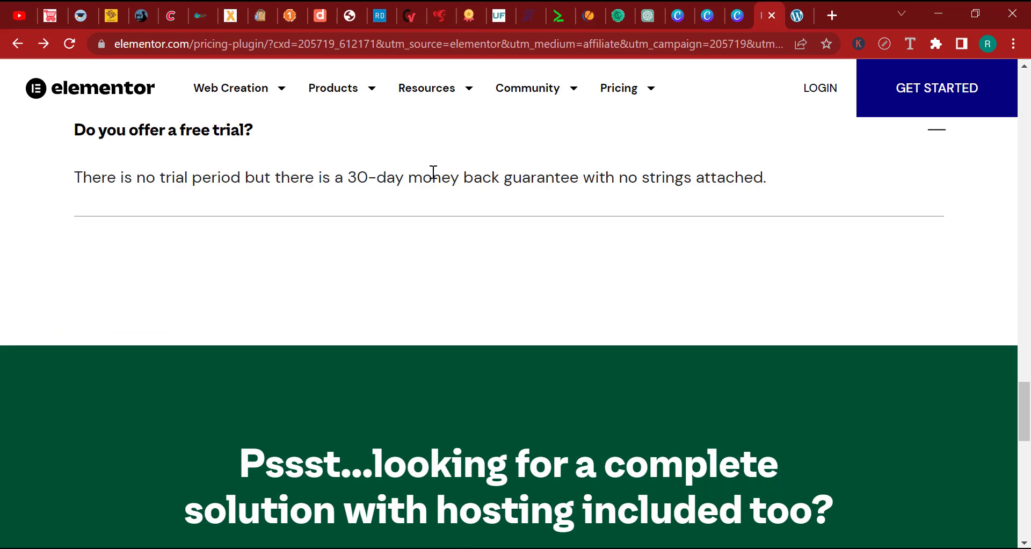
# Copy the free trial answer about the 30-day money back guarantee from the reference page in Chrome.
pyautogui.tripleClick(432, 172)
pyautogui.rightClick(433, 172)
pyautogui.click(454, 184)
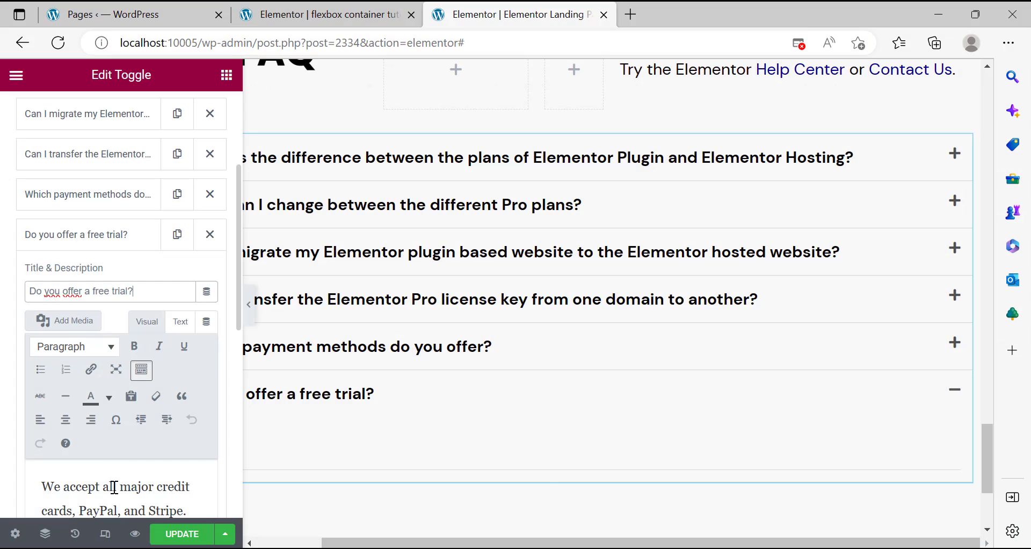
# In Edge, replace the sixth toggle item's description with the copied free trial answer and collapse that item in the preview.
pyautogui.tripleClick(114, 488)
pyautogui.rightClick(115, 488)
pyautogui.click(196, 127)
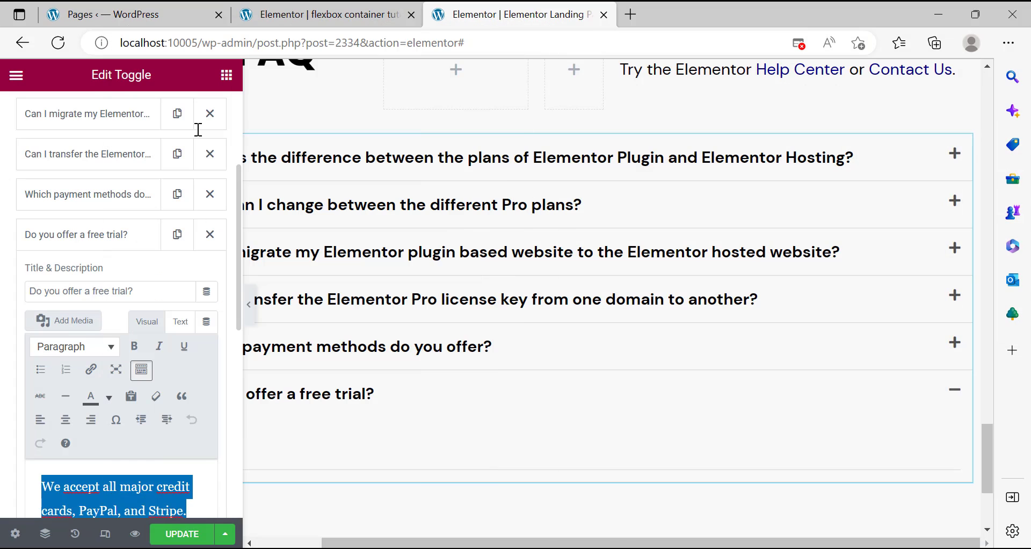
pyautogui.click(449, 398)
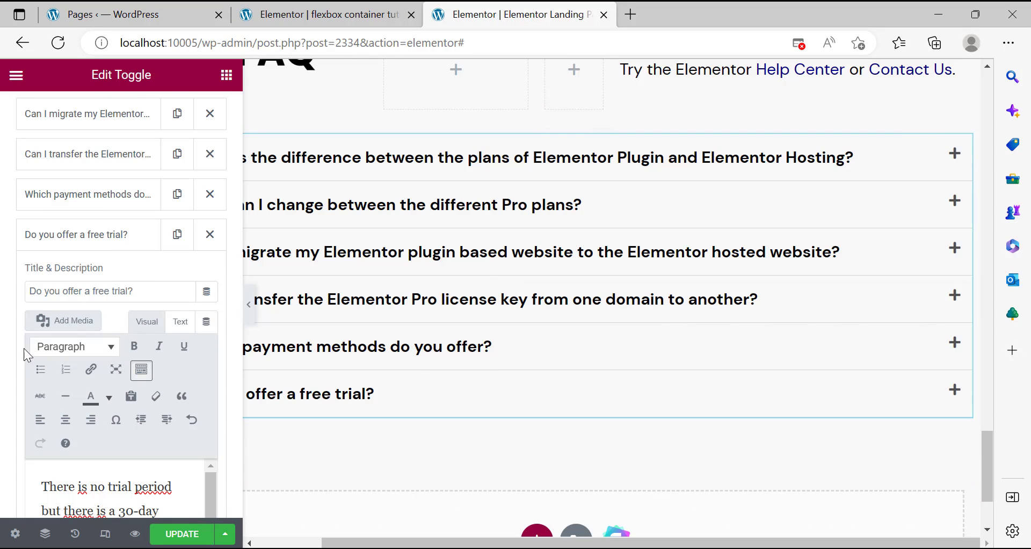
# Compare the FAQ toggle in Edge with the FAQ section on the reference page in Chrome.
pyautogui.hotkey('alt', 'Tab')
pyautogui.click(254, 285)
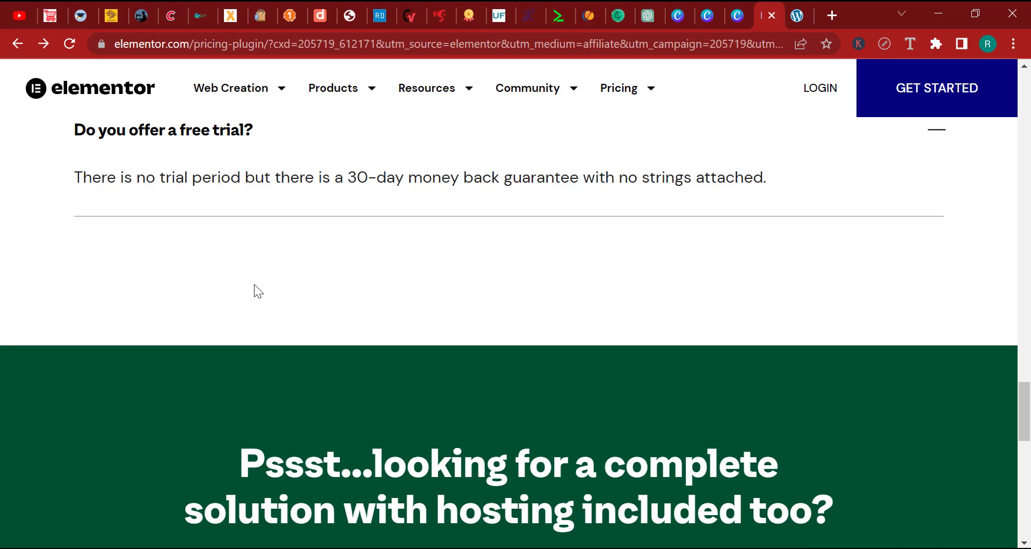
pyautogui.scroll(3, 253, 285)
pyautogui.scroll(2, 10, 317)
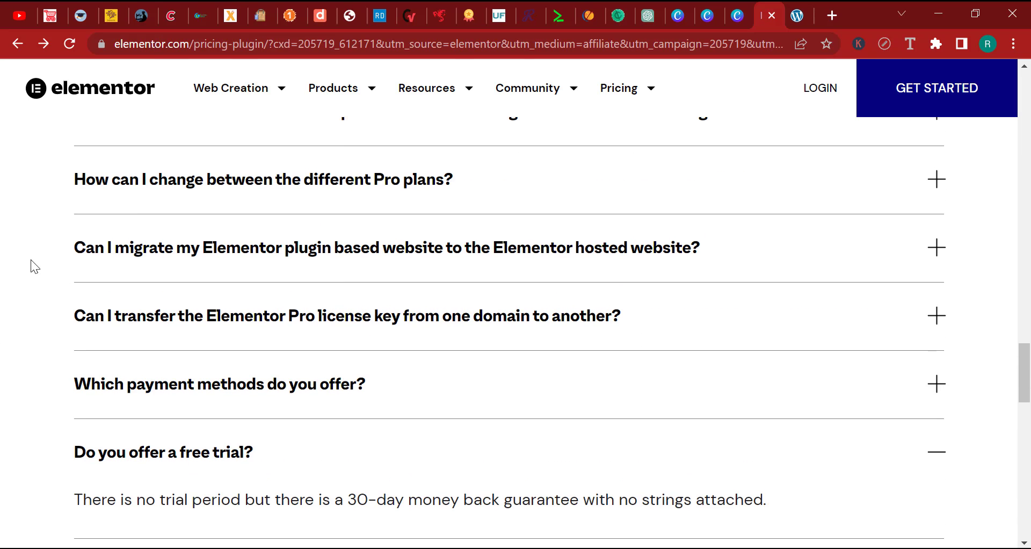
pyautogui.hotkey('alt', 'Tab')
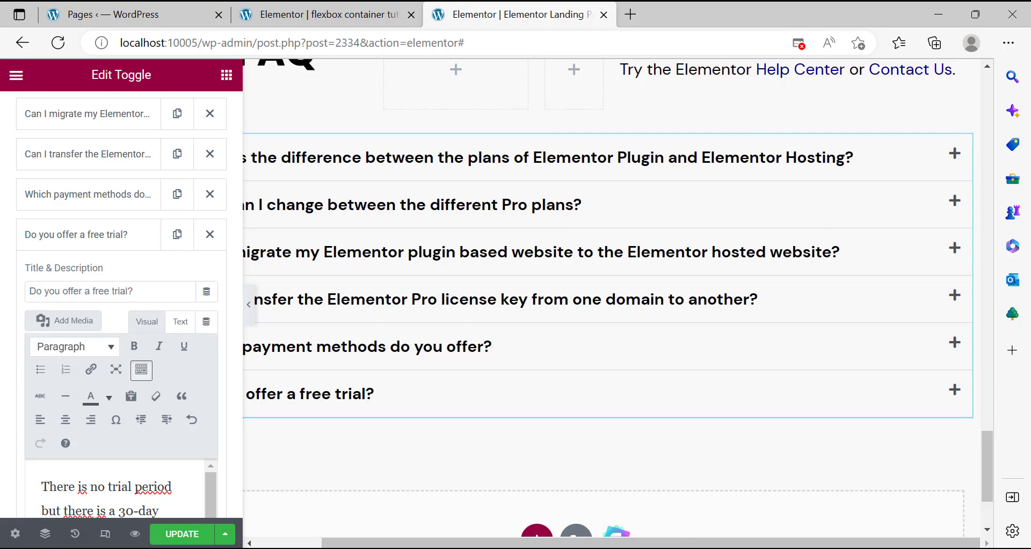
pyautogui.hotkey('alt', 'Tab')
pyautogui.scroll(7, 575, 437)
pyautogui.scroll(-4, 579, 432)
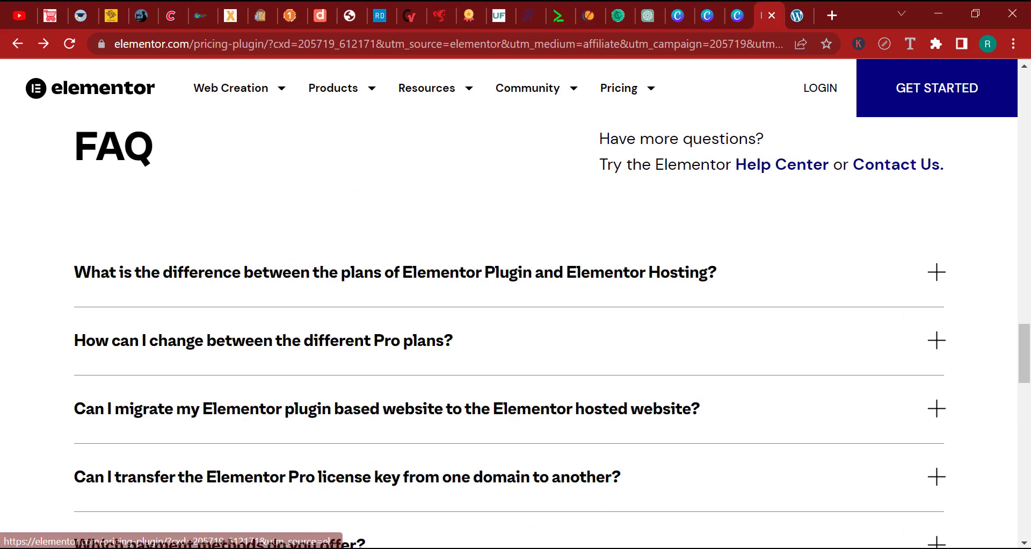
pyautogui.hotkey('alt', 'Tab')
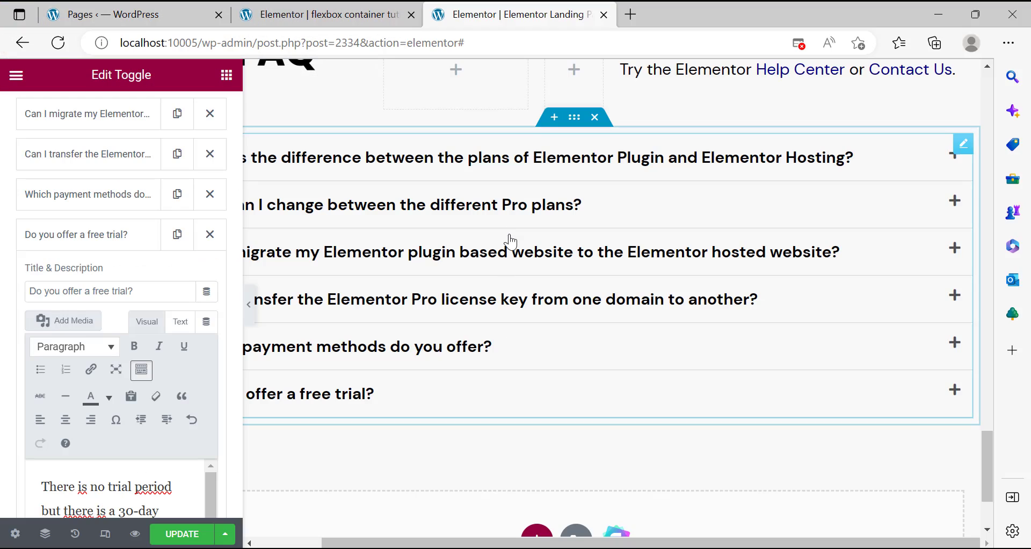
# Unlink the padding values of the FAQ toggle's container and set the right and left padding to 50 px each.
pyautogui.click(574, 117)
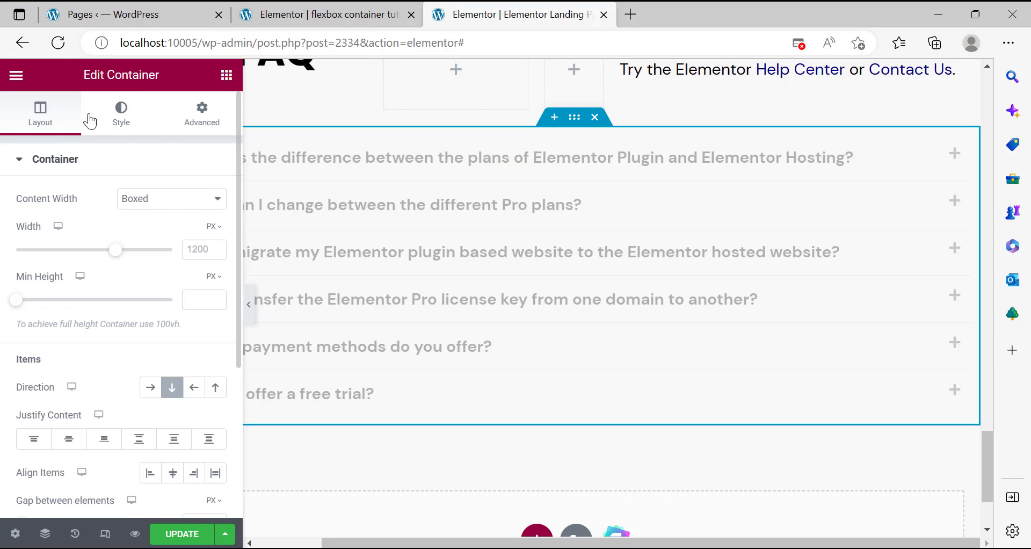
pyautogui.click(206, 121)
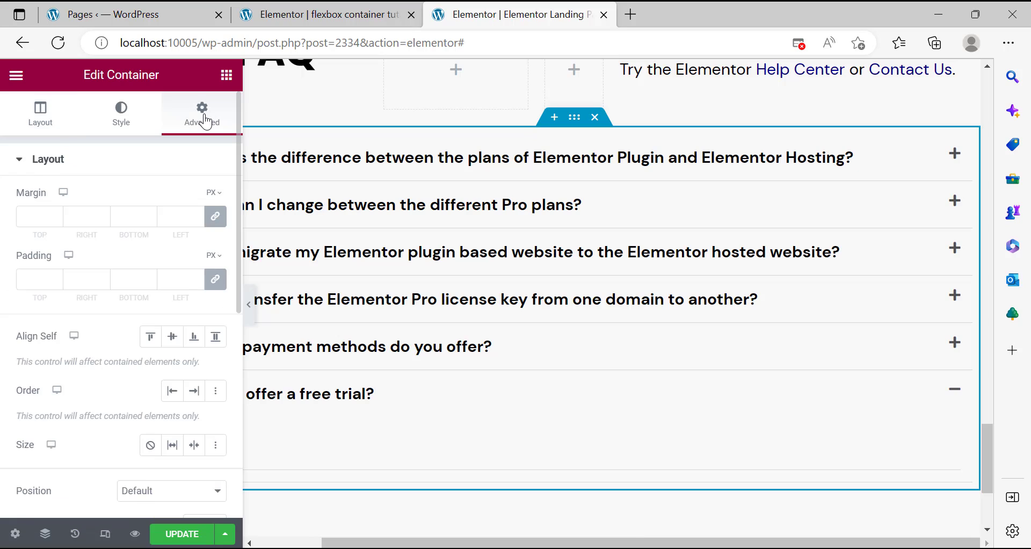
pyautogui.click(216, 278)
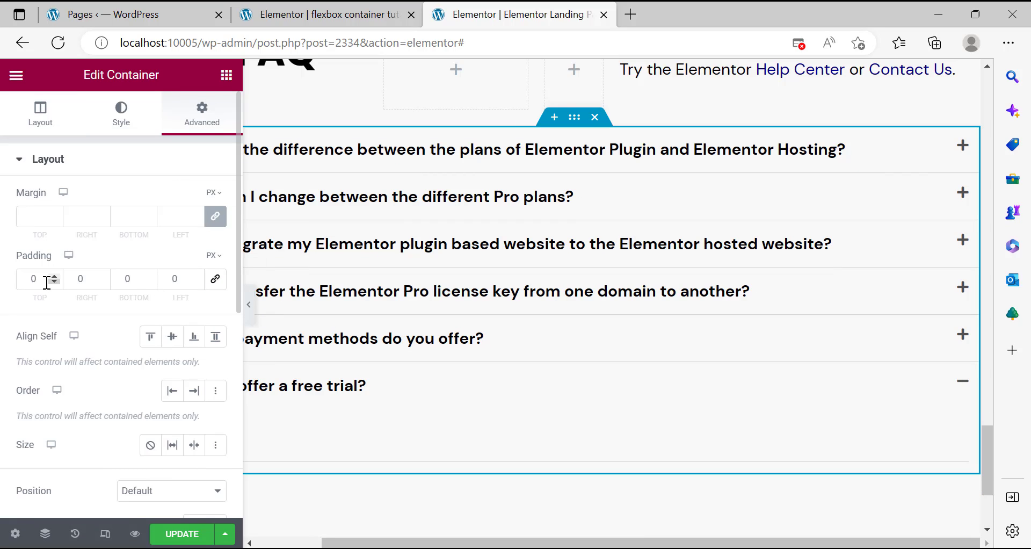
pyautogui.write('50')
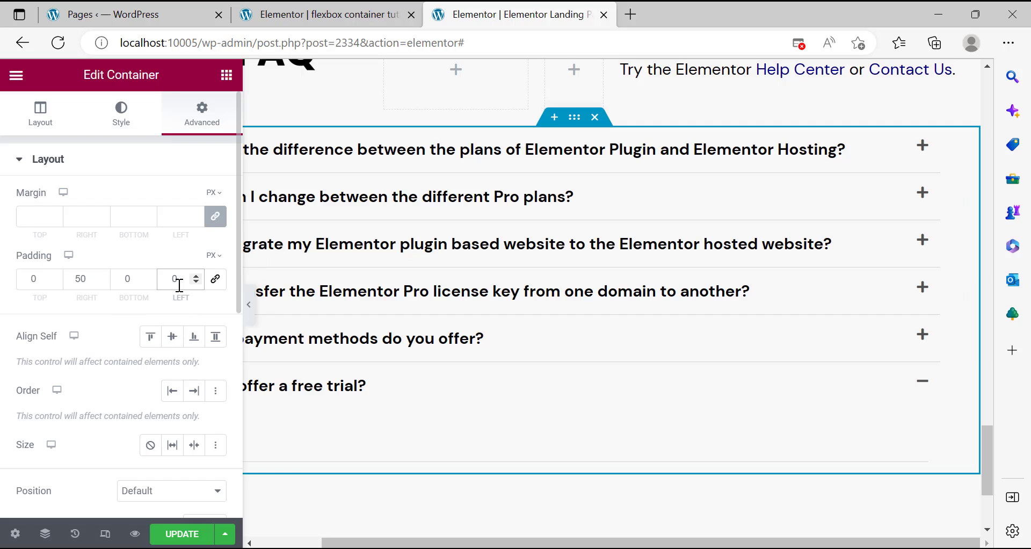
pyautogui.write('50')
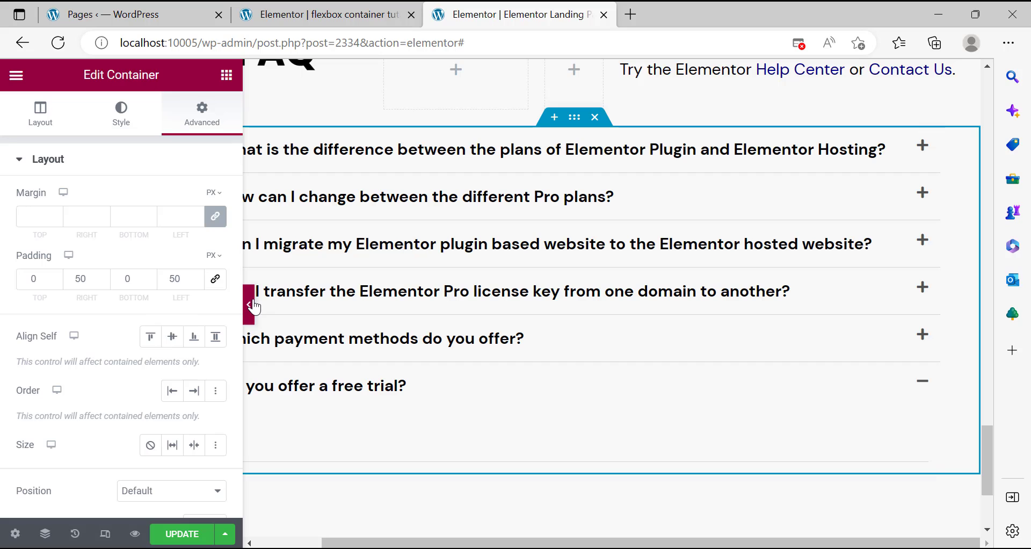
# Preview the page without the editing panel and compare its FAQ section with the reference page in Chrome.
pyautogui.hotkey('ctrl', 'p')
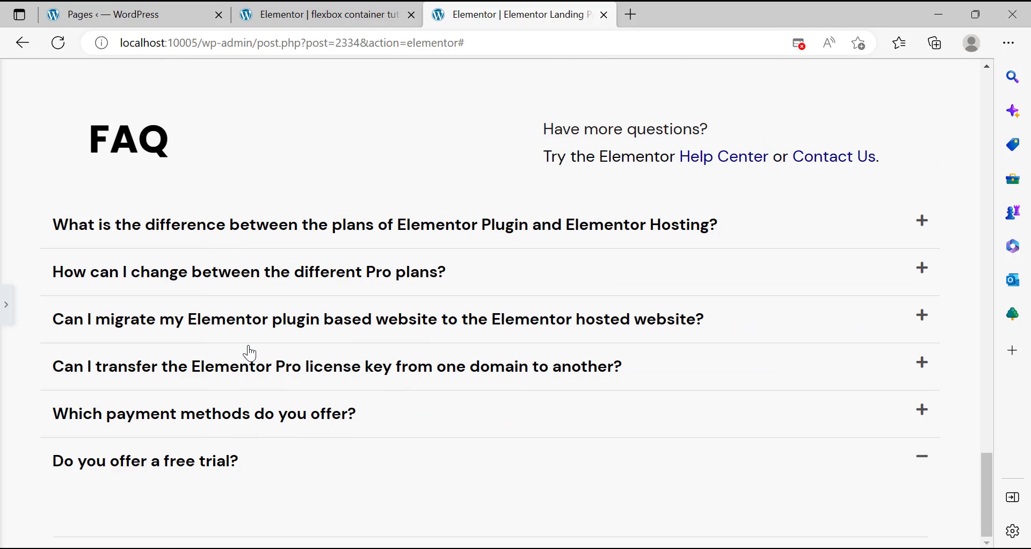
pyautogui.hotkey('alt', 'Tab')
pyautogui.scroll(-3, 594, 463)
pyautogui.scroll(3, 593, 463)
pyautogui.hotkey('alt', 'Tab')
pyautogui.hotkey('alt', 'Tab')
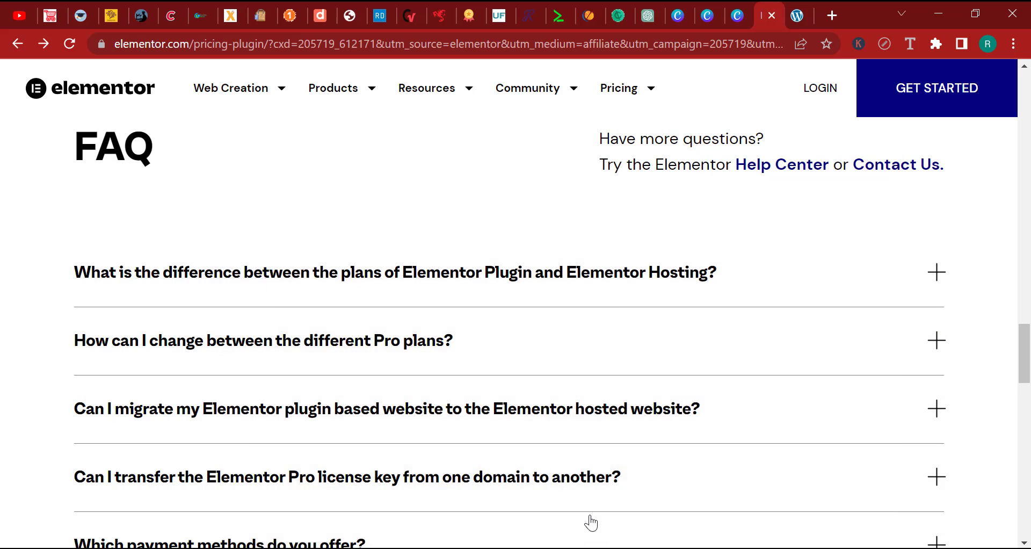
# In Edge, unlink the margin values of the FAQ toggle's container and set the top margin to 30 px.
pyautogui.scroll(2, 590, 523)
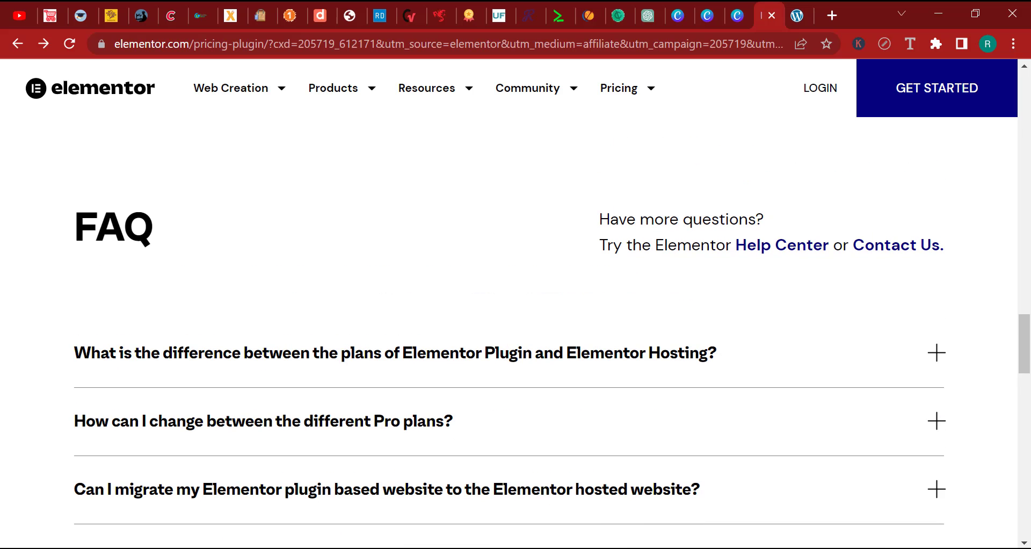
pyautogui.hotkey('alt', 'Tab')
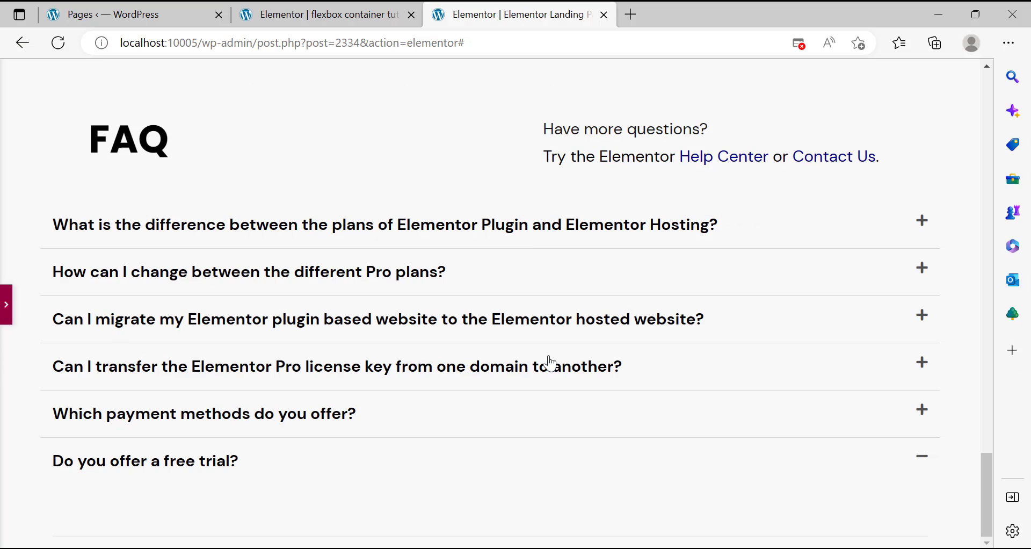
pyautogui.scroll(-1, 573, 313)
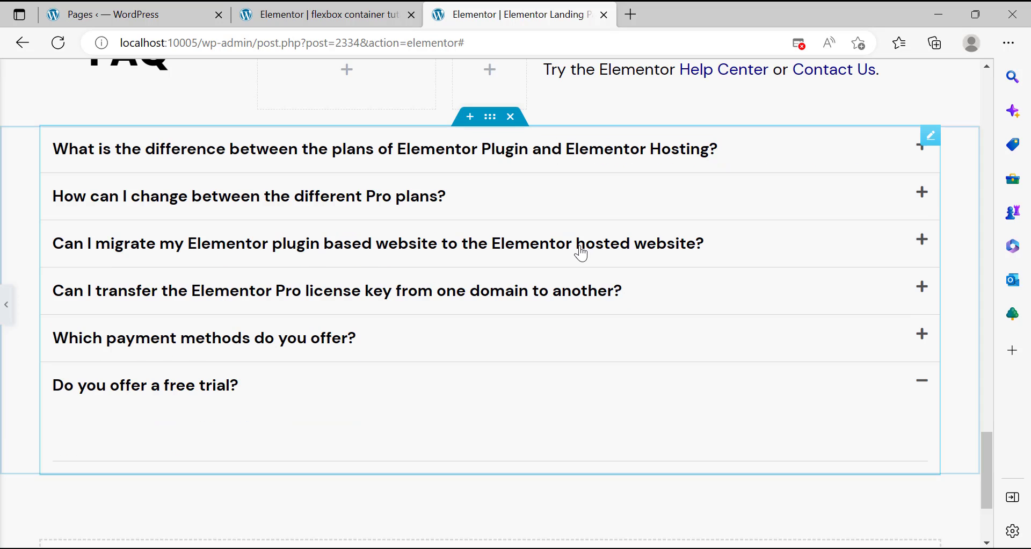
pyautogui.click(490, 118)
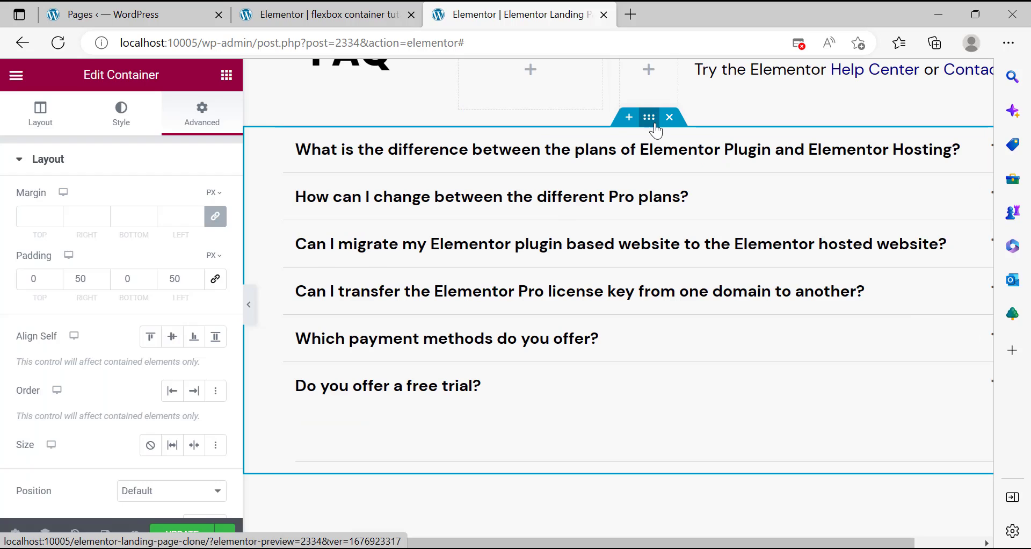
pyautogui.click(216, 217)
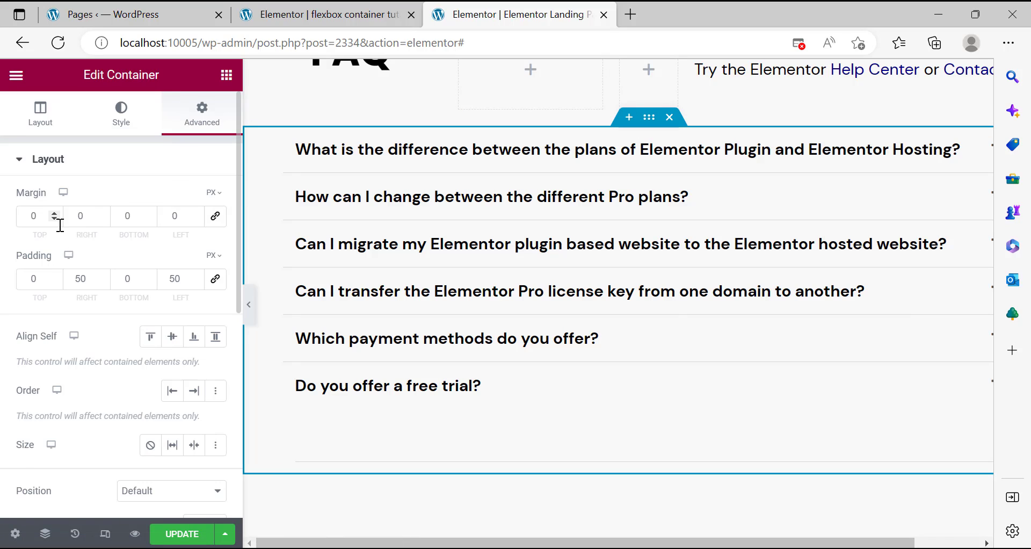
pyautogui.write('30')
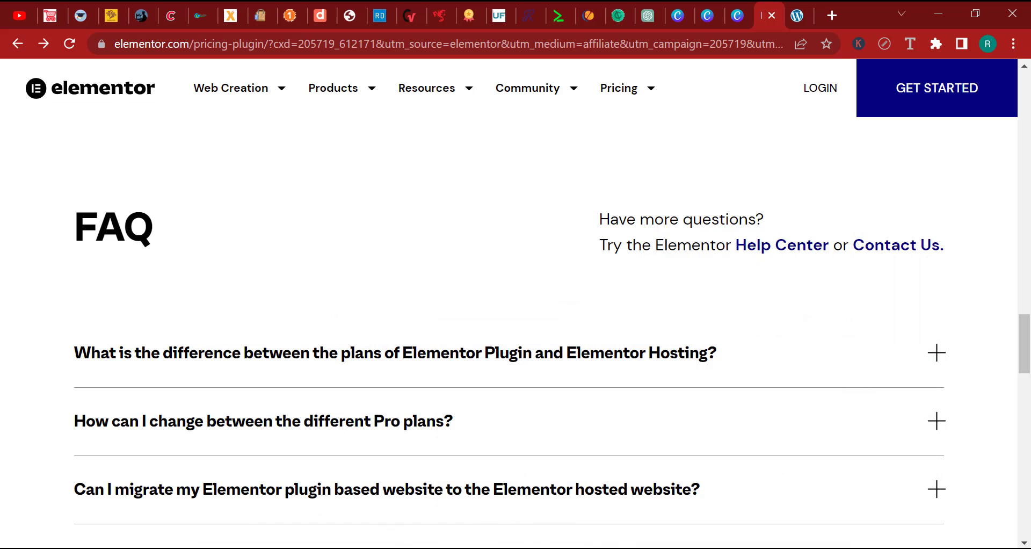
# Paste a screenshot of the reference page's green hosting banner into Paint and try to read its colour there.
pyautogui.scroll(-10, 569, 464)
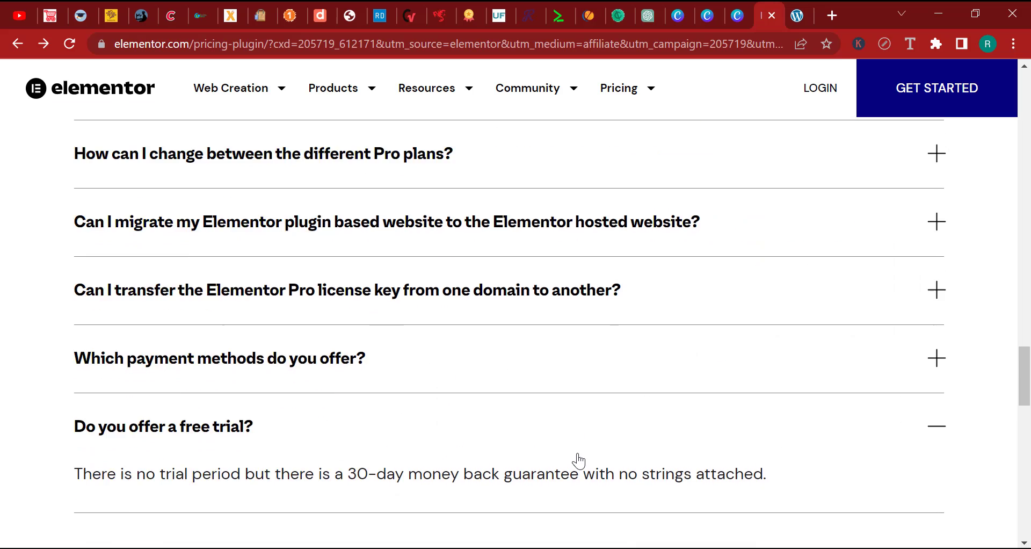
pyautogui.scroll(-3, 604, 458)
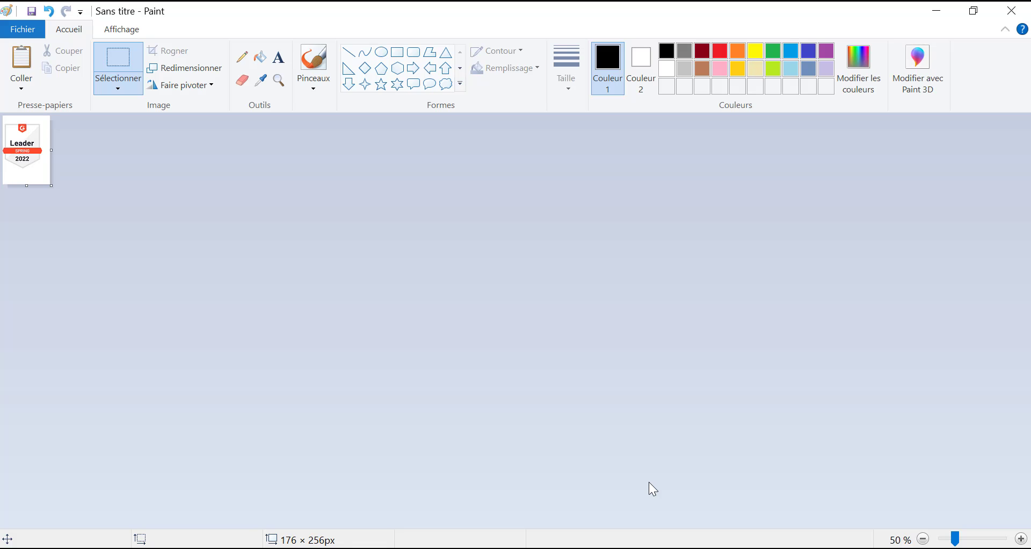
pyautogui.hotkey('ctrl', 'v')
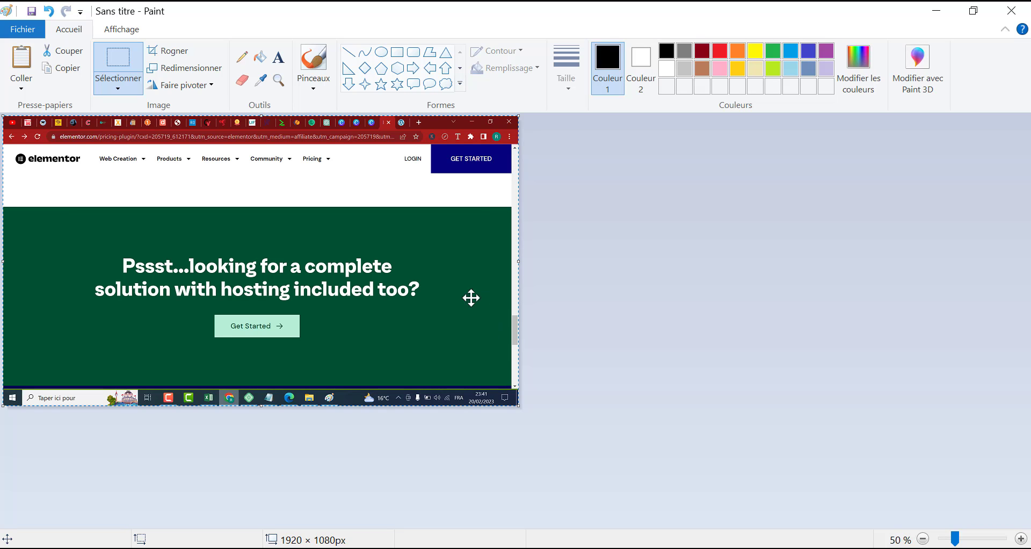
pyautogui.click(314, 81)
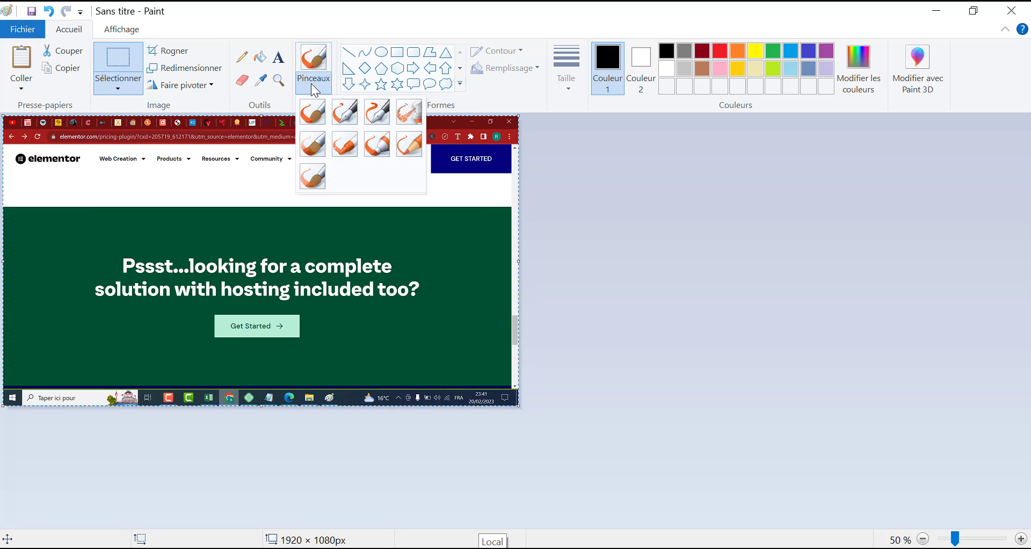
pyautogui.click(314, 112)
pyautogui.click(852, 70)
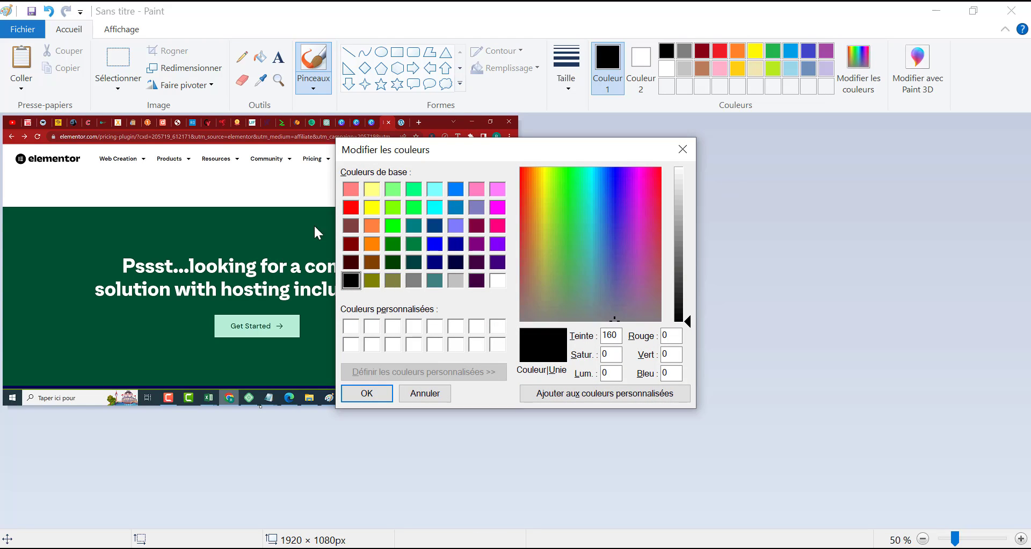
pyautogui.click(682, 150)
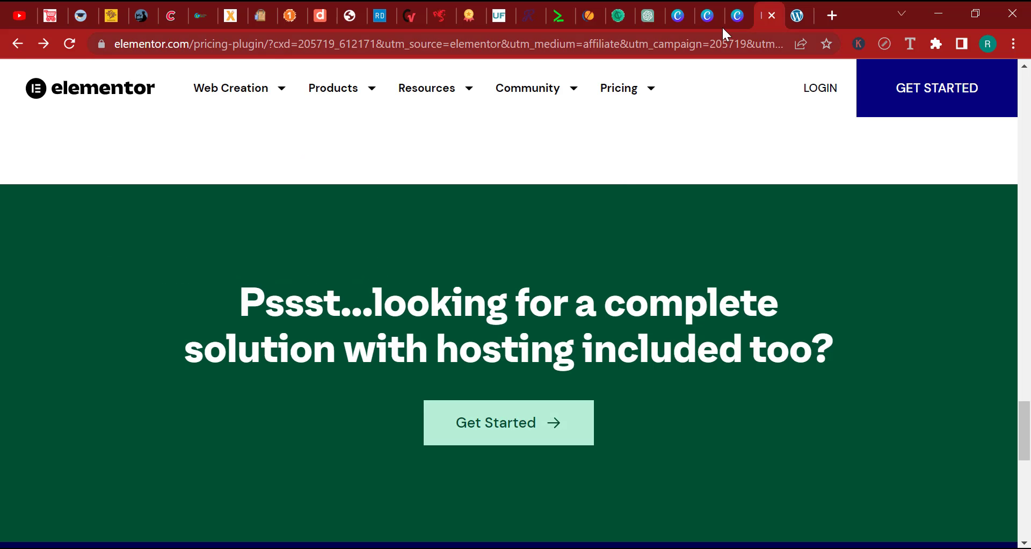
# In the Canva design in Chrome, add the uploaded hosting banner, sample its green #004F32 as the background color and copy the code.
pyautogui.click(714, 15)
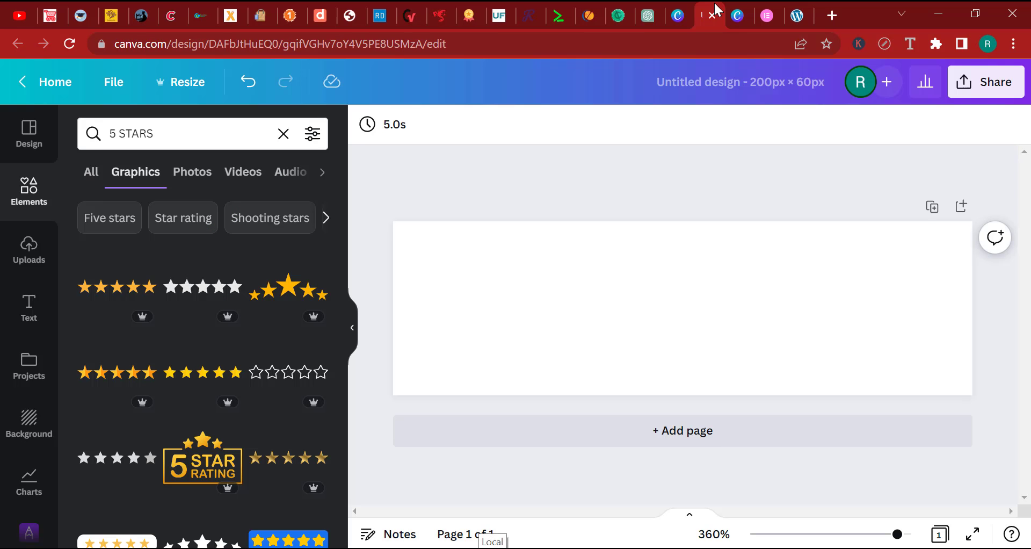
pyautogui.click(47, 243)
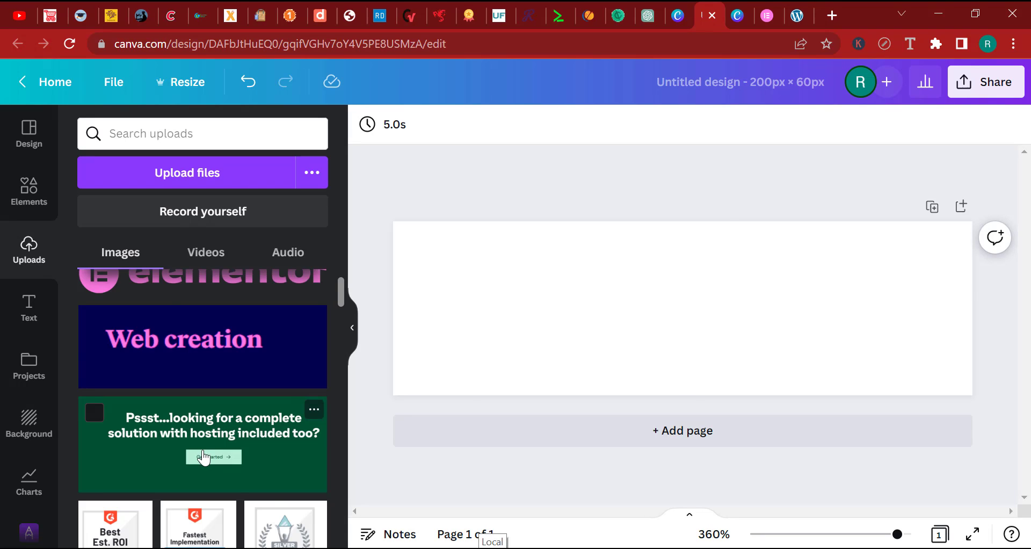
pyautogui.click(200, 456)
pyautogui.click(466, 268)
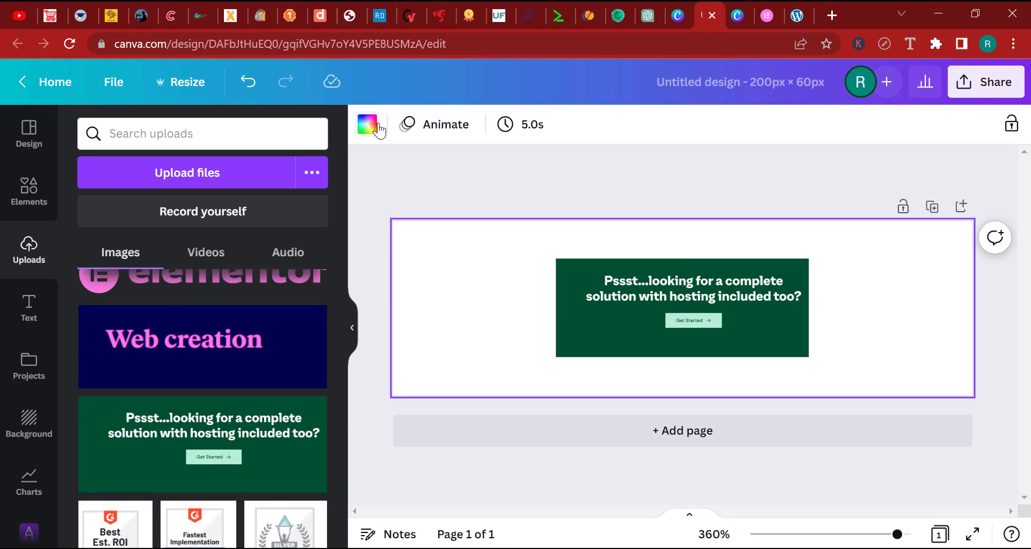
pyautogui.click(366, 124)
pyautogui.click(96, 206)
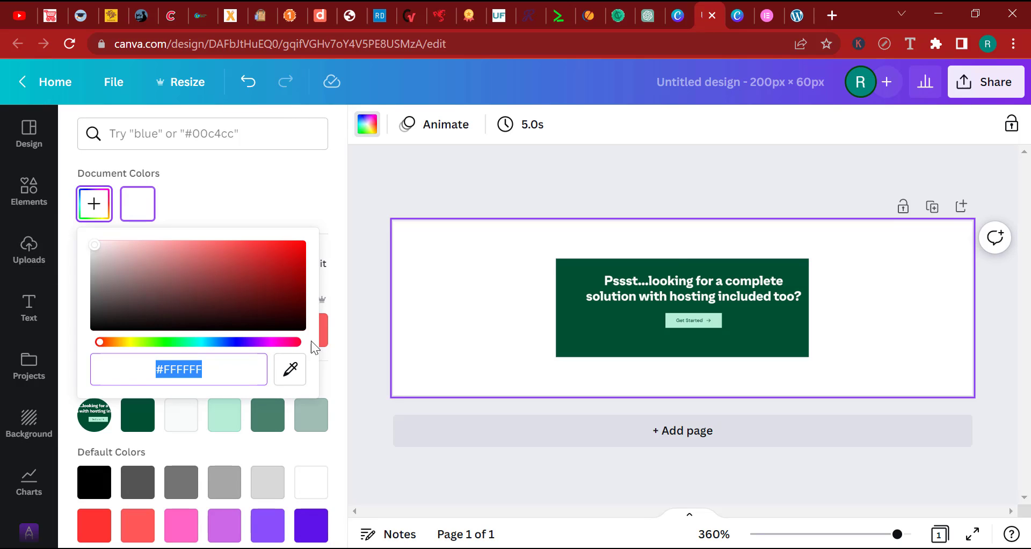
pyautogui.click(285, 369)
pyautogui.click(591, 331)
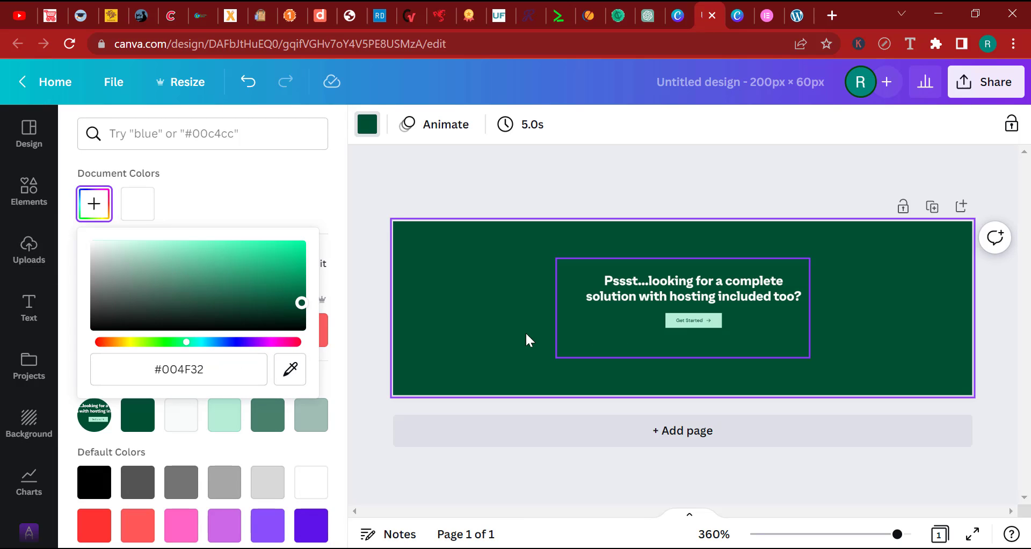
pyautogui.rightClick(183, 364)
pyautogui.click(257, 133)
# Back in Edge, add an empty container below the FAQ toggle.
pyautogui.hotkey('alt', 'Tab')
pyautogui.scroll(-3, 589, 476)
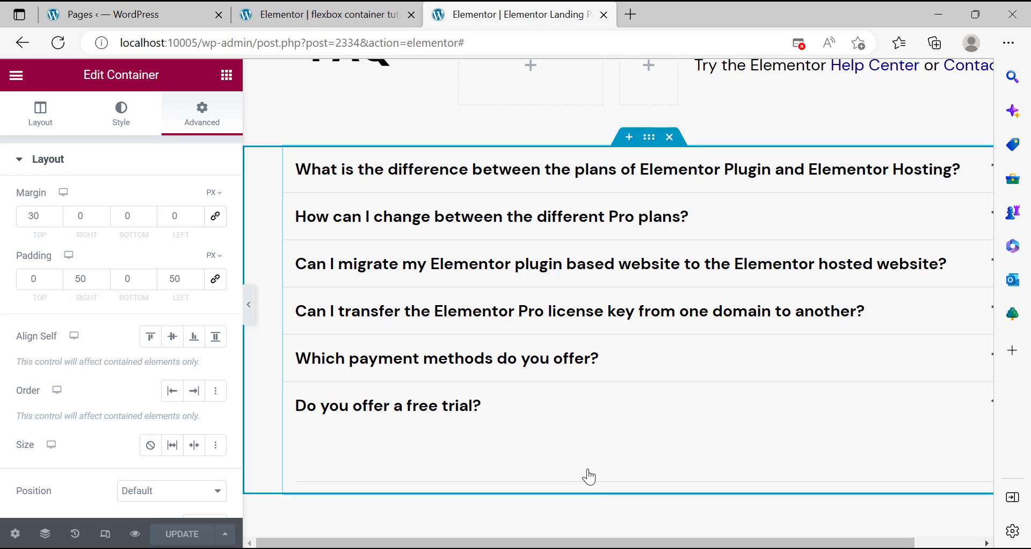
pyautogui.click(617, 479)
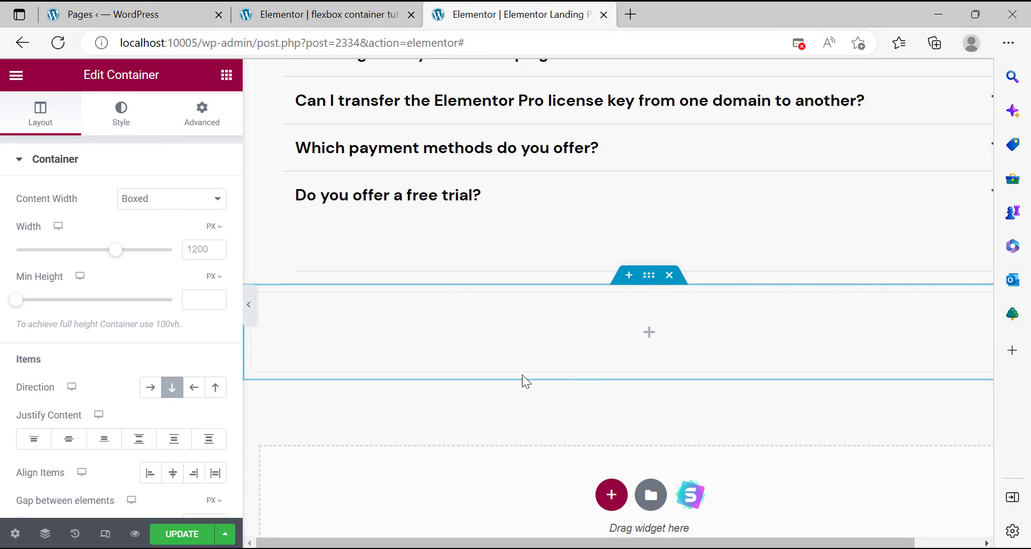
# Give the new container a classic background with the color #004F32.
pyautogui.click(122, 130)
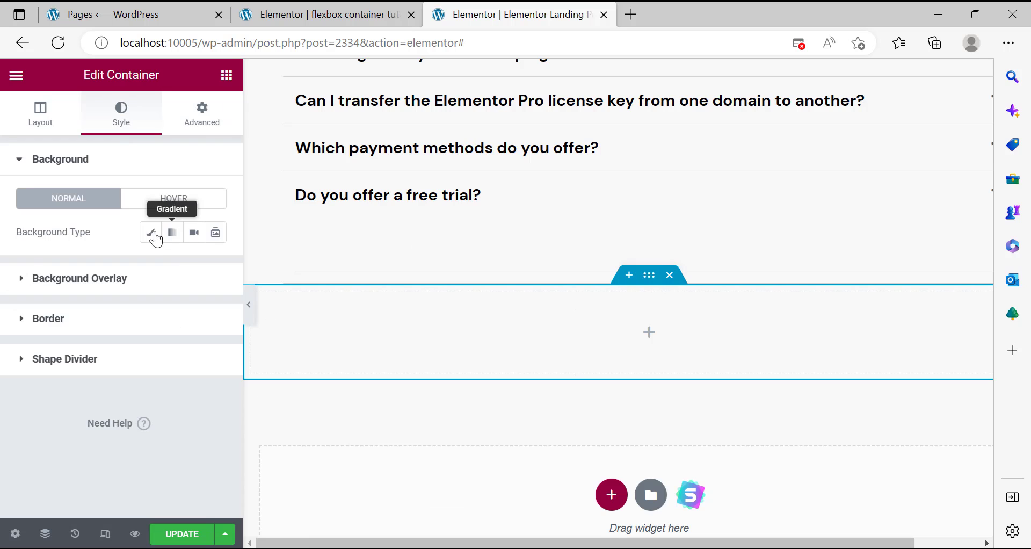
pyautogui.click(150, 232)
pyautogui.click(215, 265)
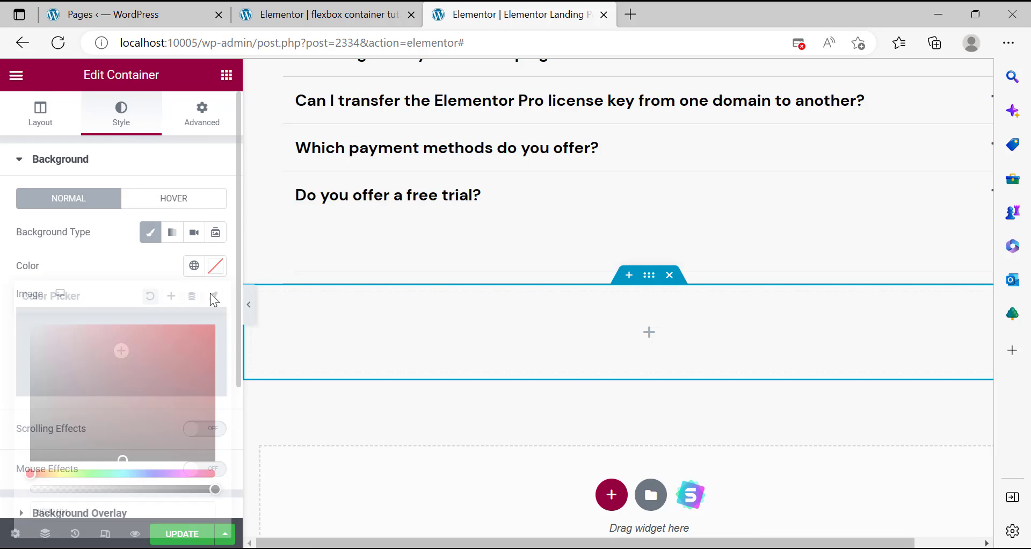
pyautogui.rightClick(115, 511)
pyautogui.click(166, 154)
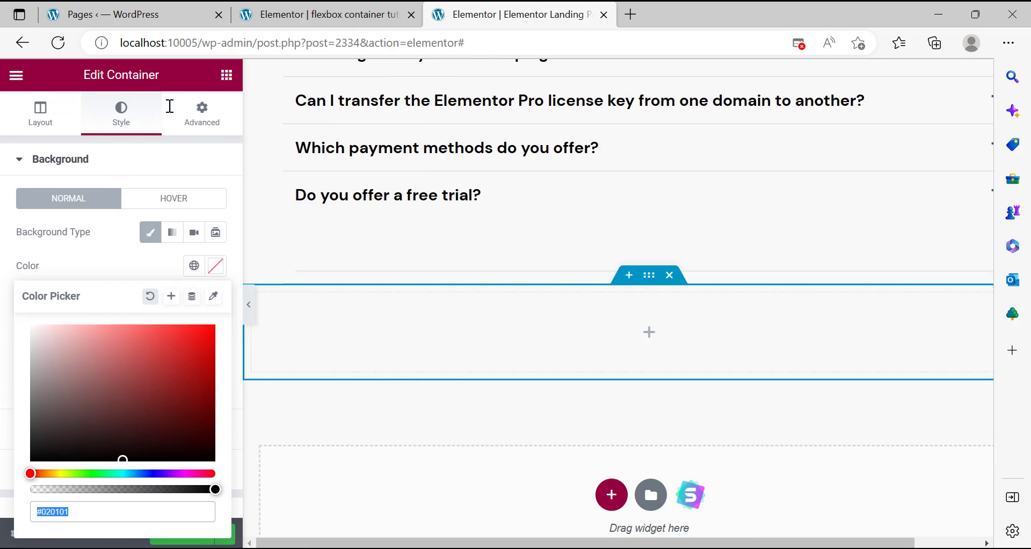
pyautogui.write('#004F32')
pyautogui.click(2, 377)
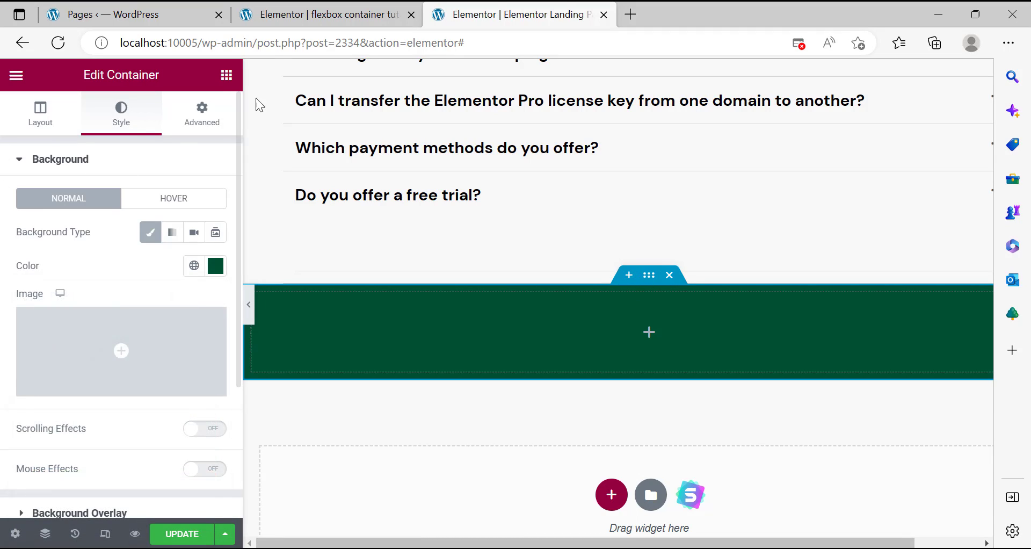
# Add a Heading widget inside the green container.
pyautogui.click(233, 81)
pyautogui.moveTo(71, 223); pyautogui.dragTo(634, 528)
pyautogui.hotkey('alt', 'Tab')
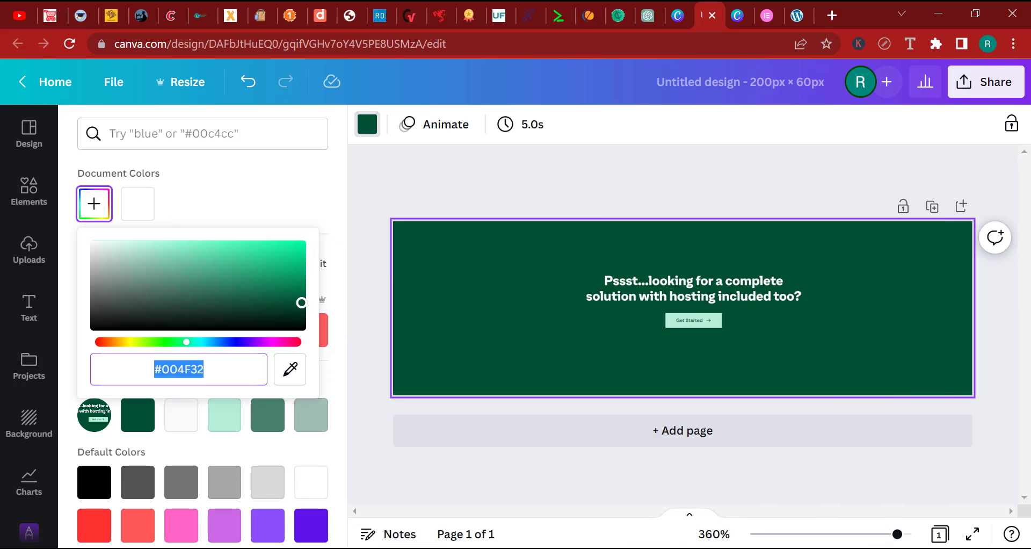
pyautogui.hotkey('alt', 'Tab')
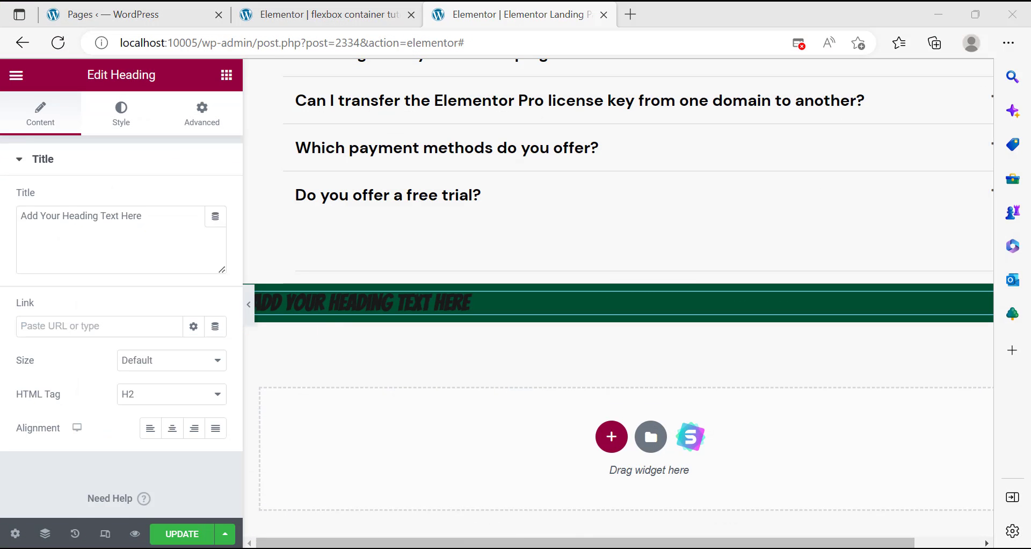
pyautogui.hotkey('alt', 'Tab')
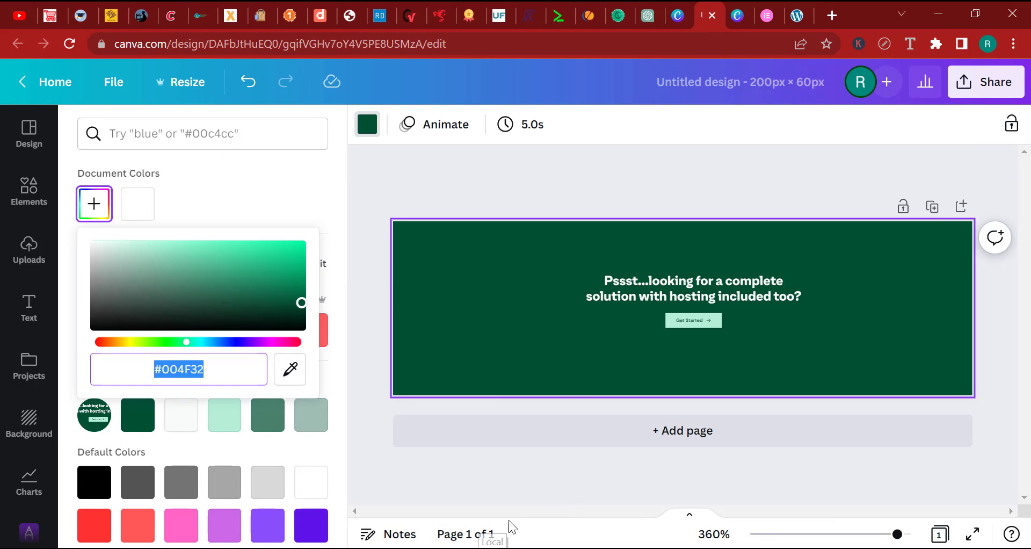
pyautogui.hotkey('alt', 'Tab')
pyautogui.hotkey('alt', 'Tab')
pyautogui.hotkey('alt', 'Tab')
pyautogui.hotkey('alt', 'Tab')
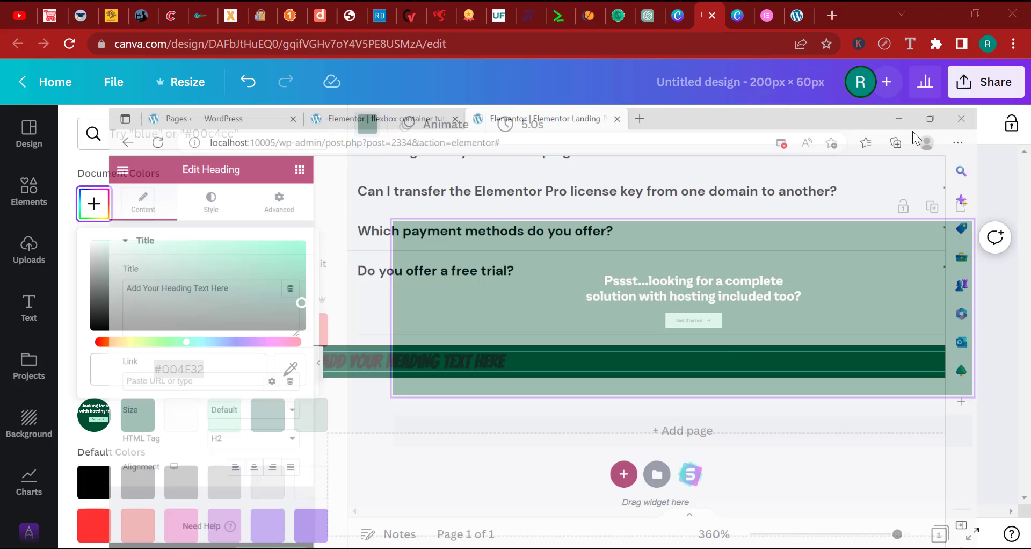
# On the reference page in Chrome, compare the hosting banner's heading with the page's main heading and copy the main heading's text.
pyautogui.click(779, 4)
pyautogui.tripleClick(592, 340)
pyautogui.scroll(15, 614, 334)
pyautogui.scroll(10, 634, 314)
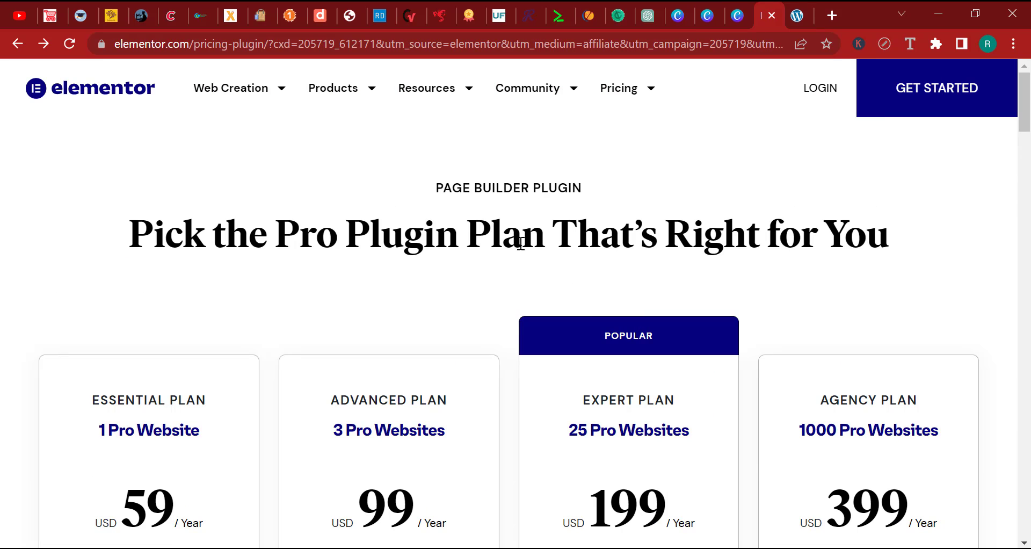
pyautogui.tripleClick(521, 243)
pyautogui.hotkey('ctrl', 'c')
# In Edge, copy the "Pick the Pro Plugin Plan That's Right for You" heading widget near the start of the clone page.
pyautogui.hotkey('alt', 'Tab')
pyautogui.scroll(10, 863, 307)
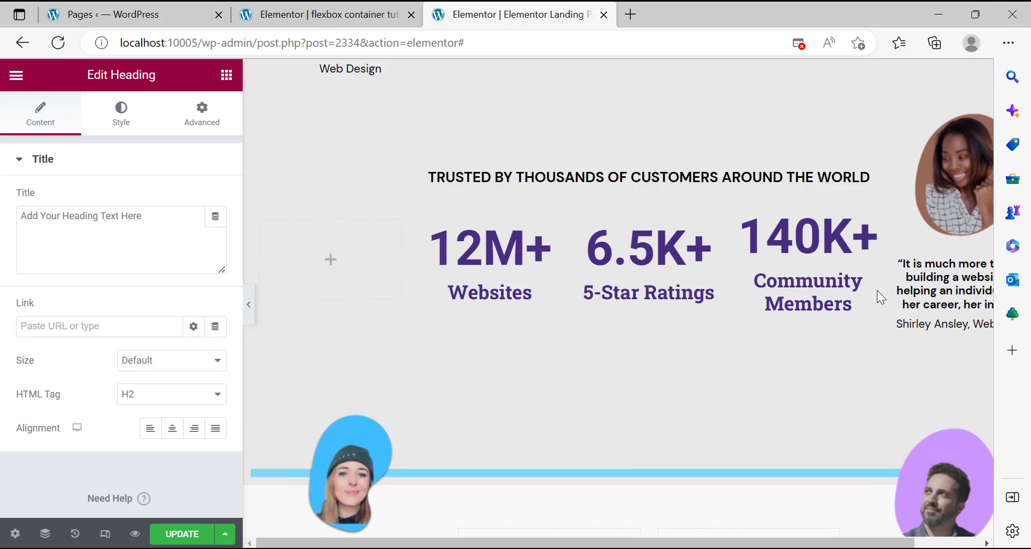
pyautogui.scroll(10, 885, 293)
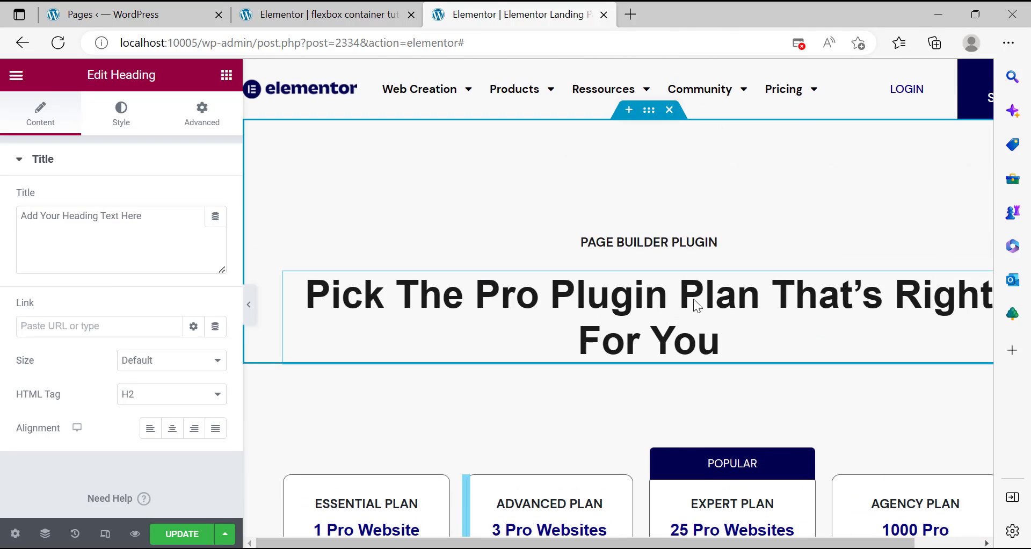
pyautogui.click(601, 320)
pyautogui.hotkey('ctrl', 'v')
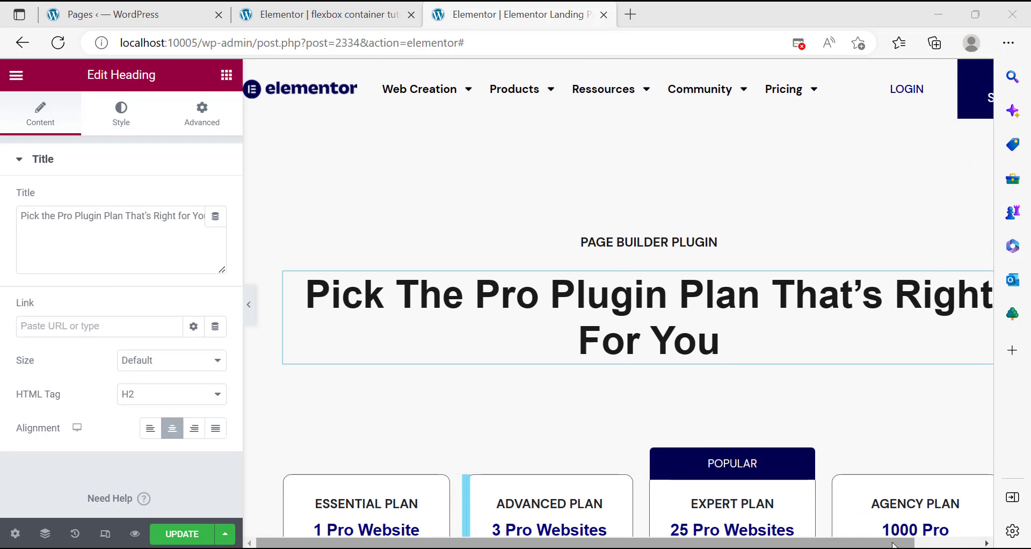
pyautogui.moveTo(895, 544); pyautogui.dragTo(974, 350)
pyautogui.rightClick(831, 367)
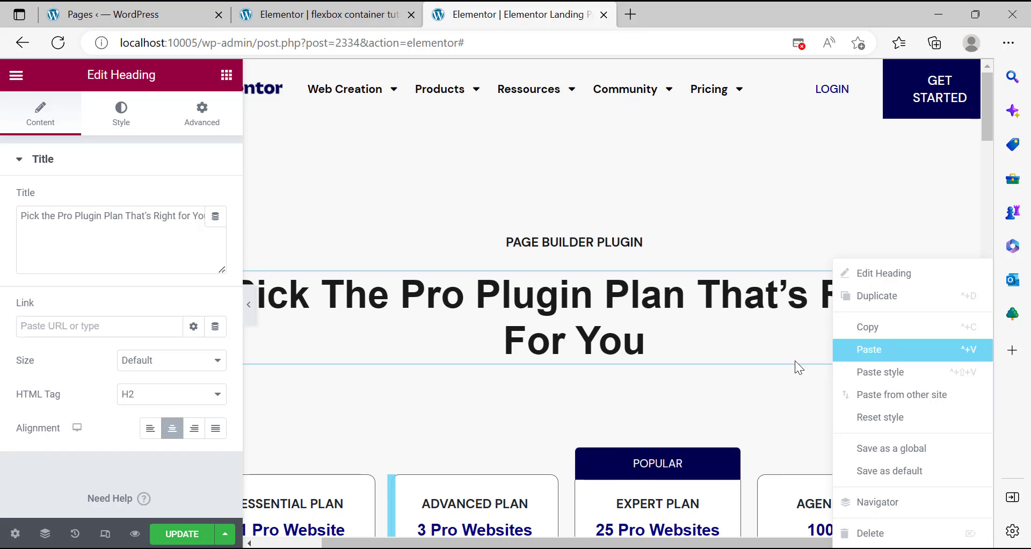
pyautogui.click(894, 346)
# Paste the copied heading's style onto the new heading in the green container.
pyautogui.scroll(-15, 891, 324)
pyautogui.scroll(-20, 901, 394)
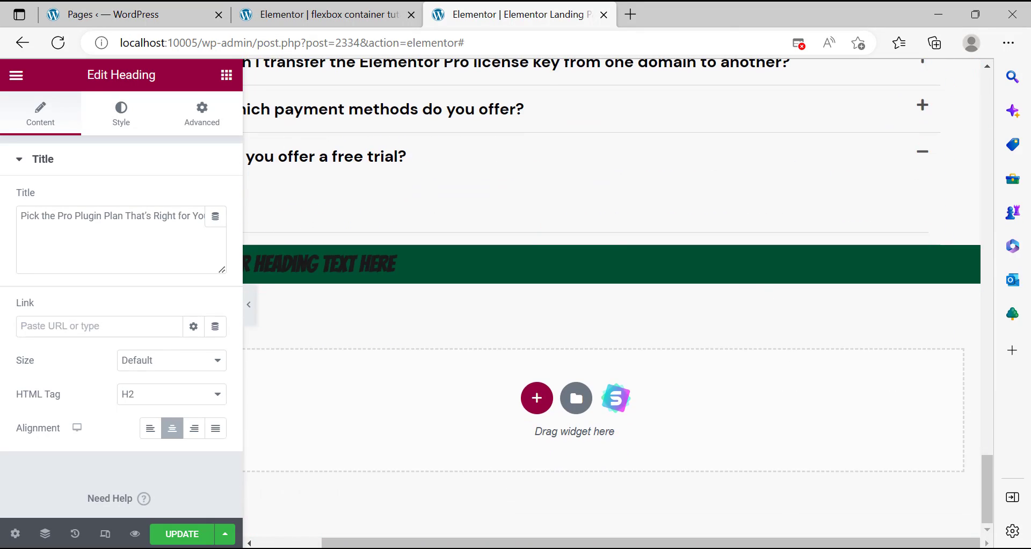
pyautogui.moveTo(816, 543); pyautogui.dragTo(524, 494)
pyautogui.click(555, 262)
pyautogui.moveTo(805, 542); pyautogui.dragTo(980, 524)
pyautogui.moveTo(960, 270)
pyautogui.rightClick(891, 533)
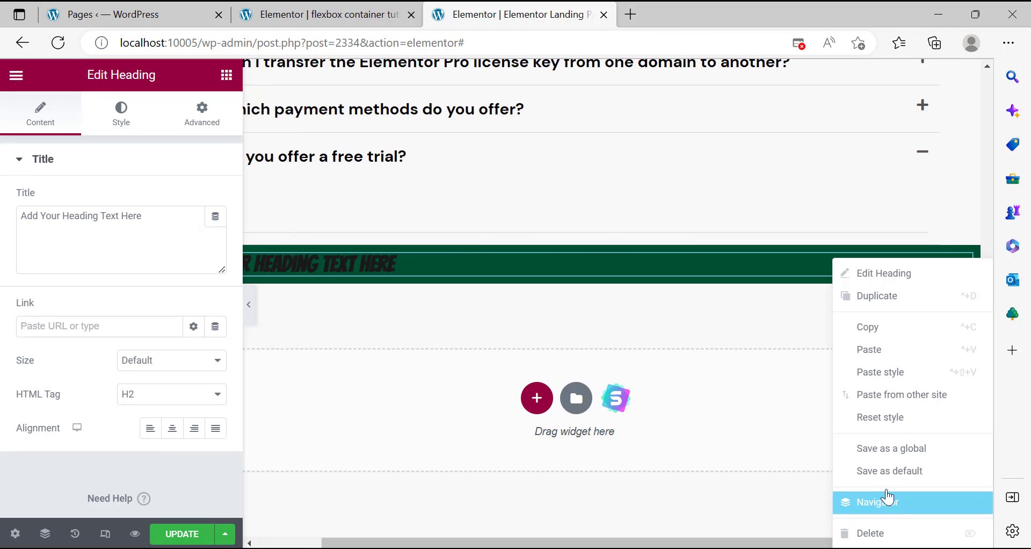
pyautogui.click(886, 372)
# Set the green banner heading's text color to white (#FFFFFF).
pyautogui.click(121, 114)
pyautogui.click(212, 204)
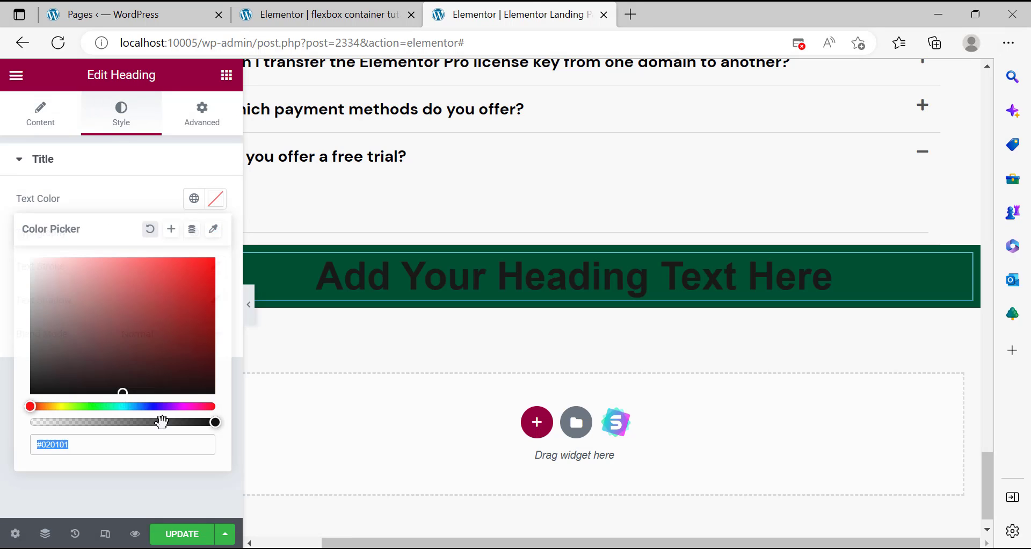
pyautogui.write('#ffffff')
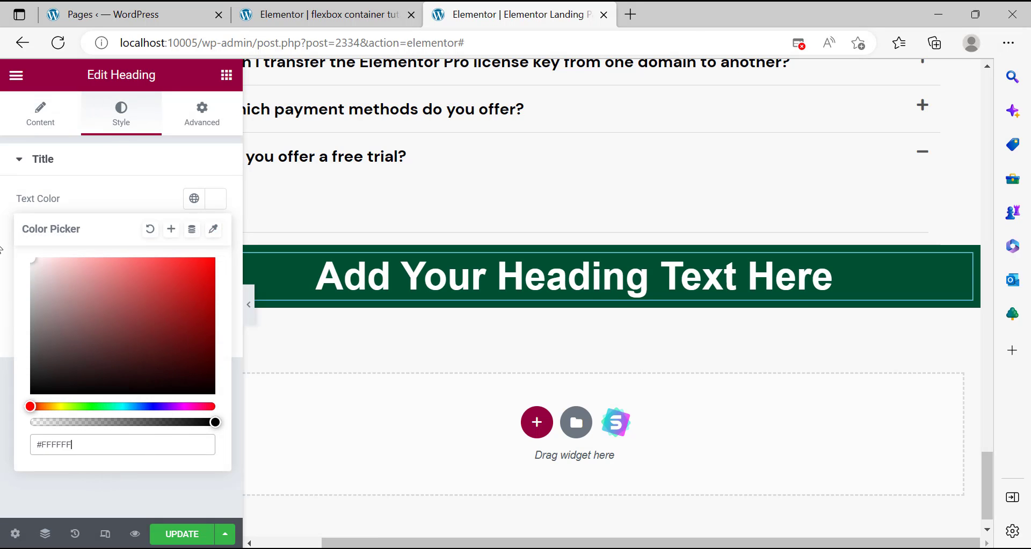
pyautogui.click(4, 309)
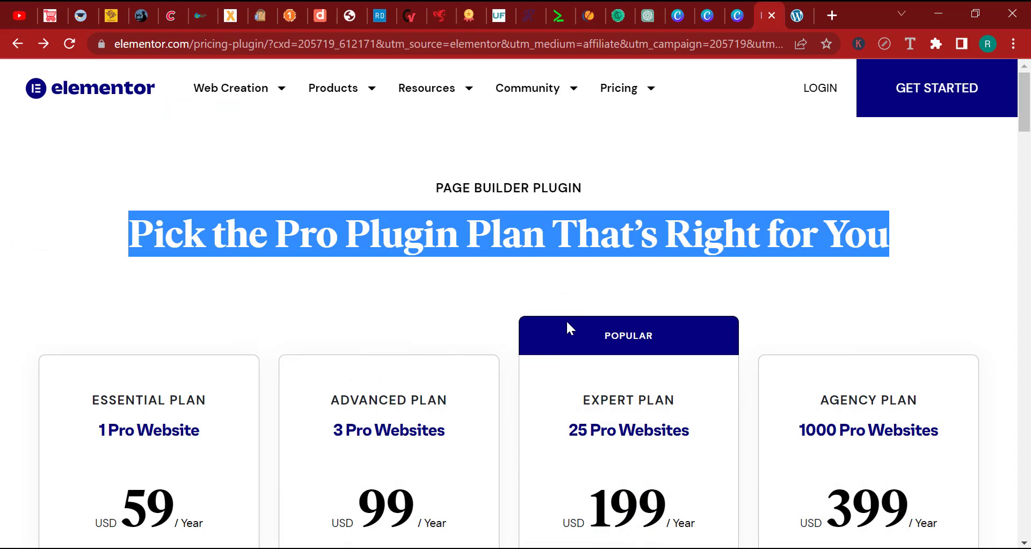
# On the reference page in Chrome, copy the hosting banner's heading text "Pssst...looking for a complete solution with hosting included too?".
pyautogui.scroll(-20, 1022, 315)
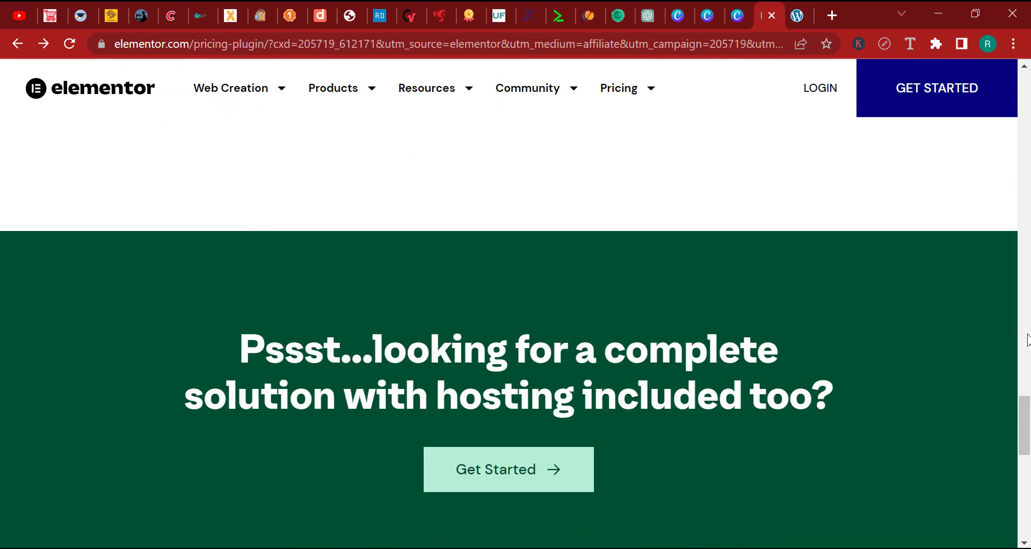
pyautogui.scroll(-2, 1027, 339)
pyautogui.tripleClick(701, 231)
pyautogui.rightClick(701, 232)
pyautogui.click(701, 249)
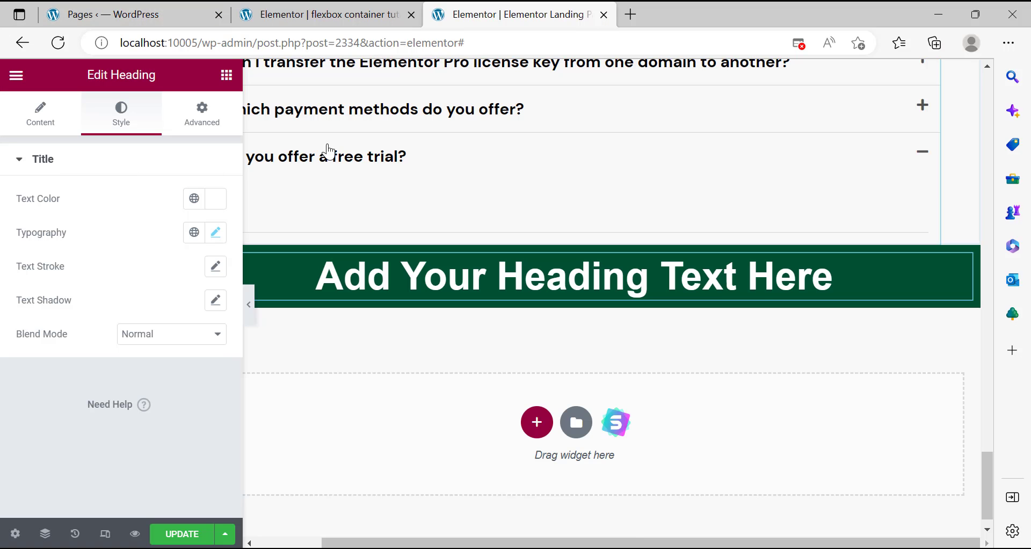
# In Edge, replace the green banner heading's placeholder title with the copied text "Pssst...looking for a complete solution with hosting included too?".
pyautogui.click(424, 262)
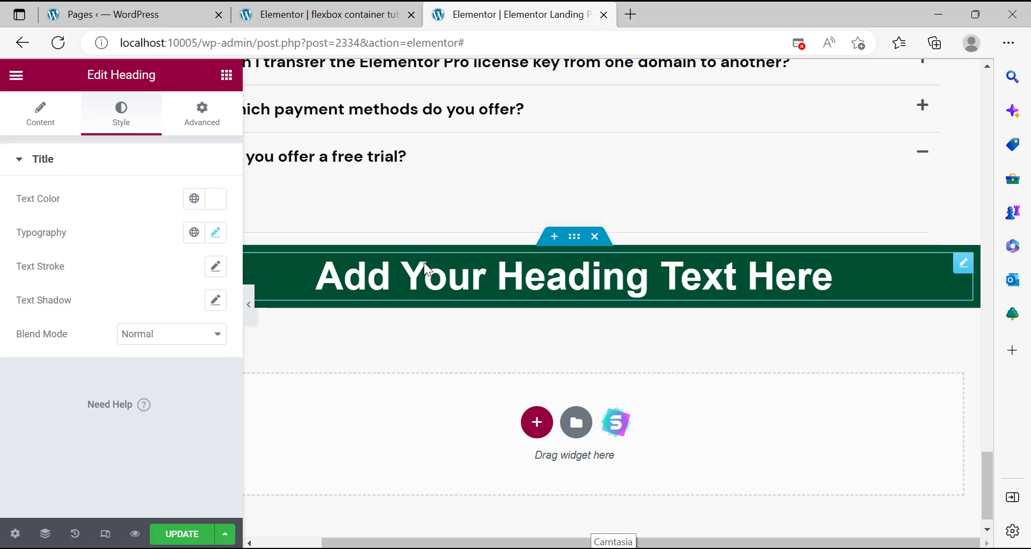
pyautogui.click(43, 114)
pyautogui.click(134, 241)
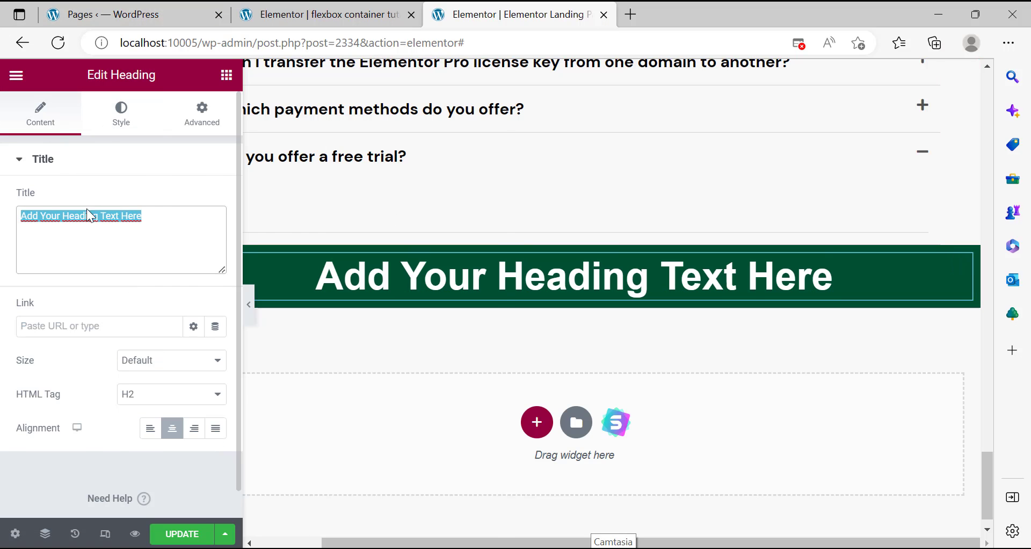
pyautogui.rightClick(91, 207)
pyautogui.click(159, 152)
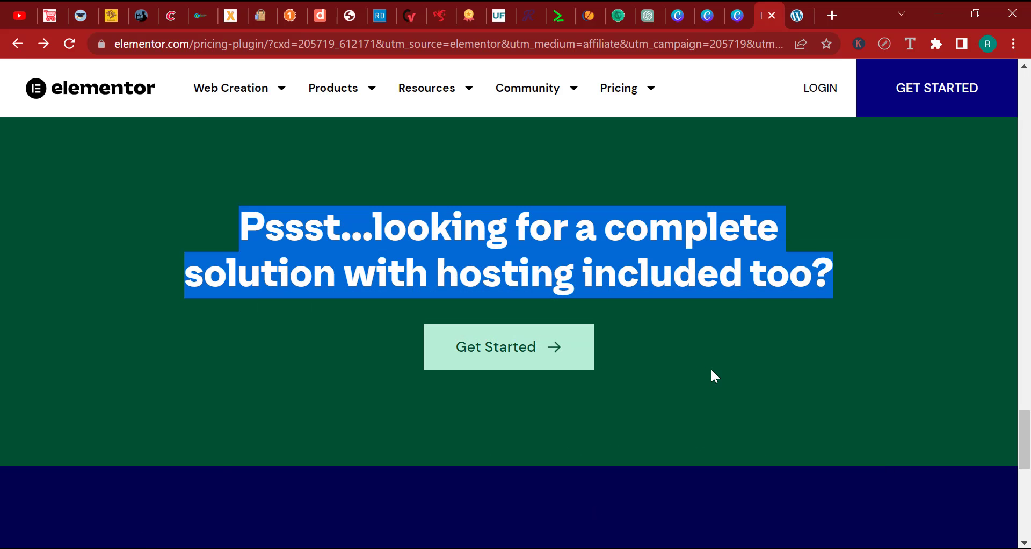
# Check the reference banner's Get Started button in Chrome, and in Edge duplicate the Advanced Plan card's Buy Now button.
pyautogui.click(712, 370)
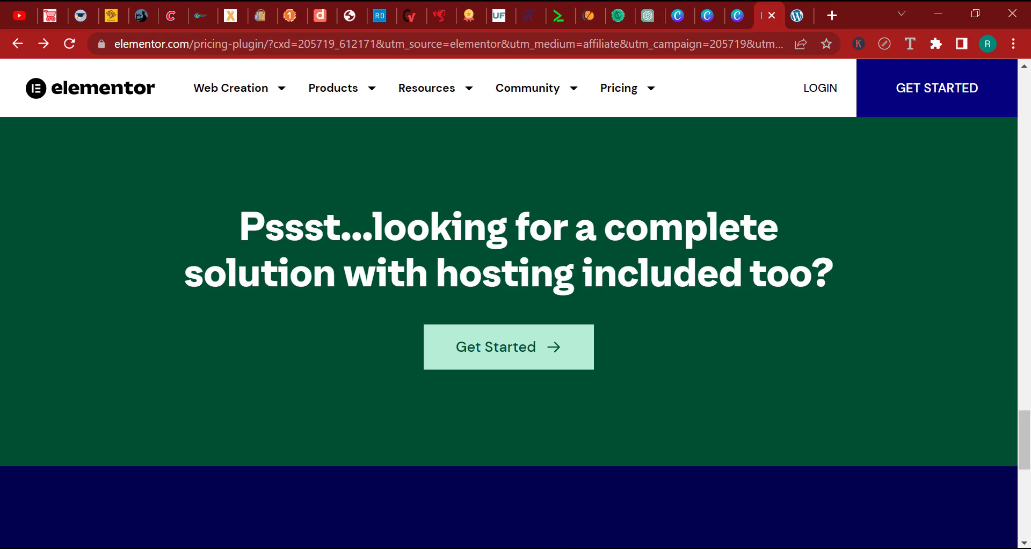
pyautogui.scroll(15, 636, 455)
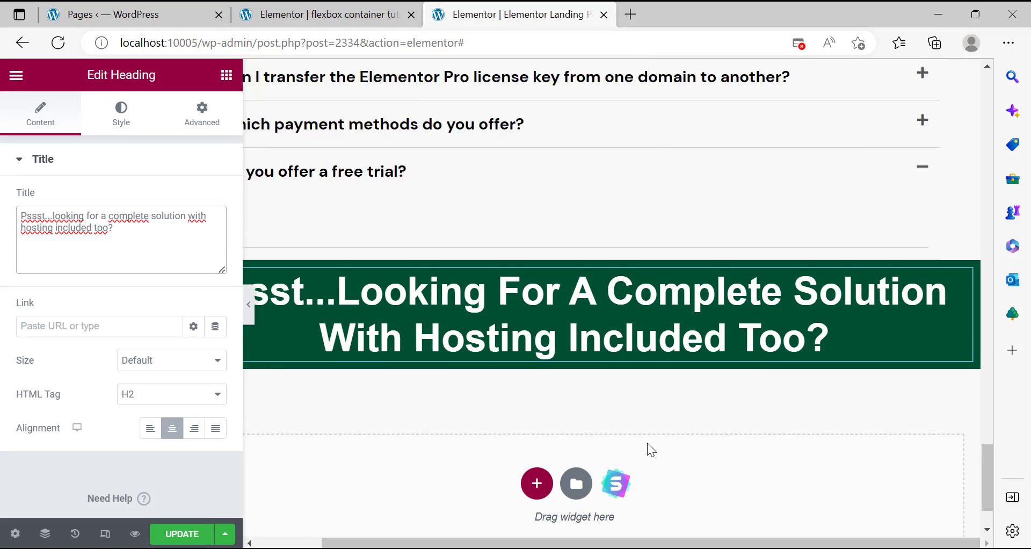
pyautogui.scroll(15, 647, 442)
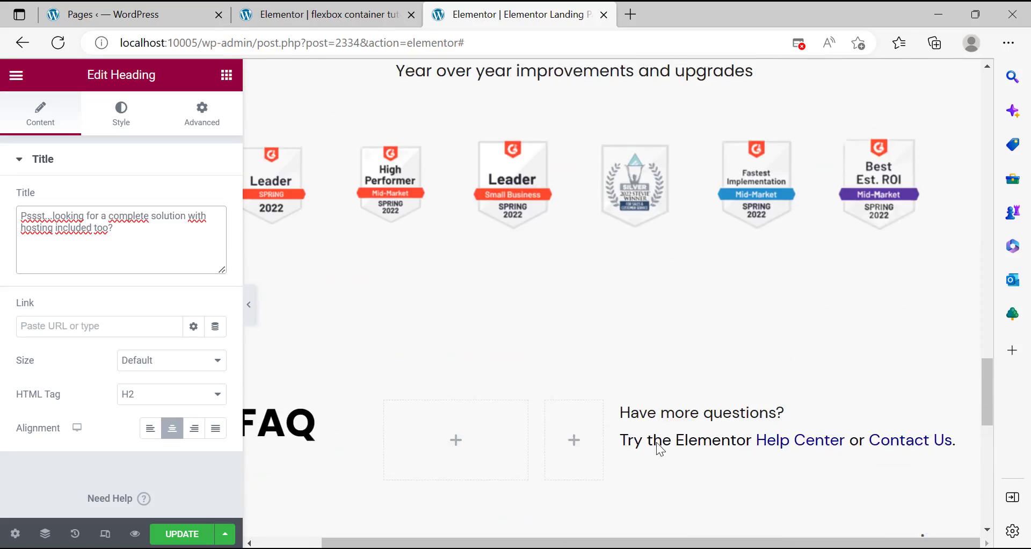
pyautogui.scroll(15, 659, 450)
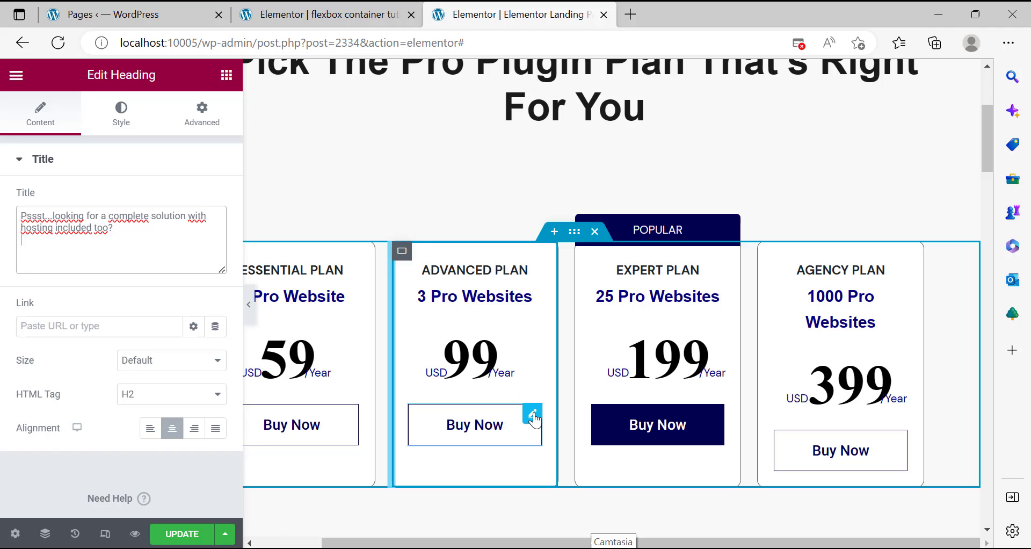
pyautogui.click(531, 412)
pyautogui.rightClick(531, 414)
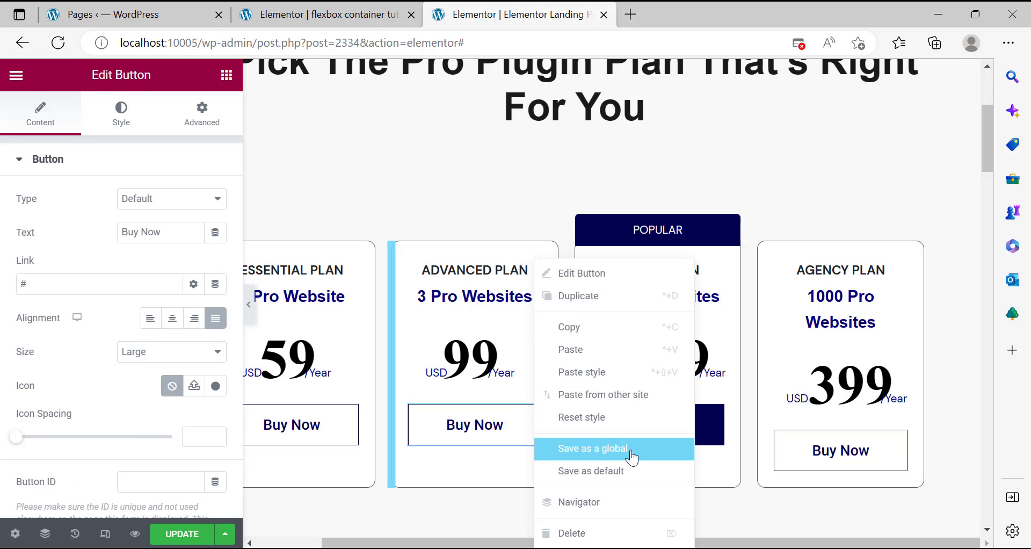
pyautogui.click(601, 297)
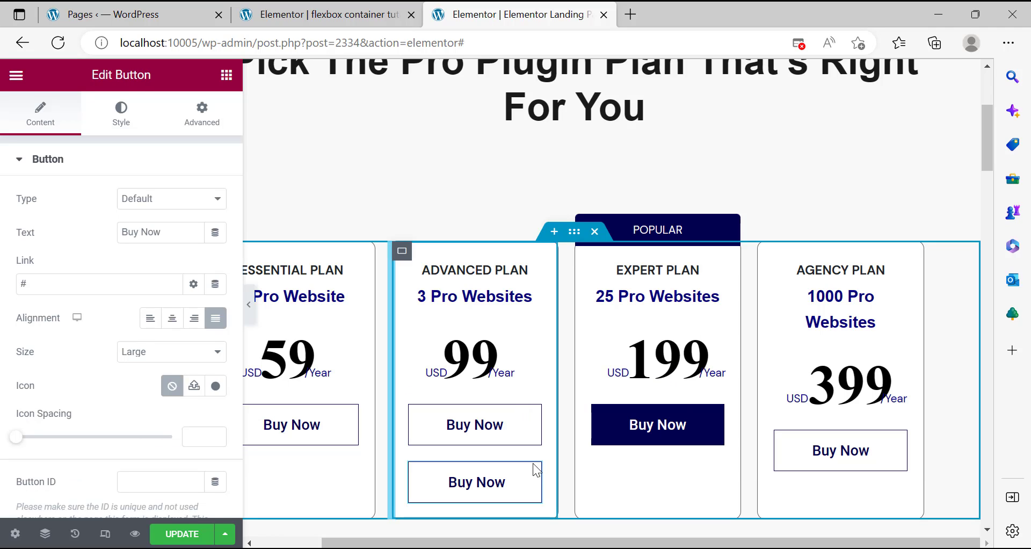
# Undo the accidental resize of the duplicated Buy Now button.
pyautogui.scroll(-3, 548, 464)
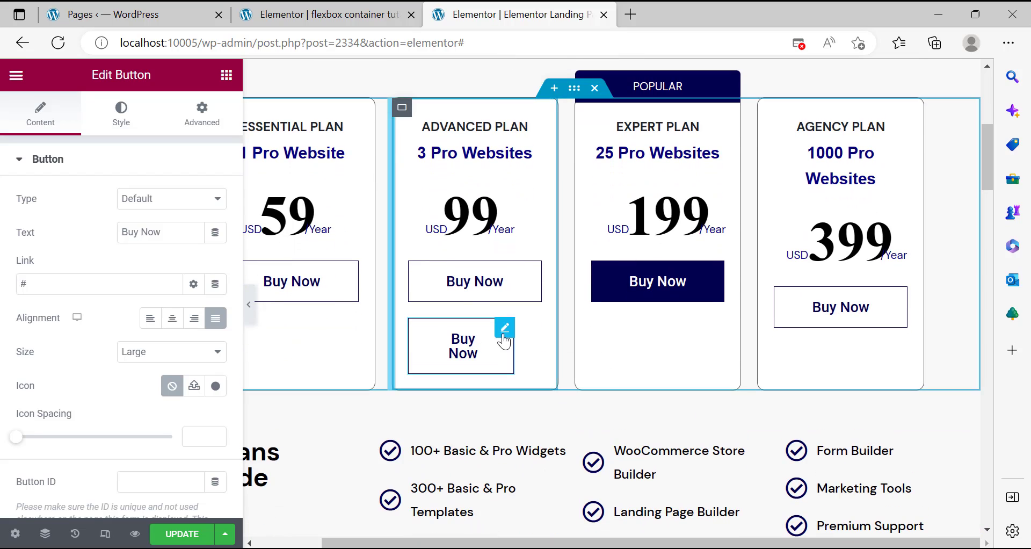
pyautogui.click(75, 534)
pyautogui.hotkey('ctrl', 'z')
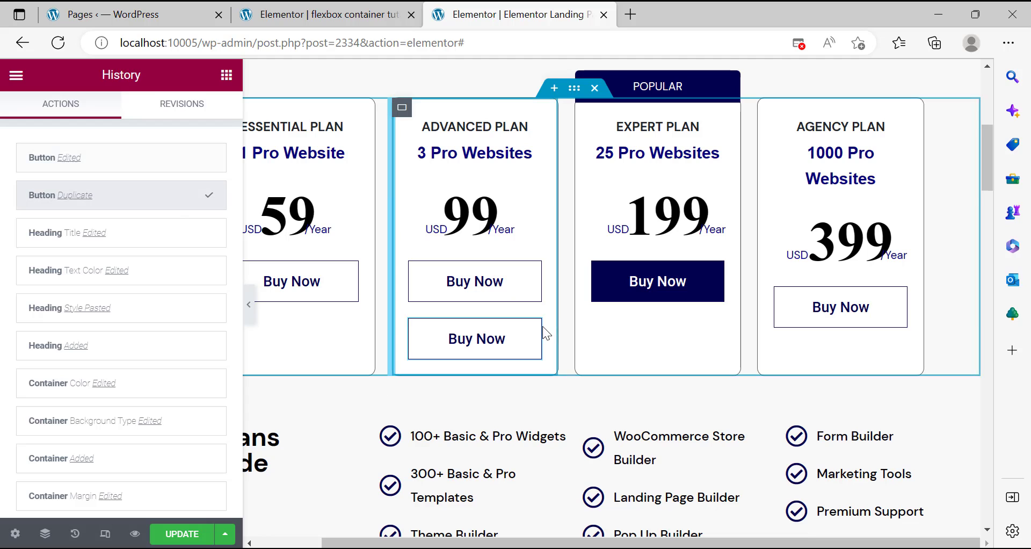
# Try to move the duplicated Buy Now button down the page, and delete it from the features section.
pyautogui.moveTo(535, 342); pyautogui.dragTo(692, 485)
pyautogui.scroll(-4, 727, 317)
pyautogui.scroll(3, 727, 318)
pyautogui.moveTo(537, 177); pyautogui.dragTo(689, 488)
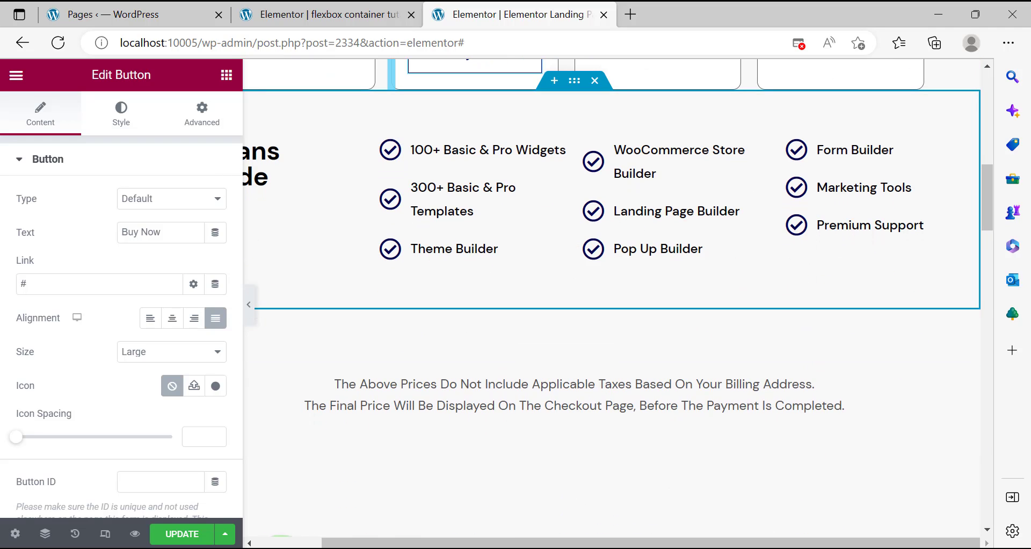
pyautogui.moveTo(711, 406); pyautogui.dragTo(441, 216)
pyautogui.moveTo(522, 276); pyautogui.dragTo(526, 271)
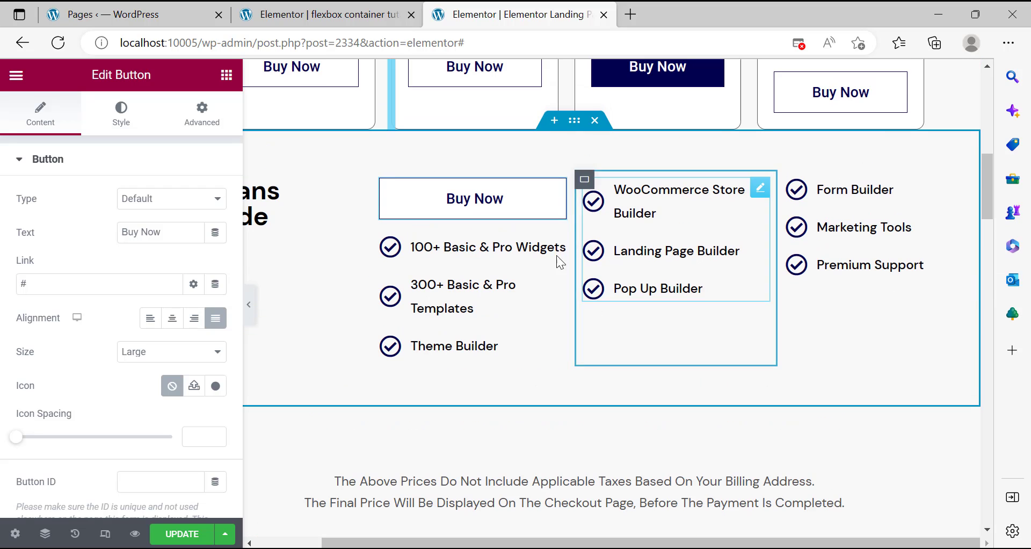
pyautogui.rightClick(557, 196)
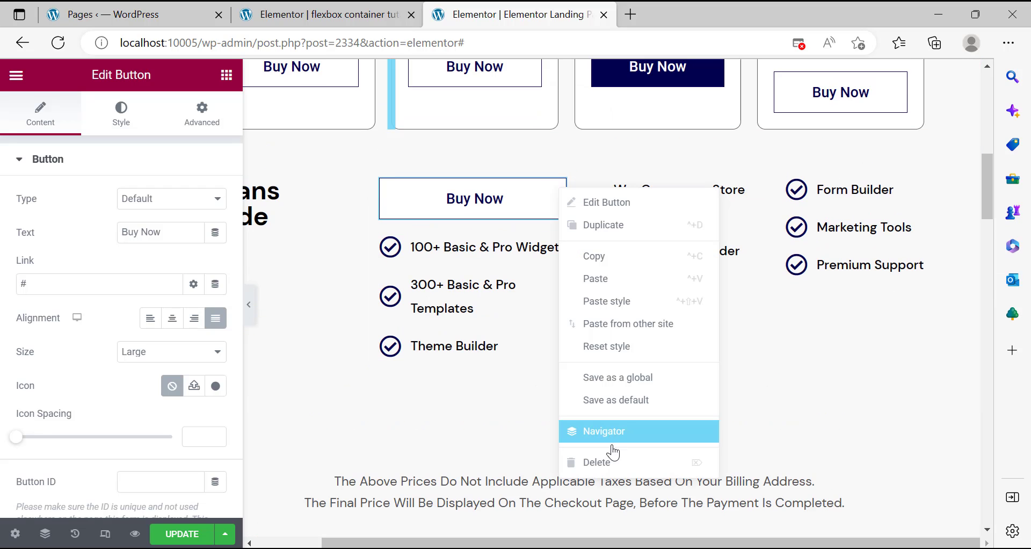
pyautogui.click(697, 461)
# Copy the Buy Now button widget from the Advanced Plan card.
pyautogui.scroll(-15, 635, 334)
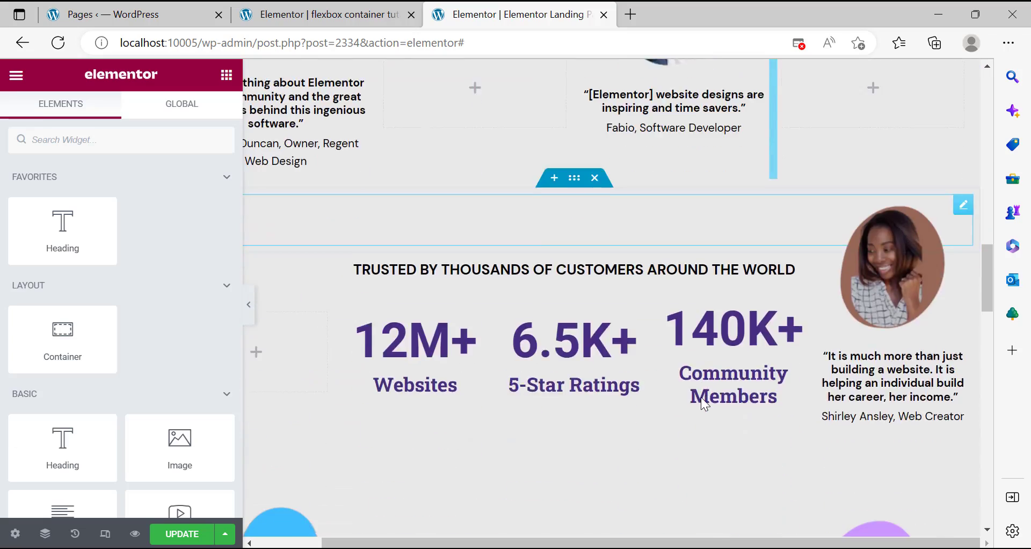
pyautogui.scroll(10, 701, 398)
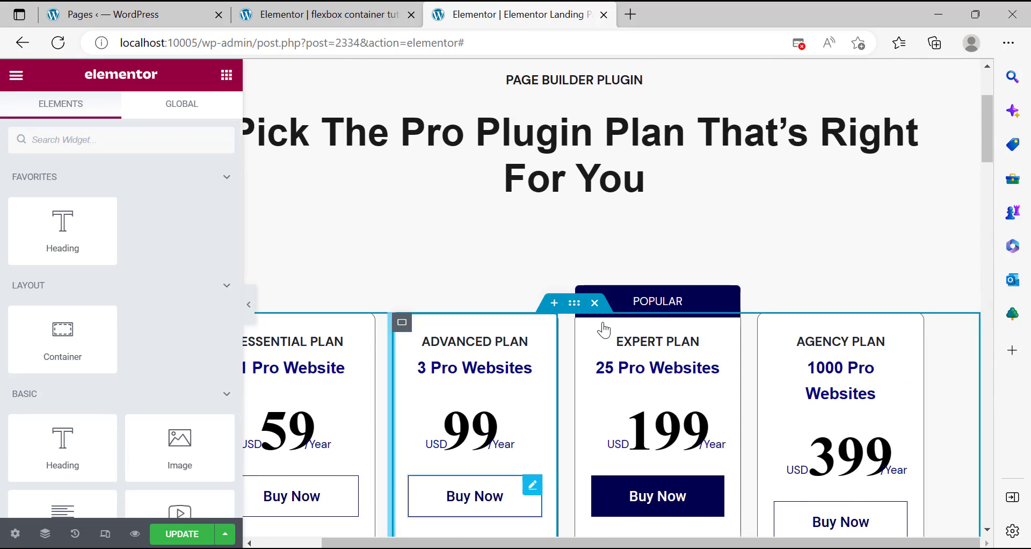
pyautogui.rightClick(532, 484)
pyautogui.click(591, 330)
# Add a Button widget below the heading inside the green hosting banner container.
pyautogui.scroll(-15, 705, 424)
pyautogui.scroll(-15, 723, 433)
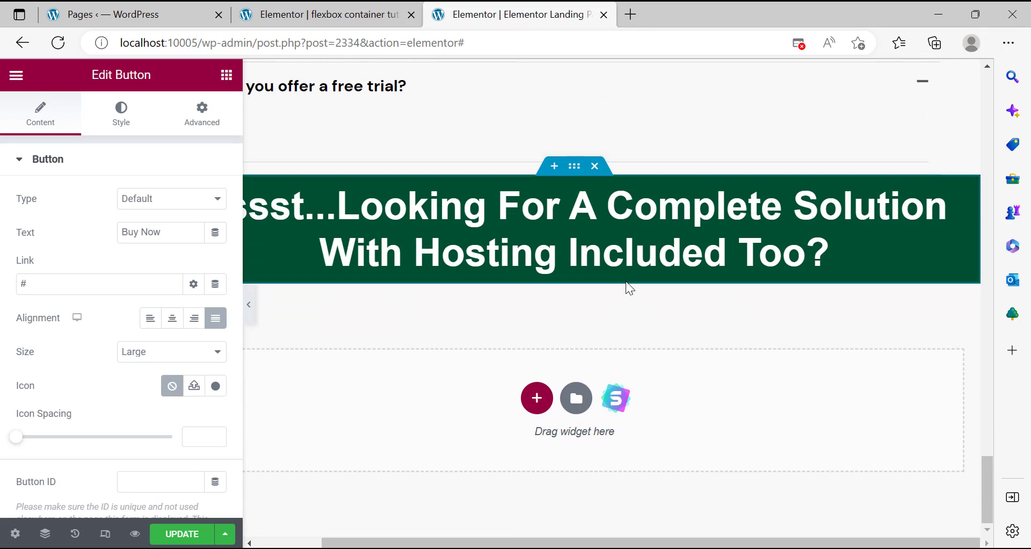
pyautogui.click(918, 260)
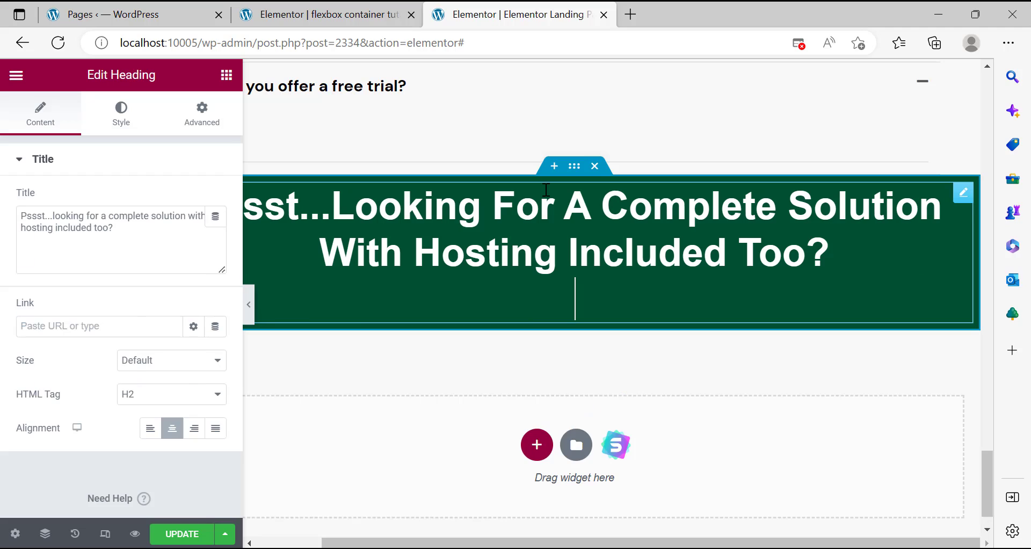
pyautogui.rightClick(566, 297)
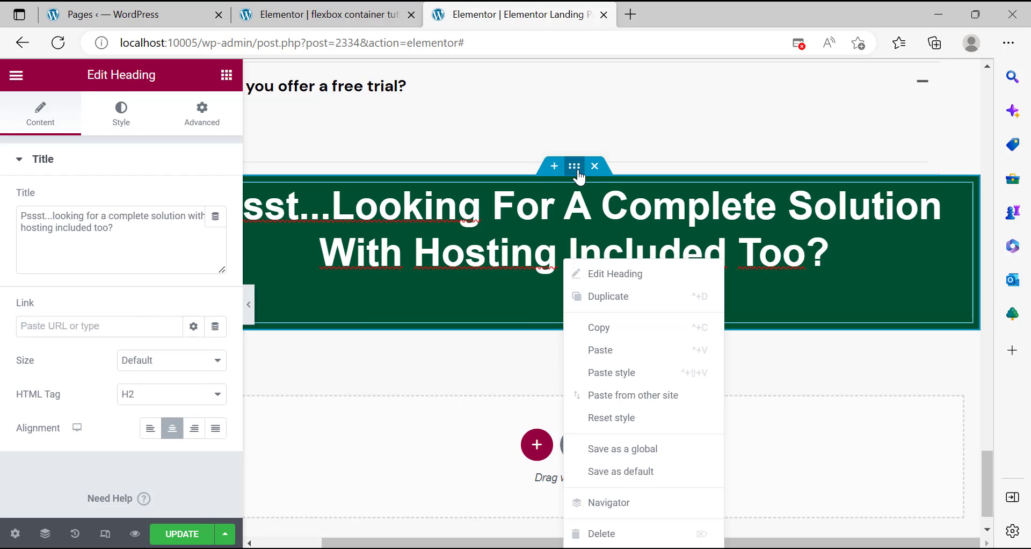
pyautogui.click(586, 210)
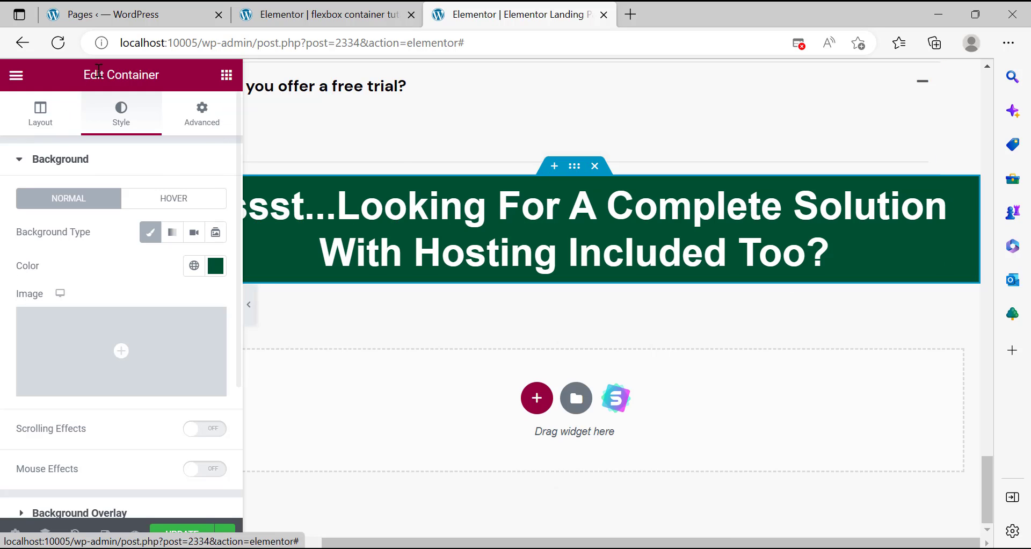
pyautogui.click(226, 74)
pyautogui.scroll(-3, 121, 333)
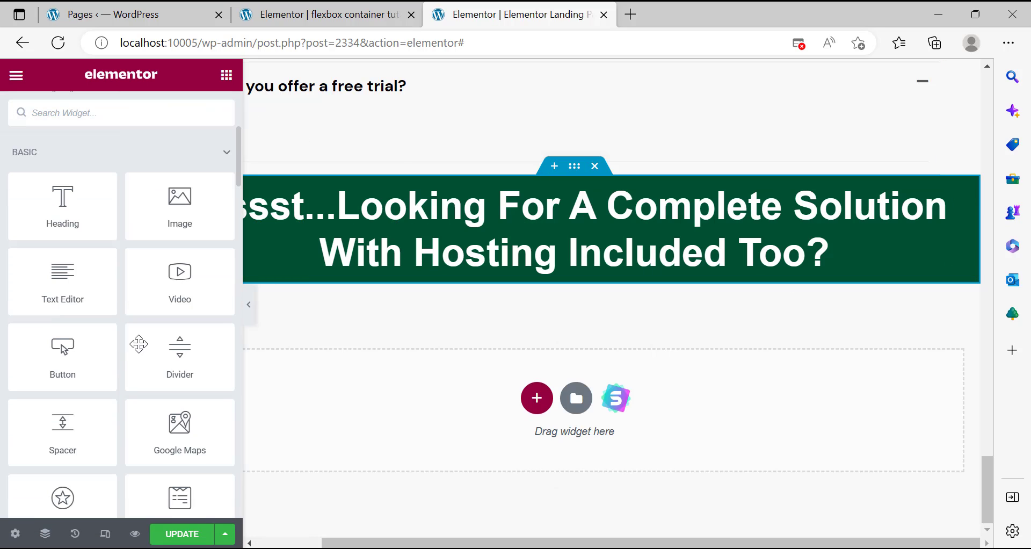
pyautogui.moveTo(60, 392); pyautogui.dragTo(575, 274)
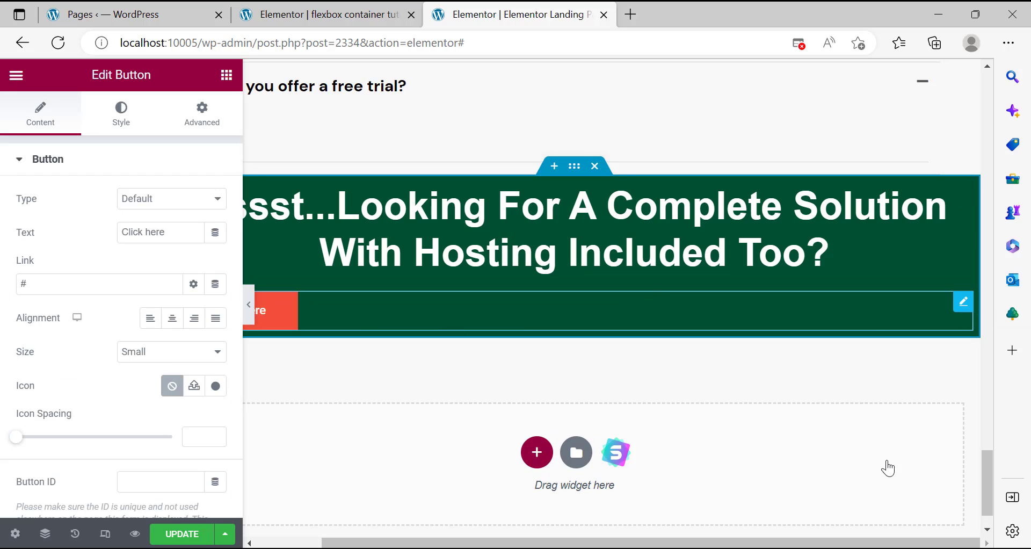
# Paste the copied Buy Now style onto the new banner button and center its alignment.
pyautogui.rightClick(888, 311)
pyautogui.click(881, 376)
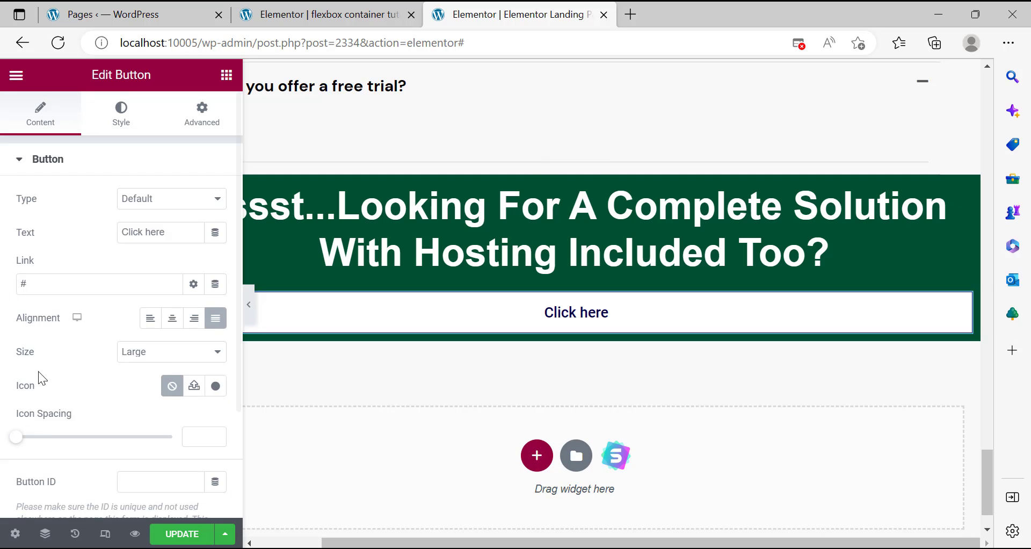
pyautogui.click(171, 322)
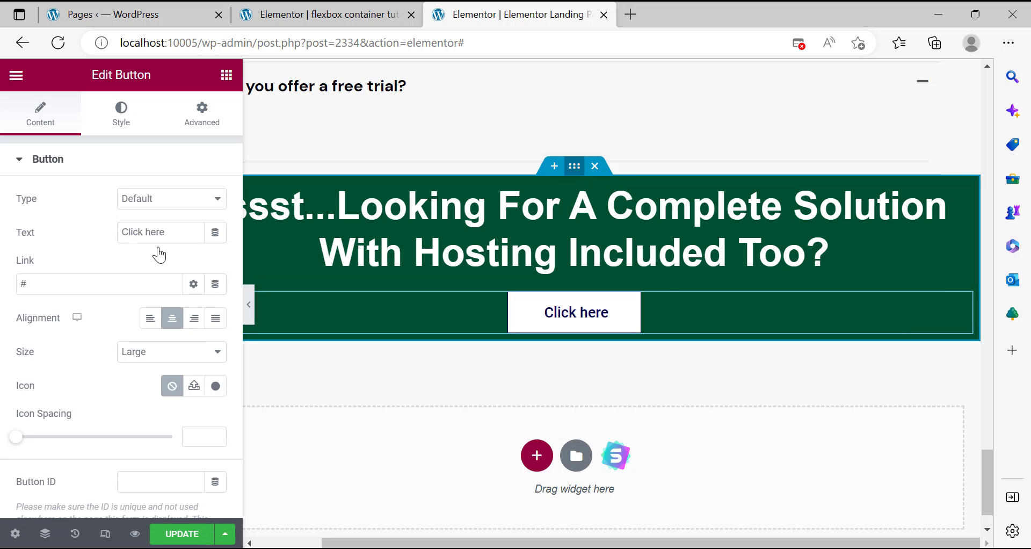
# Copy the green container's background color code #004F32 and check the edit history.
pyautogui.click(124, 120)
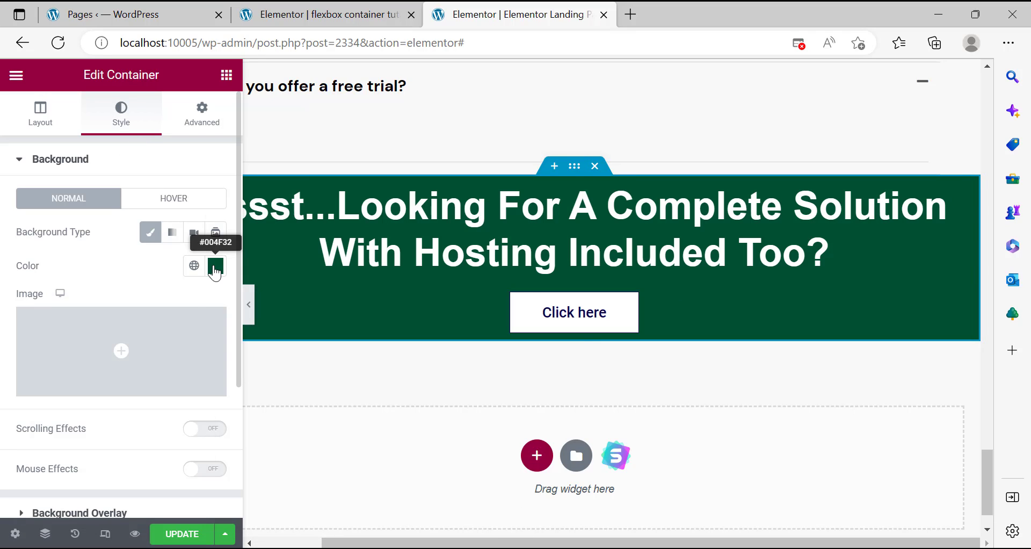
pyautogui.click(216, 266)
pyautogui.rightClick(61, 504)
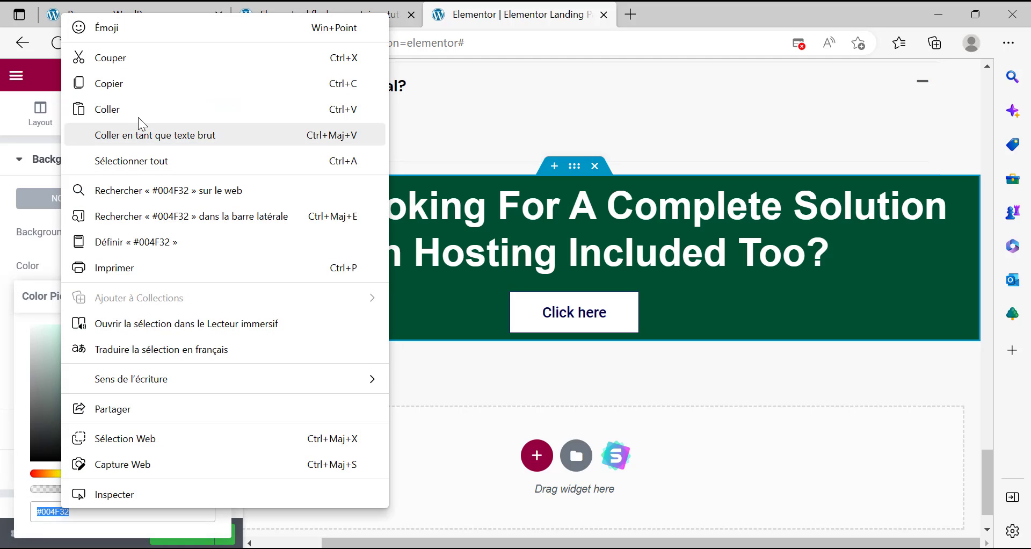
pyautogui.click(134, 89)
pyautogui.click(133, 98)
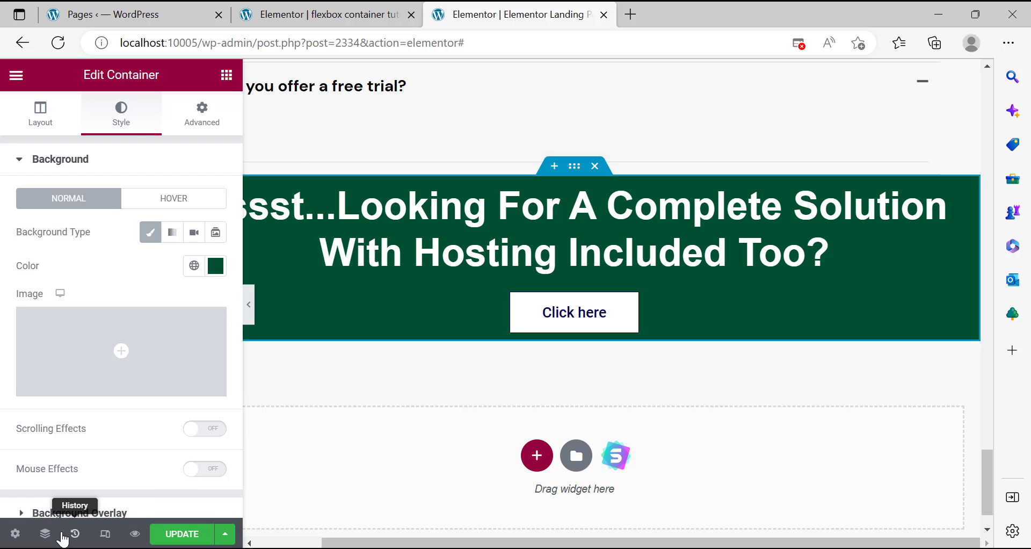
pyautogui.click(86, 202)
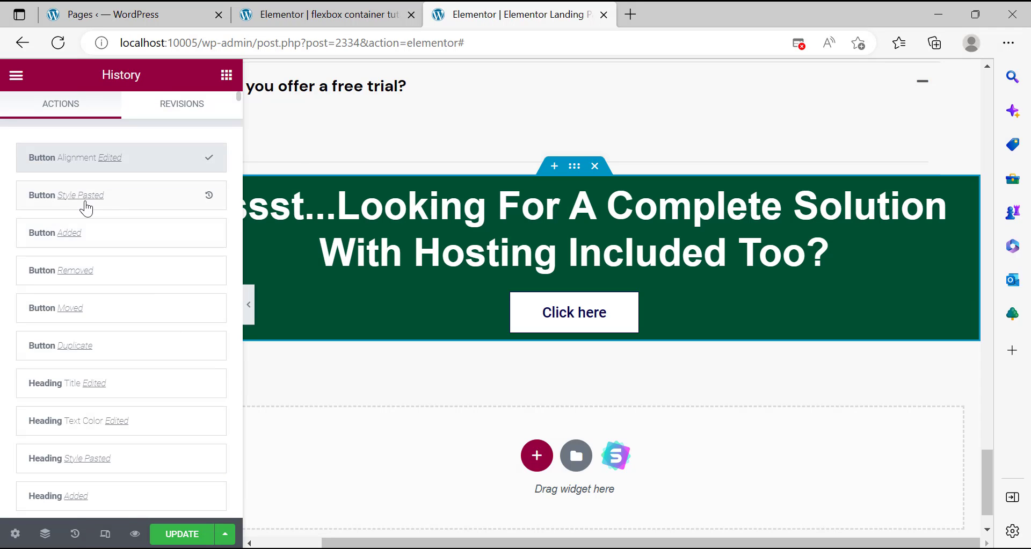
pyautogui.click(110, 171)
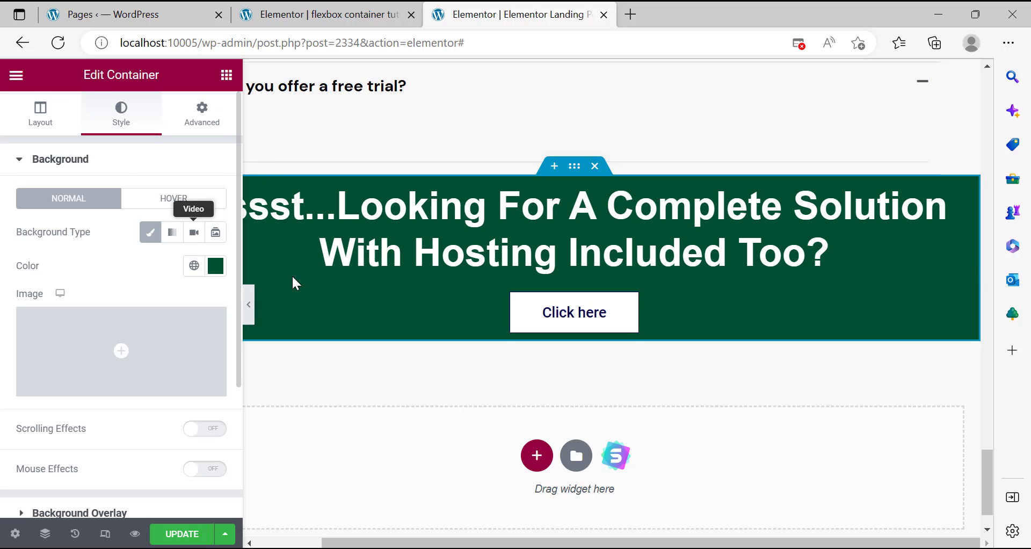
# Copy the hex code #004F32 from the background color of the green hosting banner container.
pyautogui.click(215, 266)
pyautogui.moveTo(34, 512); pyautogui.dragTo(64, 515)
pyautogui.rightClick(46, 515)
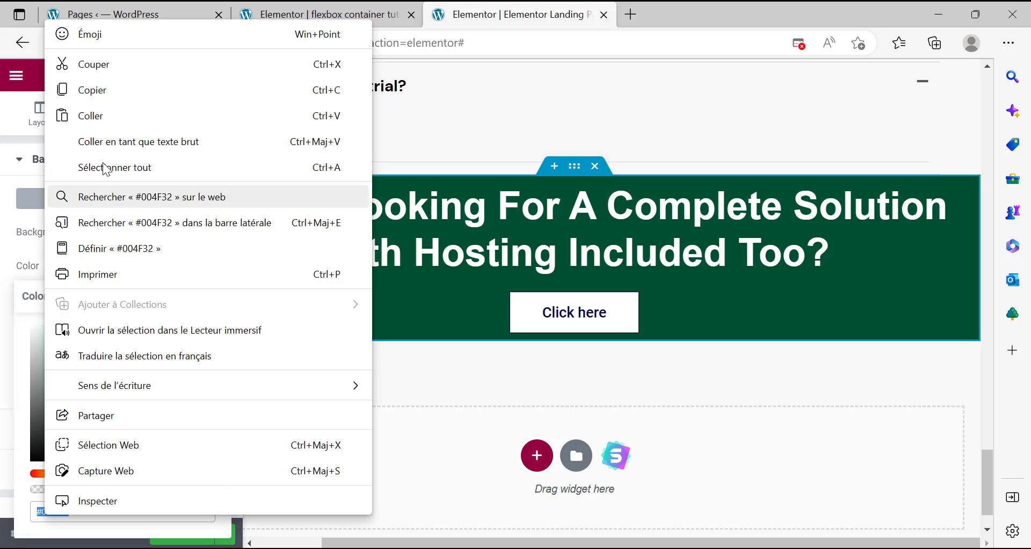
pyautogui.click(111, 95)
# Switch to Chrome and examine the Get Started button in the original Elementor page's green hosting banner, then return to the Edge editor.
pyautogui.click(530, 547)
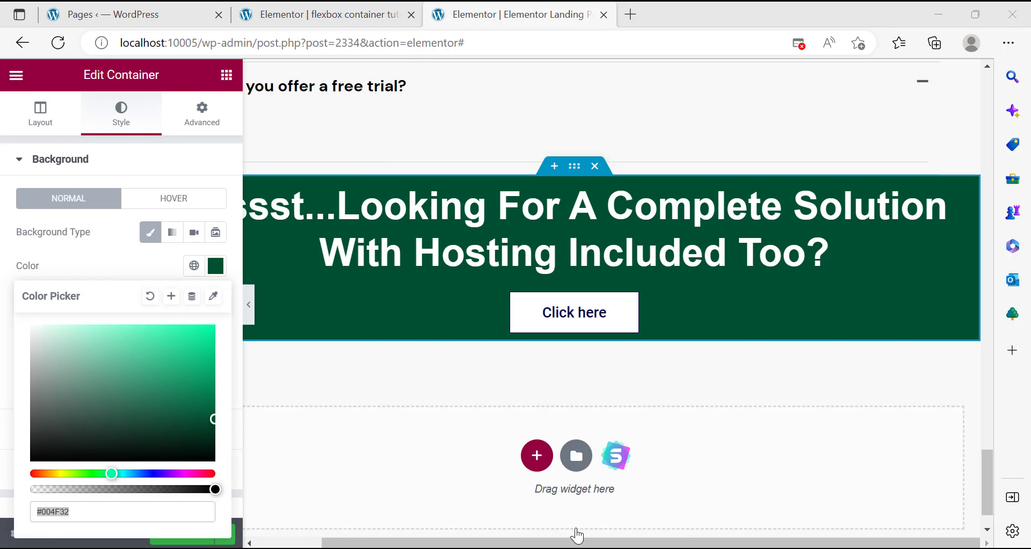
pyautogui.scroll(-15, 609, 430)
pyautogui.scroll(3, 698, 448)
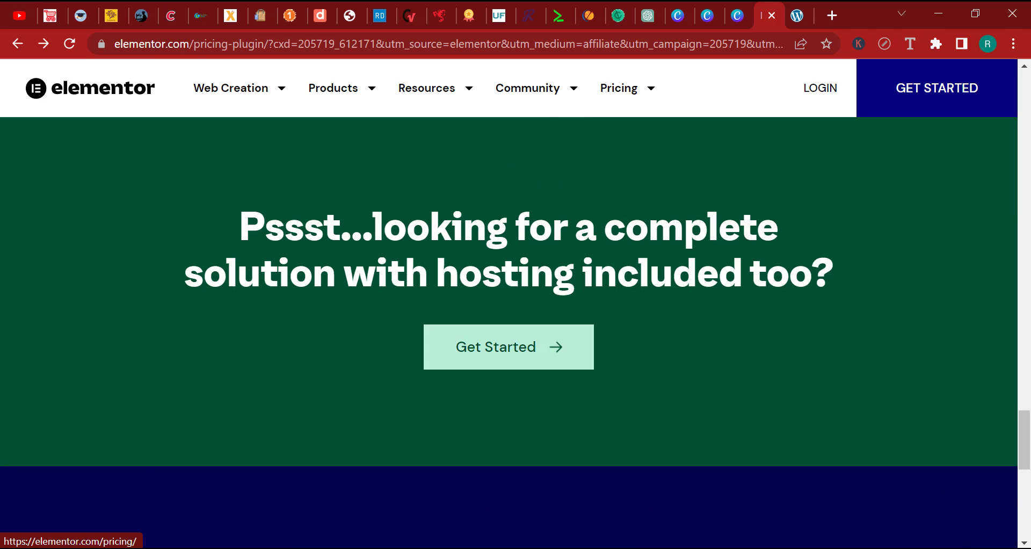
pyautogui.hotkey('alt', 'Tab')
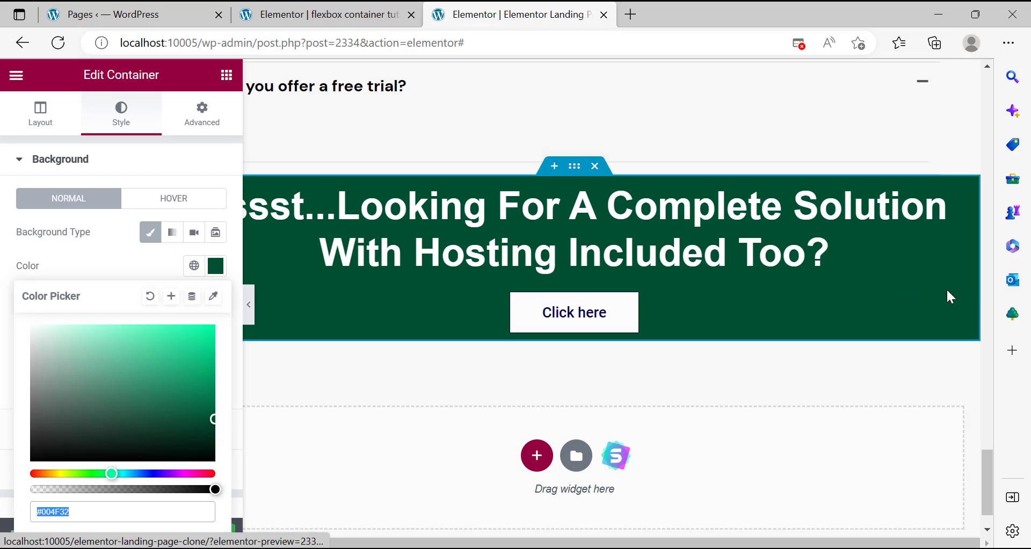
# Open the normal-state text color of the green banner's Click here button for editing.
pyautogui.click(955, 305)
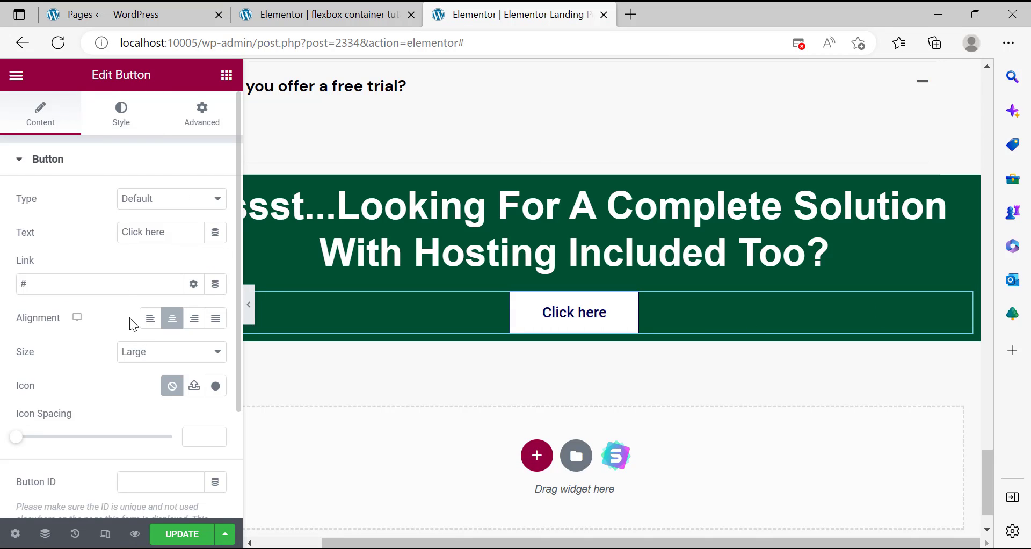
pyautogui.click(121, 128)
pyautogui.click(218, 307)
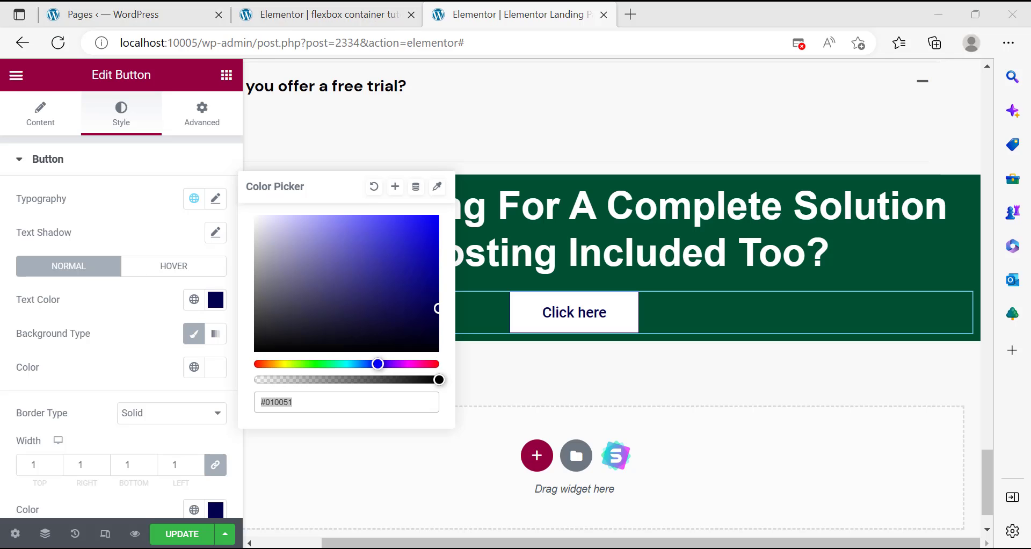
pyautogui.click(276, 398)
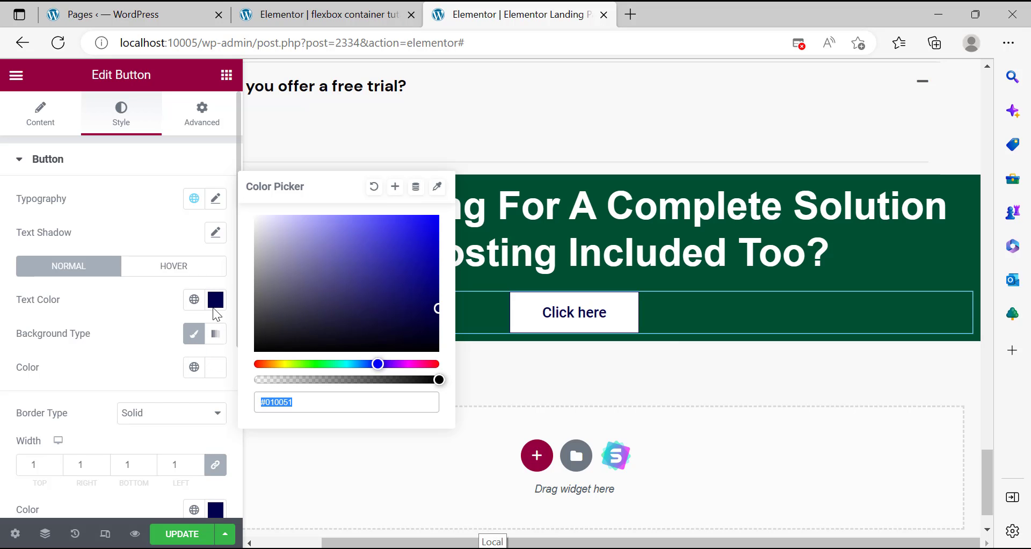
# Set the Click here button's normal text color to #004F32.
pyautogui.click(214, 308)
pyautogui.click(214, 303)
pyautogui.rightClick(306, 402)
pyautogui.click(423, 156)
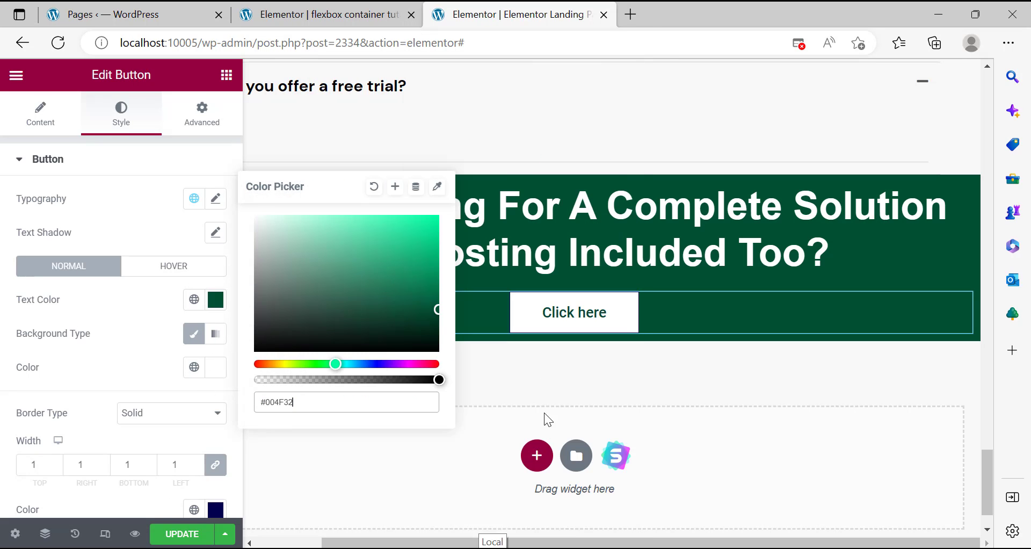
# Set the Click here button's normal background color to the light mint green #A6FFDE.
pyautogui.click(216, 367)
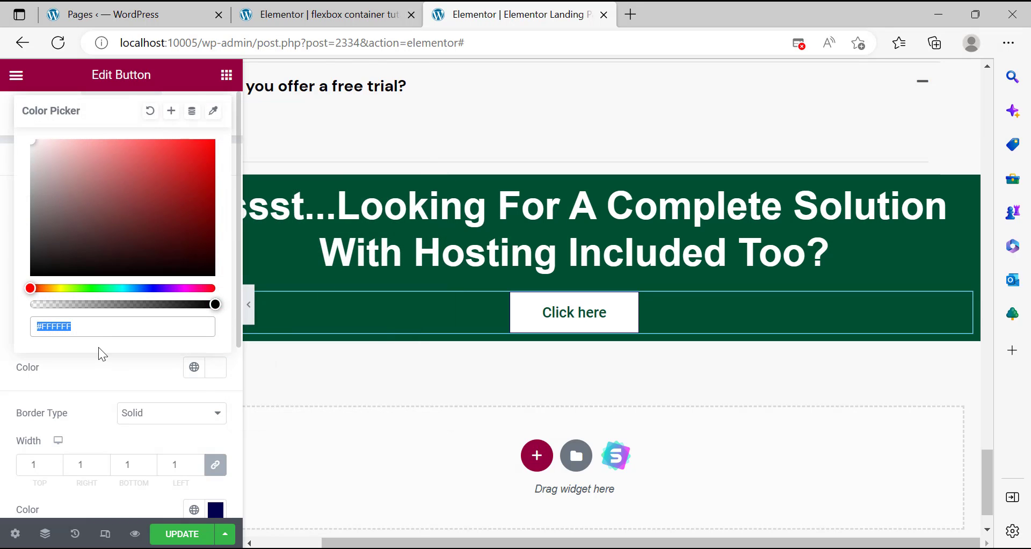
pyautogui.rightClick(97, 326)
pyautogui.click(149, 150)
pyautogui.moveTo(161, 164); pyautogui.dragTo(110, 140)
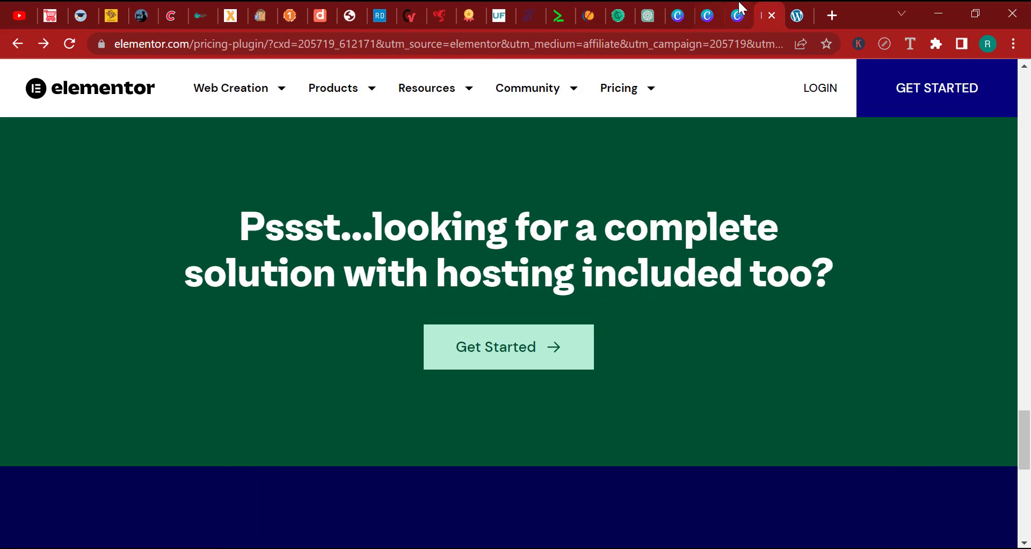
# Switch to the Canva design and enlarge and reposition the banner screenshot, exposing the page background beside the Get Started button.
pyautogui.click(740, 15)
pyautogui.click(710, 6)
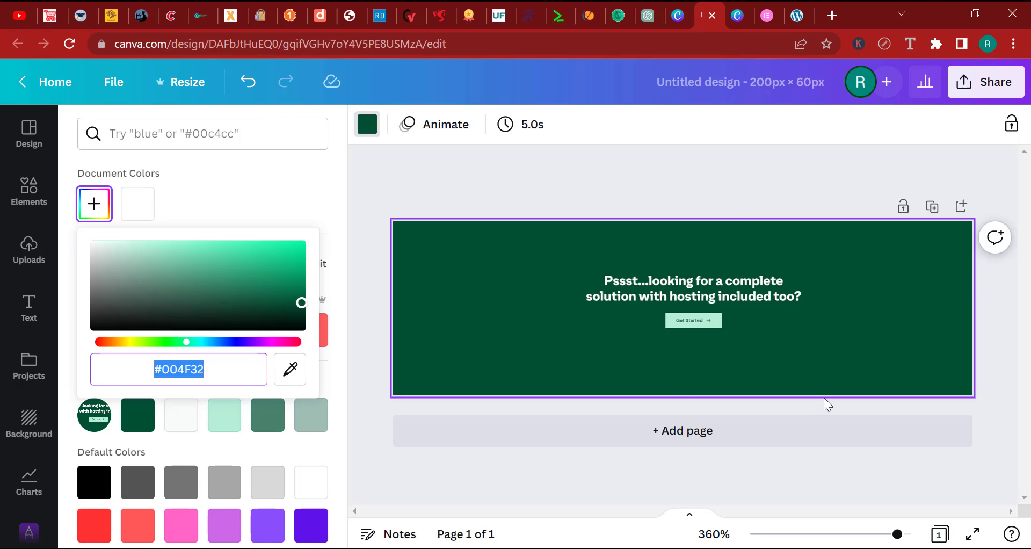
pyautogui.click(746, 328)
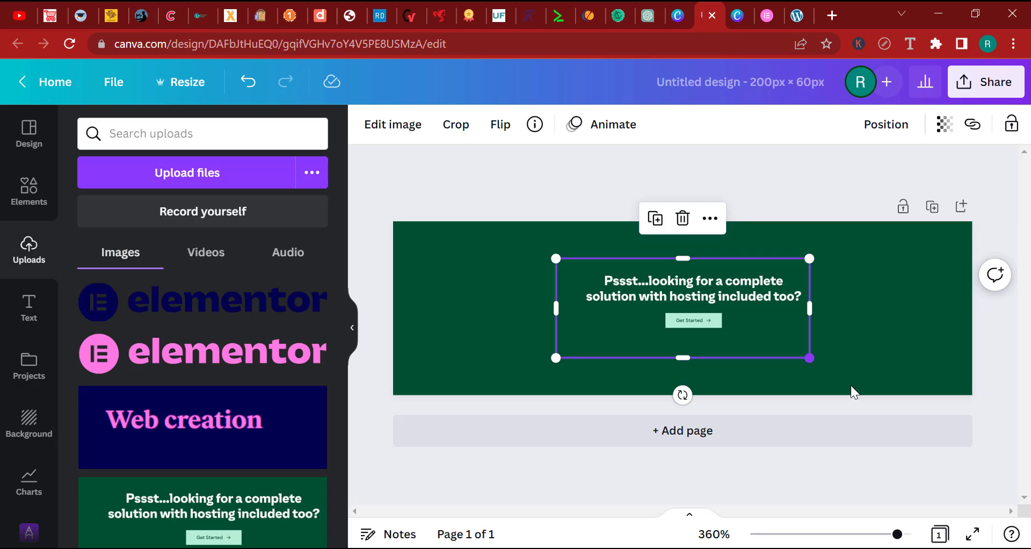
pyautogui.moveTo(813, 358); pyautogui.dragTo(1012, 433)
pyautogui.moveTo(945, 416); pyautogui.dragTo(816, 376)
pyautogui.moveTo(882, 393); pyautogui.dragTo(974, 470)
pyautogui.moveTo(625, 281); pyautogui.dragTo(492, 203)
pyautogui.moveTo(949, 397); pyautogui.dragTo(1026, 450)
pyautogui.moveTo(639, 350); pyautogui.dragTo(768, 362)
pyautogui.moveTo(712, 346); pyautogui.dragTo(766, 368)
pyautogui.moveTo(480, 331); pyautogui.dragTo(587, 329)
# Sample the Get Started button's color #B4EFD6 as the Canva page background and copy its hex code.
pyautogui.click(451, 281)
pyautogui.click(367, 124)
pyautogui.click(93, 203)
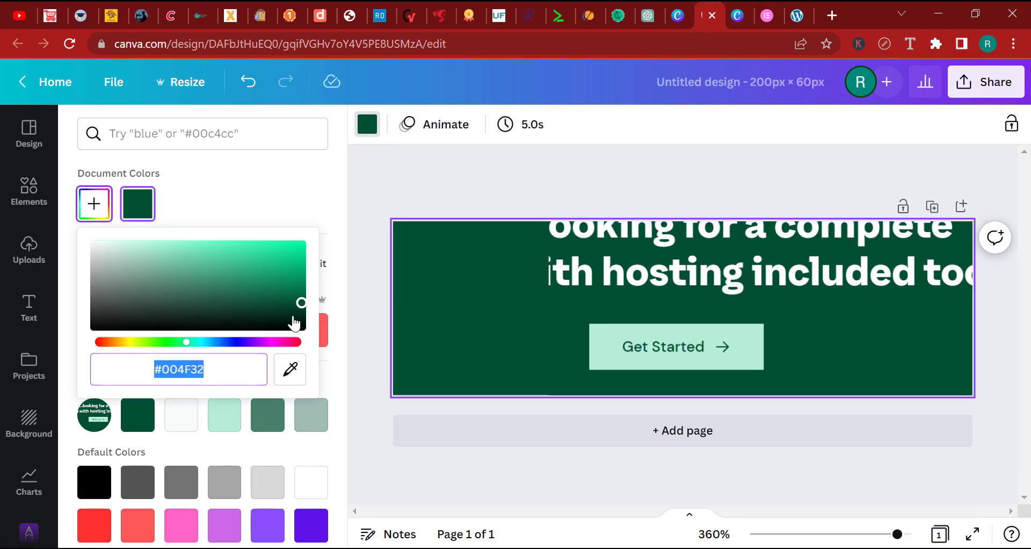
pyautogui.click(290, 370)
pyautogui.click(599, 345)
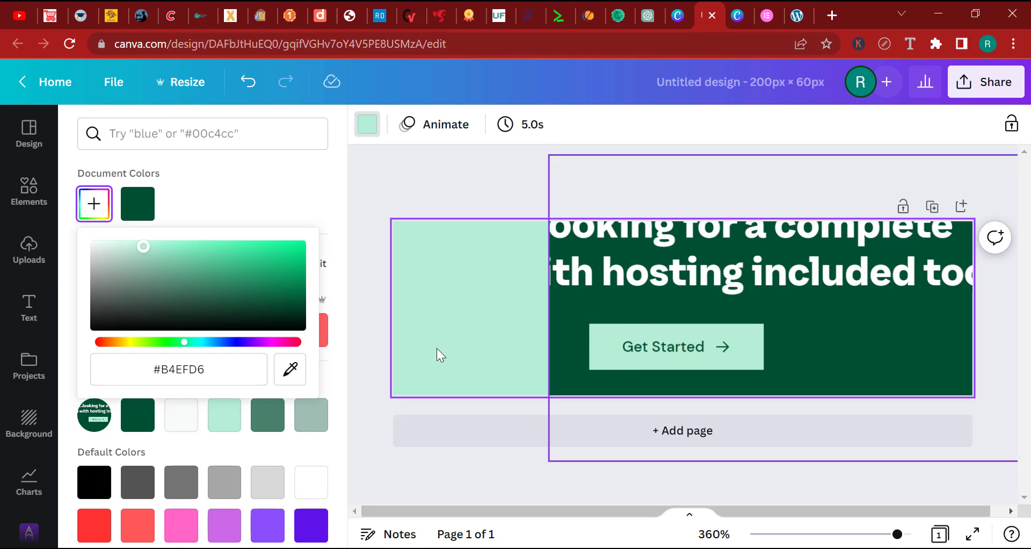
pyautogui.click(192, 375)
pyautogui.hotkey('ctrl', 'c')
pyautogui.rightClick(217, 369)
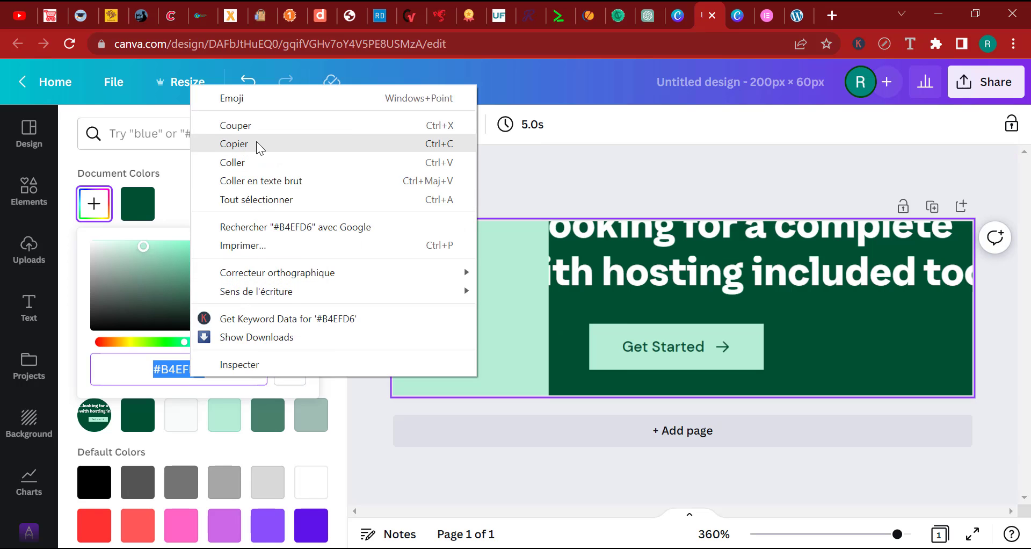
pyautogui.click(256, 141)
# Switch back to Elementor and set the Click here button's normal background color to #B4EFD6.
pyautogui.hotkey('alt', 'Tab')
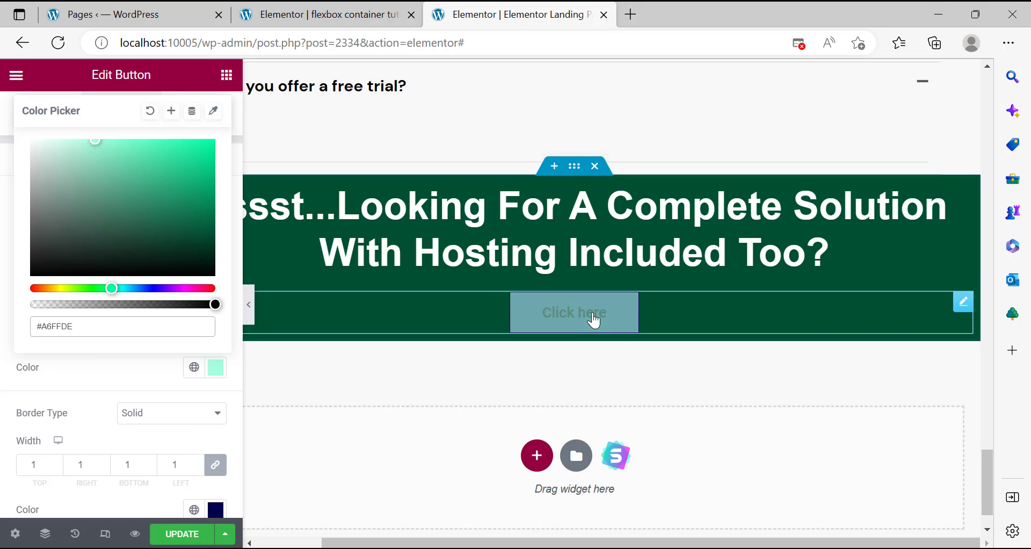
pyautogui.rightClick(91, 328)
pyautogui.click(162, 154)
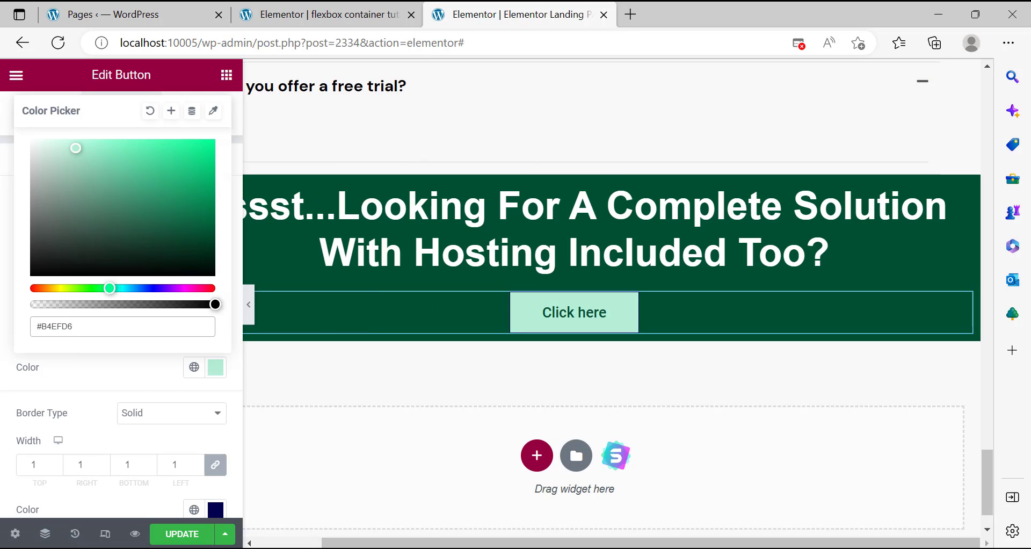
pyautogui.click(556, 514)
# Capture the reference page's hovered Get Started button and crop the screenshot around it in Paint to 512 × 196 px.
pyautogui.hotkey('alt', 'Tab')
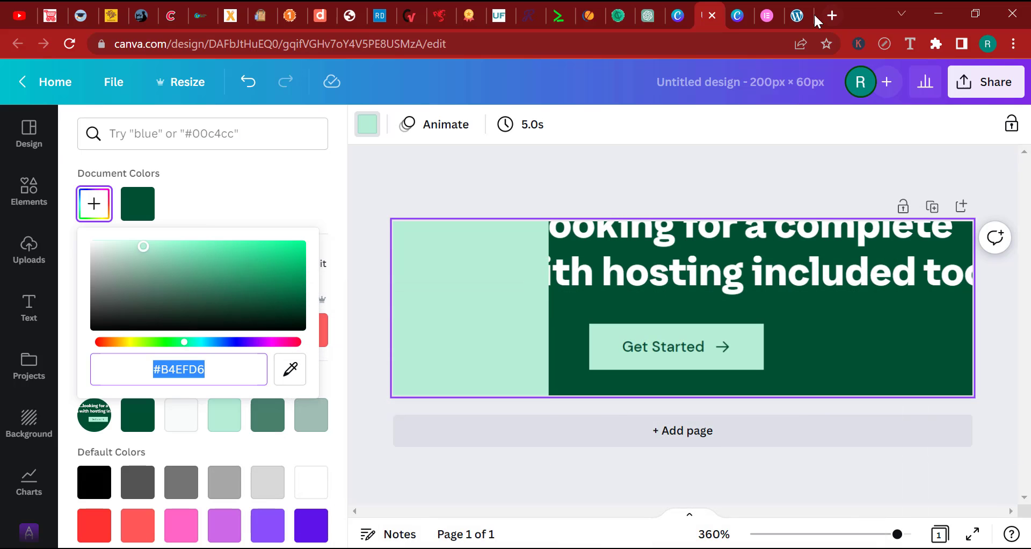
pyautogui.click(764, 14)
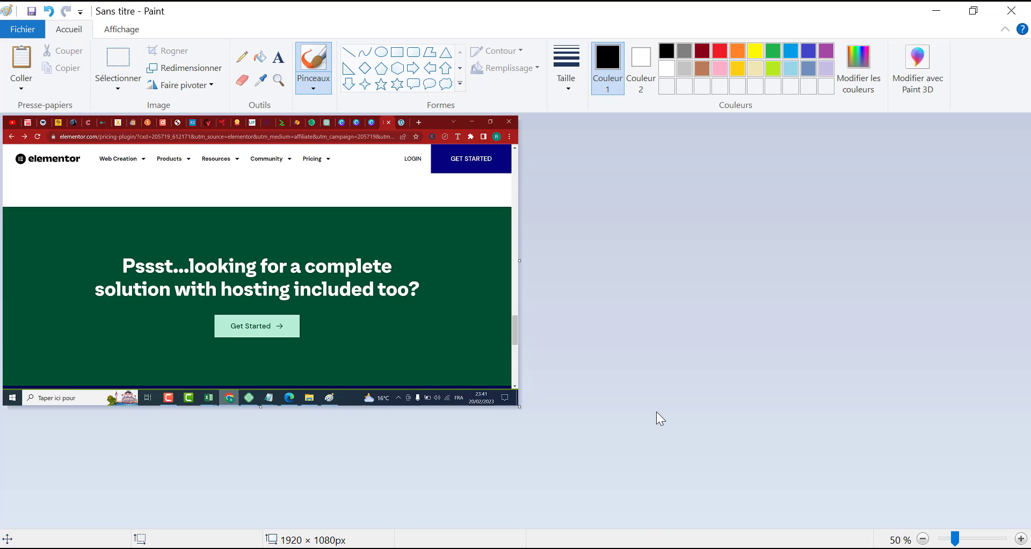
pyautogui.moveTo(338, 317); pyautogui.dragTo(142, 167)
pyautogui.click(757, 375)
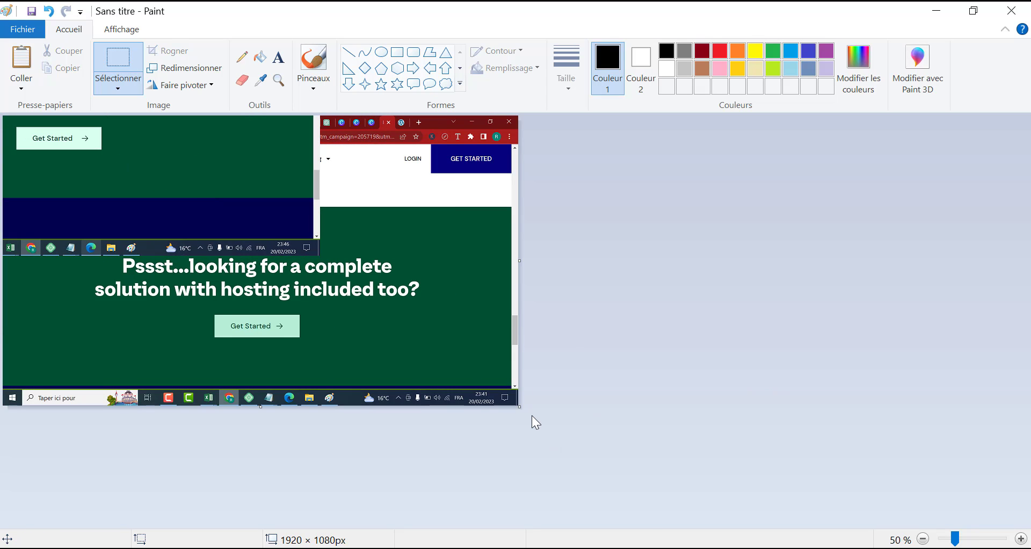
pyautogui.moveTo(519, 407); pyautogui.dragTo(141, 169)
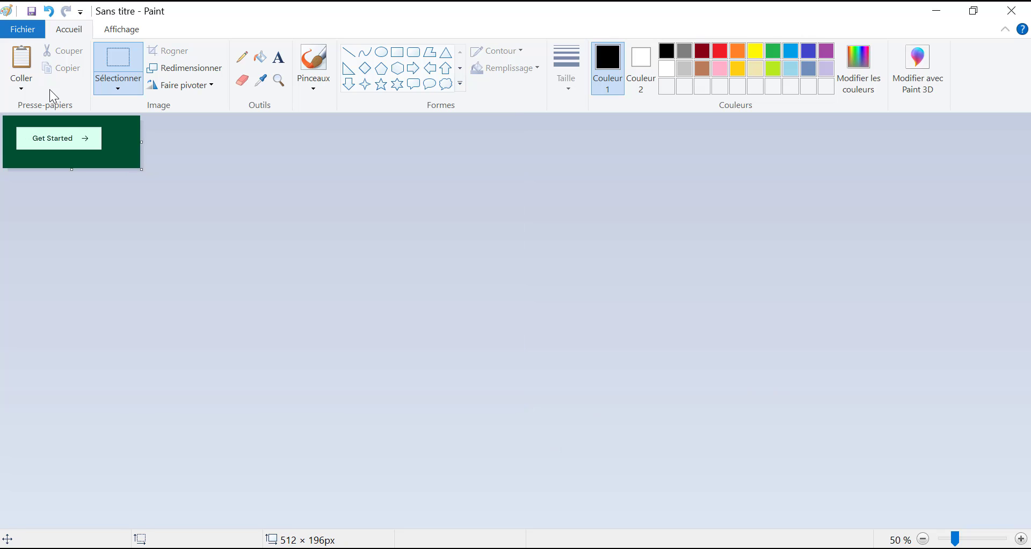
# Save the cropped button image as the PNG file jj1 in the Téléchargements folder.
pyautogui.click(24, 29)
pyautogui.click(138, 160)
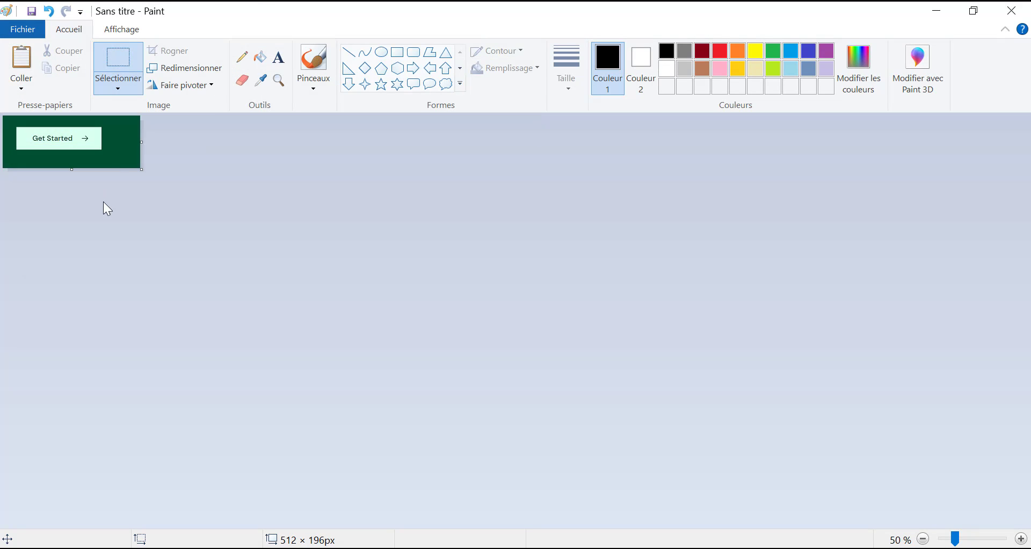
pyautogui.scroll(5, 349, 189)
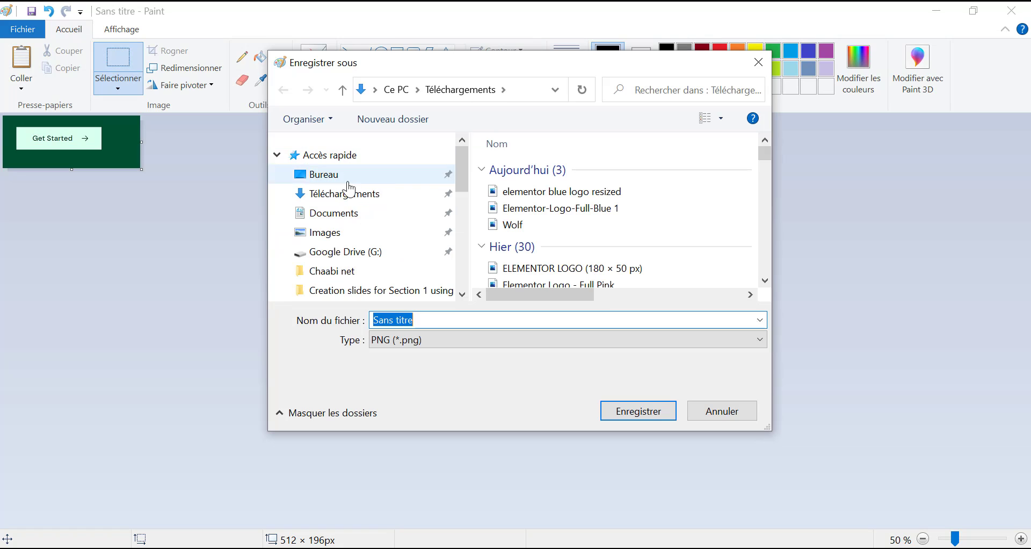
pyautogui.click(349, 191)
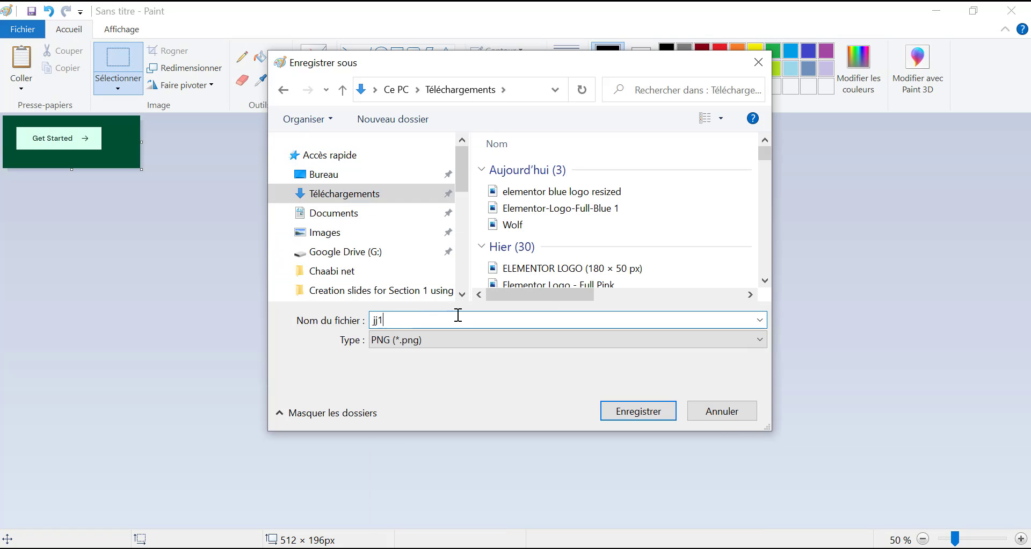
pyautogui.click(458, 315)
pyautogui.write('jj1')
pyautogui.press('Return')
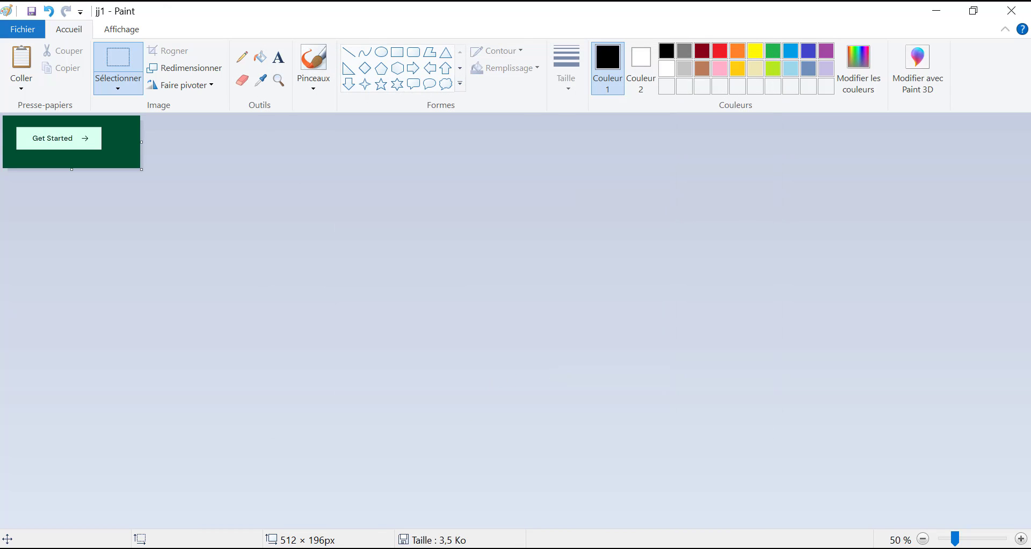
# Switch to the Canva design, delete the old banner image, then upload jj1 and place it on the page.
pyautogui.hotkey('alt', 'Tab')
pyautogui.click(735, 17)
pyautogui.click(720, 11)
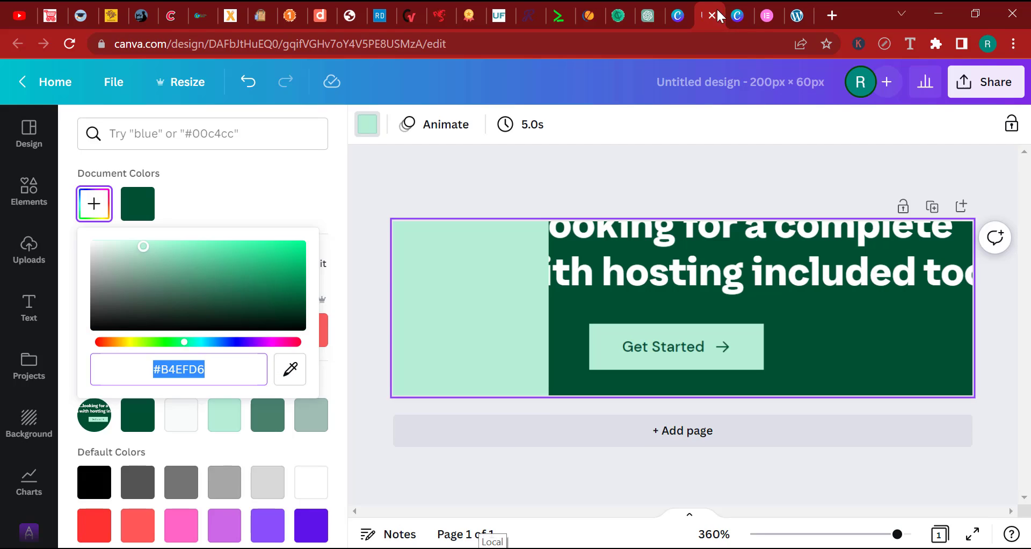
pyautogui.click(698, 236)
pyautogui.press('Delete')
pyautogui.click(160, 177)
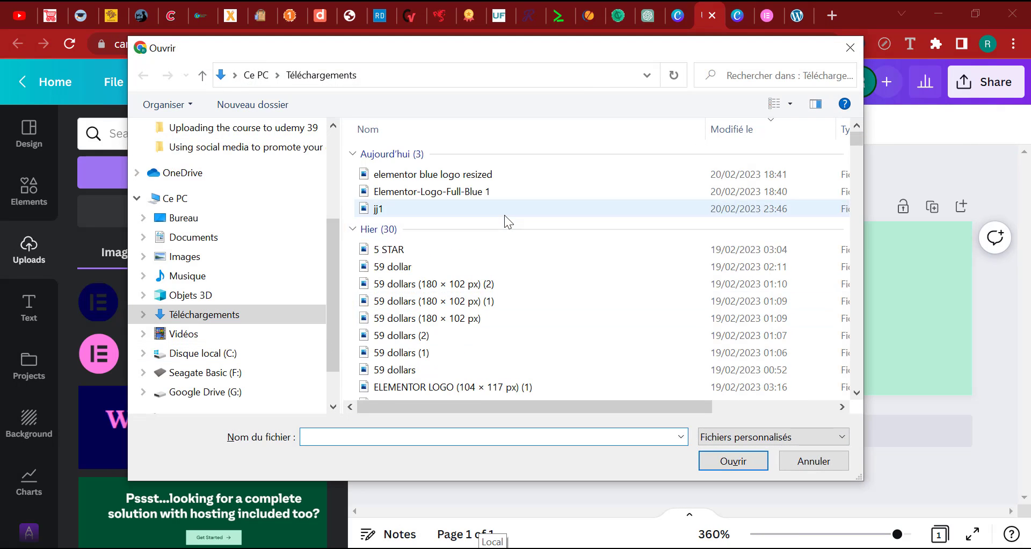
pyautogui.click(446, 194)
pyautogui.click(428, 175)
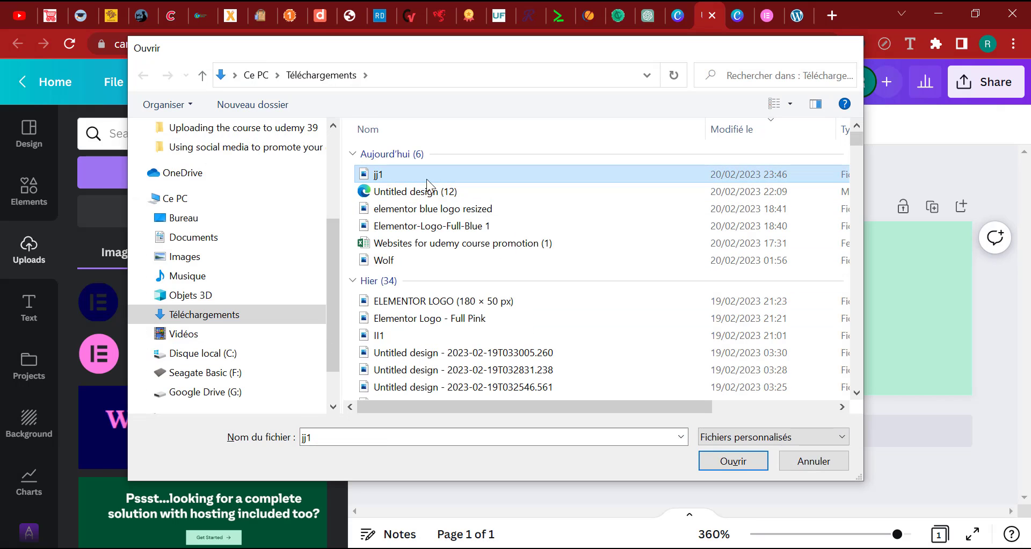
pyautogui.doubleClick(427, 176)
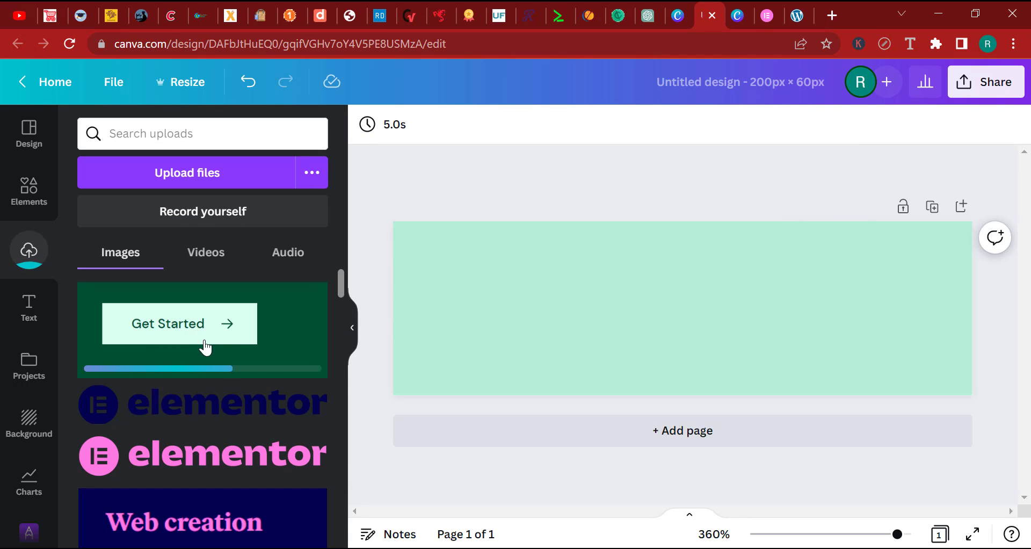
pyautogui.click(193, 344)
# Enlarge the placed Get Started image and shift it sideways, leaving a strip of page background uncovered.
pyautogui.moveTo(664, 322); pyautogui.dragTo(730, 340)
pyautogui.moveTo(860, 366); pyautogui.dragTo(987, 452)
pyautogui.moveTo(690, 304); pyautogui.dragTo(646, 258)
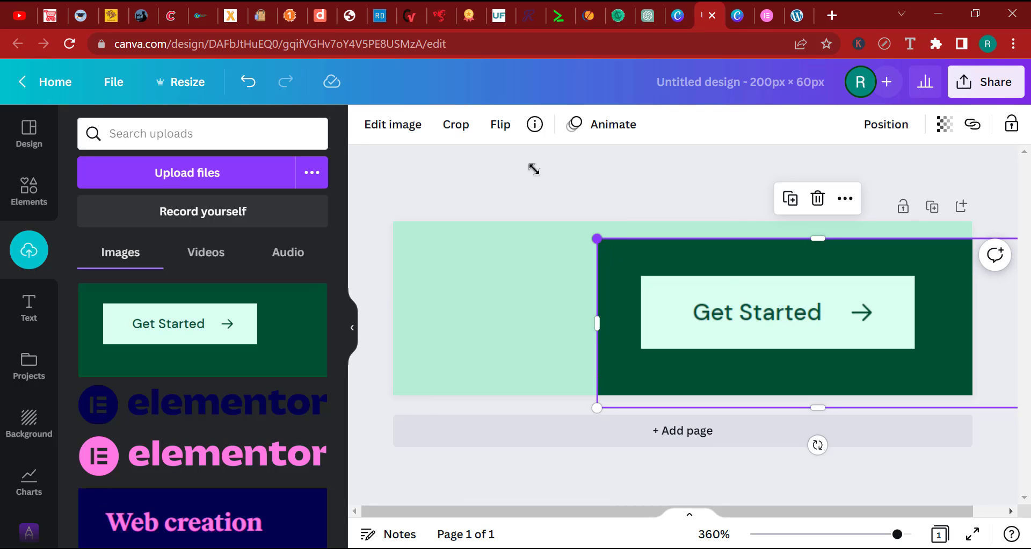
pyautogui.moveTo(557, 193); pyautogui.dragTo(540, 174)
pyautogui.moveTo(681, 290); pyautogui.dragTo(760, 300)
# Sample the hovered Get Started button's color #D9FFF1 as the page background and copy its hex code.
pyautogui.click(456, 298)
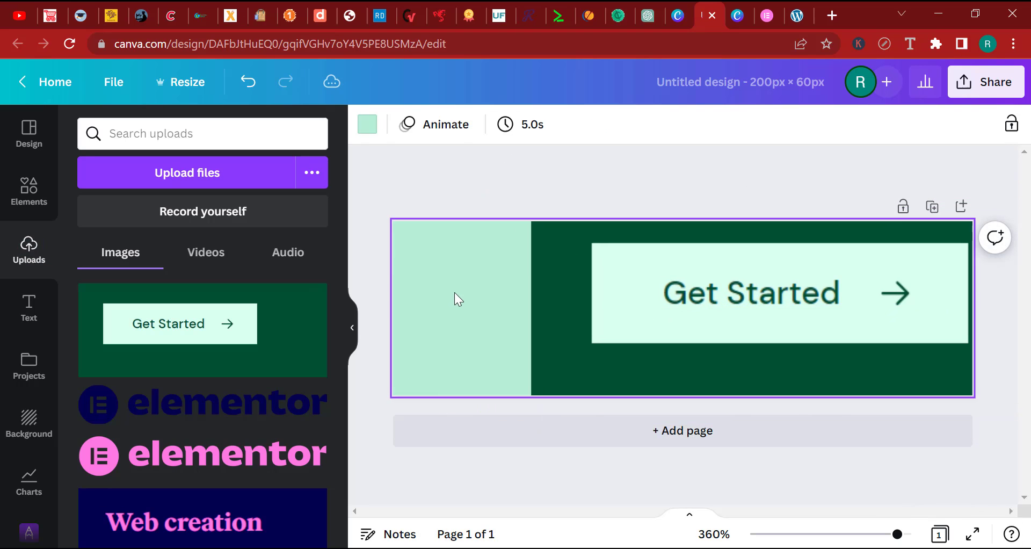
pyautogui.click(367, 124)
pyautogui.click(94, 204)
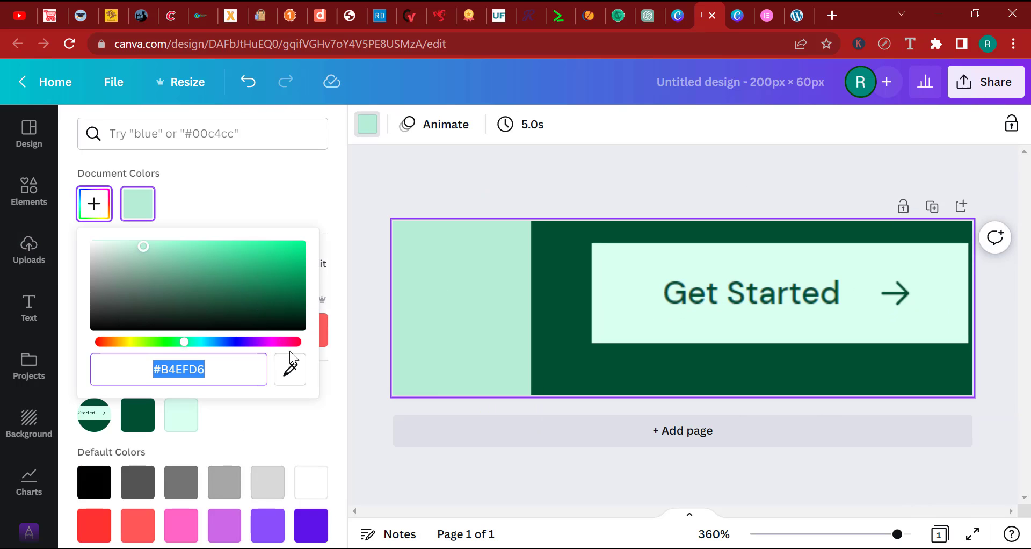
pyautogui.click(290, 368)
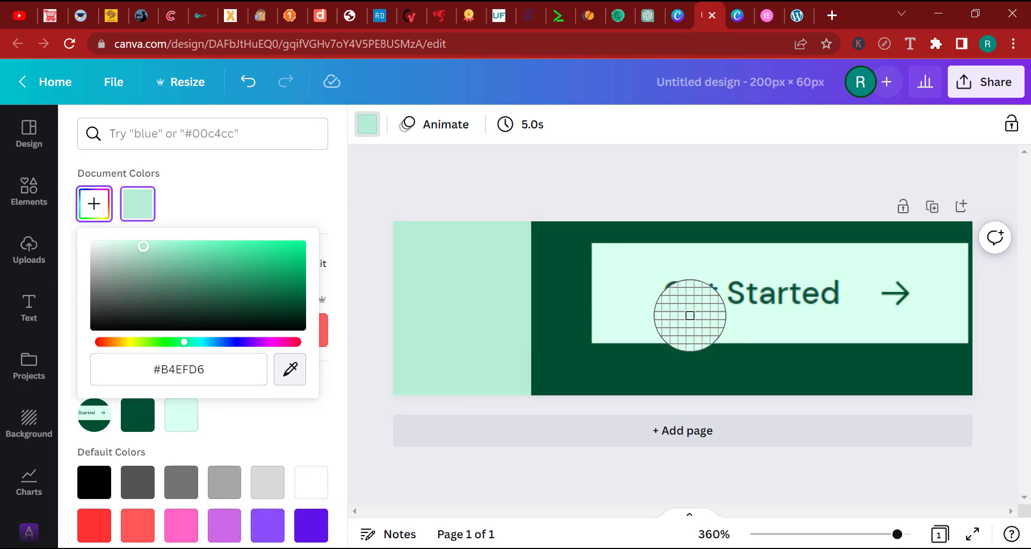
pyautogui.click(610, 279)
pyautogui.click(174, 360)
pyautogui.hotkey('ctrl', 'c')
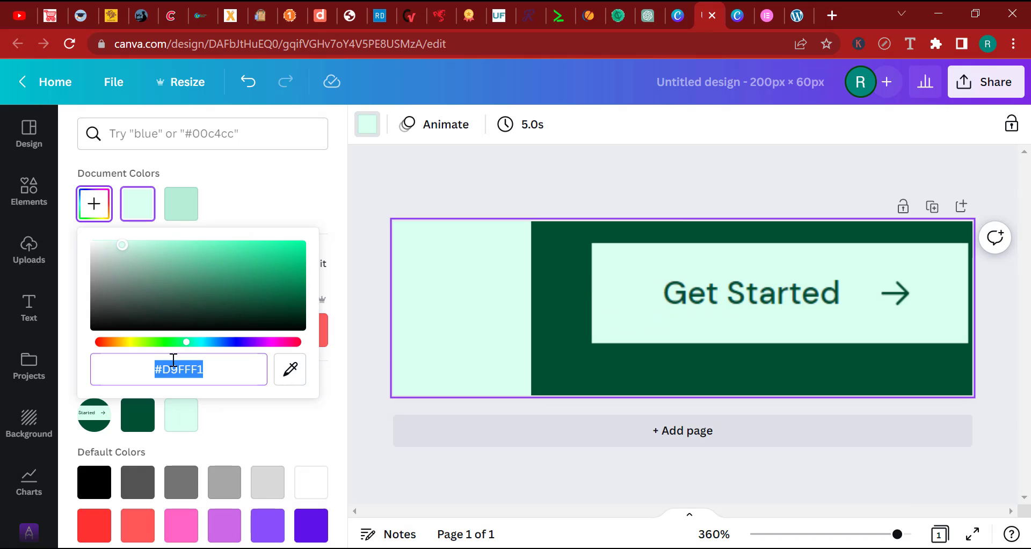
pyautogui.rightClick(173, 360)
pyautogui.click(242, 129)
pyautogui.click(359, 281)
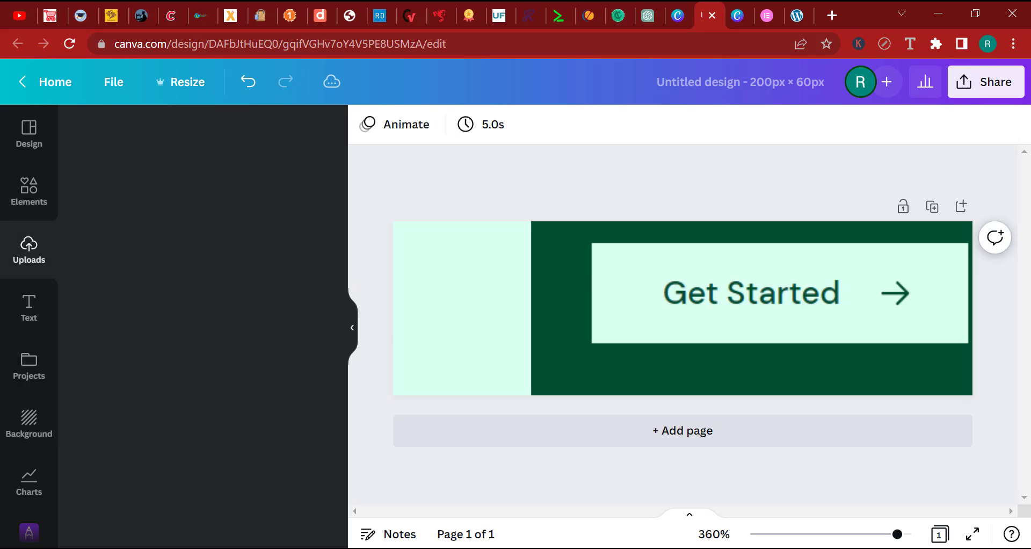
# Switch to Elementor and set the Click here button's hover background color to #D9FFF1.
pyautogui.hotkey('alt', 'Tab')
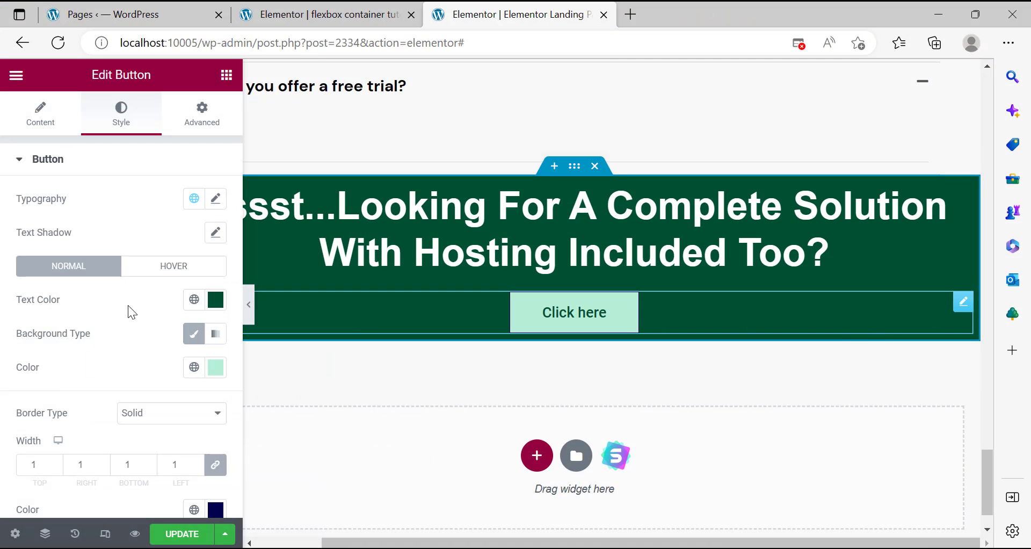
pyautogui.click(159, 273)
pyautogui.click(215, 400)
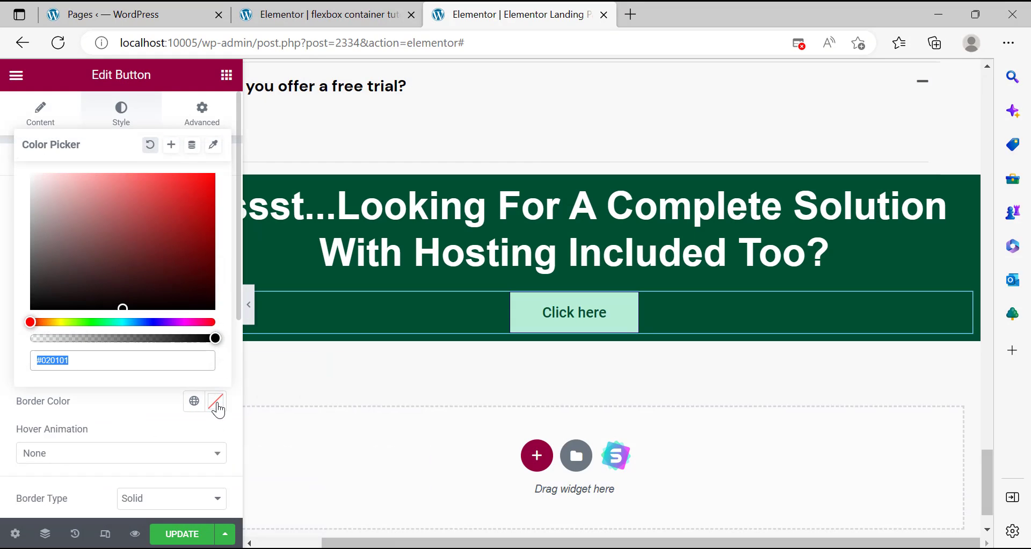
pyautogui.click(215, 372)
pyautogui.rightClick(96, 325)
pyautogui.click(147, 128)
pyautogui.hotkey('ctrl', 'v')
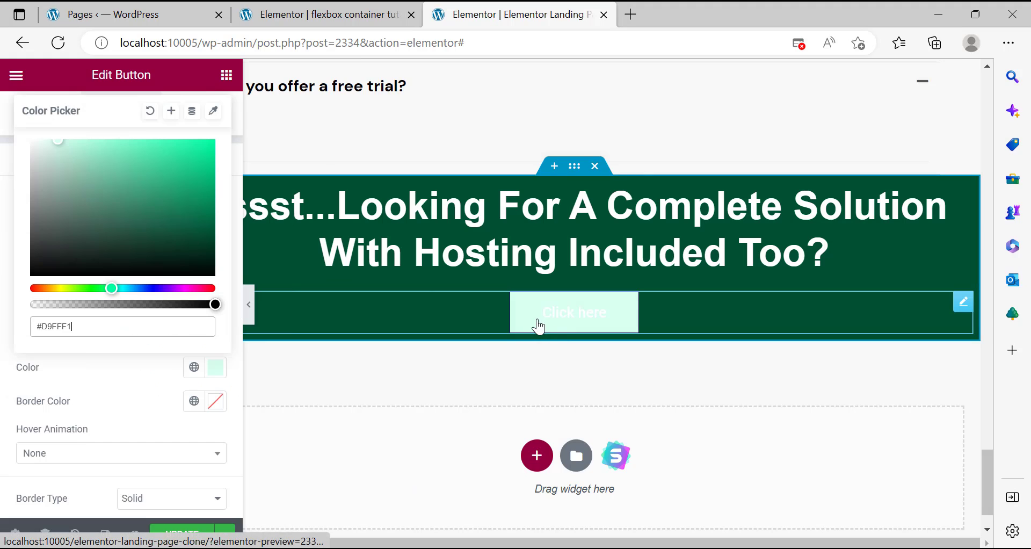
pyautogui.click(131, 396)
# Copy the Click here button's normal text color code #004F32.
pyautogui.click(526, 548)
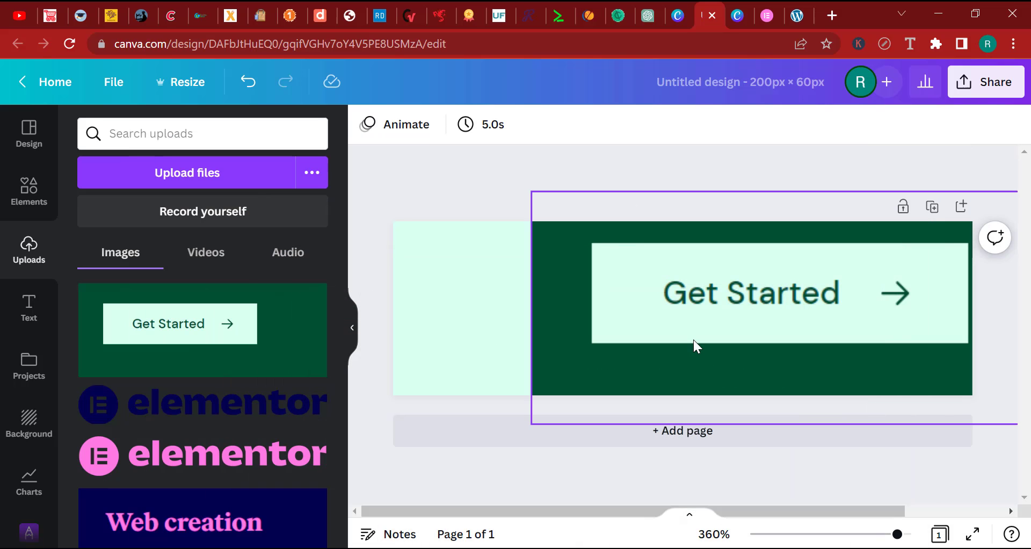
pyautogui.click(776, 8)
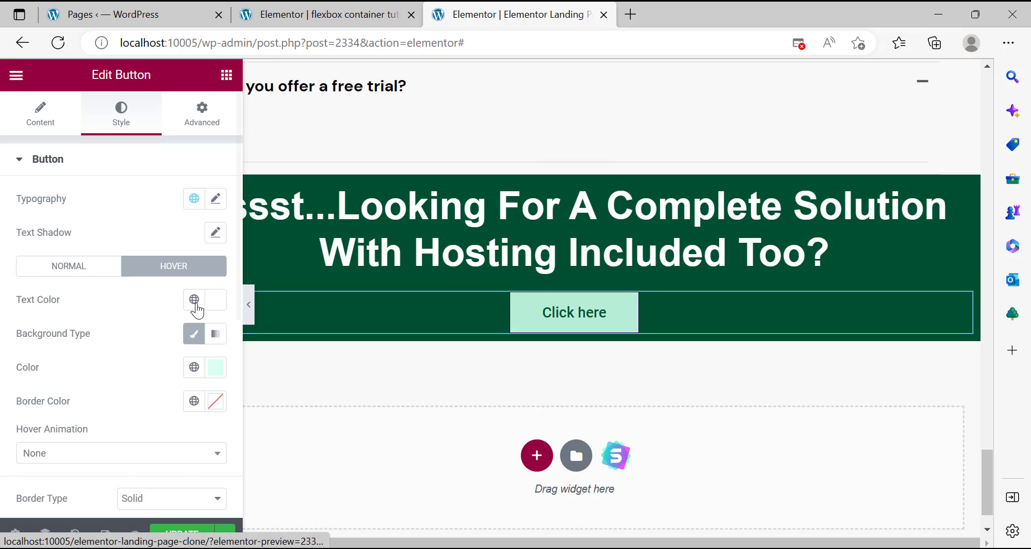
pyautogui.click(59, 266)
pyautogui.click(216, 299)
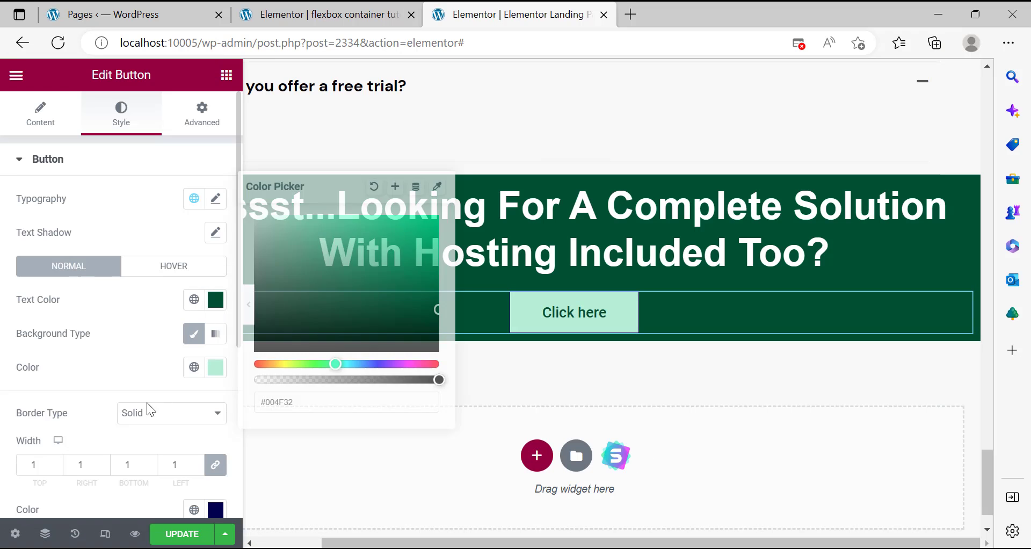
pyautogui.rightClick(283, 397)
pyautogui.click(299, 123)
# Set the Click here button's hover text color to #004F32.
pyautogui.click(212, 268)
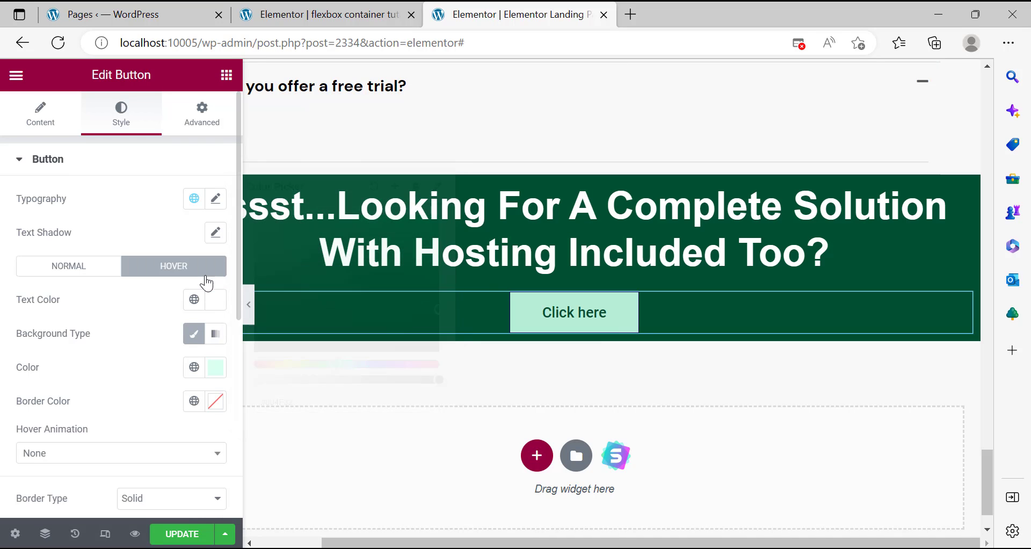
pyautogui.click(215, 299)
pyautogui.rightClick(306, 402)
pyautogui.click(372, 176)
pyautogui.hotkey('ctrl', 'v')
pyautogui.click(177, 382)
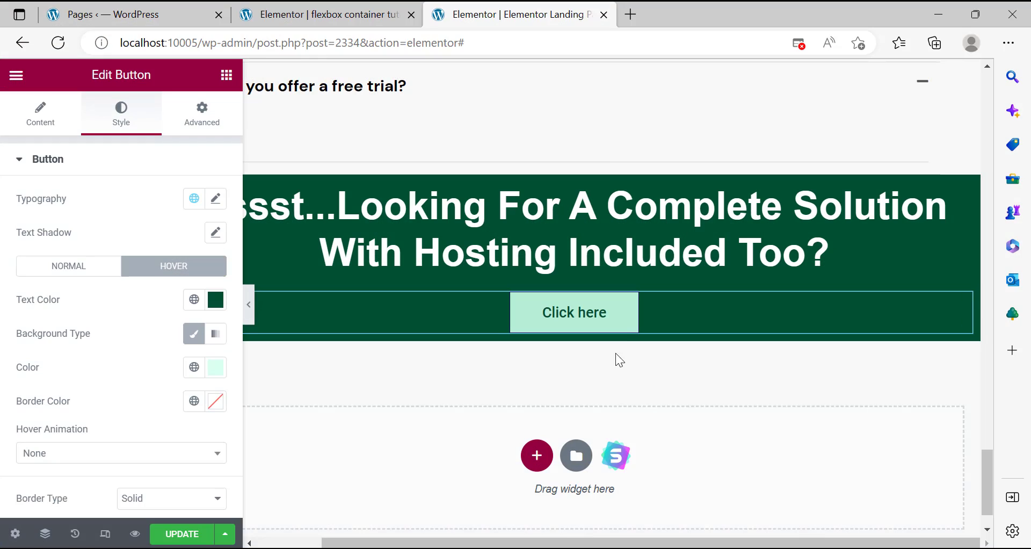
# Search the icon library for "arrow" and insert the plain right arrow as the button's icon.
pyautogui.click(42, 115)
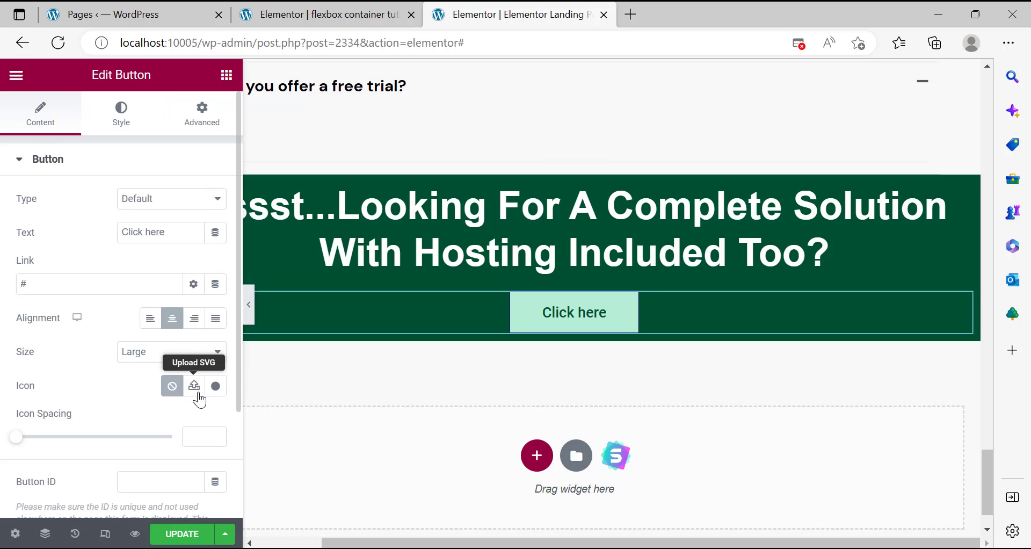
pyautogui.click(216, 385)
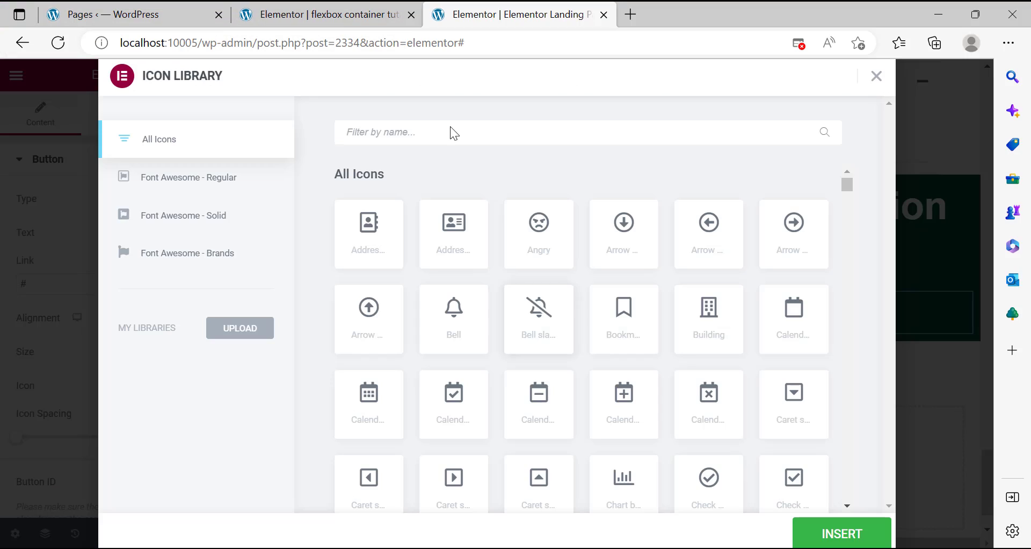
pyautogui.write('arrow')
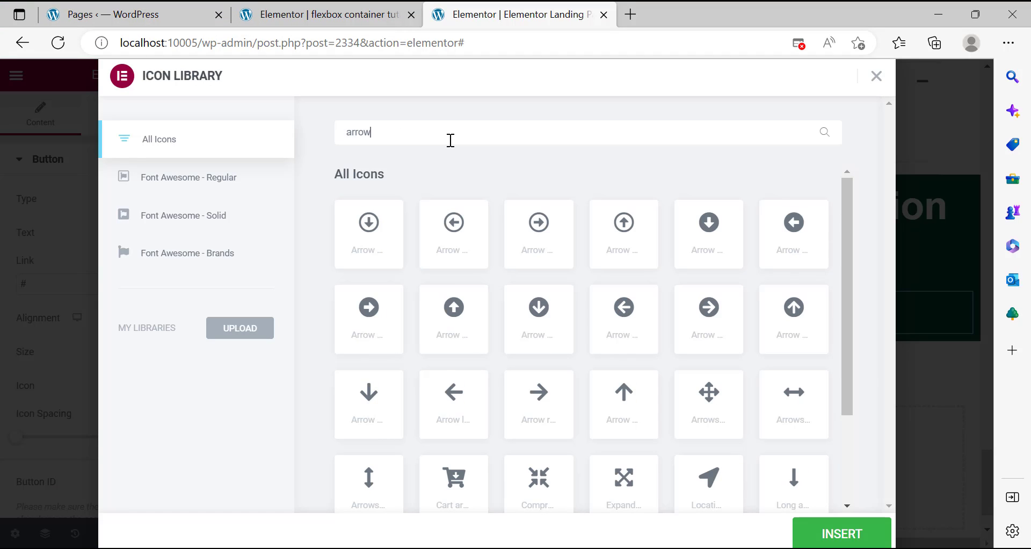
pyautogui.scroll(-1, 636, 255)
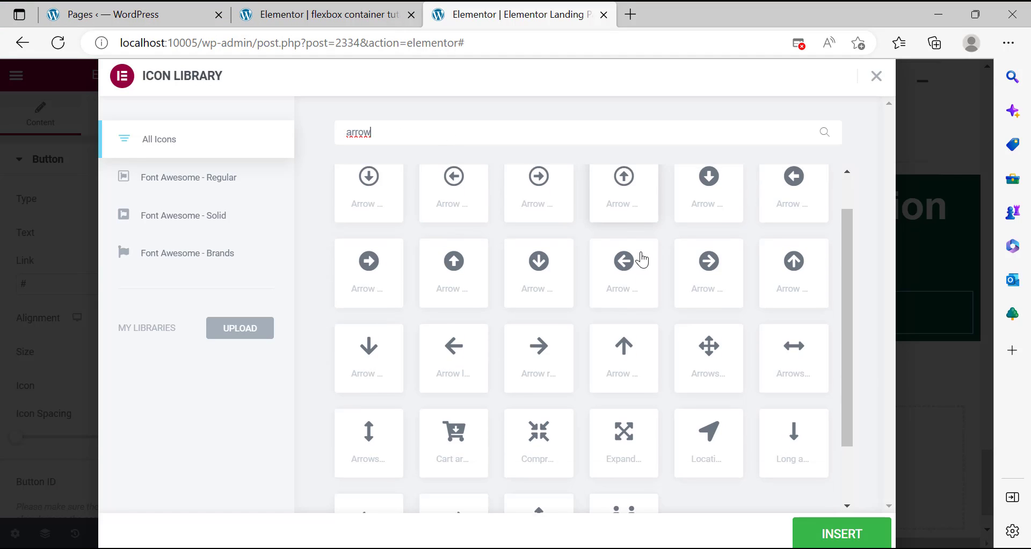
pyautogui.click(542, 354)
pyautogui.click(826, 535)
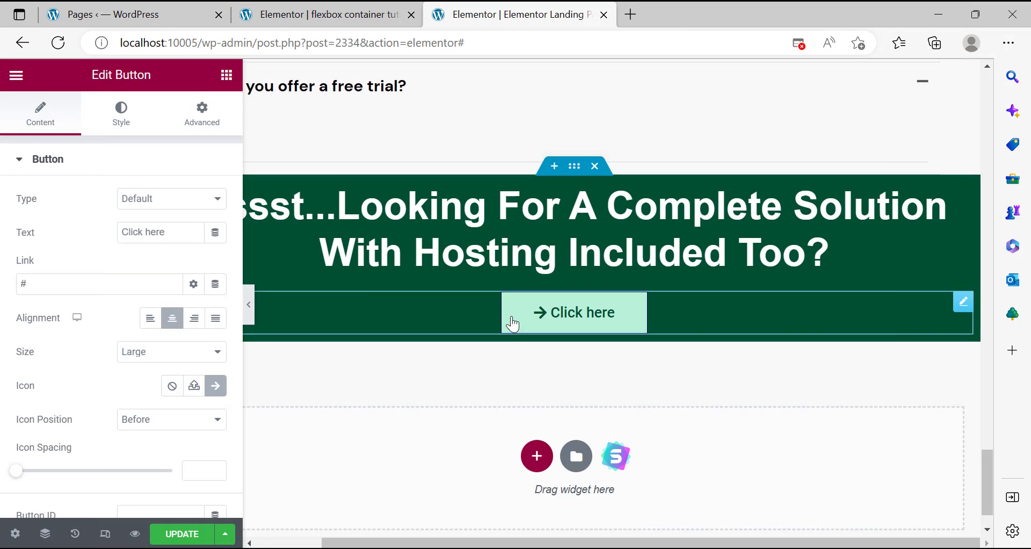
# Position the arrow icon after the button text with an icon spacing of 20.
pyautogui.click(160, 425)
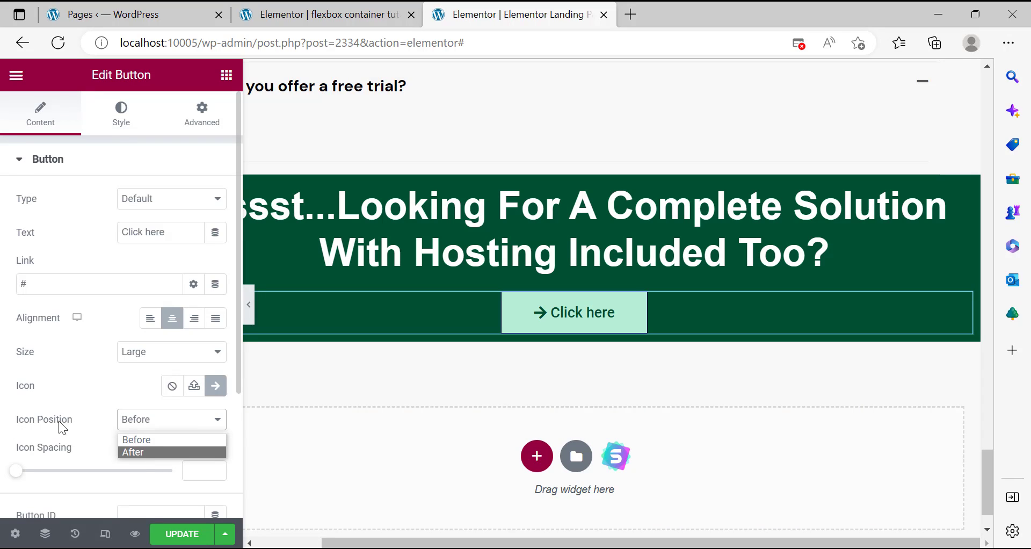
pyautogui.click(141, 453)
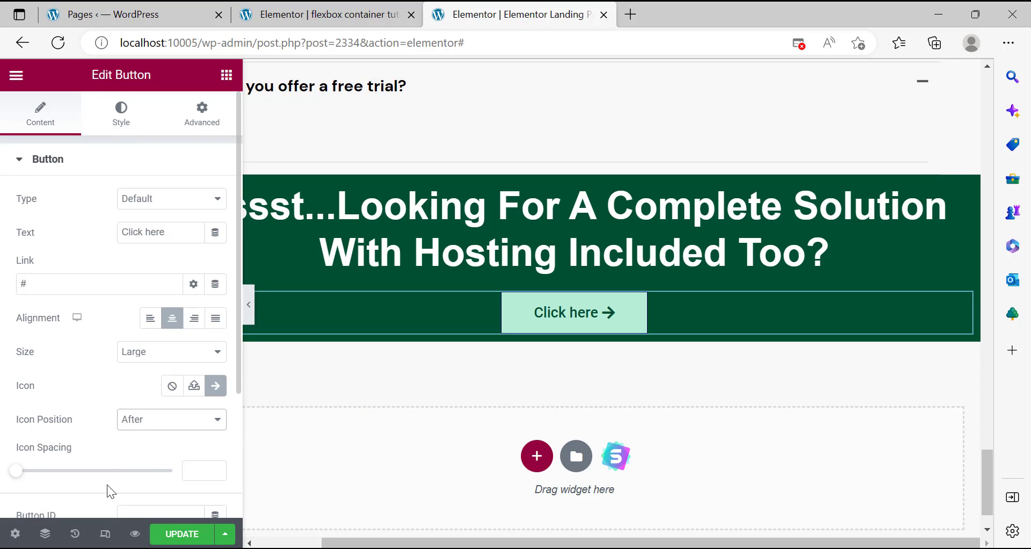
pyautogui.moveTo(21, 476); pyautogui.dragTo(79, 474)
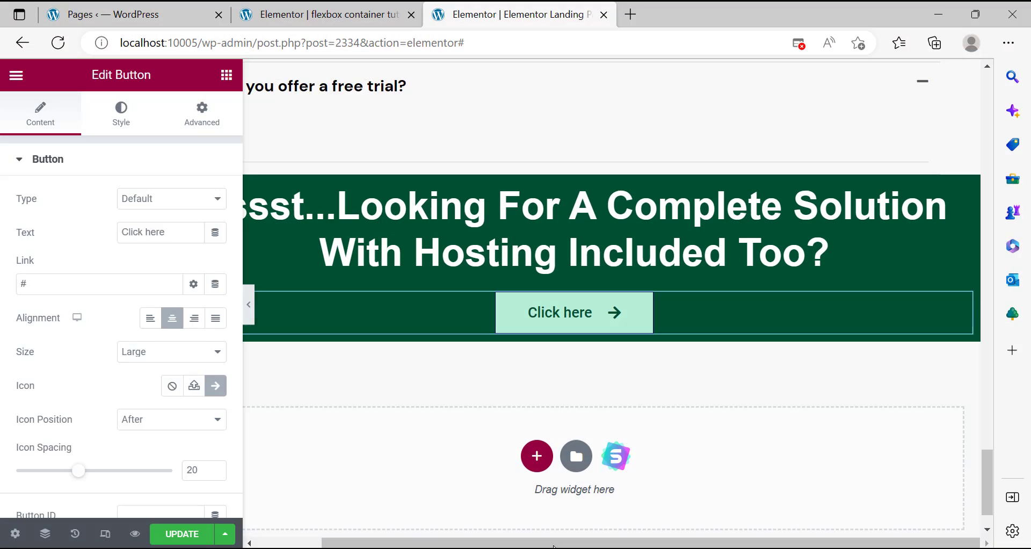
# Remove the button's border by setting its border type to None.
pyautogui.scroll(-3, 211, 451)
pyautogui.scroll(3, 188, 413)
pyautogui.scroll(-3, 180, 389)
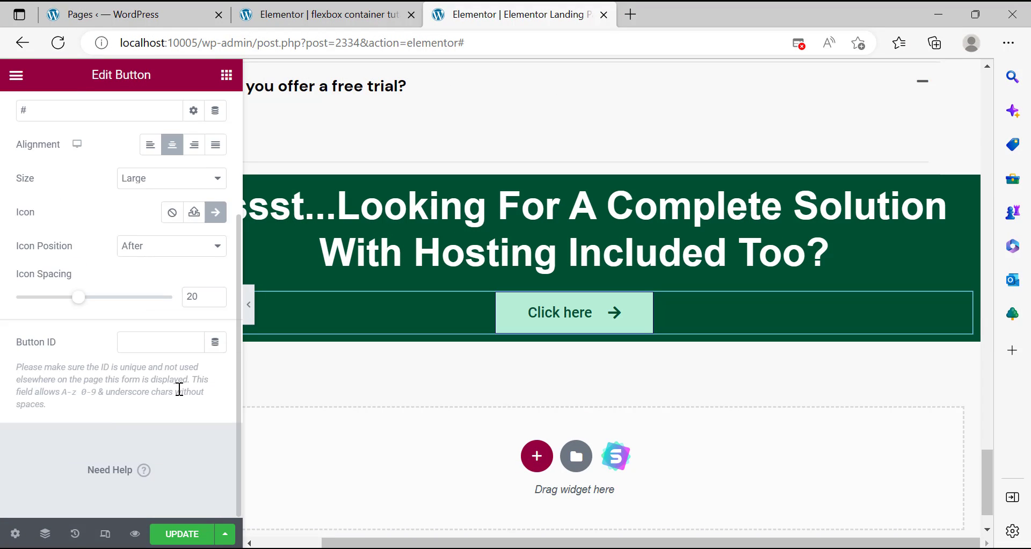
pyautogui.scroll(4, 179, 376)
pyautogui.click(121, 123)
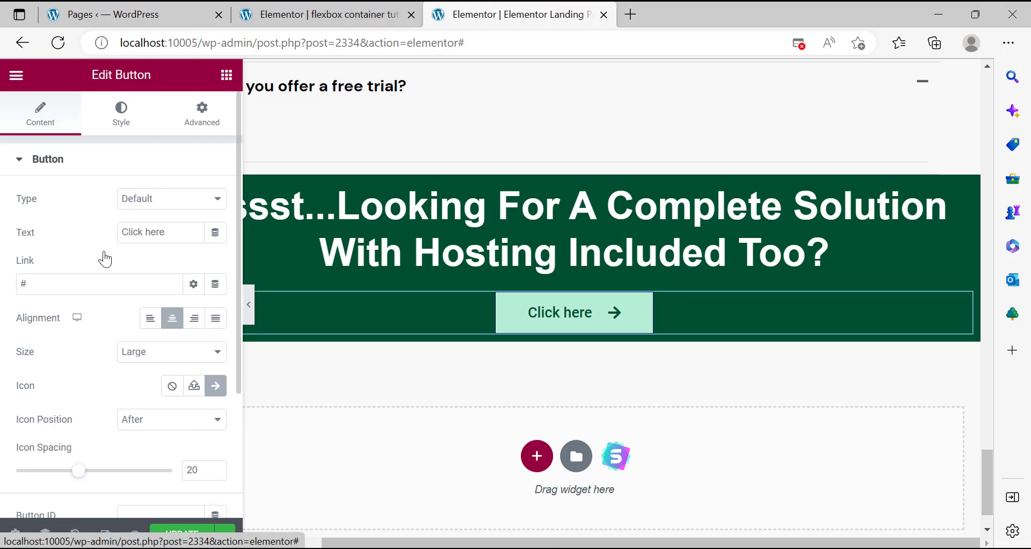
pyautogui.scroll(-5, 106, 262)
pyautogui.scroll(5, 160, 318)
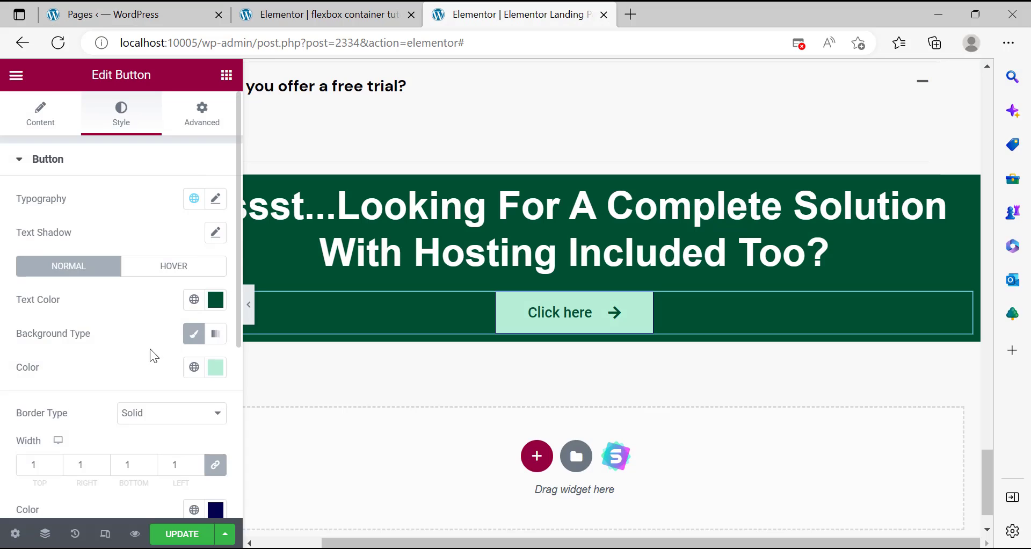
pyautogui.scroll(-5, 153, 353)
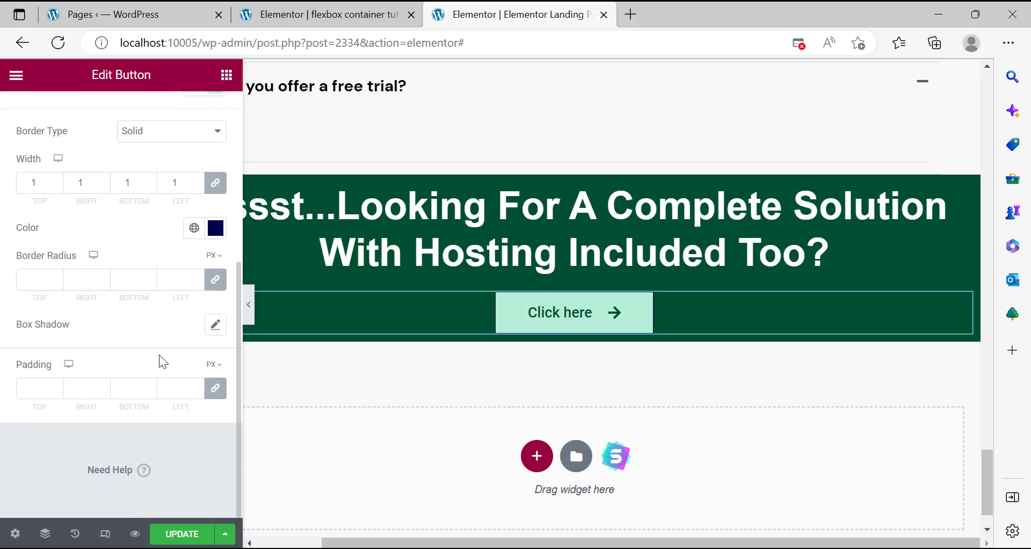
pyautogui.scroll(4, 157, 355)
pyautogui.click(168, 376)
pyautogui.click(157, 393)
pyautogui.click(156, 376)
pyautogui.click(150, 405)
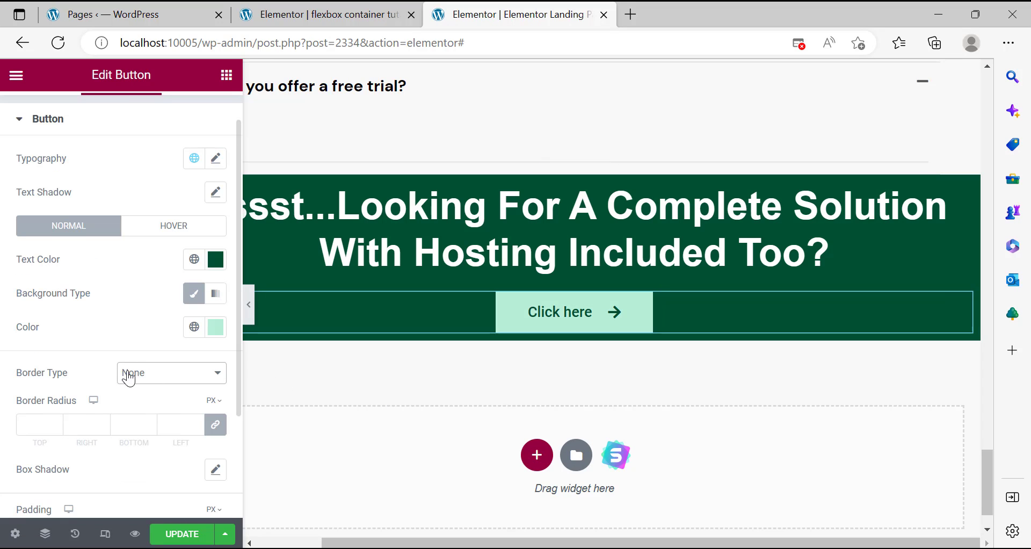
# Set the button's Align Self to Center in its advanced layout settings.
pyautogui.scroll(-3, 138, 364)
pyautogui.scroll(4, 136, 363)
pyautogui.click(194, 117)
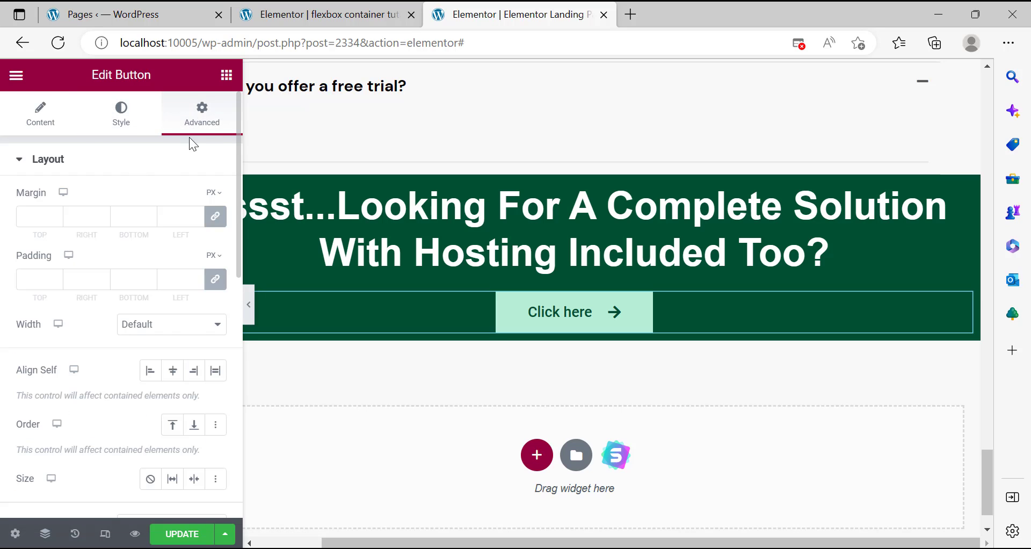
pyautogui.scroll(-4, 119, 350)
pyautogui.scroll(-4, 120, 349)
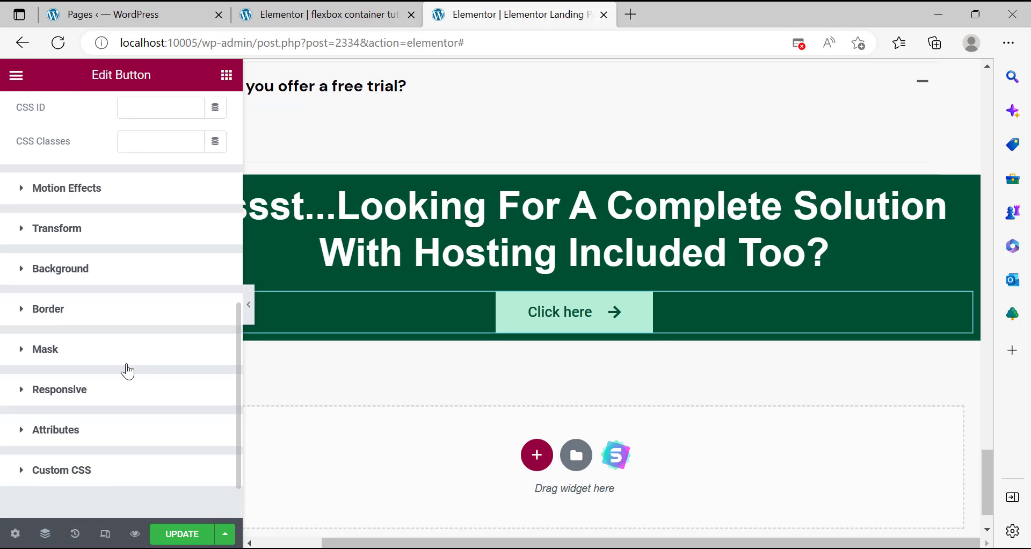
pyautogui.scroll(6, 106, 266)
pyautogui.scroll(-4, 83, 323)
pyautogui.scroll(4, 150, 285)
pyautogui.click(174, 256)
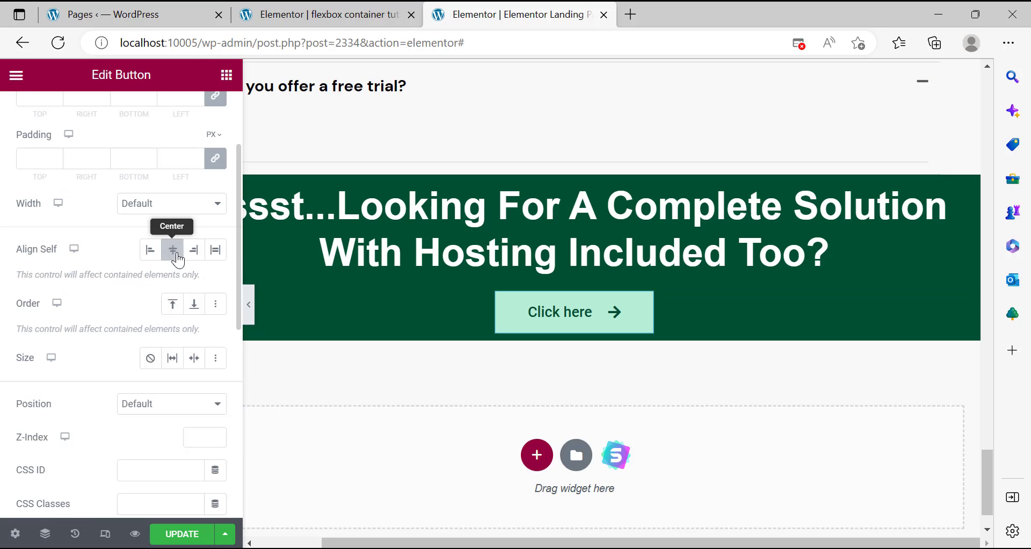
# Try a custom width of 0% and Full Width (100%) on the button, and return its width to Default.
pyautogui.click(162, 206)
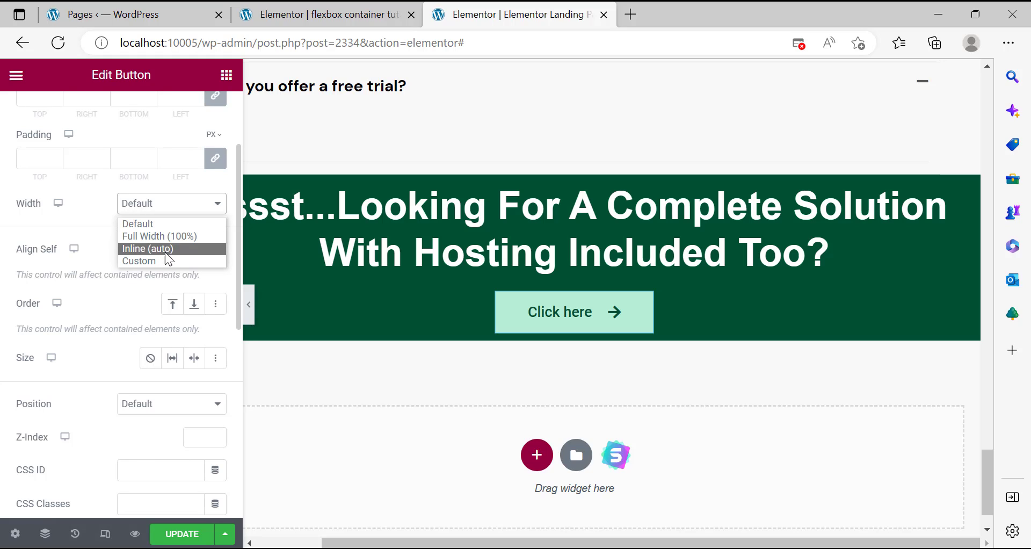
pyautogui.click(157, 261)
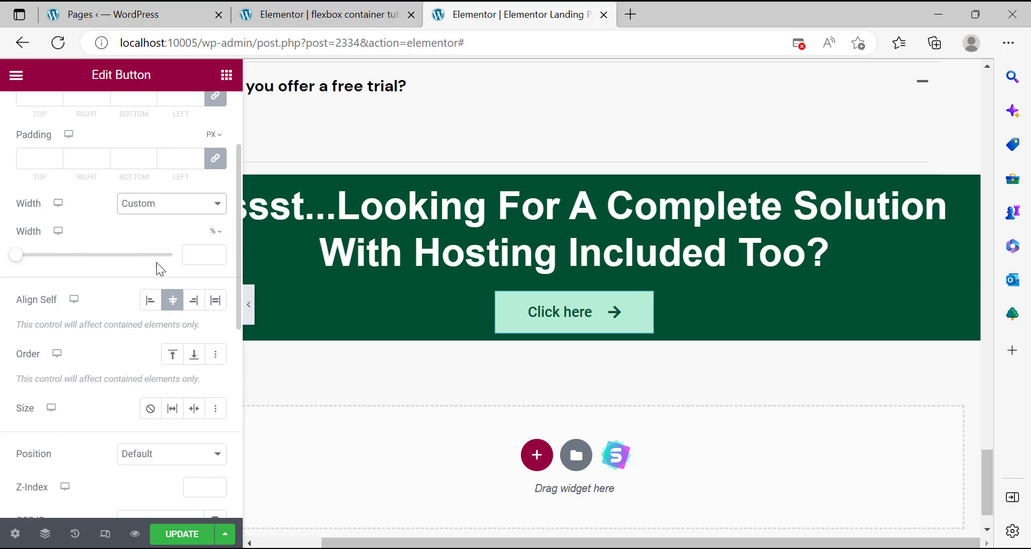
pyautogui.click(24, 260)
pyautogui.moveTo(79, 263); pyautogui.dragTo(11, 255)
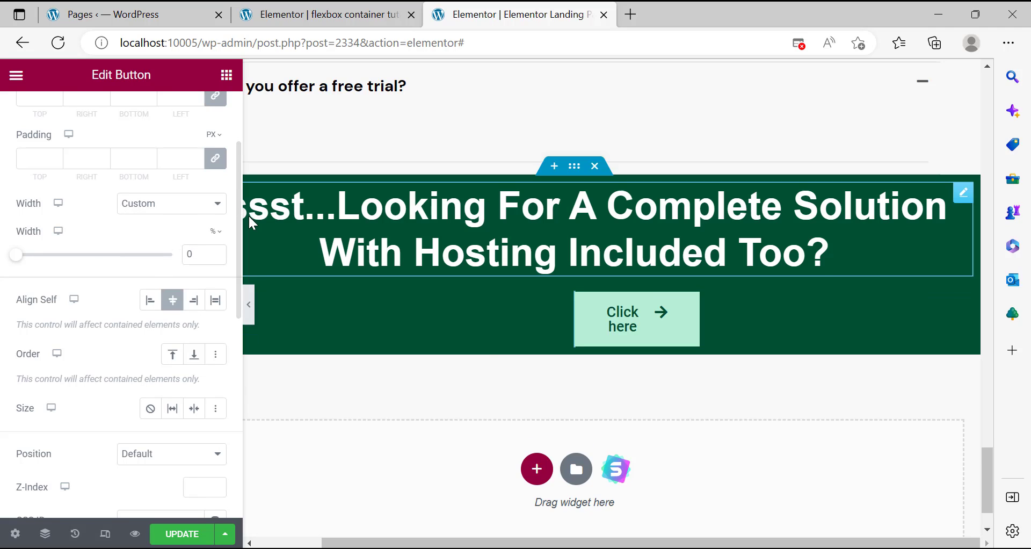
pyautogui.click(172, 203)
pyautogui.click(166, 237)
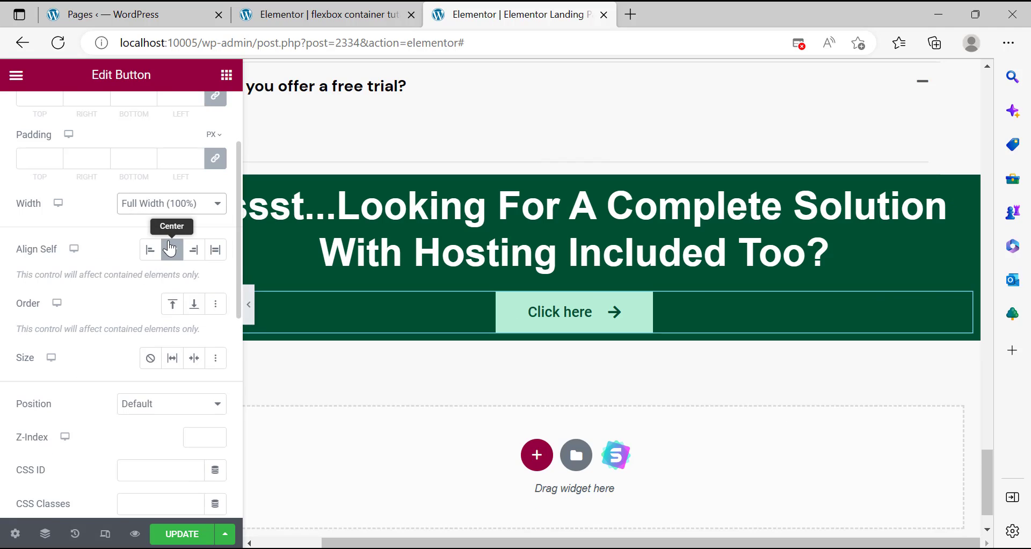
pyautogui.click(171, 210)
pyautogui.click(153, 226)
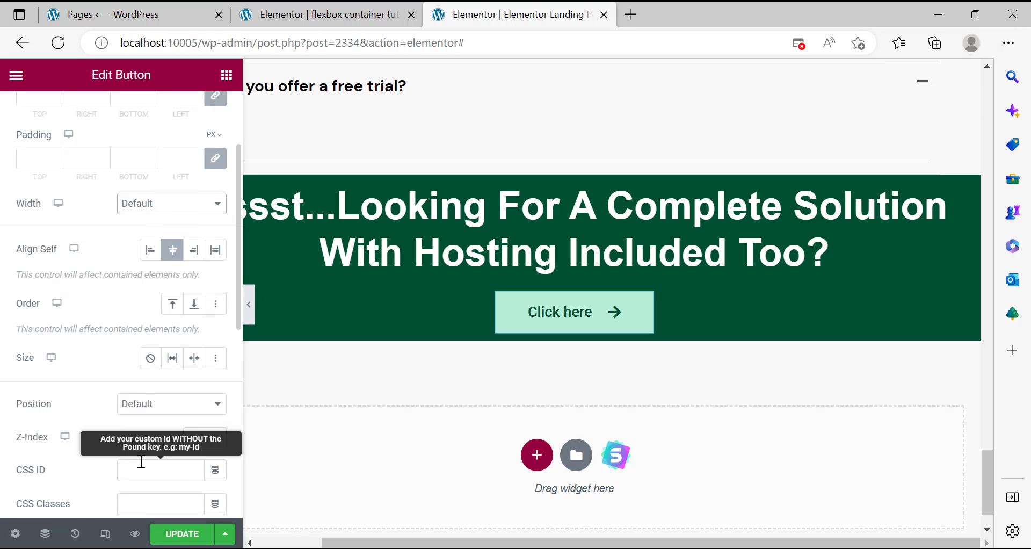
# Enable mouse effects in the button's motion effects and activate Mouse Track.
pyautogui.click(131, 410)
pyautogui.scroll(-2, 74, 412)
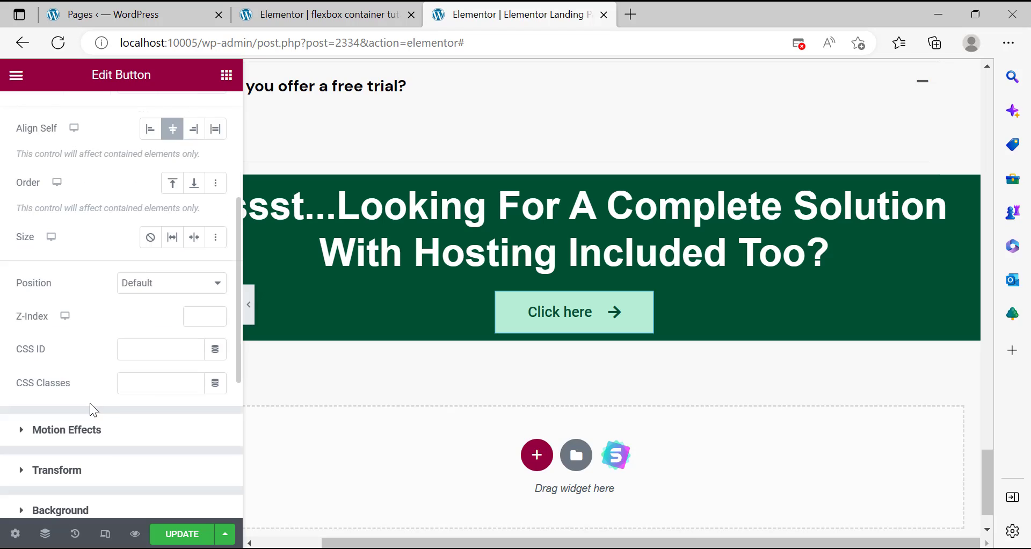
pyautogui.click(52, 431)
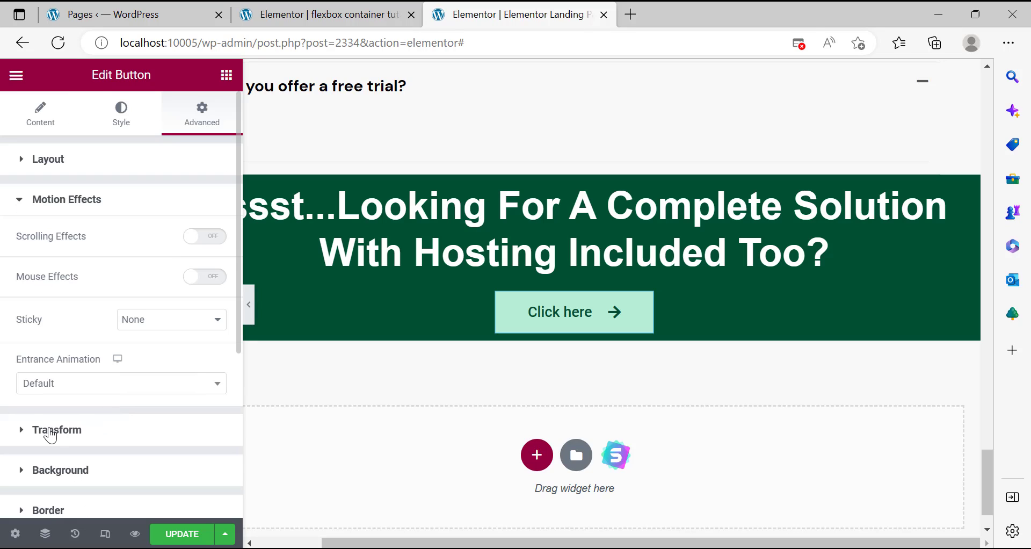
pyautogui.click(104, 394)
pyautogui.click(3, 339)
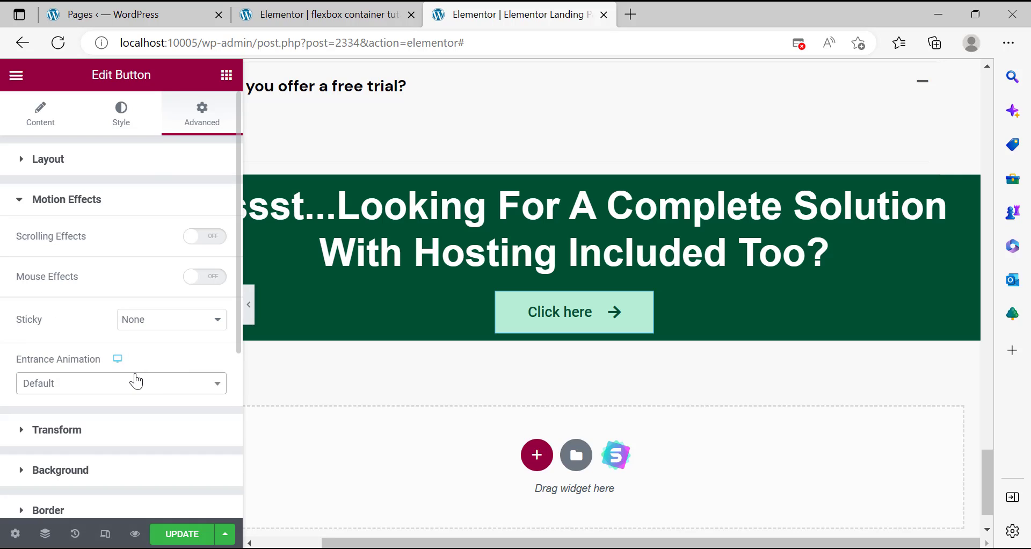
pyautogui.scroll(-2, 136, 381)
pyautogui.scroll(2, 130, 372)
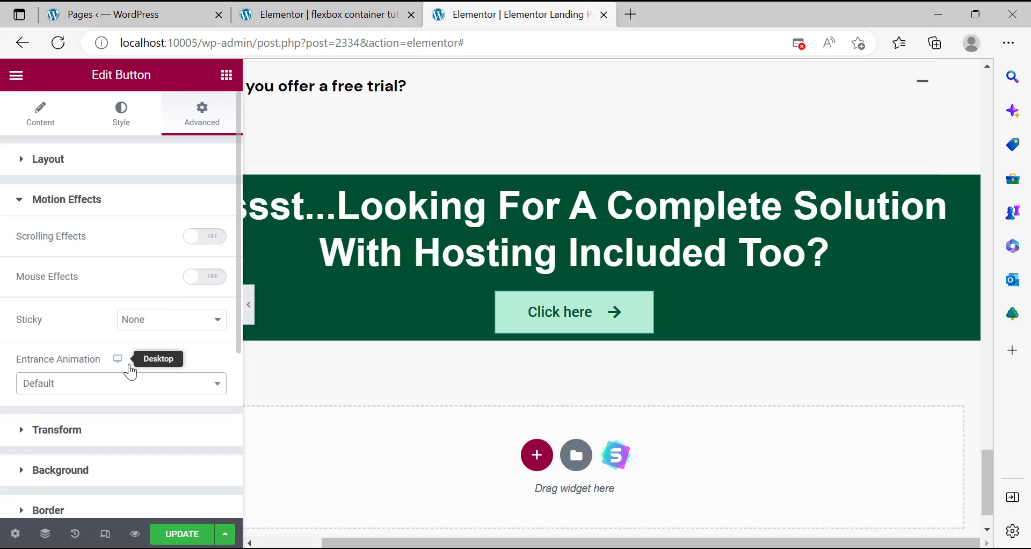
pyautogui.click(207, 277)
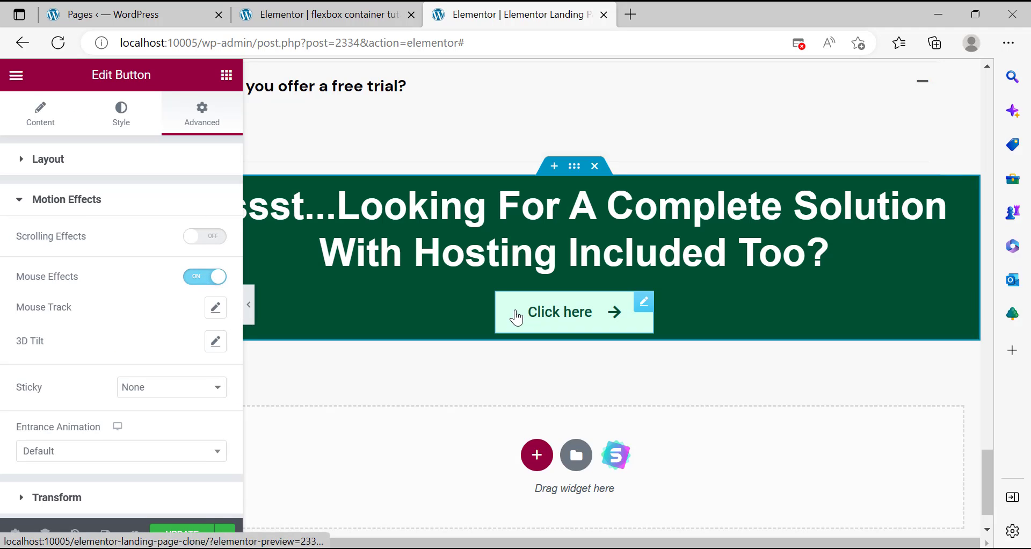
pyautogui.click(214, 308)
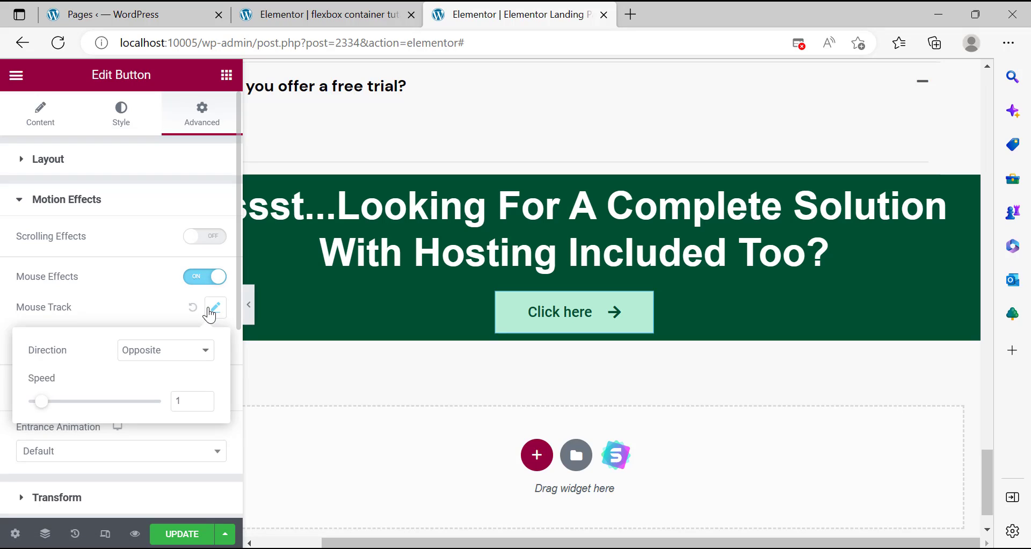
# Try the Direct direction for the button's Mouse Track effect and return it to Opposite.
pyautogui.click(170, 354)
pyautogui.click(151, 381)
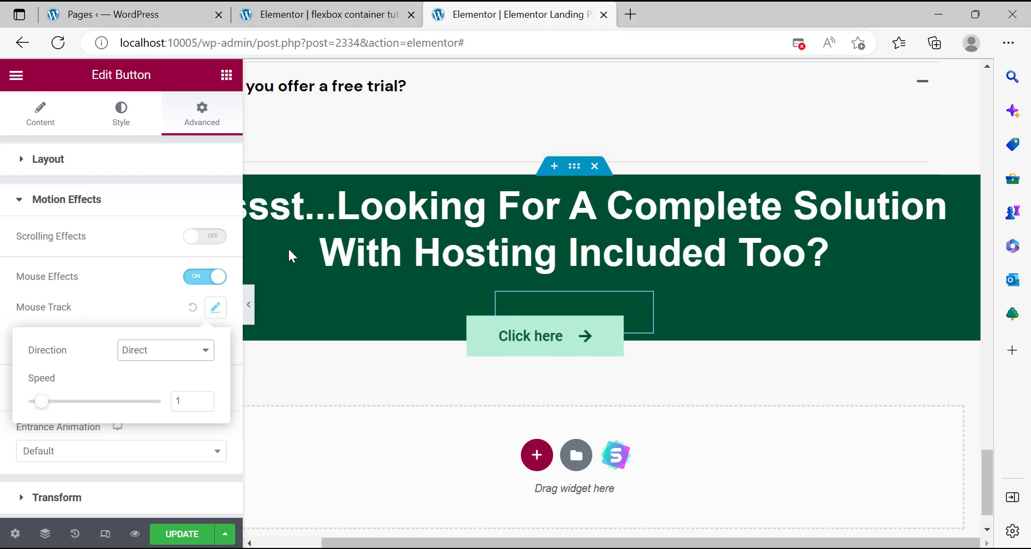
pyautogui.click(171, 349)
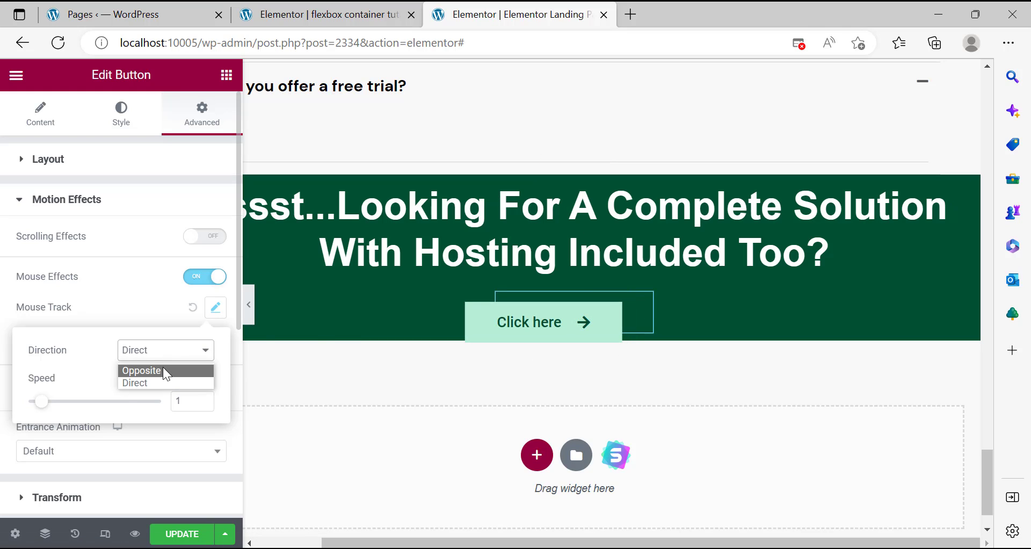
pyautogui.click(162, 366)
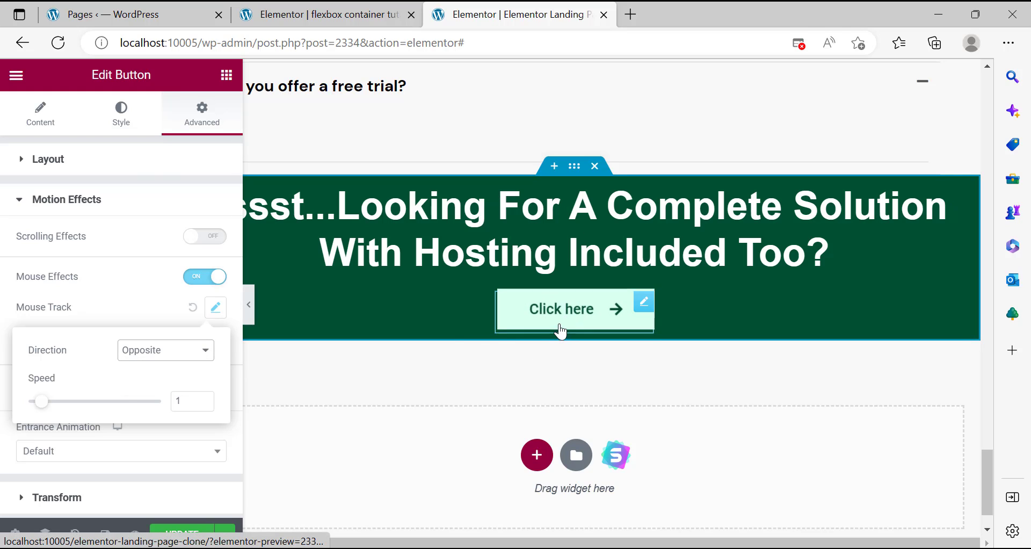
# Turn off the button's mouse effects and return to its content settings.
pyautogui.click(154, 348)
pyautogui.click(202, 288)
pyautogui.click(209, 277)
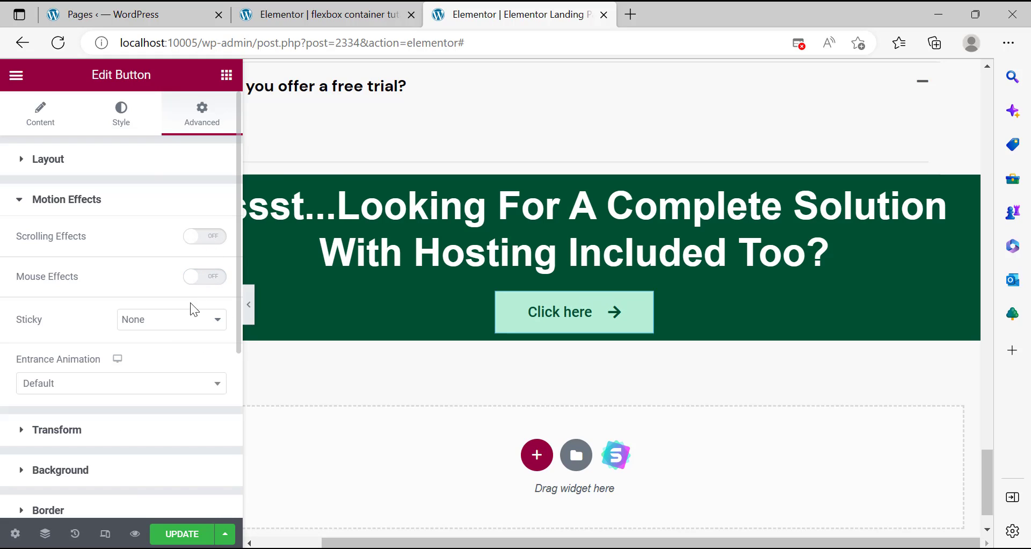
pyautogui.scroll(-5, 123, 371)
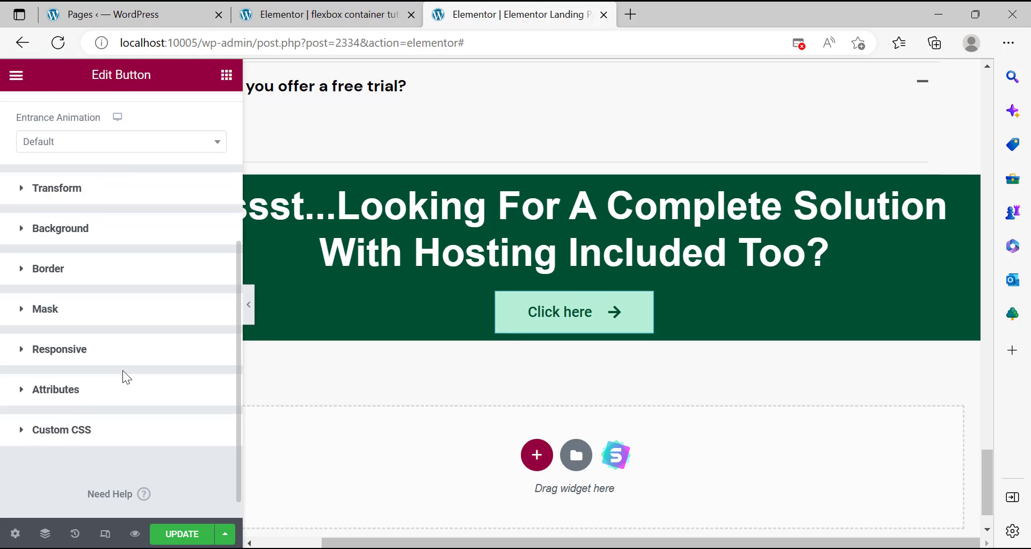
pyautogui.scroll(5, 110, 368)
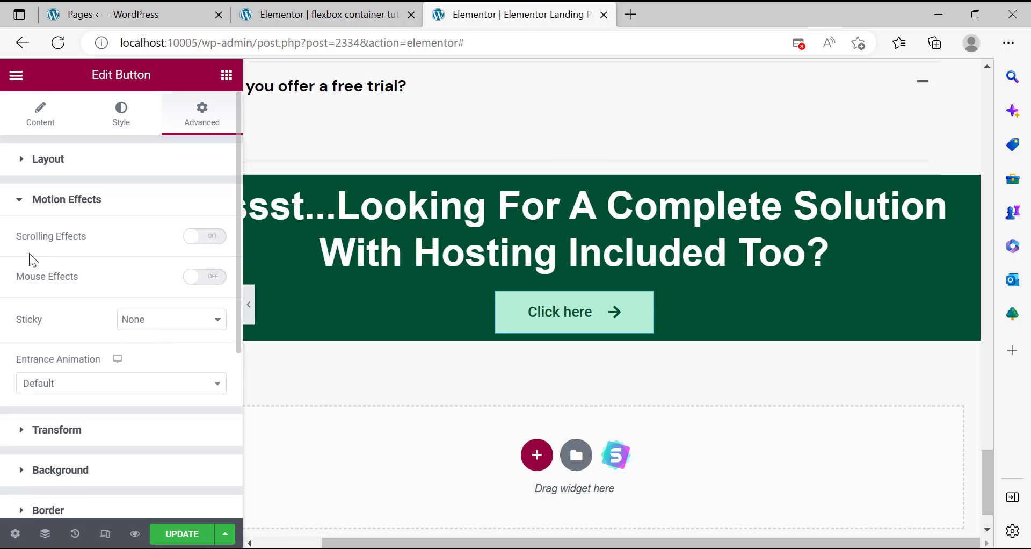
pyautogui.click(37, 114)
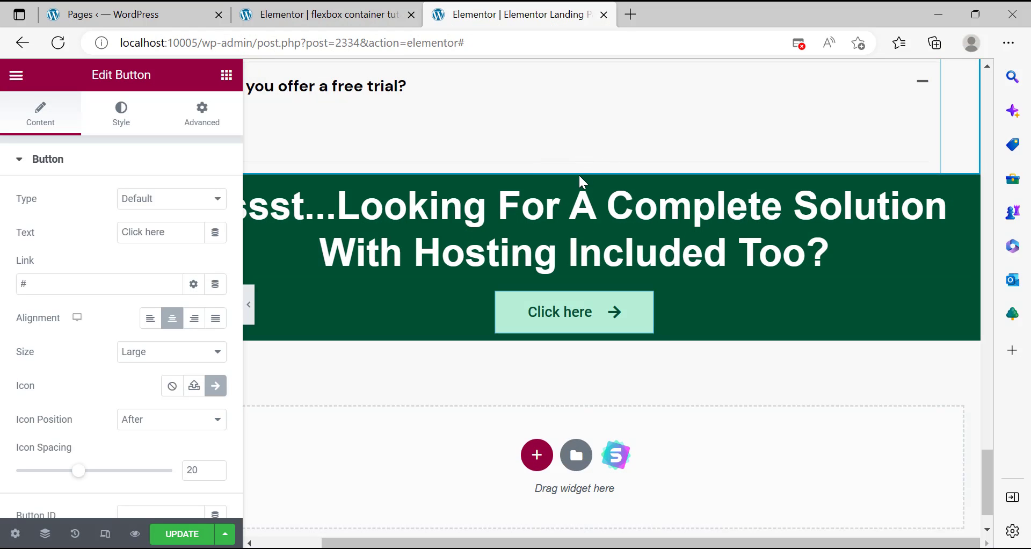
# Set the green call-to-action container's padding to 100 px on all sides, update the page and compare it with the reference.
pyautogui.click(574, 167)
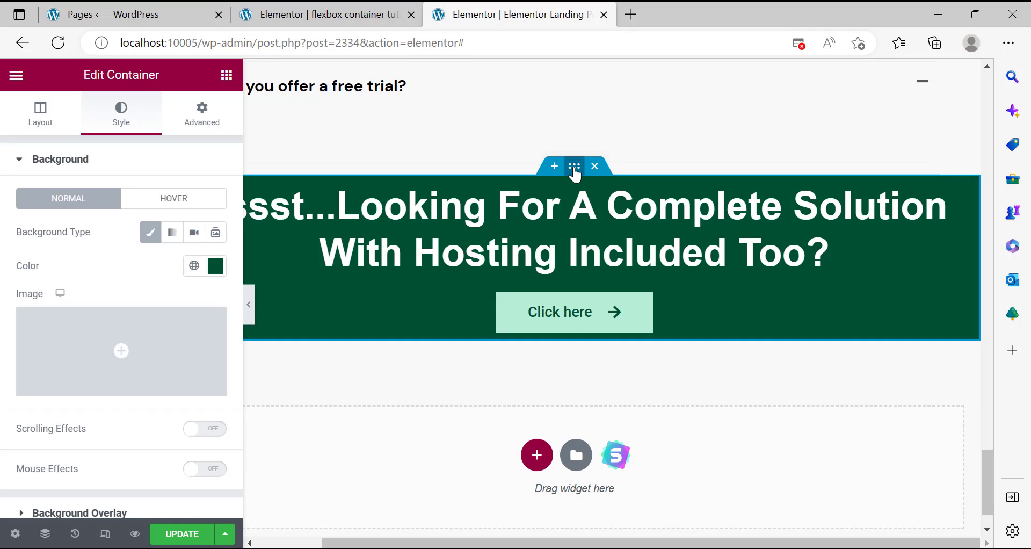
pyautogui.click(202, 115)
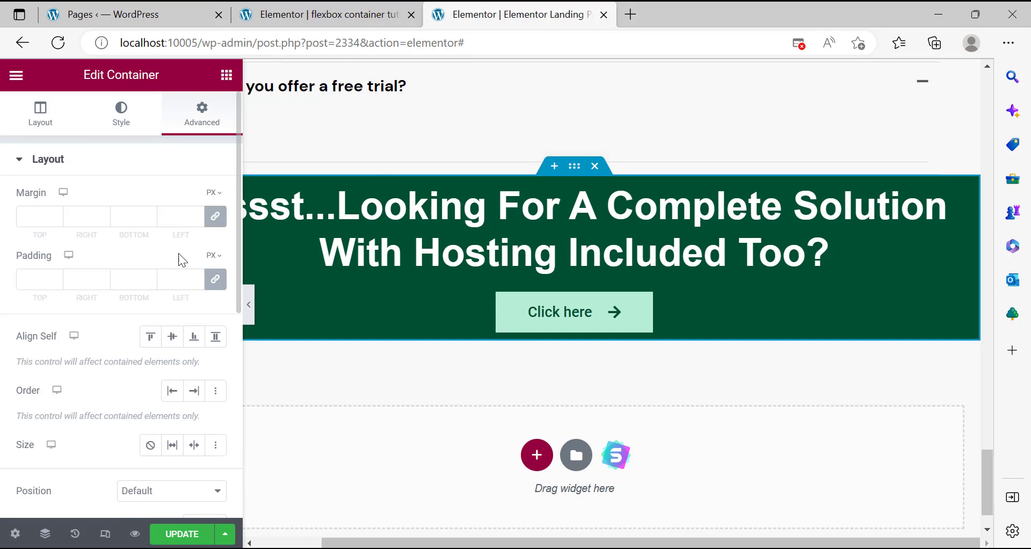
pyautogui.click(33, 278)
pyautogui.write('100')
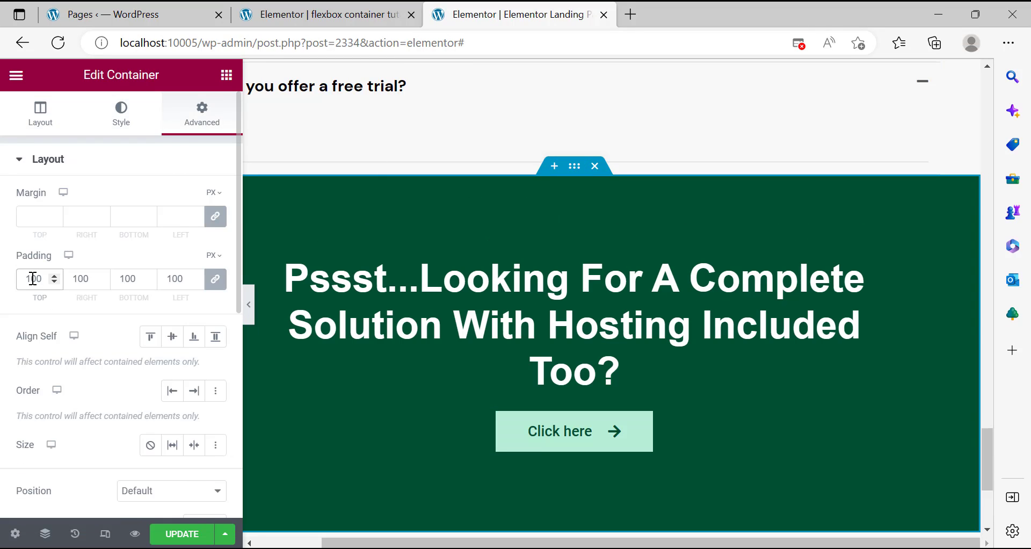
pyautogui.click(179, 534)
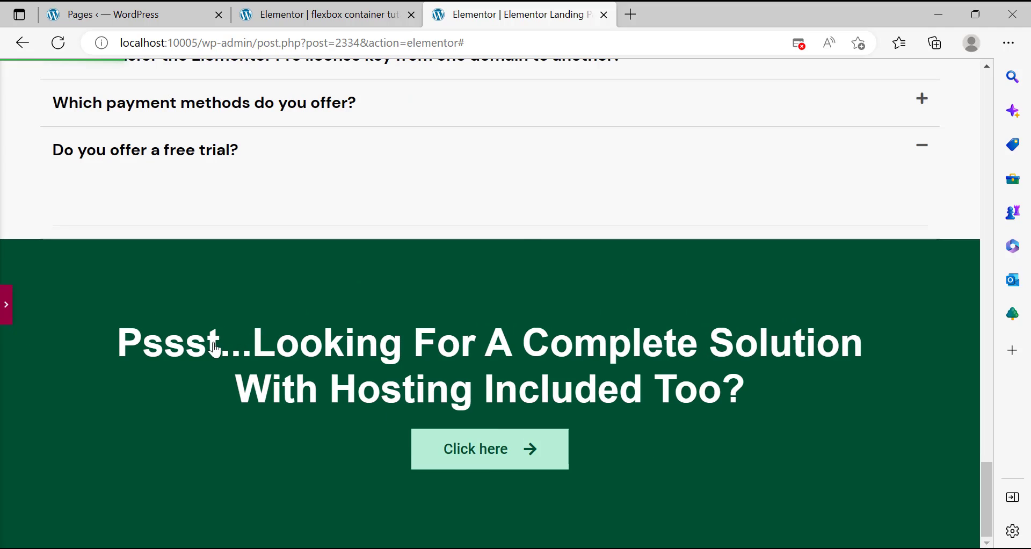
pyautogui.scroll(-1, 76, 320)
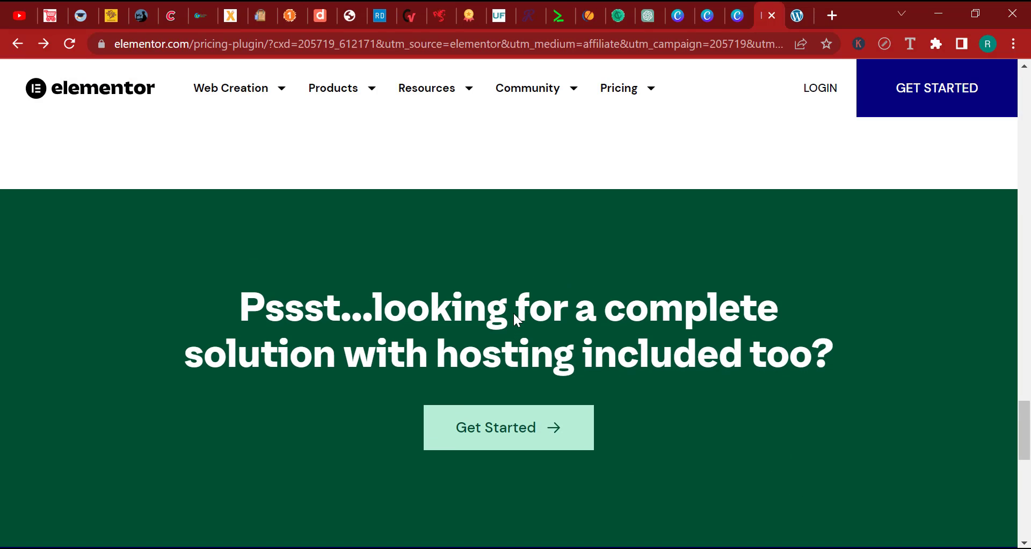
pyautogui.scroll(-1, 571, 521)
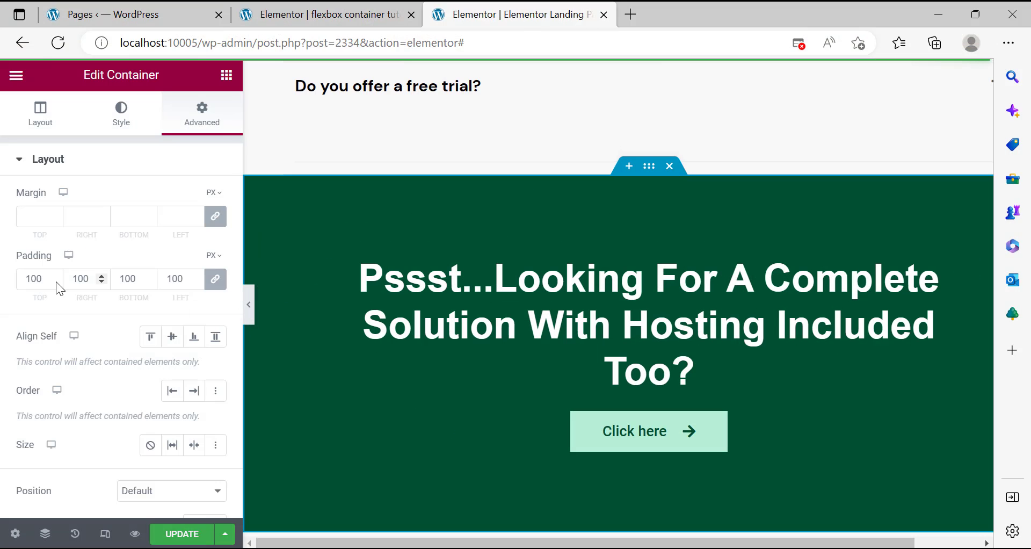
# Set the green container's padding to 150 px on all sides.
pyautogui.scroll(-2, 50, 281)
pyautogui.doubleClick(42, 282)
pyautogui.write('150')
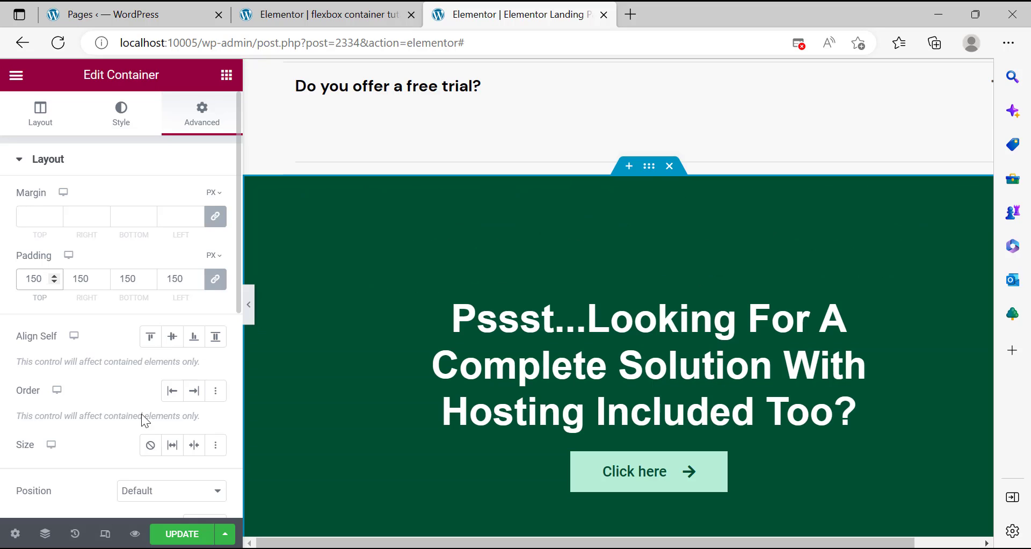
pyautogui.click(254, 304)
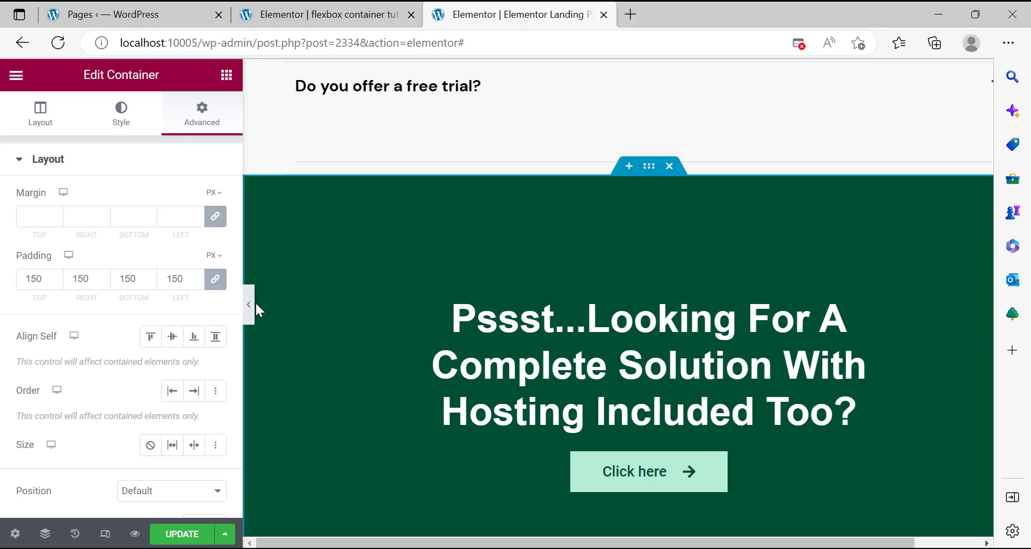
pyautogui.click(251, 305)
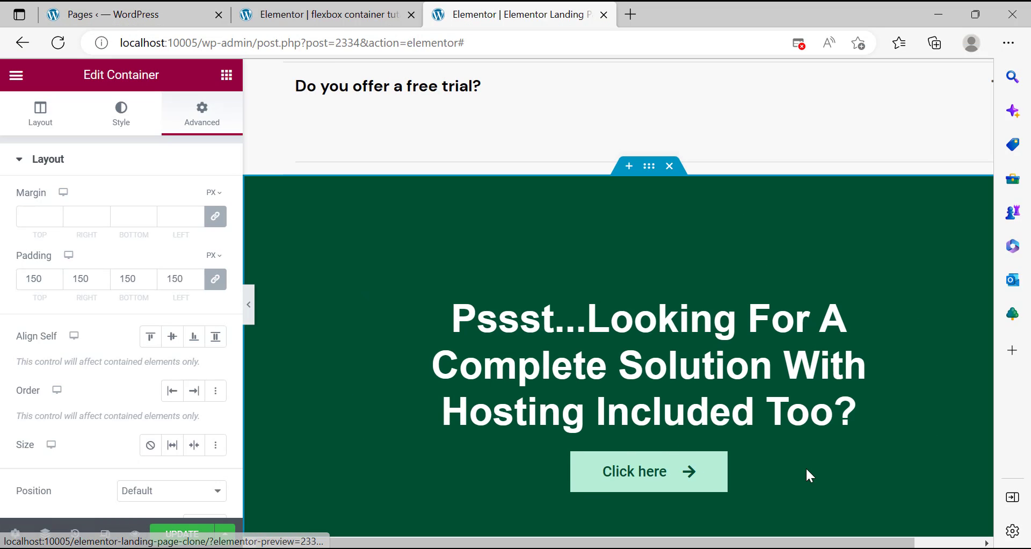
# Unlink the call-to-action button's margins, set only its top margin to 25 px and update the page.
pyautogui.click(689, 475)
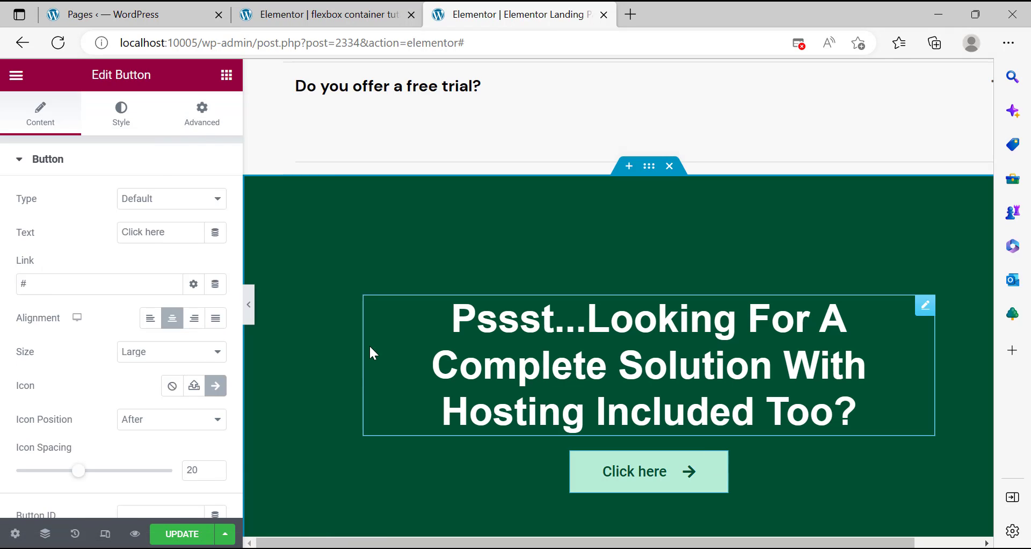
pyautogui.click(201, 119)
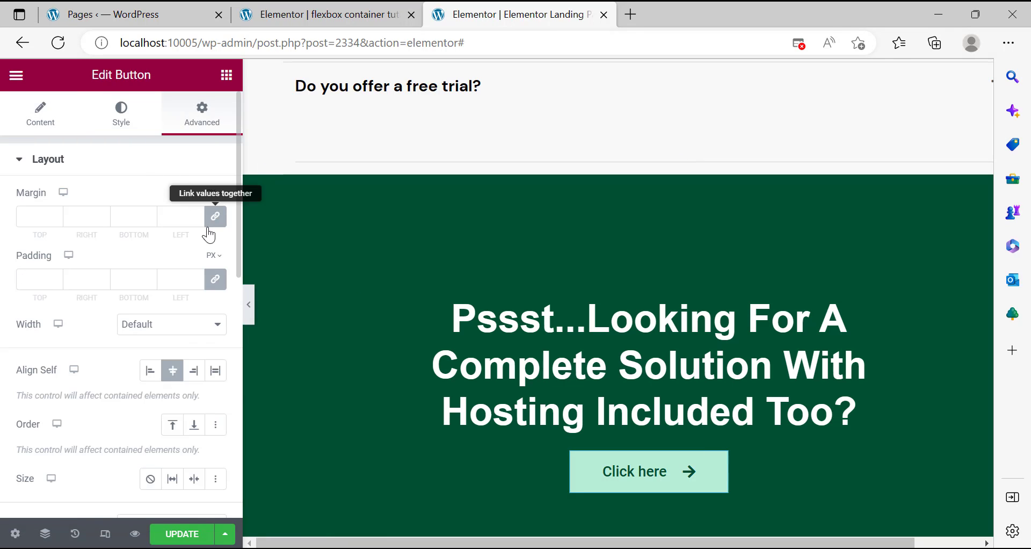
pyautogui.tripleClick(56, 212)
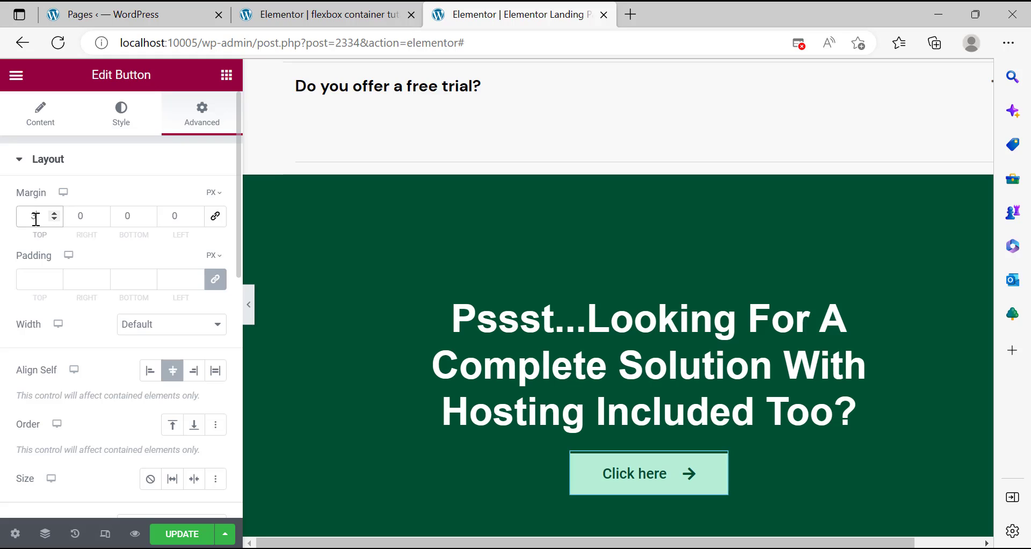
pyautogui.write('30')
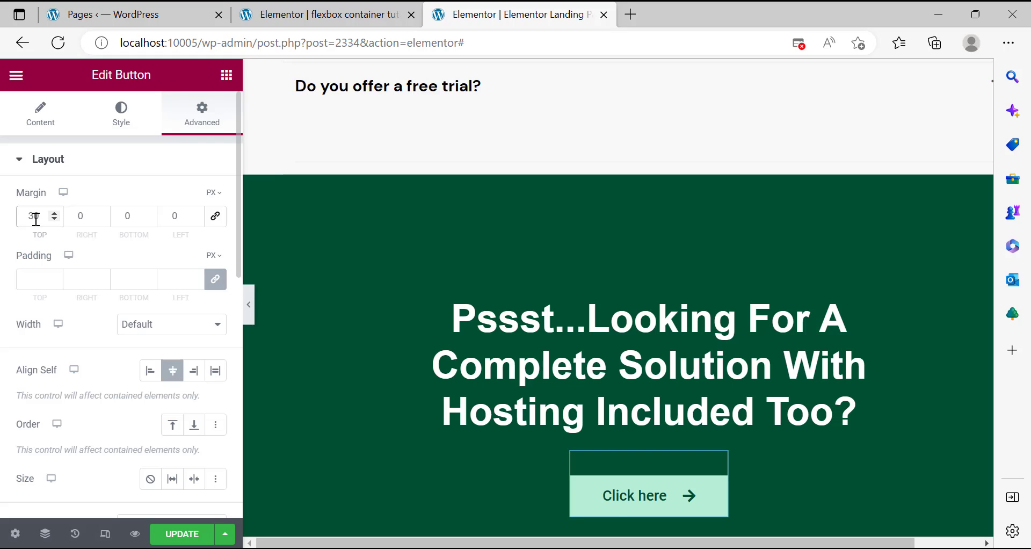
pyautogui.write('25')
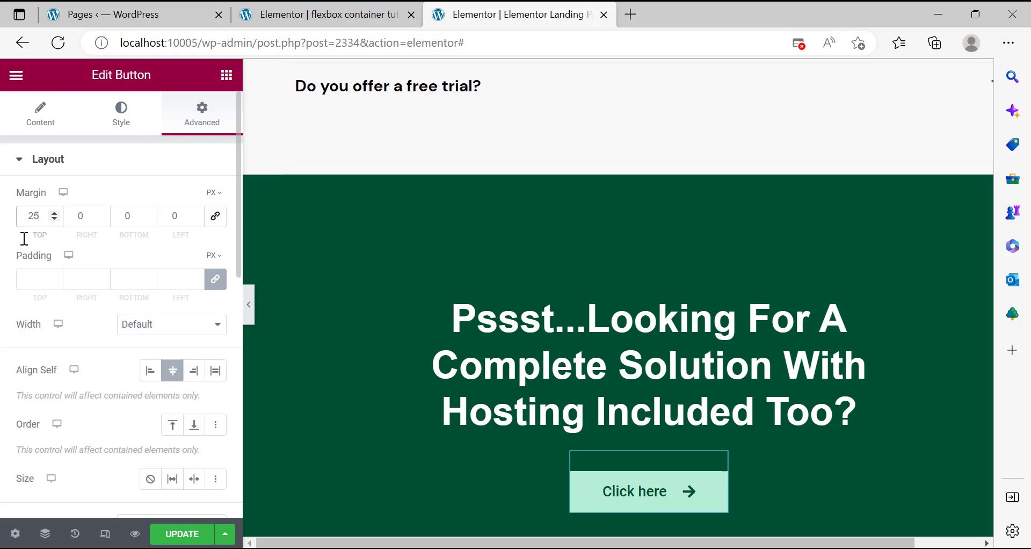
pyautogui.click(183, 533)
pyautogui.scroll(-5, 673, 310)
pyautogui.scroll(4, 665, 324)
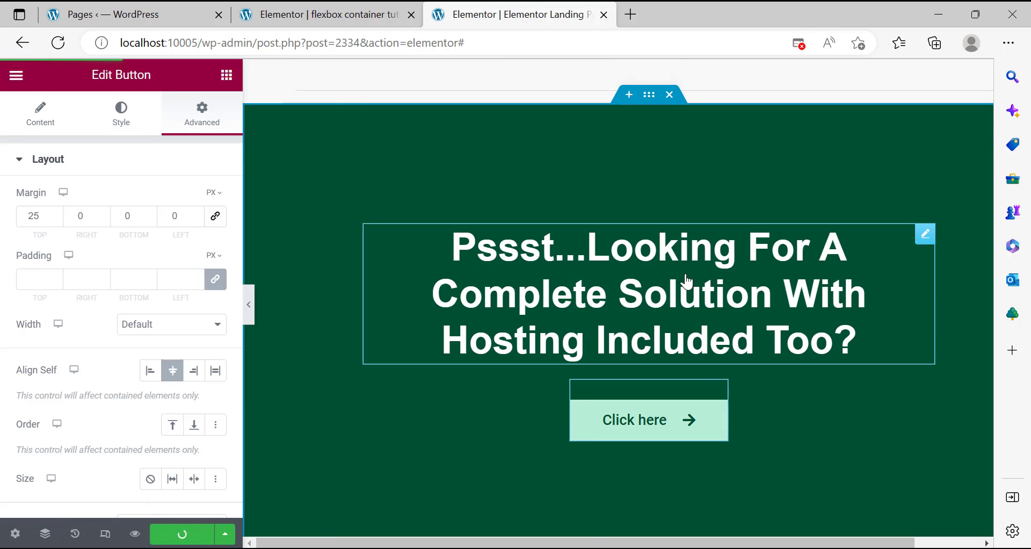
# Switch to the reference pricing page and examine its call-to-action section, footer and header behavior while scrolling.
pyautogui.hotkey('alt', 'Tab')
pyautogui.scroll(-6, 611, 429)
pyautogui.scroll(6, 549, 462)
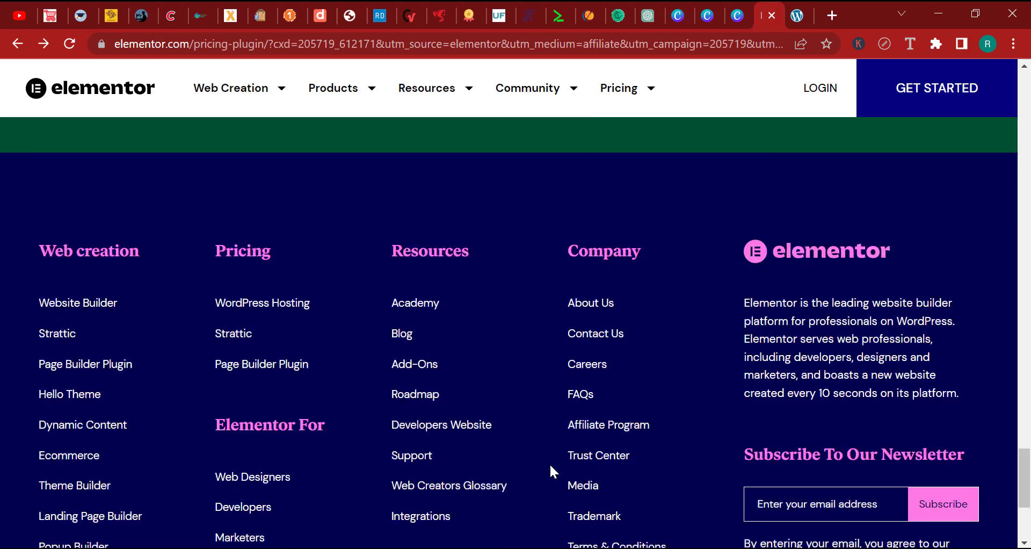
pyautogui.scroll(5, 778, 354)
pyautogui.scroll(-4, 778, 376)
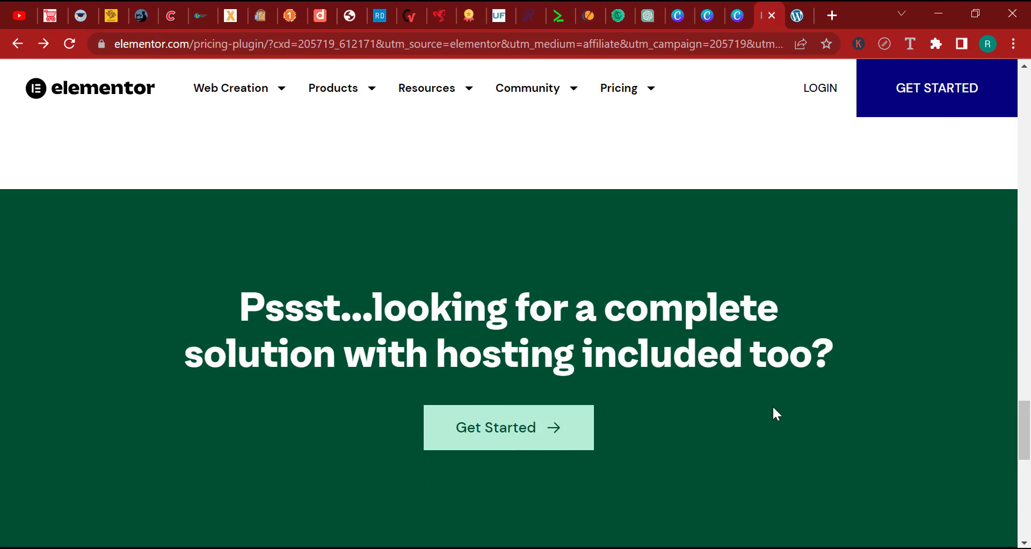
pyautogui.scroll(15, 776, 411)
pyautogui.scroll(10, 306, 126)
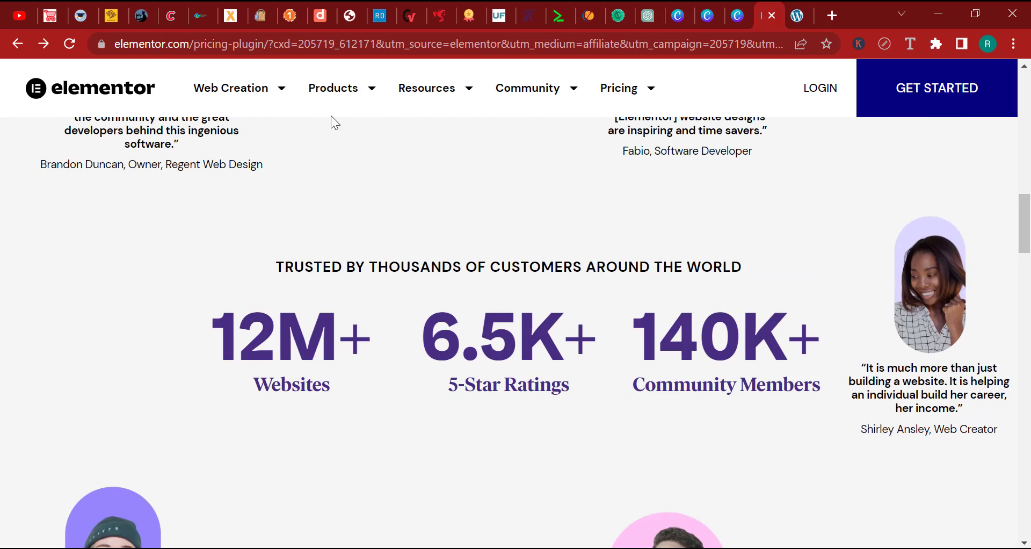
pyautogui.scroll(-7, 306, 127)
pyautogui.scroll(-6, 515, 322)
# Return to the Elementor editor and open the motion effects settings of the header container at the page's start.
pyautogui.hotkey('alt', 'Tab')
pyautogui.scroll(20, 671, 412)
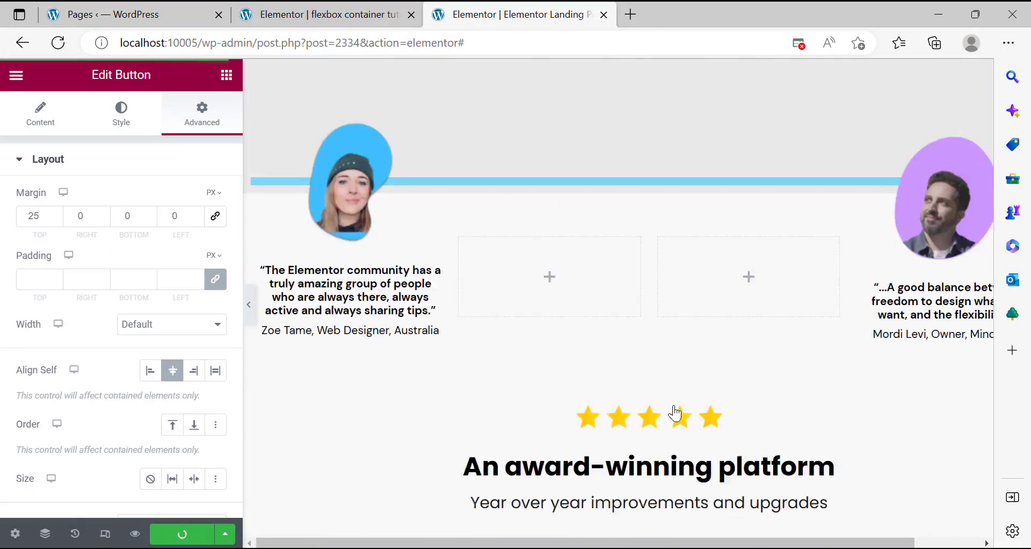
pyautogui.scroll(3, 674, 412)
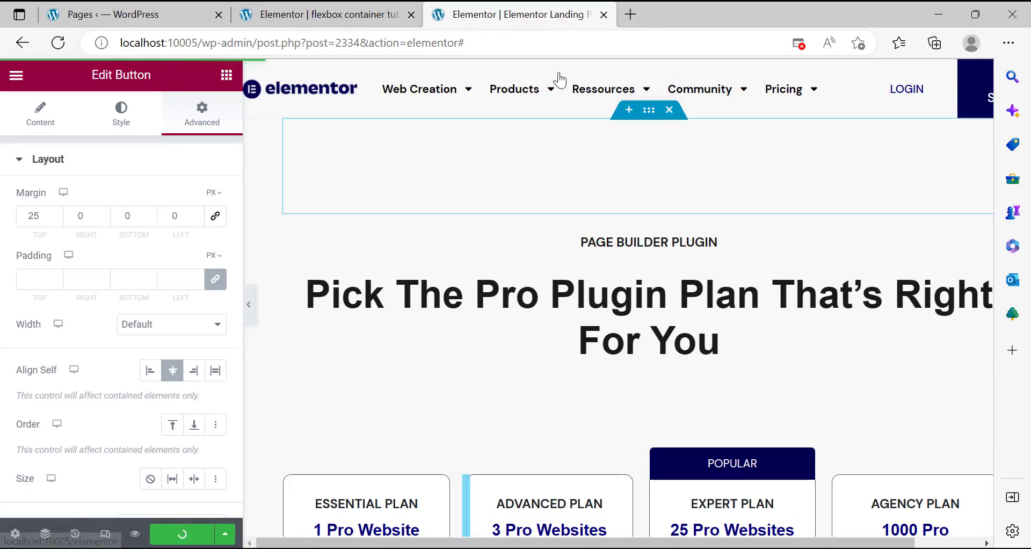
pyautogui.click(647, 79)
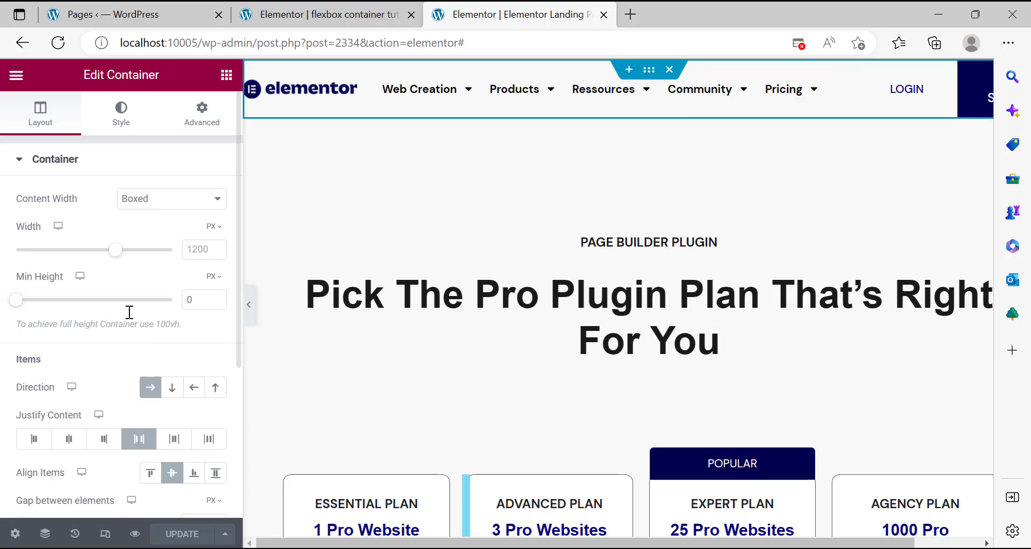
pyautogui.click(194, 122)
pyautogui.scroll(-6, 111, 335)
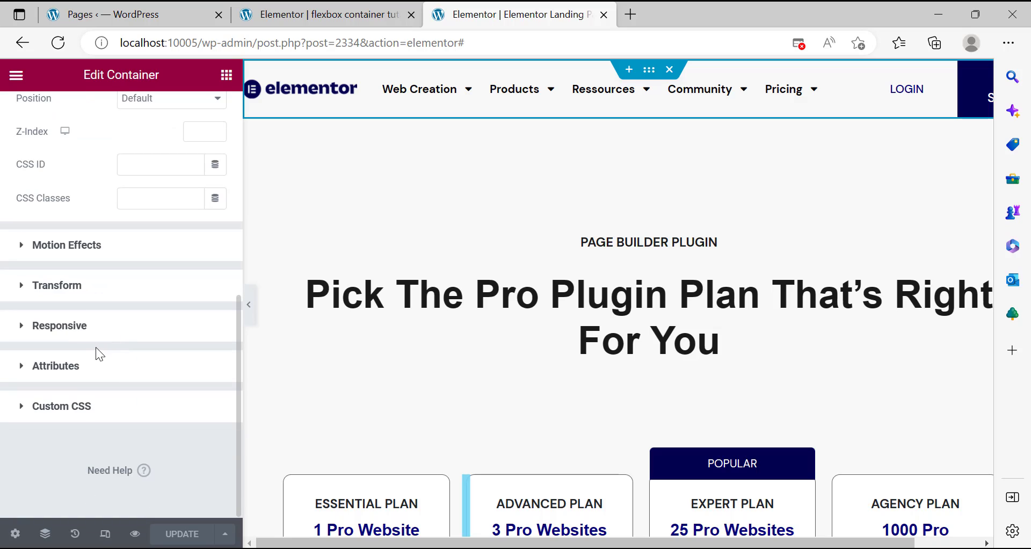
pyautogui.scroll(4, 79, 317)
pyautogui.scroll(-4, 83, 333)
pyautogui.click(29, 248)
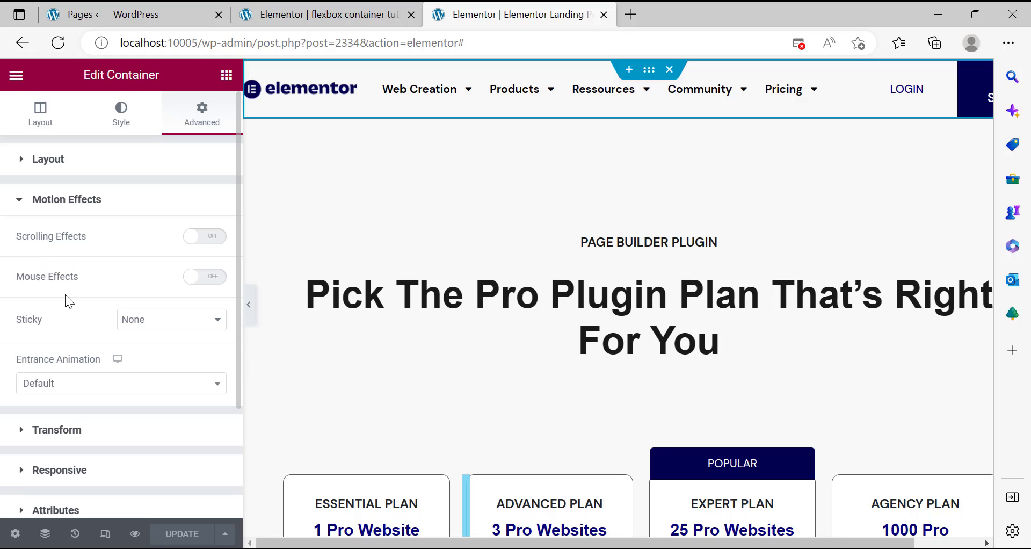
# Try the Bottom option for the header container's Sticky setting and check how the header behaves on scrolling.
pyautogui.click(164, 320)
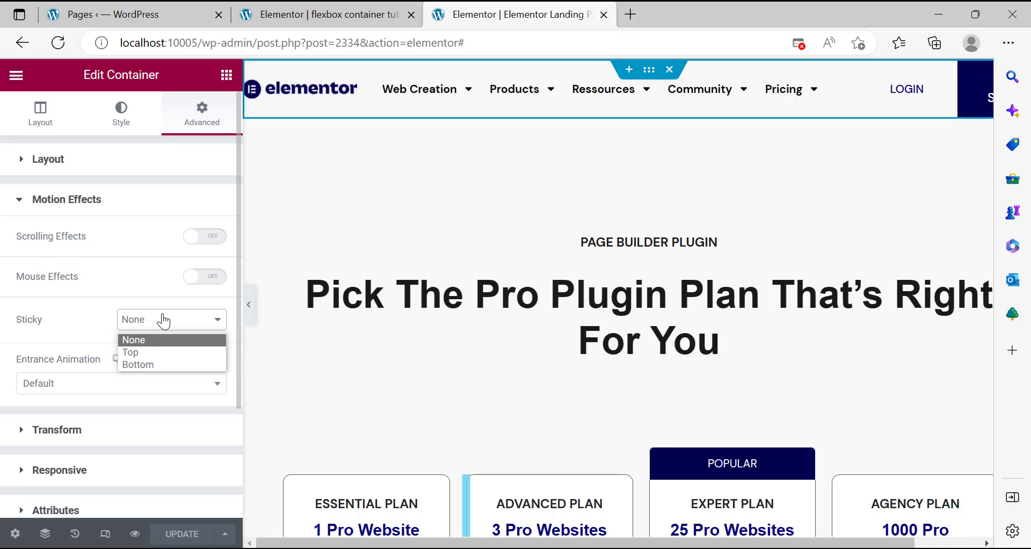
pyautogui.click(143, 364)
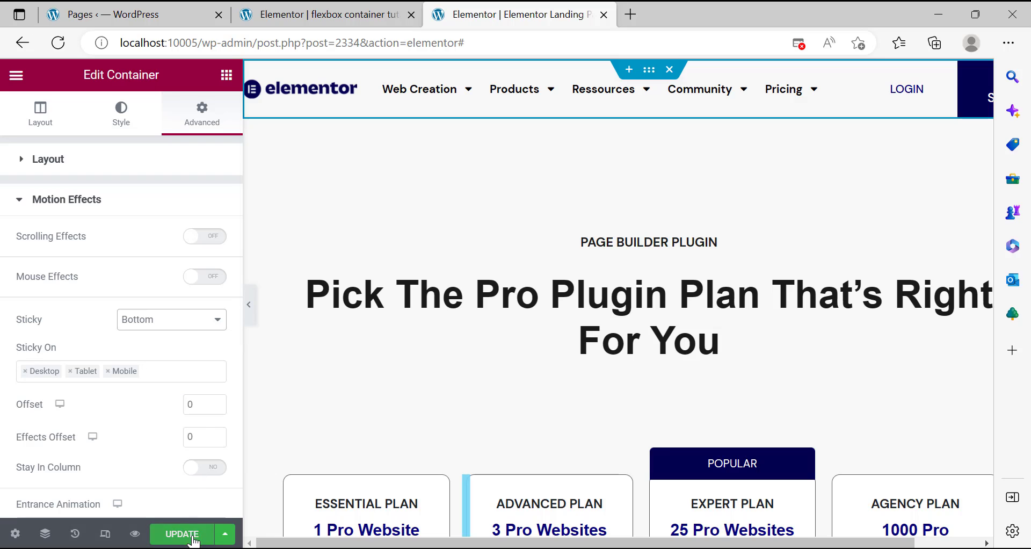
pyautogui.scroll(-4, 575, 221)
pyautogui.scroll(-5, 575, 221)
pyautogui.scroll(8, 574, 222)
pyautogui.scroll(-7, 575, 221)
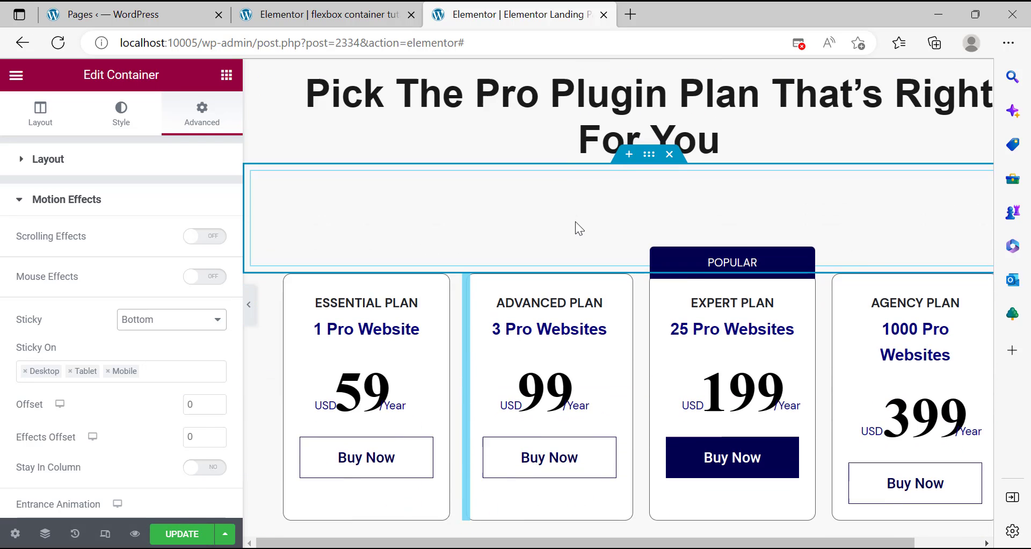
pyautogui.scroll(8, 498, 266)
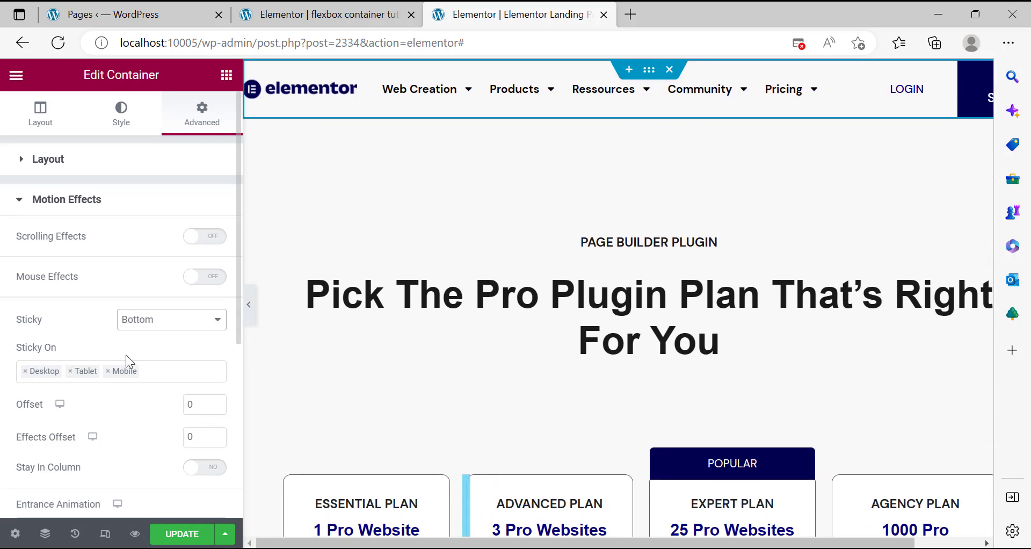
# Set the header container's Sticky option to Top and check the header over the page sections below.
pyautogui.click(141, 349)
pyautogui.scroll(-10, 674, 237)
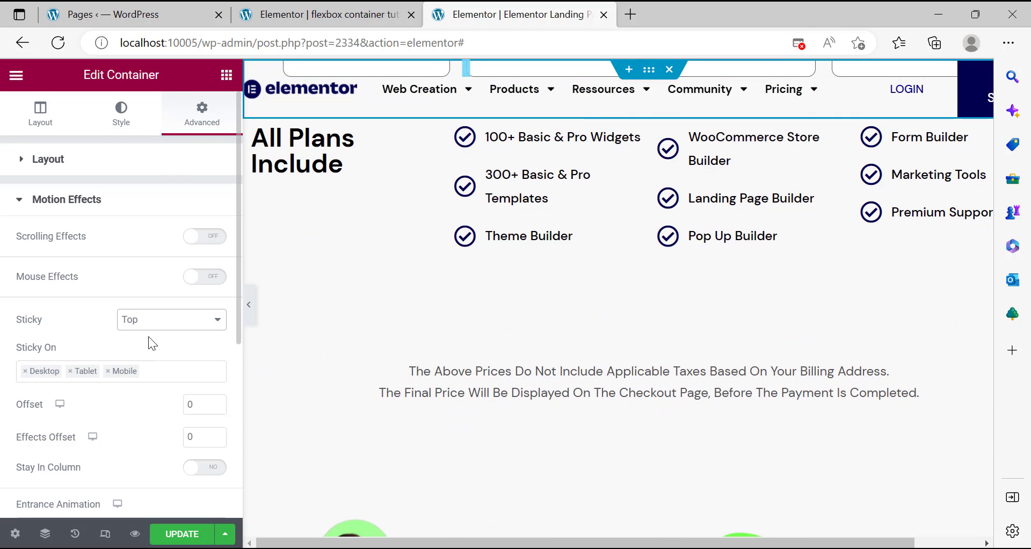
pyautogui.scroll(-10, 462, 355)
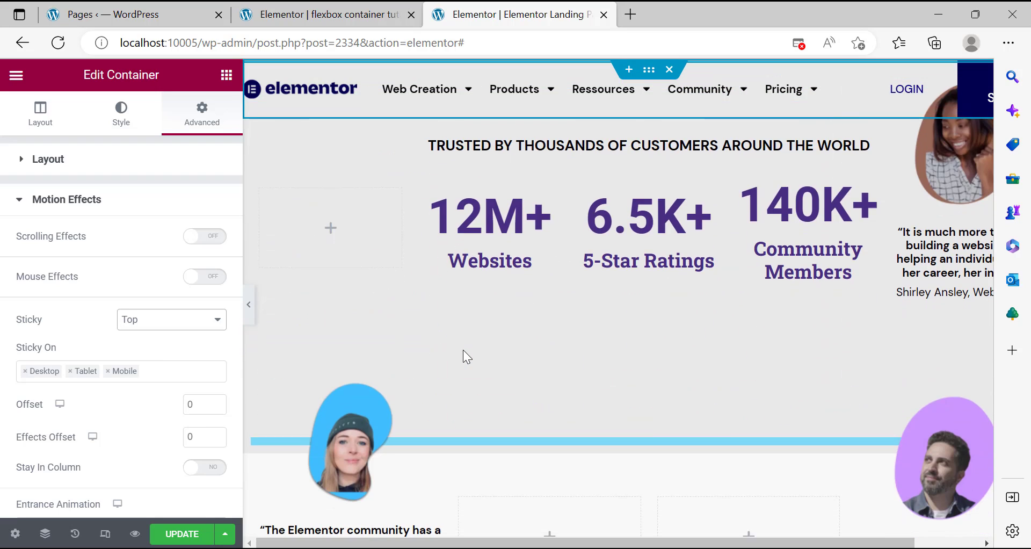
pyautogui.scroll(-3, 463, 349)
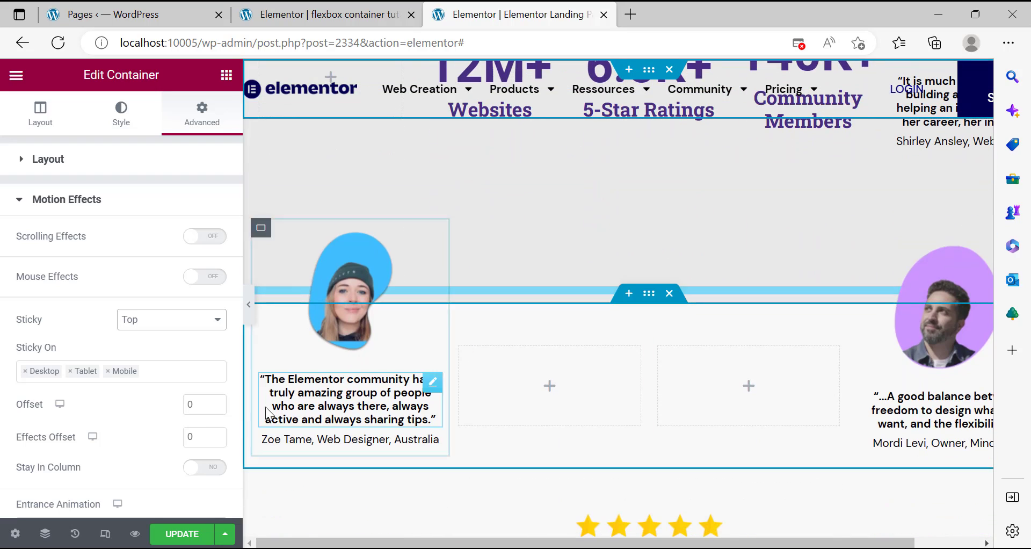
pyautogui.scroll(-2, 177, 429)
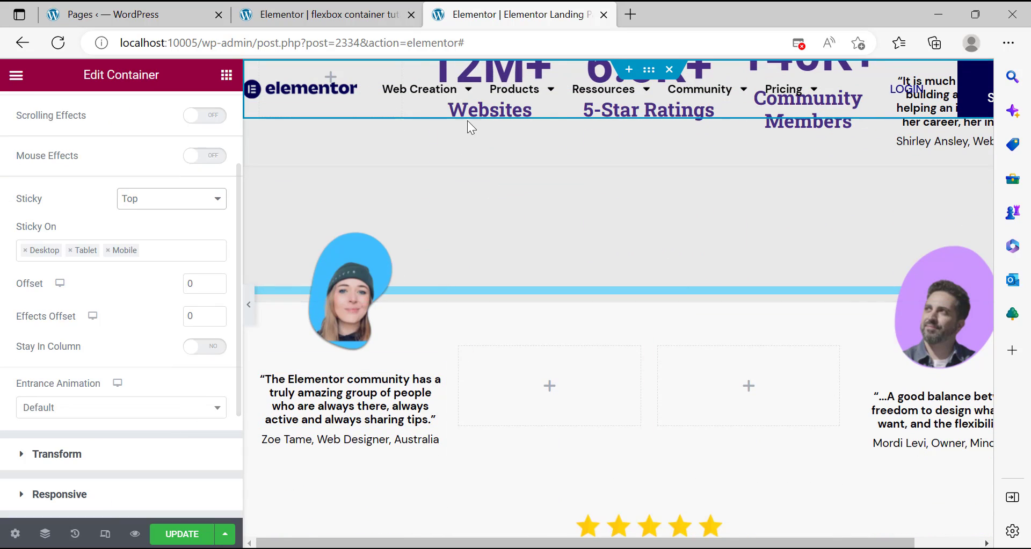
# Try the header container's Sticky setting at Bottom, restore it to Top, and compare the header's behavior while scrolling.
pyautogui.scroll(3, 462, 134)
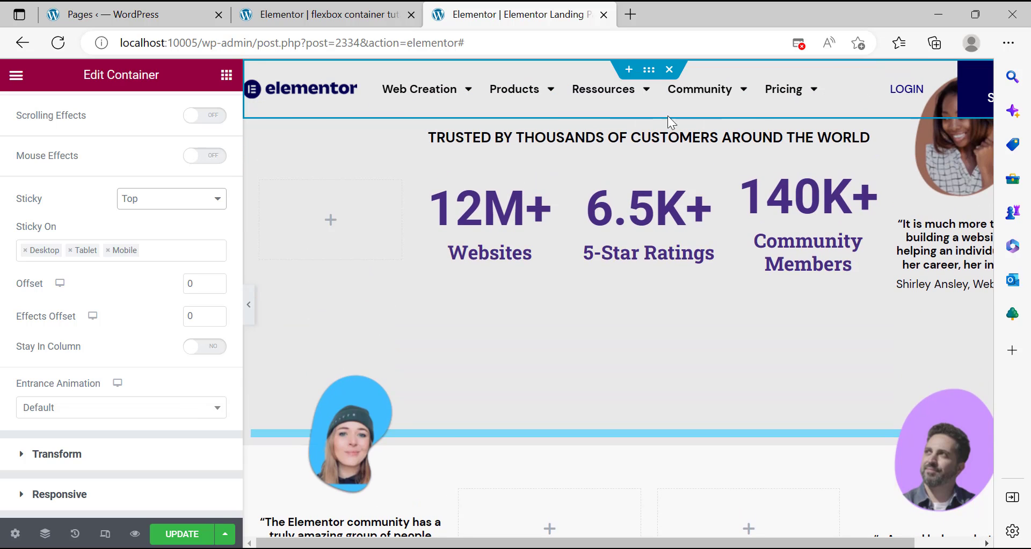
pyautogui.scroll(3, 643, 148)
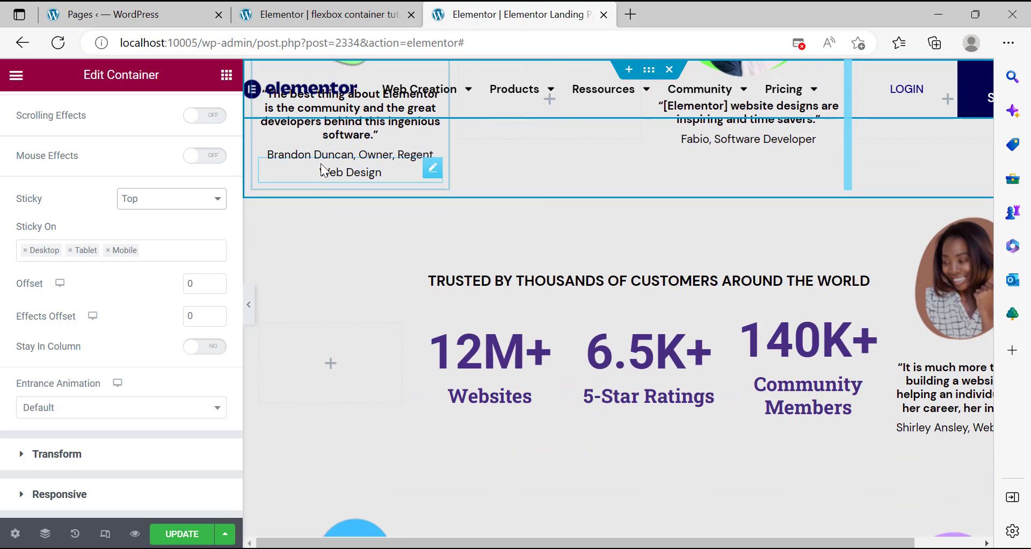
pyautogui.scroll(-6, 324, 171)
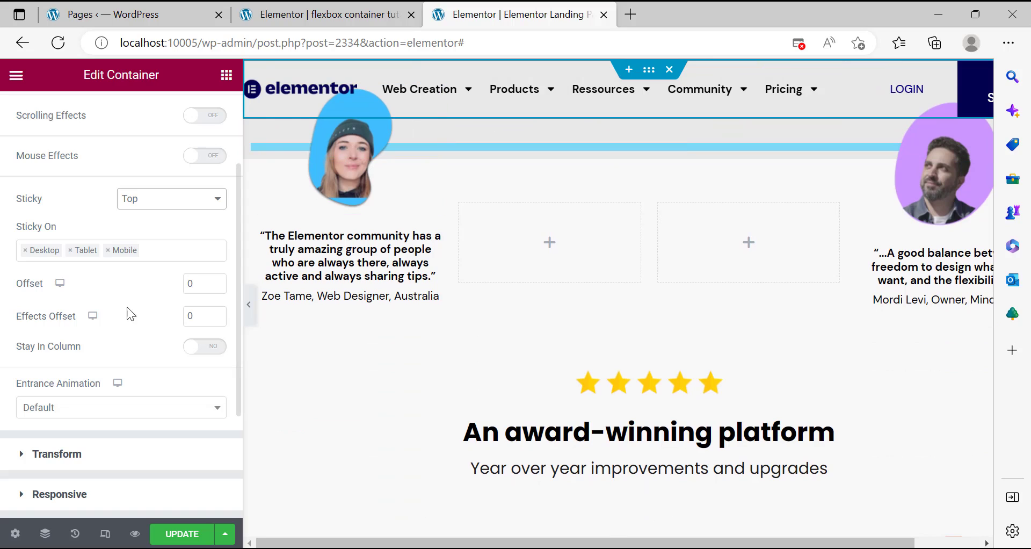
pyautogui.scroll(3, 128, 326)
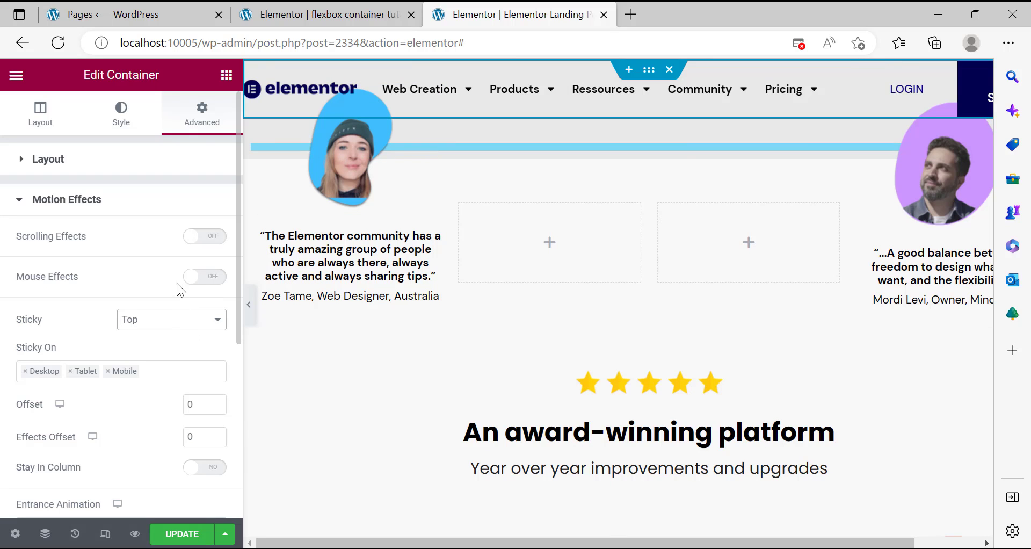
pyautogui.click(167, 321)
pyautogui.click(161, 364)
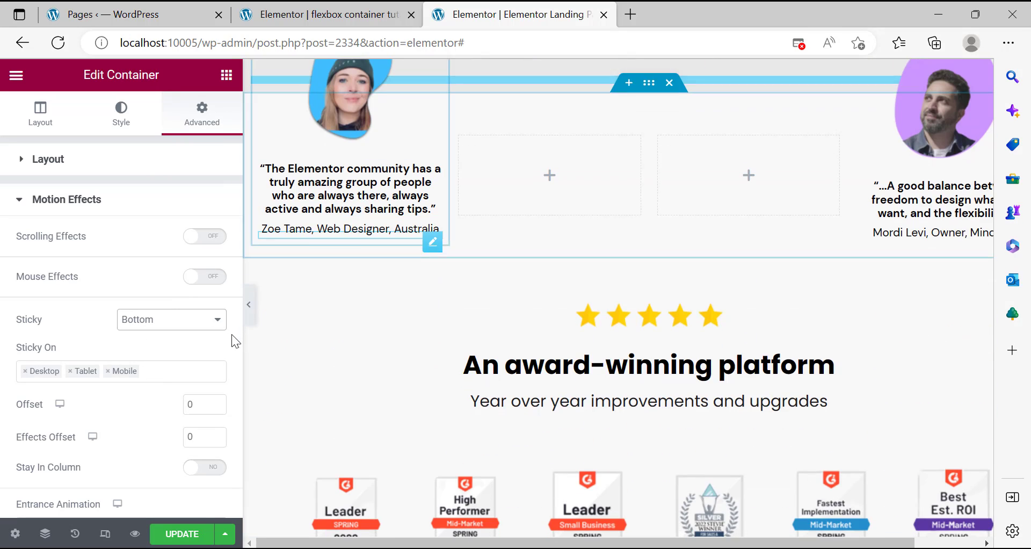
pyautogui.click(188, 325)
pyautogui.click(169, 351)
pyautogui.scroll(-5, 184, 347)
pyautogui.scroll(5, 186, 353)
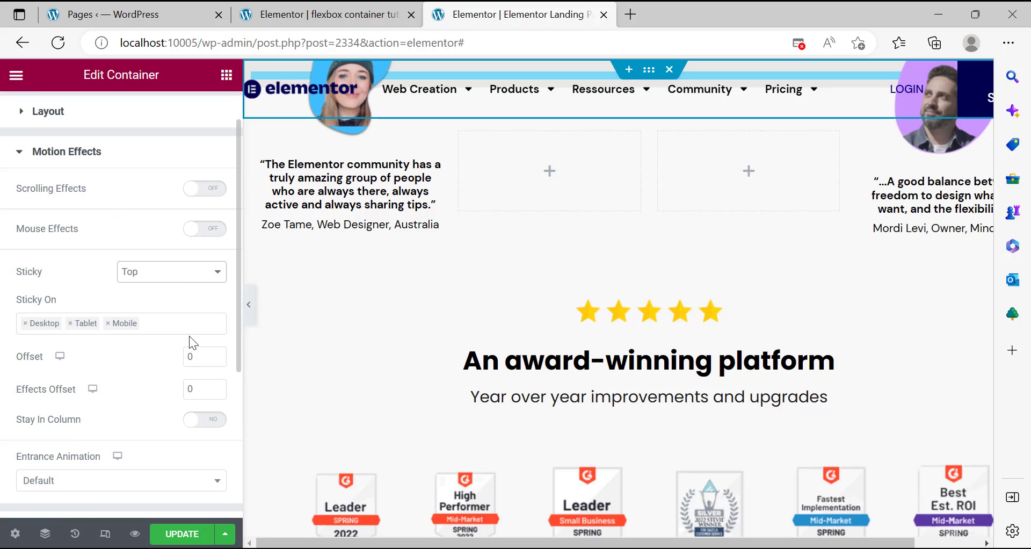
pyautogui.scroll(-10, 405, 227)
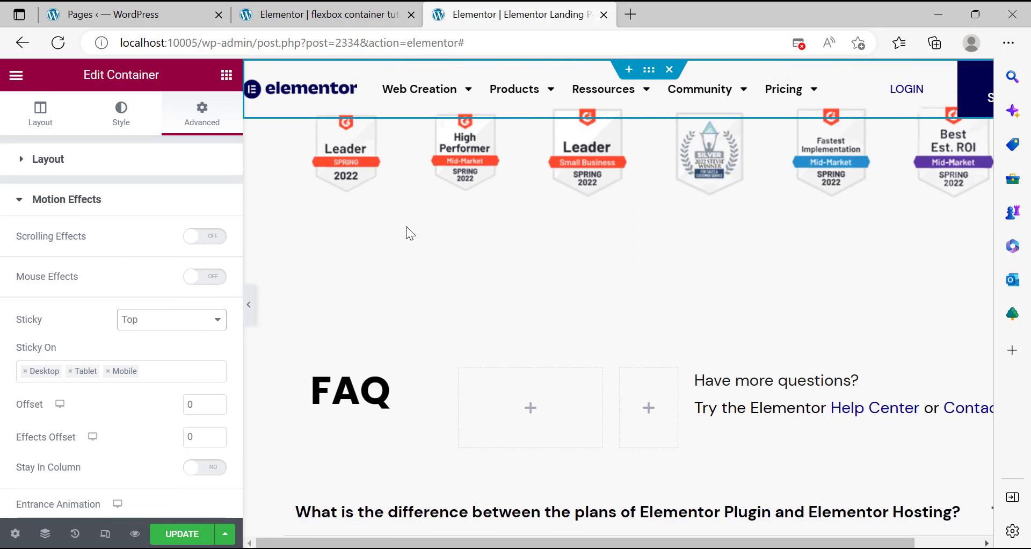
# Remove Tablet and Mobile from the header container's Sticky On devices, keeping only Desktop, and check the header while scrolling.
pyautogui.click(70, 250)
pyautogui.click(70, 250)
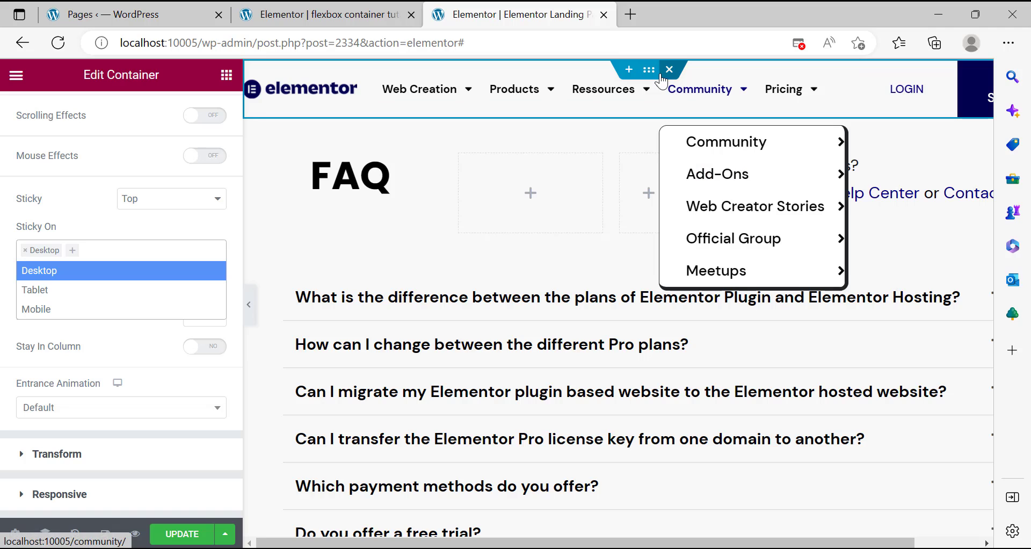
pyautogui.scroll(-1, 611, 274)
pyautogui.scroll(-4, 609, 274)
pyautogui.click(99, 222)
pyautogui.scroll(3, 375, 224)
pyautogui.scroll(-5, 576, 224)
pyautogui.scroll(7, 575, 126)
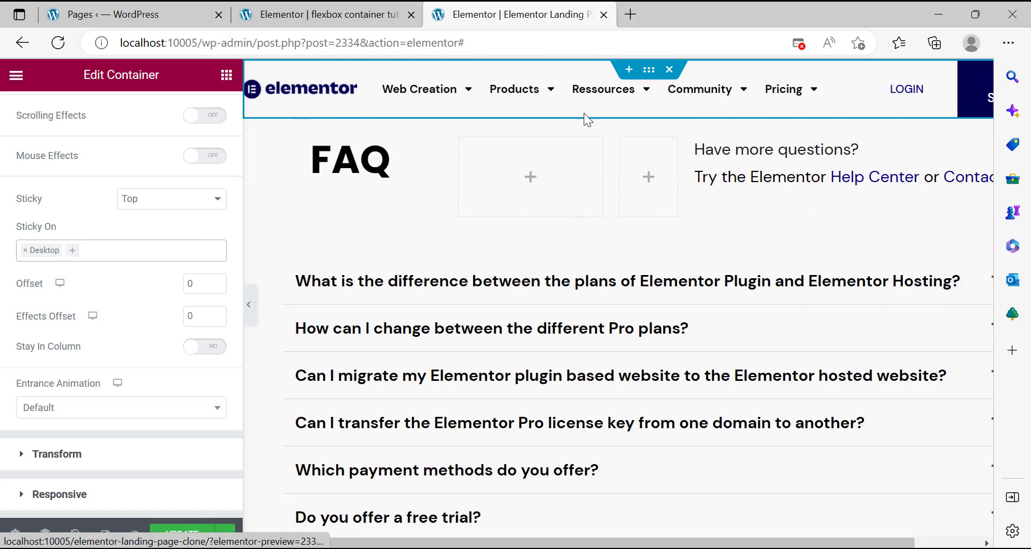
pyautogui.scroll(3, 124, 227)
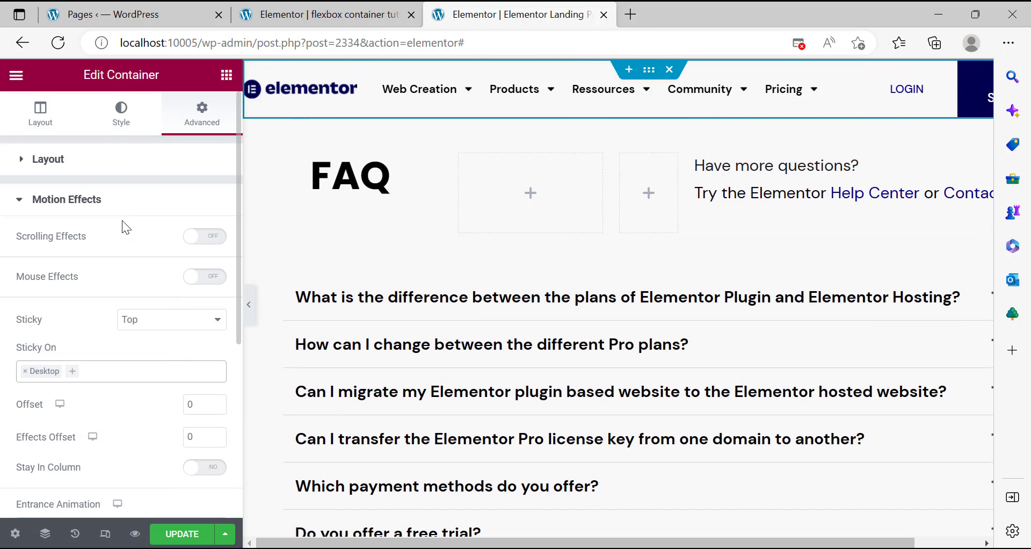
# Give the header container a Classic background and copy the color #F8F8F8 from the flexbox container tutorial page's header.
pyautogui.click(121, 116)
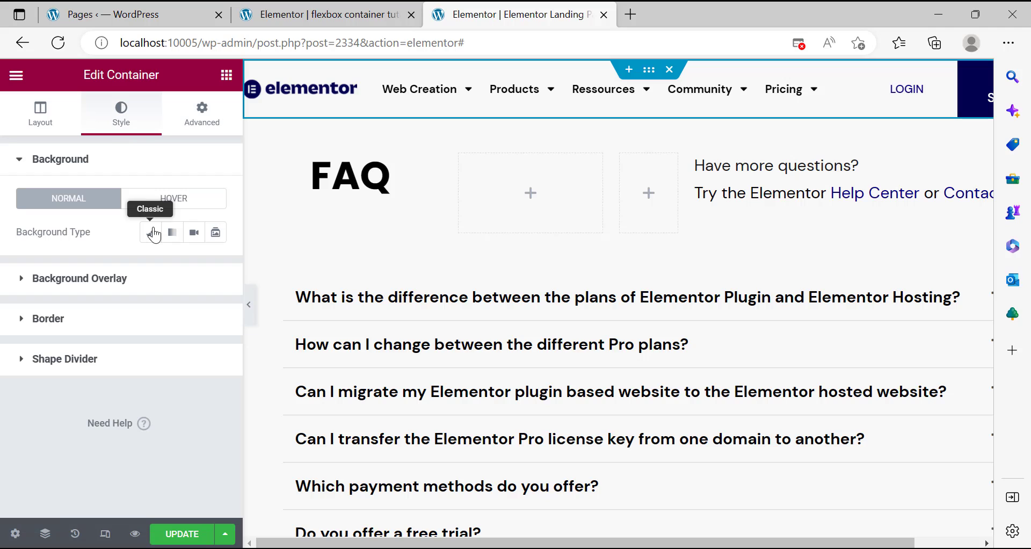
pyautogui.click(153, 233)
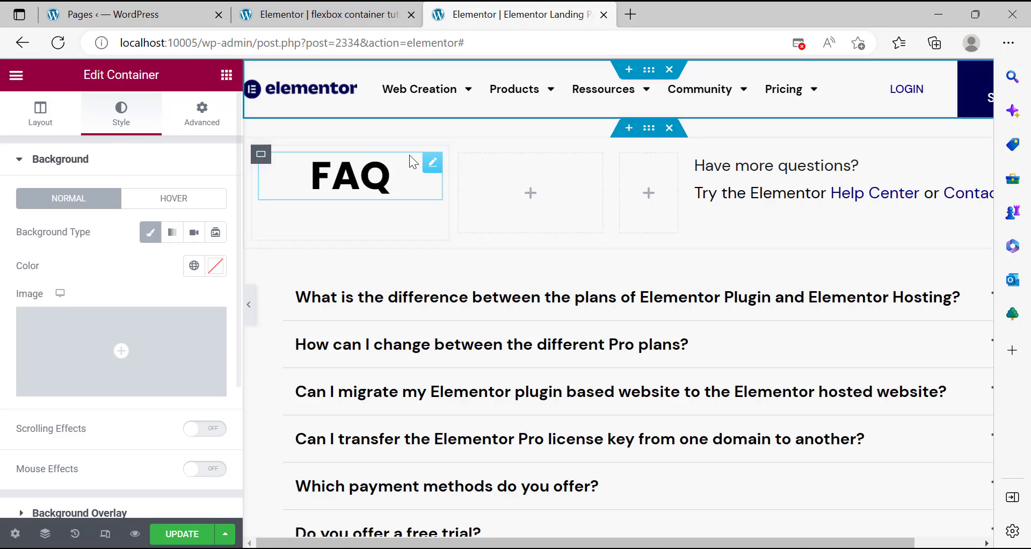
pyautogui.click(330, 11)
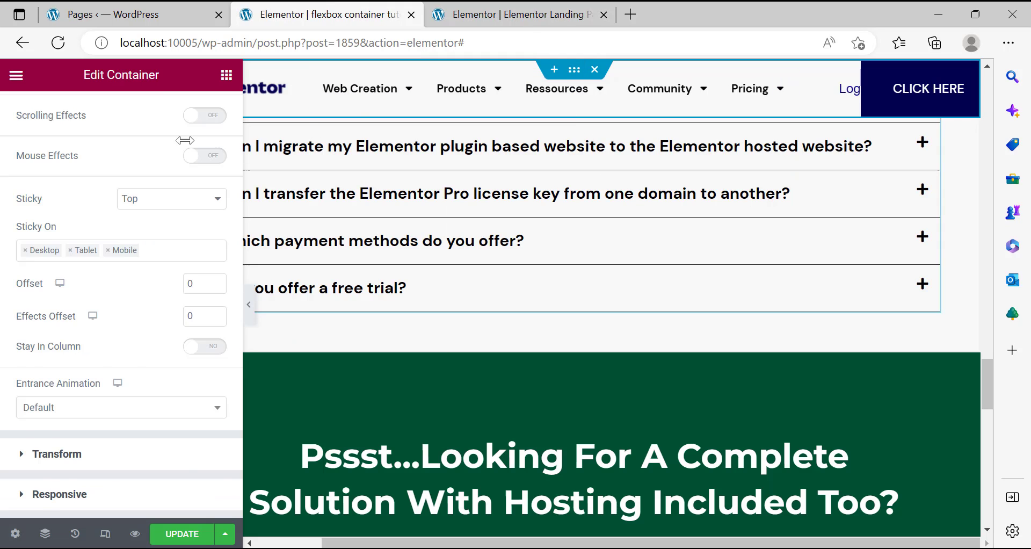
pyautogui.scroll(2, 161, 156)
pyautogui.click(121, 113)
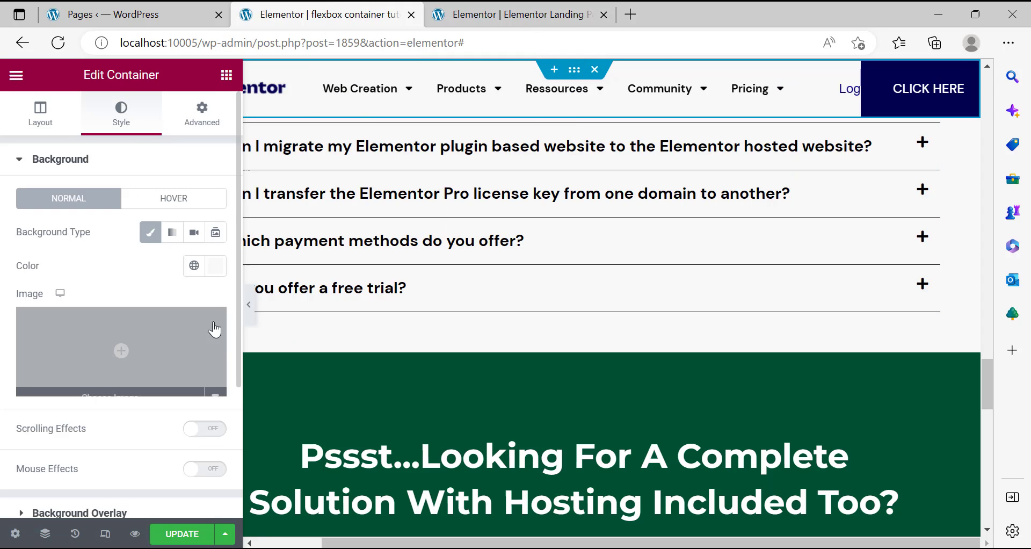
pyautogui.click(215, 266)
pyautogui.hotkey('ctrl', 'c')
pyautogui.rightClick(70, 516)
pyautogui.click(107, 87)
pyautogui.click(456, 12)
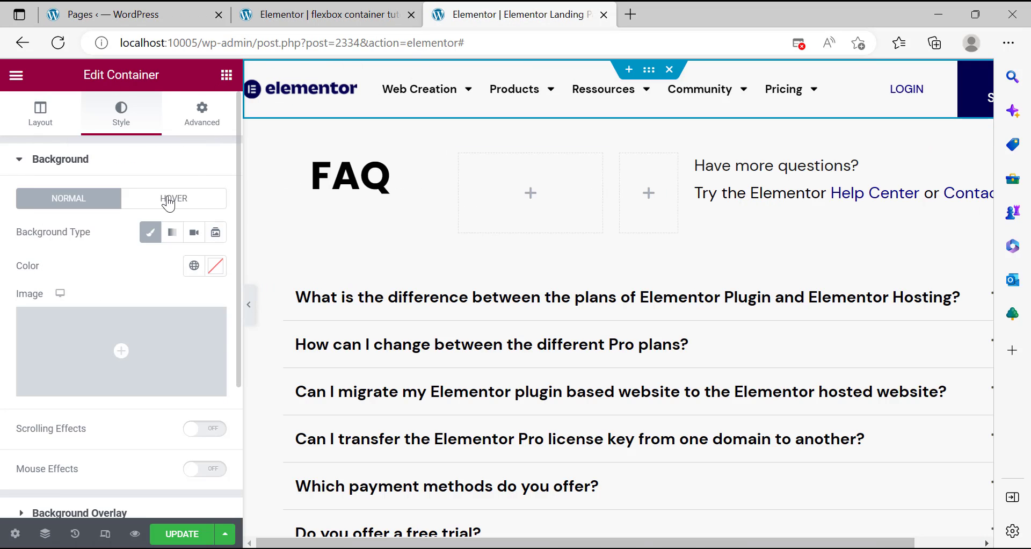
# Set the clone's header container background color to #F8F8F8 and check the header over the sections while scrolling.
pyautogui.click(214, 266)
pyautogui.rightClick(120, 510)
pyautogui.click(185, 113)
pyautogui.scroll(-6, 523, 236)
pyautogui.scroll(-5, 537, 265)
pyautogui.scroll(4, 552, 288)
pyautogui.scroll(-10, 556, 295)
pyautogui.scroll(10, 558, 285)
pyautogui.scroll(-6, 558, 285)
pyautogui.click(3, 368)
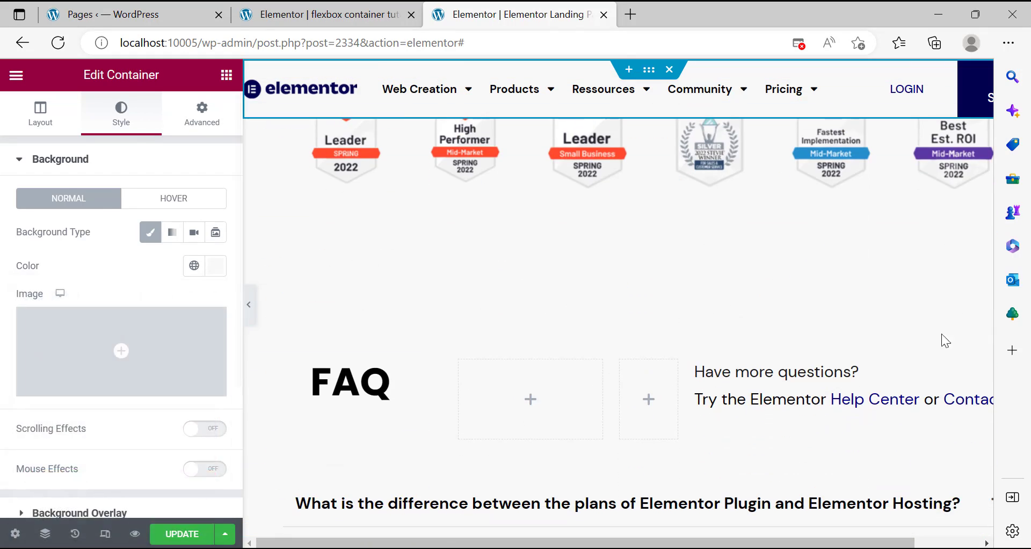
# Update the landing page and check the sticky header from the call-to-action section back to the pricing plans.
pyautogui.scroll(-8, 786, 351)
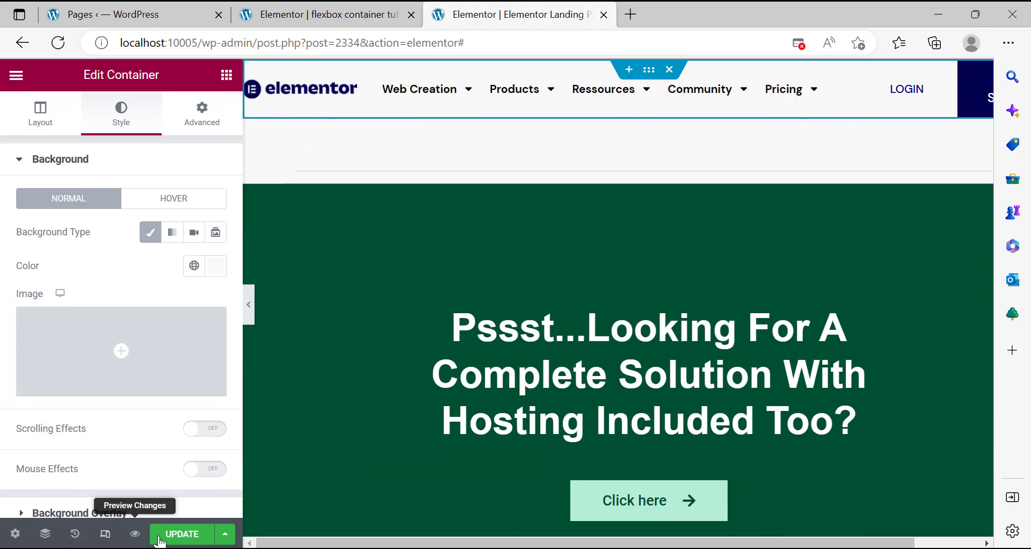
pyautogui.click(159, 537)
pyautogui.scroll(-5, 471, 397)
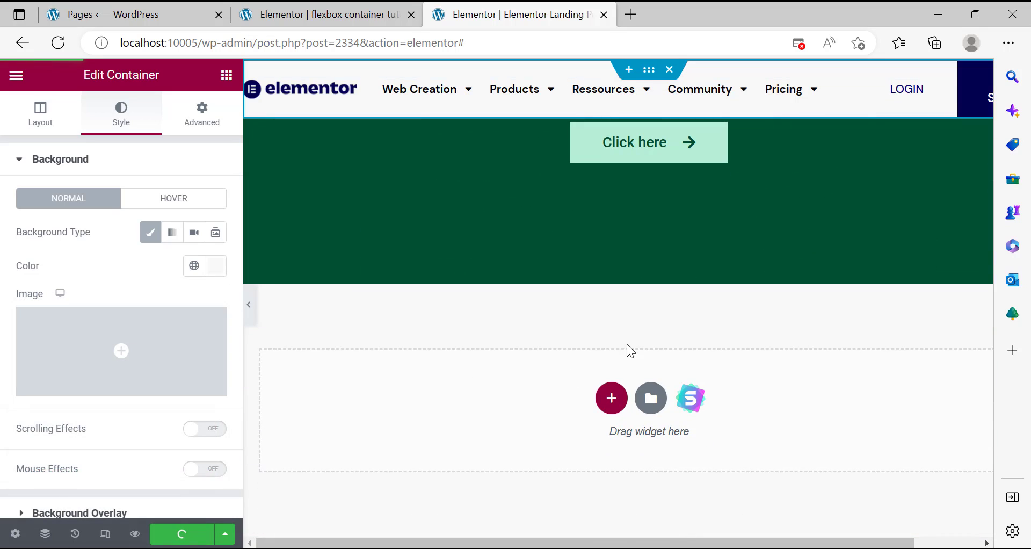
pyautogui.scroll(10, 578, 395)
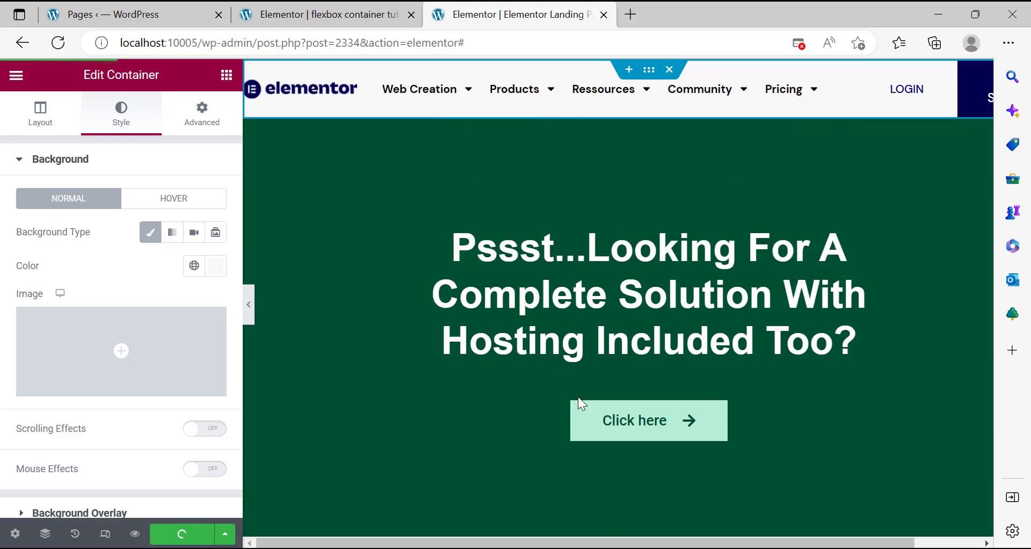
pyautogui.scroll(15, 578, 399)
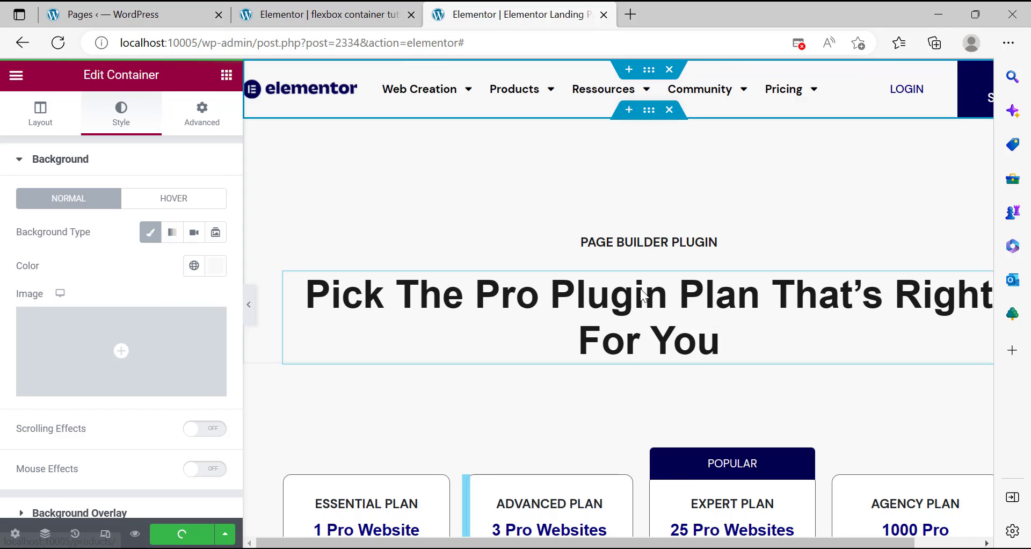
pyautogui.scroll(-6, 617, 322)
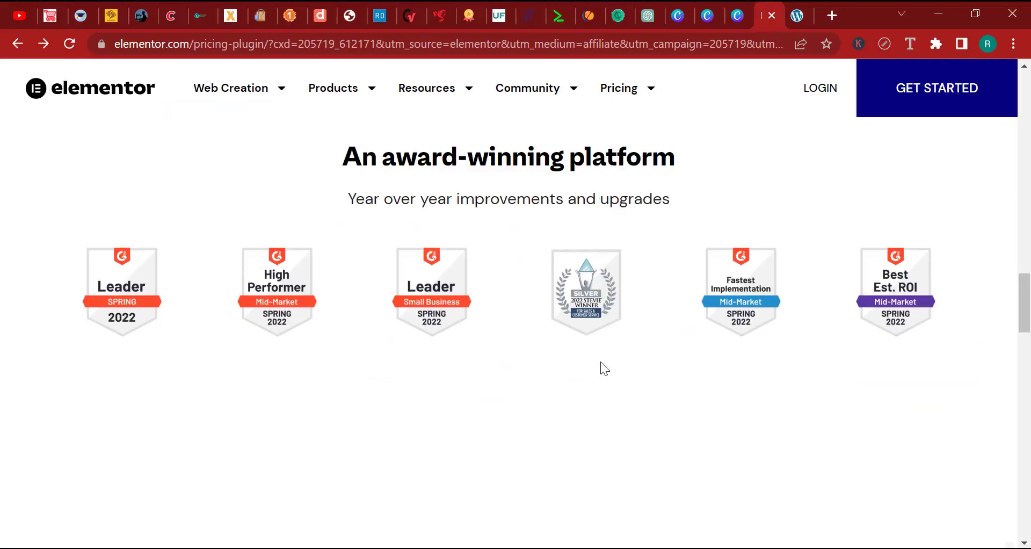
# Examine the footer on the reference pricing page and on the published flexbox container tutorial page.
pyautogui.scroll(-15, 600, 362)
pyautogui.scroll(-10, 817, 379)
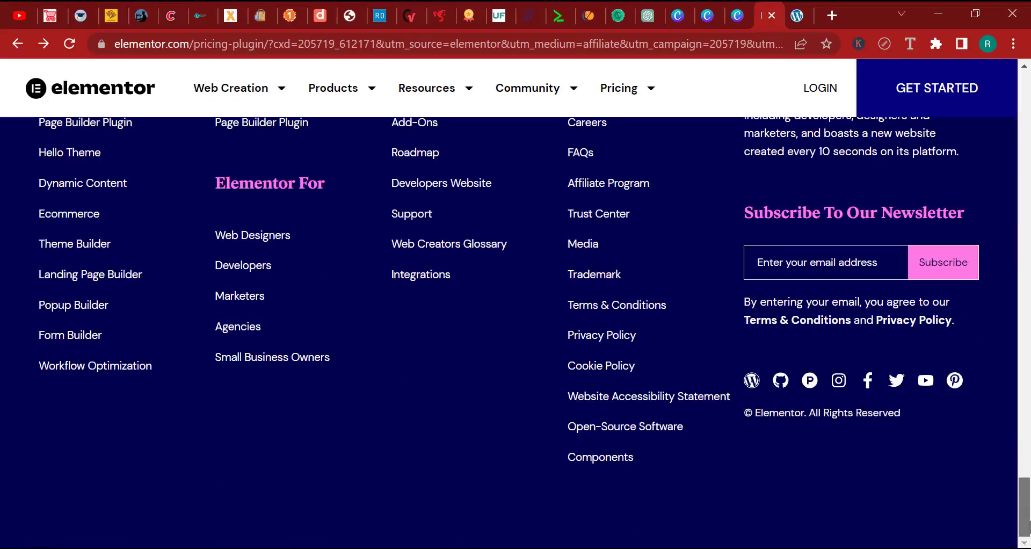
pyautogui.scroll(15, 515, 322)
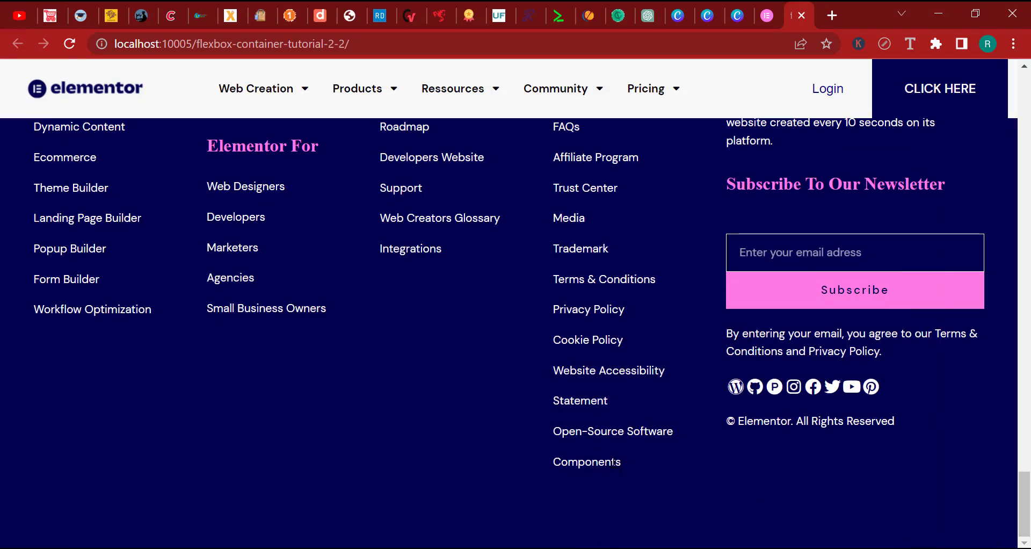
pyautogui.scroll(3, 547, 401)
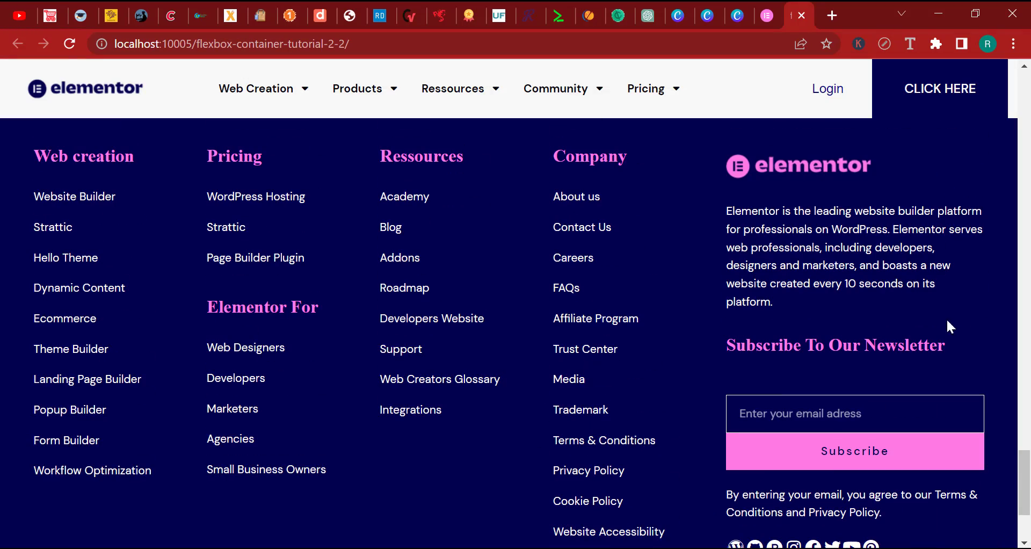
pyautogui.scroll(3, 871, 256)
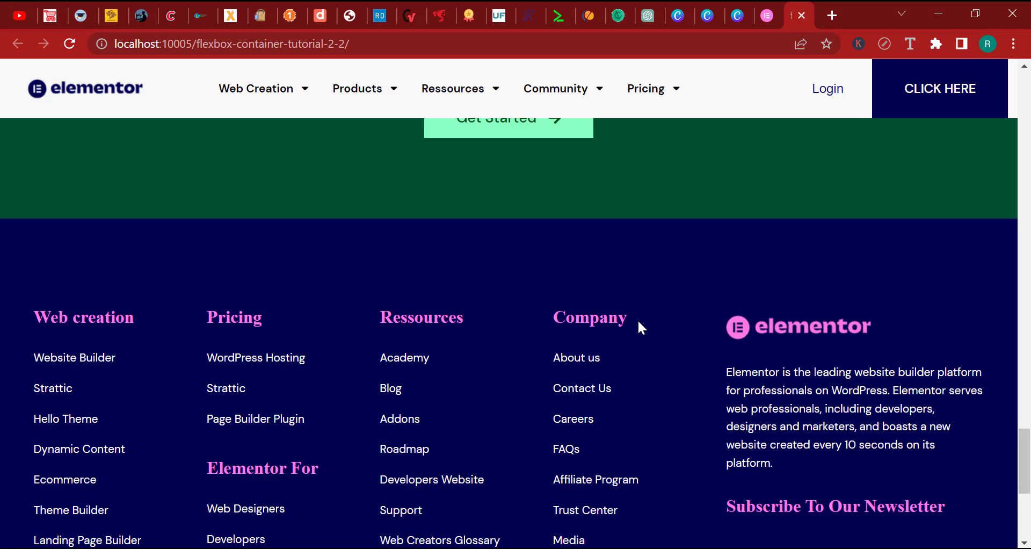
pyautogui.scroll(-3, 639, 325)
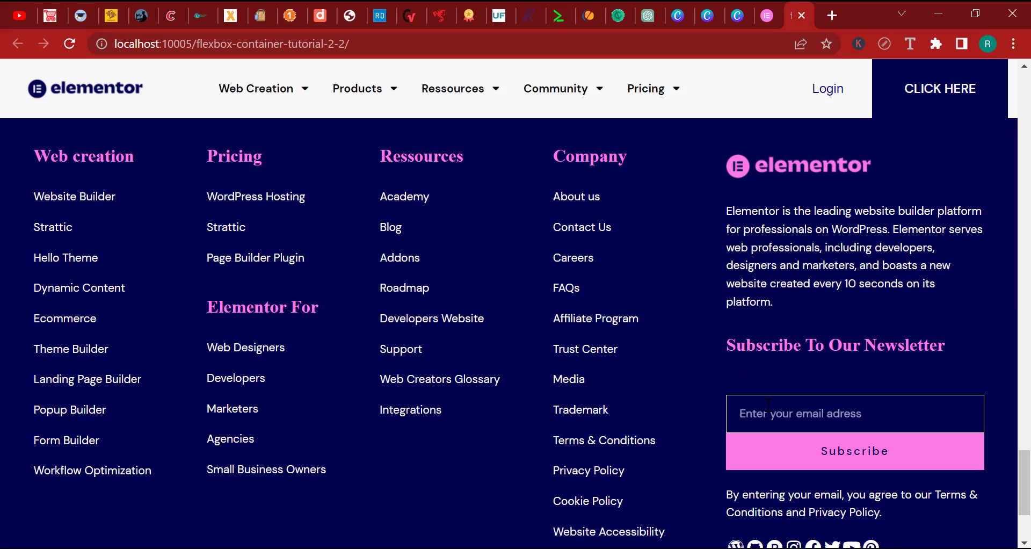
pyautogui.scroll(-3, 680, 324)
pyautogui.scroll(15, 644, 347)
pyautogui.scroll(-10, 675, 342)
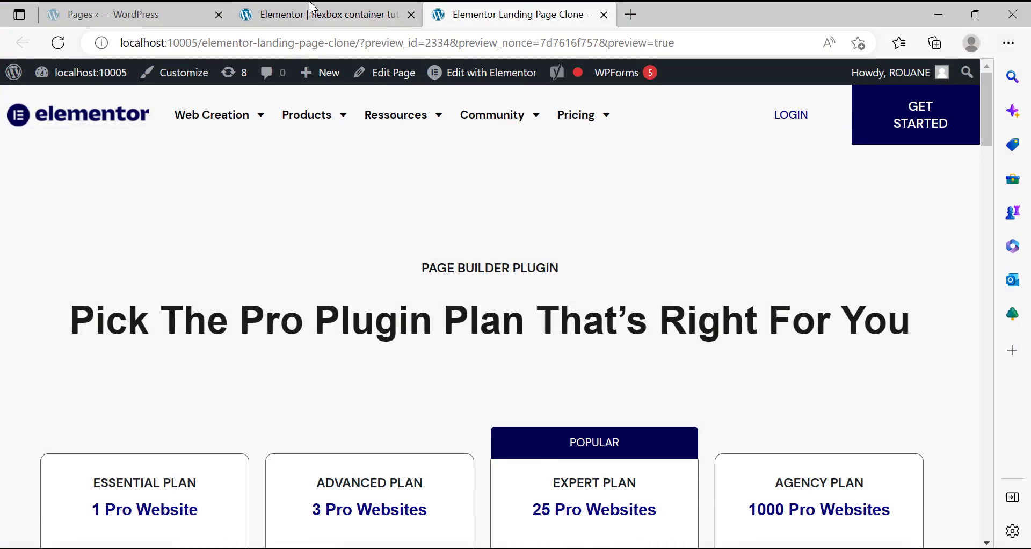
# Switch to the flexbox container tutorial page's editor and examine its footer's link columns and logo image.
pyautogui.click(313, 8)
pyautogui.scroll(-10, 603, 331)
pyautogui.scroll(4, 604, 349)
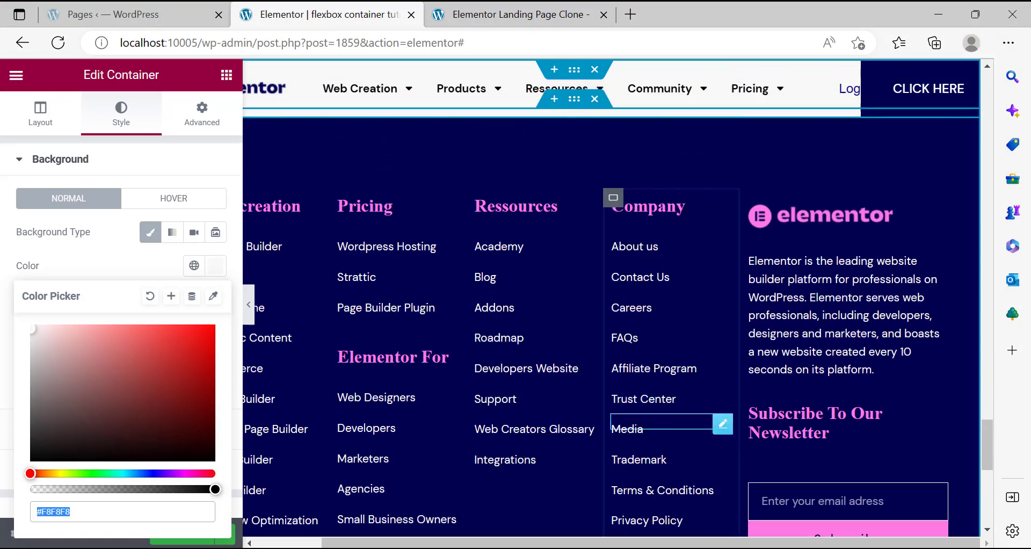
pyautogui.moveTo(599, 542); pyautogui.dragTo(511, 543)
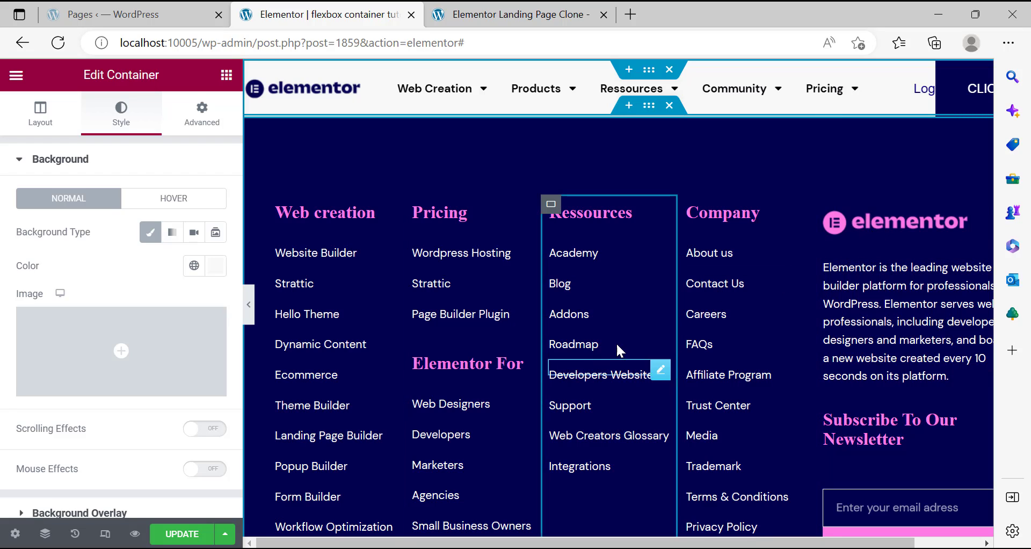
pyautogui.scroll(10, 897, 230)
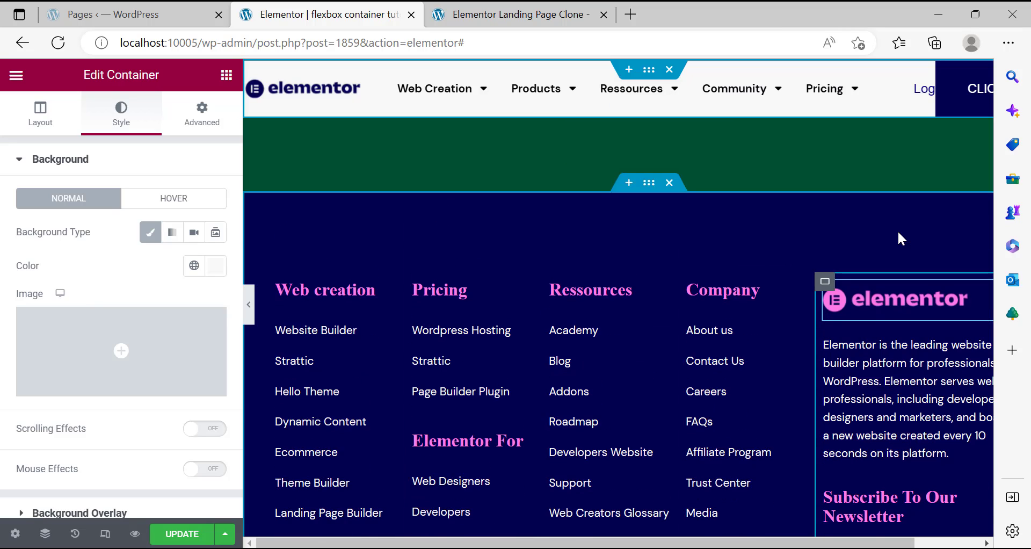
pyautogui.scroll(-4, 898, 234)
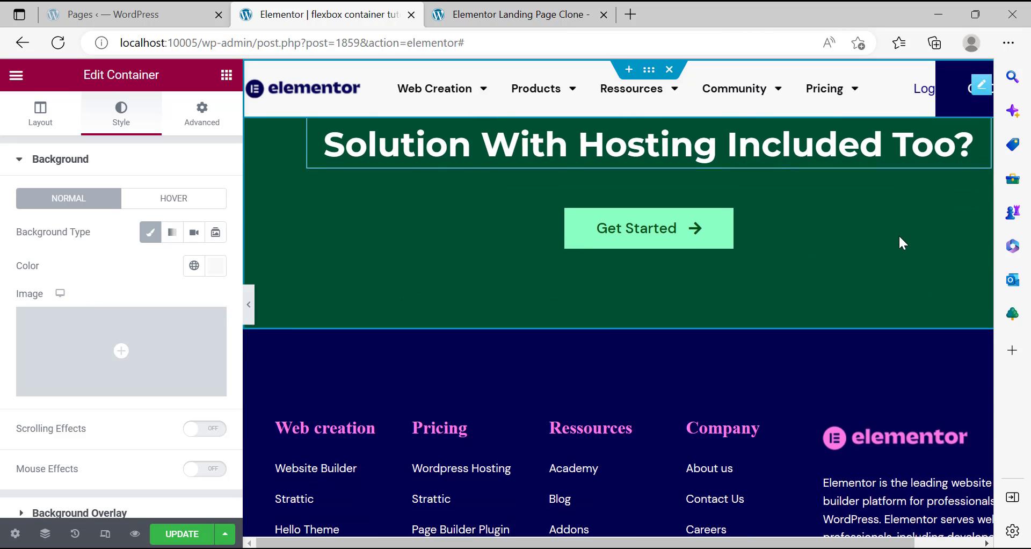
pyautogui.click(936, 438)
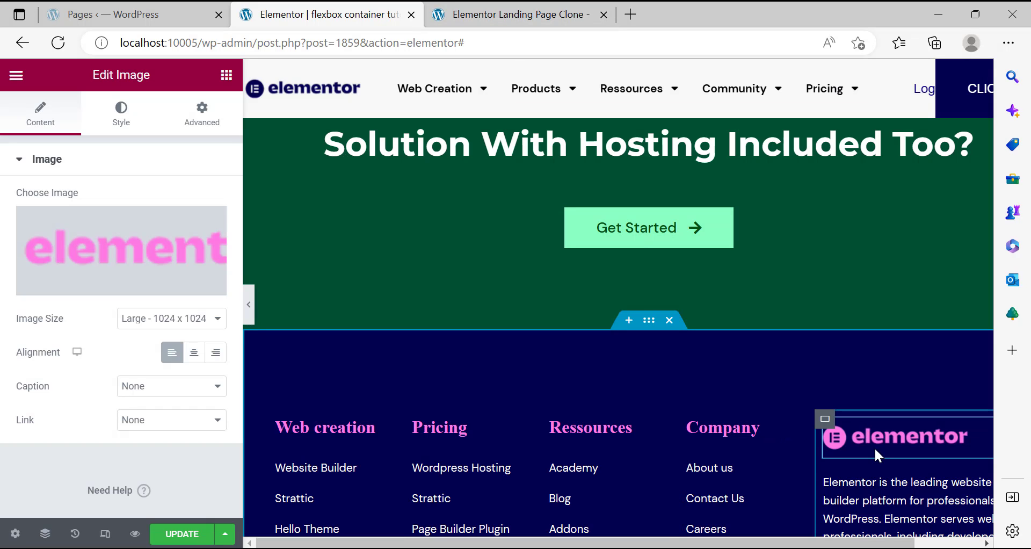
pyautogui.scroll(-4, 643, 275)
# Return to the landing page clone's preview, check its sticky header, and open the page for editing with Elementor.
pyautogui.click(500, 16)
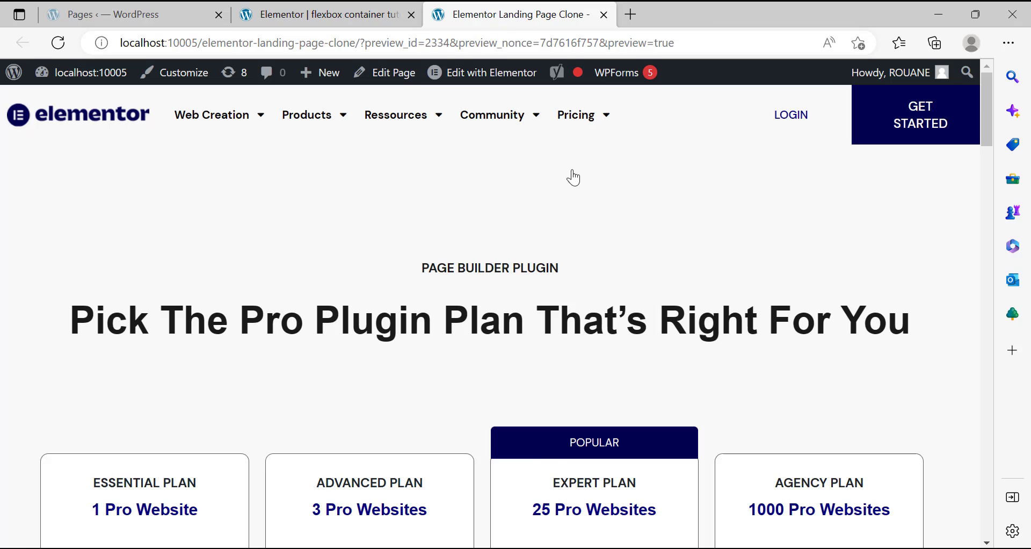
pyautogui.scroll(-5, 639, 315)
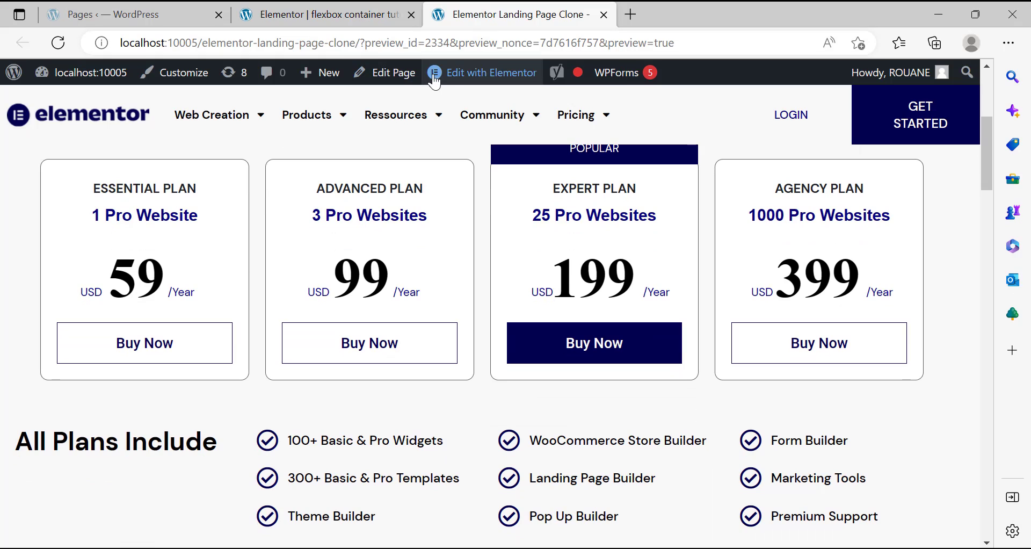
pyautogui.click(472, 73)
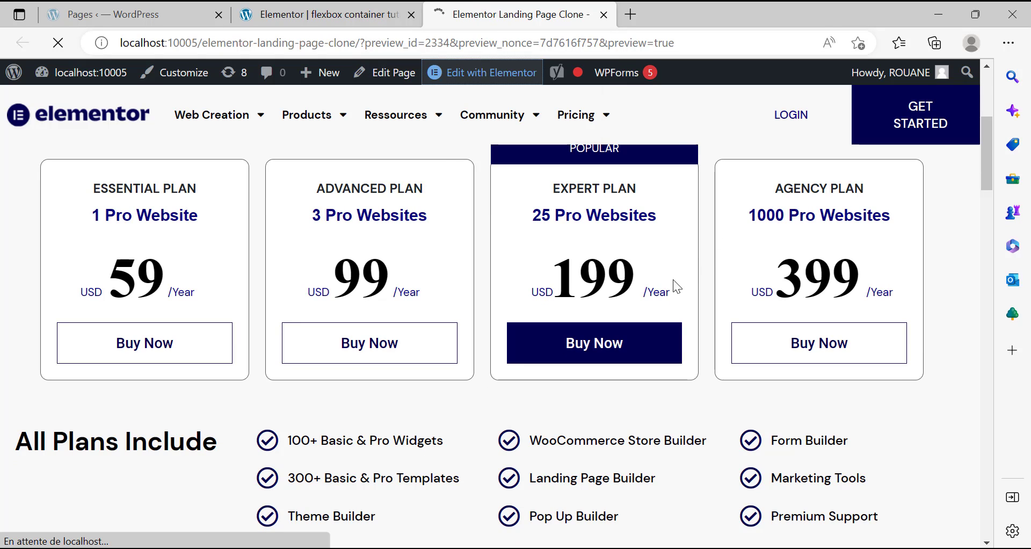
# Examine the footer's link columns, newsletter form and social icons in the flexbox container tutorial page's editor.
pyautogui.hotkey('ctrl', 'shift', 'Tab')
pyautogui.scroll(7, 755, 333)
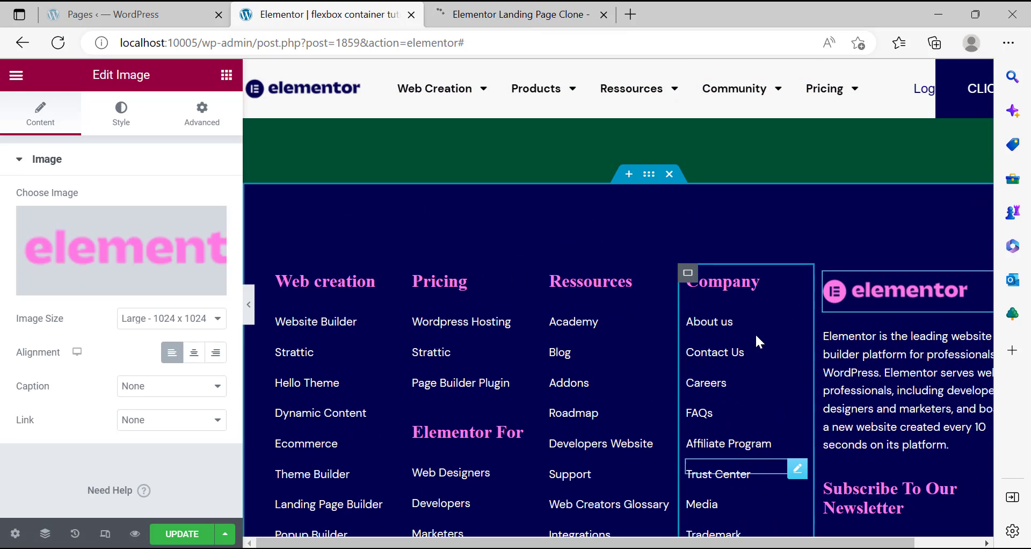
pyautogui.scroll(-3, 886, 331)
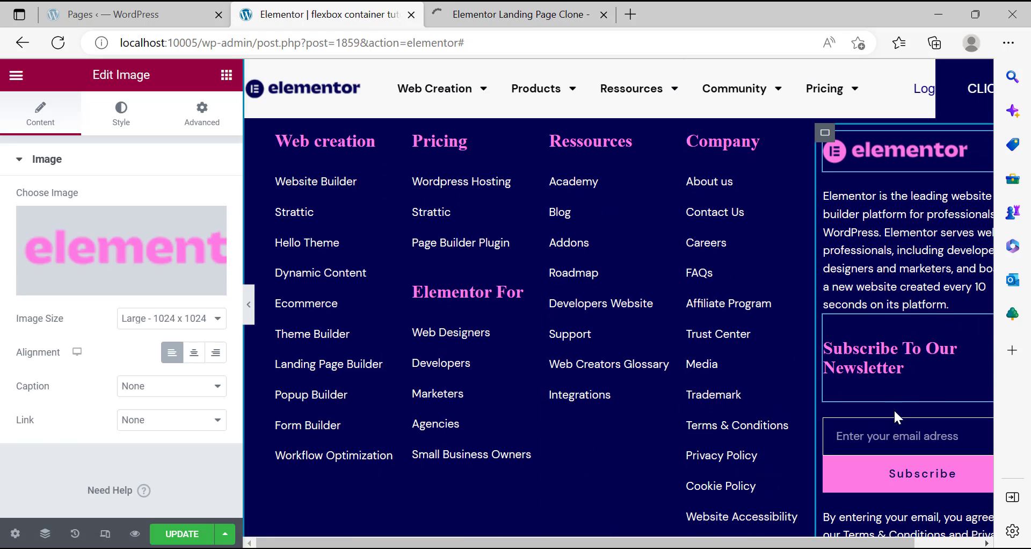
pyautogui.click(568, 23)
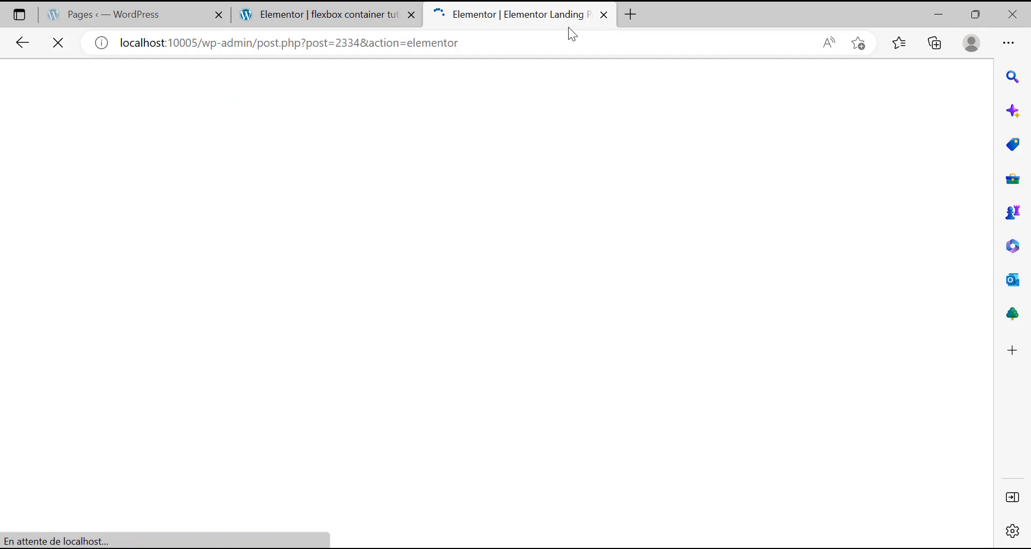
pyautogui.hotkey('ctrl', 'shift', 'Tab')
pyautogui.scroll(-2, 884, 452)
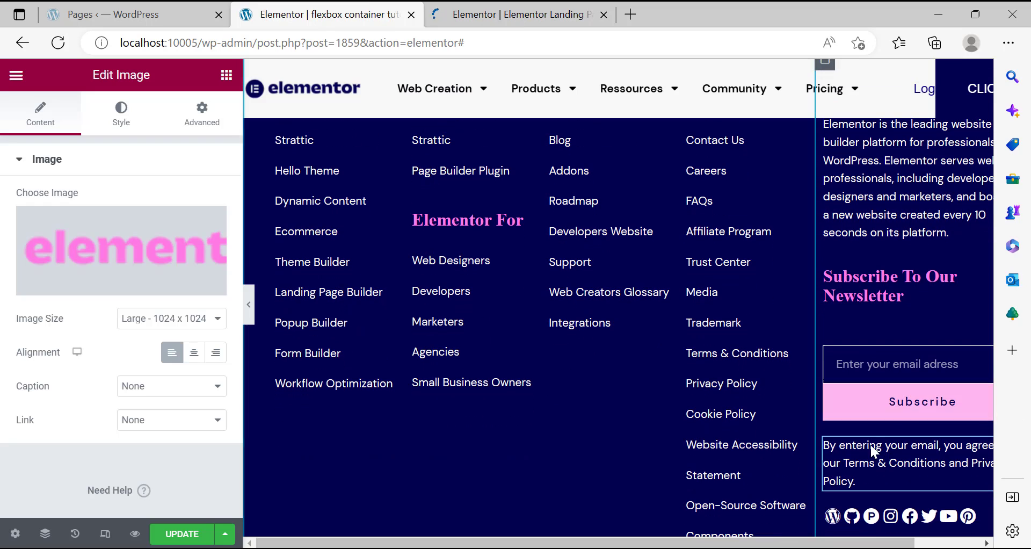
# Switch to the other browser and compare the footer's newsletter form and social icons on the reference pricing page and the published tutorial page.
pyautogui.hotkey('alt', 'Tab')
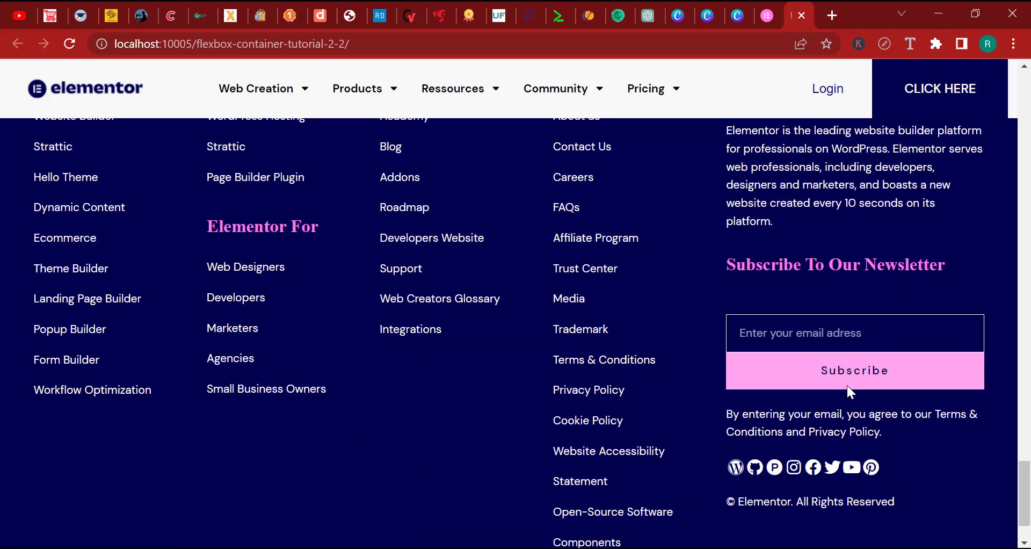
pyautogui.click(759, 3)
pyautogui.scroll(-20, 873, 358)
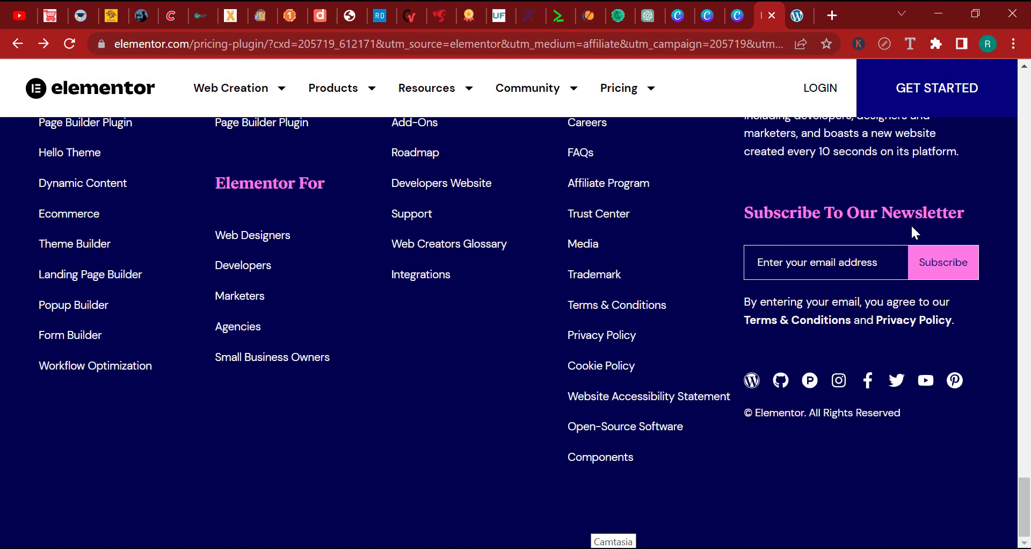
pyautogui.click(803, 7)
pyautogui.scroll(-1, 859, 314)
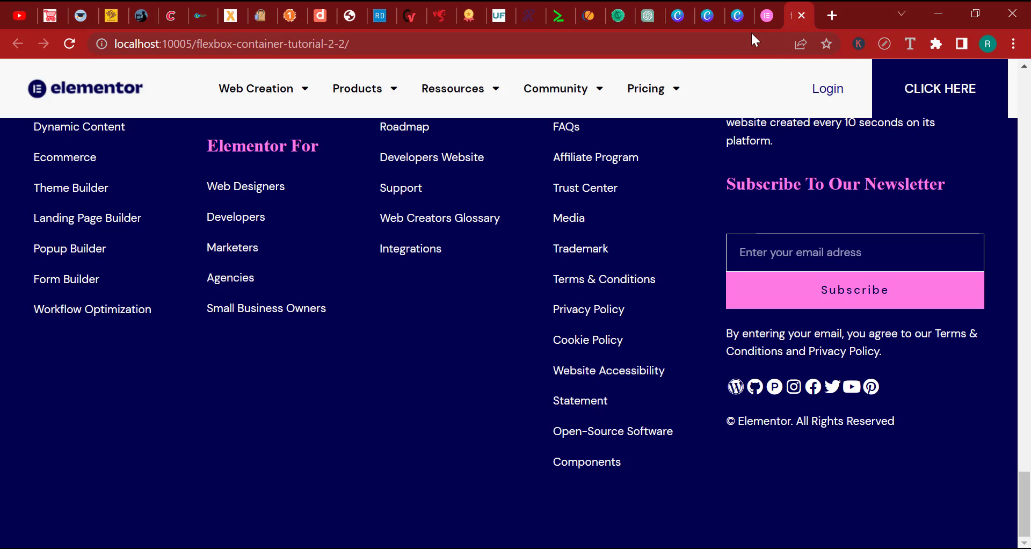
pyautogui.click(767, 15)
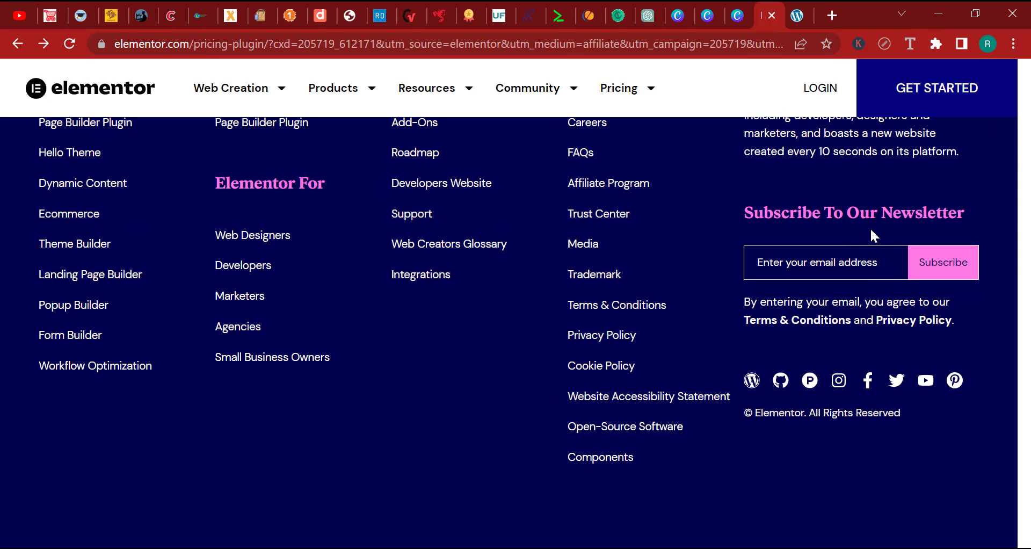
pyautogui.click(796, 16)
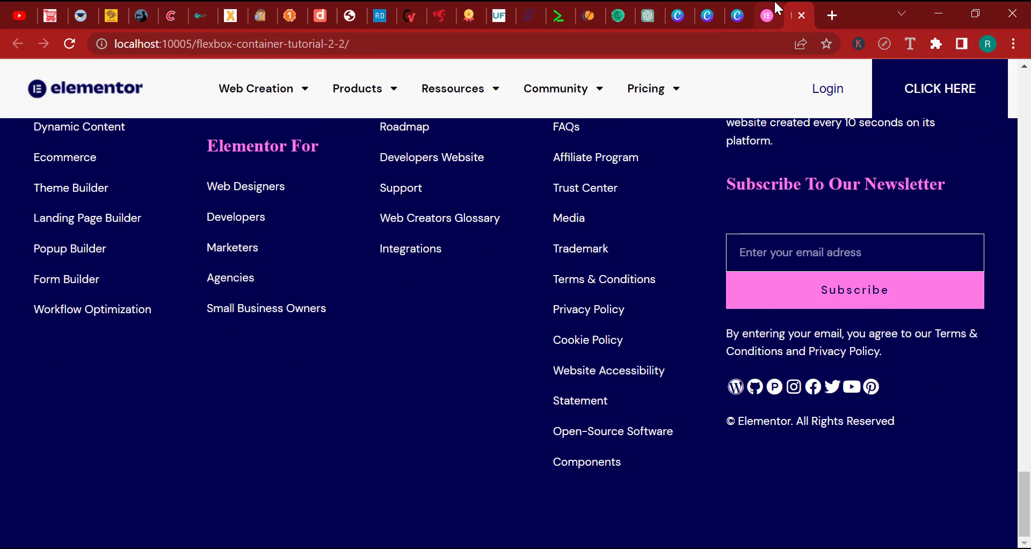
pyautogui.click(776, 8)
pyautogui.click(795, 13)
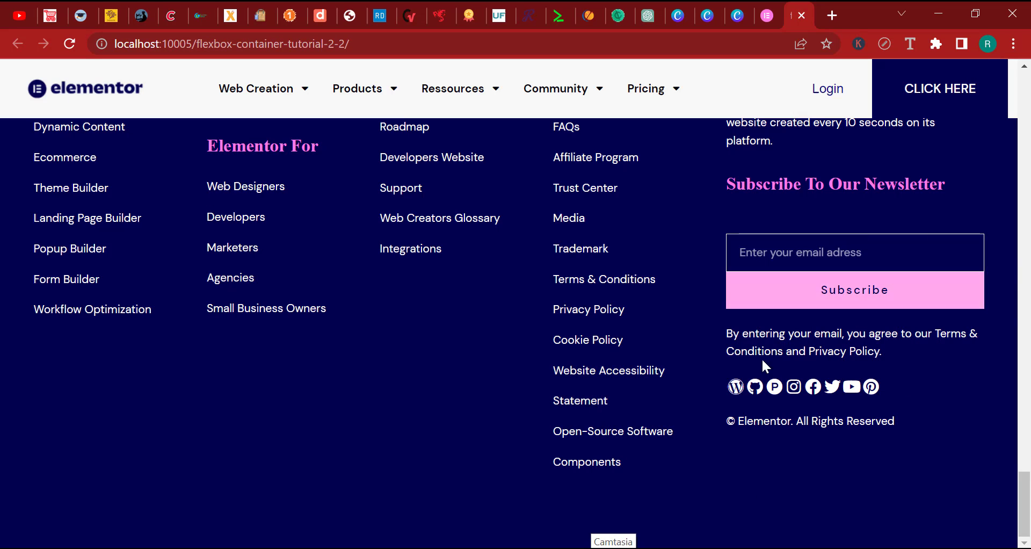
pyautogui.scroll(5, 630, 370)
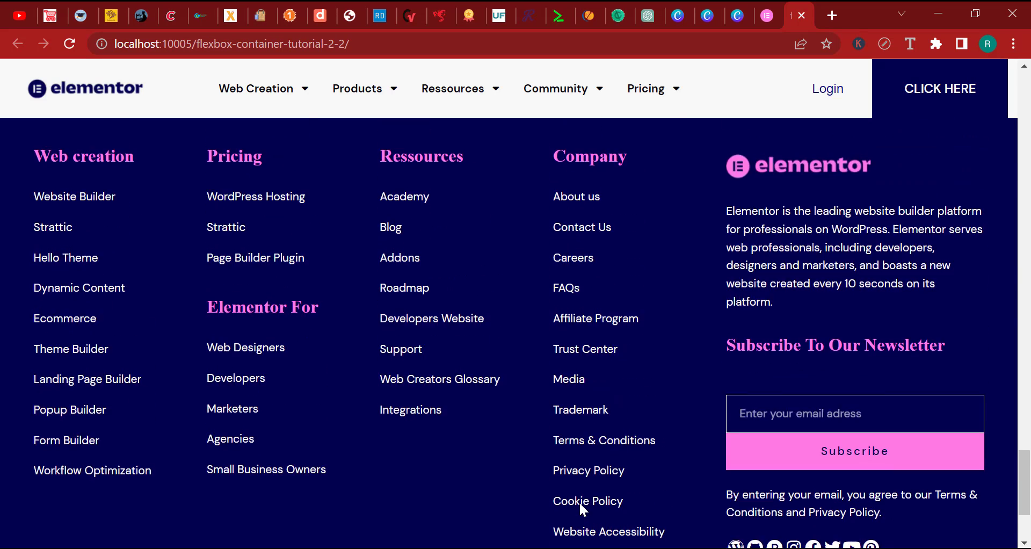
pyautogui.scroll(1, 569, 497)
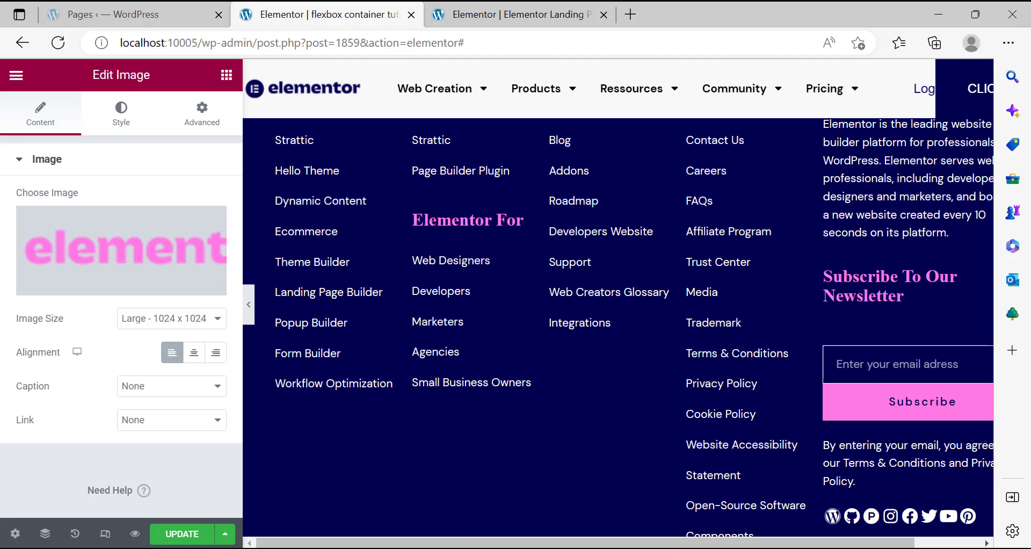
# Copy the background color code #010051 from the footer container in the flexbox container tutorial page's editor.
pyautogui.hotkey('ctrl', 'Tab')
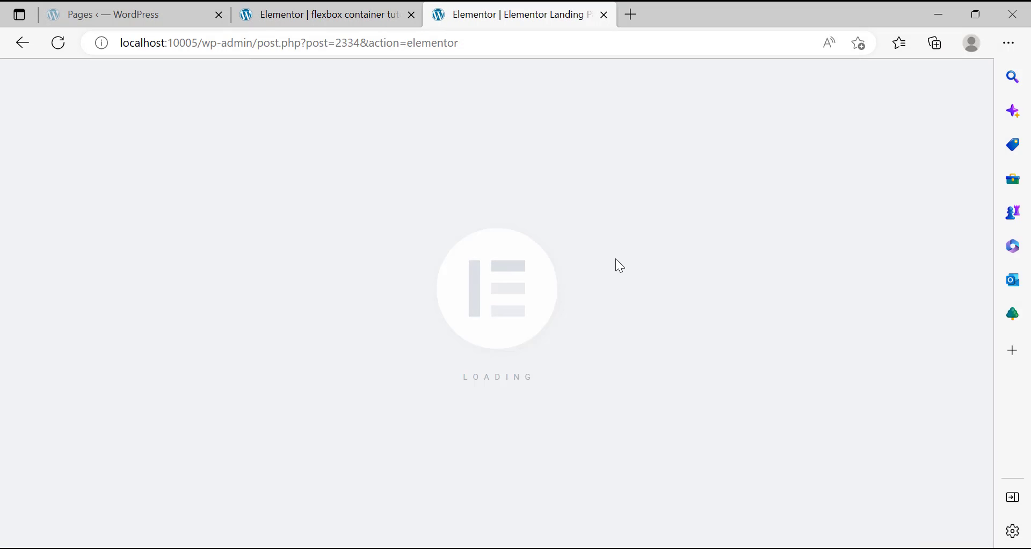
pyautogui.hotkey('ctrl', 'shift', 'Tab')
pyautogui.scroll(1, 642, 324)
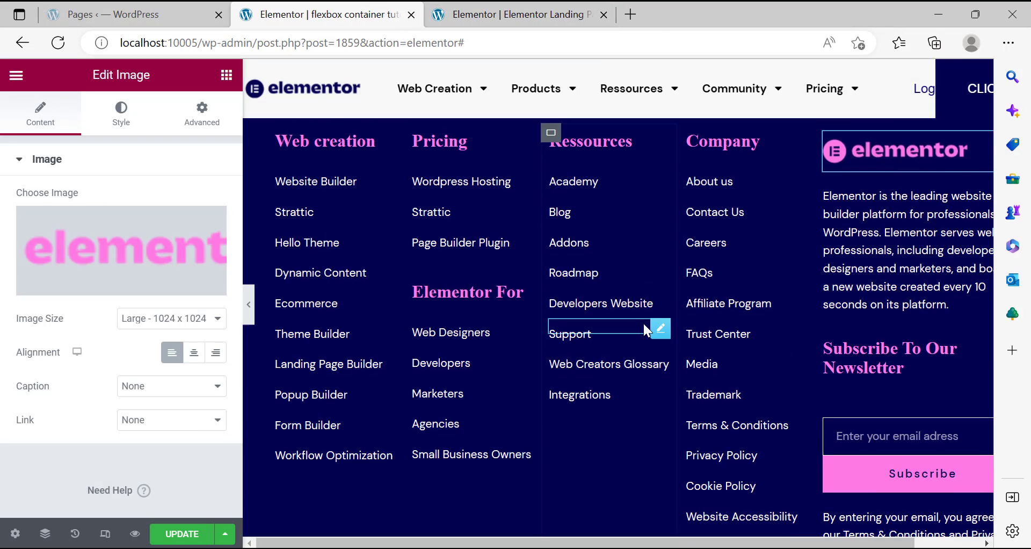
pyautogui.scroll(3, 644, 312)
pyautogui.click(648, 178)
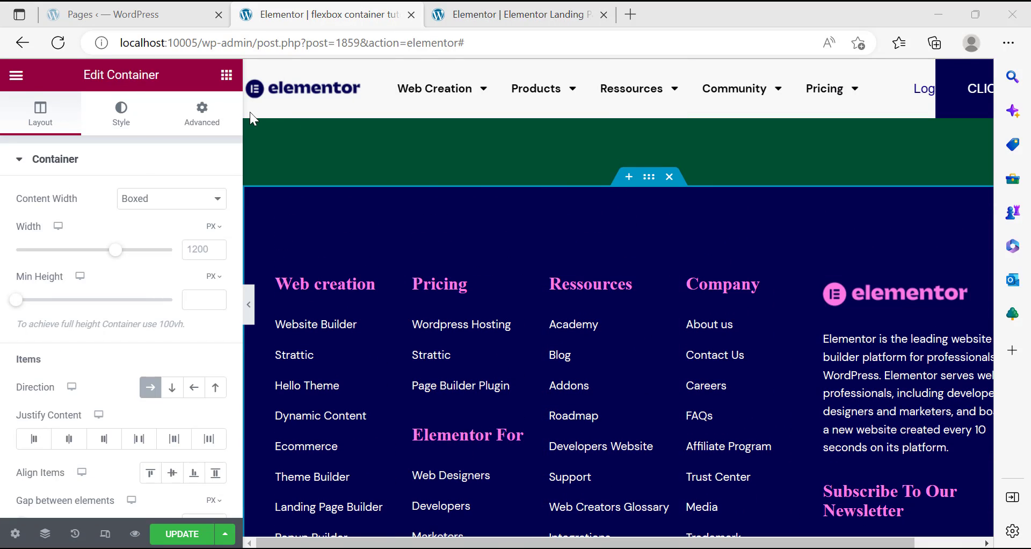
pyautogui.click(122, 113)
pyautogui.click(216, 266)
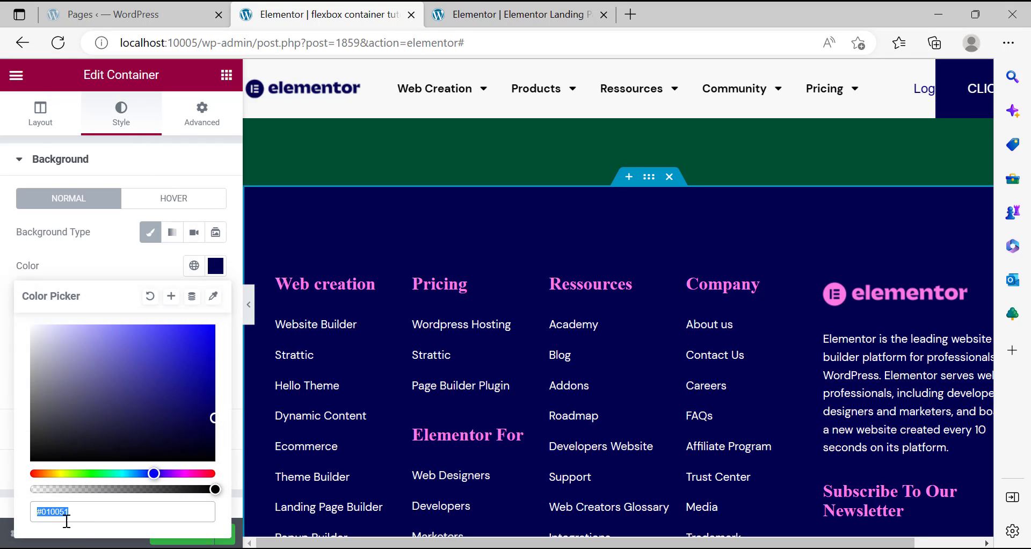
pyautogui.rightClick(51, 513)
pyautogui.click(116, 79)
pyautogui.click(2, 251)
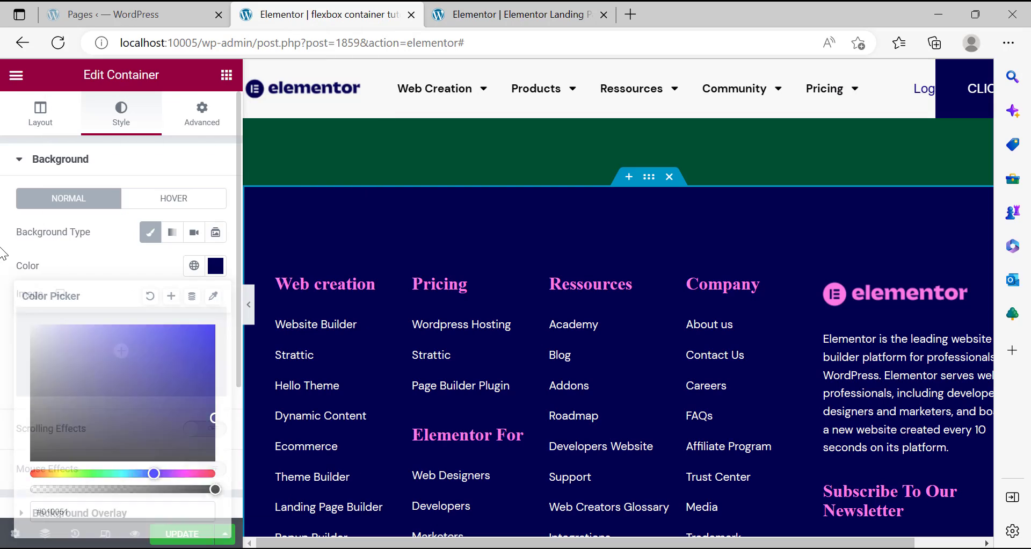
# Switch to the landing page clone's editor and go to the empty area below the green call-to-action section, staying on the page.
pyautogui.click(542, 8)
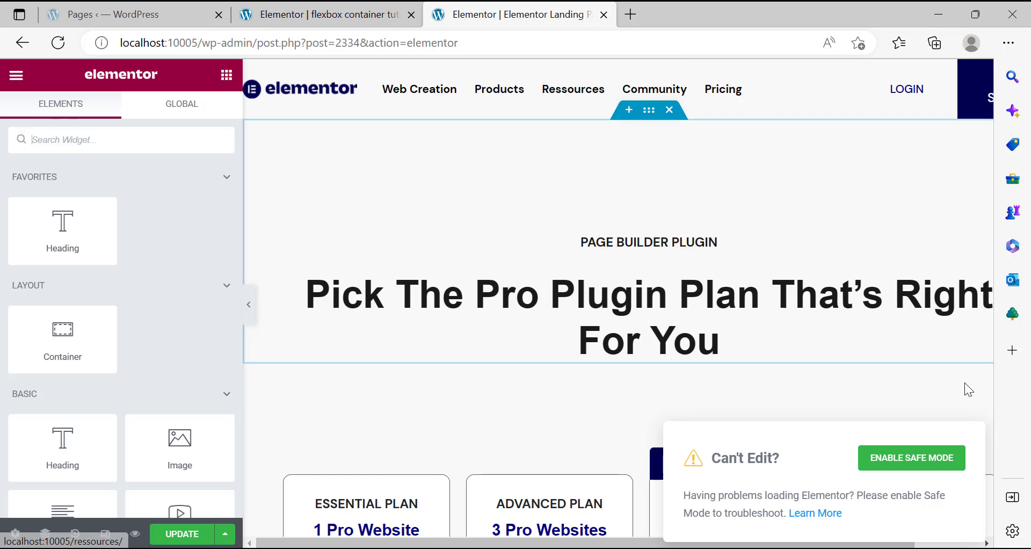
pyautogui.scroll(-15, 898, 369)
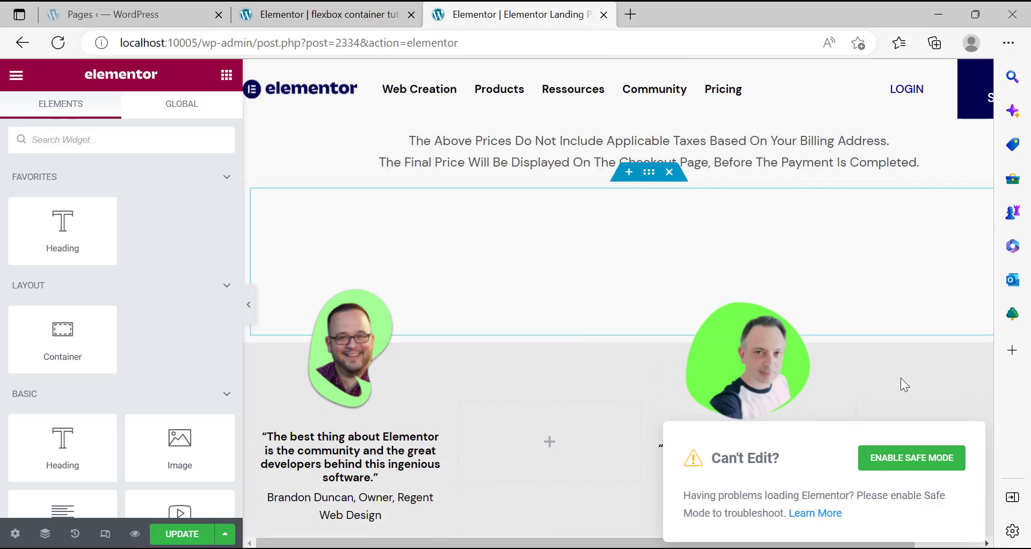
pyautogui.scroll(-17, 721, 371)
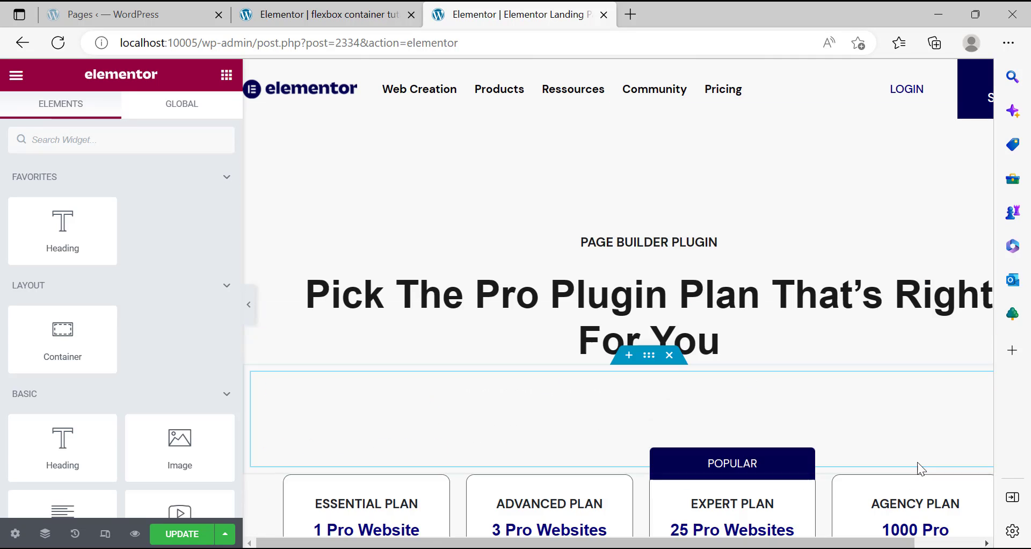
pyautogui.click(823, 391)
pyautogui.scroll(-20, 822, 393)
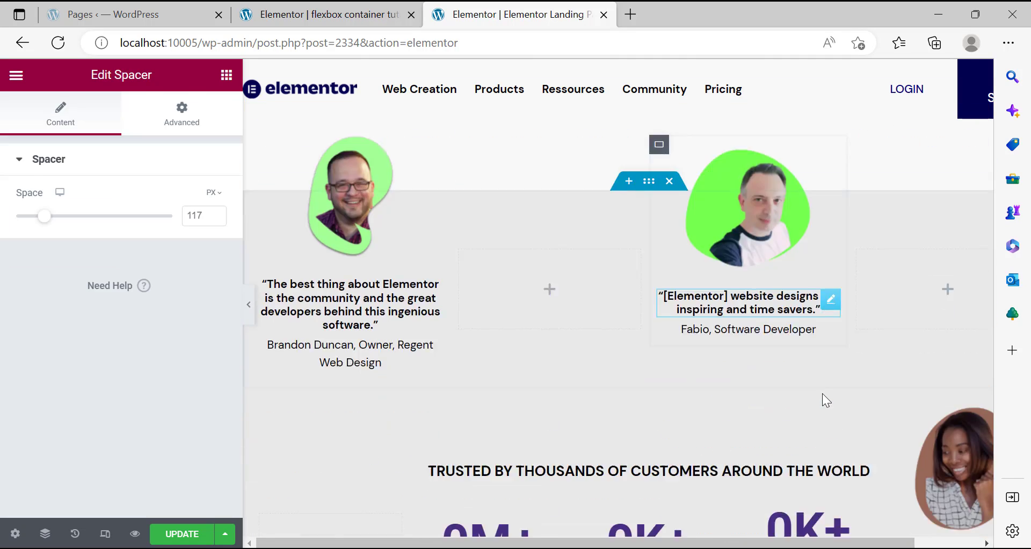
pyautogui.scroll(-20, 830, 409)
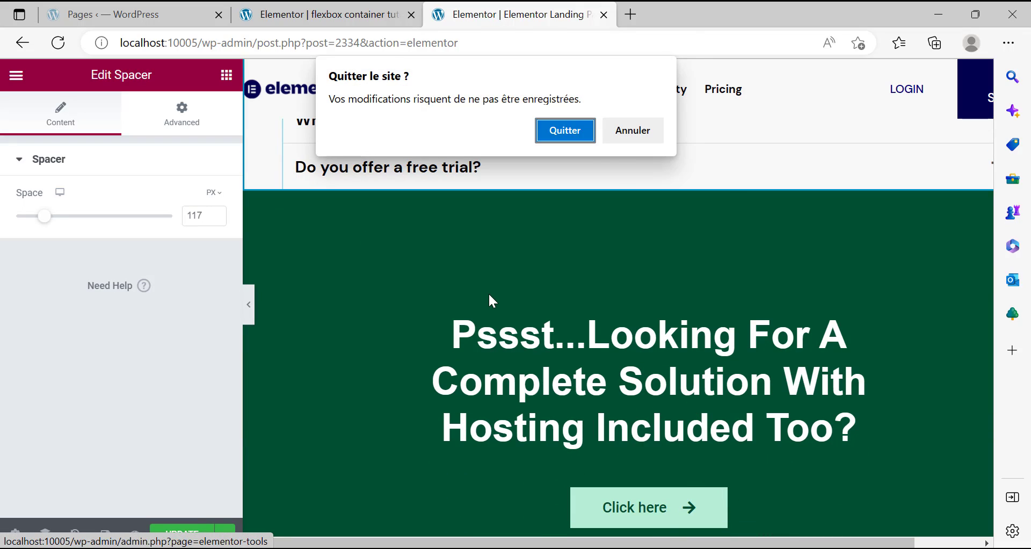
pyautogui.press('Escape')
pyautogui.scroll(-6, 553, 365)
pyautogui.click(612, 399)
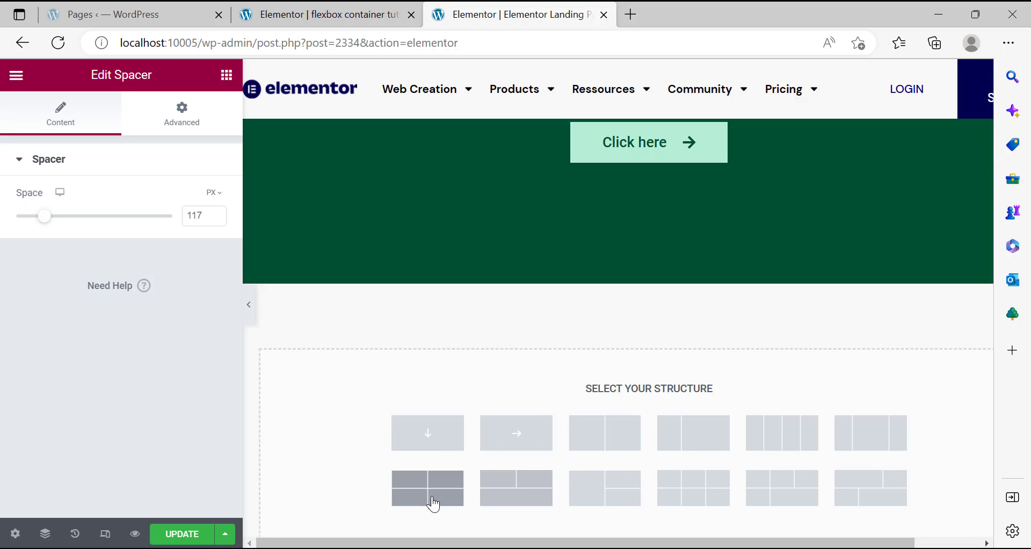
pyautogui.click(436, 443)
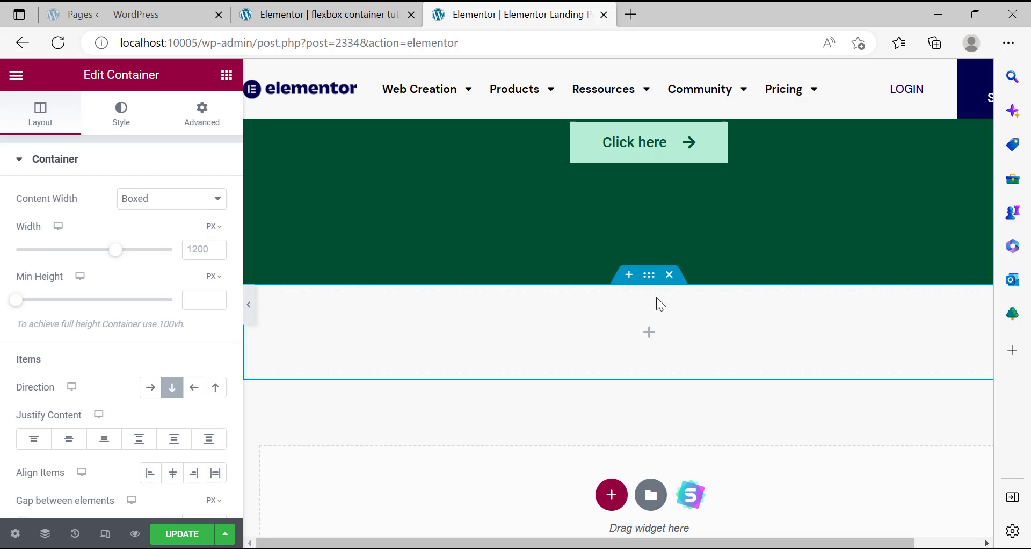
pyautogui.press('Delete')
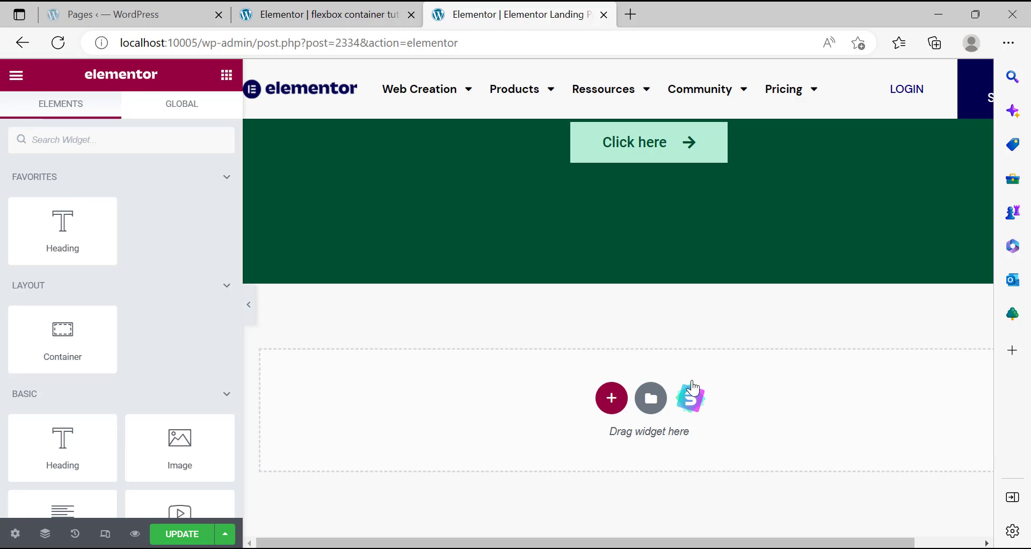
# Add a container with four equal columns below the green call-to-action section and duplicate its third column.
pyautogui.click(611, 400)
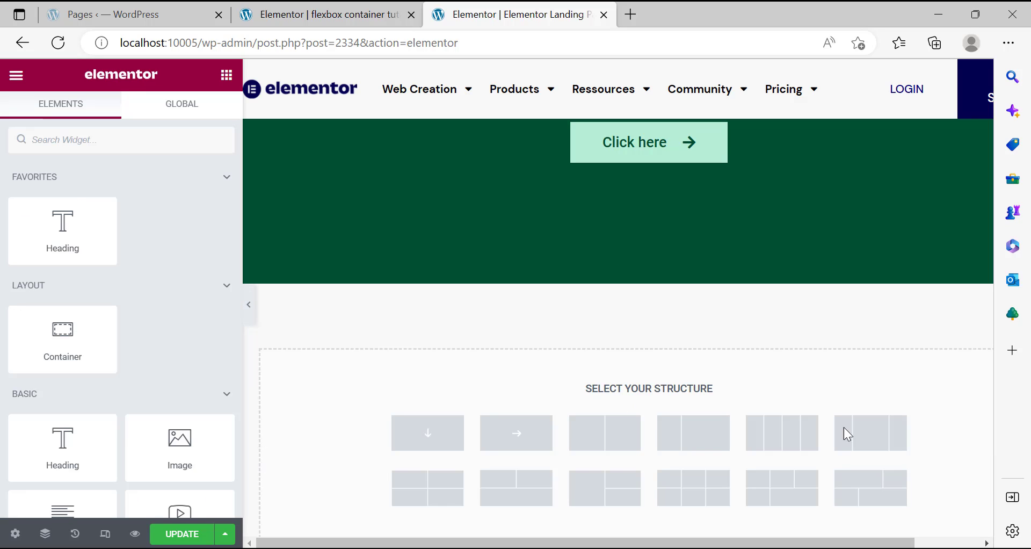
pyautogui.click(793, 442)
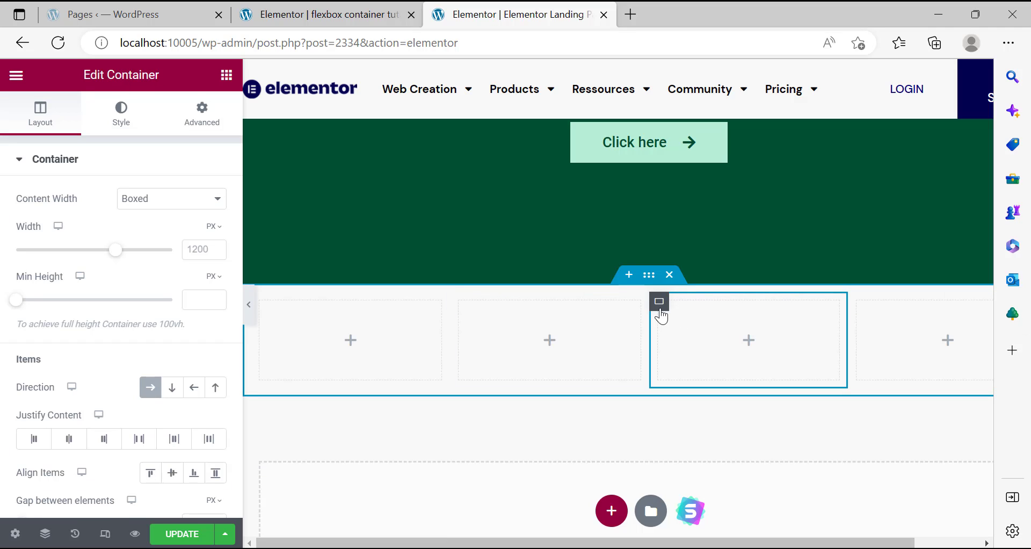
pyautogui.rightClick(659, 316)
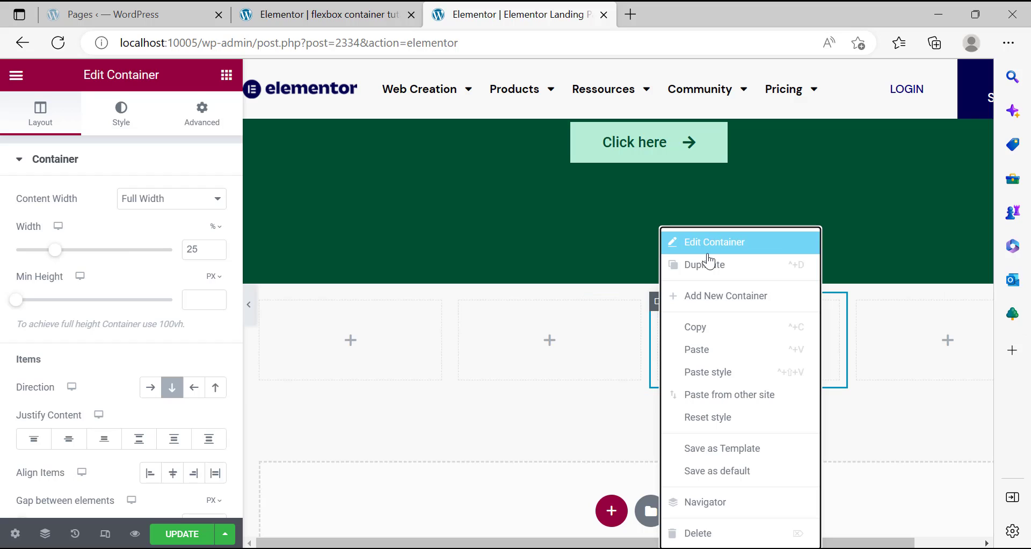
pyautogui.click(650, 341)
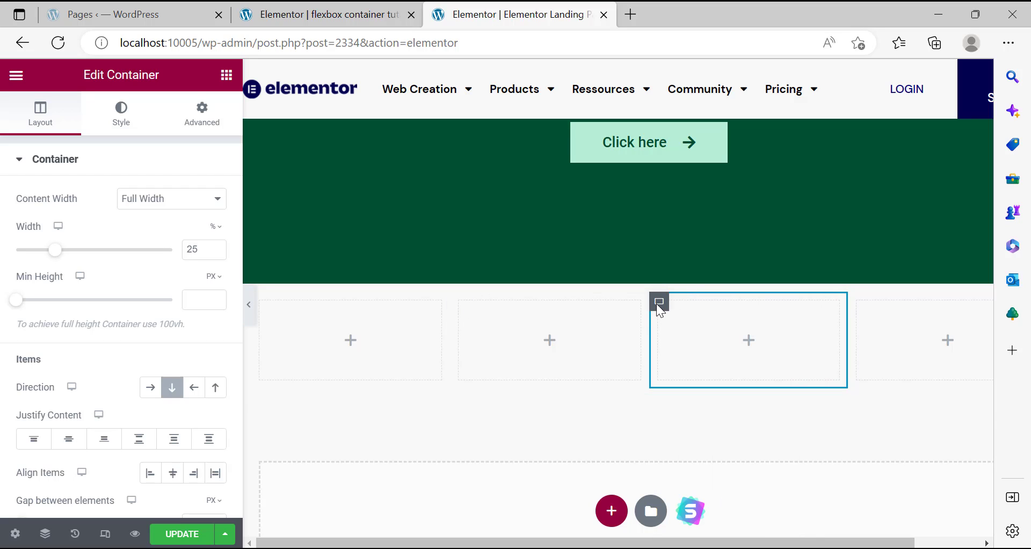
pyautogui.rightClick(660, 309)
pyautogui.click(698, 268)
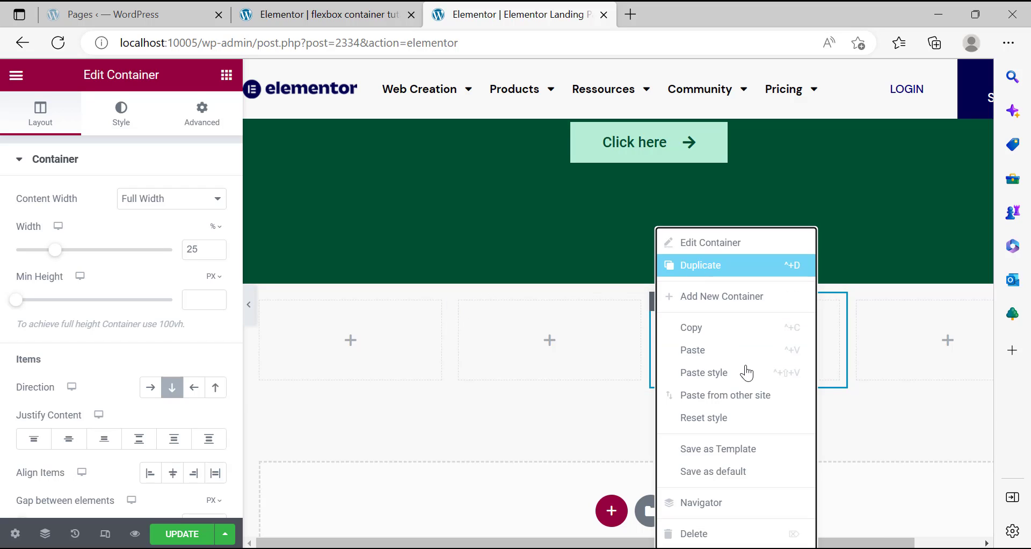
pyautogui.click(756, 353)
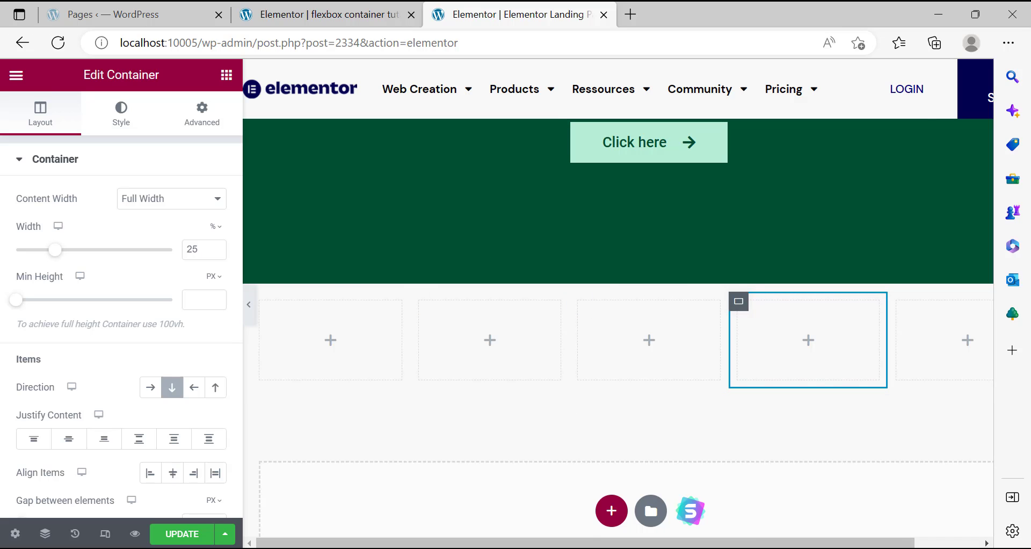
# Examine the footer's column headings and link lists on the published tutorial page and the reference pricing page.
pyautogui.hotkey('alt', 'Tab')
pyautogui.scroll(-3, 173, 398)
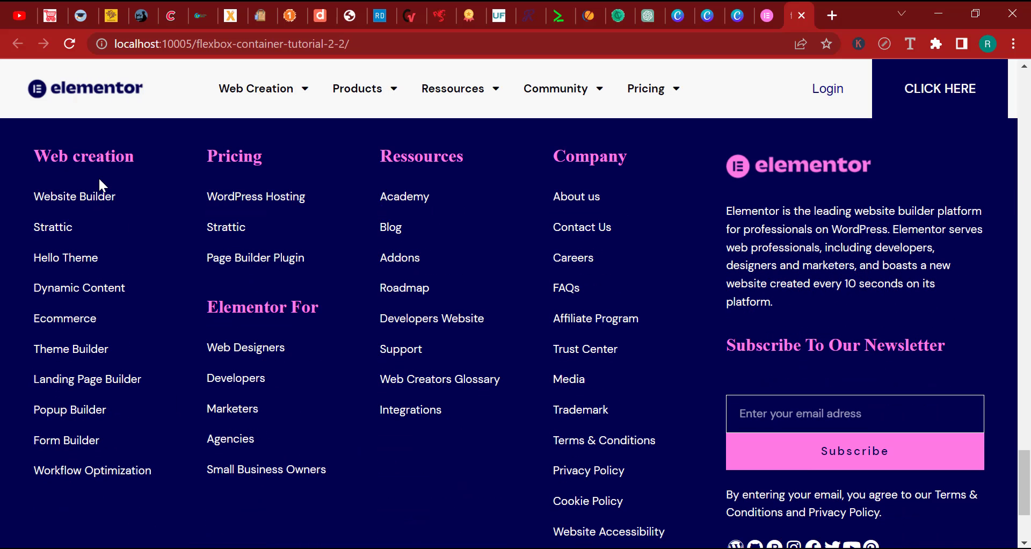
pyautogui.click(757, 17)
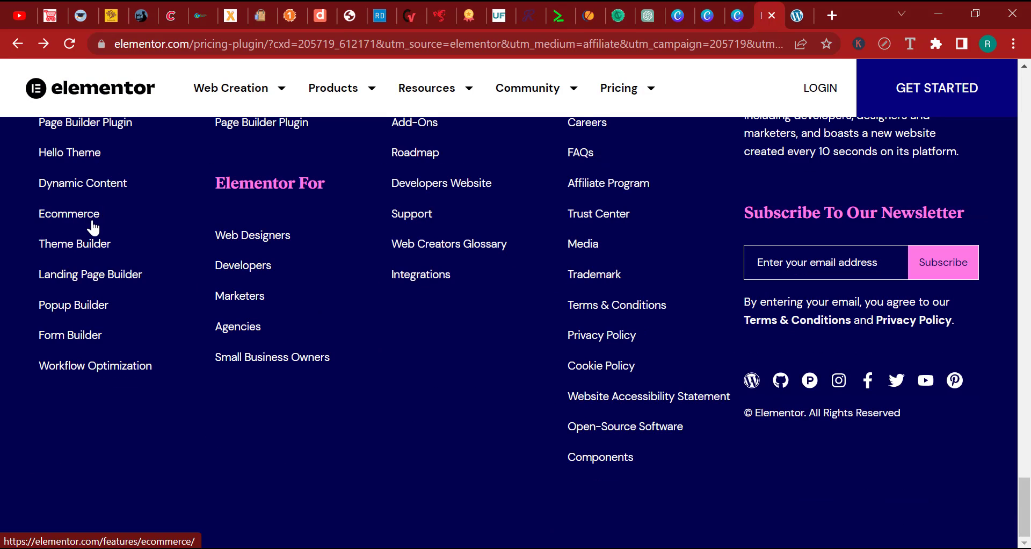
pyautogui.scroll(3, 89, 226)
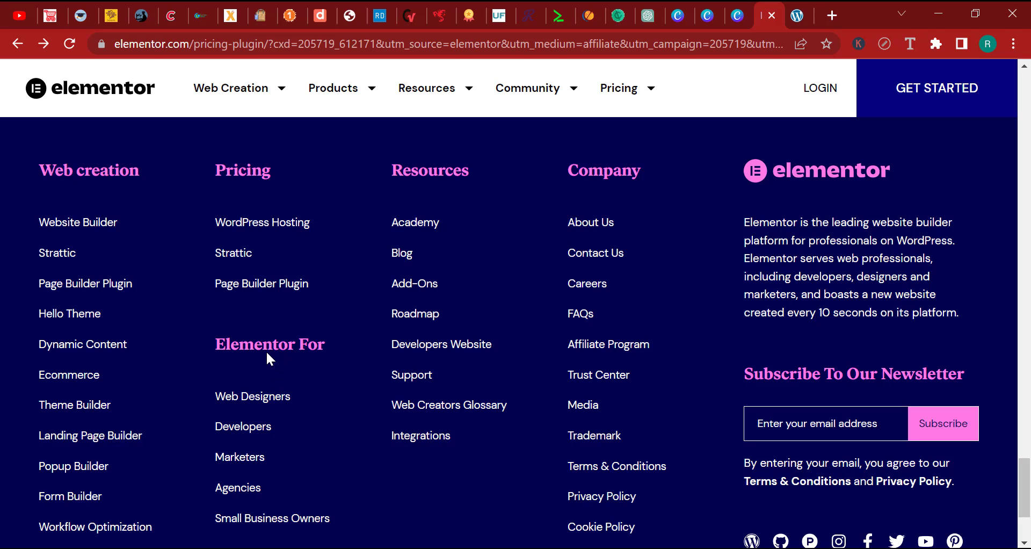
pyautogui.scroll(-1, 115, 223)
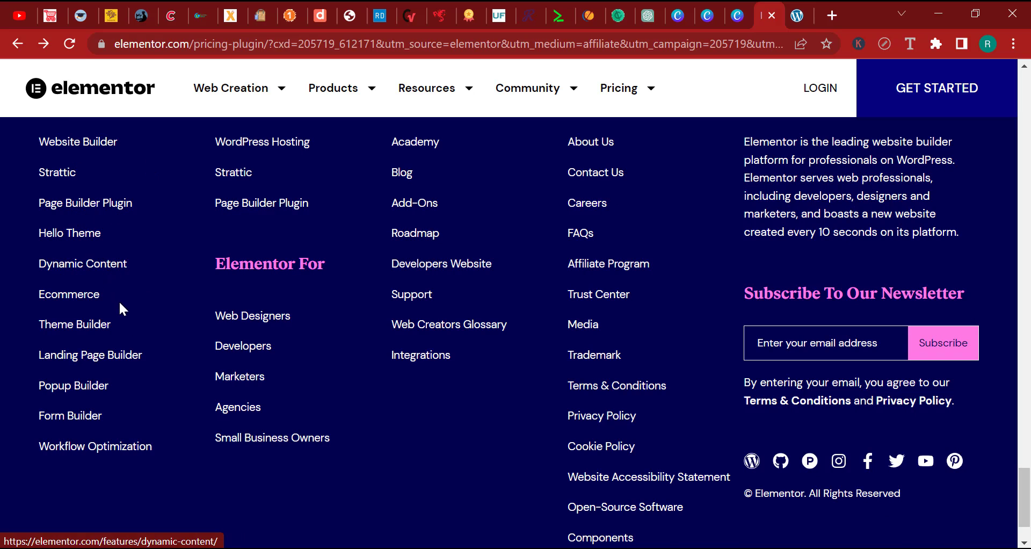
# Set the background color of the five-column footer container to the copied #010051.
pyautogui.scroll(2, 226, 360)
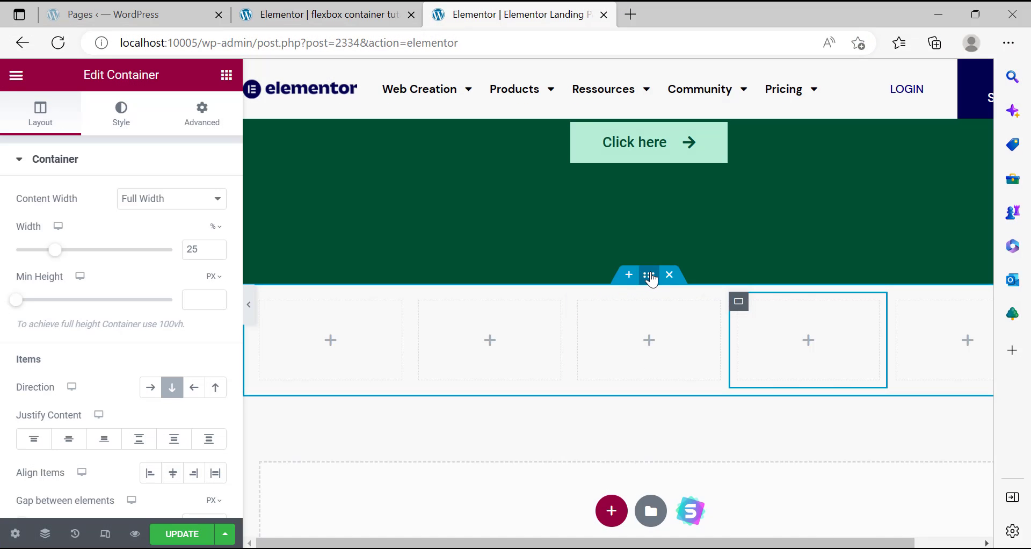
pyautogui.click(649, 277)
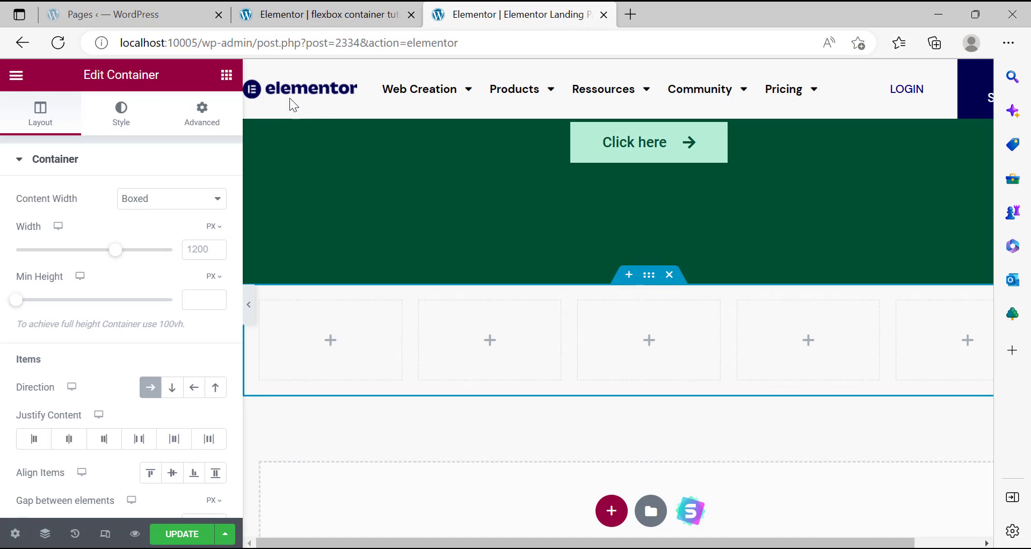
pyautogui.click(124, 116)
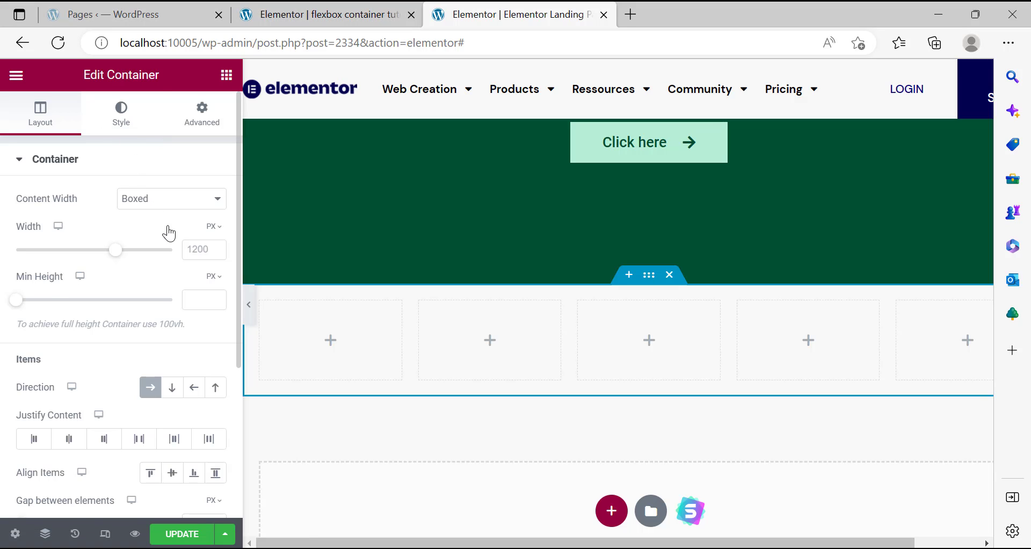
pyautogui.click(151, 232)
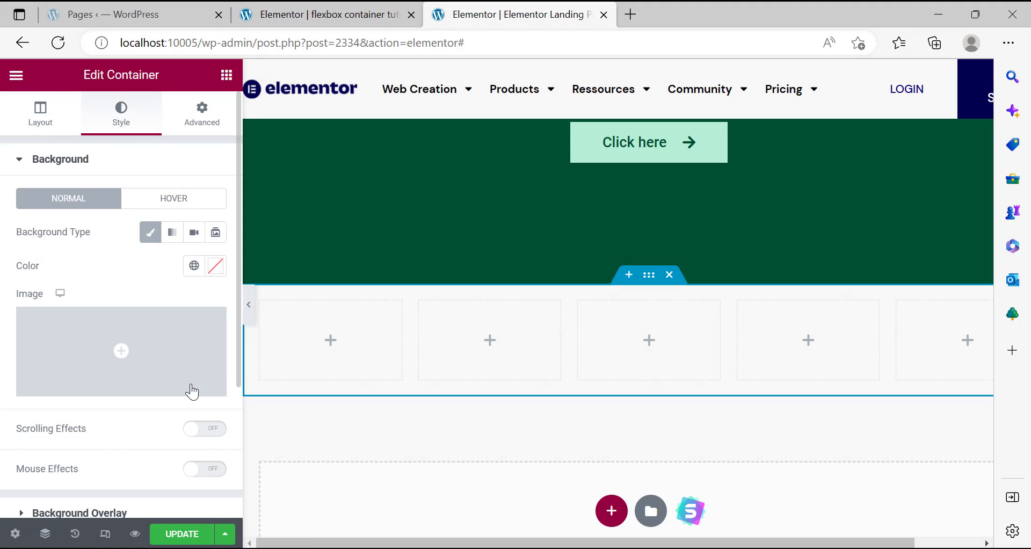
pyautogui.click(215, 266)
pyautogui.rightClick(86, 515)
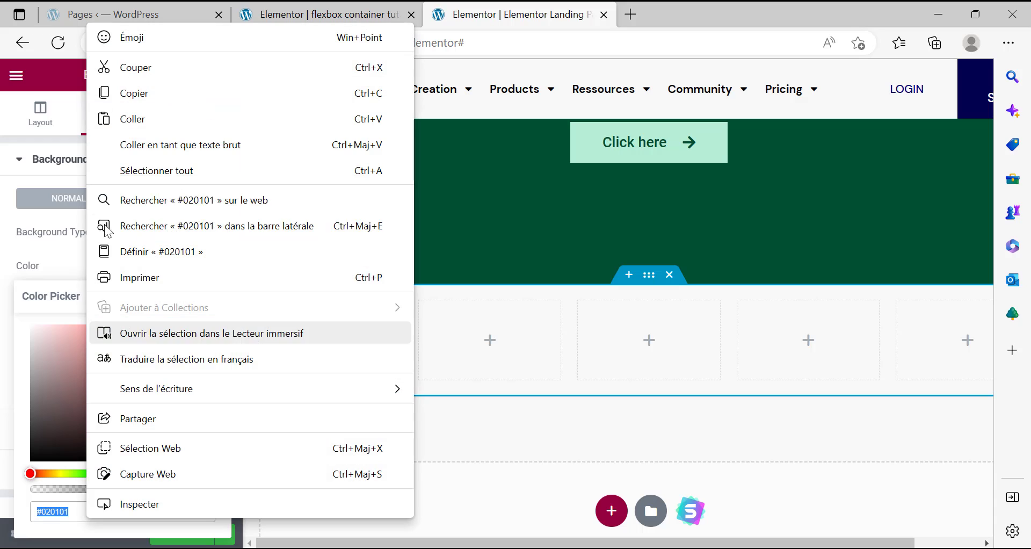
pyautogui.click(129, 120)
pyautogui.press('Return')
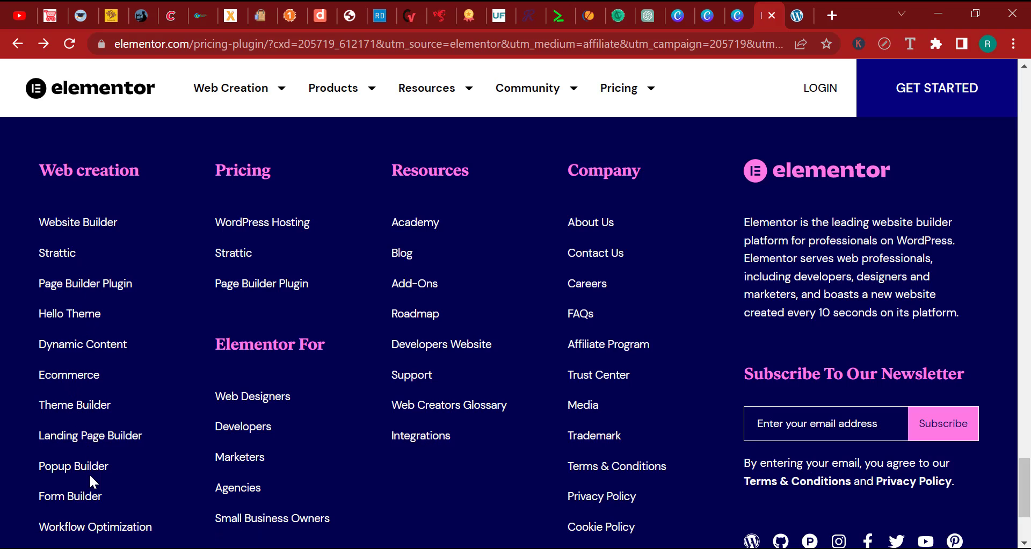
# Add a Heading widget to the first column of the footer container.
pyautogui.scroll(-2, 80, 499)
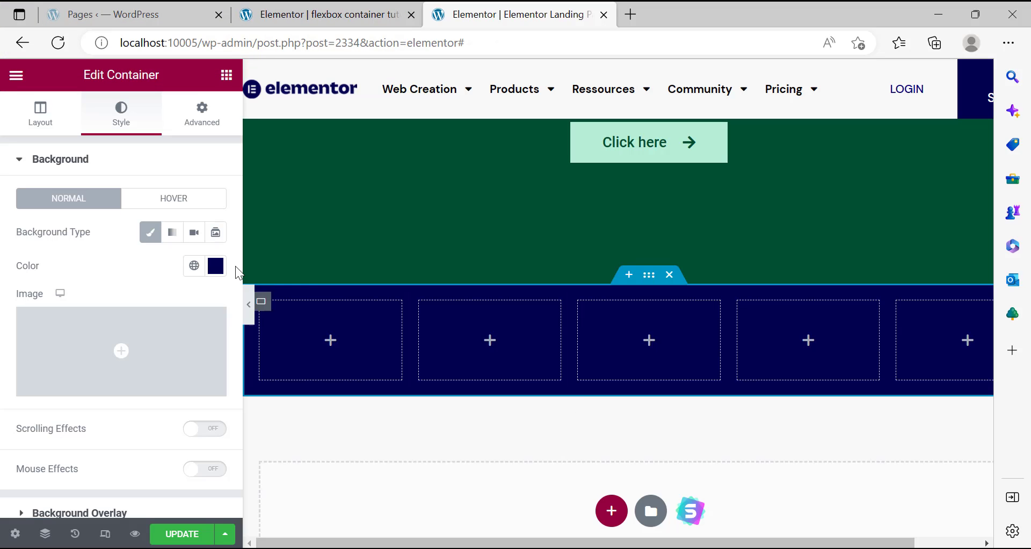
pyautogui.click(226, 75)
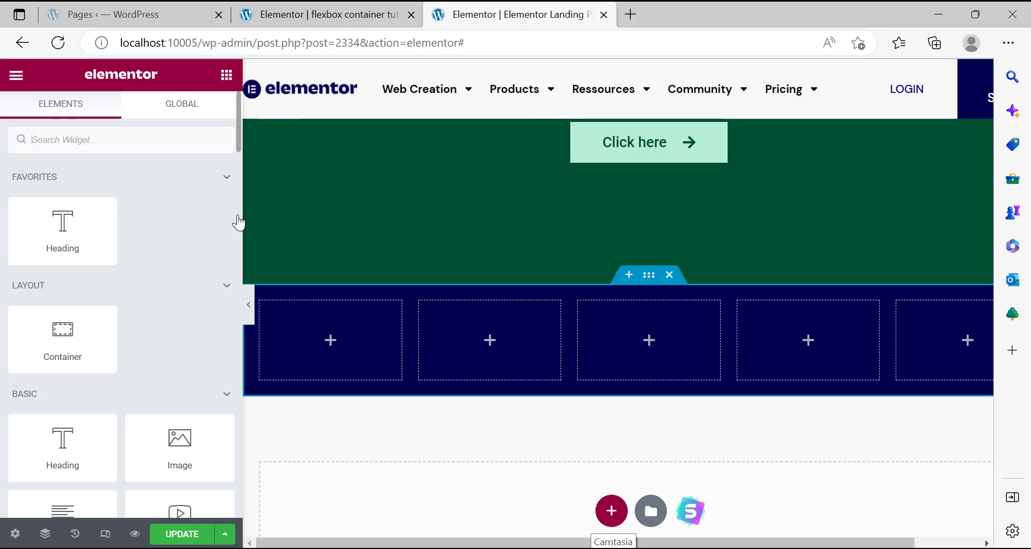
pyautogui.moveTo(73, 231); pyautogui.dragTo(329, 338)
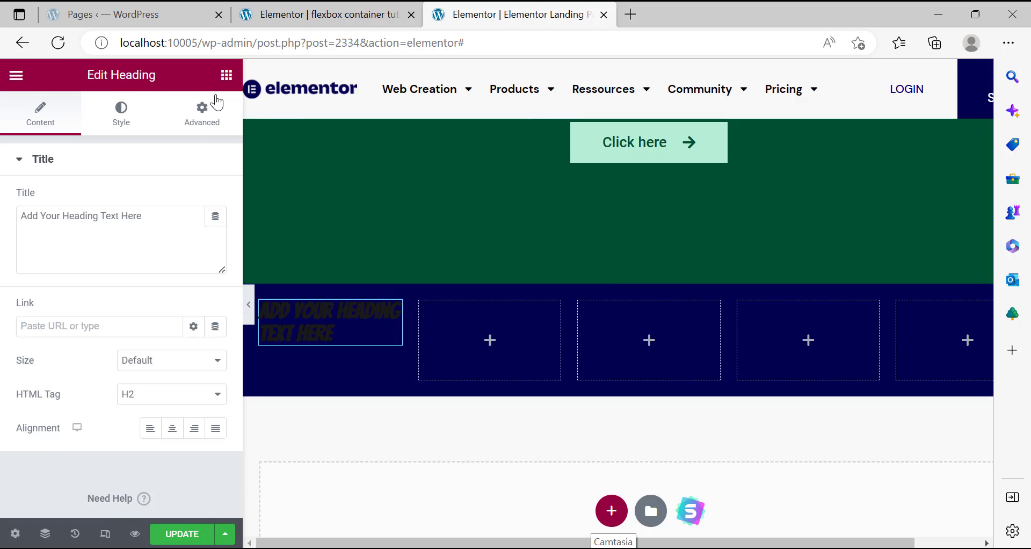
pyautogui.click(202, 116)
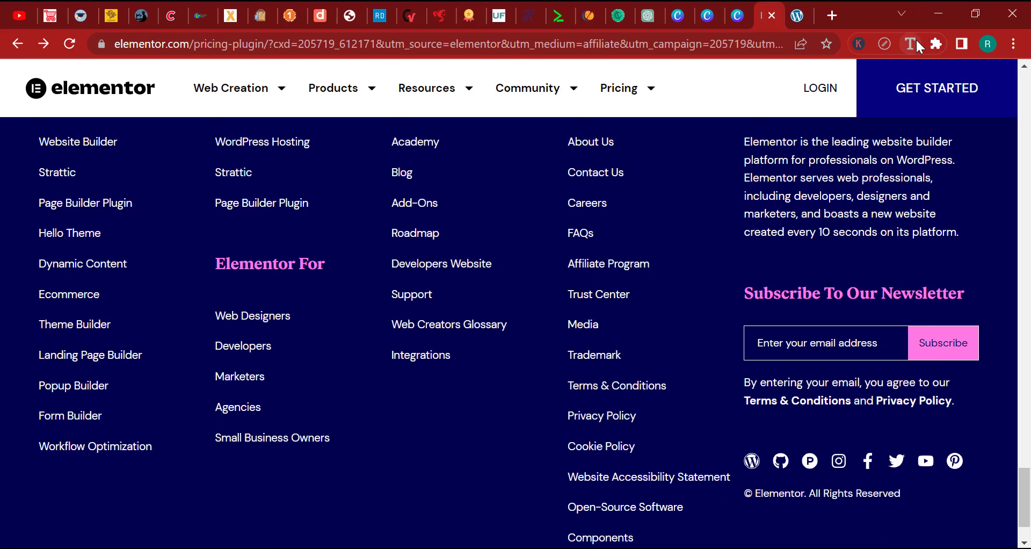
# Inspect the Pricing heading's font on the reference pricing page and set the new footer heading to size 16 px and weight 400 (Normal).
pyautogui.click(911, 44)
pyautogui.scroll(3, 485, 214)
pyautogui.click(268, 252)
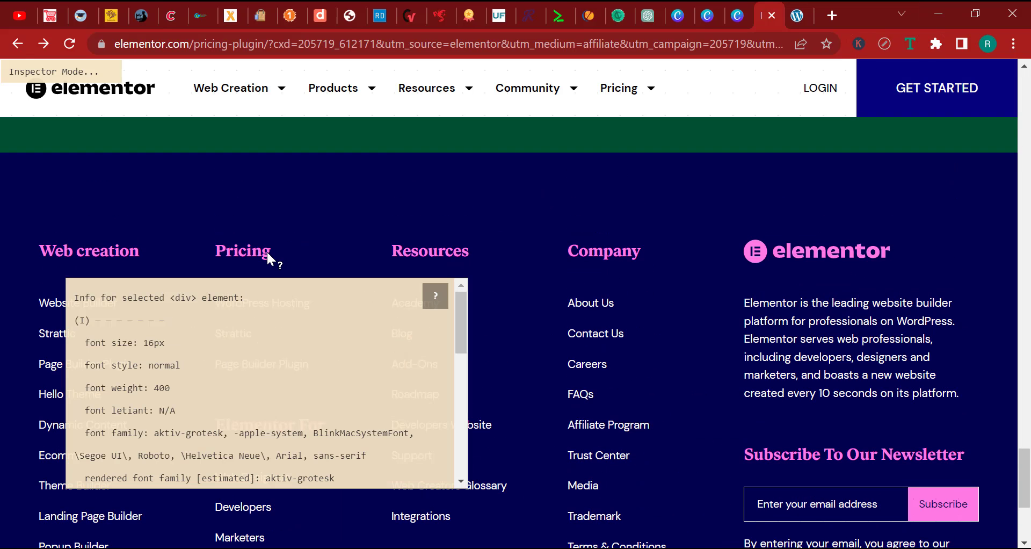
pyautogui.doubleClick(253, 248)
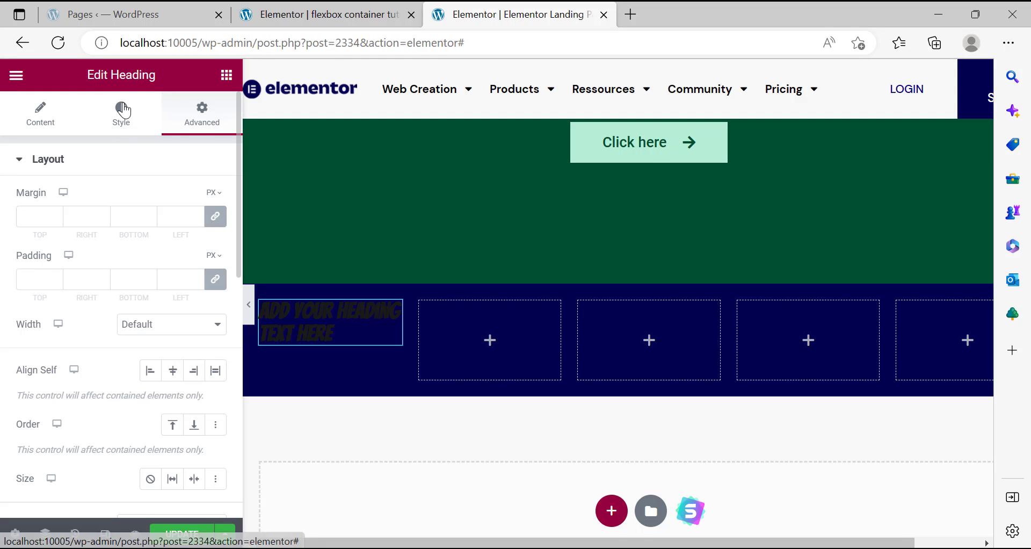
pyautogui.click(123, 110)
pyautogui.click(208, 235)
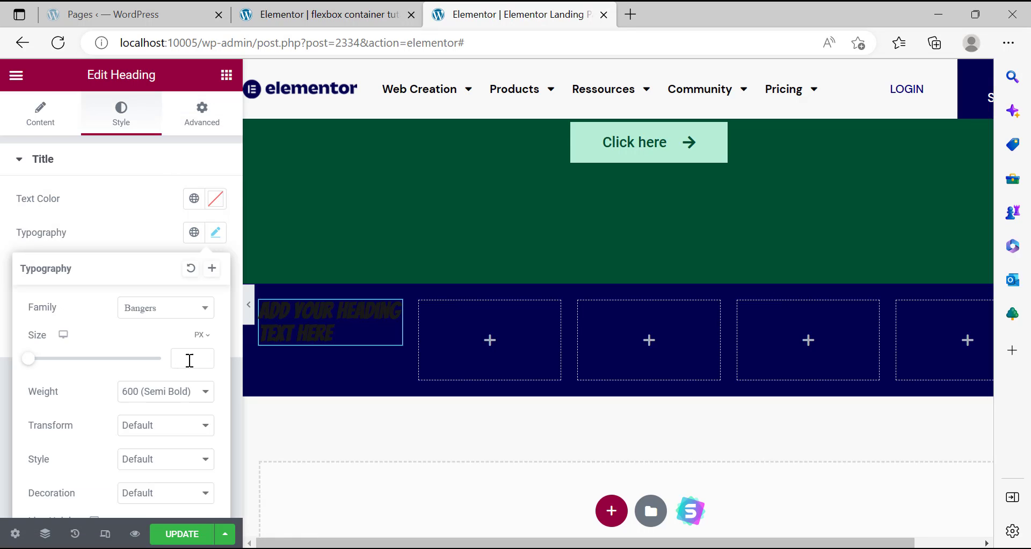
pyautogui.click(176, 351)
pyautogui.write('15')
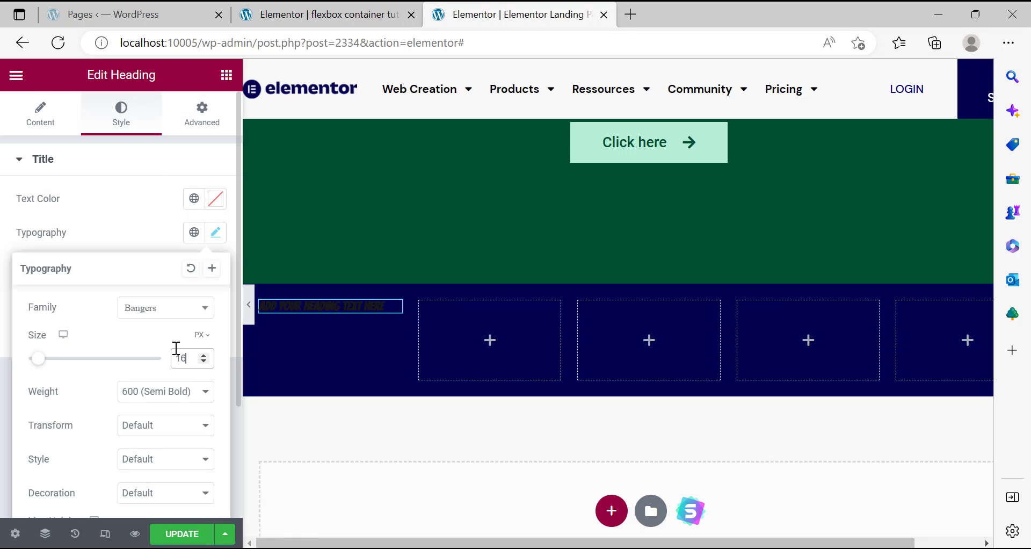
pyautogui.click(164, 391)
pyautogui.click(158, 274)
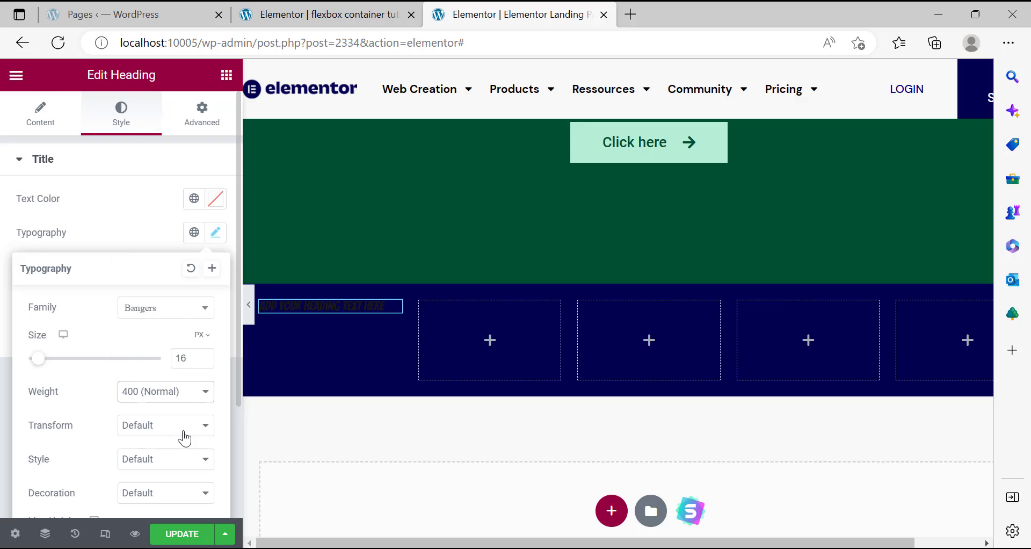
# Change the footer heading's font family to Times New Roman.
pyautogui.click(169, 314)
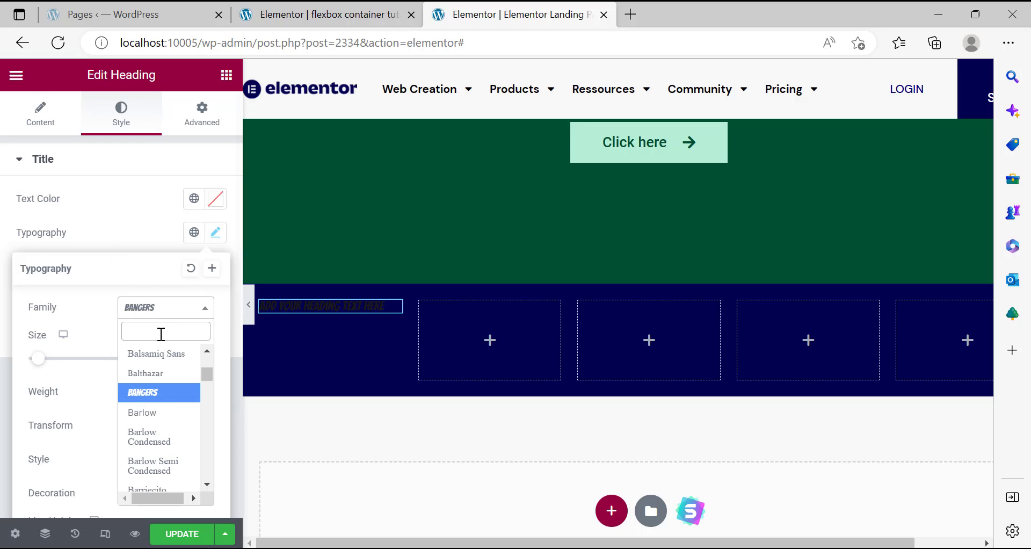
pyautogui.write('times')
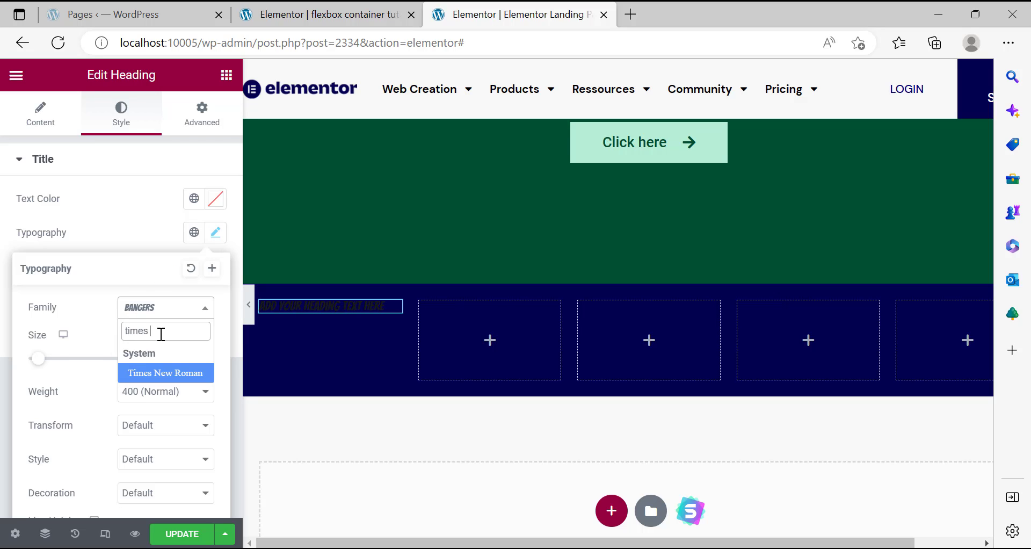
pyautogui.click(179, 374)
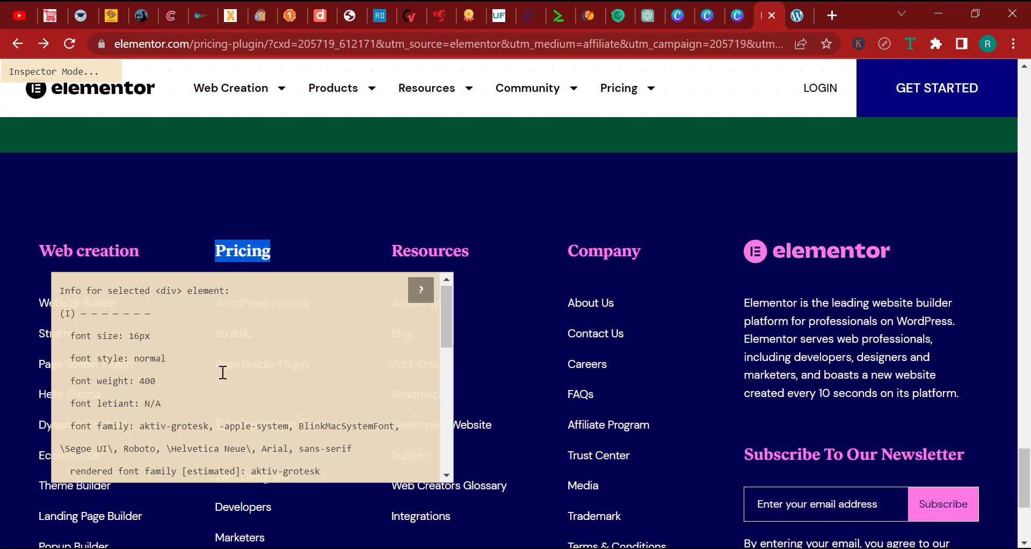
# Copy the font color rgb(33, 37, 41) from the inspector details of the reference page's Pricing heading.
pyautogui.scroll(-3, 222, 372)
pyautogui.moveTo(222, 357); pyautogui.dragTo(136, 360)
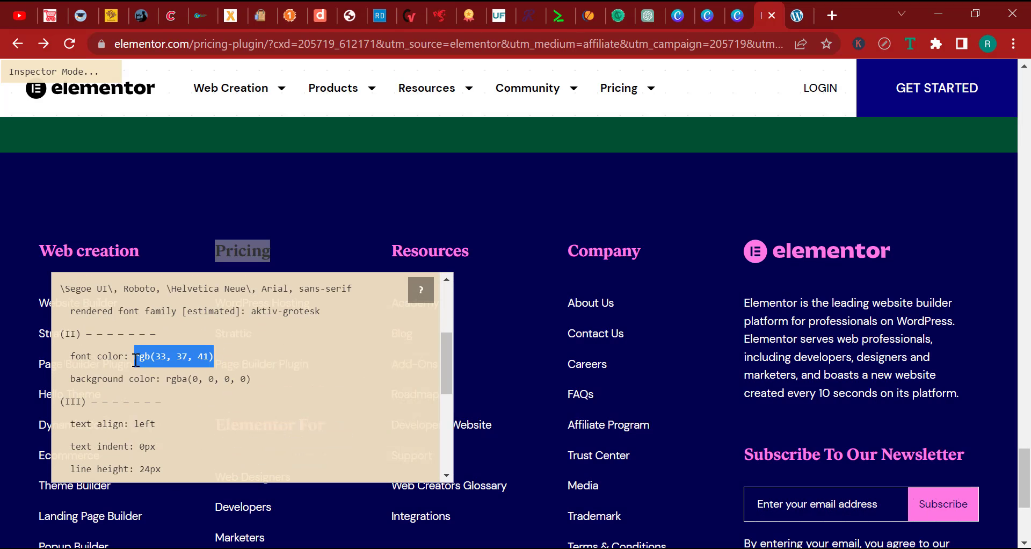
pyautogui.rightClick(153, 358)
pyautogui.click(203, 124)
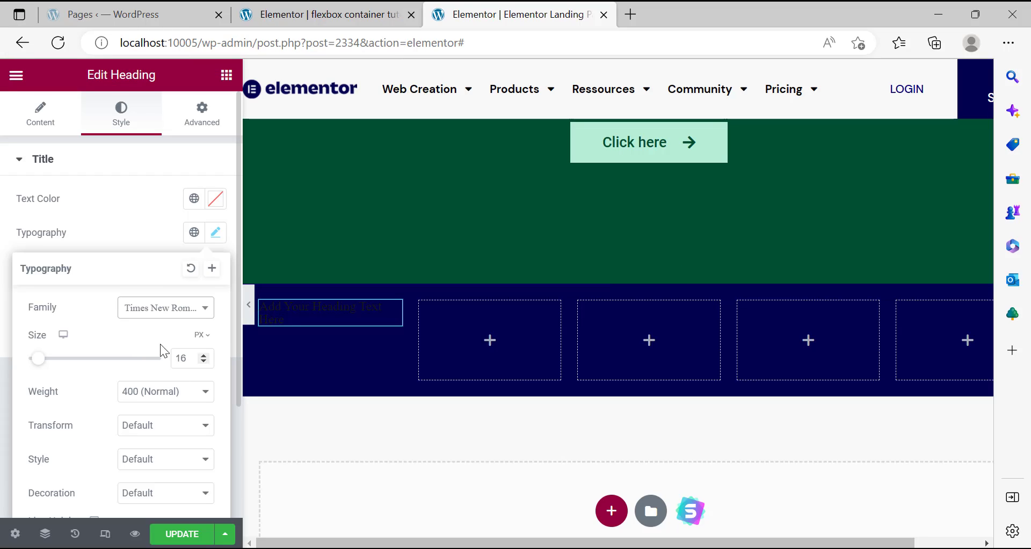
# Set the footer heading's text transform to Capitalize, its style to Normal and its decoration to None.
pyautogui.click(187, 427)
pyautogui.click(164, 481)
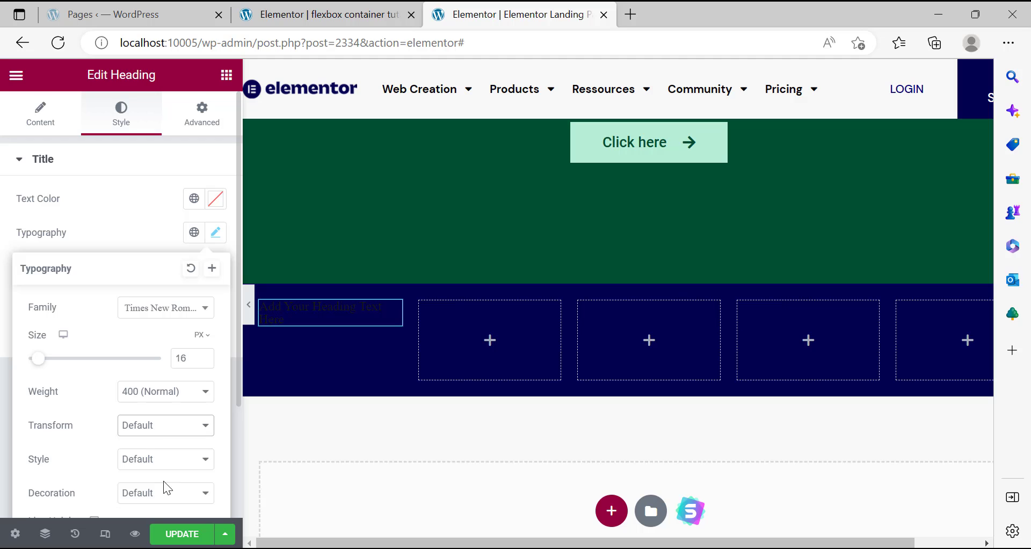
pyautogui.click(168, 461)
pyautogui.click(150, 491)
pyautogui.click(156, 492)
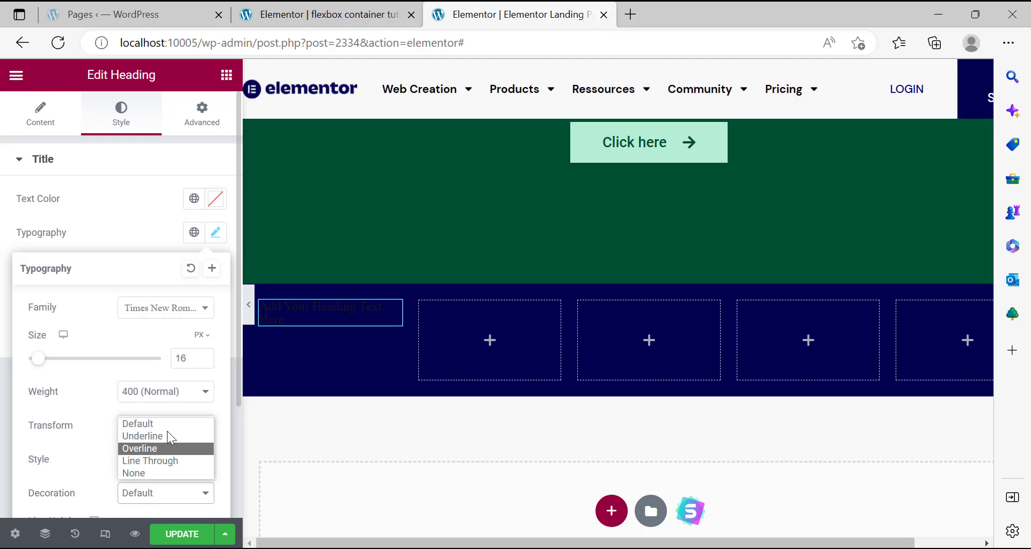
pyautogui.click(152, 470)
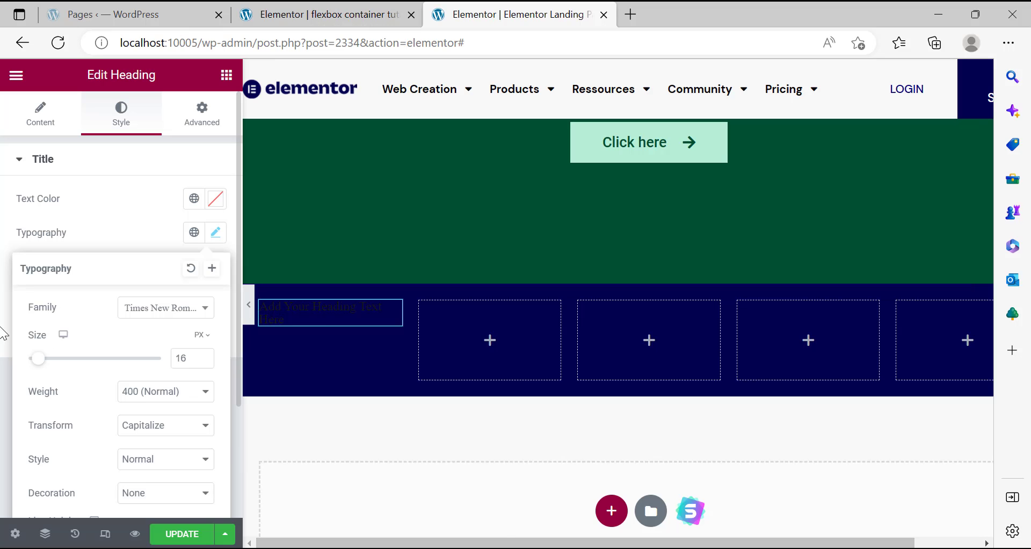
# Paste the copied font color as the footer heading's text color.
pyautogui.click(214, 232)
pyautogui.tripleClick(103, 446)
pyautogui.rightClick(104, 446)
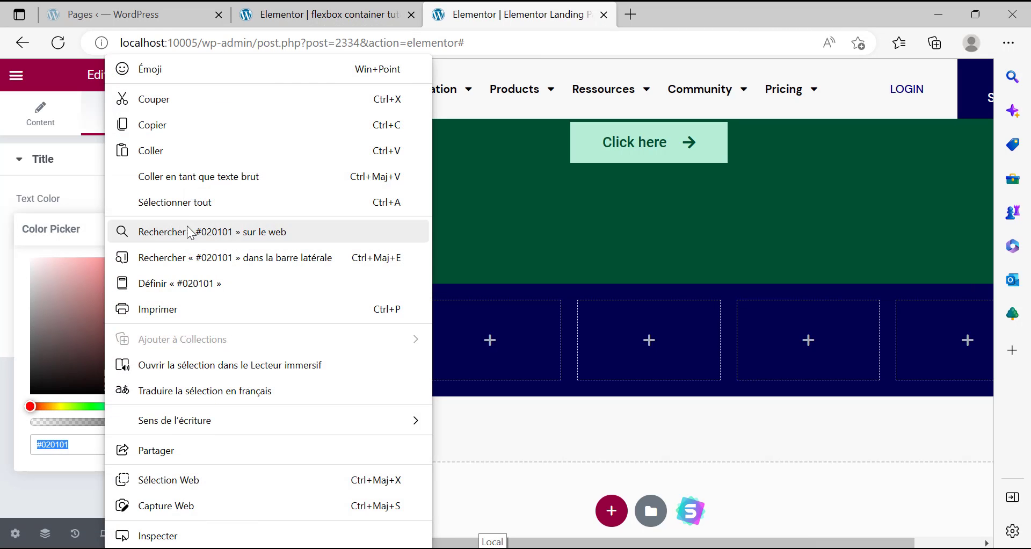
pyautogui.click(209, 152)
pyautogui.click(2, 357)
# Add an Image widget to the fifth footer column and insert the pink logo ELEMENTOR-LOGO-180-×-50-px.png from the media library.
pyautogui.moveTo(610, 543); pyautogui.dragTo(1010, 538)
pyautogui.click(228, 78)
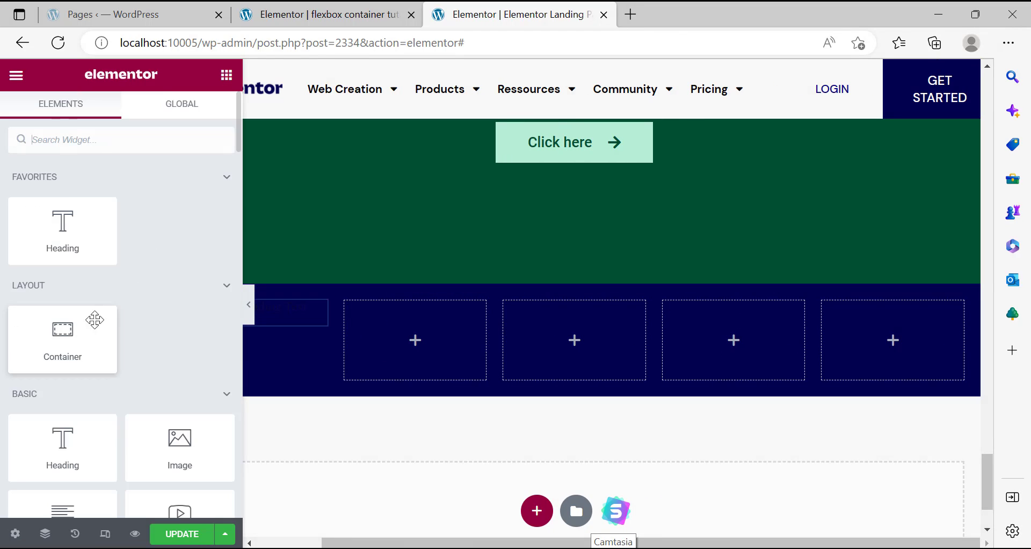
pyautogui.scroll(-2, 81, 341)
pyautogui.moveTo(186, 344); pyautogui.dragTo(894, 355)
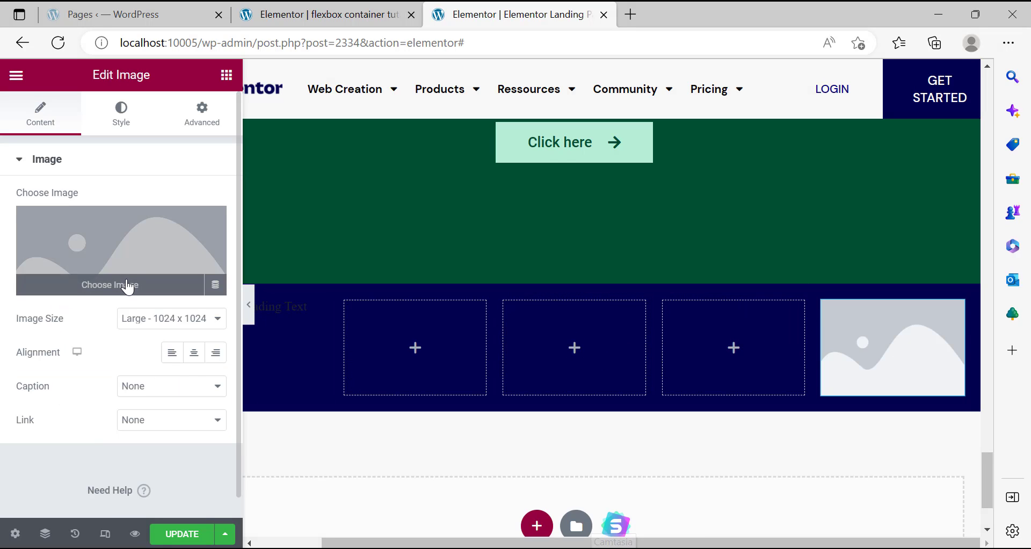
pyautogui.click(127, 283)
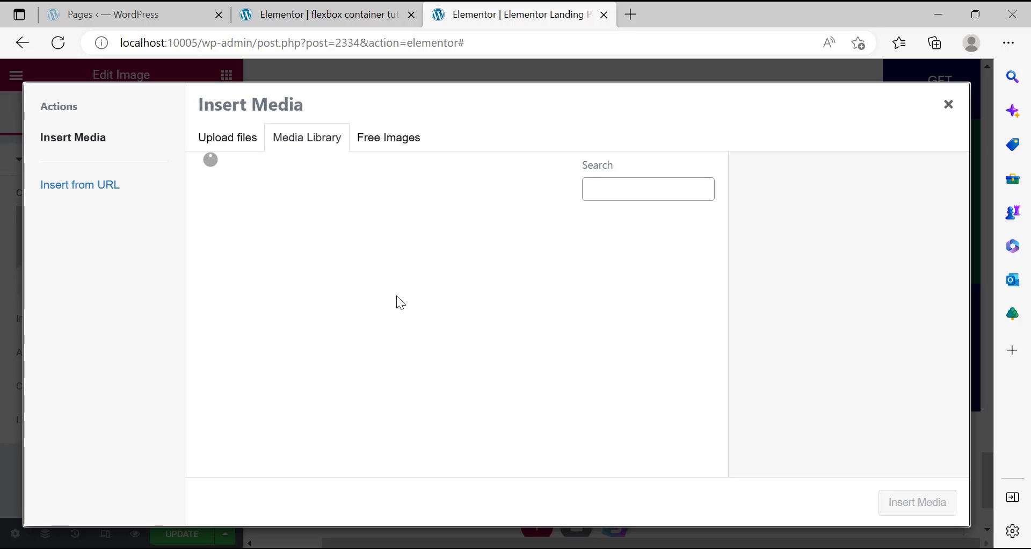
pyautogui.click(441, 258)
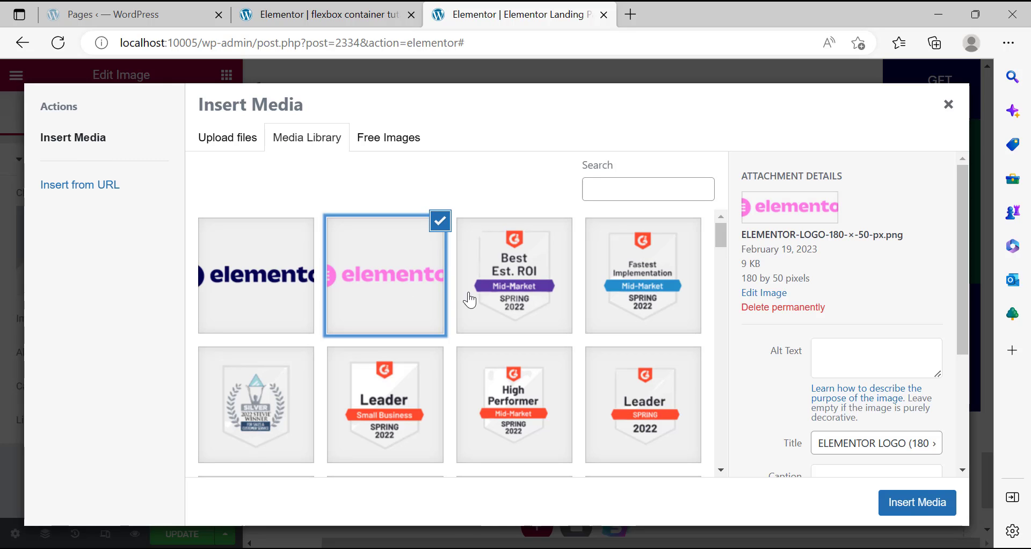
pyautogui.click(942, 500)
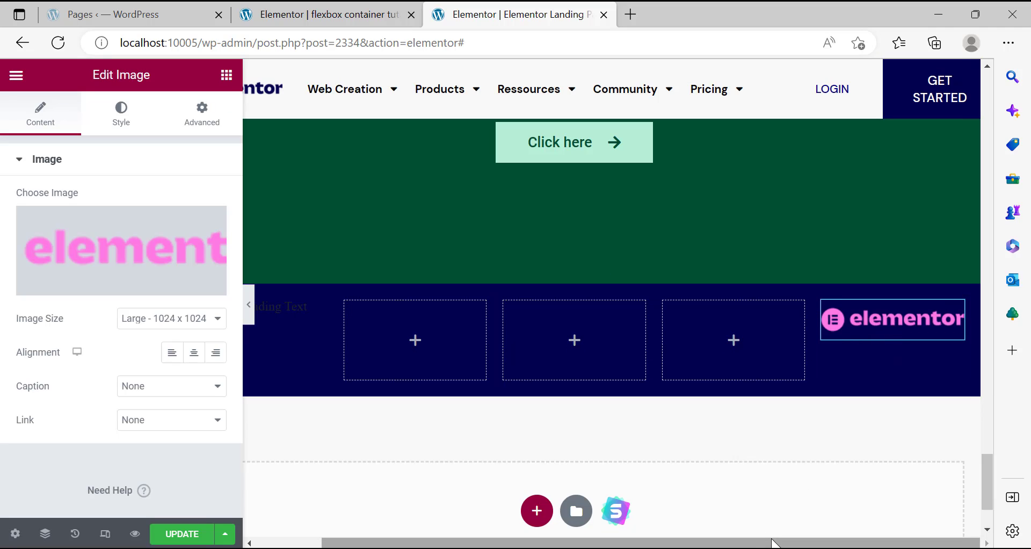
# Select the first-column footer heading, switch to the 200px × 60px Canva design and replace its image with the uploaded pink Elementor logo.
pyautogui.hscroll(-3, 855, 394)
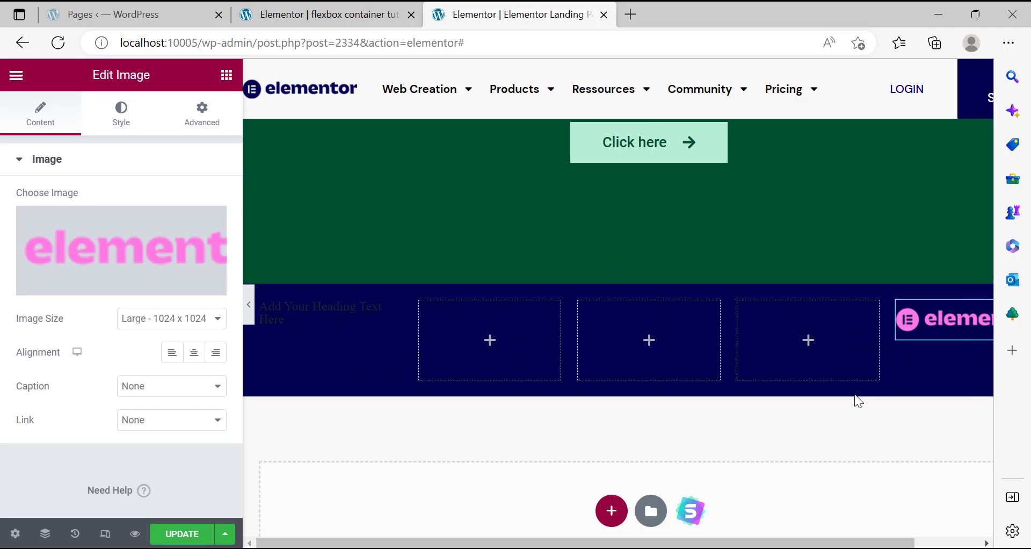
pyautogui.click(324, 306)
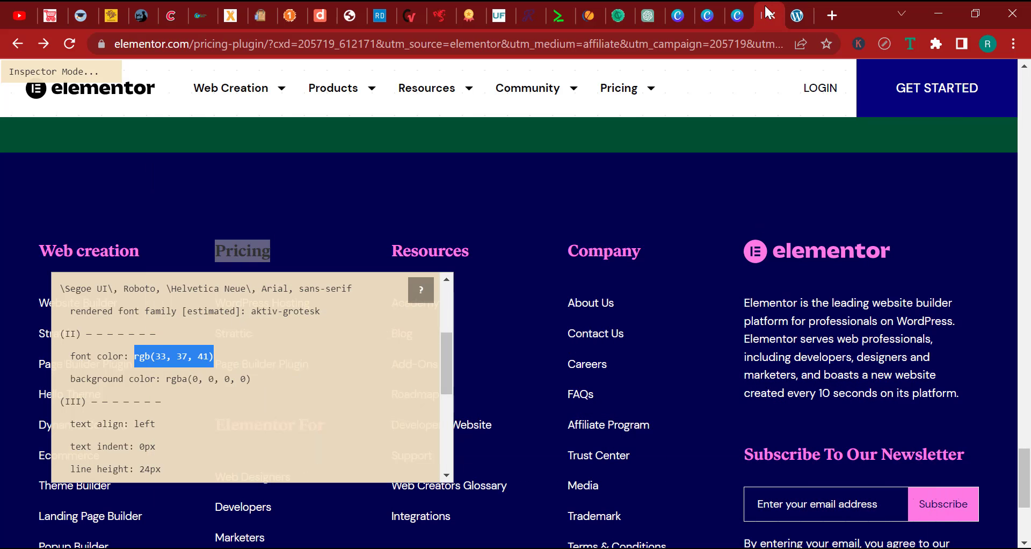
pyautogui.click(708, 7)
pyautogui.click(626, 275)
pyautogui.press('Delete')
pyautogui.click(180, 484)
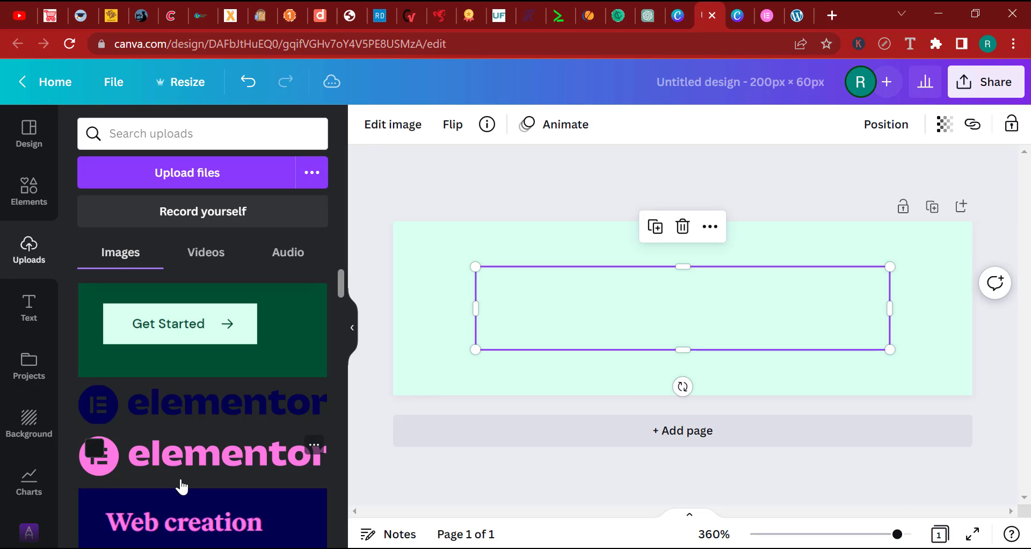
pyautogui.click(504, 256)
pyautogui.click(546, 295)
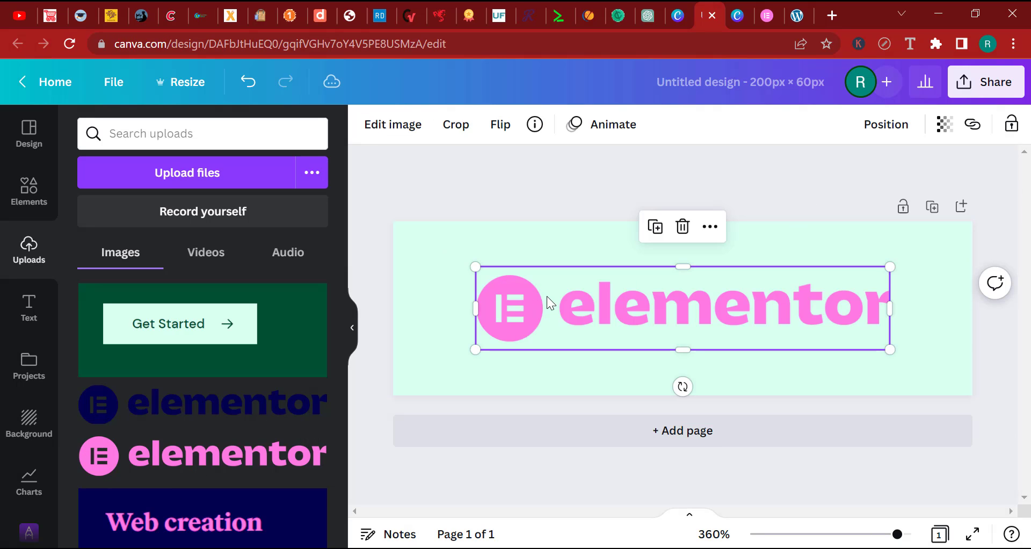
# Sample the logo's pink with the background color eyedropper, copy its hex code #FF7BE5, and undo the background change.
pyautogui.click(436, 277)
pyautogui.click(368, 124)
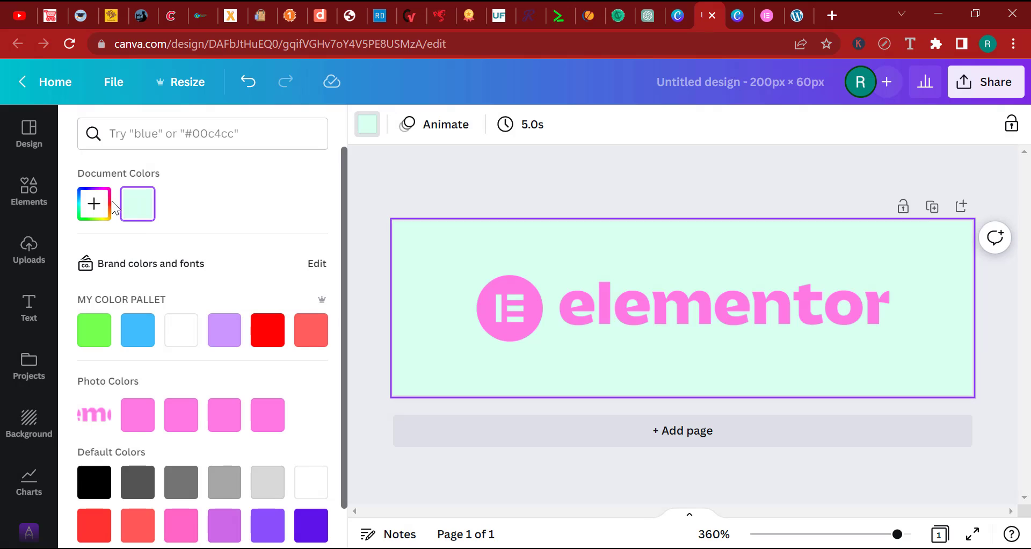
pyautogui.click(94, 203)
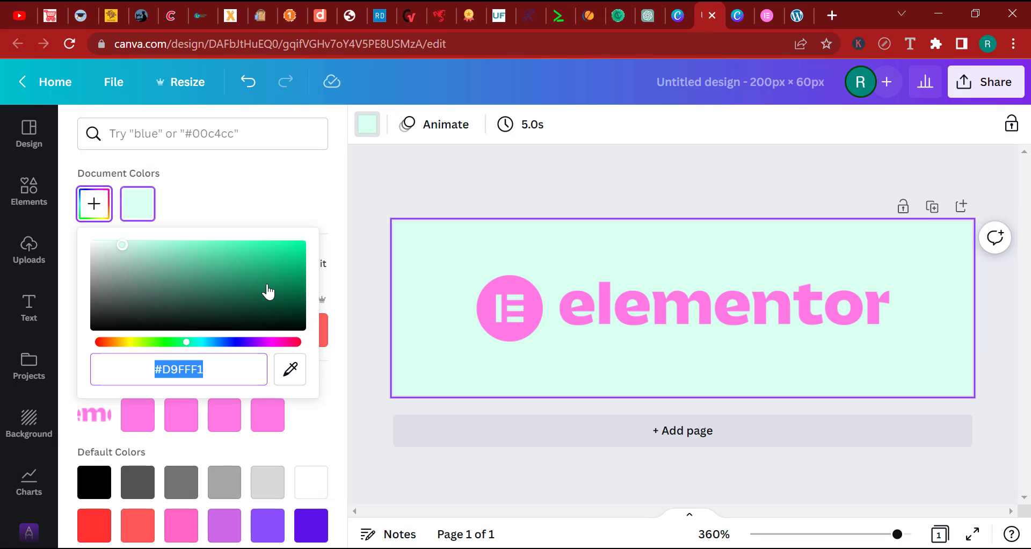
pyautogui.click(290, 371)
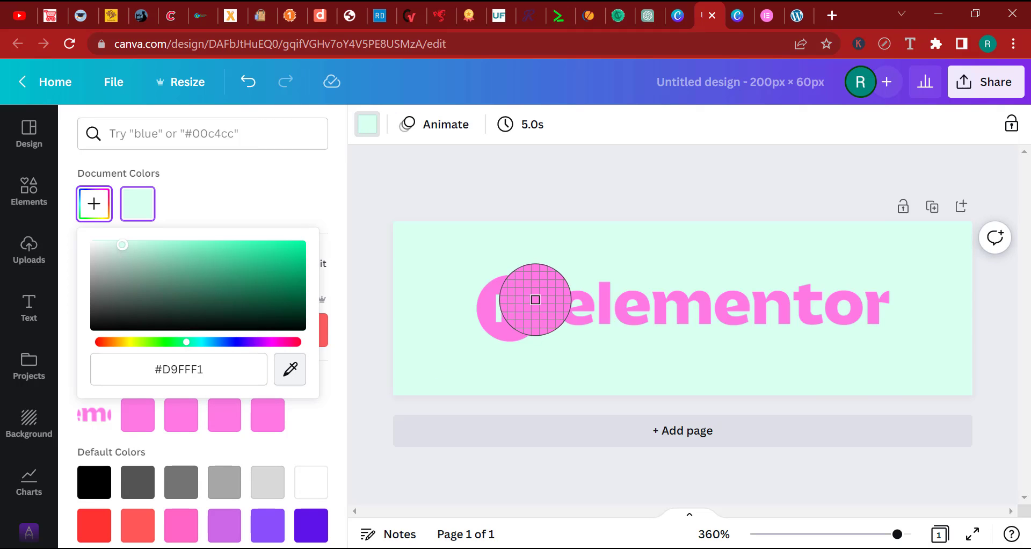
pyautogui.click(524, 299)
pyautogui.click(168, 370)
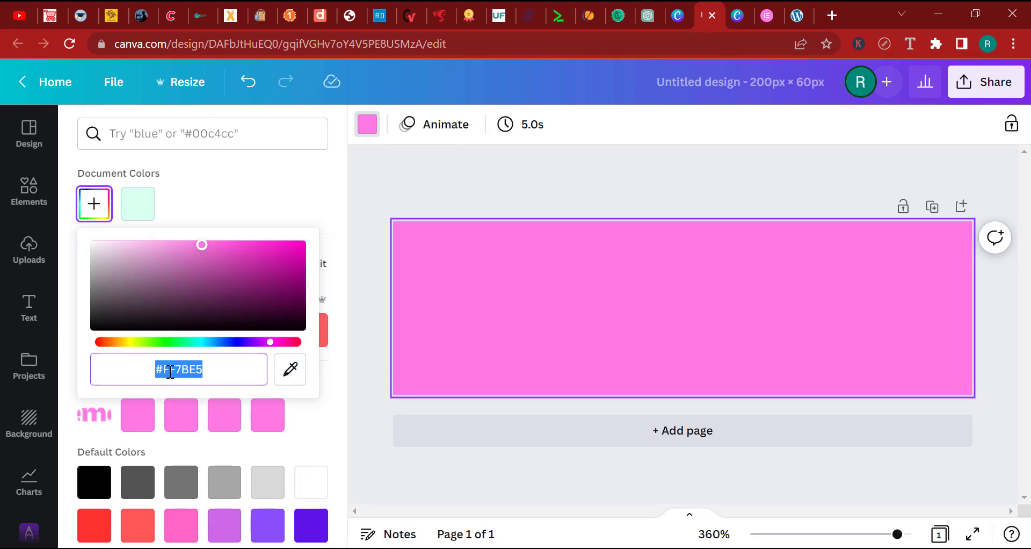
pyautogui.rightClick(176, 370)
pyautogui.click(239, 139)
pyautogui.click(247, 81)
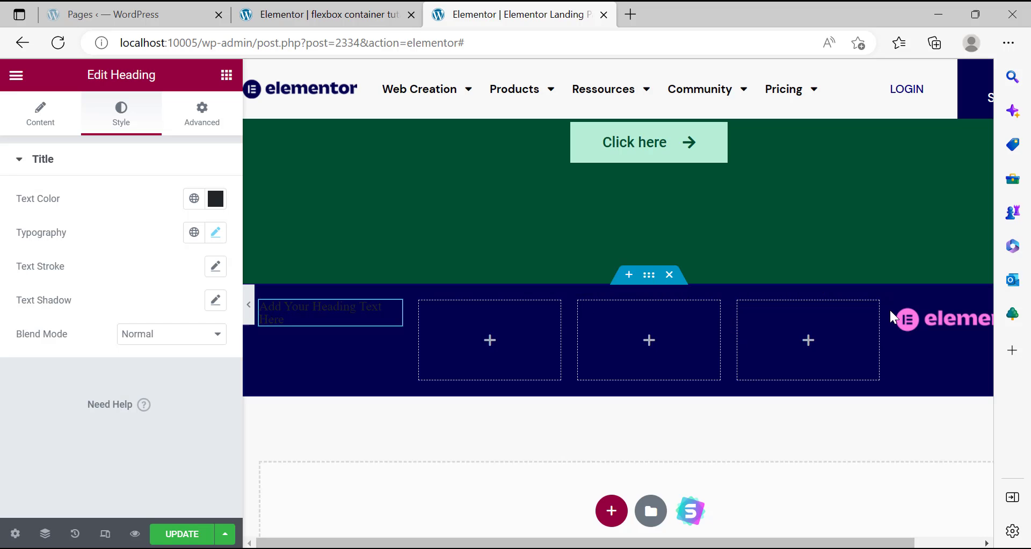
# Switch to the Elementor editor and replace the footer heading's text color with the copied pink hex code.
pyautogui.click(215, 199)
pyautogui.click(84, 444)
pyautogui.rightClick(87, 444)
pyautogui.click(96, 147)
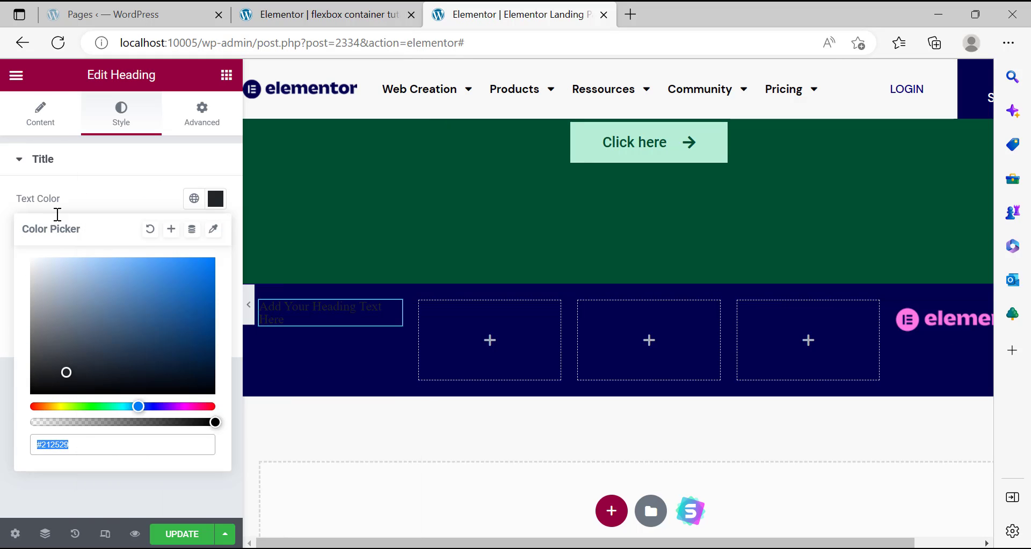
pyautogui.click(81, 189)
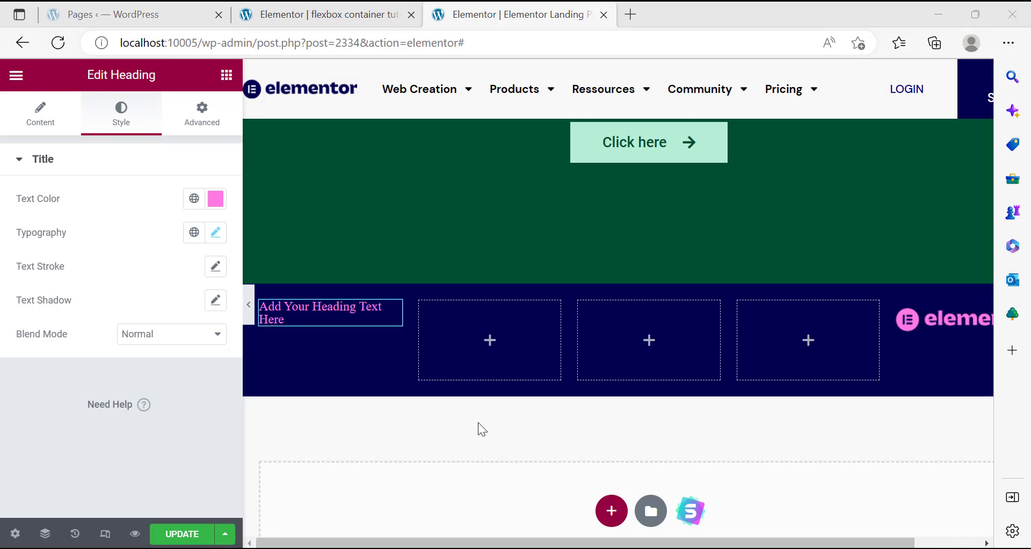
# Switch to the elementor.com pricing page in Chrome and inspect the font details of the footer's Pricing heading.
pyautogui.moveTo(452, 548)
pyautogui.rightClick(452, 548)
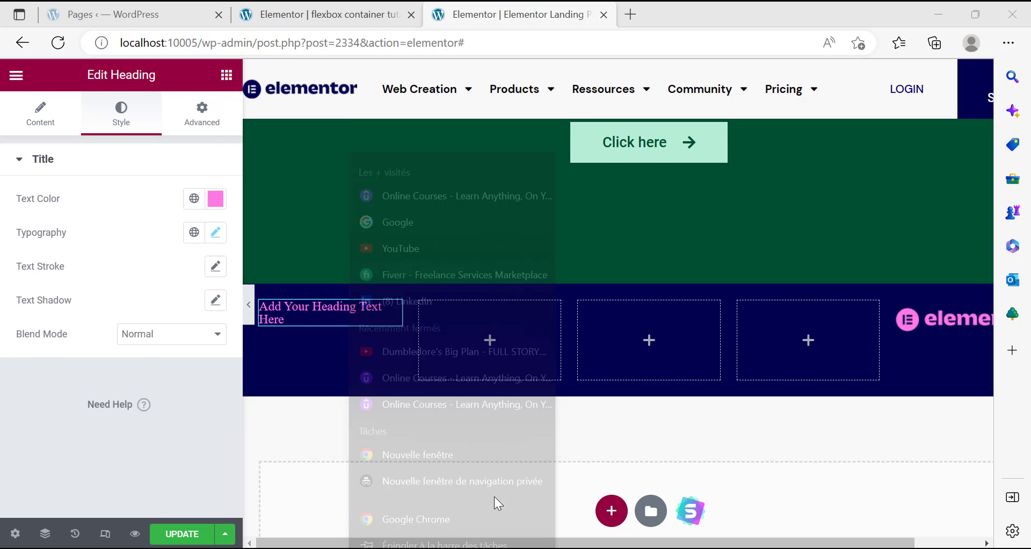
pyautogui.click(427, 476)
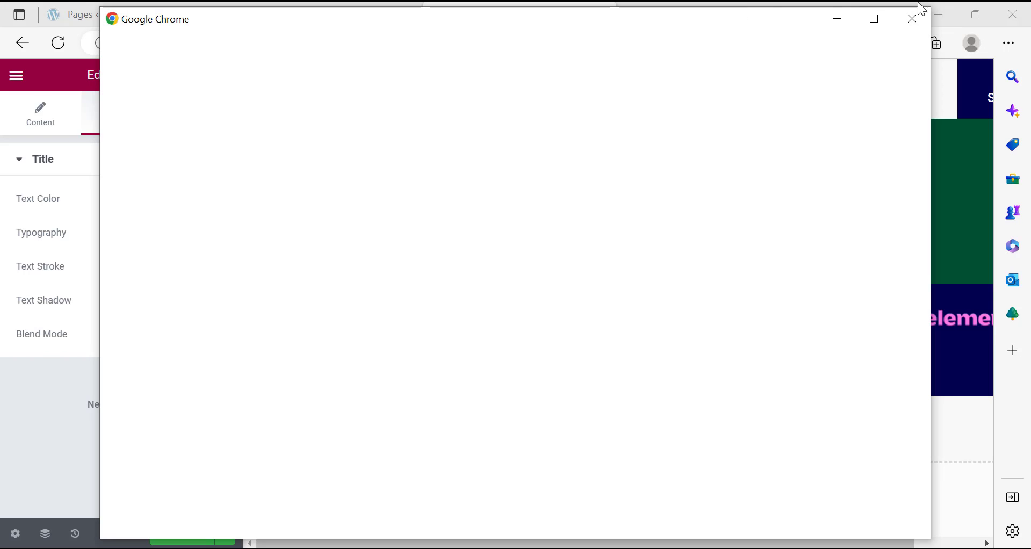
pyautogui.click(430, 324)
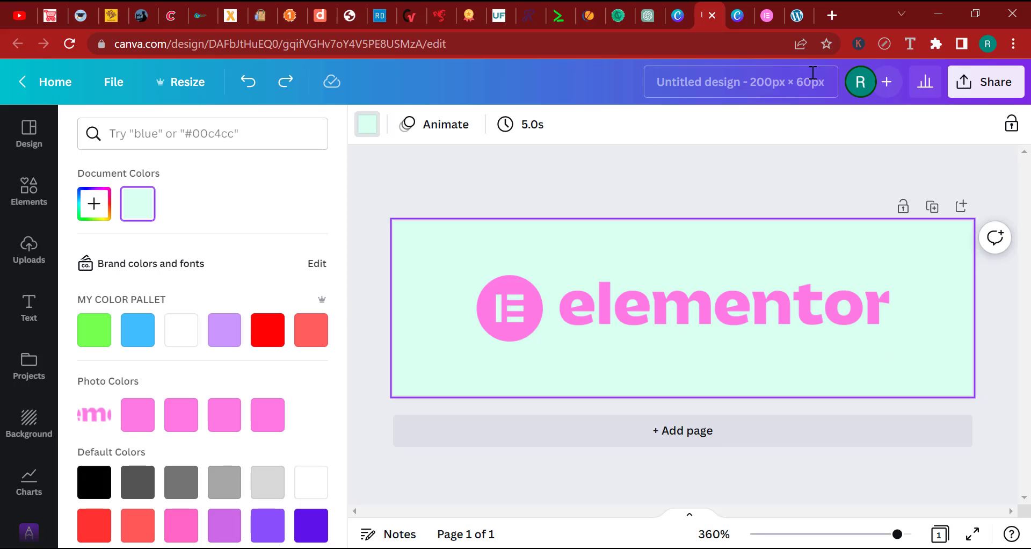
pyautogui.click(769, 10)
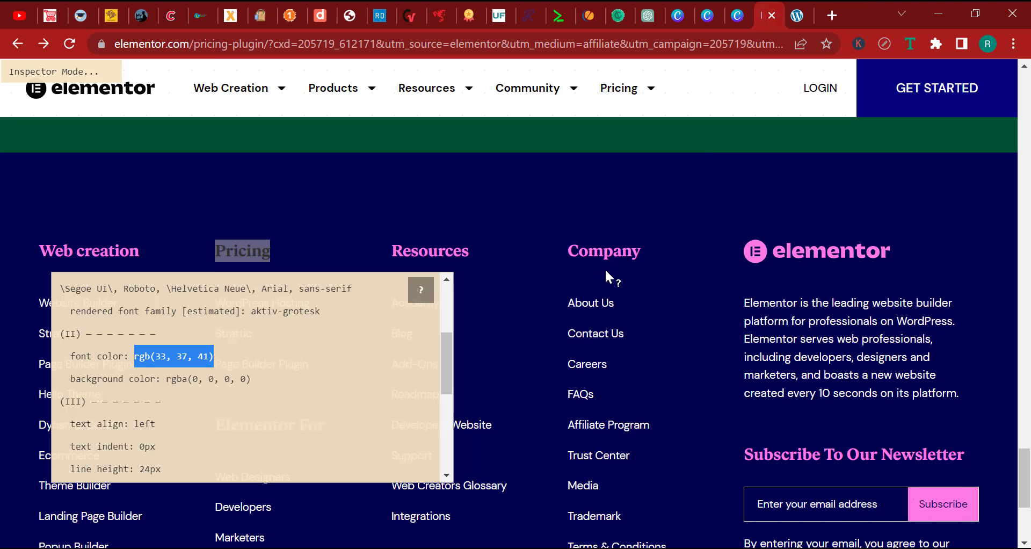
pyautogui.click(254, 227)
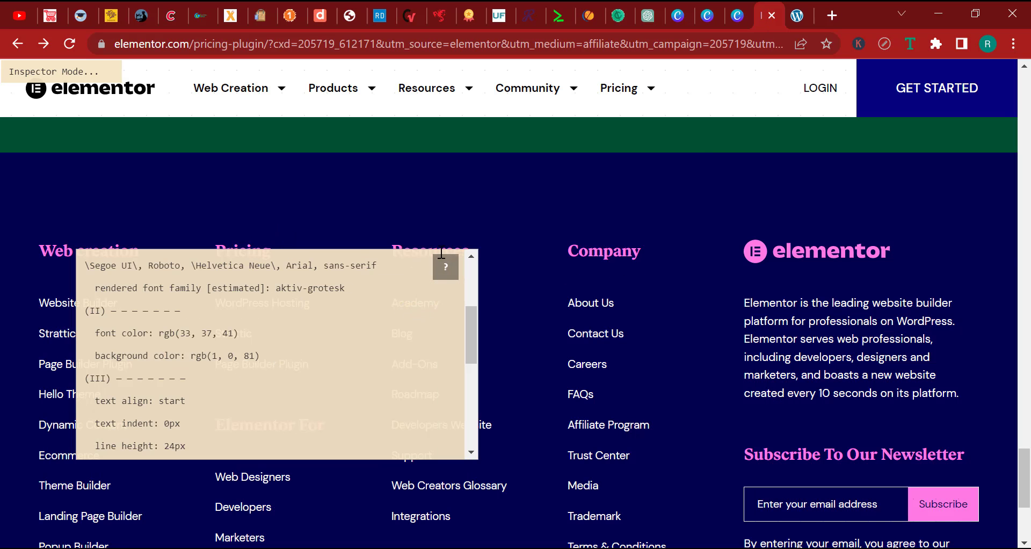
pyautogui.click(420, 246)
pyautogui.doubleClick(223, 249)
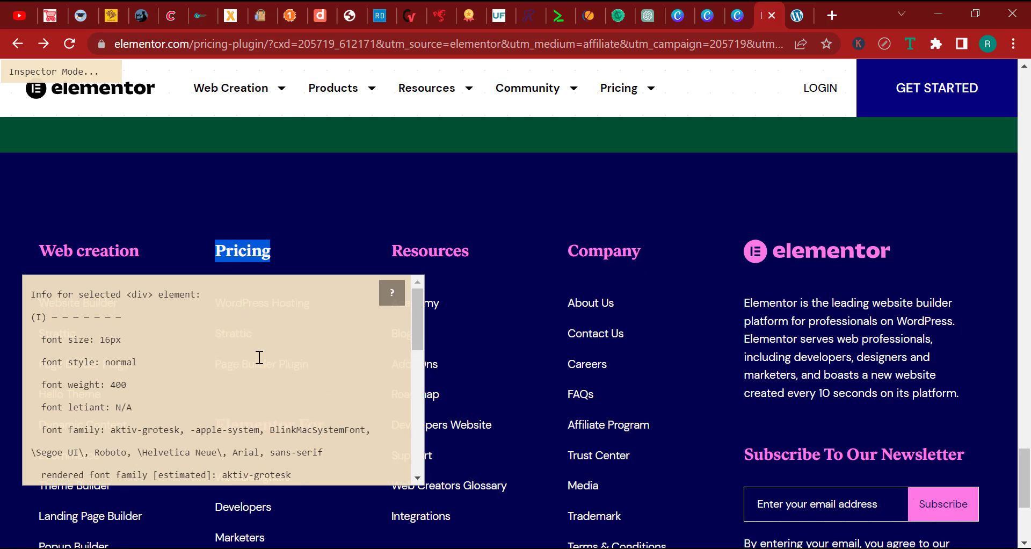
# Restart the font inspector and examine the font details of the reference footer's Resources heading.
pyautogui.click(908, 42)
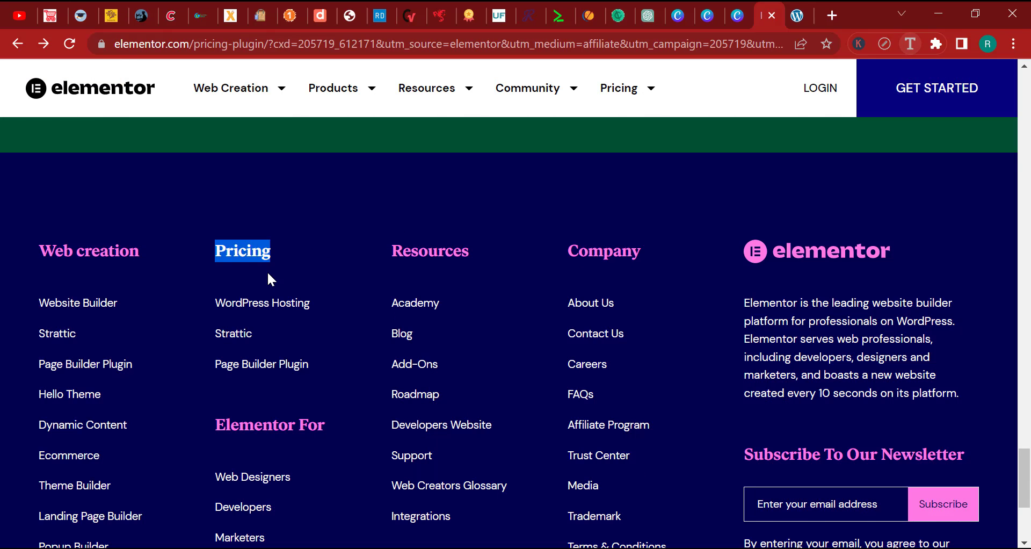
pyautogui.click(432, 250)
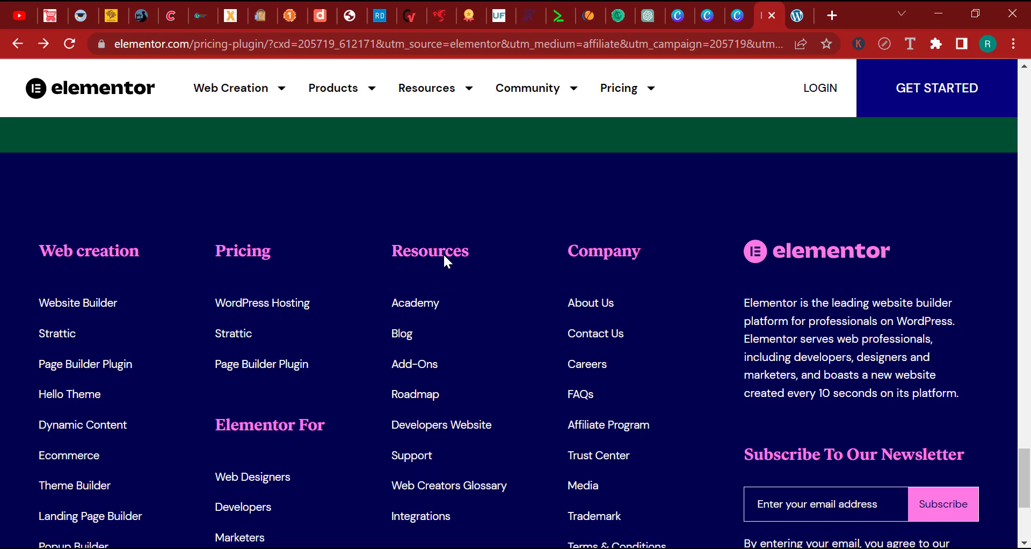
pyautogui.click(909, 44)
pyautogui.scroll(3, 489, 374)
pyautogui.scroll(-5, 491, 328)
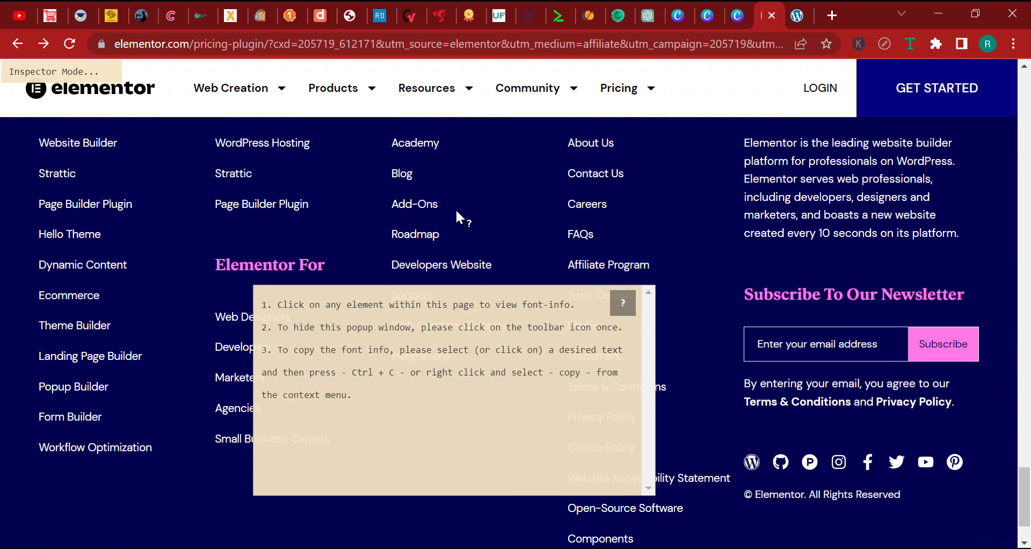
pyautogui.scroll(1, 456, 214)
pyautogui.click(439, 174)
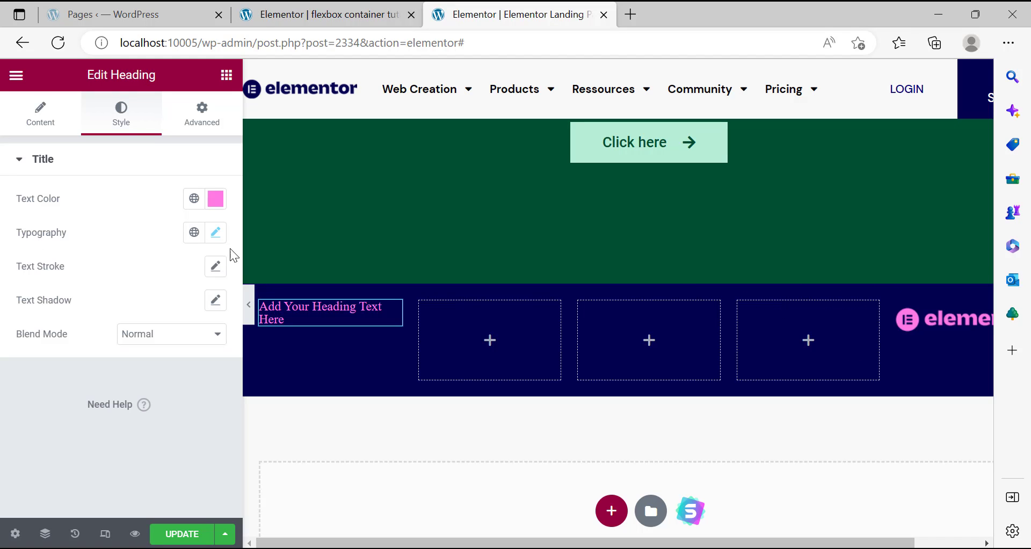
# Look up the line height in the reference font details and set the Elementor footer heading's line height to 24 px.
pyautogui.click(215, 232)
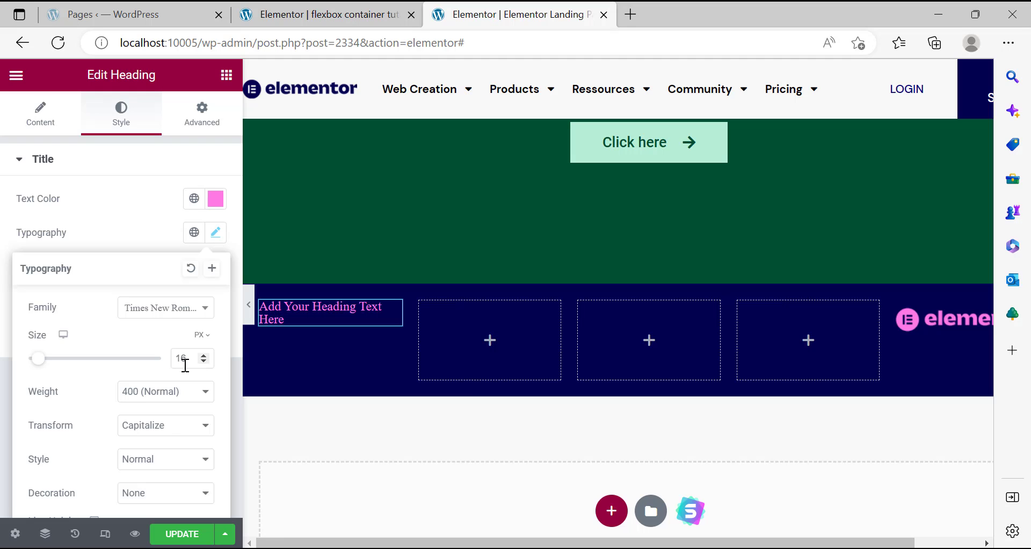
pyautogui.scroll(-2, 185, 365)
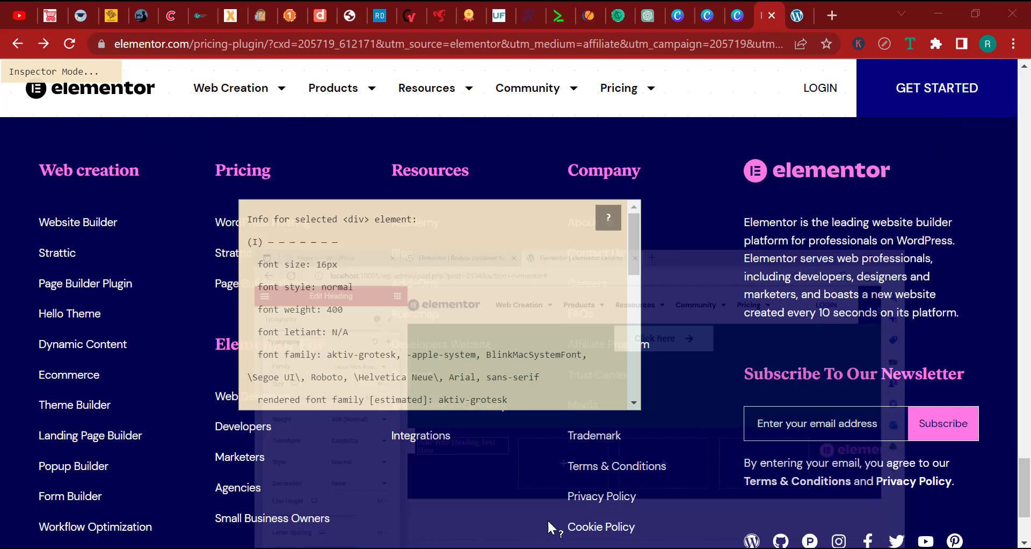
pyautogui.scroll(-4, 346, 300)
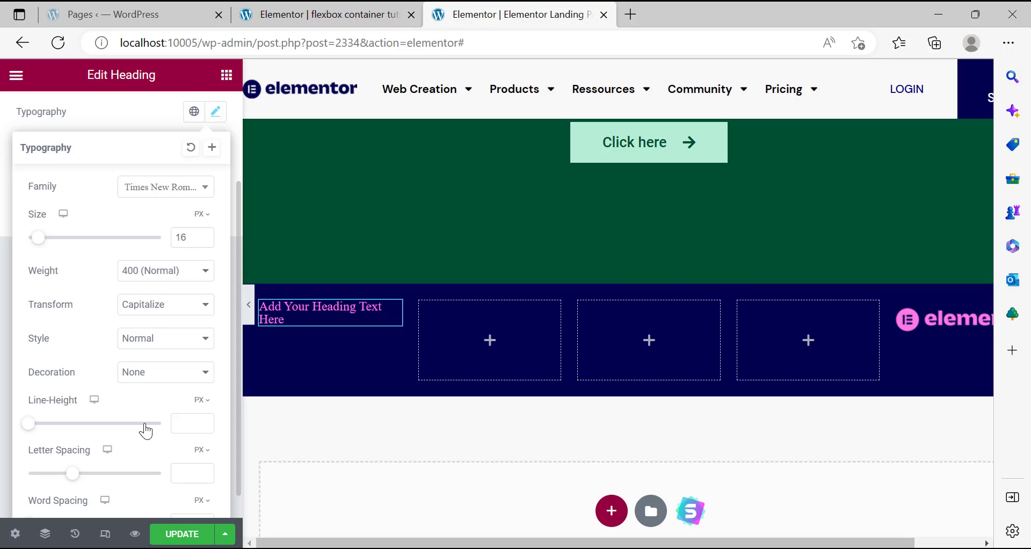
pyautogui.click(203, 422)
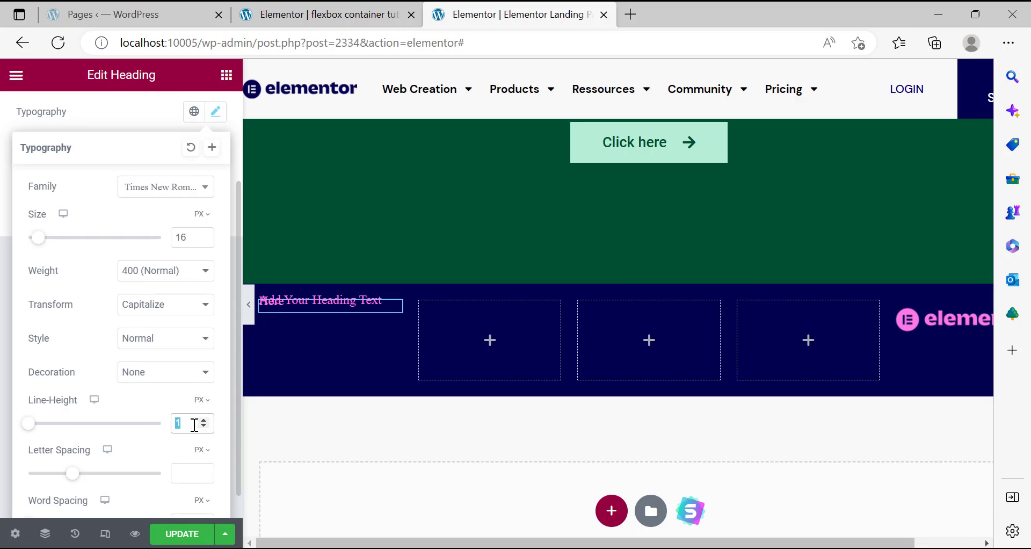
pyautogui.write('24')
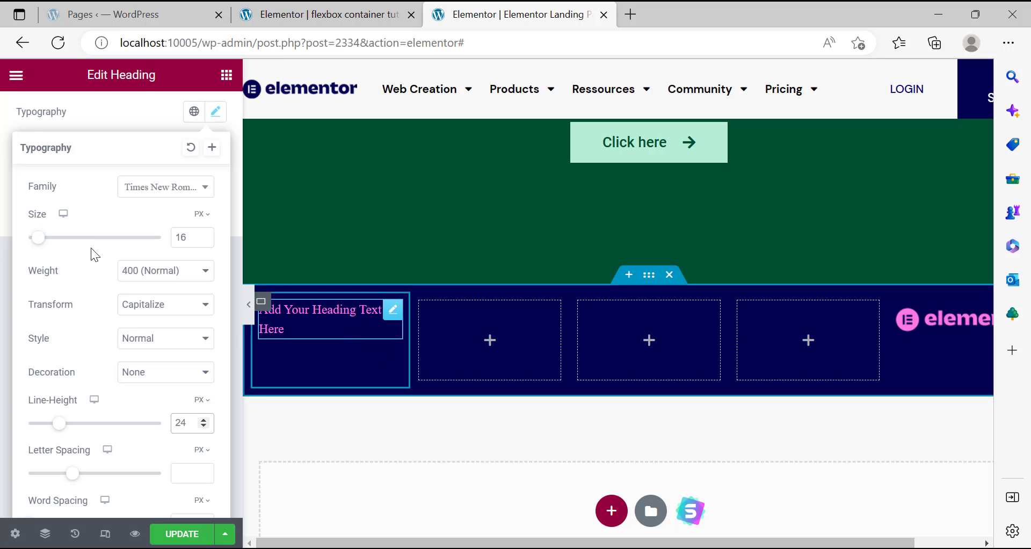
pyautogui.click(51, 194)
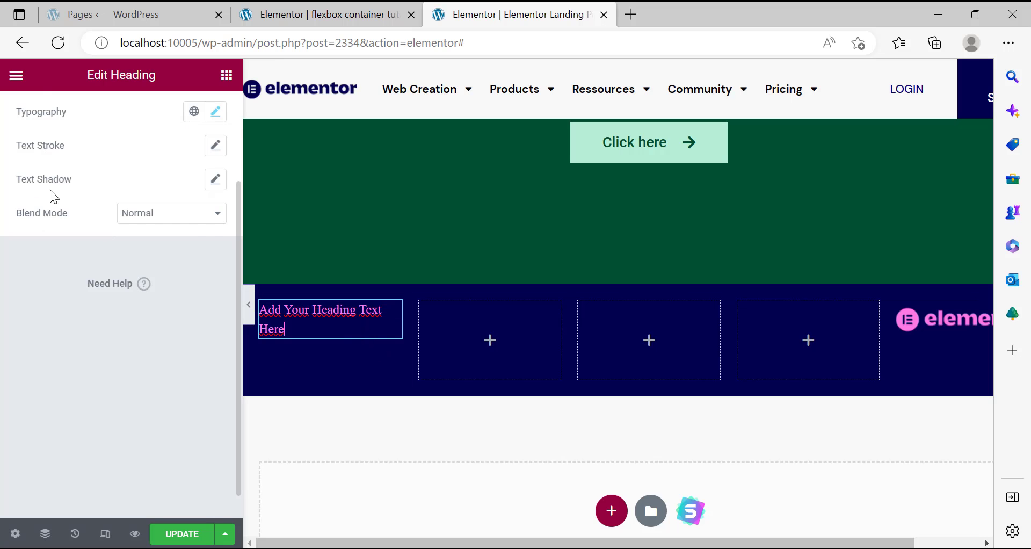
# Change the first-column footer heading's title to "Web Creation".
pyautogui.scroll(3, 148, 263)
pyautogui.click(36, 127)
pyautogui.tripleClick(123, 215)
pyautogui.write('Web Creation')
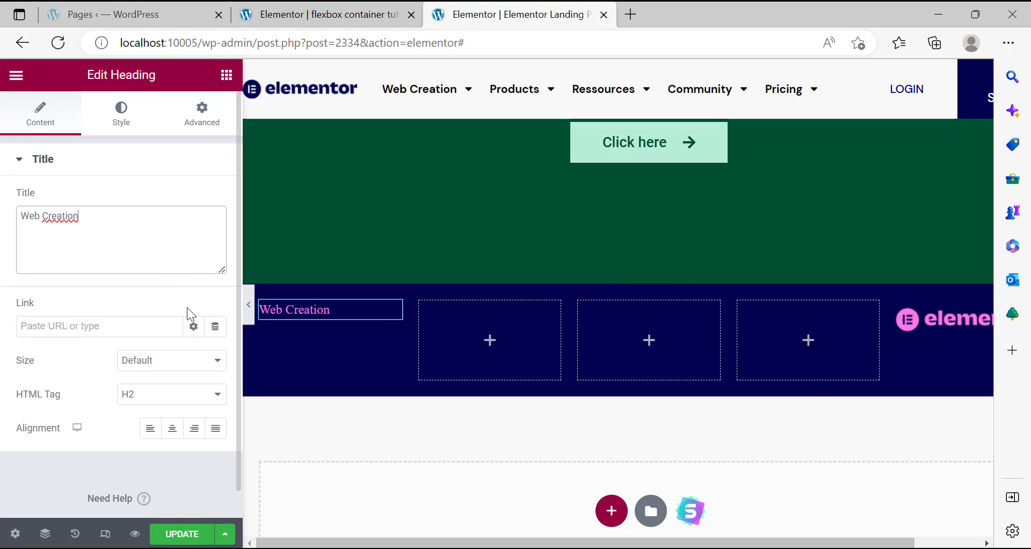
# Set the Web Creation heading's font size to 20 px and its weight to 700 (Bold).
pyautogui.click(120, 113)
pyautogui.click(217, 233)
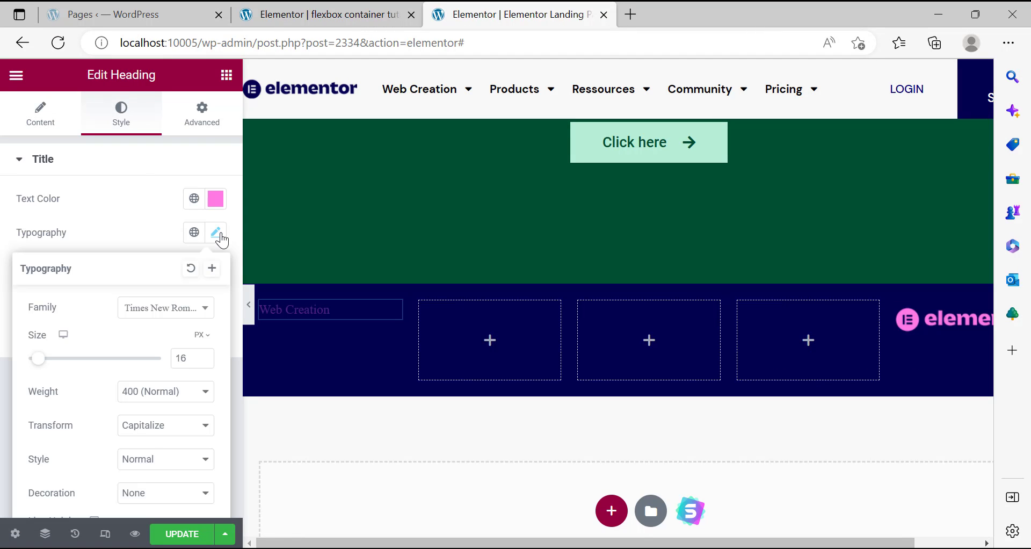
pyautogui.write('20')
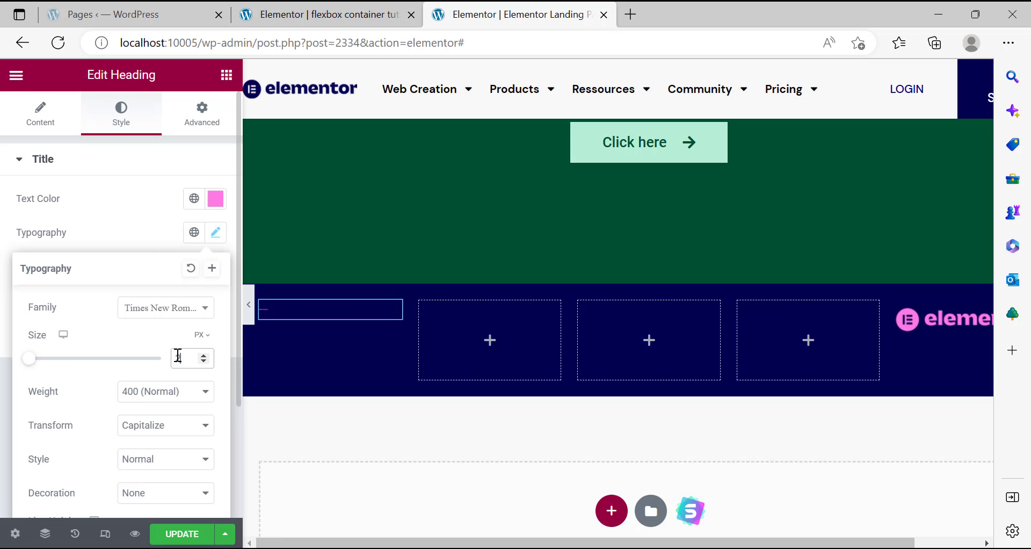
pyautogui.click(171, 396)
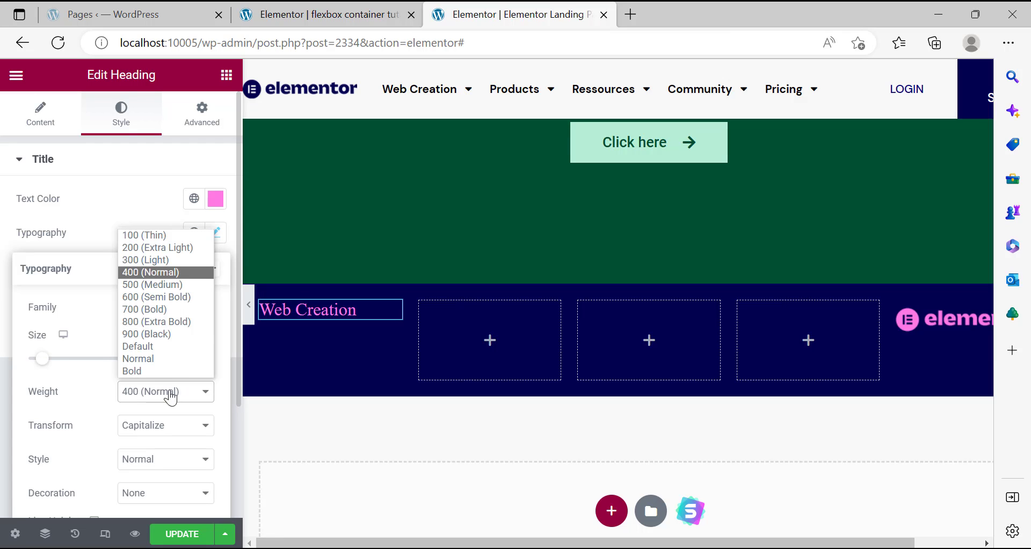
pyautogui.click(167, 309)
pyautogui.click(3, 344)
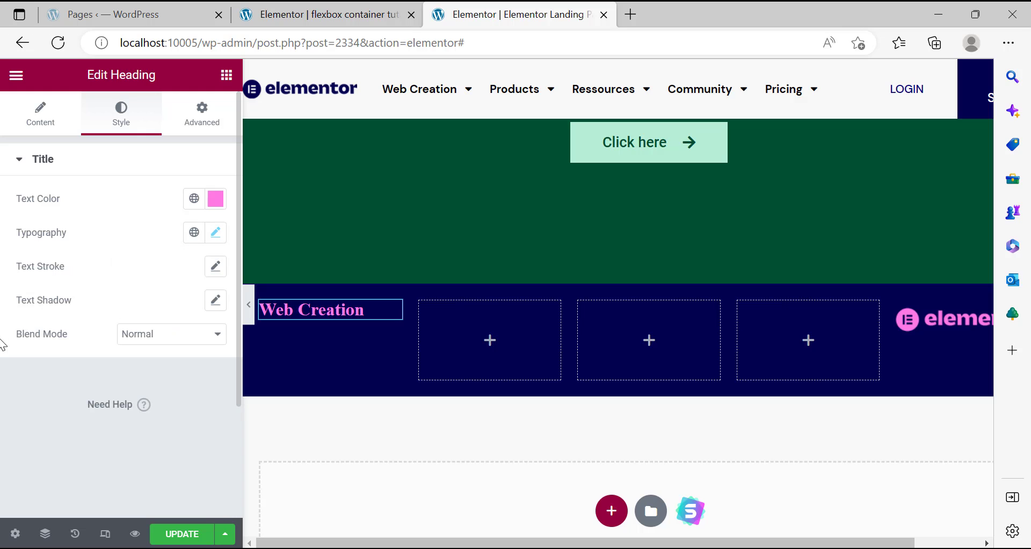
# Duplicate the Web Creation heading within the first footer column.
pyautogui.click(45, 118)
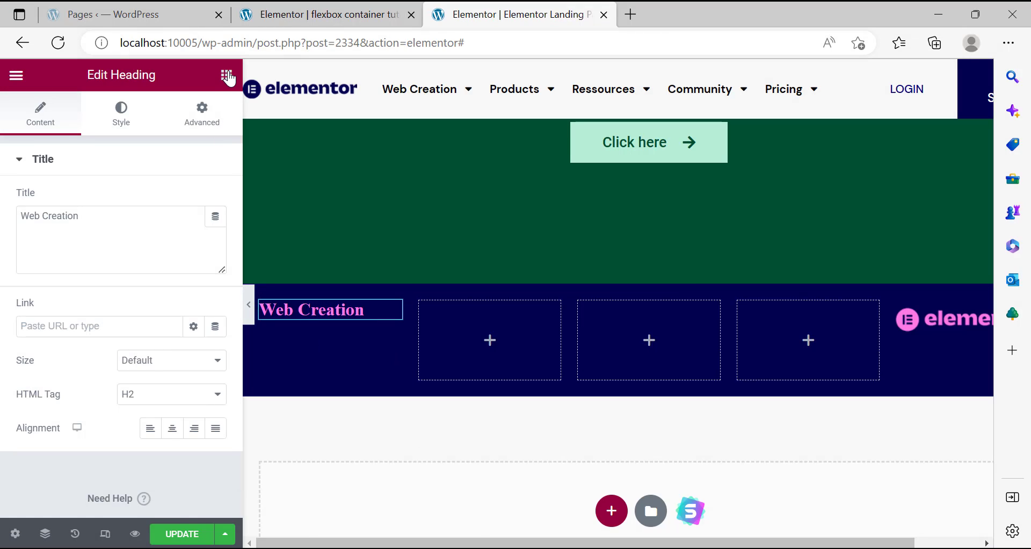
pyautogui.click(227, 77)
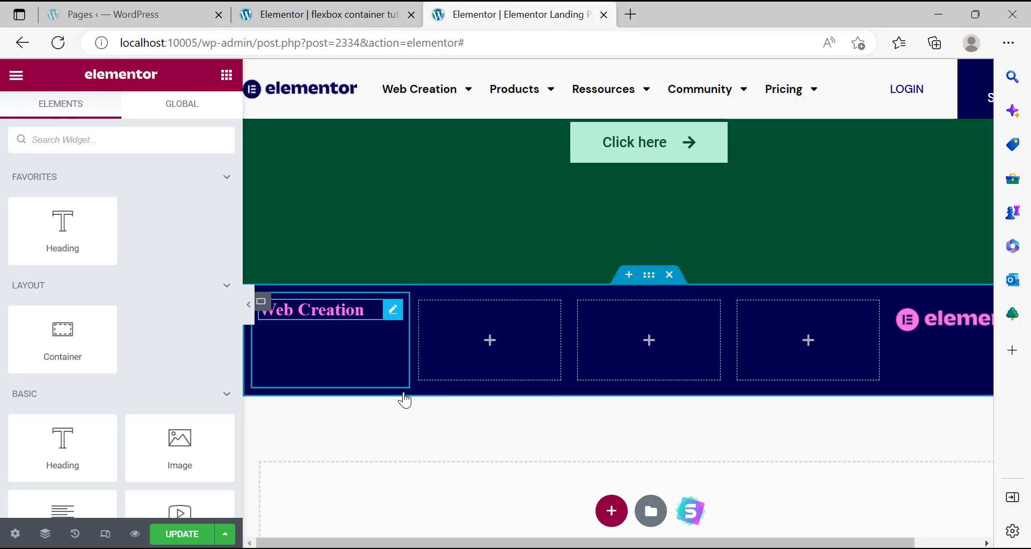
pyautogui.rightClick(395, 311)
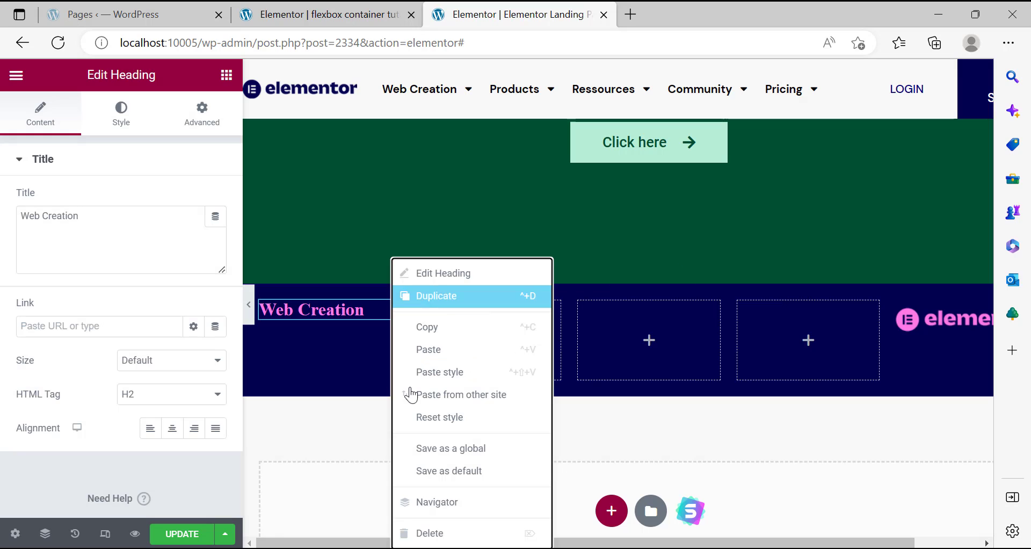
pyautogui.click(437, 295)
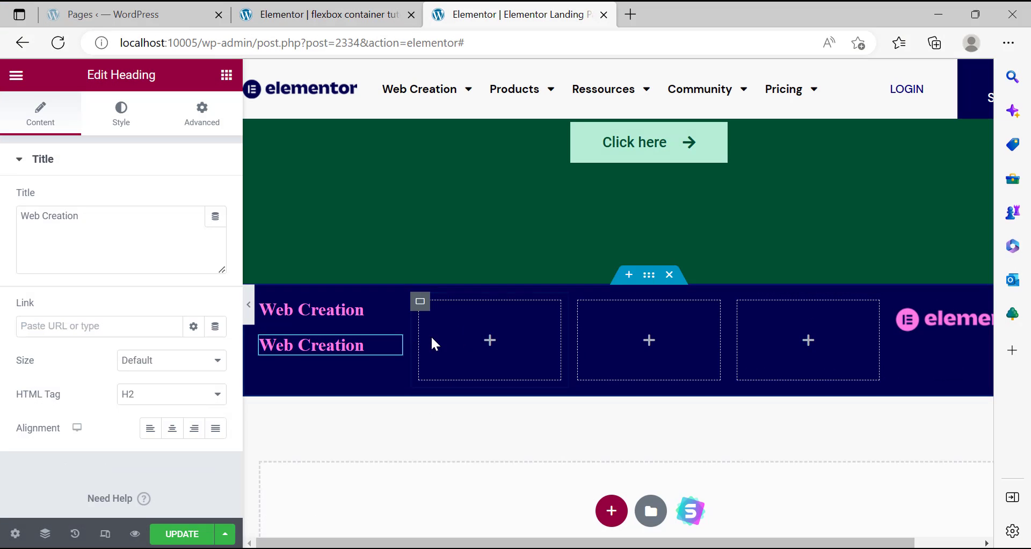
# Set the duplicated heading's weight to 500 (Medium) and its font size to 16 px.
pyautogui.click(129, 125)
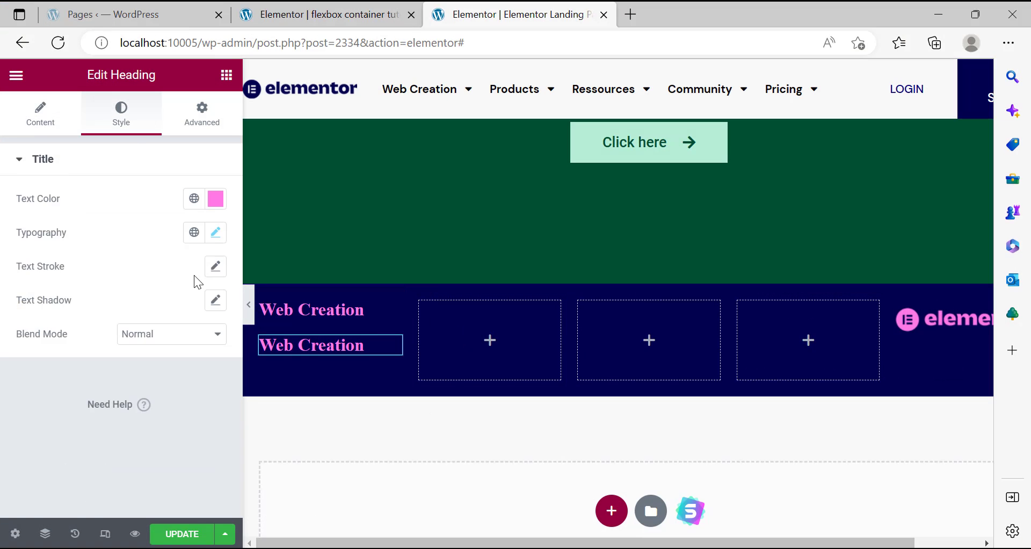
pyautogui.click(216, 231)
pyautogui.click(166, 391)
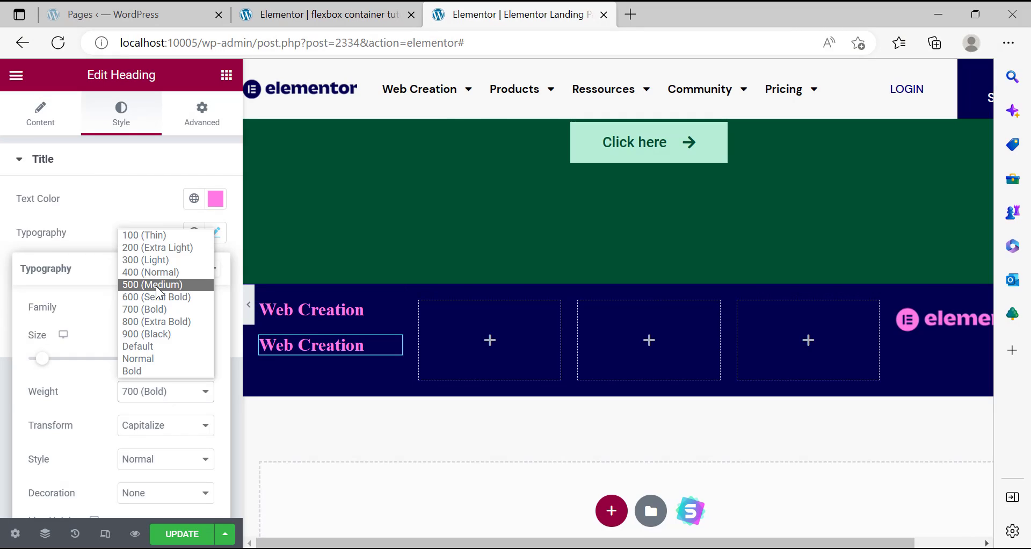
pyautogui.press('Escape')
pyautogui.doubleClick(181, 358)
pyautogui.write('16')
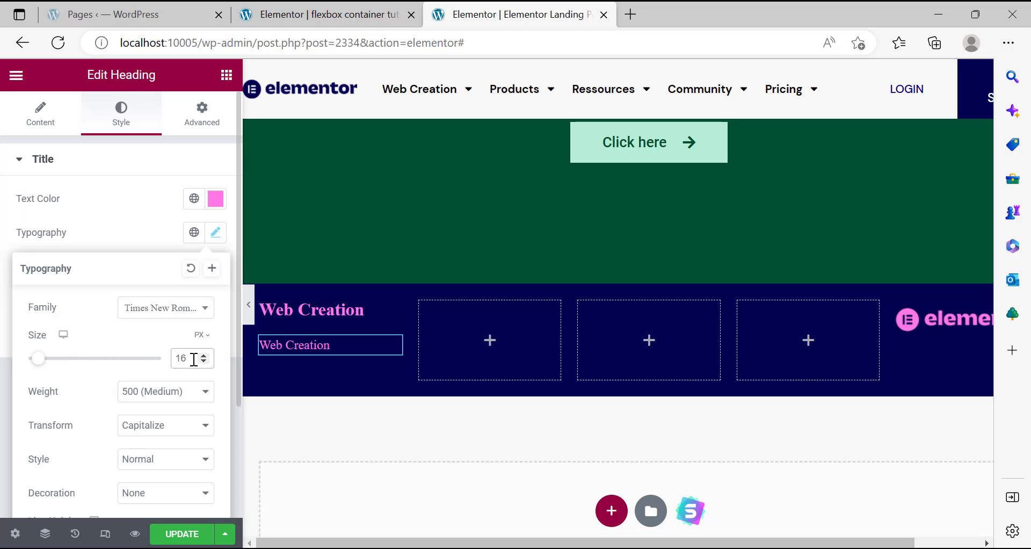
# Set the duplicated heading's font size to 18 px and its text color to #FFFFFF.
pyautogui.write('18')
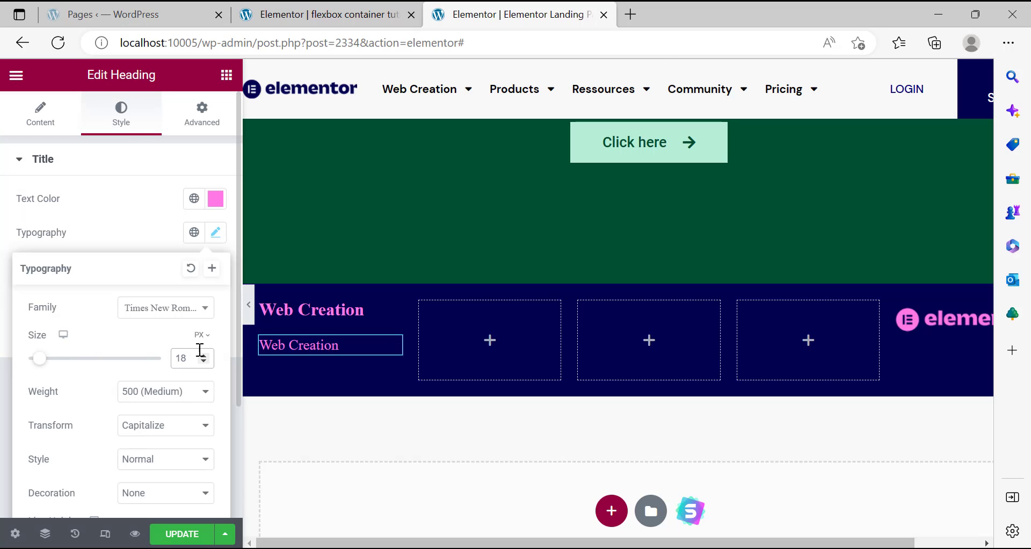
pyautogui.click(146, 237)
pyautogui.click(216, 198)
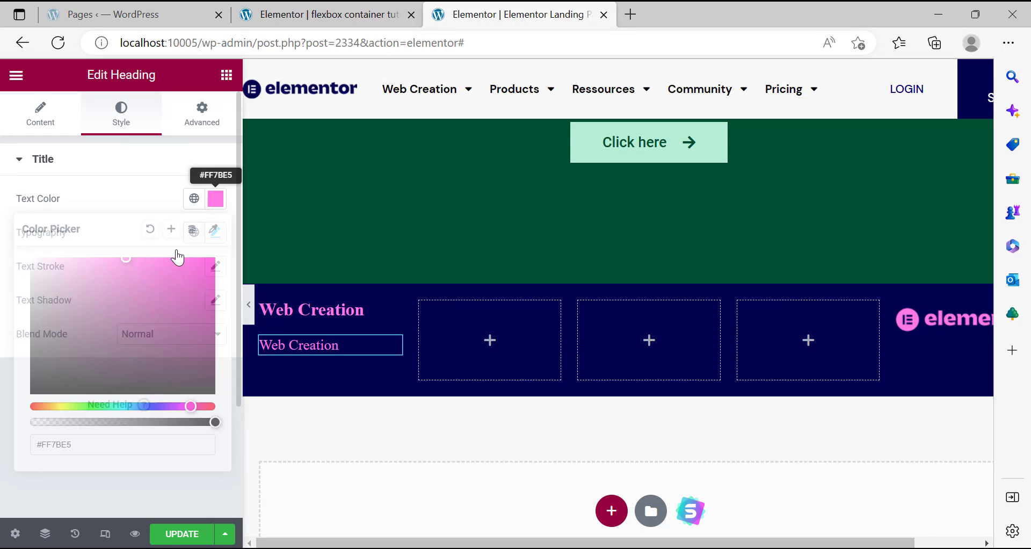
pyautogui.write('#FFFFFF')
# Inspect the Website Builder link's font on the reference pricing page and set the white heading's font family to DM Sans.
pyautogui.click(2, 242)
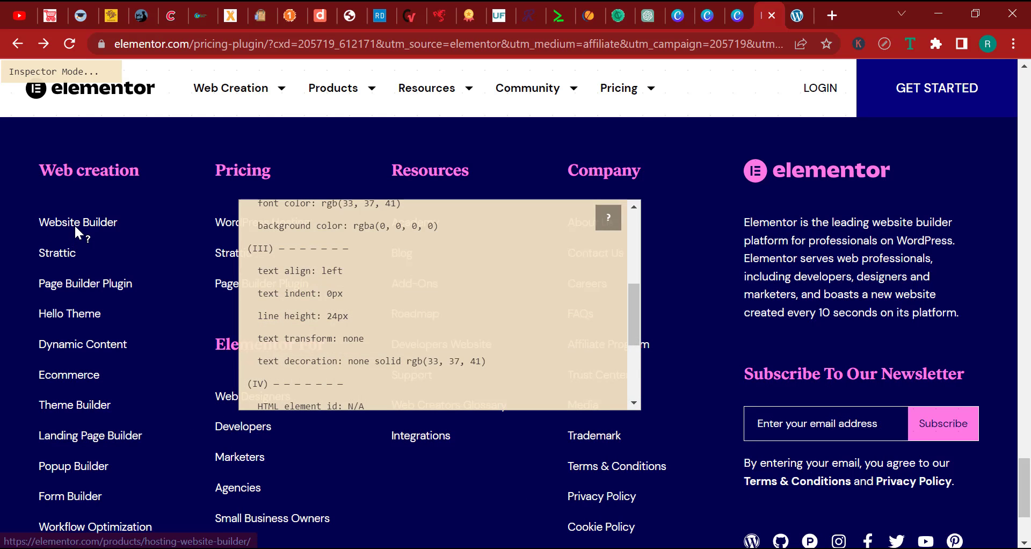
pyautogui.click(74, 226)
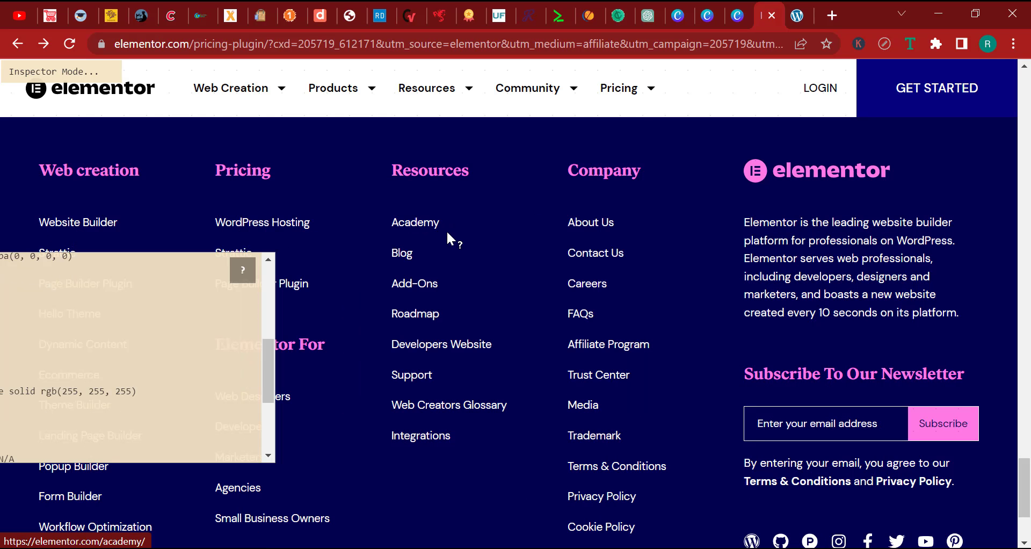
pyautogui.click(283, 221)
pyautogui.scroll(2, 188, 344)
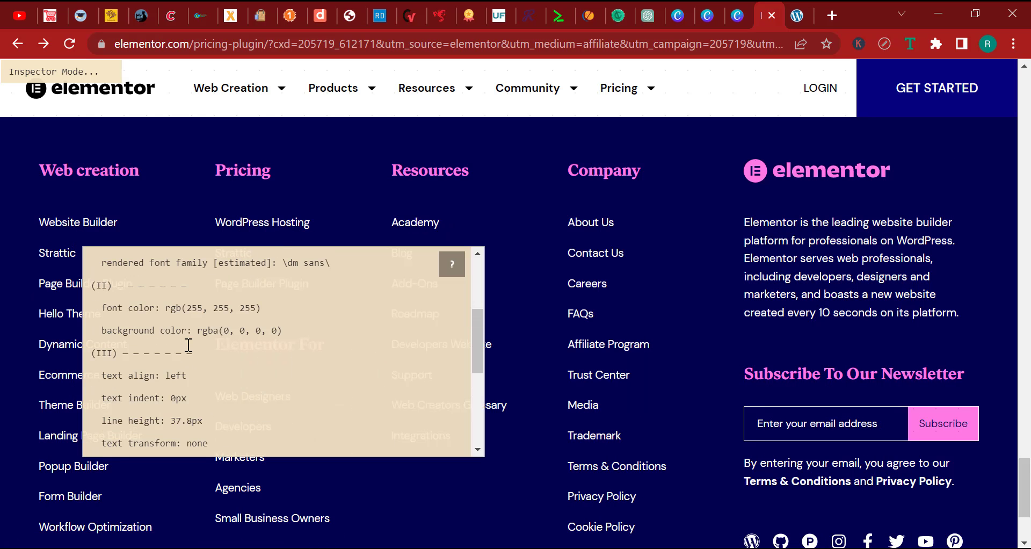
pyautogui.scroll(3, 188, 344)
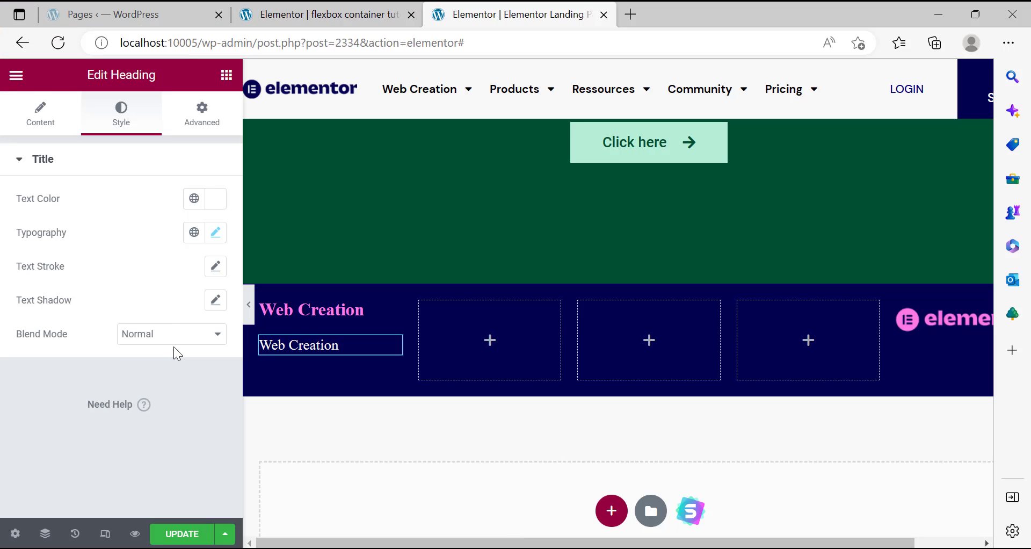
pyautogui.click(215, 232)
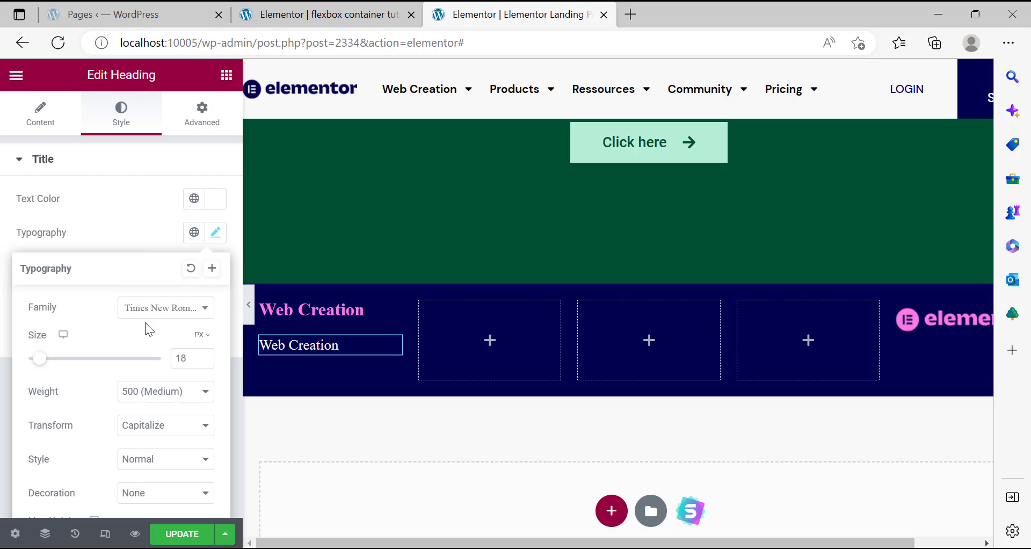
pyautogui.click(157, 311)
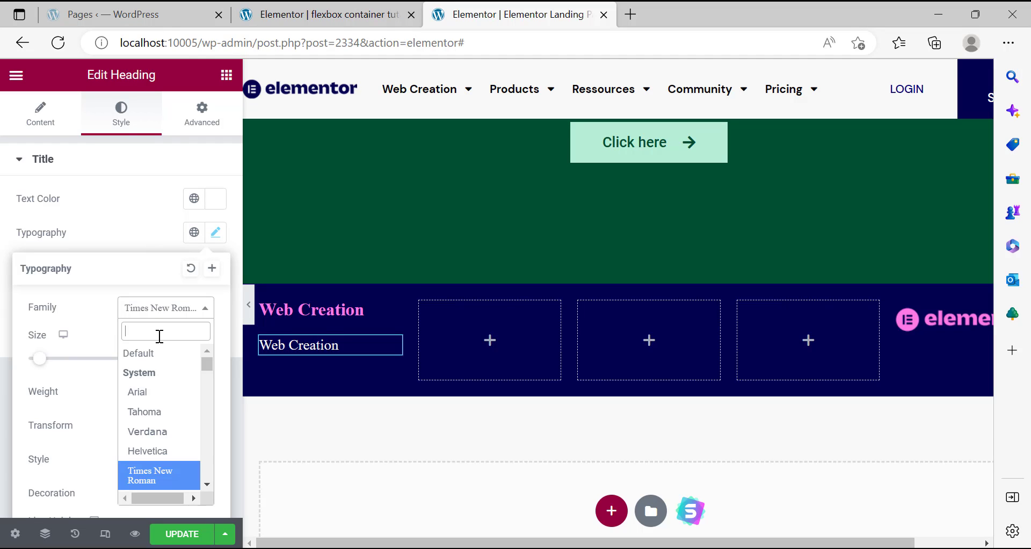
pyautogui.write('dm s')
pyautogui.click(154, 375)
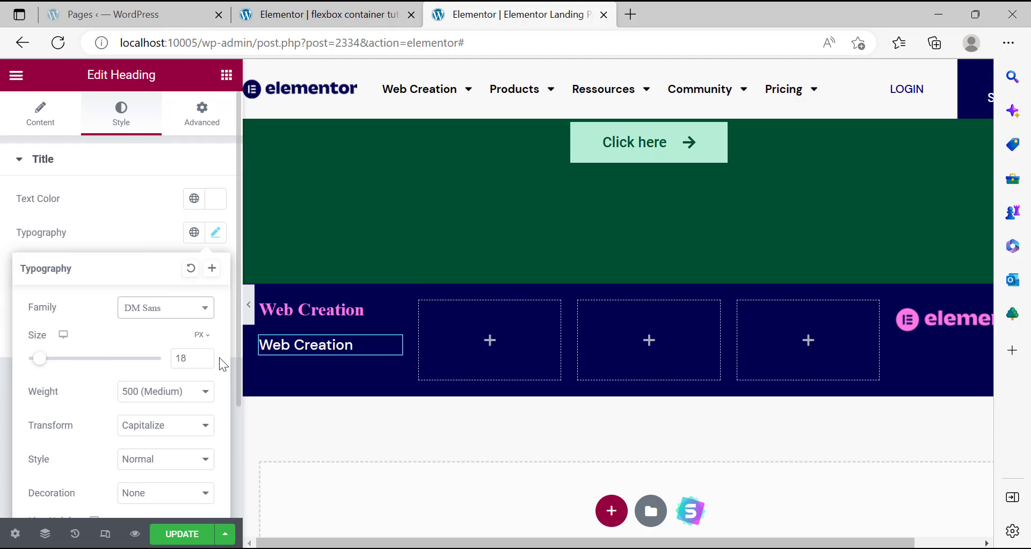
# Set the white heading's font size to 16 px and its weight to 400 (Normal).
pyautogui.click(204, 355)
pyautogui.click(203, 355)
pyautogui.click(203, 355)
pyautogui.write('16')
pyautogui.click(194, 395)
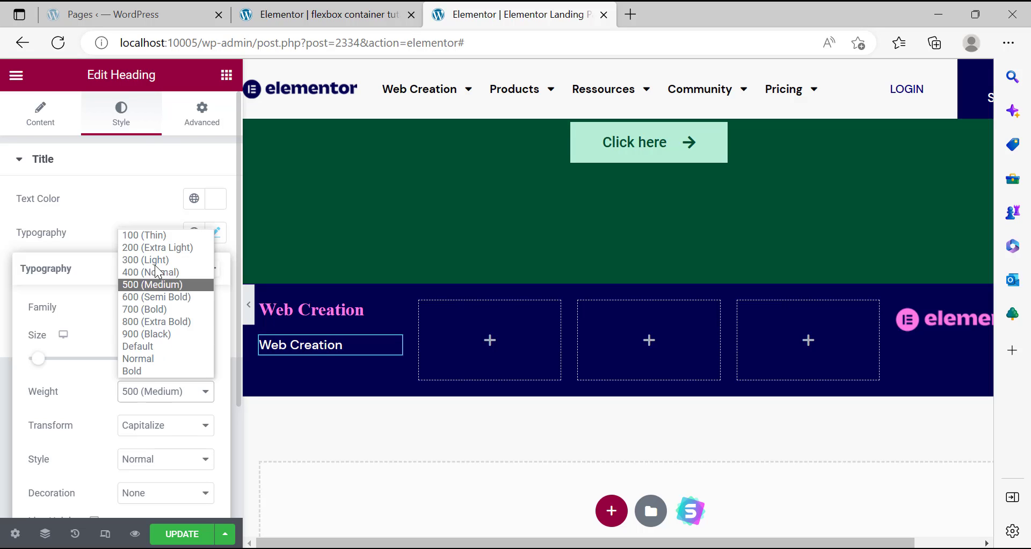
pyautogui.click(162, 263)
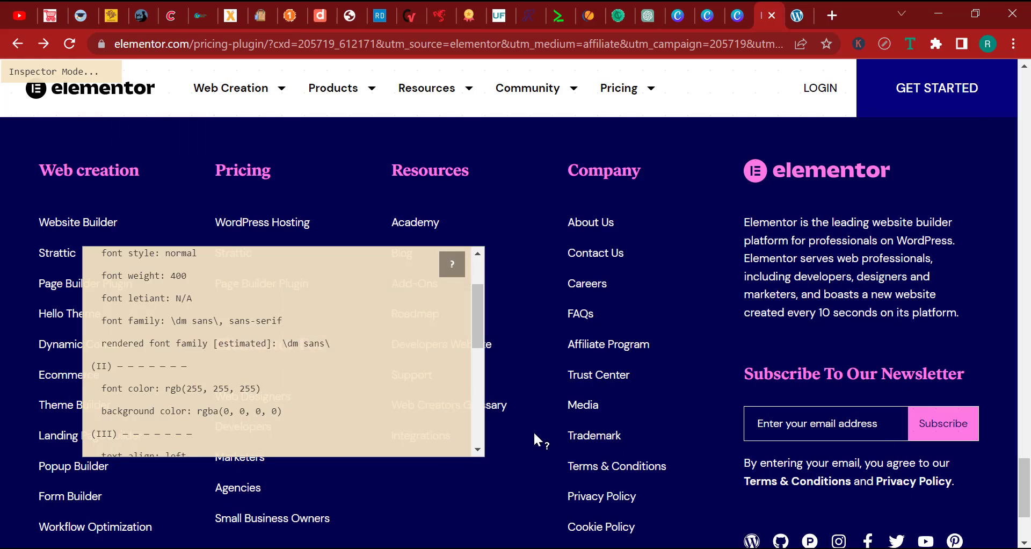
# Set the white heading's line height to 37.8 px and check it against the reference link's font details.
pyautogui.scroll(-3, 361, 362)
pyautogui.scroll(3, 311, 359)
pyautogui.scroll(-3, 265, 388)
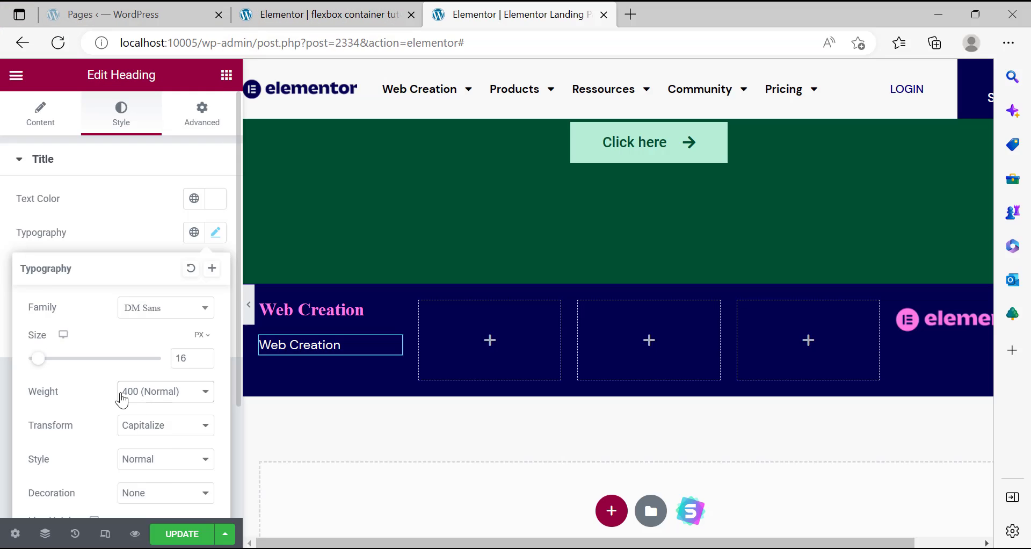
pyautogui.scroll(-3, 120, 396)
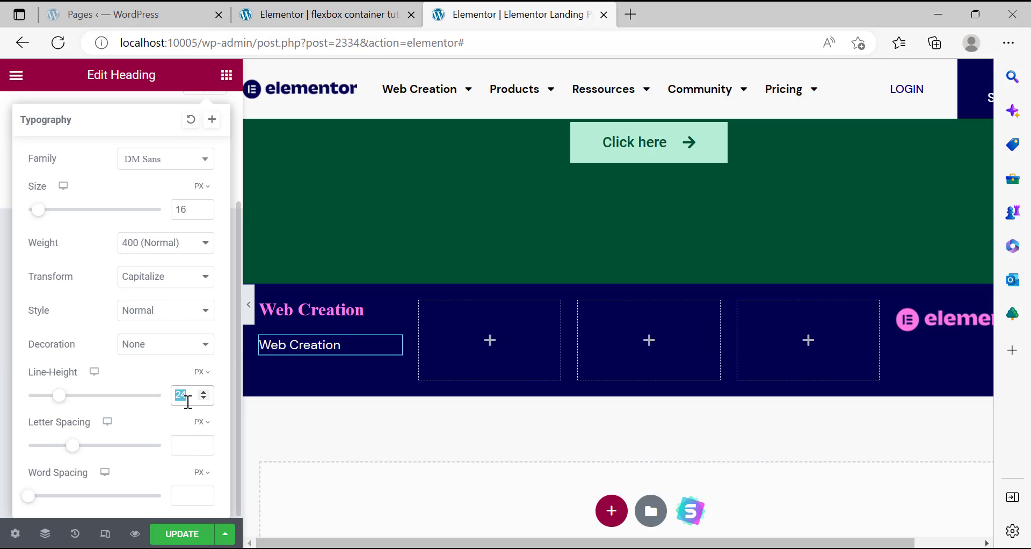
pyautogui.write('37.8')
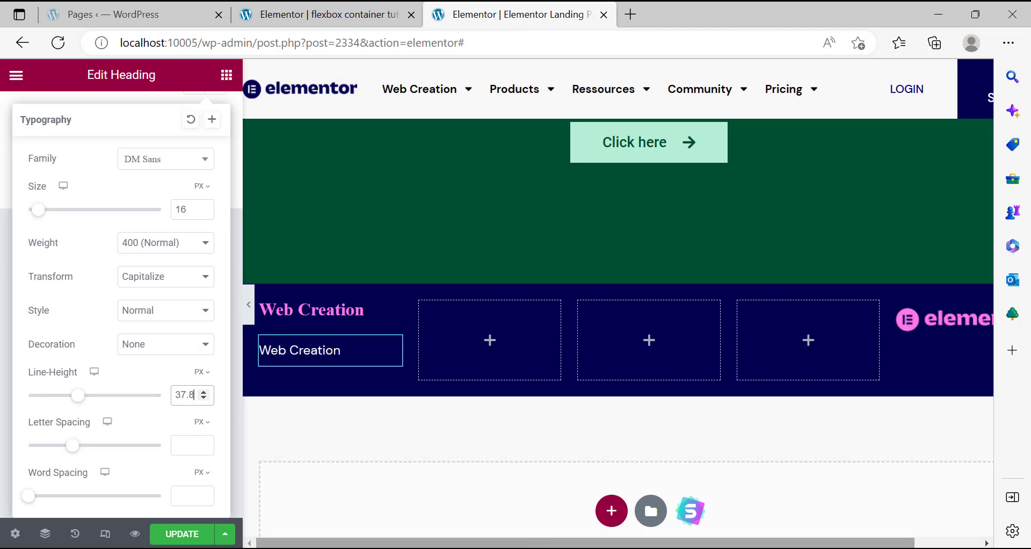
pyautogui.hotkey('alt', 'Tab')
pyautogui.scroll(3, 394, 431)
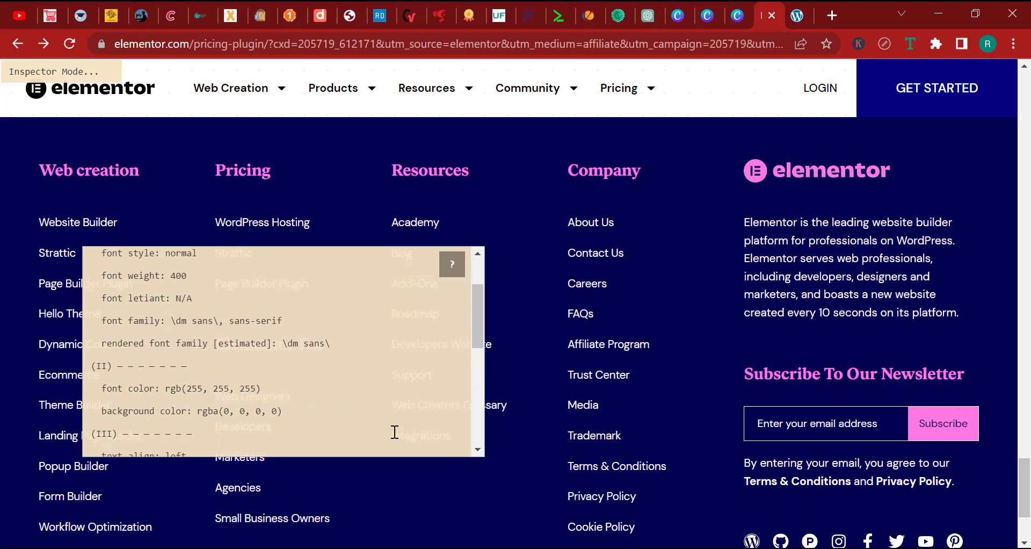
pyautogui.scroll(2, 400, 408)
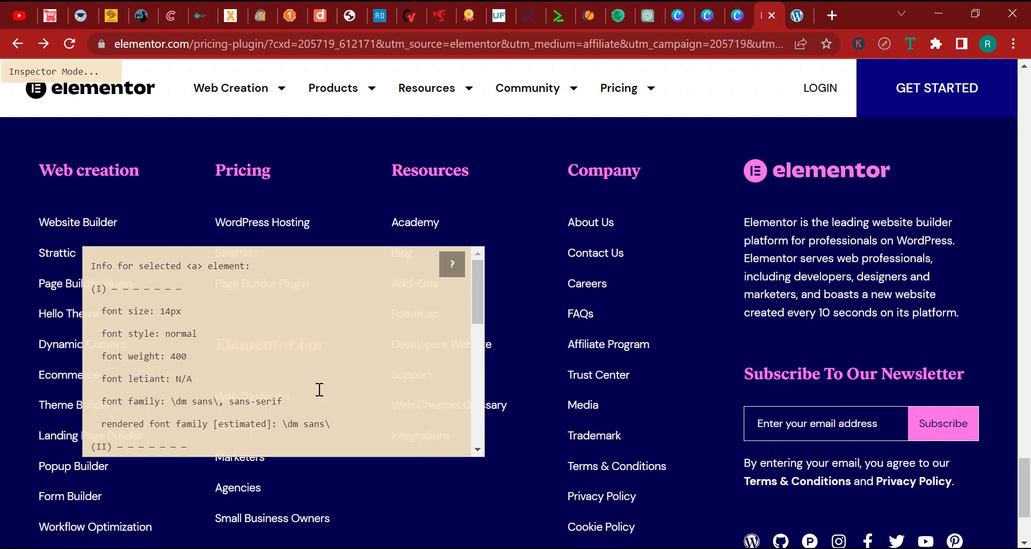
pyautogui.click(533, 406)
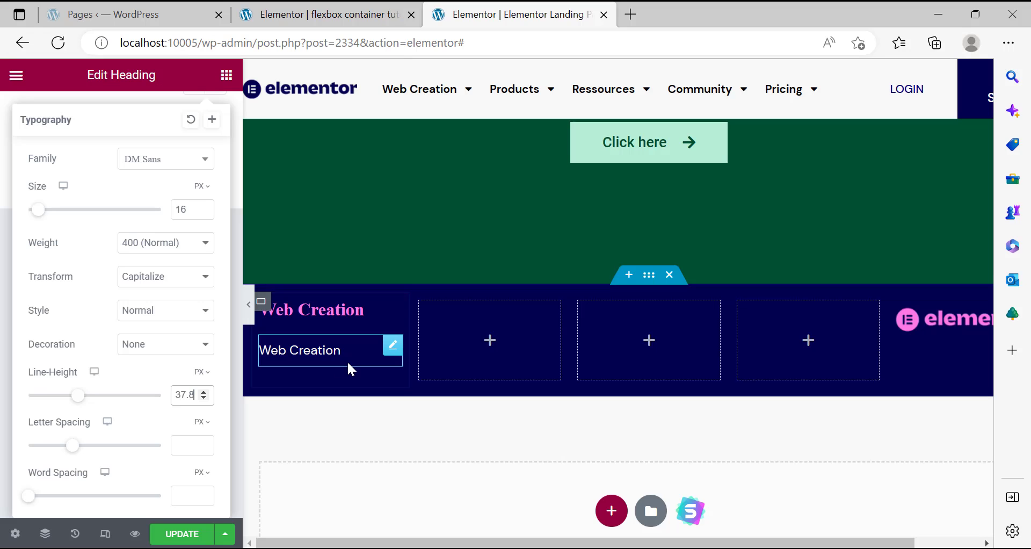
# Change the white heading's title to "Website builder".
pyautogui.click(327, 350)
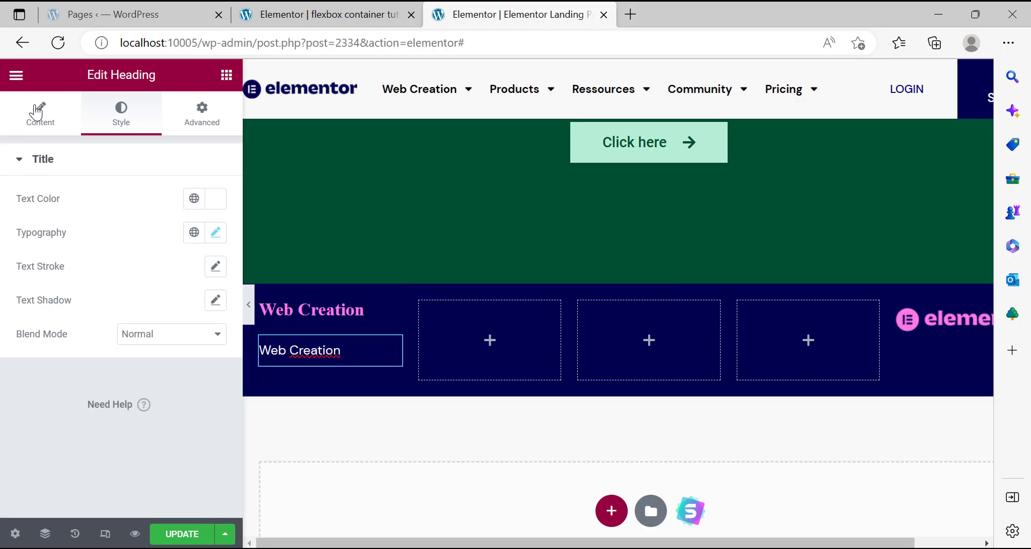
pyautogui.click(41, 115)
pyautogui.click(88, 227)
pyautogui.press('BackSpace')
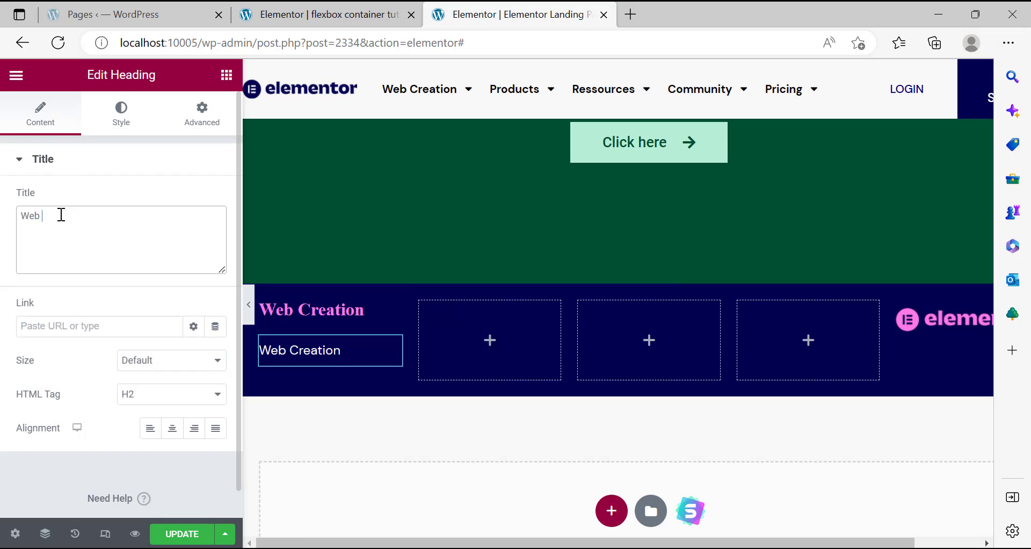
pyautogui.press('BackSpace')
pyautogui.press('BackSpace')
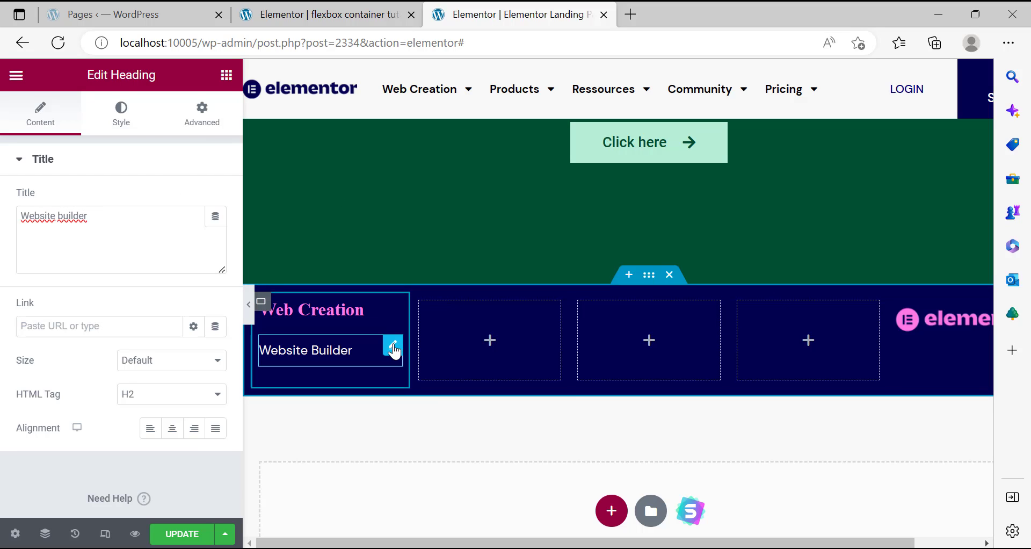
# Unlink the Website Builder heading's margin values and set its bottom margin to -10 px.
pyautogui.rightClick(393, 345)
pyautogui.click(205, 141)
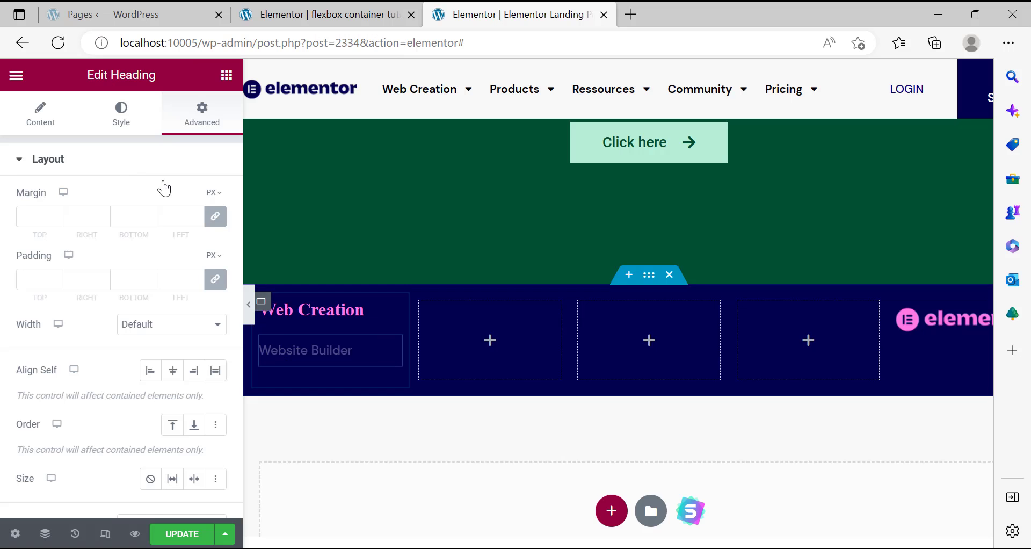
pyautogui.click(225, 217)
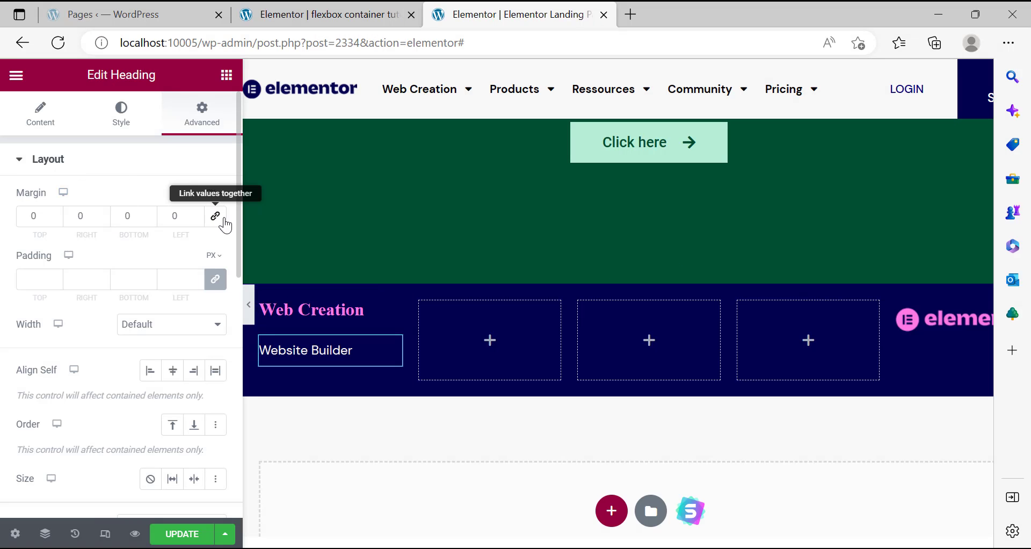
pyautogui.click(146, 220)
pyautogui.click(146, 220)
pyautogui.click(146, 220)
pyautogui.click(146, 220)
pyautogui.click(148, 220)
pyautogui.click(149, 220)
pyautogui.click(149, 220)
pyautogui.click(148, 220)
pyautogui.click(149, 220)
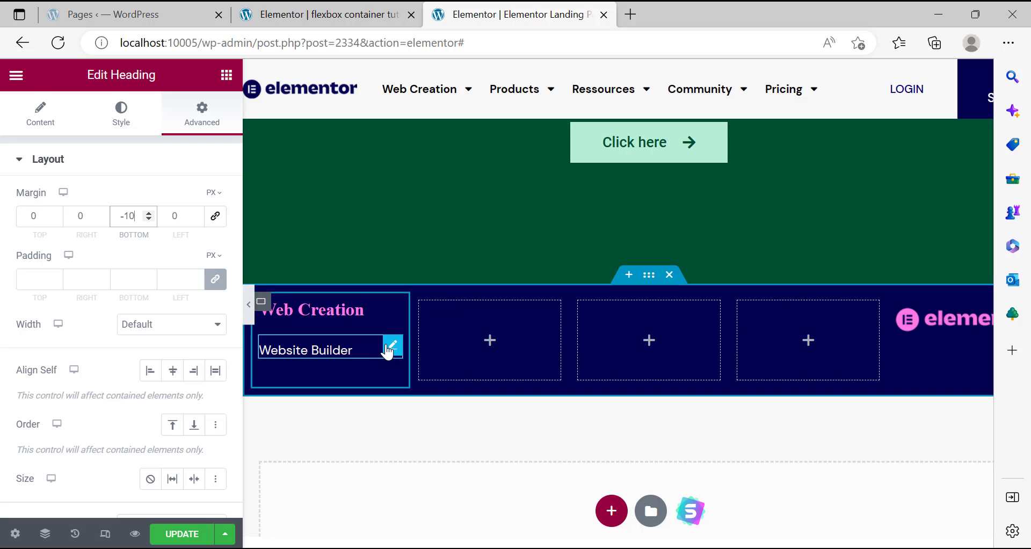
# Try duplicating the Website Builder heading in the first footer column to check the spacing, and delete the copy.
pyautogui.rightClick(387, 349)
pyautogui.click(443, 297)
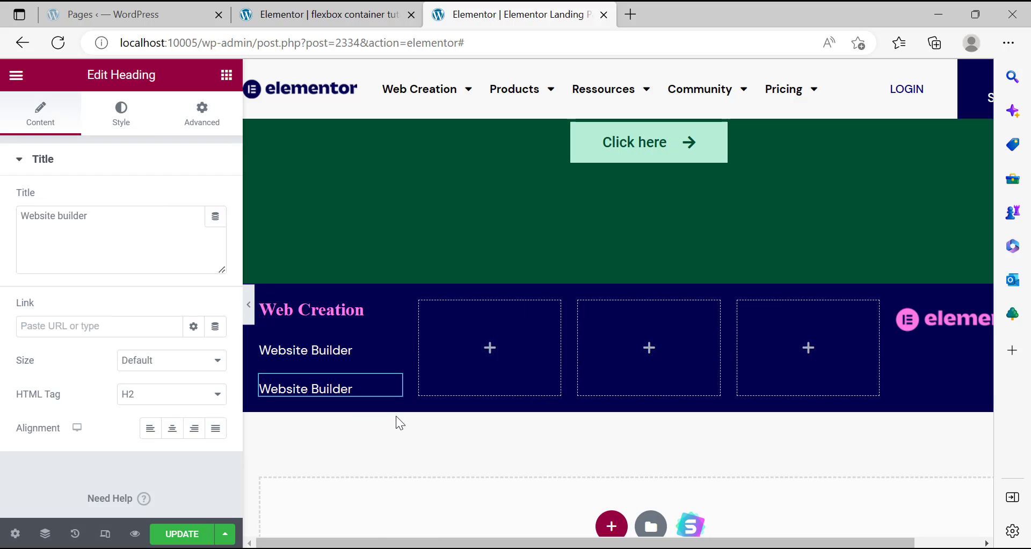
pyautogui.click(390, 358)
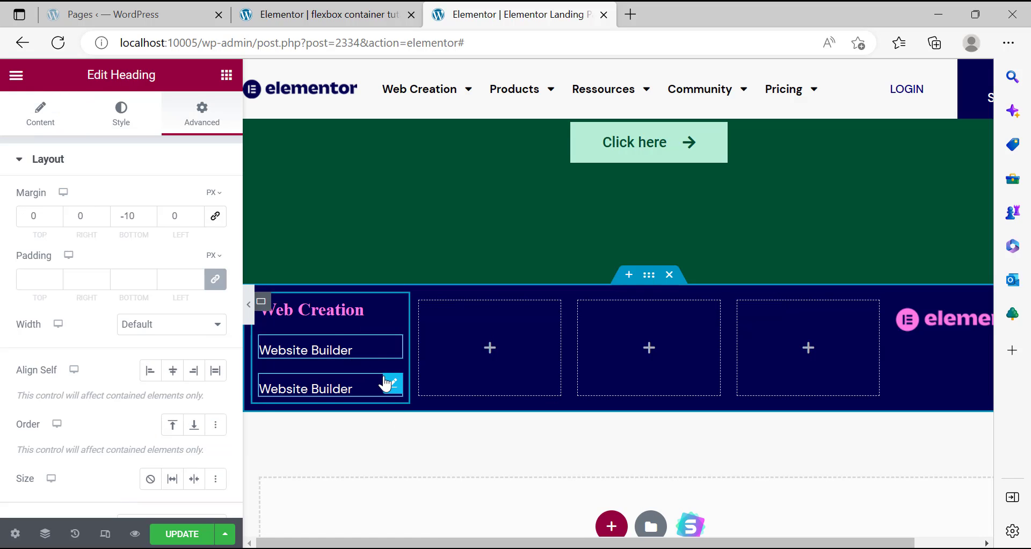
pyautogui.rightClick(399, 392)
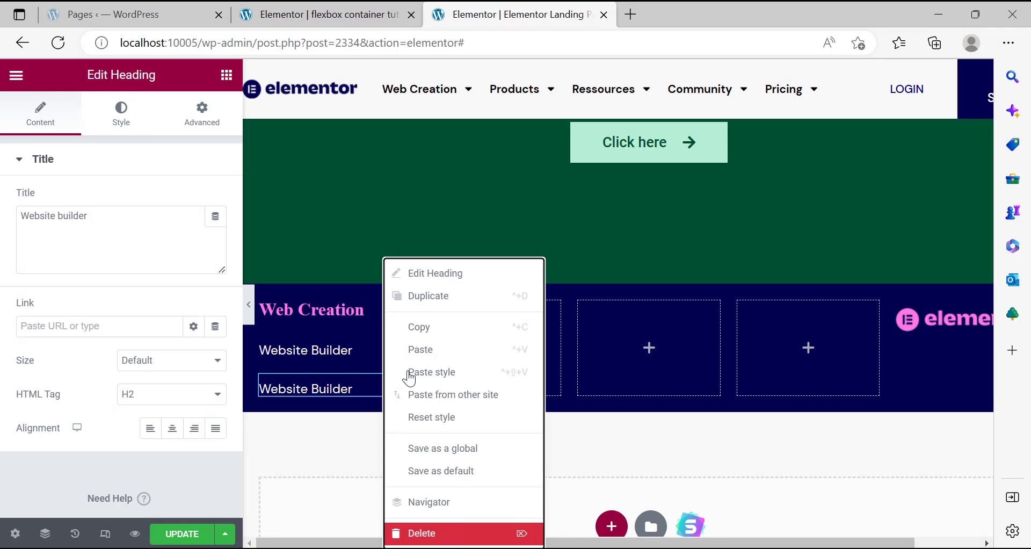
pyautogui.click(435, 532)
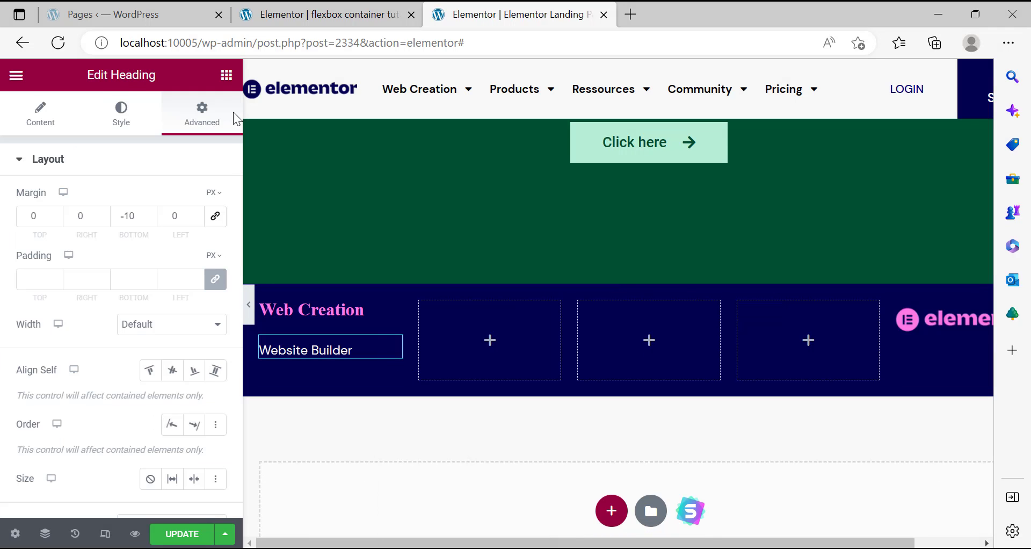
# Set the Website Builder heading's bottom margin to -20 px.
pyautogui.click(149, 220)
pyautogui.click(149, 220)
pyautogui.click(149, 219)
pyautogui.click(148, 220)
pyautogui.click(149, 220)
pyautogui.click(149, 219)
pyautogui.click(149, 219)
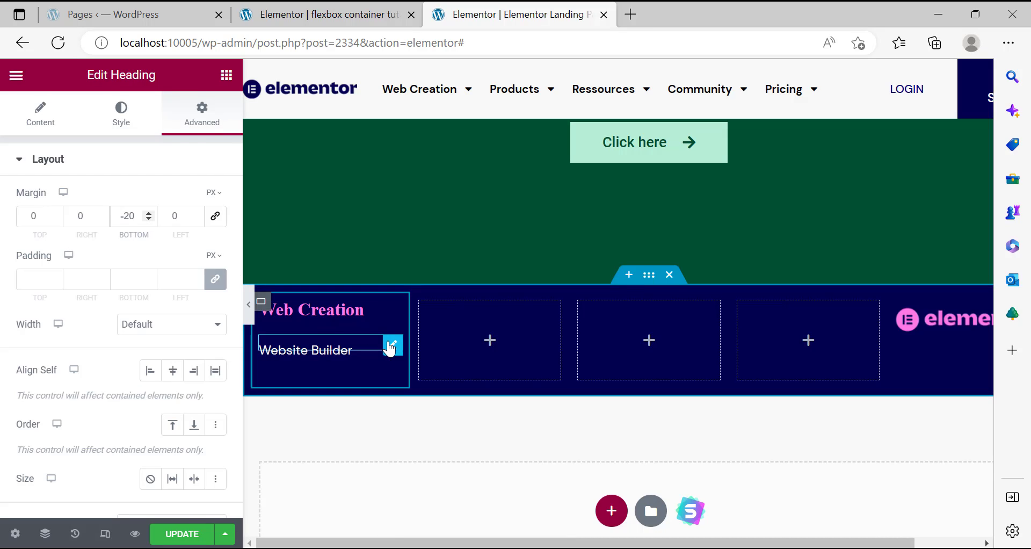
# Duplicate the Website Builder heading nine times in the first footer column, comparing the list with the reference page's Web creation column.
pyautogui.rightClick(391, 341)
pyautogui.click(432, 297)
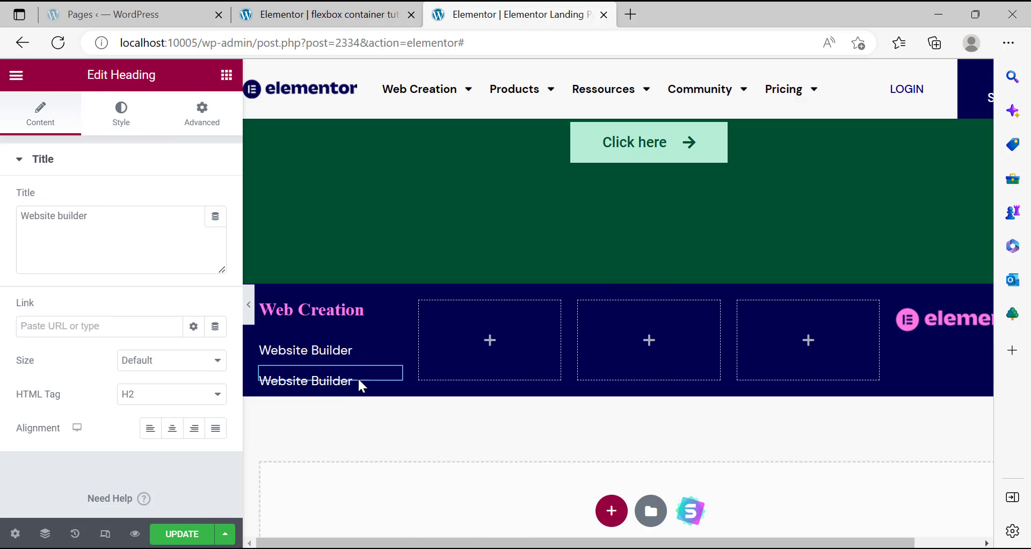
pyautogui.click(594, 548)
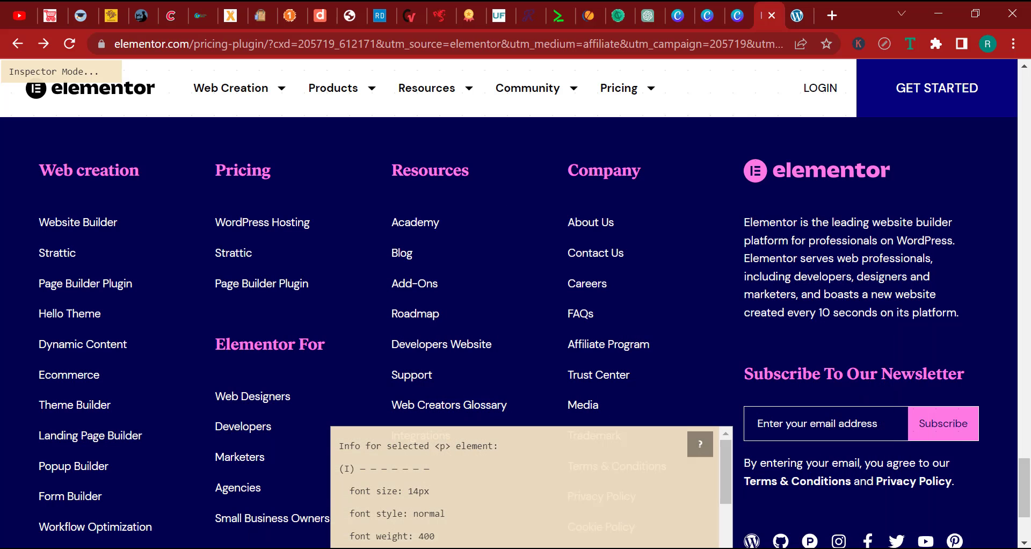
pyautogui.click(569, 548)
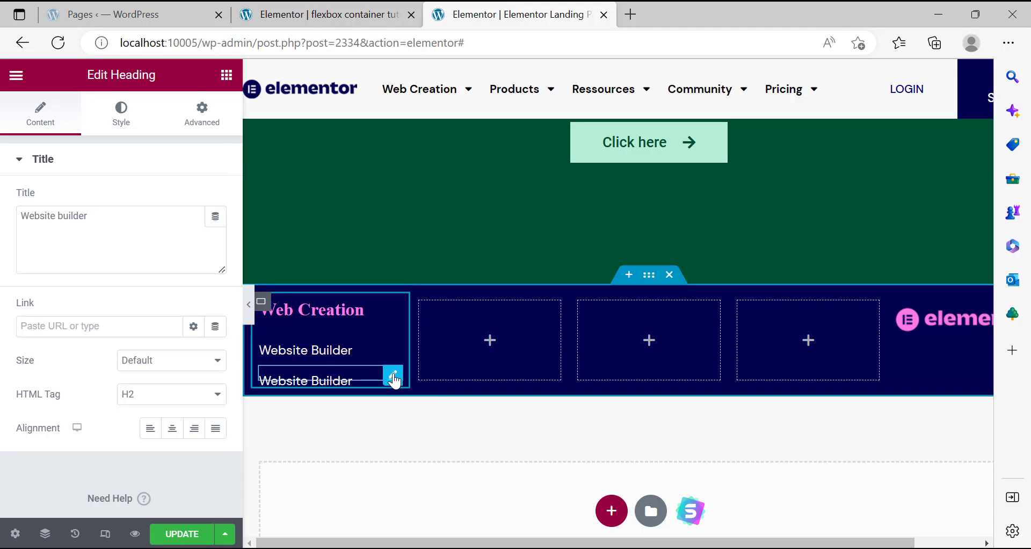
pyautogui.rightClick(394, 380)
pyautogui.click(429, 295)
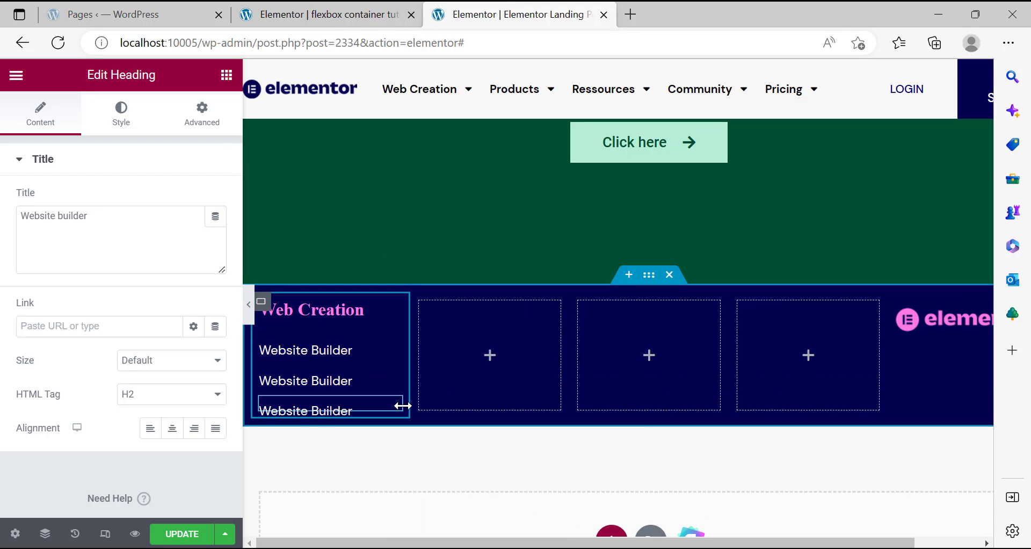
pyautogui.rightClick(392, 406)
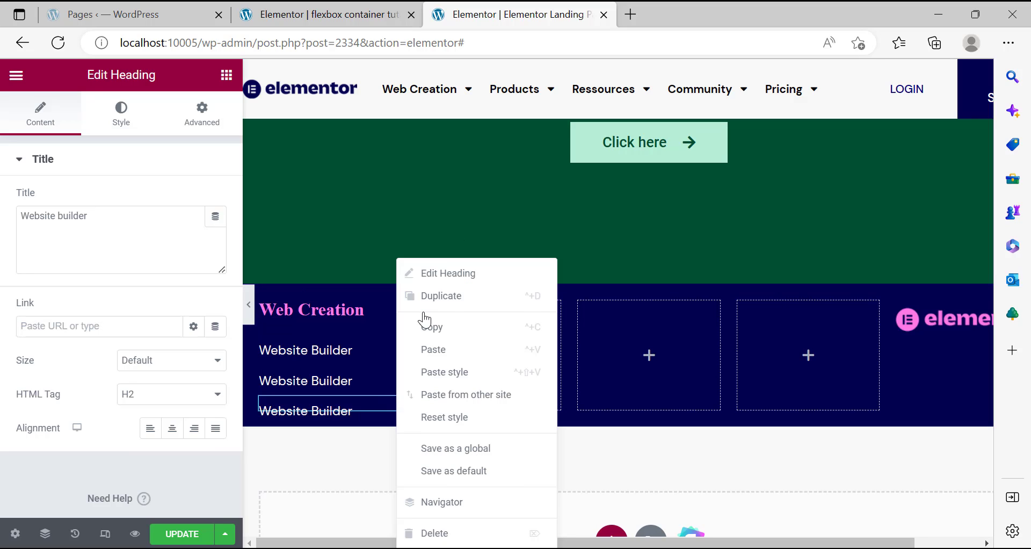
pyautogui.click(438, 297)
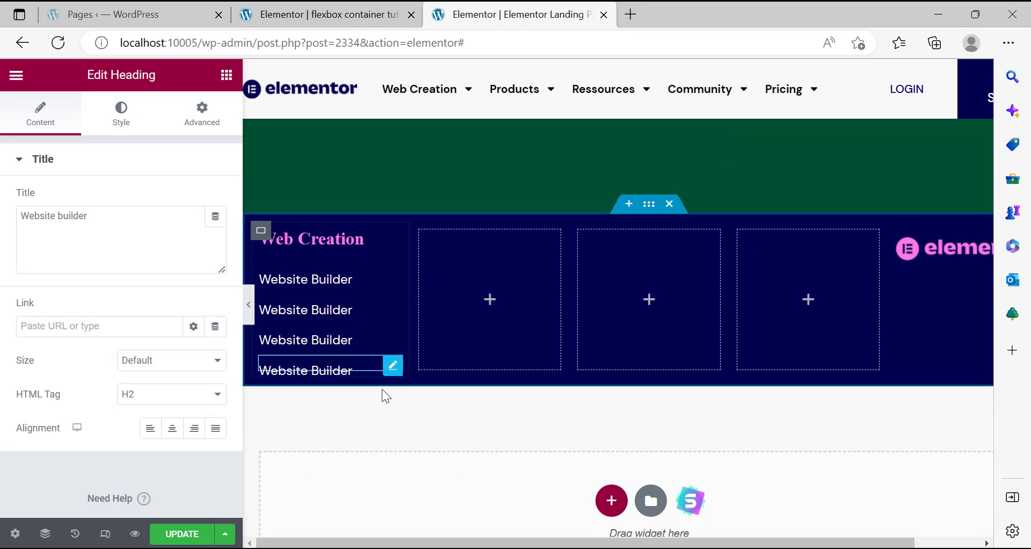
pyautogui.rightClick(425, 258)
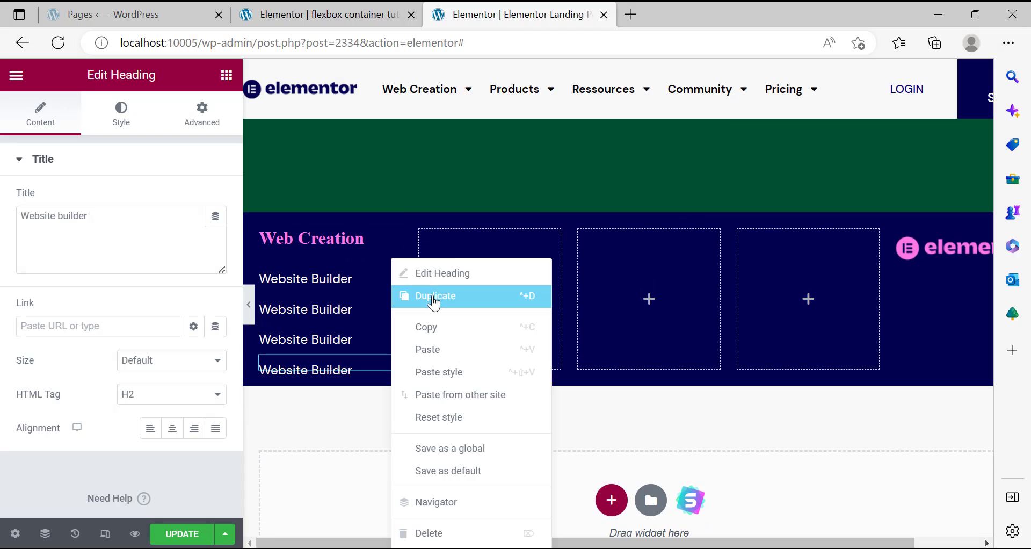
pyautogui.click(431, 294)
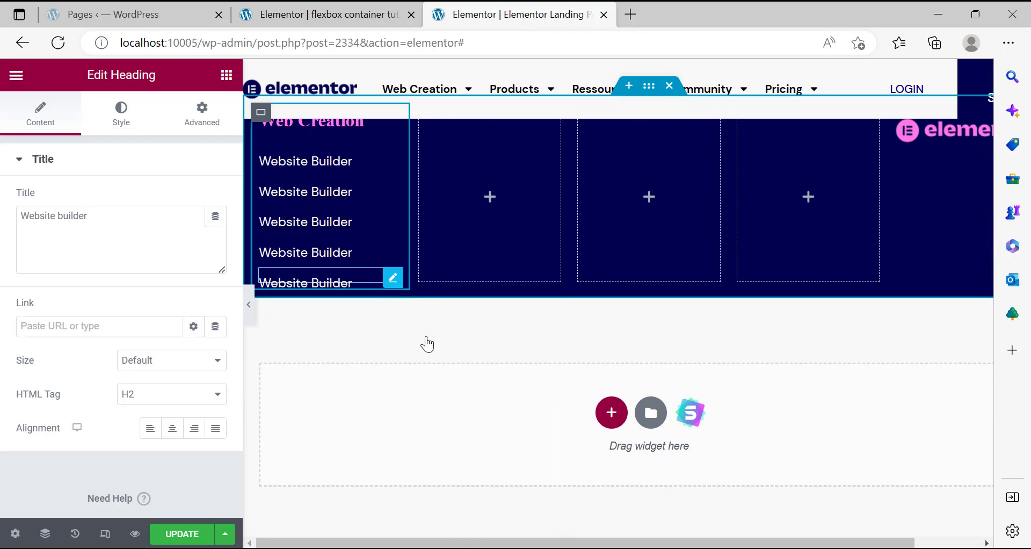
pyautogui.rightClick(400, 284)
pyautogui.click(408, 295)
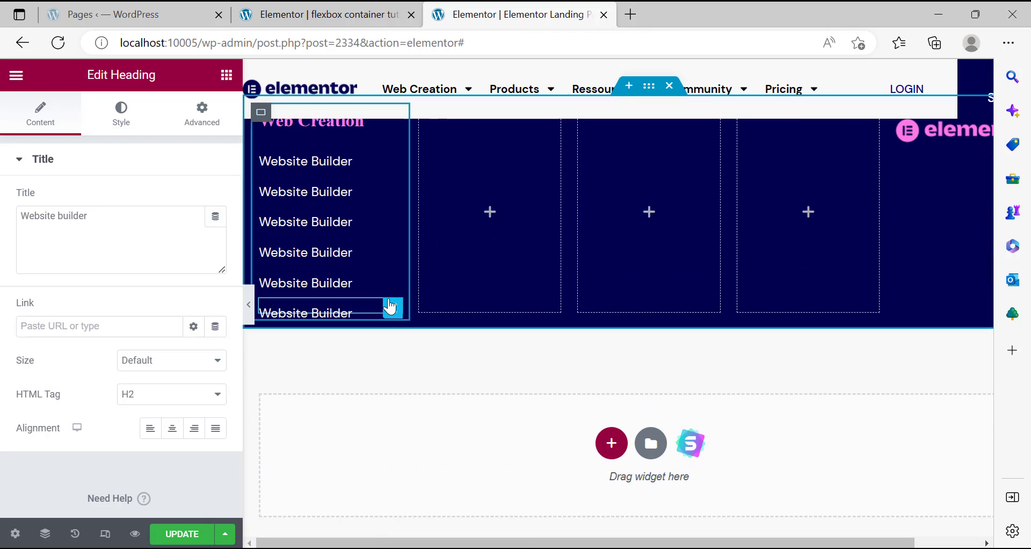
pyautogui.rightClick(392, 312)
pyautogui.click(437, 294)
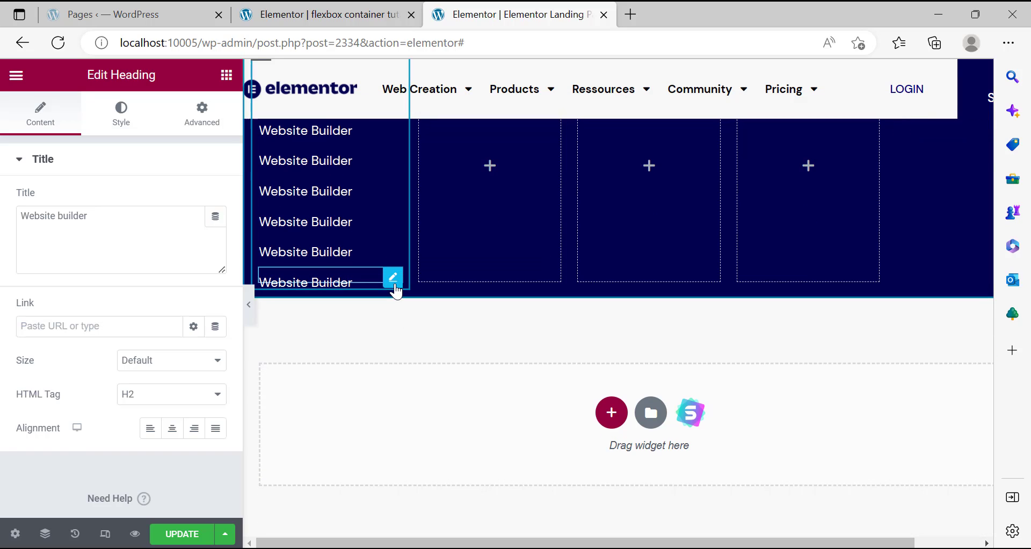
pyautogui.rightClick(394, 271)
pyautogui.click(437, 295)
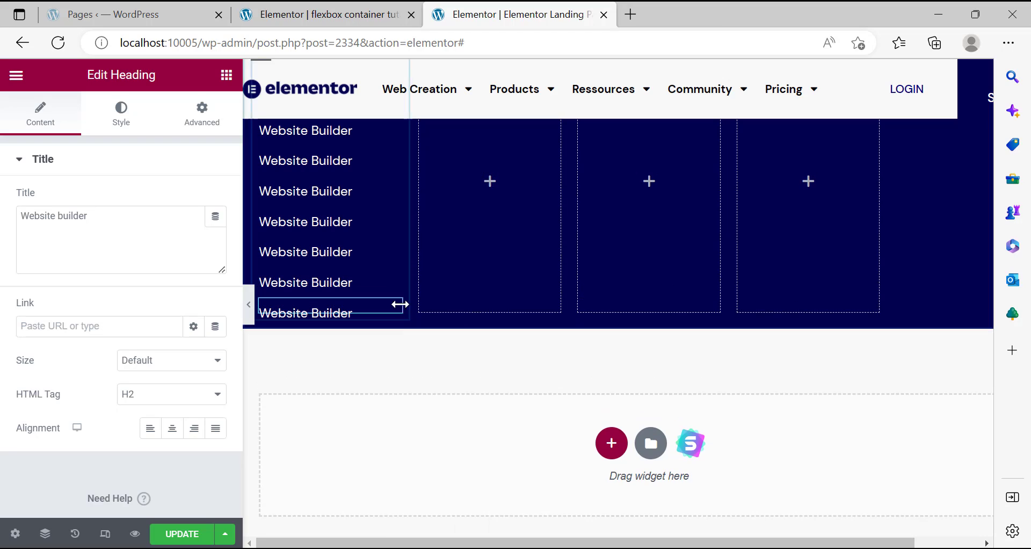
pyautogui.rightClick(397, 311)
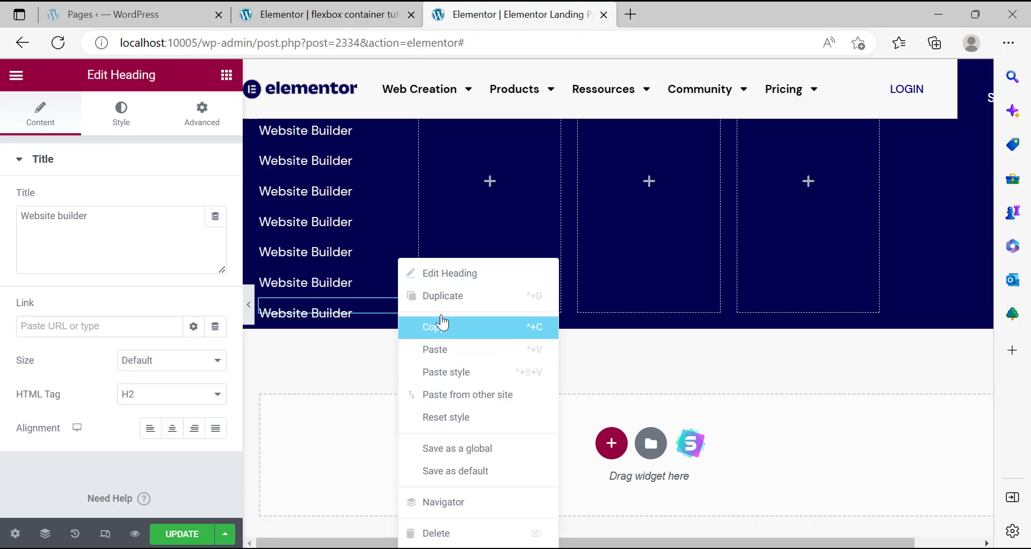
pyautogui.click(424, 295)
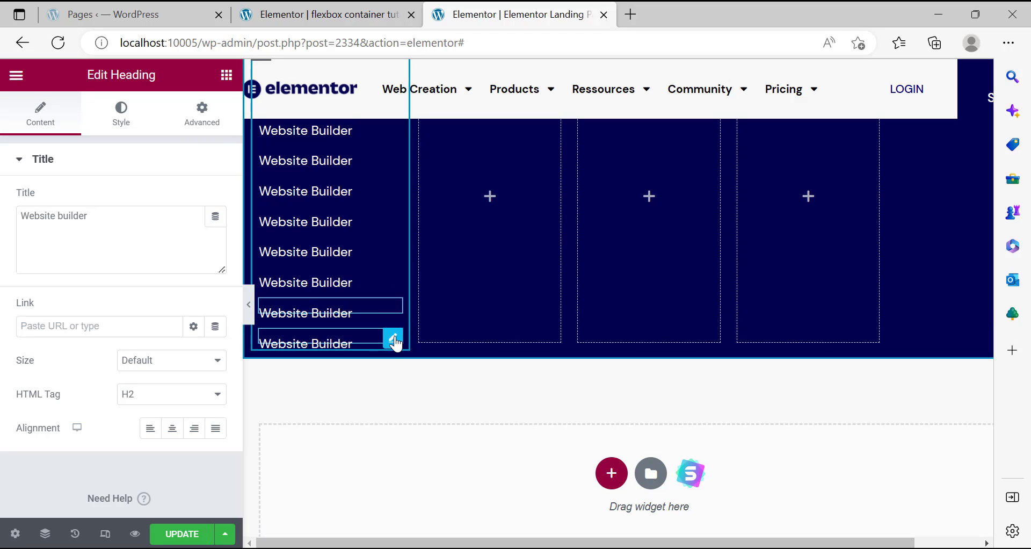
pyautogui.rightClick(396, 343)
pyautogui.click(440, 295)
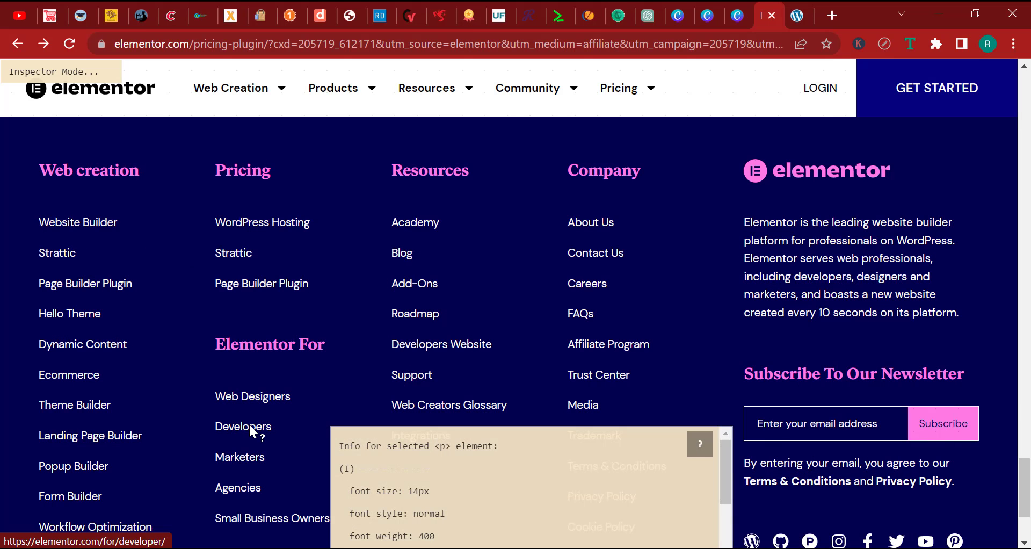
pyautogui.scroll(-2, 129, 411)
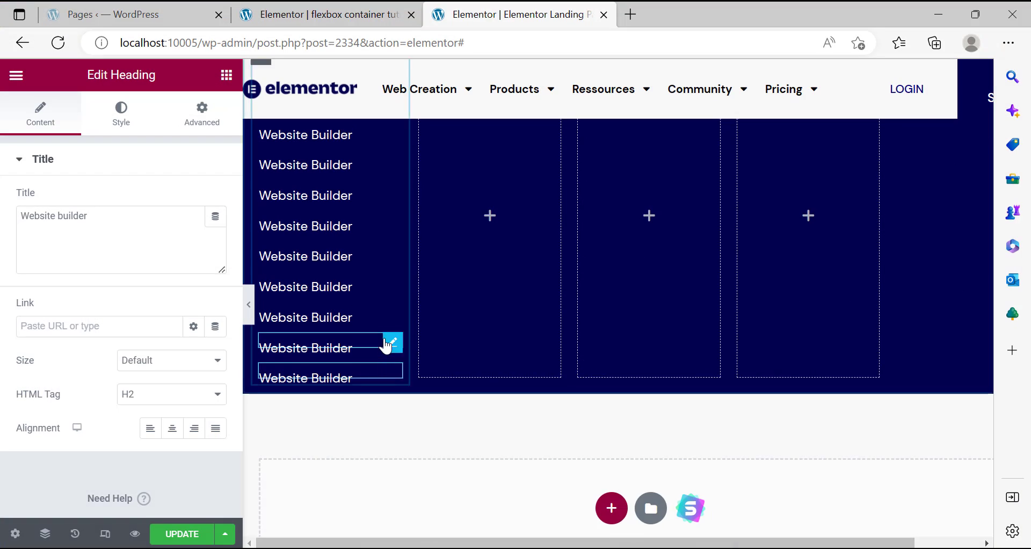
pyautogui.scroll(4, 379, 305)
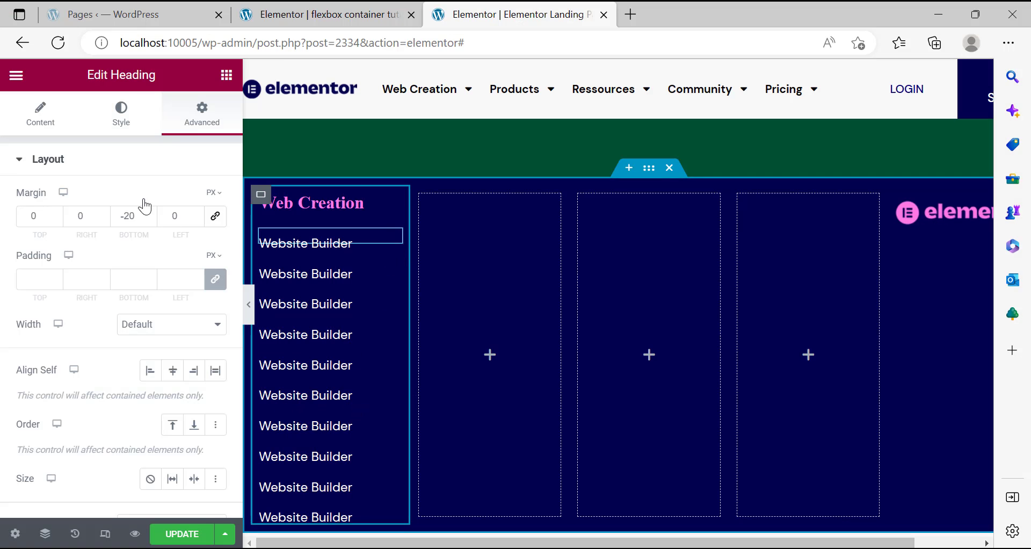
# Show the link field and link options of the first Website Builder heading.
pyautogui.click(21, 123)
pyautogui.click(65, 322)
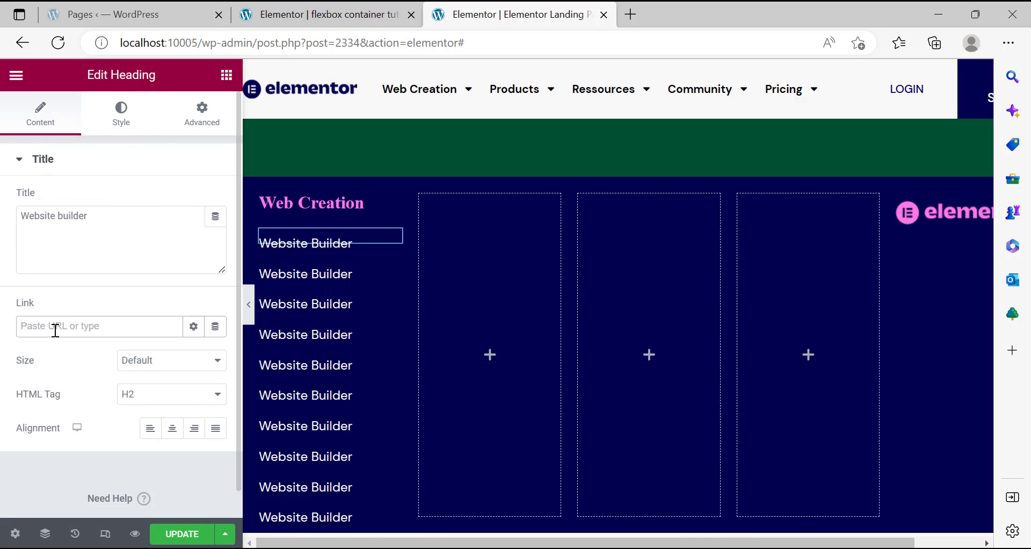
pyautogui.click(193, 328)
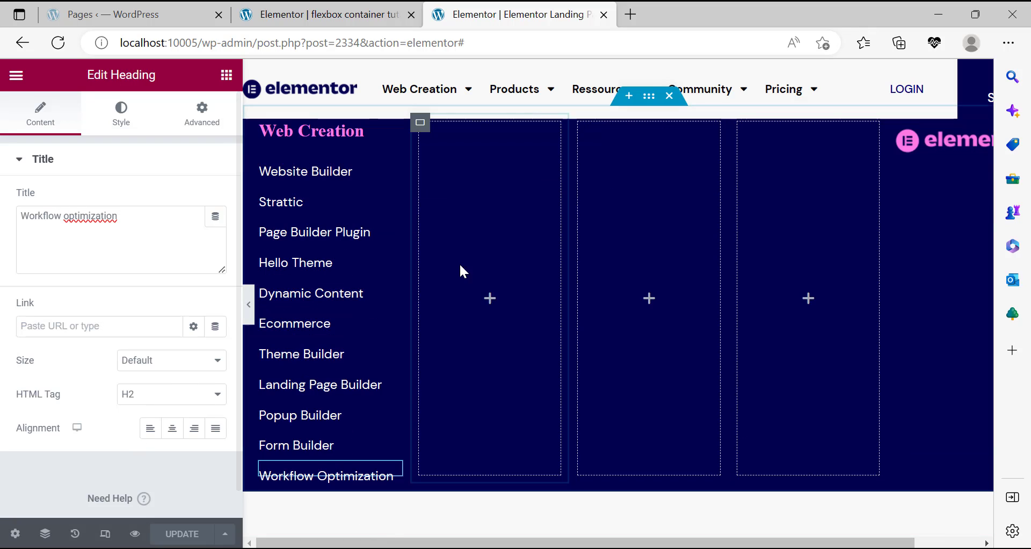
# Try to copy the Web Creation heading into the second footer column.
pyautogui.scroll(1, 459, 263)
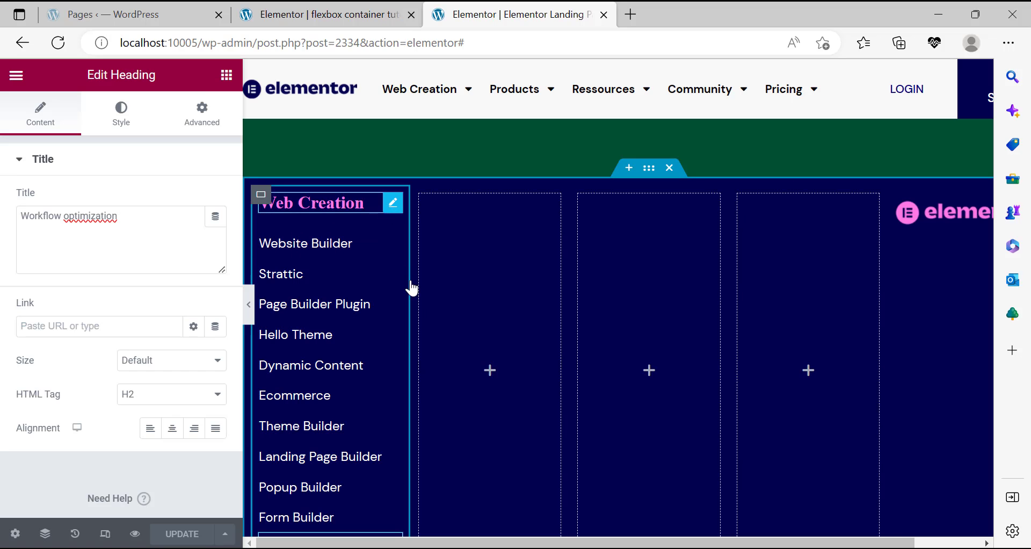
pyautogui.rightClick(450, 278)
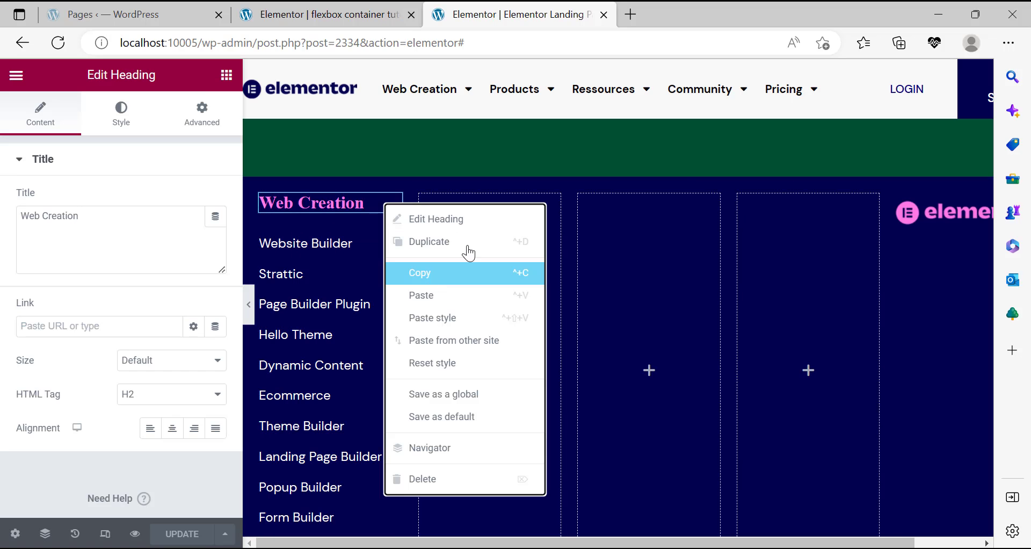
pyautogui.click(454, 268)
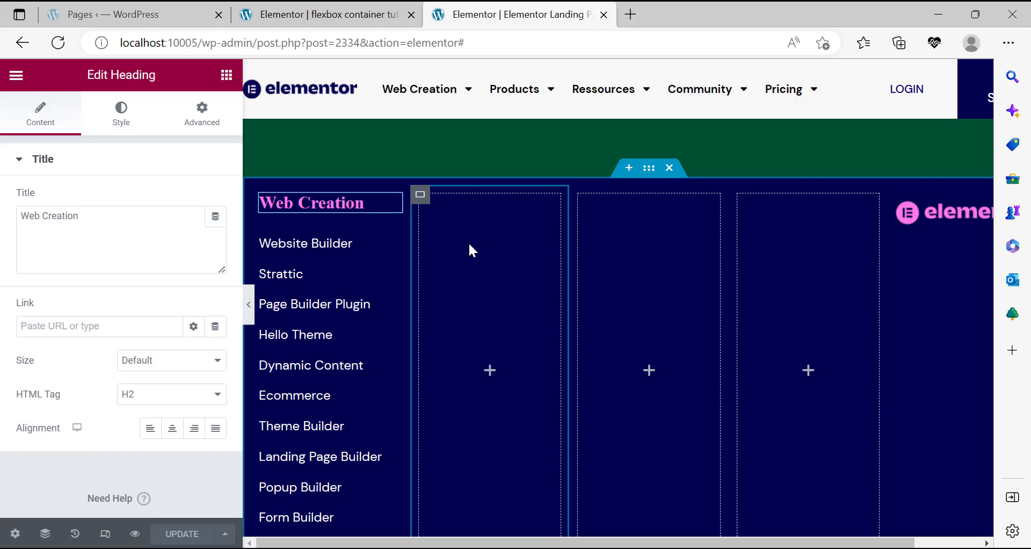
pyautogui.rightClick(495, 281)
pyautogui.click(523, 329)
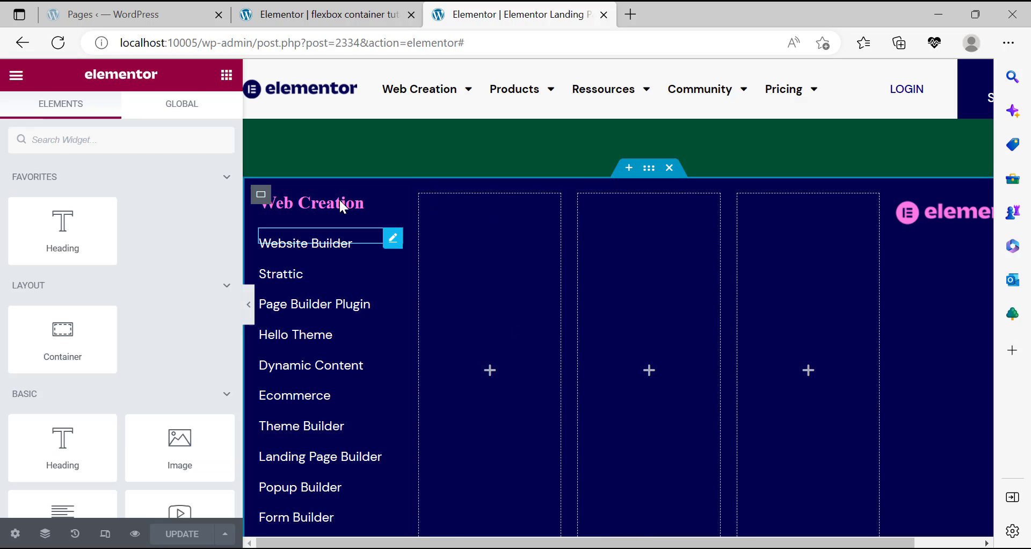
# Copy the pink Web Creation heading and paste it into the empty second footer column.
pyautogui.rightClick(404, 200)
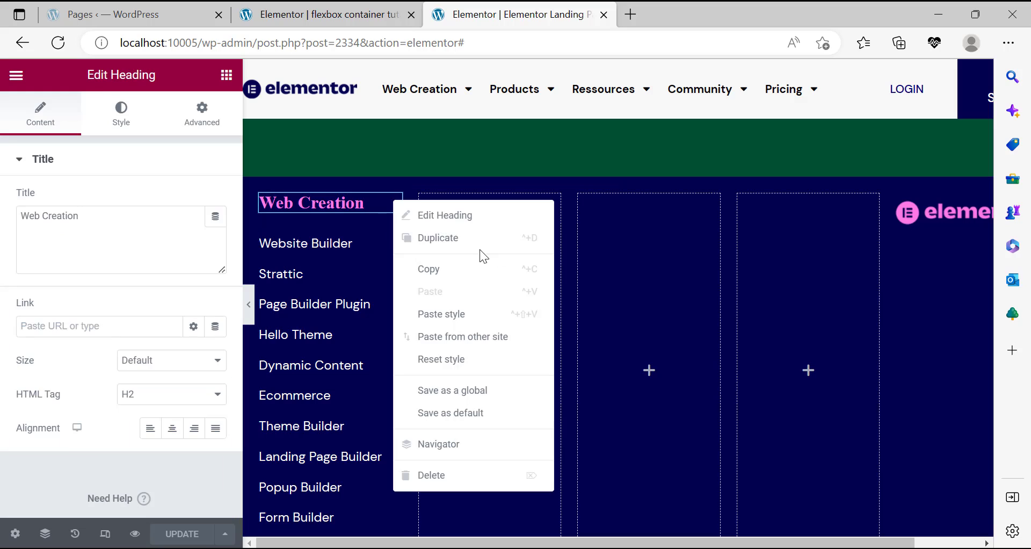
pyautogui.click(453, 269)
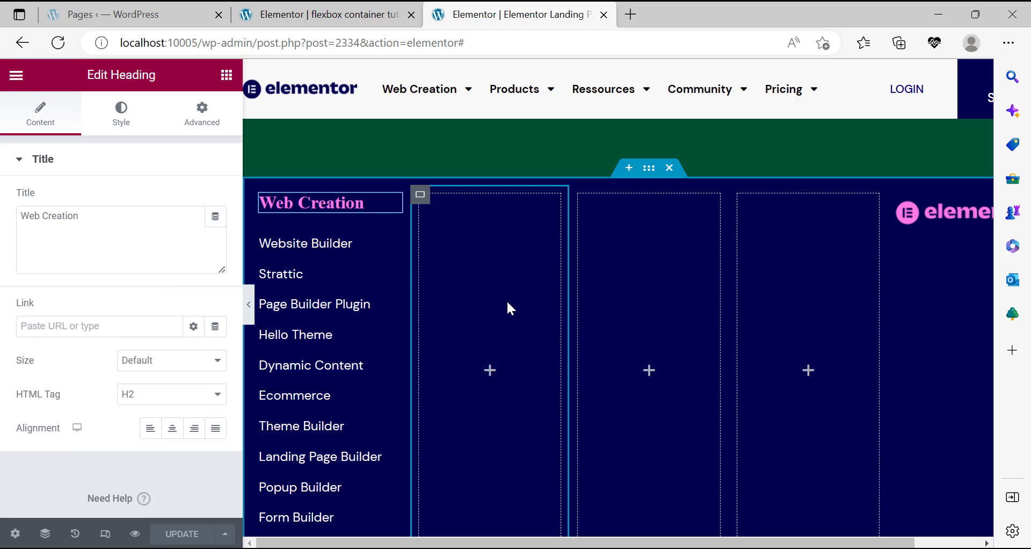
pyautogui.rightClick(480, 229)
pyautogui.rightClick(484, 241)
pyautogui.click(463, 272)
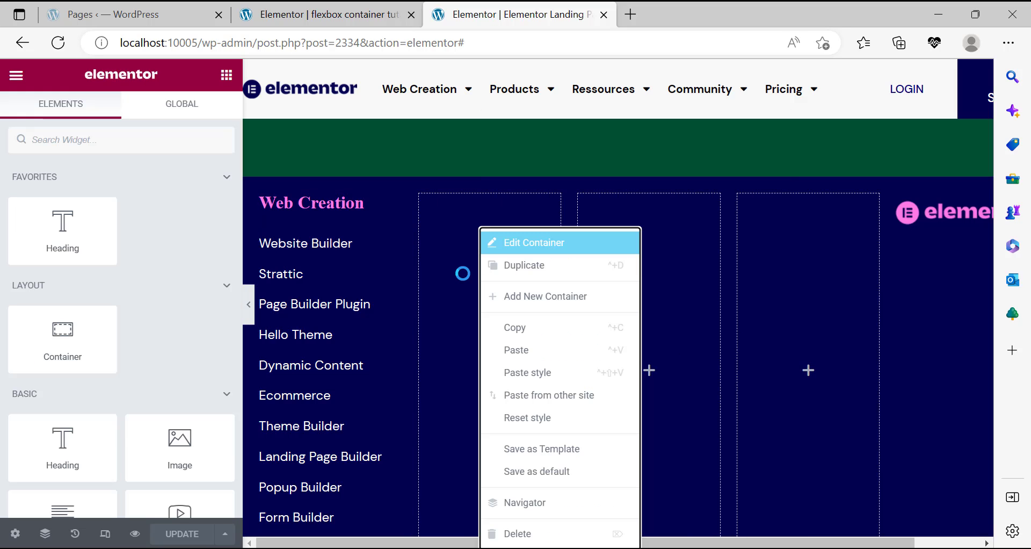
pyautogui.click(468, 272)
pyautogui.rightClick(473, 292)
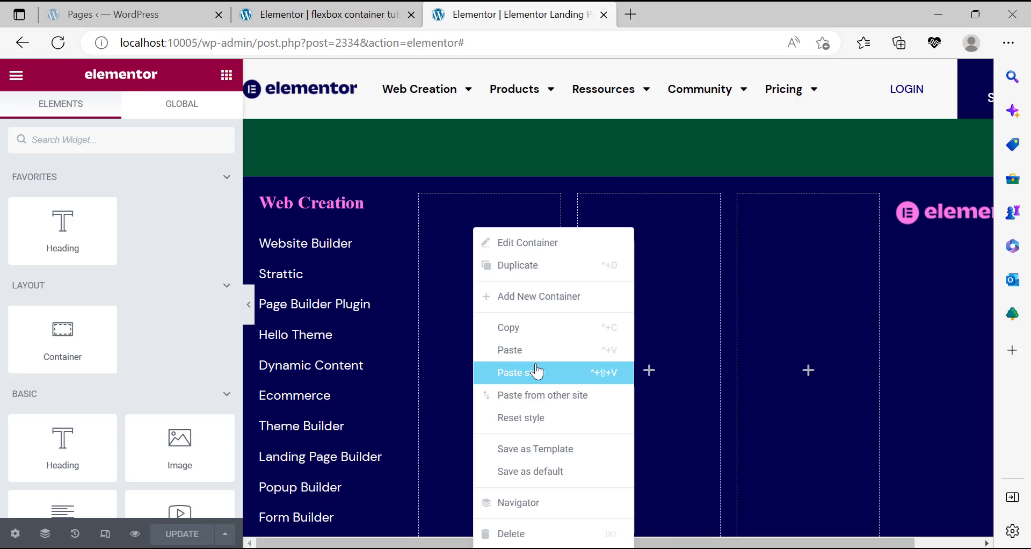
pyautogui.click(529, 350)
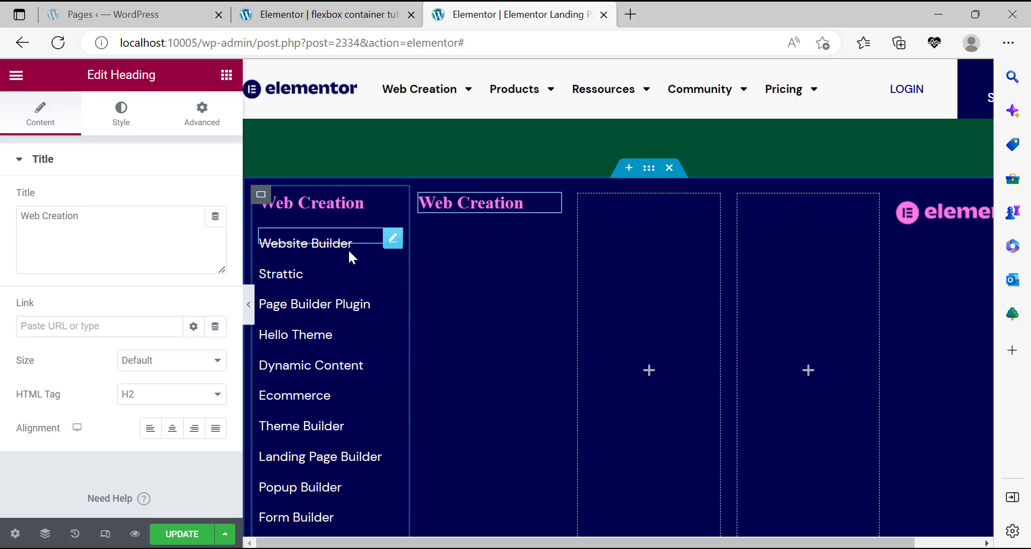
# Copy the Website Builder heading into the second footer column and stack three of them under the pink heading.
pyautogui.click(392, 241)
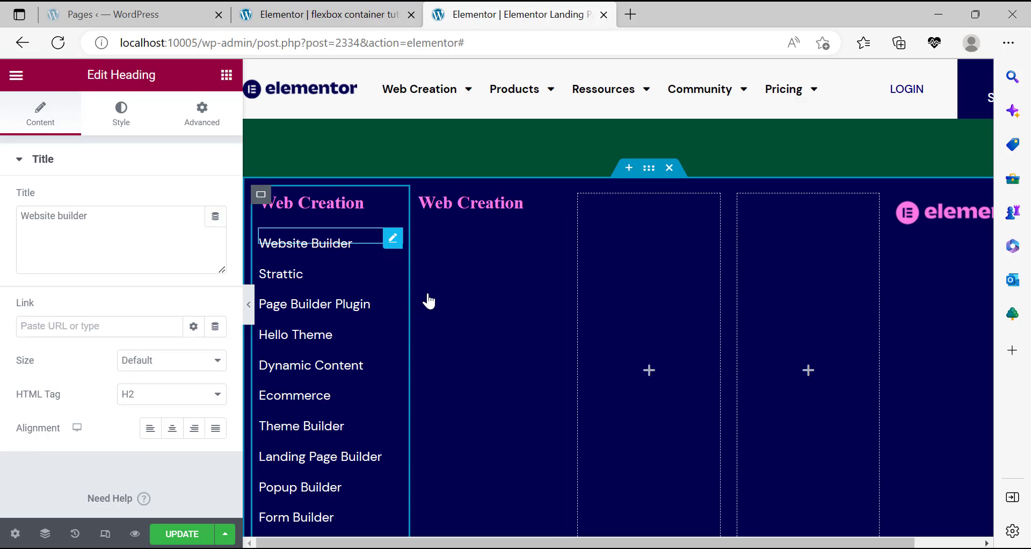
pyautogui.rightClick(427, 296)
pyautogui.click(443, 299)
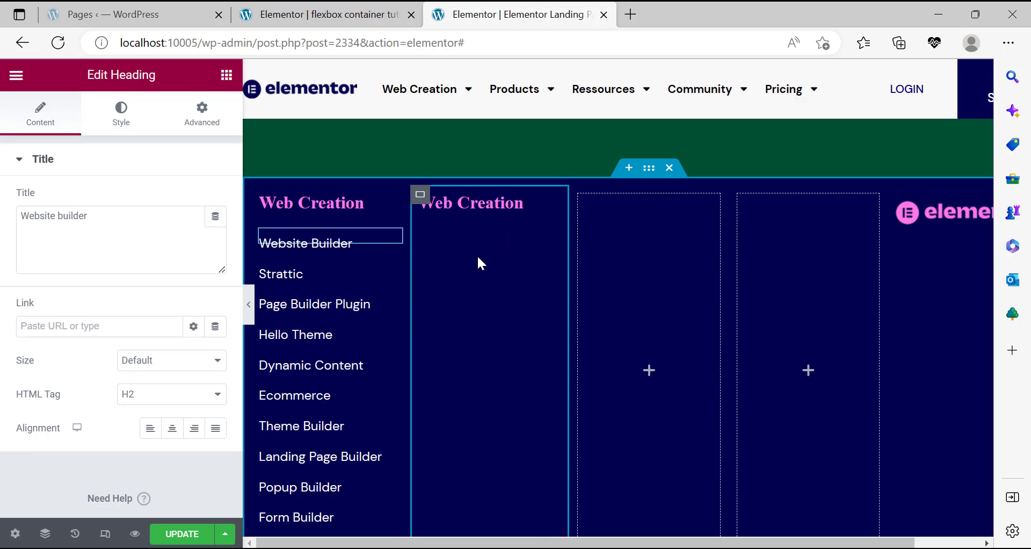
pyautogui.rightClick(506, 305)
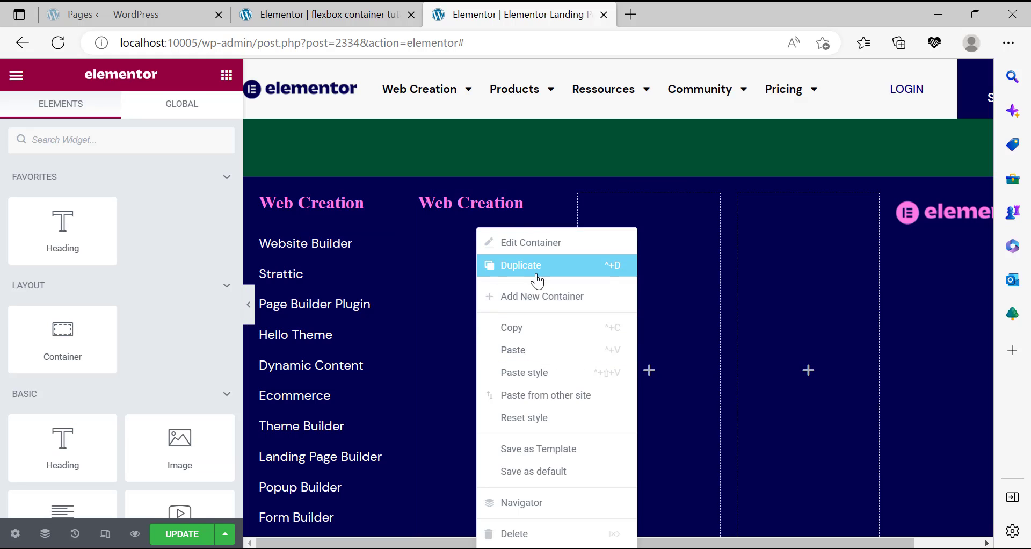
pyautogui.rightClick(480, 288)
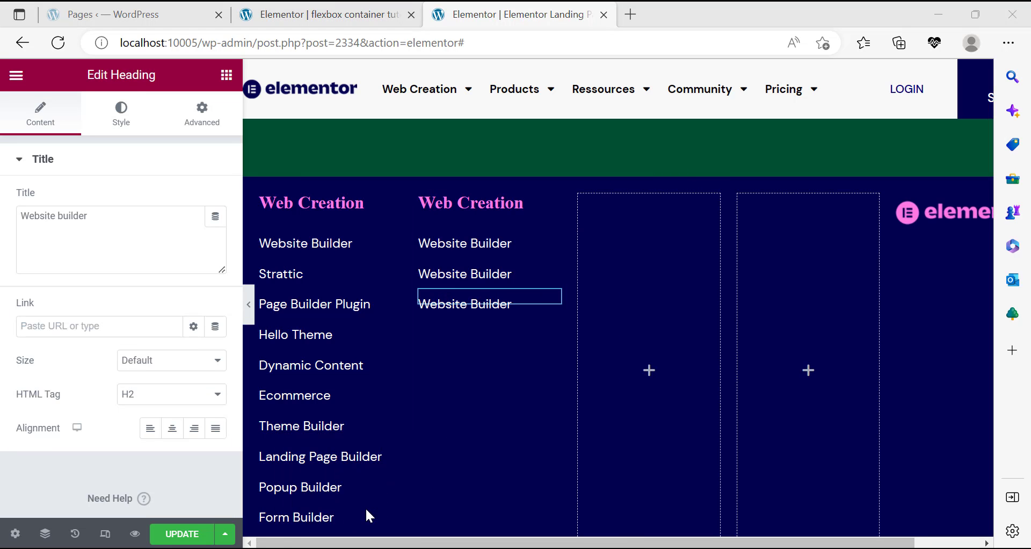
# Switch to the Chrome window to check the second column of the reference footer.
pyautogui.moveTo(447, 526)
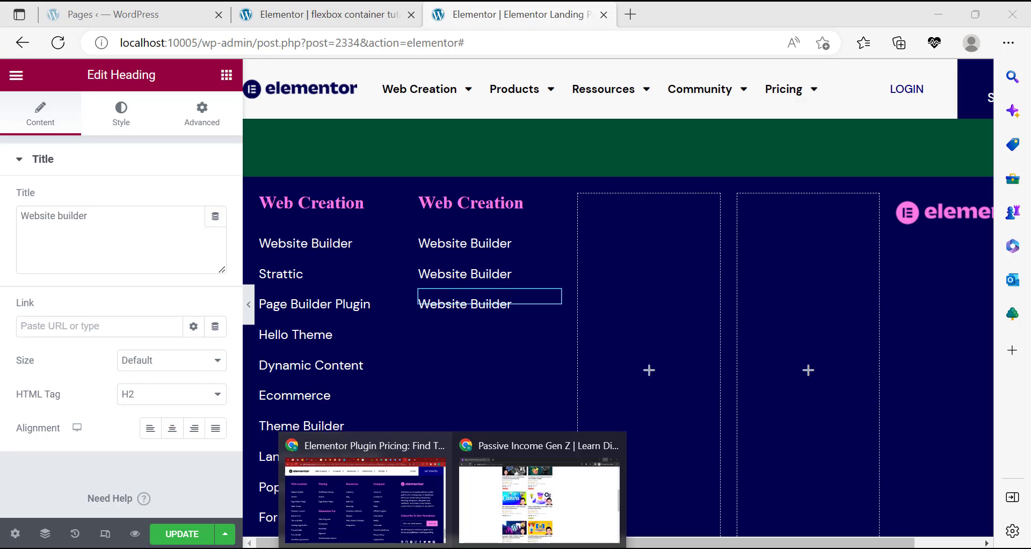
pyautogui.rightClick(452, 545)
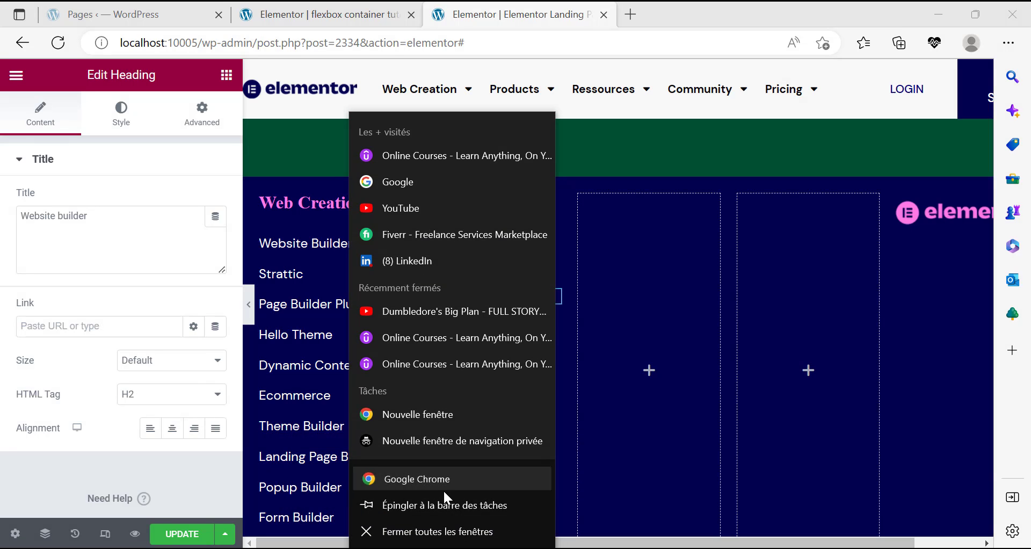
pyautogui.click(443, 486)
pyautogui.click(439, 332)
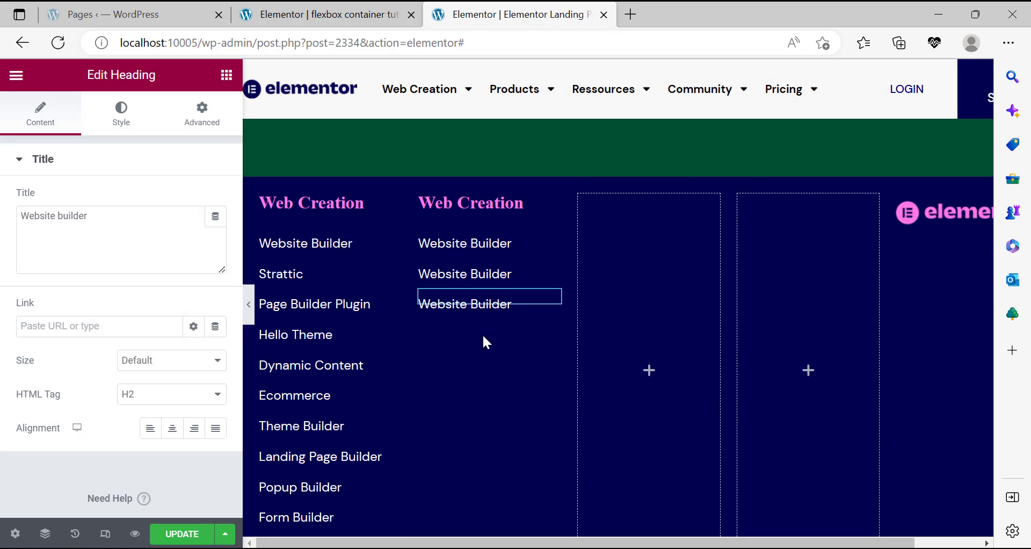
# In the second footer column, retitle the third white entry as Page builder builder and the second as Strattic.
pyautogui.doubleClick(47, 216)
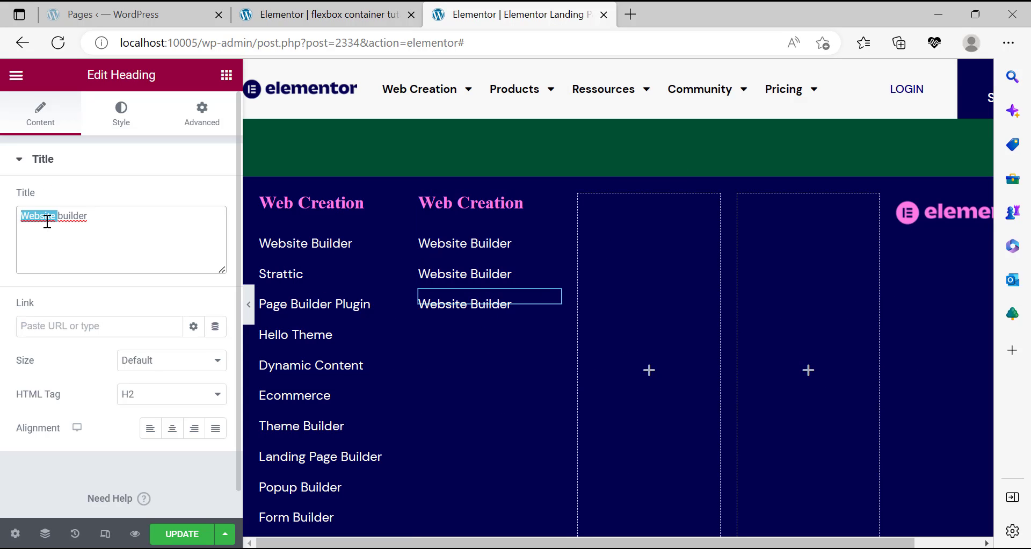
pyautogui.write('Page builder')
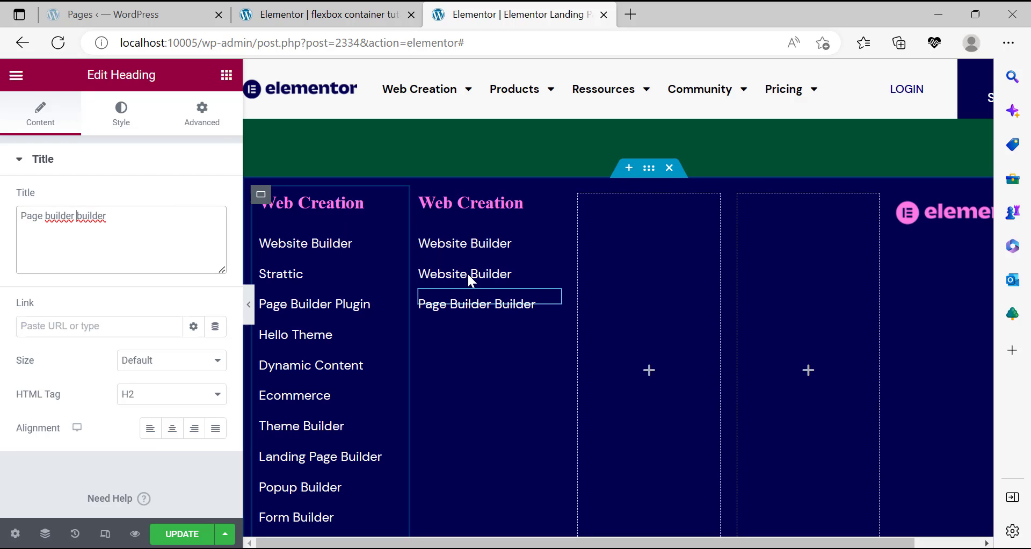
pyautogui.doubleClick(97, 212)
pyautogui.write('site S')
pyautogui.tripleClick(97, 213)
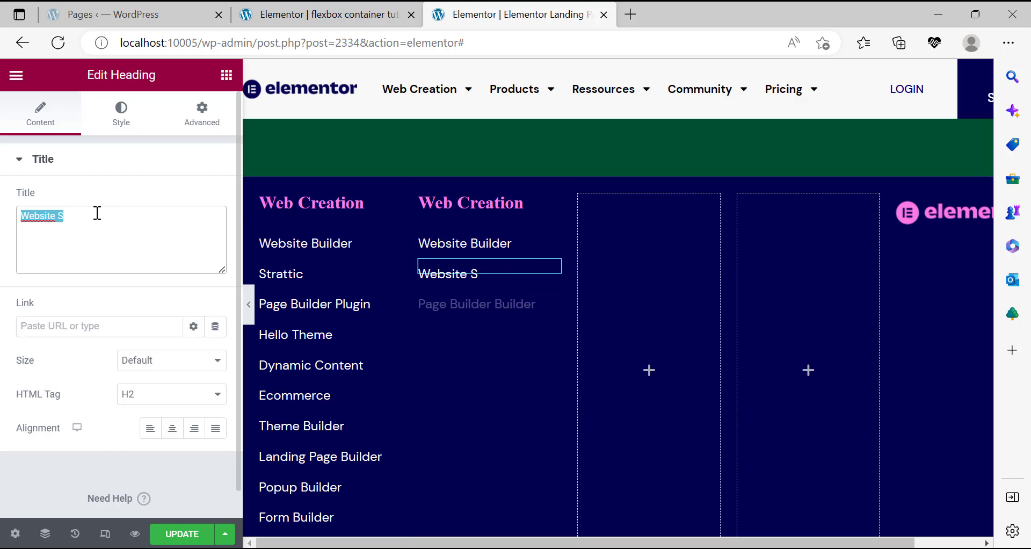
pyautogui.write('s')
pyautogui.press('BackSpace')
pyautogui.write('Strattic')
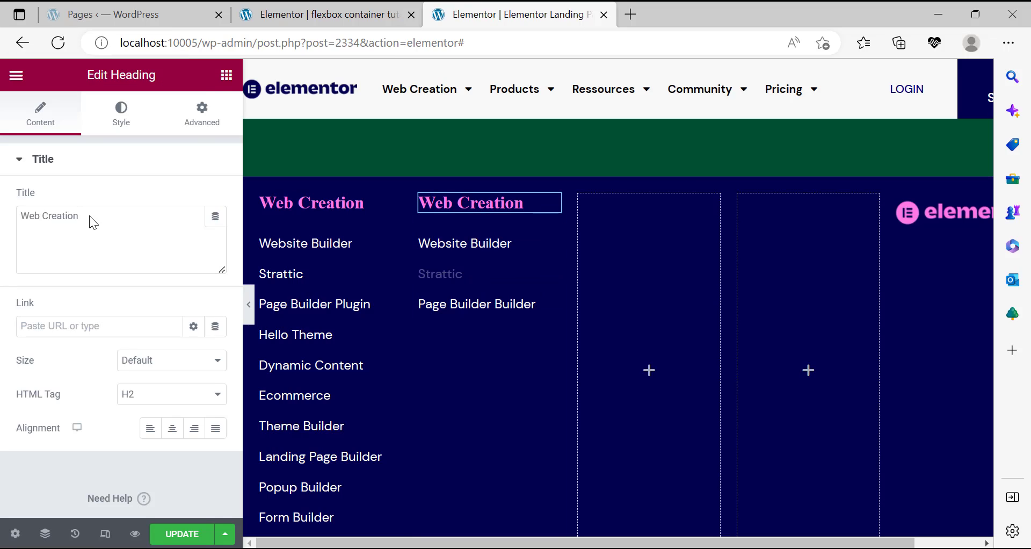
# Retitle the second column's pink heading as Pricing and duplicate it.
pyautogui.tripleClick(89, 215)
pyautogui.write('Pricing')
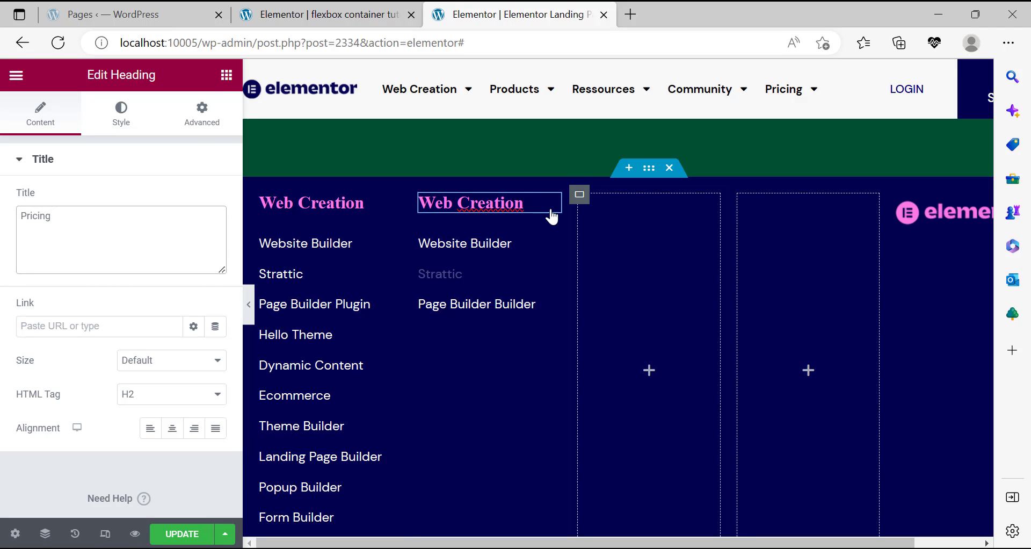
pyautogui.rightClick(593, 351)
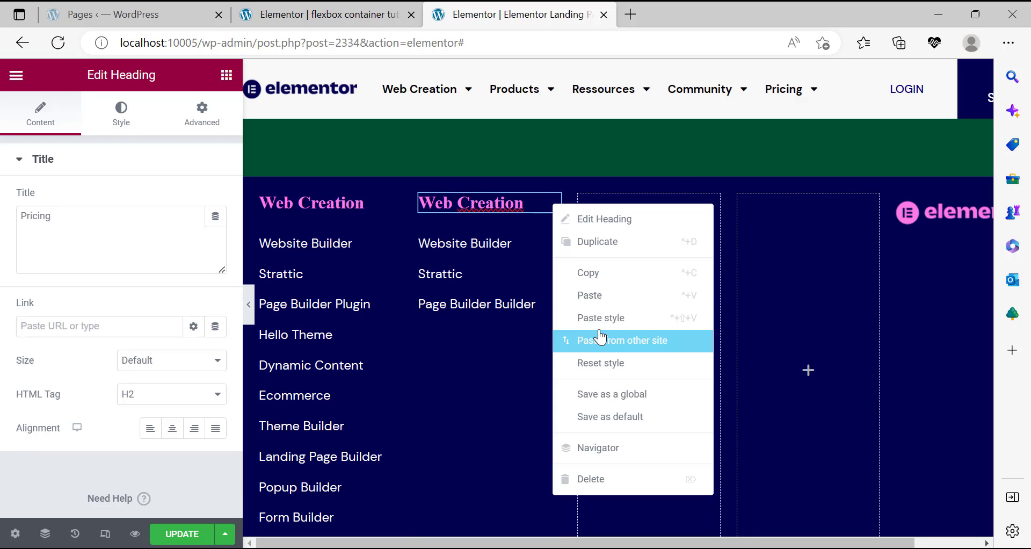
pyautogui.click(601, 232)
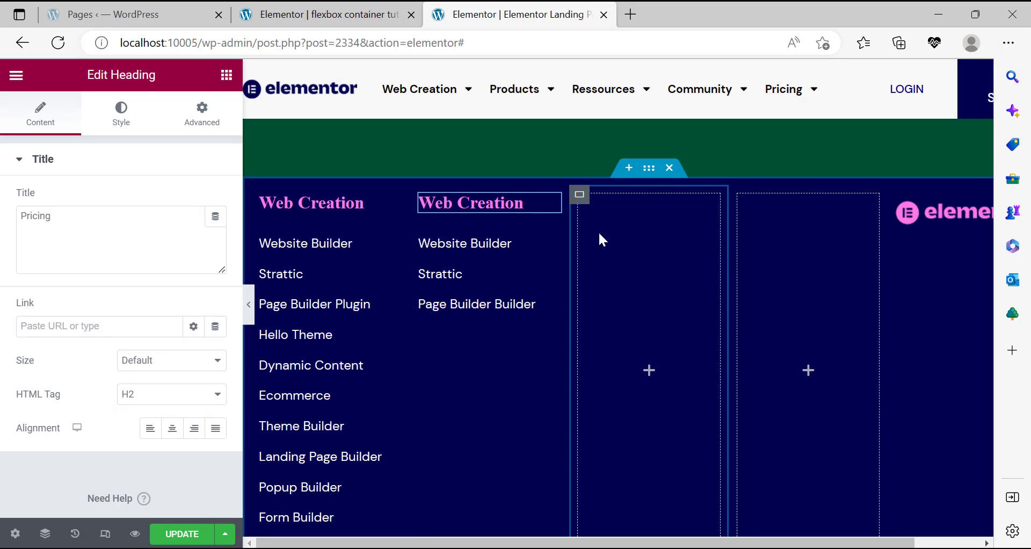
pyautogui.rightClick(595, 283)
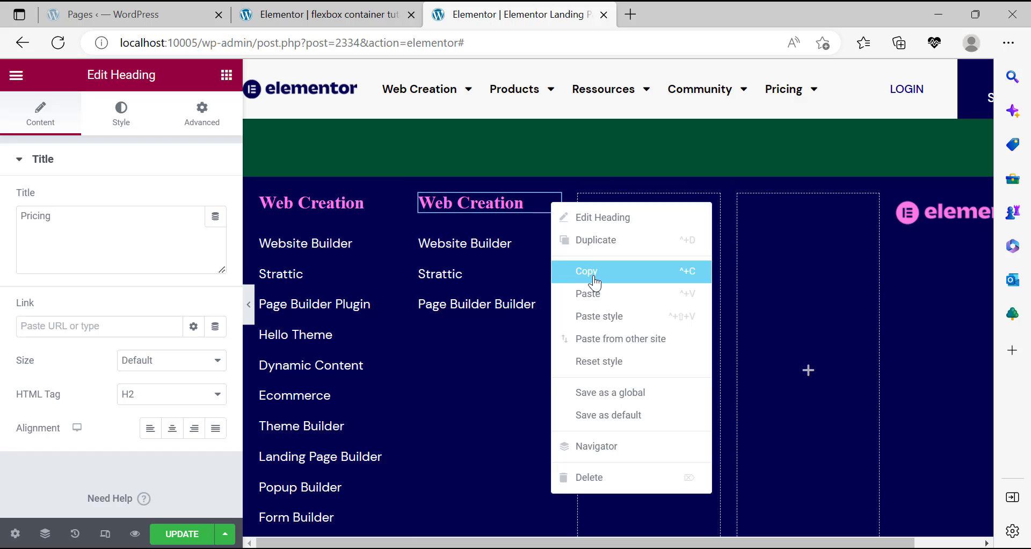
pyautogui.click(588, 240)
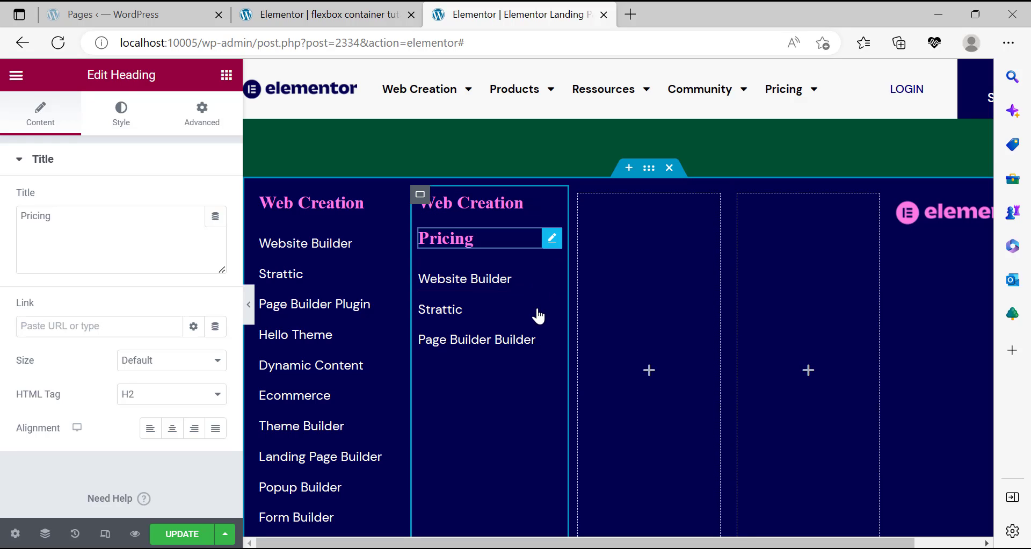
# Move the duplicated Pricing heading below the three white entries and place a copy of the Page Builder Builder entry beneath it.
pyautogui.moveTo(525, 379); pyautogui.dragTo(487, 369)
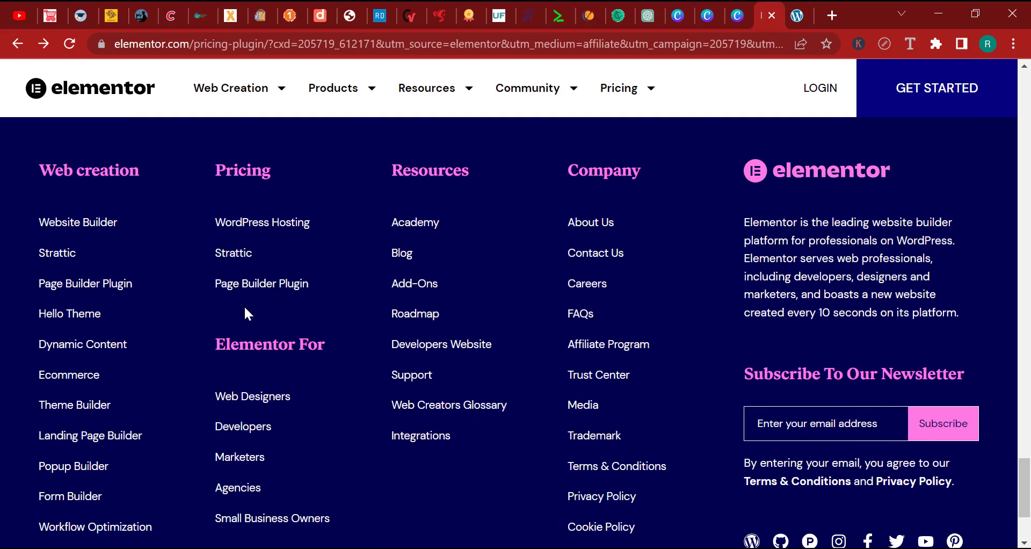
pyautogui.scroll(-2, 278, 397)
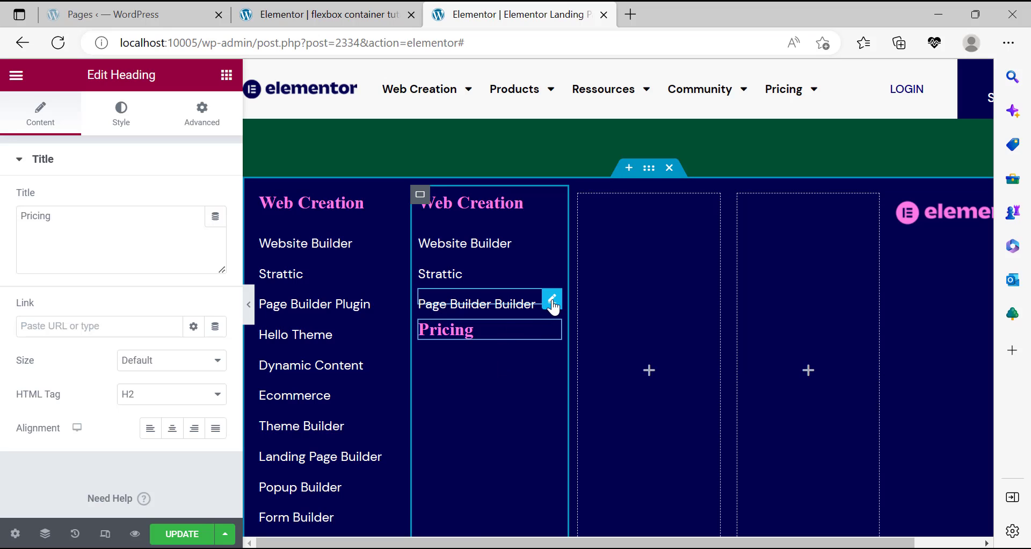
pyautogui.rightClick(552, 307)
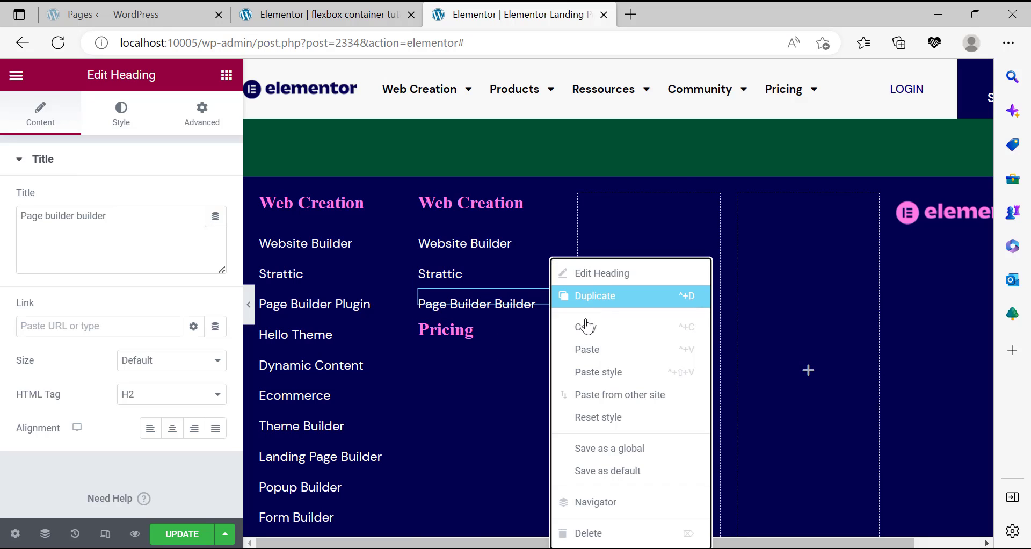
pyautogui.click(591, 312)
pyautogui.moveTo(555, 335); pyautogui.dragTo(453, 363)
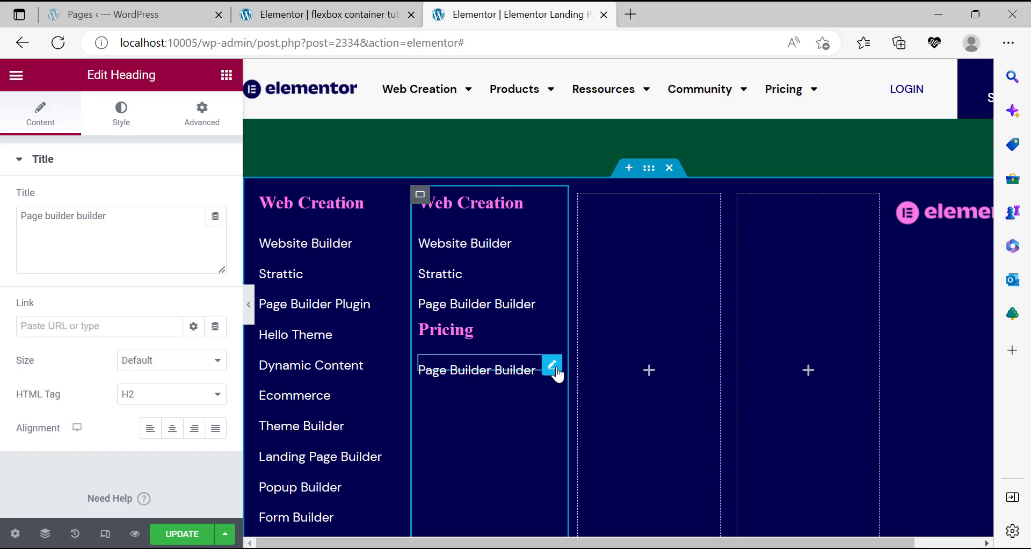
# Duplicate the Page Builder Builder entry under the lower Pricing heading until five of them are stacked there.
pyautogui.rightClick(557, 374)
pyautogui.click(584, 294)
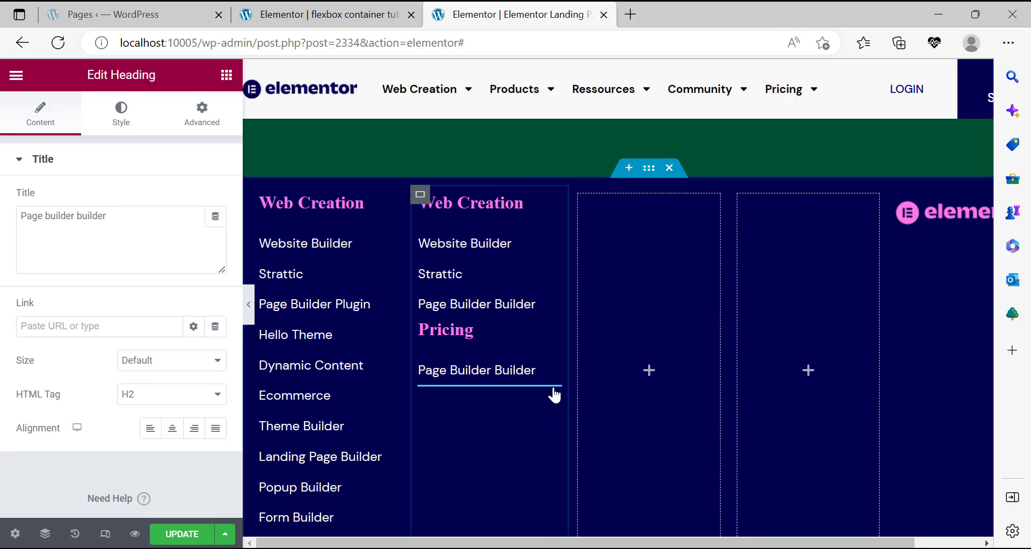
pyautogui.rightClick(588, 289)
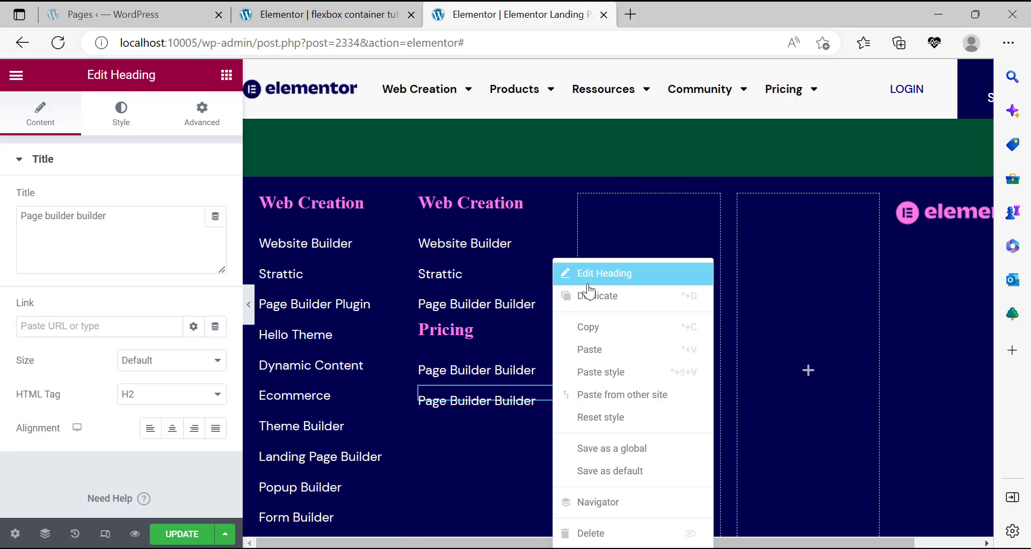
pyautogui.click(591, 298)
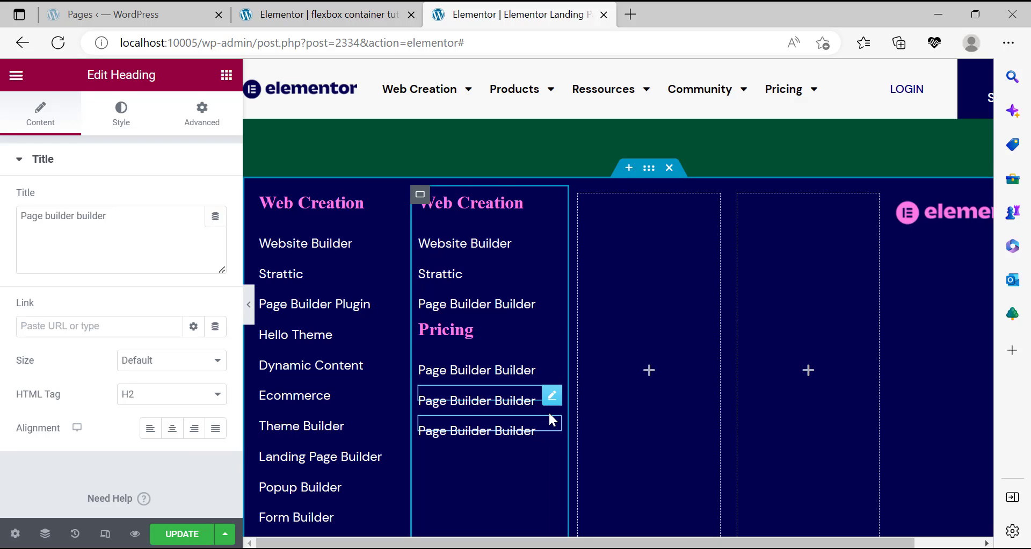
pyautogui.rightClick(549, 423)
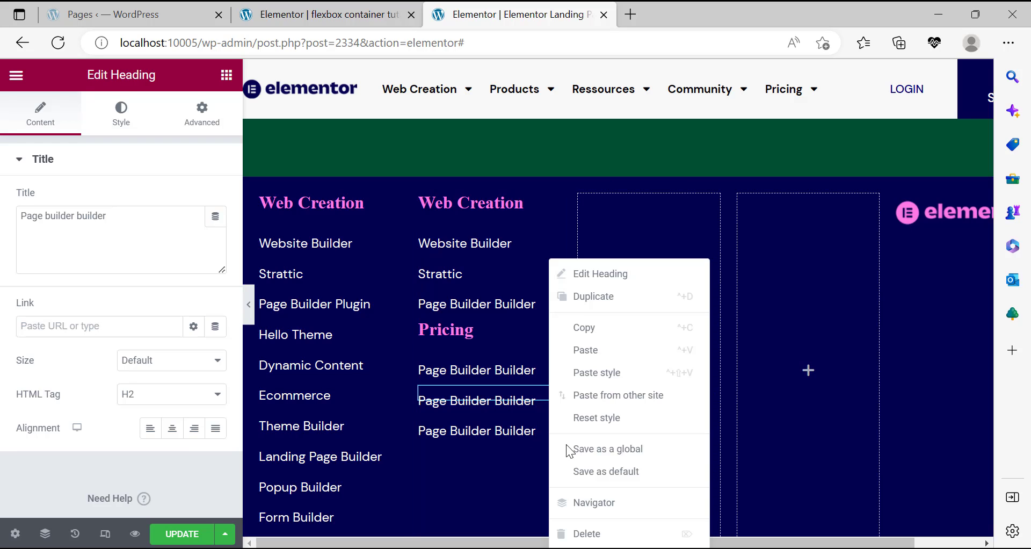
pyautogui.click(538, 434)
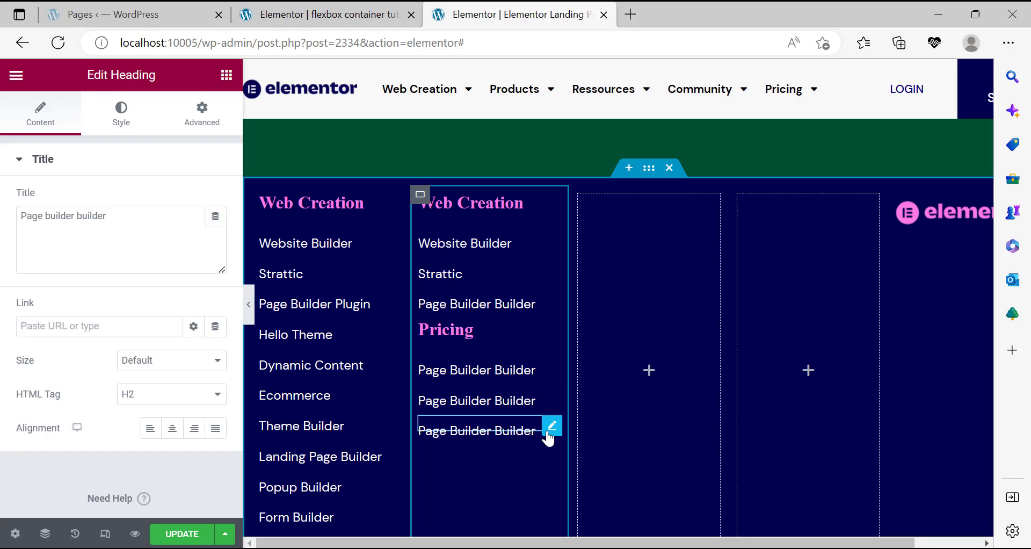
pyautogui.rightClick(592, 303)
pyautogui.click(588, 296)
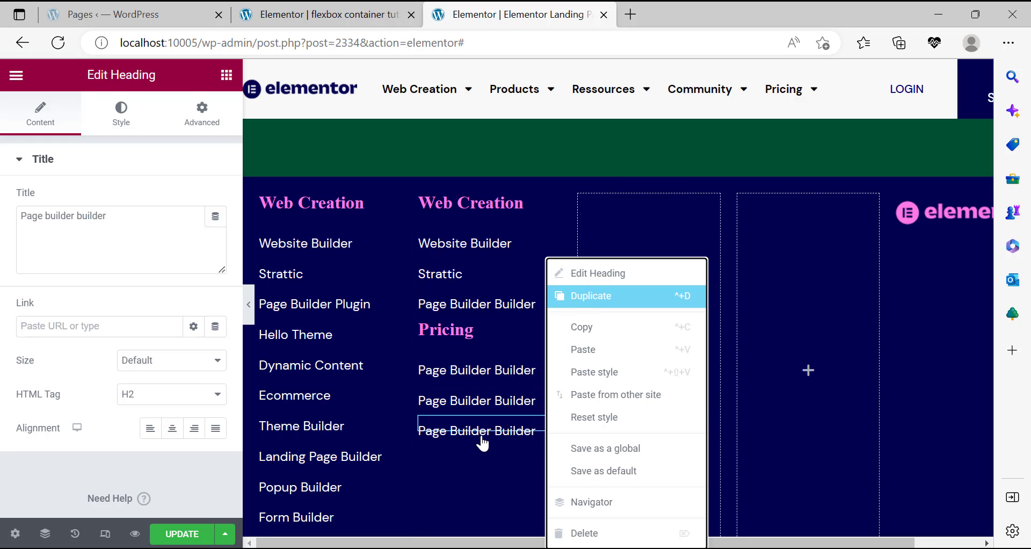
pyautogui.moveTo(554, 463)
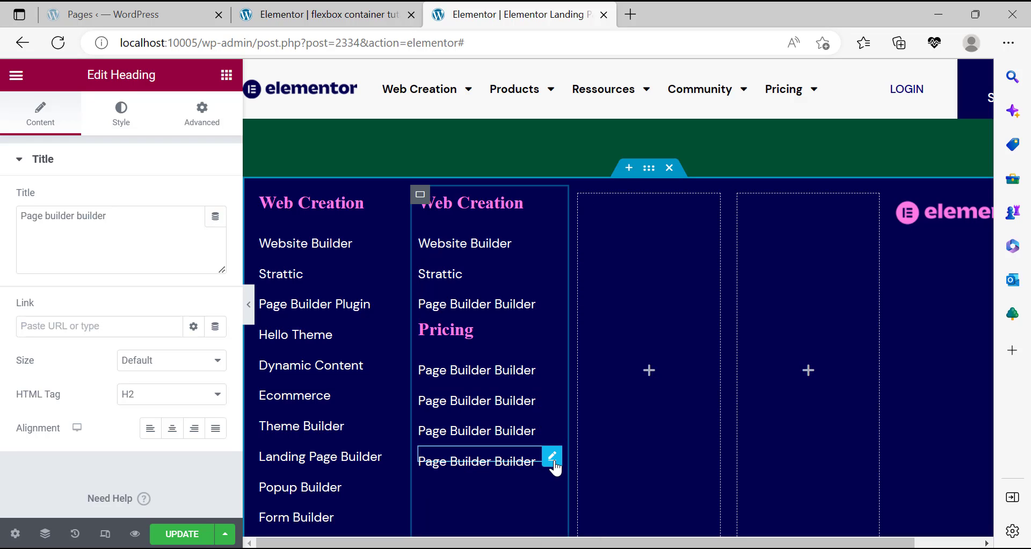
pyautogui.rightClick(585, 334)
pyautogui.click(591, 296)
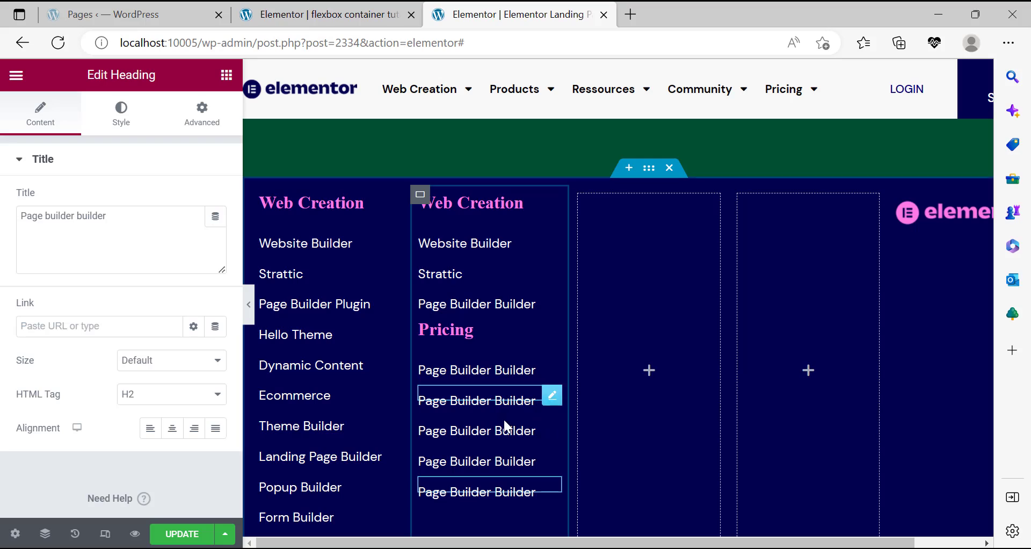
# Retitle the first two entries under the lower Pricing heading as Web Designers and Developers, following the reference footer.
pyautogui.click(483, 371)
pyautogui.tripleClick(85, 220)
pyautogui.write('W')
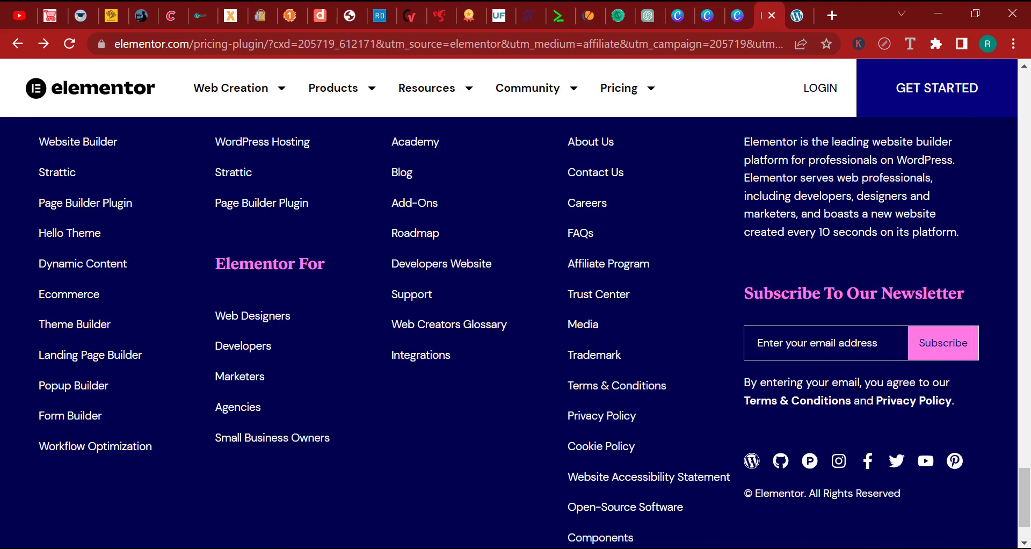
pyautogui.write('eb')
pyautogui.write(' Designers')
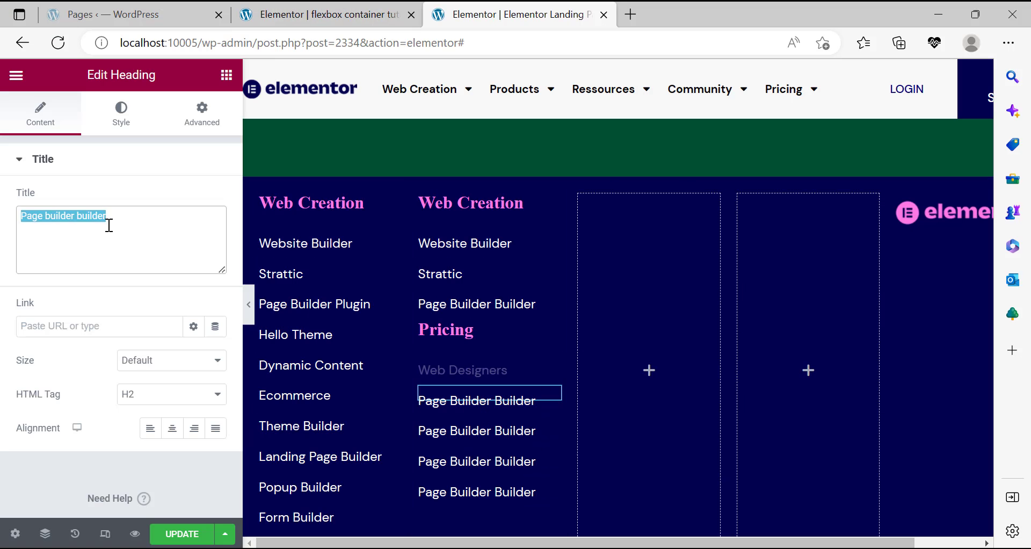
pyautogui.tripleClick(107, 223)
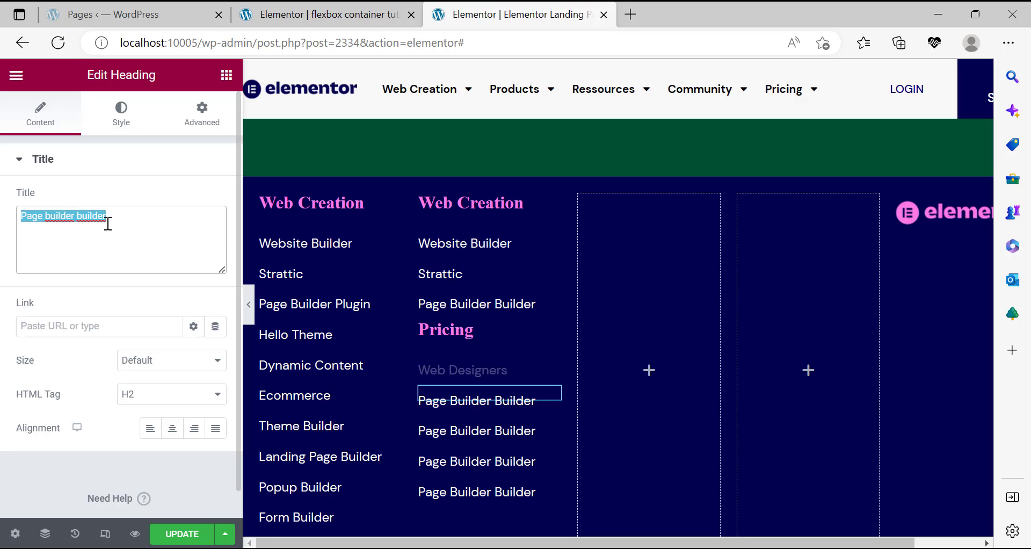
pyautogui.write('D')
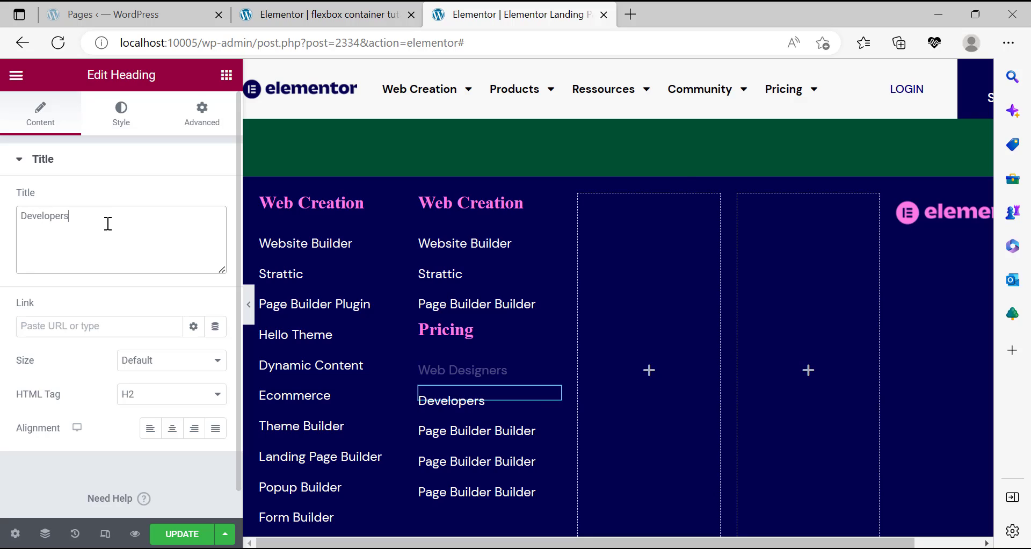
pyautogui.write('evelopers')
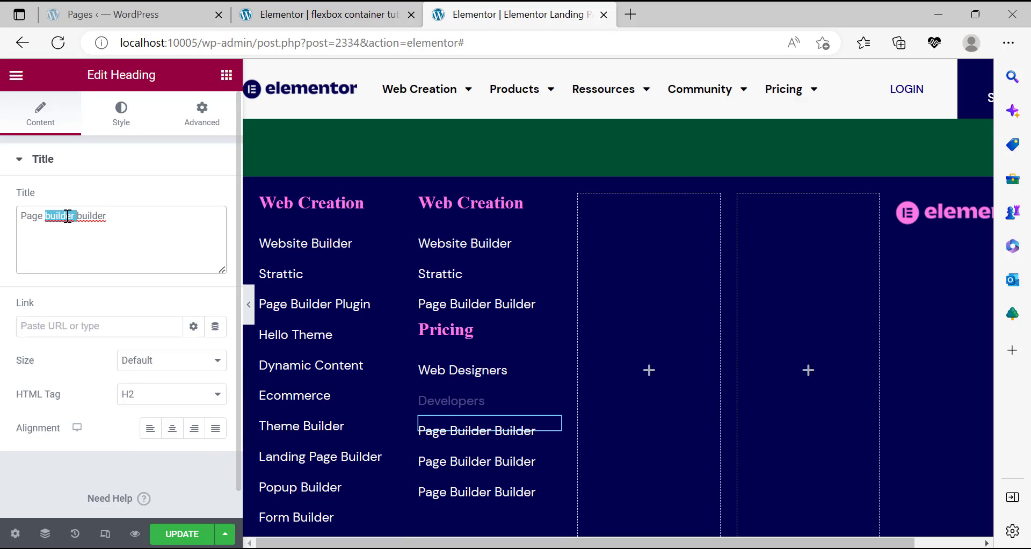
# Retitle the remaining three entries under the lower Pricing heading as Marketers, Agencies and Small business ownvers.
pyautogui.tripleClick(68, 216)
pyautogui.write('Market')
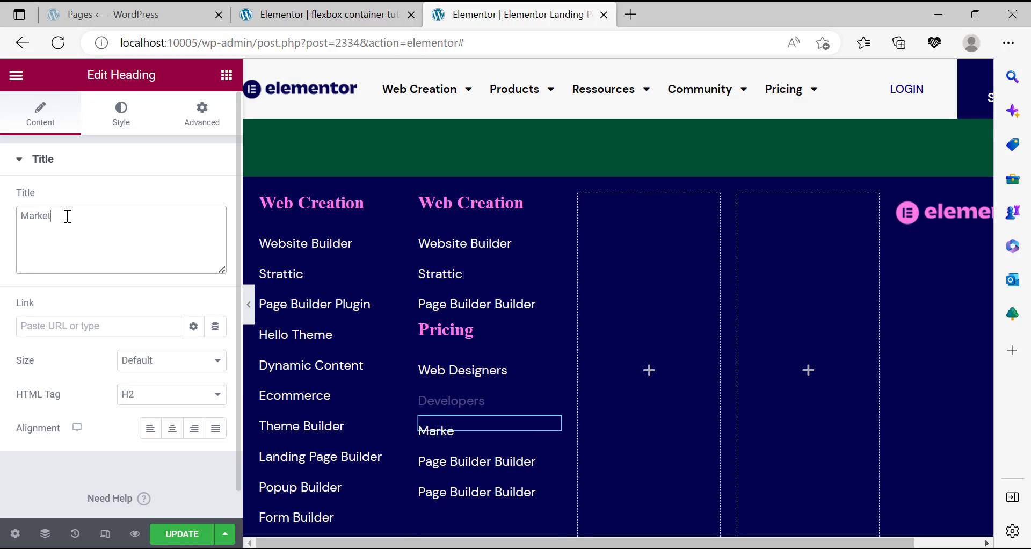
pyautogui.write('ers')
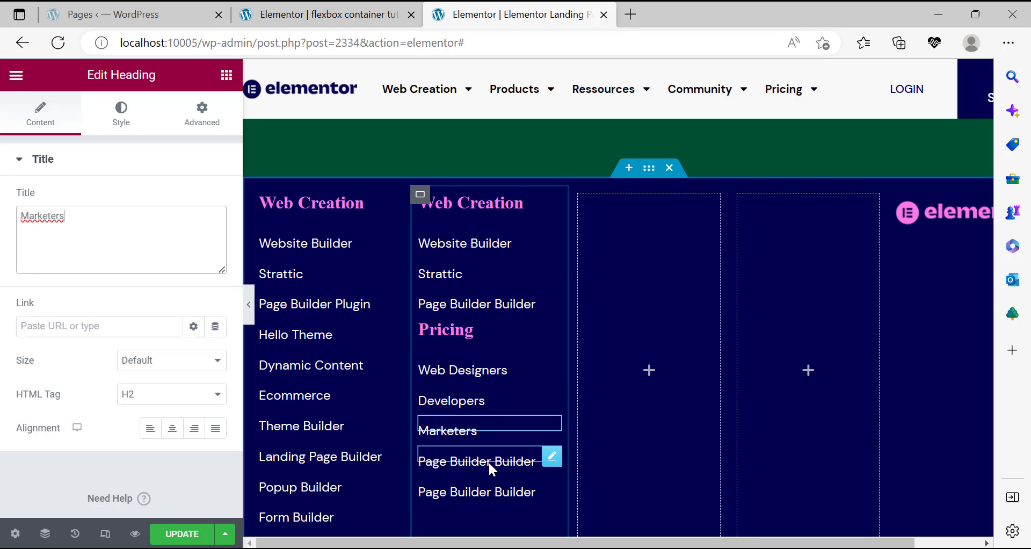
pyautogui.tripleClick(89, 240)
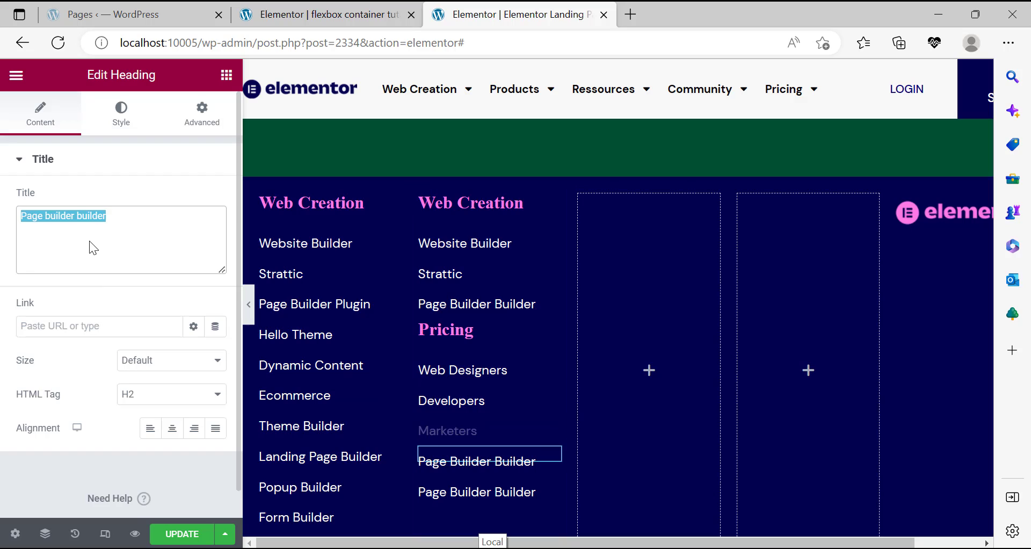
pyautogui.write('A')
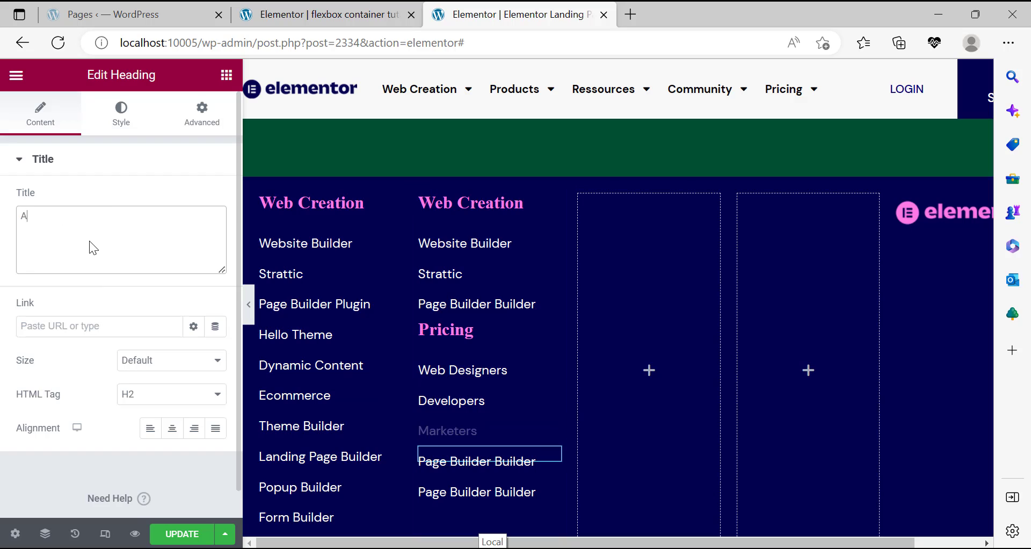
pyautogui.write('gencies')
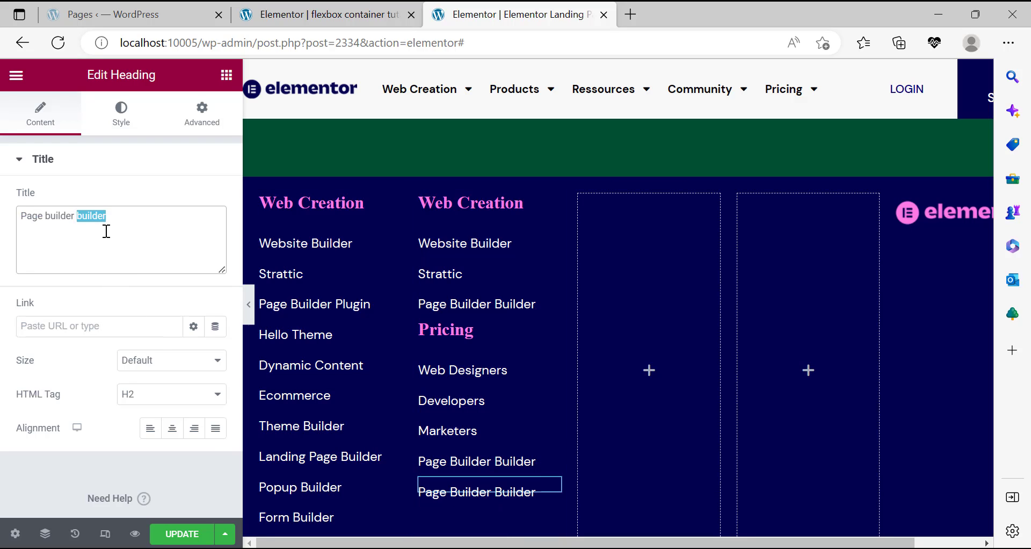
pyautogui.write('Small business ownvers')
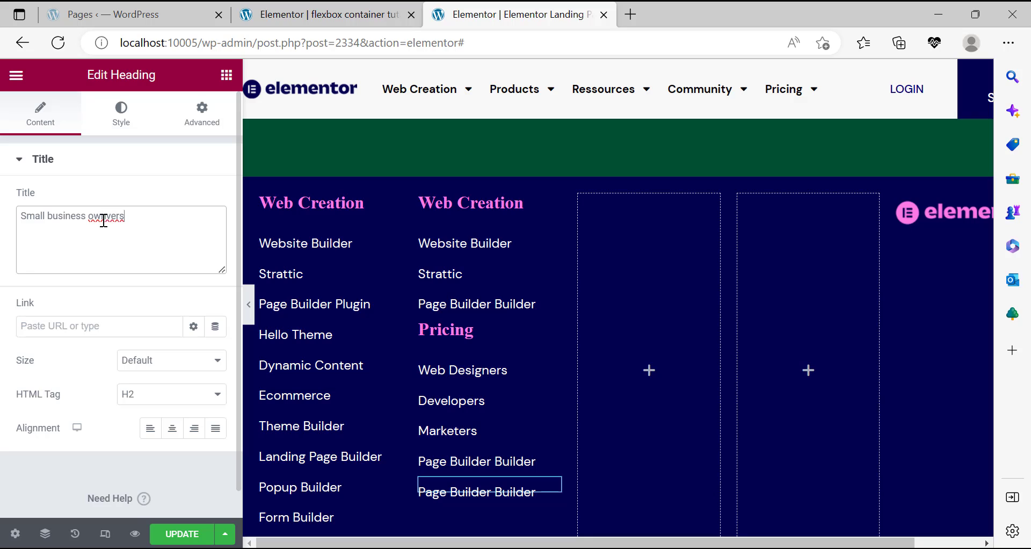
# Correct the last entry to Small business owners, give the lower Pricing heading 30 px top and bottom margins, and save the page.
pyautogui.press('BackSpace')
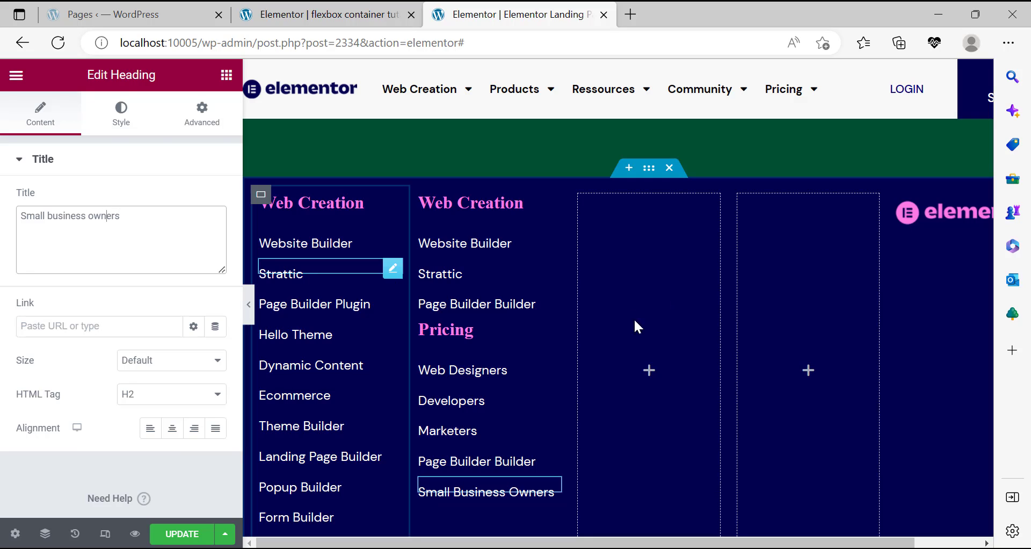
pyautogui.click(213, 125)
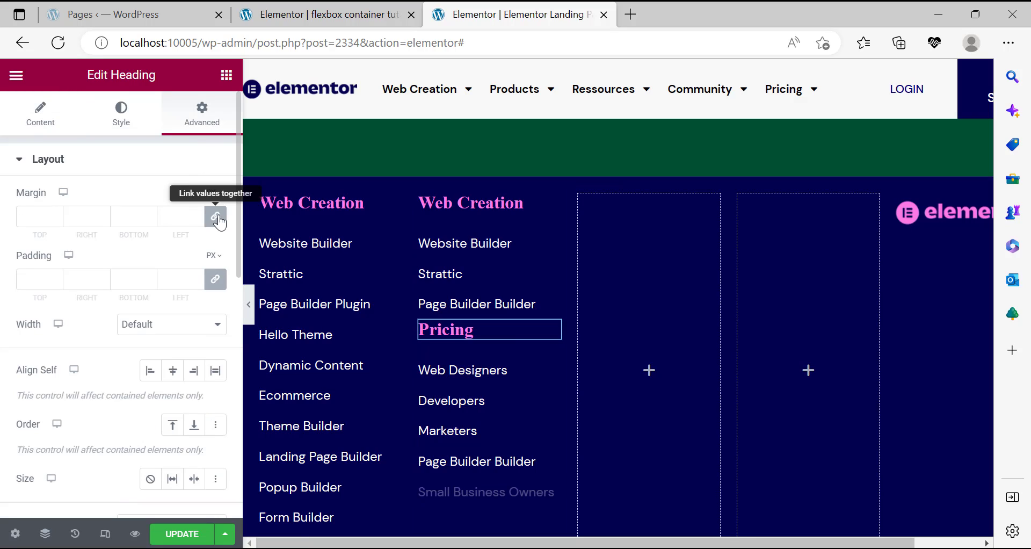
pyautogui.click(214, 217)
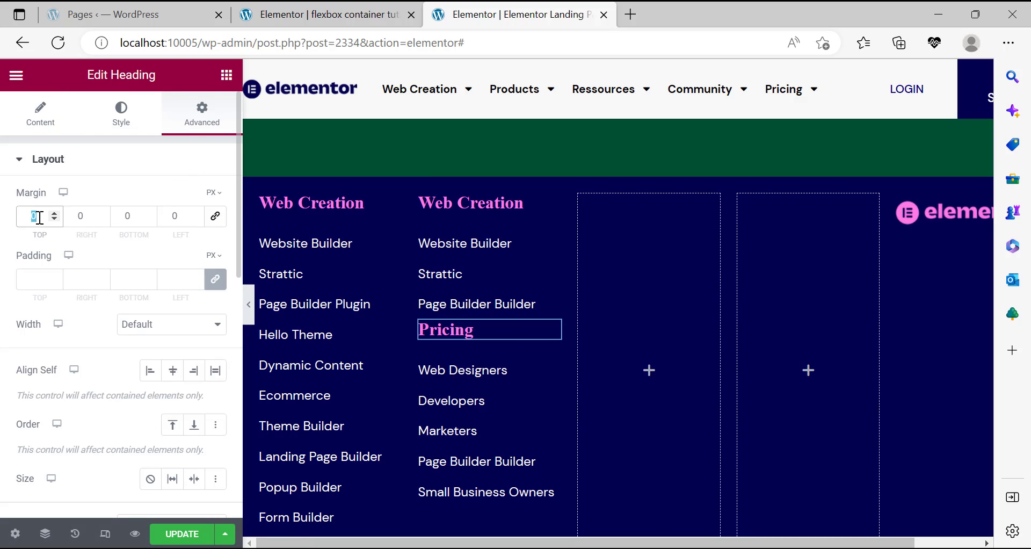
pyautogui.write('30')
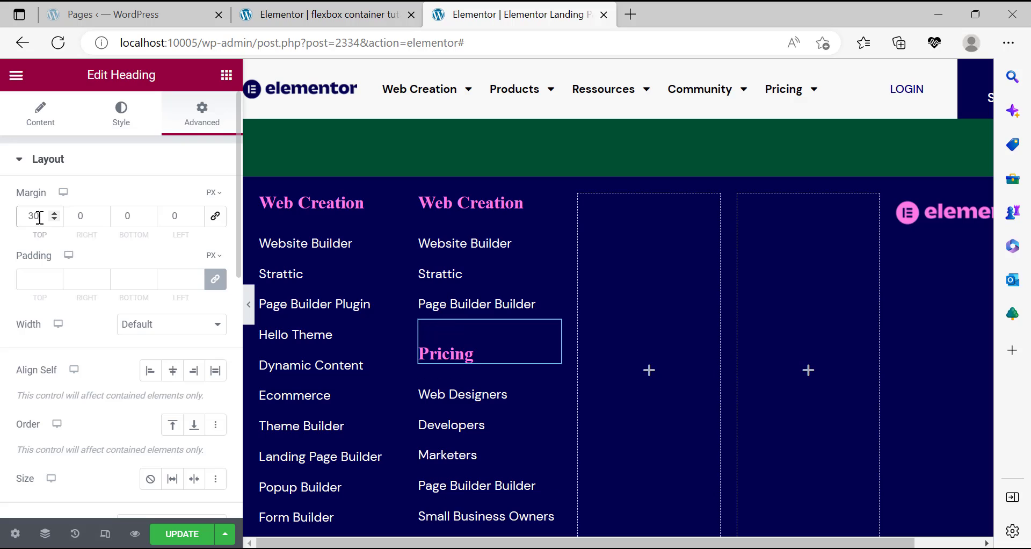
pyautogui.click(138, 221)
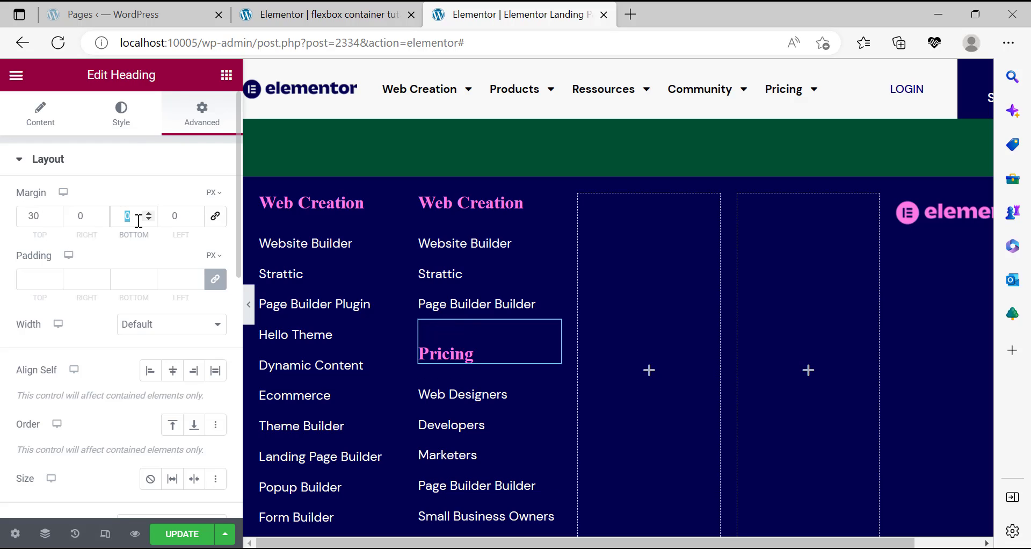
pyautogui.write('30')
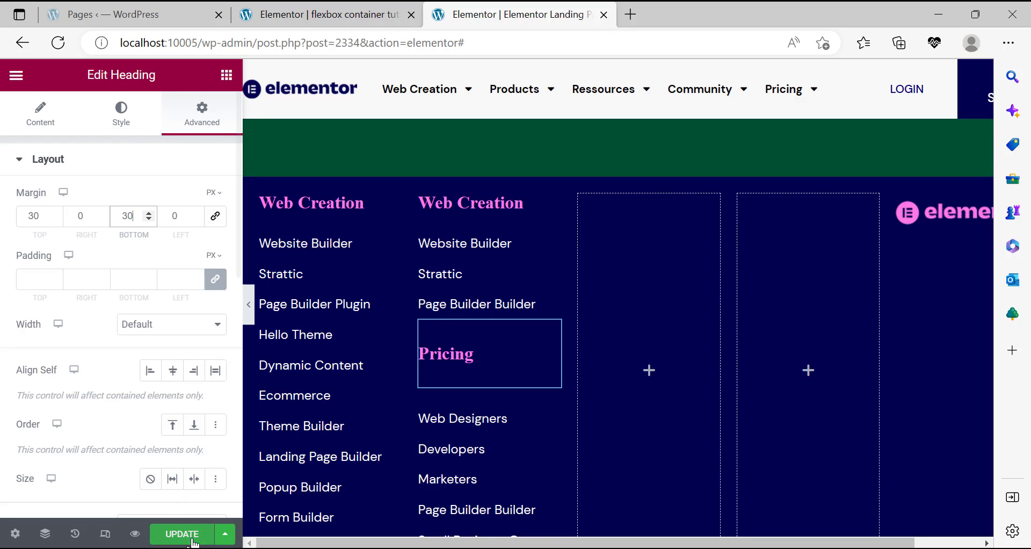
pyautogui.hotkey('ctrl', 's')
# Compare the footer with the reference site, examining its Resources, Company and newsletter columns down to the social icons and copyright line.
pyautogui.hotkey('alt', 'Tab')
pyautogui.scroll(3, 499, 429)
pyautogui.scroll(-2, 495, 421)
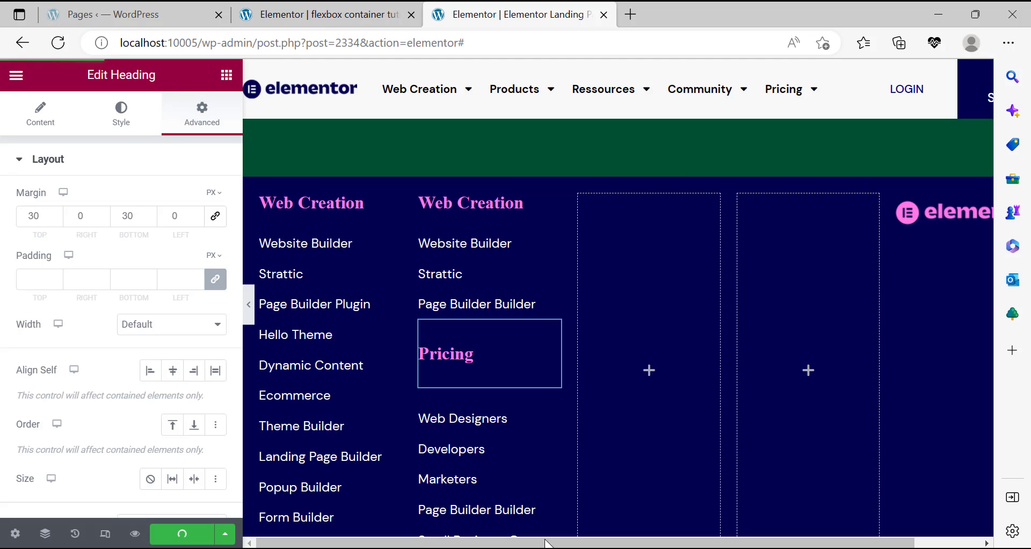
pyautogui.scroll(-2, 532, 340)
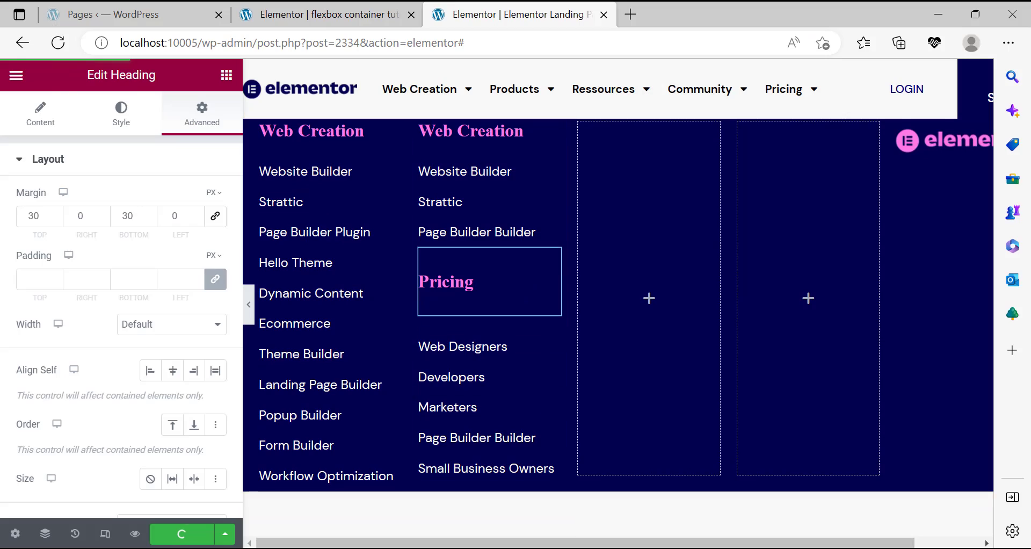
pyautogui.hotkey('alt', 'Tab')
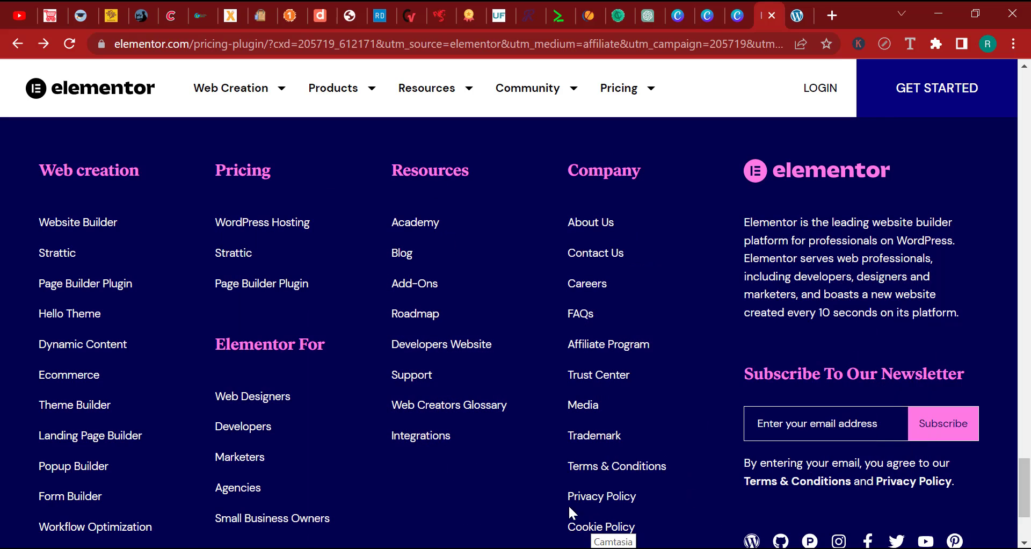
pyautogui.scroll(-3, 565, 514)
pyautogui.scroll(3, 668, 478)
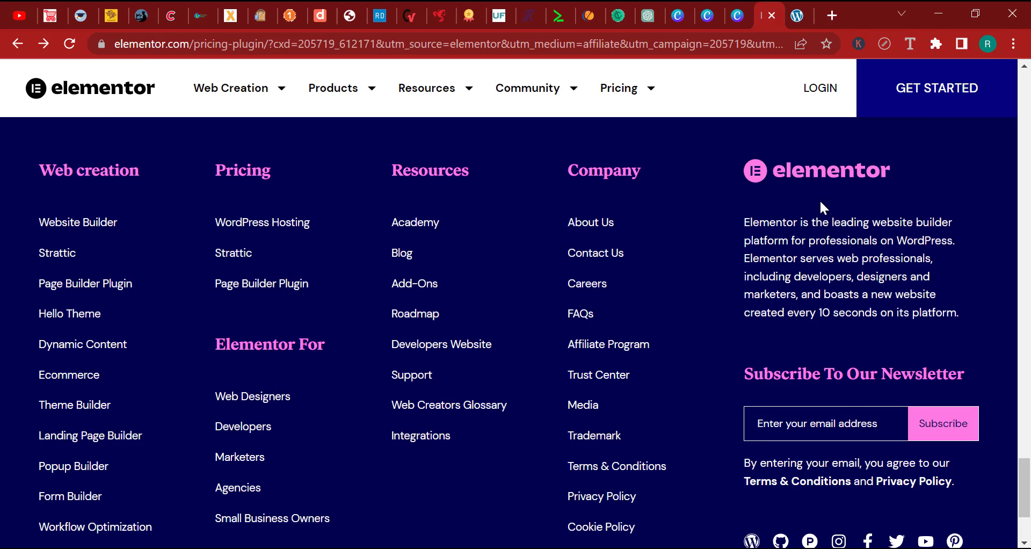
pyautogui.scroll(-3, 961, 188)
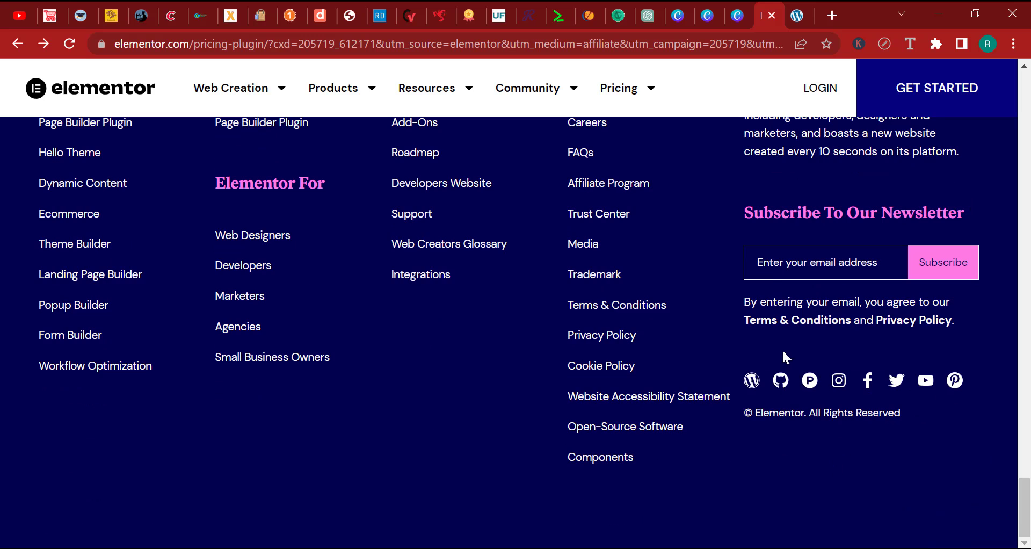
pyautogui.scroll(3, 825, 450)
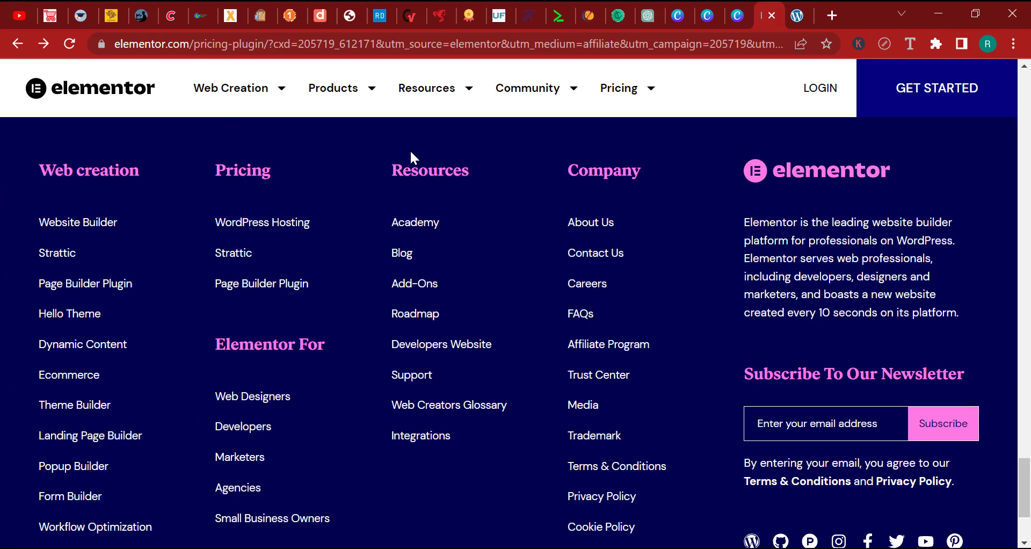
pyautogui.scroll(-1, 836, 386)
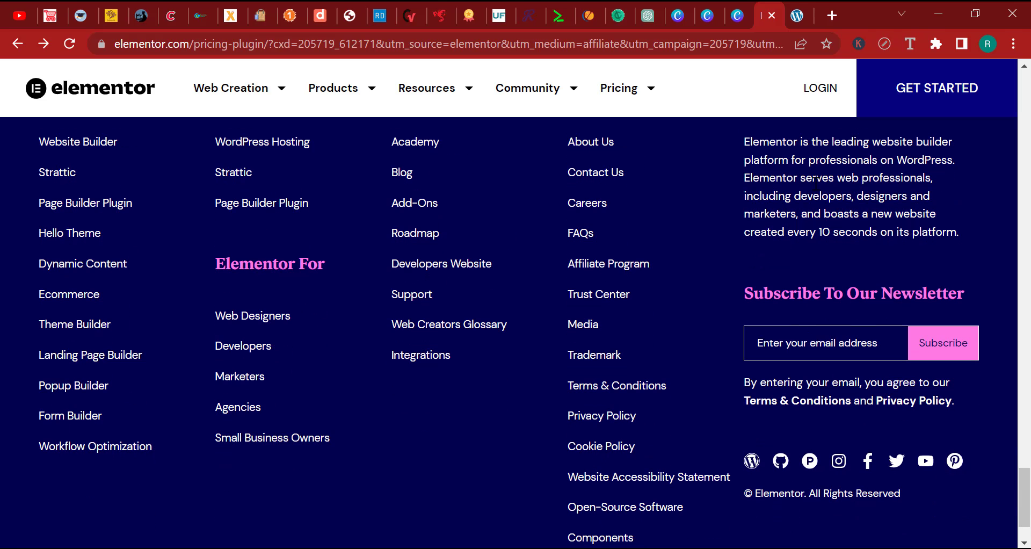
pyautogui.scroll(3, 827, 185)
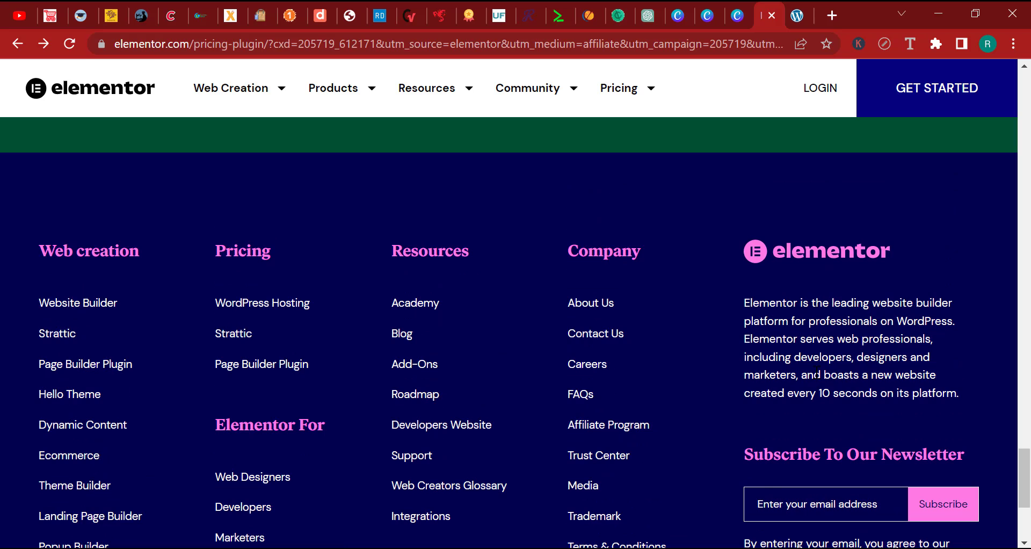
pyautogui.scroll(-5, 858, 322)
pyautogui.scroll(3, 856, 333)
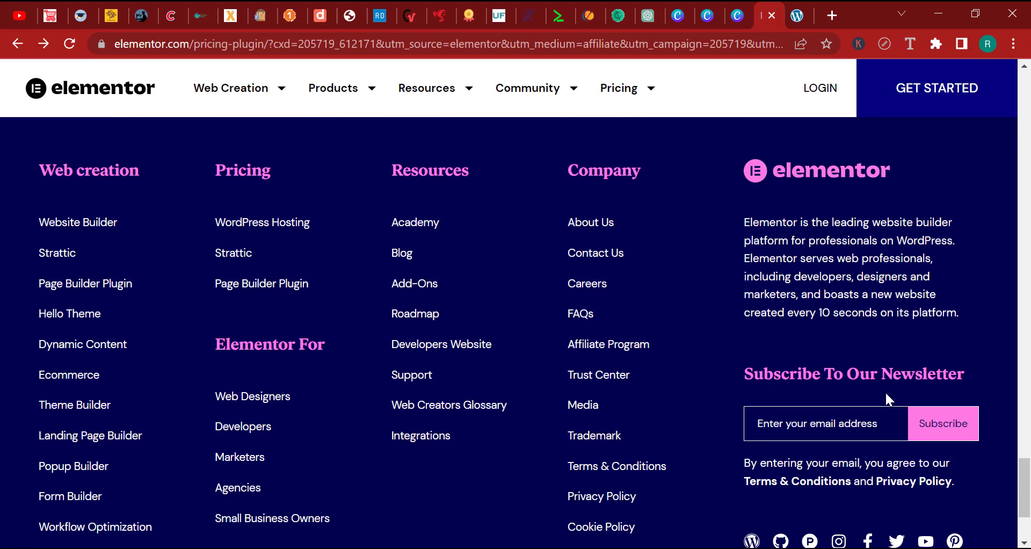
pyautogui.hotkey('alt', 'Tab')
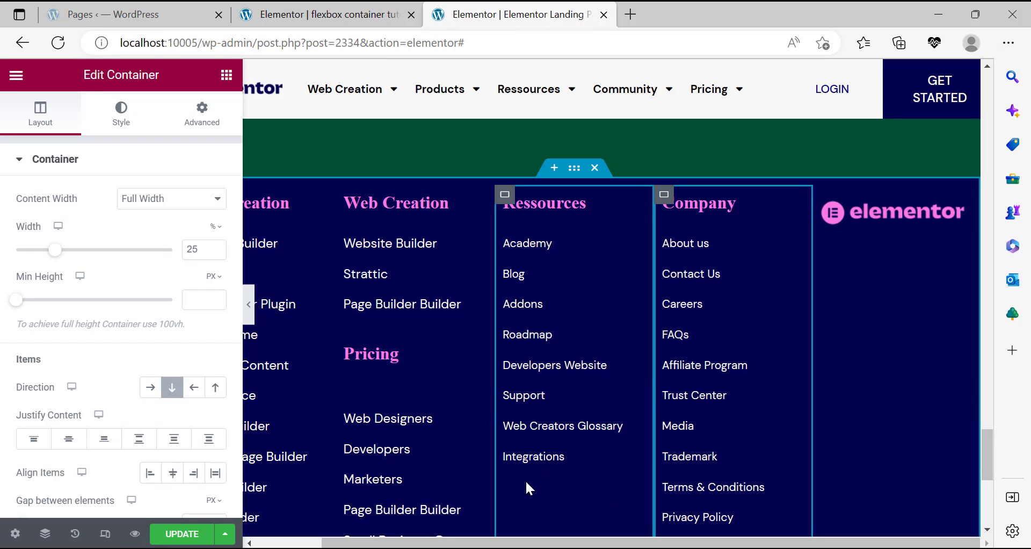
# Copy the description paragraph beneath the logo in the reference site's footer.
pyautogui.hotkey('alt', 'Tab')
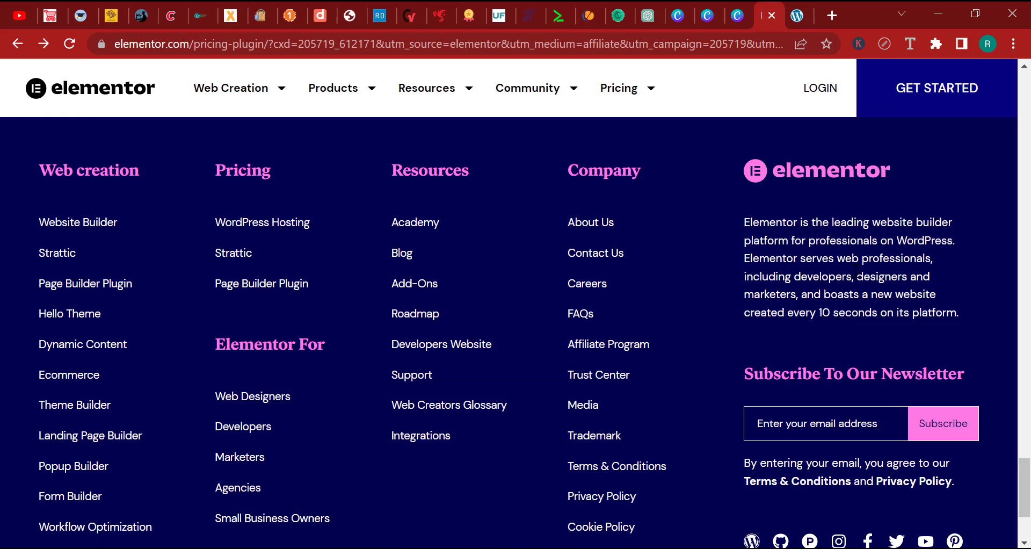
pyautogui.scroll(-1, 856, 269)
pyautogui.scroll(1, 816, 241)
pyautogui.tripleClick(830, 261)
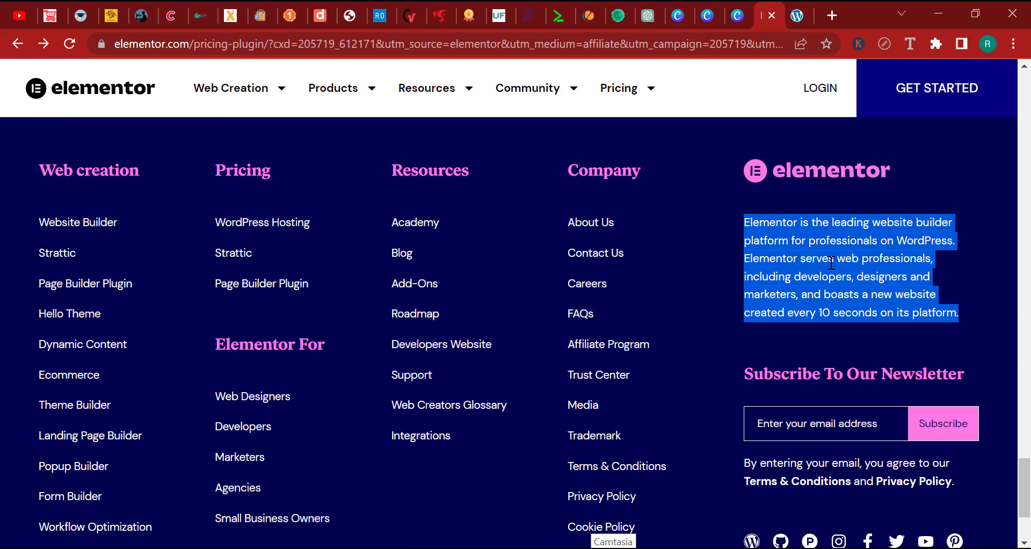
pyautogui.rightClick(830, 262)
pyautogui.click(789, 268)
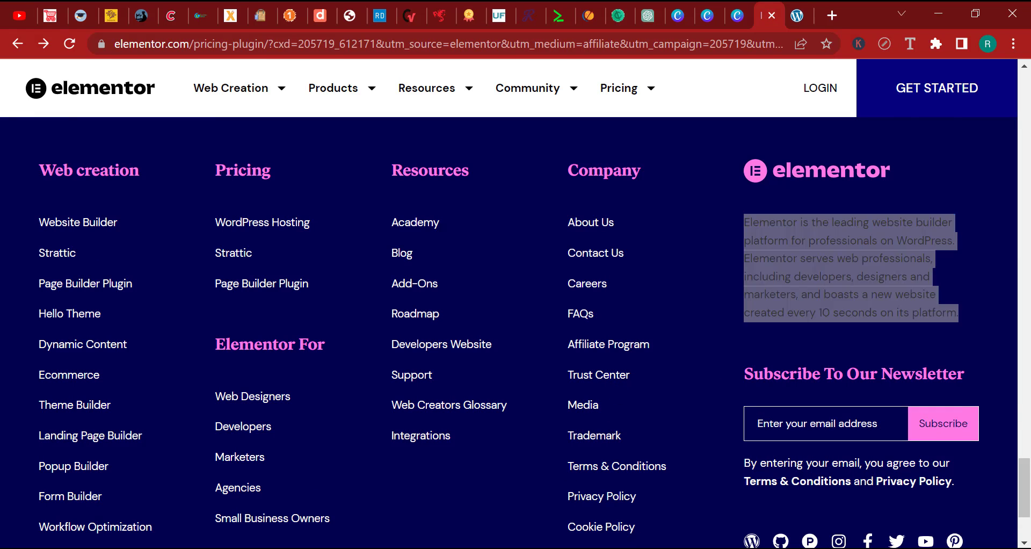
# Back in the Elementor editor, place a copy of the Company column's About us entry beneath the logo in the fifth column.
pyautogui.hotkey('alt', 'Tab')
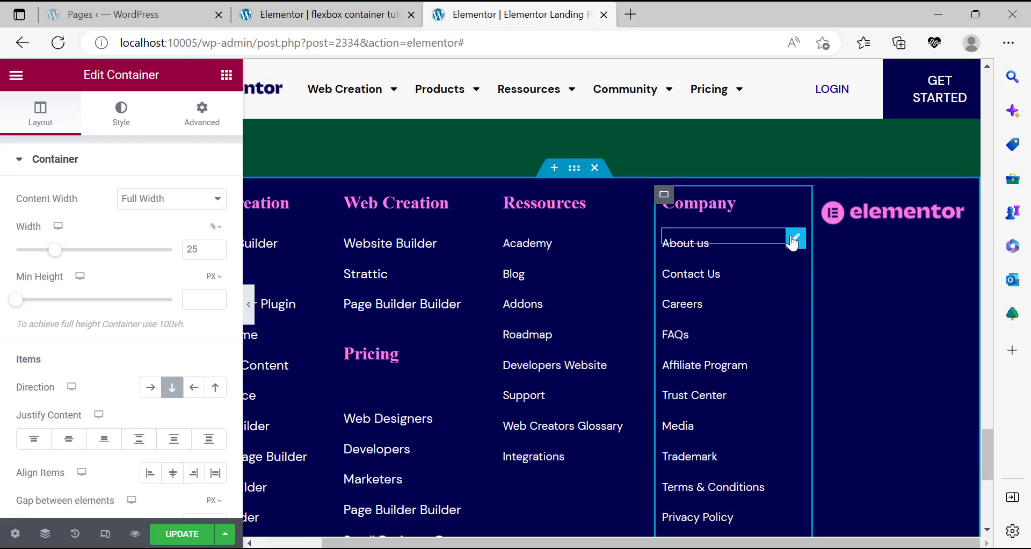
pyautogui.rightClick(791, 236)
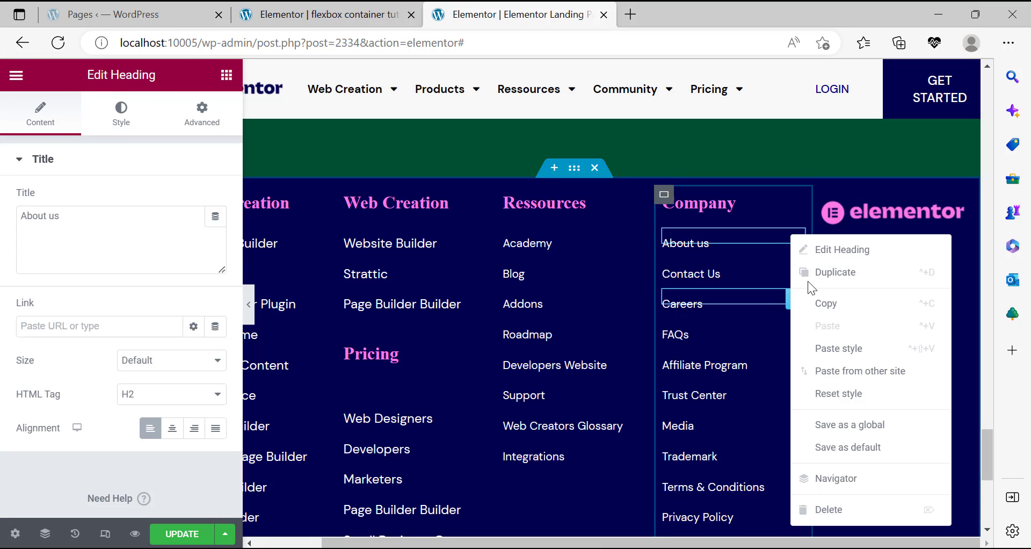
pyautogui.click(840, 300)
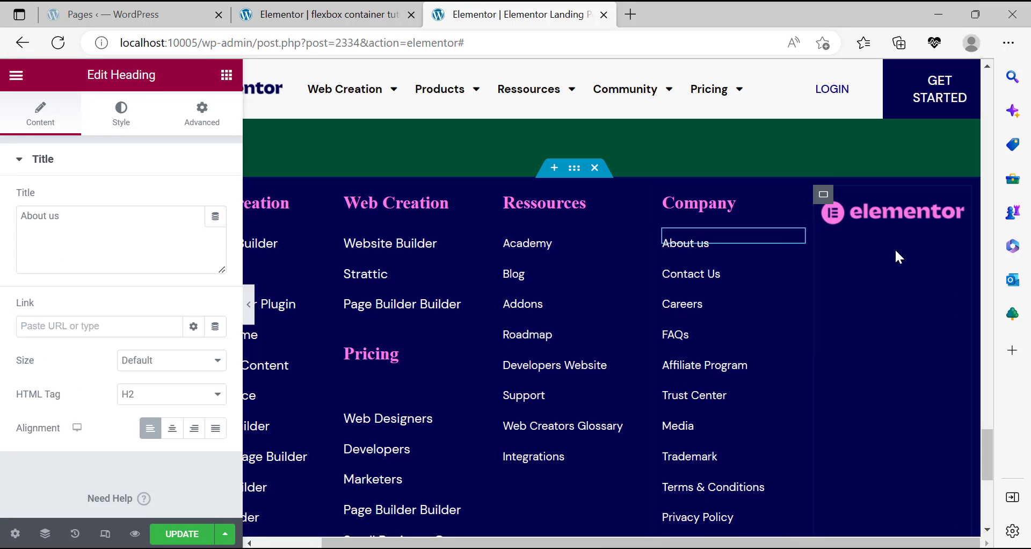
pyautogui.rightClick(861, 260)
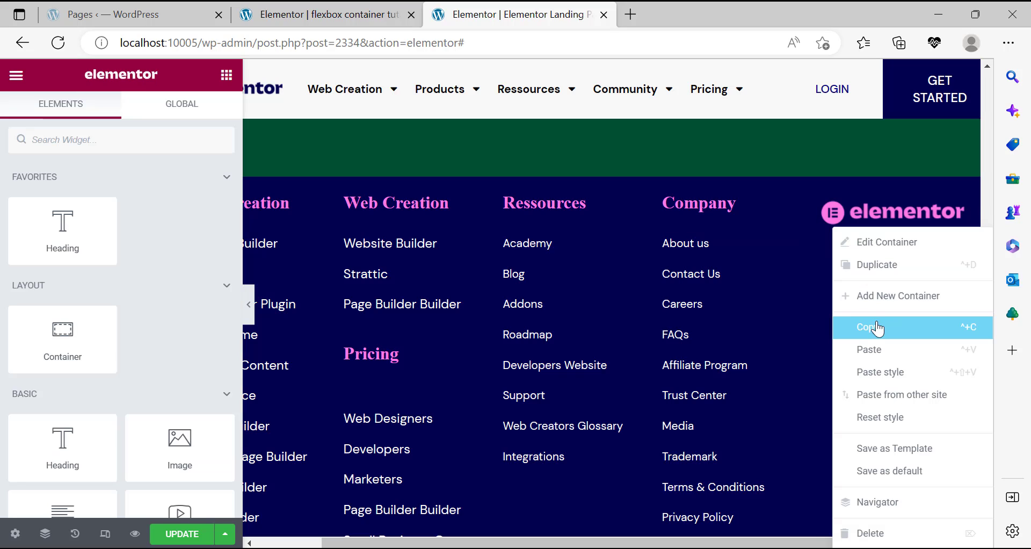
pyautogui.click(873, 350)
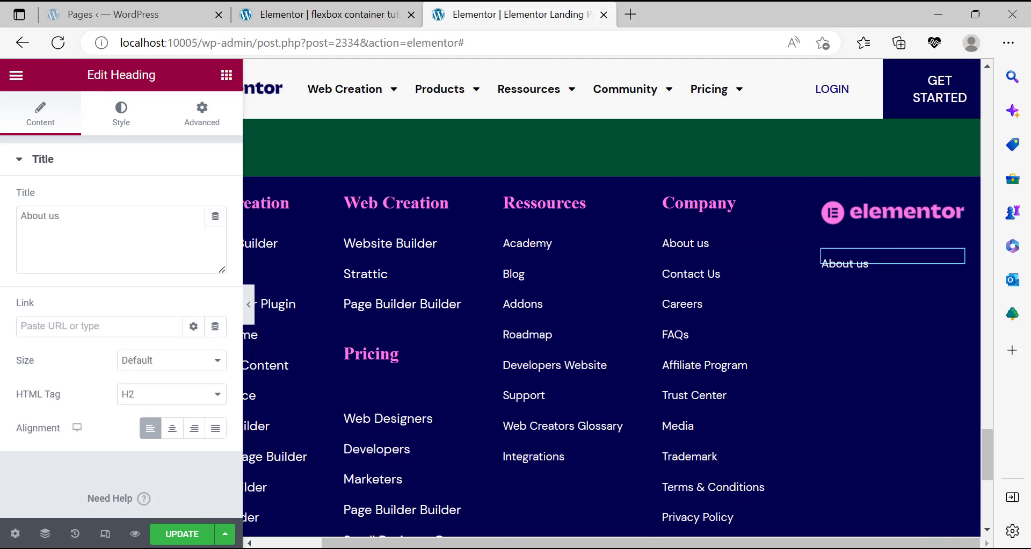
# Replace the text of the About us copy under the logo with the description paragraph from the reference footer.
pyautogui.hotkey('alt', 'Tab')
pyautogui.rightClick(807, 292)
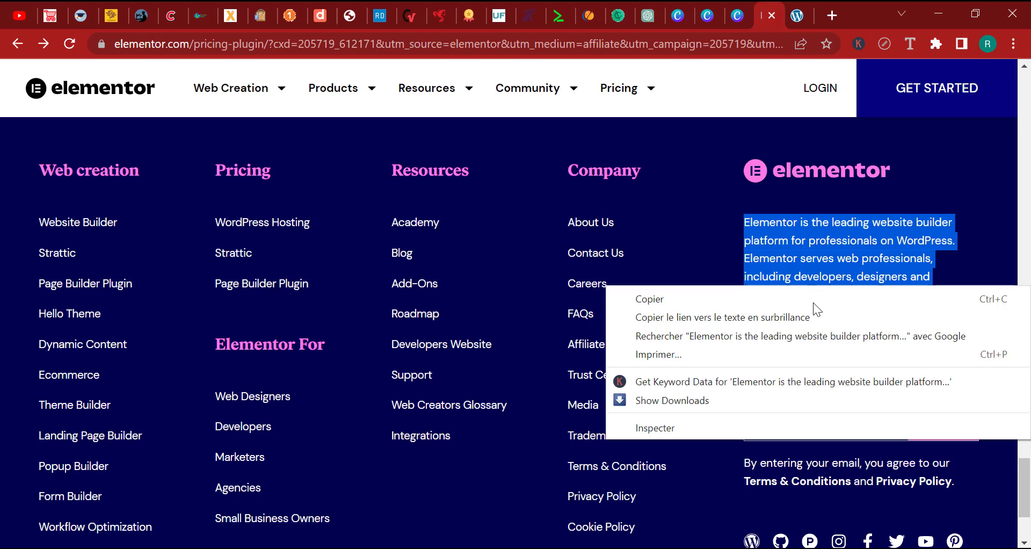
pyautogui.click(729, 298)
pyautogui.hotkey('alt', 'Tab')
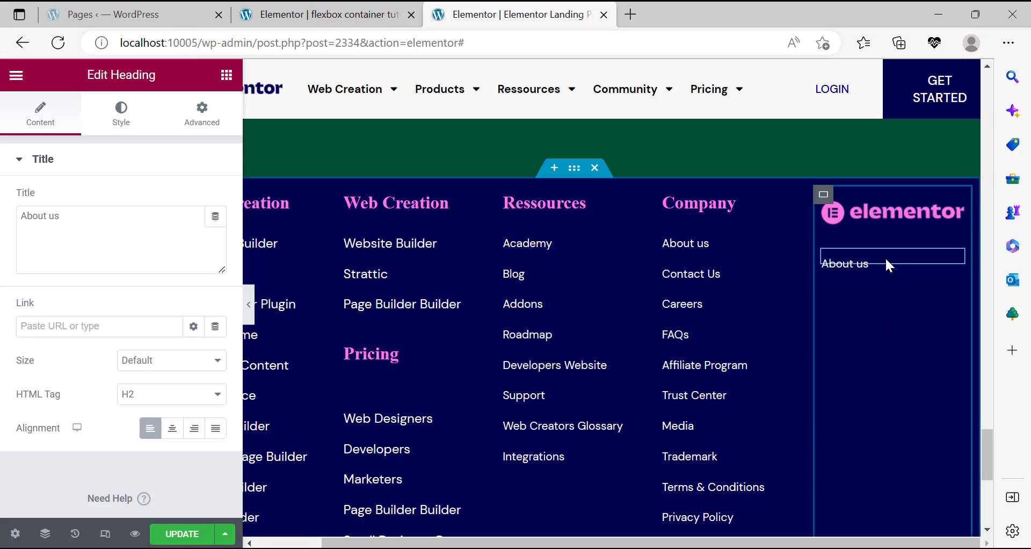
pyautogui.tripleClick(131, 239)
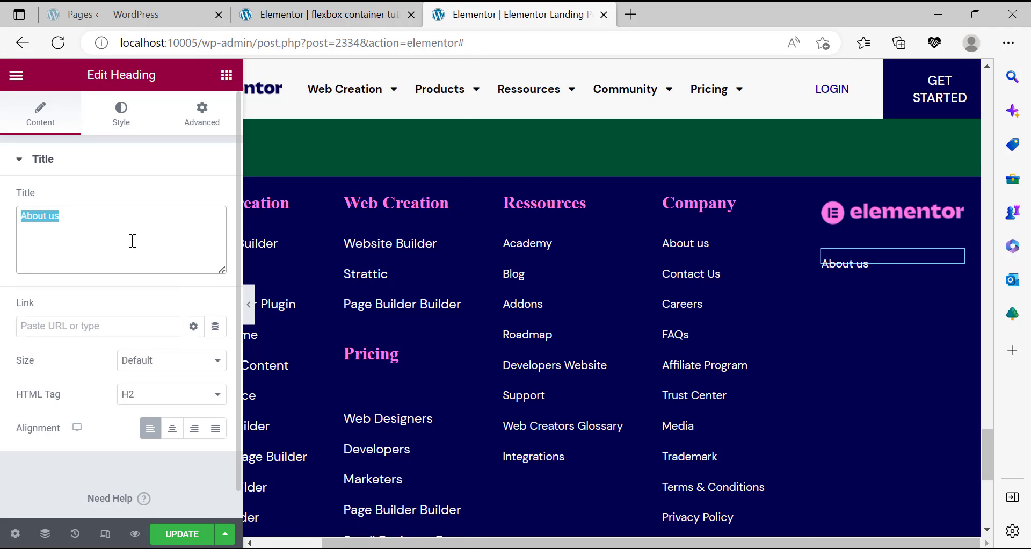
pyautogui.rightClick(131, 240)
pyautogui.click(174, 158)
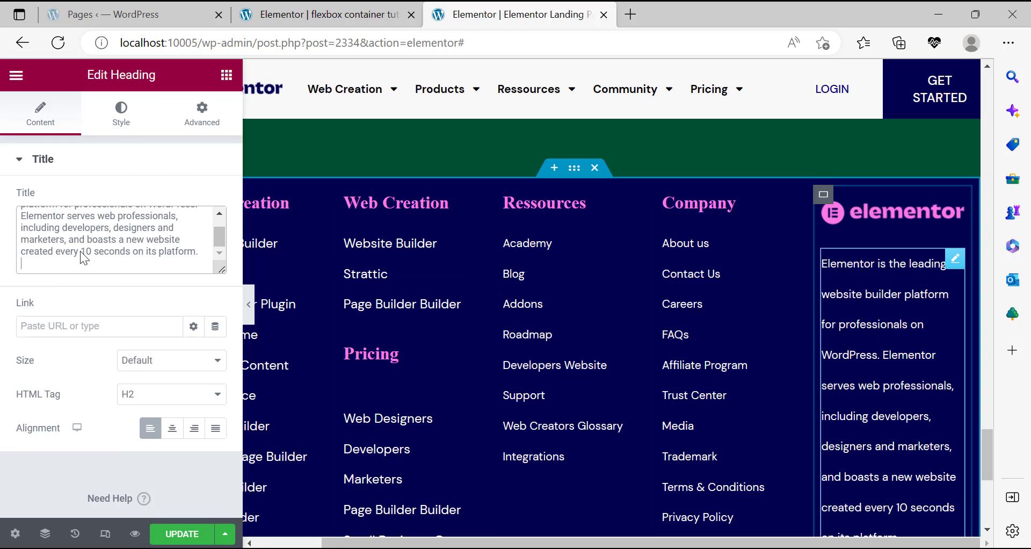
# Reduce the line height of the description under the logo to 18 px.
pyautogui.click(119, 133)
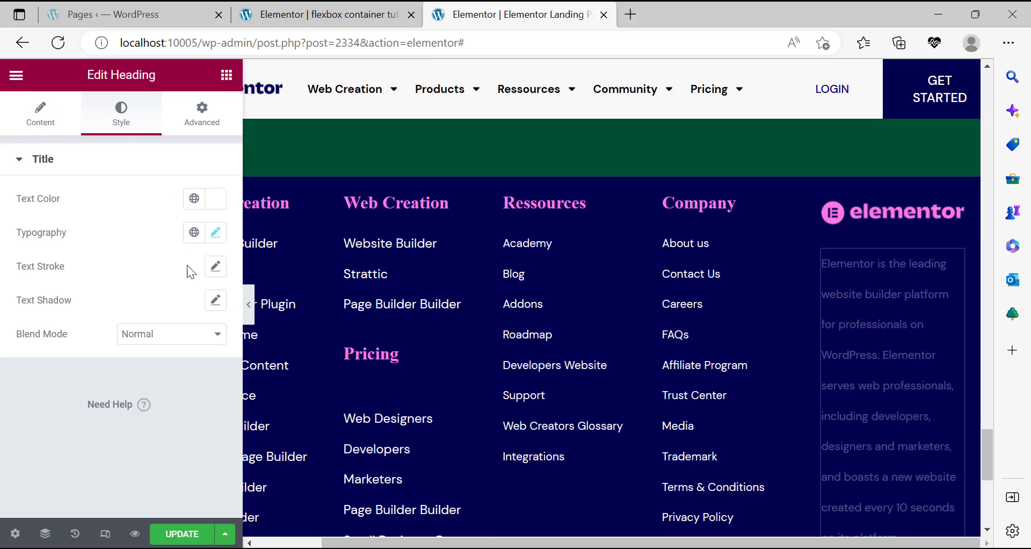
pyautogui.click(216, 234)
pyautogui.scroll(-2, 136, 327)
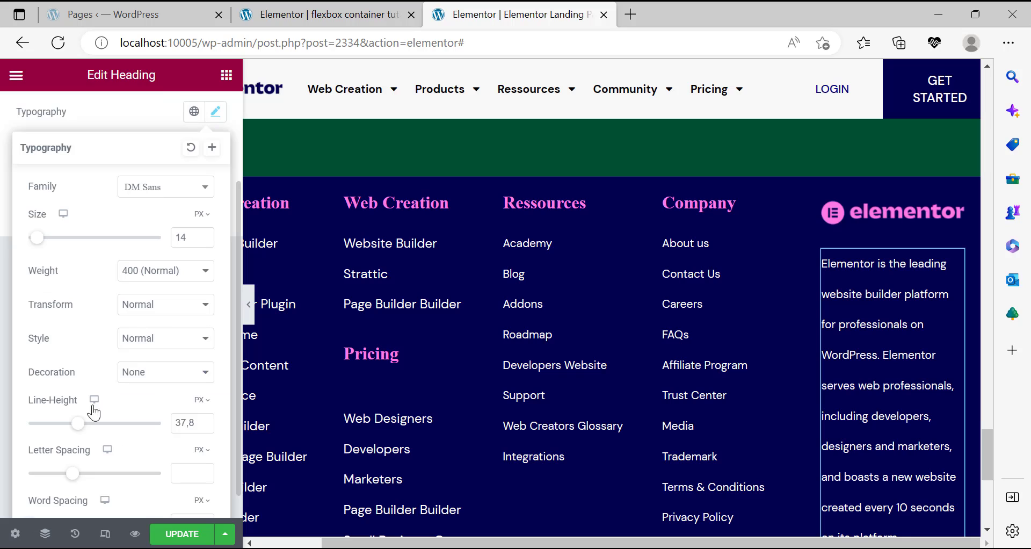
pyautogui.moveTo(85, 429); pyautogui.dragTo(53, 424)
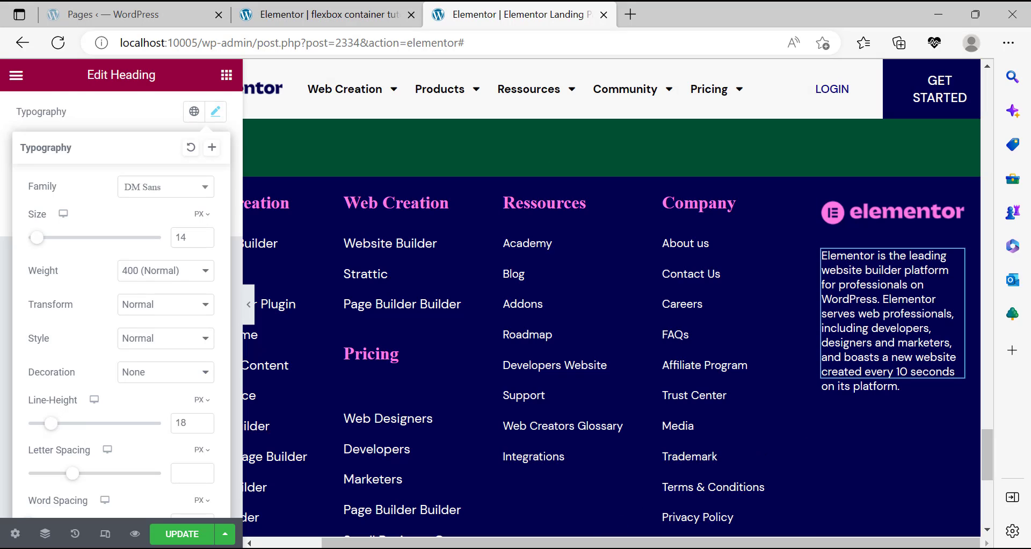
# Switch to the reference site and inspect the font size and line height of the description paragraph beneath the footer logo.
pyautogui.click(626, 547)
pyautogui.click(916, 41)
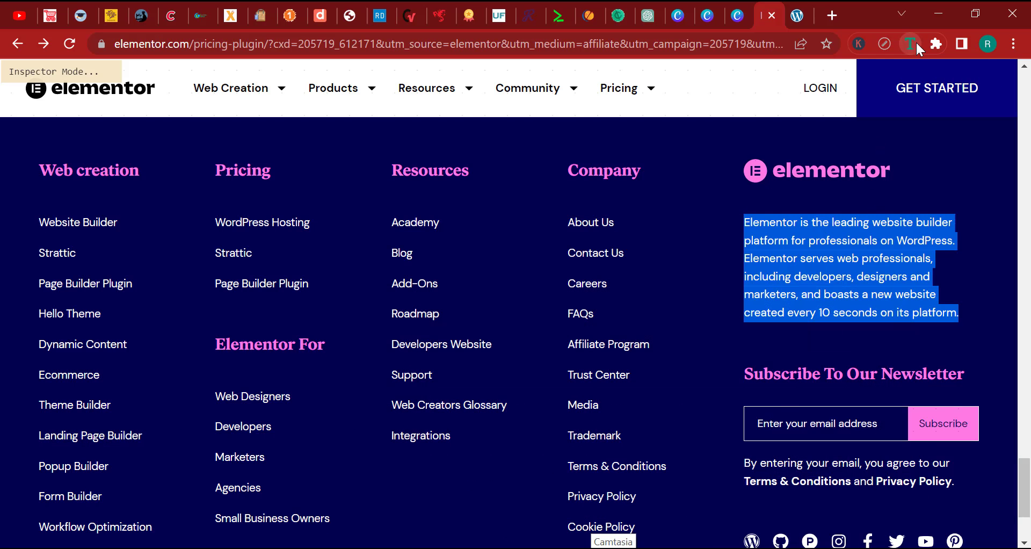
pyautogui.click(827, 245)
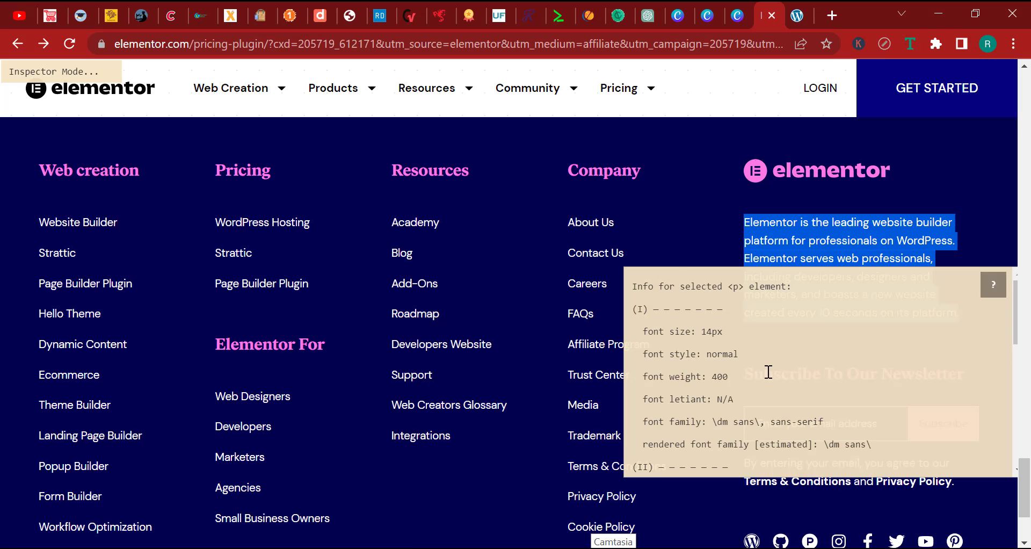
pyautogui.scroll(-3, 808, 407)
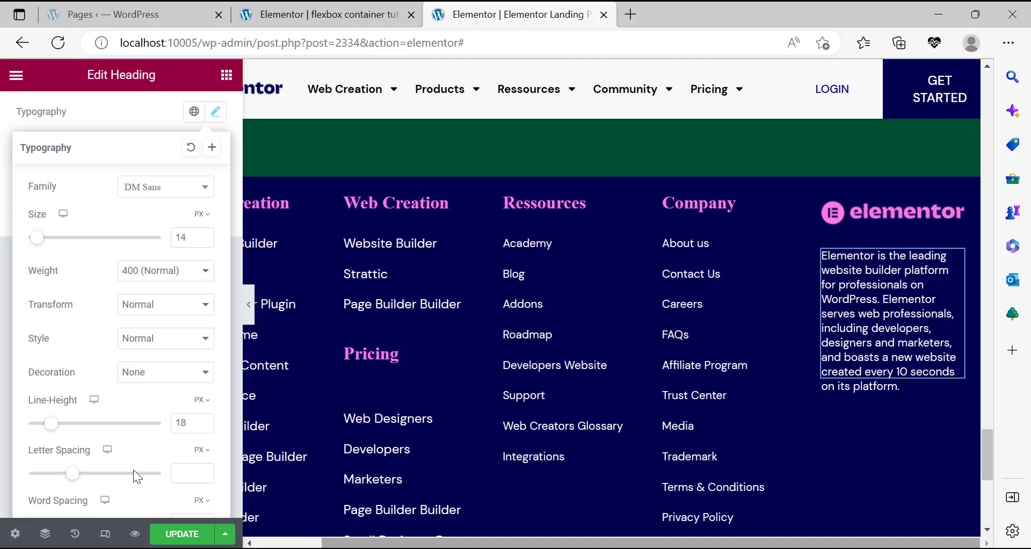
# Set the line height of the description under the logo to 22.4 px in the editor, and turn off the reference site's font inspector.
pyautogui.doubleClick(185, 427)
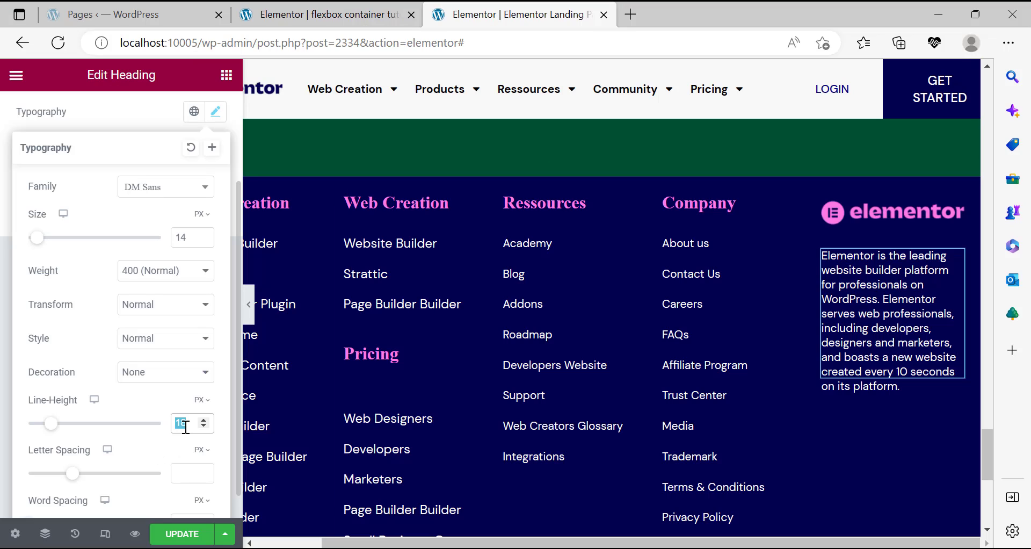
pyautogui.write('222')
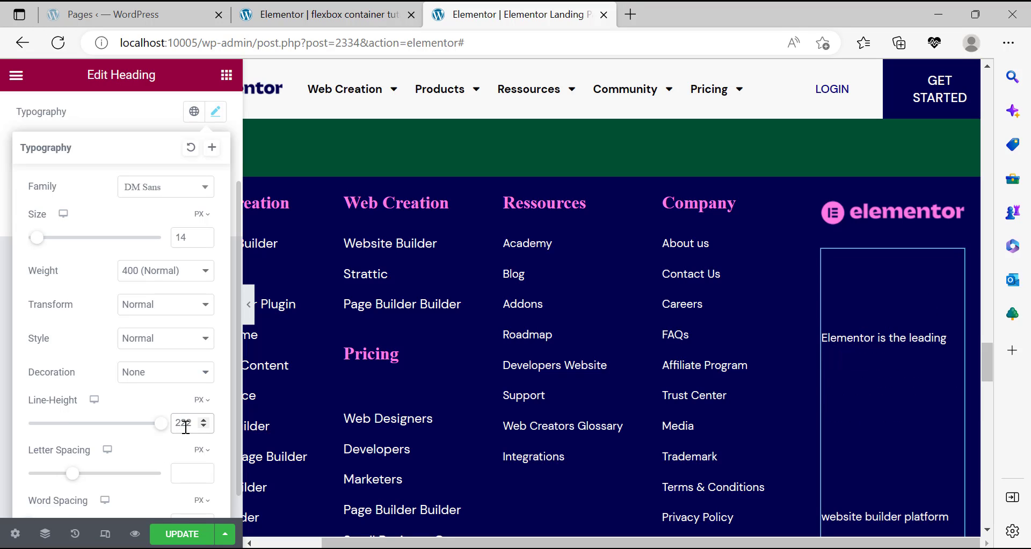
pyautogui.press('BackSpace')
pyautogui.write('.4')
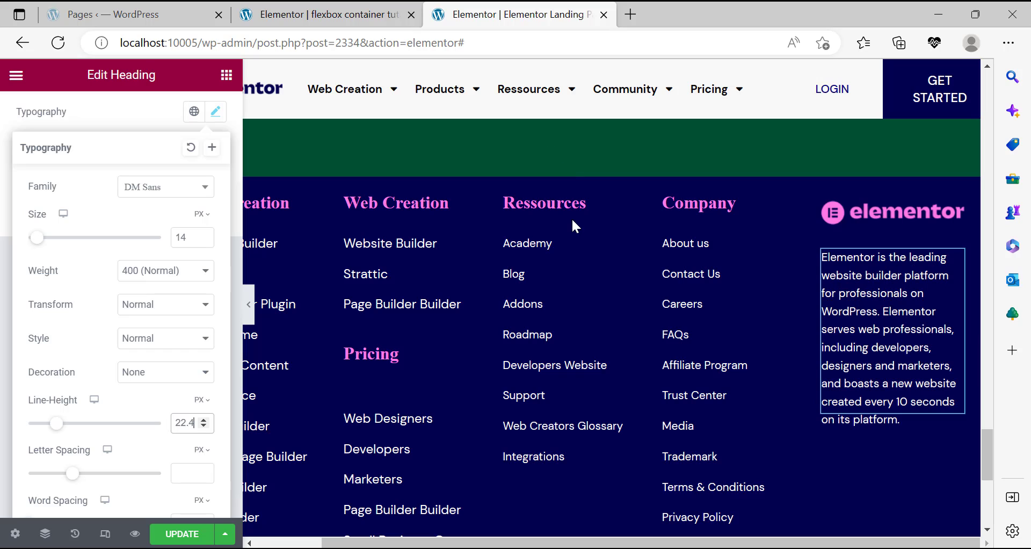
pyautogui.click(7, 494)
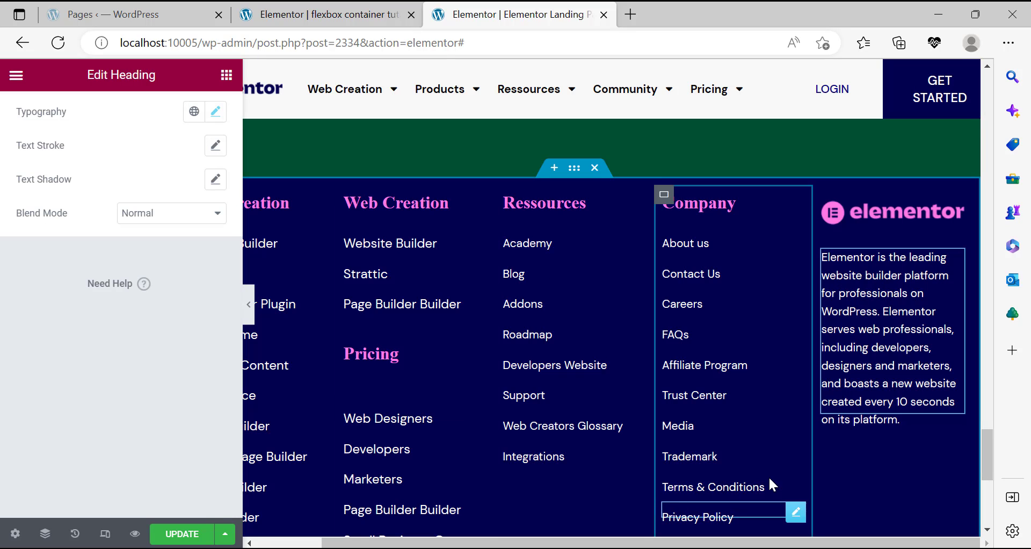
pyautogui.scroll(-1, 881, 423)
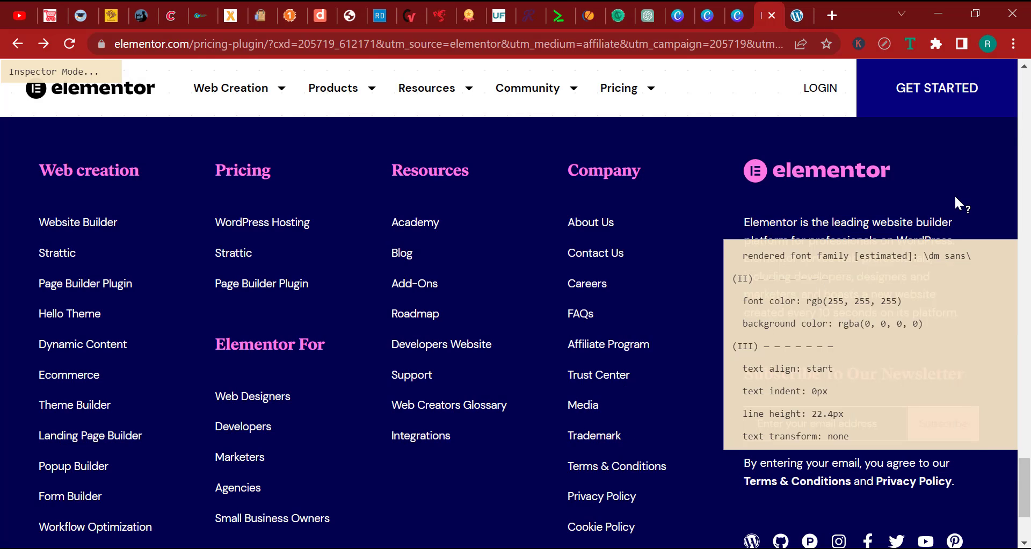
pyautogui.click(907, 43)
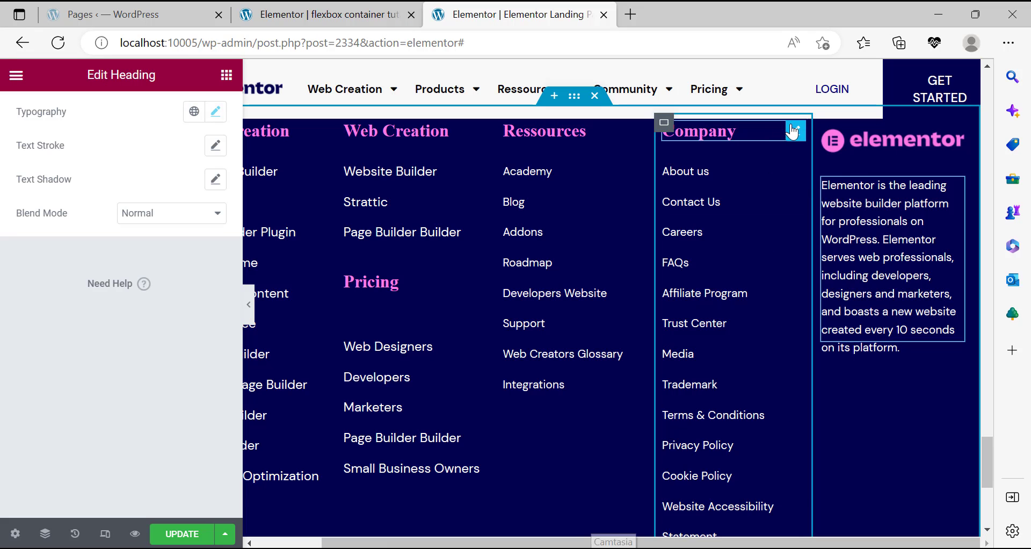
# Try to apply the Company heading's copied style to the fifth footer column's container, and revert the pasted style.
pyautogui.rightClick(792, 125)
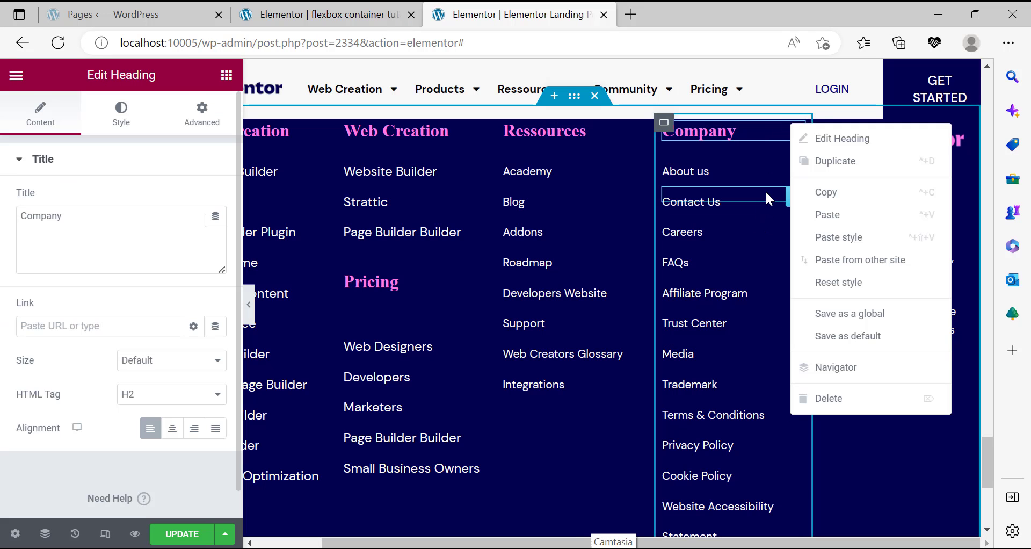
pyautogui.click(832, 193)
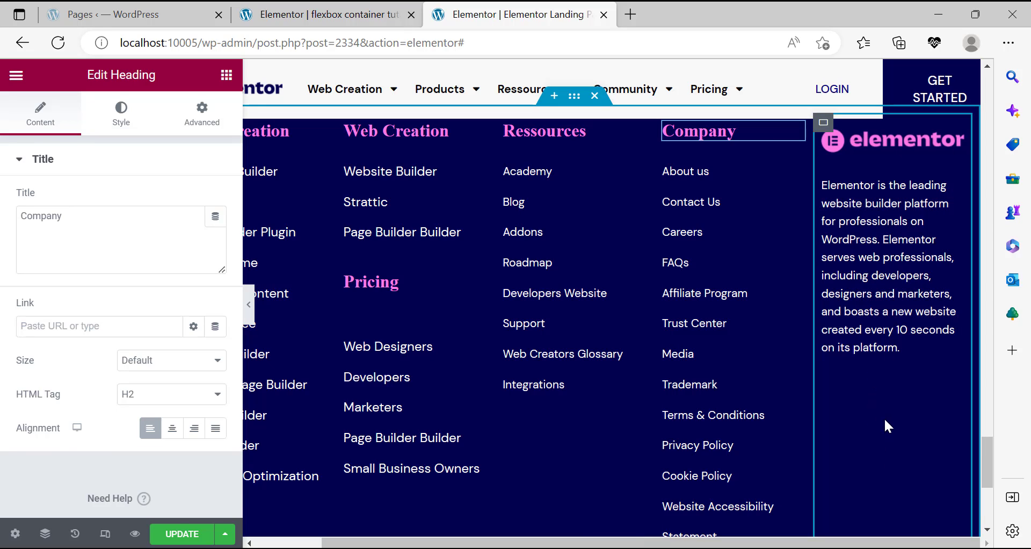
pyautogui.rightClick(883, 419)
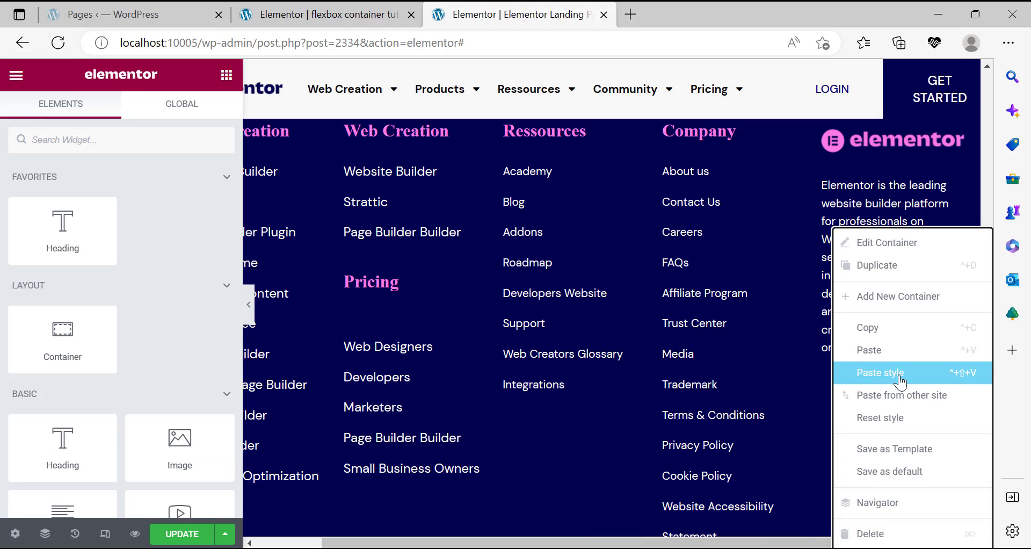
pyautogui.click(899, 377)
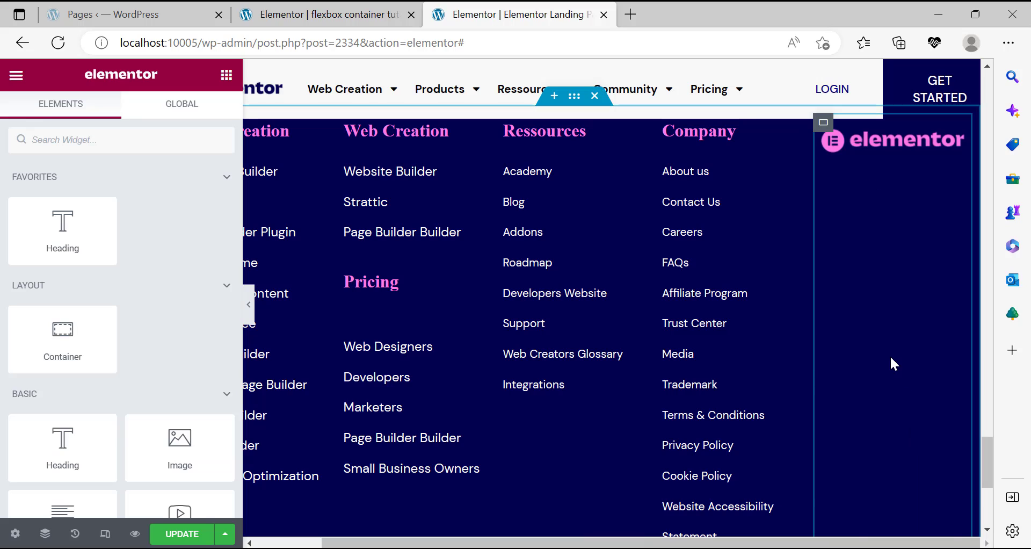
pyautogui.click(75, 533)
pyautogui.click(70, 188)
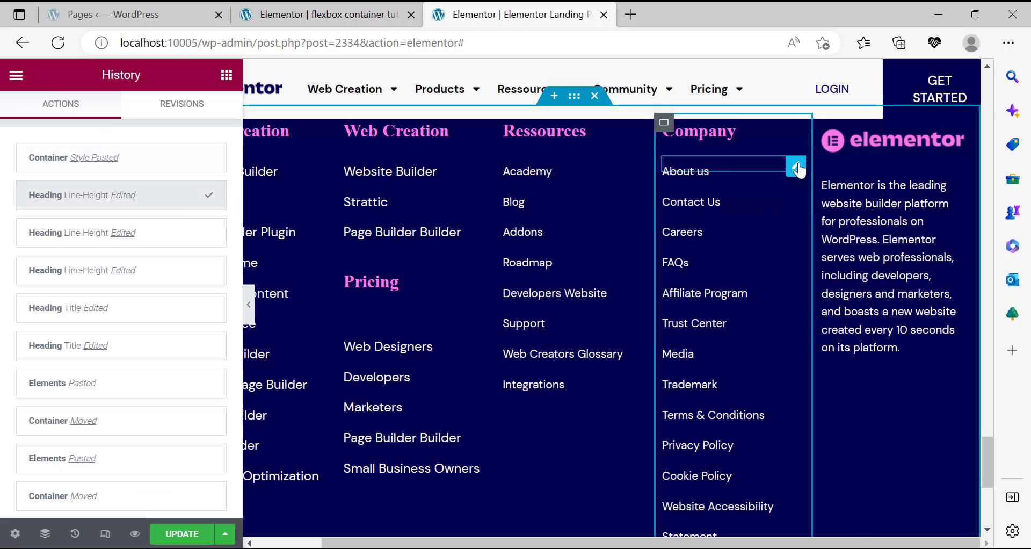
# Try placing a copy of the Company column's About us entry beneath the description in the fifth column, and remove it.
pyautogui.rightClick(798, 163)
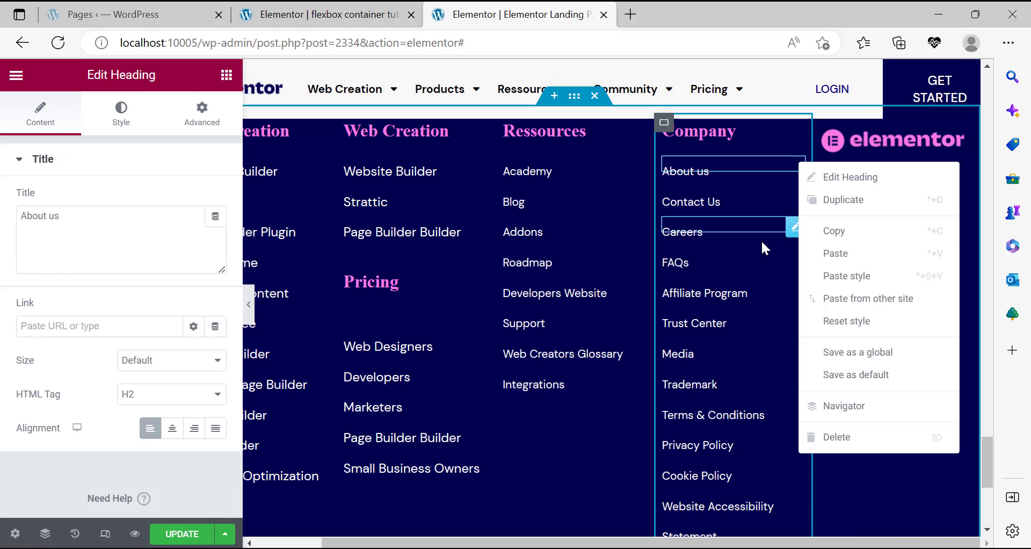
pyautogui.click(838, 225)
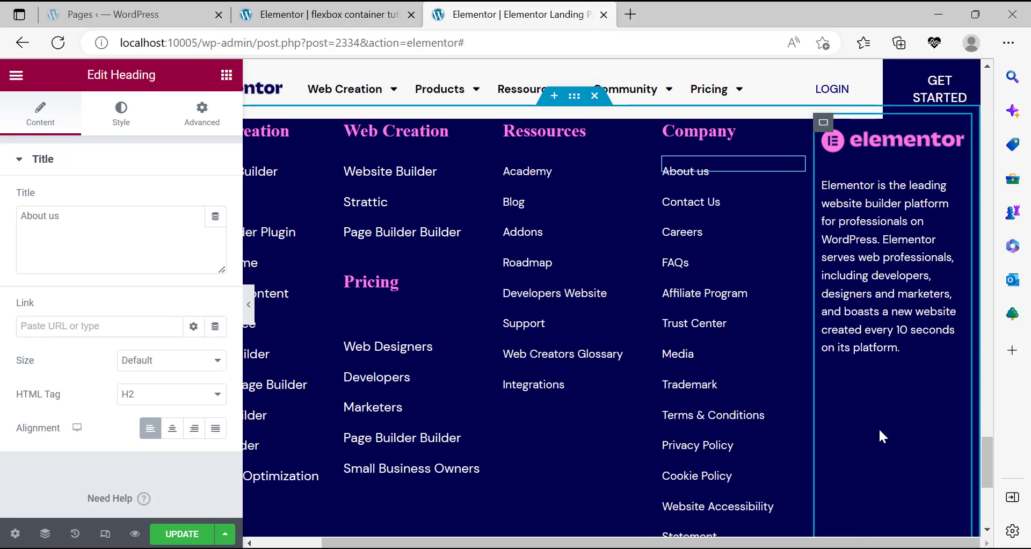
pyautogui.rightClick(879, 312)
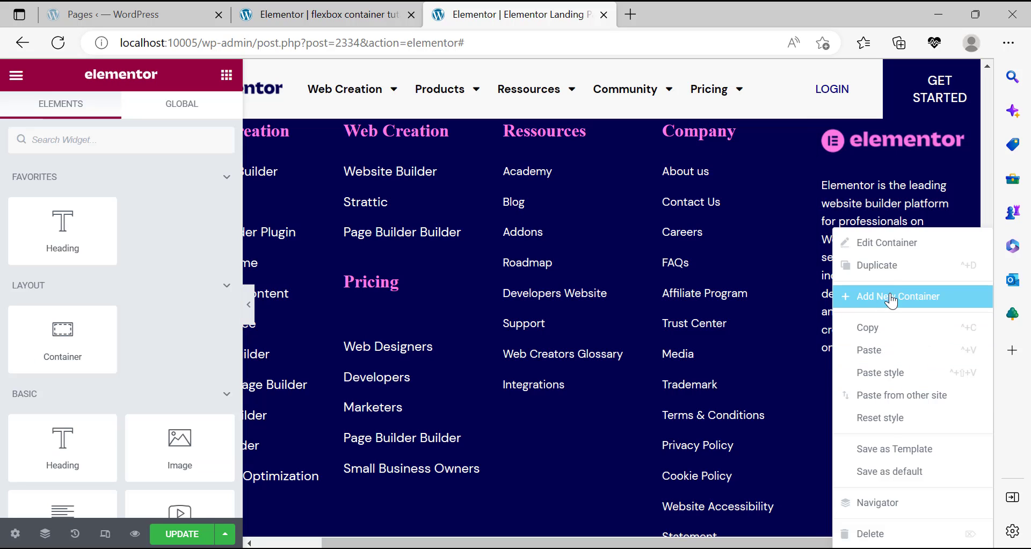
pyautogui.click(883, 351)
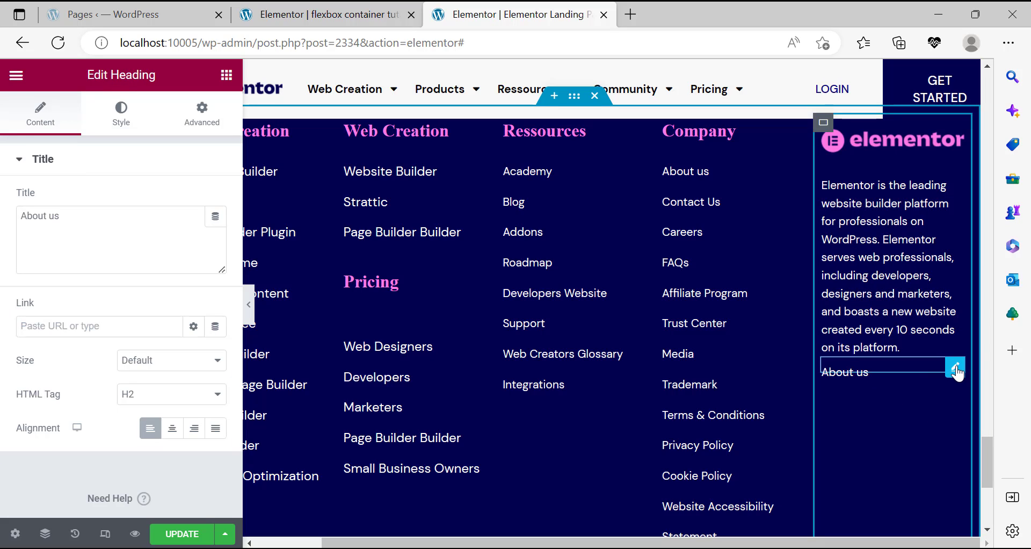
pyautogui.rightClick(922, 424)
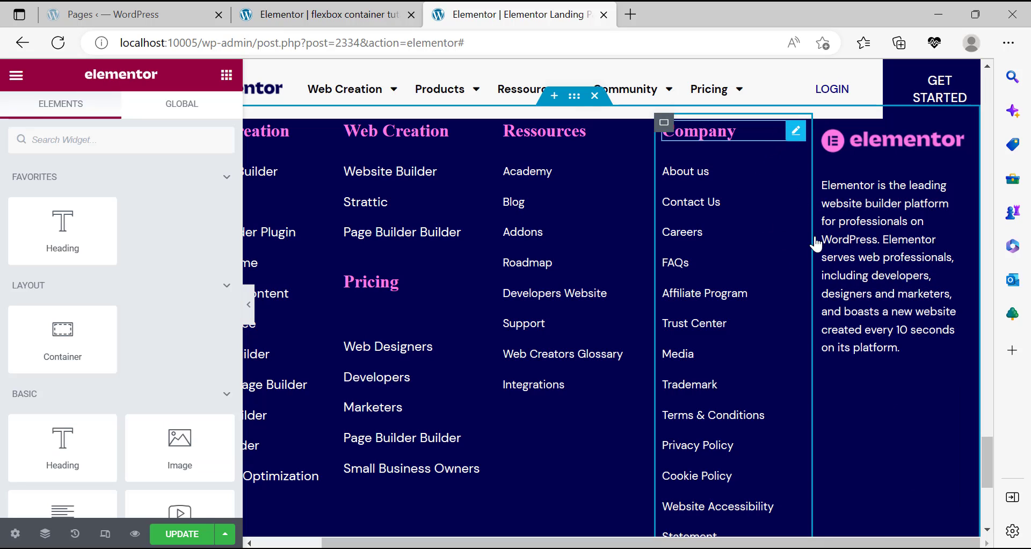
# Place a copy of the Company heading beneath the description in the fifth footer column.
pyautogui.rightClick(789, 133)
pyautogui.click(813, 196)
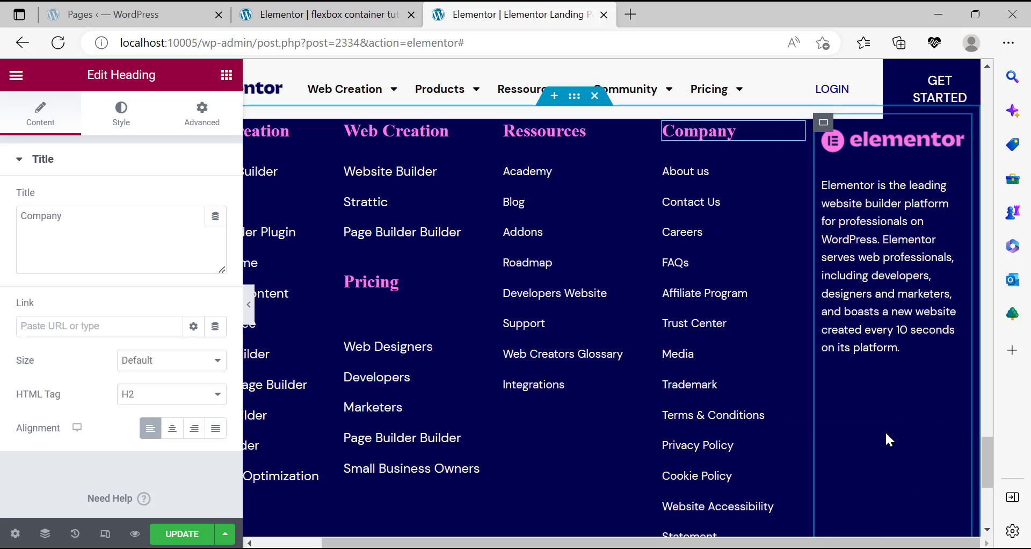
pyautogui.rightClick(902, 262)
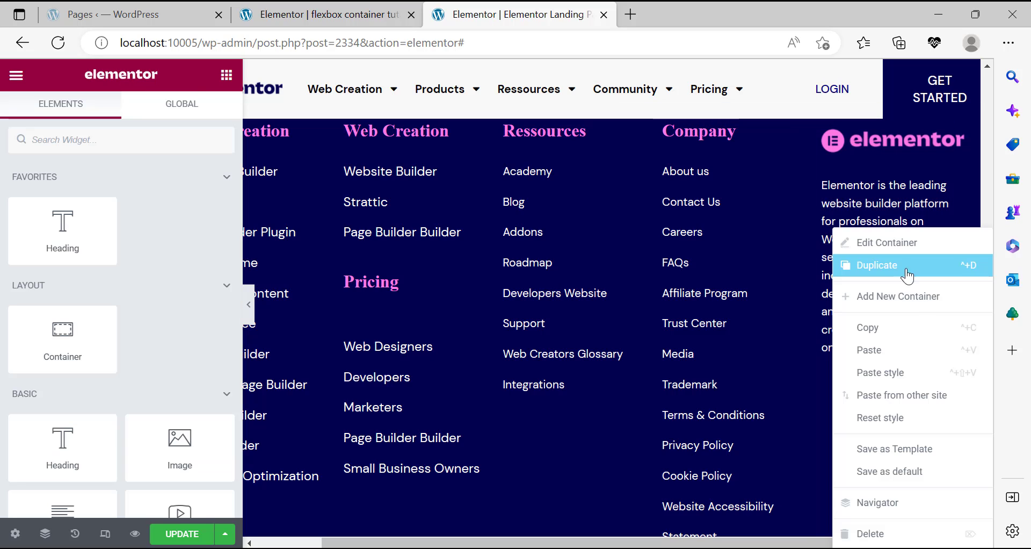
# Paste the copied heading below the description in the last footer column and retitle it "Subscribe To Our Newsletter", copied from the reference page.
pyautogui.click(877, 352)
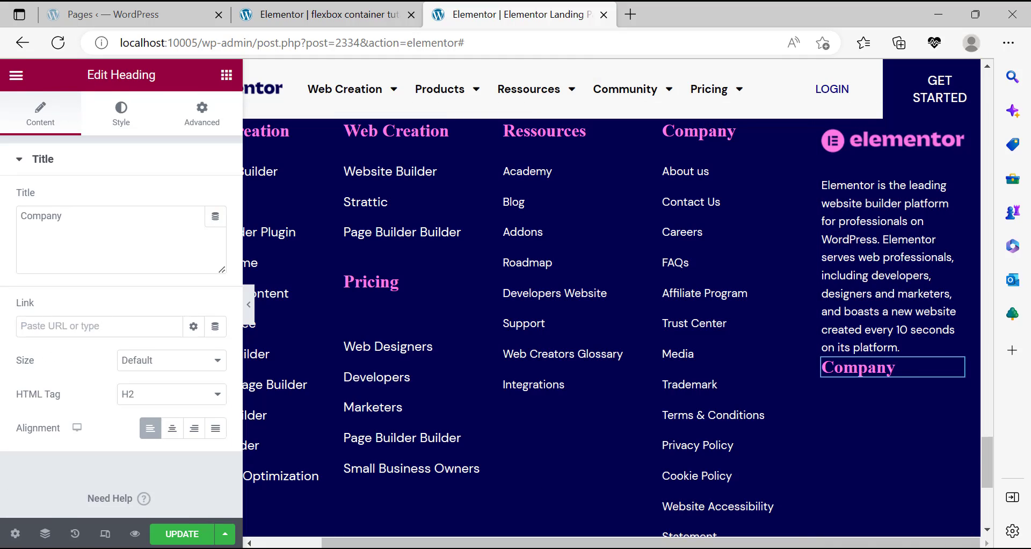
pyautogui.hotkey('alt', 'Tab')
pyautogui.hotkey('alt', 'Tab')
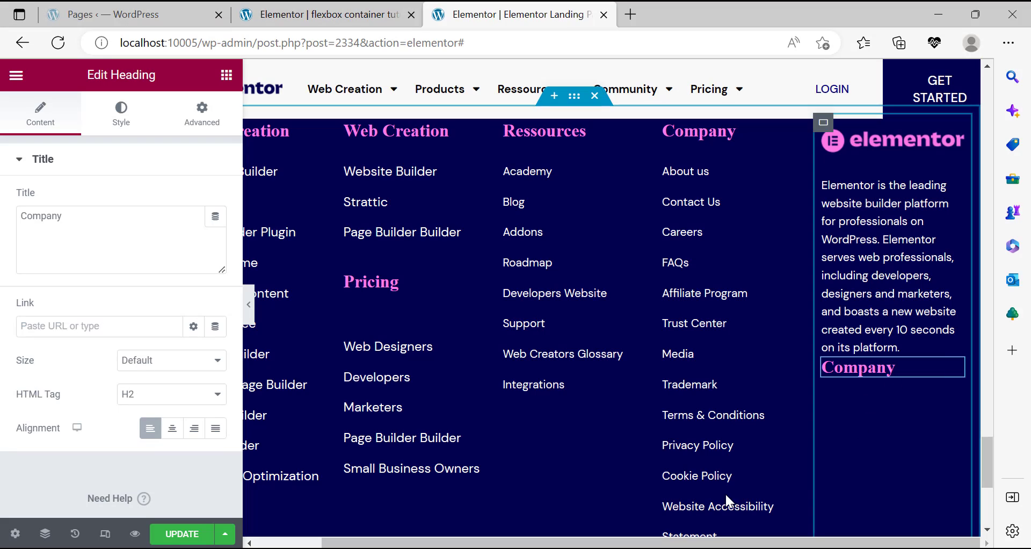
pyautogui.hotkey('alt', 'Tab')
pyautogui.moveTo(965, 375); pyautogui.dragTo(743, 375)
pyautogui.rightClick(828, 376)
pyautogui.click(829, 385)
pyautogui.hotkey('alt', 'Tab')
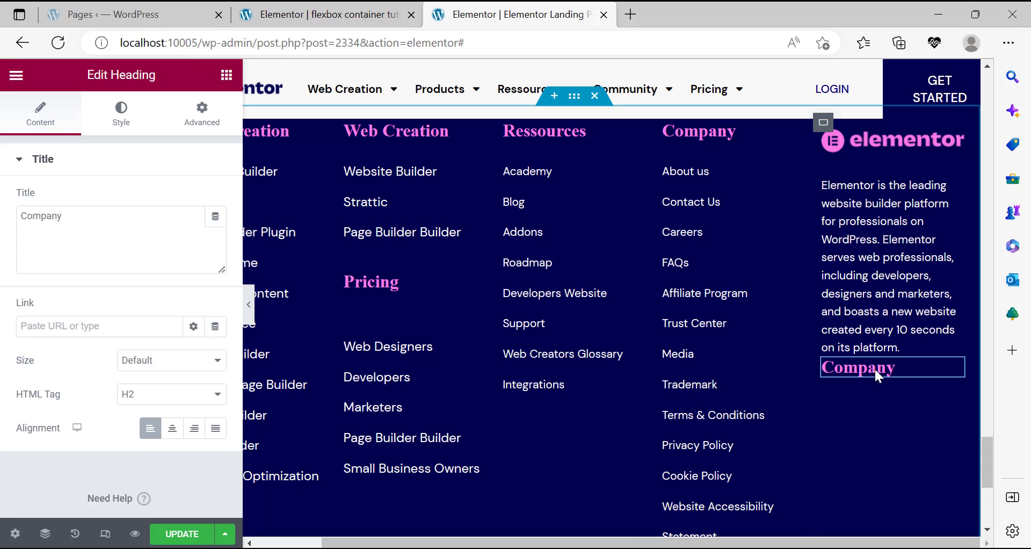
pyautogui.doubleClick(106, 226)
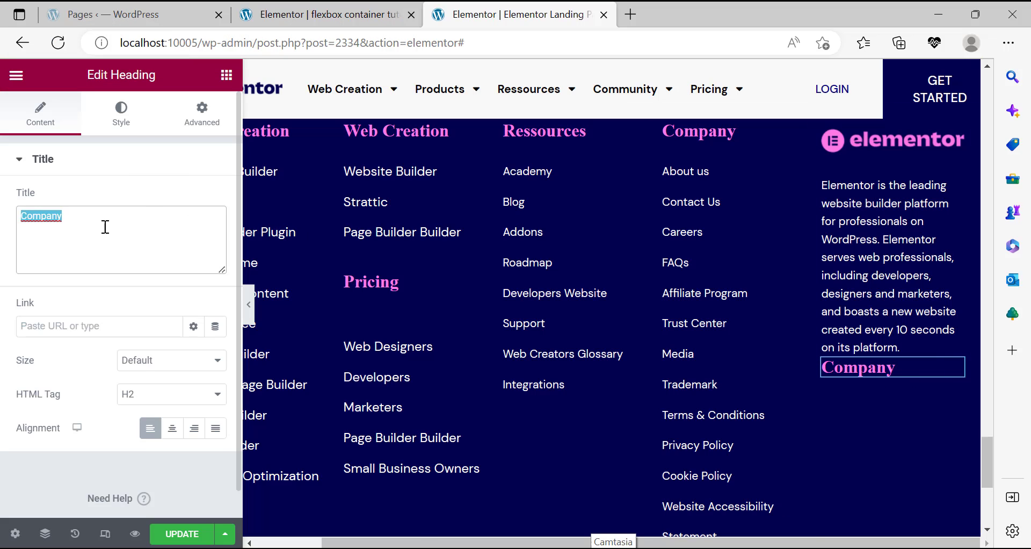
pyautogui.rightClick(106, 225)
pyautogui.click(158, 339)
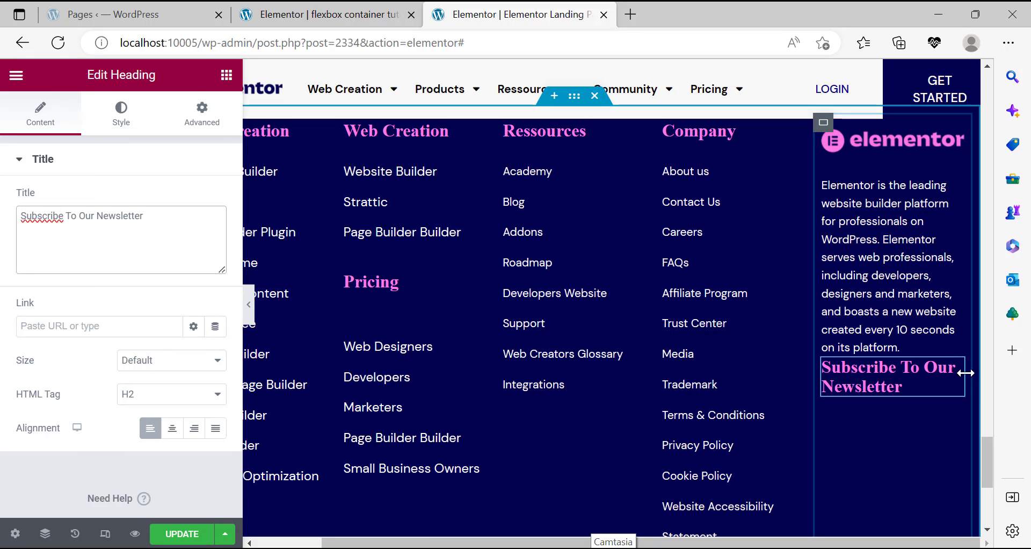
# Unlink the newsletter heading's margins, set its top margin to 50 px, and update the page.
pyautogui.click(222, 119)
pyautogui.click(215, 216)
pyautogui.click(39, 216)
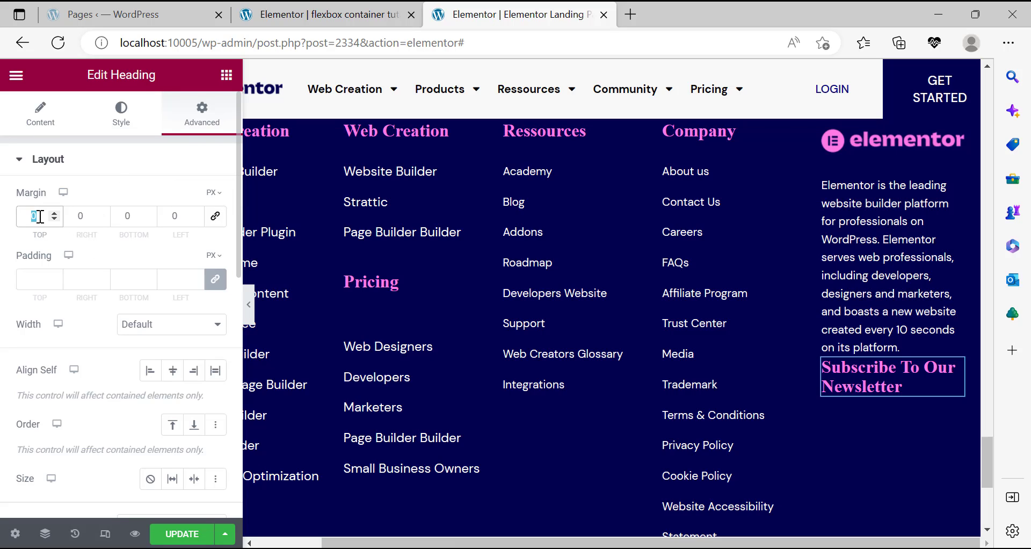
pyautogui.write('50')
pyautogui.click(182, 533)
pyautogui.click(666, 547)
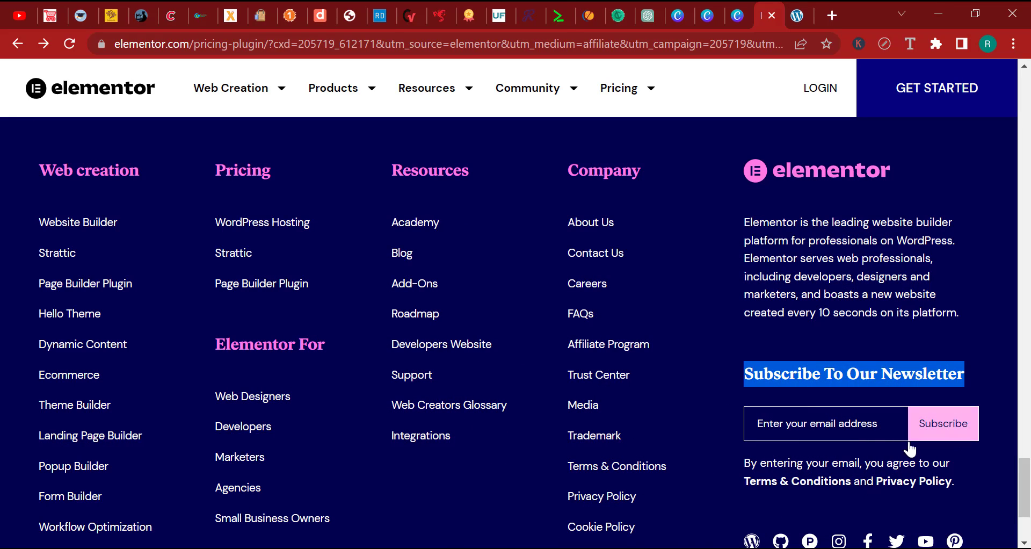
pyautogui.click(591, 548)
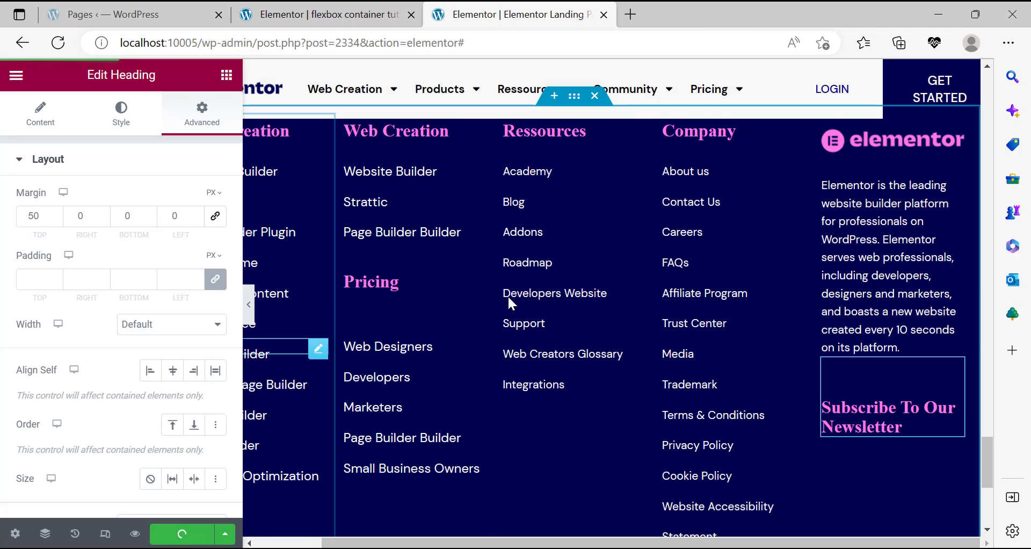
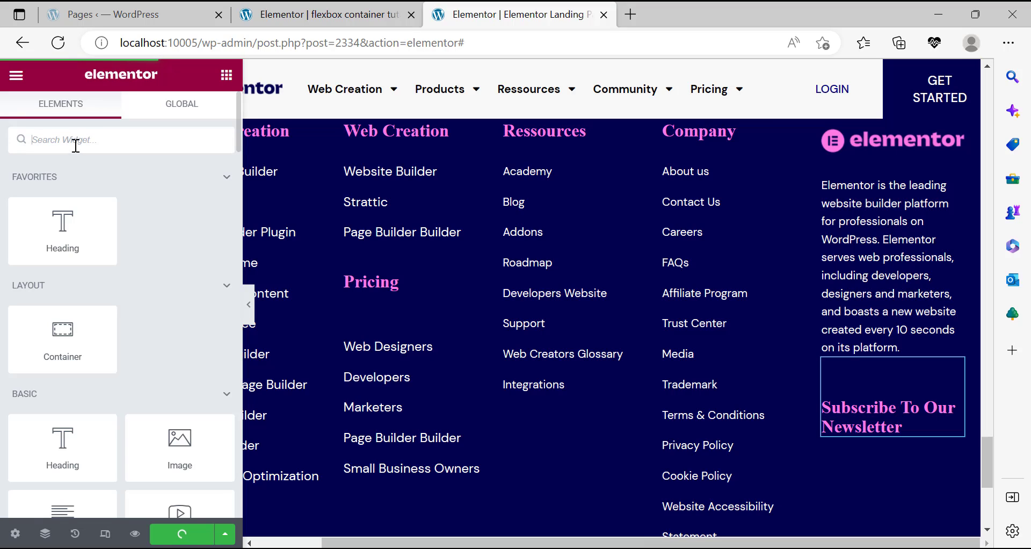
# Search the widgets for "form" and add a Form widget below the newsletter heading in the footer.
pyautogui.write('contac')
pyautogui.doubleClick(75, 148)
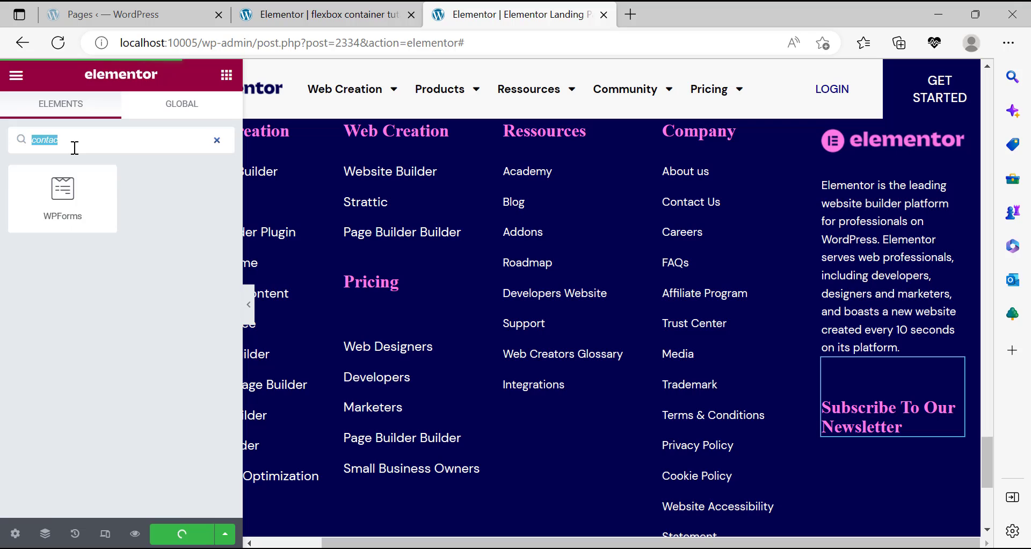
pyautogui.press('BackSpace')
pyautogui.write('form')
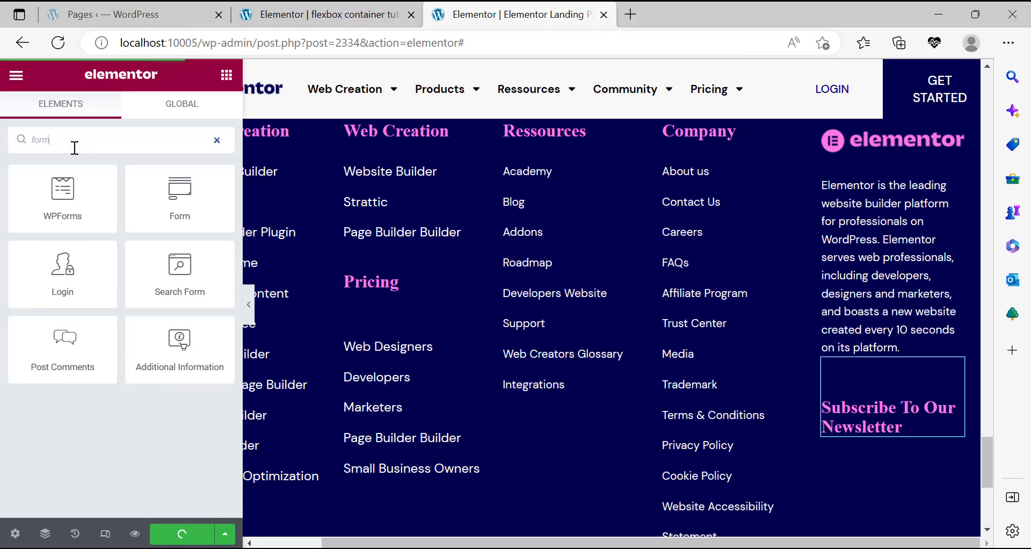
pyautogui.moveTo(182, 215); pyautogui.dragTo(911, 442)
pyautogui.scroll(-3, 913, 445)
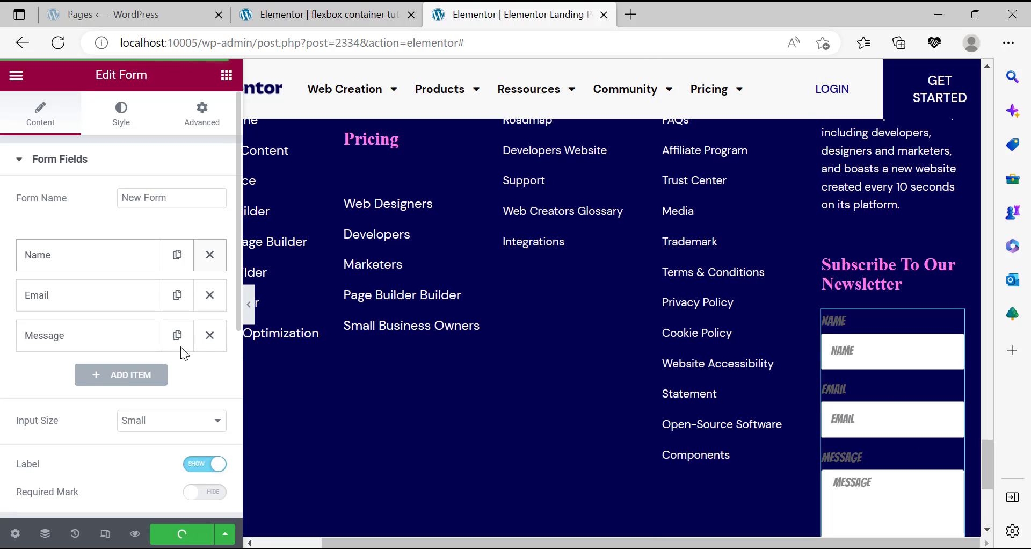
# Remove the Name and Message fields from the newsletter form, keeping only Email.
pyautogui.click(210, 255)
pyautogui.click(209, 296)
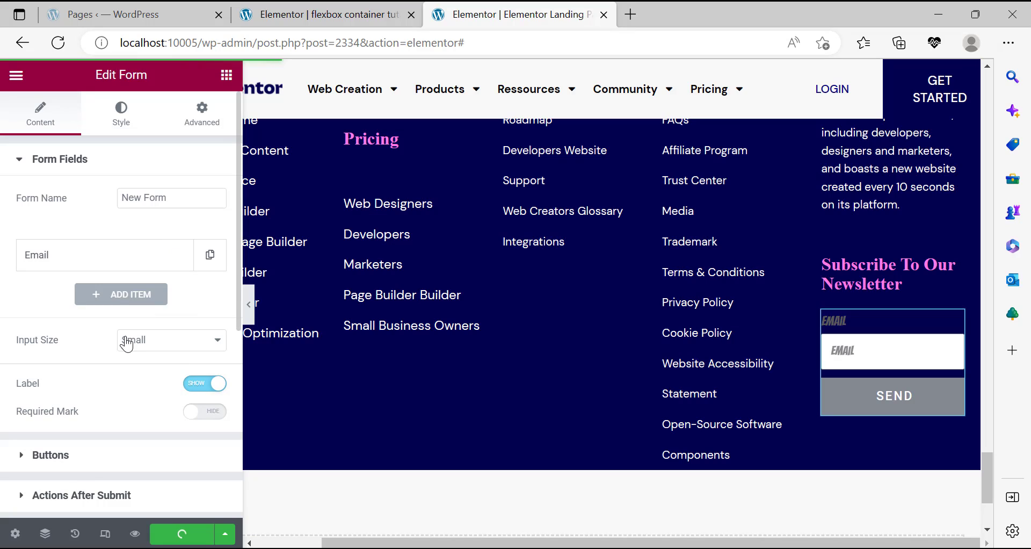
pyautogui.scroll(-2, 146, 359)
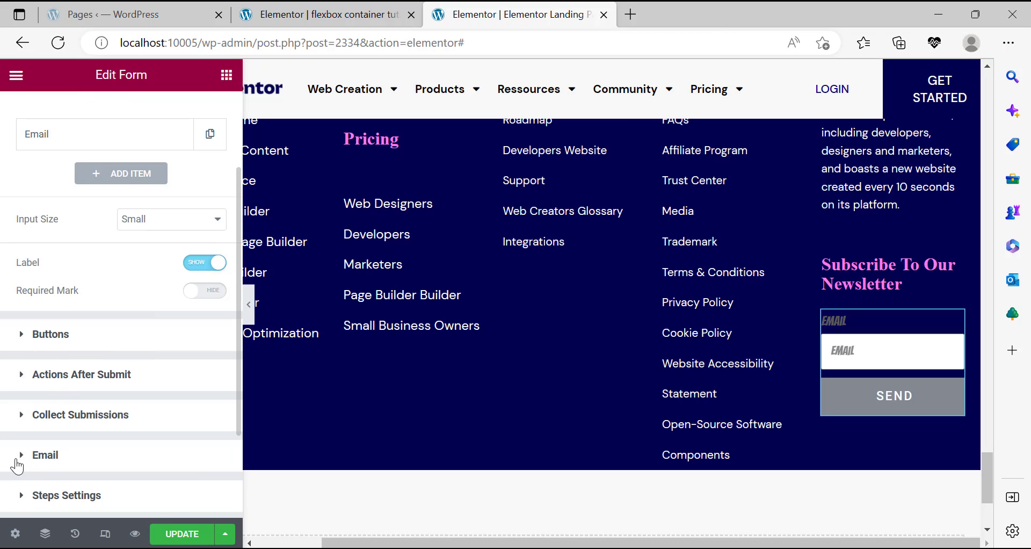
pyautogui.scroll(2, 98, 322)
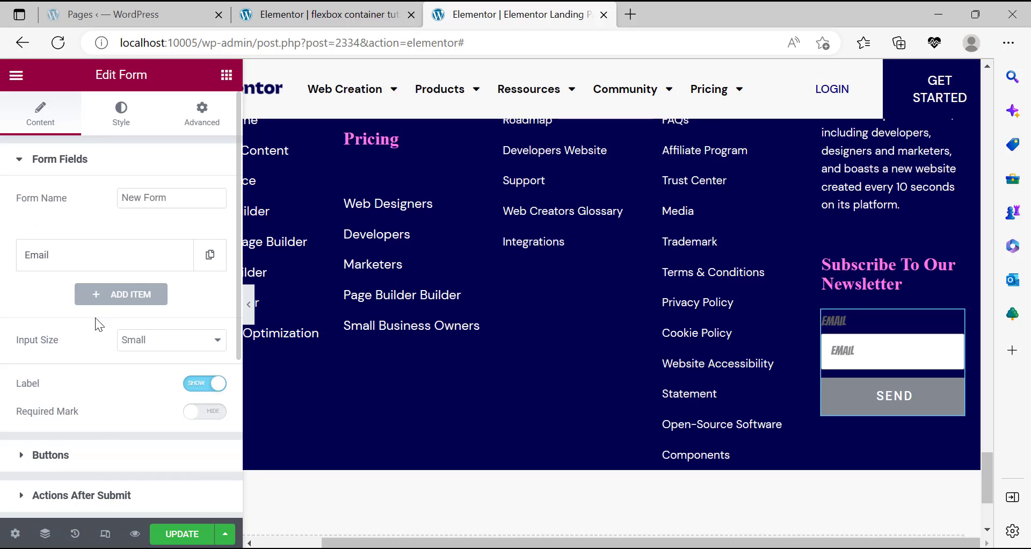
pyautogui.click(105, 129)
pyautogui.scroll(-5, 128, 277)
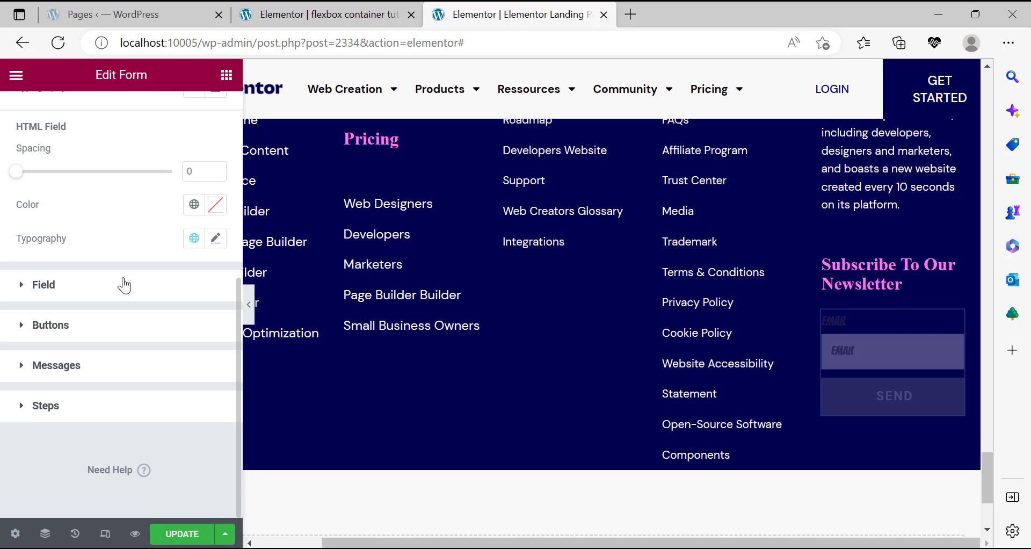
pyautogui.click(26, 288)
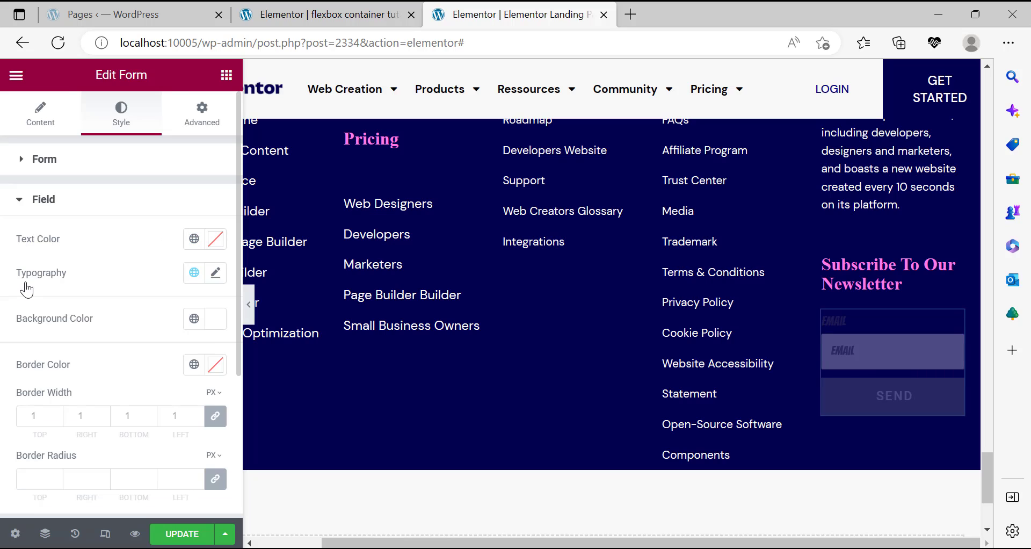
pyautogui.scroll(-2, 108, 231)
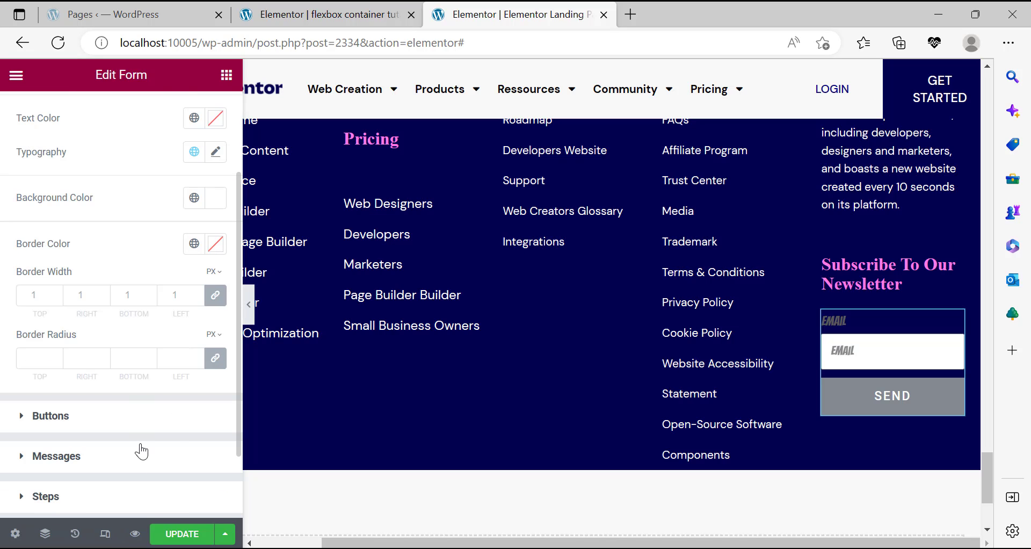
pyautogui.scroll(2, 82, 166)
pyautogui.click(46, 107)
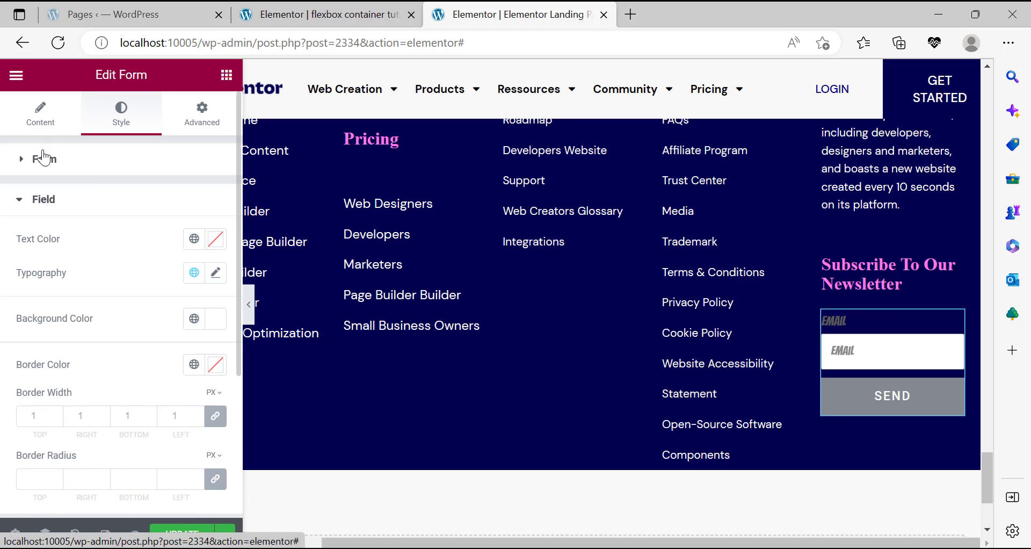
# Clear the label of the newsletter form's Email field, leaving only its placeholder.
pyautogui.click(126, 265)
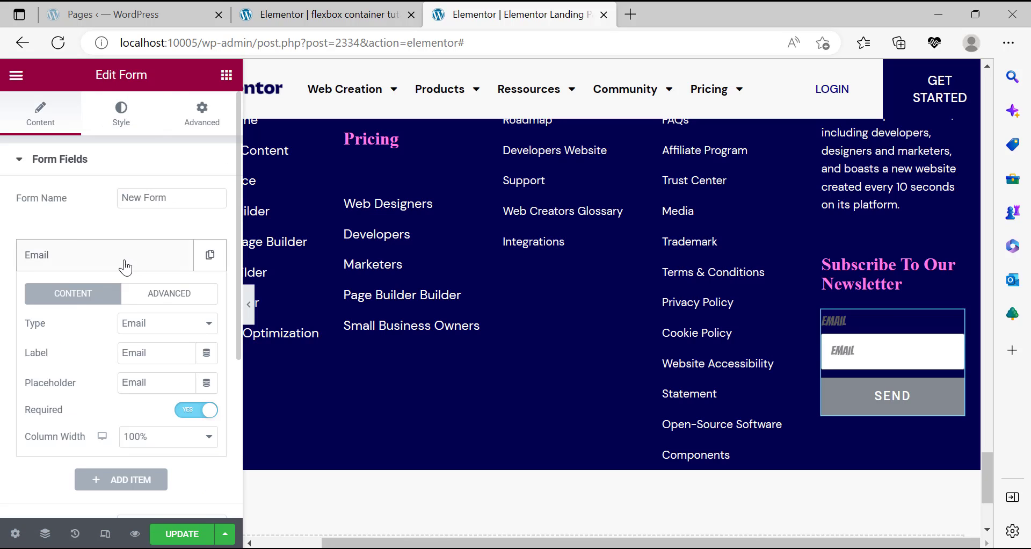
pyautogui.doubleClick(148, 355)
pyautogui.press('BackSpace')
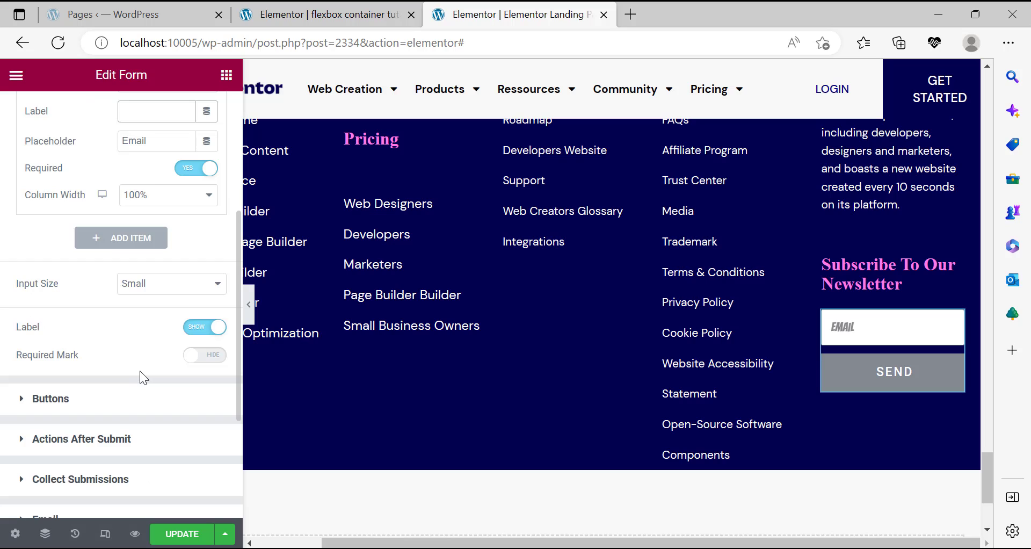
pyautogui.scroll(5, 140, 370)
pyautogui.click(161, 295)
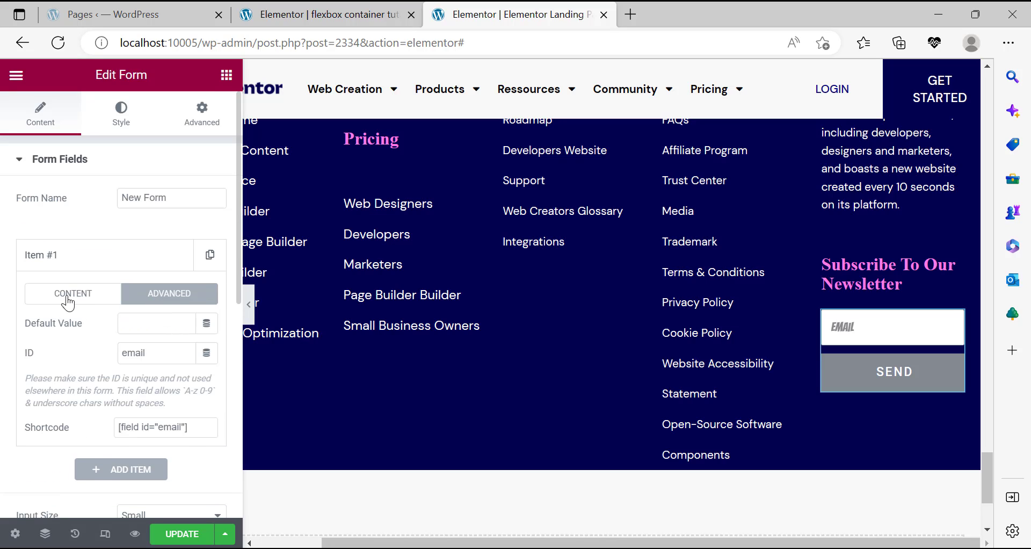
pyautogui.click(68, 294)
pyautogui.click(150, 300)
pyautogui.click(52, 293)
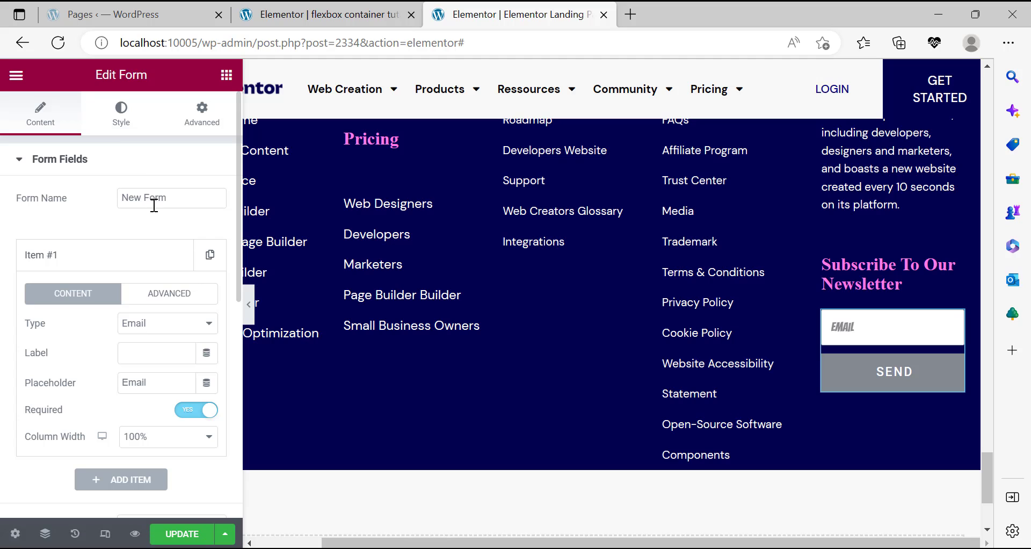
pyautogui.click(118, 128)
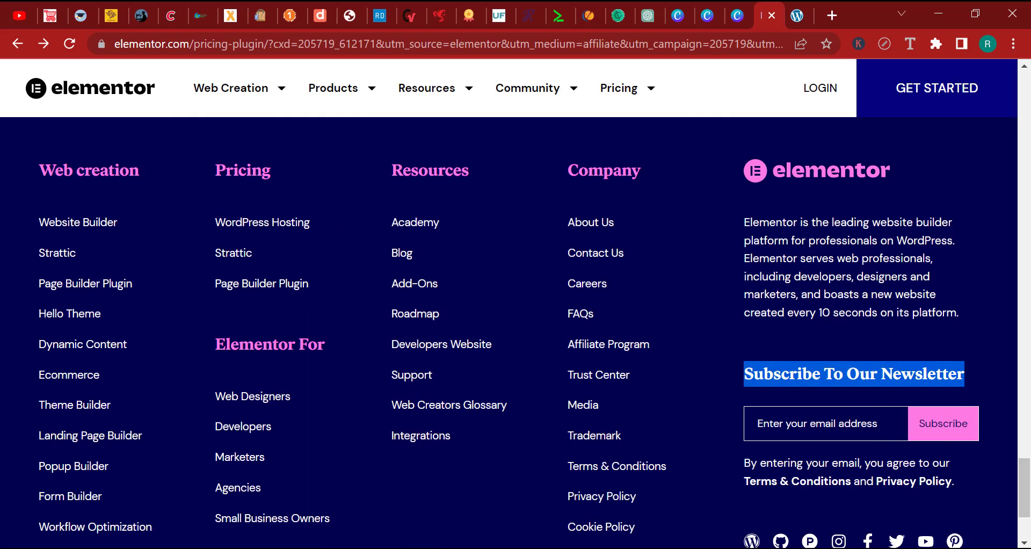
pyautogui.click(864, 411)
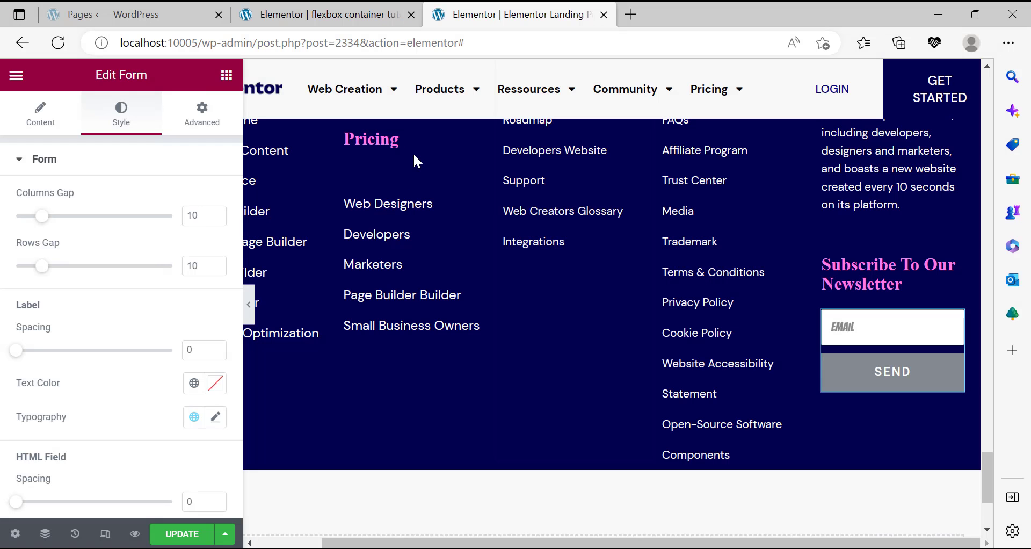
# Copy the footer container's background color code #010051.
pyautogui.scroll(4, 545, 161)
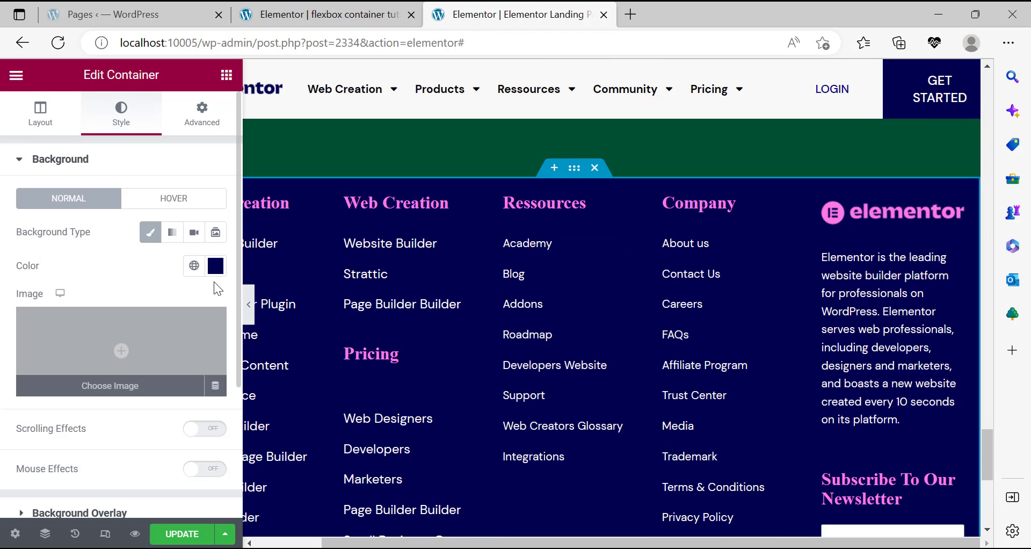
pyautogui.click(215, 265)
pyautogui.rightClick(54, 511)
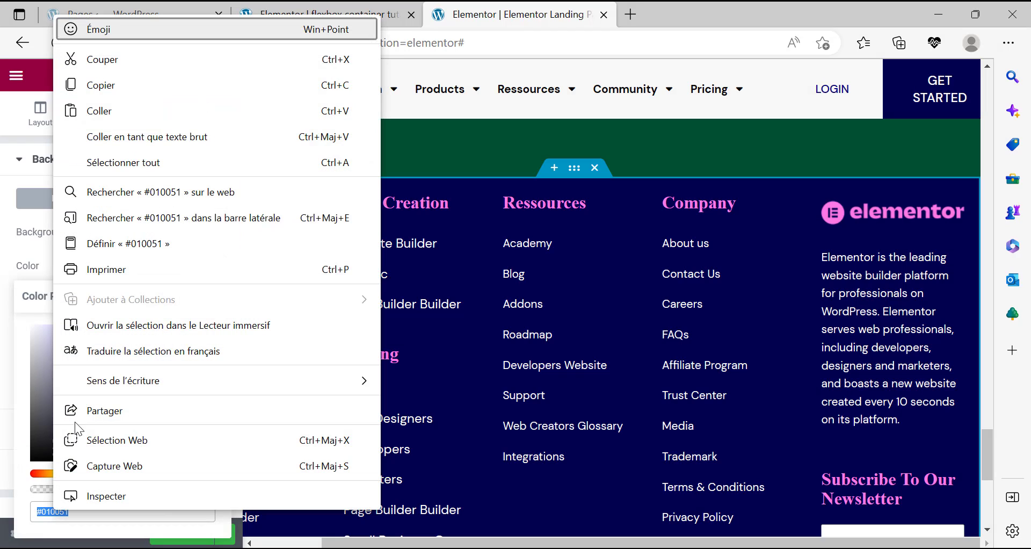
pyautogui.click(132, 91)
pyautogui.scroll(-1, 920, 371)
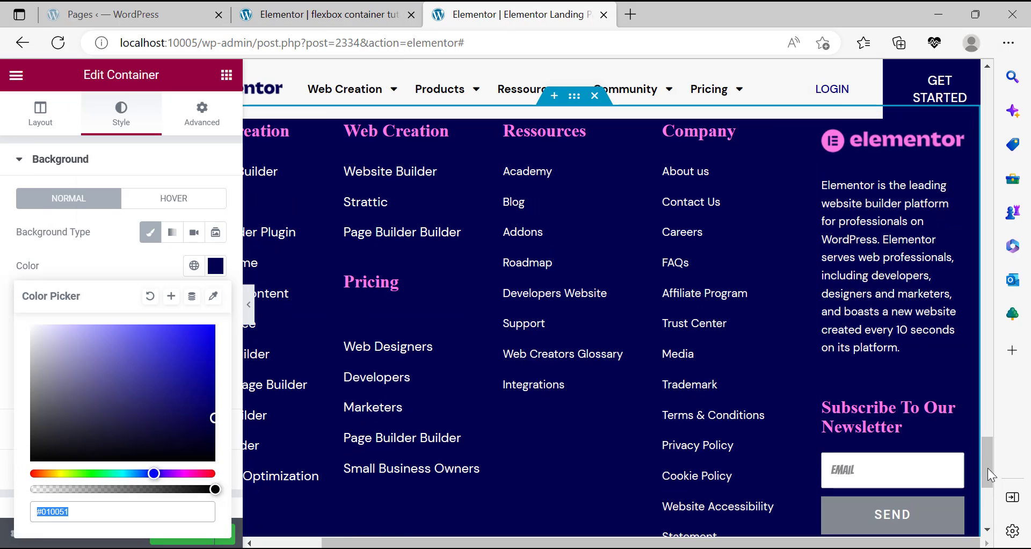
# Set the background color of the newsletter form's fields to the copied code #010051.
pyautogui.click(956, 463)
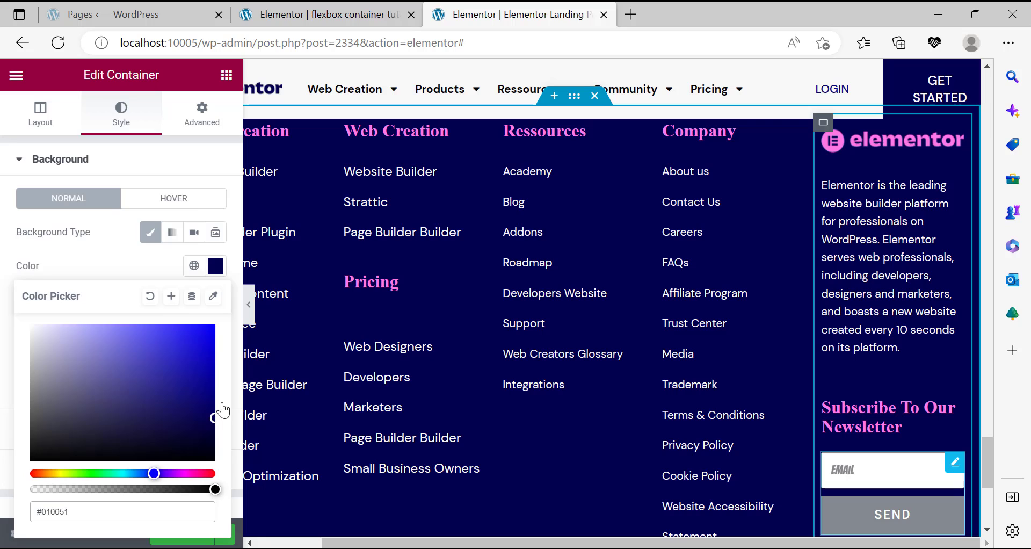
pyautogui.scroll(-3, 141, 295)
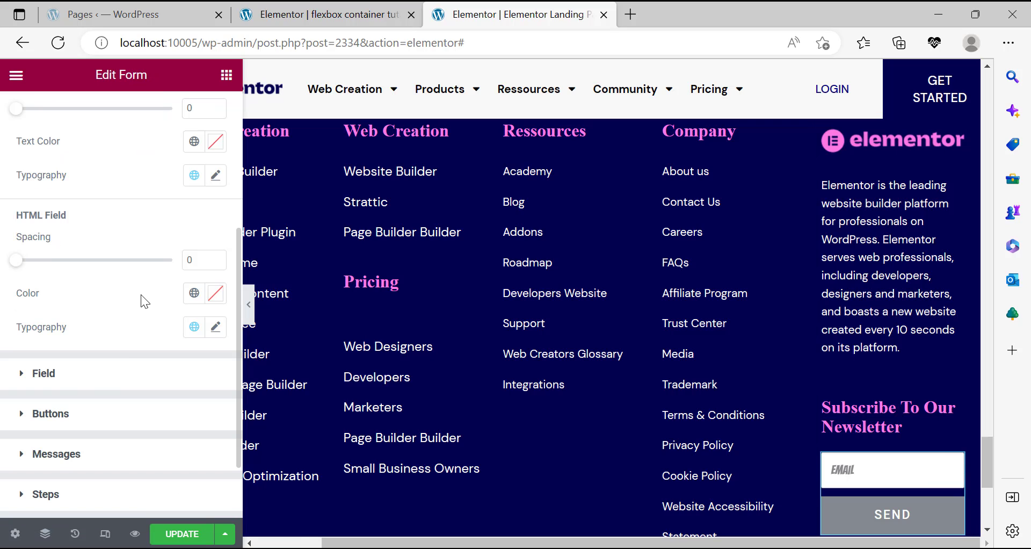
pyautogui.click(41, 386)
pyautogui.scroll(-2, 114, 366)
pyautogui.scroll(2, 114, 366)
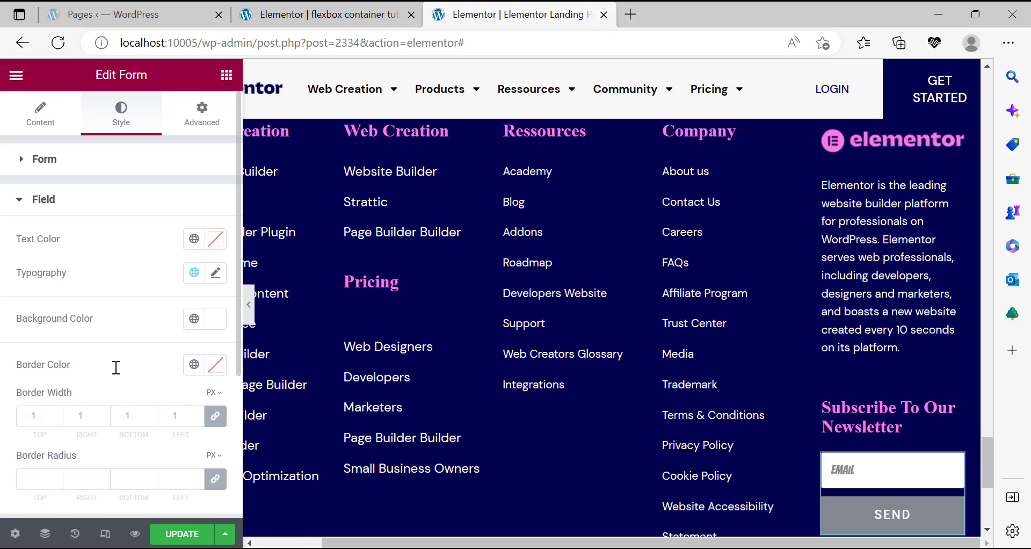
pyautogui.click(215, 319)
pyautogui.hotkey('ctrl', 'c')
pyautogui.rightClick(332, 299)
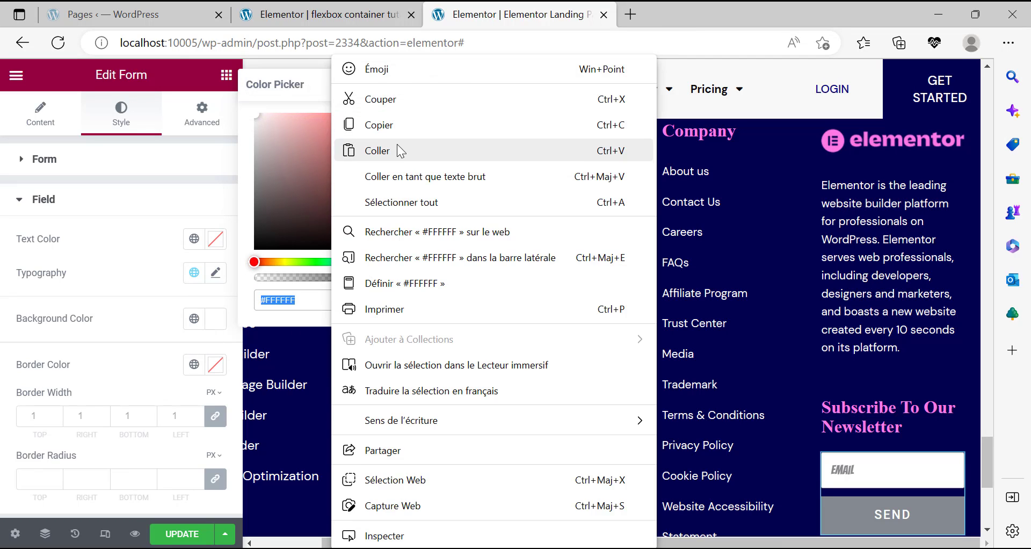
pyautogui.click(398, 144)
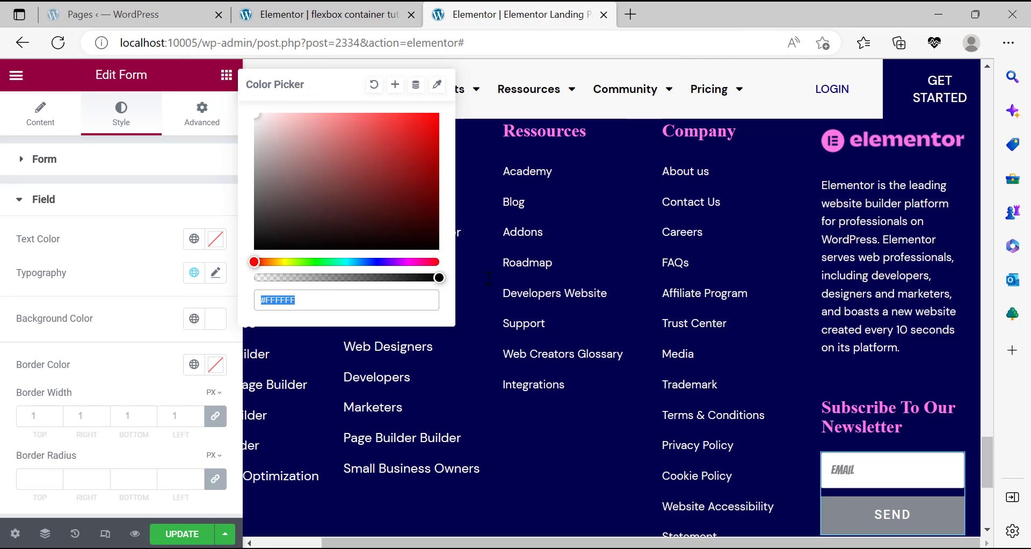
pyautogui.click(154, 353)
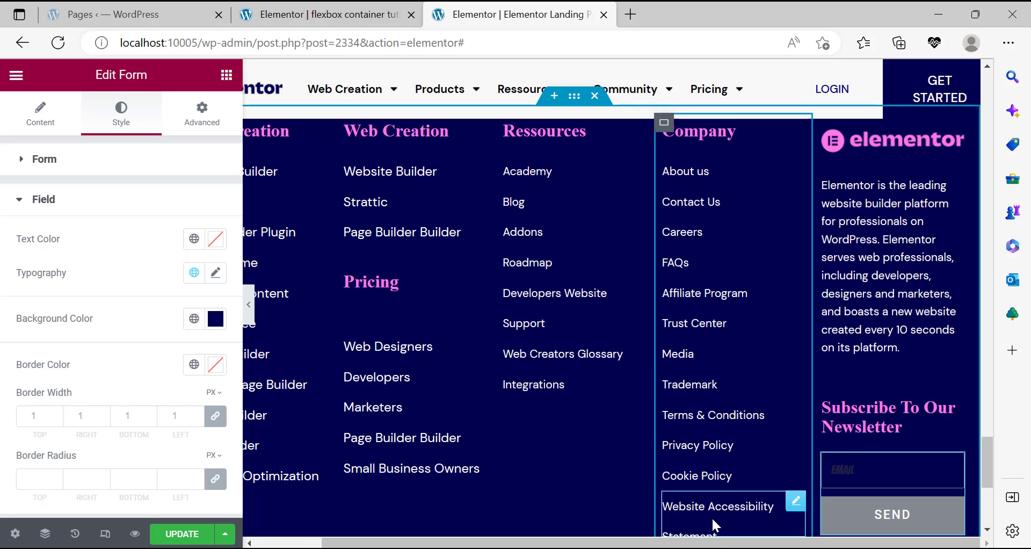
# Set the text color of the newsletter form's fields to white and compare with the original footer.
pyautogui.click(215, 238)
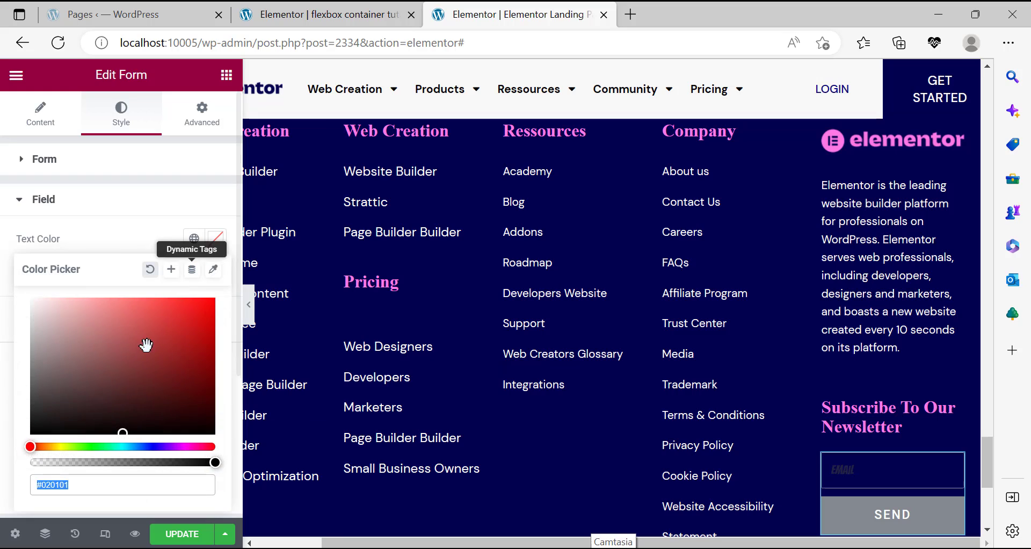
pyautogui.hotkey('ctrl', 'v')
pyautogui.click(3, 298)
pyautogui.hotkey('alt', 'Tab')
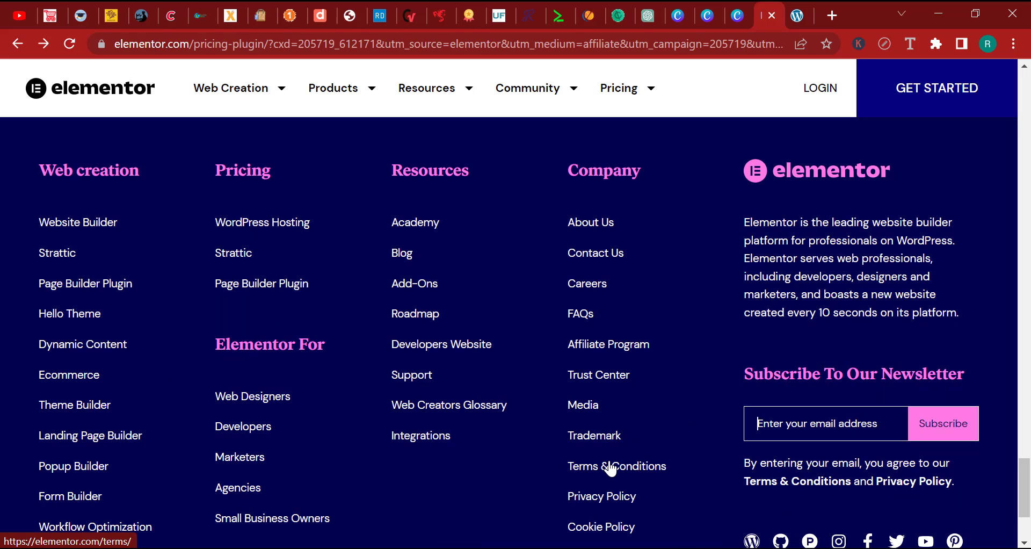
pyautogui.hotkey('alt', 'Tab')
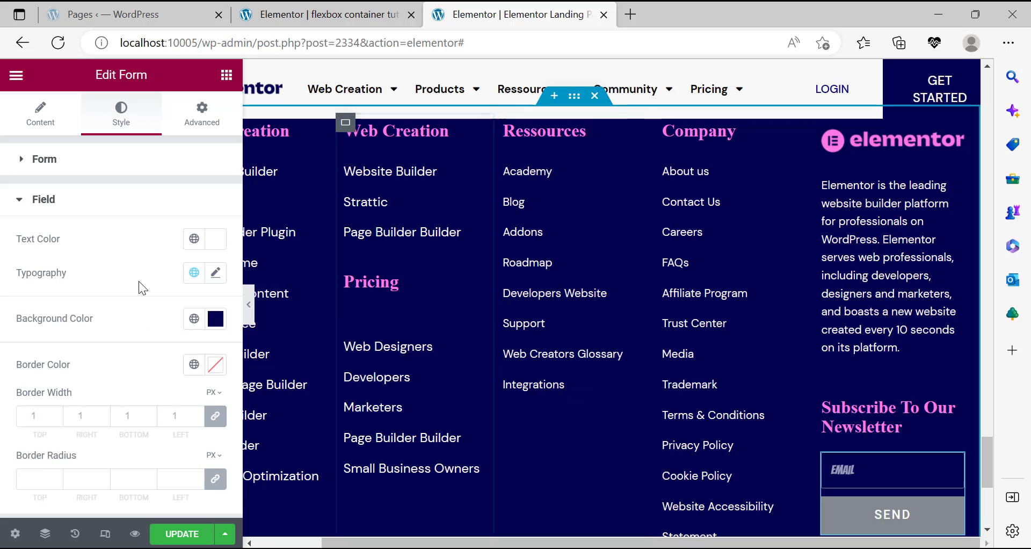
# Set the typography of the newsletter form's fields to DM Sans at 14 px.
pyautogui.click(216, 272)
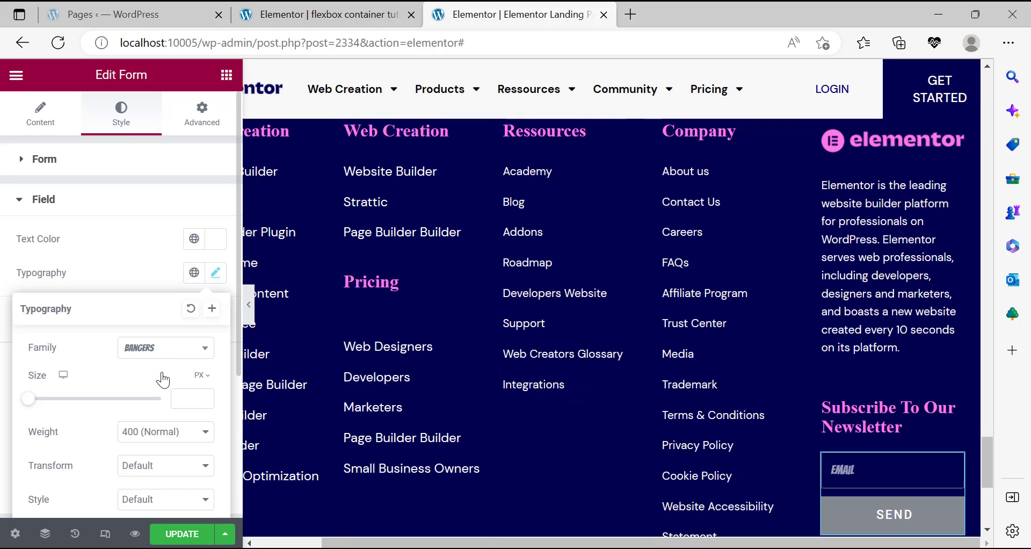
pyautogui.click(161, 347)
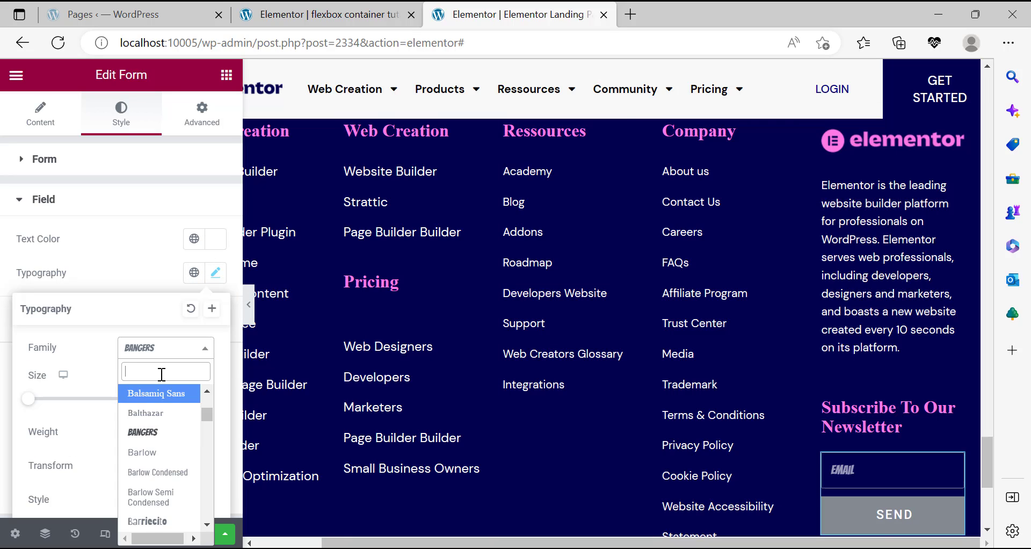
pyautogui.write('dm sans')
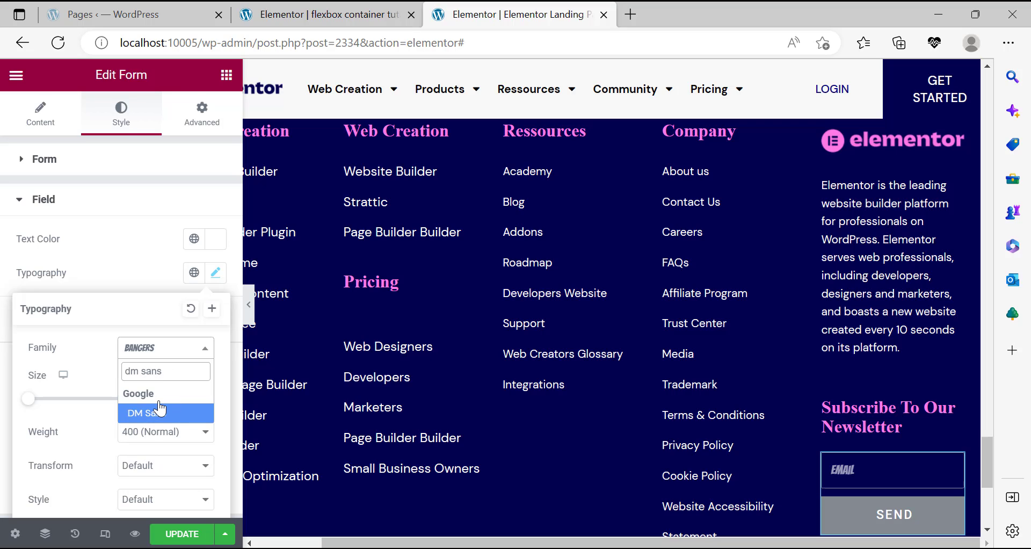
pyautogui.click(159, 411)
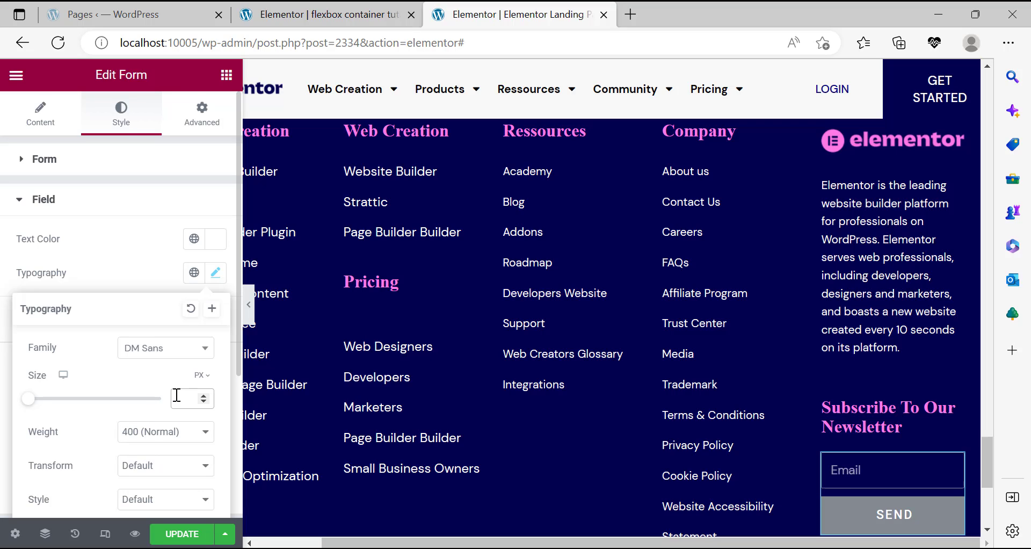
pyautogui.click(176, 396)
pyautogui.write('14')
pyautogui.click(215, 273)
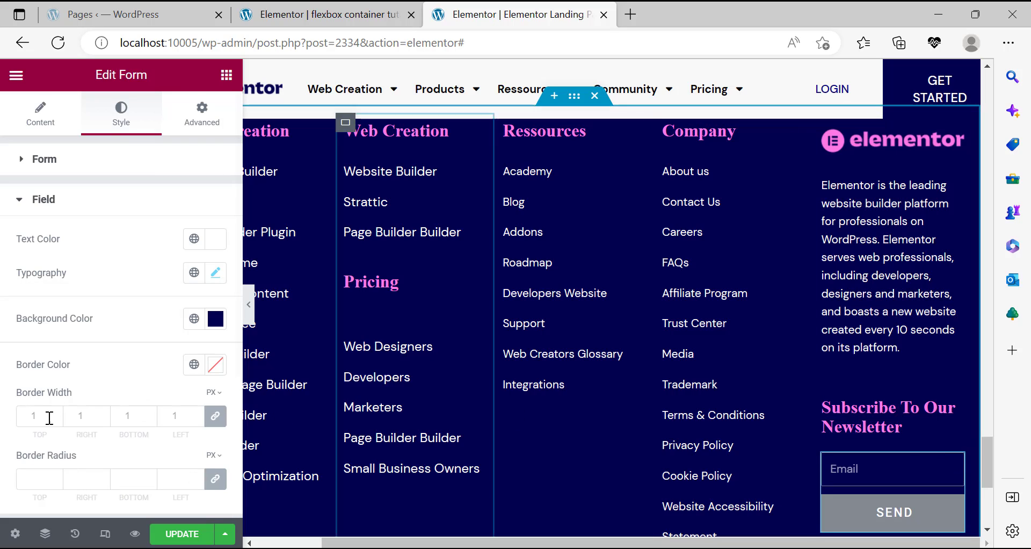
# Set the newsletter form's field border width to 0 on all sides and the border color to #FFFFFF.
pyautogui.click(151, 418)
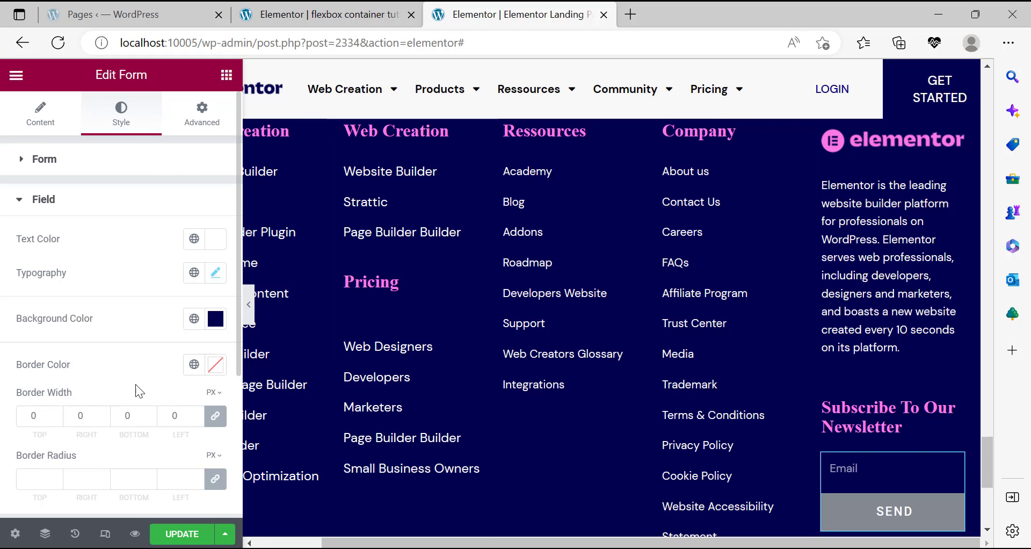
pyautogui.hotkey('alt', 'Tab')
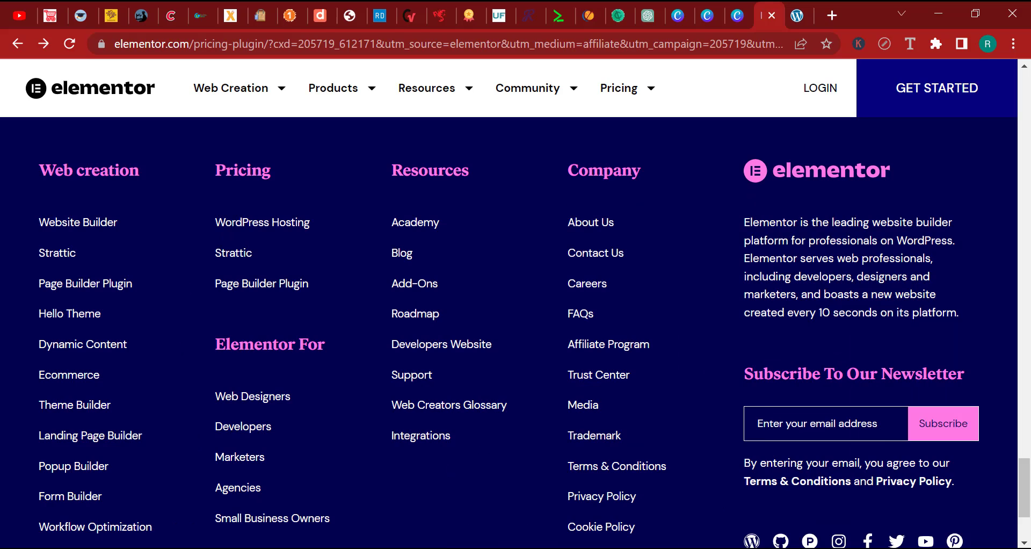
pyautogui.hotkey('alt', 'Tab')
pyautogui.click(216, 364)
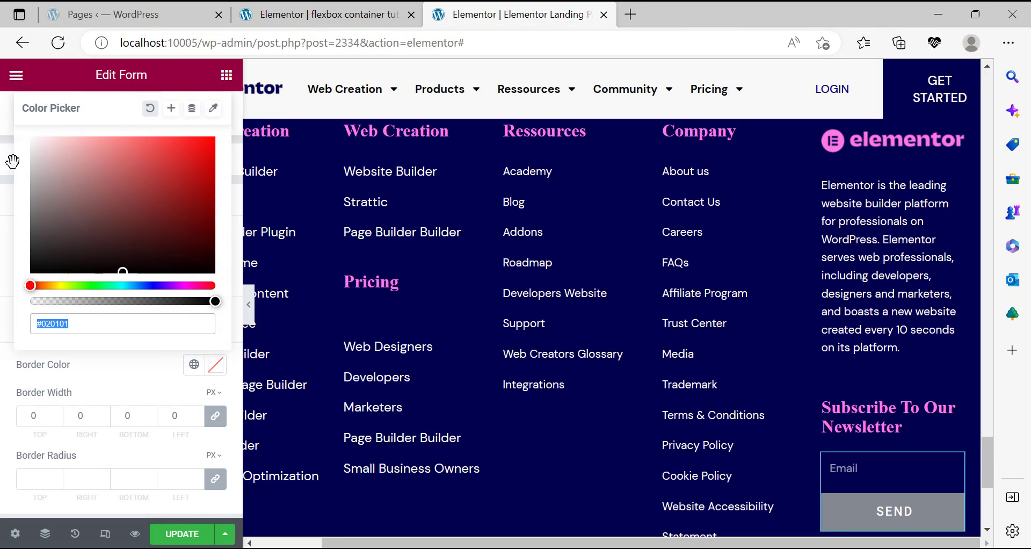
pyautogui.click(30, 150)
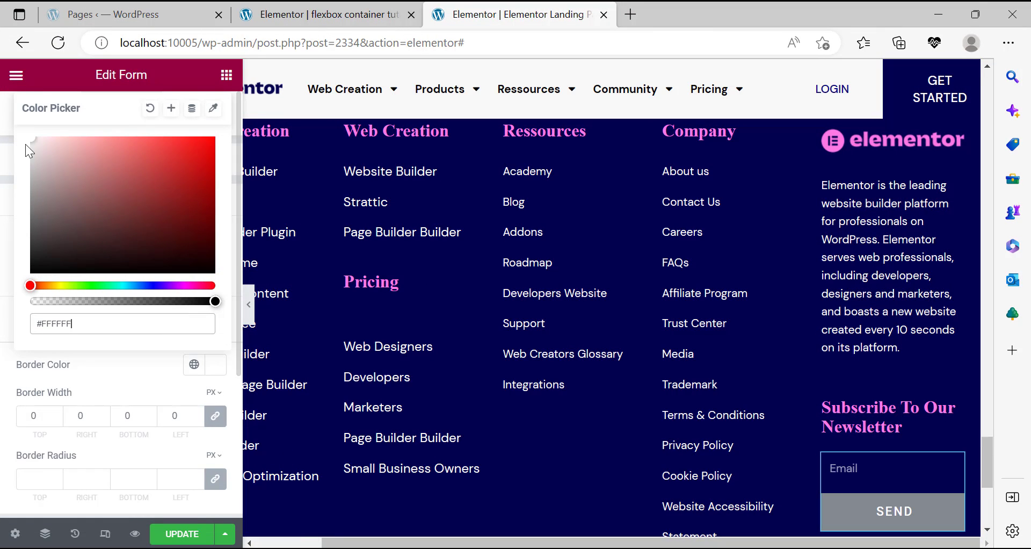
pyautogui.click(2, 203)
# Check the original footer's email field, and change the form's Email placeholder to "Enter your email adress".
pyautogui.hotkey('alt', 'Tab')
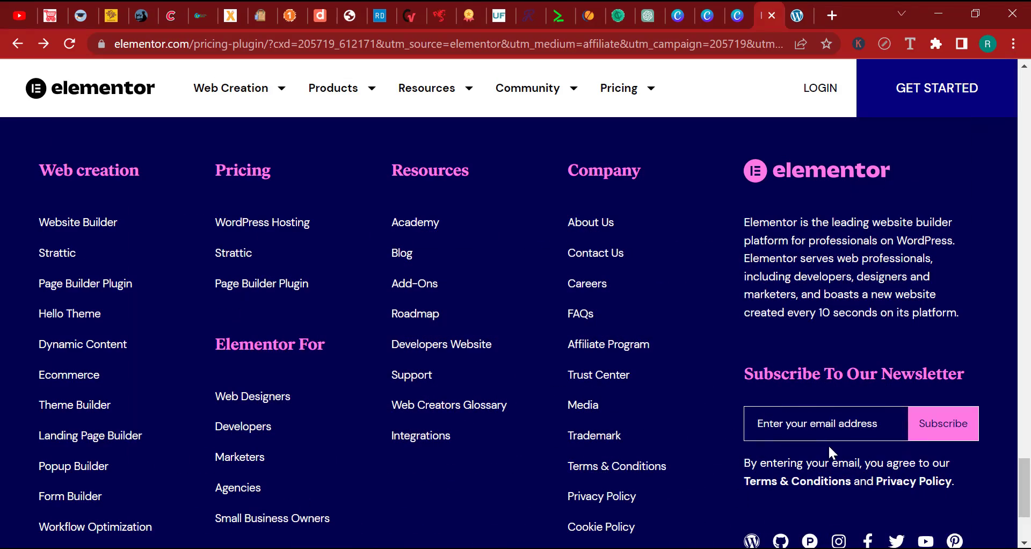
pyautogui.click(614, 547)
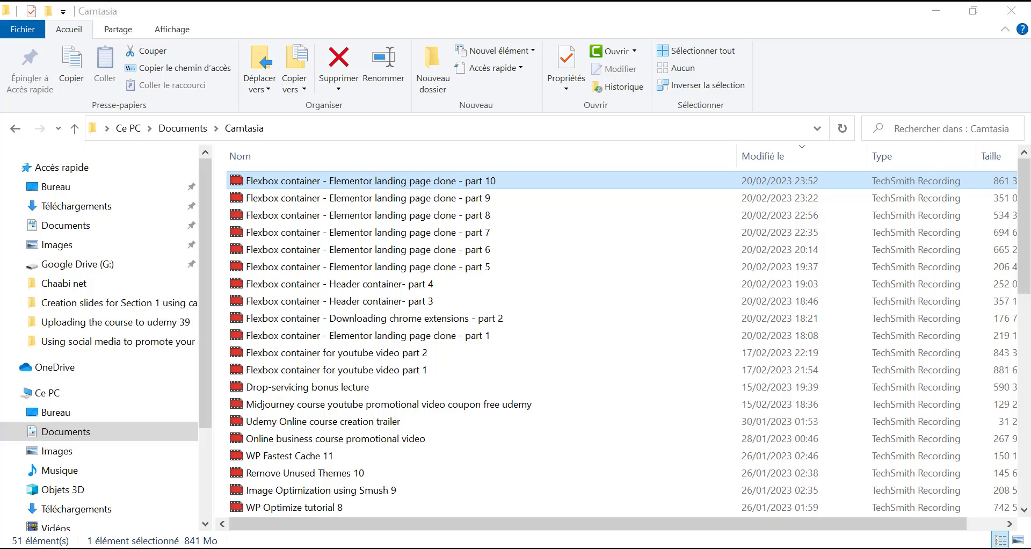
pyautogui.click(615, 548)
pyautogui.click(614, 547)
pyautogui.hotkey('alt', 'Tab')
pyautogui.click(35, 107)
pyautogui.click(97, 264)
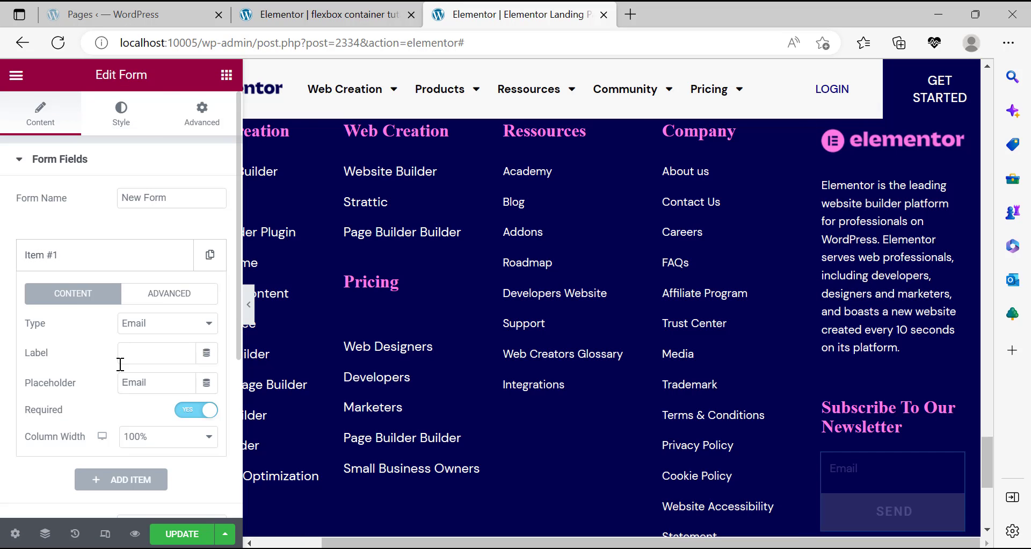
pyautogui.doubleClick(150, 380)
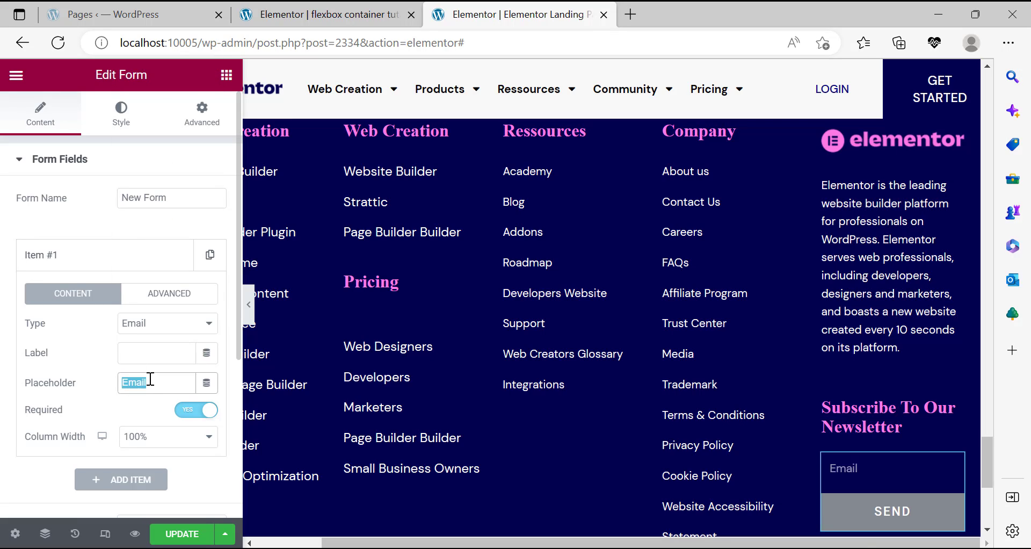
pyautogui.write('Enter')
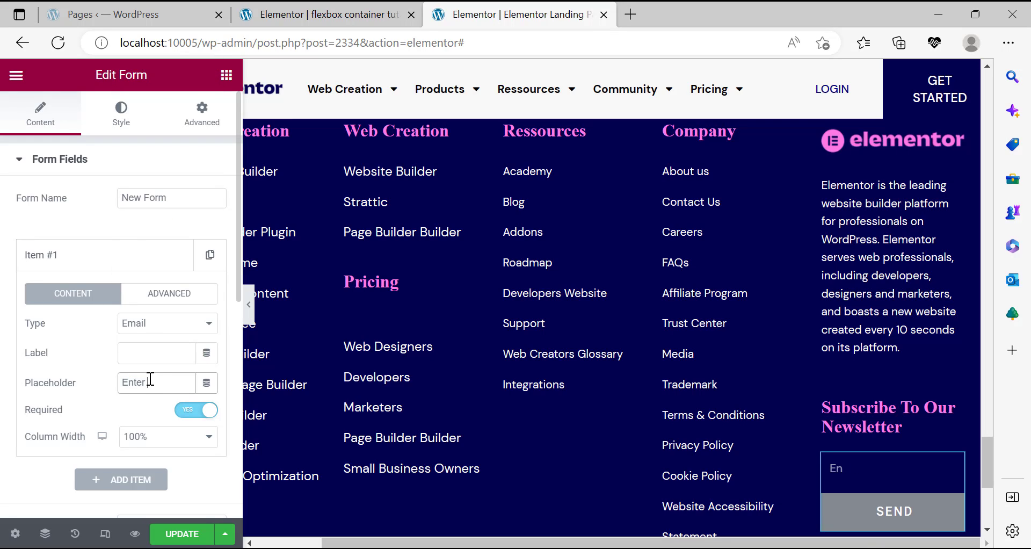
pyautogui.write(' your email adress')
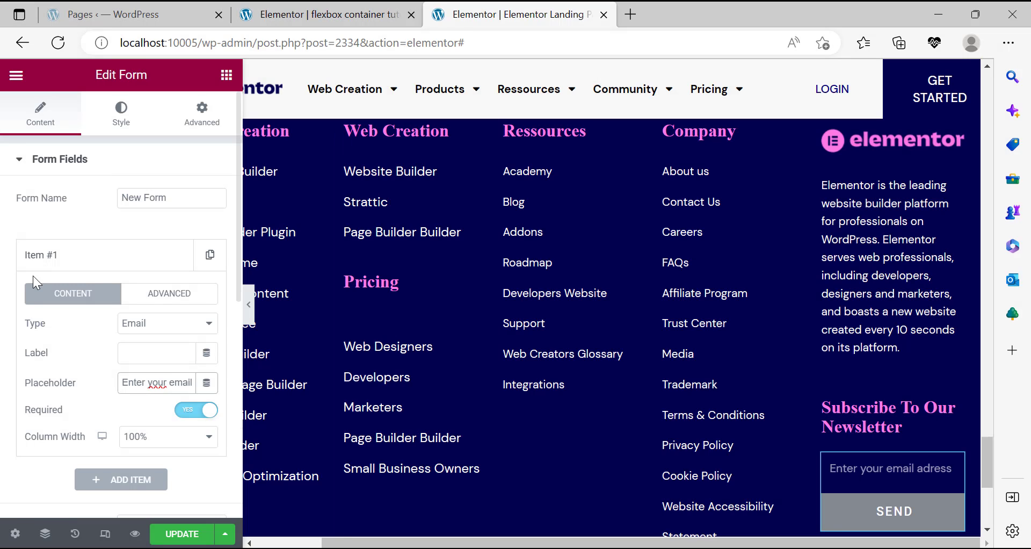
# Collapse the Email field's settings and change the form's submit button text to "Subscribe".
pyautogui.scroll(-2, 33, 276)
pyautogui.scroll(3, 97, 188)
pyautogui.click(70, 257)
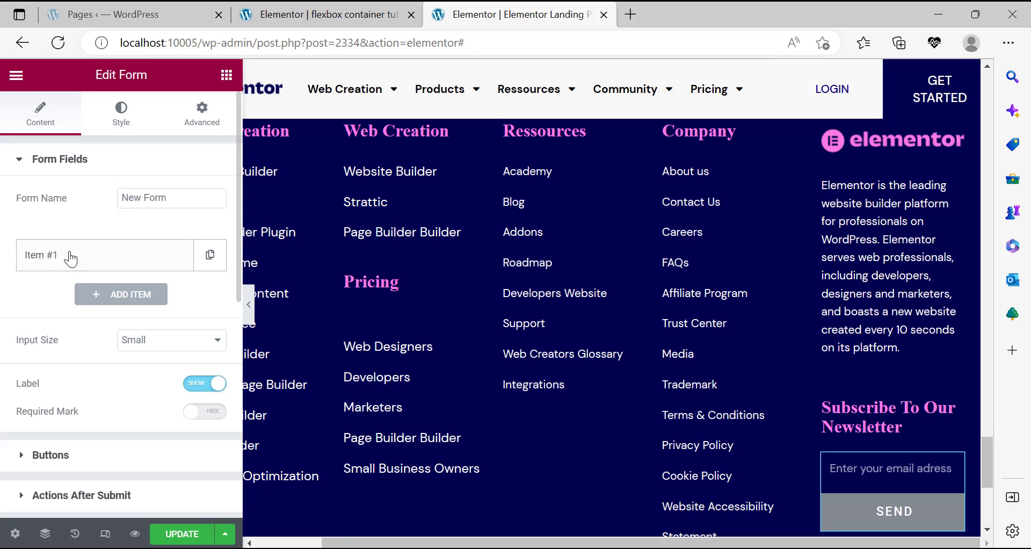
pyautogui.scroll(-5, 64, 388)
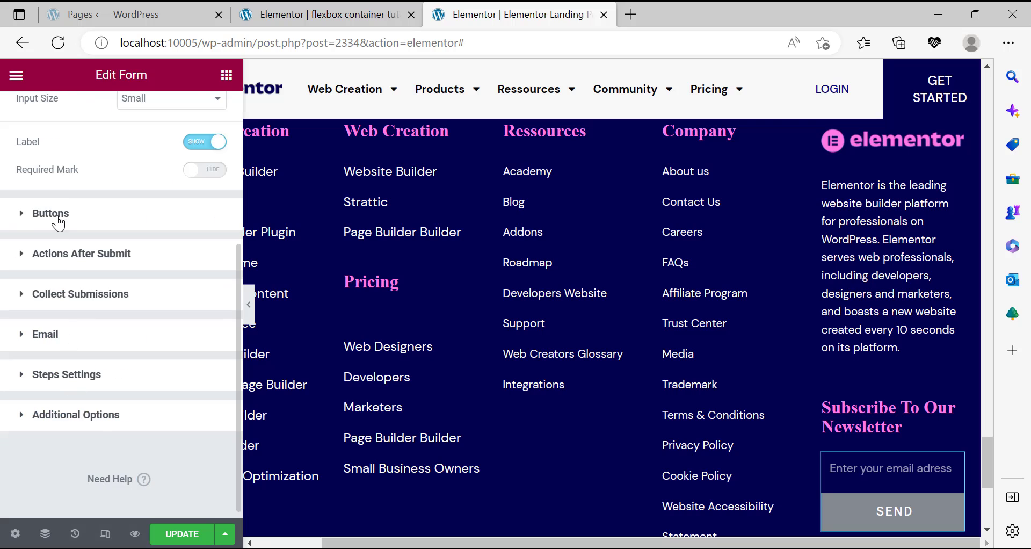
pyautogui.click(78, 227)
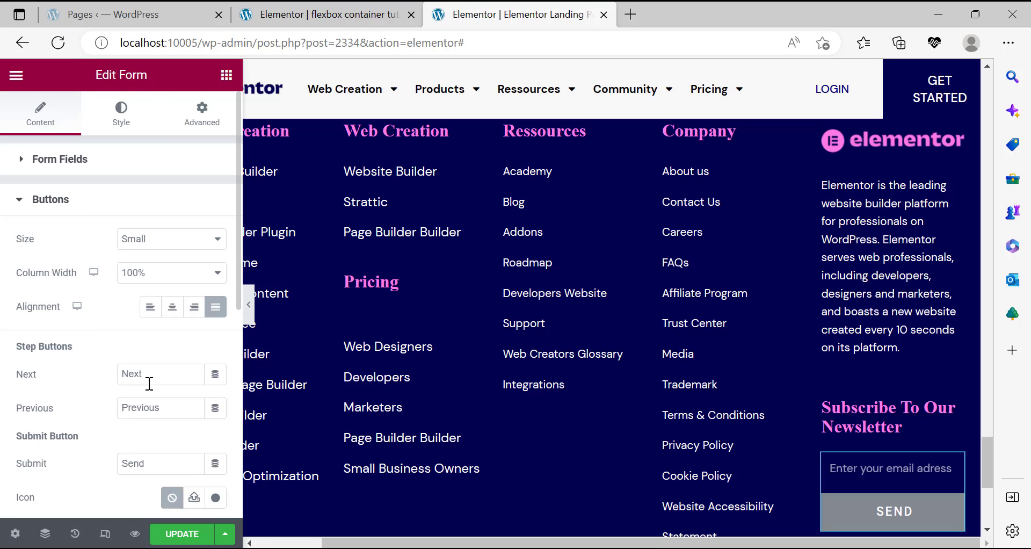
pyautogui.doubleClick(141, 459)
pyautogui.write('Subscribe')
# Change the alignment of the newsletter form's Subscribe button from justified to center.
pyautogui.scroll(-2, 95, 447)
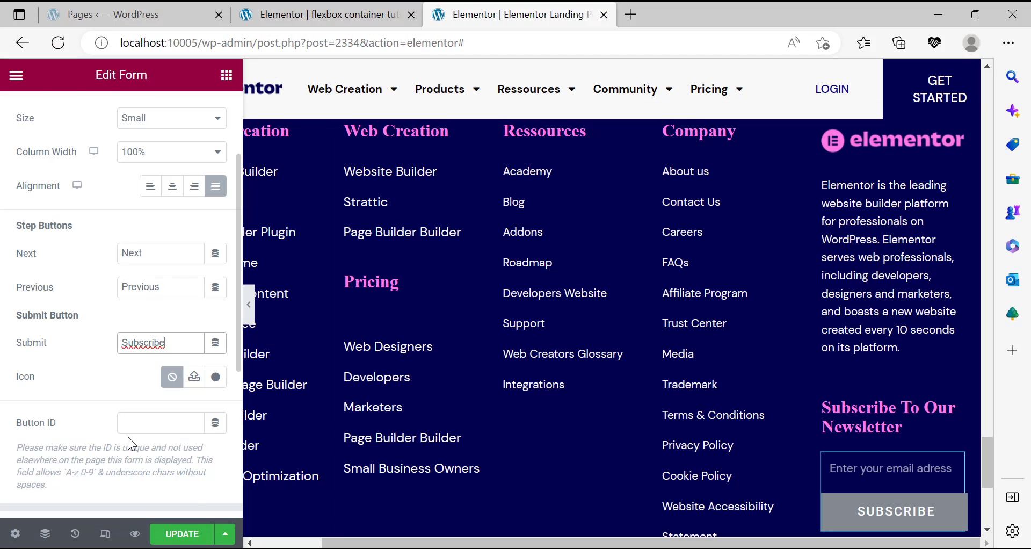
pyautogui.scroll(2, 128, 437)
pyautogui.click(172, 306)
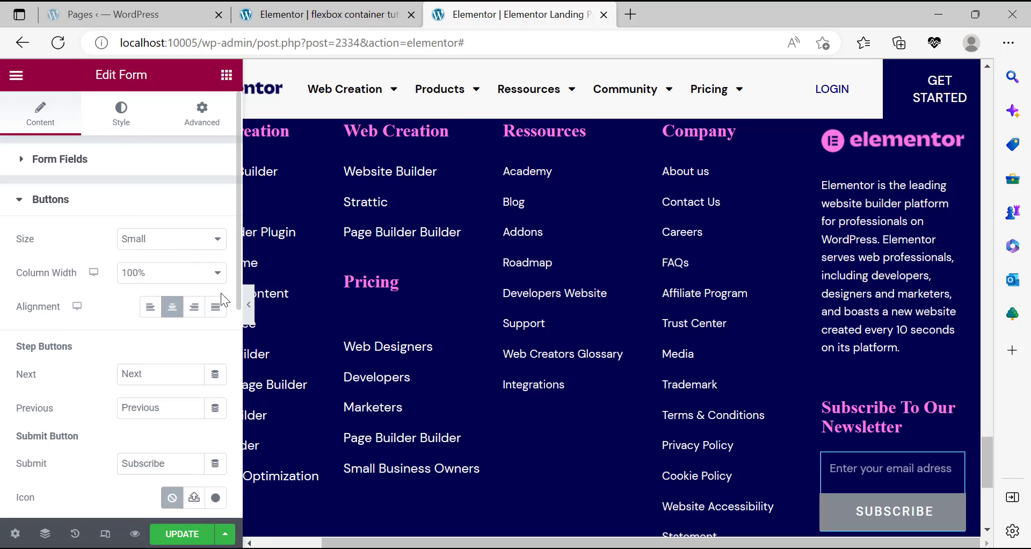
pyautogui.click(213, 308)
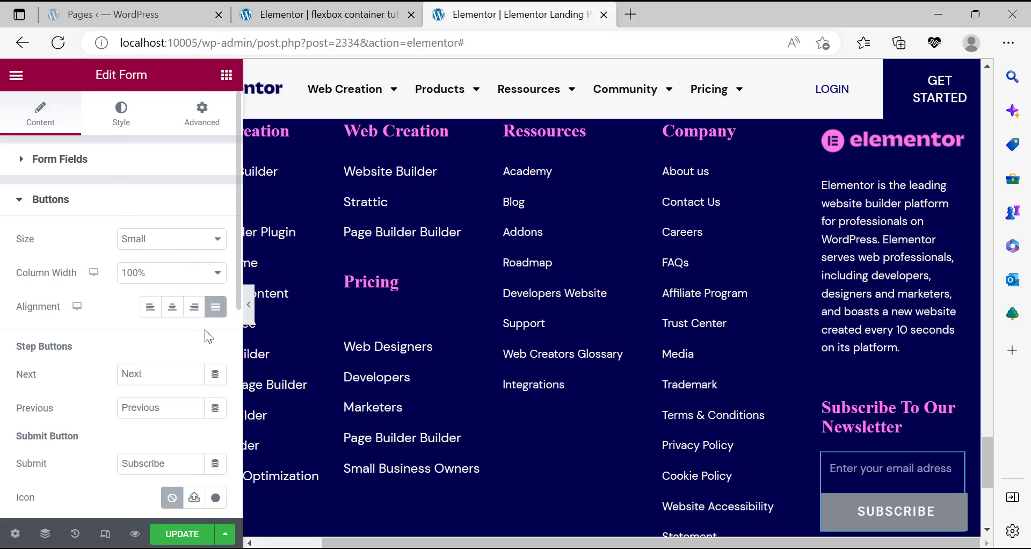
pyautogui.click(164, 314)
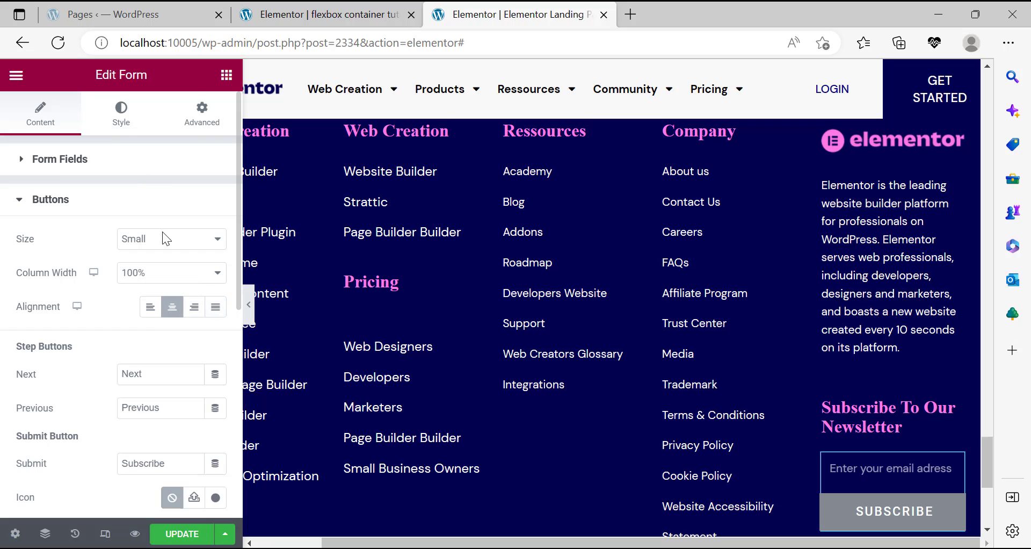
# Copy the text color code #FF7BE5 from the "Subscribe To Our Newsletter" heading.
pyautogui.click(124, 123)
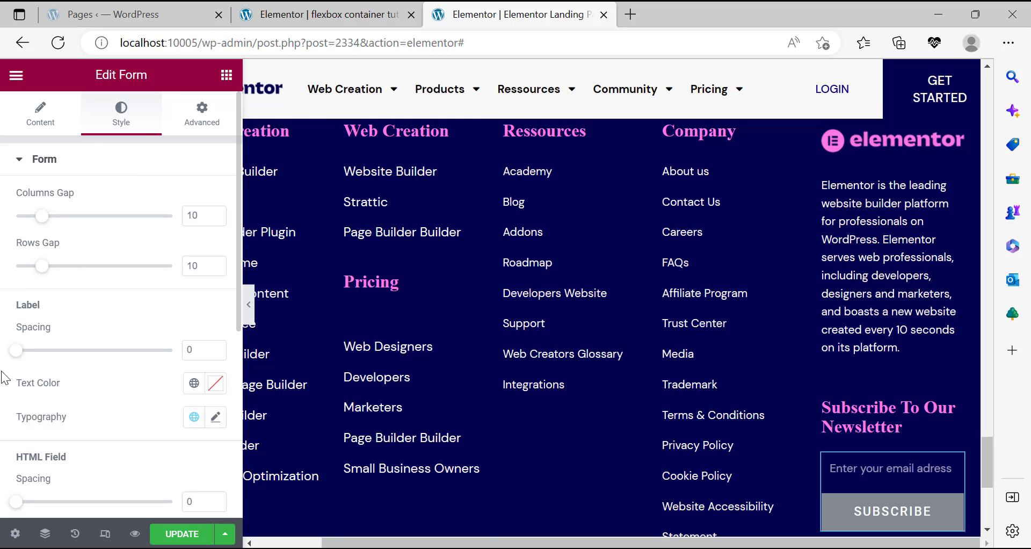
pyautogui.scroll(-3, 99, 411)
pyautogui.scroll(-5, 143, 407)
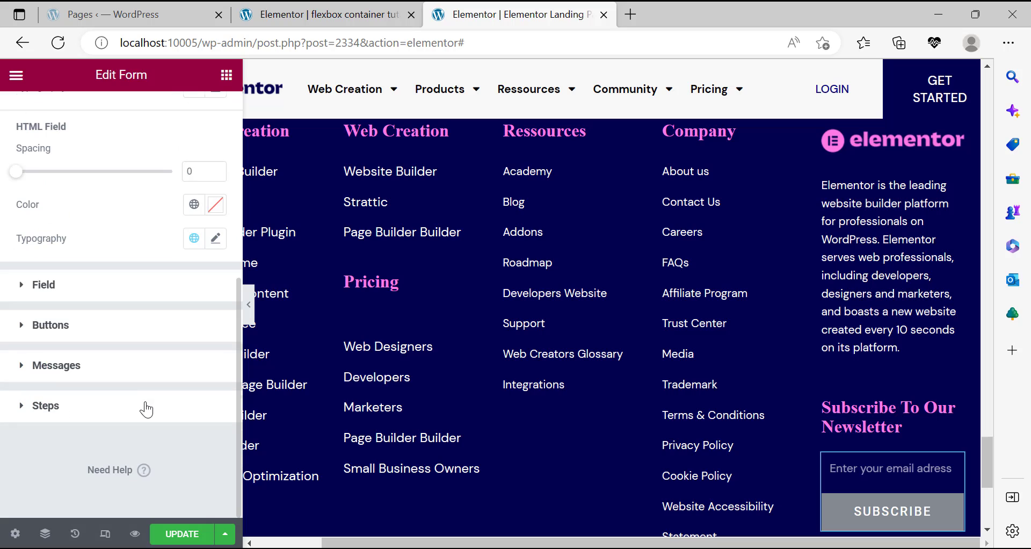
pyautogui.click(64, 327)
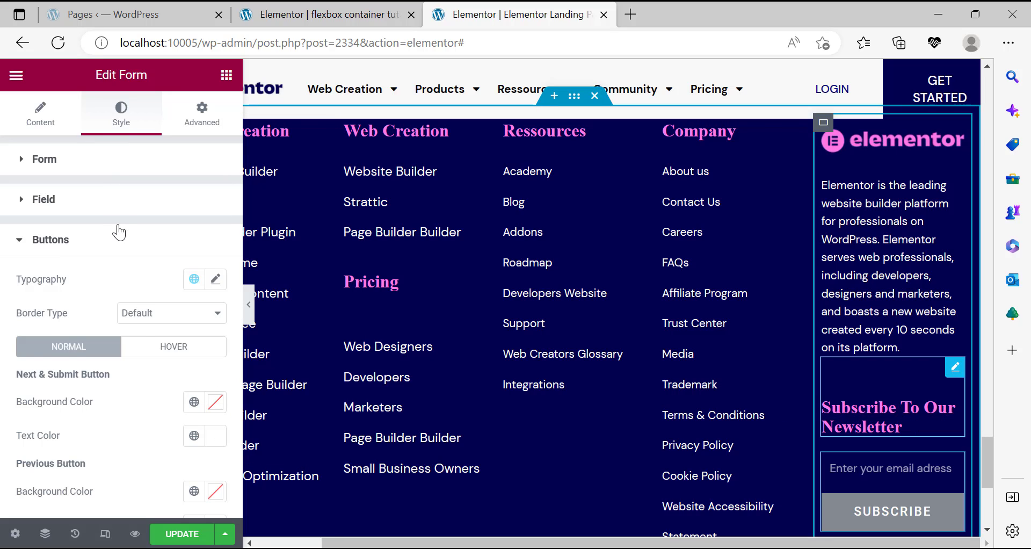
pyautogui.click(276, 292)
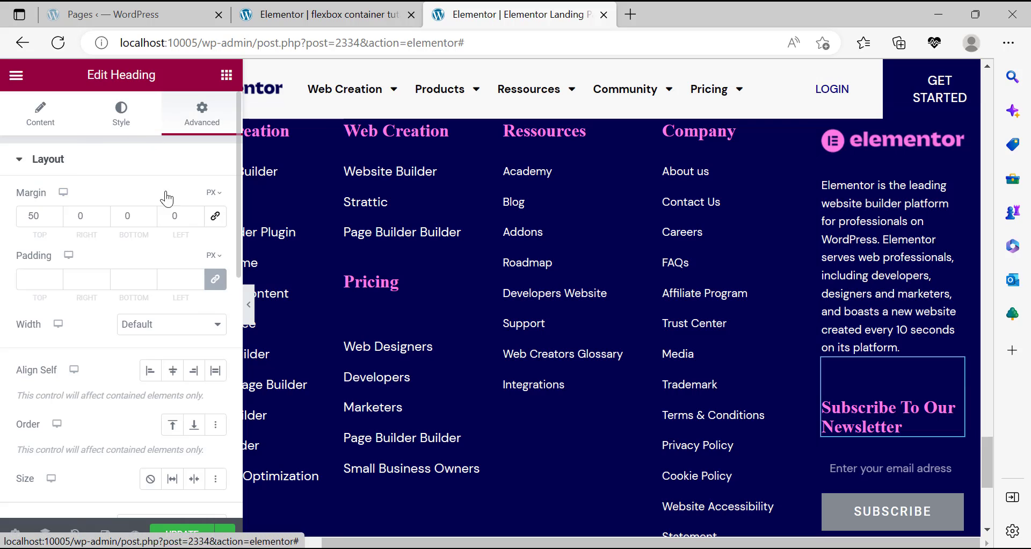
pyautogui.click(120, 113)
pyautogui.click(215, 199)
pyautogui.hotkey('ctrl', 'c')
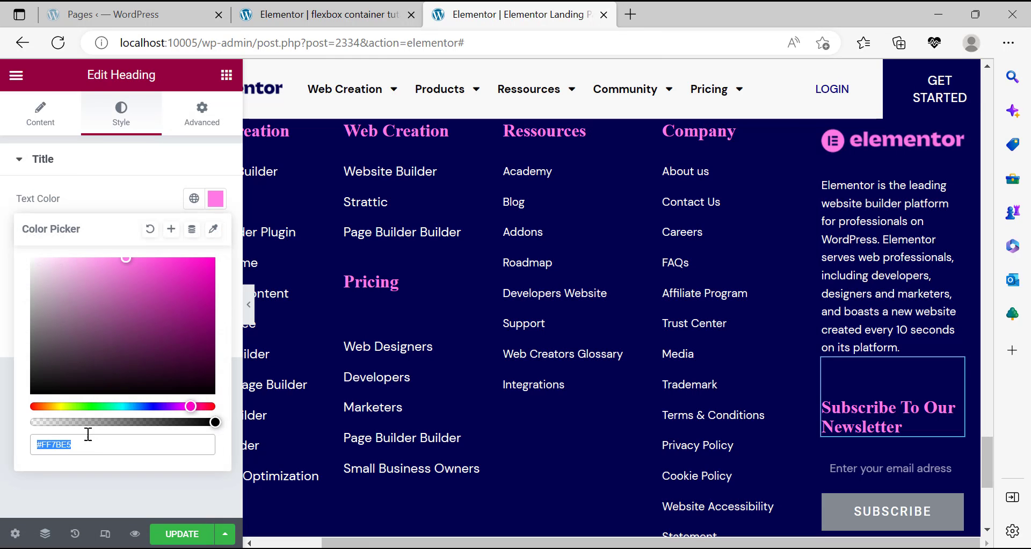
pyautogui.rightClick(52, 443)
pyautogui.click(100, 127)
pyautogui.click(3, 265)
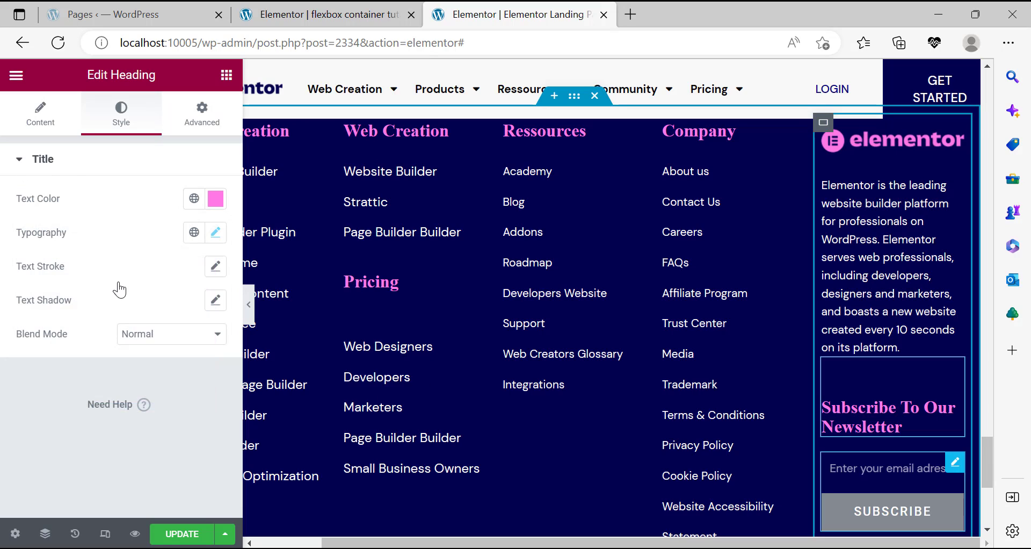
# Set the background color of the newsletter form's submit button to the copied code #FF7BE5.
pyautogui.scroll(-5, 119, 313)
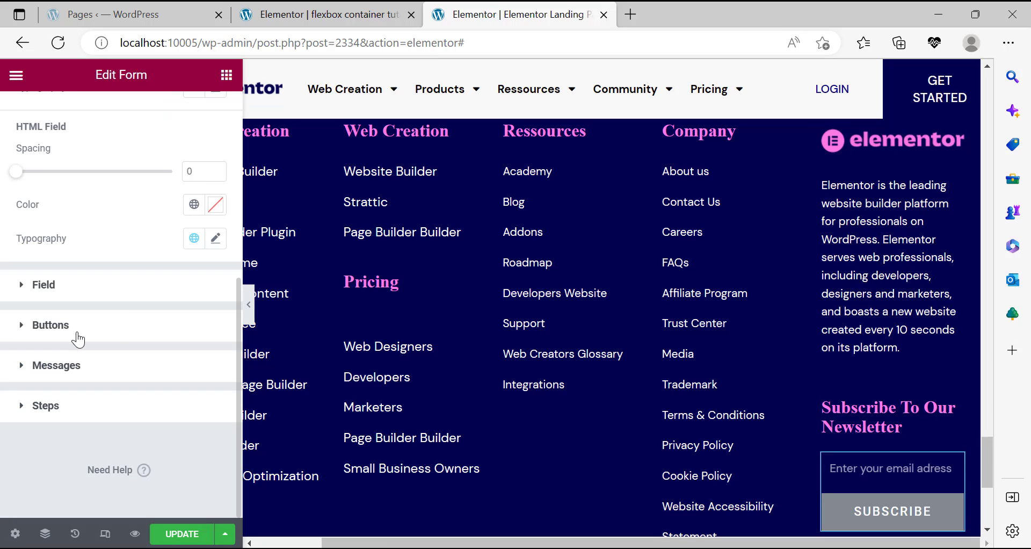
pyautogui.click(171, 334)
pyautogui.scroll(-3, 185, 361)
pyautogui.scroll(2, 187, 362)
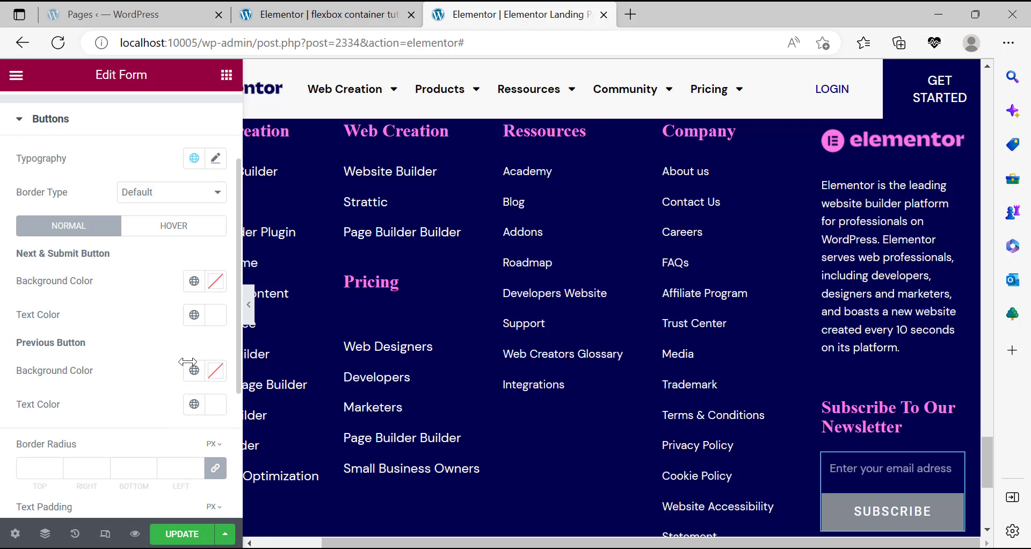
pyautogui.click(215, 289)
pyautogui.rightClick(299, 386)
pyautogui.click(400, 151)
pyautogui.hotkey('ctrl', 'v')
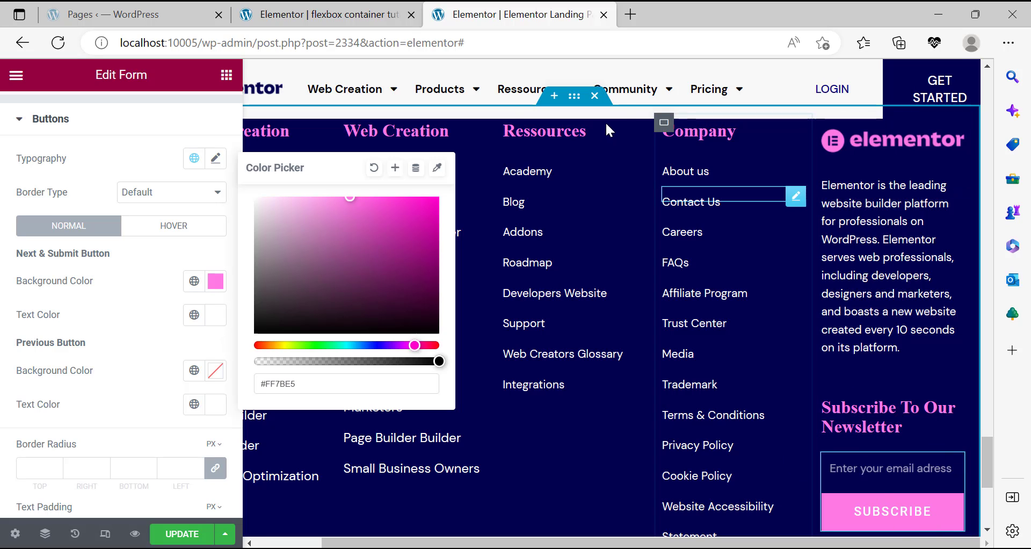
# Copy the background color code #010051 from the footer container.
pyautogui.scroll(1, 568, 154)
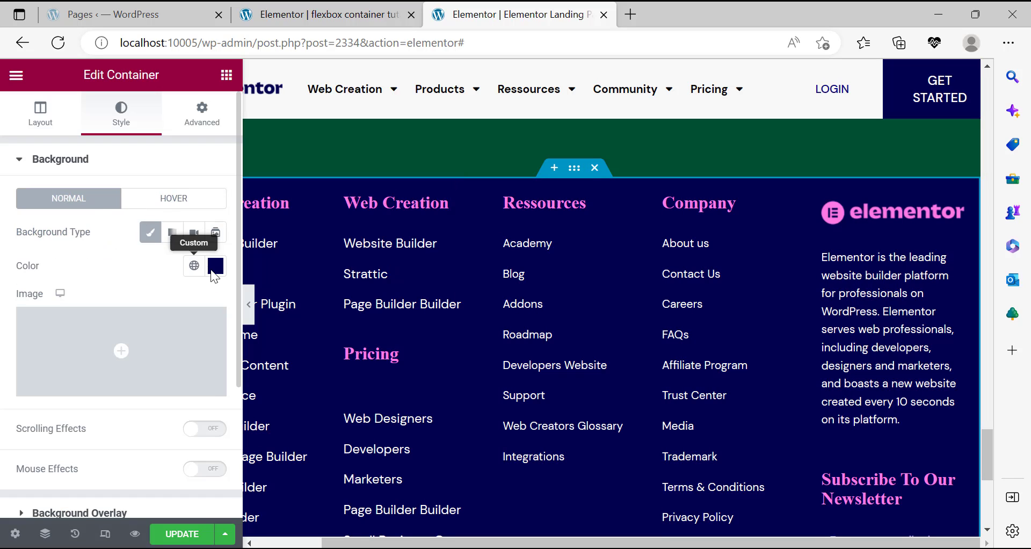
pyautogui.click(213, 276)
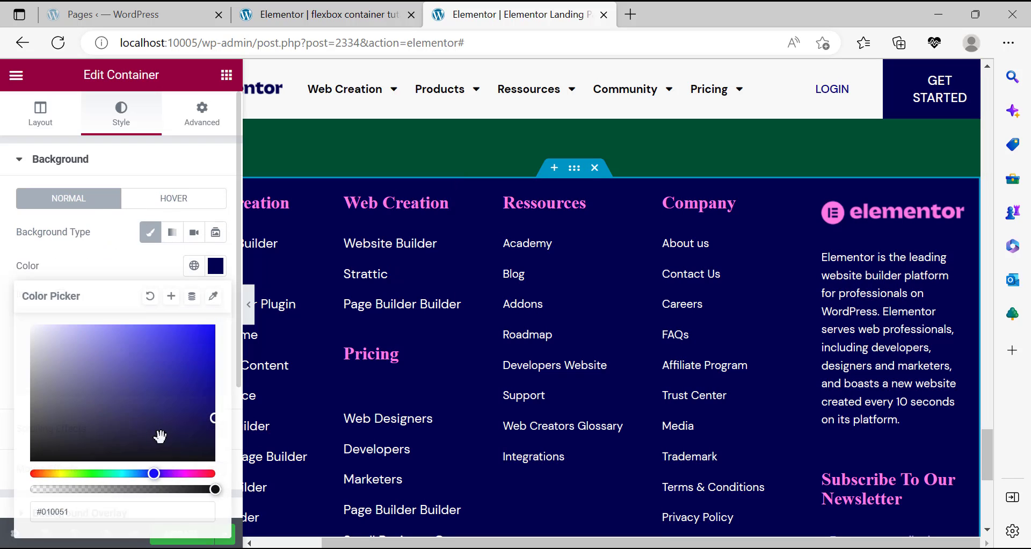
pyautogui.rightClick(51, 511)
pyautogui.click(104, 79)
pyautogui.scroll(-1, 990, 472)
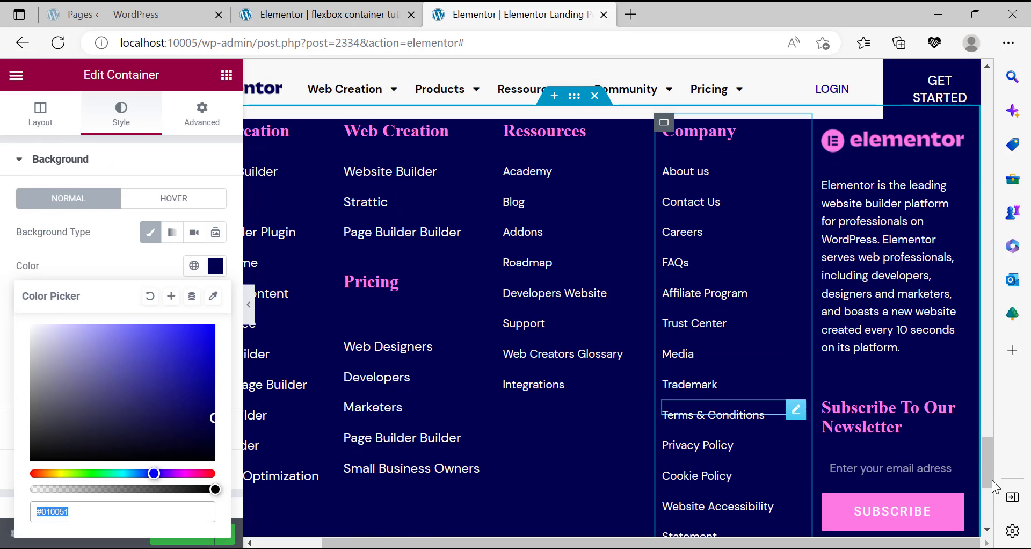
# Set the text color of the newsletter form's Previous Button to the copied code #010051.
pyautogui.click(954, 469)
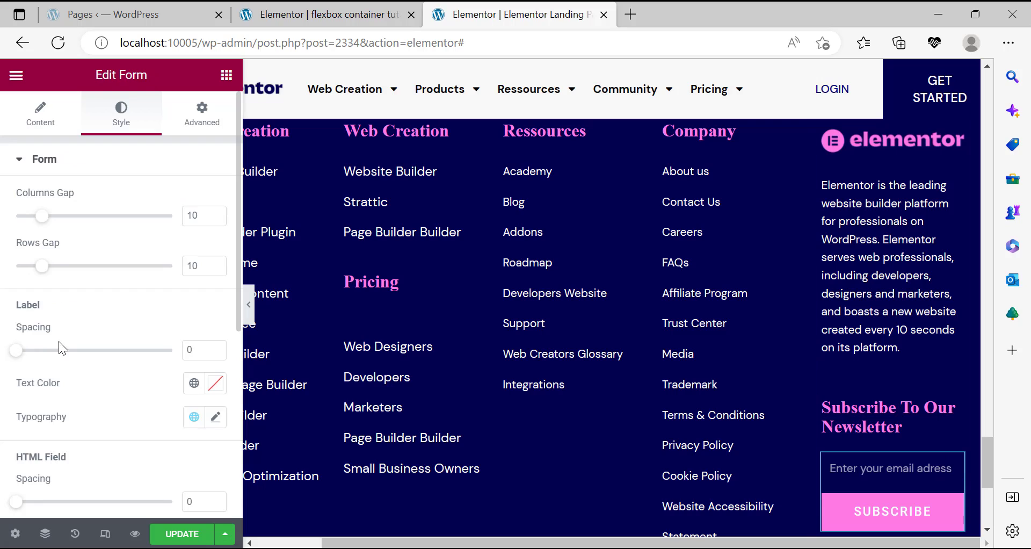
pyautogui.scroll(-6, 138, 380)
pyautogui.click(74, 340)
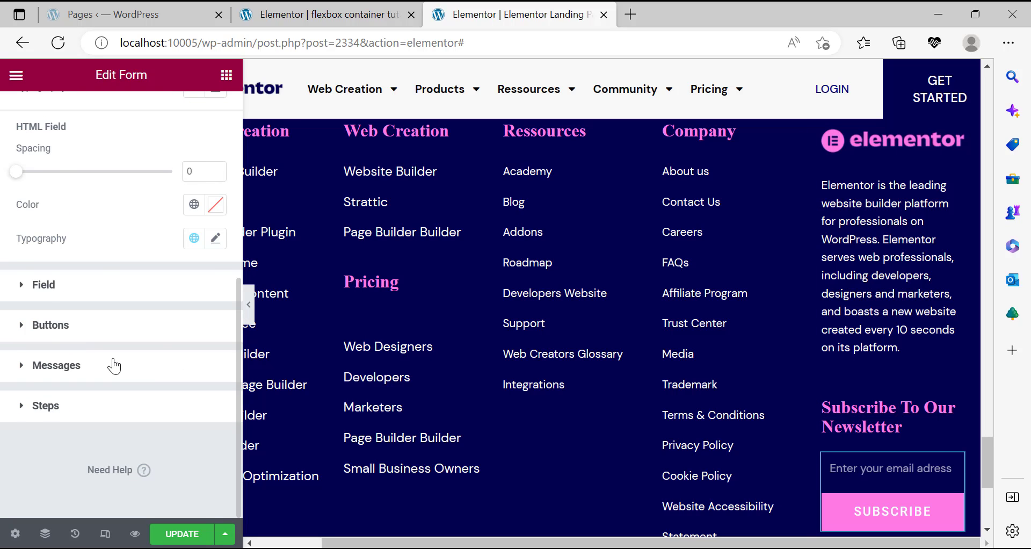
pyautogui.click(214, 406)
pyautogui.rightClick(118, 360)
pyautogui.click(163, 150)
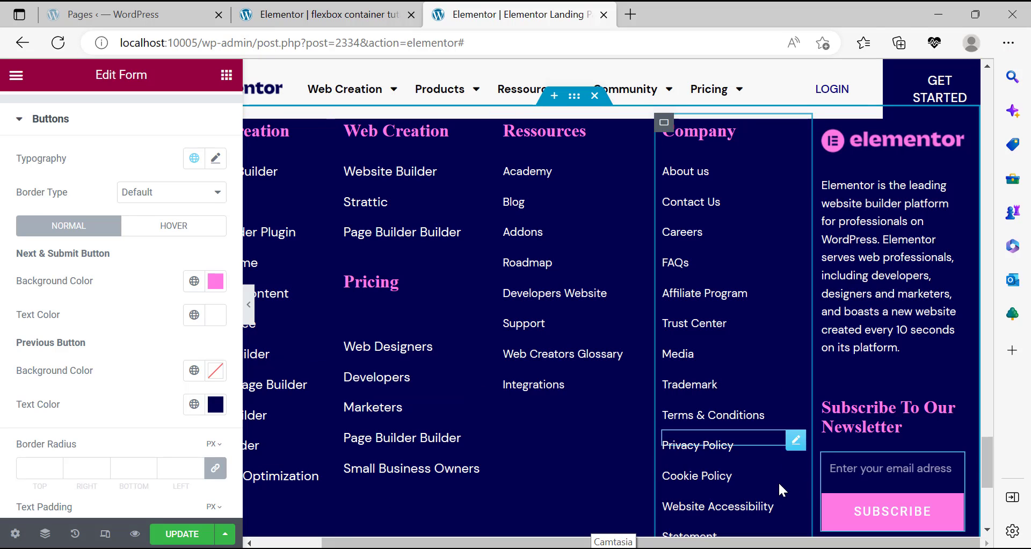
# Copy the color code #FF7BE5 from the normal-state background of the form's submit button.
pyautogui.scroll(5, 631, 462)
pyautogui.scroll(2, 633, 456)
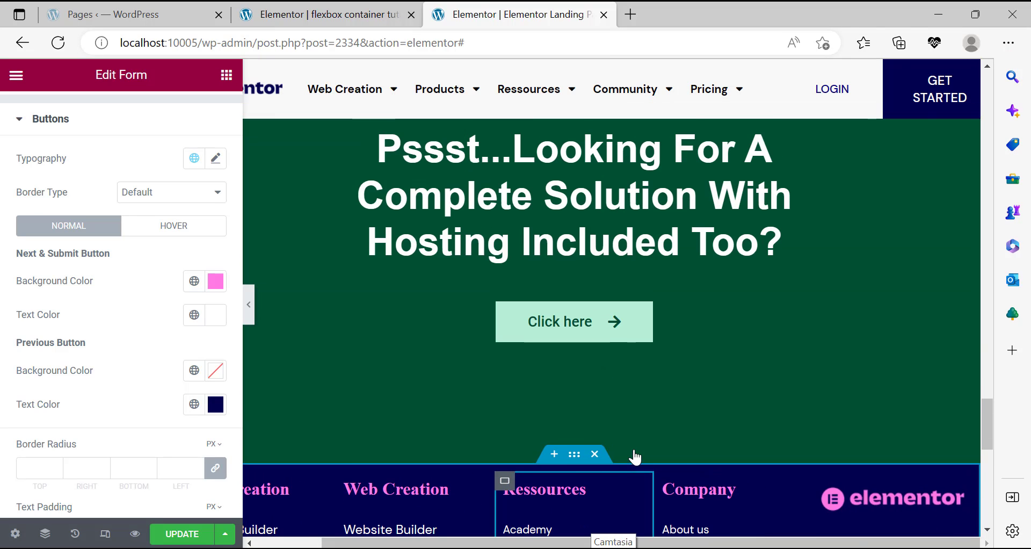
pyautogui.scroll(-6, 633, 455)
pyautogui.click(168, 231)
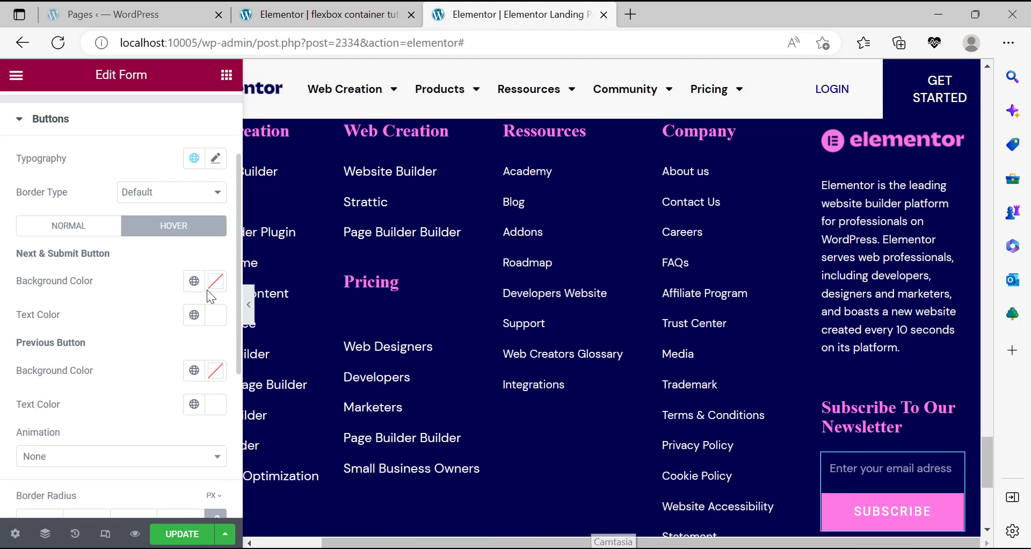
pyautogui.click(215, 281)
pyautogui.click(101, 228)
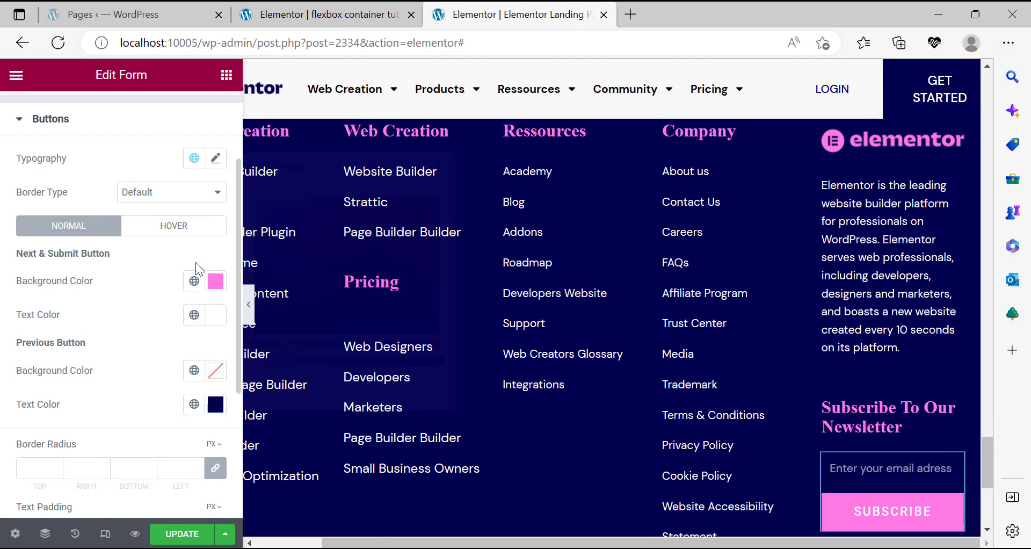
pyautogui.click(215, 281)
pyautogui.hotkey('ctrl', 'c')
pyautogui.rightClick(287, 383)
pyautogui.click(349, 124)
# Set the submit button's hover background color to #FF7BE5 and lighten it to the pale pink #FFD7F7.
pyautogui.click(173, 228)
pyautogui.click(216, 306)
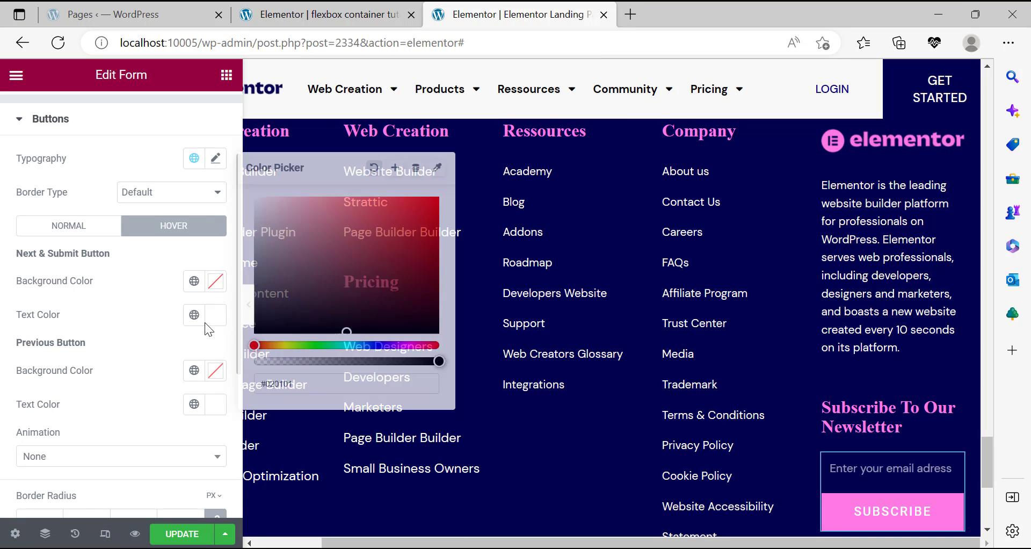
pyautogui.rightClick(325, 383)
pyautogui.click(391, 177)
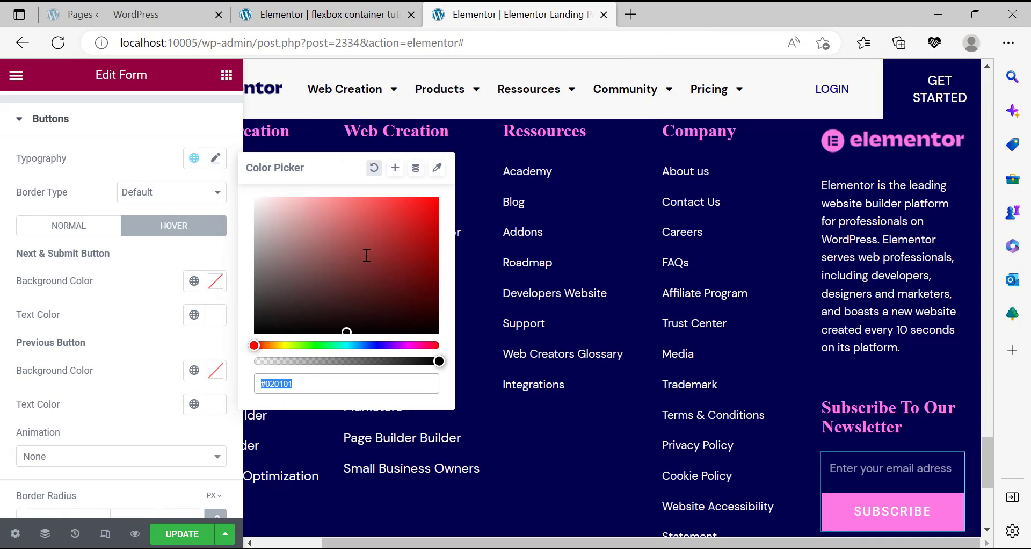
pyautogui.click(351, 205)
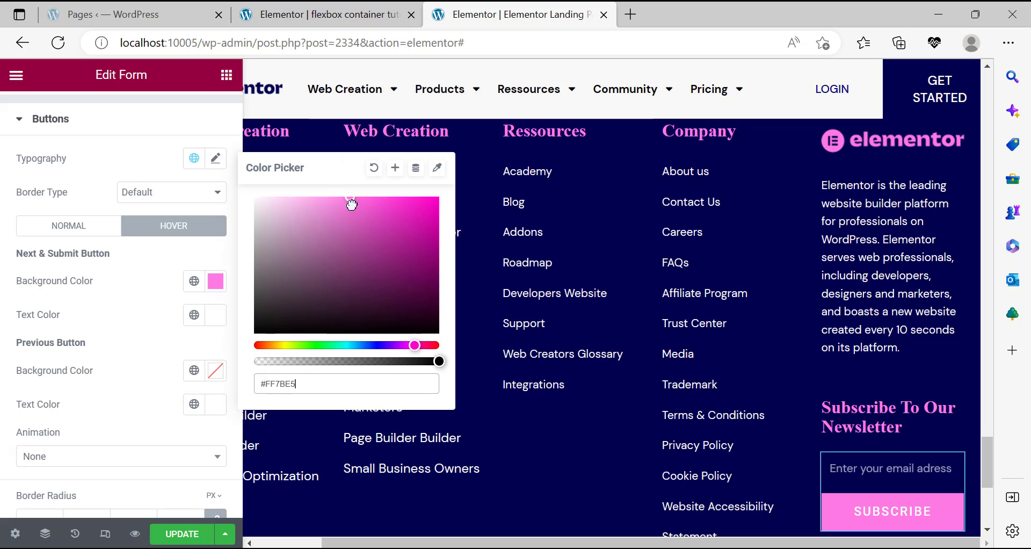
pyautogui.click(298, 200)
pyautogui.click(293, 197)
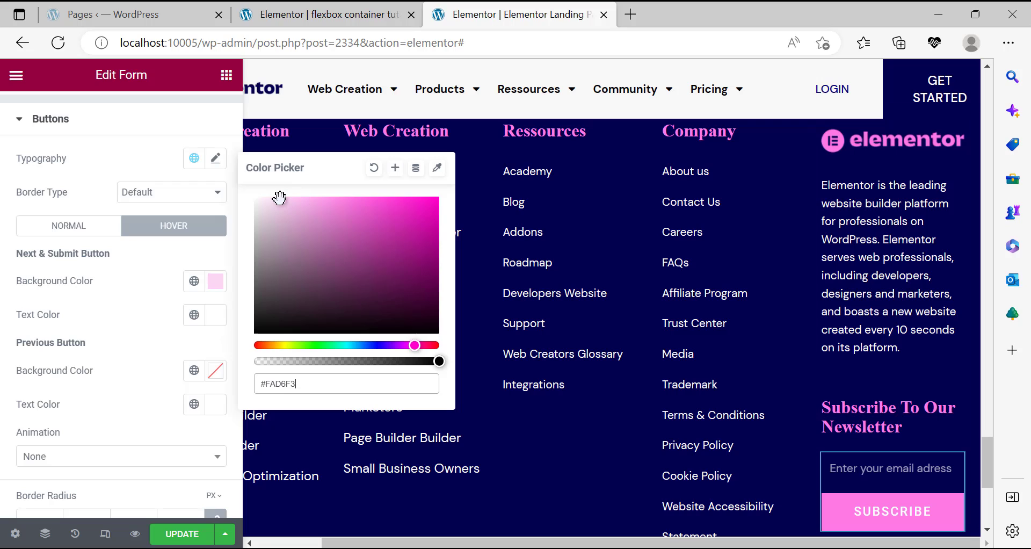
pyautogui.click(283, 197)
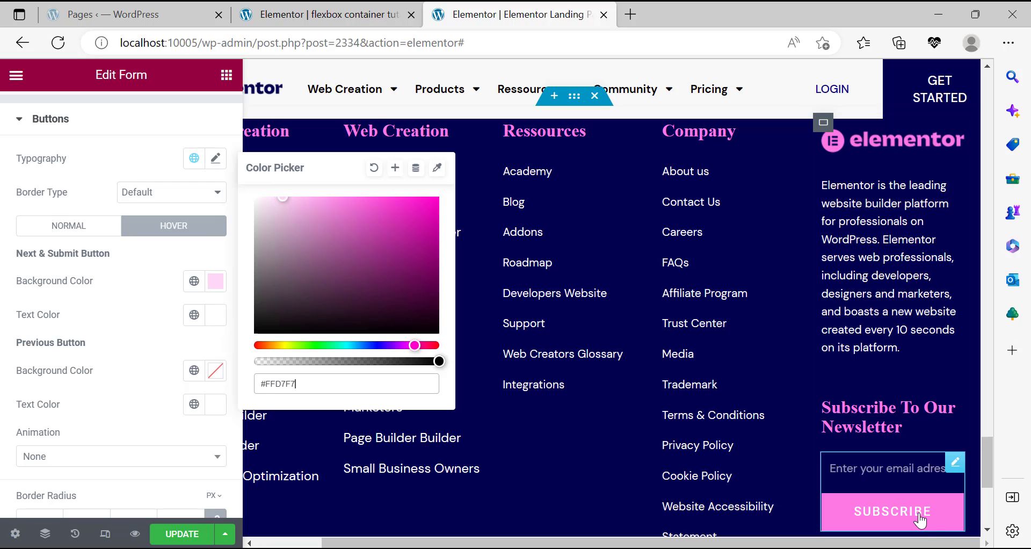
# Copy the color code #010051 from the Previous Button's normal-state text color.
pyautogui.click(95, 230)
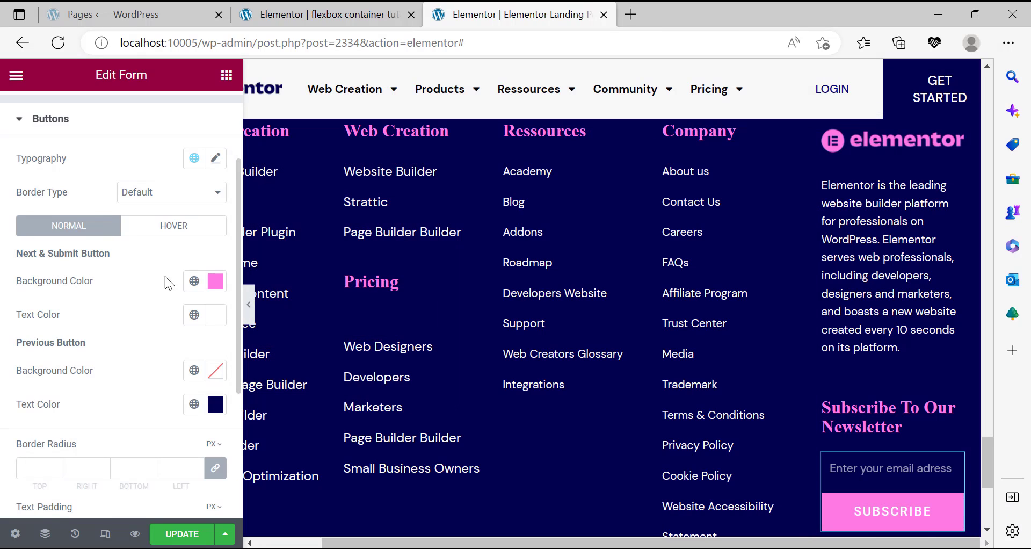
pyautogui.click(216, 403)
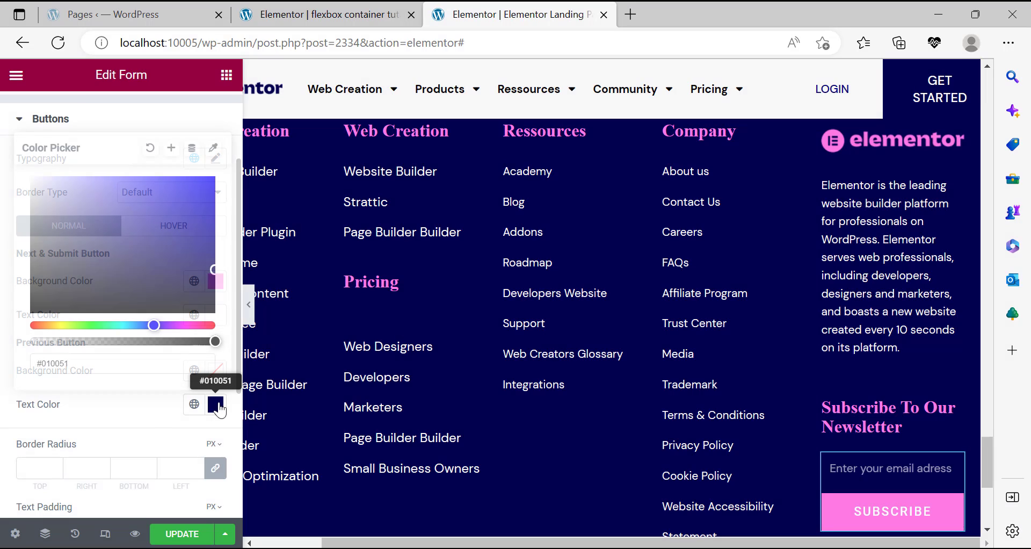
pyautogui.doubleClick(69, 359)
pyautogui.hotkey('ctrl', 'c')
pyautogui.rightClick(49, 362)
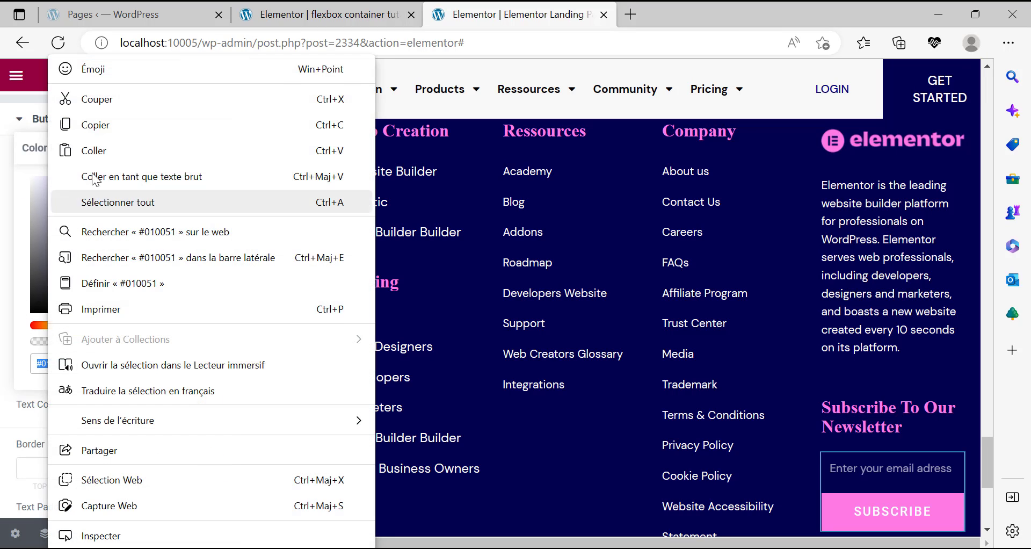
pyautogui.click(96, 125)
pyautogui.click(83, 351)
# Set the submit button's normal-state text color to the copied code #010051.
pyautogui.click(216, 314)
pyautogui.doubleClick(338, 295)
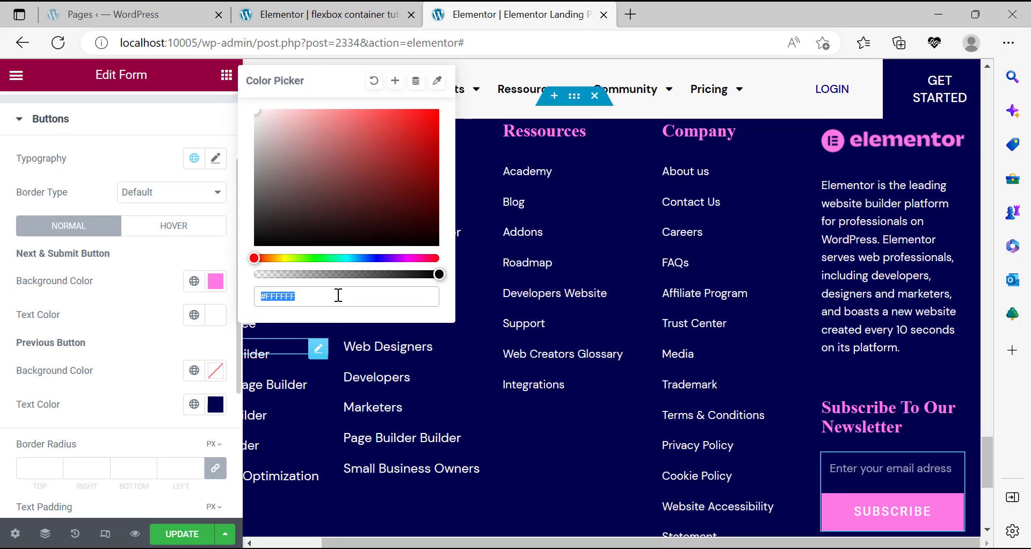
pyautogui.rightClick(396, 182)
pyautogui.click(394, 125)
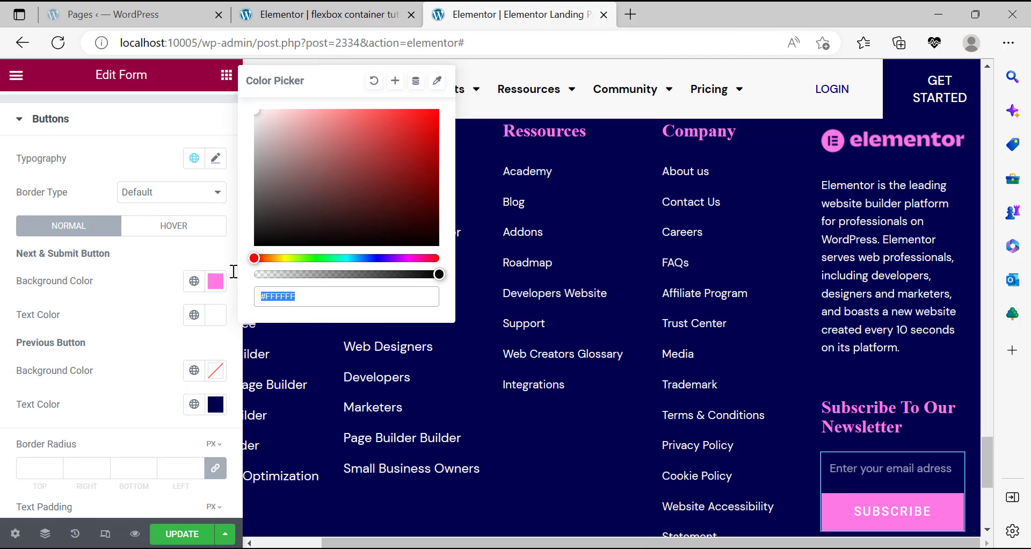
pyautogui.hotkey('ctrl', 'v')
# Set the submit button's hover text color to #010051 and close the color picker.
pyautogui.click(169, 231)
pyautogui.click(214, 316)
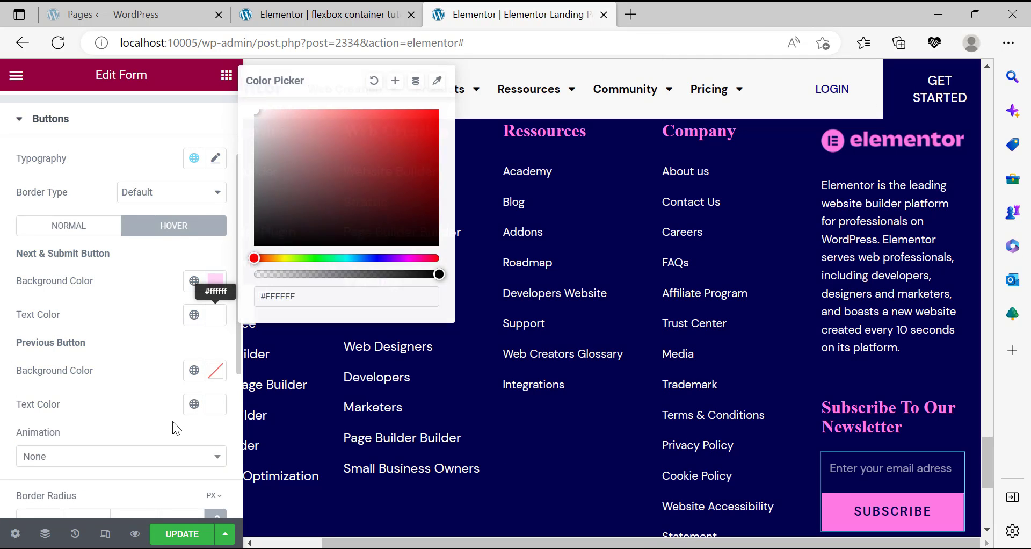
pyautogui.rightClick(285, 293)
pyautogui.click(346, 153)
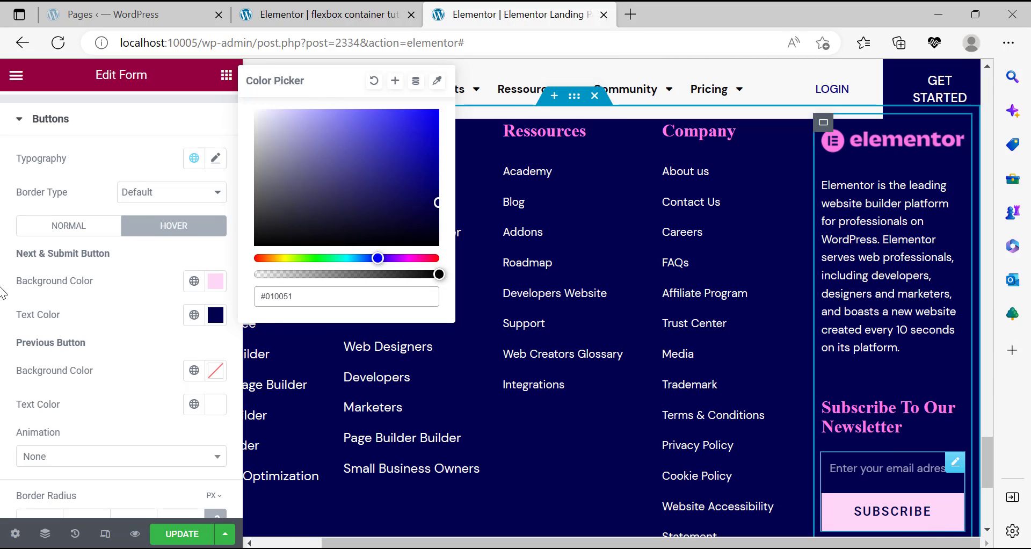
pyautogui.click(3, 305)
# Set the form button typography to DM Sans at 14 px with weight 400 (Normal).
pyautogui.scroll(3, 140, 376)
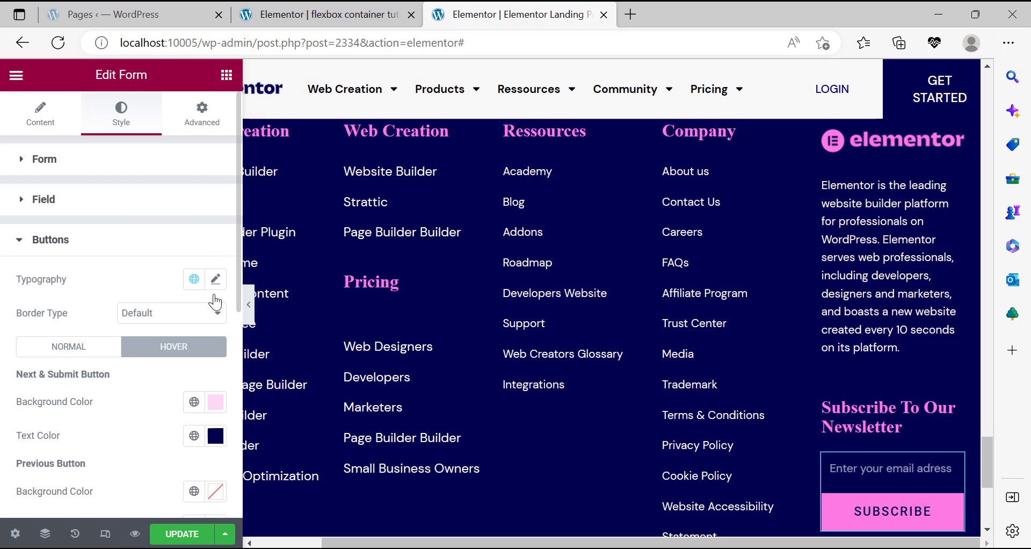
pyautogui.click(216, 279)
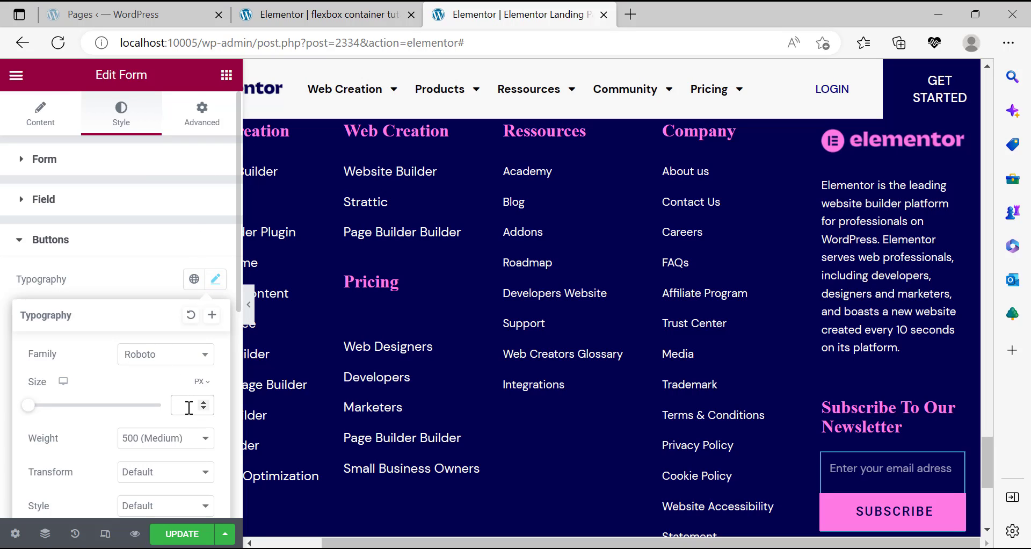
pyautogui.write('14')
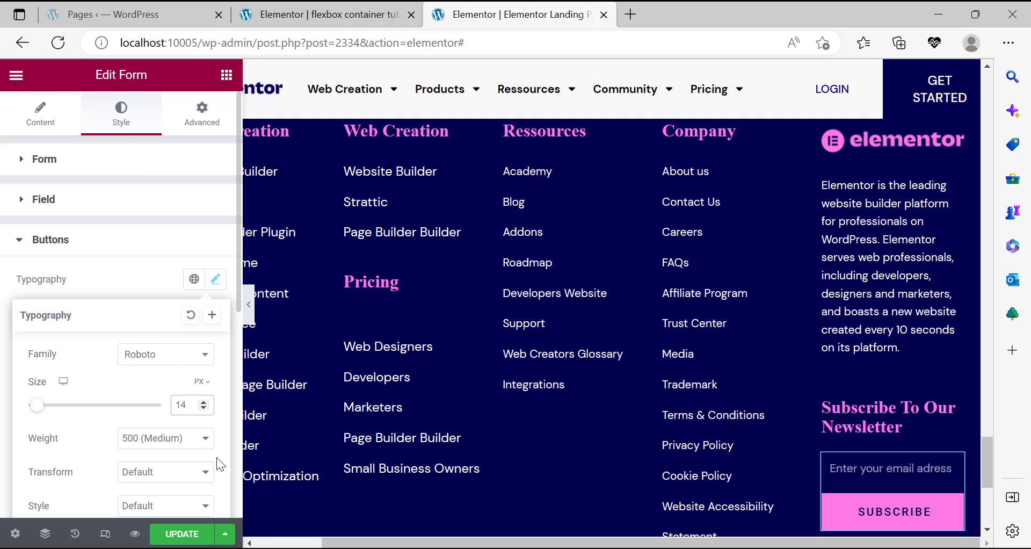
pyautogui.click(171, 361)
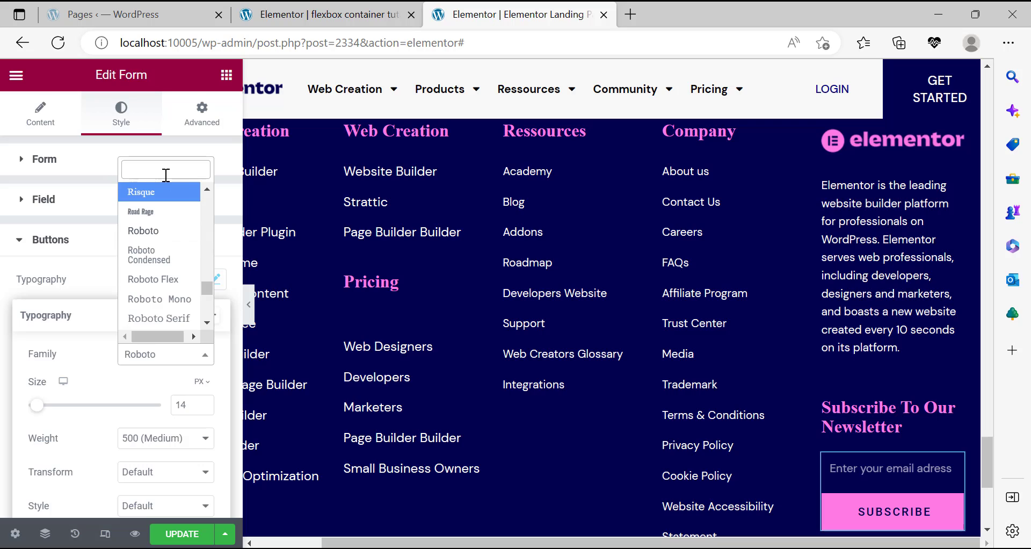
pyautogui.write('dm')
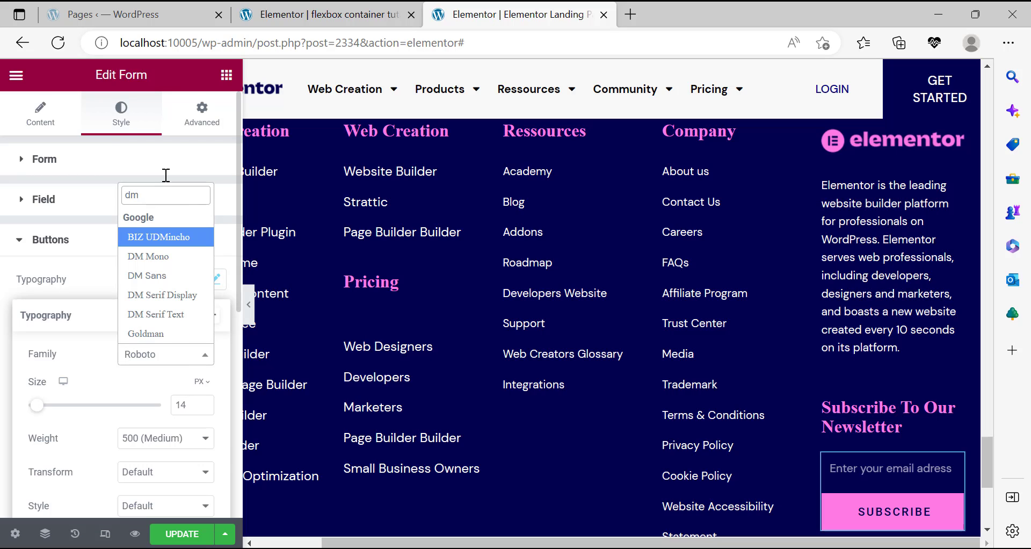
pyautogui.write(' s')
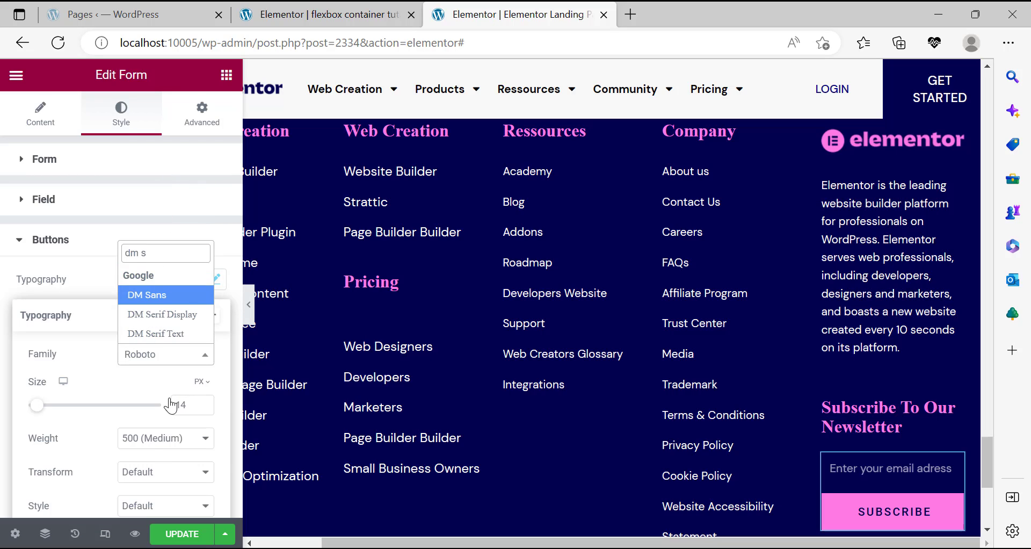
pyautogui.press('Return')
pyautogui.click(175, 450)
pyautogui.click(146, 315)
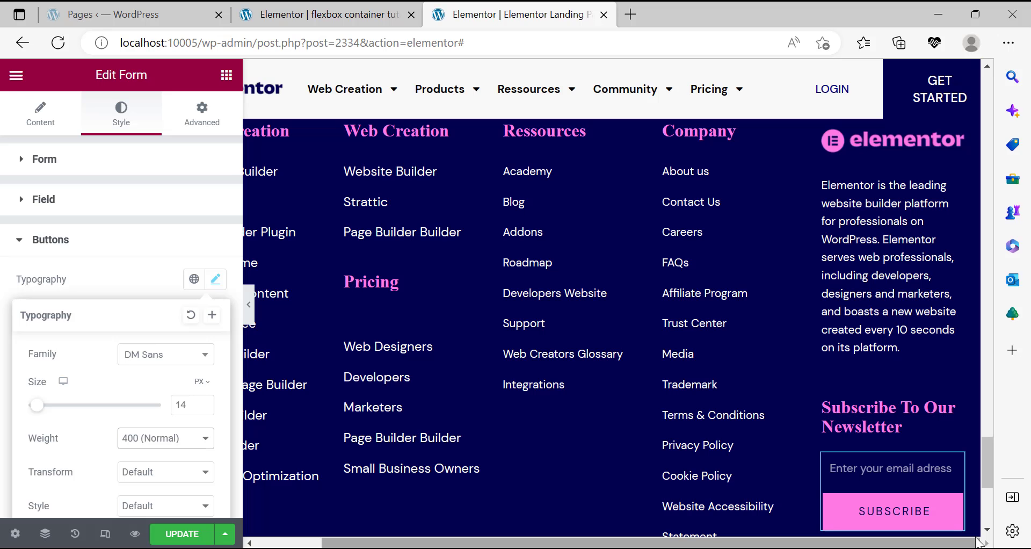
# Change the form button text transform to Capitalize and its font size to 13 px.
pyautogui.scroll(-3, 162, 418)
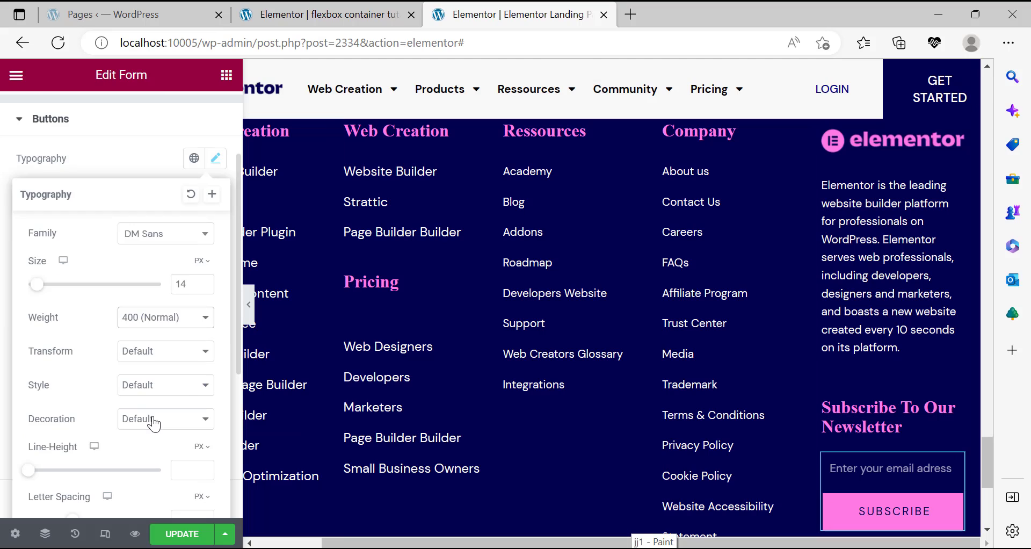
pyautogui.click(154, 354)
pyautogui.press('Escape')
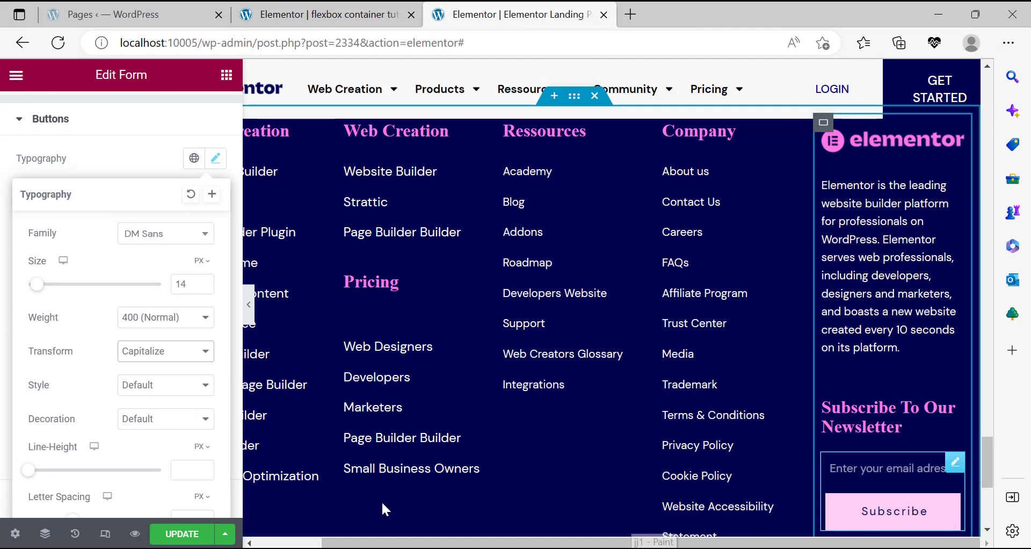
pyautogui.click(185, 283)
pyautogui.write('13')
pyautogui.click(1, 360)
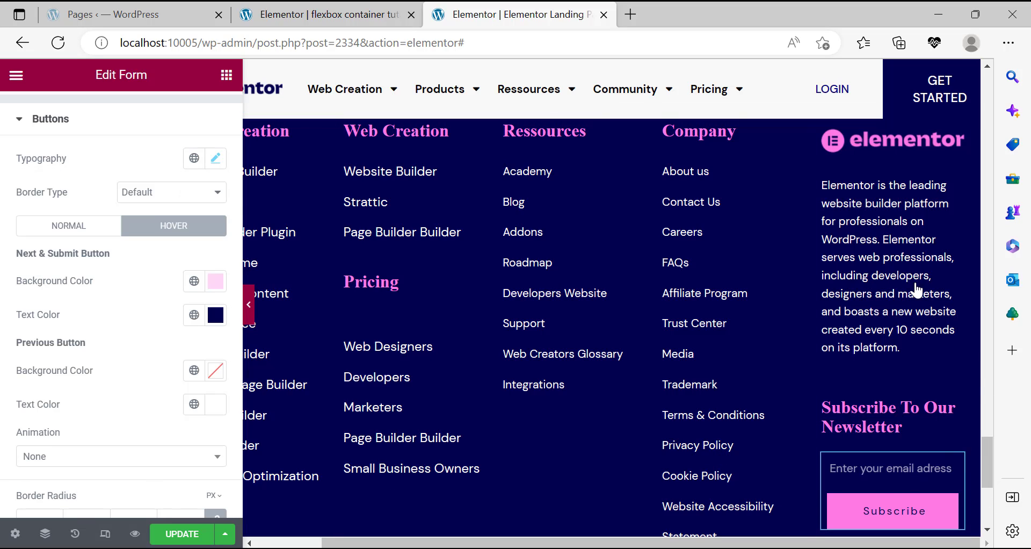
# Compare the newsletter form with the one in the flexbox container tutorial page's footer and reopen the form's settings.
pyautogui.scroll(-3, 919, 289)
pyautogui.click(249, 304)
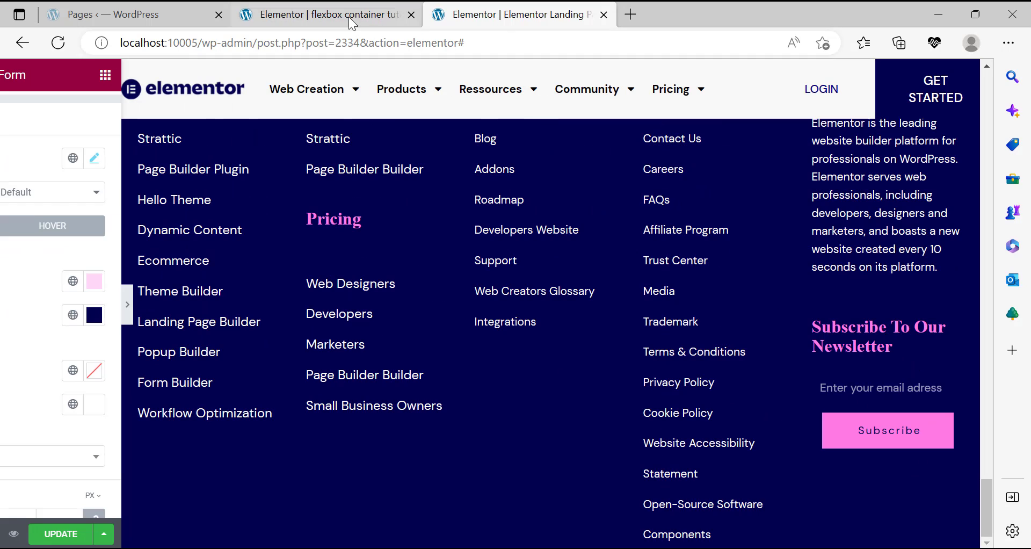
pyautogui.click(322, 14)
pyautogui.scroll(-2, 796, 457)
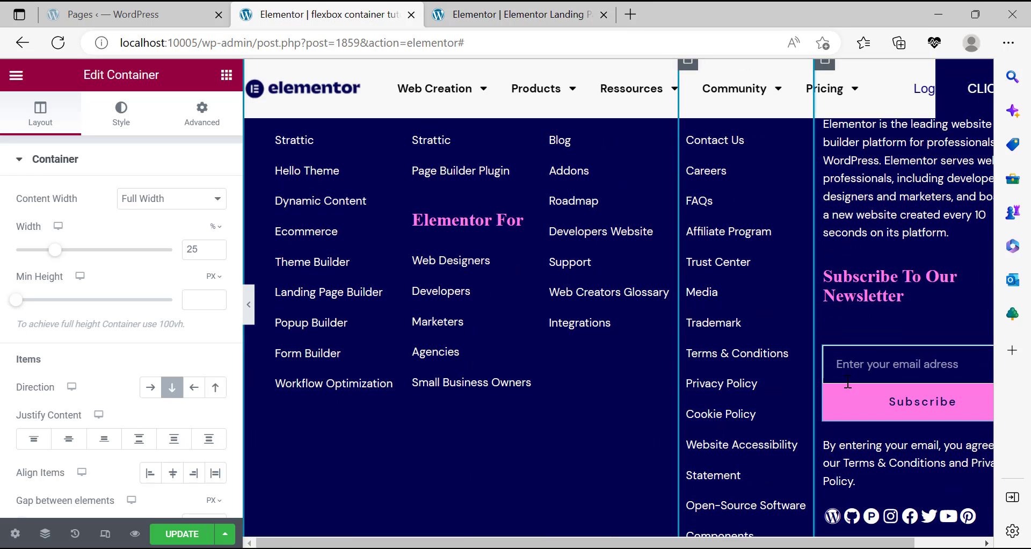
pyautogui.click(507, 14)
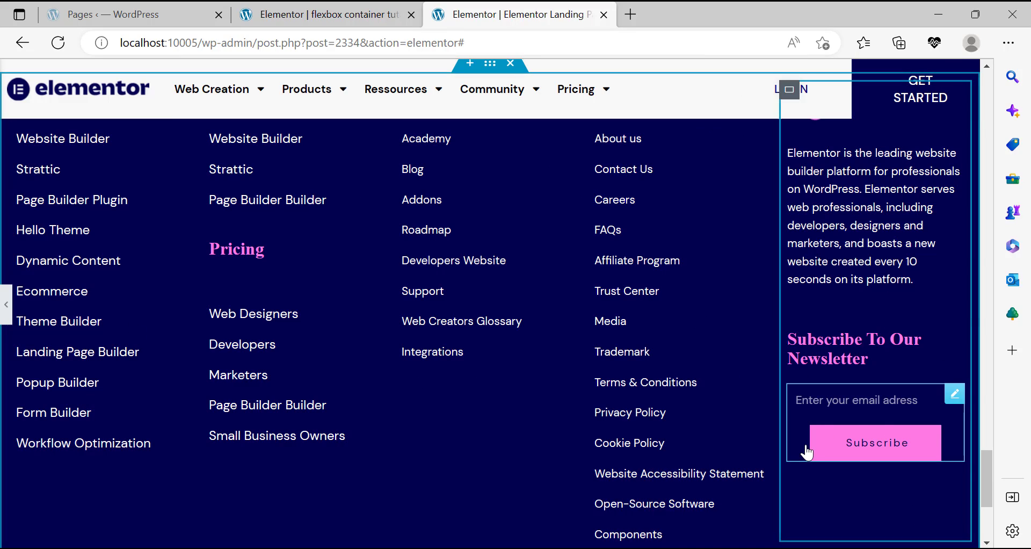
pyautogui.click(959, 398)
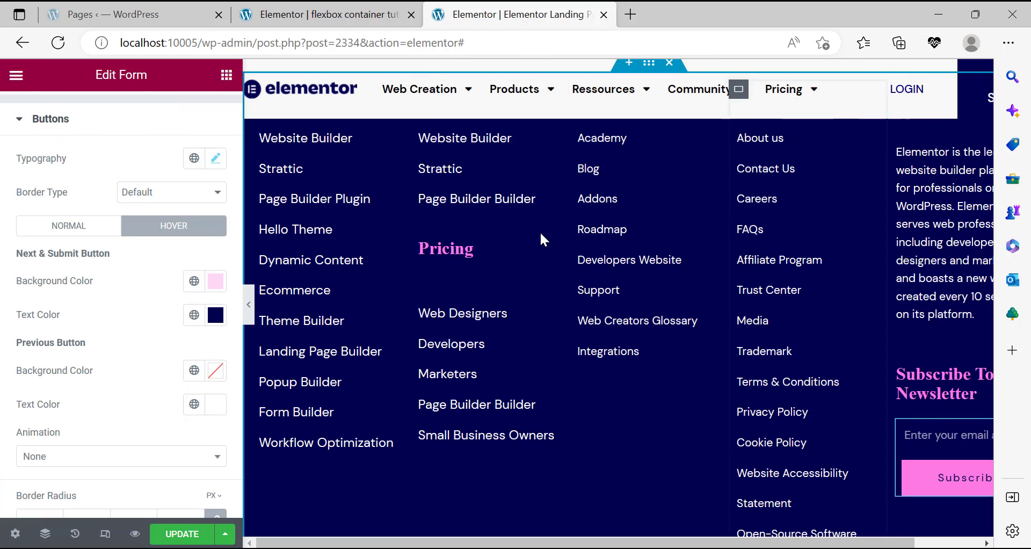
# Try a Solid border type on the form buttons and set it back to Default.
pyautogui.click(179, 205)
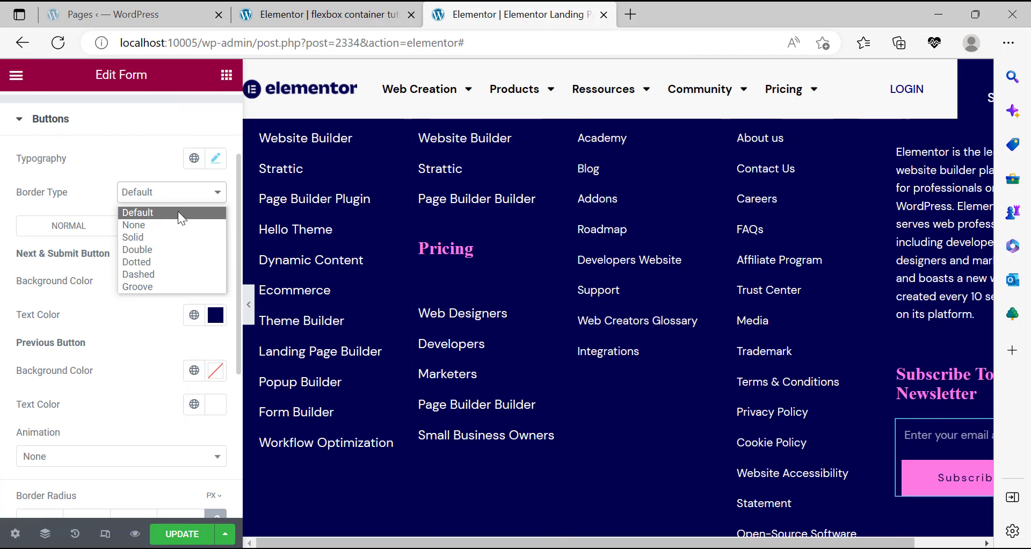
pyautogui.click(160, 234)
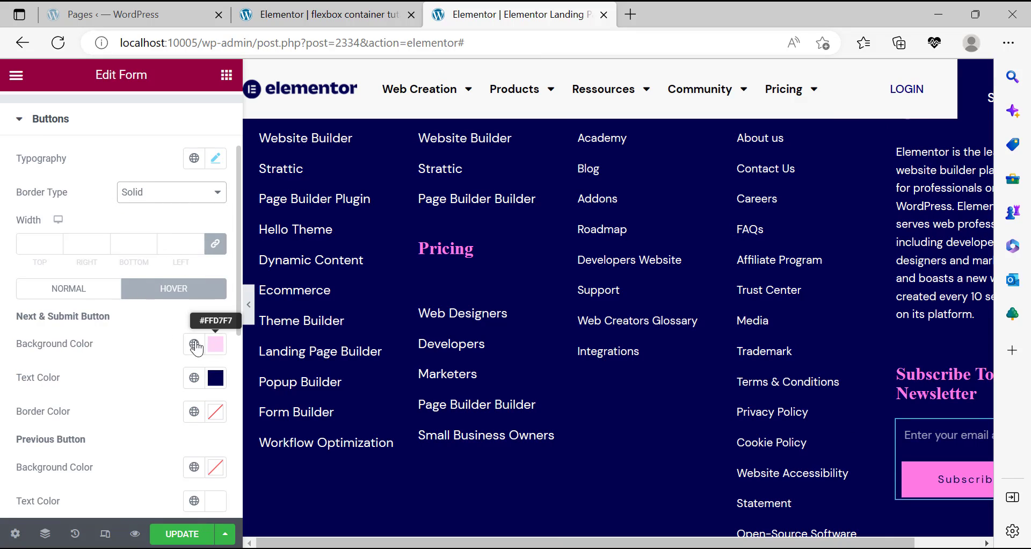
pyautogui.click(87, 299)
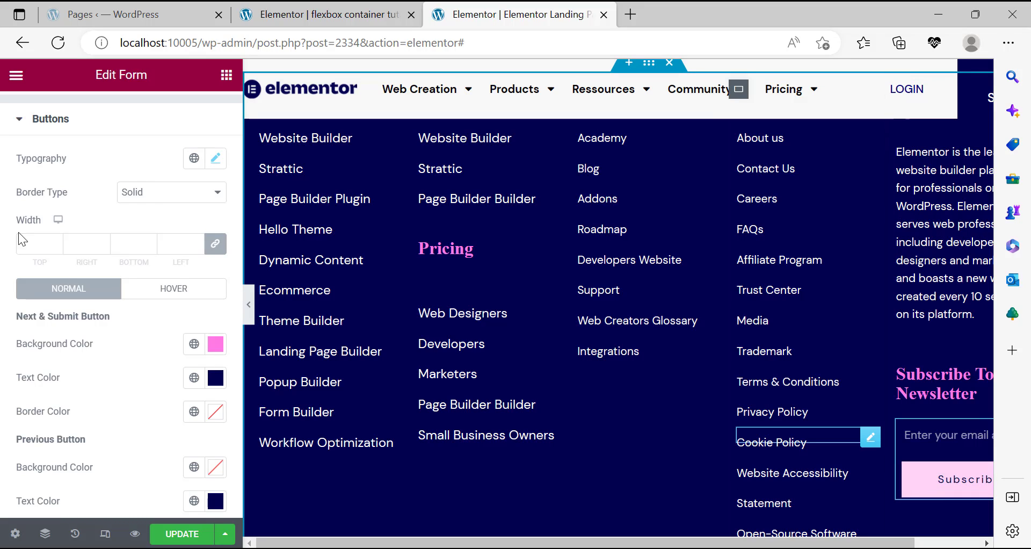
pyautogui.click(154, 198)
pyautogui.click(153, 214)
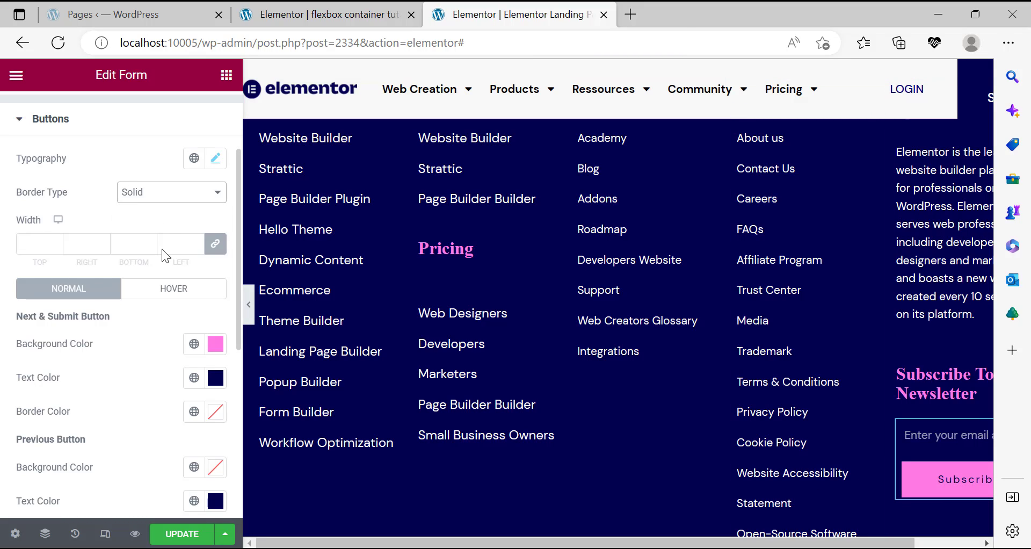
# Set the form field's border width to 1 px on all sides.
pyautogui.scroll(3, 108, 231)
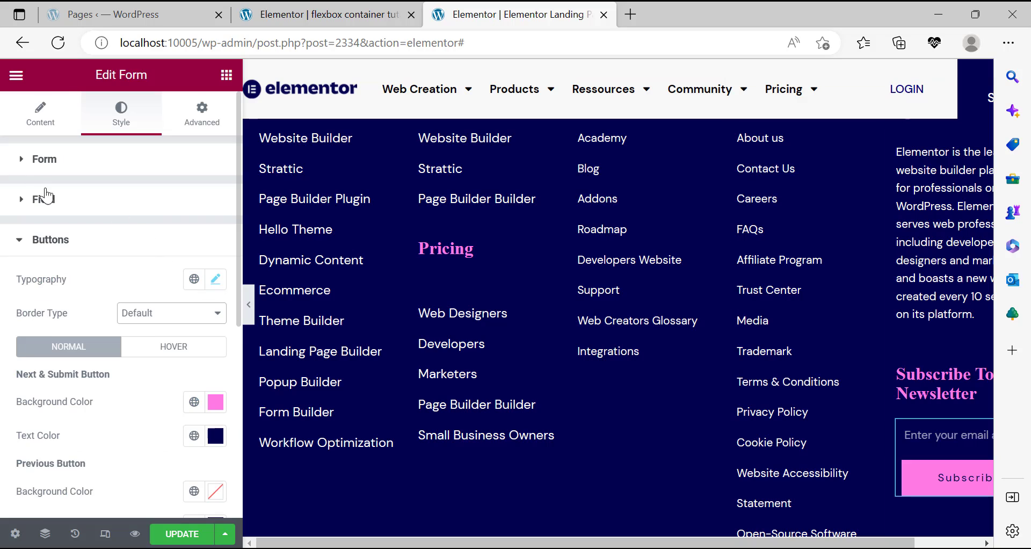
pyautogui.click(22, 202)
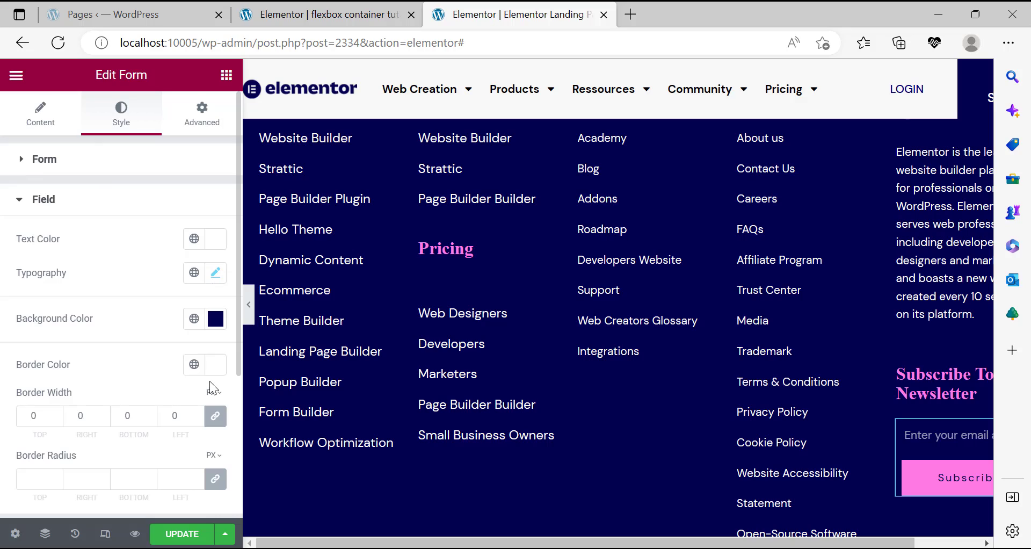
pyautogui.doubleClick(24, 408)
pyautogui.write('1')
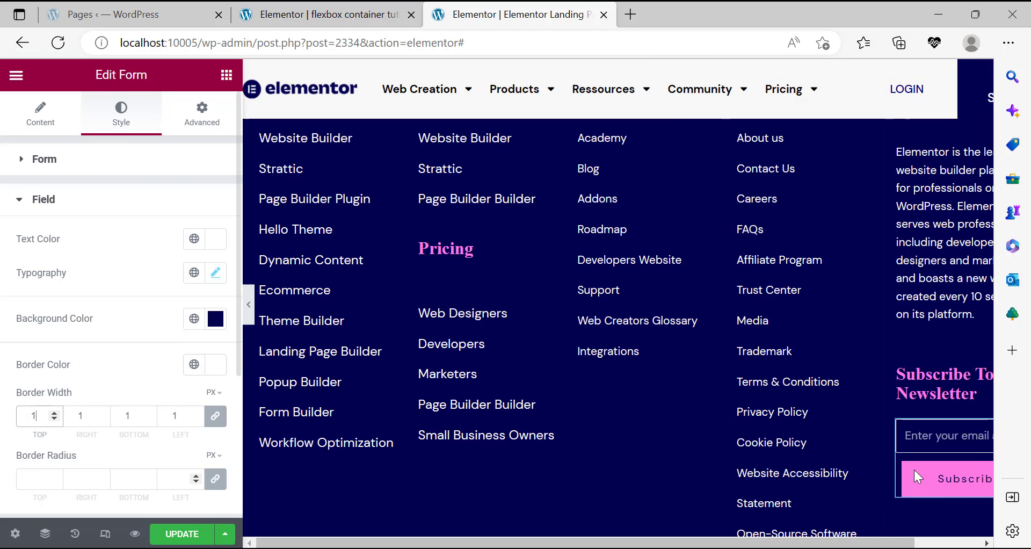
# Set the form's Subscribe button alignment to justified so it spans the full column width.
pyautogui.scroll(-4, 19, 342)
pyautogui.click(20, 337)
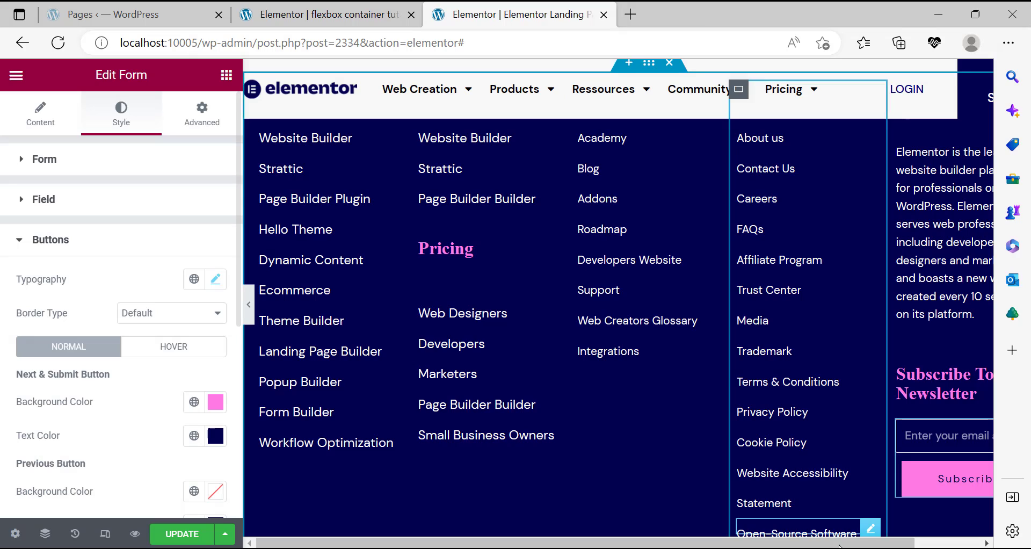
pyautogui.moveTo(839, 545); pyautogui.dragTo(906, 544)
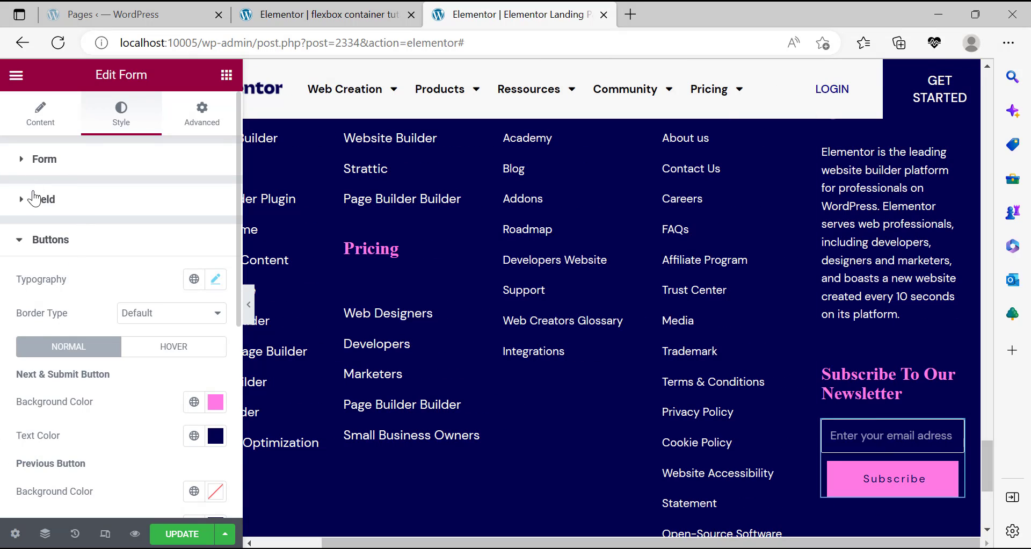
pyautogui.click(41, 127)
pyautogui.scroll(-2, 84, 311)
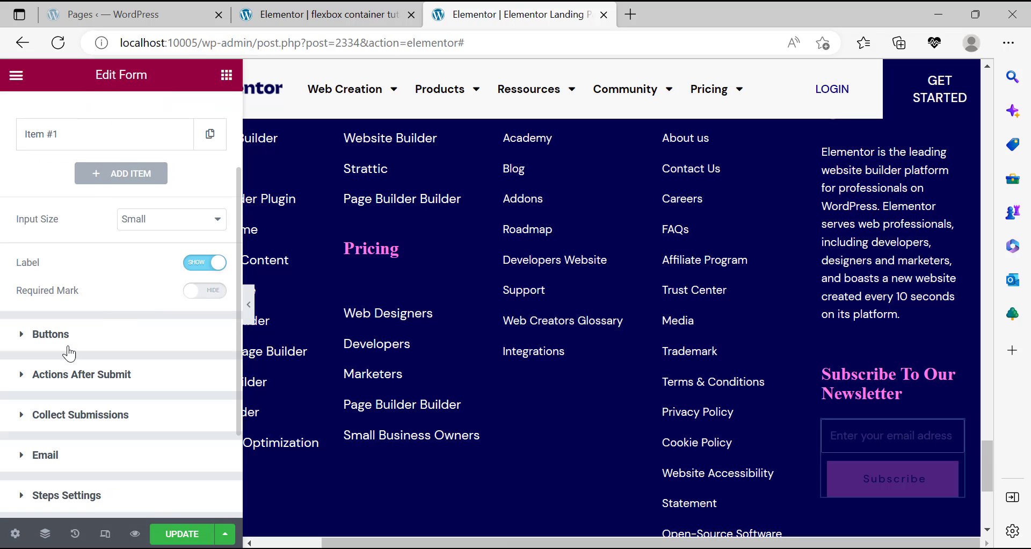
pyautogui.click(79, 337)
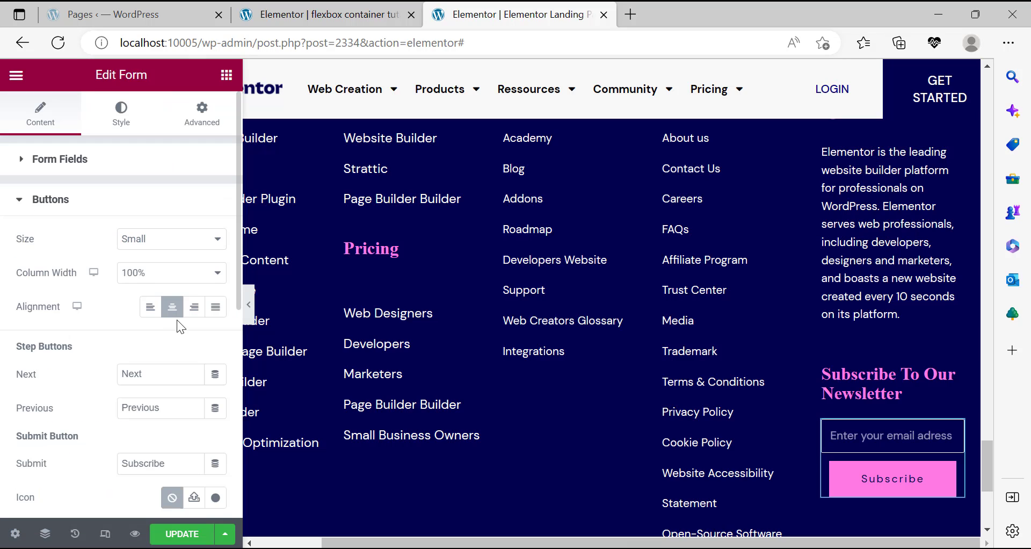
pyautogui.click(214, 308)
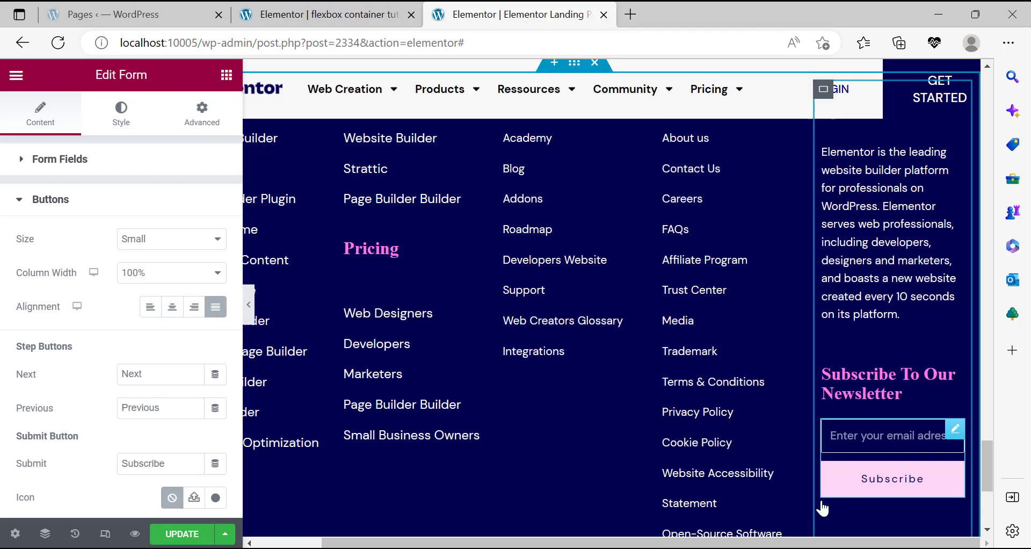
# Set the newsletter form's columns gap to 13 and its rows gap to 0.
pyautogui.click(121, 113)
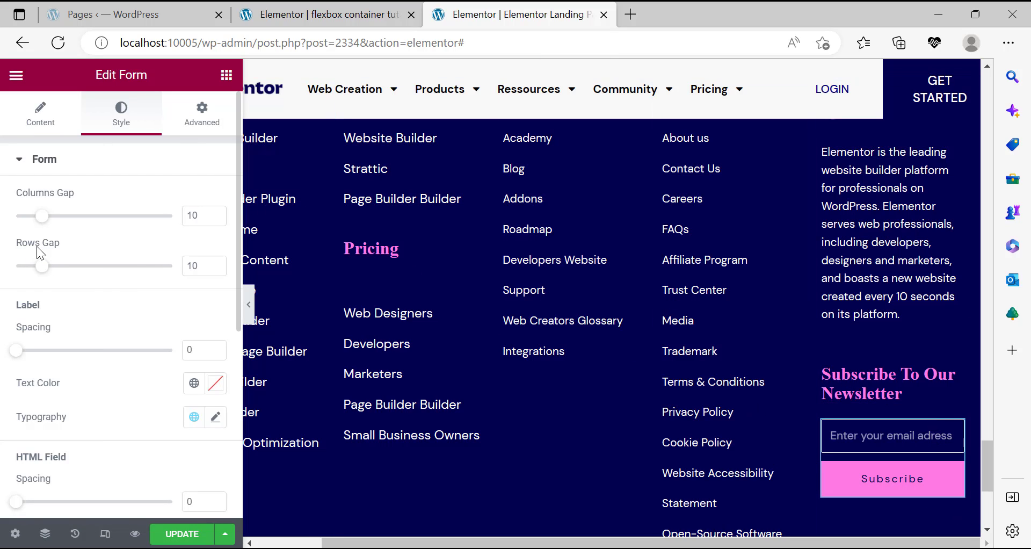
pyautogui.moveTo(31, 261); pyautogui.dragTo(64, 225)
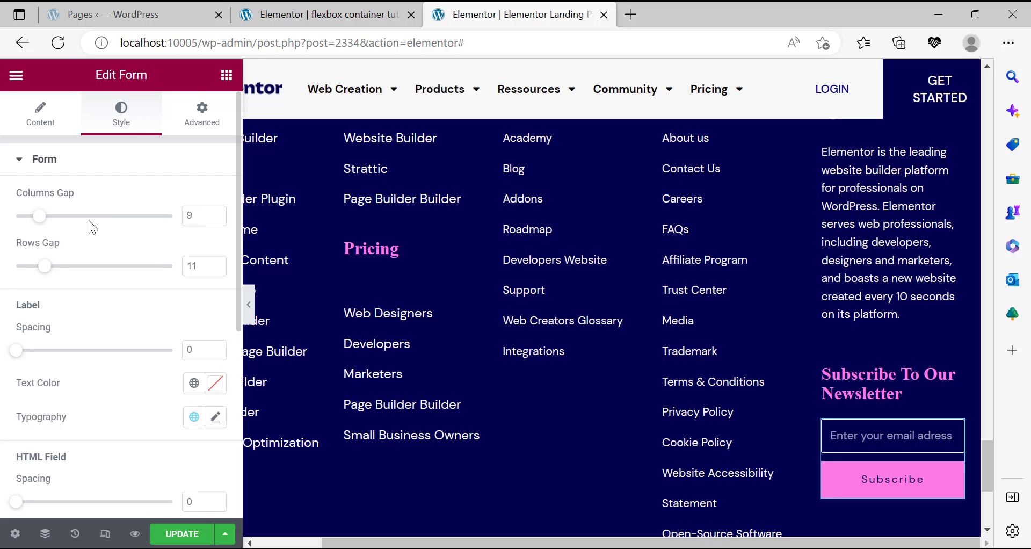
pyautogui.click(65, 217)
pyautogui.click(48, 217)
pyautogui.click(69, 266)
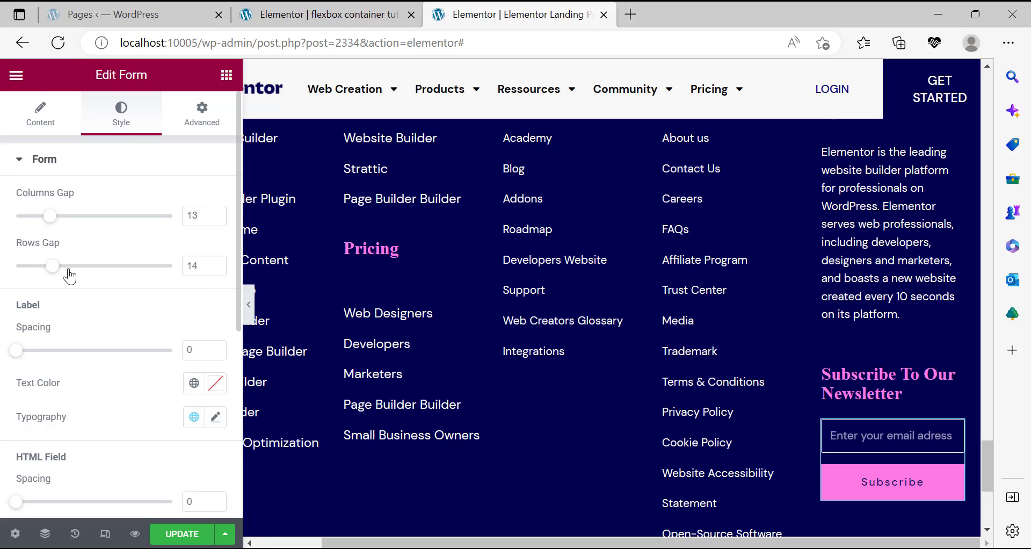
pyautogui.click(4, 267)
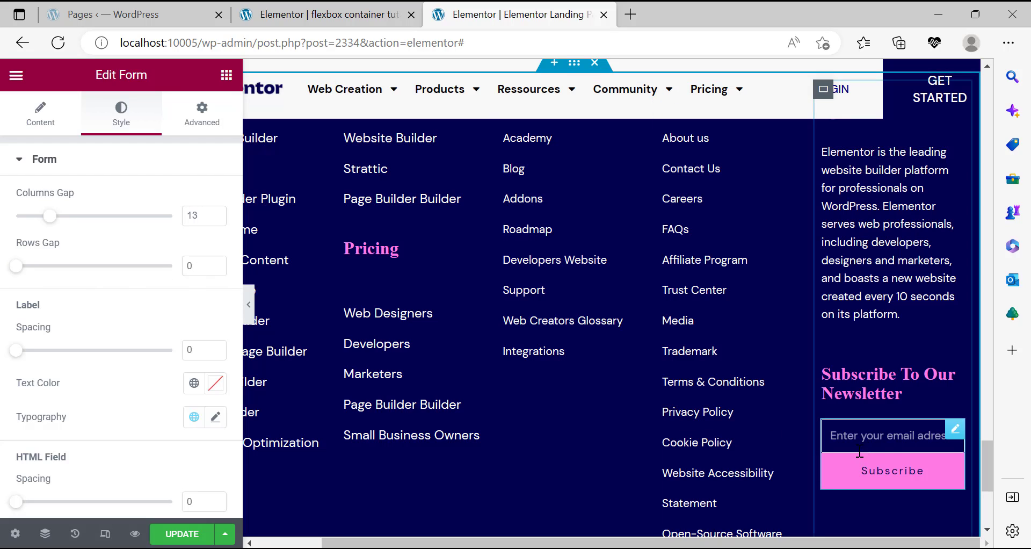
# Switch to the elementor.com page in Chrome and examine its footer's newsletter form and the agreement text below it.
pyautogui.scroll(-5, 159, 385)
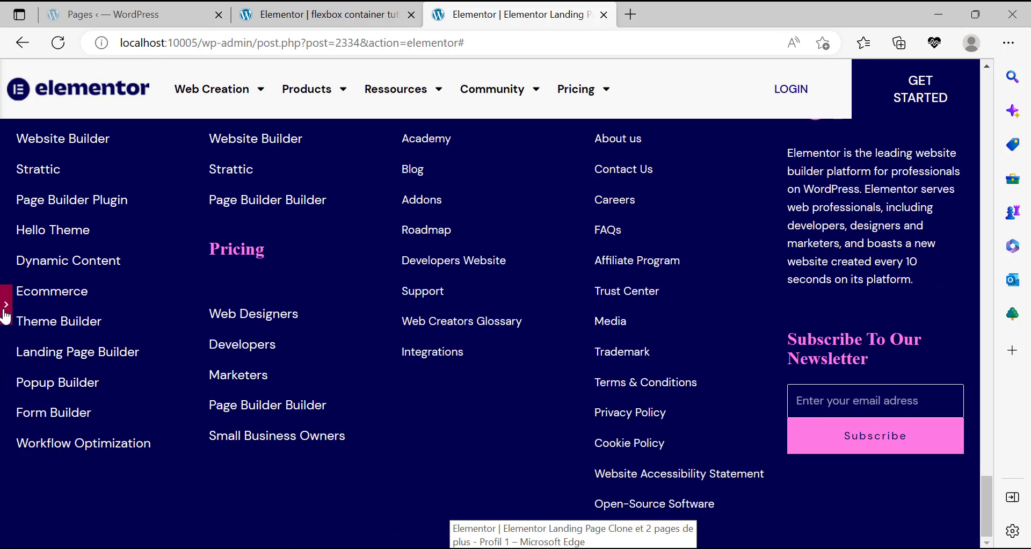
pyautogui.click(573, 547)
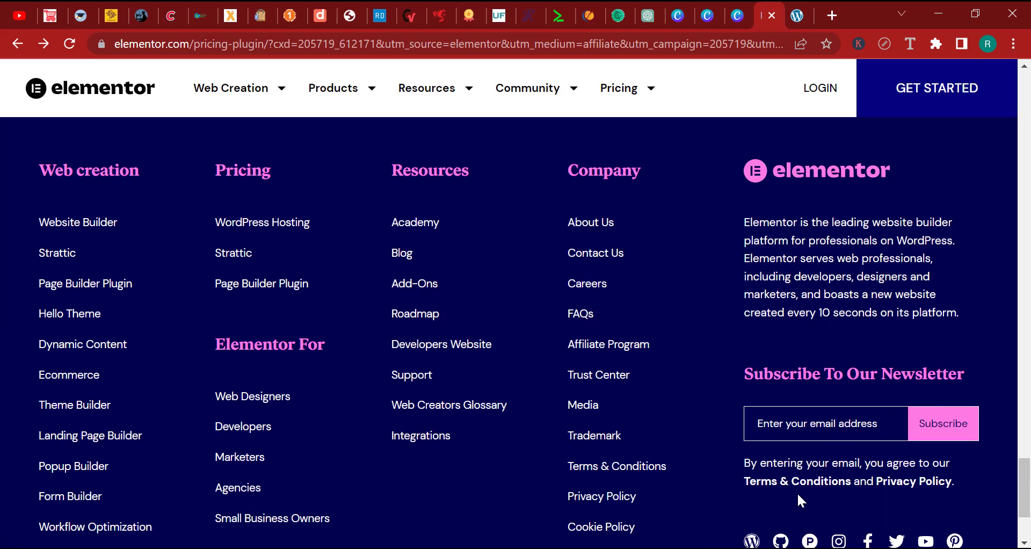
pyautogui.scroll(-1, 794, 496)
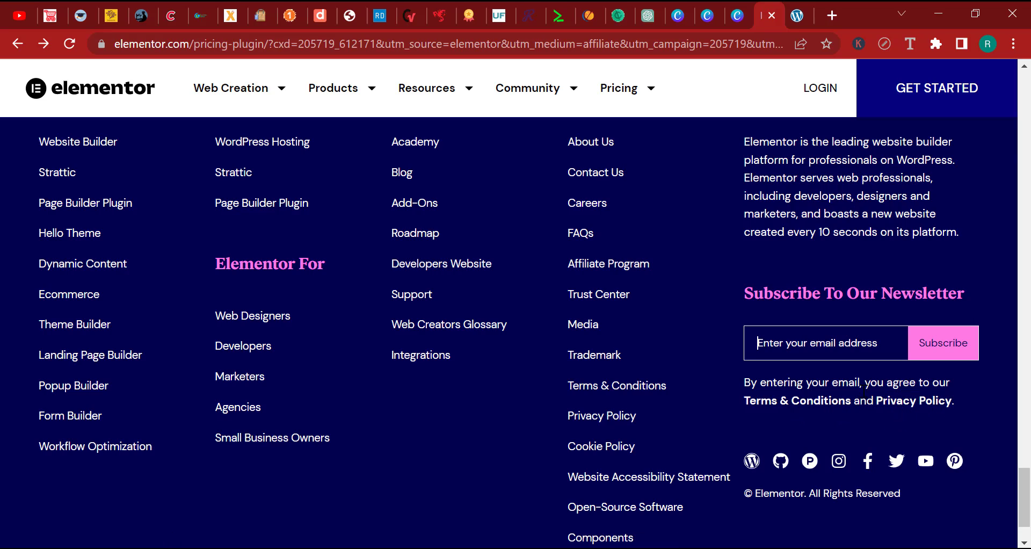
pyautogui.tripleClick(831, 380)
pyautogui.scroll(8, 981, 411)
pyautogui.scroll(-9, 960, 362)
pyautogui.moveTo(956, 350); pyautogui.dragTo(795, 343)
pyautogui.click(627, 513)
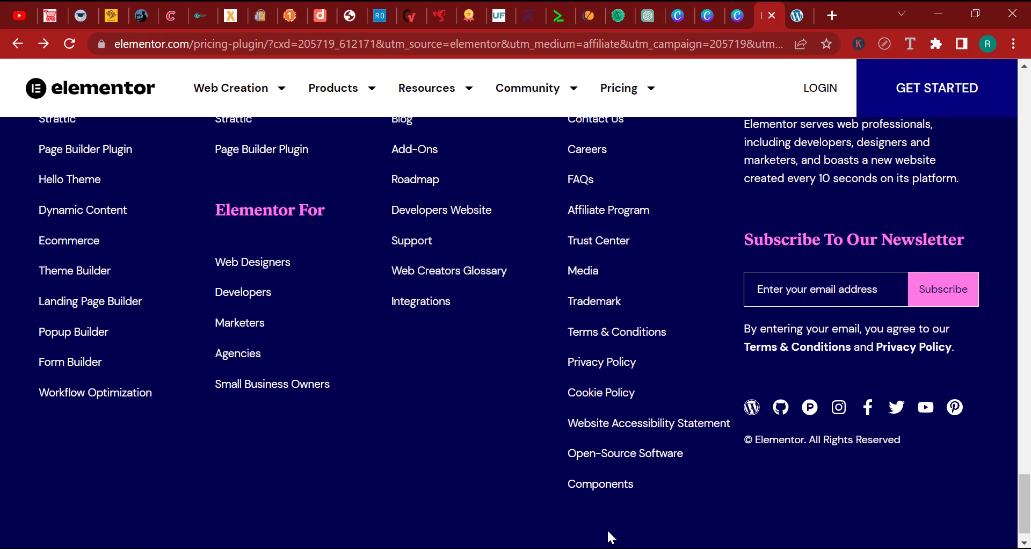
# Return to the Elementor editor in Edge and add a Text Editor widget below the newsletter form.
pyautogui.click(630, 547)
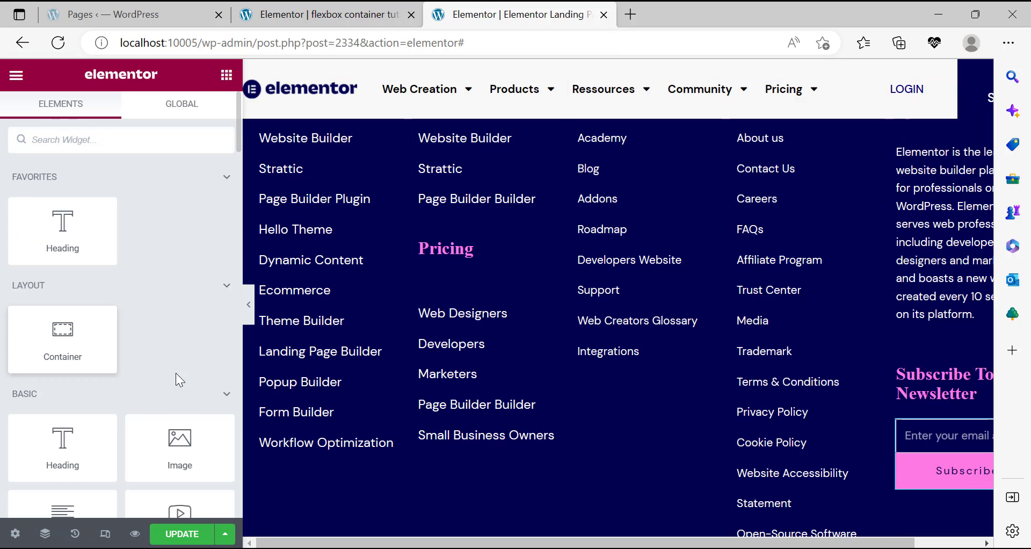
pyautogui.scroll(-2, 102, 333)
pyautogui.moveTo(59, 408); pyautogui.dragTo(955, 492)
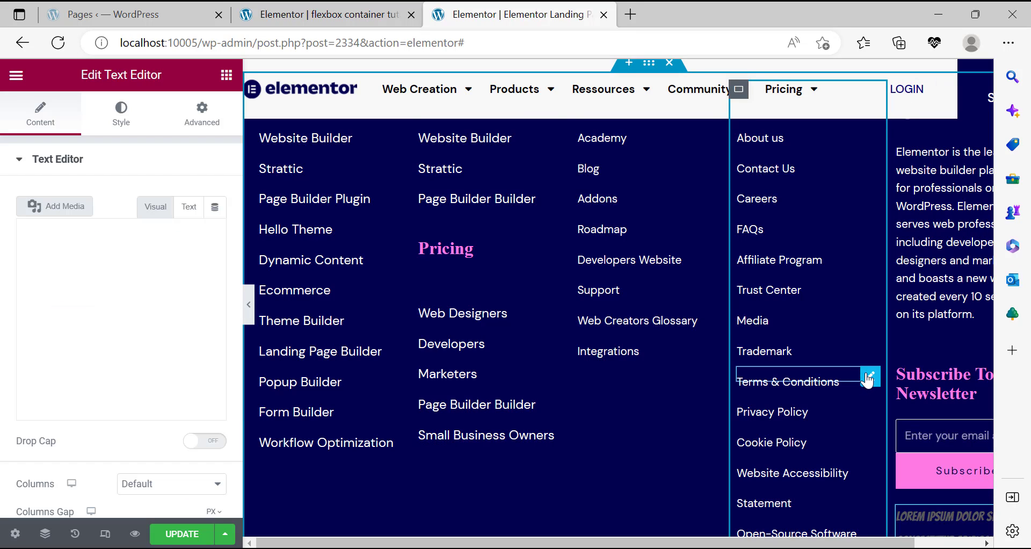
# Copy the Terms & Conditions heading and paste its style onto the new text below the newsletter form.
pyautogui.rightClick(862, 392)
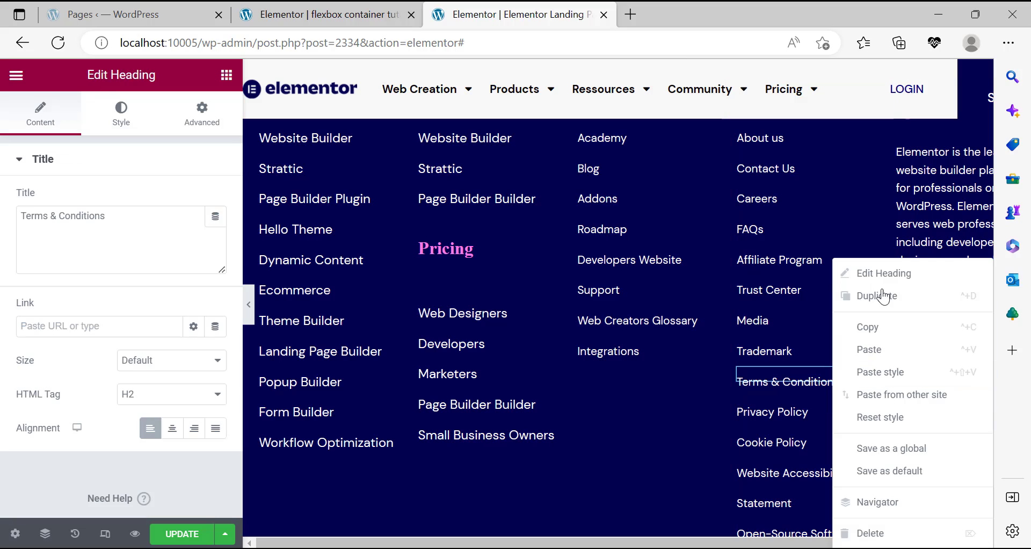
pyautogui.click(881, 328)
pyautogui.moveTo(781, 544); pyautogui.dragTo(955, 540)
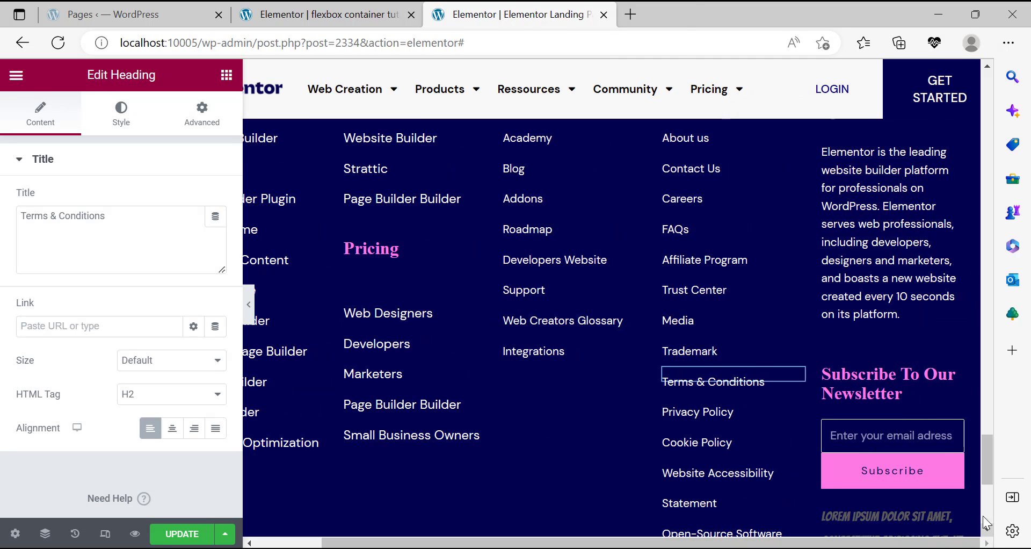
pyautogui.scroll(-2, 955, 416)
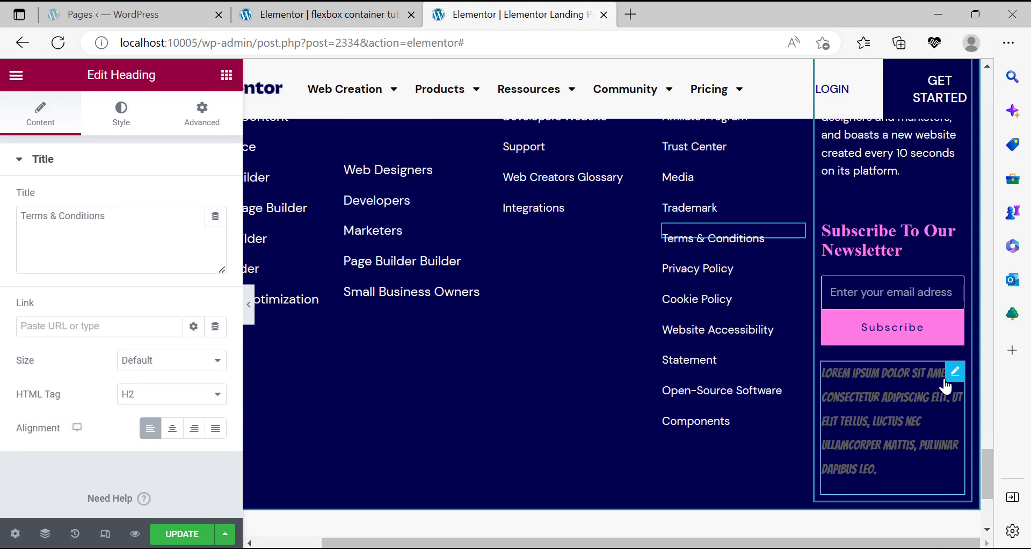
pyautogui.rightClick(907, 376)
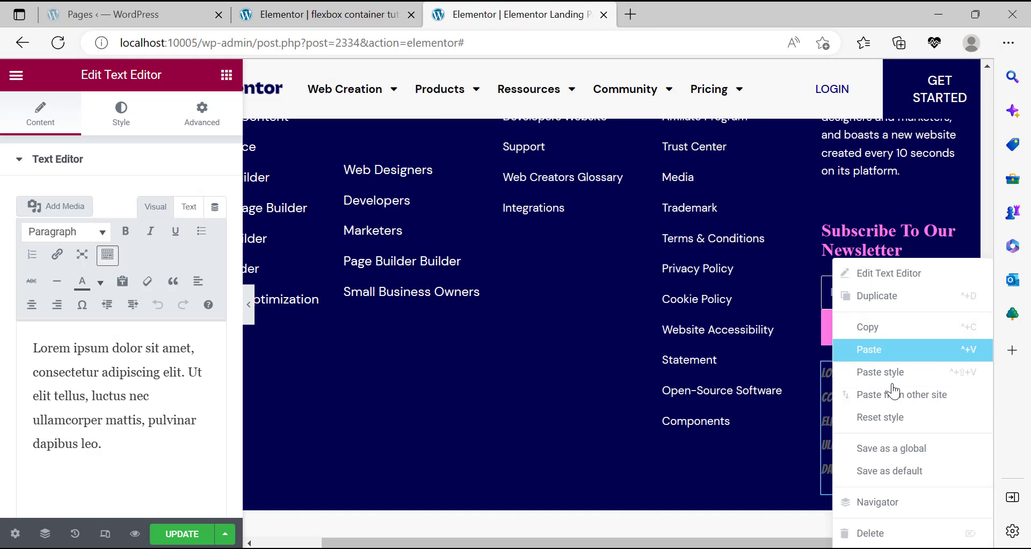
pyautogui.click(912, 372)
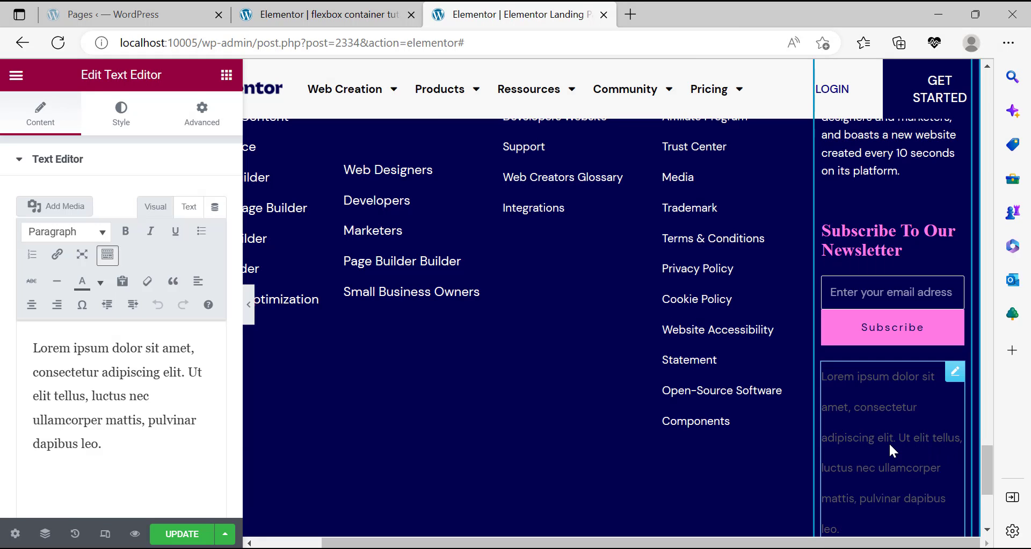
# Color all of the placeholder text in the new text widget white.
pyautogui.click(144, 451)
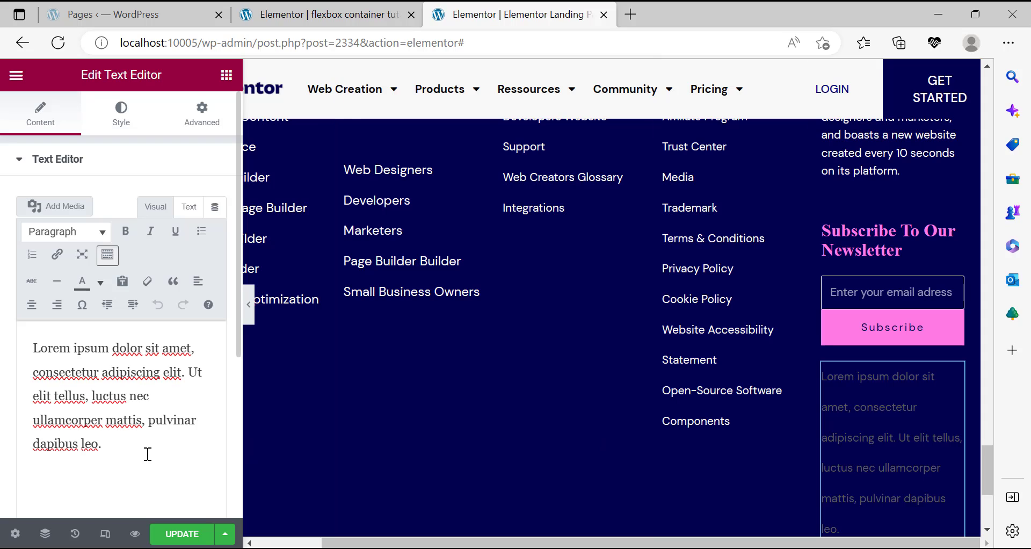
pyautogui.hotkey('ctrl', 'a')
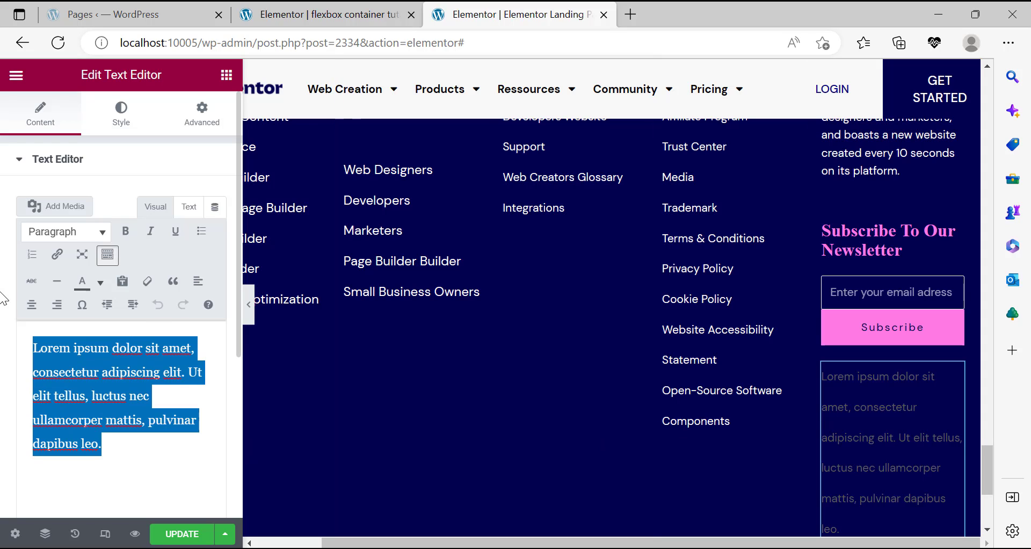
pyautogui.click(100, 281)
pyautogui.click(141, 351)
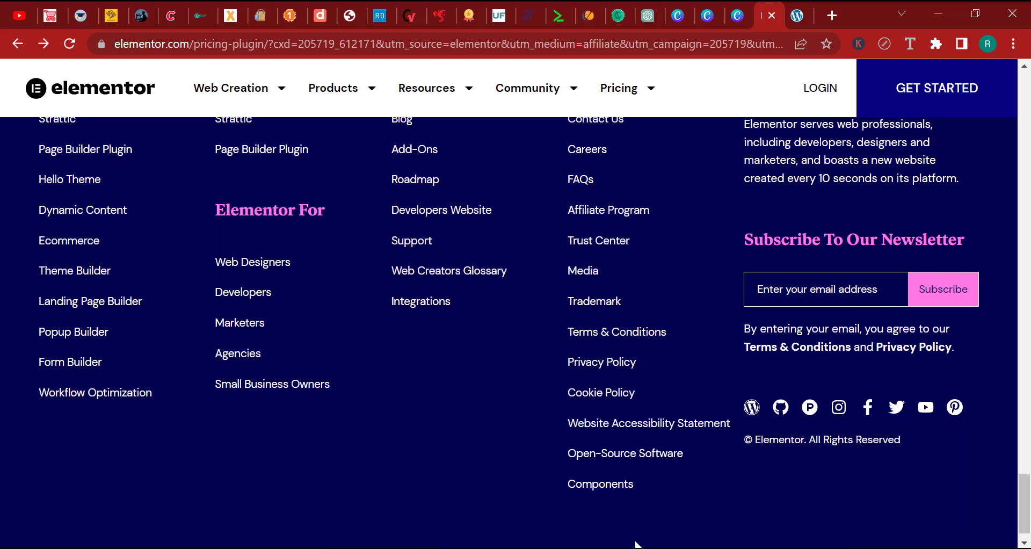
# Inspect the font properties of the reference footer's agreement text on the elementor.com page in Chrome.
pyautogui.tripleClick(853, 335)
pyautogui.moveTo(951, 347)
pyautogui.mouseDown()
pyautogui.moveTo(800, 349)
pyautogui.moveTo(733, 329)
pyautogui.moveTo(943, 352)
pyautogui.mouseUp()
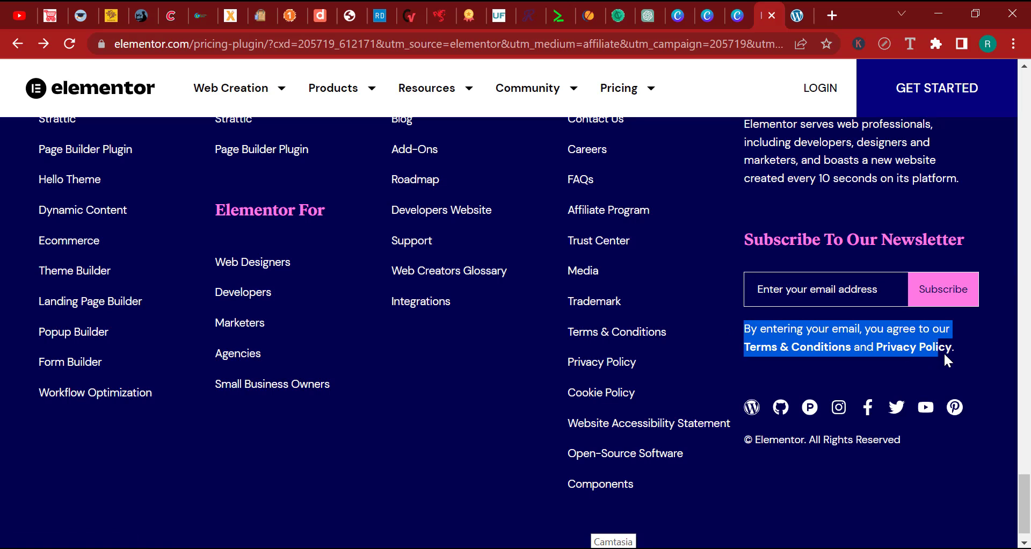
pyautogui.click(908, 40)
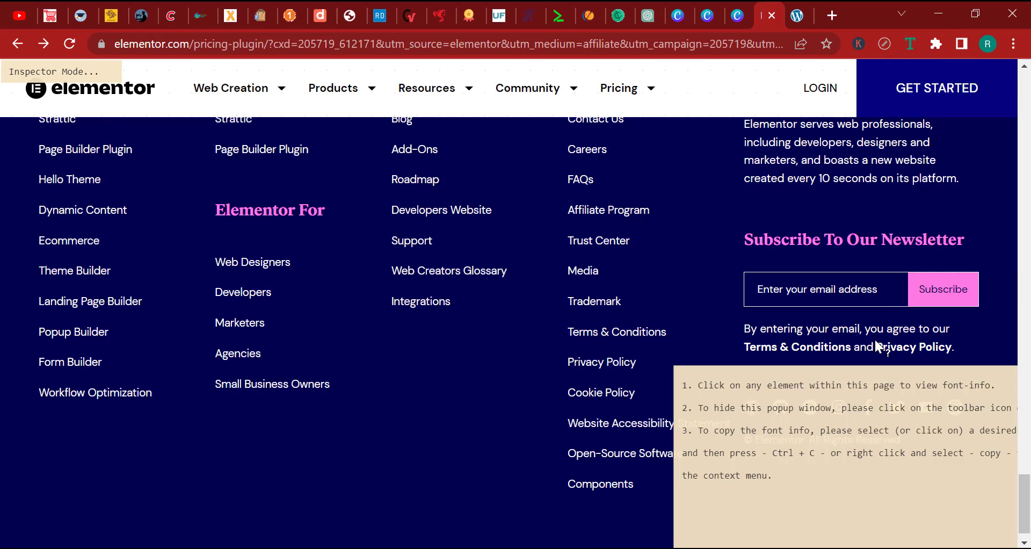
pyautogui.click(839, 346)
pyautogui.scroll(-2, 773, 486)
pyautogui.scroll(2, 772, 473)
pyautogui.scroll(-2, 744, 484)
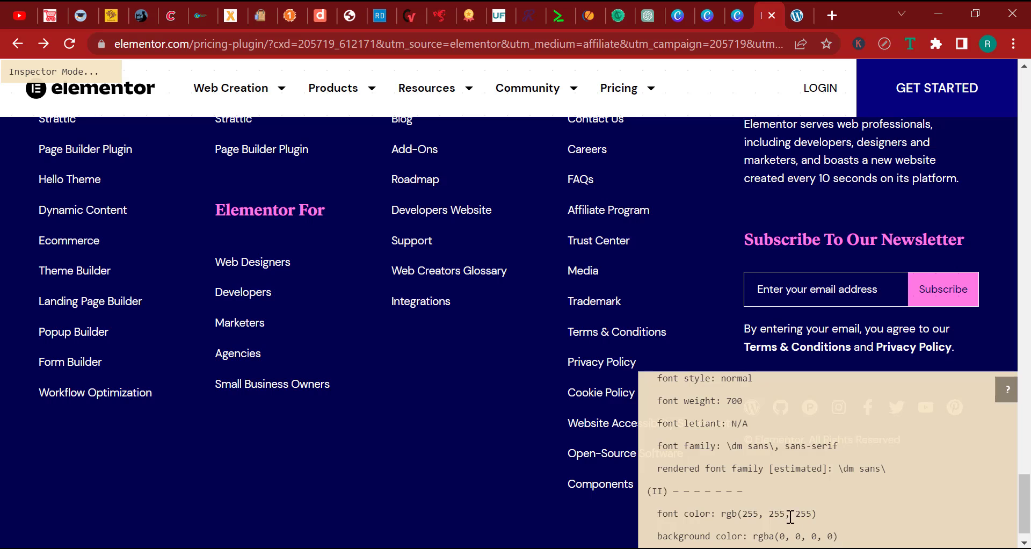
pyautogui.scroll(-2, 789, 515)
pyautogui.scroll(-2, 802, 488)
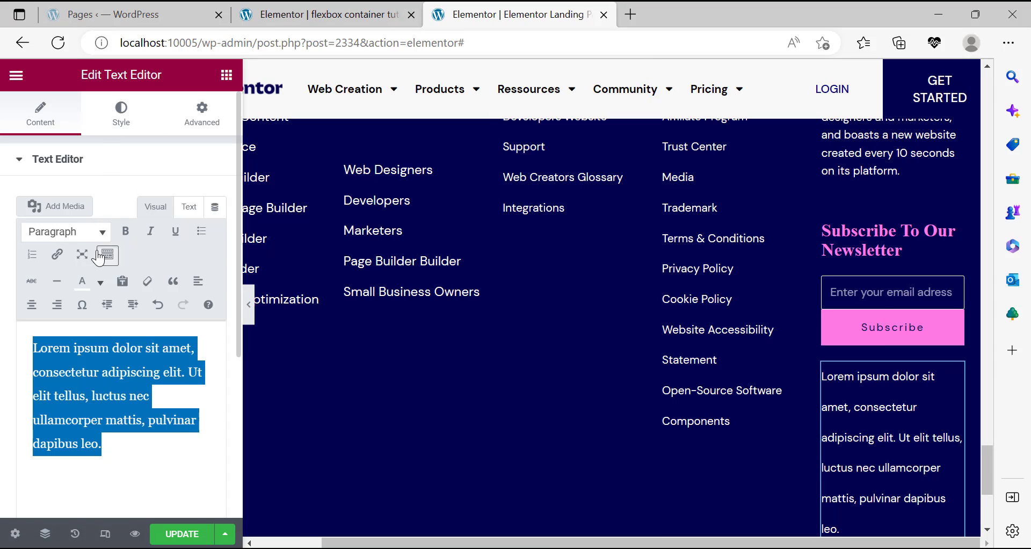
# Set the typography of the text below the newsletter form to 700 (Bold) weight and 22.4 px line height.
pyautogui.click(121, 115)
pyautogui.click(216, 266)
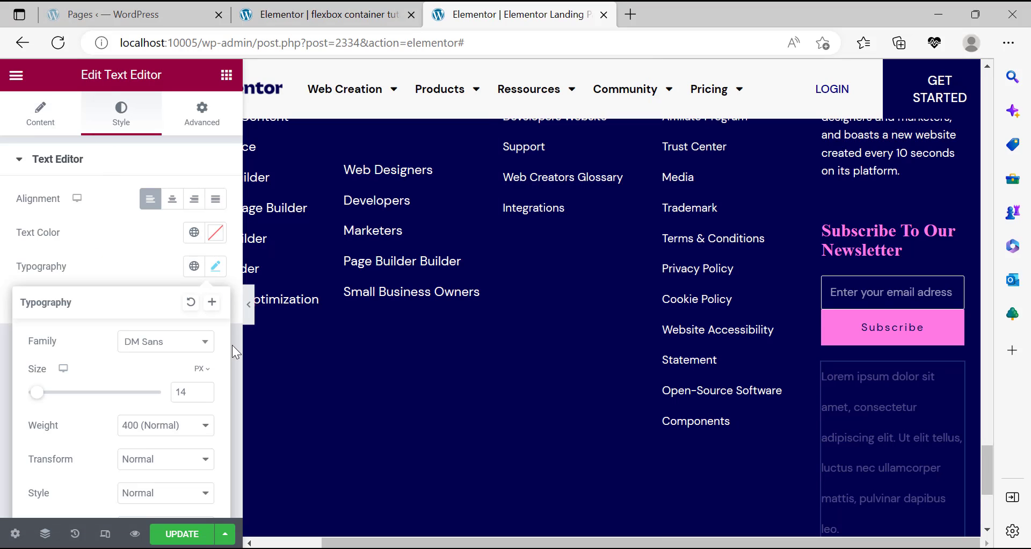
pyautogui.doubleClick(192, 391)
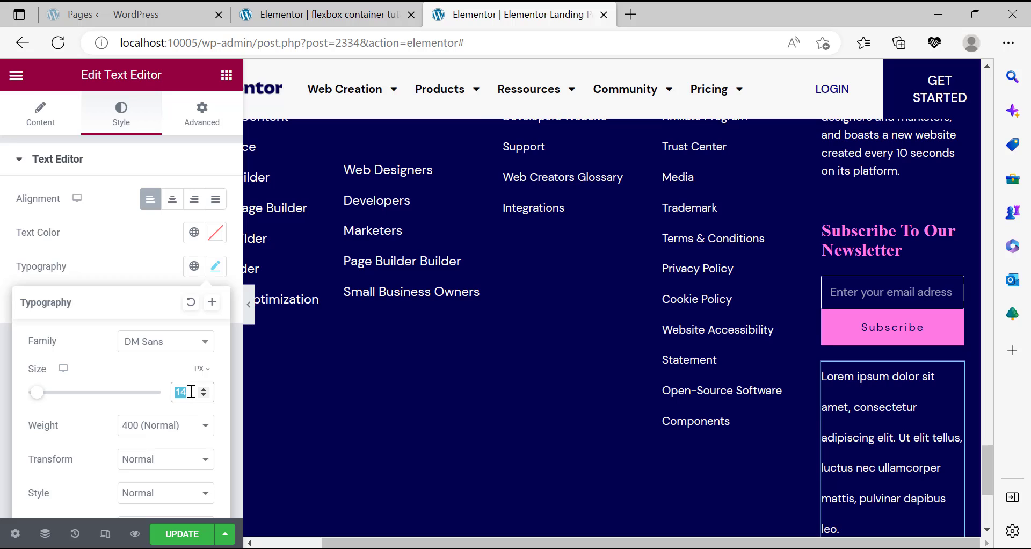
pyautogui.click(158, 424)
pyautogui.click(161, 353)
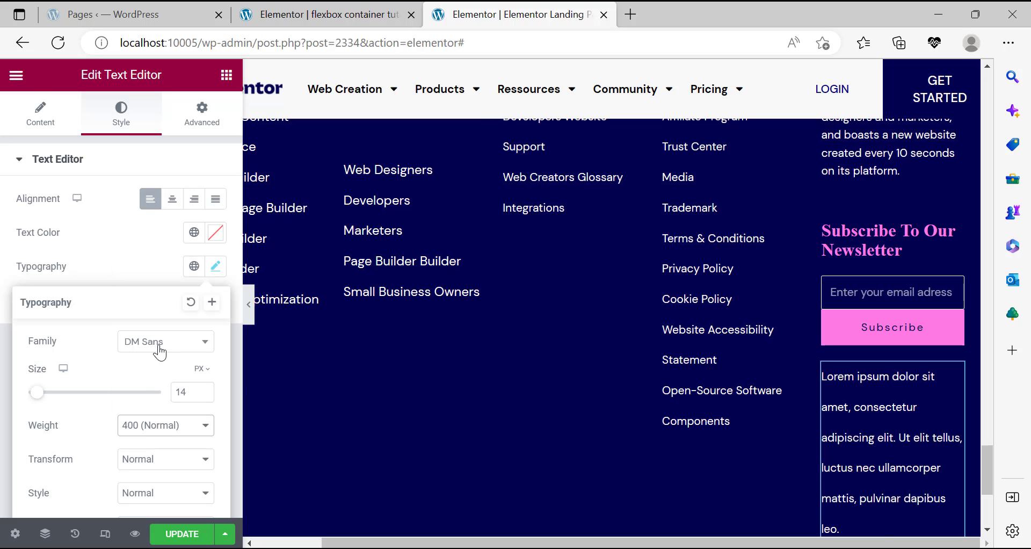
pyautogui.scroll(-2, 184, 387)
pyautogui.doubleClick(189, 455)
pyautogui.write('22.4')
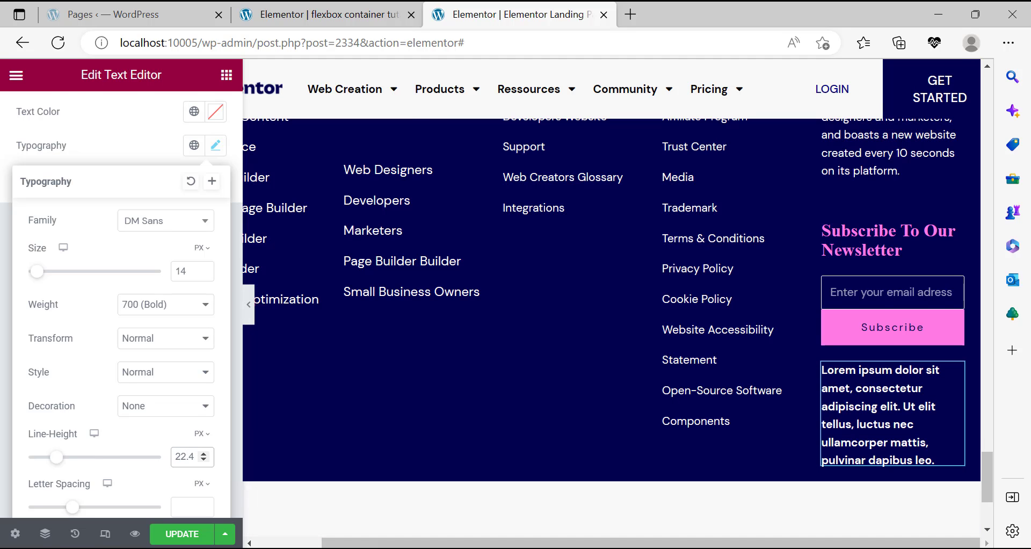
# Check the reference footer in Chrome and set the text widget's font weight to 400 (Normal) in Edge.
pyautogui.hotkey('alt', 'Tab')
pyautogui.hotkey('alt', 'Tab')
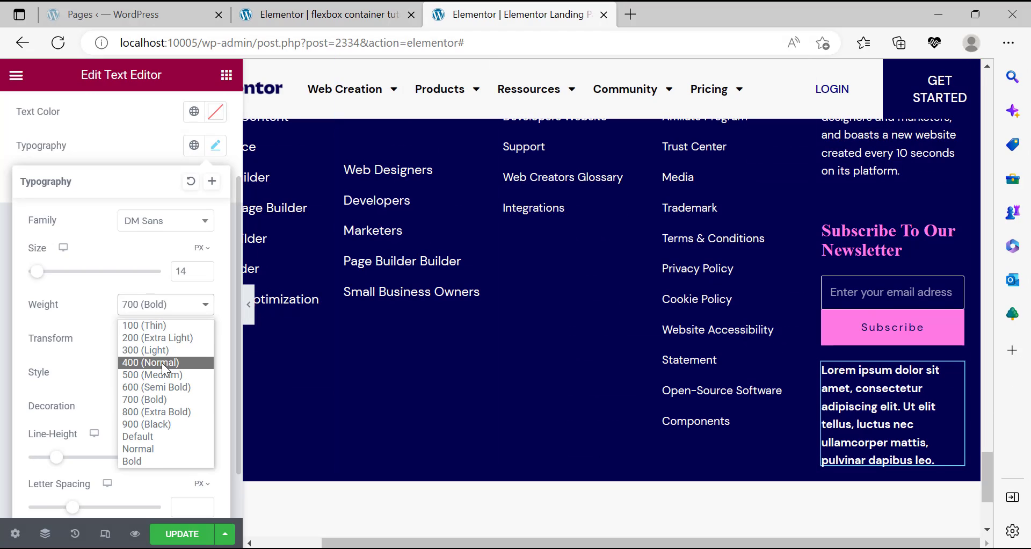
pyautogui.click(163, 362)
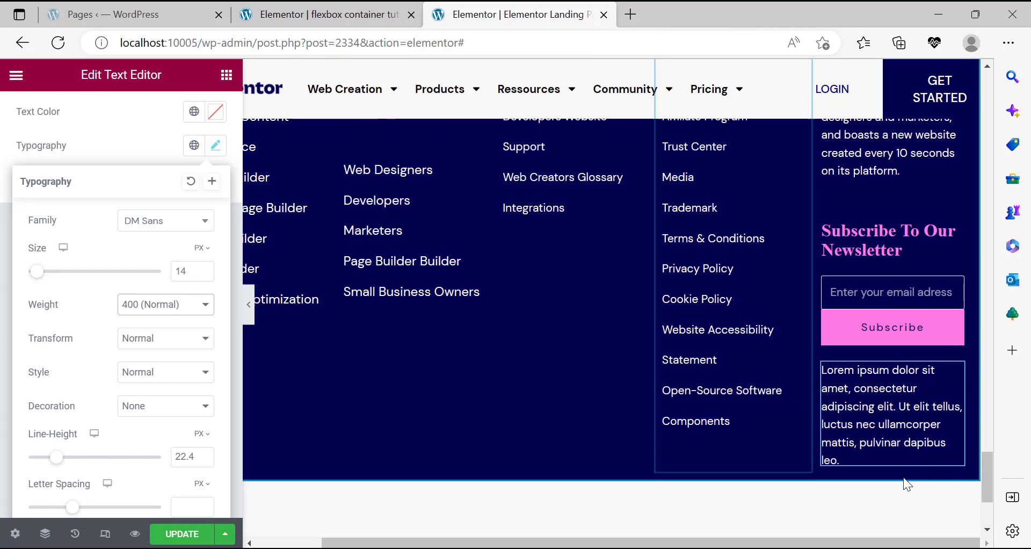
# Copy the agreement text below the newsletter form from the reference footer in Chrome.
pyautogui.hotkey('alt', 'Tab')
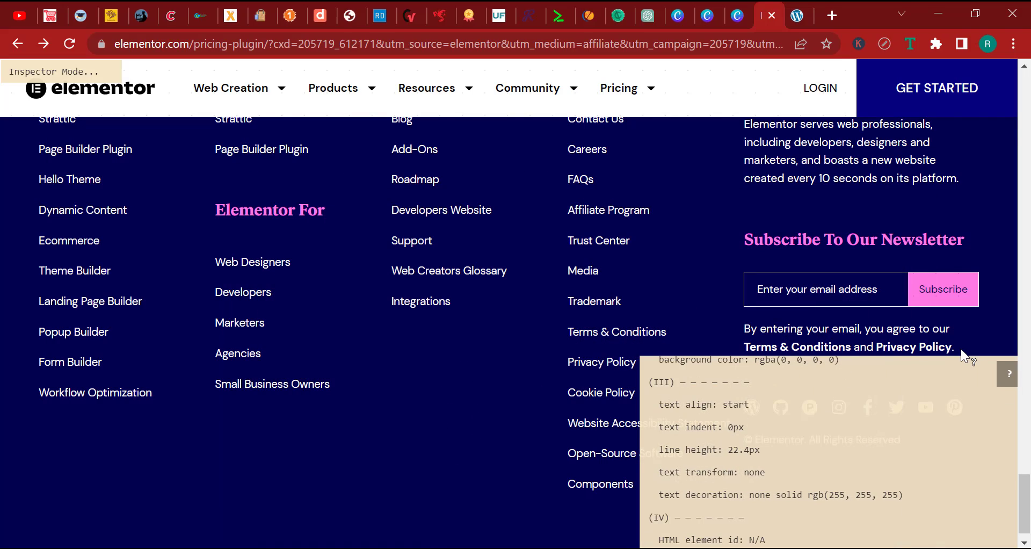
pyautogui.moveTo(745, 318)
pyautogui.mouseDown()
pyautogui.moveTo(736, 321)
pyautogui.moveTo(755, 329)
pyautogui.mouseUp()
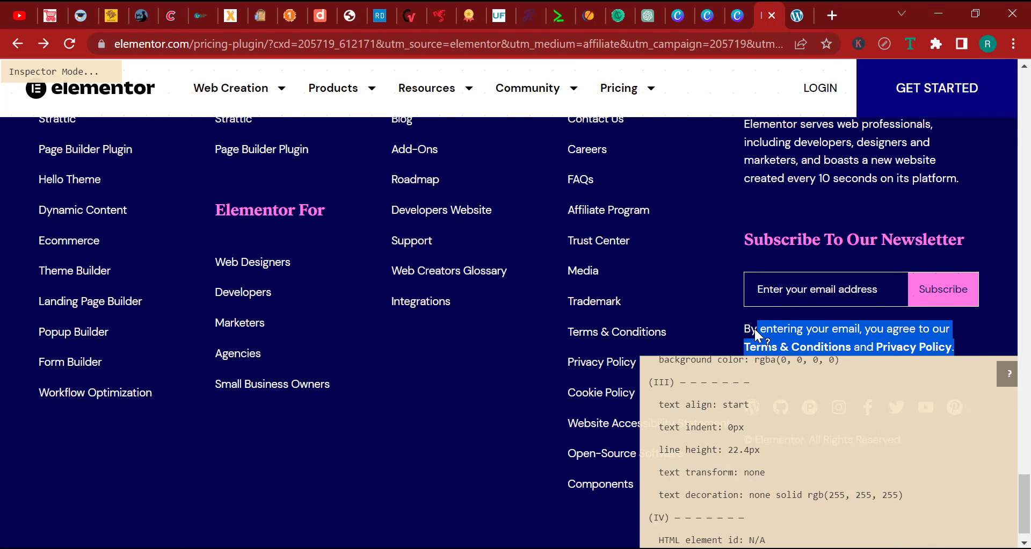
pyautogui.rightClick(747, 329)
pyautogui.click(748, 346)
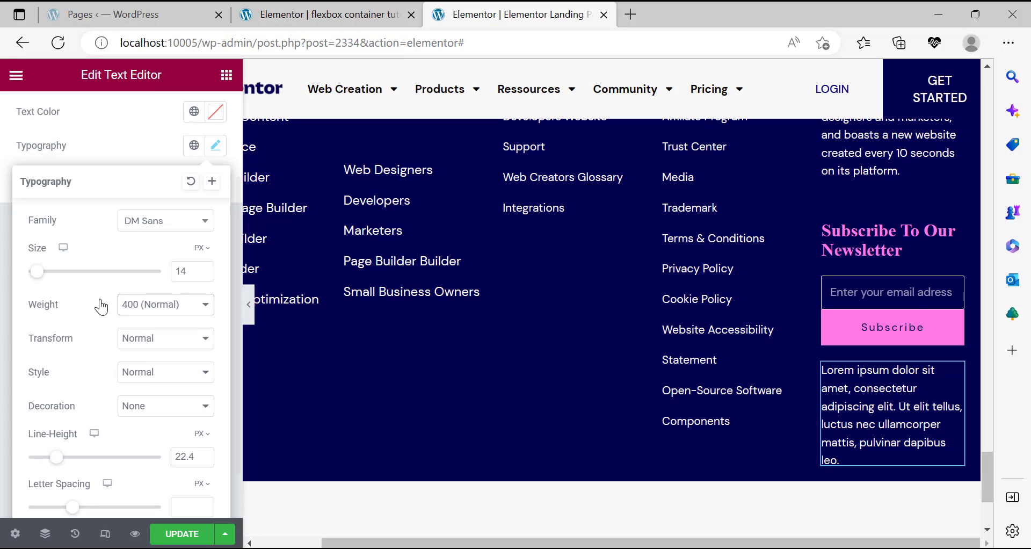
# Return to the editor in Edge and replace all of the widget's placeholder text with the copied agreement text.
pyautogui.click(8, 221)
pyautogui.scroll(3, 31, 176)
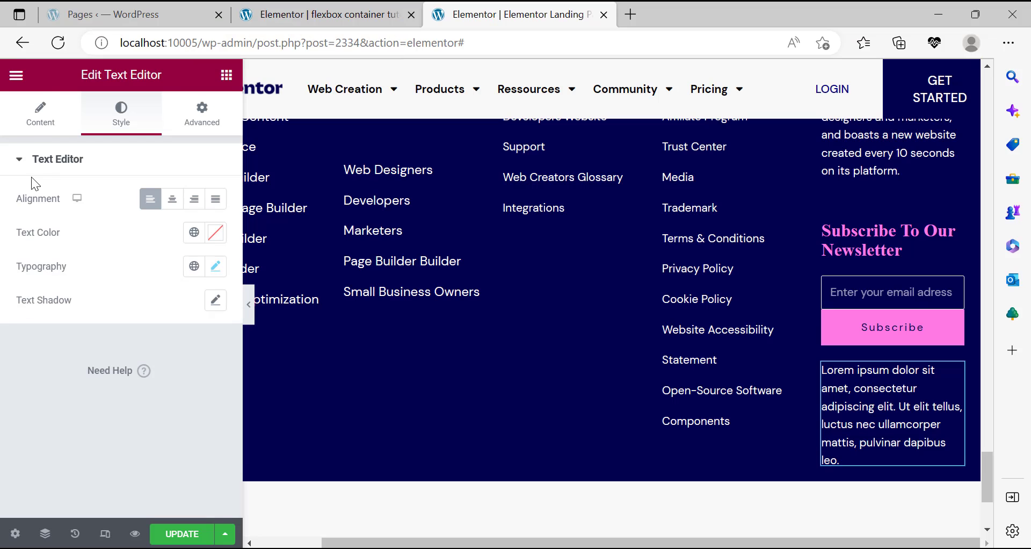
pyautogui.click(39, 115)
pyautogui.click(121, 389)
pyautogui.hotkey('ctrl', 'a')
pyautogui.rightClick(71, 357)
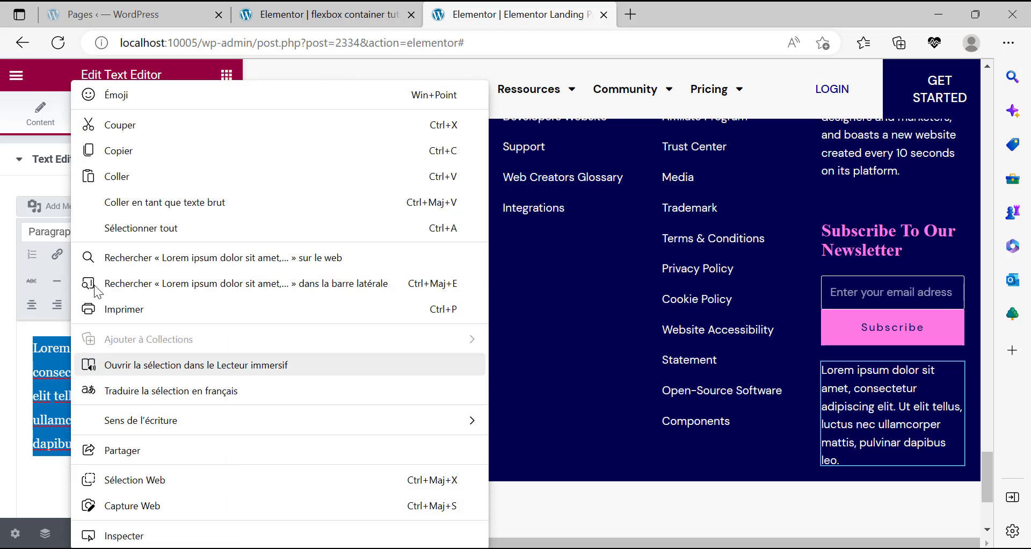
pyautogui.click(116, 176)
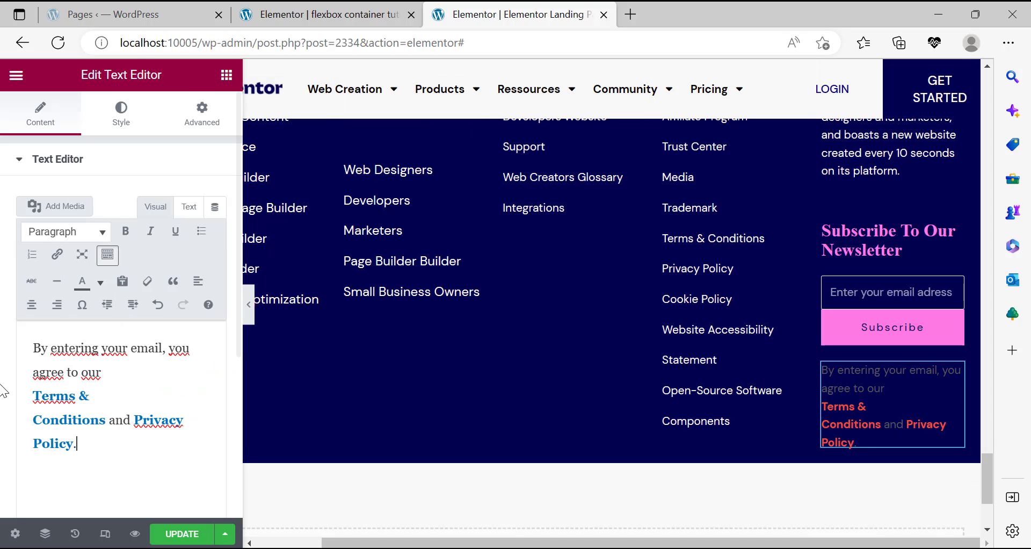
# Remove the line break before "Terms & Conditions" in the agreement text and color that link white.
pyautogui.click(30, 397)
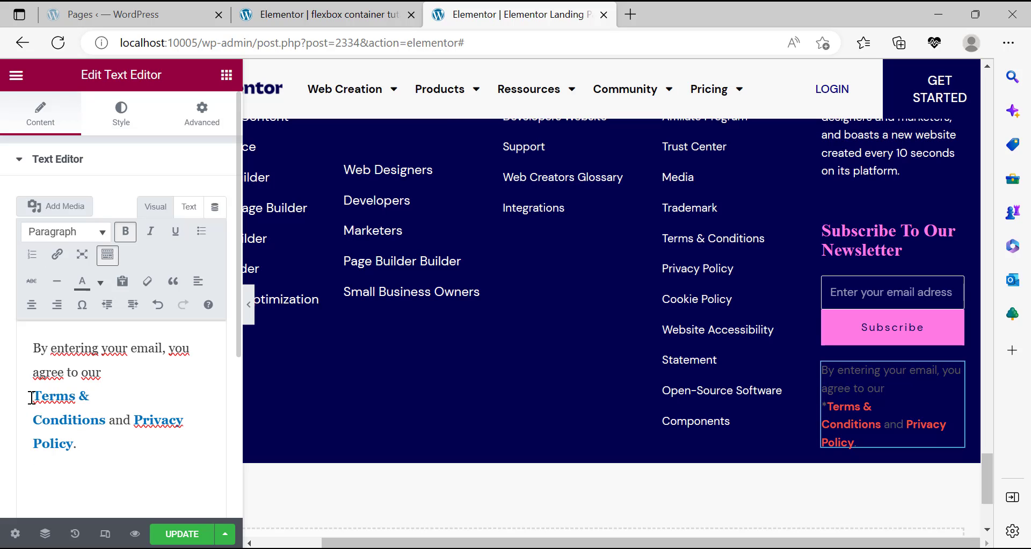
pyautogui.press('BackSpace')
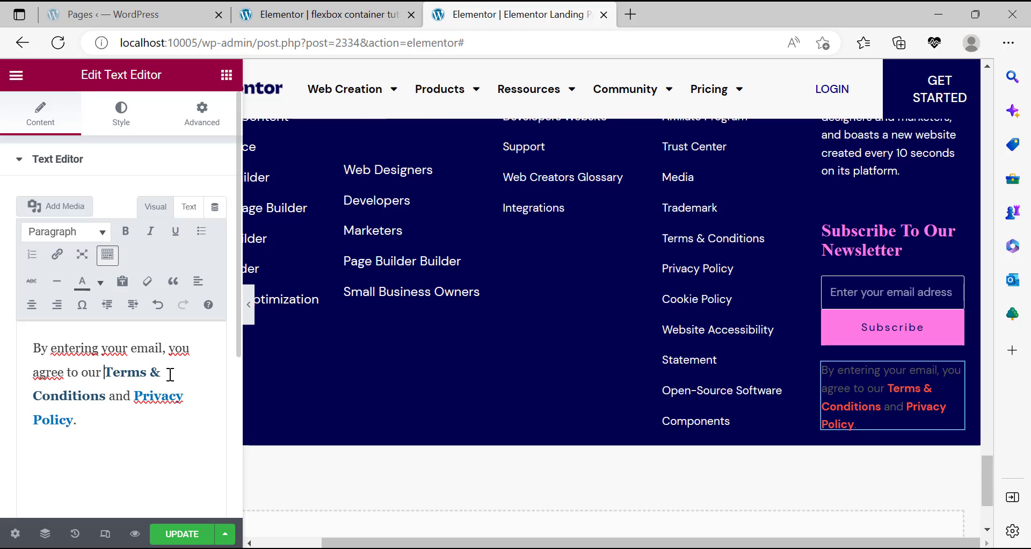
pyautogui.moveTo(107, 398); pyautogui.dragTo(112, 374)
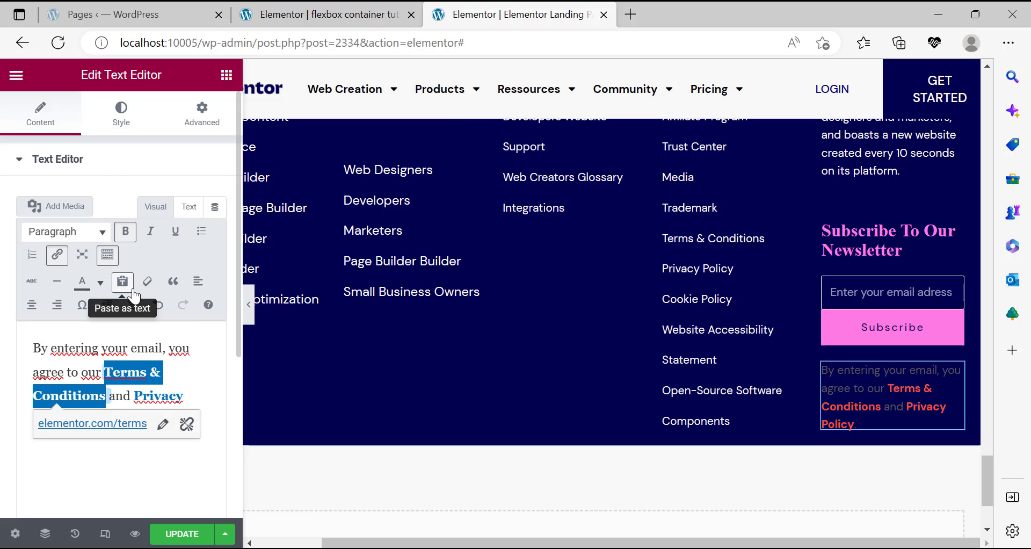
pyautogui.click(100, 281)
pyautogui.click(141, 352)
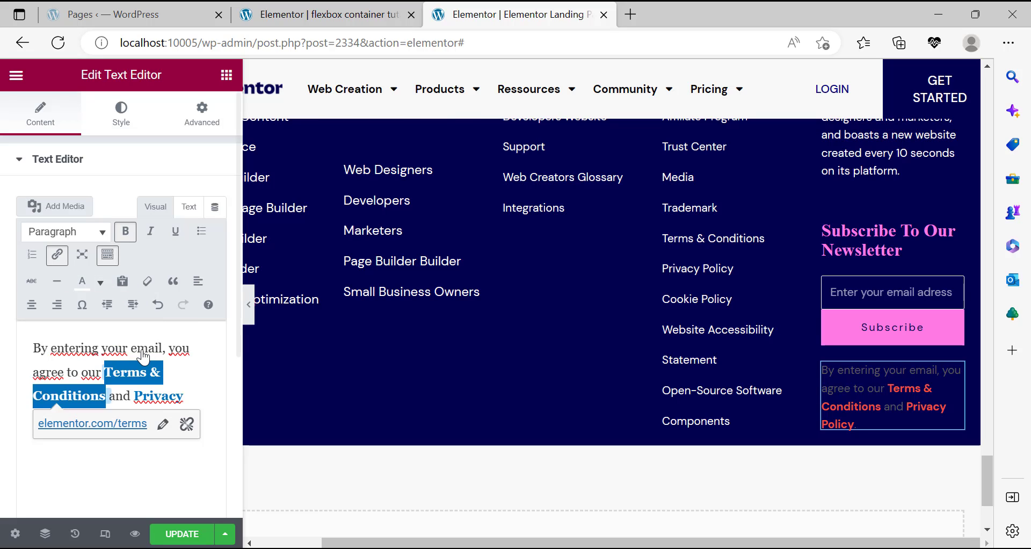
# Color the "Privacy Policy." link text at the end of the agreement text white.
pyautogui.click(102, 421)
pyautogui.moveTo(102, 422); pyautogui.dragTo(137, 396)
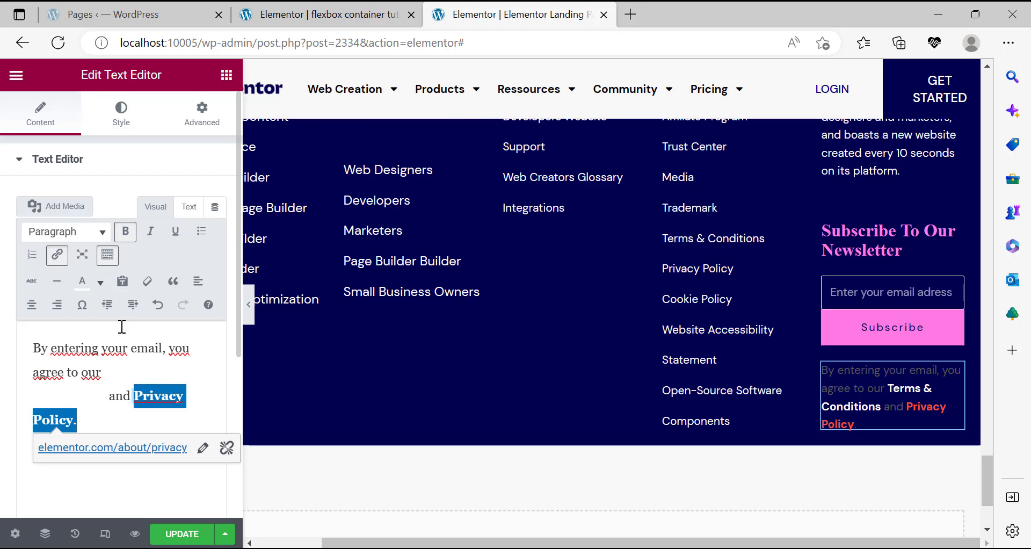
pyautogui.click(82, 281)
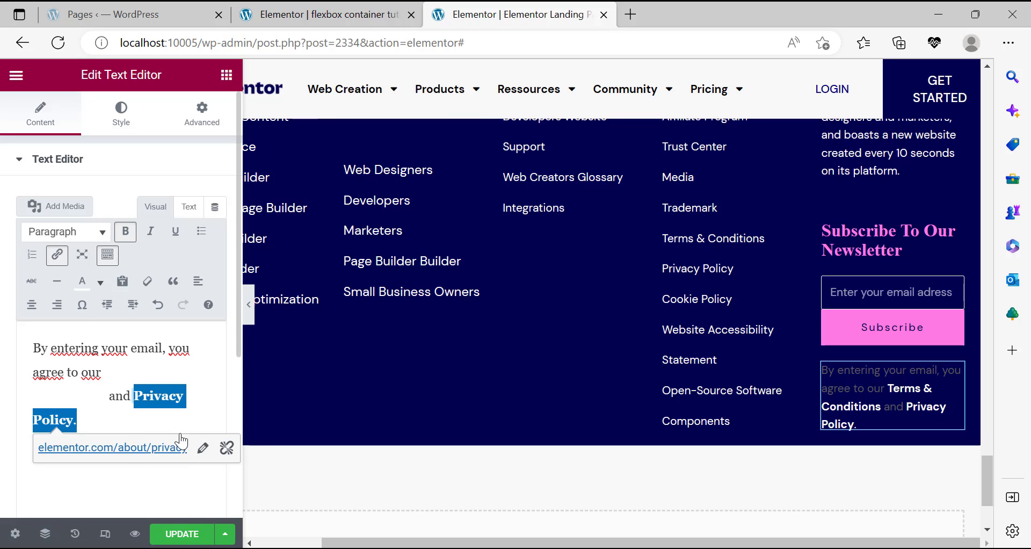
pyautogui.press('BackSpace')
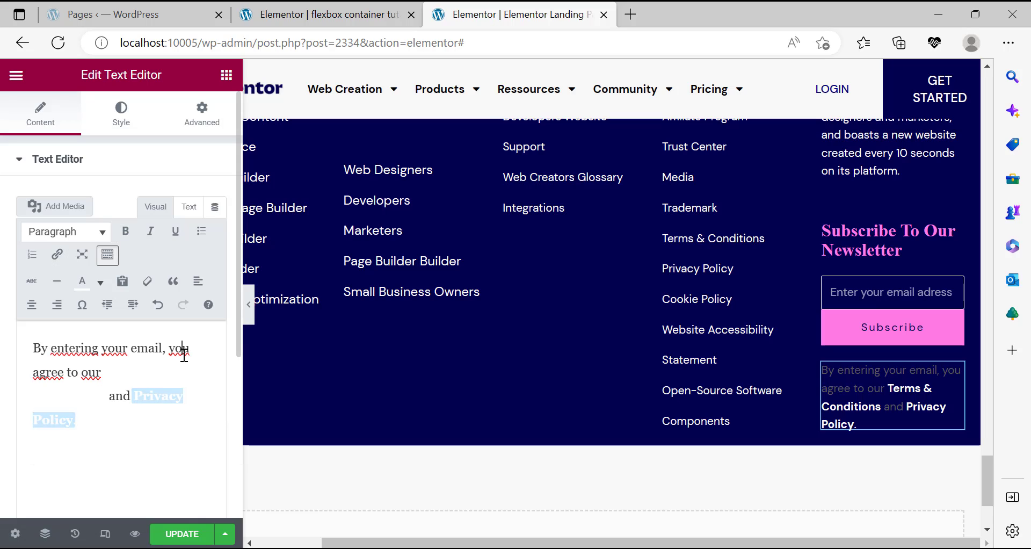
pyautogui.doubleClick(146, 346)
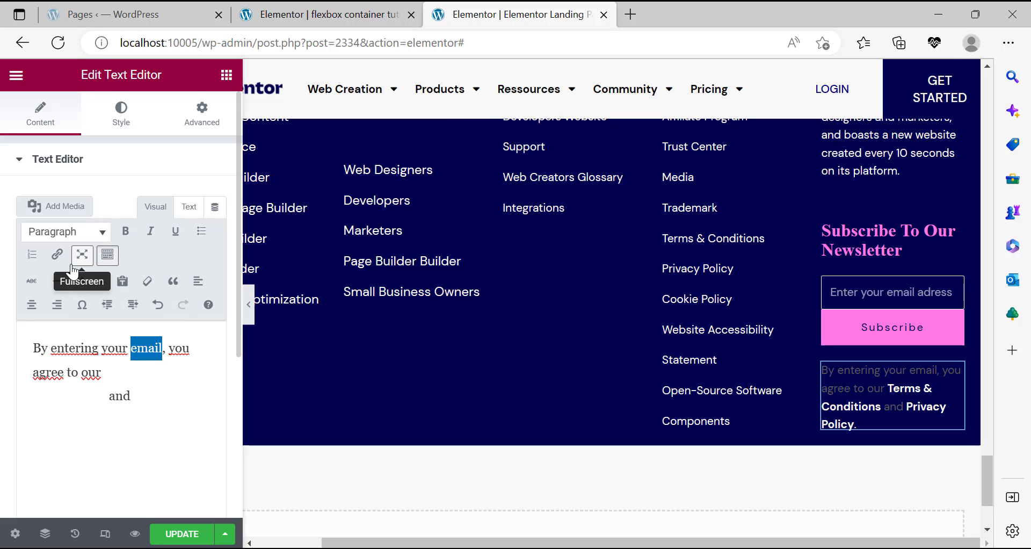
pyautogui.click(57, 254)
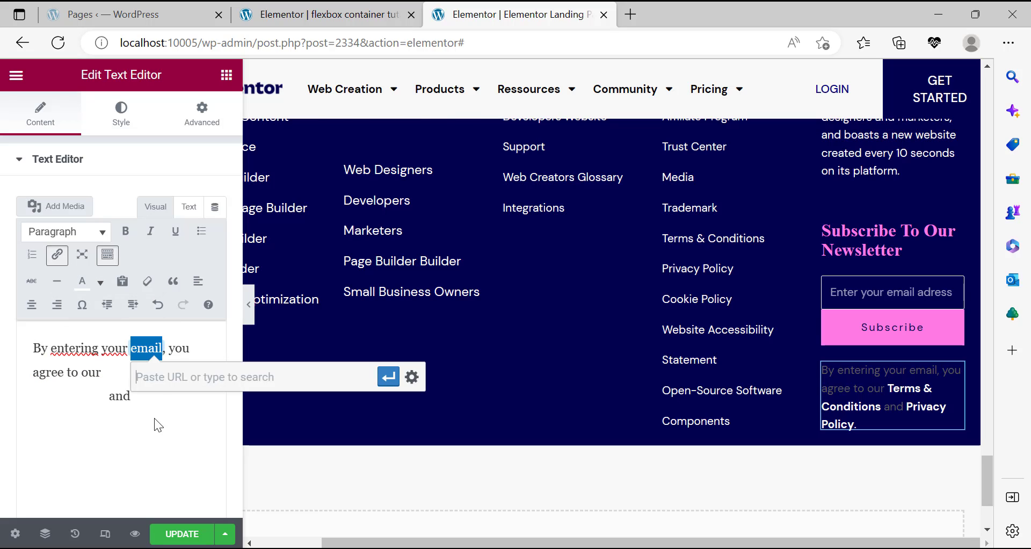
pyautogui.click(155, 484)
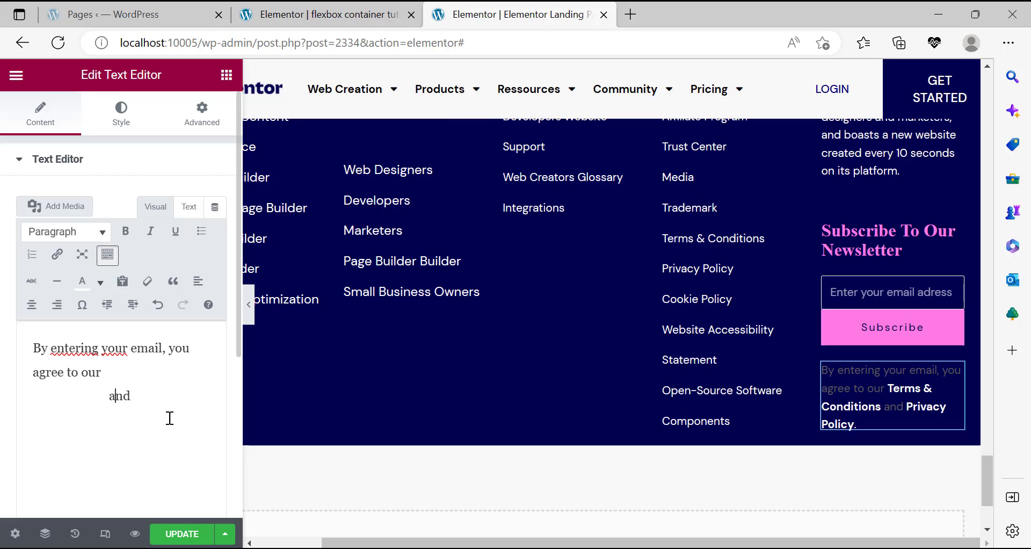
# Color the entire agreement paragraph white, including the plain text around the links.
pyautogui.tripleClick(47, 348)
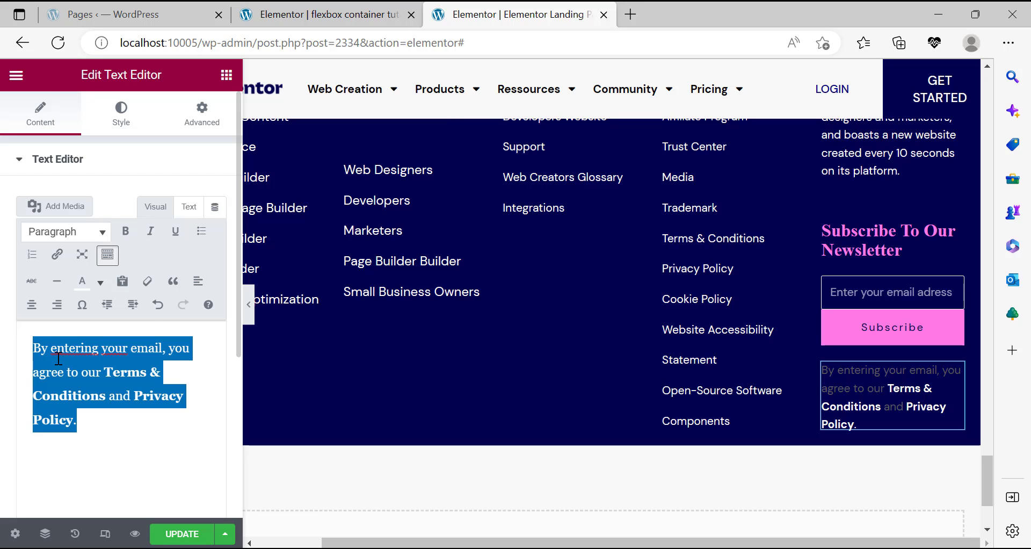
pyautogui.click(85, 285)
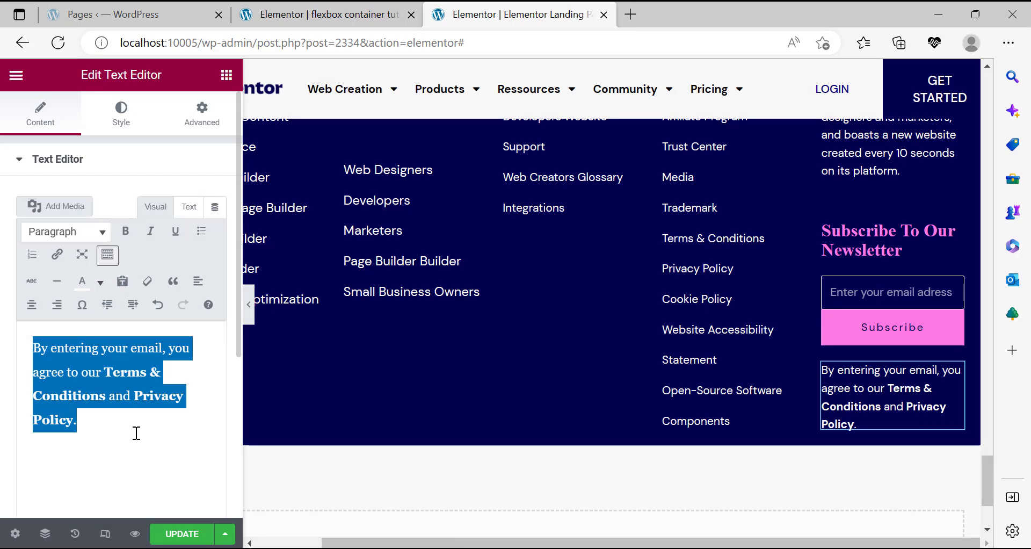
pyautogui.click(136, 431)
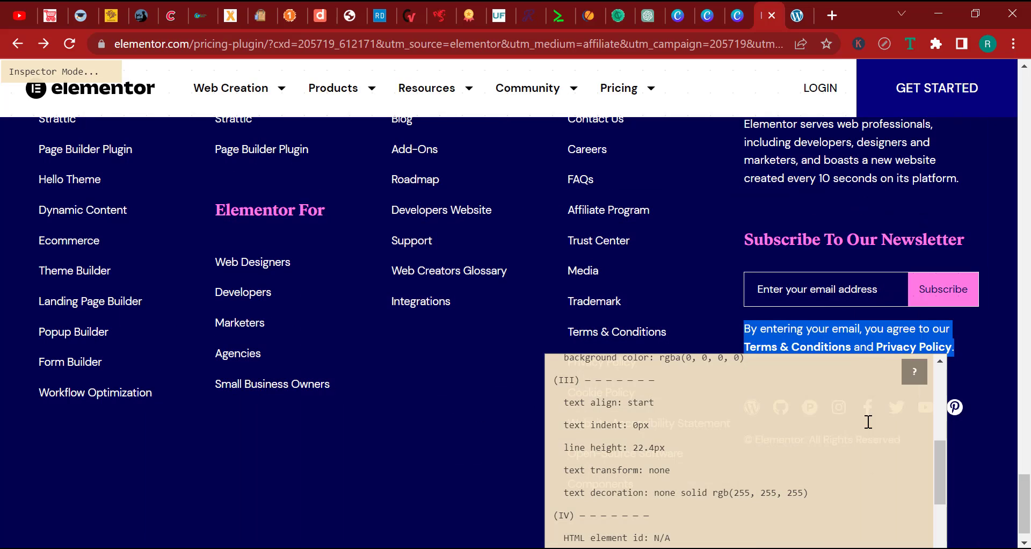
# Check the reference footer in Chrome, then add a Social Icons widget below the agreement text in the Edge editor.
pyautogui.click(946, 439)
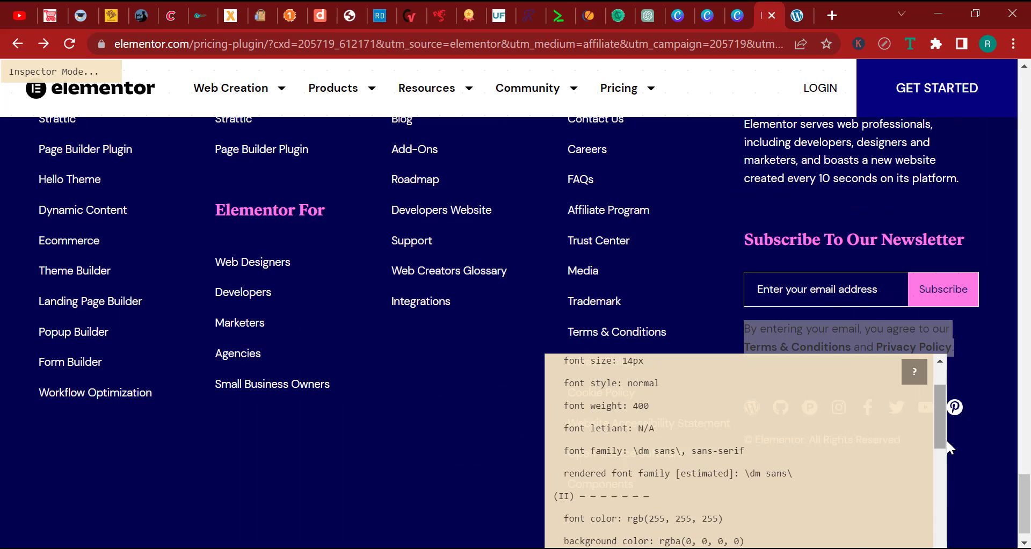
pyautogui.click(968, 456)
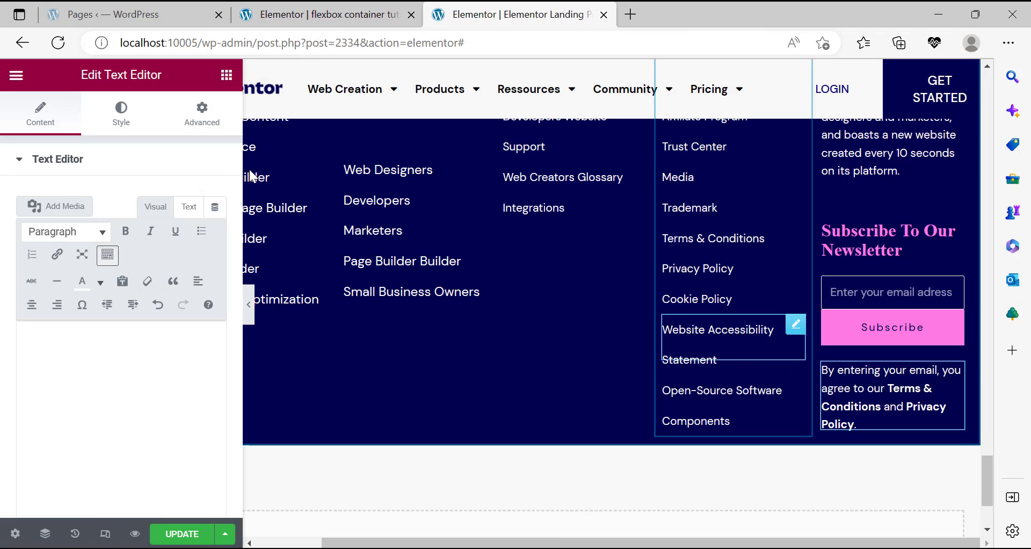
pyautogui.click(226, 75)
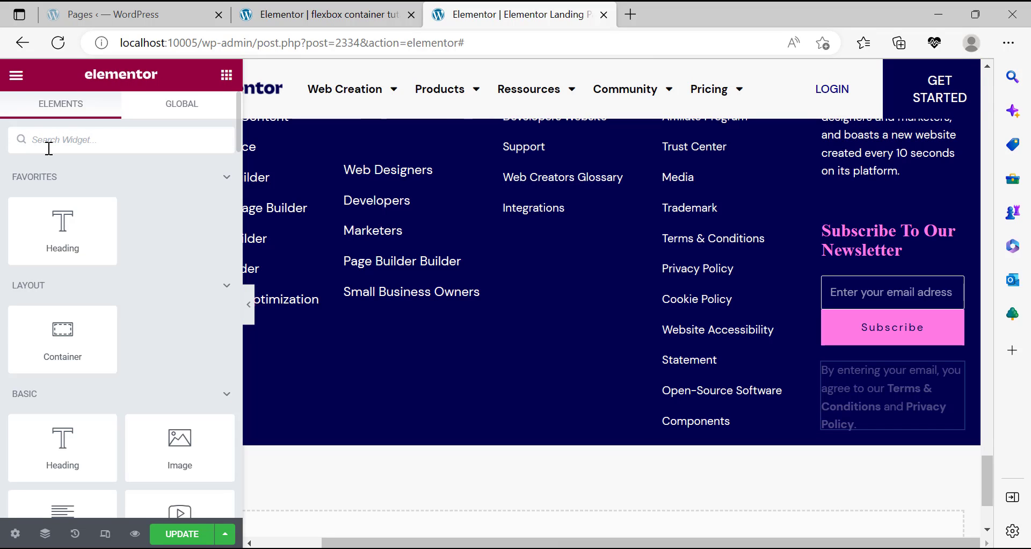
pyautogui.write('social')
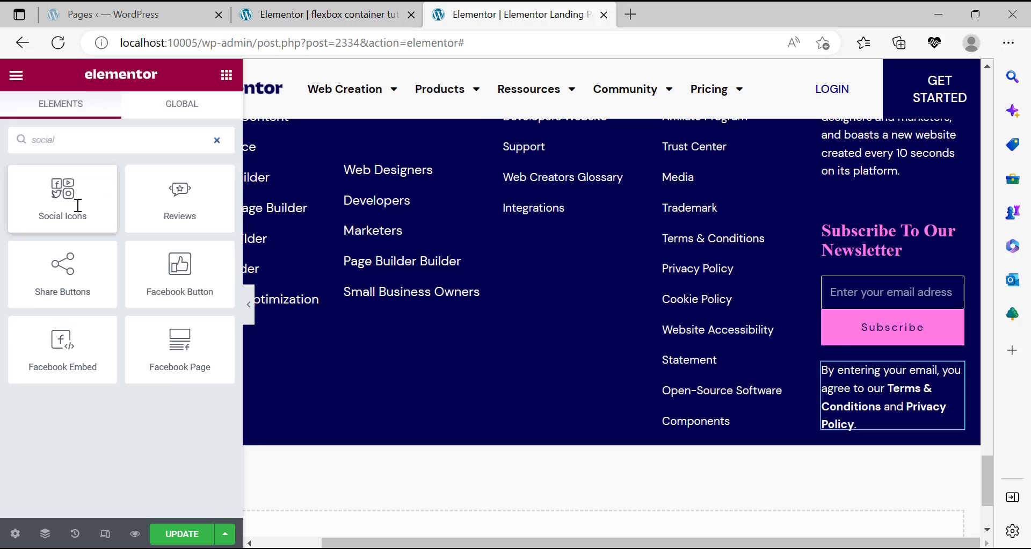
pyautogui.moveTo(81, 203); pyautogui.dragTo(904, 454)
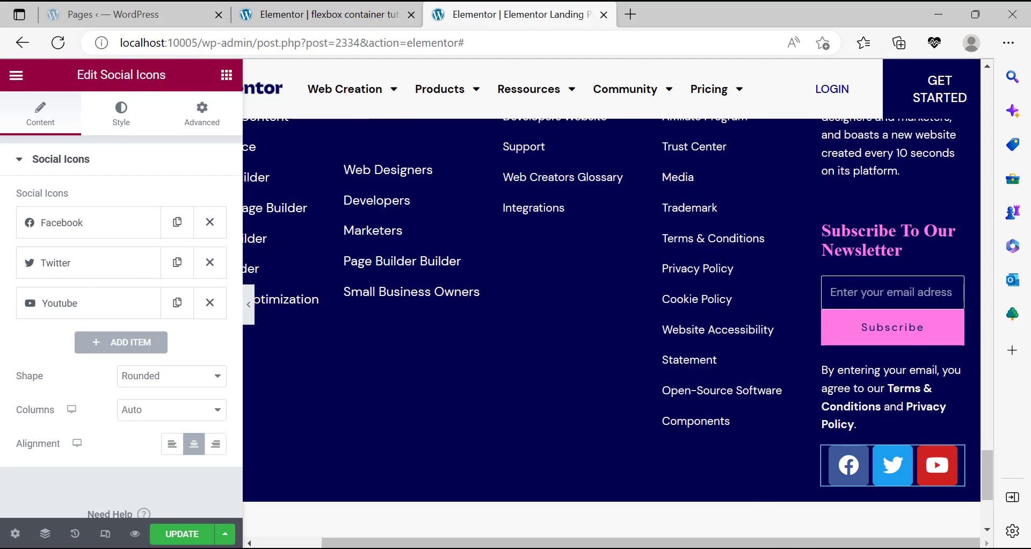
# Remove the Youtube and Twitter items from the Social Icons widget, keeping only Facebook.
pyautogui.hotkey('alt', 'Tab')
pyautogui.hotkey('alt', 'Tab')
pyautogui.click(212, 305)
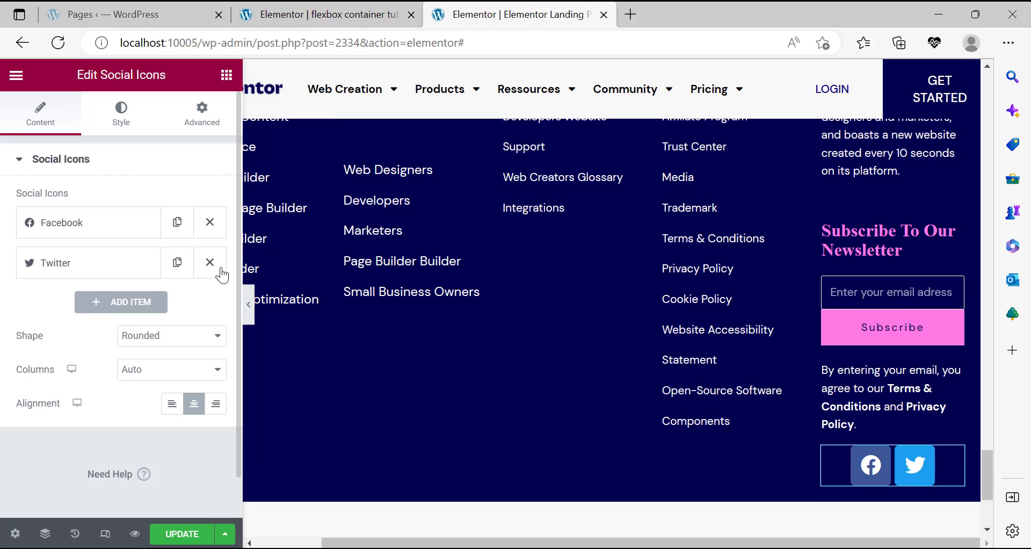
pyautogui.click(217, 266)
pyautogui.click(107, 227)
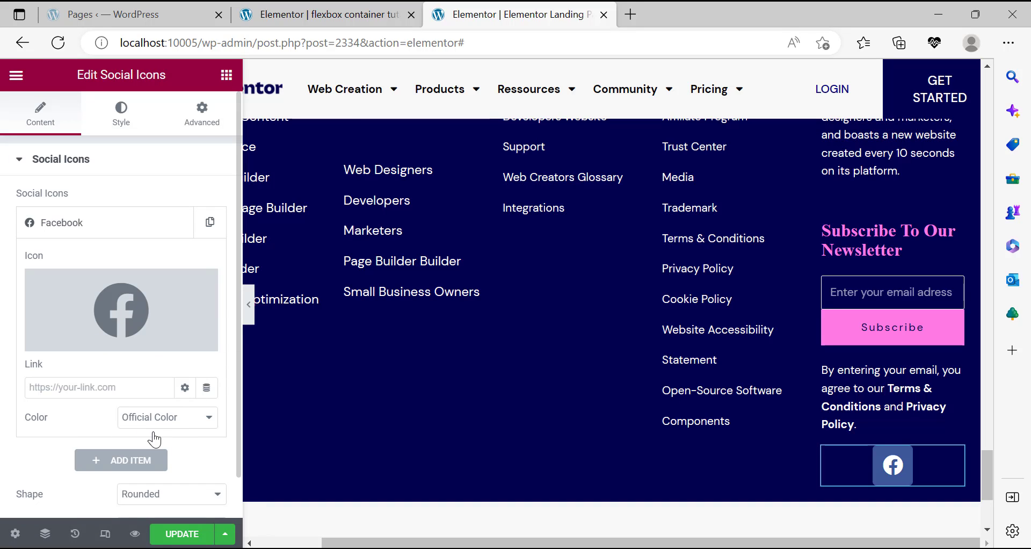
pyautogui.click(82, 227)
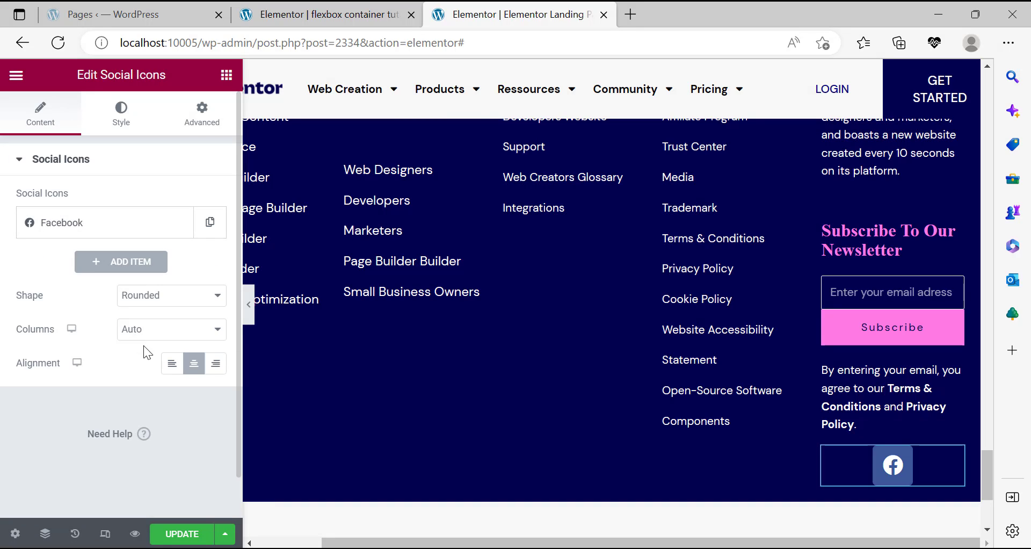
# Set the social icons' shape to Circle and their alignment to Left.
pyautogui.click(149, 305)
pyautogui.click(139, 338)
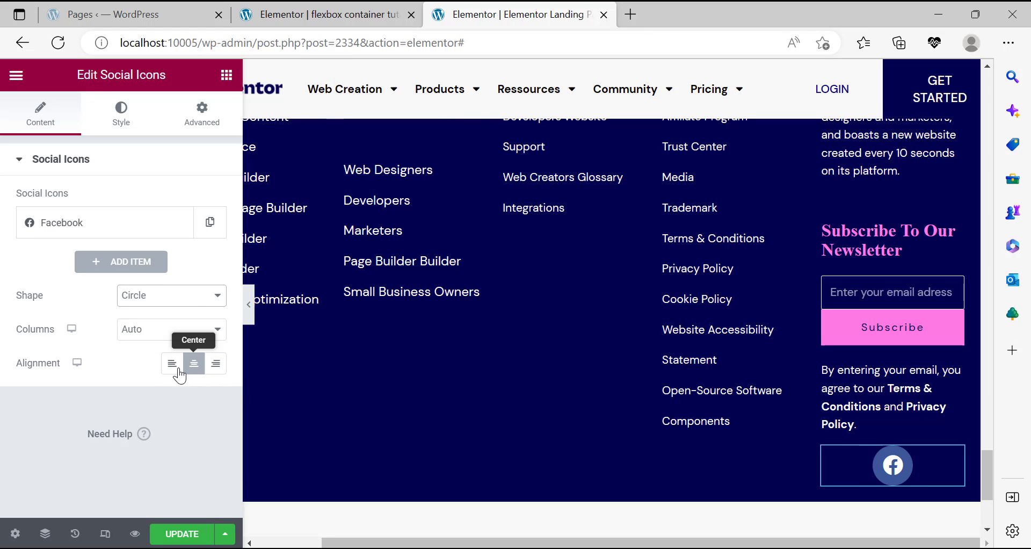
pyautogui.click(178, 370)
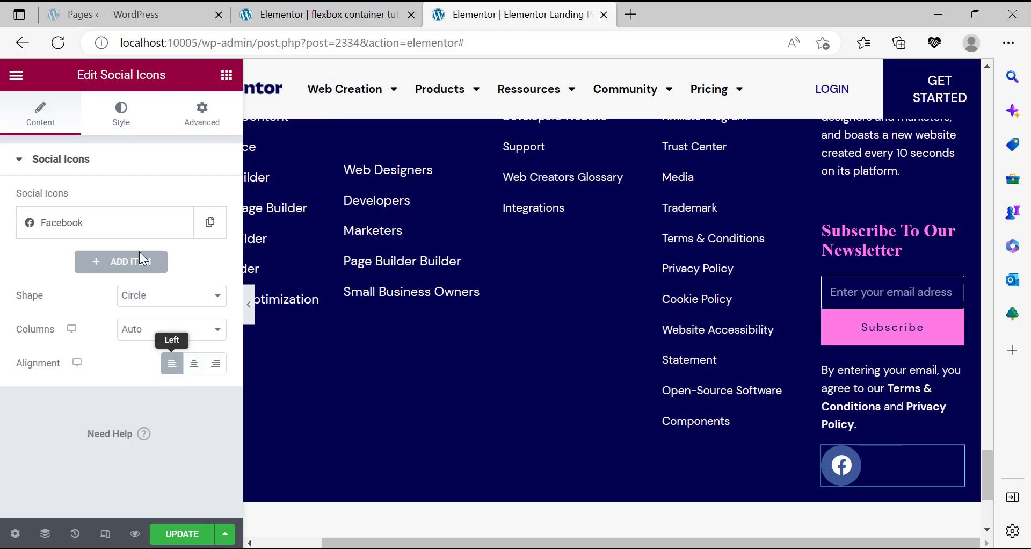
# Set the social icons' border type to None and their color option to Custom.
pyautogui.click(121, 115)
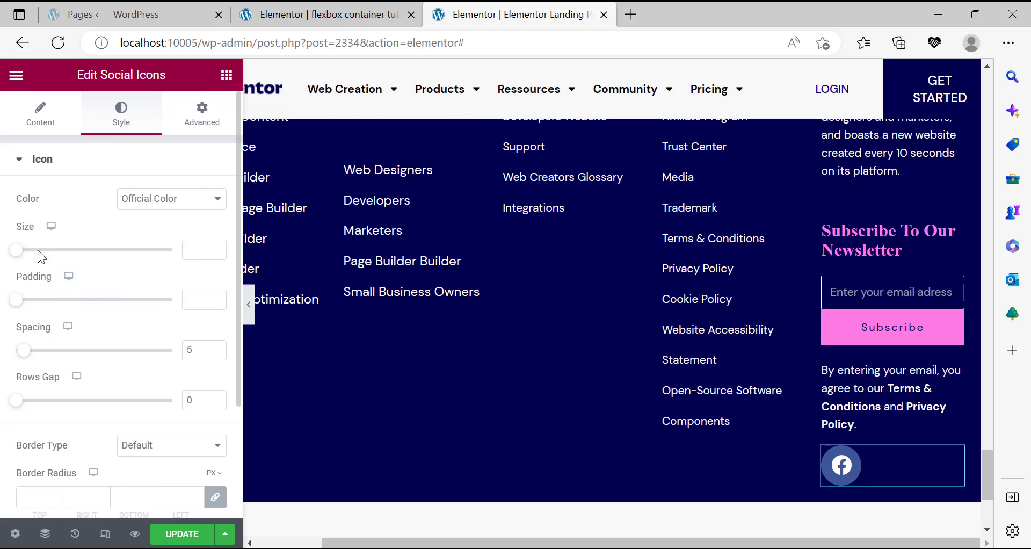
pyautogui.scroll(-2, 145, 408)
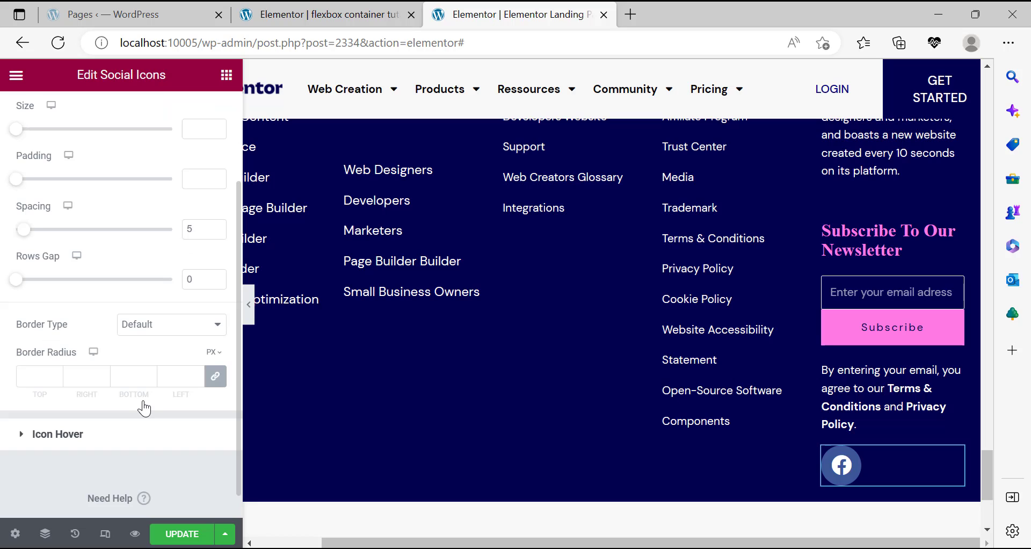
pyautogui.click(157, 325)
pyautogui.click(144, 354)
pyautogui.scroll(2, 194, 265)
pyautogui.click(174, 212)
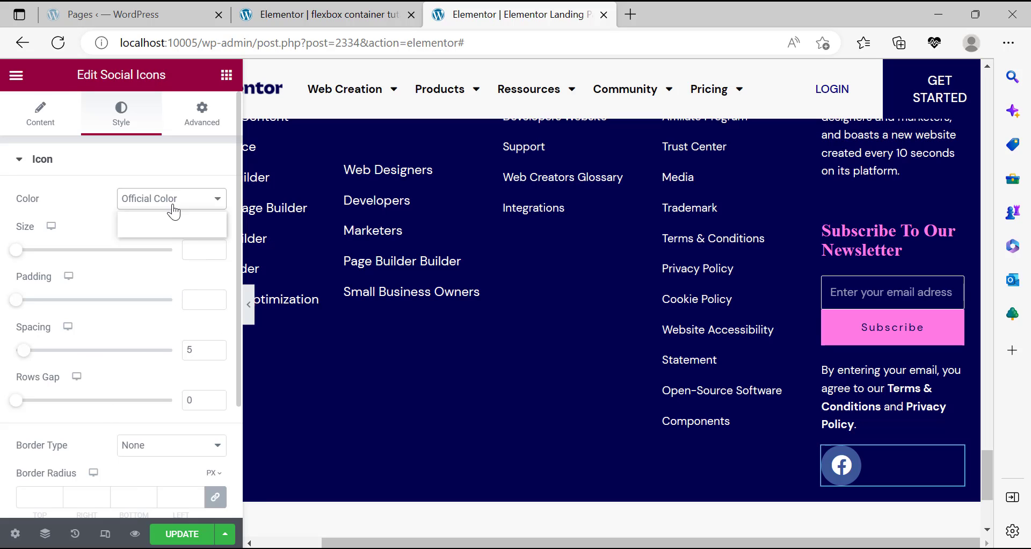
pyautogui.click(162, 228)
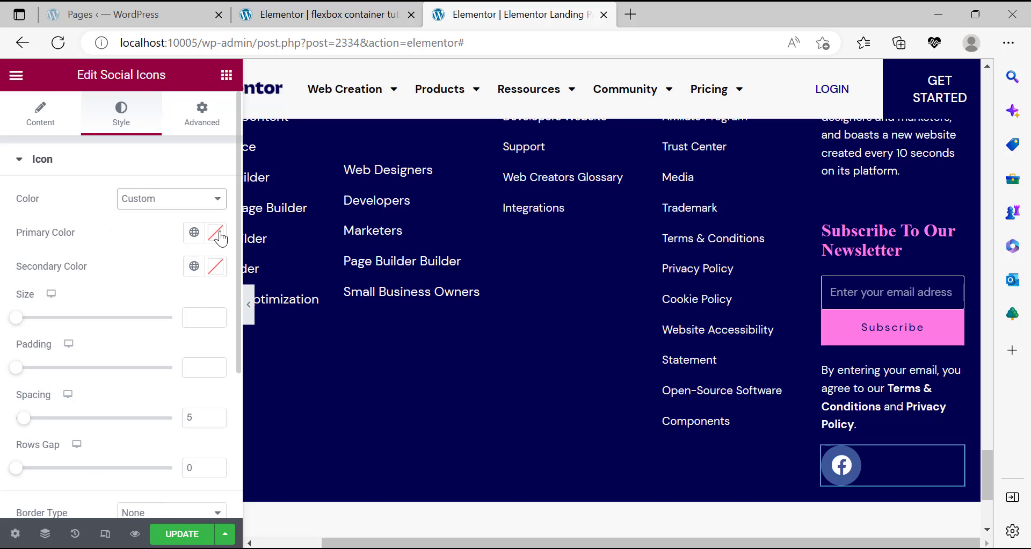
# Try making the social icons' secondary color transparent by lowering its opacity, then set it to #020101F0.
pyautogui.click(216, 267)
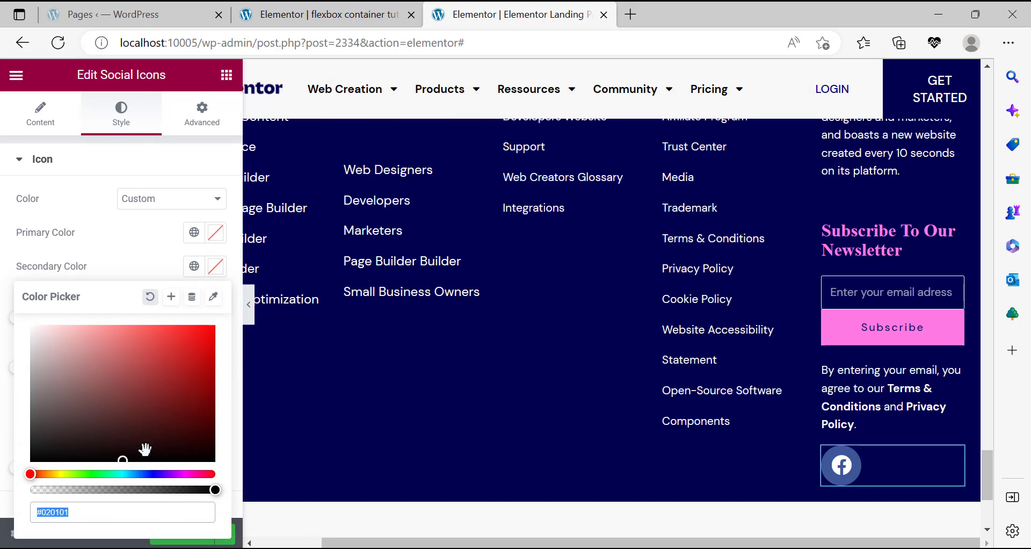
pyautogui.moveTo(137, 485); pyautogui.dragTo(2, 495)
pyautogui.click(79, 489)
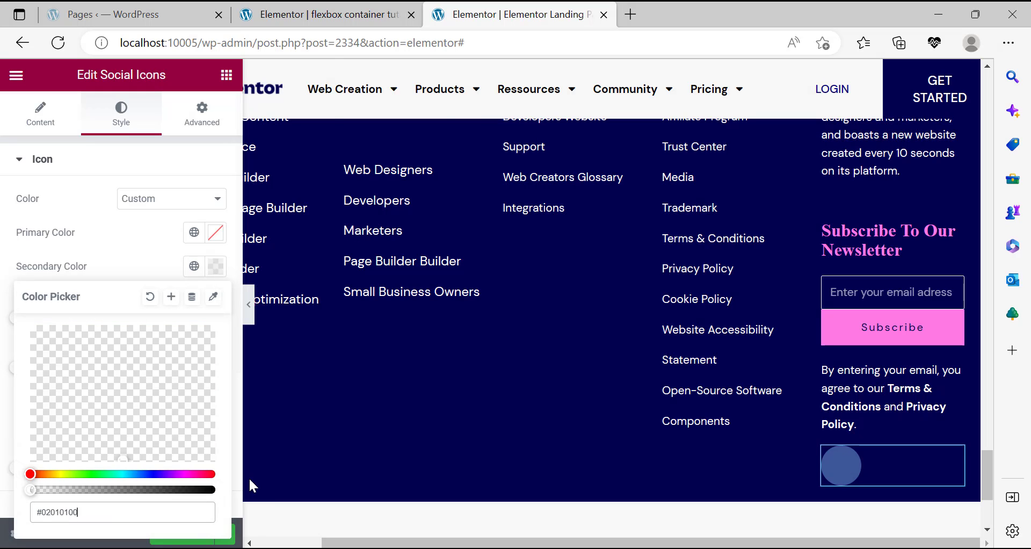
pyautogui.click(214, 489)
pyautogui.click(204, 488)
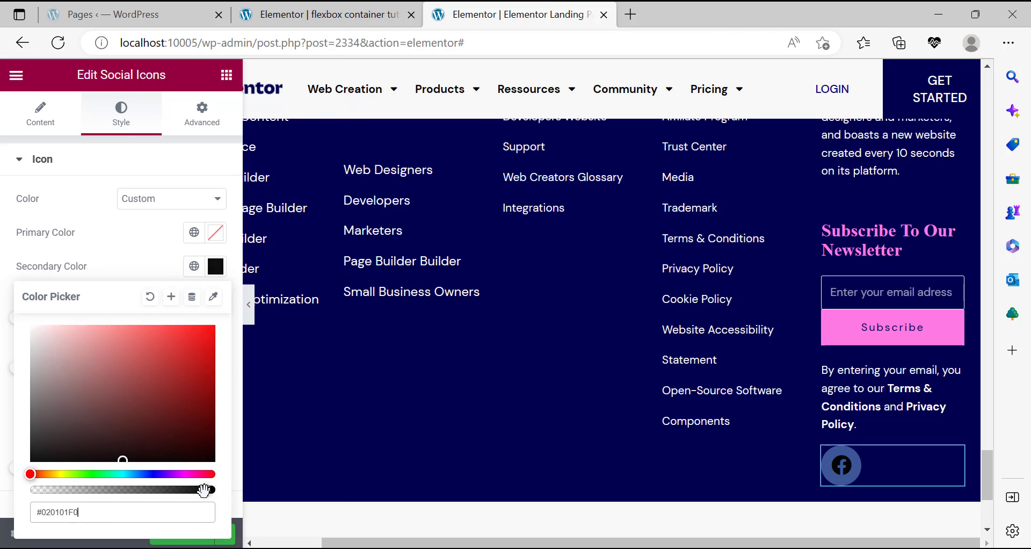
pyautogui.click(3, 418)
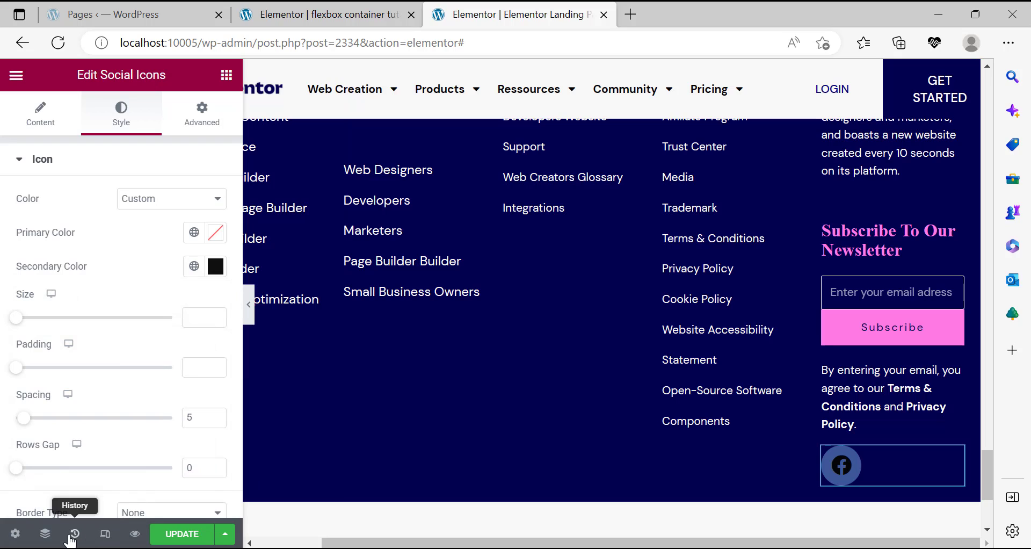
# Revert the secondary color edits through the history, back to the Social Icons Color edit.
pyautogui.click(92, 196)
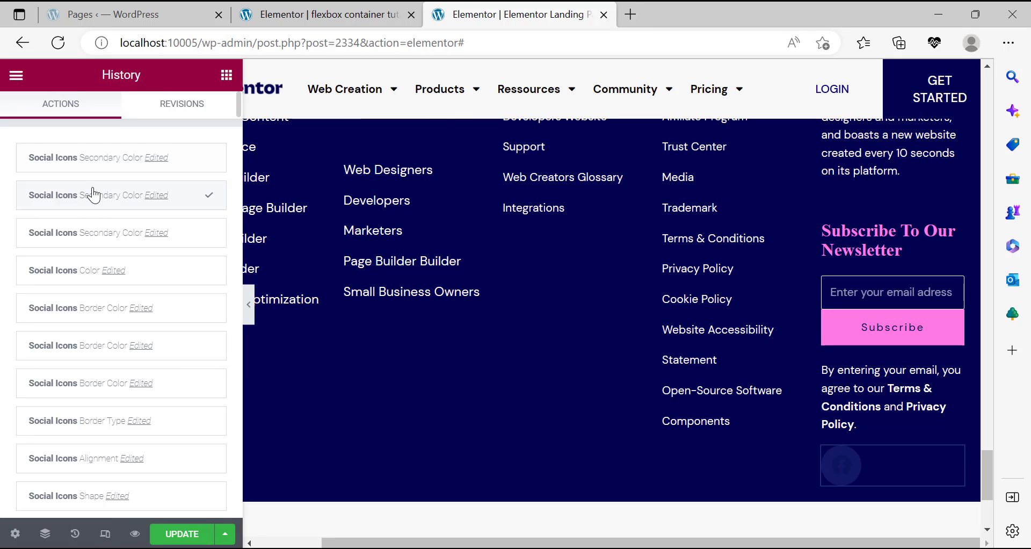
pyautogui.click(92, 237)
pyautogui.click(103, 271)
# Reopen the Social Icons style, keep Color on Custom, and make the primary color fully transparent (#02010100).
pyautogui.moveTo(868, 467)
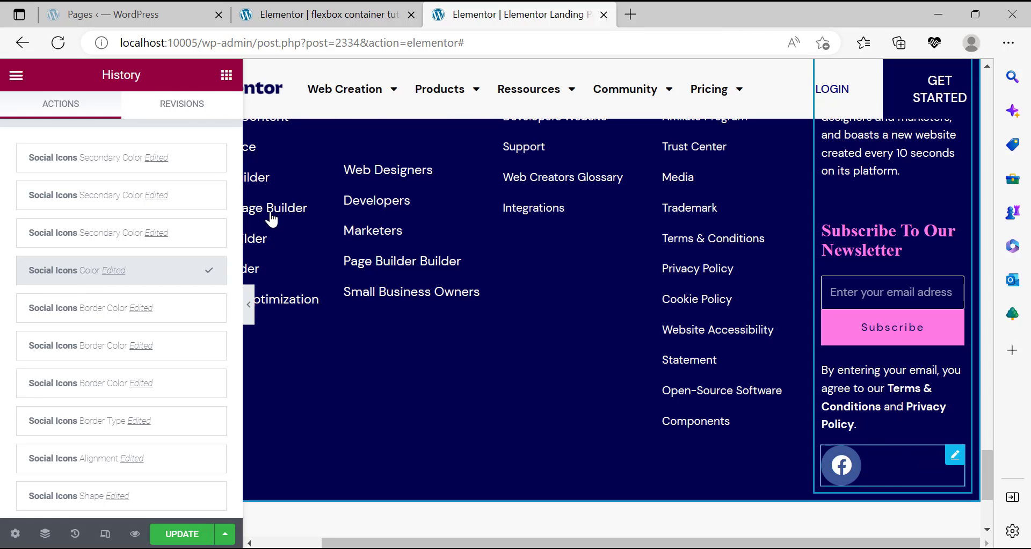
pyautogui.click(158, 200)
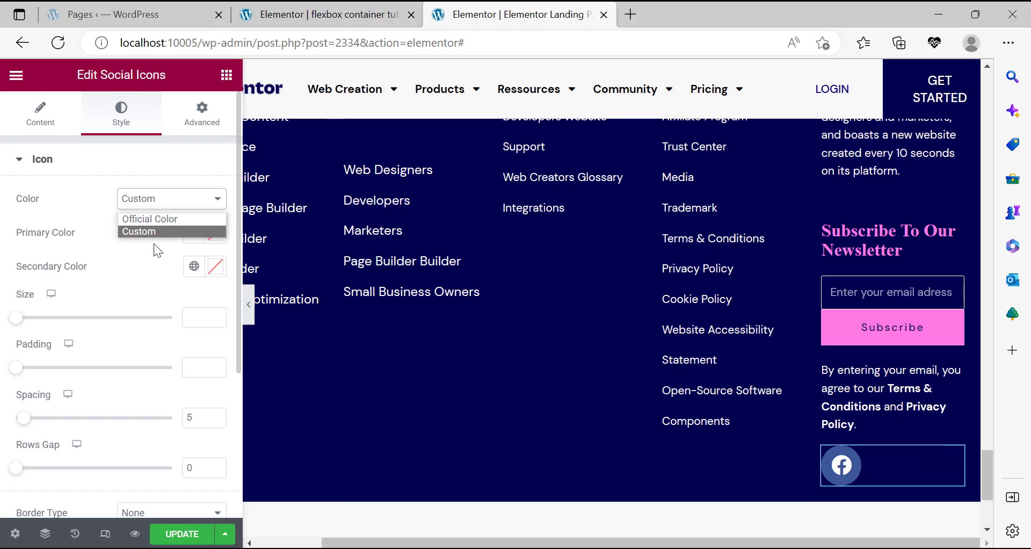
pyautogui.click(142, 231)
pyautogui.click(216, 232)
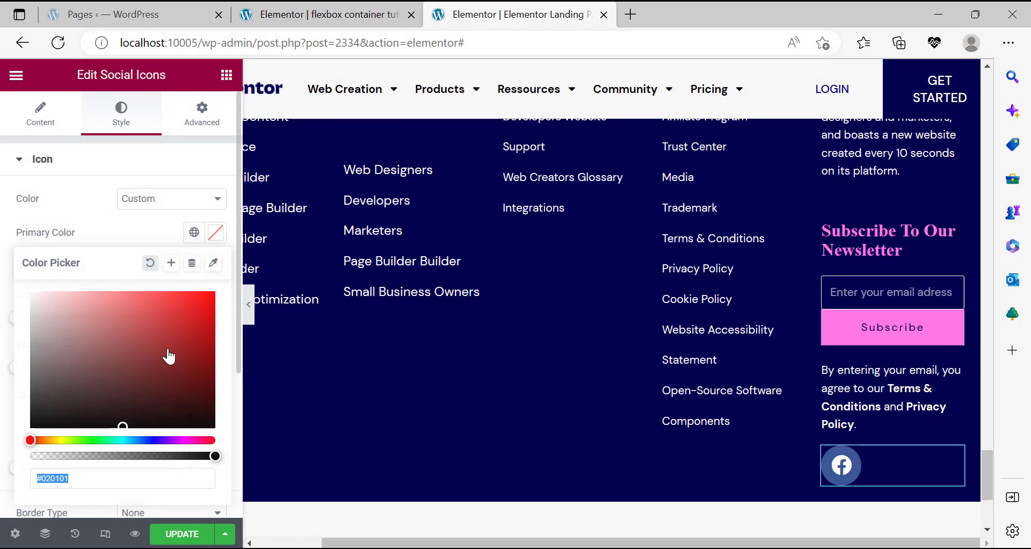
pyautogui.moveTo(215, 456); pyautogui.dragTo(3, 468)
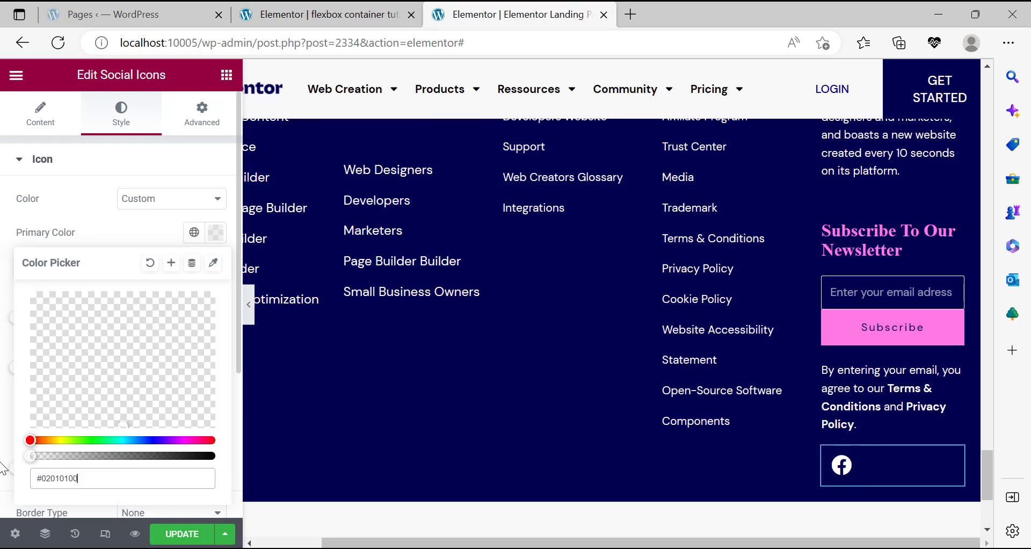
pyautogui.click(2, 297)
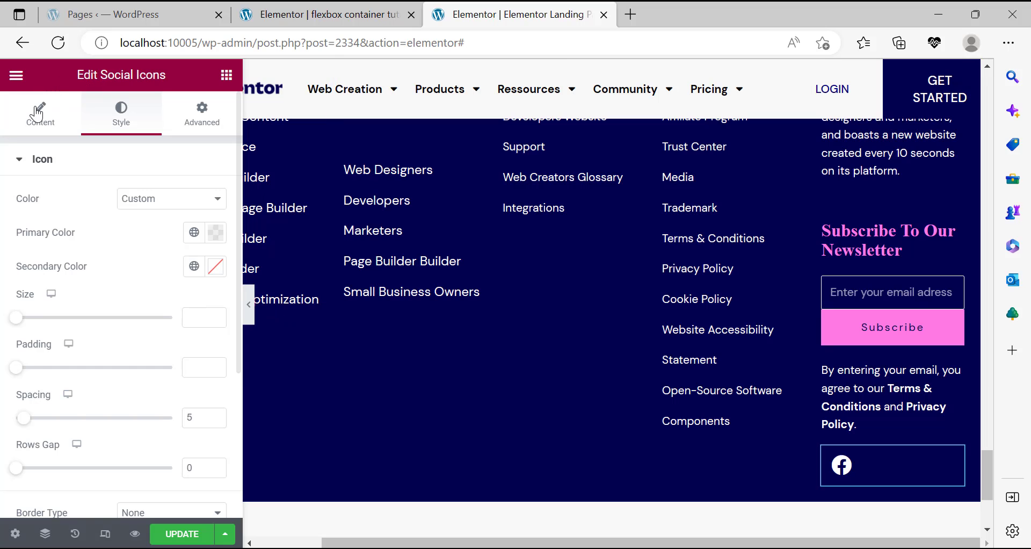
# Add a Wordpress item above Facebook by duplicating the Facebook item, replacing the copy's icon, and reordering it.
pyautogui.click(40, 112)
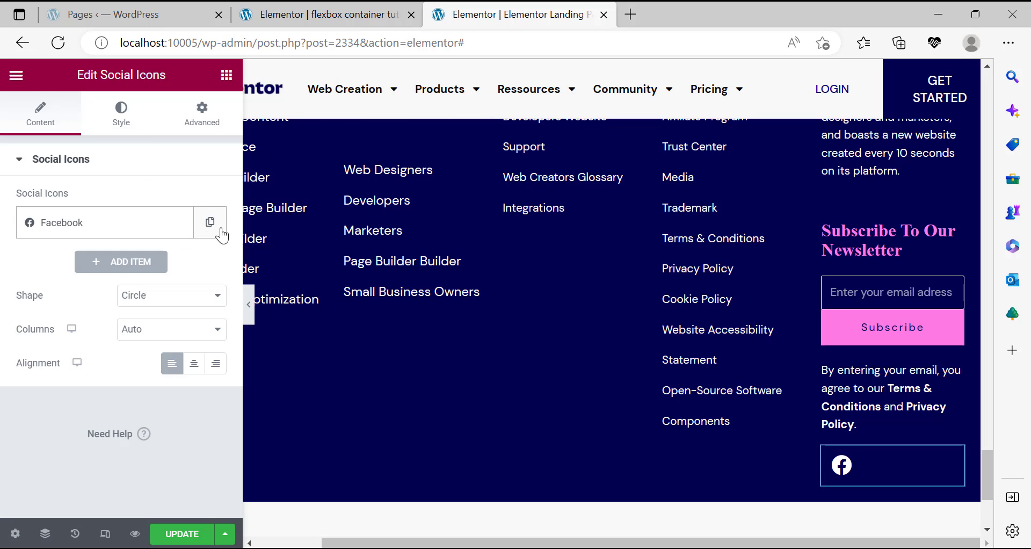
pyautogui.click(210, 222)
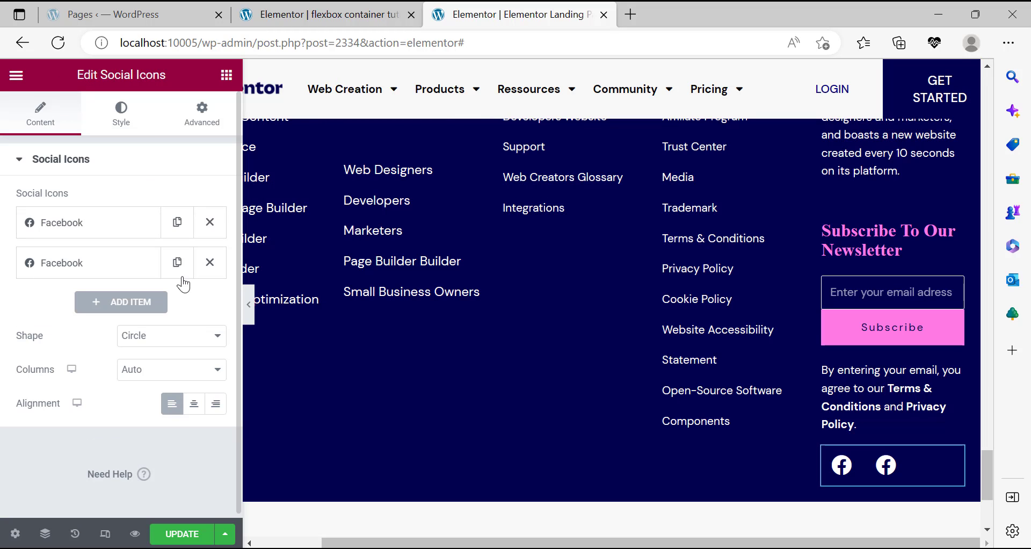
pyautogui.click(105, 269)
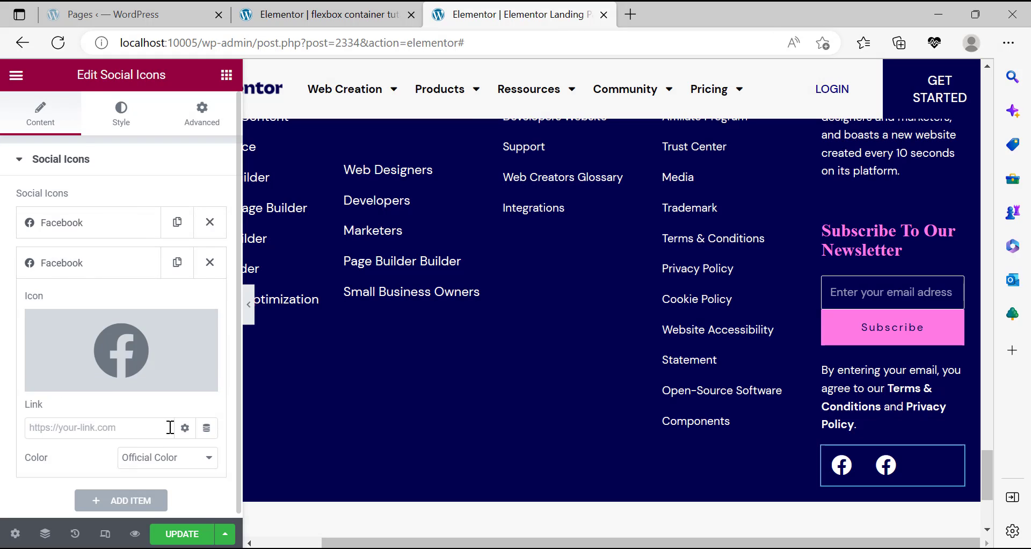
pyautogui.click(147, 380)
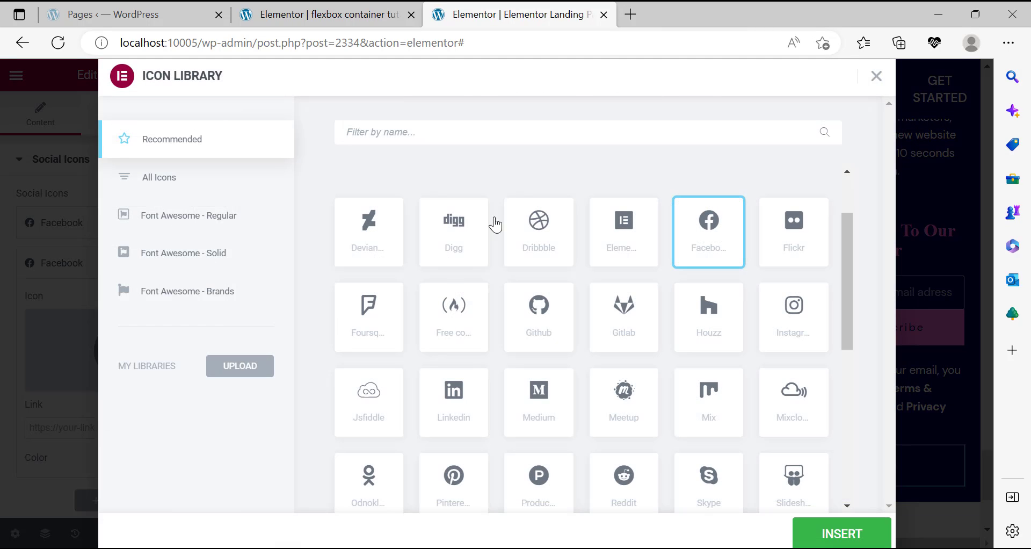
pyautogui.click(476, 129)
pyautogui.write('wordpre')
pyautogui.click(368, 222)
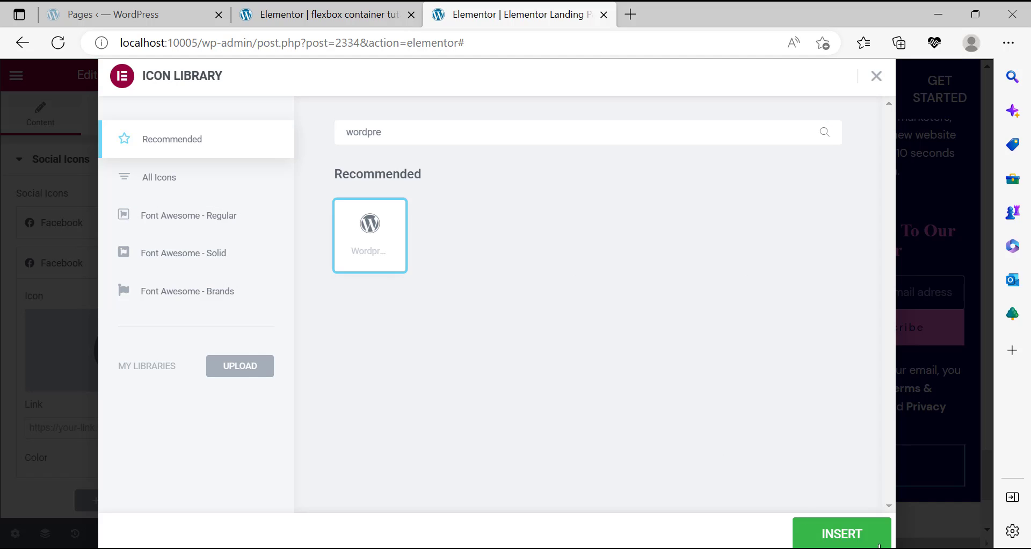
pyautogui.click(842, 534)
pyautogui.moveTo(74, 265); pyautogui.dragTo(172, 232)
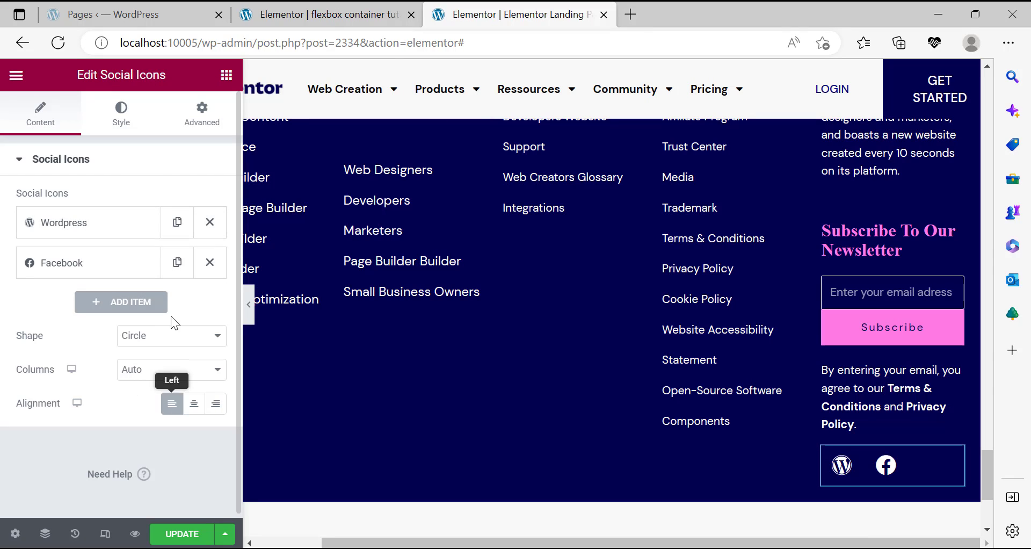
# Set the social icons' spacing to 0 and their size to 24.
pyautogui.click(128, 130)
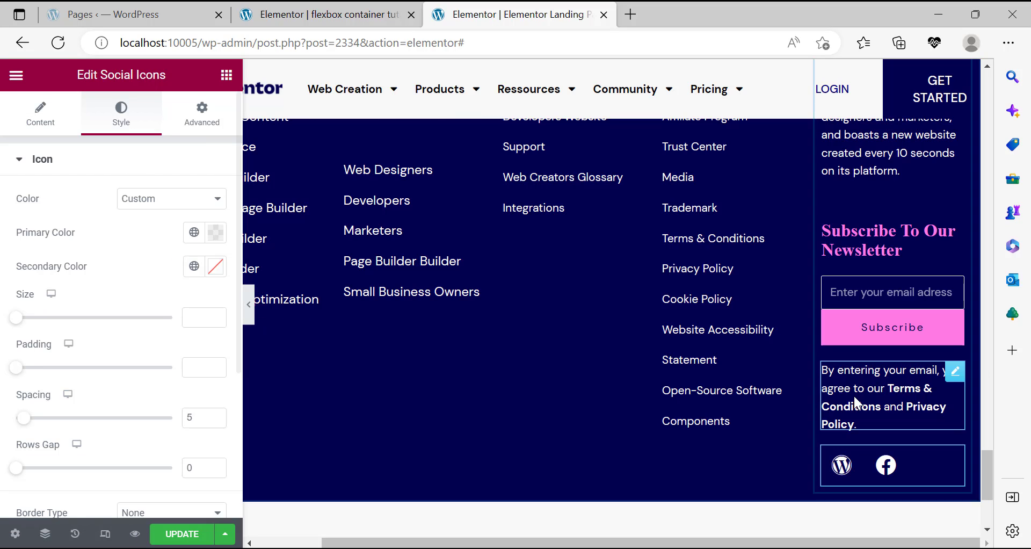
pyautogui.moveTo(24, 417); pyautogui.dragTo(18, 416)
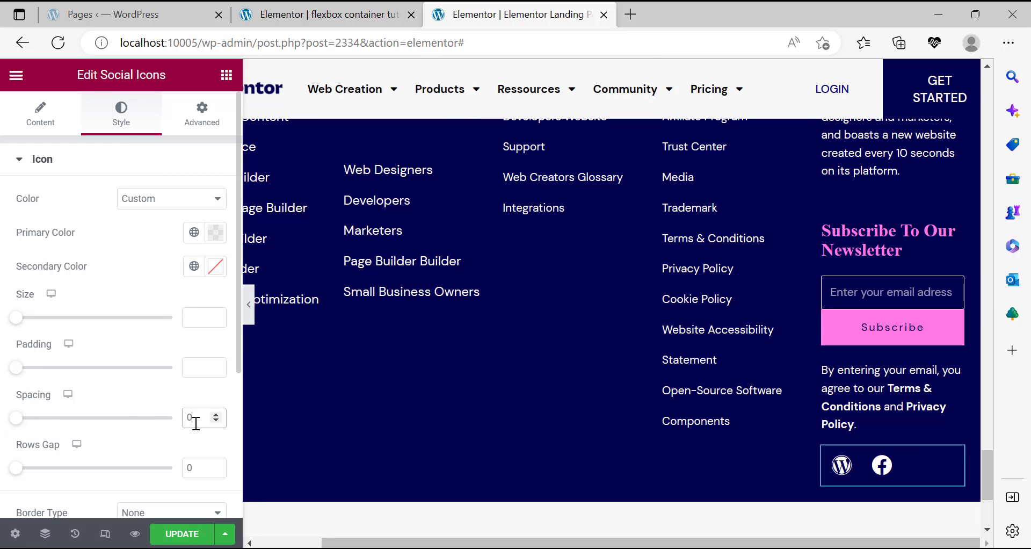
pyautogui.moveTo(10, 470); pyautogui.dragTo(1, 469)
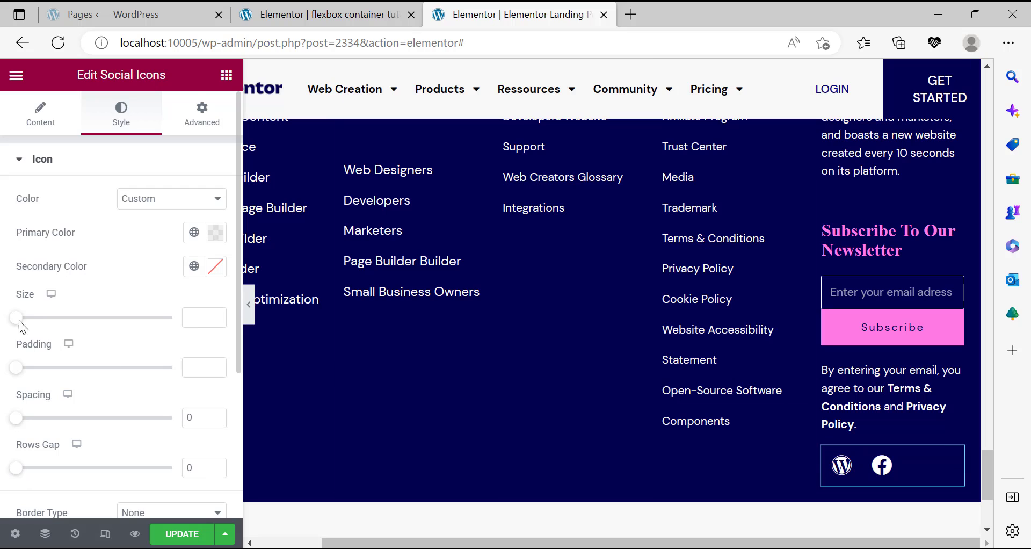
pyautogui.moveTo(23, 322)
pyautogui.mouseDown()
pyautogui.moveTo(35, 322)
pyautogui.moveTo(25, 317)
pyautogui.mouseUp()
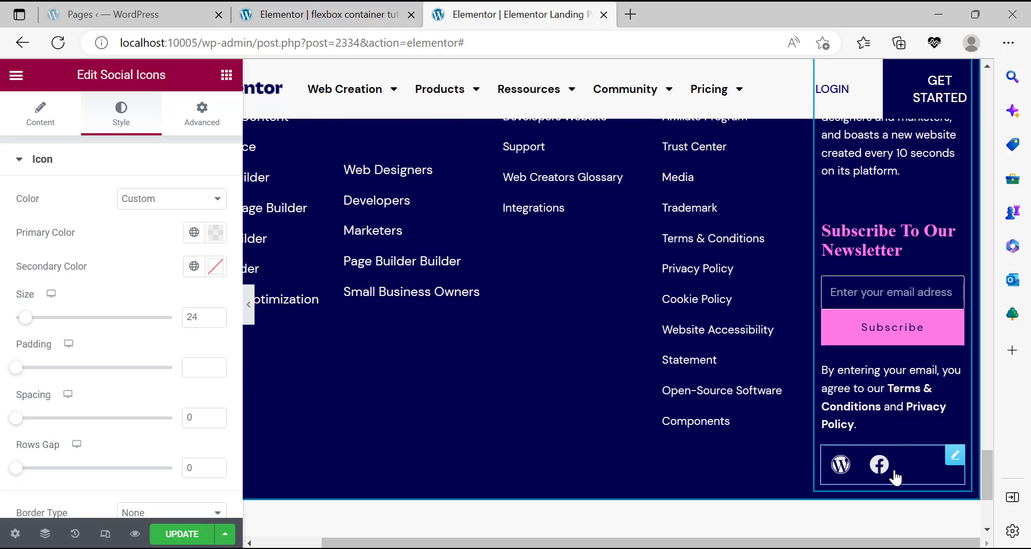
# Remove the Facebook item and set the remaining Wordpress item's own color to Custom.
pyautogui.click(40, 113)
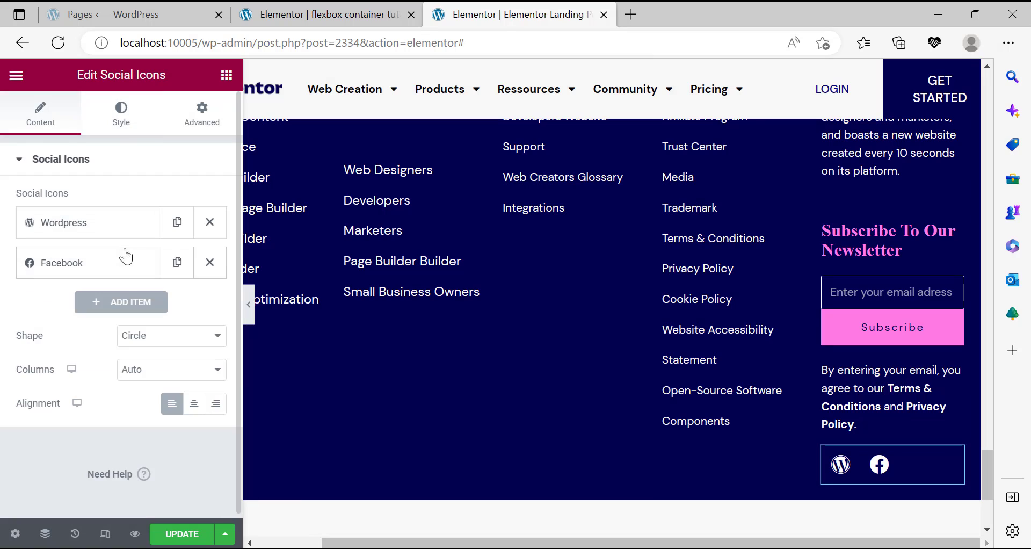
pyautogui.click(210, 262)
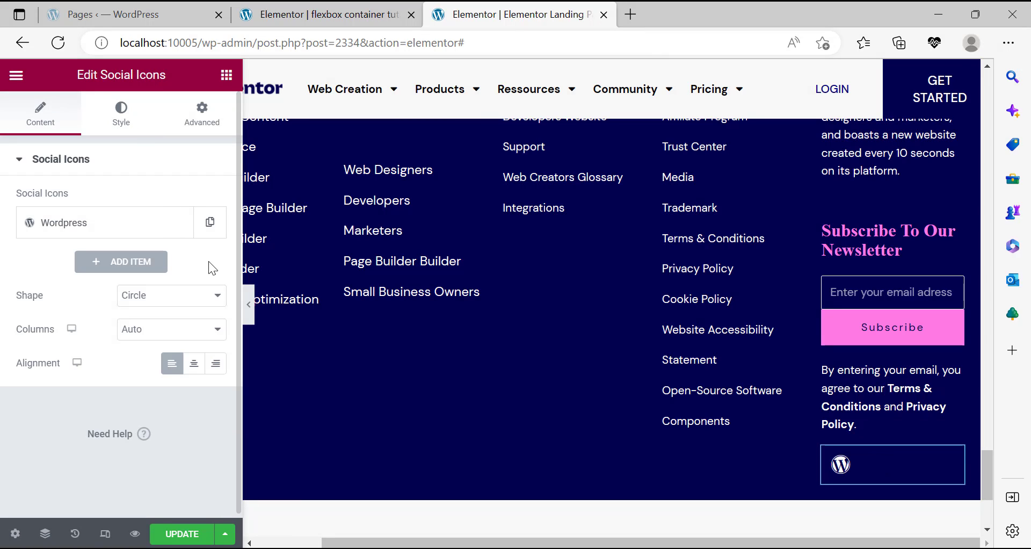
pyautogui.click(135, 228)
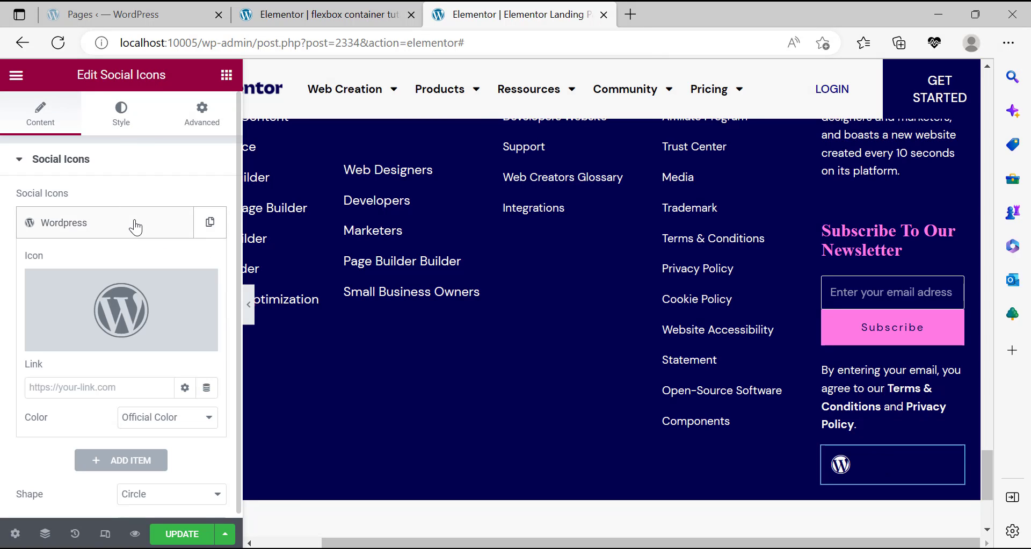
pyautogui.click(161, 421)
pyautogui.click(160, 423)
pyautogui.scroll(-2, 185, 438)
pyautogui.scroll(2, 183, 438)
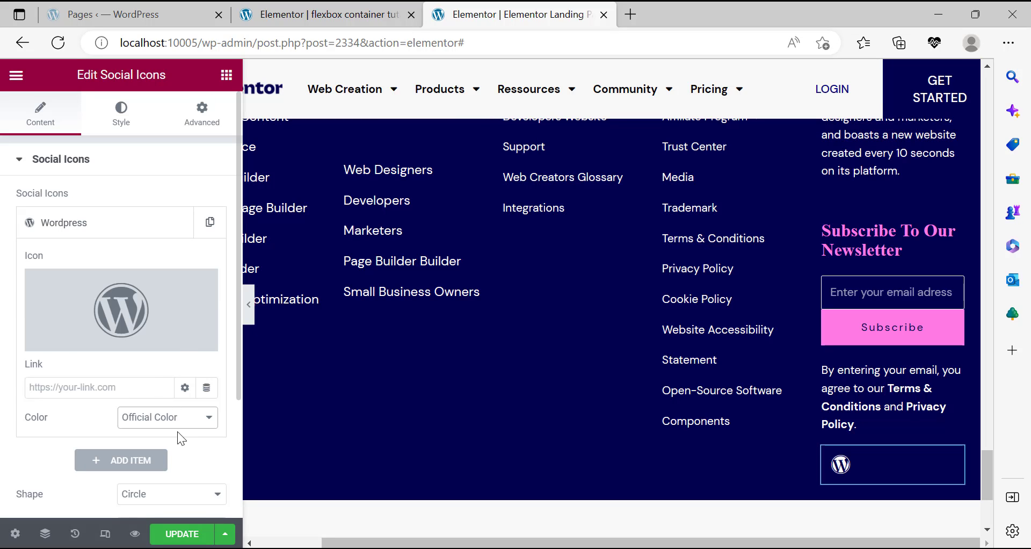
pyautogui.click(180, 421)
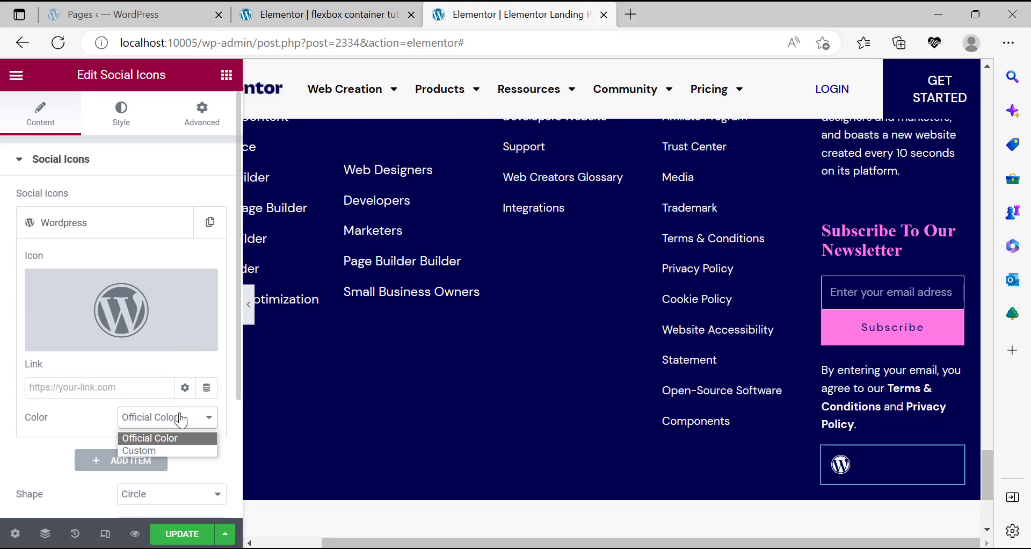
pyautogui.click(151, 448)
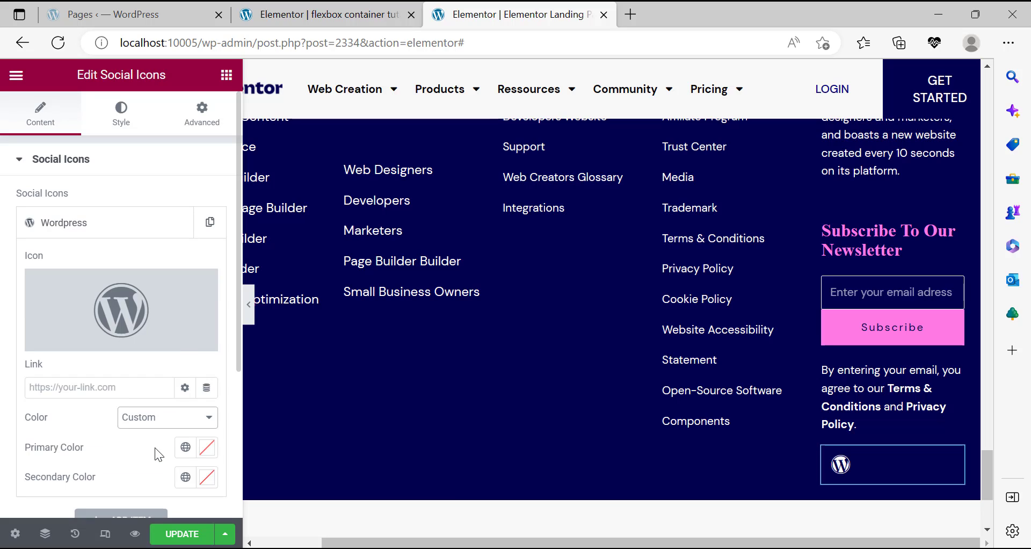
# Make the Wordpress item's primary color fully transparent, leaving its secondary color unset.
pyautogui.click(204, 456)
pyautogui.click(207, 477)
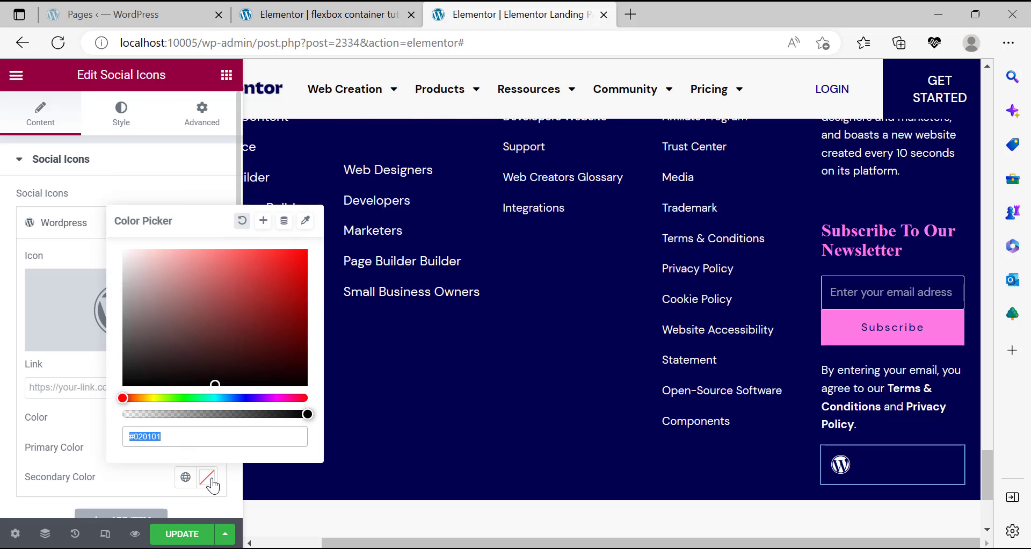
pyautogui.click(99, 457)
pyautogui.click(214, 455)
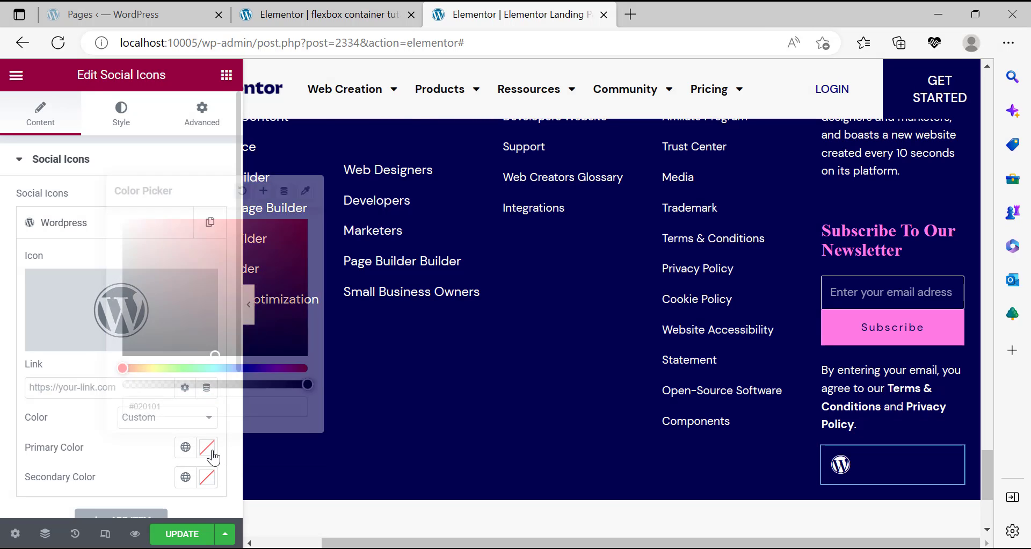
pyautogui.click(124, 384)
pyautogui.click(64, 432)
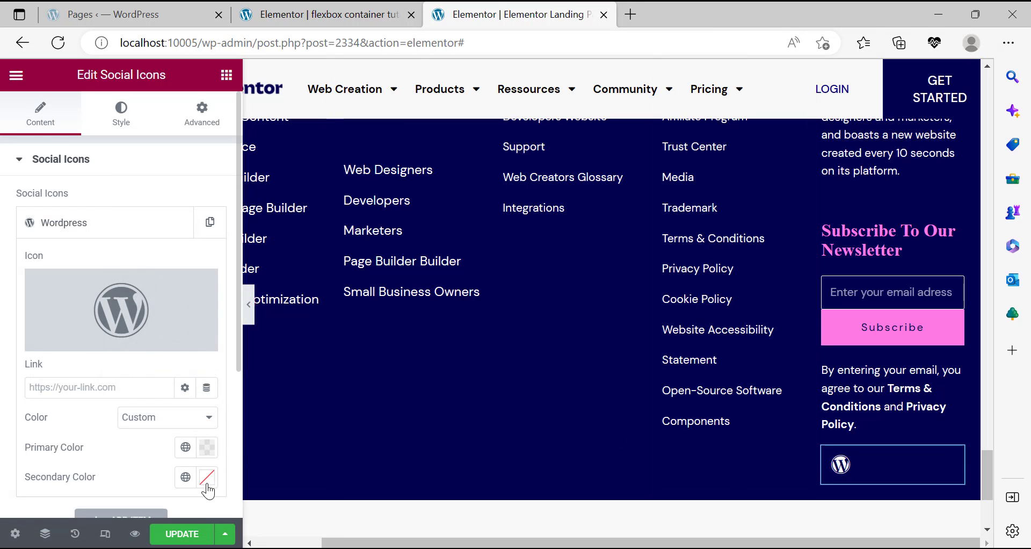
# Duplicate the Wordpress social icon item and change the copy's icon to Github from the icon library.
pyautogui.click(177, 225)
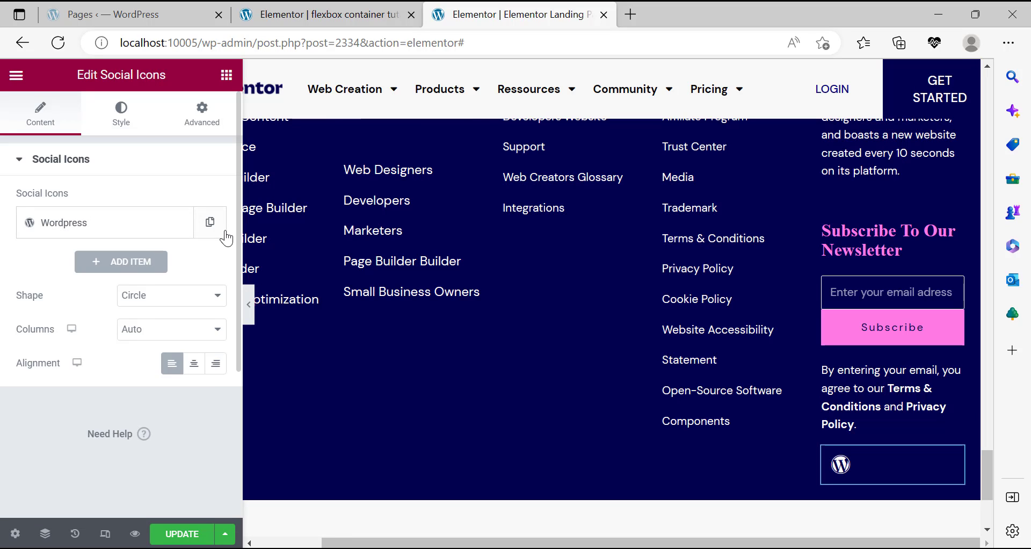
pyautogui.click(208, 226)
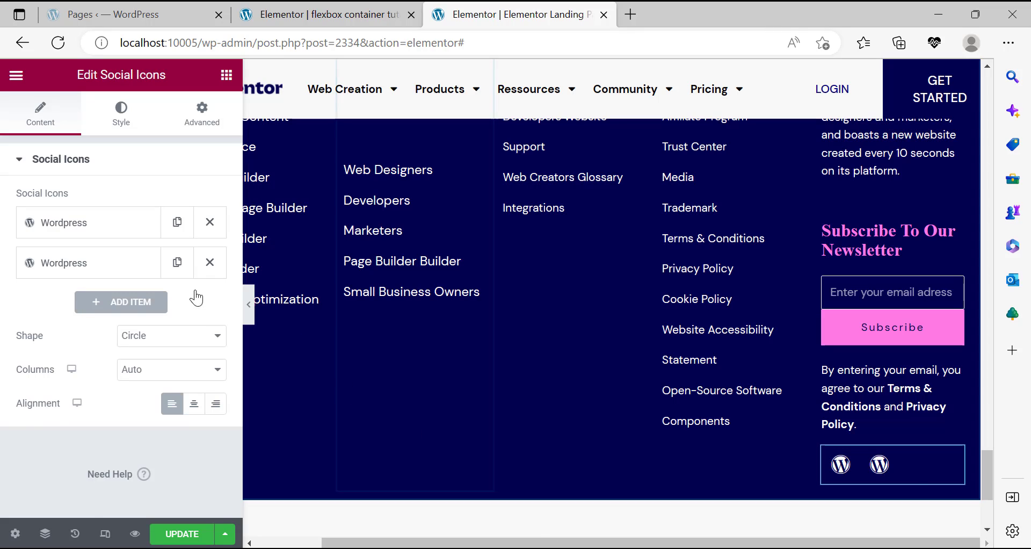
pyautogui.click(143, 263)
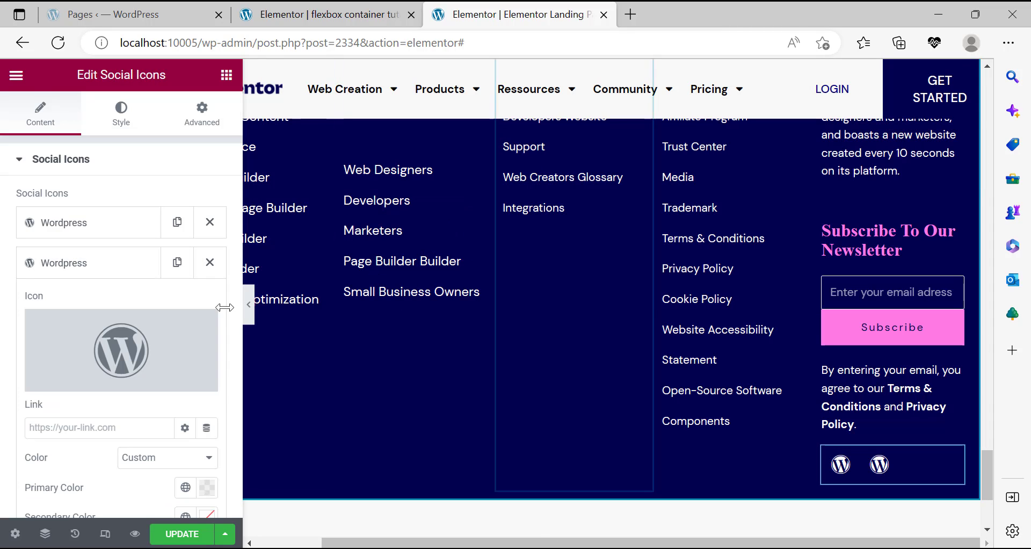
pyautogui.moveTo(109, 357)
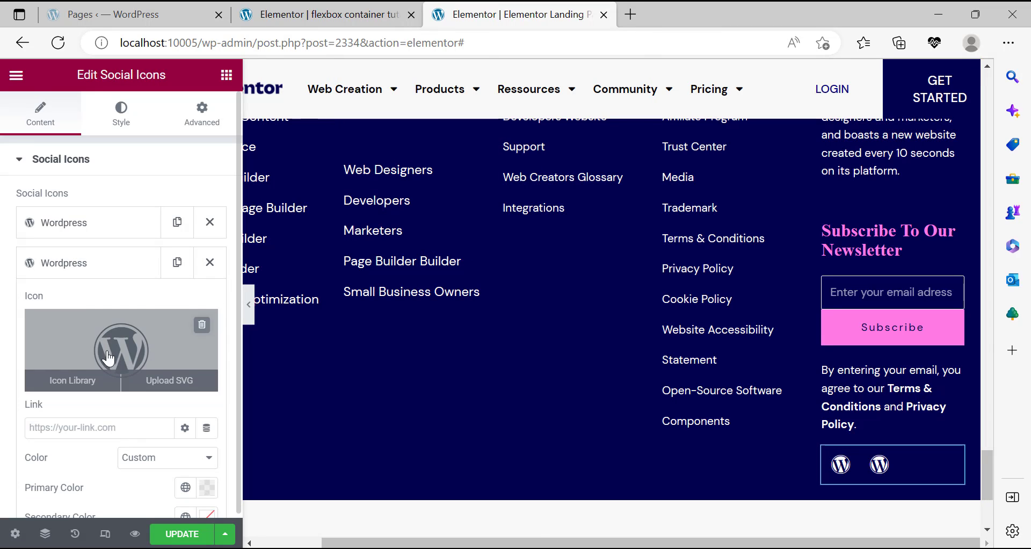
pyautogui.click(92, 380)
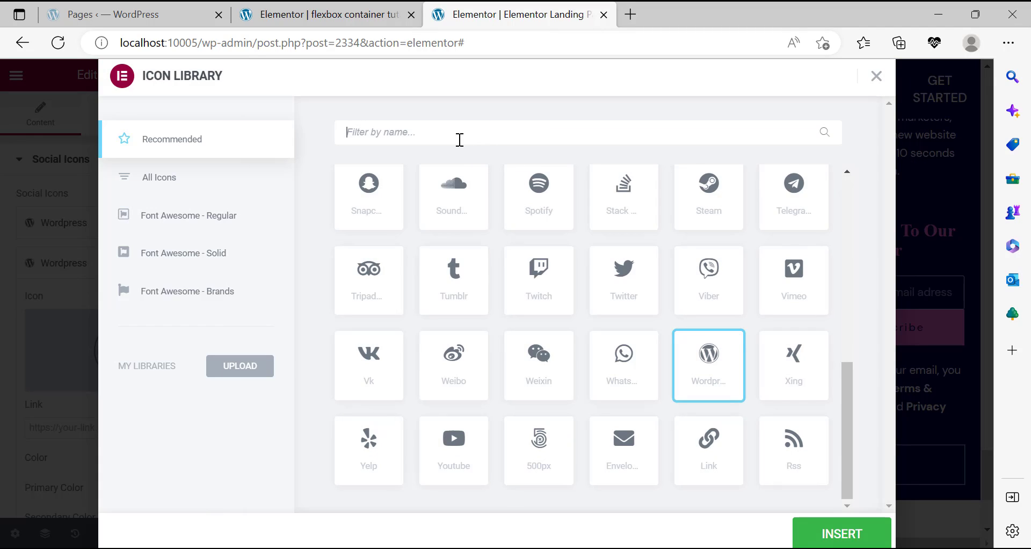
pyautogui.click(459, 140)
pyautogui.write('git')
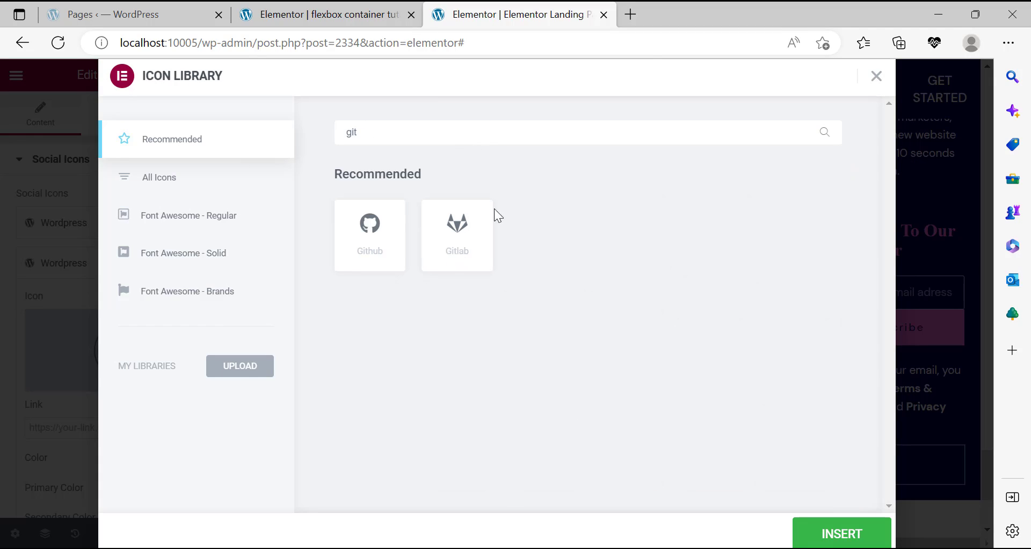
pyautogui.click(384, 248)
pyautogui.click(839, 533)
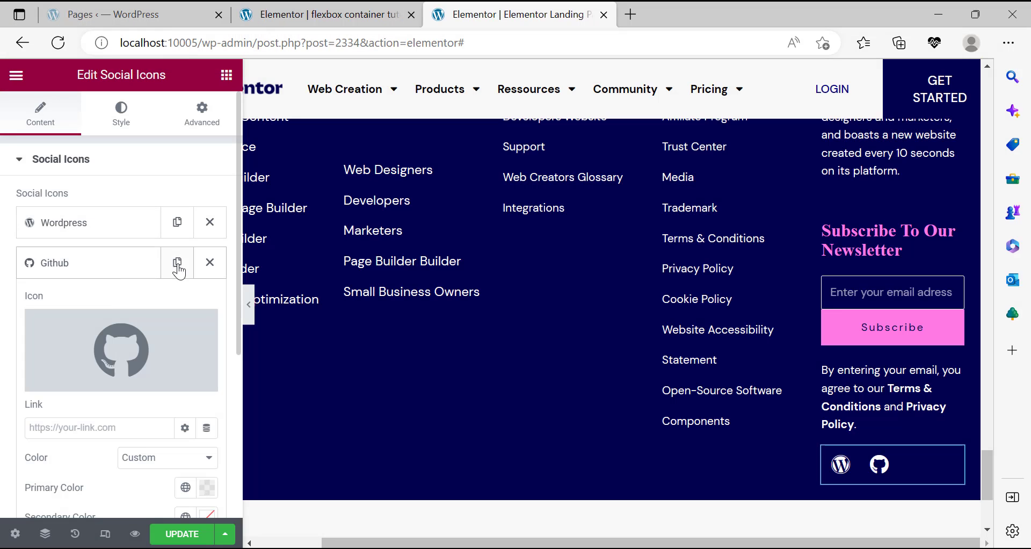
# Duplicate the Github item and replace the copy's icon with Product Hunt.
pyautogui.click(177, 262)
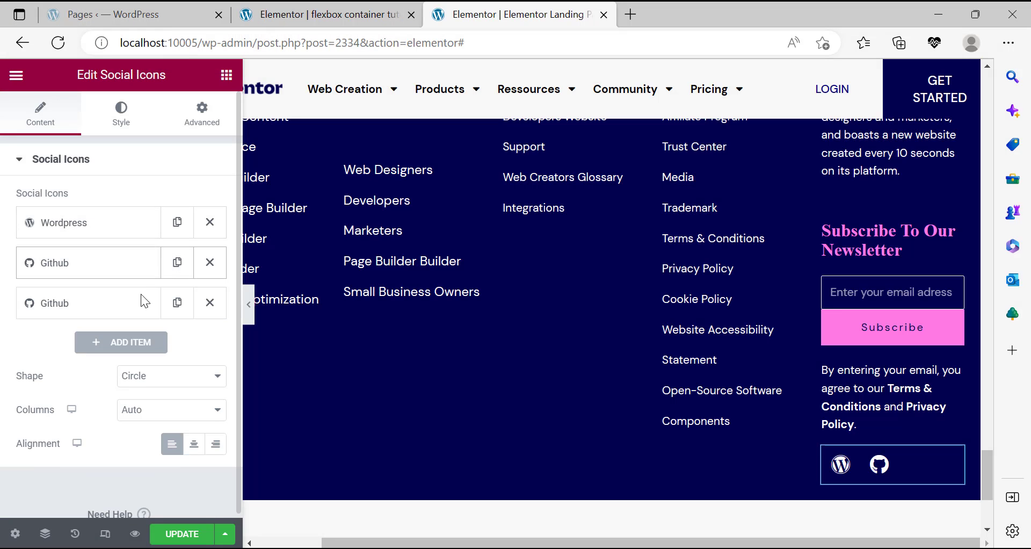
pyautogui.click(104, 304)
pyautogui.click(102, 410)
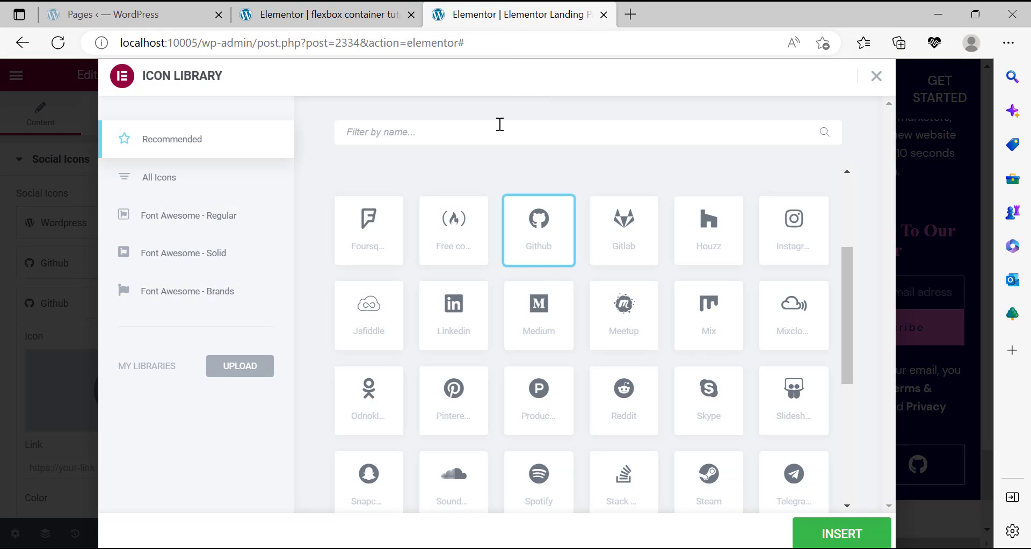
pyautogui.write('product')
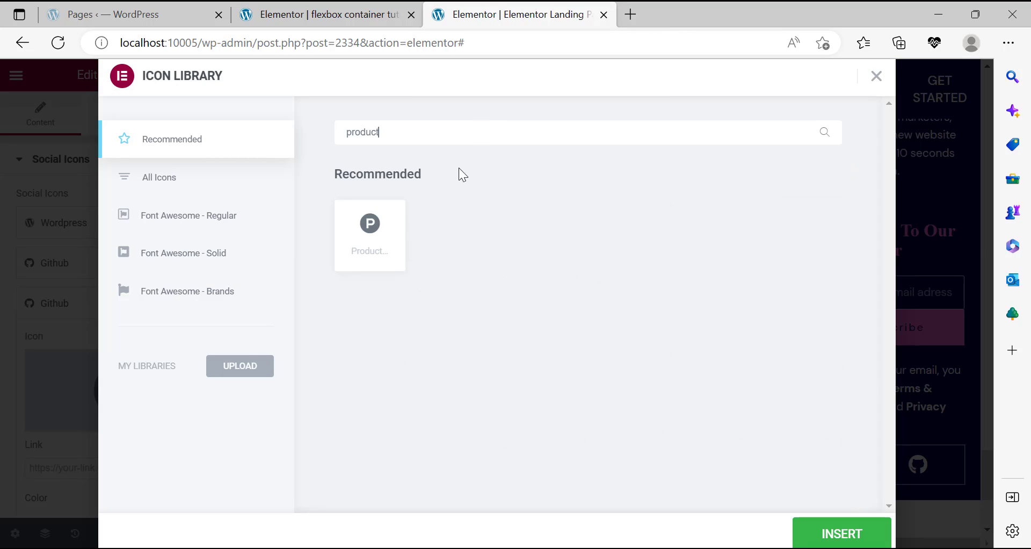
pyautogui.click(385, 229)
pyautogui.click(838, 532)
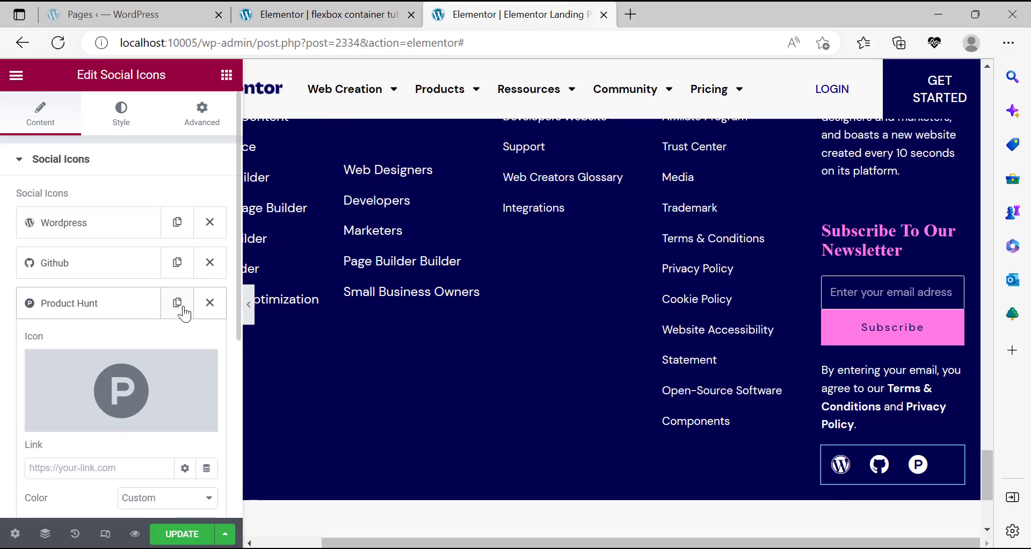
# Duplicate the Product Hunt item and replace the copy's icon with Instagram.
pyautogui.click(181, 309)
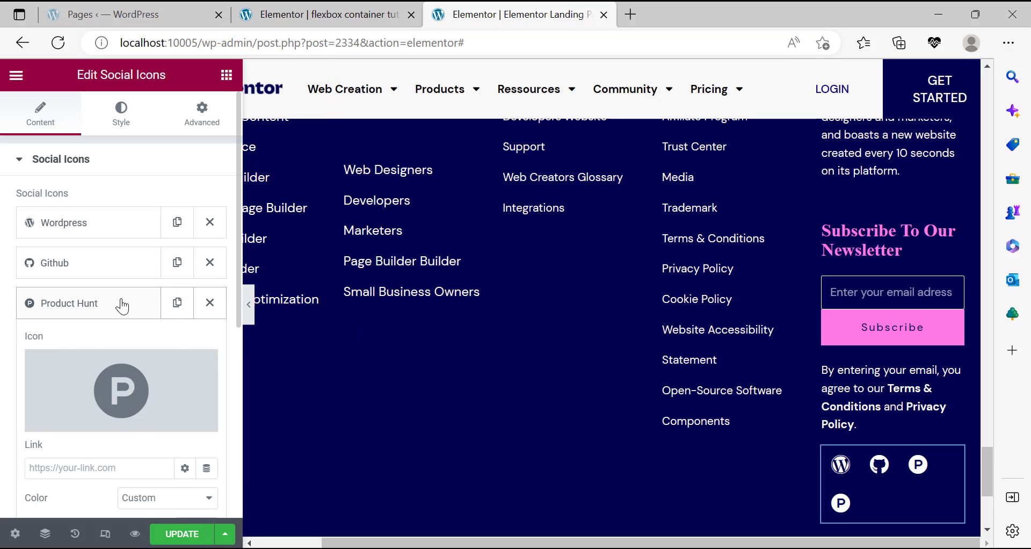
pyautogui.click(128, 346)
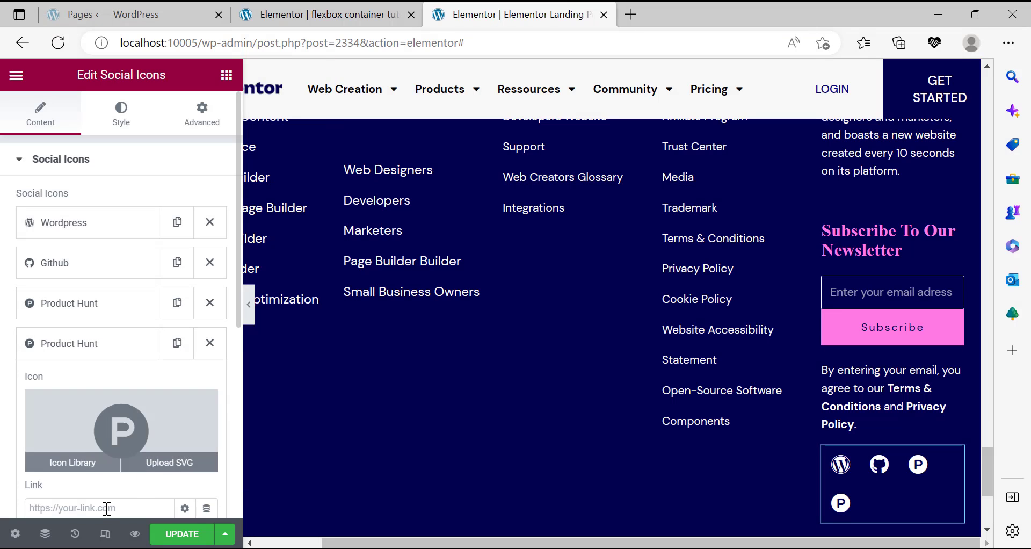
pyautogui.click(100, 457)
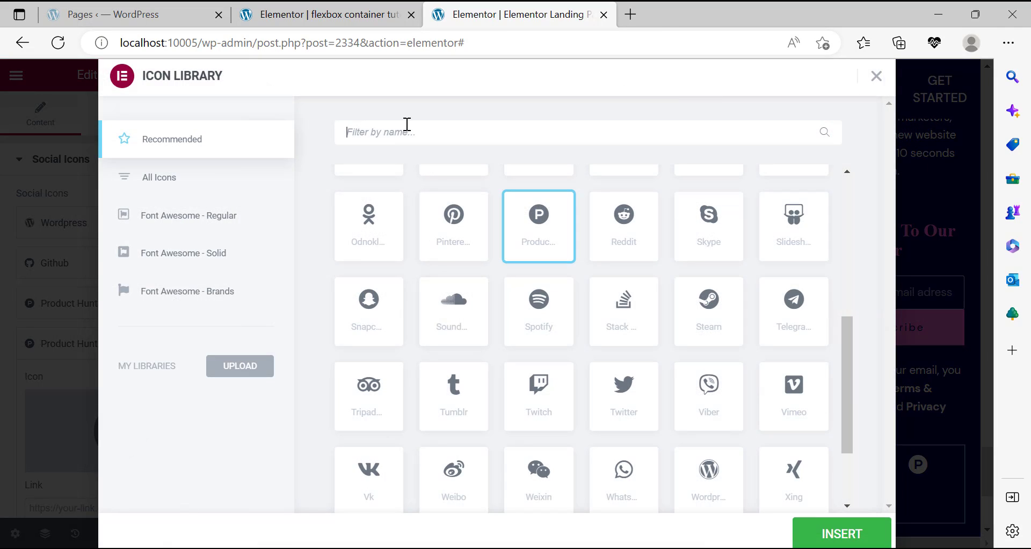
pyautogui.write('insta')
pyautogui.click(382, 265)
pyautogui.click(824, 524)
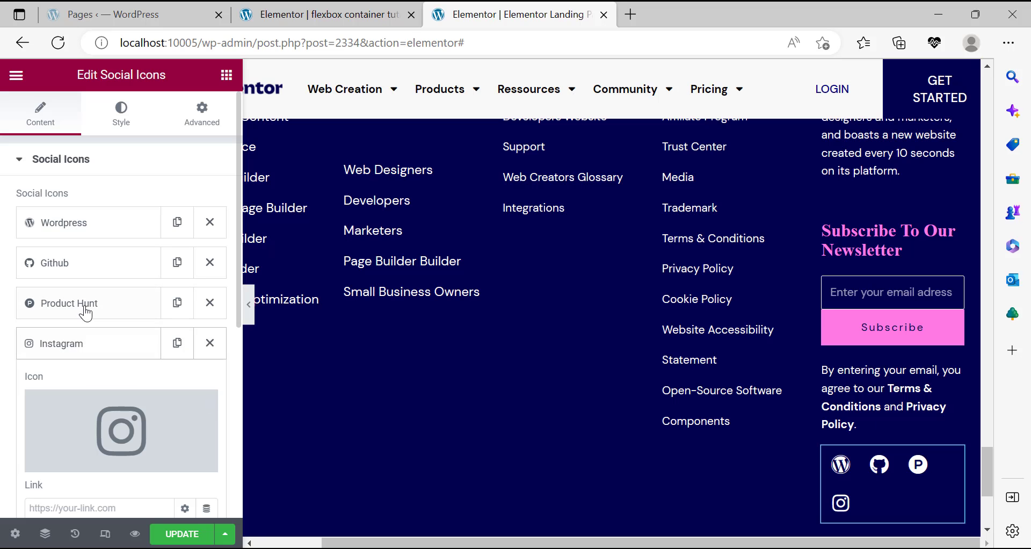
# Duplicate the Instagram item and replace the second one's icon with Facebook.
pyautogui.click(155, 346)
pyautogui.click(94, 383)
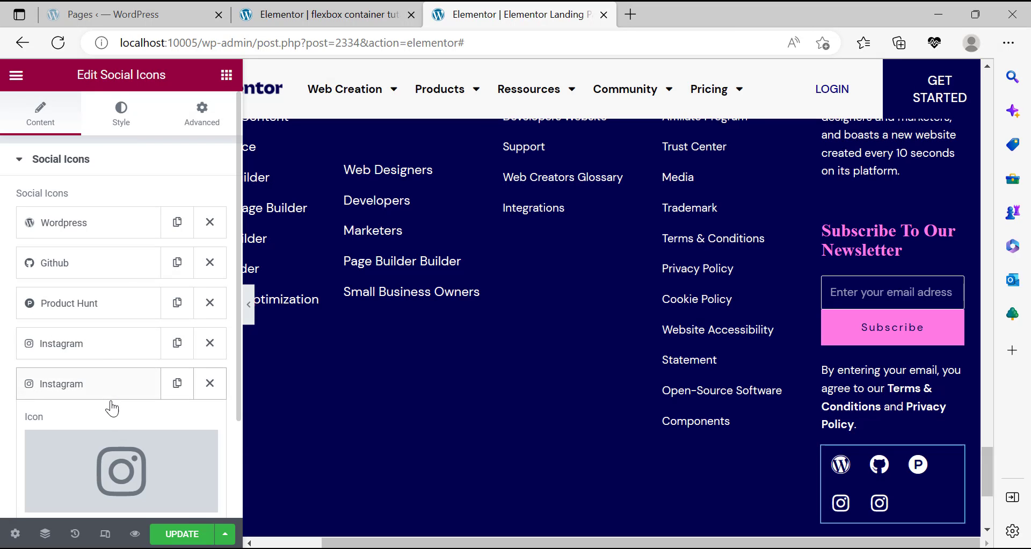
pyautogui.click(114, 452)
pyautogui.click(390, 135)
pyautogui.write('fac')
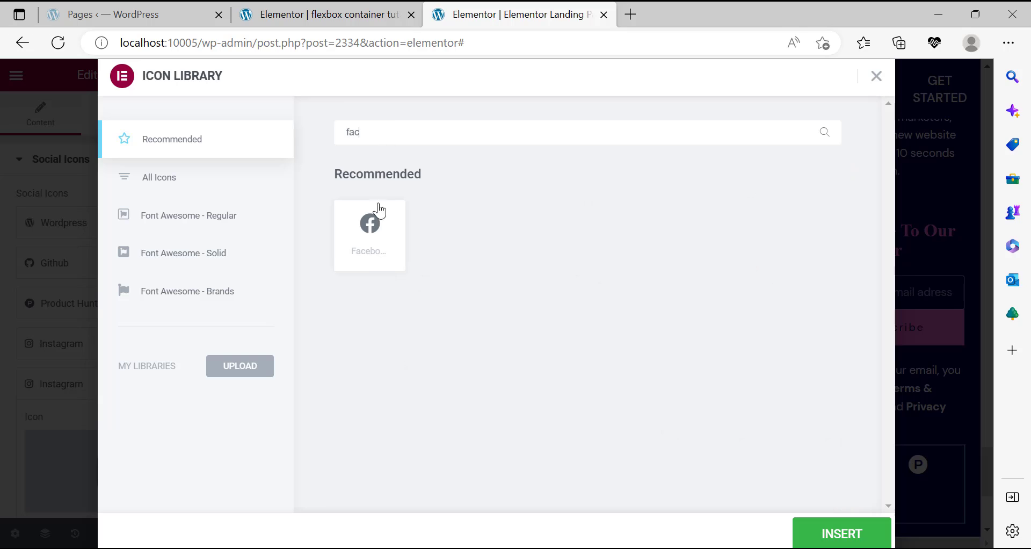
pyautogui.click(380, 210)
pyautogui.click(841, 533)
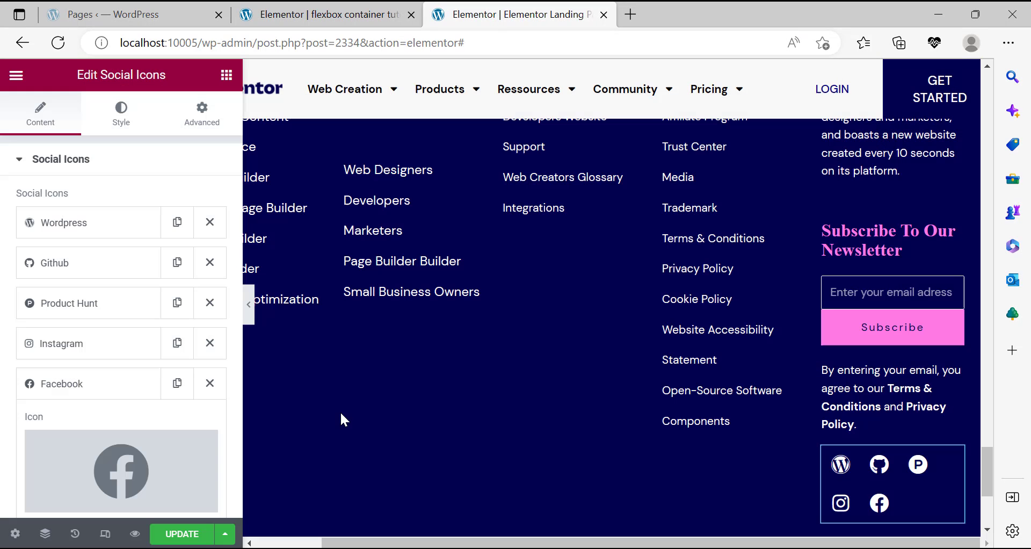
# Duplicate the Facebook item, check the icon order in the reference footer, and replace the copy's icon with Twitter.
pyautogui.click(176, 385)
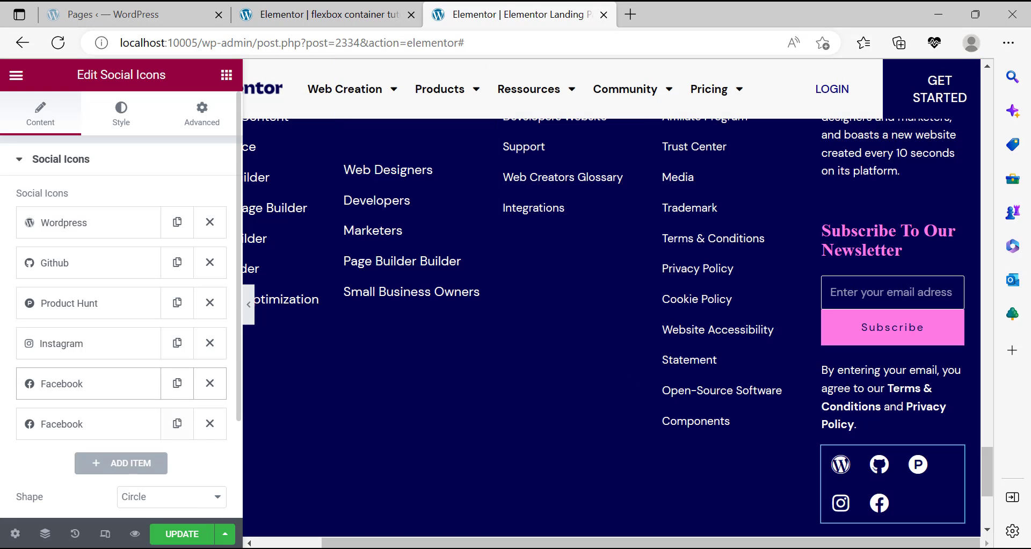
pyautogui.hotkey('alt', 'Tab')
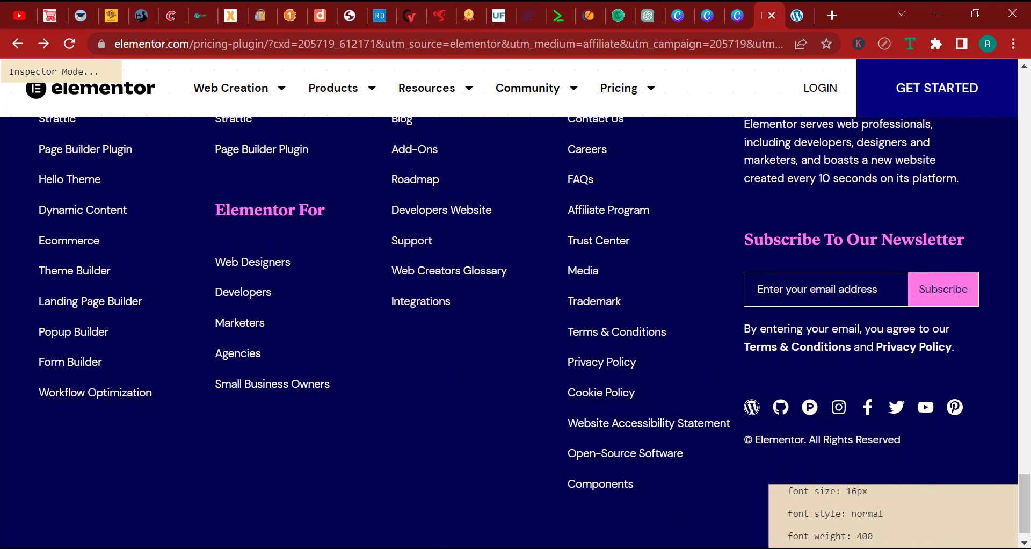
pyautogui.hotkey('alt', 'Tab')
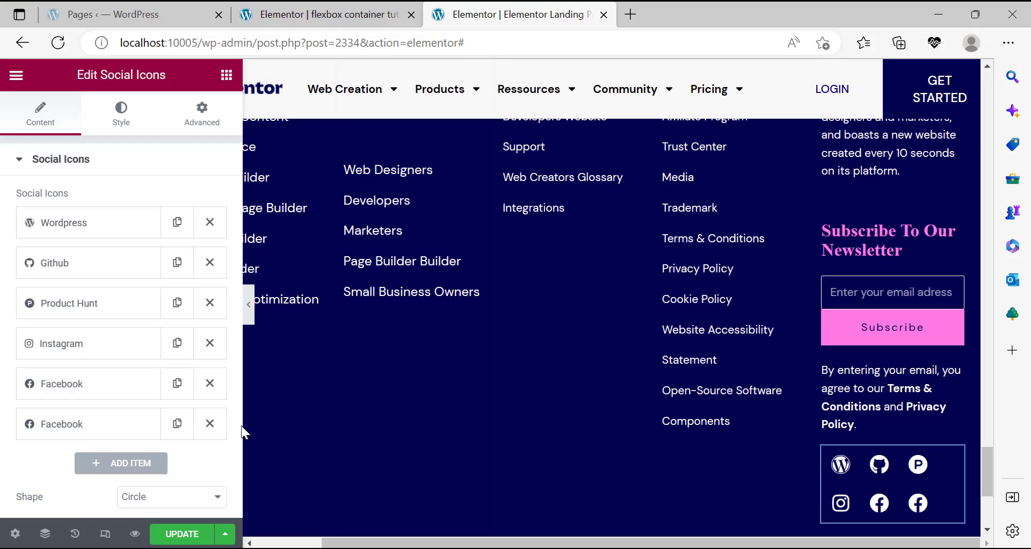
pyautogui.click(106, 424)
pyautogui.scroll(-2, 129, 386)
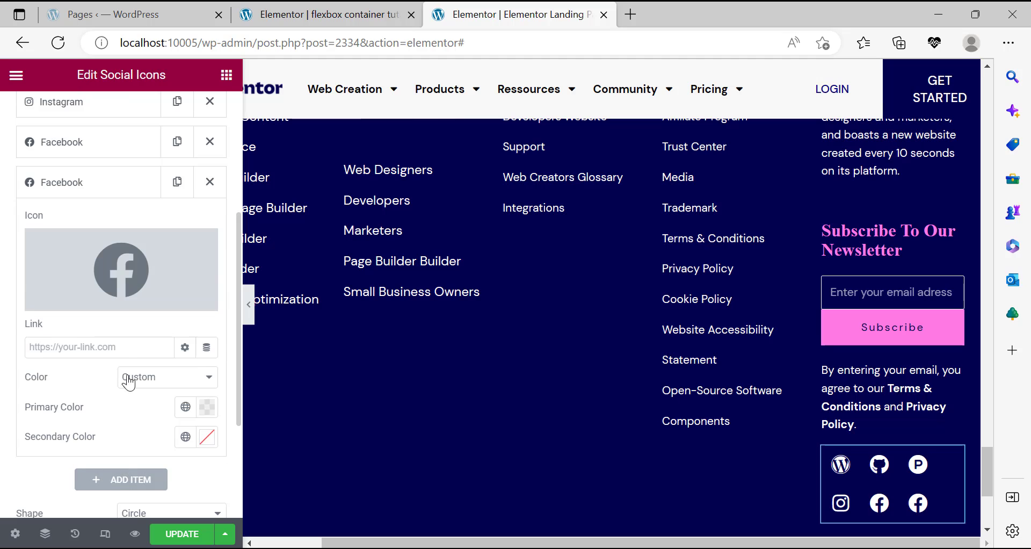
pyautogui.click(145, 295)
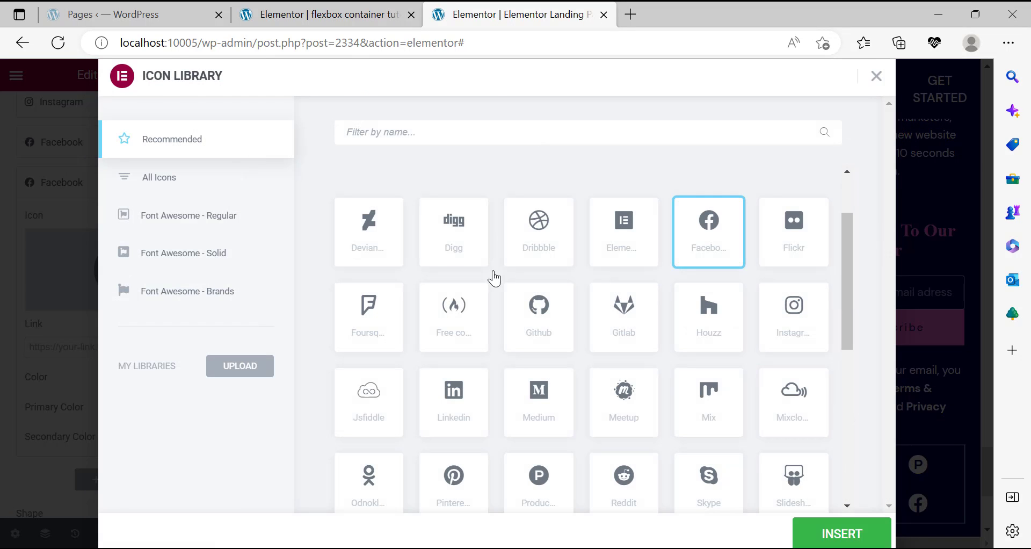
pyautogui.click(415, 135)
pyautogui.write('tw')
pyautogui.click(447, 255)
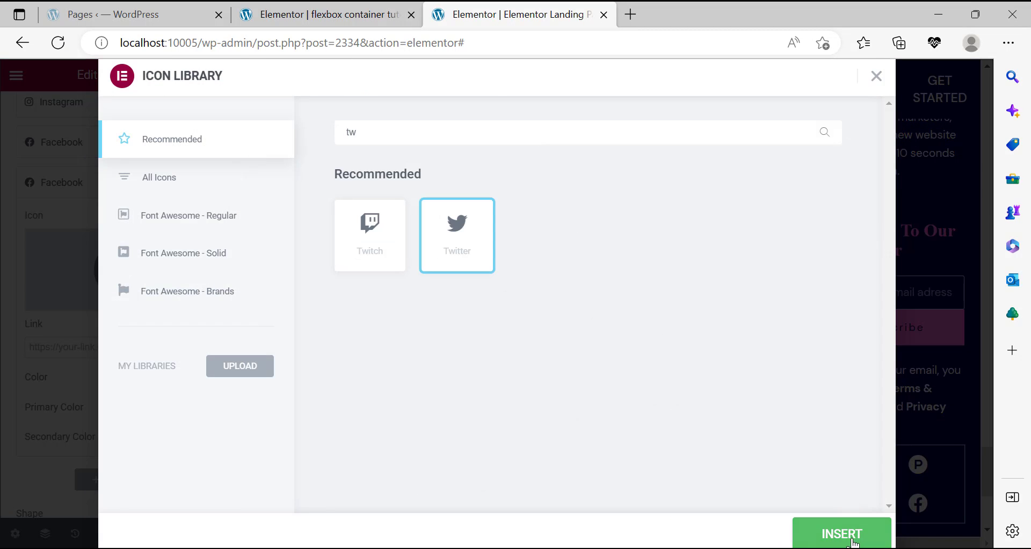
pyautogui.click(855, 543)
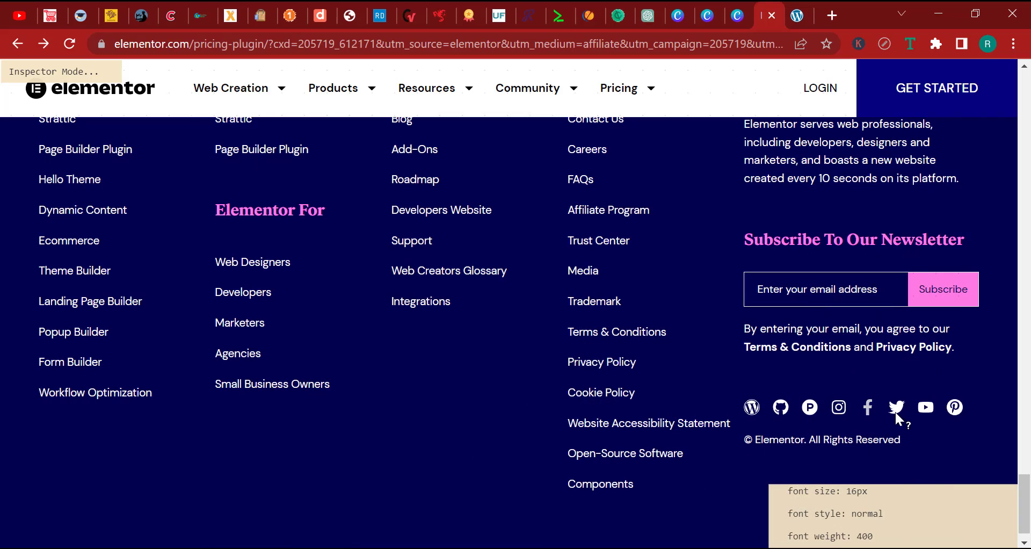
# Back in the page editor, duplicate the Twitter item and replace the copy's icon with Youtube.
pyautogui.click(613, 547)
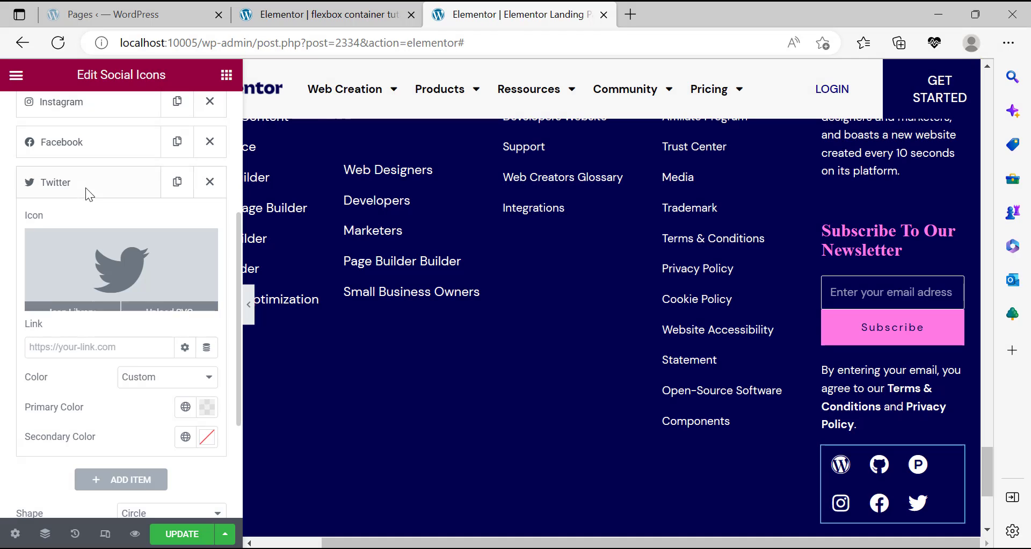
pyautogui.click(178, 183)
pyautogui.click(108, 188)
pyautogui.click(108, 223)
pyautogui.click(121, 322)
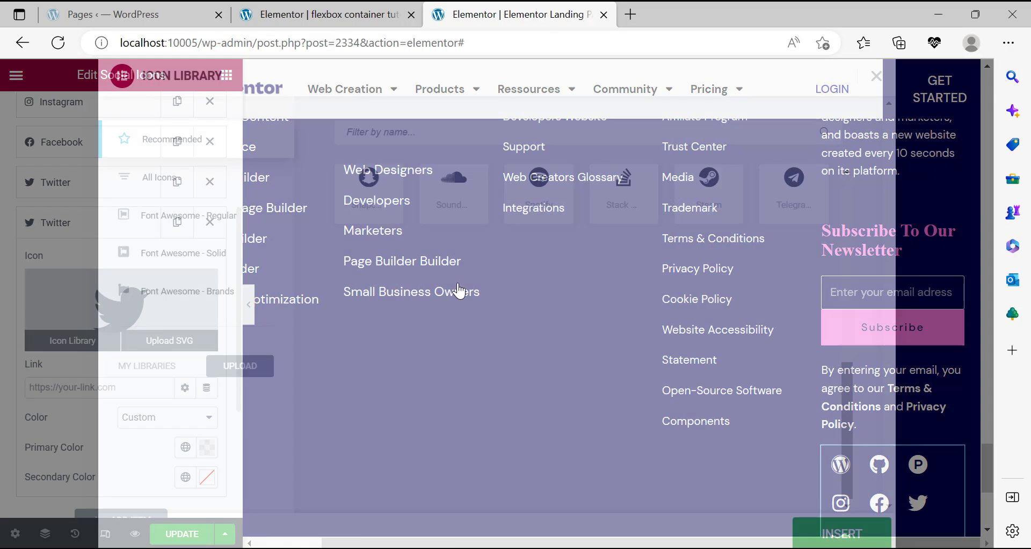
pyautogui.write('youtu')
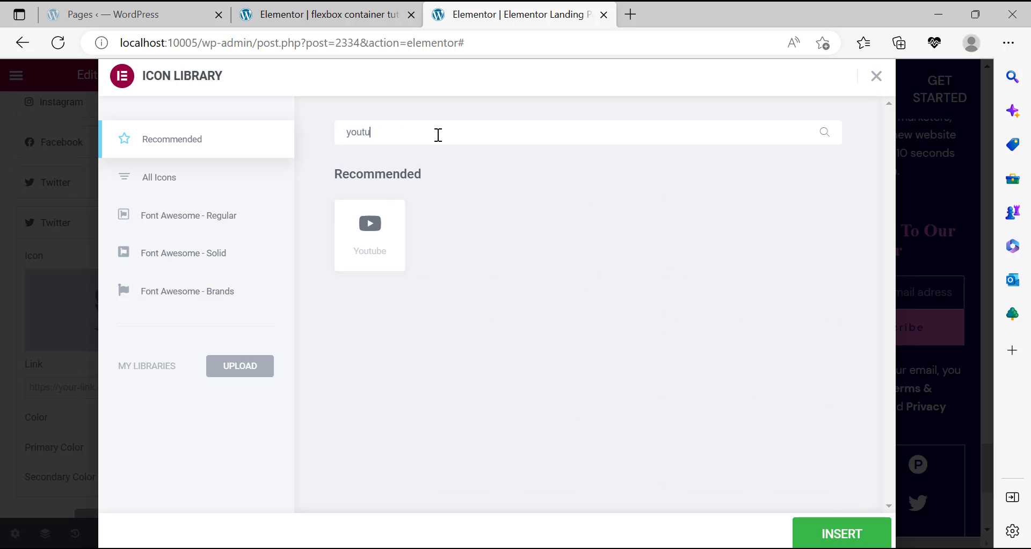
pyautogui.click(375, 236)
pyautogui.click(816, 531)
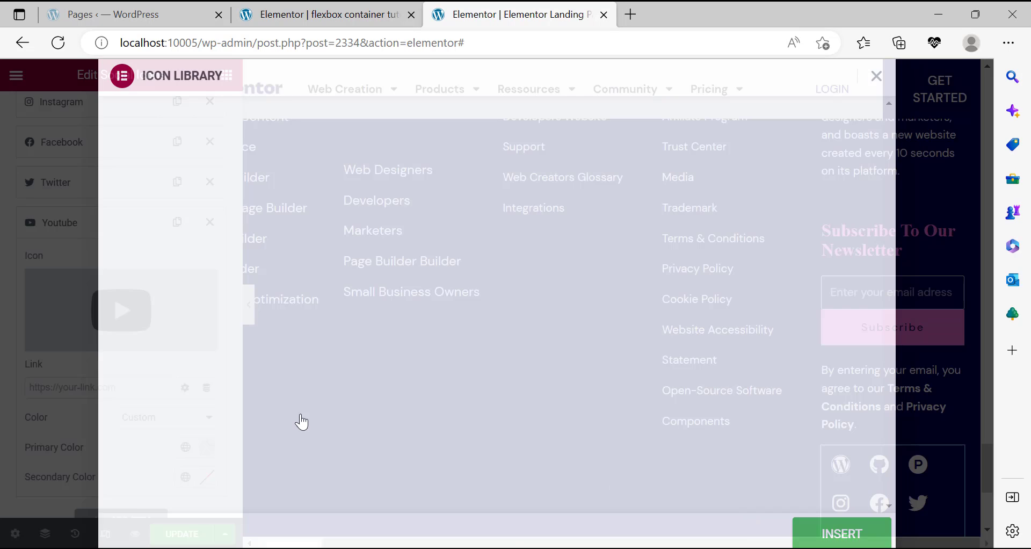
# Duplicate the Youtube item and replace the last copy's icon with Pinterest.
pyautogui.click(89, 225)
pyautogui.click(177, 223)
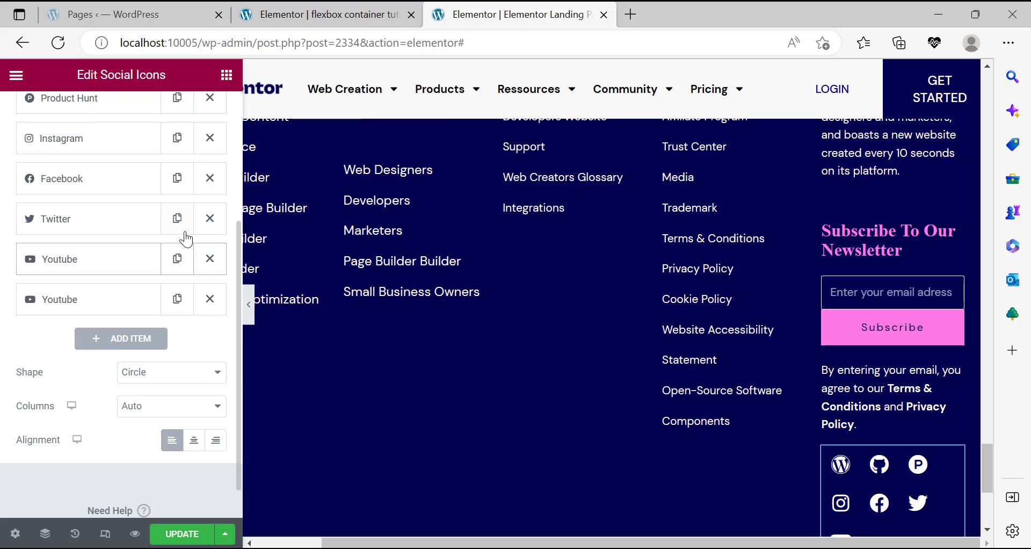
pyautogui.click(111, 310)
pyautogui.click(117, 310)
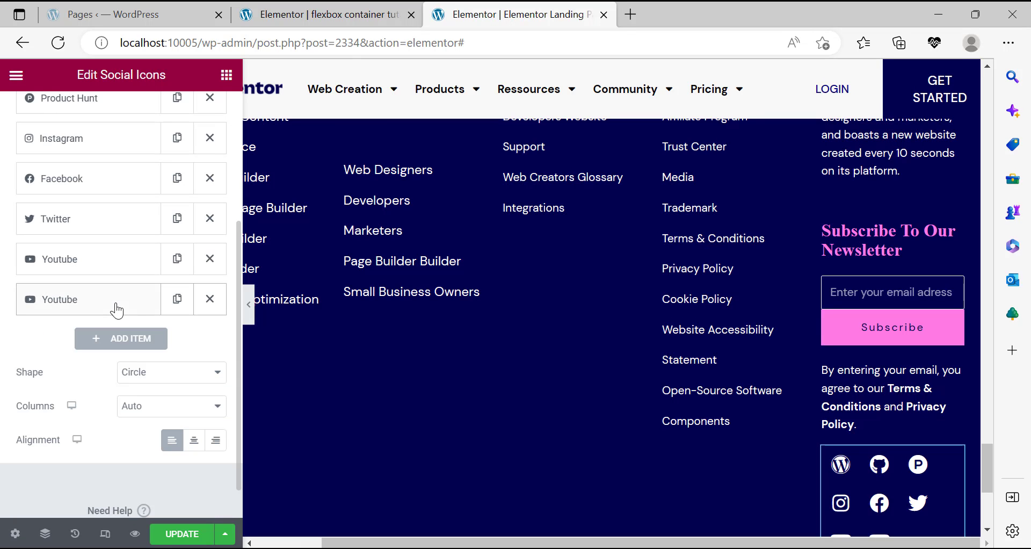
pyautogui.click(118, 309)
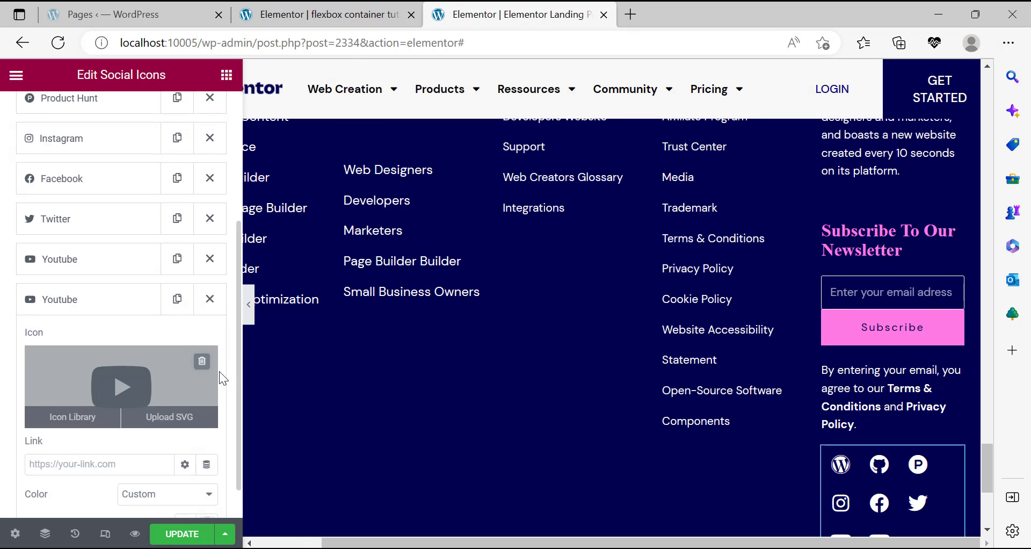
pyautogui.click(129, 383)
pyautogui.write('pint')
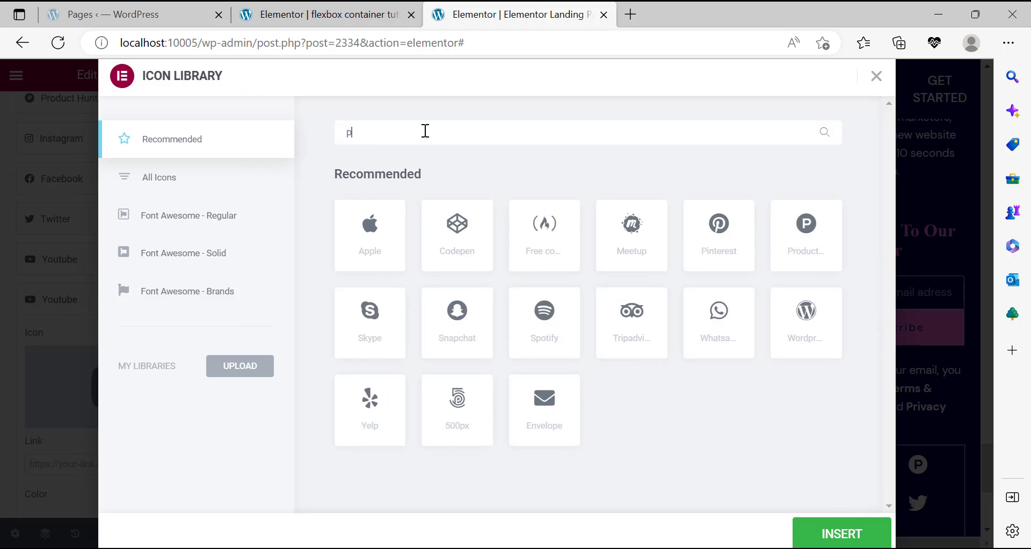
pyautogui.click(349, 250)
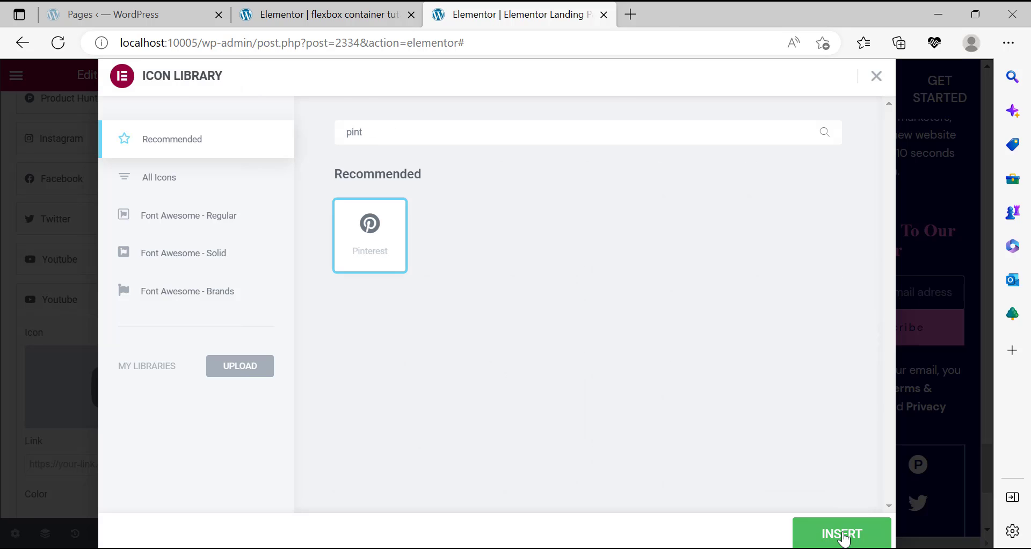
pyautogui.click(844, 537)
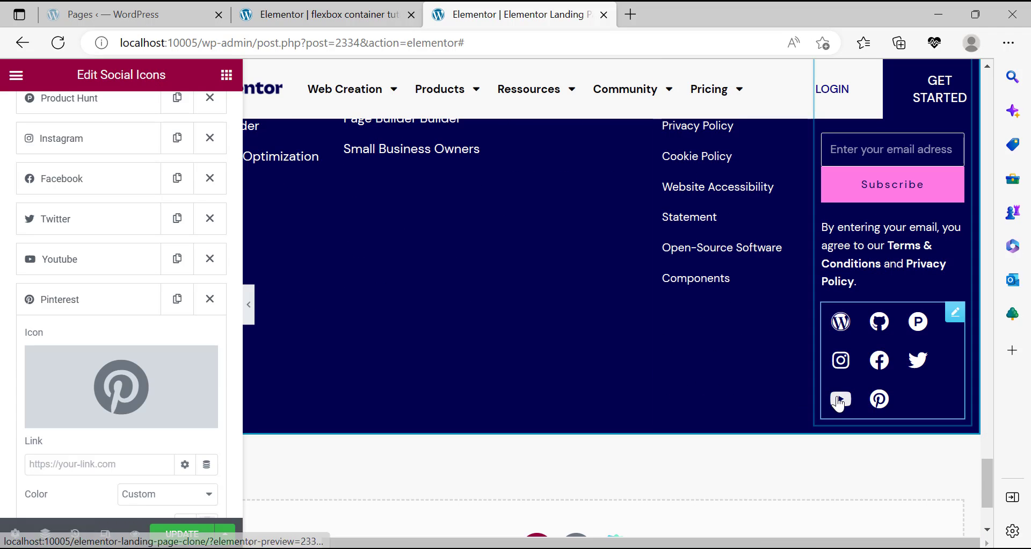
# Set the social icons' size to 20 and their padding to 0.1.
pyautogui.click(252, 313)
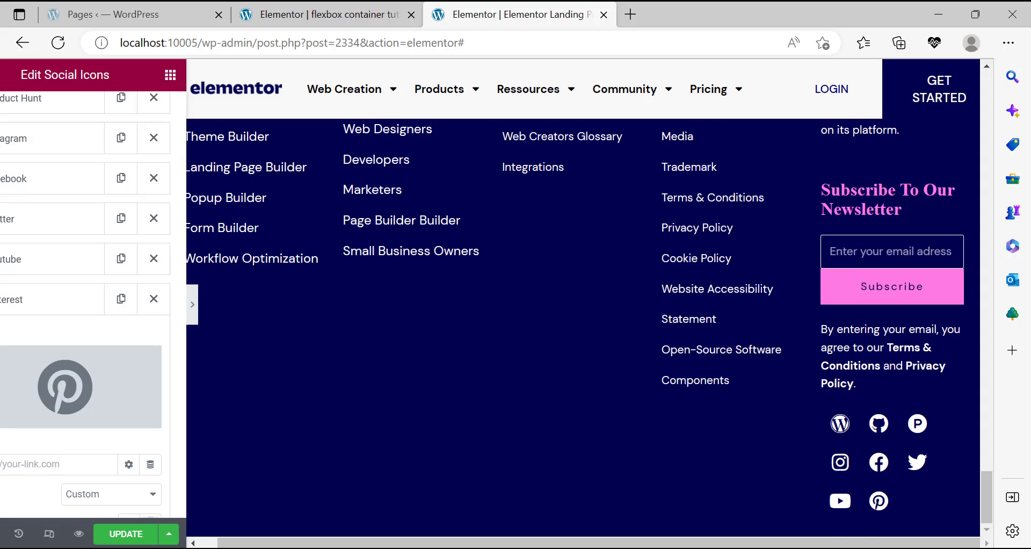
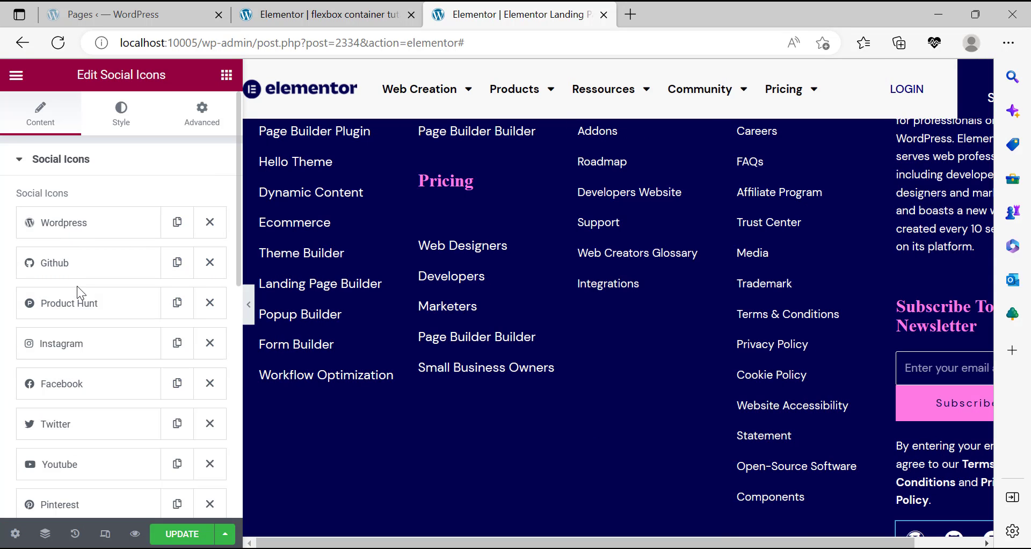
pyautogui.click(131, 133)
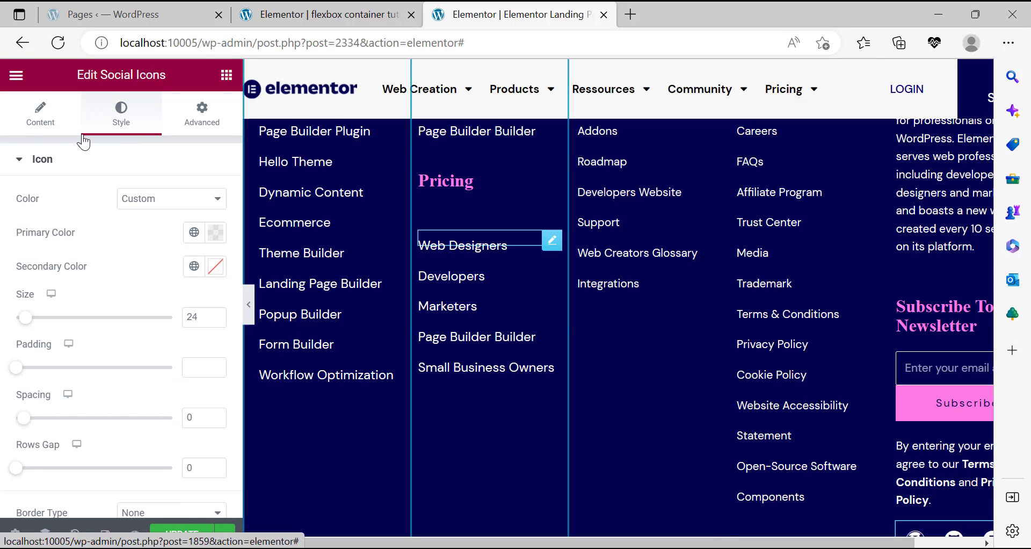
pyautogui.doubleClick(194, 325)
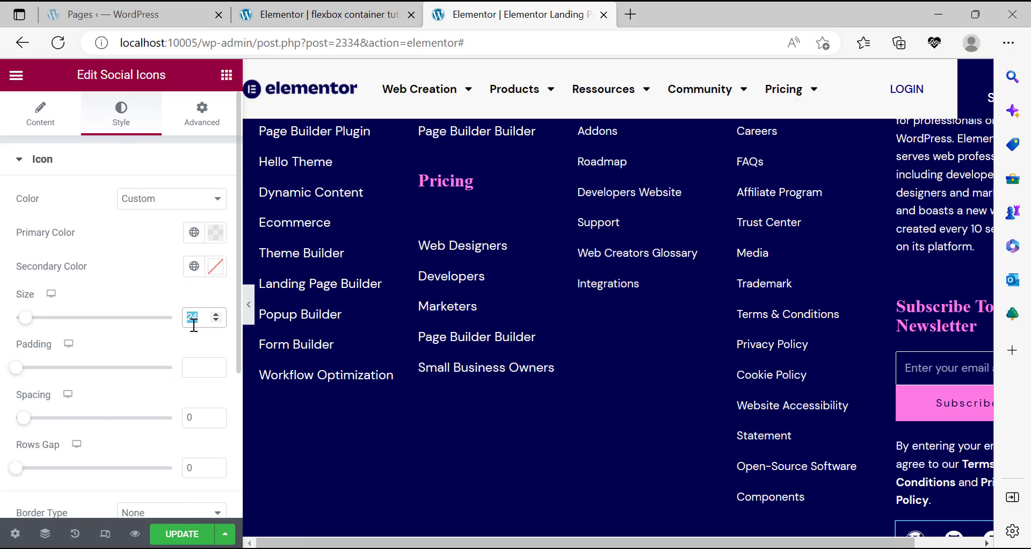
pyautogui.write('0')
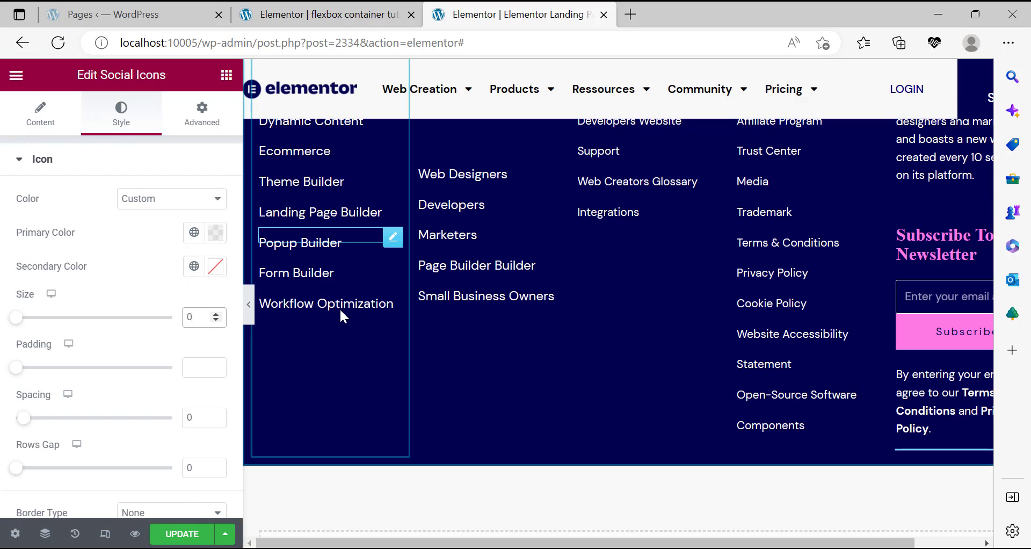
pyautogui.press('BackSpace')
pyautogui.write('20')
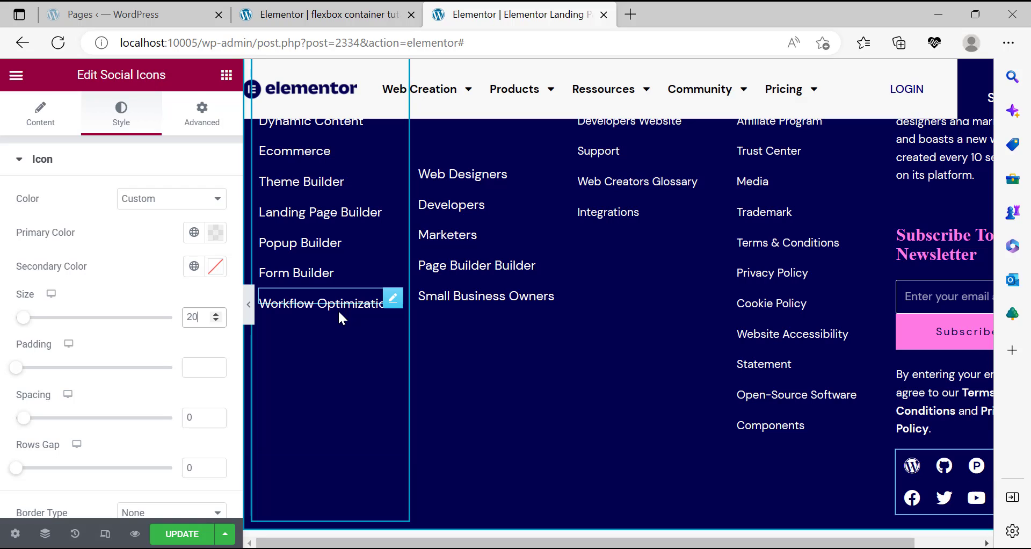
pyautogui.click(188, 369)
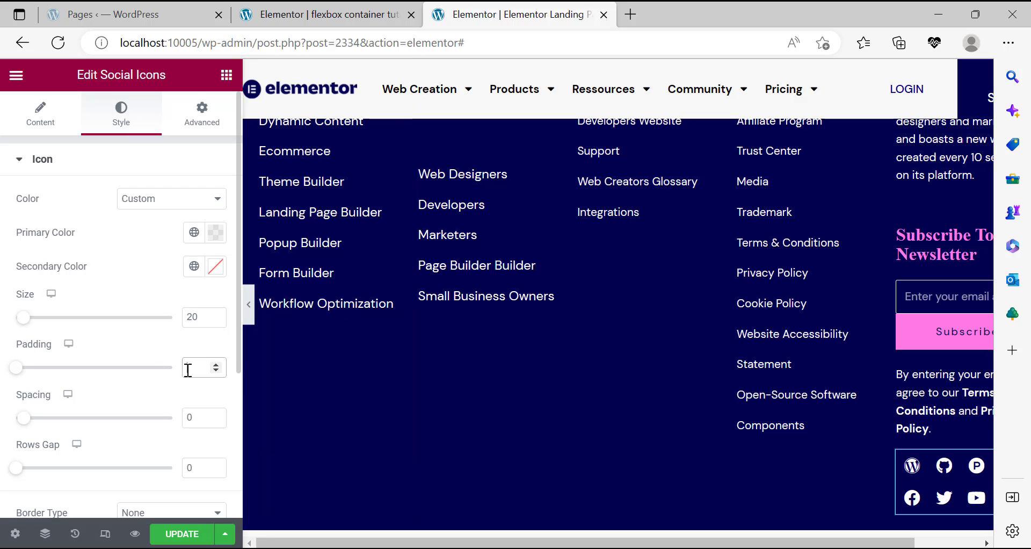
pyautogui.write('0.1')
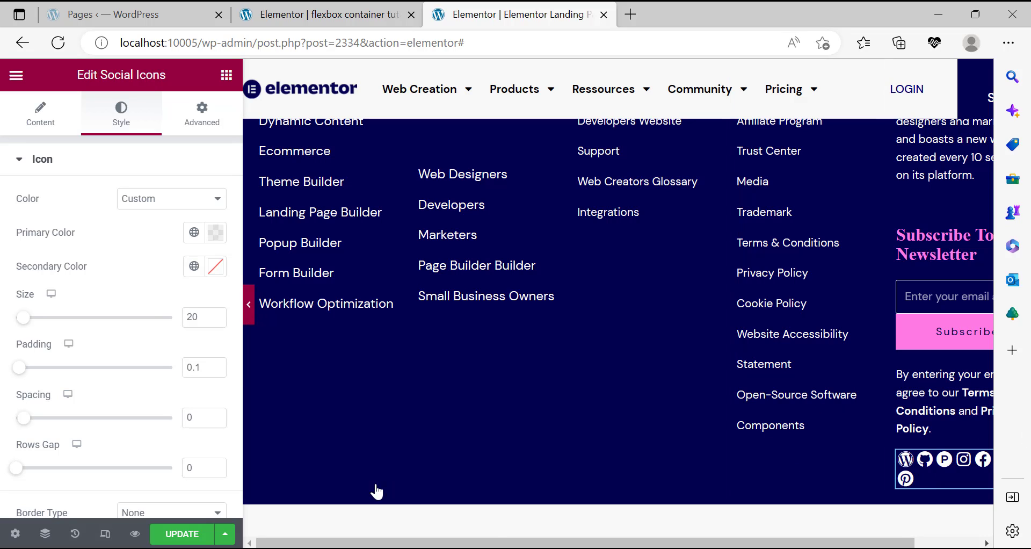
# Preview the footer at full width without the editing panel and check the layout of the social icon row.
pyautogui.scroll(1, 689, 458)
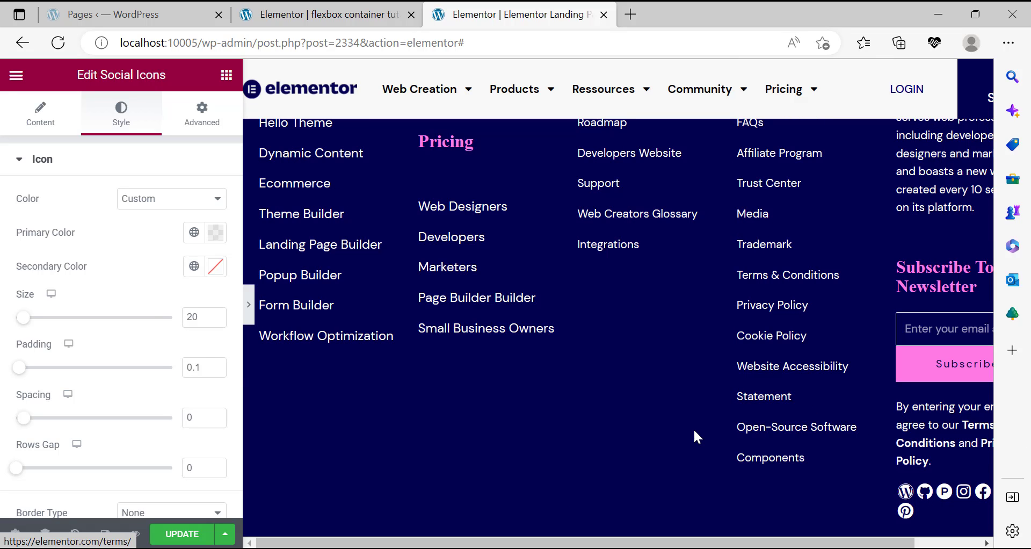
pyautogui.hotkey('ctrl', 'p')
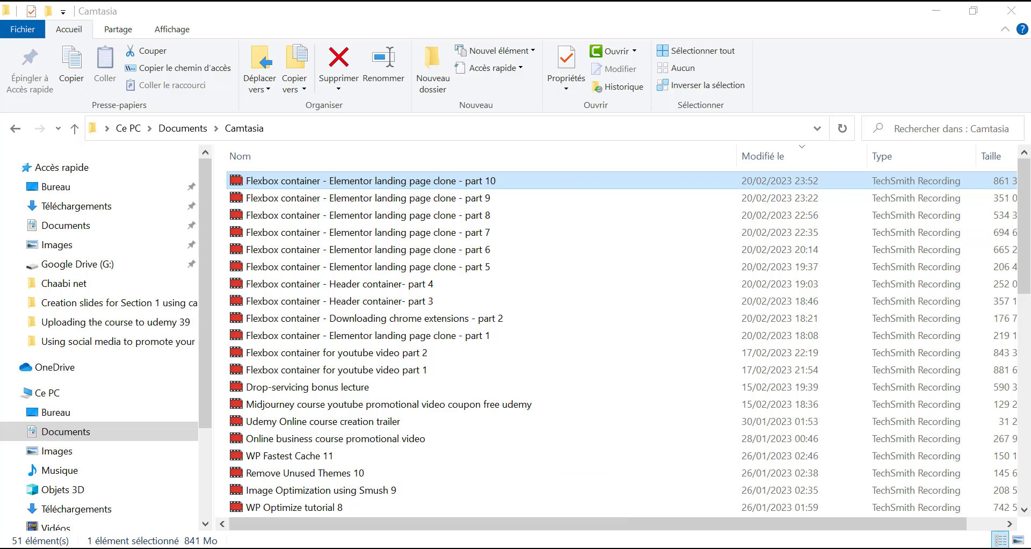
pyautogui.click(437, 482)
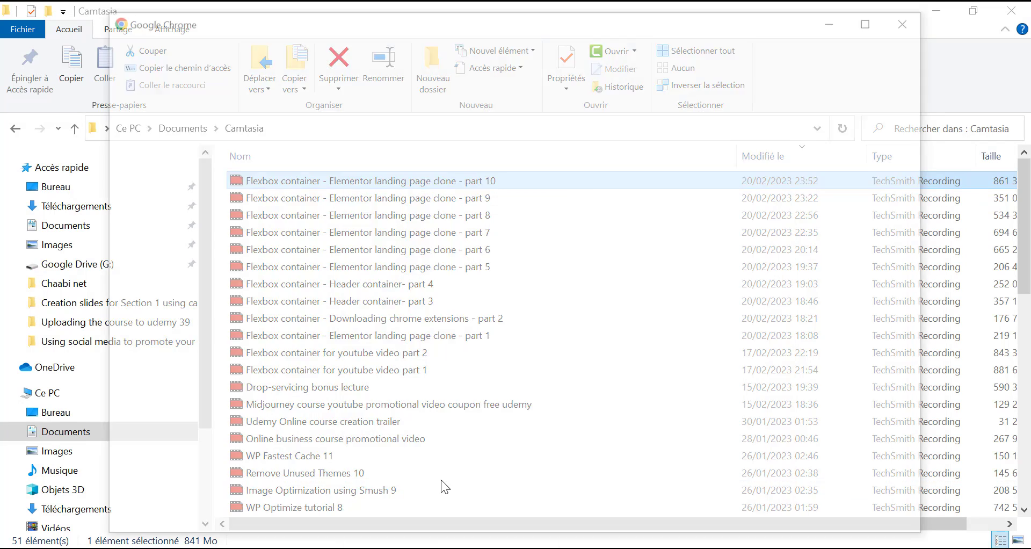
pyautogui.click(471, 324)
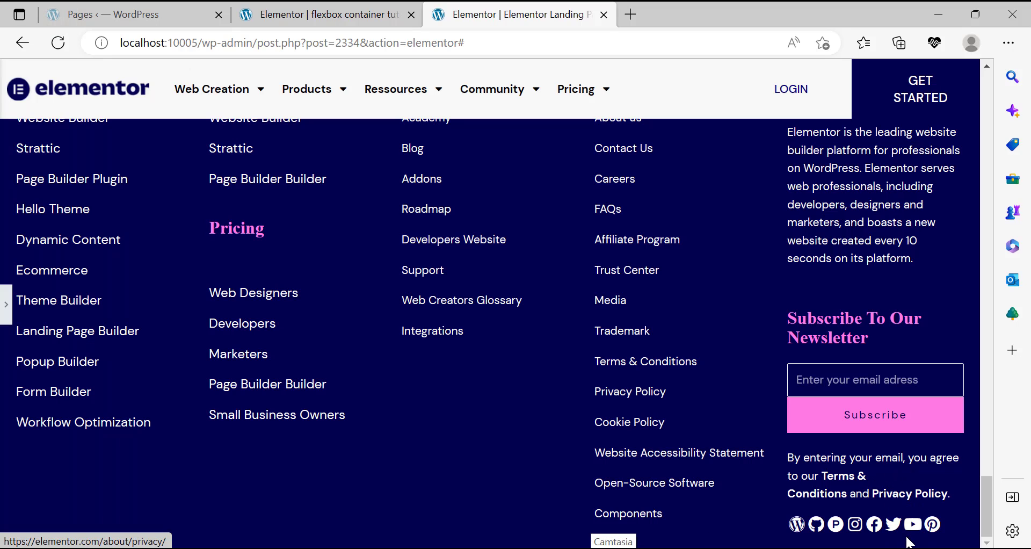
pyautogui.click(2, 319)
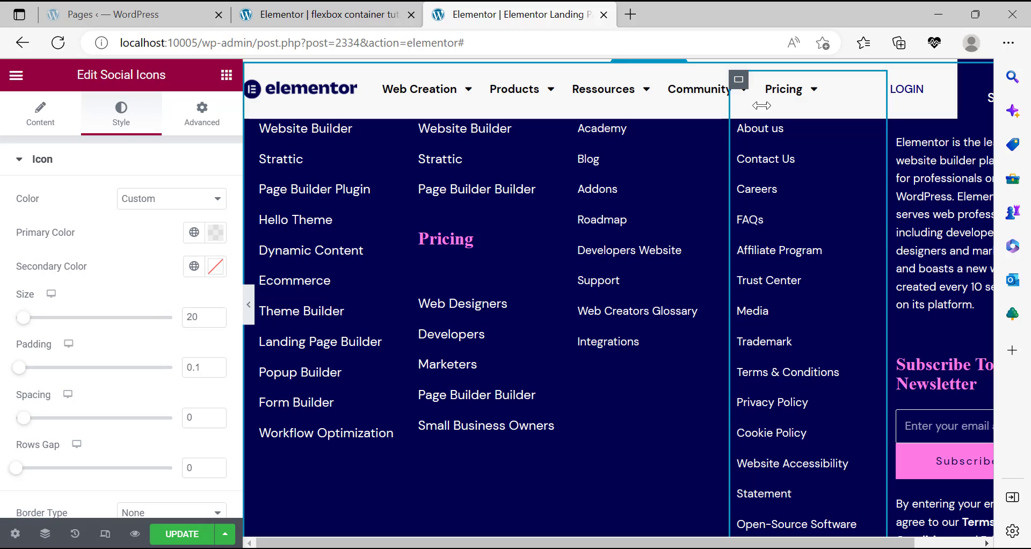
# Try a narrower width for the company links column beside the newsletter column, and undo the resize.
pyautogui.moveTo(889, 208); pyautogui.dragTo(883, 206)
pyautogui.click(891, 228)
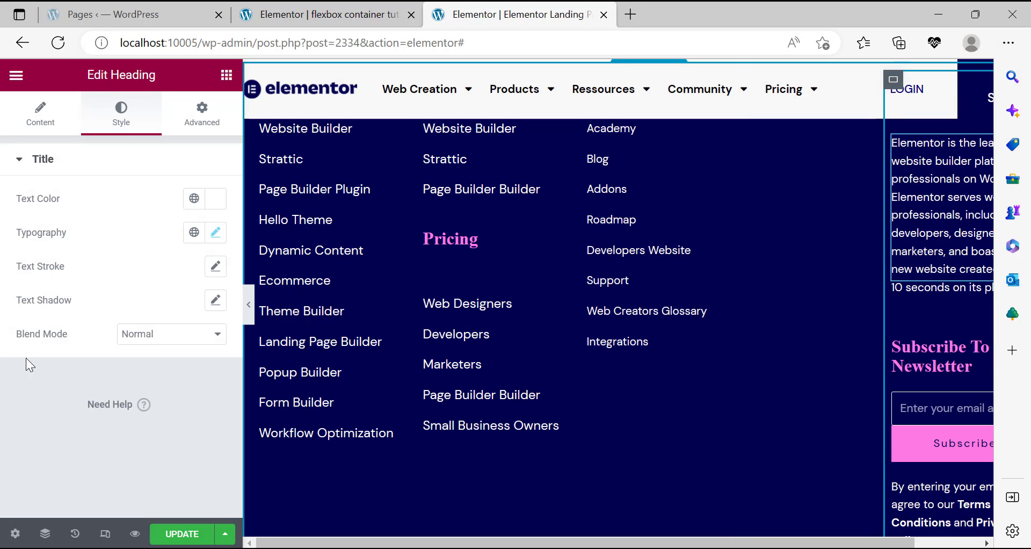
pyautogui.hotkey('ctrl', 'z')
pyautogui.click(73, 537)
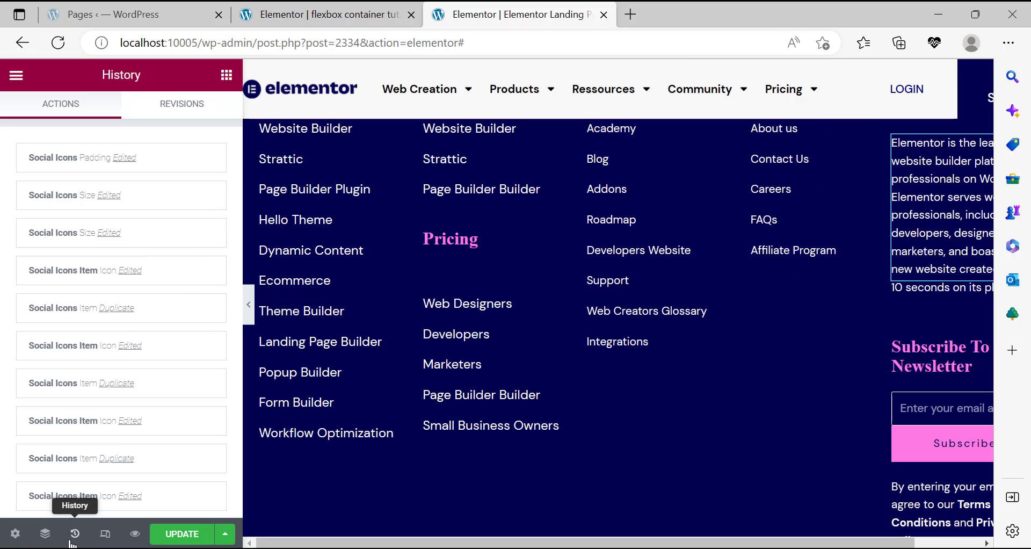
pyautogui.scroll(1, 837, 325)
pyautogui.scroll(-3, 867, 354)
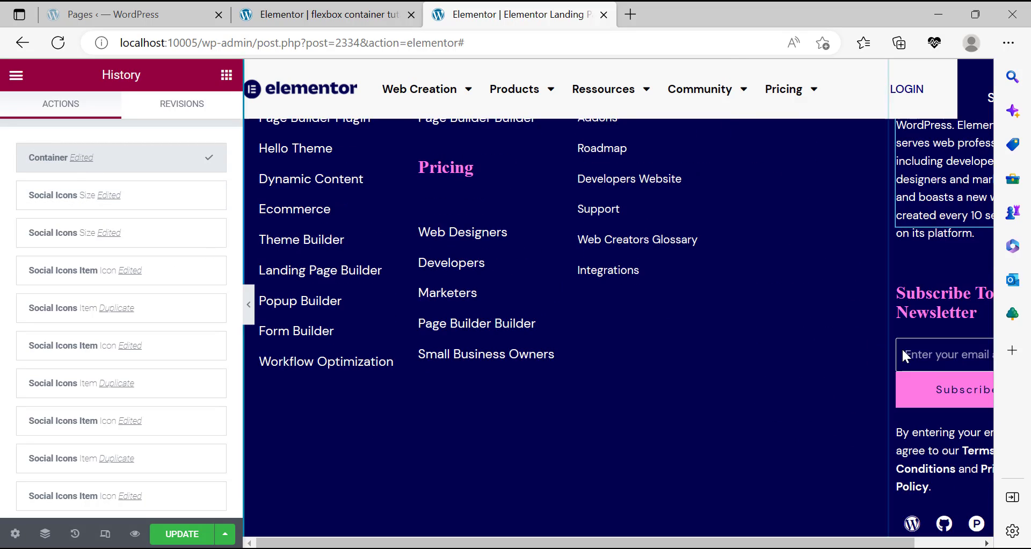
pyautogui.scroll(-2, 872, 299)
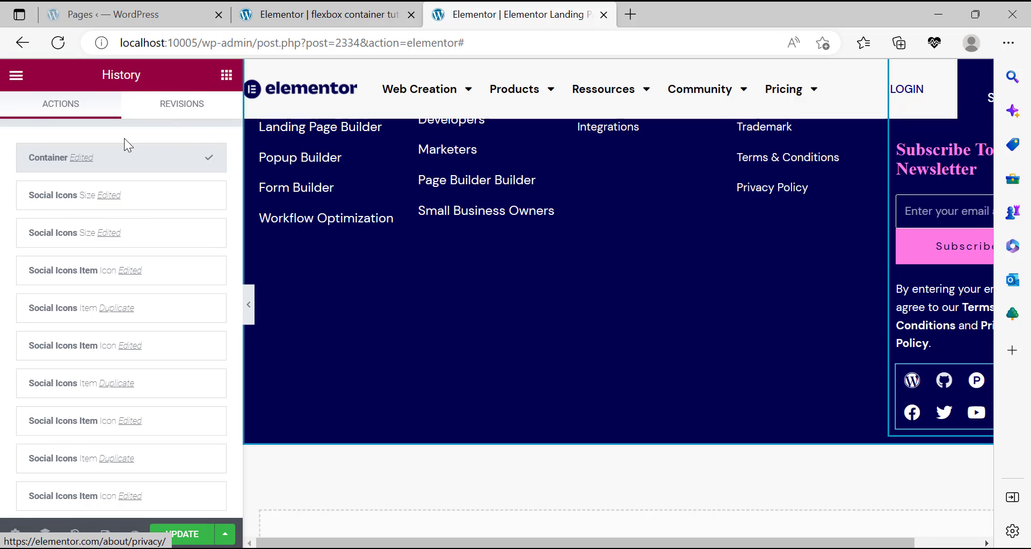
# Restore the social icons' padding of 0.1 and narrow the company links column to 17.2%.
pyautogui.click(191, 366)
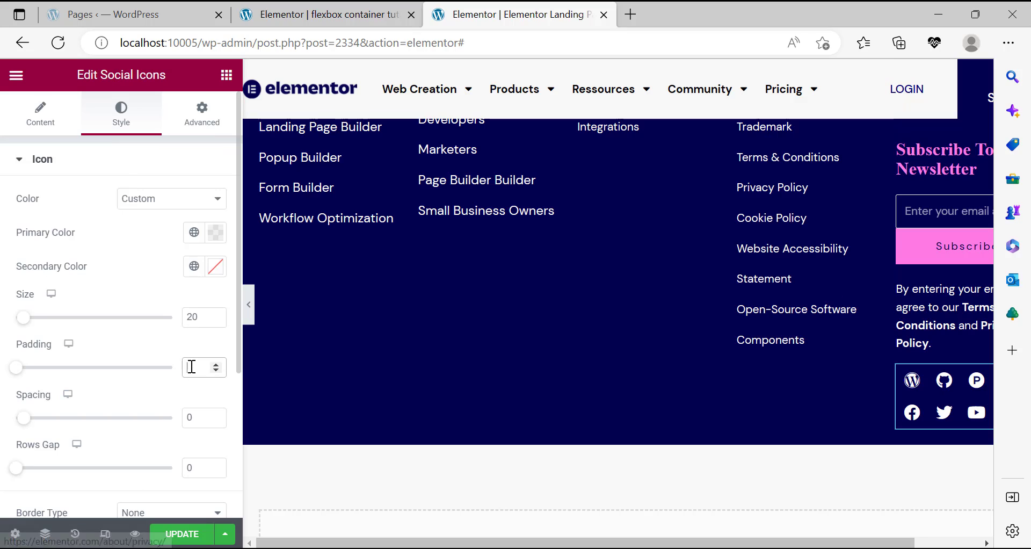
pyautogui.write('0.1')
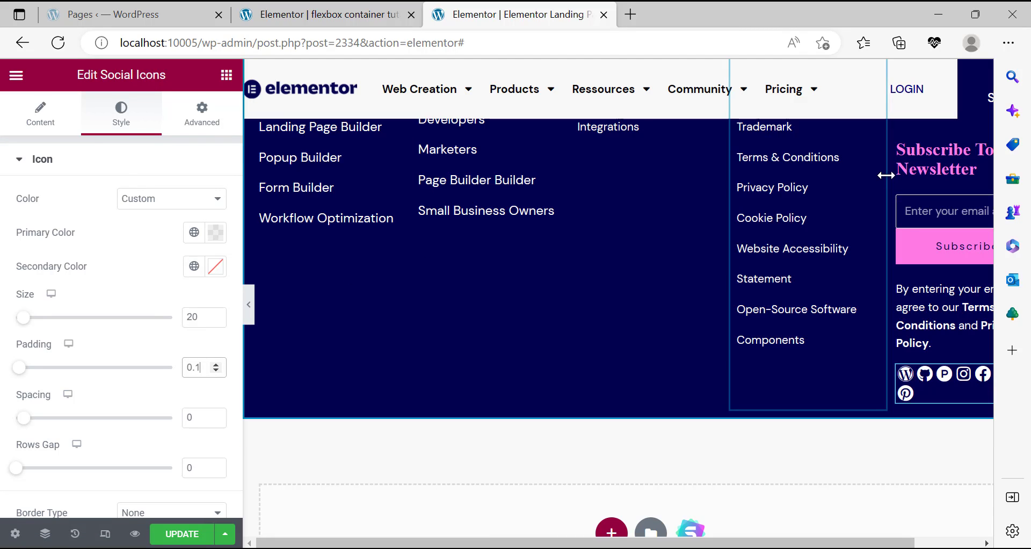
pyautogui.moveTo(885, 173)
pyautogui.mouseDown()
pyautogui.moveTo(858, 171)
pyautogui.moveTo(890, 173)
pyautogui.moveTo(881, 185)
pyautogui.mouseUp()
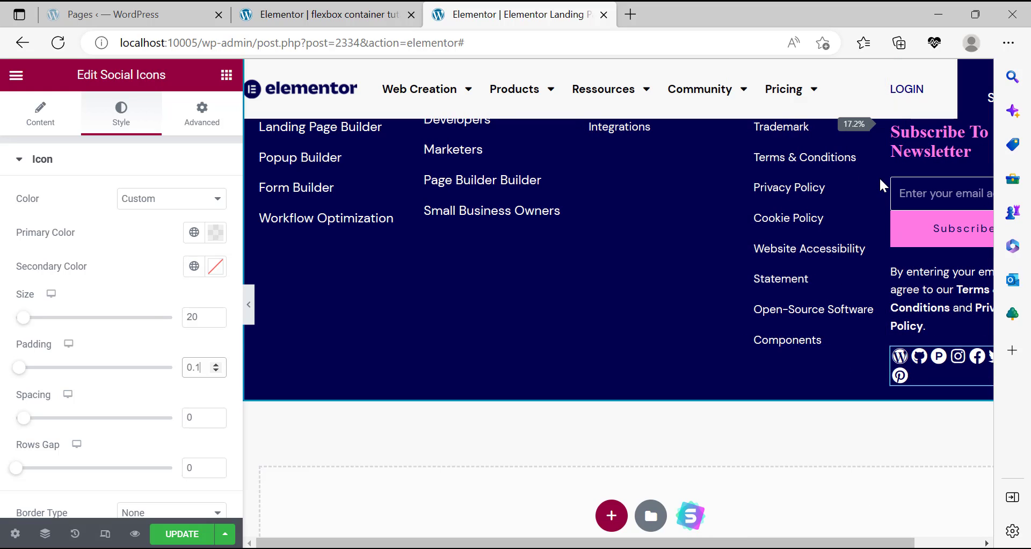
pyautogui.click(75, 533)
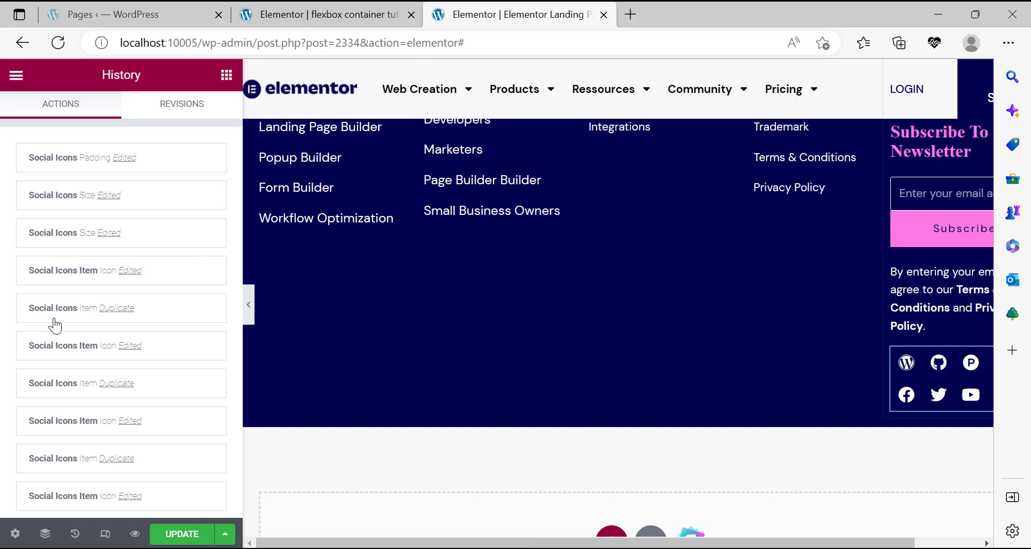
pyautogui.click(195, 354)
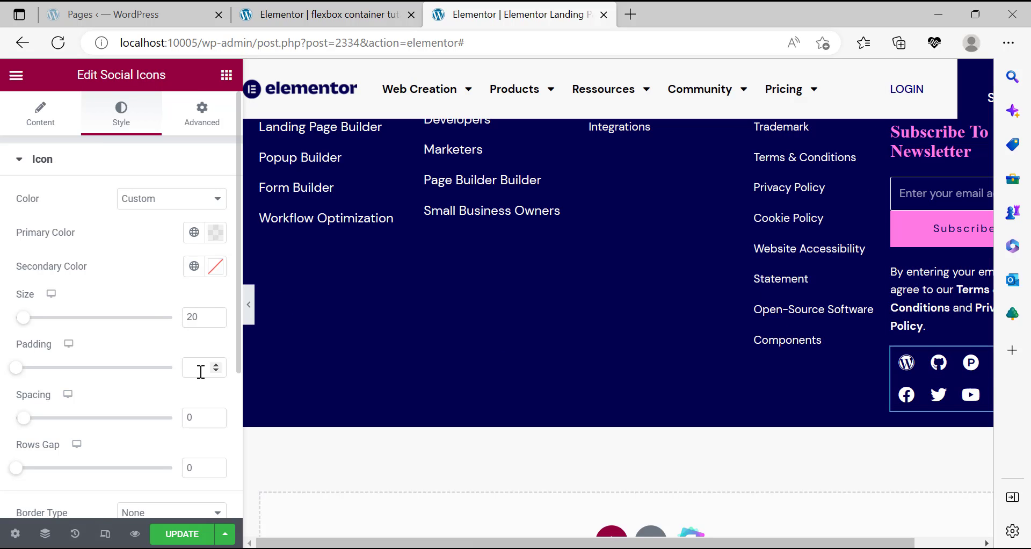
pyautogui.write('1')
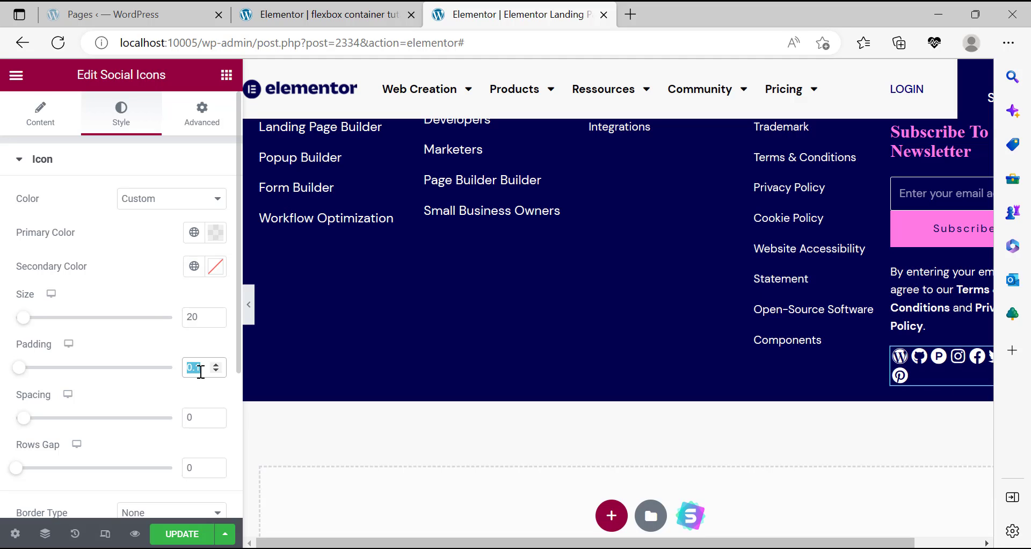
# Switch to the reference footer in Chrome and copy the text "© Elementor. All Rights Reserved" below its social icons.
pyautogui.click(542, 548)
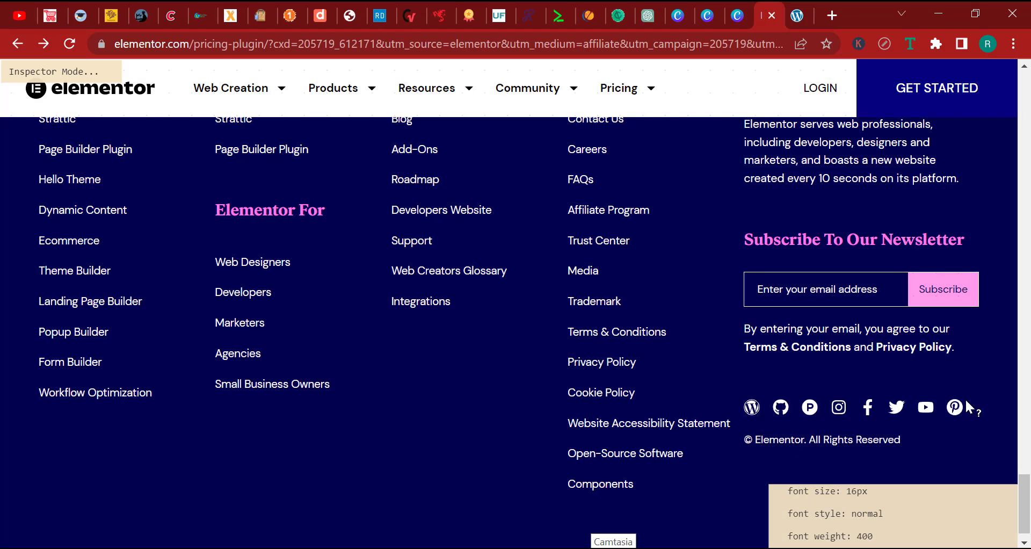
pyautogui.scroll(-1, 968, 337)
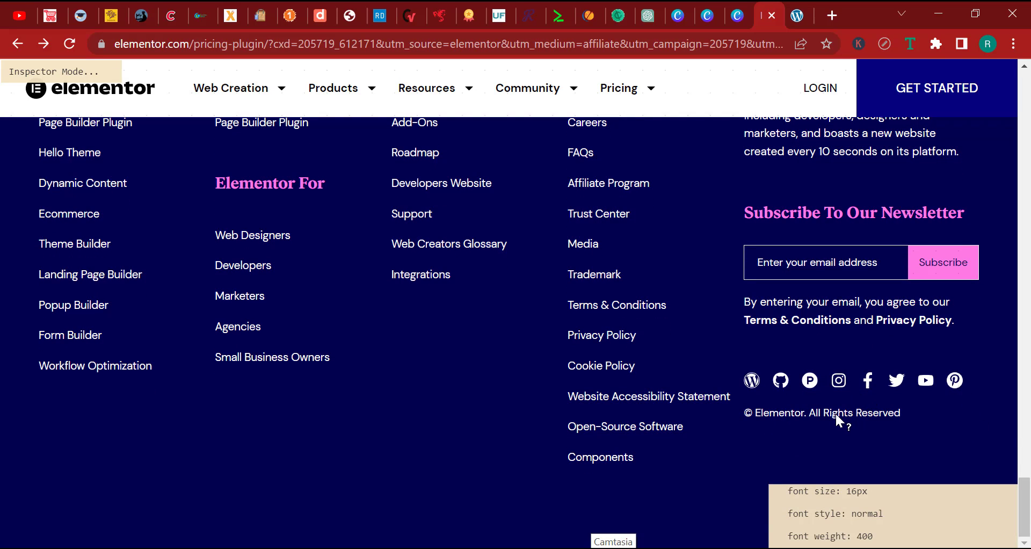
pyautogui.tripleClick(835, 413)
pyautogui.hotkey('ctrl', 'c')
pyautogui.rightClick(835, 413)
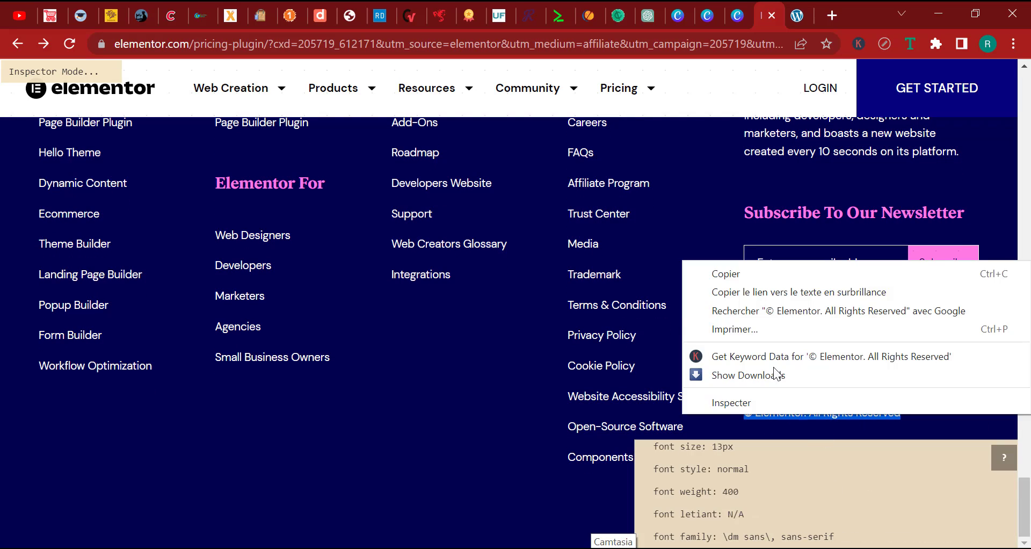
pyautogui.click(728, 274)
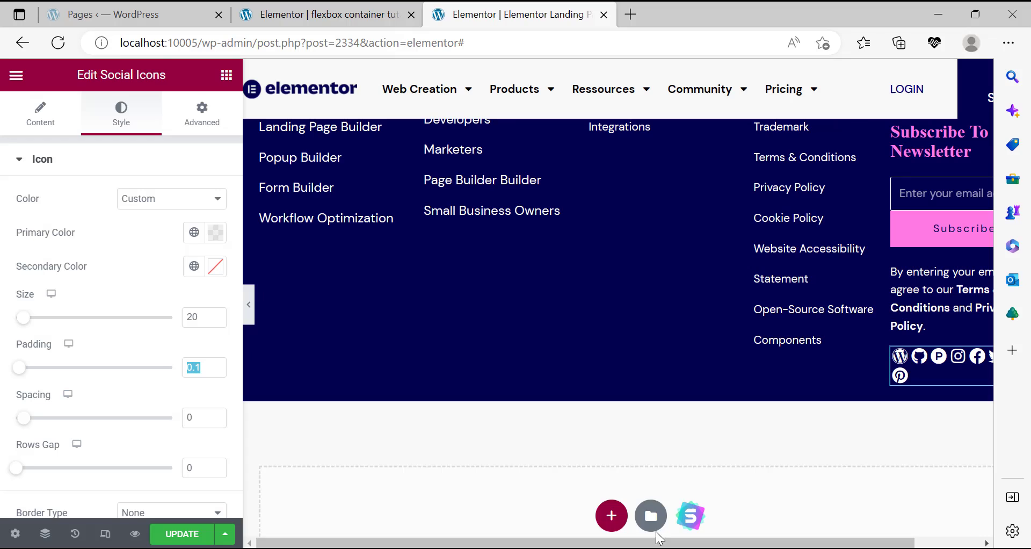
# Back in the page editor, duplicate the description heading above the newsletter section in the last footer column.
pyautogui.scroll(4, 846, 403)
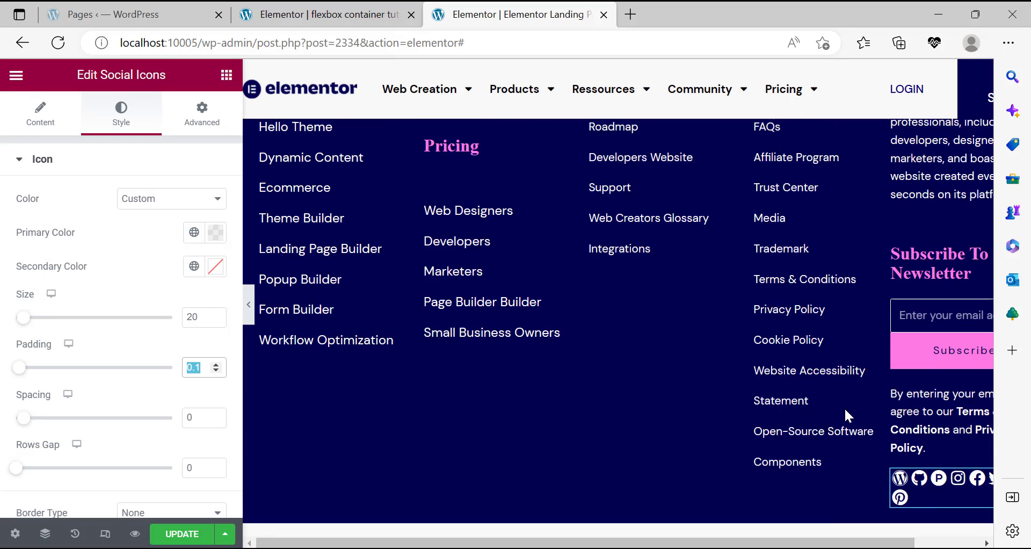
pyautogui.moveTo(870, 543); pyautogui.dragTo(937, 543)
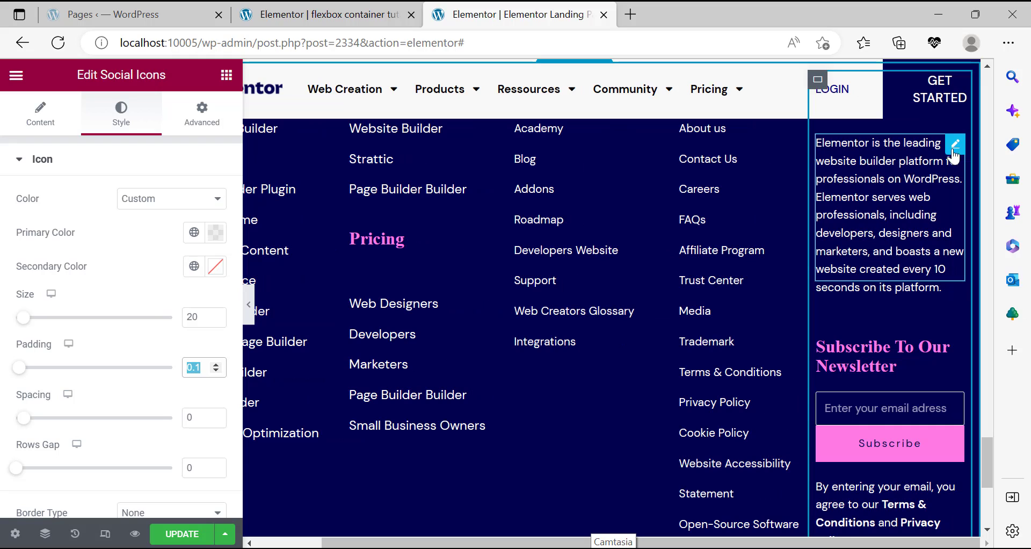
pyautogui.rightClick(954, 155)
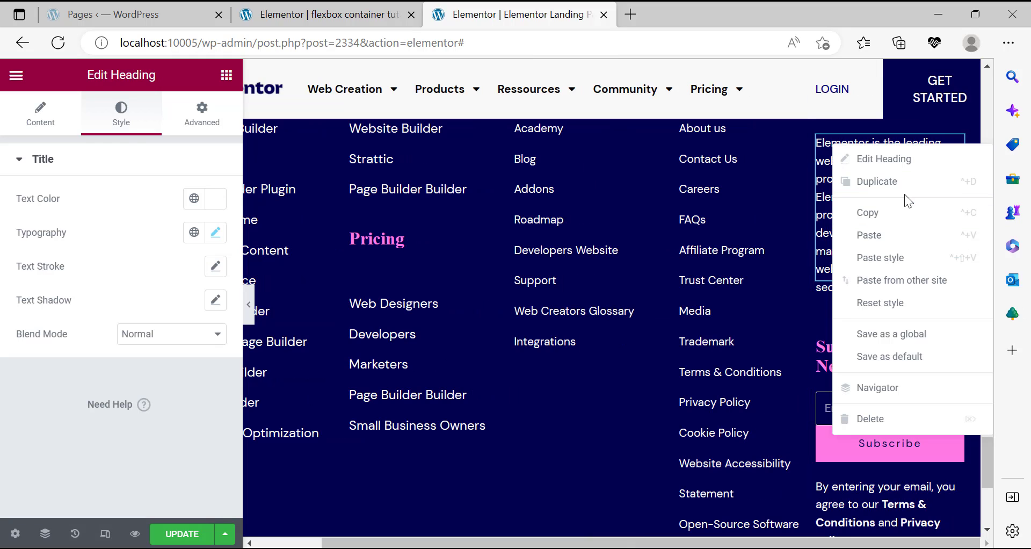
pyautogui.click(915, 180)
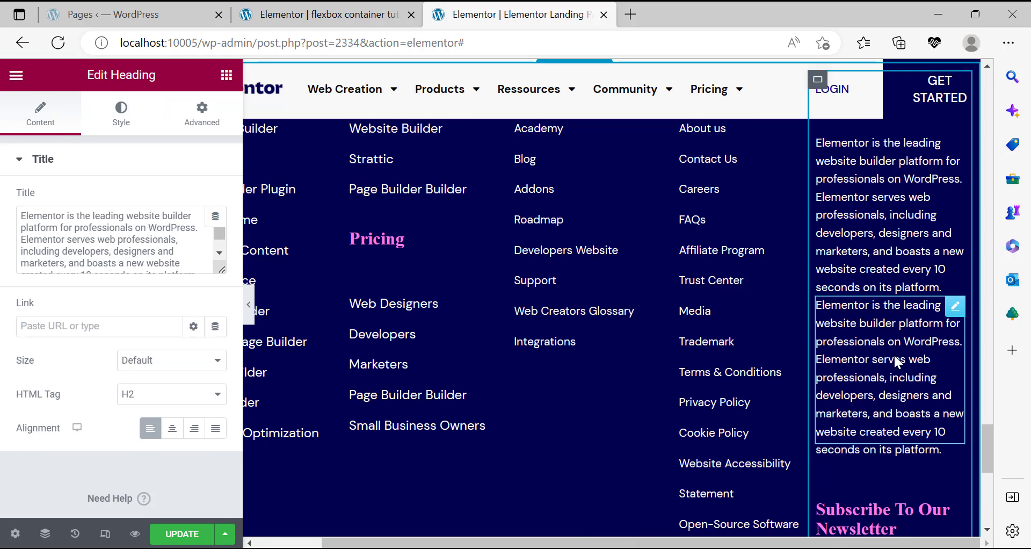
# Replace the duplicated heading's text with "© Elementor. All Rights Reserved" and move it below the social icons.
pyautogui.doubleClick(63, 276)
pyautogui.click(76, 248)
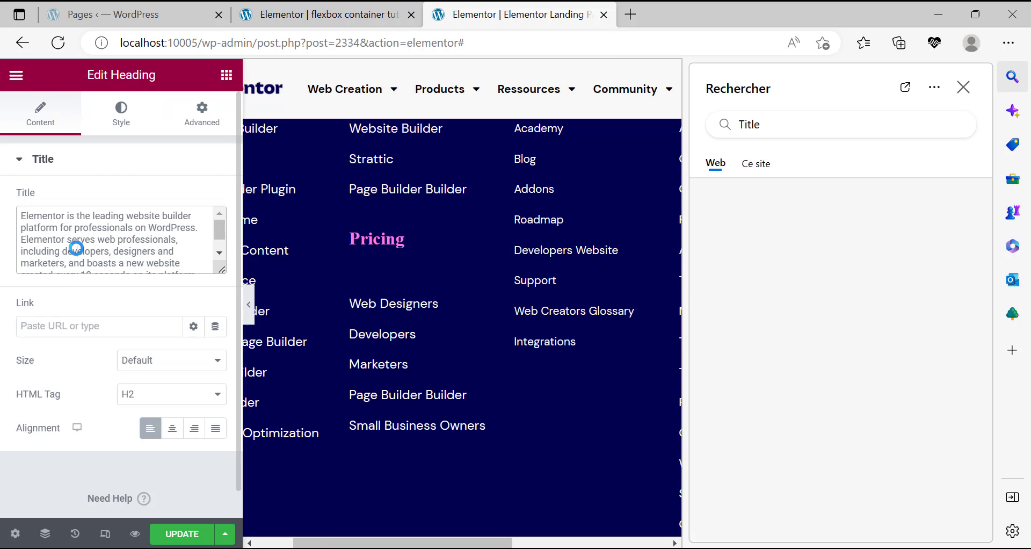
pyautogui.hotkey('ctrl', 'a')
pyautogui.hotkey('ctrl', 'v')
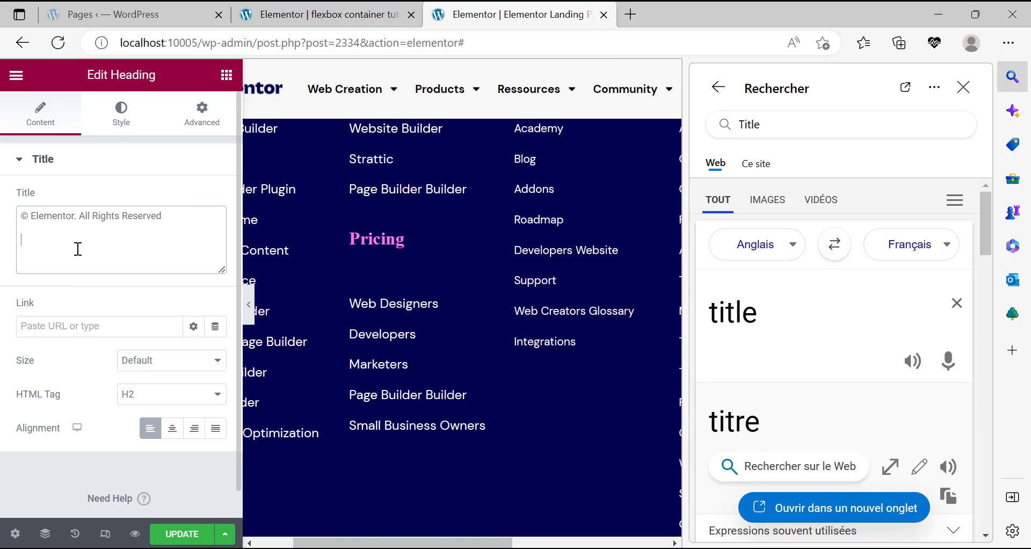
pyautogui.click(962, 89)
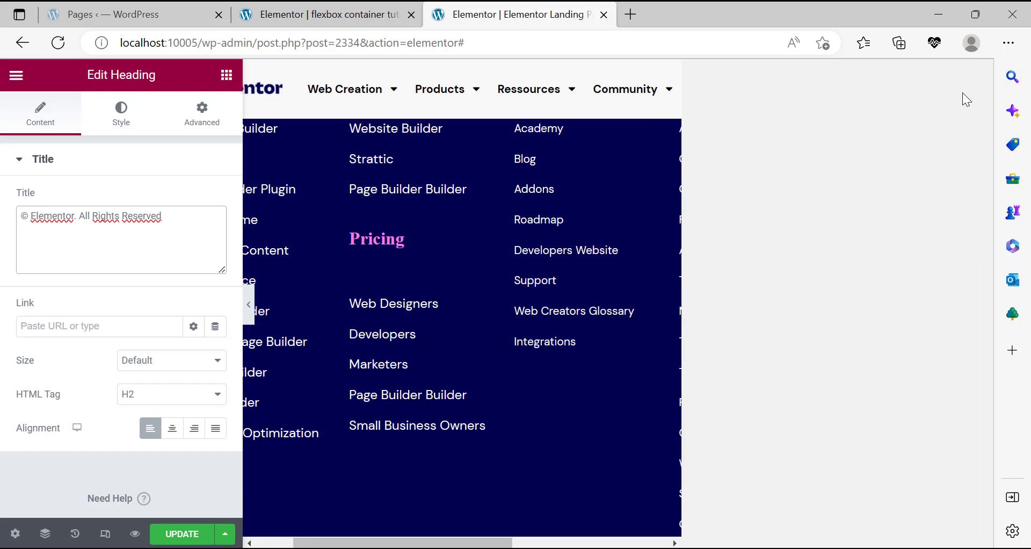
pyautogui.moveTo(927, 397); pyautogui.dragTo(886, 496)
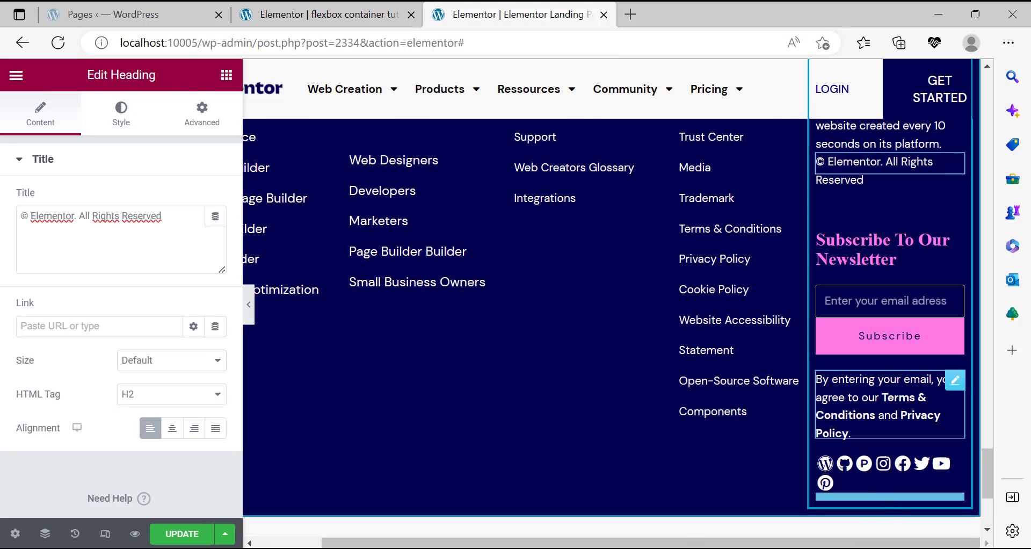
# Check the spacing above the reference footer's social icons in Chrome, then set the editor's social icons widget's top margin to 50 px.
pyautogui.click(642, 547)
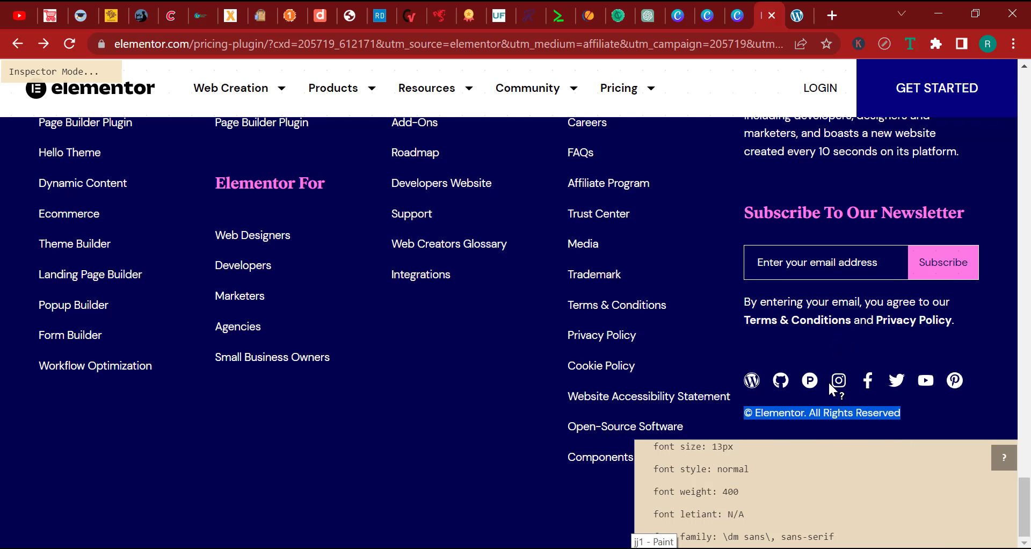
pyautogui.click(653, 544)
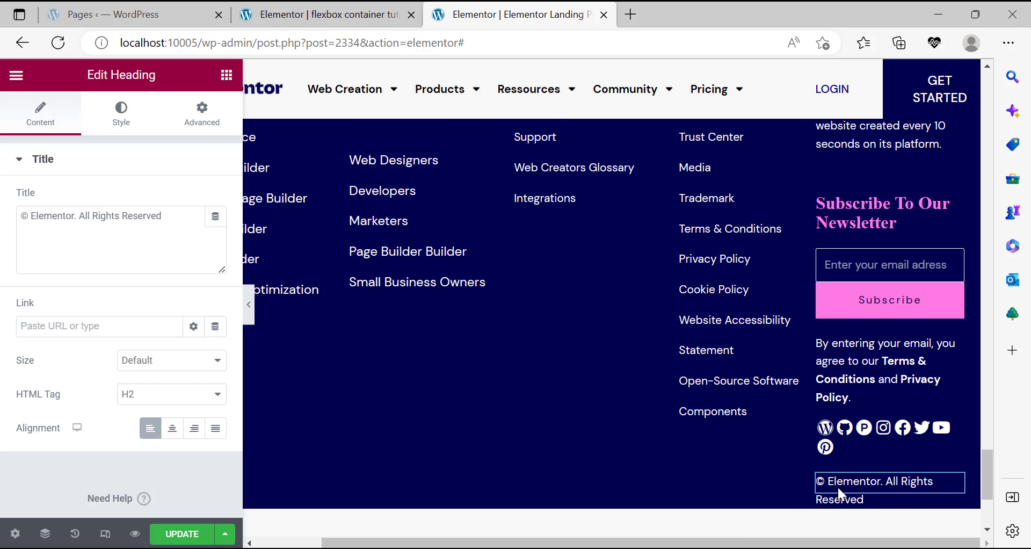
pyautogui.click(955, 425)
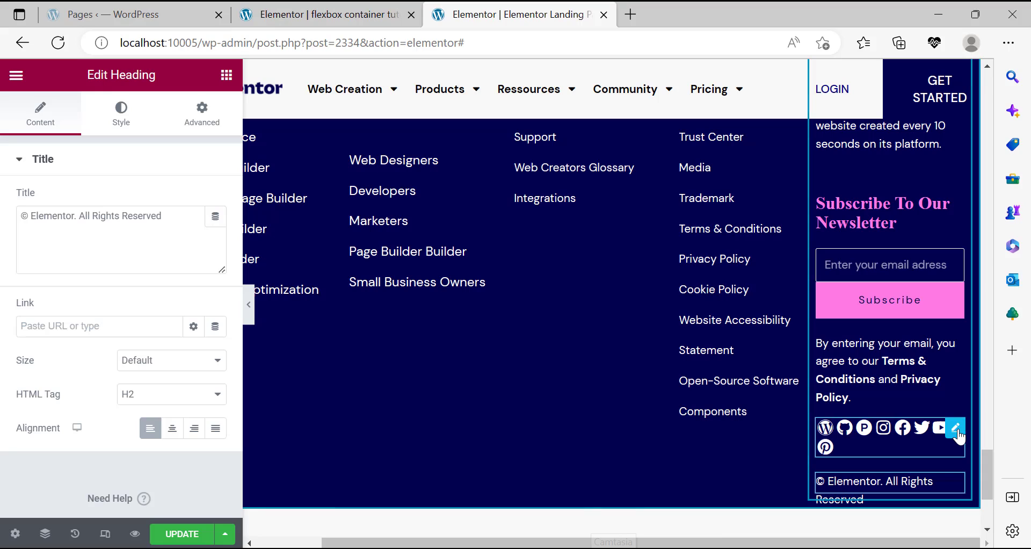
pyautogui.click(202, 116)
pyautogui.click(220, 221)
pyautogui.doubleClick(32, 216)
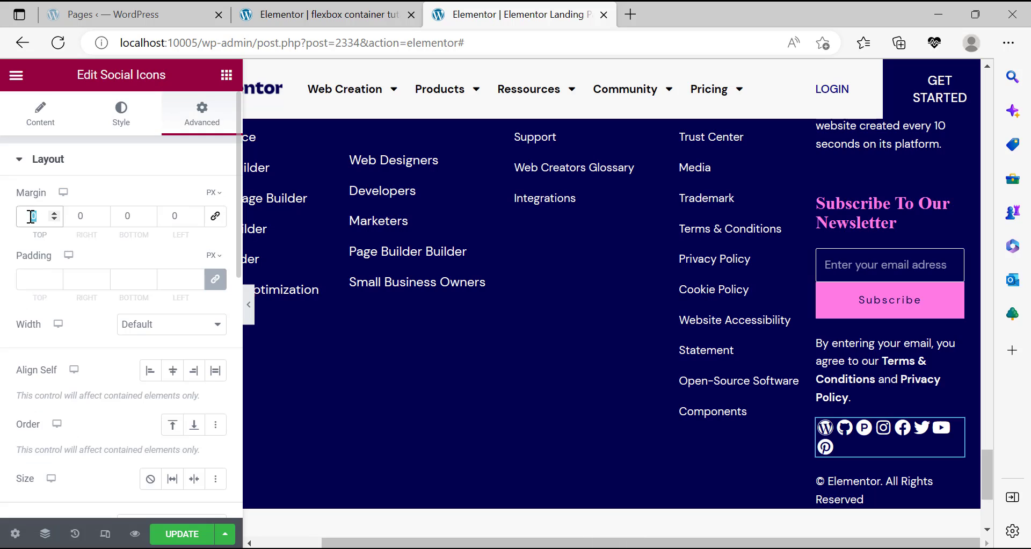
pyautogui.write('50')
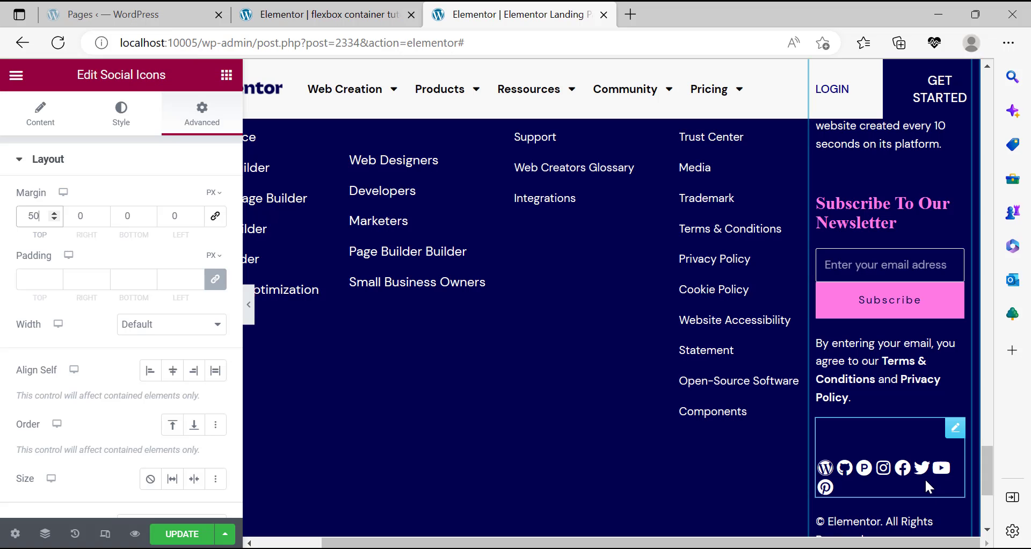
# Reset the copyright heading's margins to 0 and link all four sides.
pyautogui.click(958, 523)
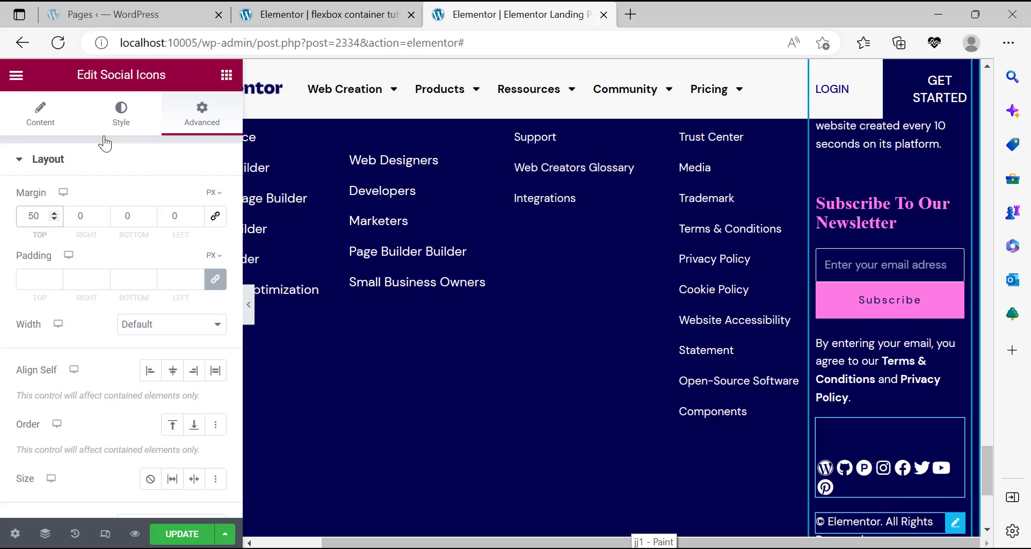
pyautogui.click(213, 128)
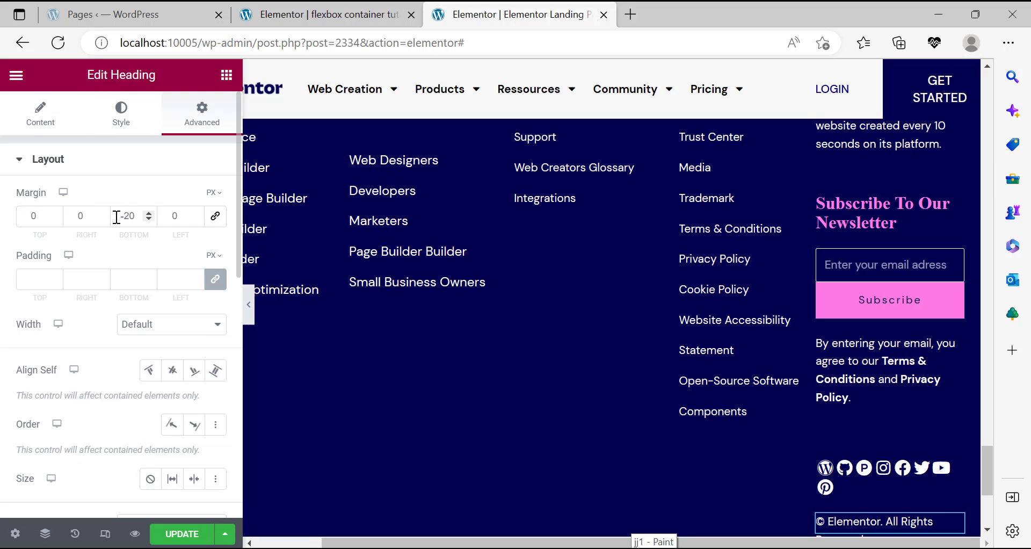
pyautogui.click(216, 221)
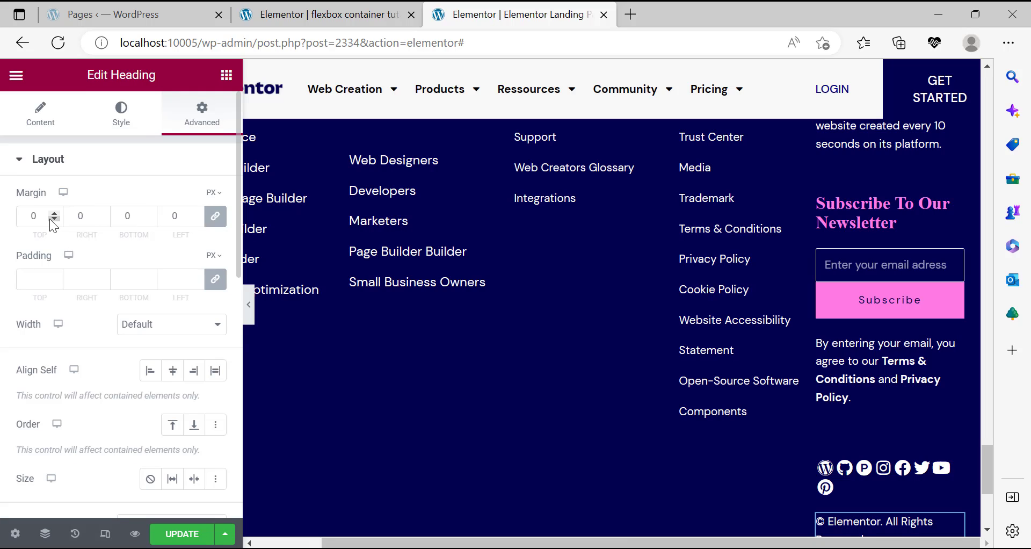
# Try linked negative margins down to -28 px on the copyright heading, then bring them back to -1 px.
pyautogui.click(54, 219)
pyautogui.click(53, 219)
pyautogui.click(54, 219)
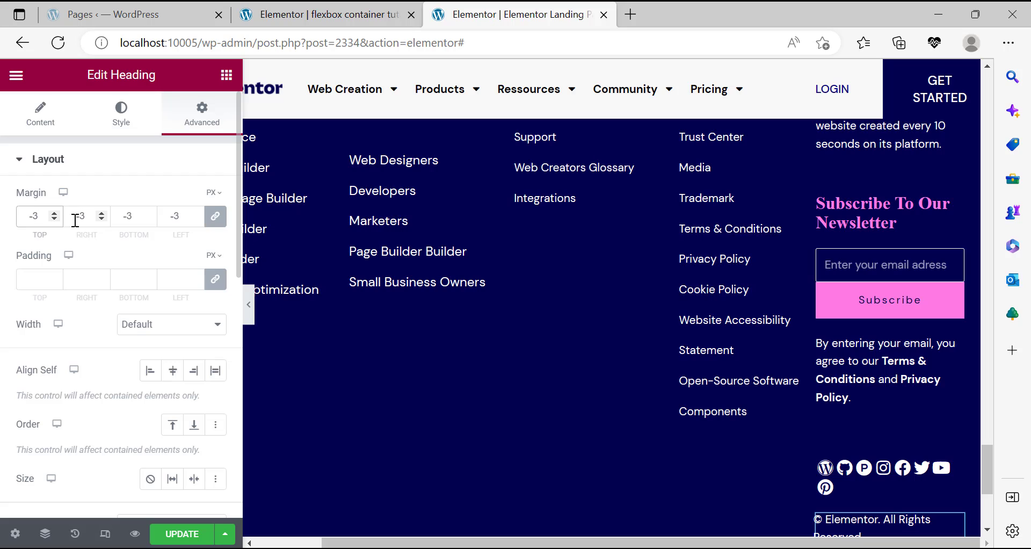
pyautogui.click(54, 219)
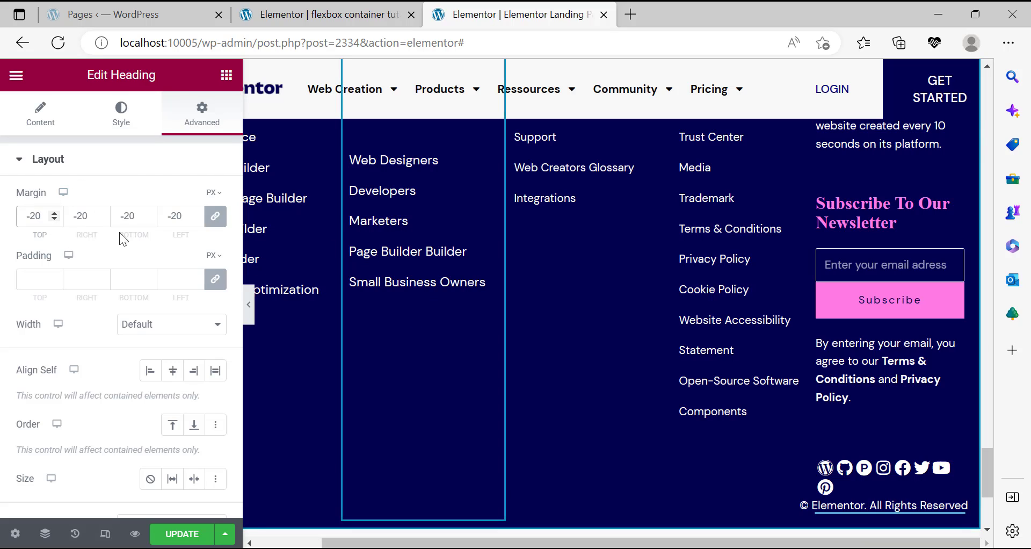
pyautogui.click(54, 220)
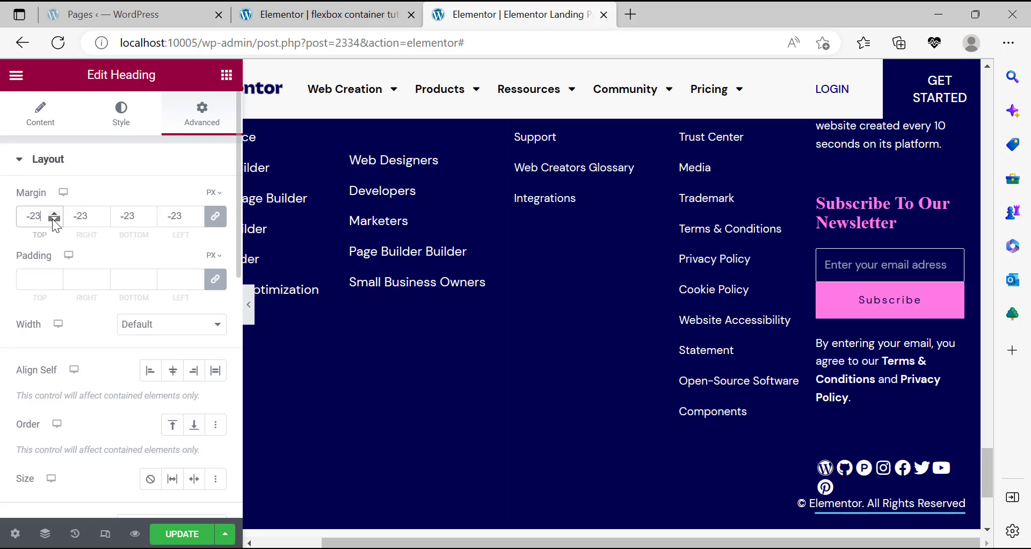
pyautogui.click(54, 218)
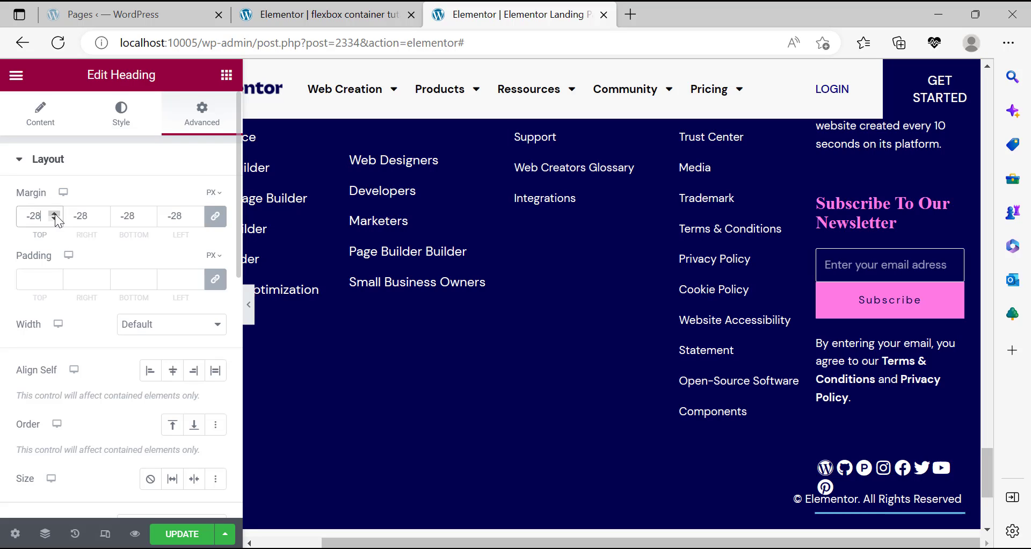
pyautogui.click(54, 213)
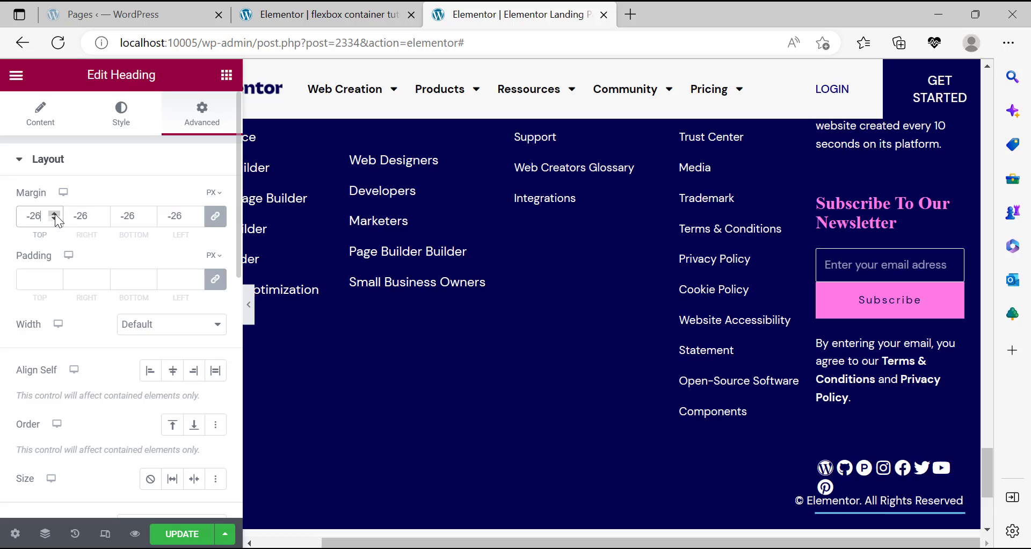
pyautogui.click(54, 213)
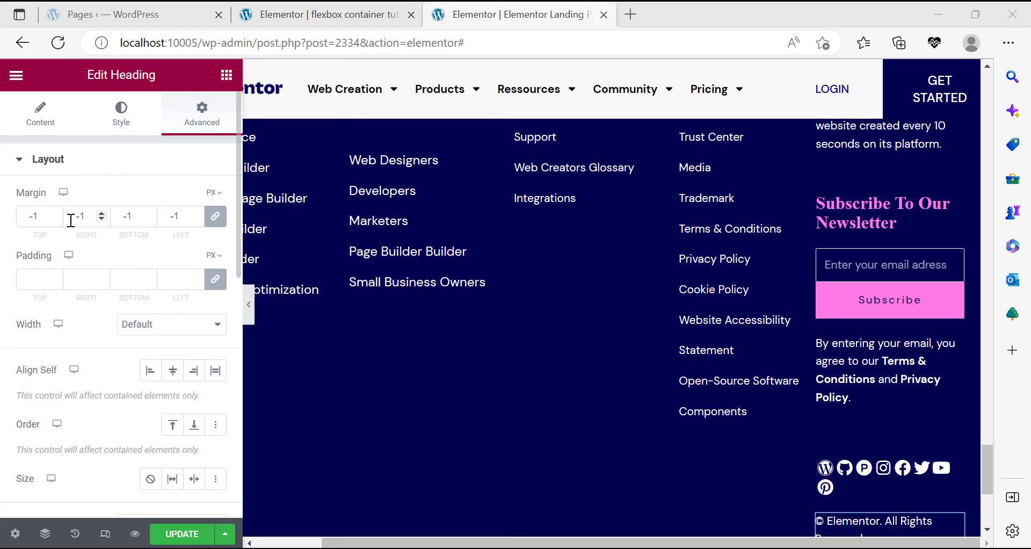
# Set the copyright heading's linked margins to -4 px on all sides and update the page.
pyautogui.click(60, 221)
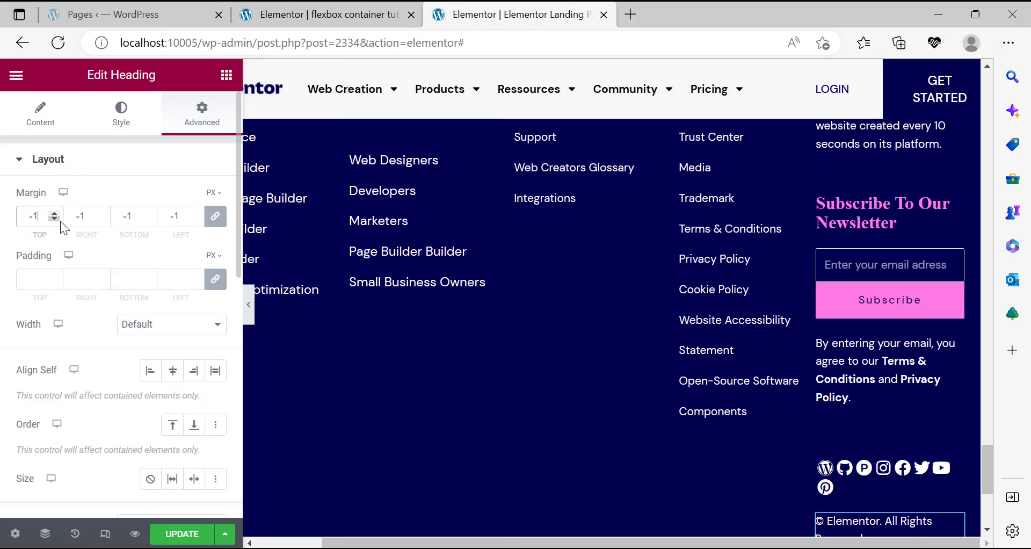
pyautogui.click(60, 221)
pyautogui.click(60, 221)
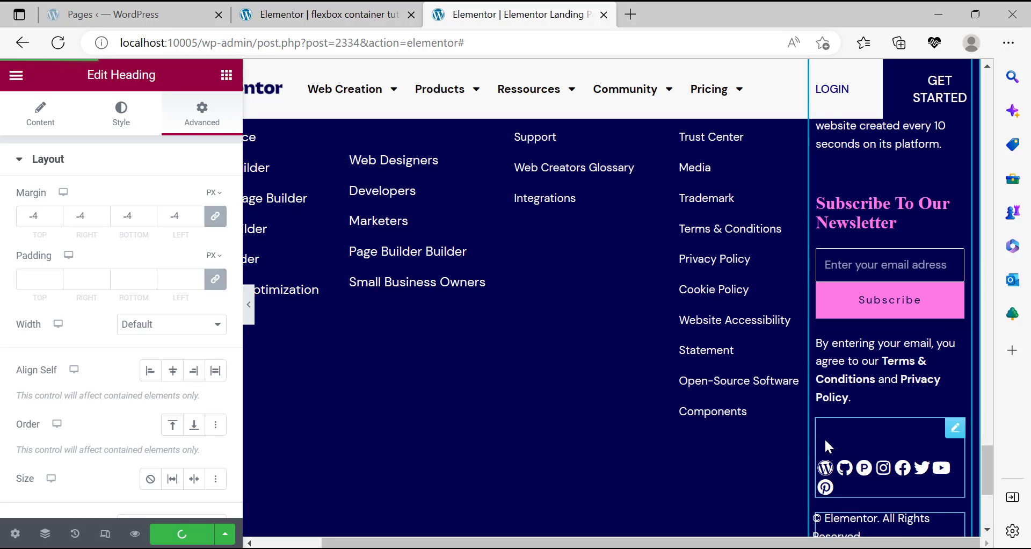
# Switch to the reference footer in Chrome and examine its column layout and the spacing above and around the columns.
pyautogui.scroll(3, 832, 425)
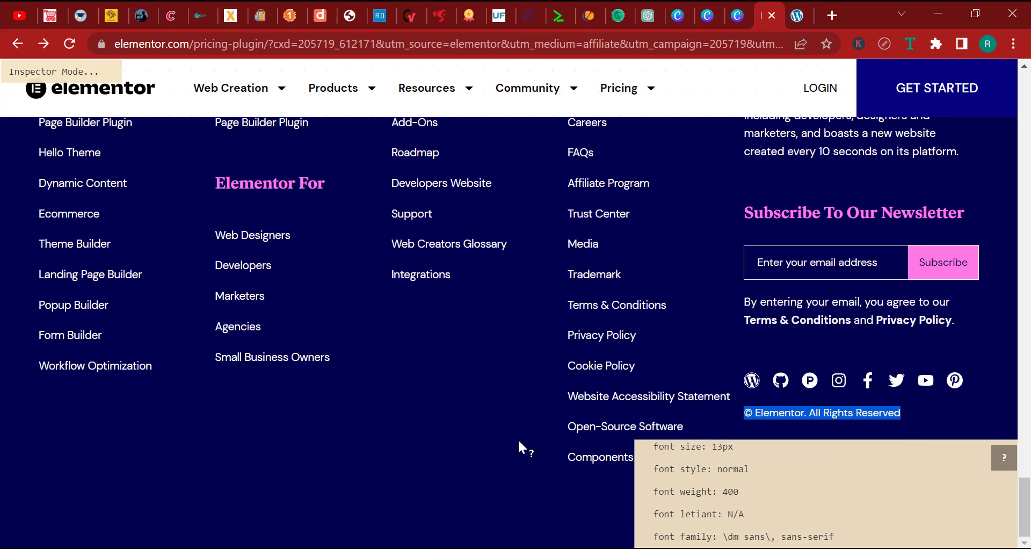
pyautogui.scroll(7, 520, 445)
pyautogui.scroll(-5, 526, 366)
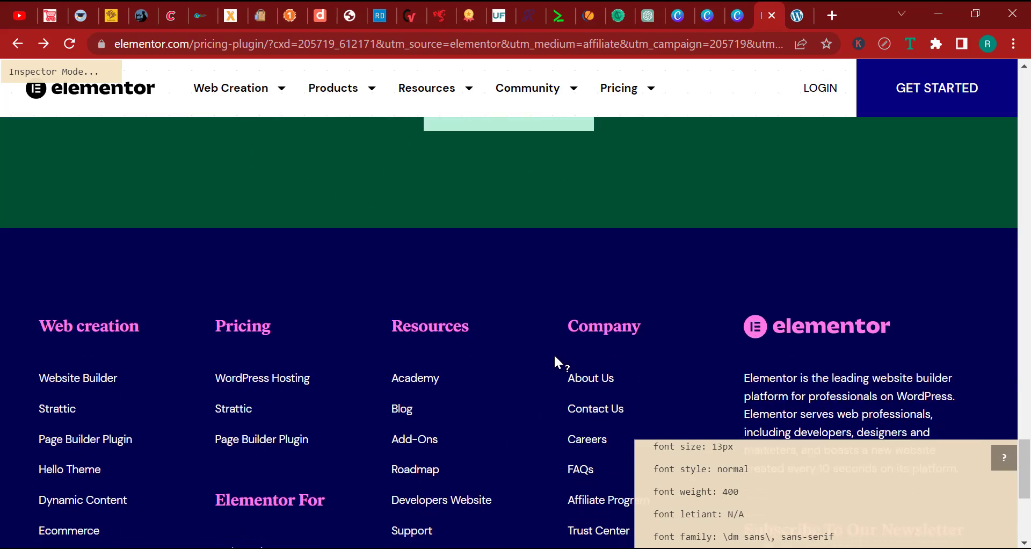
pyautogui.scroll(4, 538, 285)
pyautogui.scroll(-6, 539, 284)
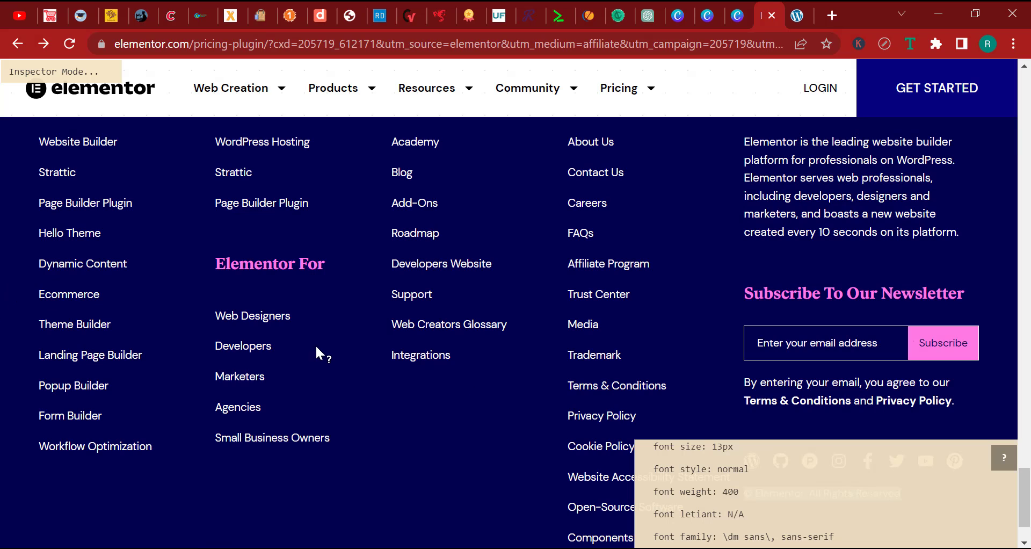
pyautogui.scroll(-1, 588, 413)
pyautogui.scroll(-1, 588, 413)
pyautogui.scroll(6, 681, 347)
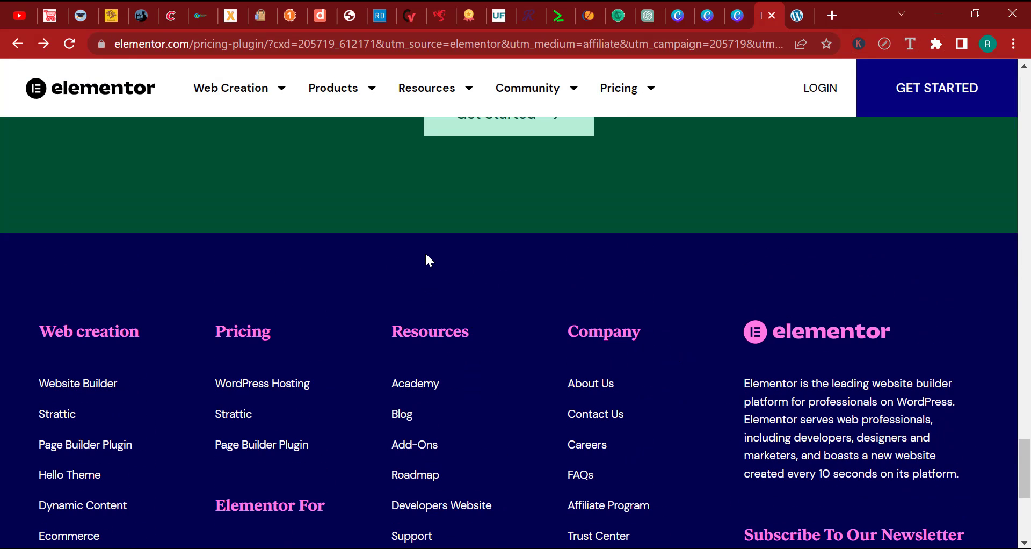
pyautogui.scroll(-6, 450, 273)
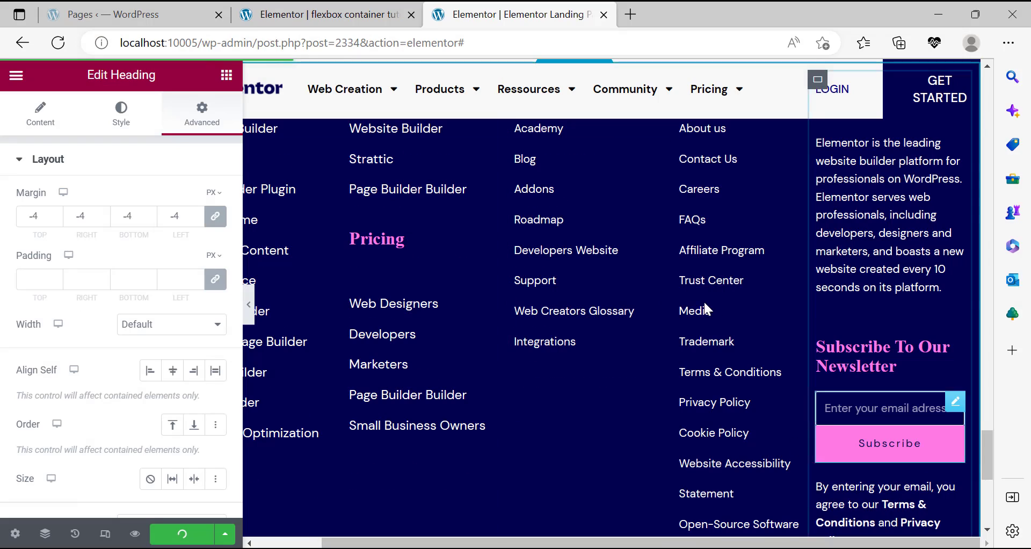
# Back in the page editor, try a 50 px top margin on the footer container and reset it to 0.
pyautogui.scroll(4, 578, 214)
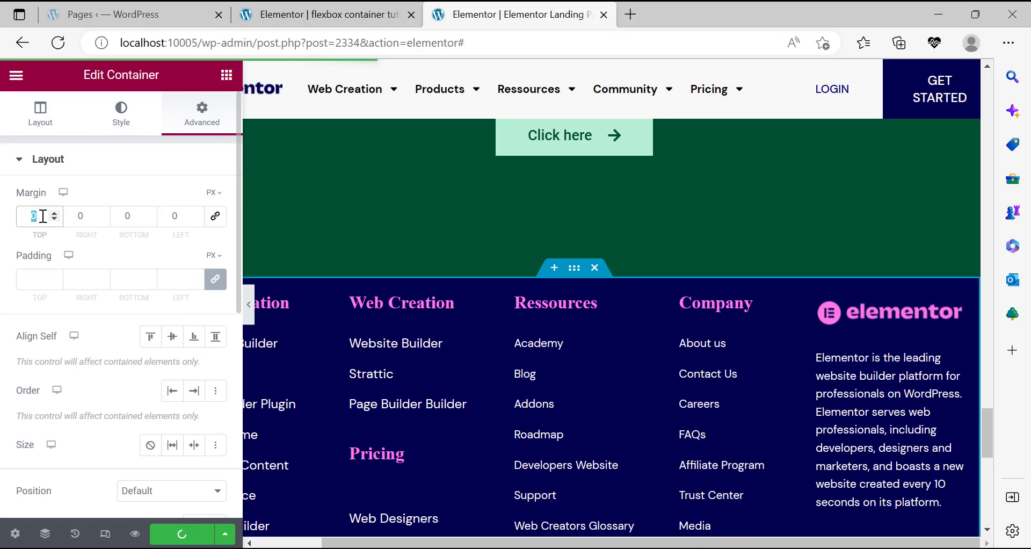
pyautogui.write('50')
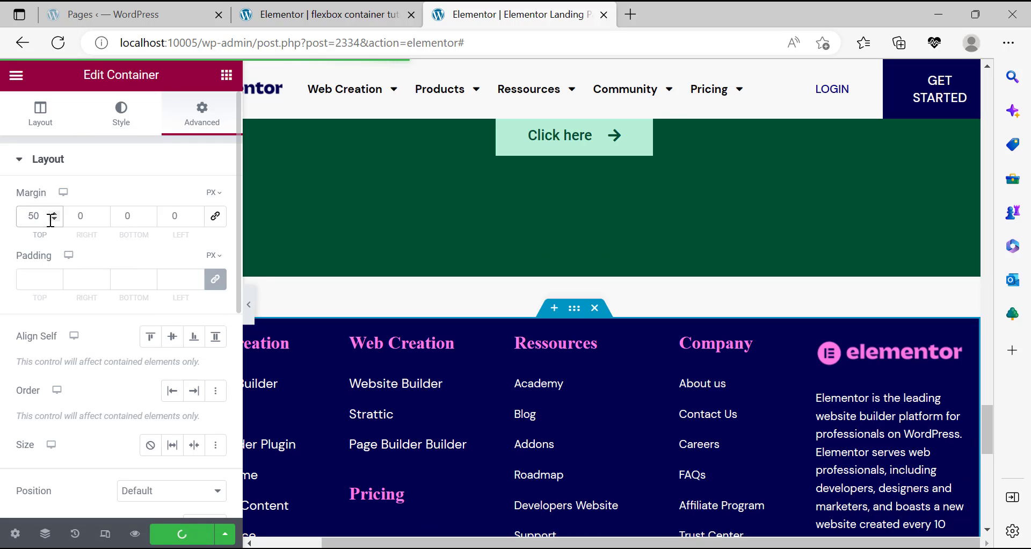
pyautogui.write('0')
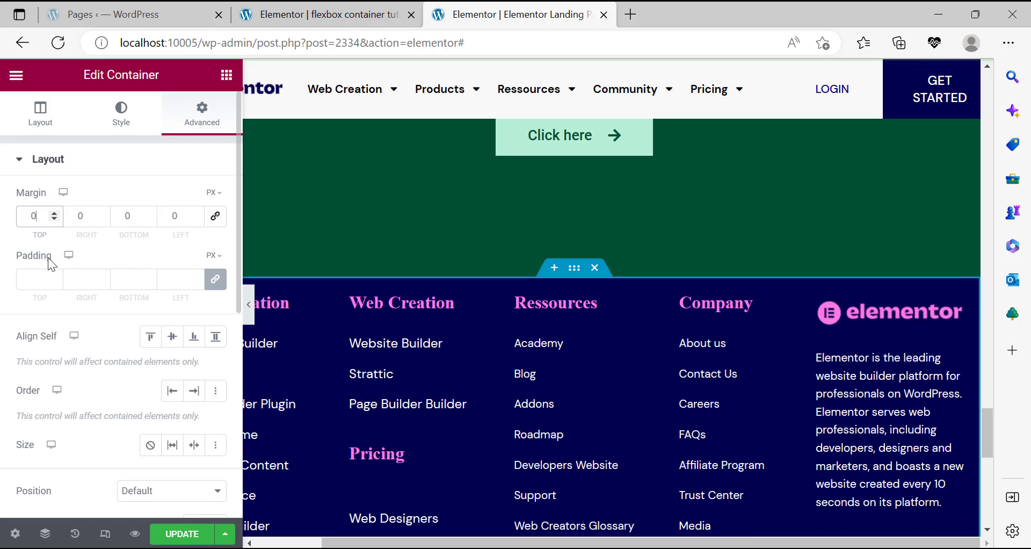
# Set the footer container's padding to 50 px top and bottom and 35 px right and left, and update the page.
pyautogui.click(23, 275)
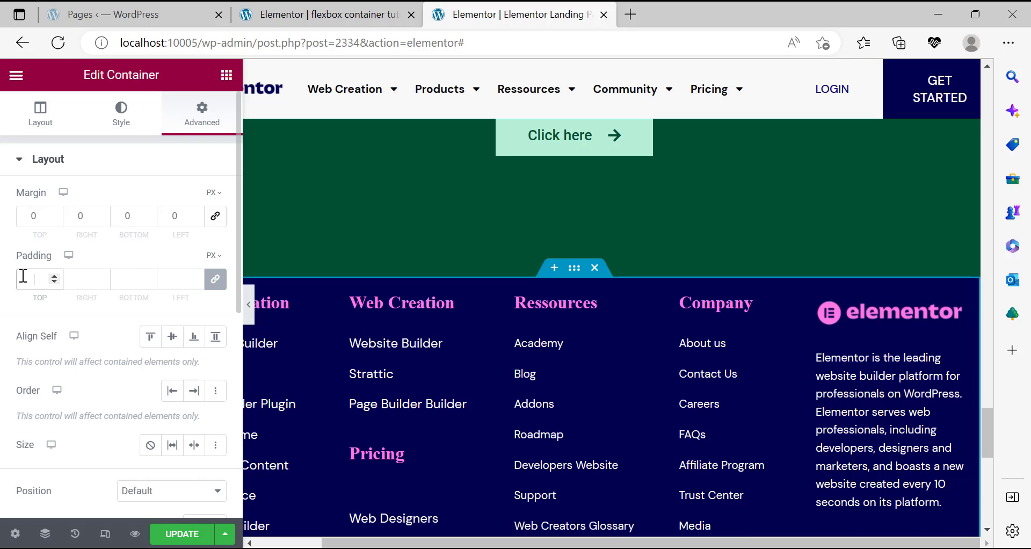
pyautogui.write('0')
pyautogui.click(214, 278)
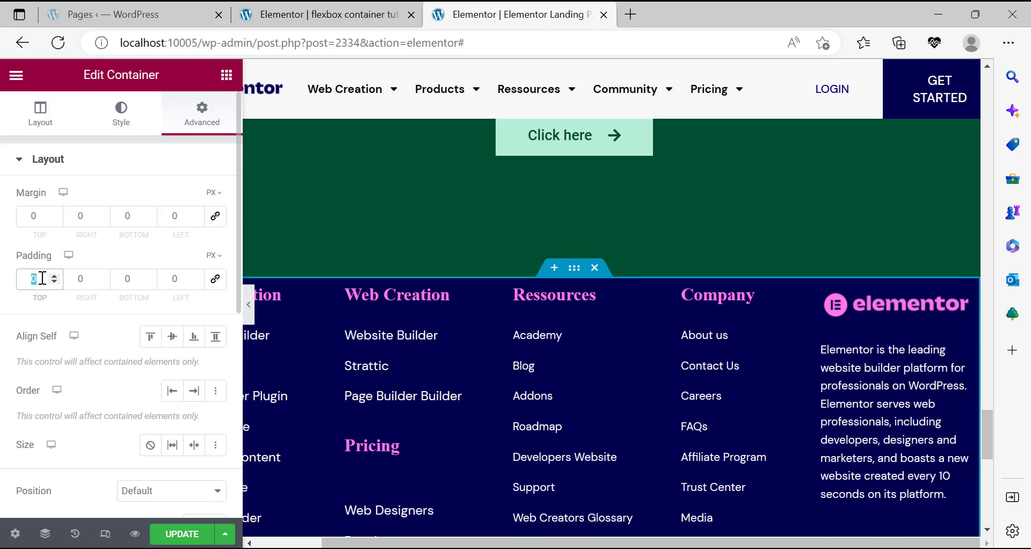
pyautogui.write('50')
pyautogui.click(126, 283)
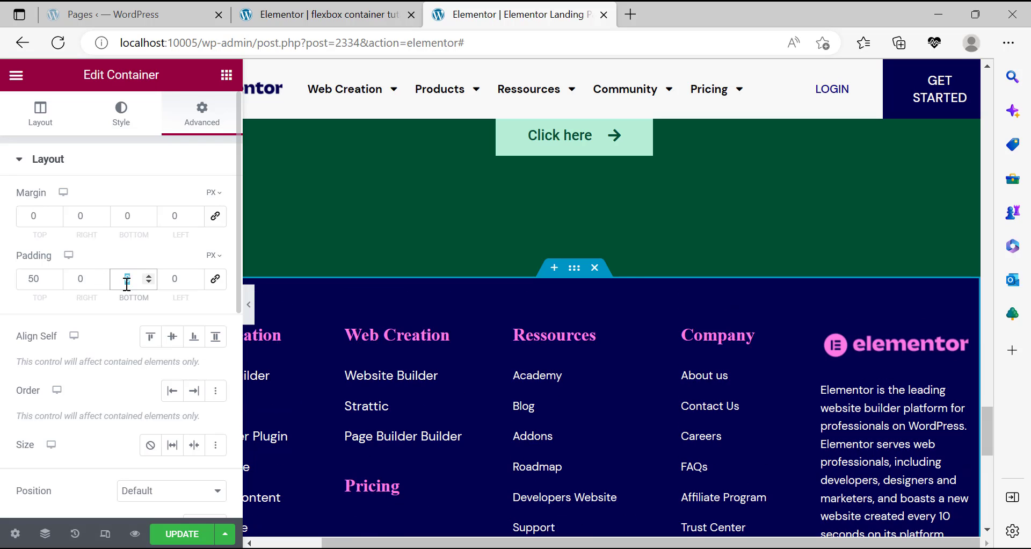
pyautogui.click(75, 283)
pyautogui.write('35')
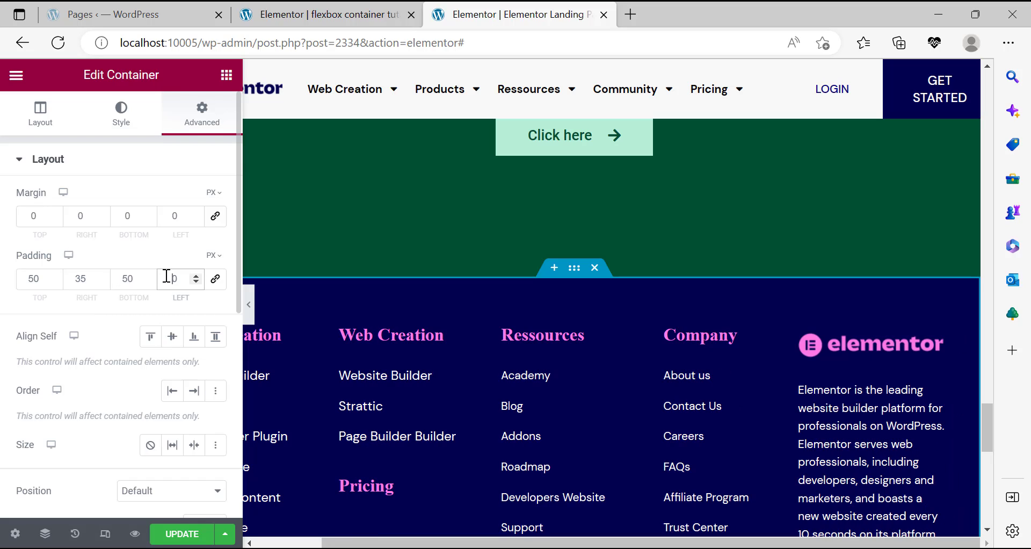
pyautogui.write('35')
pyautogui.click(182, 533)
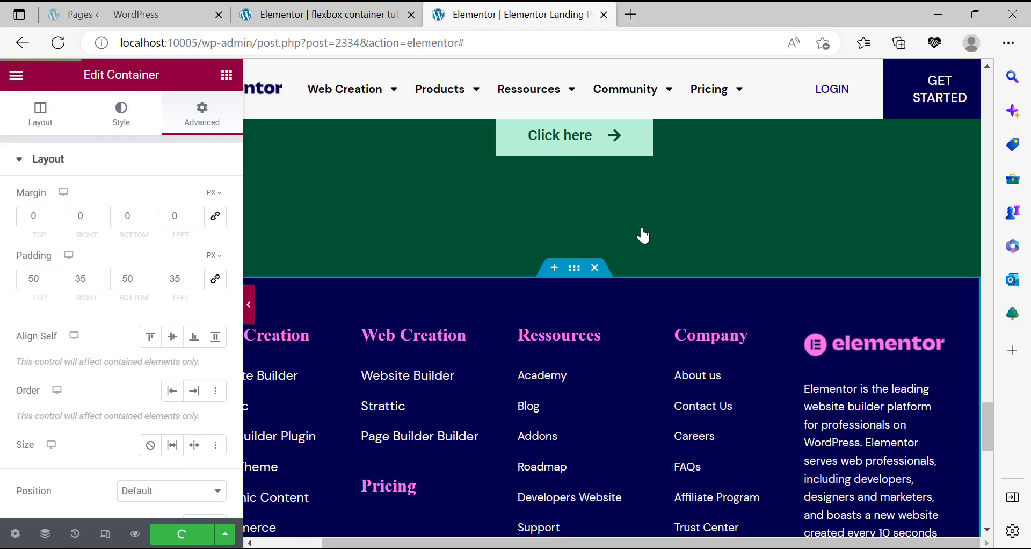
# Hide the editor panel and review the page from the pricing plans through the FAQ to the footer.
pyautogui.scroll(-9, 643, 235)
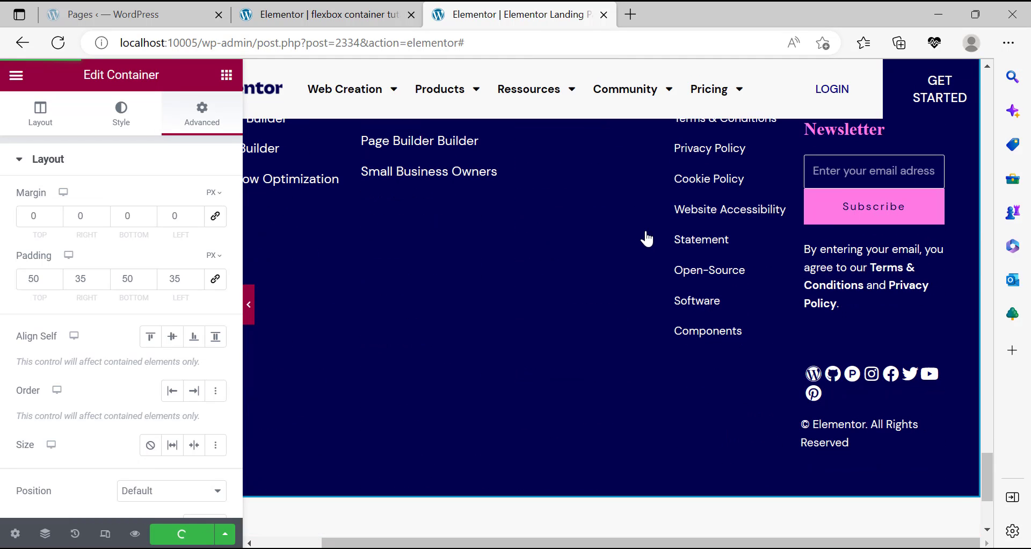
pyautogui.scroll(1, 629, 236)
pyautogui.scroll(2, 626, 230)
pyautogui.scroll(-3, 625, 230)
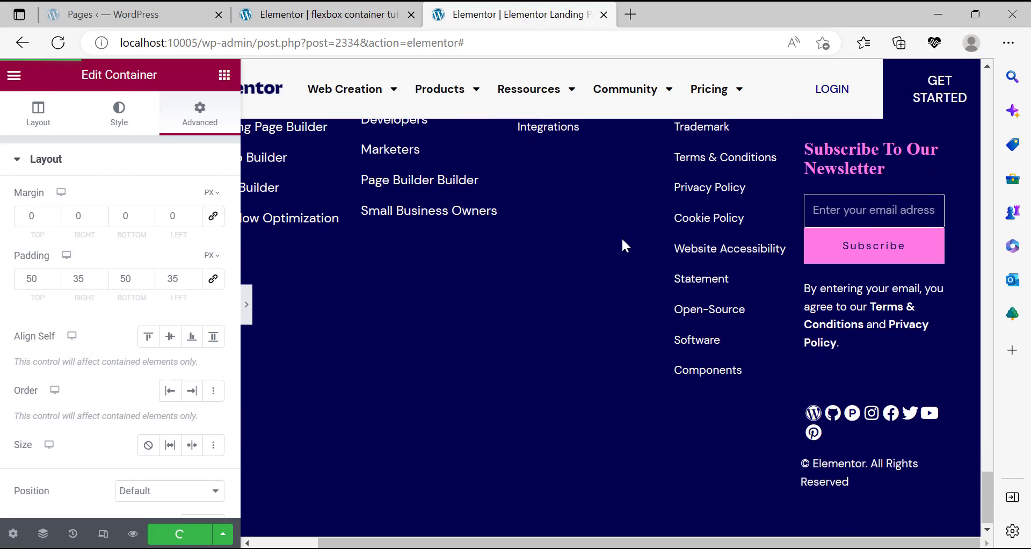
pyautogui.scroll(20, 671, 324)
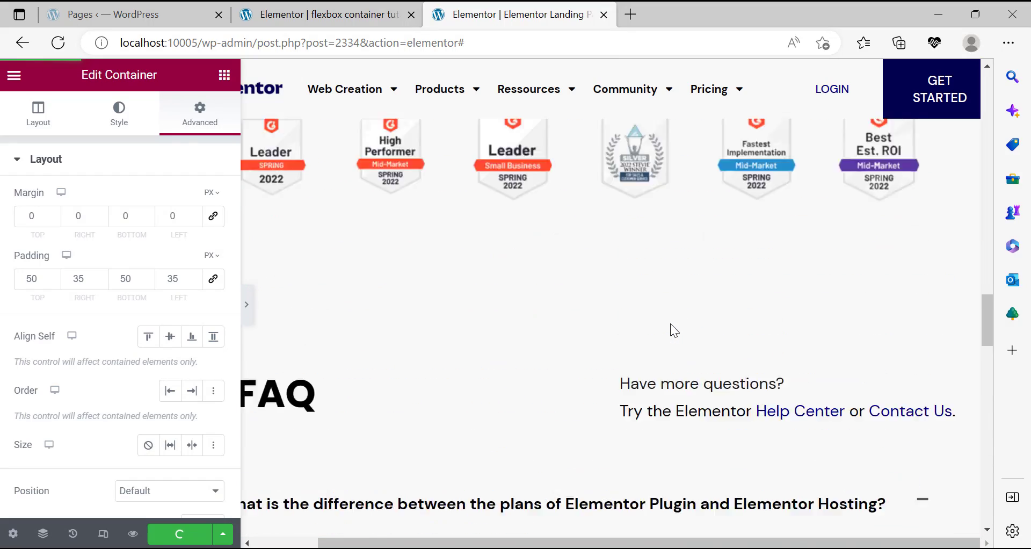
pyautogui.scroll(6, 670, 323)
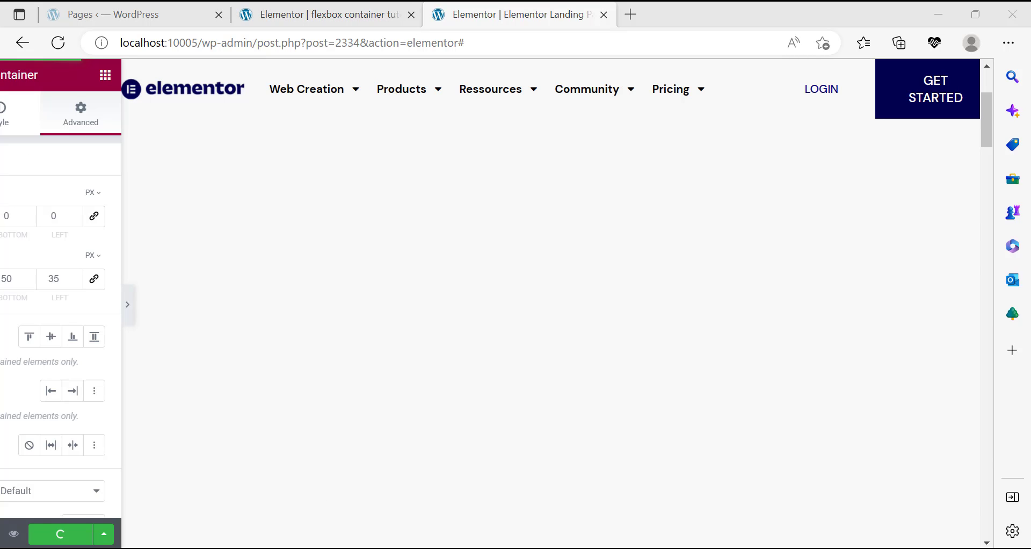
pyautogui.scroll(-15, 357, 269)
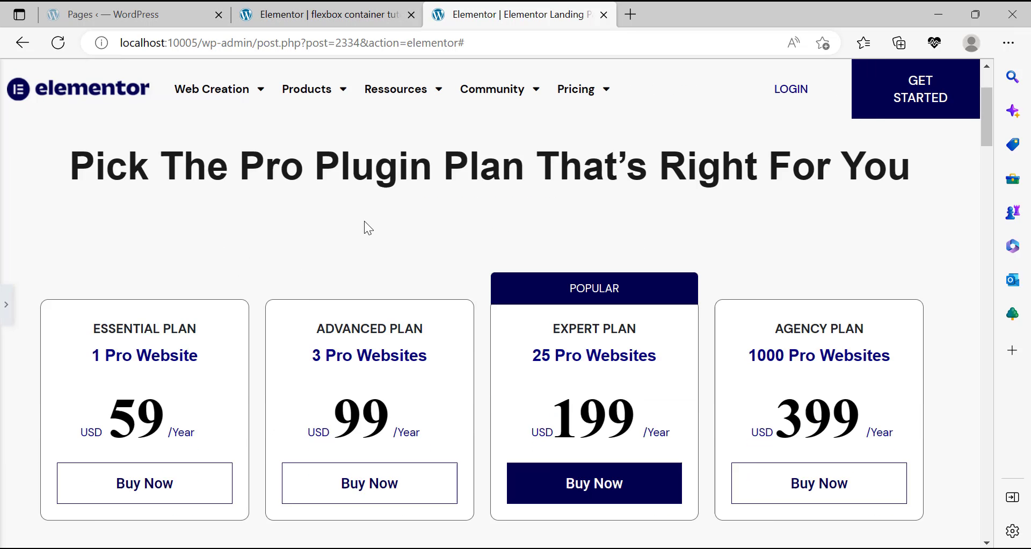
pyautogui.scroll(-15, 392, 255)
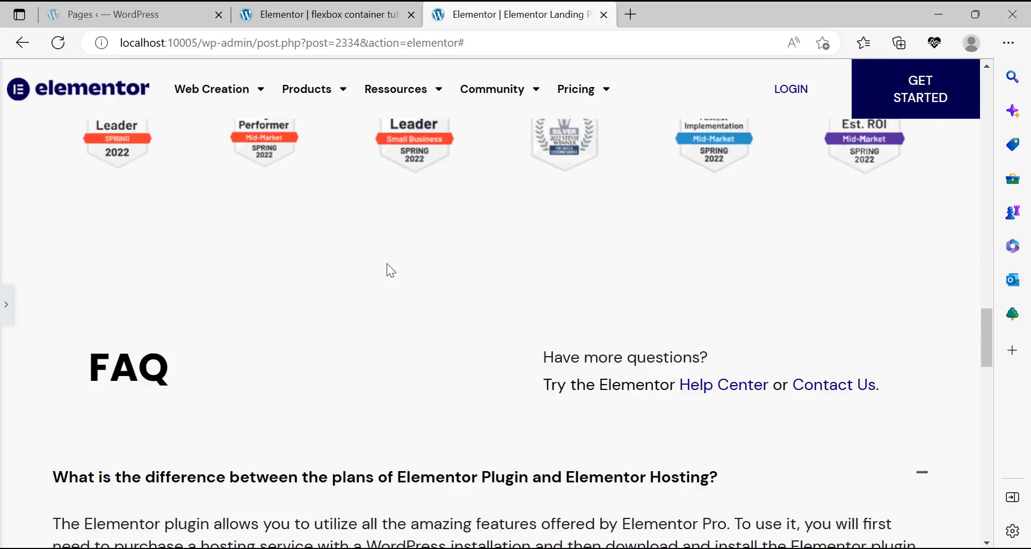
pyautogui.scroll(-5, 386, 258)
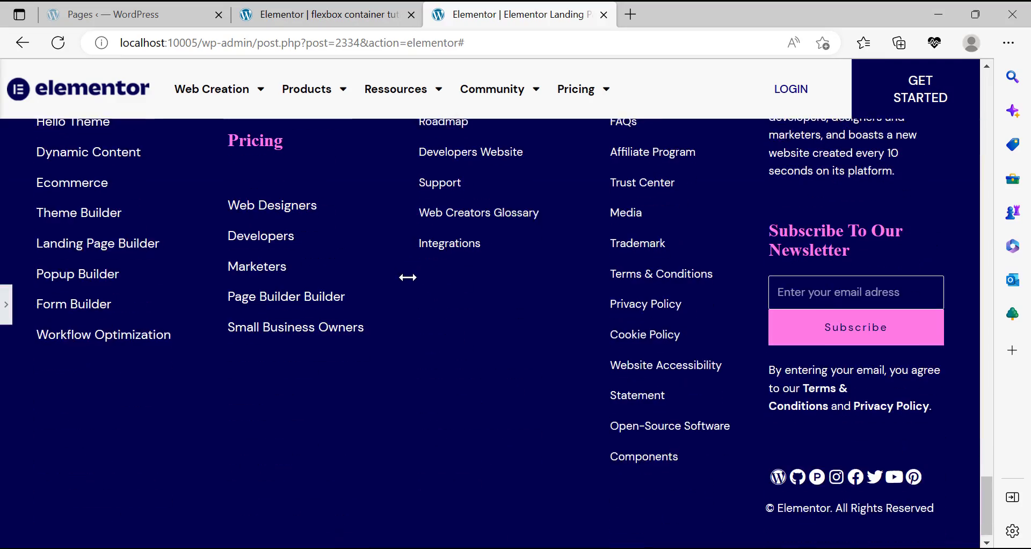
pyautogui.scroll(10, 405, 276)
pyautogui.scroll(15, 404, 281)
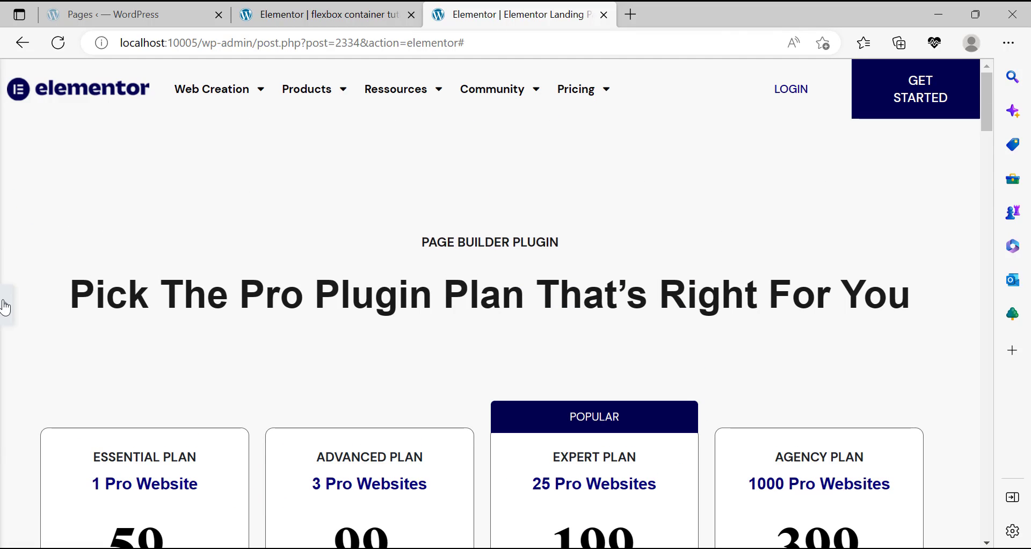
pyautogui.scroll(-10, 419, 339)
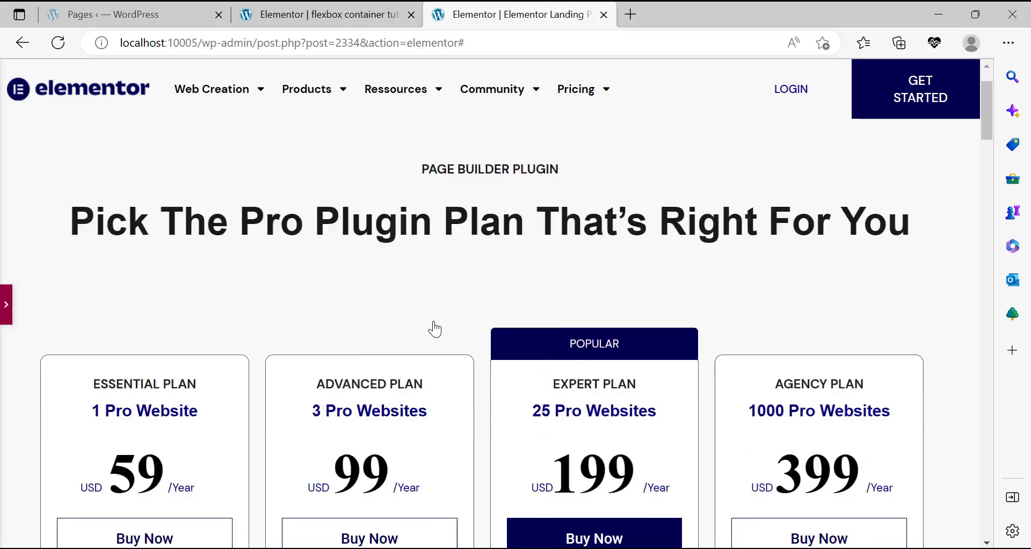
pyautogui.scroll(-10, 445, 329)
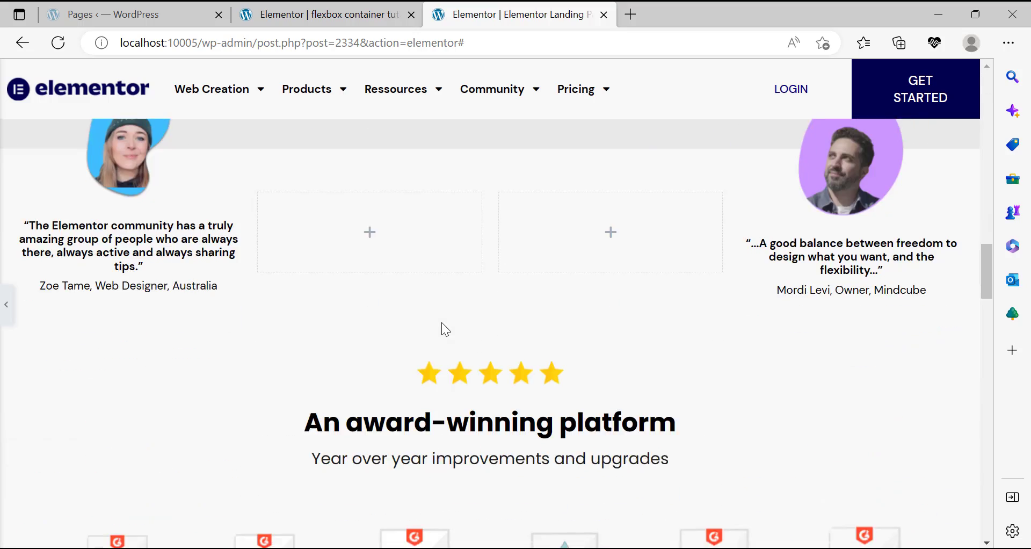
pyautogui.scroll(-10, 445, 328)
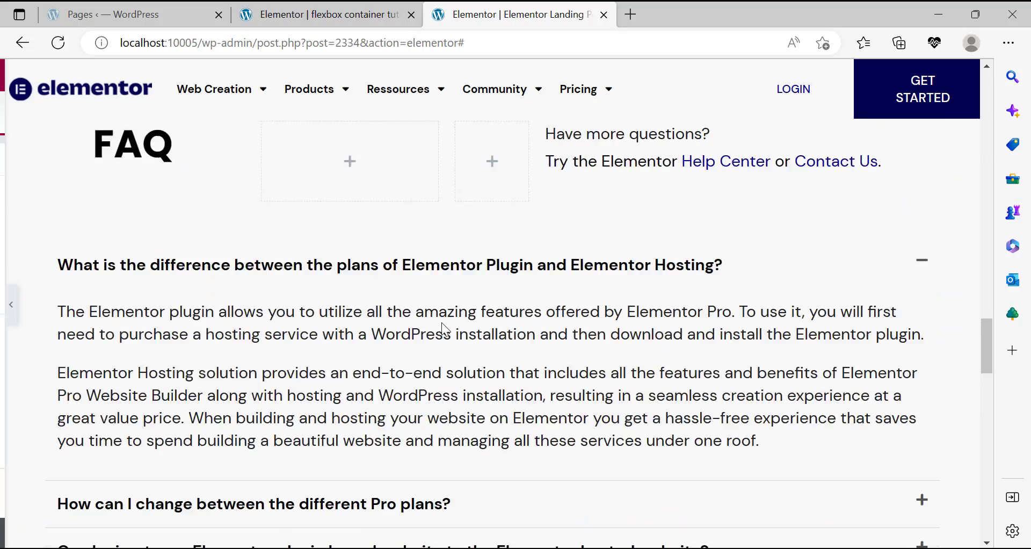
pyautogui.scroll(5, 445, 328)
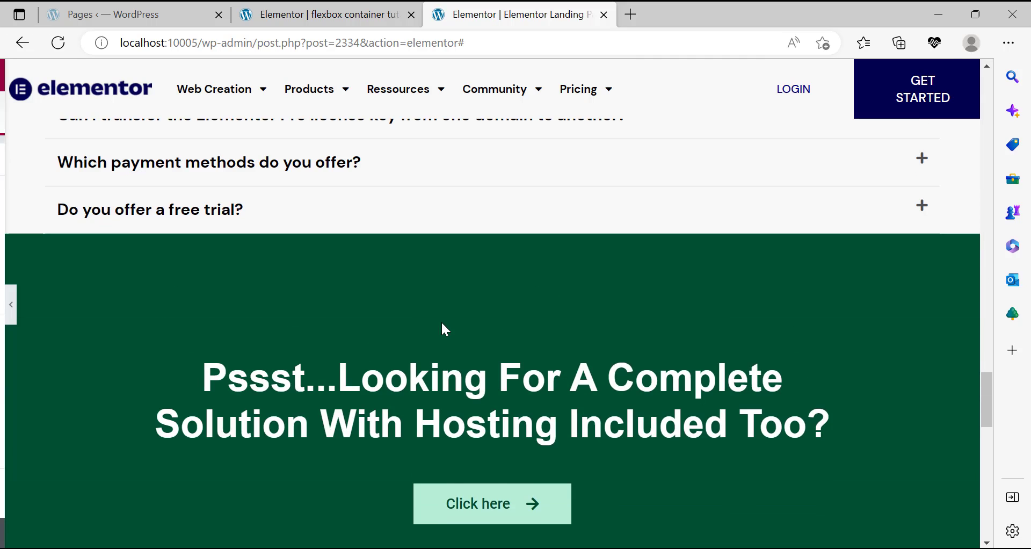
# Restore the editor panel, open the page preview in a new tab and close the editor tab.
pyautogui.hotkey('ctrl', 'p')
pyautogui.scroll(-3, 445, 329)
pyautogui.scroll(-4, 441, 321)
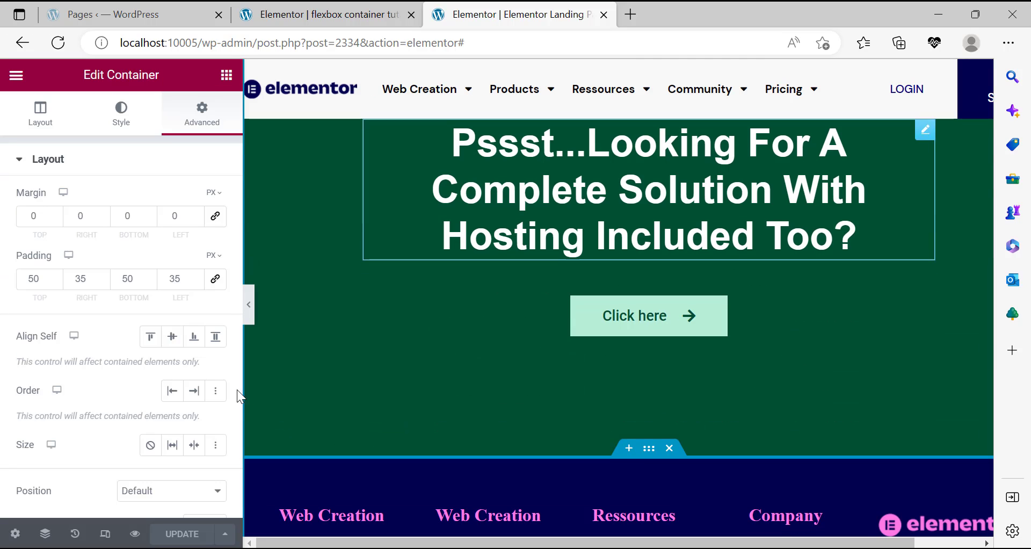
pyautogui.click(135, 534)
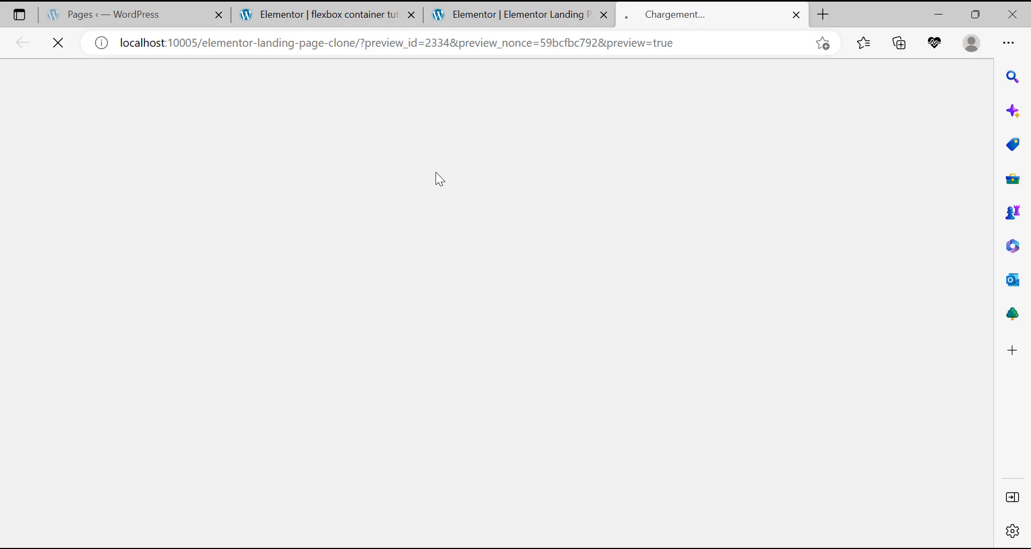
pyautogui.click(612, 19)
pyautogui.click(608, 16)
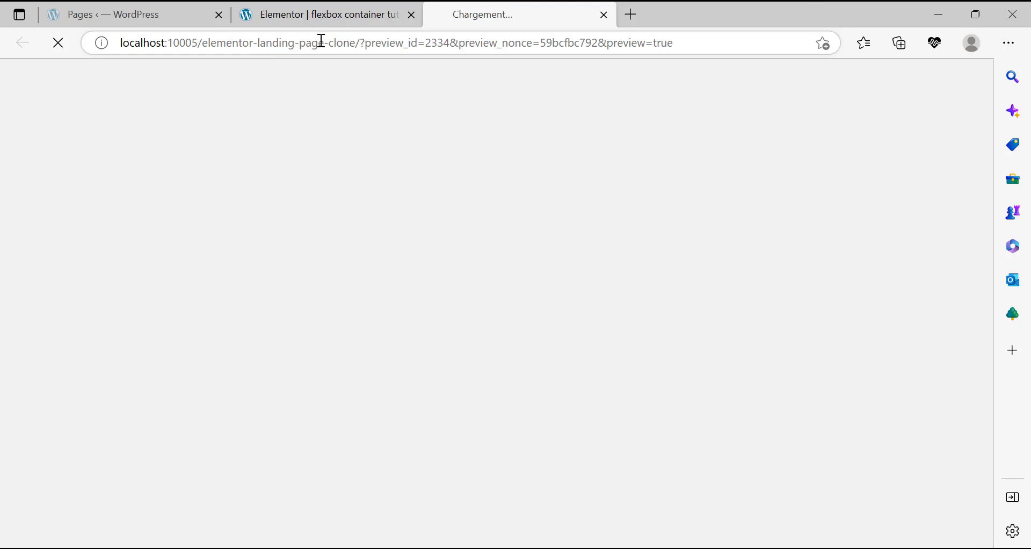
# Copy the preview address up to elementor-landing-page-clone, leaving out the preview parameters.
pyautogui.moveTo(290, 46); pyautogui.dragTo(158, 50)
pyautogui.click(160, 51)
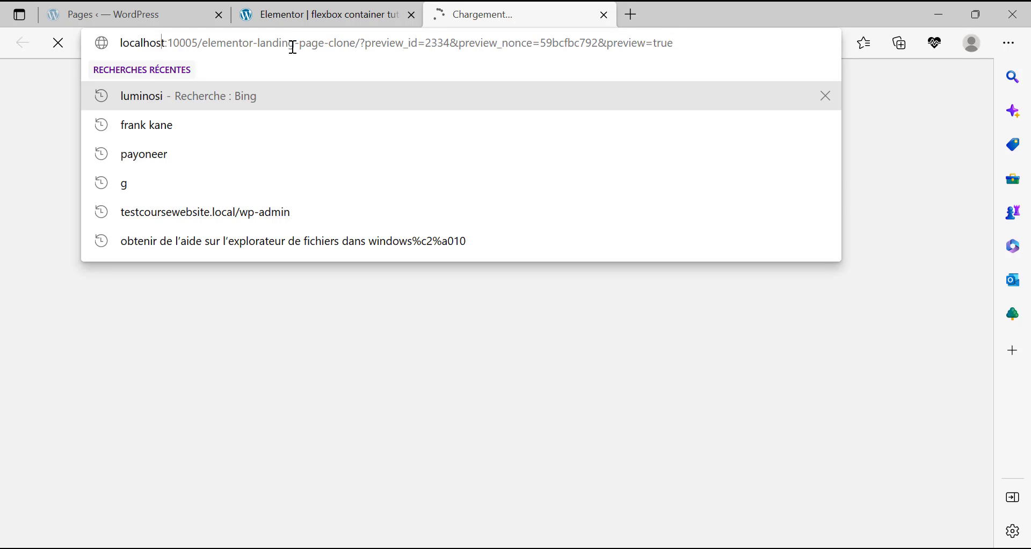
pyautogui.moveTo(356, 42); pyautogui.dragTo(93, 45)
pyautogui.rightClick(172, 50)
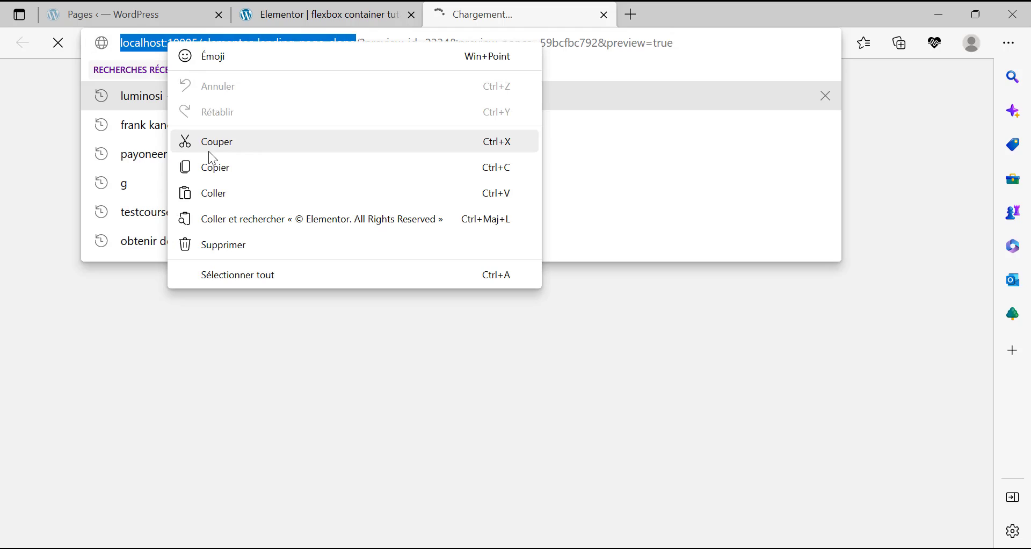
pyautogui.click(226, 165)
# Switch to Chrome and load localhost:10005/elementor-landing-page-clone in the tab holding the flexbox tutorial page.
pyautogui.click(452, 548)
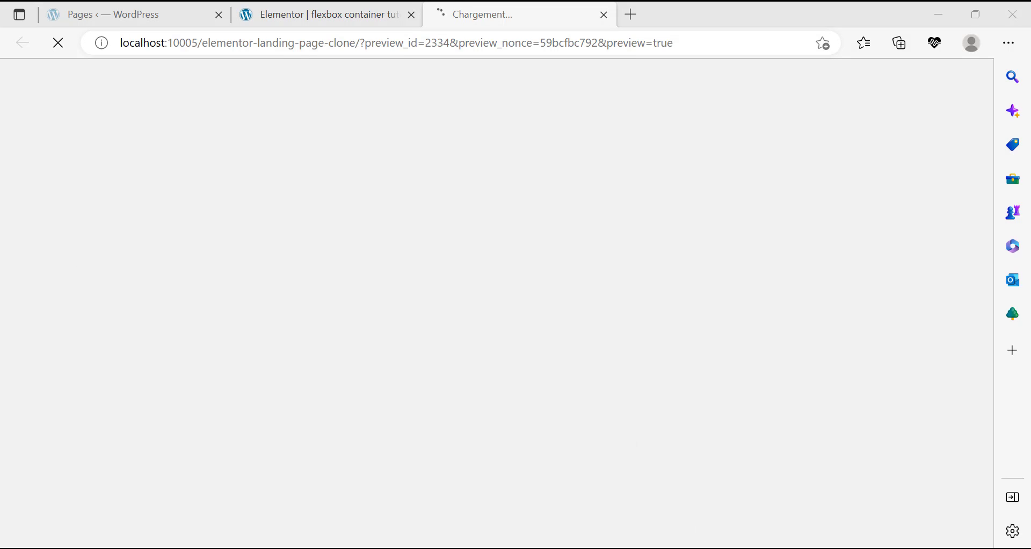
pyautogui.click(452, 547)
pyautogui.rightClick(441, 547)
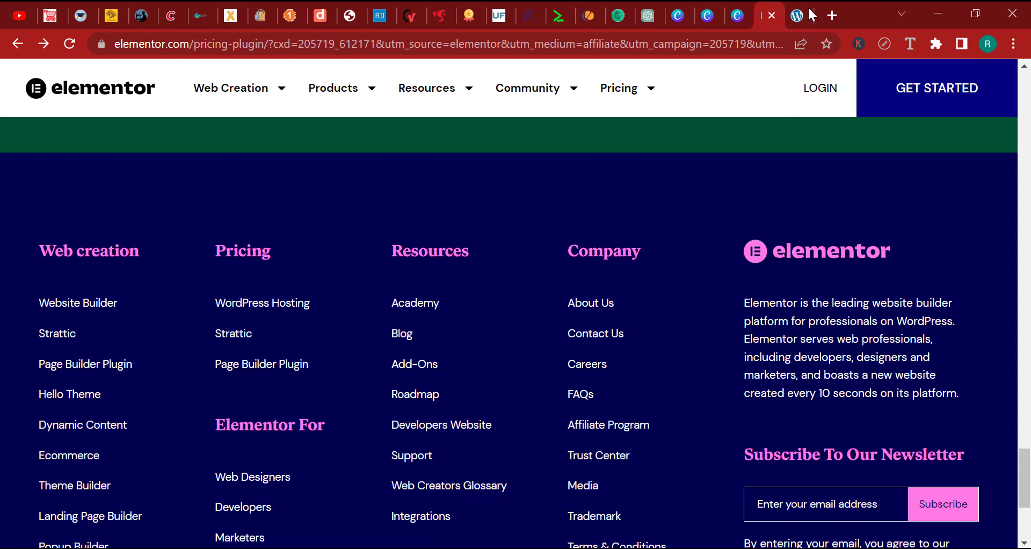
pyautogui.click(809, 22)
pyautogui.click(411, 51)
pyautogui.rightClick(409, 50)
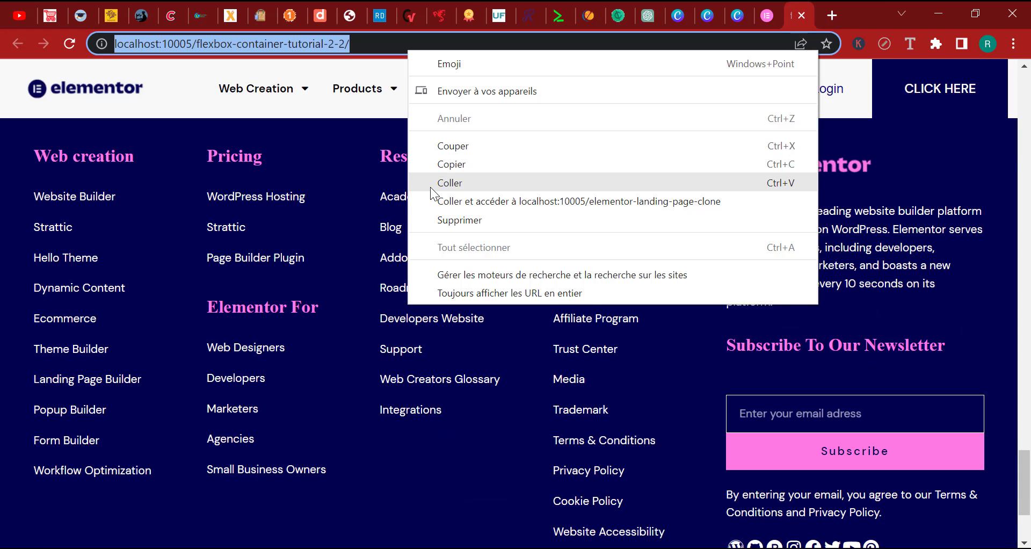
pyautogui.click(429, 180)
pyautogui.press('Return')
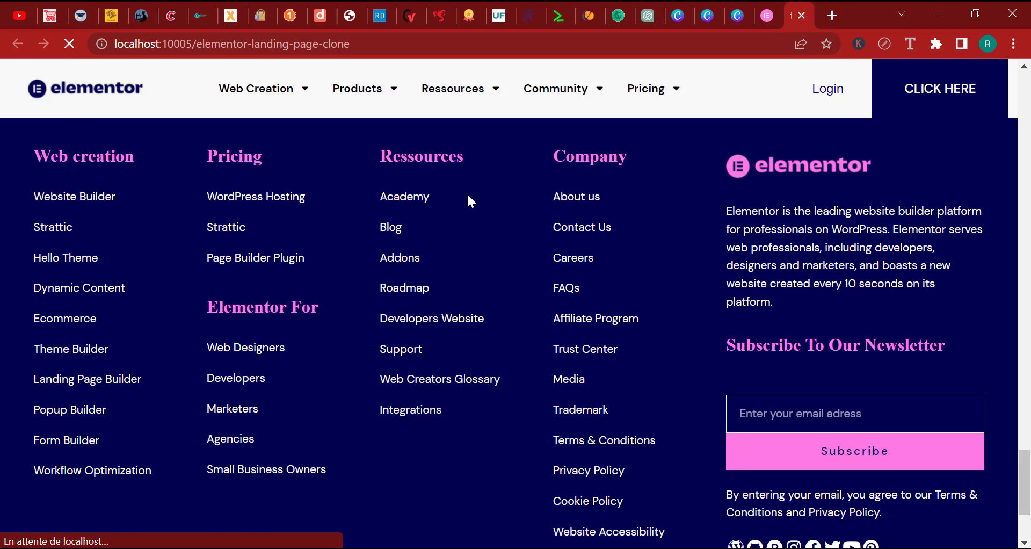
# Compare the header and pricing plans of the cloned landing page with those on the original Elementor pricing page.
pyautogui.scroll(10, 632, 168)
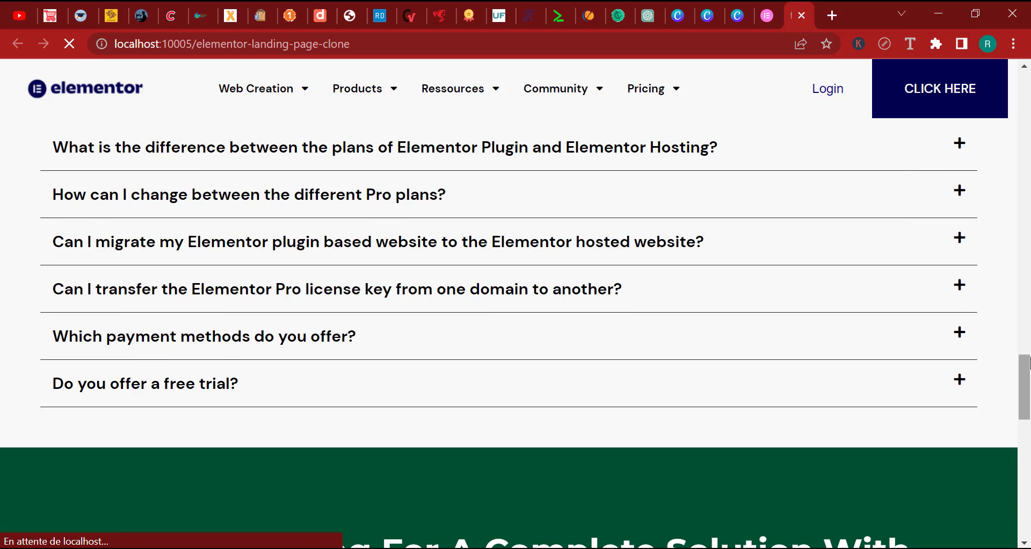
pyautogui.scroll(20, 719, 299)
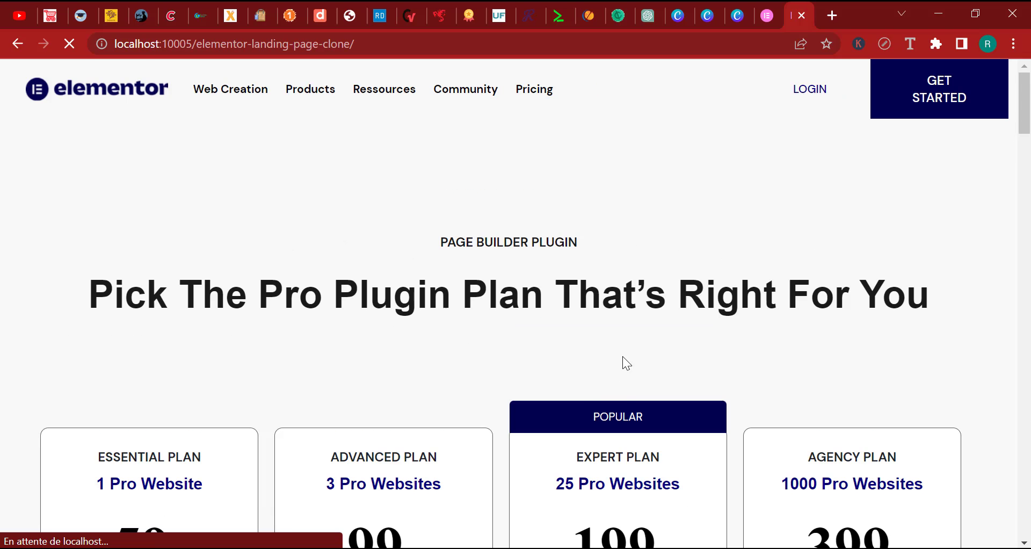
pyautogui.scroll(-8, 617, 327)
pyautogui.scroll(4, 674, 392)
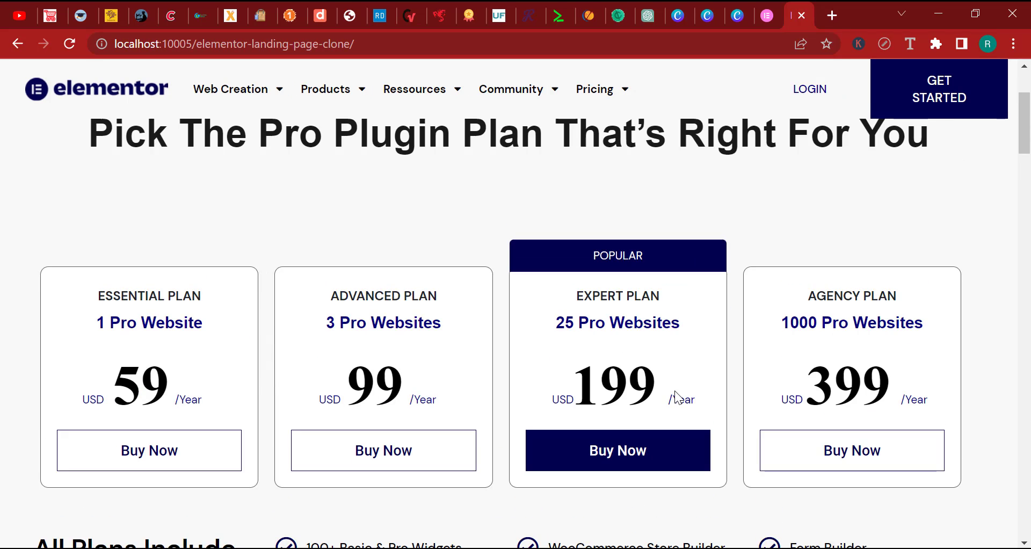
pyautogui.scroll(2, 719, 274)
pyautogui.click(767, 15)
pyautogui.scroll(-2, 726, 227)
pyautogui.scroll(15, 726, 227)
pyautogui.scroll(12, 591, 164)
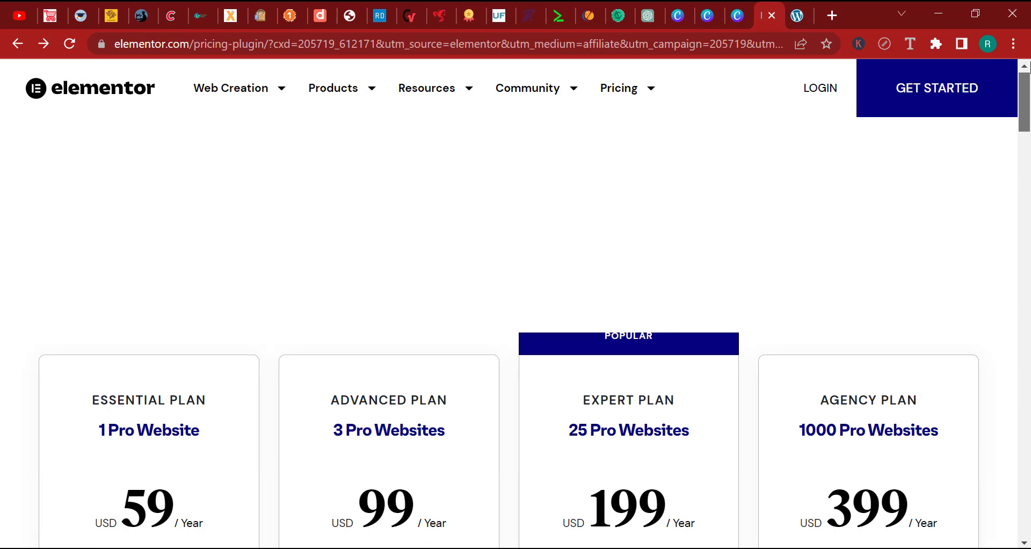
pyautogui.scroll(-1, 591, 163)
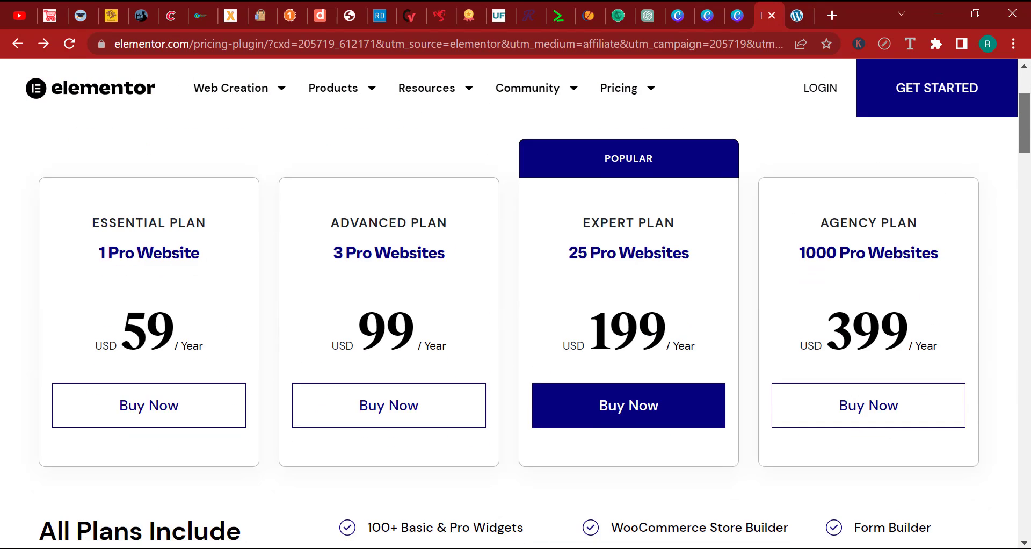
pyautogui.click(794, 11)
pyautogui.scroll(-3, 771, 314)
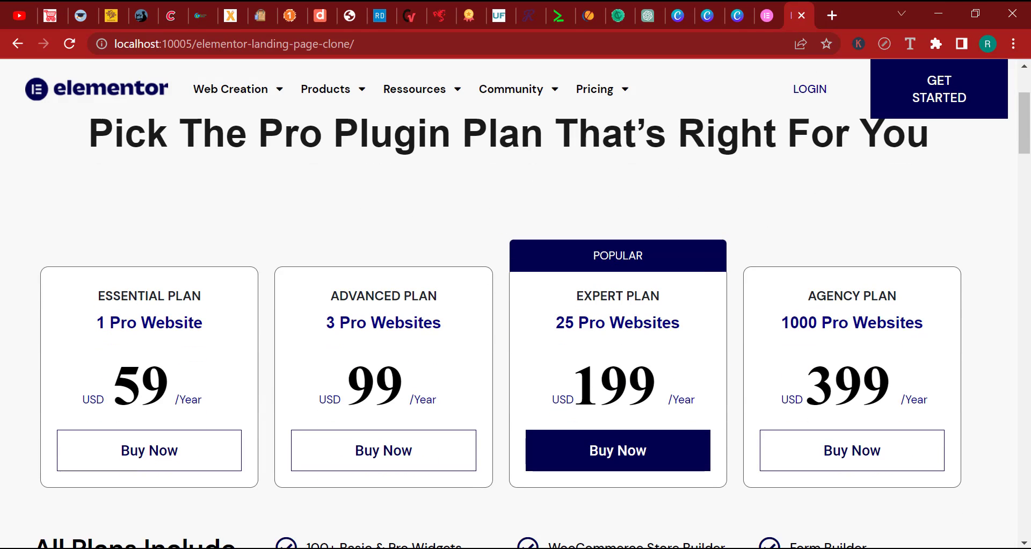
pyautogui.click(768, 11)
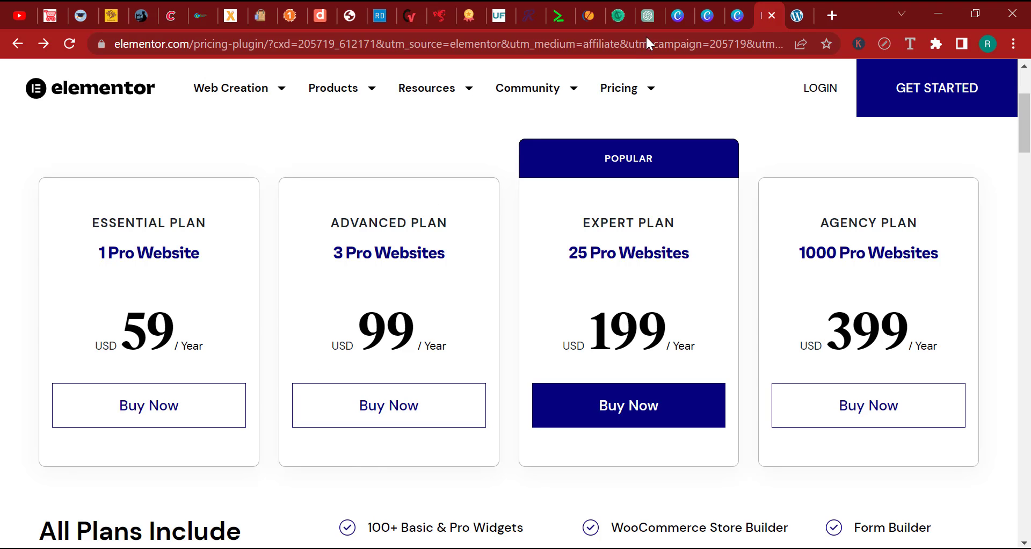
pyautogui.click(800, 12)
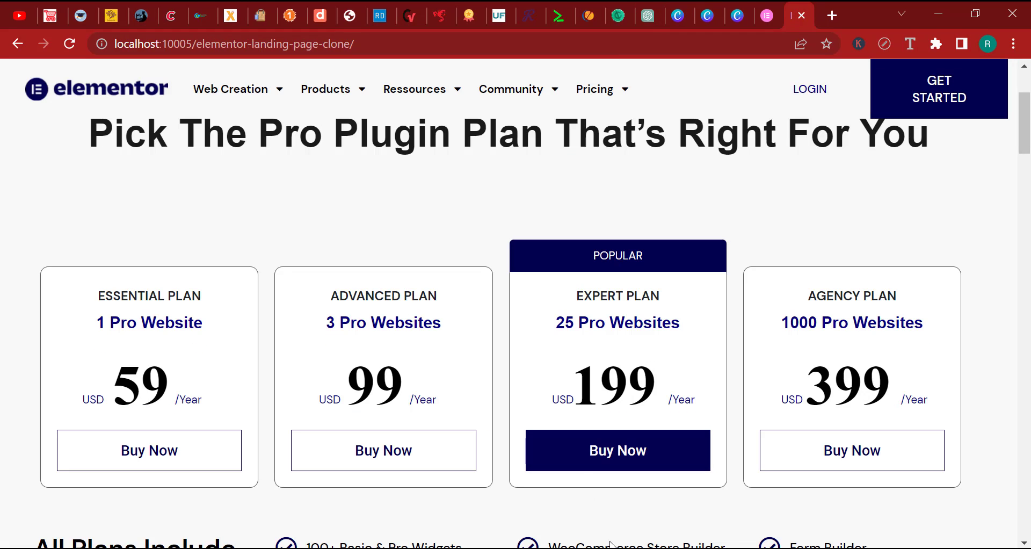
# Switch back to Edge and open the previewed landing page for editing with Elementor.
pyautogui.hotkey('alt', 'Tab')
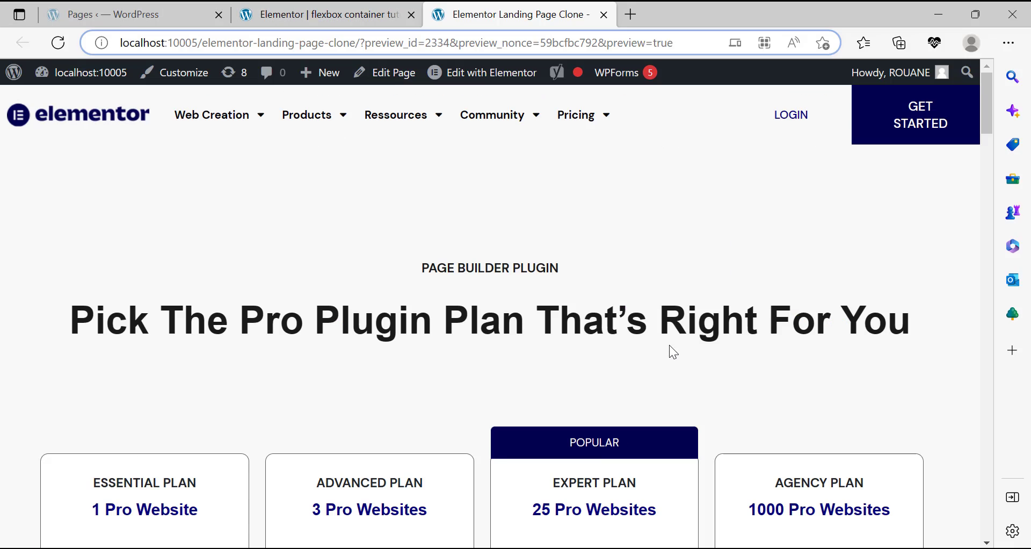
pyautogui.scroll(-3, 669, 346)
pyautogui.click(478, 75)
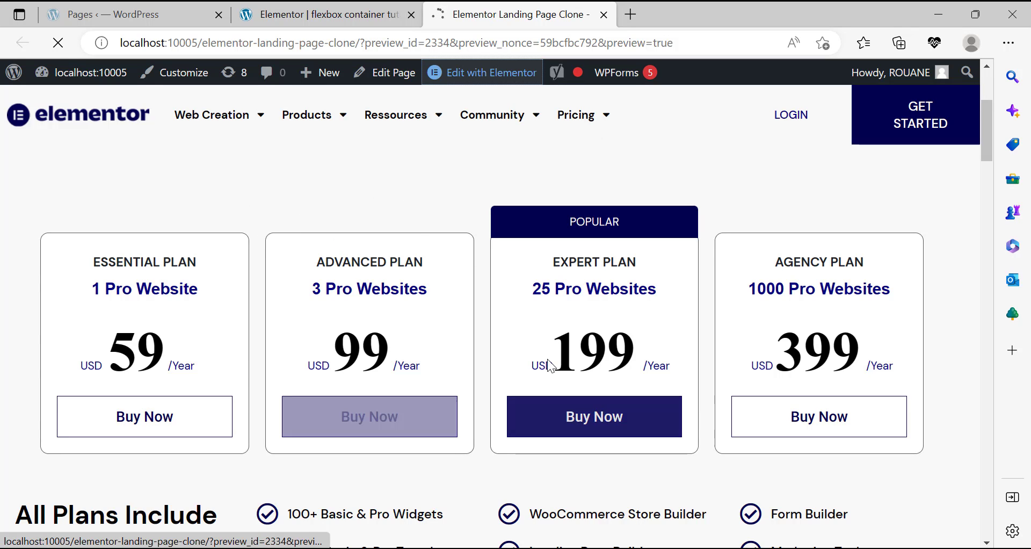
# Switch to Chrome and examine the testimonials, customer statistics and lower sections of the cloned landing page.
pyautogui.scroll(-4, 562, 381)
pyautogui.scroll(-5, 547, 318)
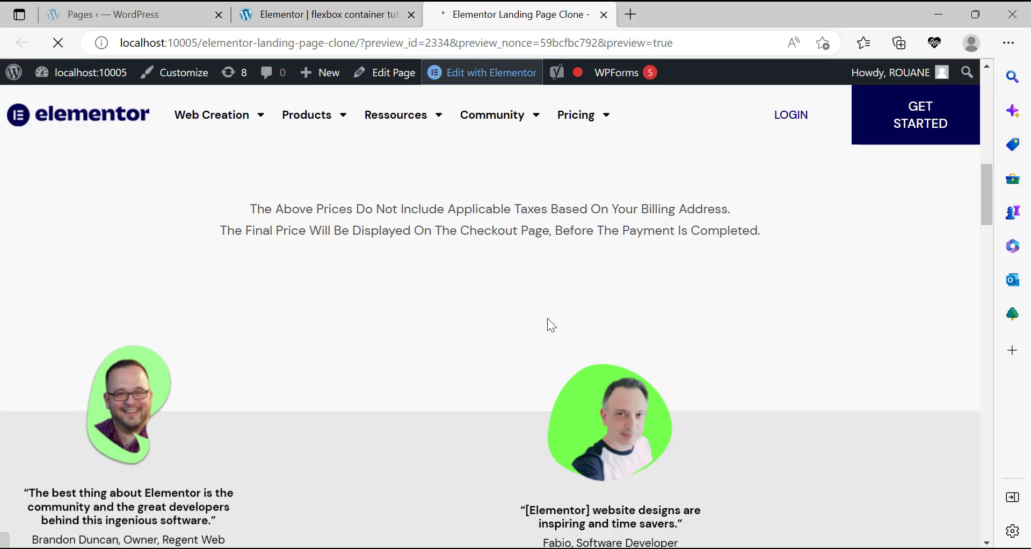
pyautogui.scroll(-6, 546, 317)
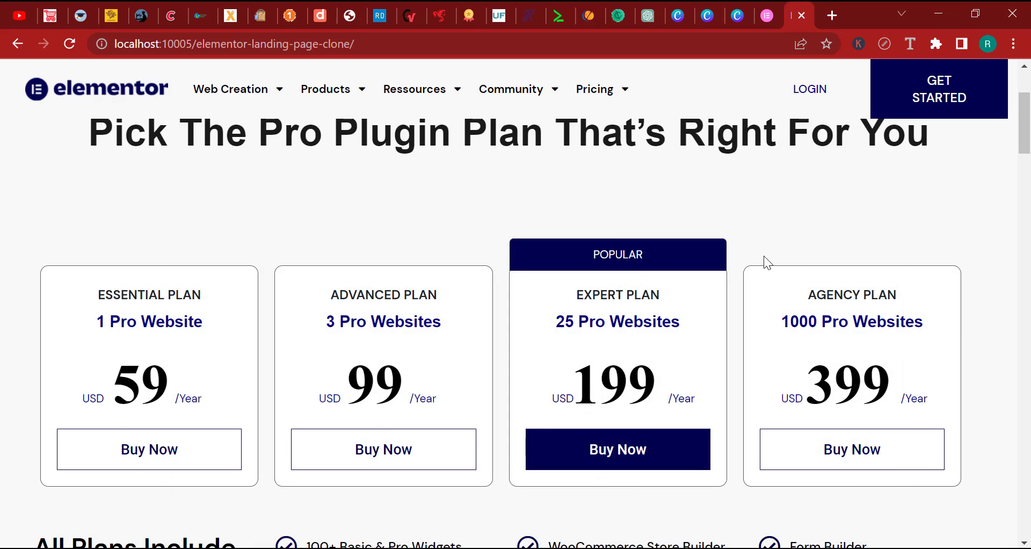
pyautogui.scroll(-10, 763, 257)
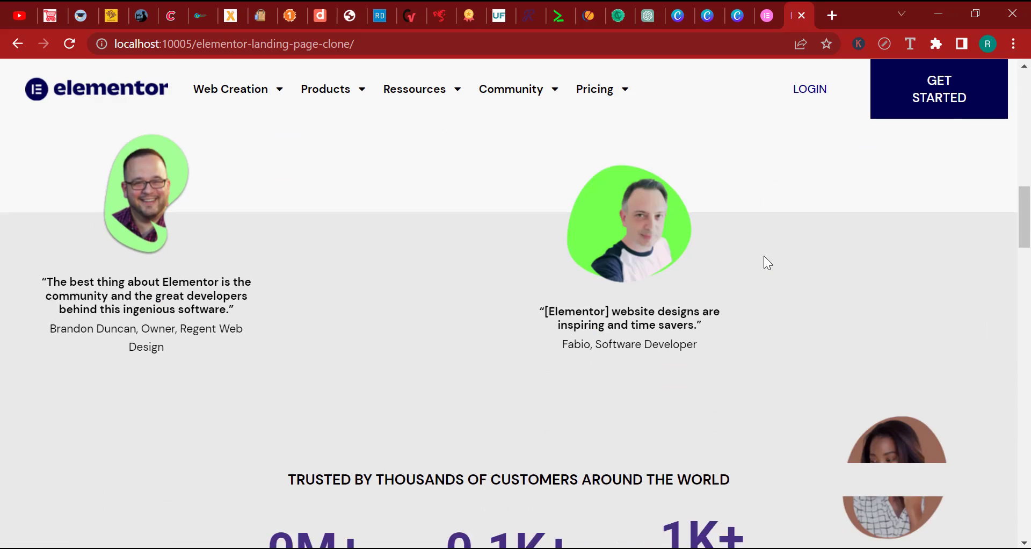
pyautogui.scroll(-4, 764, 257)
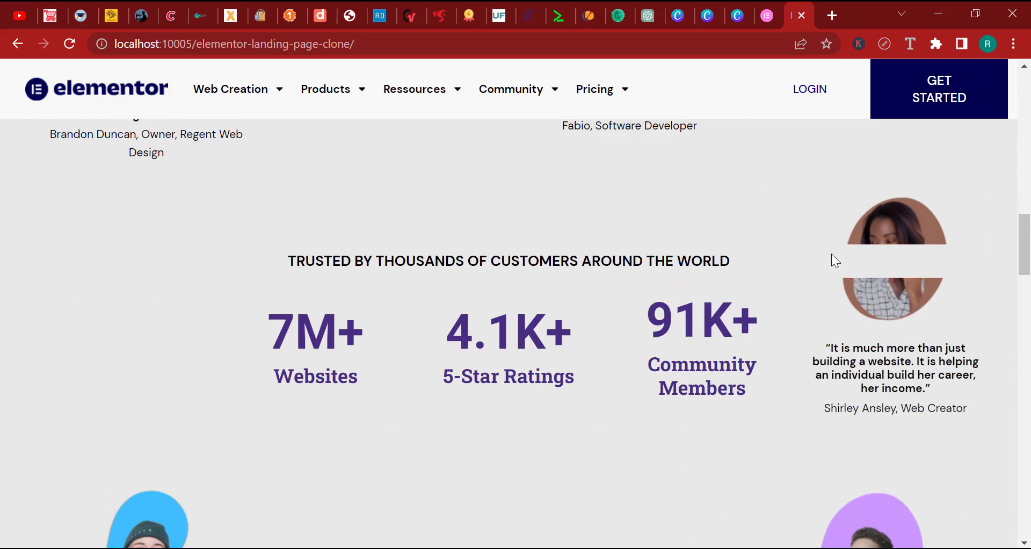
pyautogui.scroll(4, 926, 375)
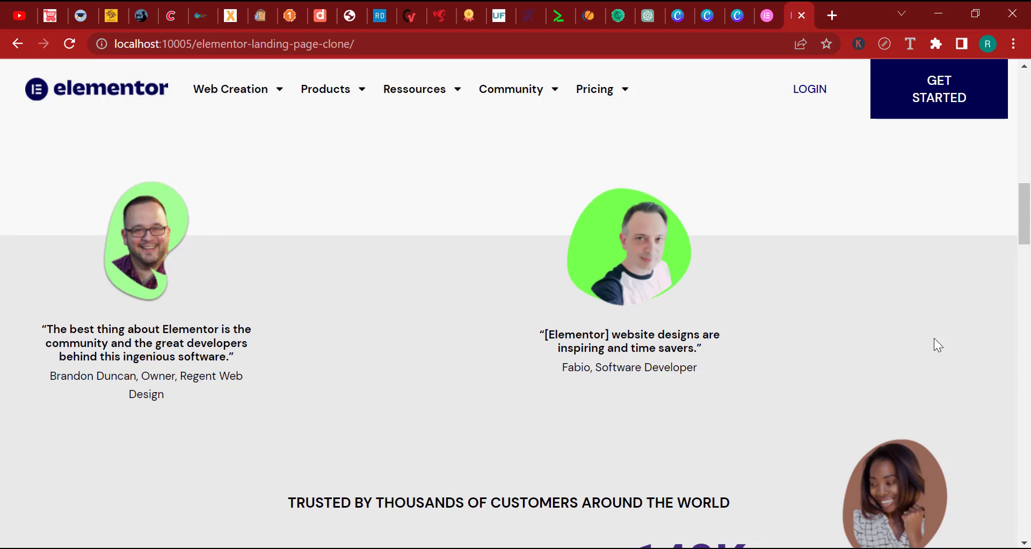
pyautogui.scroll(-6, 933, 338)
pyautogui.scroll(3, 934, 341)
pyautogui.scroll(-4, 933, 337)
pyautogui.scroll(4, 933, 337)
pyautogui.scroll(-6, 932, 334)
pyautogui.scroll(3, 932, 336)
pyautogui.scroll(-15, 927, 324)
pyautogui.scroll(-9, 927, 329)
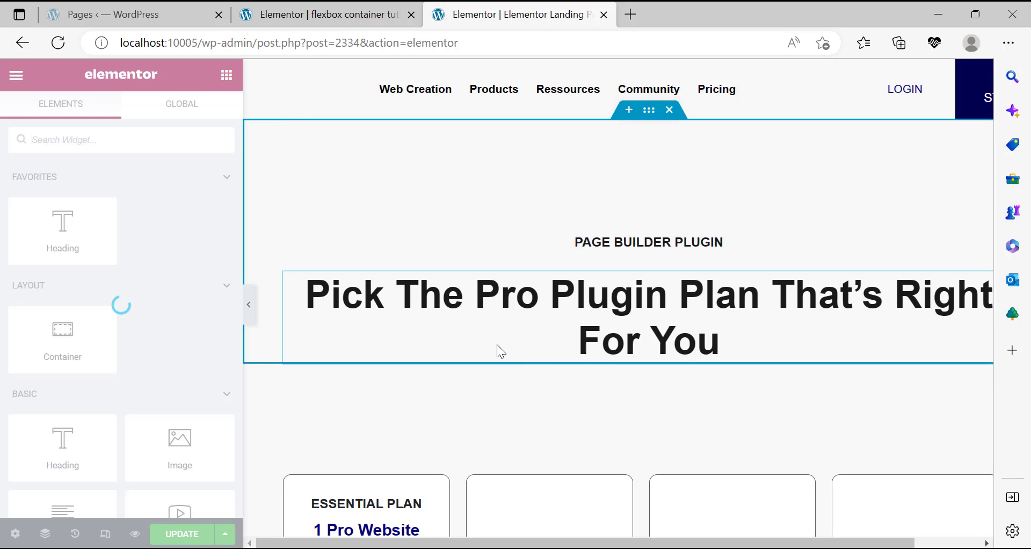
# Switch back to Edge, locate the Spacer widget, and narrow the widget panel until all four pricing cards fit on the canvas.
pyautogui.scroll(-3, 473, 336)
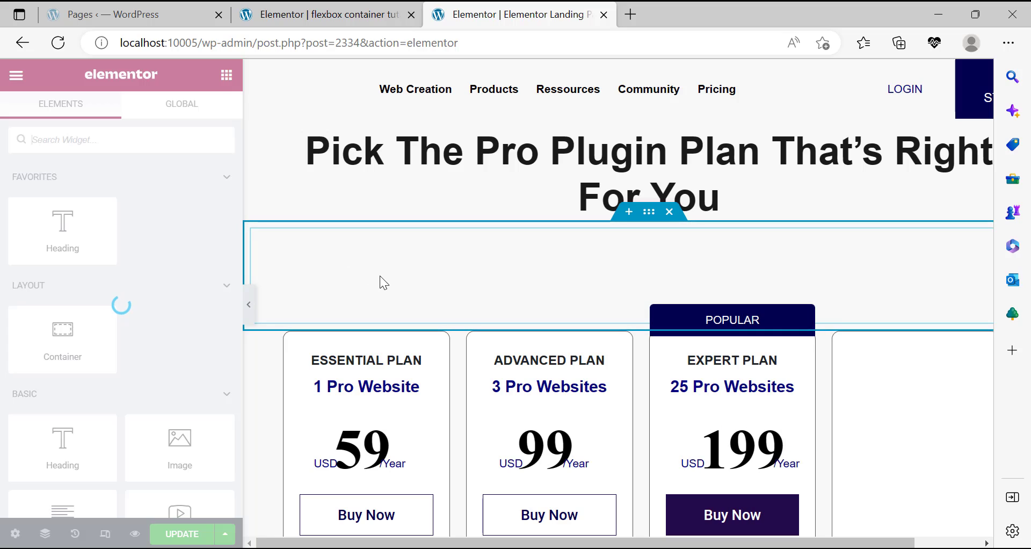
pyautogui.scroll(-1, 354, 412)
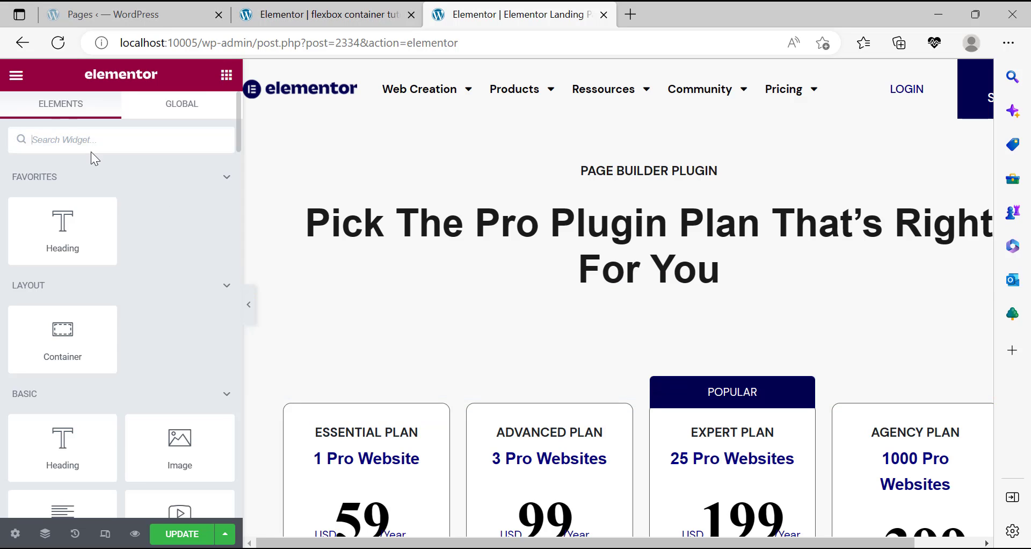
pyautogui.scroll(-5, 126, 261)
pyautogui.scroll(2, 132, 281)
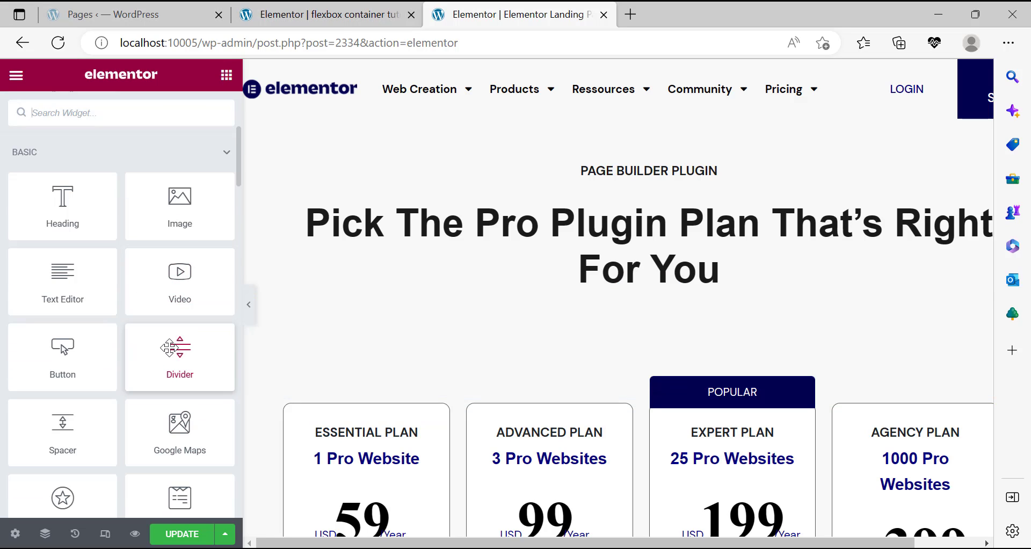
pyautogui.scroll(-6, 129, 376)
pyautogui.scroll(-1, 129, 376)
pyautogui.scroll(4, 97, 317)
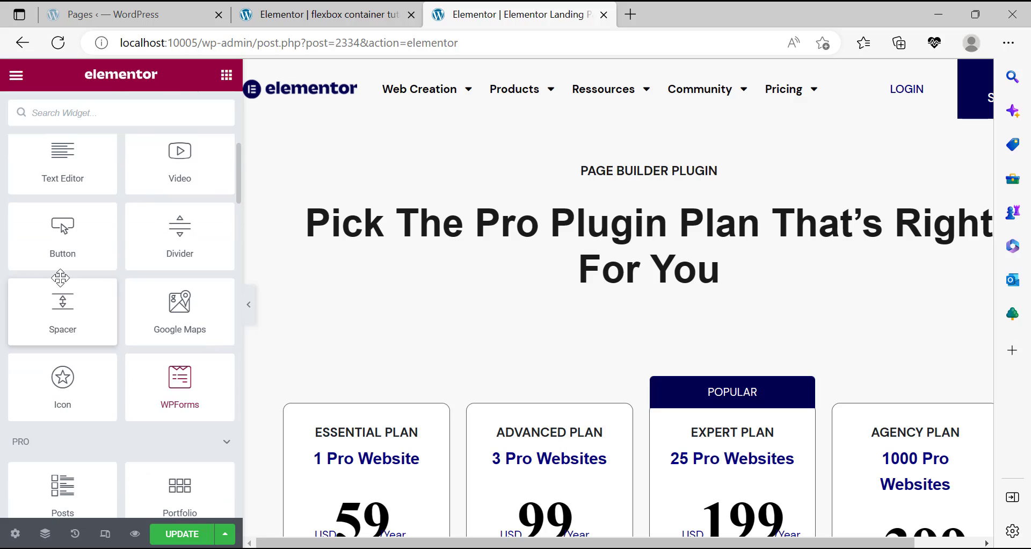
pyautogui.moveTo(71, 326); pyautogui.dragTo(129, 324)
pyautogui.scroll(-3, 489, 446)
pyautogui.moveTo(63, 306); pyautogui.dragTo(173, 302)
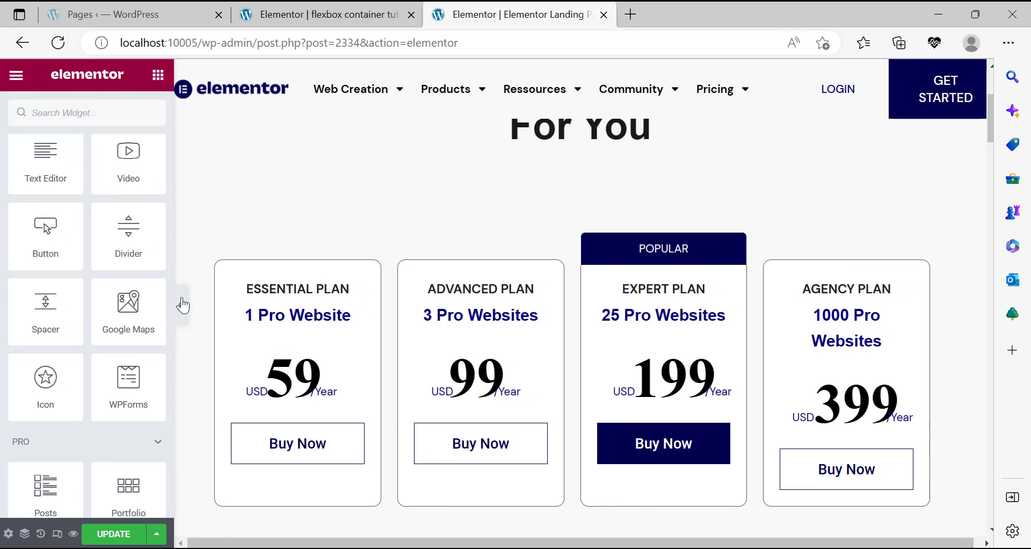
# Add a Spacer between the website count and the price in the Essential Plan card, and set its space to 30 px.
pyautogui.moveTo(46, 303); pyautogui.dragTo(326, 479)
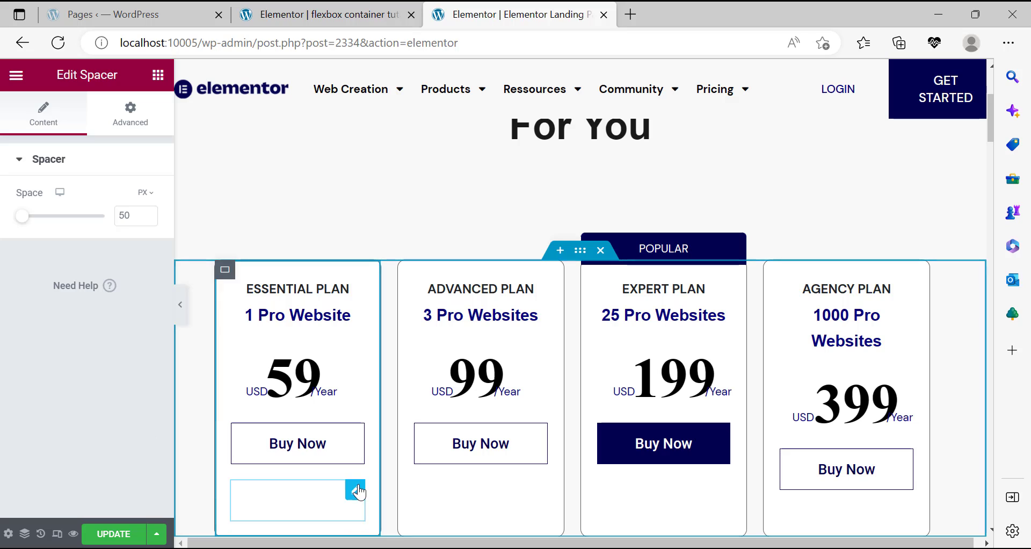
pyautogui.moveTo(349, 355); pyautogui.dragTo(347, 349)
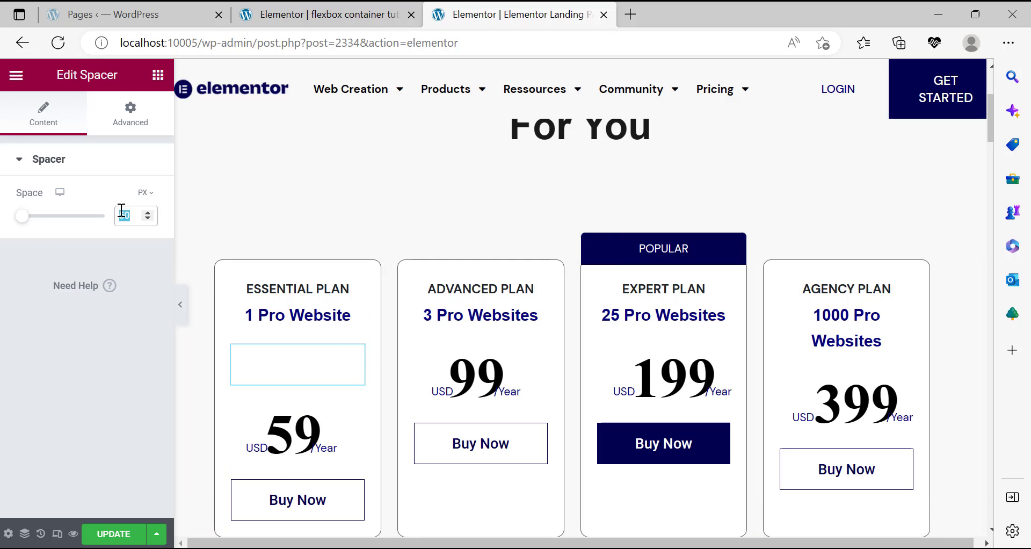
pyautogui.write('30')
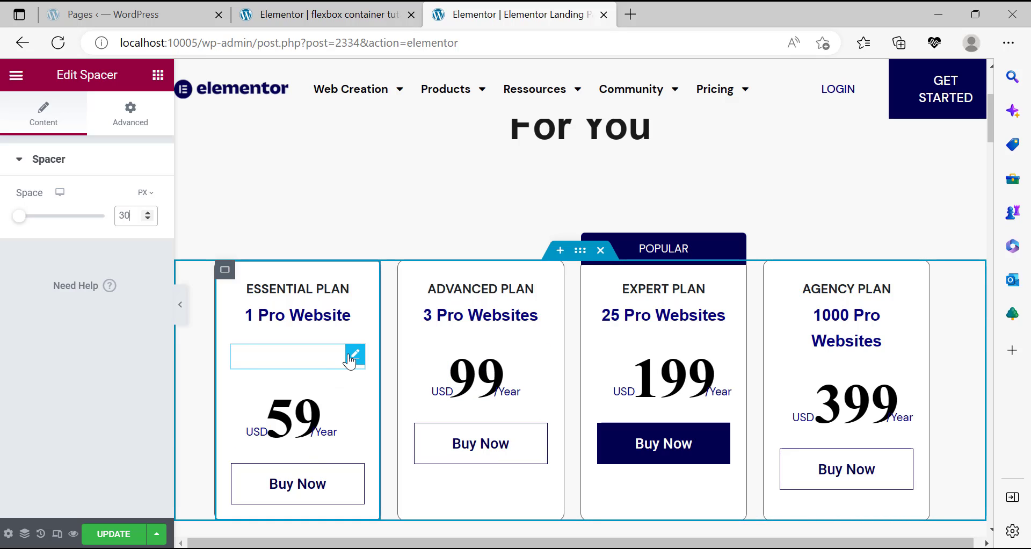
# Copy the Essential Plan spacer into the Advanced Plan card and place it between the website count and the price.
pyautogui.click(349, 355)
pyautogui.rightClick(348, 361)
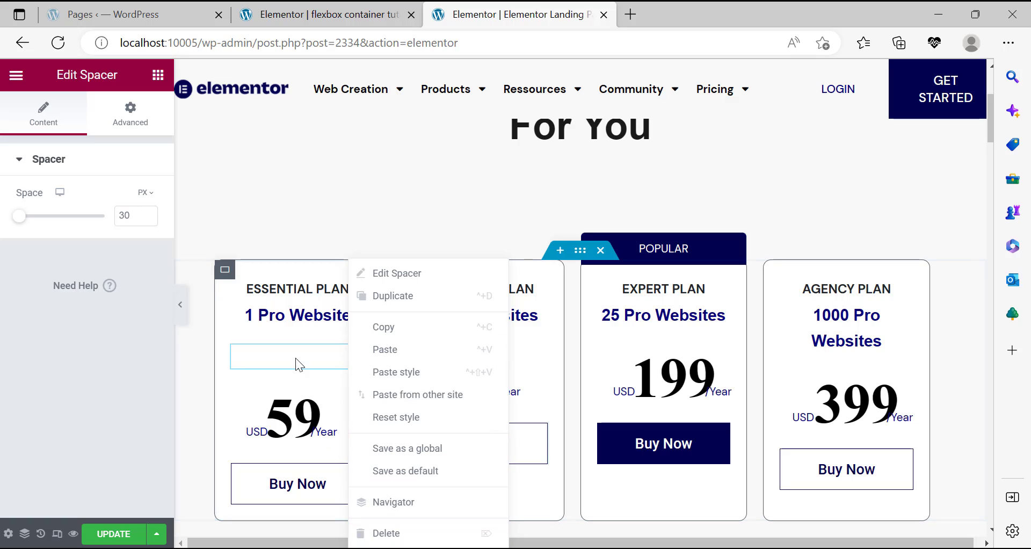
pyautogui.click(360, 363)
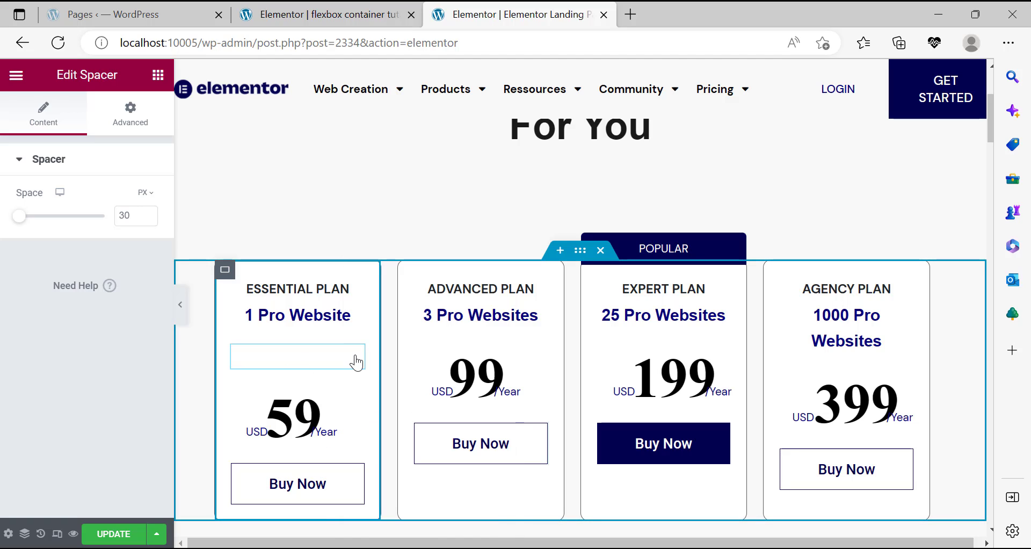
pyautogui.rightClick(355, 363)
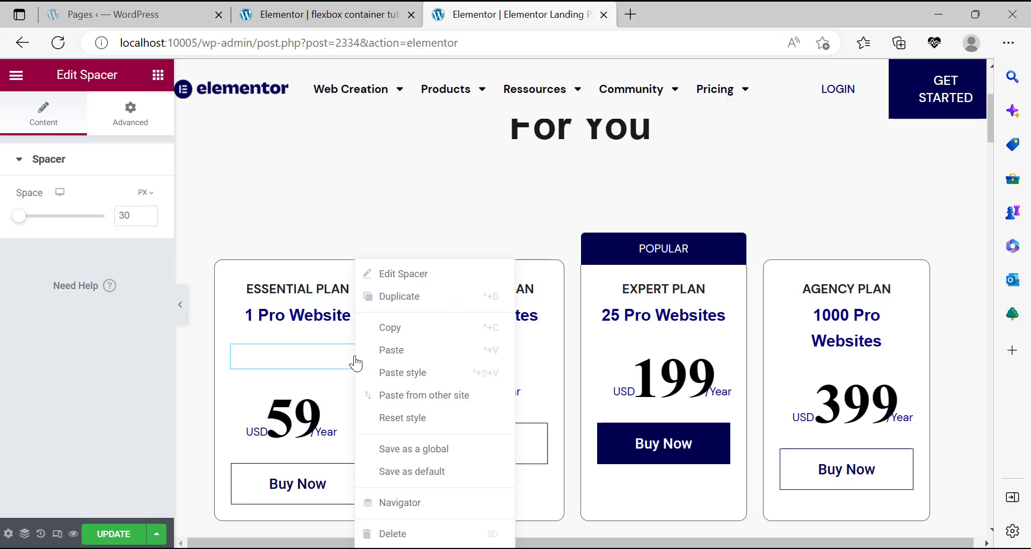
pyautogui.click(386, 324)
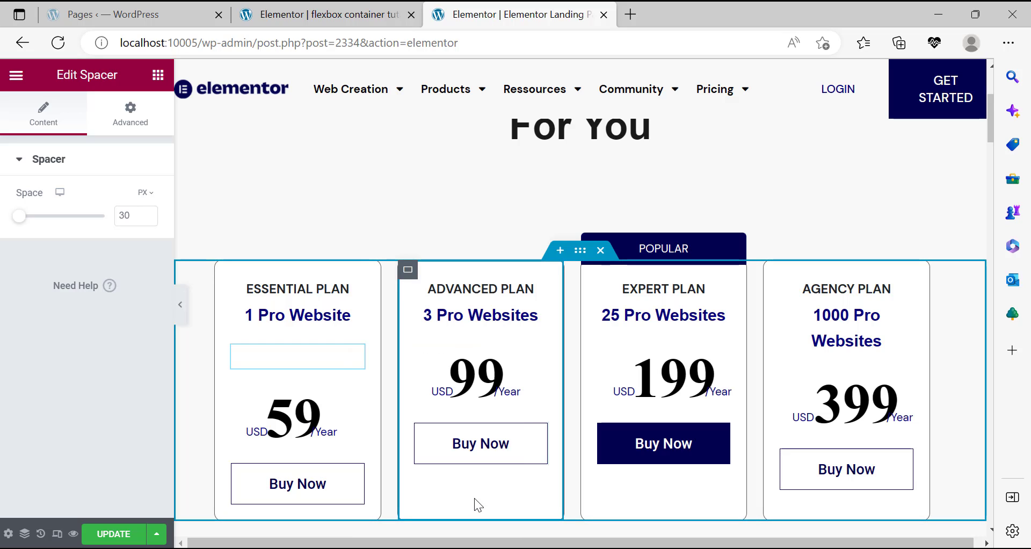
pyautogui.rightClick(485, 302)
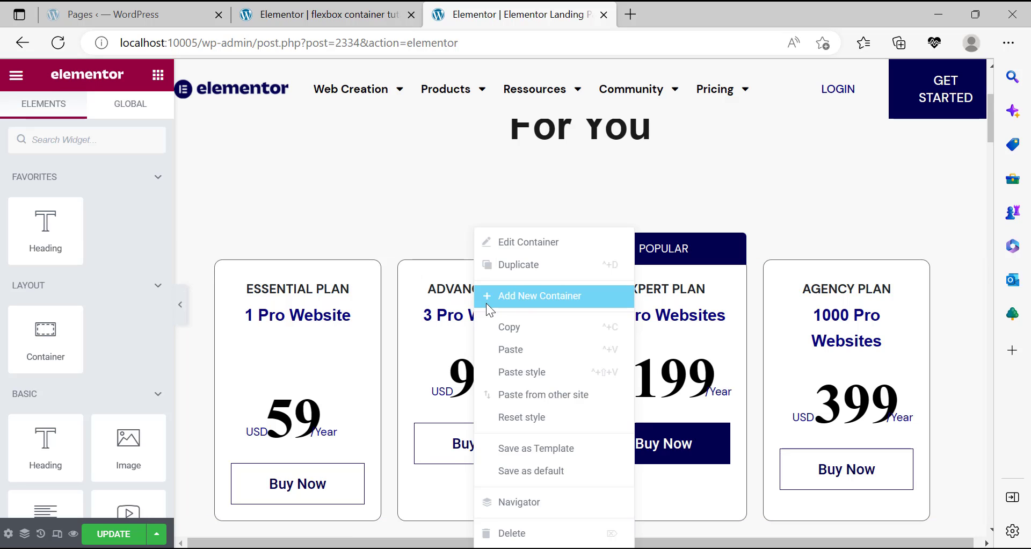
pyautogui.click(524, 349)
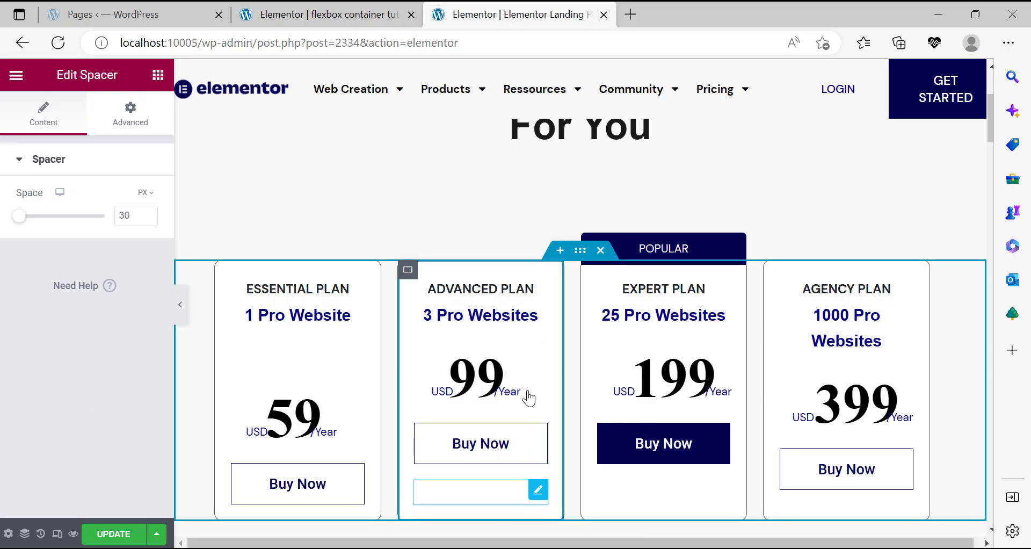
pyautogui.moveTo(498, 357); pyautogui.dragTo(477, 322)
# Paste the spacer into the Expert Plan and Agency Plan cards, placing each copy directly above the price.
pyautogui.rightClick(640, 488)
pyautogui.click(675, 350)
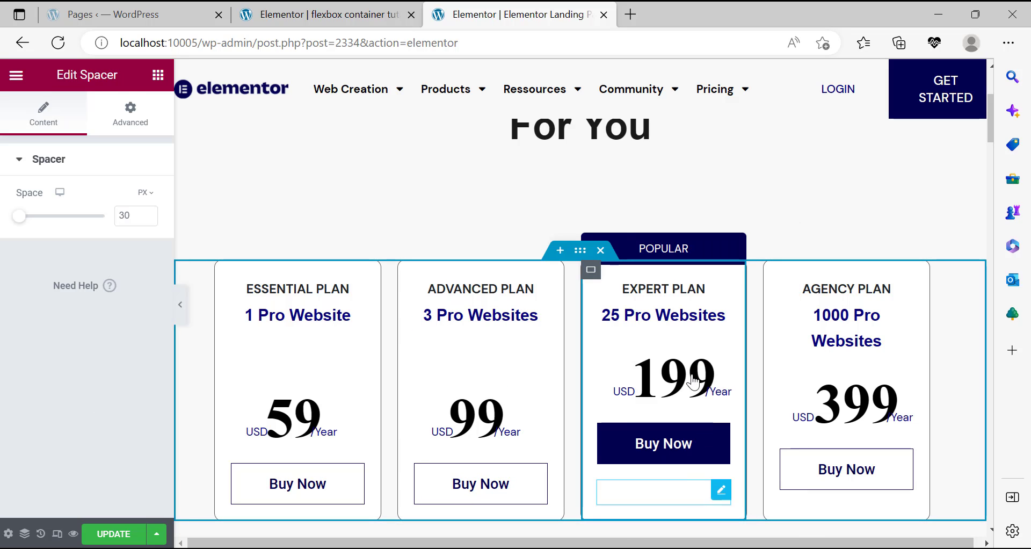
pyautogui.moveTo(690, 347); pyautogui.dragTo(661, 333)
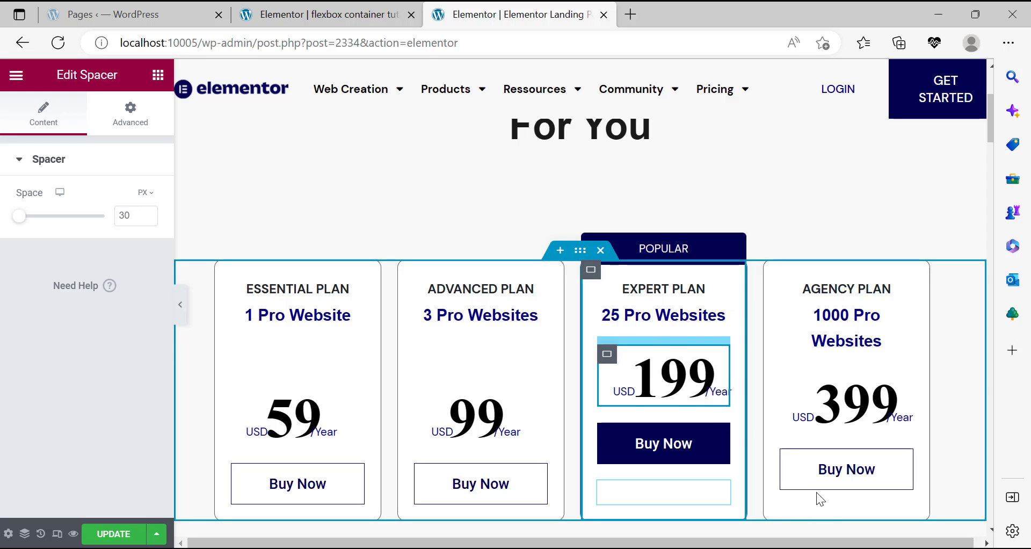
pyautogui.rightClick(852, 427)
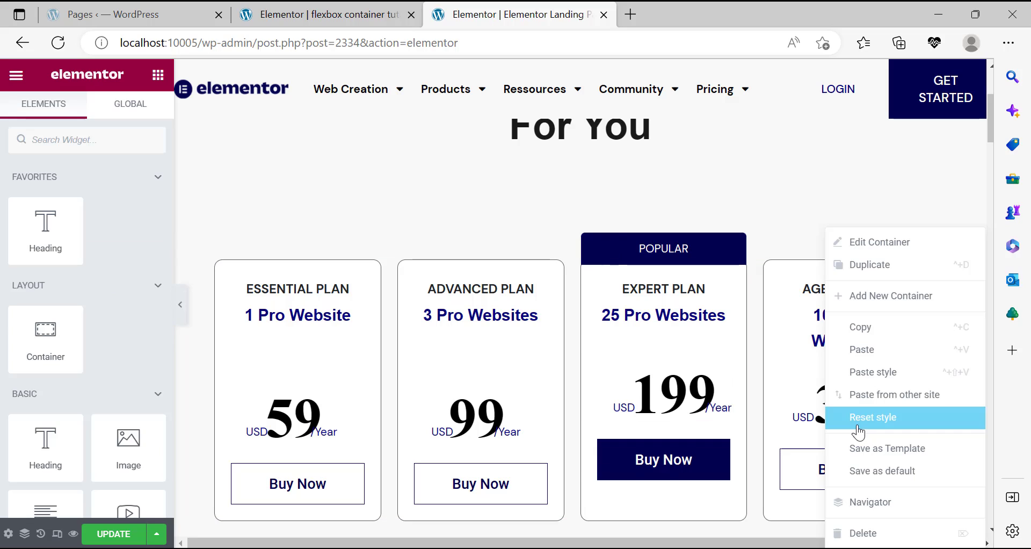
pyautogui.click(864, 350)
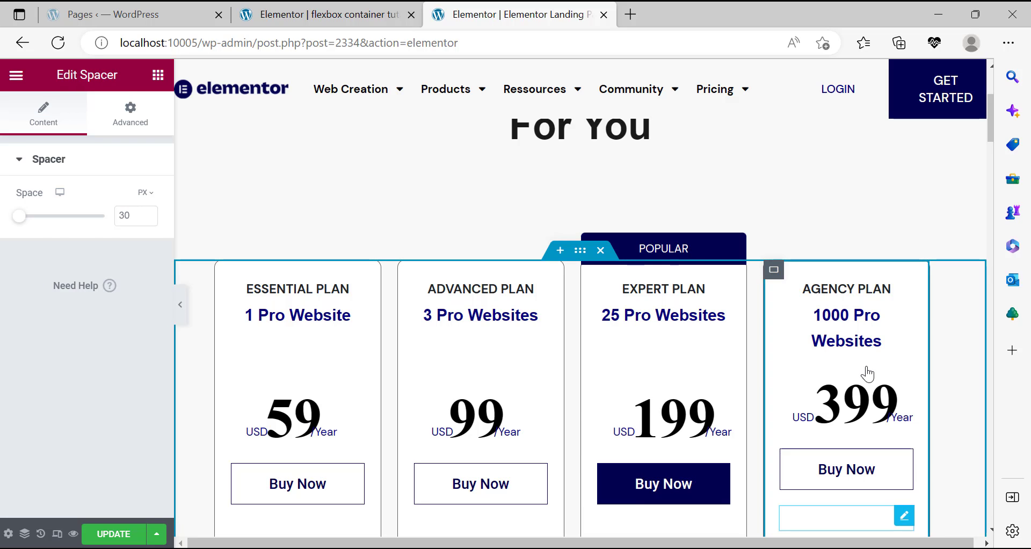
pyautogui.moveTo(863, 376); pyautogui.dragTo(793, 340)
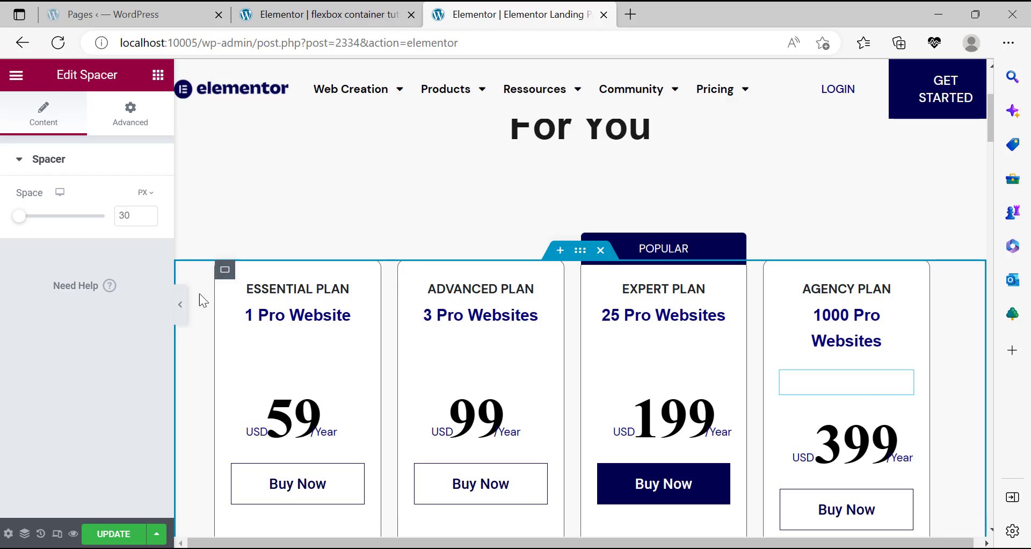
# Try a width of 32% on the Essential Plan card's container, and set it back to 25%.
pyautogui.click(225, 270)
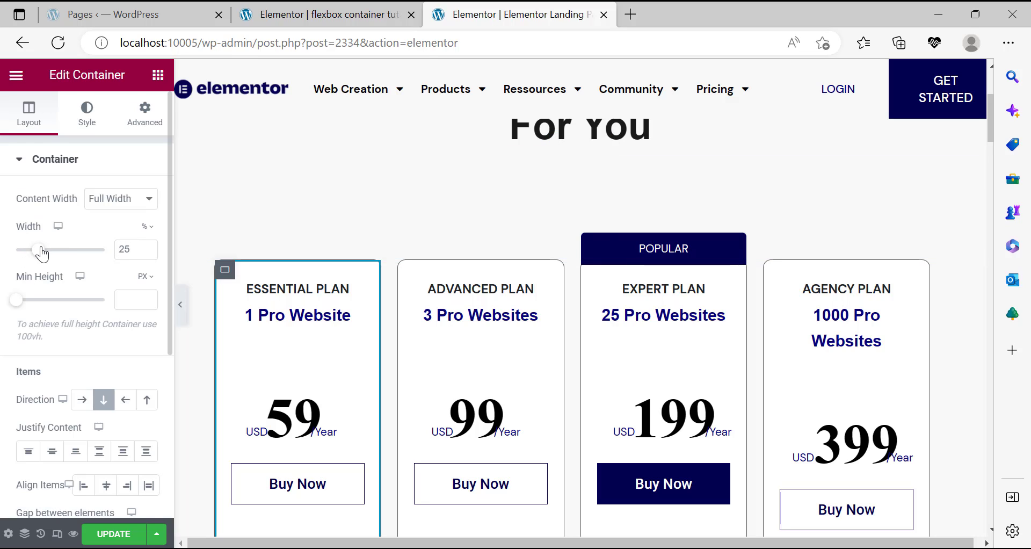
pyautogui.moveTo(48, 253)
pyautogui.mouseDown()
pyautogui.moveTo(58, 254)
pyautogui.moveTo(49, 256)
pyautogui.mouseUp()
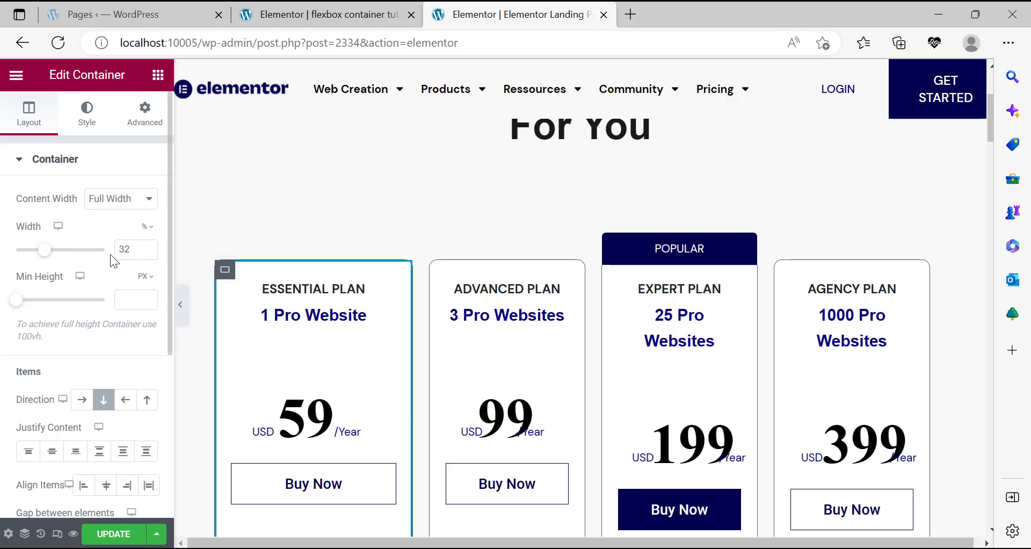
pyautogui.doubleClick(123, 248)
pyautogui.write('25')
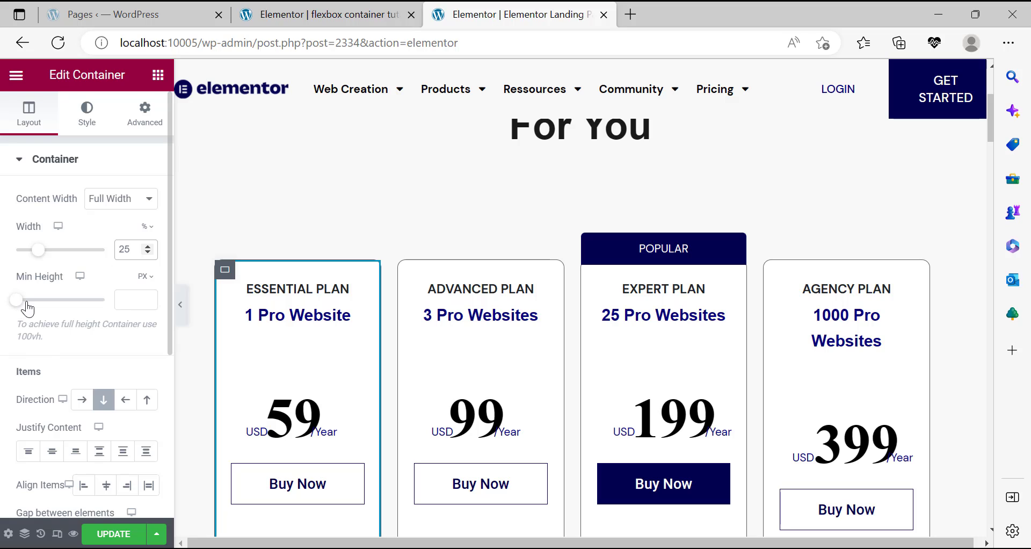
# Set the Essential Plan container's minimum height to 380 px and update the page.
pyautogui.moveTo(33, 307); pyautogui.dragTo(38, 304)
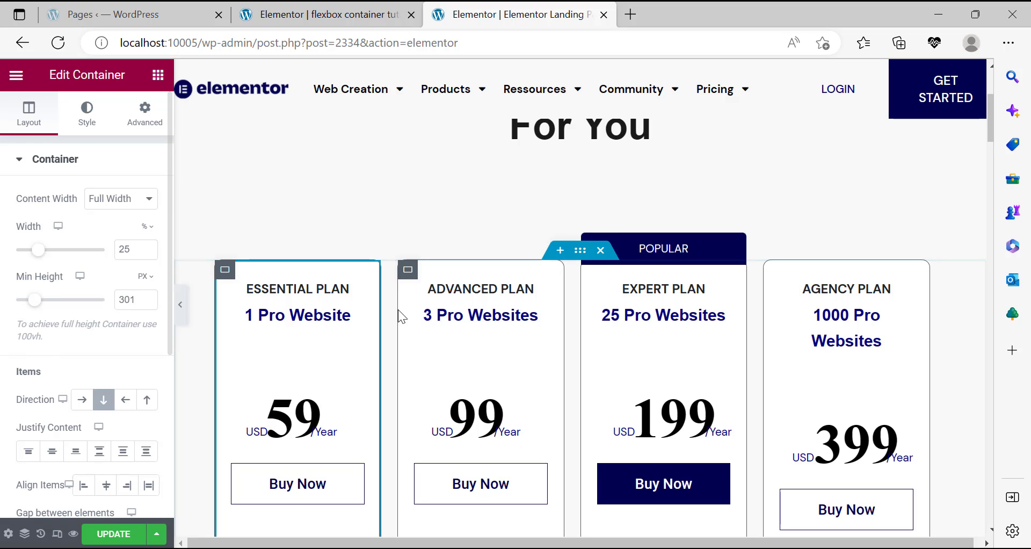
pyautogui.scroll(-1, 398, 309)
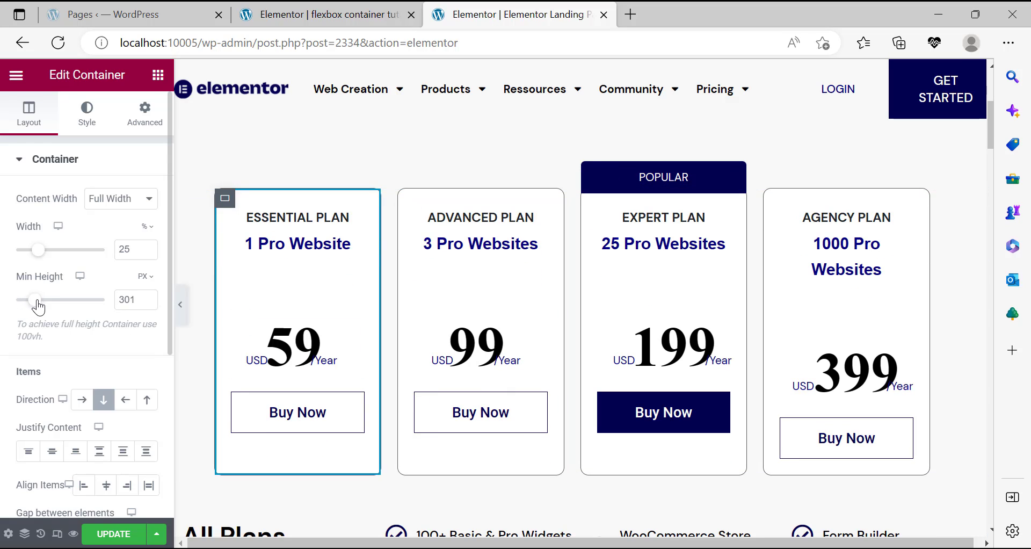
pyautogui.moveTo(41, 307); pyautogui.dragTo(33, 305)
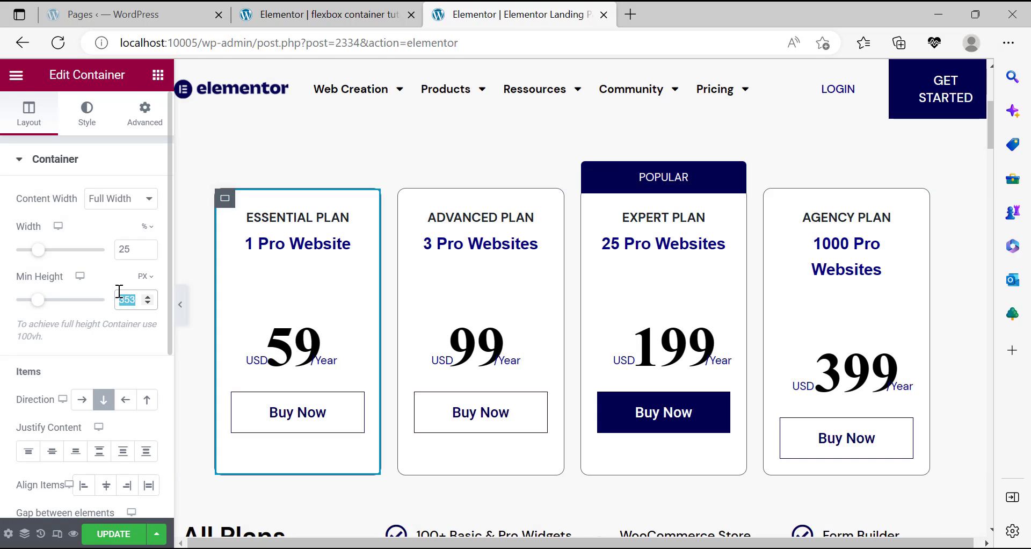
pyautogui.write('380')
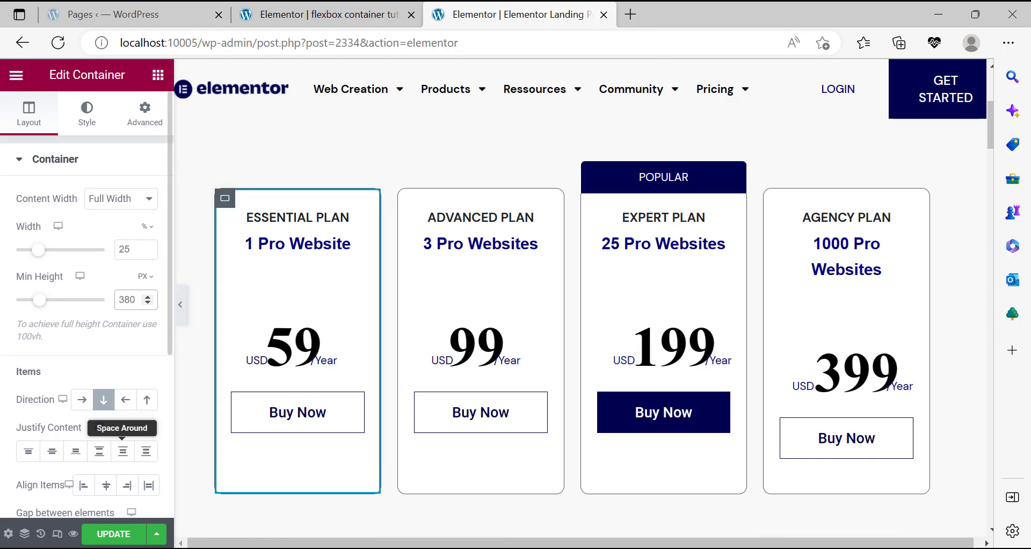
pyautogui.click(126, 534)
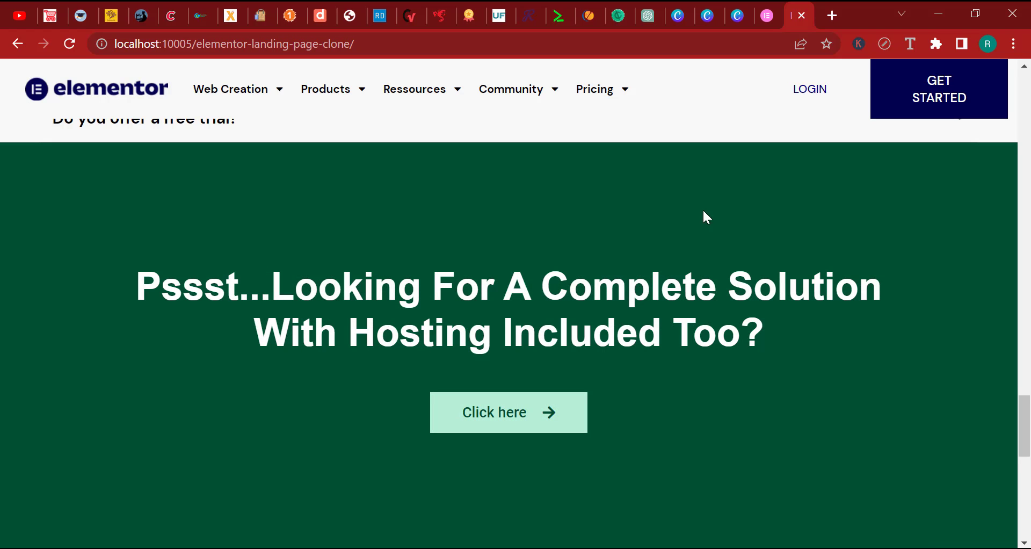
# Switch to Chrome and look over the cloned page from the hosting banner back up to the pricing plans.
pyautogui.scroll(5, 702, 208)
pyautogui.scroll(20, 717, 209)
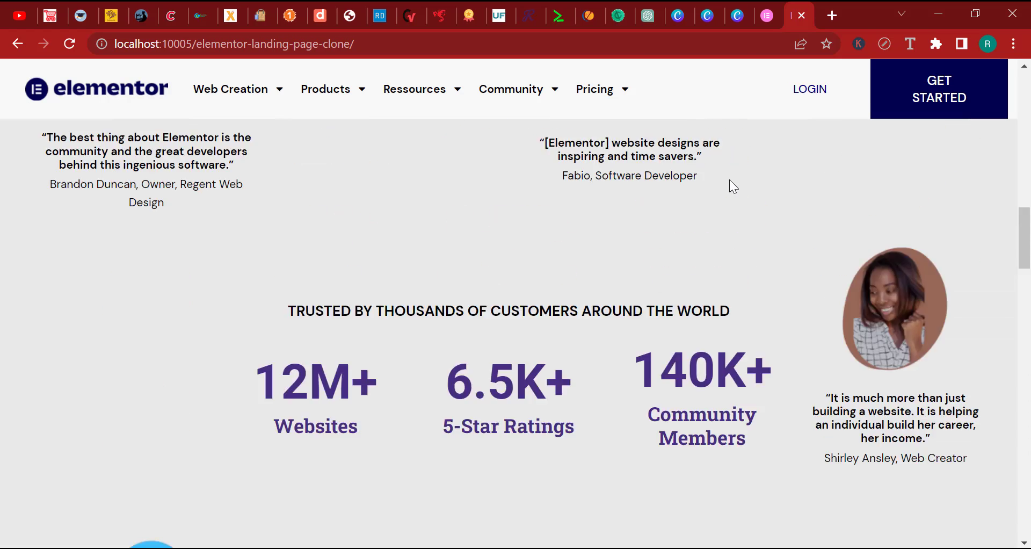
pyautogui.scroll(-3, 735, 172)
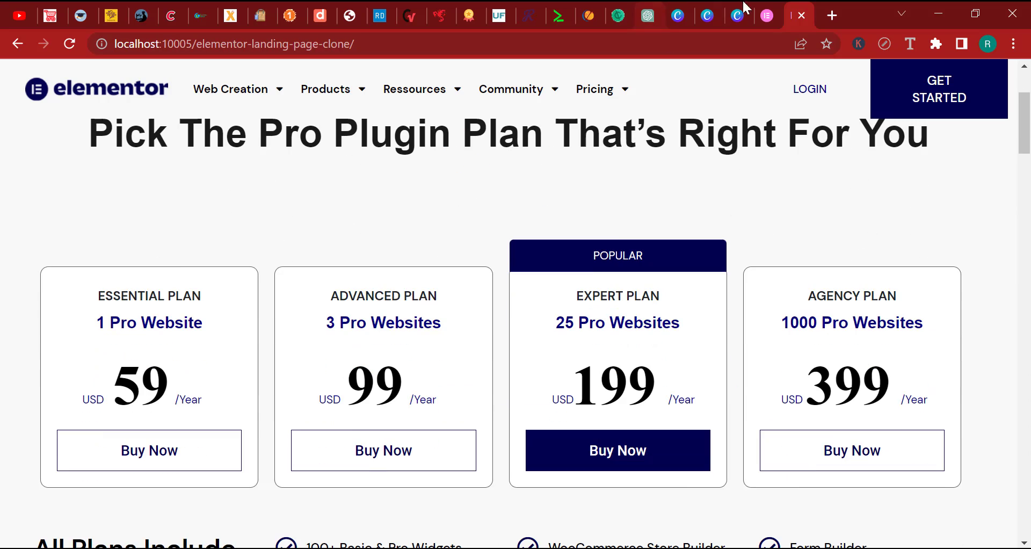
# Compare the clone with the original pricing page, and set the Essential Plan and Advanced Plan spacers to 15 px in the Elementor editor.
pyautogui.click(775, 10)
pyautogui.click(808, 10)
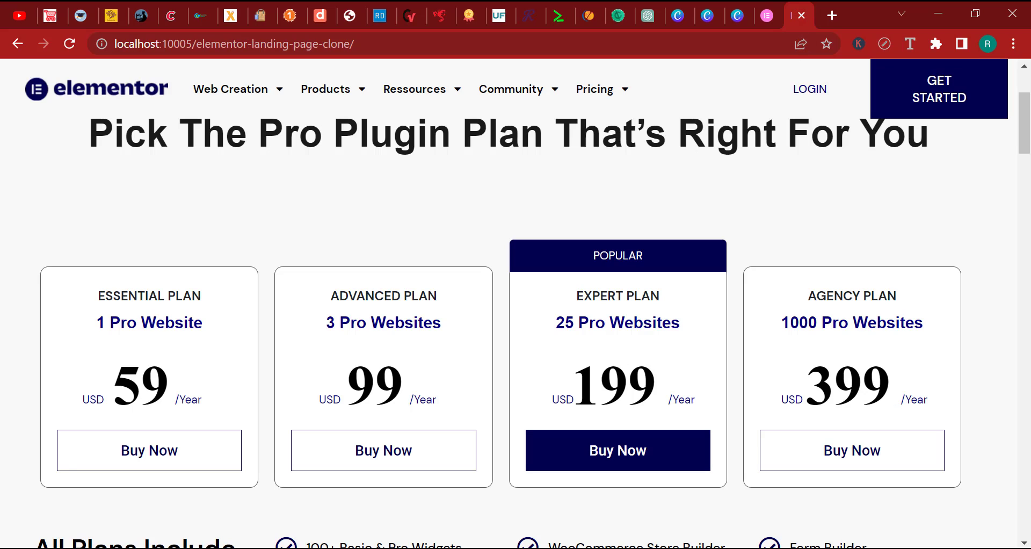
pyautogui.click(507, 548)
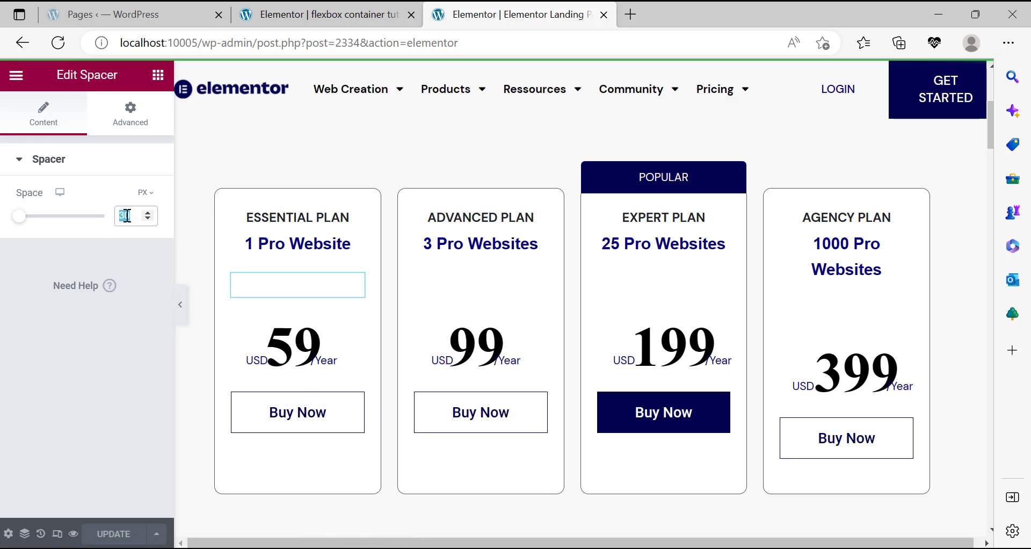
pyautogui.write('15')
pyautogui.click(533, 283)
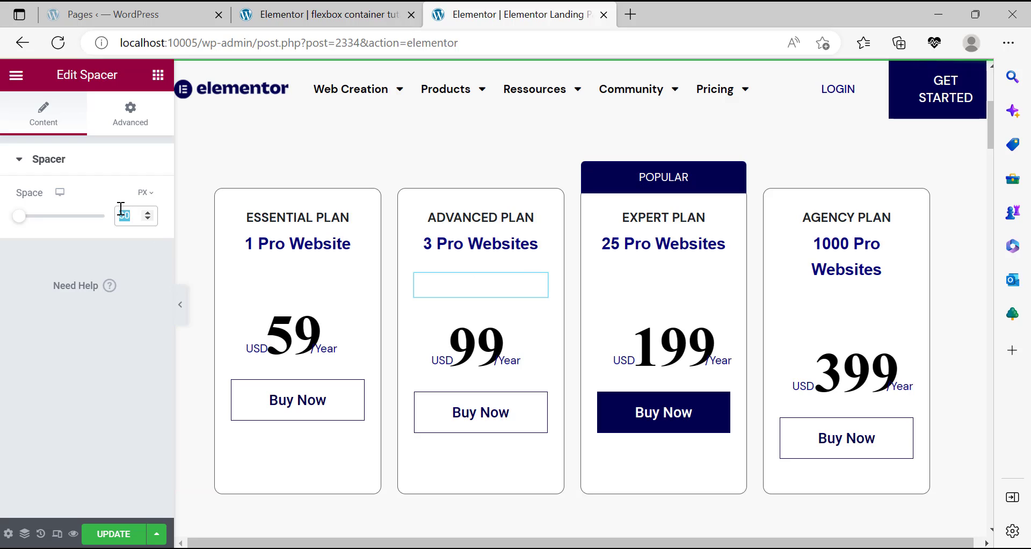
pyautogui.write('15')
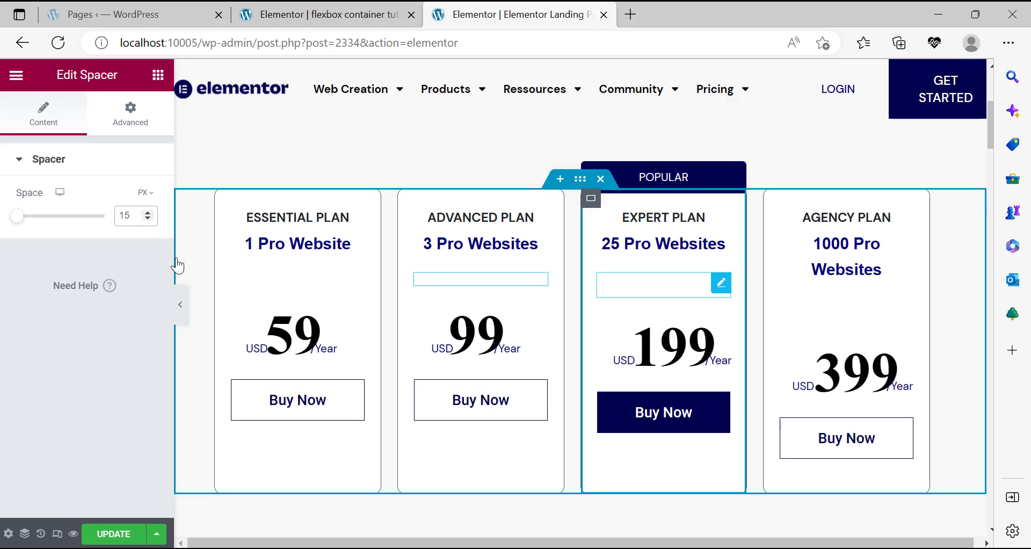
# Set the spacers above the Expert Plan and Agency Plan prices to 15 px and update the page.
pyautogui.doubleClick(124, 215)
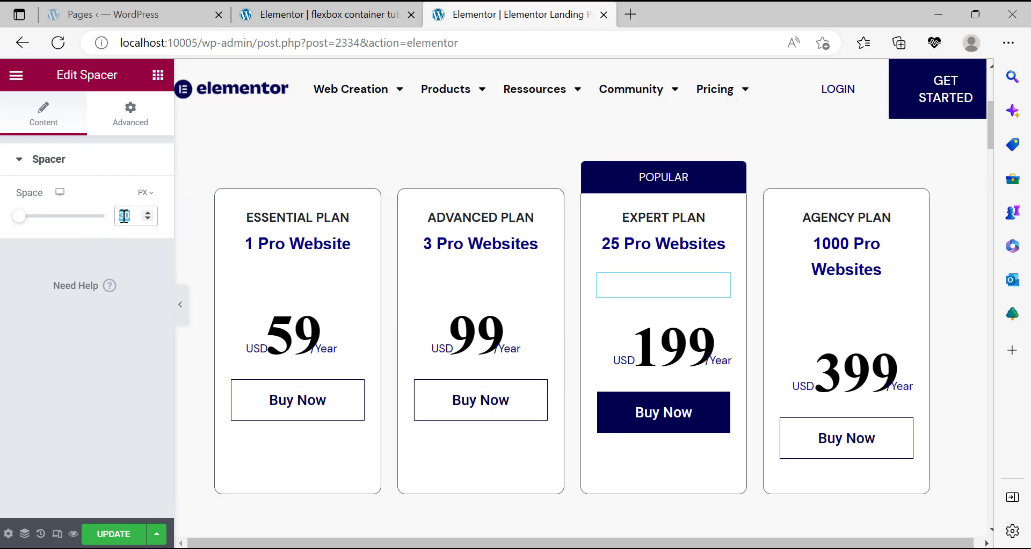
pyautogui.write('15')
pyautogui.click(908, 310)
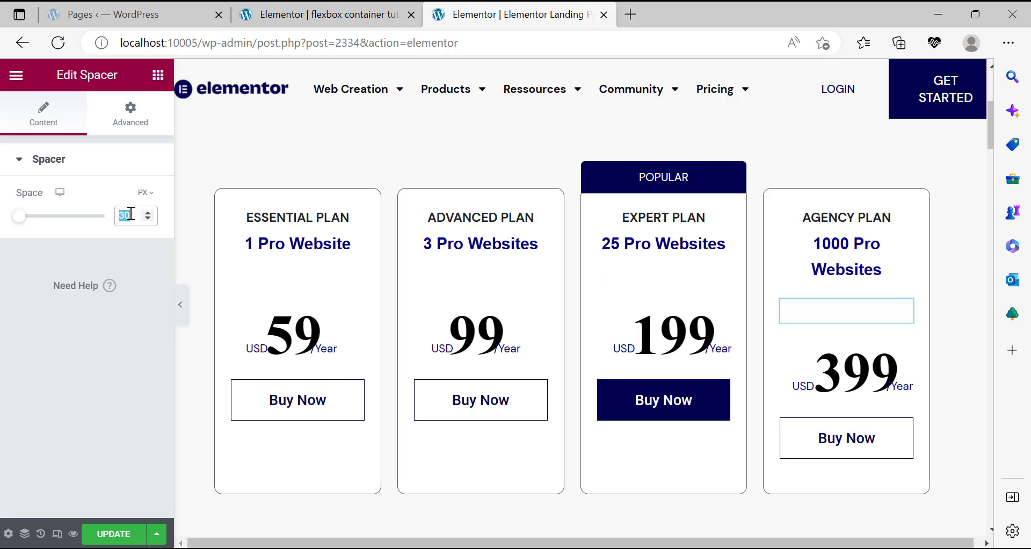
pyautogui.write('15')
pyautogui.click(102, 533)
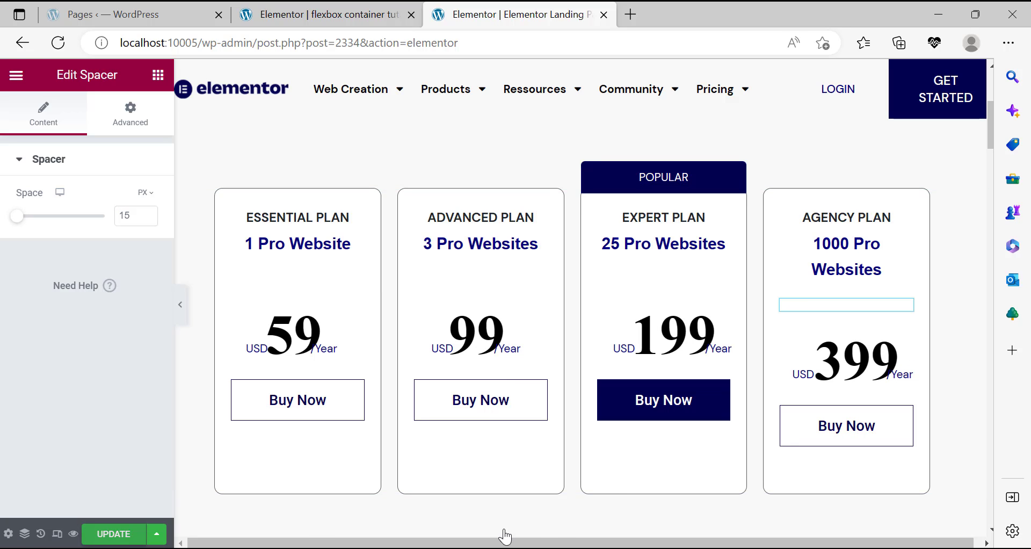
# Switch to Chrome, reload the cloned page and compare its pricing cards with those on the original Elementor pricing page.
pyautogui.click(512, 548)
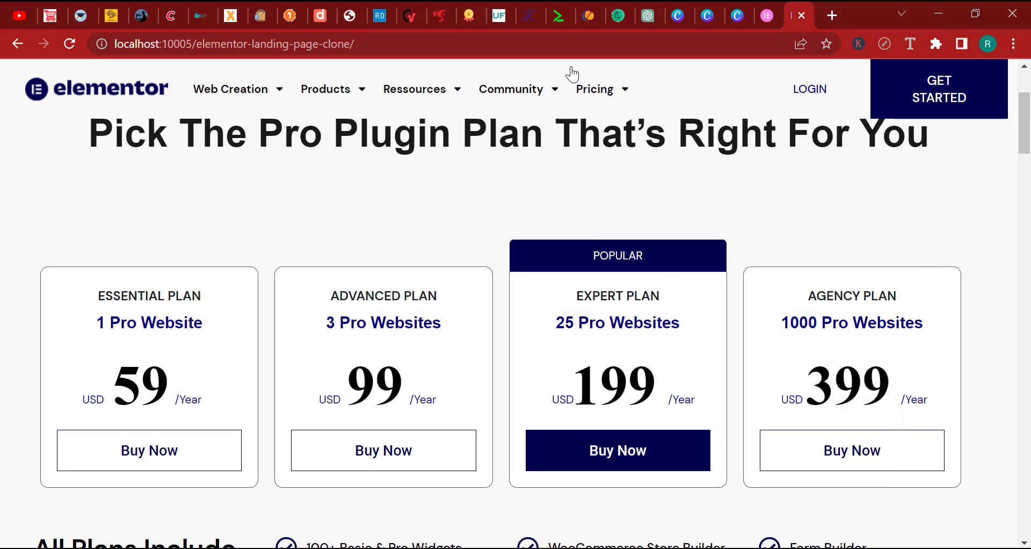
pyautogui.click(567, 39)
pyautogui.press('Return')
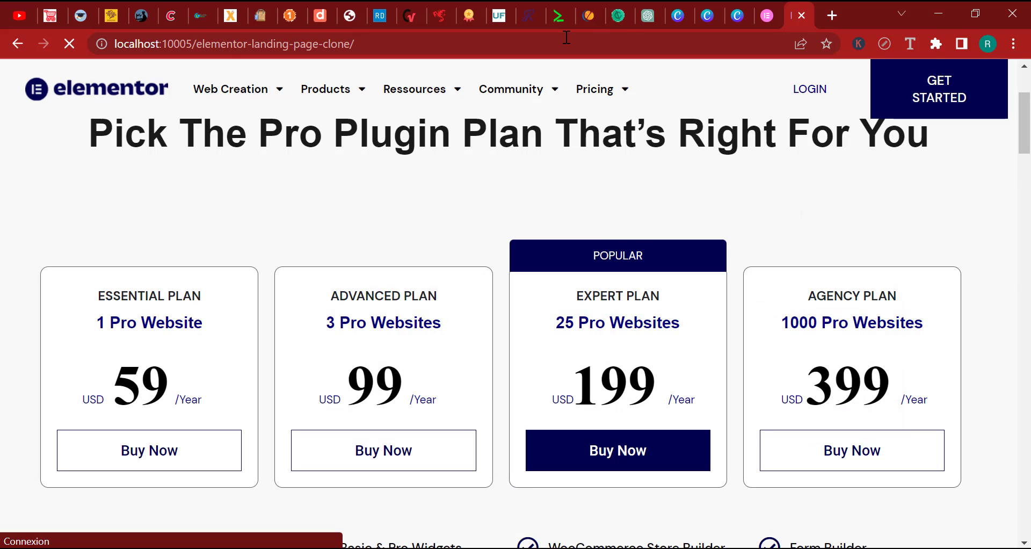
pyautogui.scroll(-1, 572, 67)
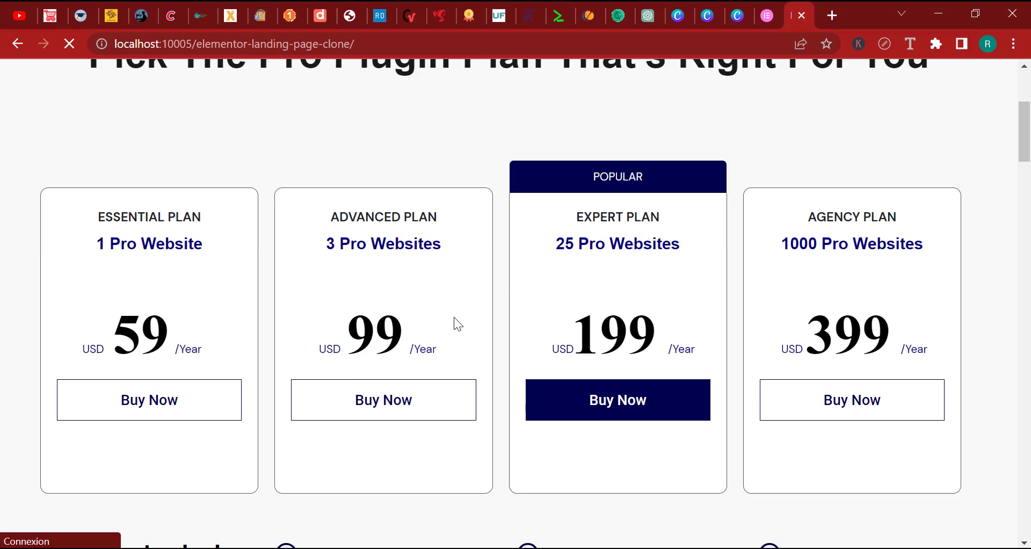
pyautogui.scroll(2, 416, 285)
pyautogui.scroll(-1, 466, 302)
pyautogui.scroll(-2, 466, 302)
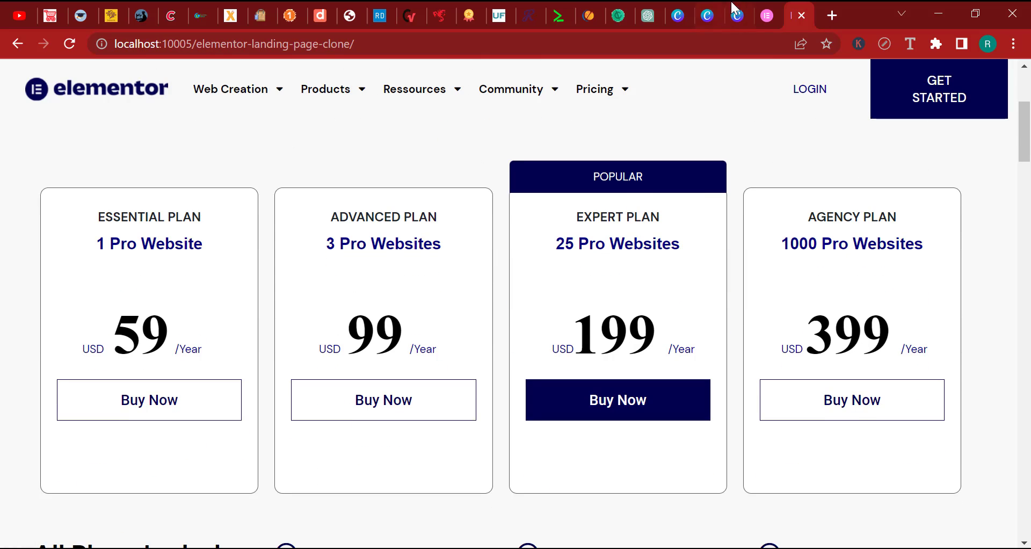
pyautogui.click(767, 15)
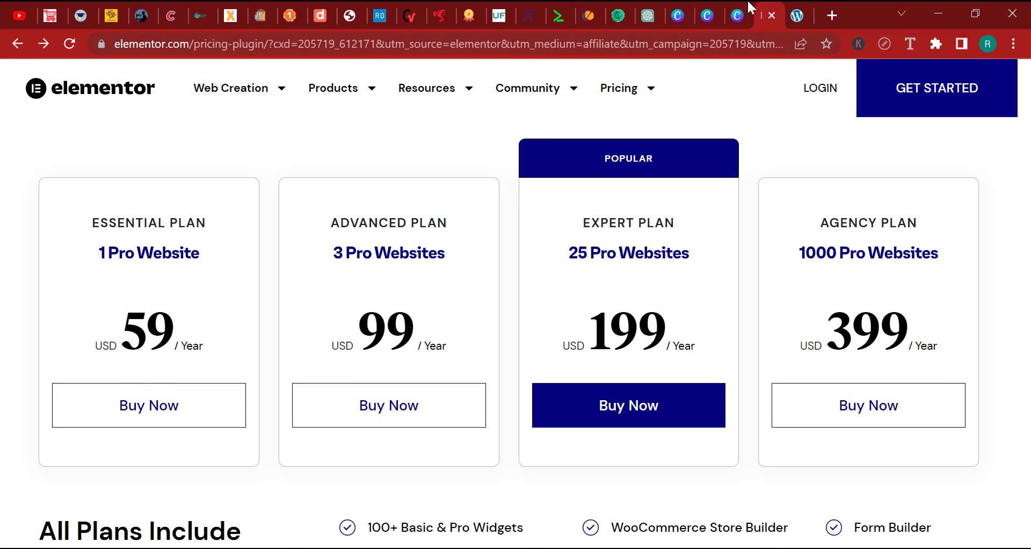
# Return to the cloned page and look it over from the plan features down to the FAQ and back up to the header.
pyautogui.click(796, 8)
pyautogui.scroll(-6, 902, 252)
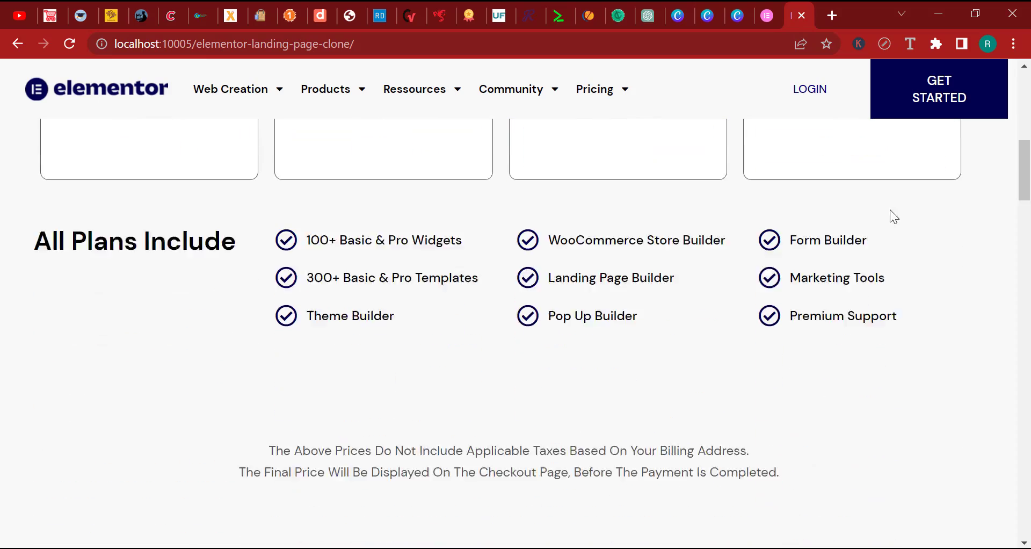
pyautogui.scroll(-20, 876, 321)
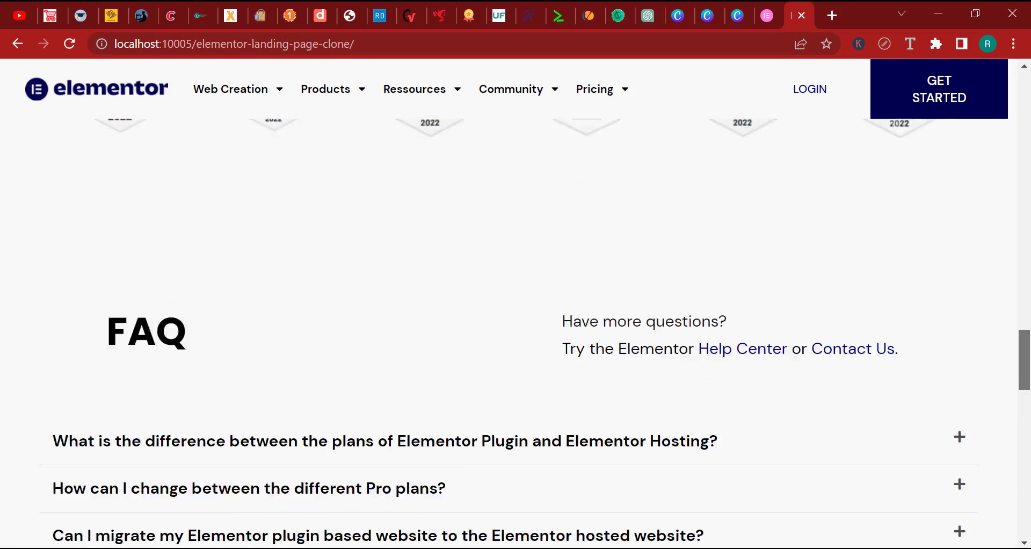
pyautogui.moveTo(1030, 362); pyautogui.dragTo(1029, 251)
pyautogui.moveTo(1020, 167); pyautogui.dragTo(1028, 109)
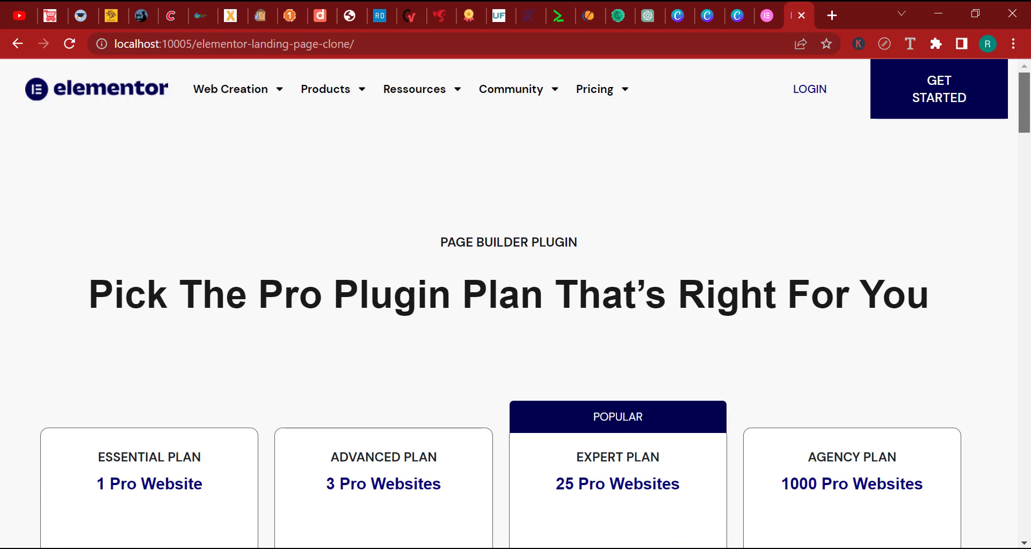